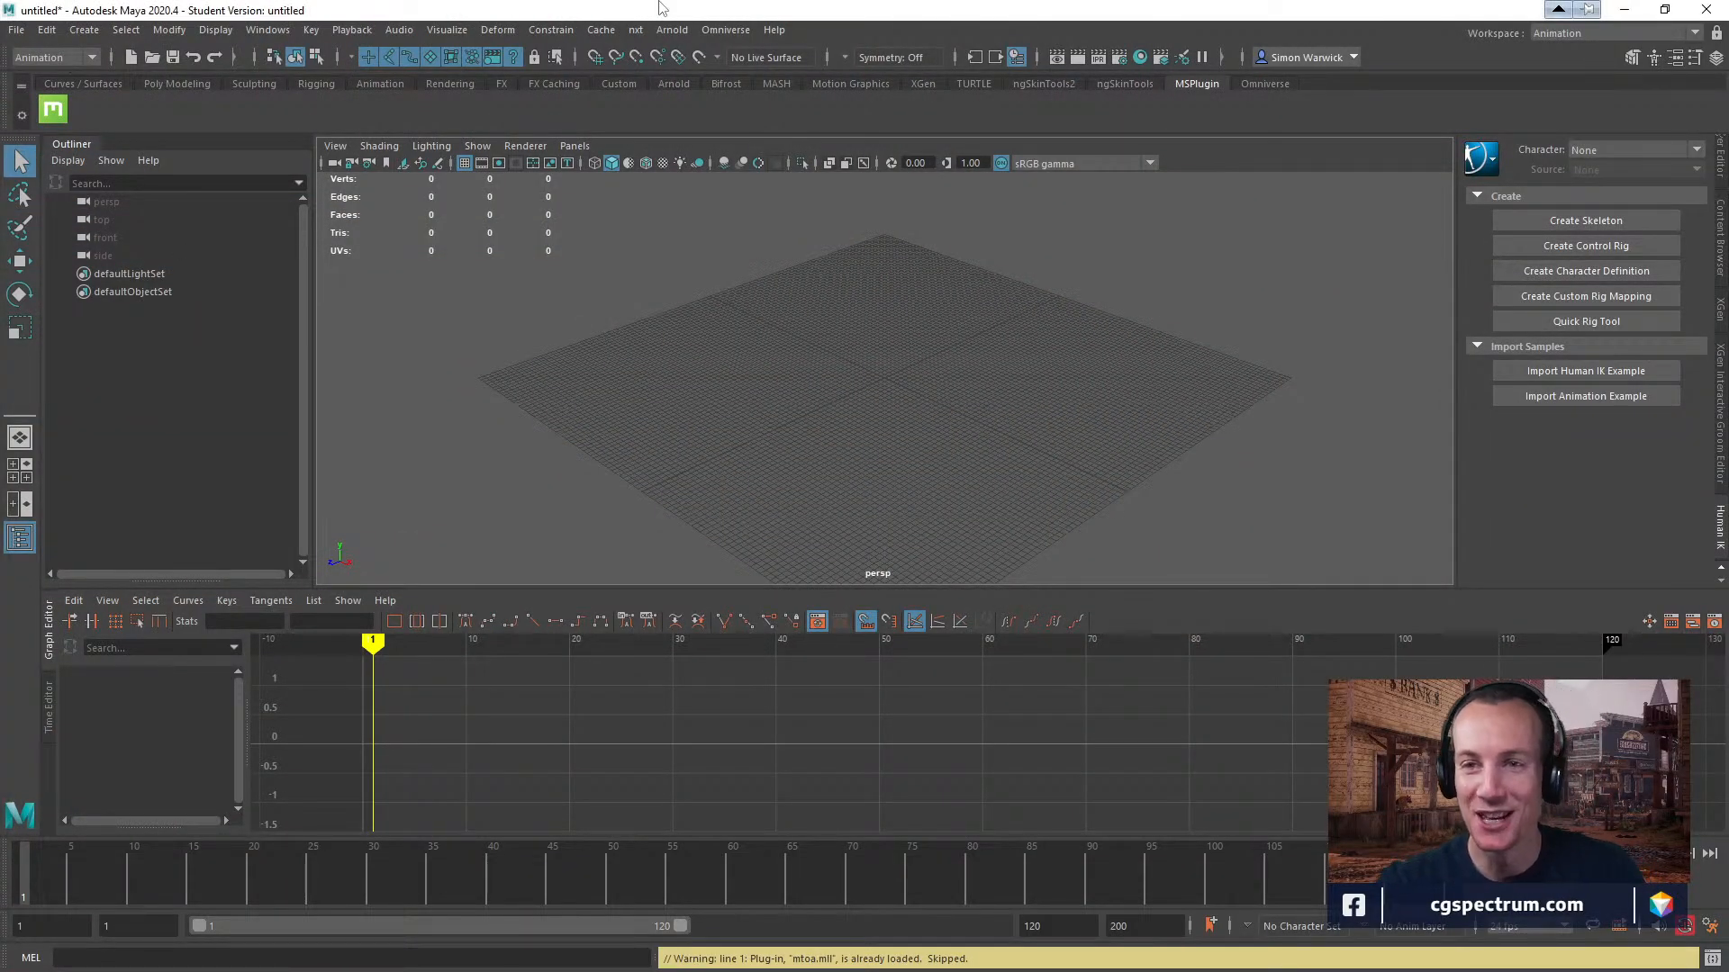
Switch to the Epic Games Launcher, open the DMX Previs Sample page and browse its preview images.
drag(688, 5, 627, 478)
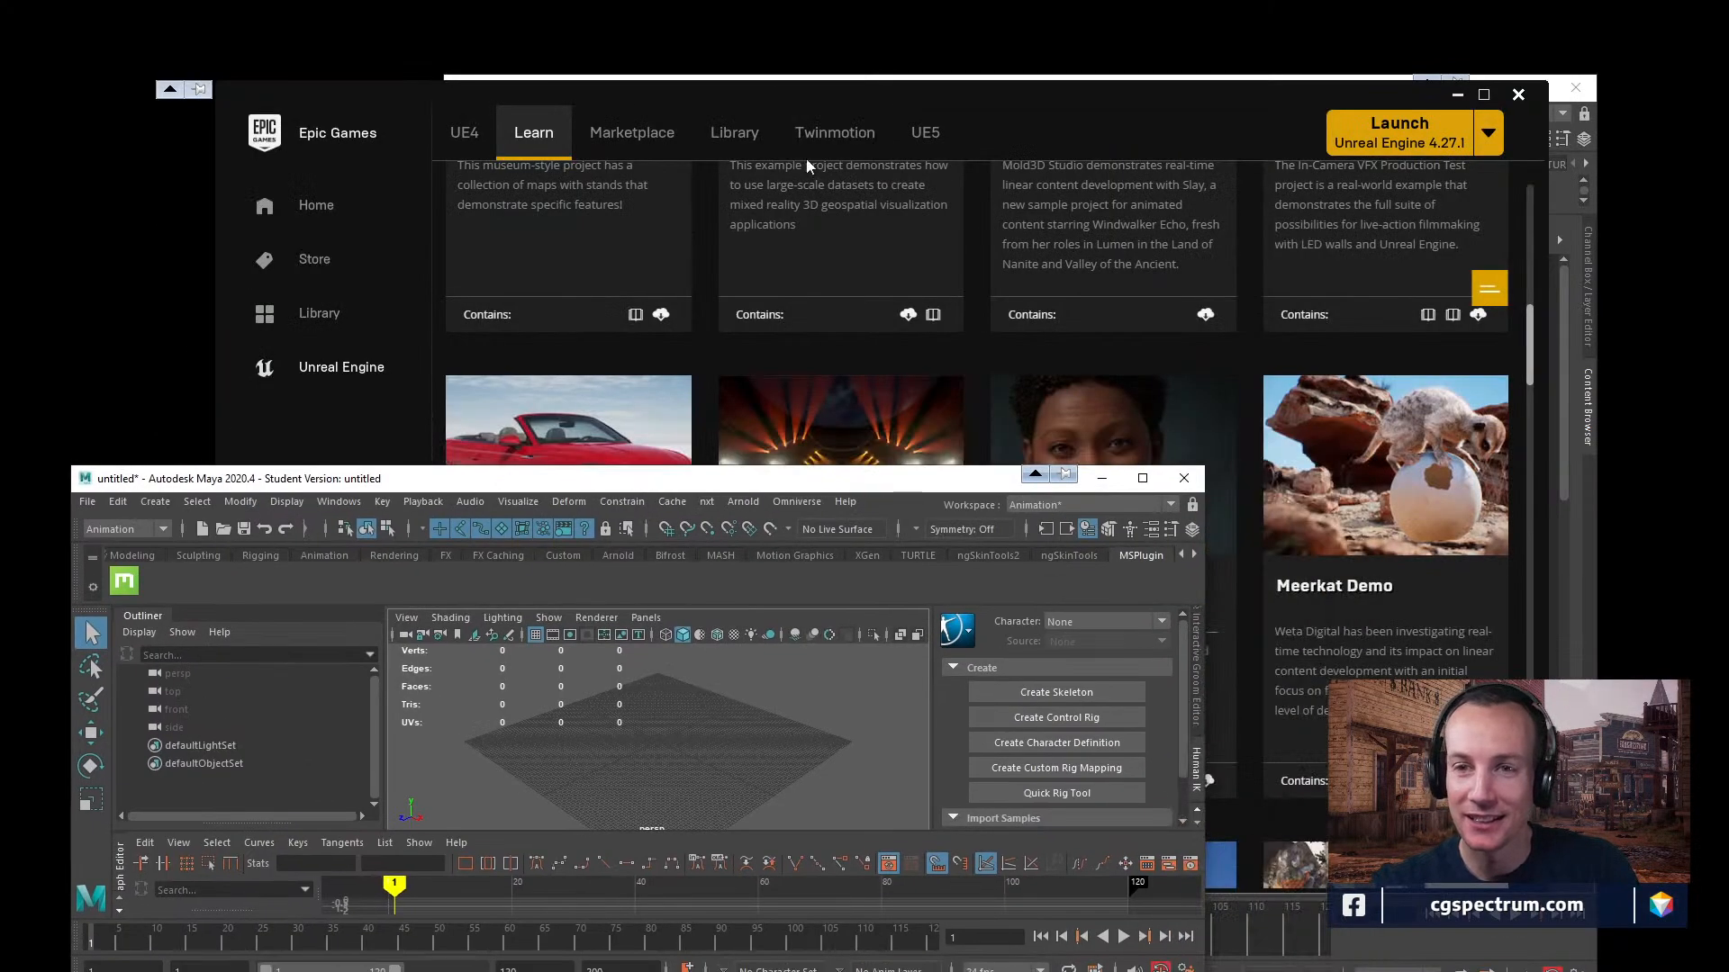
drag(937, 92, 926, 59)
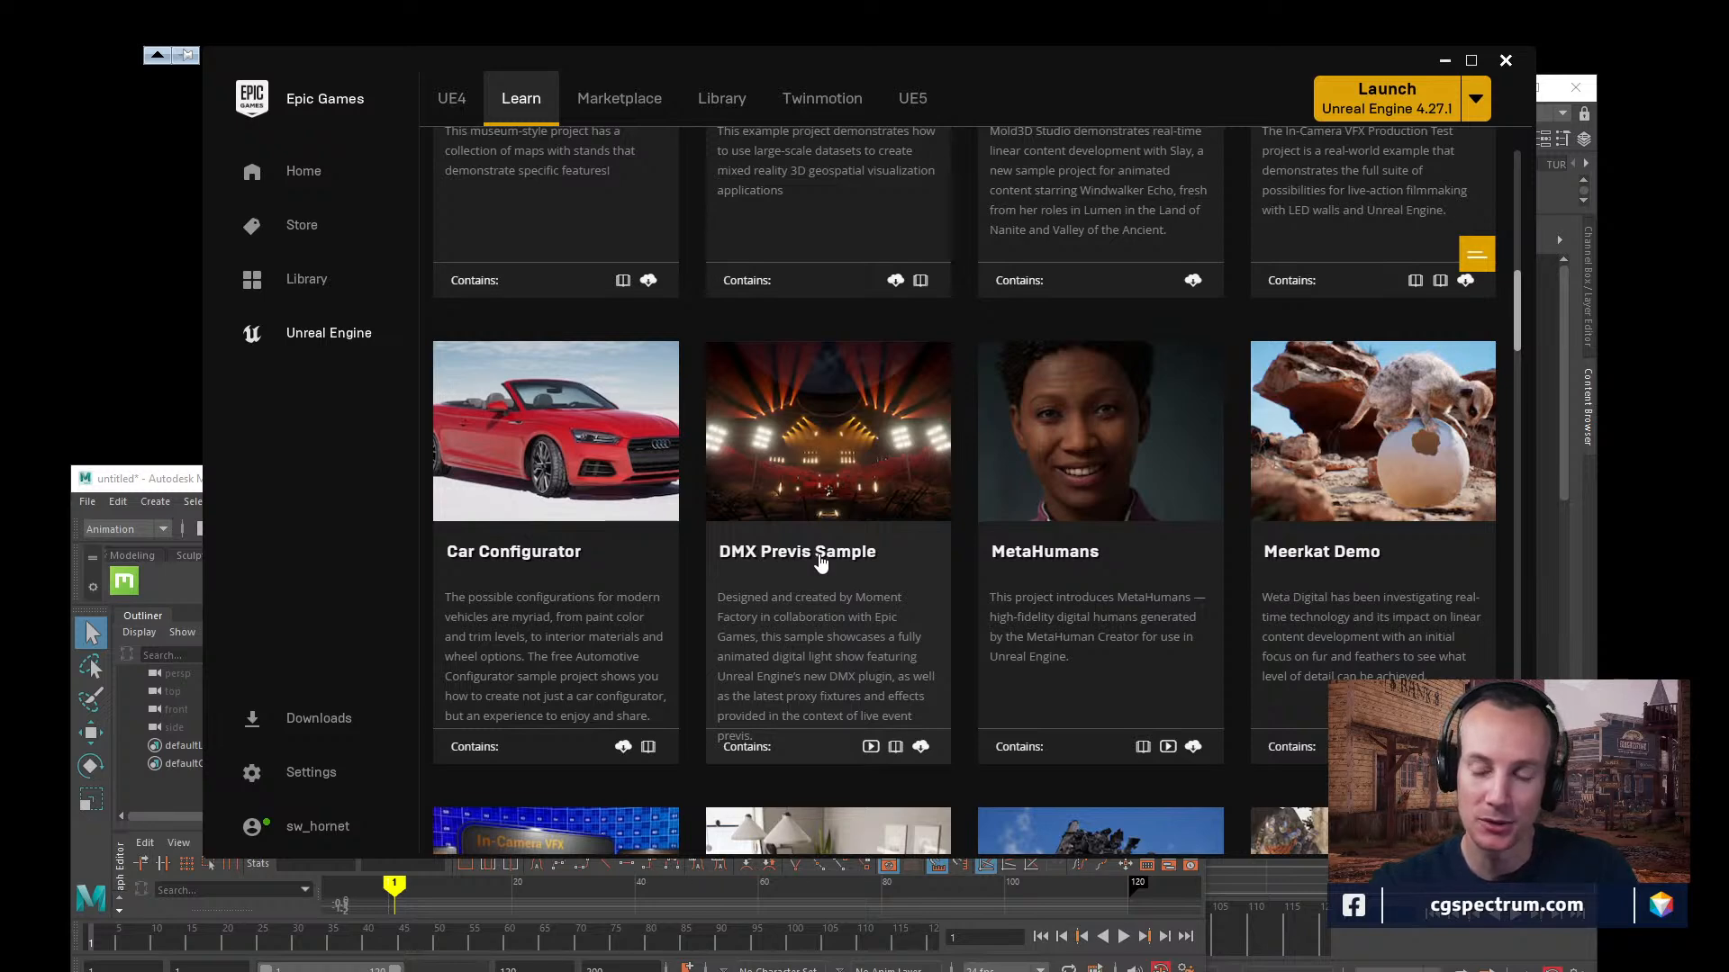
click(885, 556)
scroll(963, 532, down, 2)
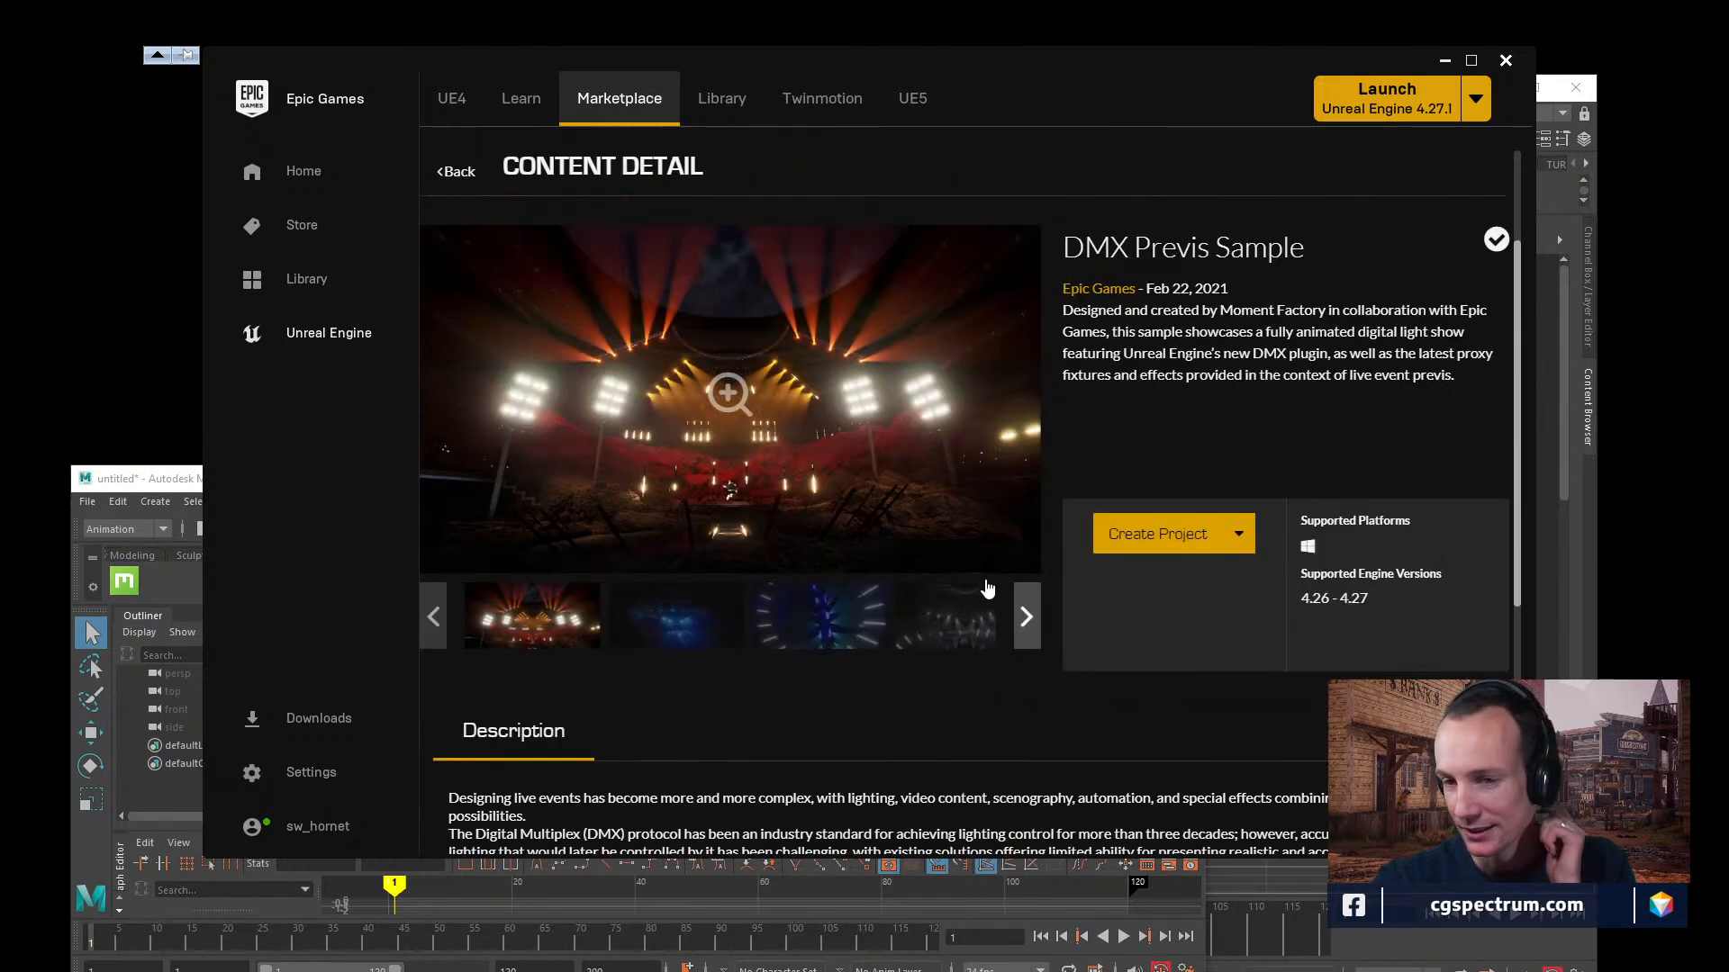
click(699, 641)
click(817, 634)
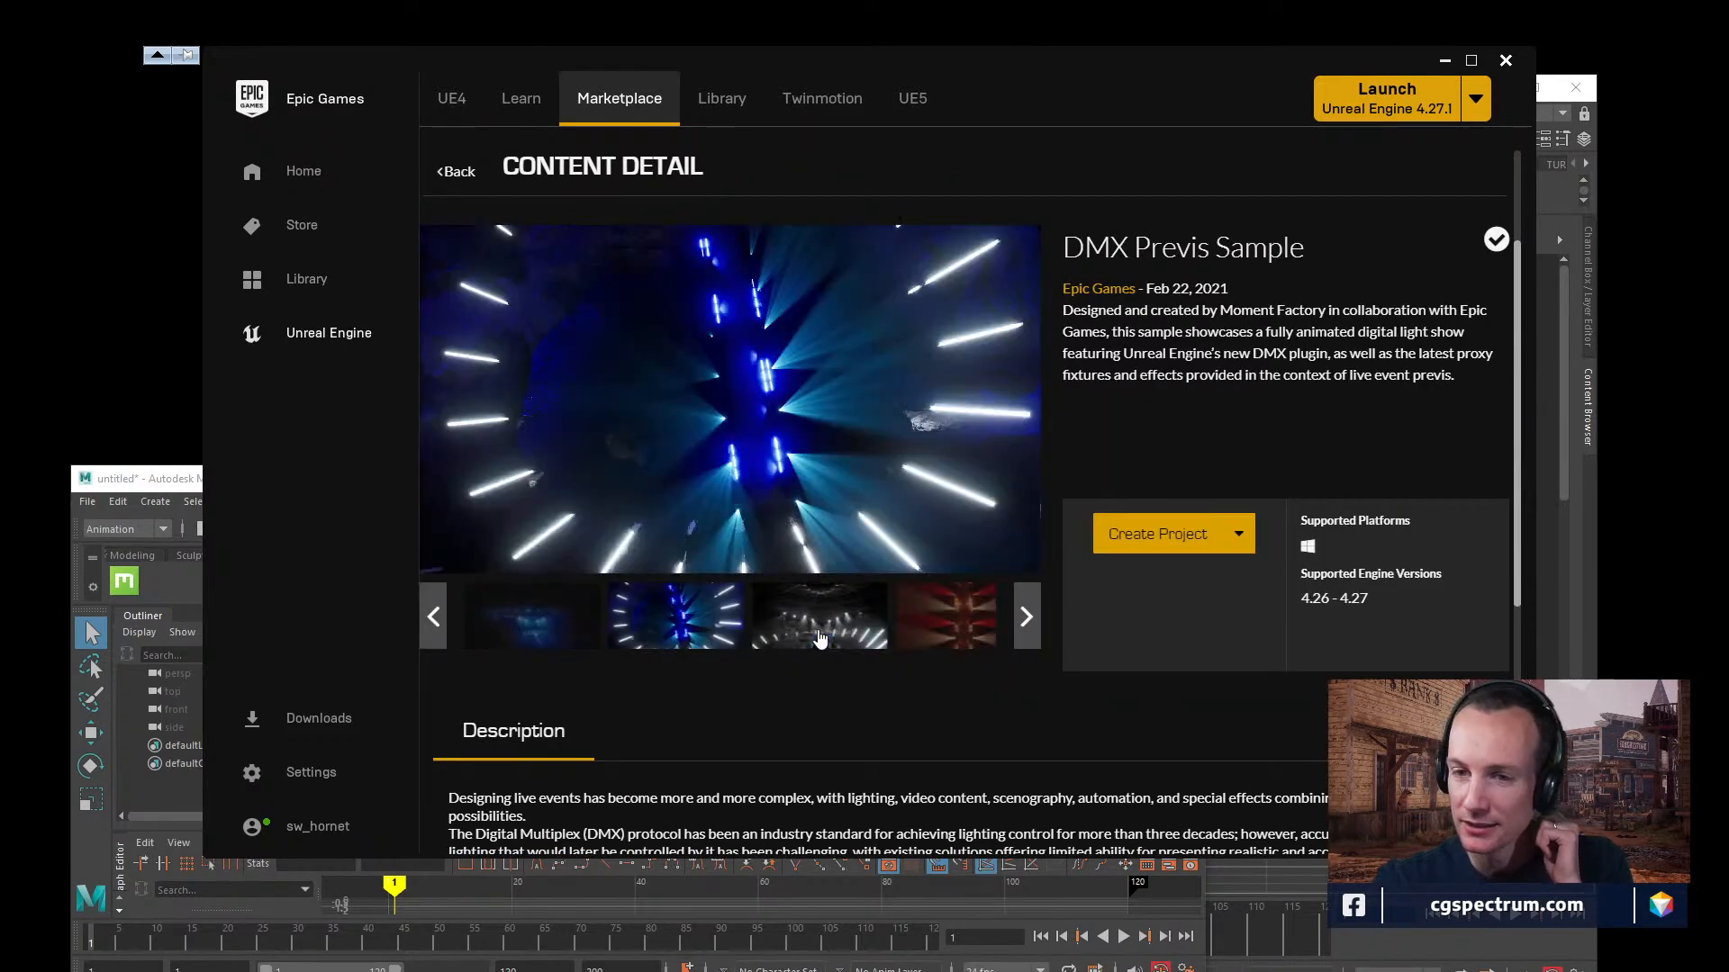
click(941, 631)
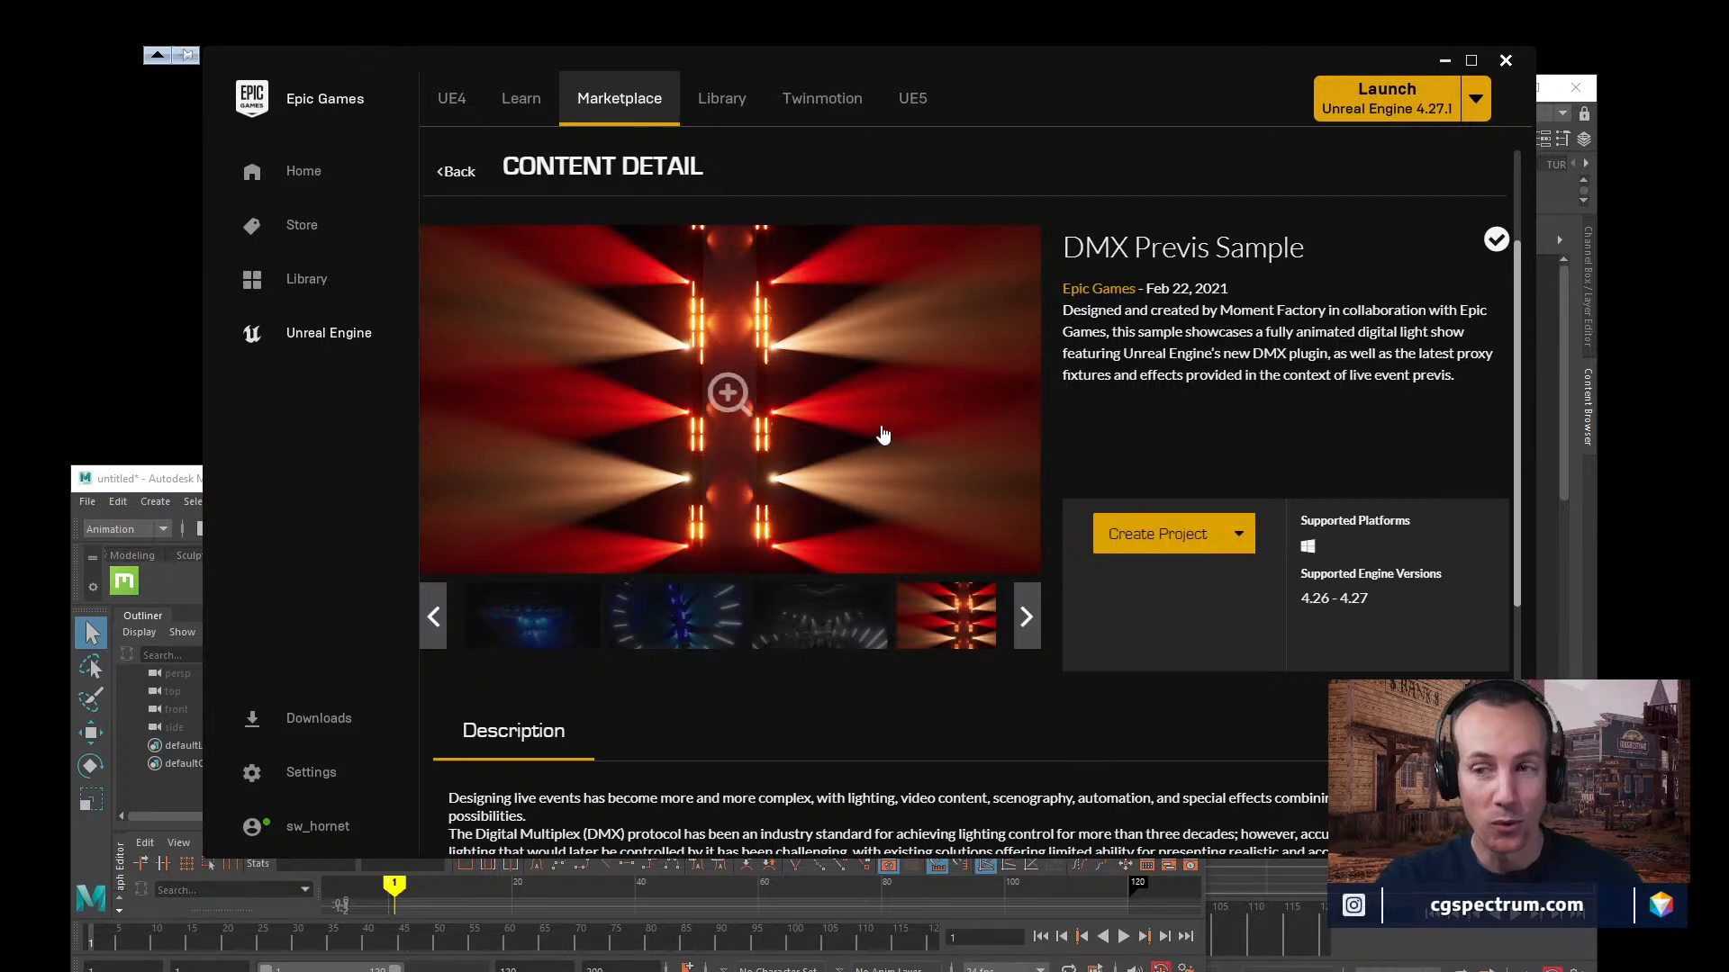
Switch to Quixel Bridge and check the export target in the Ada MetaHuman's export settings.
drag(1219, 60, 1121, 346)
click(1083, 232)
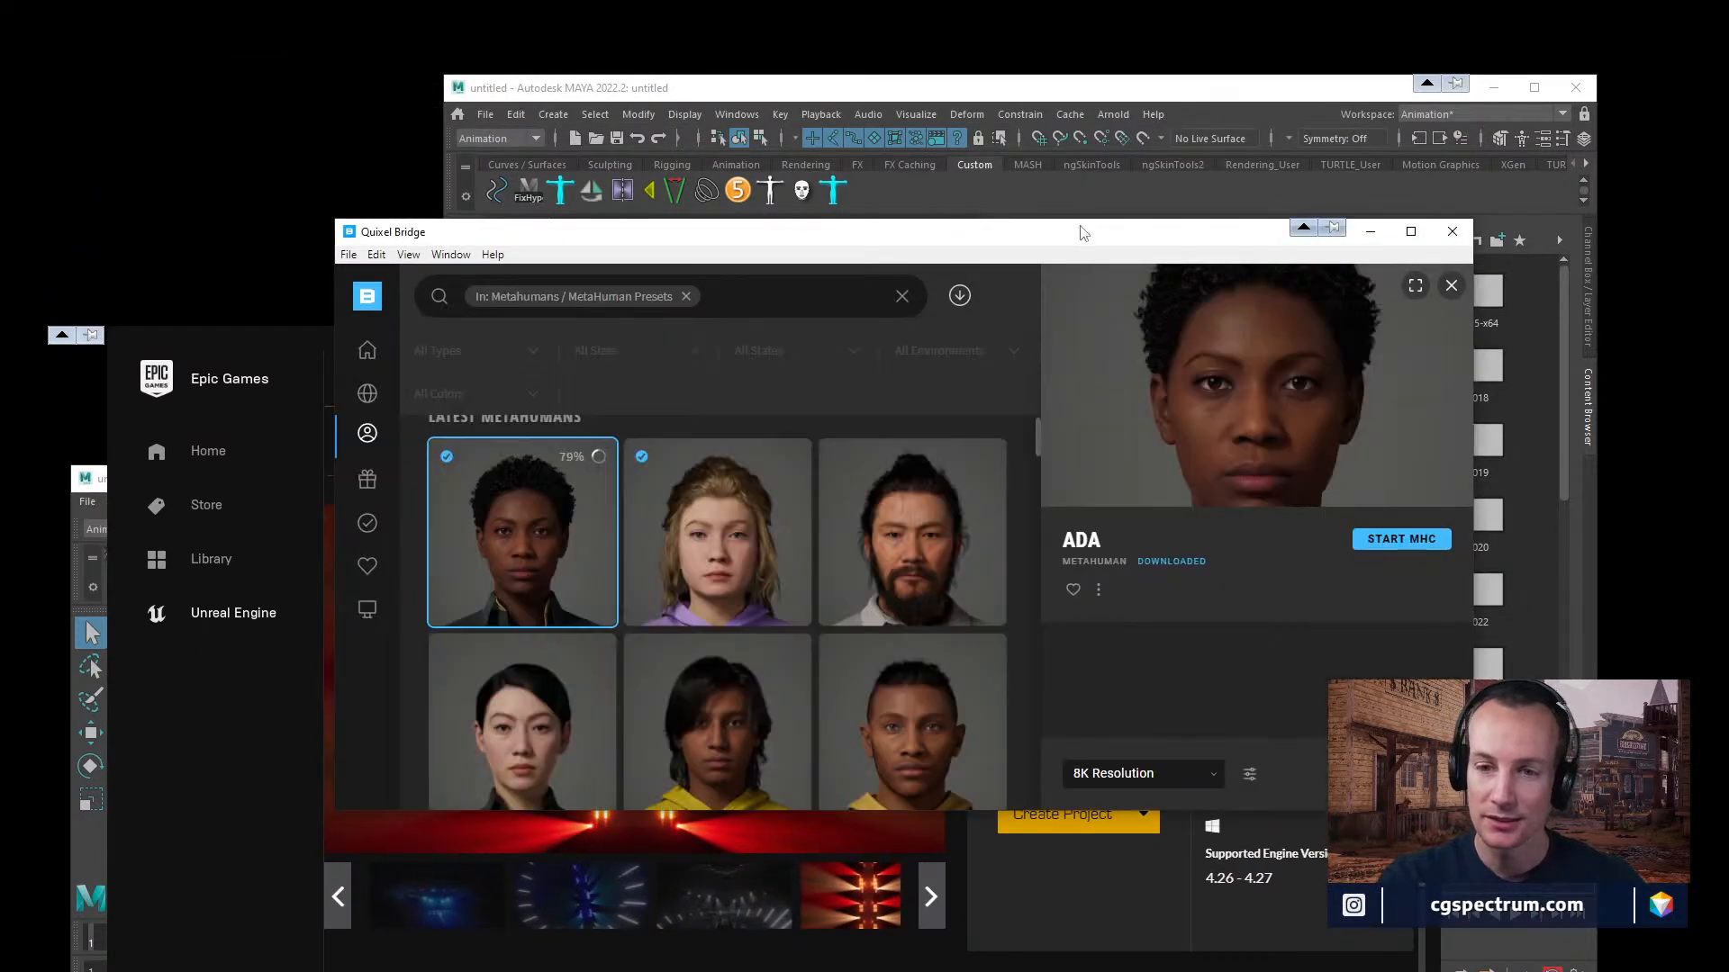
drag(1083, 234, 1079, 89)
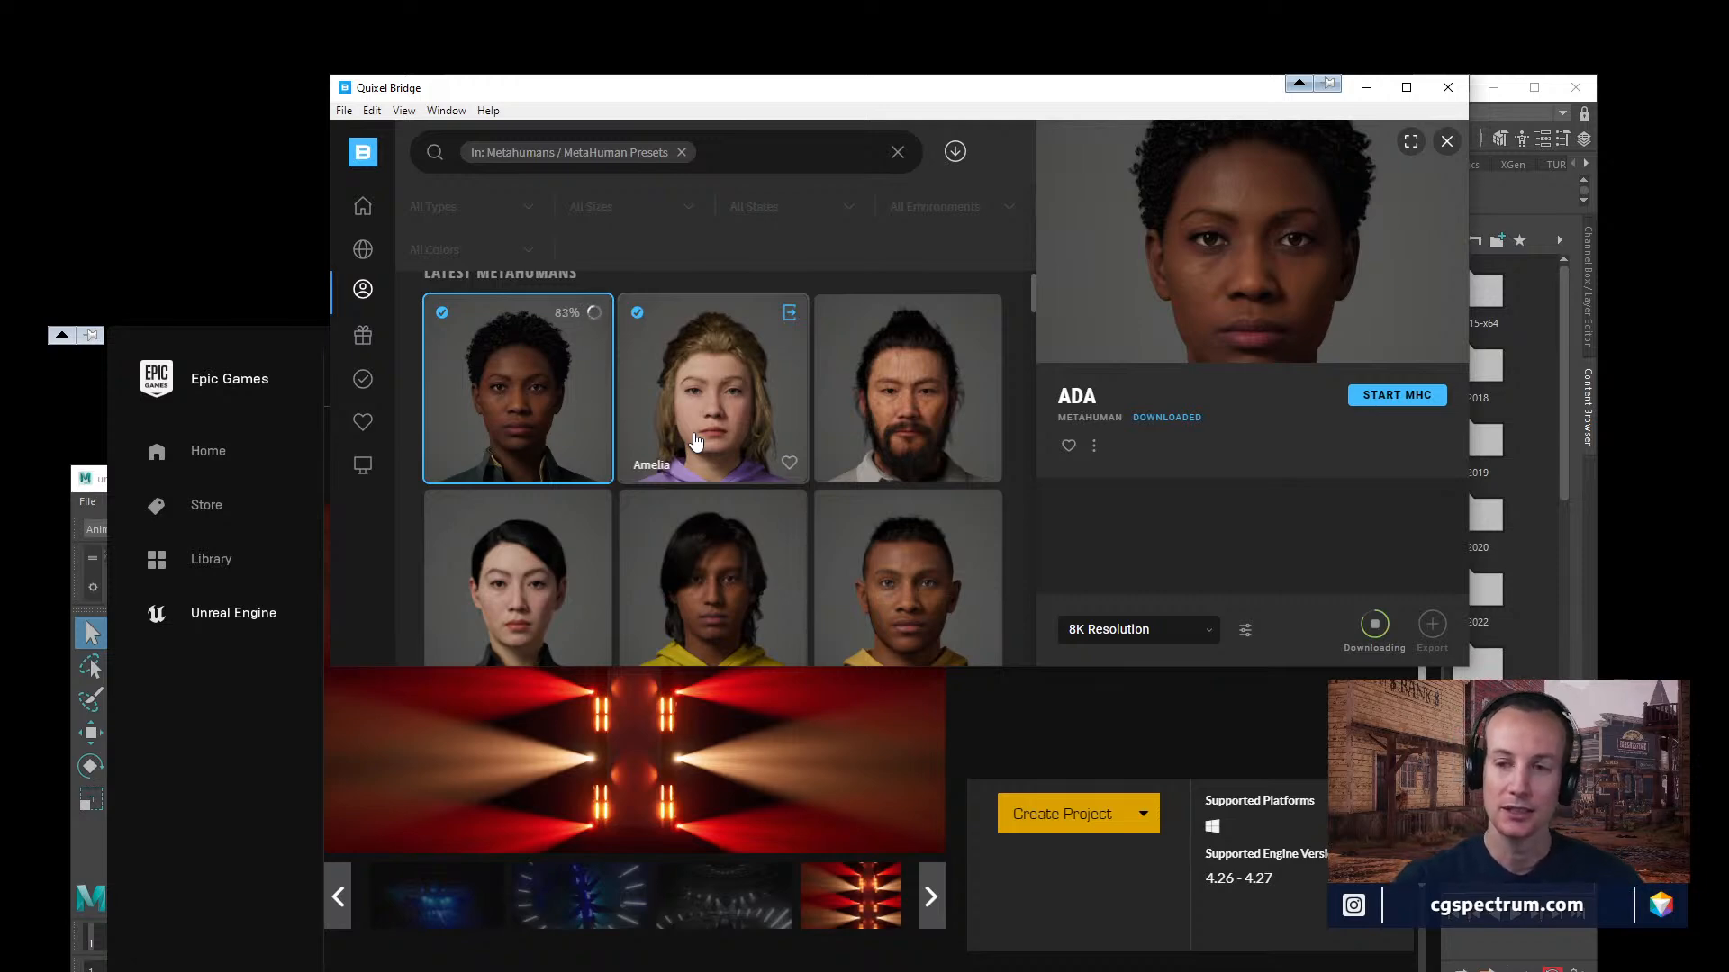
click(1245, 629)
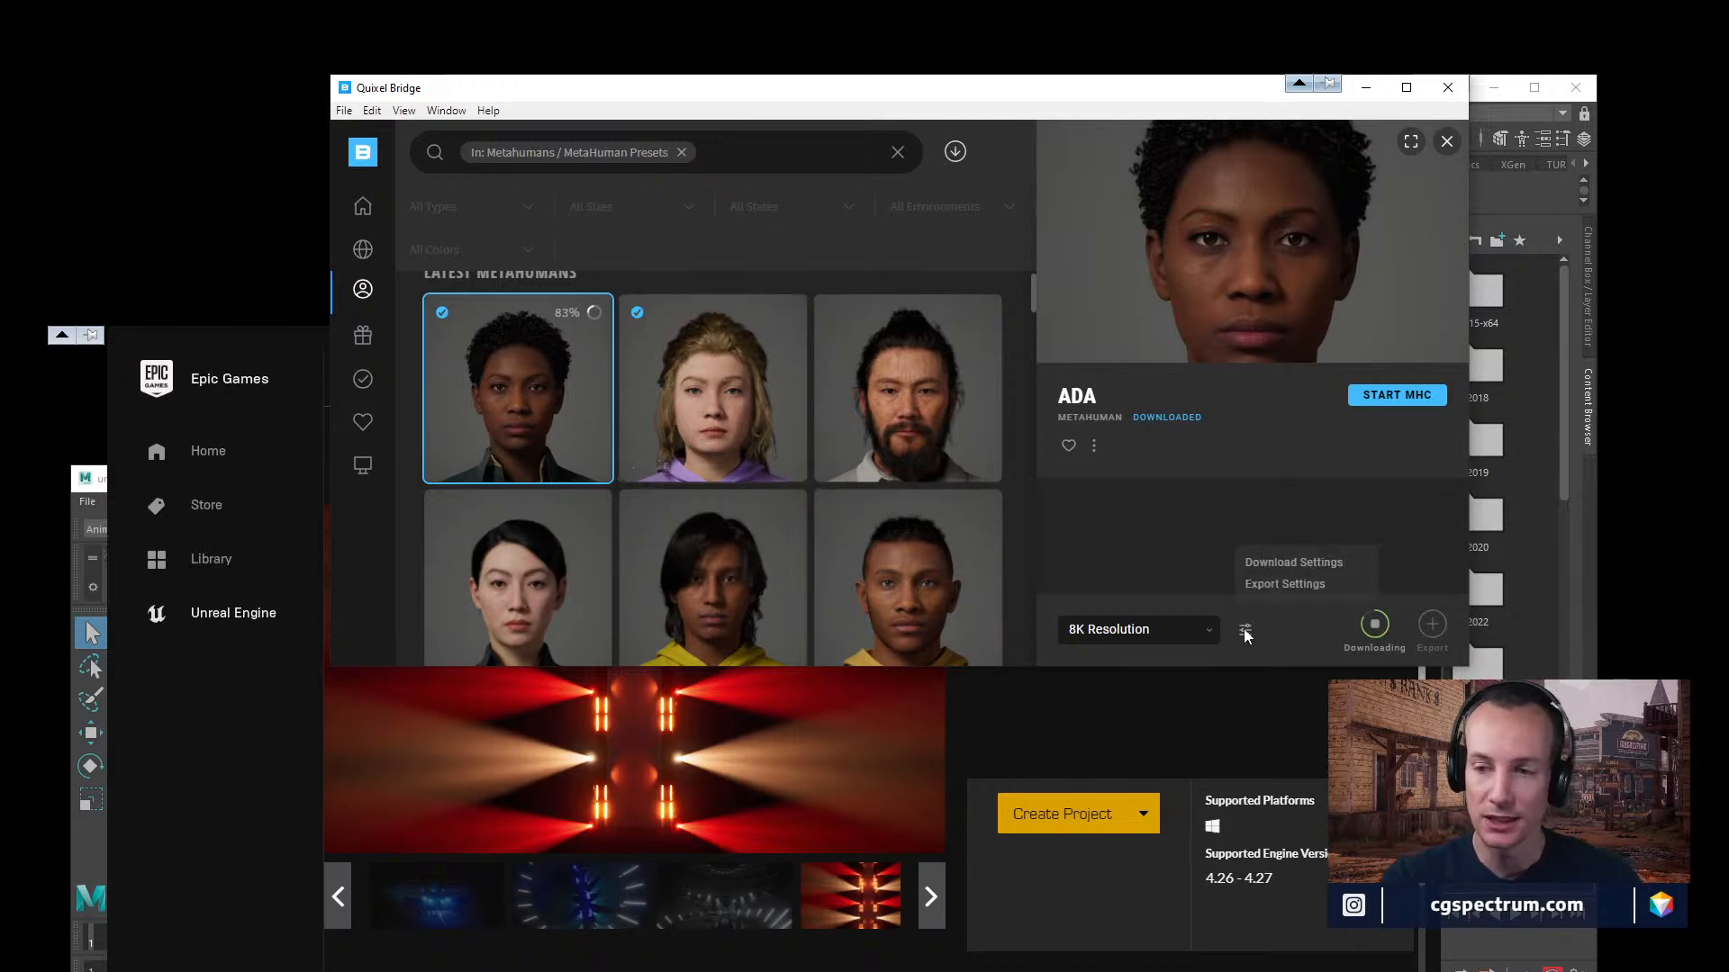
click(1281, 584)
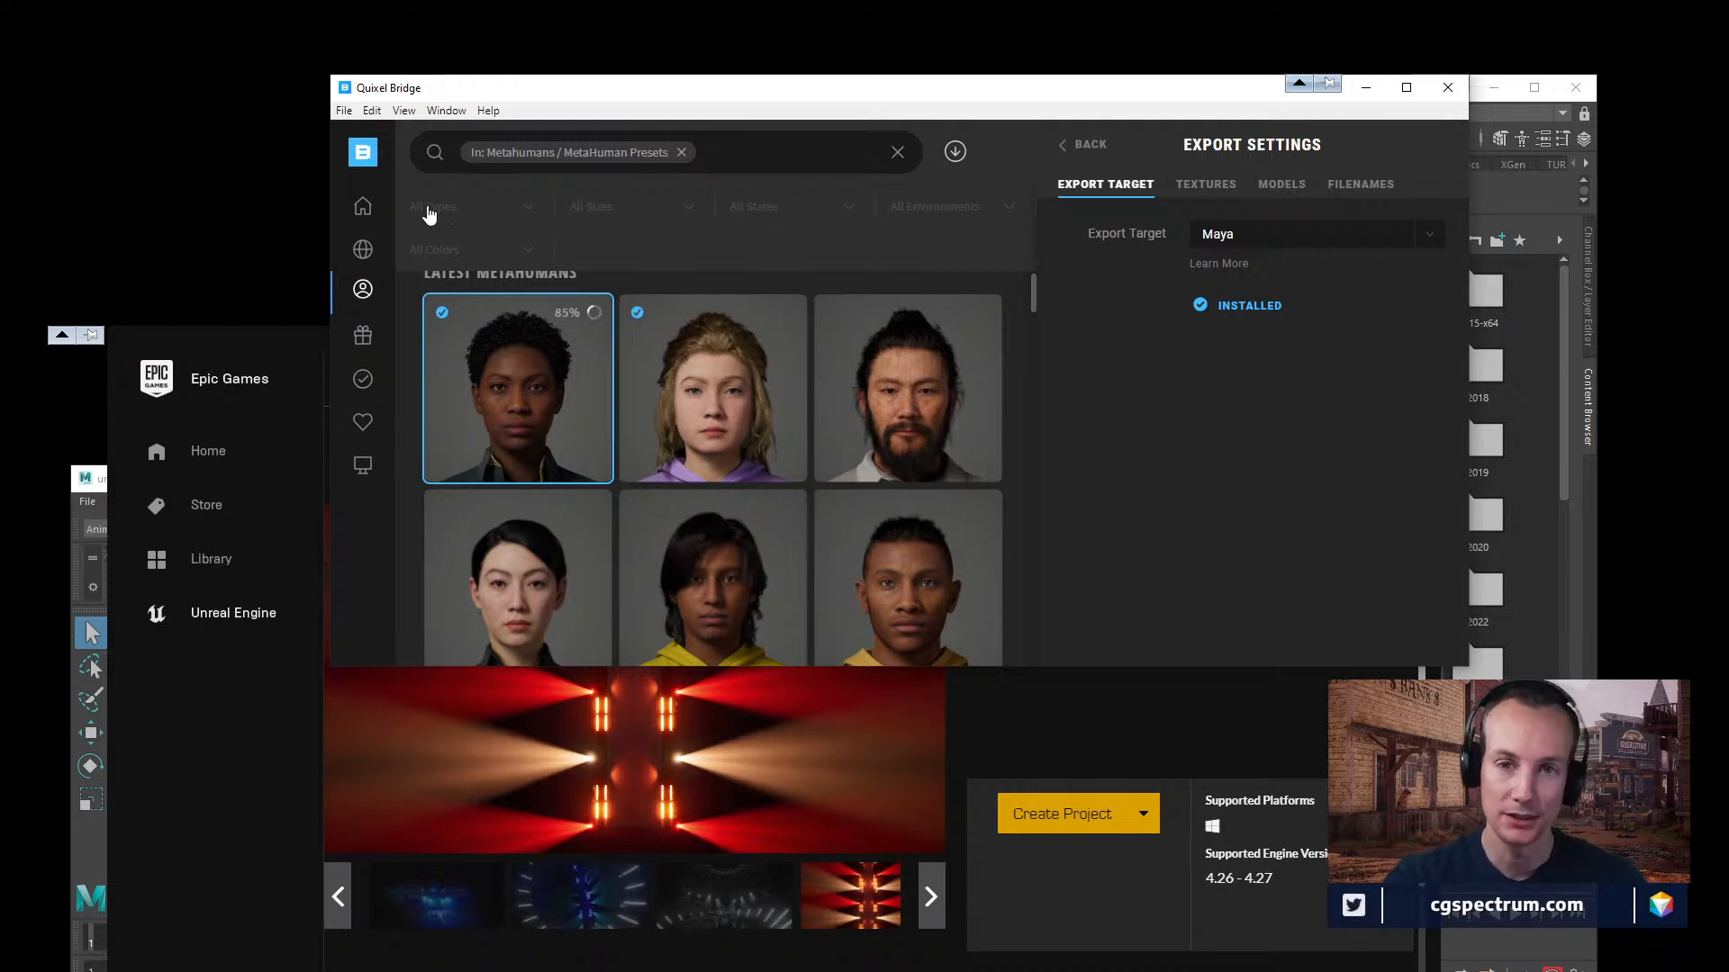
Check the library path in Bridge's preferences, close them and return to Ada's asset details.
click(344, 111)
click(387, 134)
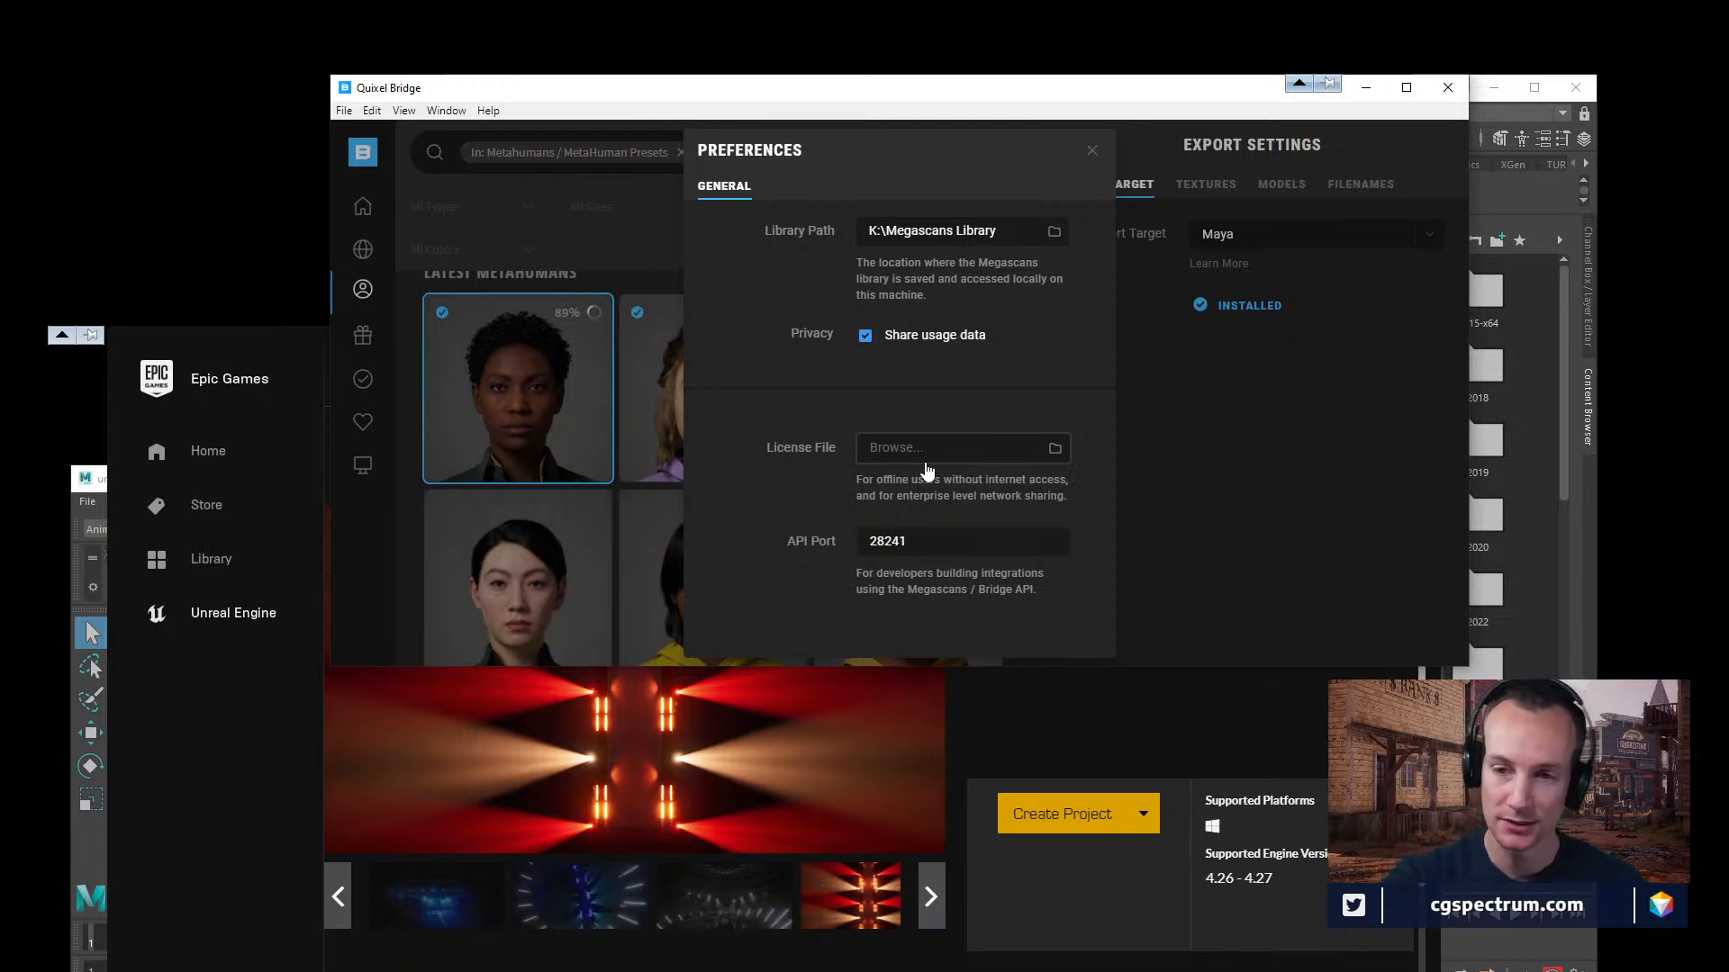
click(1092, 151)
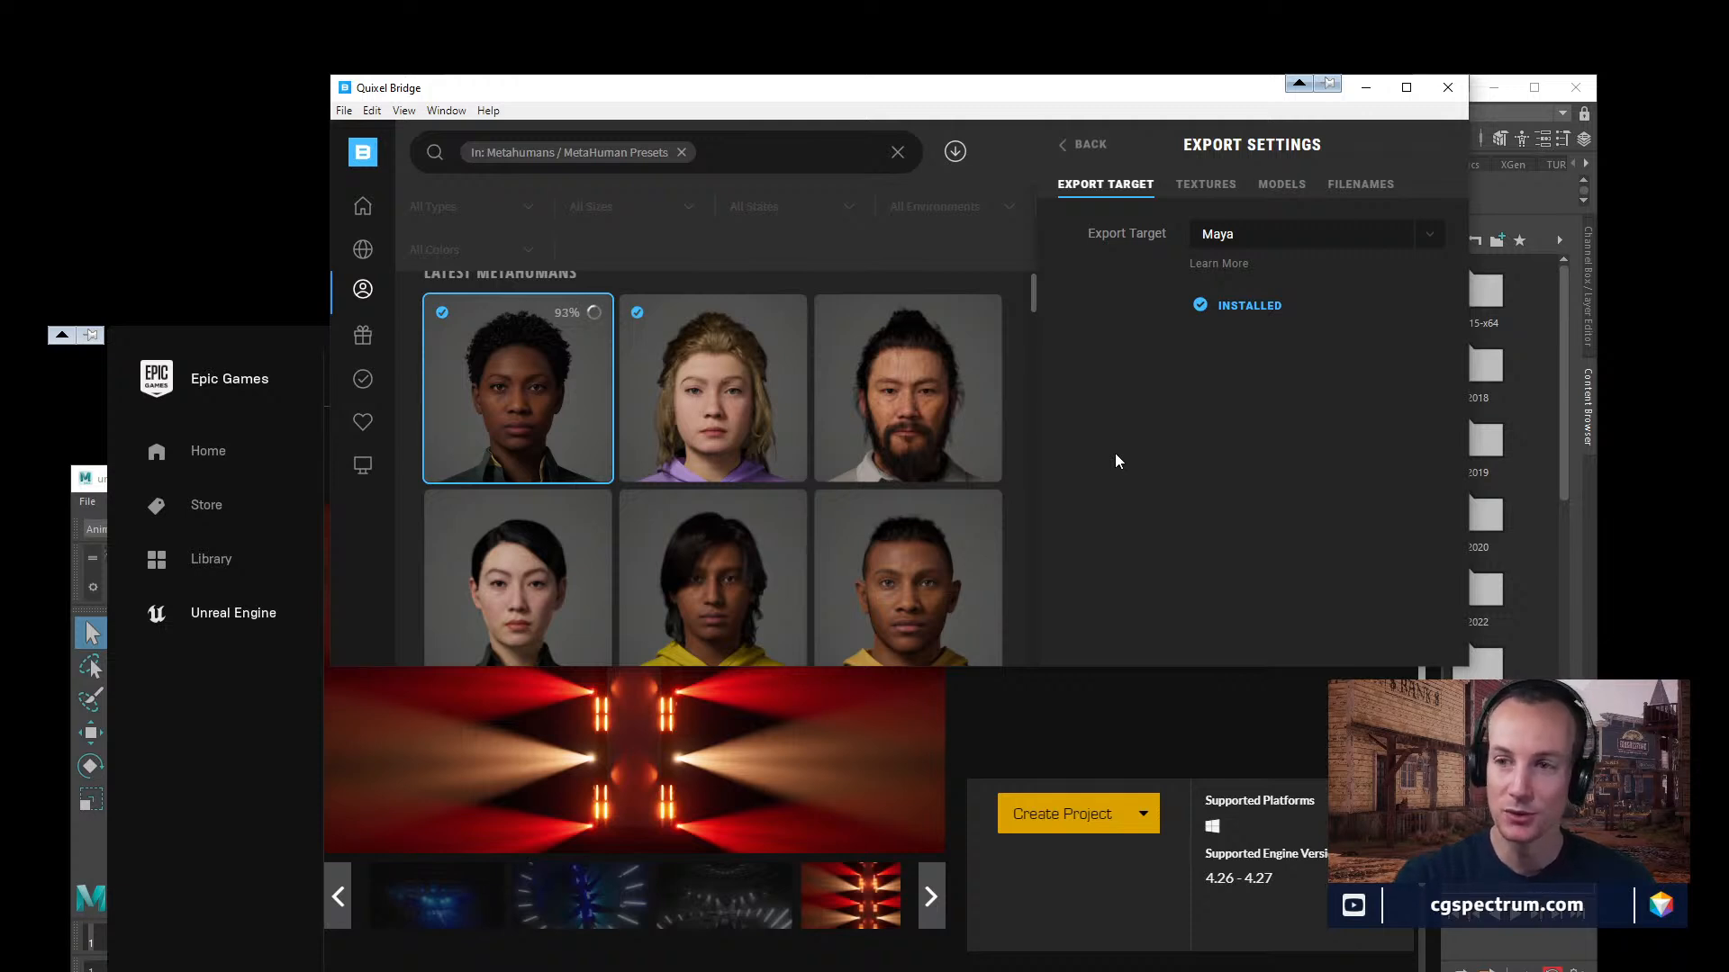
click(1081, 146)
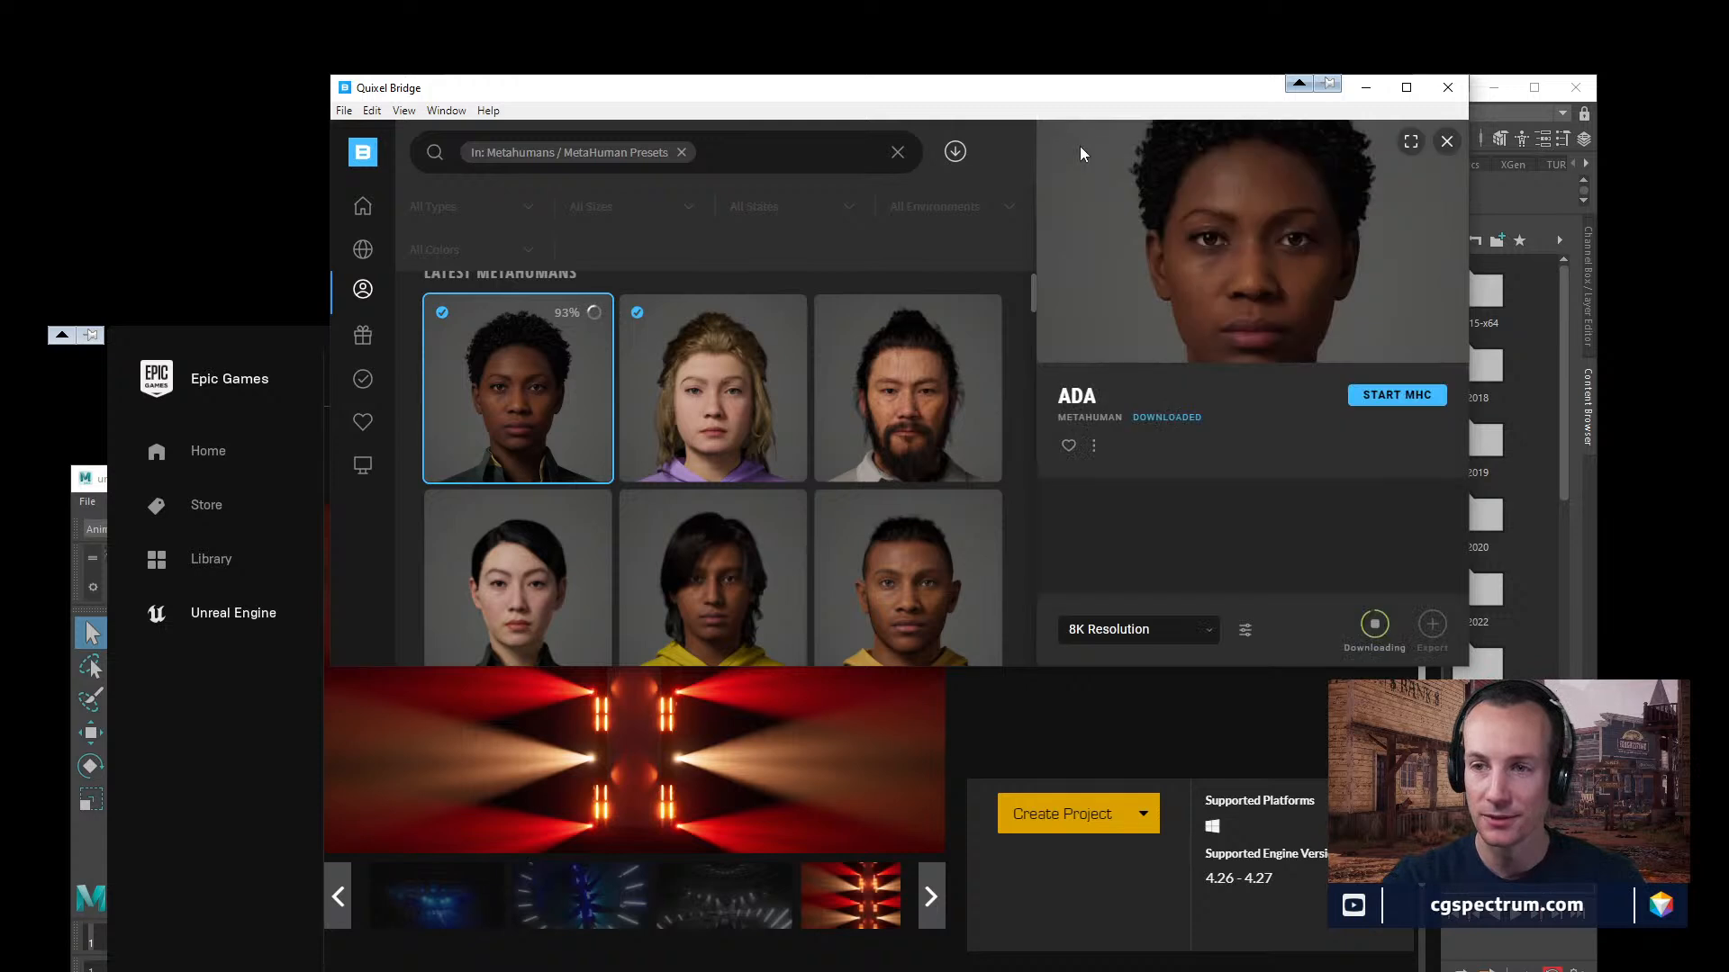
Review the model and texture options in Ada's download settings and return to the asset details.
click(1246, 630)
click(1294, 563)
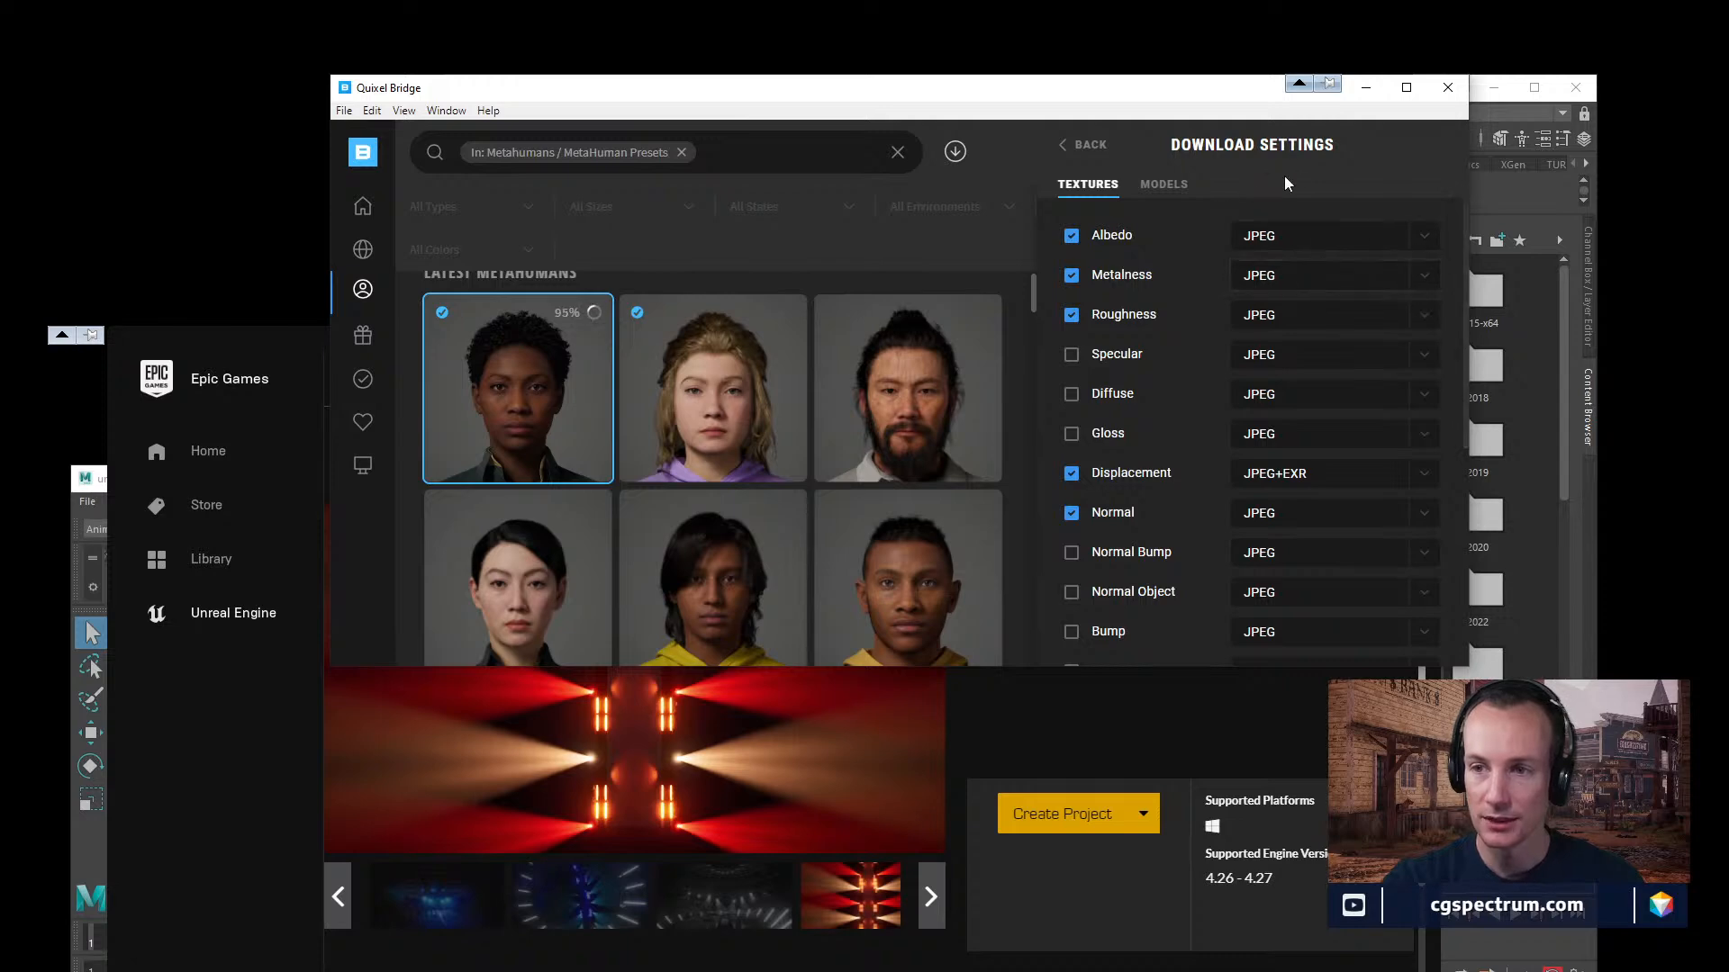
click(1163, 184)
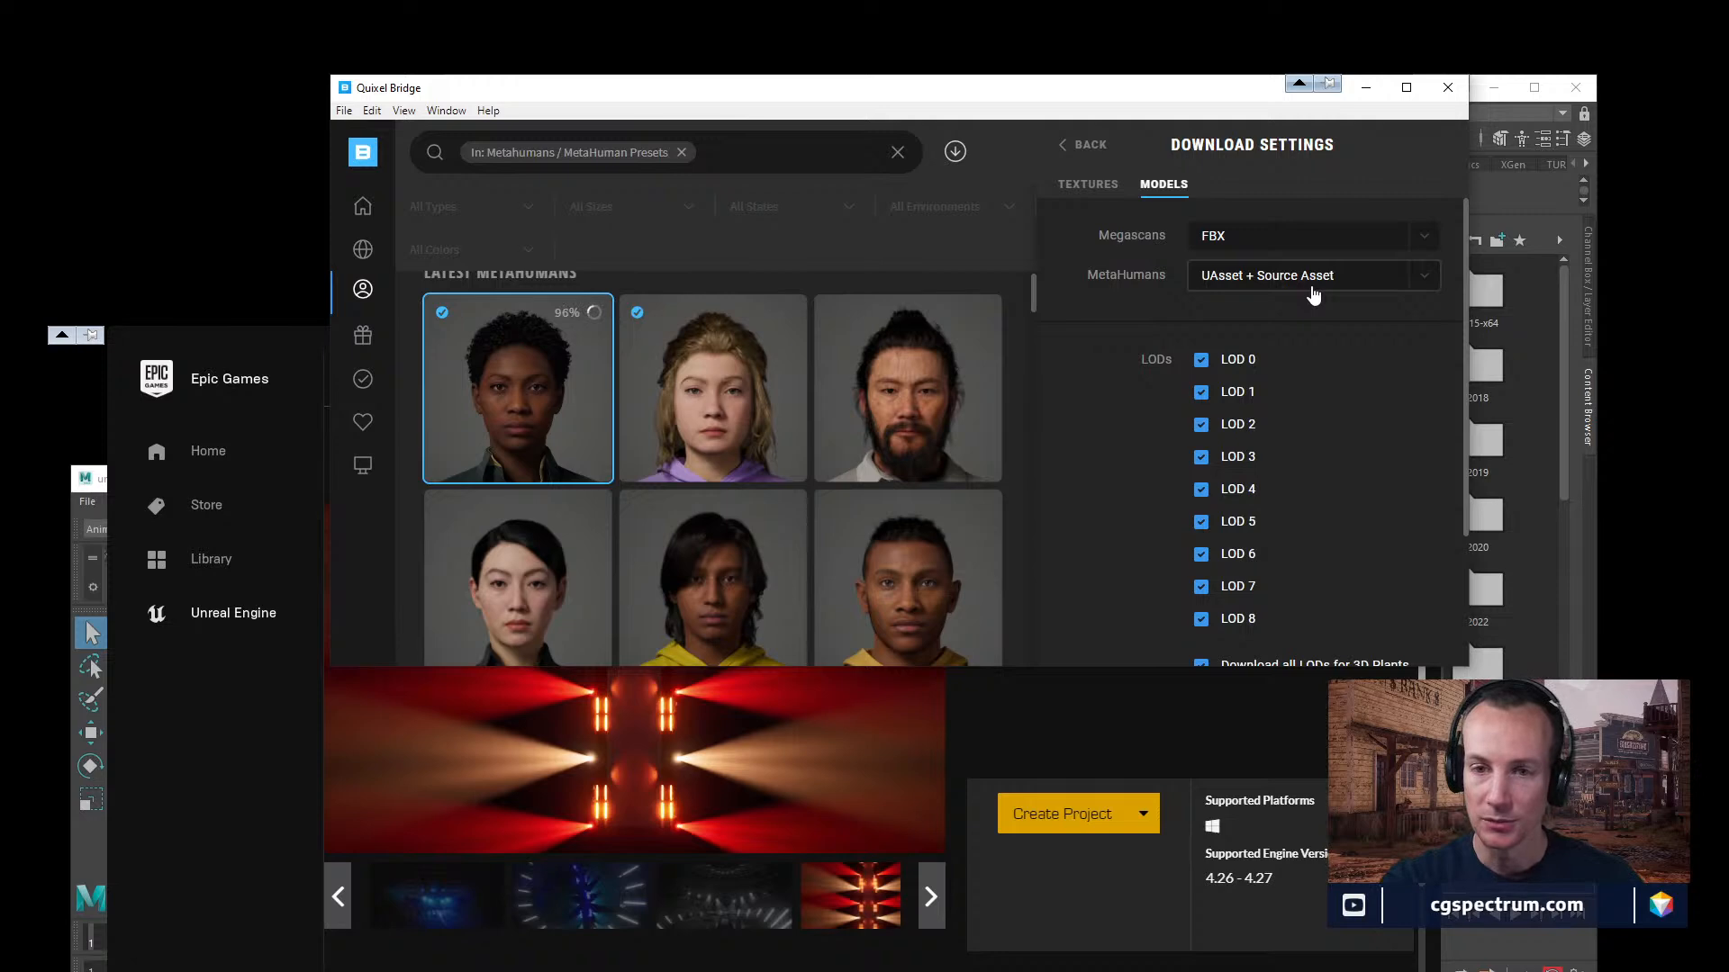
click(1089, 187)
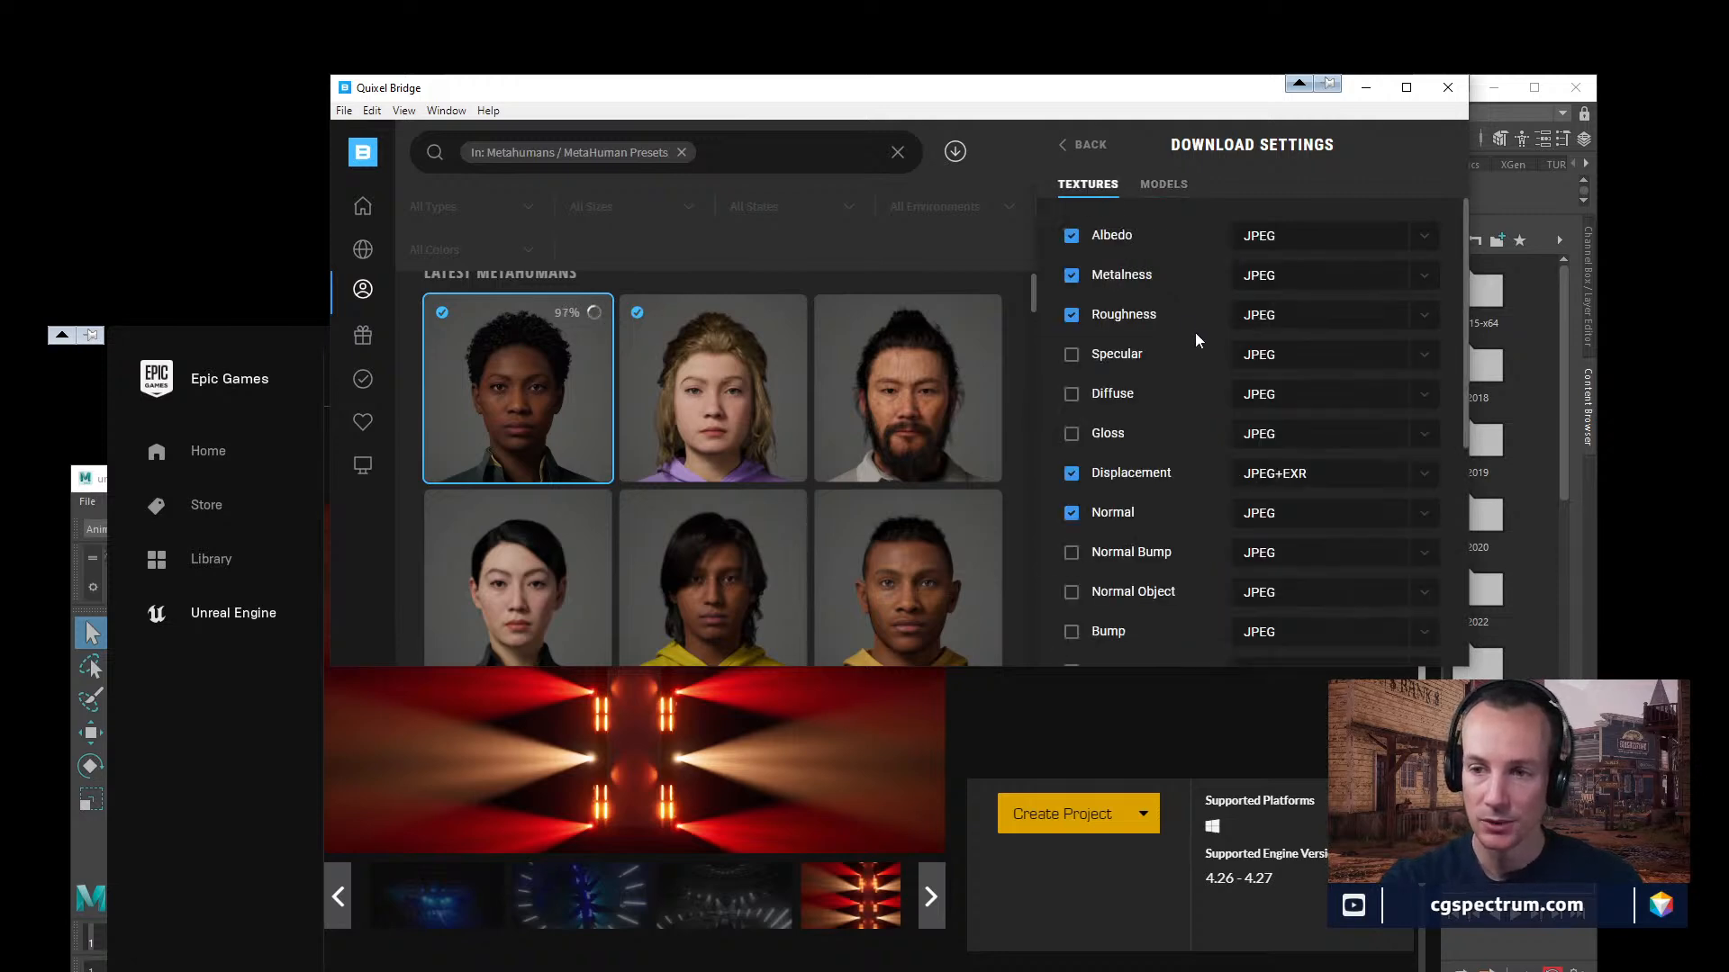
click(1080, 148)
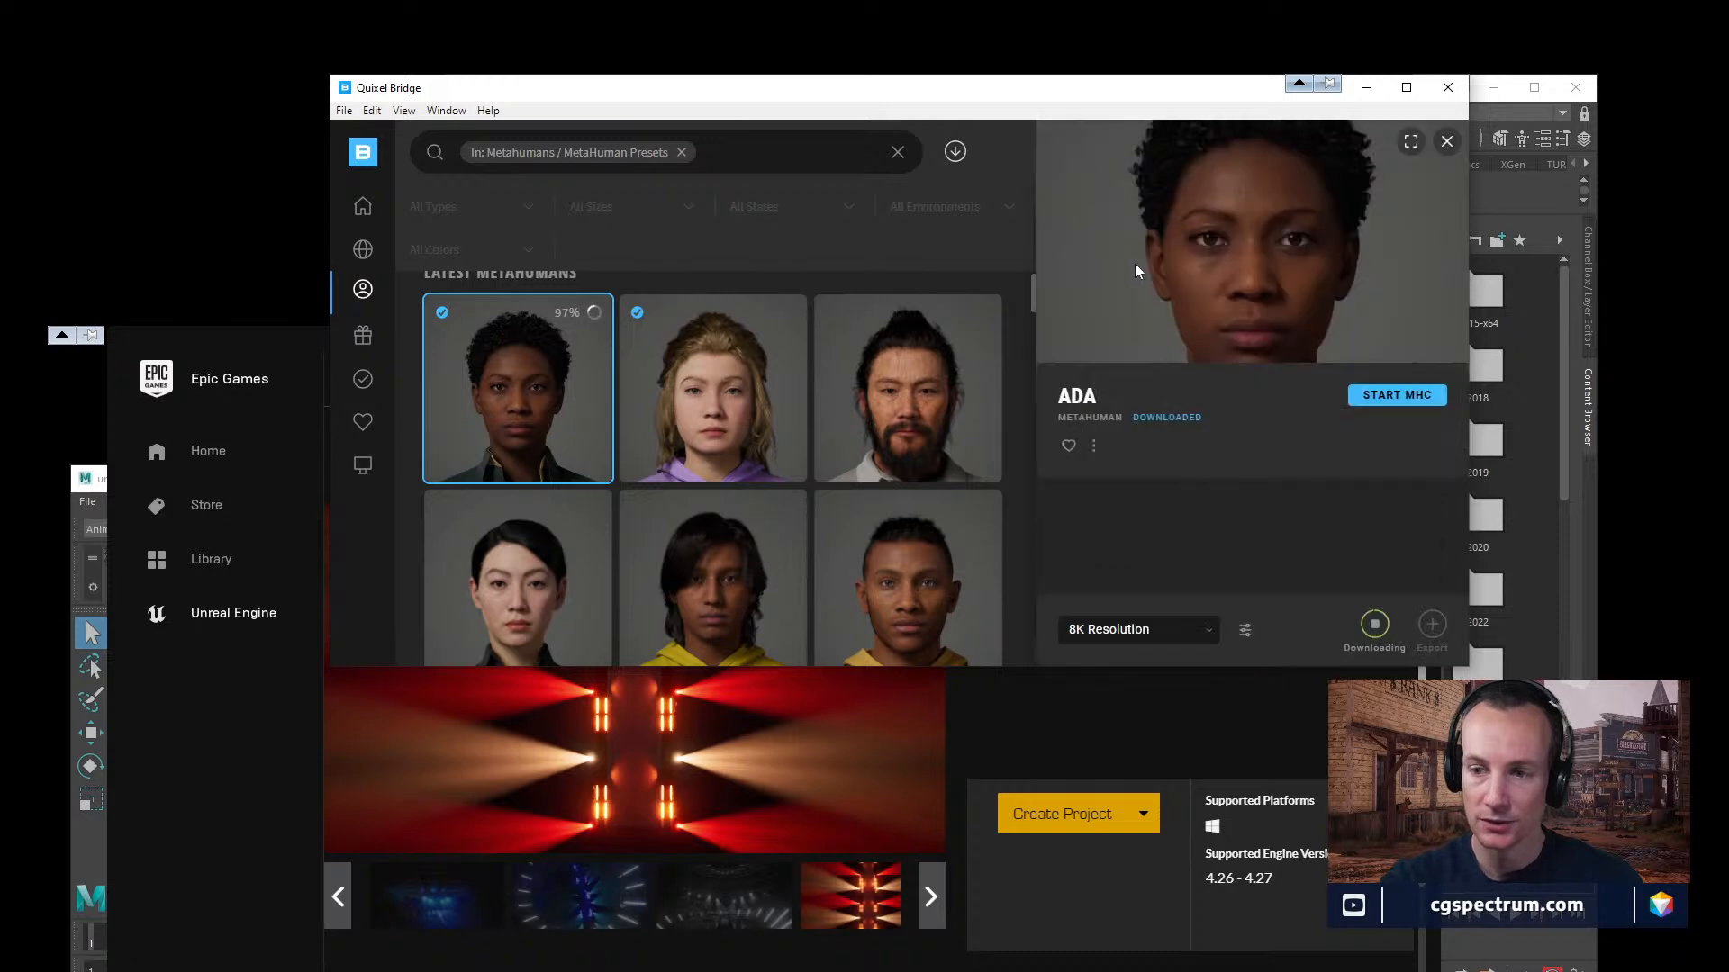
Revisit Ada's download settings and export settings to go over the export target once more.
click(1248, 631)
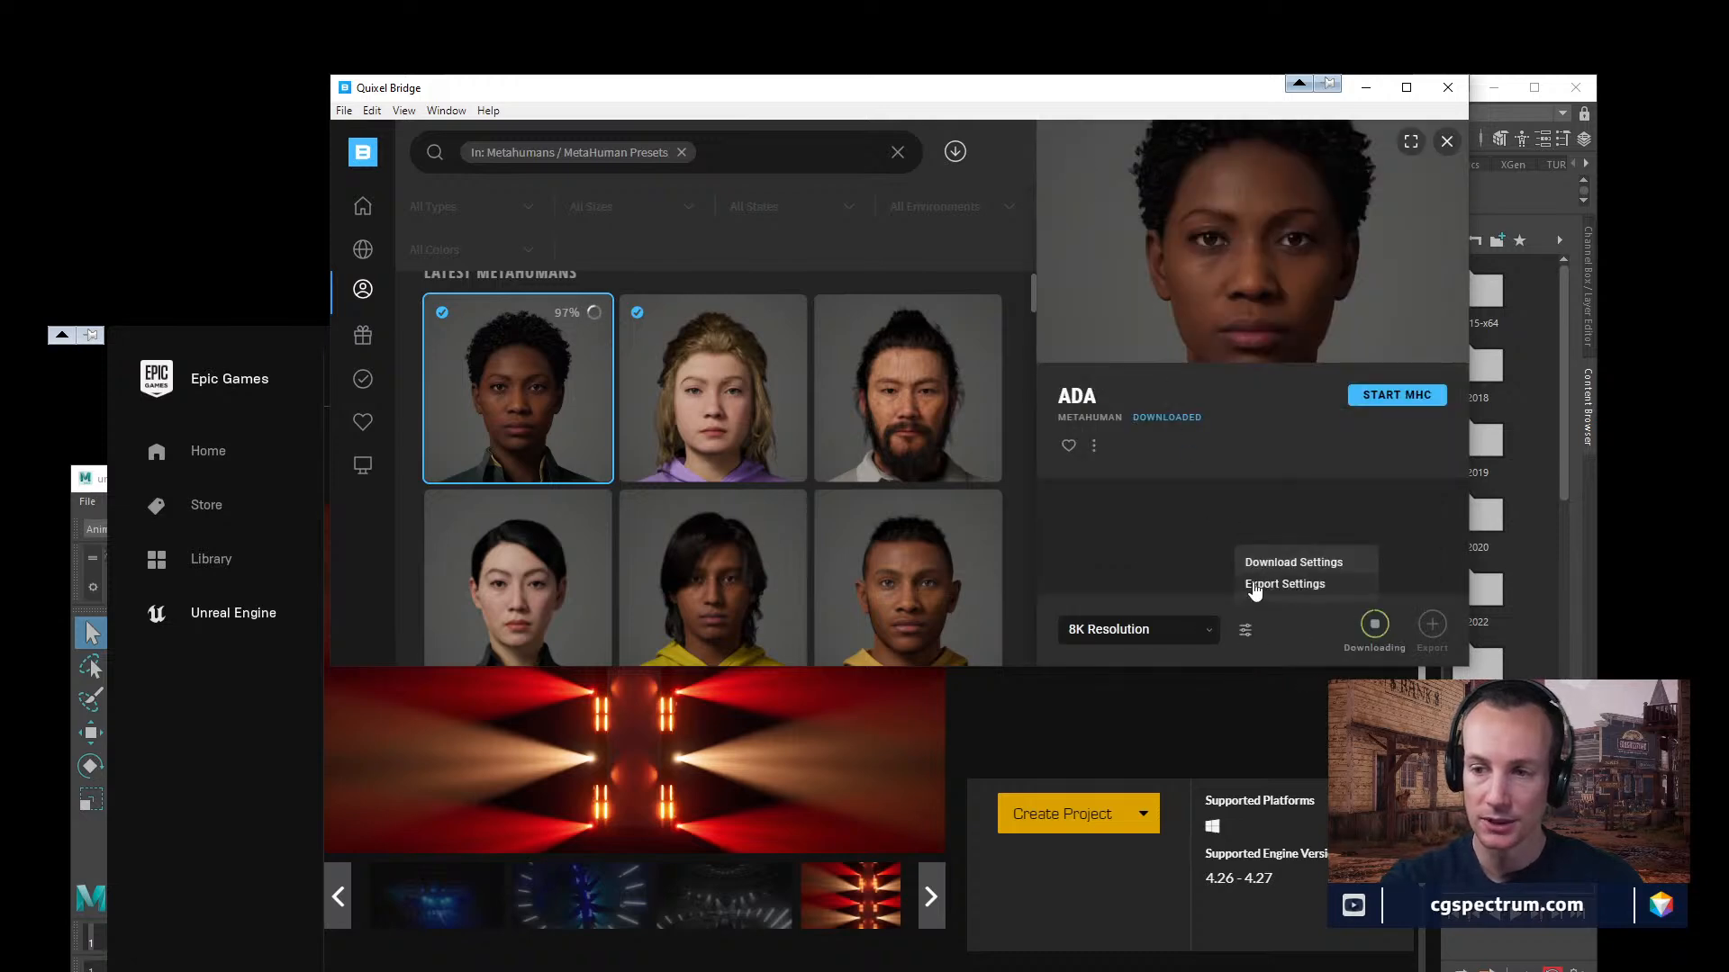
click(1271, 565)
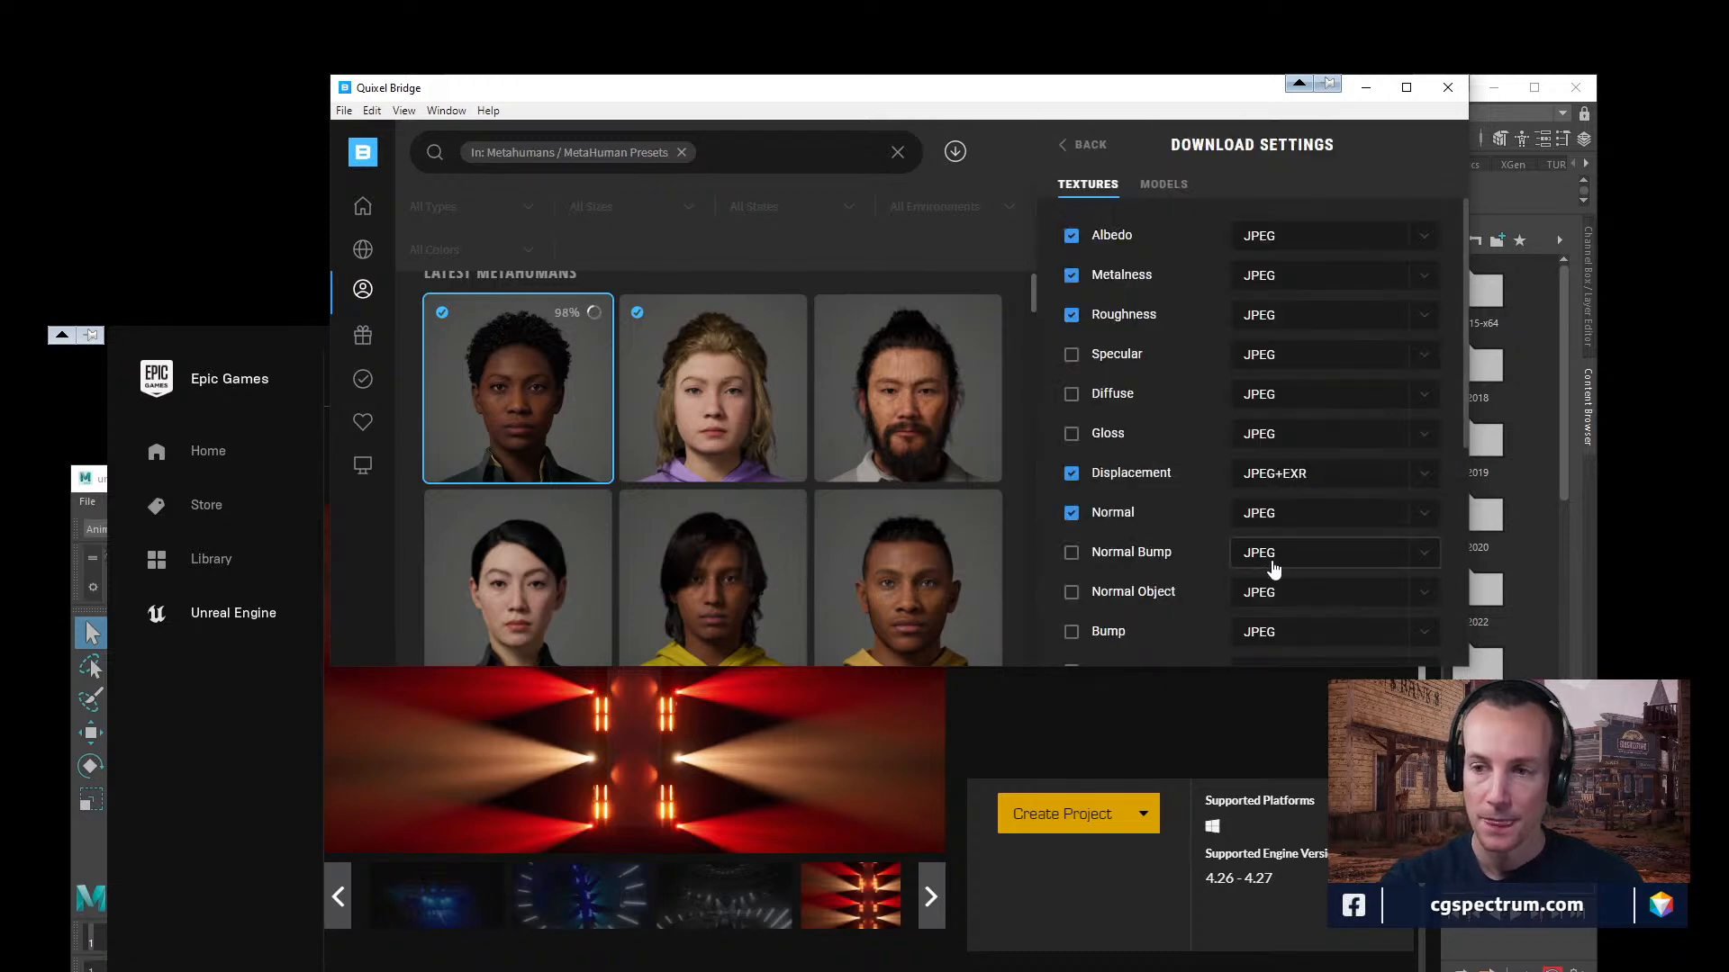
click(1085, 144)
click(1247, 633)
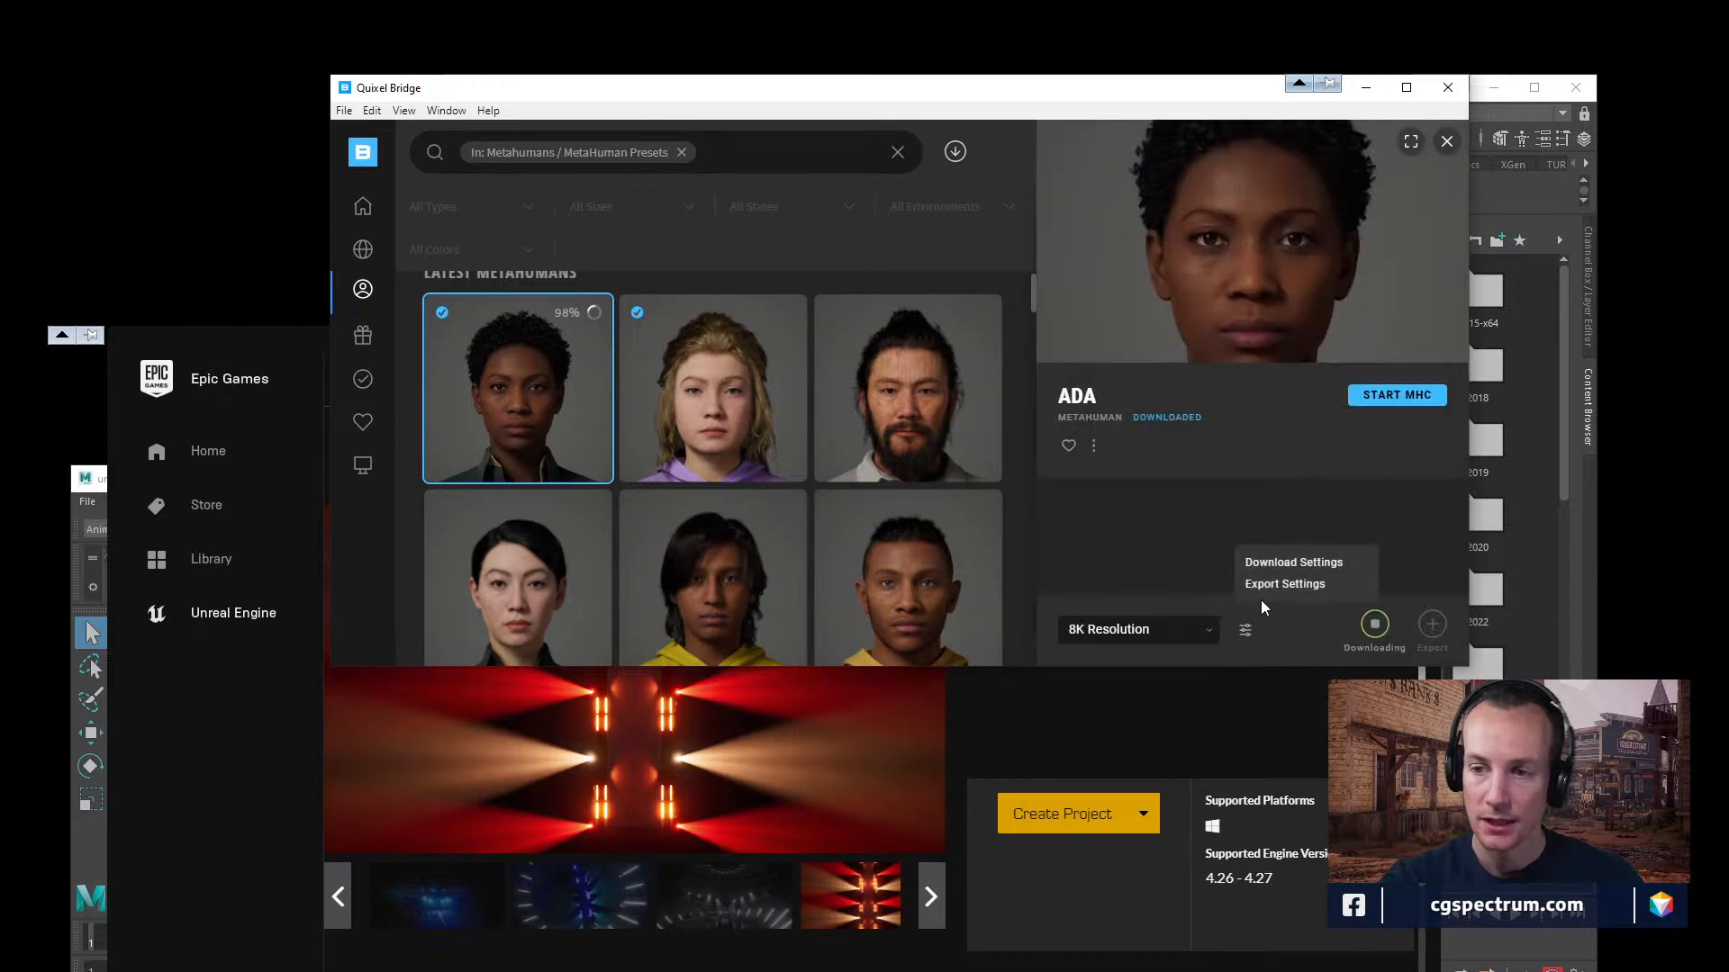
click(1269, 583)
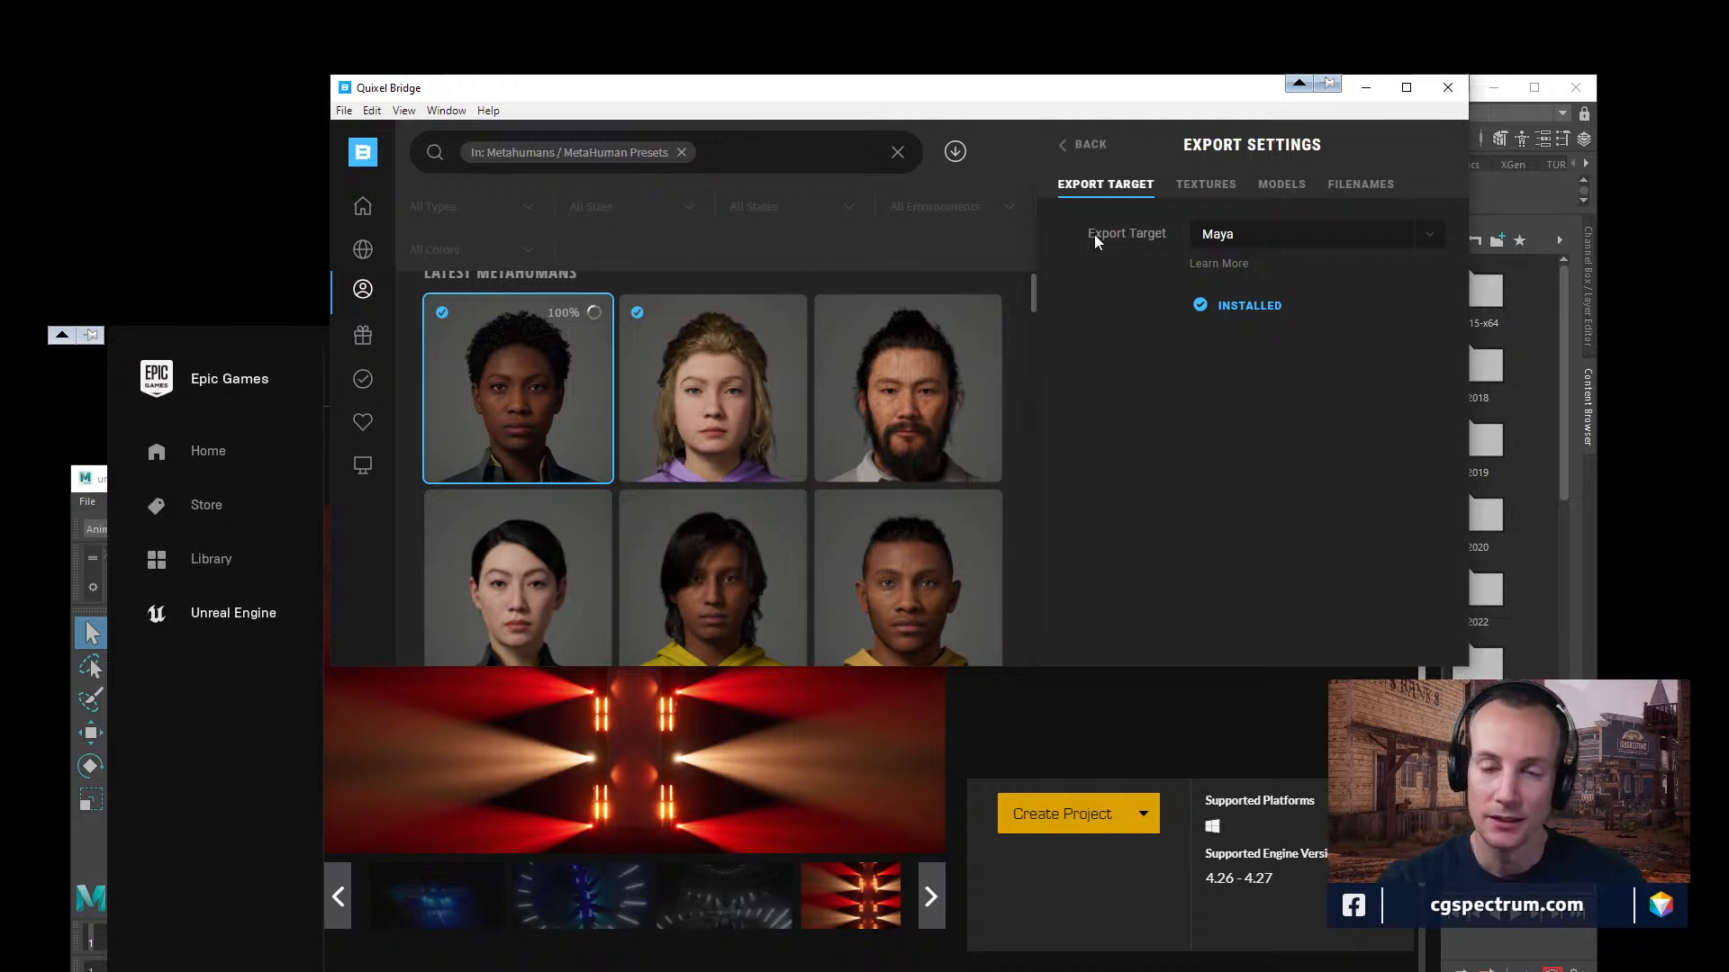
click(1086, 149)
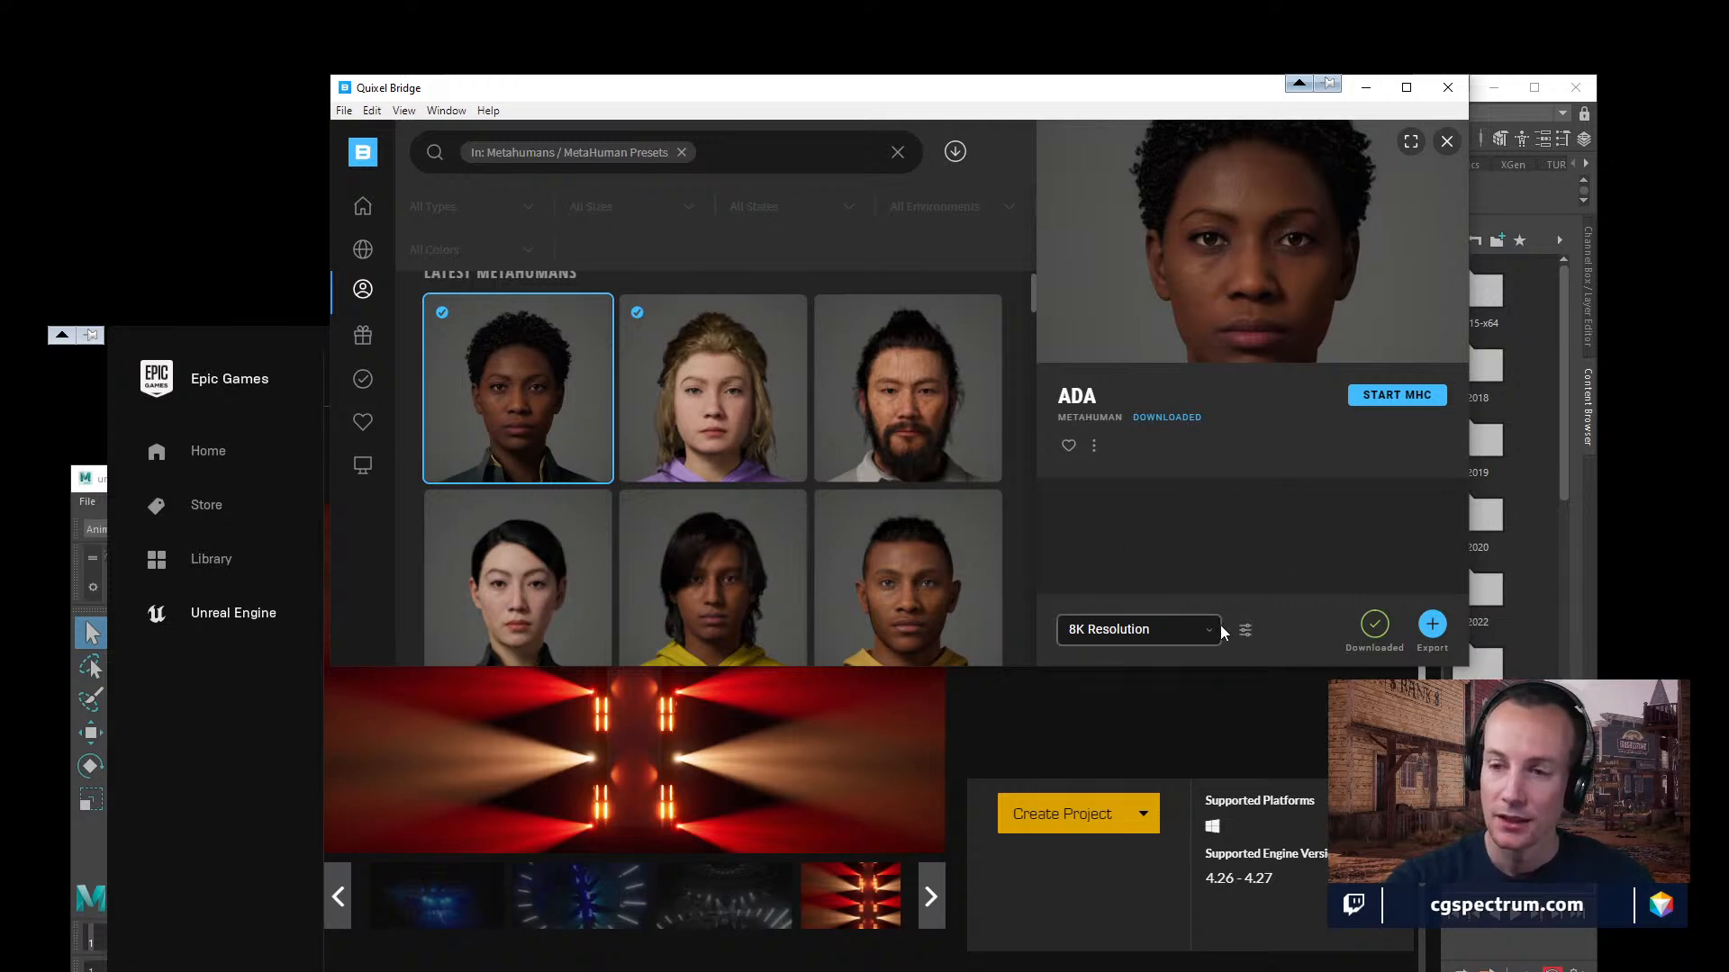
Export the Ada MetaHuman from Bridge to Maya 2022 and confirm importing the character, discarding unsaved progress.
click(1433, 627)
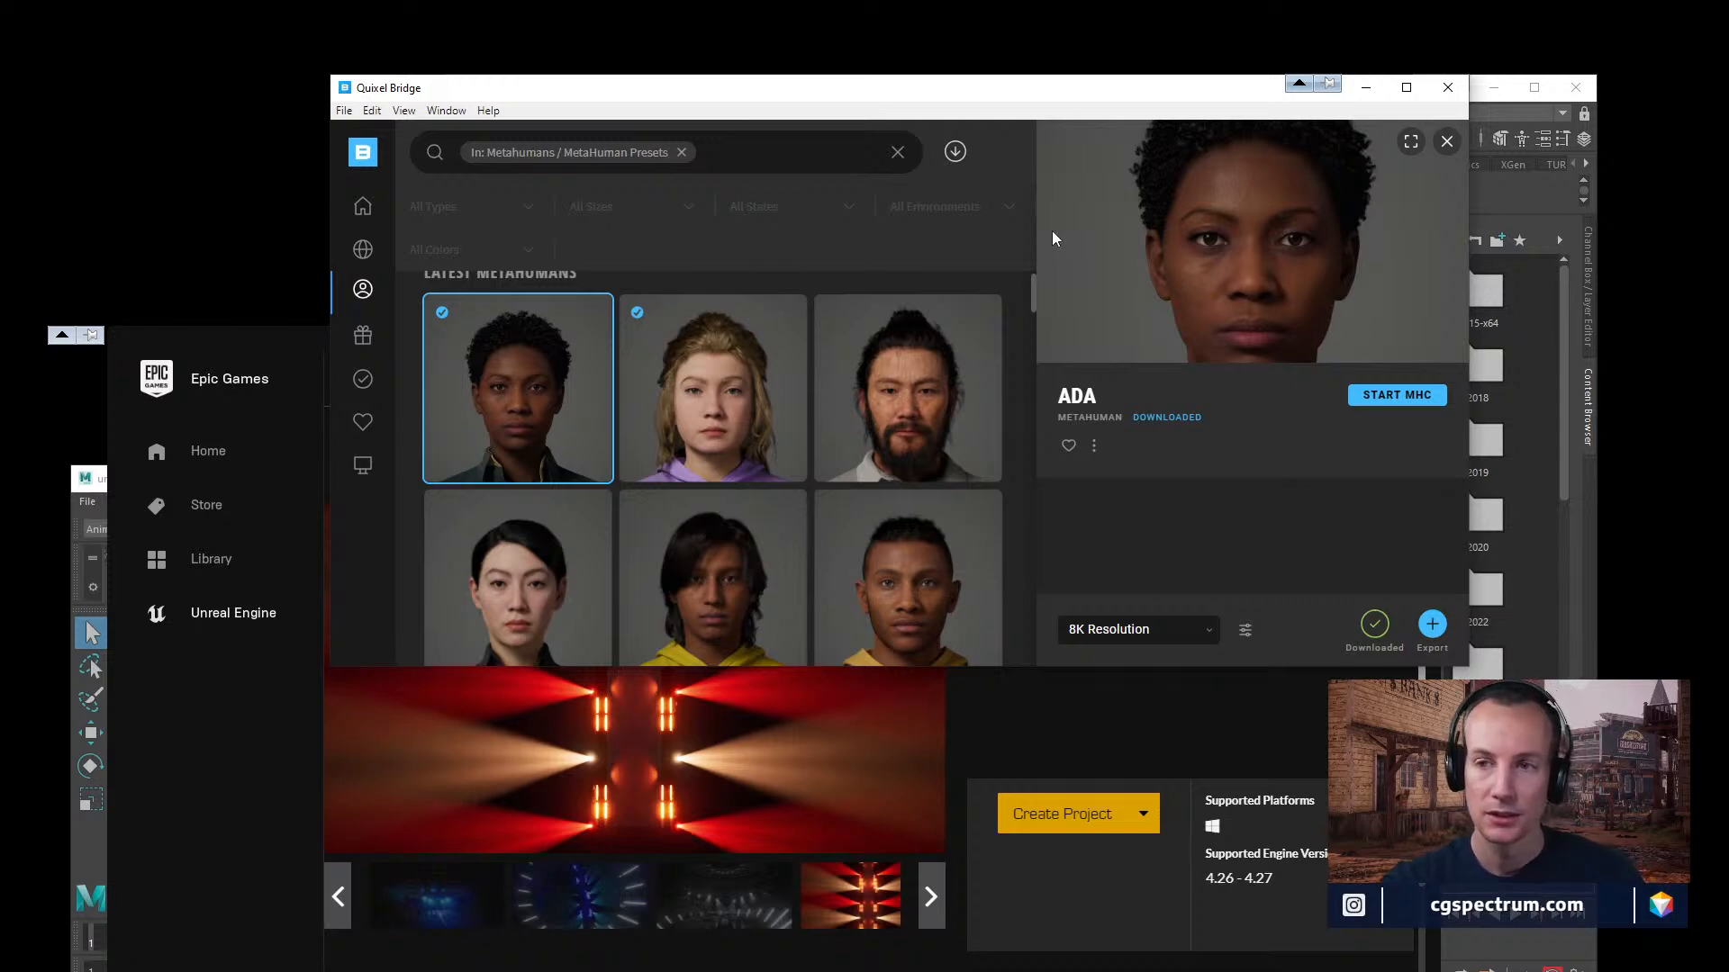
drag(966, 95, 1073, 432)
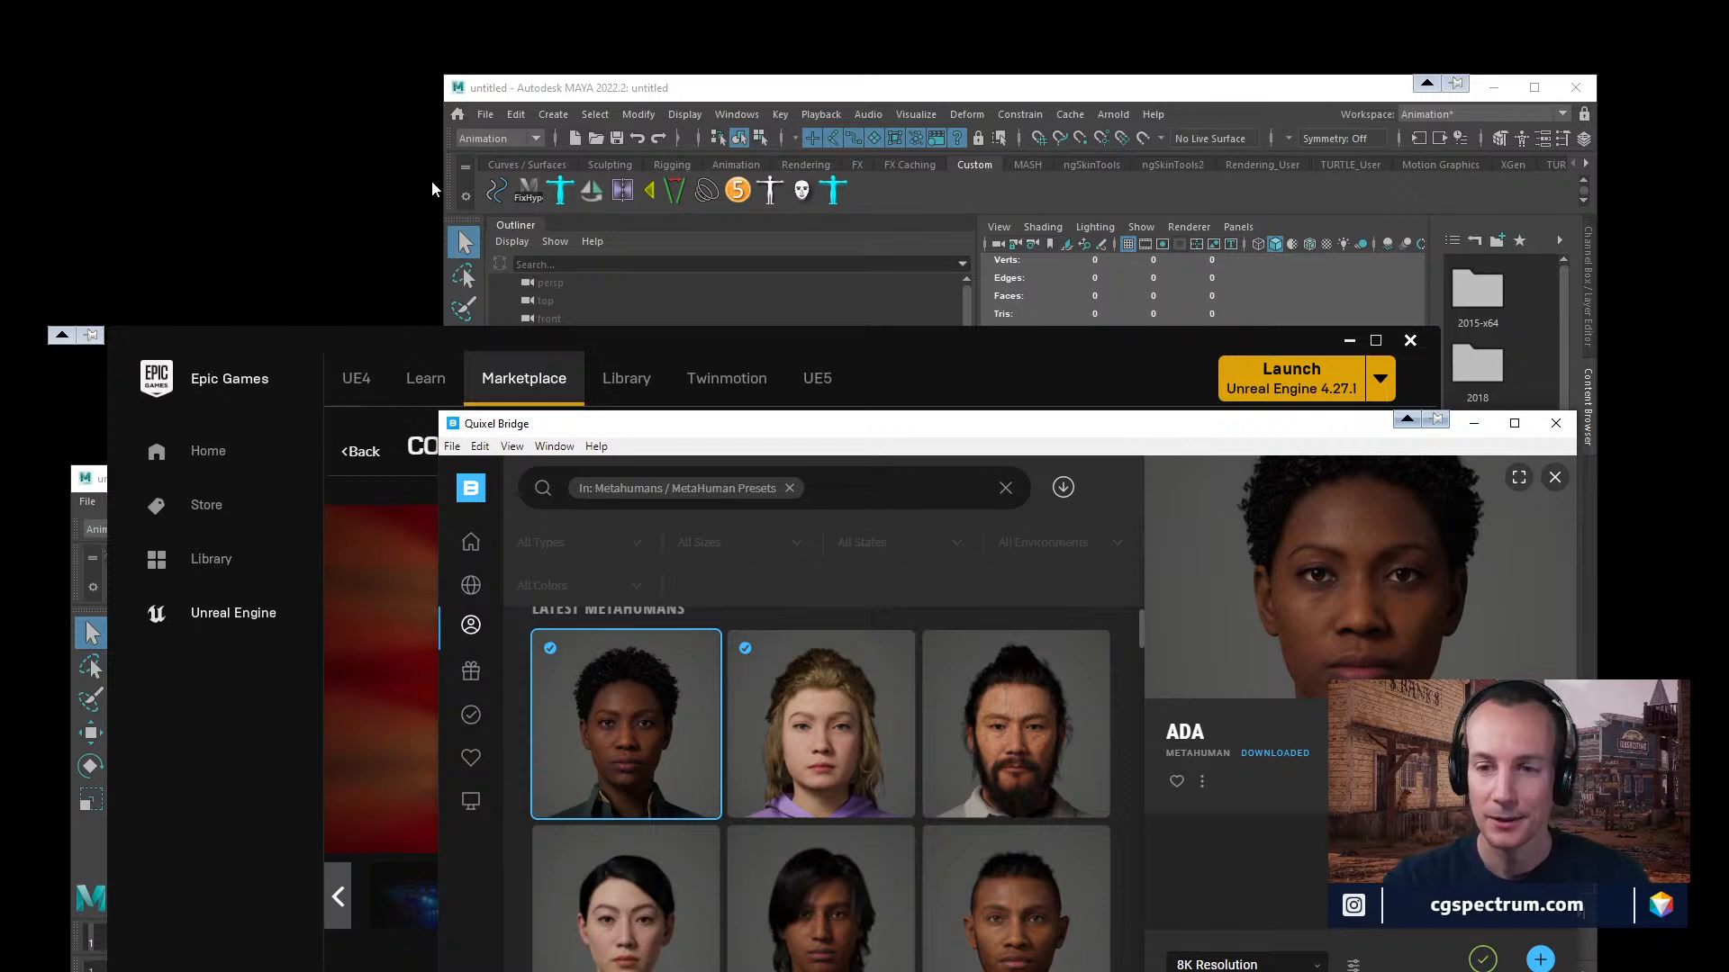
drag(898, 428, 859, 313)
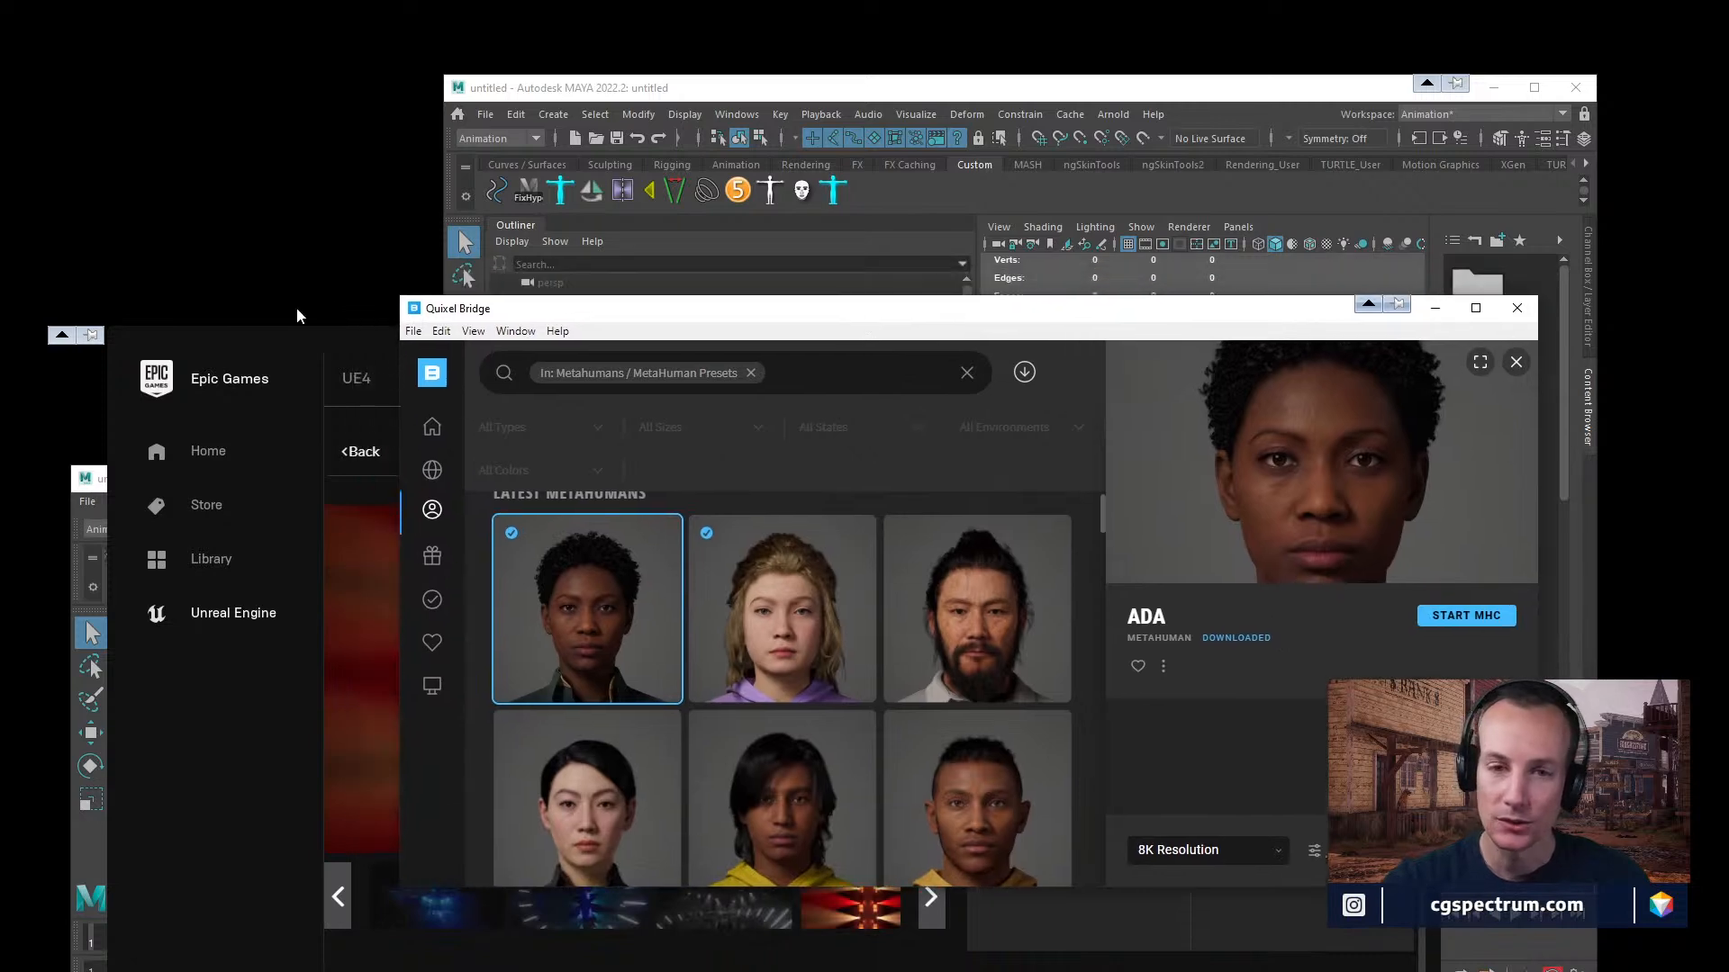
drag(272, 333, 343, 247)
click(680, 99)
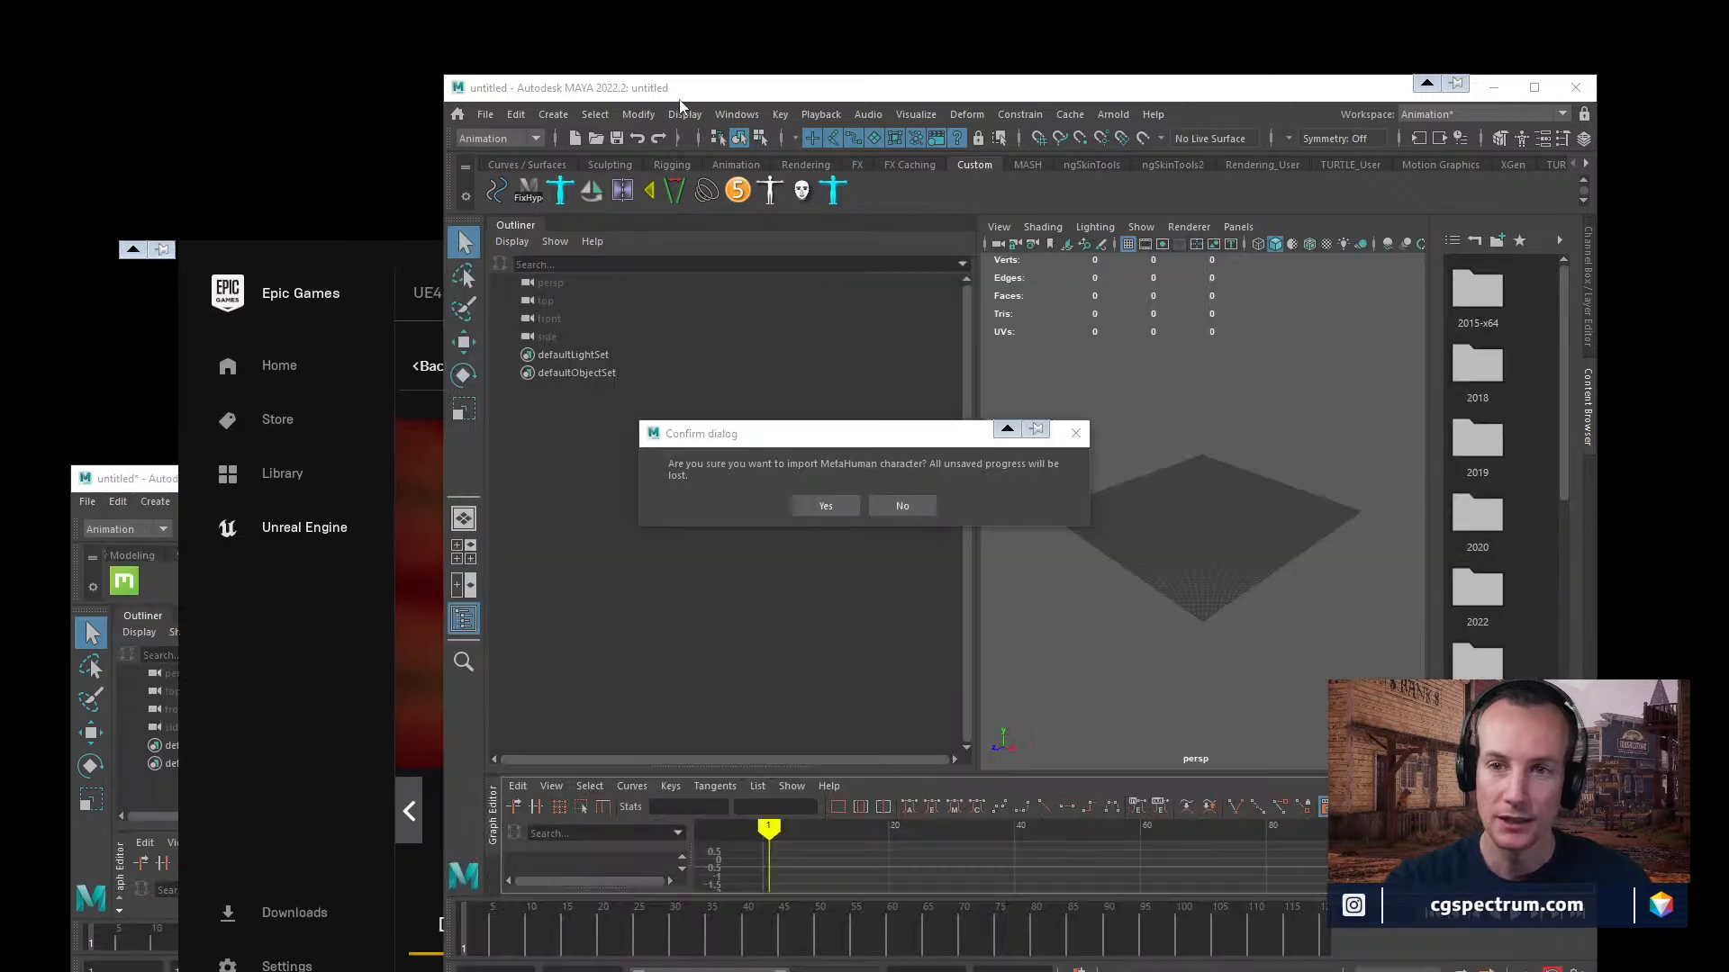
click(851, 498)
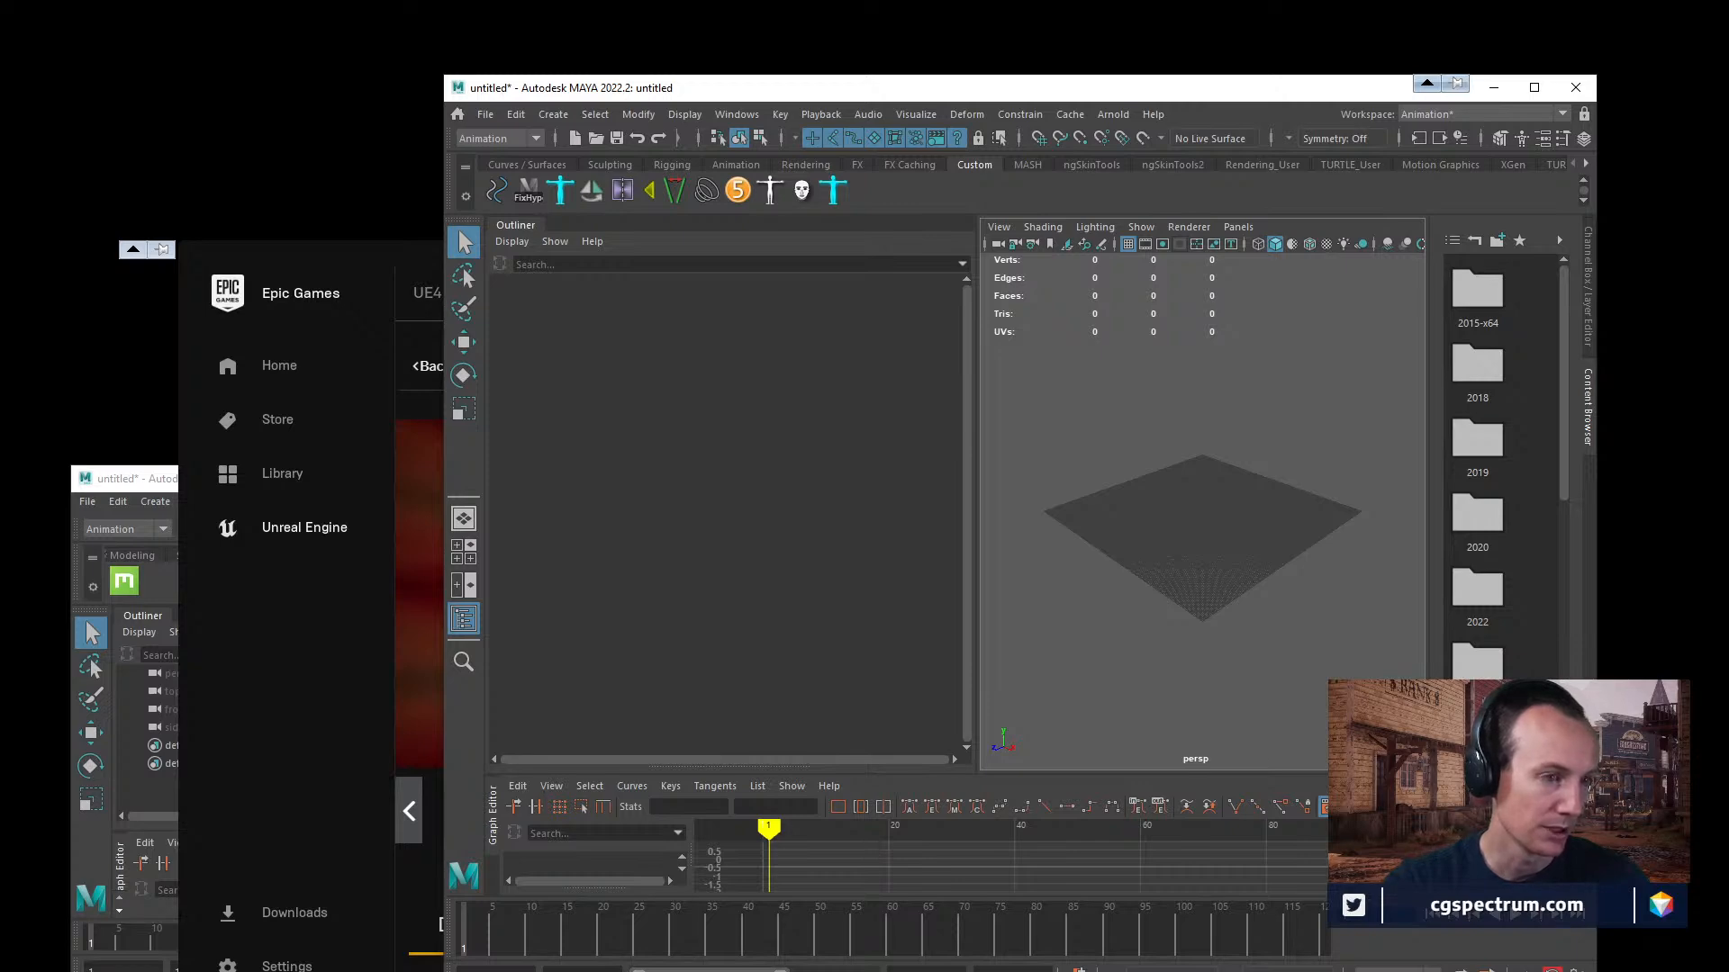
Switch to the browser showing the skinner repository on GitHub and examine its file list, README contents and download options.
drag(0, 270, 750, 75)
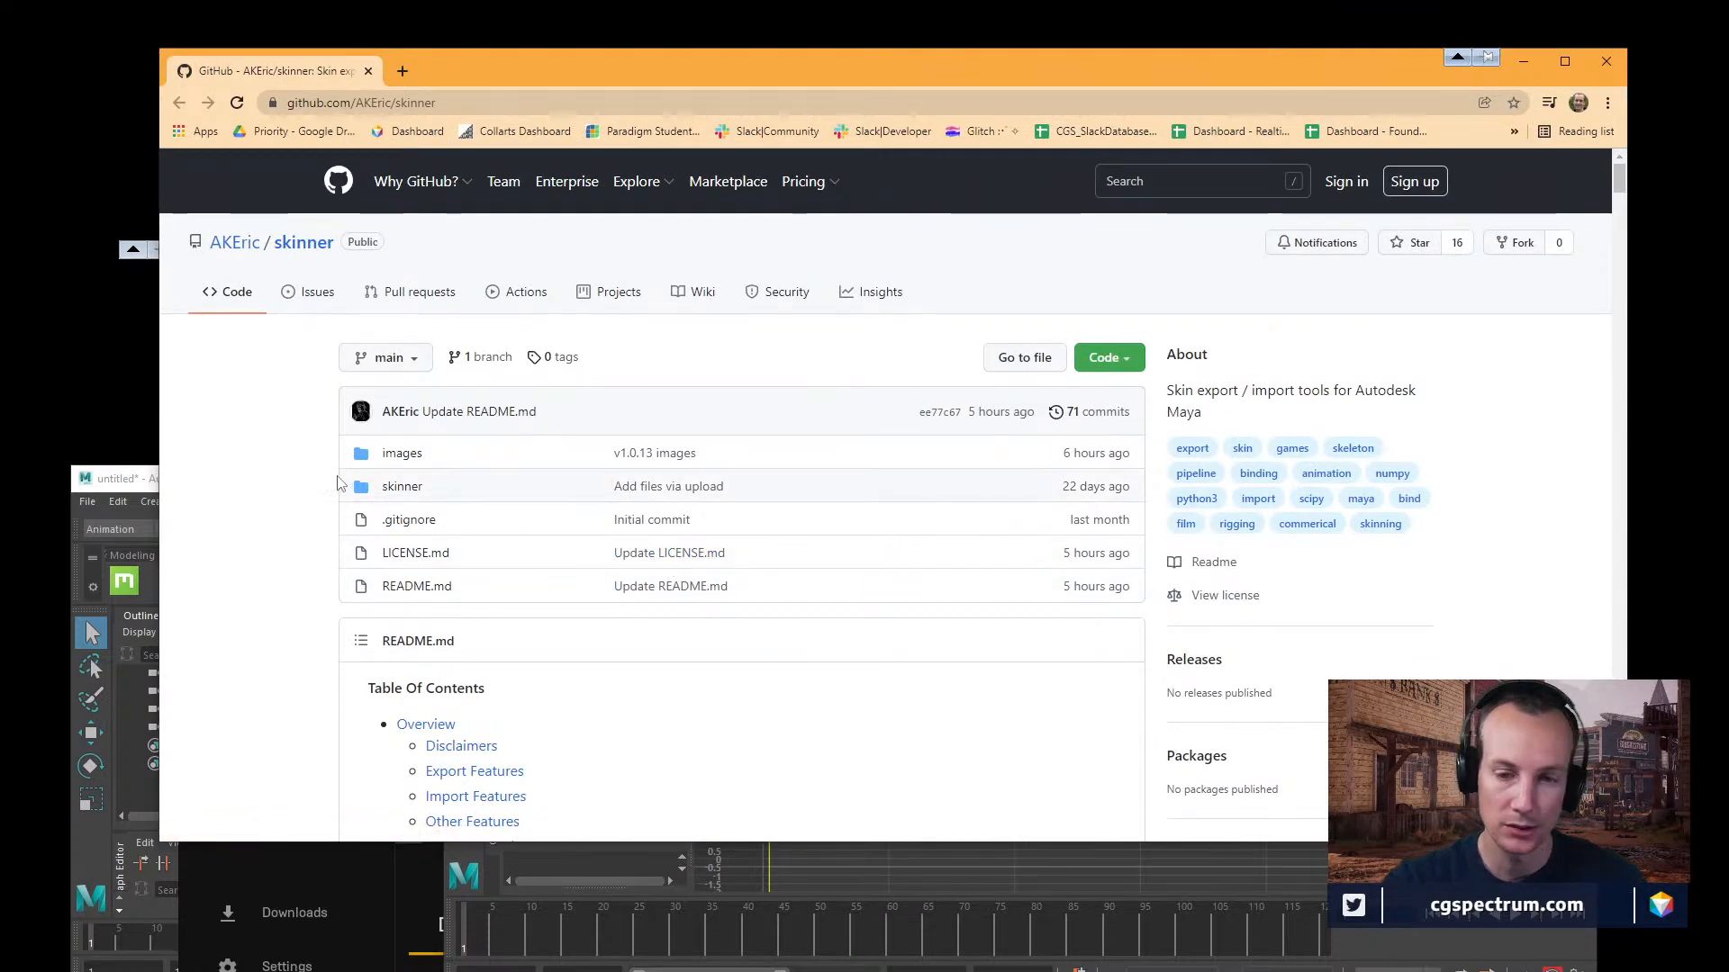
scroll(339, 541, down, 1)
scroll(338, 541, down, 3)
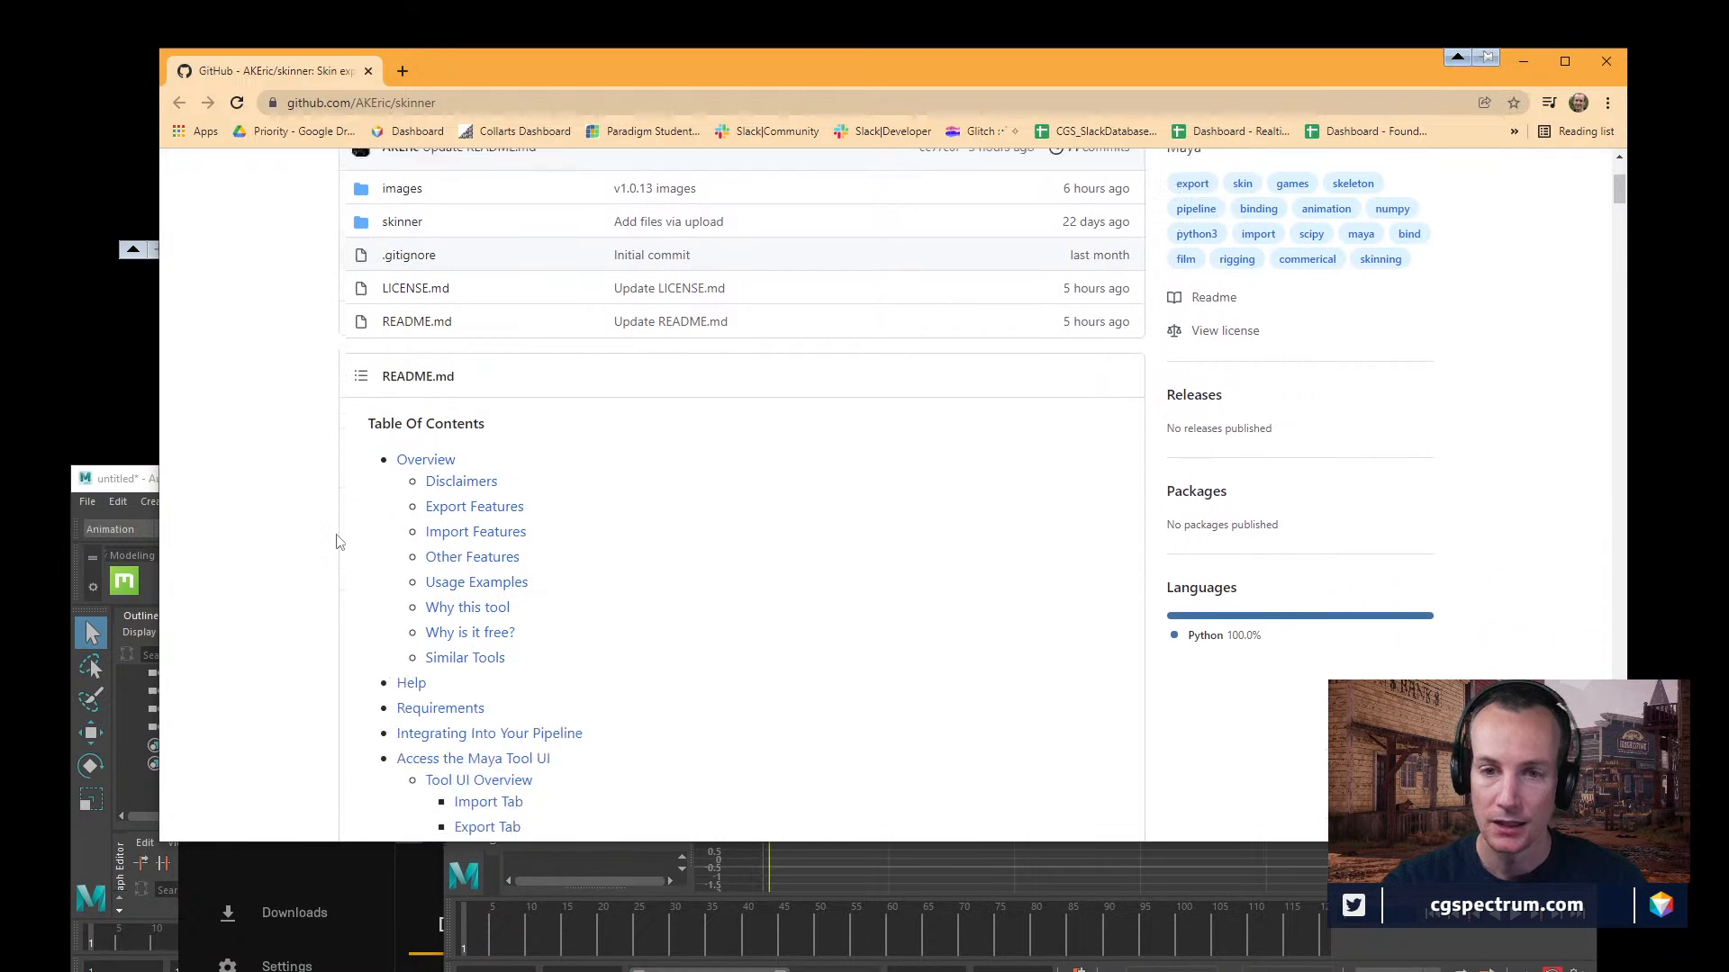
scroll(566, 592, up, 4)
scroll(602, 681, down, 3)
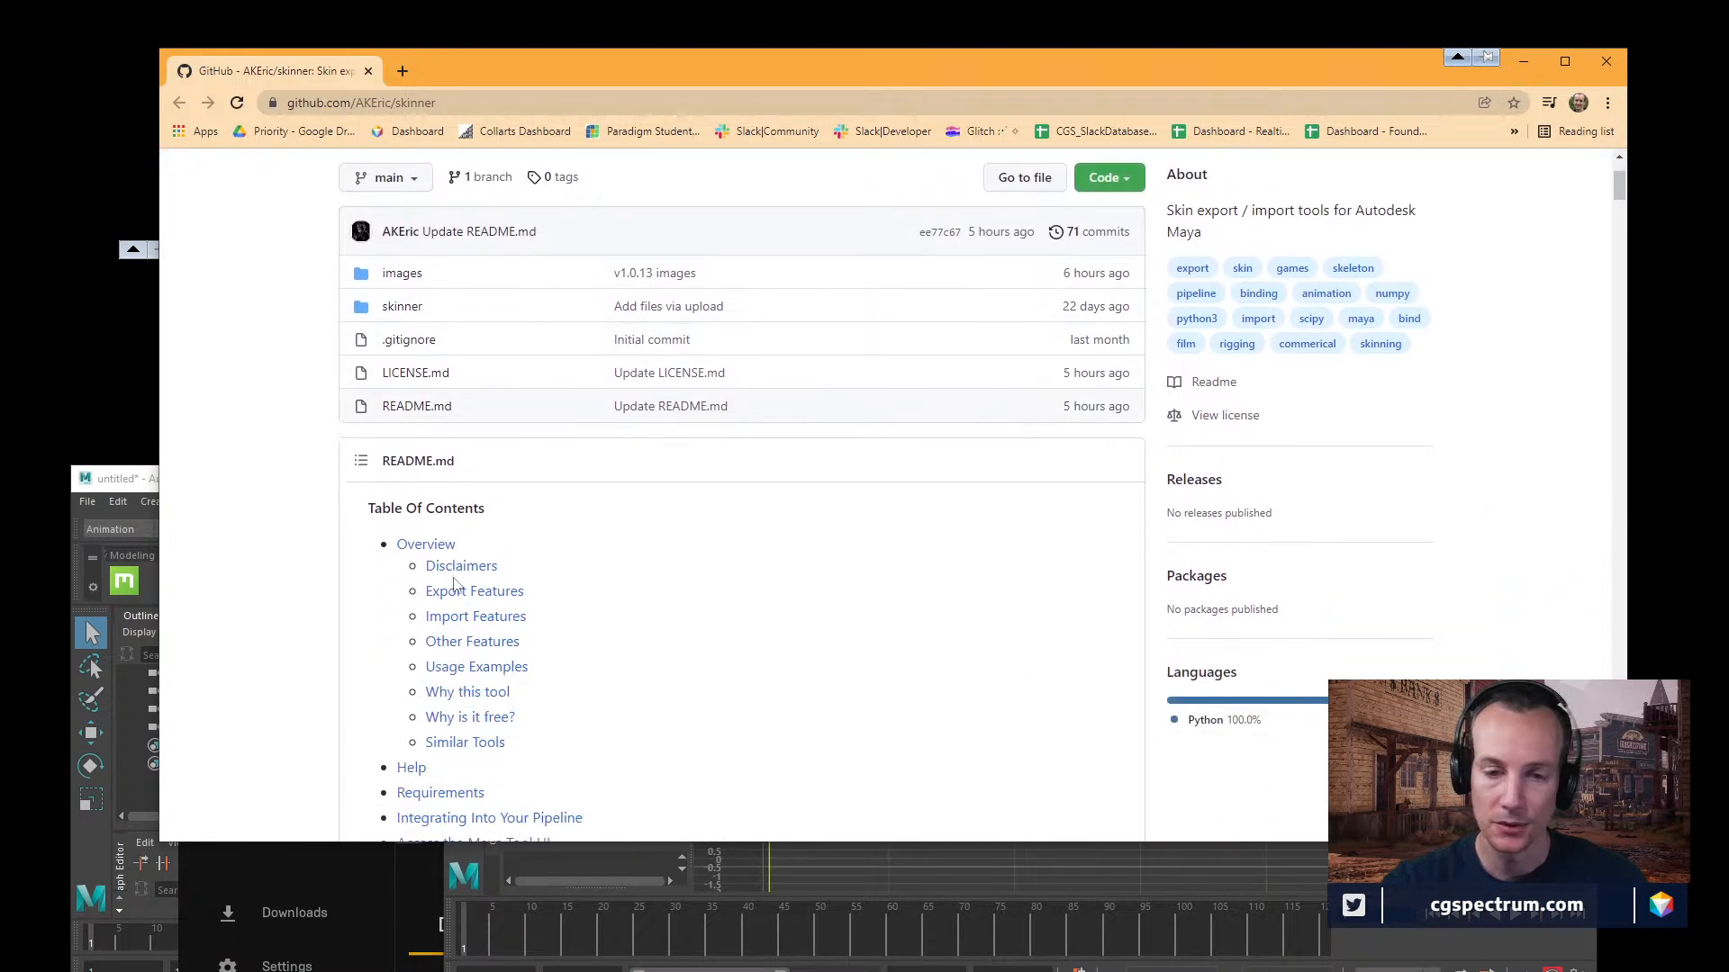
scroll(604, 683, up, 3)
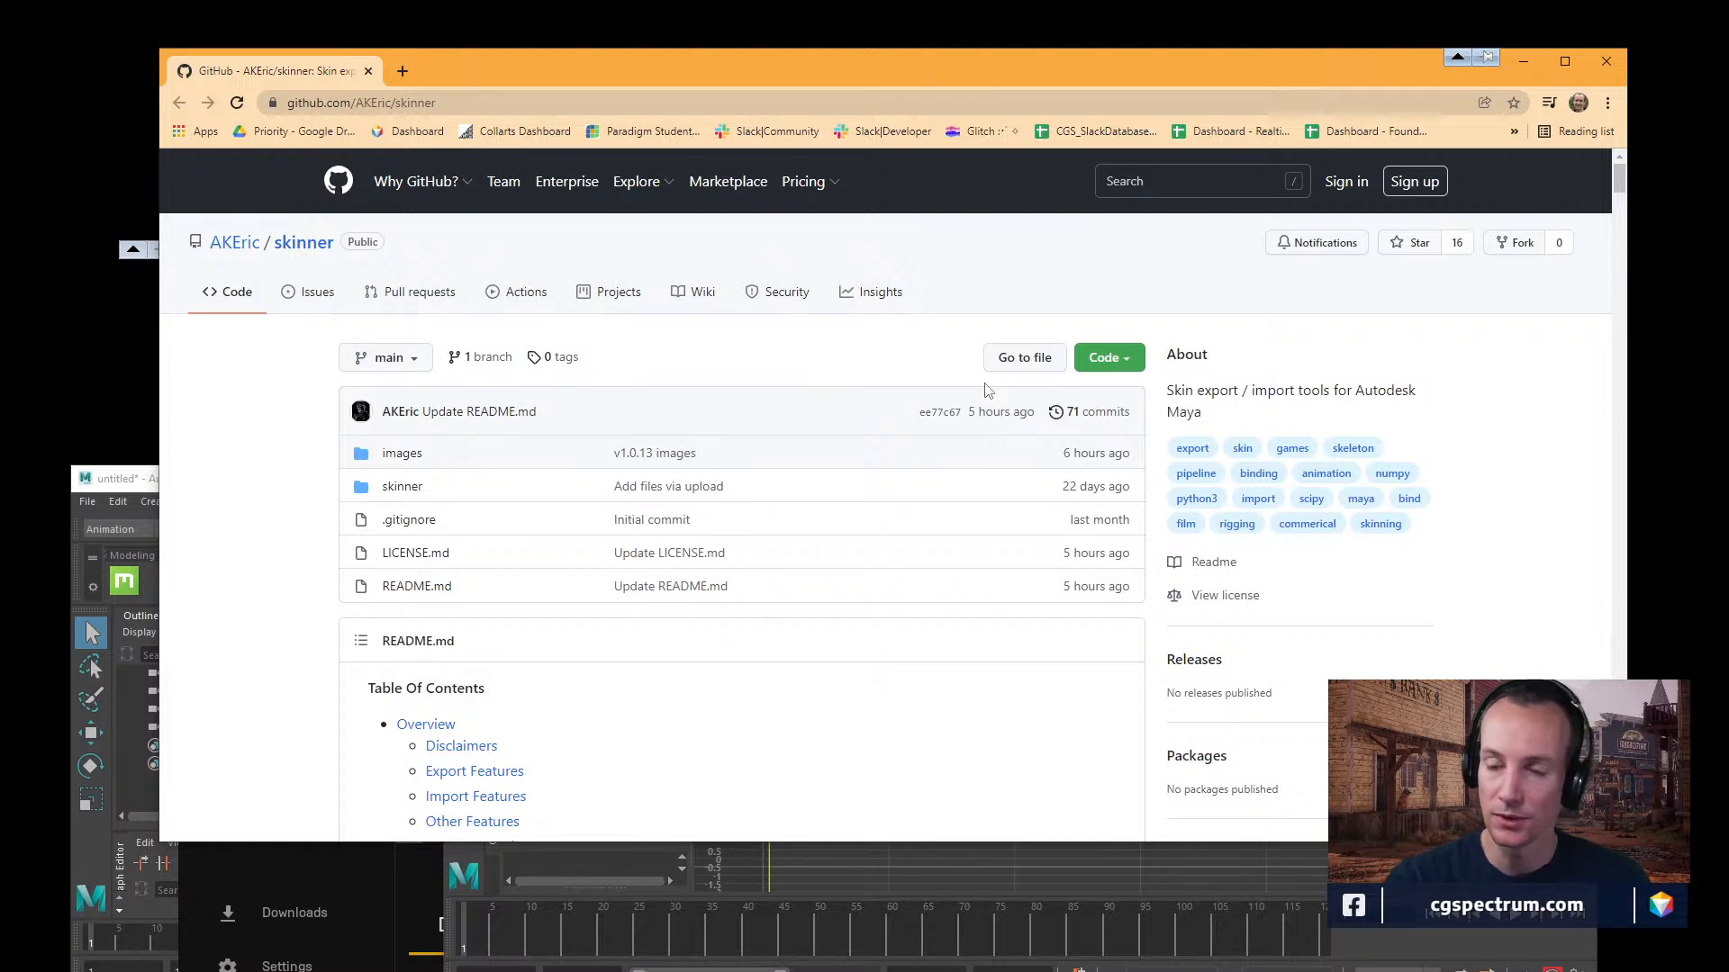
click(1124, 360)
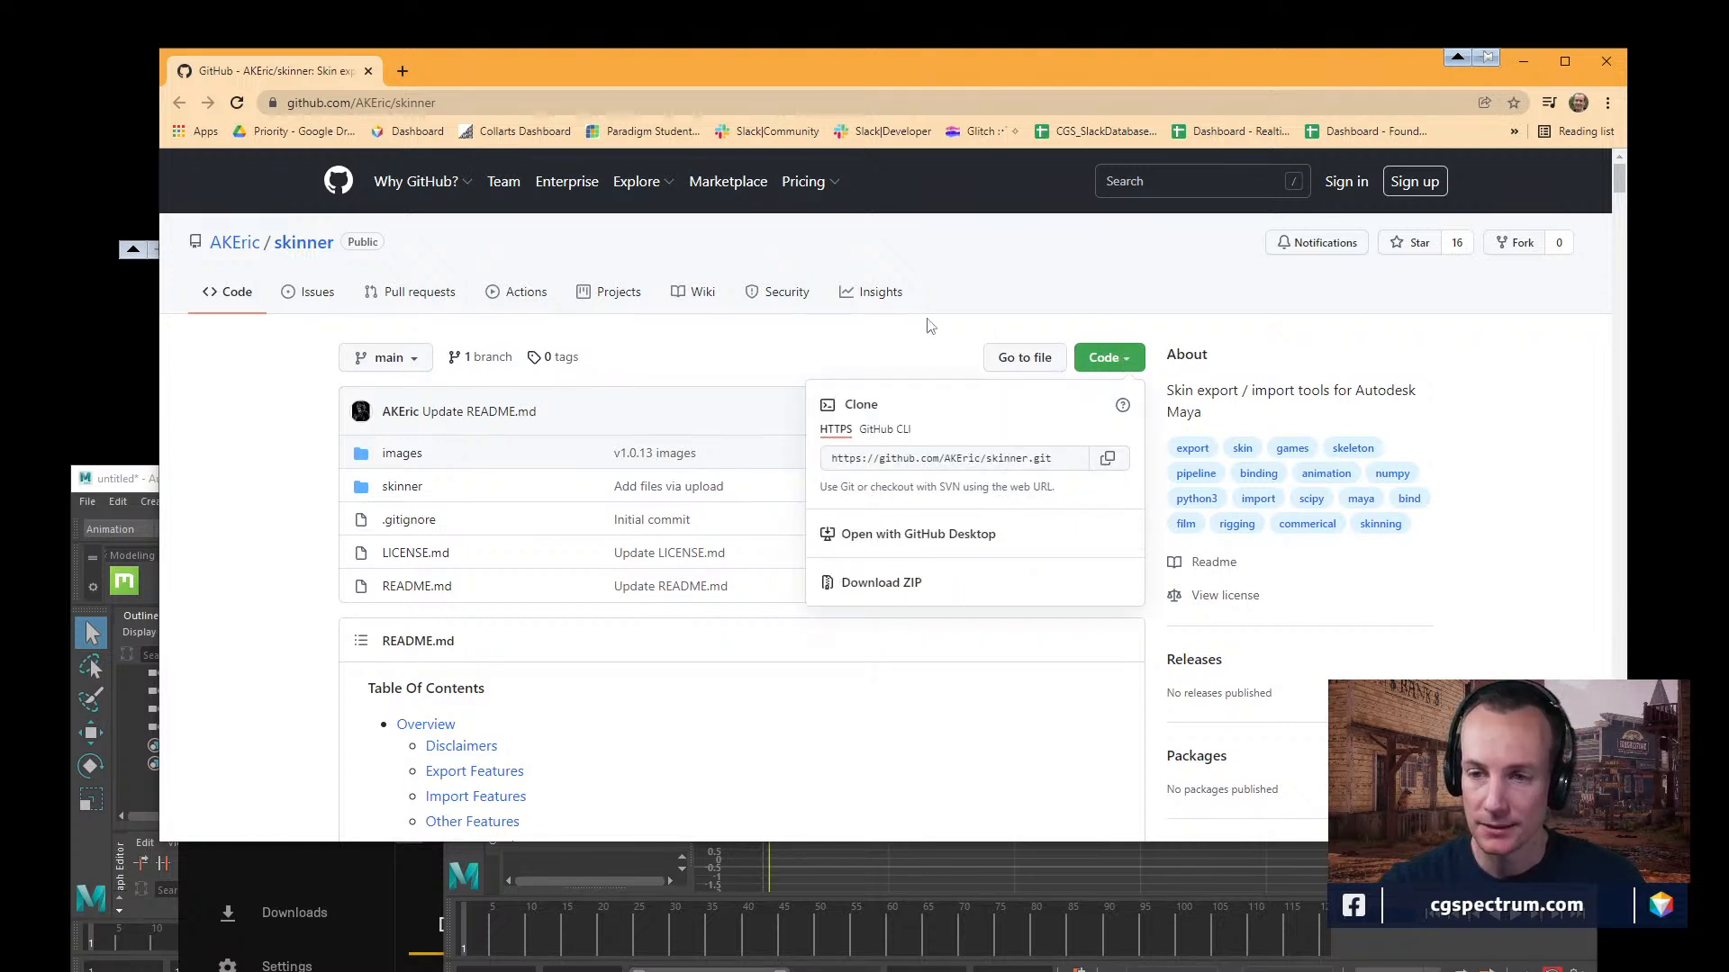
click(930, 326)
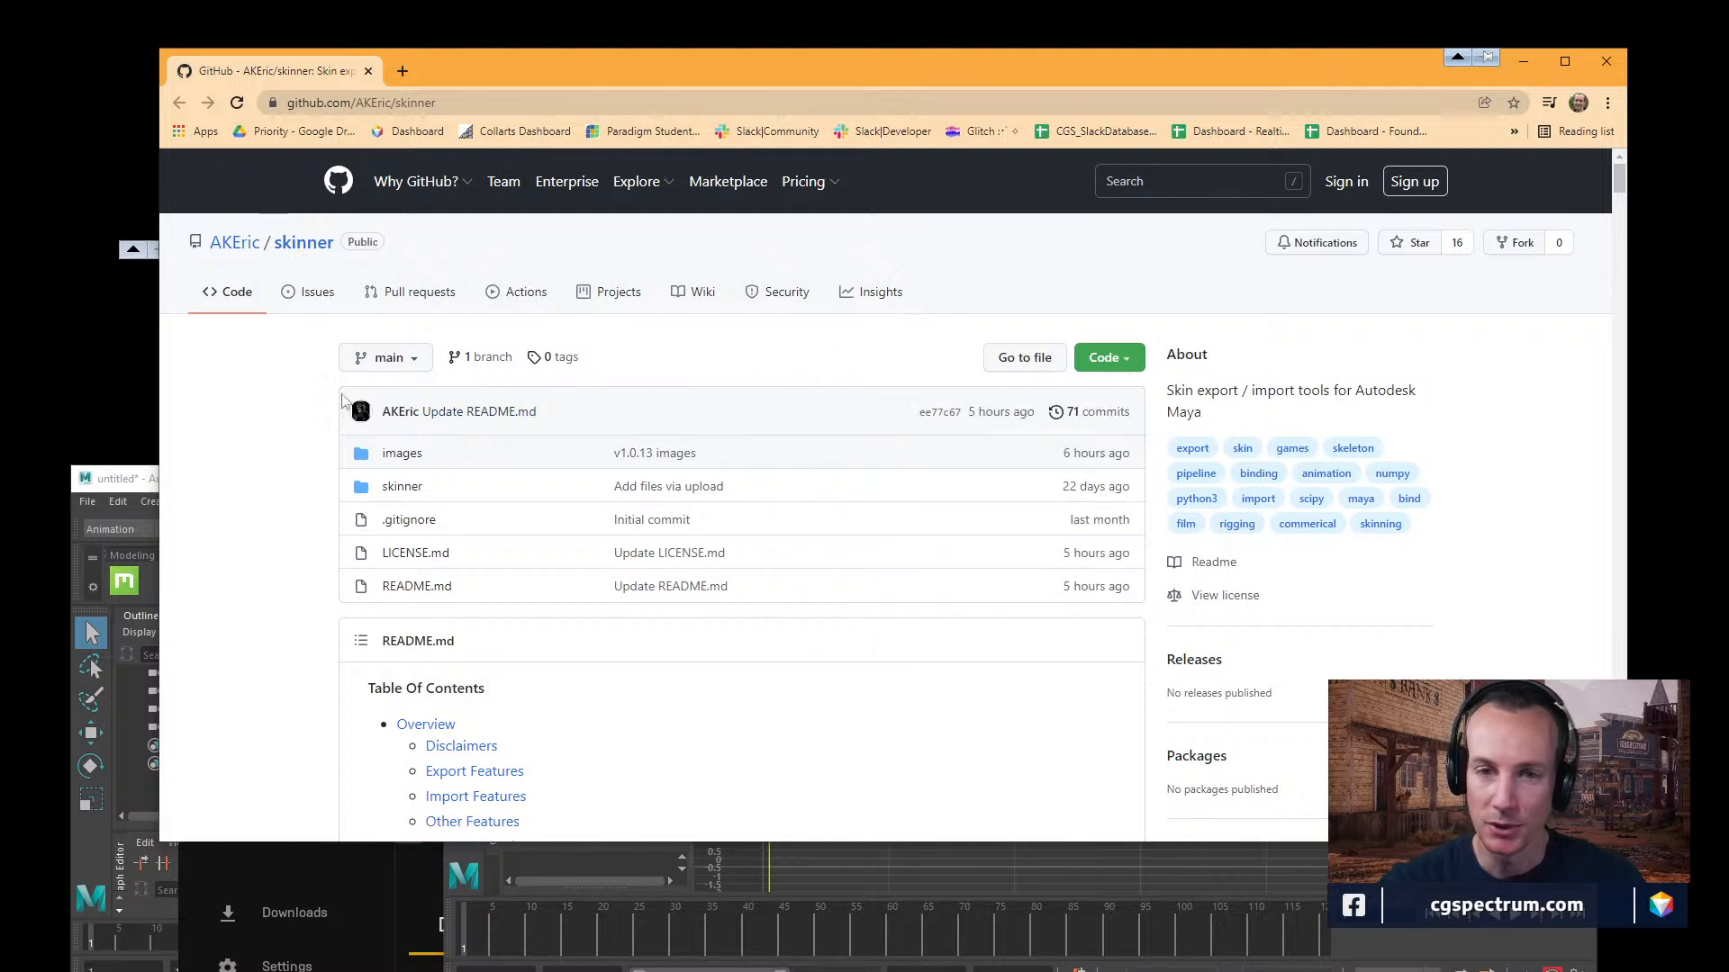
scroll(289, 451, down, 8)
scroll(285, 537, up, 8)
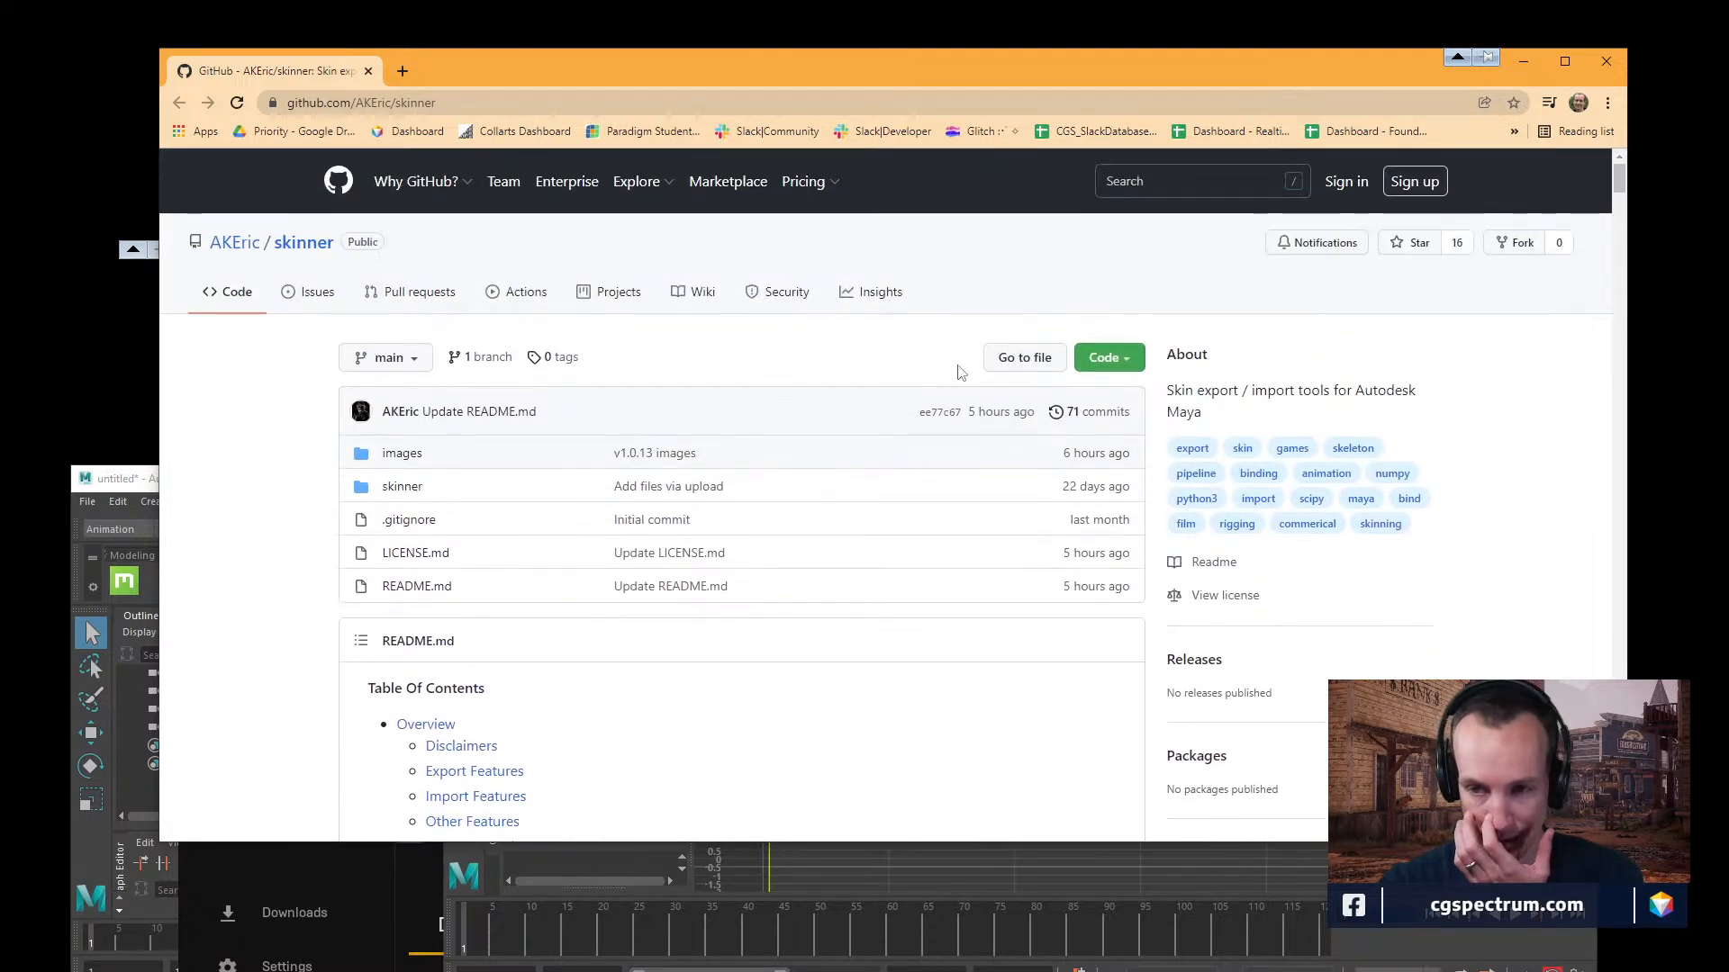
Download the skinner repository as a ZIP and show the downloaded skinner-main.zip in its folder.
click(1121, 362)
click(902, 588)
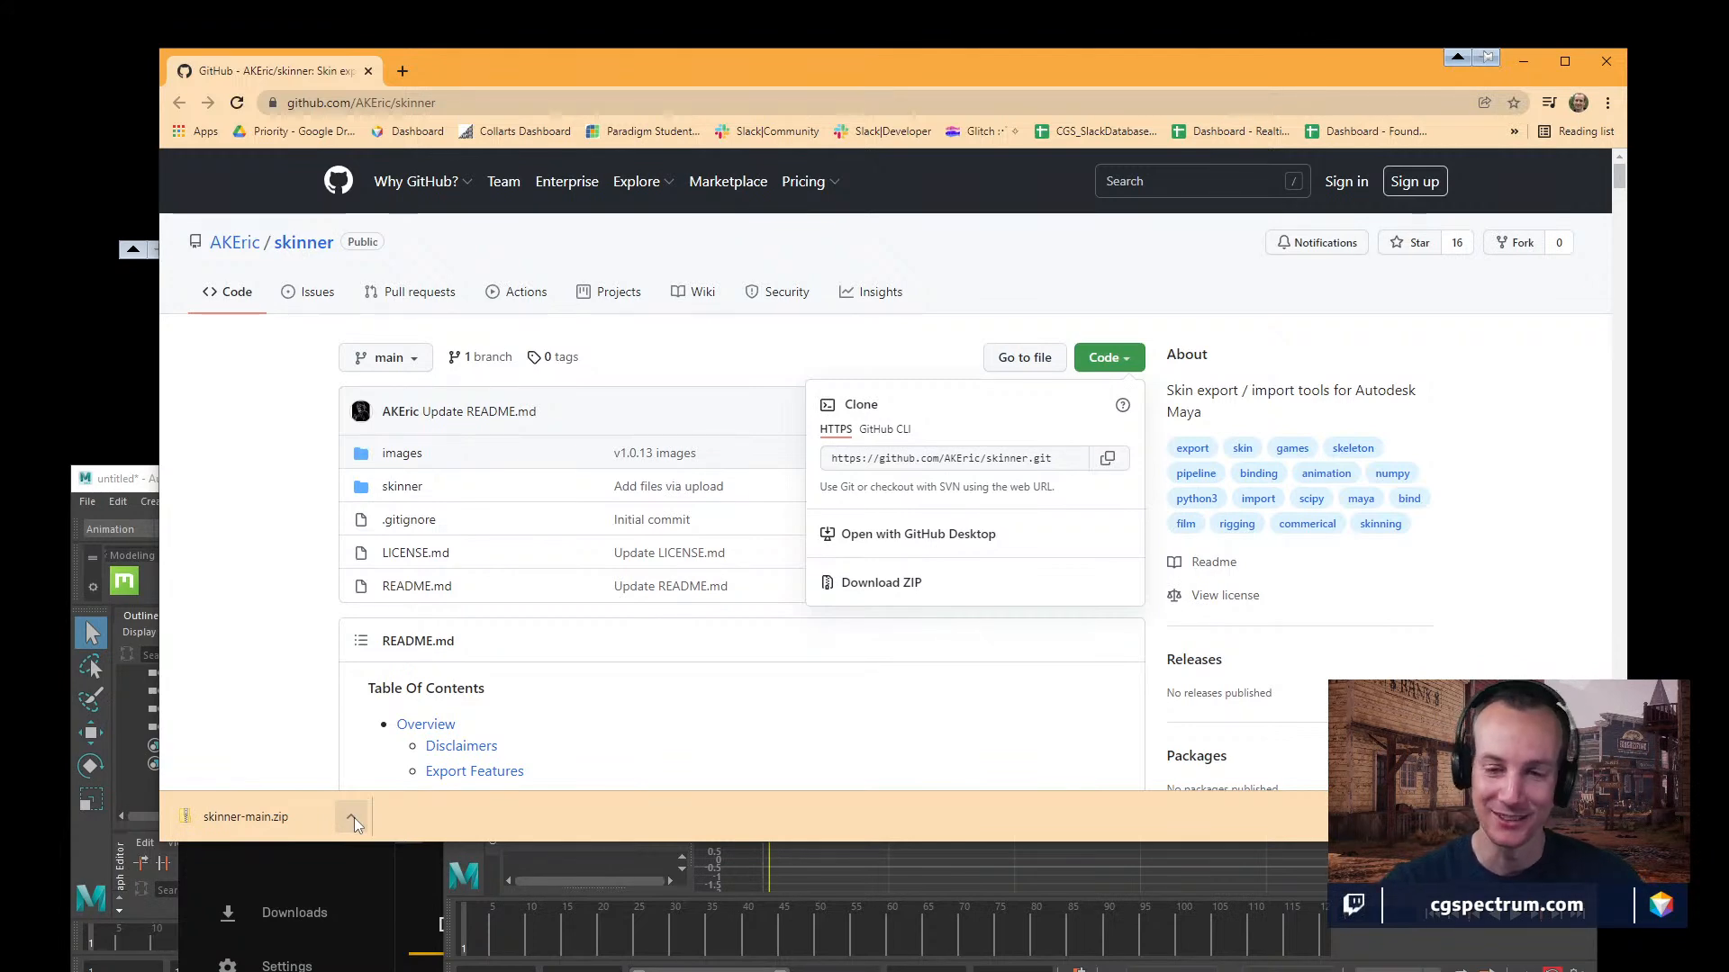
click(353, 818)
click(423, 904)
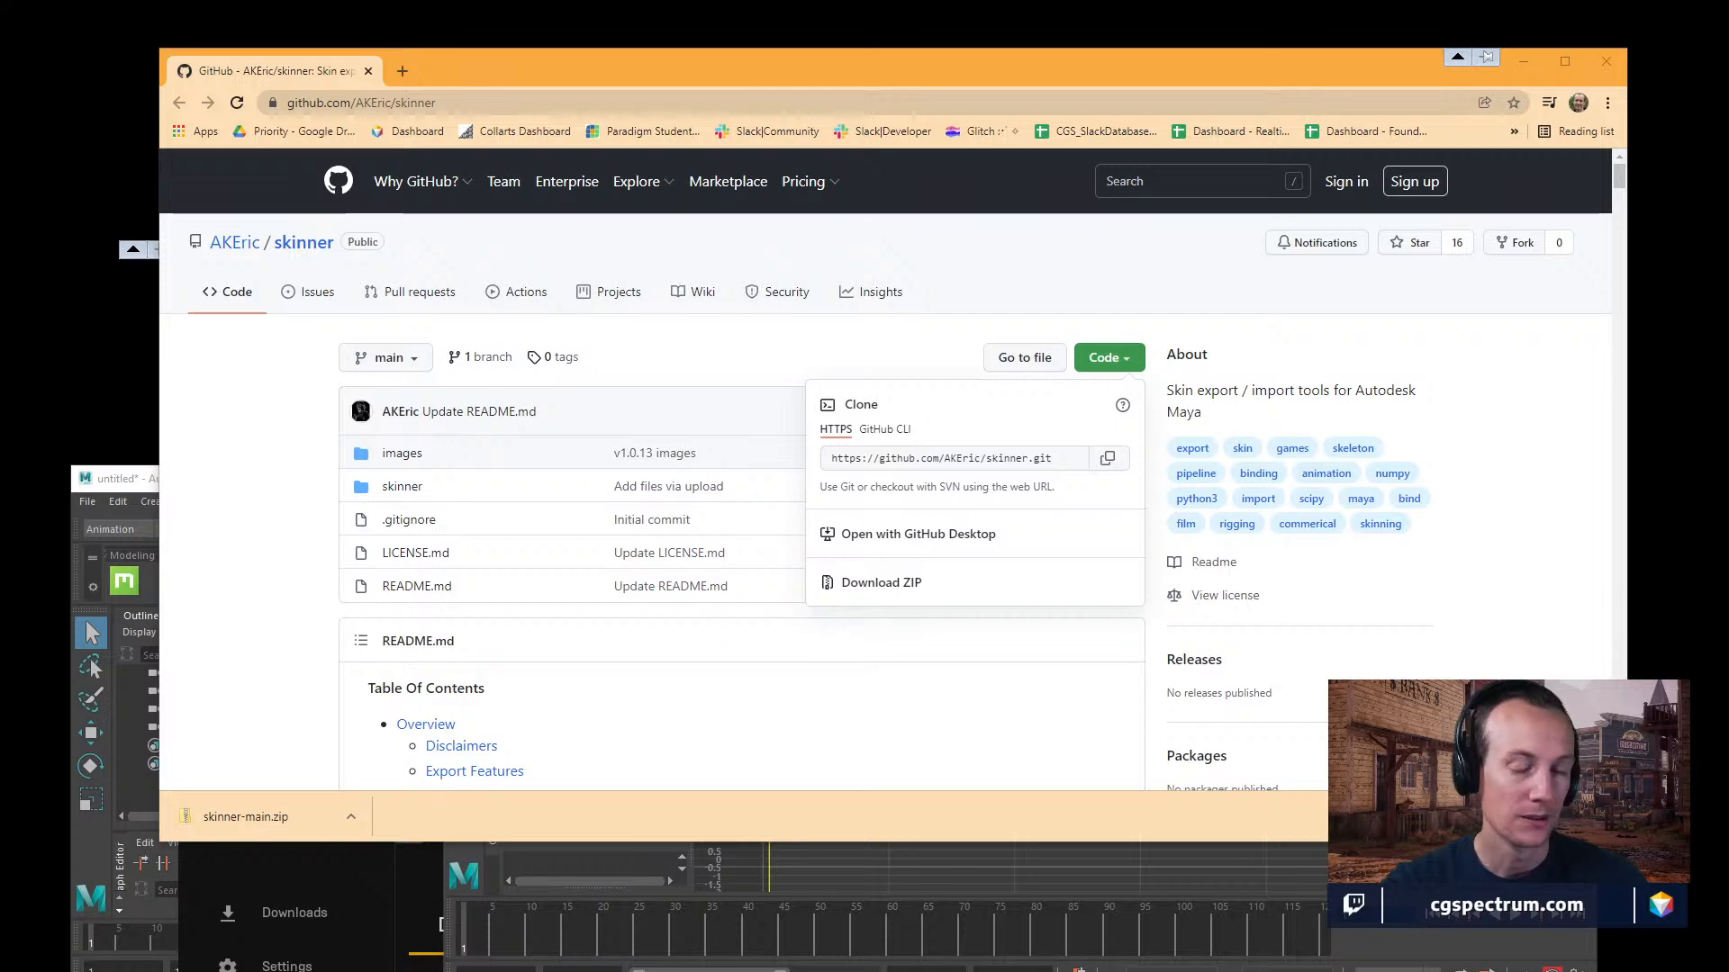
Open the Downloads folder in File Explorer and delete dept_realtime-2021-12-01_VP.mp4 and New Text Document.txt.
key(super+e)
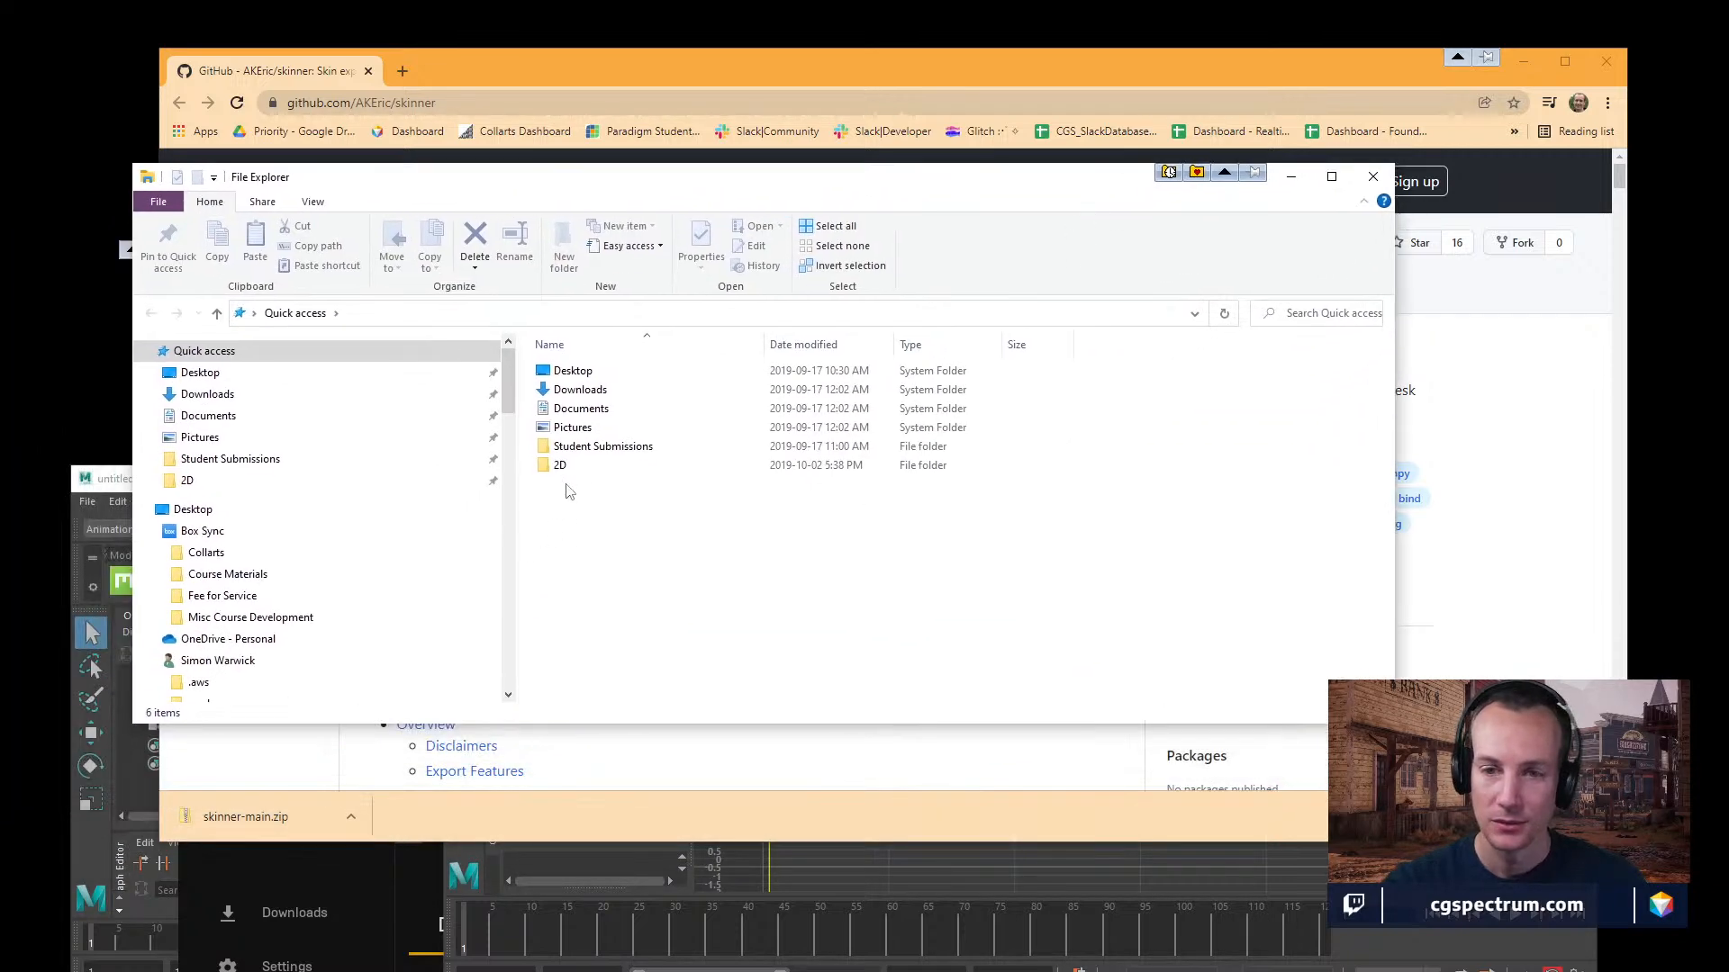
double_click(581, 392)
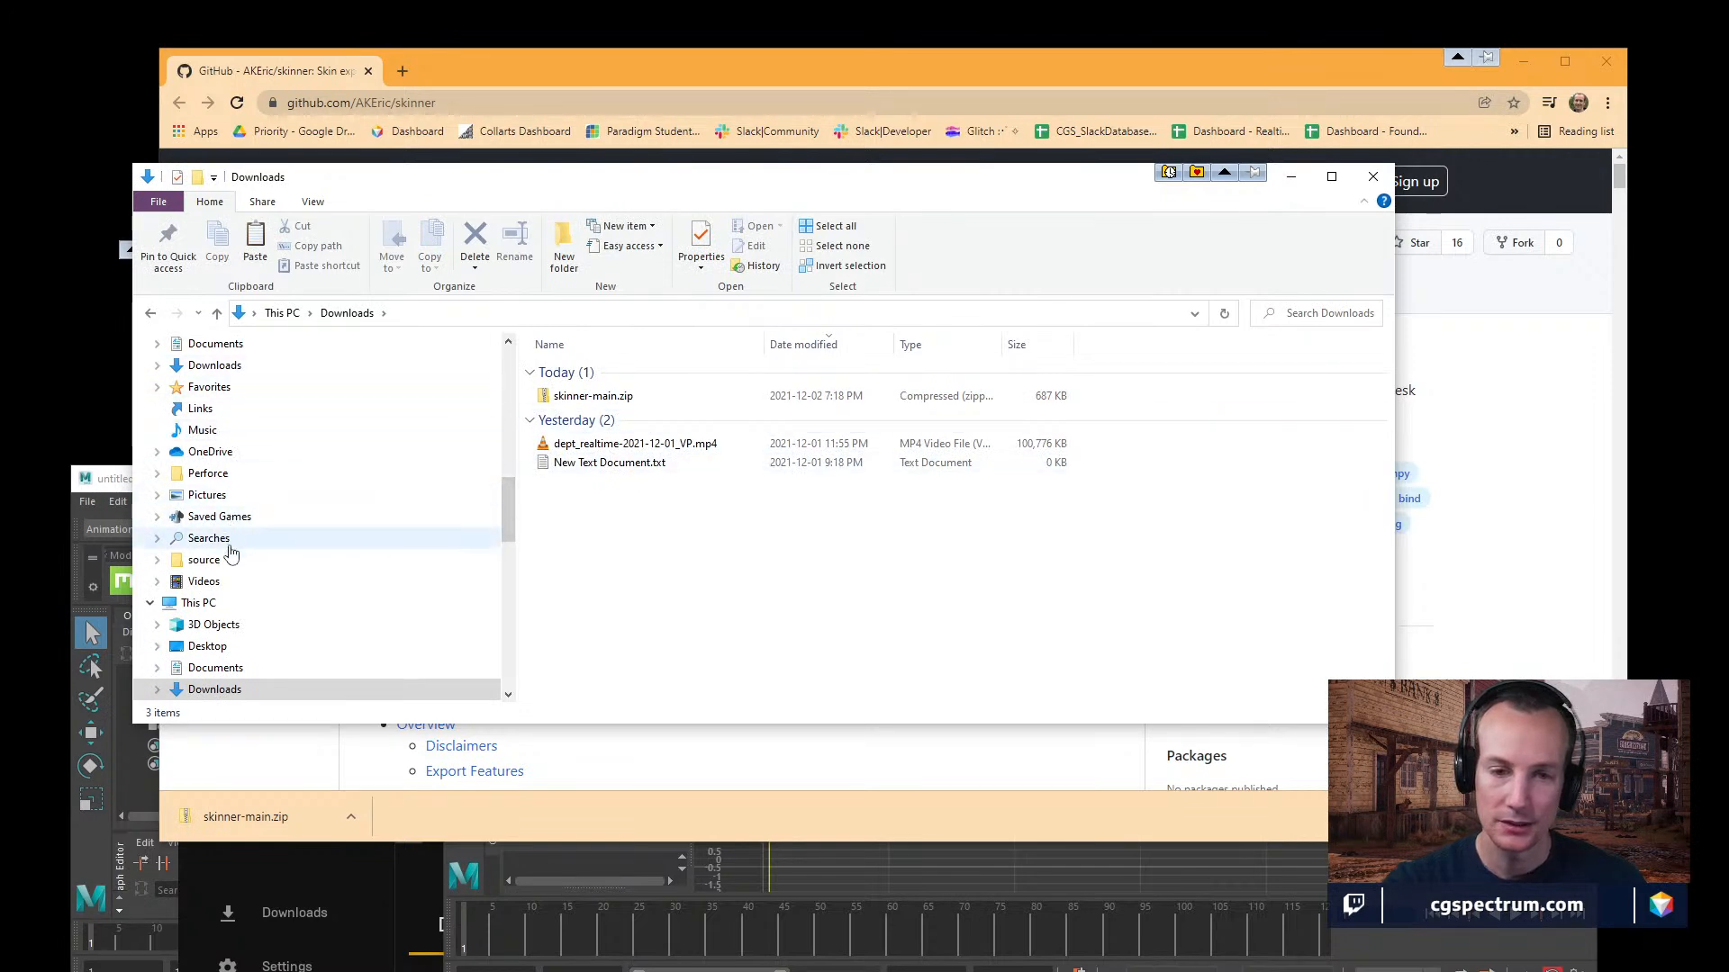
scroll(226, 545, down, 2)
drag(623, 509, 588, 437)
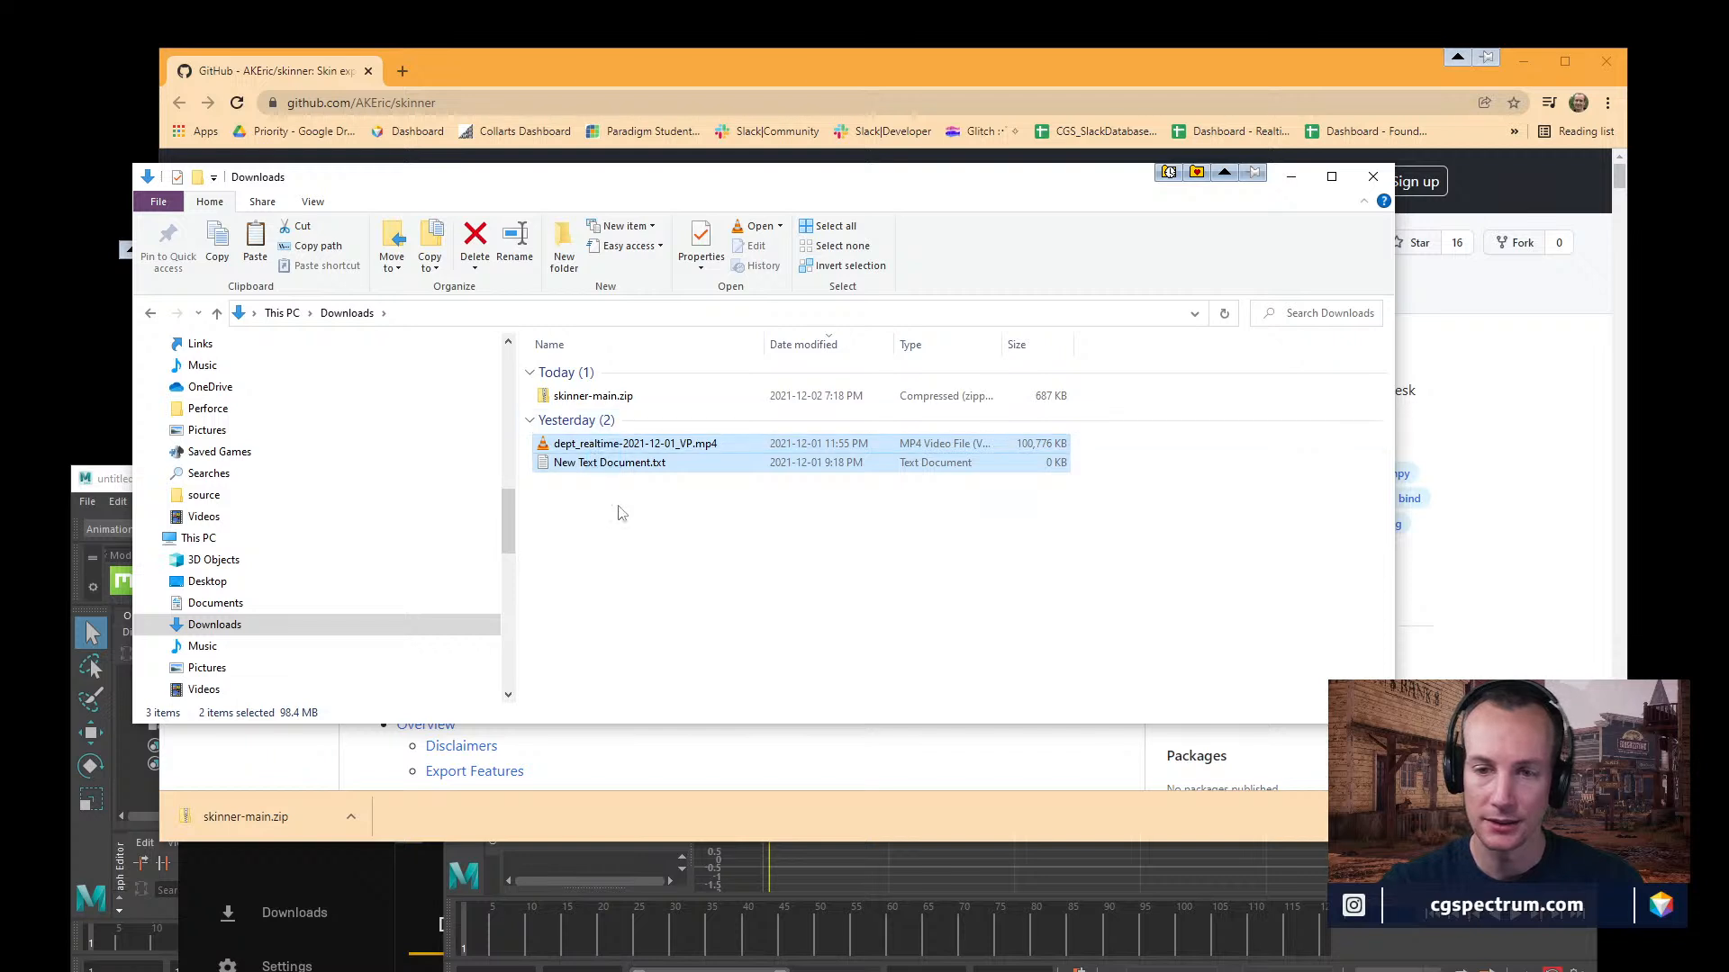
key(Delete)
Extract skinner-main.zip into the Downloads folder.
right_click(591, 396)
mouse_move(656, 472)
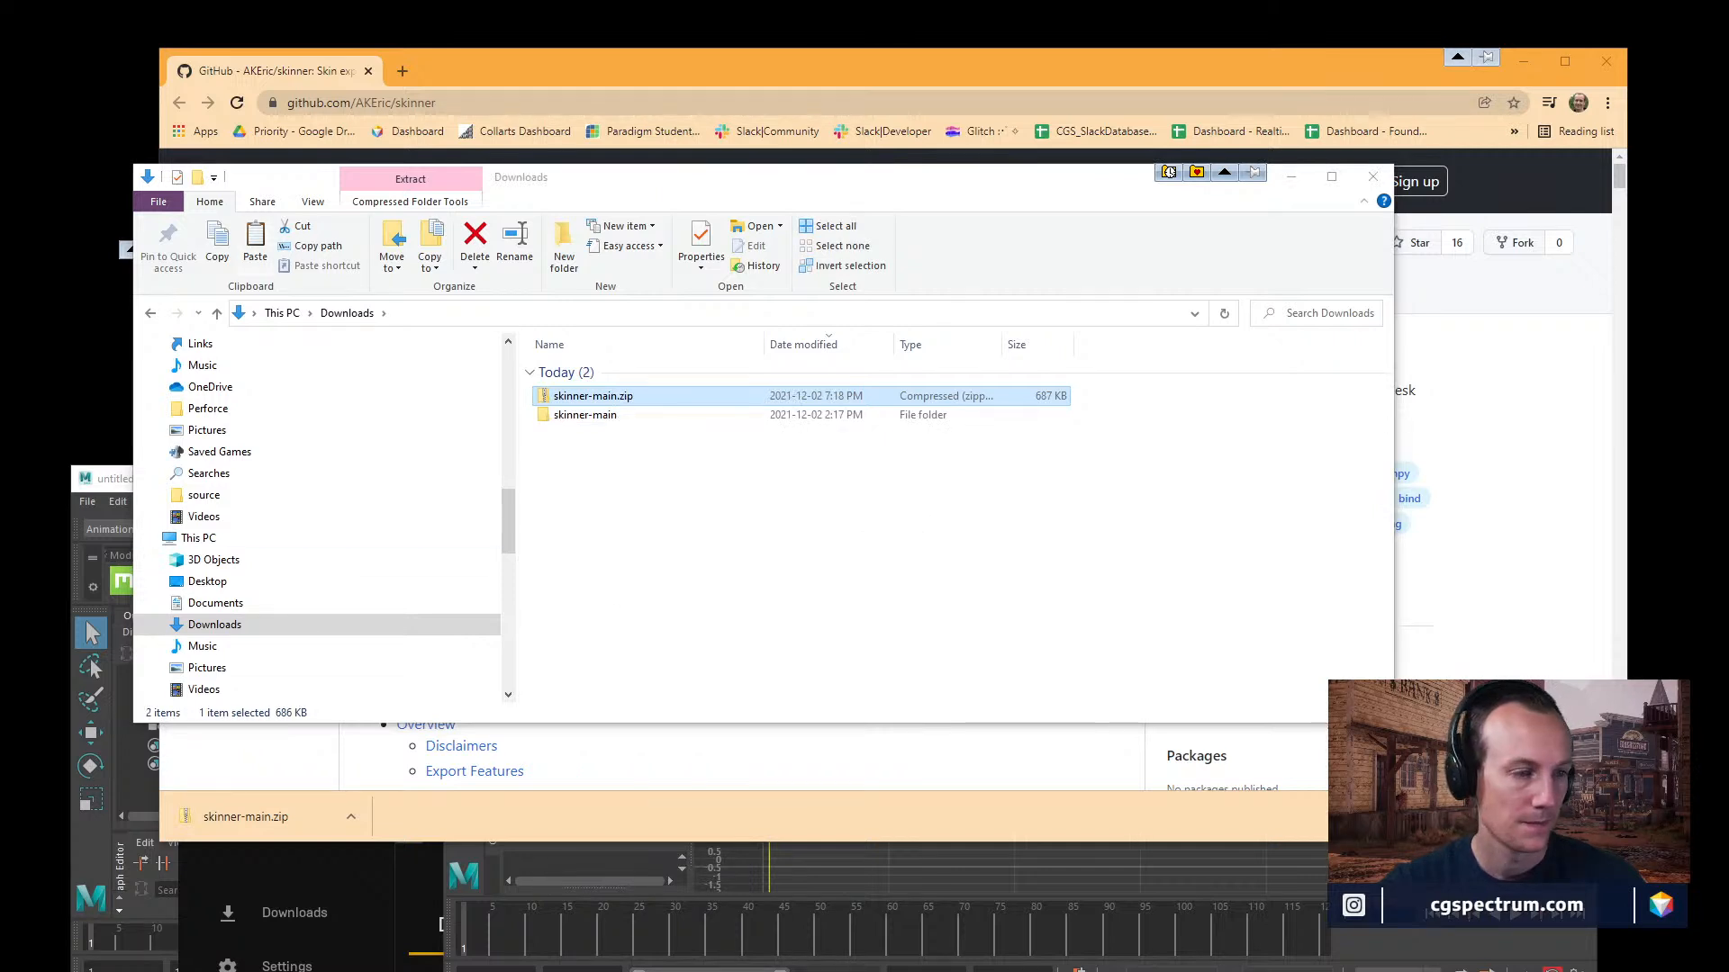
click(821, 458)
Open the extracted skinner-main folder and examine the contents of its skinner and pytransform subfolders.
click(576, 420)
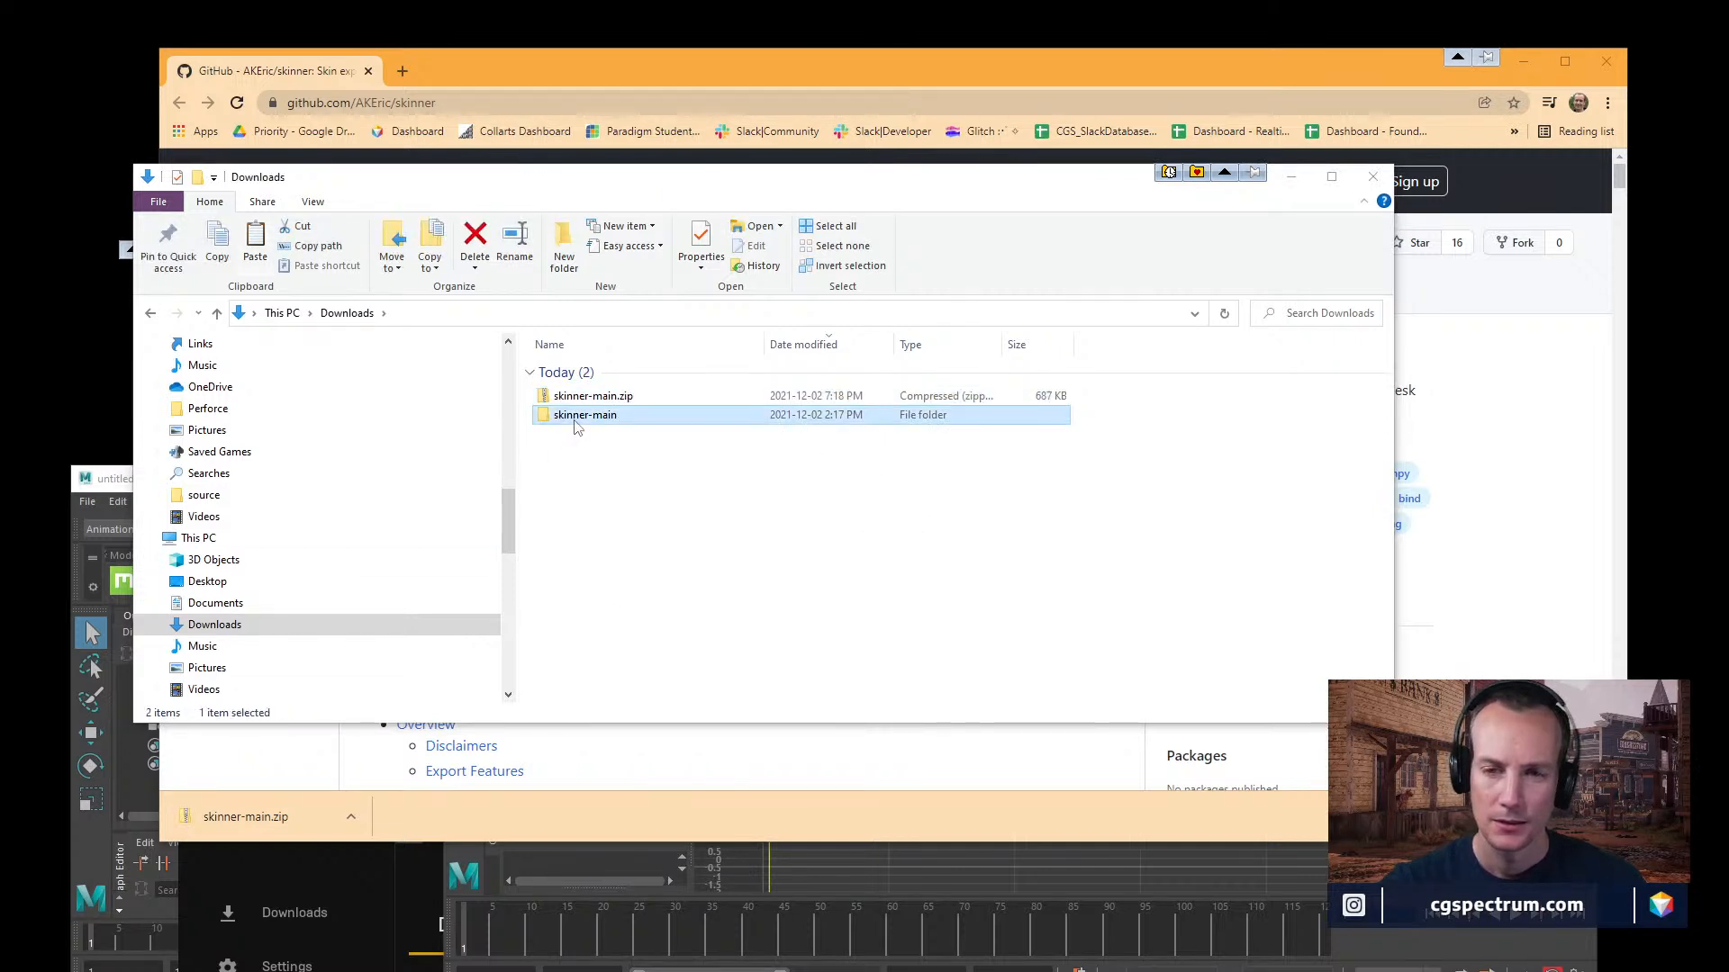
double_click(577, 418)
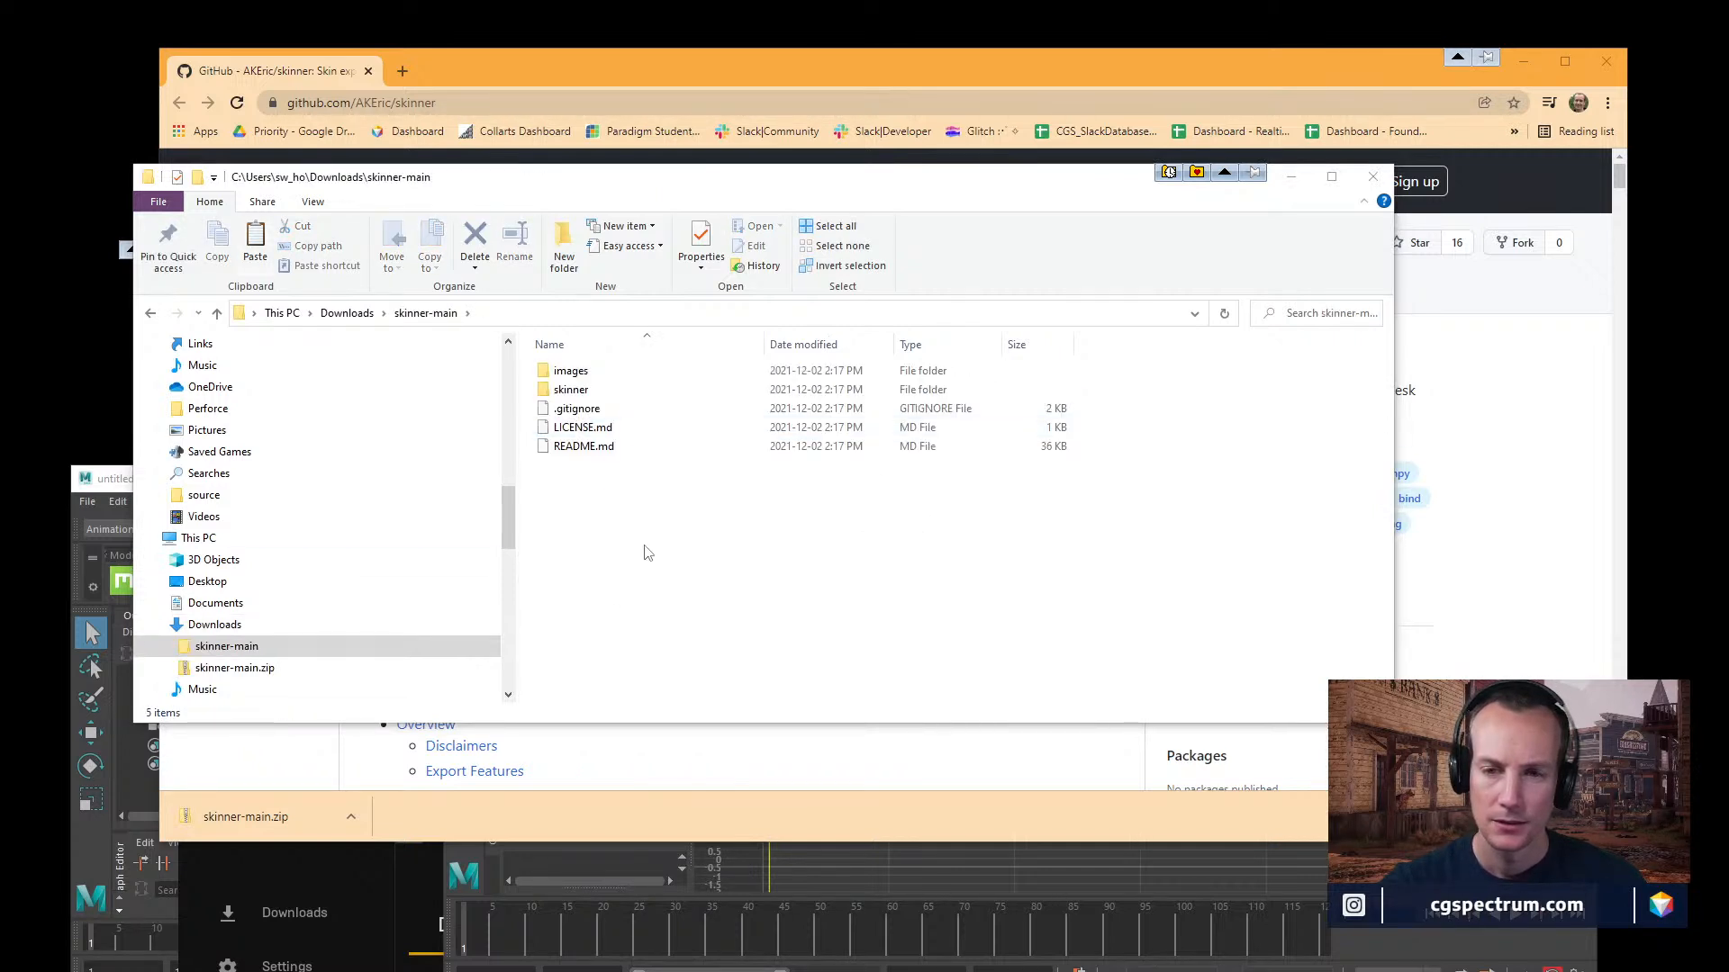
double_click(573, 395)
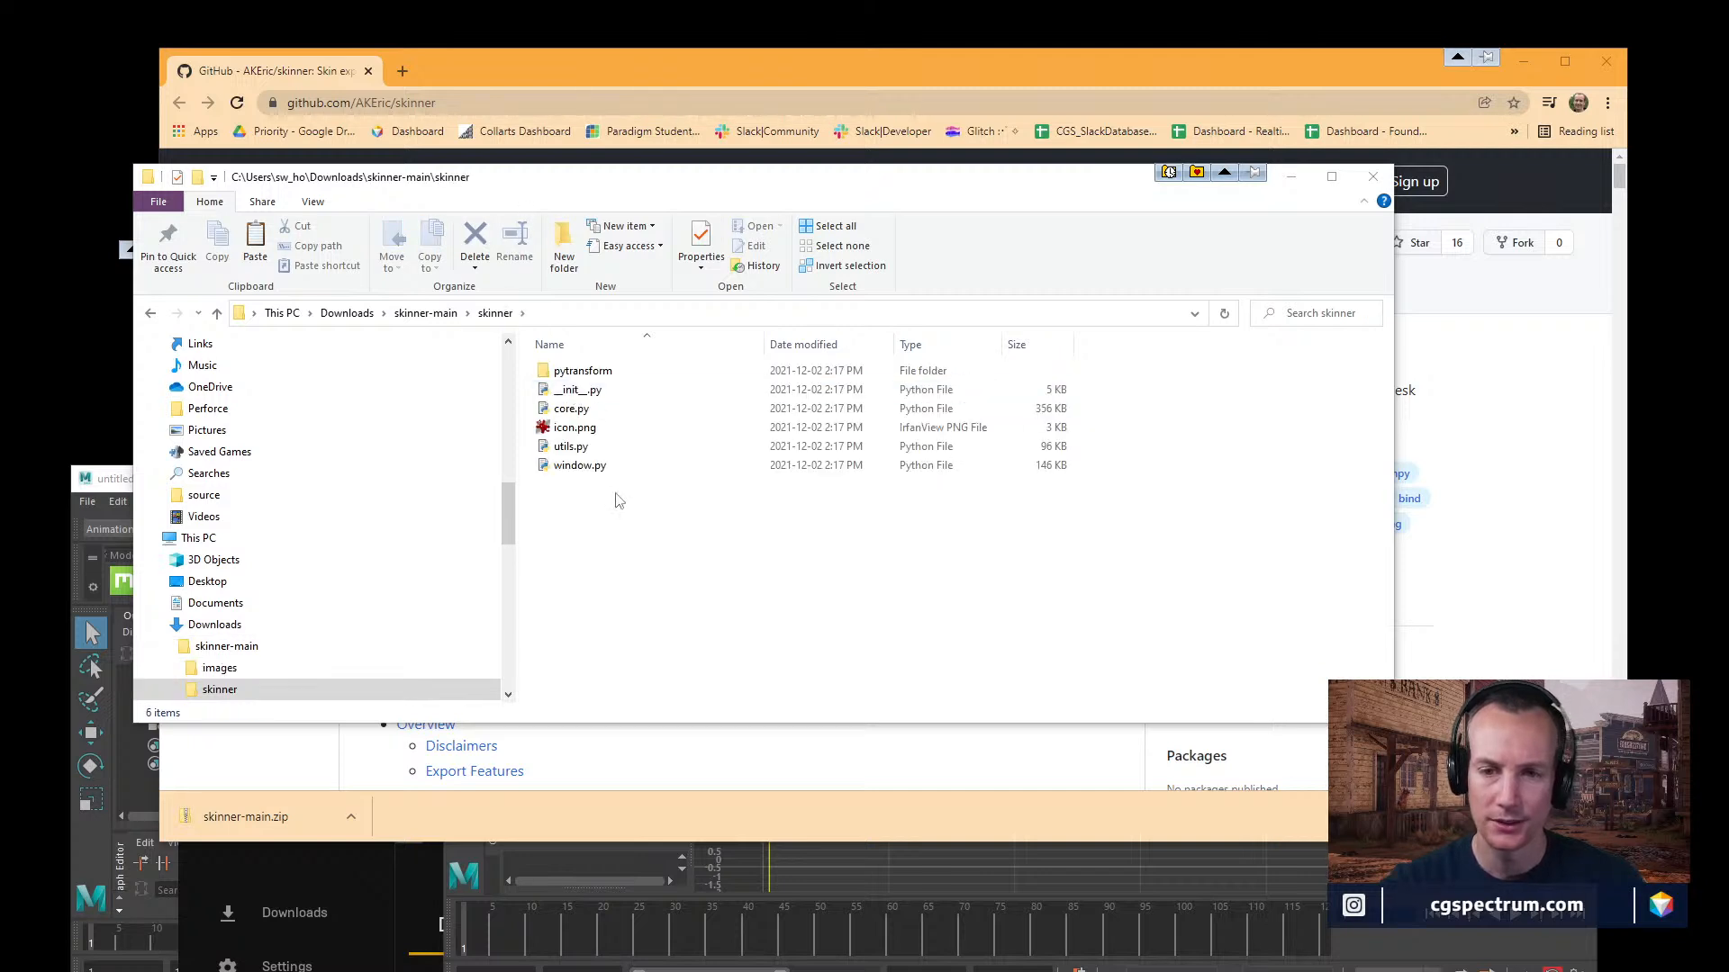
double_click(590, 376)
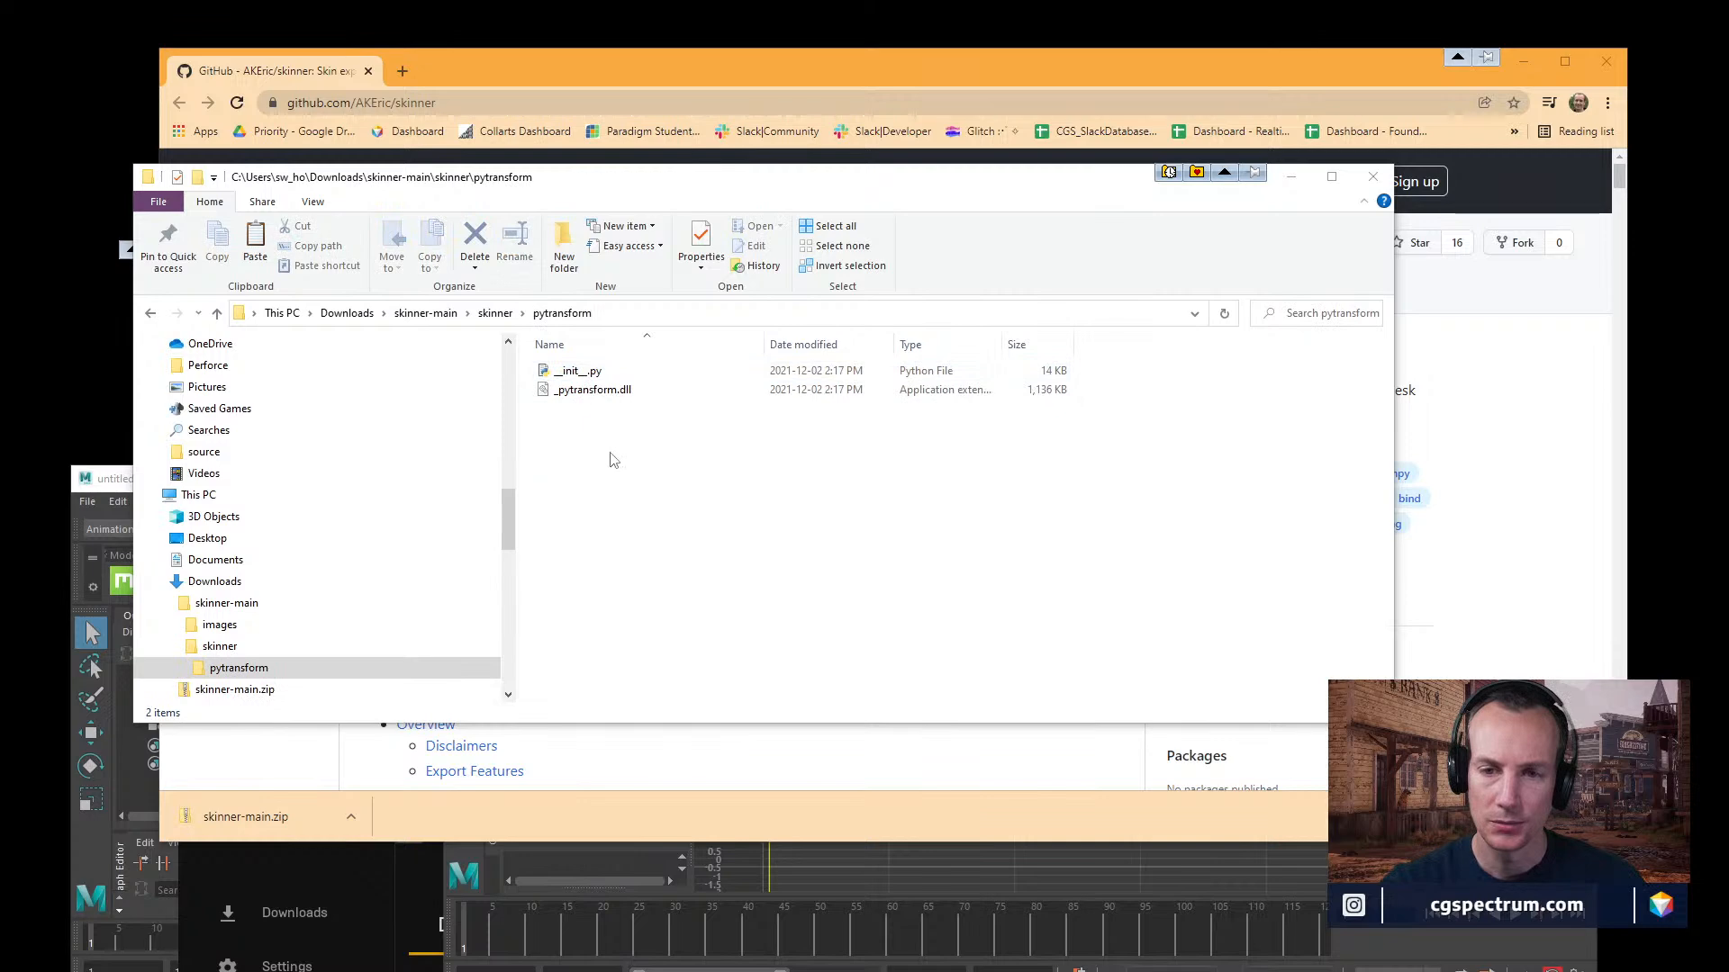
click(220, 646)
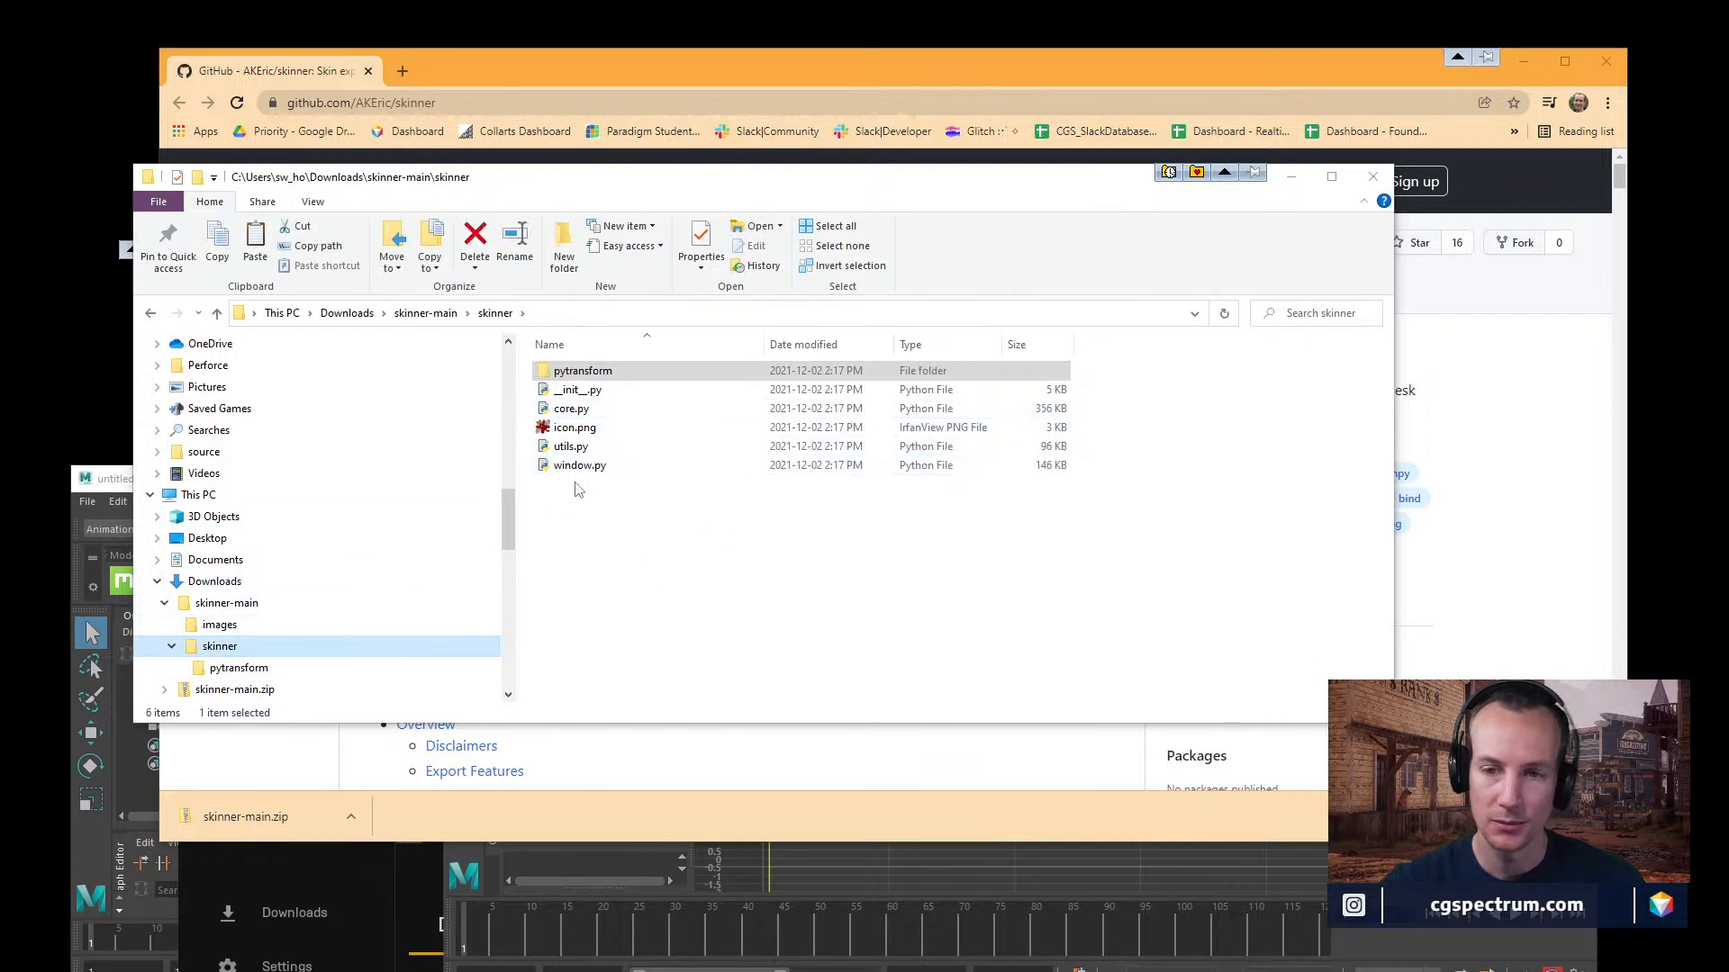
click(245, 647)
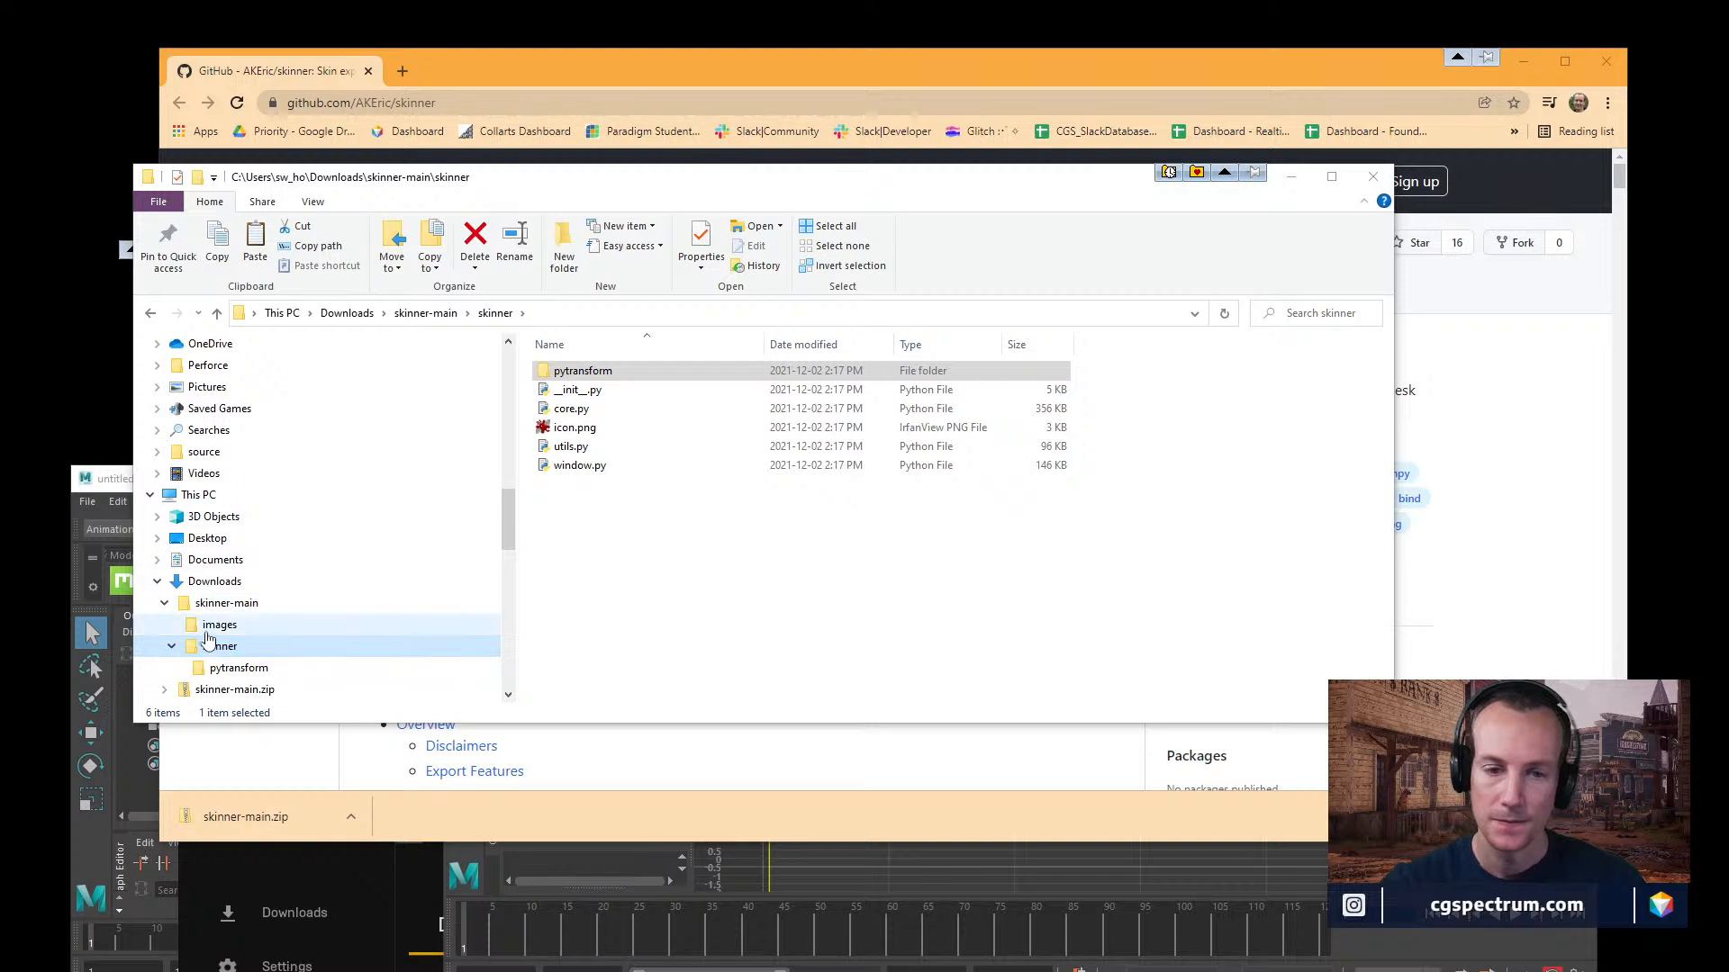
click(217, 611)
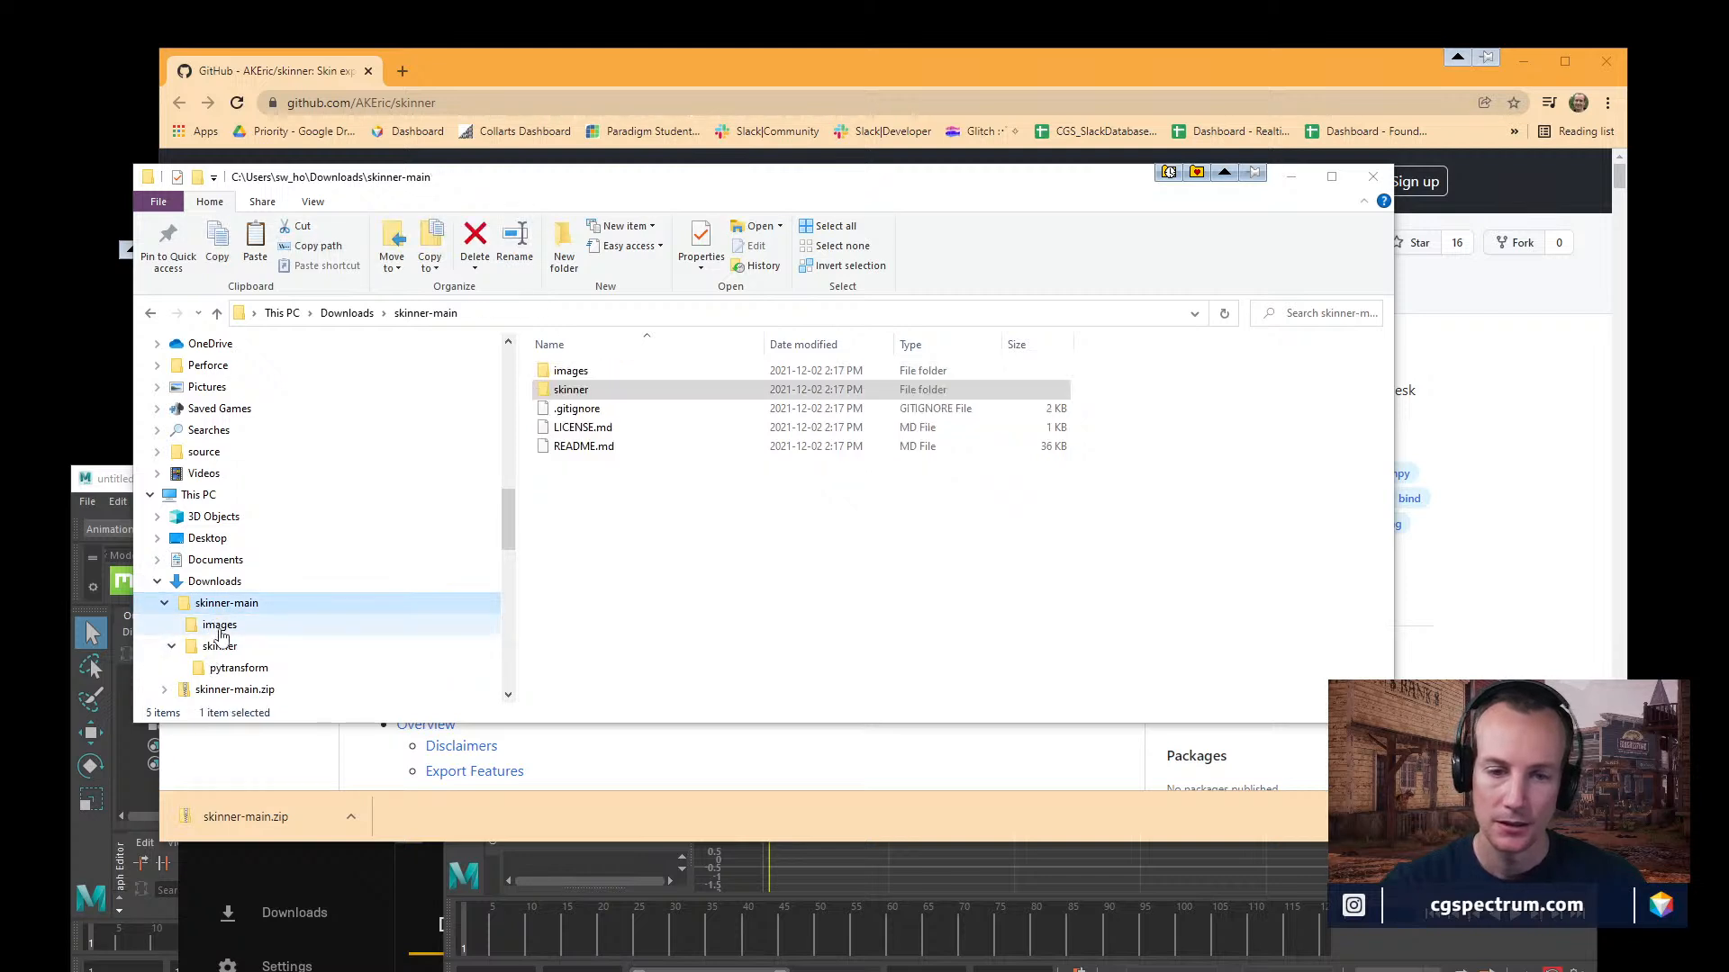
Open the screenshots in skinner-main's images folder and examine the Skinner tool's Export, Extras and Import tabs.
double_click(567, 373)
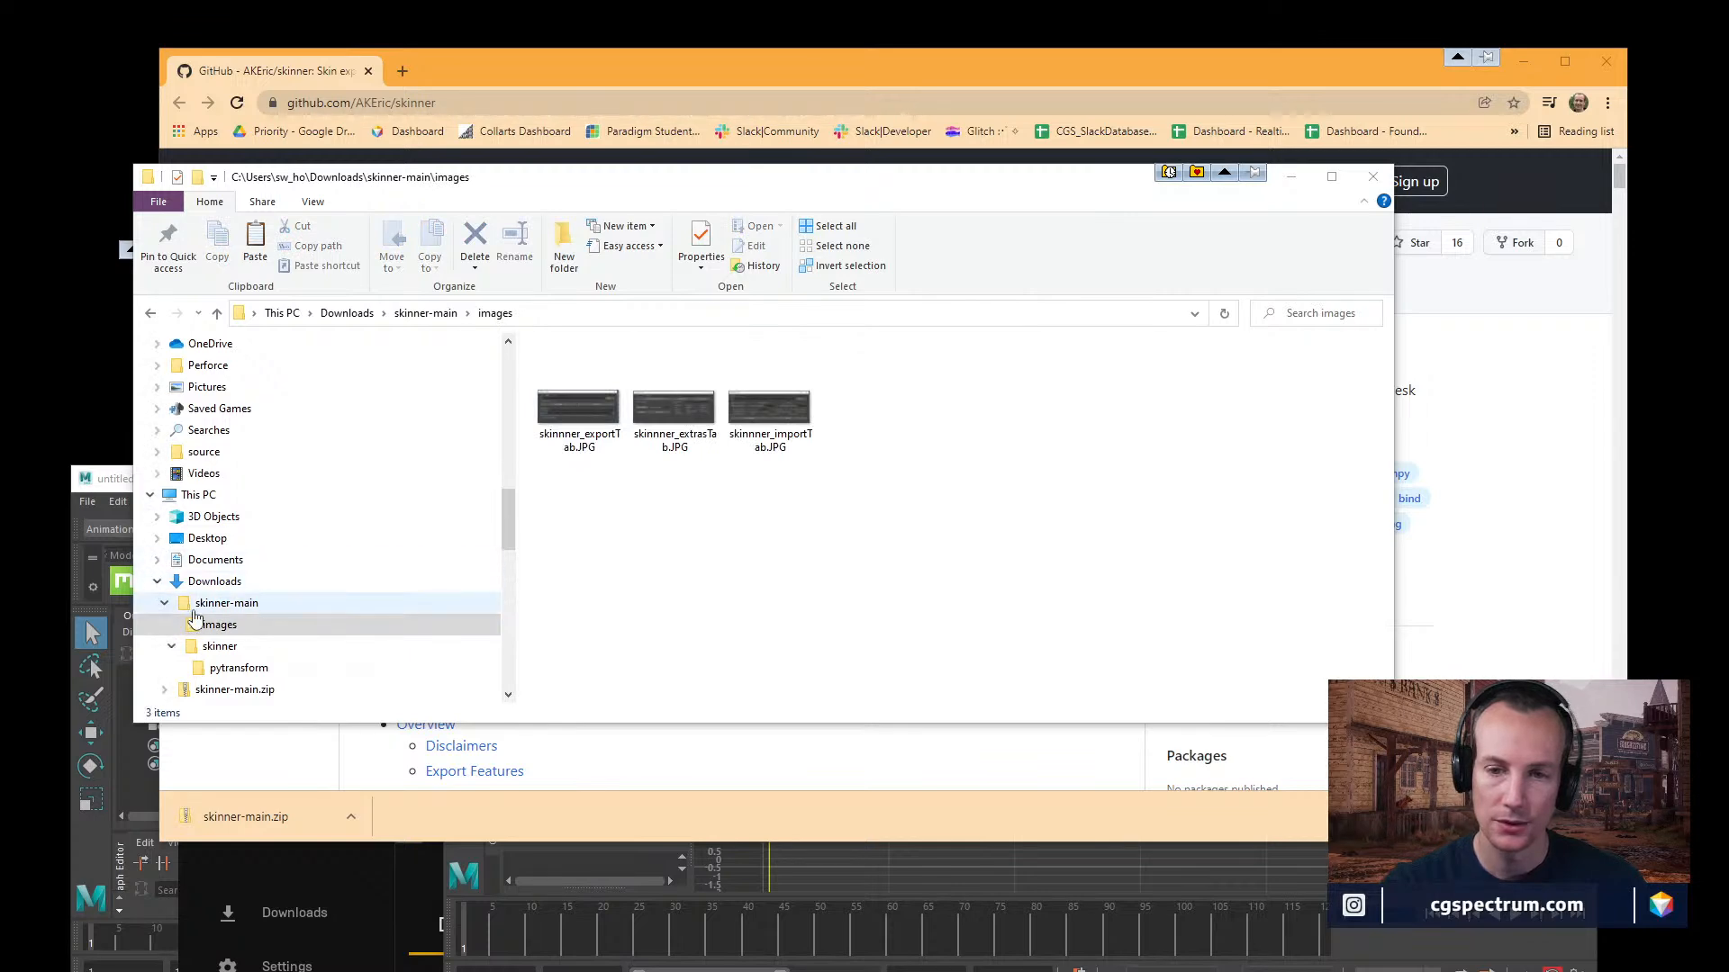
click(576, 408)
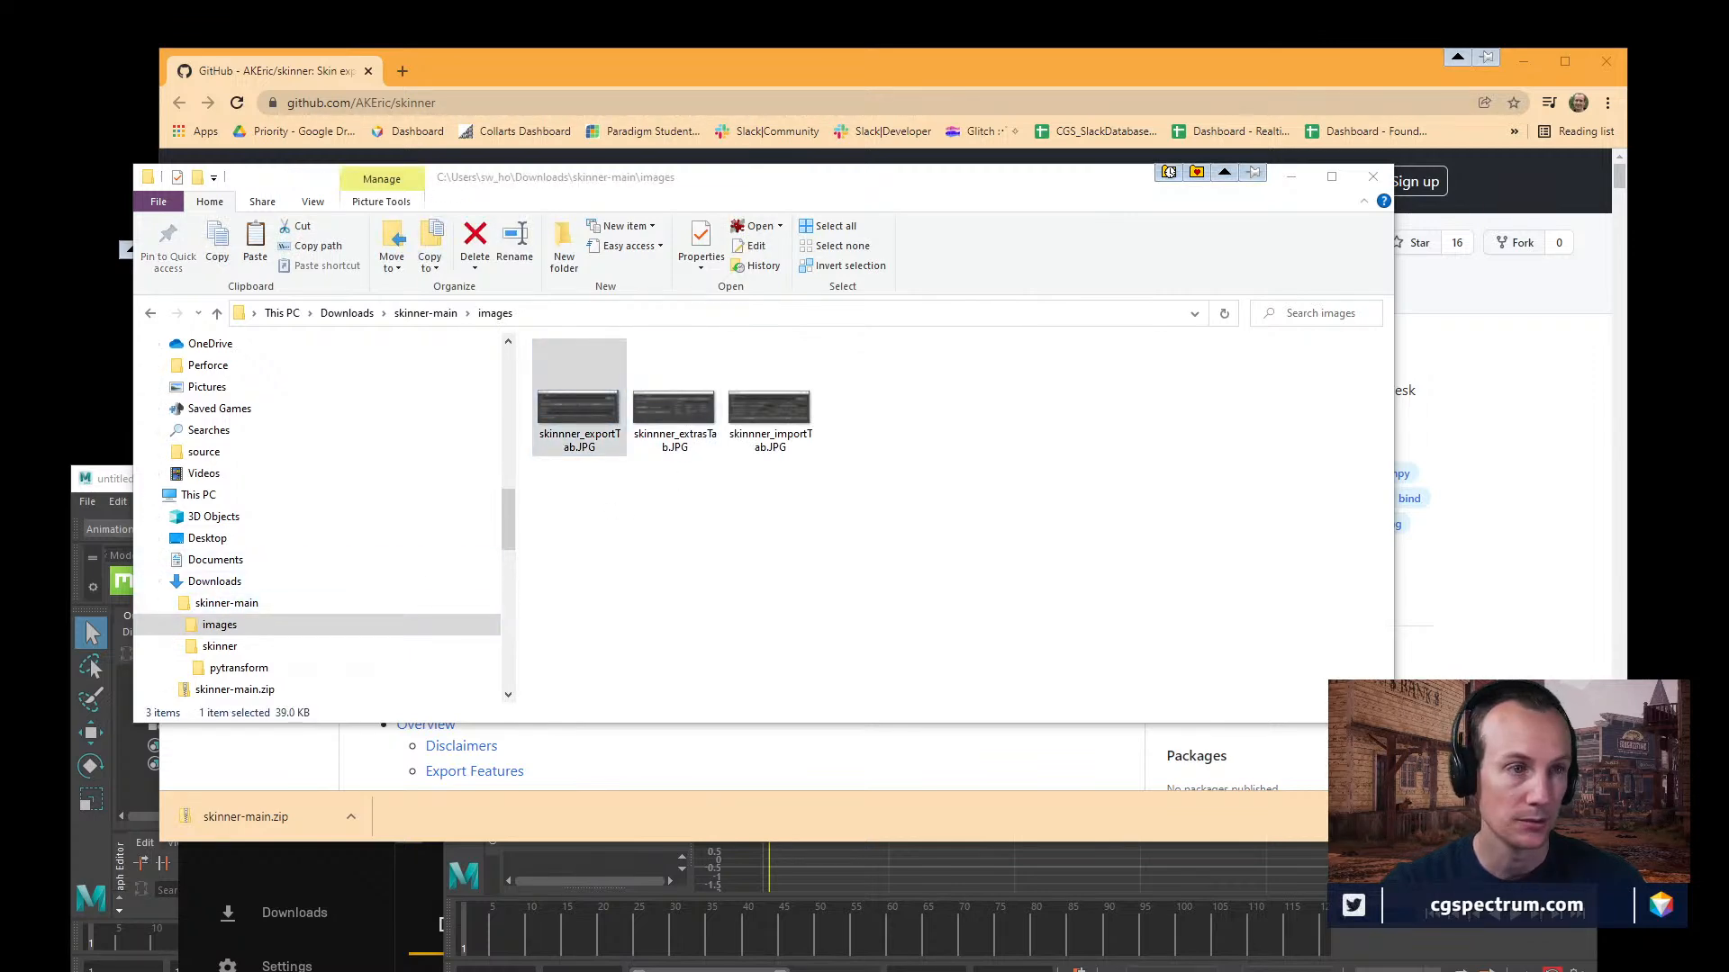
key(Return)
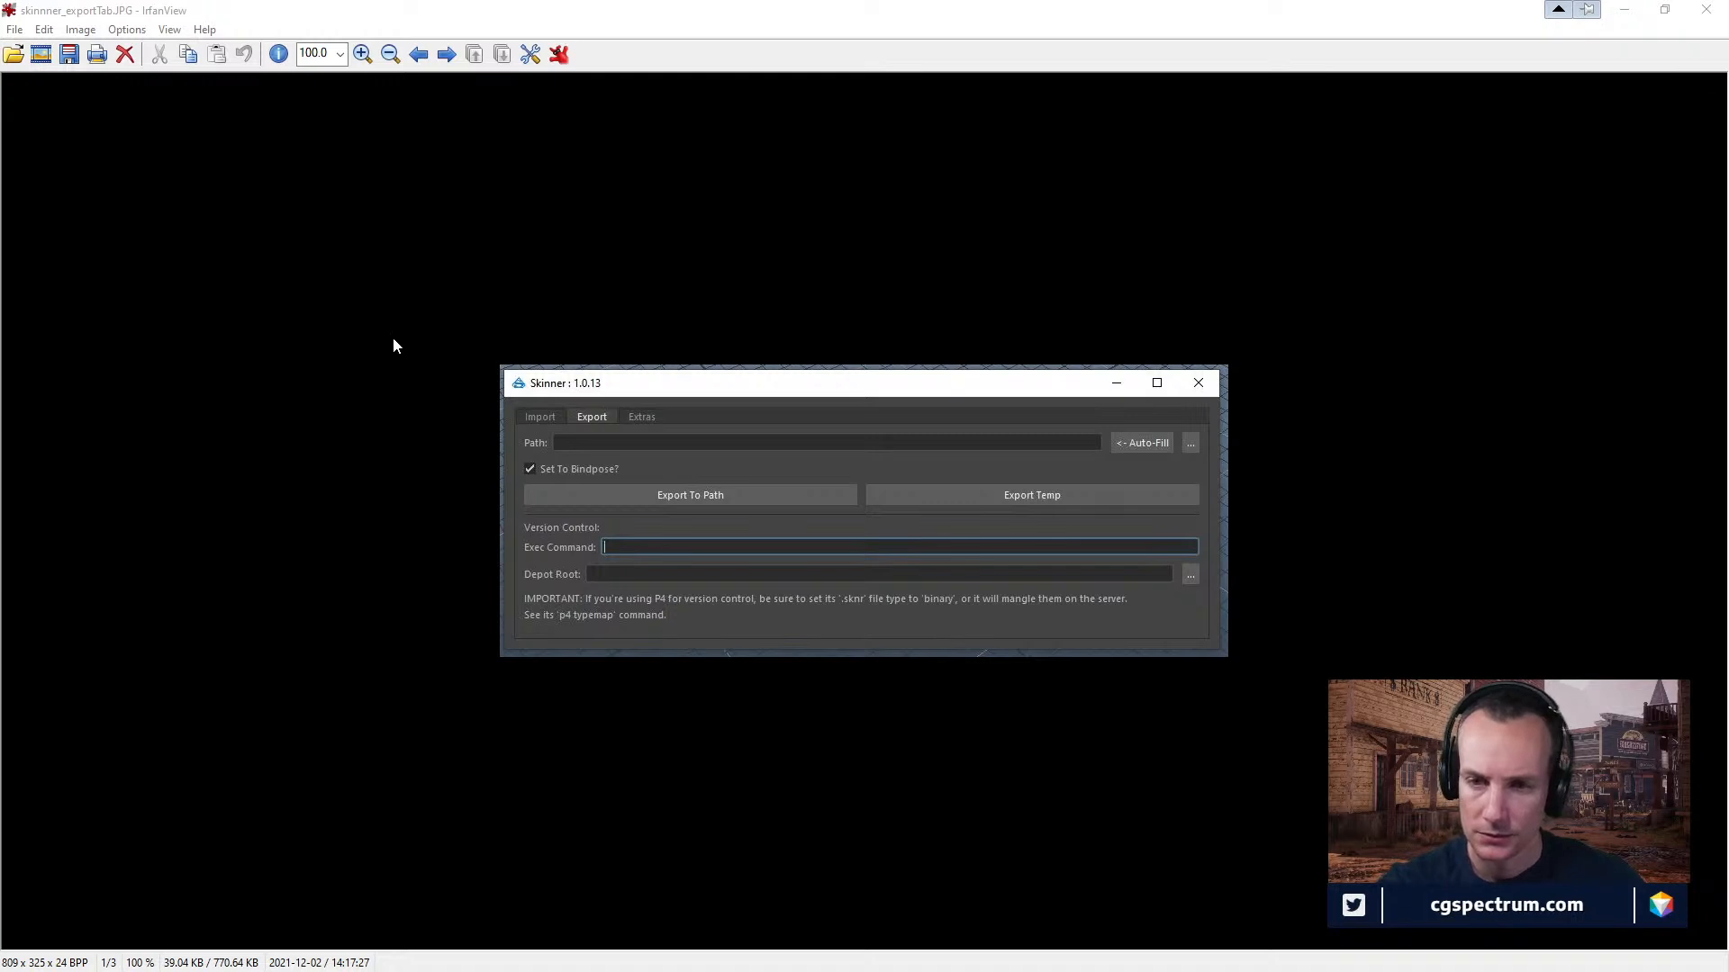
click(447, 54)
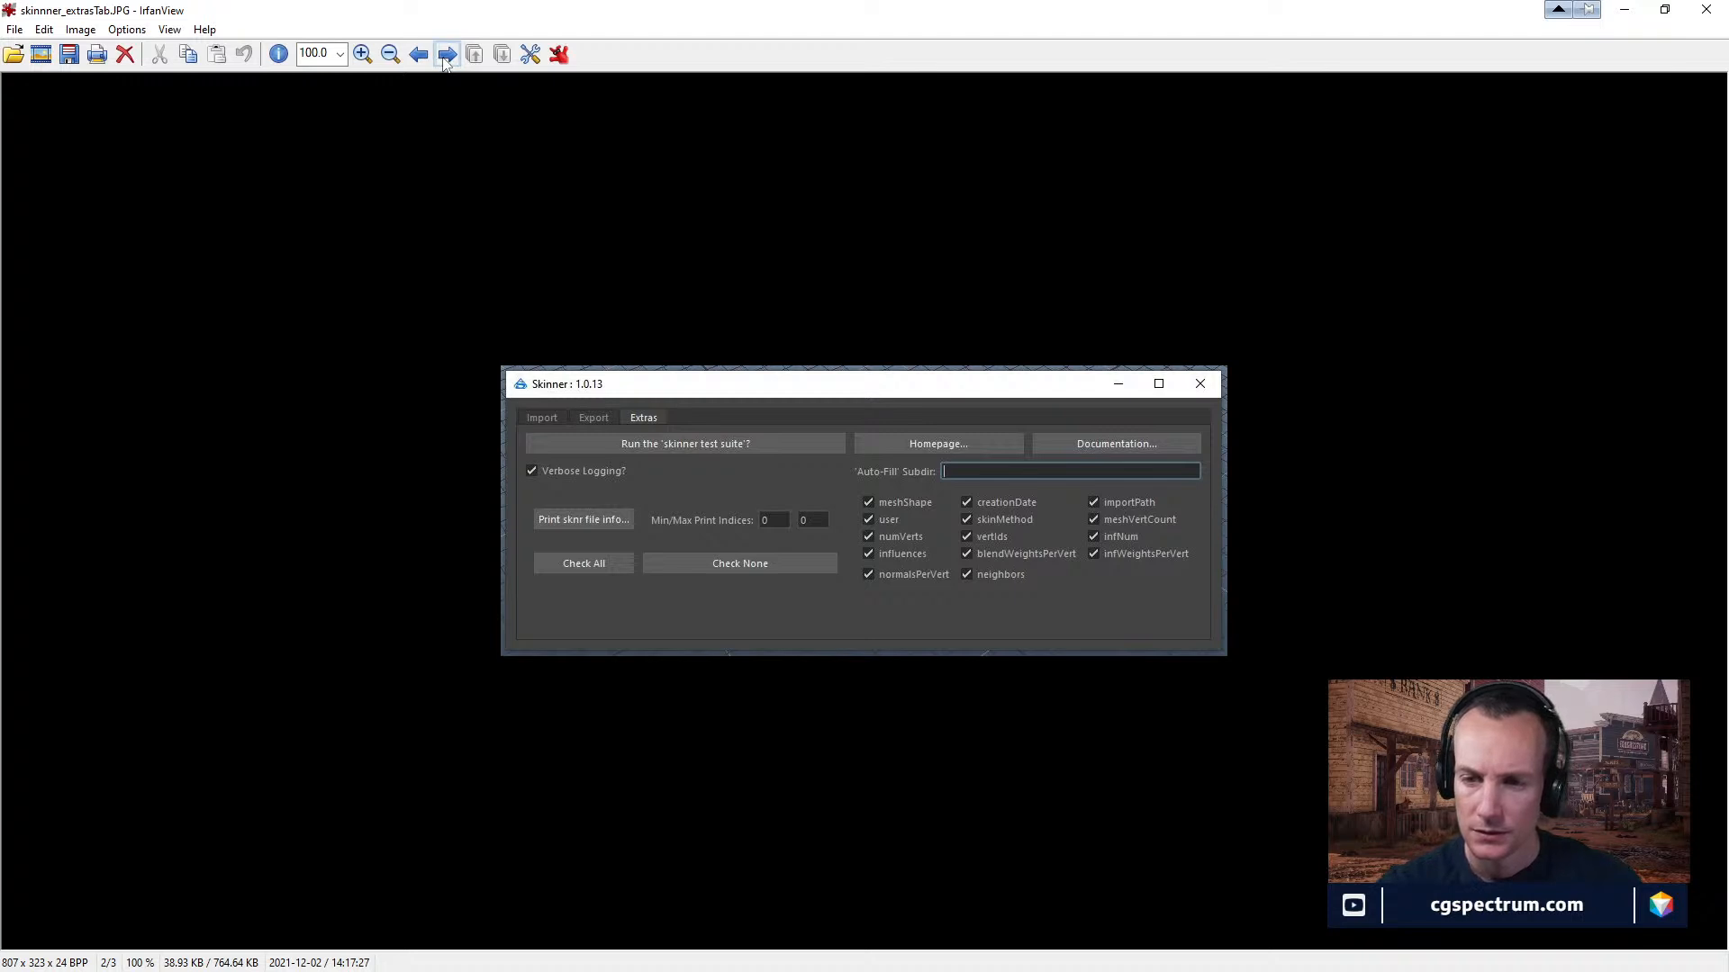
click(444, 58)
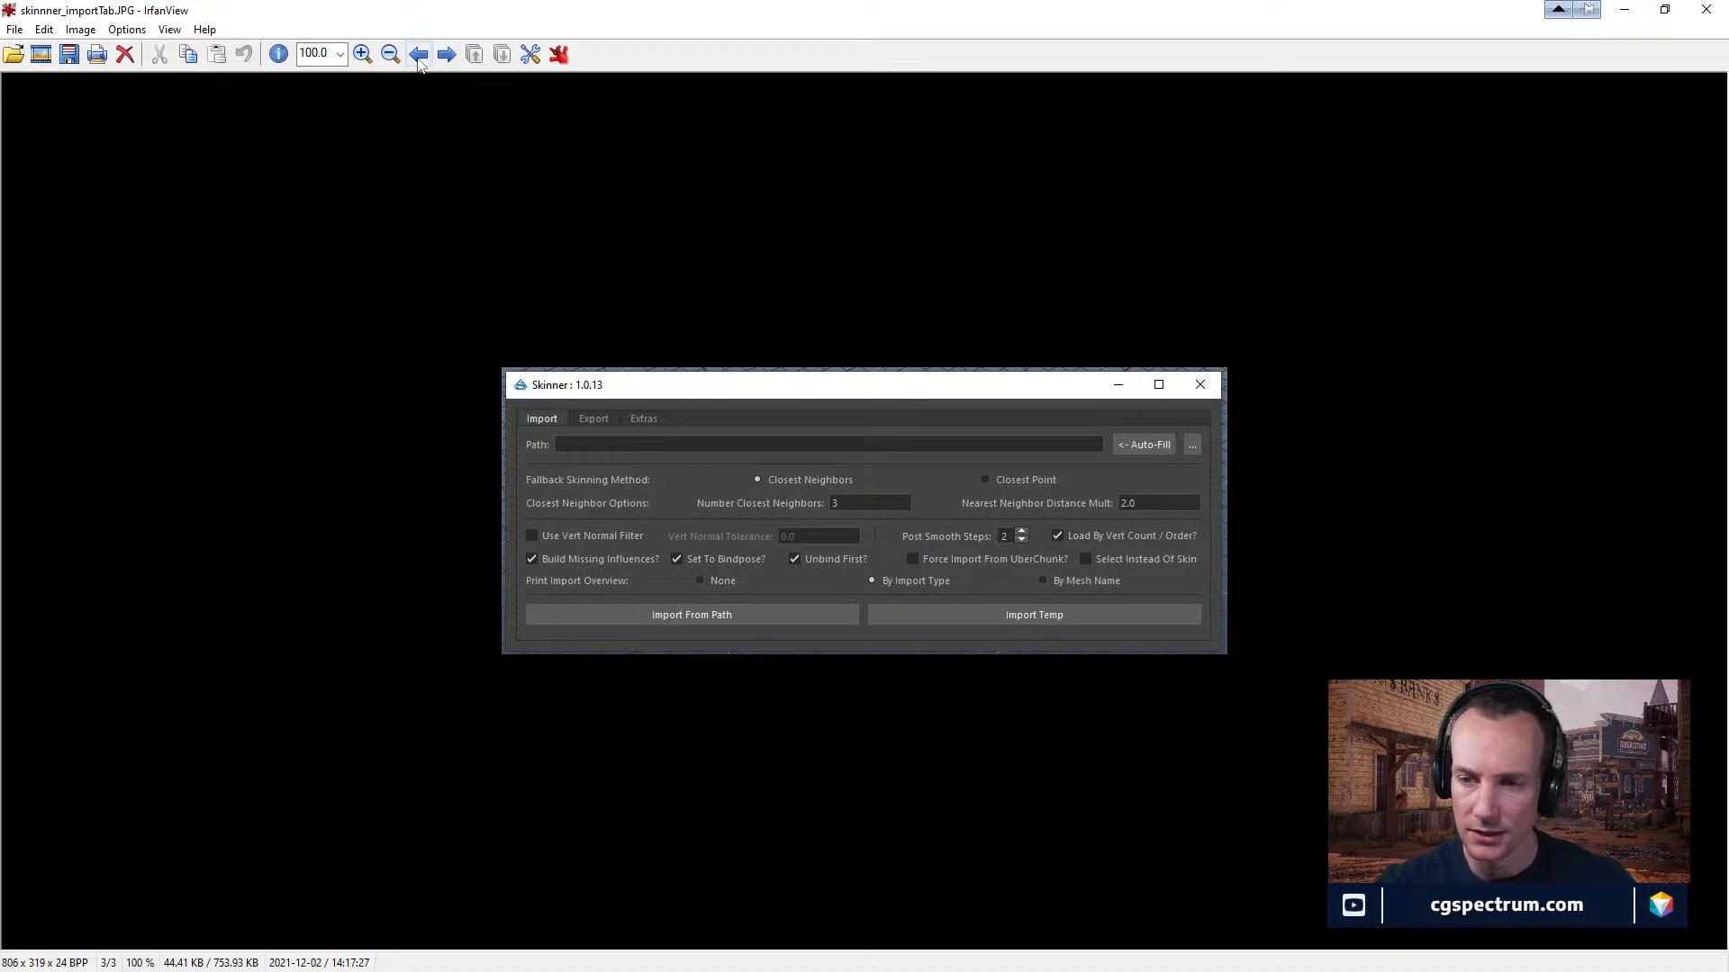
click(420, 56)
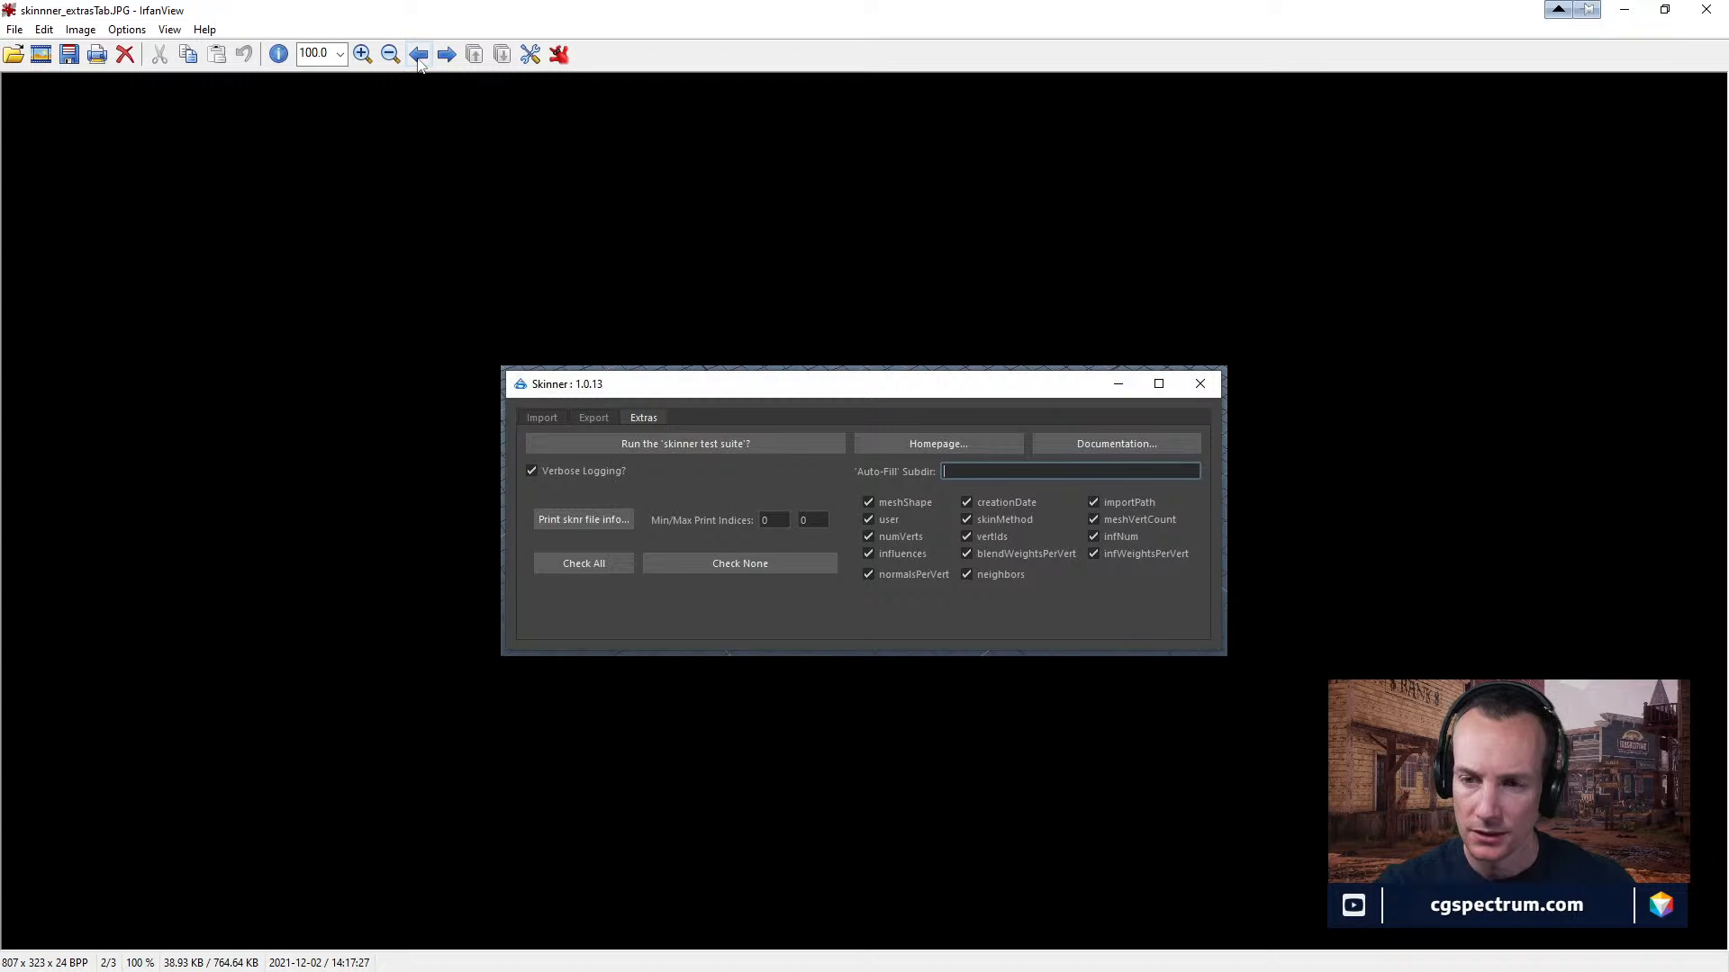
click(419, 59)
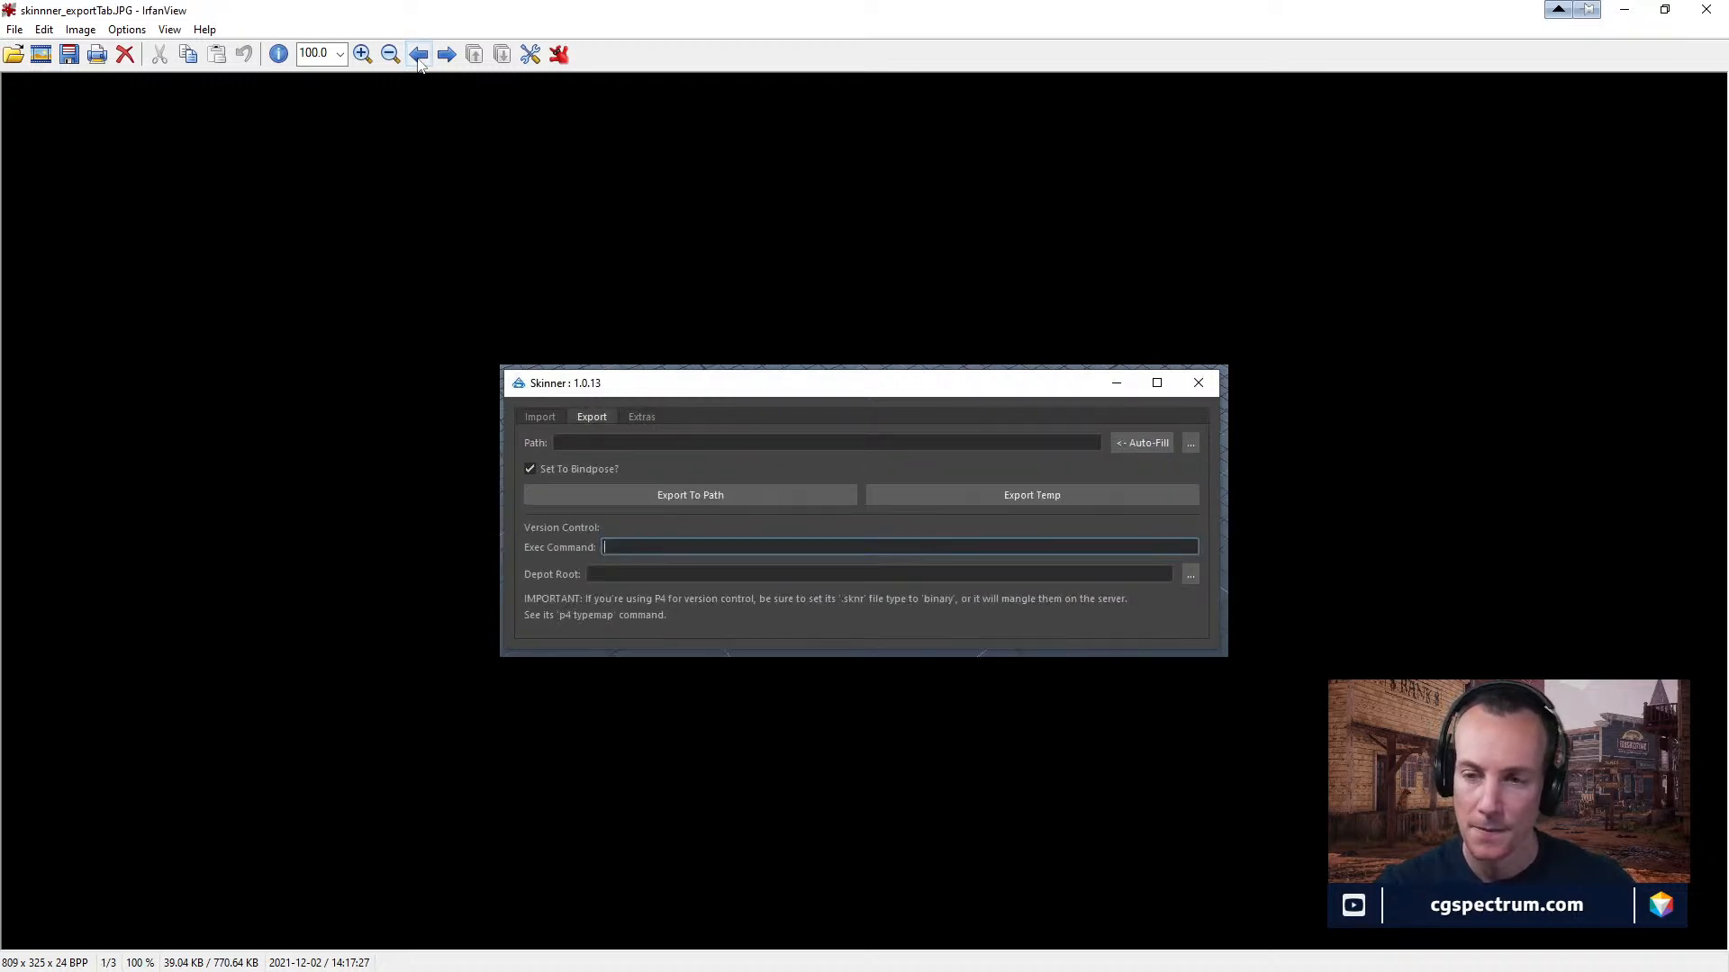
Move the image viewer and File Explorer windows aside and bring Maya 2022 with Ada_full_rig.mb to the front.
drag(486, 14, 494, 642)
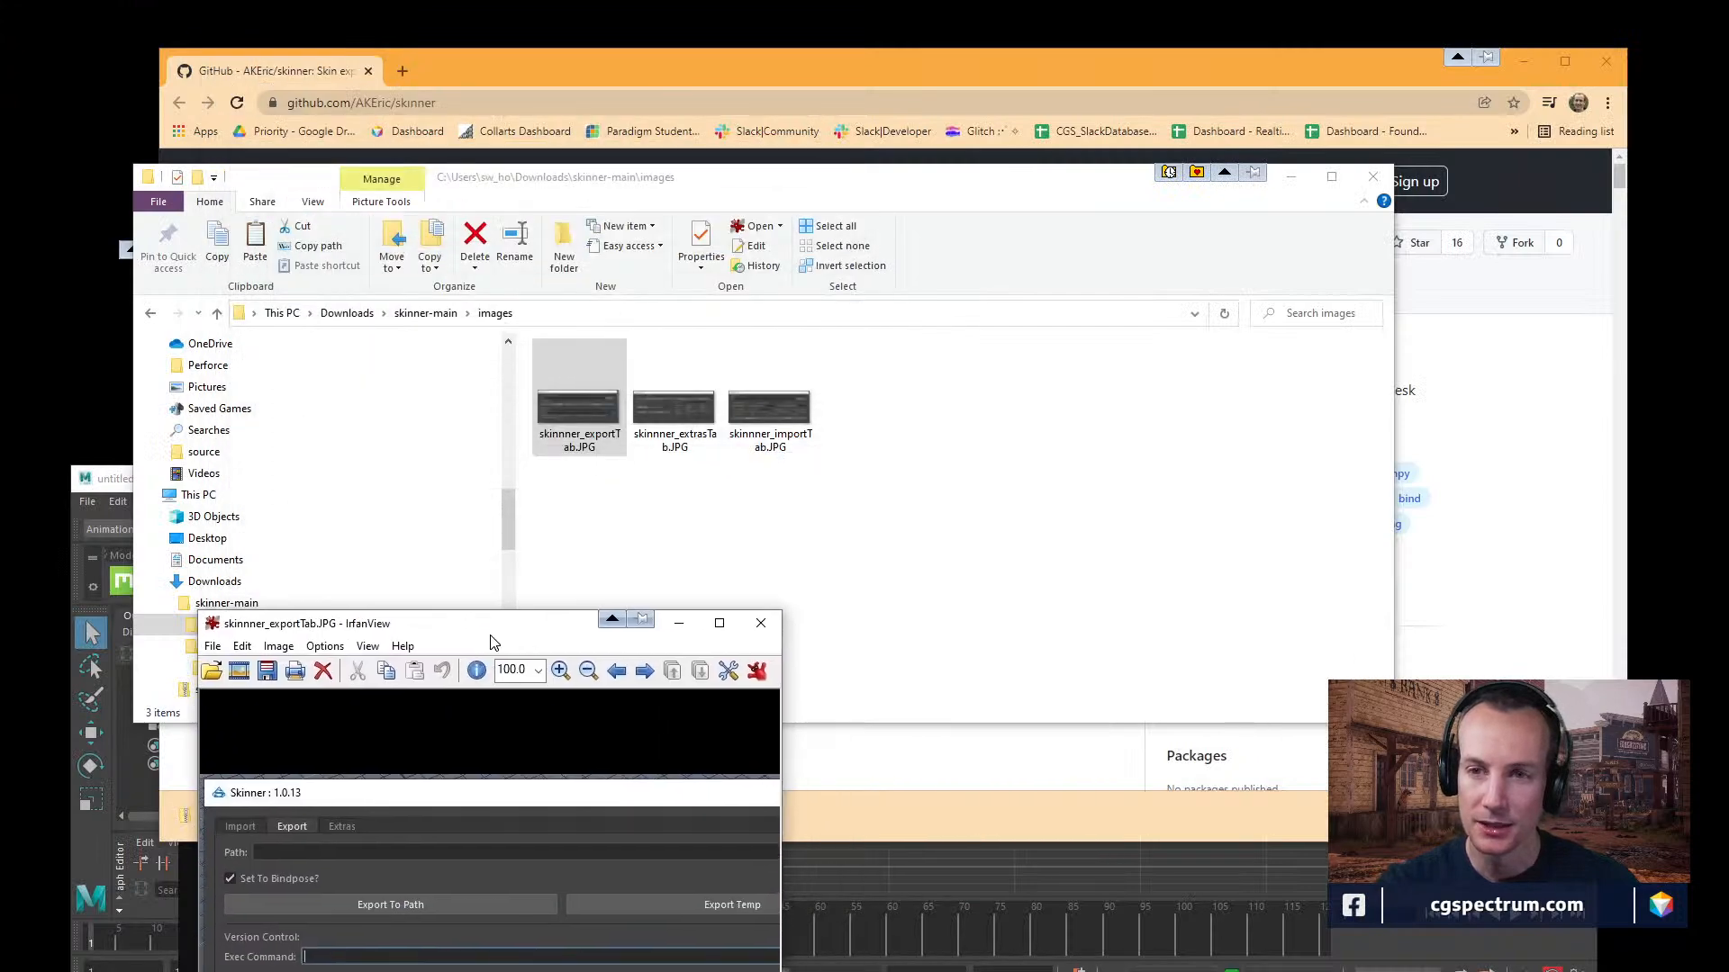
drag(744, 189, 952, 164)
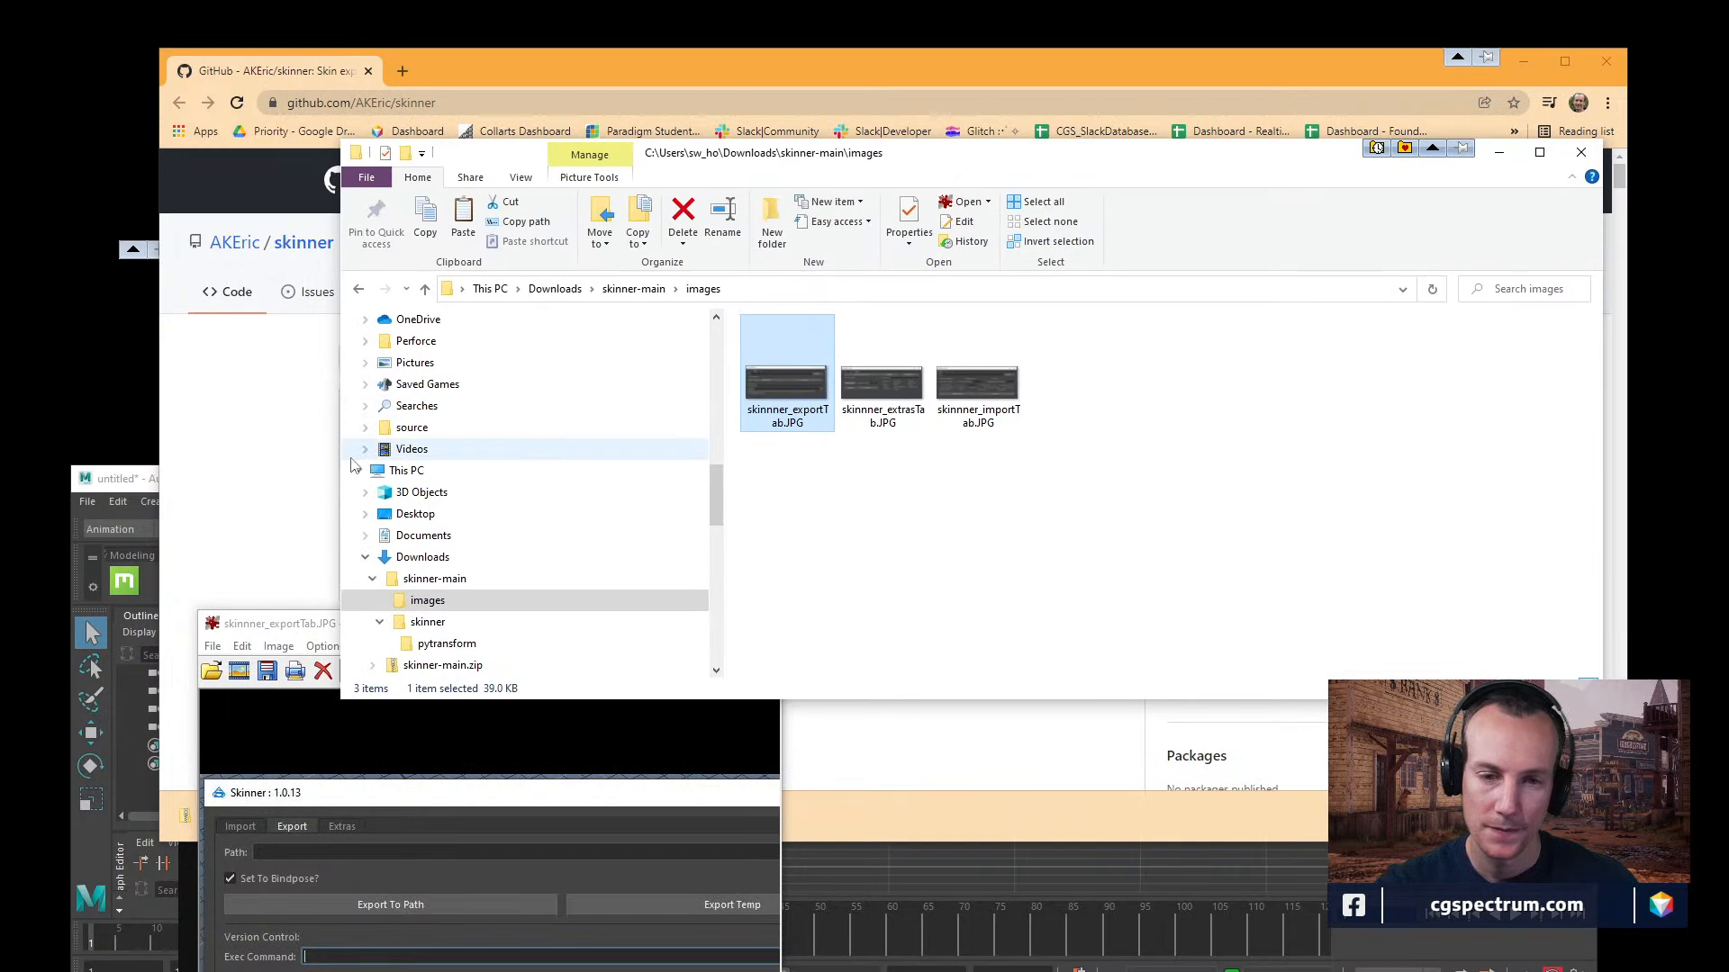
click(151, 483)
drag(573, 484, 612, 312)
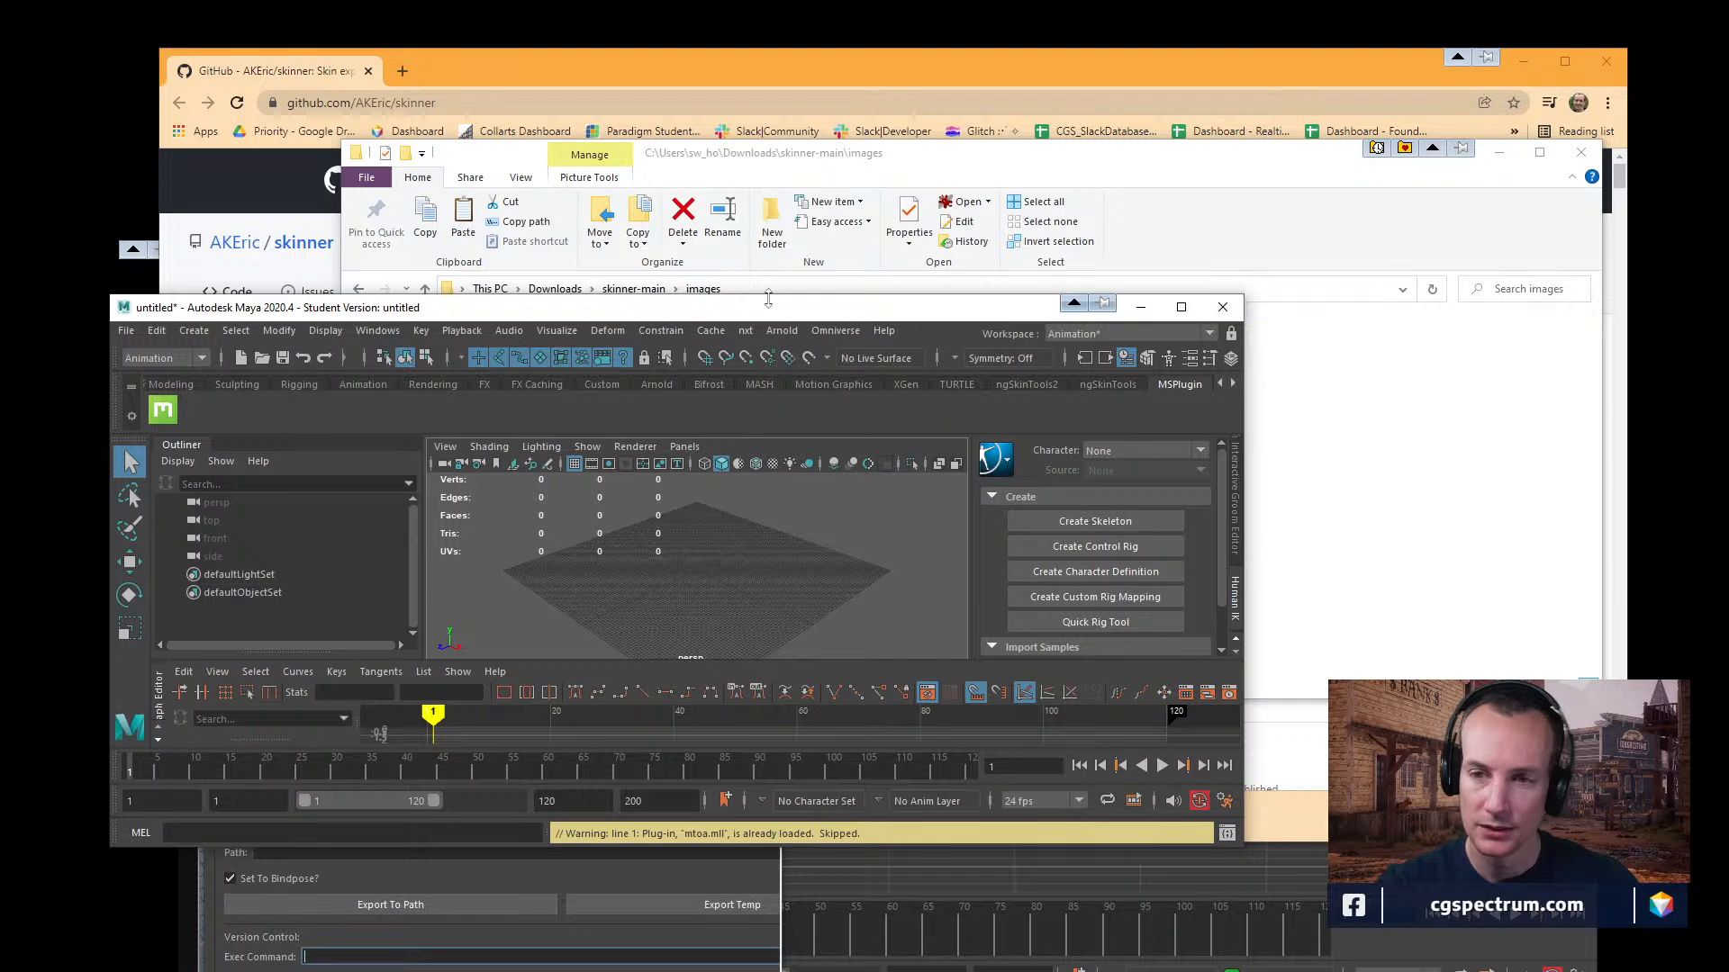
drag(759, 296, 547, 357)
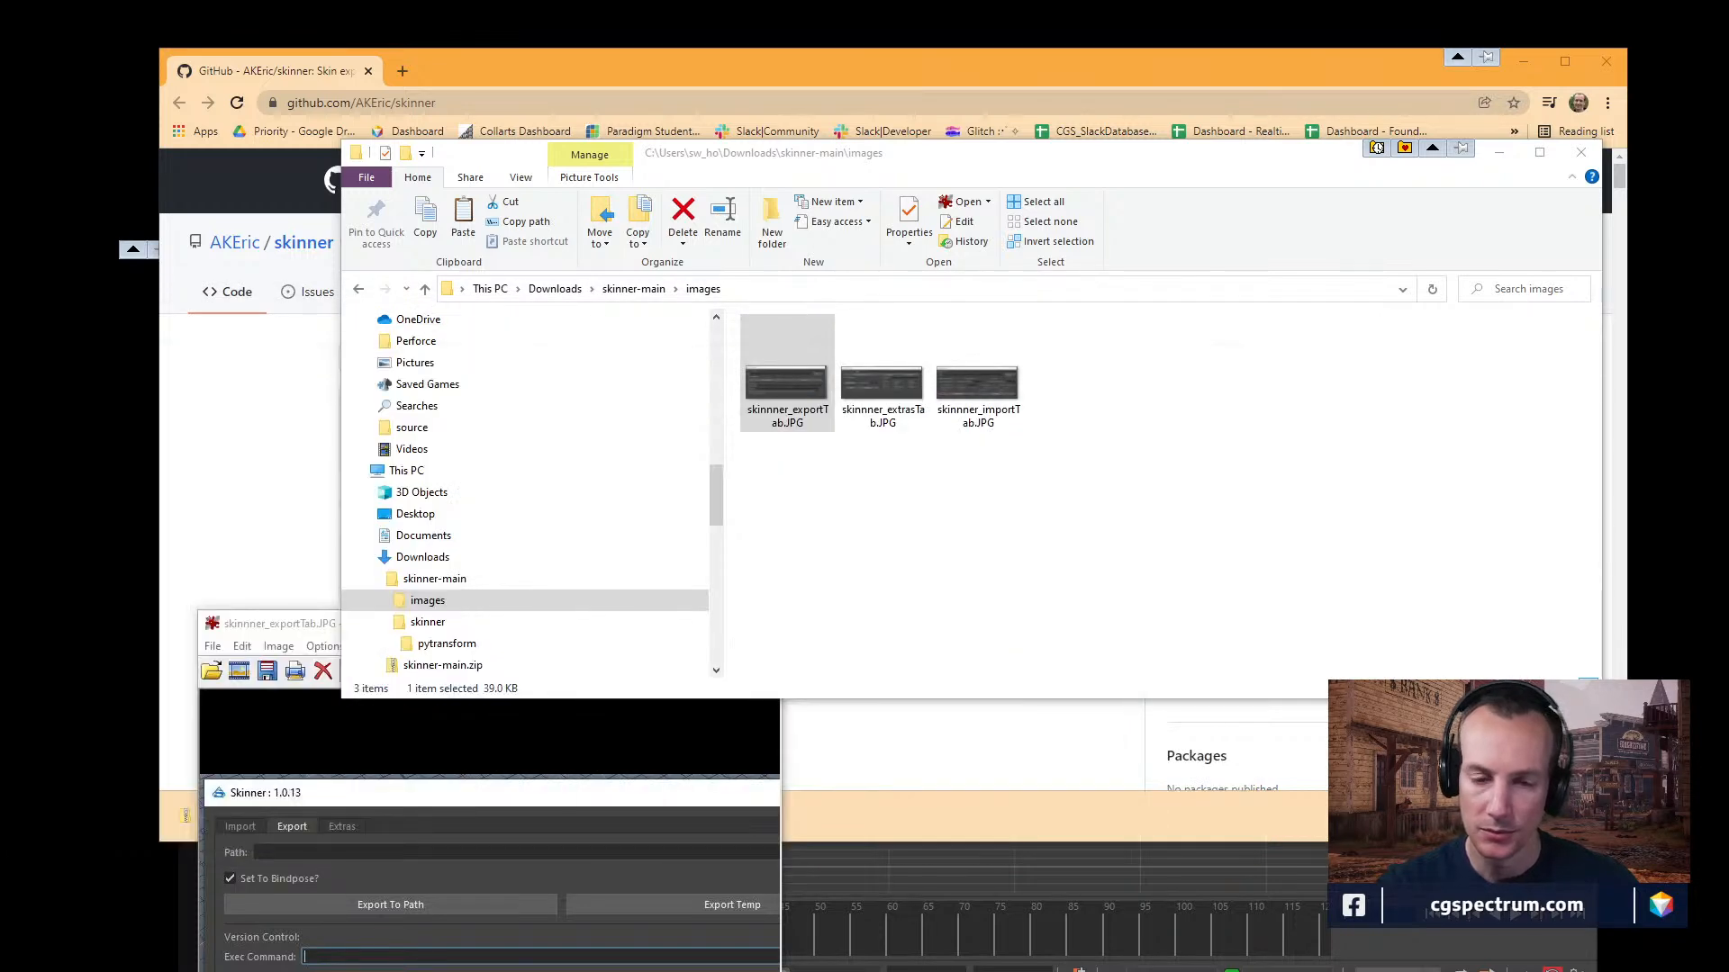
click(976, 916)
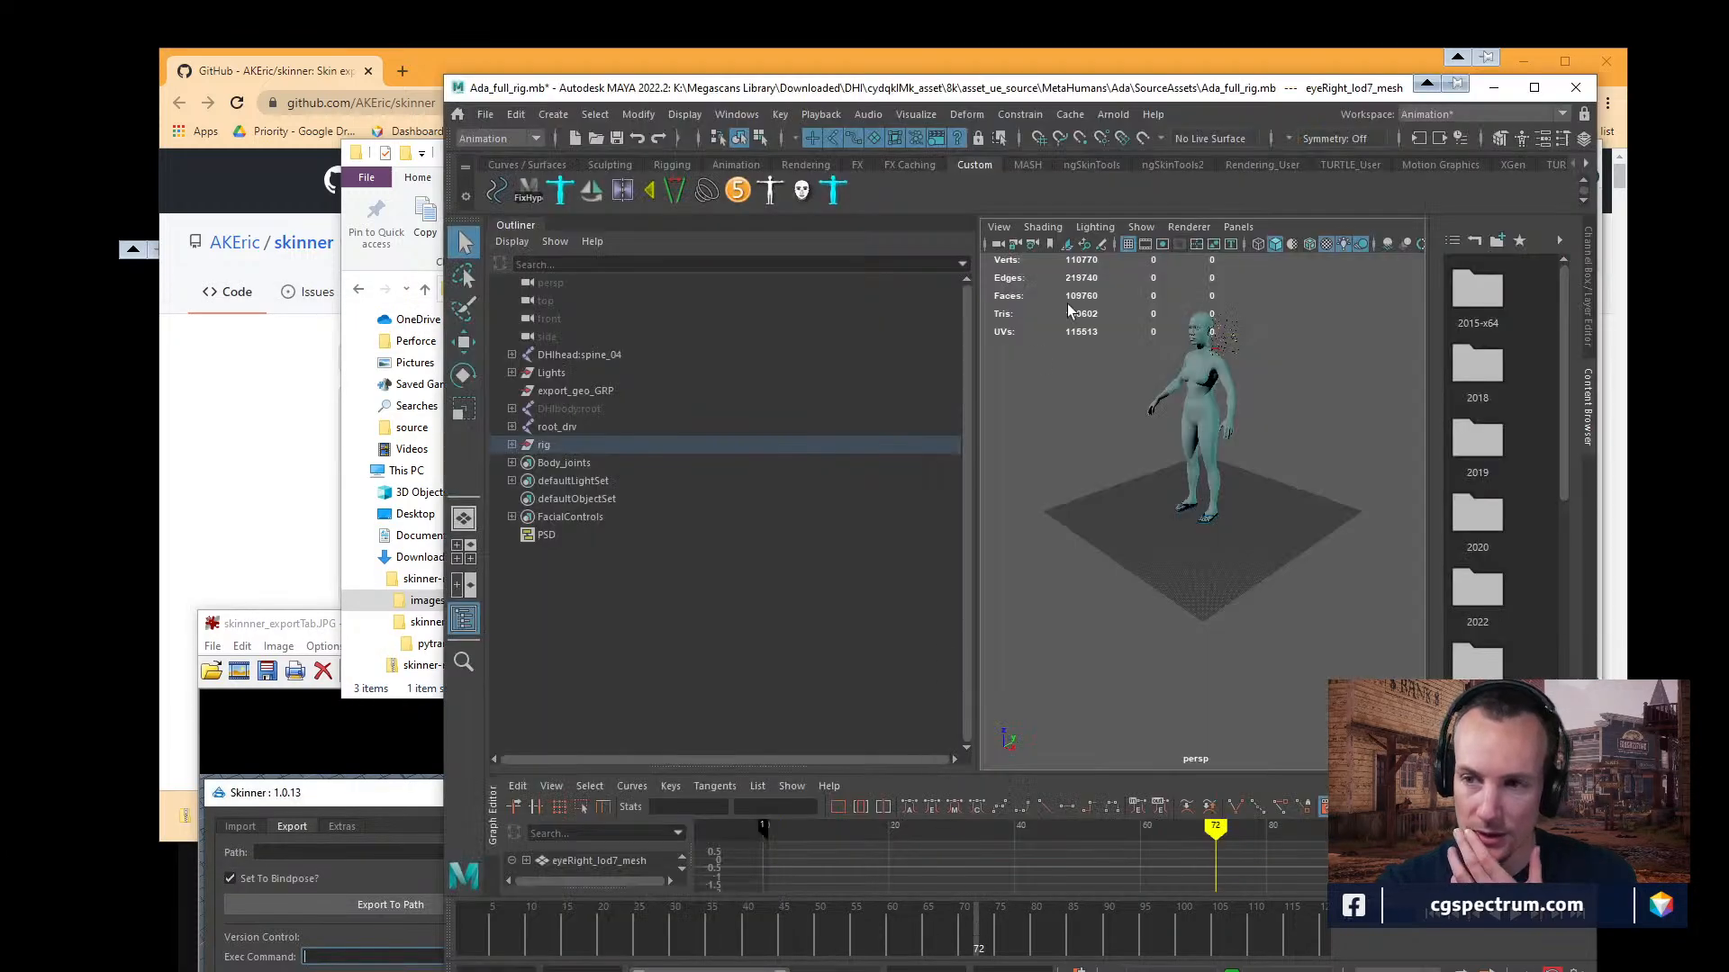
drag(1077, 89, 1155, 128)
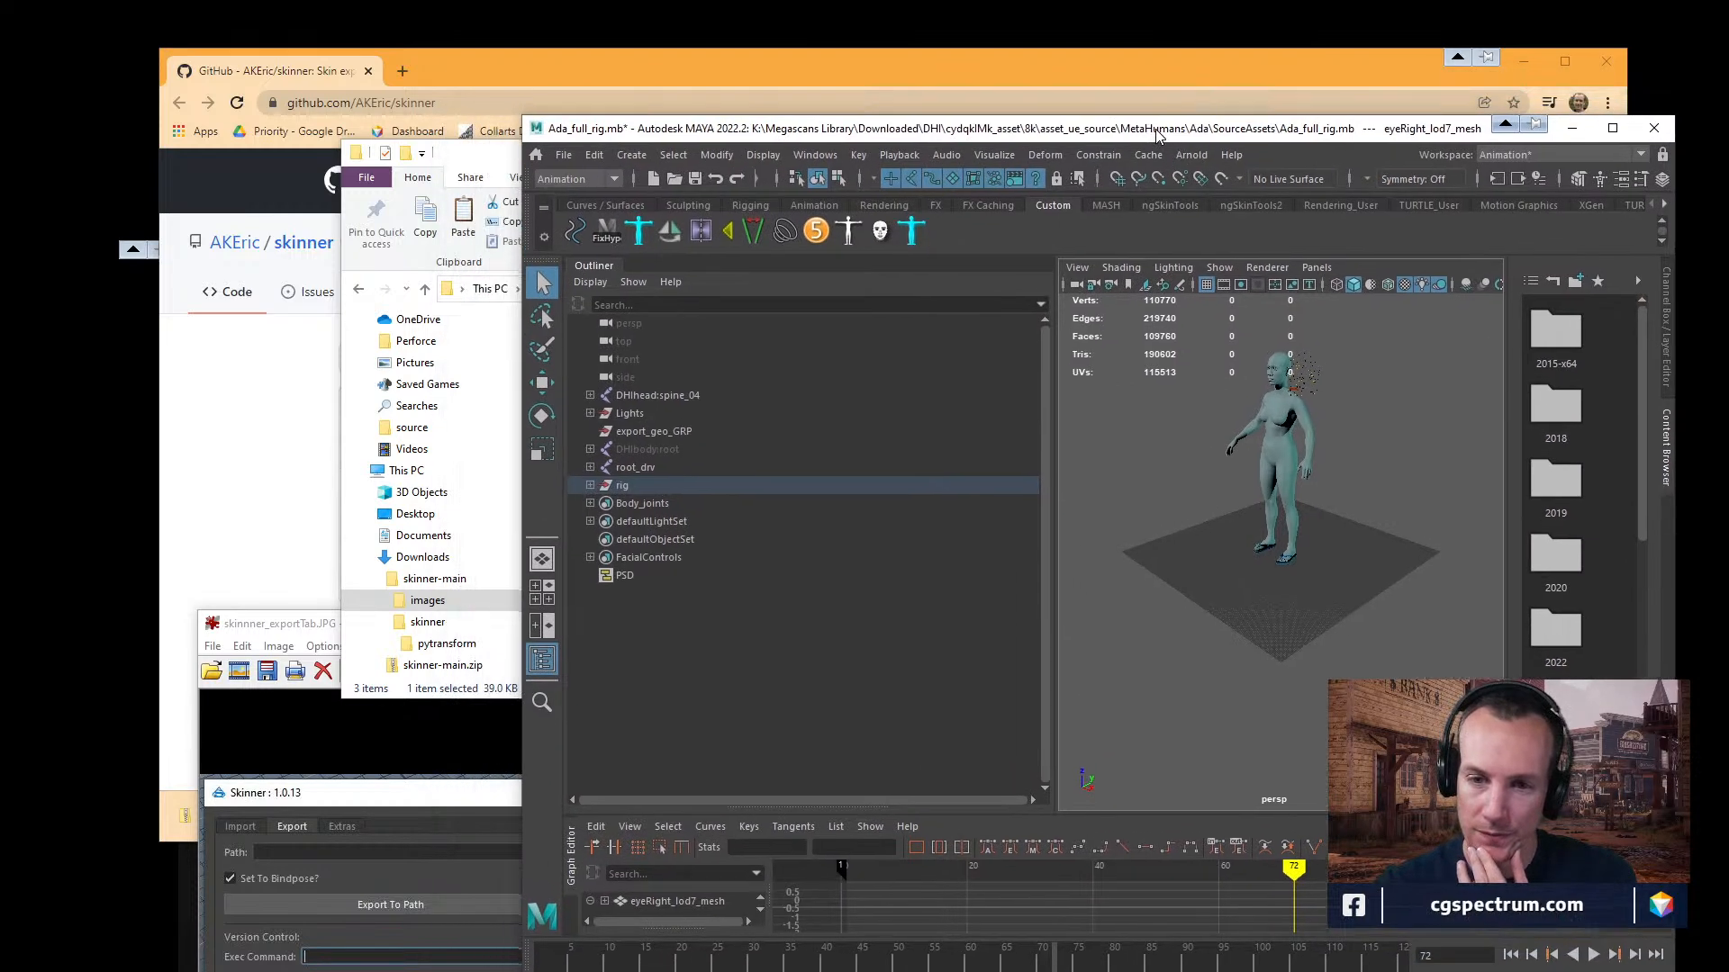
Return to File Explorer and cut the skinner-main folder from Downloads.
click(458, 160)
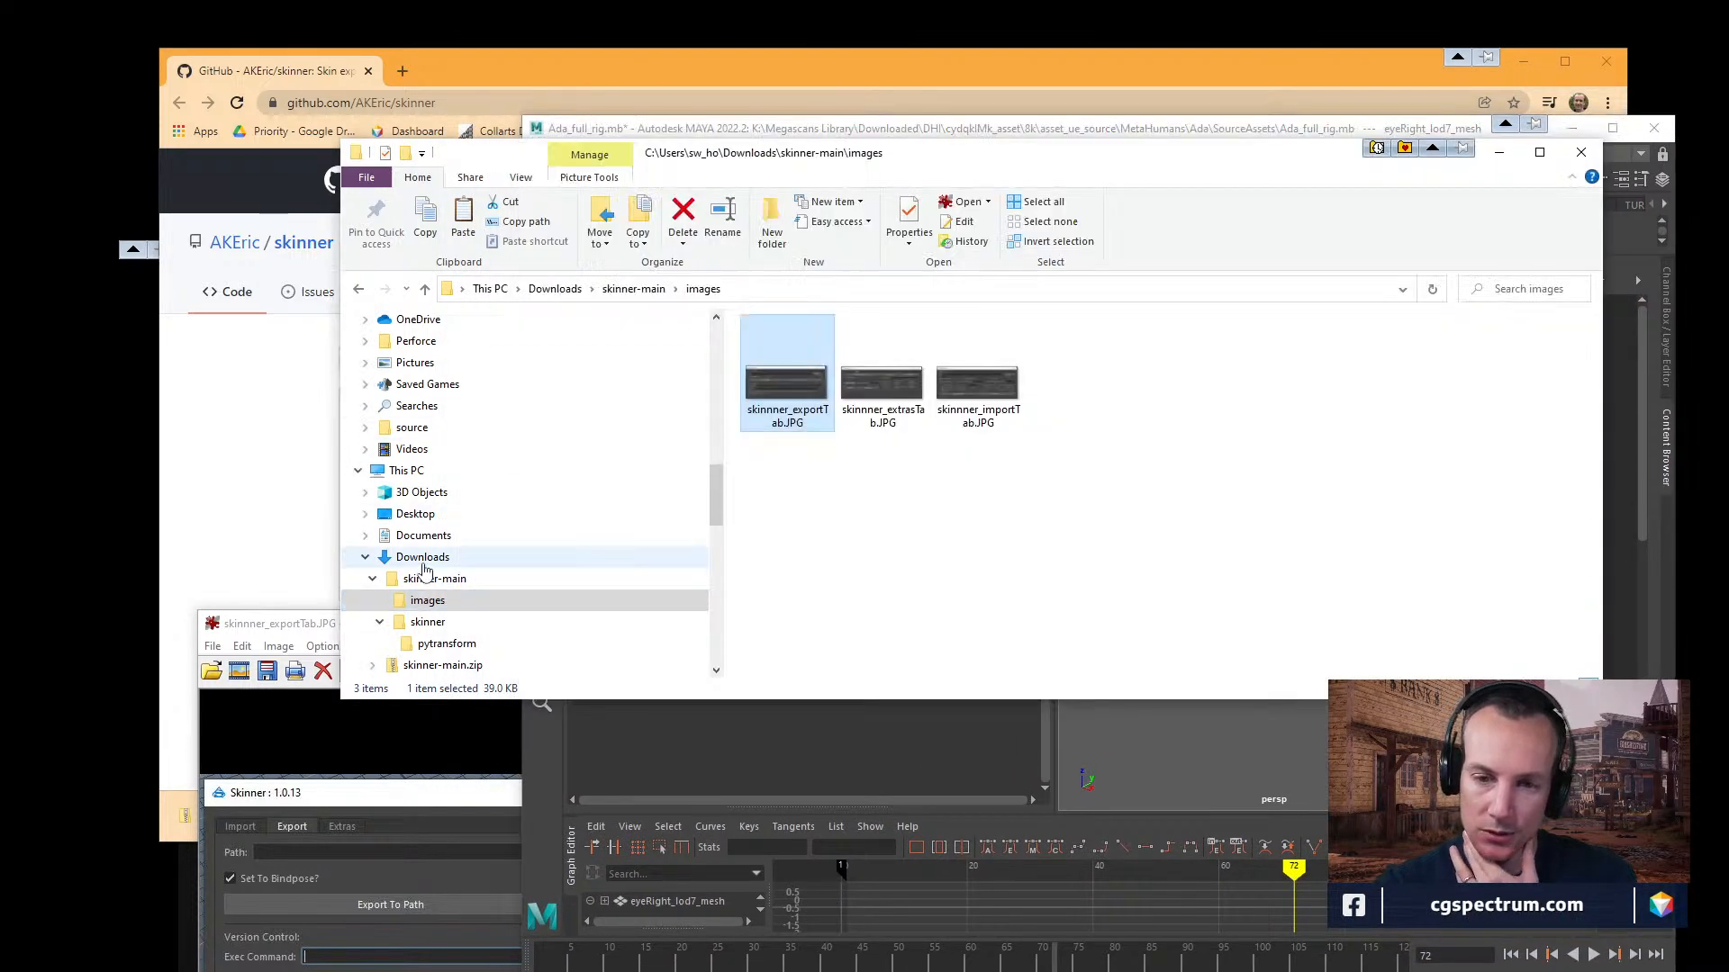
click(505, 558)
right_click(792, 390)
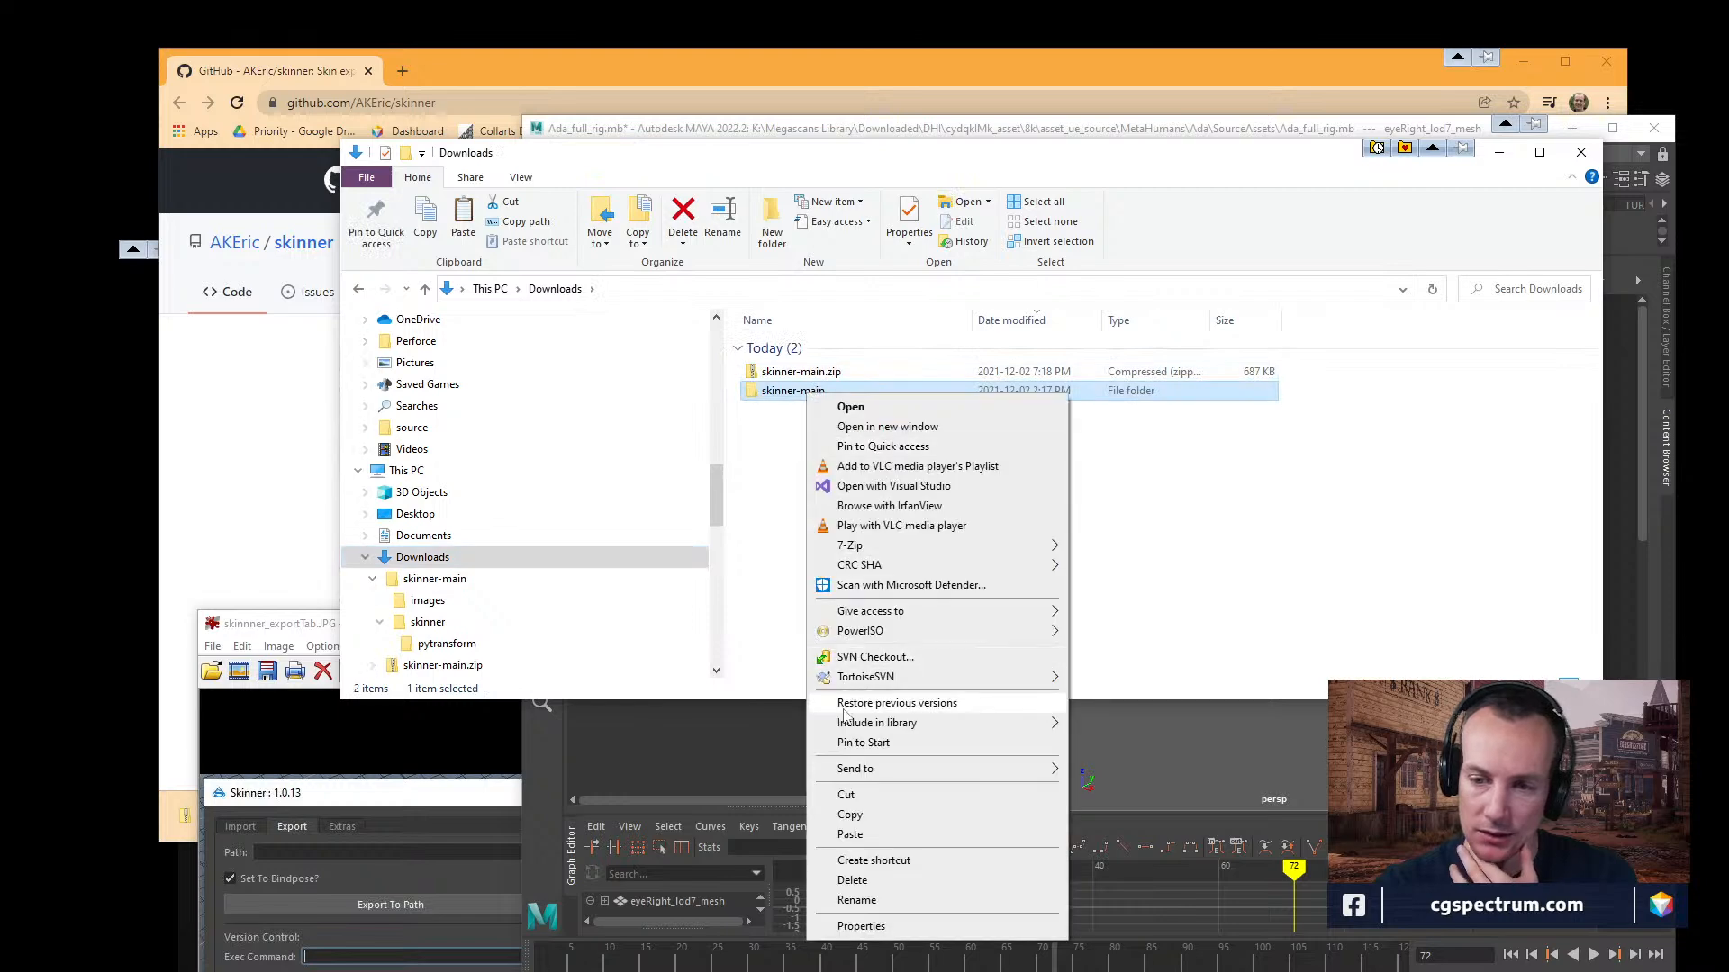
click(846, 796)
Try to paste the cut skinner-main folder into Documents\maya\2020\scripts.
scroll(446, 464, up, 3)
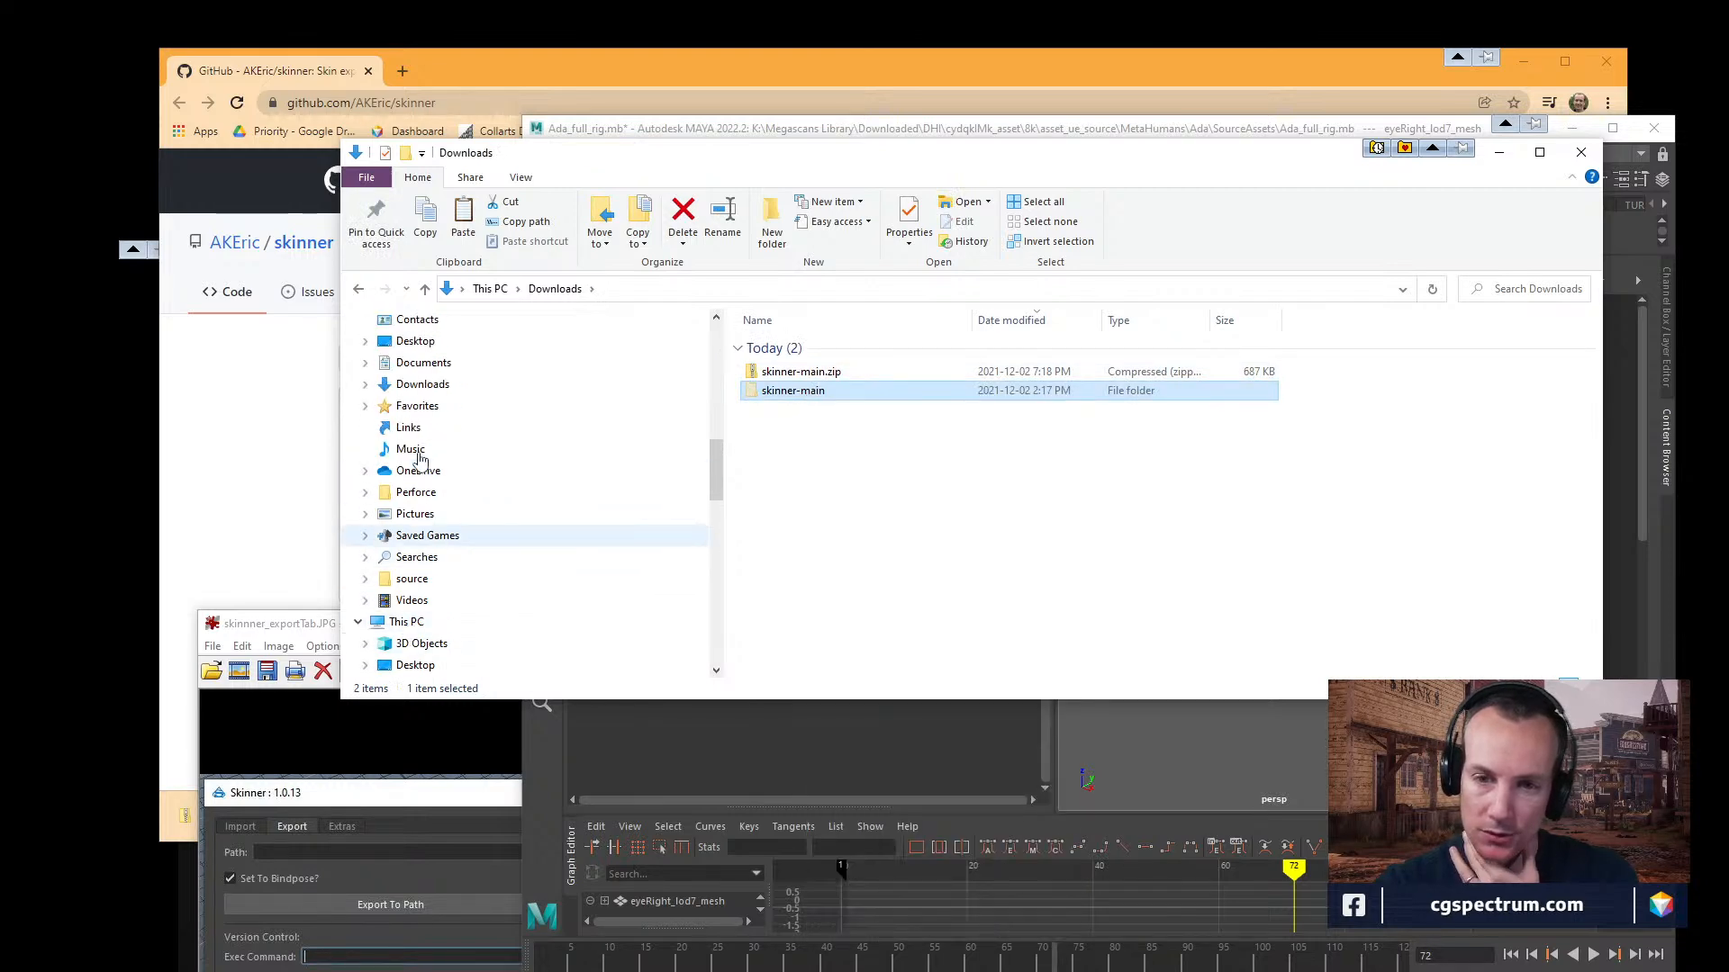
click(439, 457)
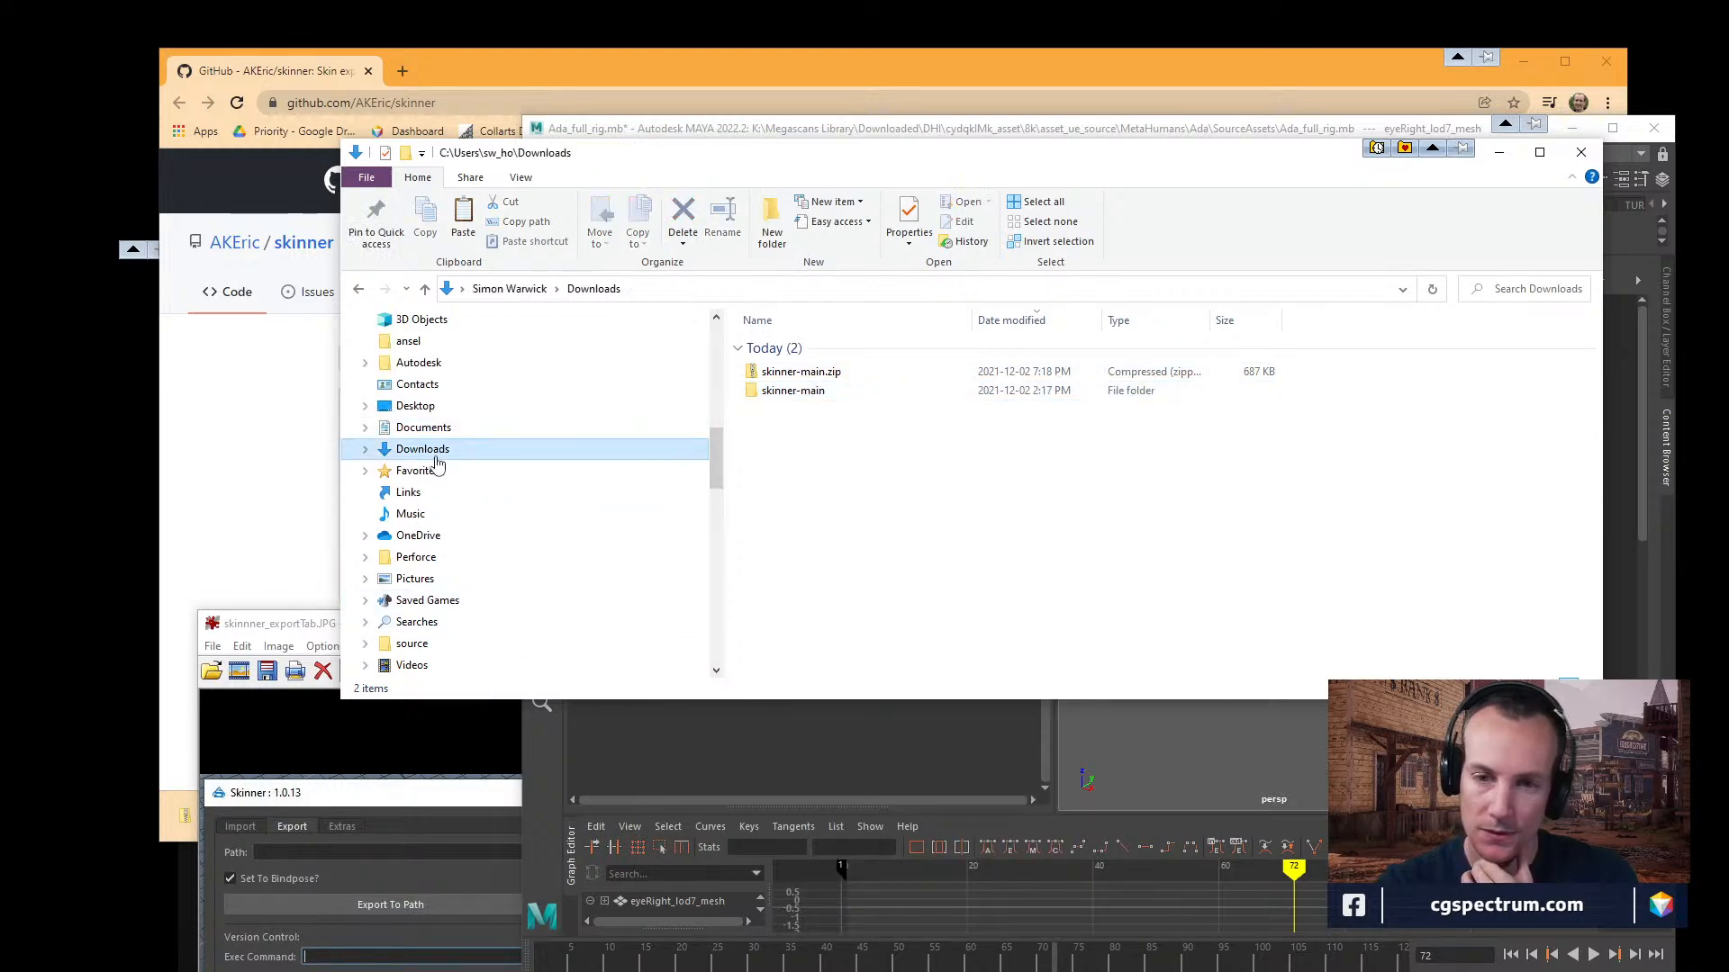
scroll(432, 467, up, 1)
click(423, 470)
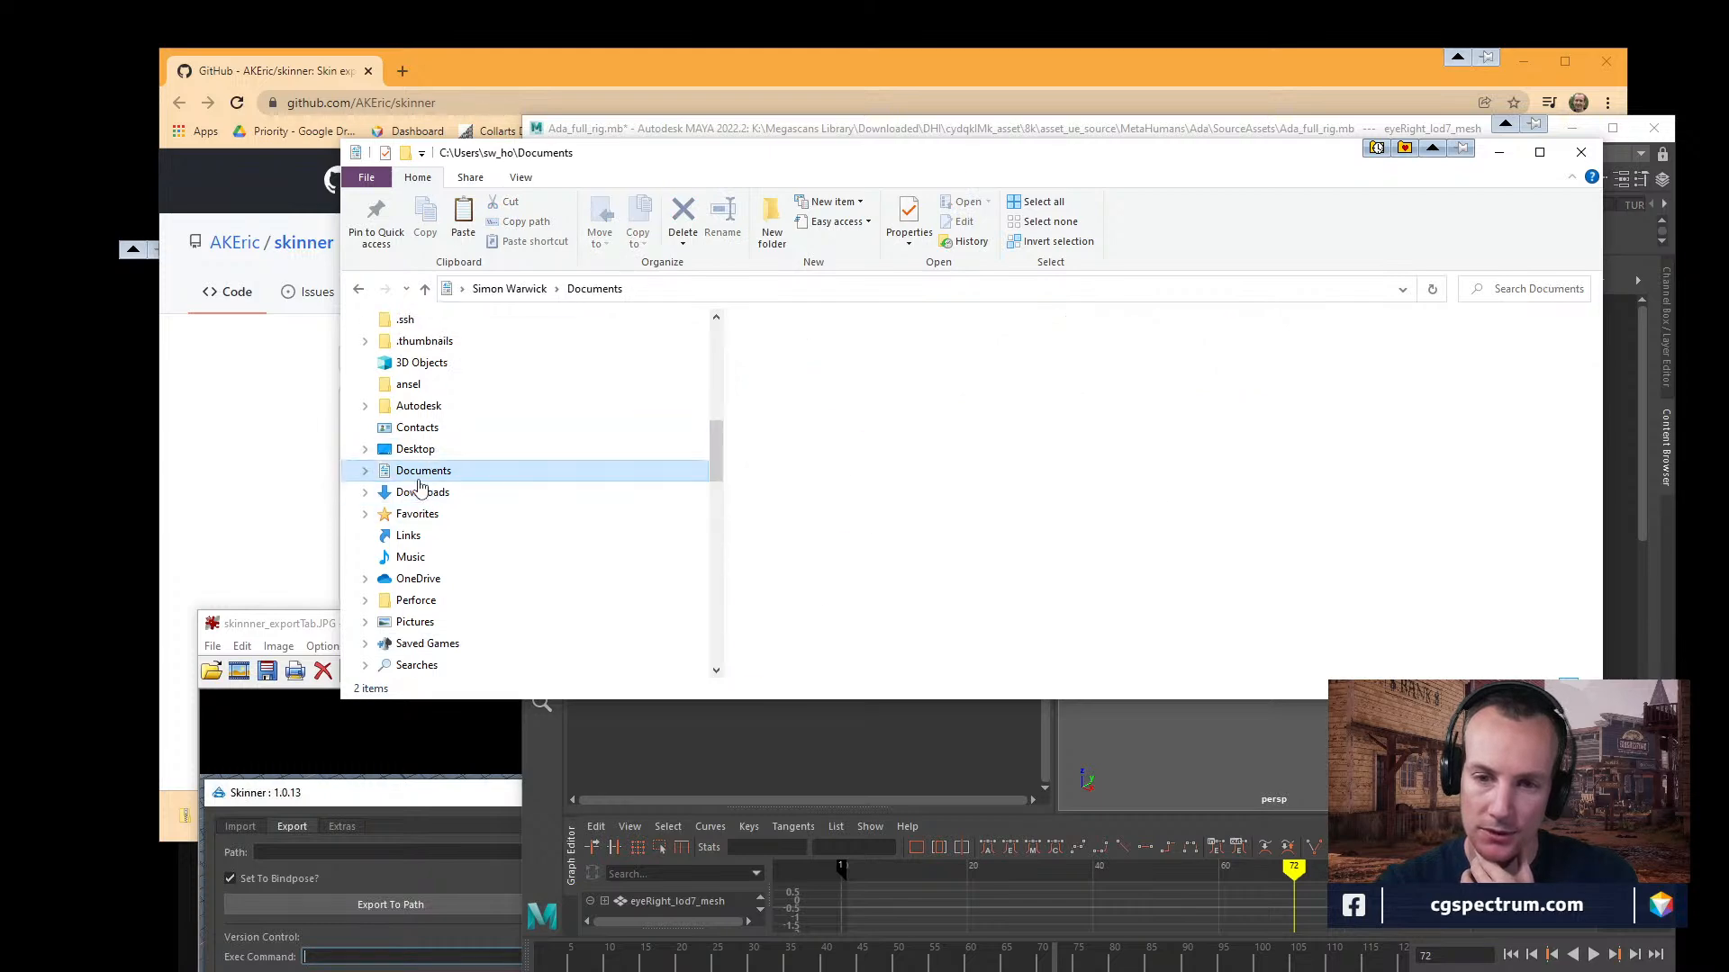
double_click(774, 573)
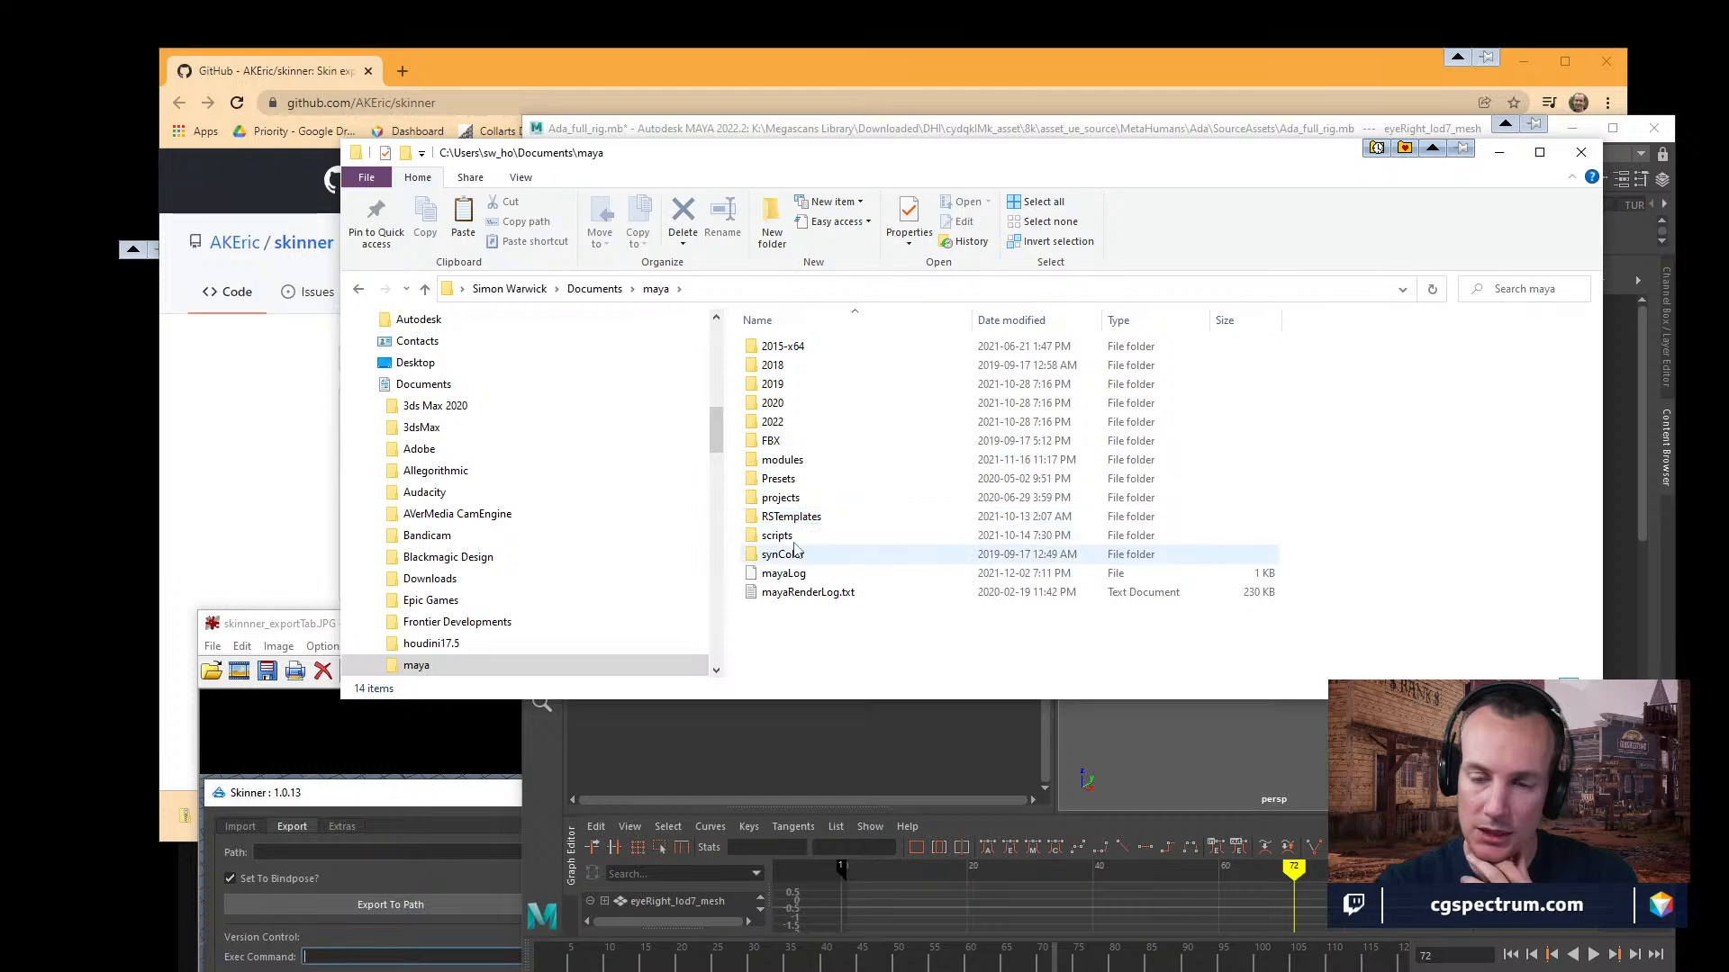
double_click(779, 405)
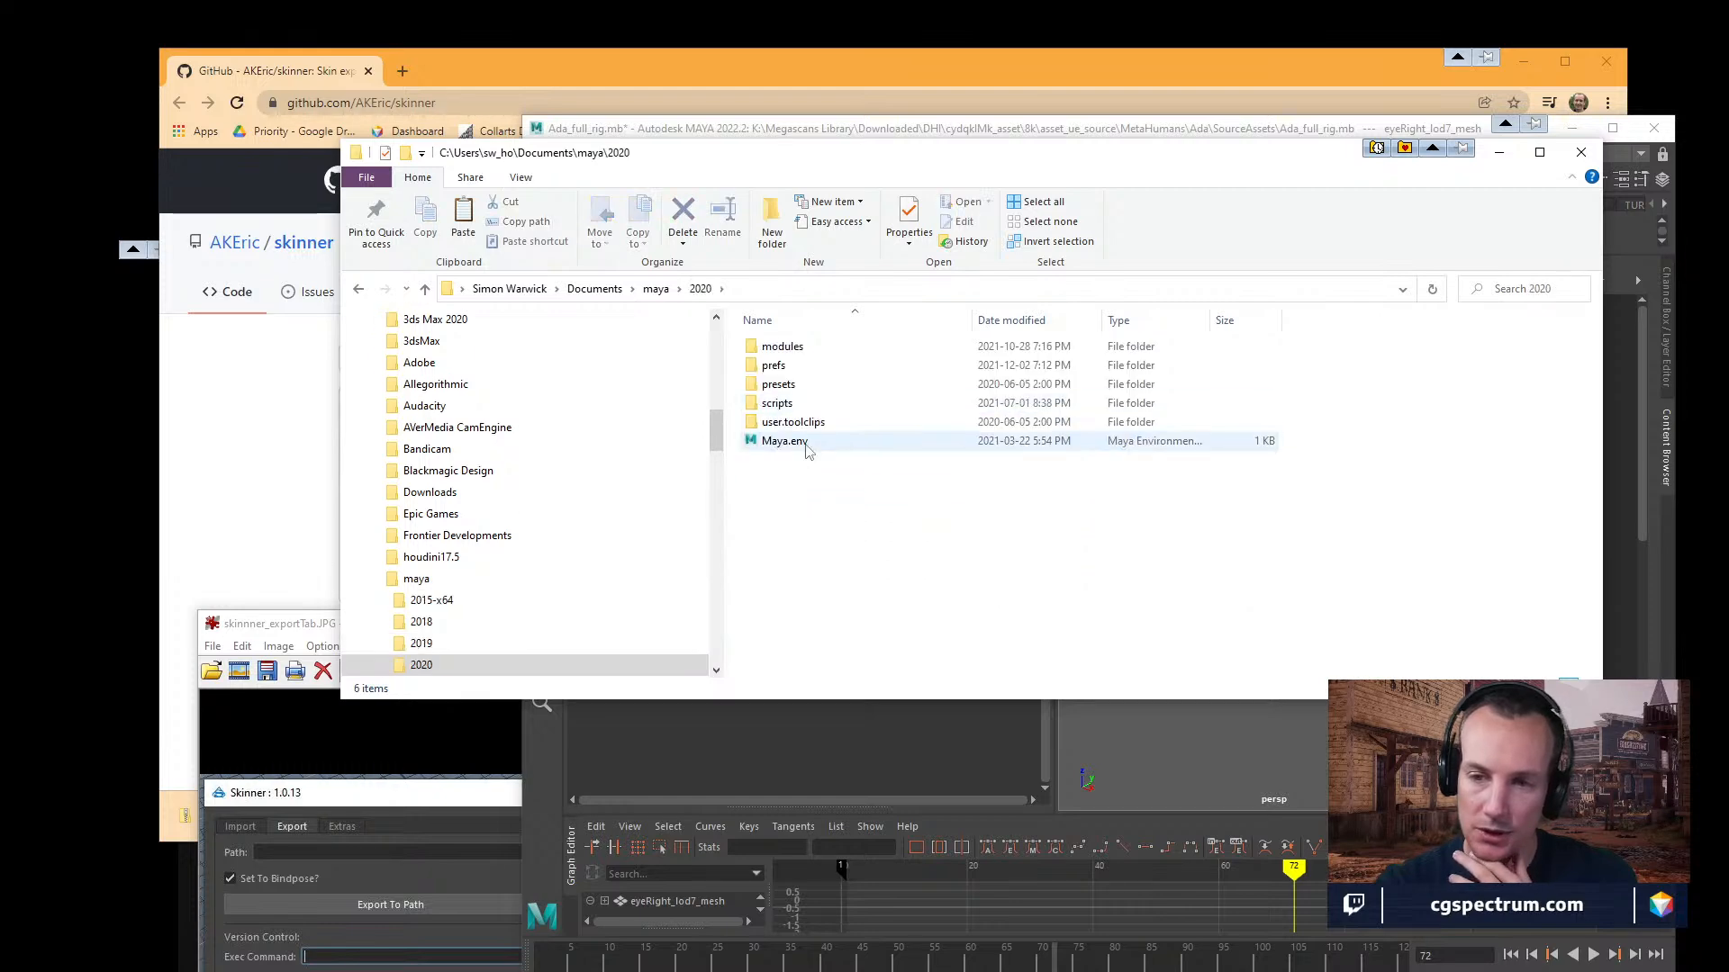
double_click(778, 404)
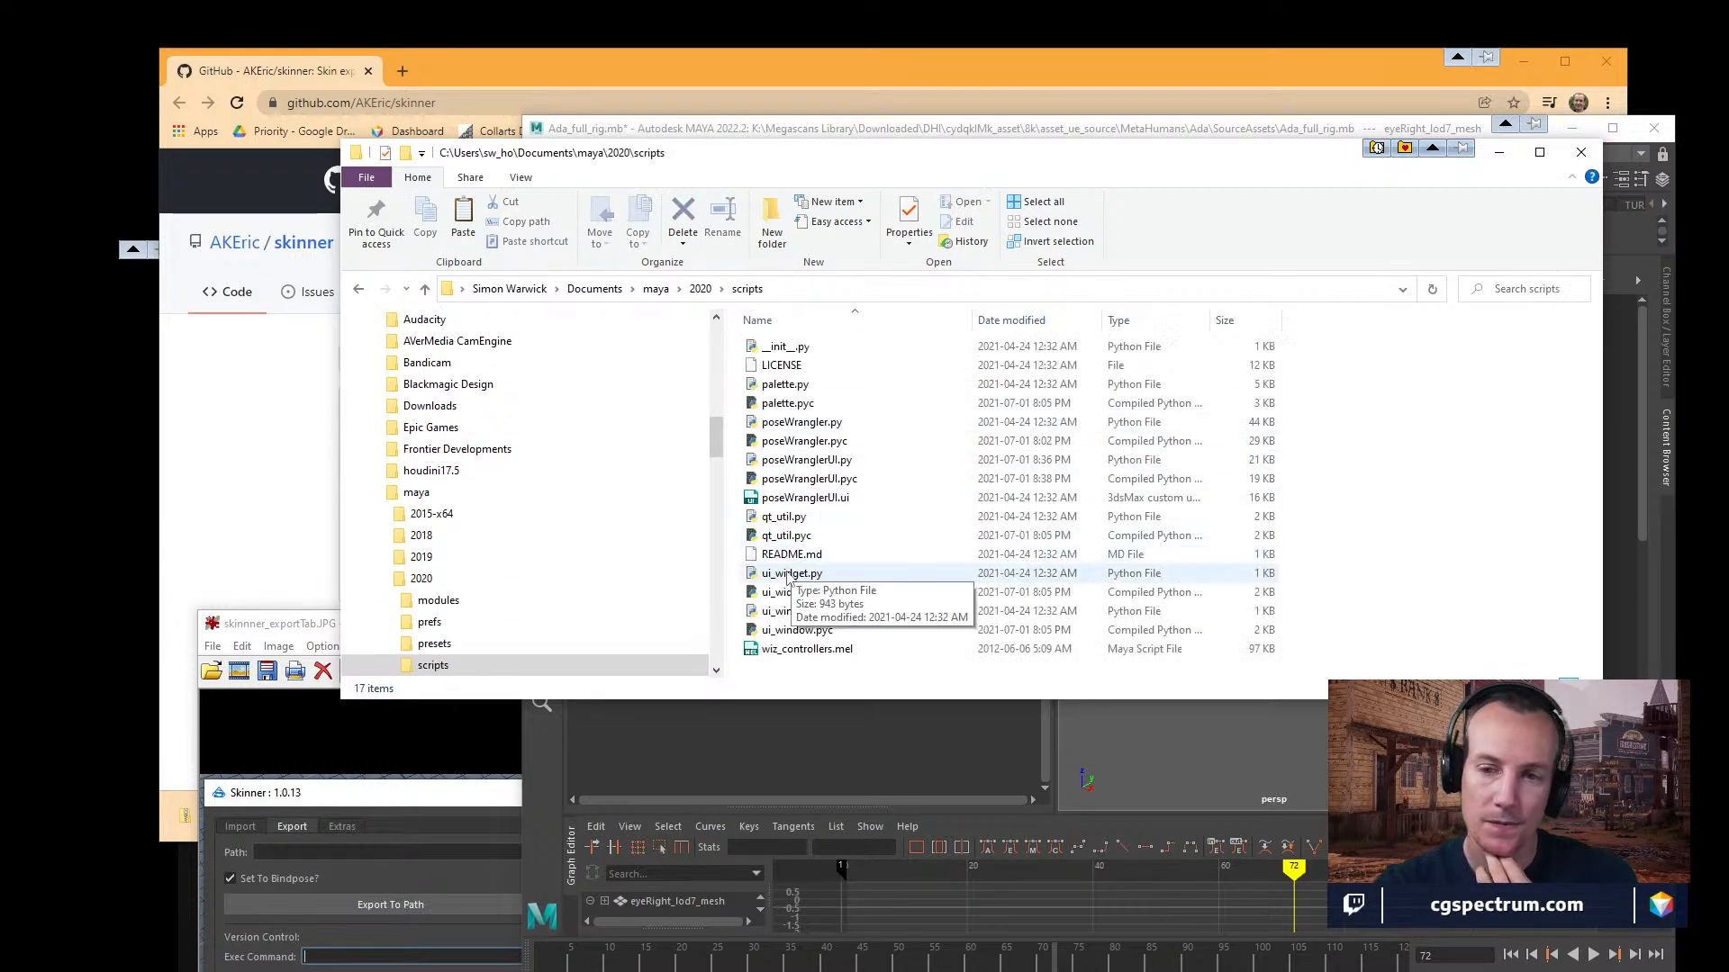
right_click(759, 685)
click(806, 479)
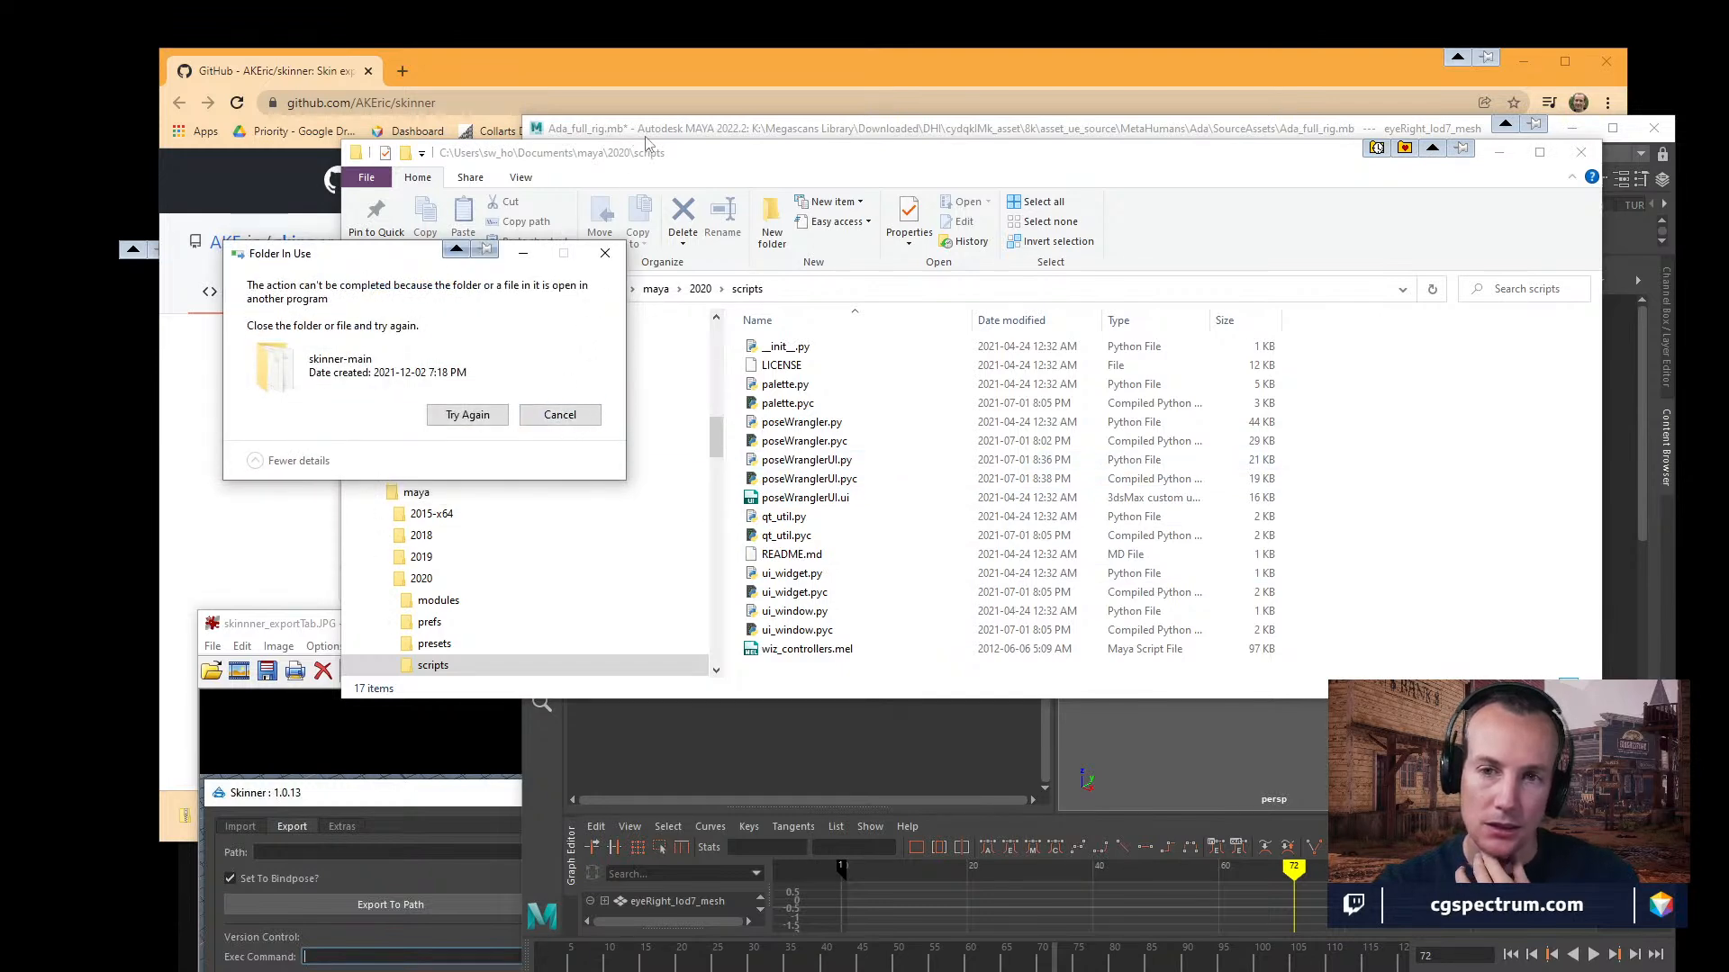
Close the IrfanView image viewer that is using skinner-main and retry moving the folder into Documents\maya\2020\scripts.
key(alt+Tab)
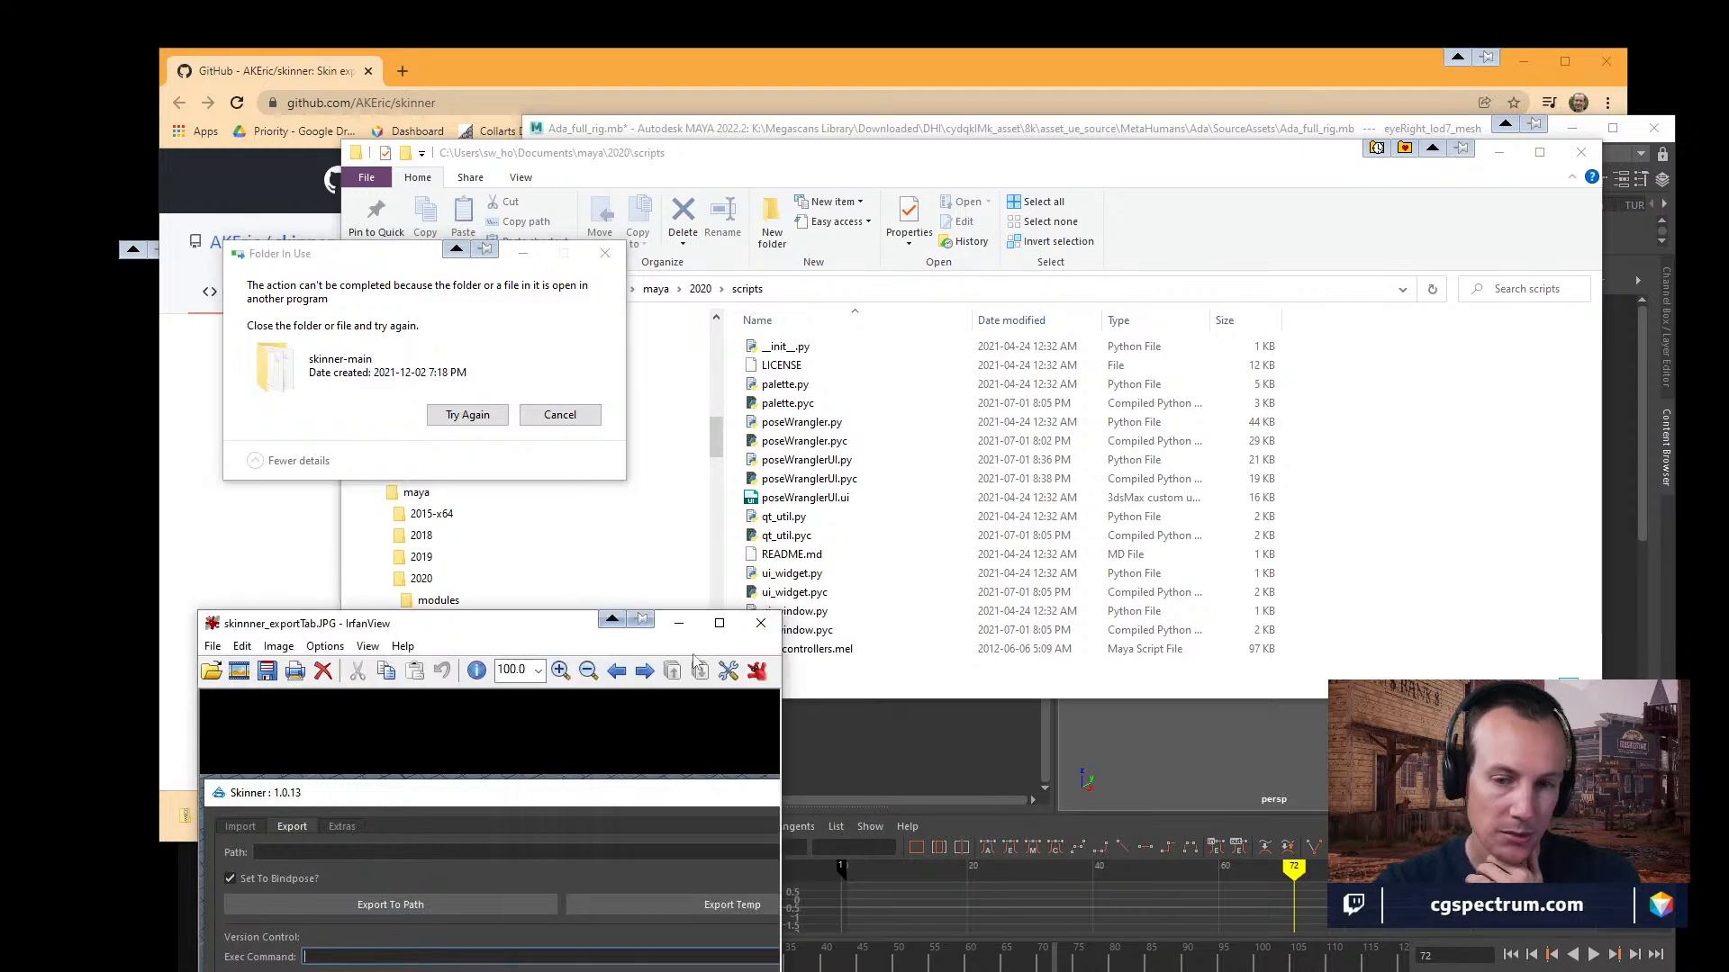
click(765, 623)
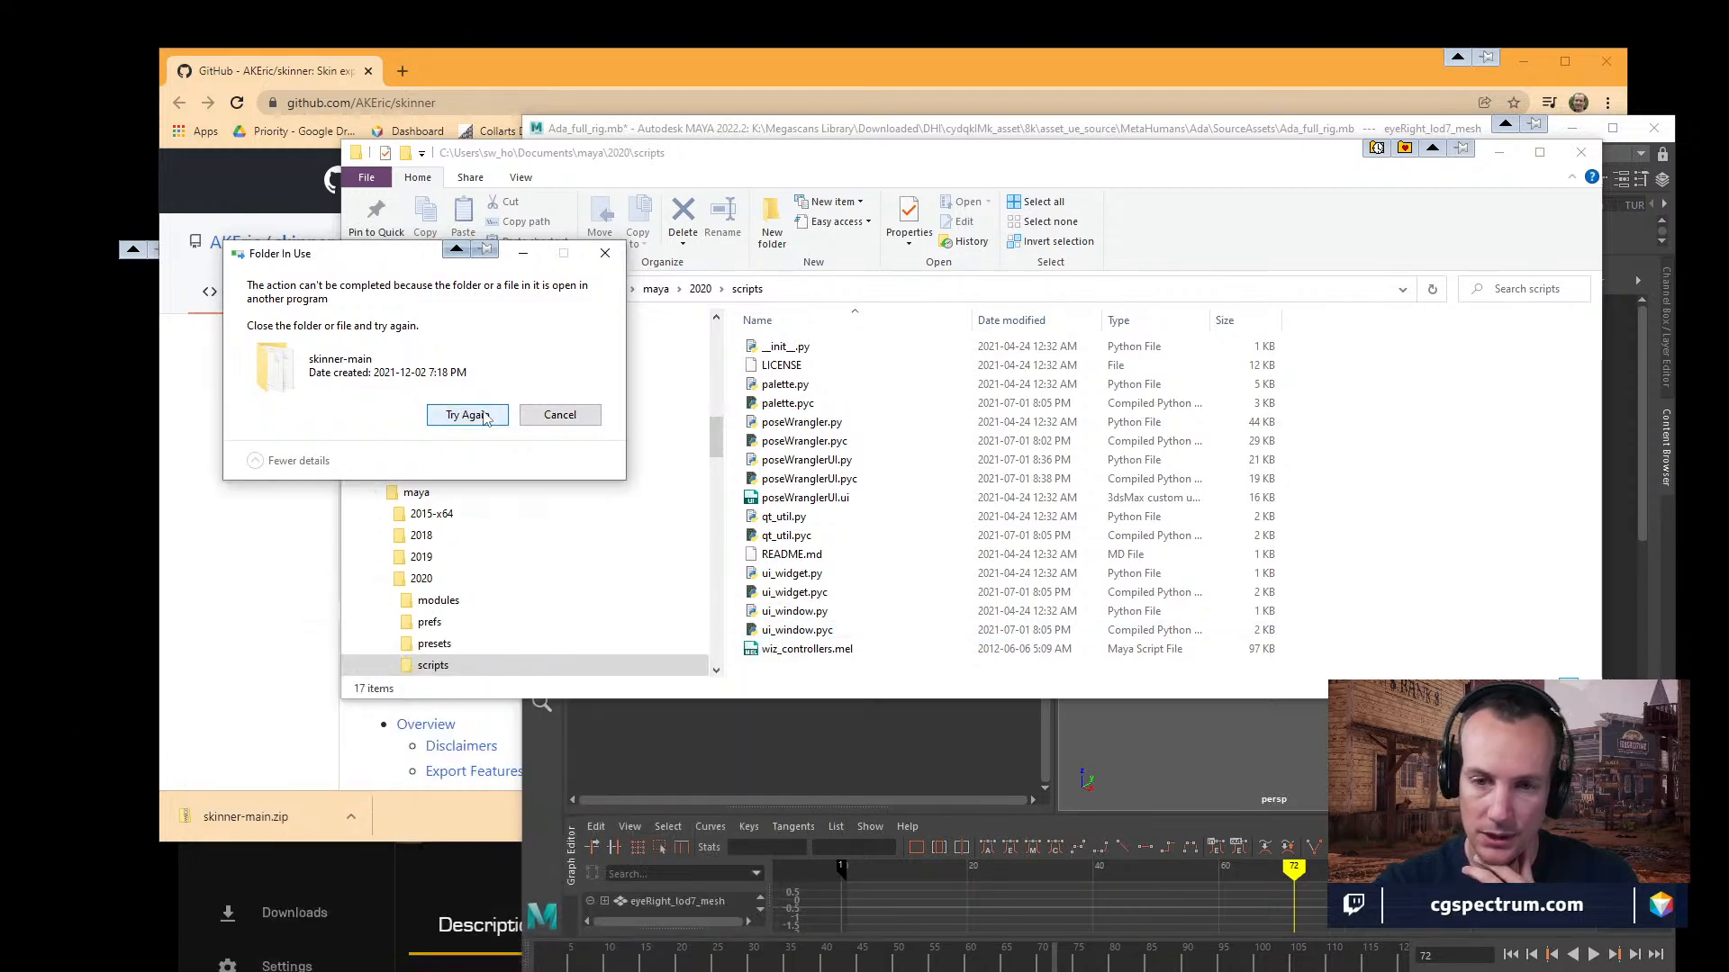
click(468, 415)
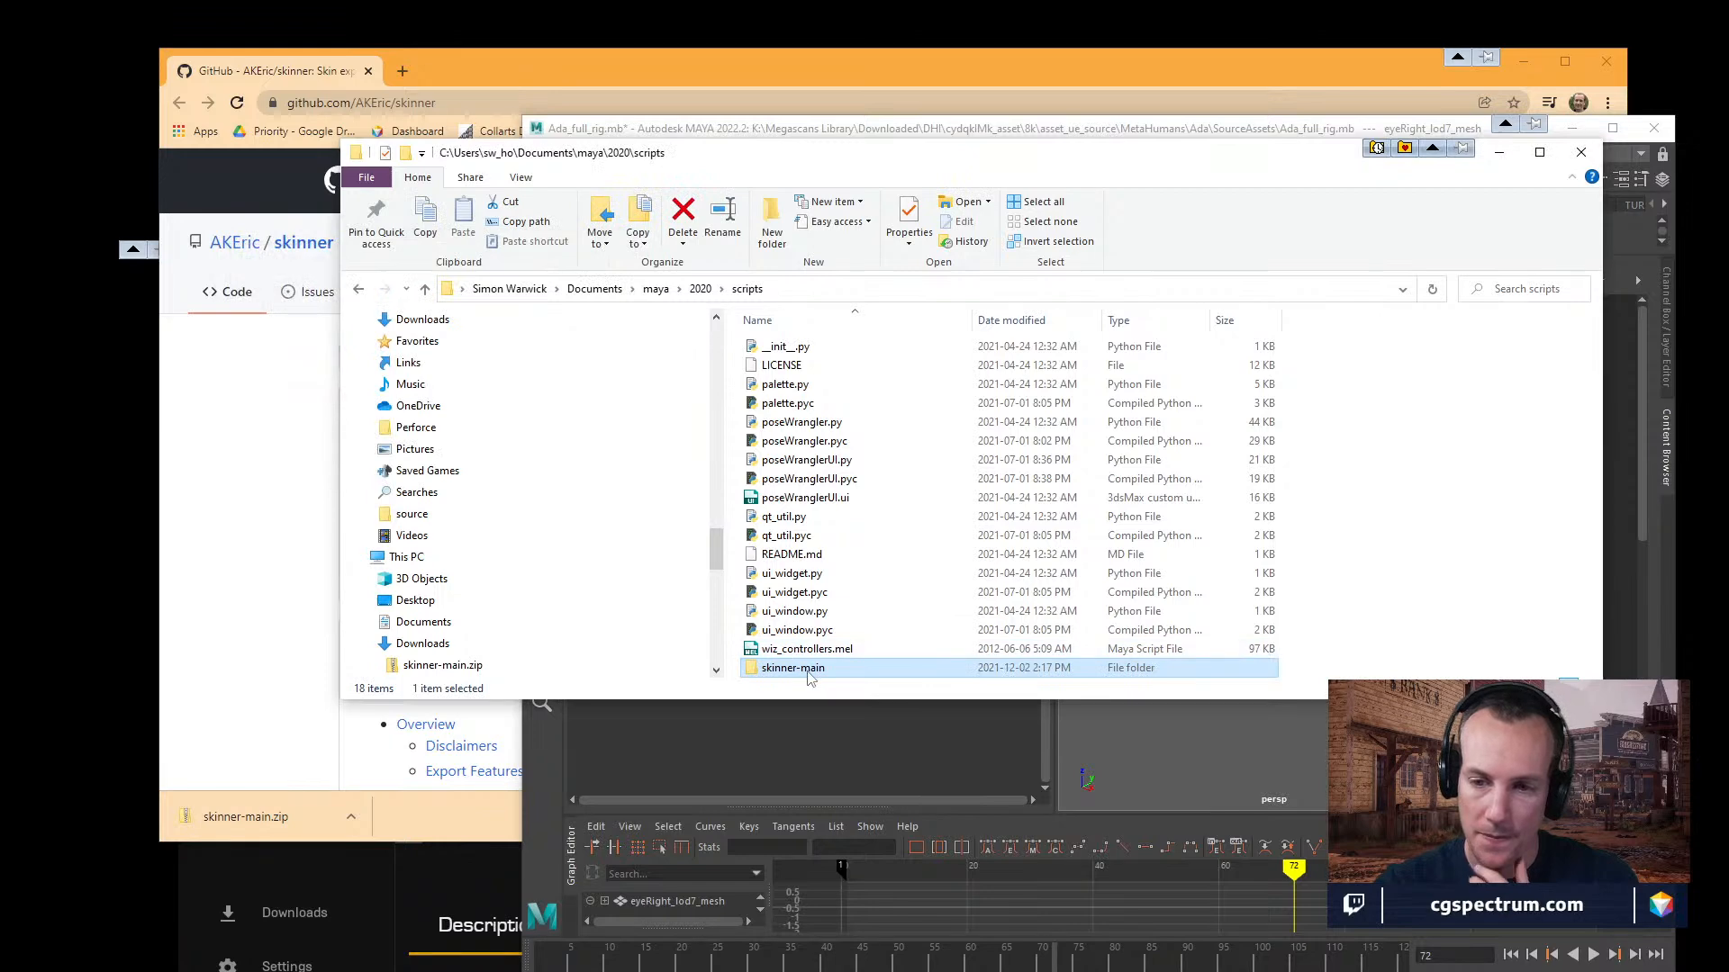
Move the skinner subfolder out of skinner-main directly into Documents\maya\2020\scripts.
double_click(792, 667)
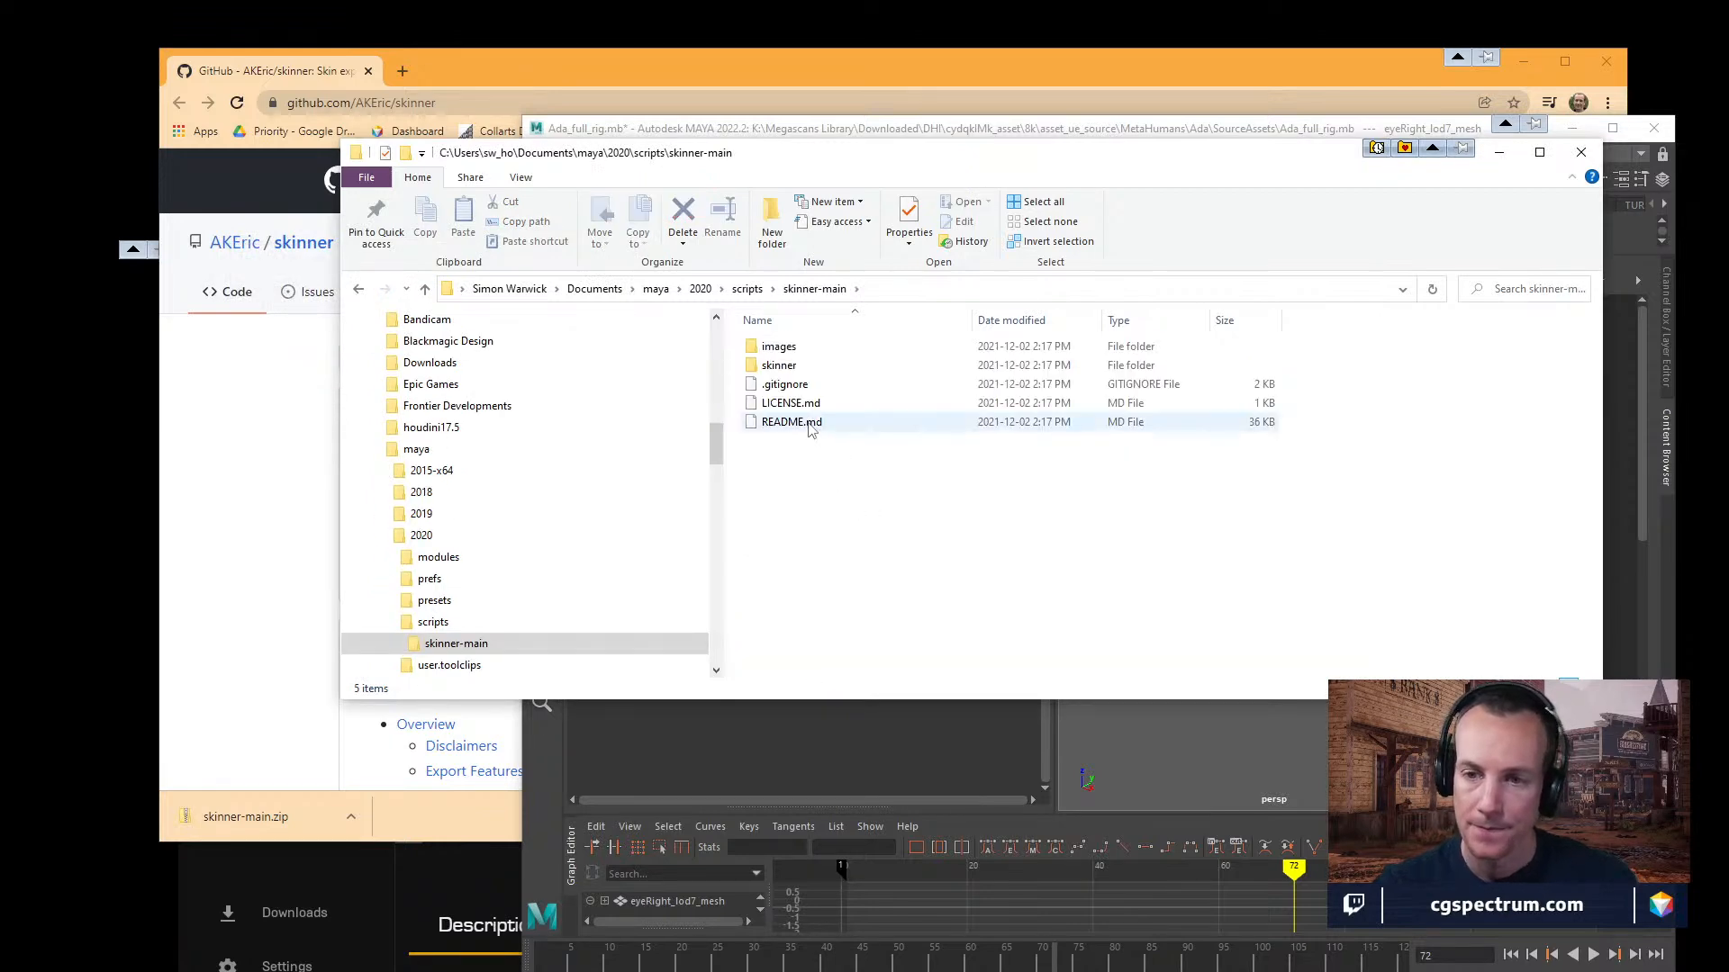
double_click(796, 369)
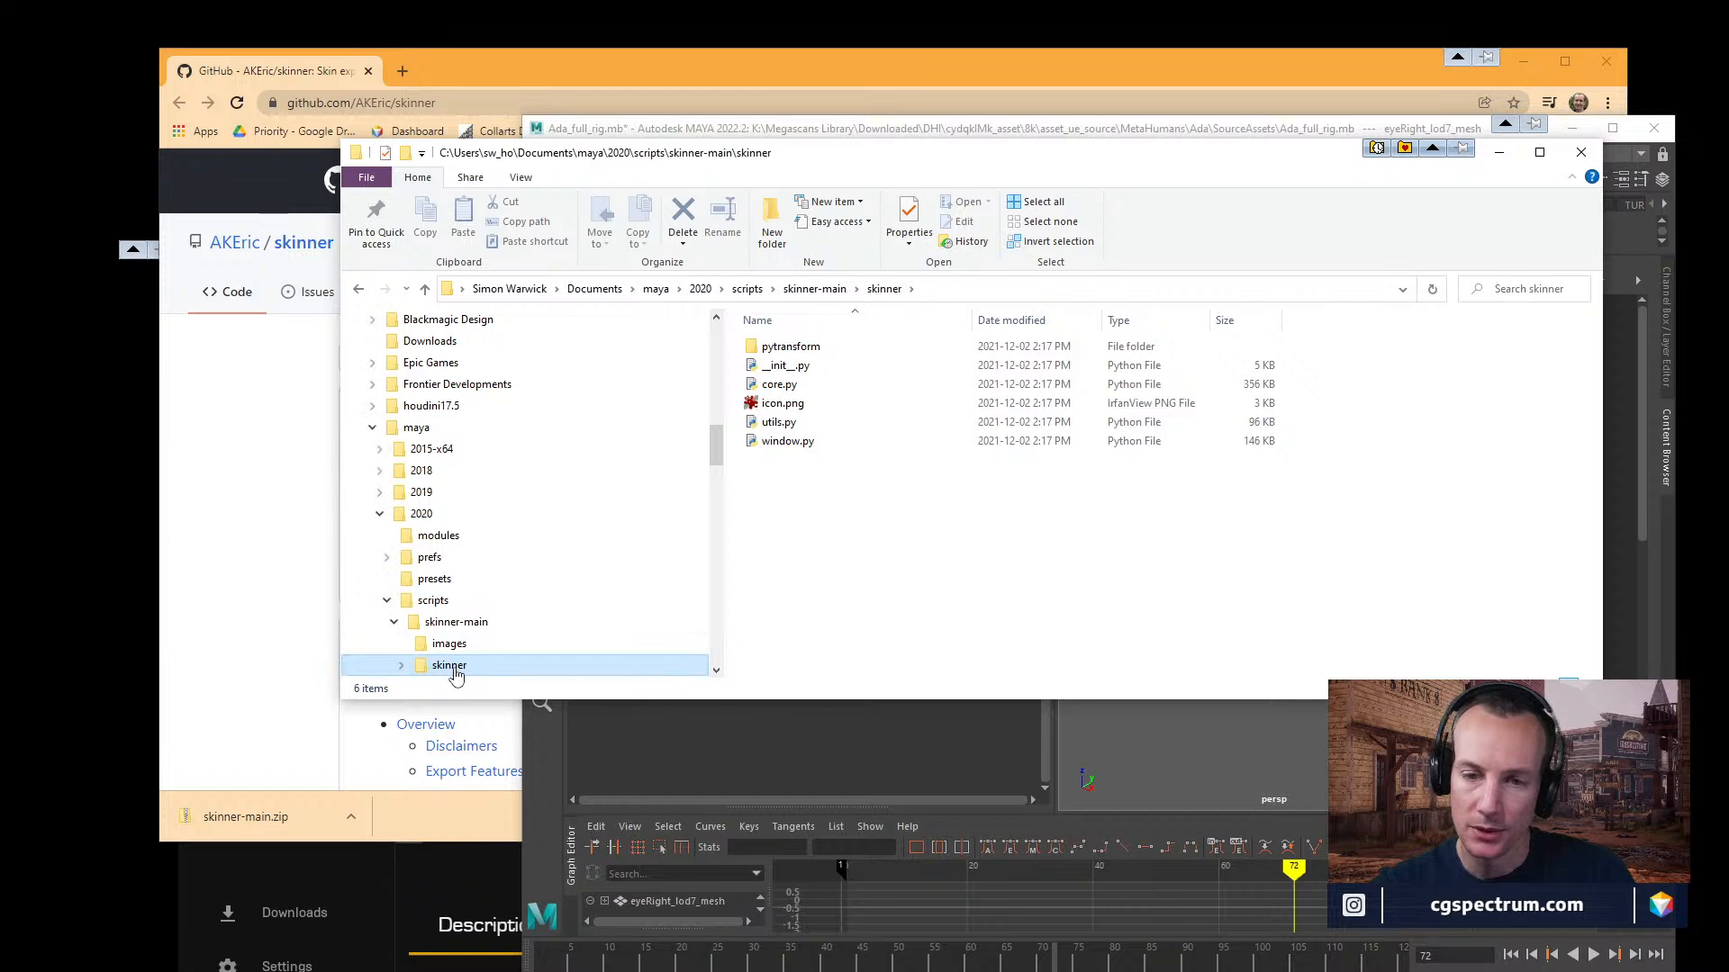
drag(823, 493, 771, 340)
click(433, 602)
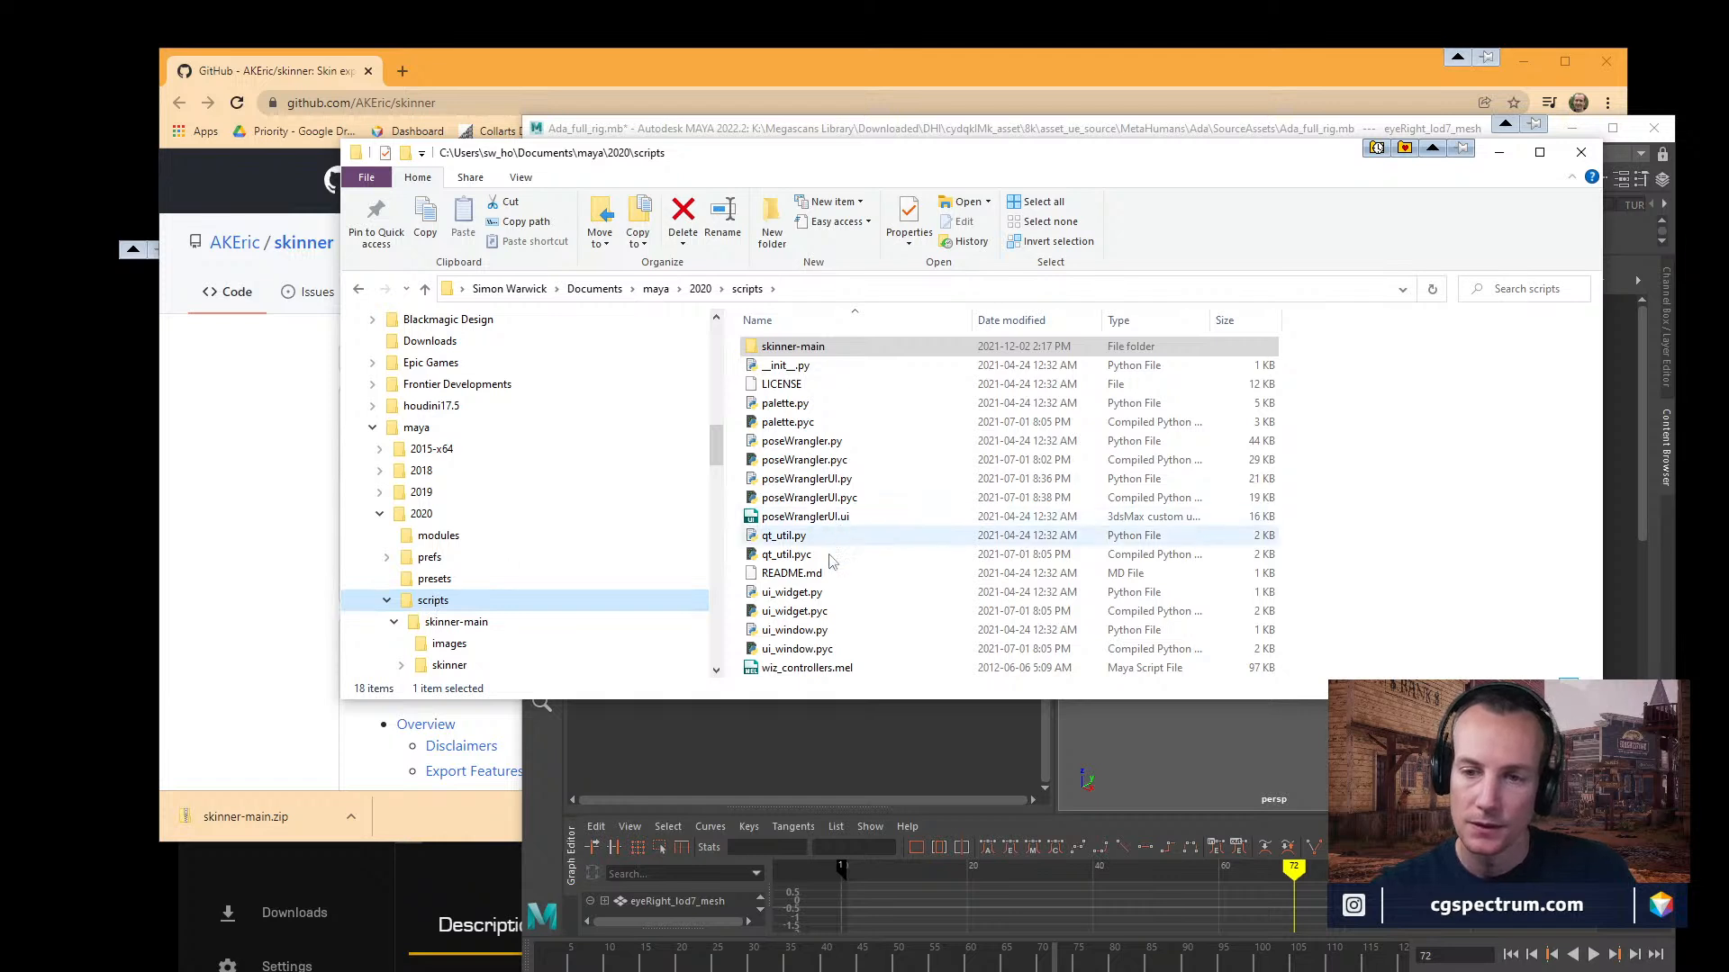
drag(450, 664, 443, 585)
Check the contents of the skinner-main, skinner and scripts folders under maya\2020 after the move.
click(444, 623)
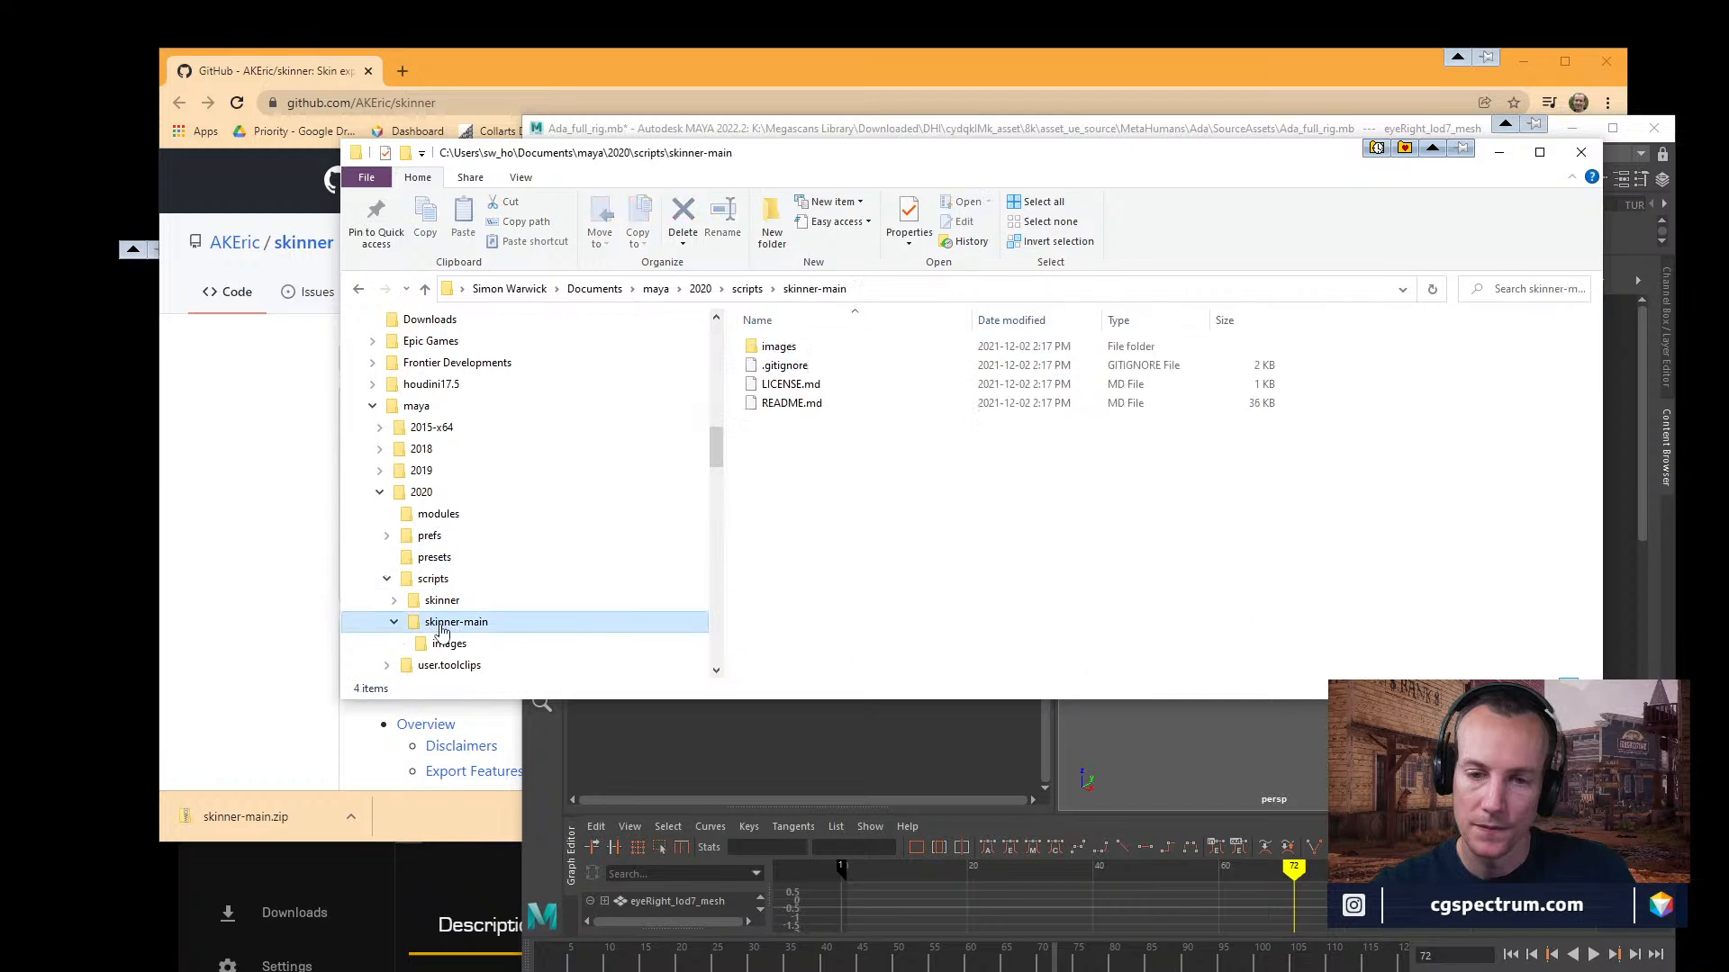
click(441, 590)
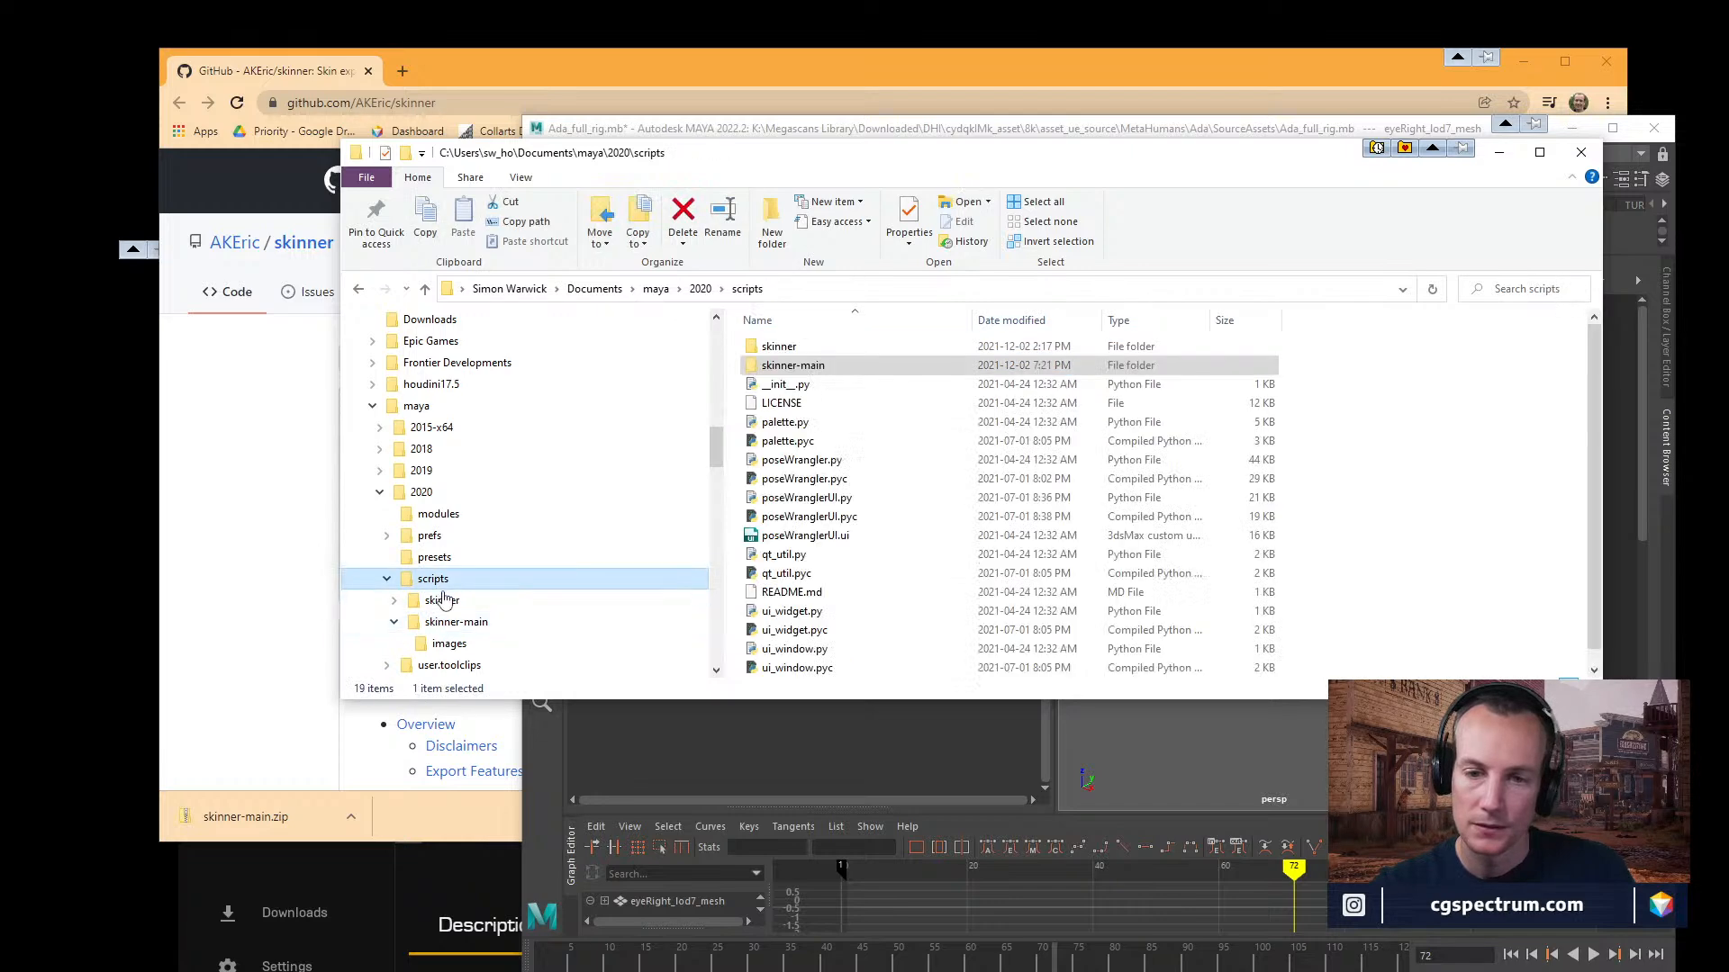
click(442, 600)
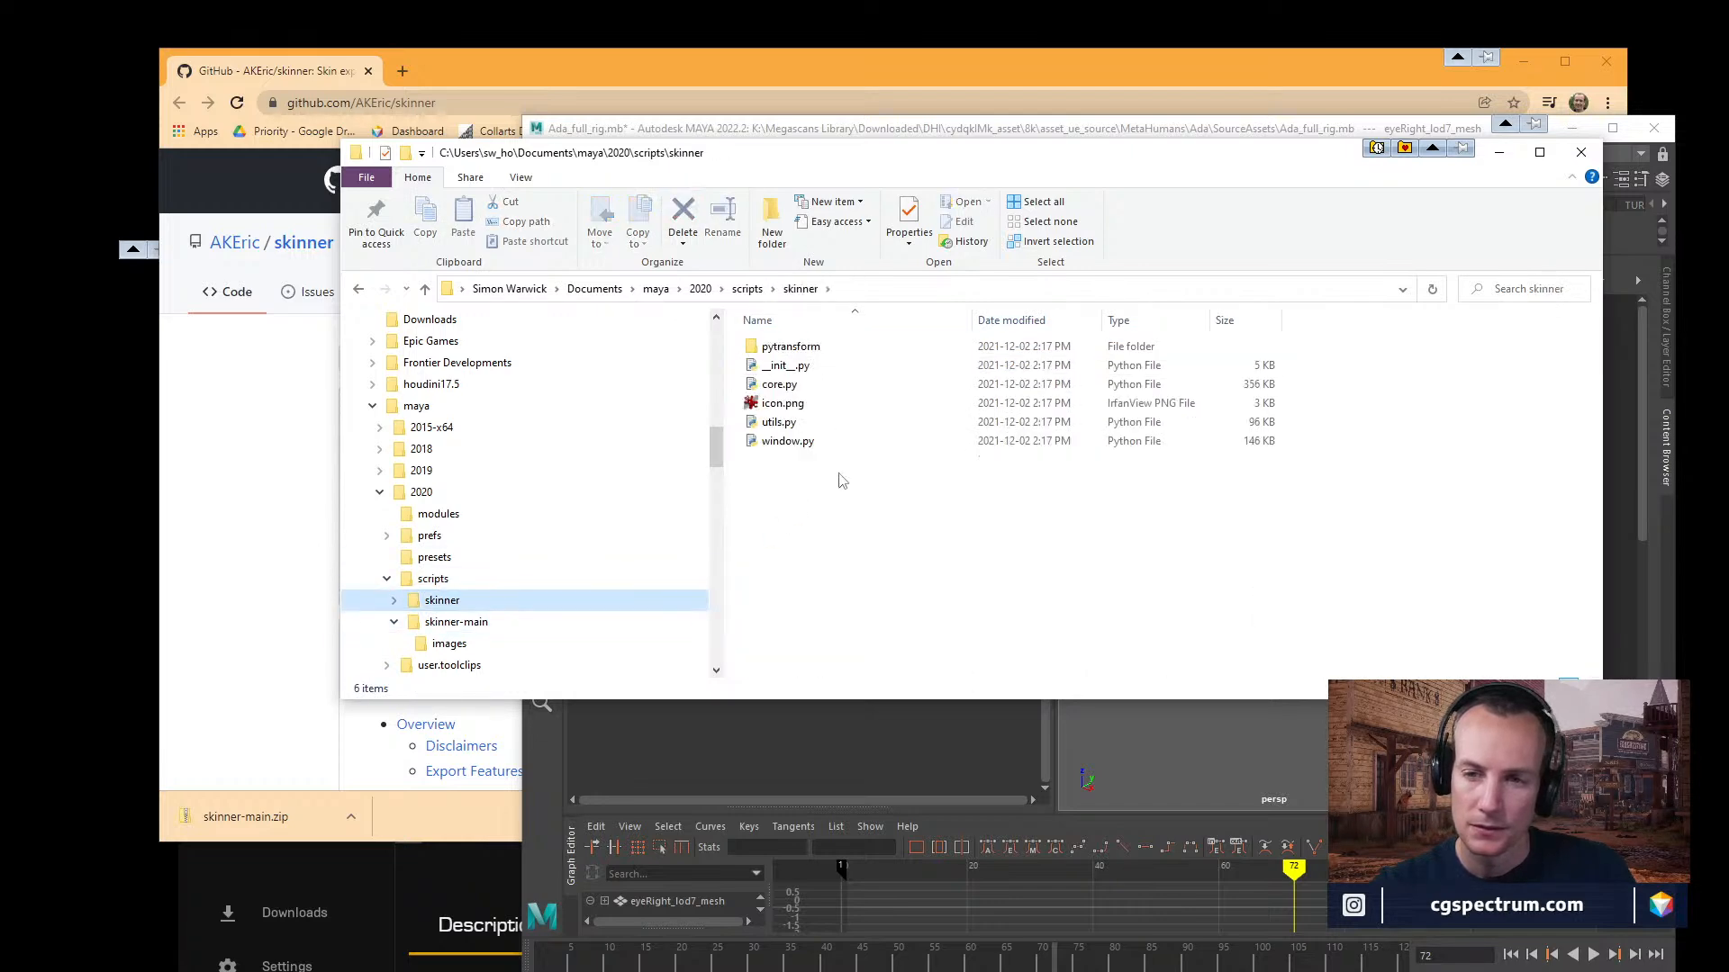
click(782, 367)
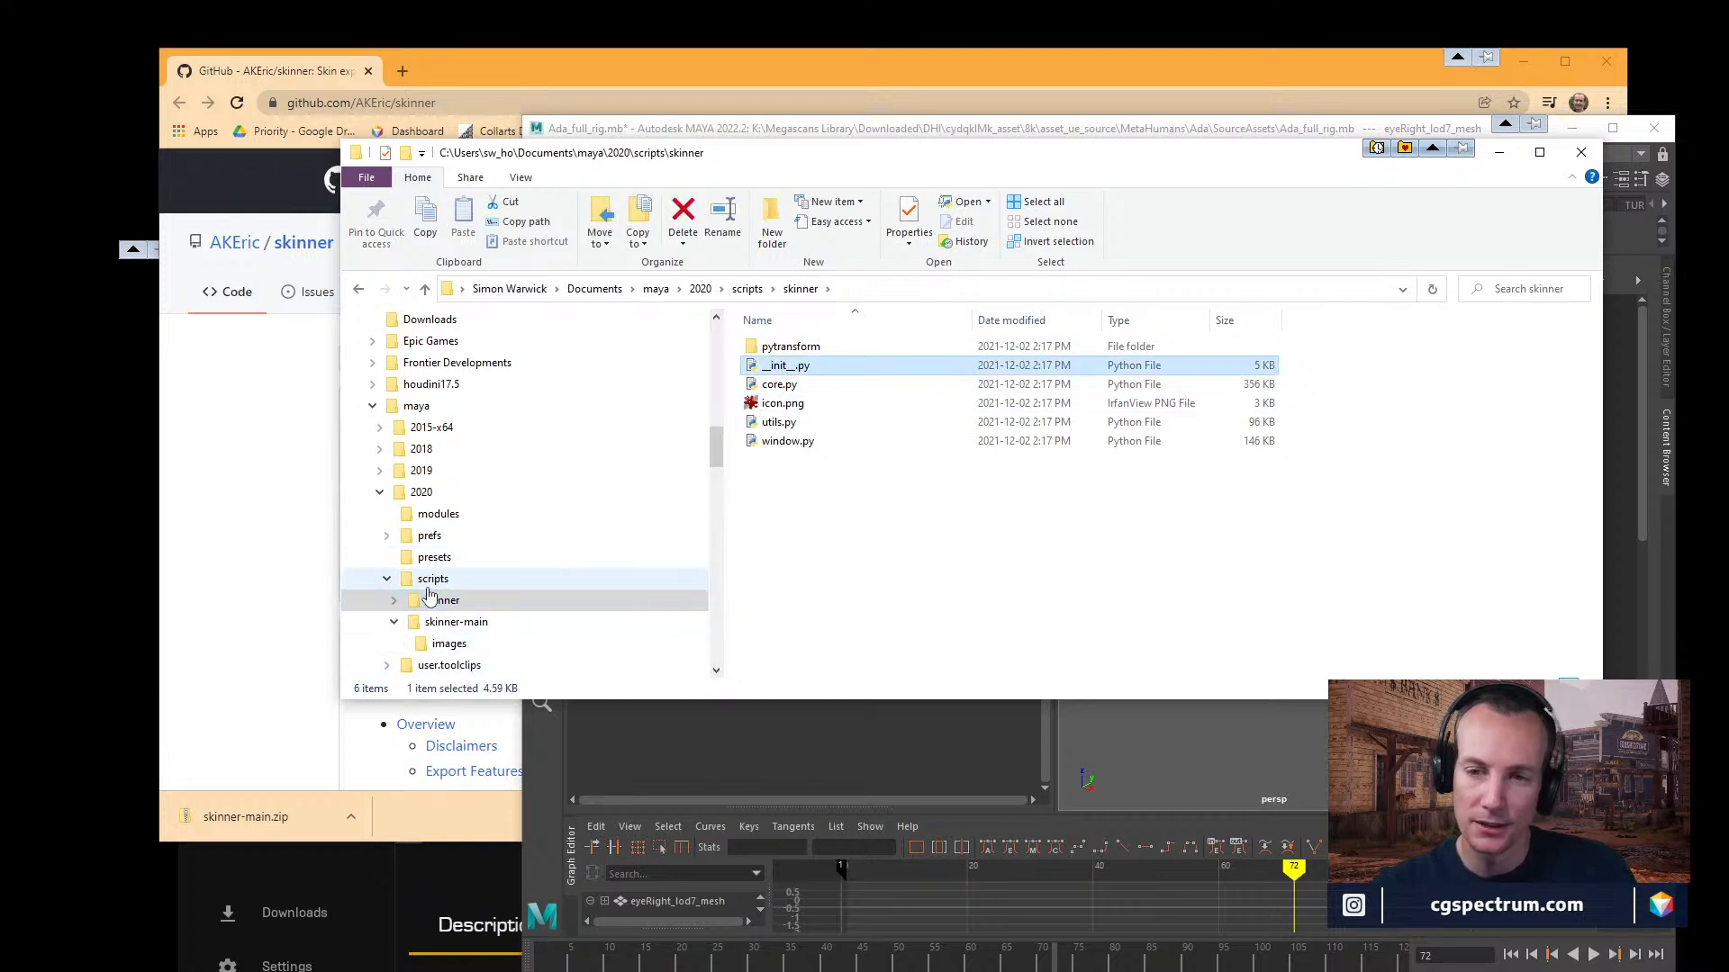
click(522, 579)
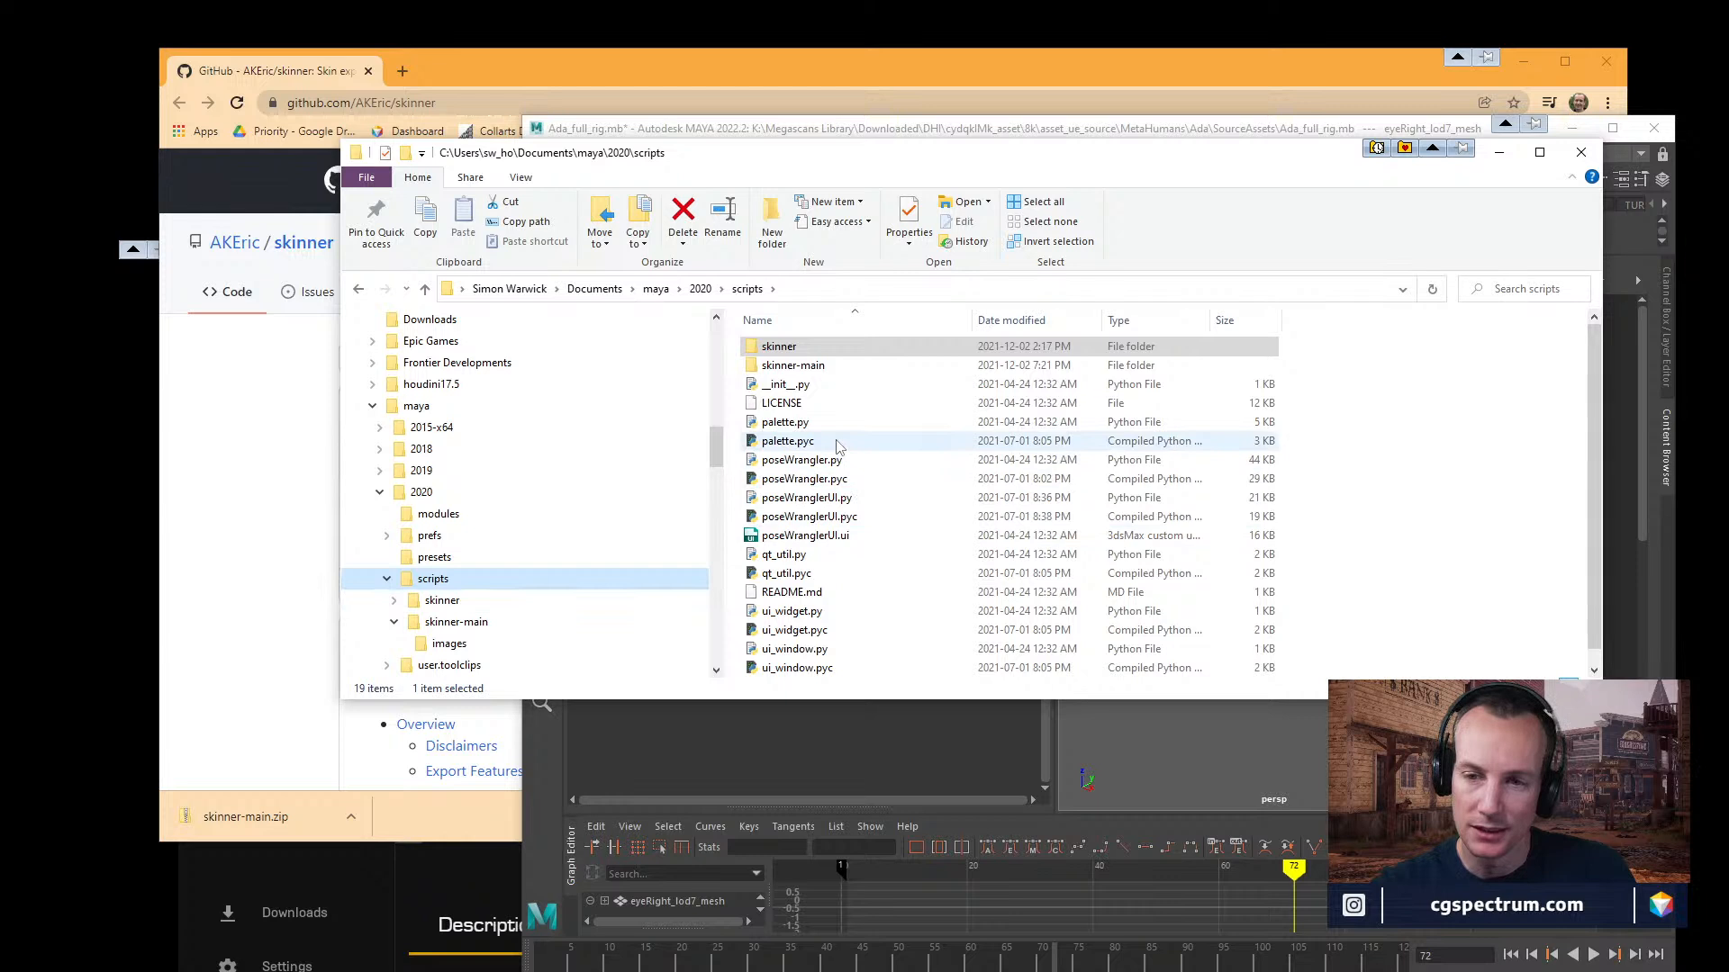
scroll(815, 385, down, 1)
scroll(815, 385, up, 1)
scroll(829, 495, down, 1)
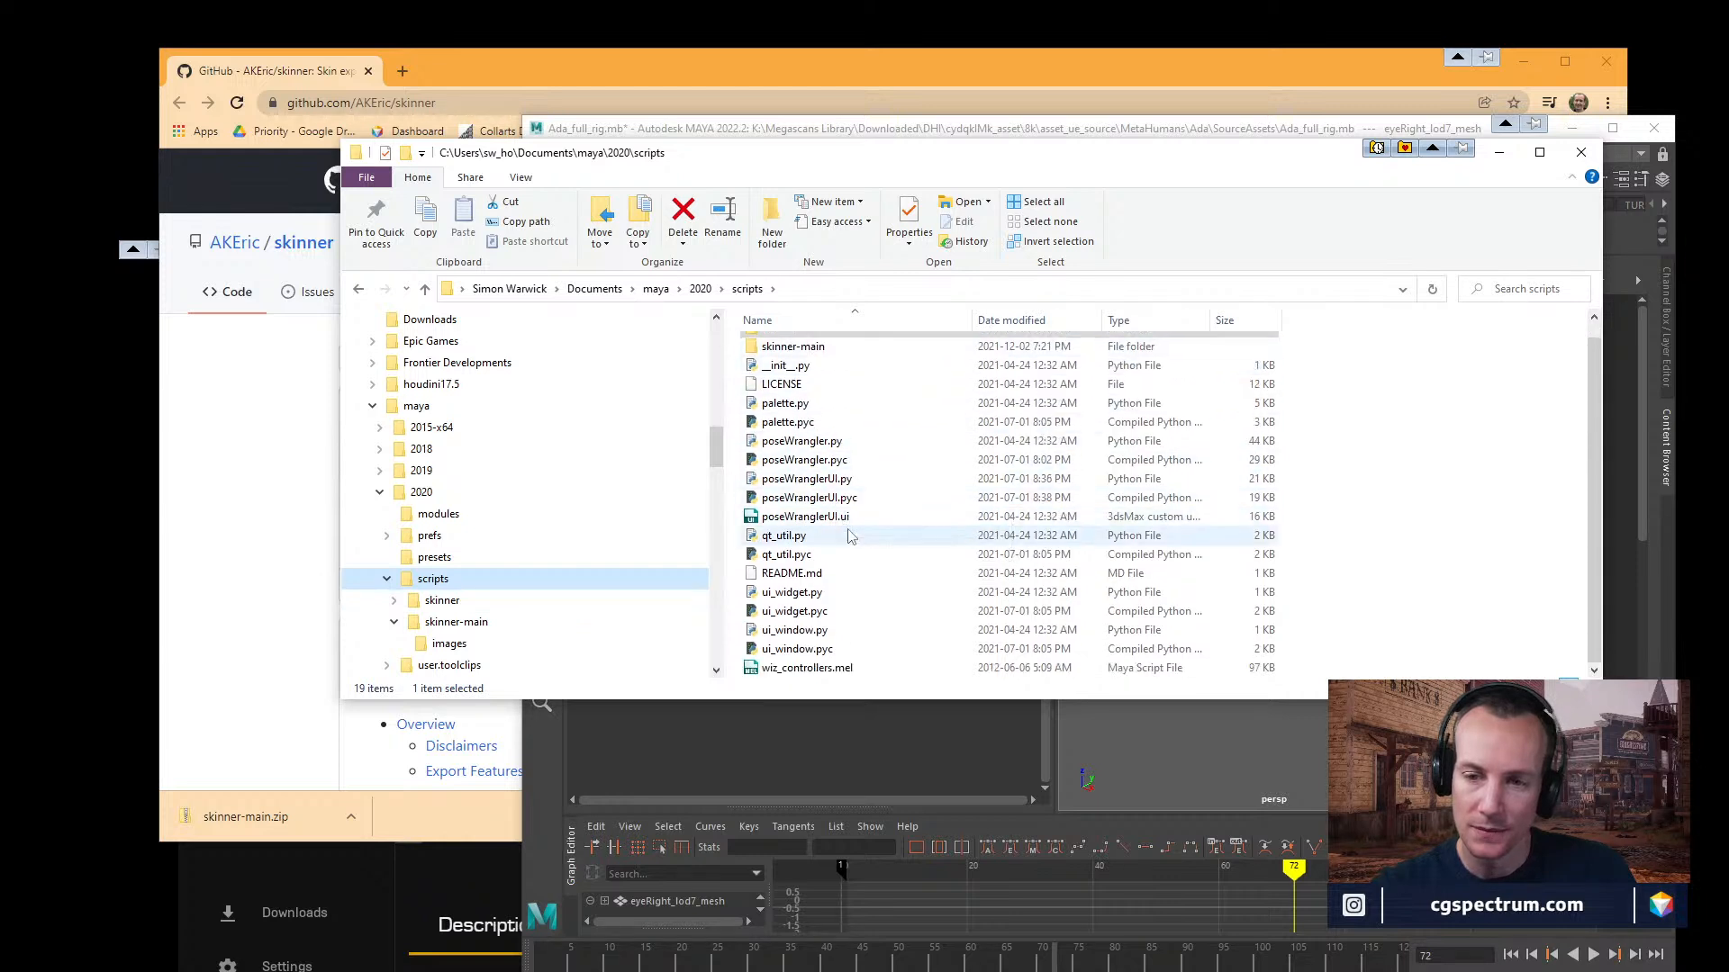
scroll(509, 621, down, 1)
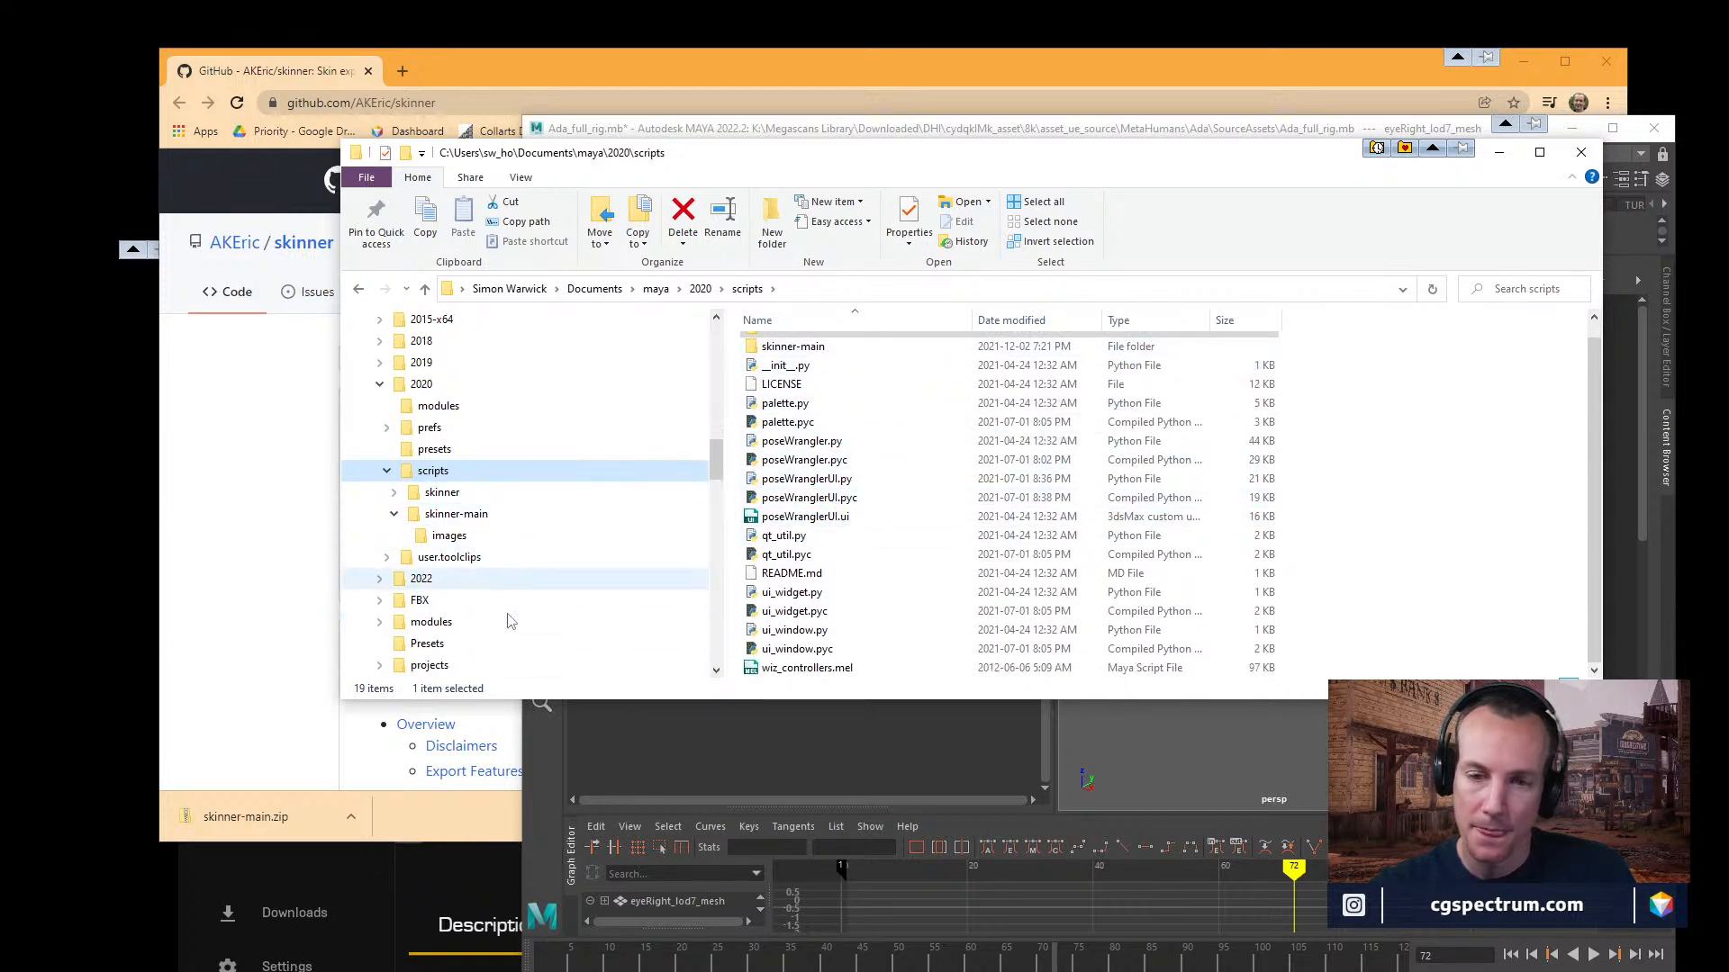
scroll(468, 549, up, 1)
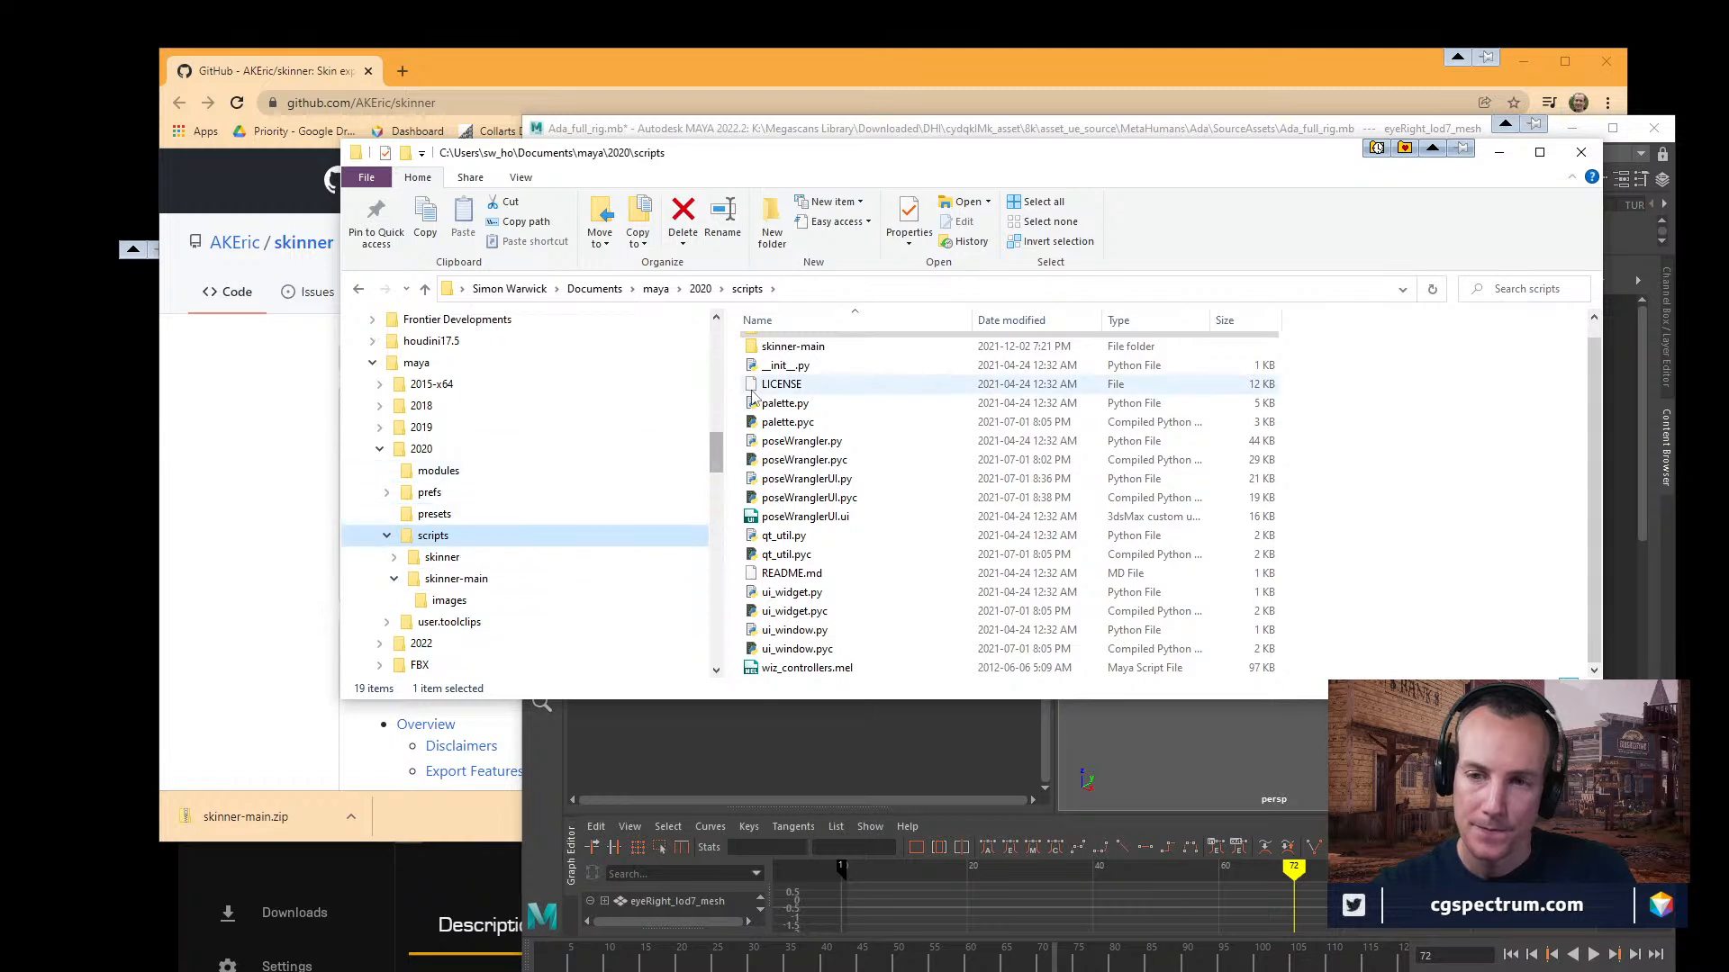
Open README.md from the skinner-main folder in Notepad++.
click(442, 560)
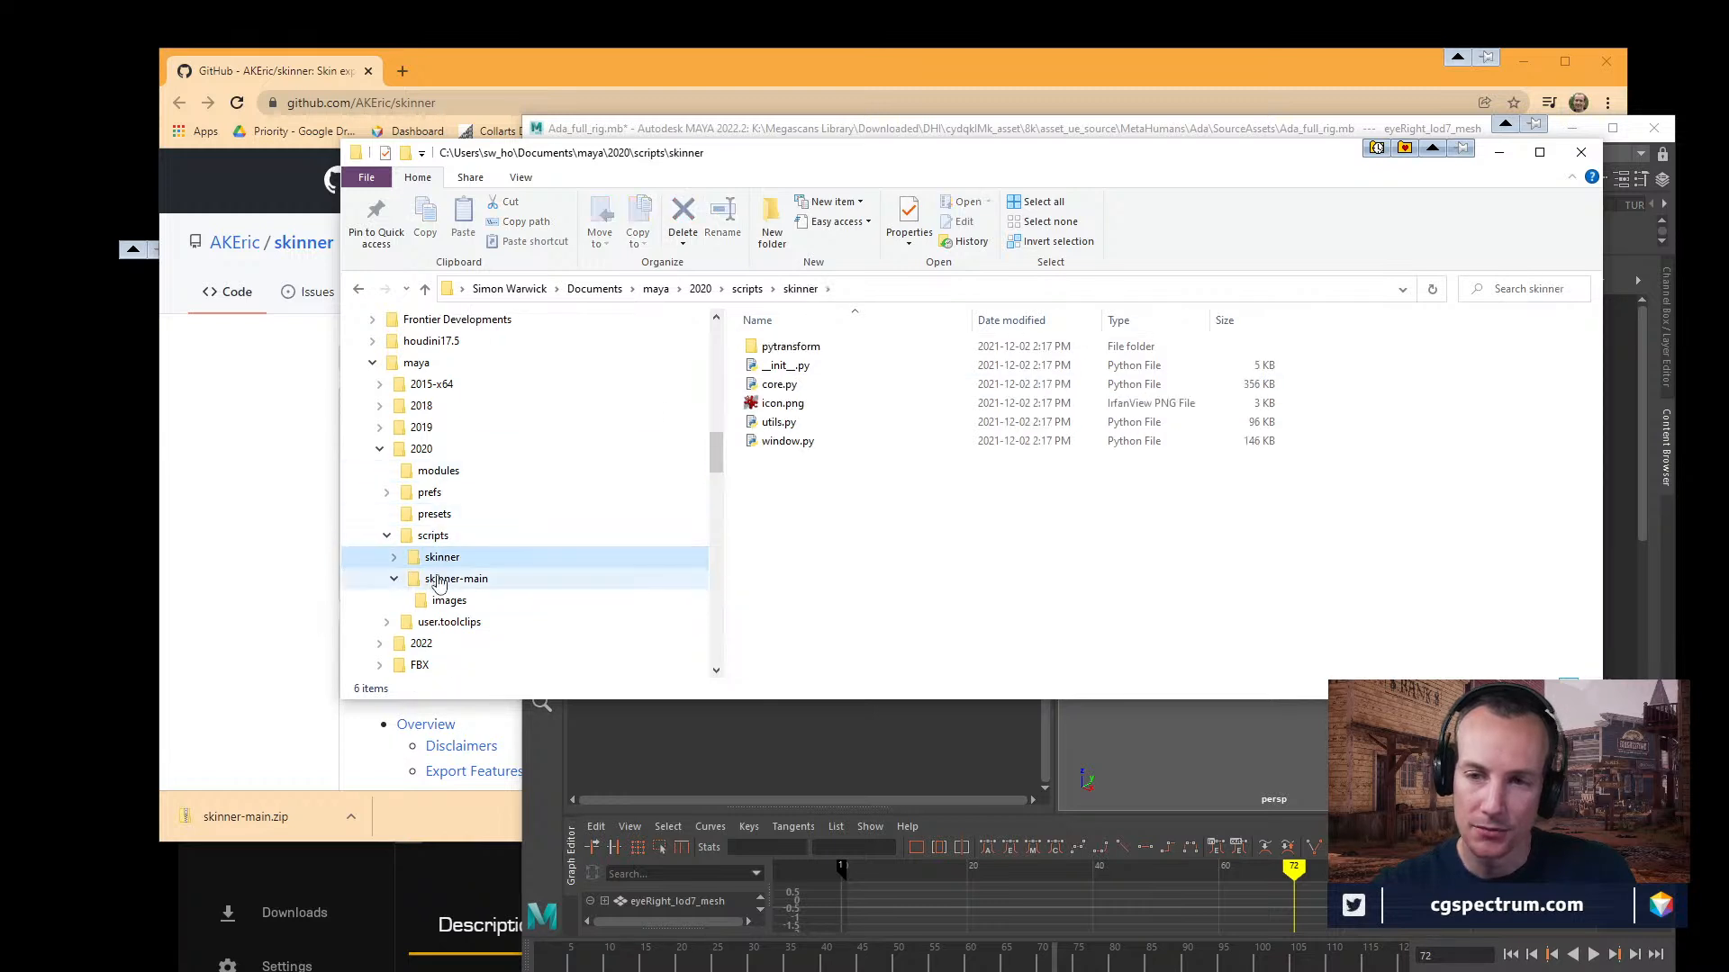
click(438, 580)
click(804, 410)
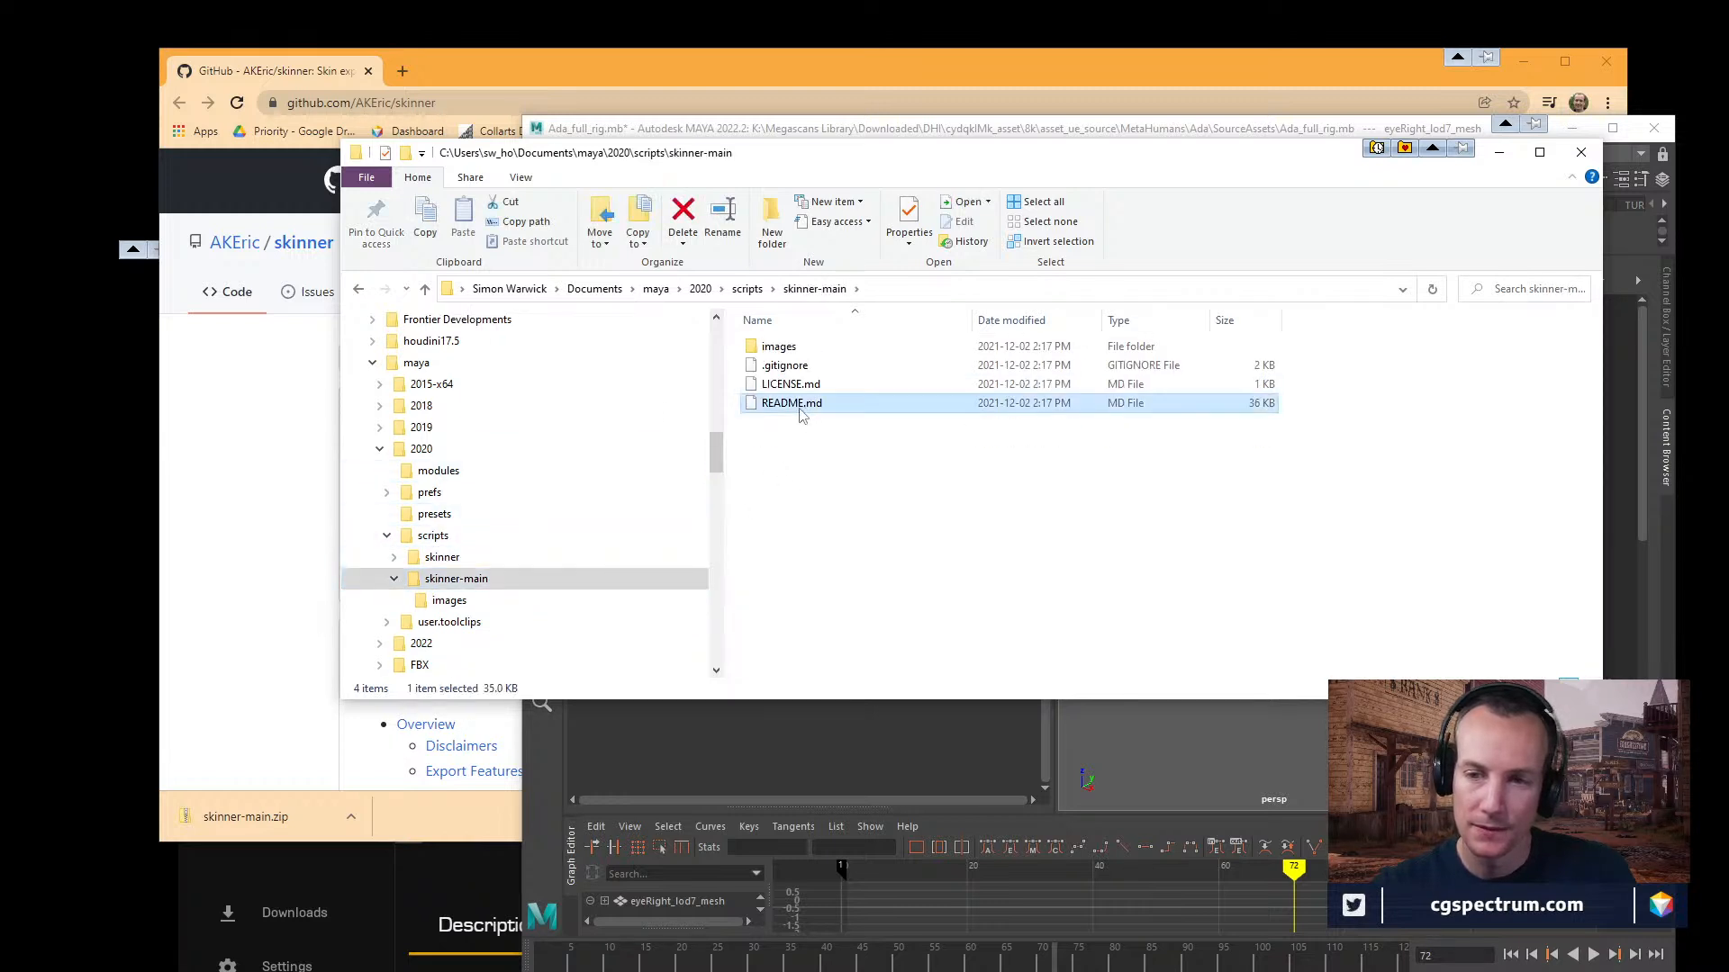
right_click(804, 410)
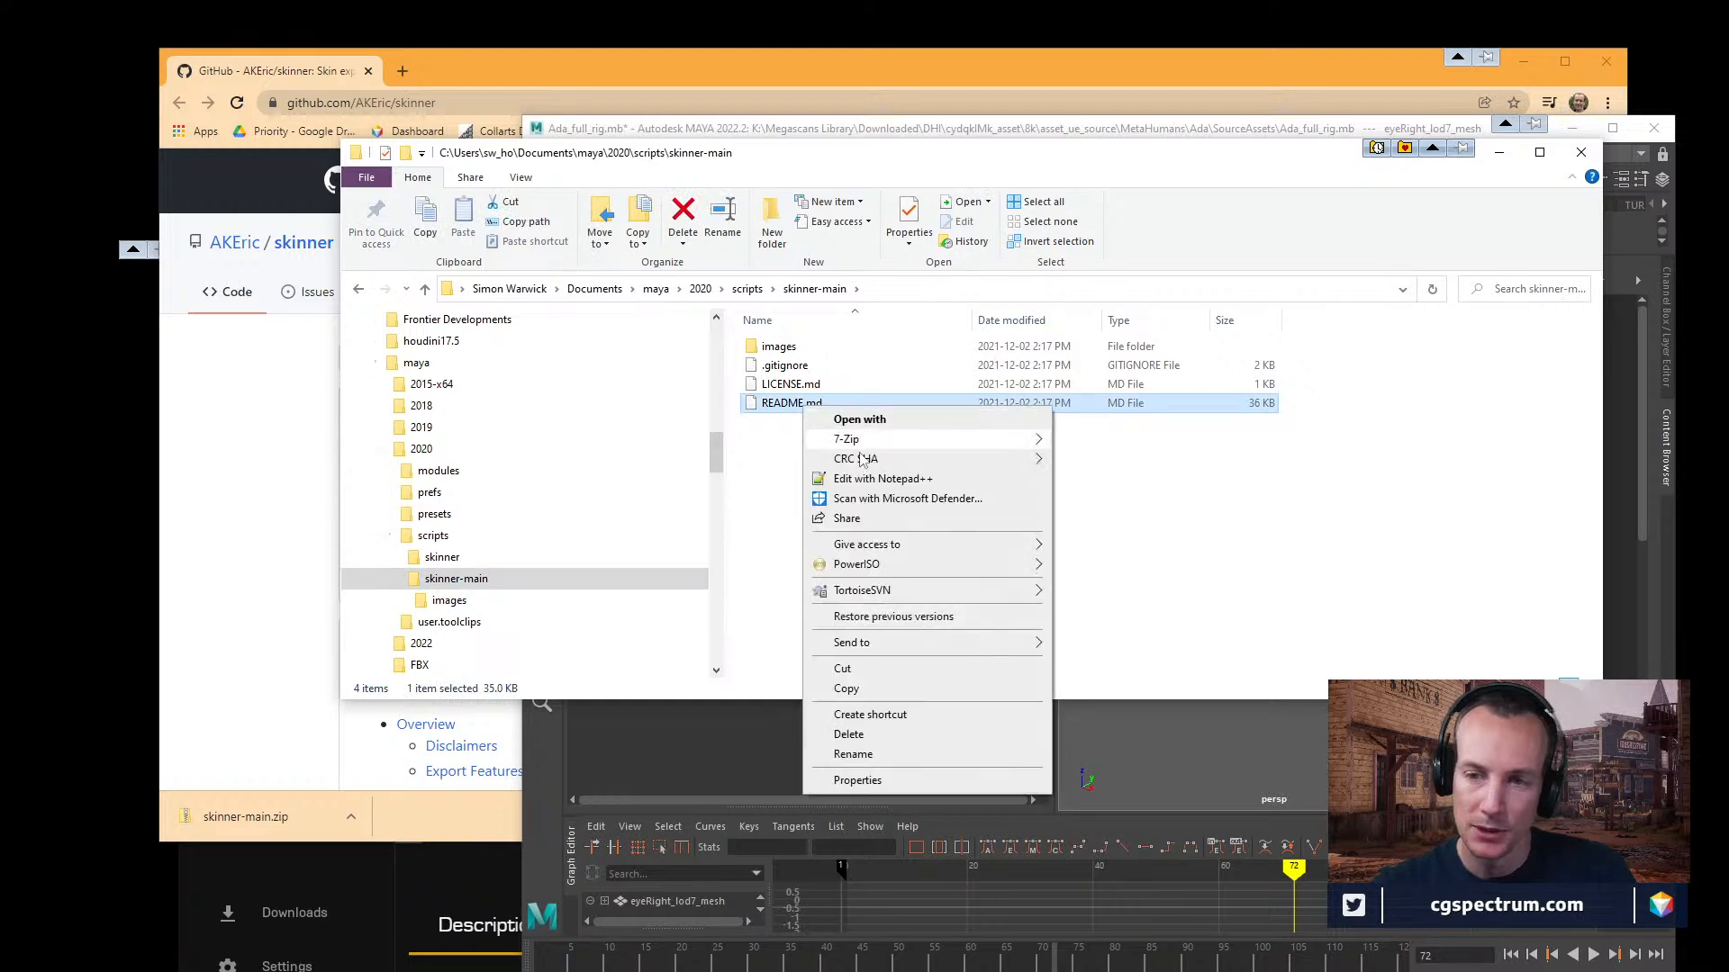
click(885, 479)
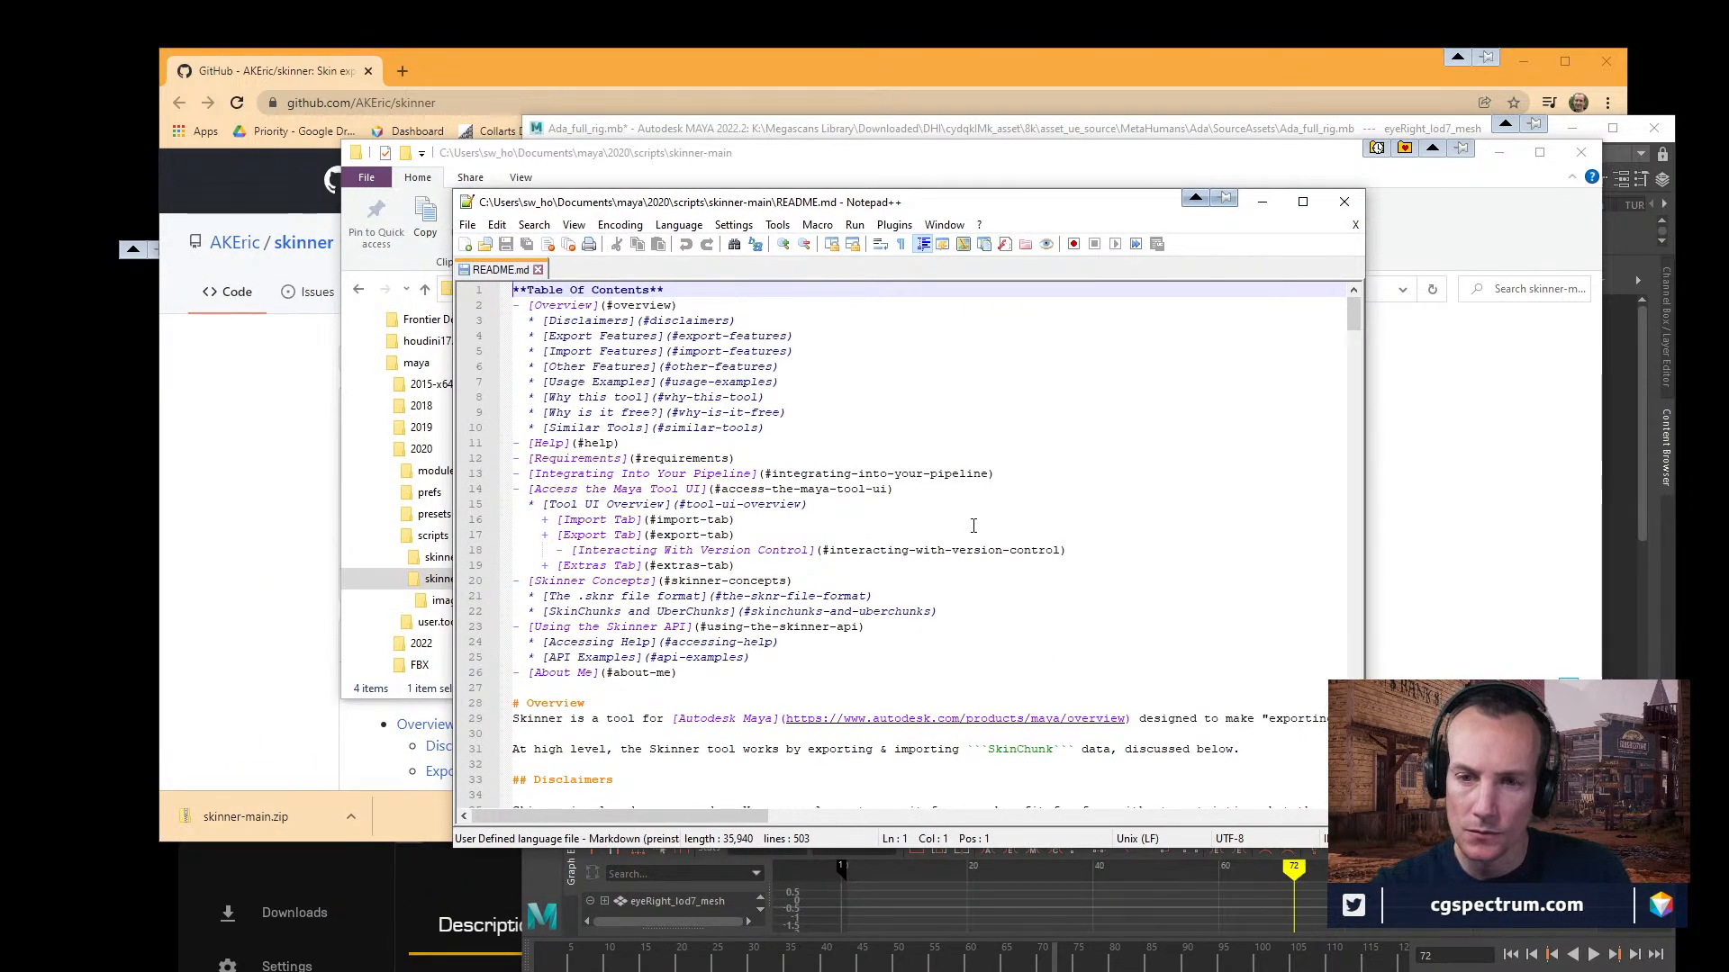
Widen and reposition the README.md window, and read the full Overview text and the Disclaimers section.
scroll(972, 525, down, 2)
scroll(979, 526, down, 3)
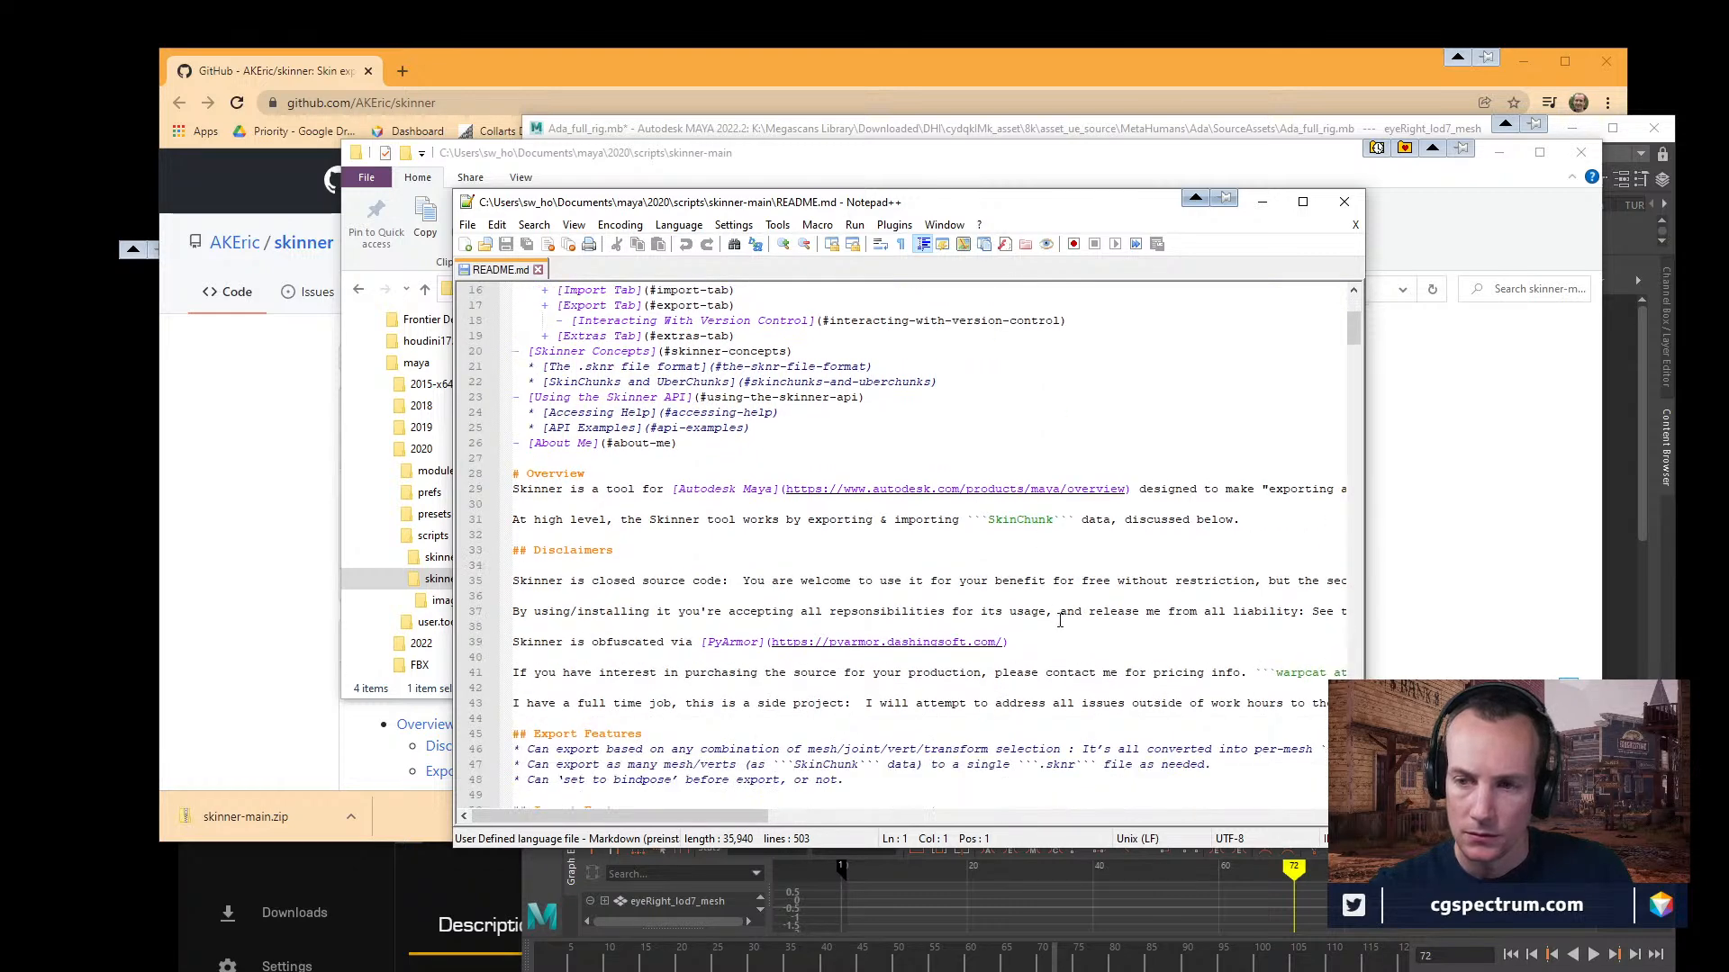
drag(1364, 384, 1644, 384)
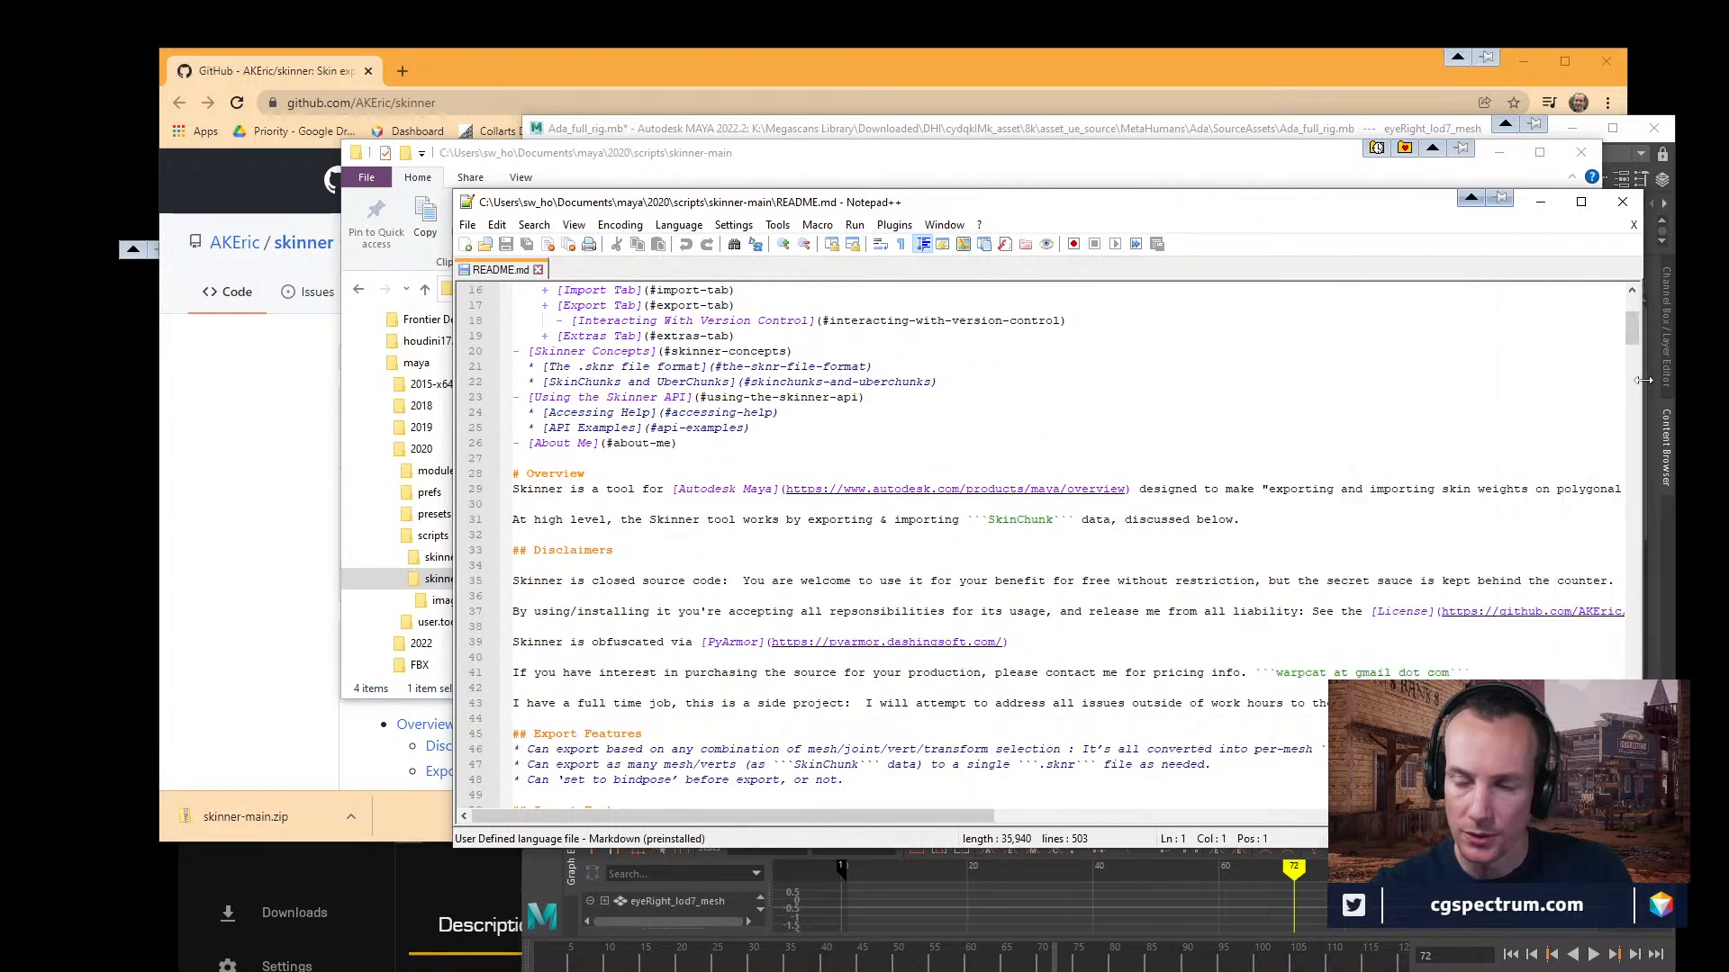
drag(1285, 202, 965, 103)
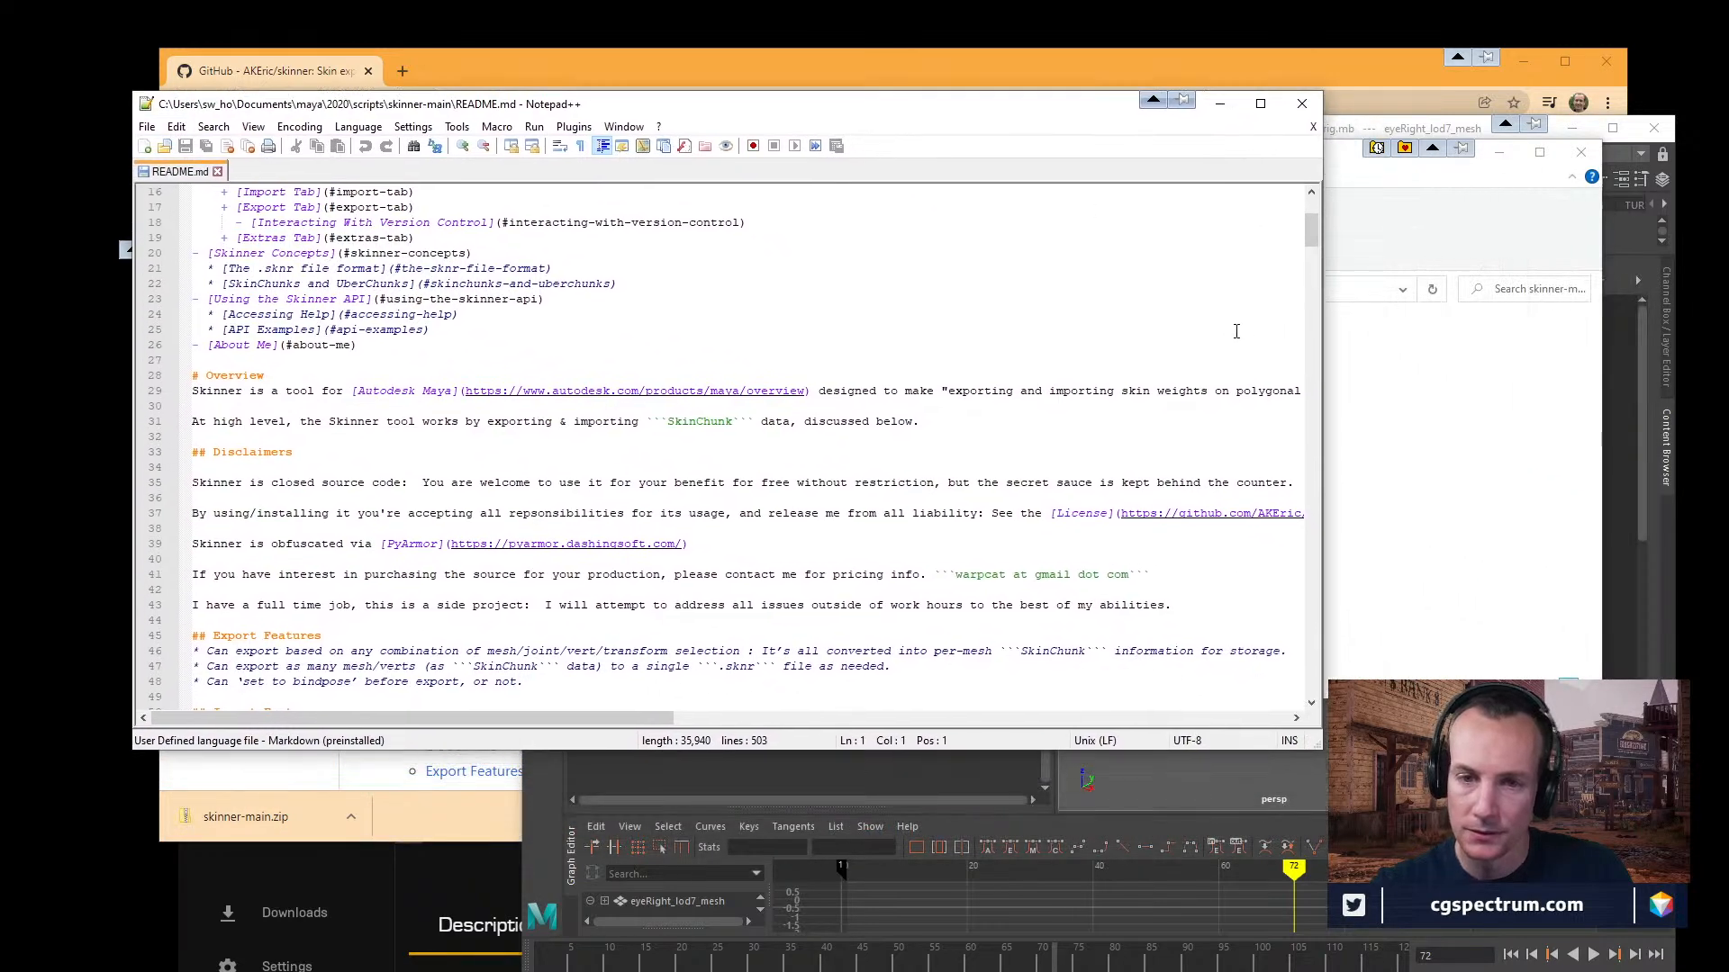
drag(1321, 295, 1571, 297)
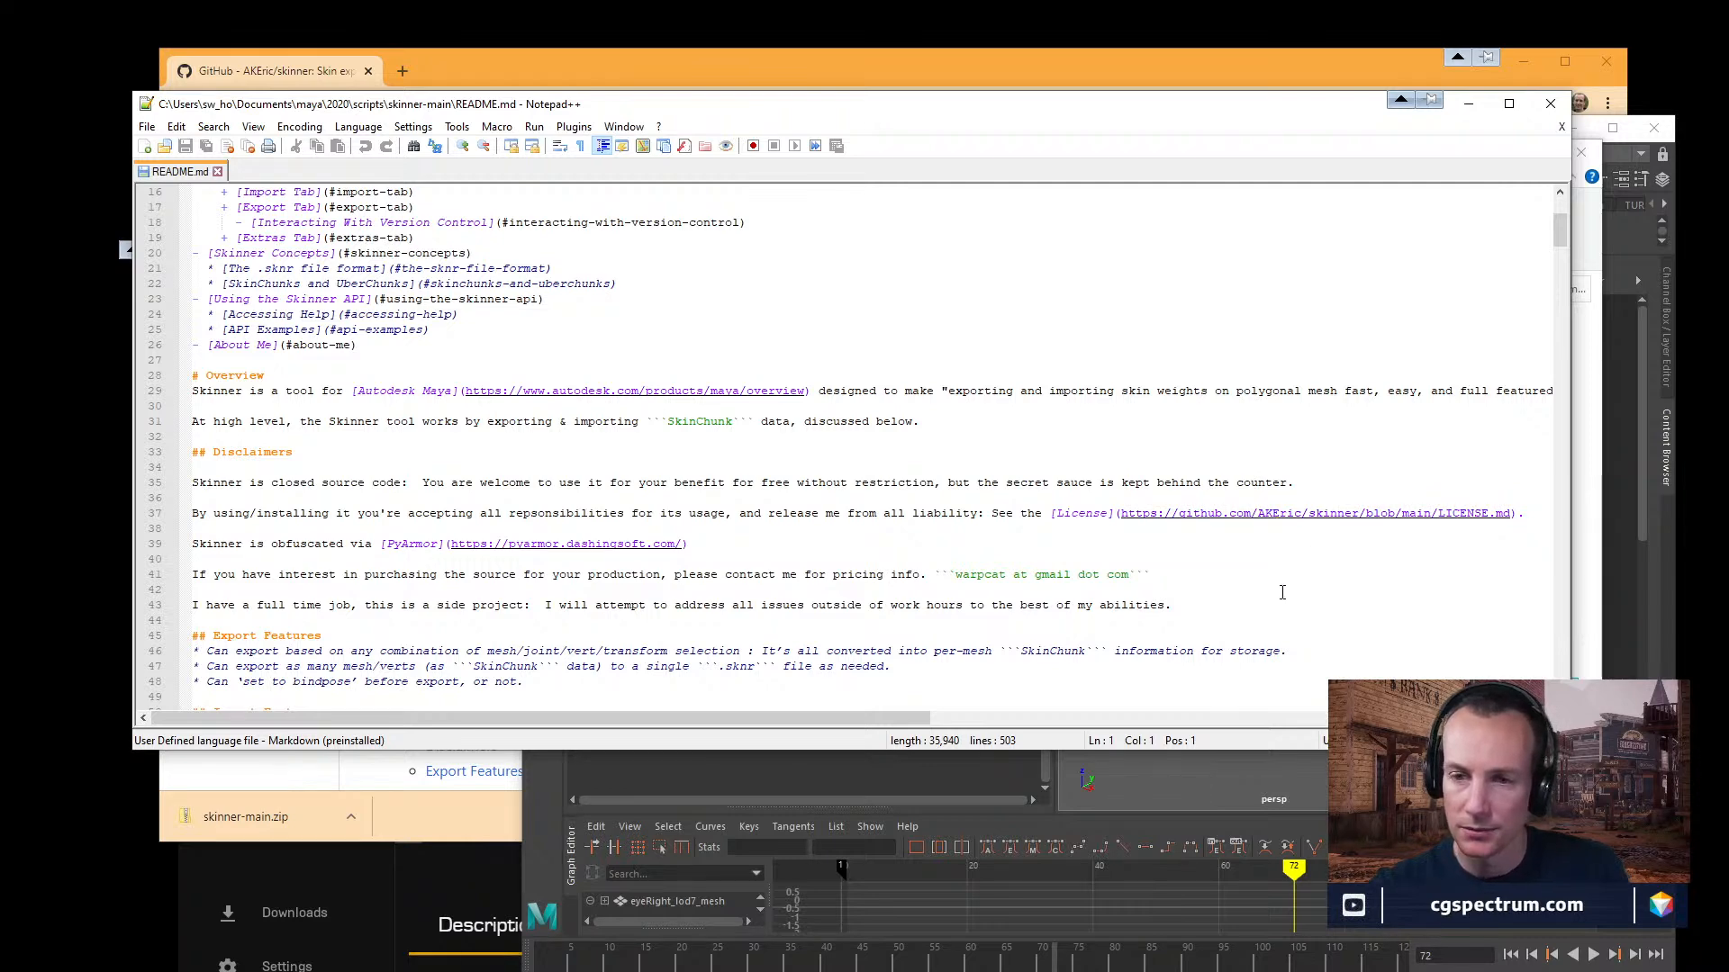
drag(874, 725, 1483, 739)
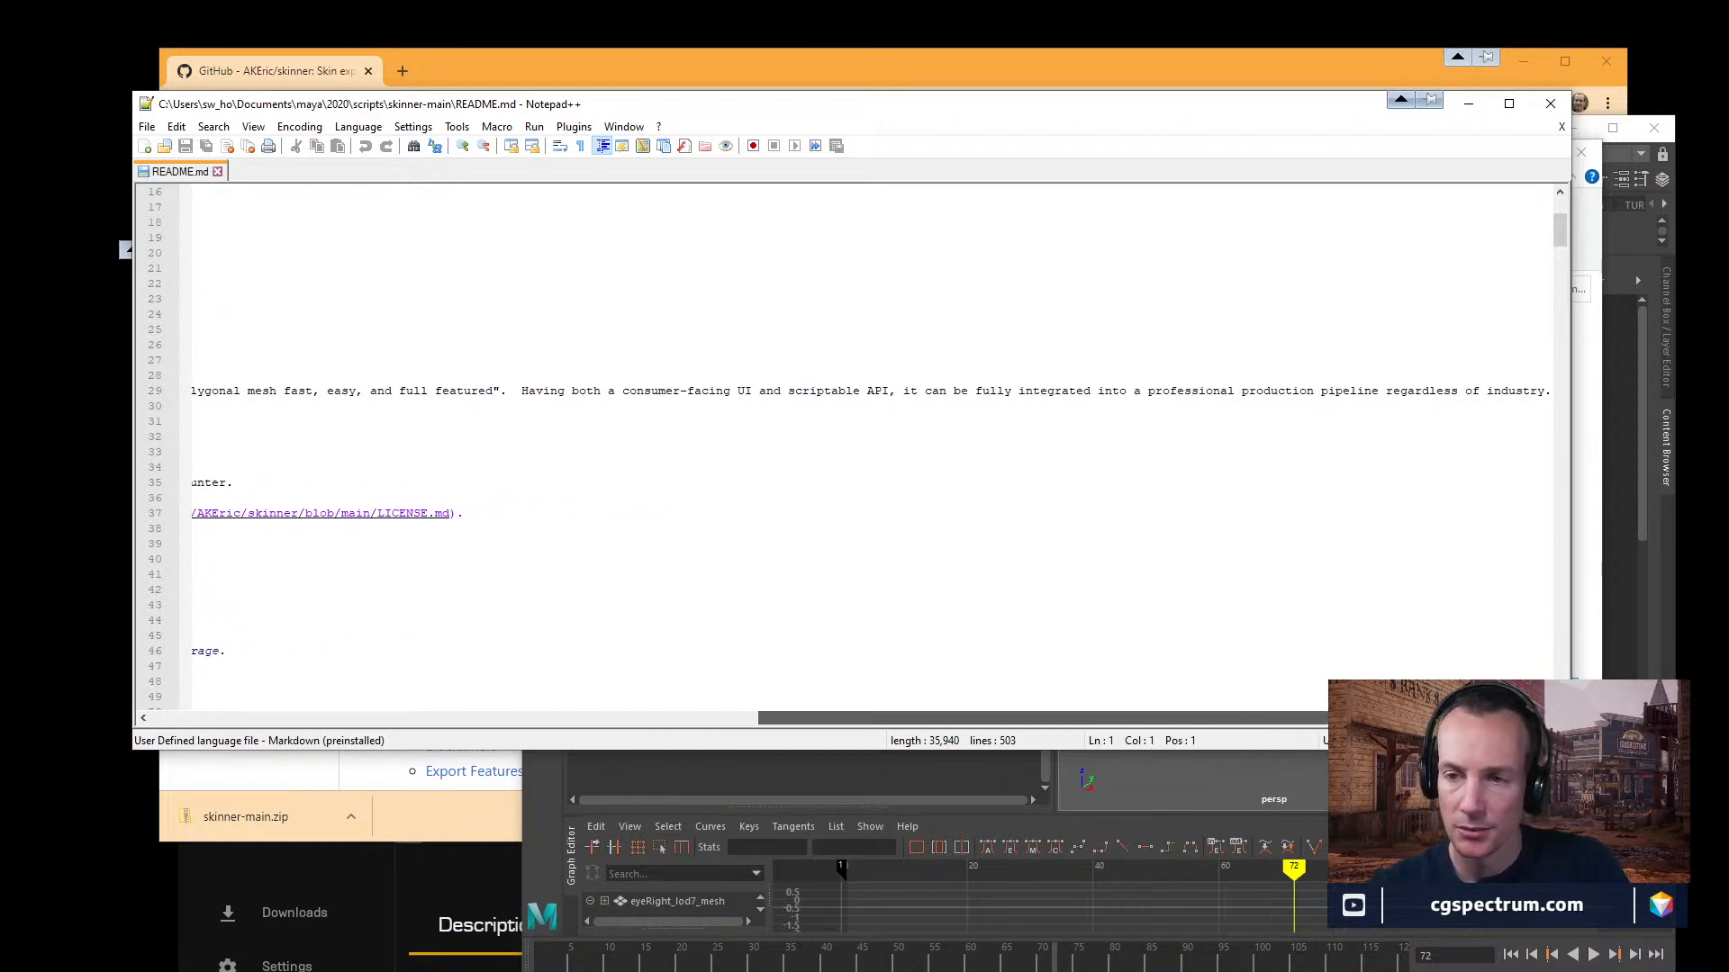
drag(1483, 738, 734, 740)
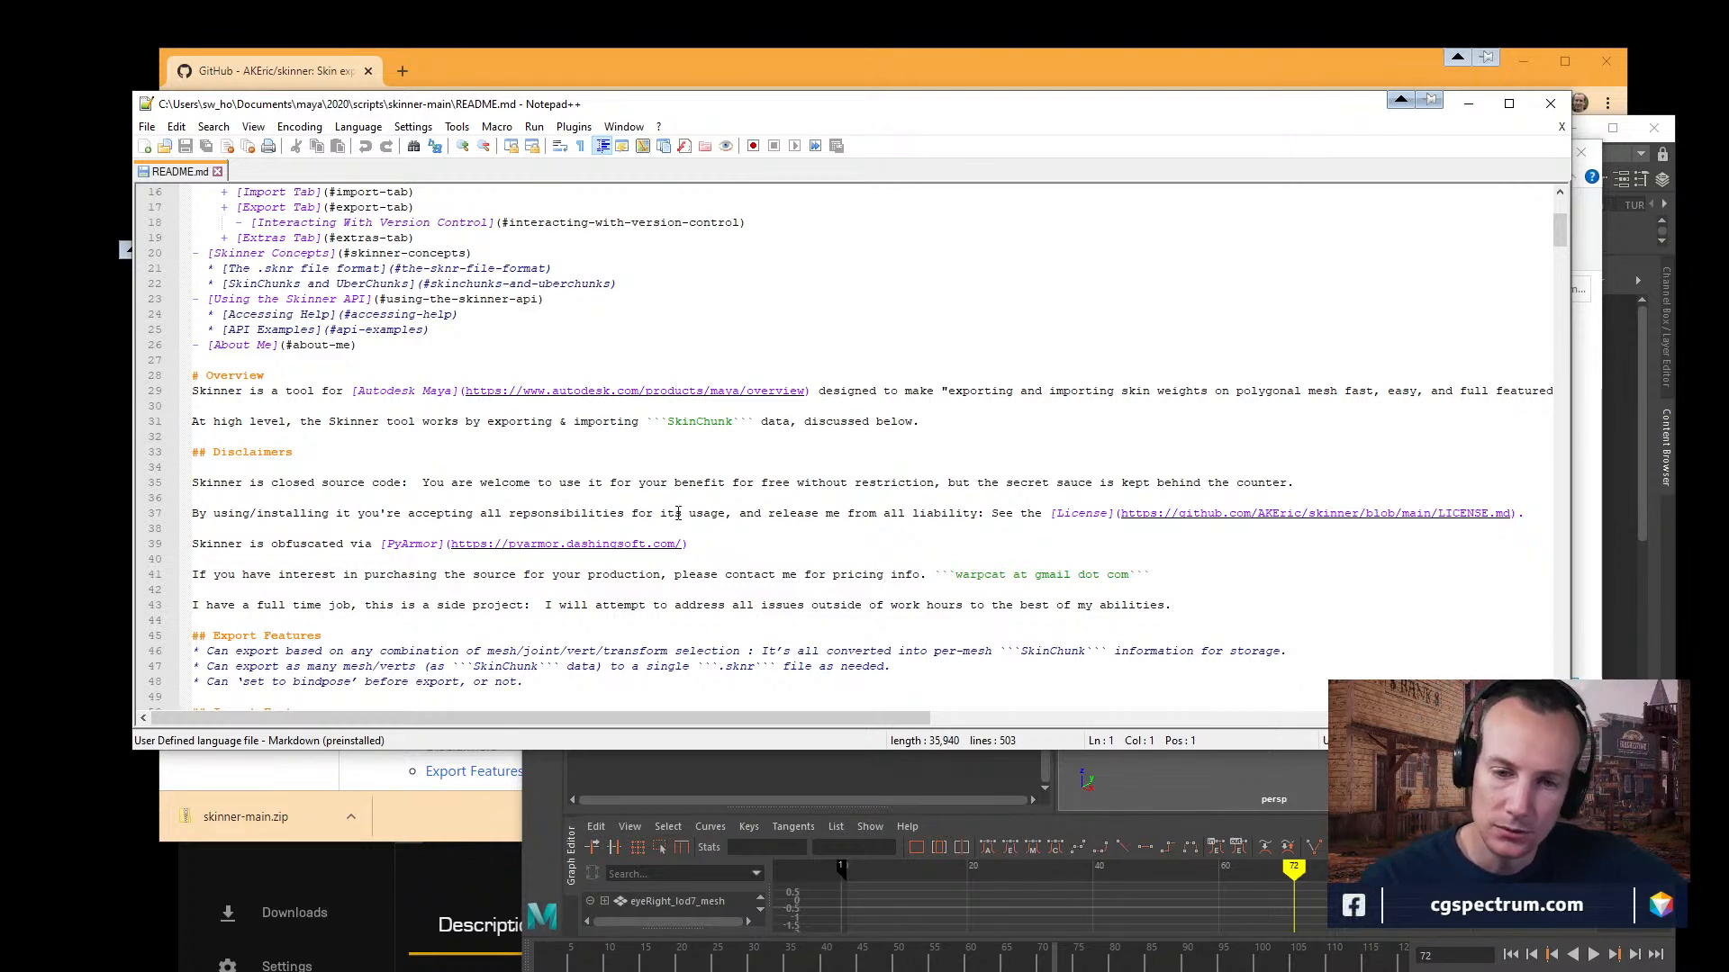
Read README.md from Export Features and Import Features through Similar Tools to the numpy and scipy install instructions.
scroll(700, 514, down, 1)
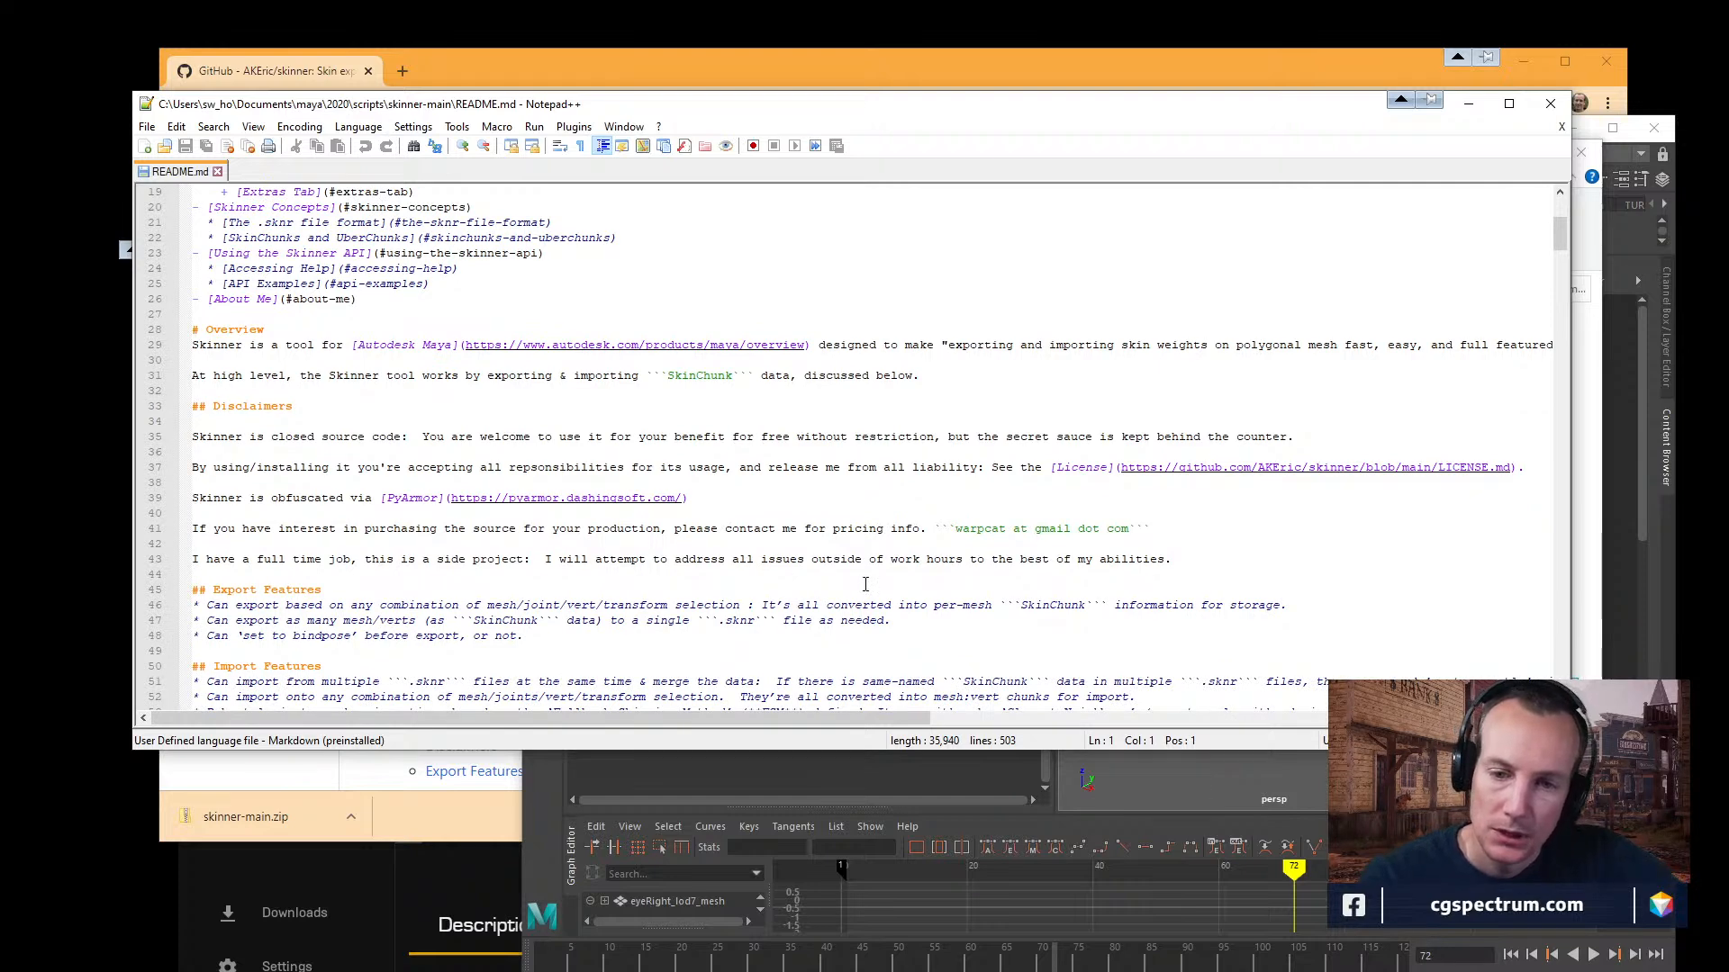
scroll(855, 602, down, 1)
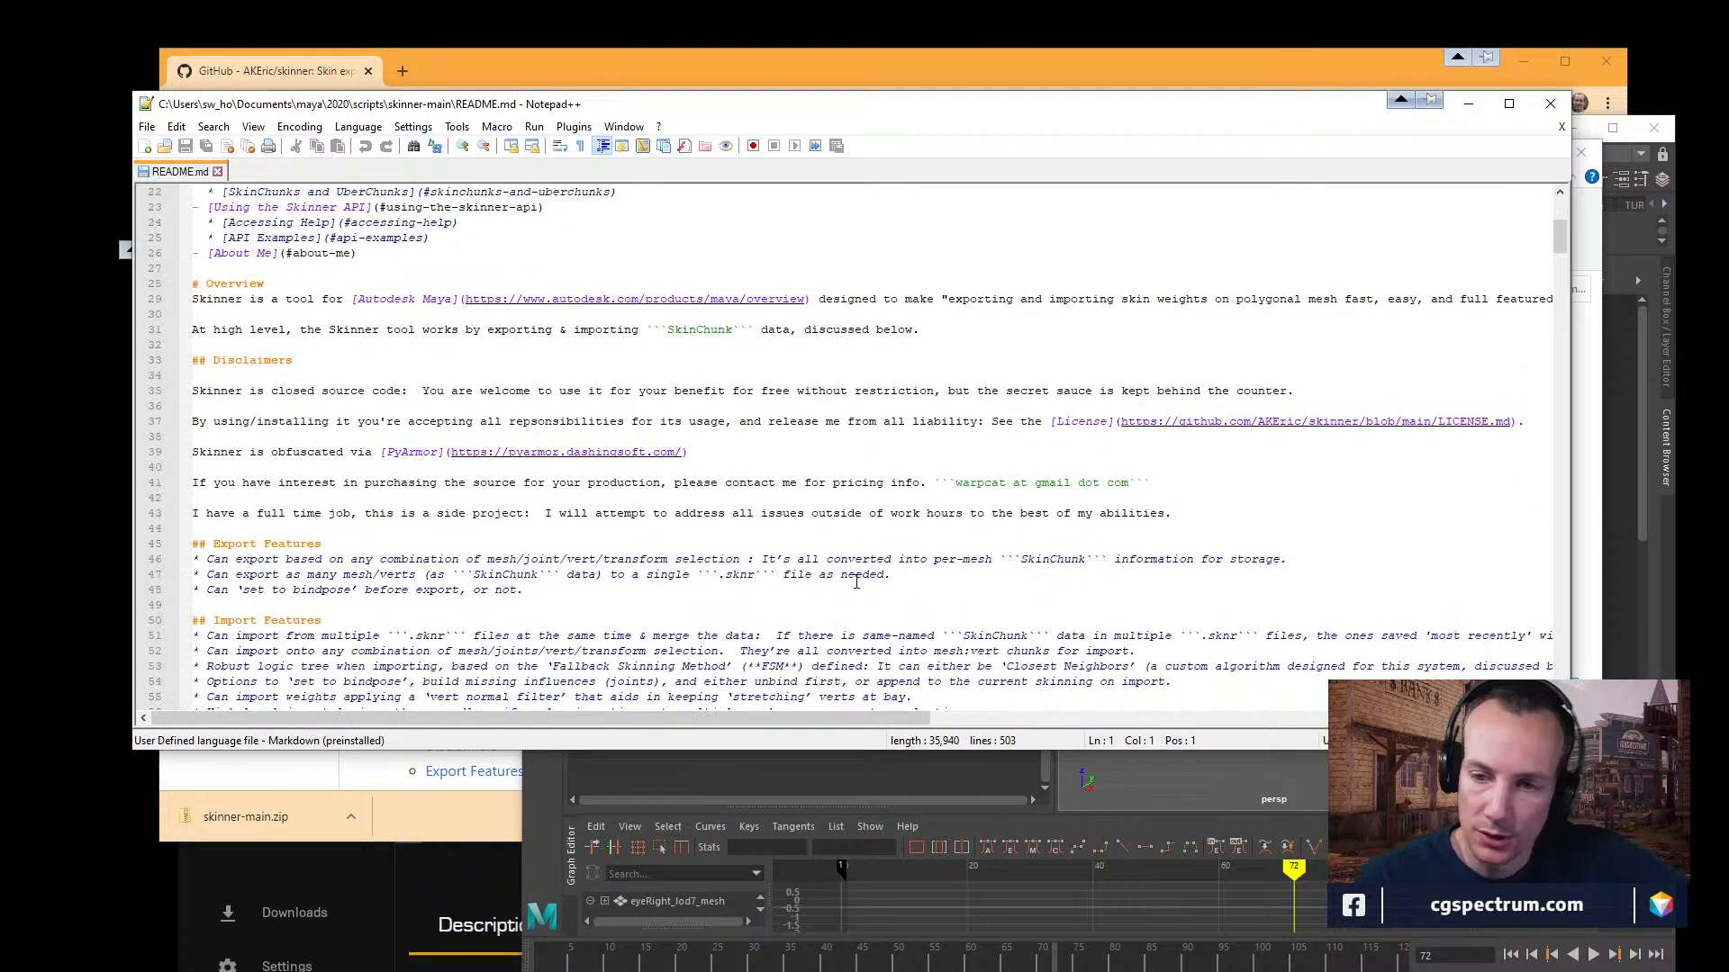
scroll(858, 577, down, 1)
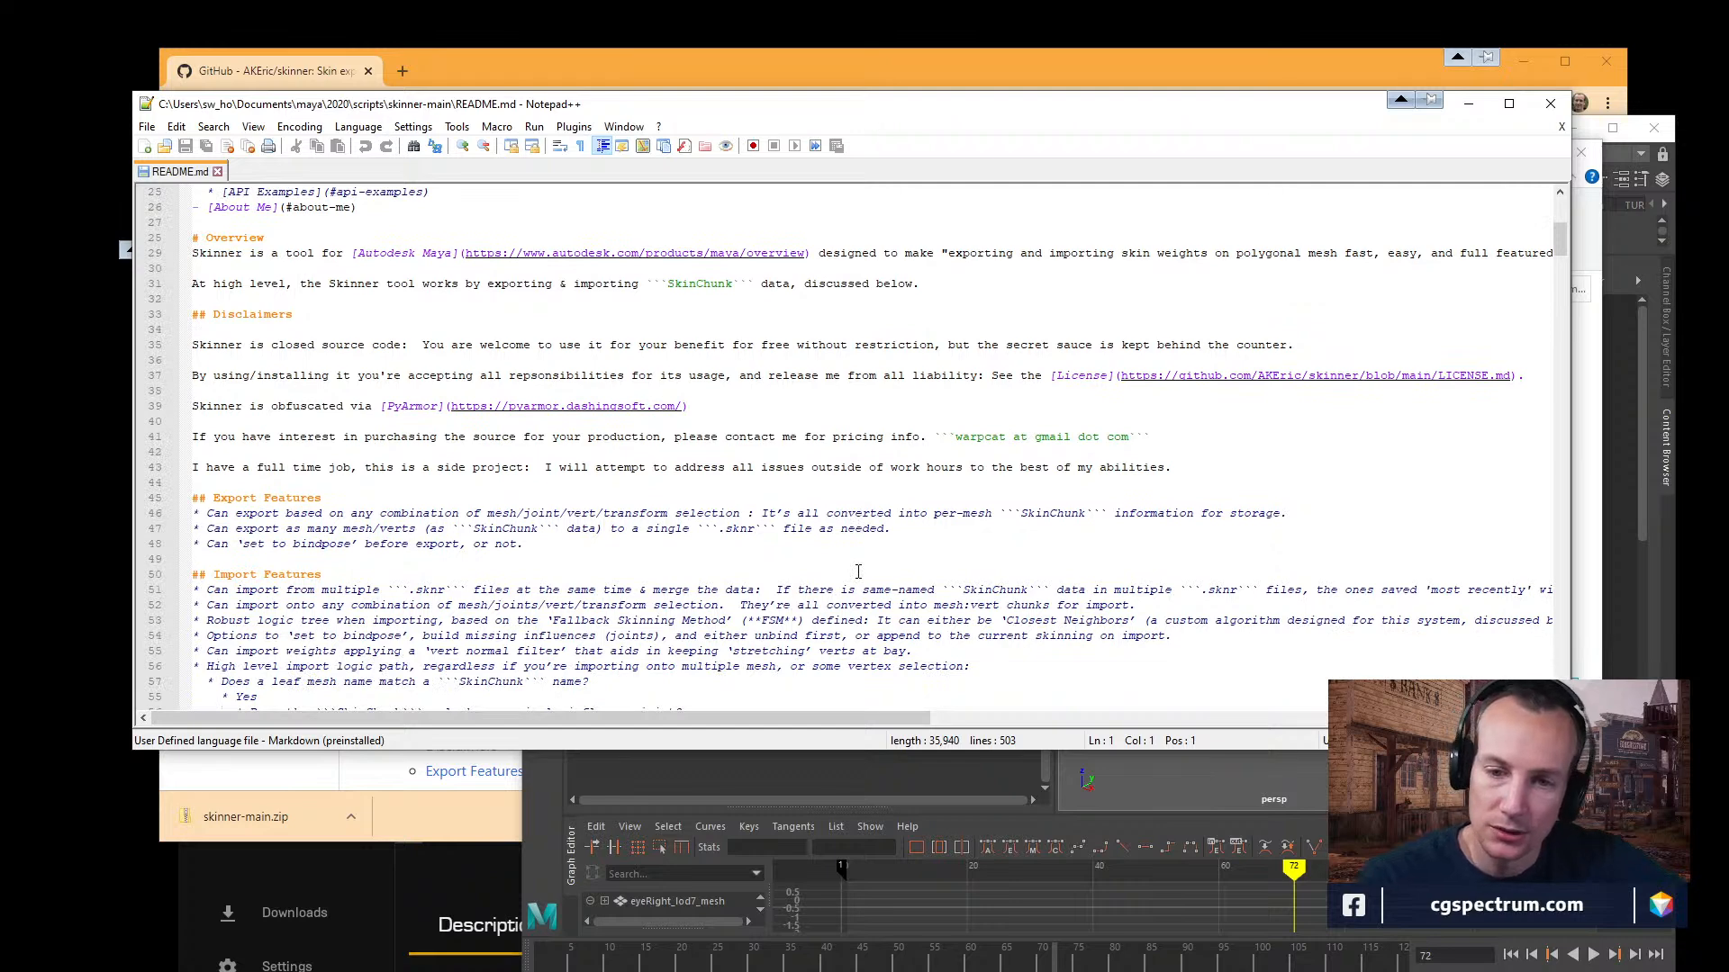
scroll(857, 571, down, 1)
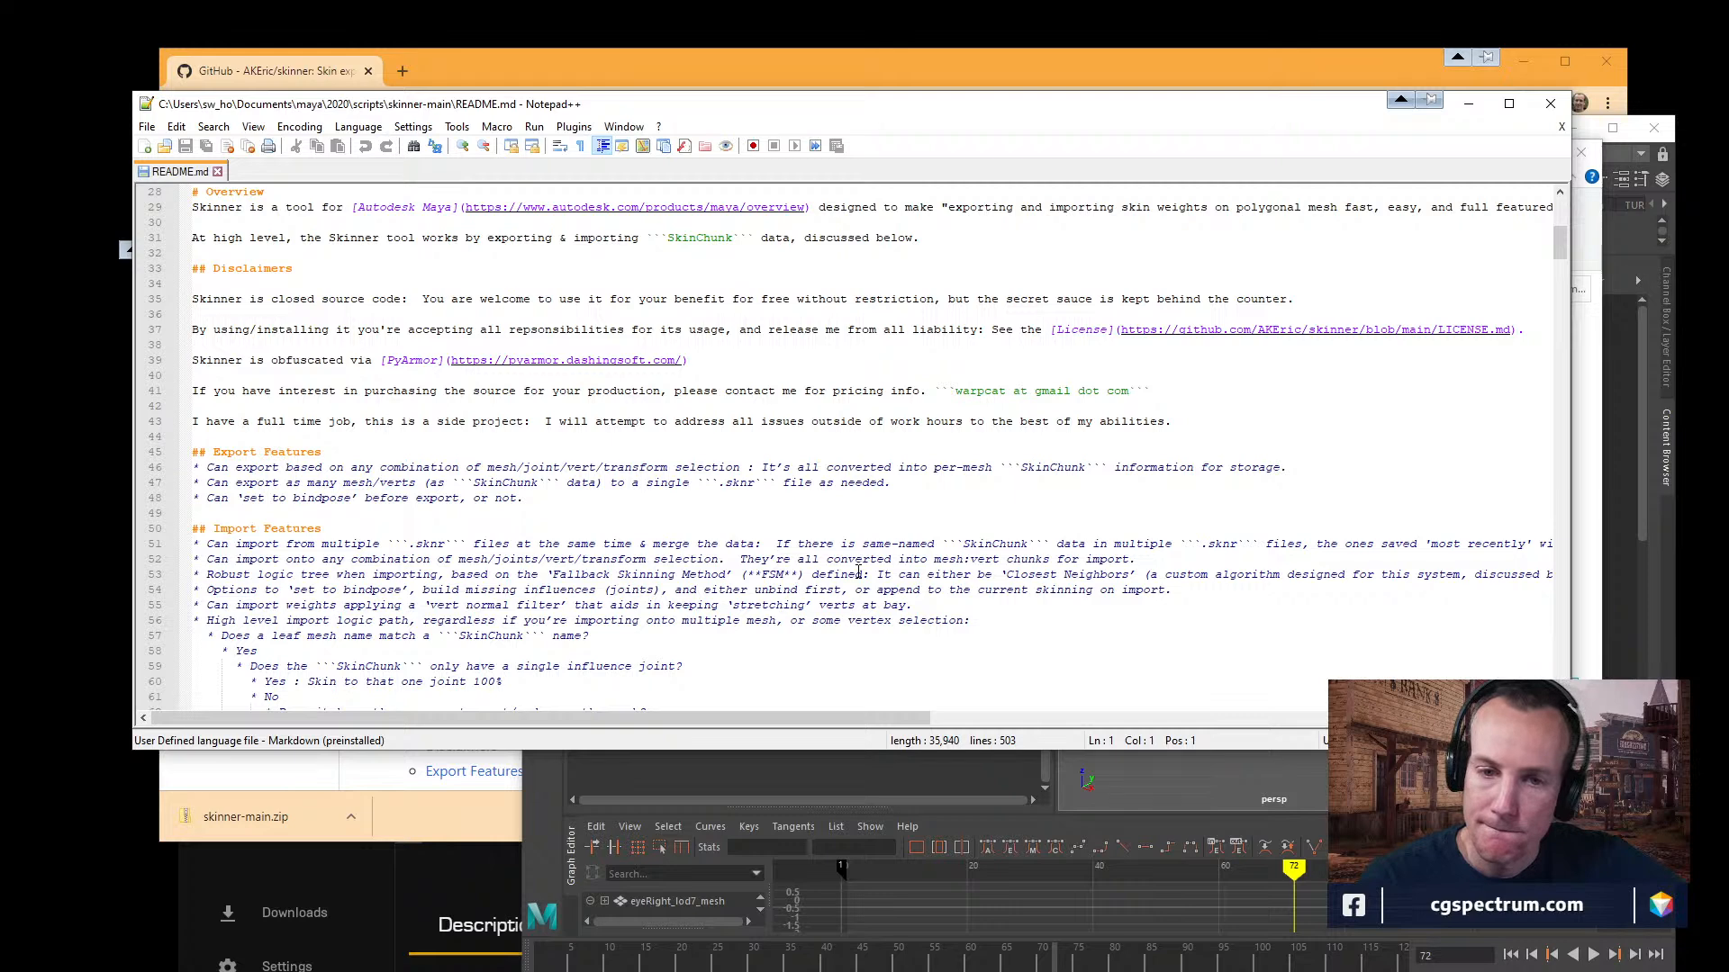
scroll(859, 573, down, 1)
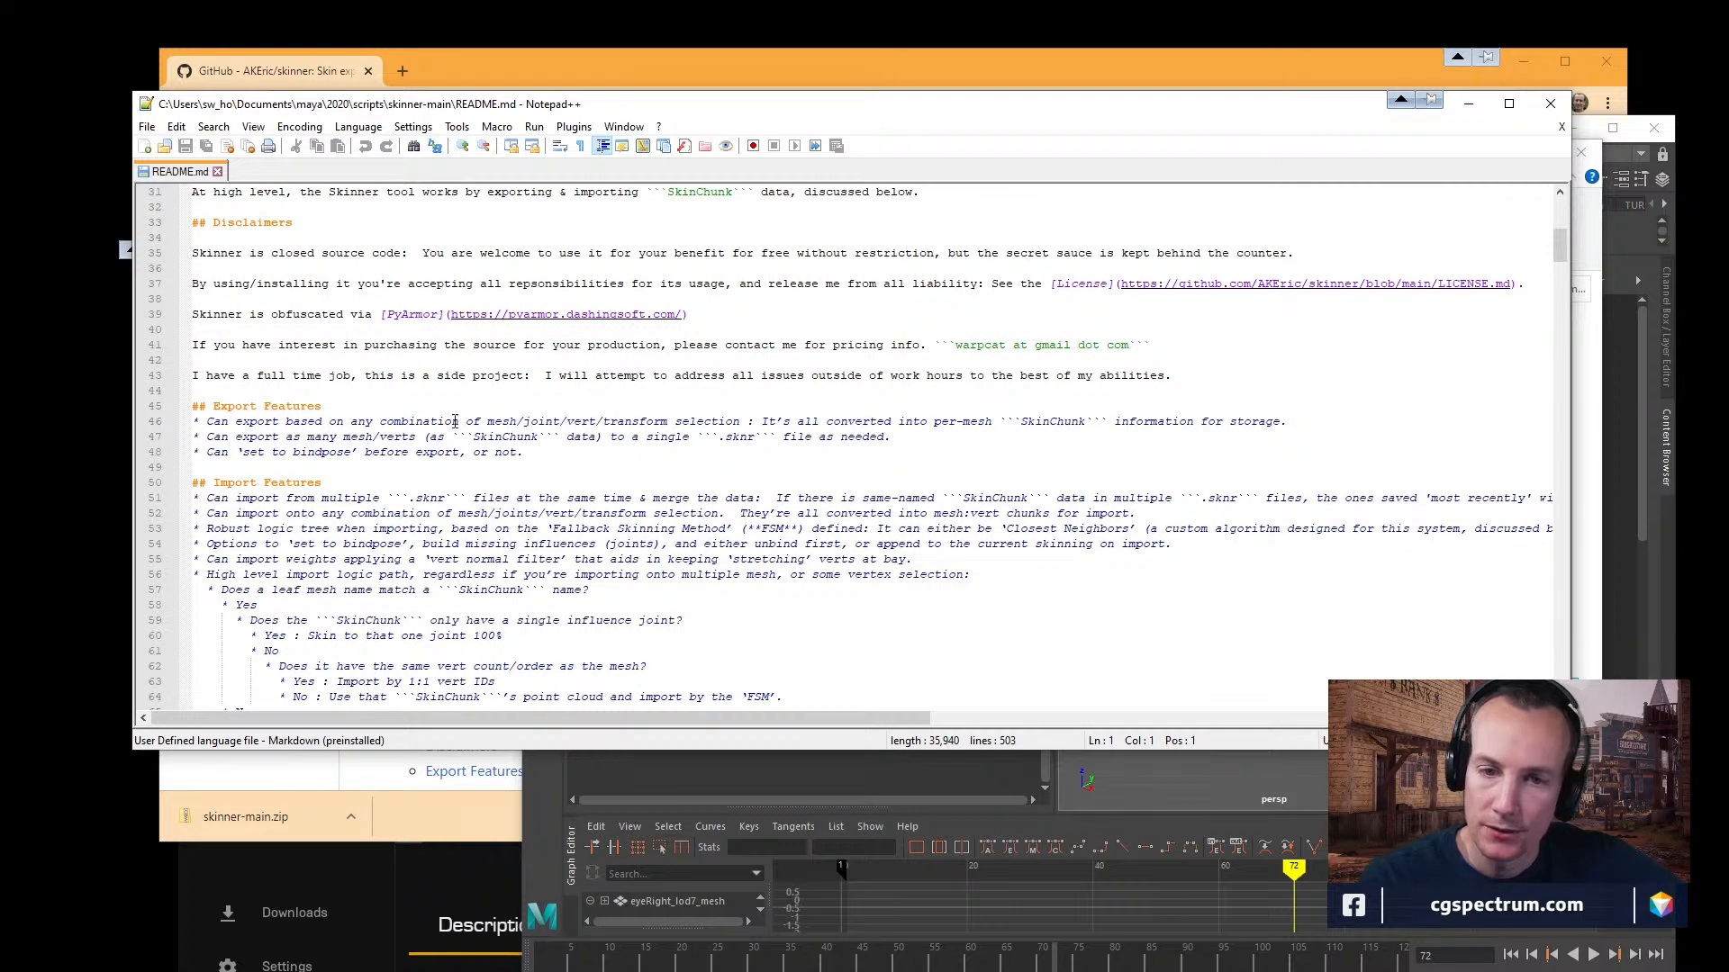
scroll(487, 524, down, 11)
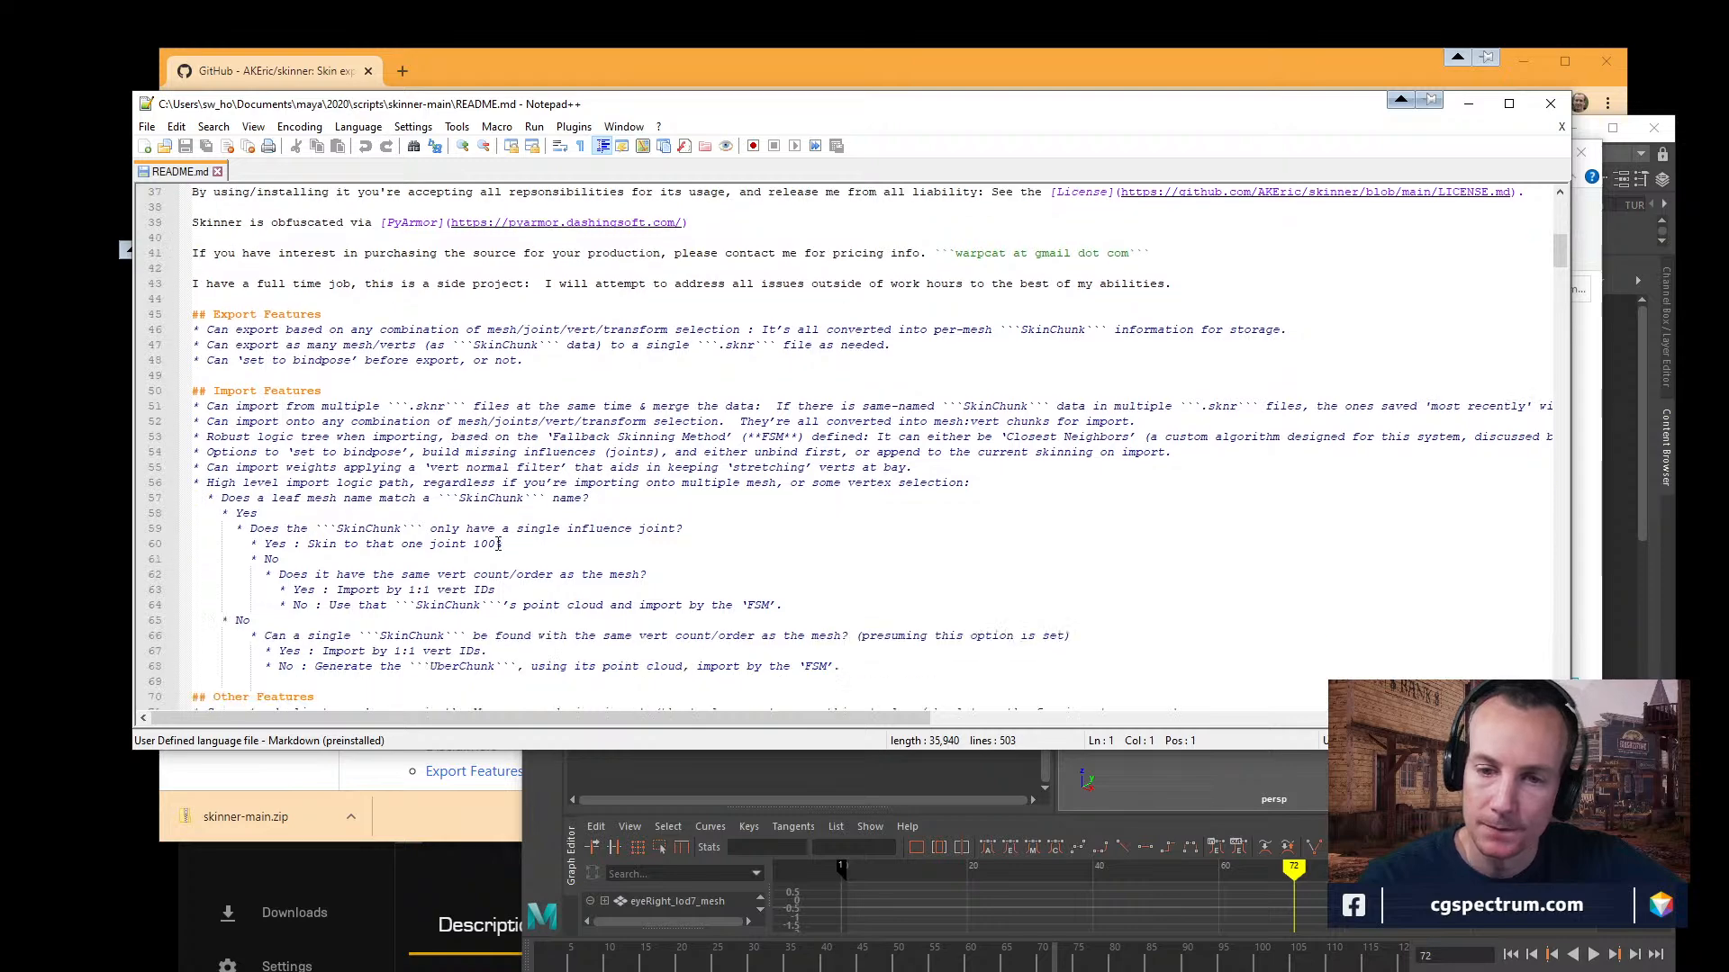
scroll(509, 559, down, 11)
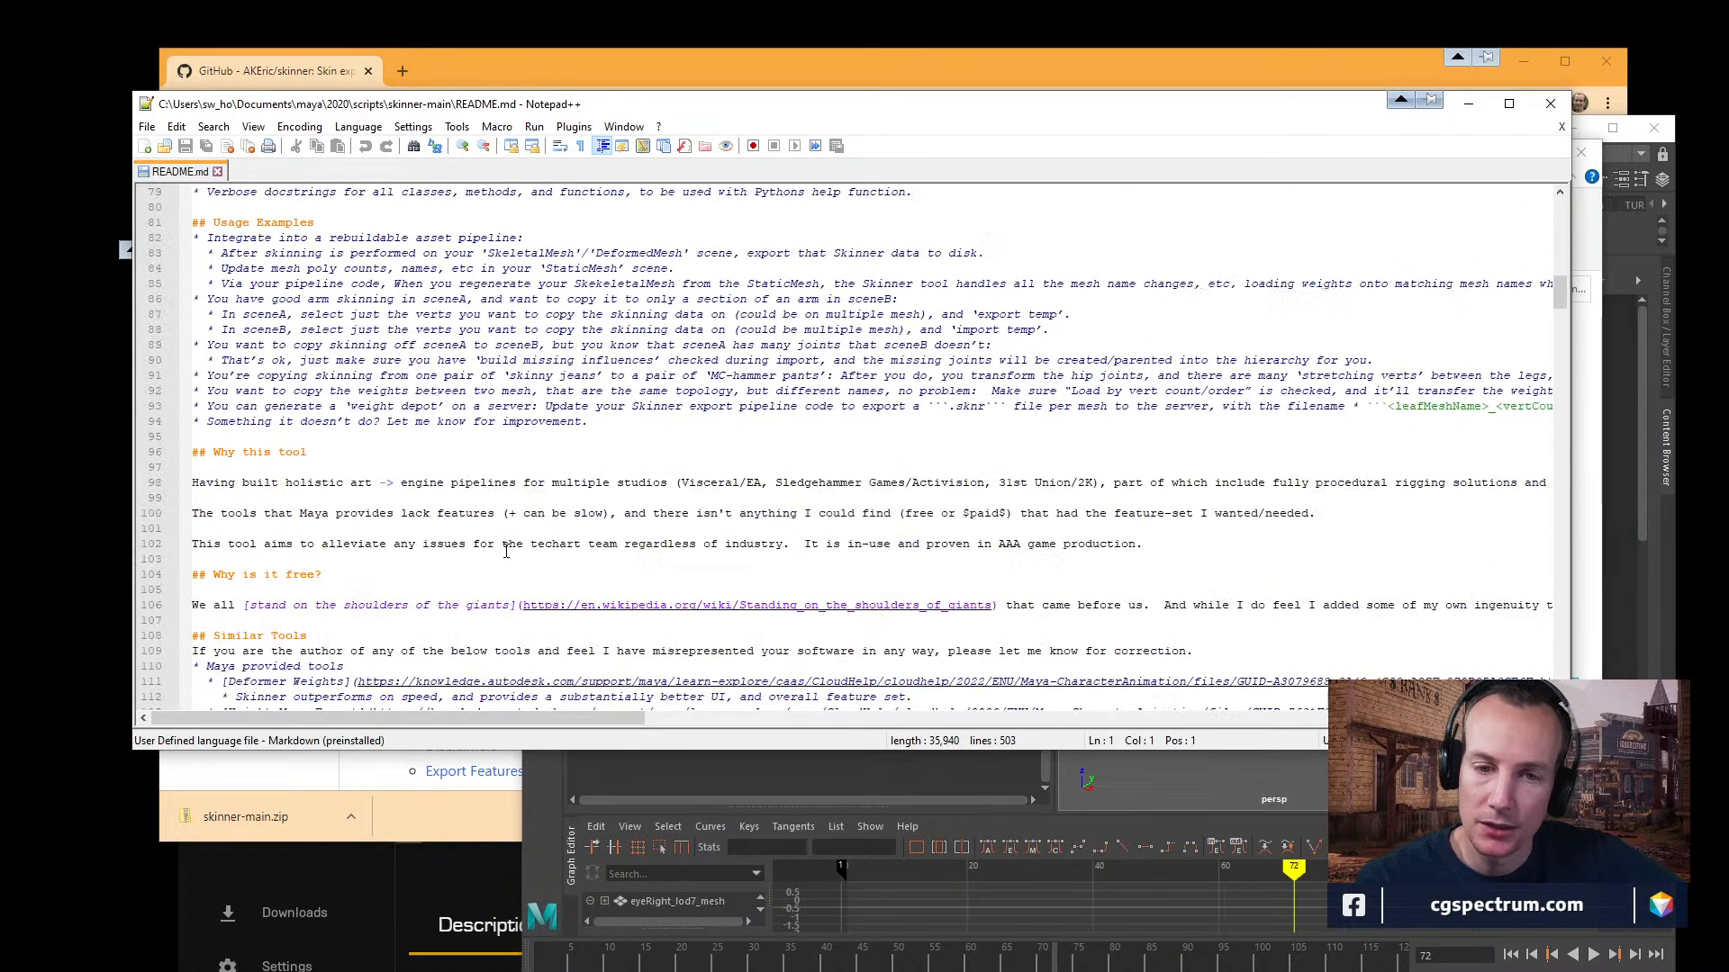
scroll(505, 547, down, 3)
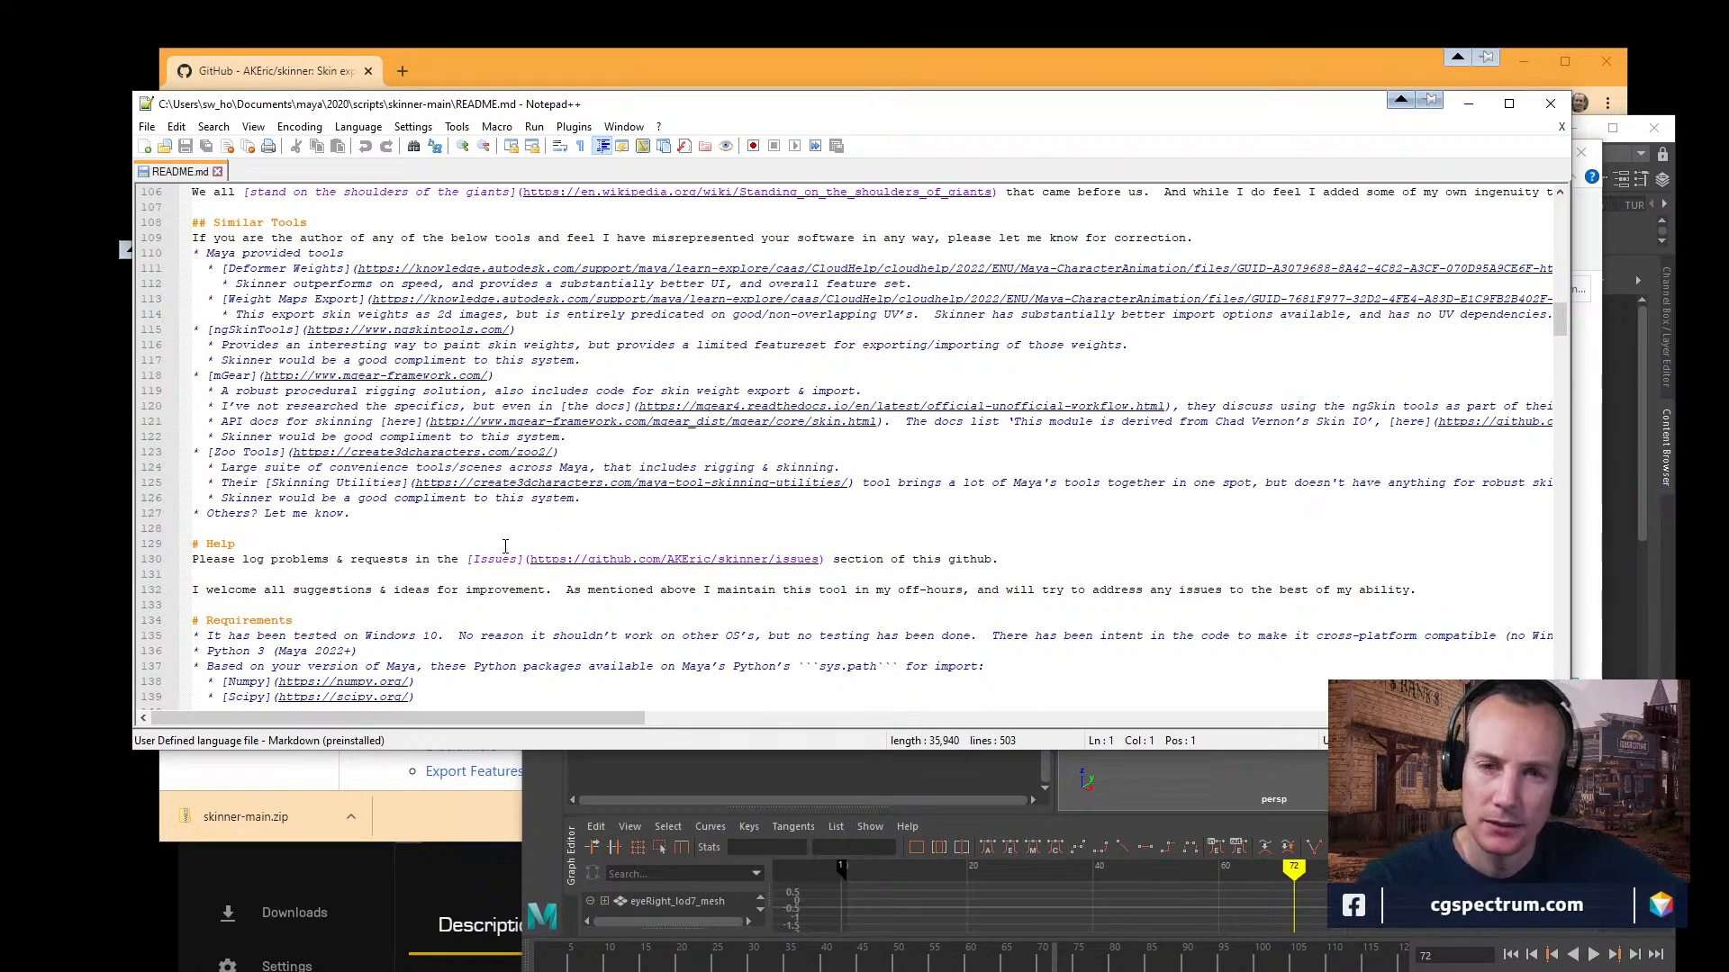
scroll(508, 540, down, 6)
scroll(510, 535, down, 5)
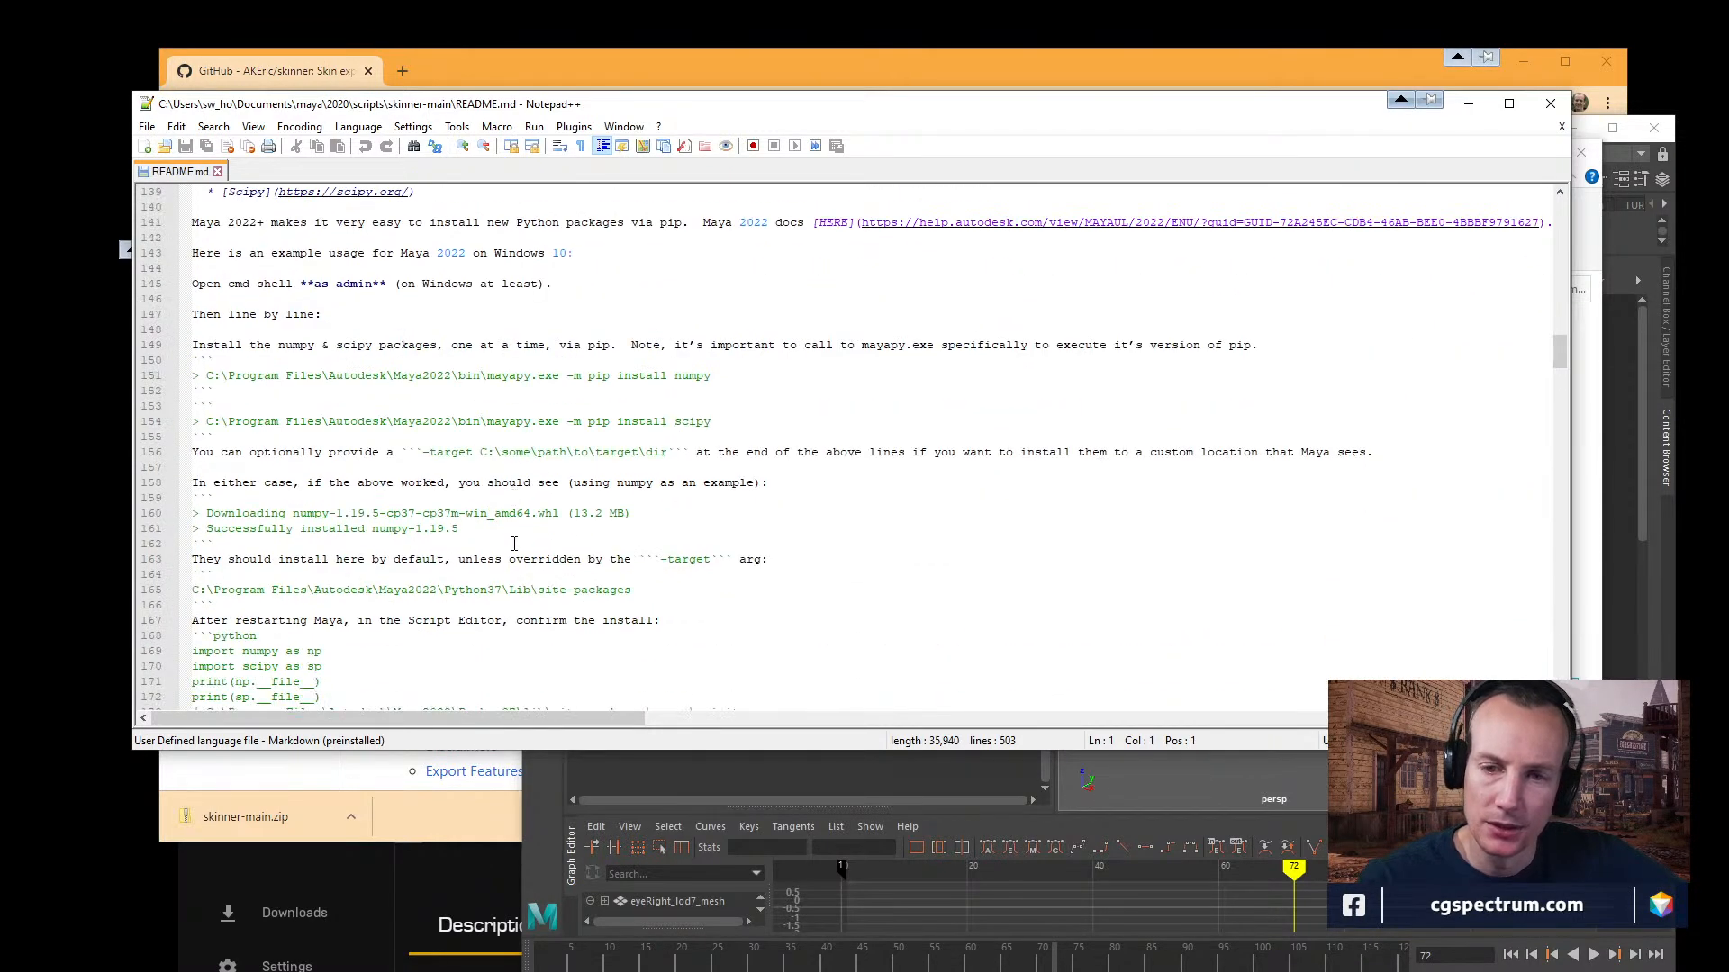
Return to the Requirements section of README.md and place the cursor just below the Maya 2022 docs link.
scroll(514, 545, up, 2)
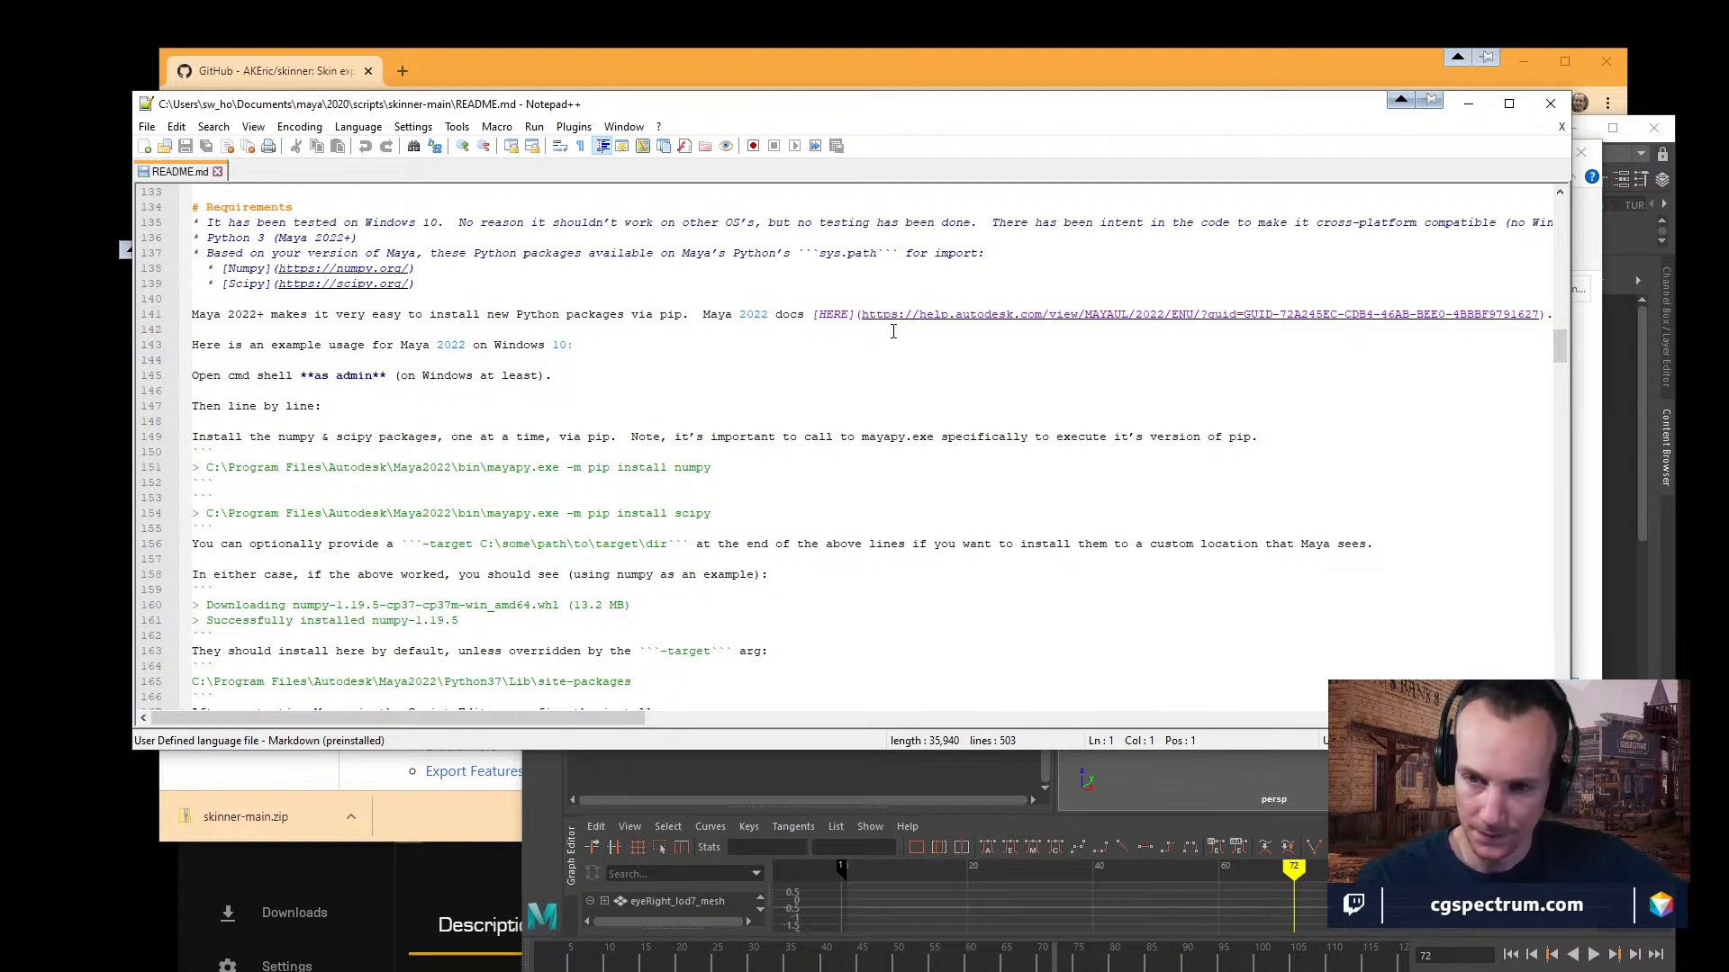
click(911, 317)
click(892, 331)
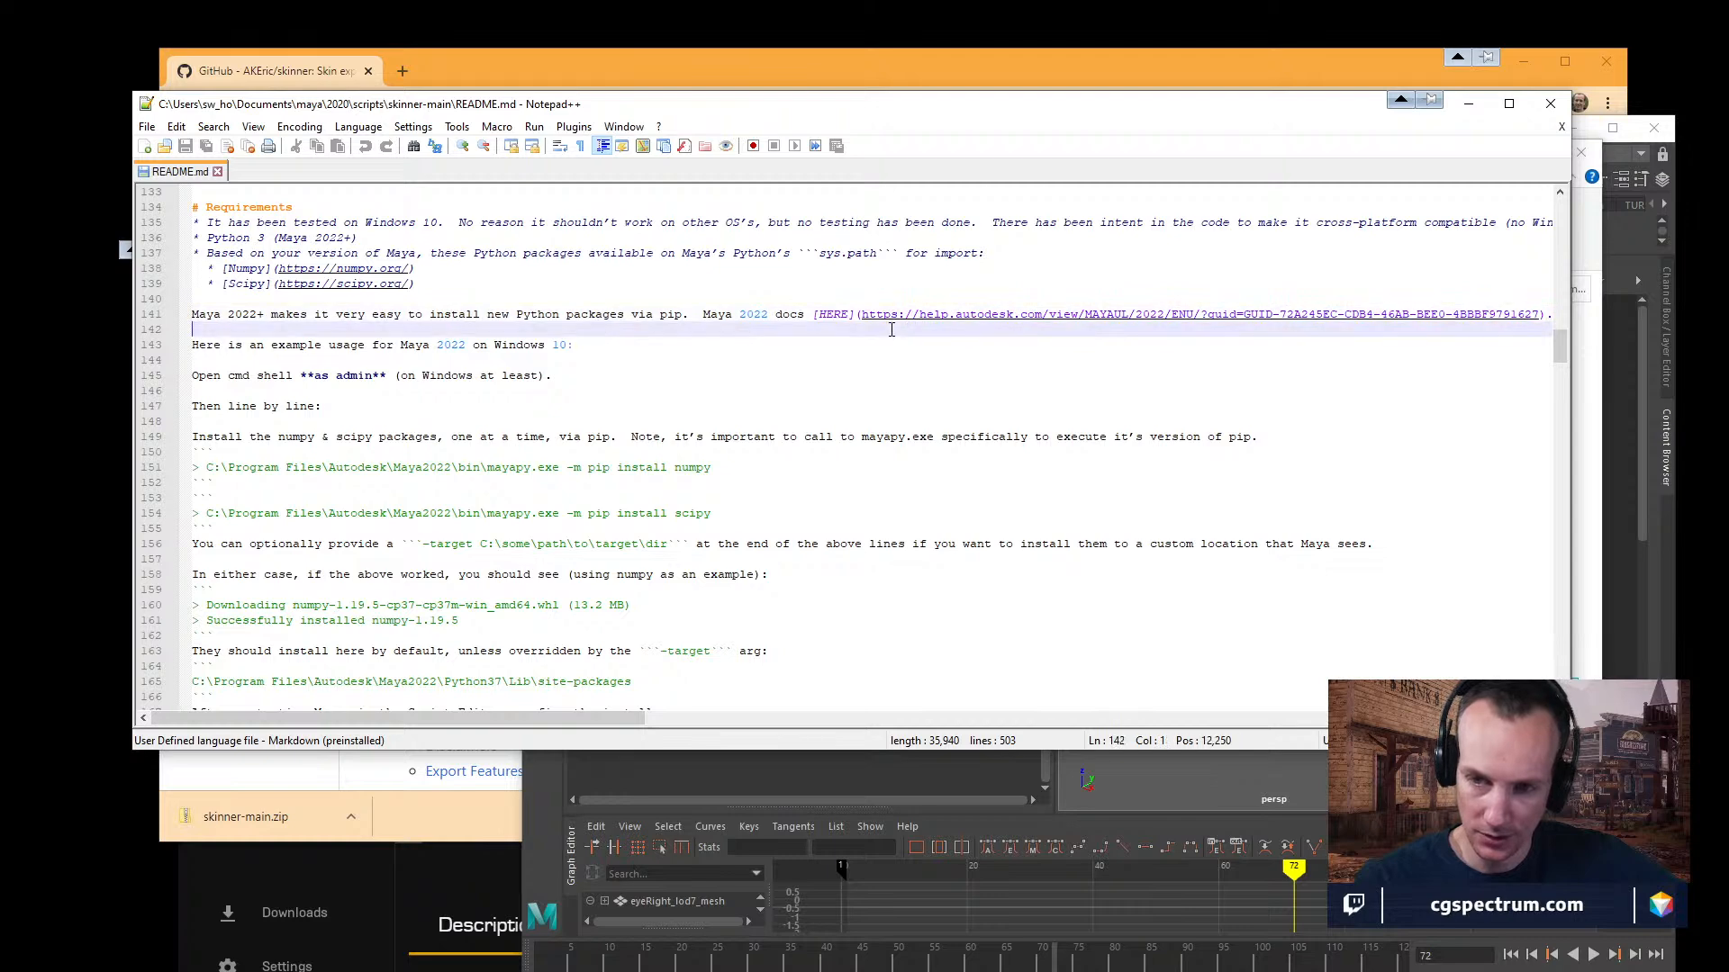
Open the Maya 2022 docs link from README.md and read how mayapy and pip install and uninstall Python packages on each platform.
double_click(900, 314)
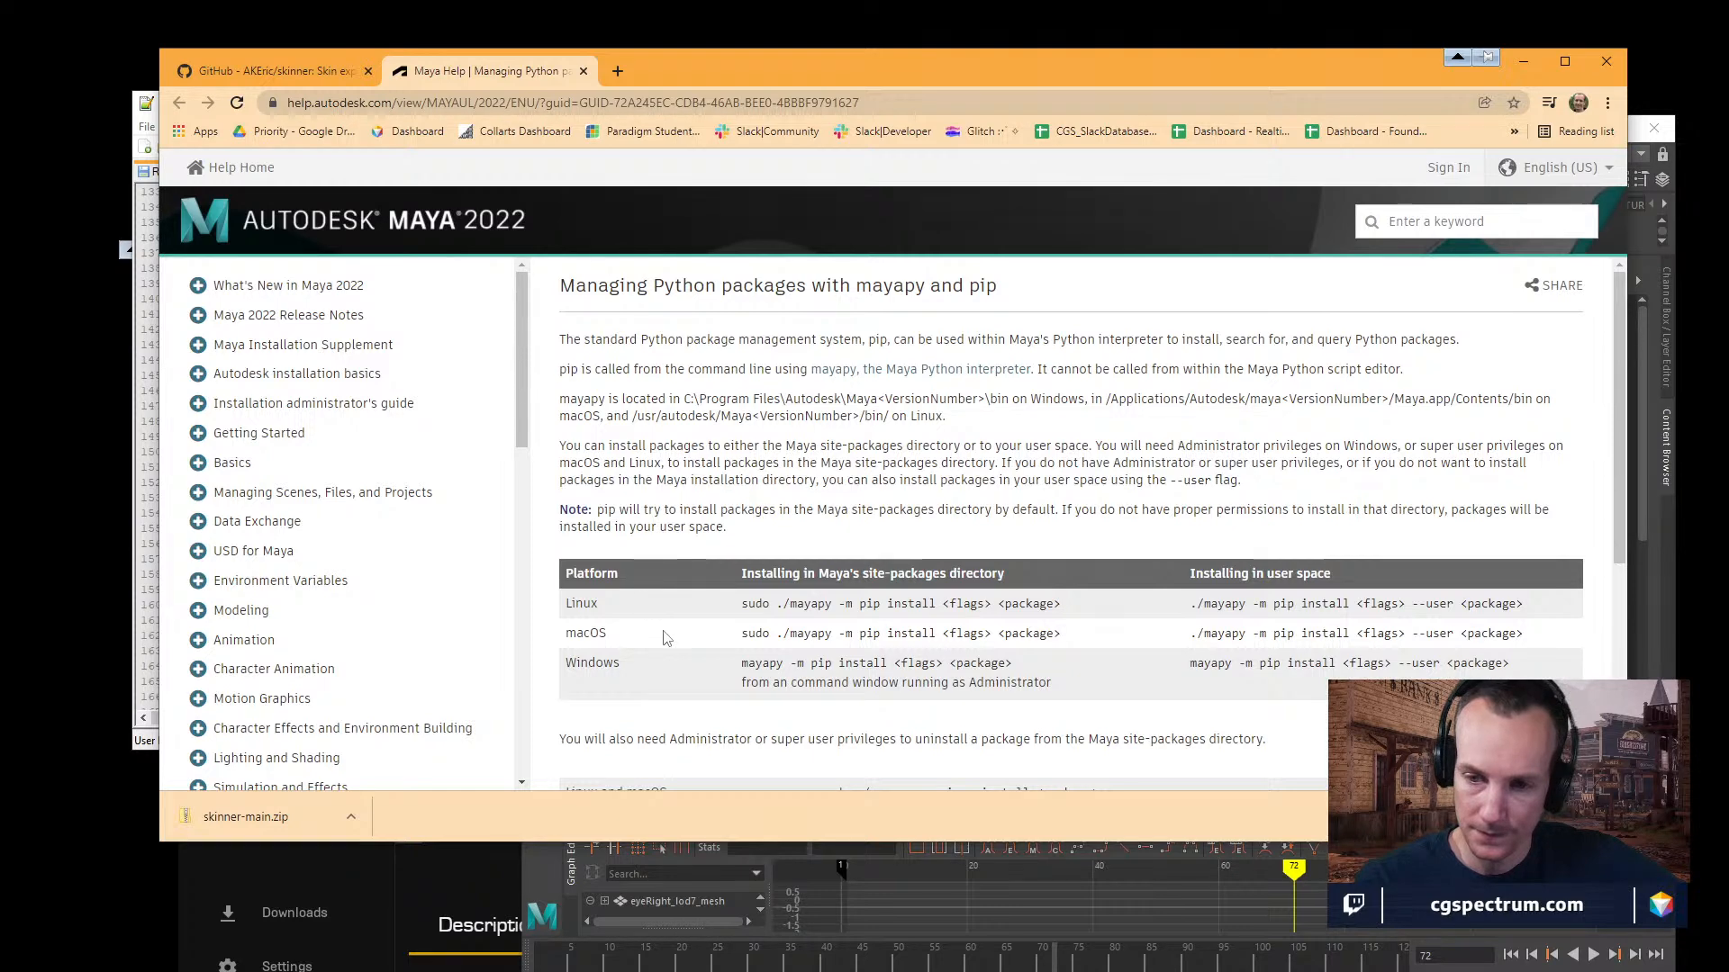
scroll(666, 641, down, 1)
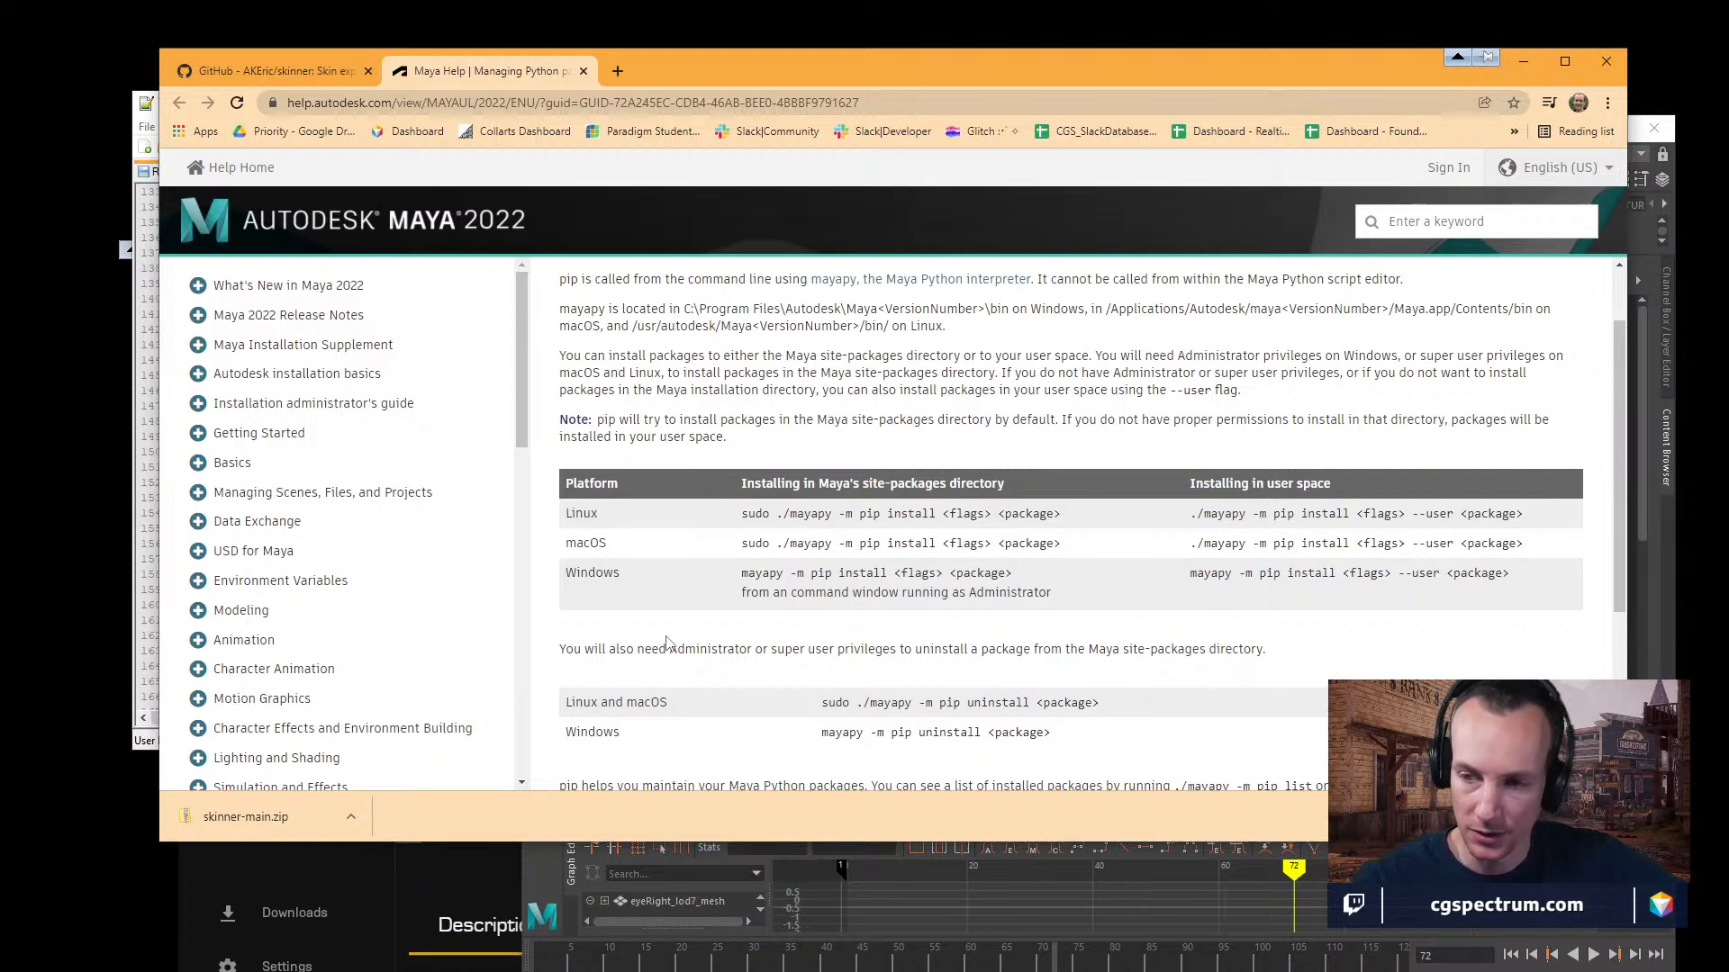
scroll(667, 642, down, 4)
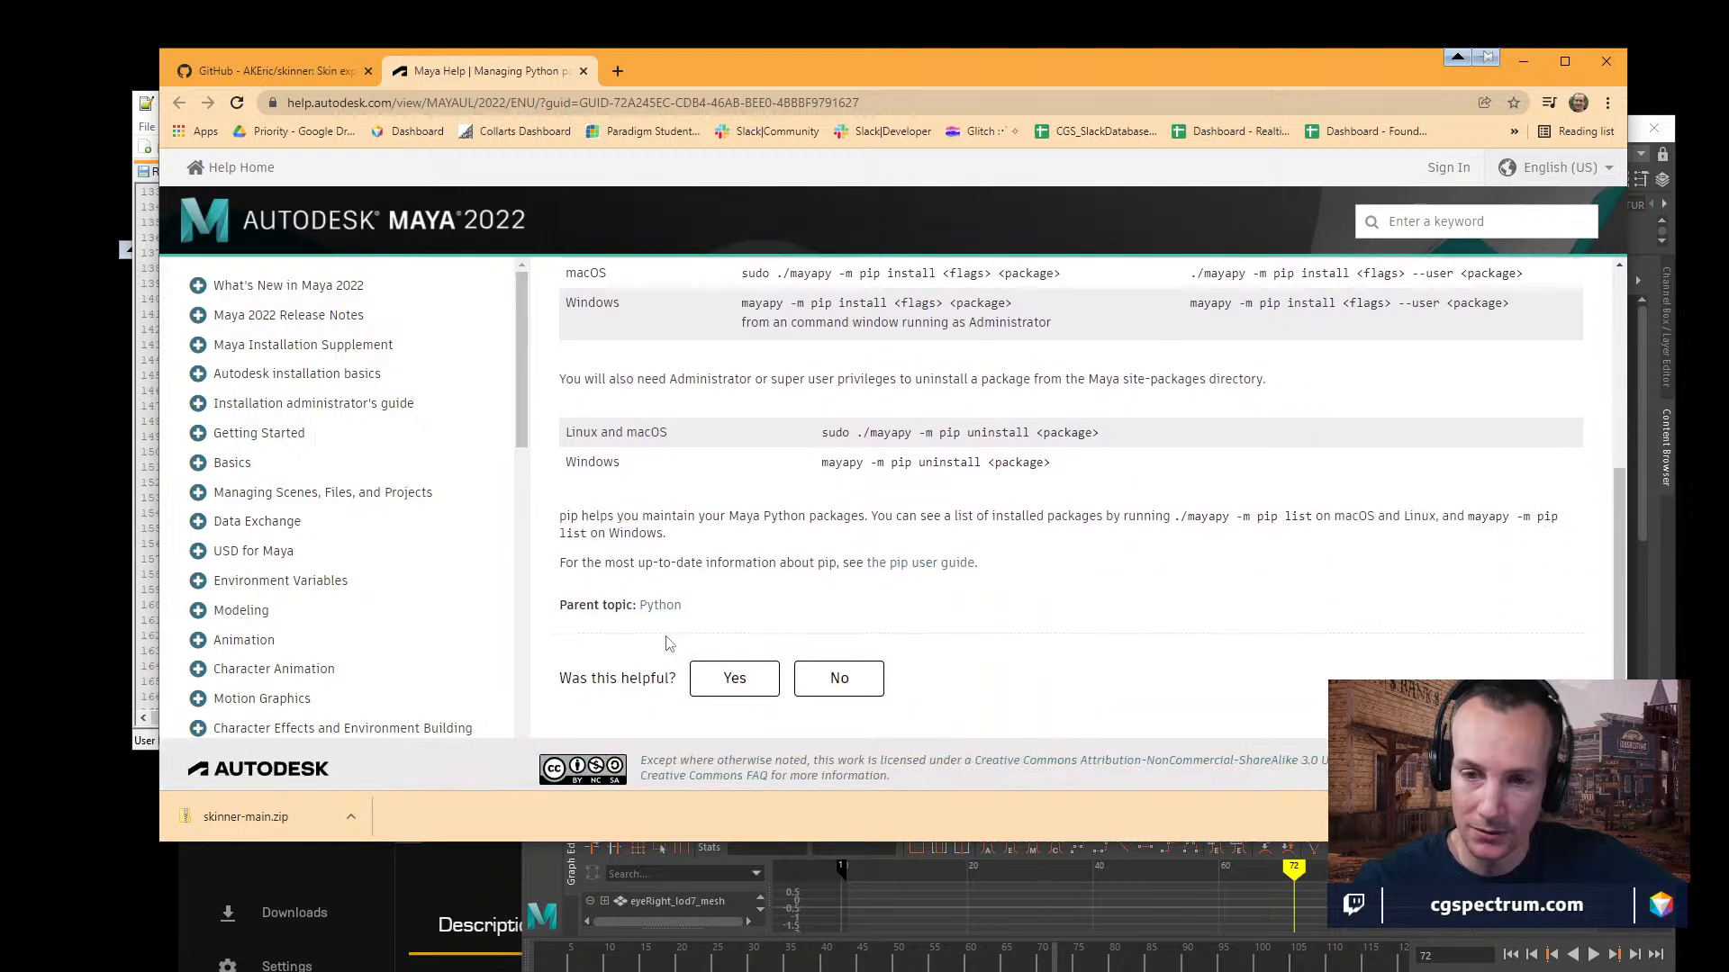
scroll(666, 642, up, 4)
click(279, 80)
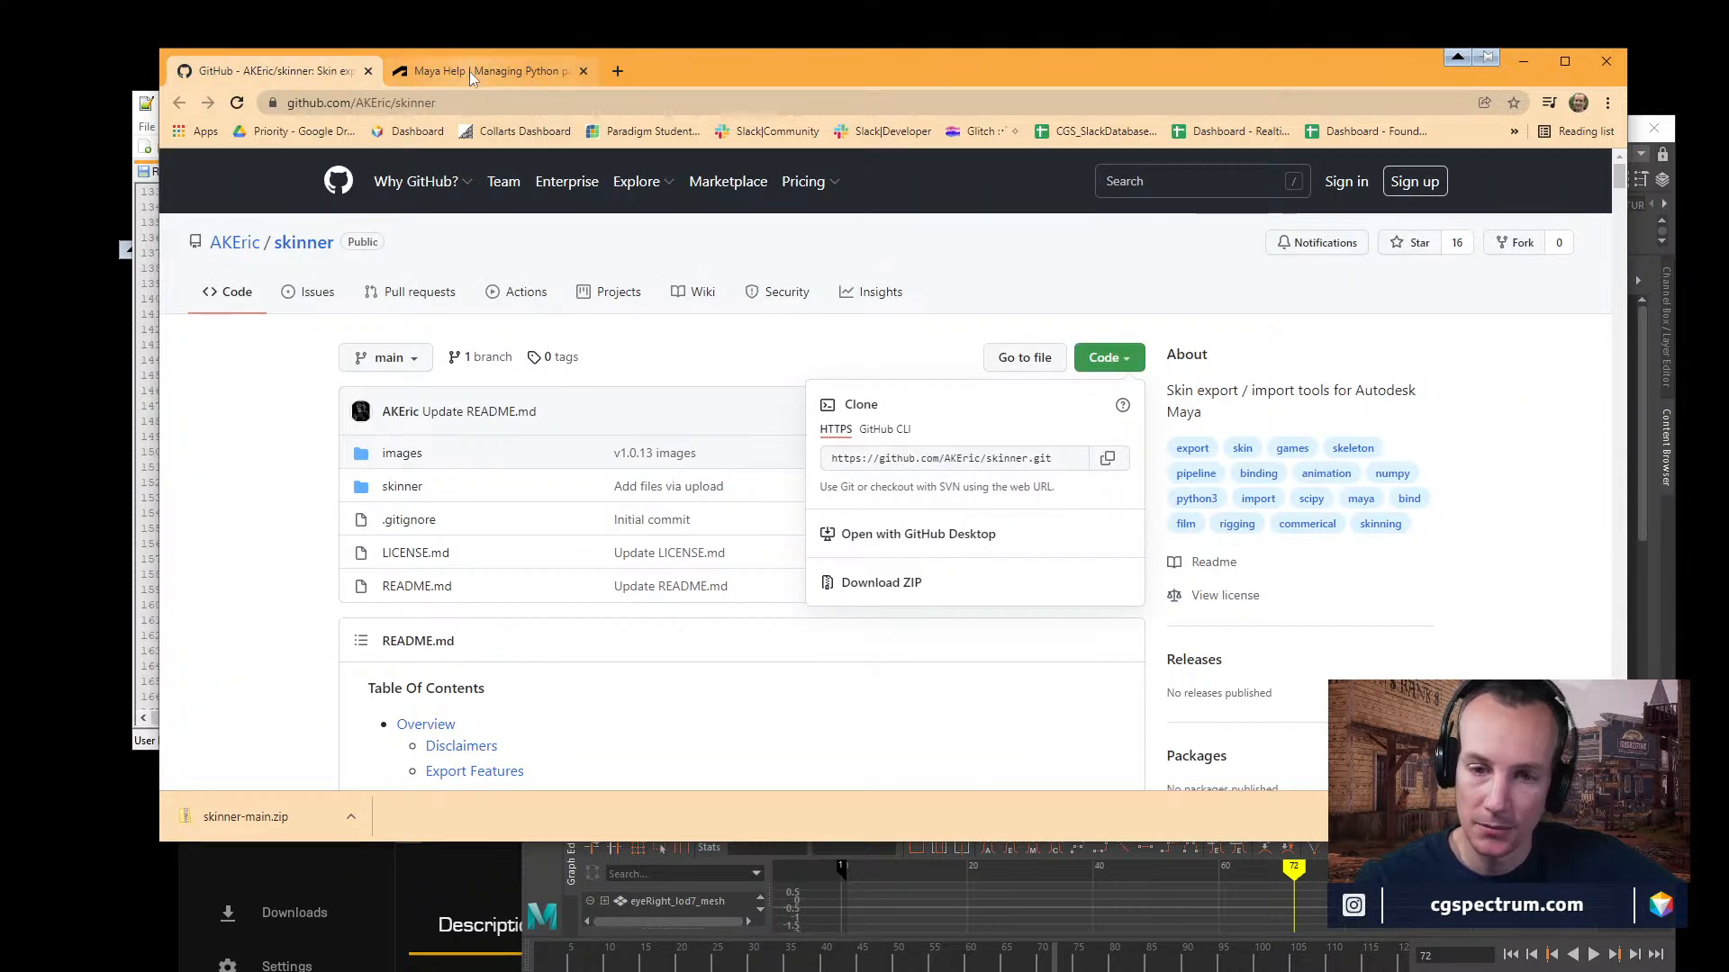
Move the browser clear of README.md and read from the numpy and scipy install commands through the Integrating Into Your Pipeline section.
drag(695, 64, 653, 747)
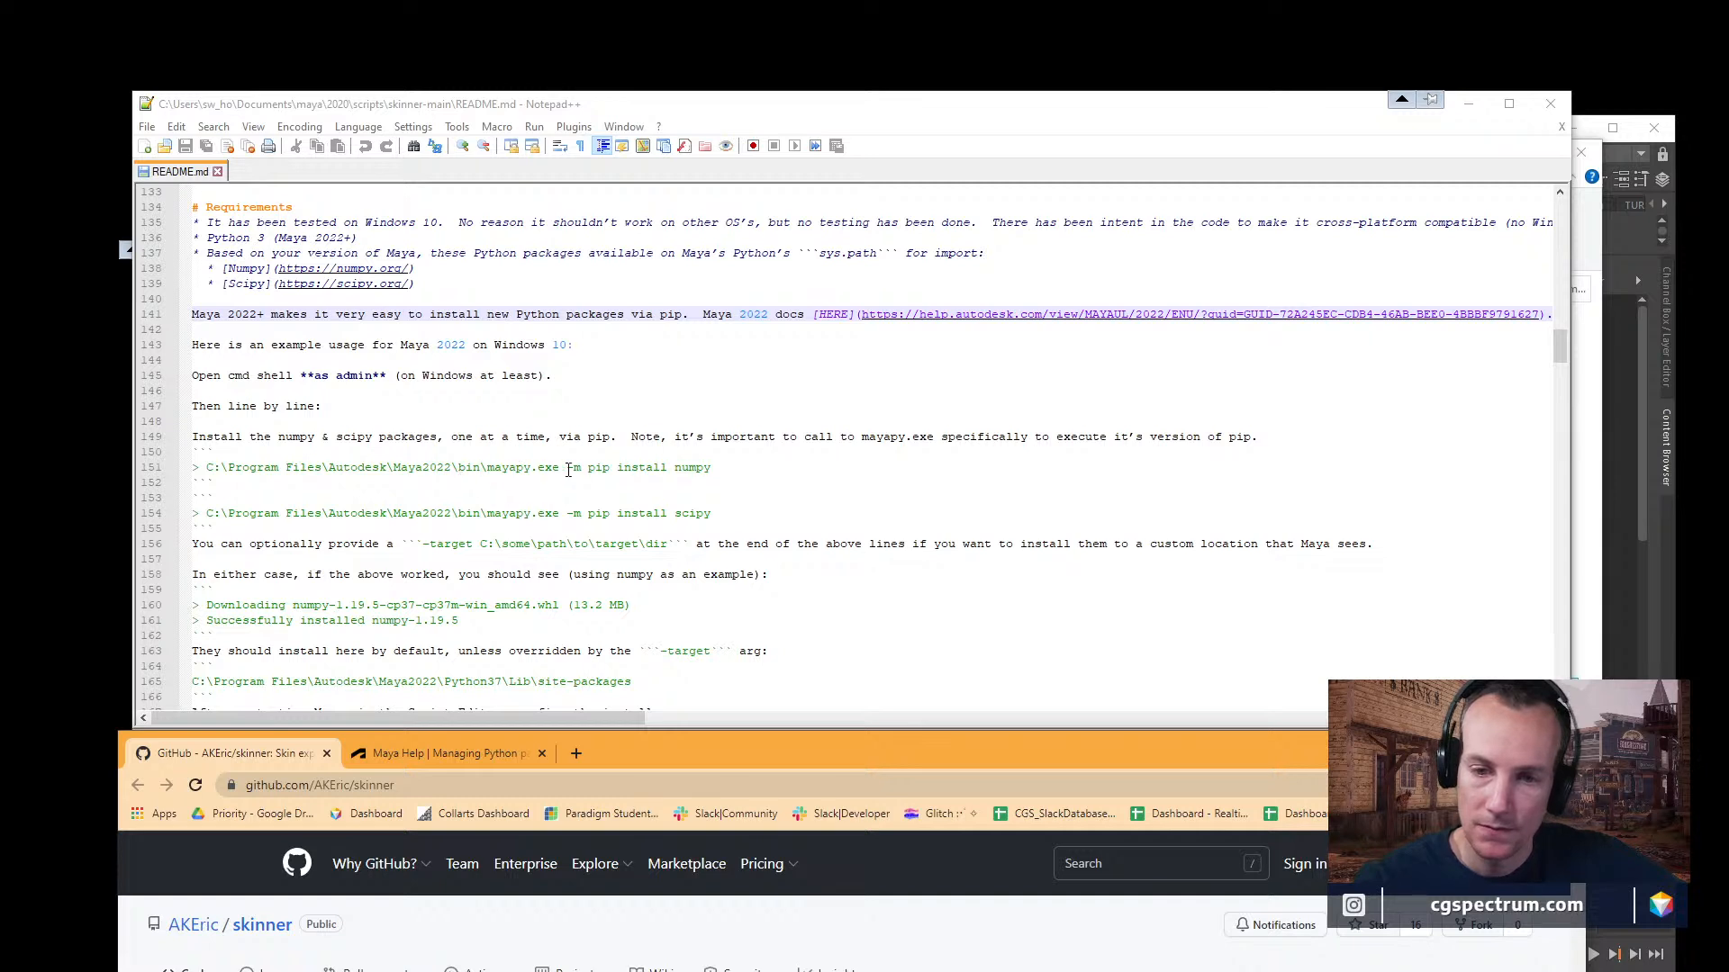
scroll(591, 494, down, 1)
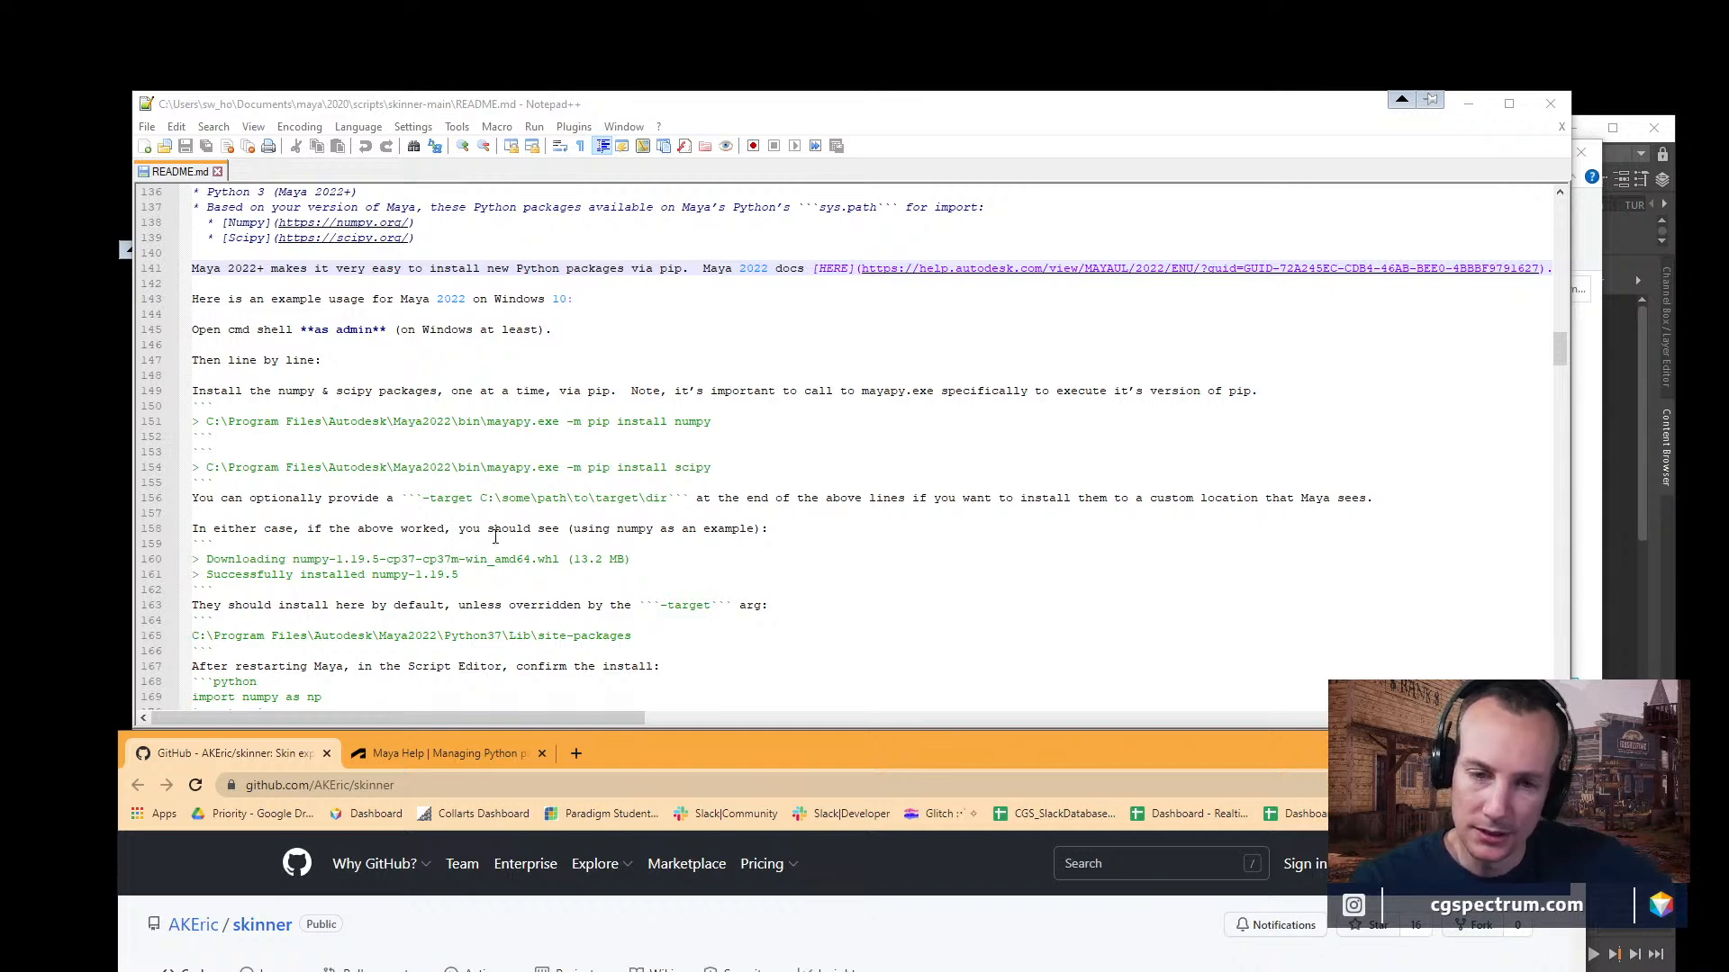
scroll(400, 547, down, 1)
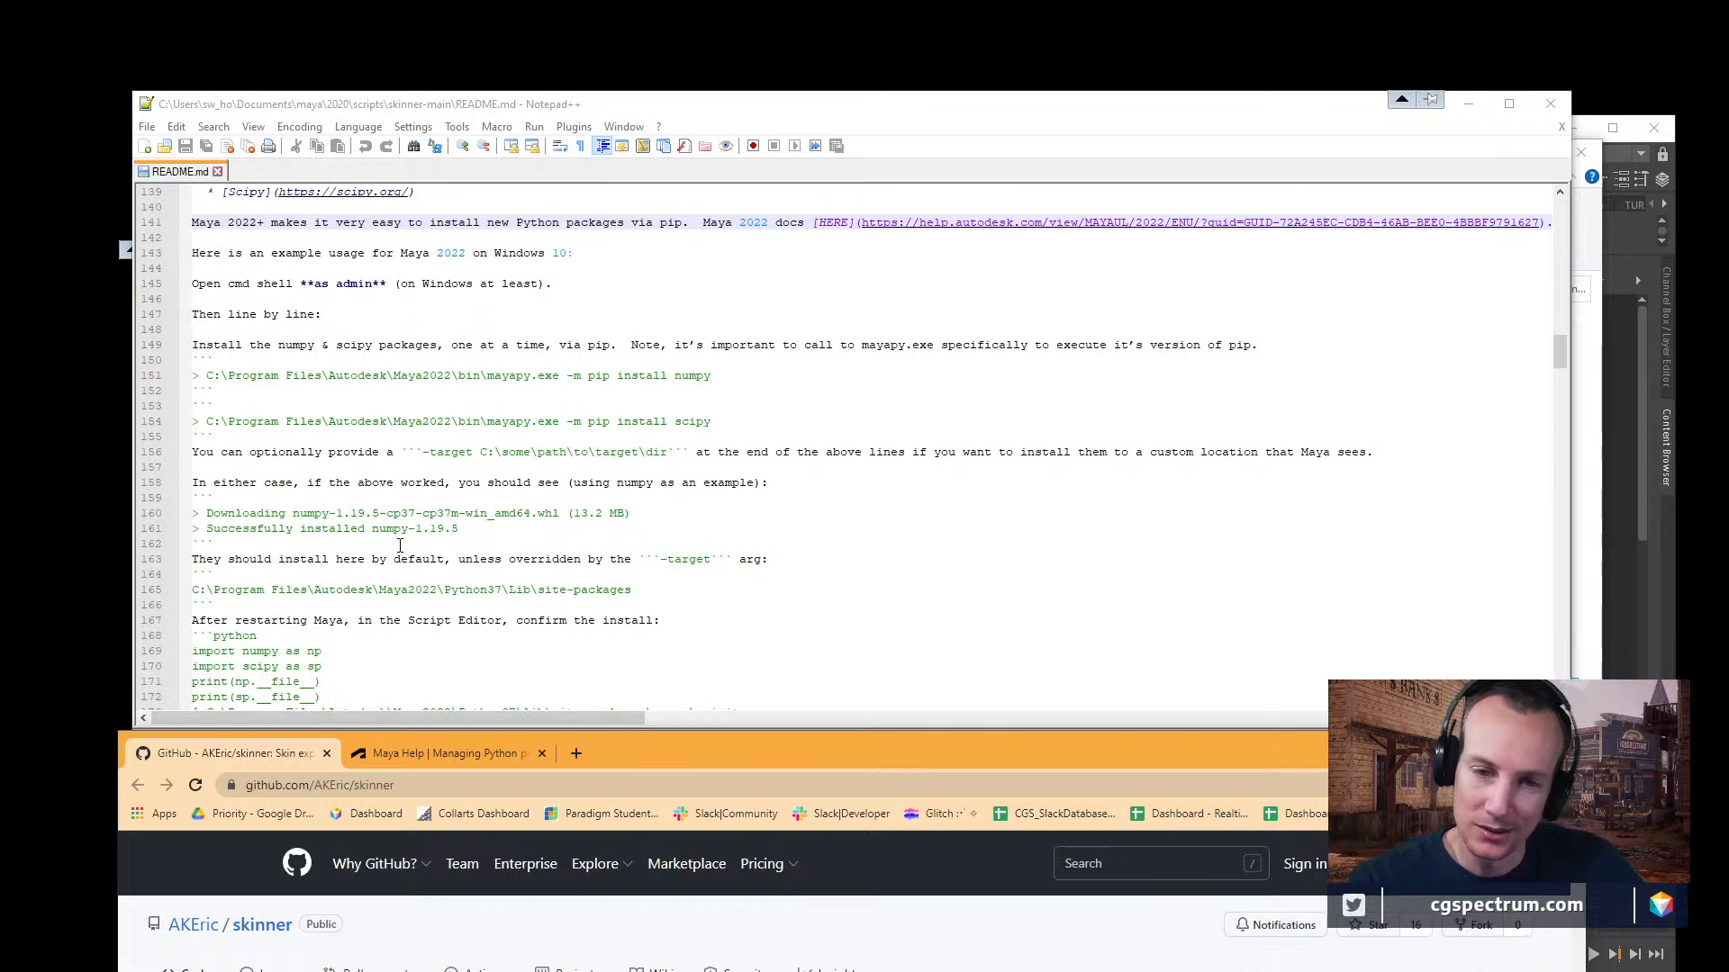
scroll(400, 551, down, 2)
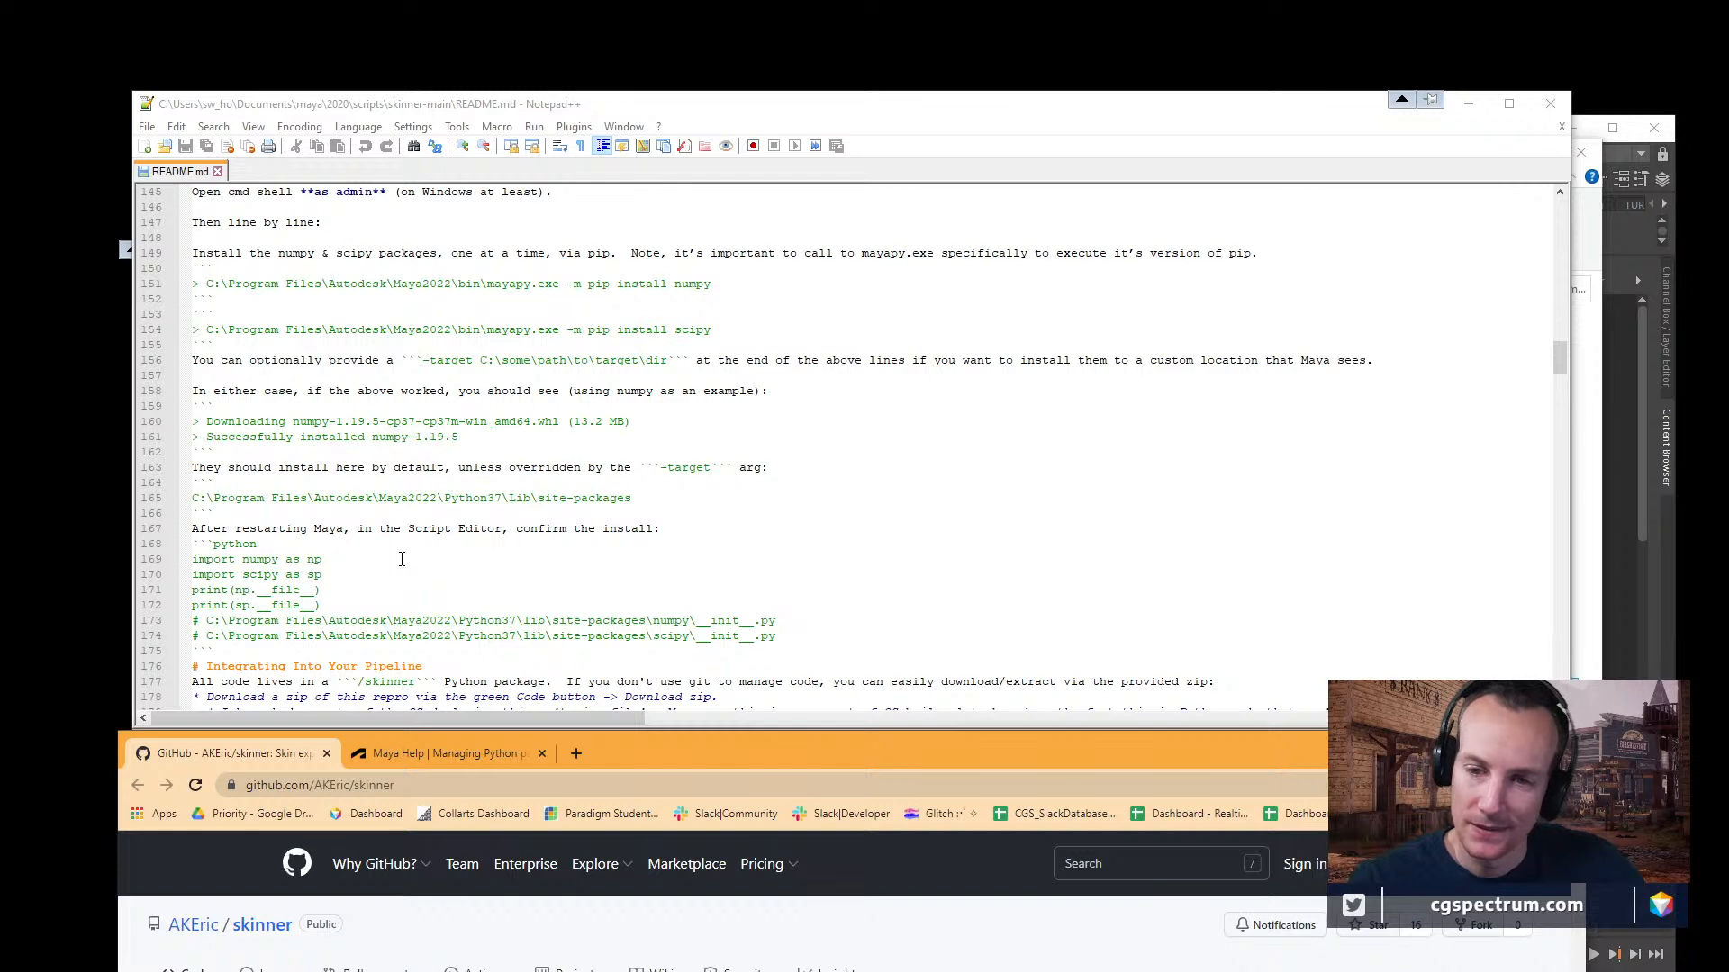
scroll(402, 559, down, 2)
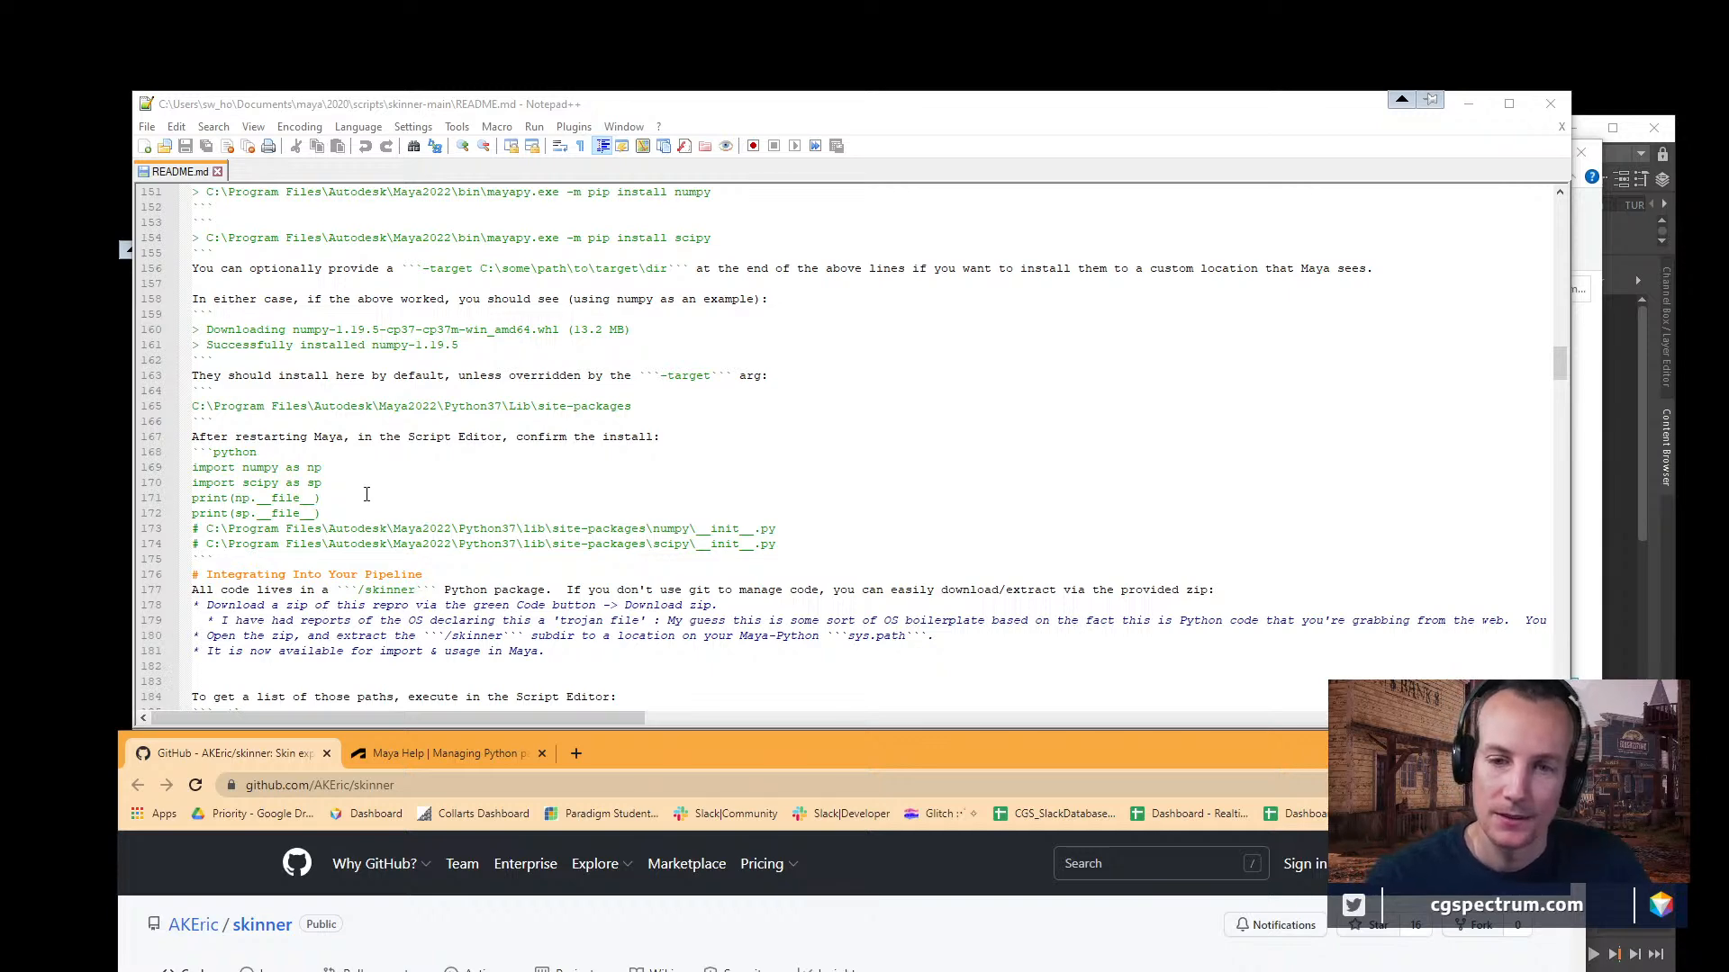
scroll(638, 245, down, 1)
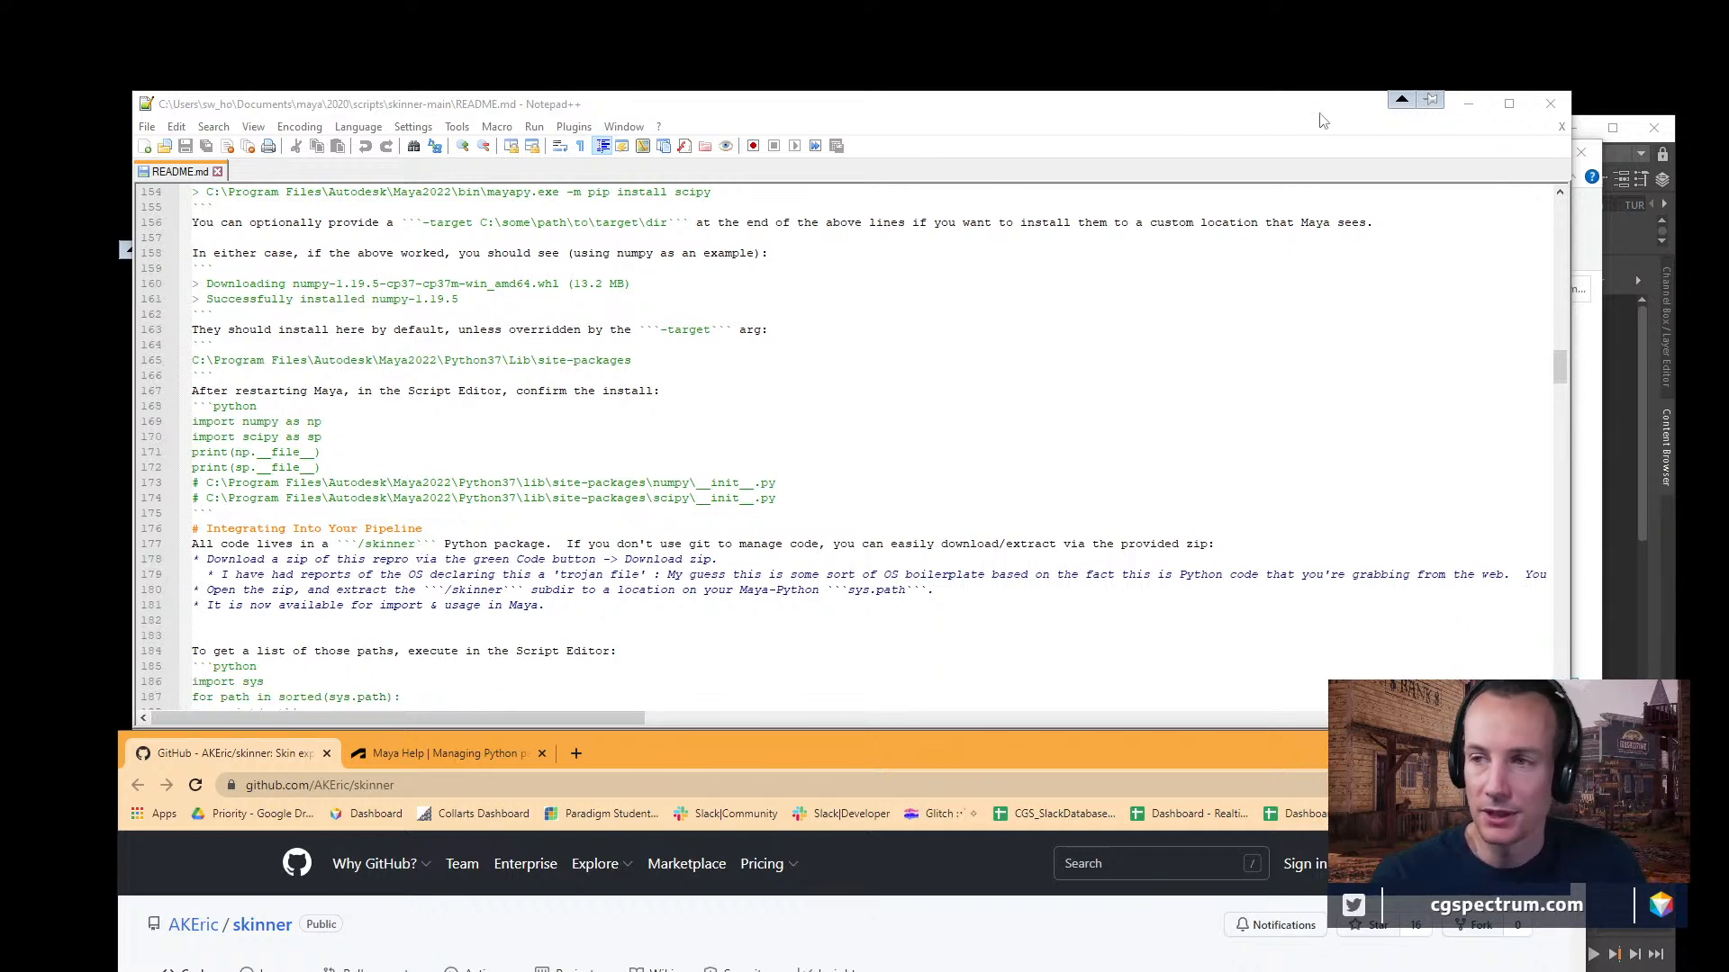
Minimize the README.md window, the browser with the Maya help page, and the skinner-main folder window.
click(1468, 104)
drag(866, 758, 828, 199)
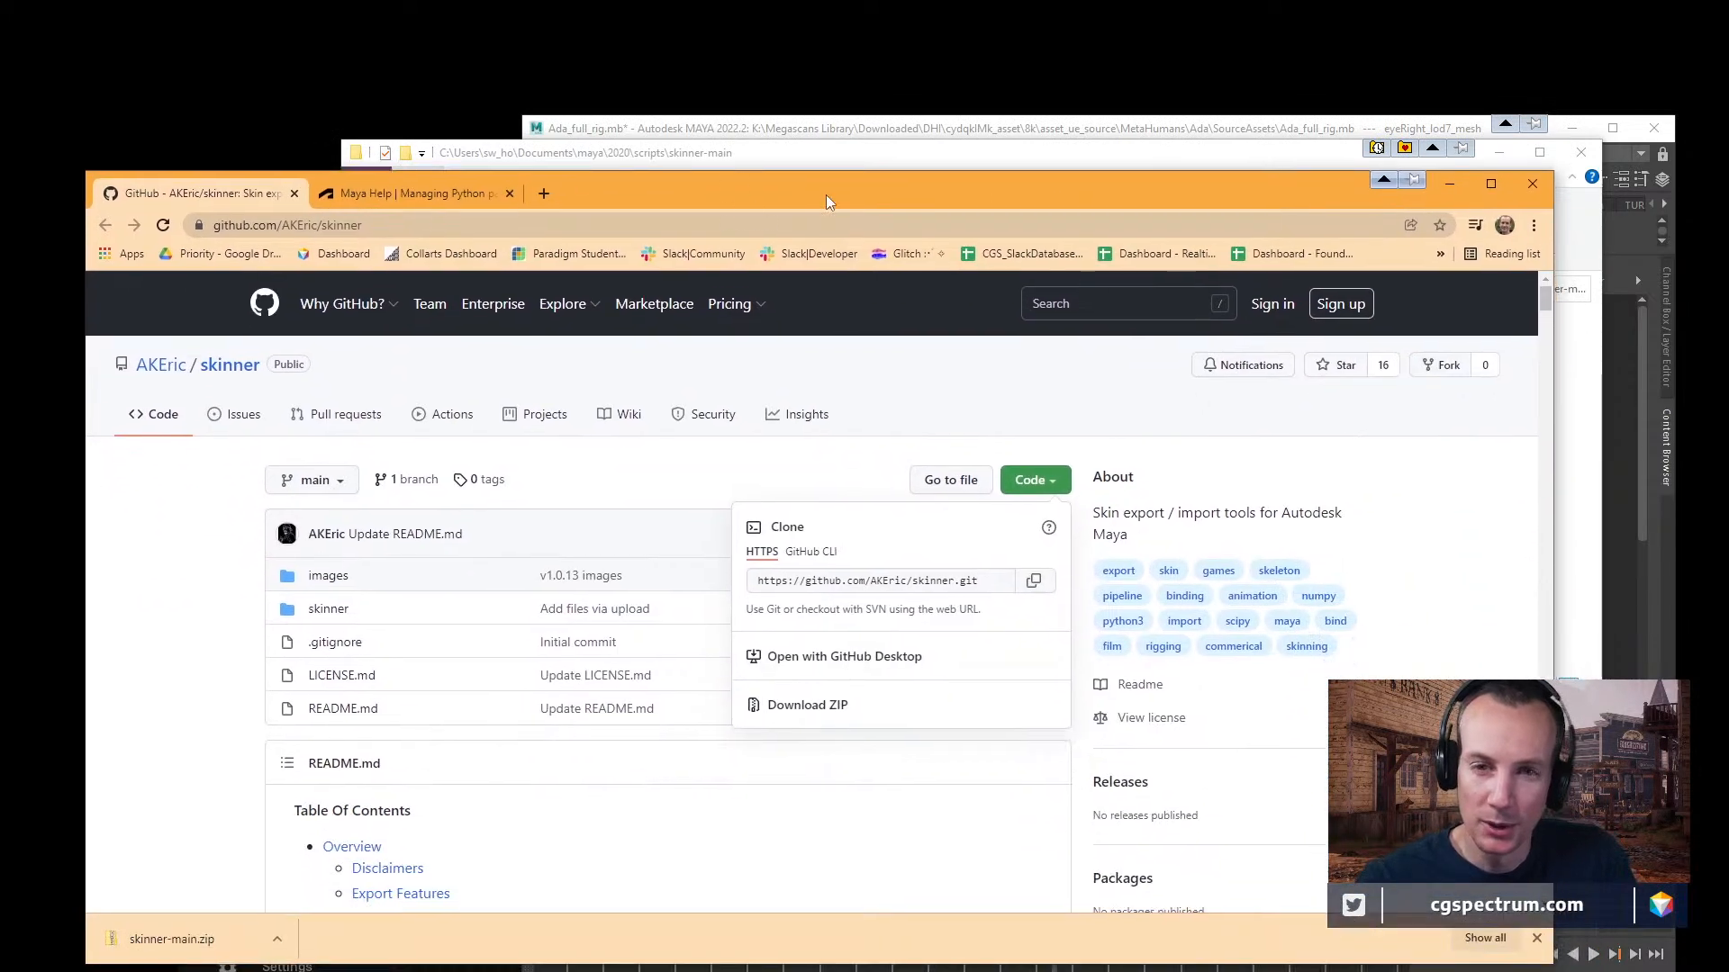
click(371, 194)
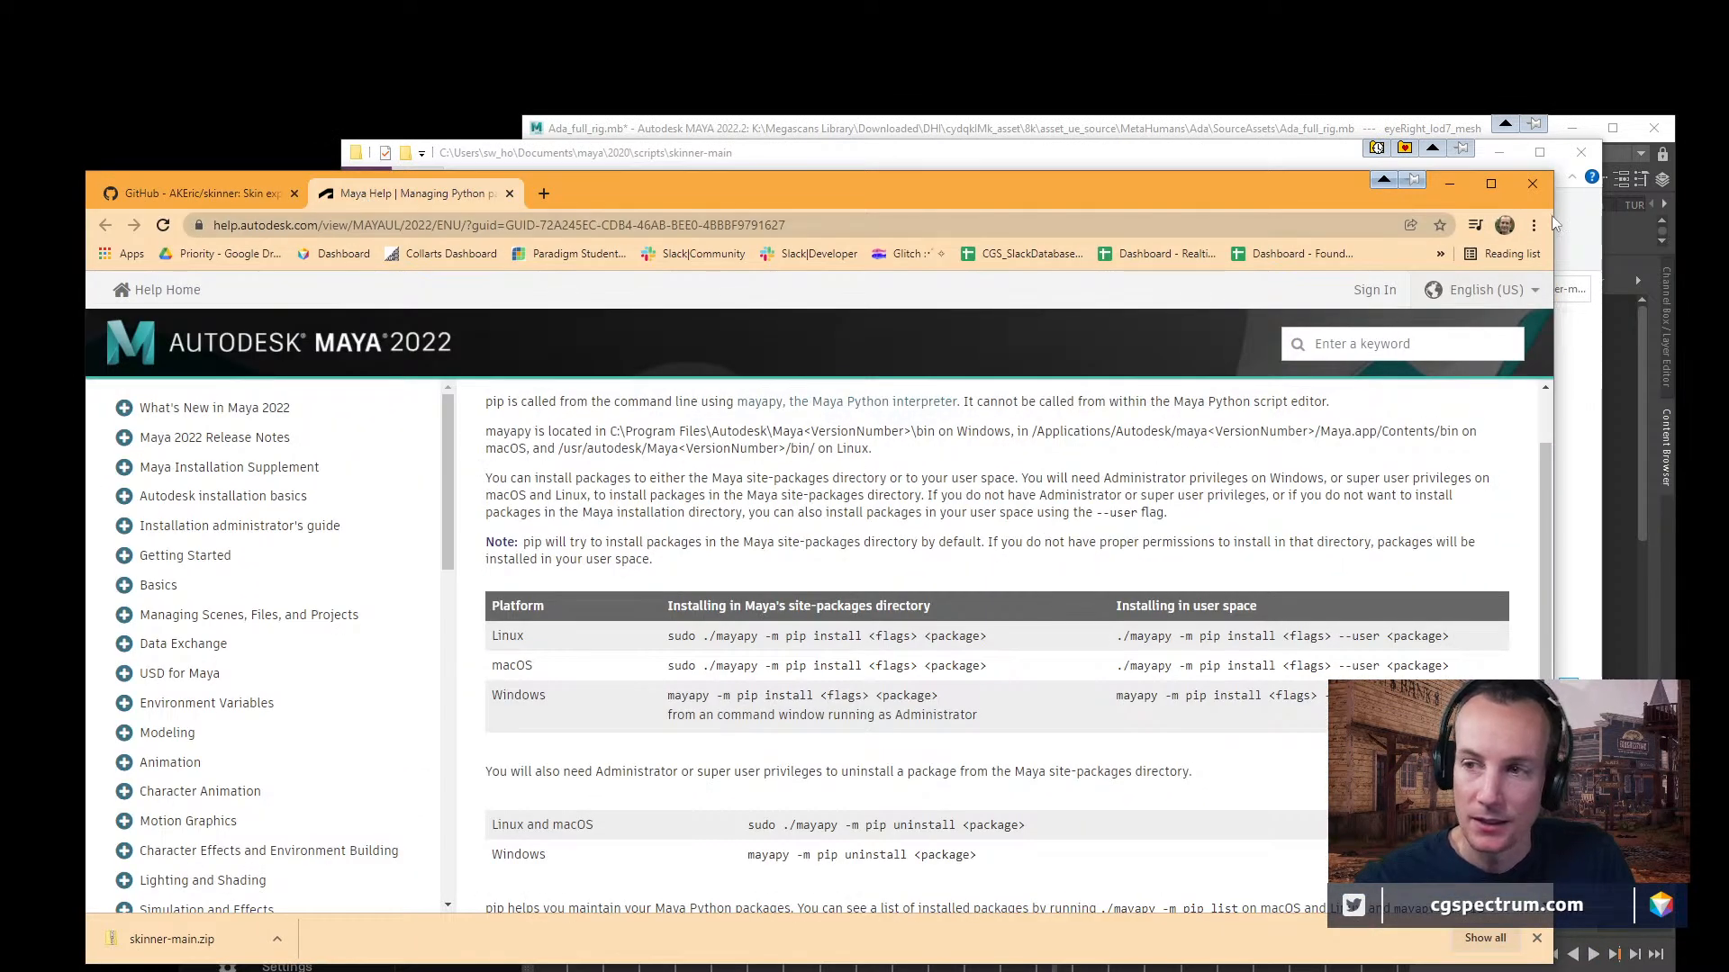
click(1450, 184)
mouse_move(917, 140)
mouse_down()
mouse_move(916, 207)
mouse_move(916, 165)
mouse_up()
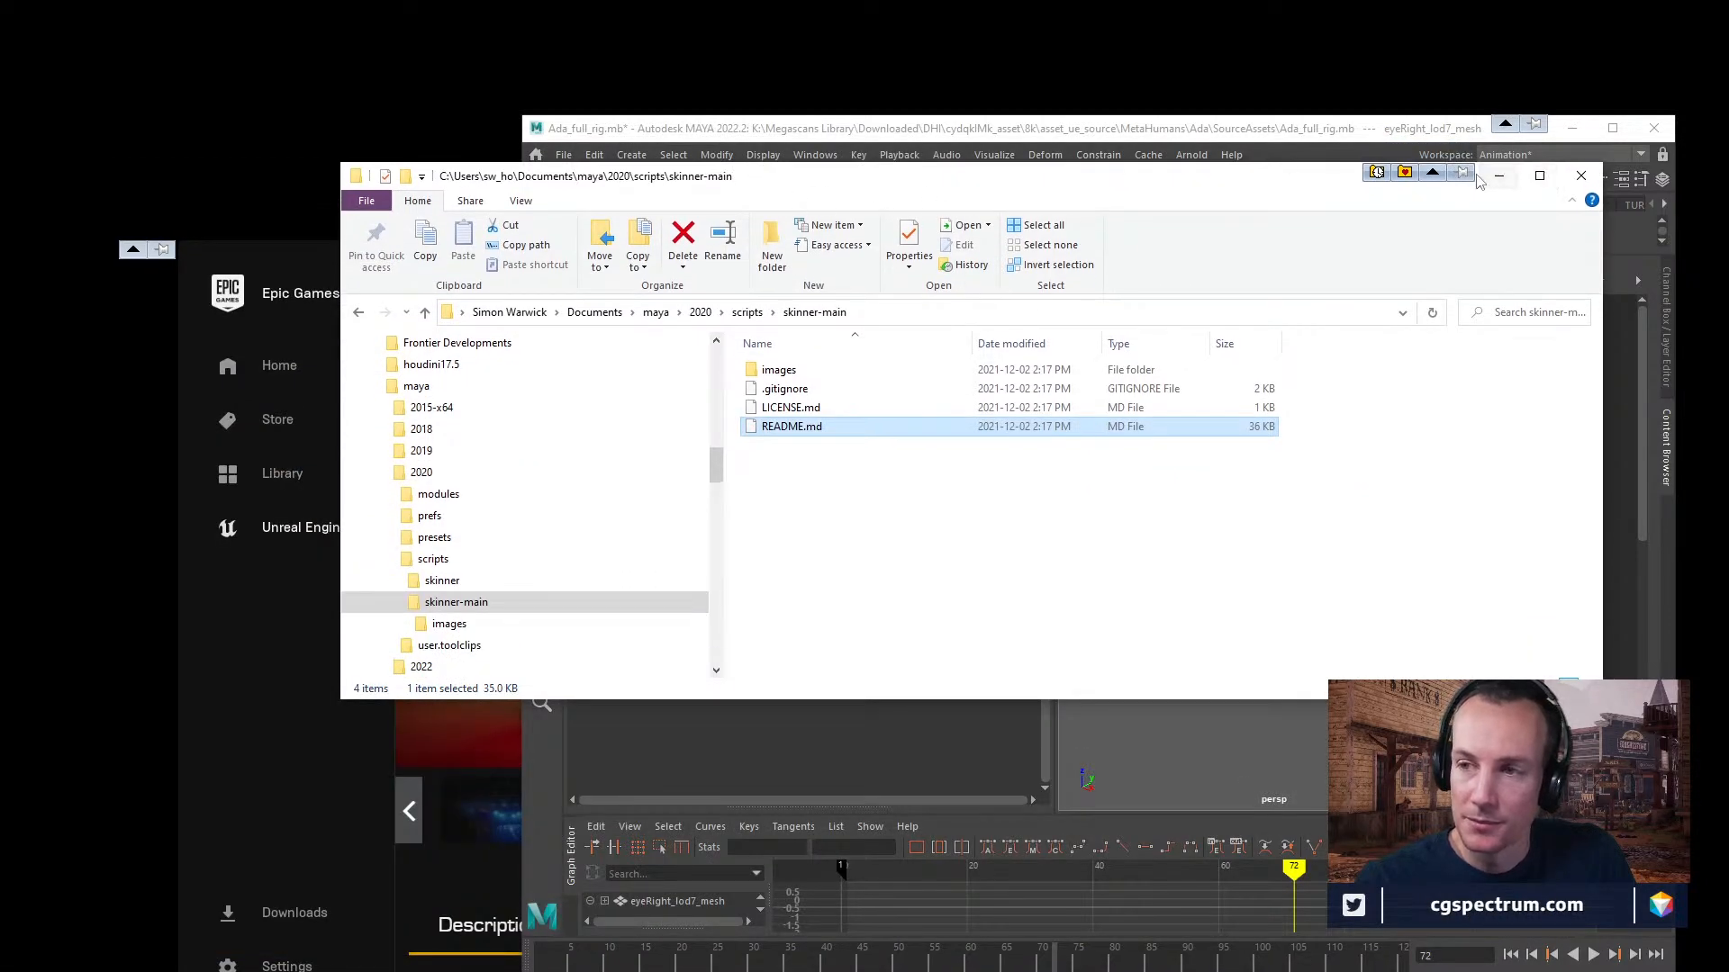
click(1498, 176)
Shift the Maya and Epic Games Launcher windows slightly upward, and continue saving the student-version Maya file.
drag(1056, 140, 1074, 108)
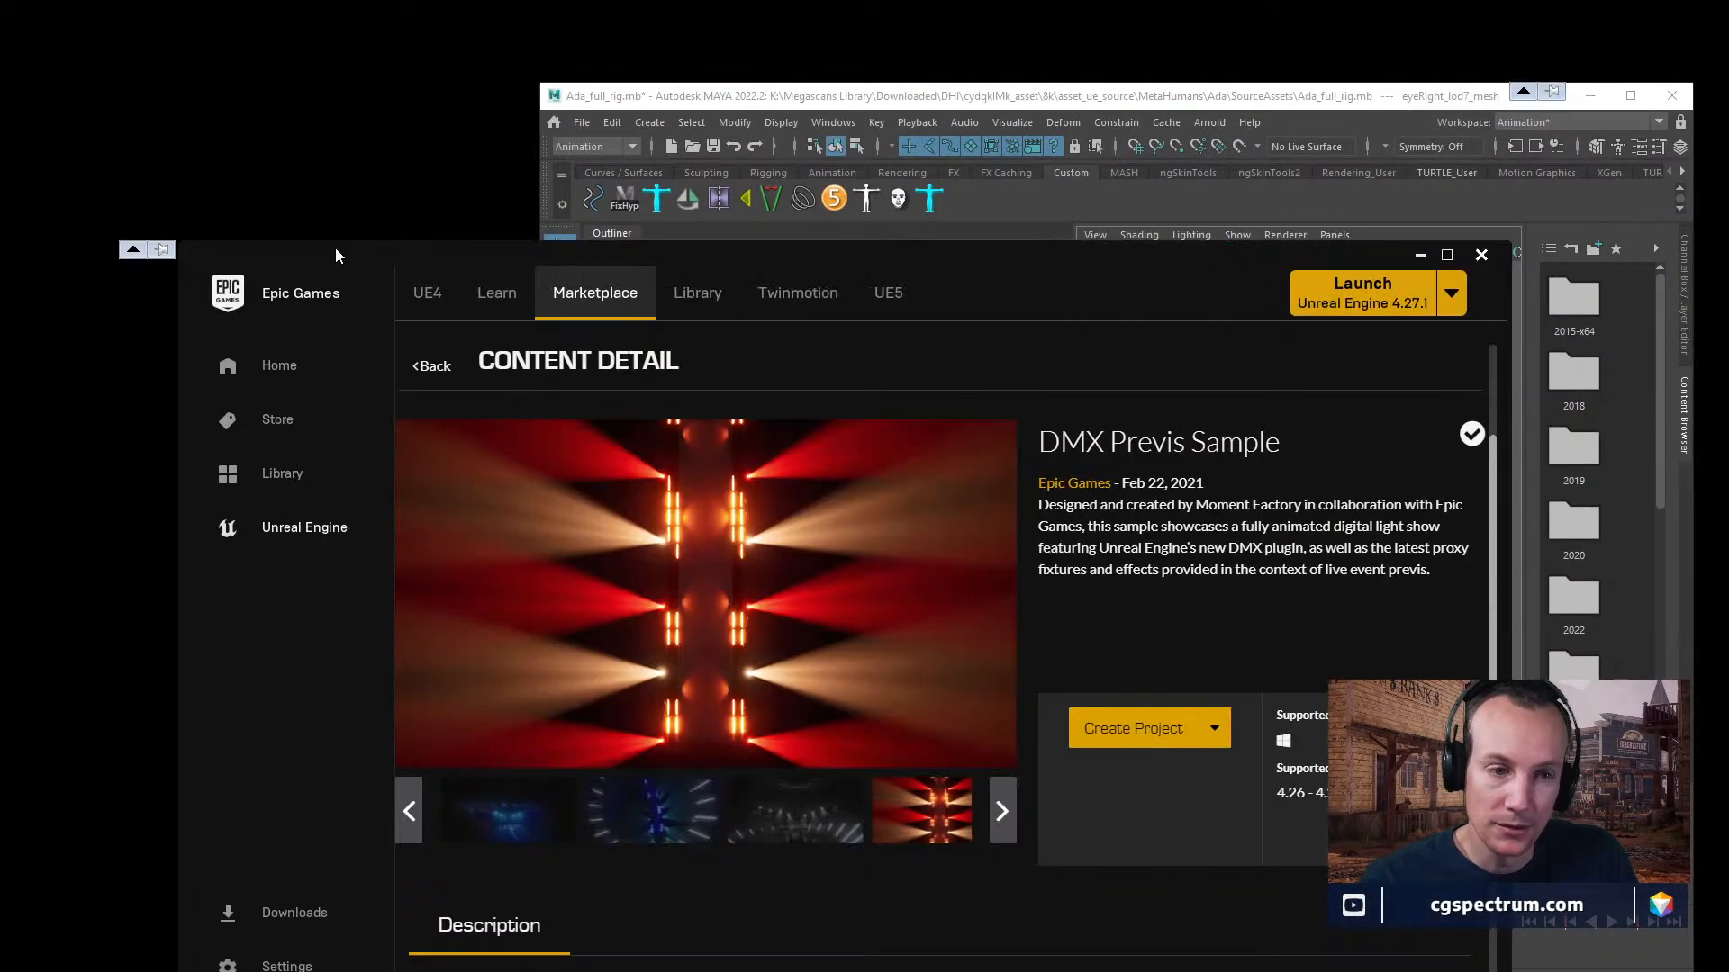
drag(337, 257, 335, 222)
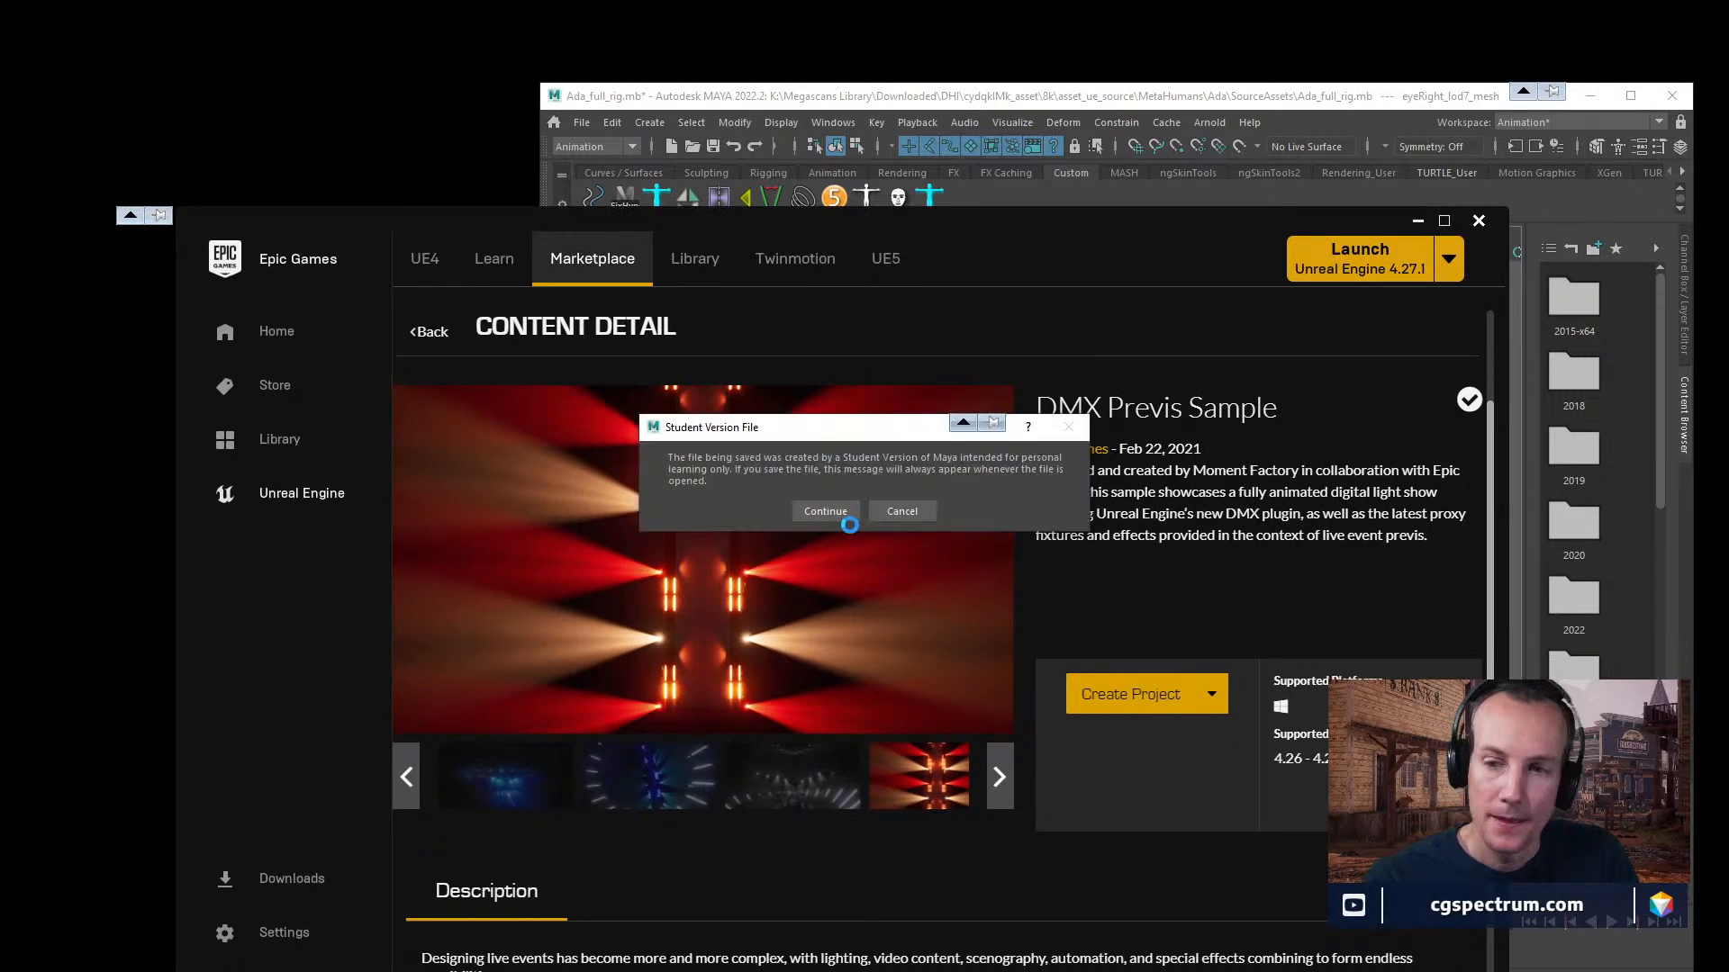
click(821, 509)
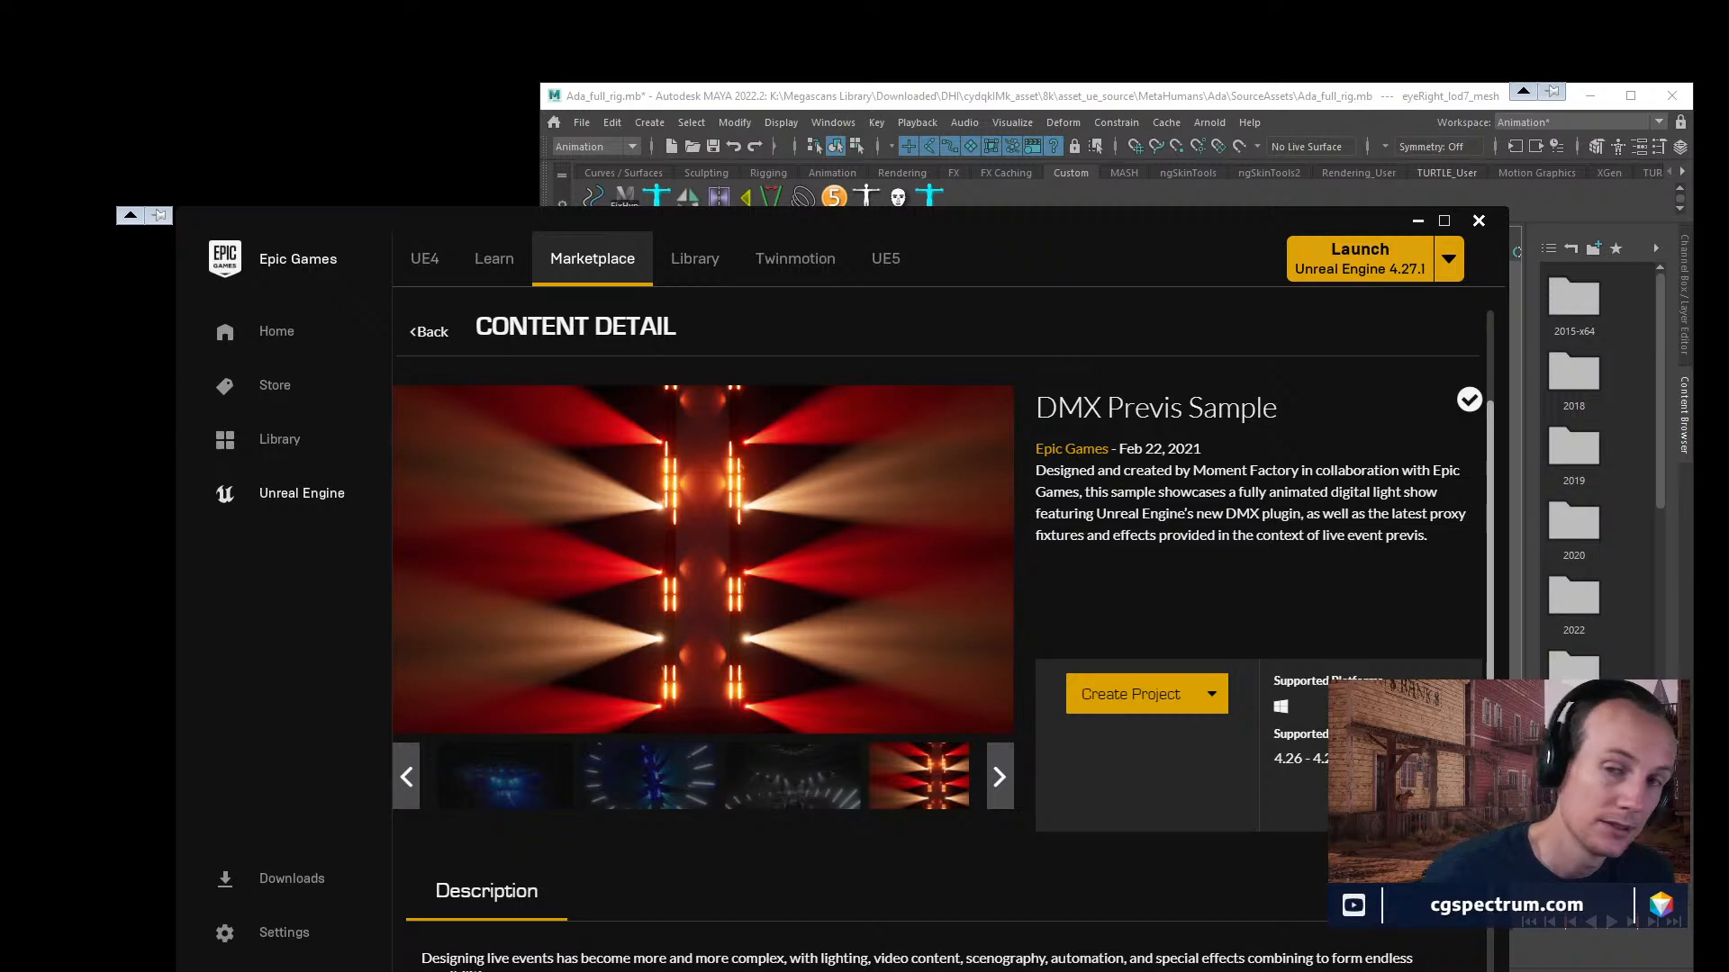
Browse the sample projects in the Epic Games Launcher's Learn section, around DMX Previs Sample, MetaHumans and Chaos Destruction Demo.
click(495, 259)
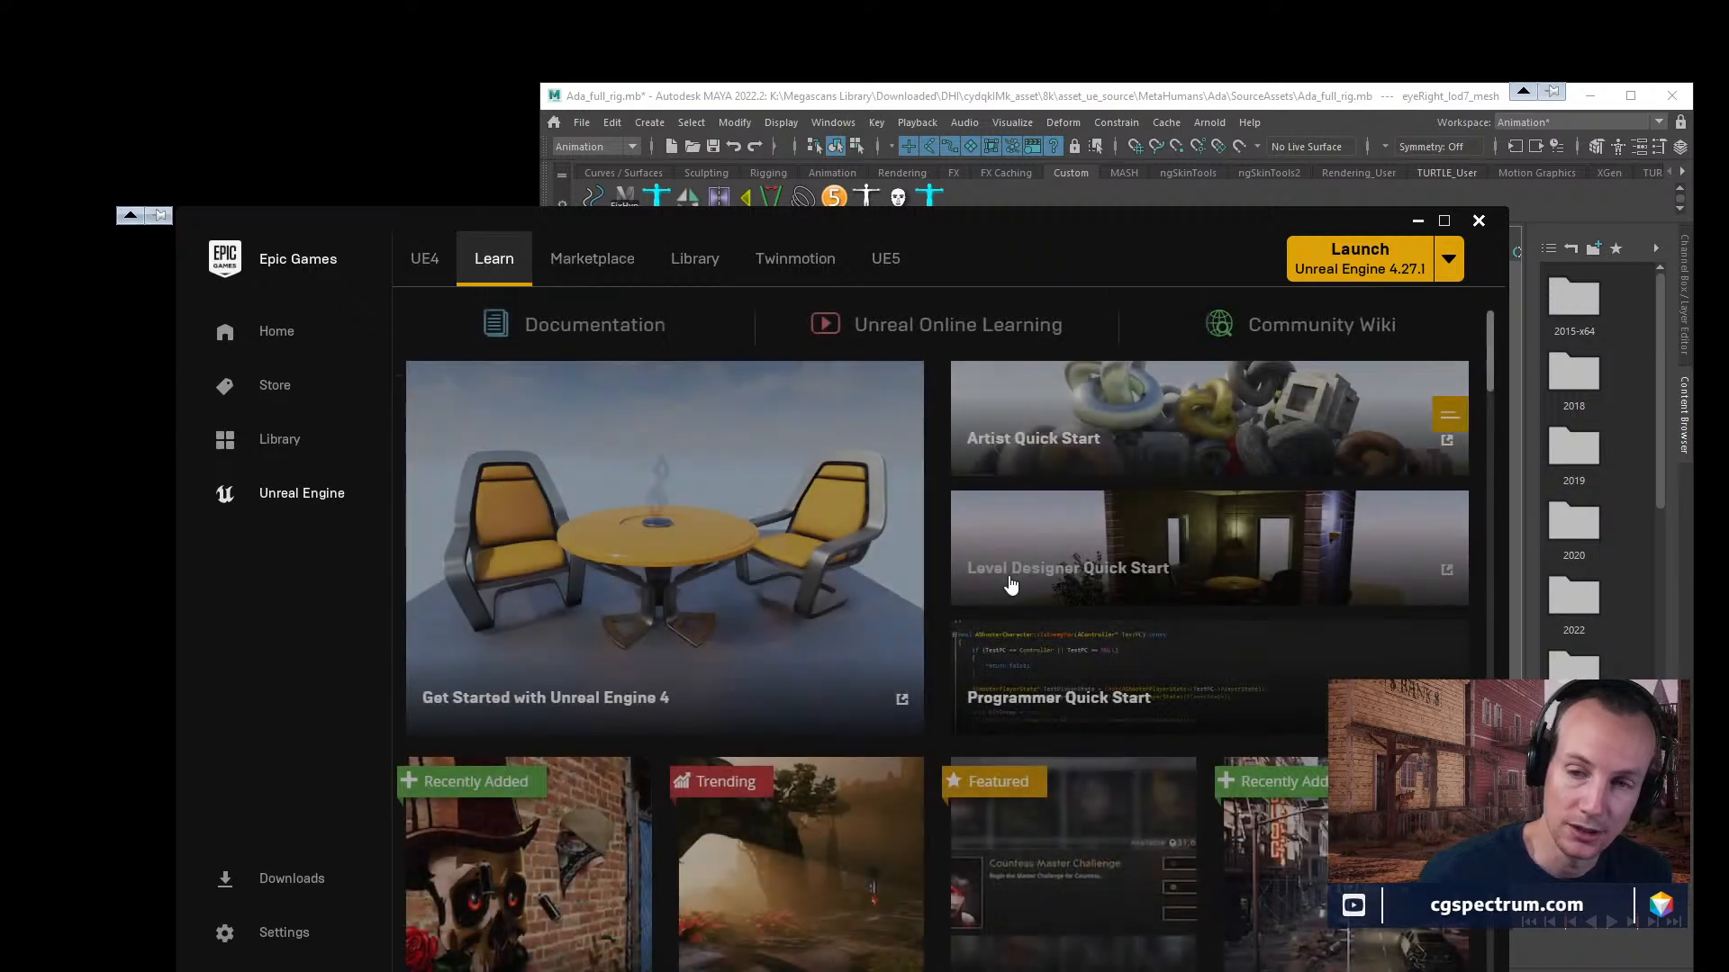
scroll(1002, 605, down, 8)
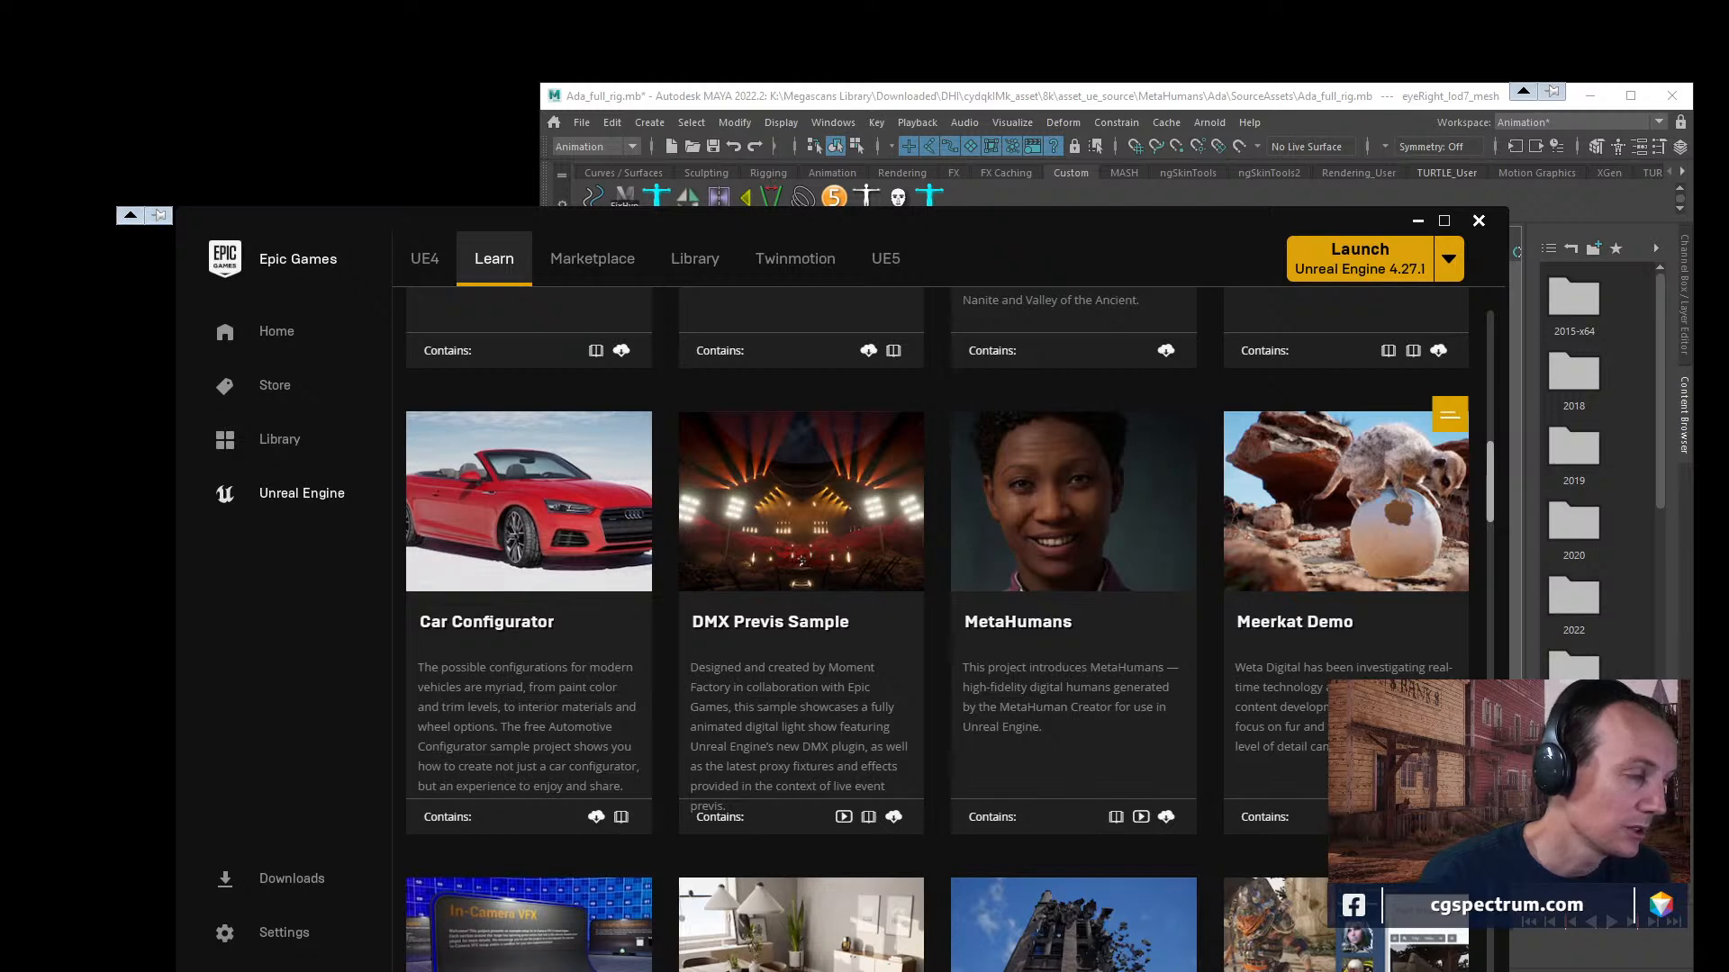
scroll(1035, 626, down, 4)
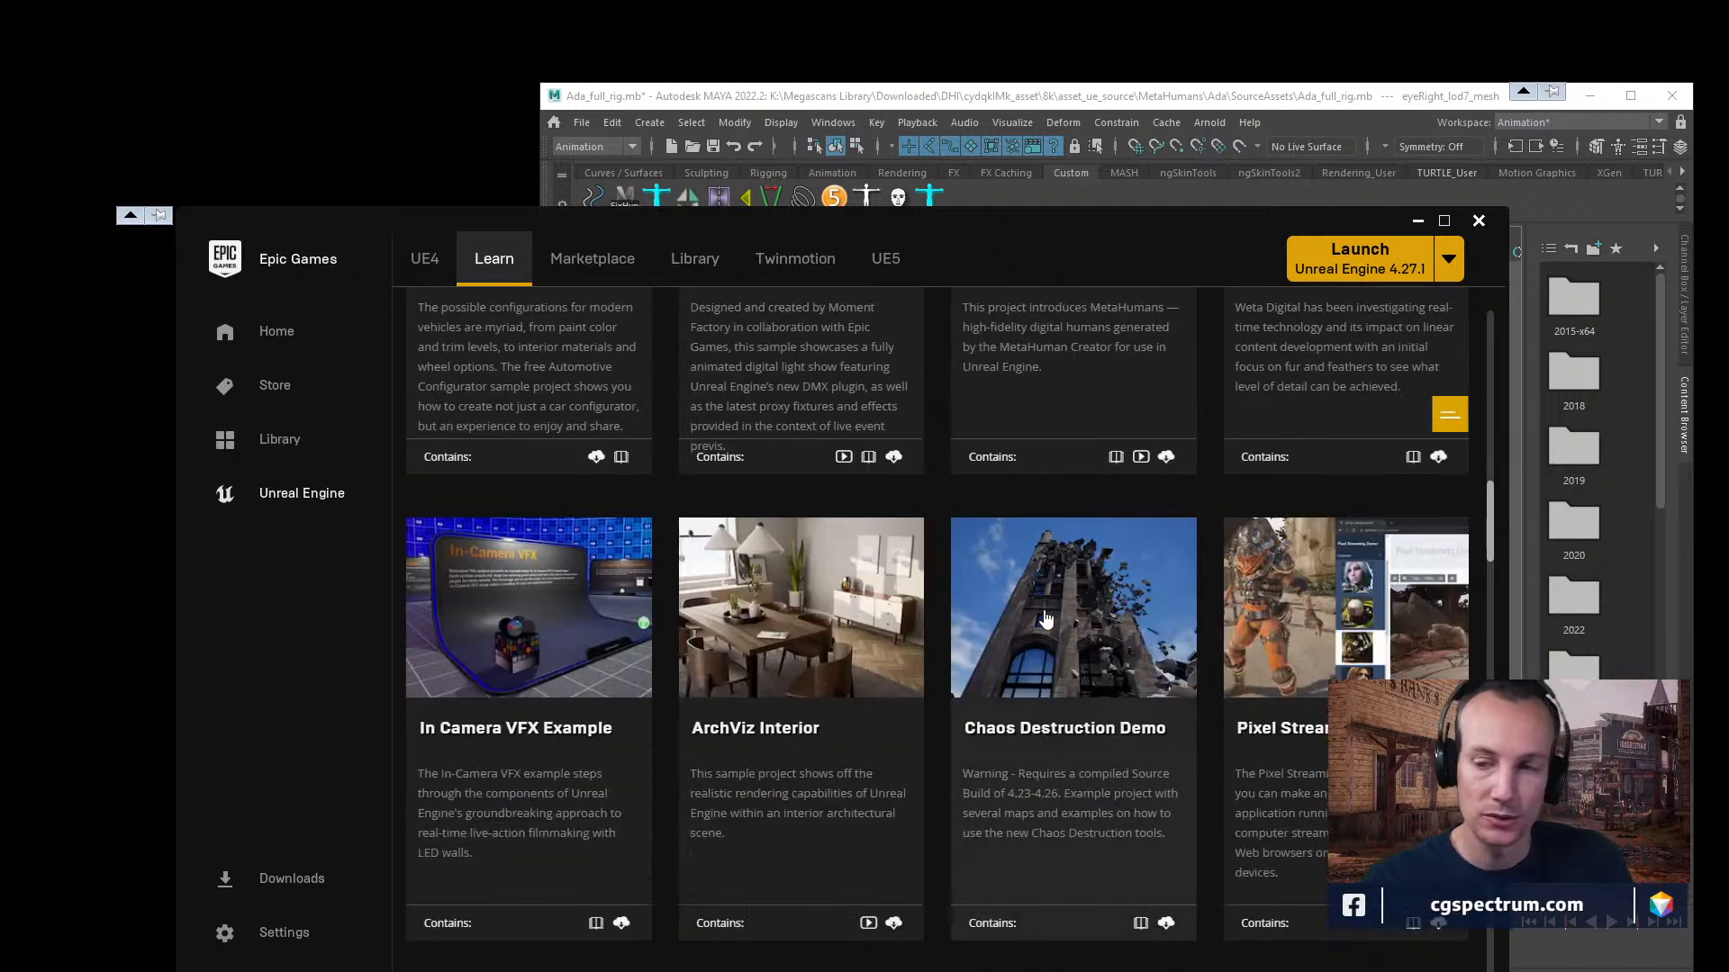
scroll(832, 621, up, 4)
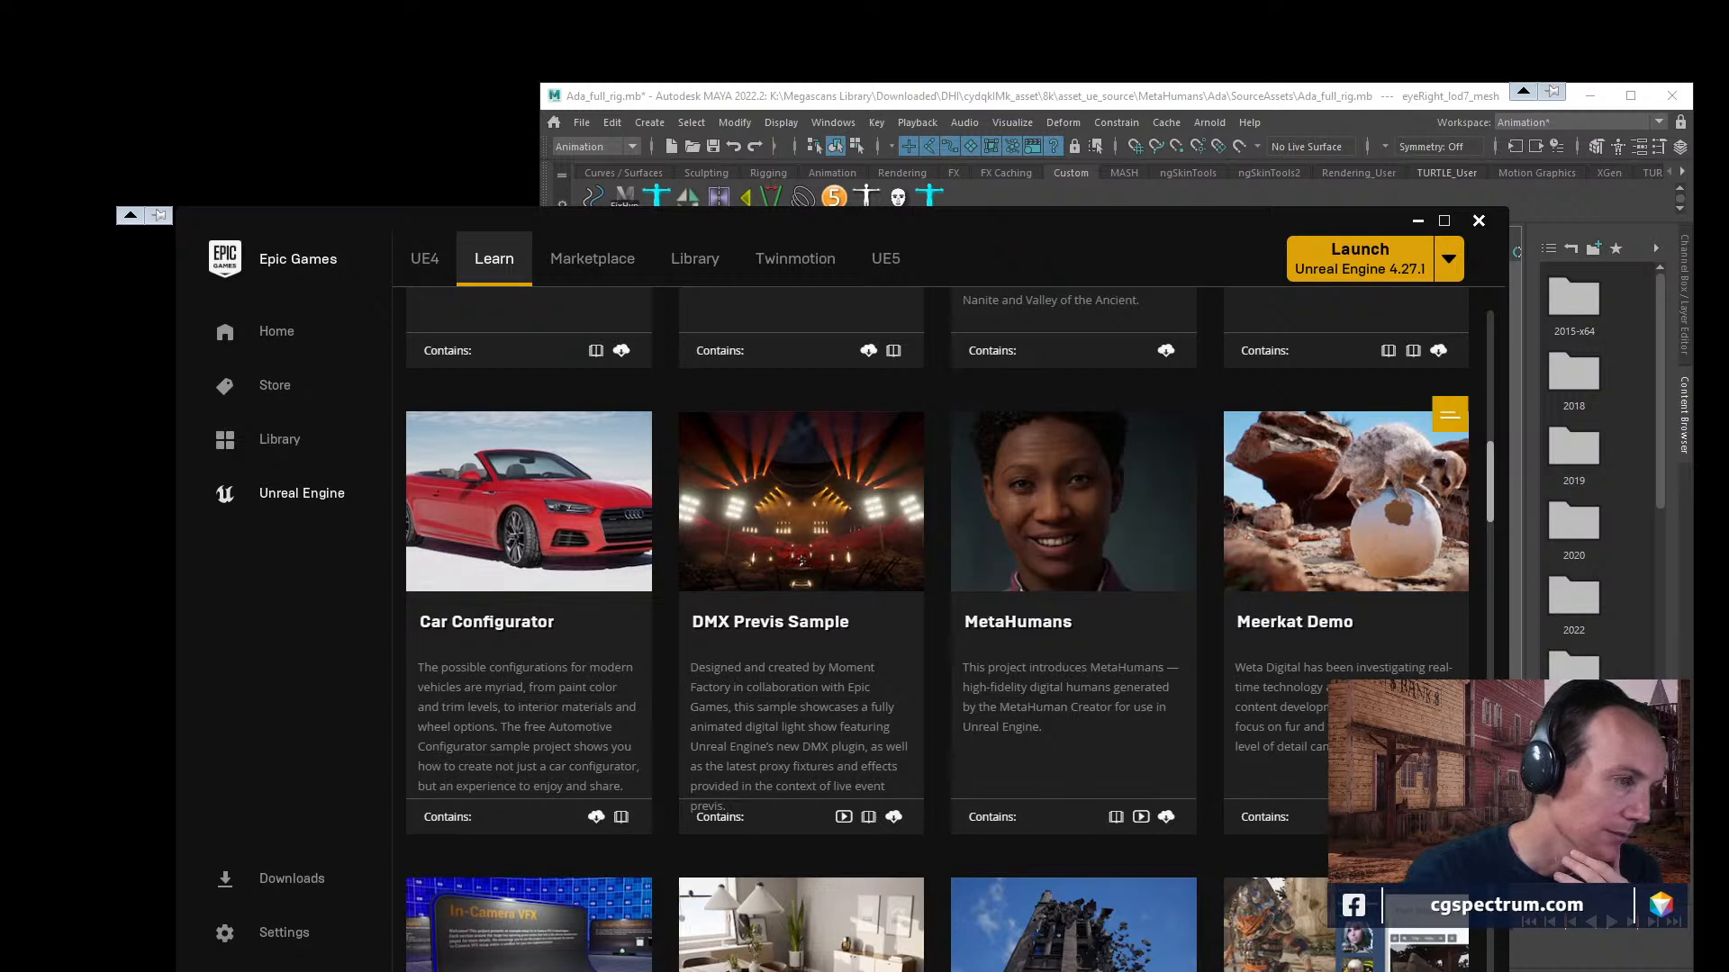
Open DMXPrevisSample.uproject from K:\AssetLibrary\DMXPrevisSample in Unreal Engine, and enlarge the level viewport by shrinking the Sequencer area.
drag(0, 213, 742, 198)
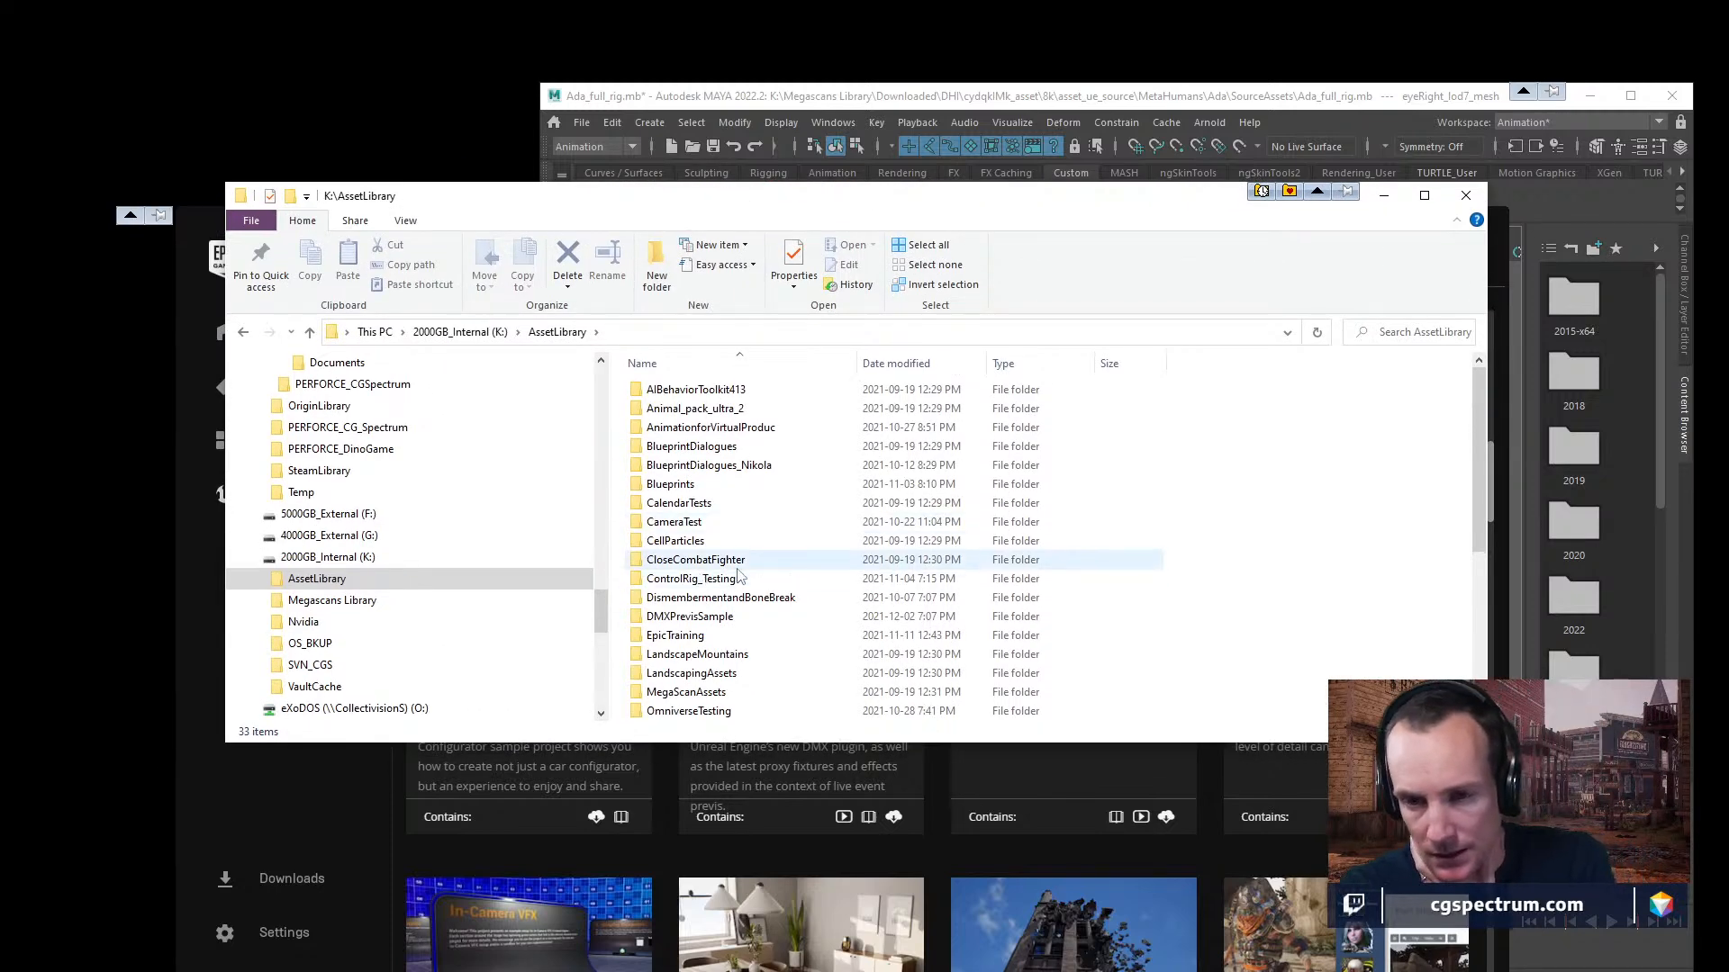
double_click(694, 634)
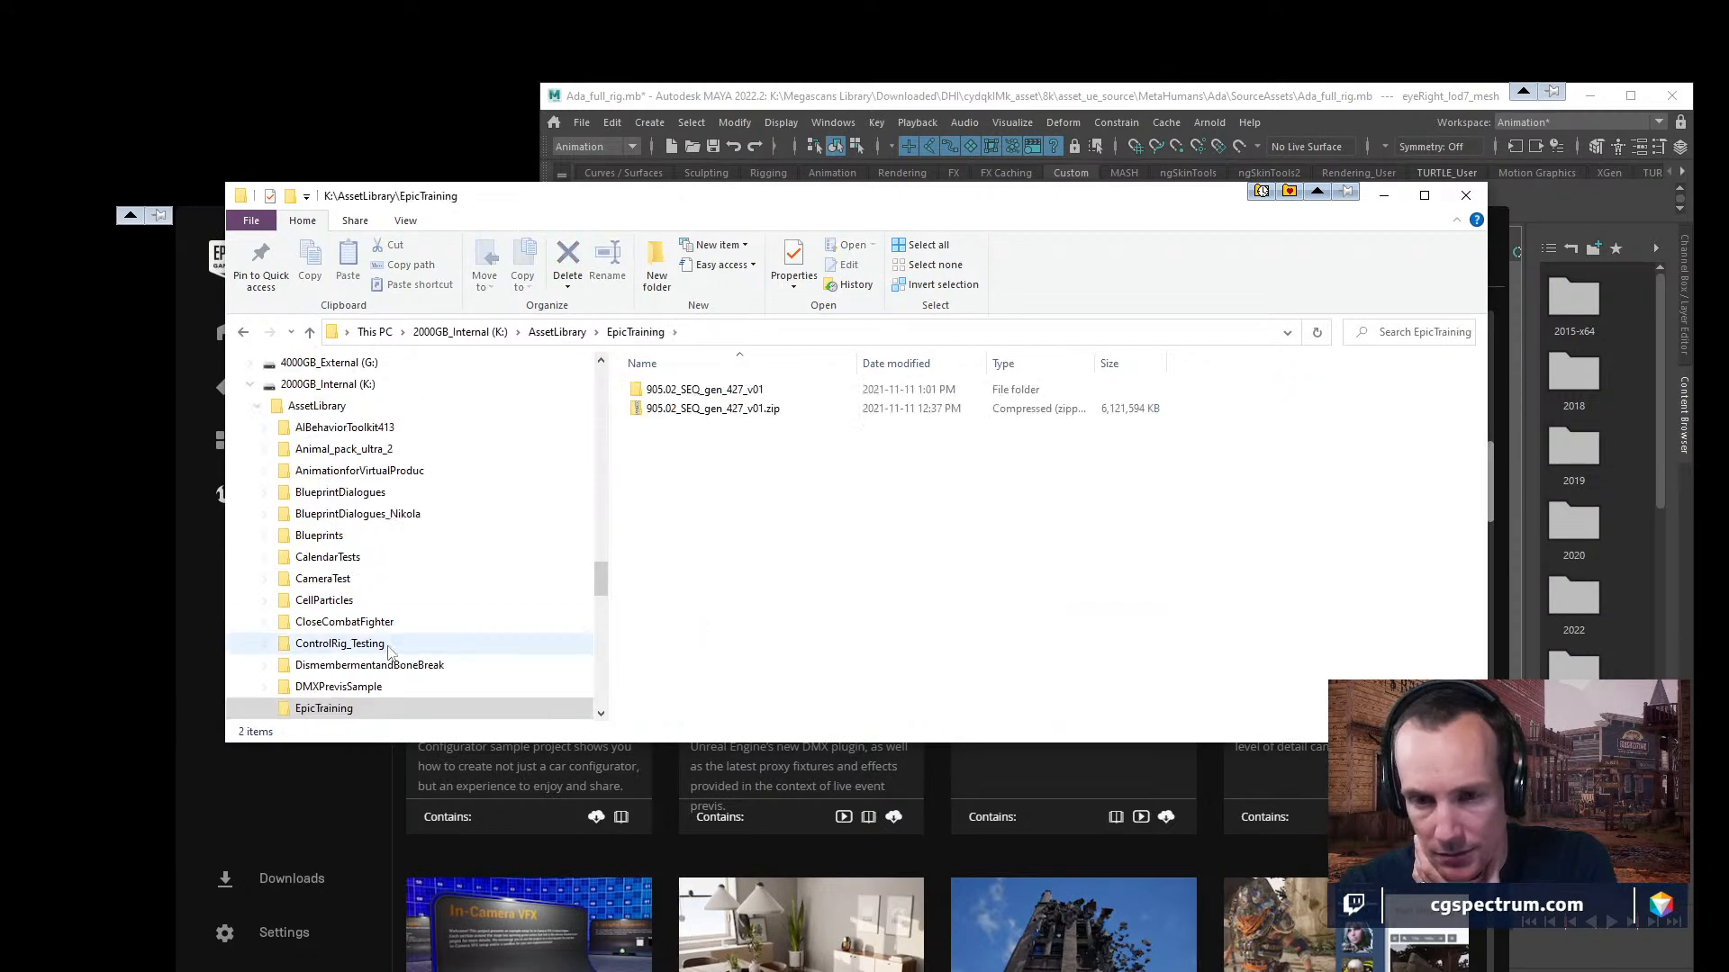
click(451, 686)
double_click(685, 466)
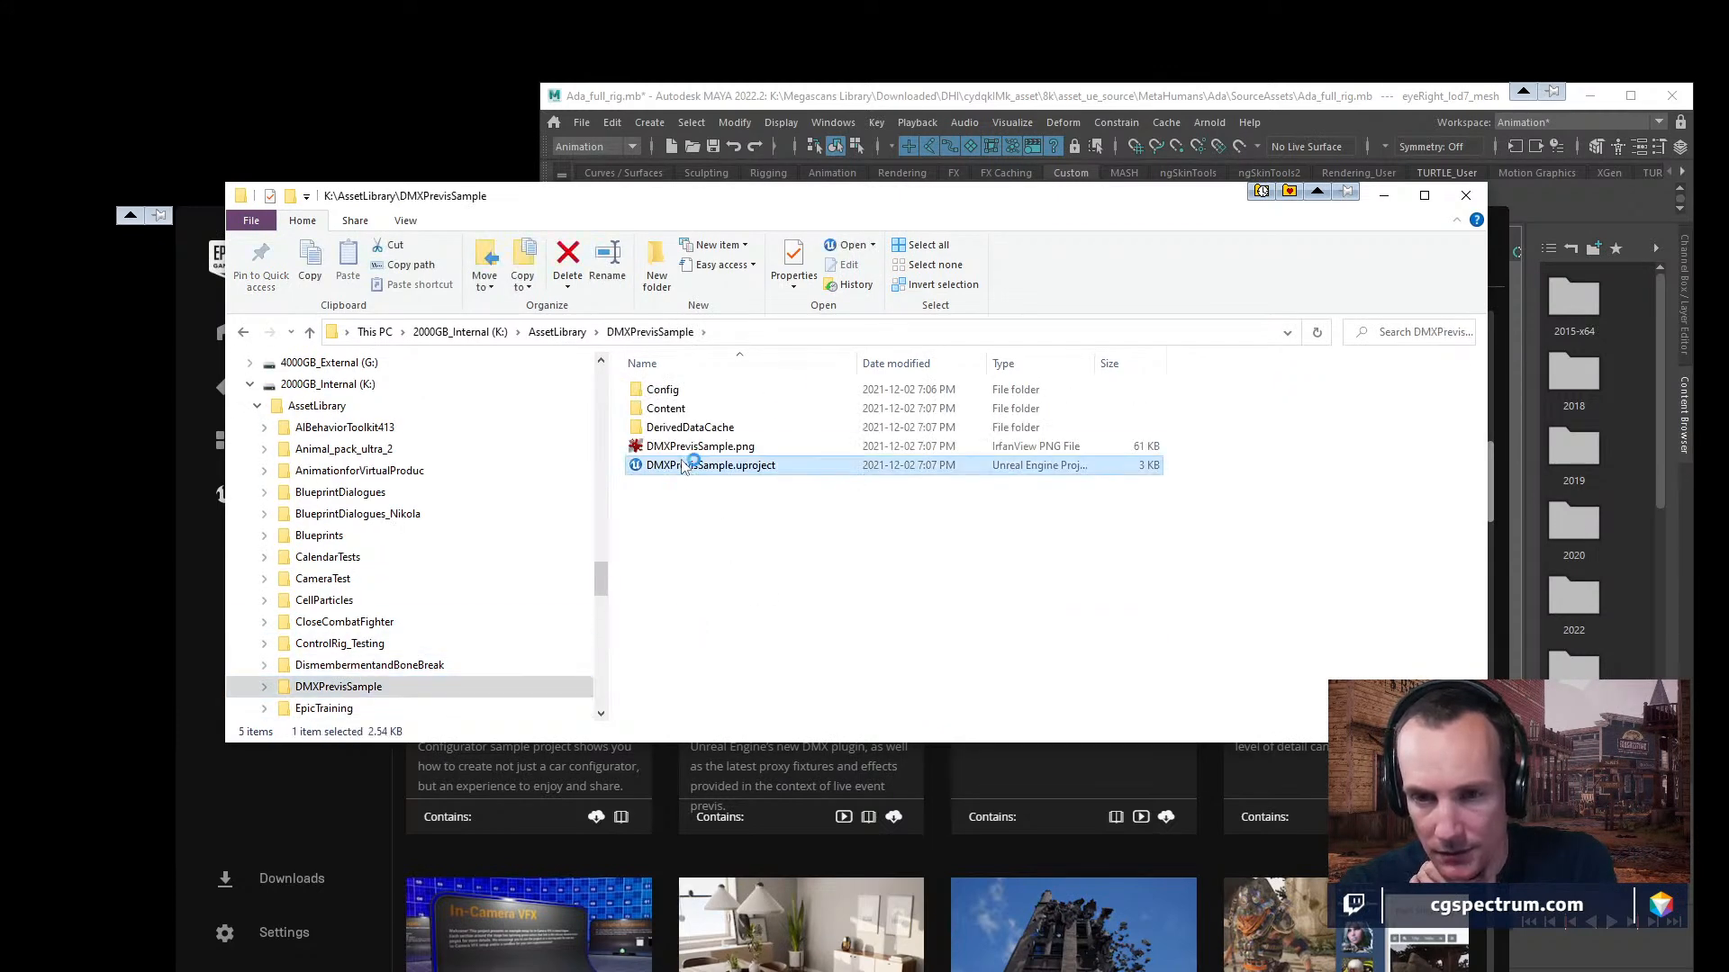
drag(784, 207, 848, 357)
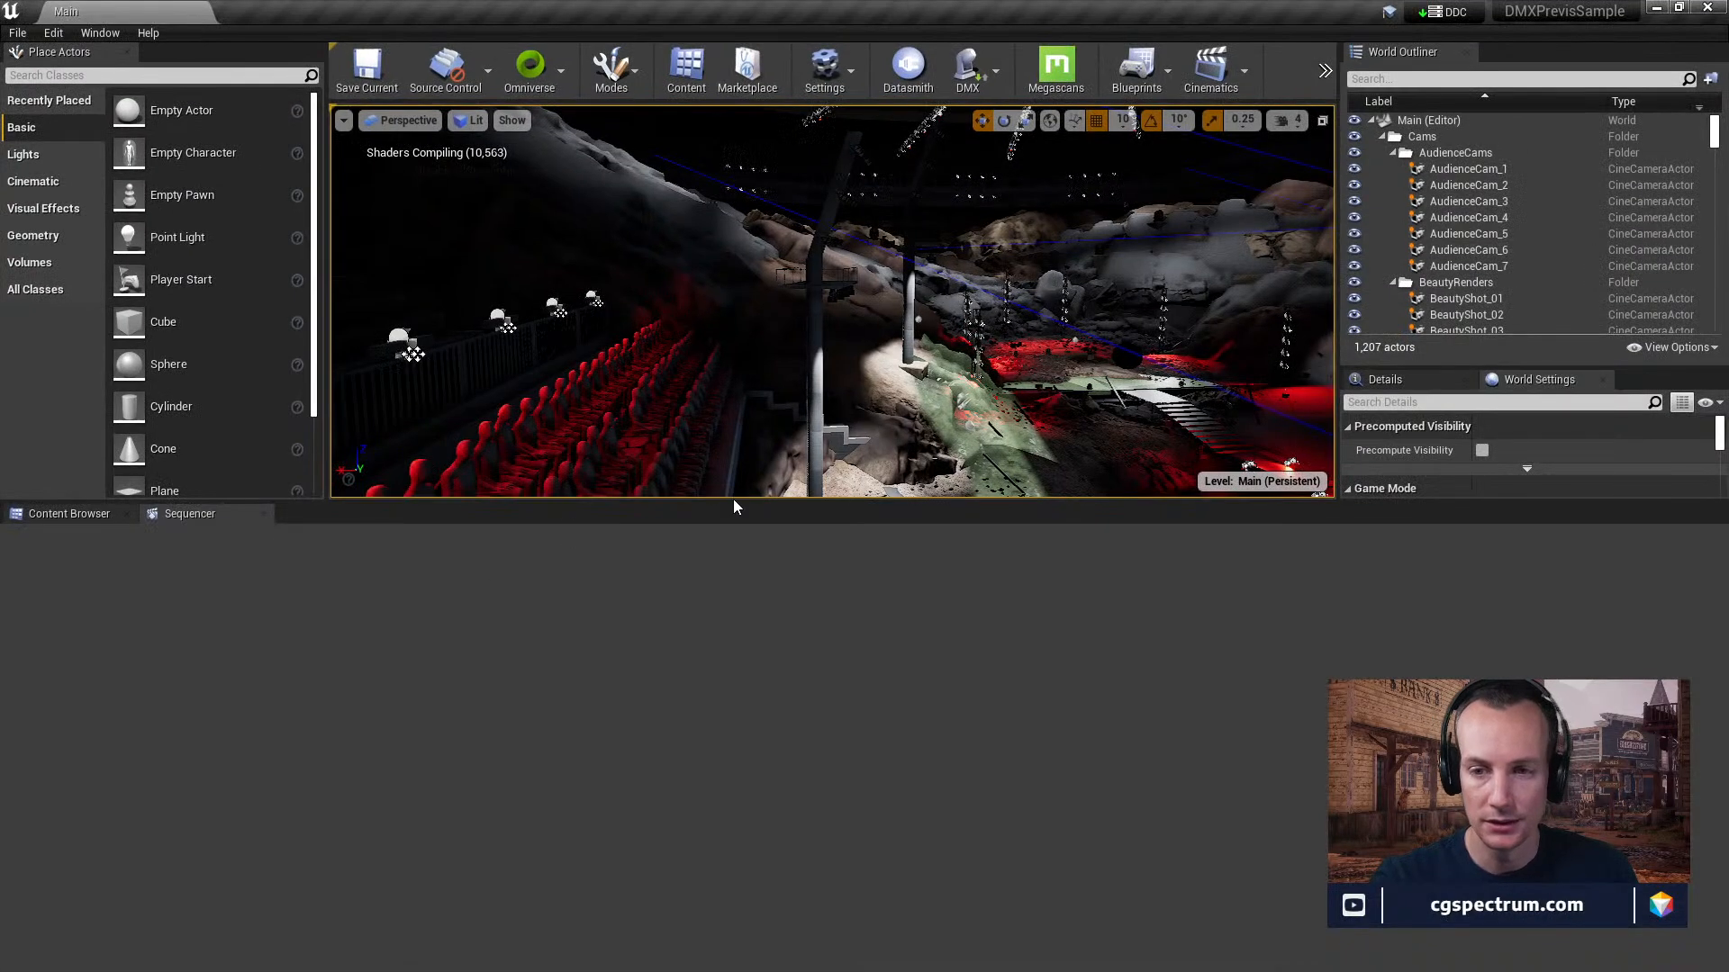
drag(732, 501, 769, 836)
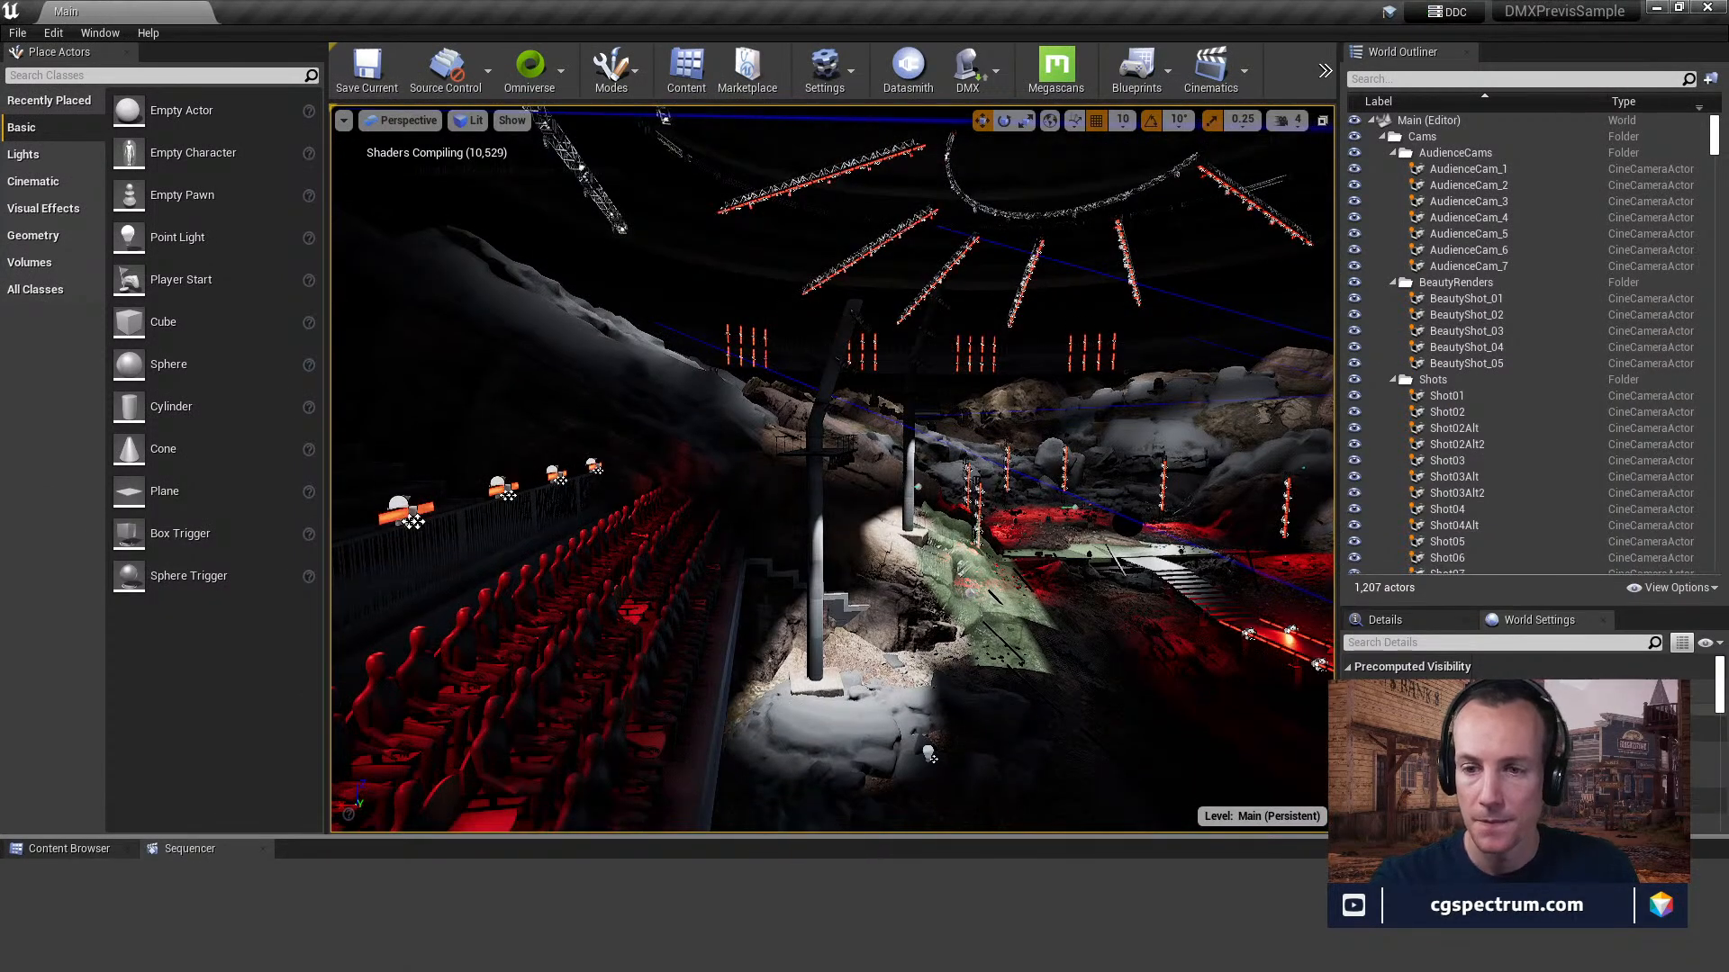
Fly through the DMX arena from the audience seats to the overhead lighting trusses and back out over the rocky stage.
right_drag(832, 468, 721, 468)
key(q)
key(w)
key(w)
key(s)
right_drag(832, 468, 879, 494)
key(s)
key(w)
key(s)
key(e)
key(d)
key(e)
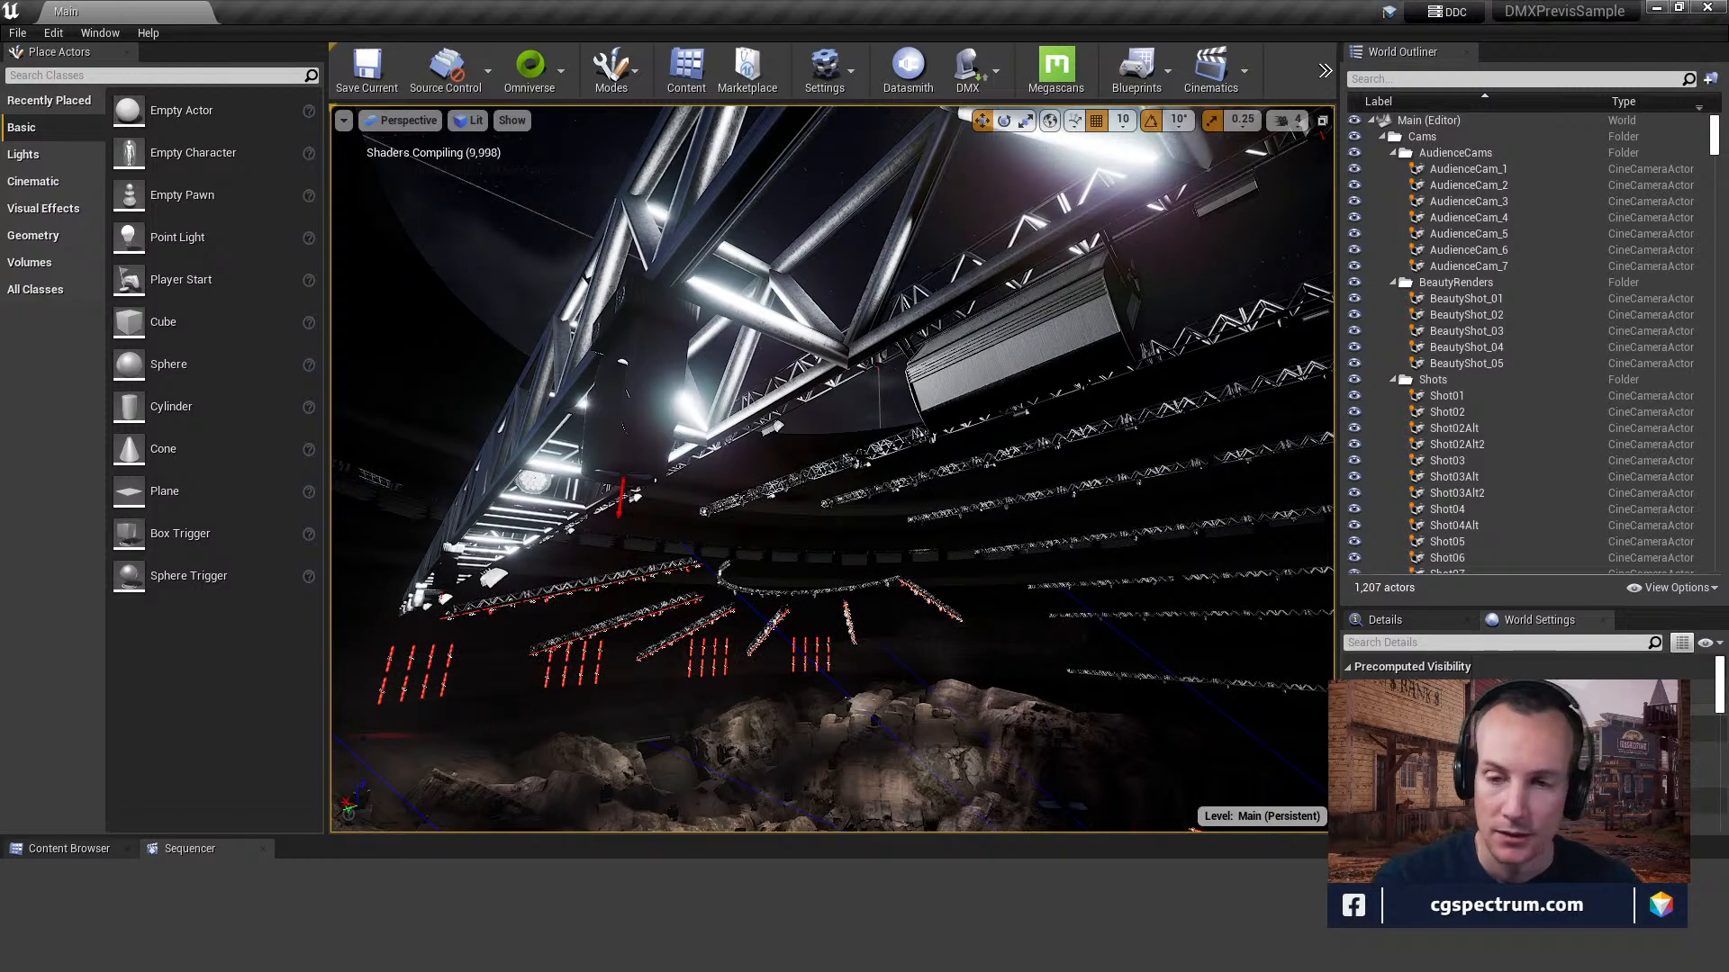
right_drag(832, 468, 876, 514)
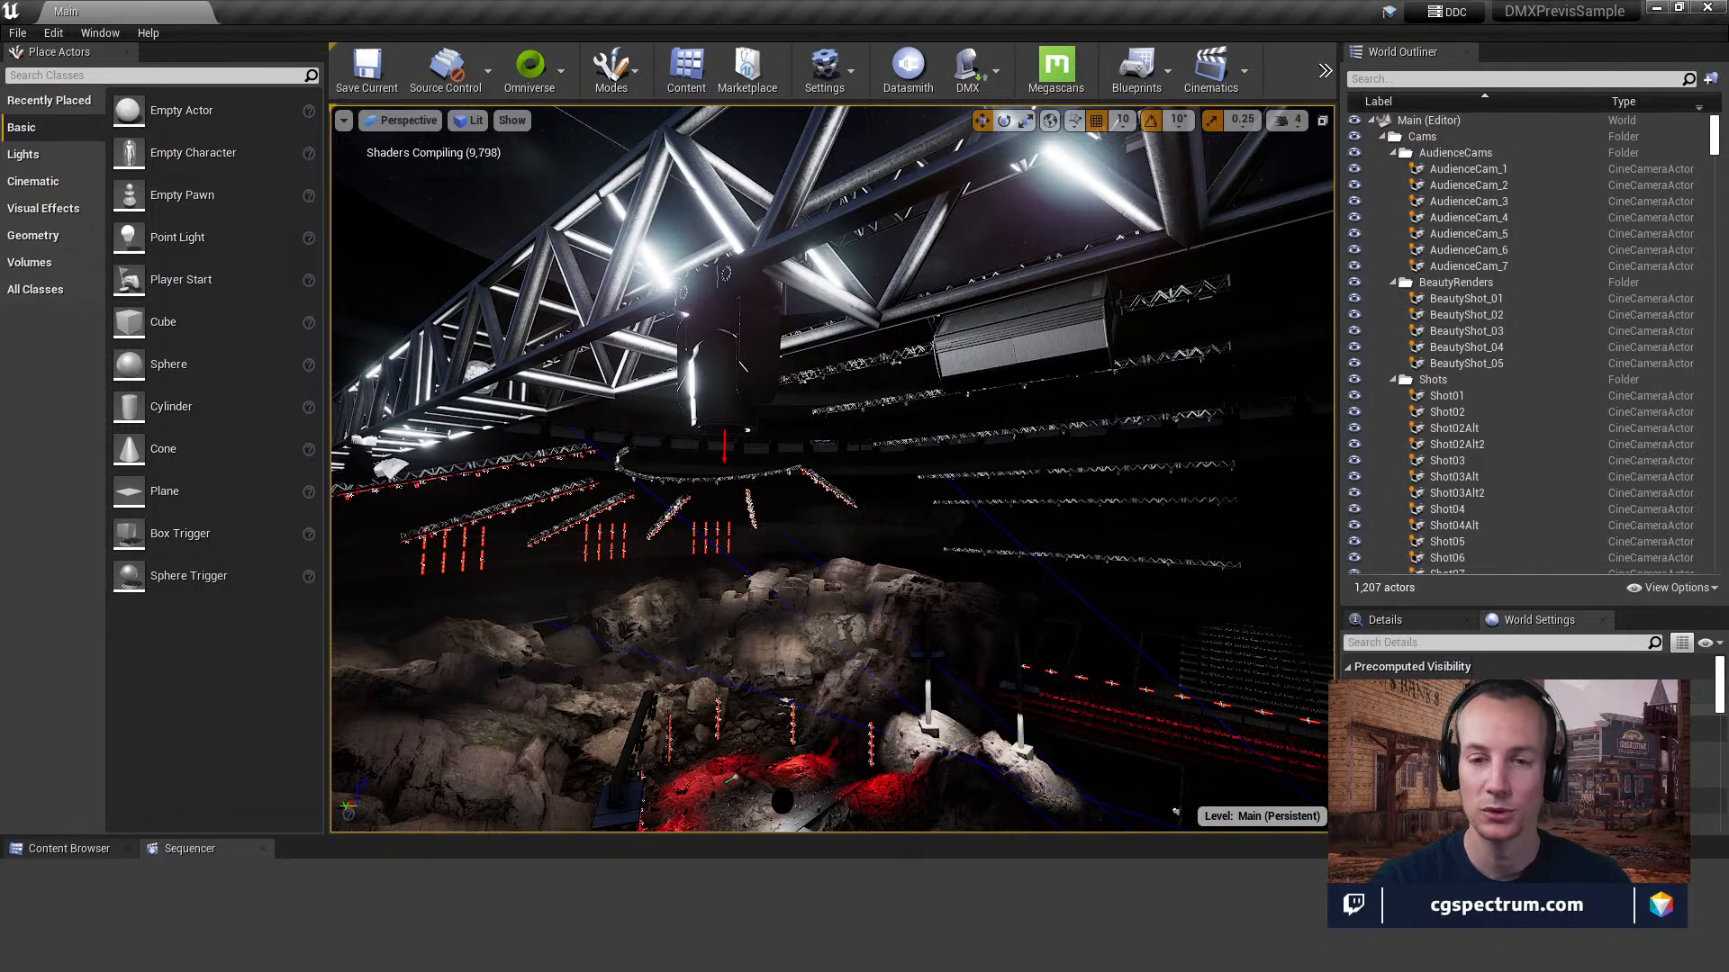
key(w)
right_drag(832, 468, 888, 495)
key(e)
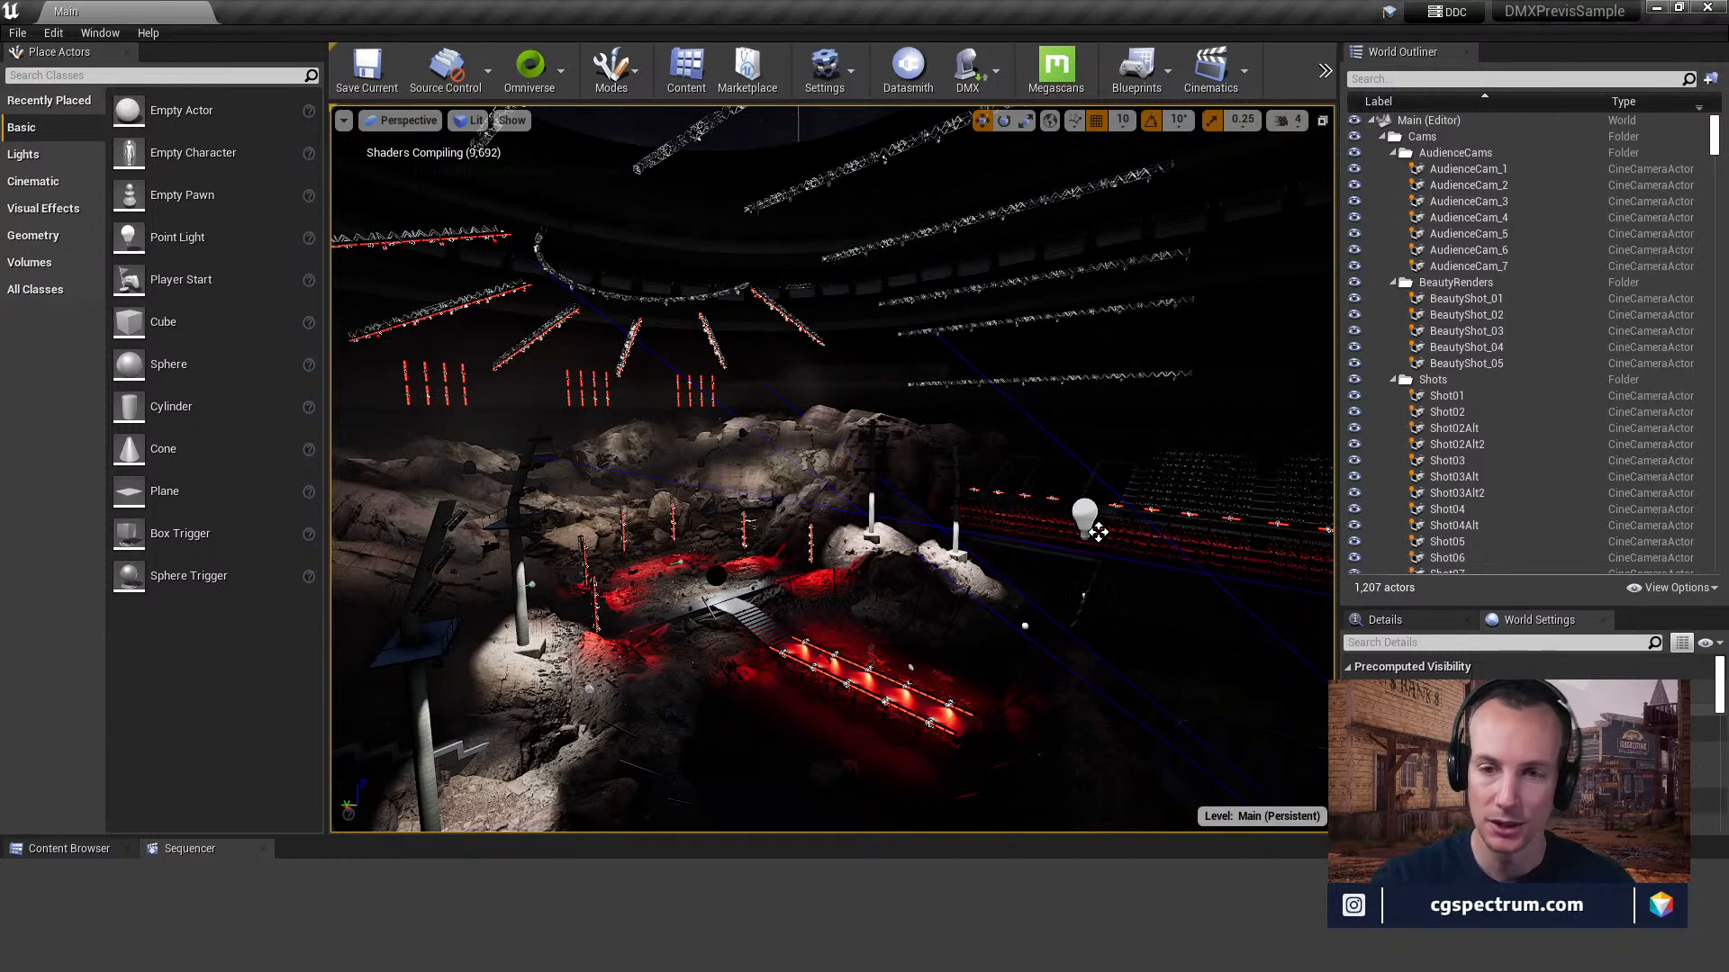
Fly down to the rocky stage and examine the vertical light columns and the red-lit ground around them.
right_drag(844, 411, 748, 474)
key(w)
key(w)
key(w)
mouse_move(844, 432)
right_down()
mouse_move(793, 401)
mouse_move(849, 404)
right_up()
key(w)
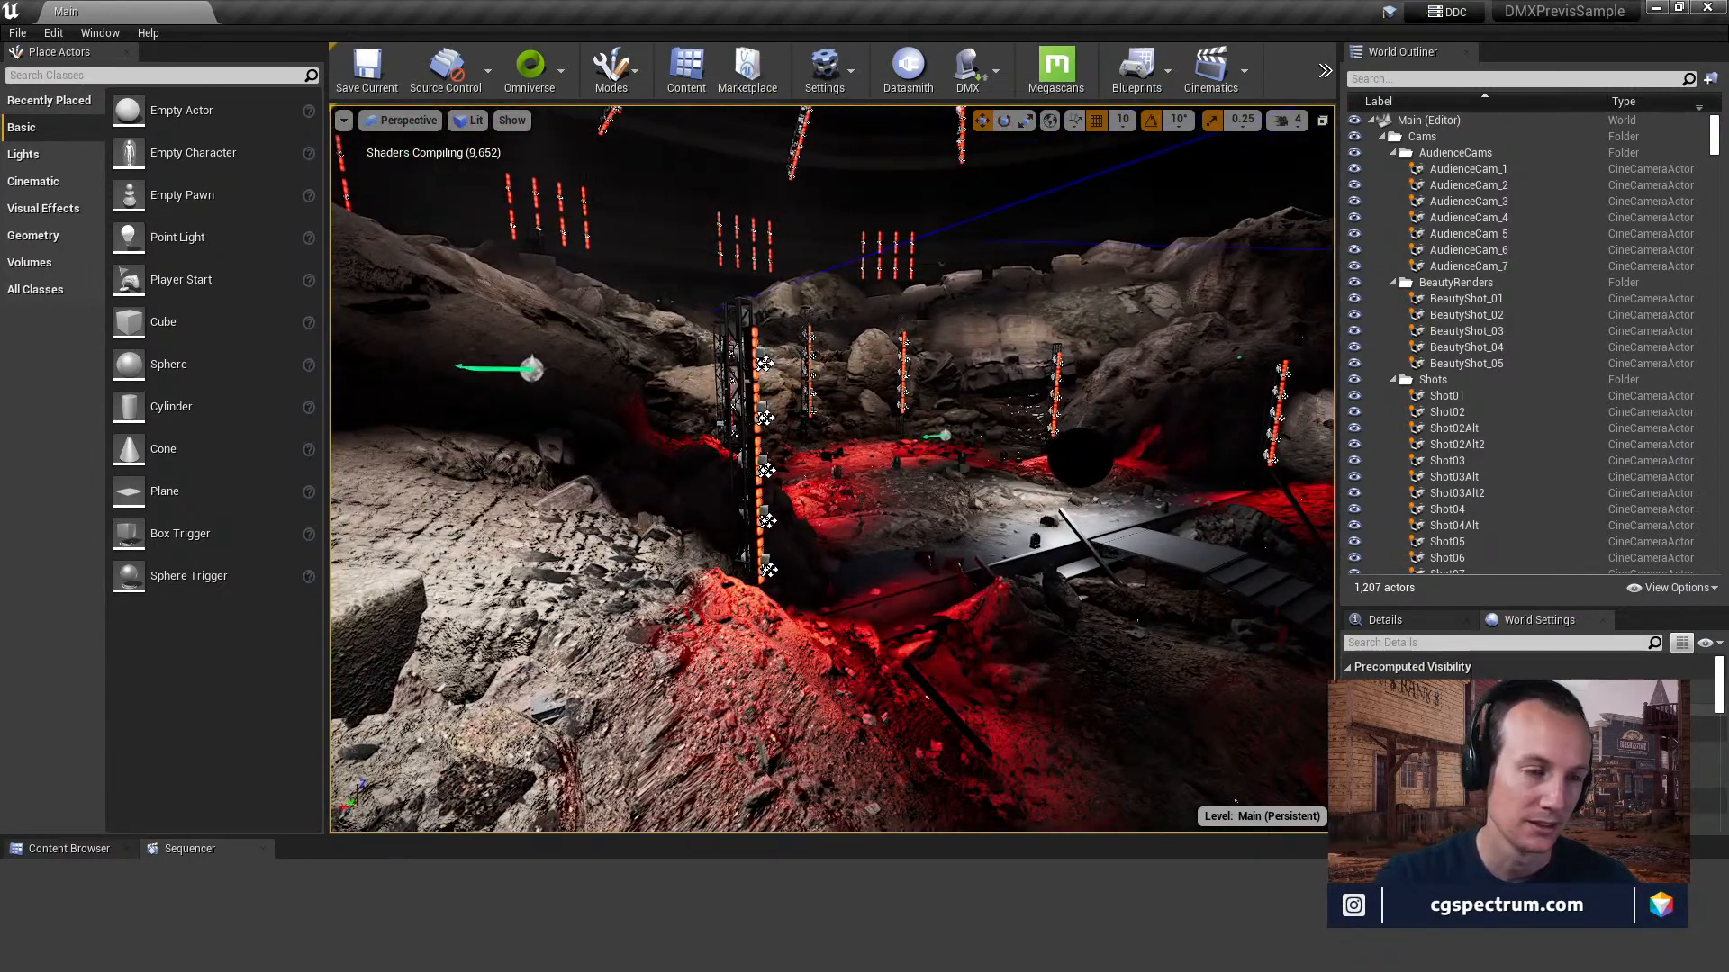
key(w)
right_drag(849, 404, 676, 310)
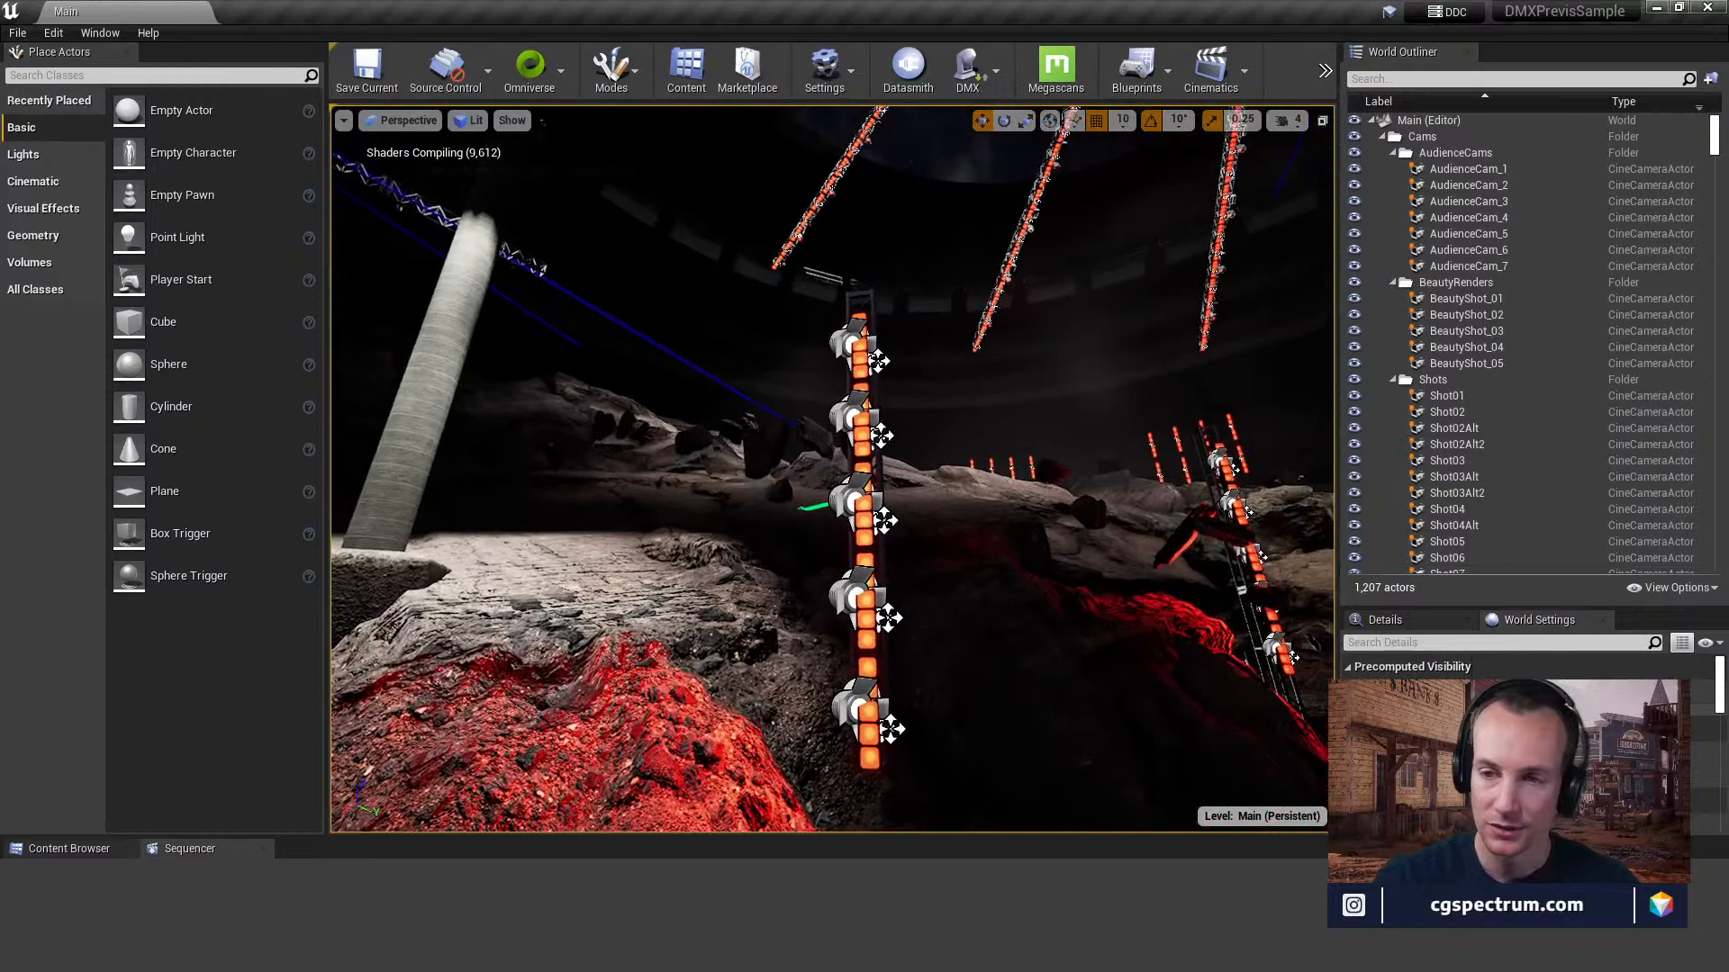
key(w)
right_drag(833, 468, 853, 515)
key(w)
key(e)
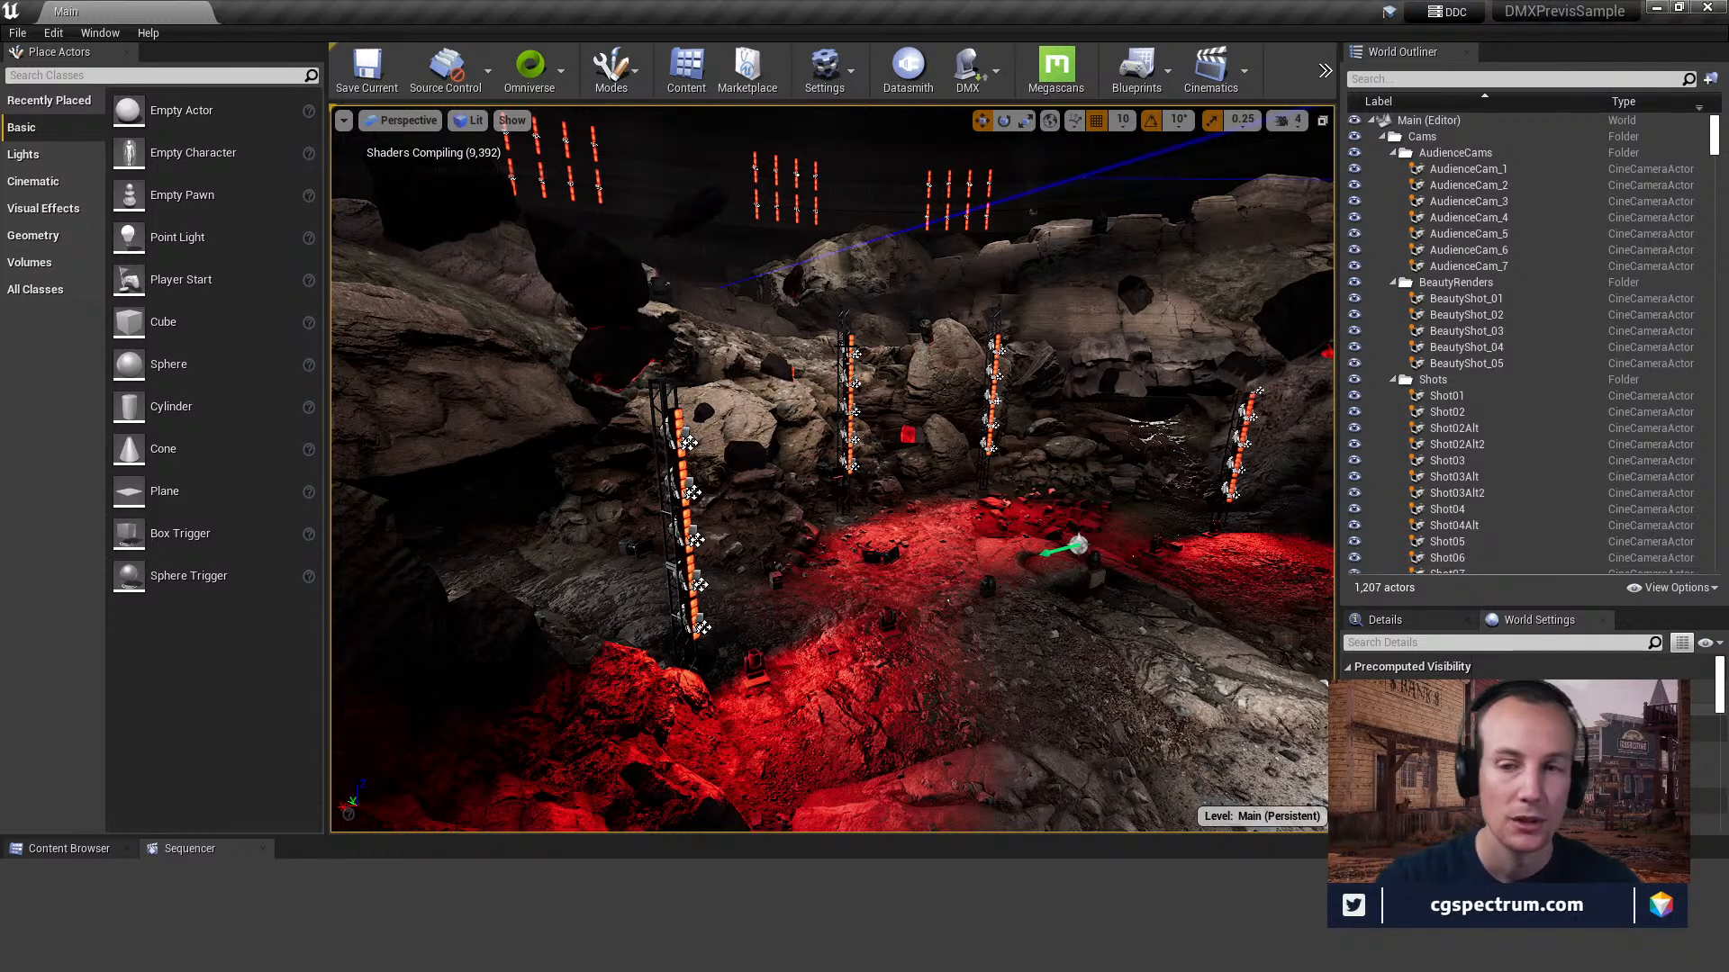
Inspect the floor fixtures and loose rocks on the red-lit ground, and select the NS_RockLevitation3 Niagara actor.
right_drag(833, 469, 875, 535)
drag(875, 536, 859, 487)
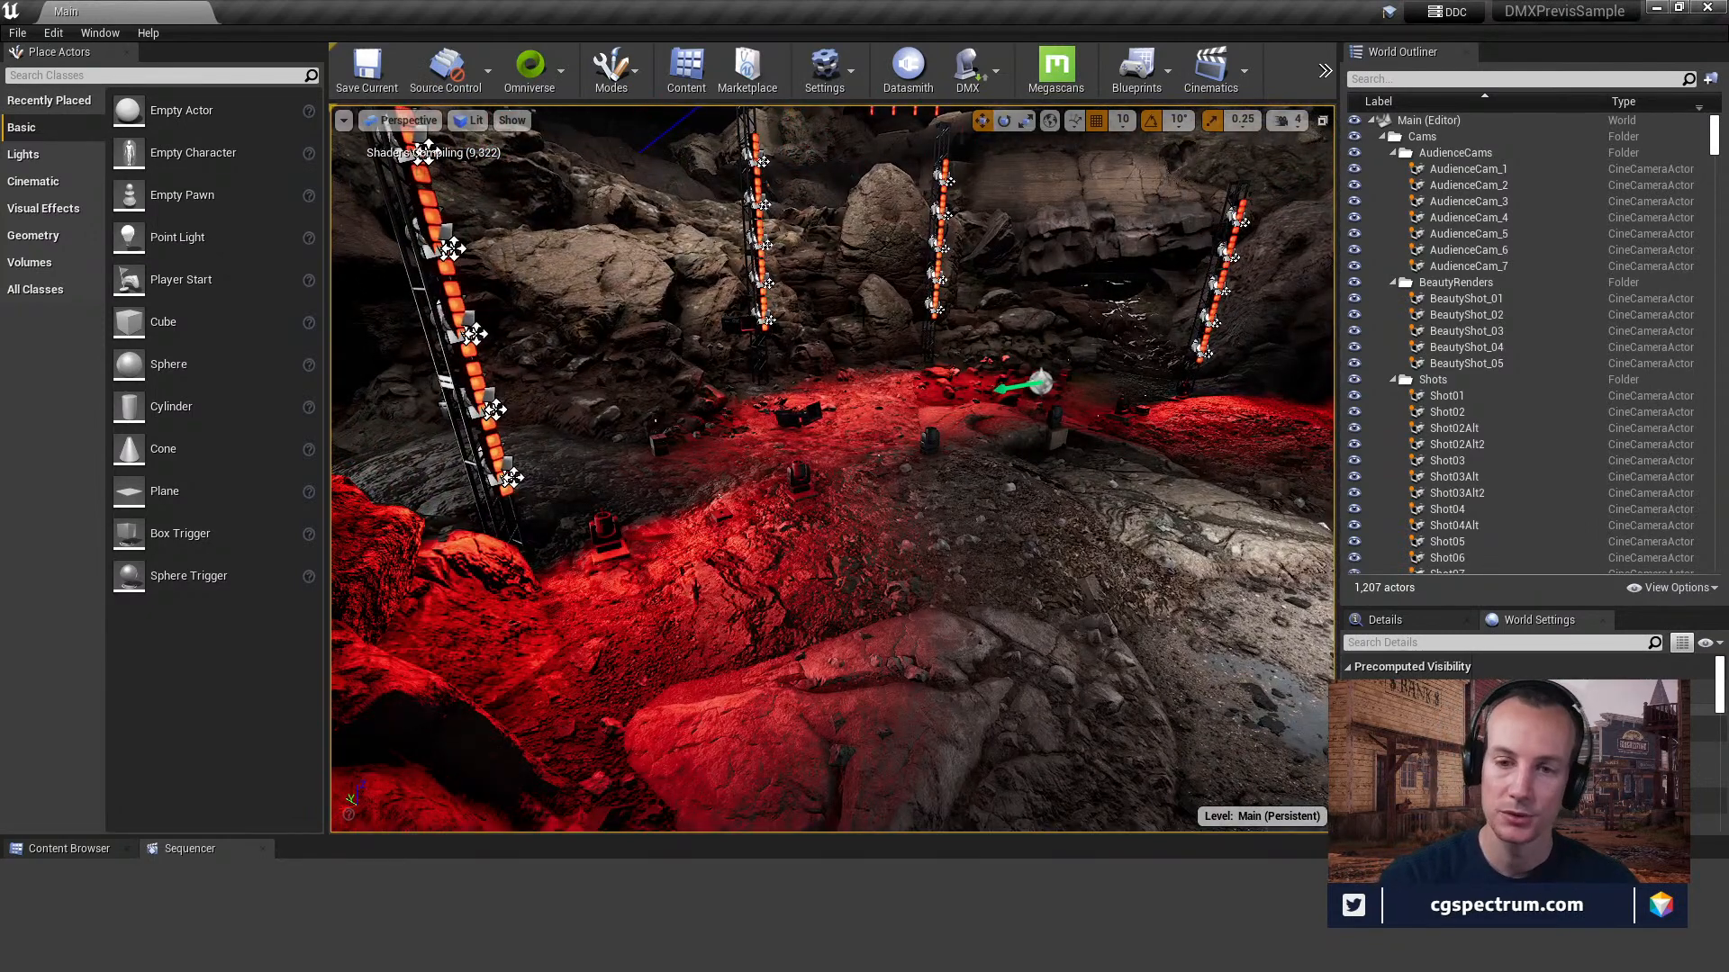
right_drag(890, 378, 869, 410)
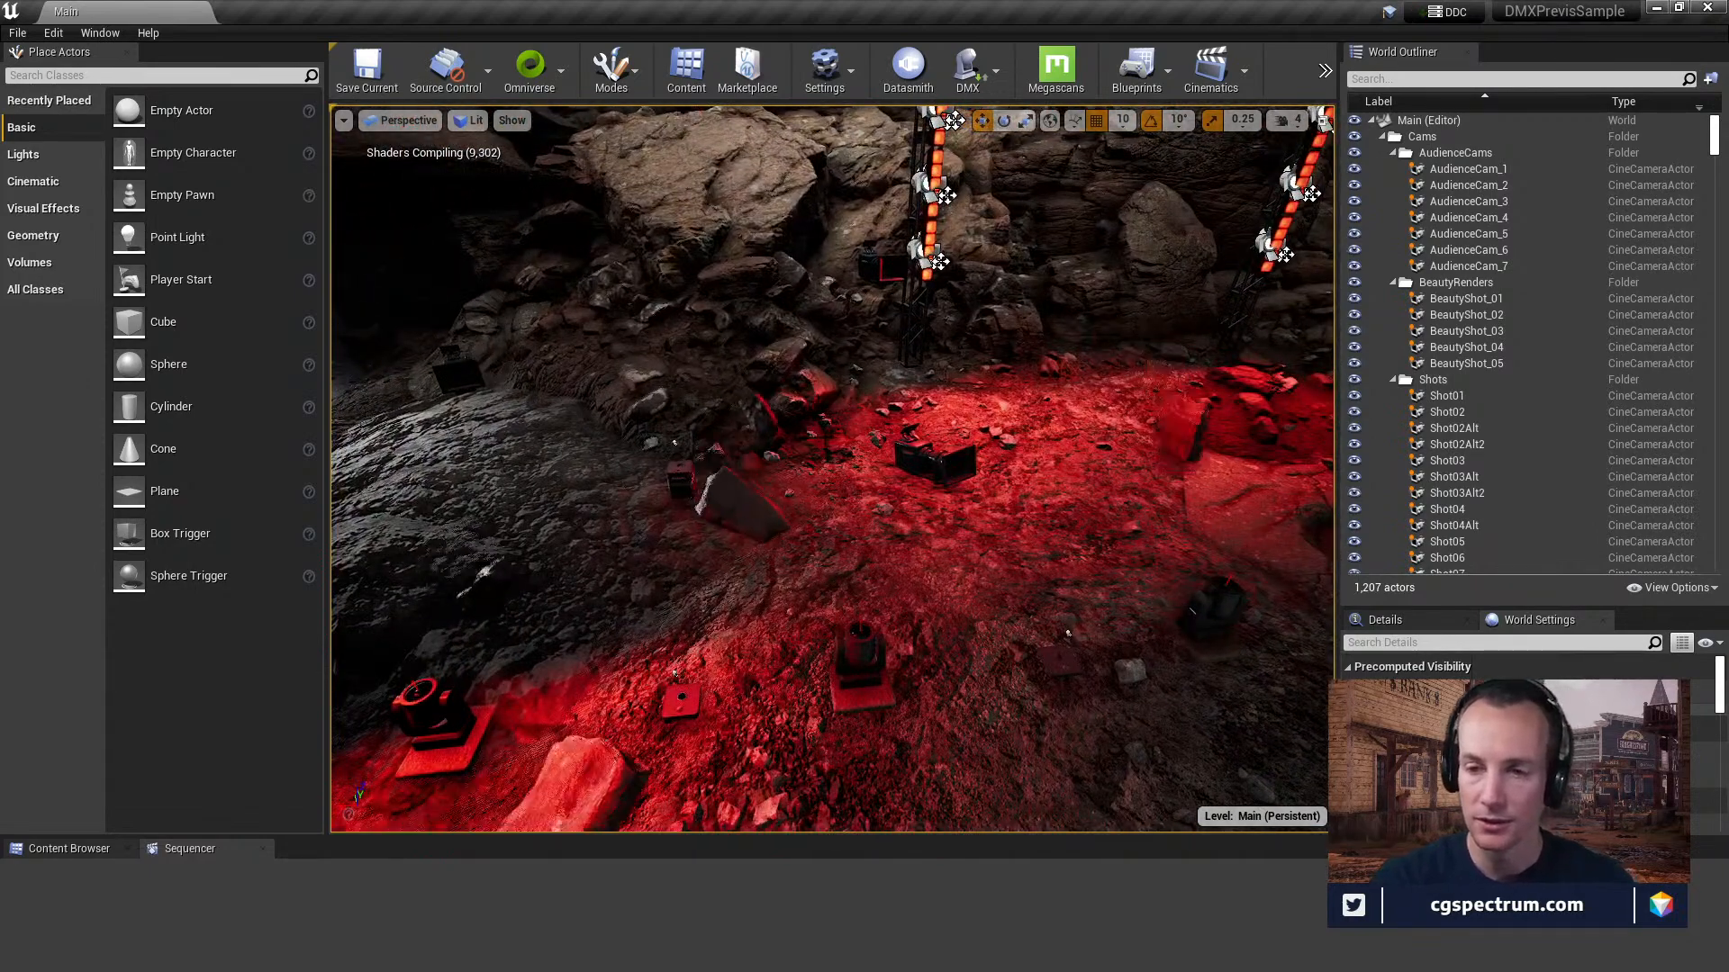
drag(818, 461, 855, 552)
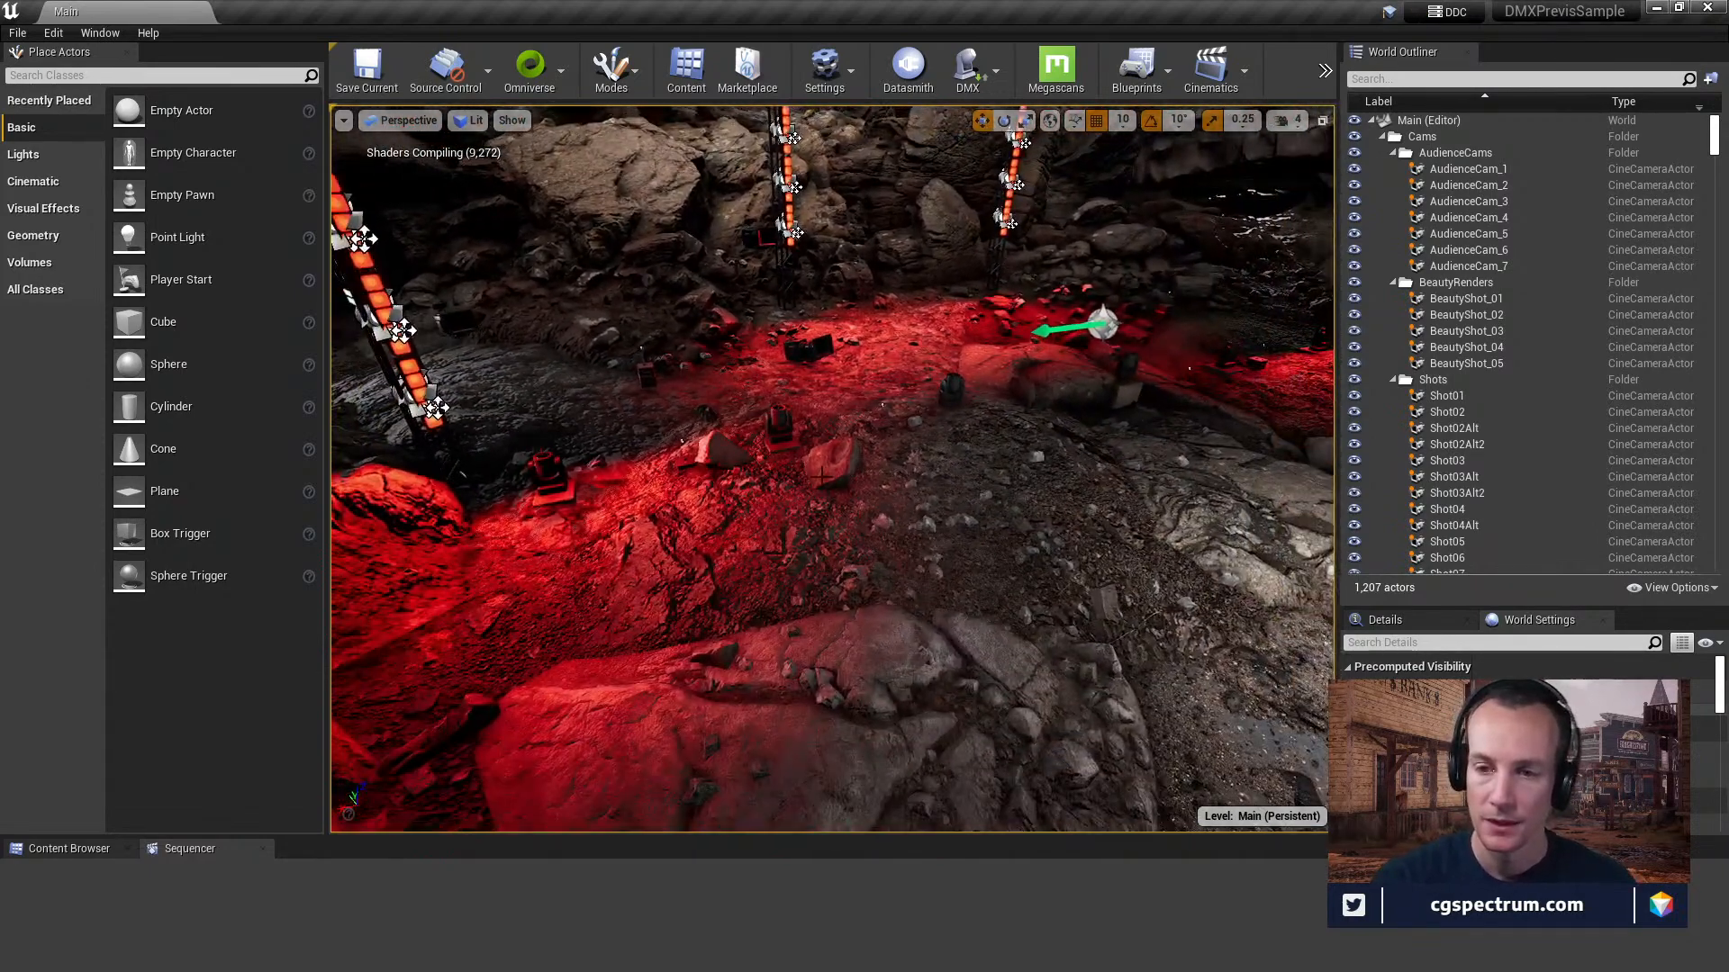
click(831, 463)
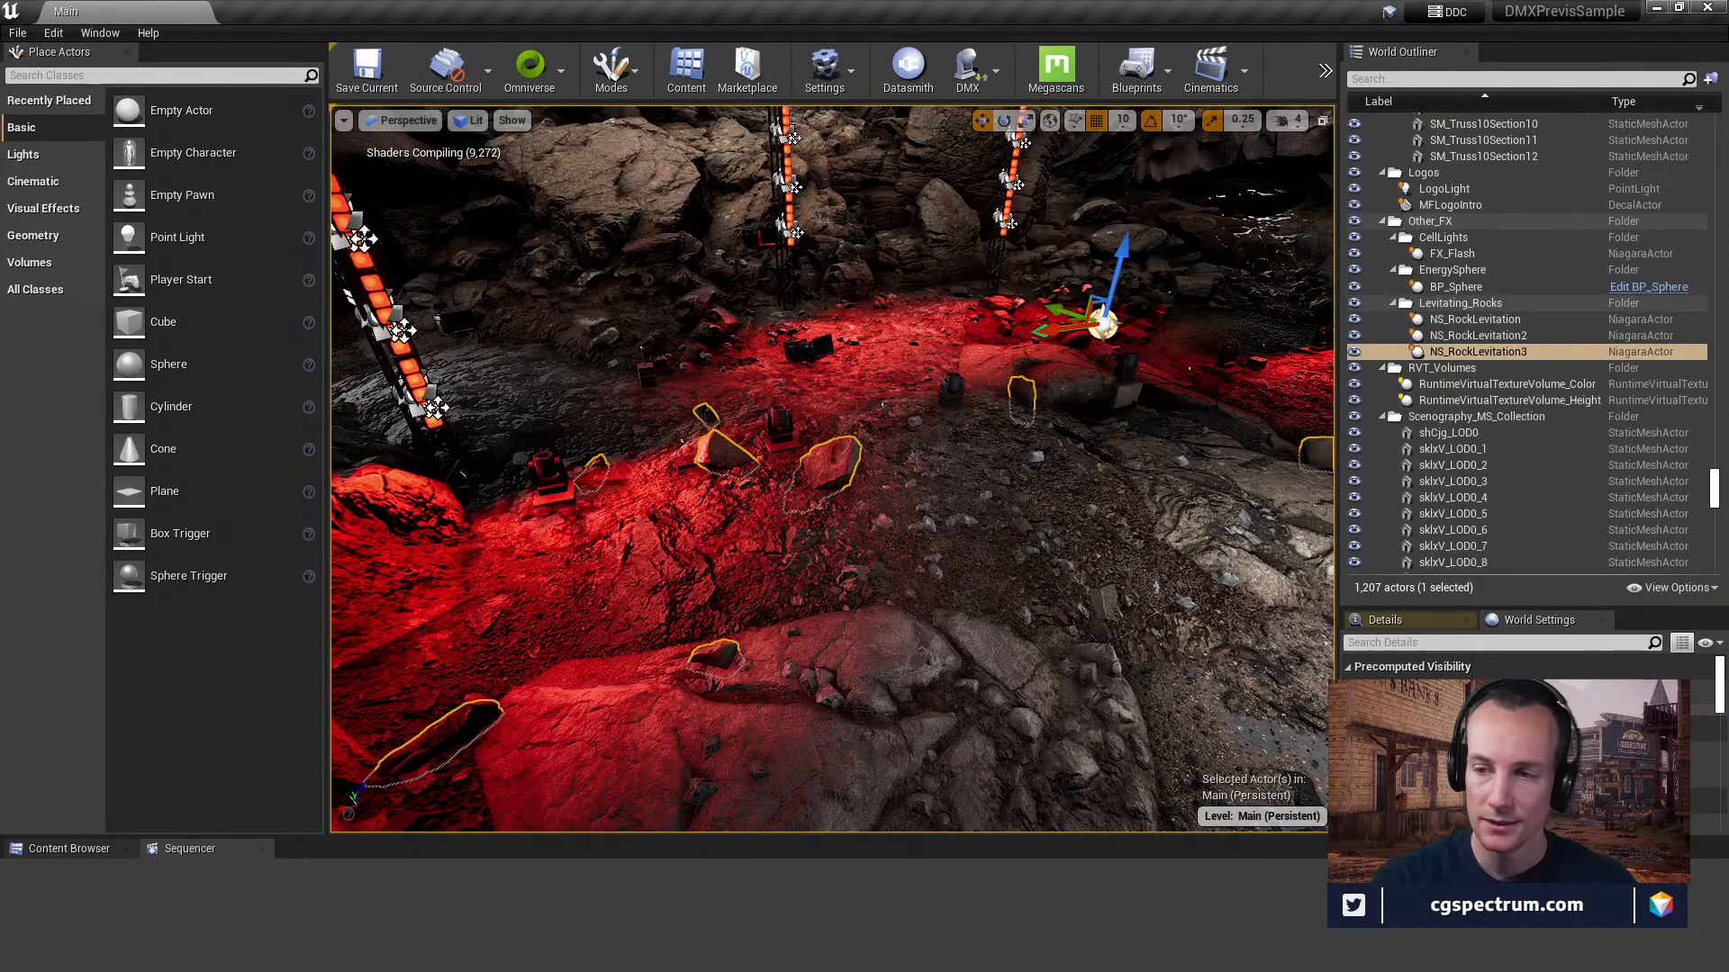
Open the Niagara system used by the NS_RockLevitation3 actor in a maximized editor and adjust the widths of its parameter and overview areas.
click(1500, 355)
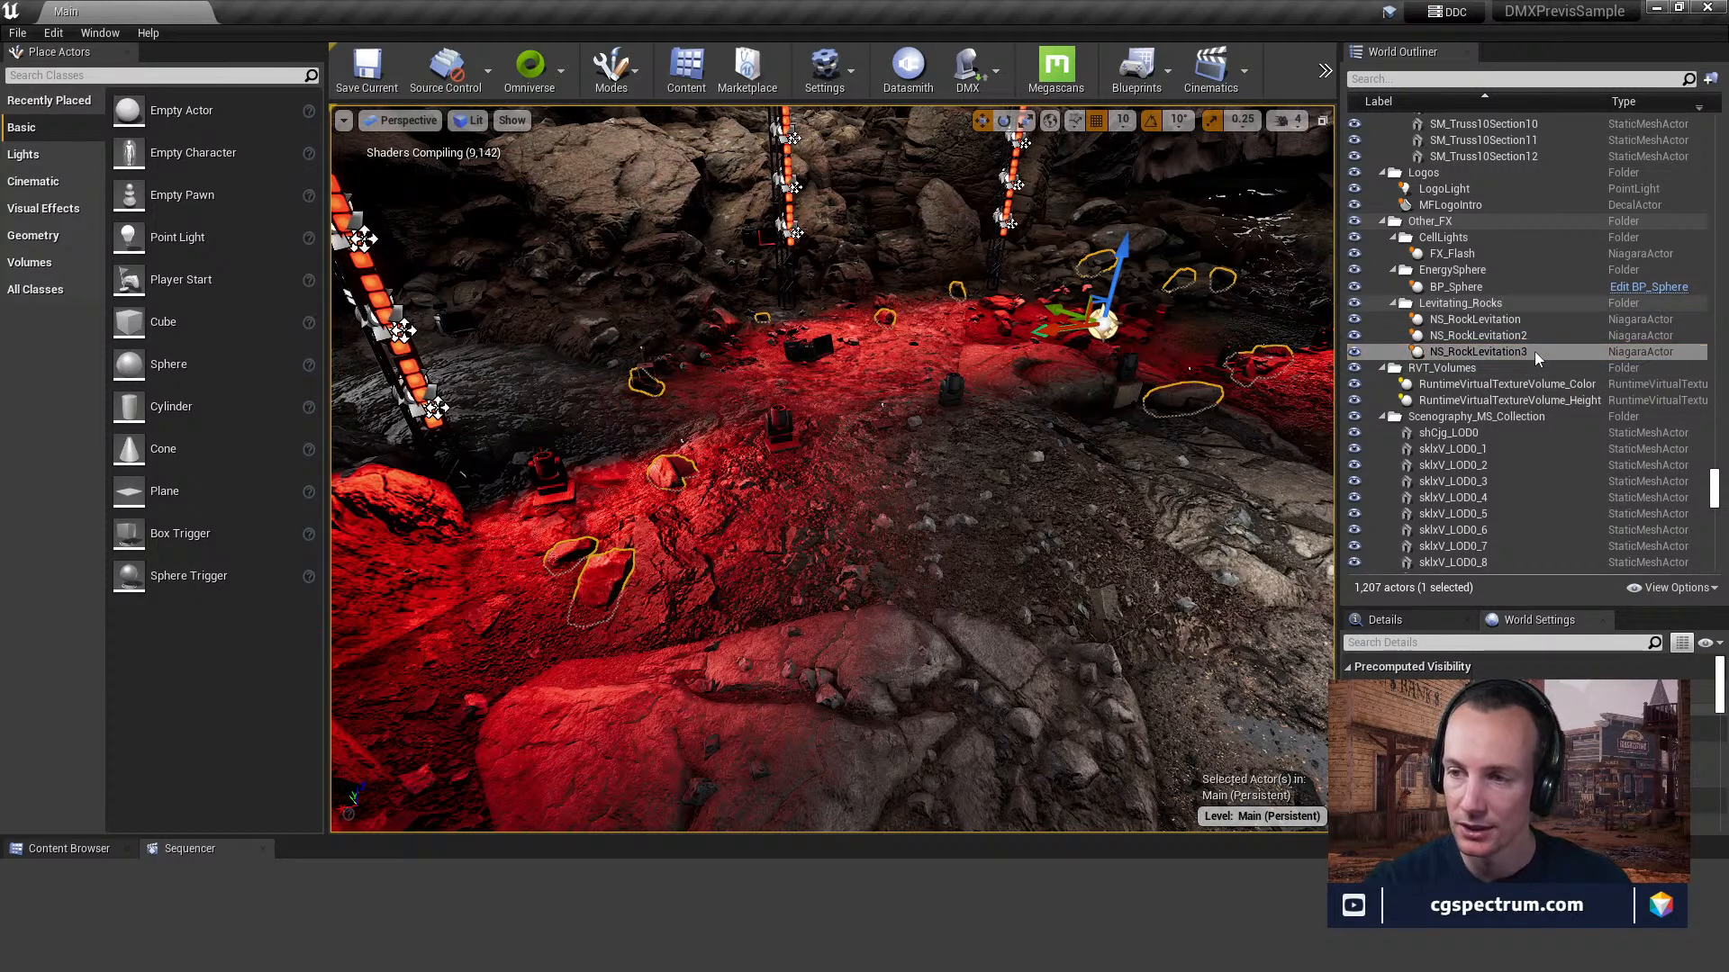
right_click(1505, 349)
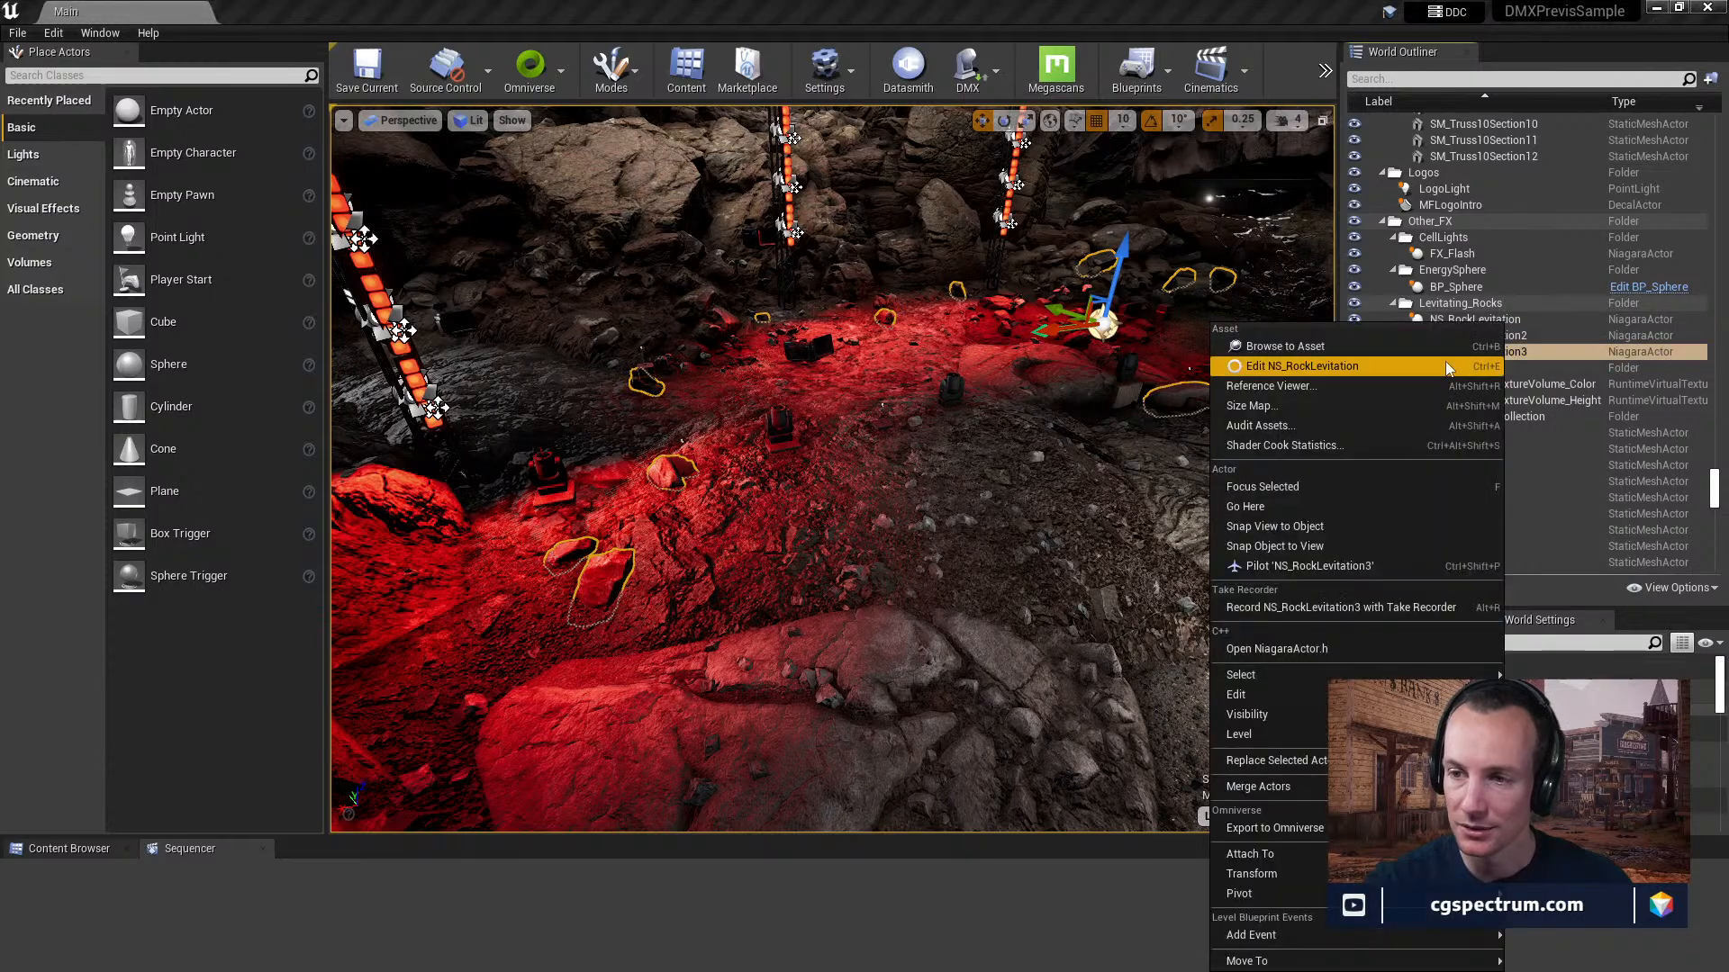
click(1395, 355)
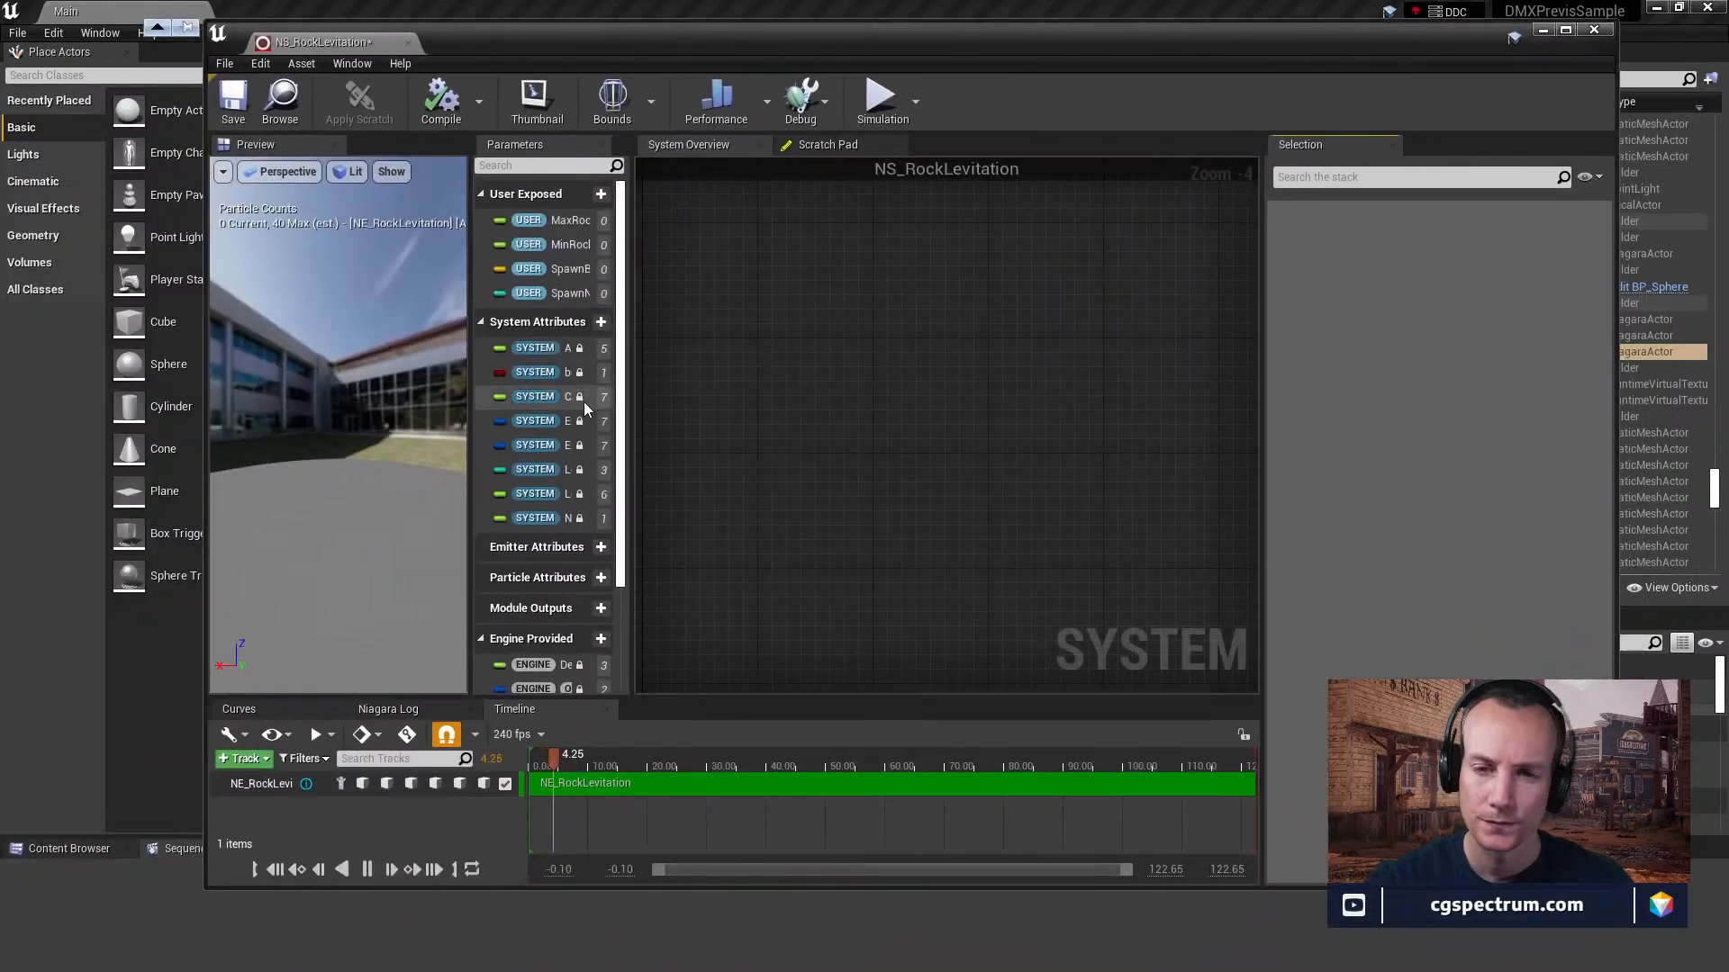
drag(631, 355, 1150, 340)
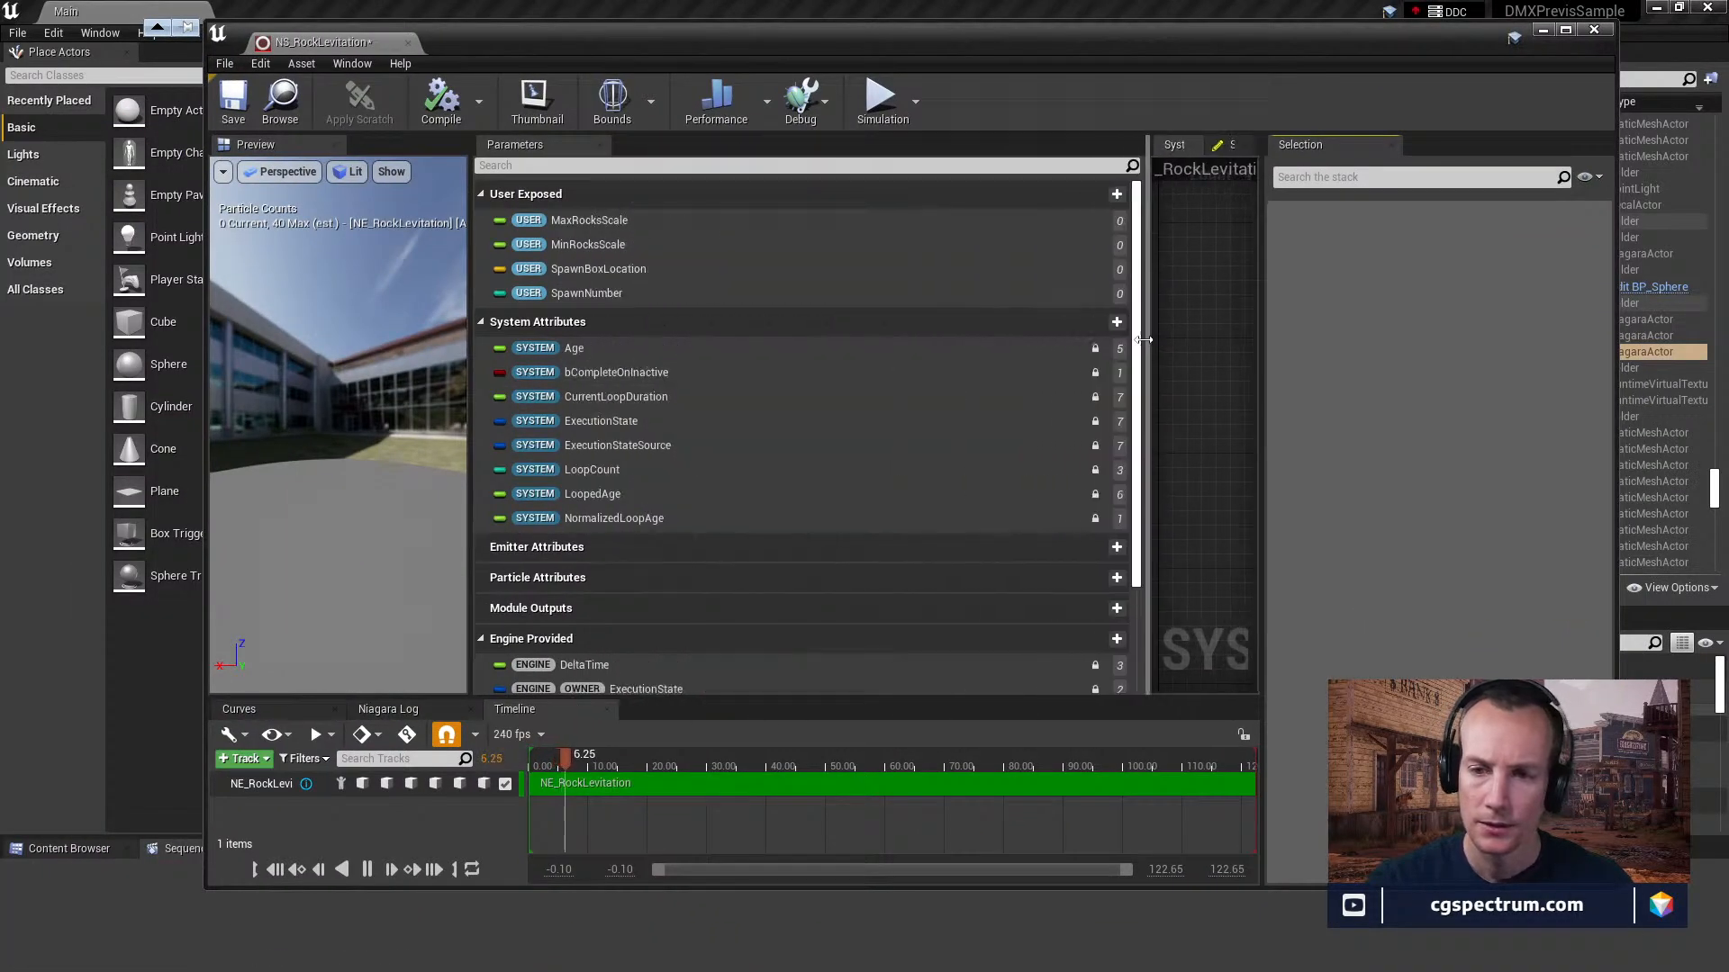
double_click(932, 47)
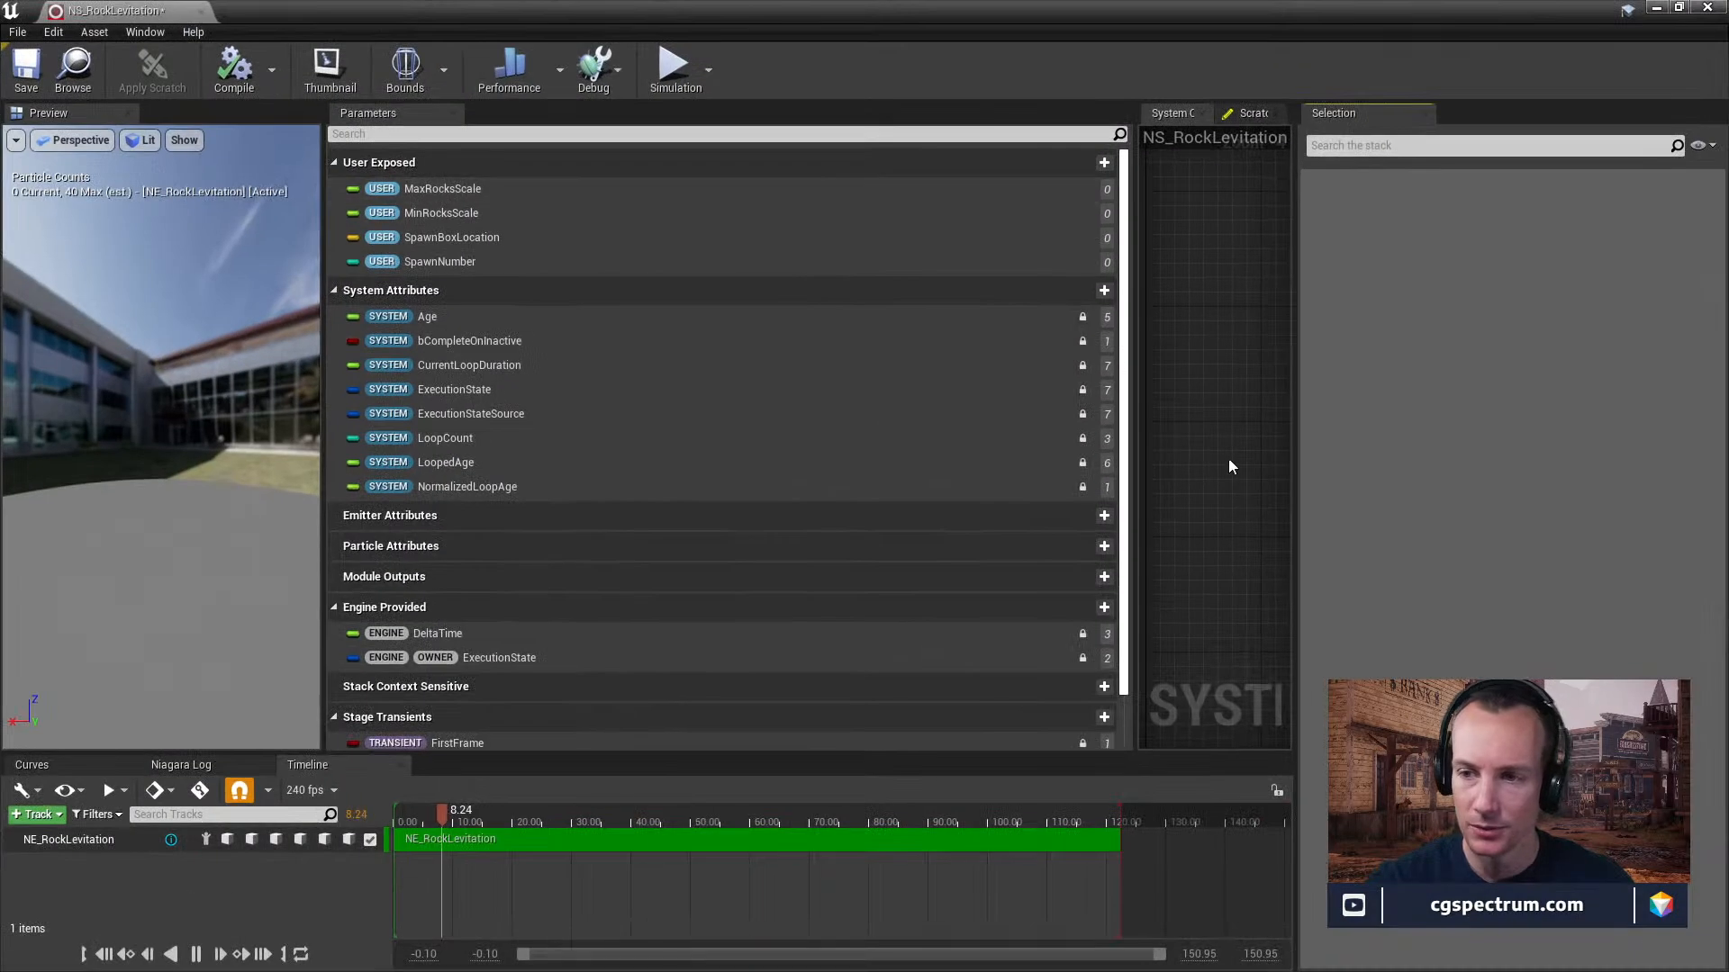
drag(1133, 419, 885, 424)
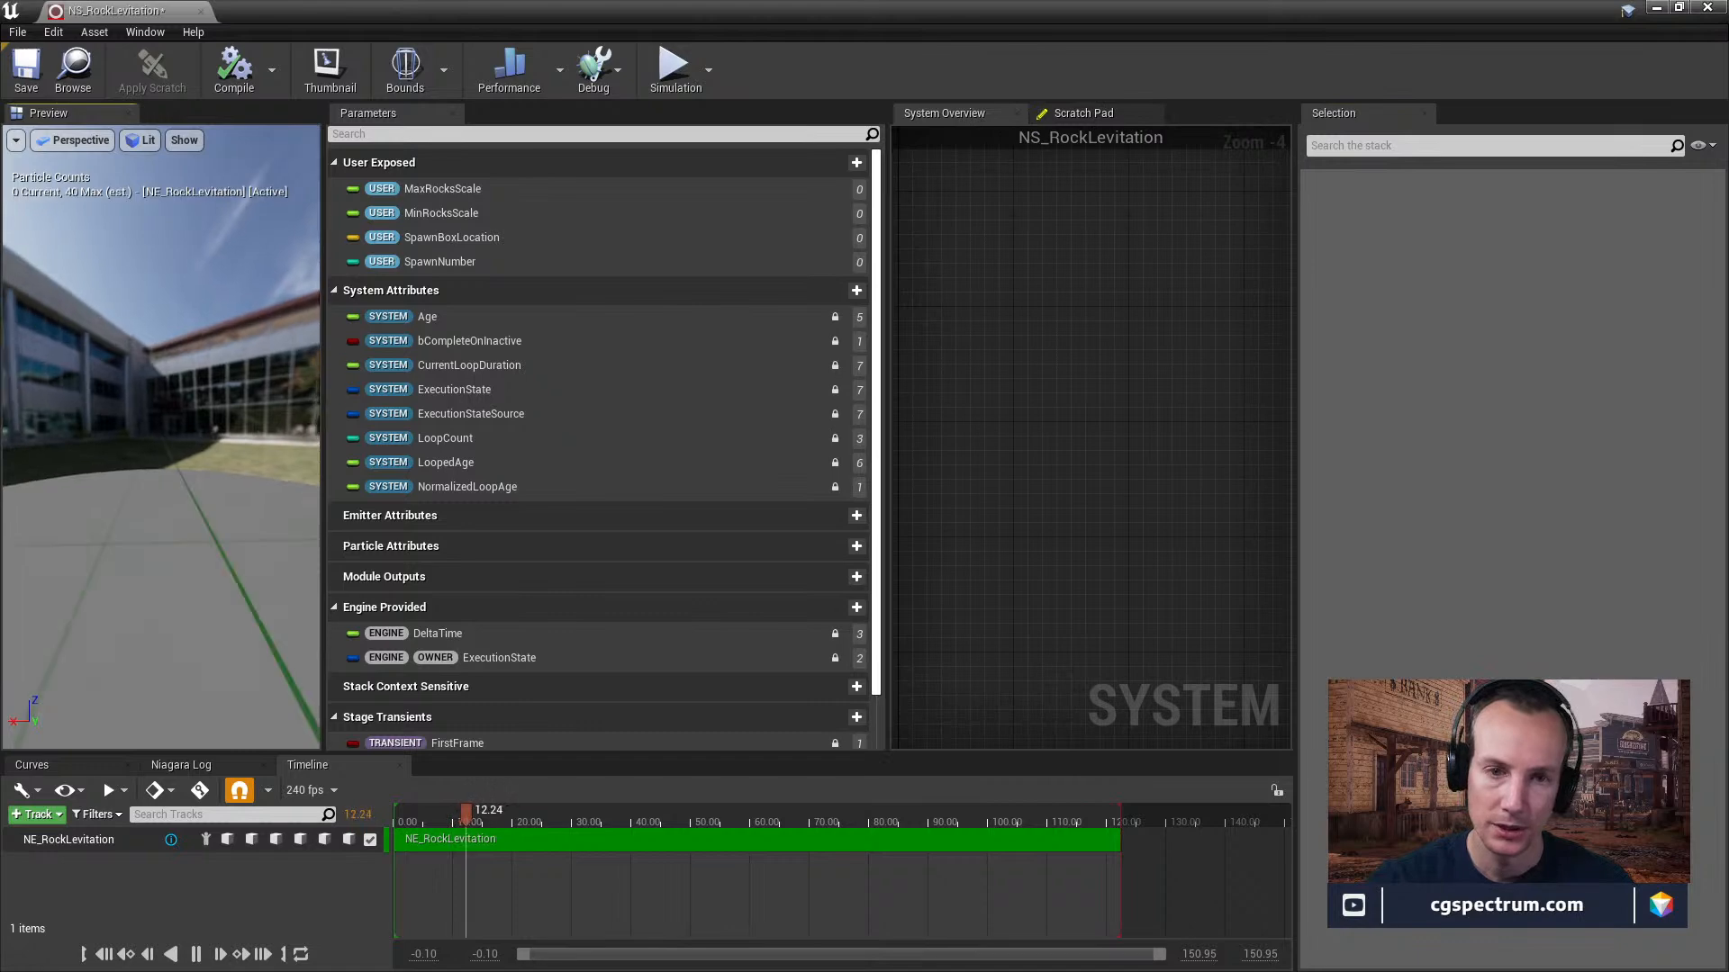
Locate the NE_RockLevitation emitter in the system overview, check its Spawn Burst Instantaneous module, and select the whole emitter.
scroll(967, 423, down, 8)
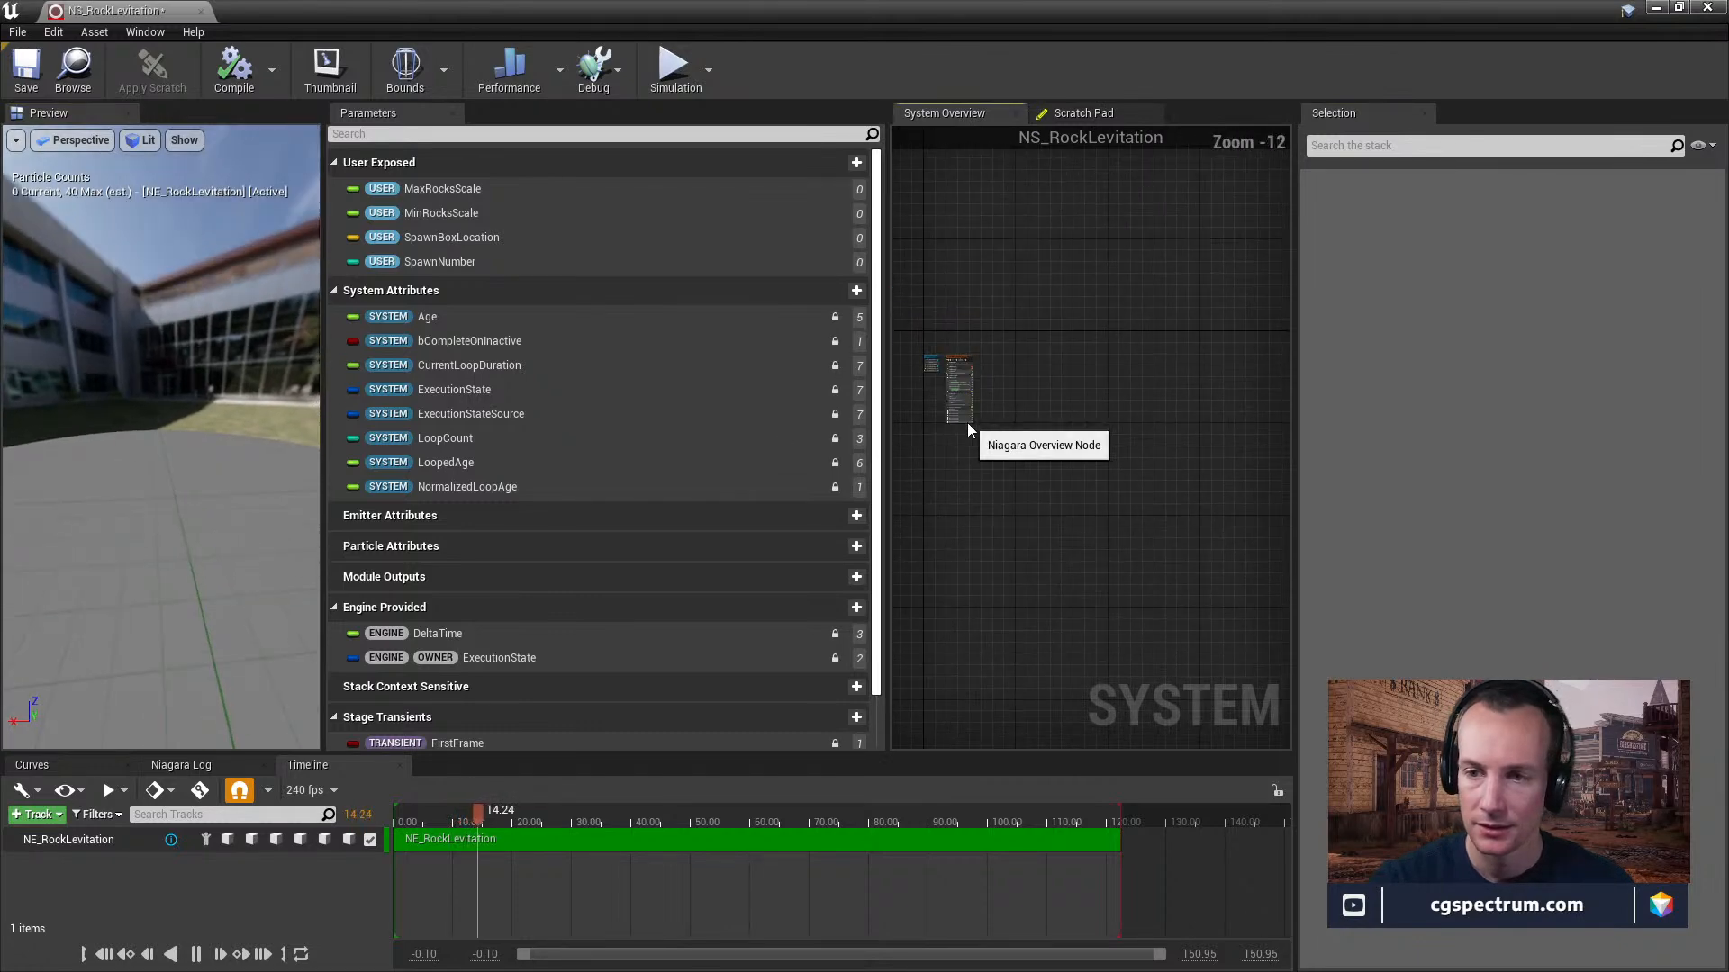
click(967, 423)
scroll(920, 430, up, 8)
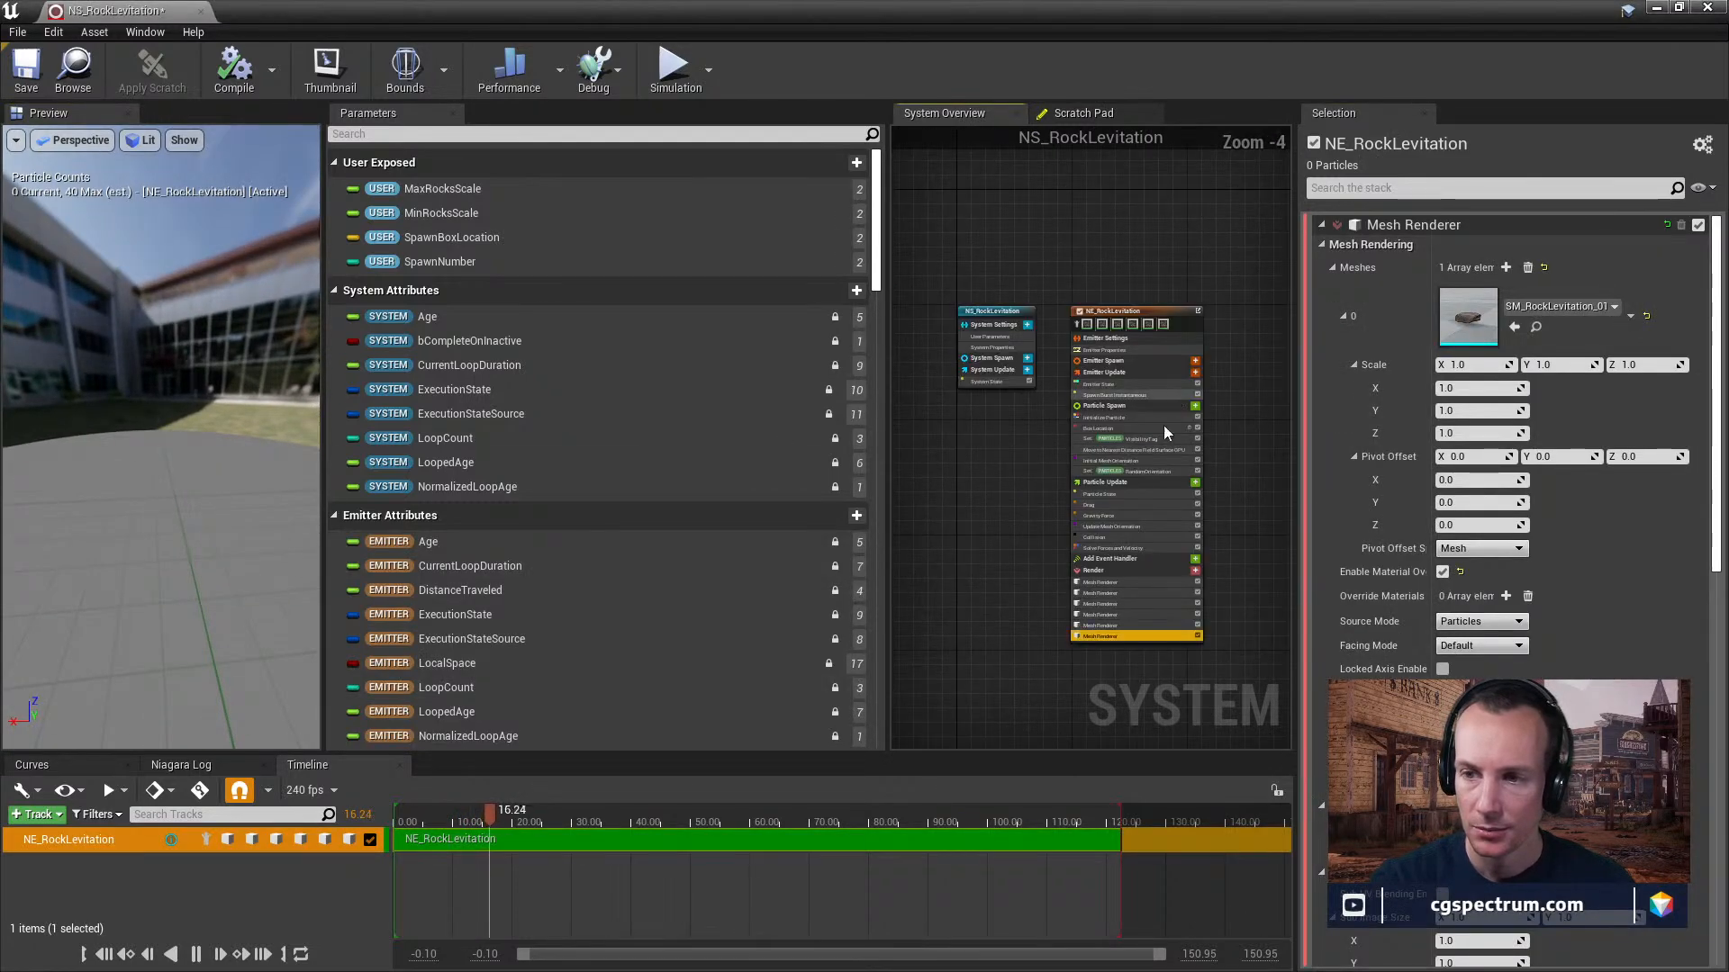
right_click(1171, 396)
click(1139, 305)
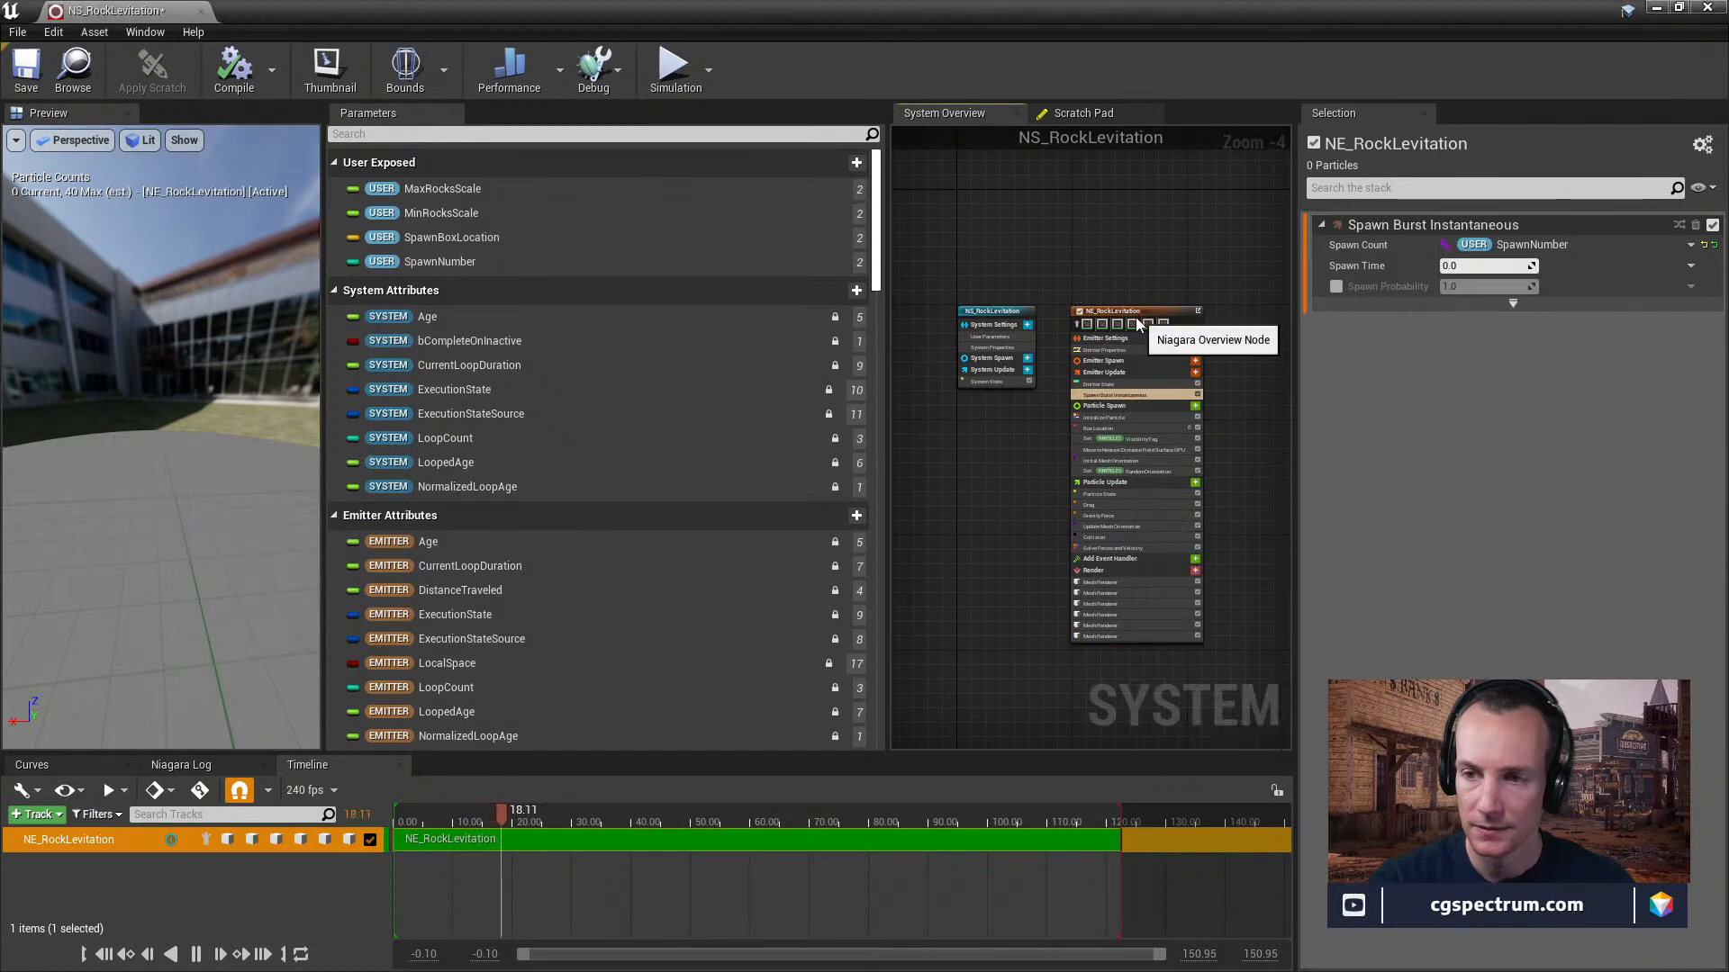
click(1139, 322)
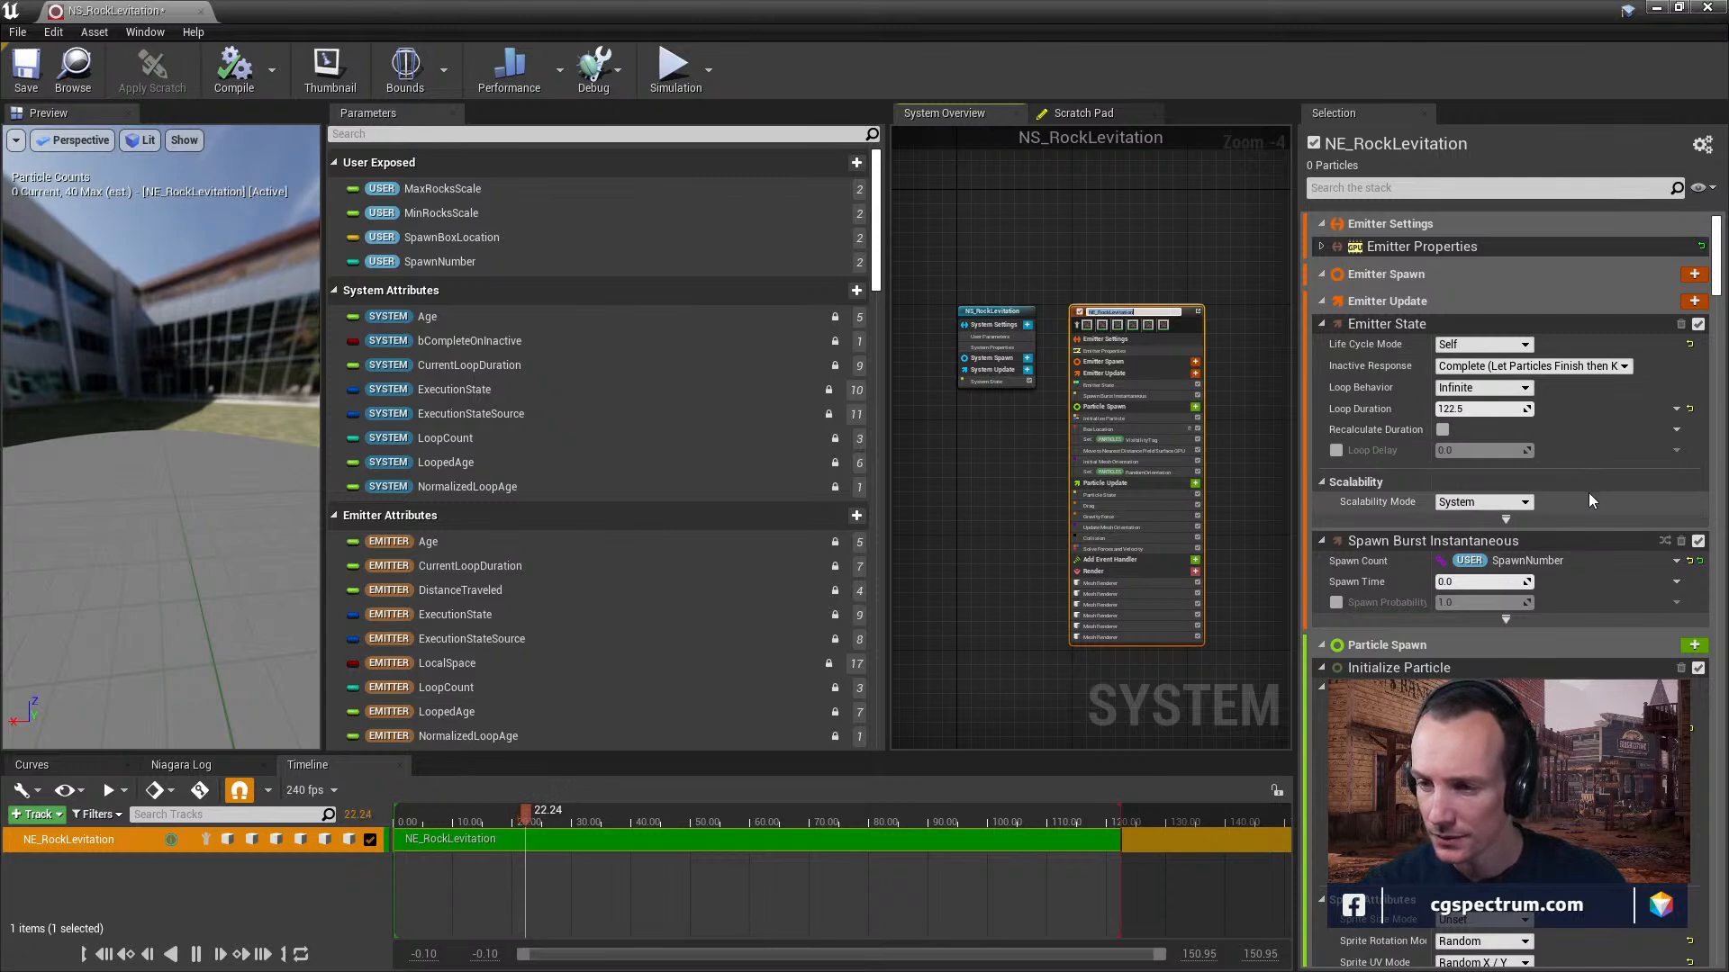
Examine the NE_RockLevitation emitter's module settings from Emitter State and Initialize Particle through mesh orientation, along with its preview and module list.
scroll(1588, 501, down, 3)
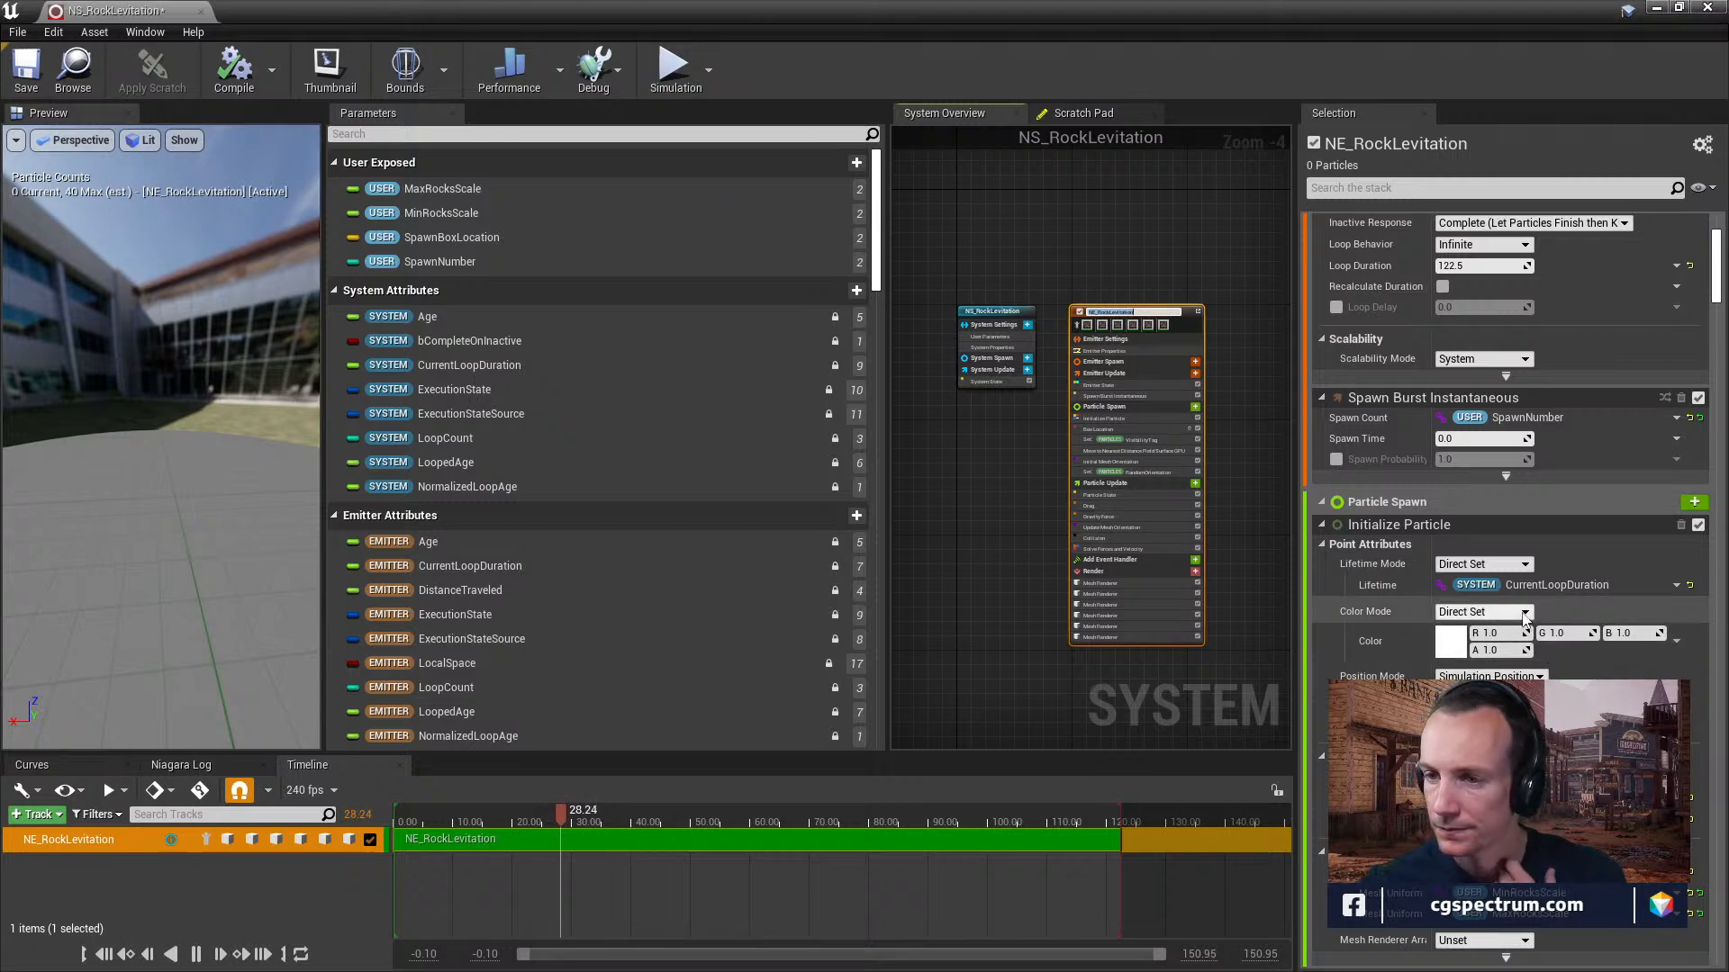
scroll(1523, 615, down, 2)
scroll(1523, 616, down, 2)
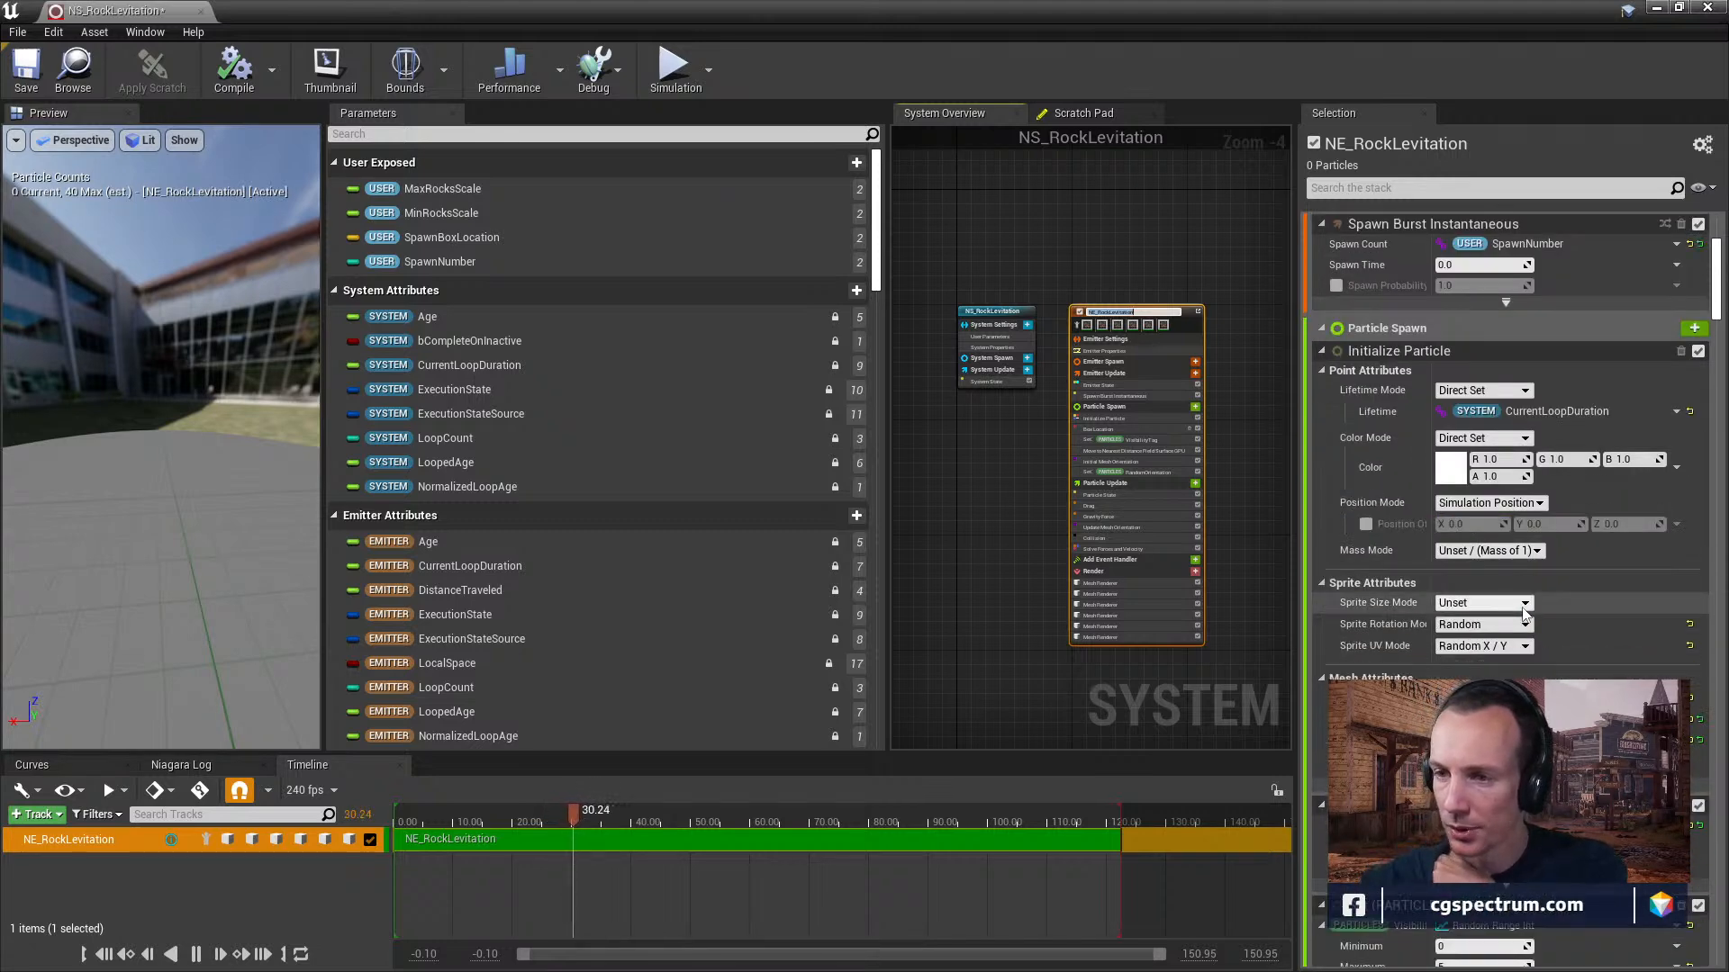
scroll(1521, 608, down, 1)
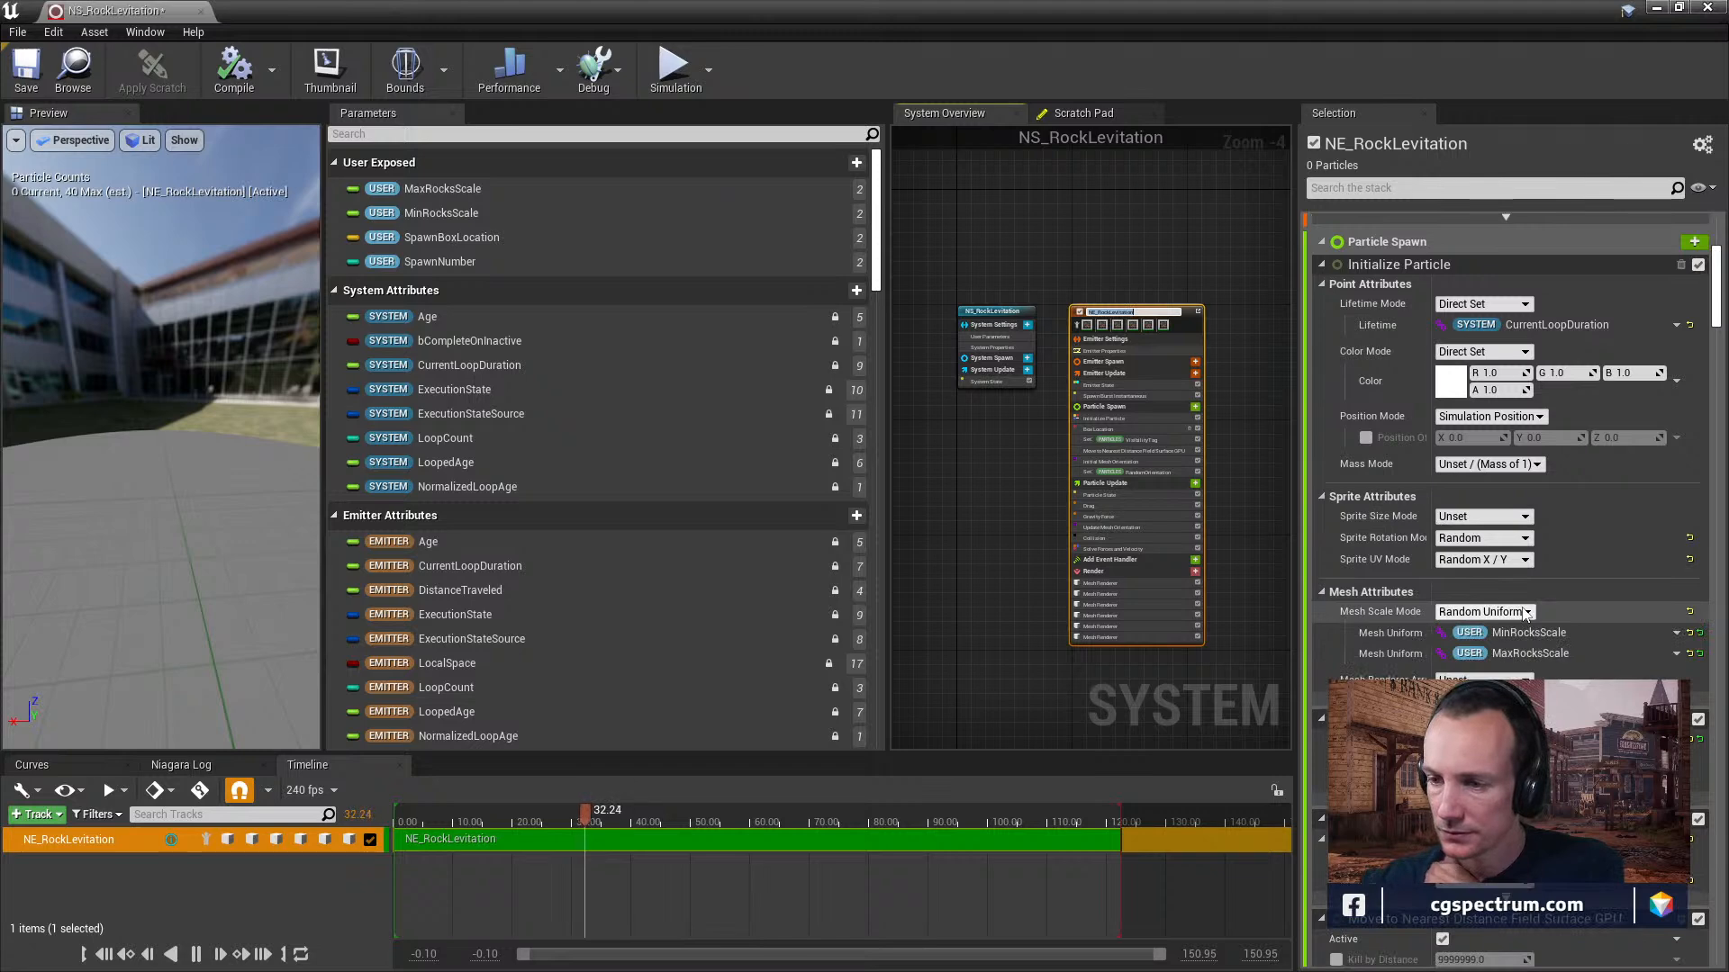
scroll(1524, 614, down, 4)
scroll(1521, 606, down, 3)
scroll(1521, 607, down, 1)
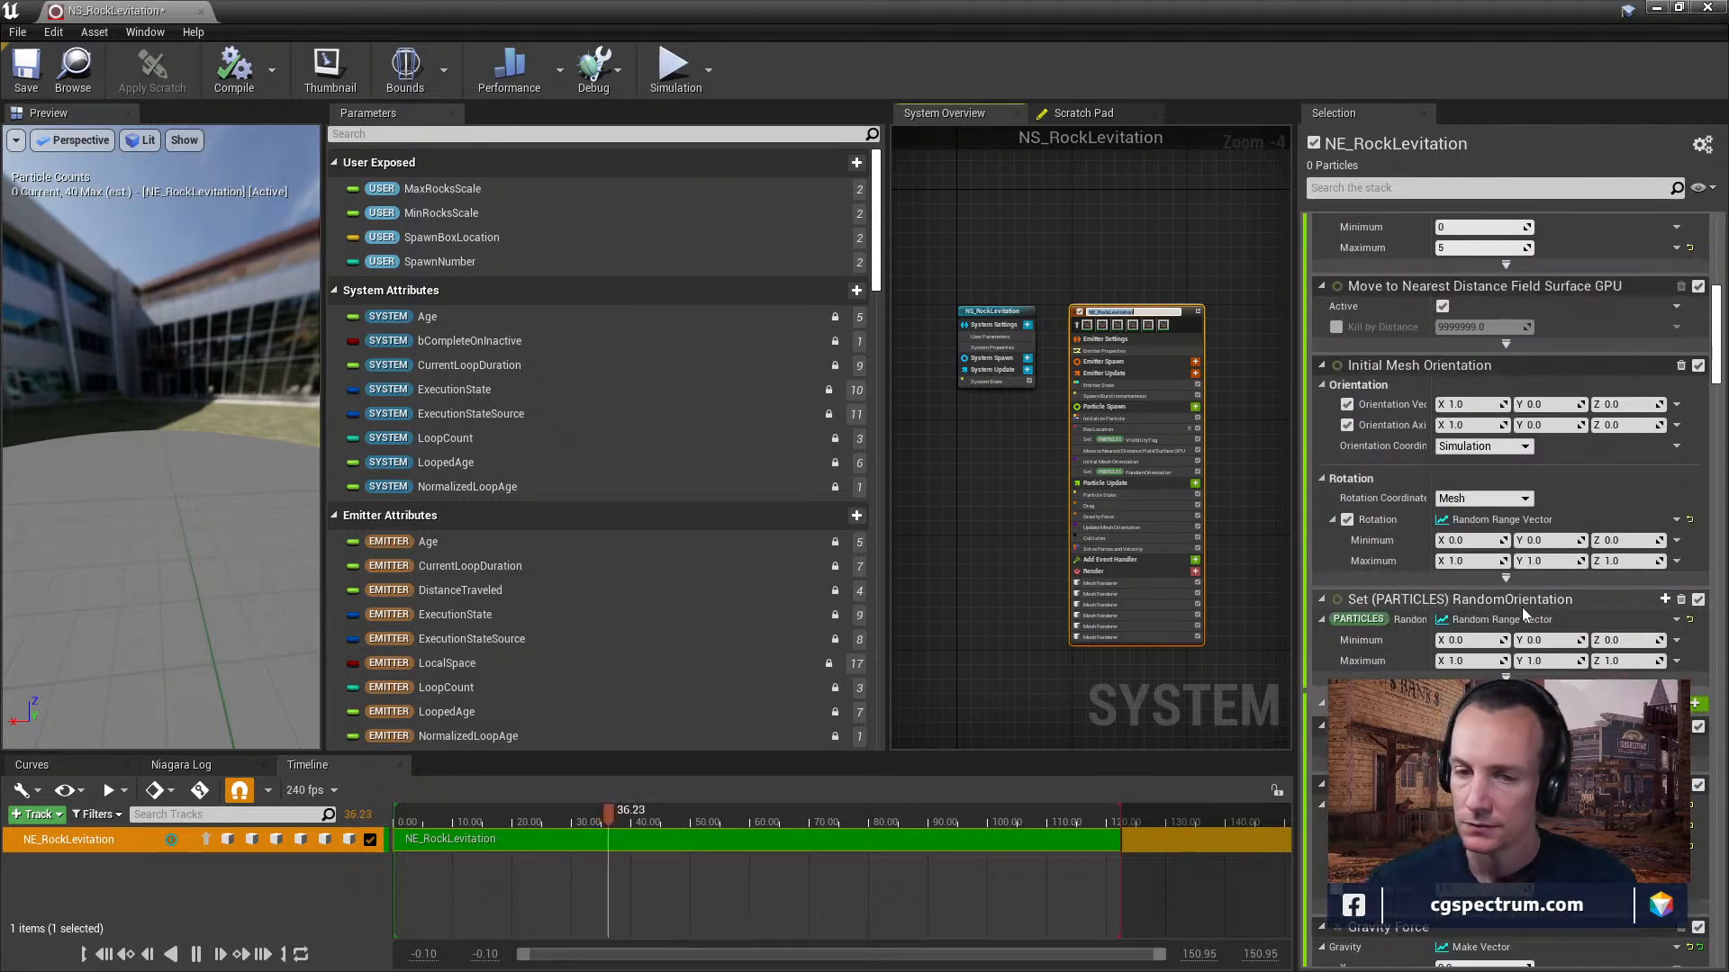
right_drag(293, 476, 294, 432)
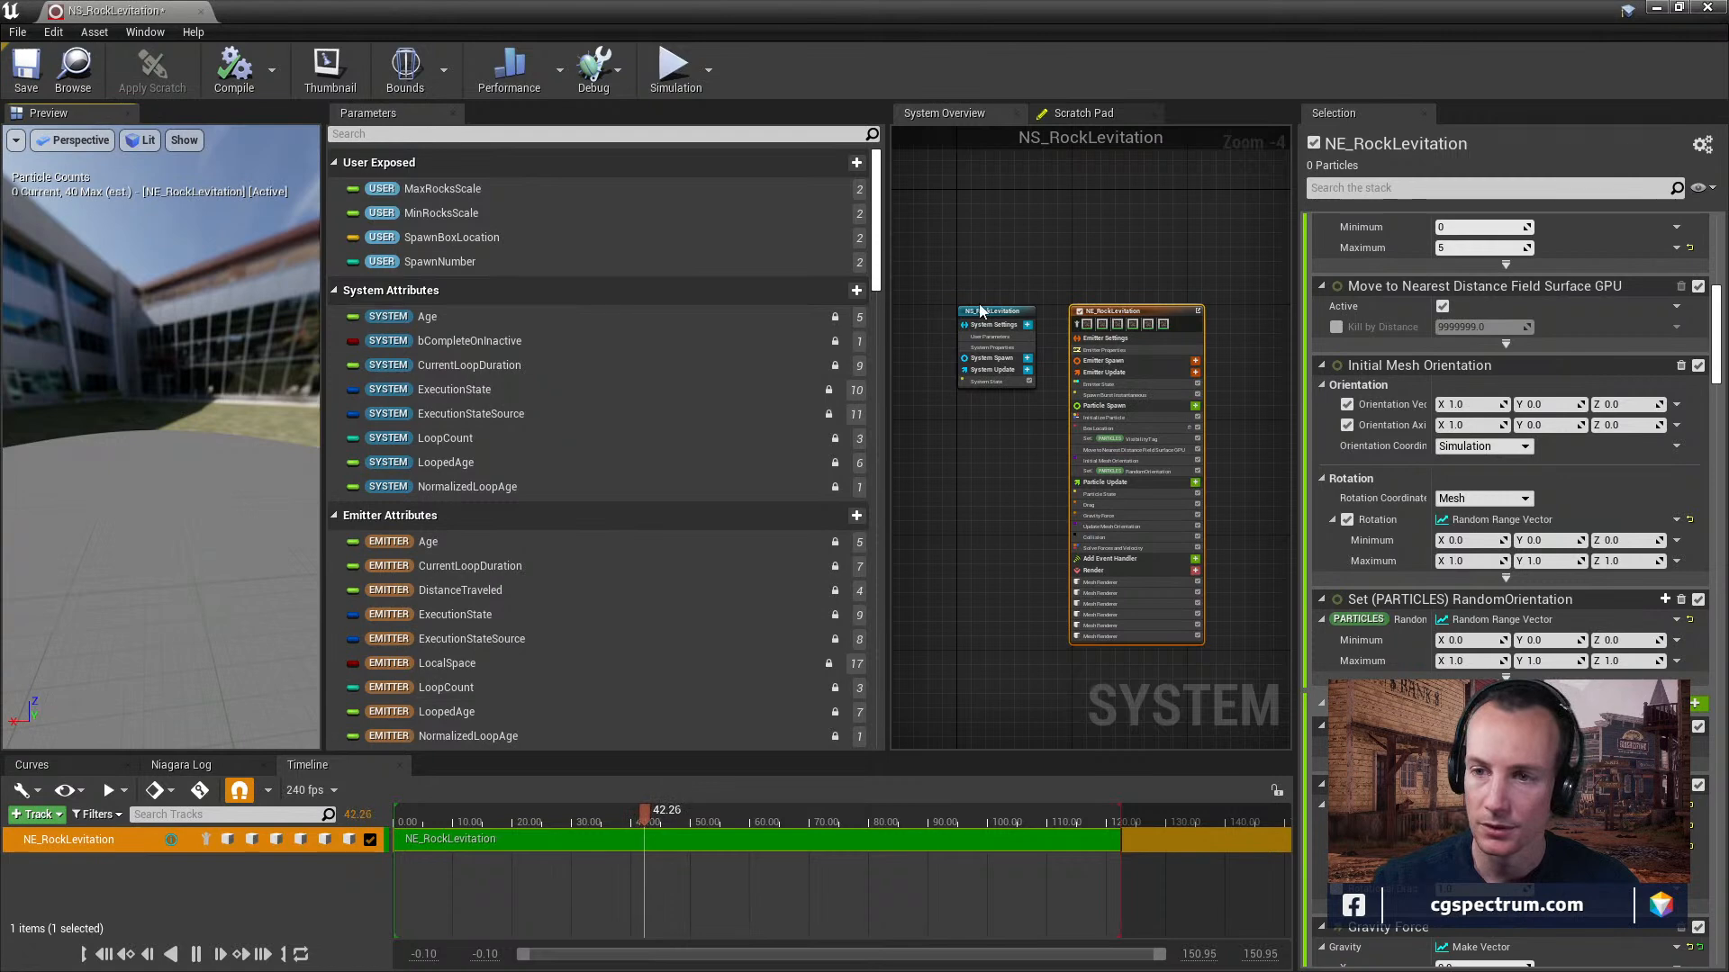
scroll(1183, 310, up, 2)
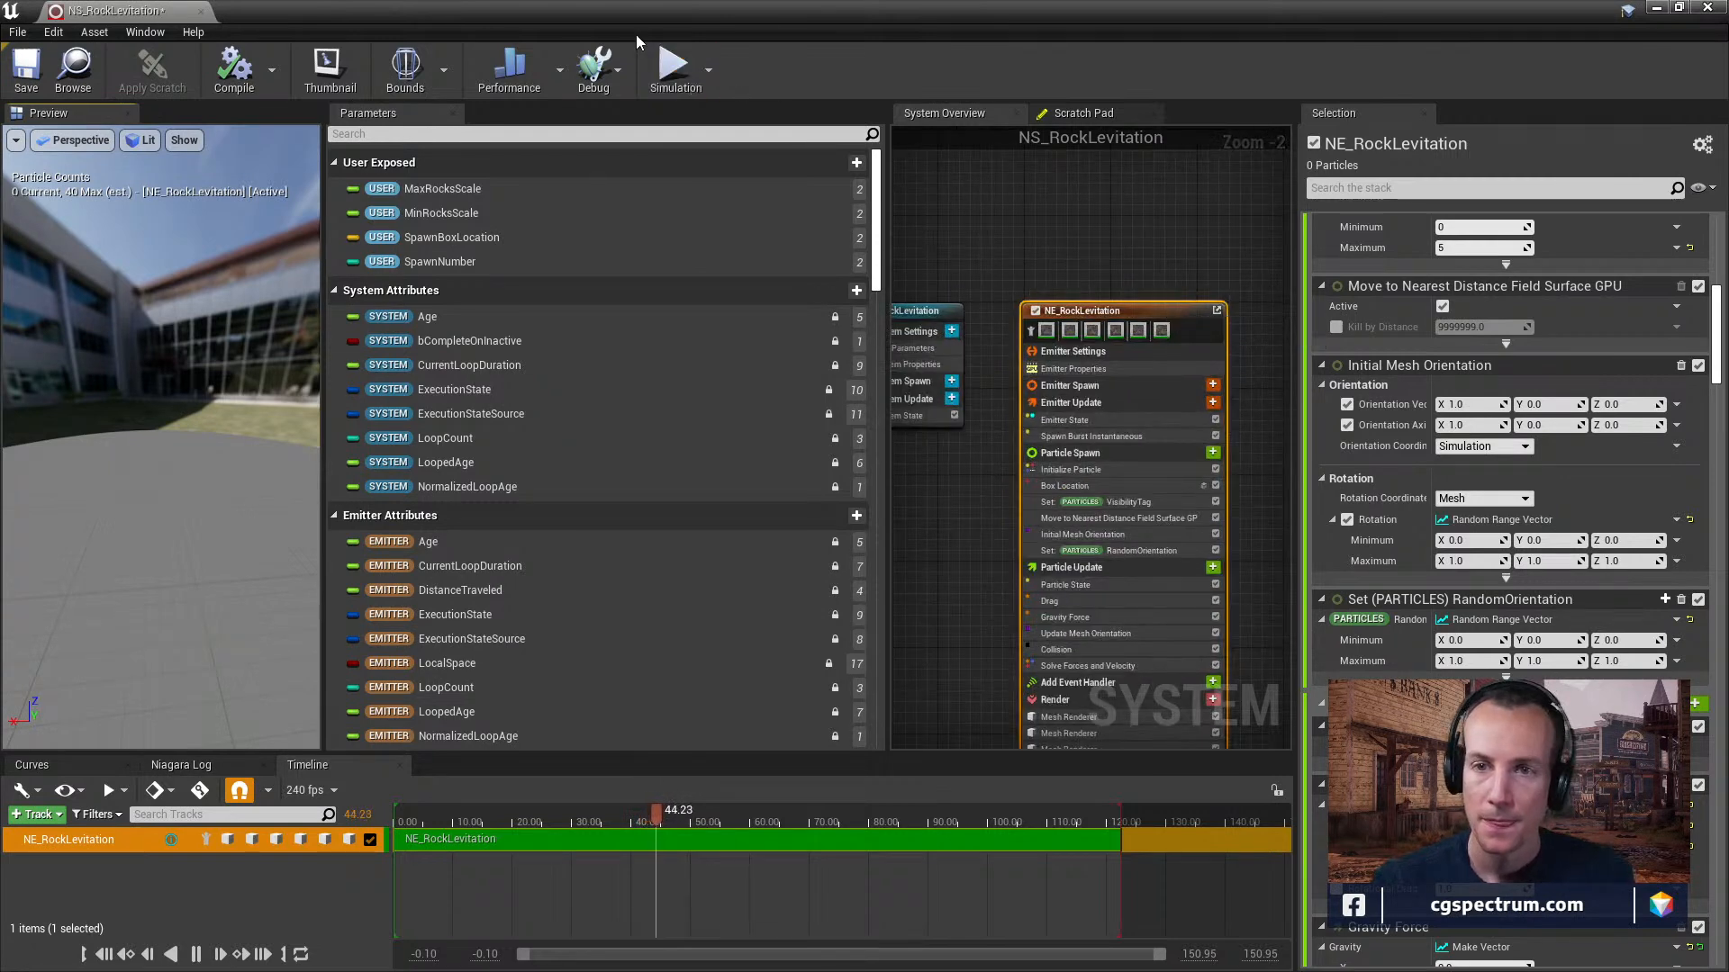
Check the simulation options, save the NS_RockLevitation system, and move its editor window away from the level editor.
click(677, 67)
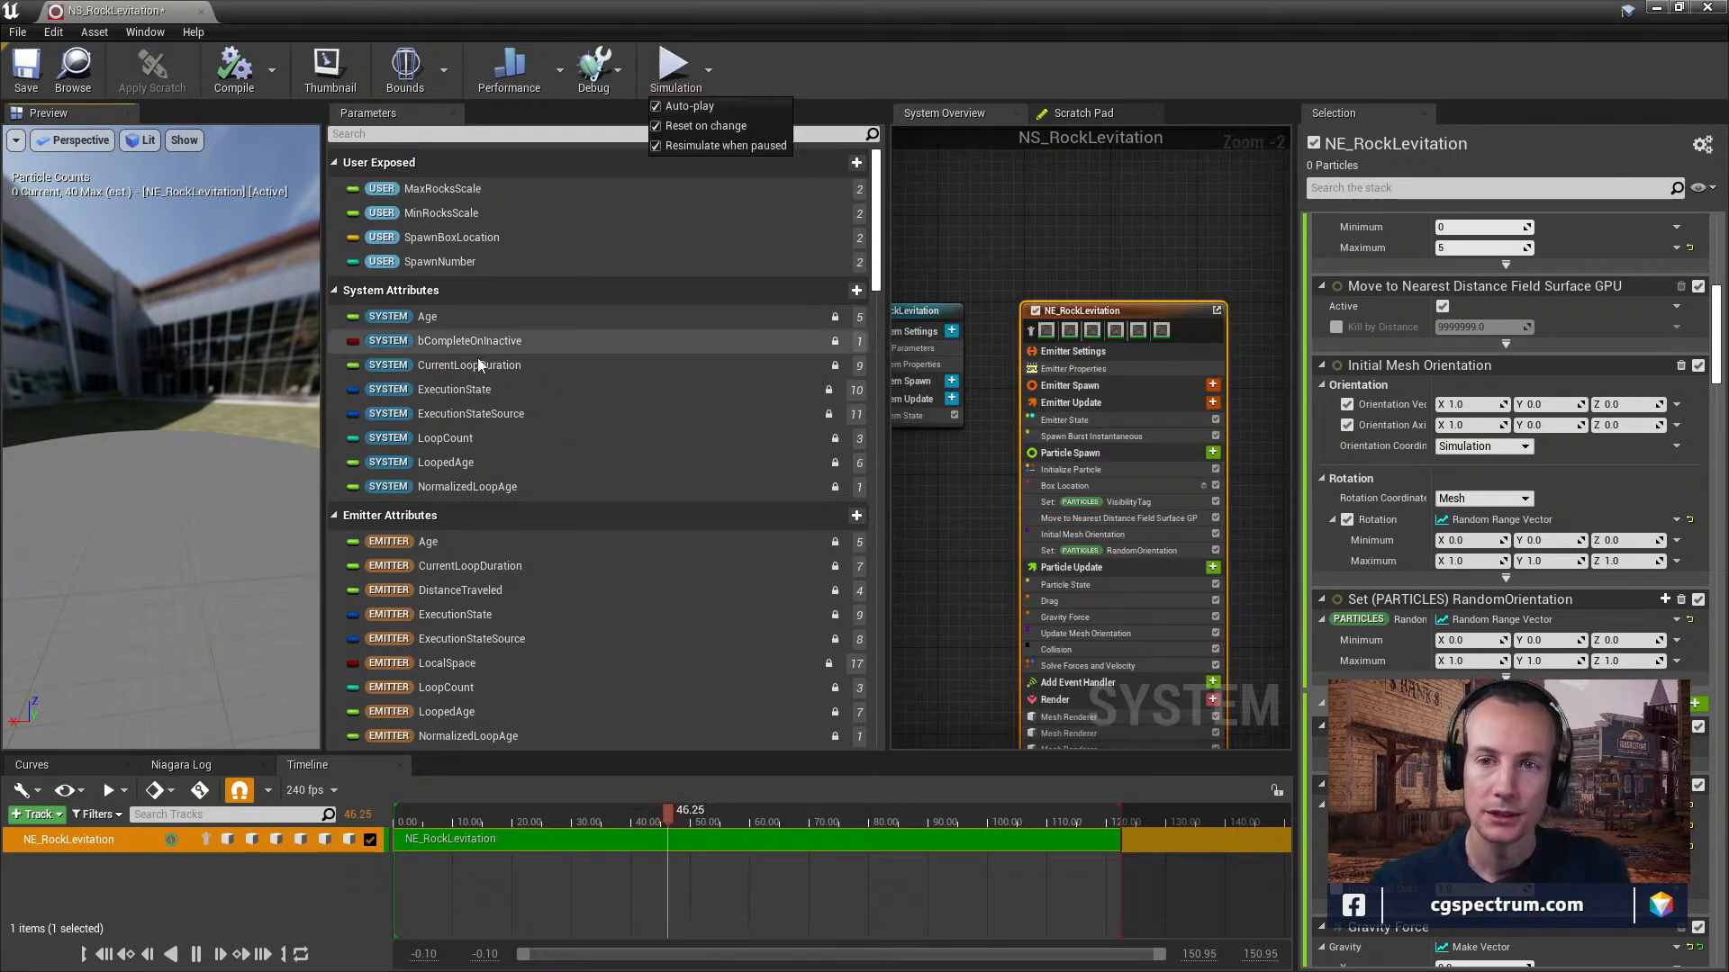
click(235, 422)
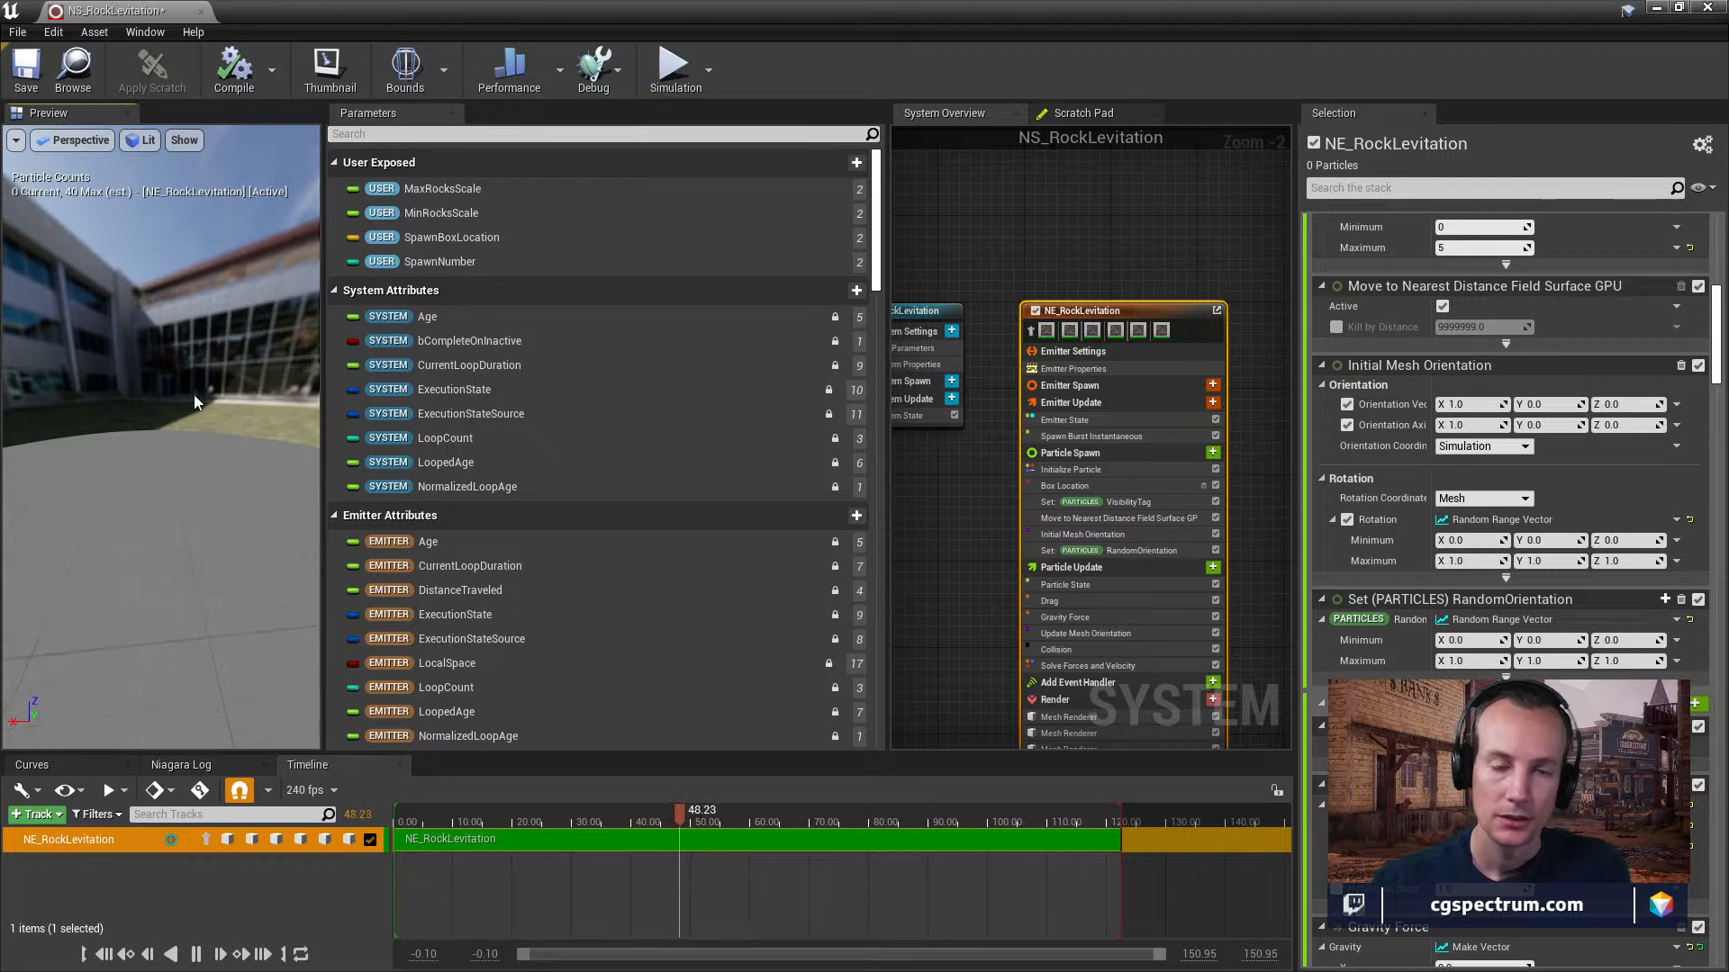
click(26, 67)
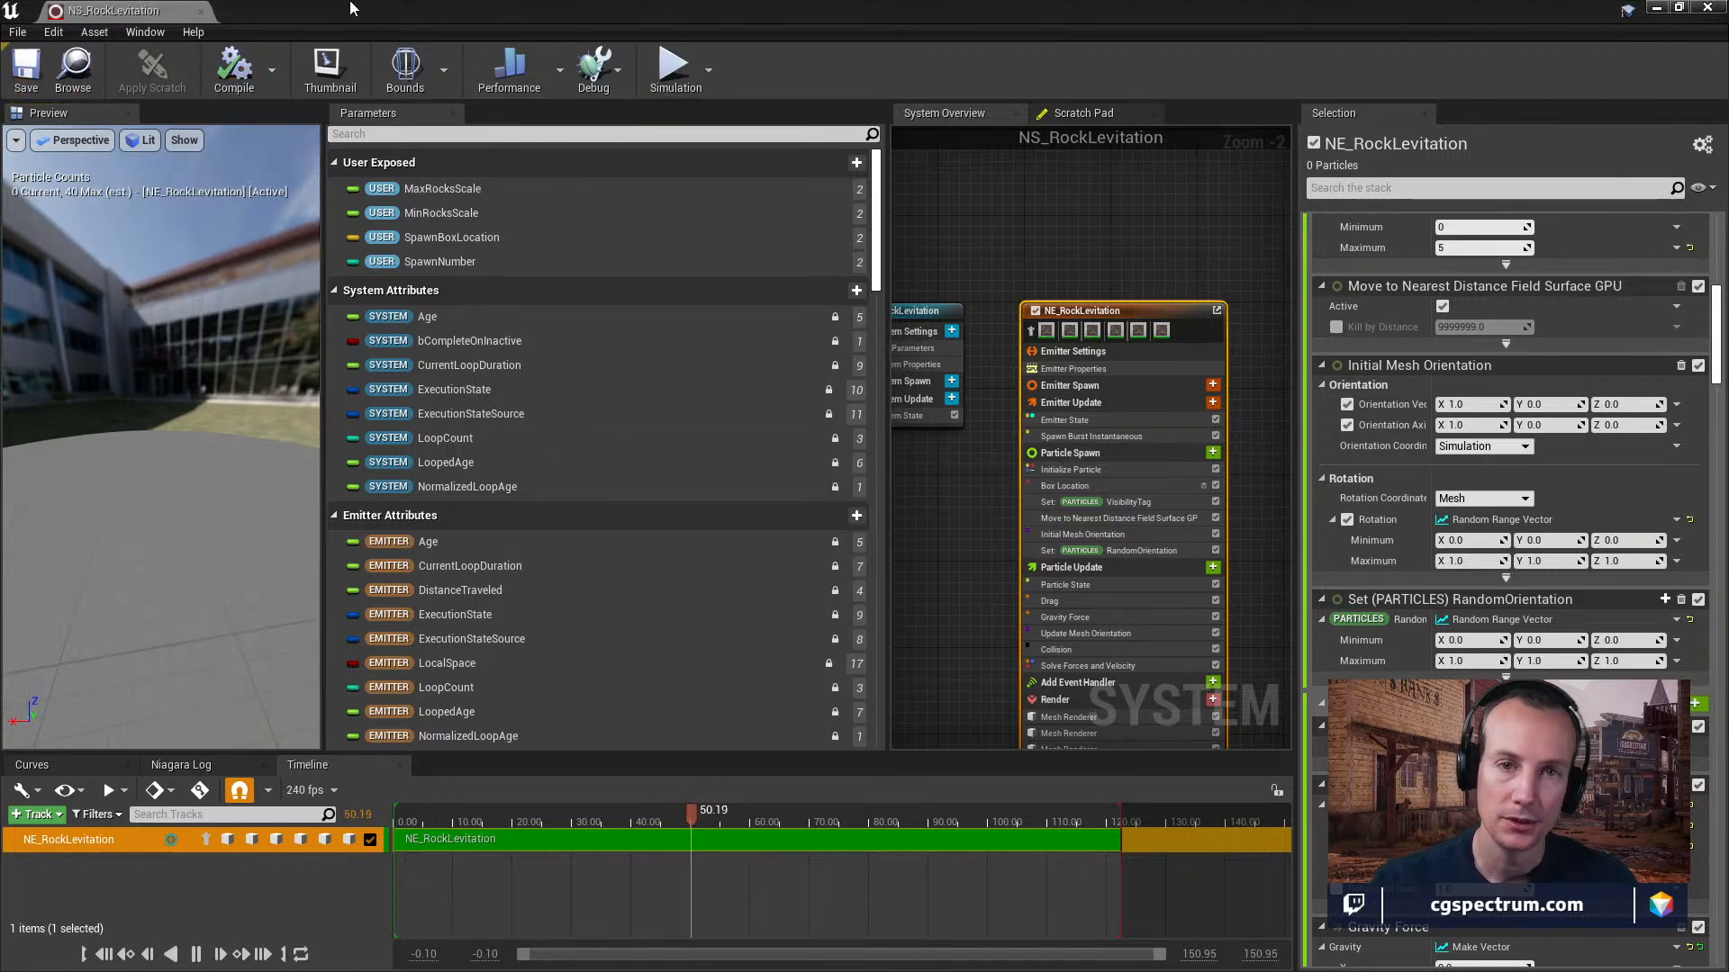
drag(444, 14, 0, 306)
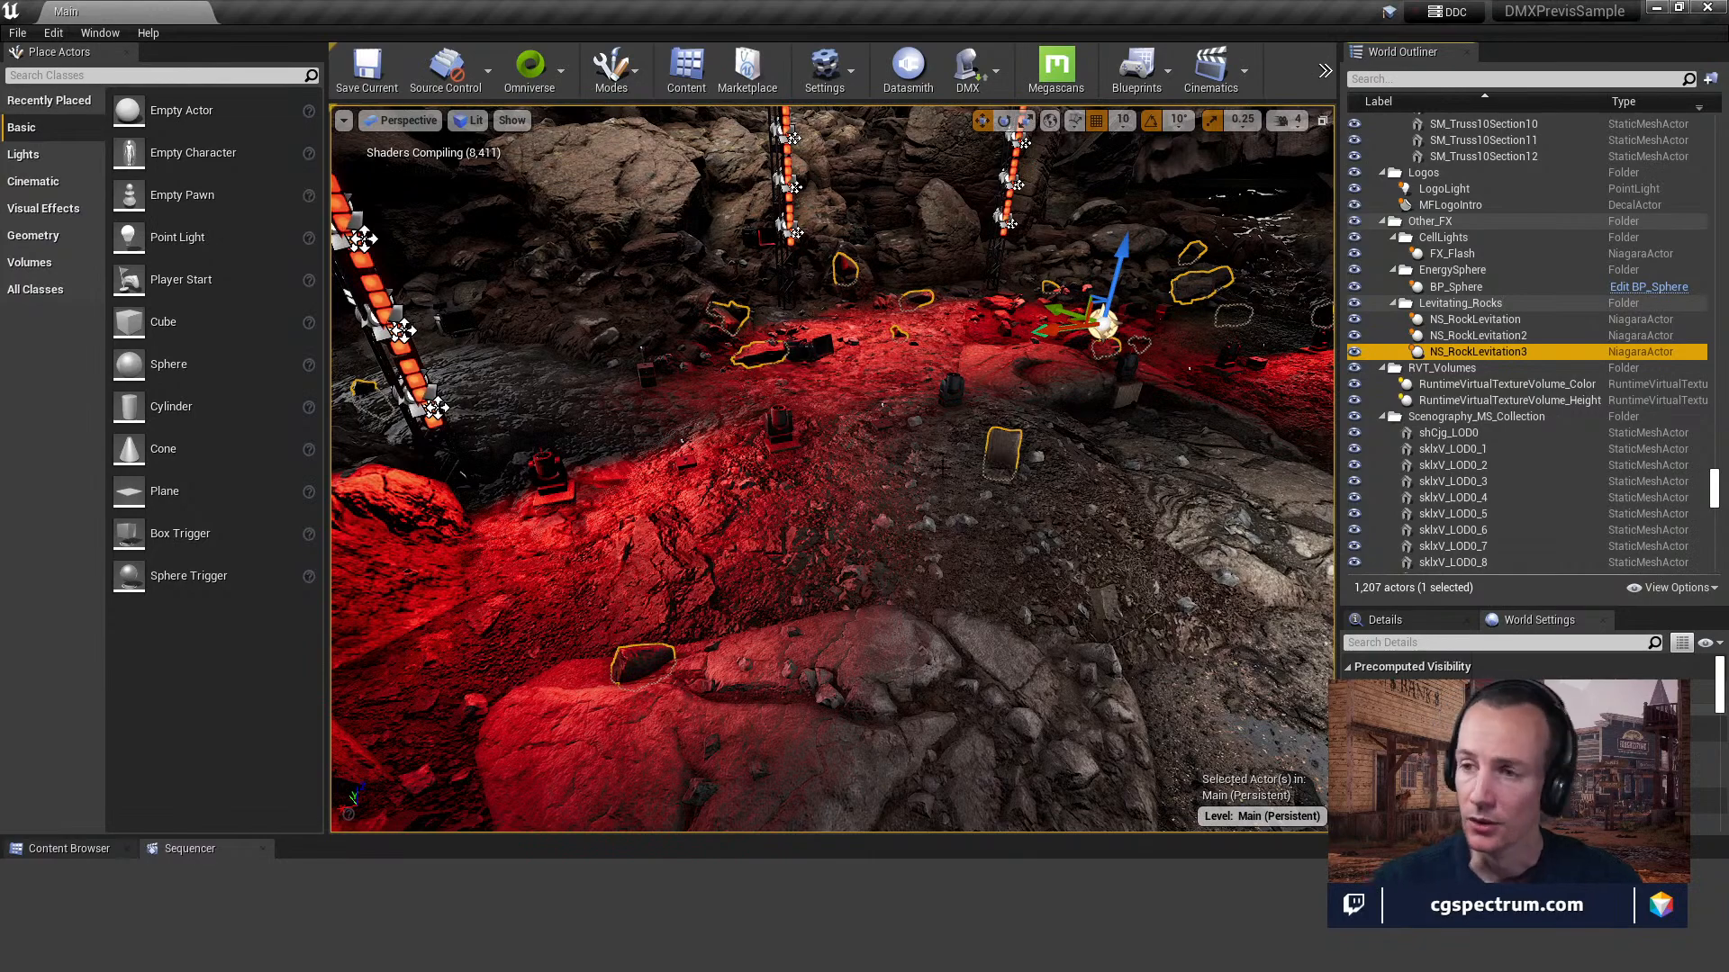
Pull back from the levitating rocks to view the whole rocky stage, and open the DMX tool options.
right_drag(931, 423, 841, 407)
key(s)
key(e)
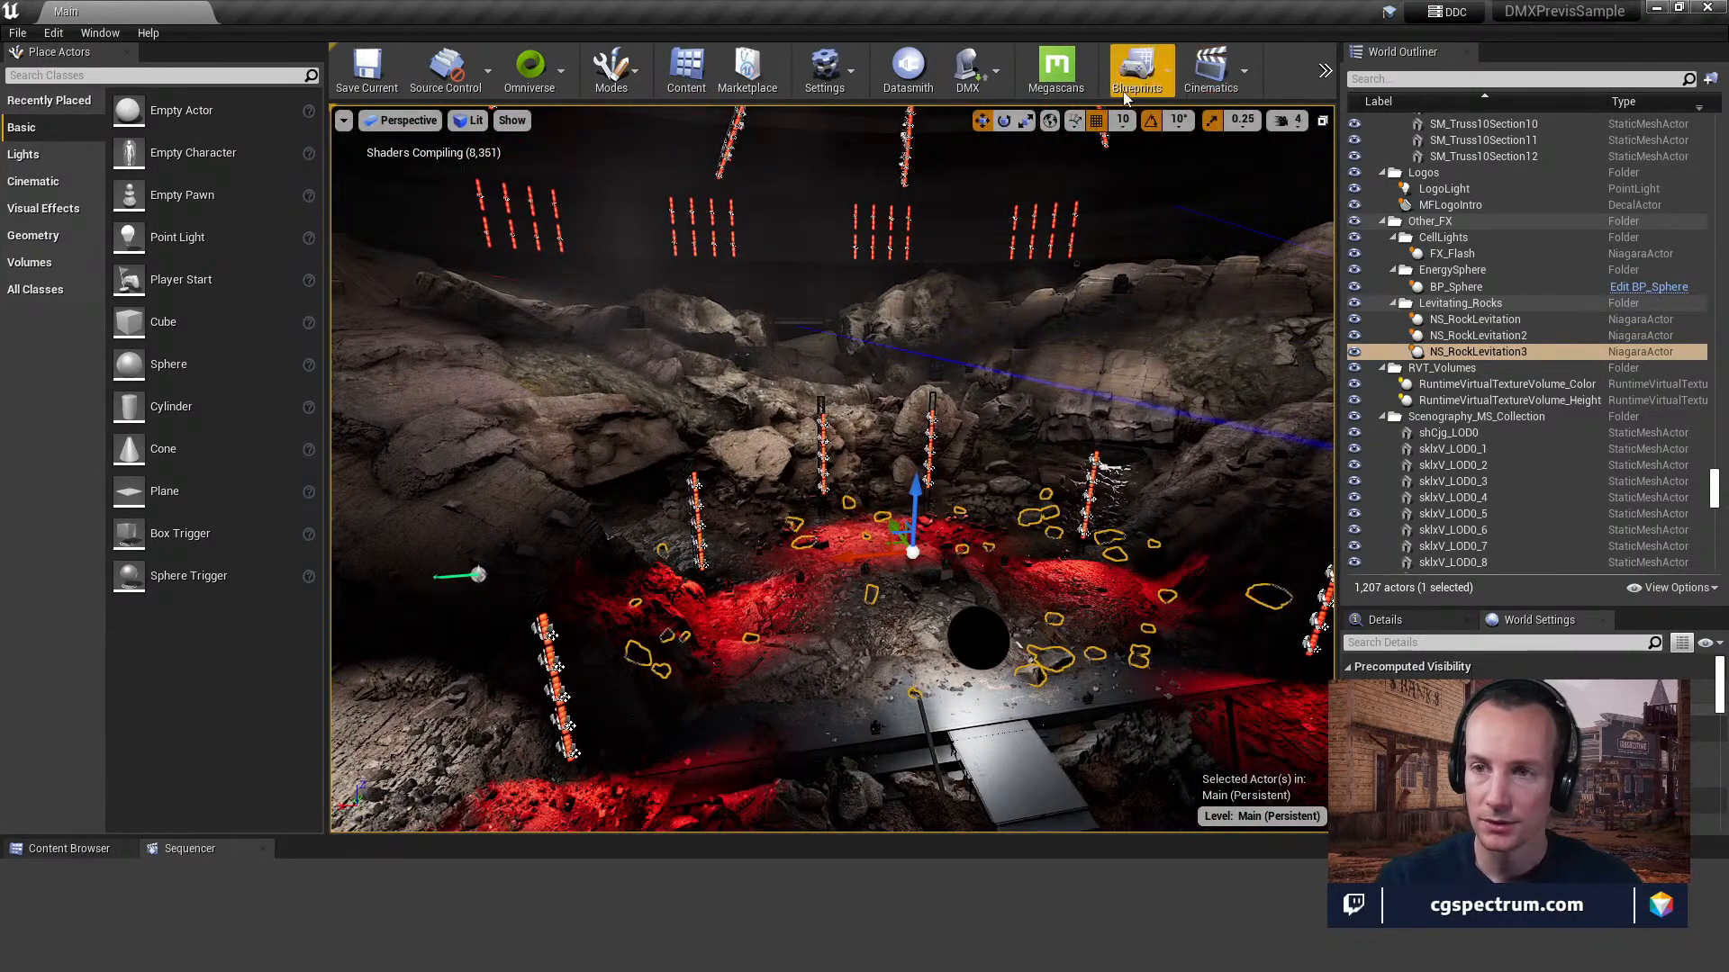
click(997, 80)
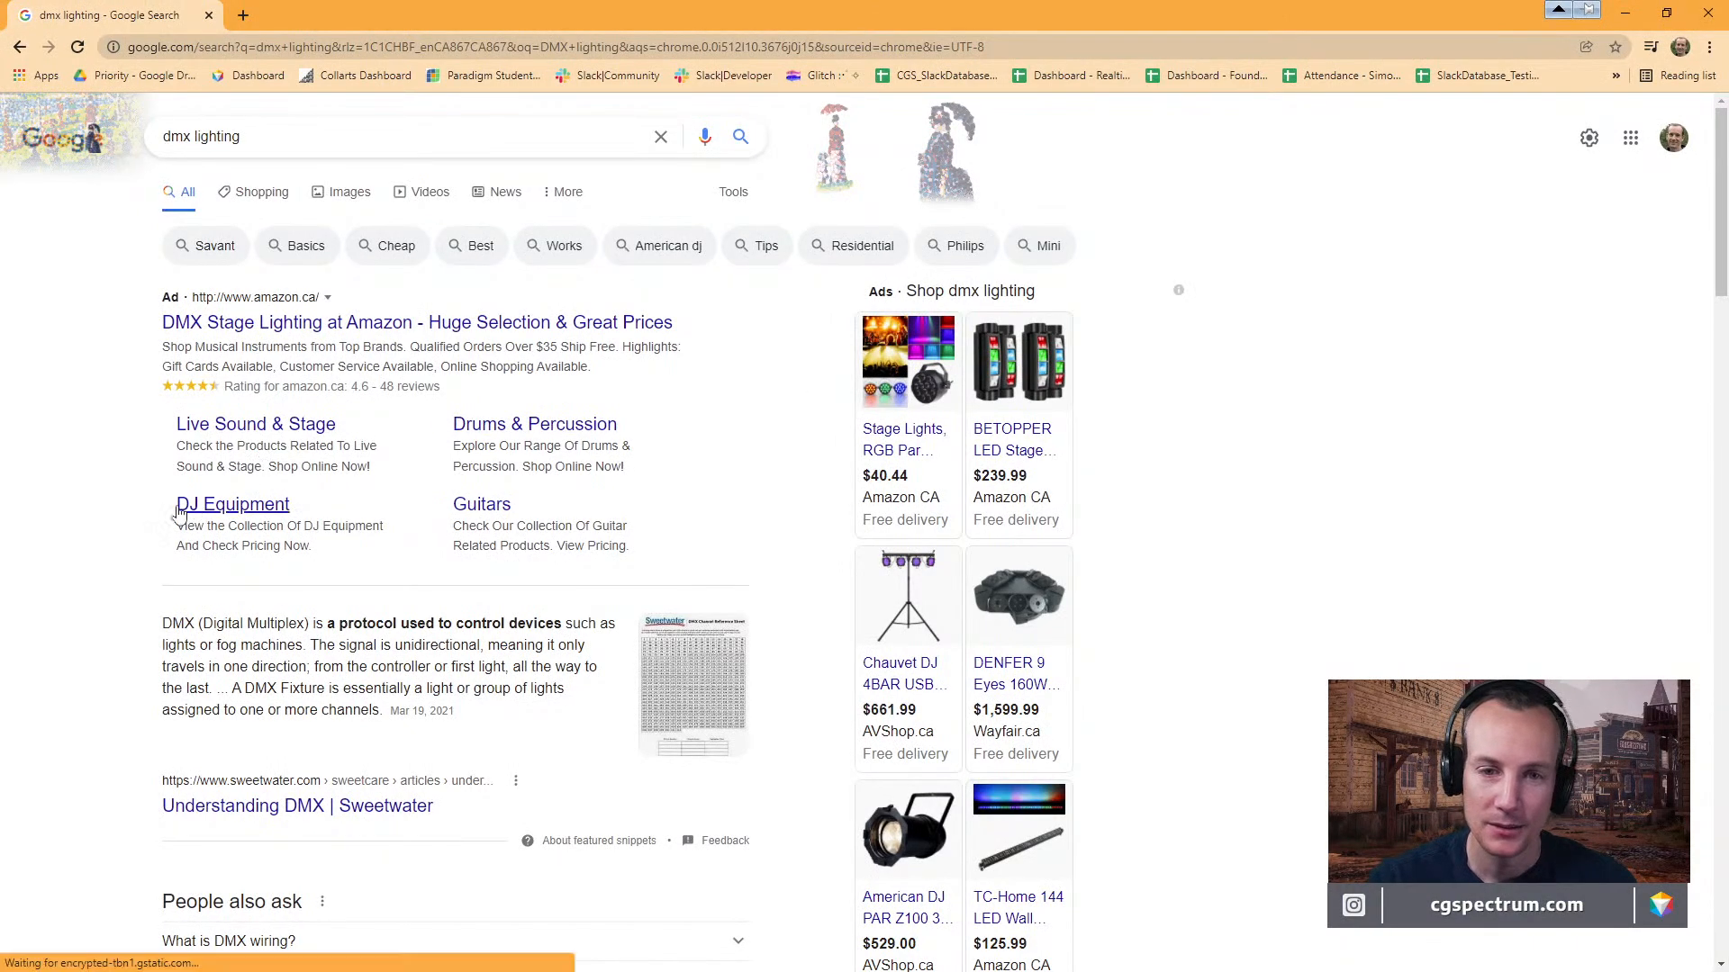
Open Sweetwater's Understanding DMX article from the browser's dmx lighting search results, and clear the text highlighting on the page.
scroll(122, 540, down, 5)
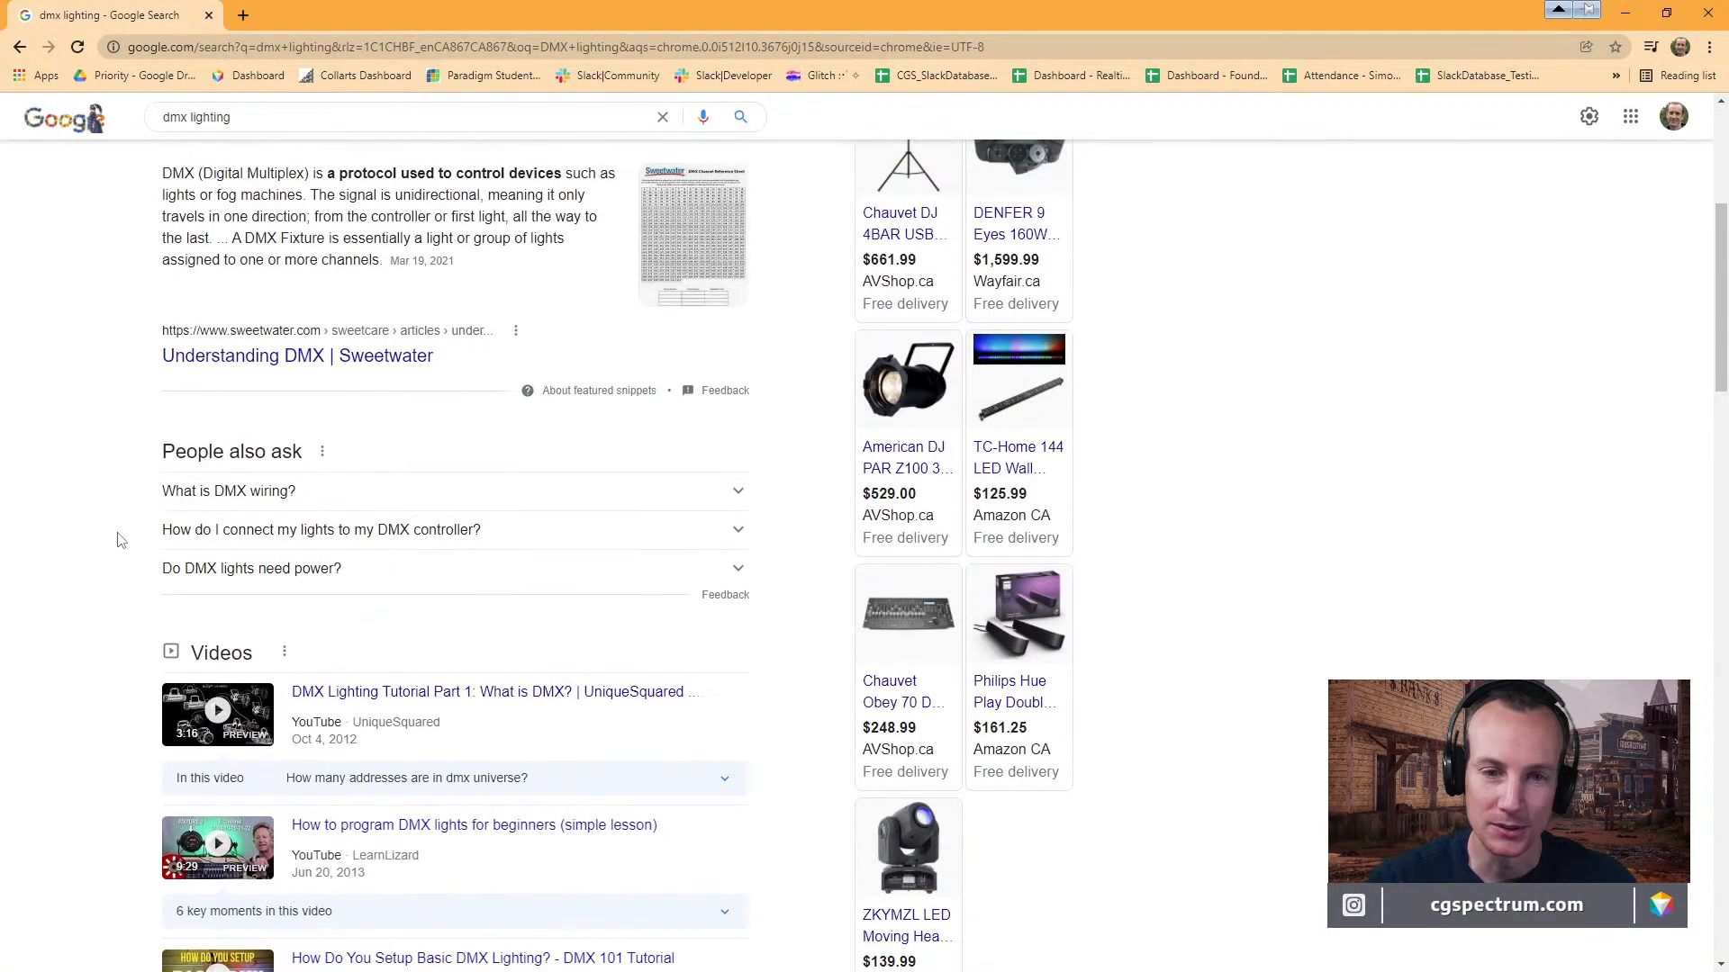
click(260, 364)
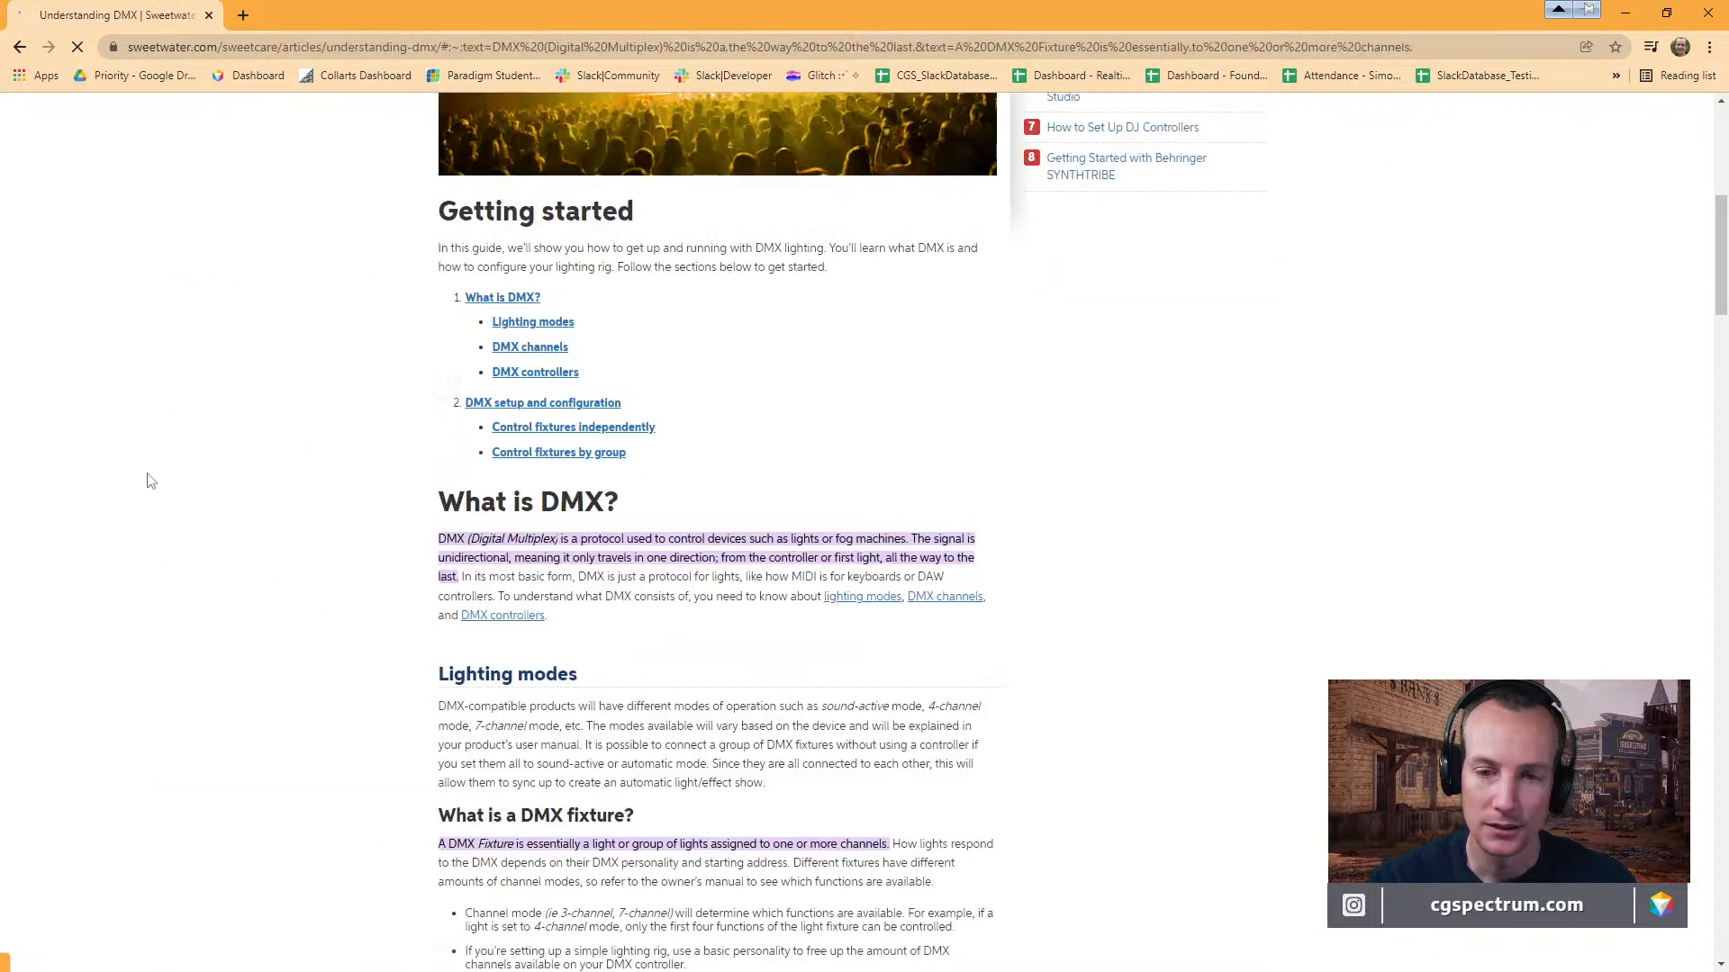
scroll(1171, 510, down, 2)
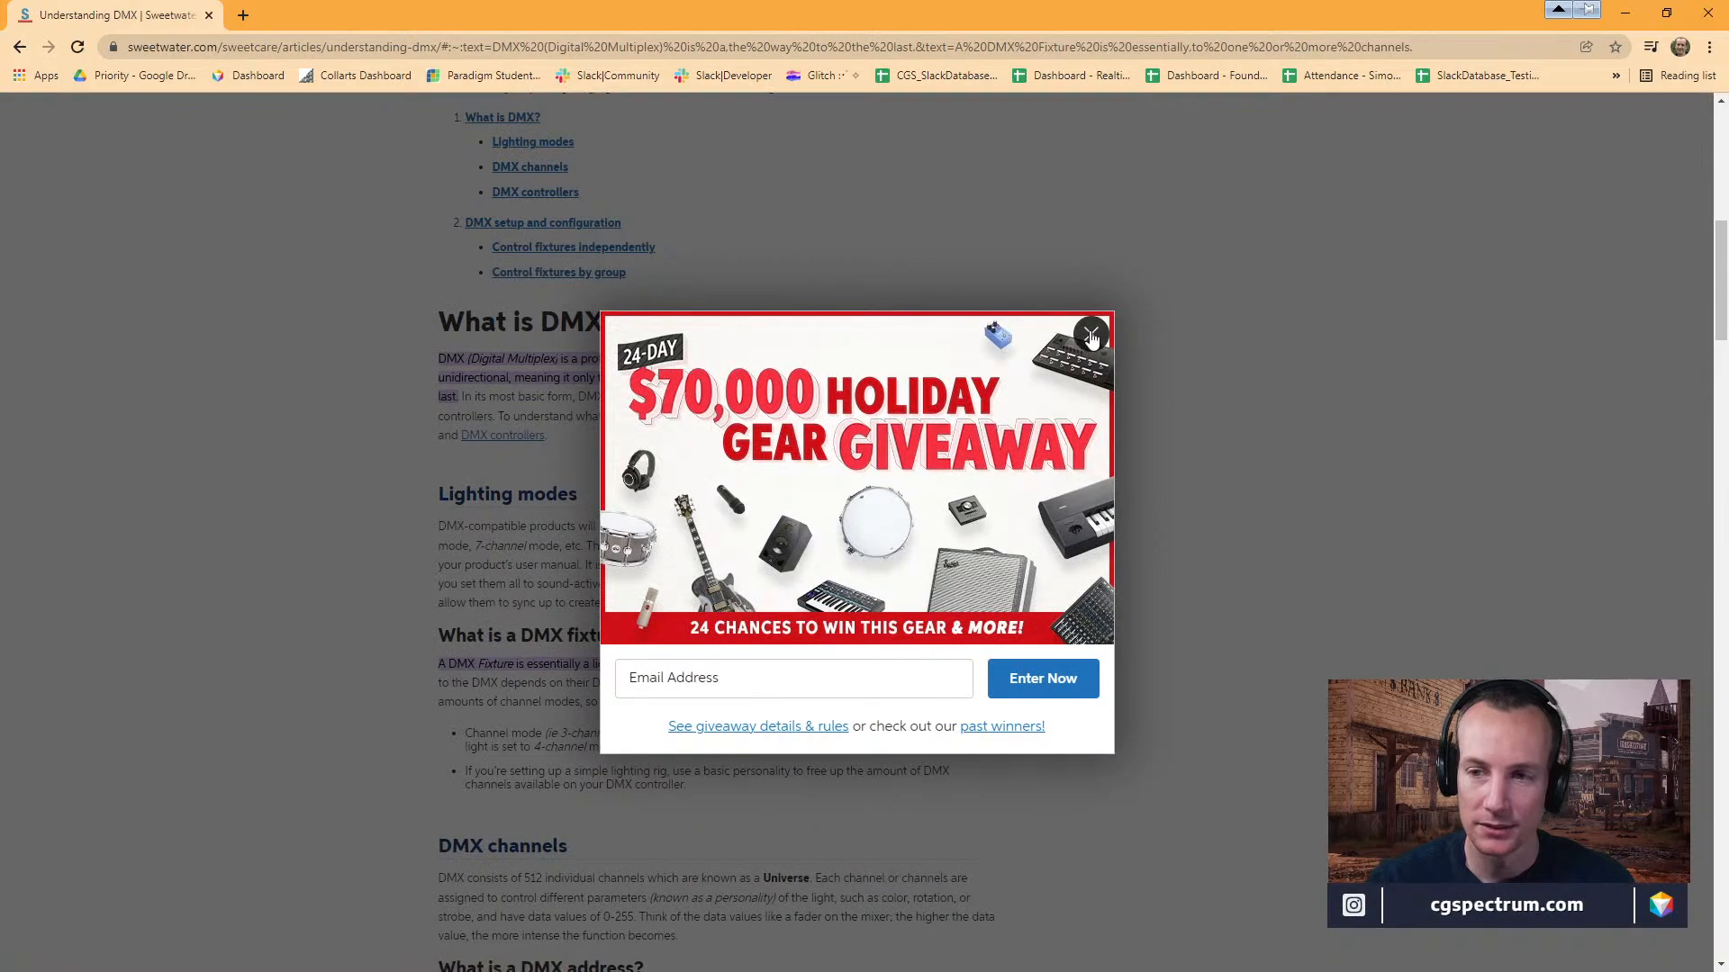
click(1089, 333)
click(1296, 487)
Read the article's sections on lighting modes, DMX fixtures, channels and addresses, and move the browser window away from Unreal Engine.
scroll(1302, 502, down, 5)
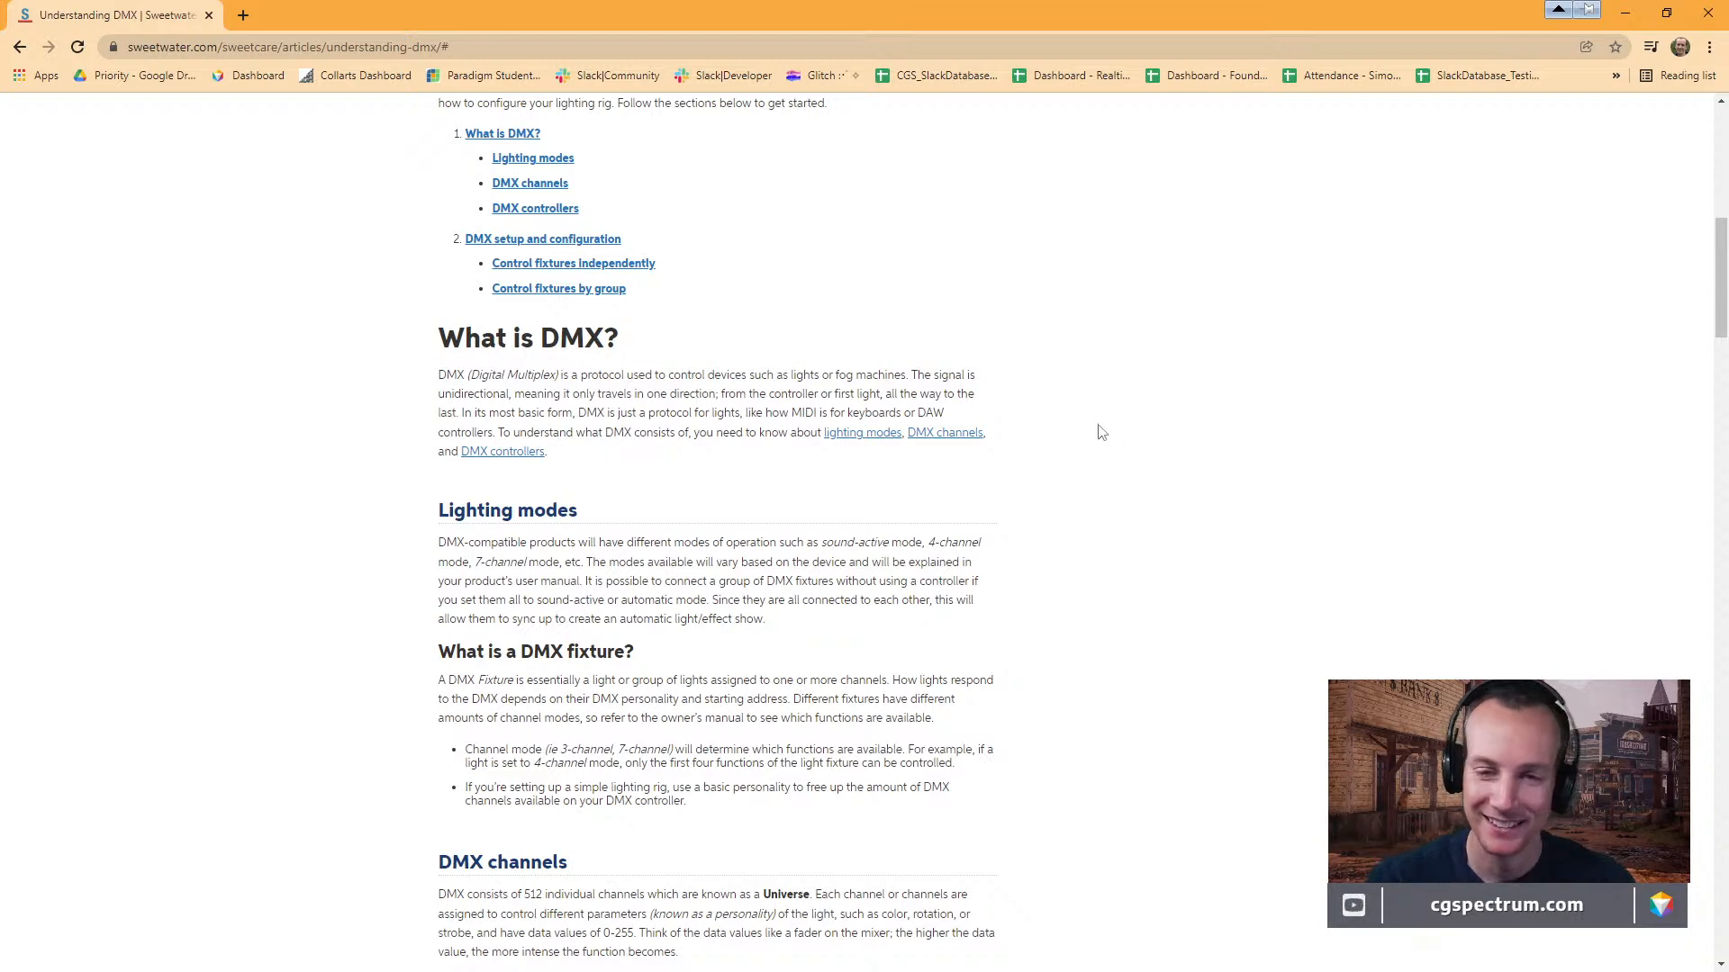
scroll(1104, 434, down, 3)
scroll(1090, 414, up, 1)
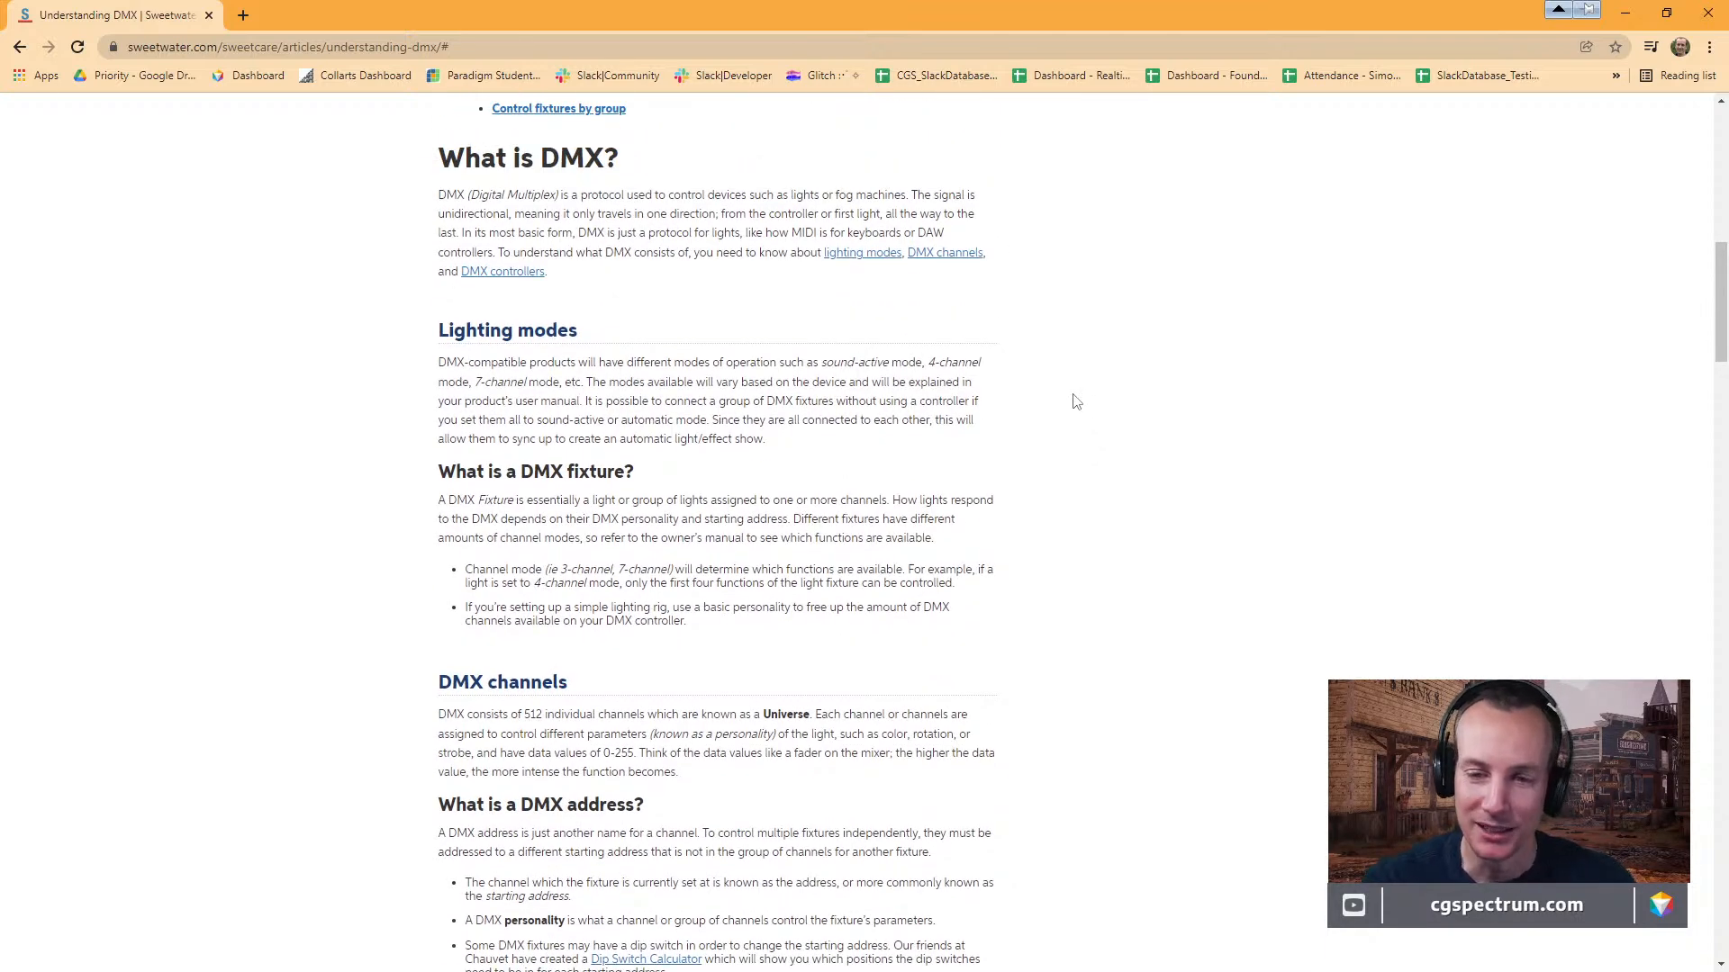
scroll(1076, 402, down, 3)
drag(280, 8, 289, 79)
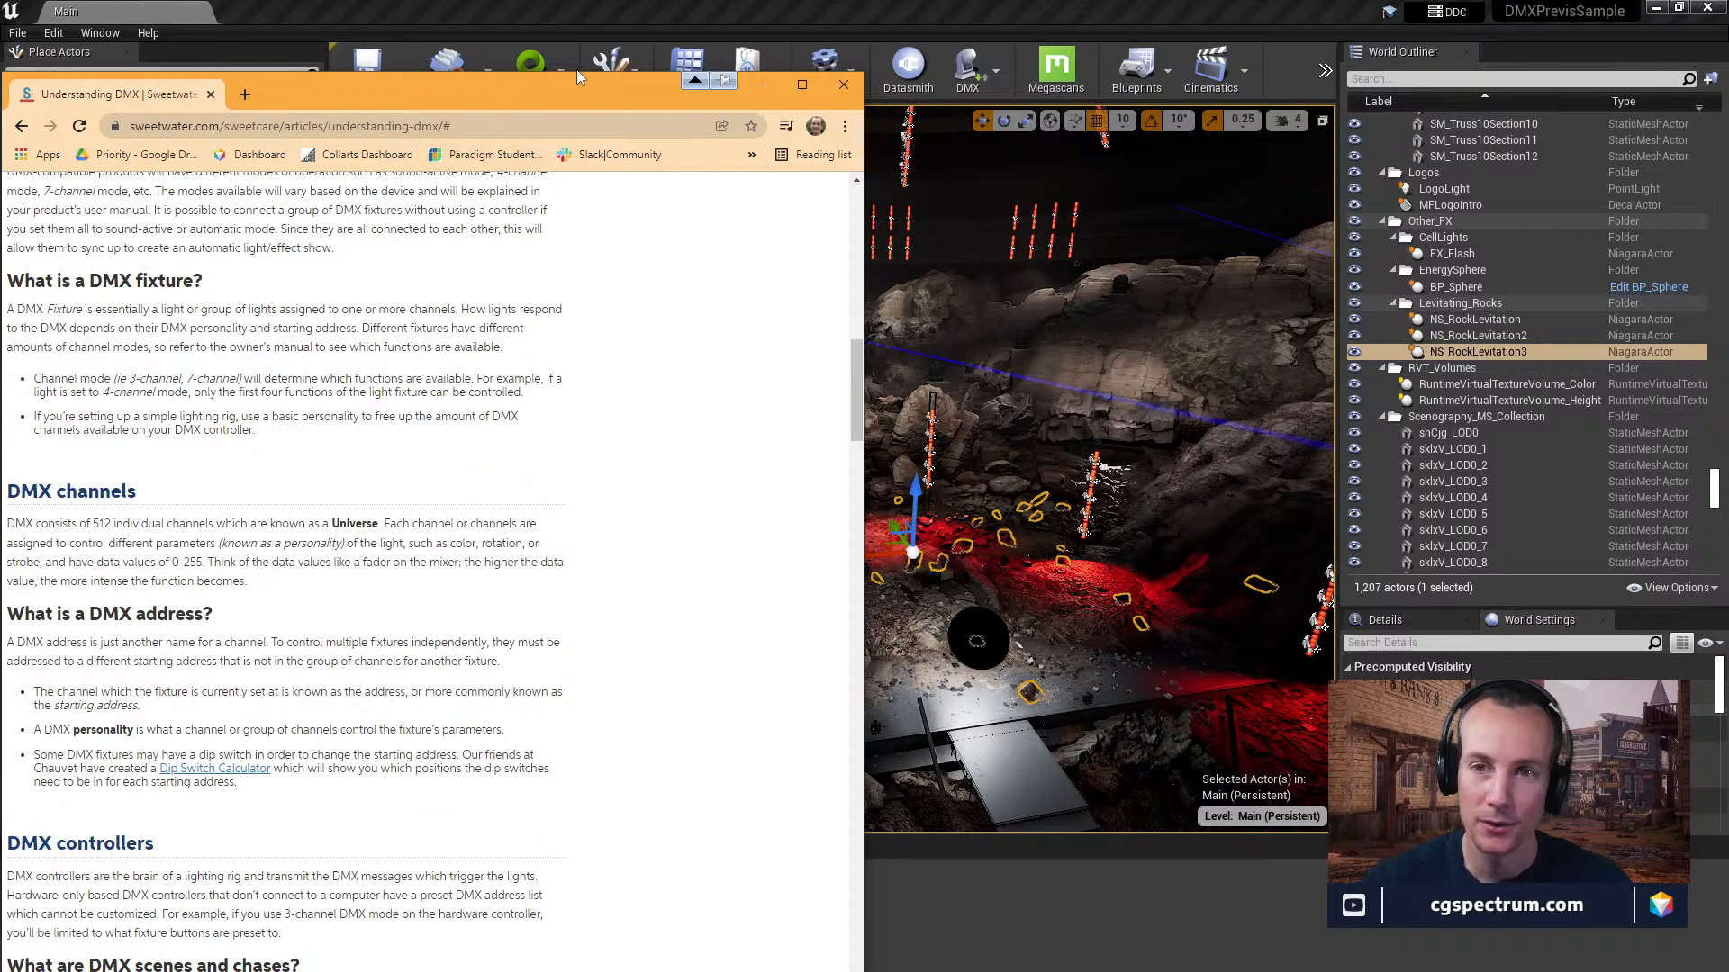
drag(576, 76, 0, 505)
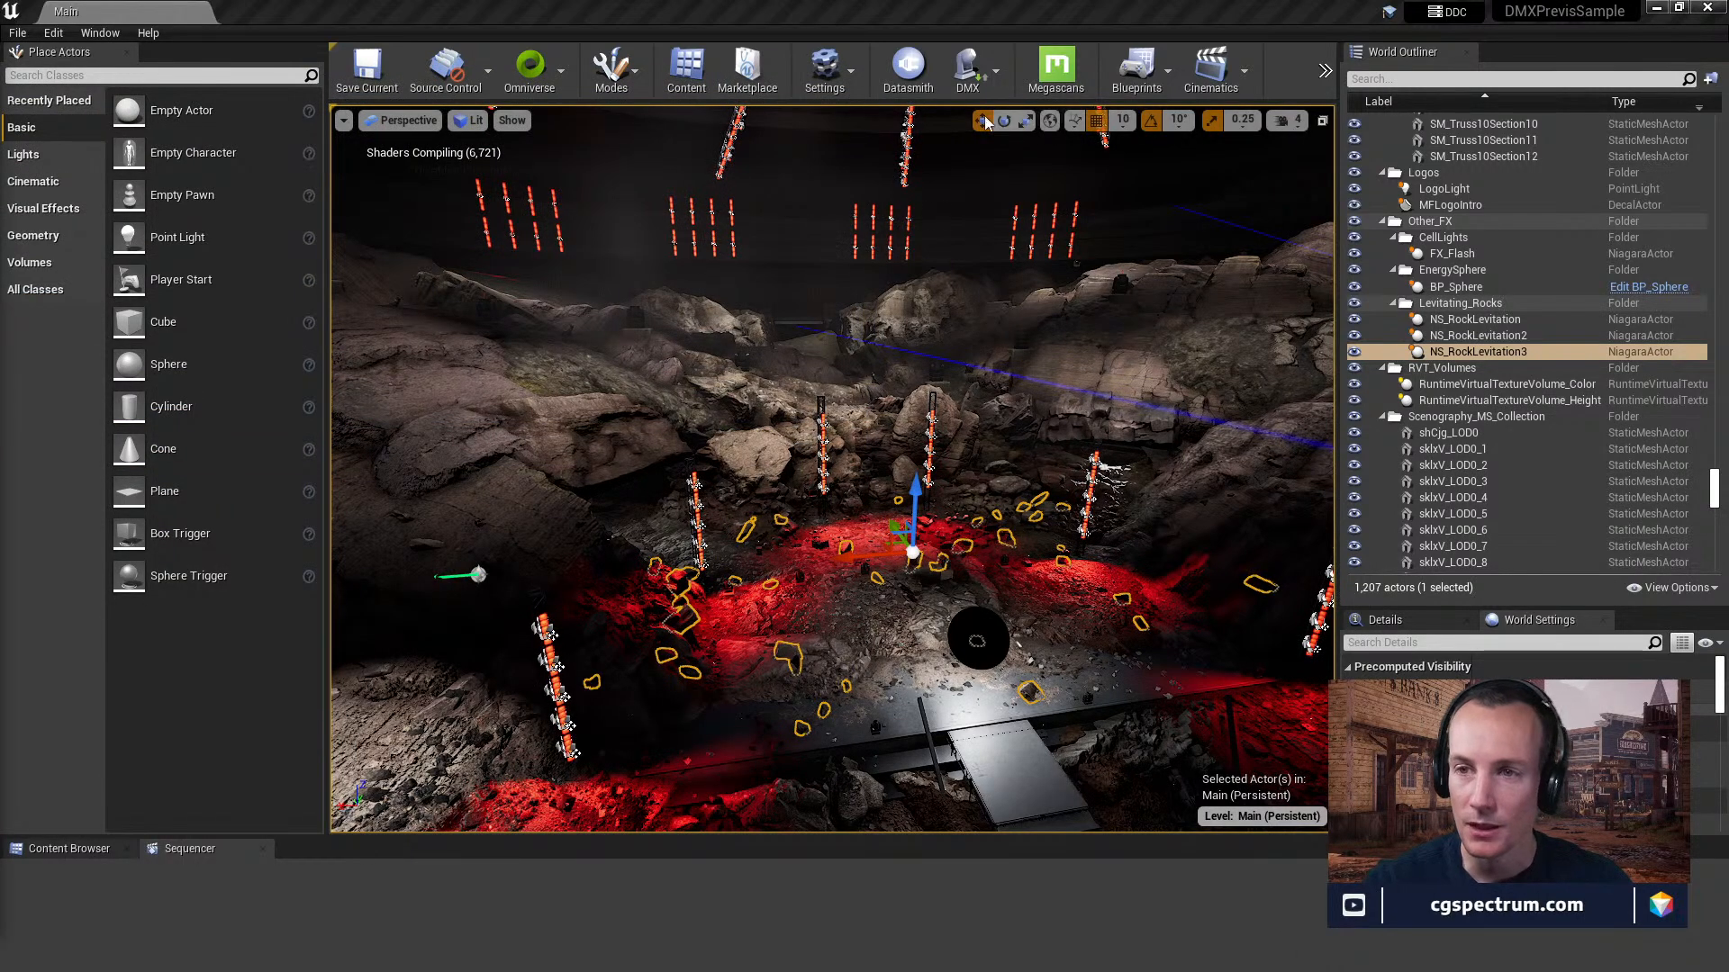
Review the available DMX tools and the Receive DMX and Send DMX options.
click(995, 72)
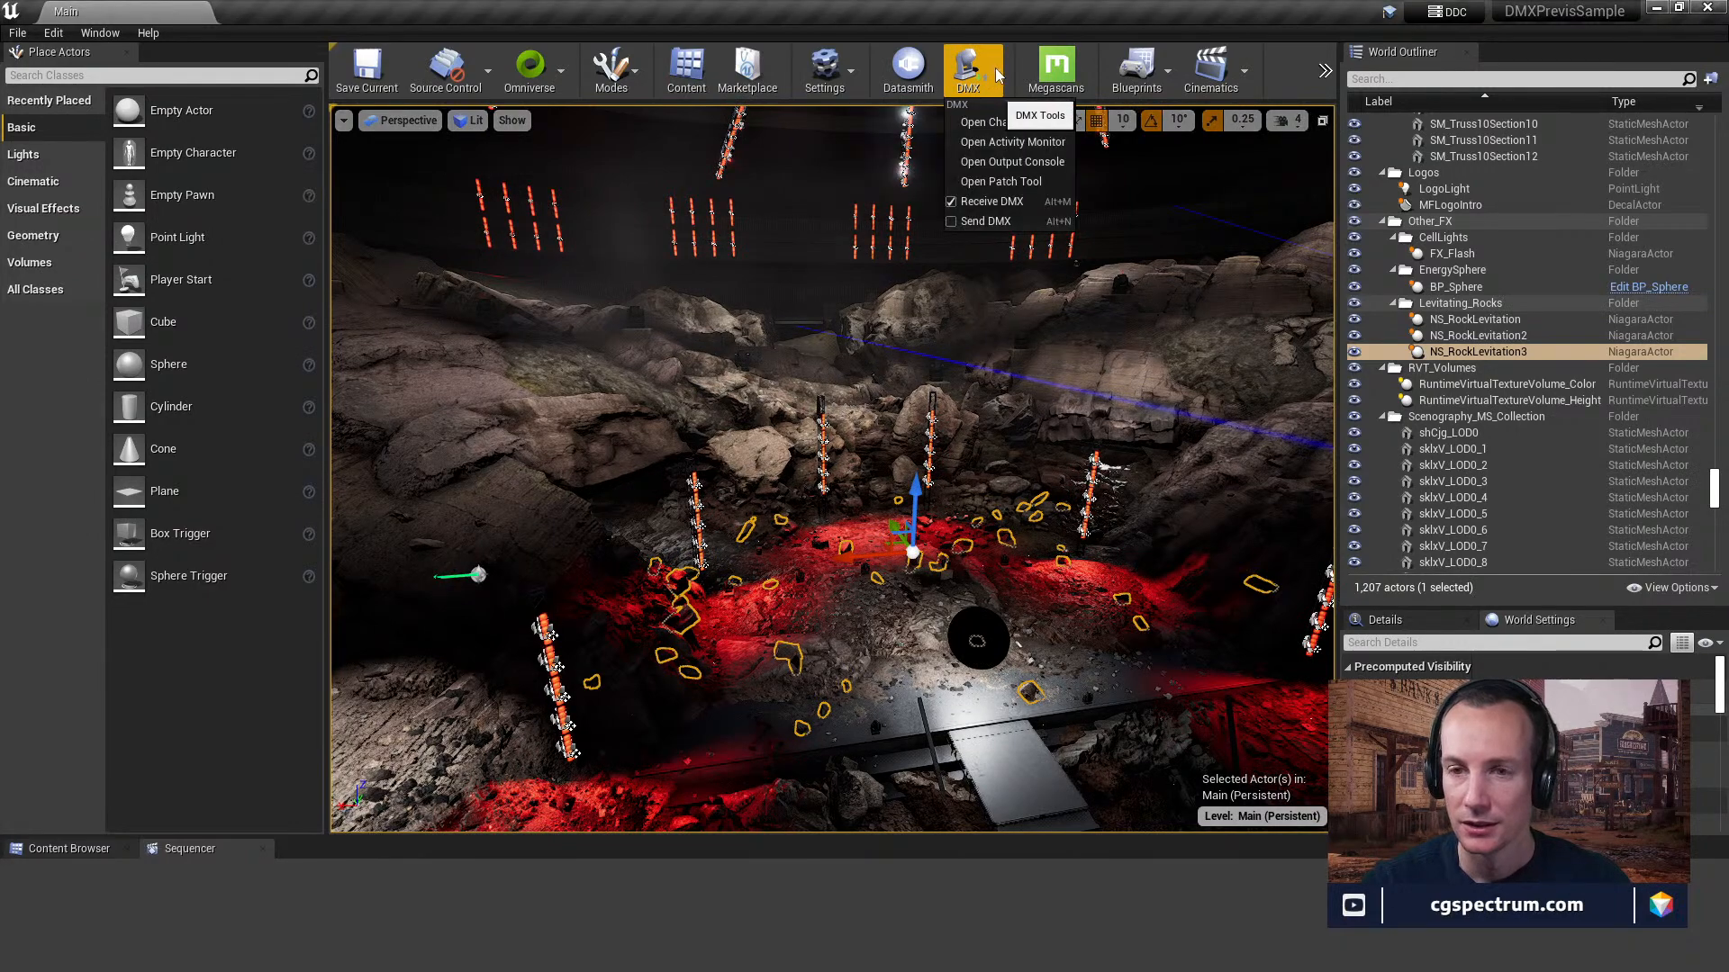
click(999, 213)
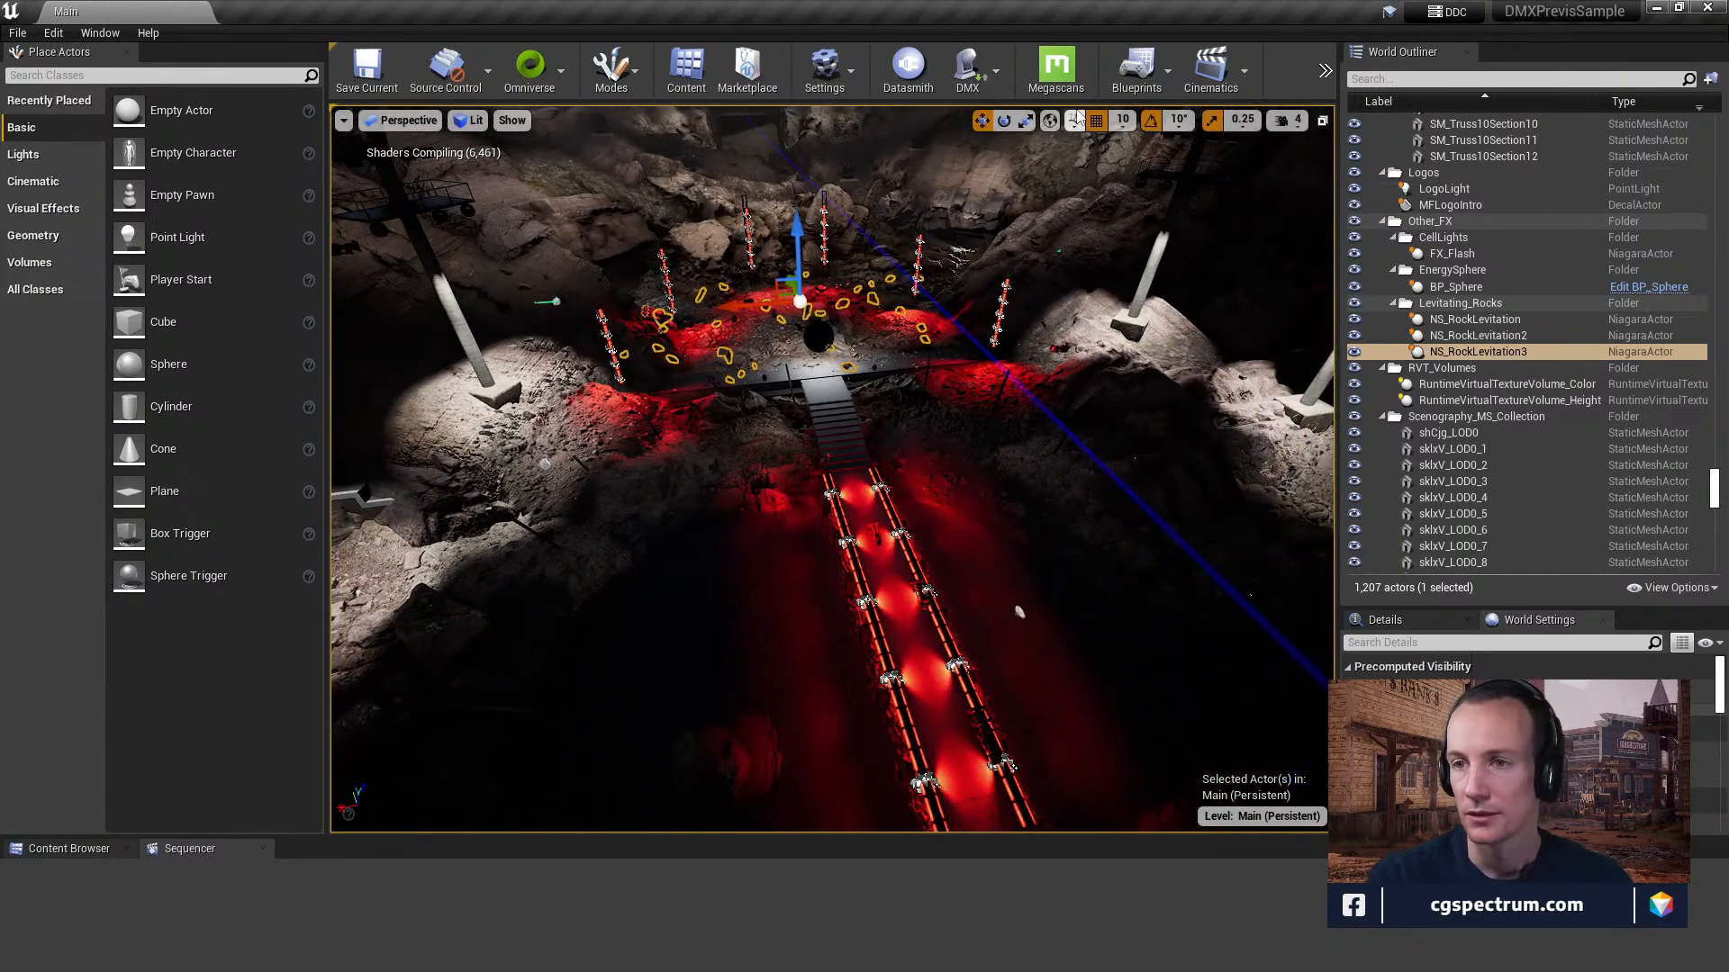
Play the level in the viewport to preview the arena's light show, and end the play session.
click(1324, 71)
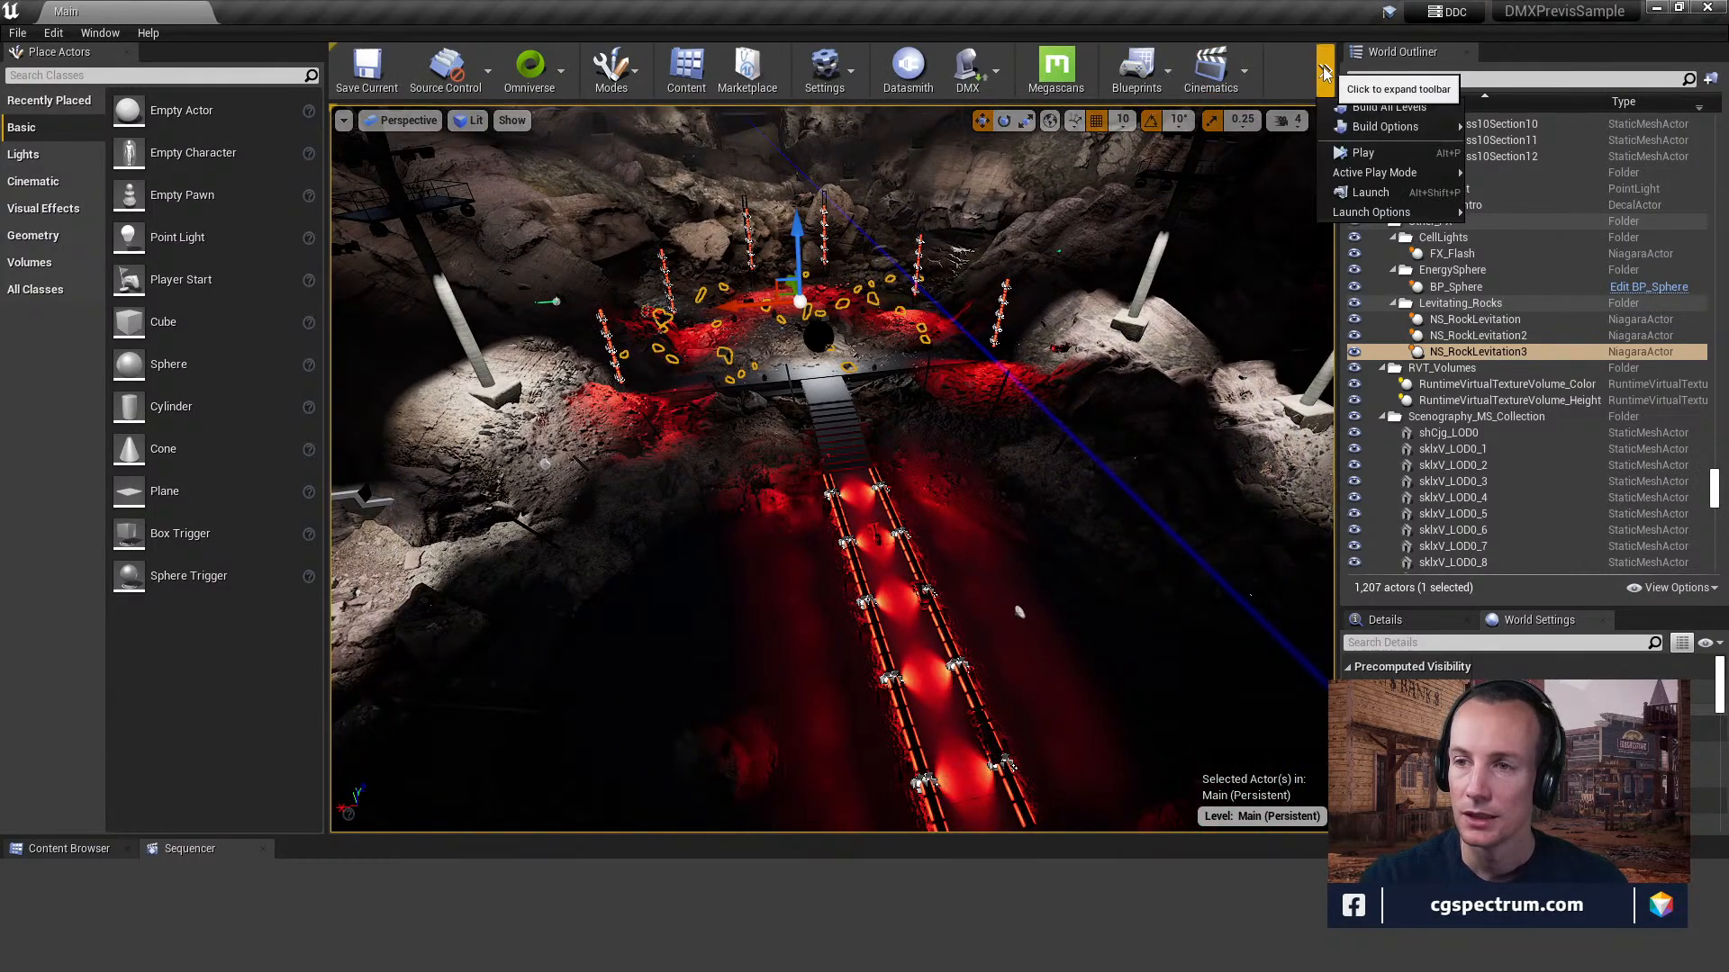
click(1367, 151)
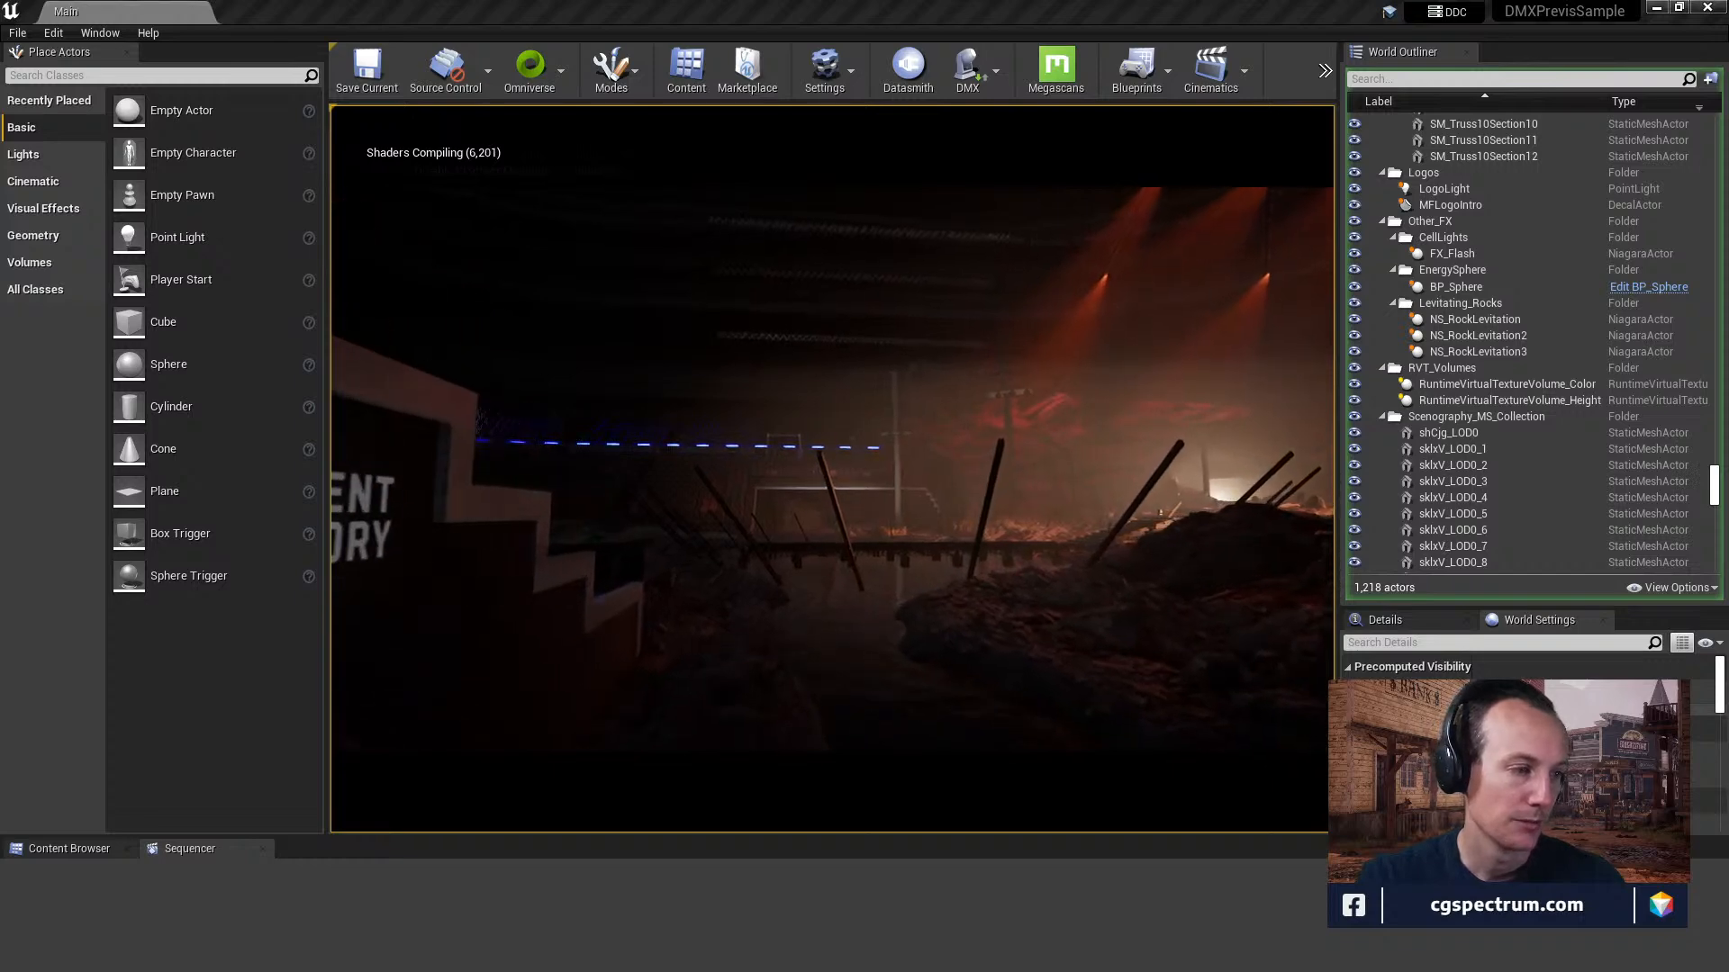
click(725, 584)
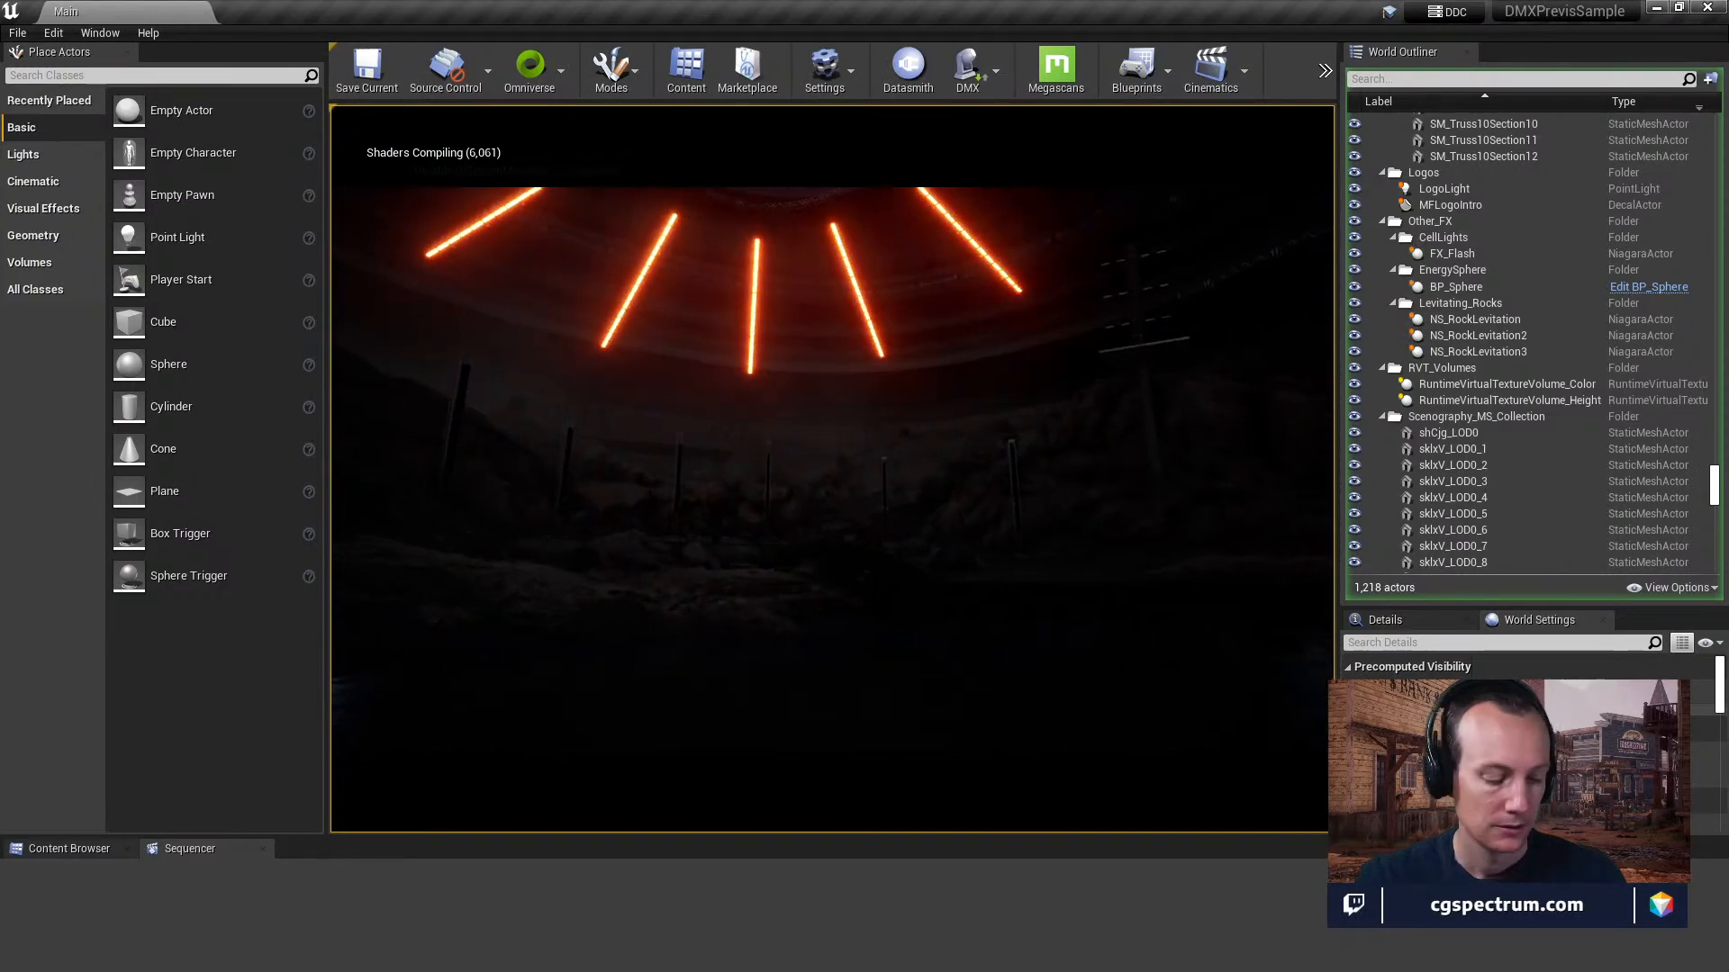
key(Escape)
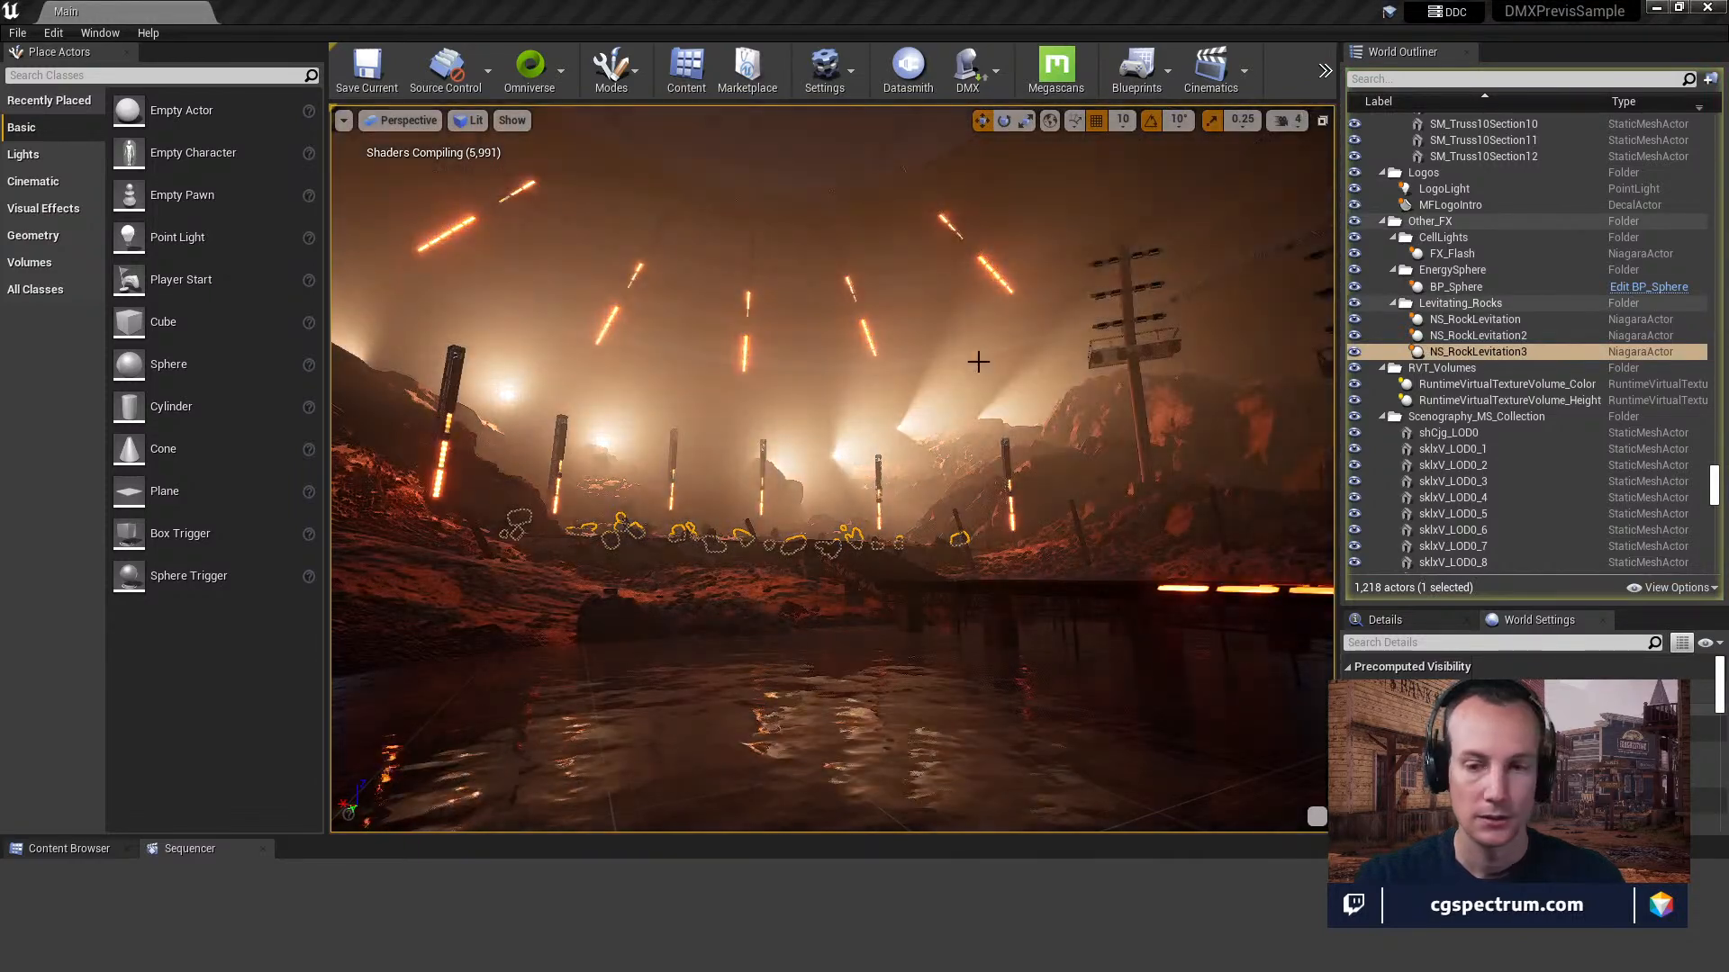
Play the level again to watch the arena's light show, and end the play session.
click(976, 360)
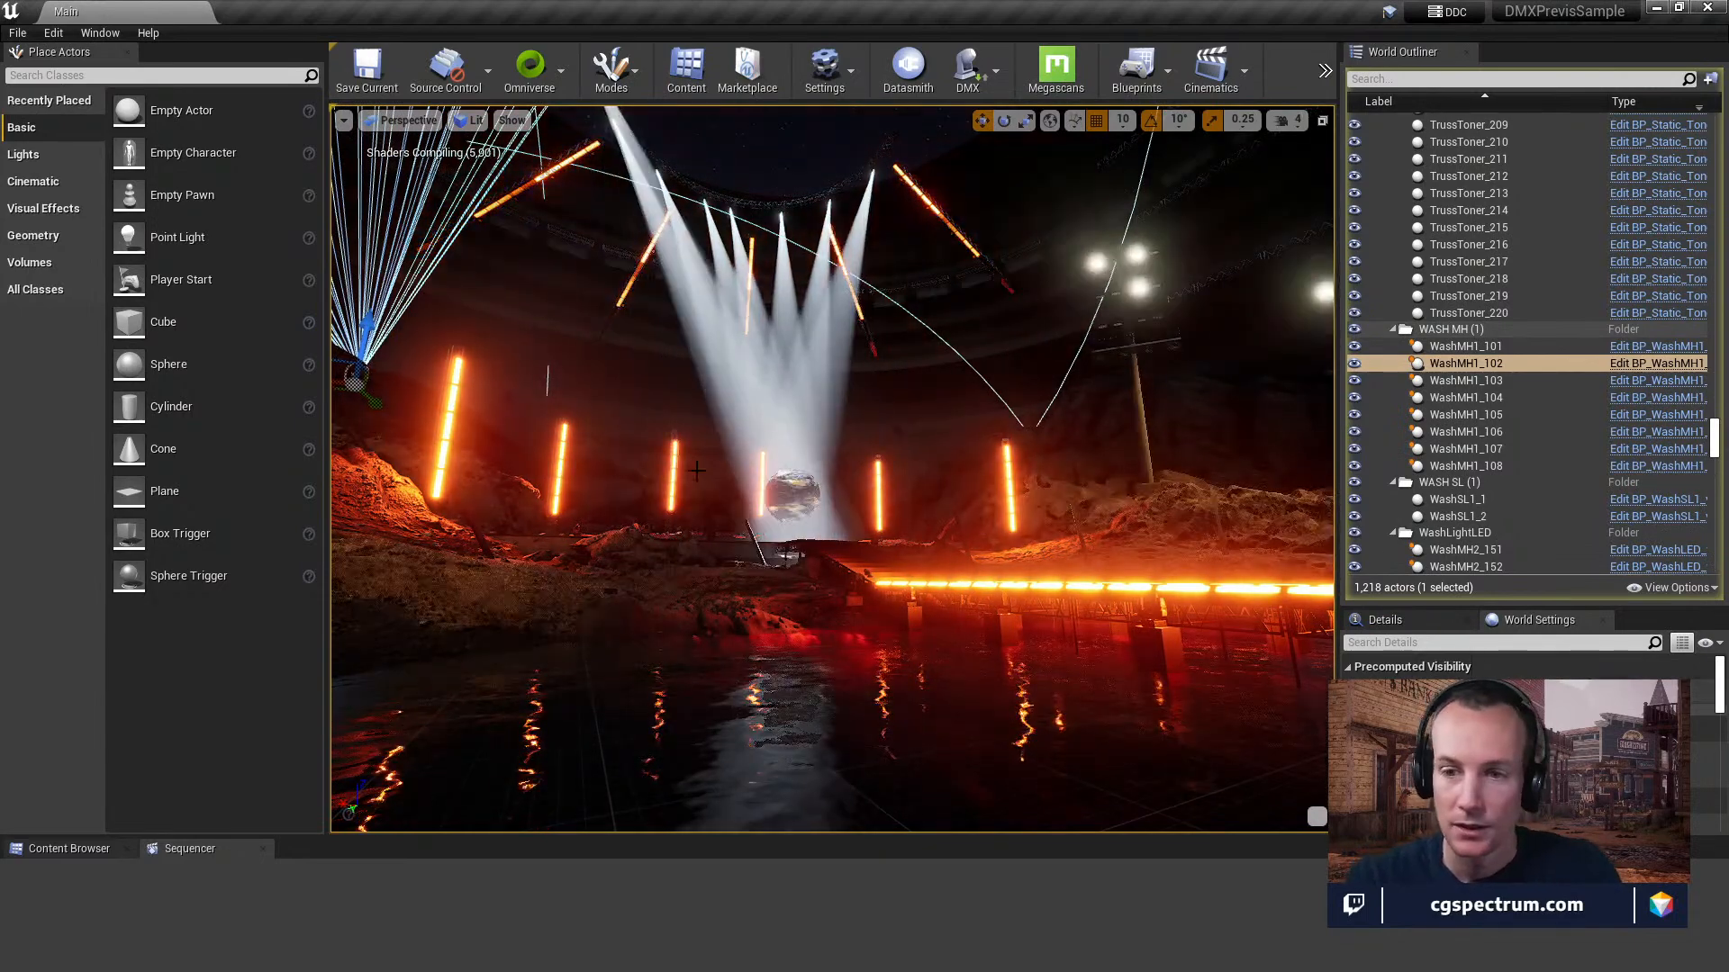
key(alt+p)
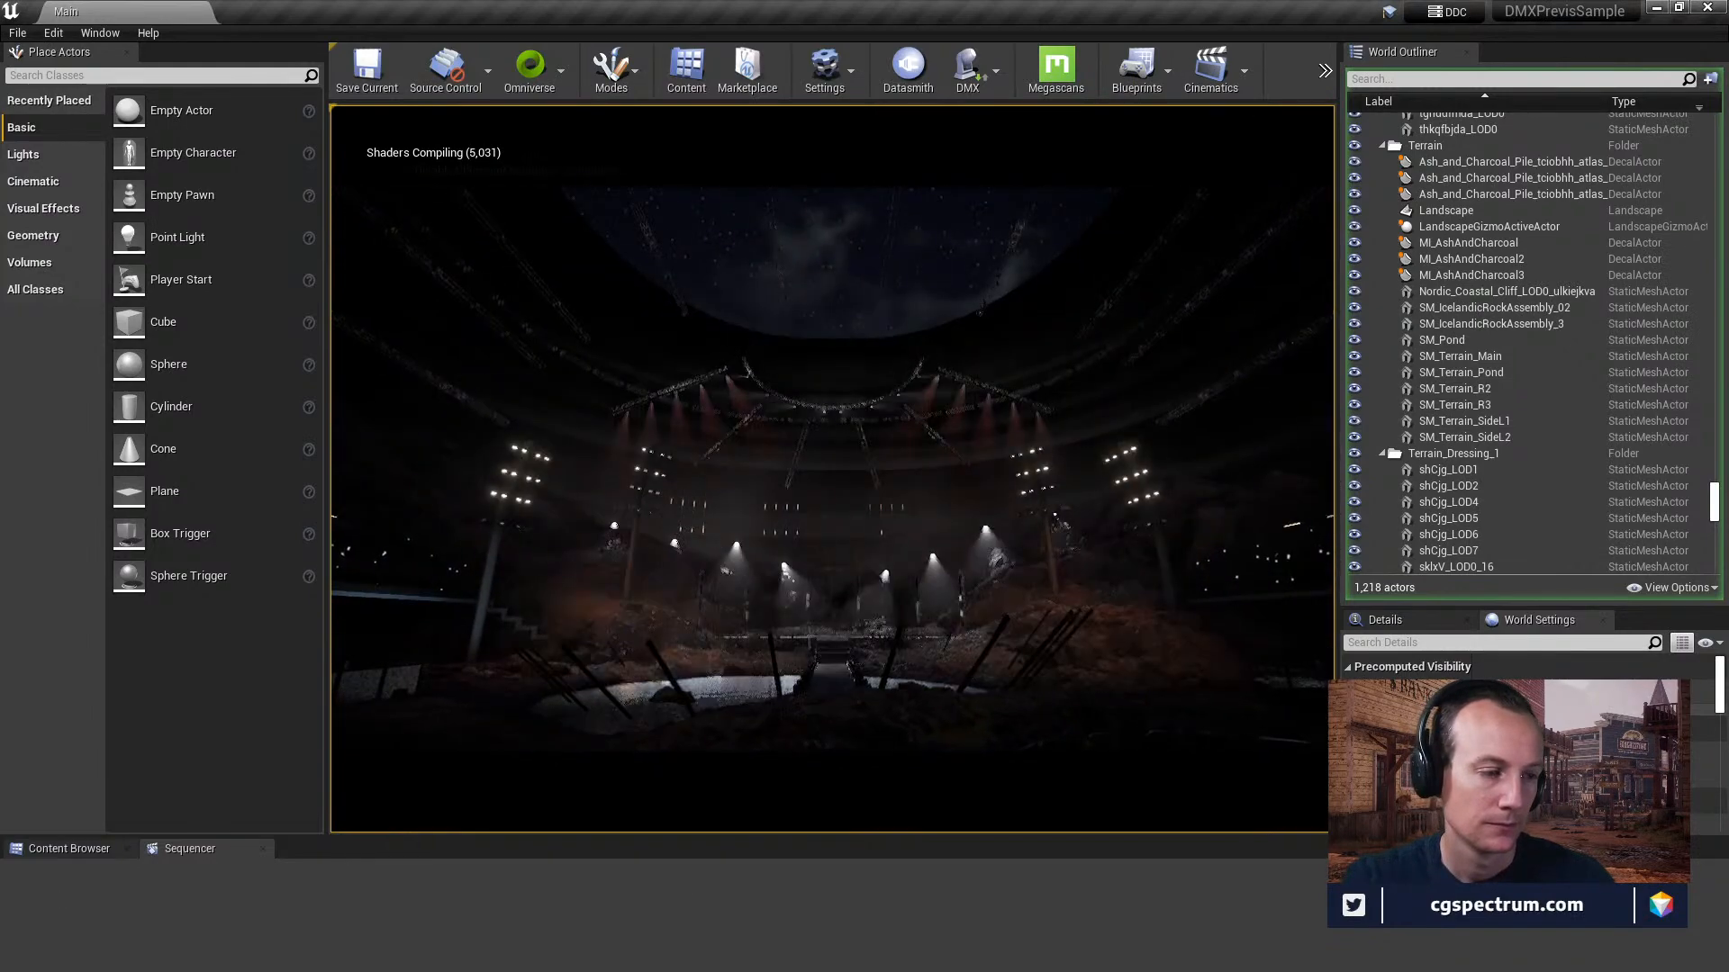
click(630, 540)
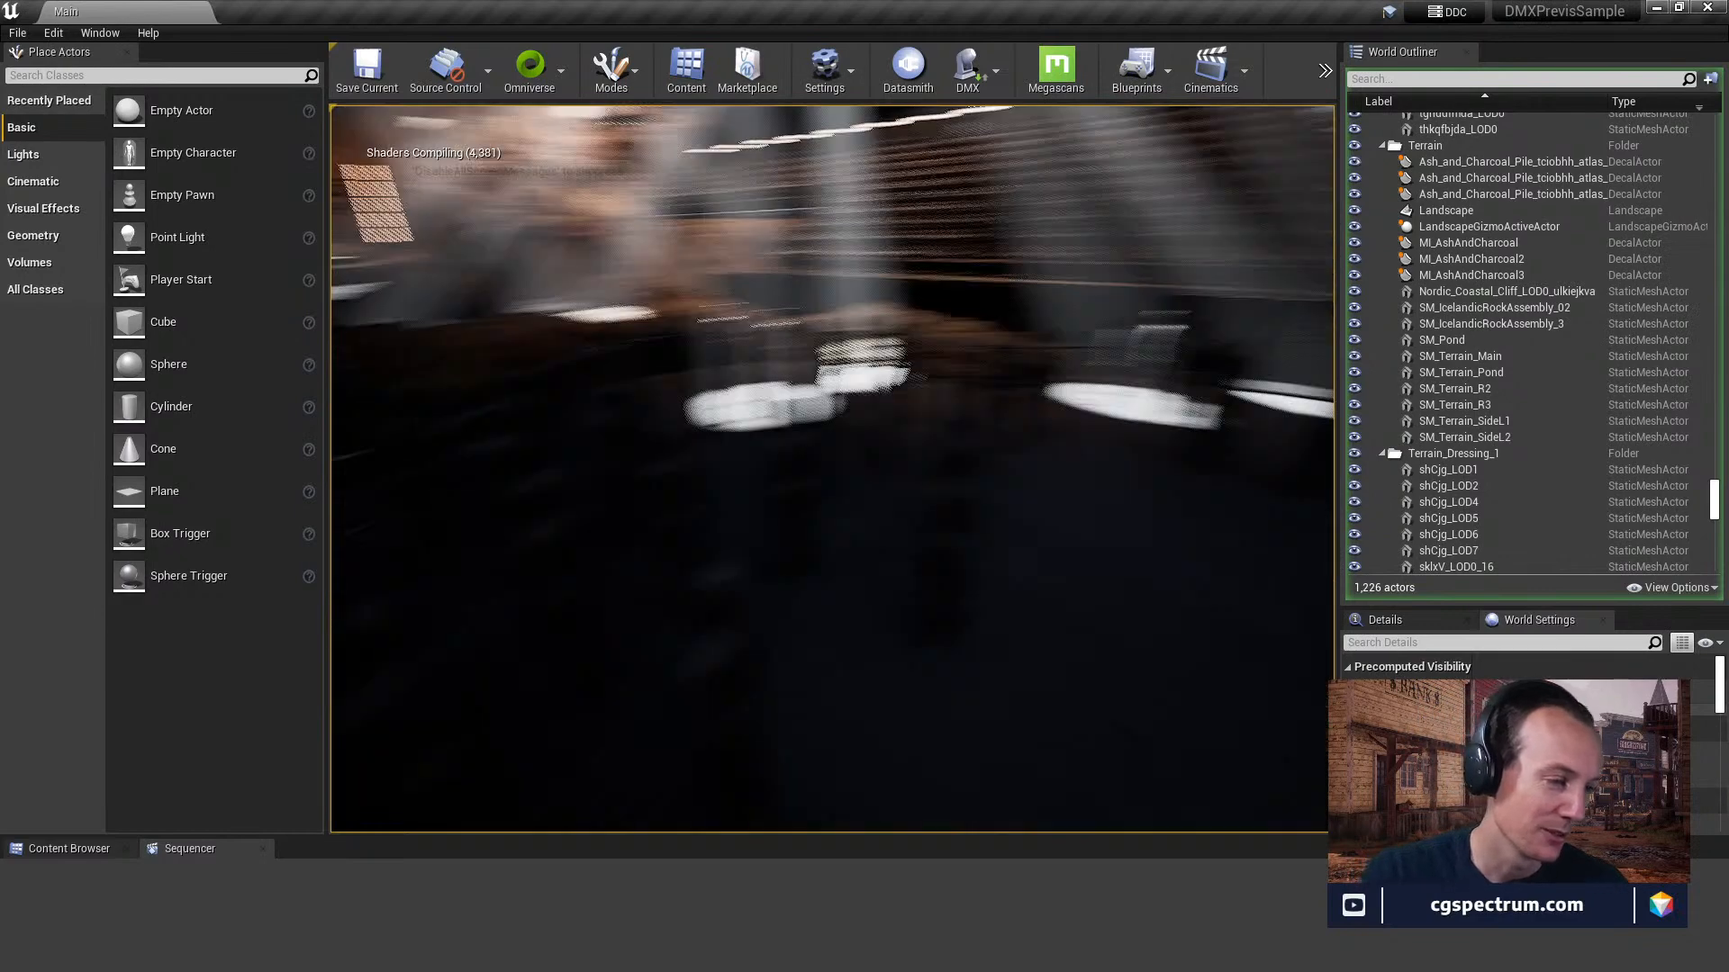
key(Escape)
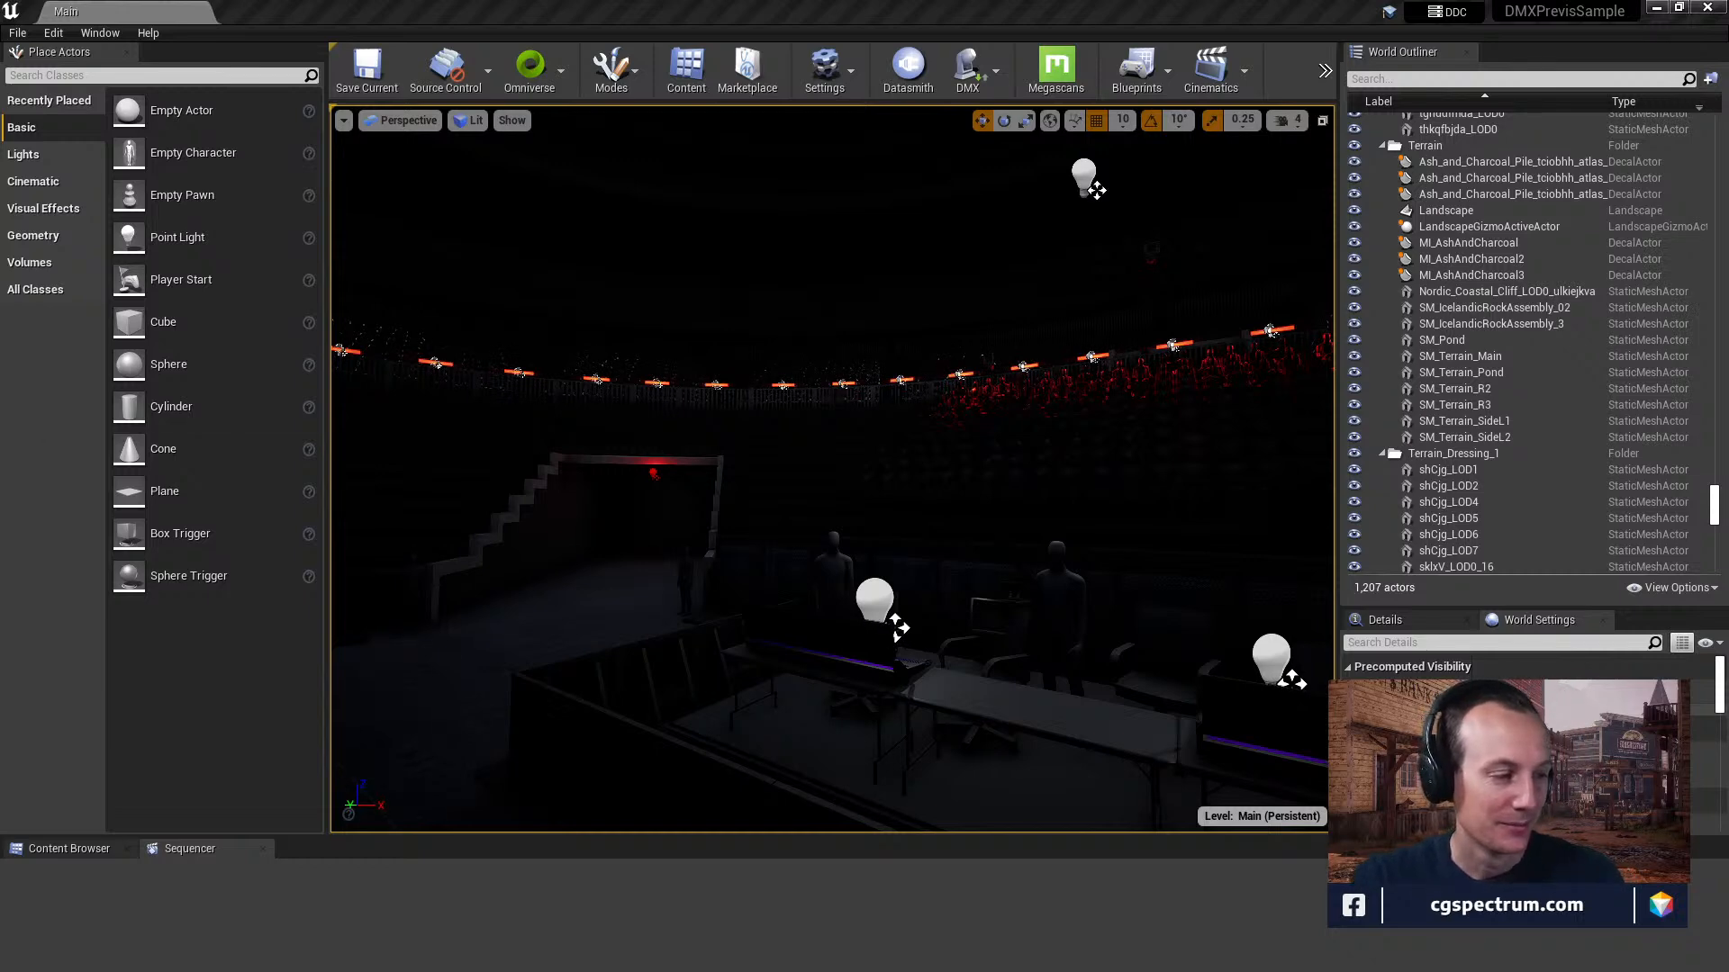
Select the SM_LEDClock bars beside the catwalk and locate their static mesh asset in the project content.
right_drag(832, 468, 1331, 620)
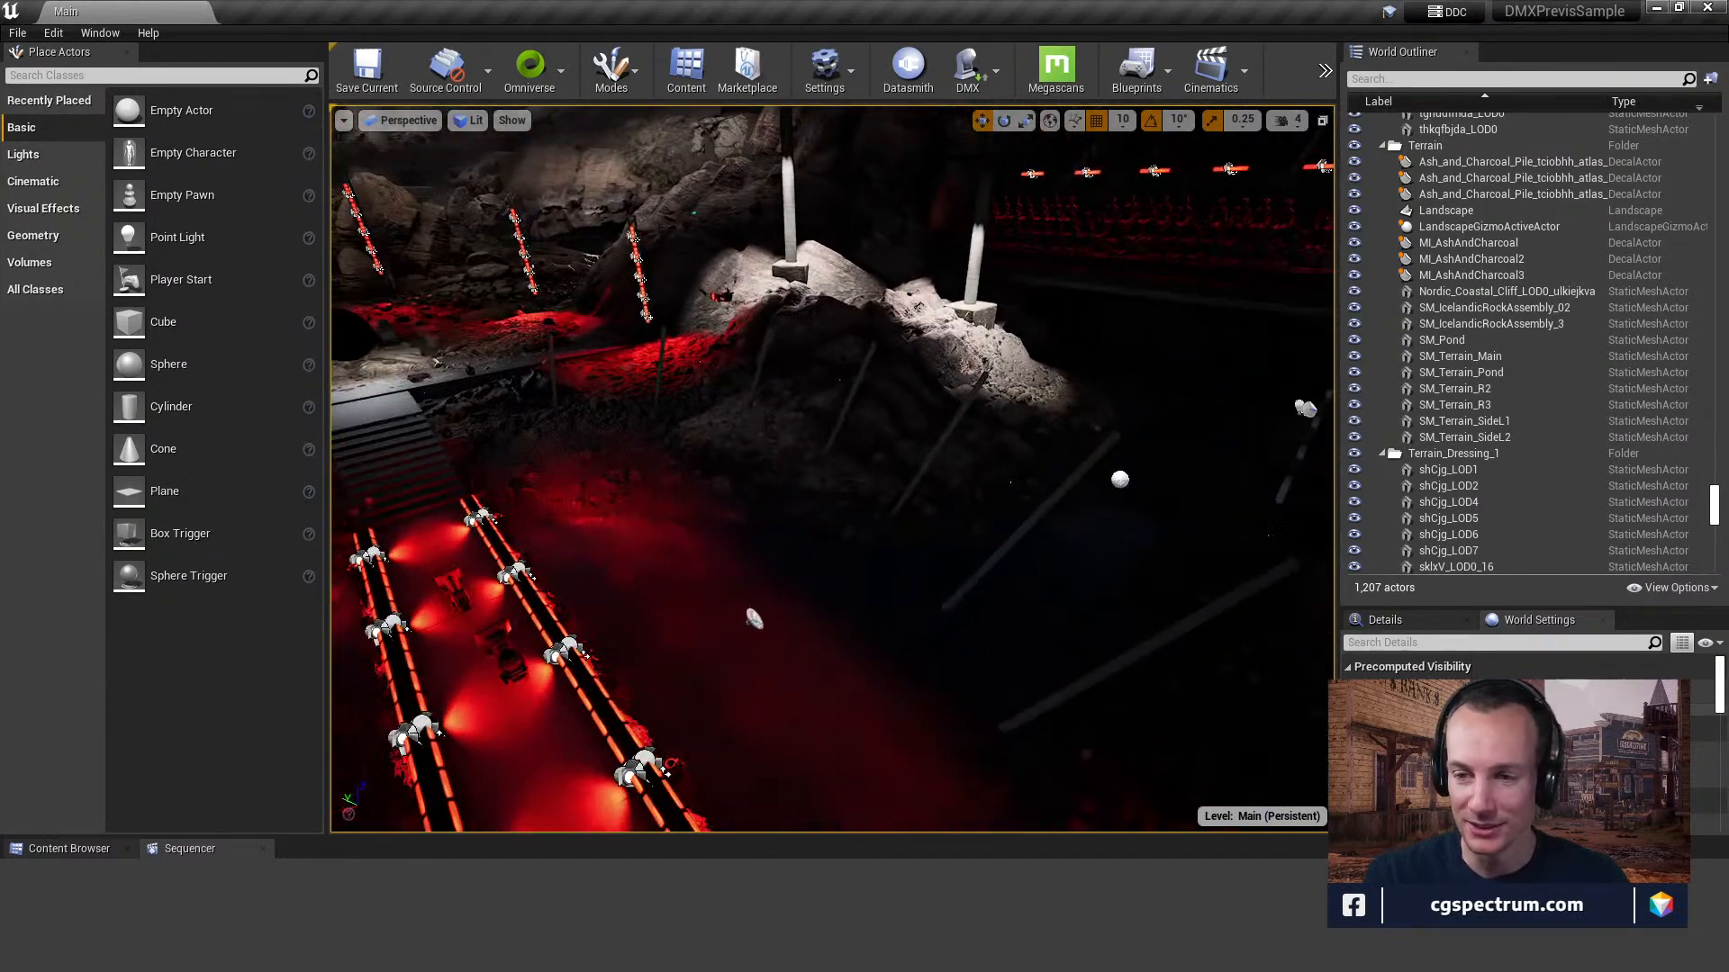
click(1178, 627)
mouse_move(1178, 627)
right_down()
mouse_move(1149, 614)
mouse_move(1174, 630)
right_up()
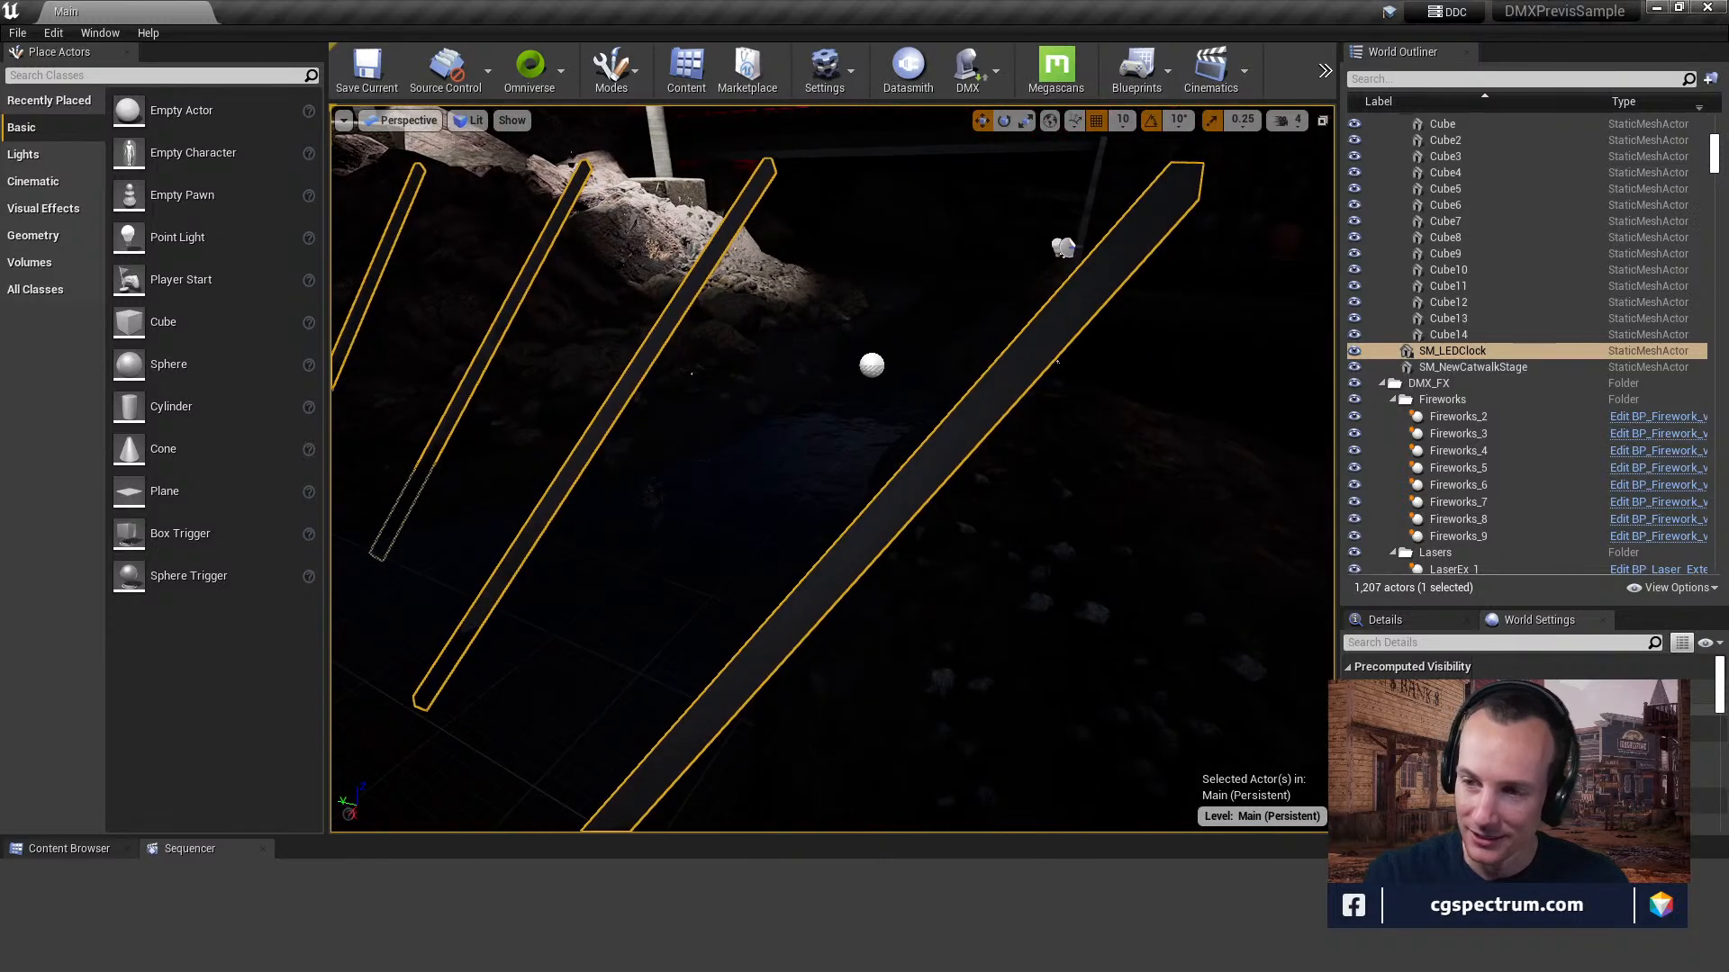
right_click(1451, 351)
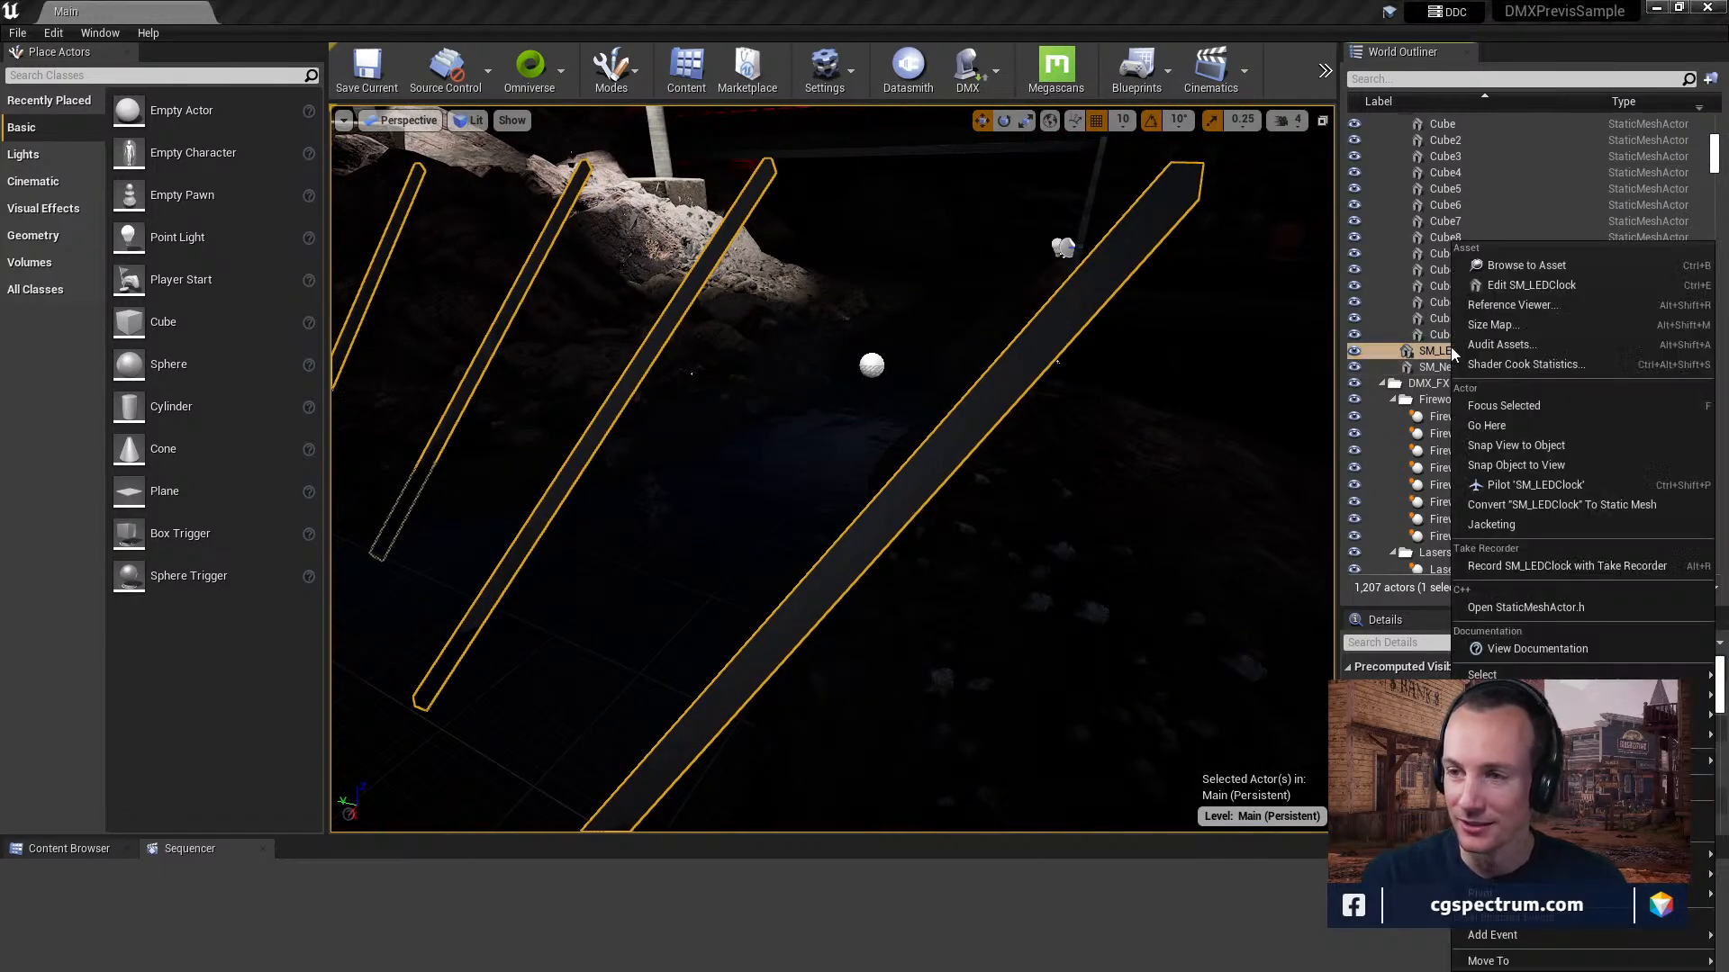
click(1522, 265)
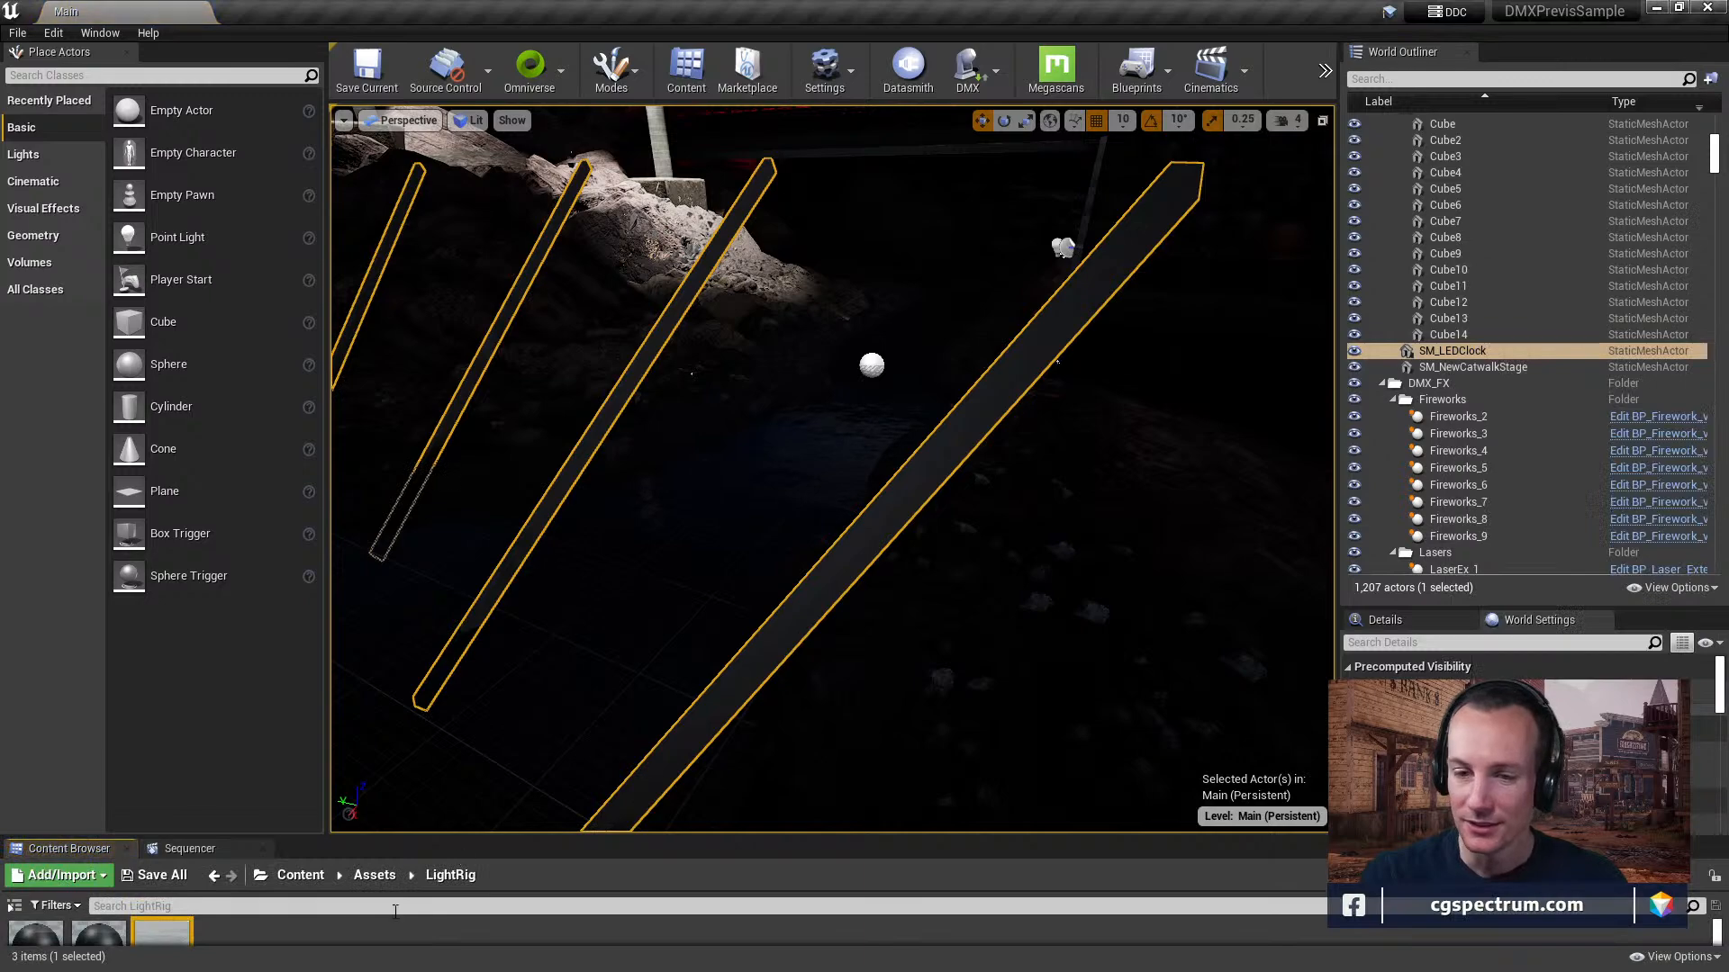
Enlarge the area showing the LightRig assets and open the SM_LEDClock static mesh for inspection.
drag(446, 845, 498, 950)
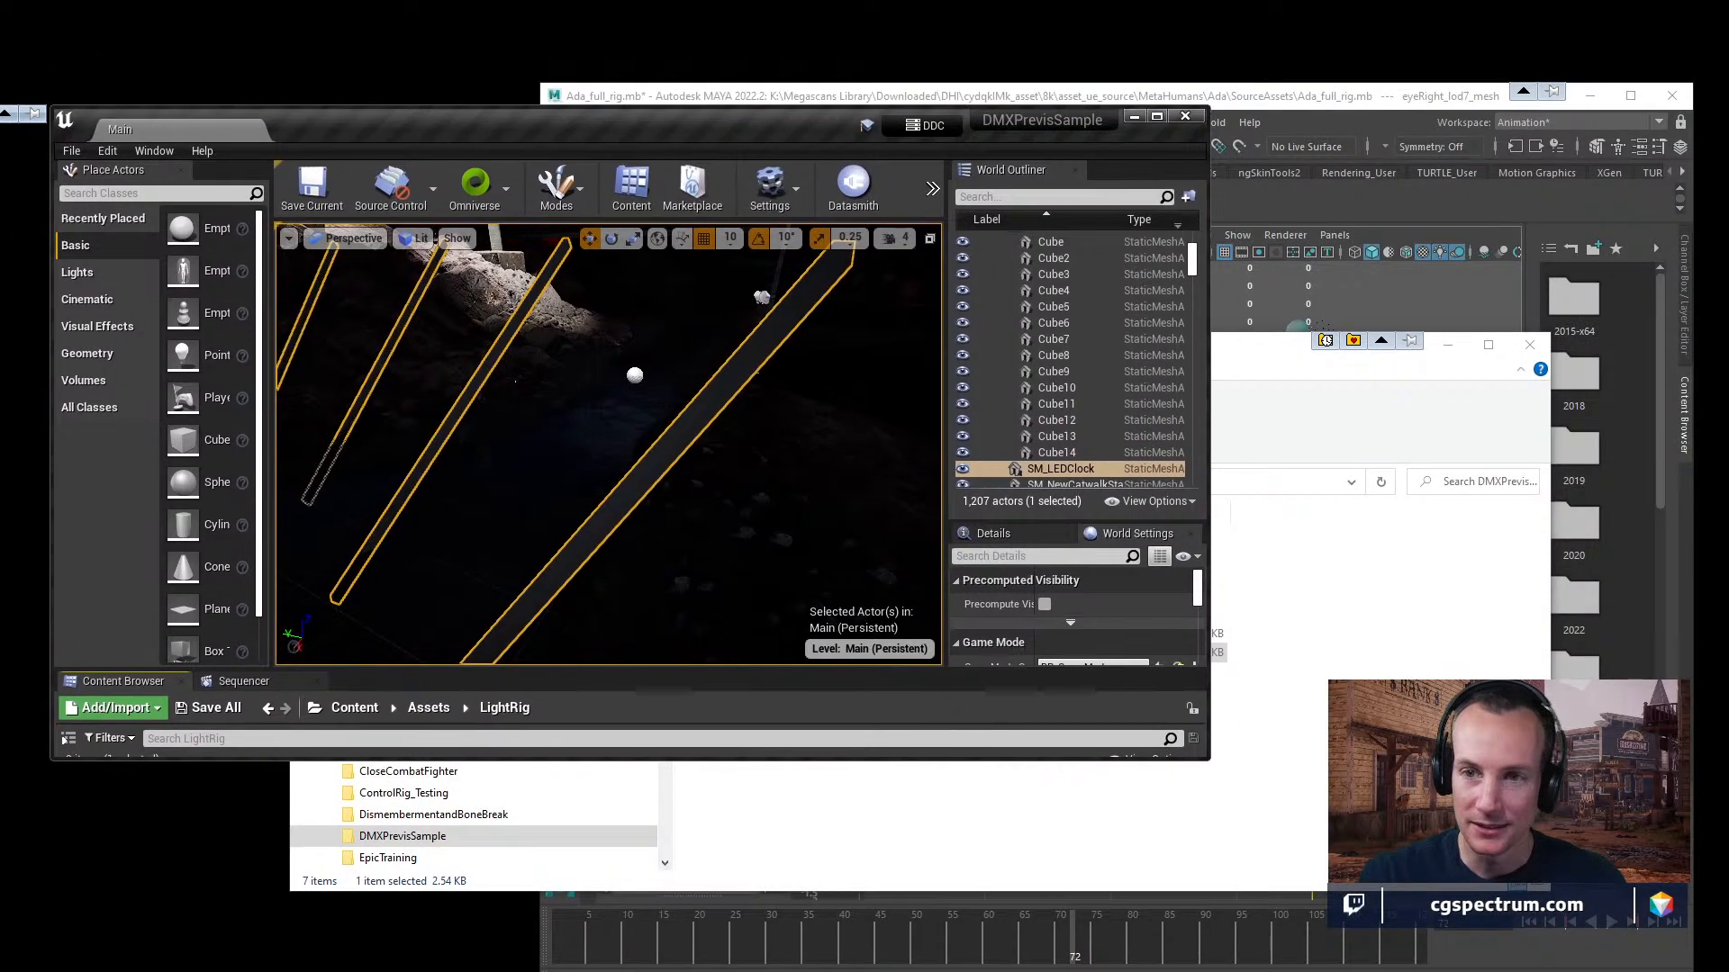
double_click(682, 126)
drag(304, 838, 360, 654)
double_click(173, 790)
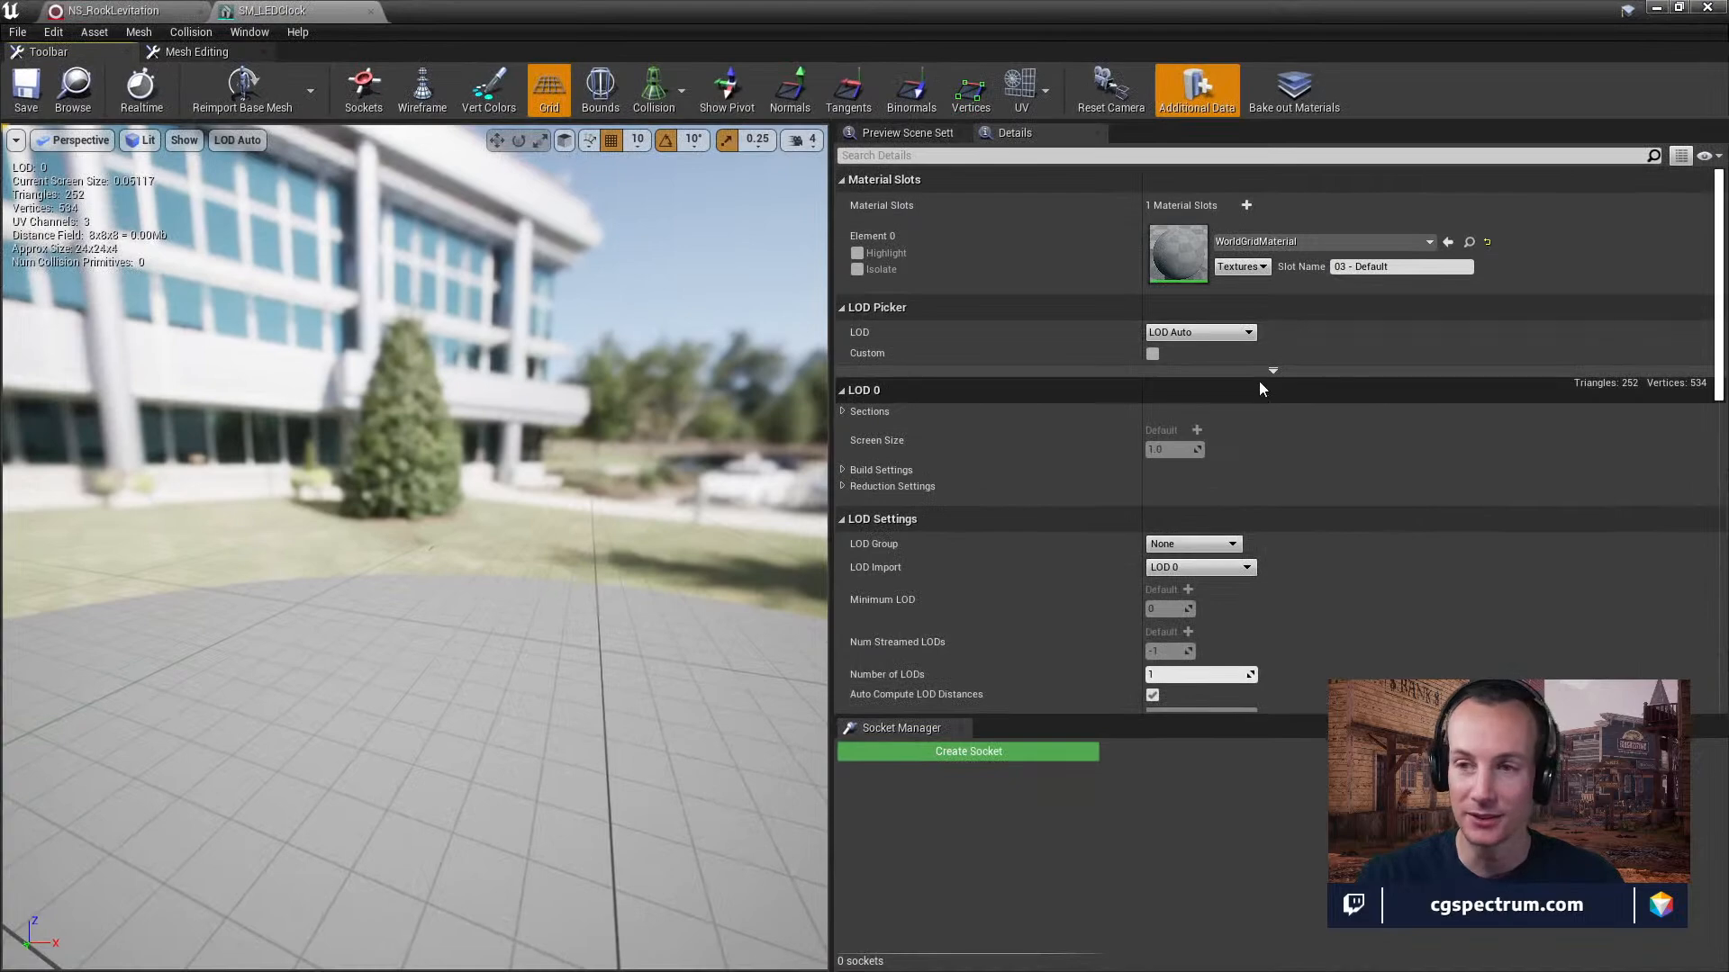
Inspect the SM_LEDClock mesh preview, and close the SM_LEDClock and NS_RockLevitation editors.
right_drag(580, 411, 536, 455)
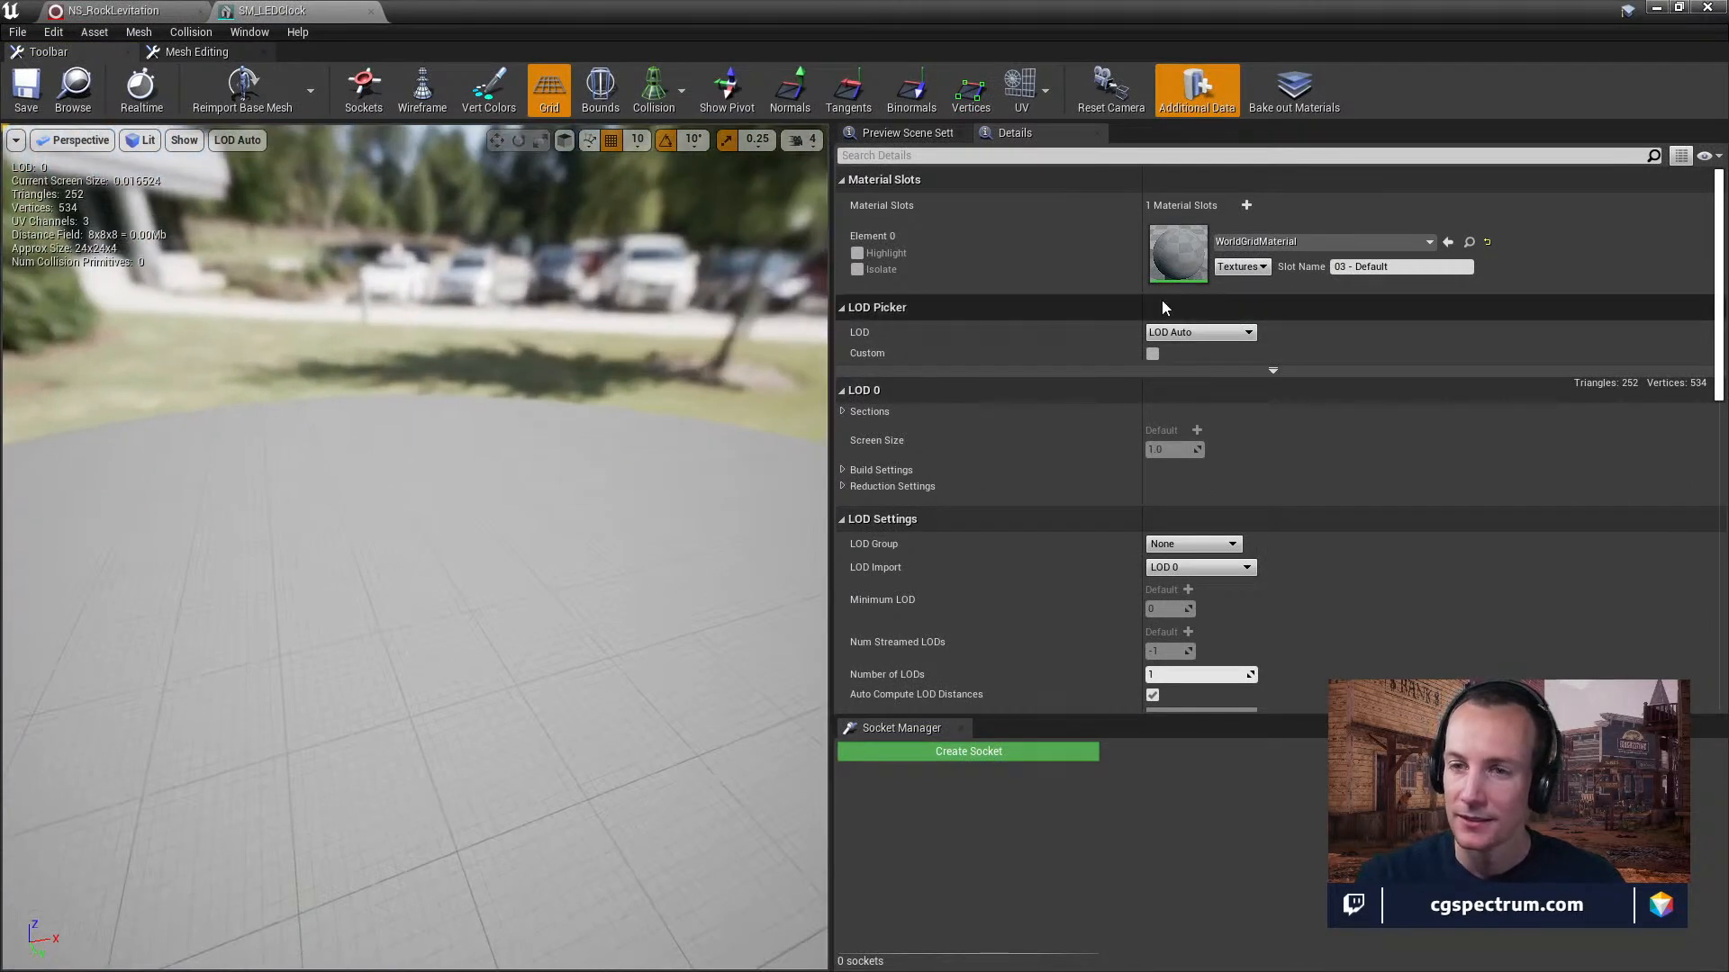
click(370, 11)
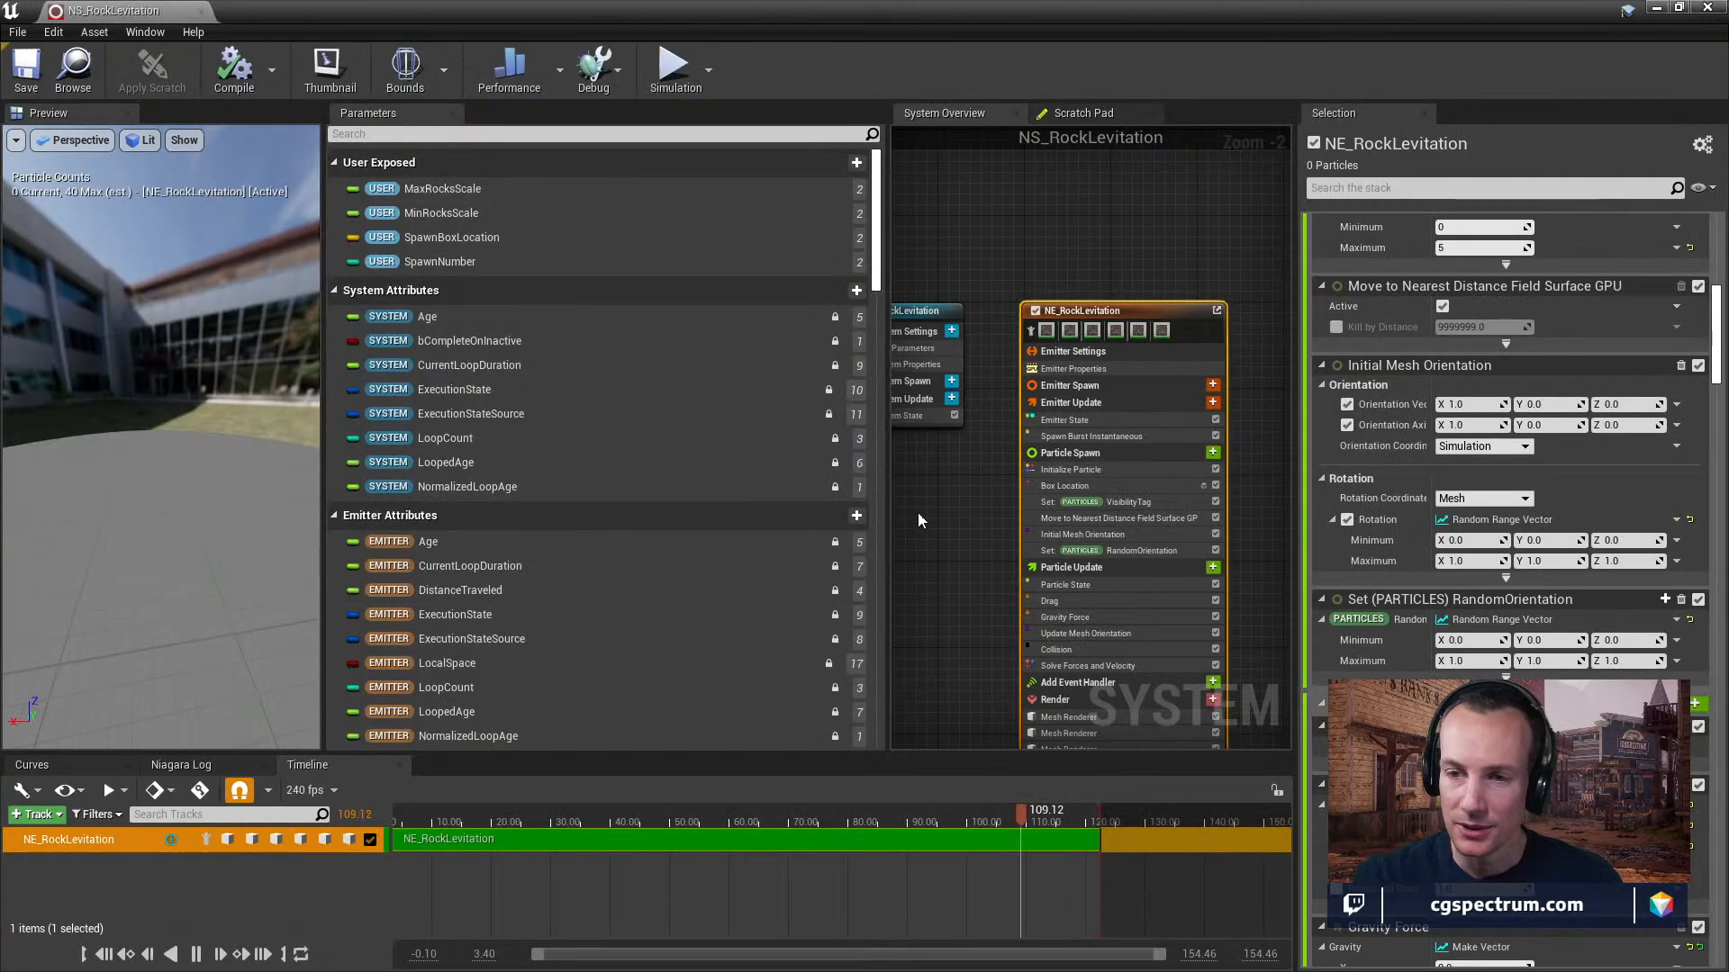
click(198, 12)
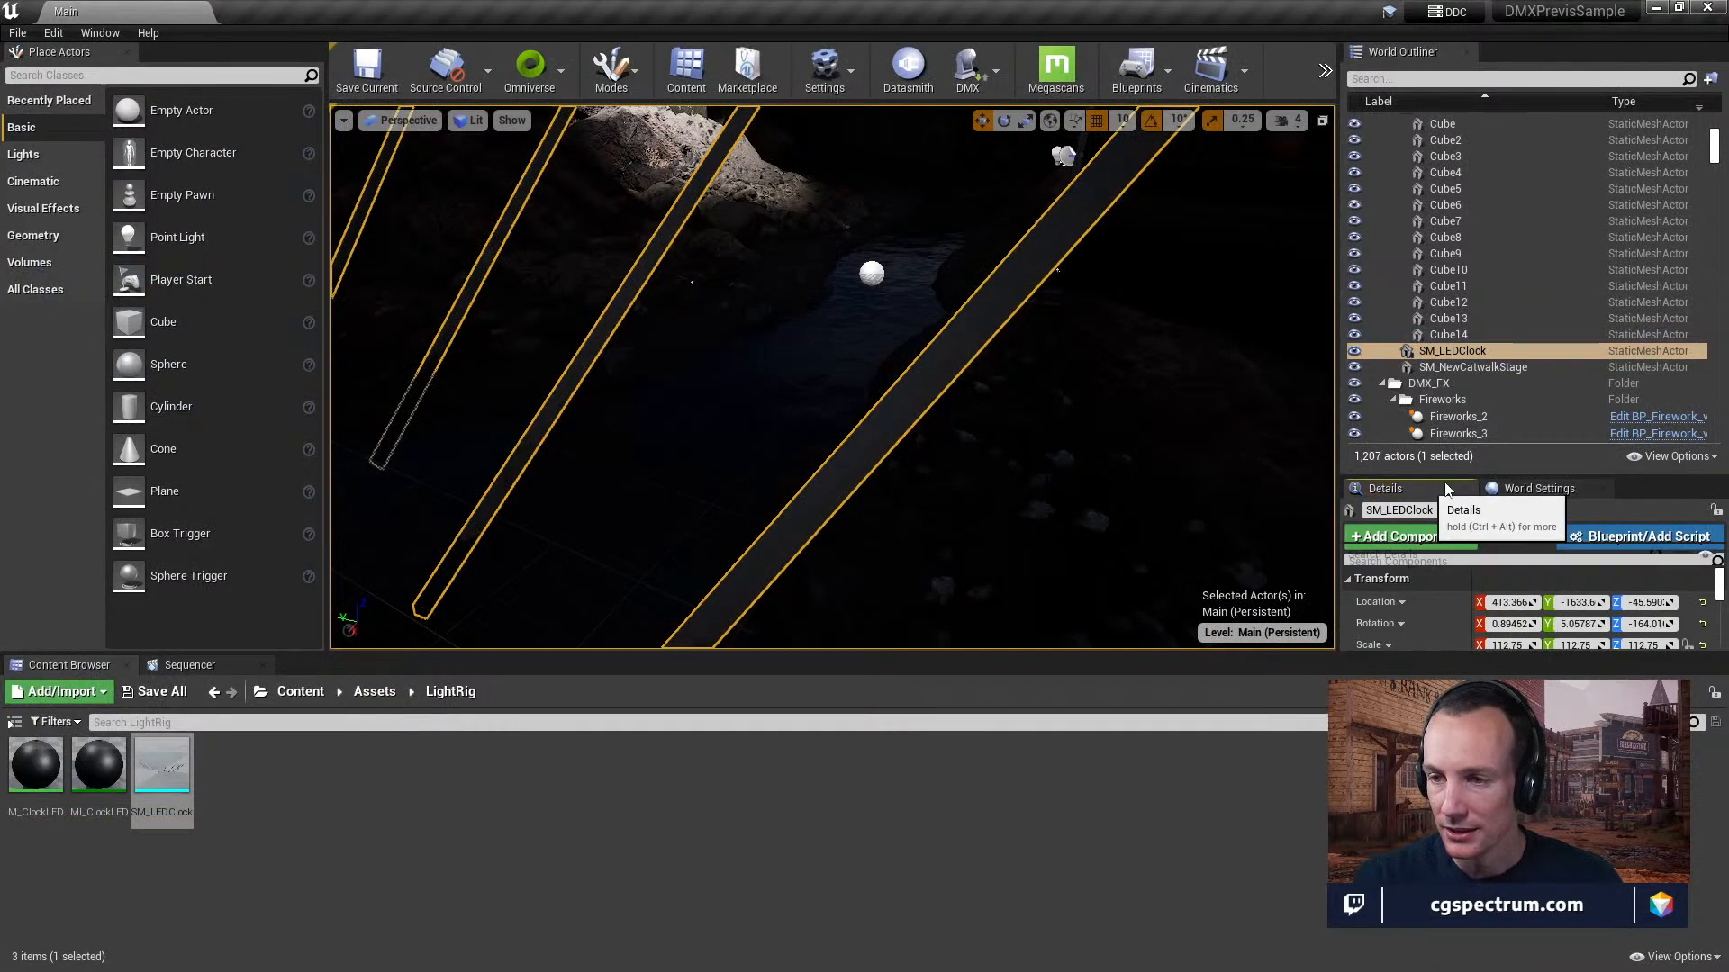
Locate the MI_ClockLED material instance assigned to the LED clock and open it.
drag(1486, 475, 1484, 243)
scroll(1574, 585, down, 3)
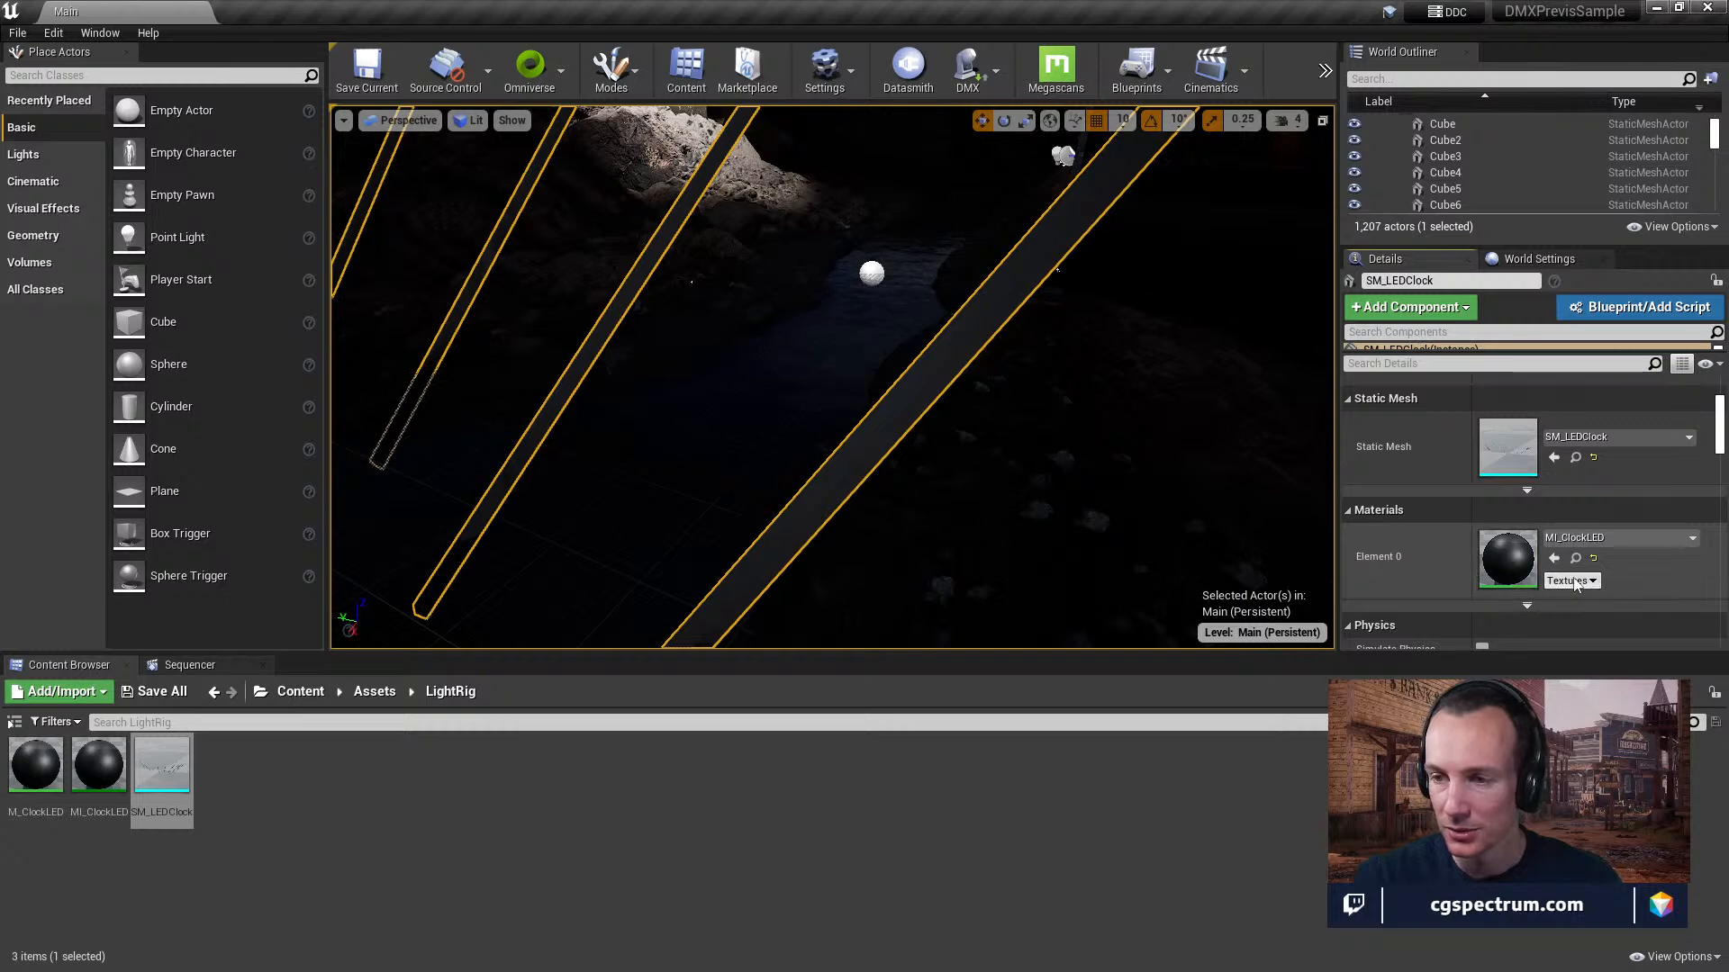
click(1575, 558)
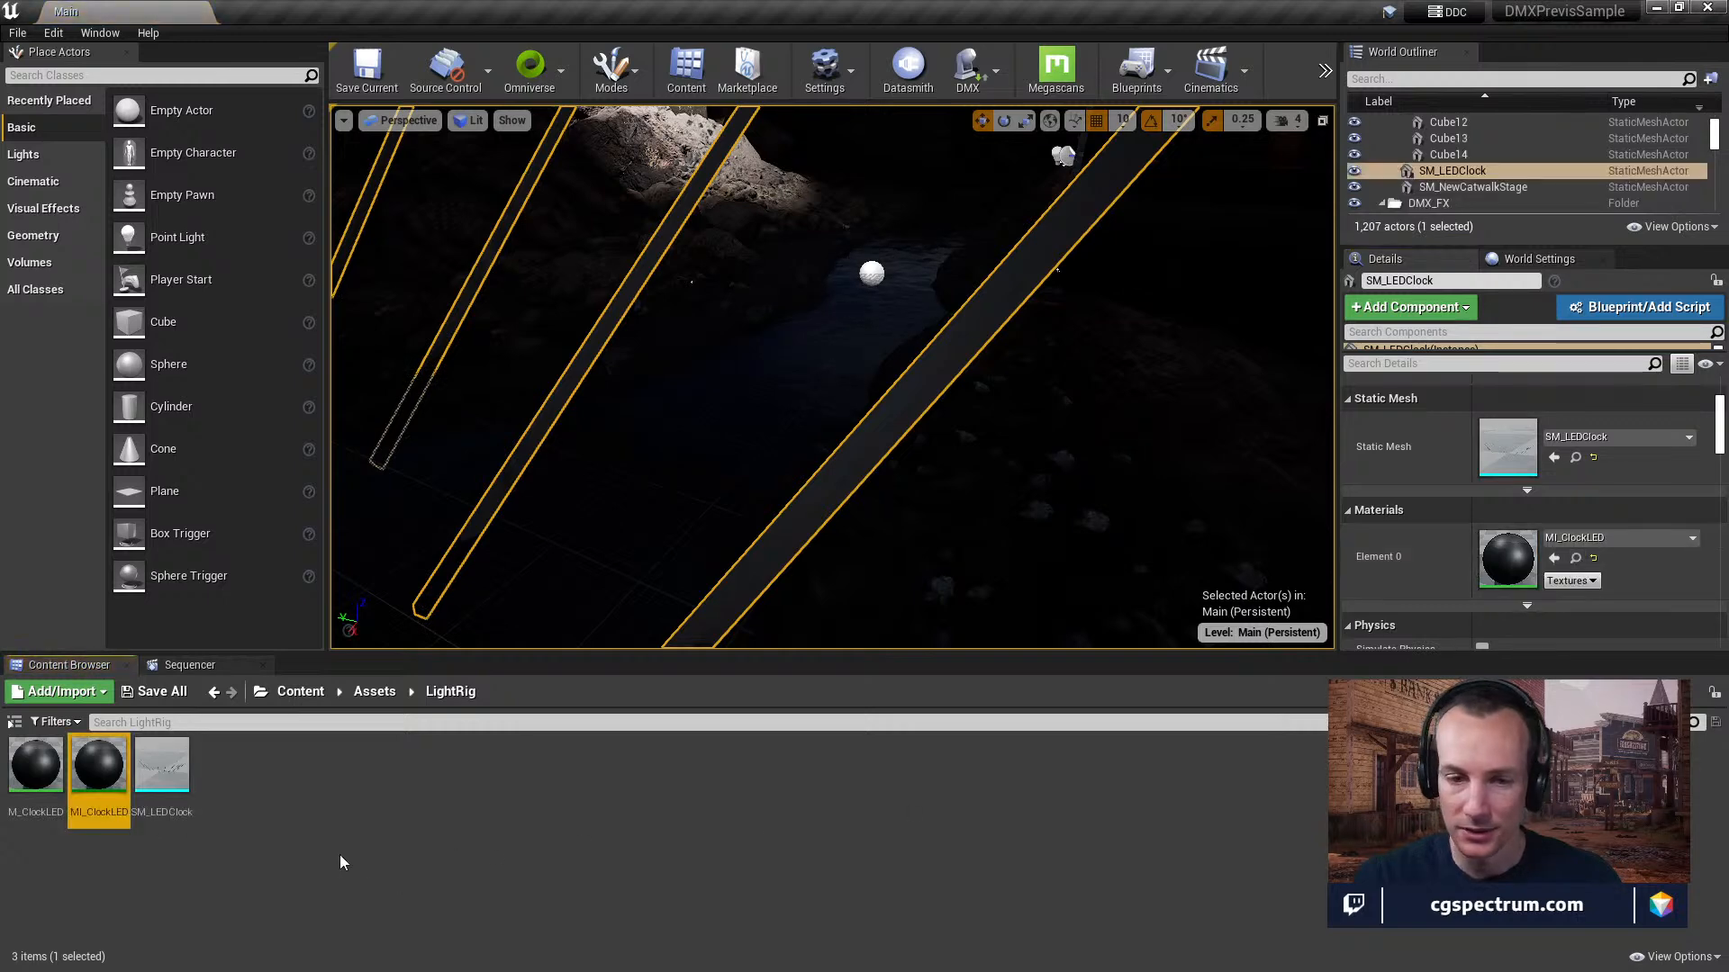
double_click(99, 766)
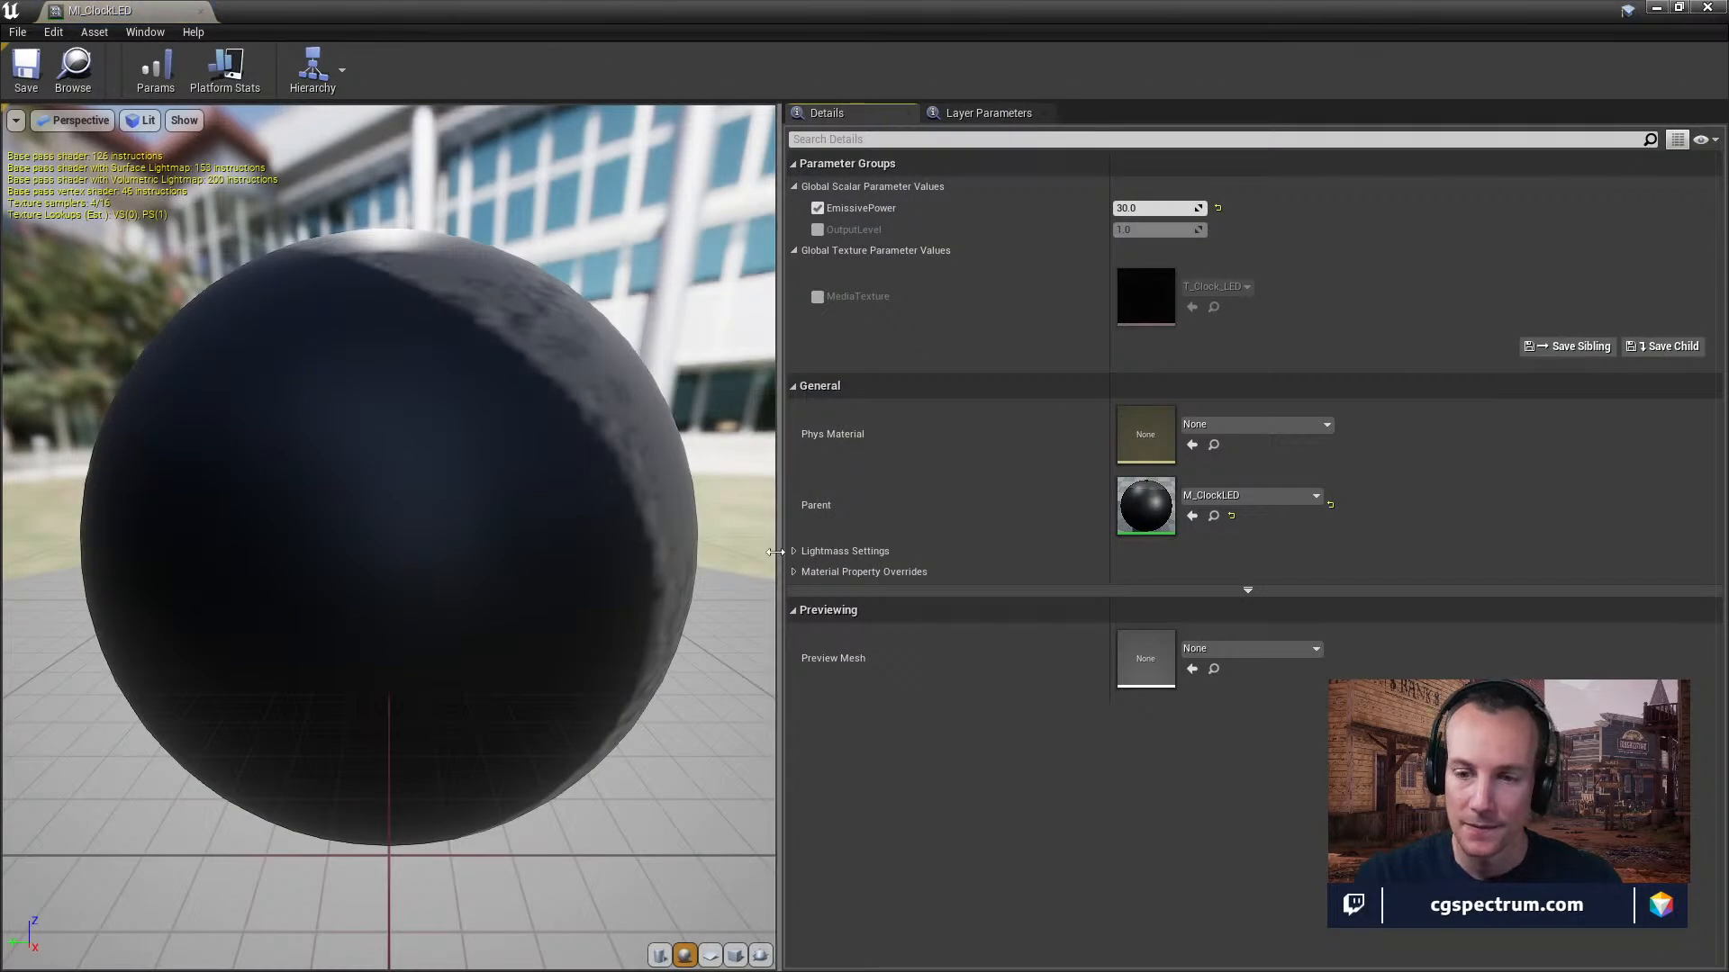
Preview MI_ClockLED on a cube and examine the material from different angles.
click(734, 955)
drag(386, 603, 180, 639)
drag(648, 576, 430, 573)
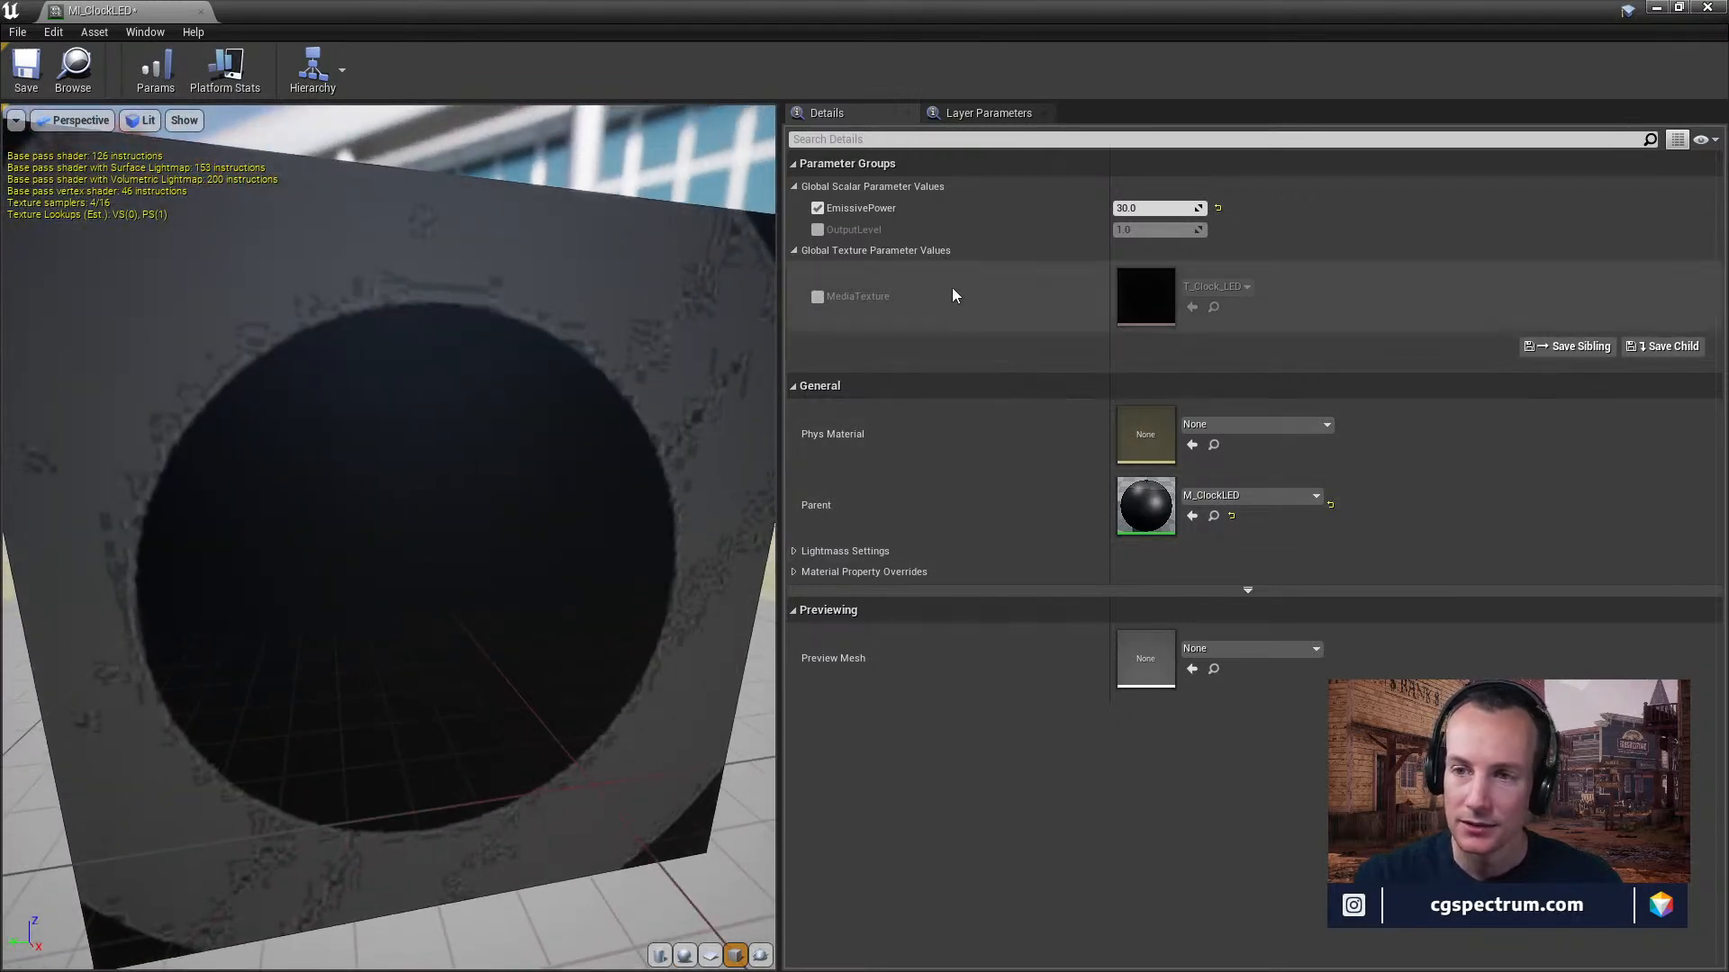
Raise MI_ClockLED's EmissivePower to about 590.26, and try an OutputLevel override of about 67.68 before disabling it.
drag(1155, 208, 1197, 229)
click(817, 229)
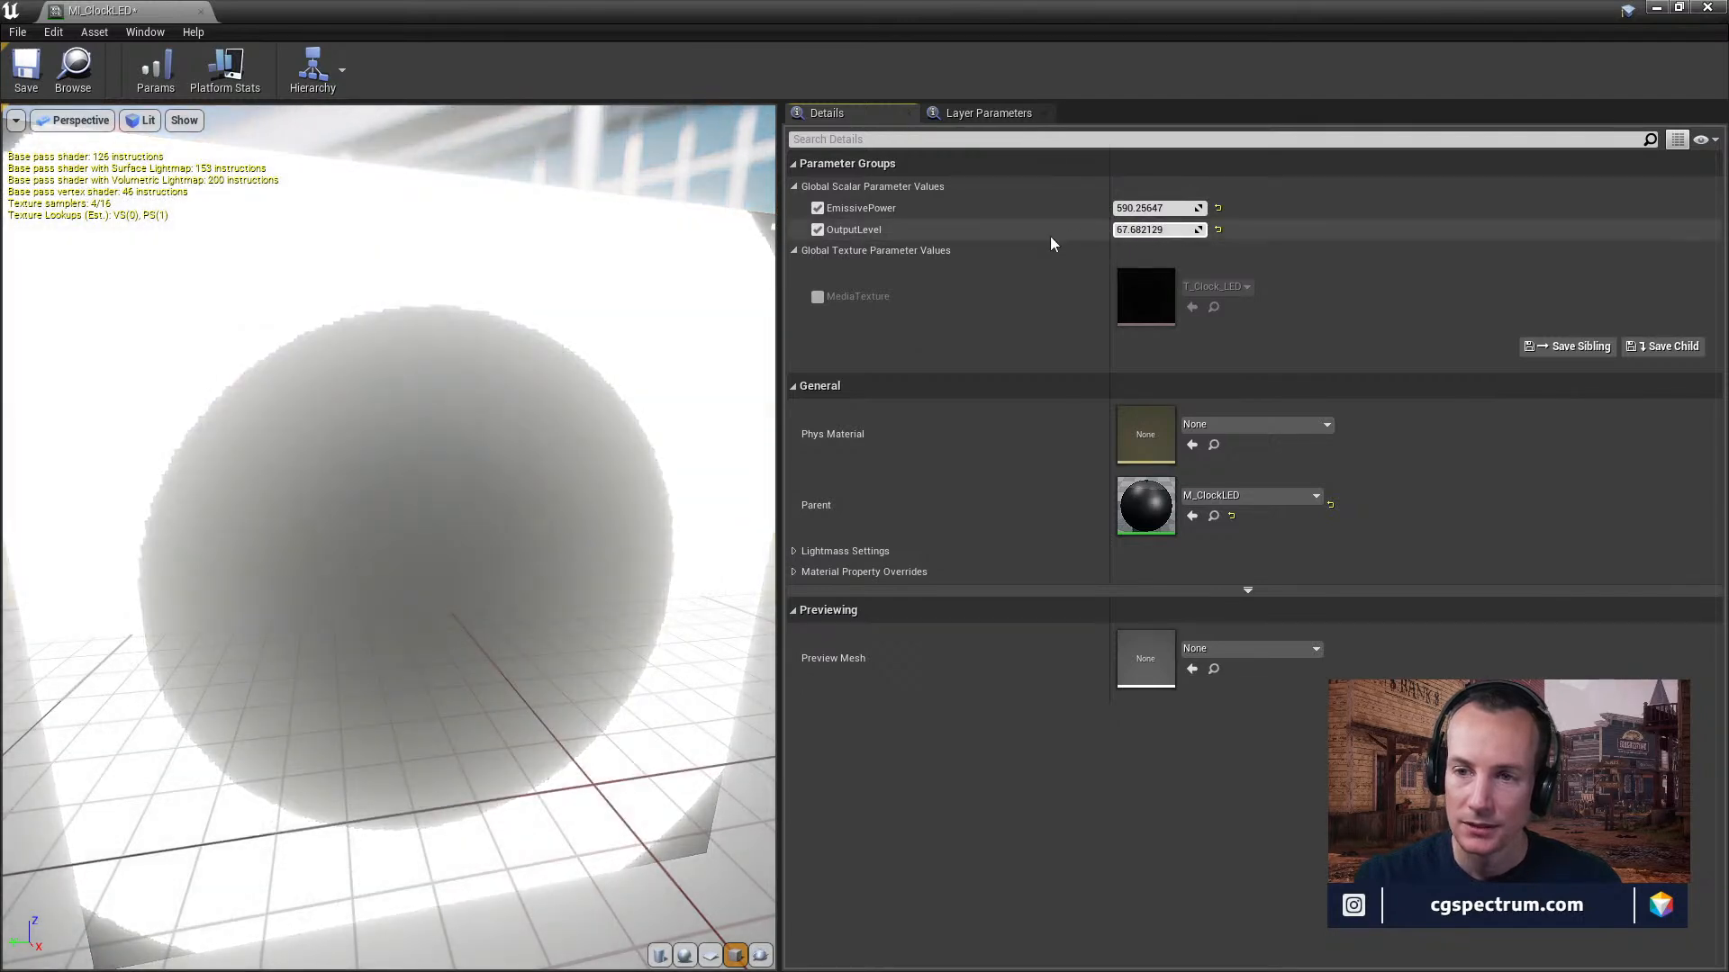
click(817, 229)
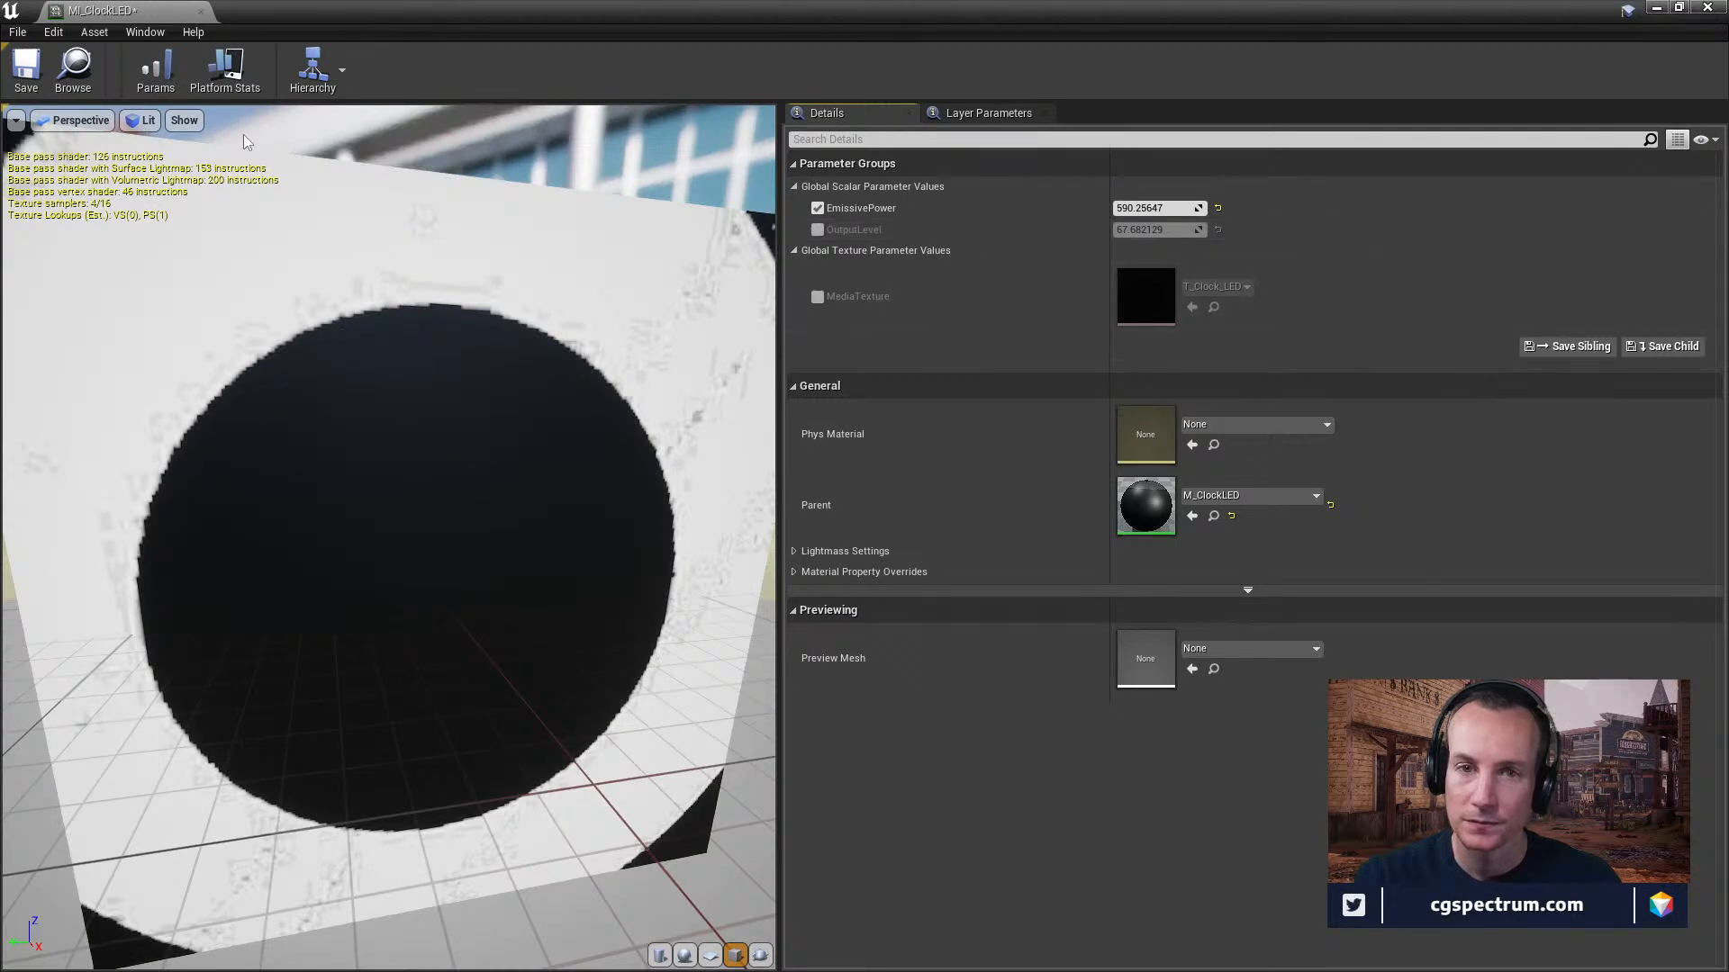
Close the MI_ClockLED editor and examine the LED clock bars around the catwalk in the level.
click(200, 10)
right_drag(833, 378, 806, 423)
drag(809, 422, 810, 479)
right_drag(764, 569, 523, 504)
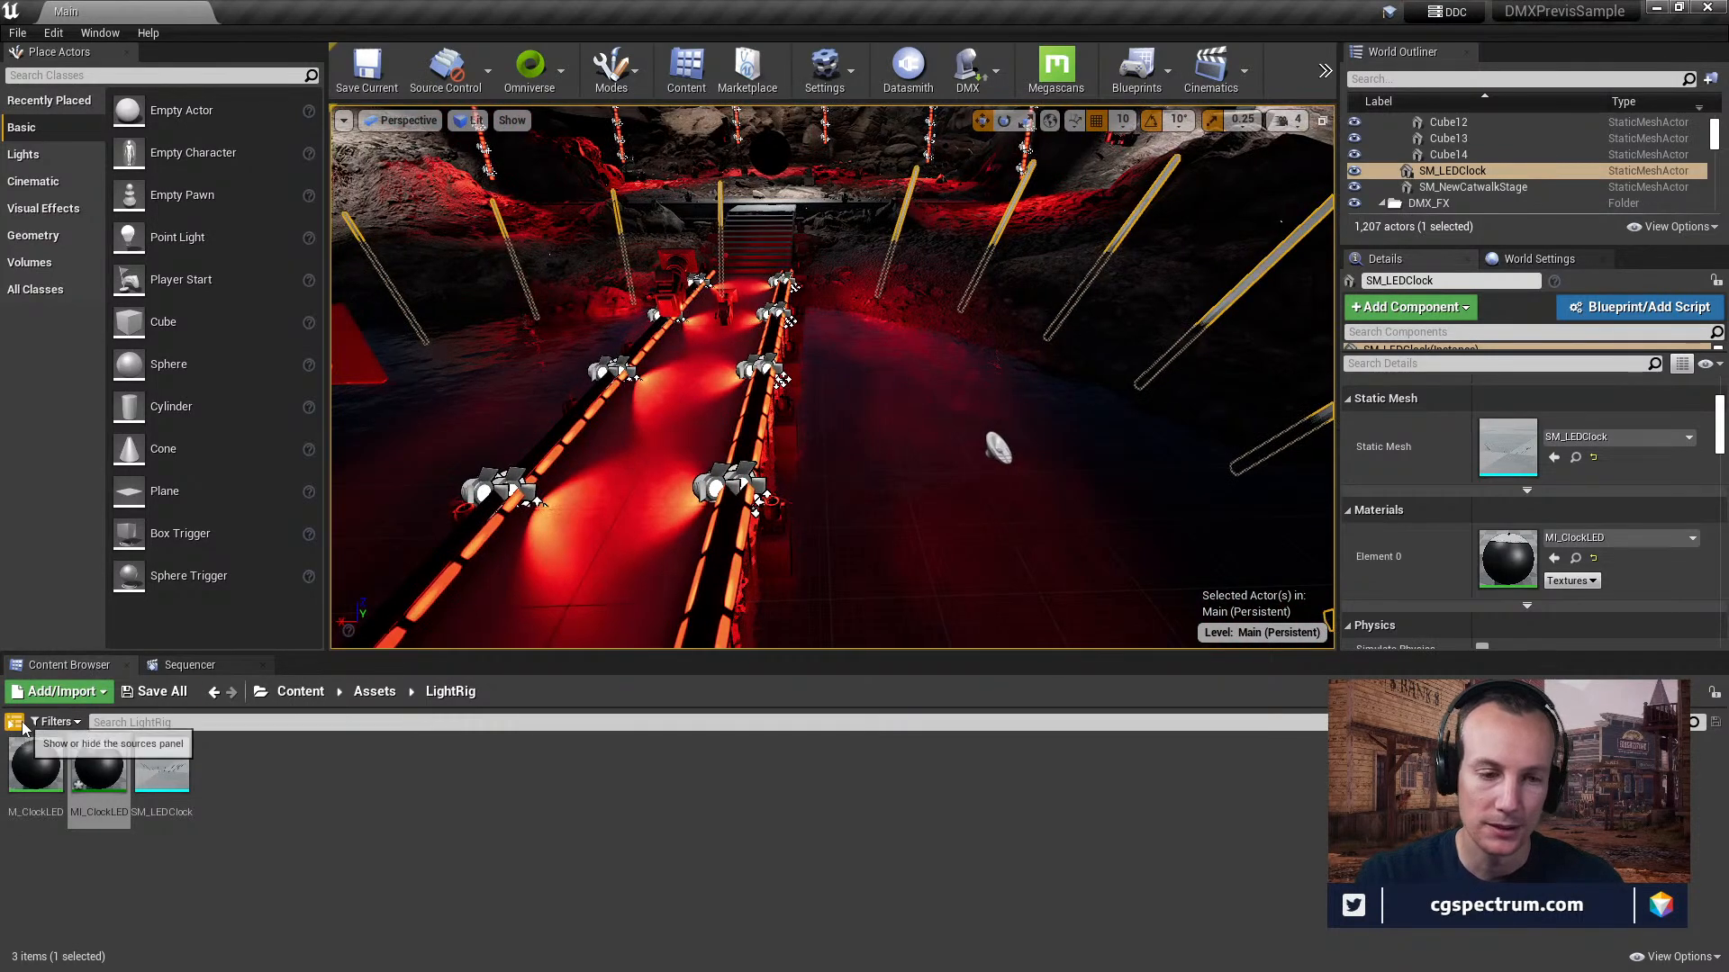
Show the project's folder tree and look through the Cinematics, MoviePipeline and Presets folders.
click(13, 723)
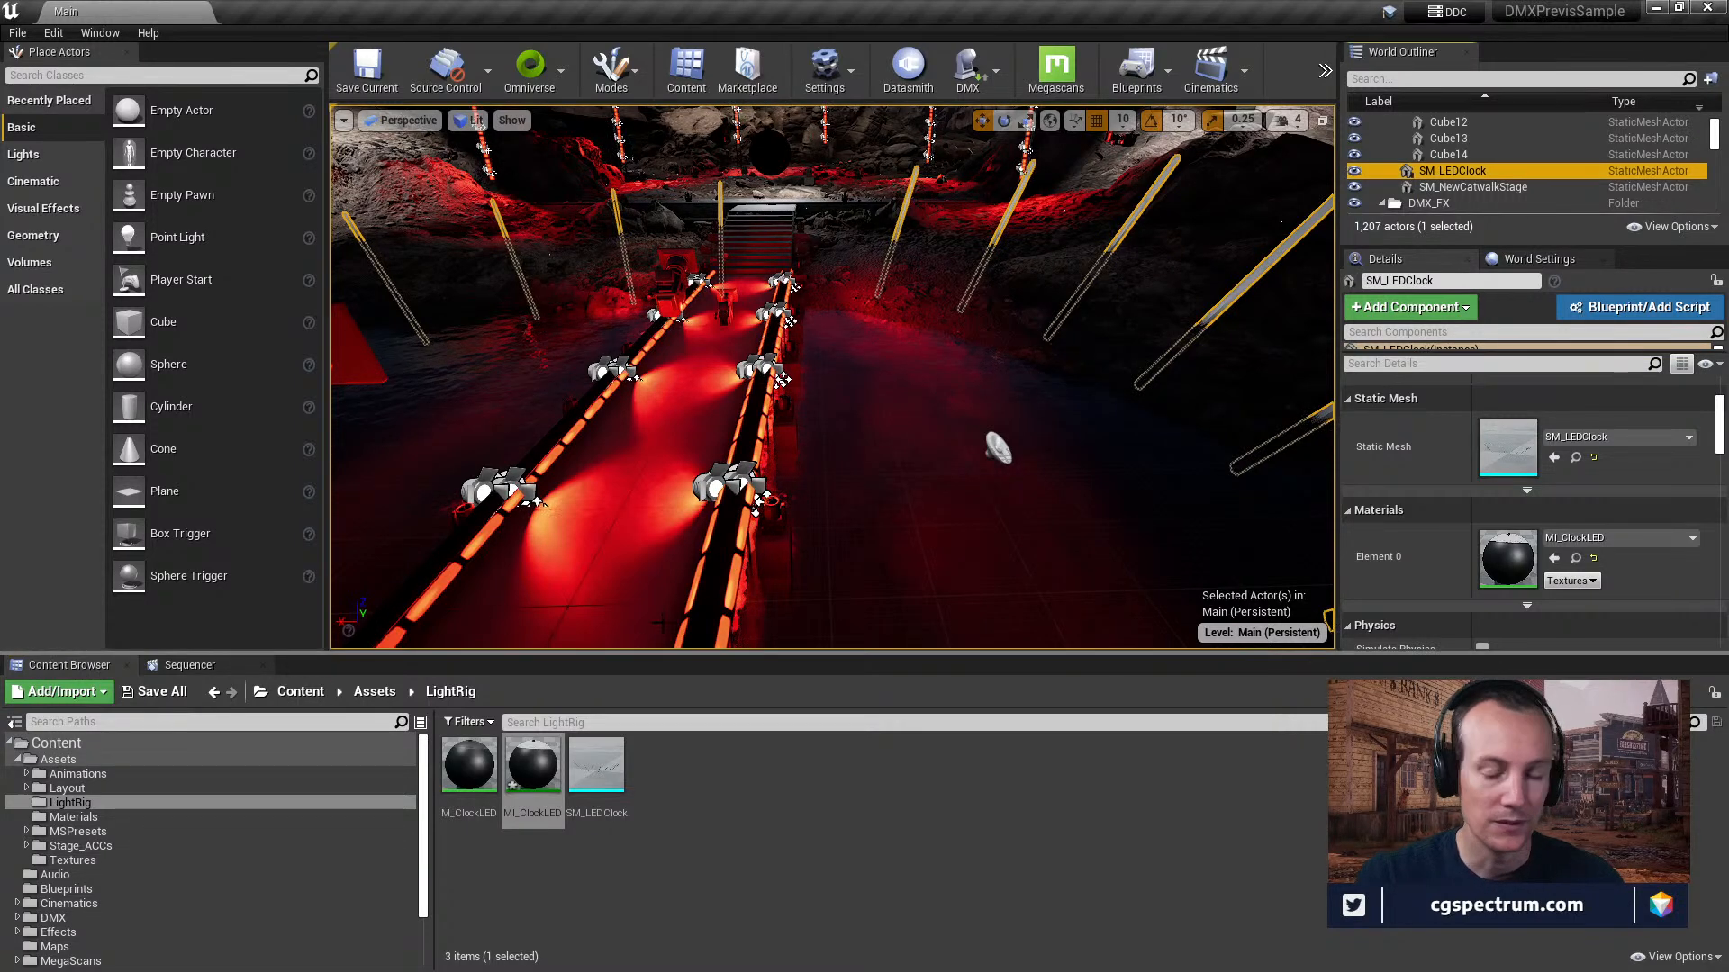
right_drag(558, 532, 405, 467)
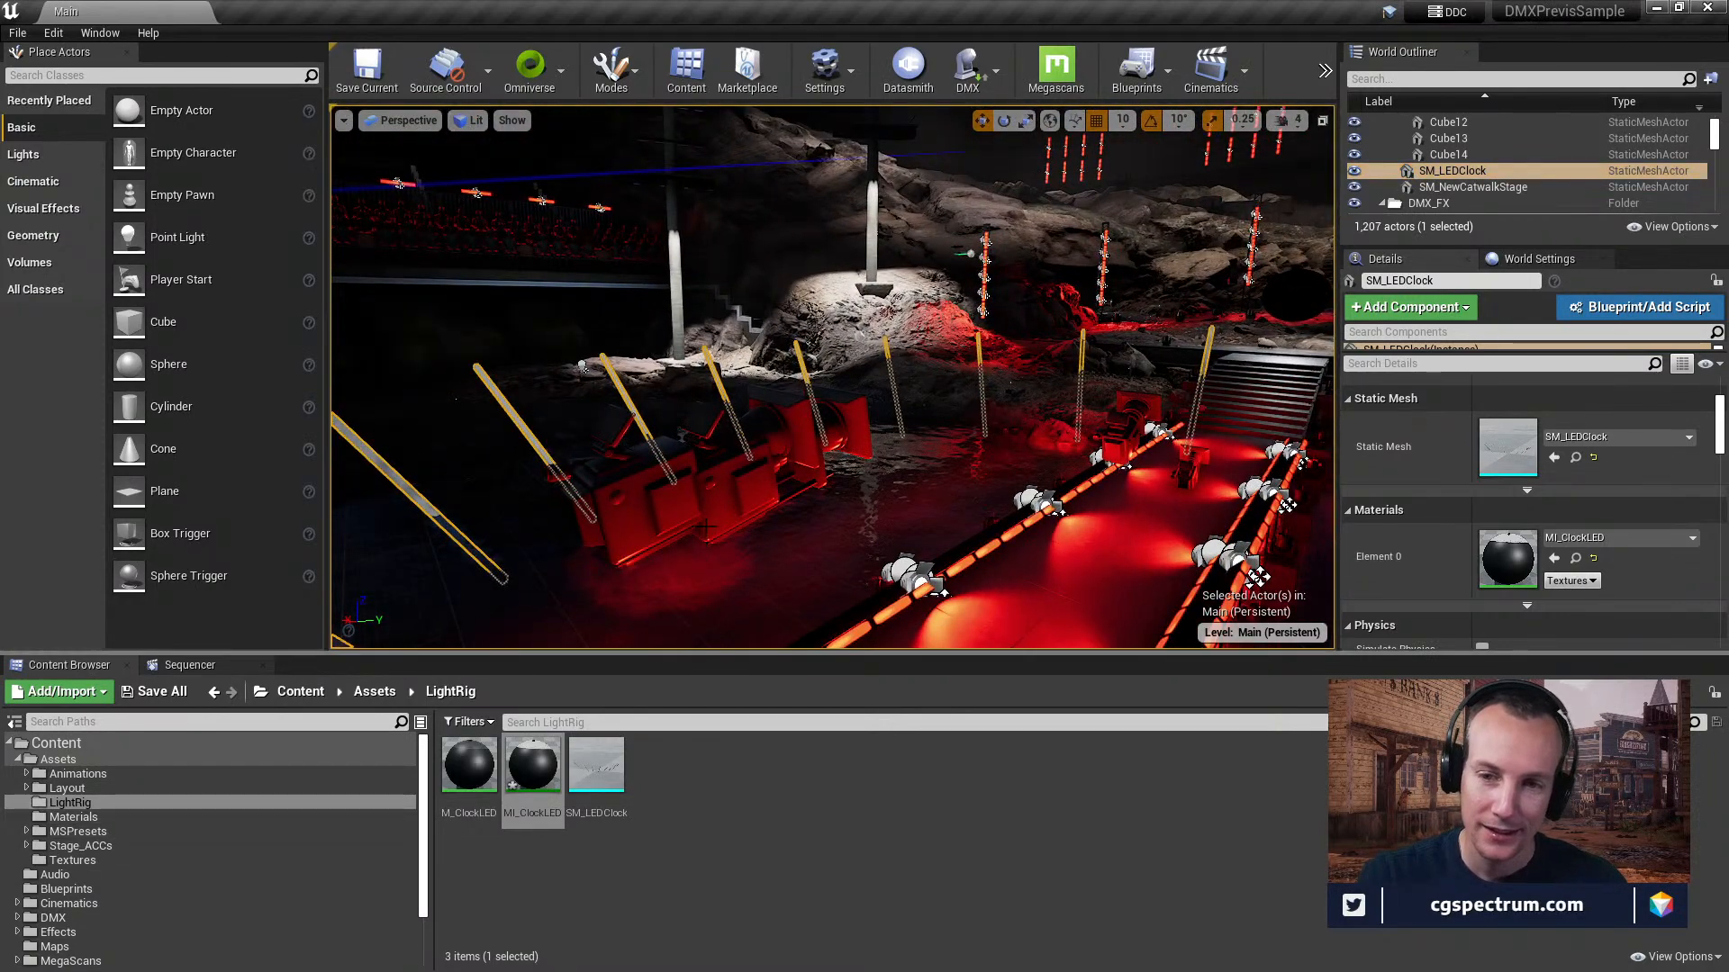
right_drag(705, 542, 804, 504)
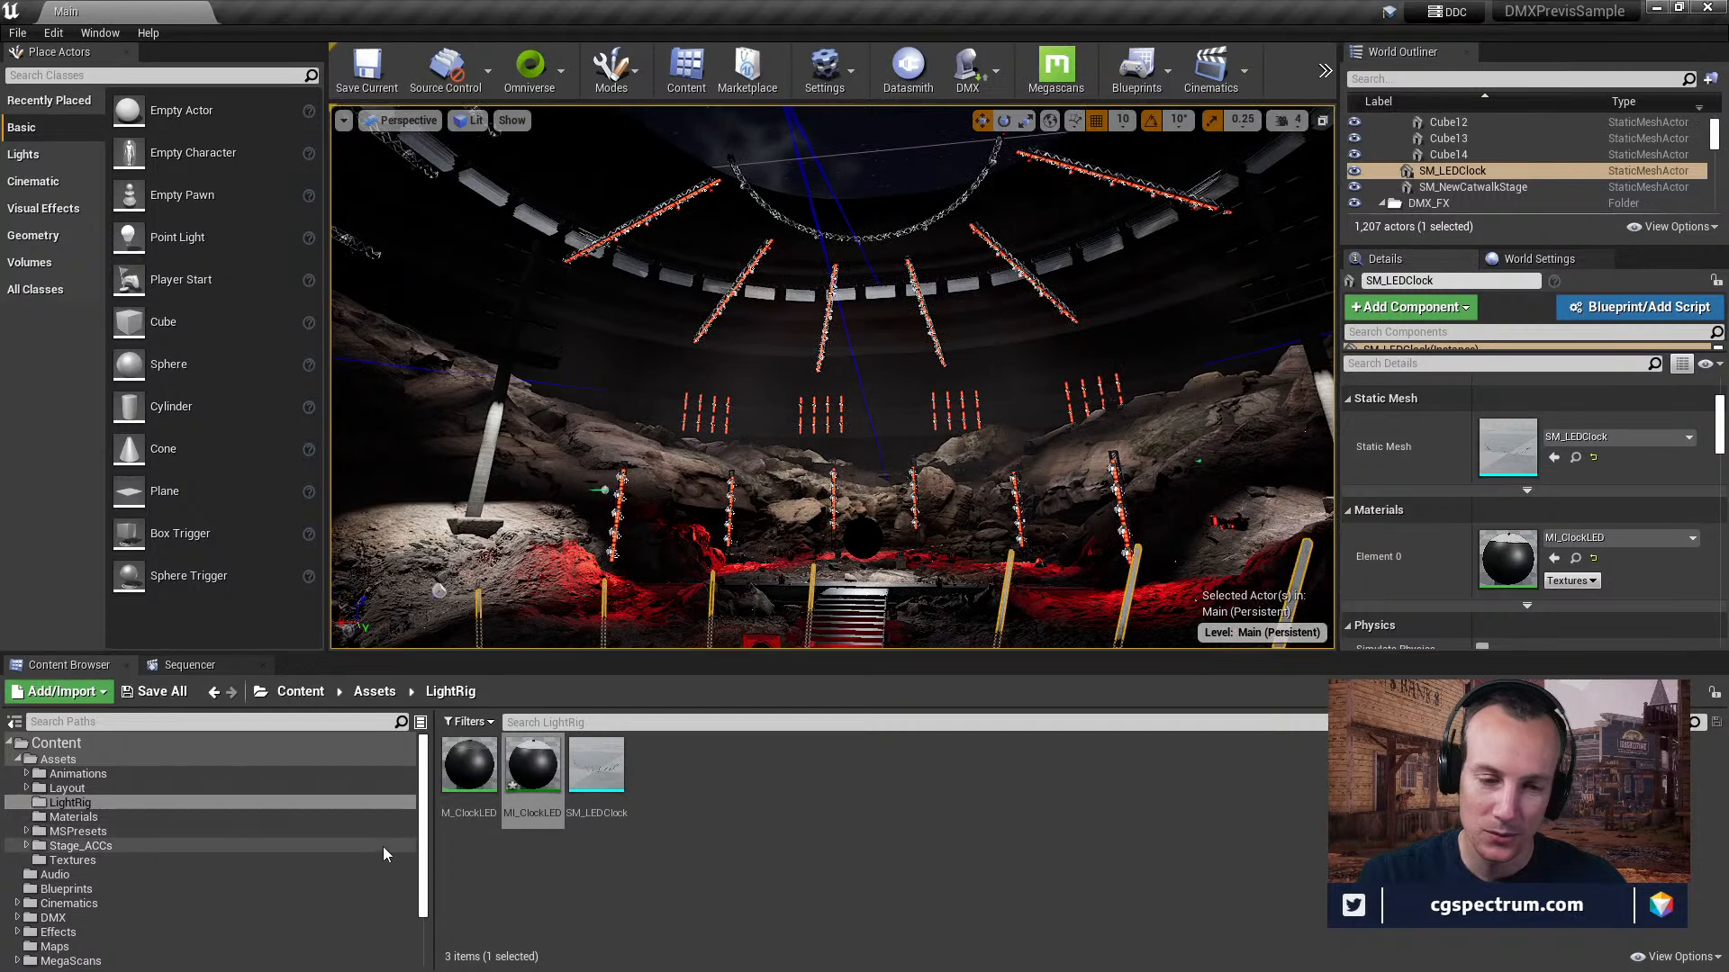
drag(423, 804, 423, 837)
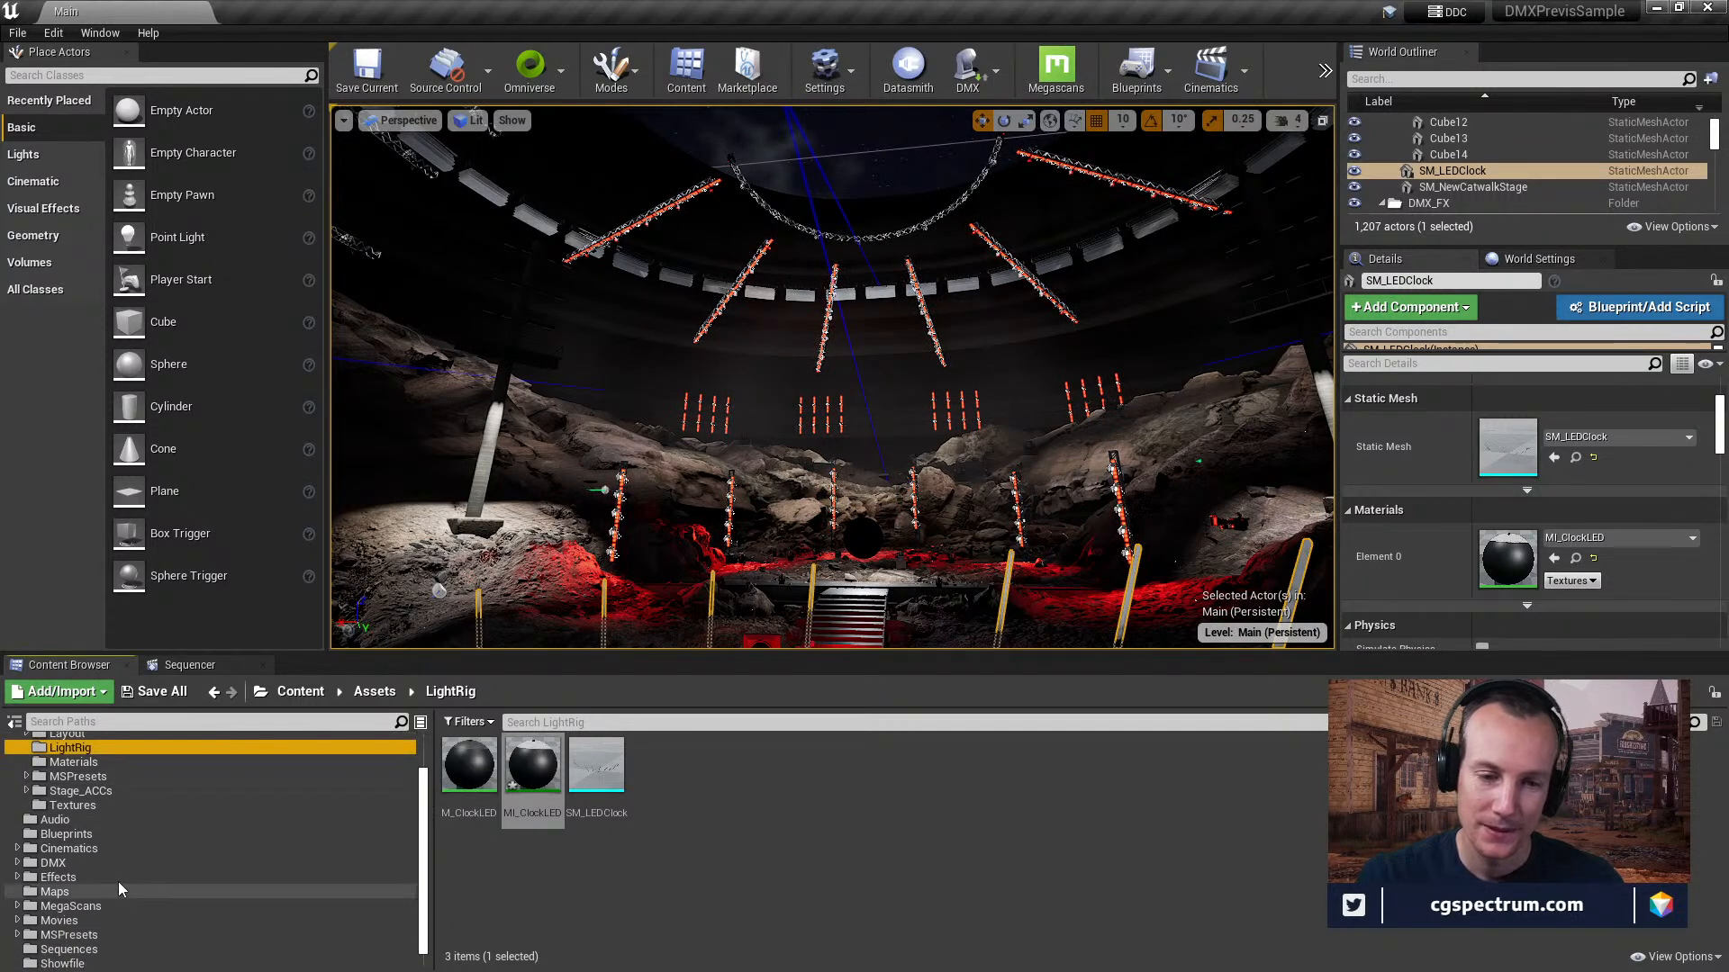
click(17, 848)
click(68, 862)
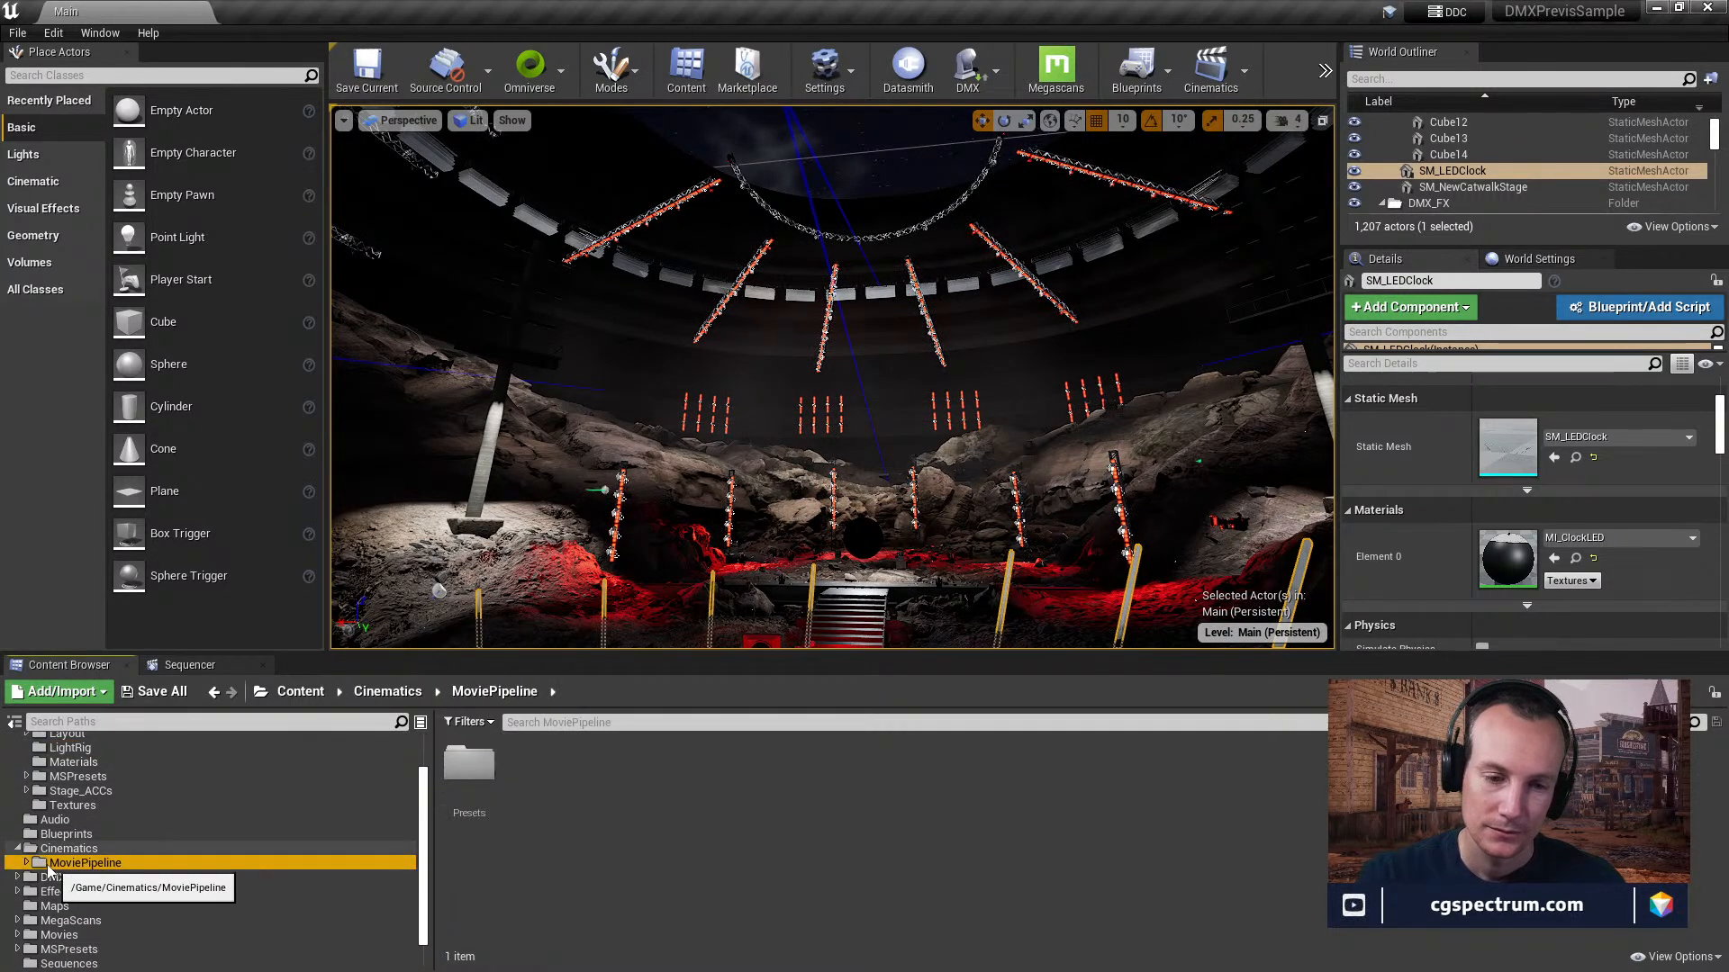
scroll(134, 858, down, 2)
click(79, 831)
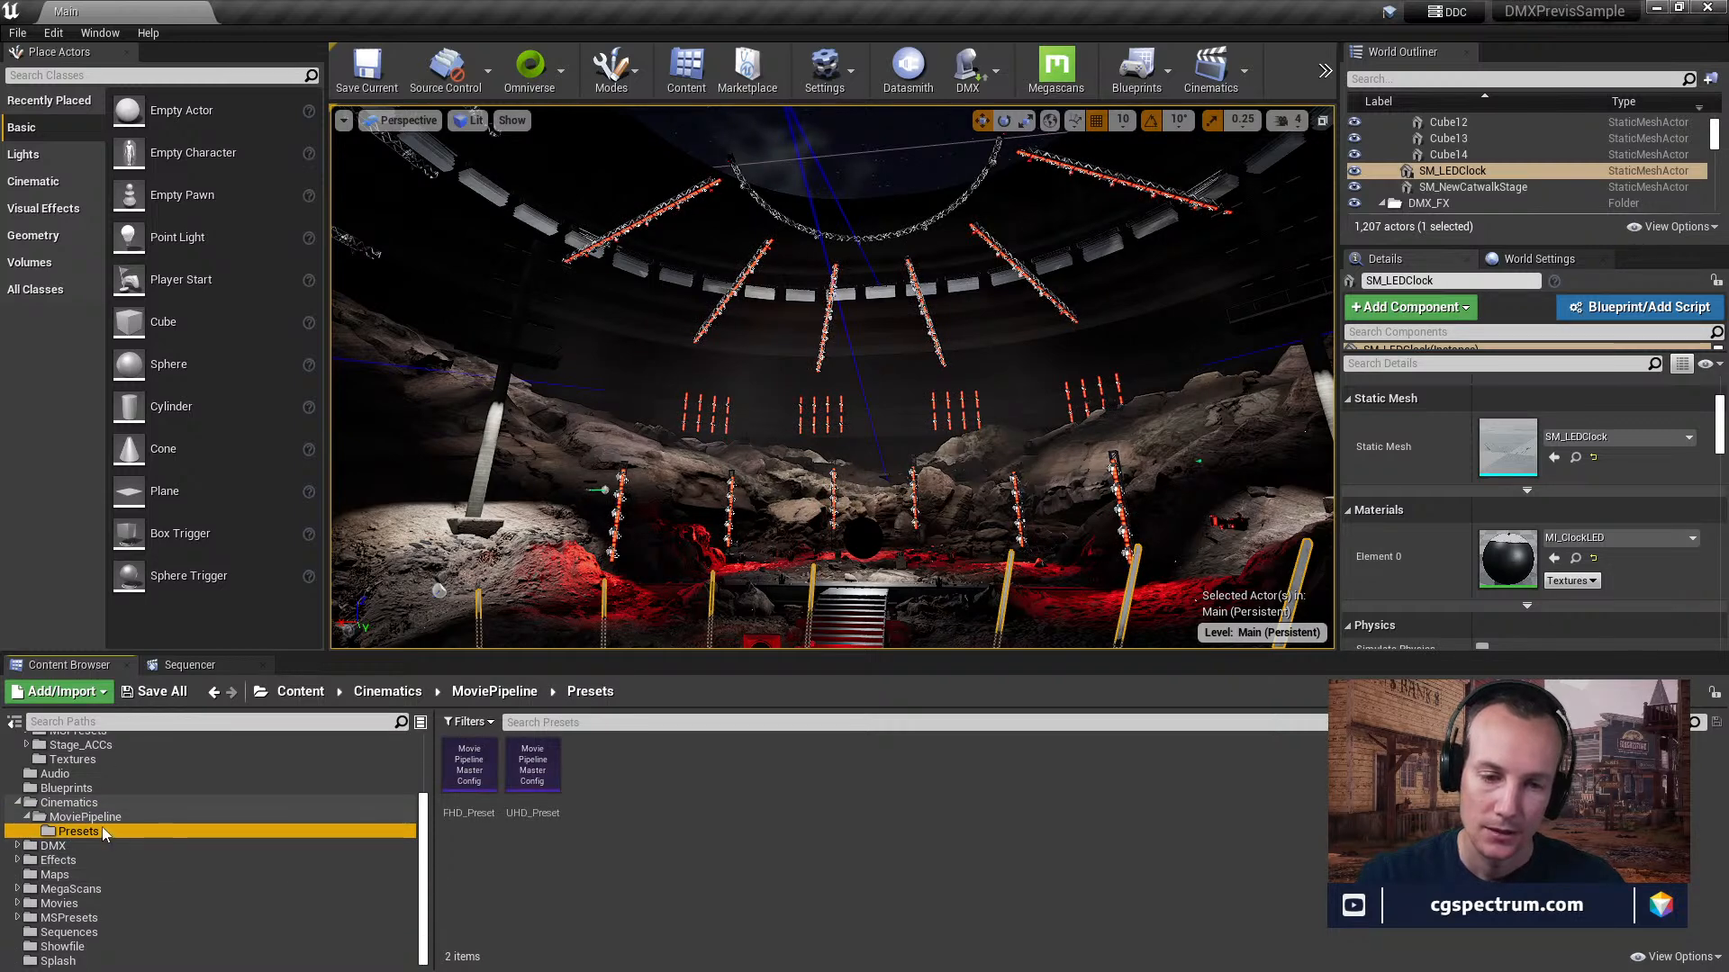
click(80, 804)
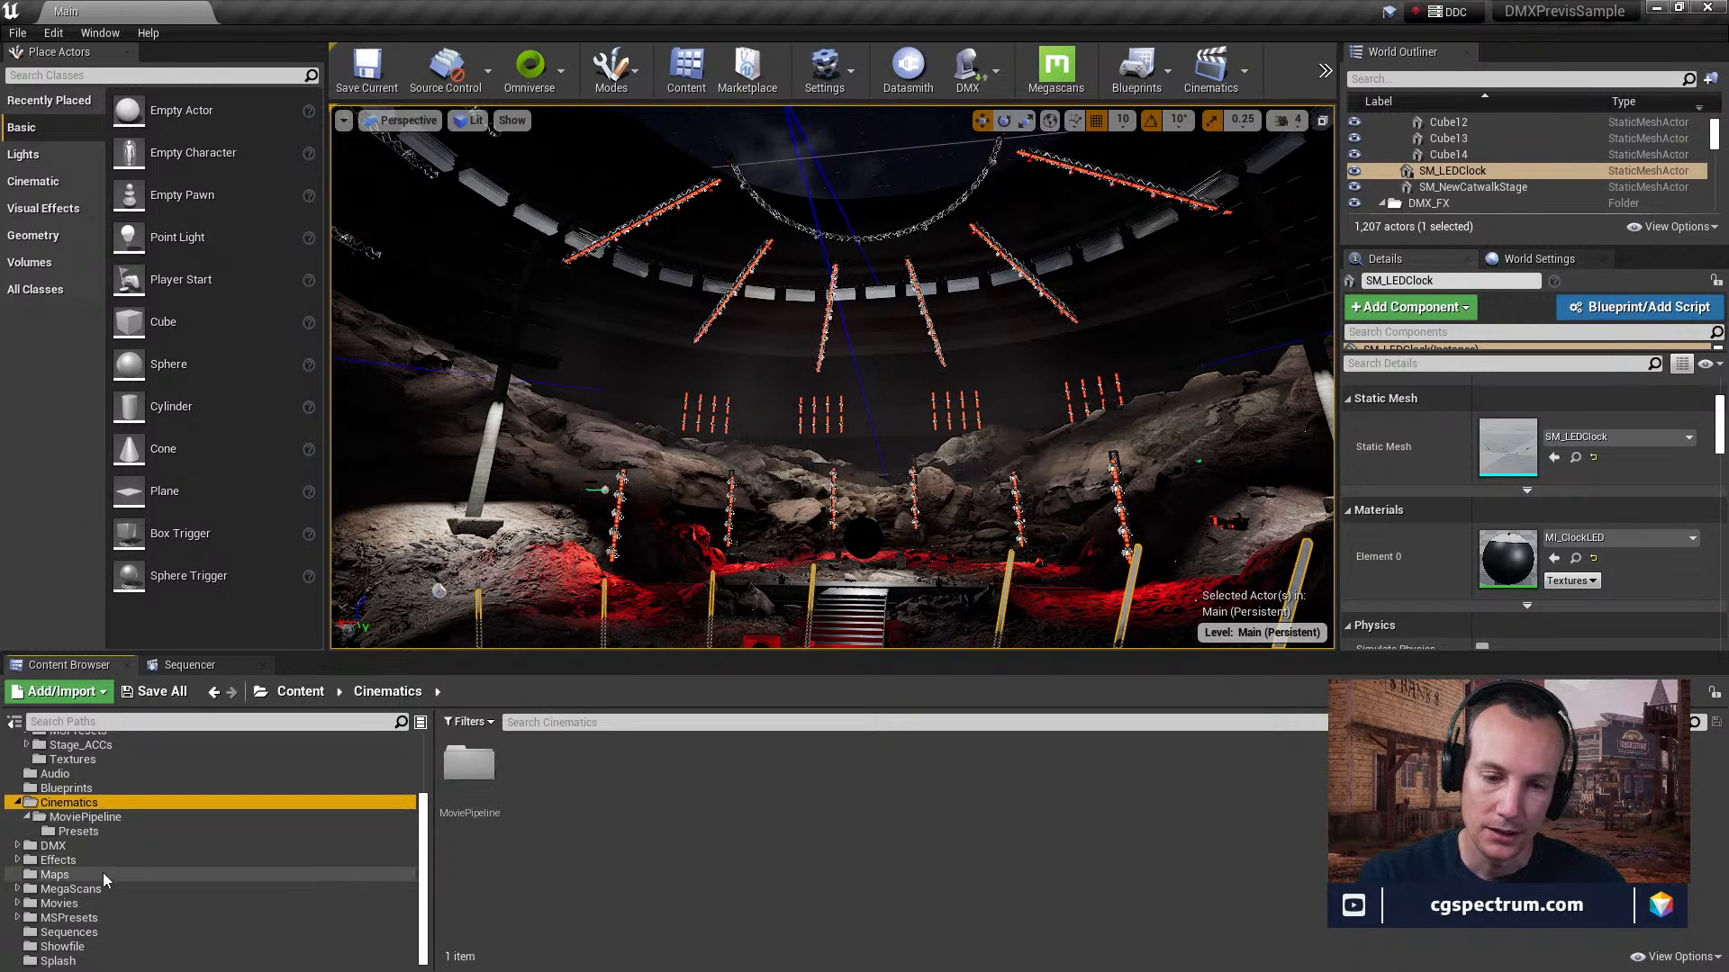
Open the DMXPrevis_Animations level sequence from the Sequences folder and enlarge the Sequencer area.
click(66, 932)
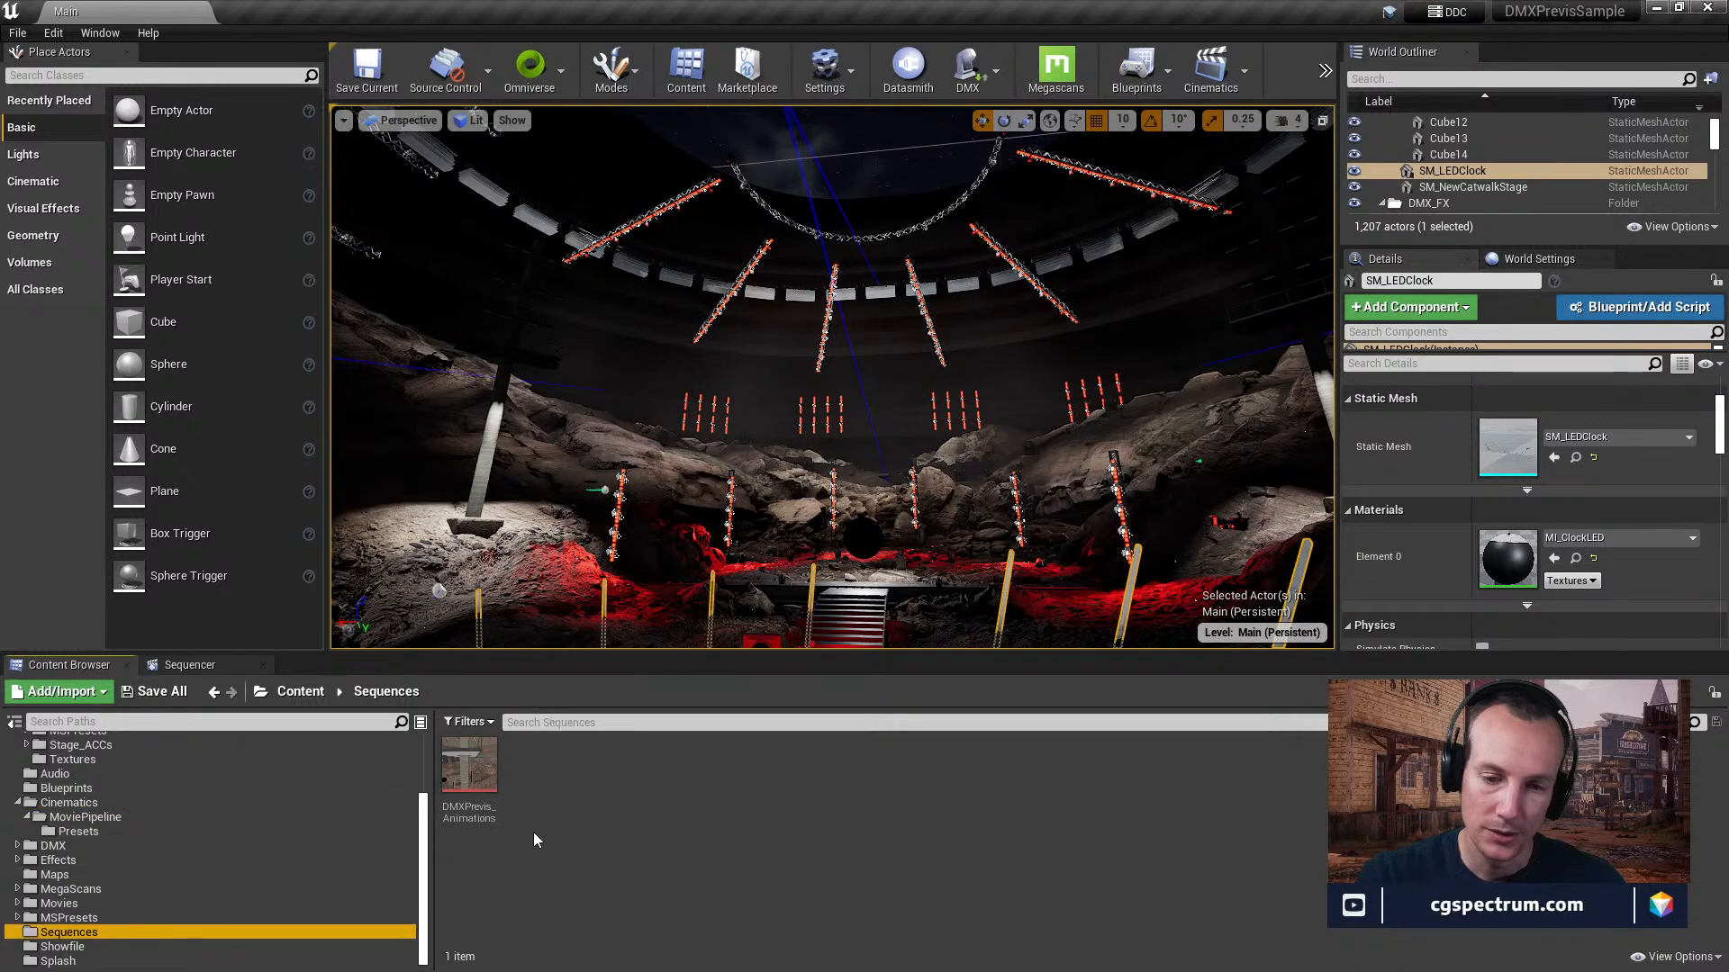
double_click(469, 769)
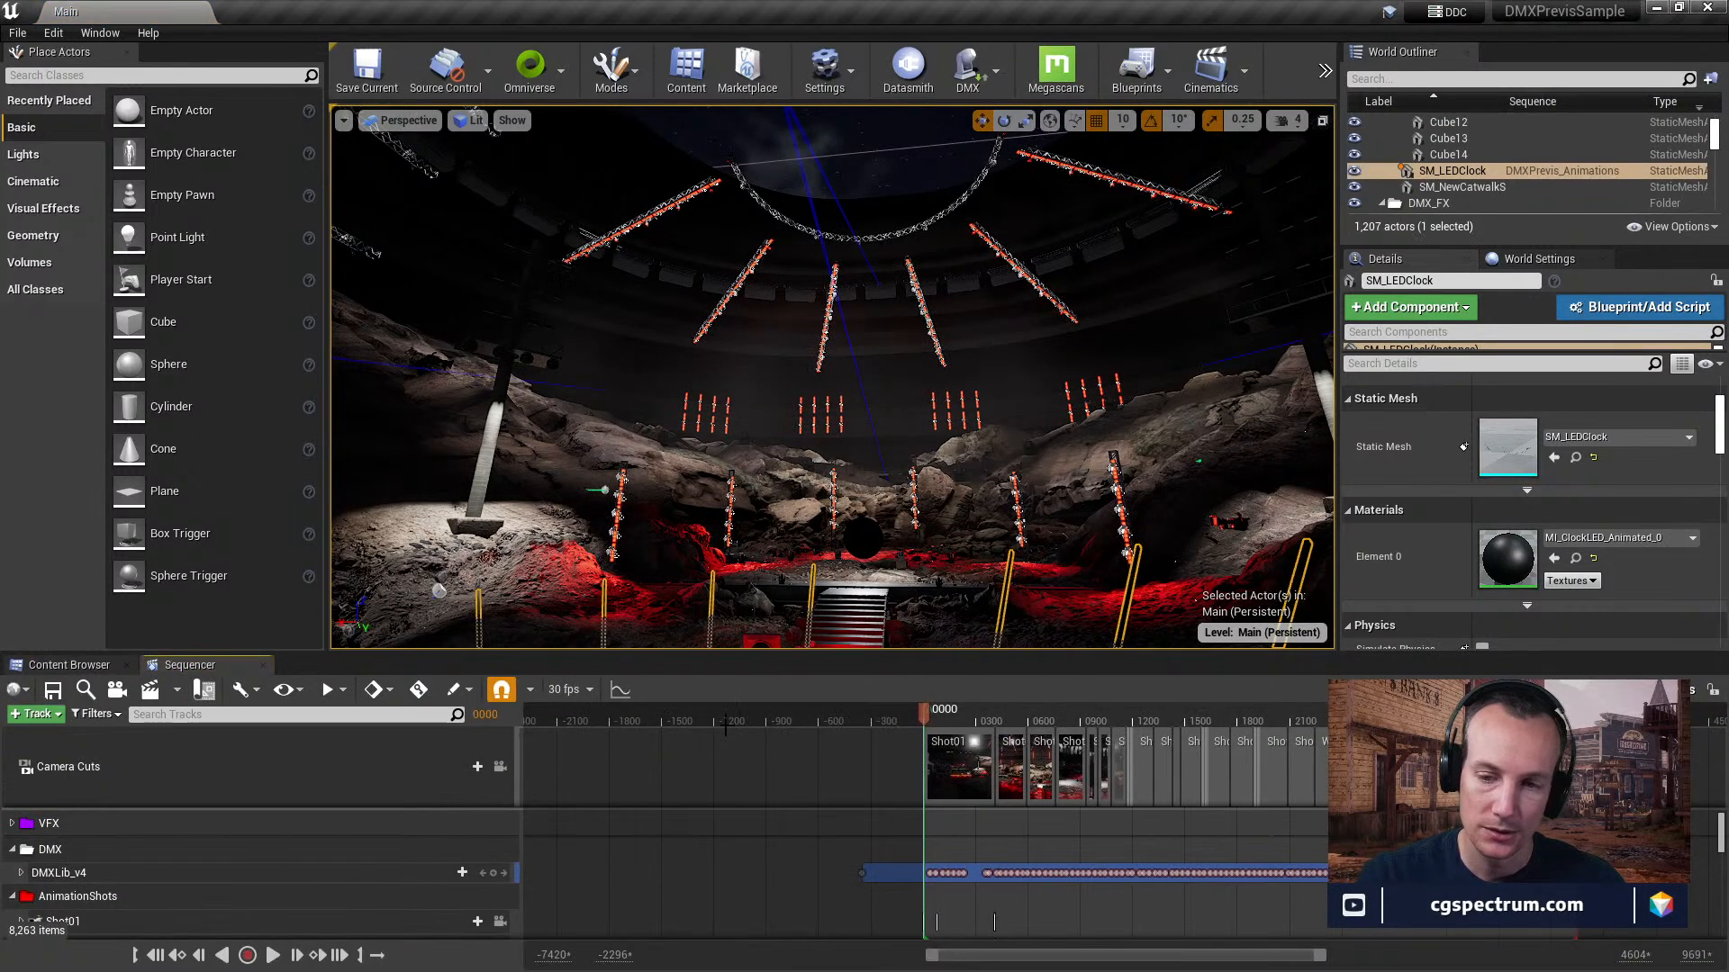
drag(756, 654, 745, 327)
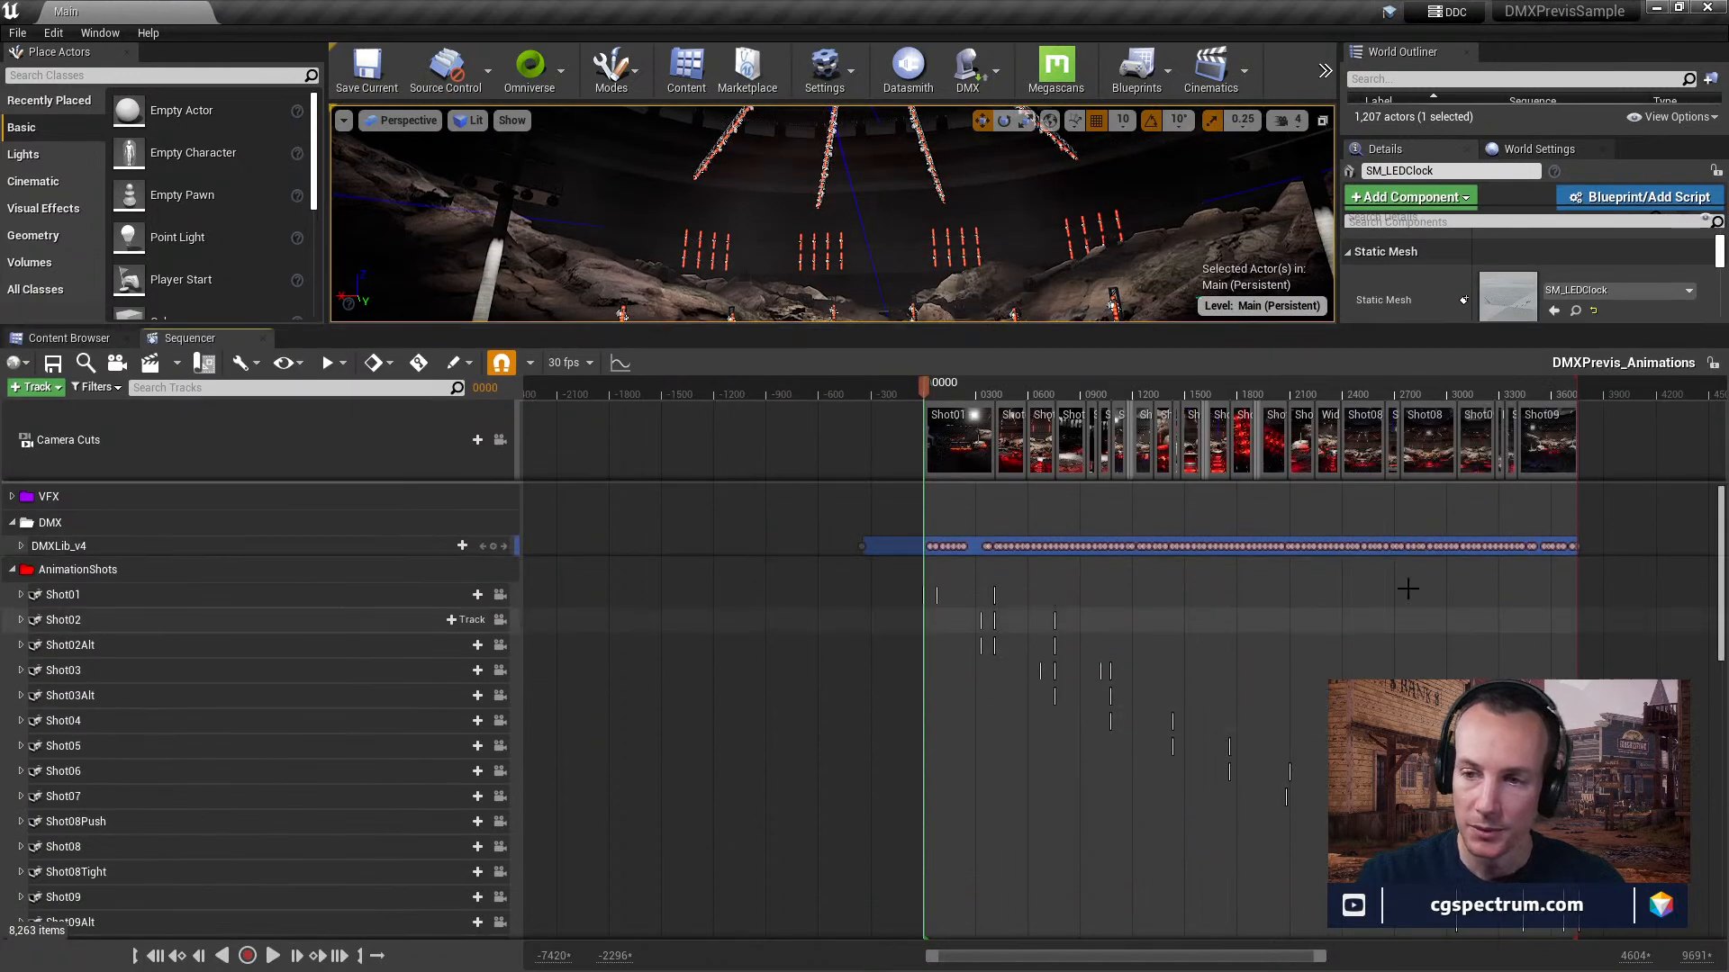
Look through the AnimationShots camera tracks in DMXPrevis_Animations, including Shot06's camera settings, and collapse Shot06 again.
scroll(1359, 617, down, 3)
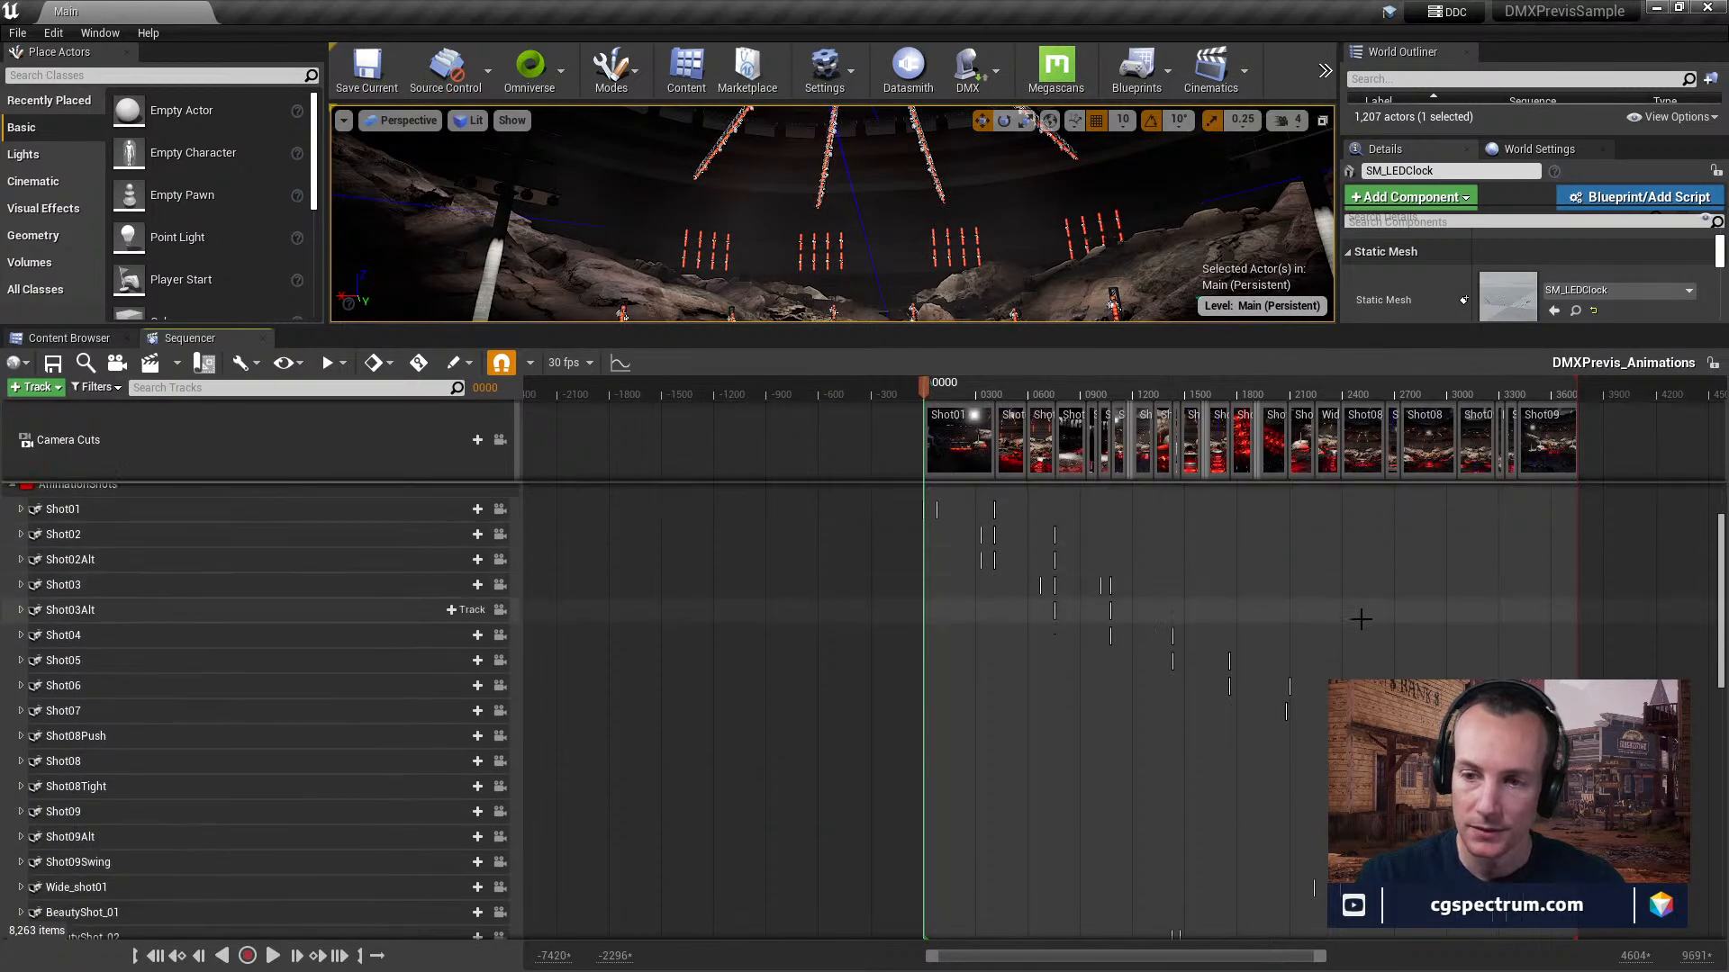
scroll(1358, 617, up, 4)
scroll(1360, 621, down, 1)
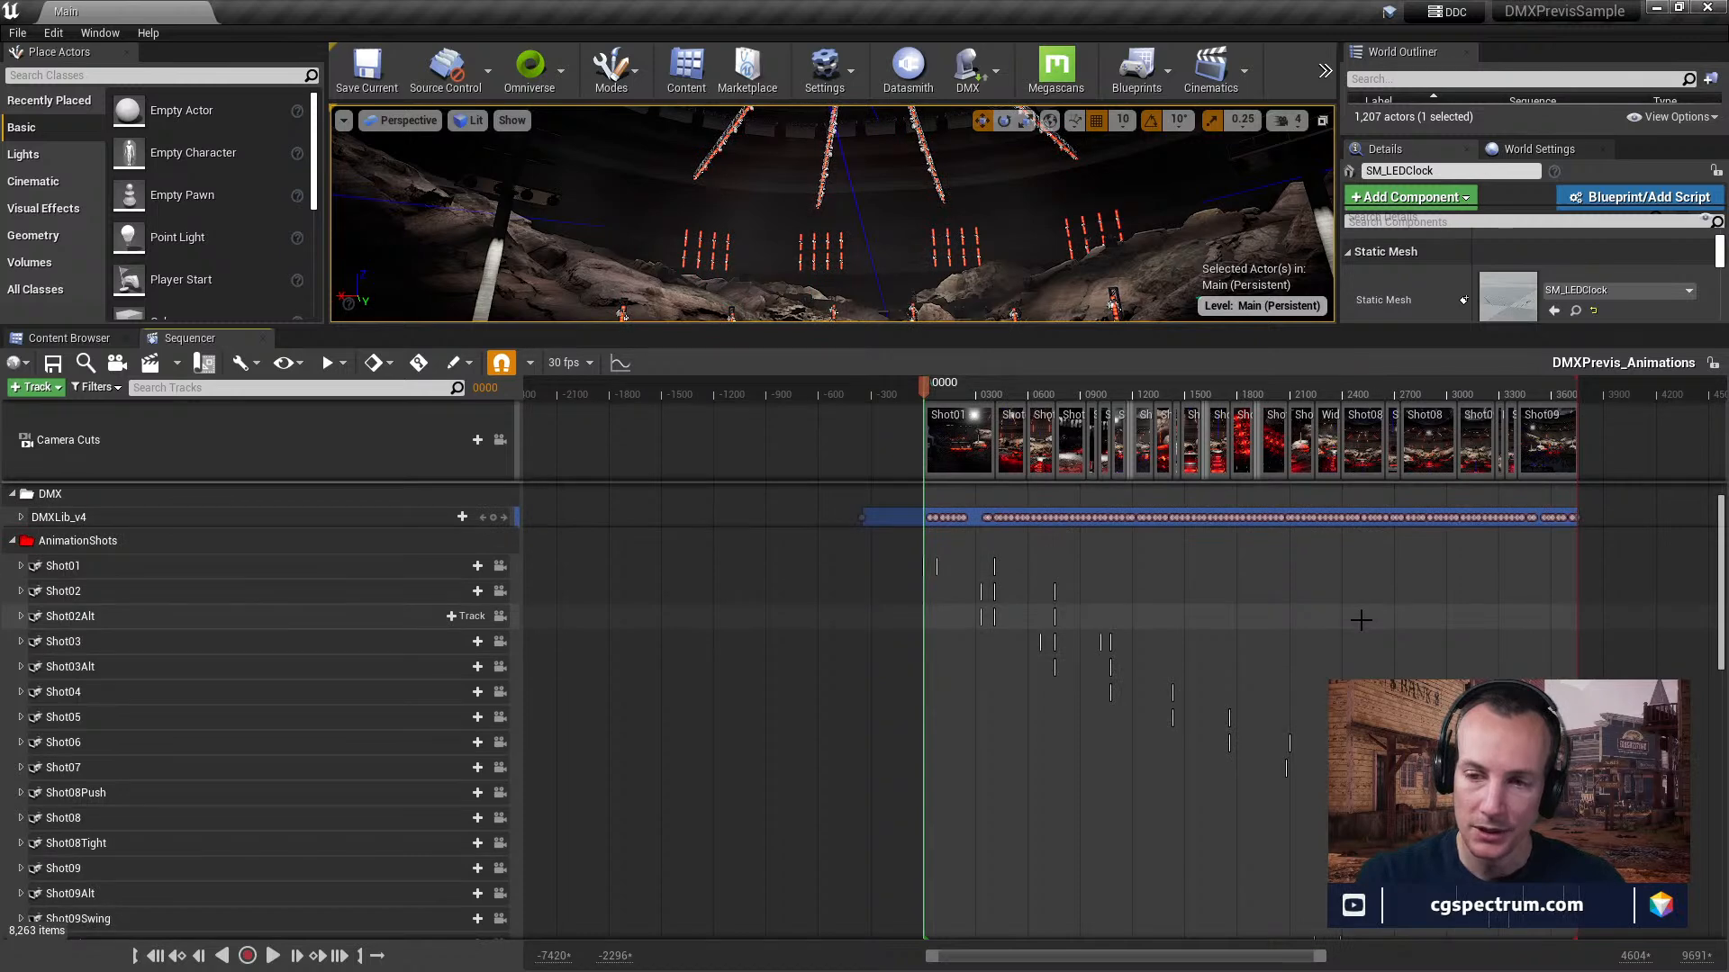
scroll(1360, 620, down, 8)
scroll(1361, 620, down, 2)
scroll(1361, 620, up, 6)
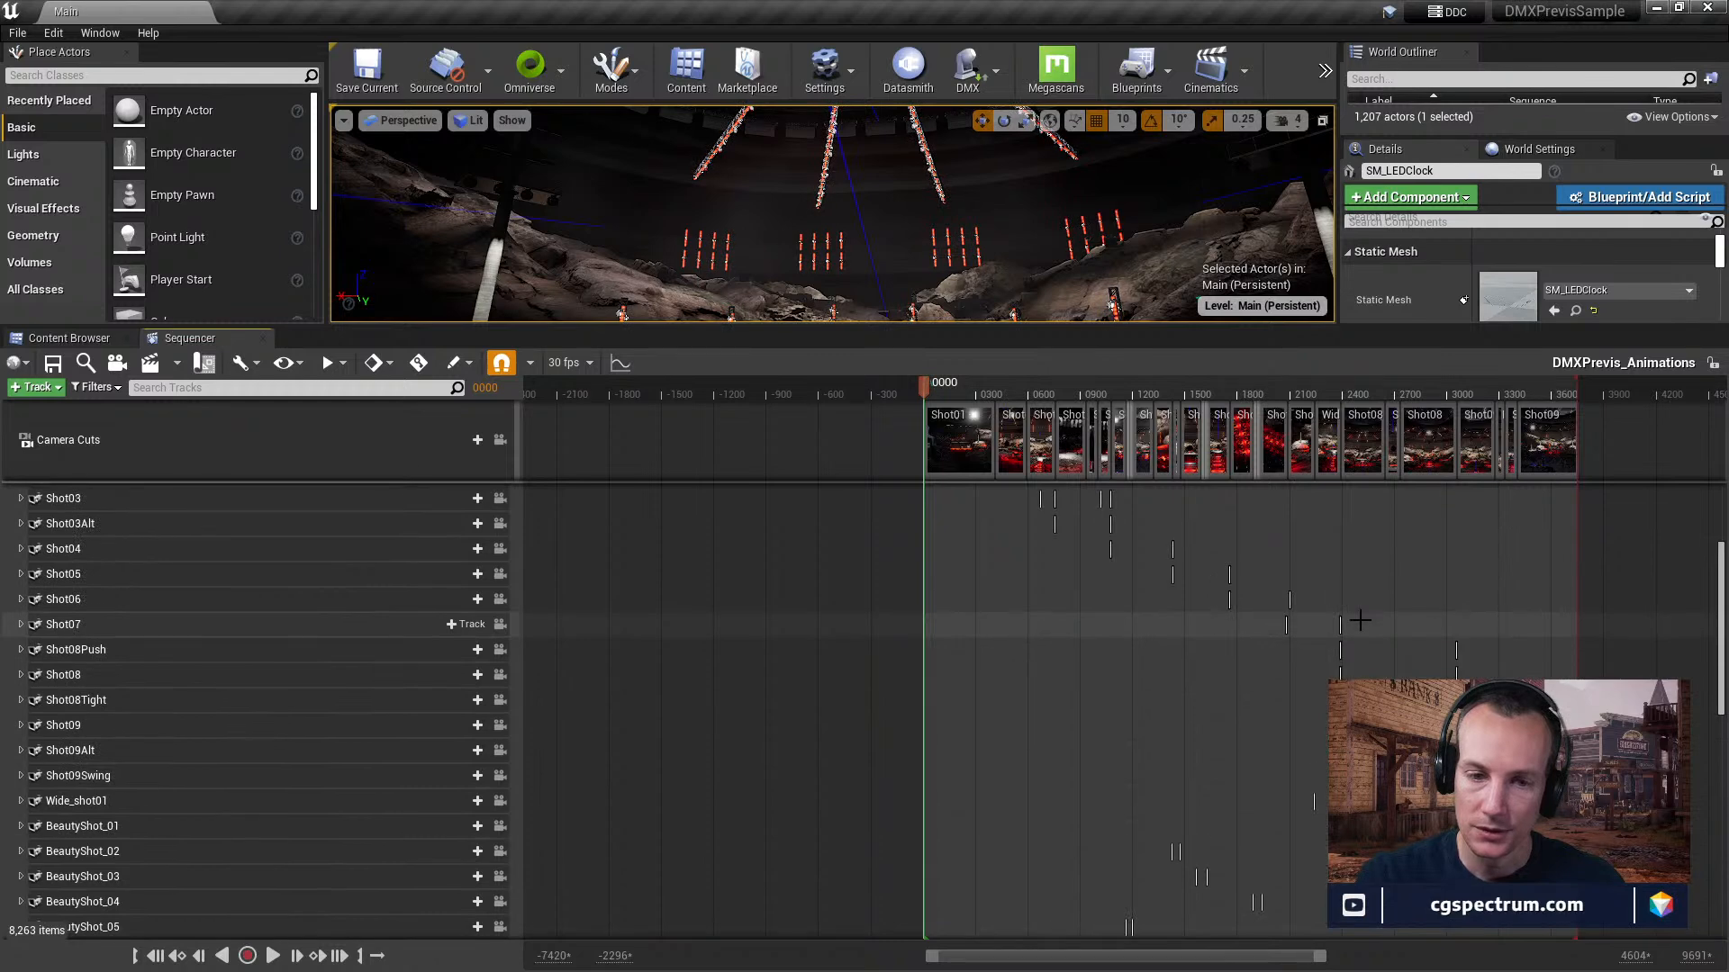
scroll(109, 583, down, 1)
click(21, 571)
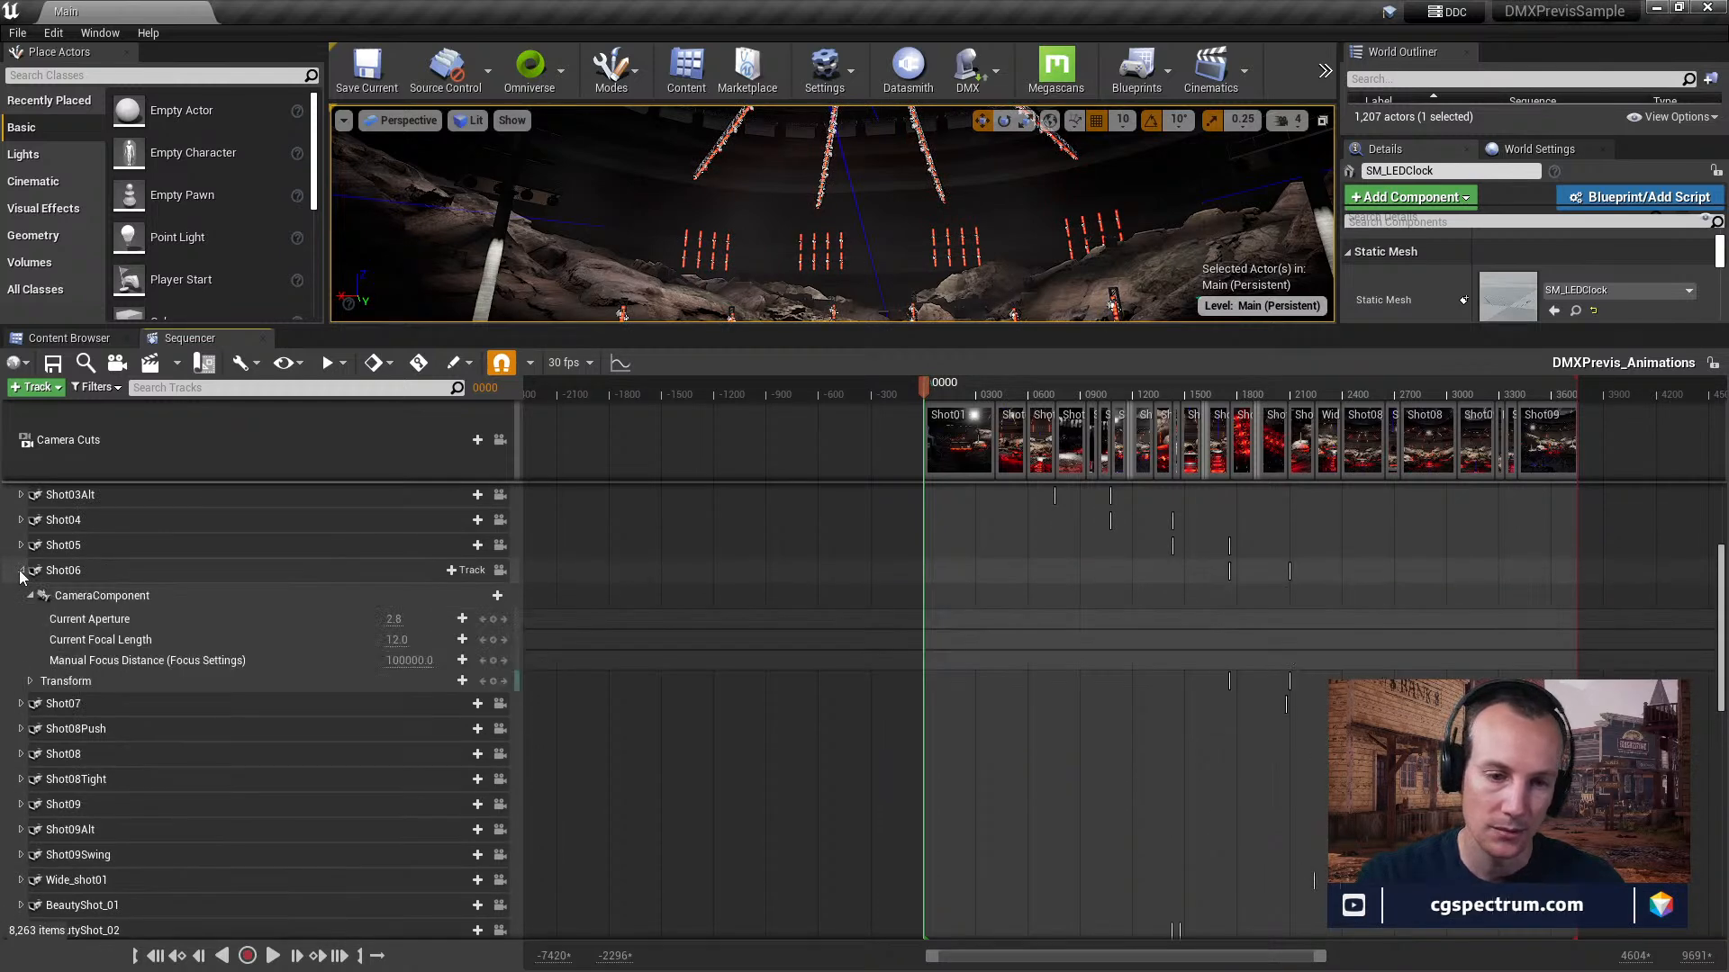
click(20, 571)
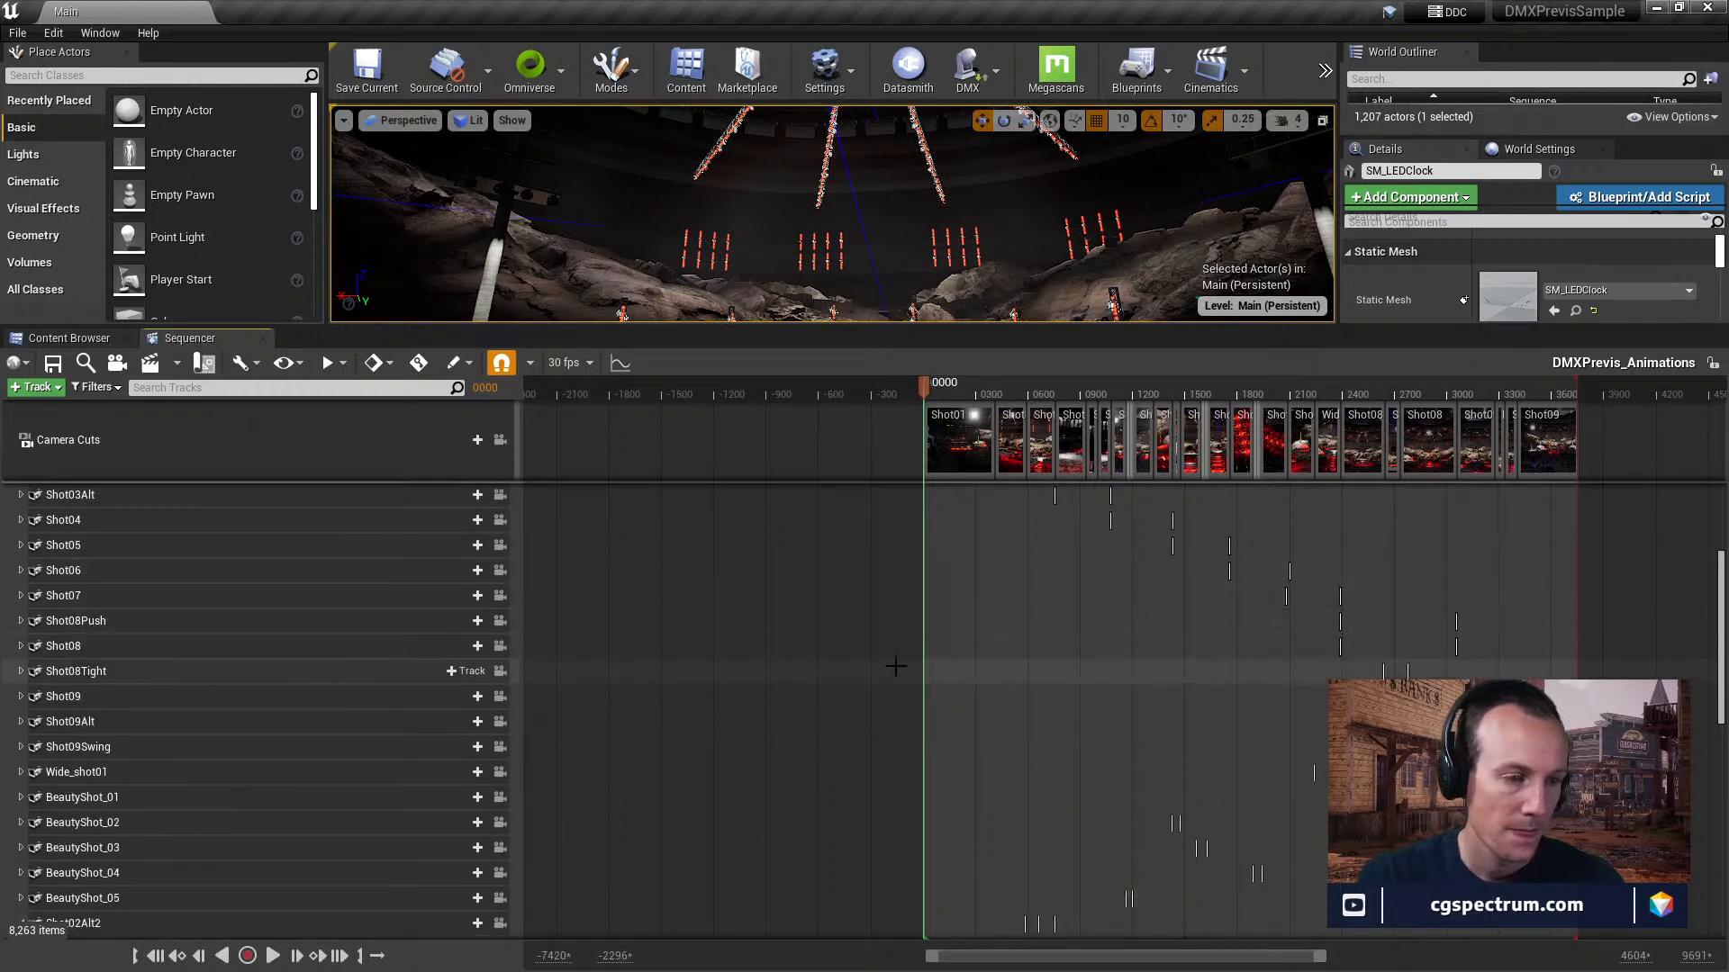
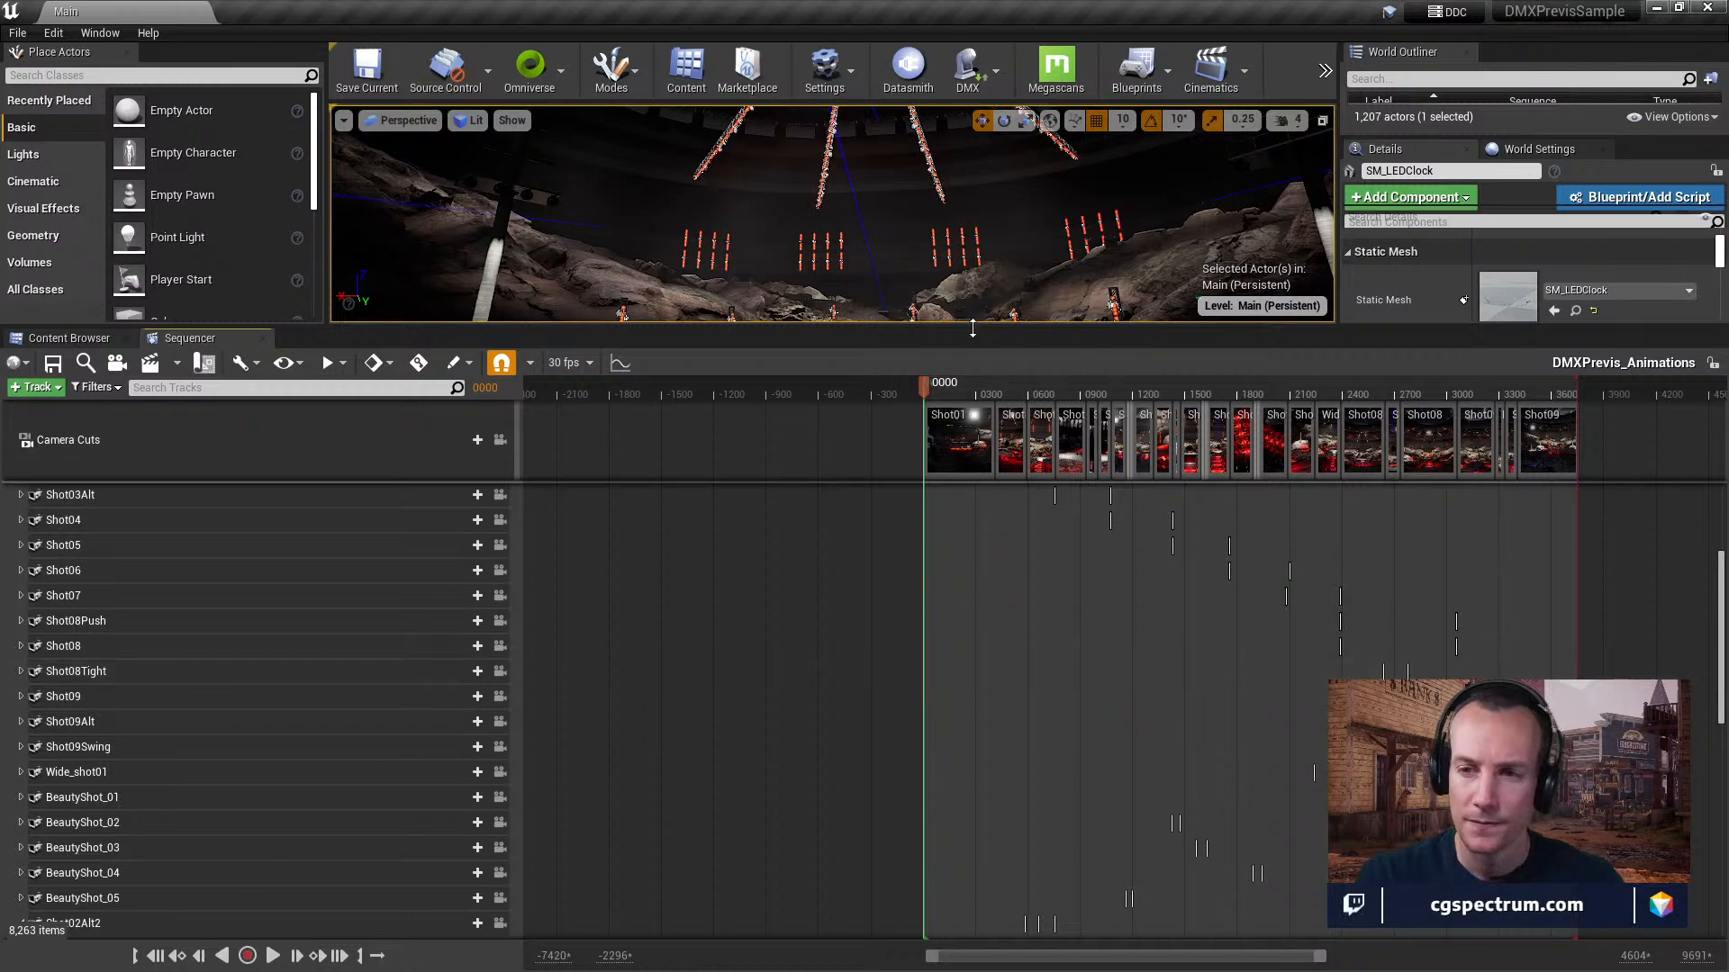
Enlarge the viewport area over the Sequencer and look around the rocks, light poles and overhead trusses of the stage.
drag(967, 326, 967, 670)
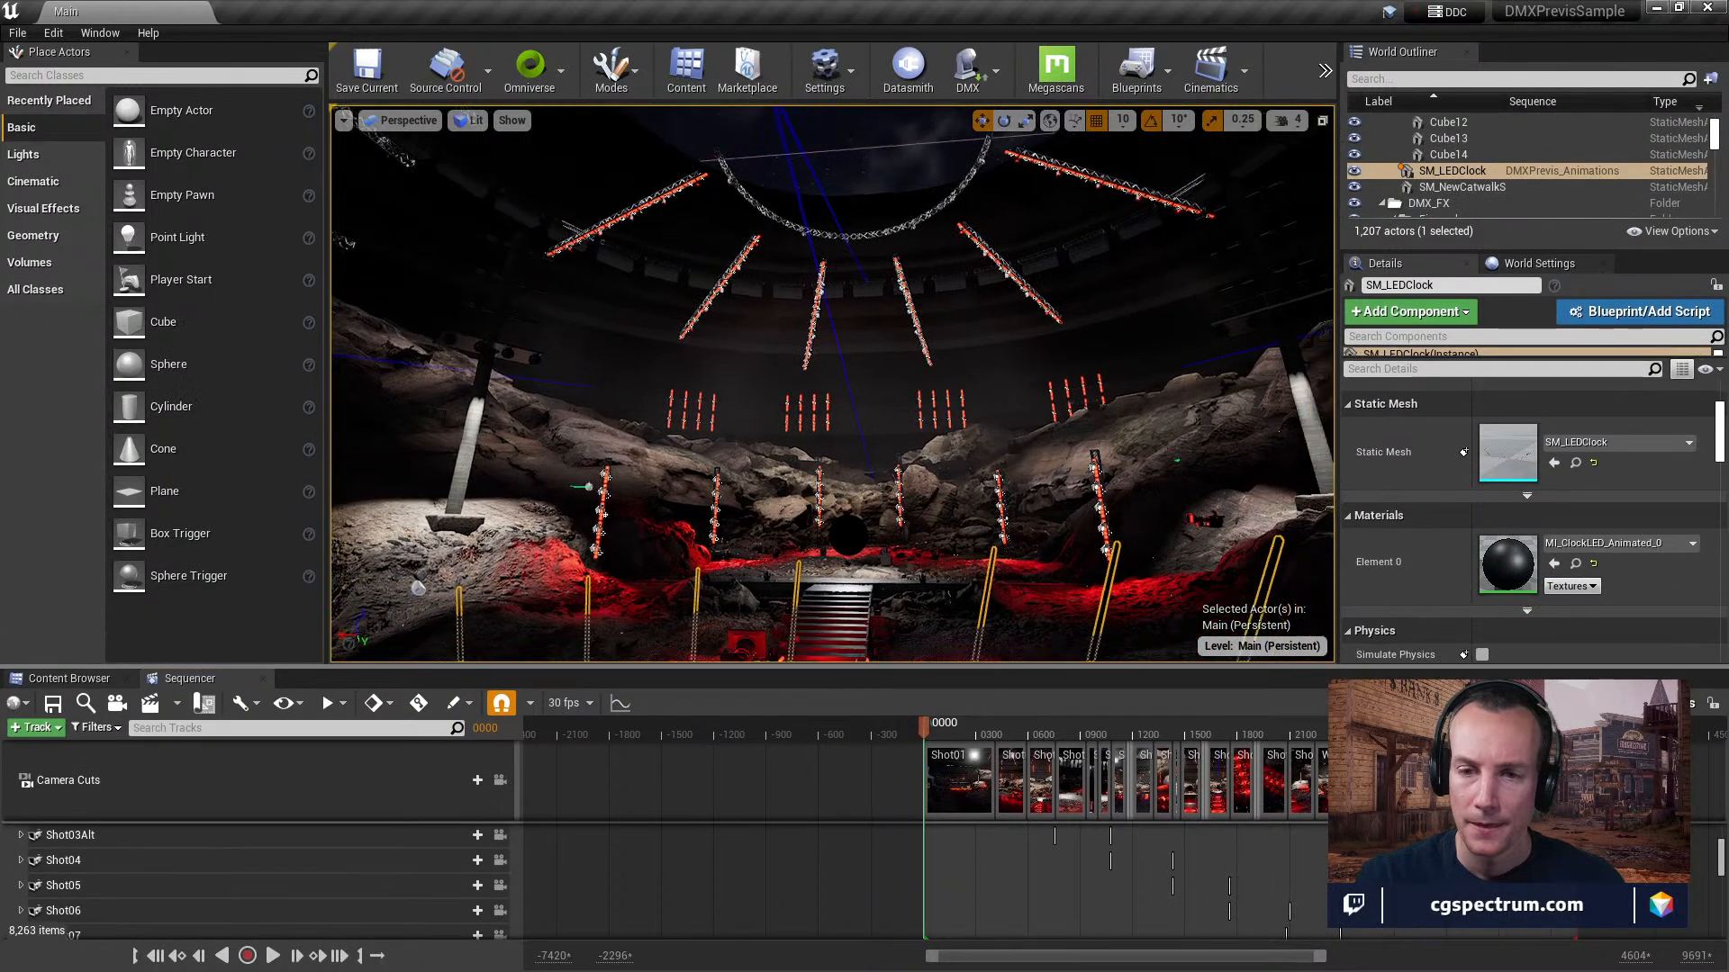
right_drag(832, 387, 834, 315)
right_drag(1098, 464, 1099, 446)
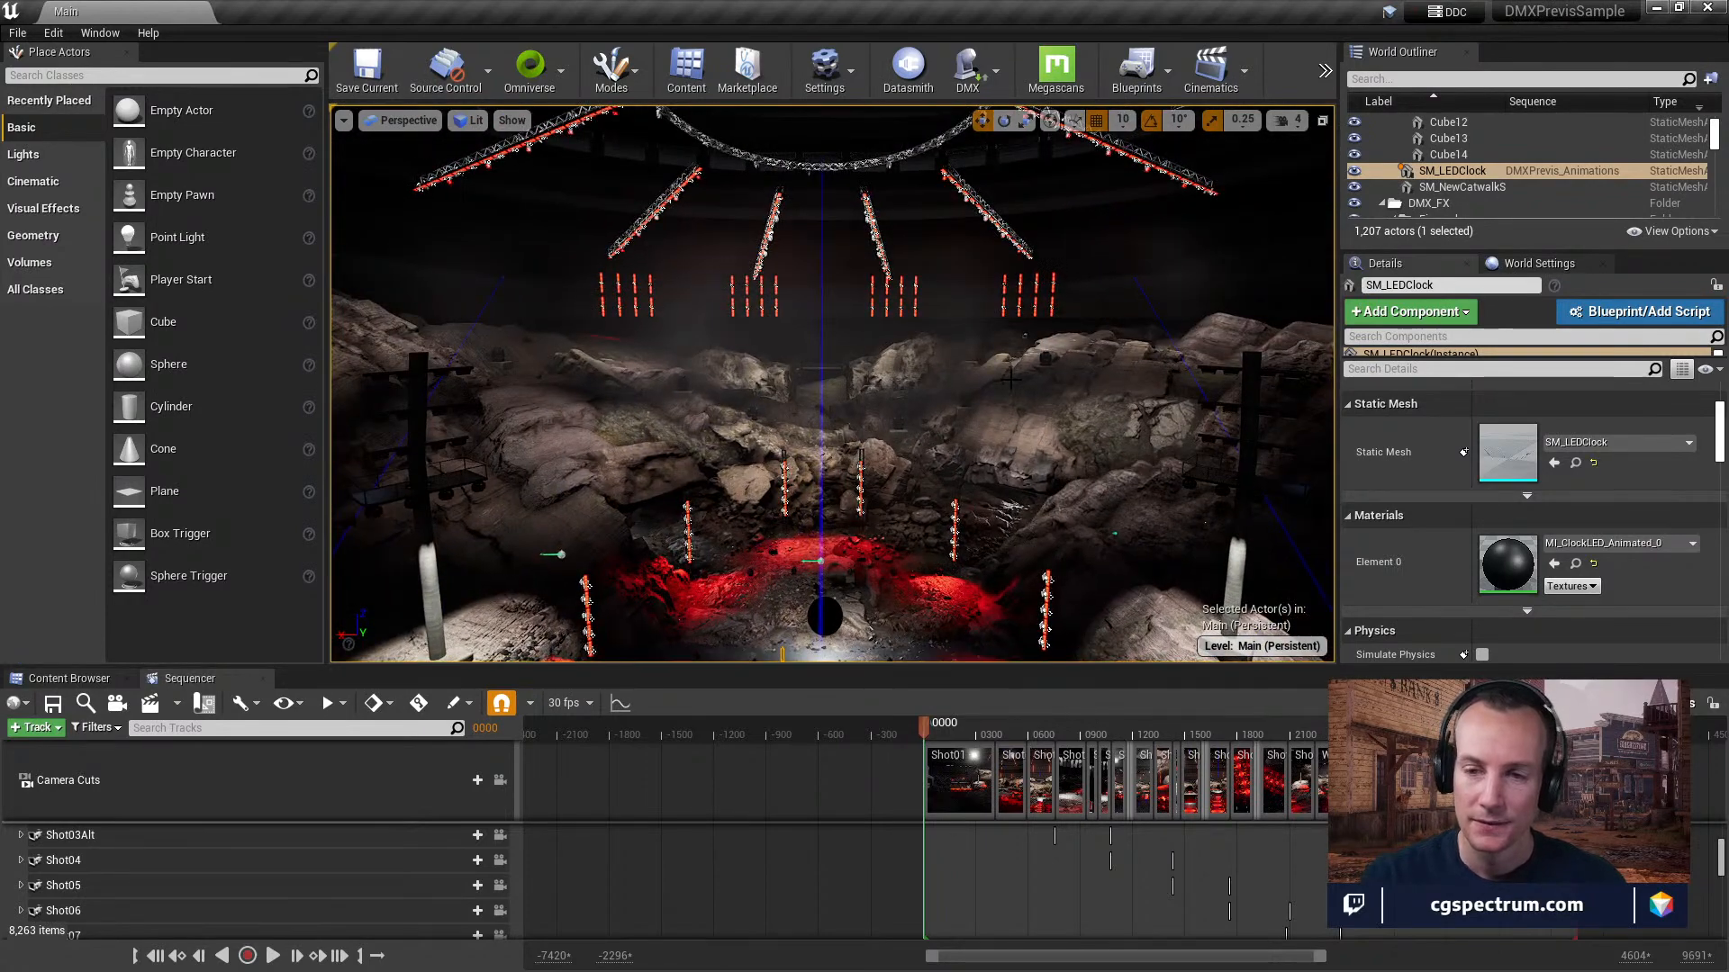
mouse_move(973, 321)
right_down()
mouse_move(718, 303)
mouse_move(955, 316)
mouse_move(965, 244)
mouse_move(965, 378)
mouse_move(968, 328)
right_up()
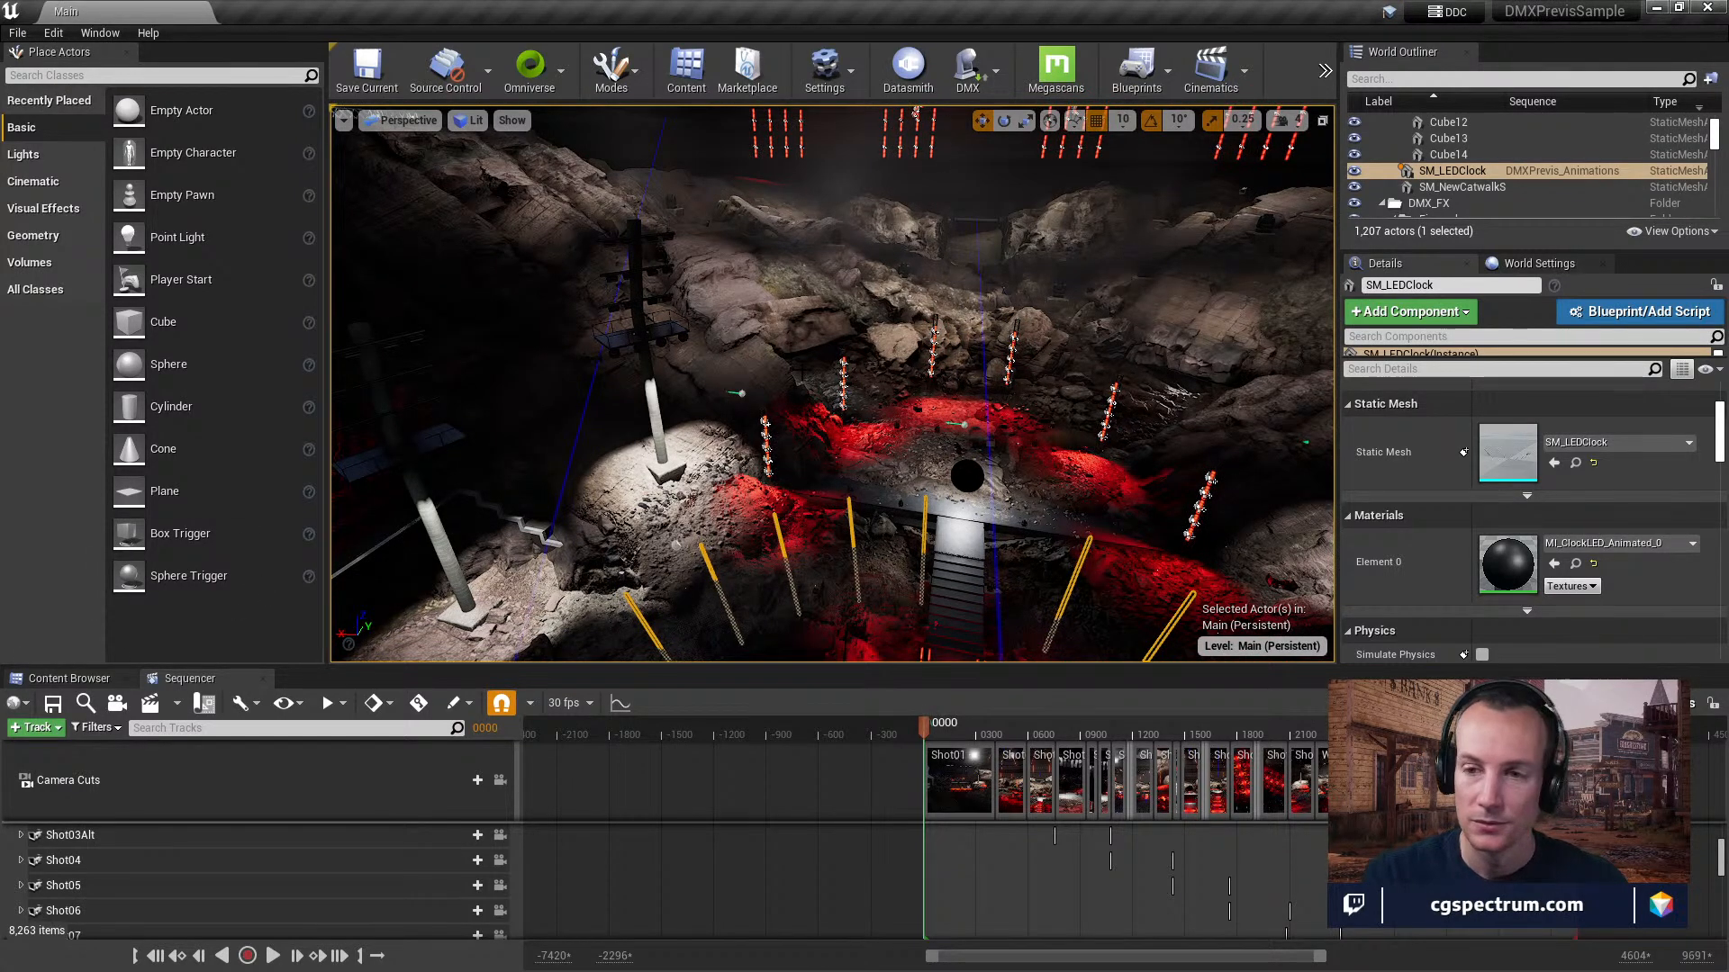
right_drag(804, 372, 816, 292)
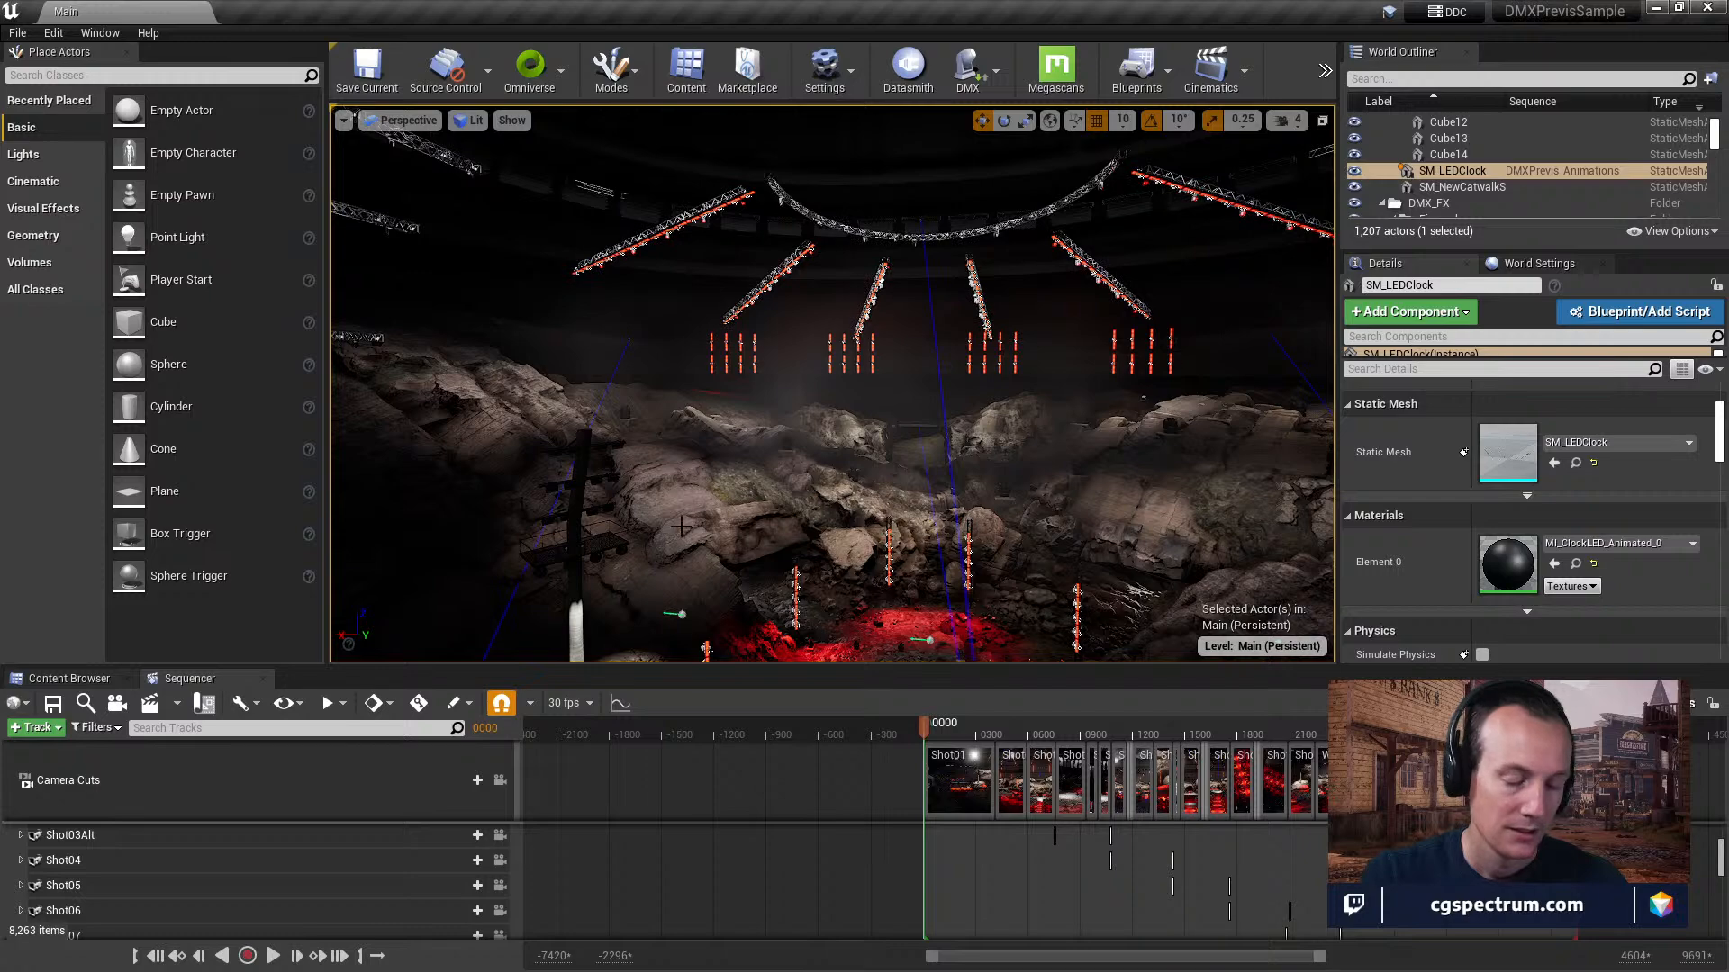
right_drag(749, 361, 704, 361)
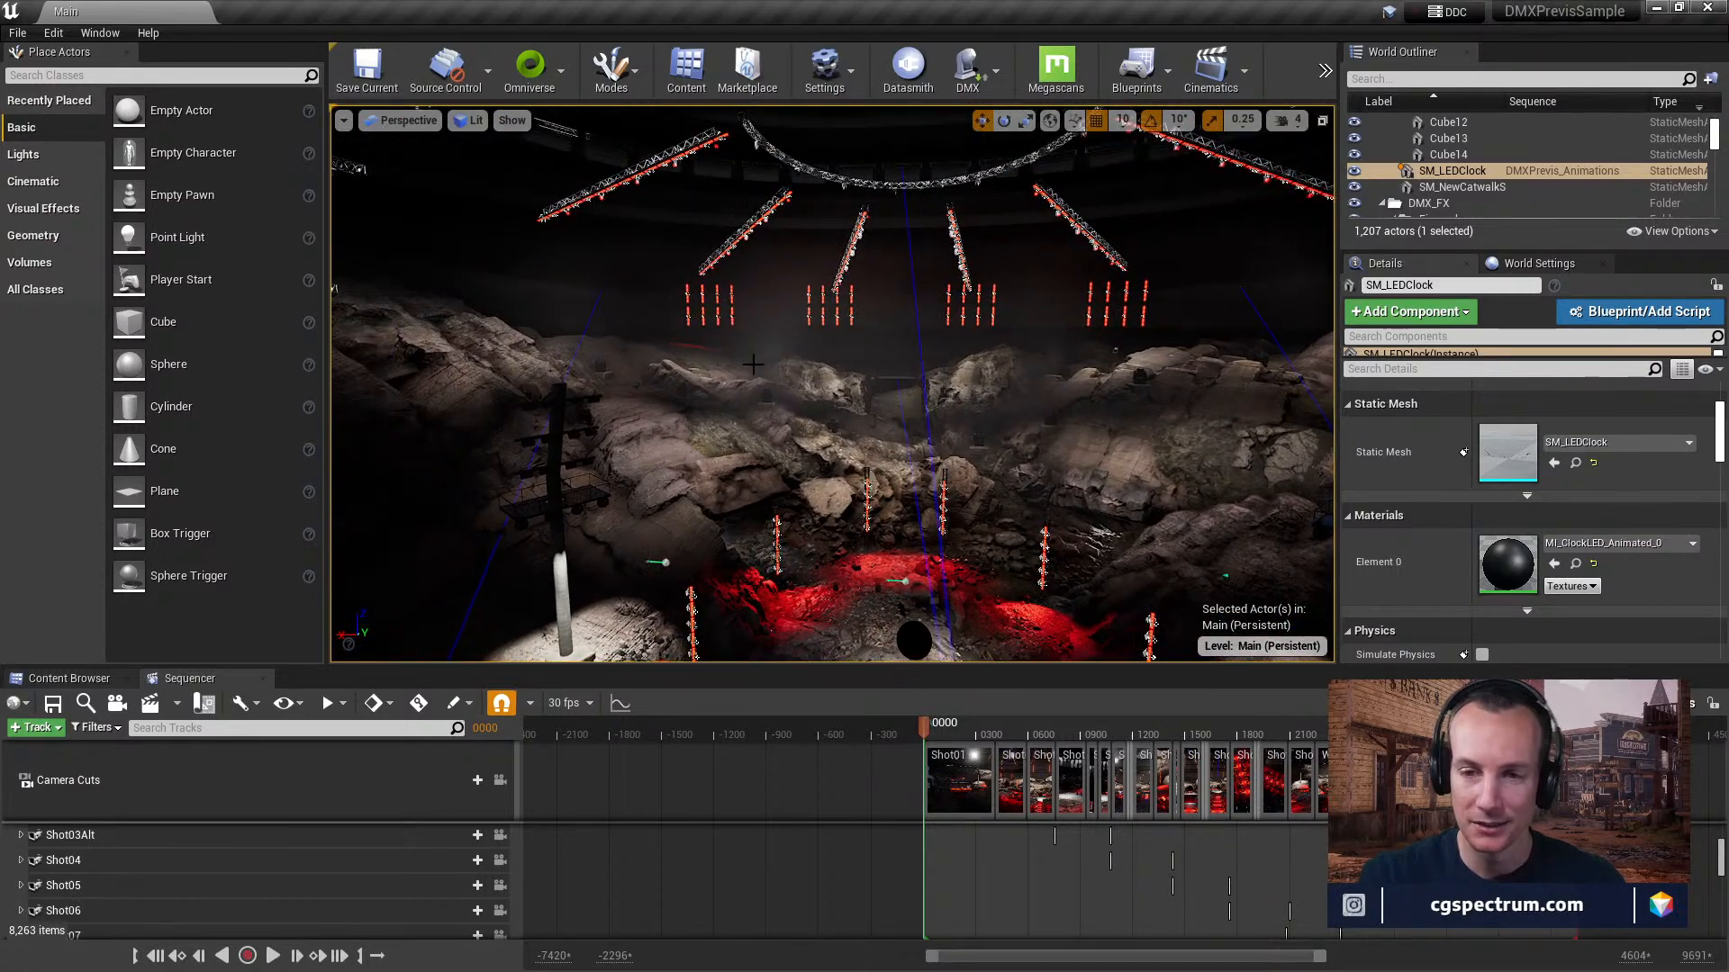
right_drag(713, 499, 662, 455)
right_drag(804, 319, 810, 310)
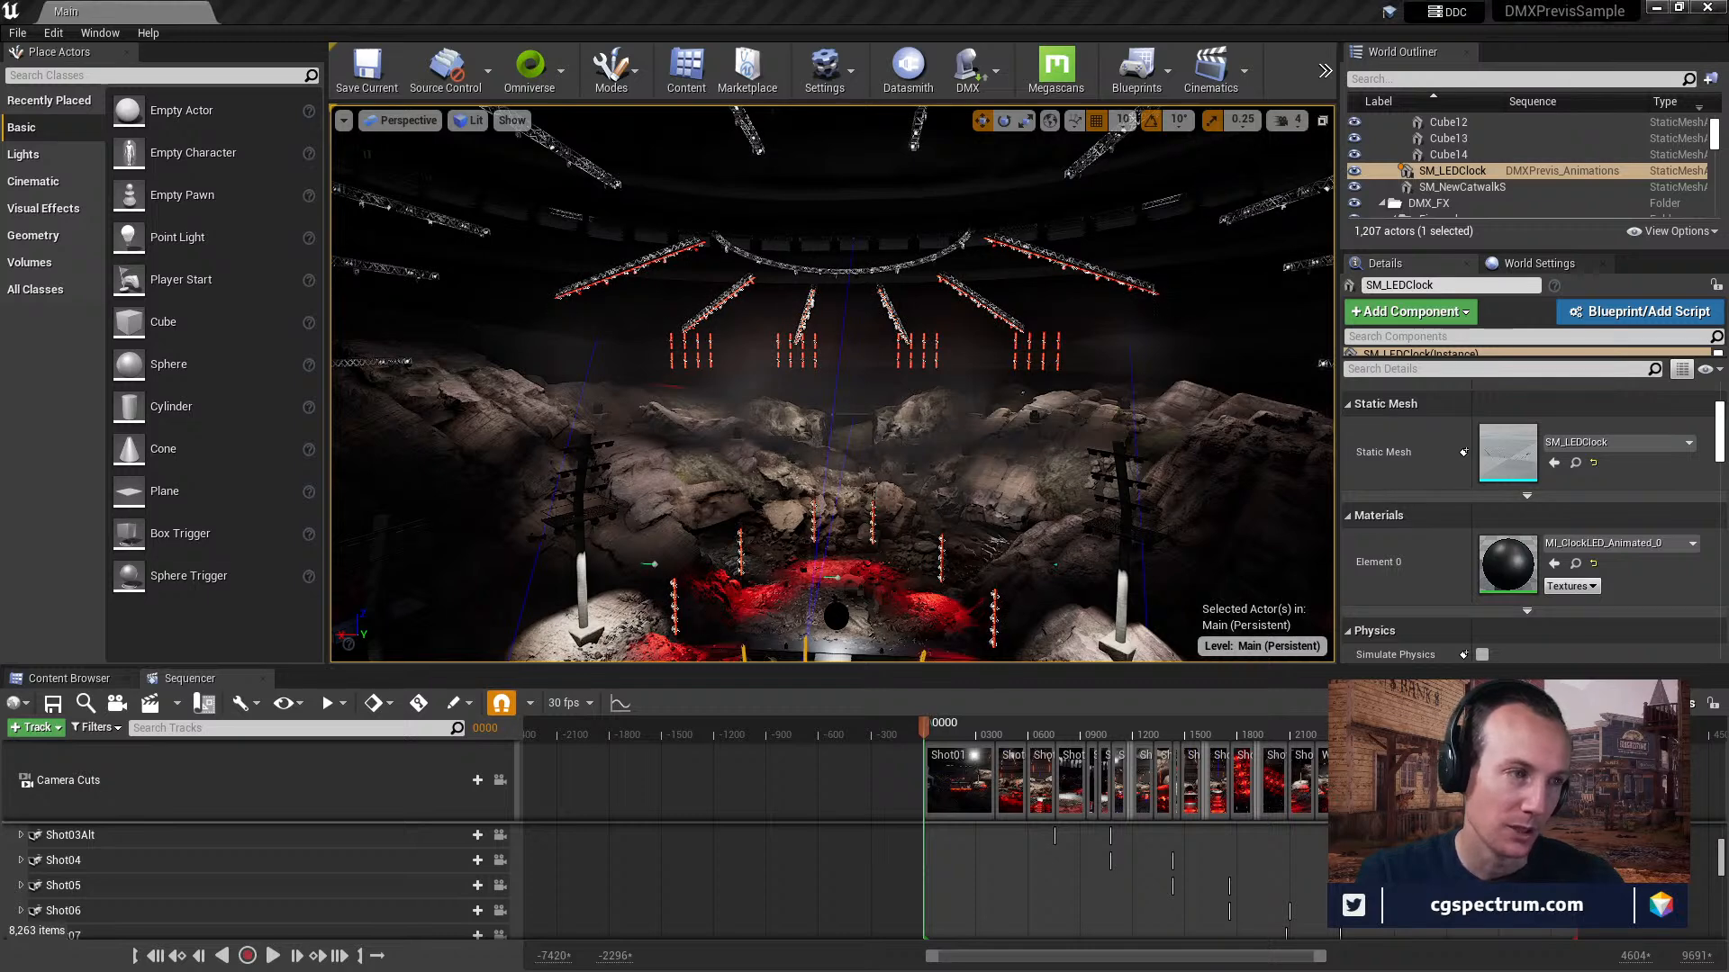
Bring up Task Manager, check the GPU 0 performance graphs, and move the window back out of the way.
drag(0, 153, 789, 137)
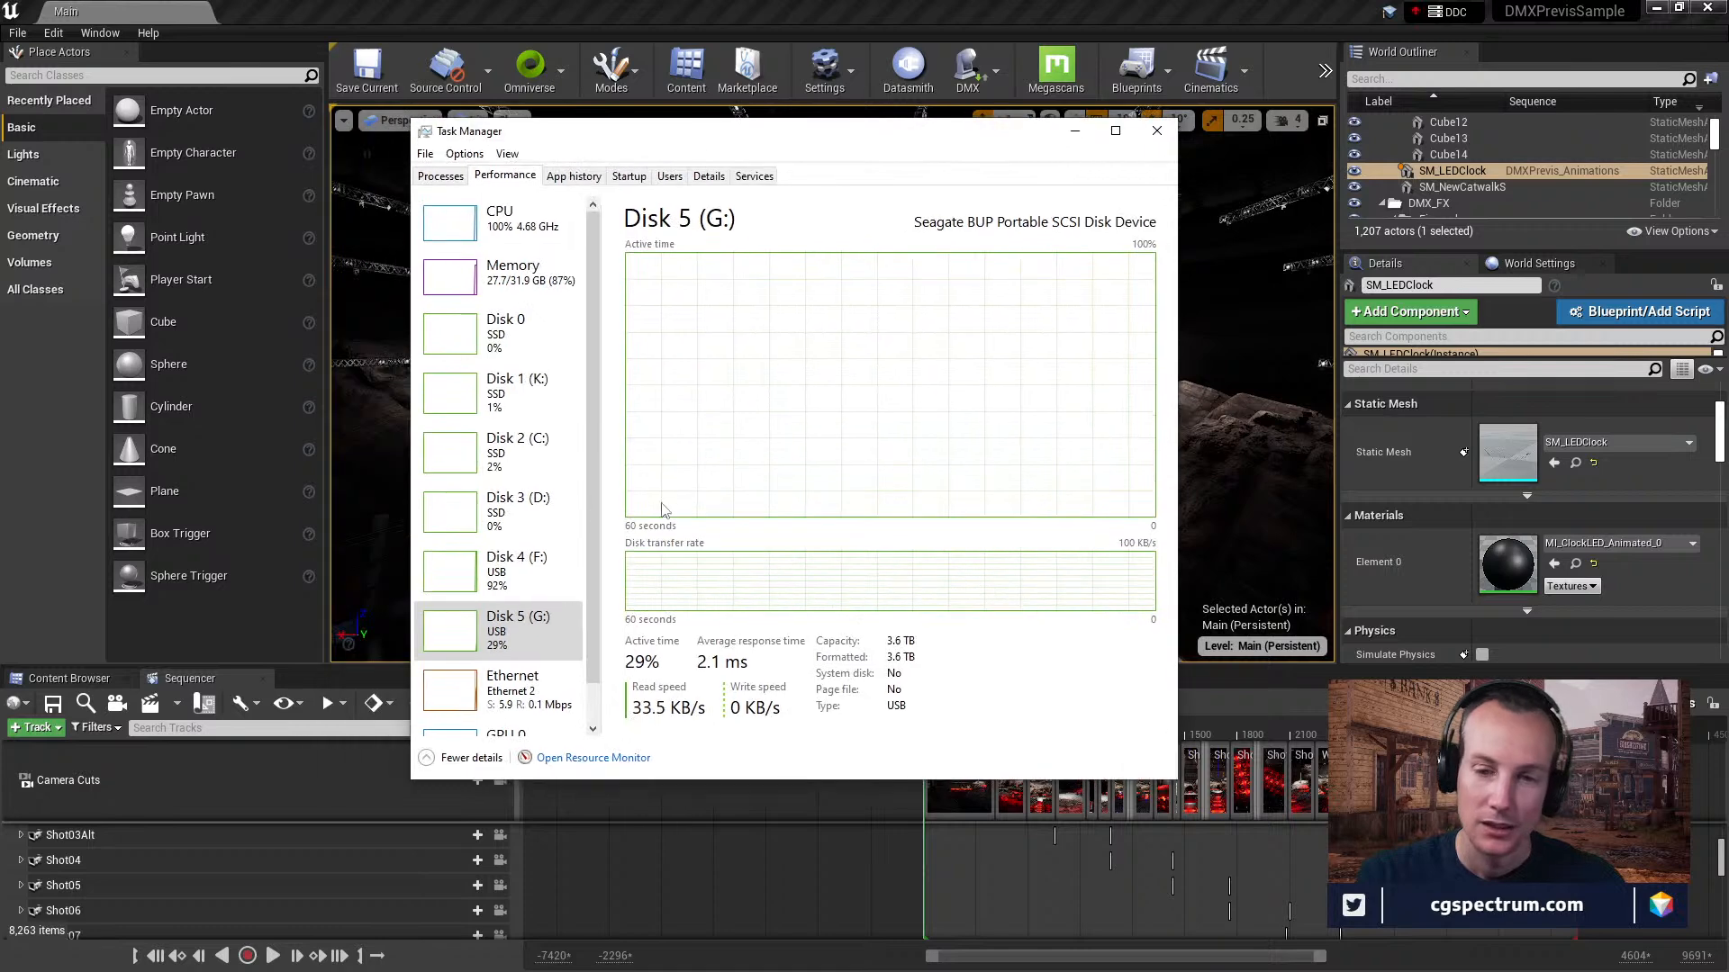
scroll(553, 700, down, 1)
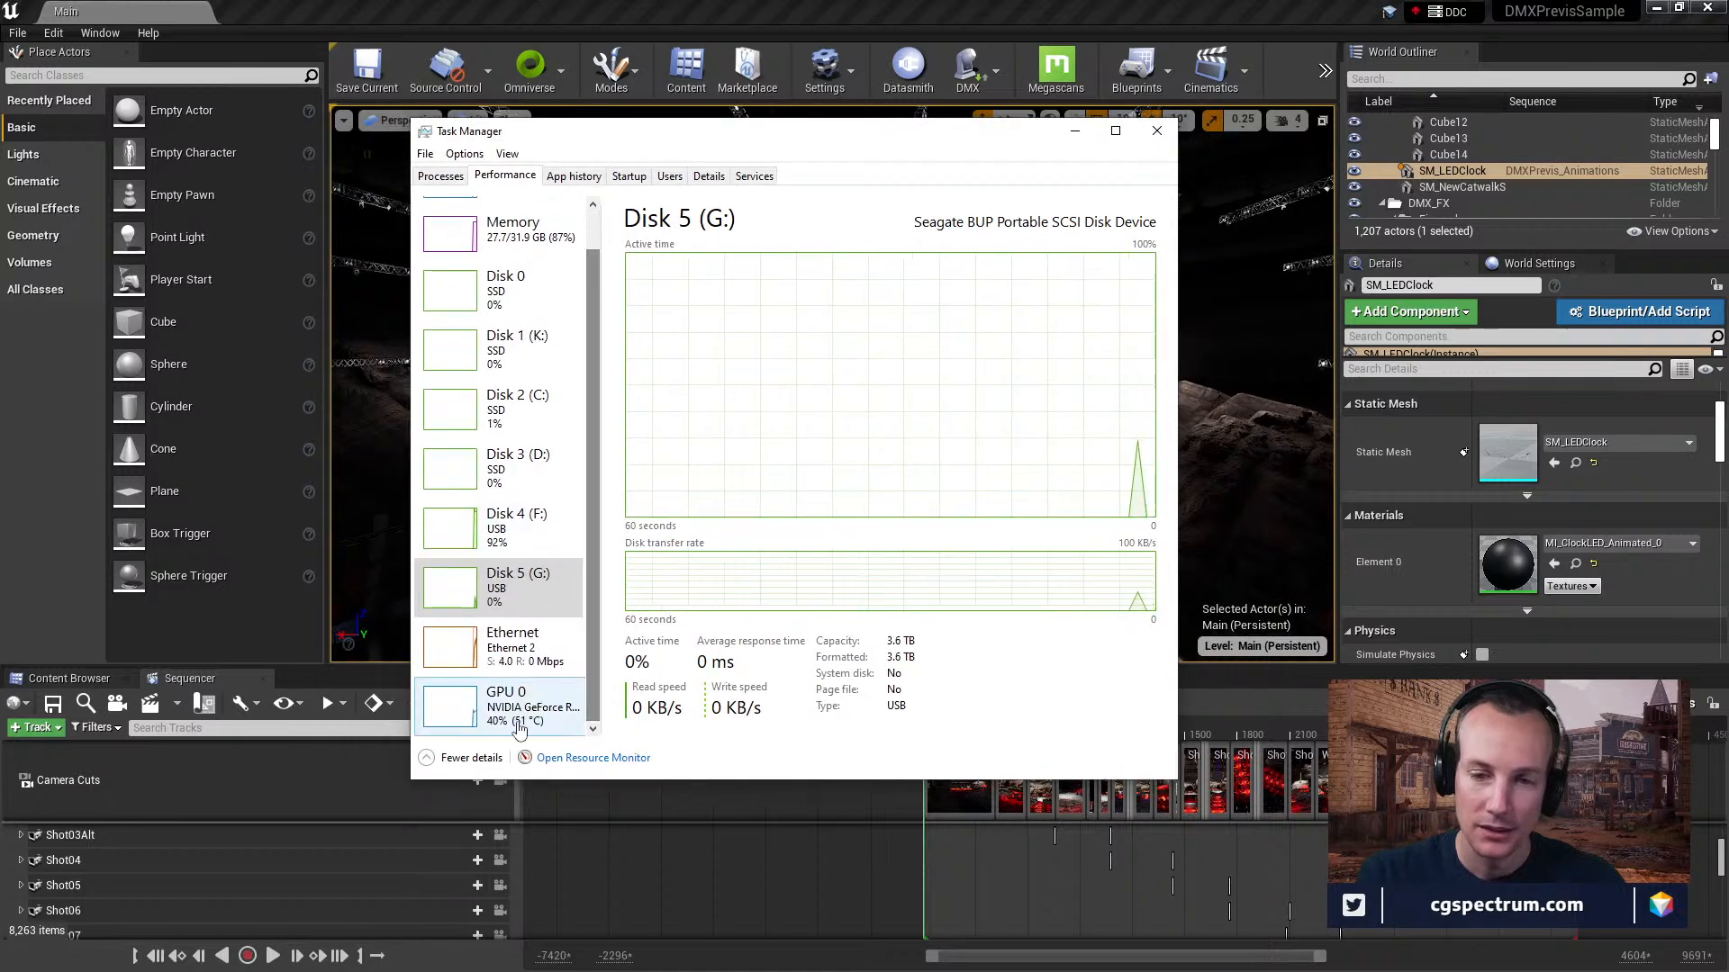
click(540, 711)
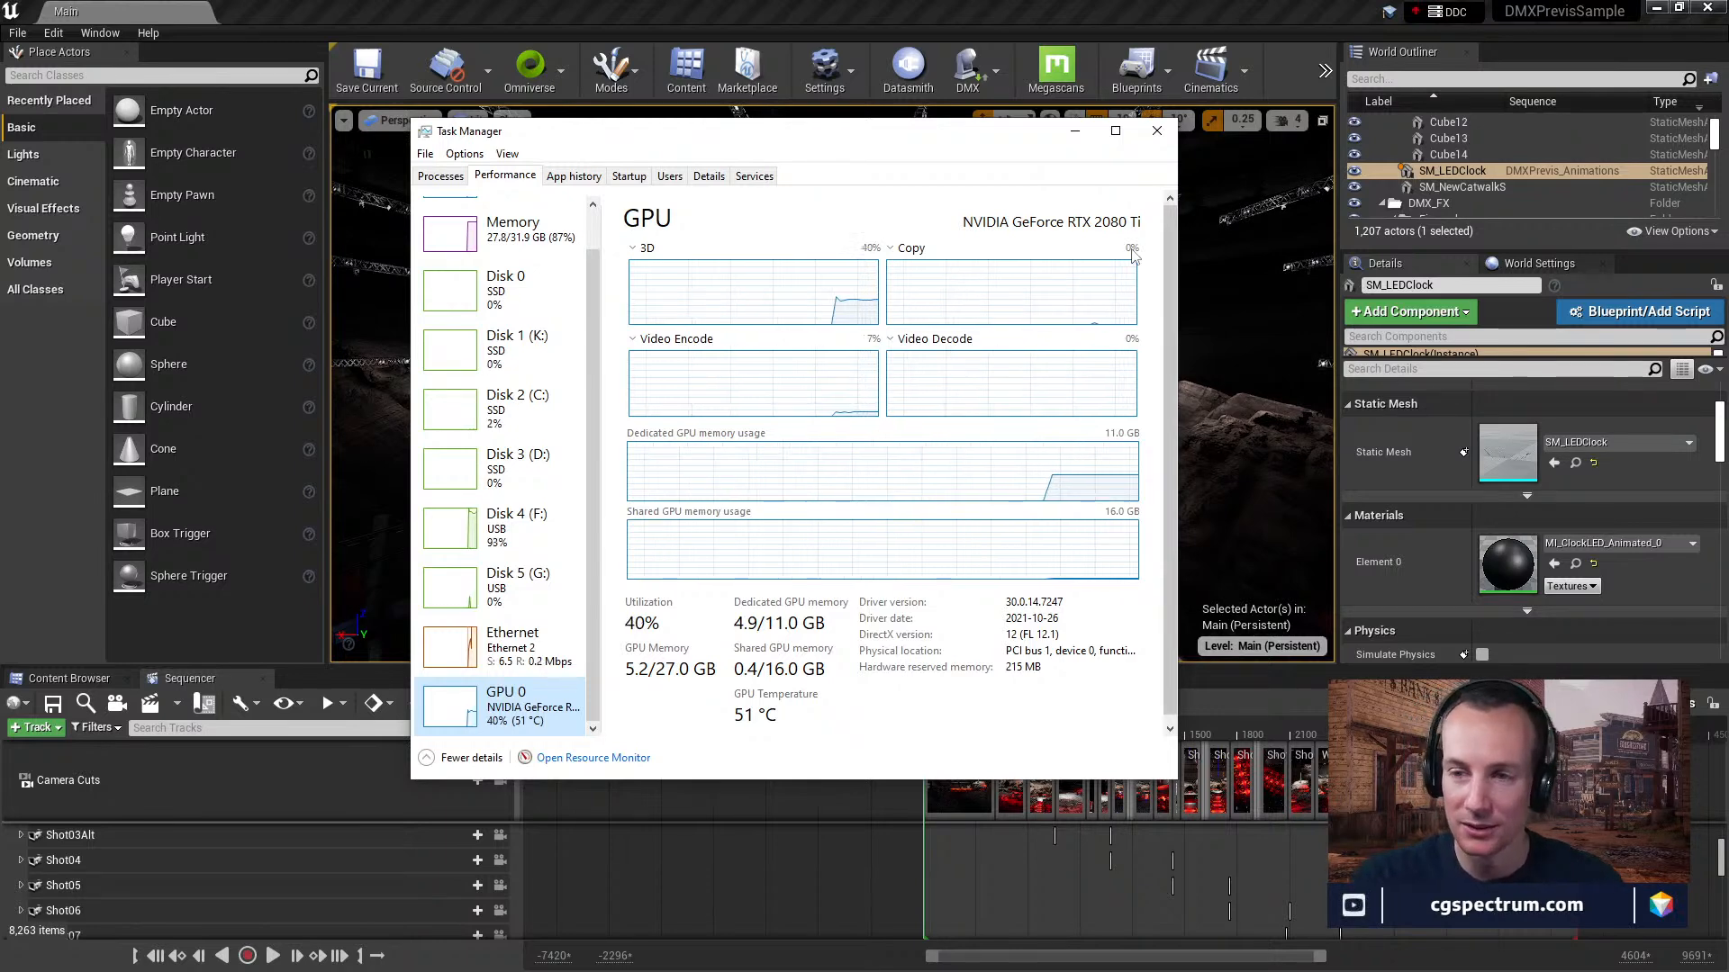
drag(925, 140, 825, 141)
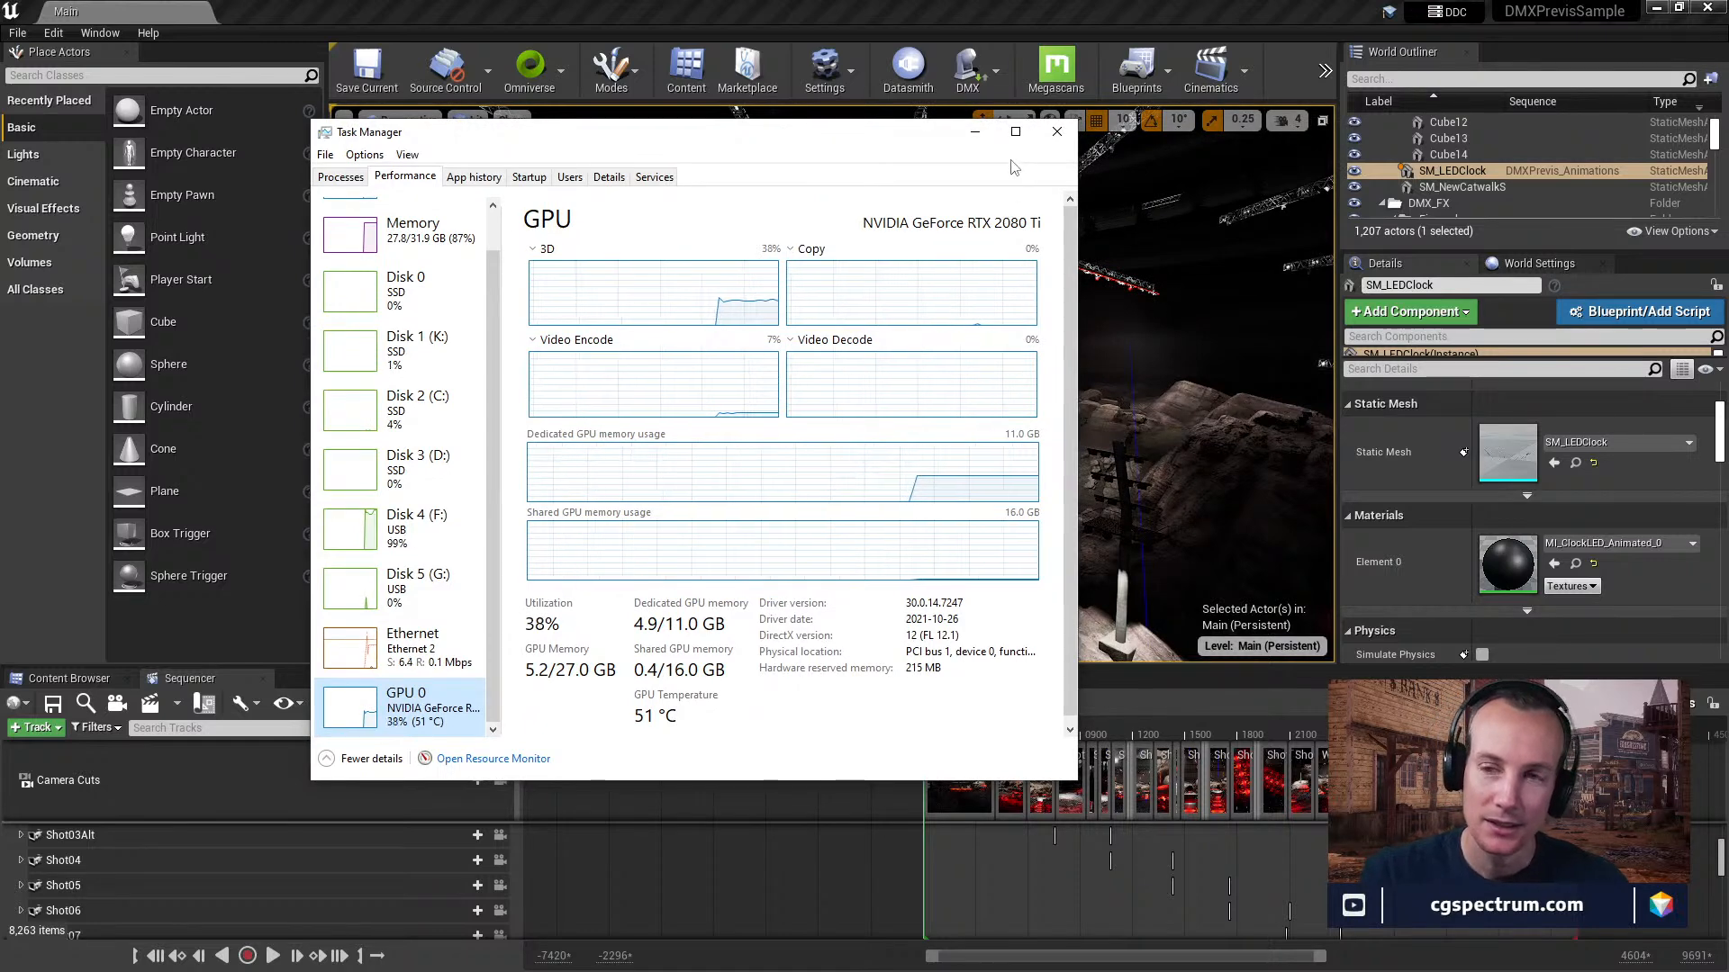
drag(895, 139, 0, 171)
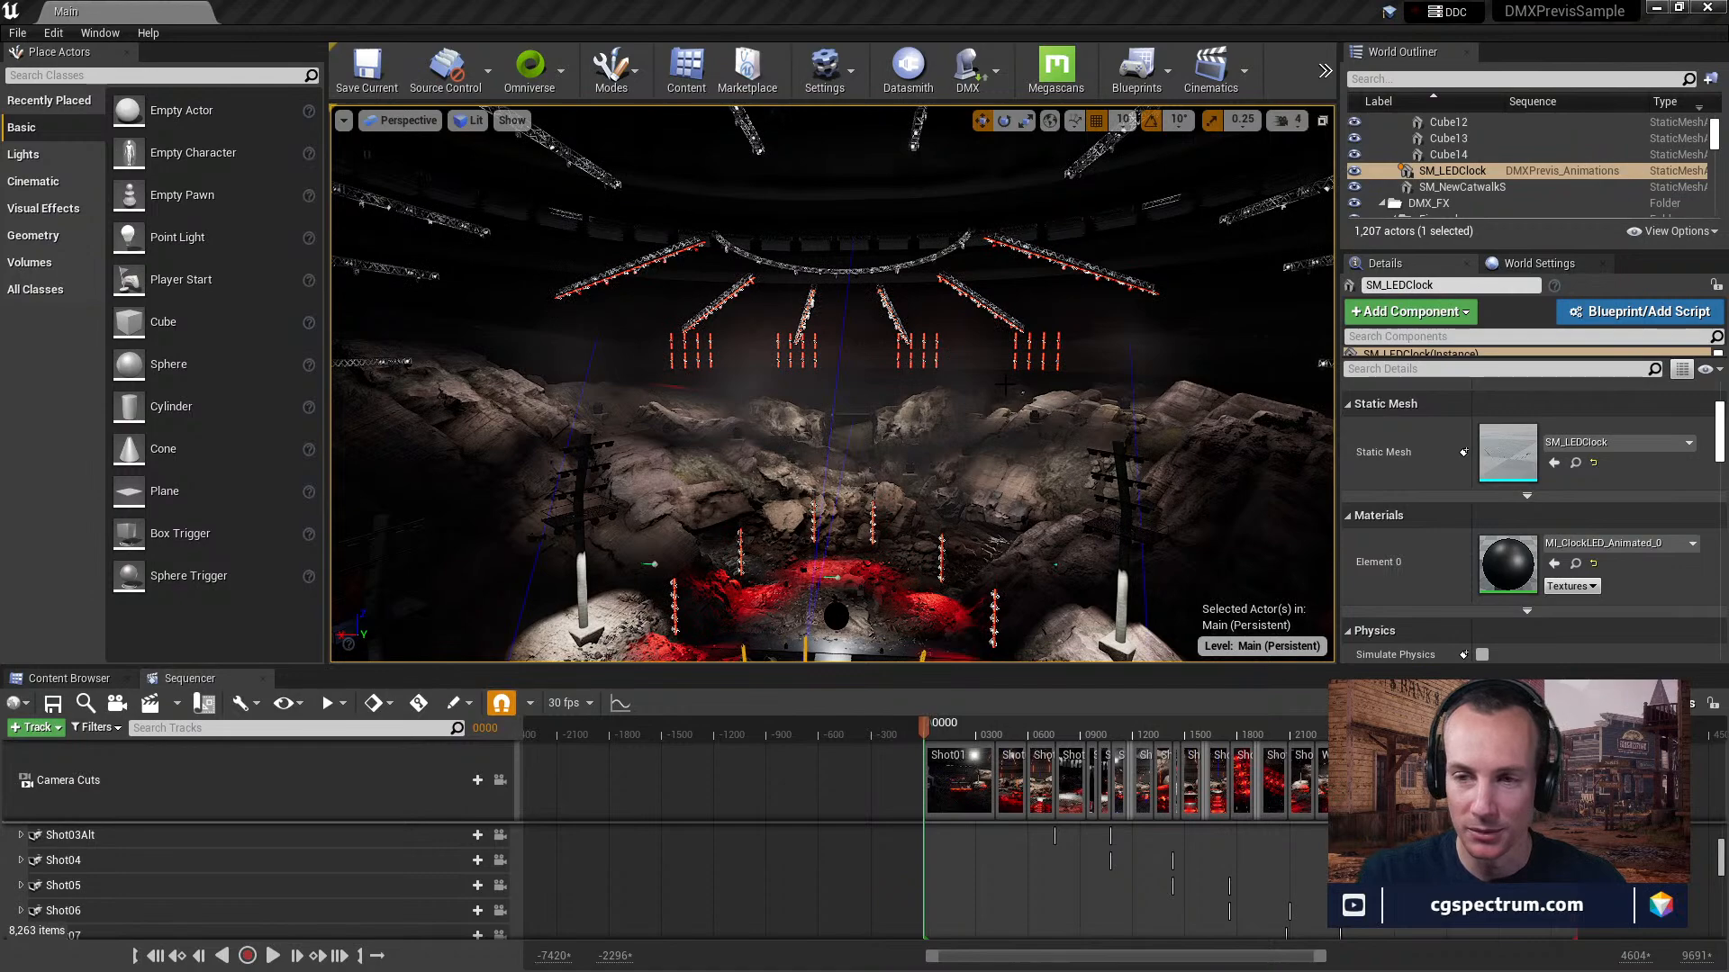
Look closely at the catwalk, lock the viewport to the camera cuts, and scrub the sequence to frame 1049.
right_drag(982, 304, 961, 342)
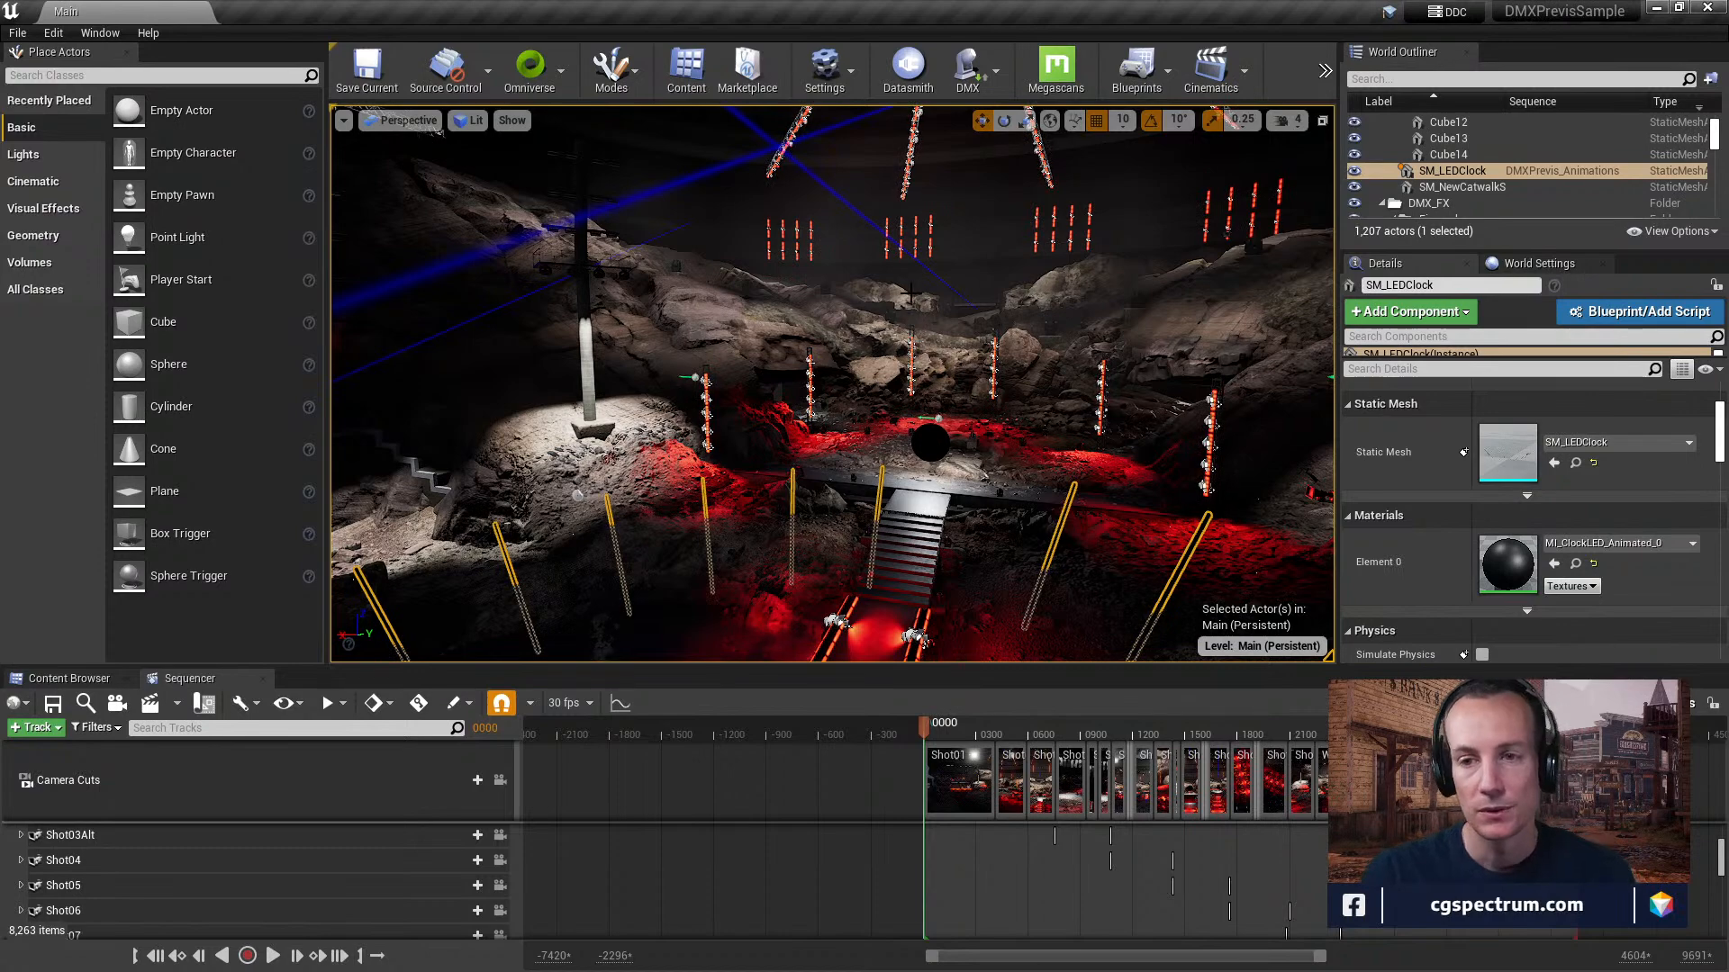
right_drag(914, 357, 797, 365)
key(w)
click(958, 728)
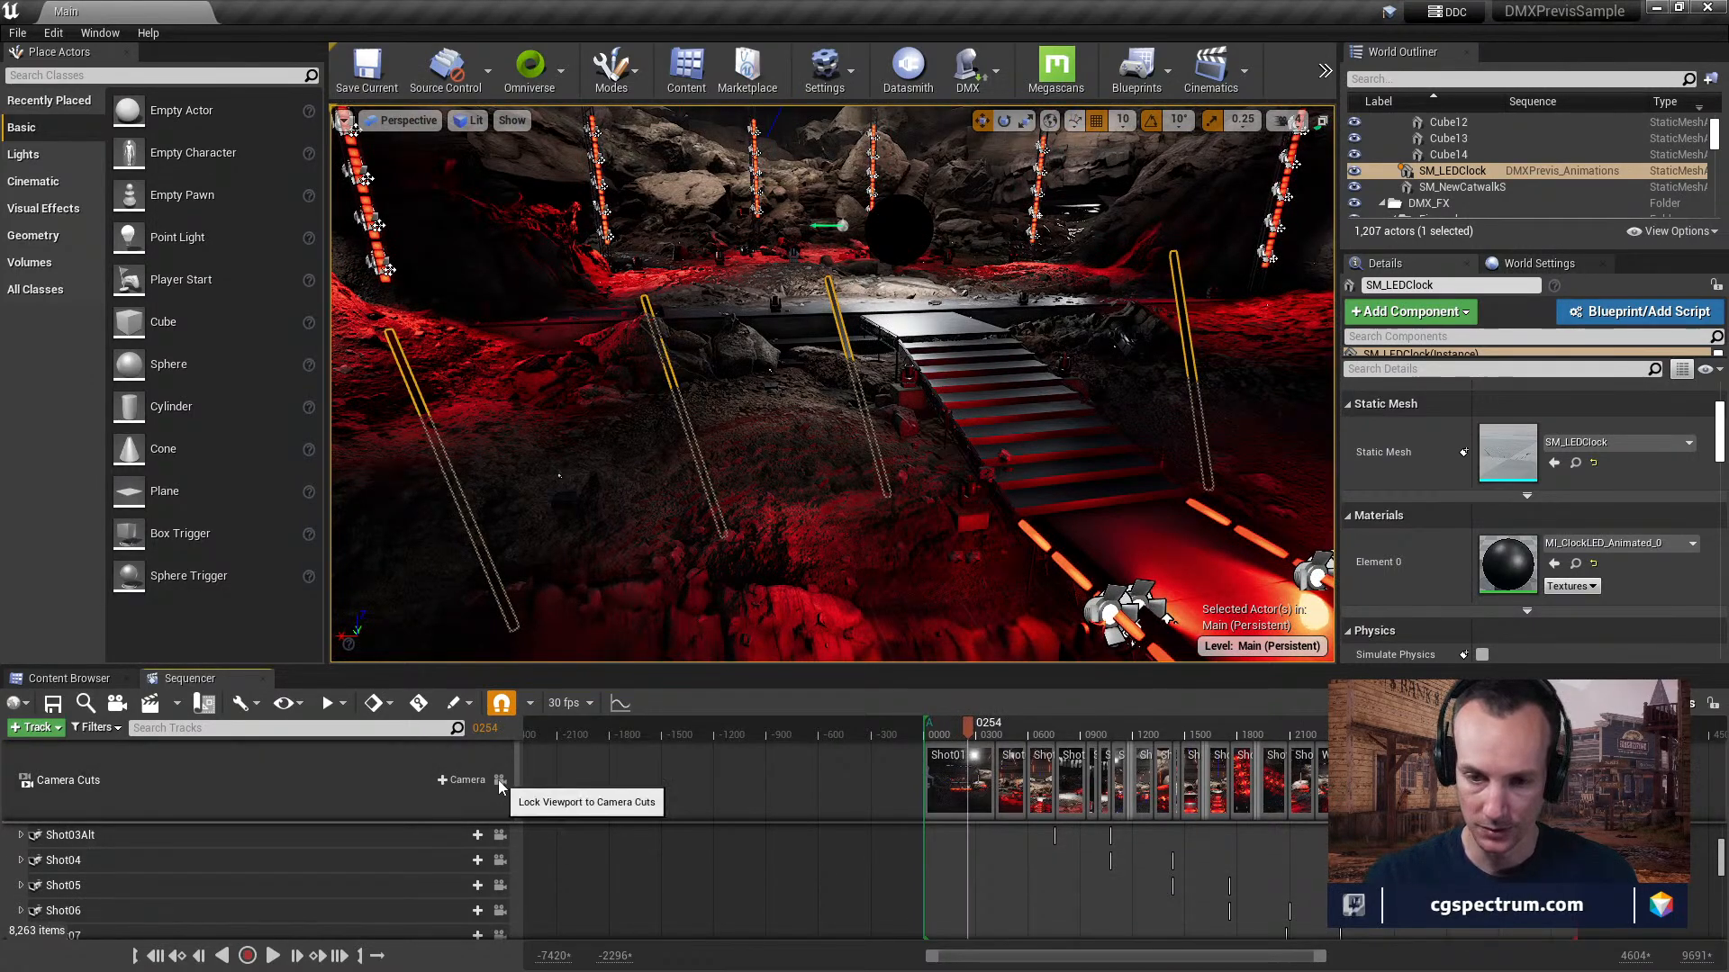
drag(988, 729, 1109, 759)
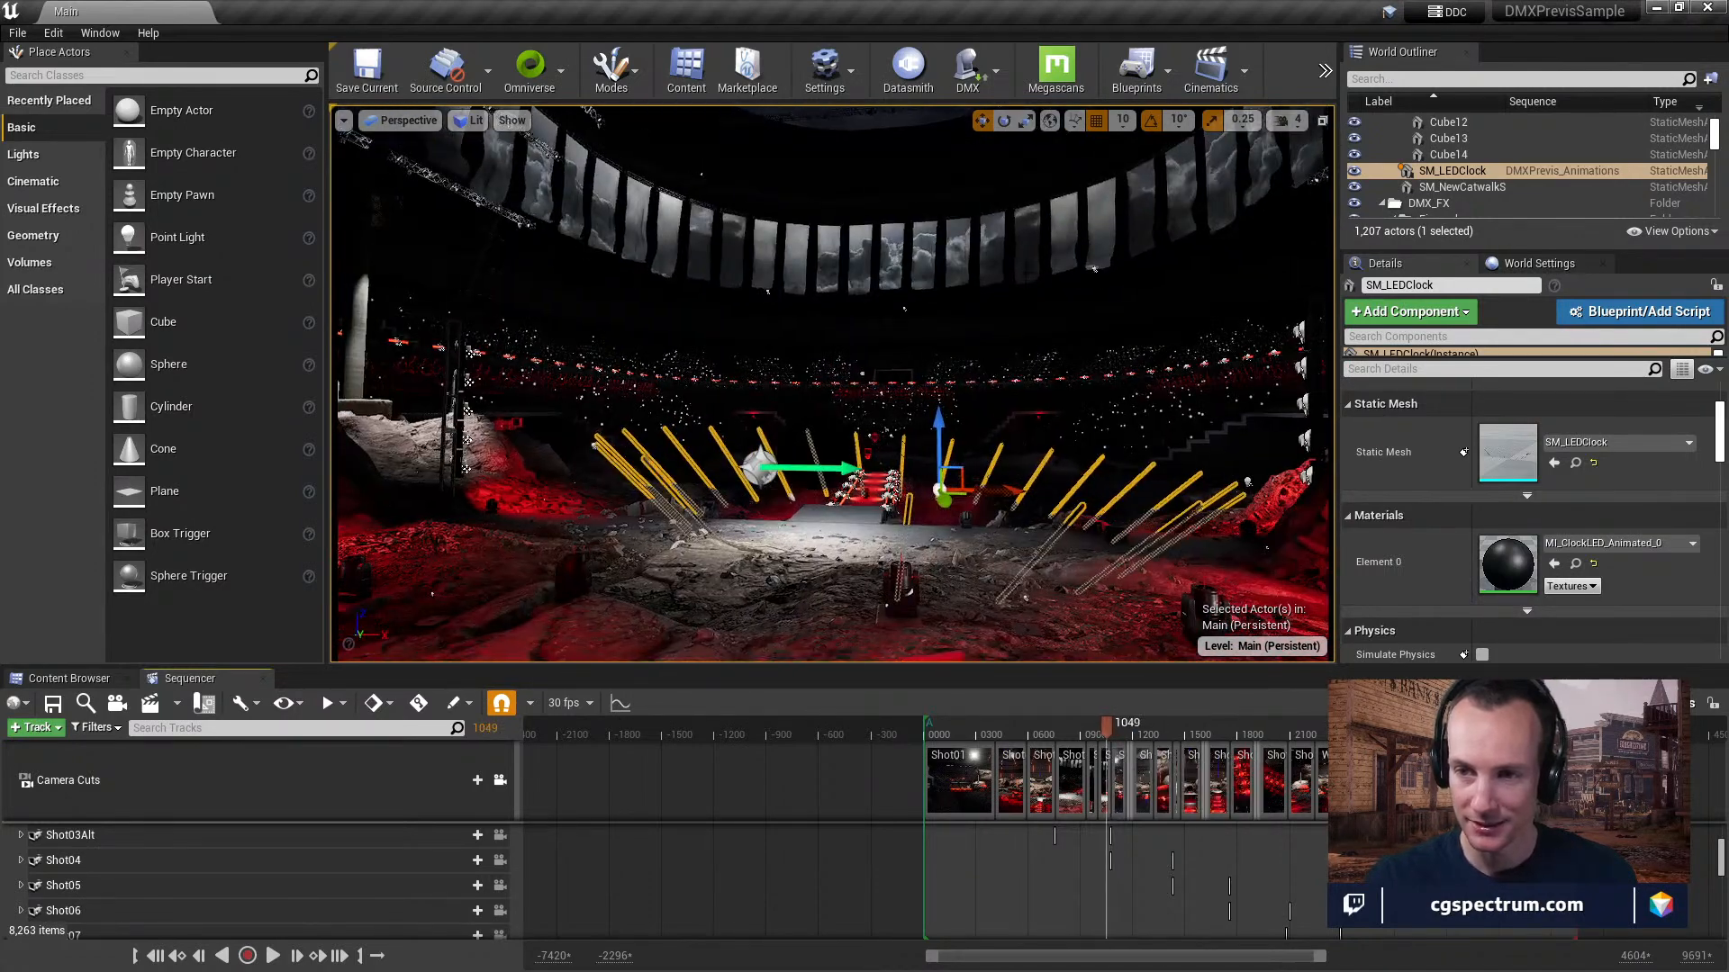
Select the stadium drapes, locate their SM_DrapesStadium geometry cache in the content folders, and inspect it in its editor before closing it.
click(980, 246)
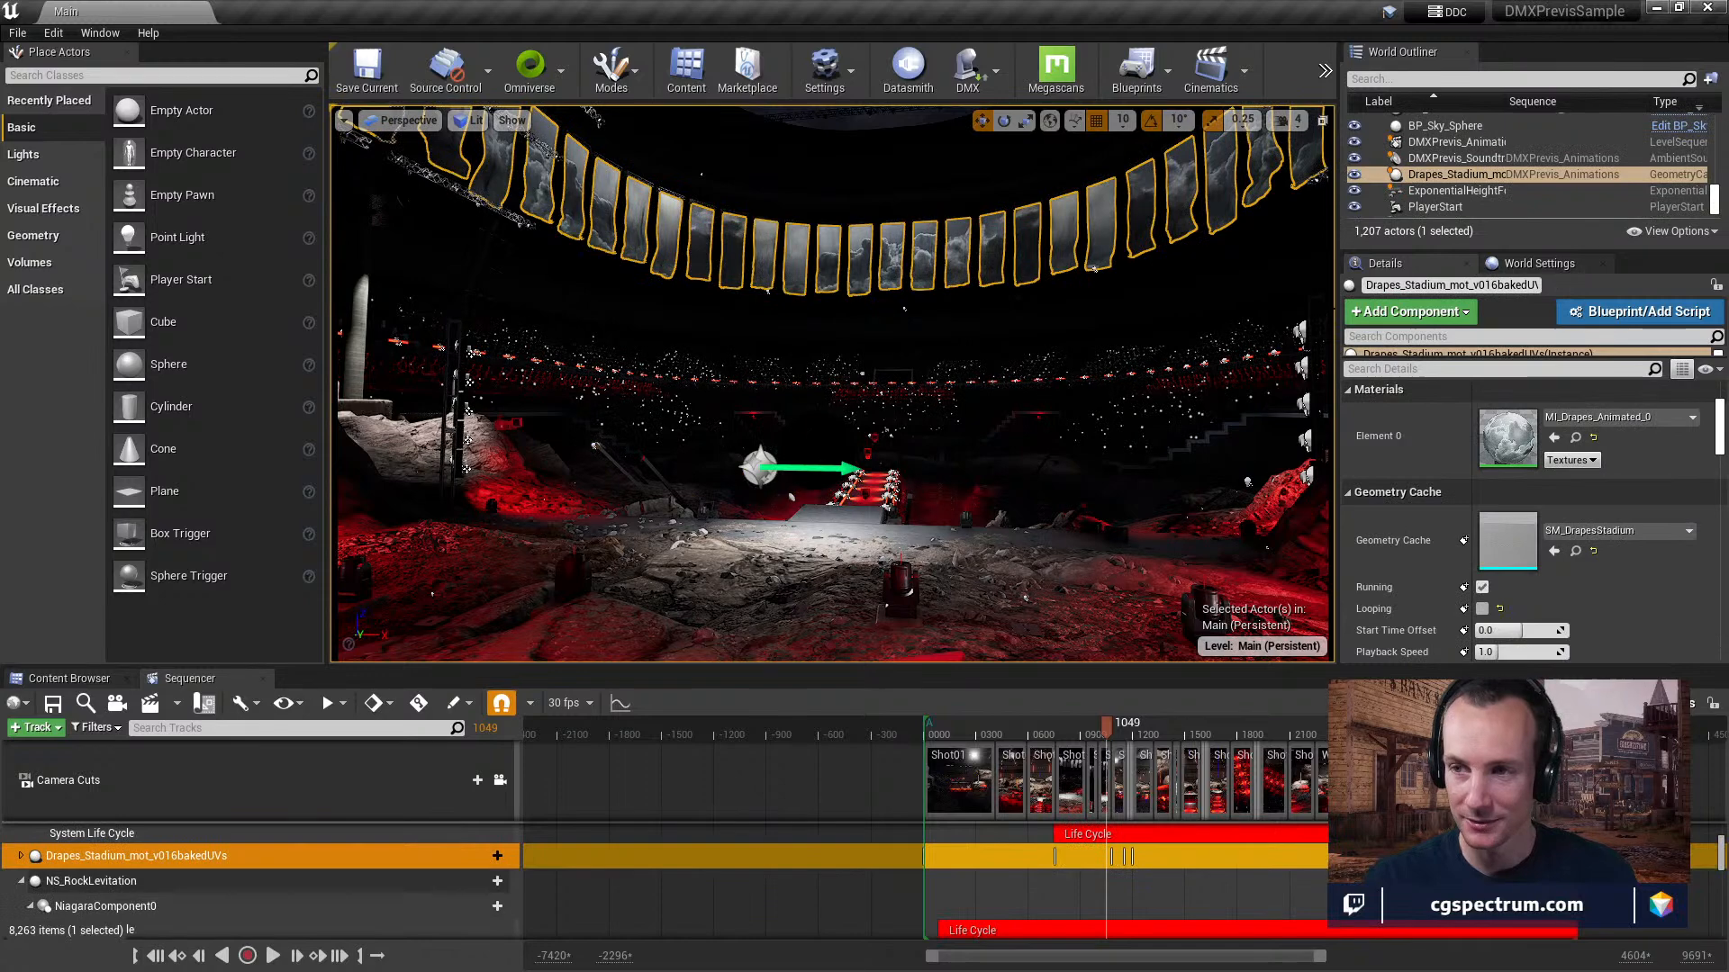
right_click(1492, 175)
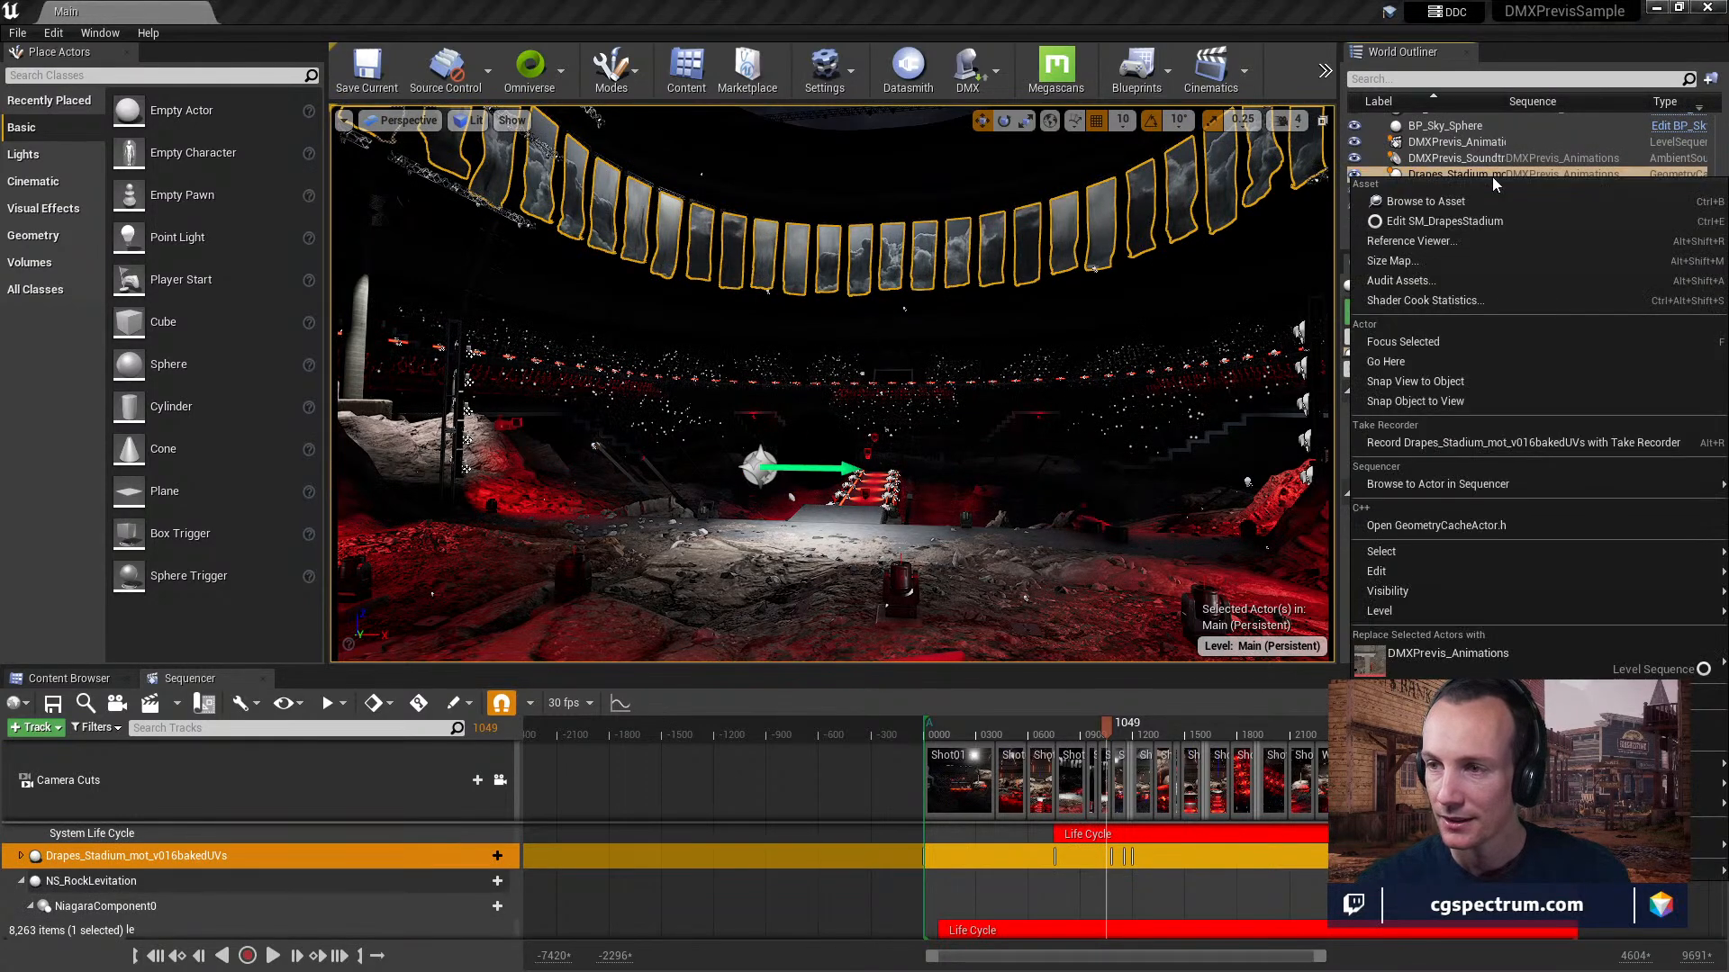
click(1477, 201)
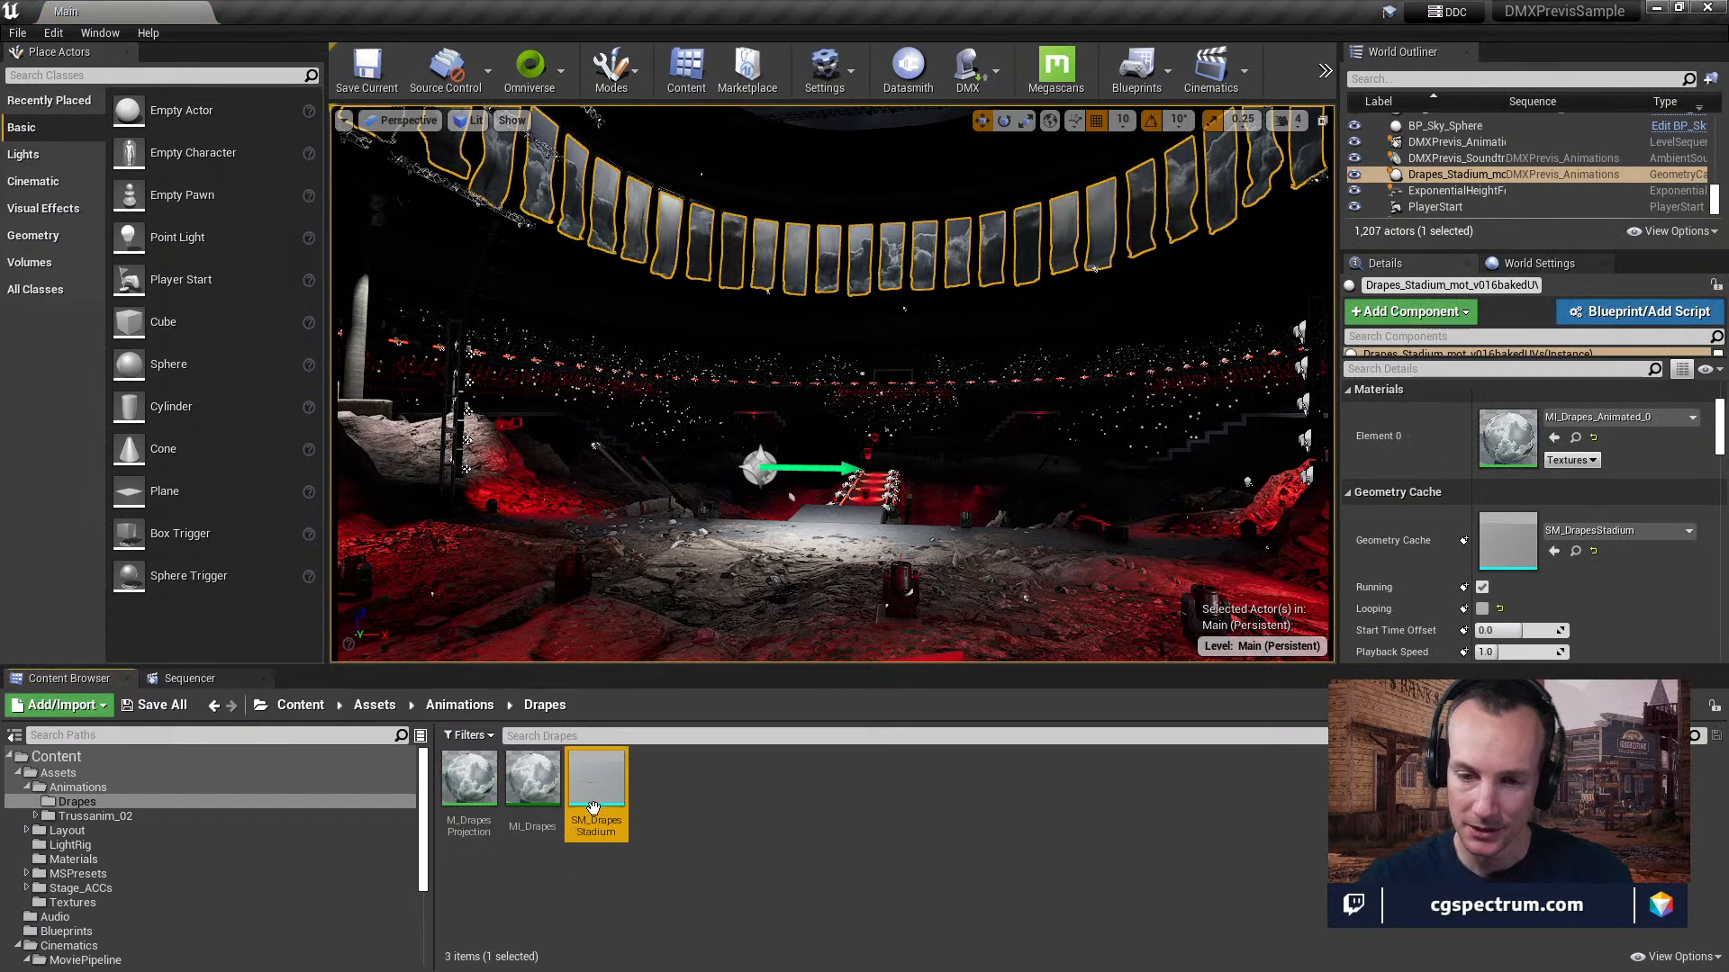
double_click(597, 793)
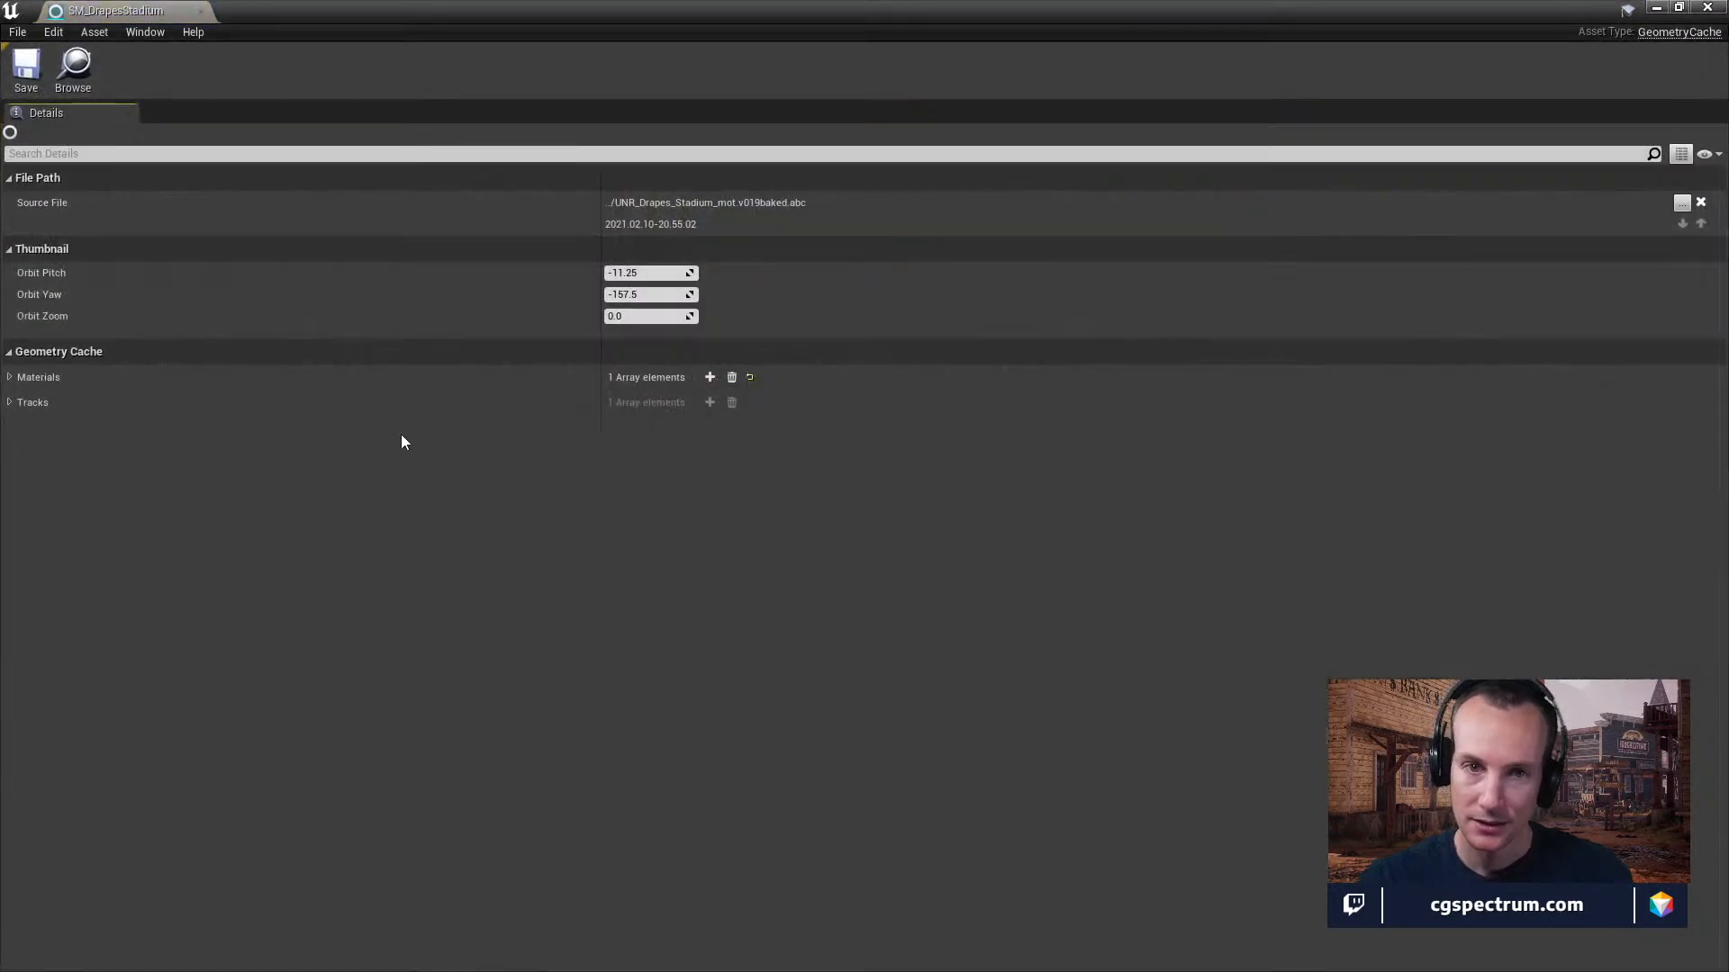
click(201, 12)
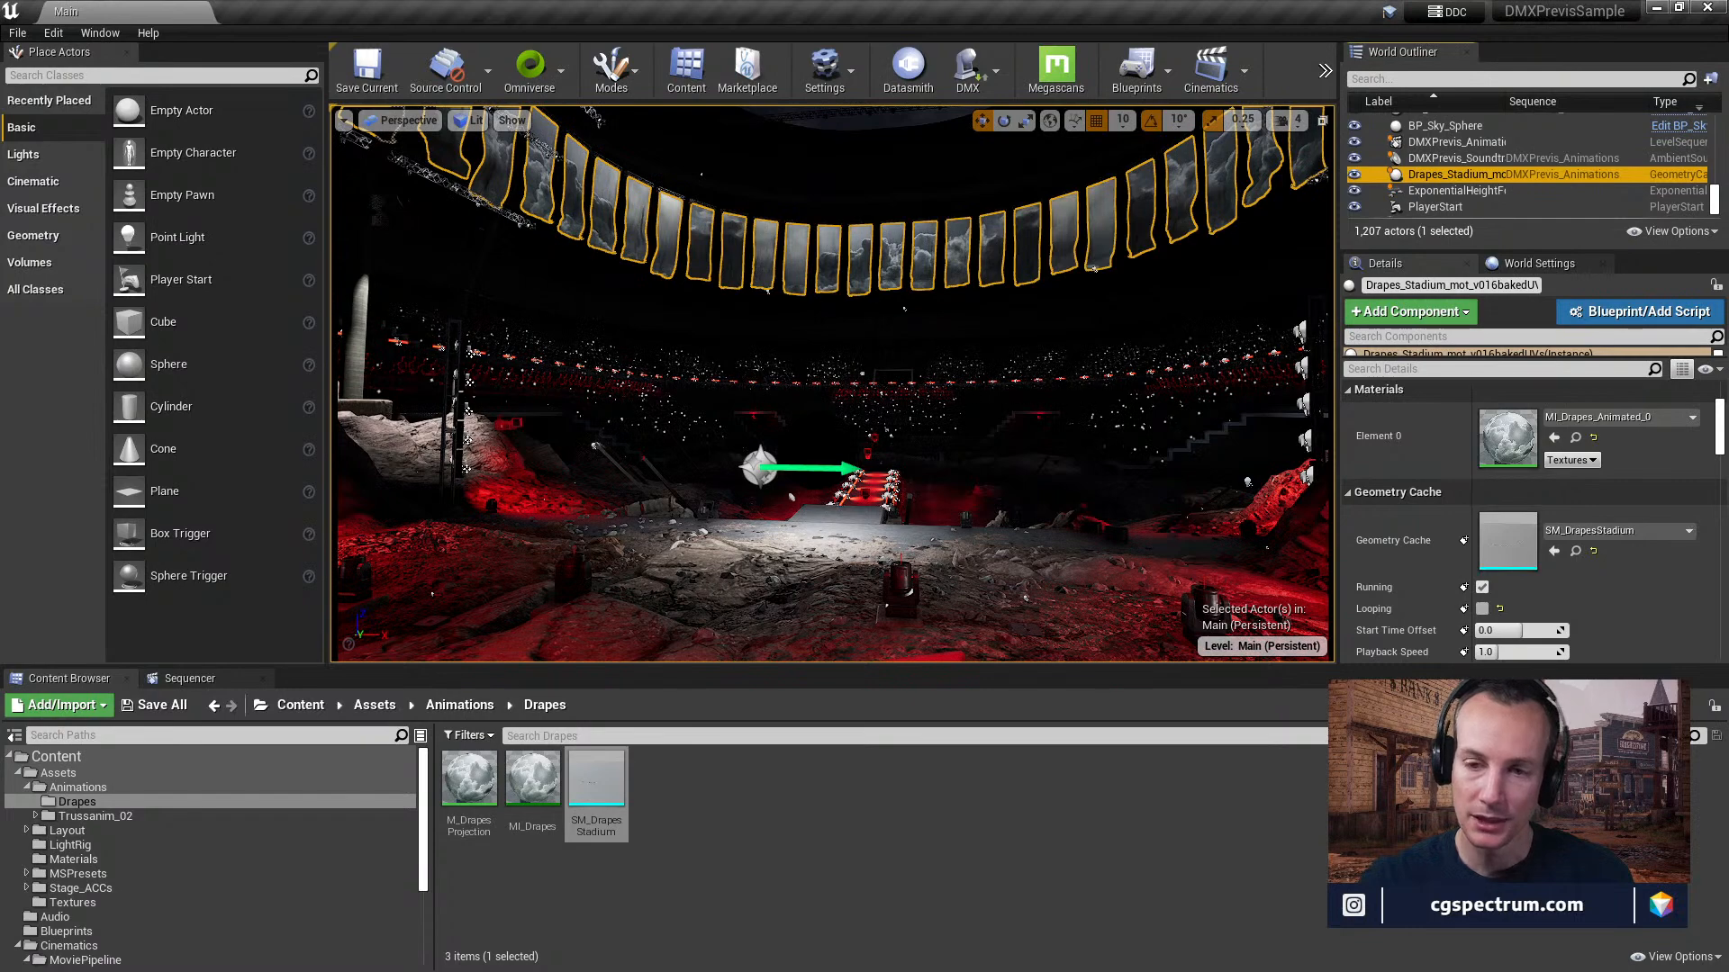
Return to the Sequencer, unlock the viewport from the camera cuts, and inspect the stadium drapes up close.
click(189, 678)
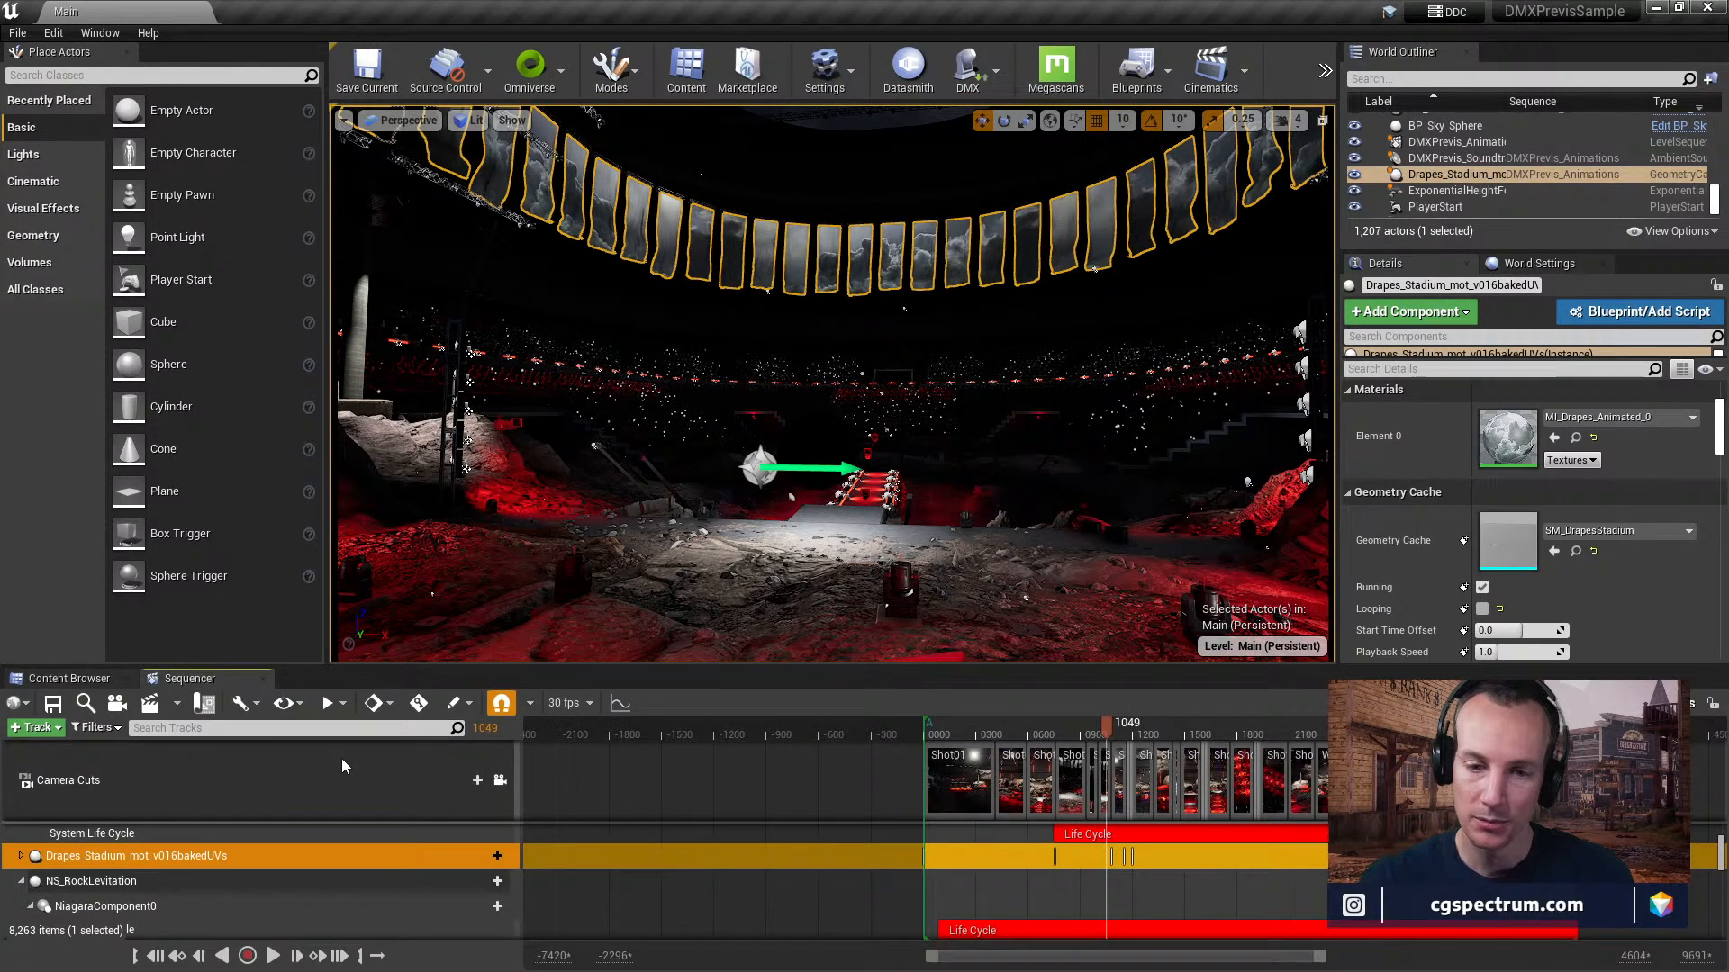
click(501, 780)
right_drag(832, 384, 558, 394)
right_drag(661, 411, 967, 422)
Switch the viewport to Brush Wireframe and examine the mesh of the drapes.
click(469, 119)
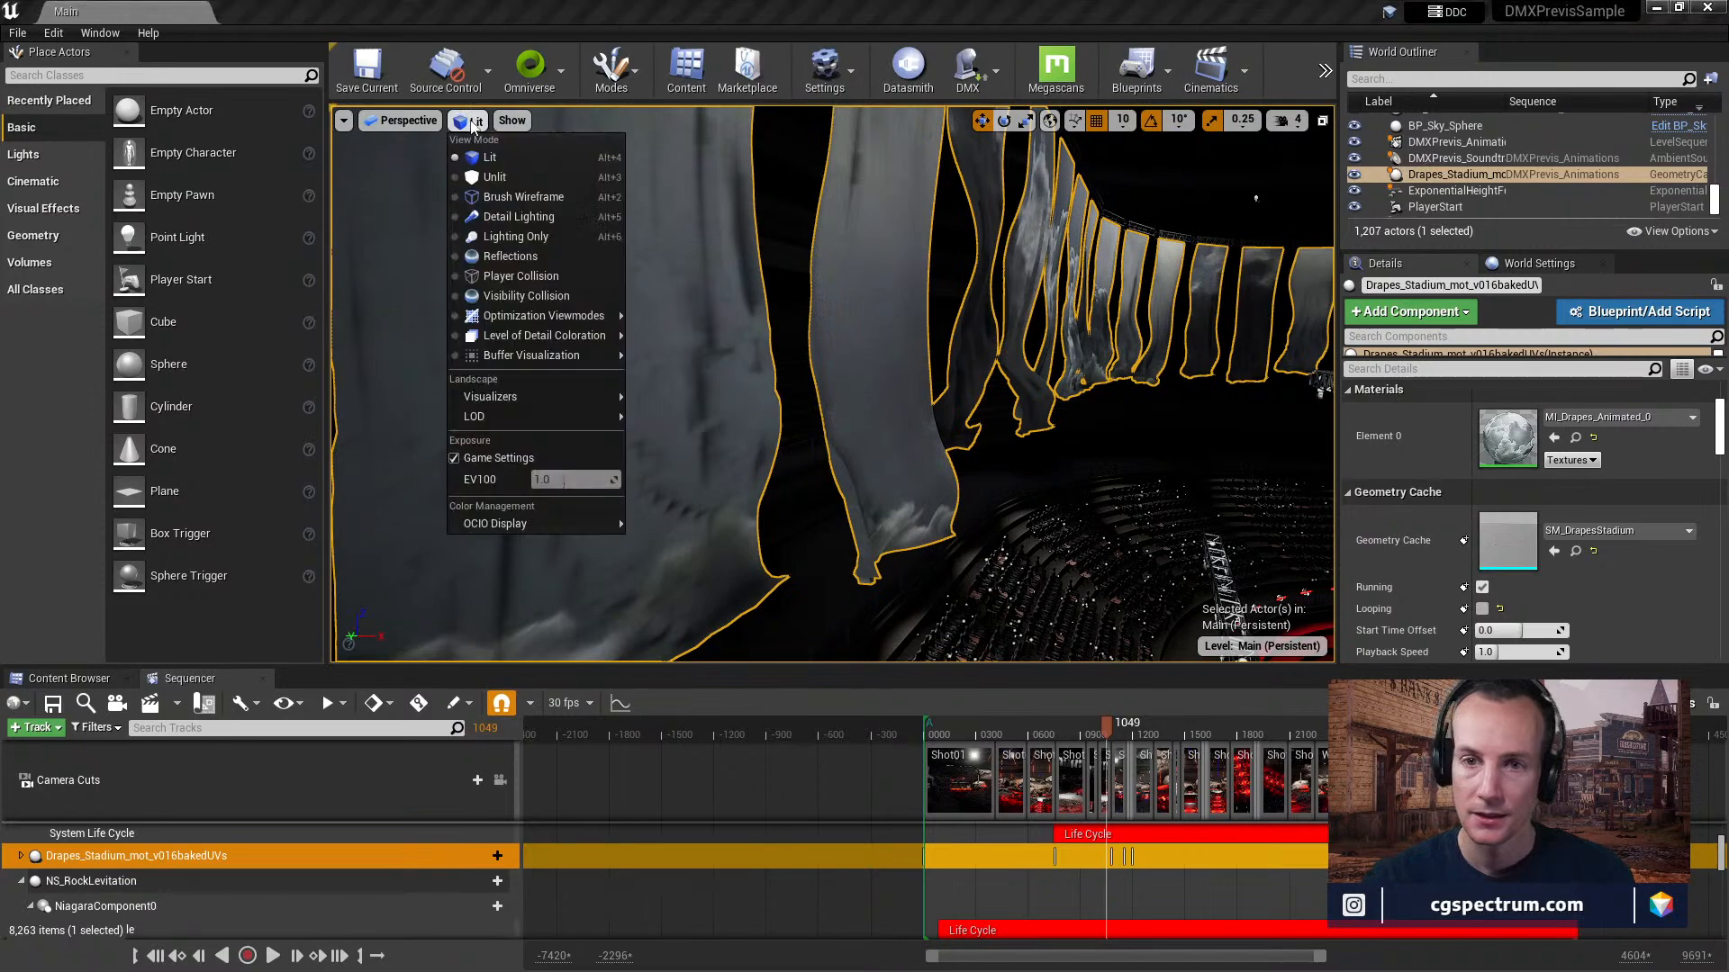
click(511, 198)
right_drag(855, 393, 907, 329)
key(w)
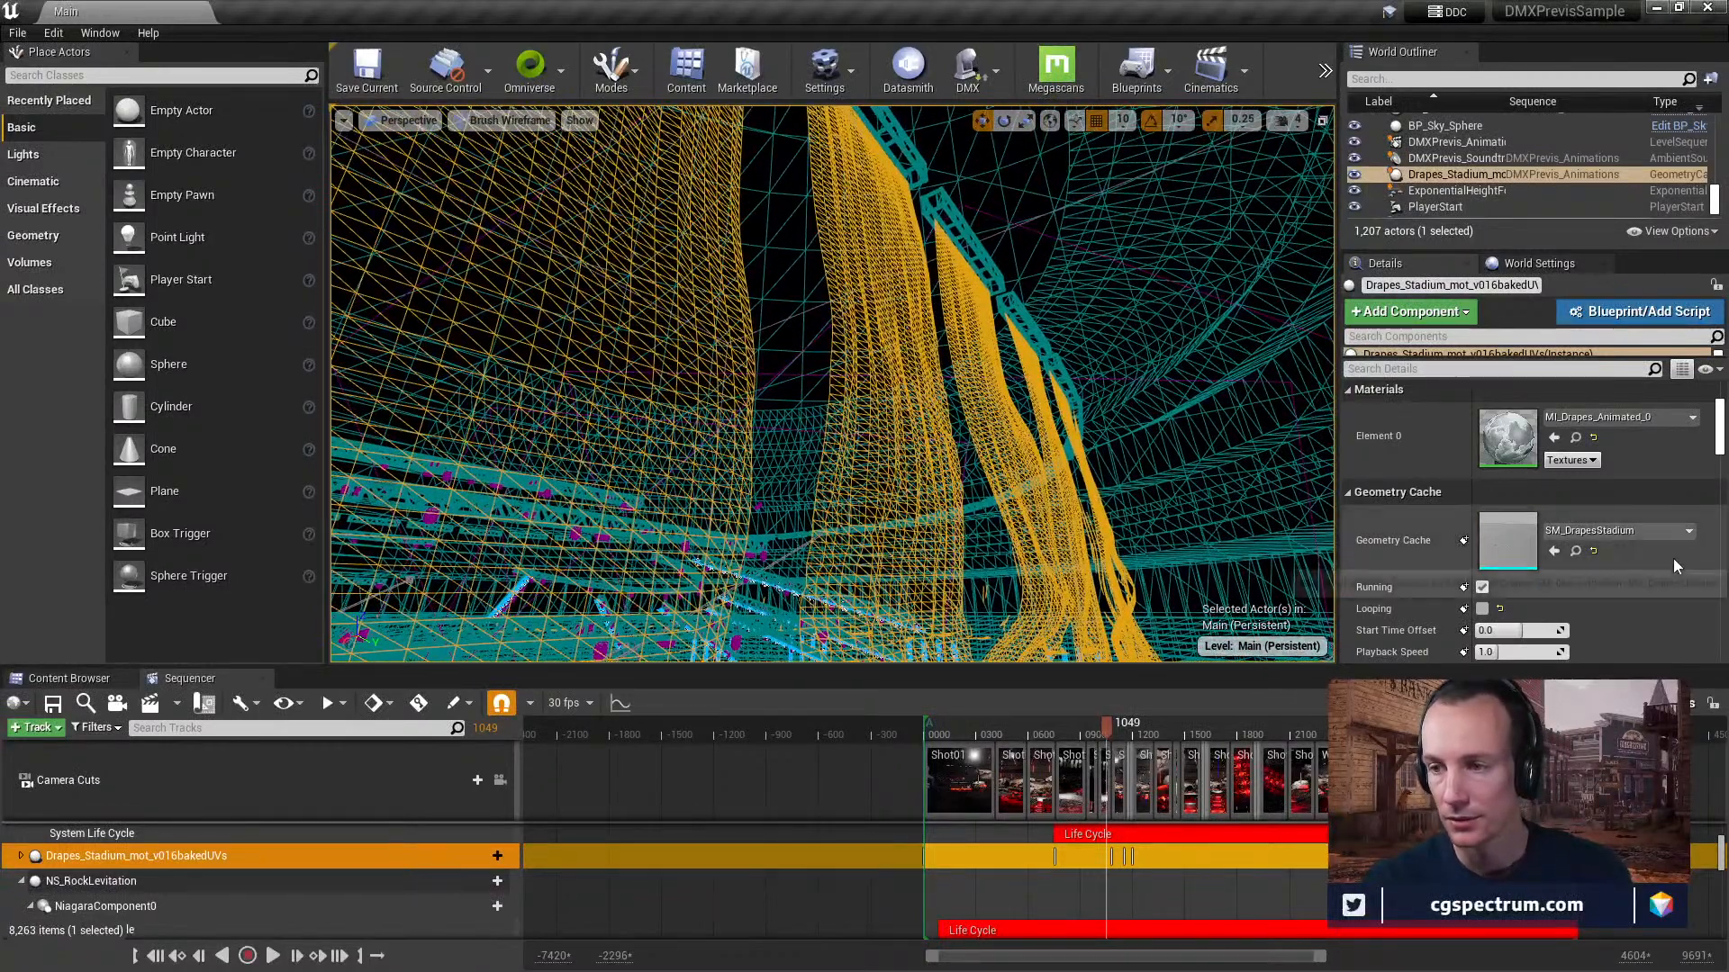
Locate the drapes' geometry cache asset again and look through the actor's geometry cache and physics details.
click(1577, 550)
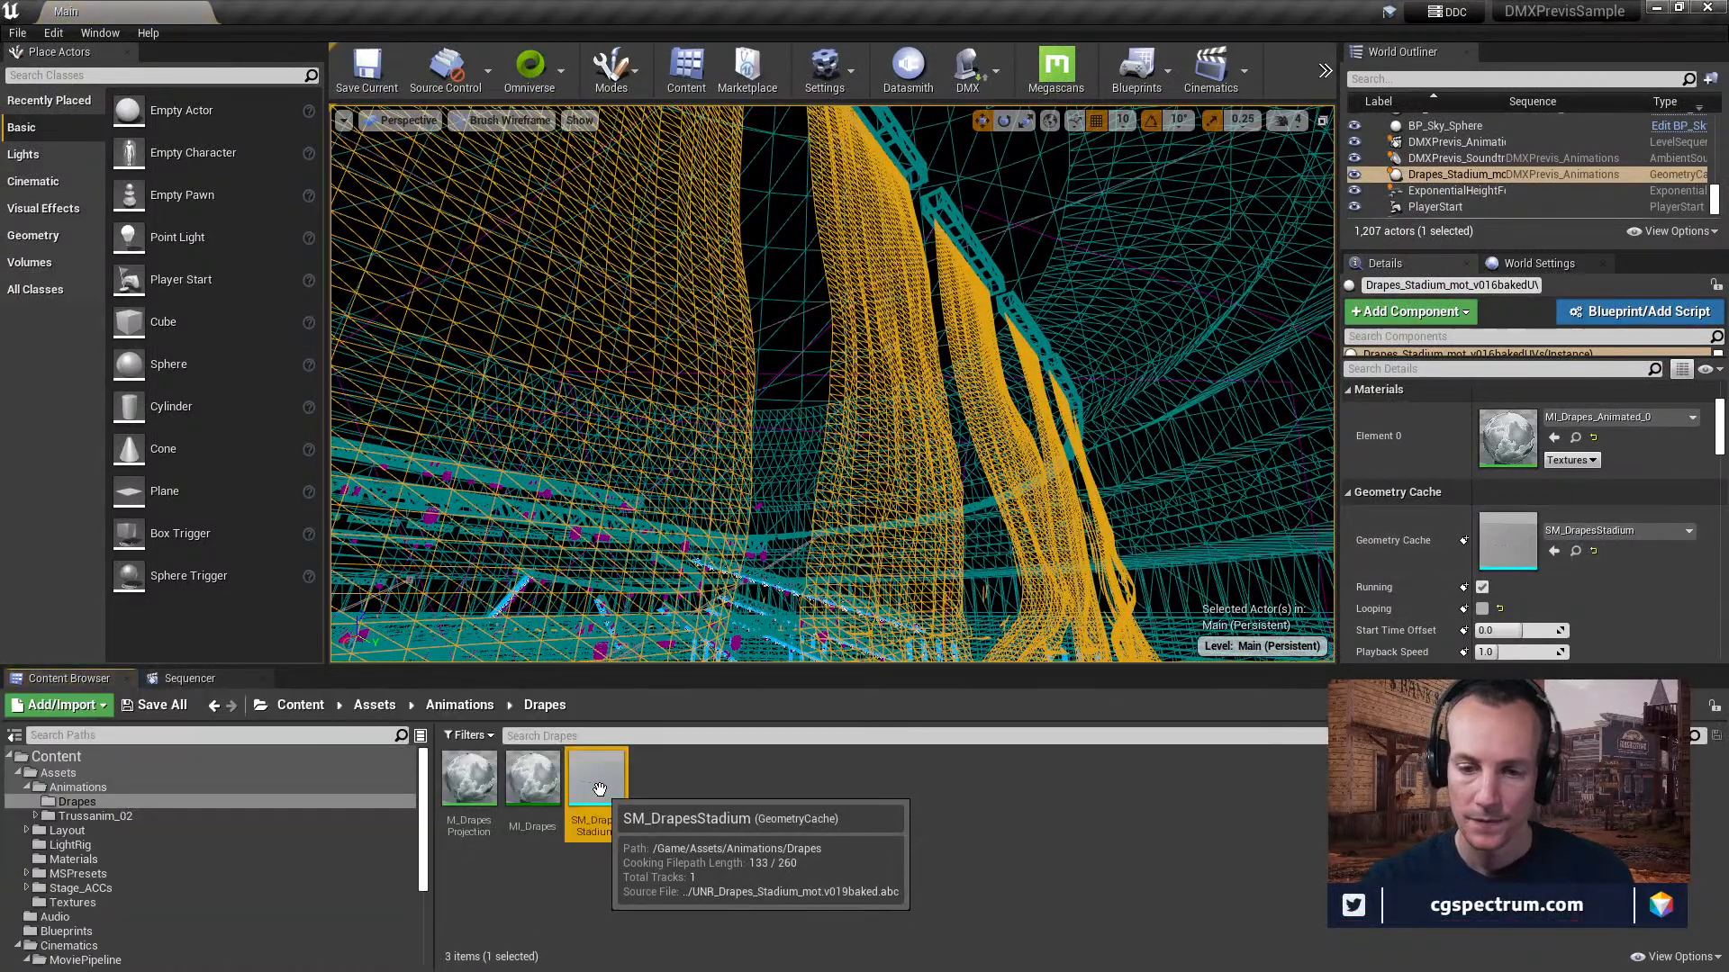
scroll(1576, 532, down, 10)
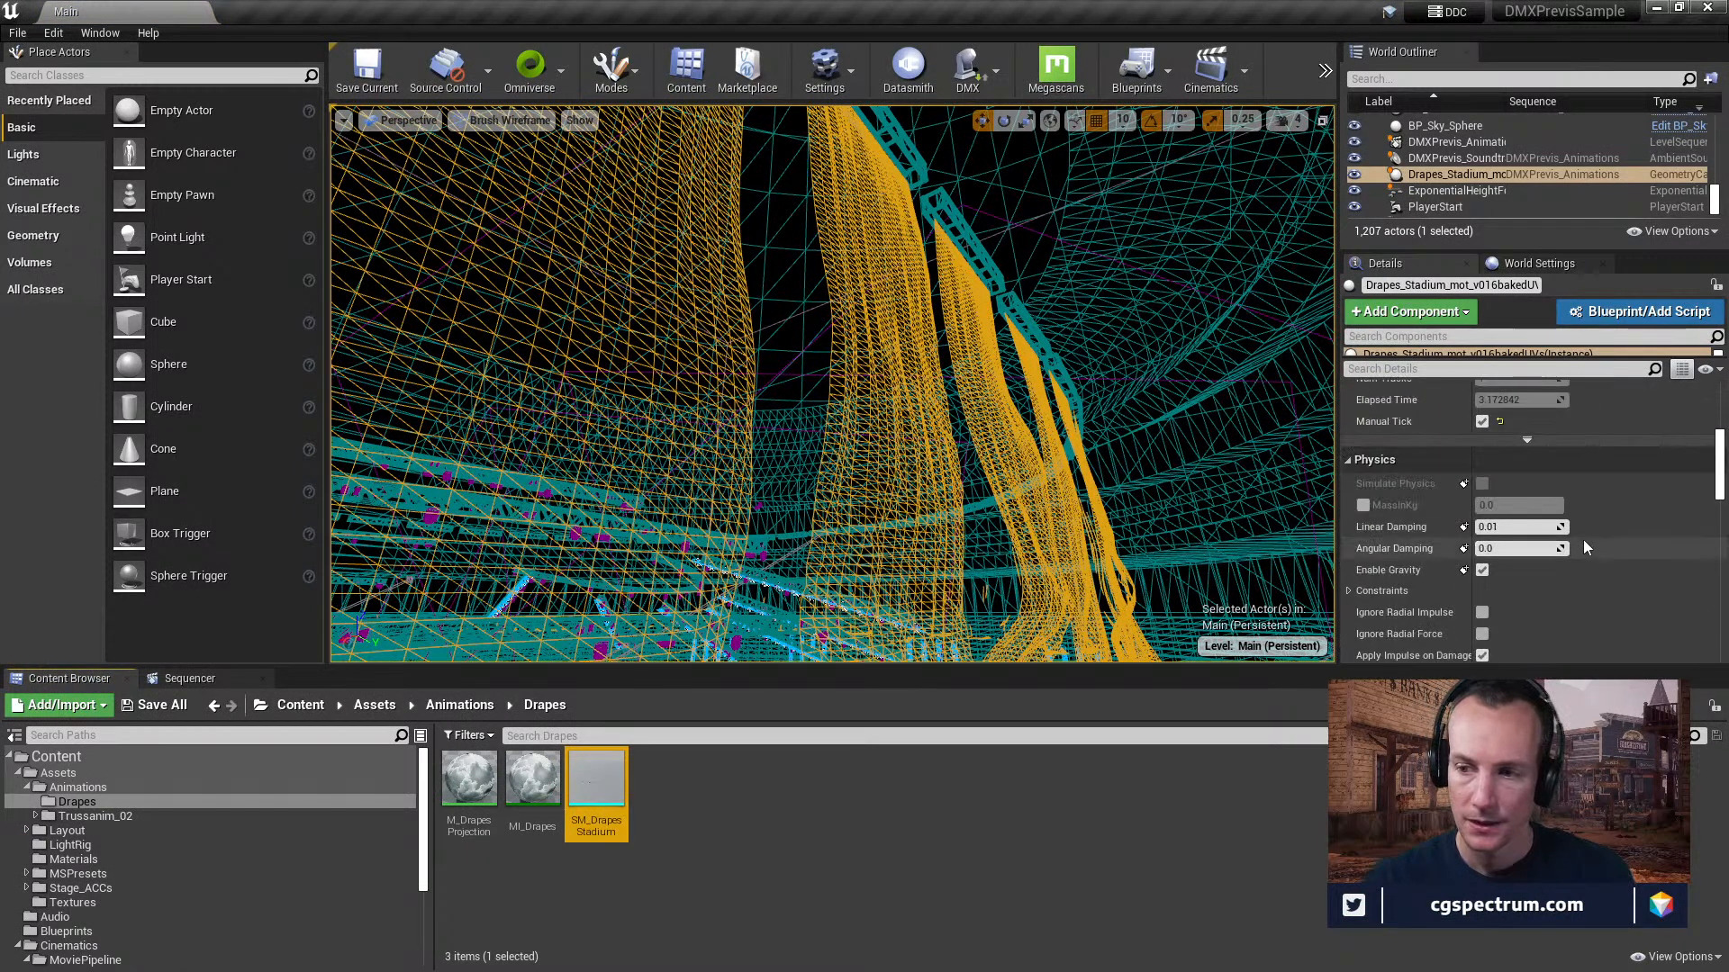
scroll(1584, 538, up, 10)
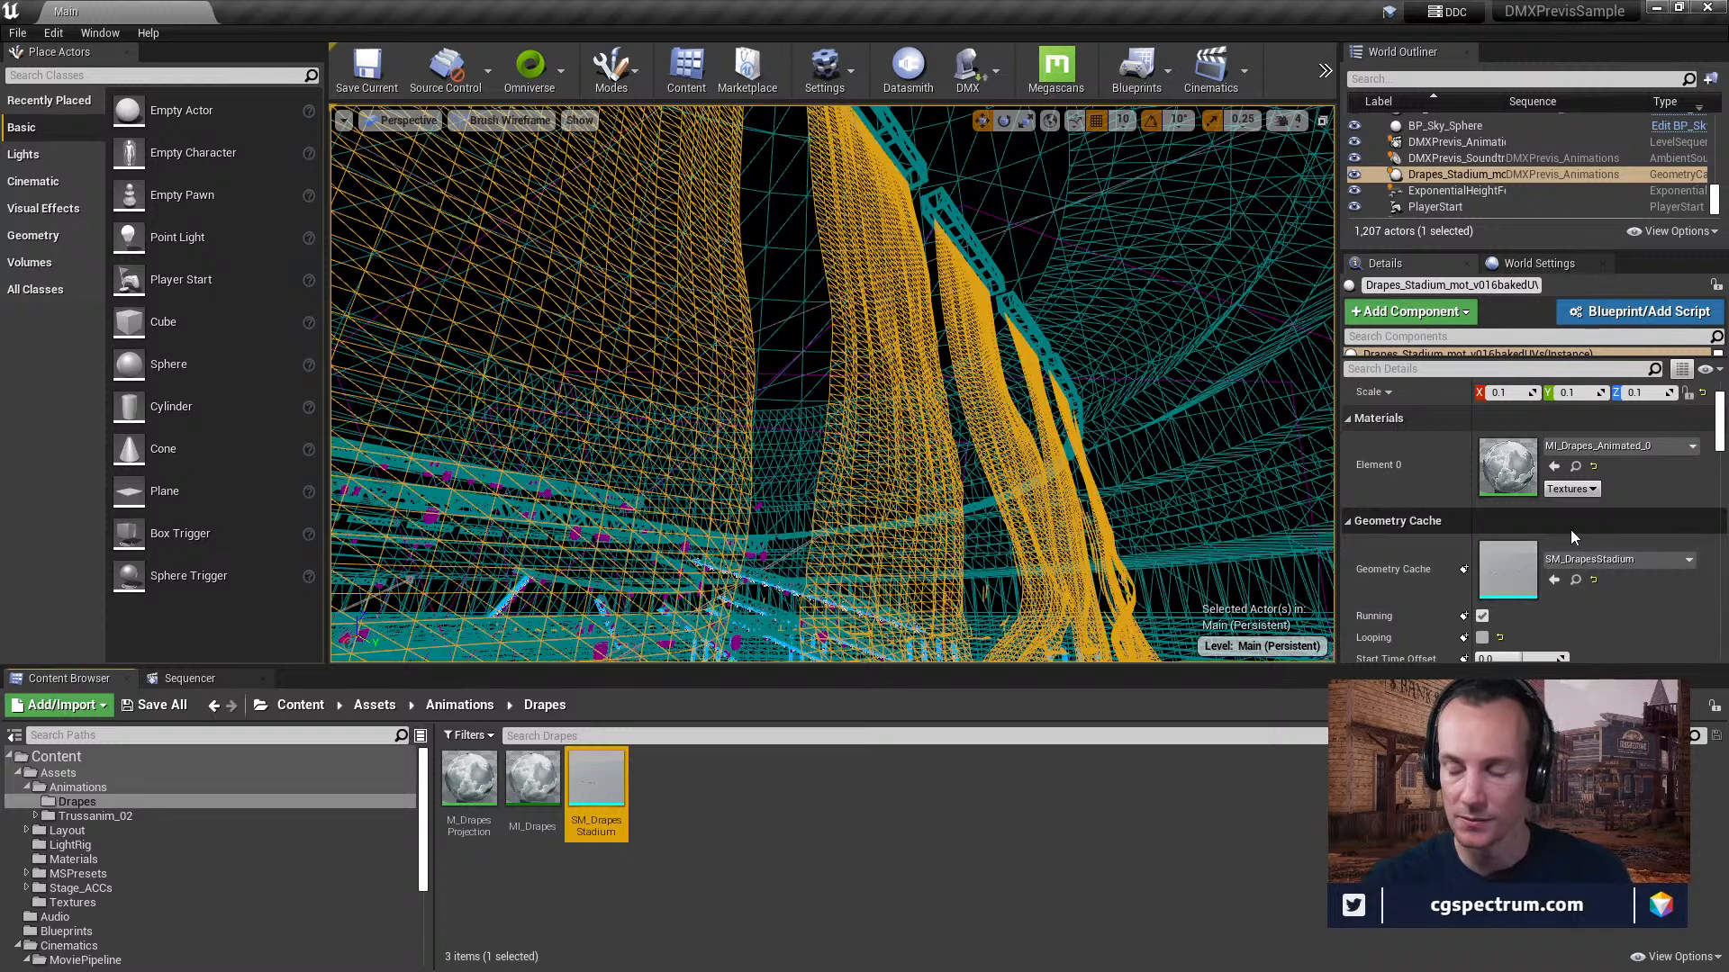
Open the drapes' MI_Drapes_Animated_0 material, expand its scalar parameter down to the parameter info, and close it.
click(1575, 465)
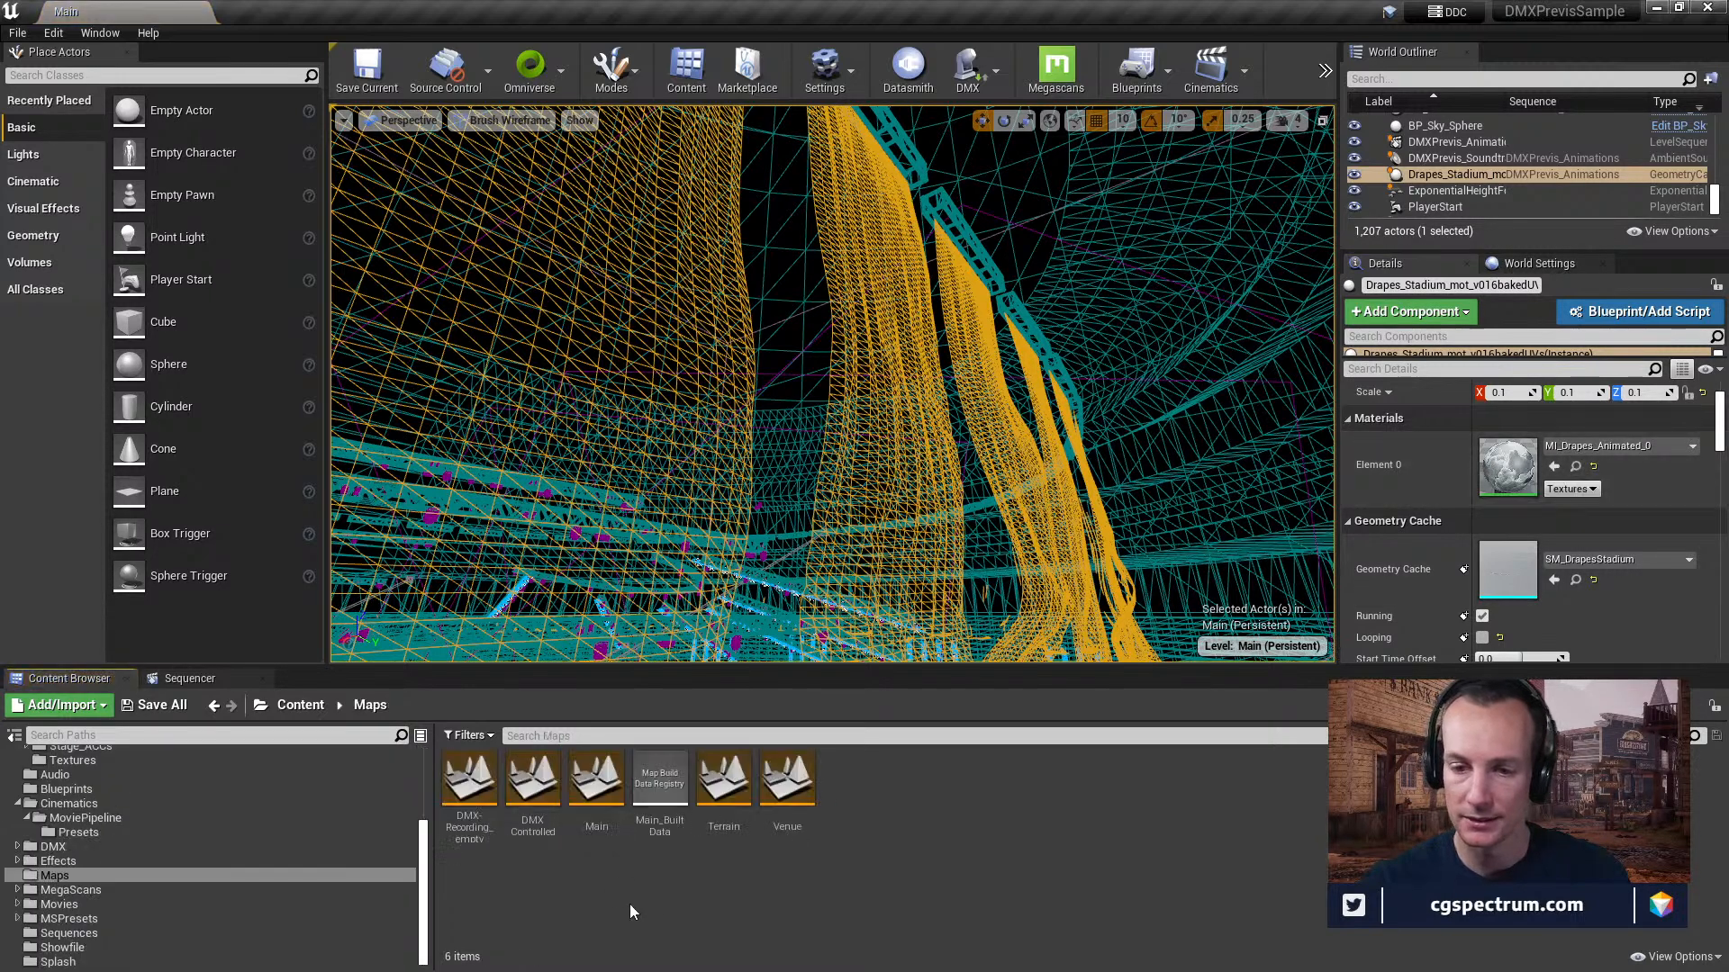
double_click(1513, 470)
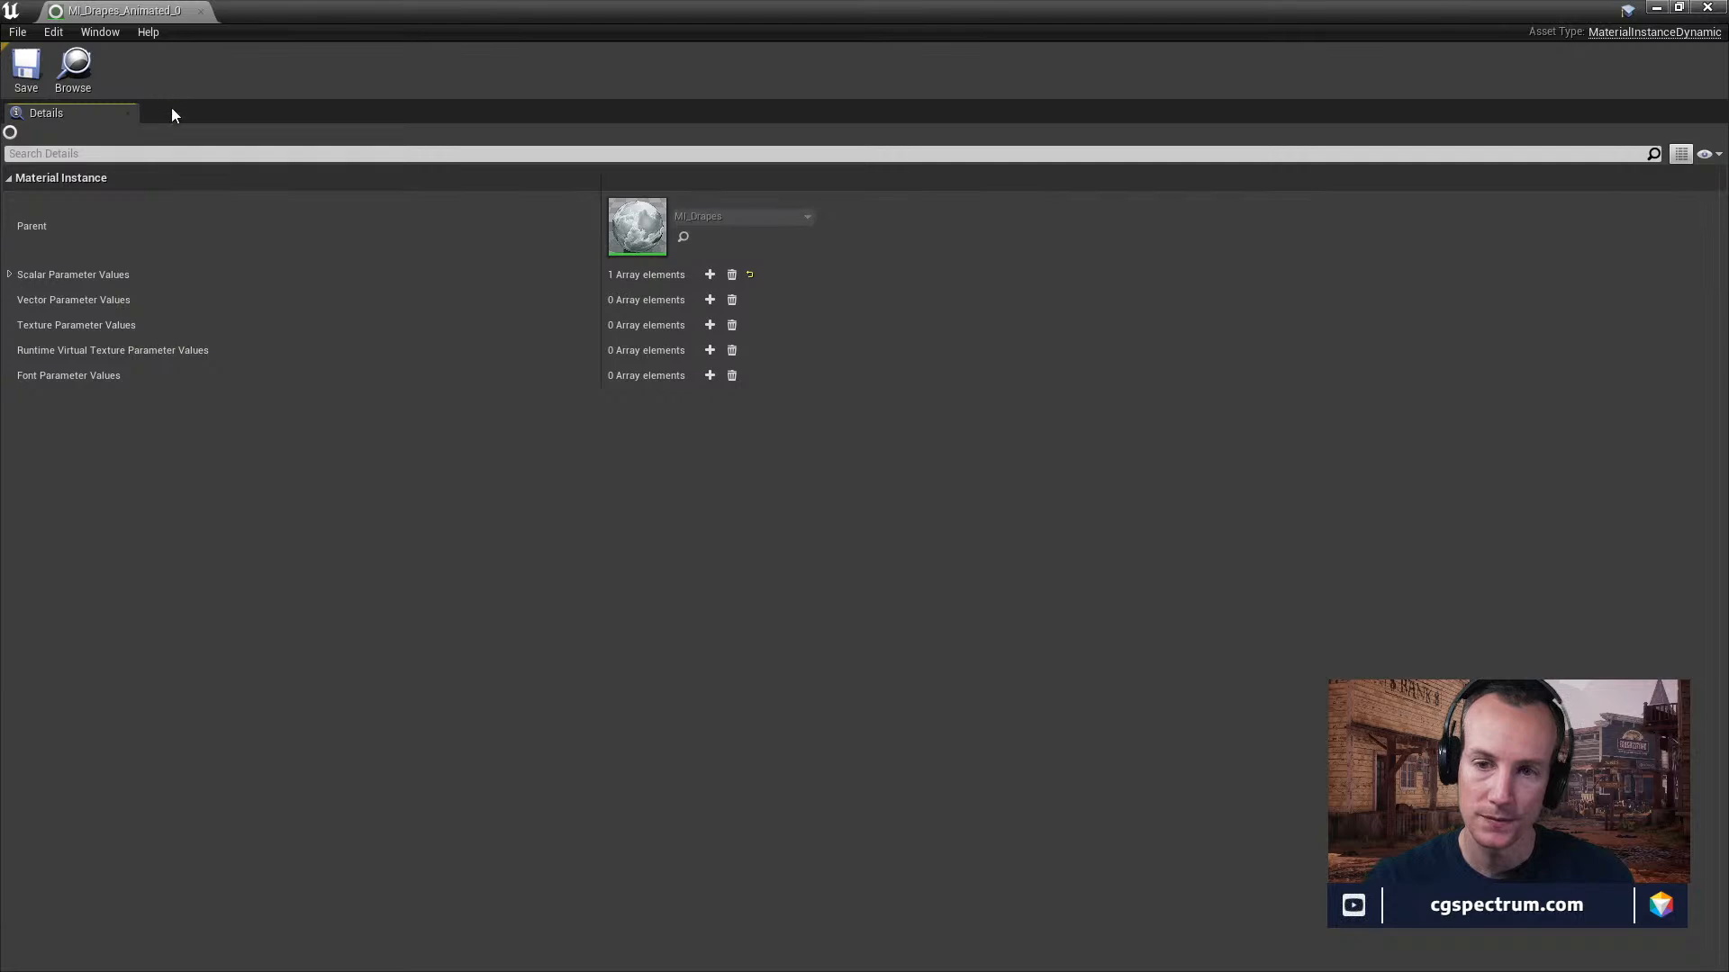
click(9, 275)
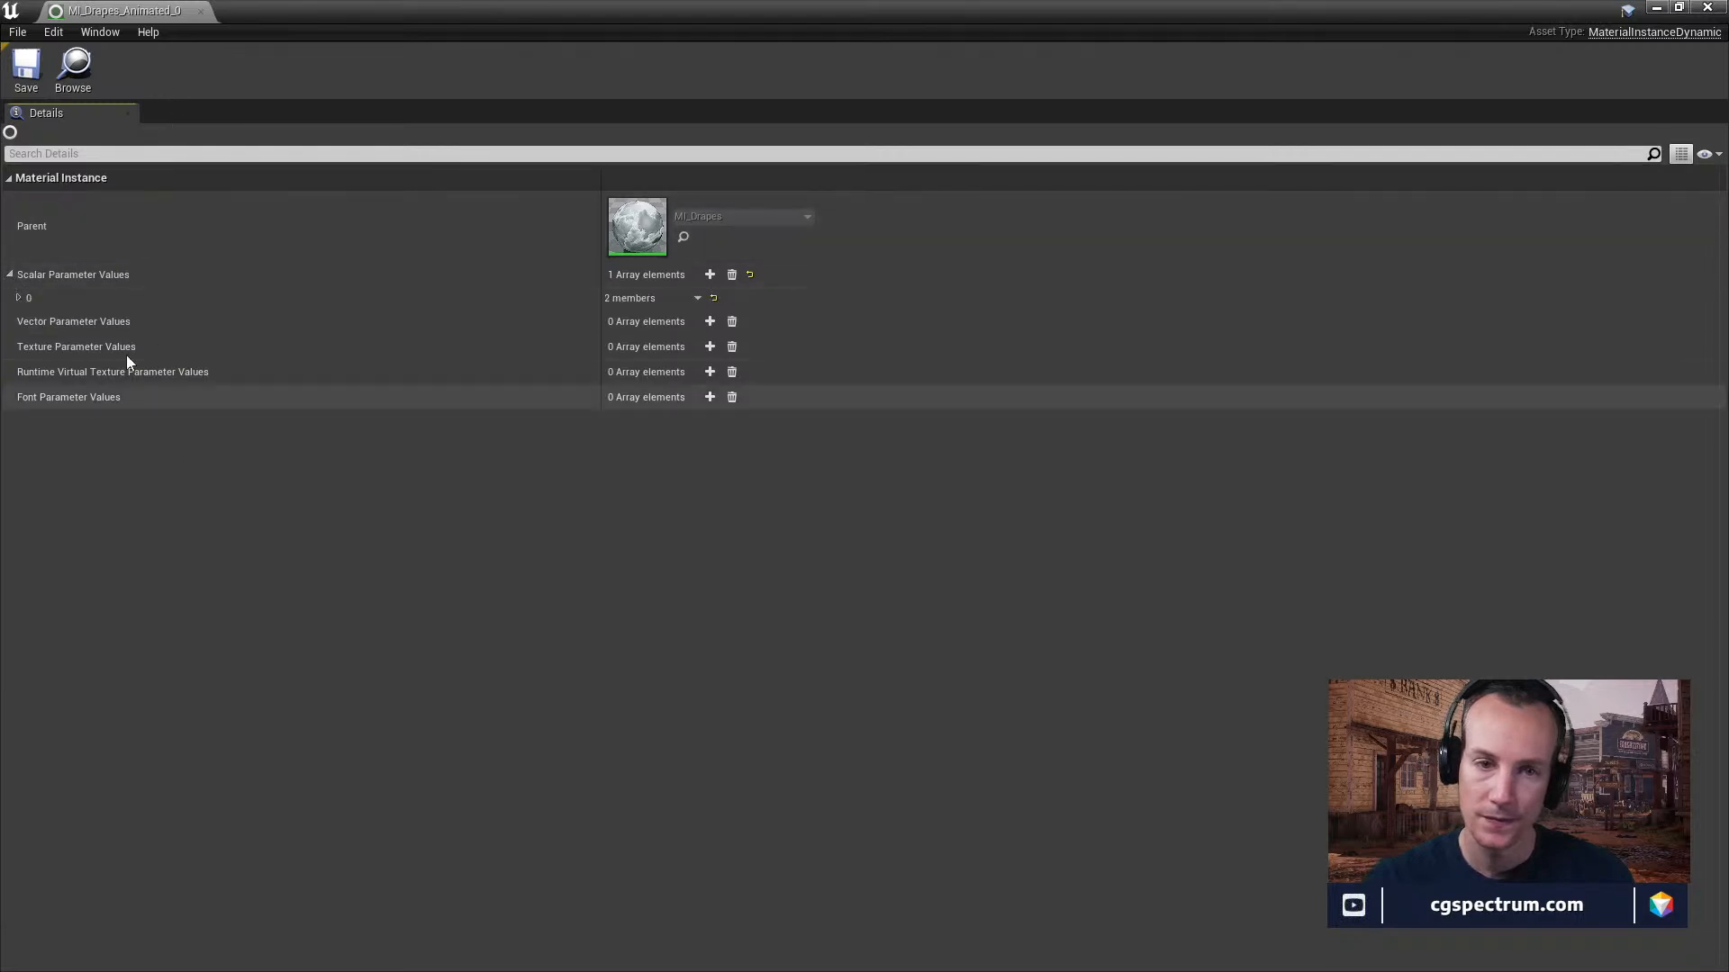
click(19, 298)
click(27, 319)
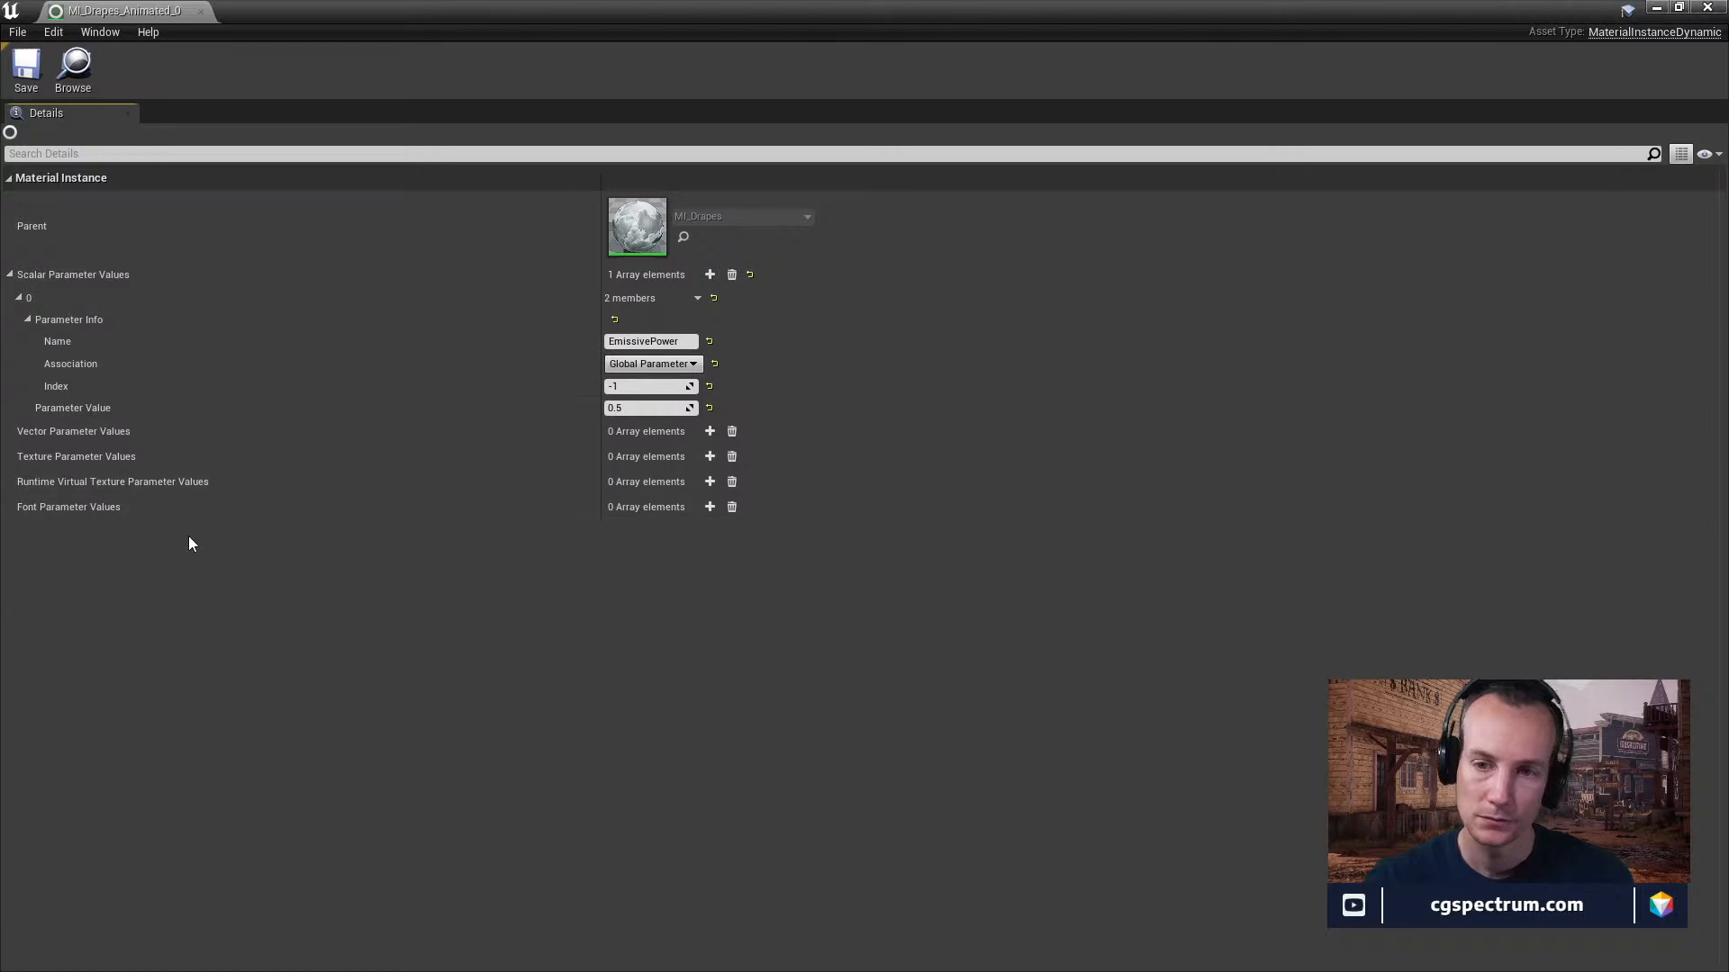
click(201, 12)
Return to the Sequencer, rewind to the start of the drapes' keys, and play the drapes animation in wireframe, pausing at frame 1146.
mouse_move(860, 587)
right_down()
mouse_move(905, 622)
mouse_move(895, 658)
mouse_move(842, 617)
mouse_move(860, 587)
right_up()
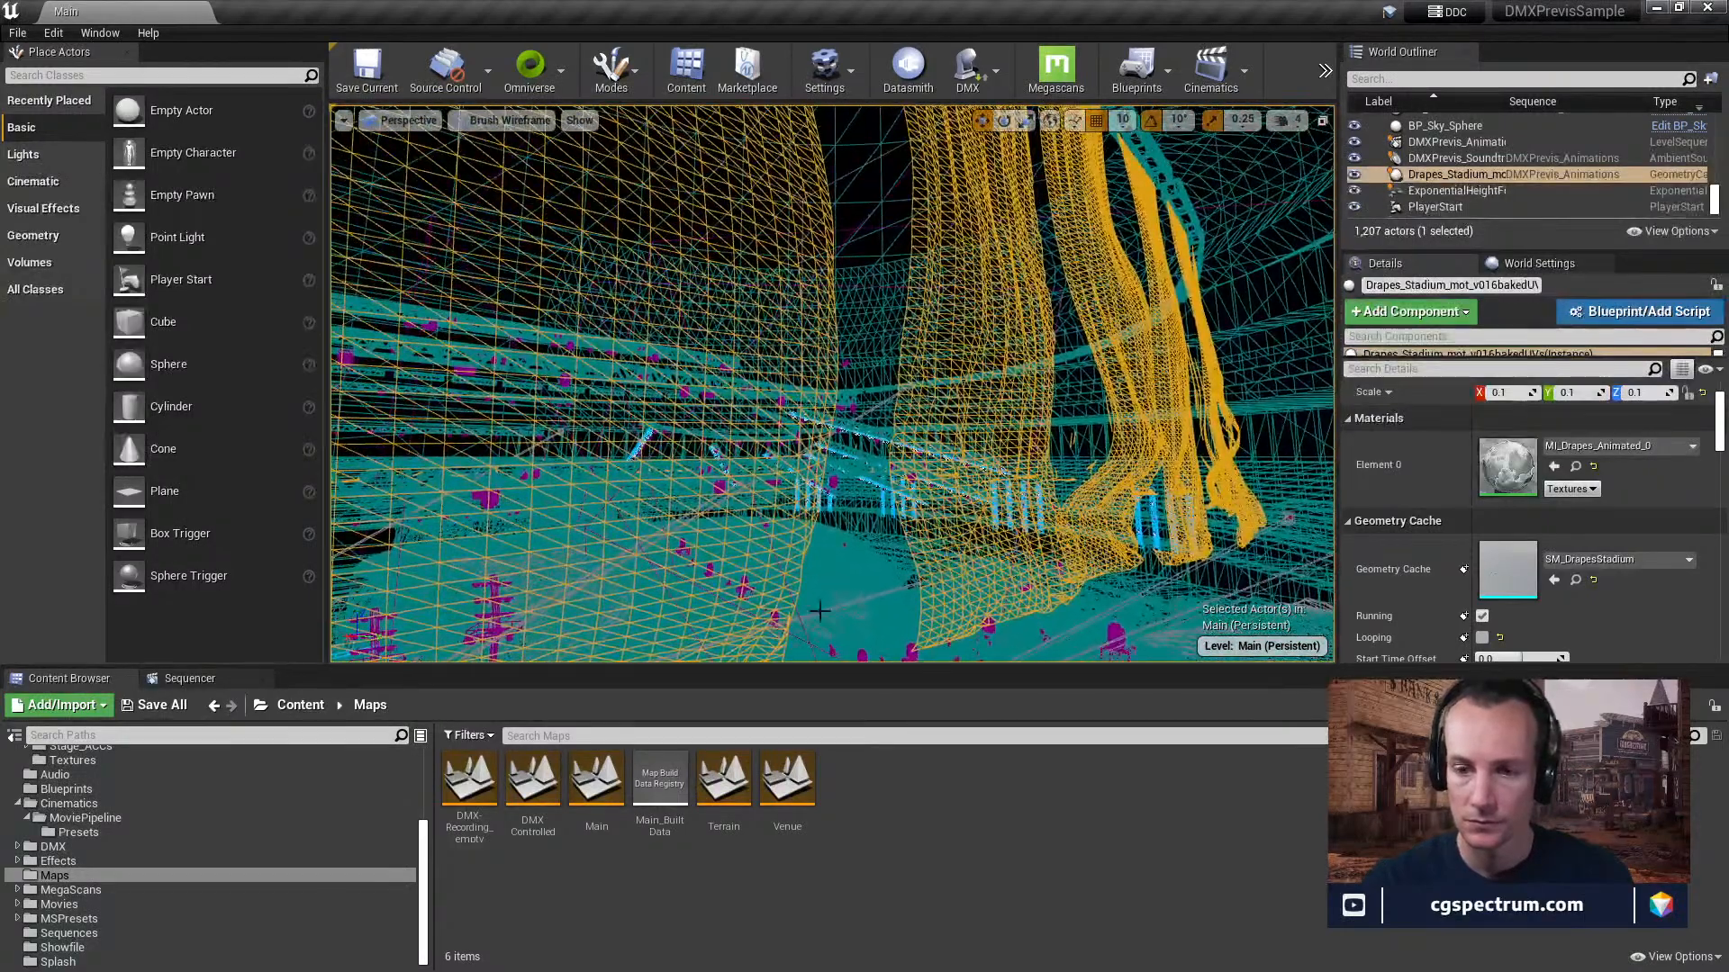
click(179, 680)
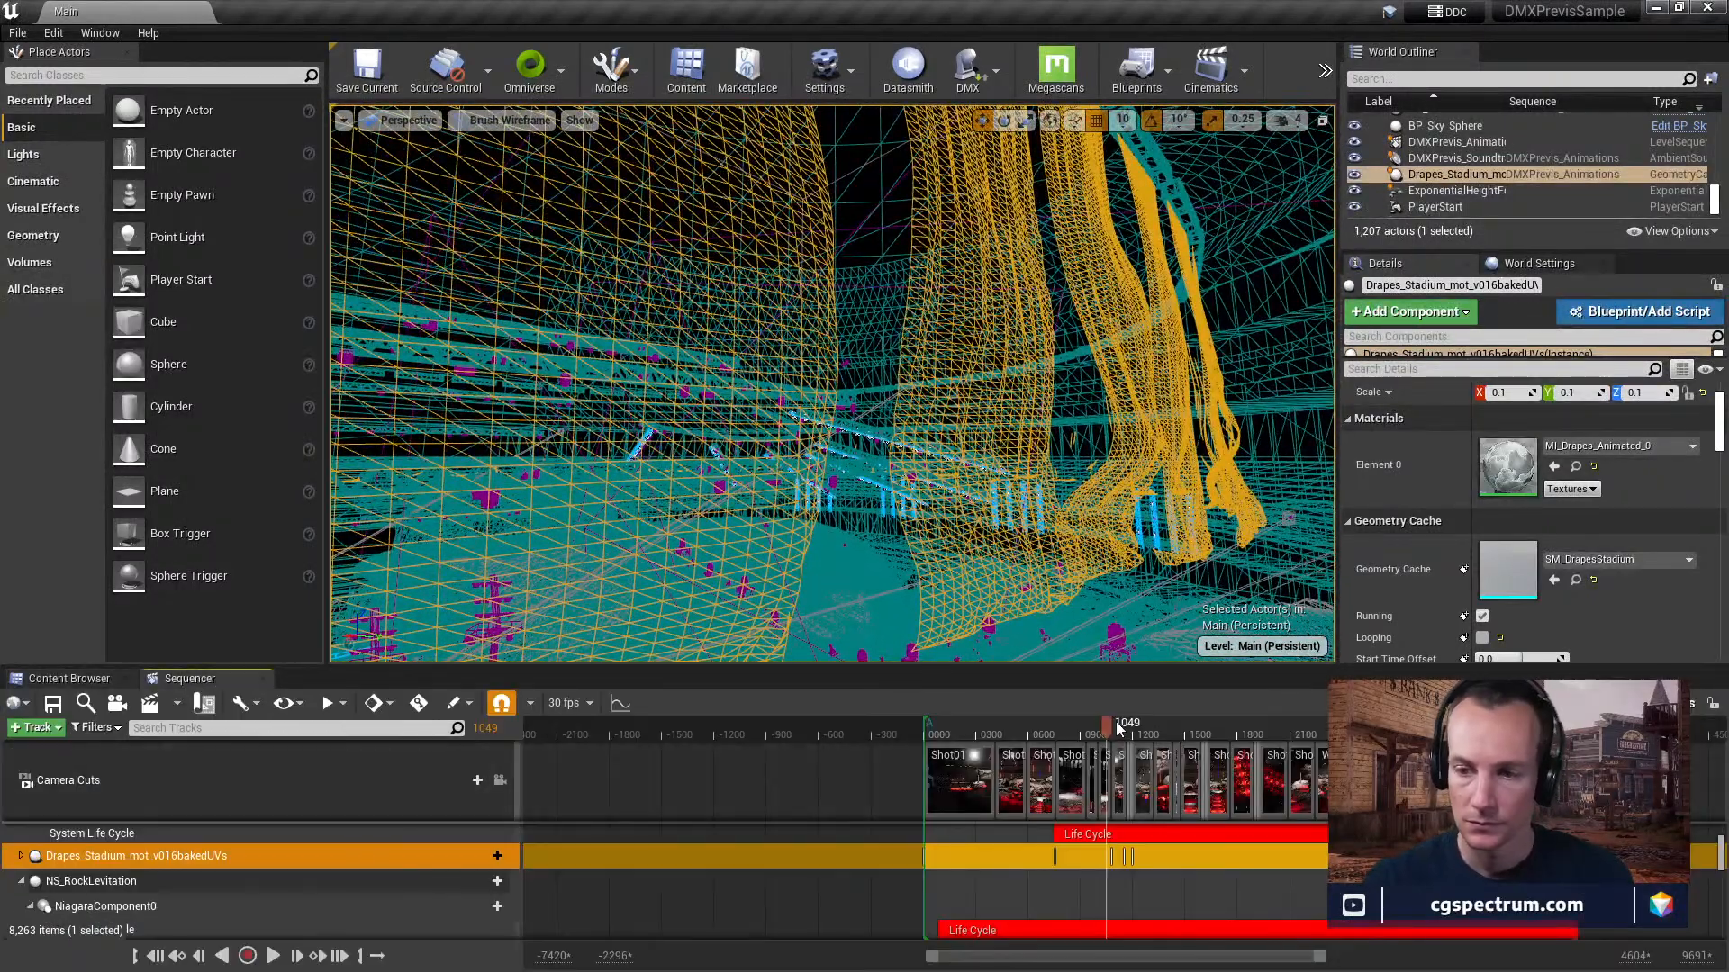
drag(1112, 725, 1056, 786)
click(272, 956)
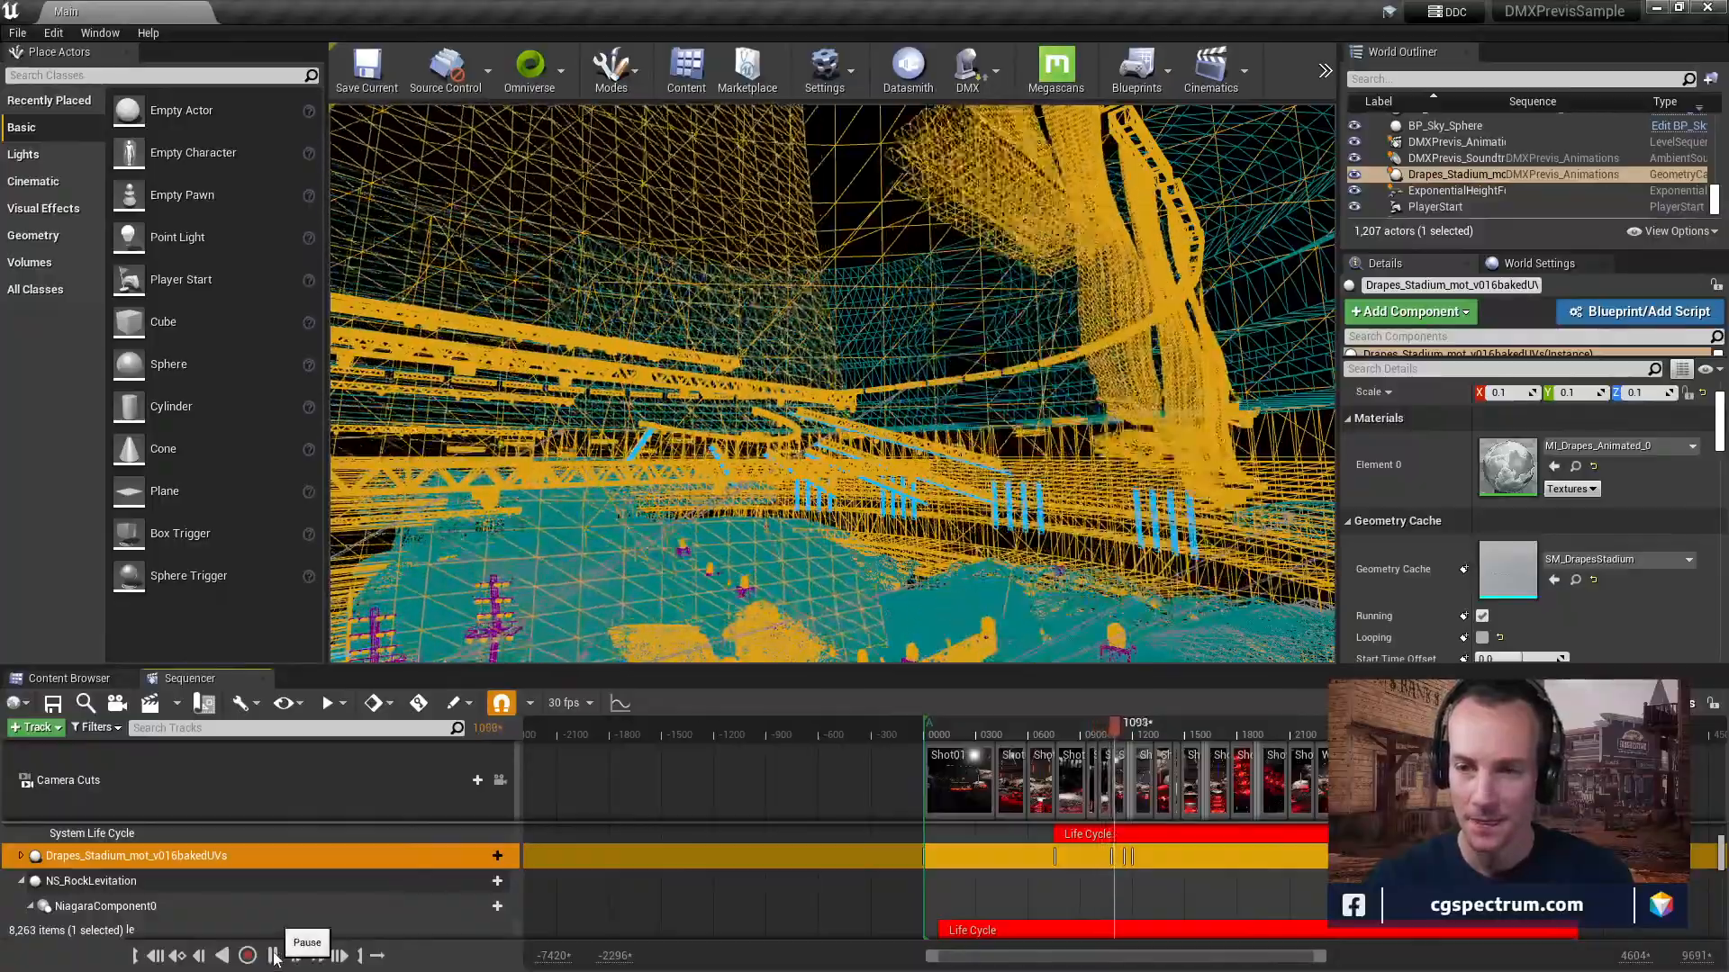
click(275, 956)
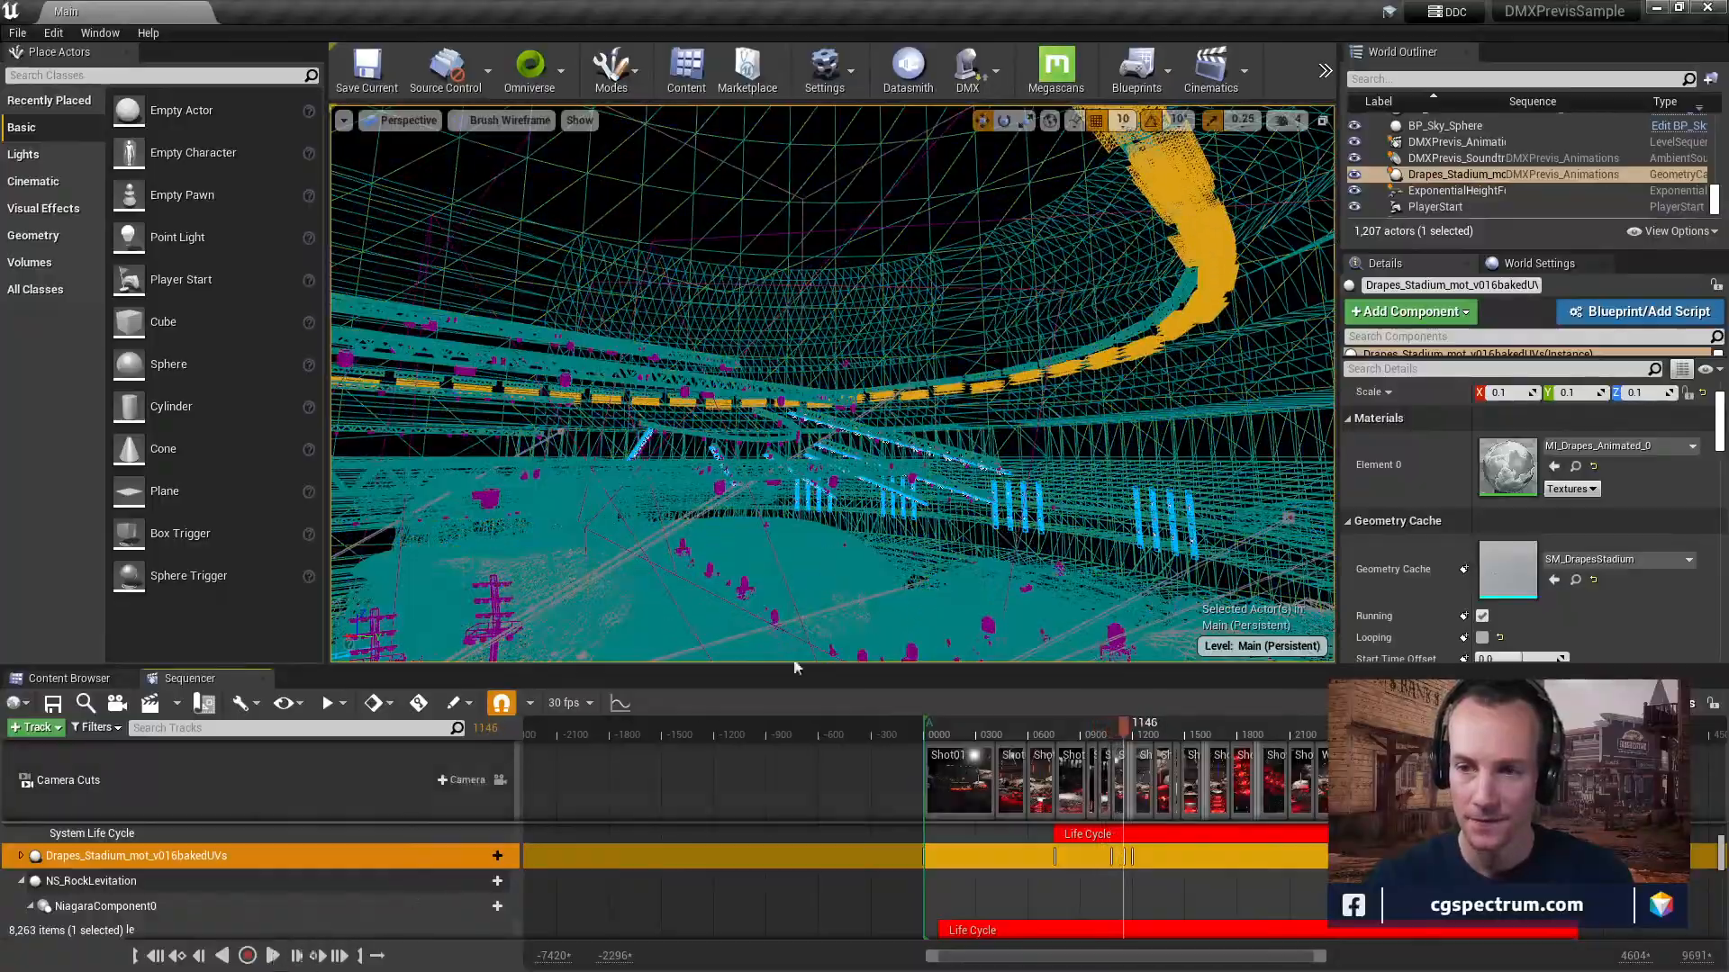
Examine the wireframe of the whole arena, including the stage, rocks and seating.
drag(1024, 407, 1008, 364)
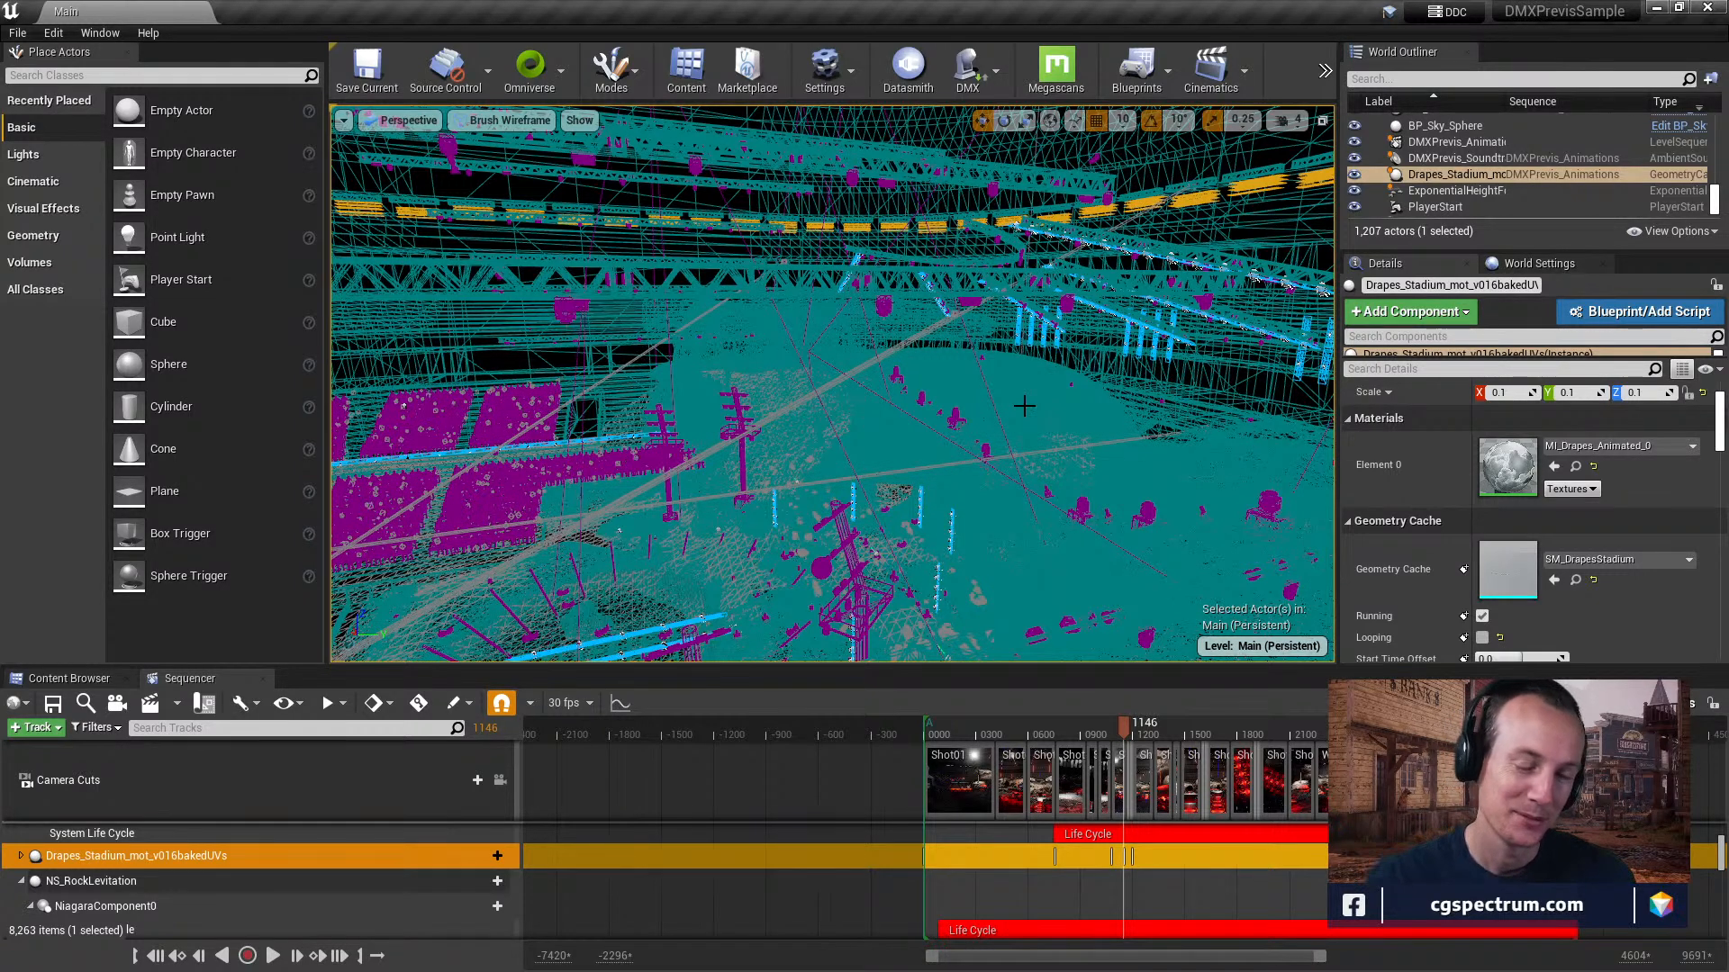
right_drag(865, 412, 909, 434)
right_drag(731, 486, 666, 483)
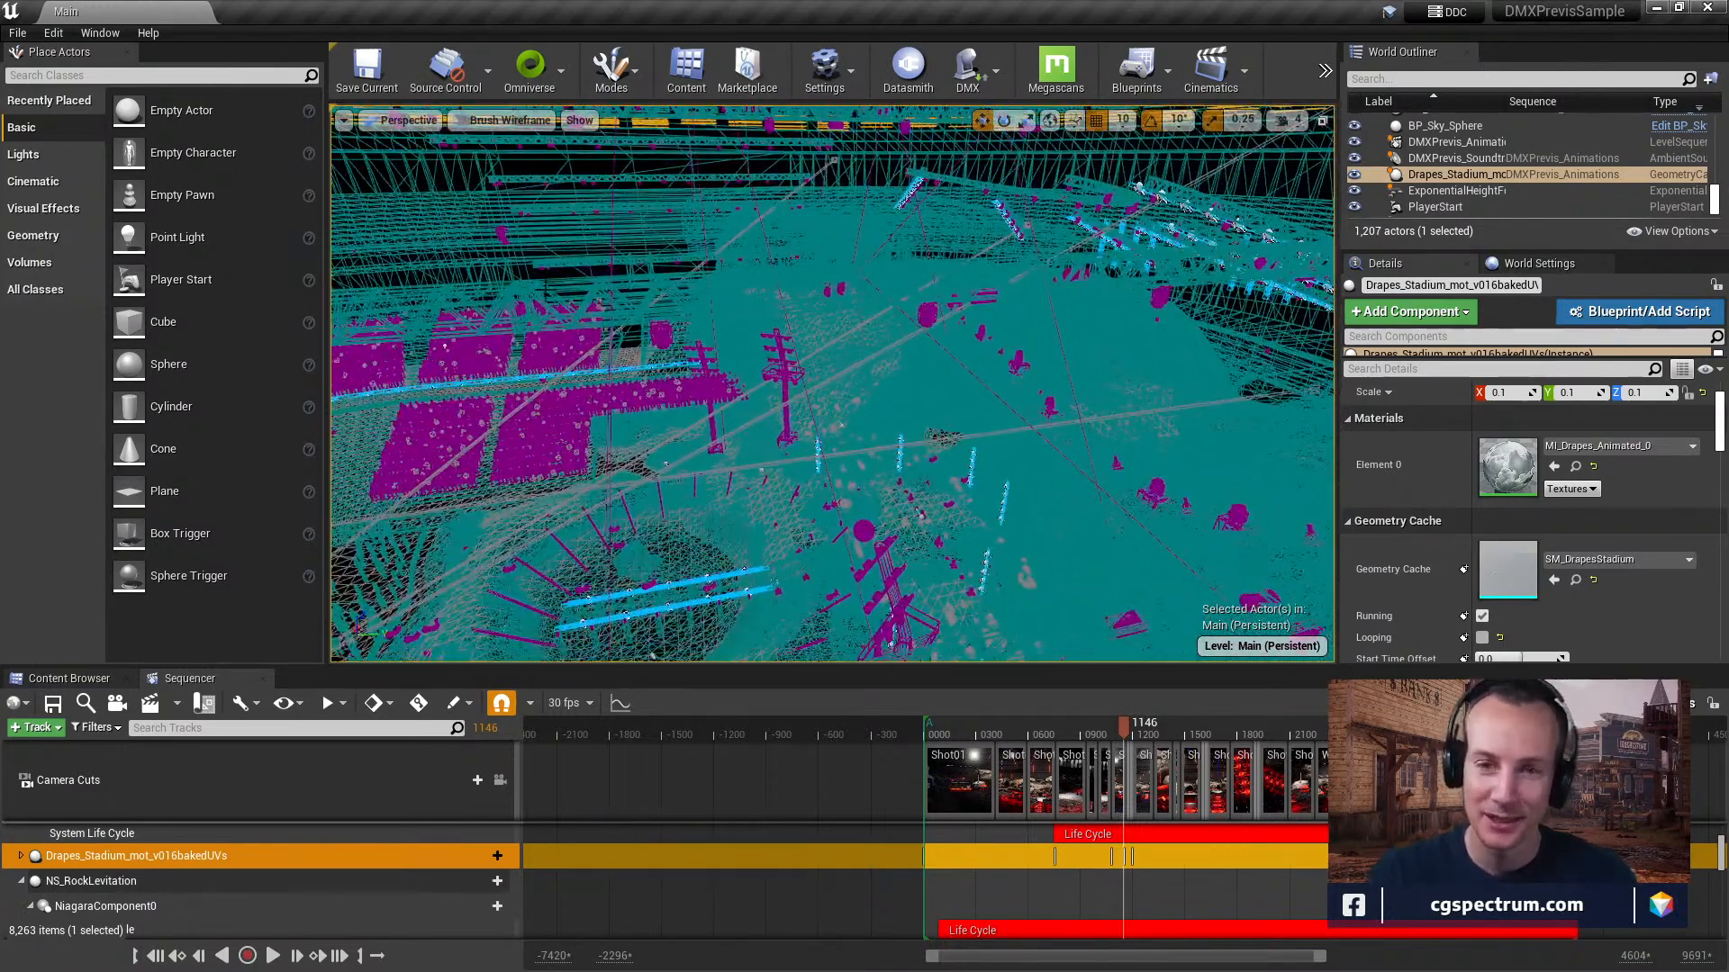
Switch the viewport to Lit shading and look over the arena.
click(510, 120)
click(506, 157)
mouse_move(832, 387)
right_down()
mouse_move(830, 513)
mouse_move(834, 315)
mouse_move(832, 358)
right_up()
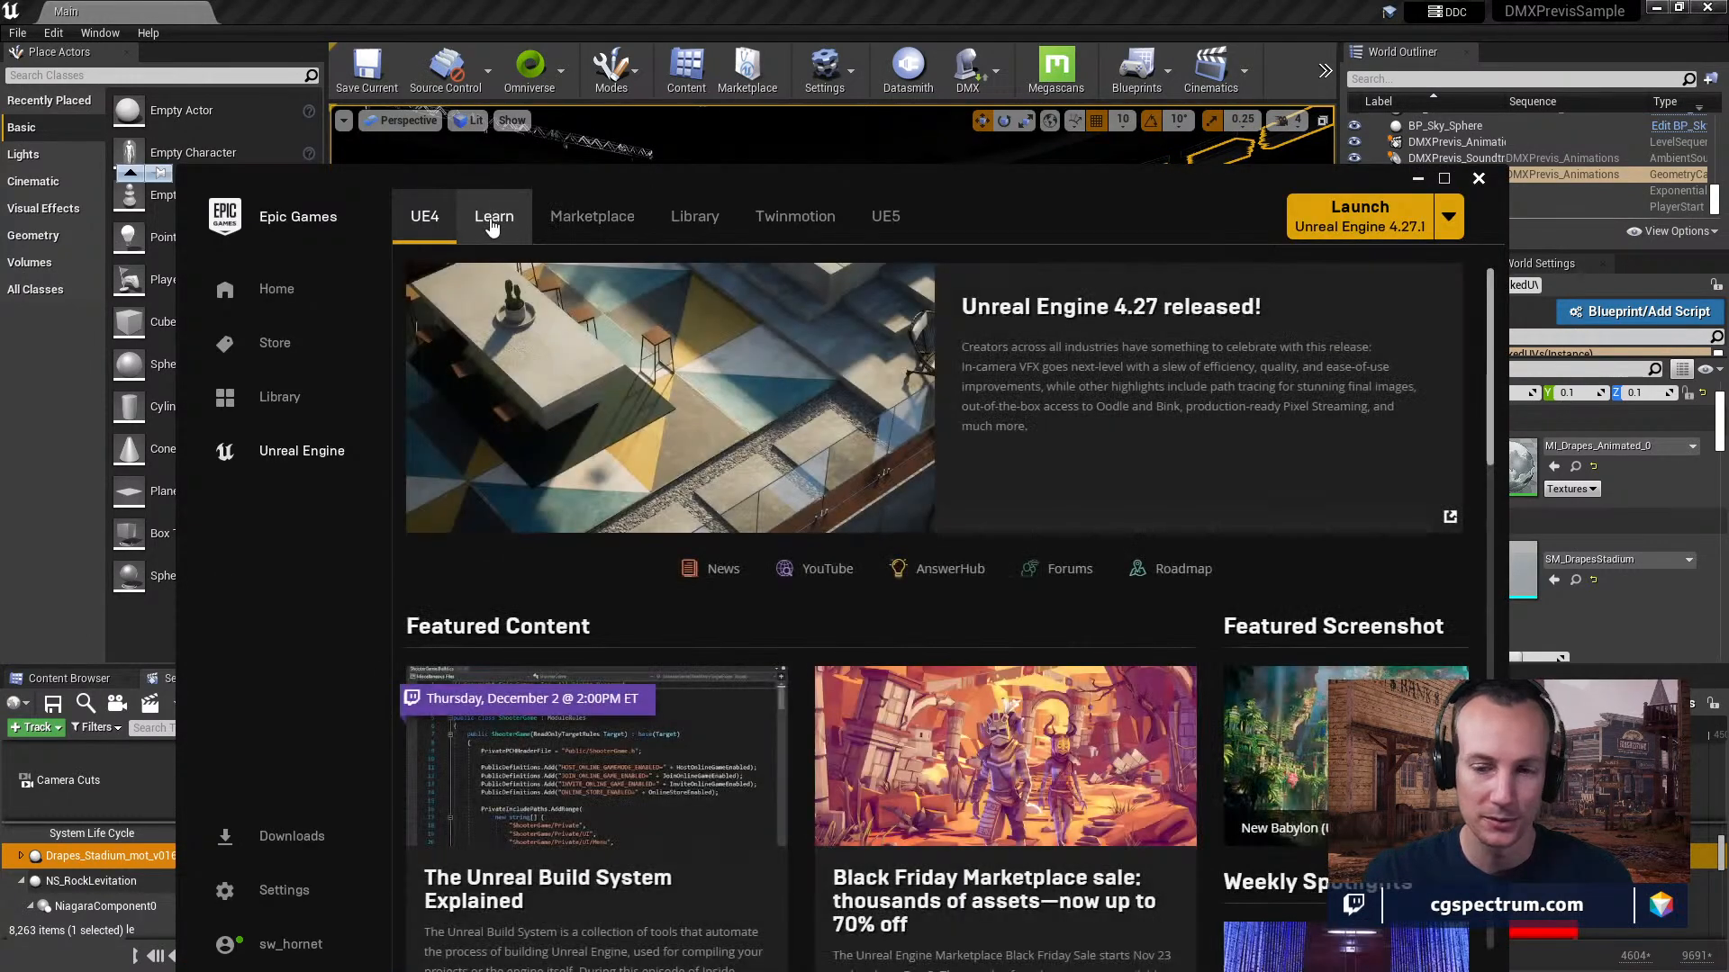
Switch to the Epic Games Launcher and browse the sample projects in Unreal Engine's Learn section down to Virtual Studio.
click(491, 221)
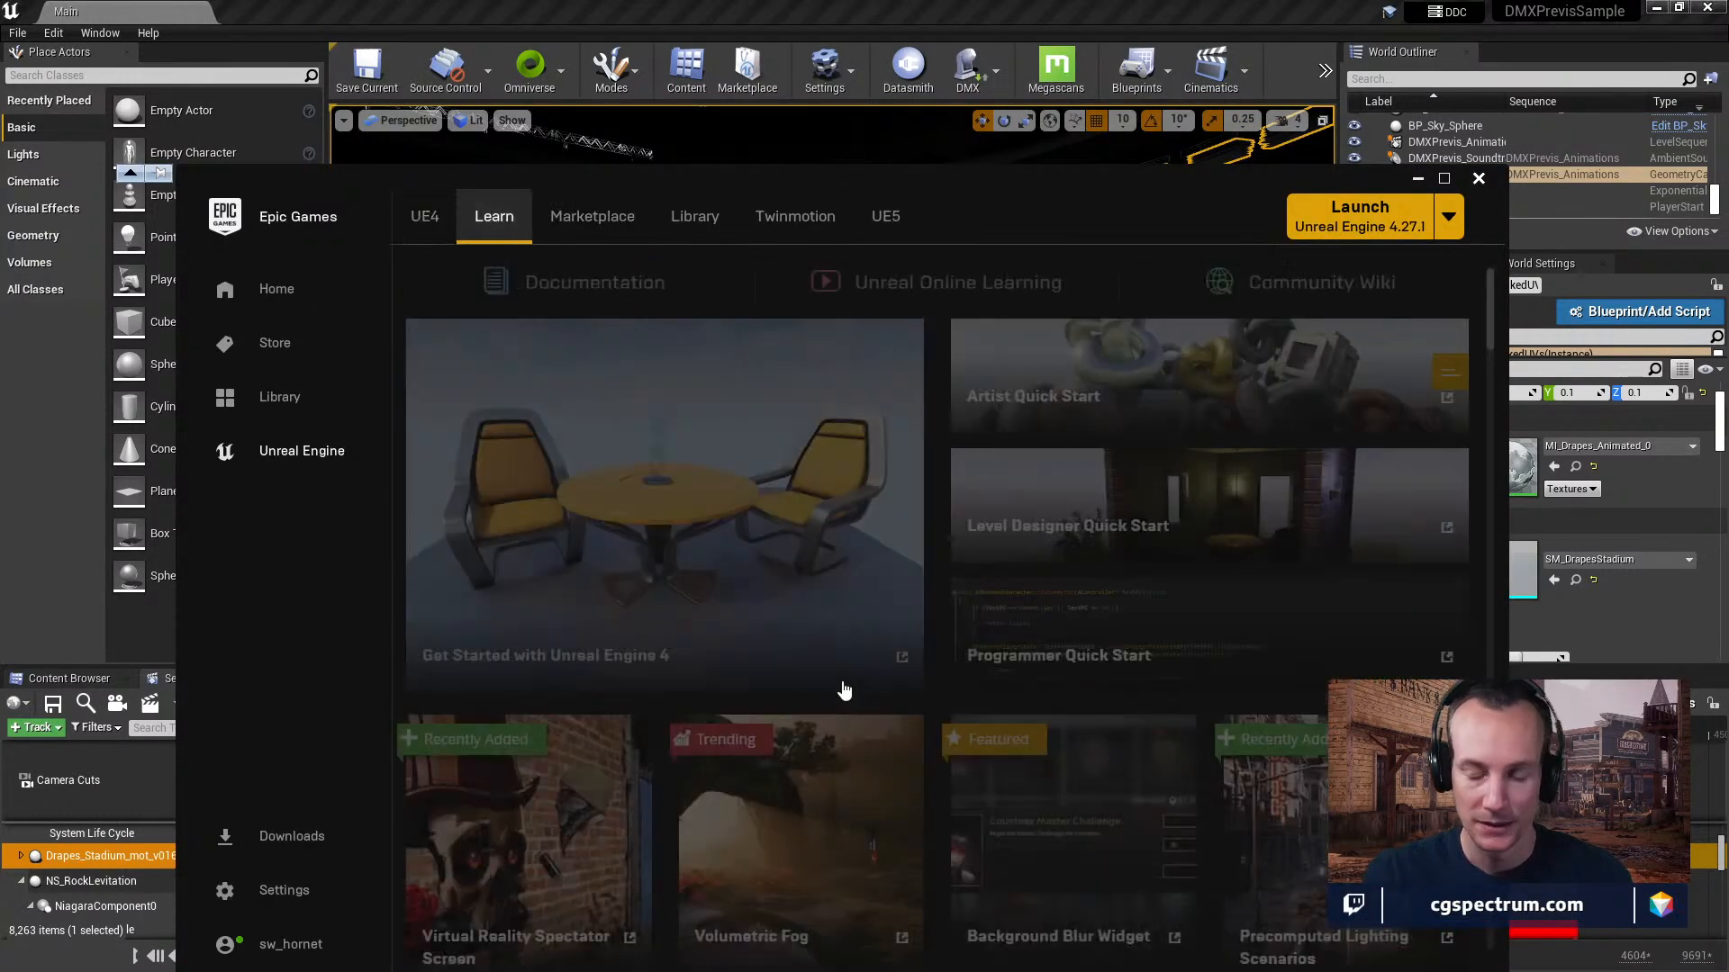
scroll(841, 680, down, 10)
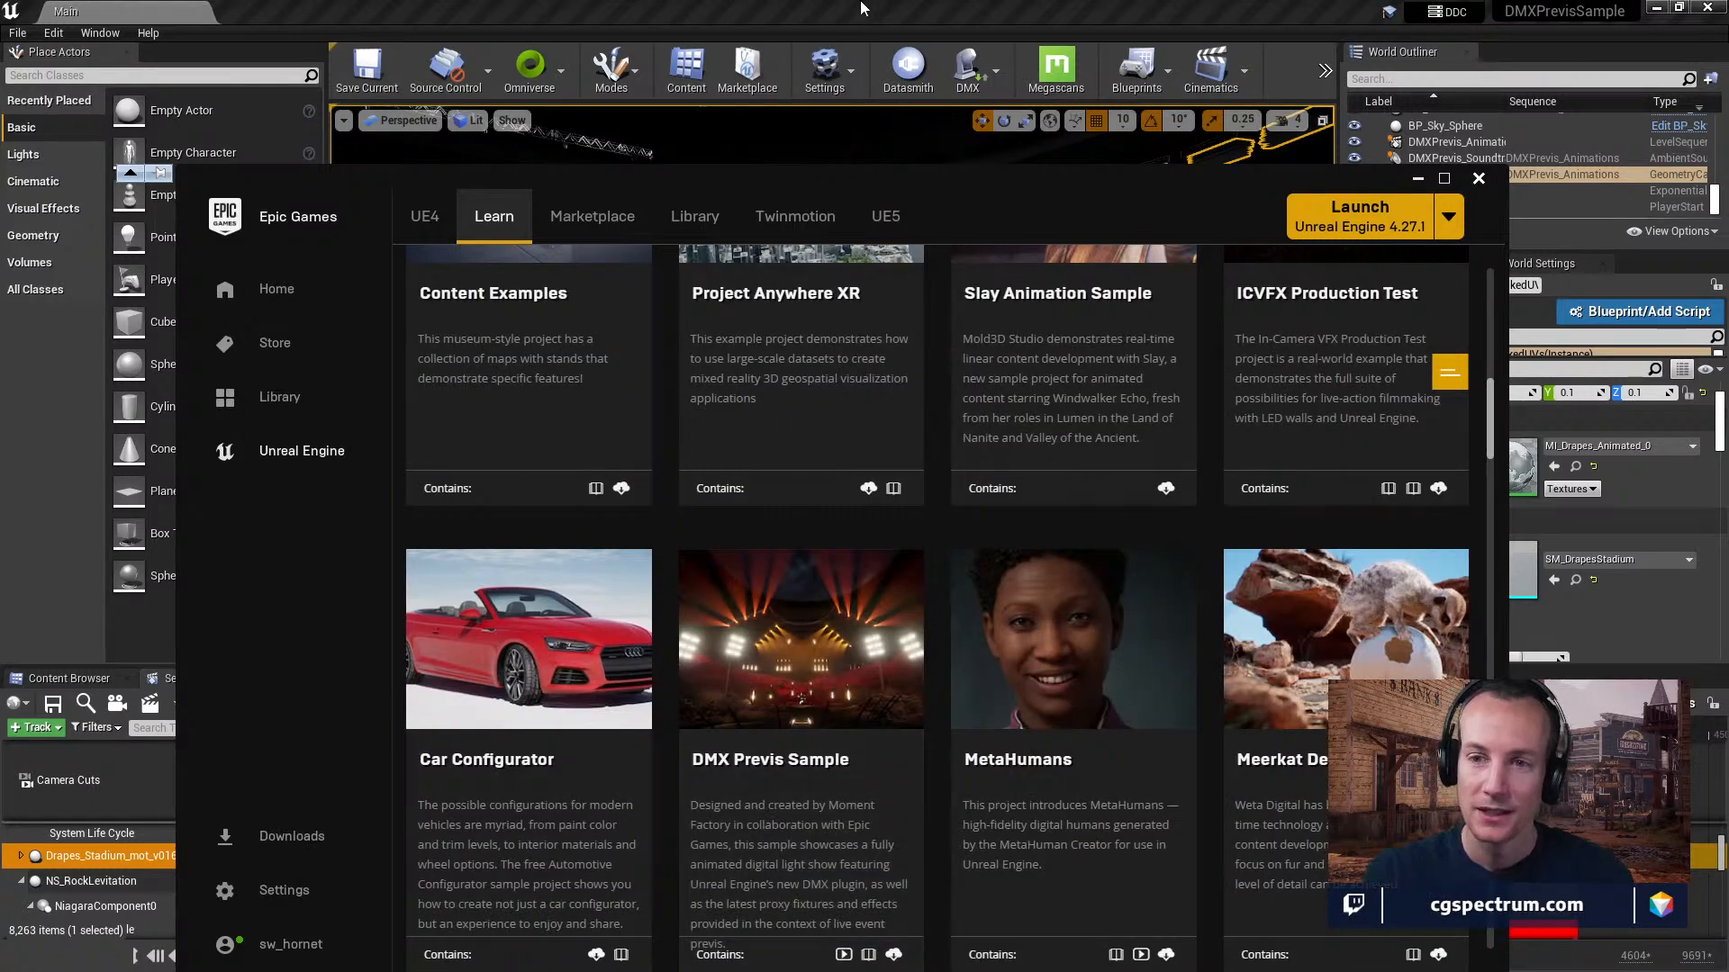
scroll(948, 450, down, 5)
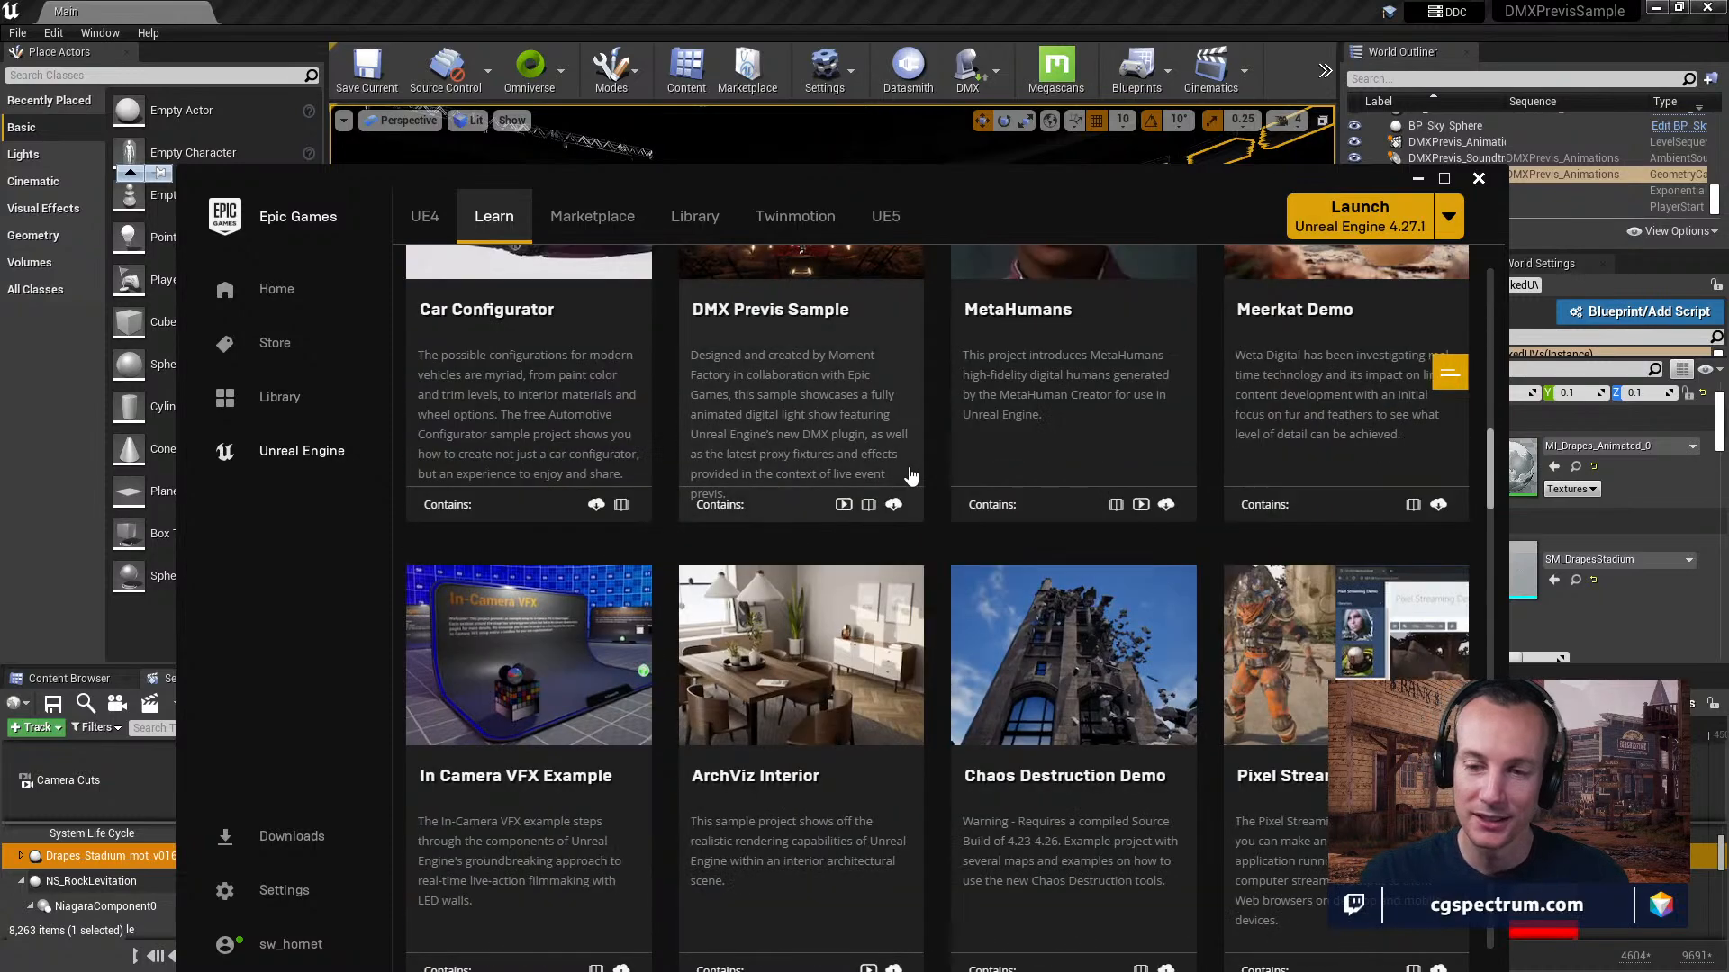
scroll(909, 473, down, 3)
scroll(910, 474, down, 3)
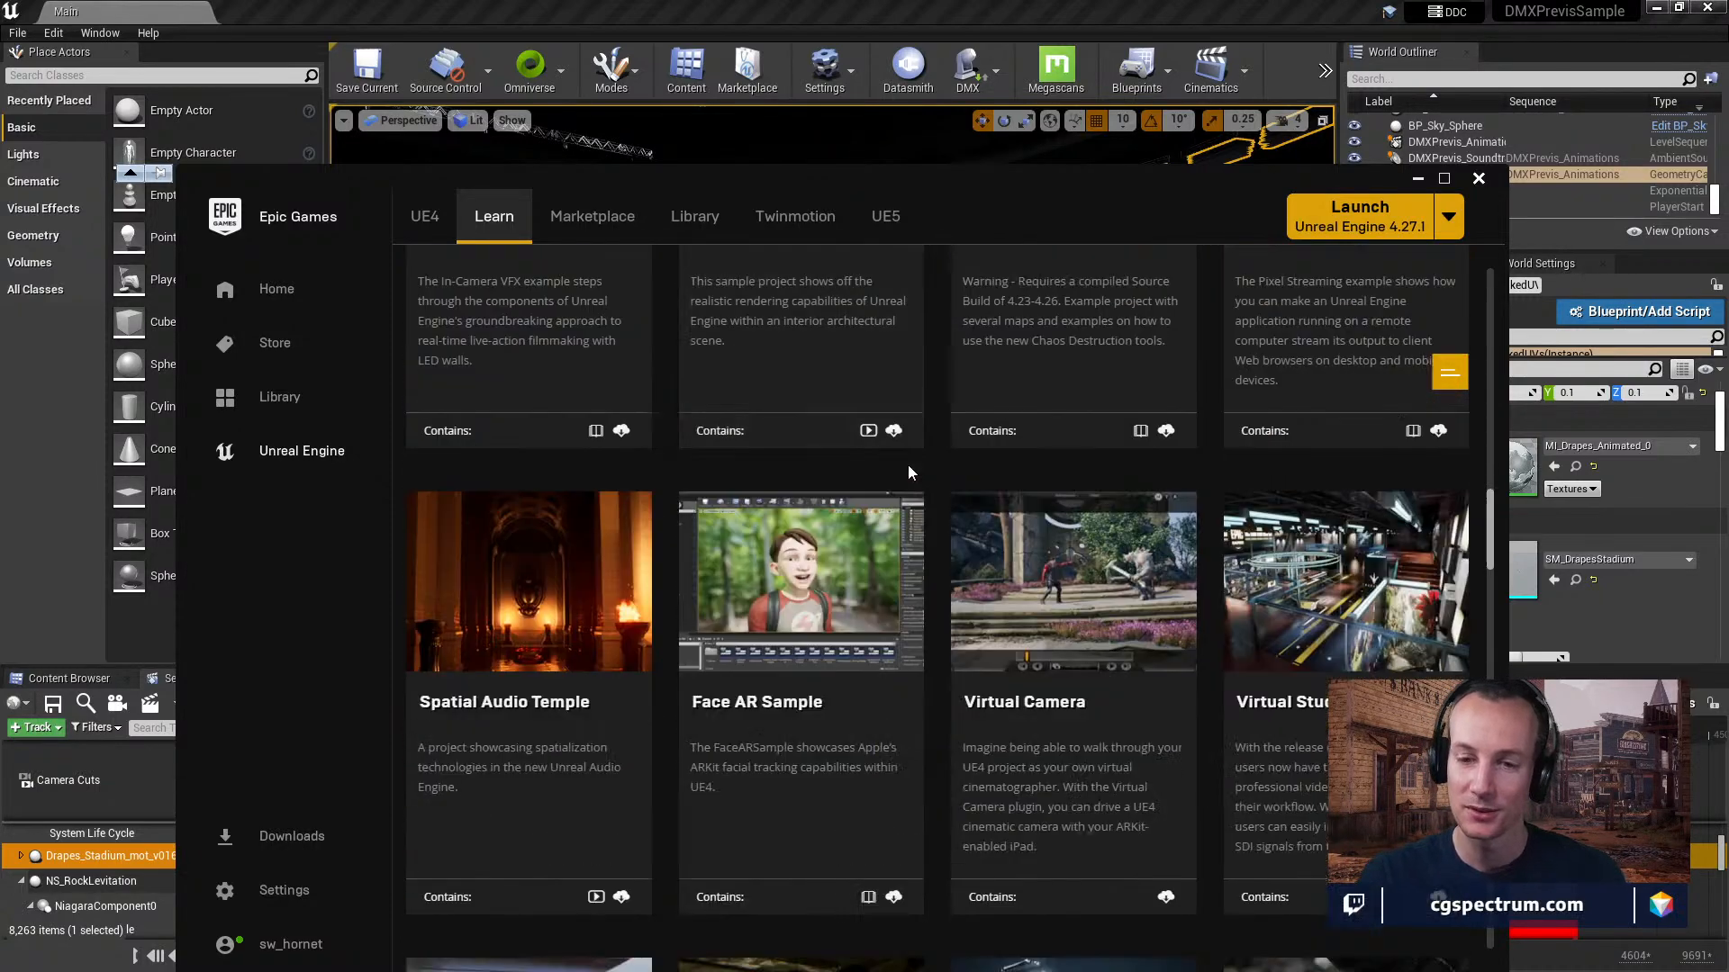
scroll(908, 463, down, 3)
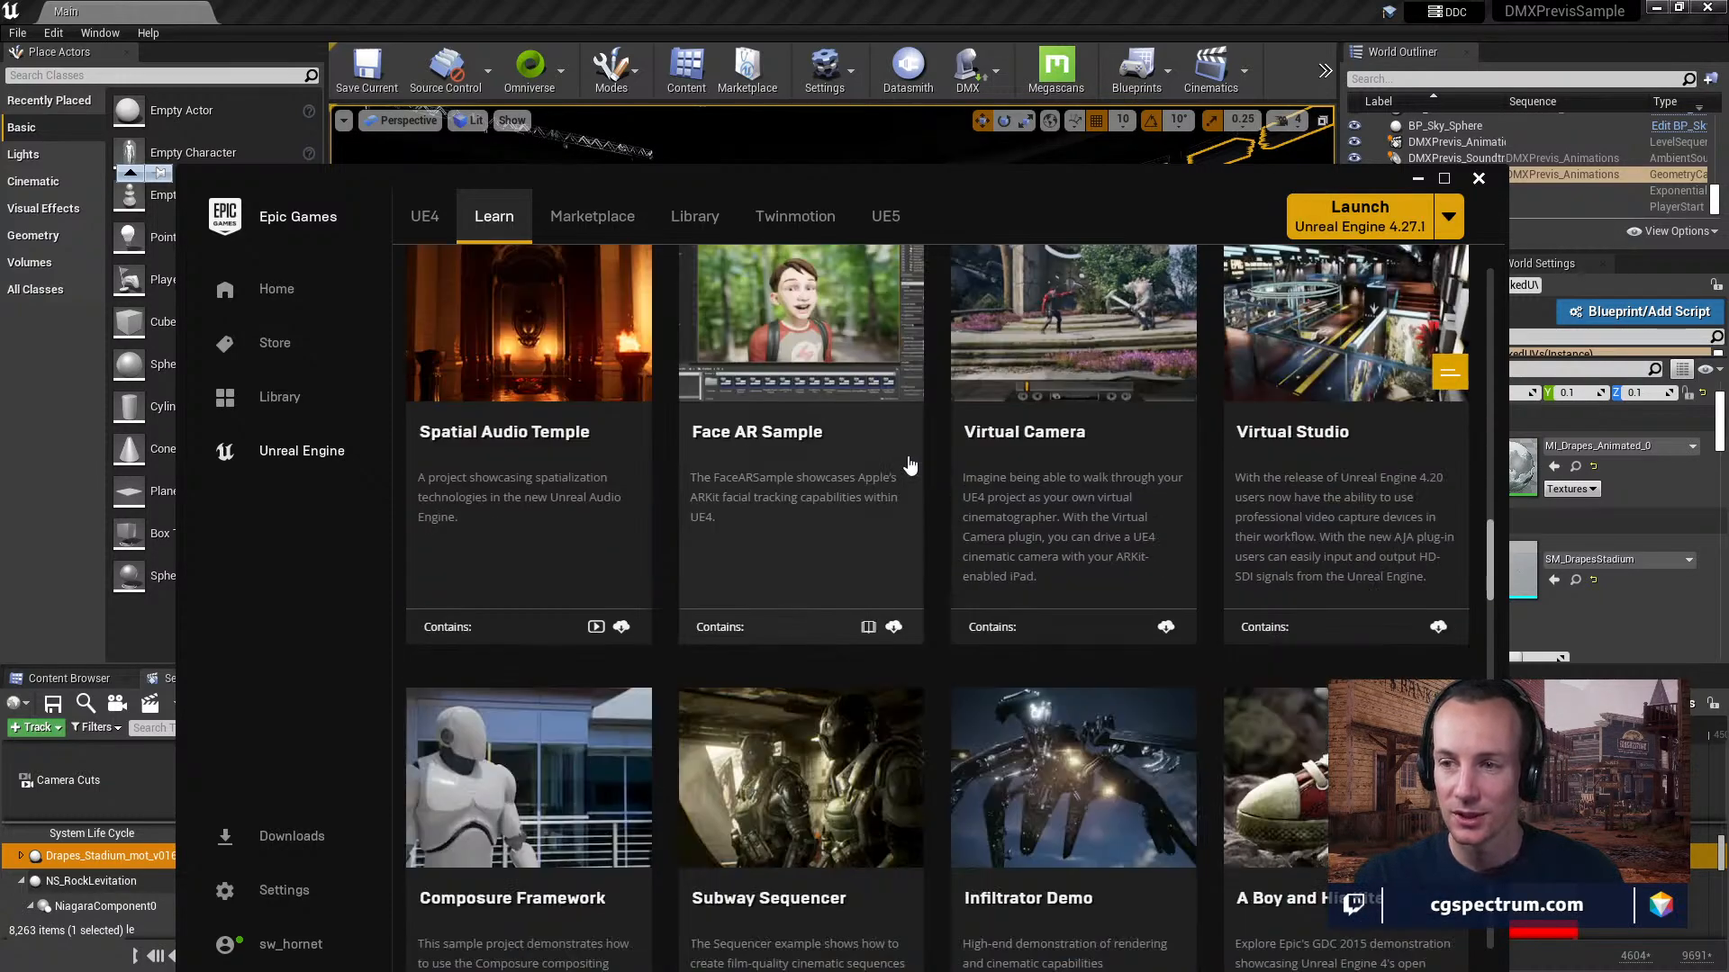
Open the Virtual Studio sample's content details and look through its preview images.
click(1293, 443)
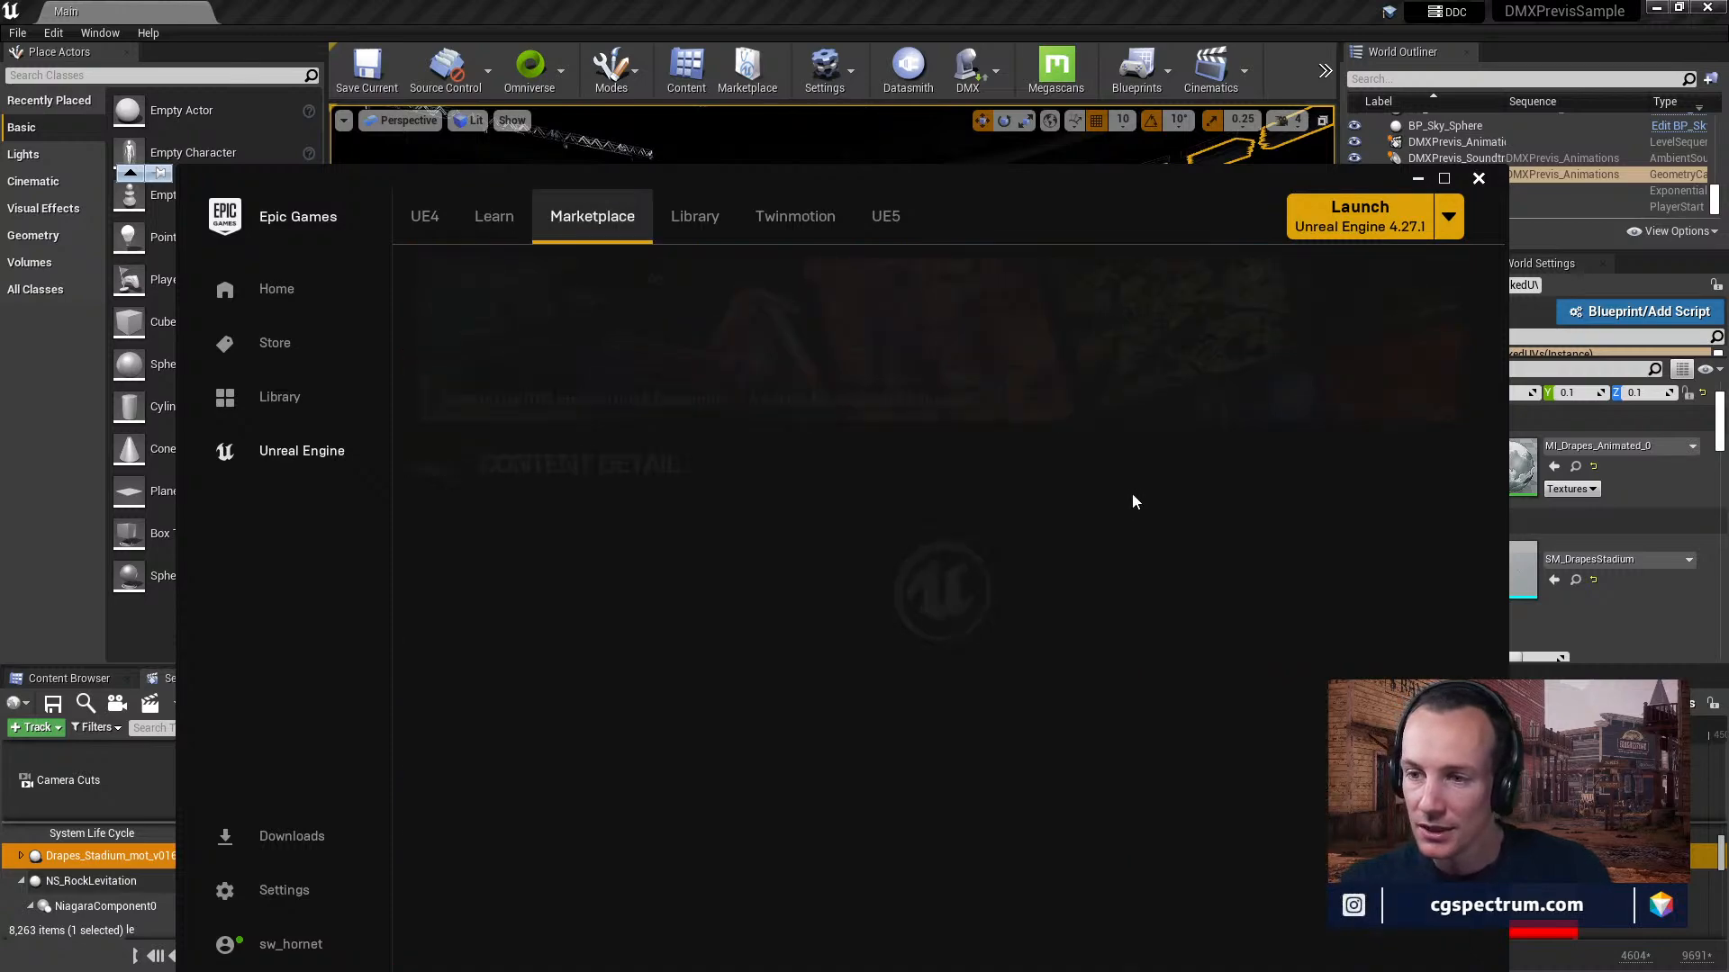
scroll(901, 649, down, 2)
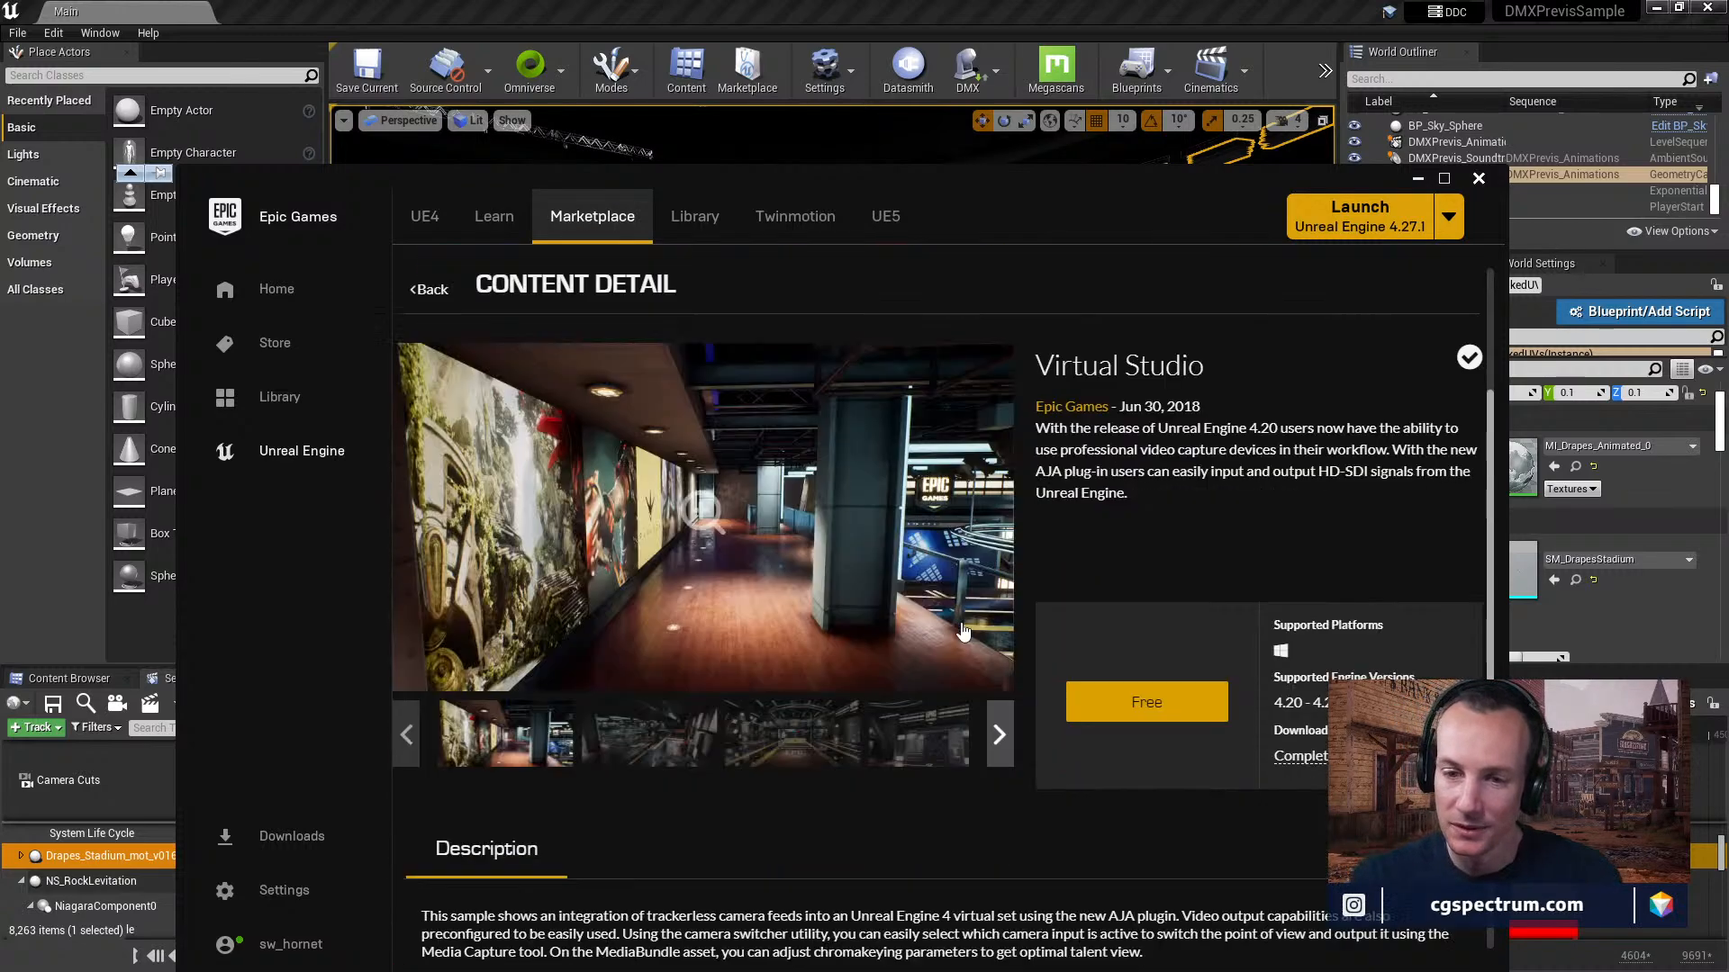
click(804, 747)
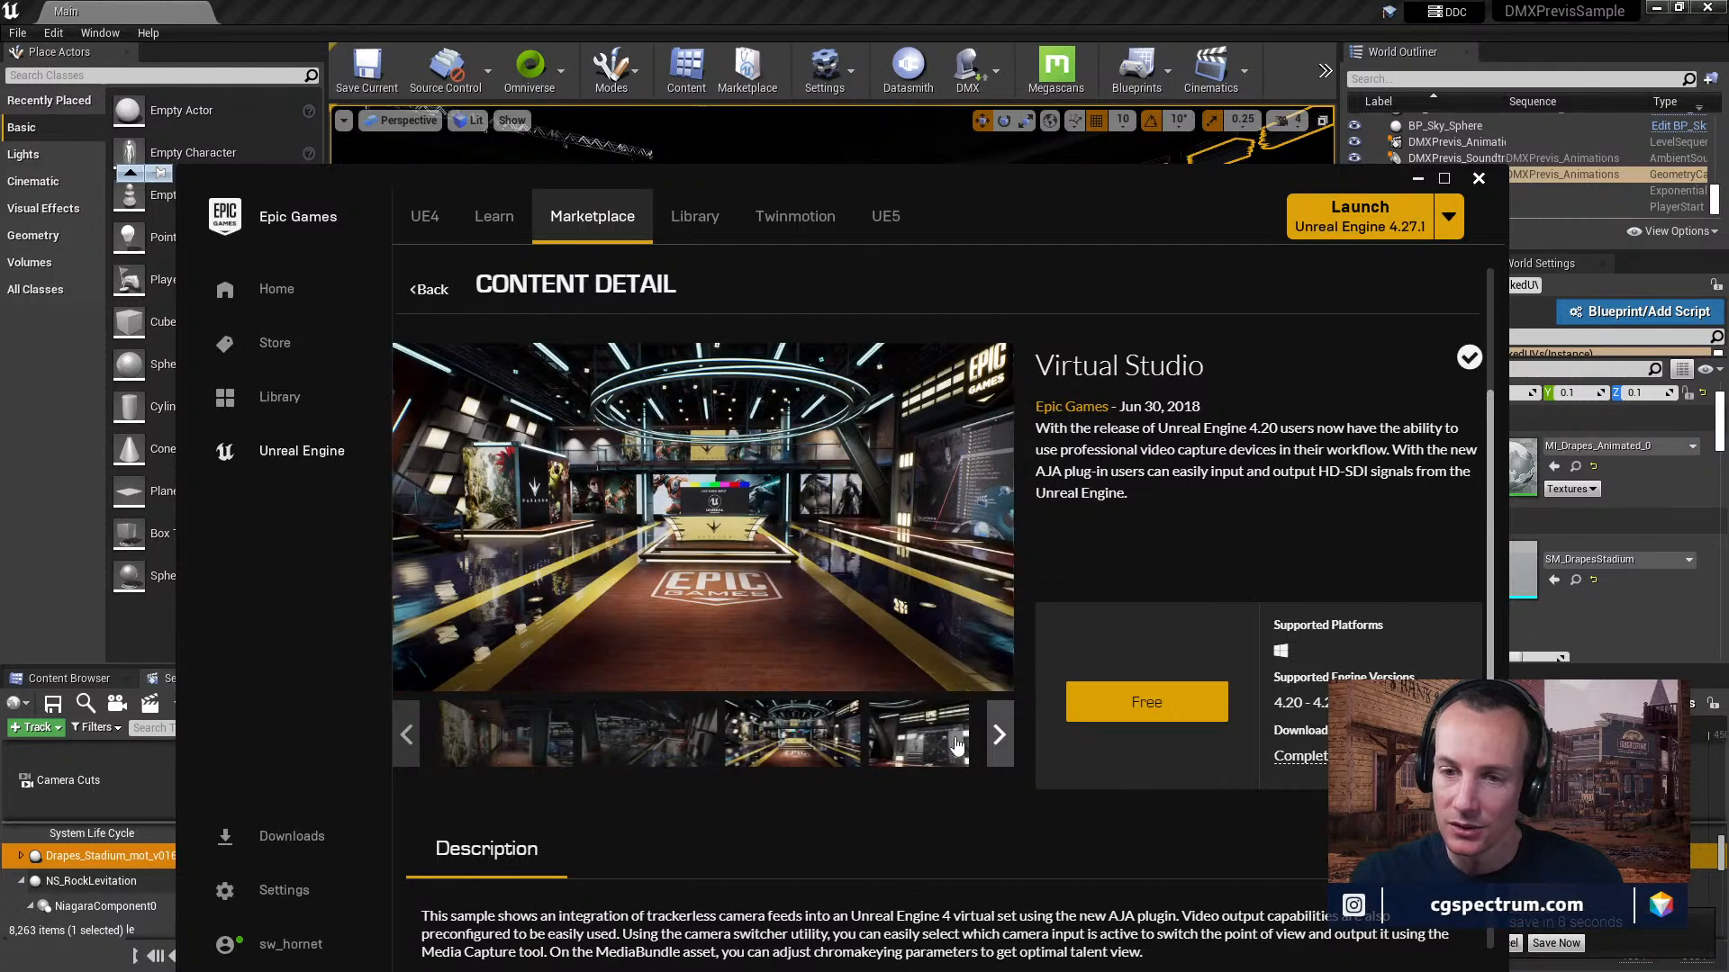
click(944, 745)
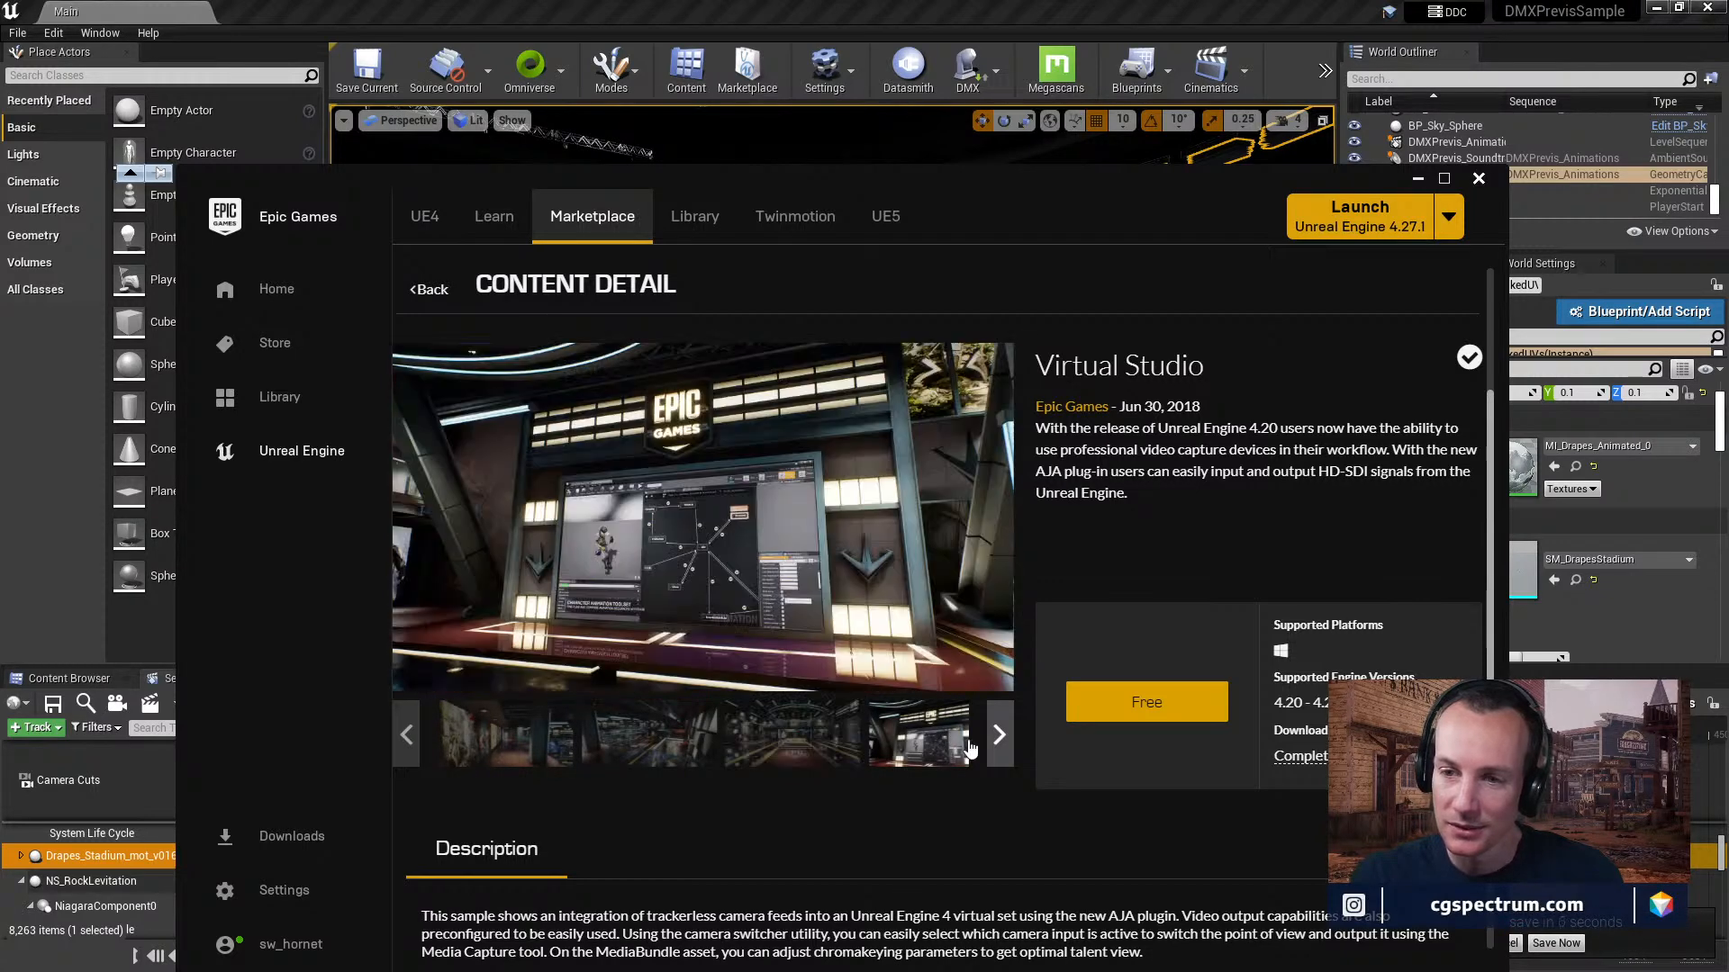
Claim the free Virtual Studio project and return to the Learn section.
scroll(1097, 587, down, 1)
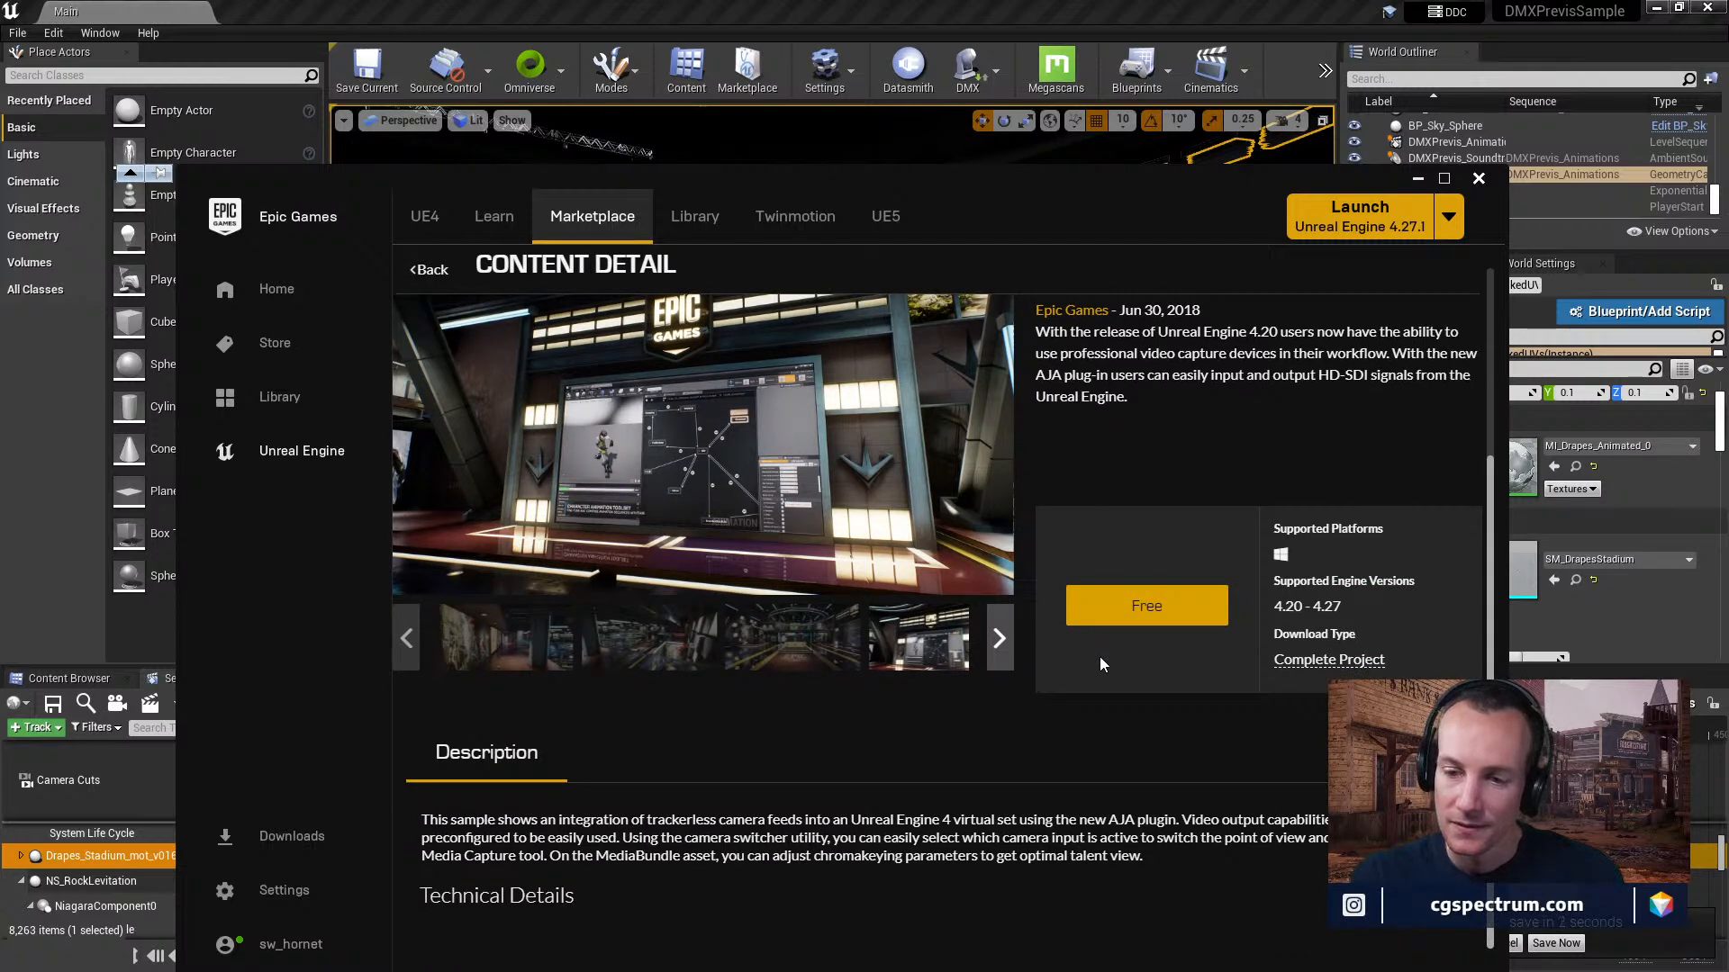
click(1121, 606)
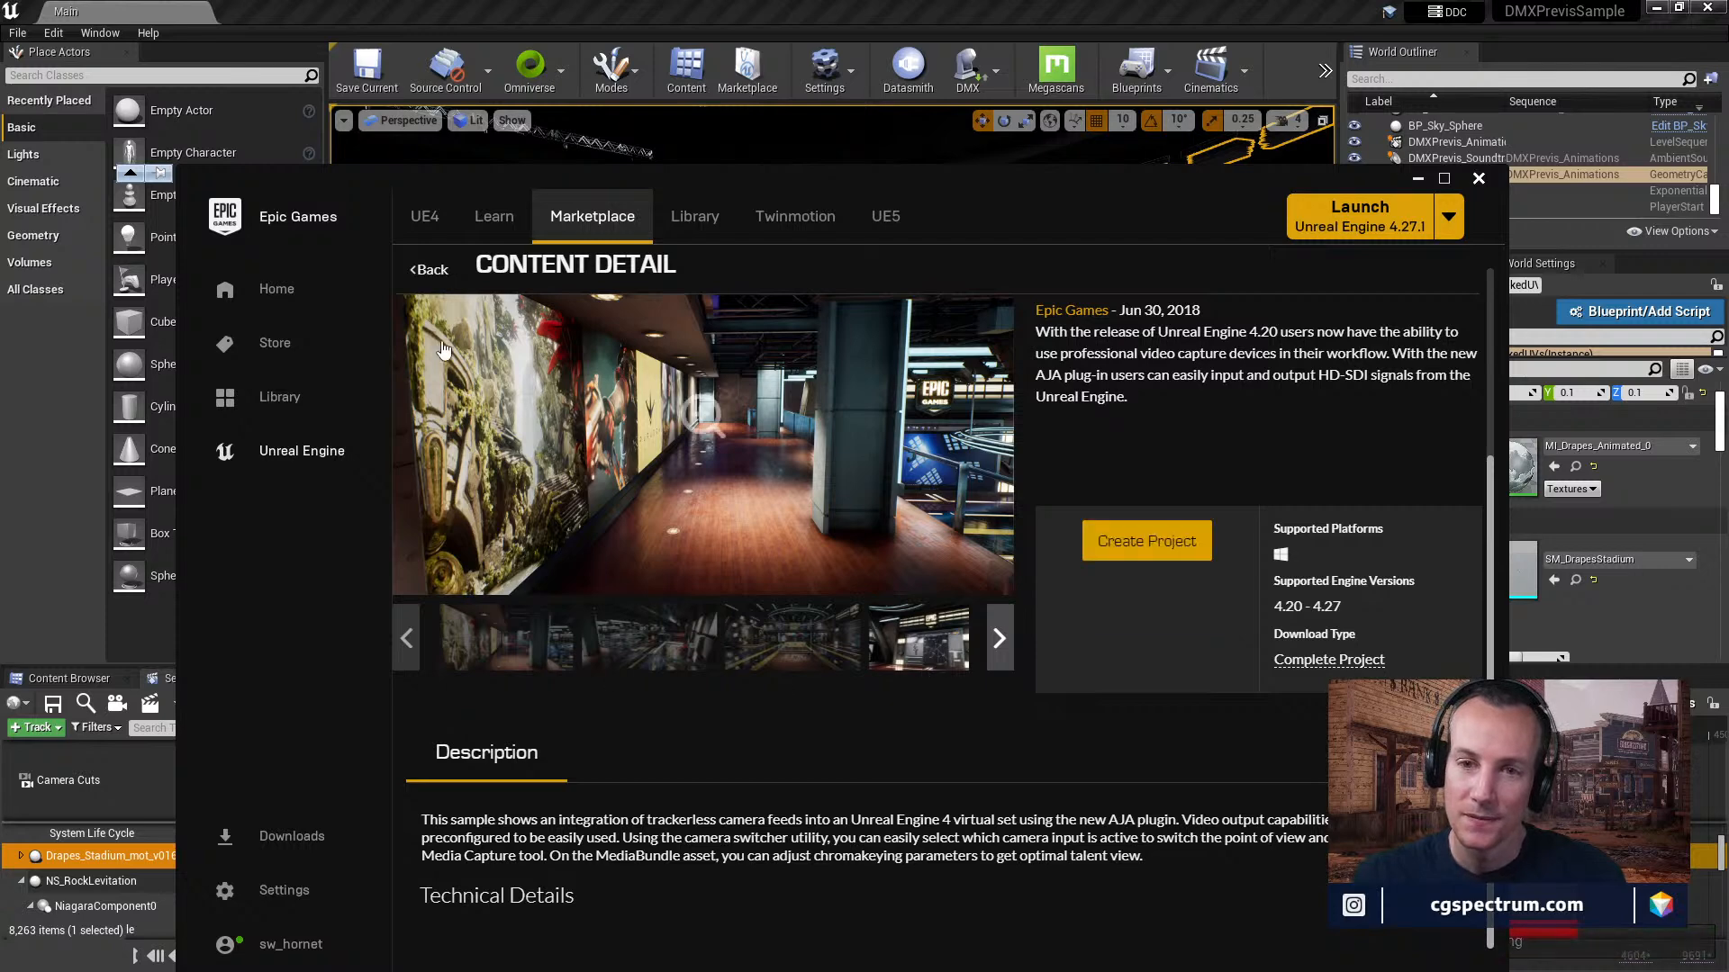
click(430, 271)
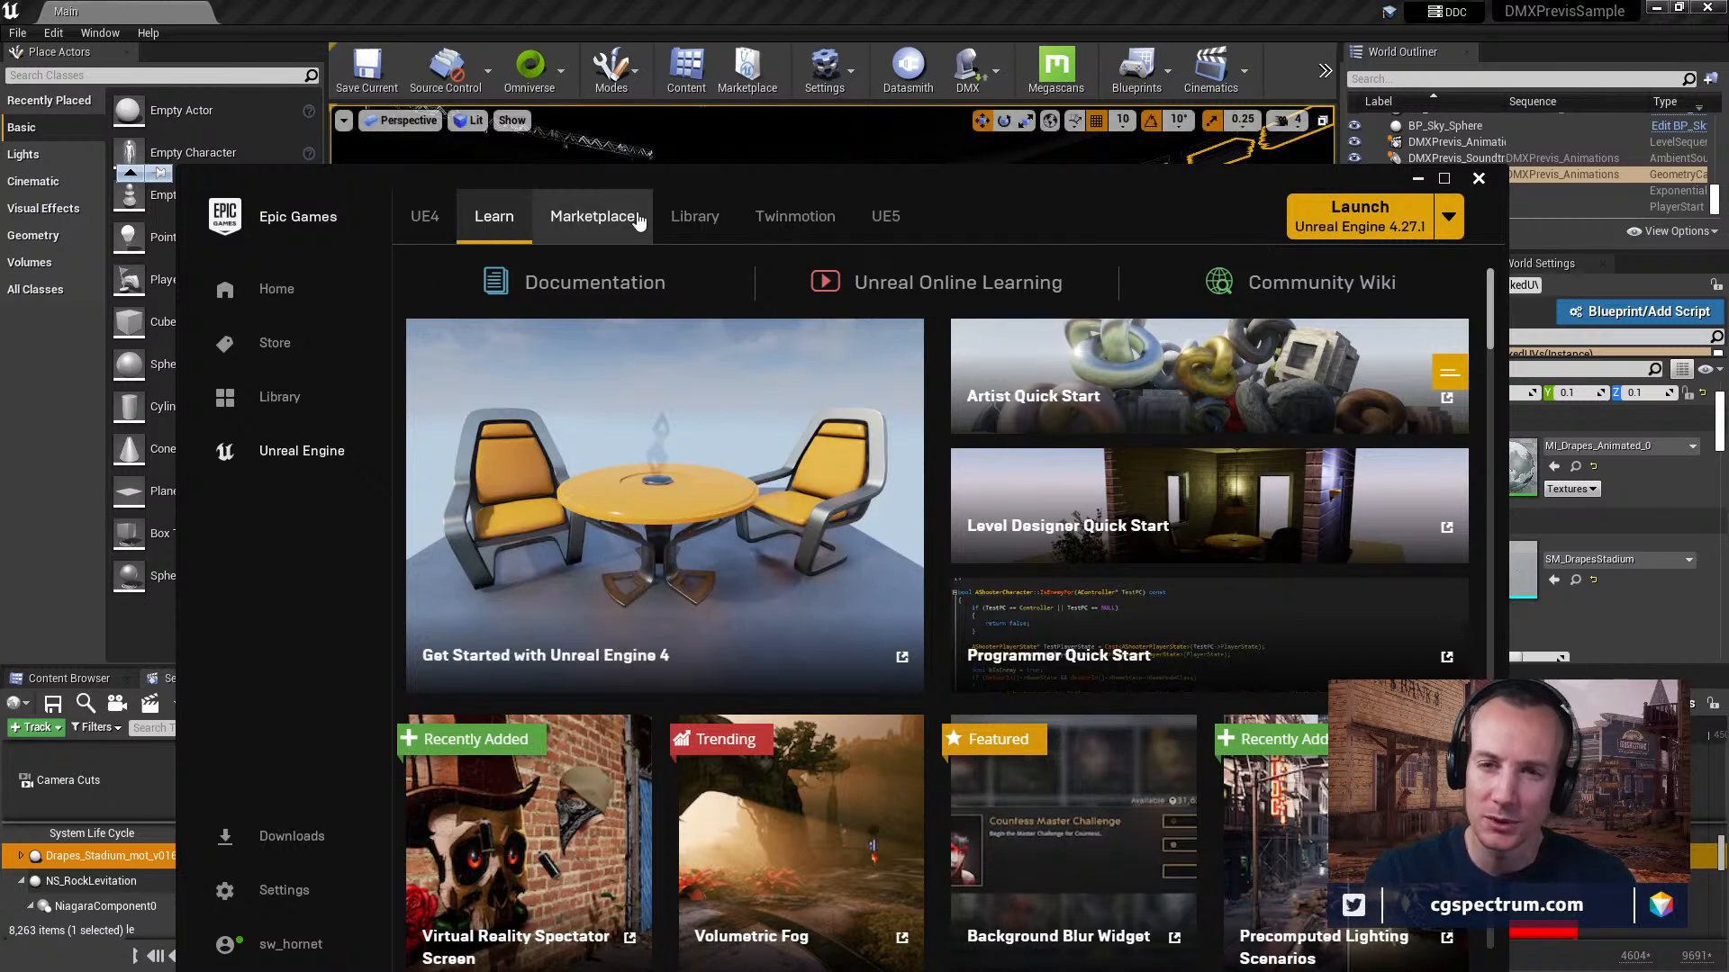
Return to the Unreal Editor, move the sequence playhead to frame 1446, and inspect the red-lit walkway, stage and rocks.
click(670, 9)
right_drag(832, 383, 803, 410)
key(w)
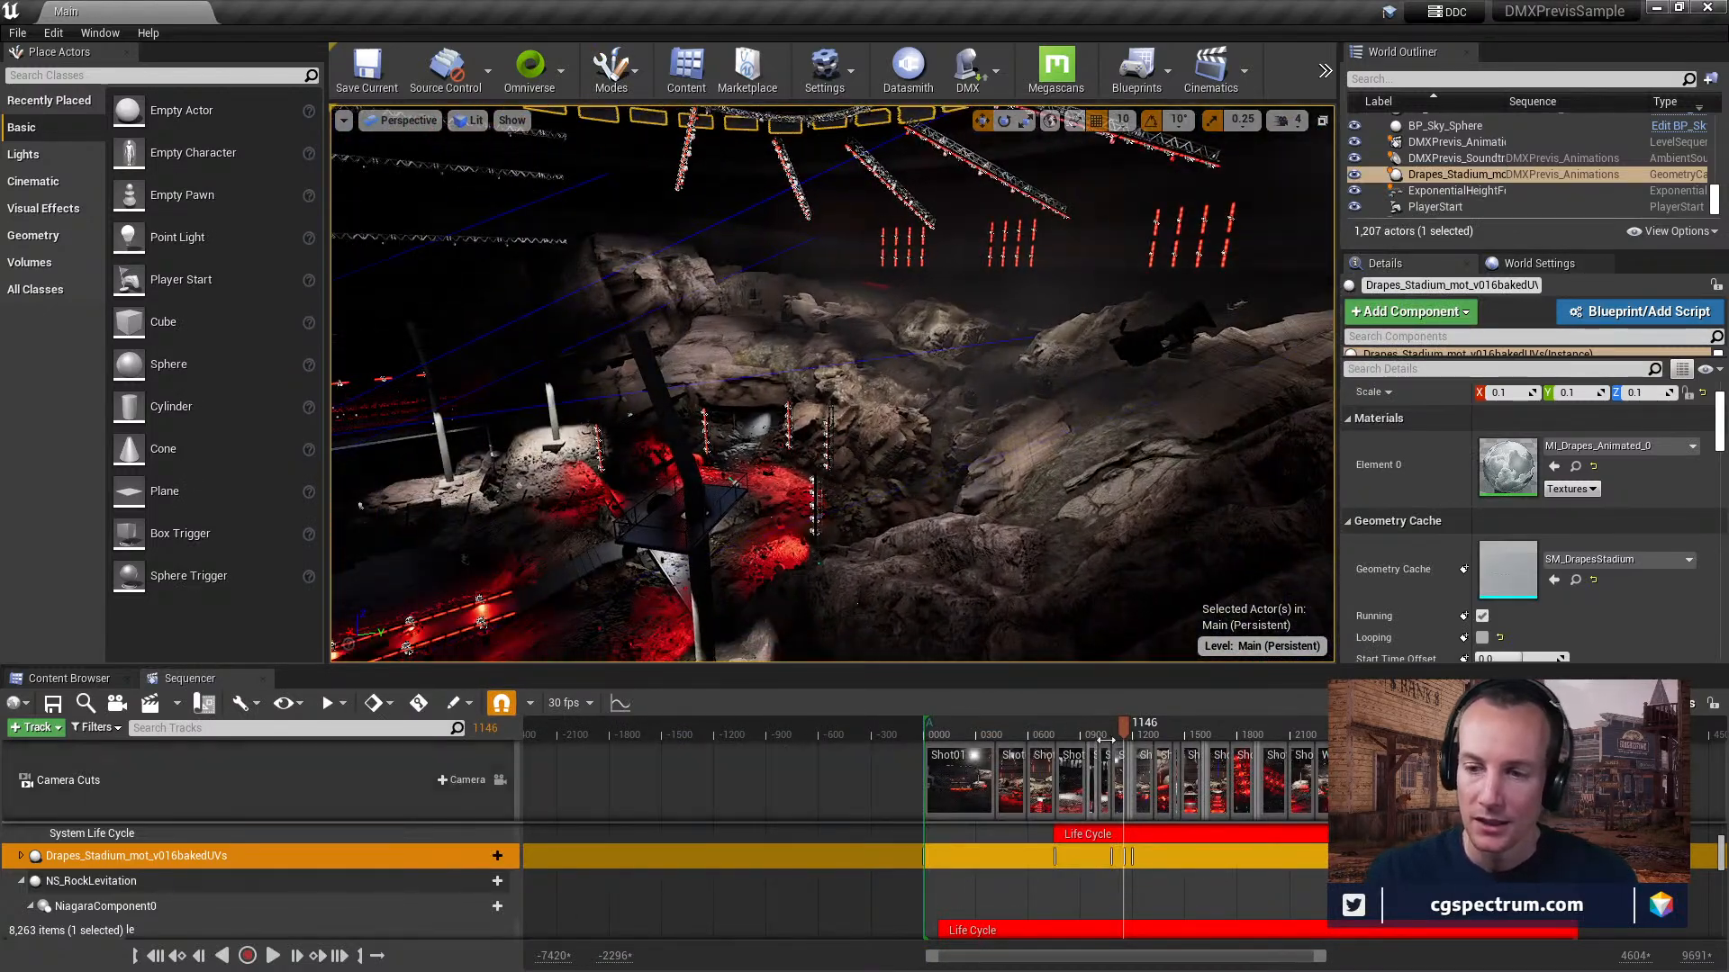
drag(1127, 726, 1176, 724)
right_drag(865, 387, 707, 425)
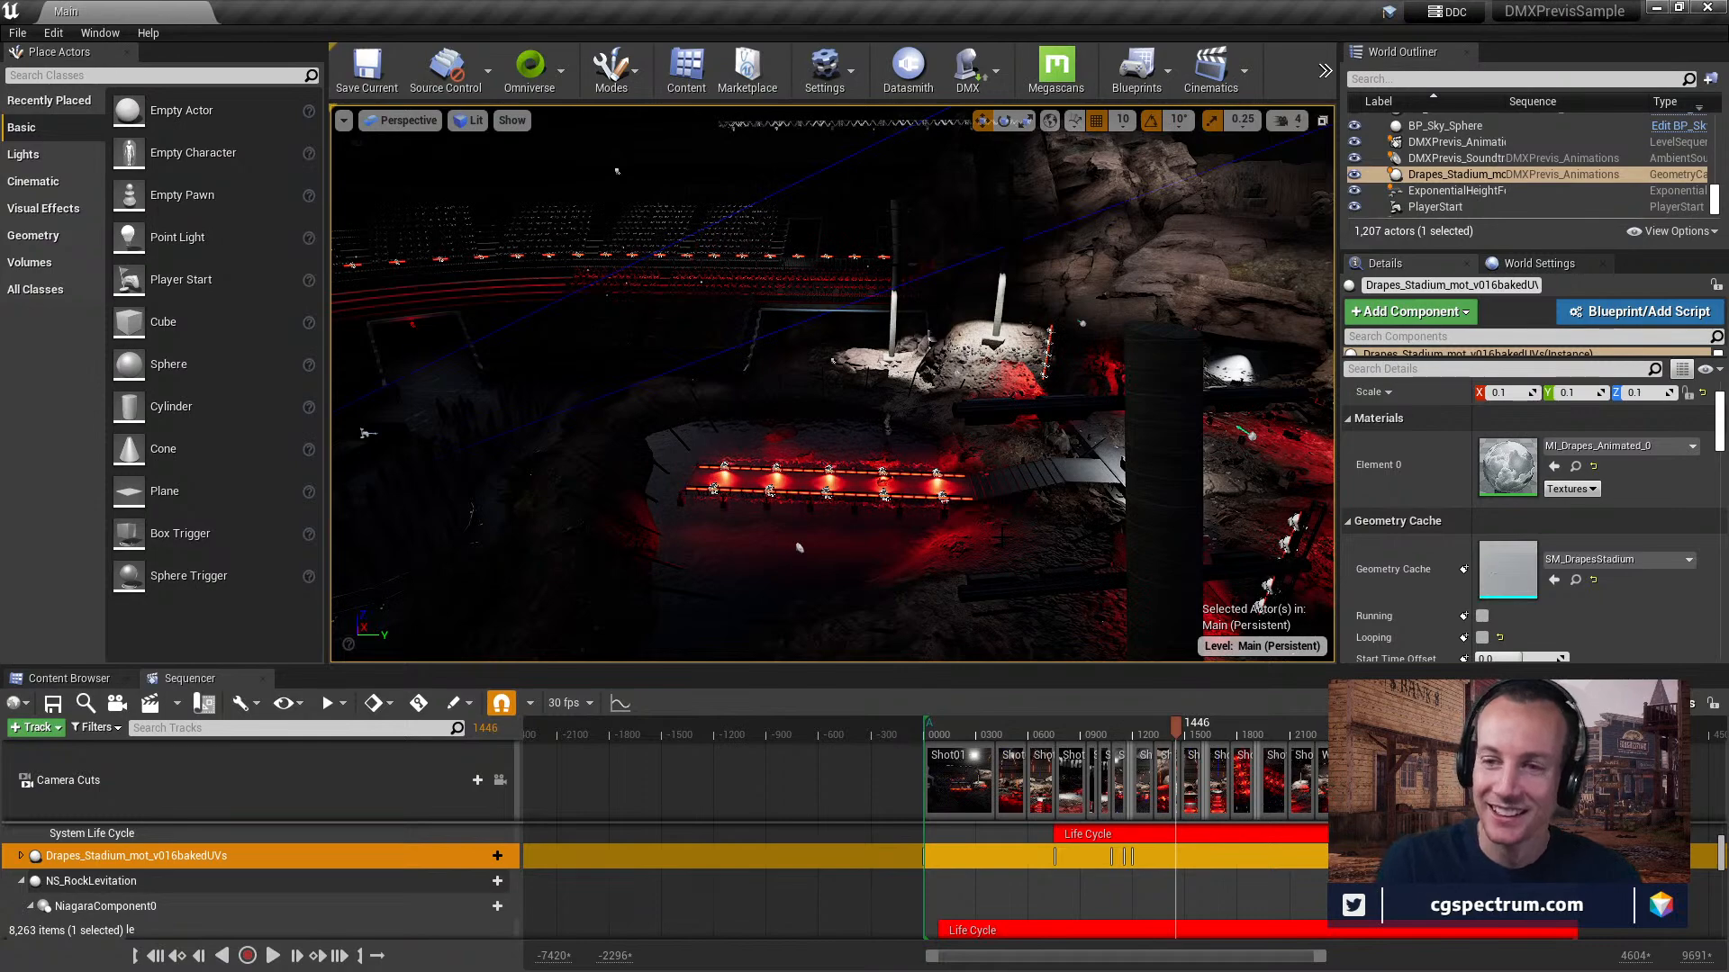
right_drag(1002, 538, 1139, 558)
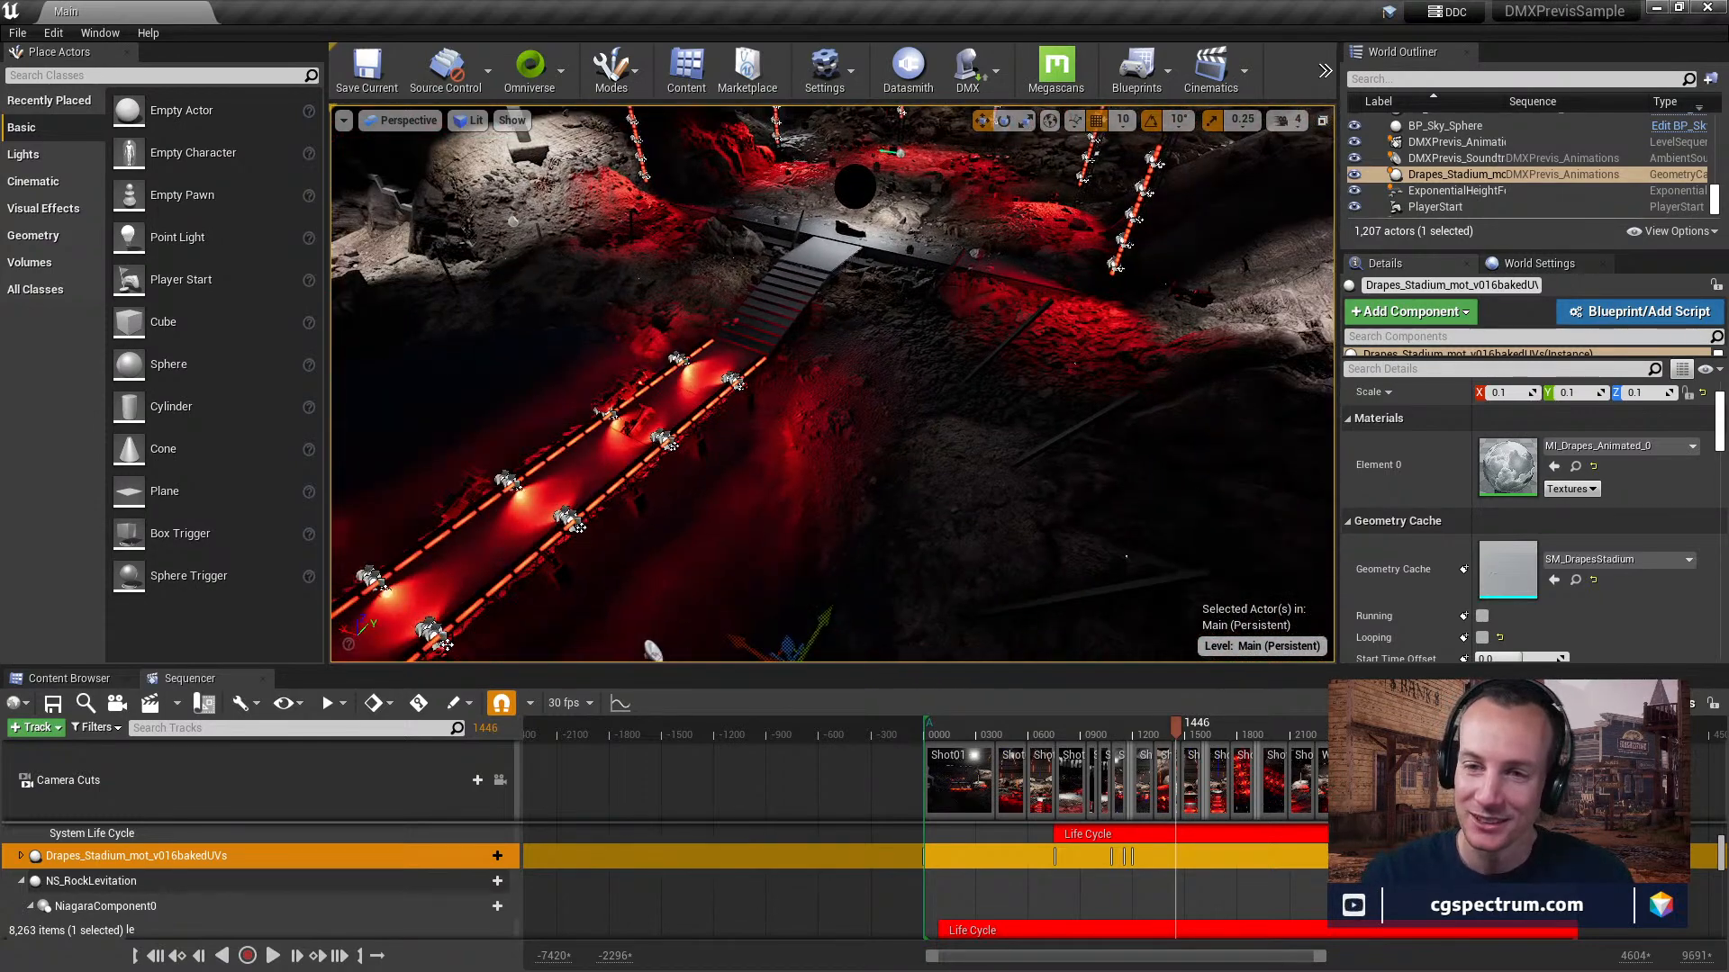
right_drag(860, 370, 289, 266)
right_drag(972, 247, 891, 225)
right_drag(1044, 547, 1281, 509)
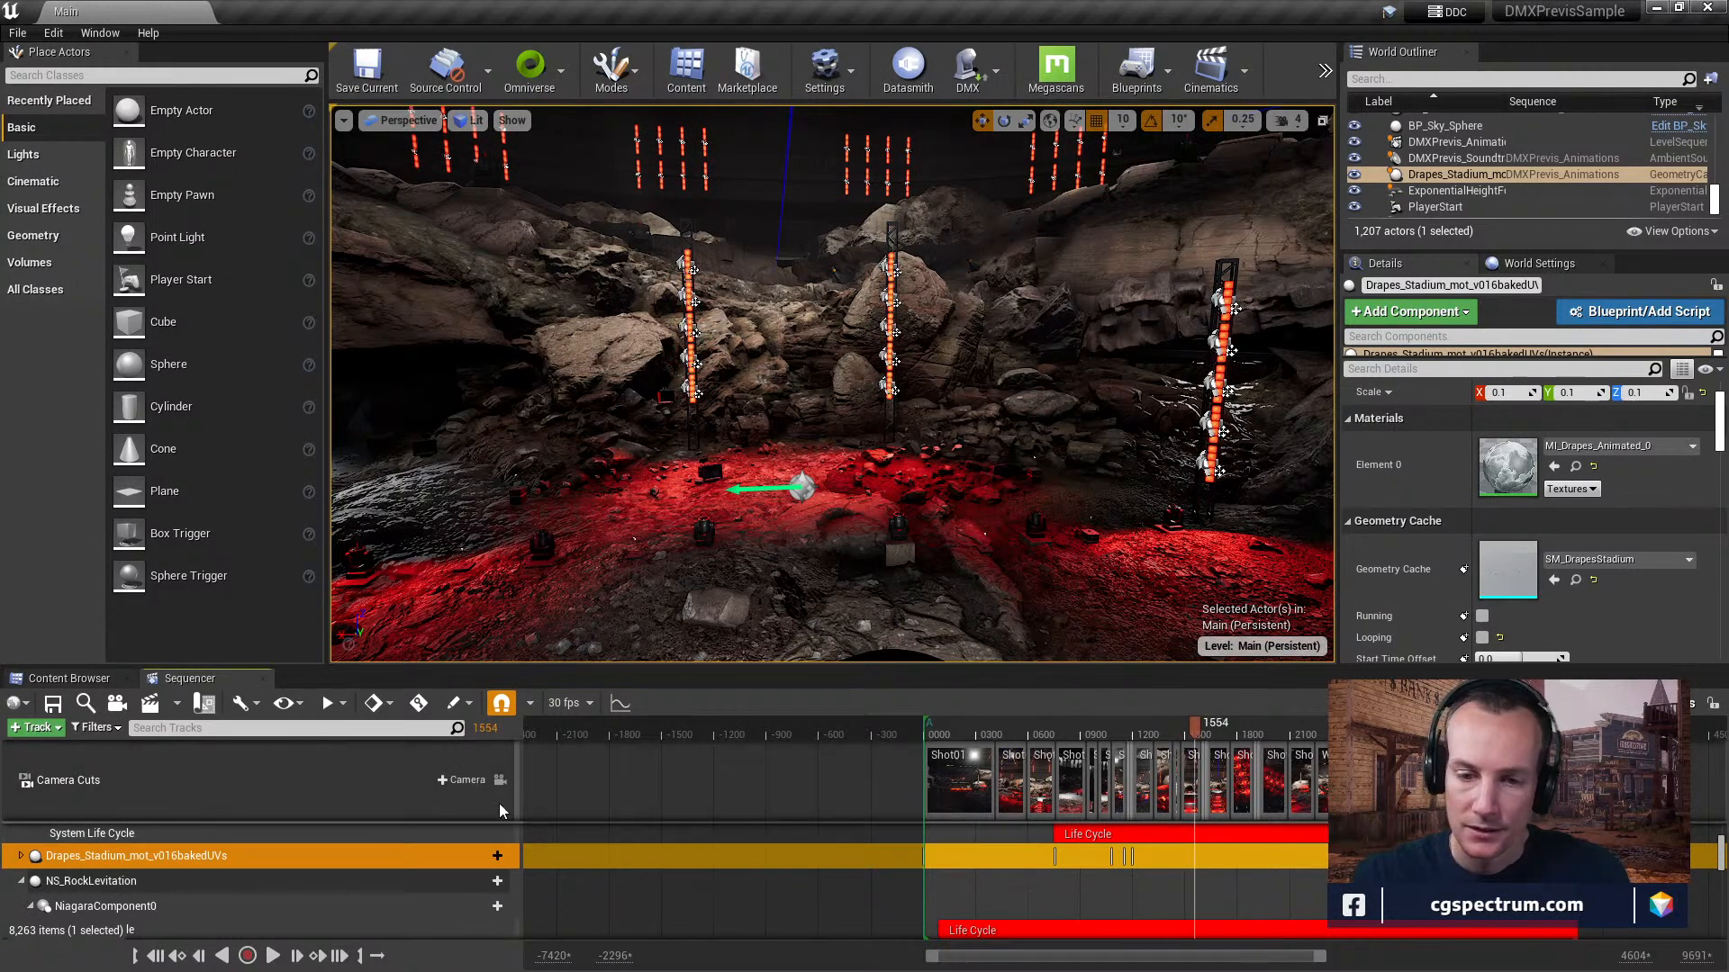
Lock the viewport to the Camera Cuts track and move the playhead to frame 1720.
click(500, 781)
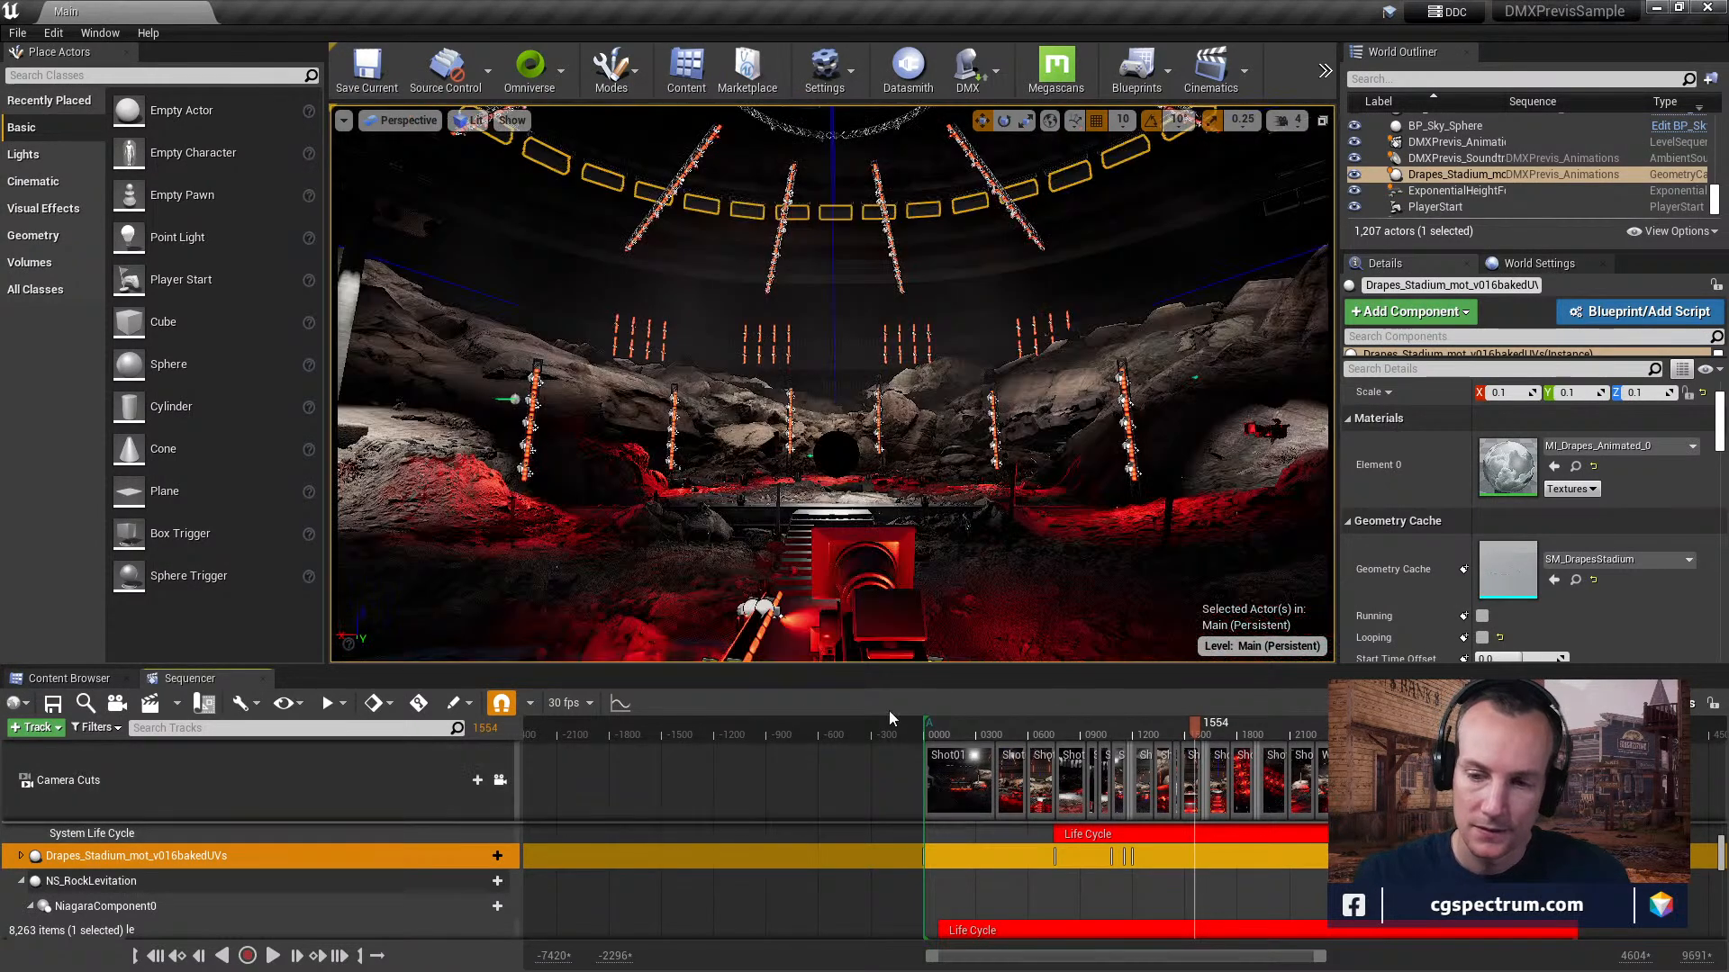
click(1223, 726)
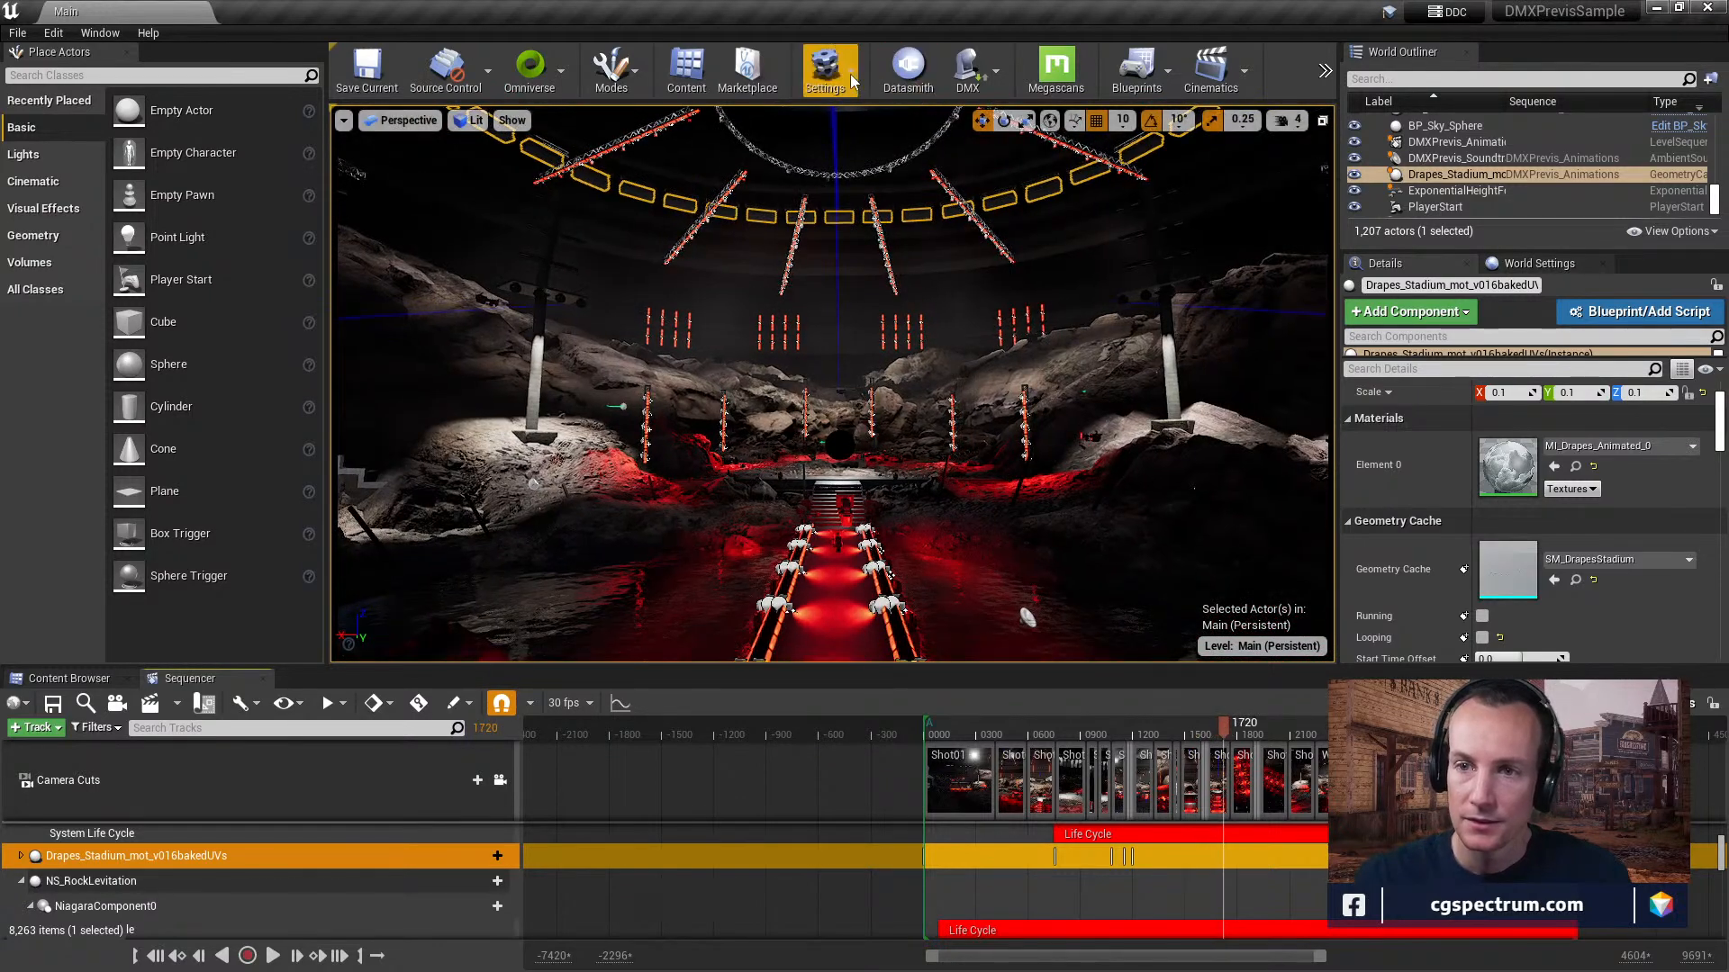
Open the Datasmith import file dialog and close it without importing anything.
click(925, 87)
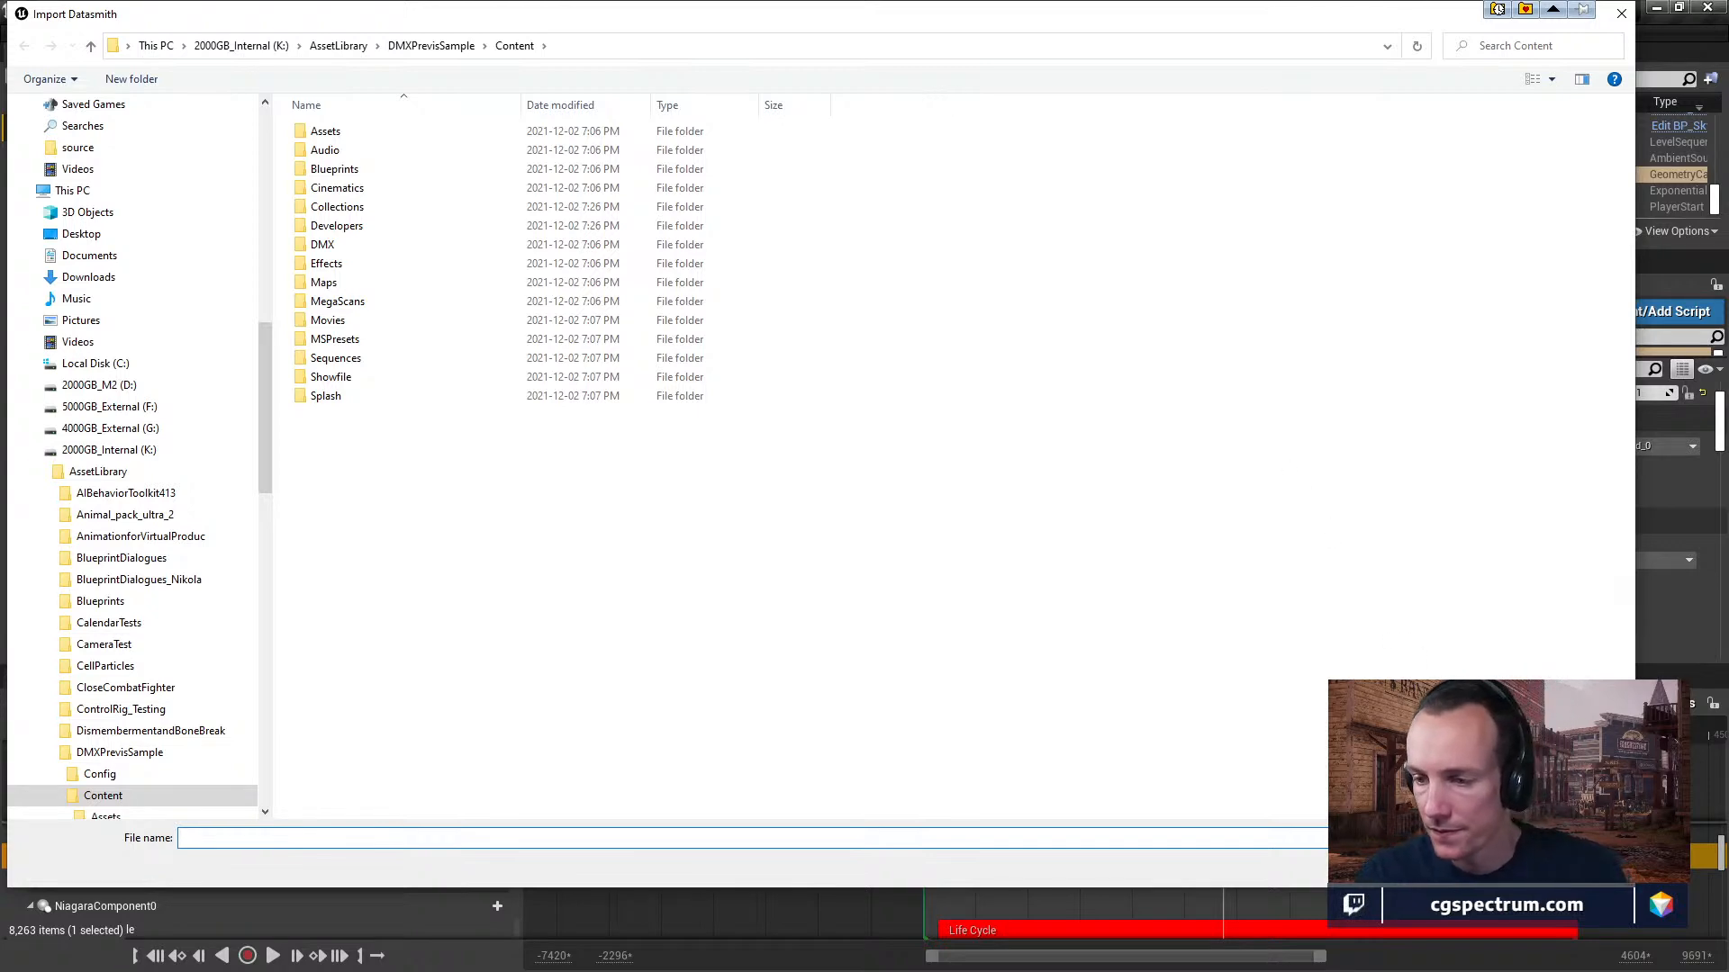
key(Escape)
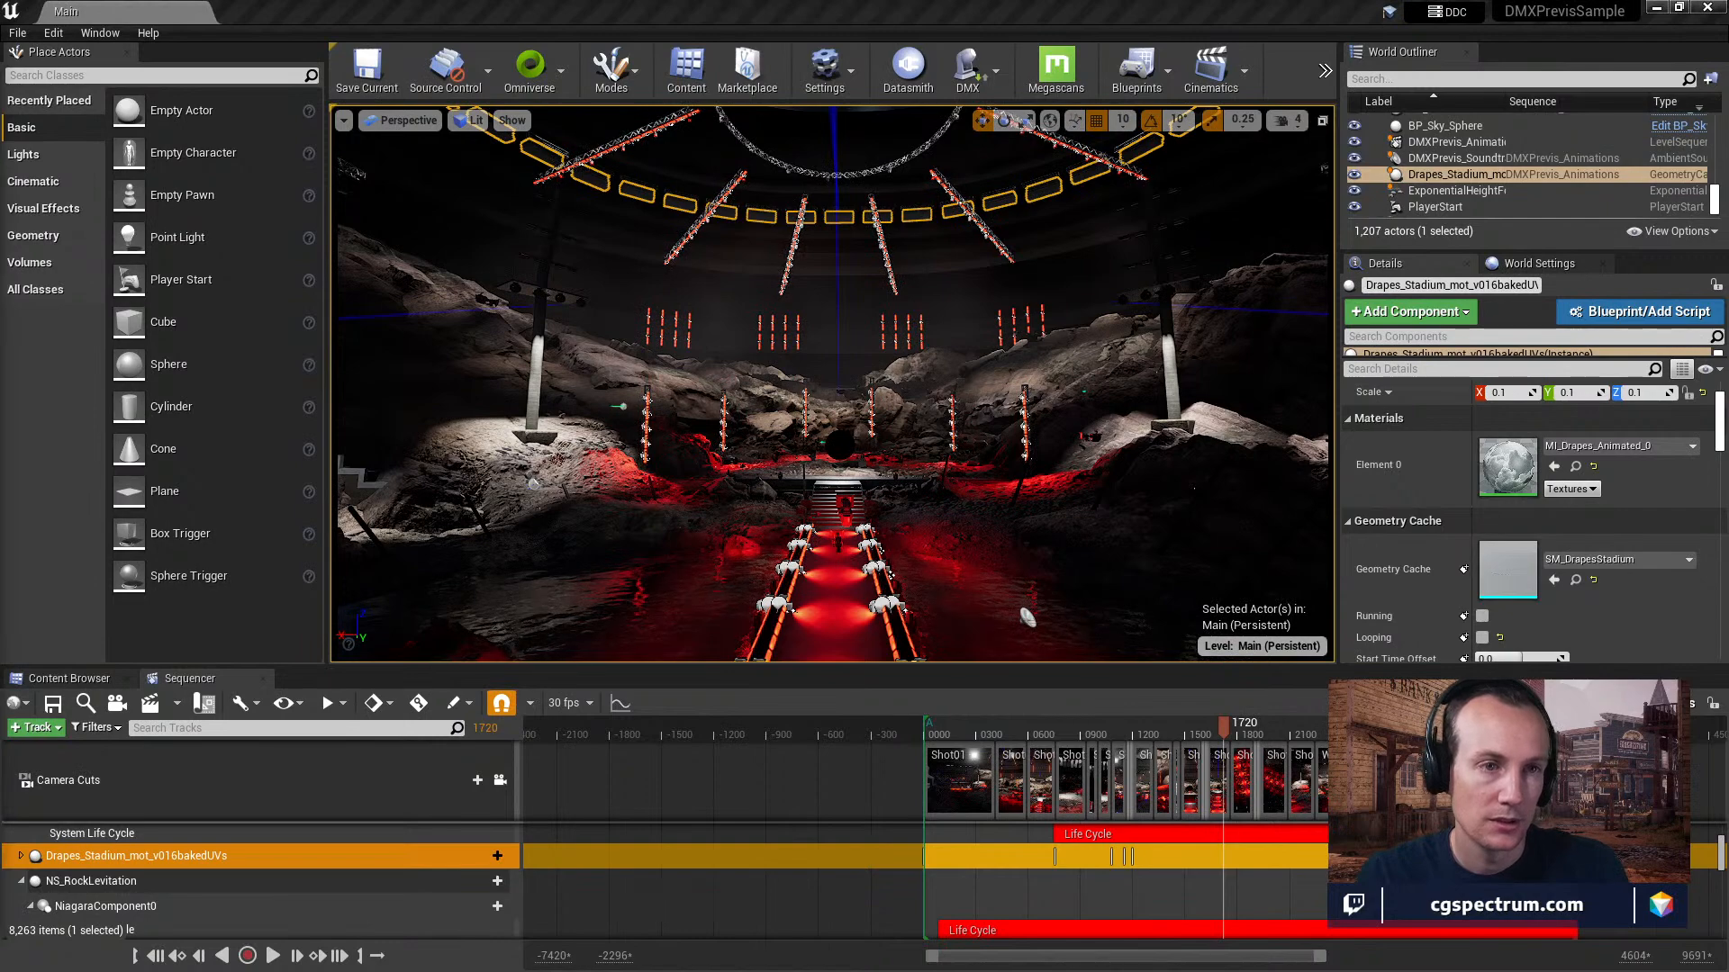
Switch to Chrome and search Google for "unreal datasmith".
drag(0, 180, 643, 23)
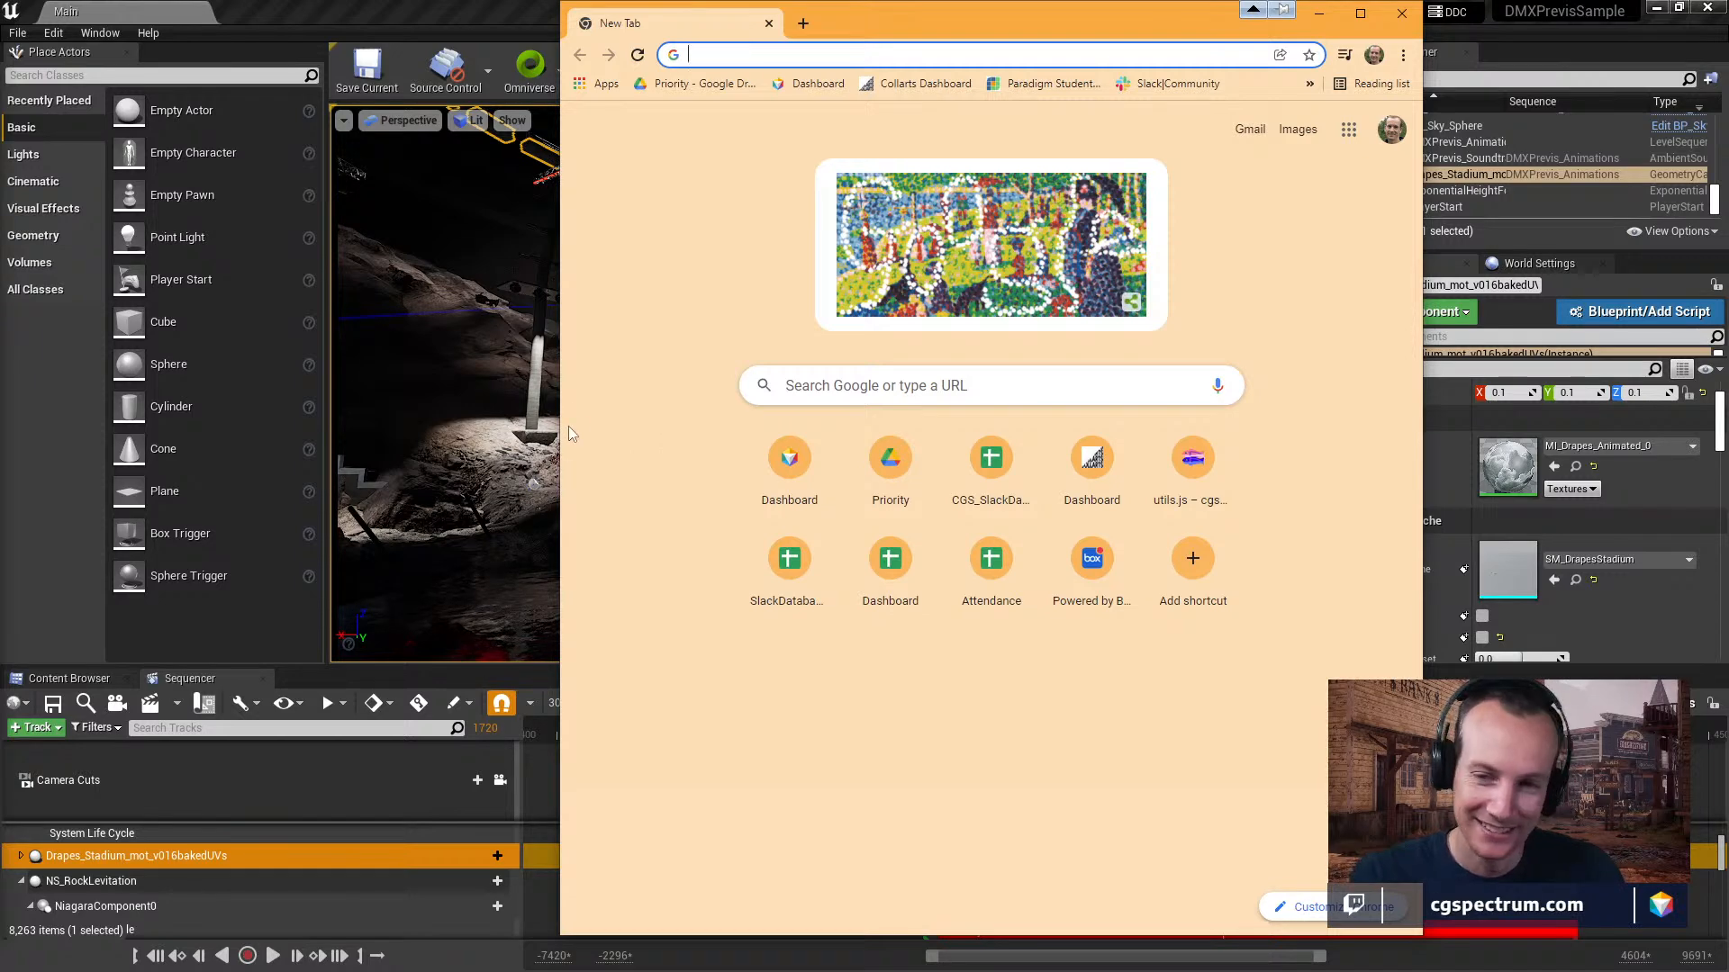
click(827, 387)
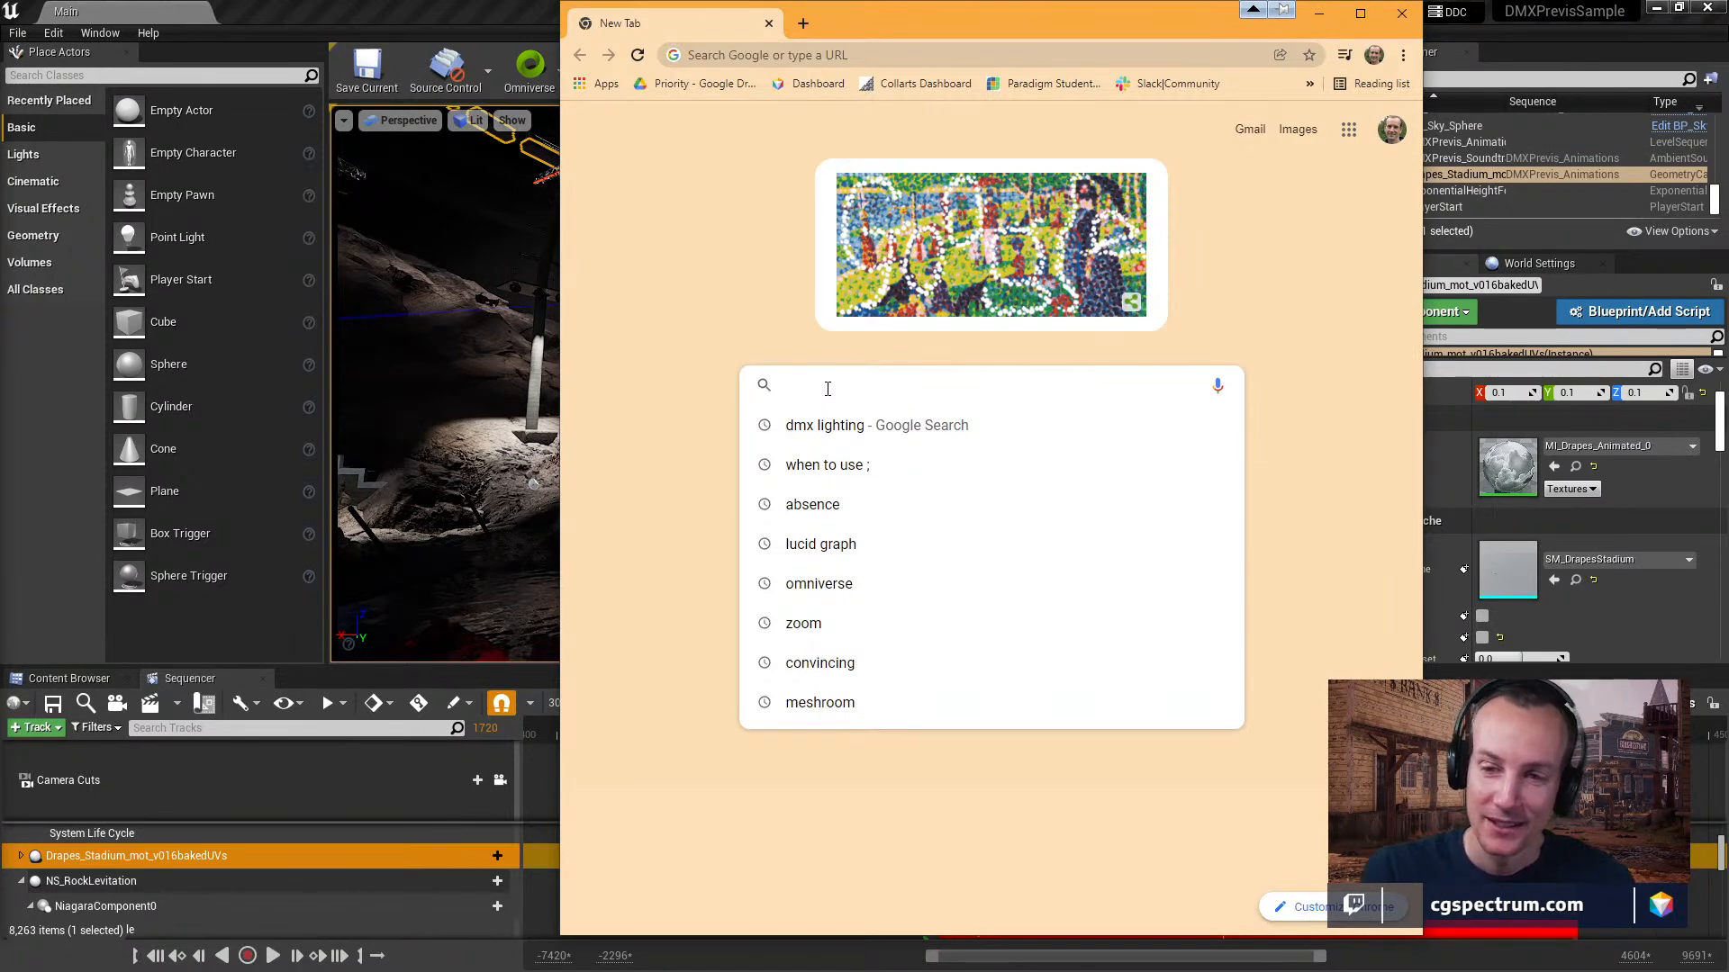
click(765, 345)
drag(998, 22, 820, 159)
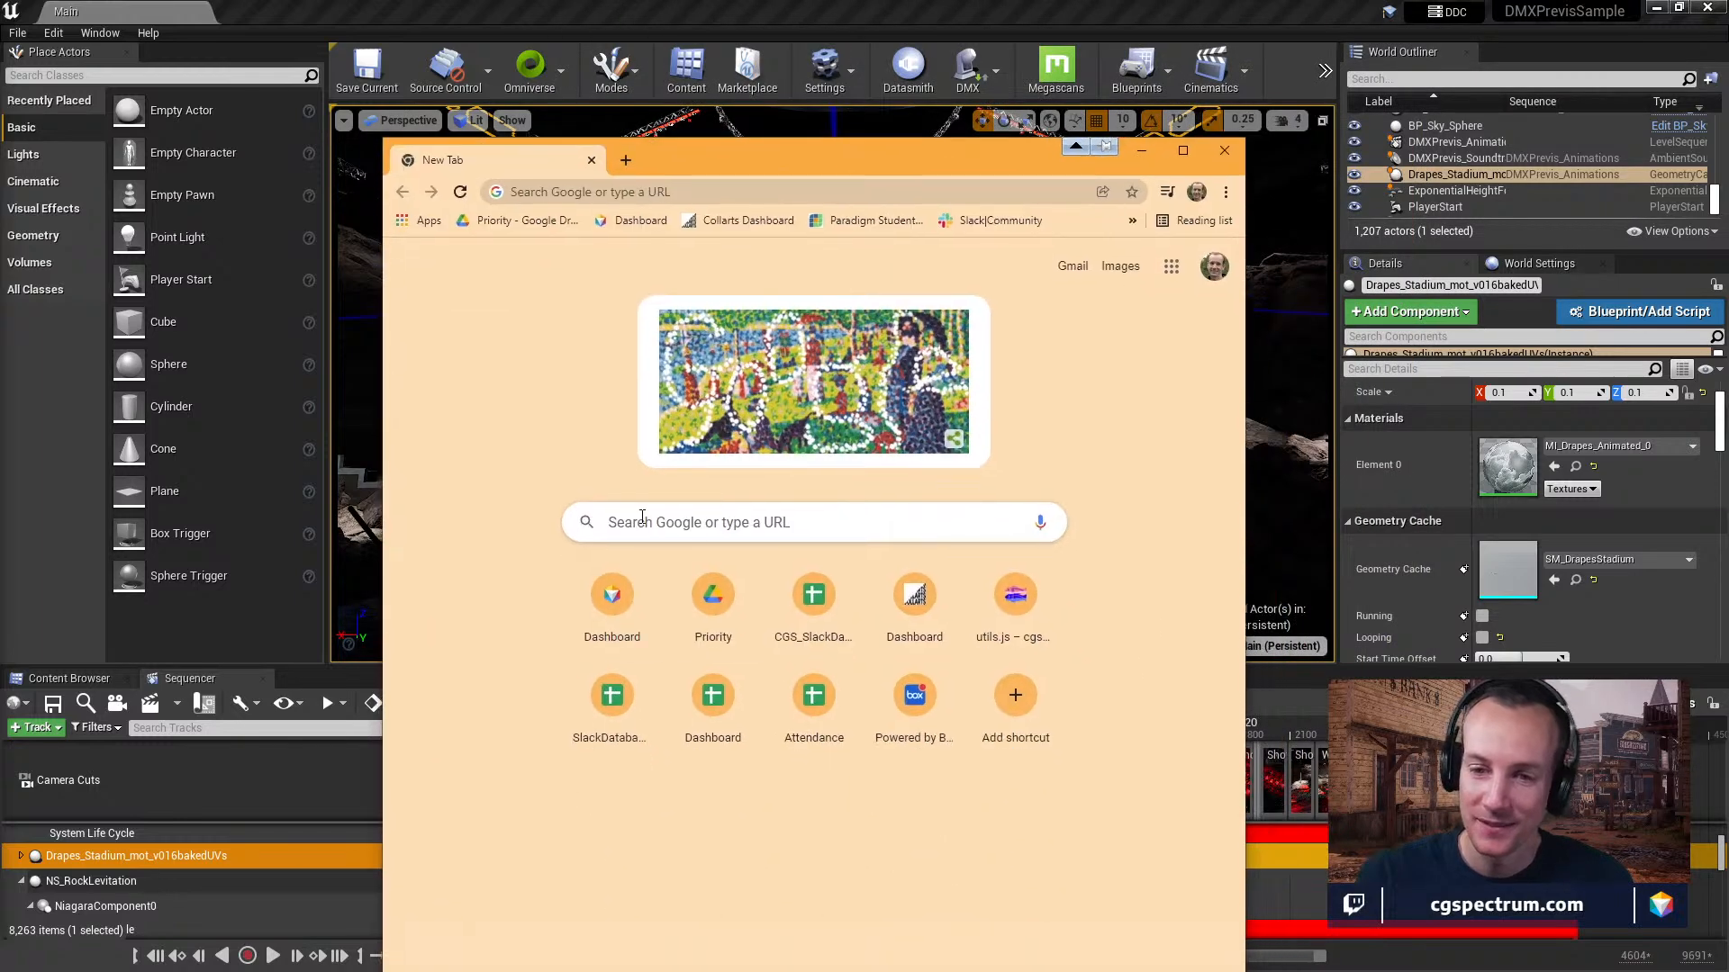
click(642, 521)
text(unreal datasmith)
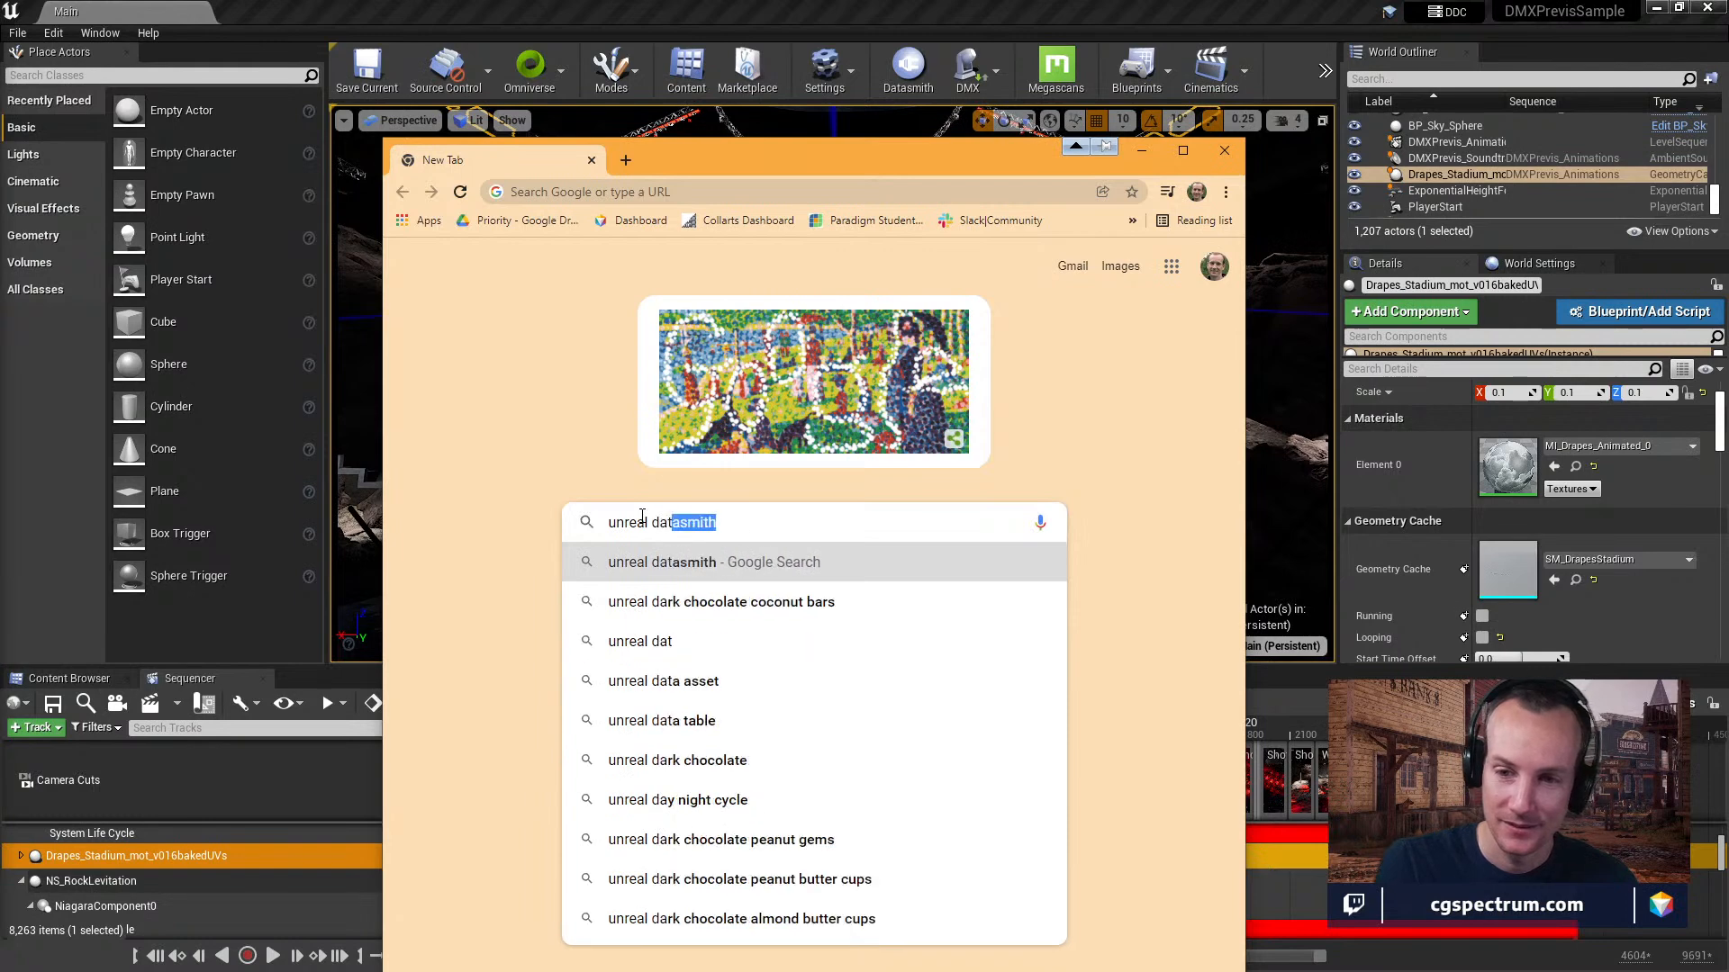
key(Return)
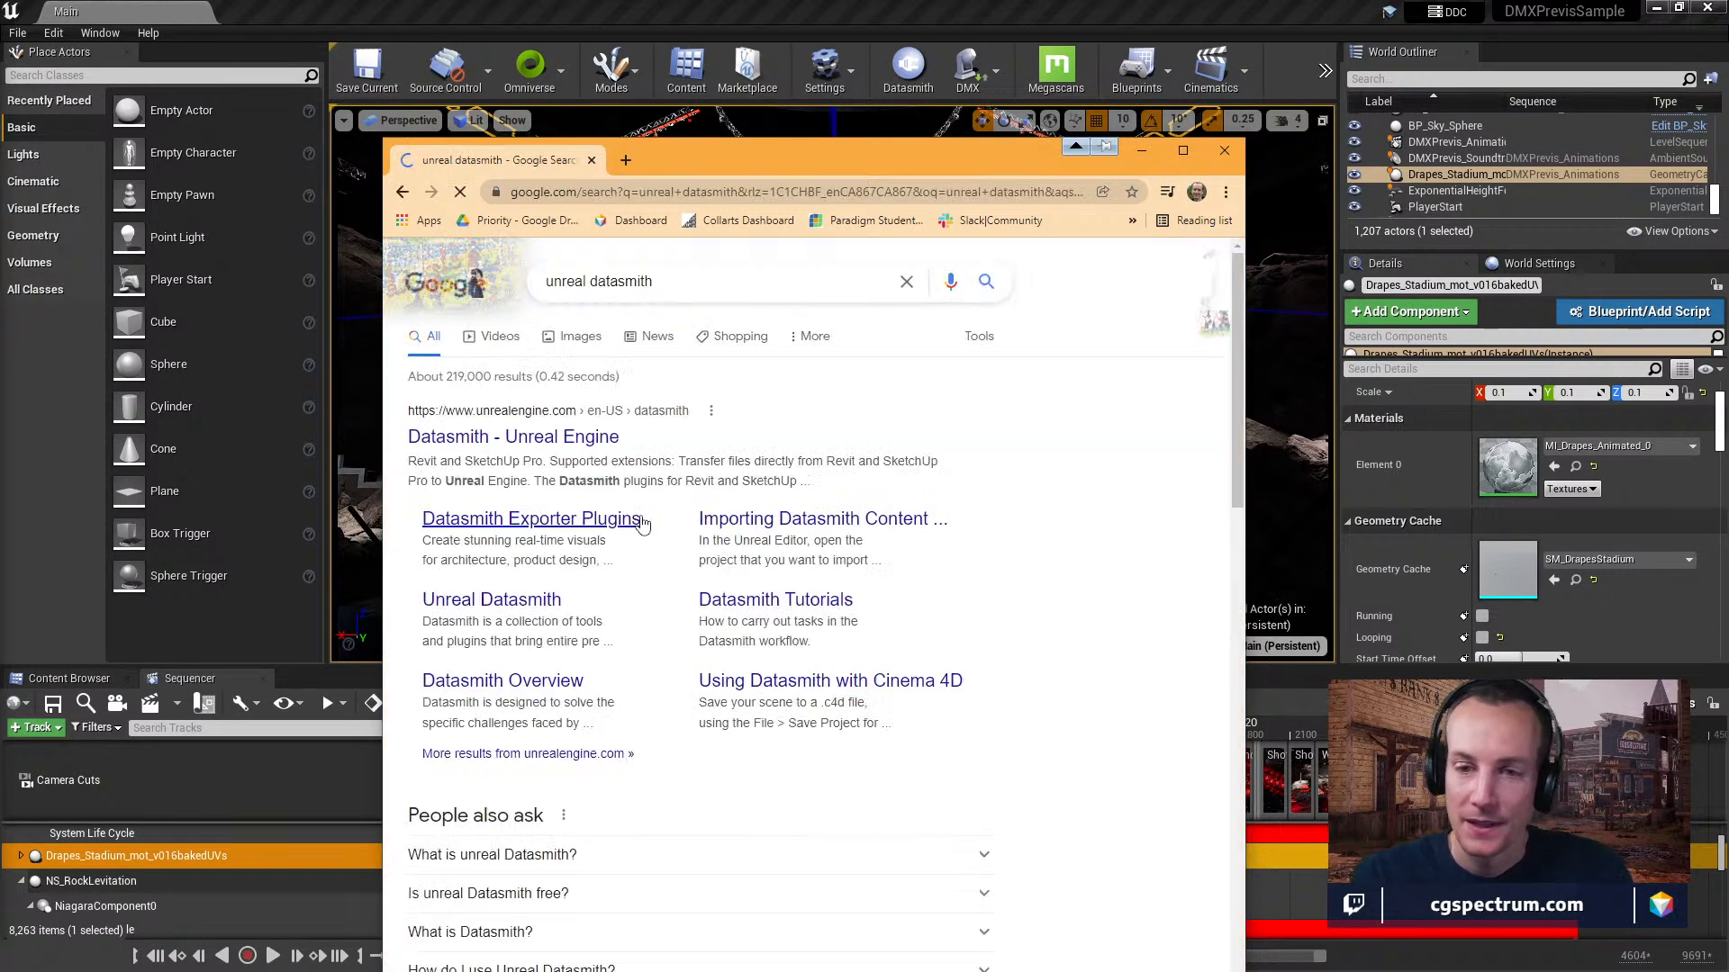
Open Unreal Engine's Datasmith page full-screen and examine the supported source applications, including the Cinema 4D details.
drag(808, 159, 767, 0)
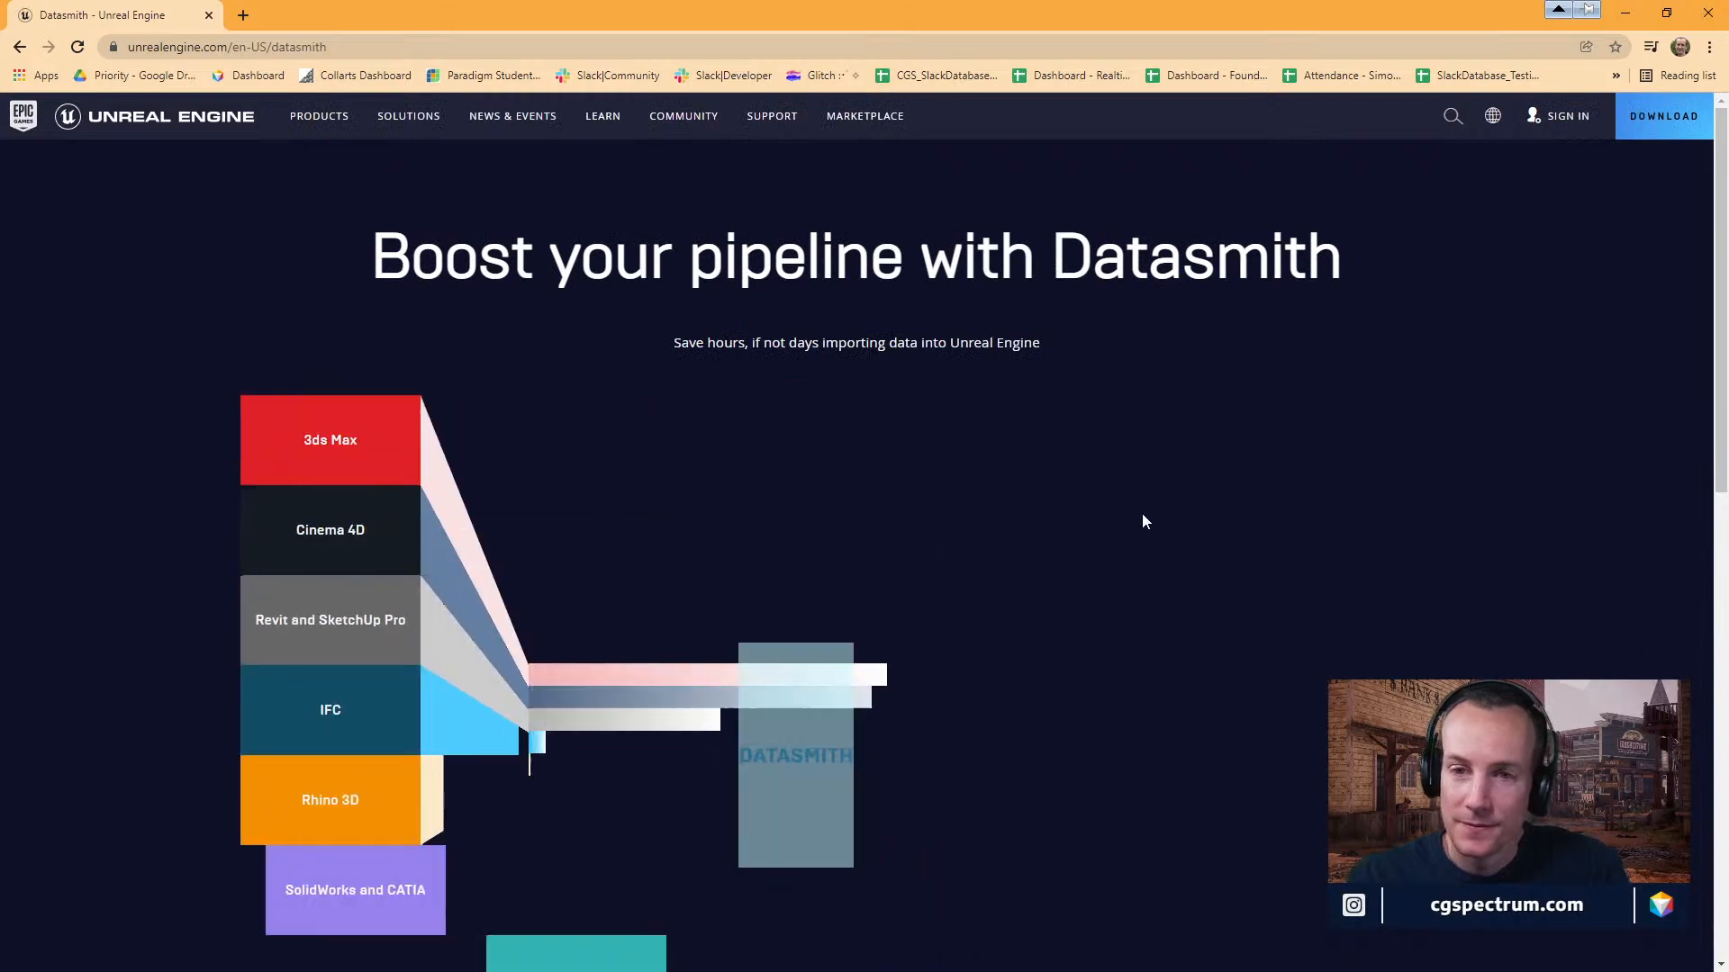
scroll(1142, 518, down, 1)
scroll(1141, 515, down, 1)
scroll(1142, 515, up, 1)
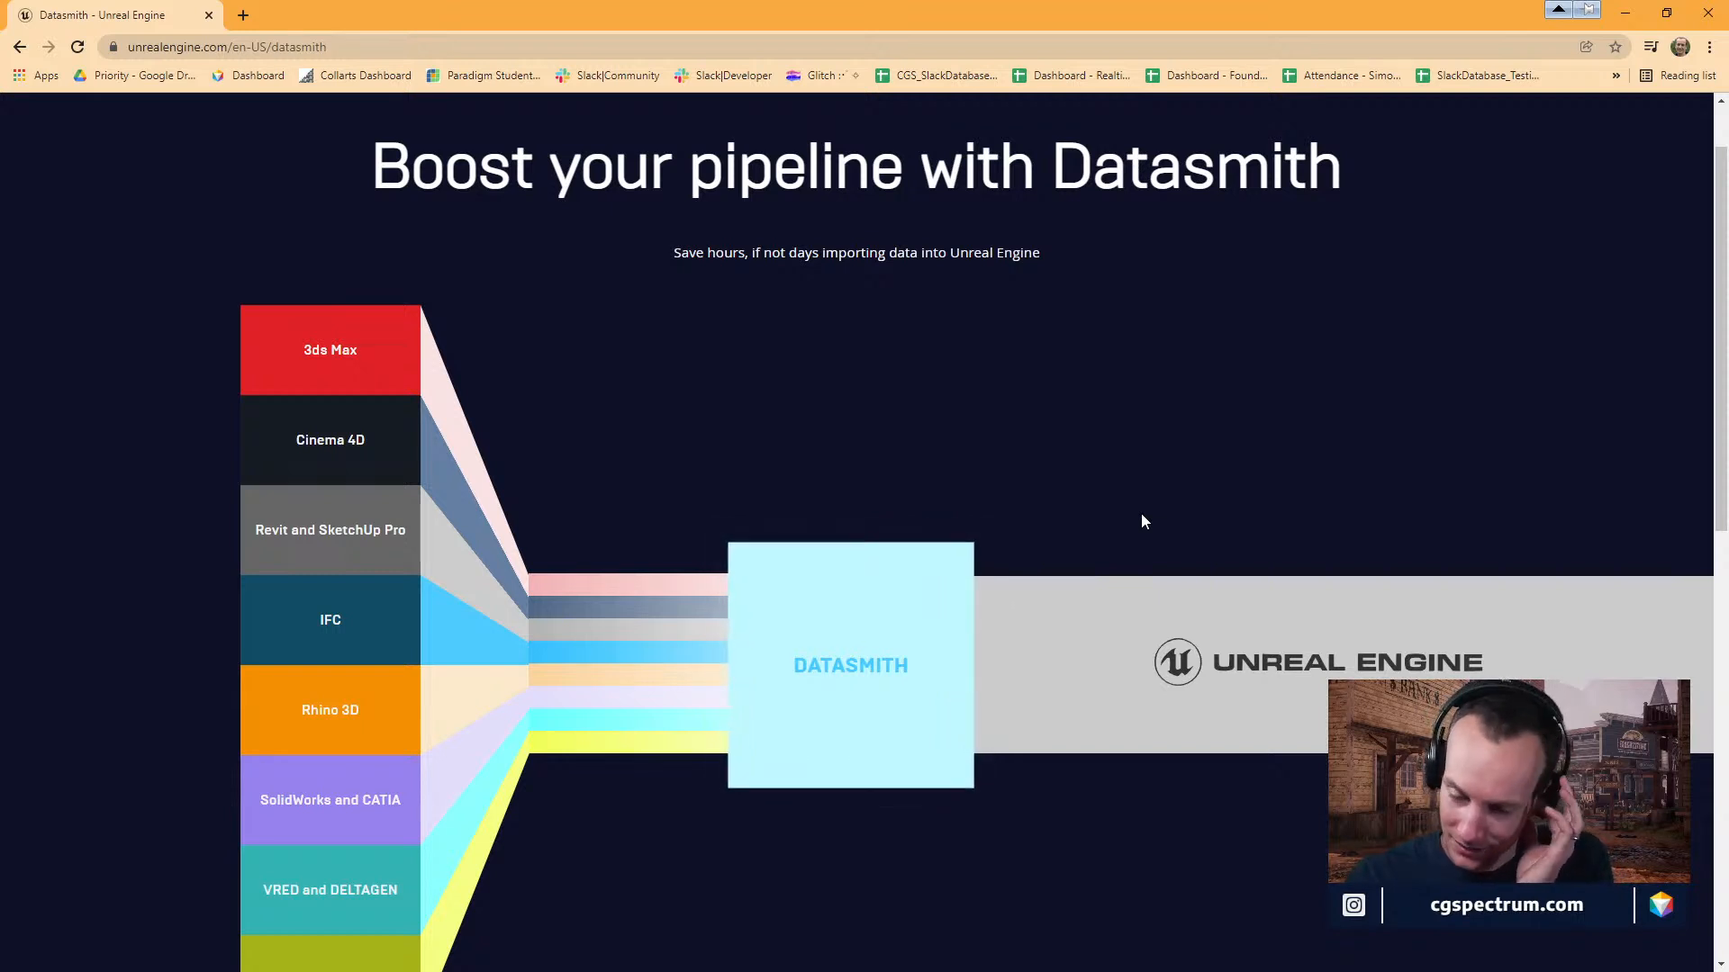
scroll(1141, 515, down, 2)
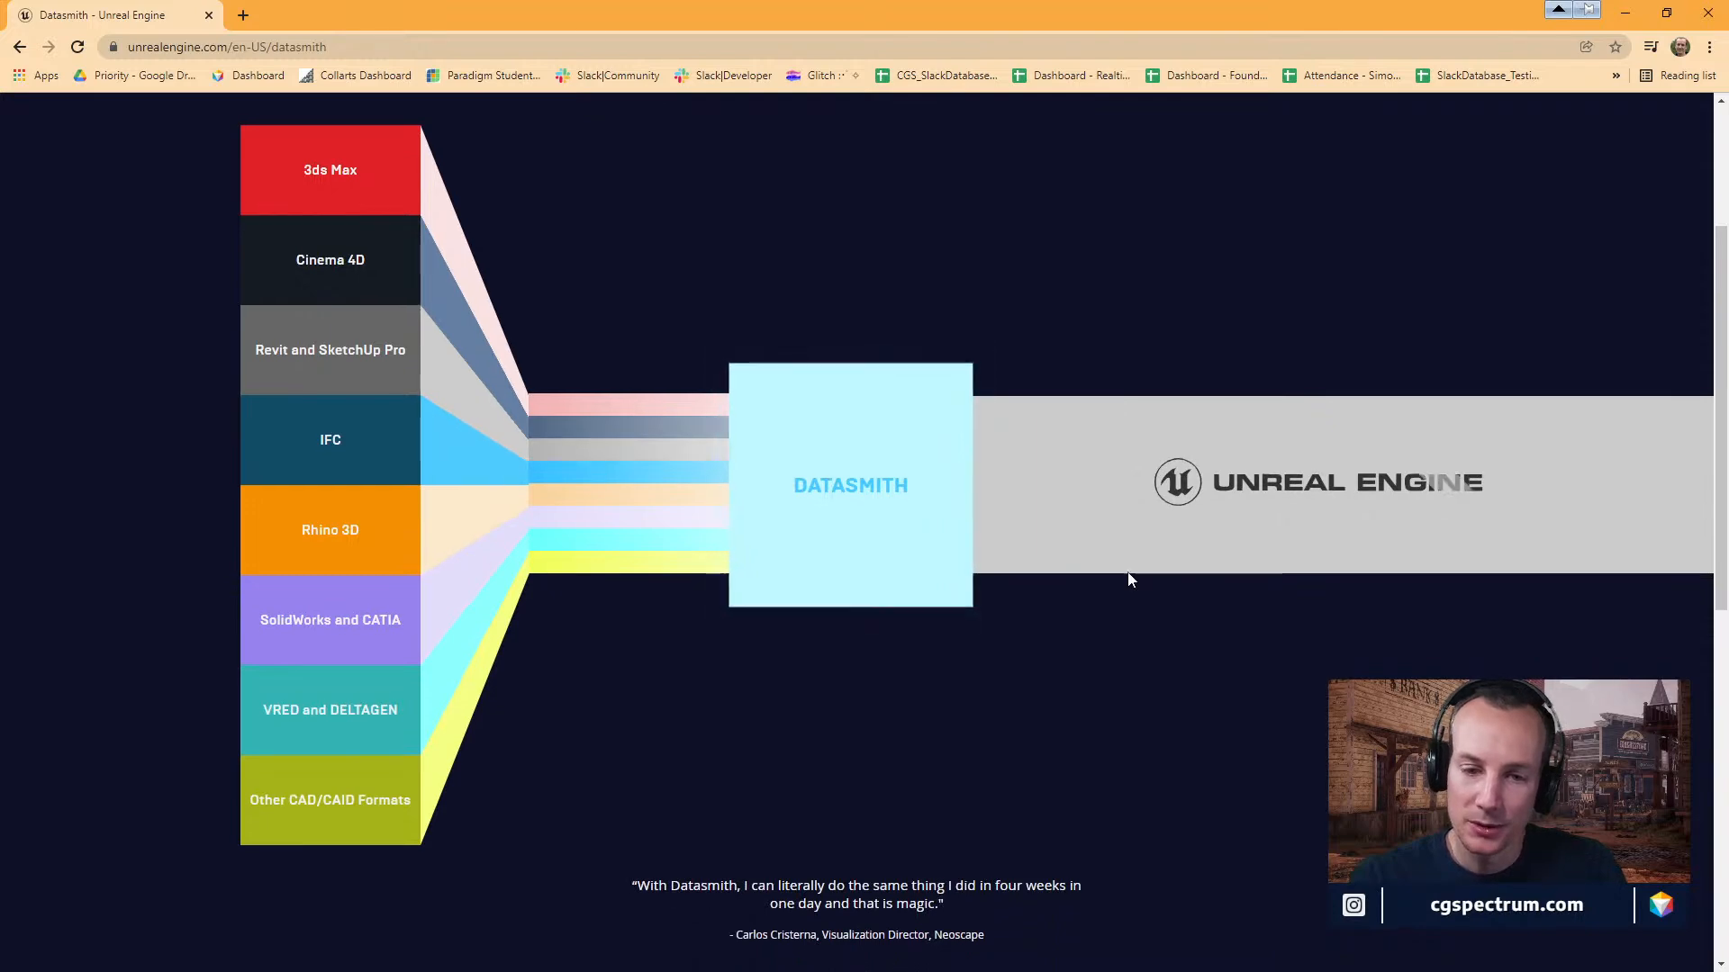
scroll(1069, 619, down, 1)
scroll(1068, 619, up, 1)
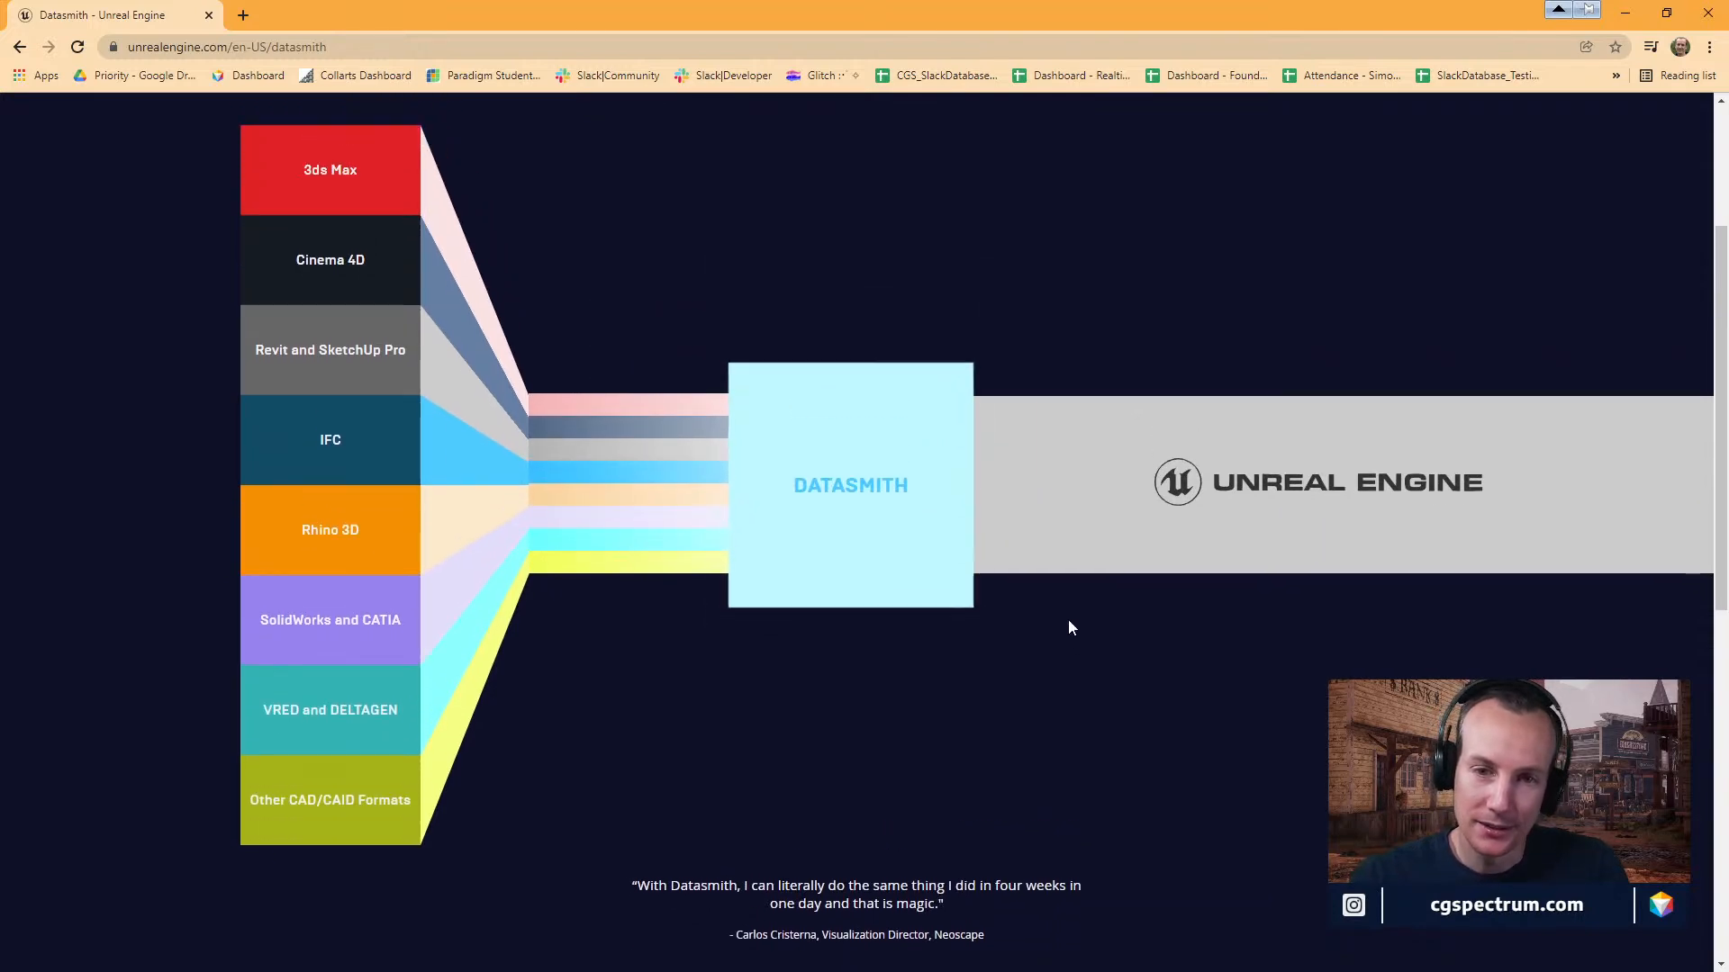
scroll(1069, 620, down, 4)
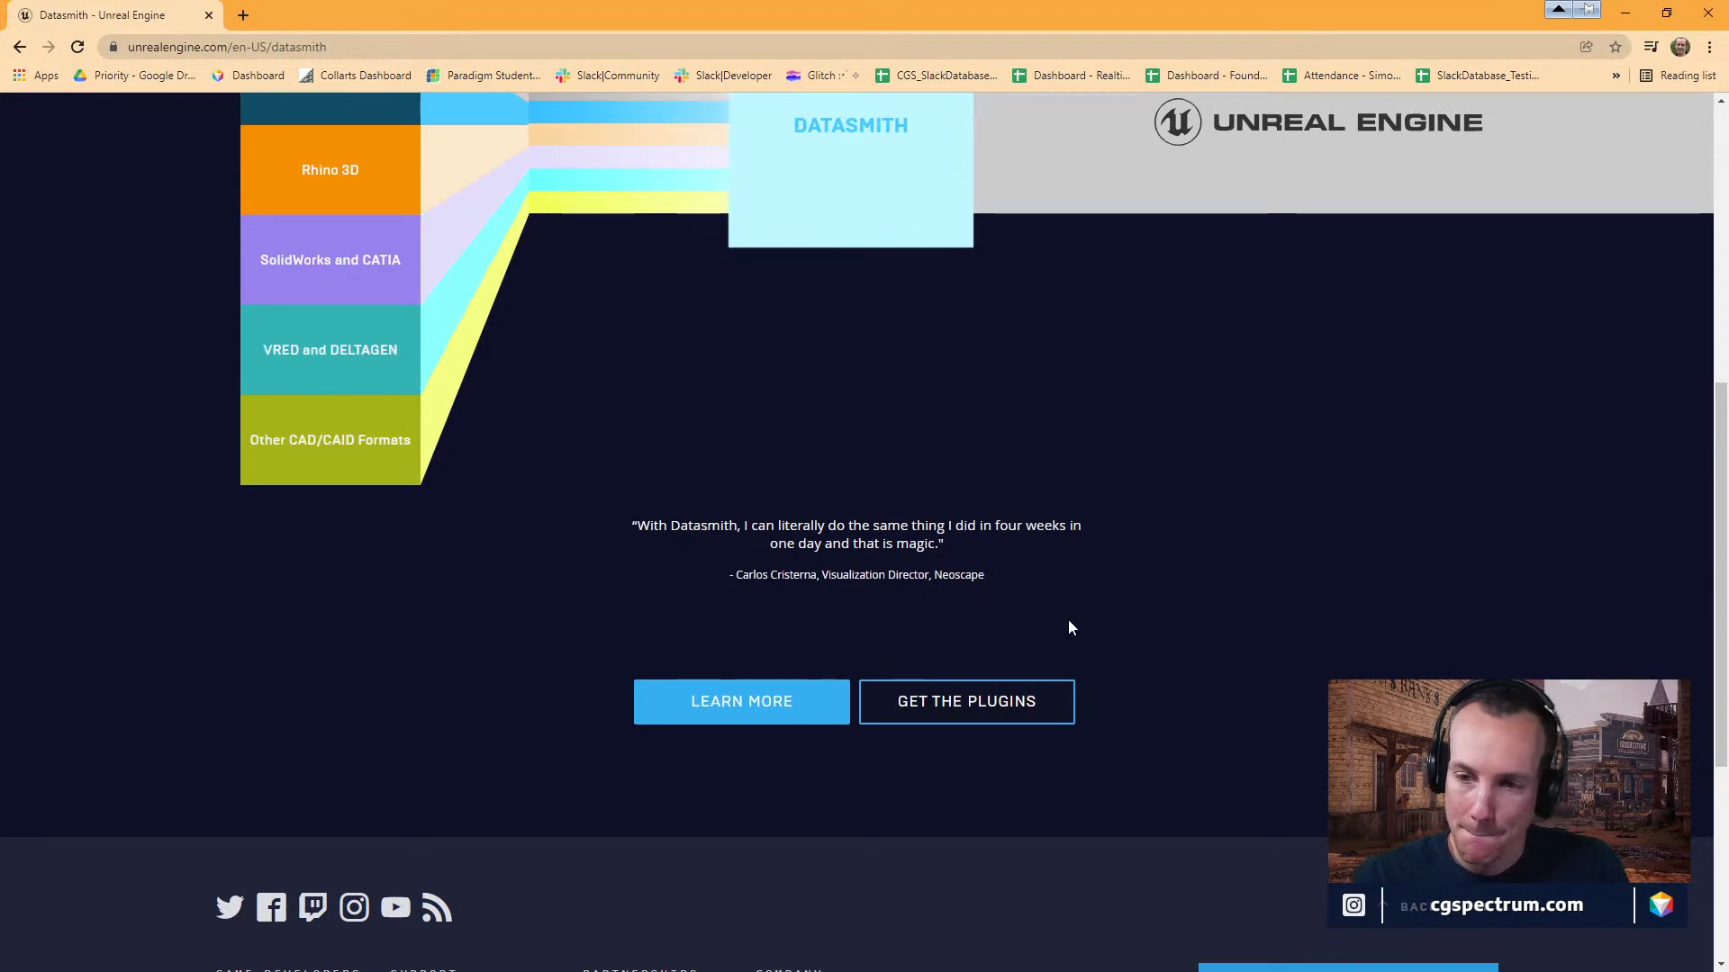
scroll(1070, 627, down, 5)
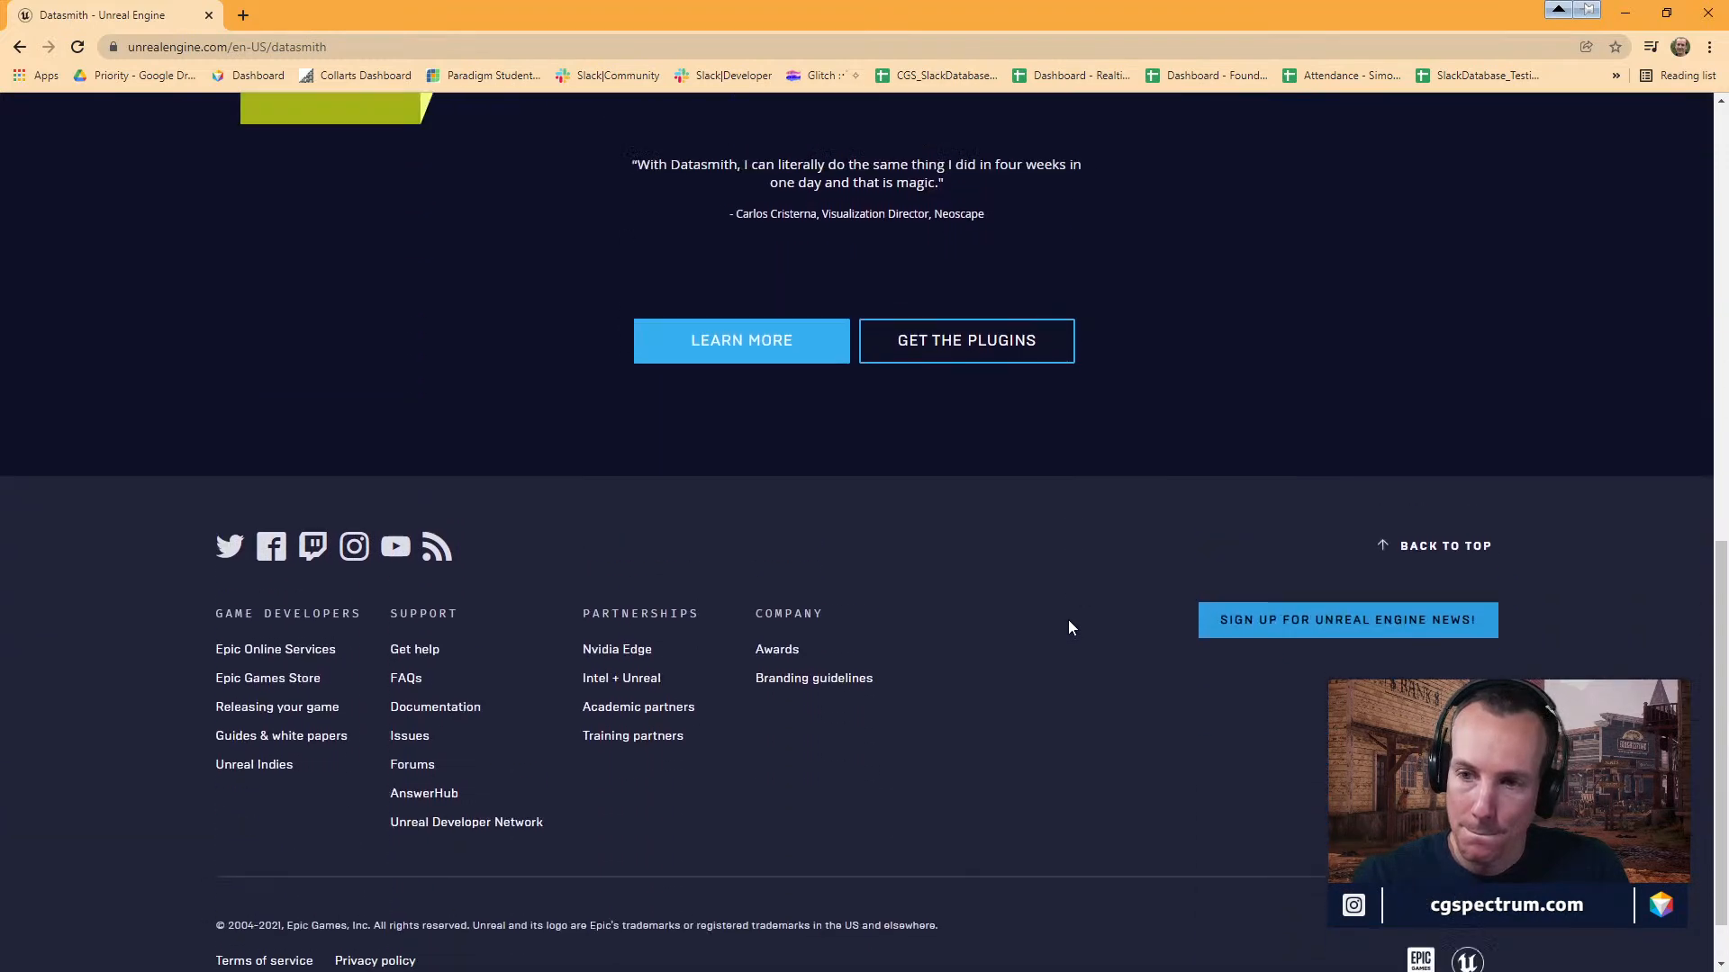
scroll(1070, 628, up, 5)
scroll(1070, 628, up, 3)
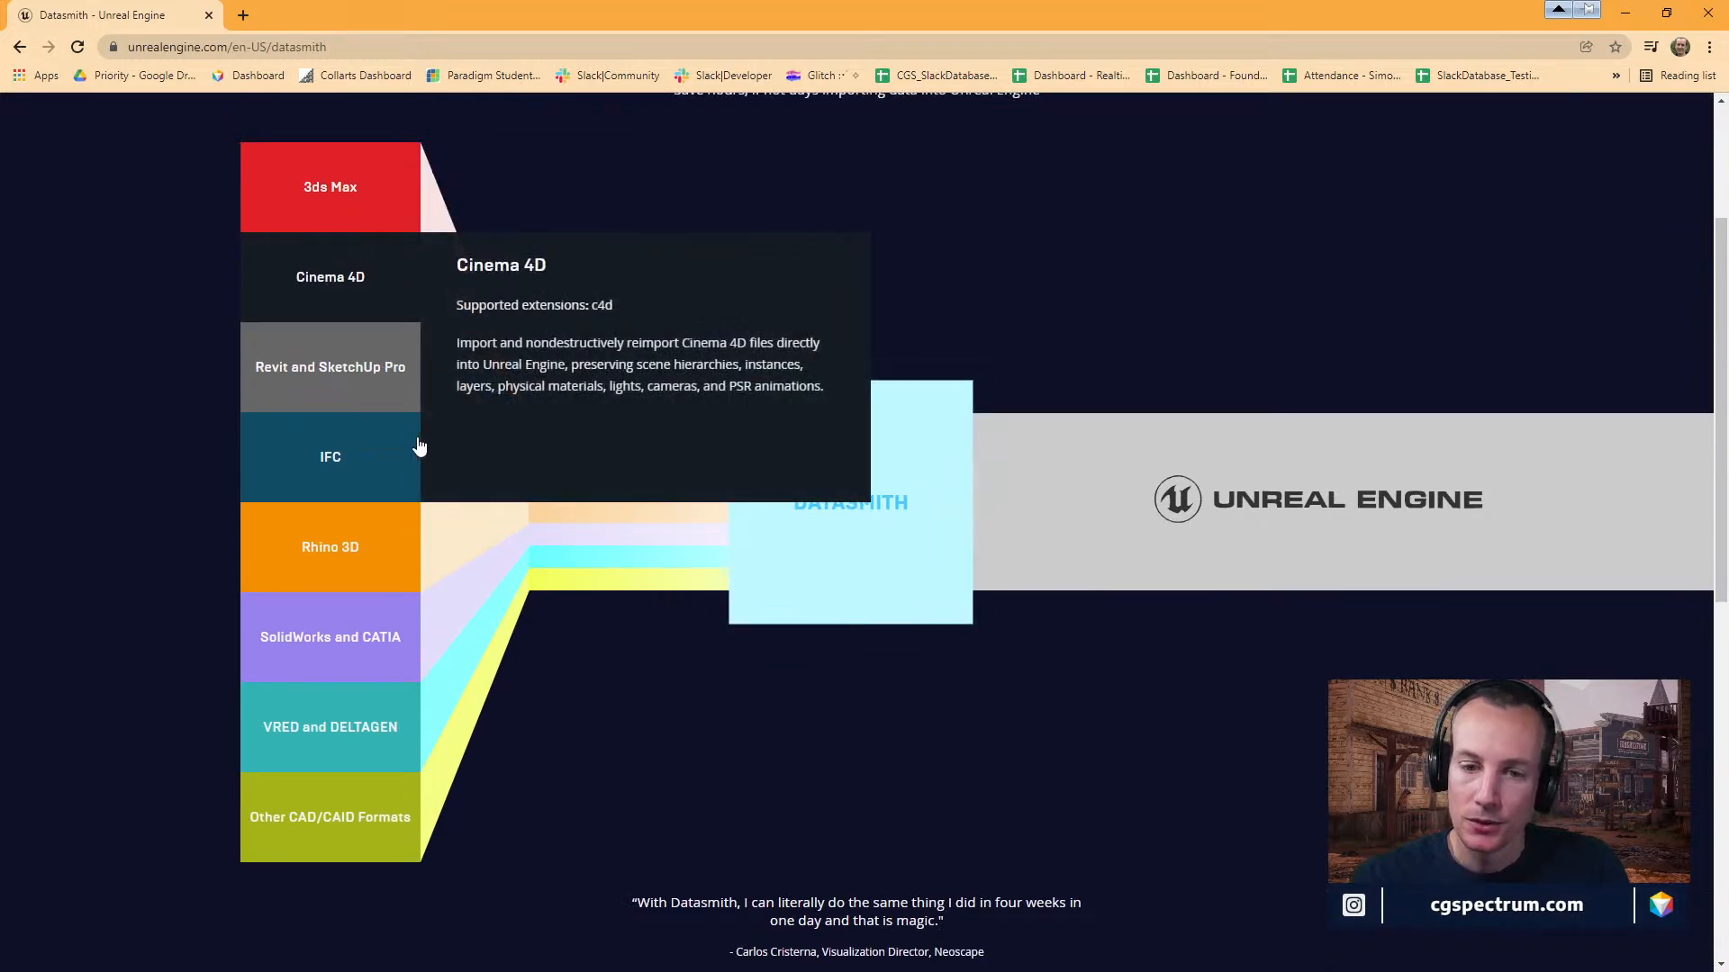
Return to the Unreal Editor and open the Datasmith import file dialog again.
mouse_move(372, 653)
drag(927, 7, 227, 254)
click(552, 258)
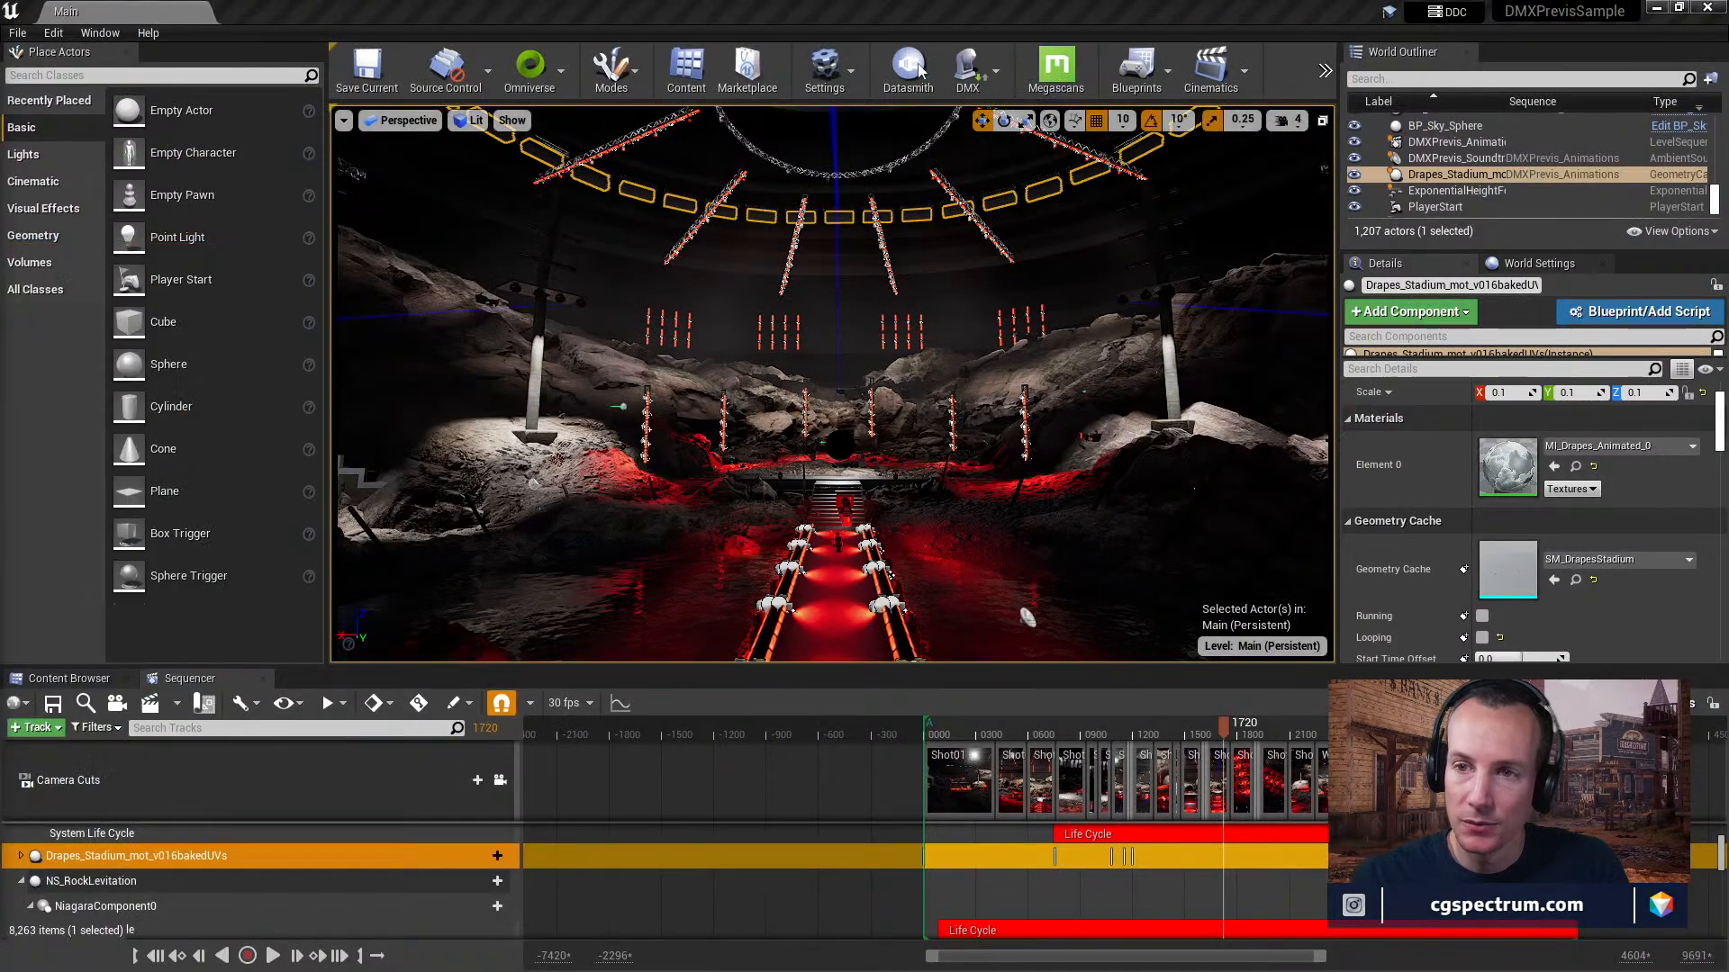
click(908, 68)
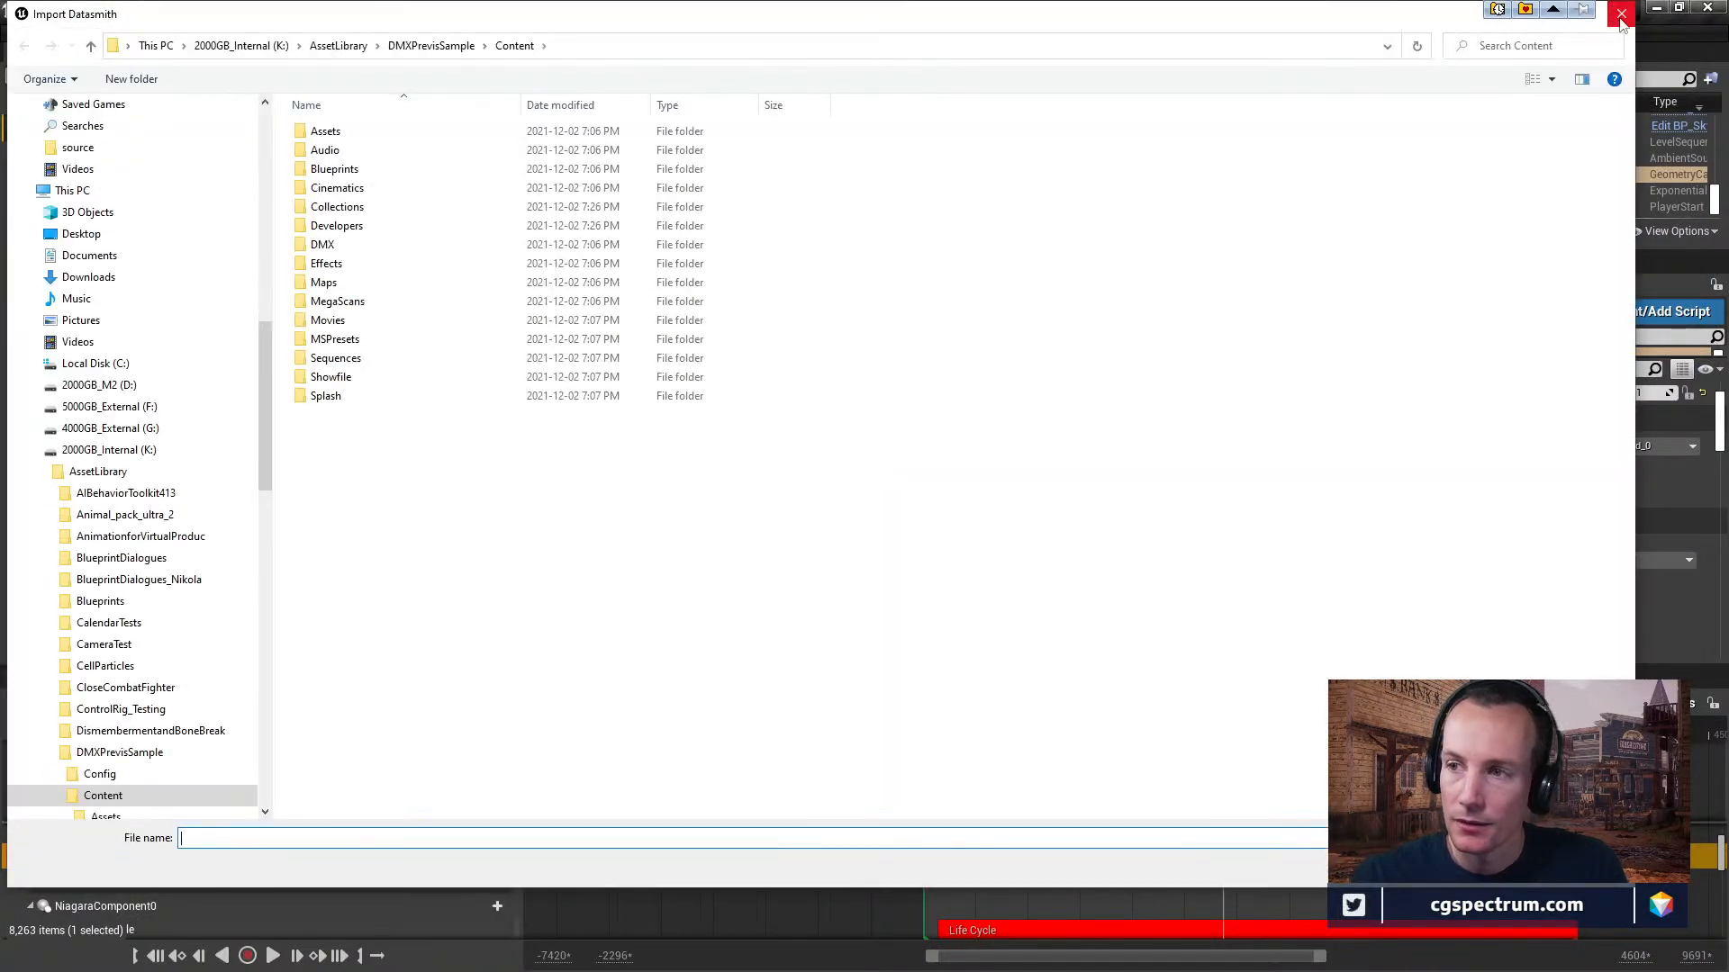
Close the Datasmith import dialog without importing and view the available Omniverse options.
click(1620, 14)
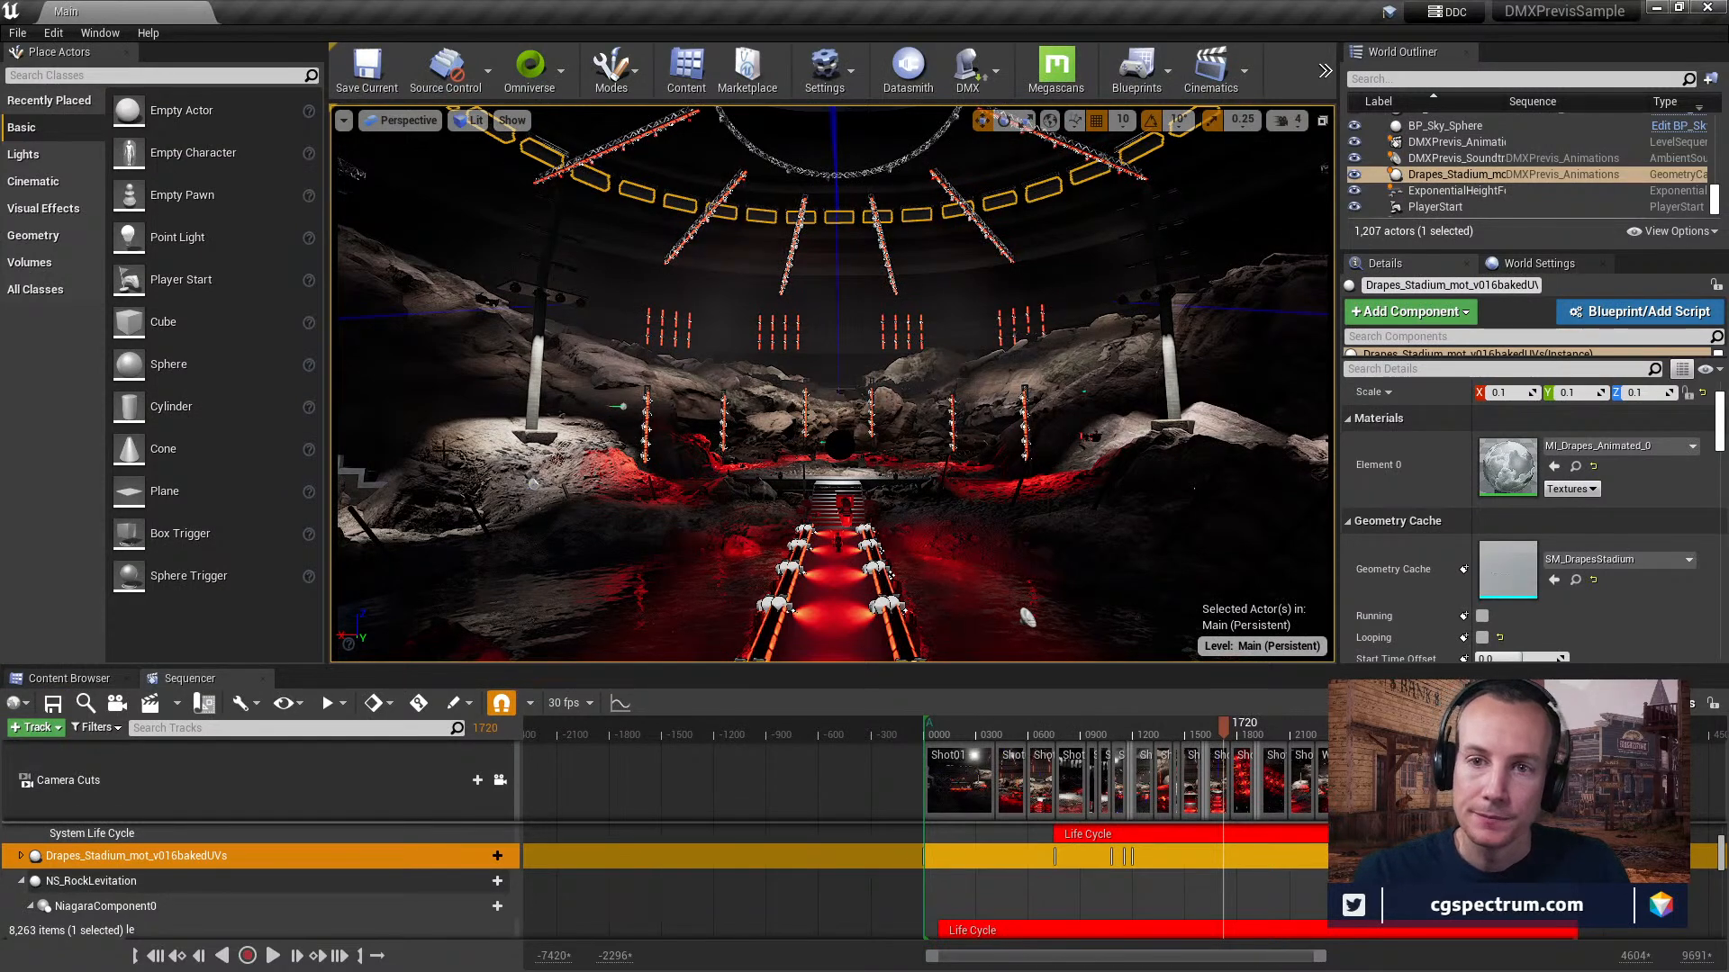
click(556, 72)
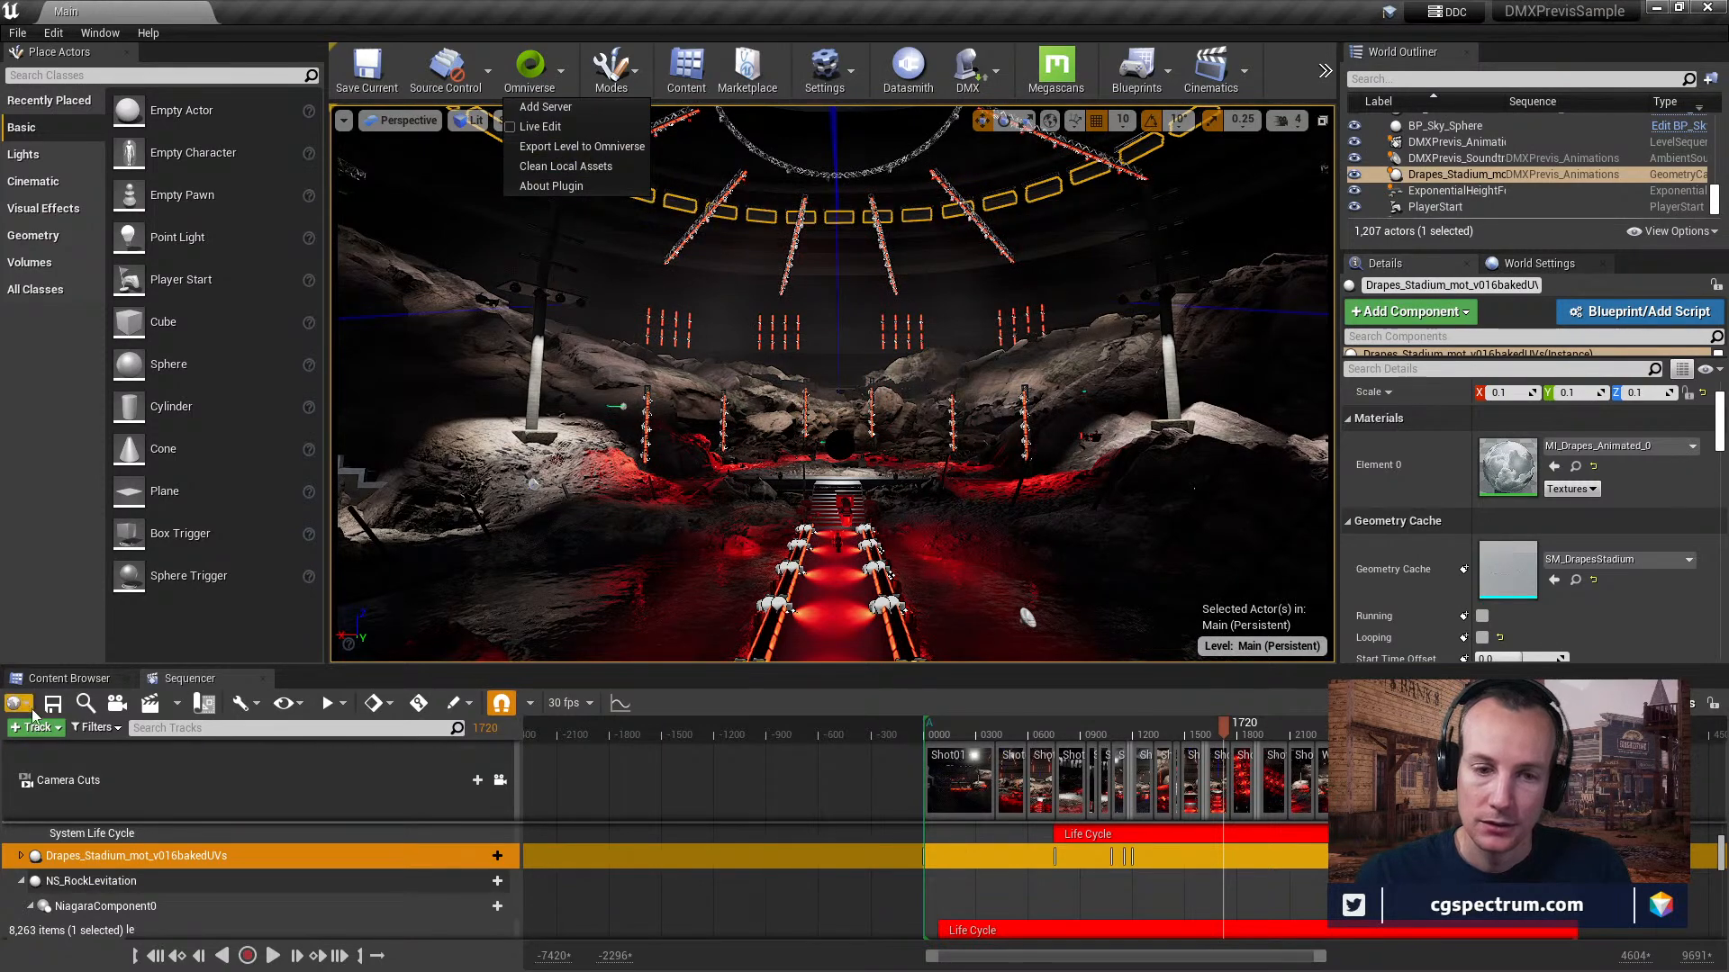
Browse the project's asset folders in the Content Browser, including Drapes, Trussanim_02, Layout and LightRig.
click(69, 678)
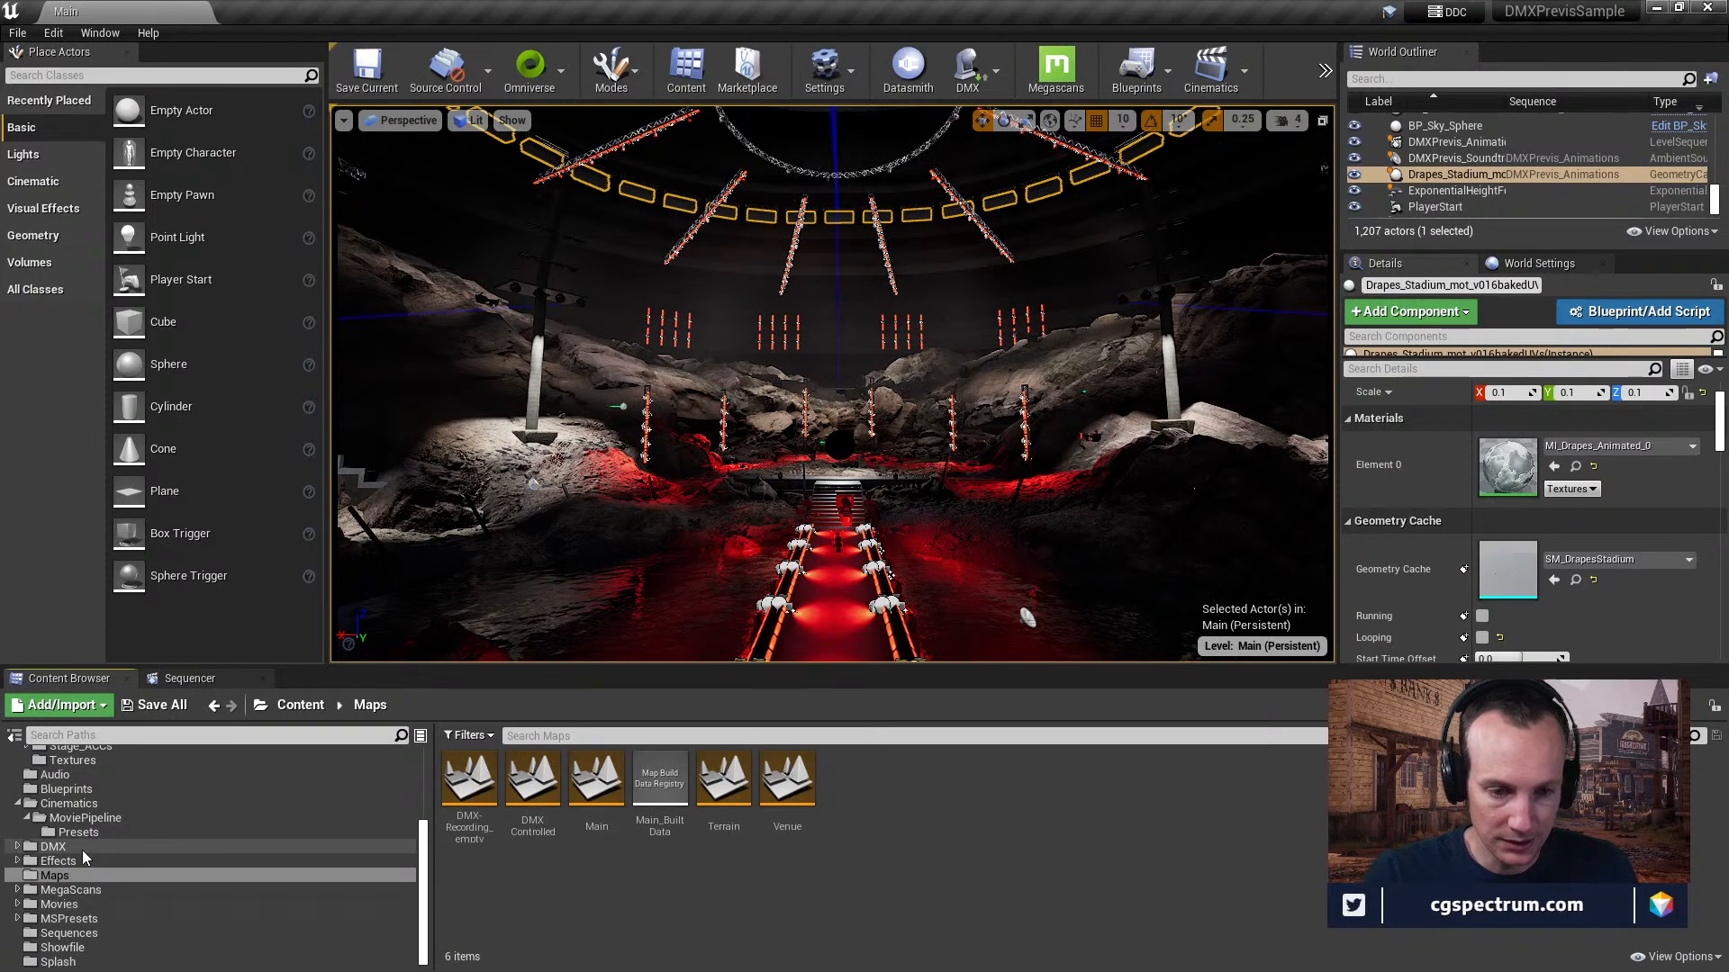
scroll(81, 849, up, 5)
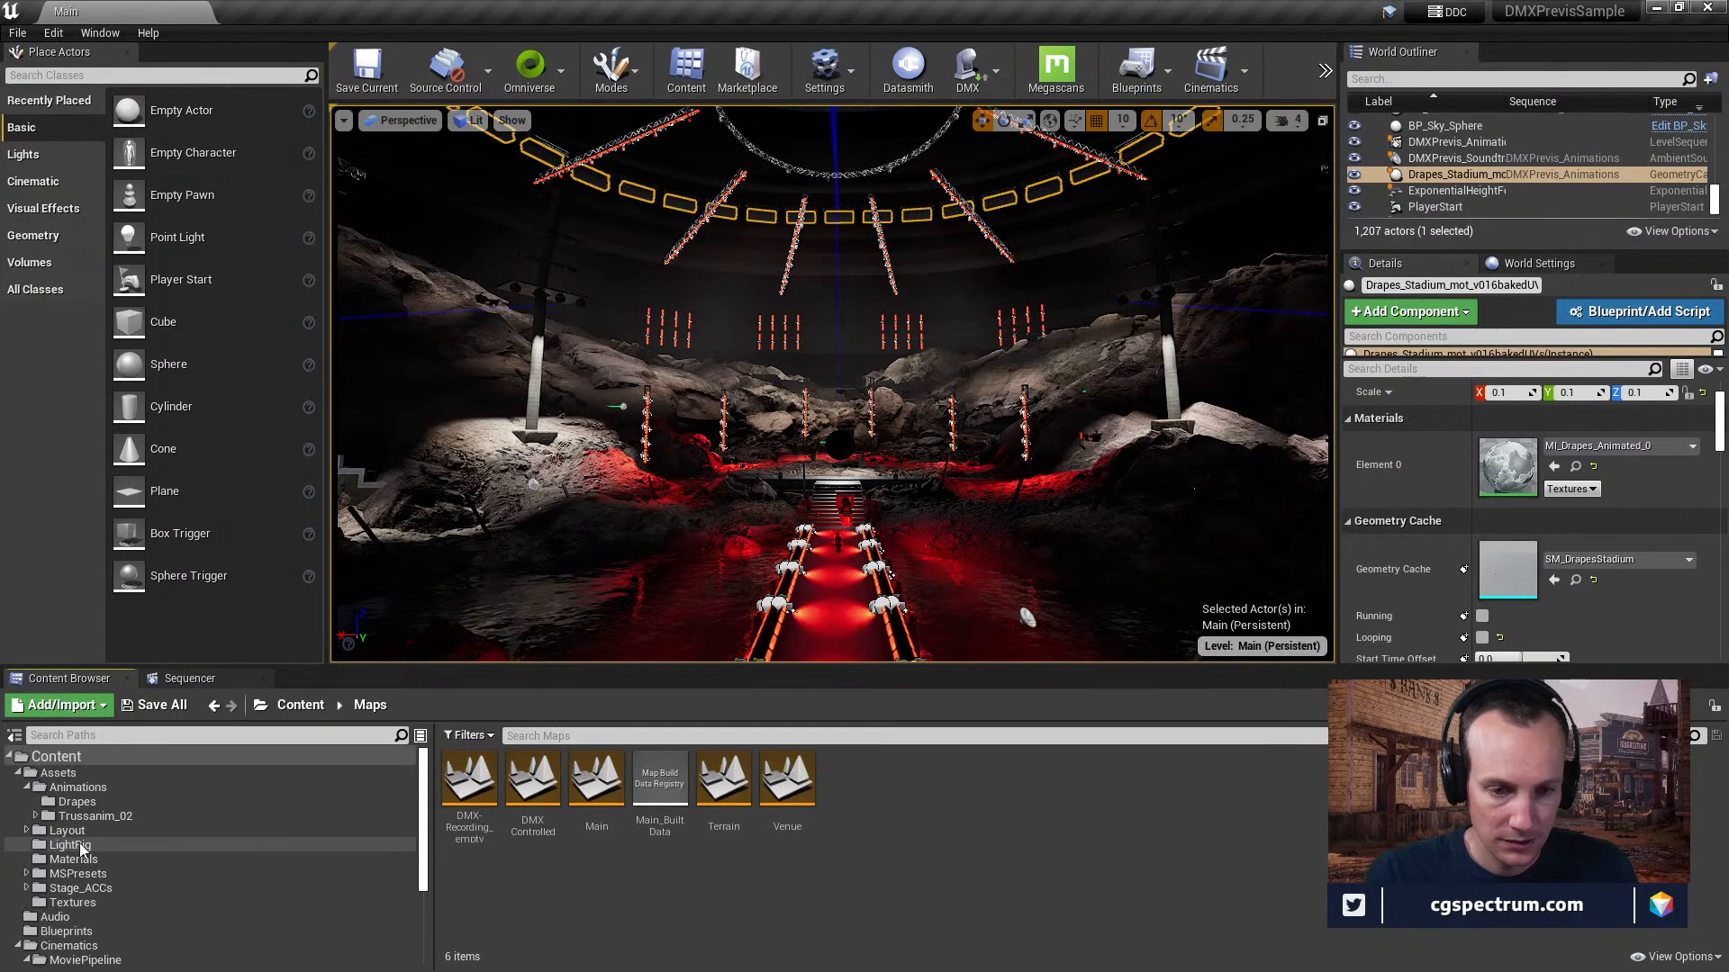
scroll(81, 846, down, 2)
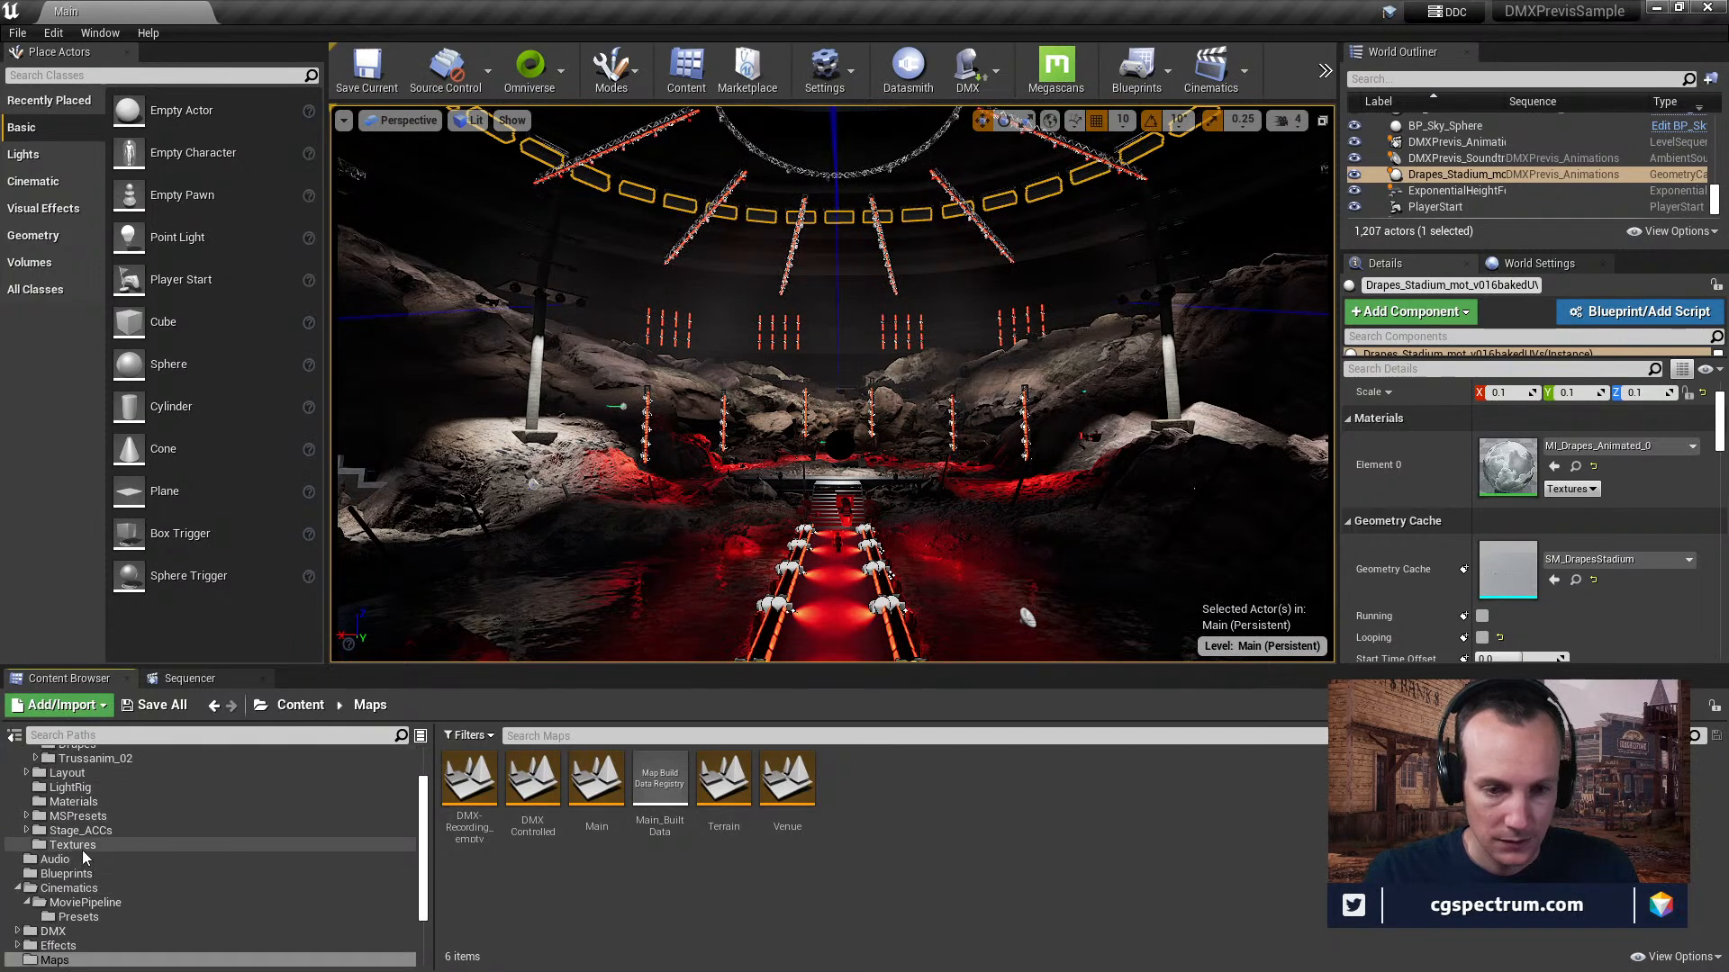
scroll(104, 814, up, 2)
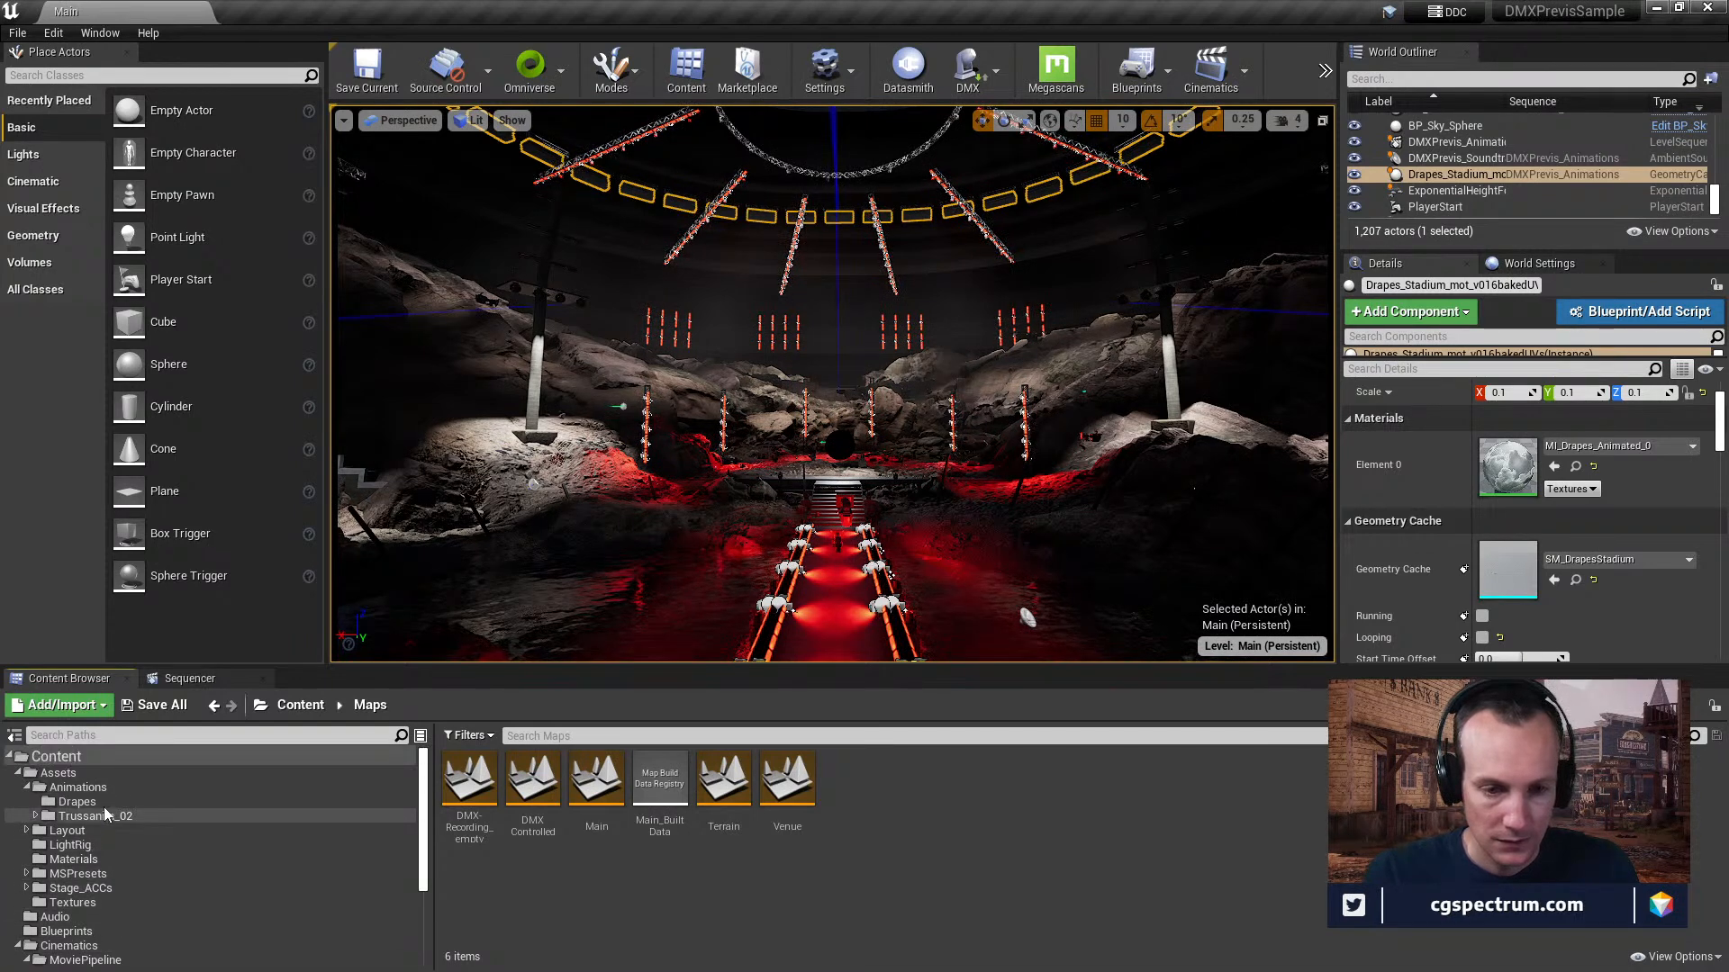
click(97, 787)
click(80, 801)
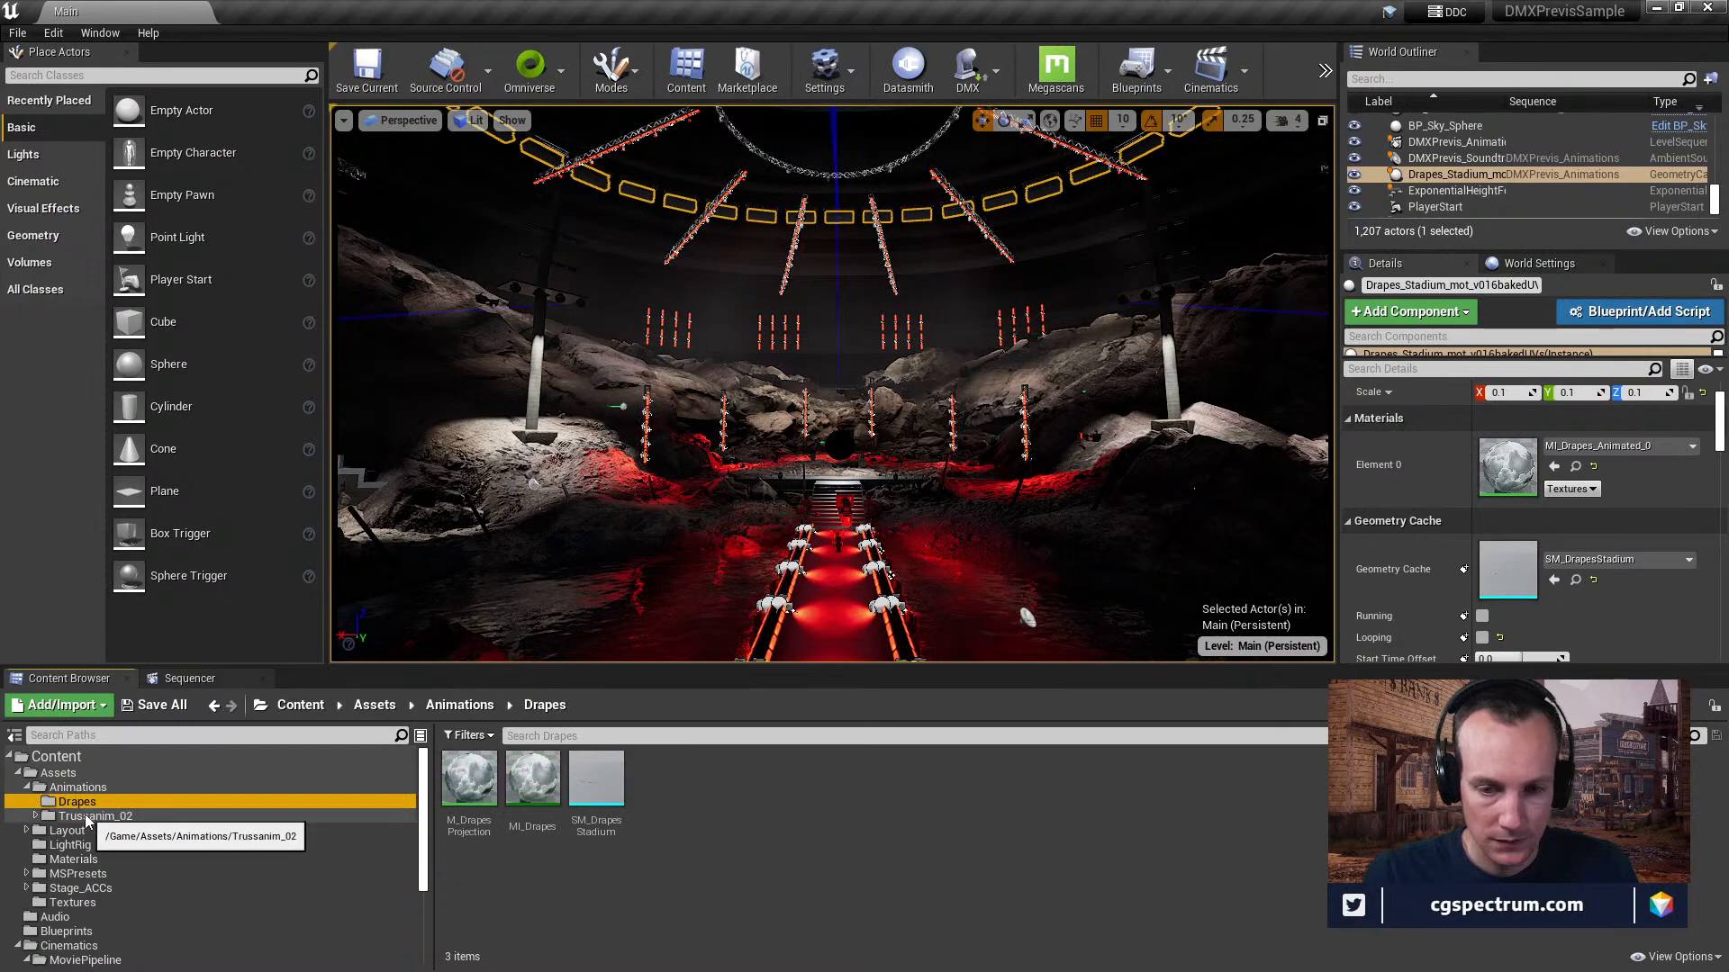
click(95, 815)
click(68, 830)
click(74, 845)
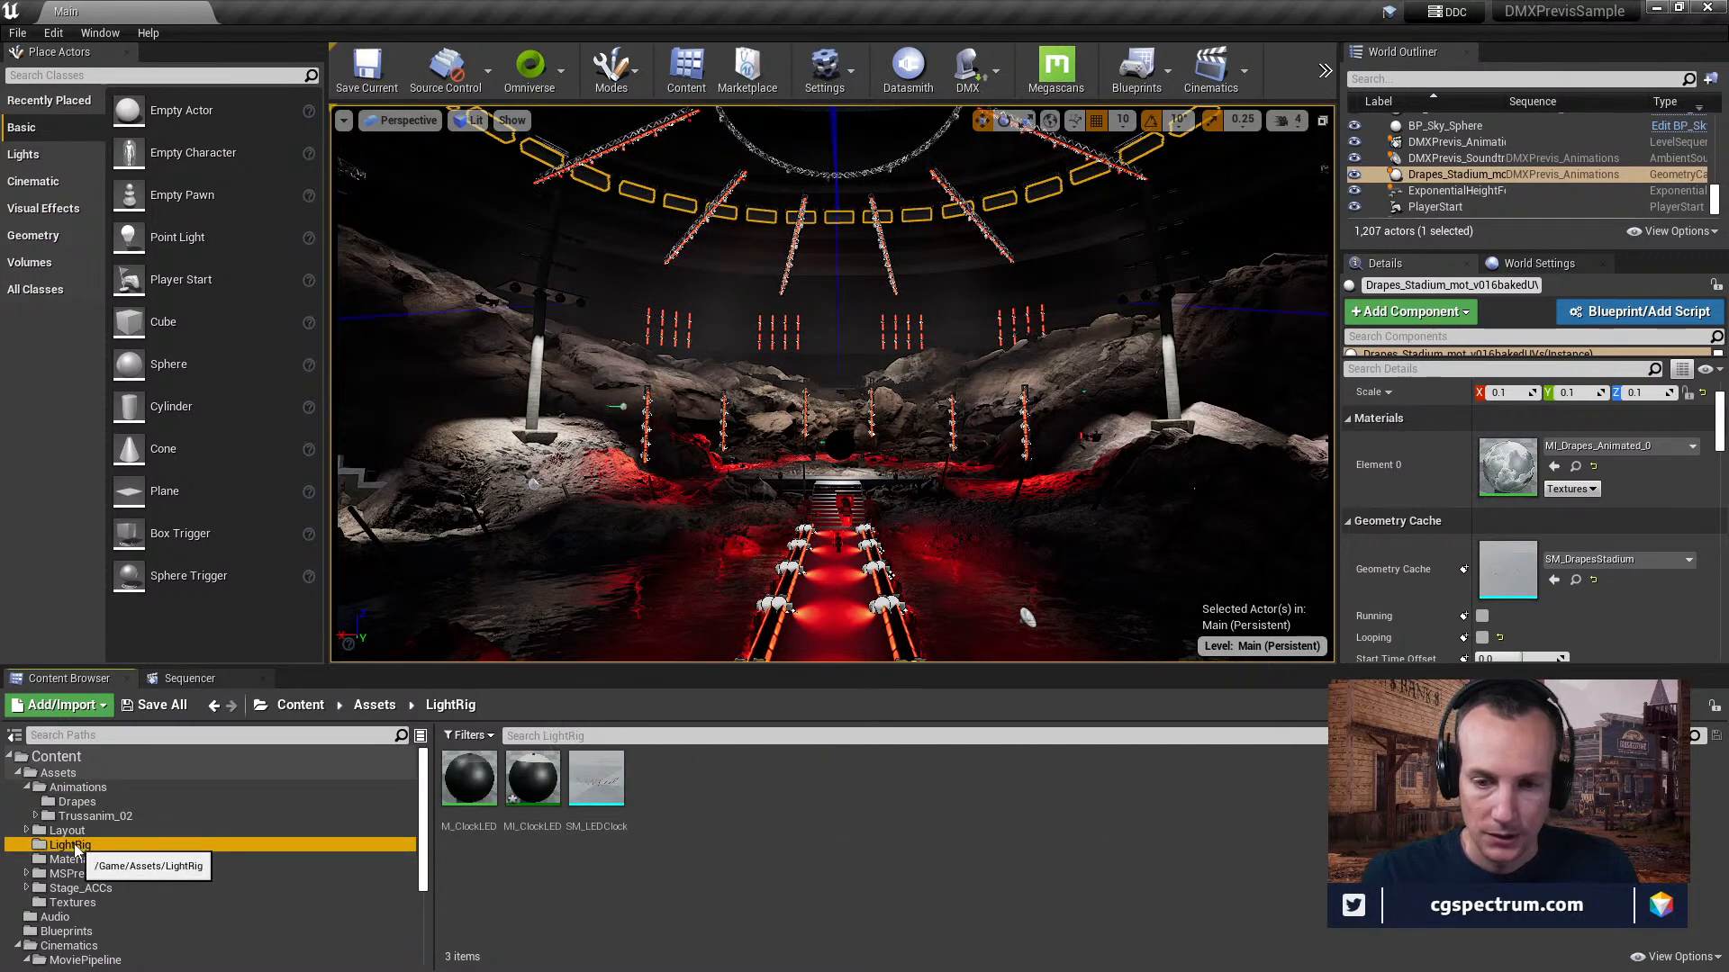
Return to the level sequence, scrub the playhead to frame 1802 and select the SM_Pond mesh in the viewport.
click(189, 679)
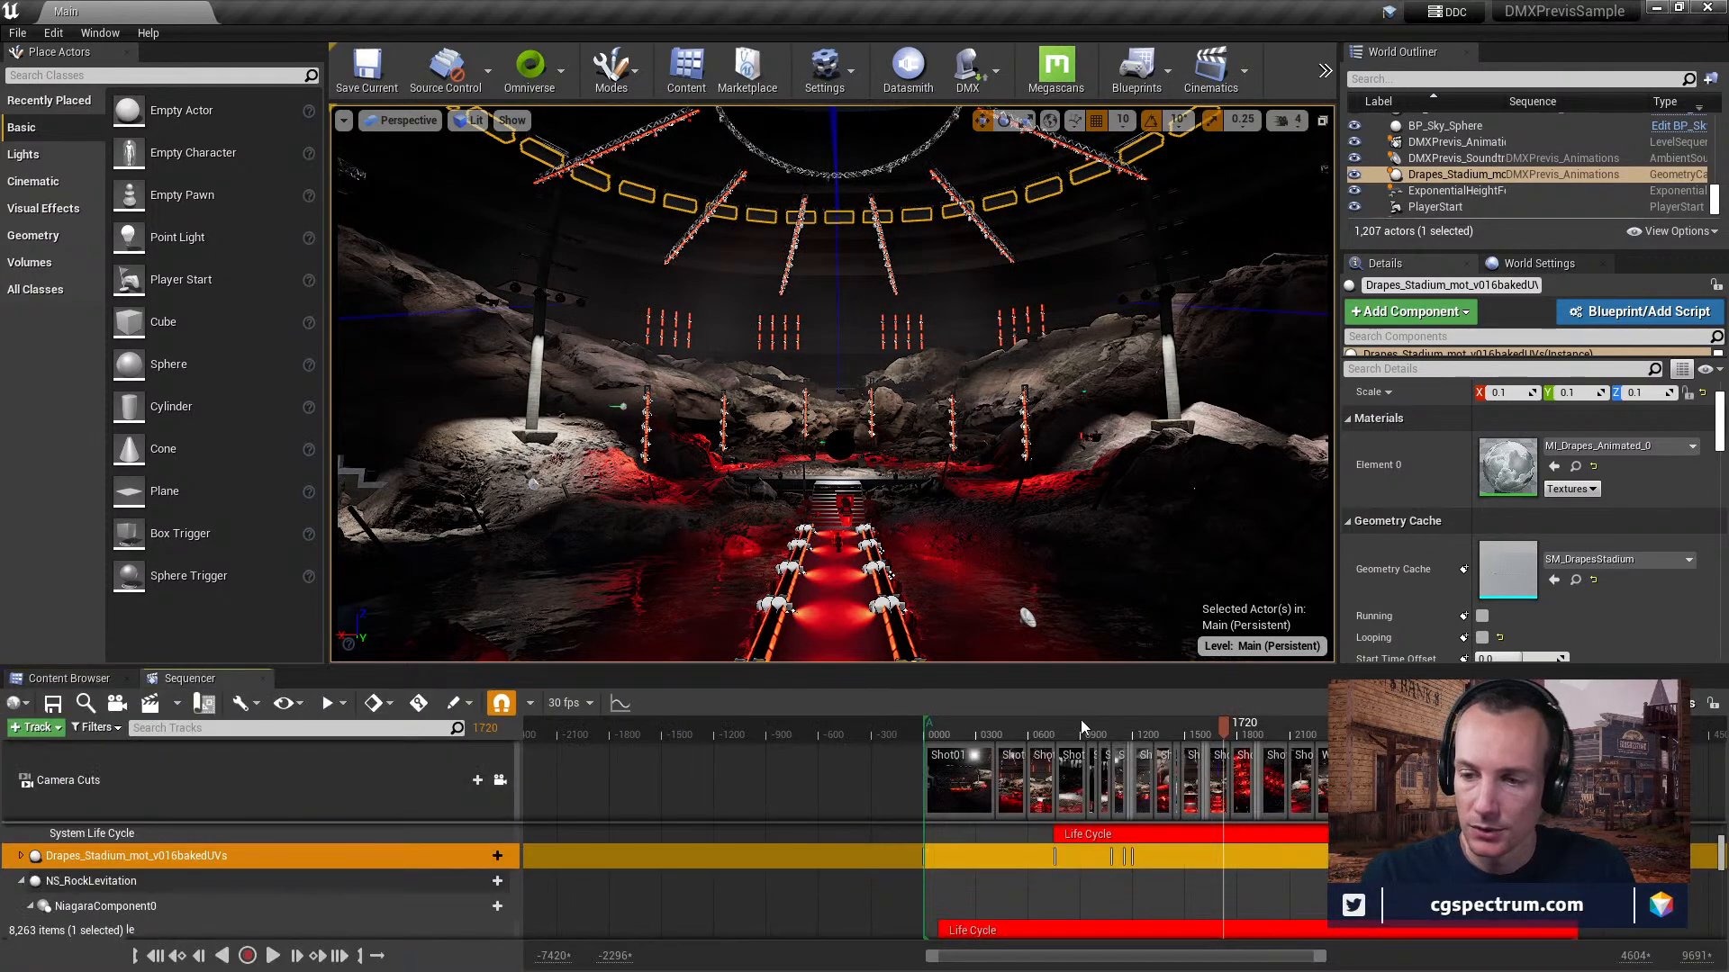
drag(1209, 737, 1238, 728)
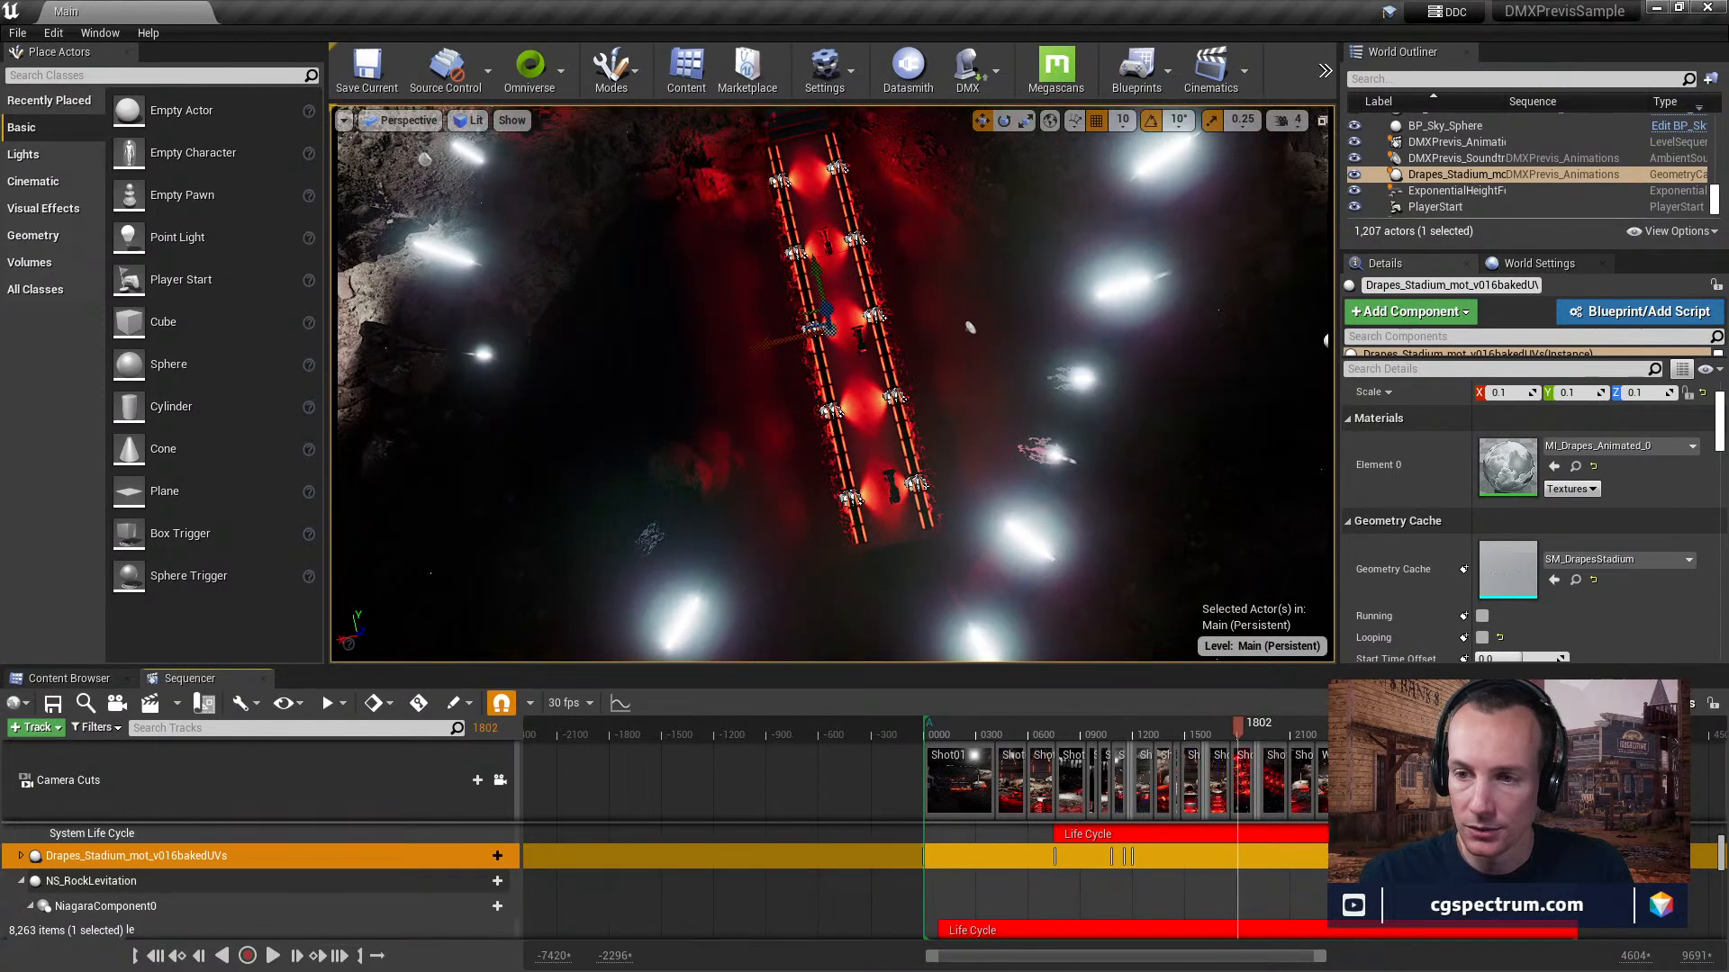
click(669, 620)
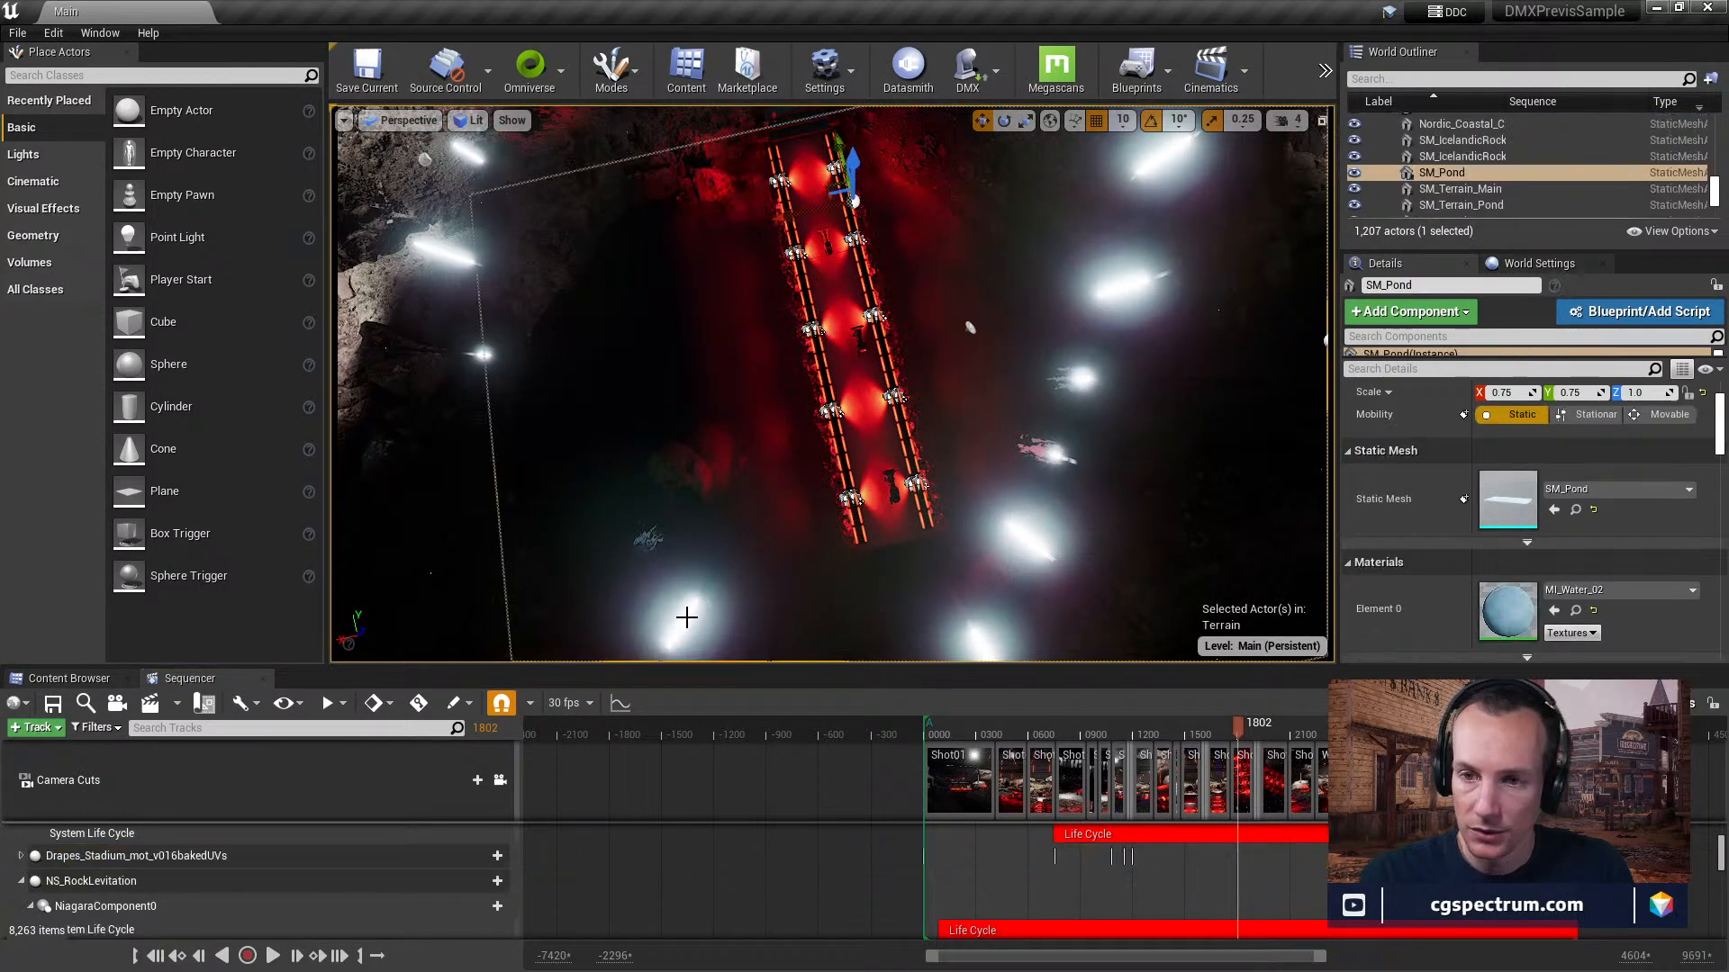
Enlarge the Sequencer area and collapse the Shot02Alt2 camera track.
scroll(237, 849, down, 2)
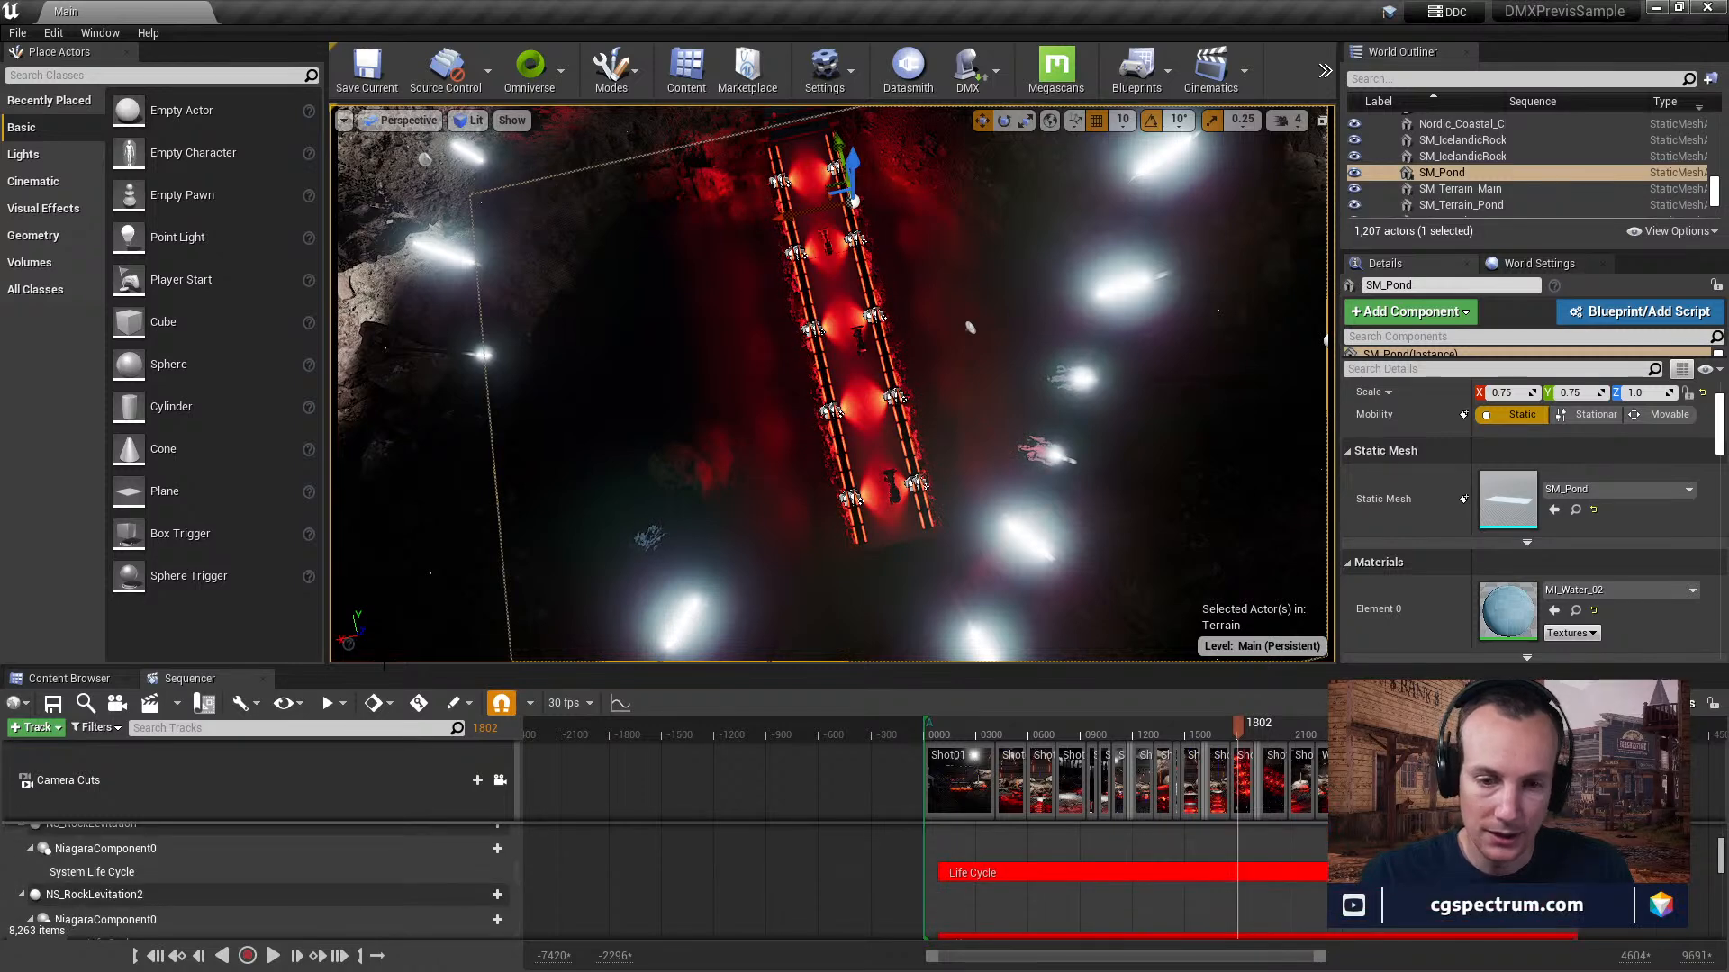
drag(385, 666, 438, 275)
scroll(306, 711, down, 7)
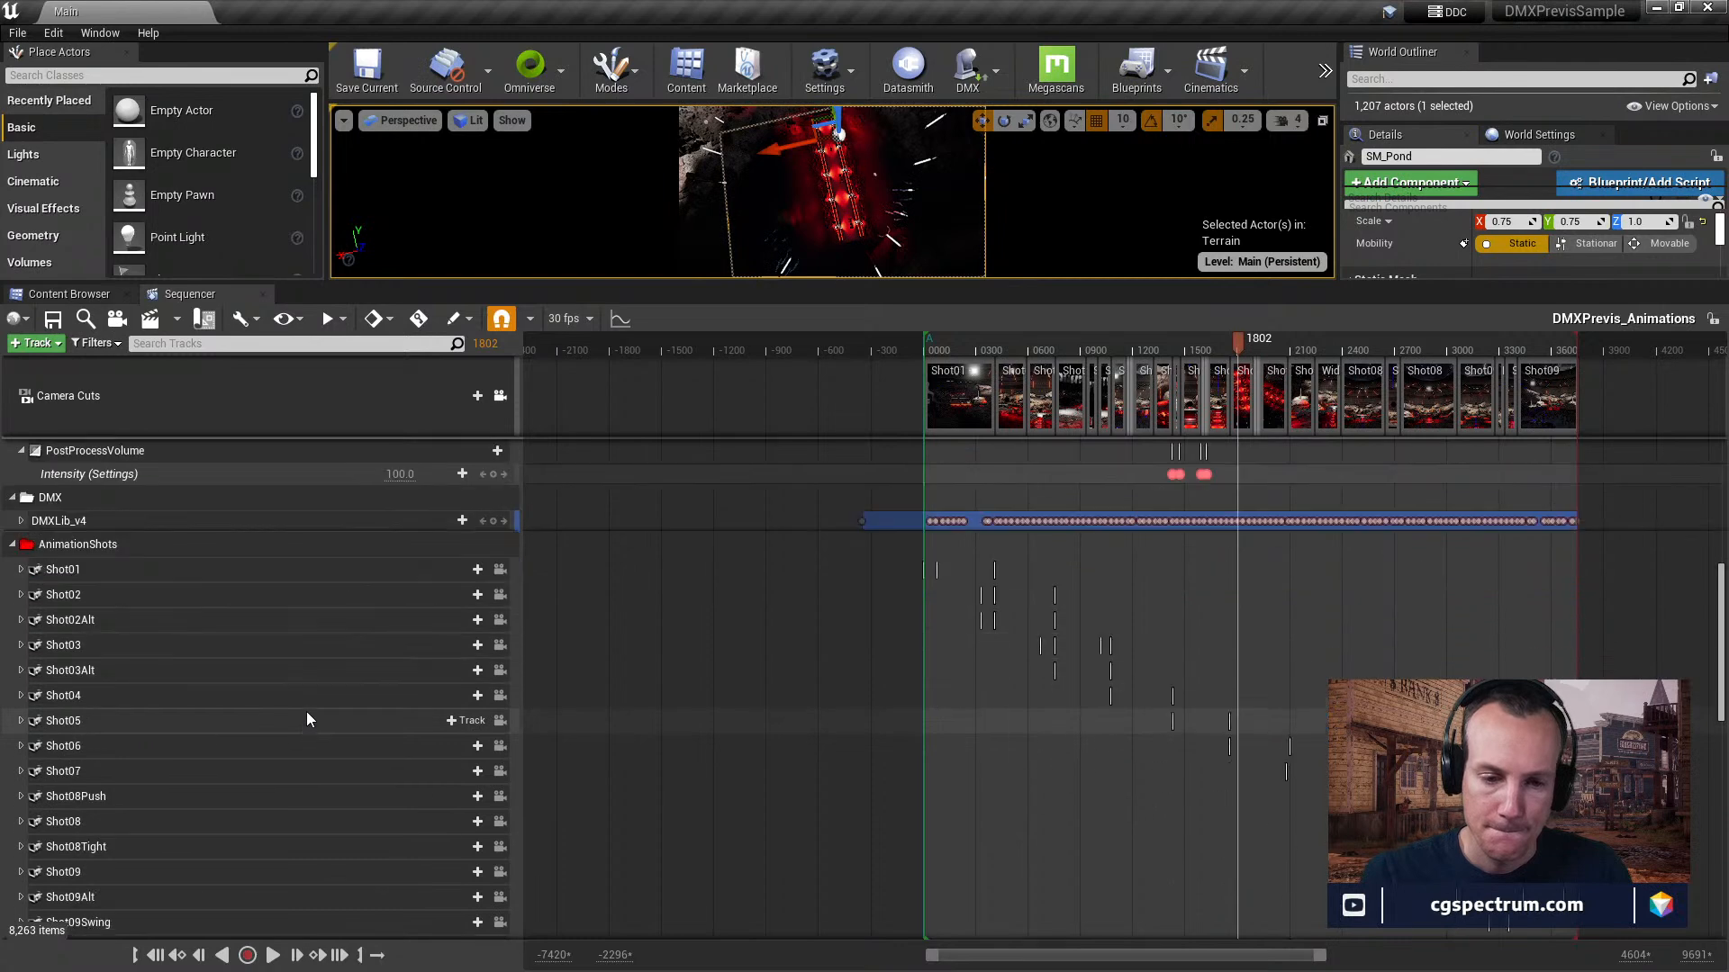
scroll(307, 718, down, 15)
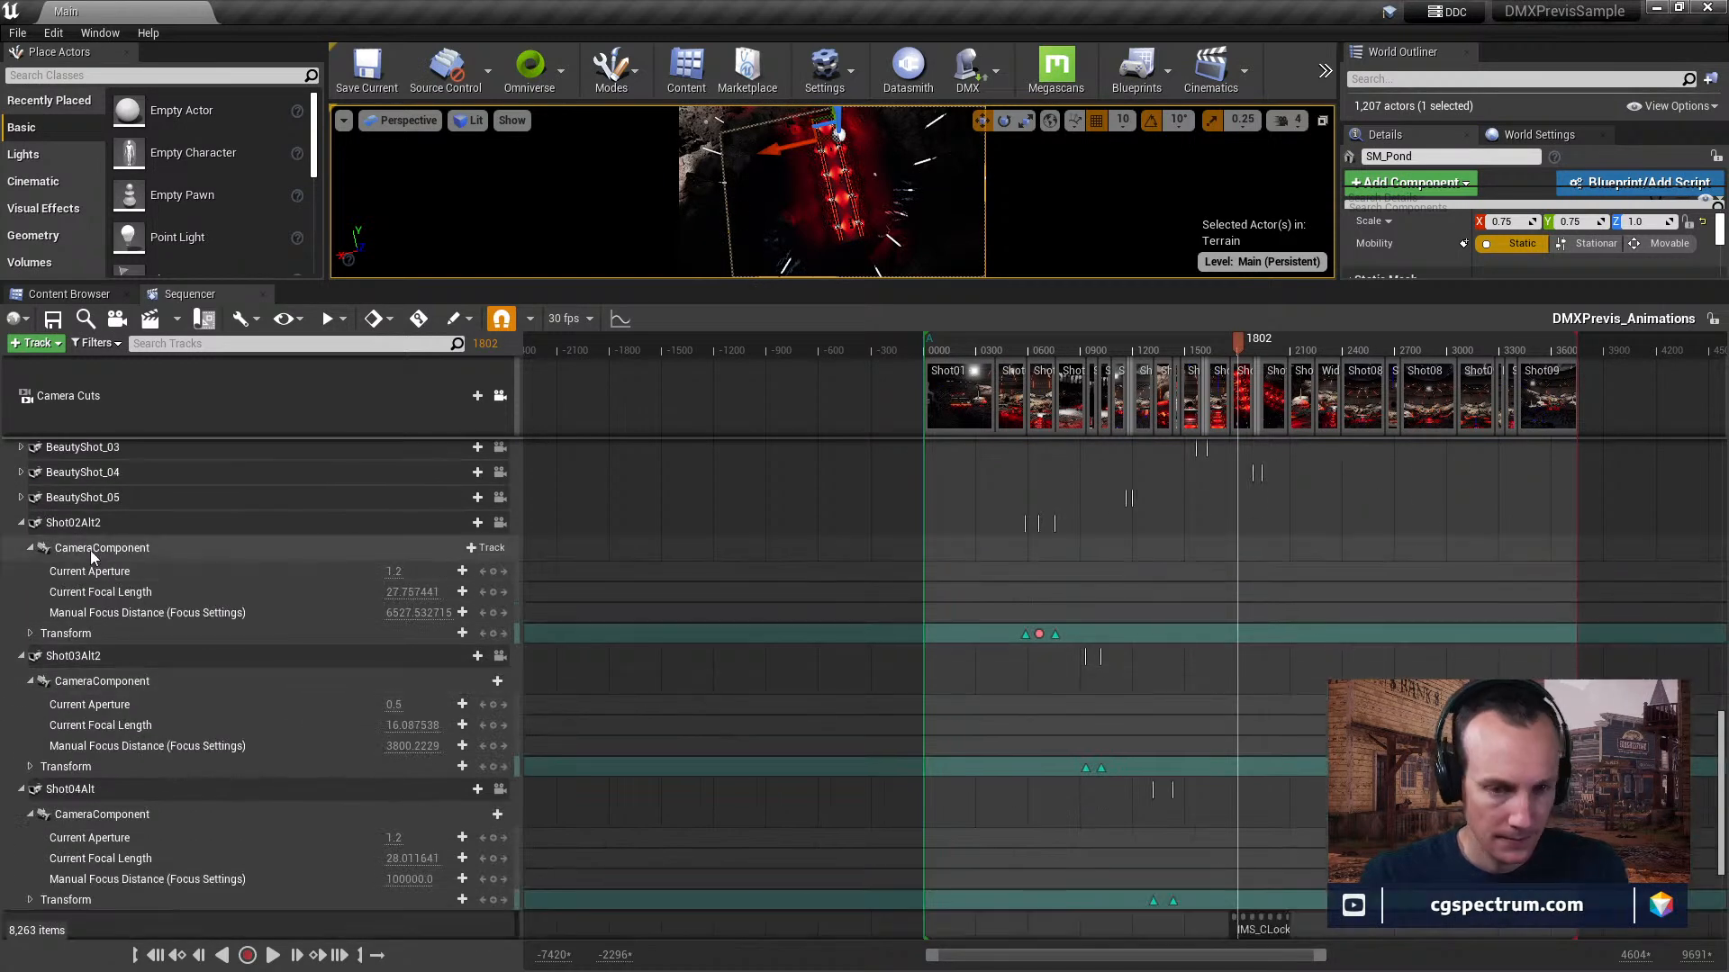
click(24, 524)
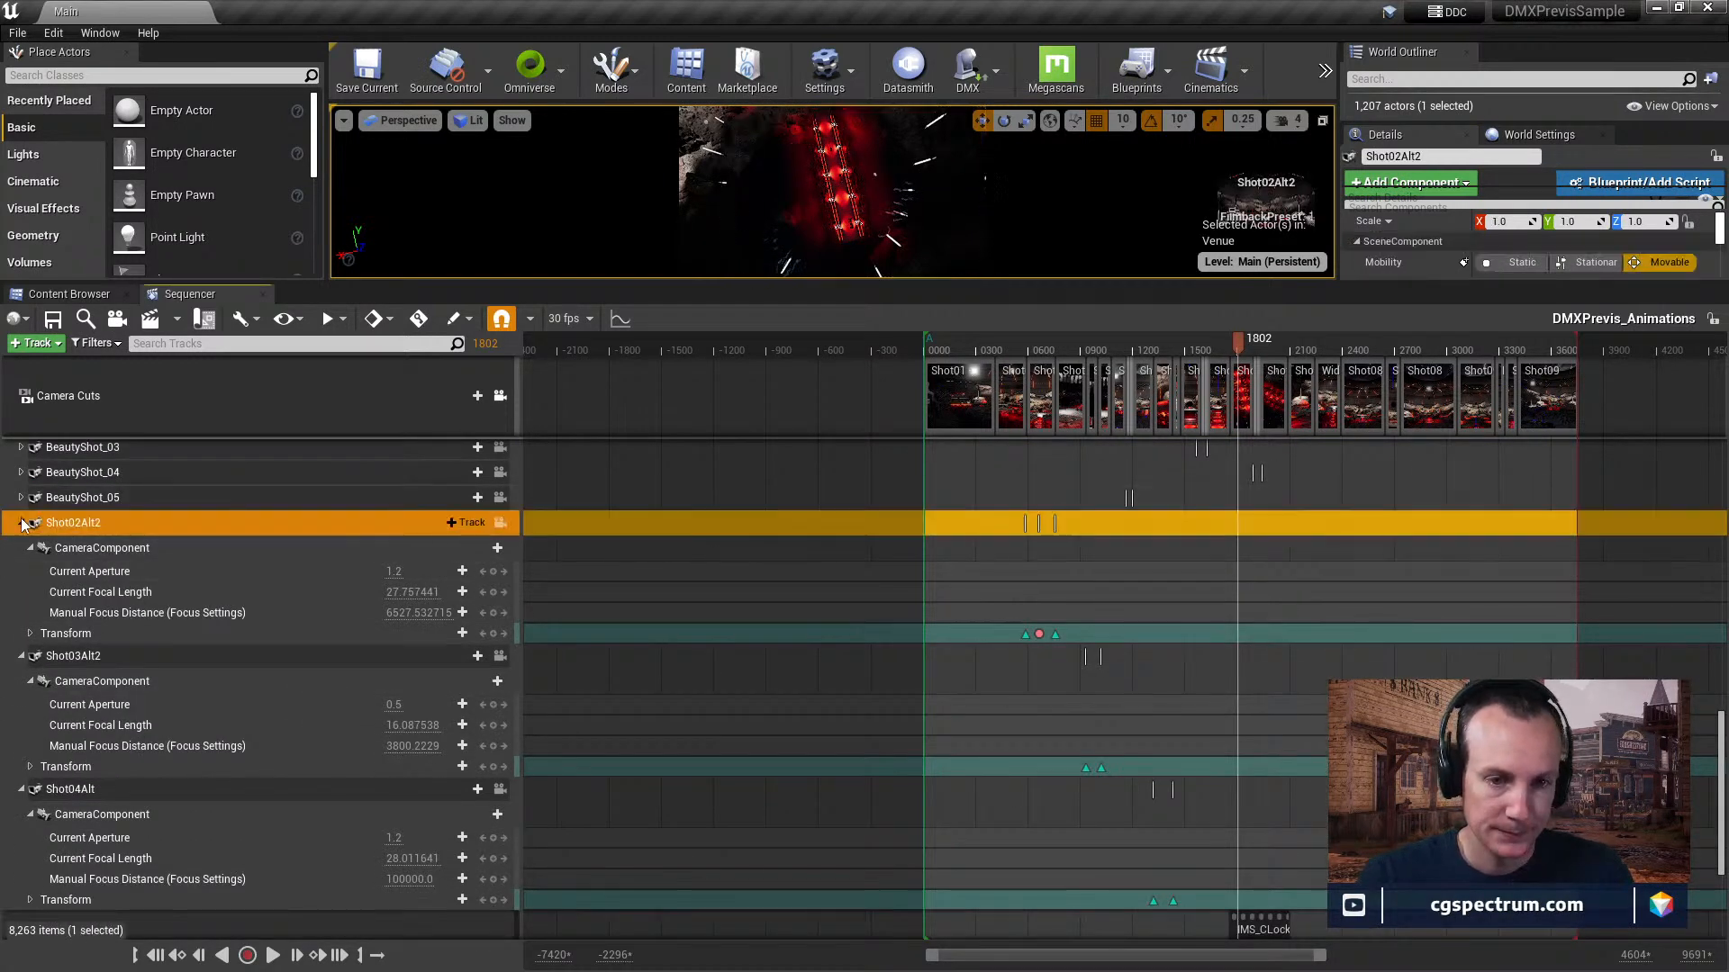
click(22, 523)
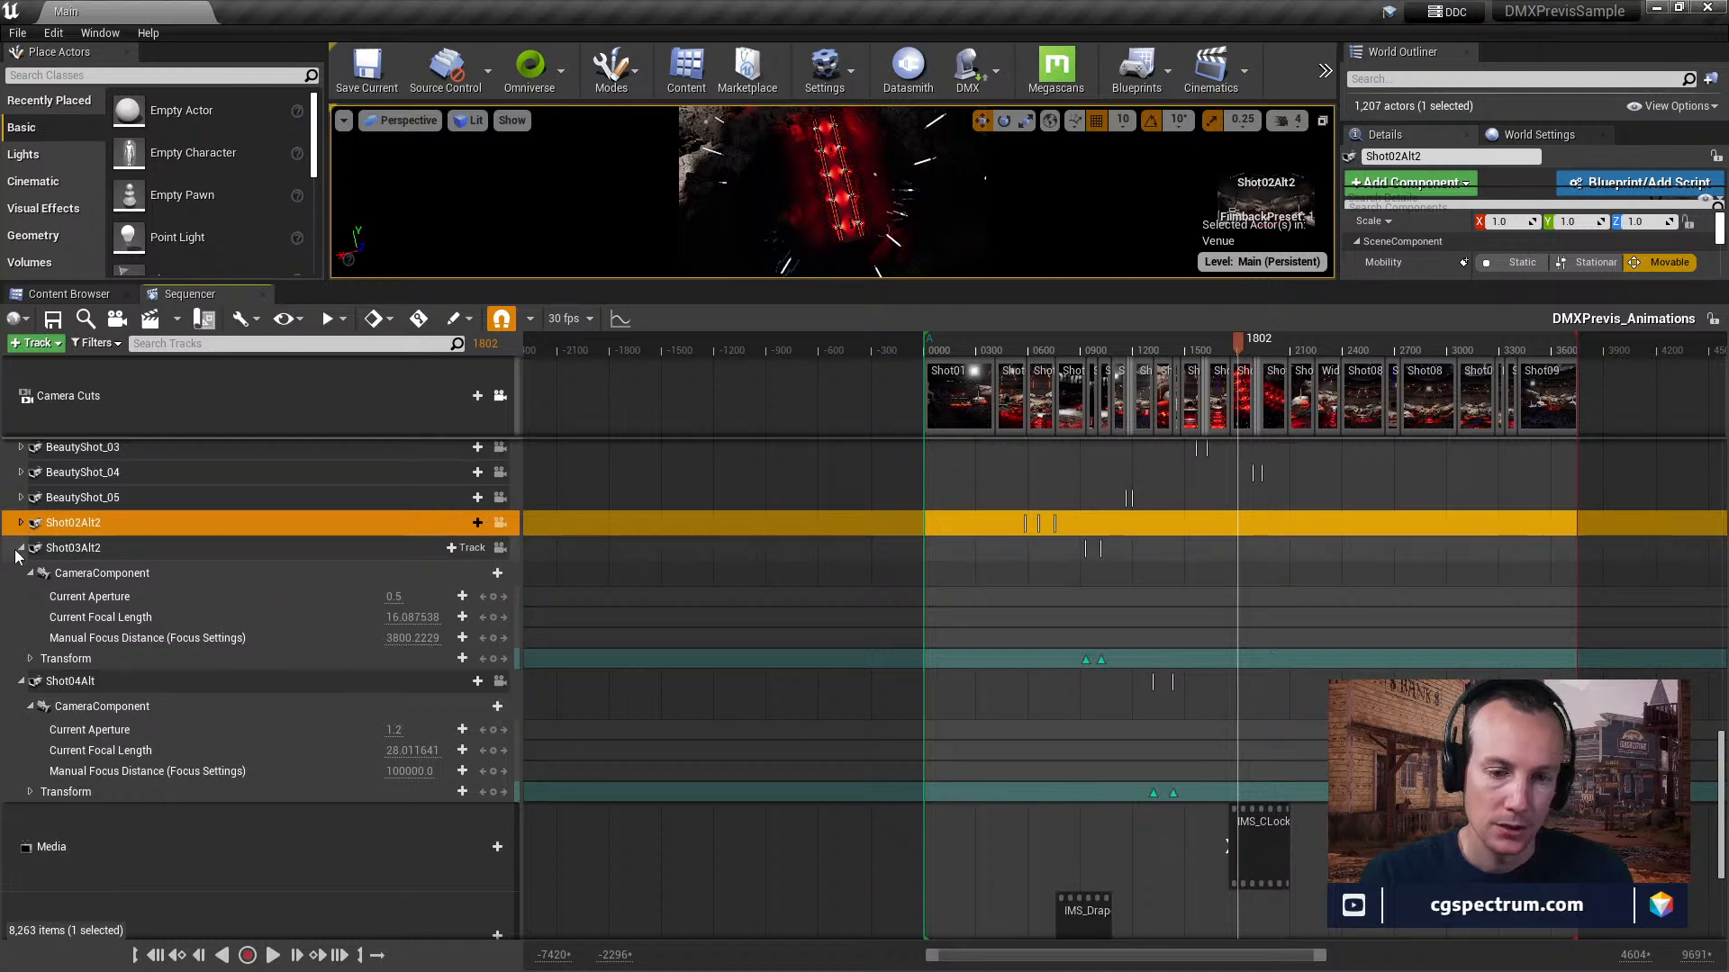
Look through the BeautyShot_01 and media tracks and frame the IMS_CLockLed_ImgSequence clip in the timeline.
scroll(89, 644, up, 6)
click(86, 599)
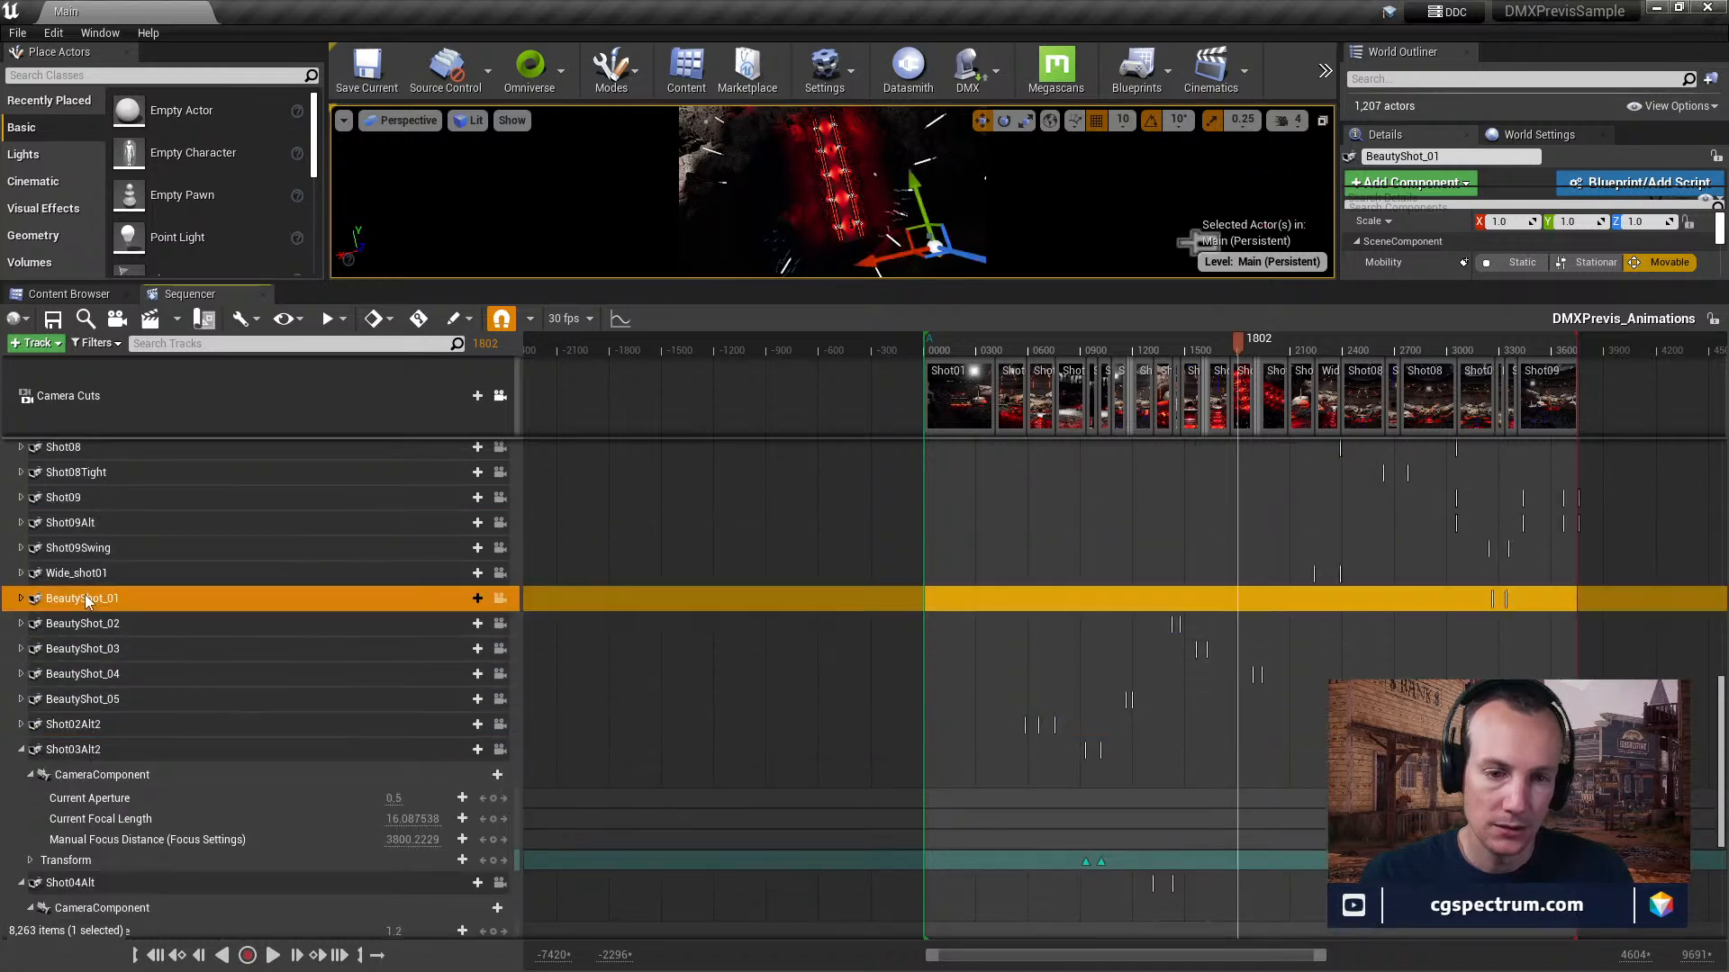
scroll(125, 753, down, 10)
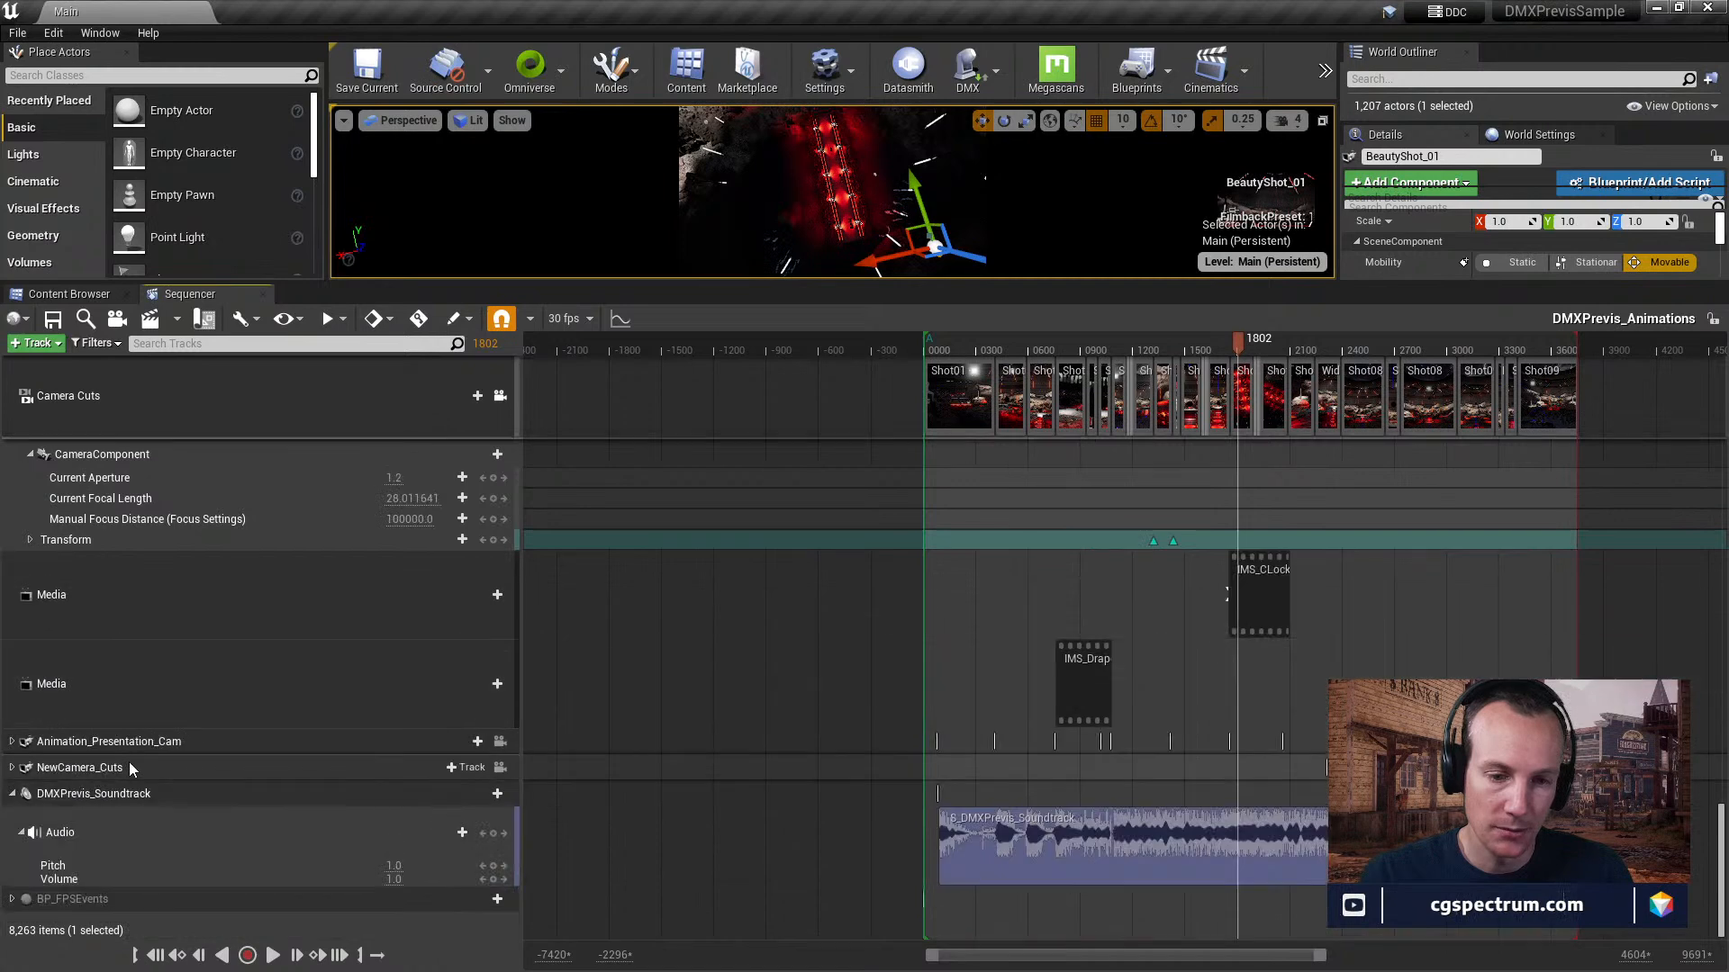
click(1262, 579)
key(f)
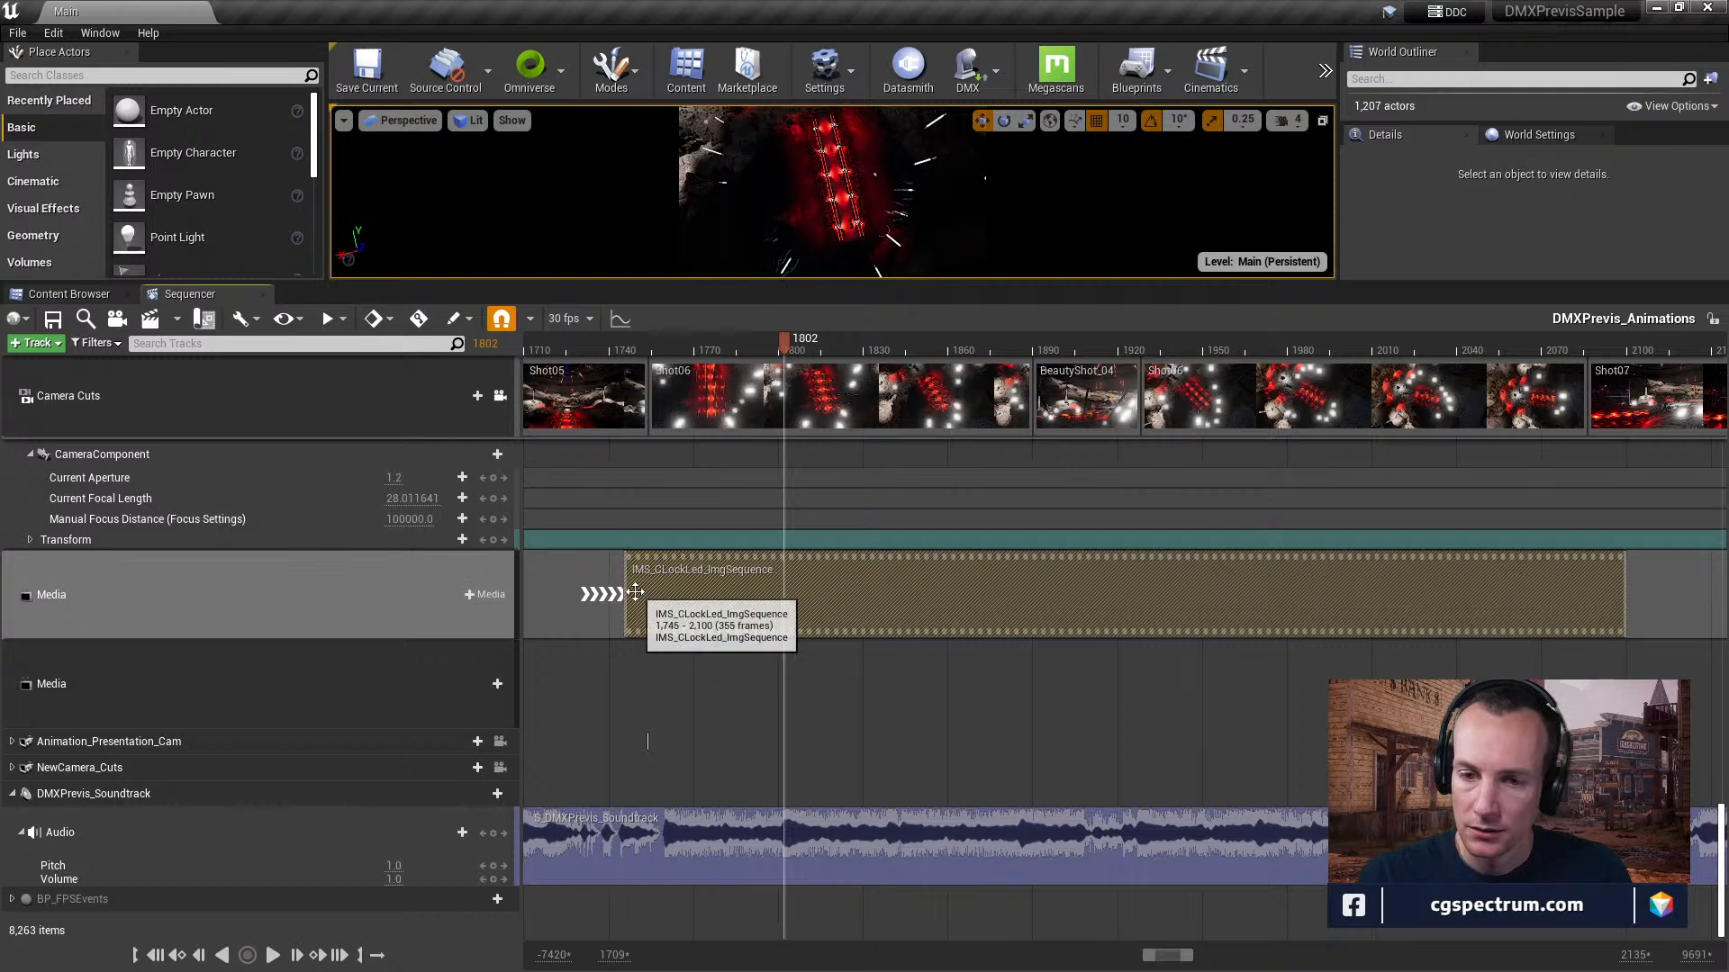
Open the clock clip's T_Clock_LED media texture from its properties, followed by the texture's MP_Clock_LED media player.
right_click(716, 594)
mouse_move(792, 604)
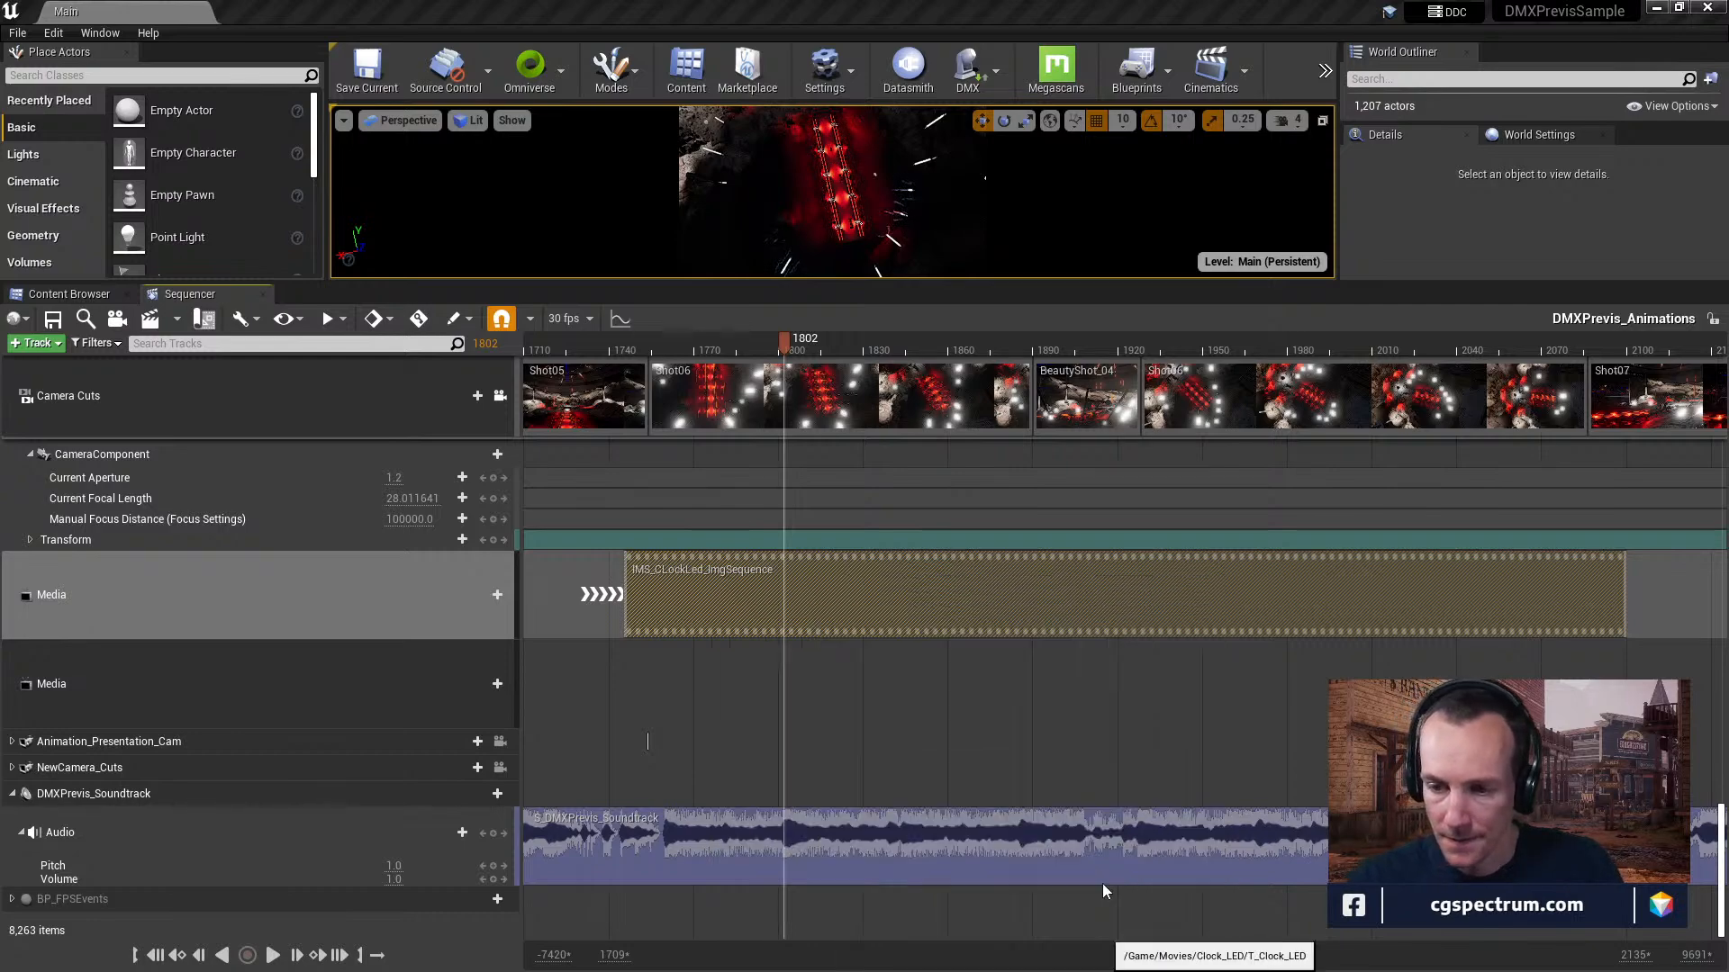
double_click(1098, 891)
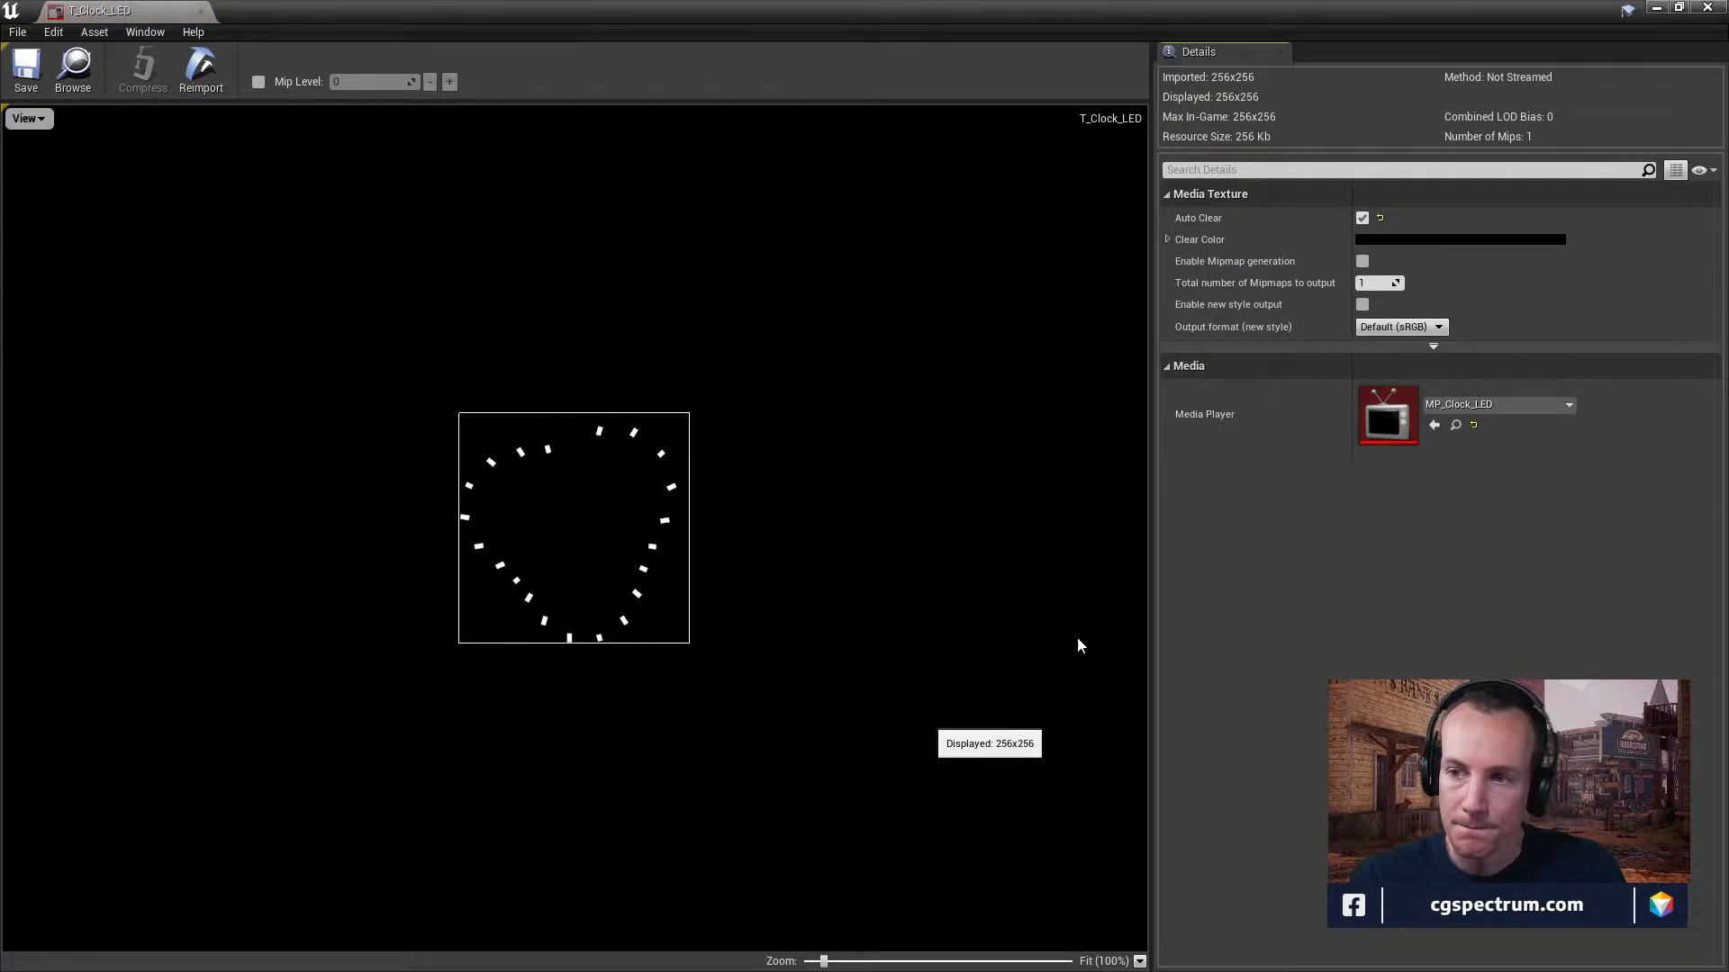
double_click(1364, 405)
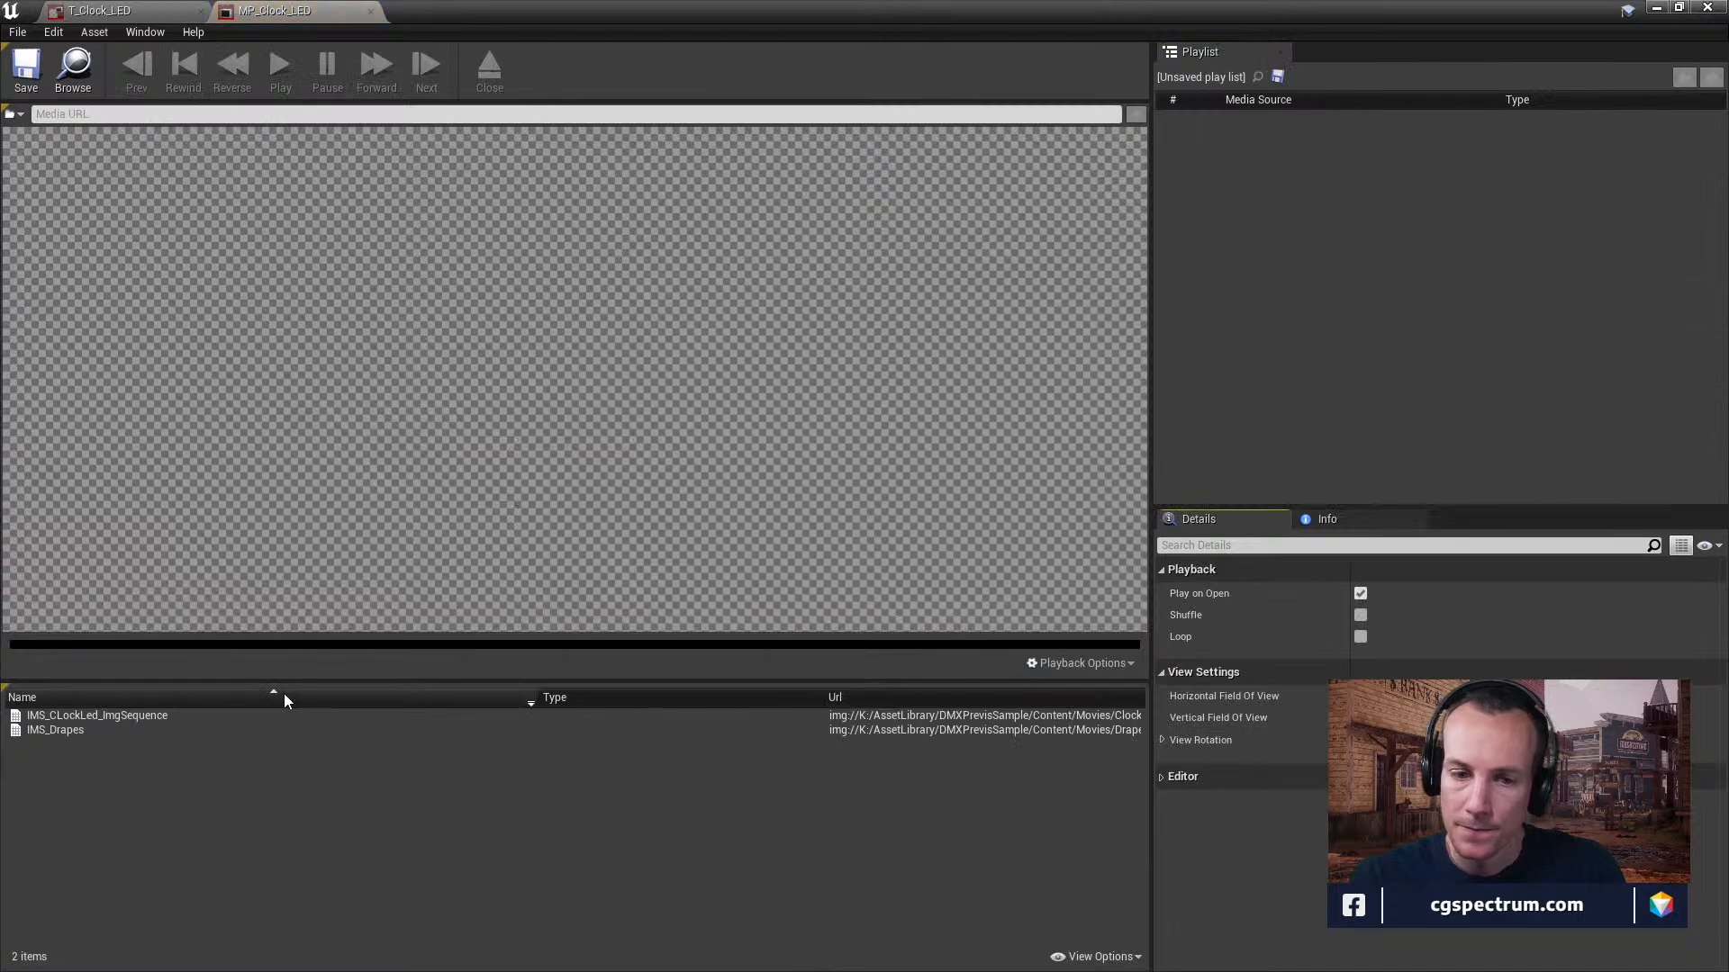
Play the IMS_CLockLed_ImgSequence and IMS_Drapes sources alternately, twice each, and close the media player.
click(90, 721)
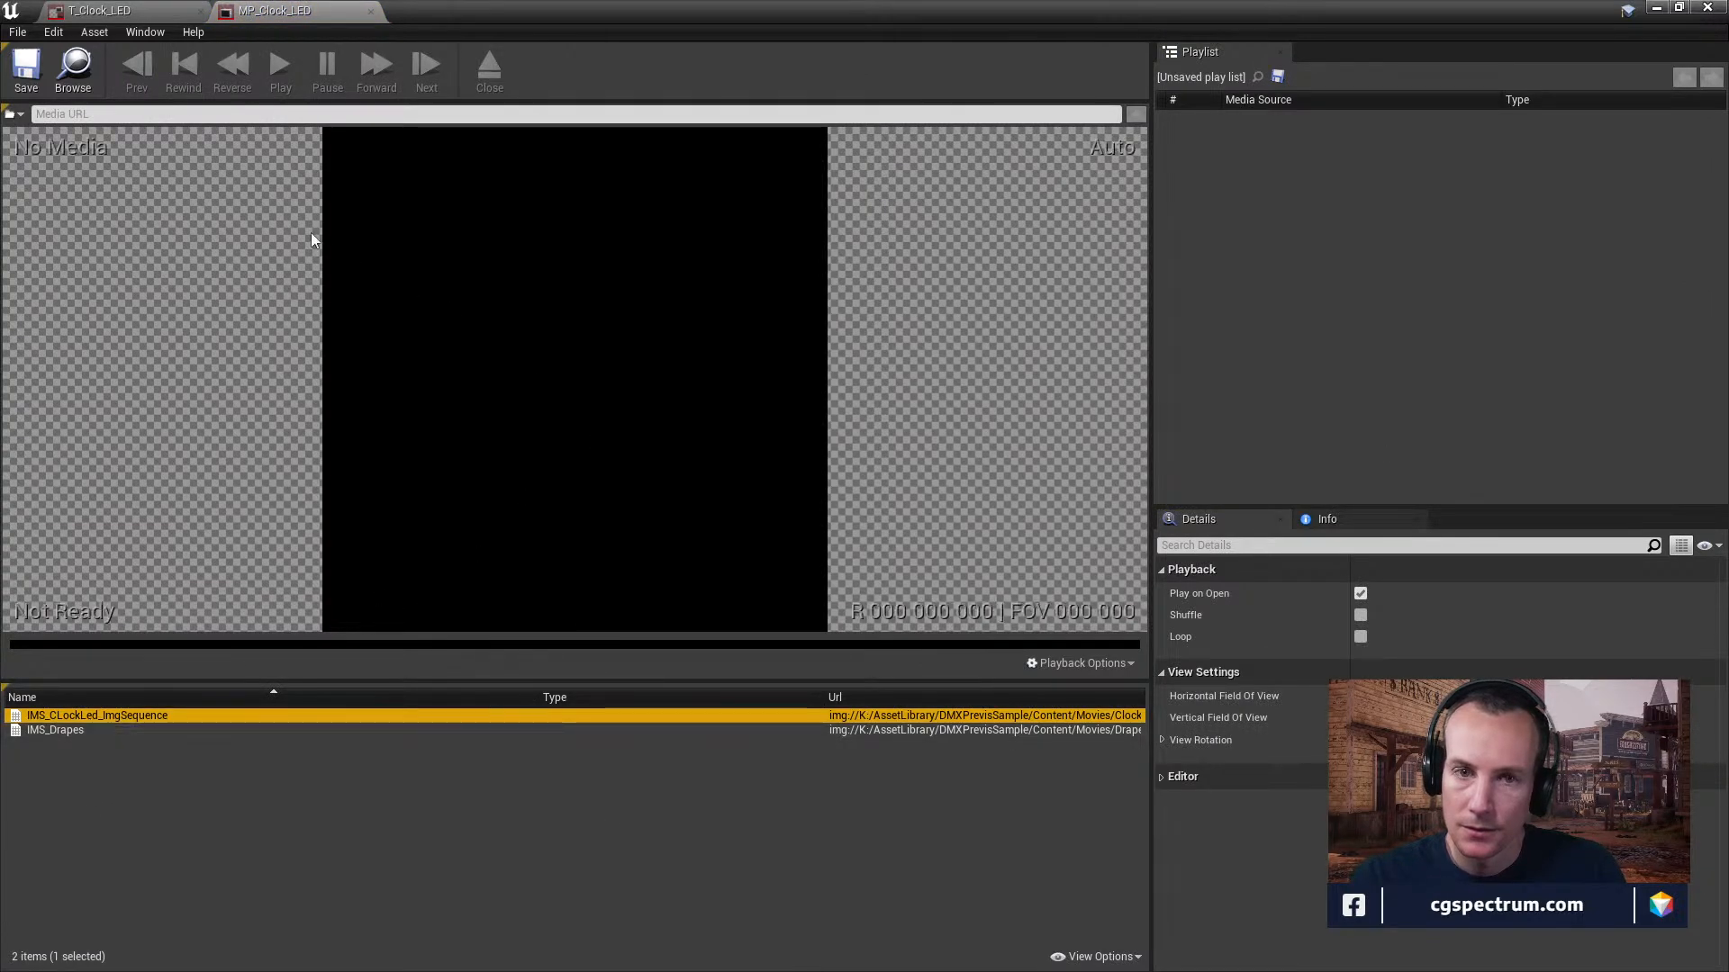
double_click(59, 716)
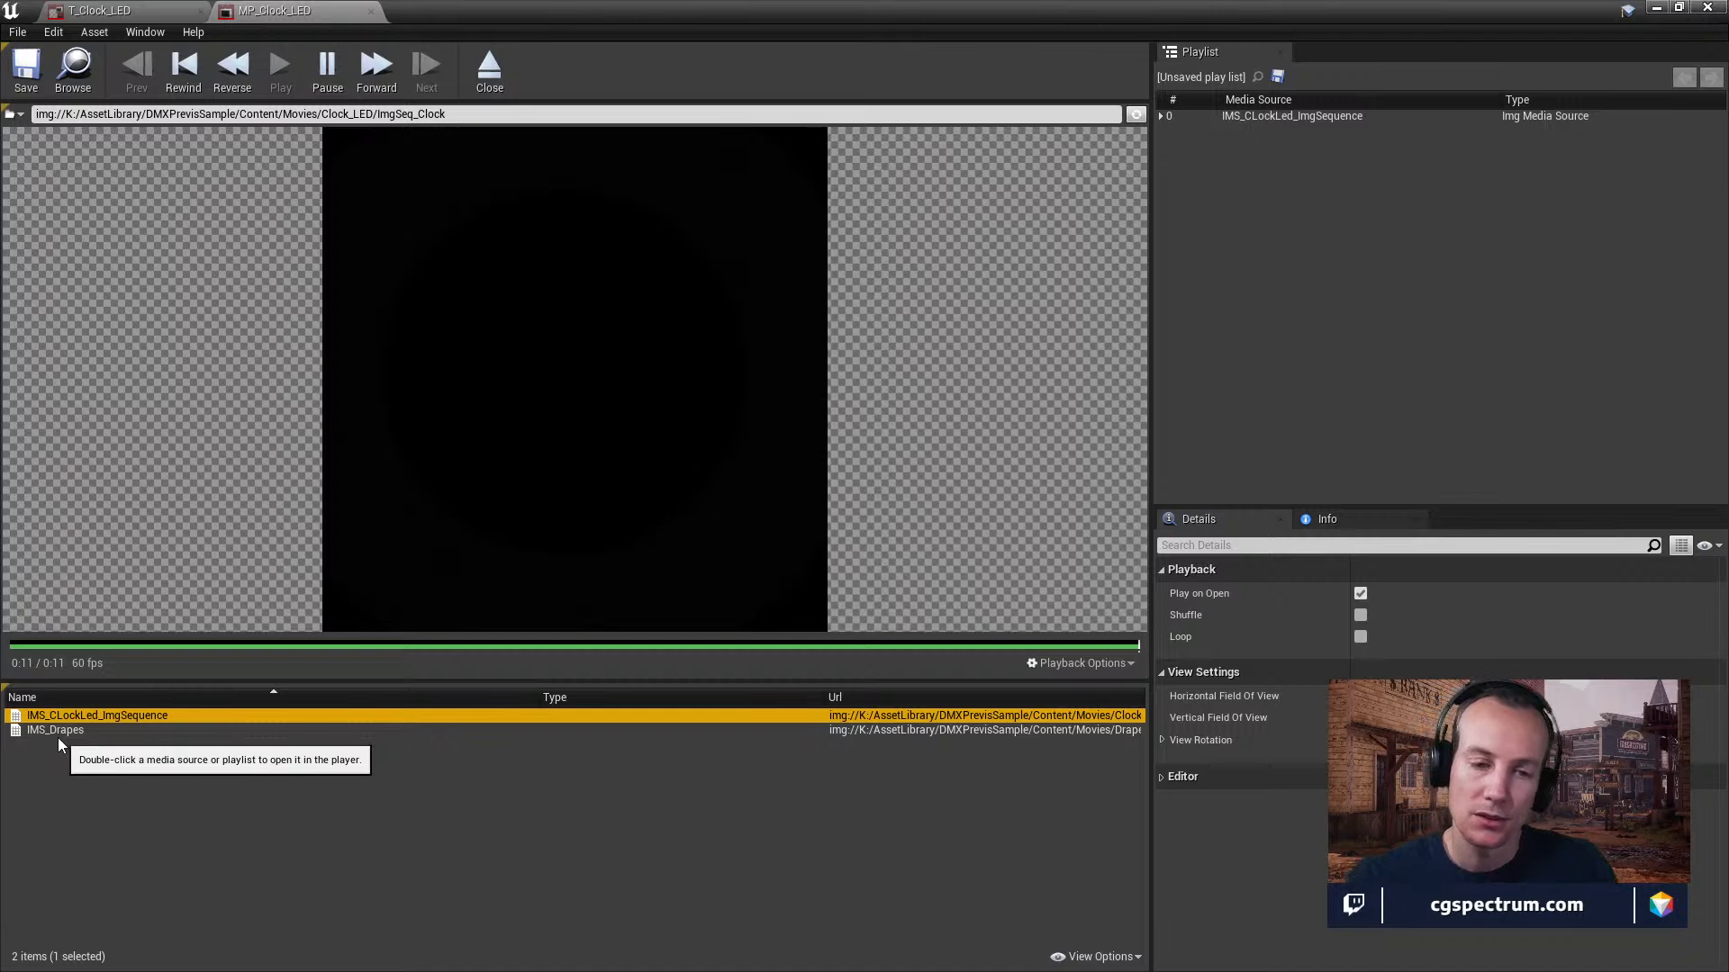
double_click(58, 730)
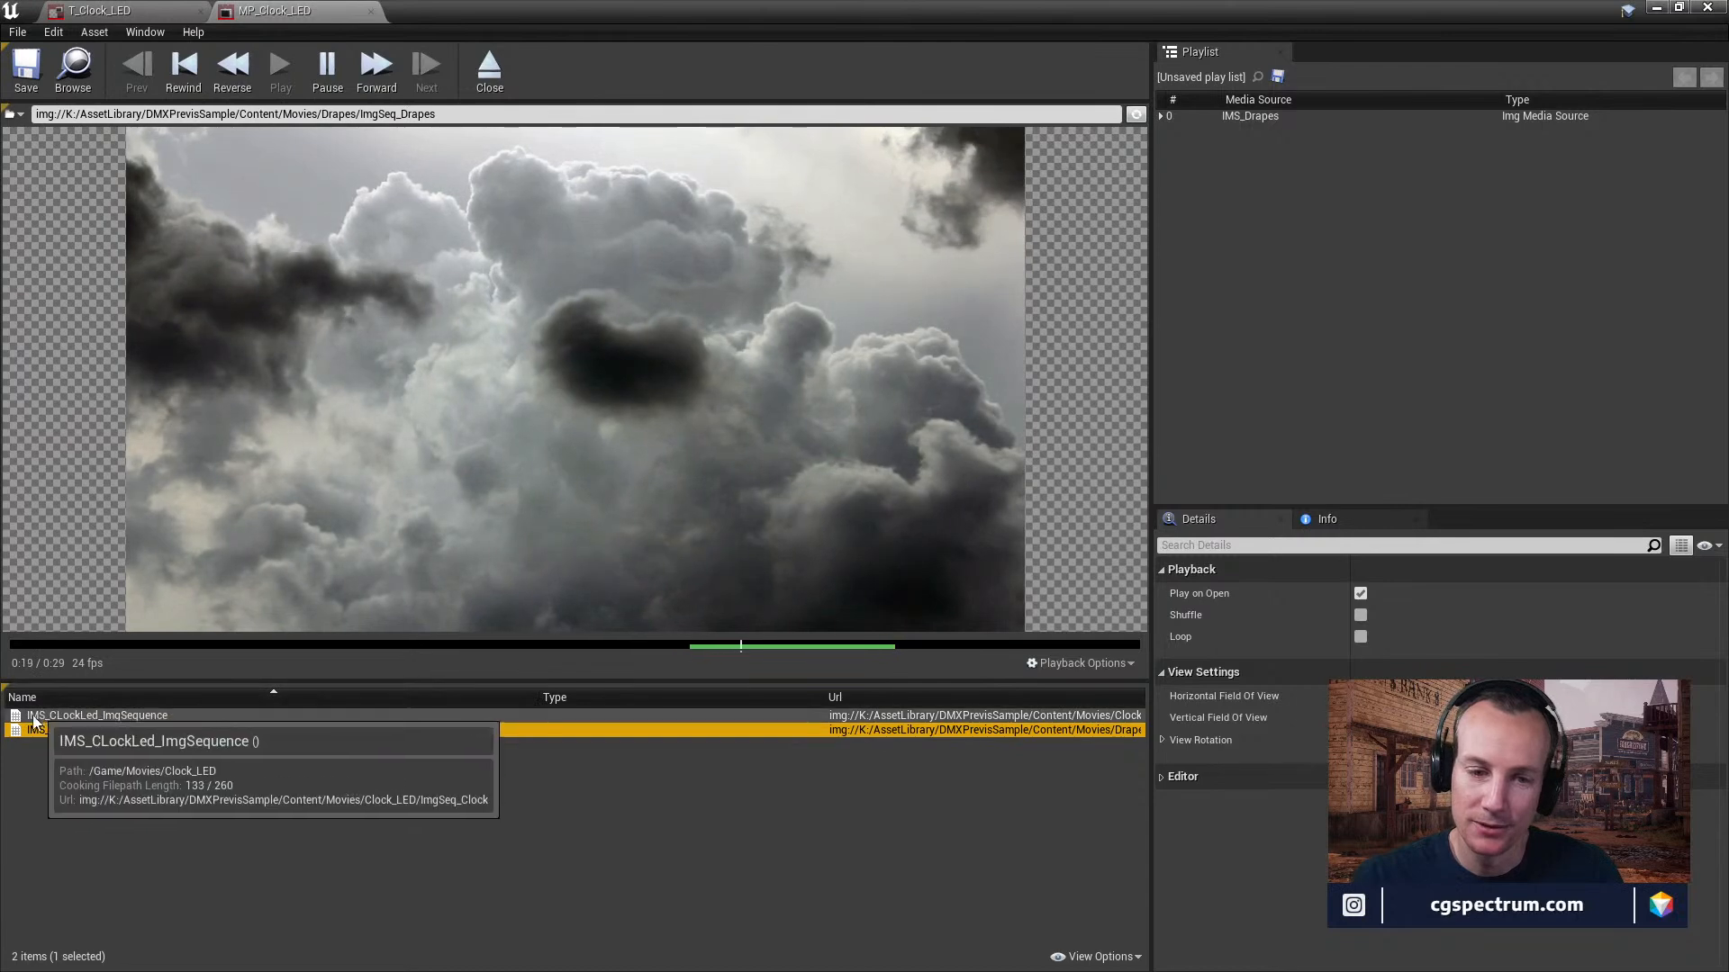
click(96, 715)
double_click(95, 715)
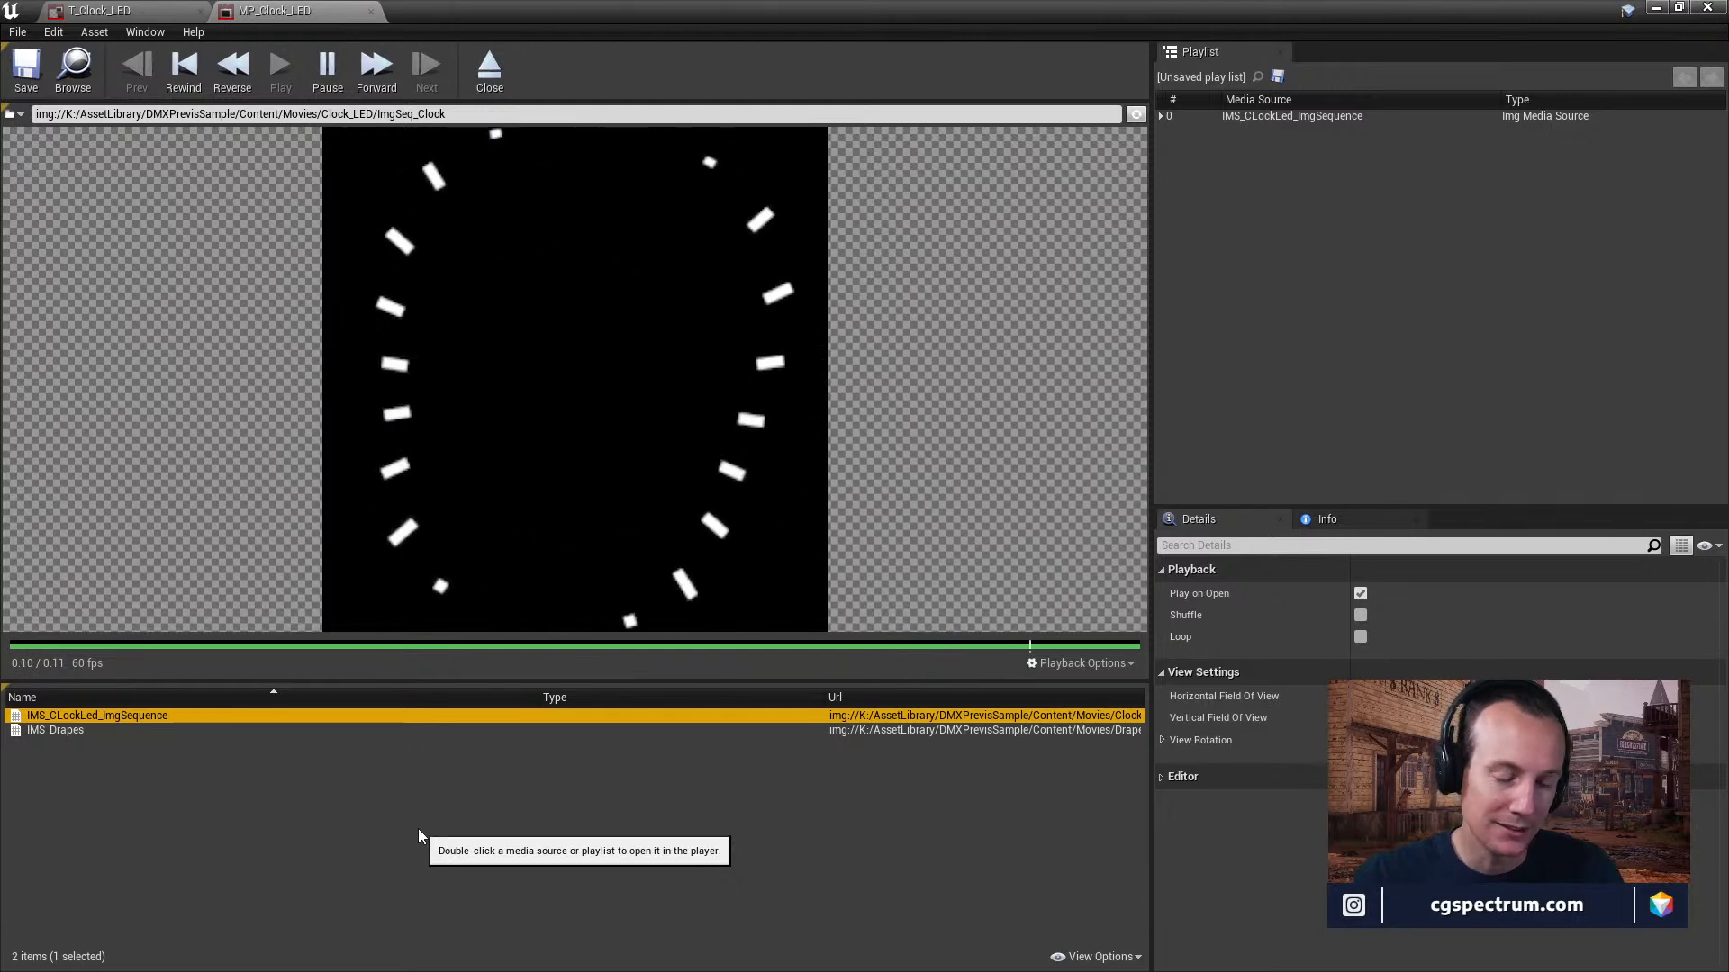
double_click(72, 730)
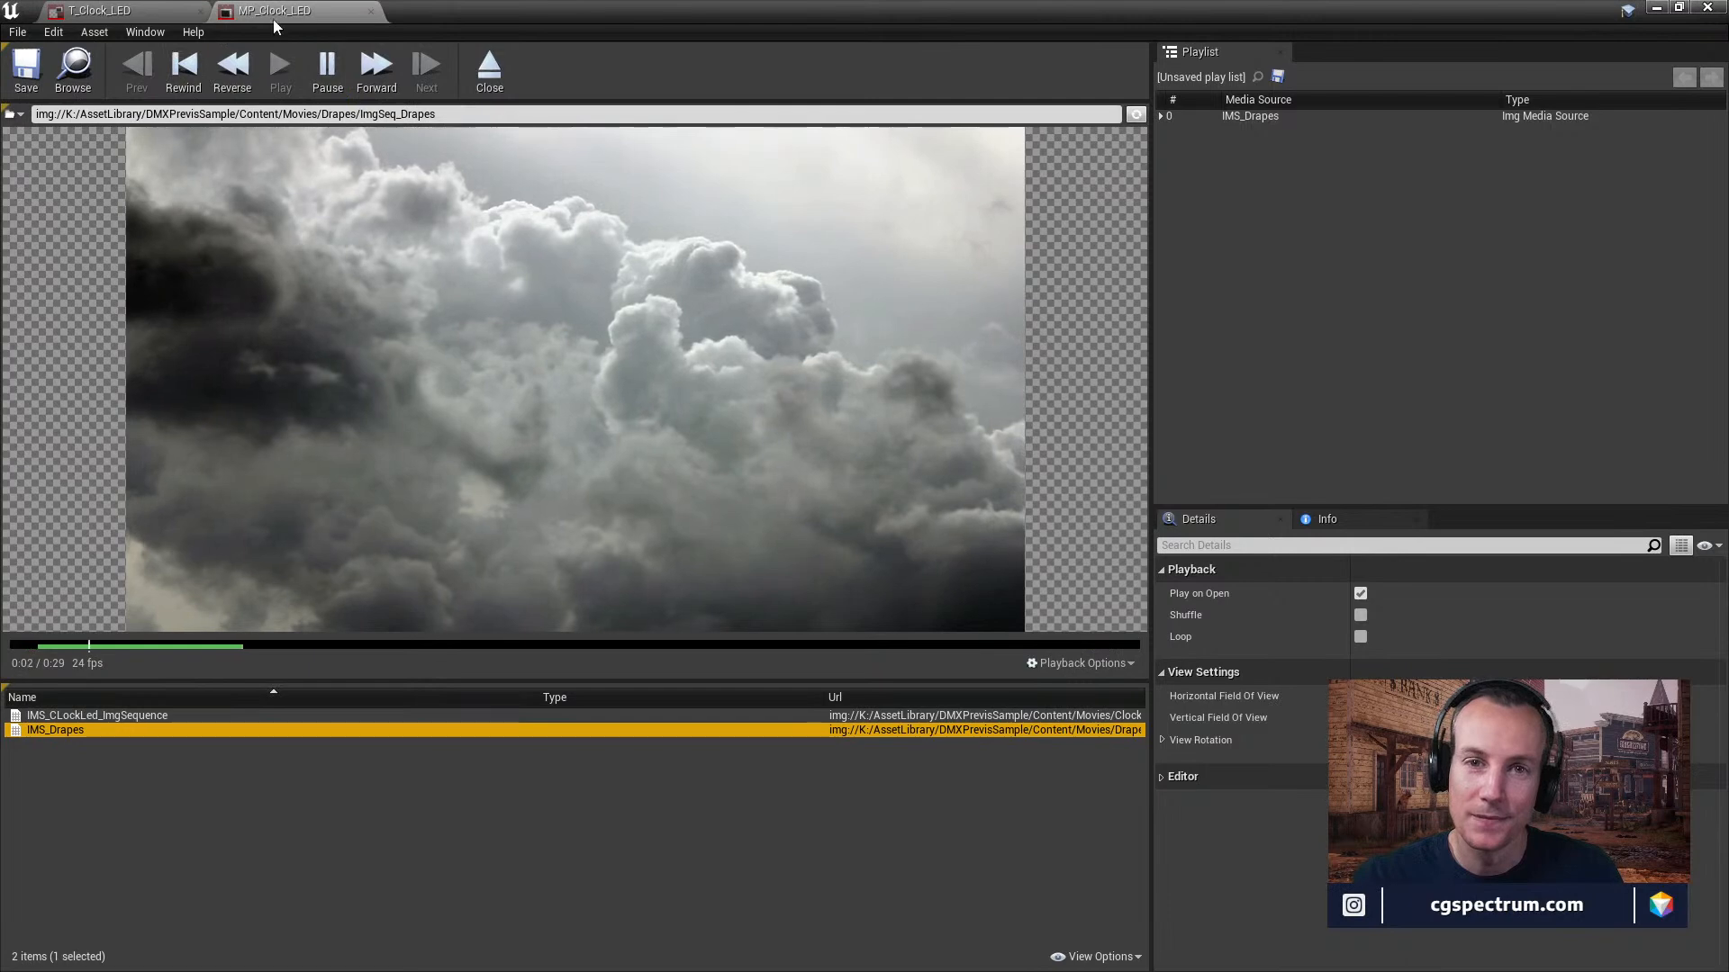
click(371, 13)
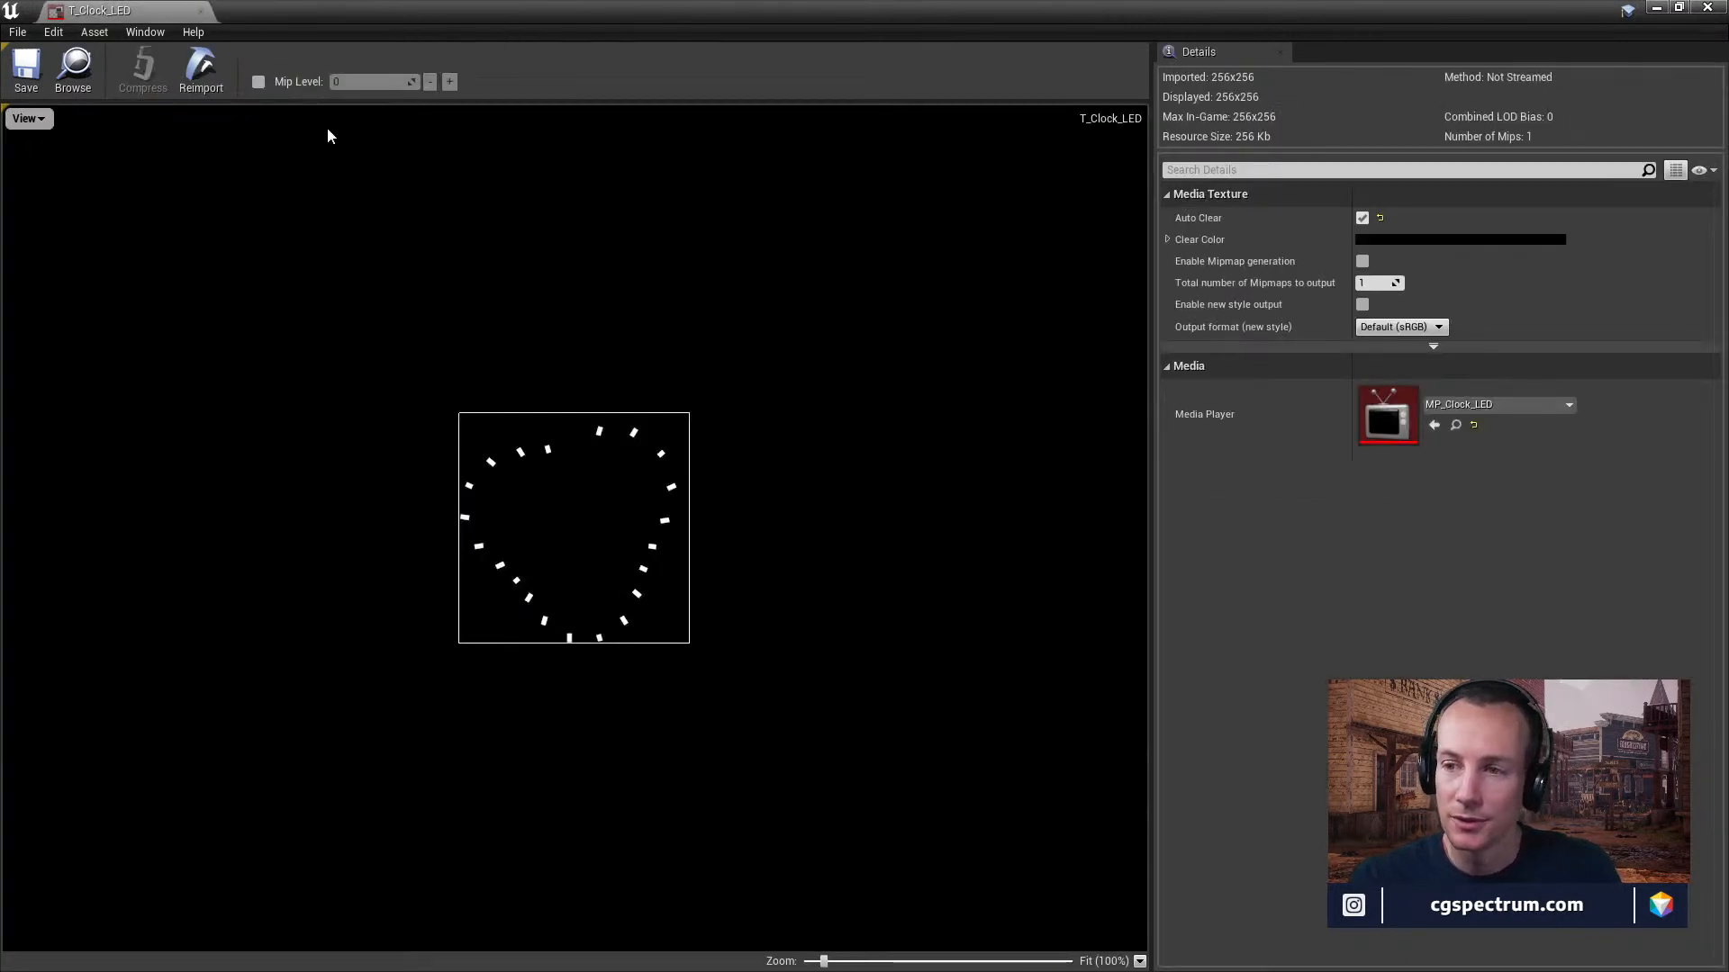
Reopen the MP_Clock_LED media player and widen the media source list and its Url column to read the file paths.
double_click(1386, 416)
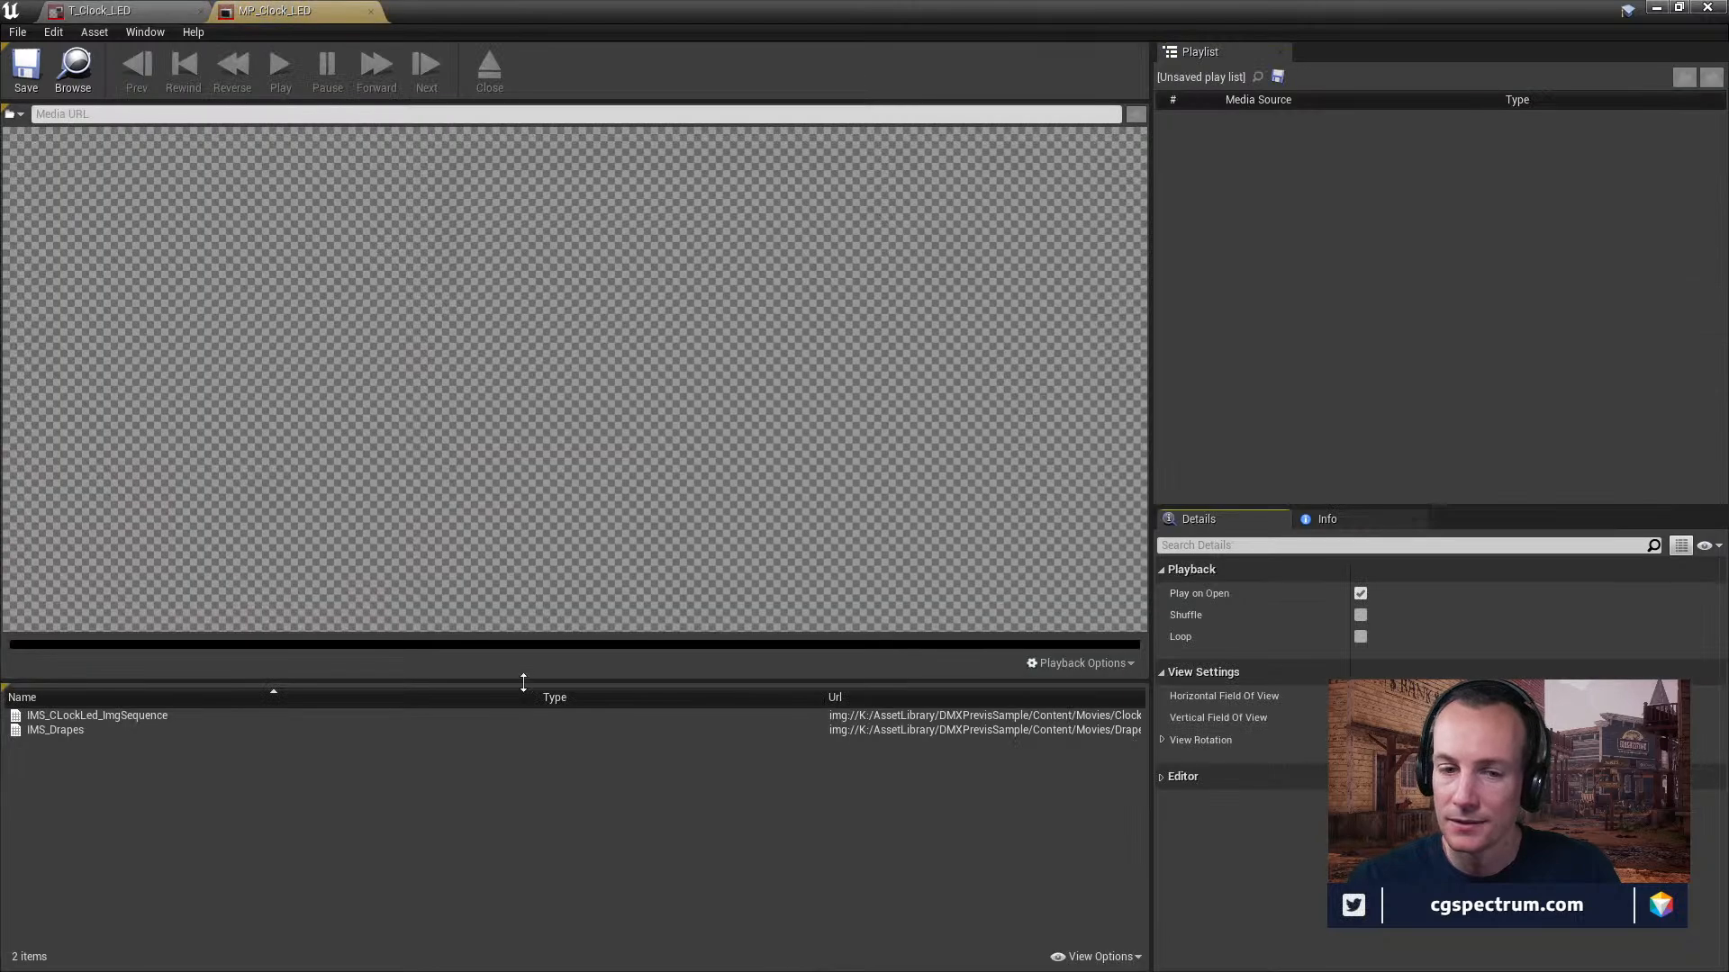
double_click(326, 719)
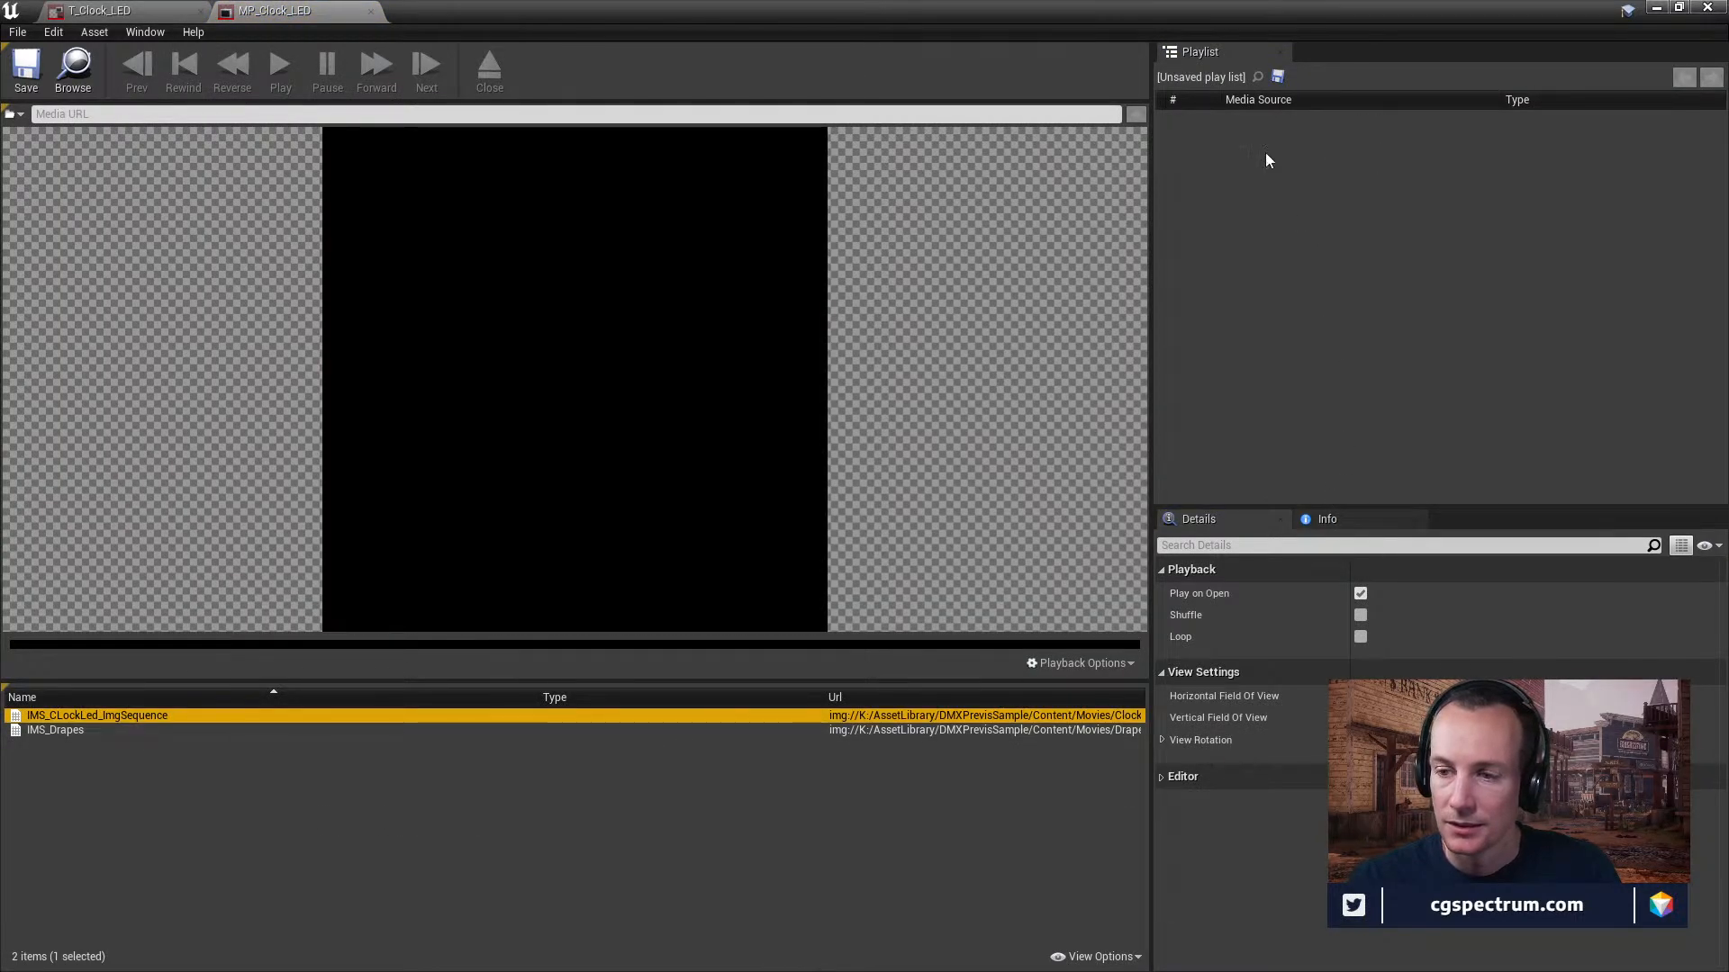
click(1257, 100)
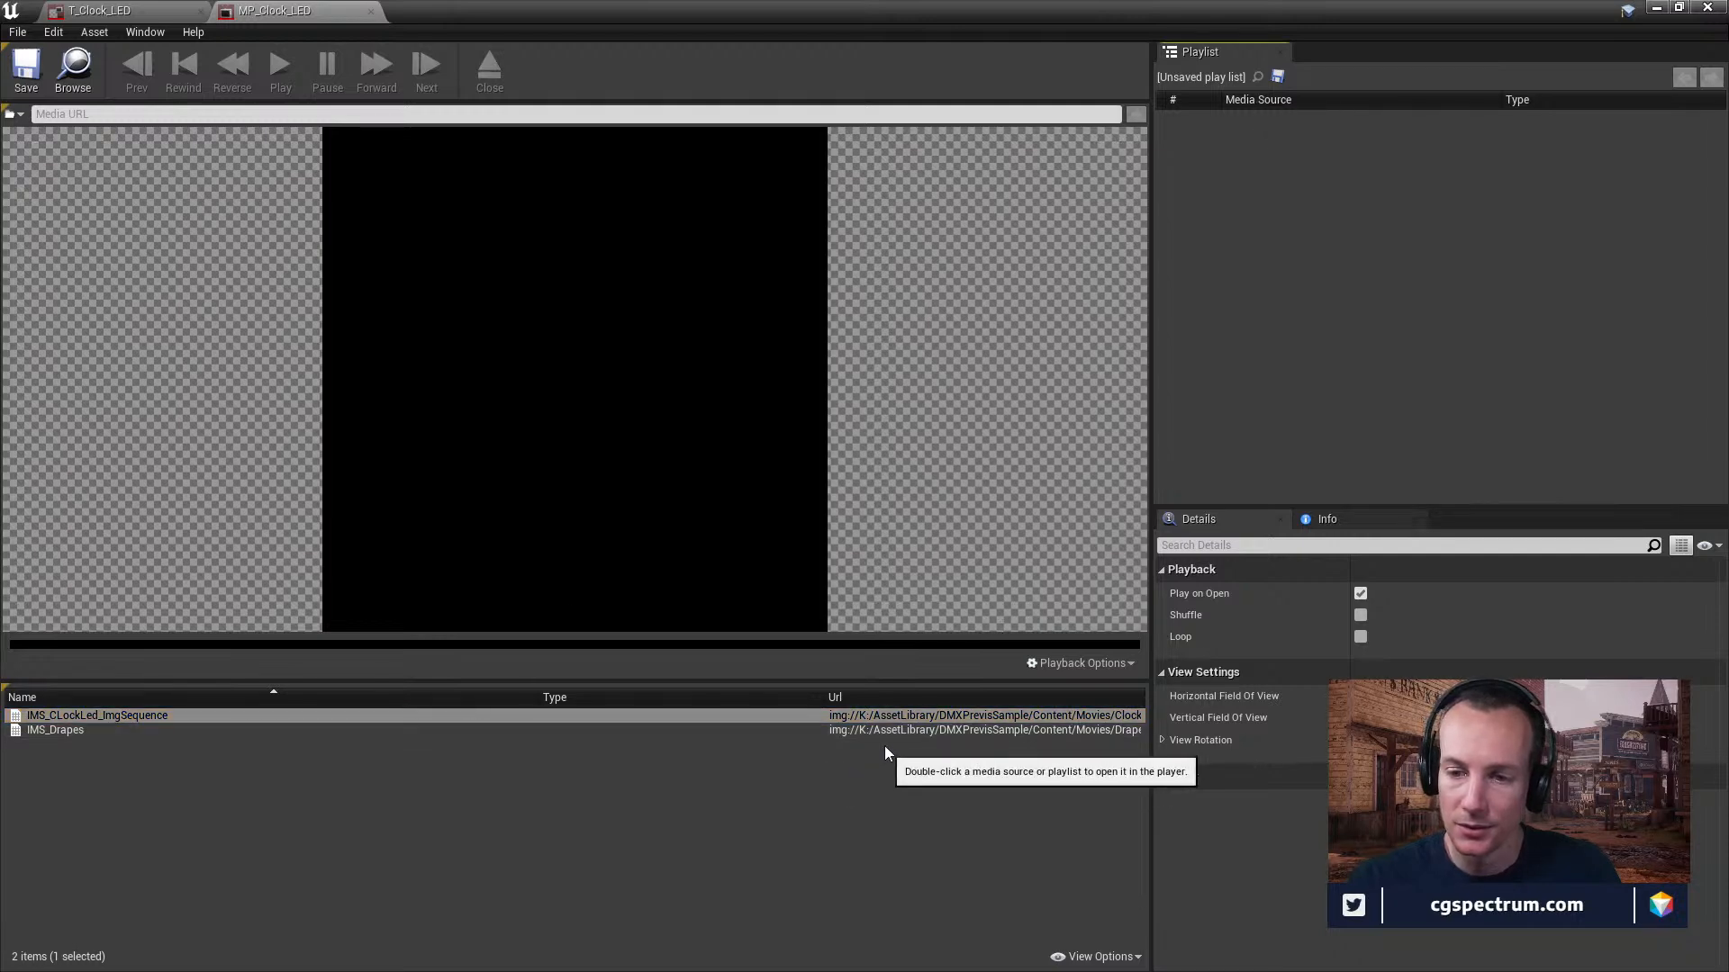
drag(1151, 715, 1505, 716)
drag(1077, 697, 853, 697)
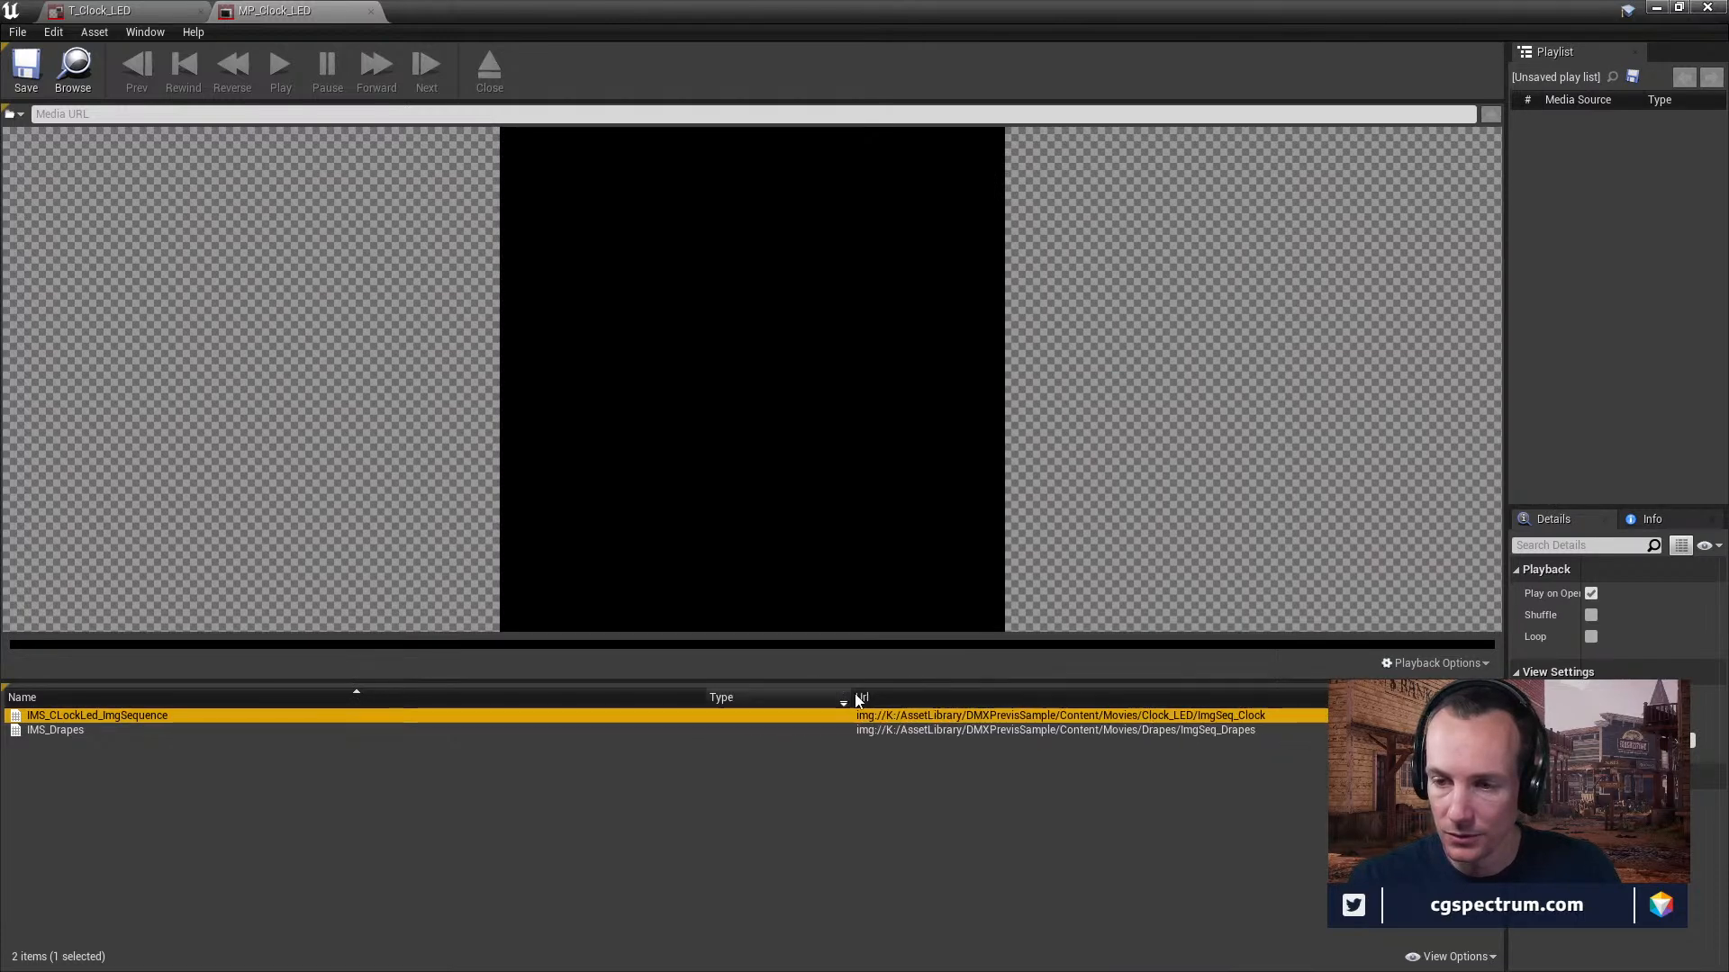
Open IMS_CLockLed_ImgSequence in the player from the media source list and select its playlist entry.
right_click(1217, 716)
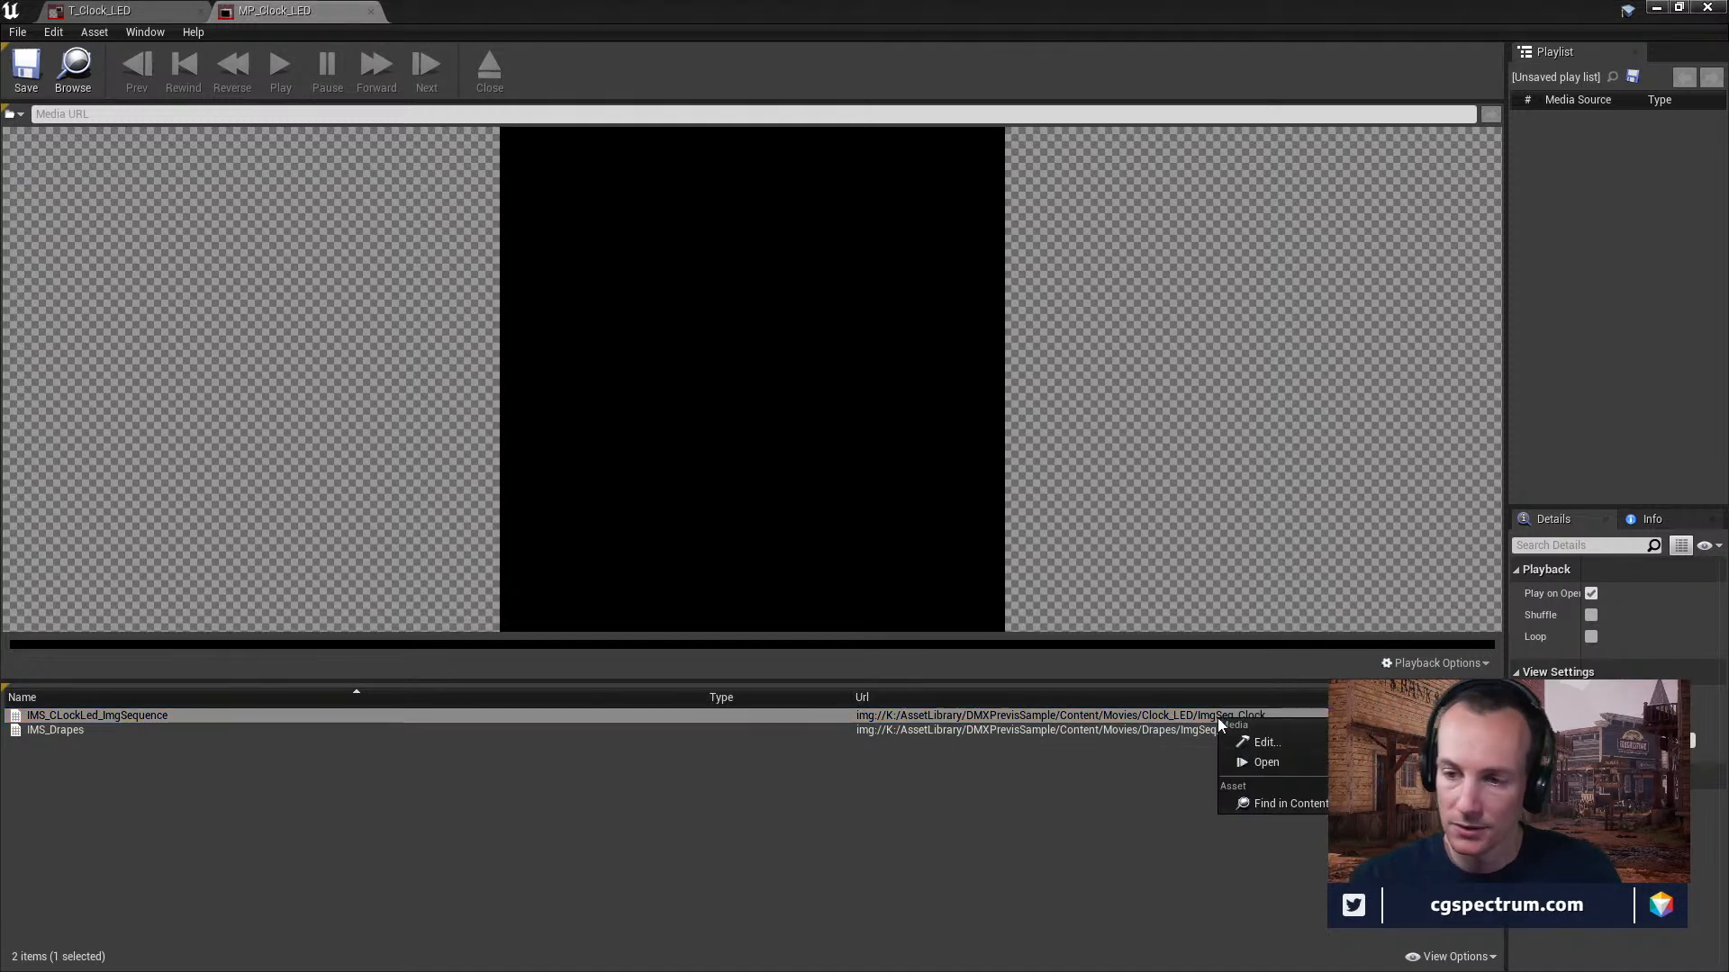
click(1266, 761)
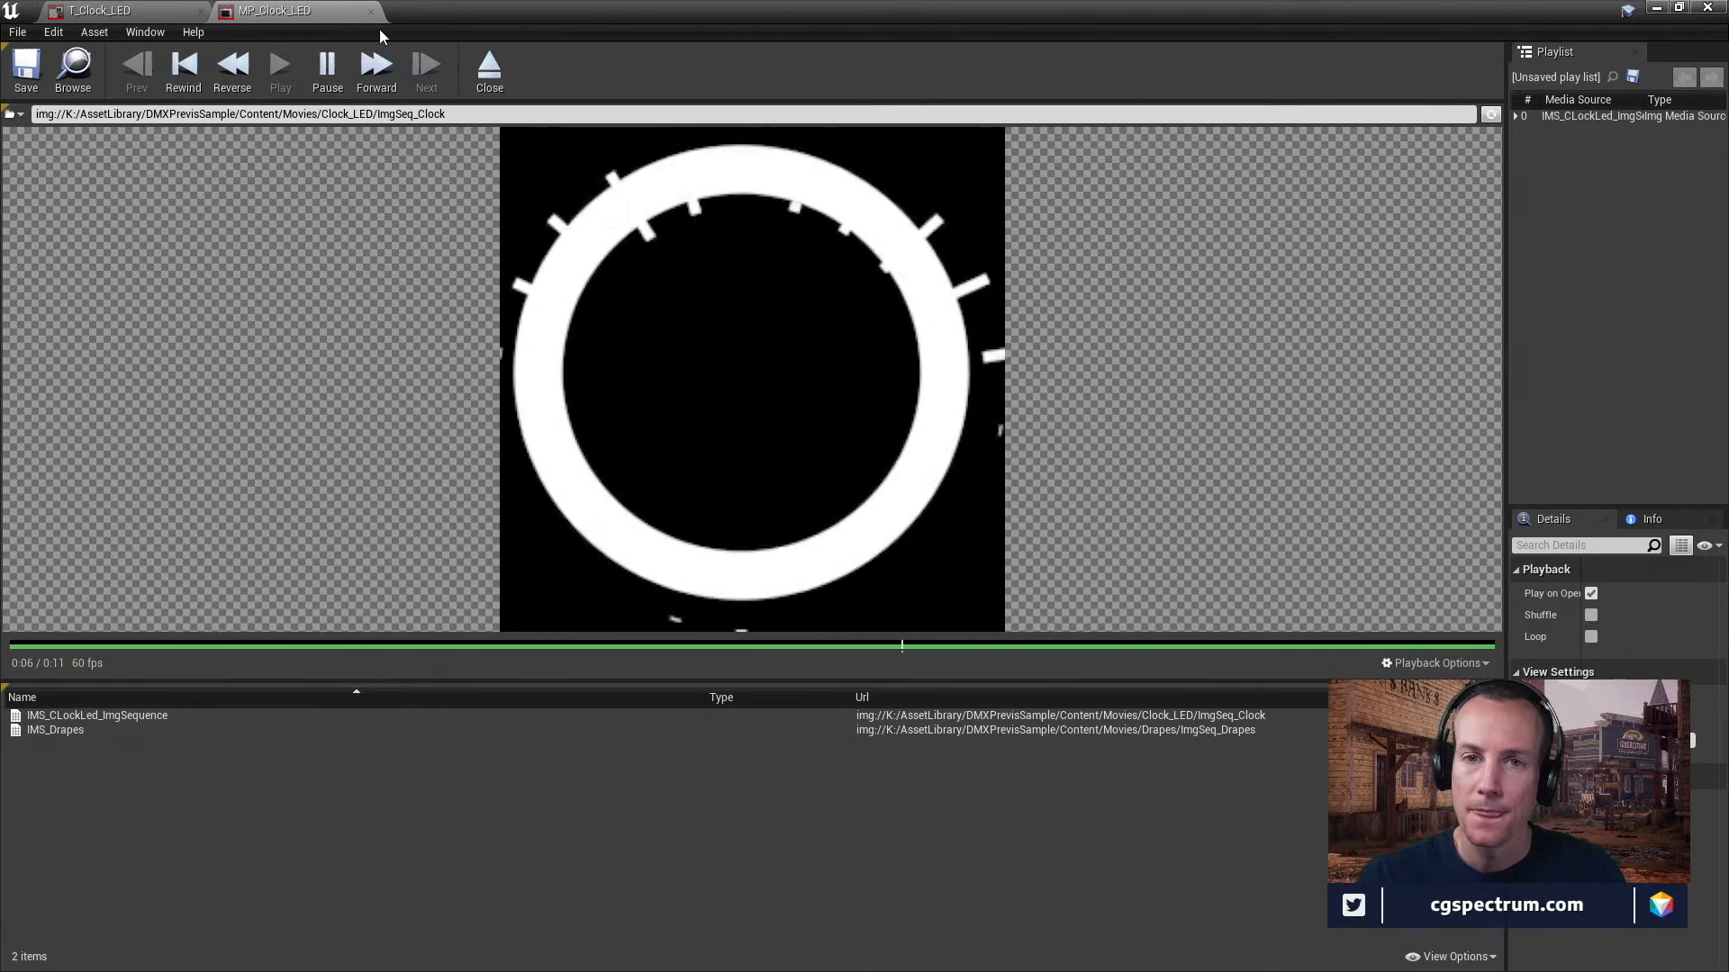
double_click(1517, 116)
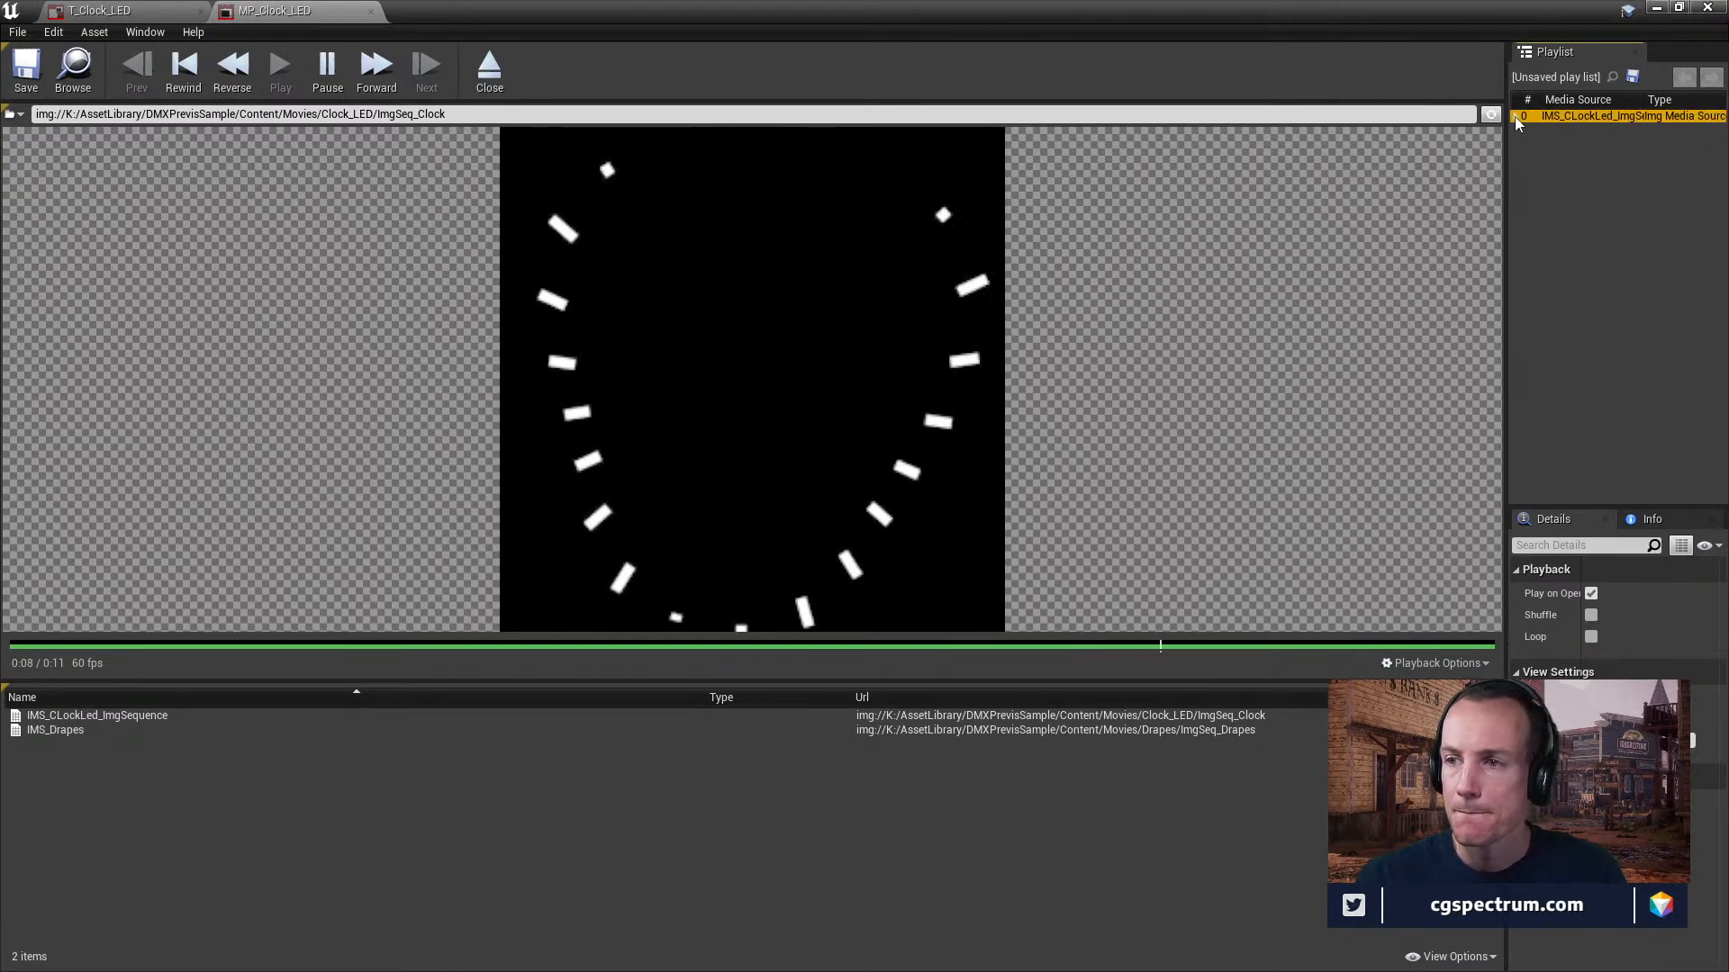
Close the MP_Clock_LED and T_Clock_LED editors and select the Sequencer's two Media tracks one after the other.
click(370, 11)
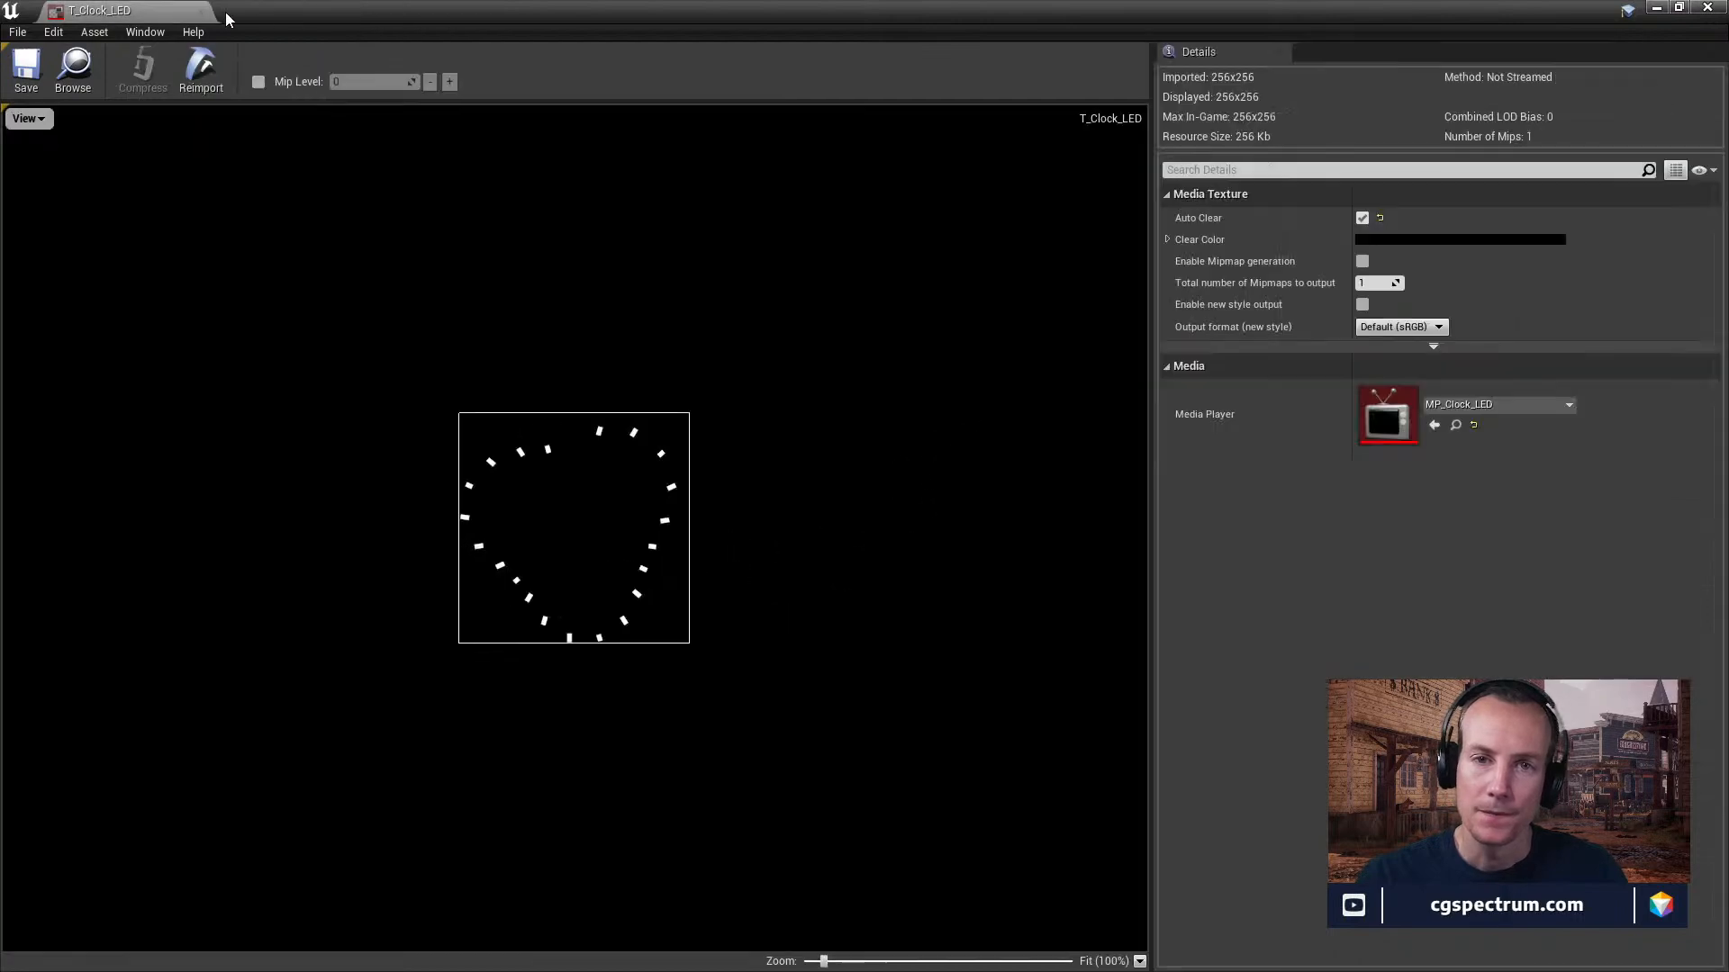
click(201, 12)
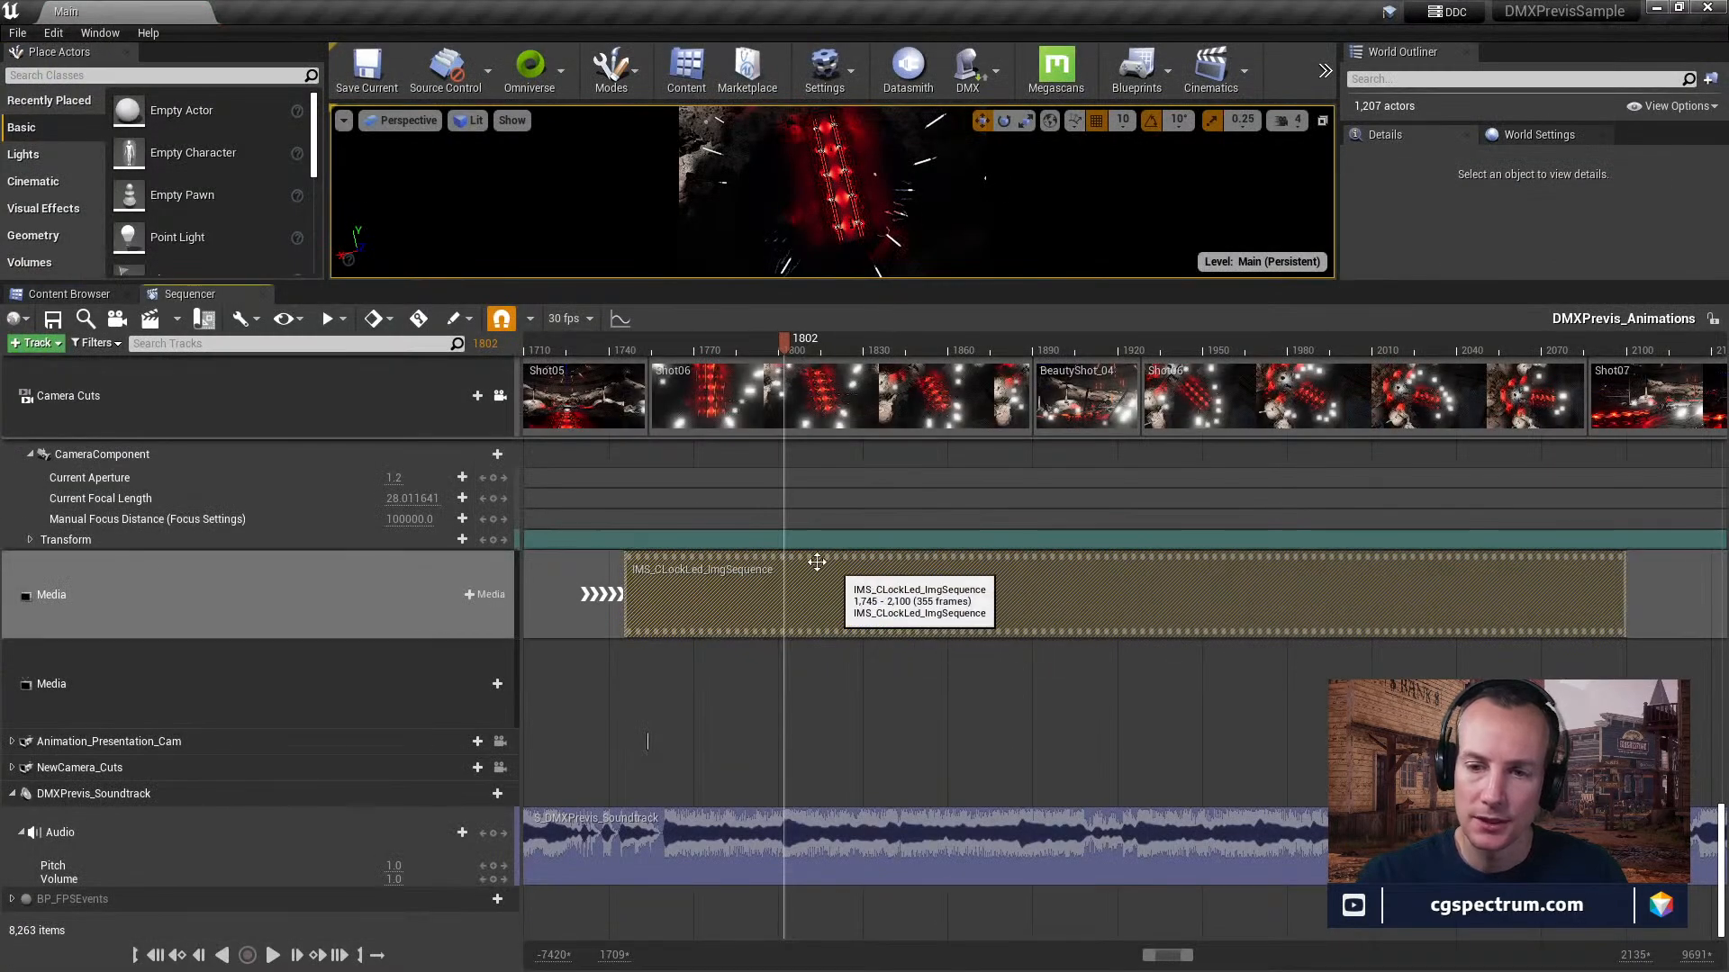
click(261, 613)
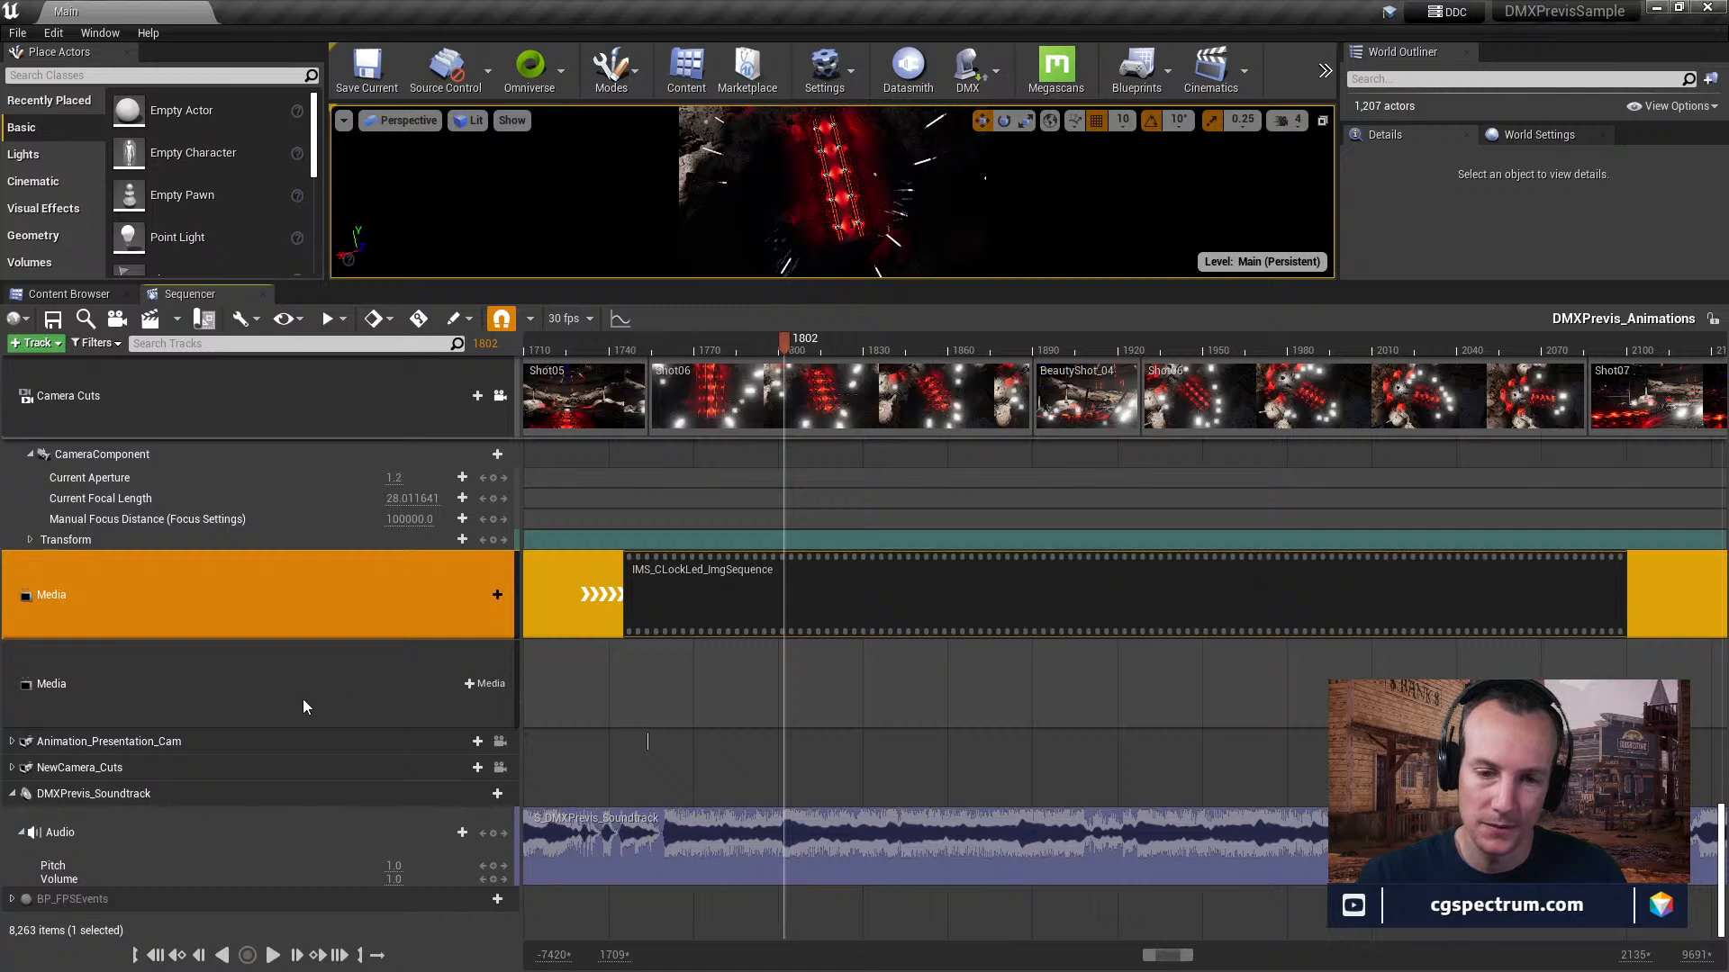
click(302, 698)
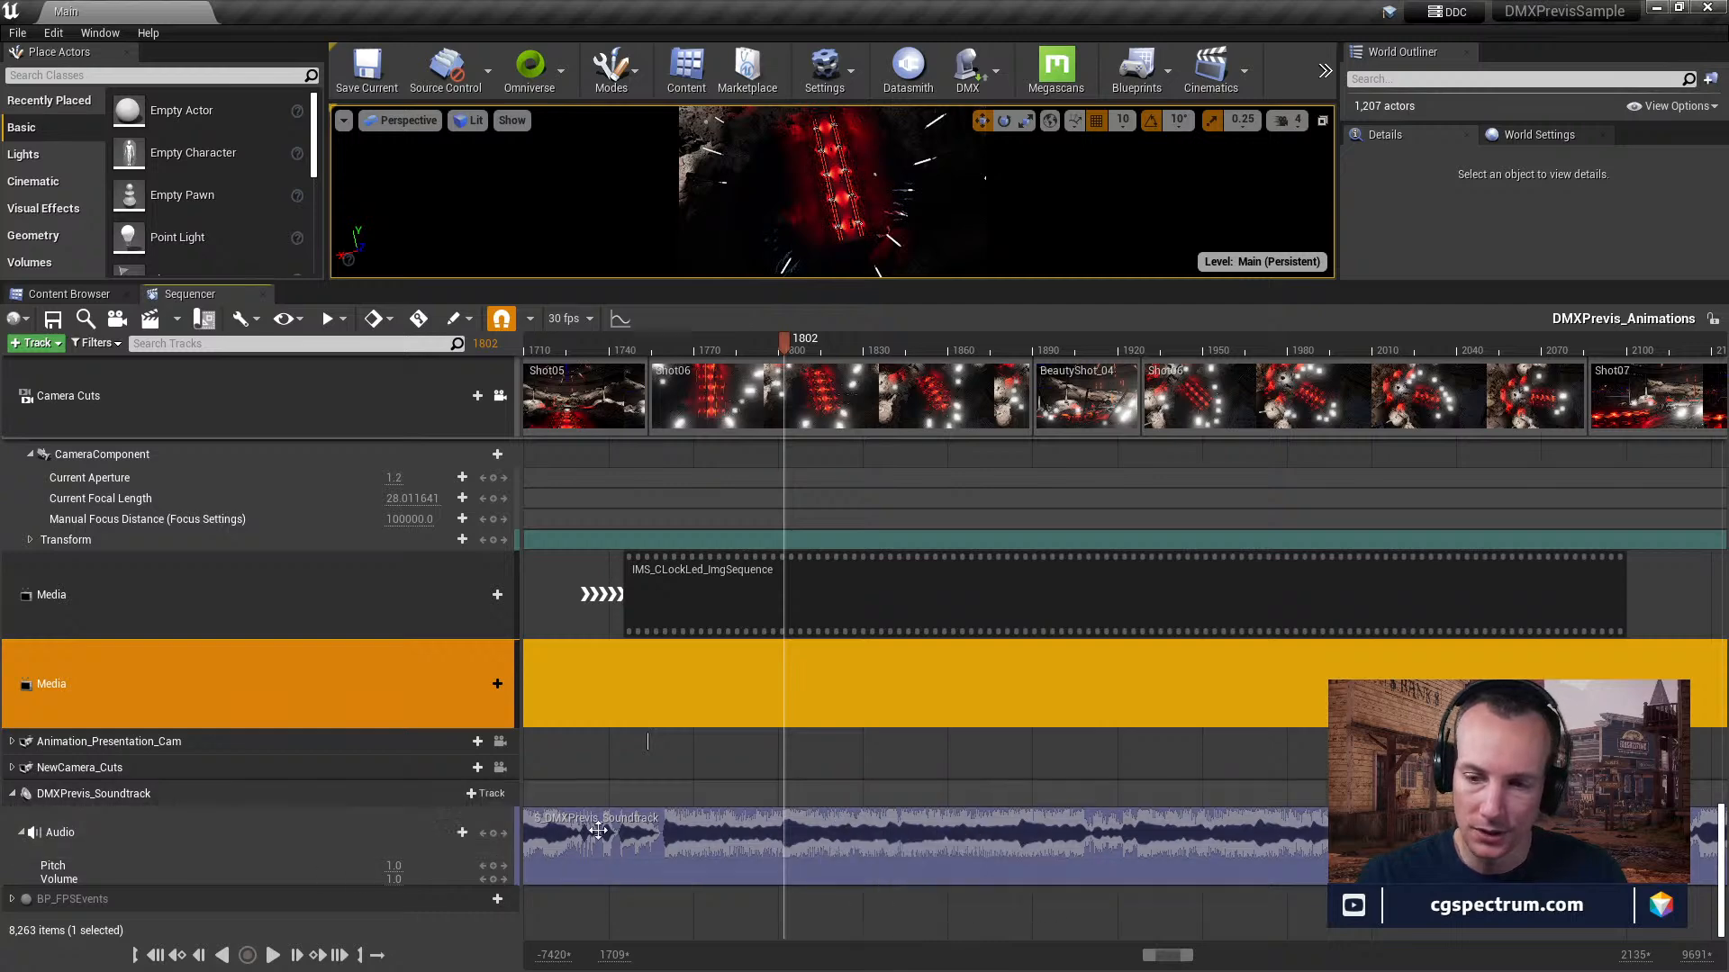
Expand the BP_FPSEvents track, widen the timeline to the full sequence, and open the event bound to its key at frame 0000.
click(11, 900)
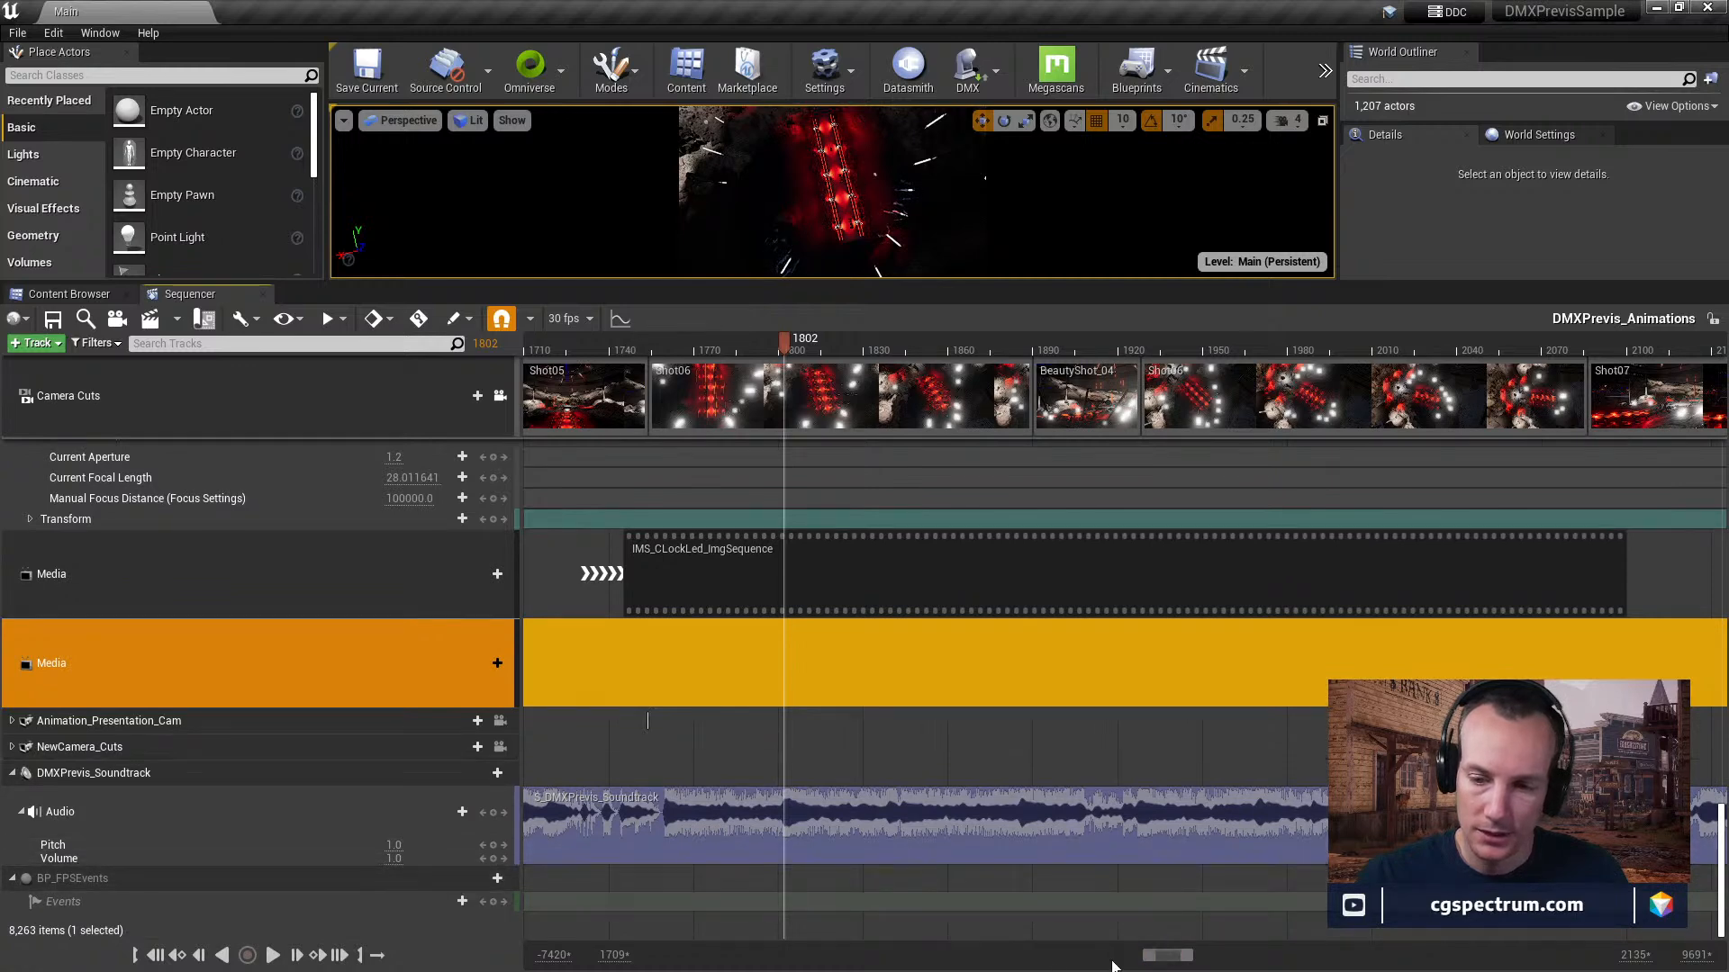
drag(1148, 965, 1012, 962)
drag(1189, 961, 1403, 961)
click(661, 904)
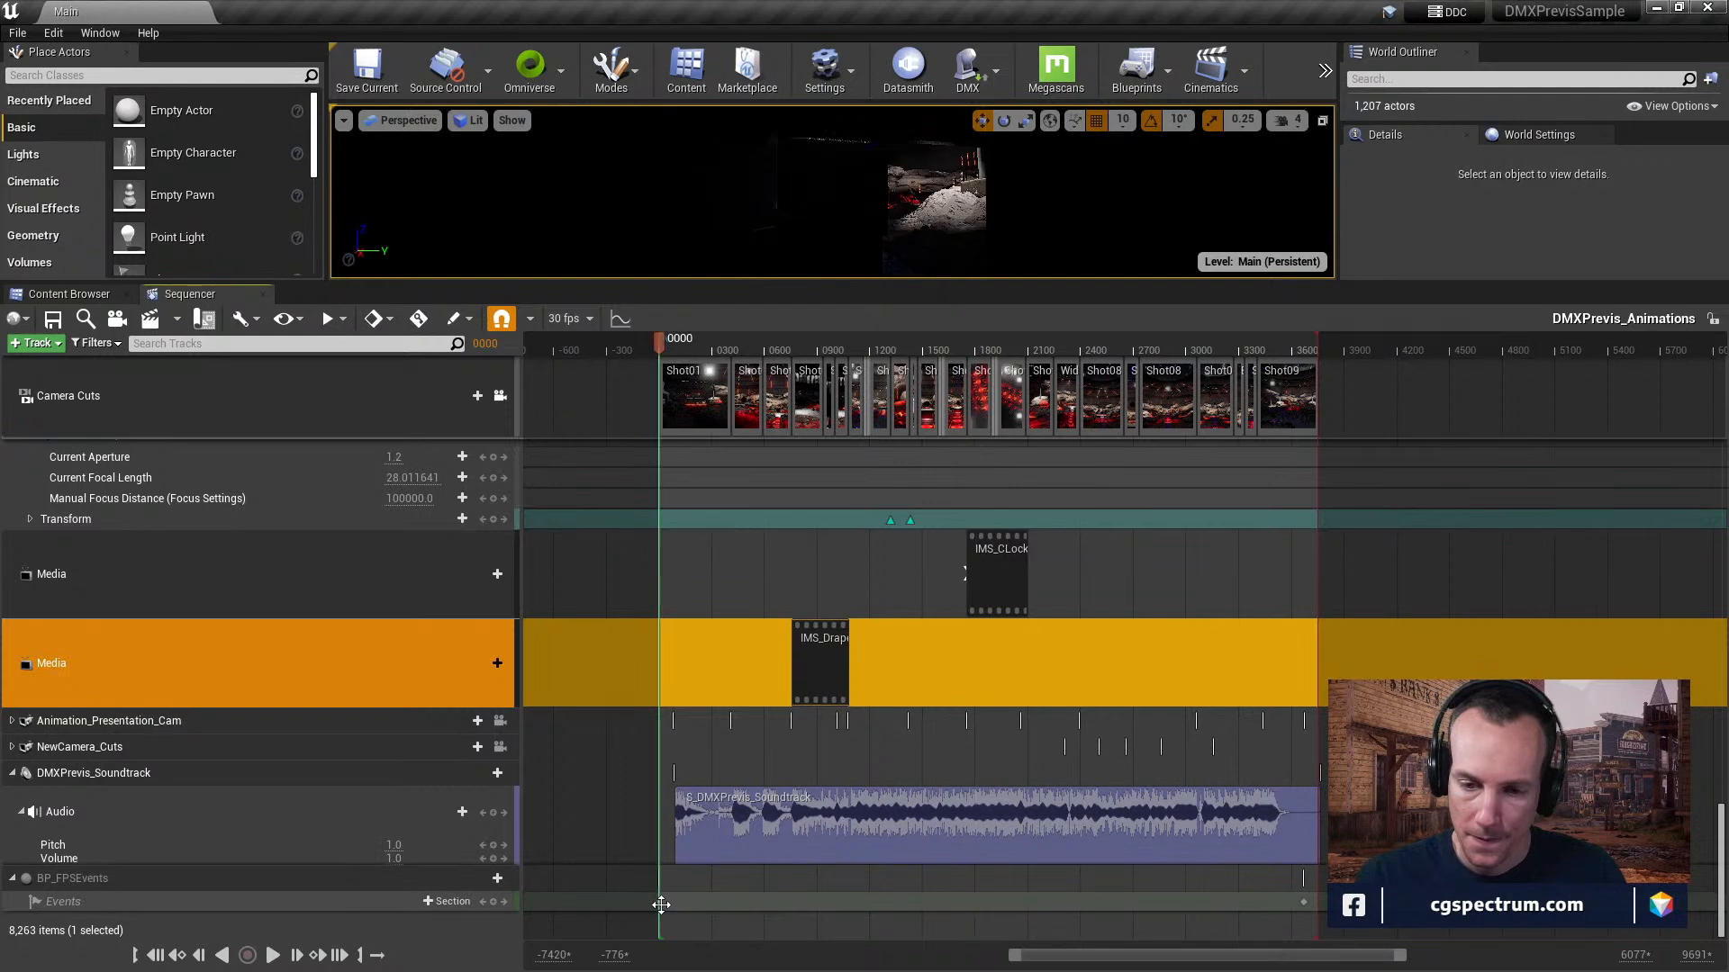
click(661, 904)
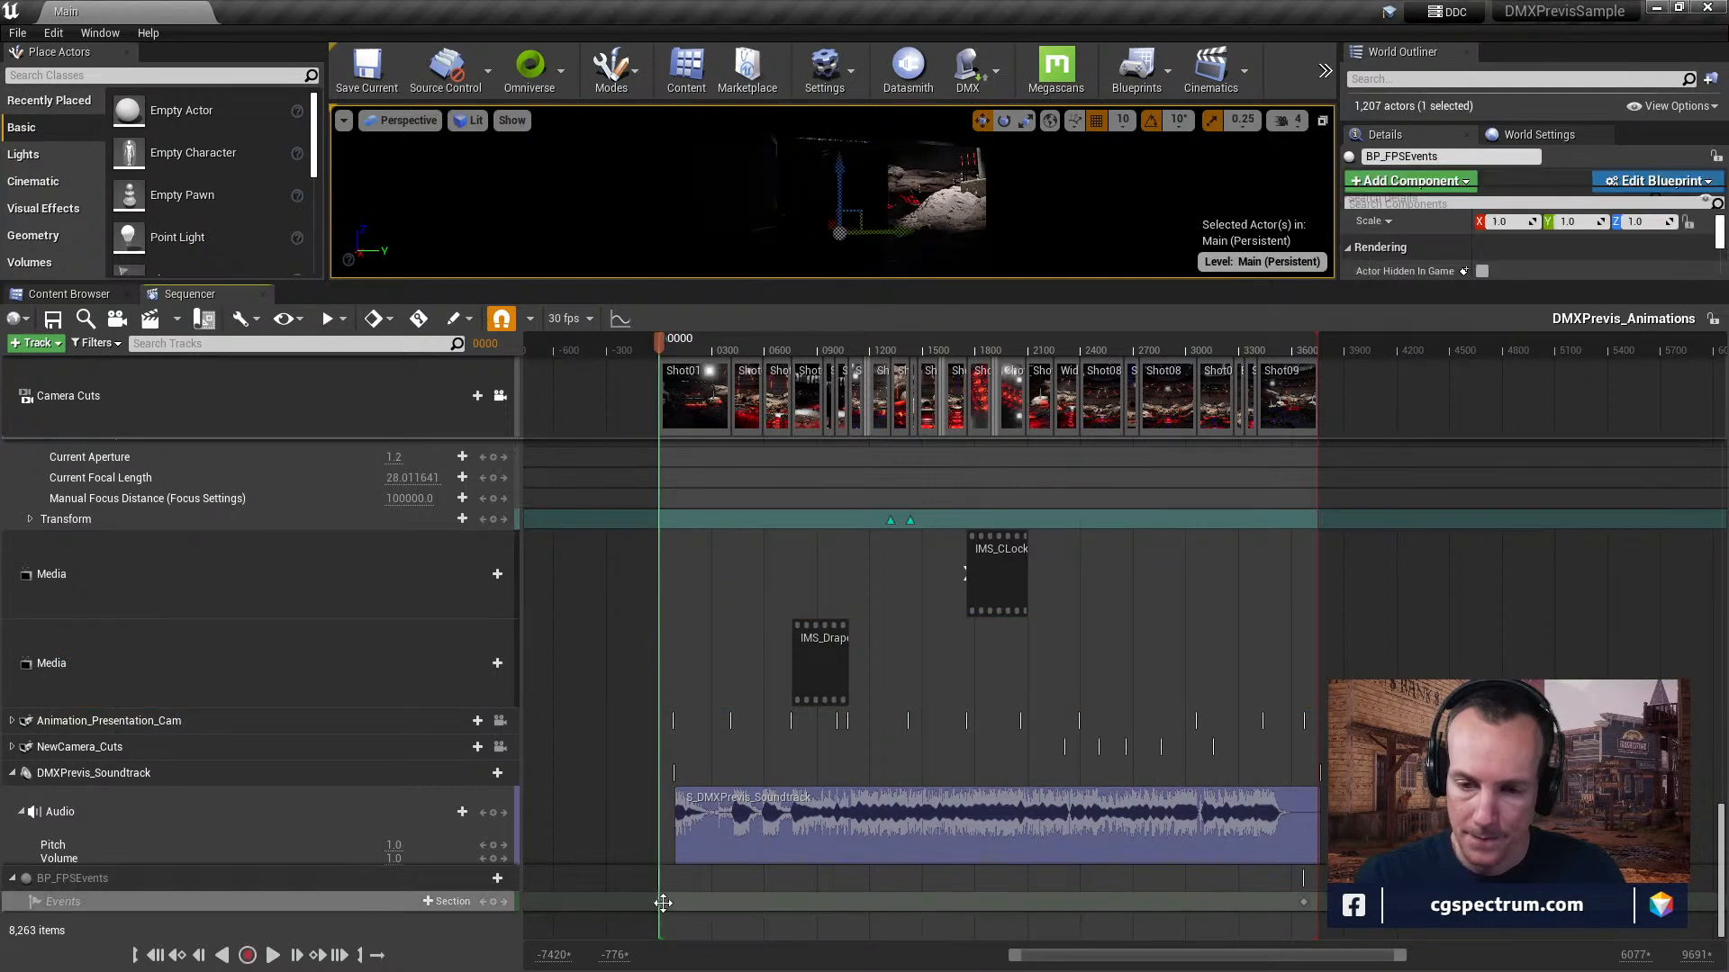
right_click(662, 903)
mouse_move(721, 722)
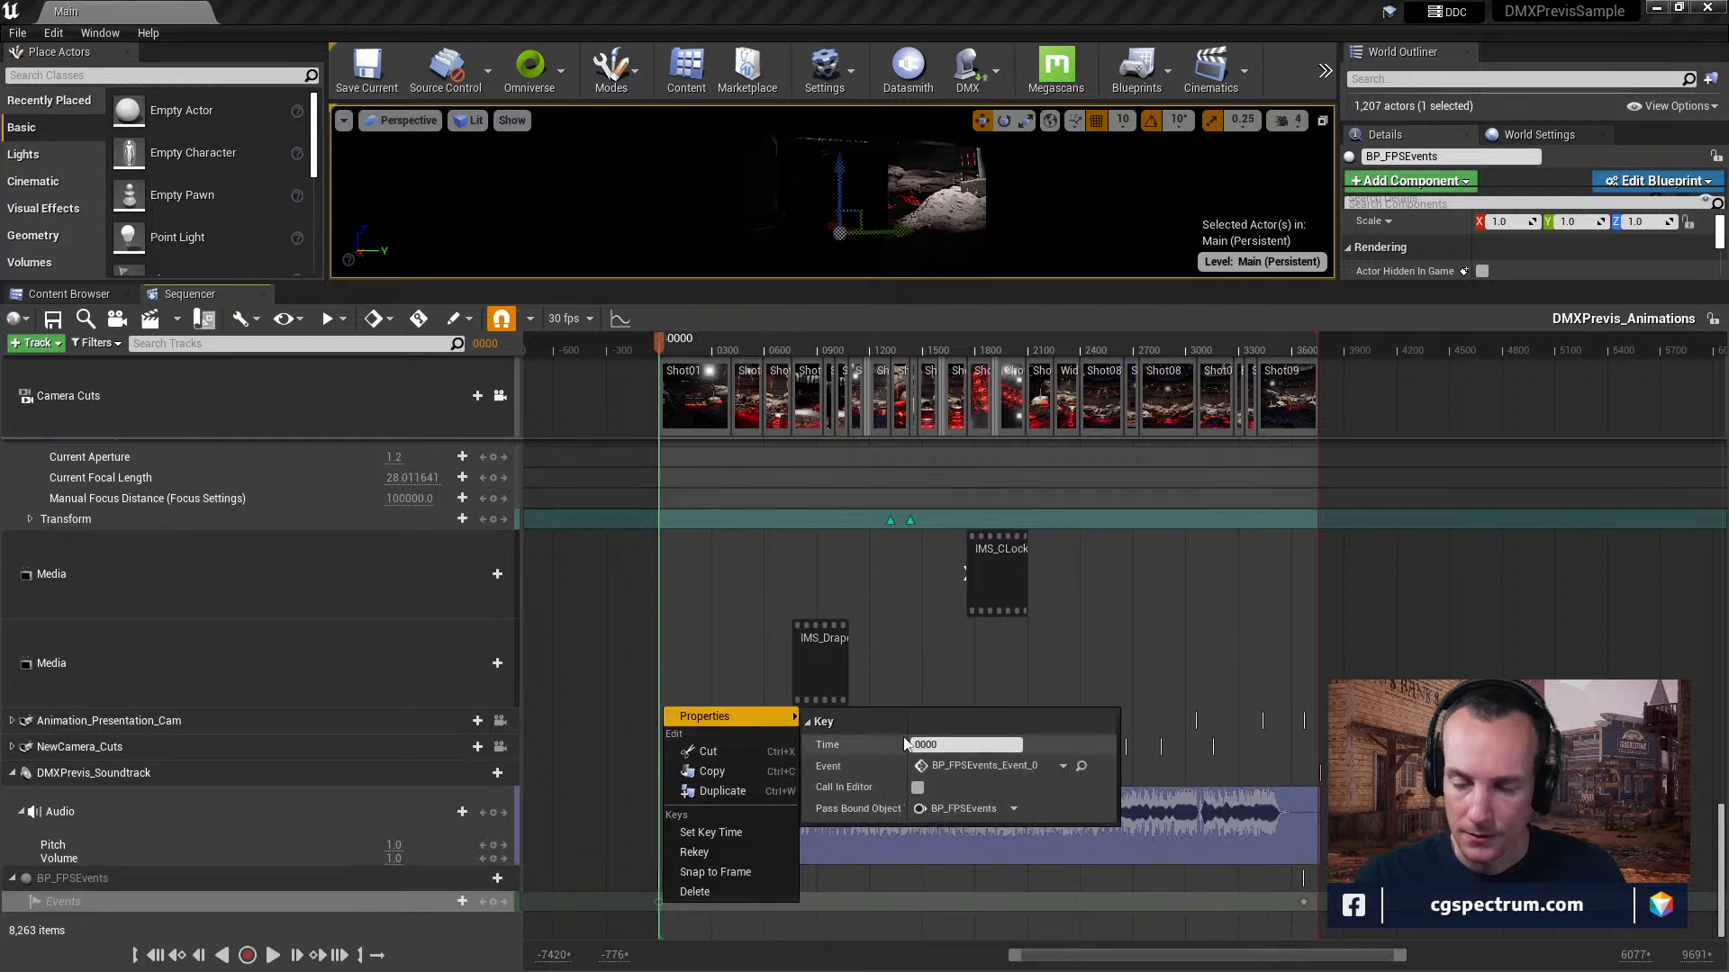
click(1085, 764)
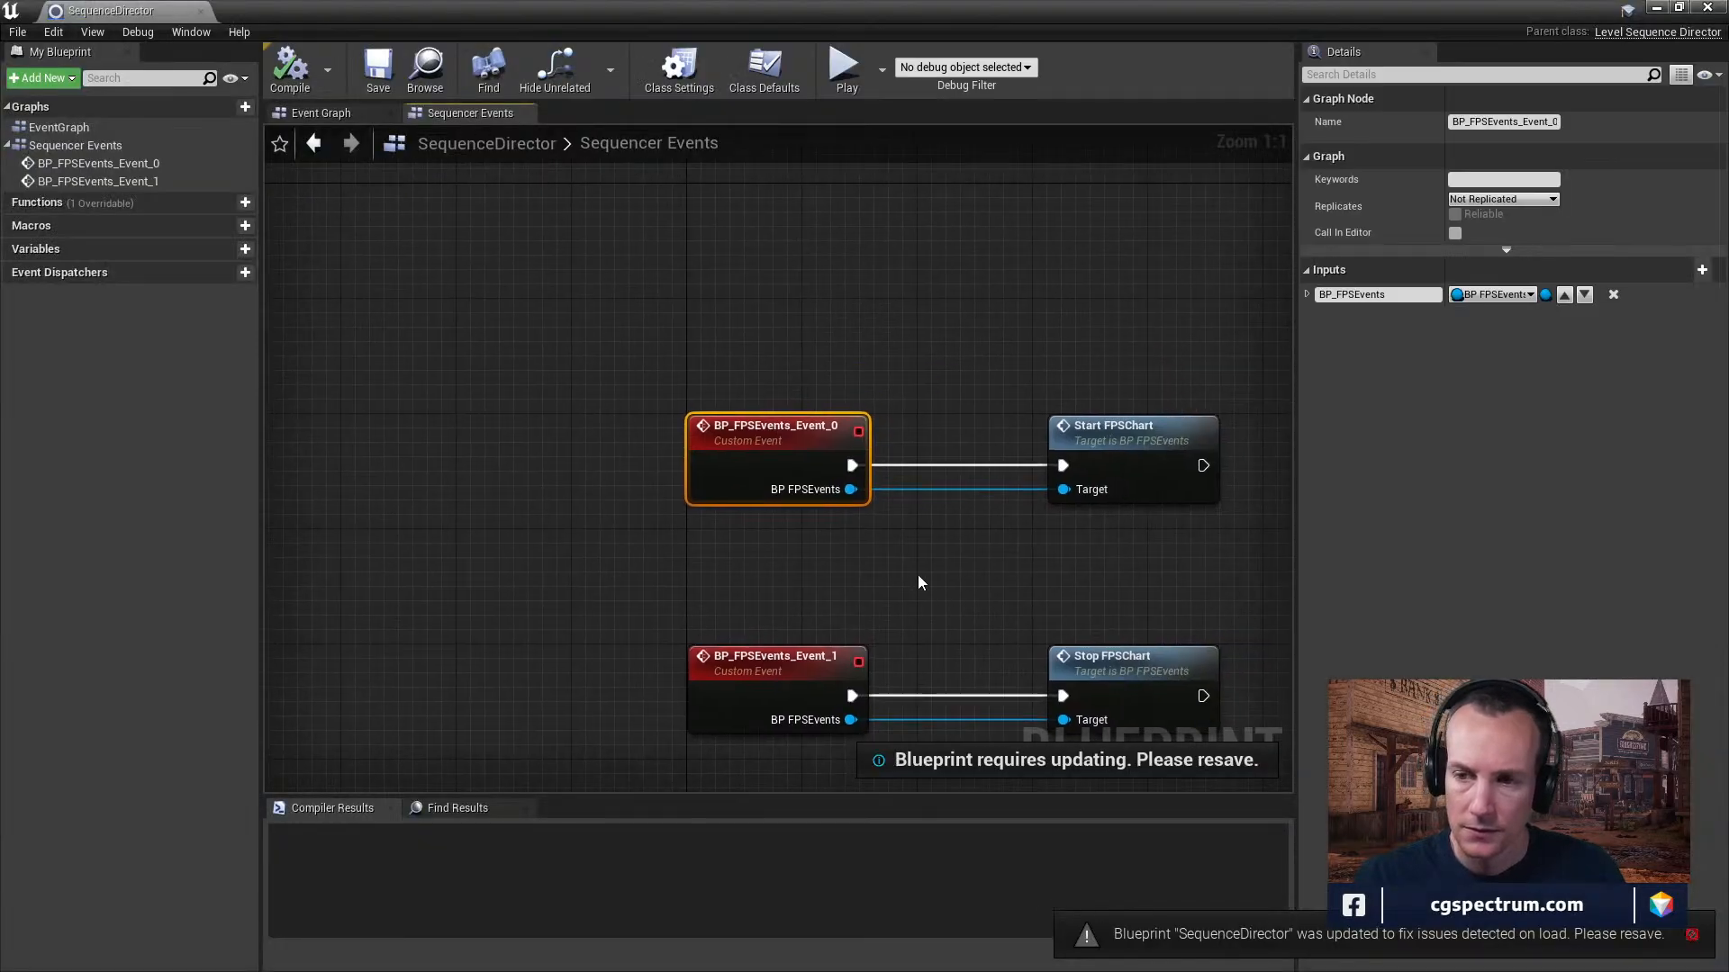
Open the Start FPSChart node's definition in the BP_FPSEvents blueprint and examine its console command.
right_drag(937, 592, 721, 507)
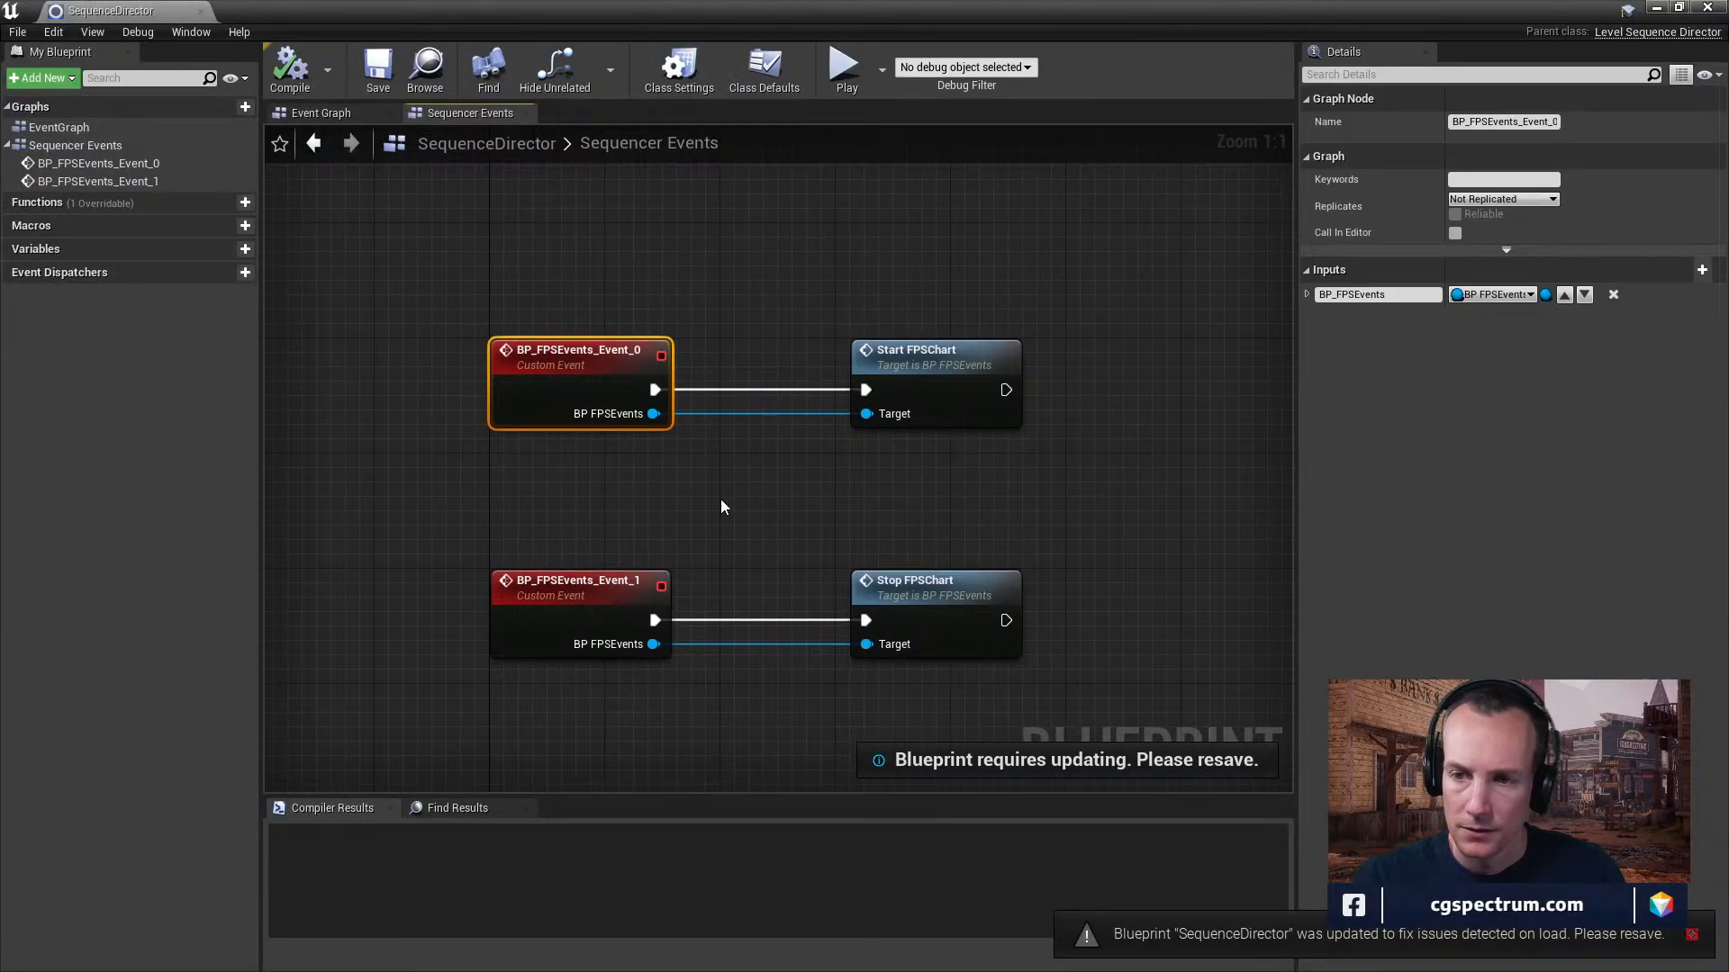
click(962, 356)
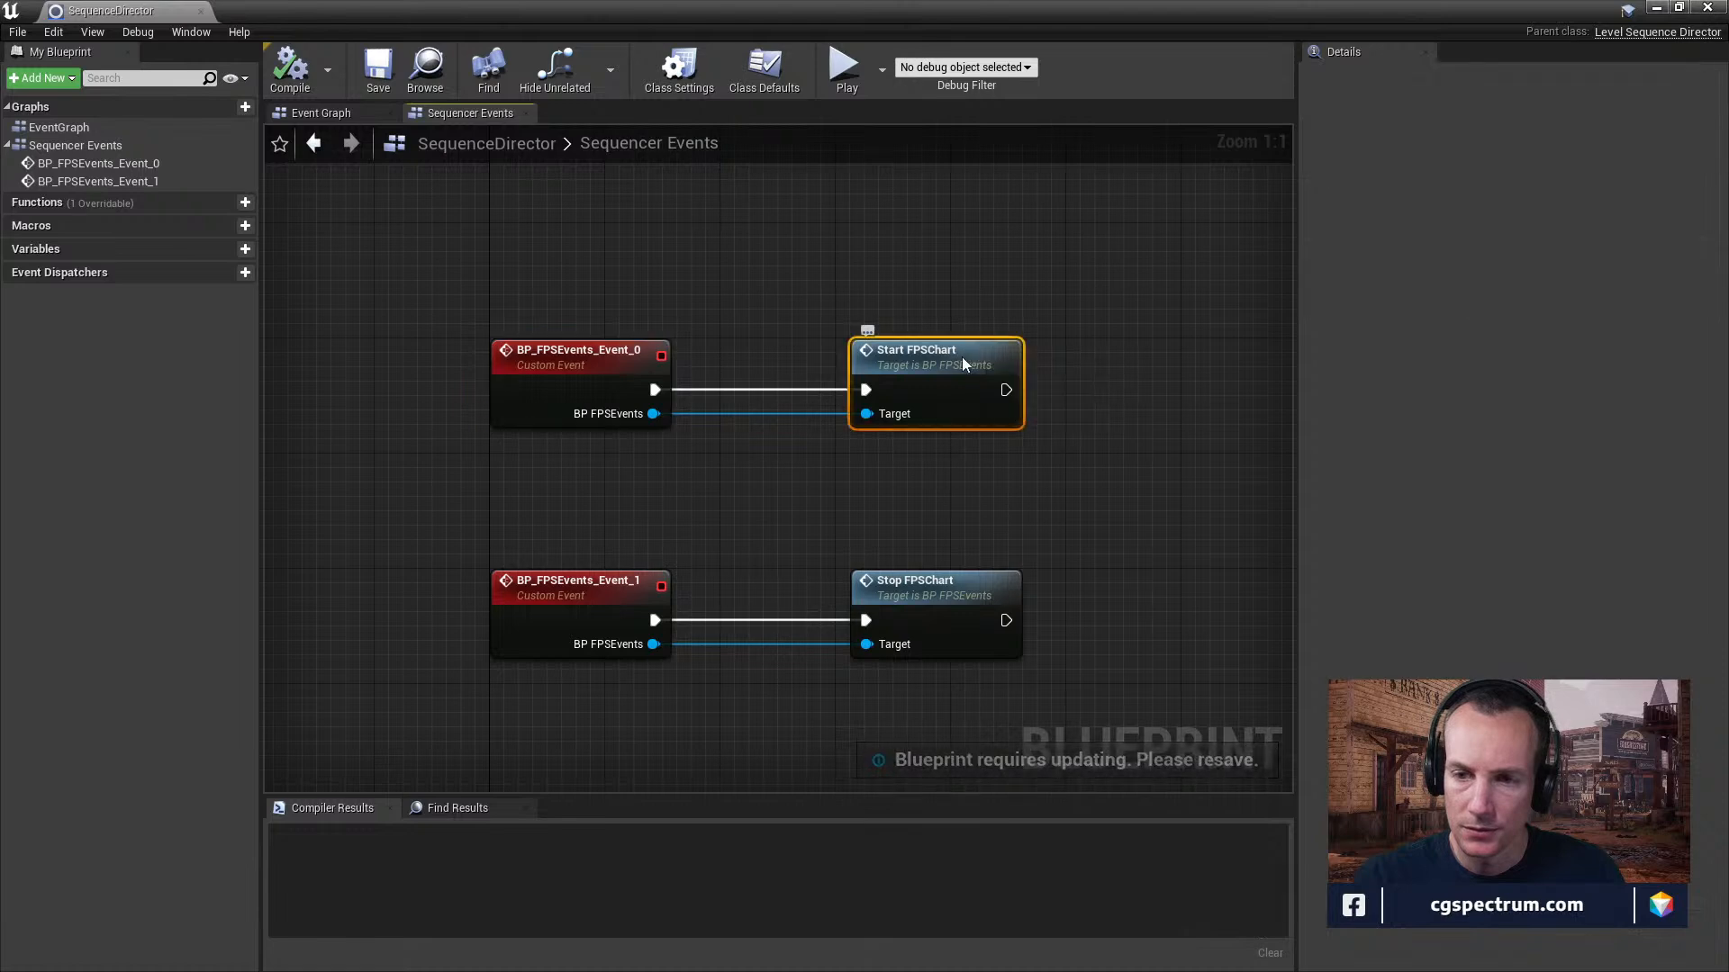
double_click(962, 356)
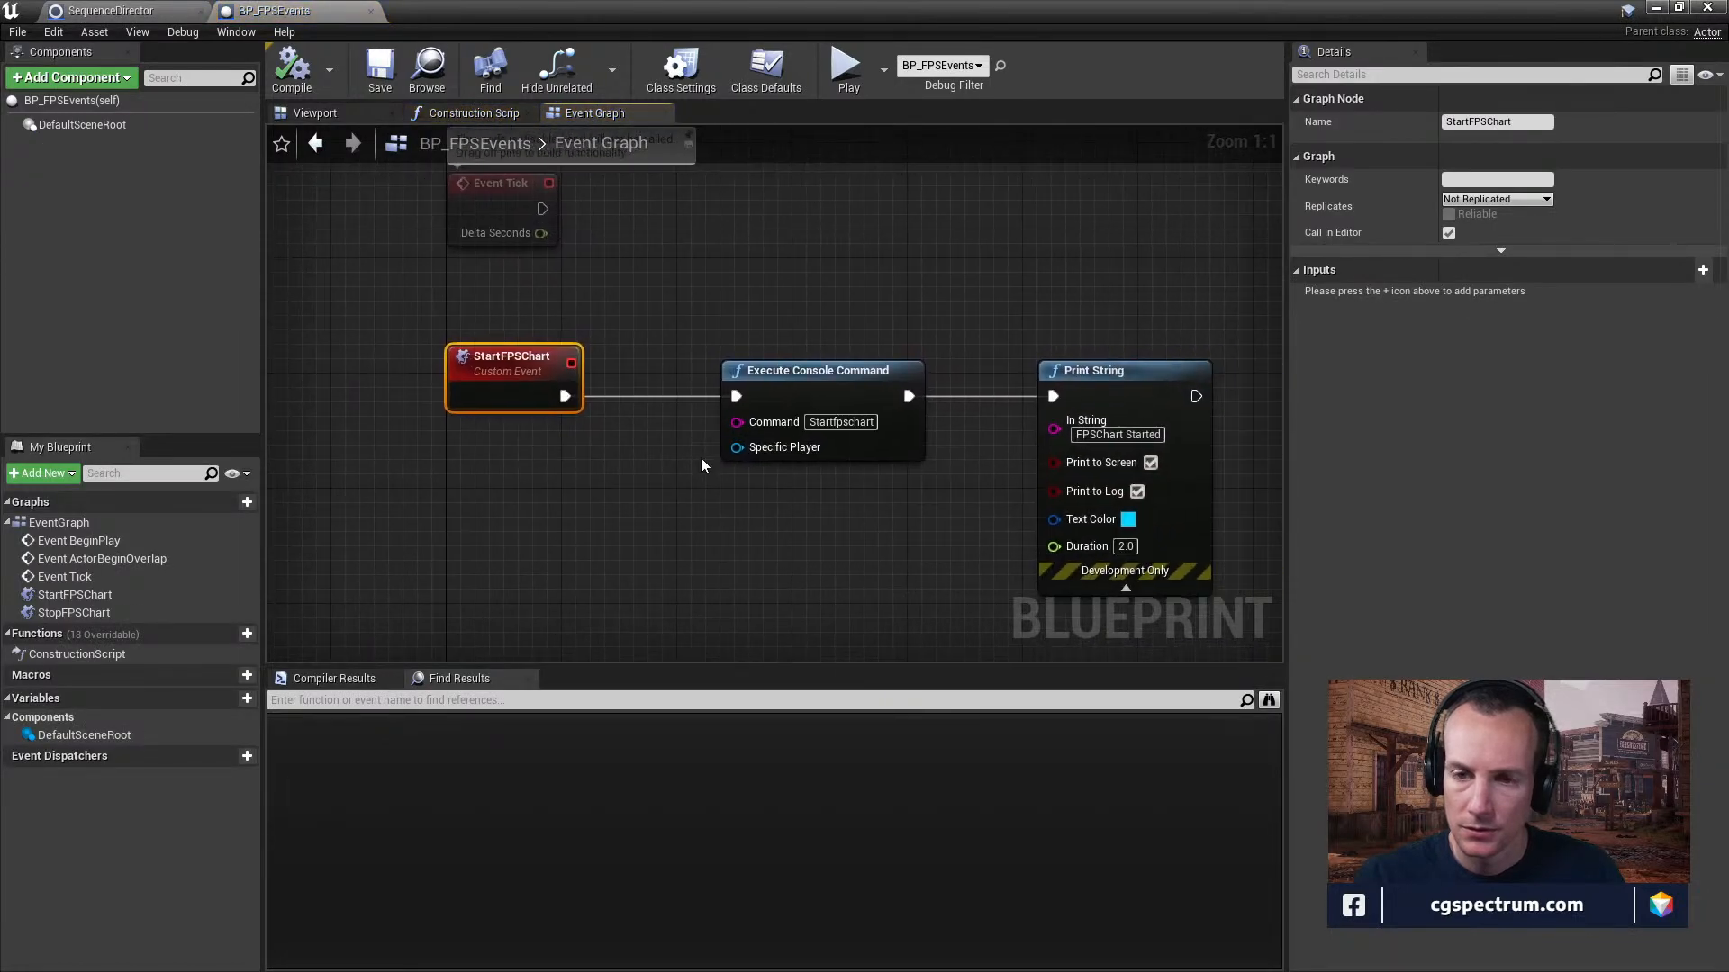
right_drag(801, 526, 672, 524)
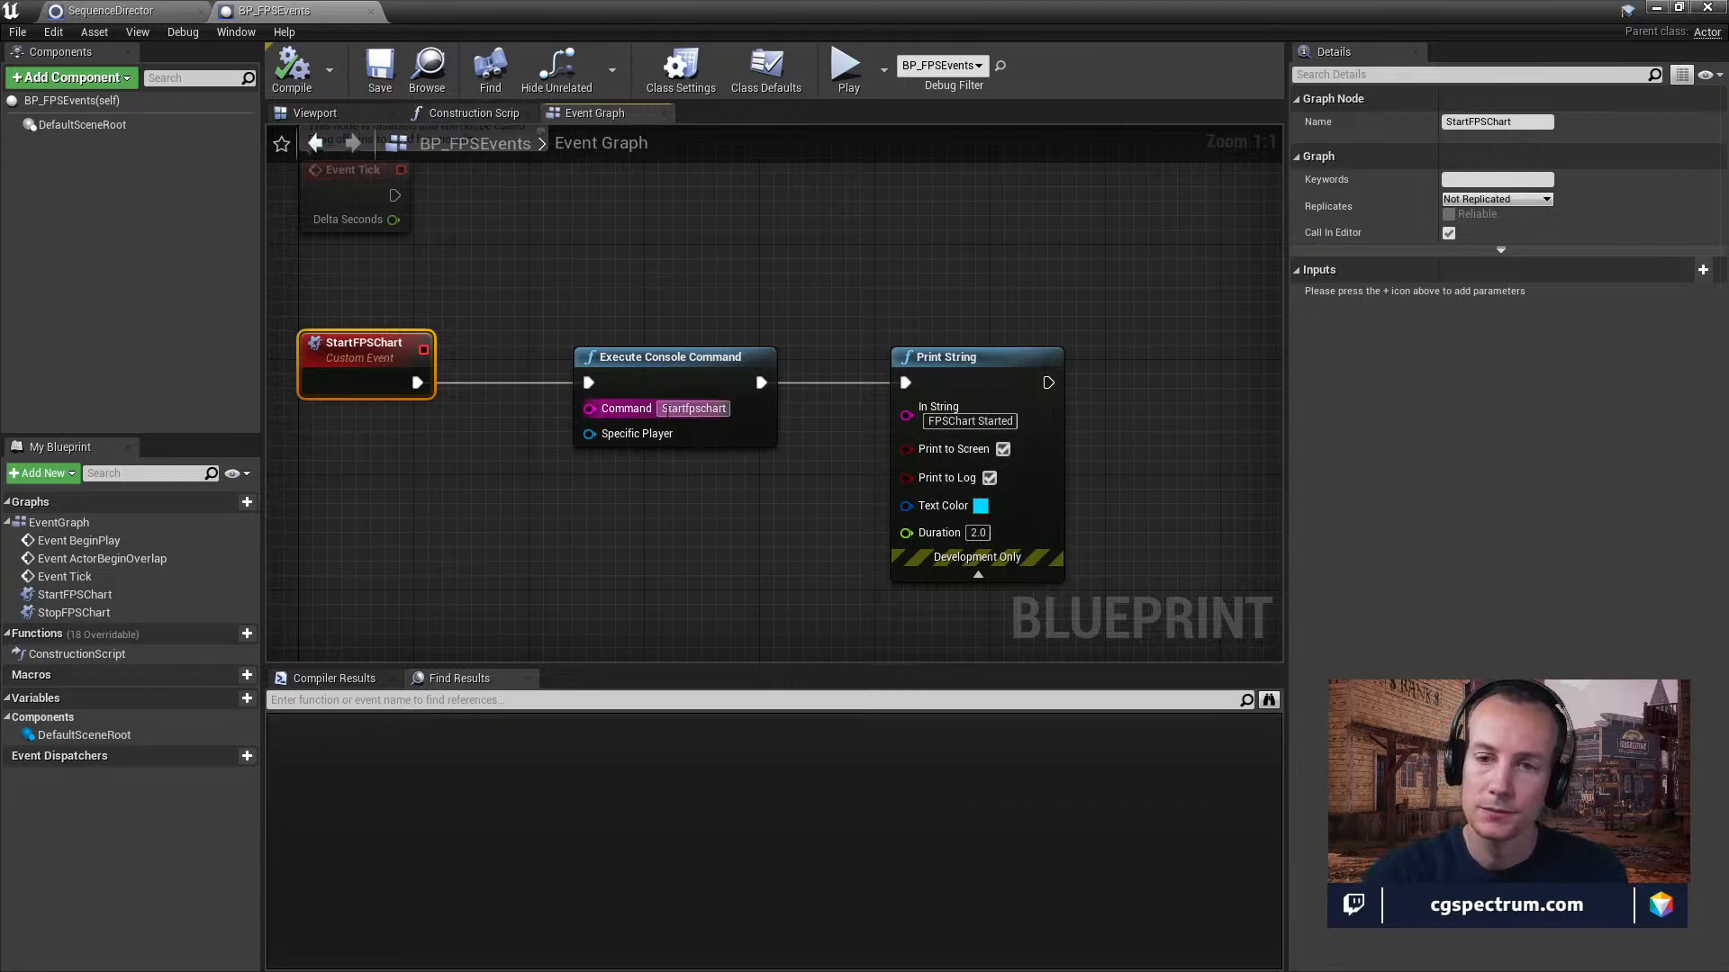
Uncover the level editor, set the Sequencer playhead to frame 1875, and enlarge the viewport over the stage.
drag(706, 22, 854, 619)
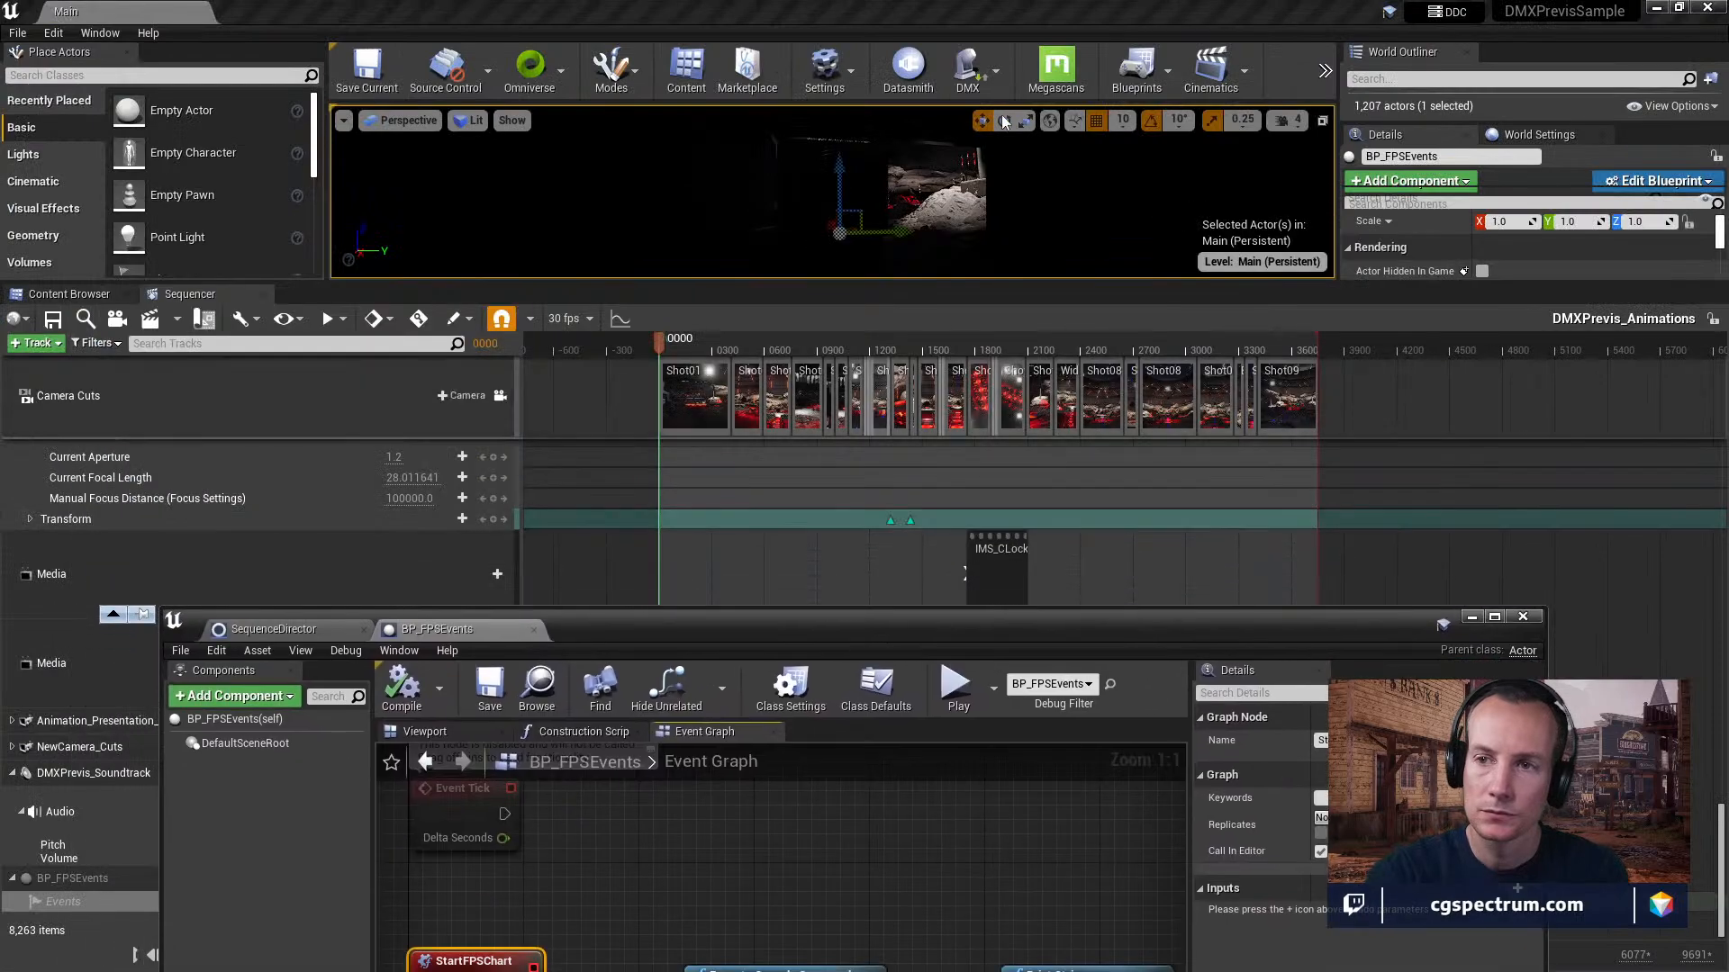
click(983, 288)
click(988, 340)
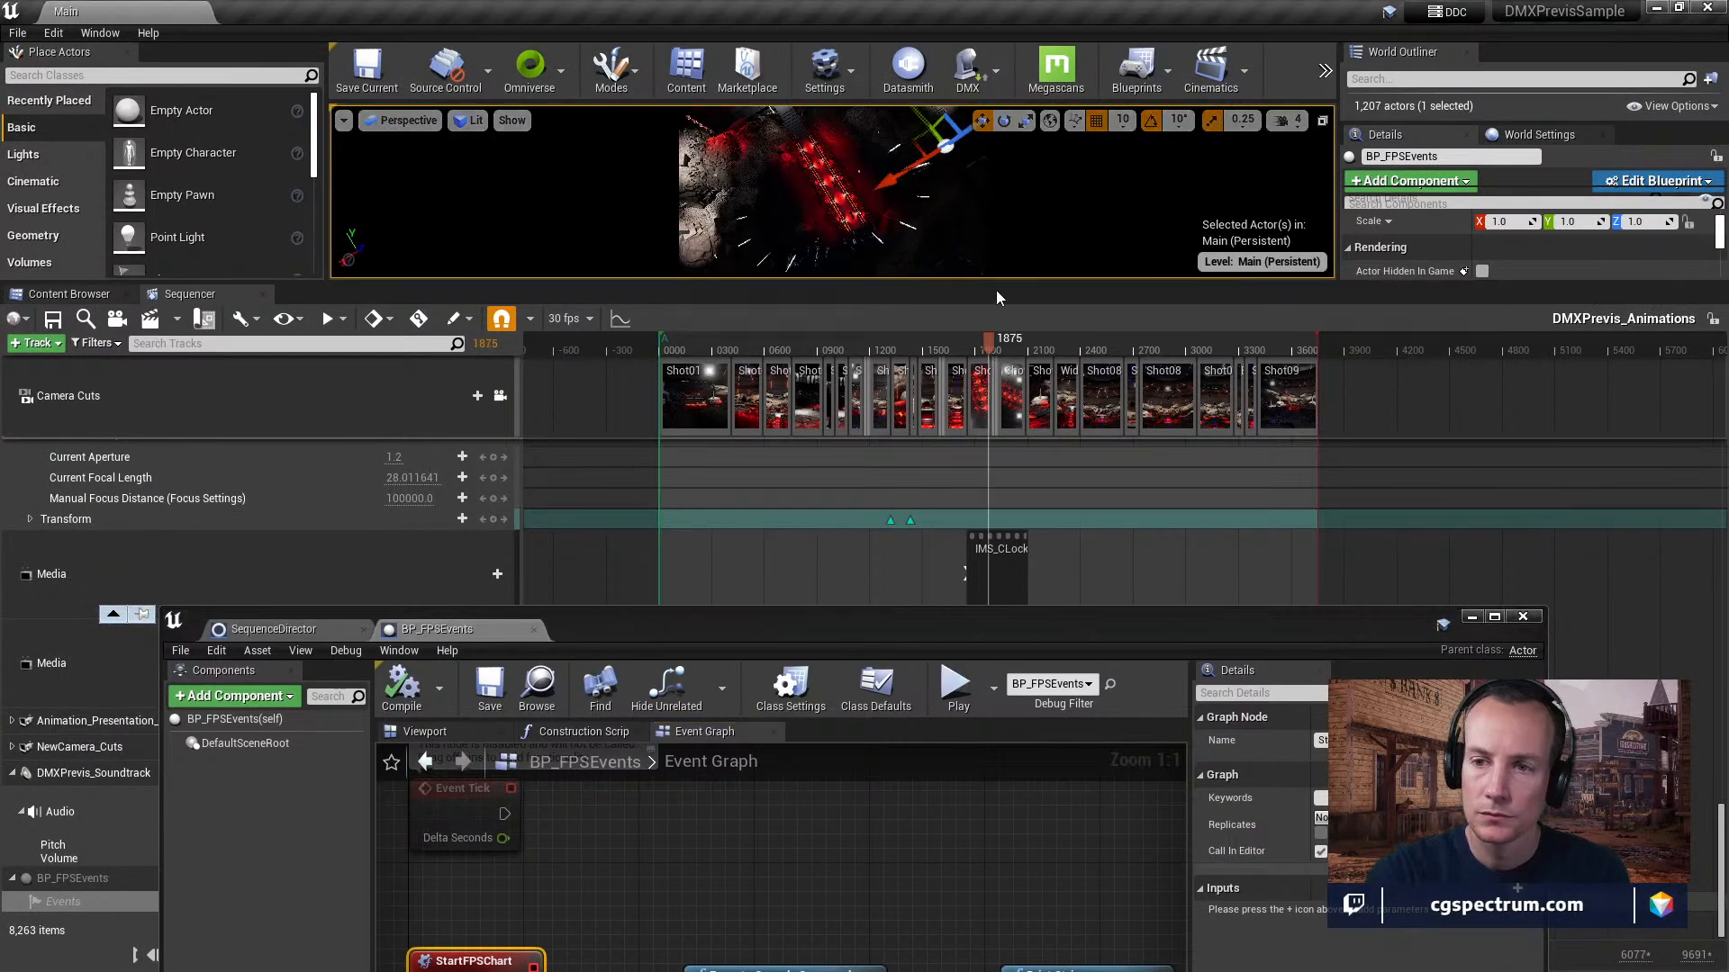
click(994, 277)
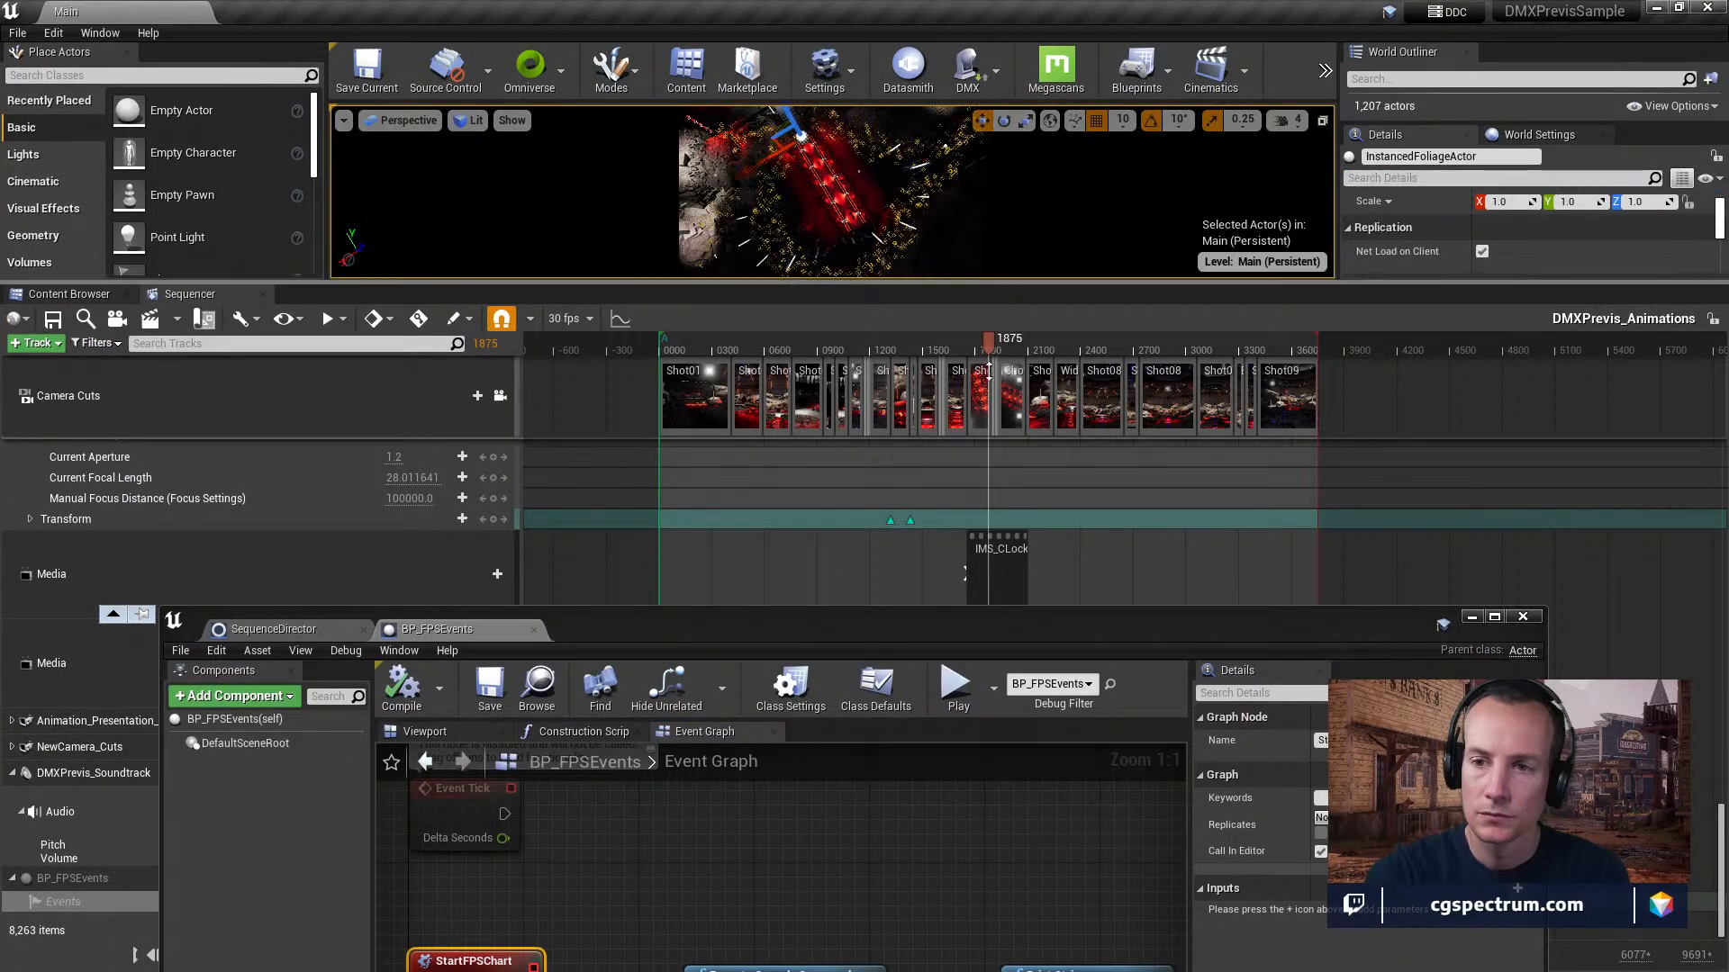
drag(990, 284, 991, 519)
click(895, 260)
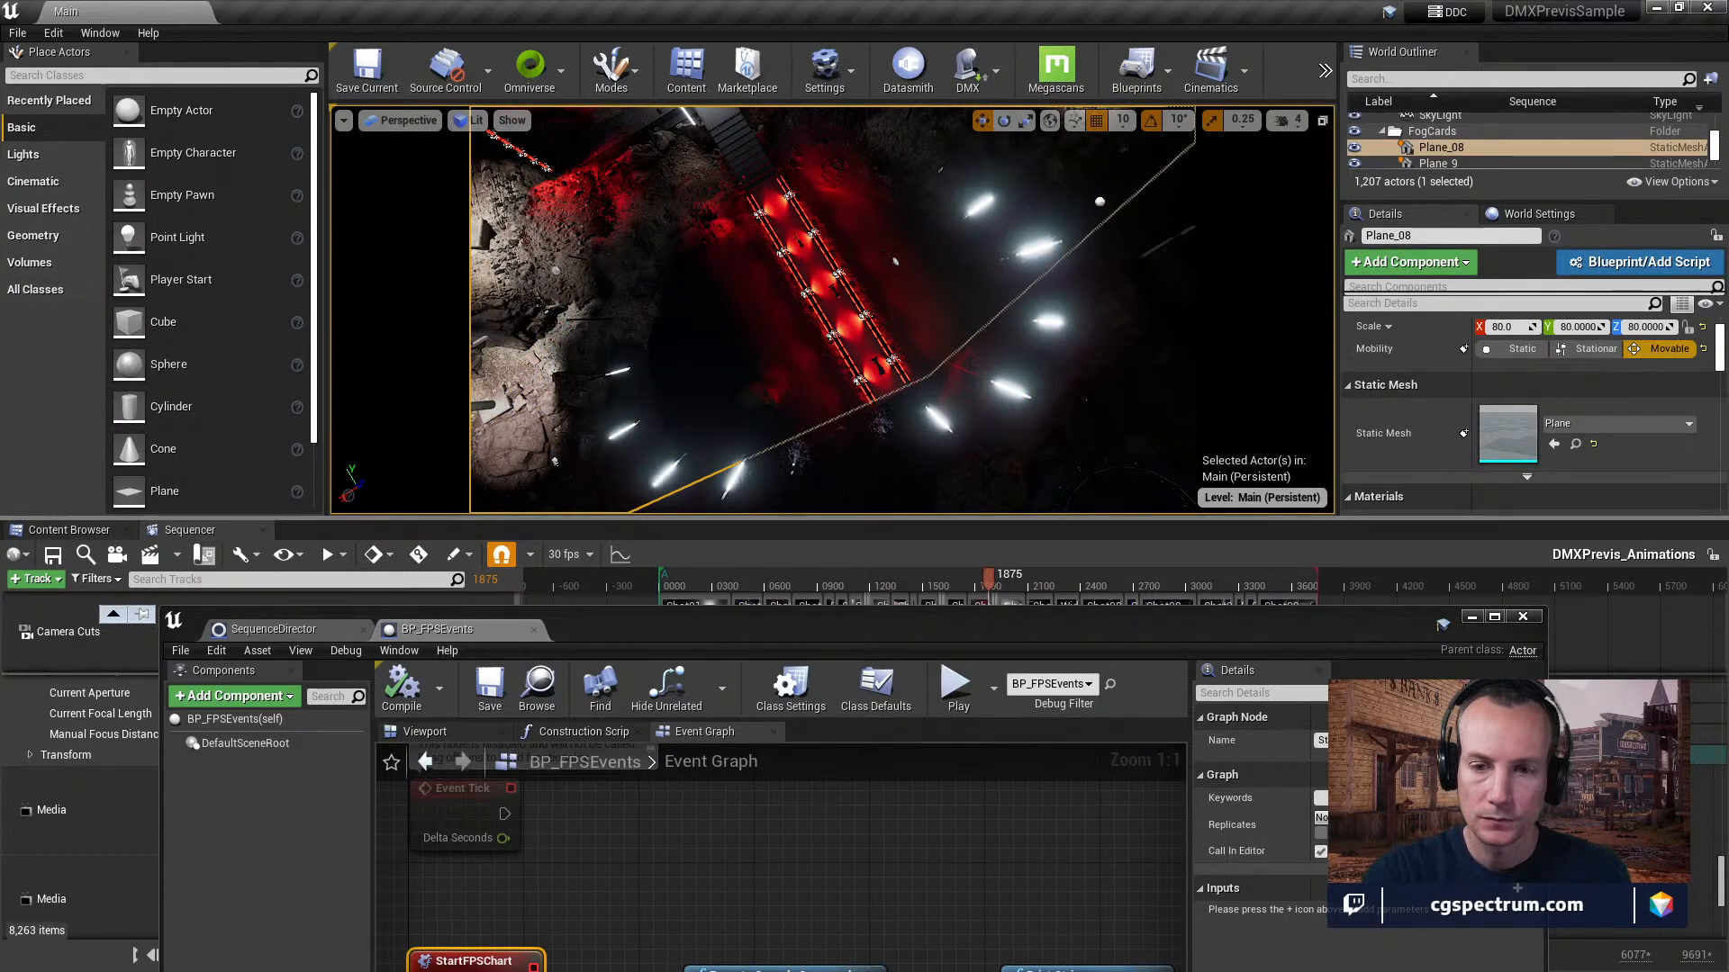
Copy the Startfpschart command text from the Execute Console Command node and move the blueprint window clear of the viewport.
drag(797, 641, 750, 277)
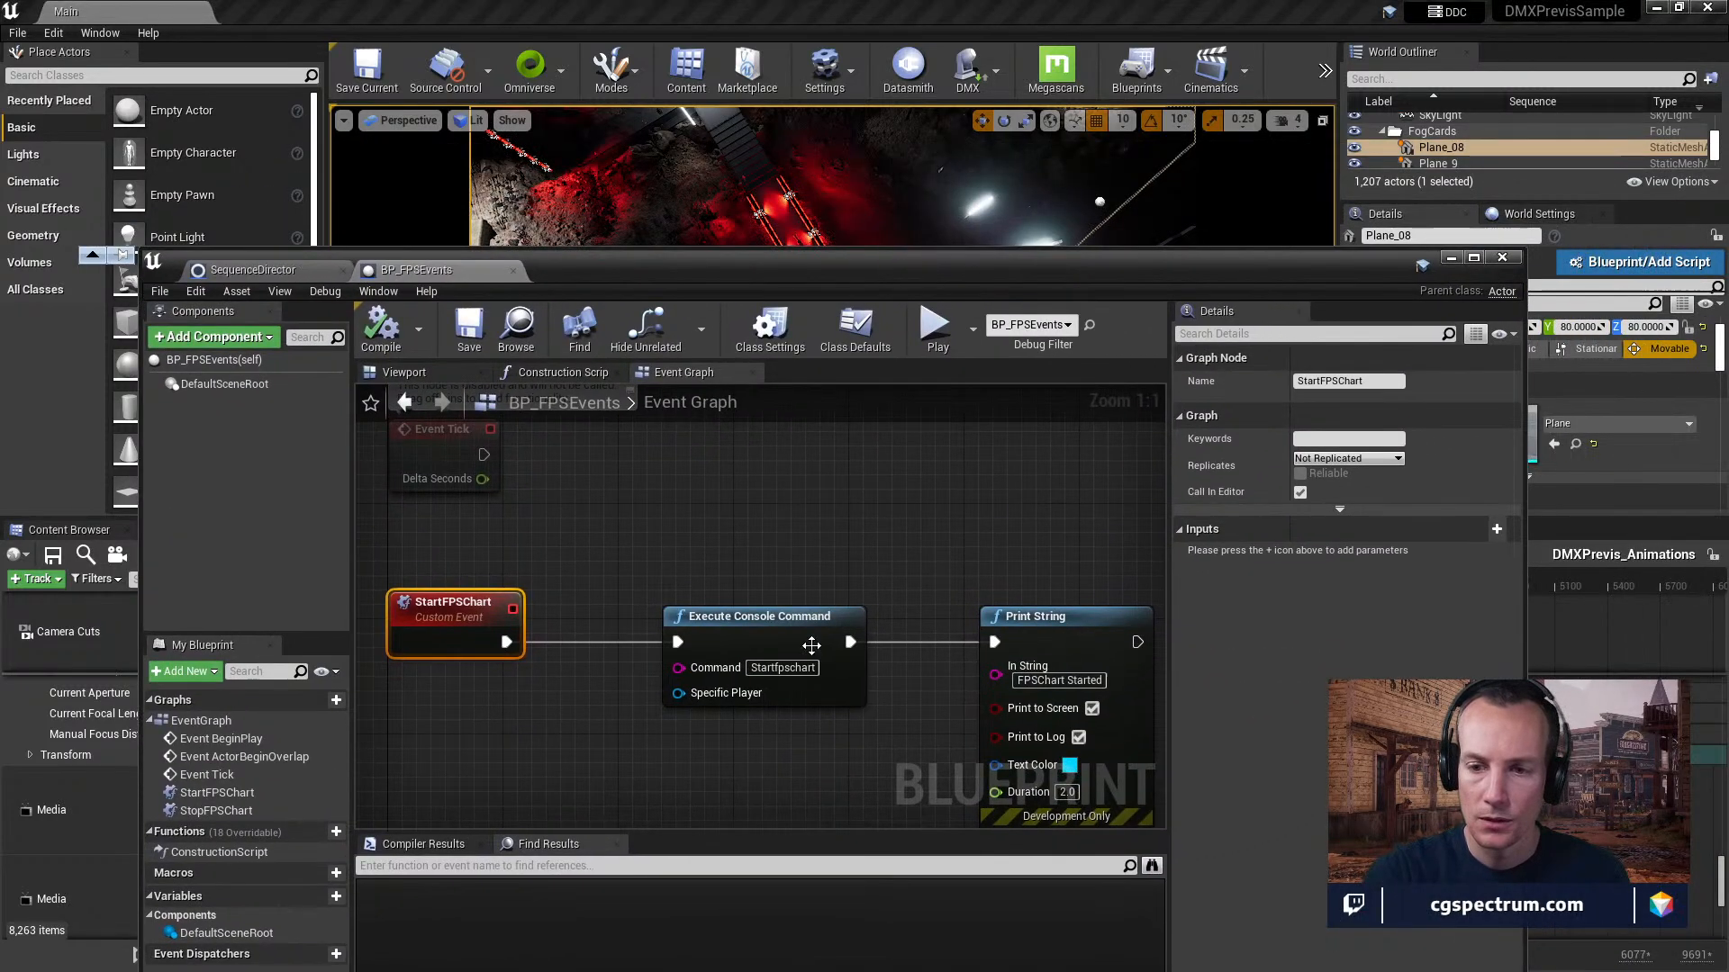
click(783, 667)
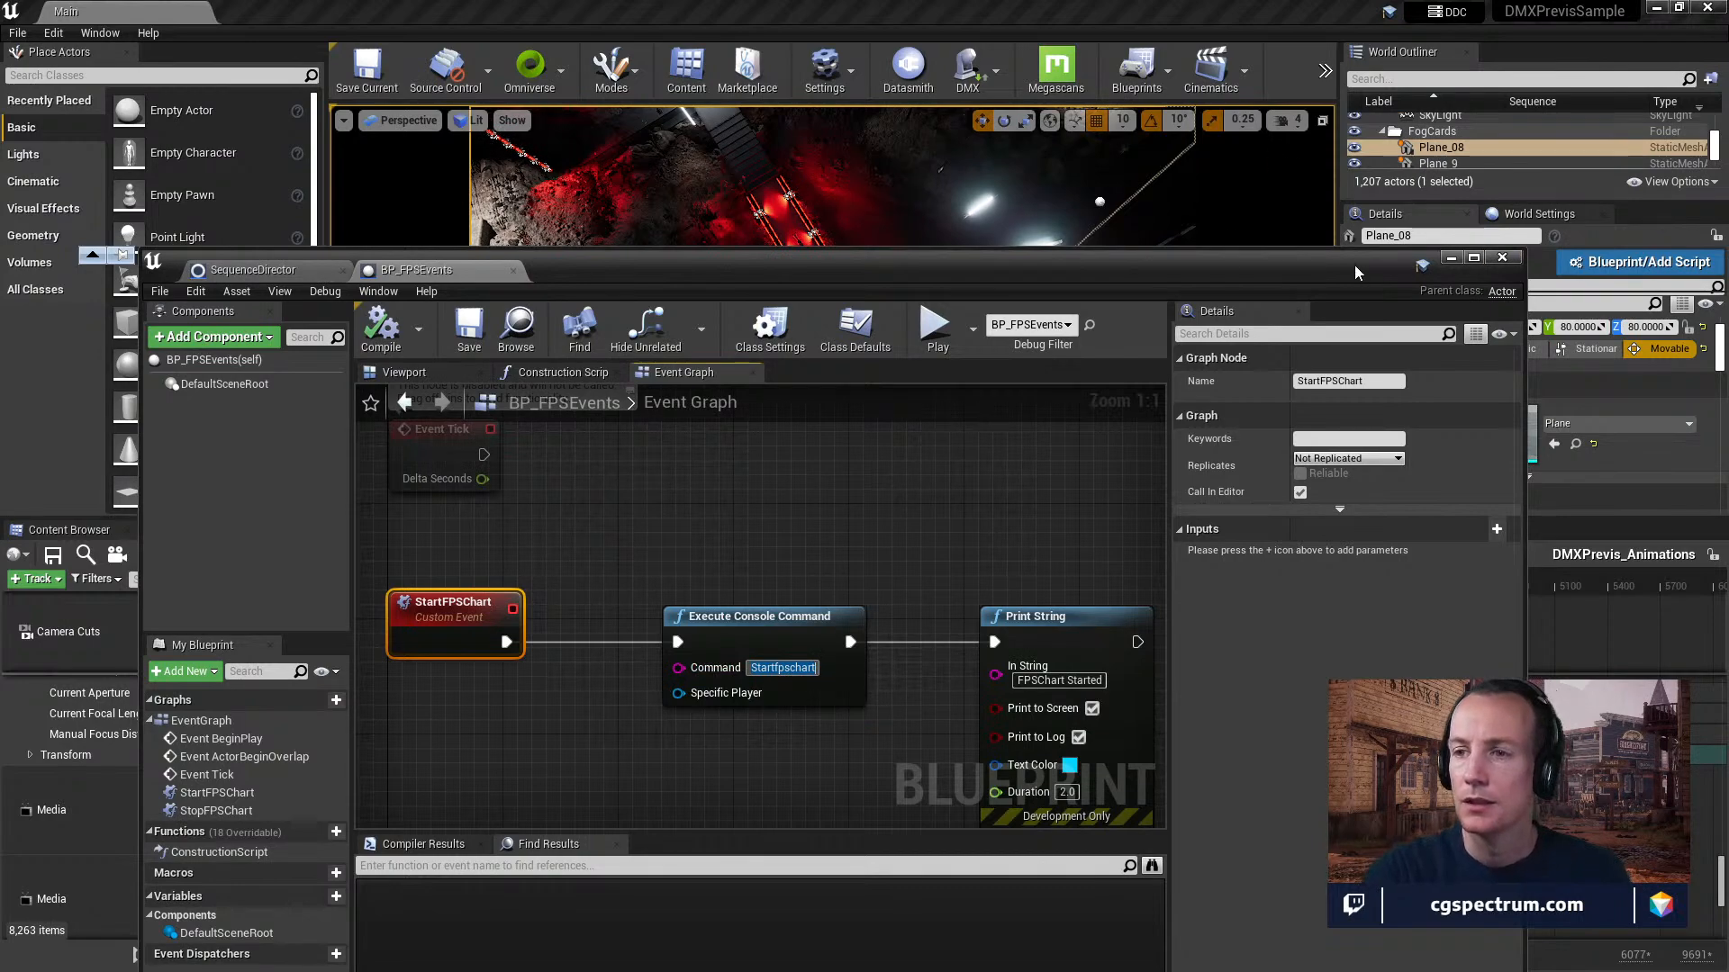
drag(1354, 272, 1302, 663)
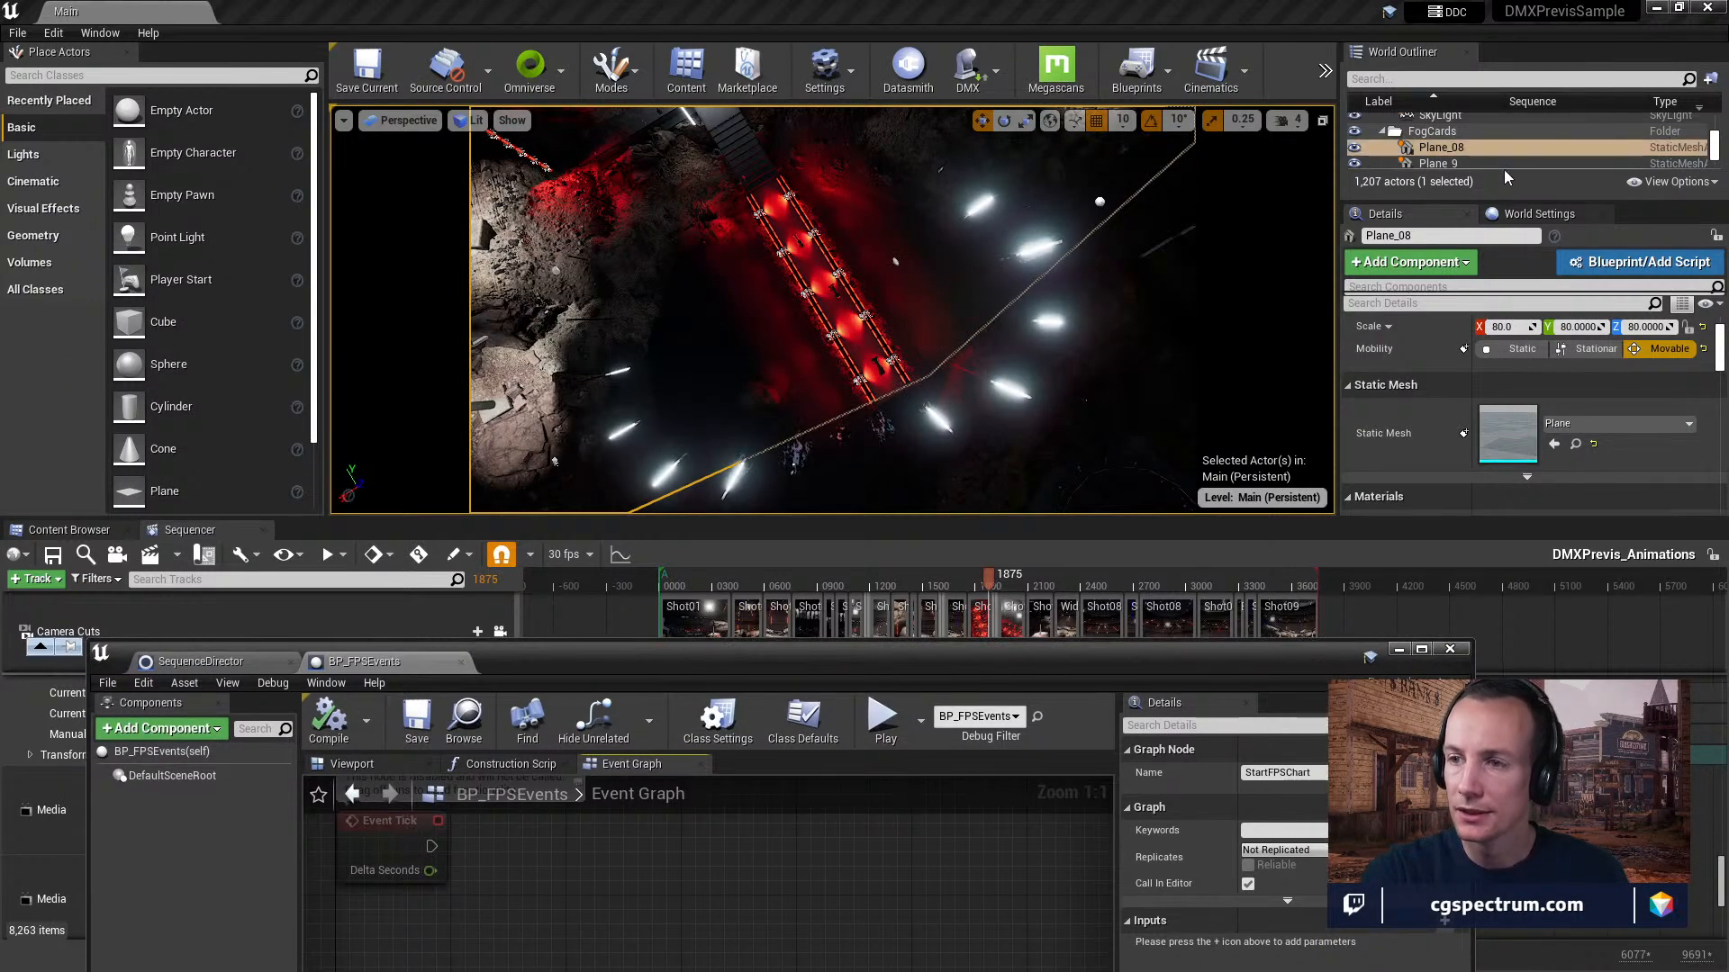
Enlarge the World Outliner, filter it for "seq", and select the LevelSequenceActor.
drag(1500, 196, 1525, 456)
scroll(1532, 283, down, 10)
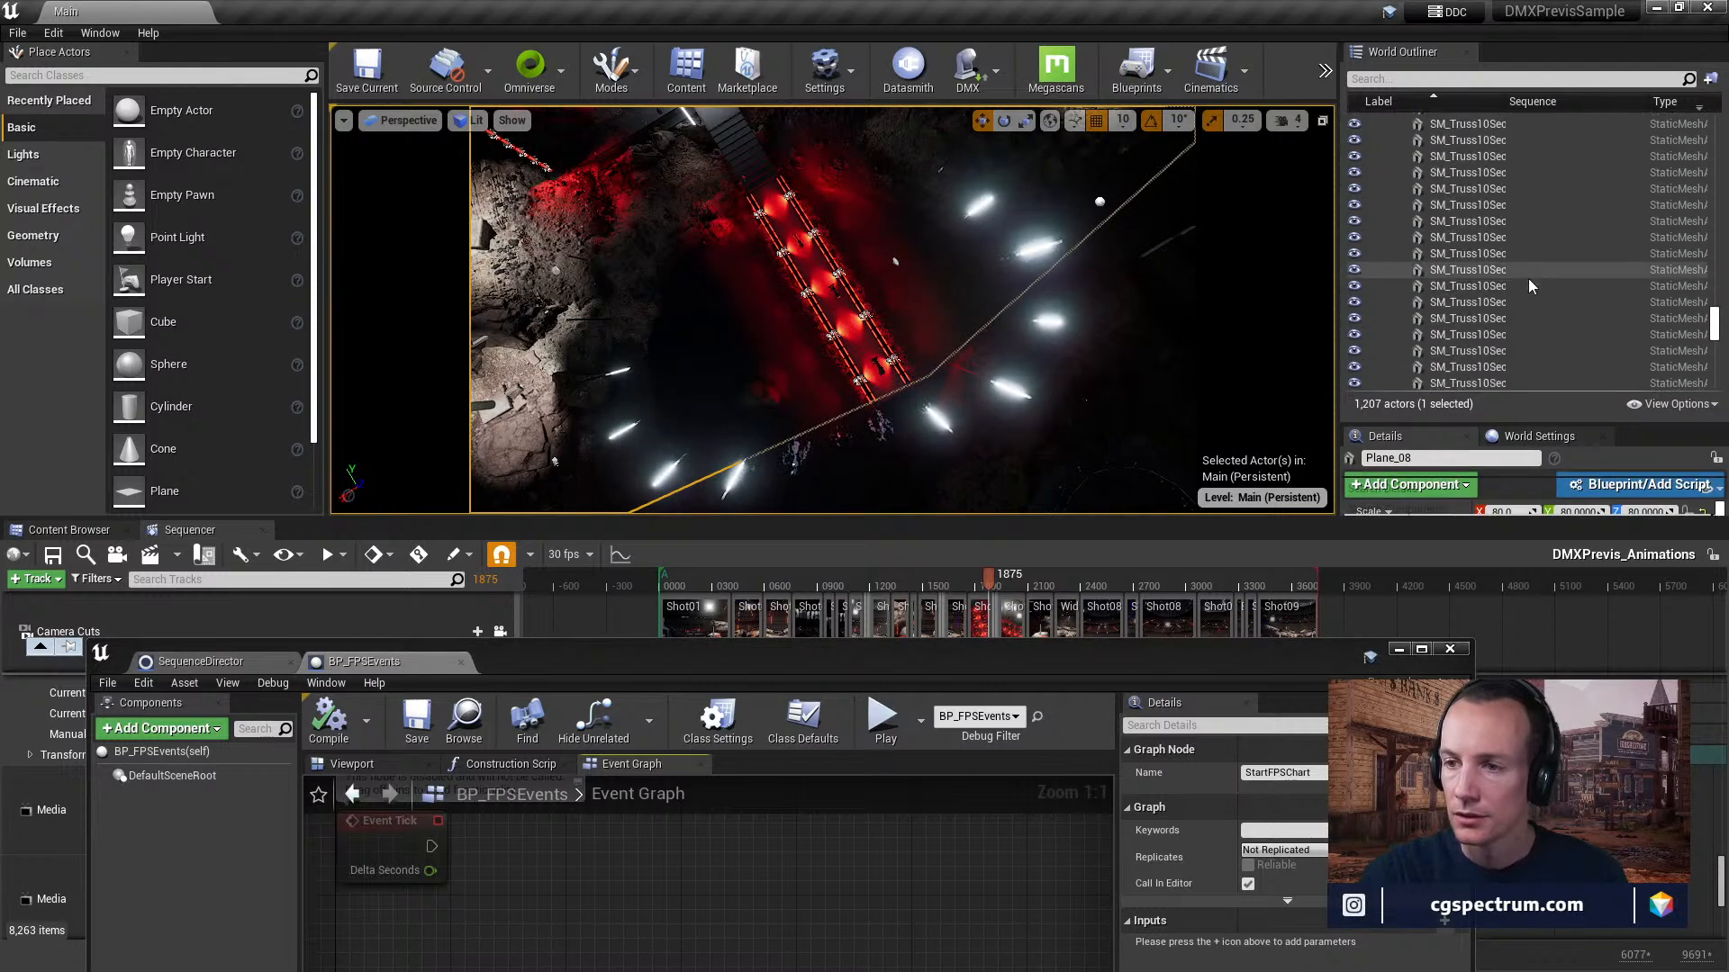
scroll(1528, 279, down, 3)
click(1555, 80)
text(seq)
click(1455, 135)
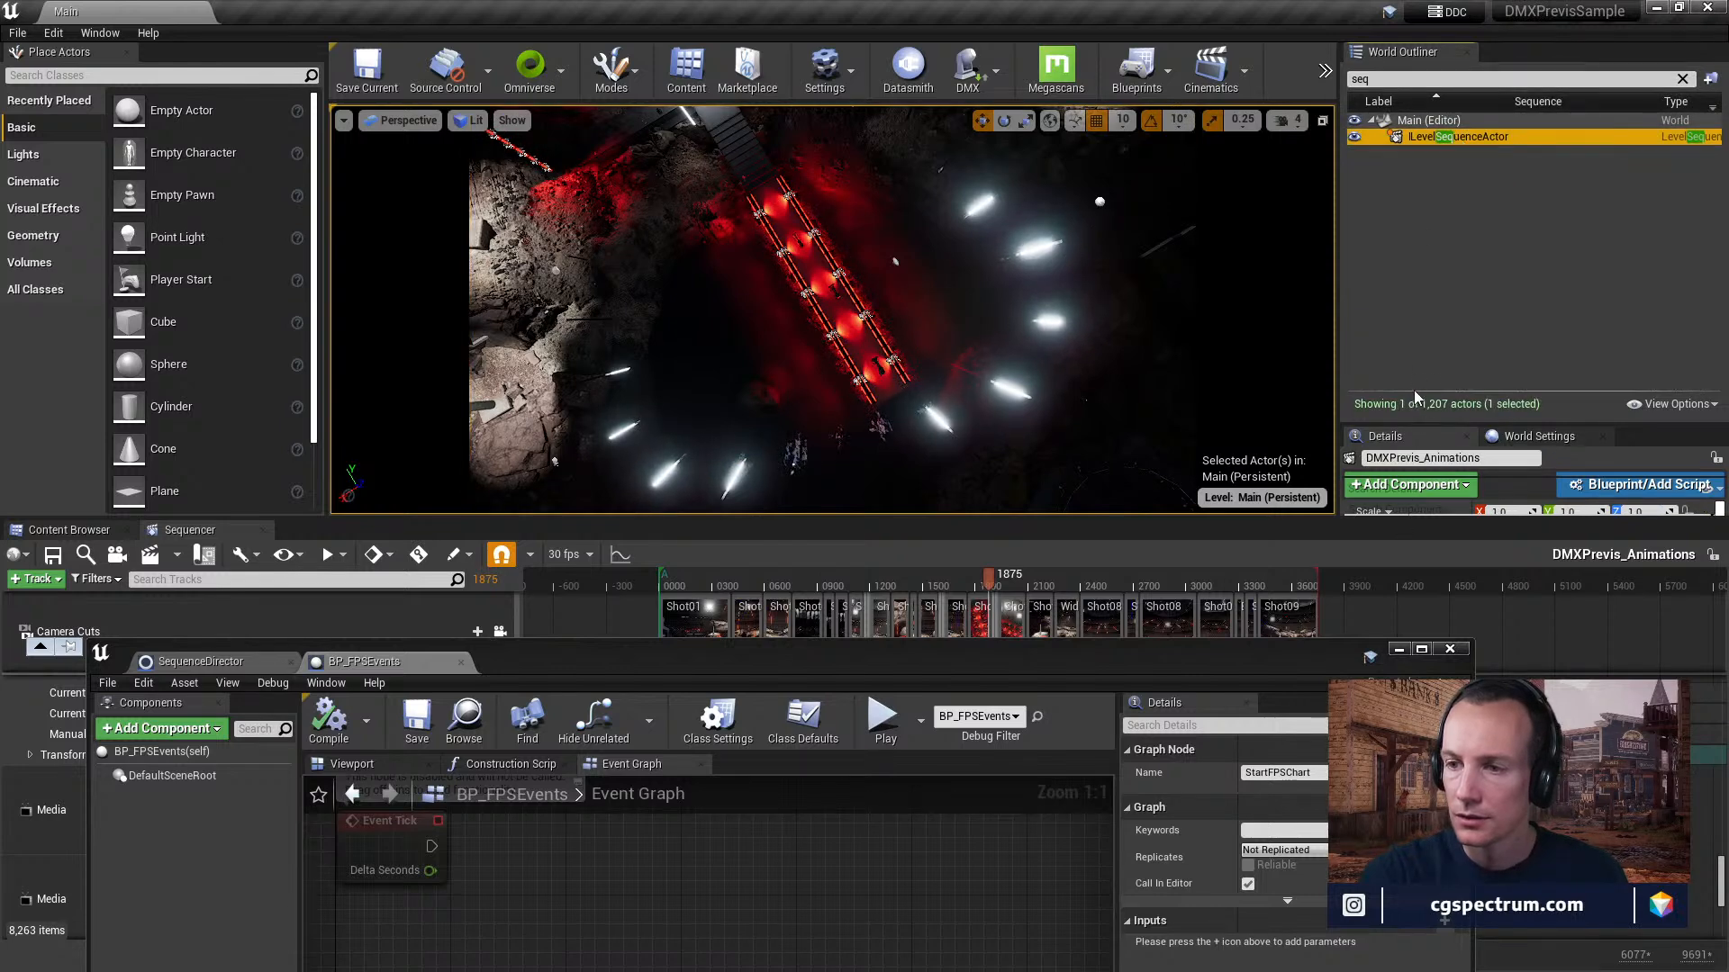
Turn off Auto Play in the playback settings of the DMXPrevis_Animations level sequence actor.
drag(1412, 424, 1412, 280)
scroll(1562, 461, down, 5)
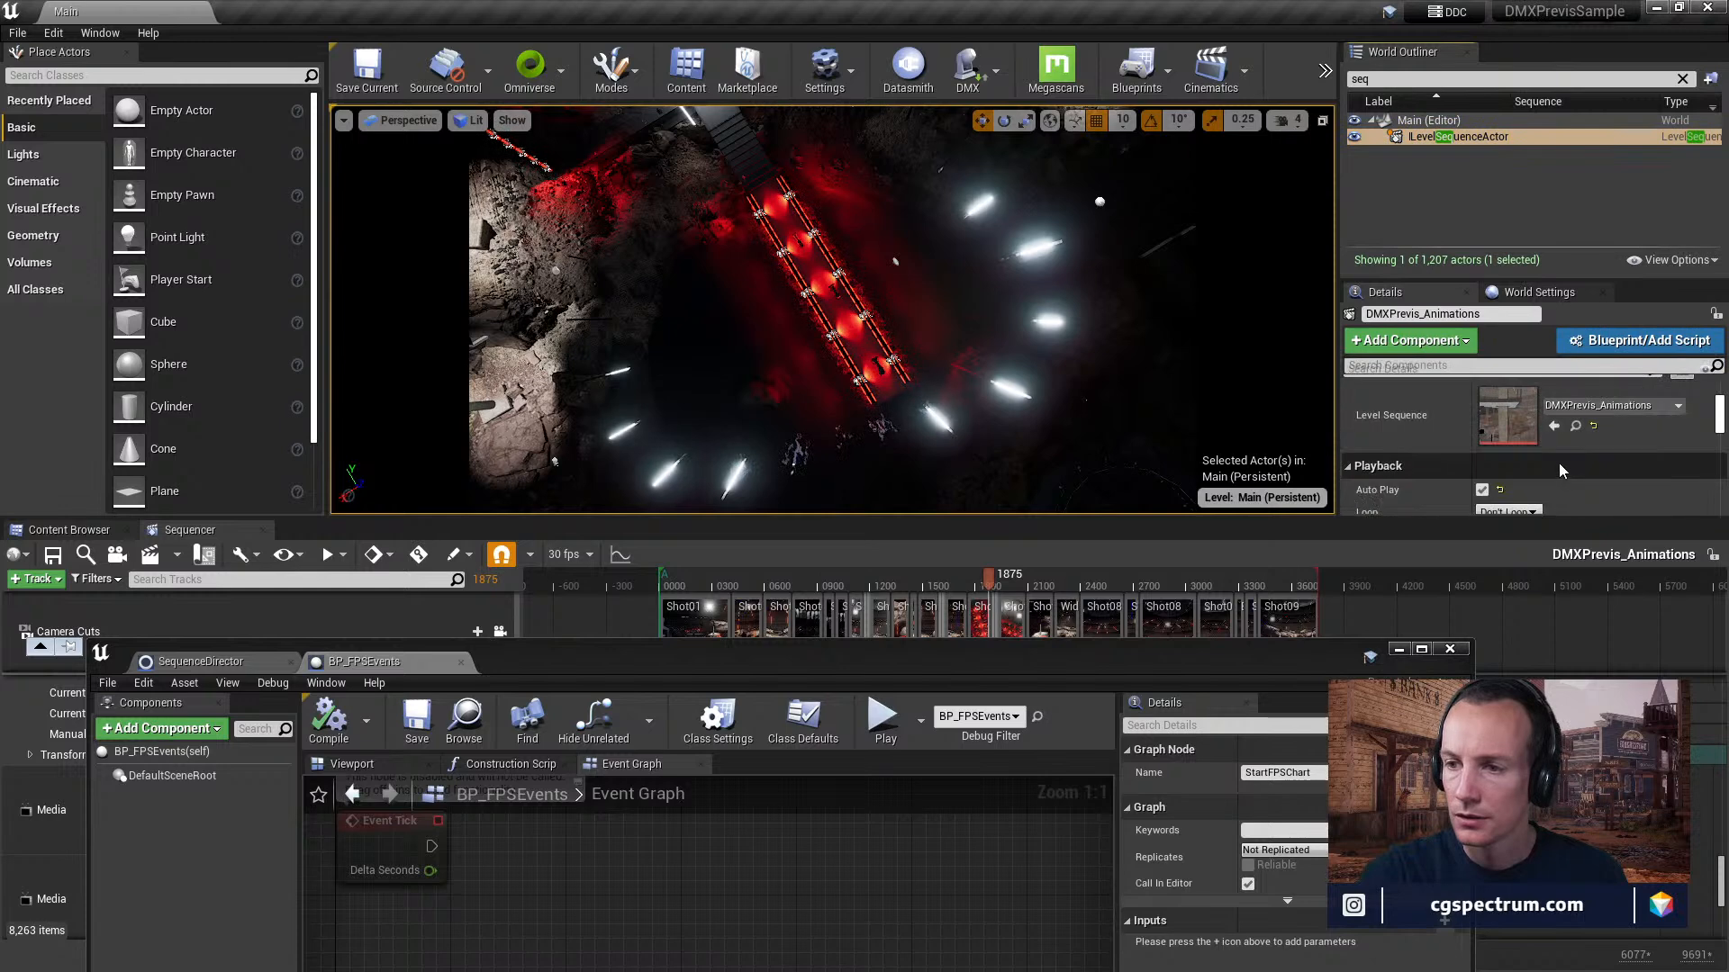
click(1482, 432)
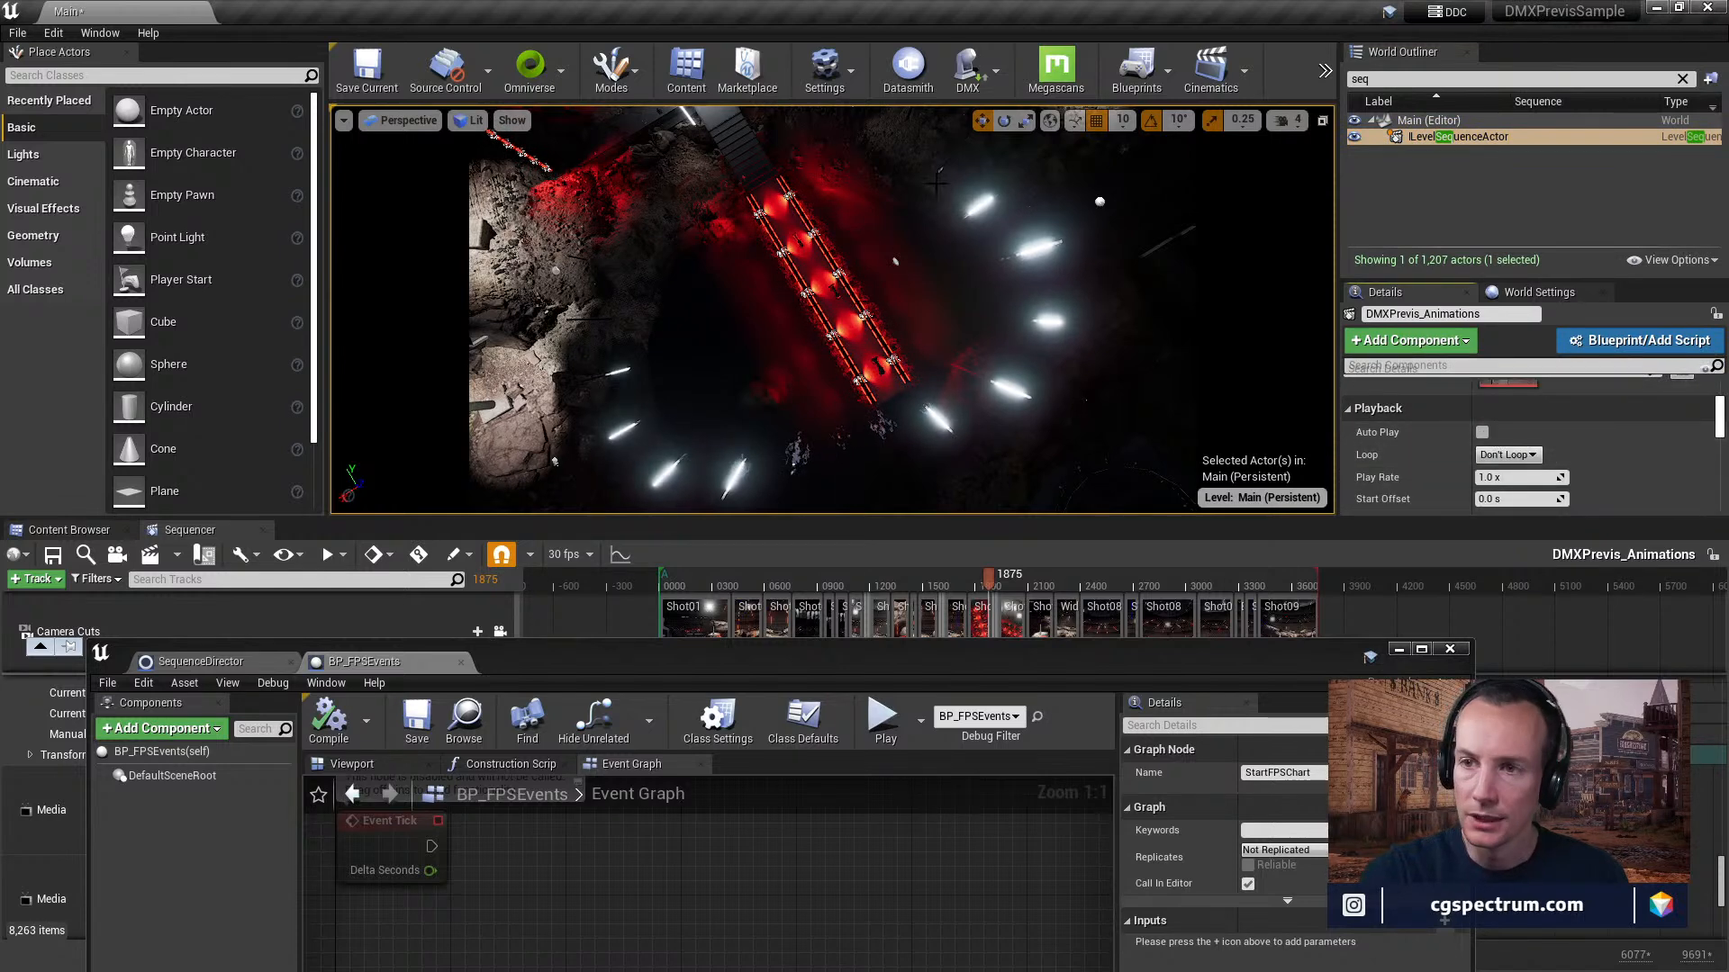
Run the Startfpschart console command while playing the level in the editor, ending with the play session stopped.
click(1324, 72)
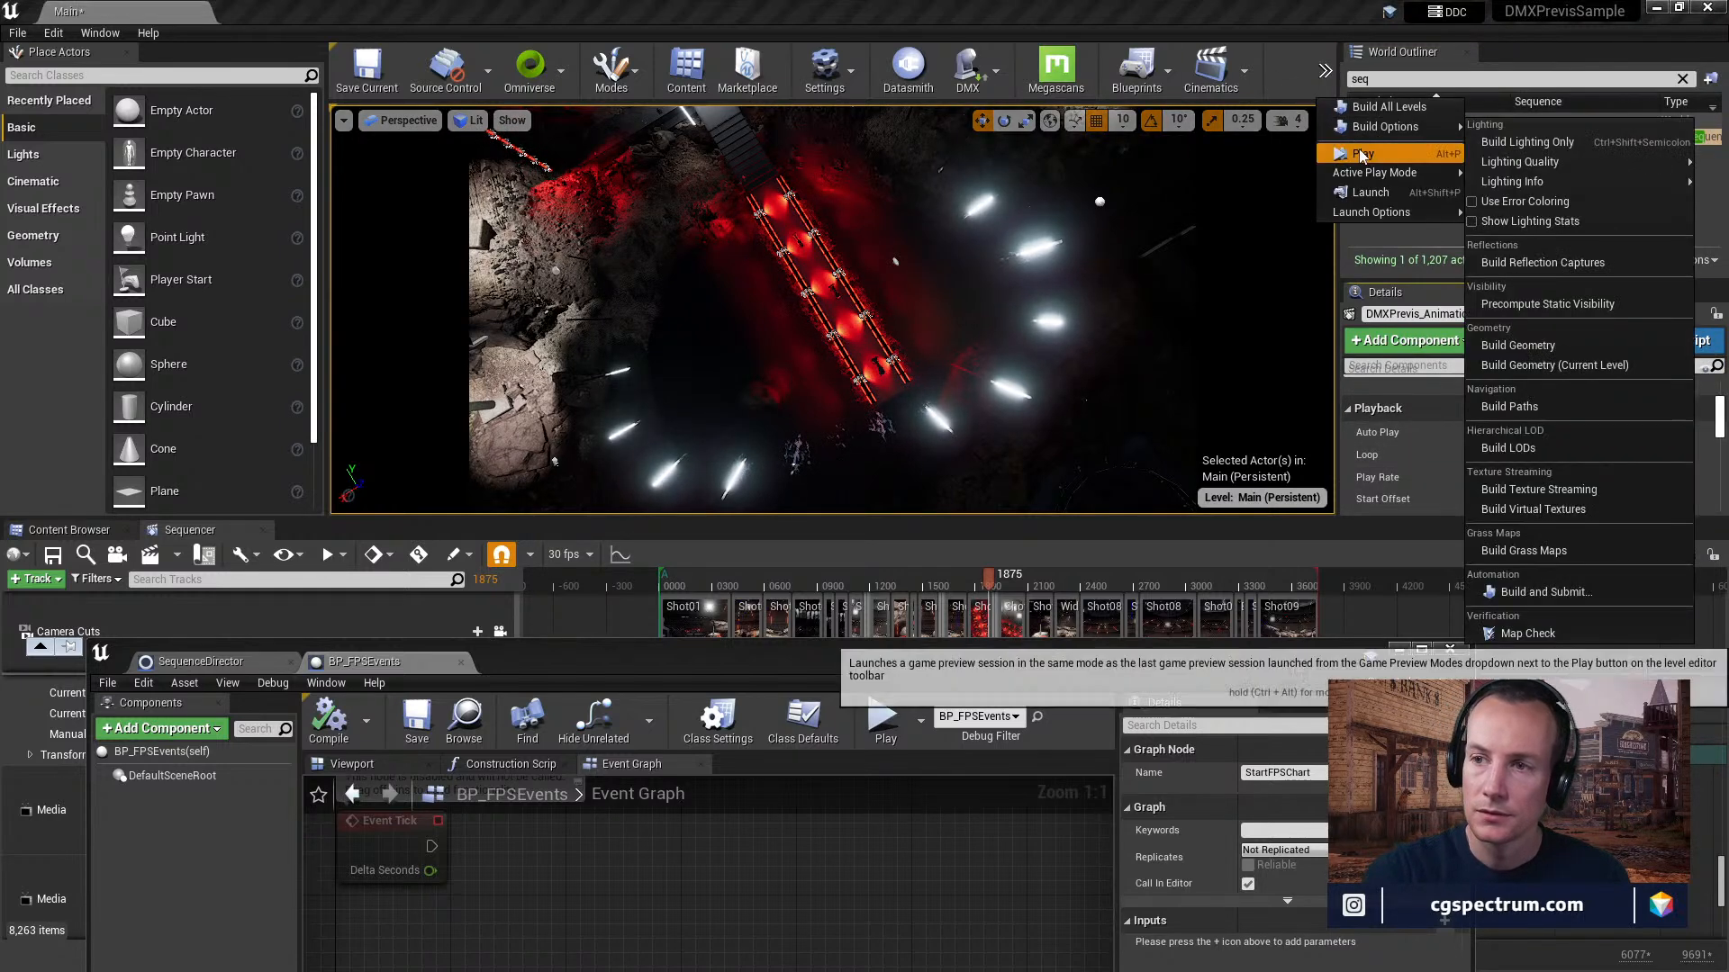
click(1362, 155)
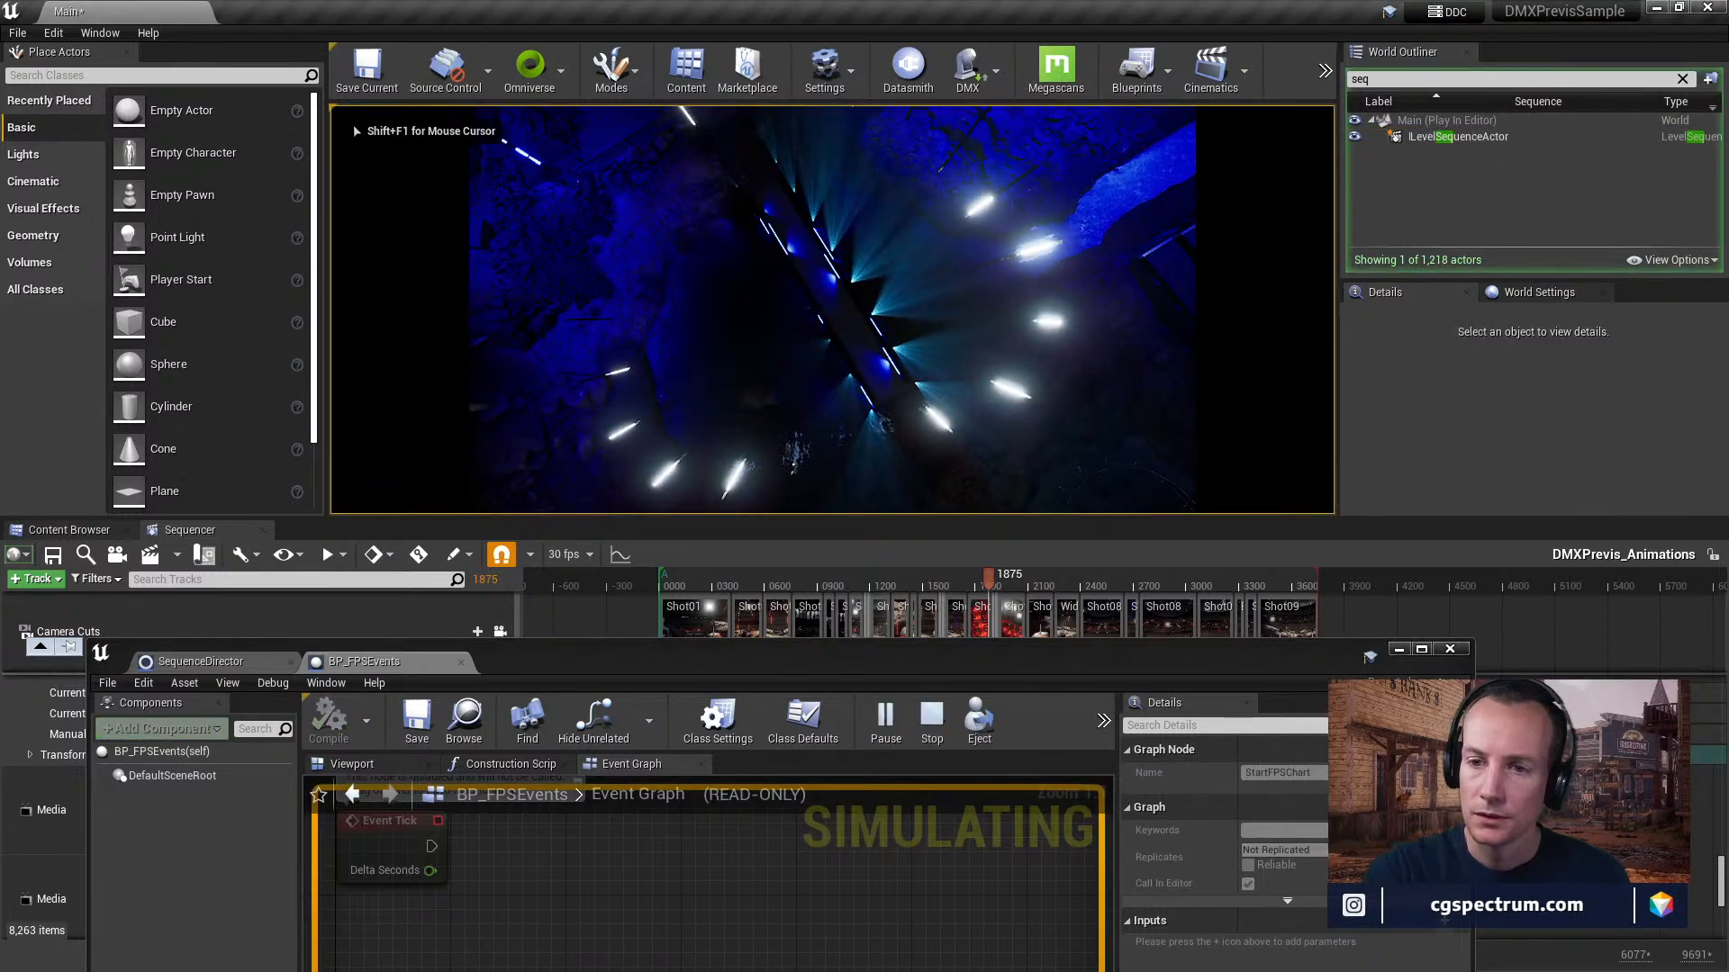
key(shift+F1)
key(grave)
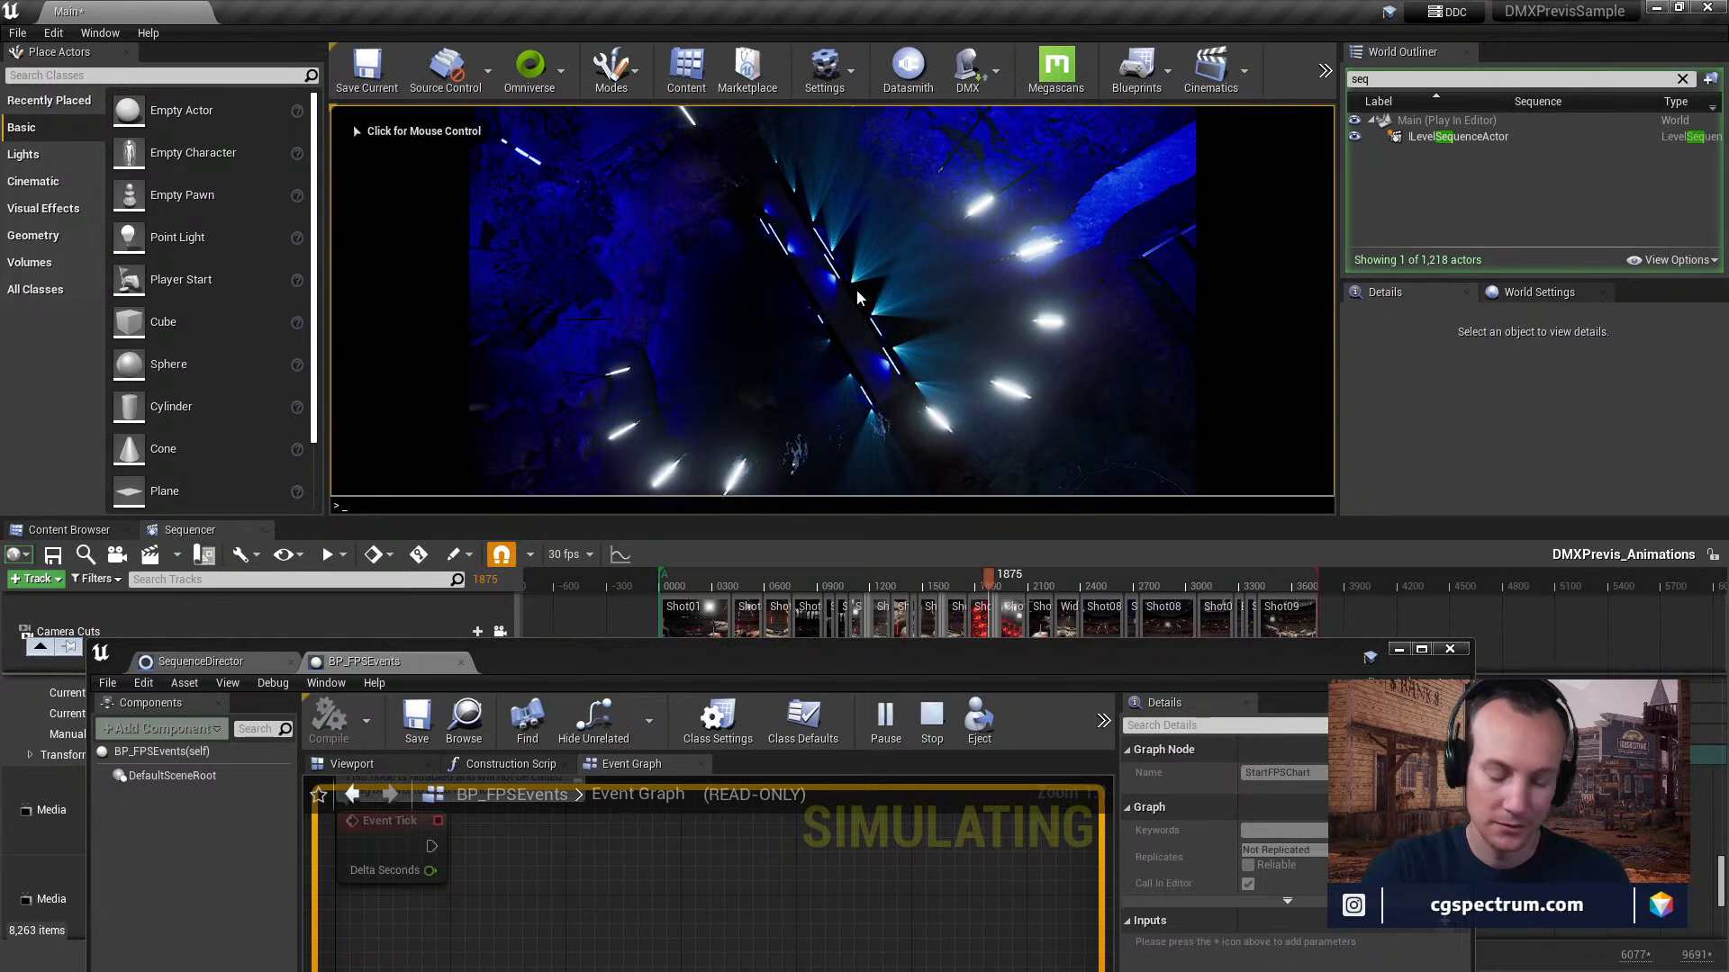
text(Startfpschart)
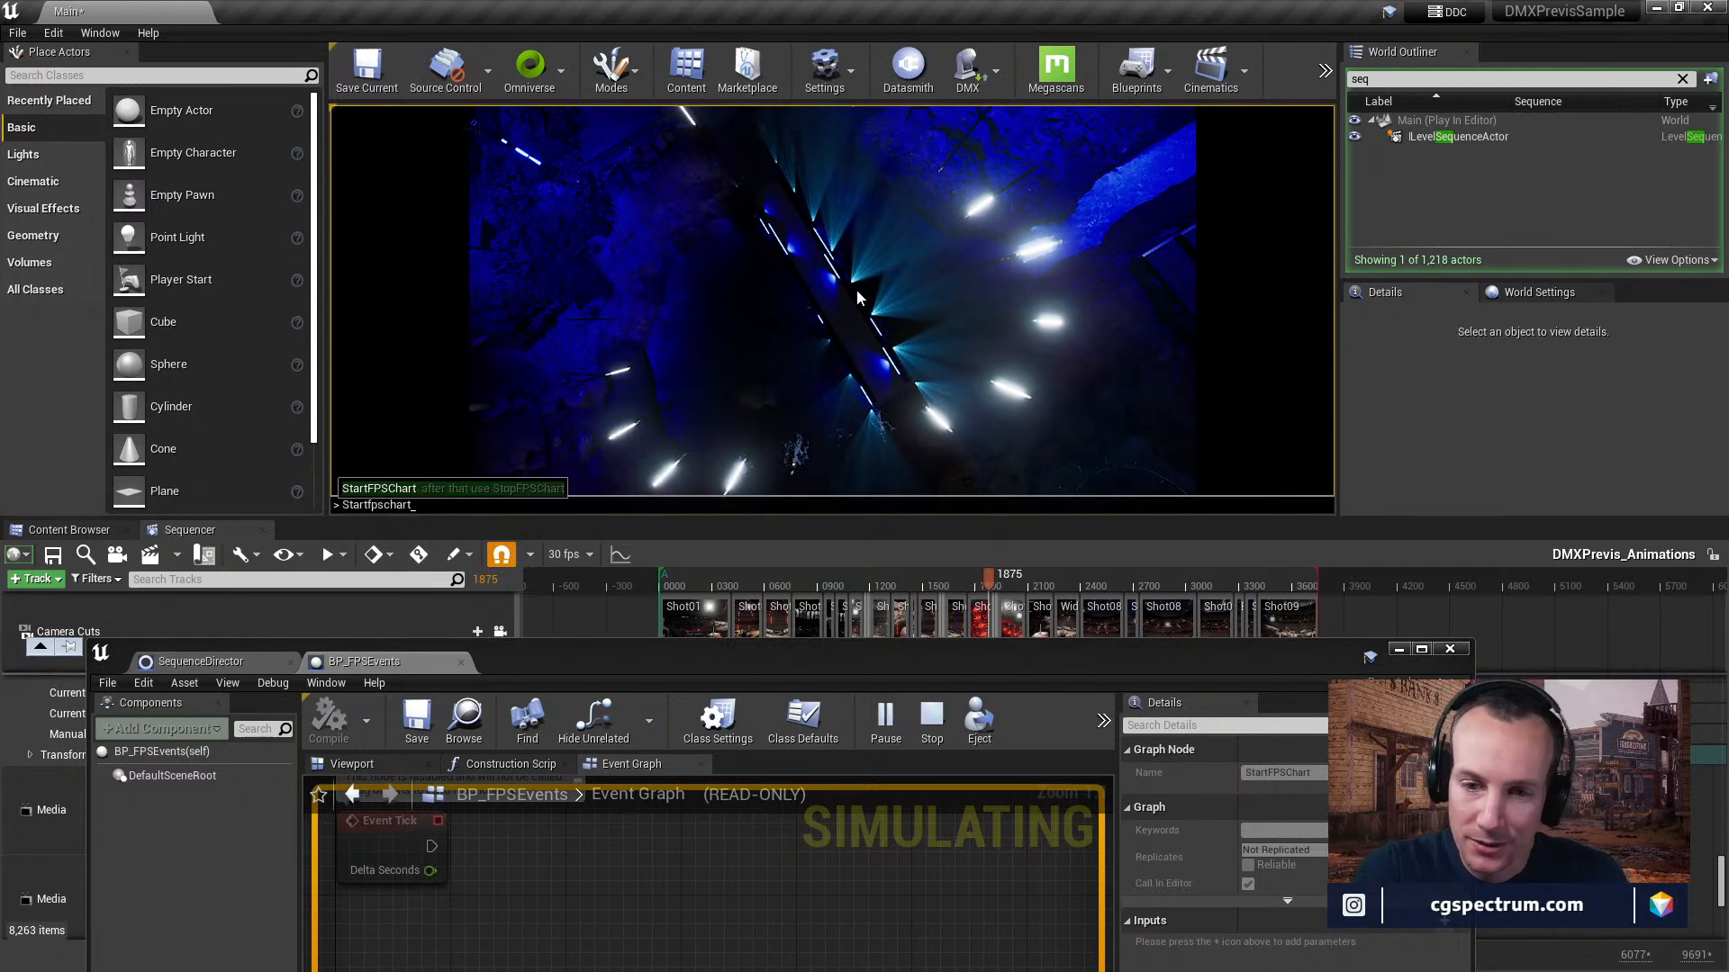
key(Return)
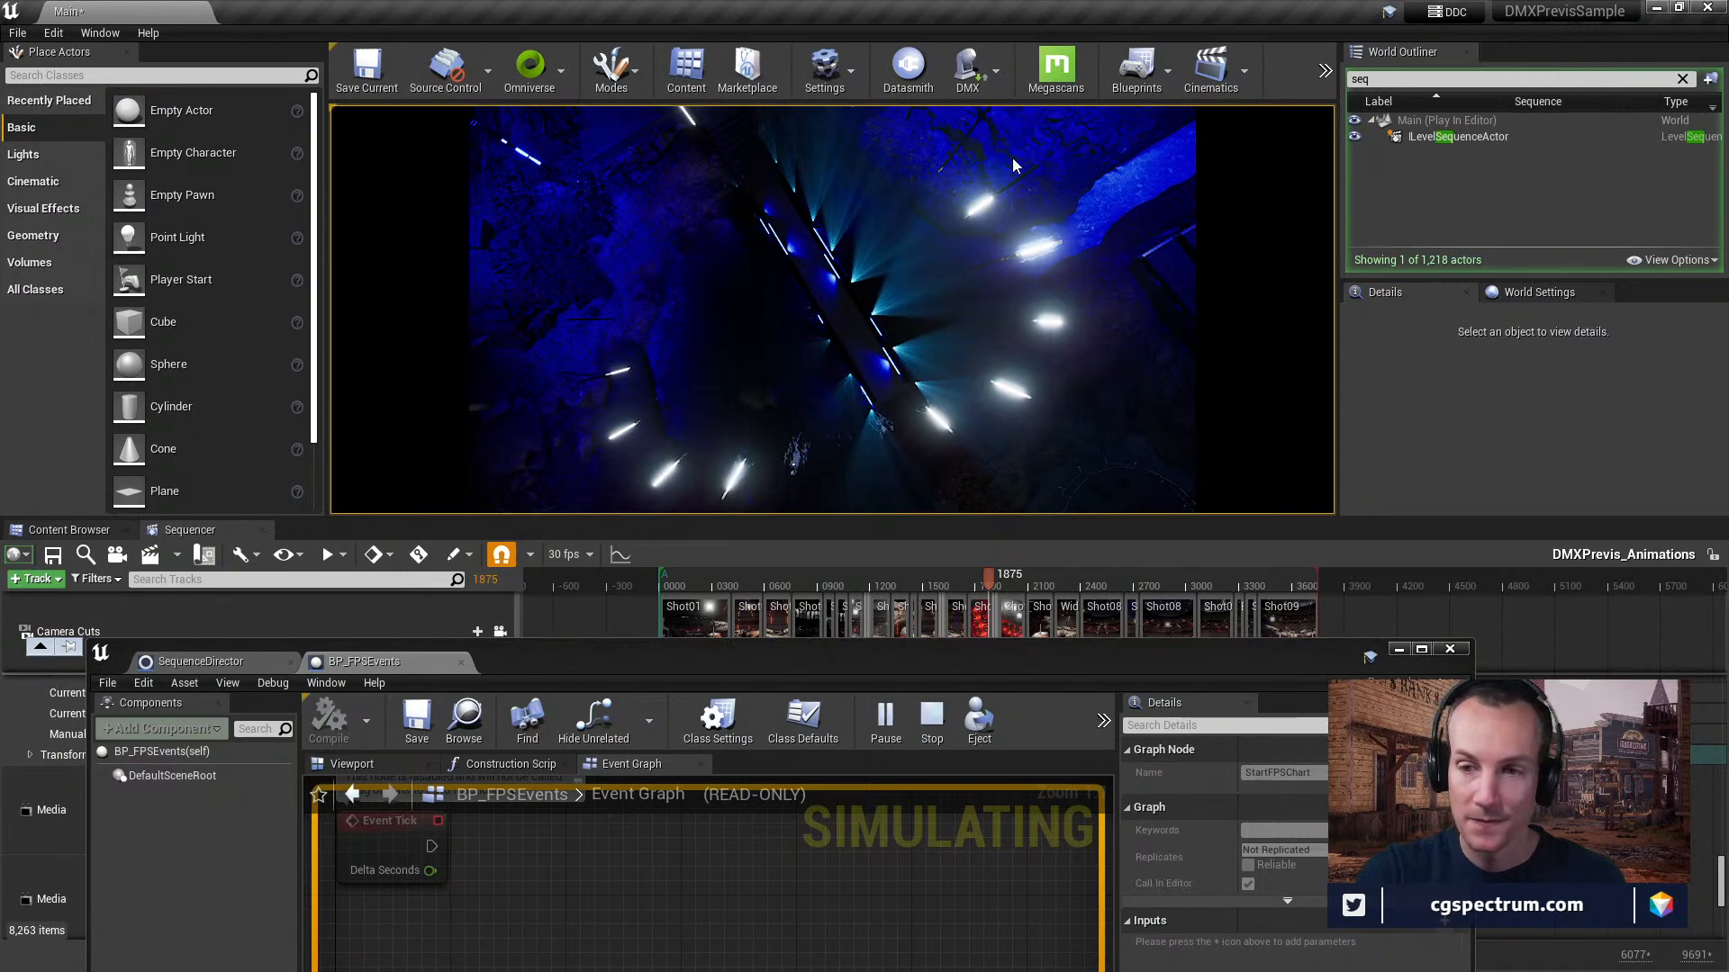
key(Escape)
Switch to the Chrome browser, search Google for Startfpschart, and open the UEngine::StartFPSChart documentation result.
drag(725, 635, 940, 405)
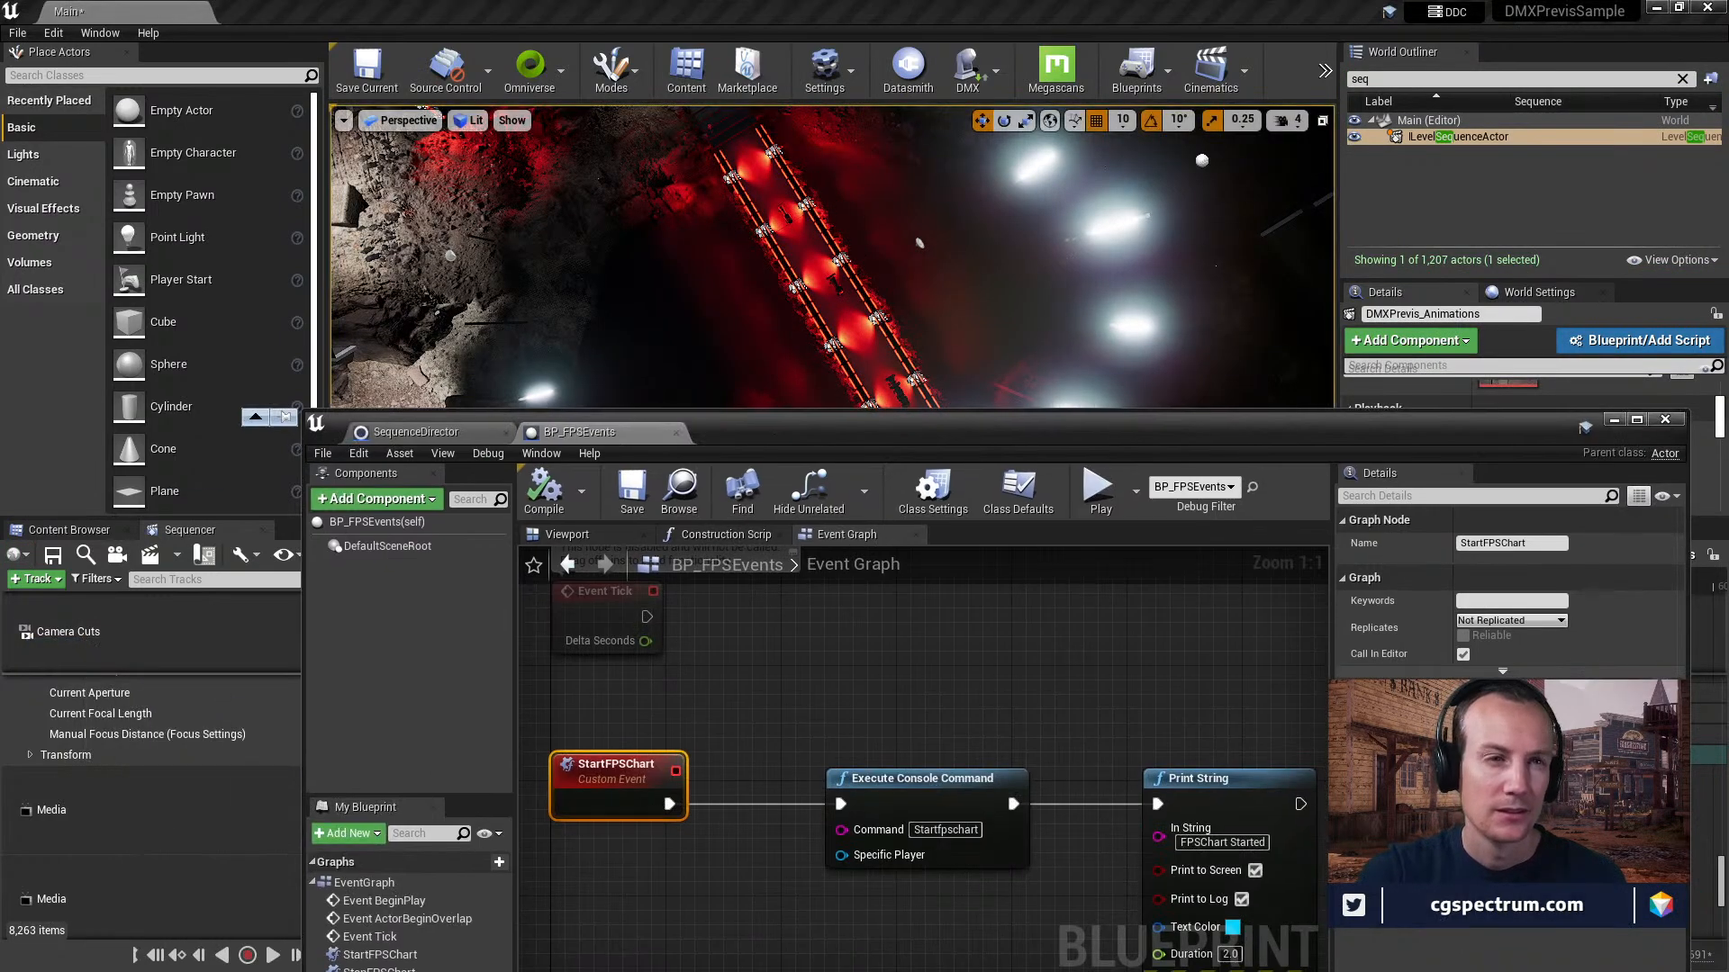
drag(2, 157, 1023, 45)
click(1074, 408)
text(Startfpschart)
key(Return)
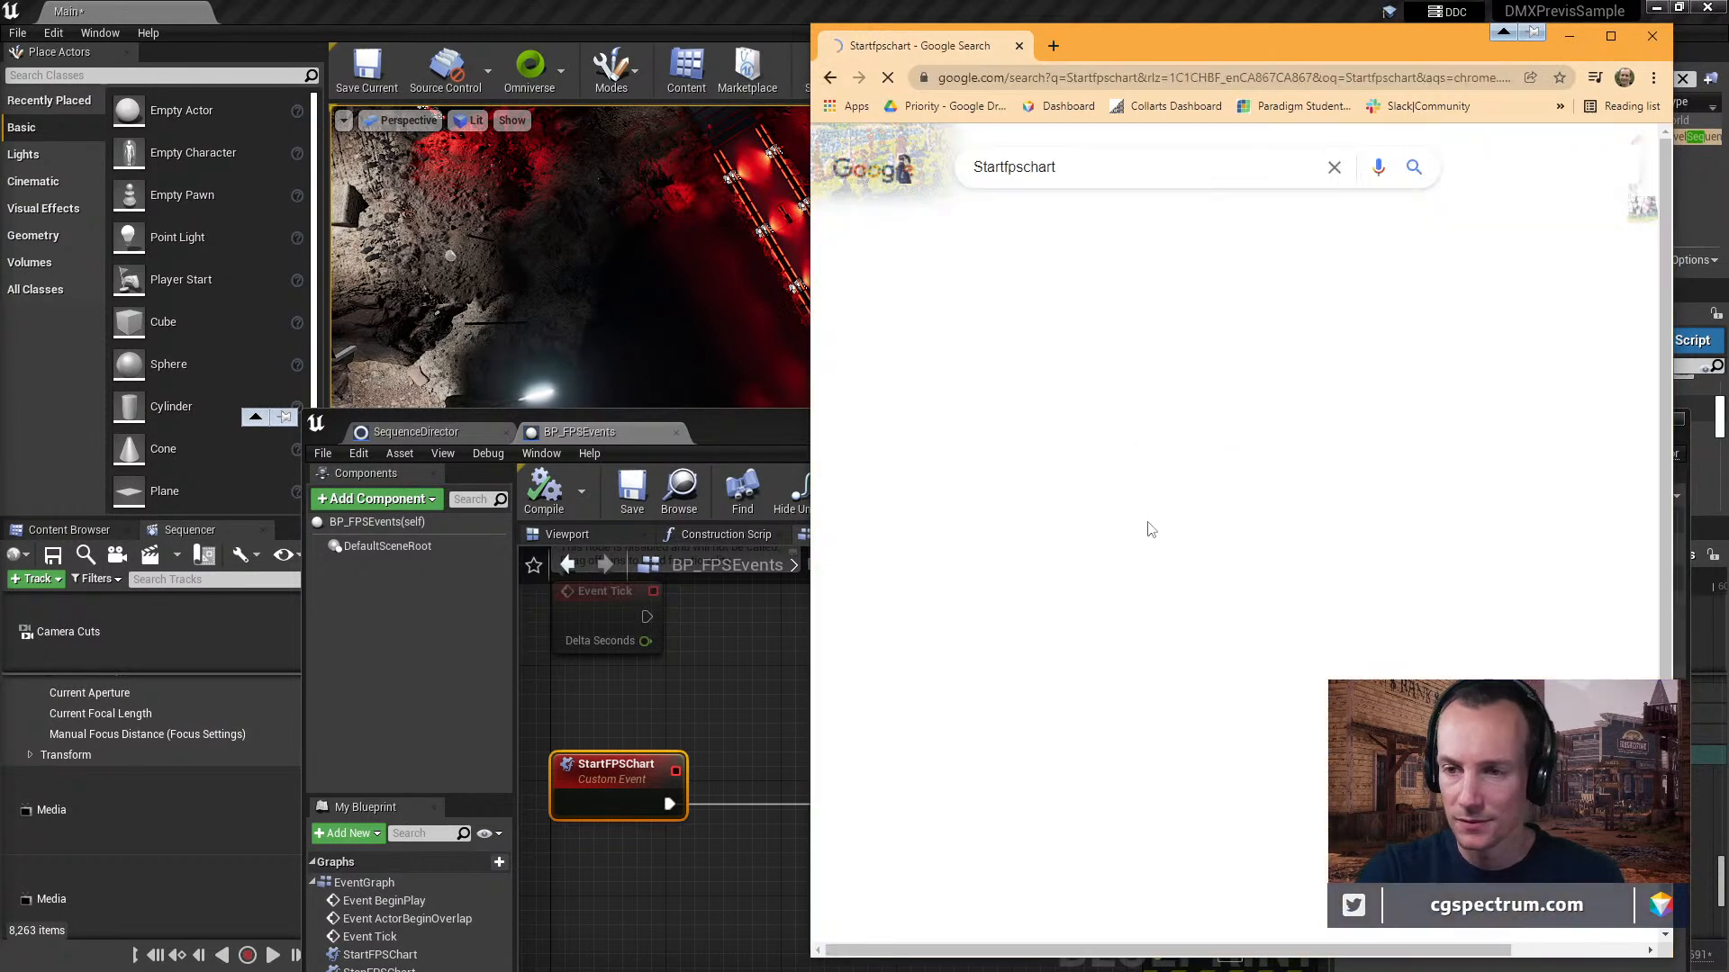
click(1067, 333)
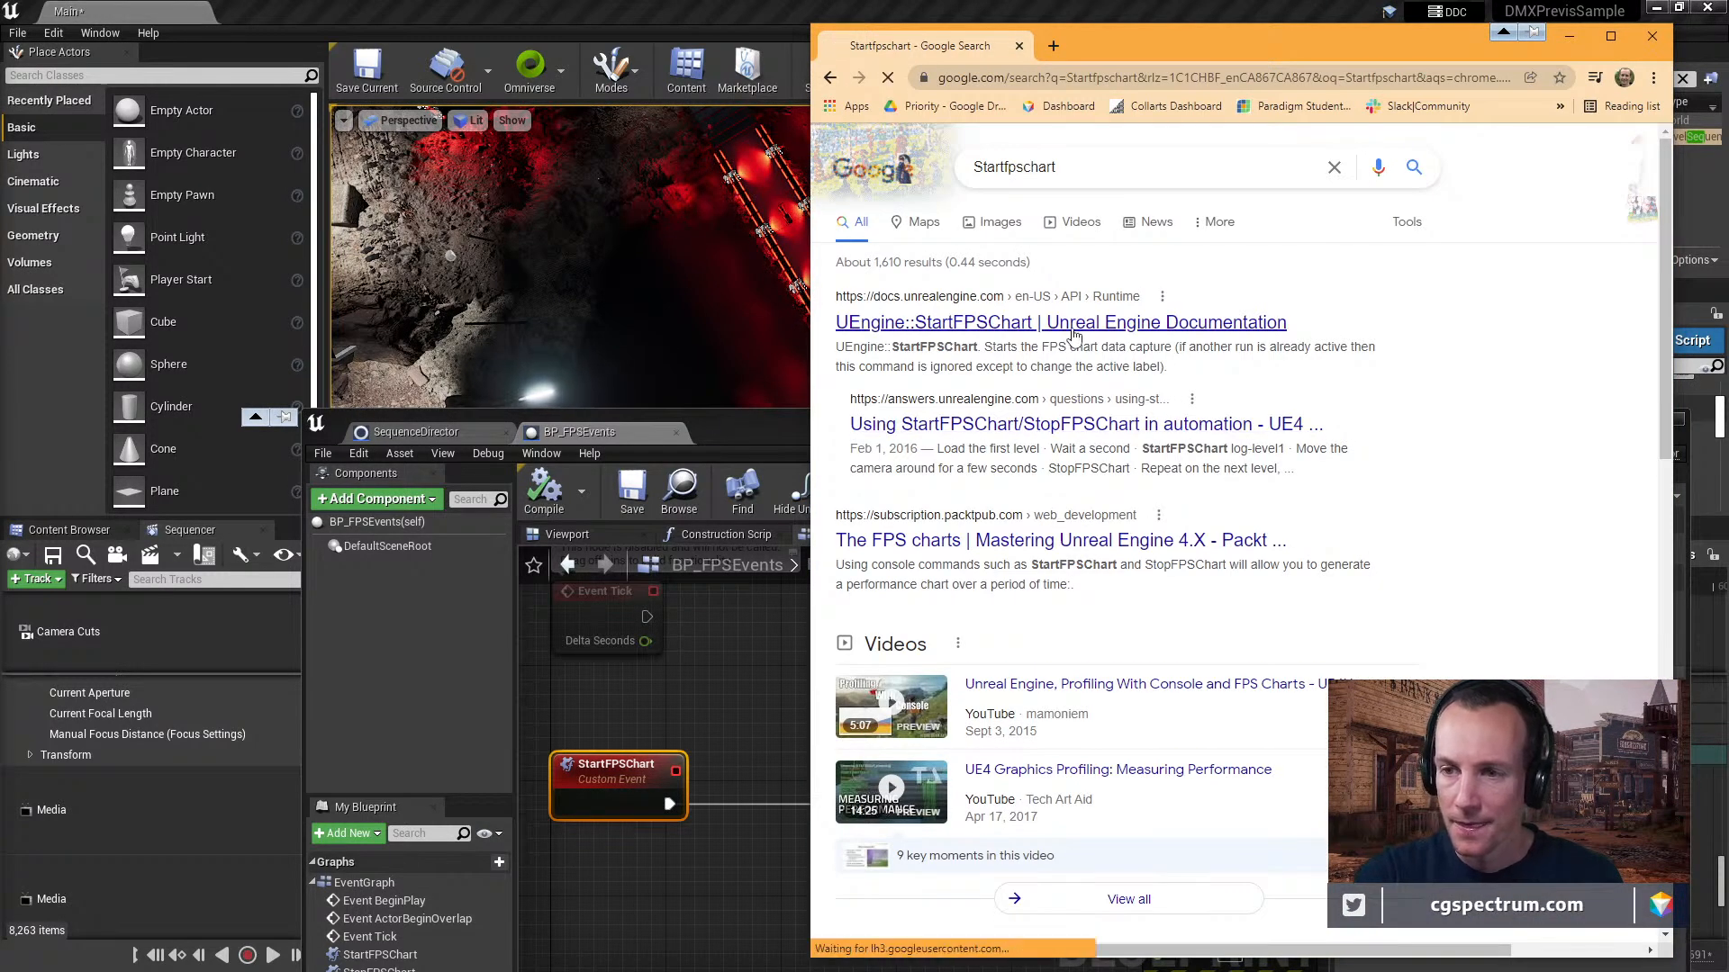
Maximize the browser window and examine the StartFPSChart page's references, syntax, remarks and parameters.
drag(1185, 34, 846, 9)
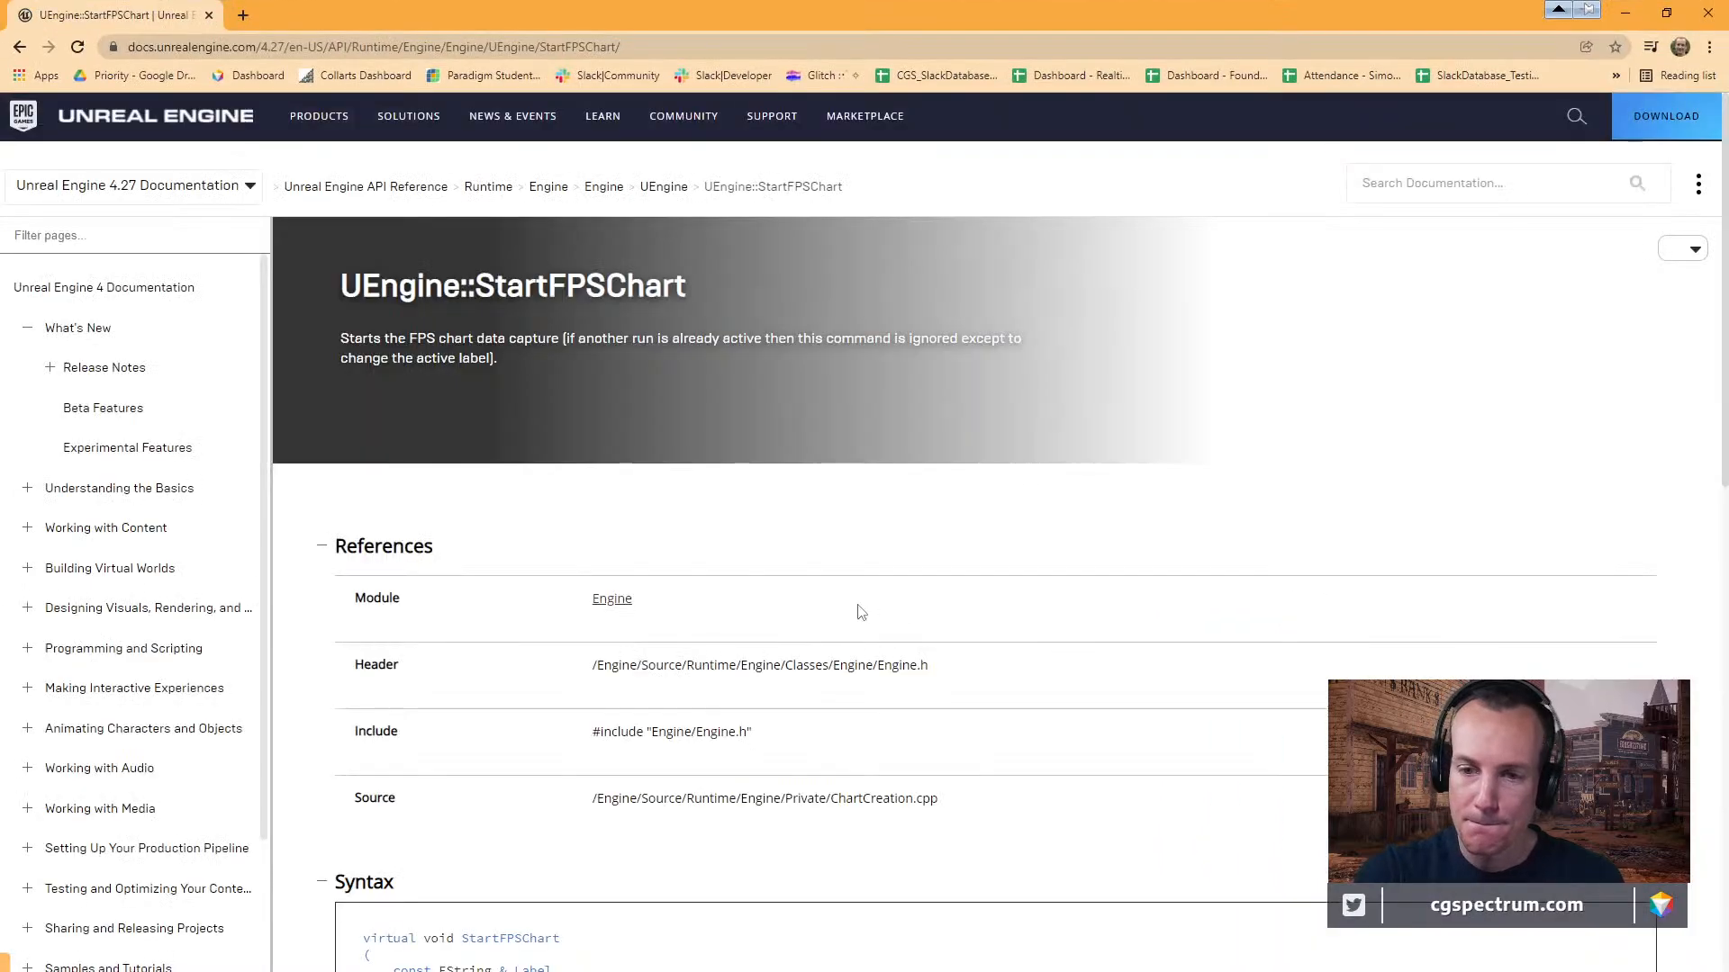
scroll(904, 579, down, 5)
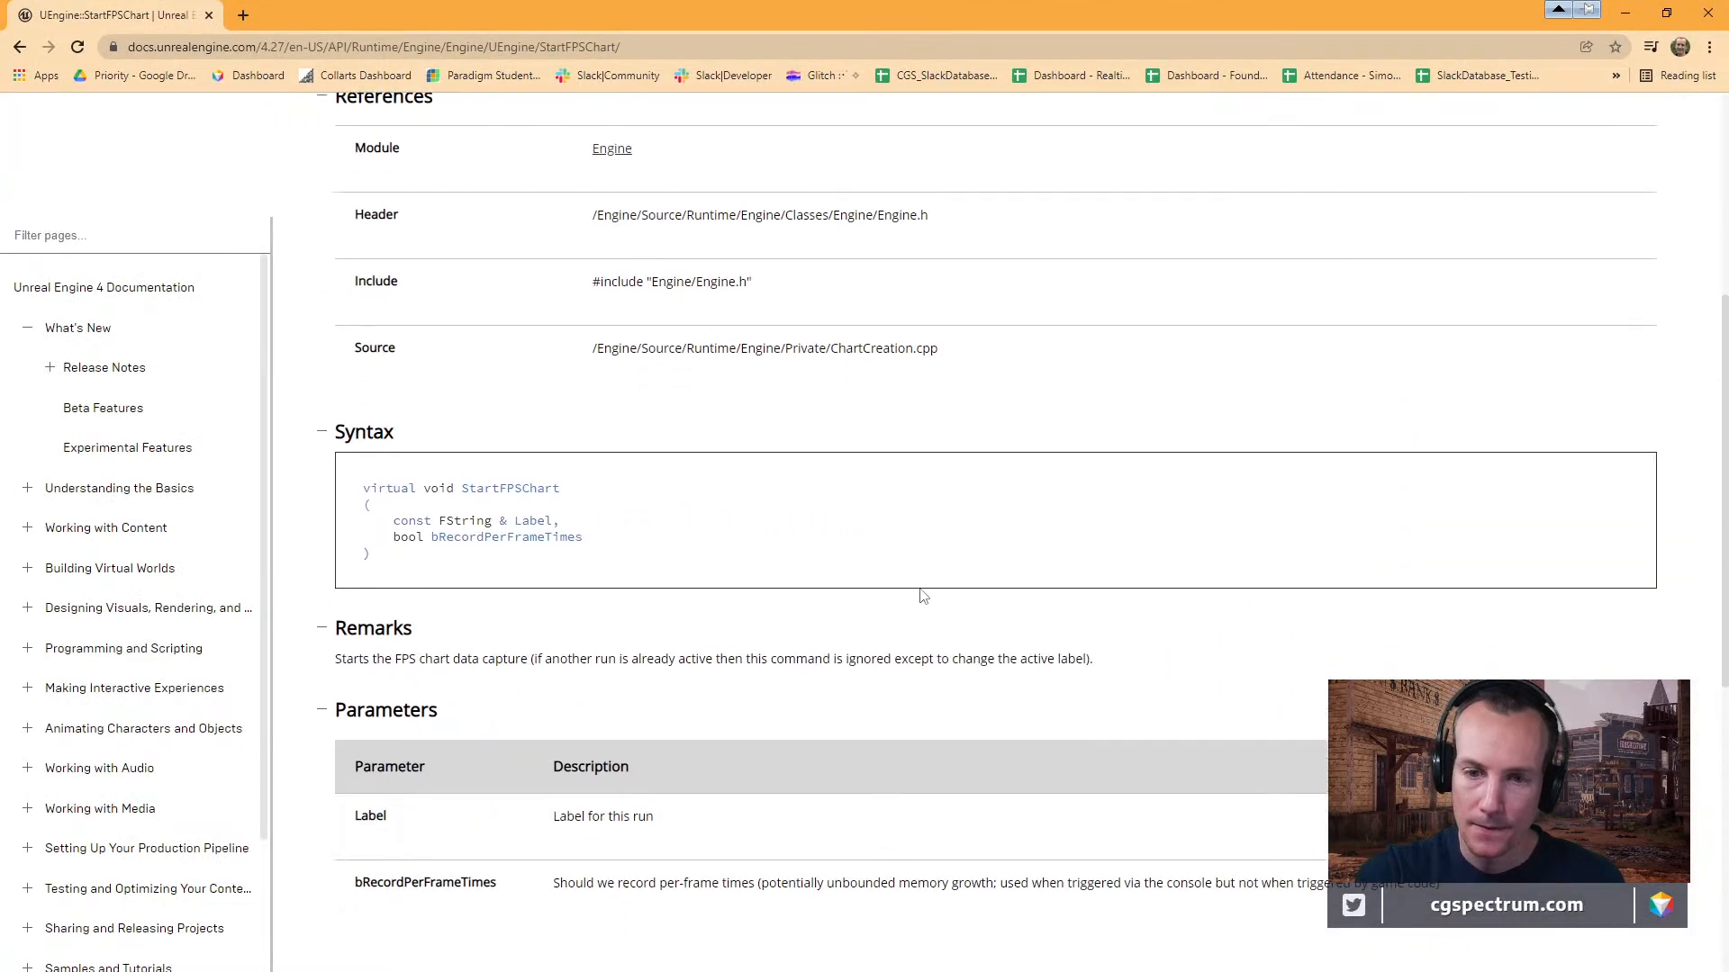
scroll(923, 596, up, 3)
scroll(922, 596, down, 5)
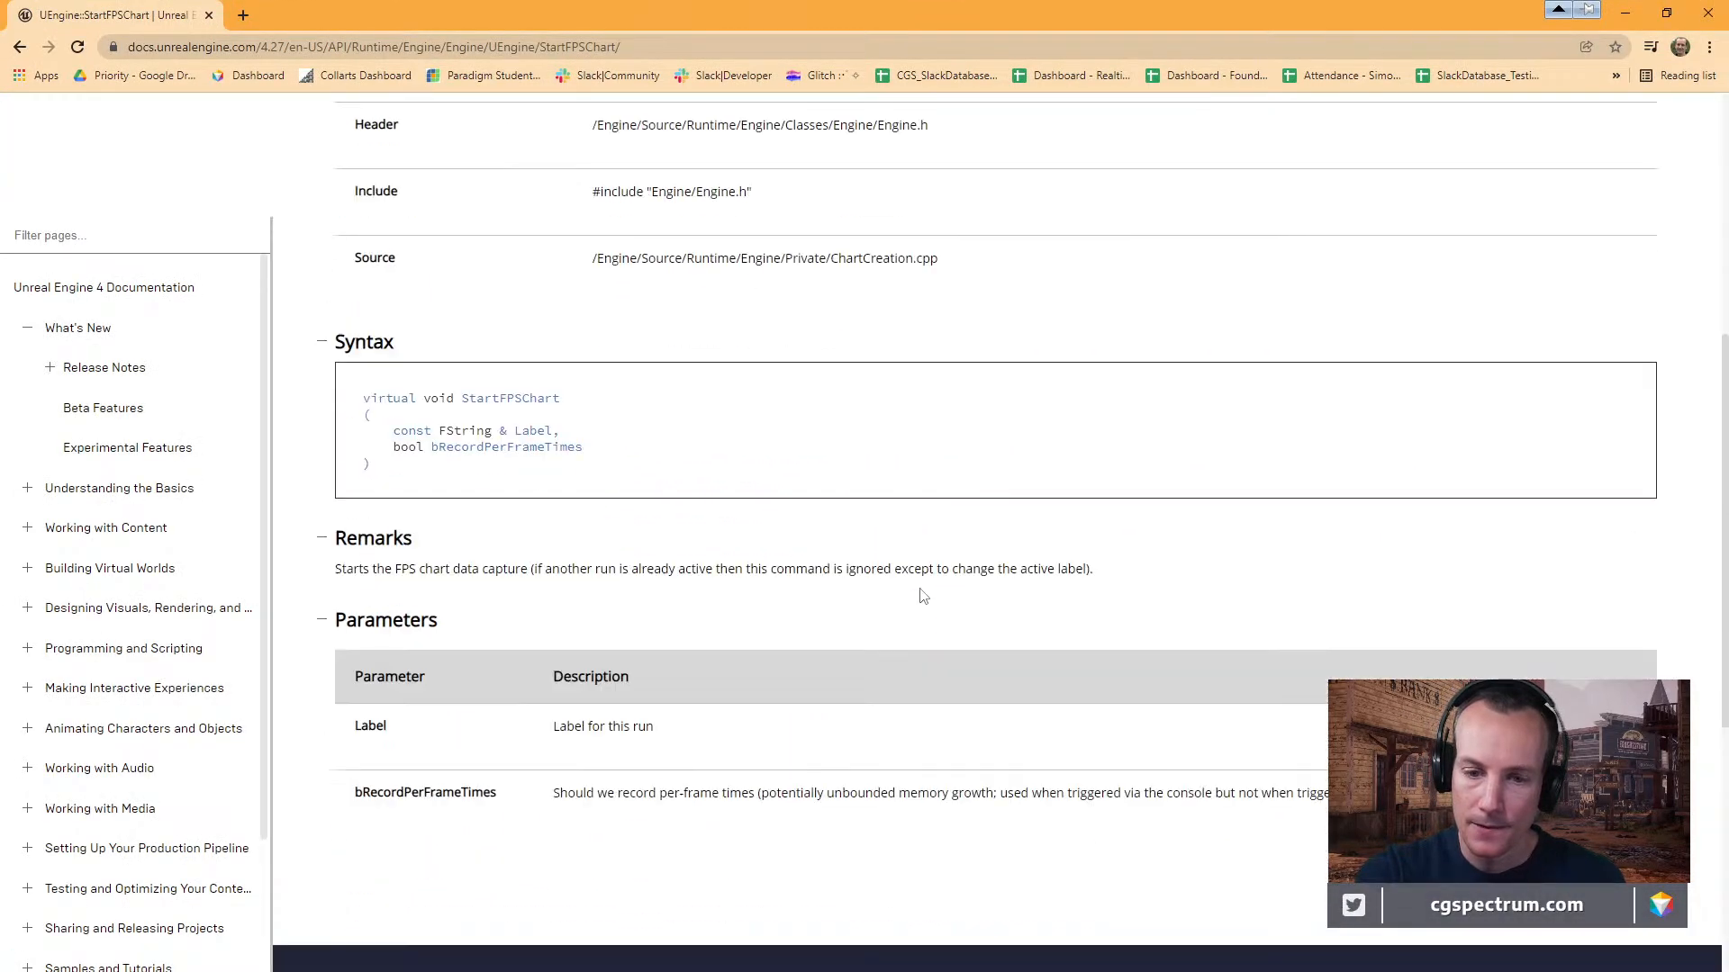
Shrink the browser window over the editor and review the StartFPSChart page's references, remarks and parameters.
scroll(922, 599, down, 1)
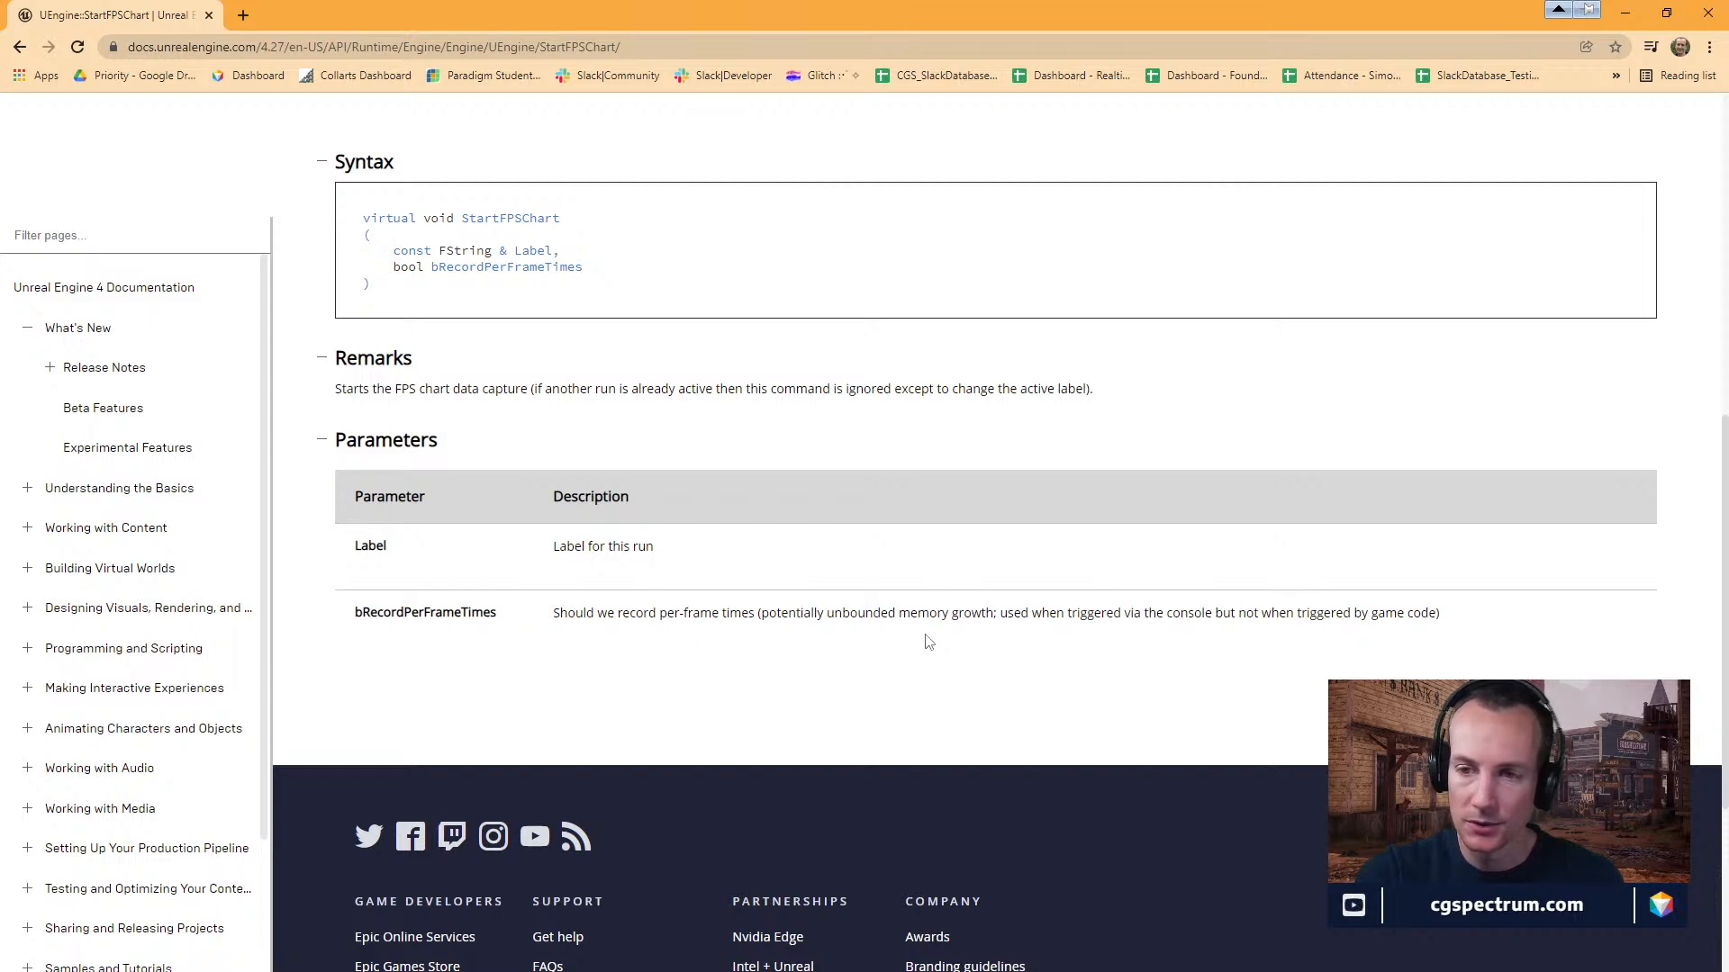
drag(939, 5, 0, 612)
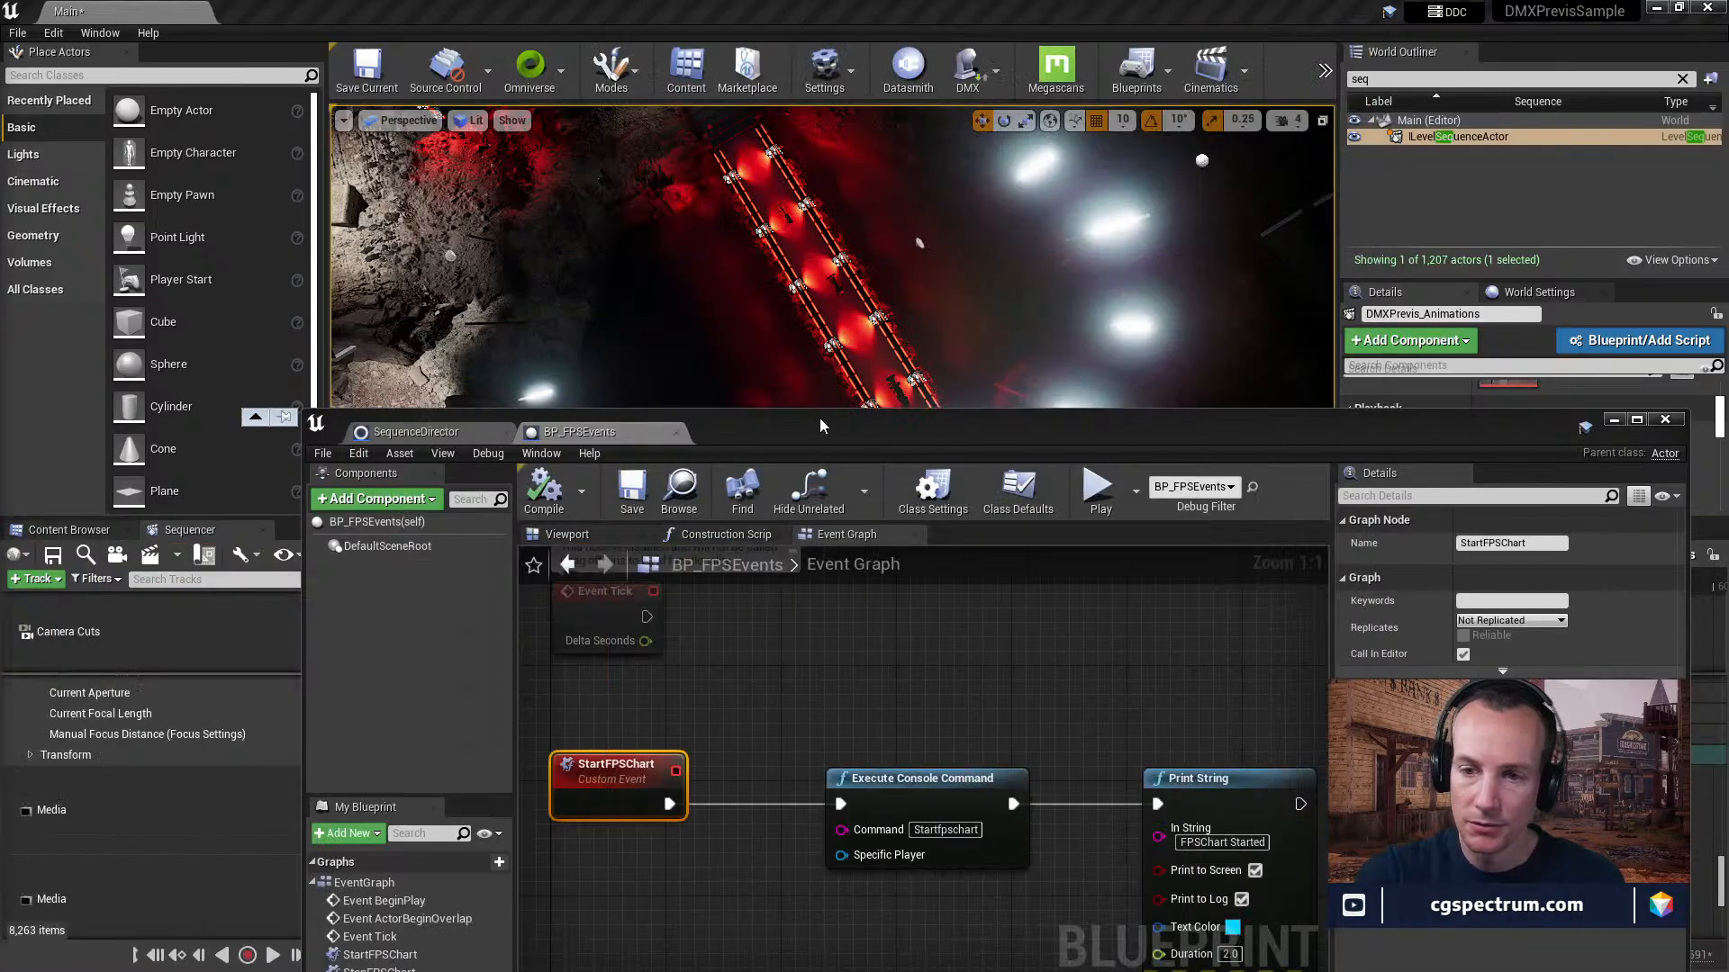
drag(819, 427, 688, 748)
click(784, 495)
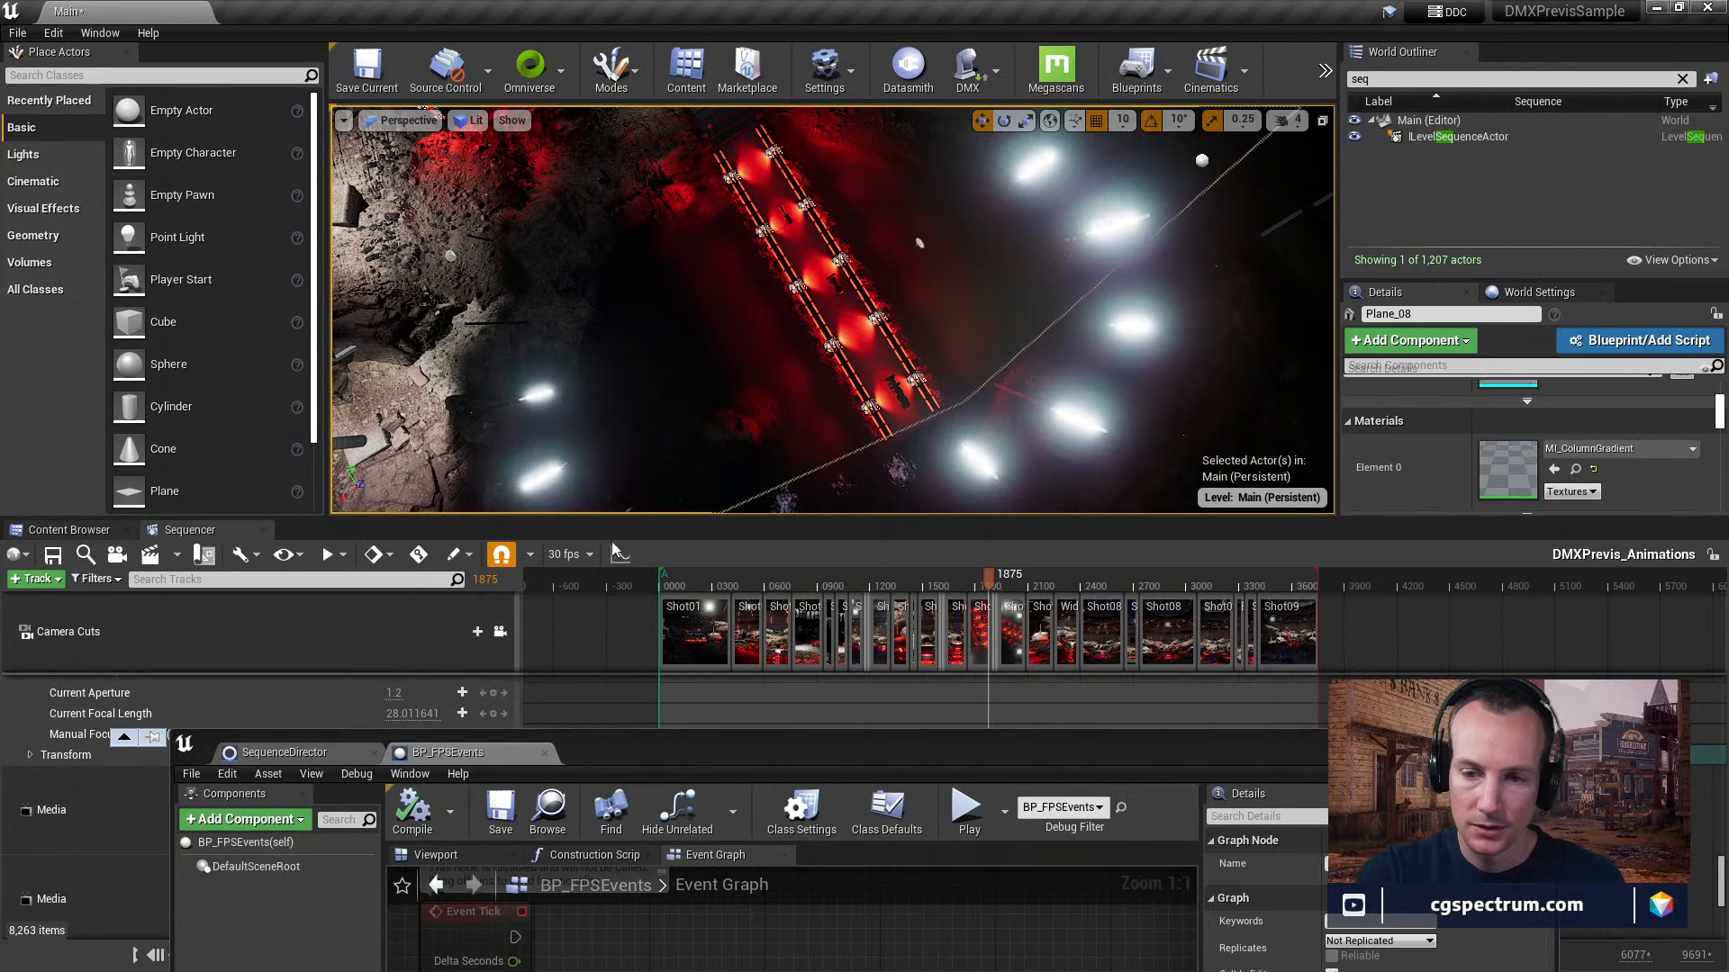
drag(480, 743, 551, 423)
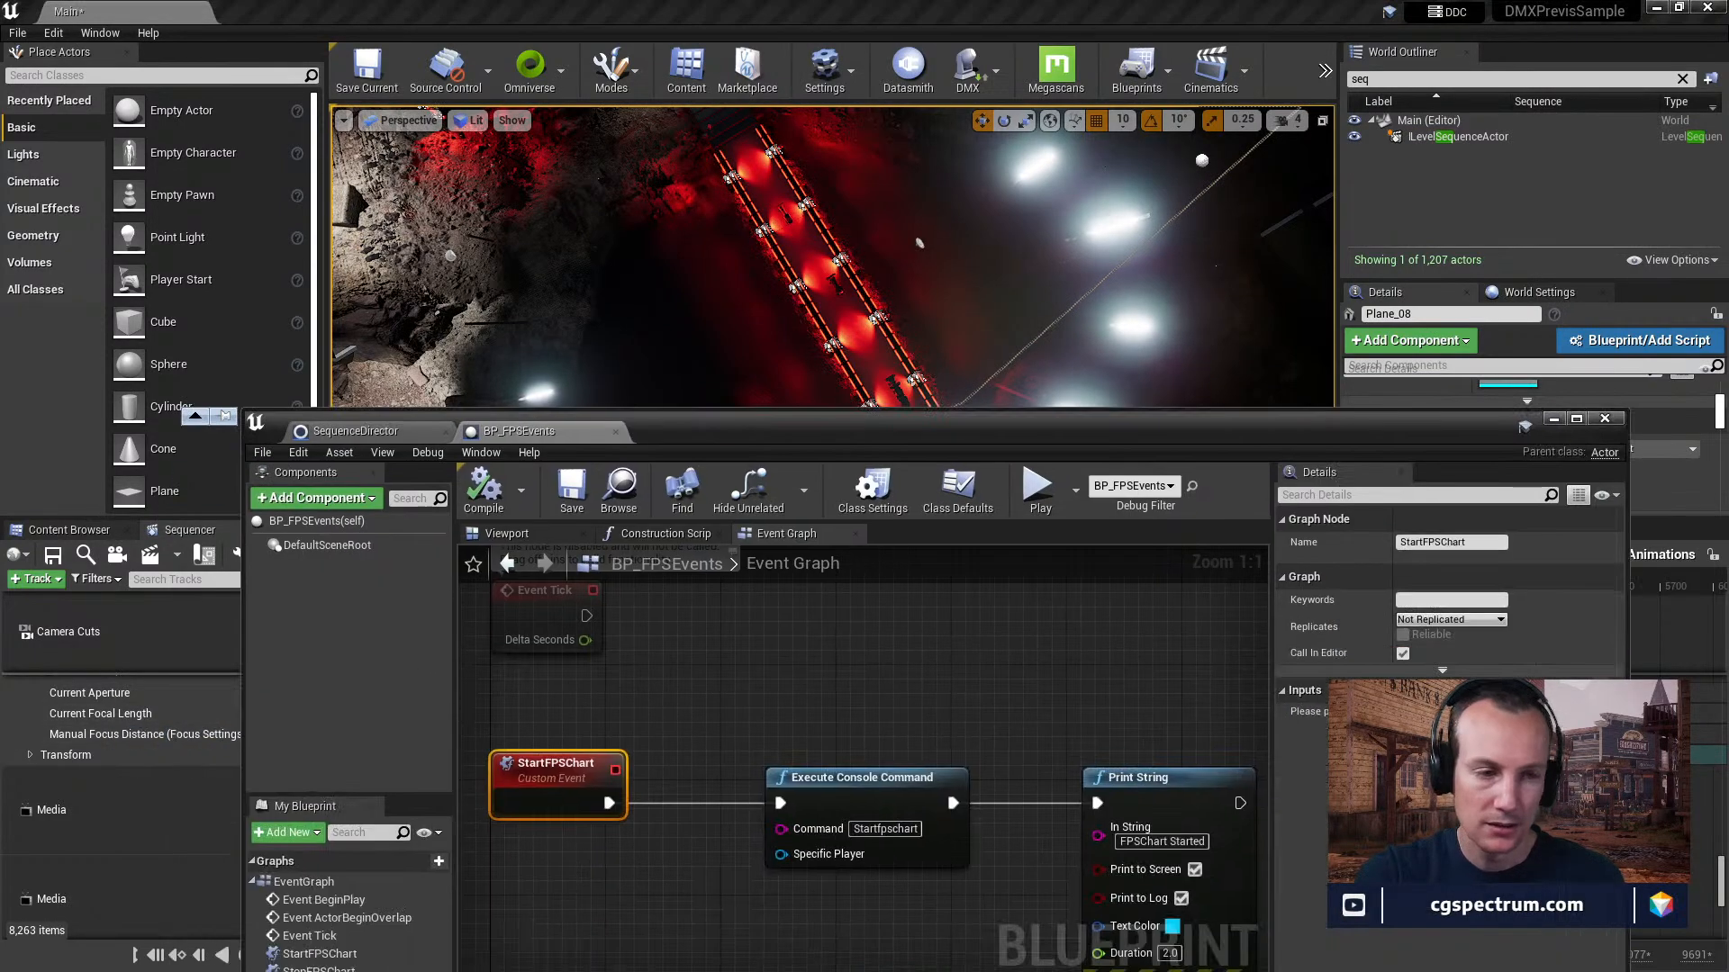
drag(0, 388, 874, 185)
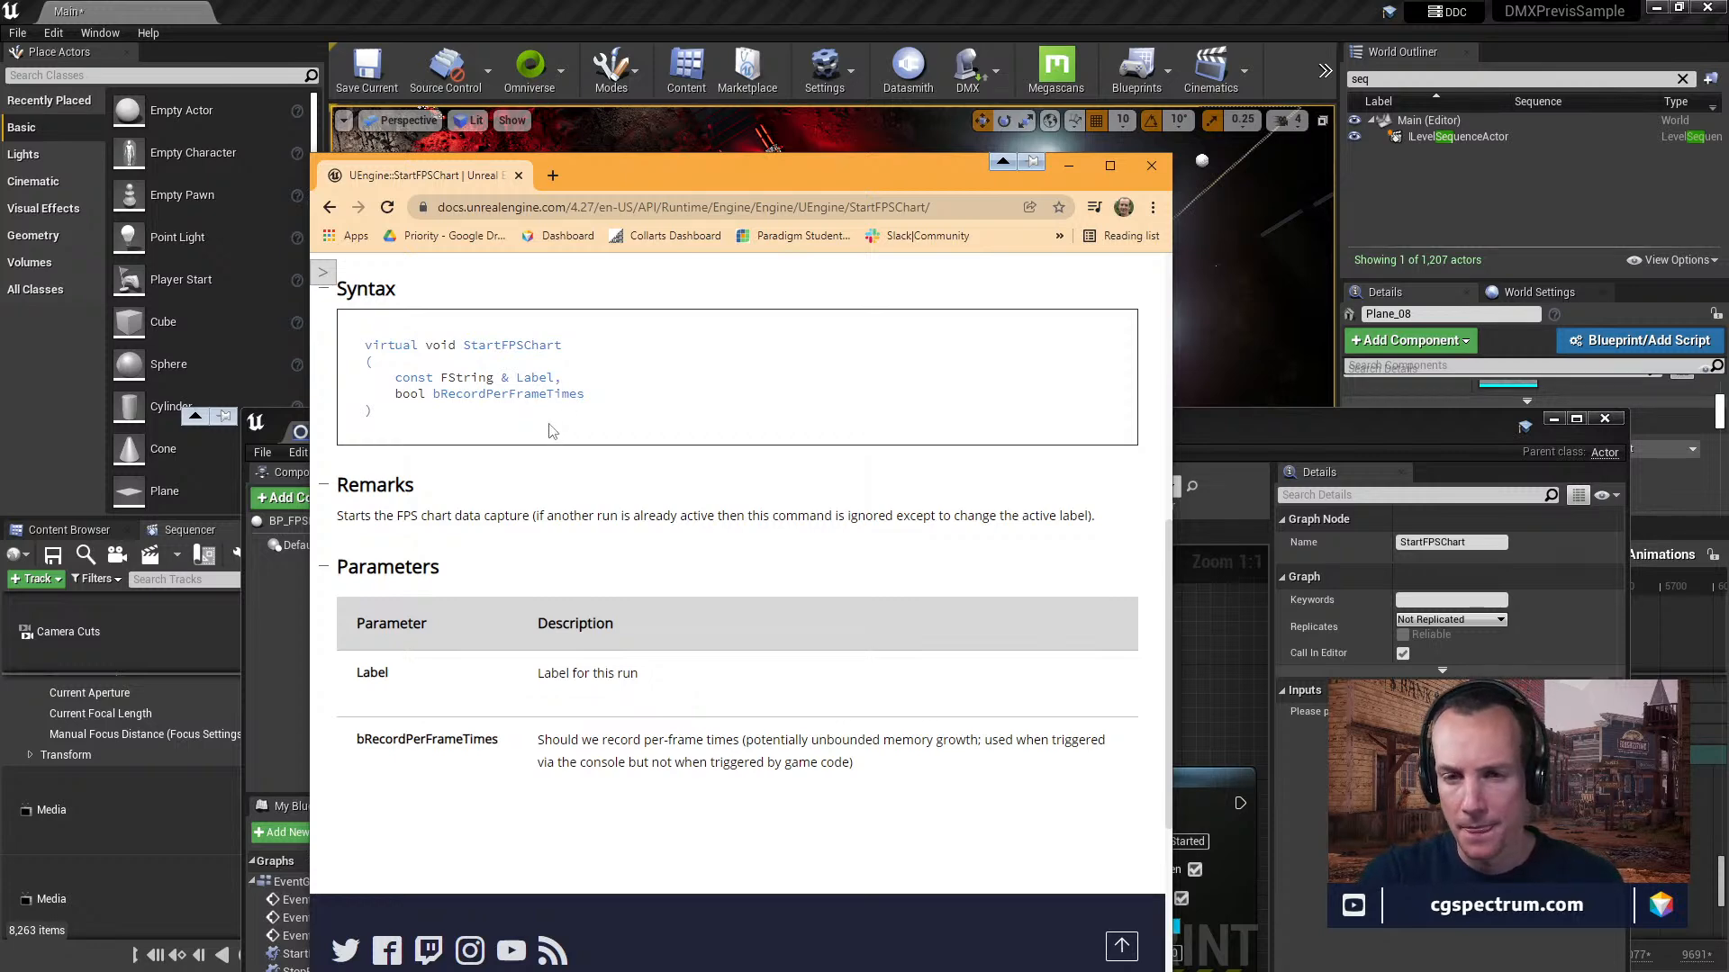
scroll(558, 423, up, 4)
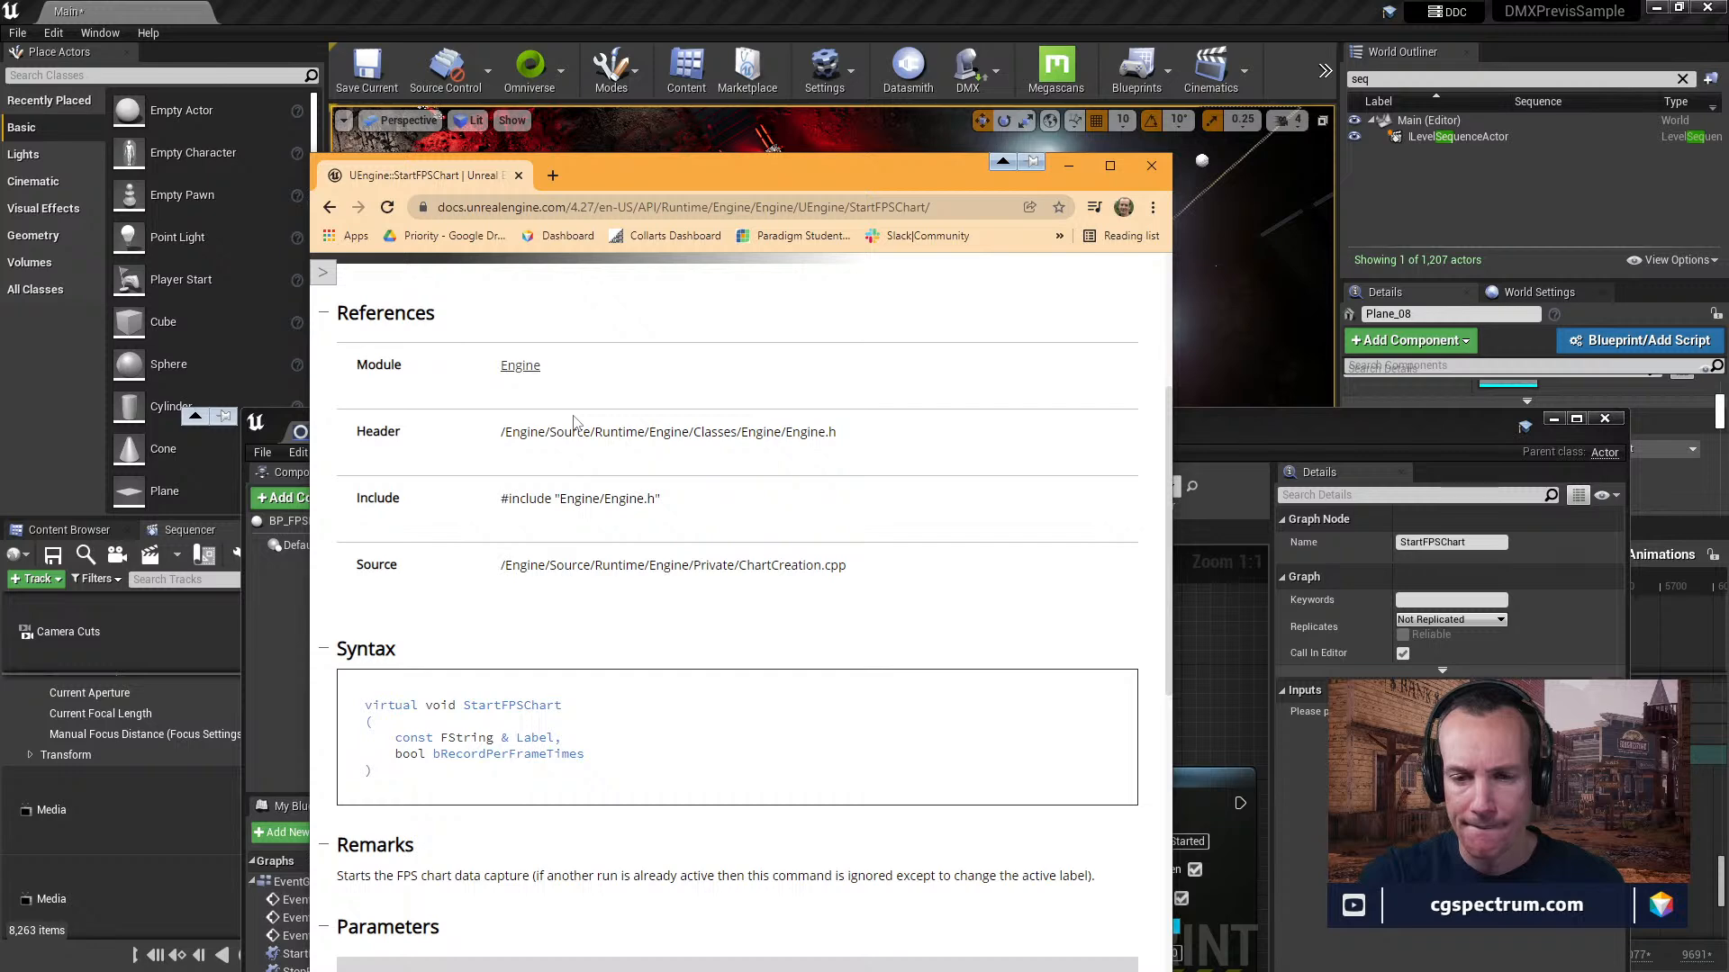
scroll(575, 423, up, 1)
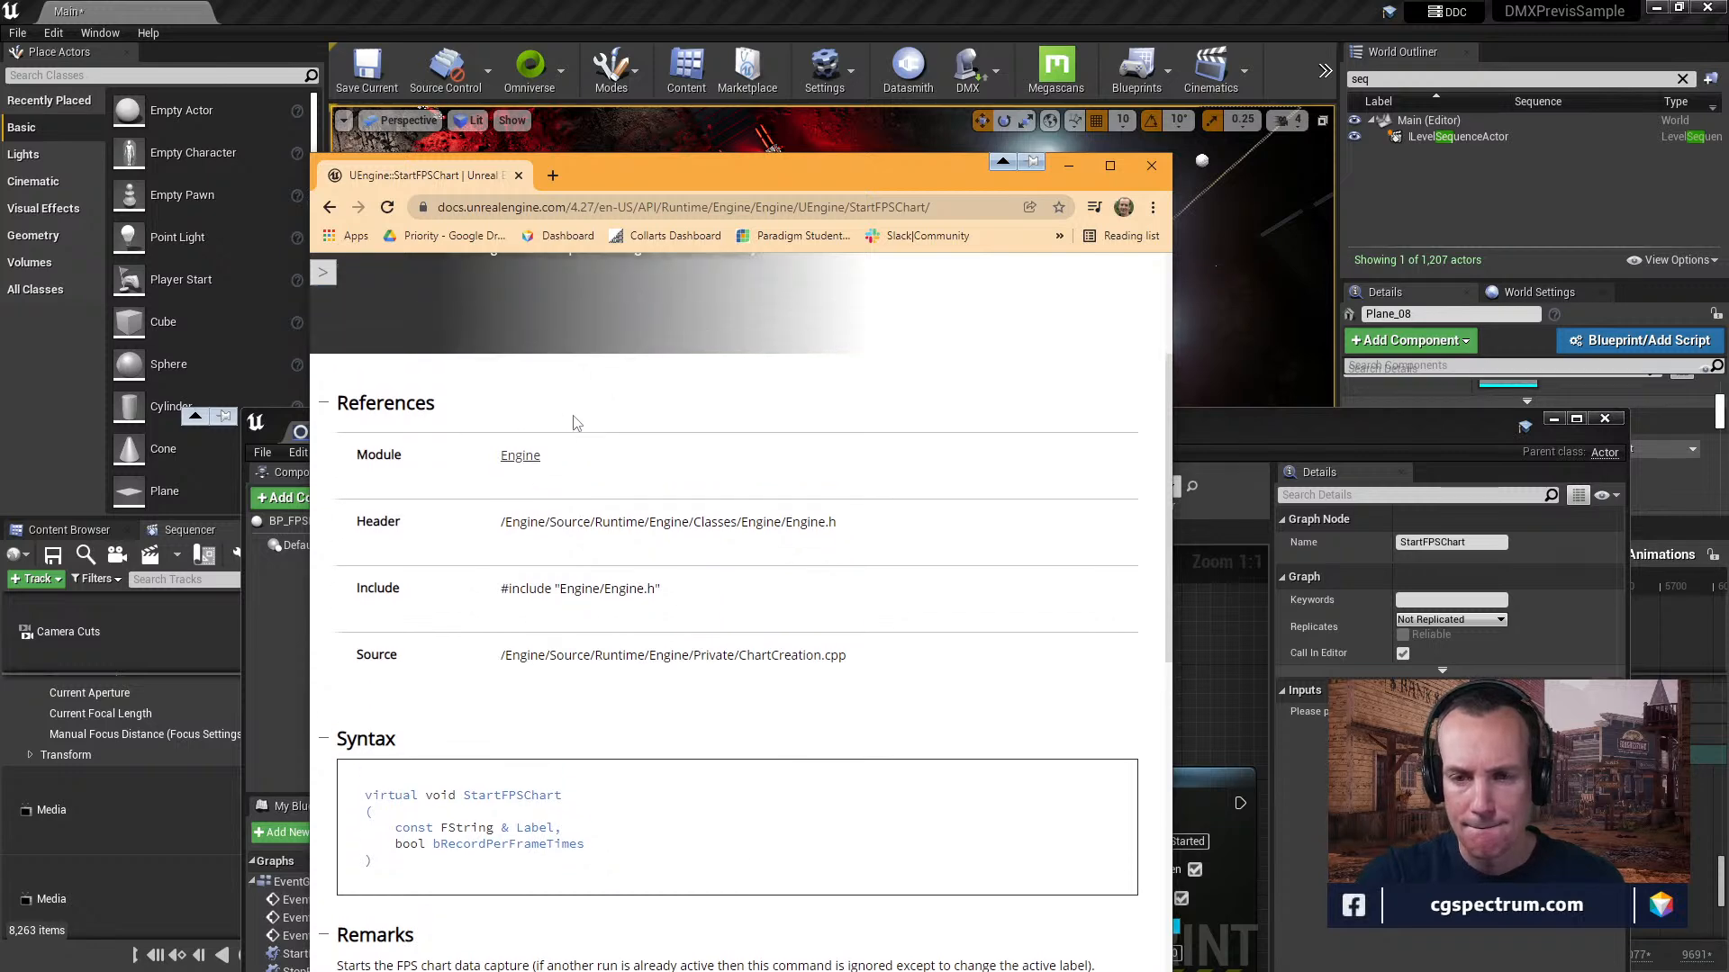
scroll(575, 422, down, 7)
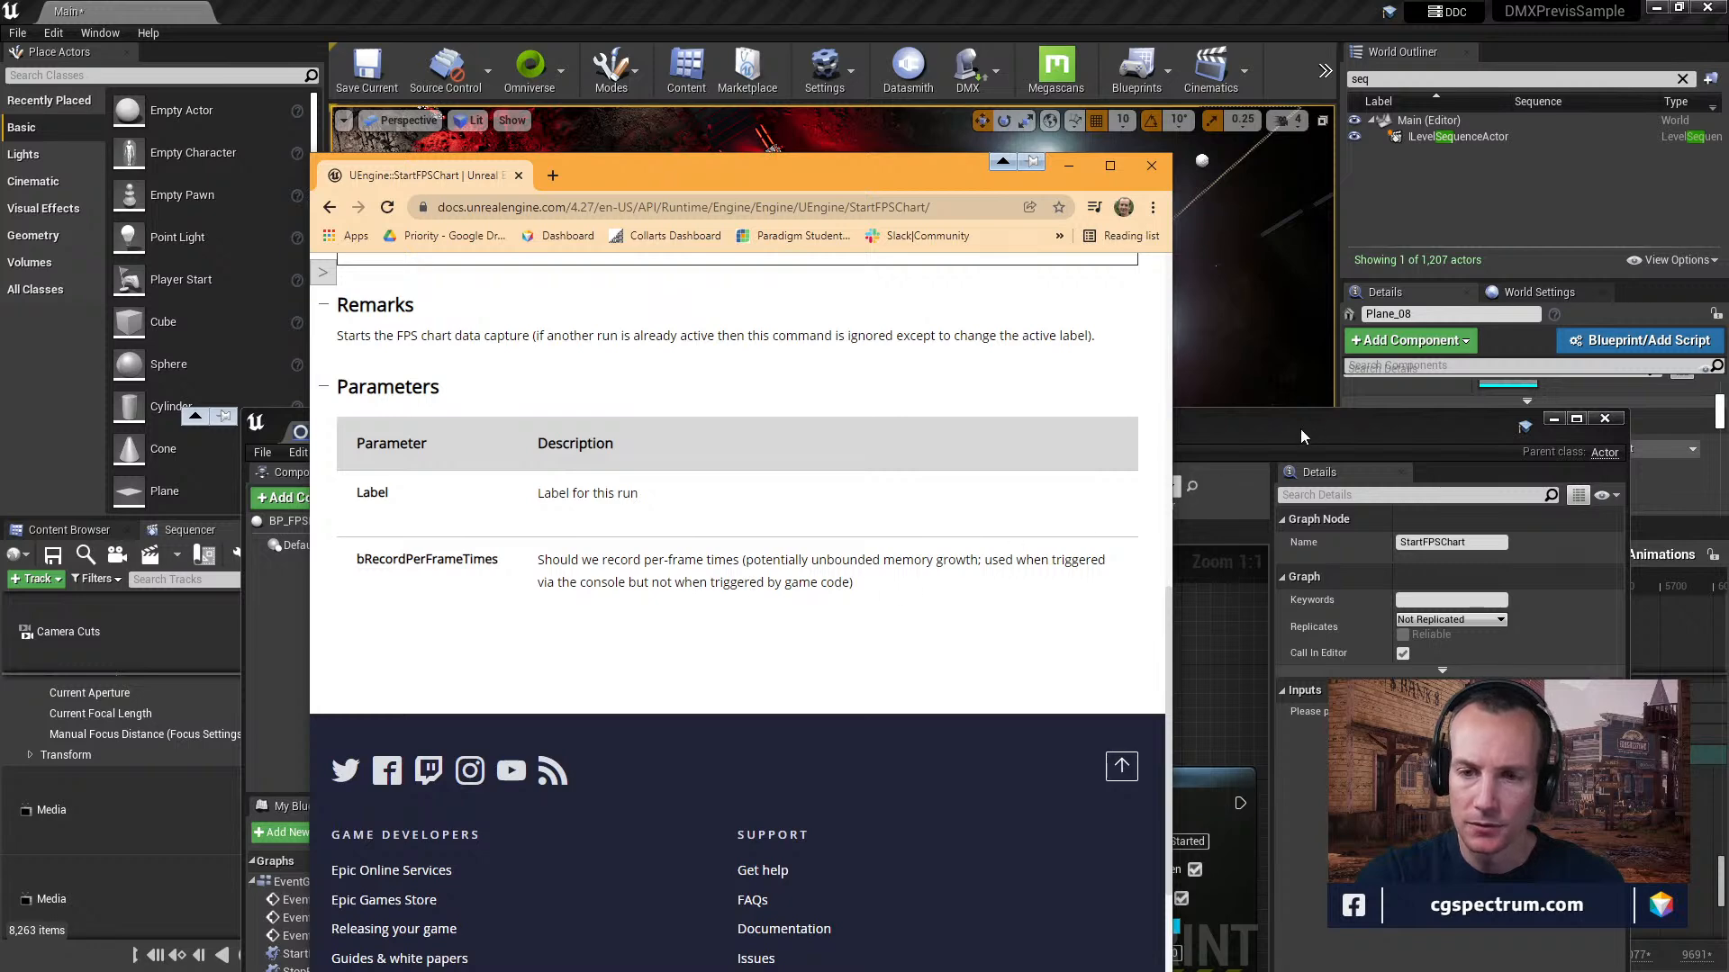
Bring the BP_FPSEvents blueprint editor to the front and view its construction script and component viewport.
drag(1299, 429, 1205, 125)
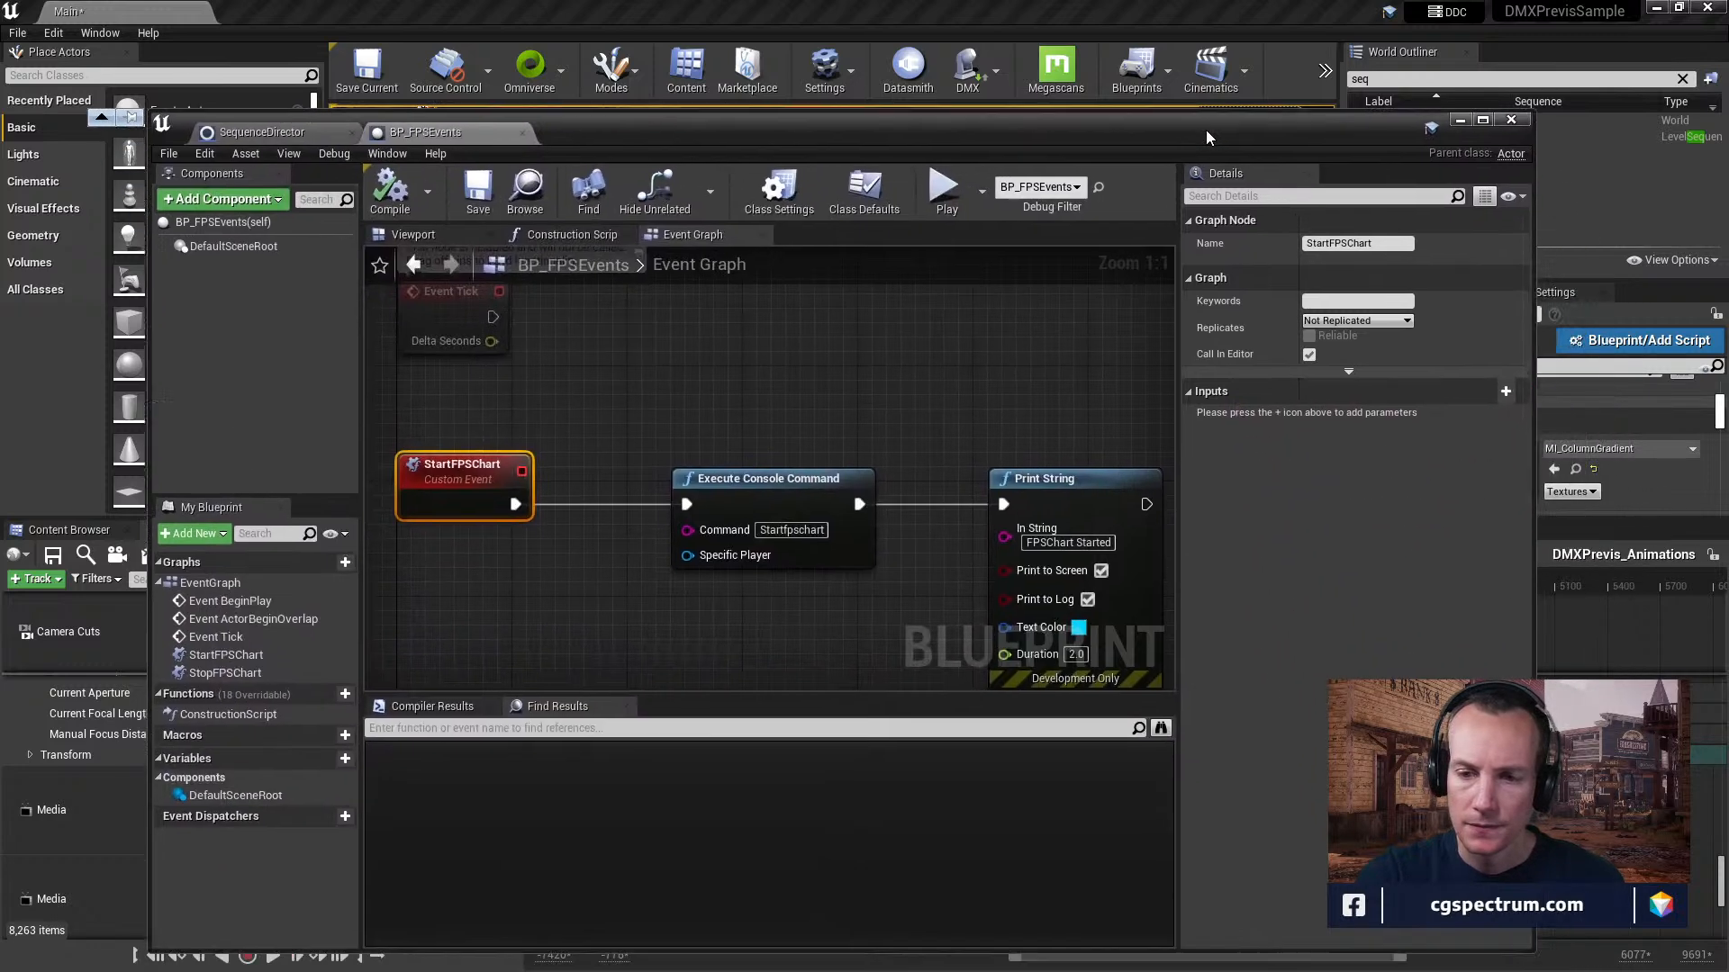
click(445, 260)
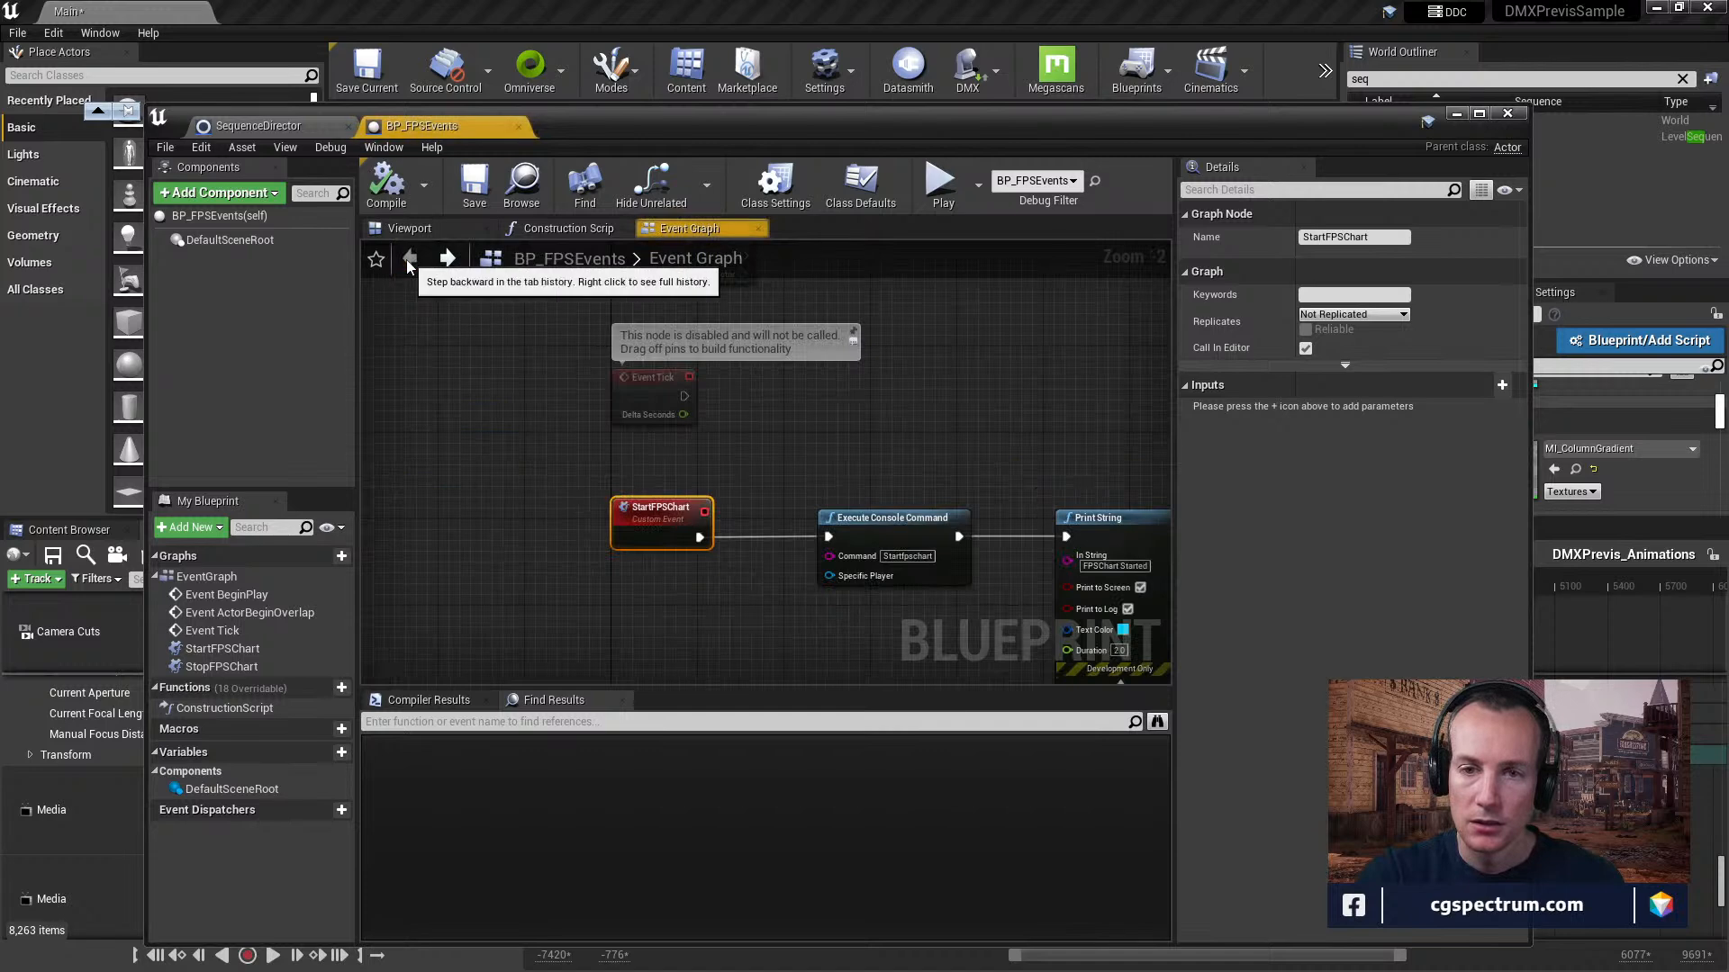
click(510, 231)
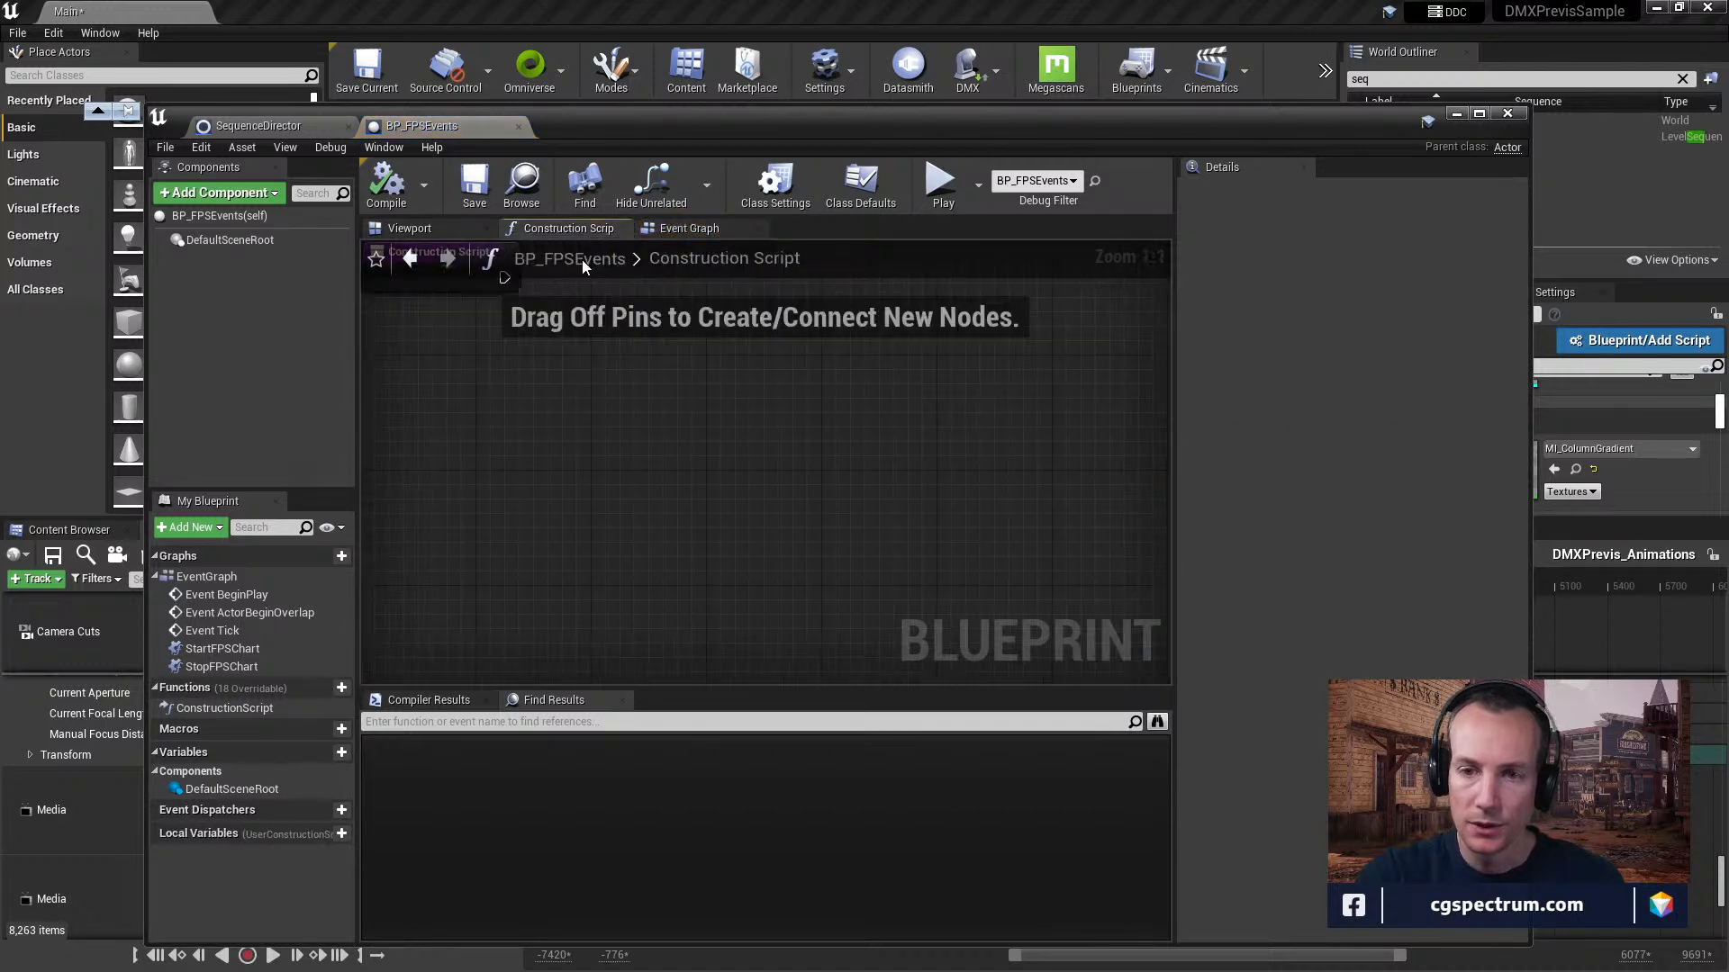
click(469, 230)
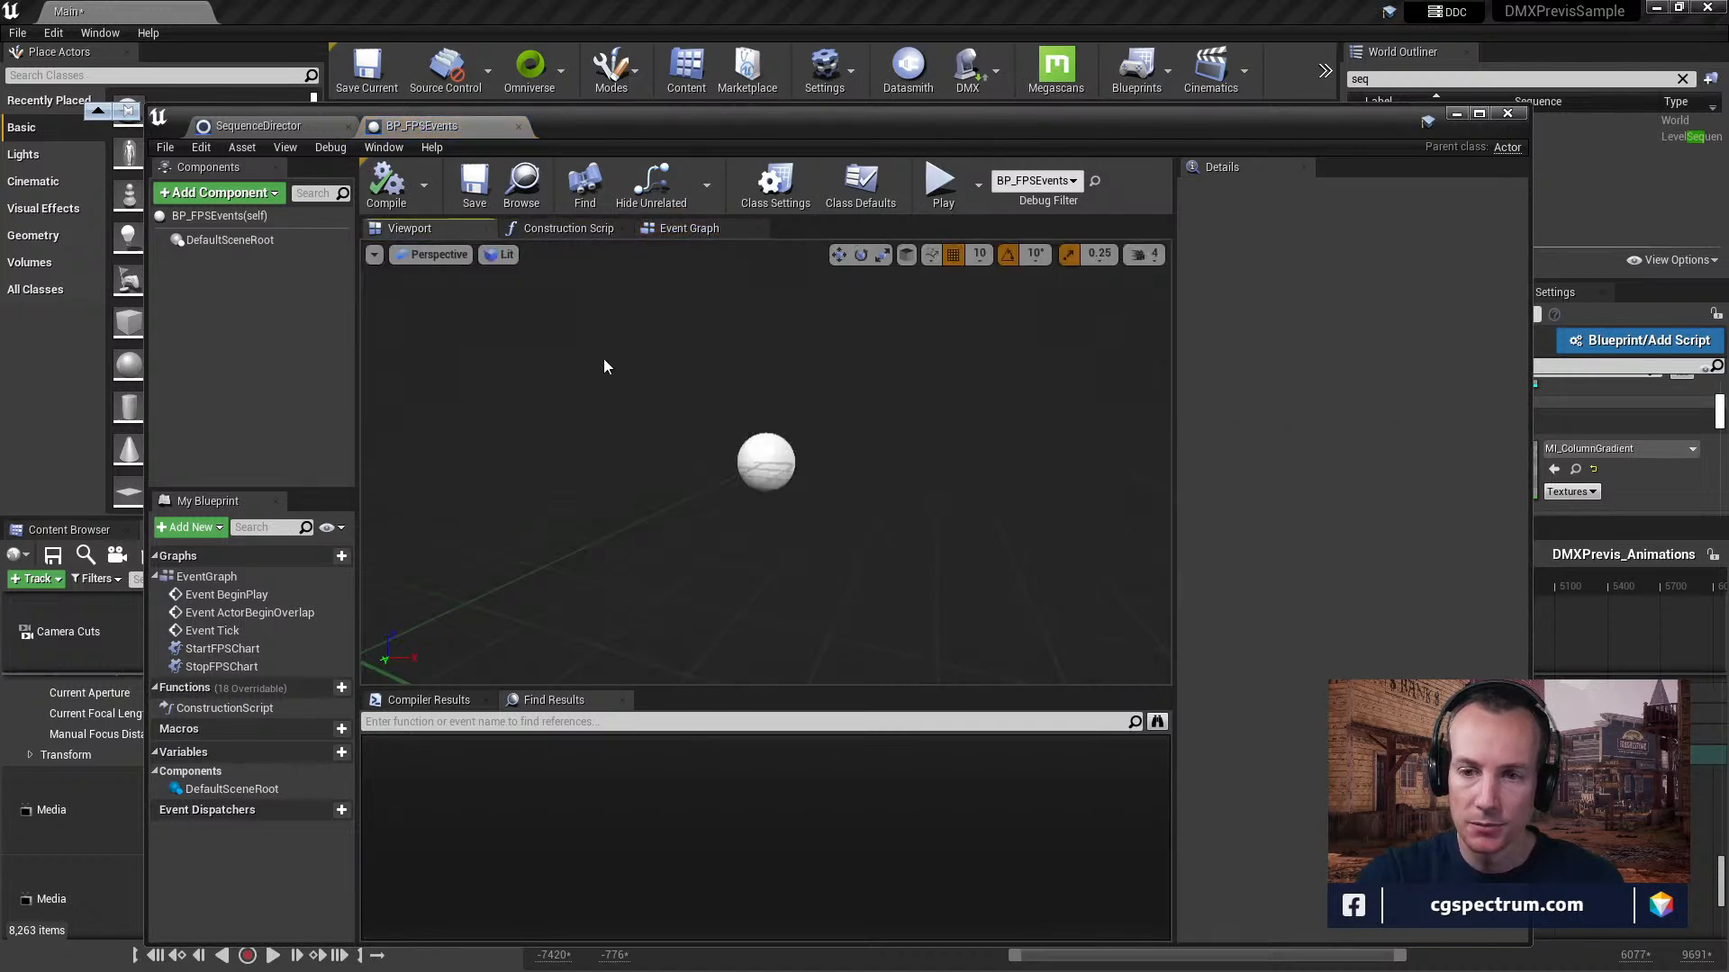
Inspect the StartFPSChart and StopFPSChart event chains in the BP_FPSEvents event graph, ending with the blueprint editor closed.
click(518, 126)
right_drag(937, 599, 797, 433)
double_click(833, 536)
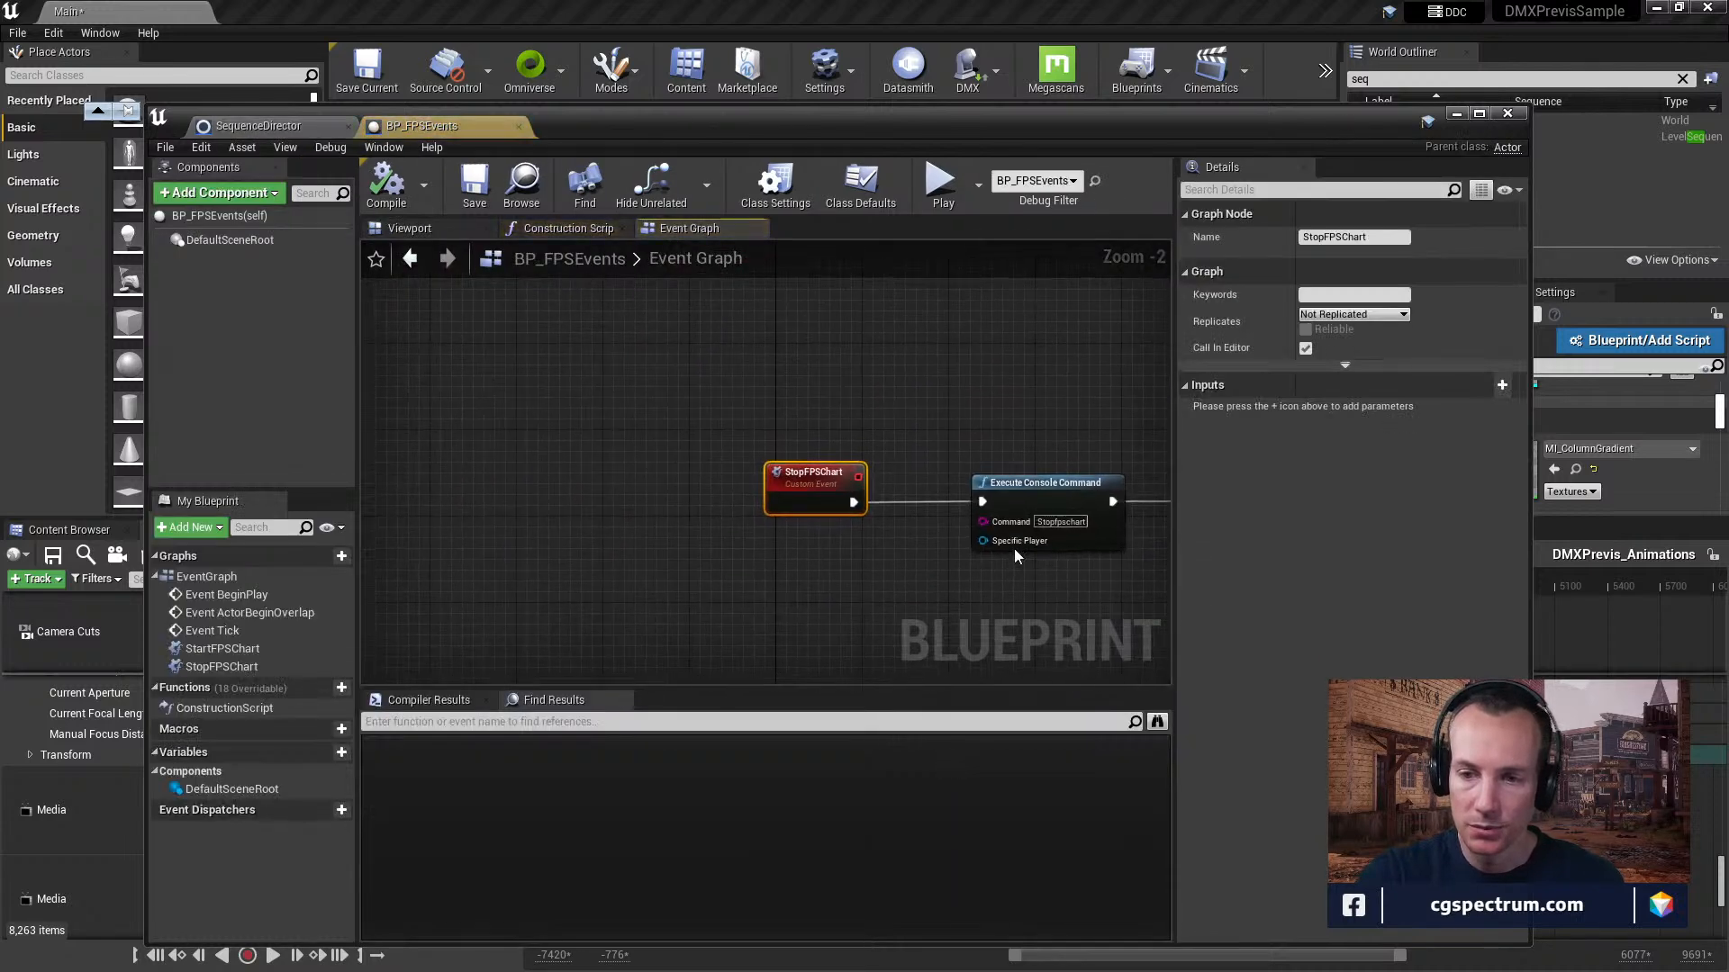
right_drag(989, 470, 750, 641)
scroll(679, 365, down, 1)
scroll(679, 366, down, 2)
right_drag(679, 366, 775, 533)
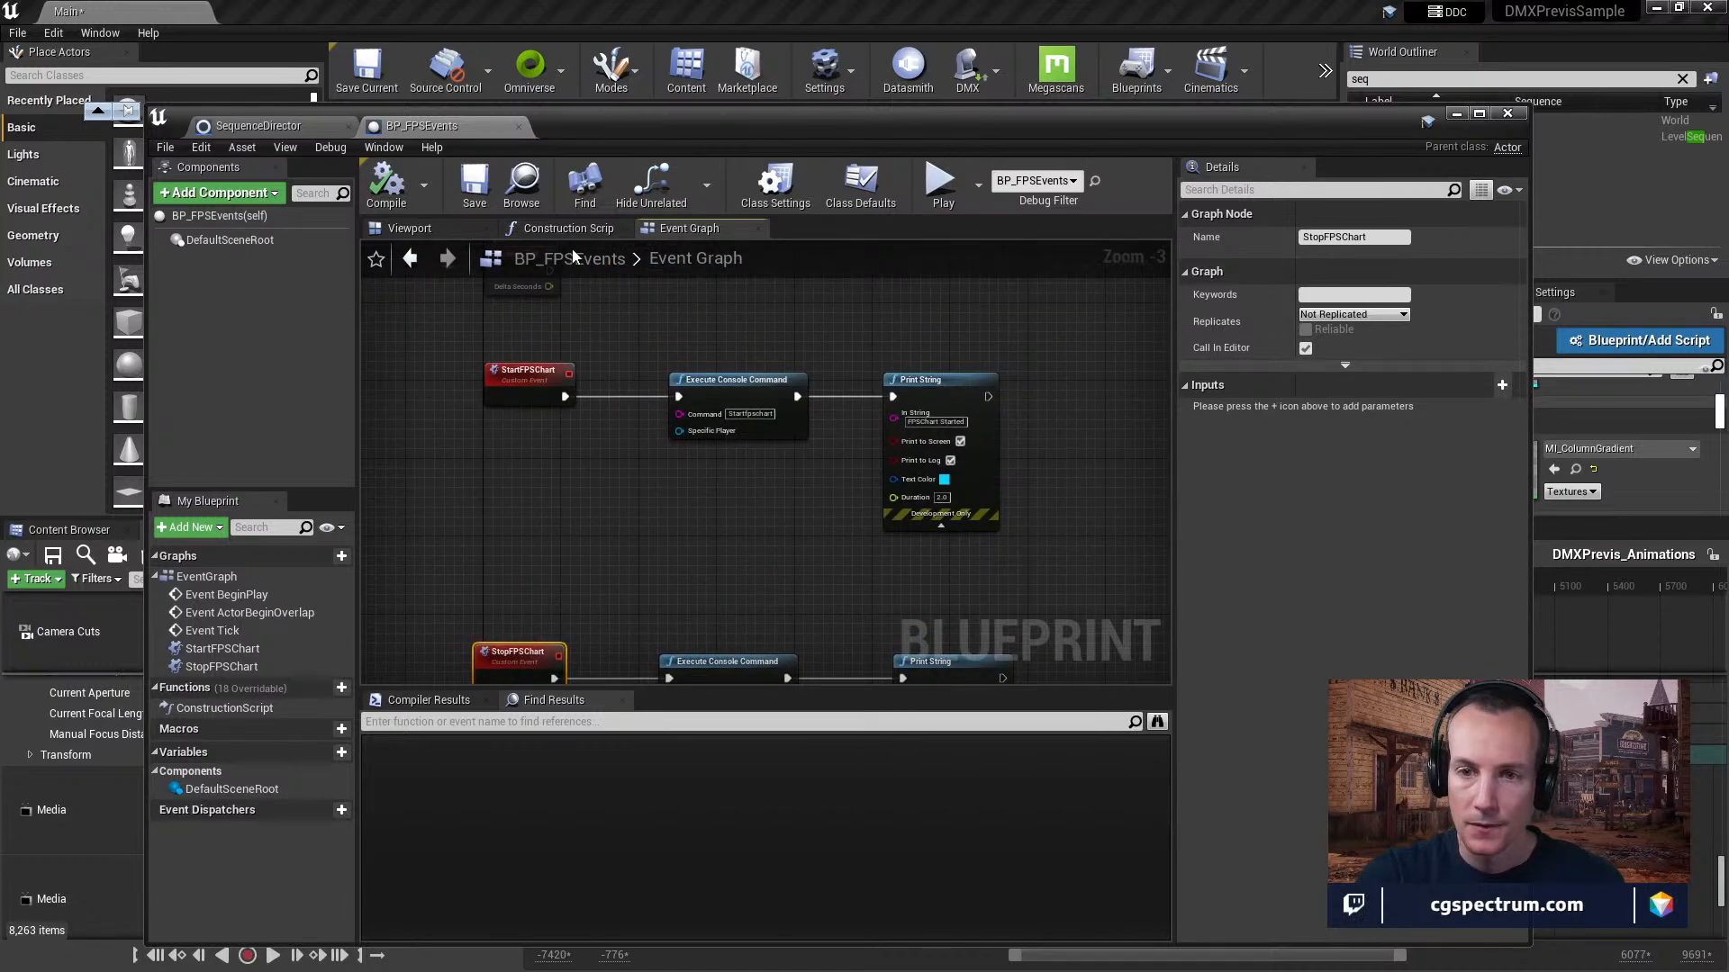
click(1507, 114)
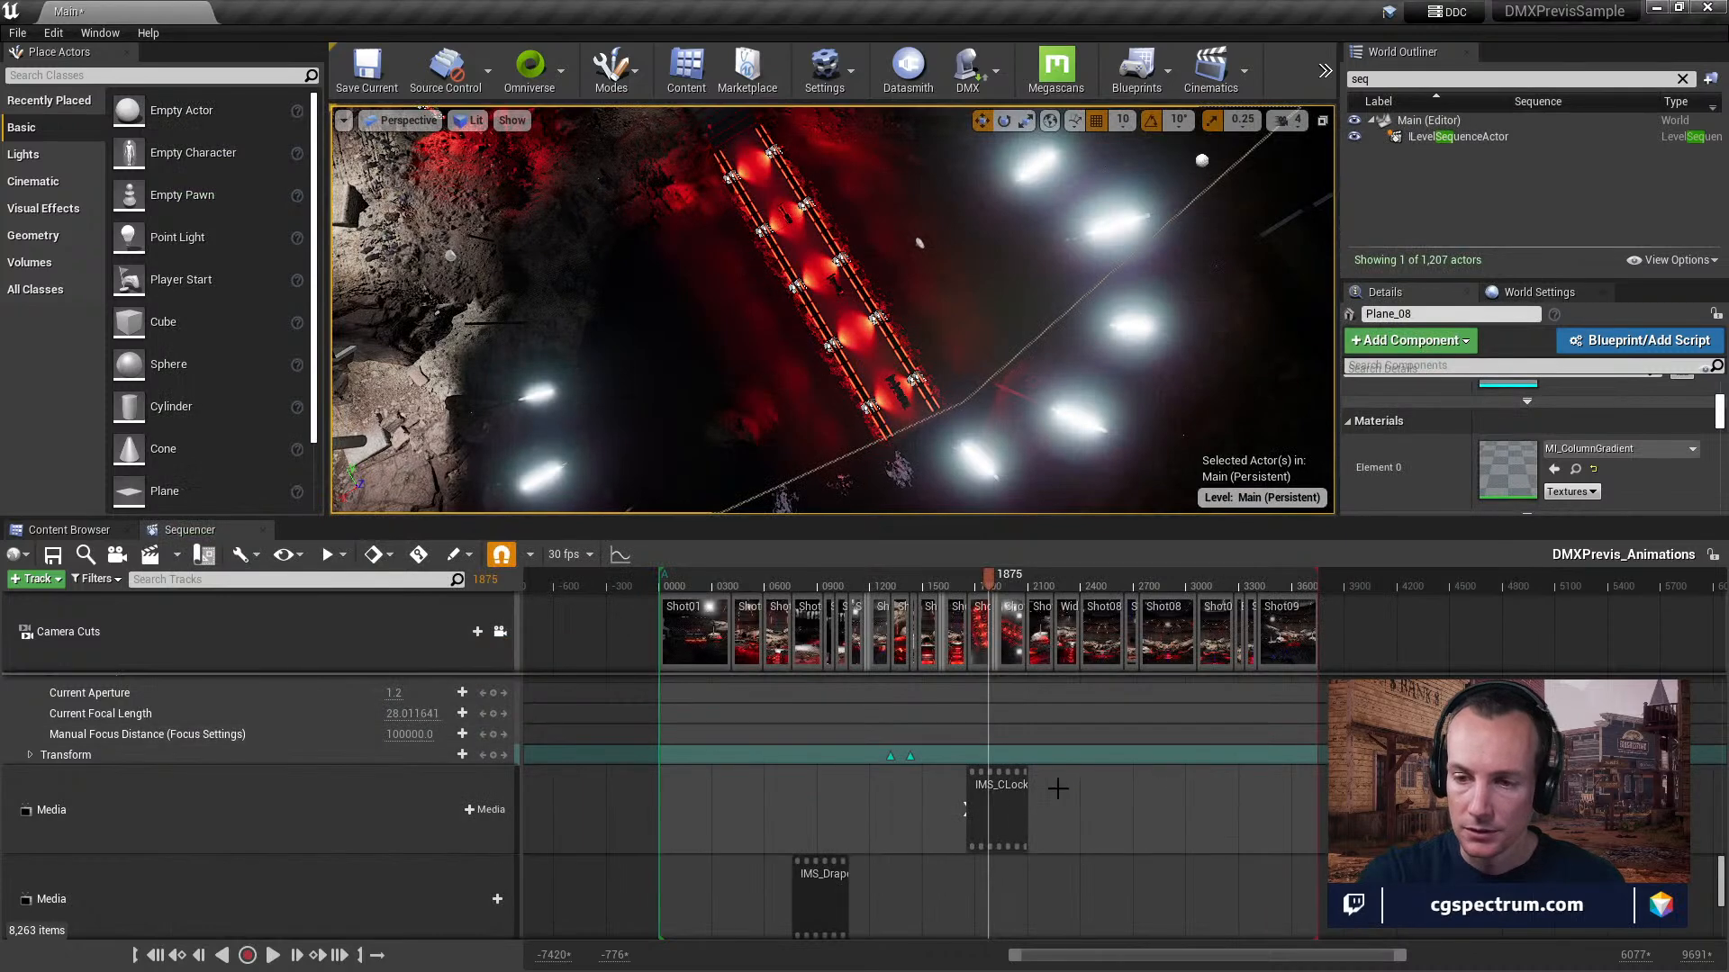
View the sequence director event bound to the BP_FPSEvents key at frame 3670, ending with the director blueprint closed.
scroll(1170, 856, down, 5)
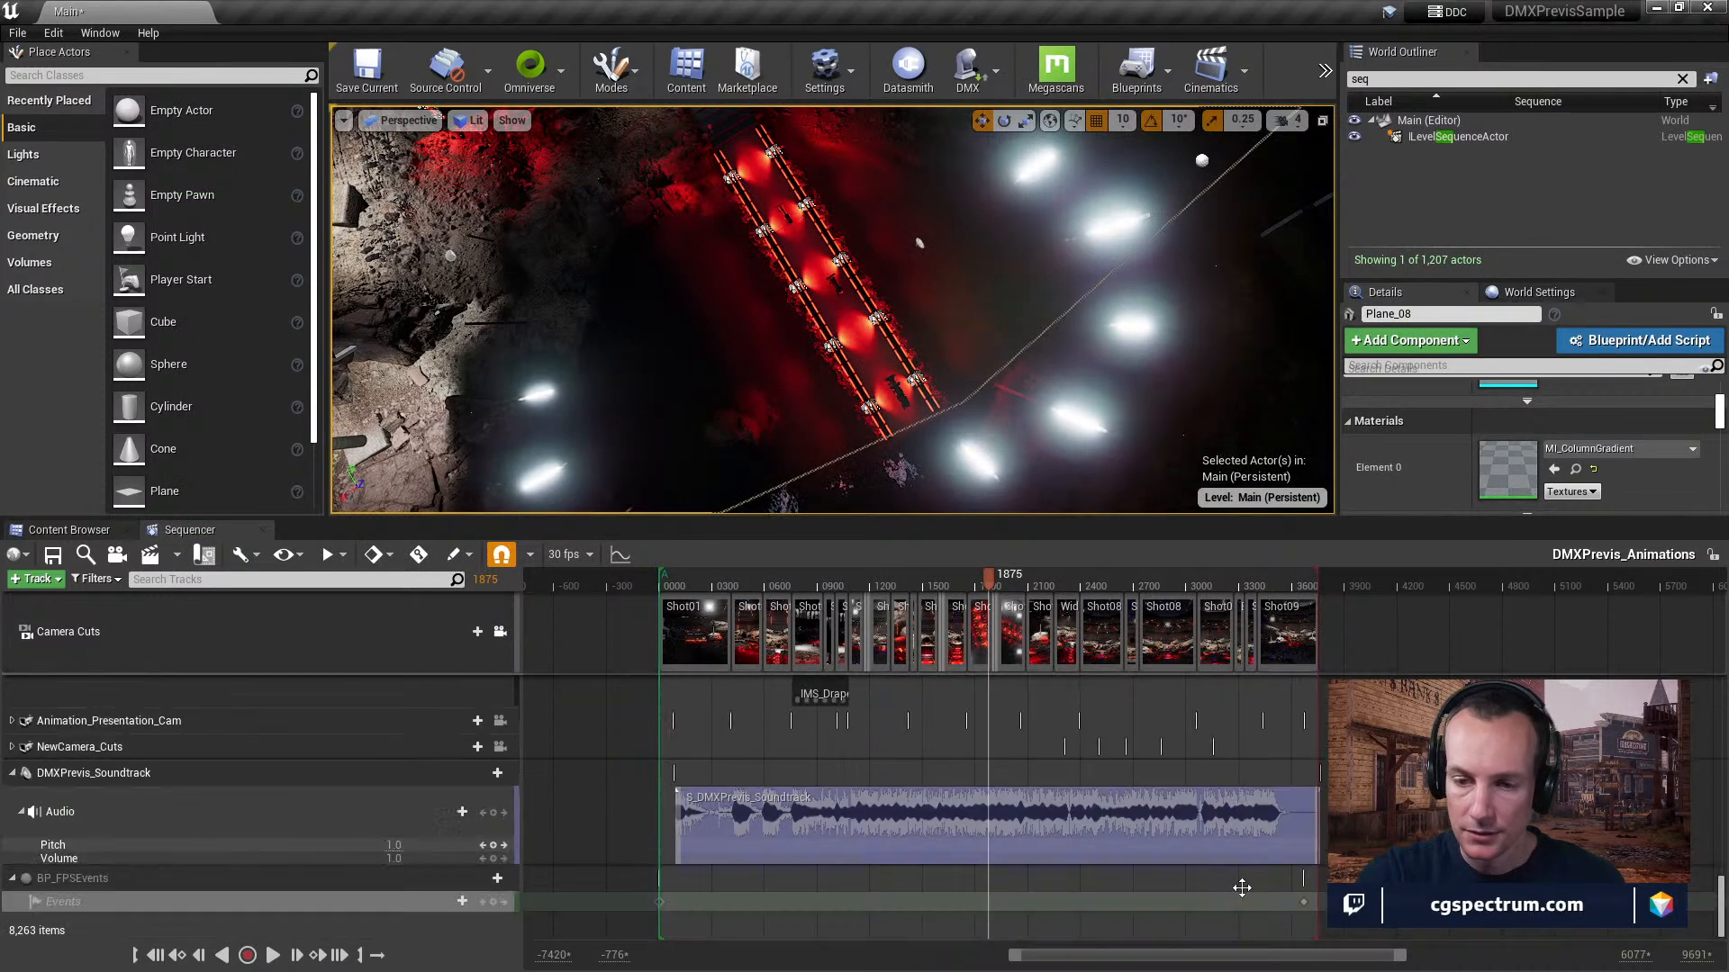
click(1304, 903)
right_click(1304, 902)
mouse_move(1333, 719)
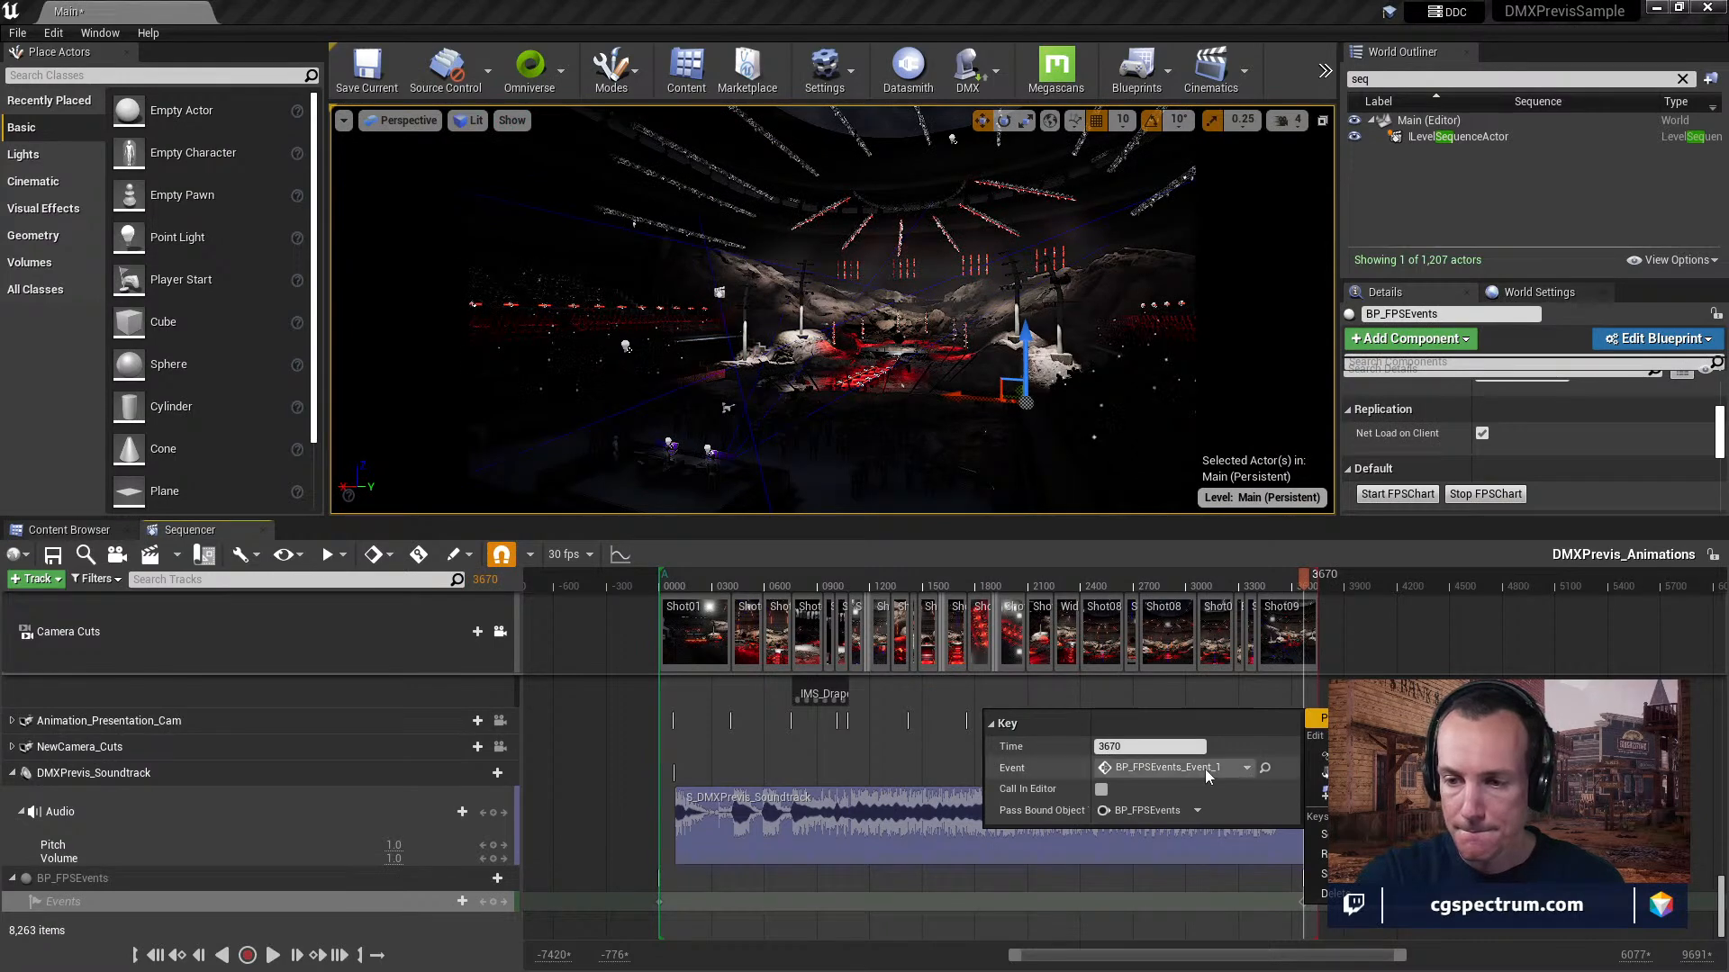
click(1267, 769)
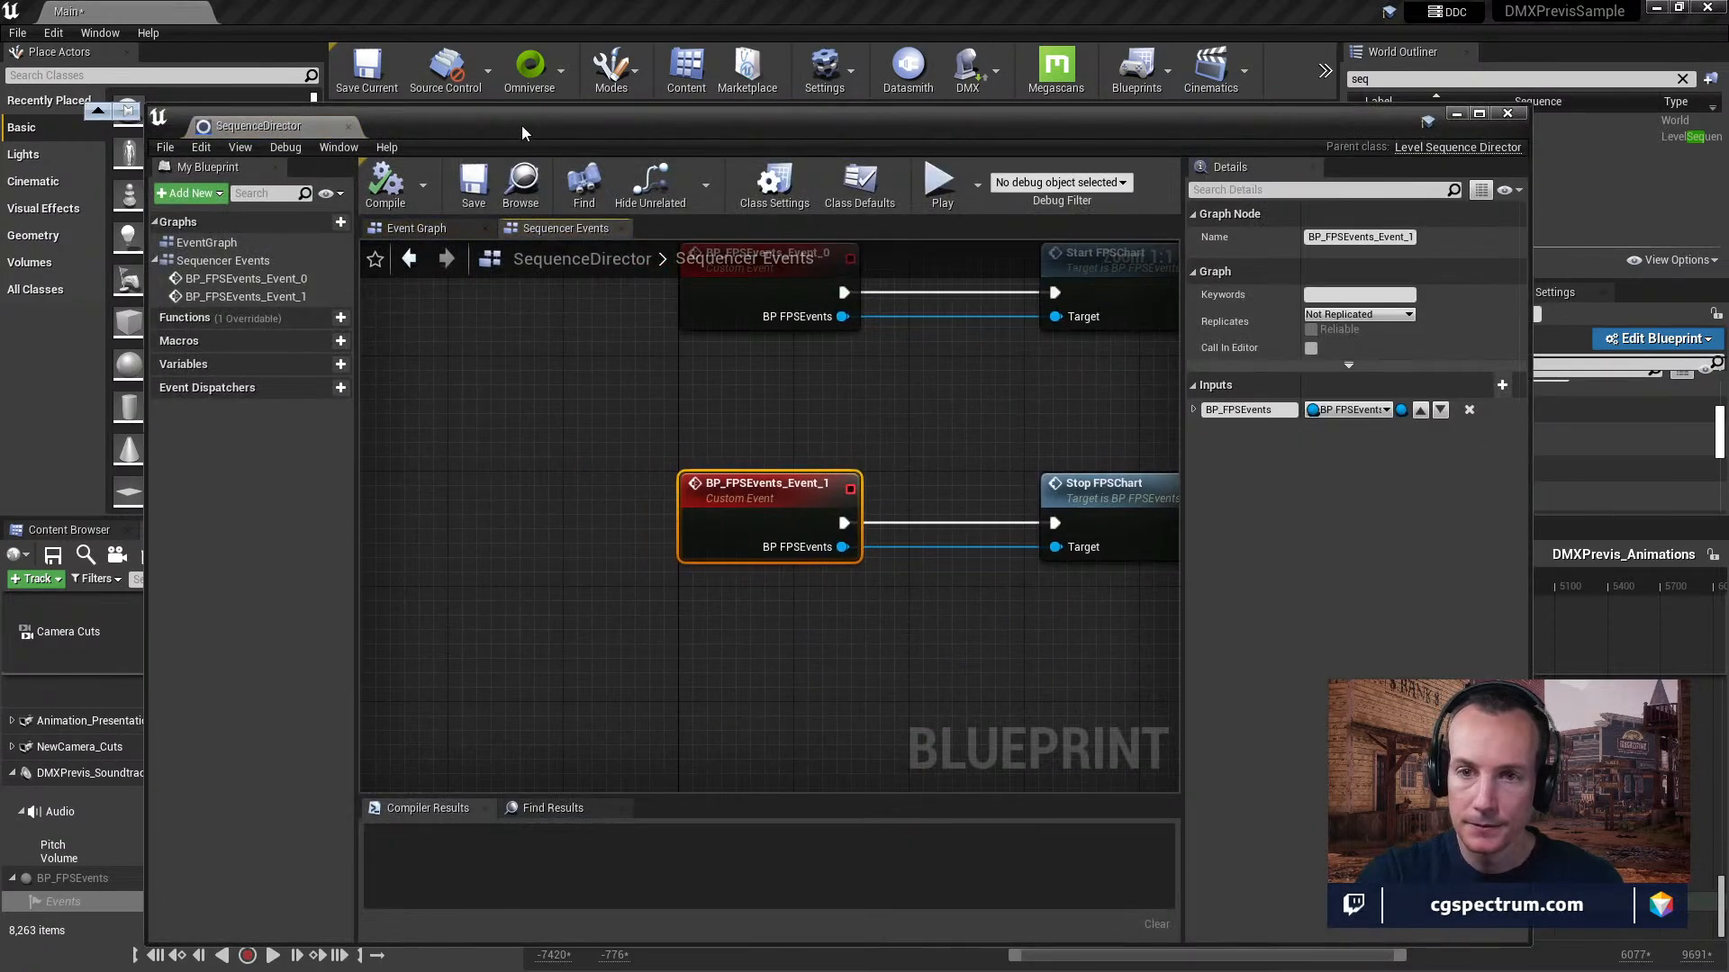
click(348, 126)
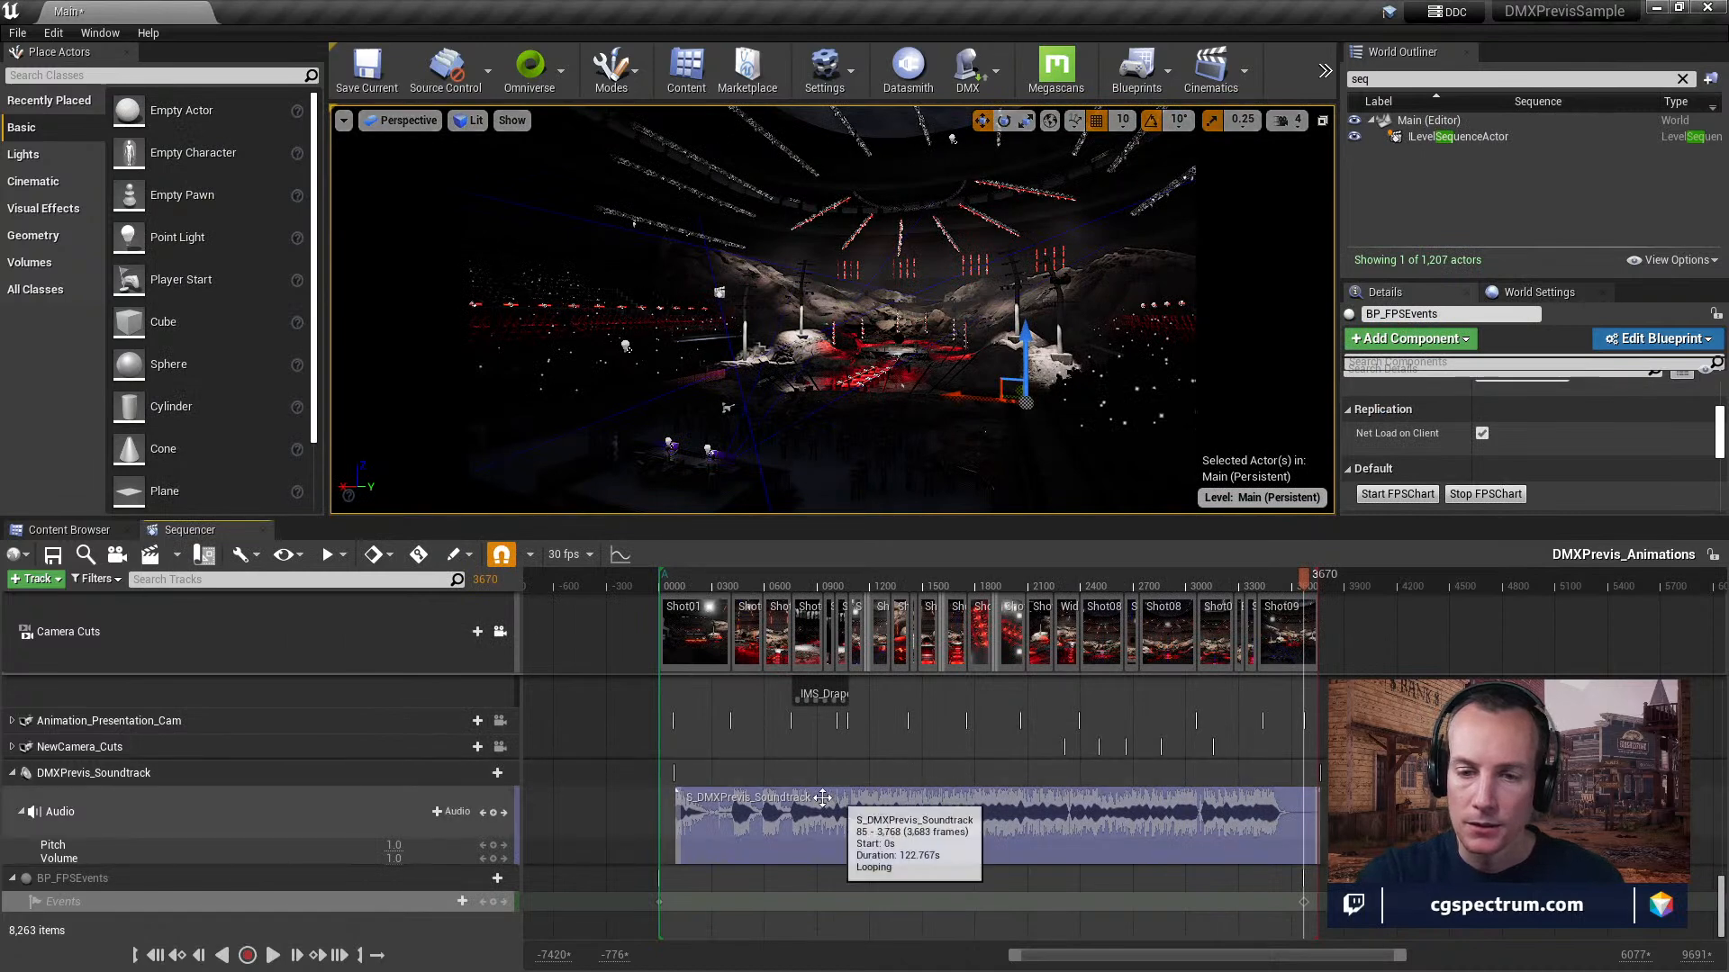
Inspect the section properties of the IMS_ClockLed media clip, including its expanded Timecode Source values.
scroll(337, 801, up, 4)
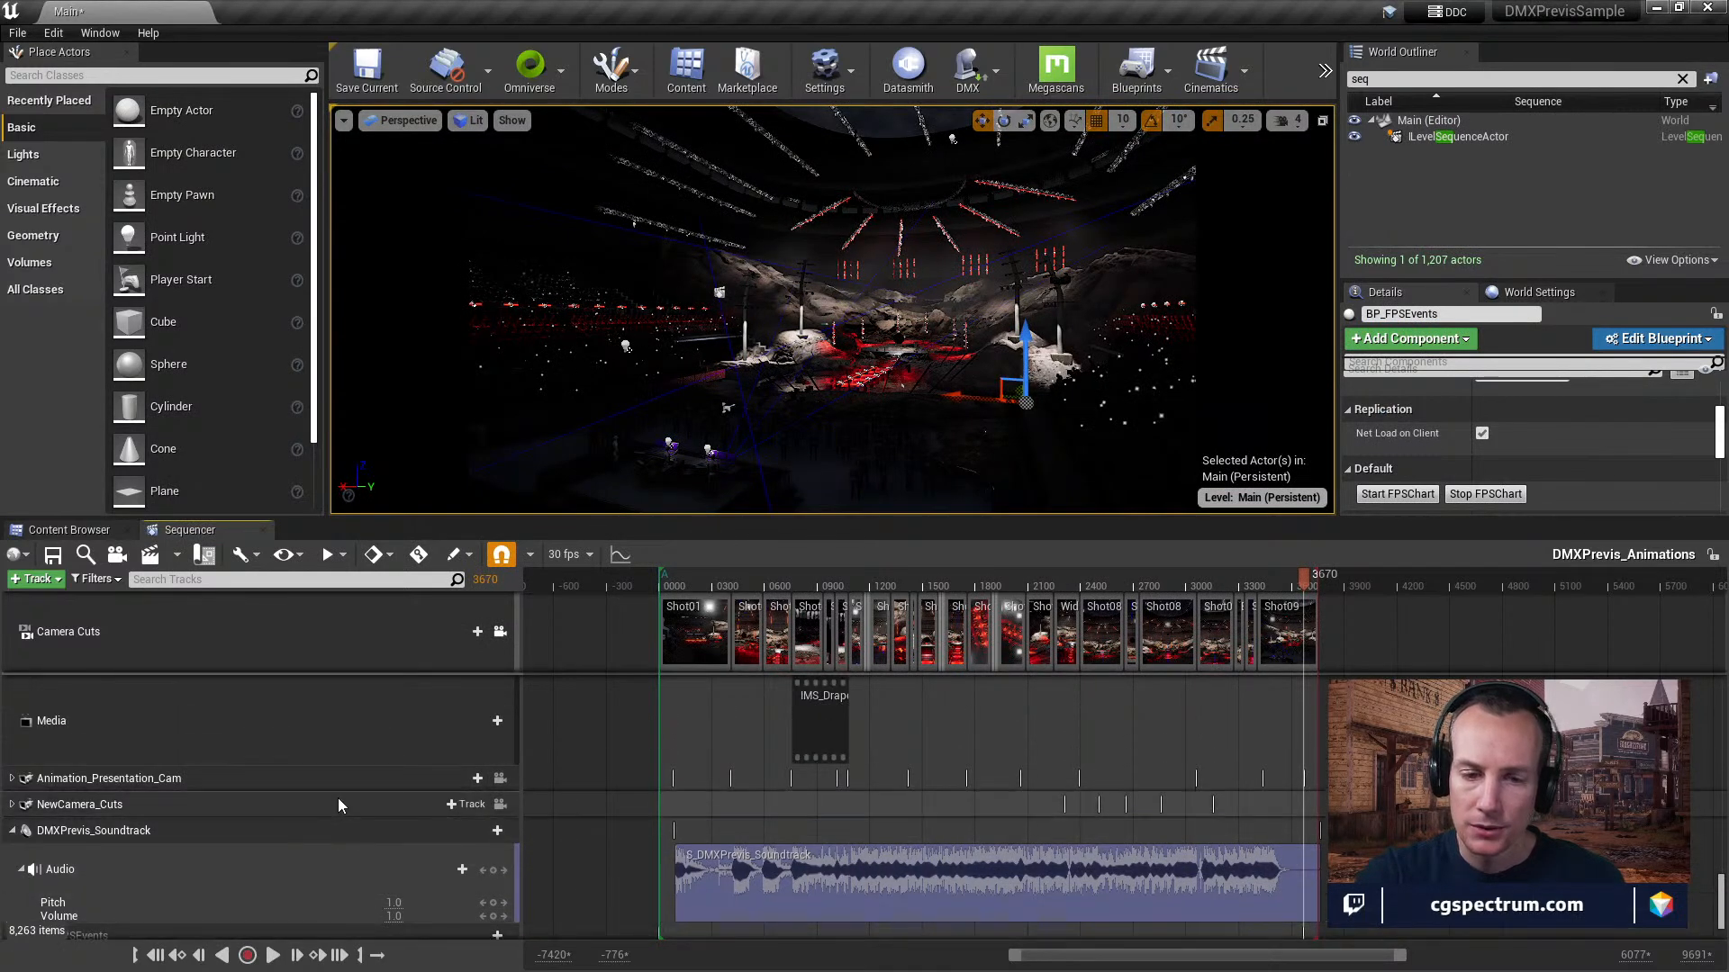
scroll(338, 797, up, 1)
click(342, 794)
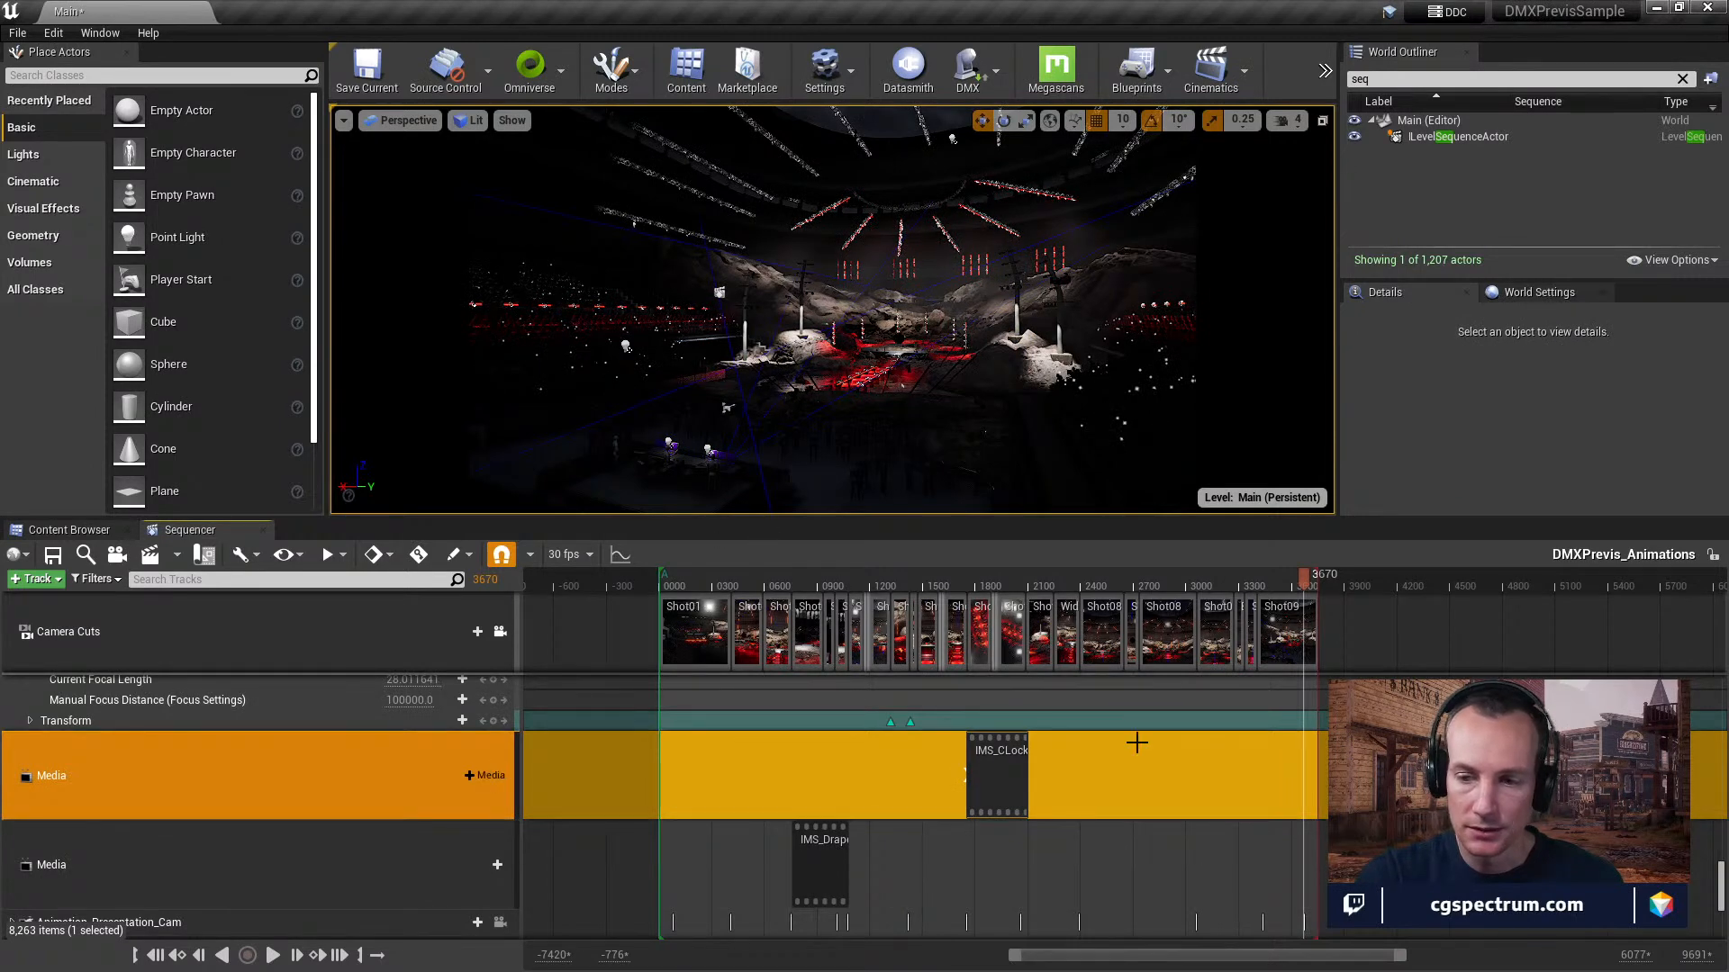
right_click(1013, 768)
mouse_move(1142, 500)
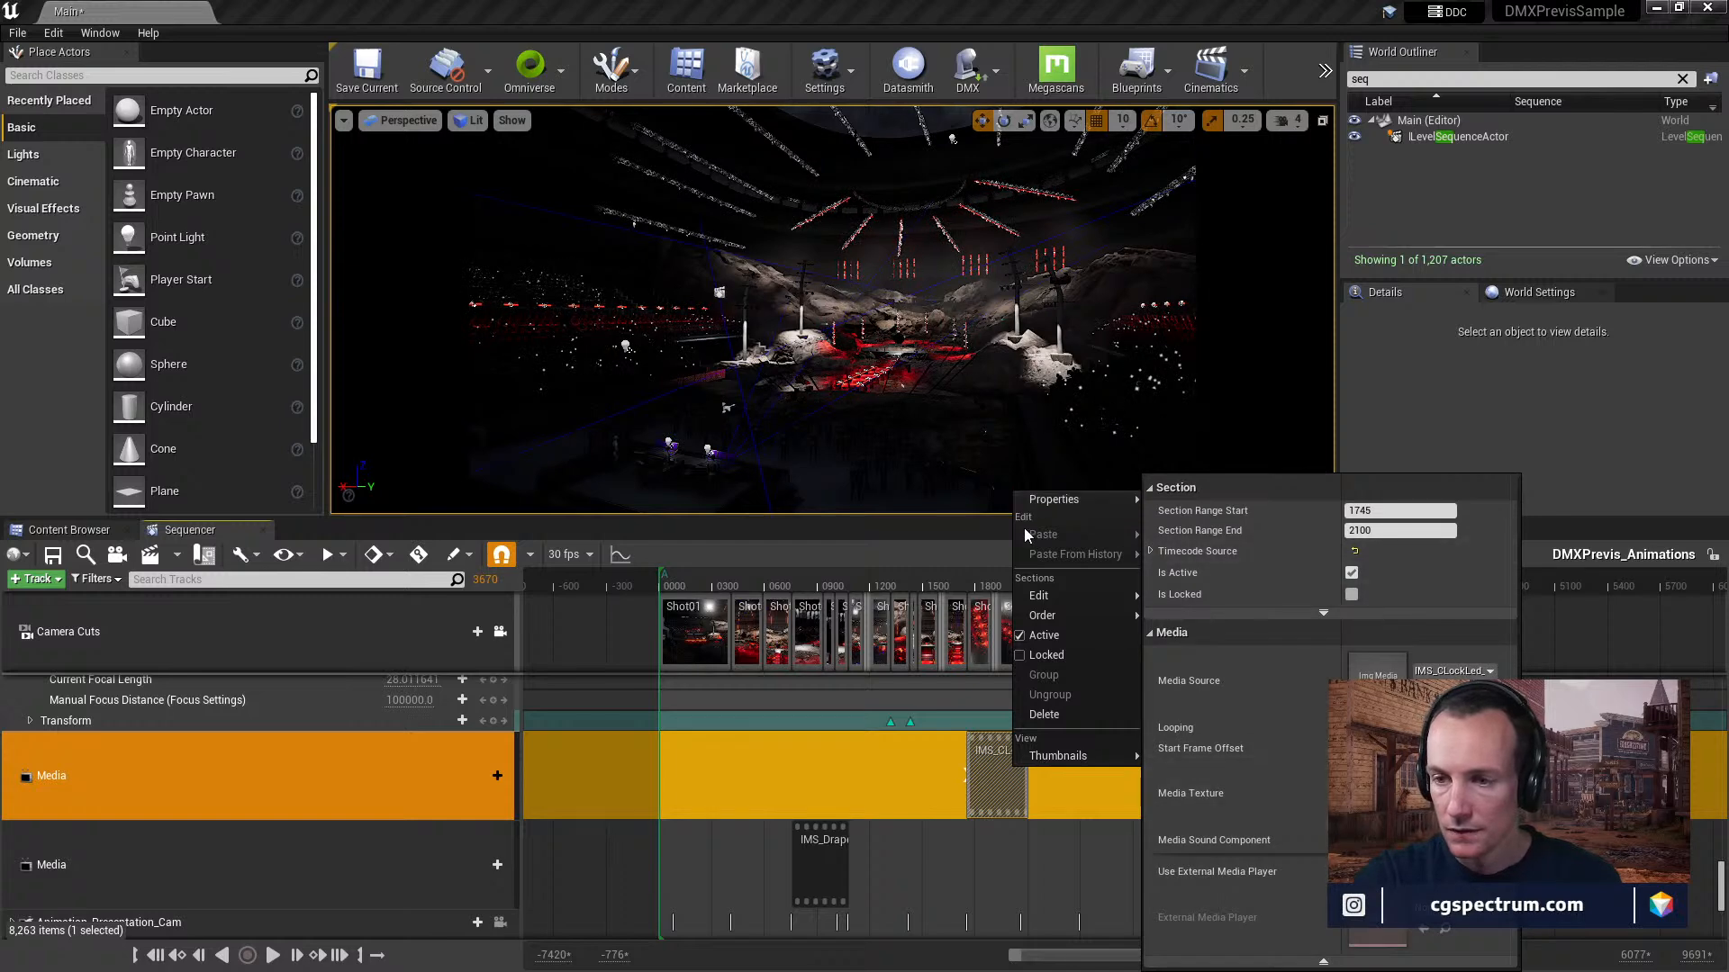
click(1151, 551)
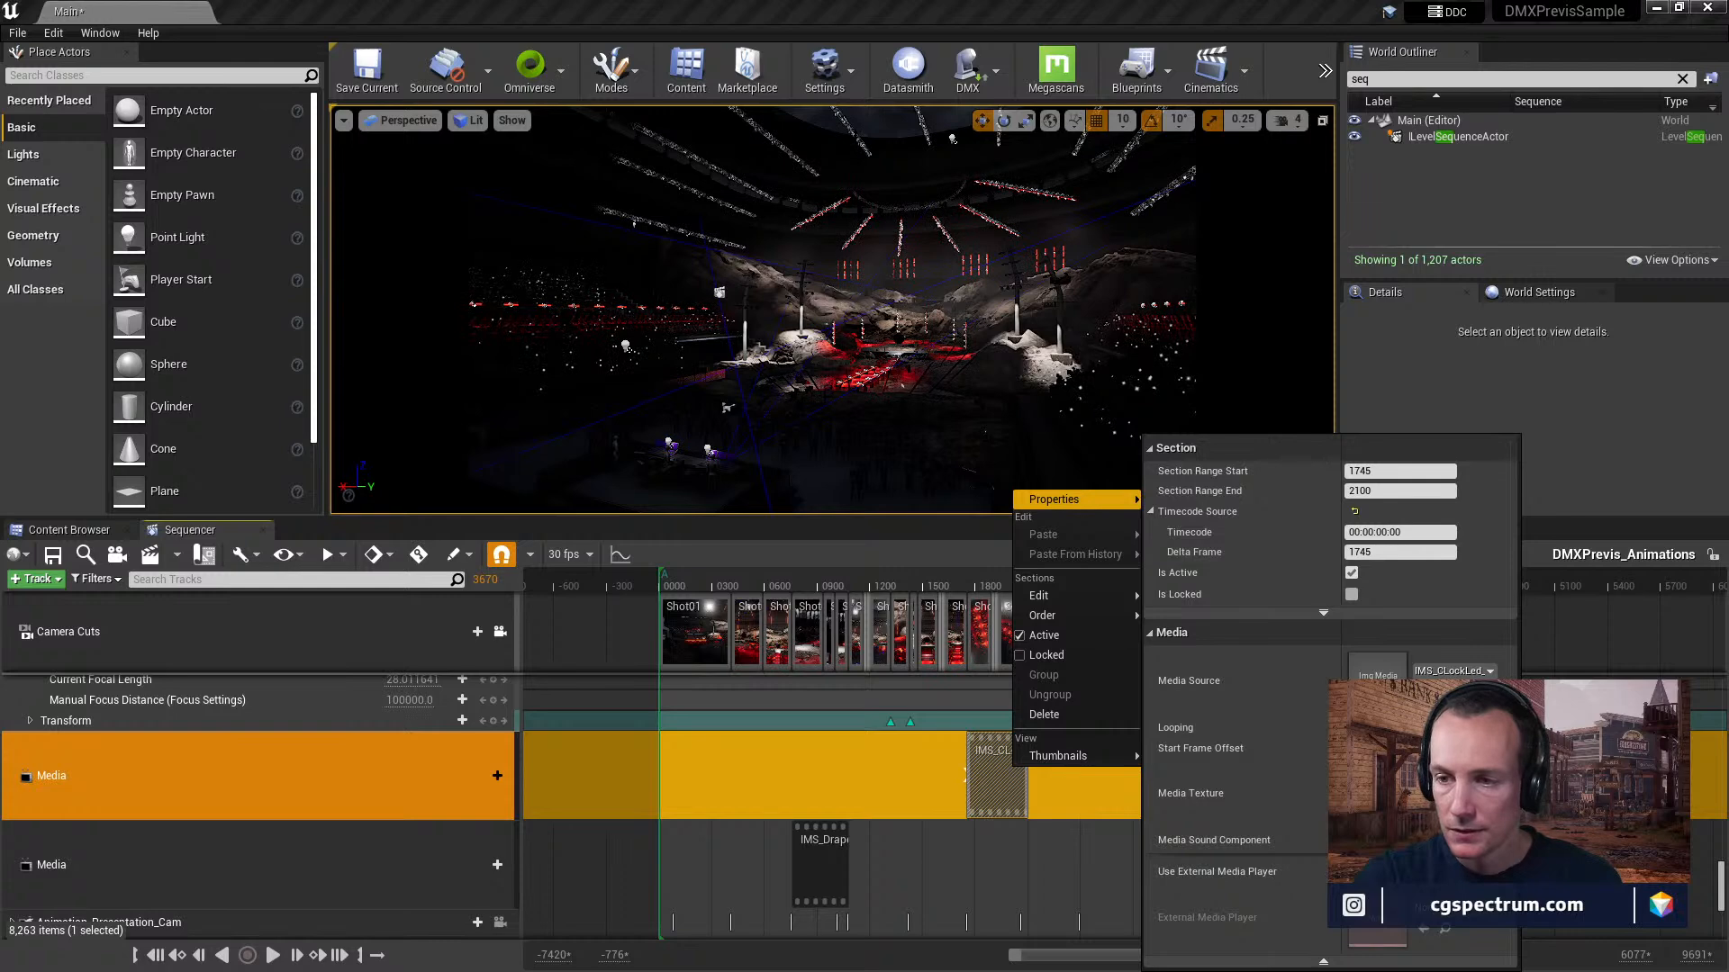
key(Escape)
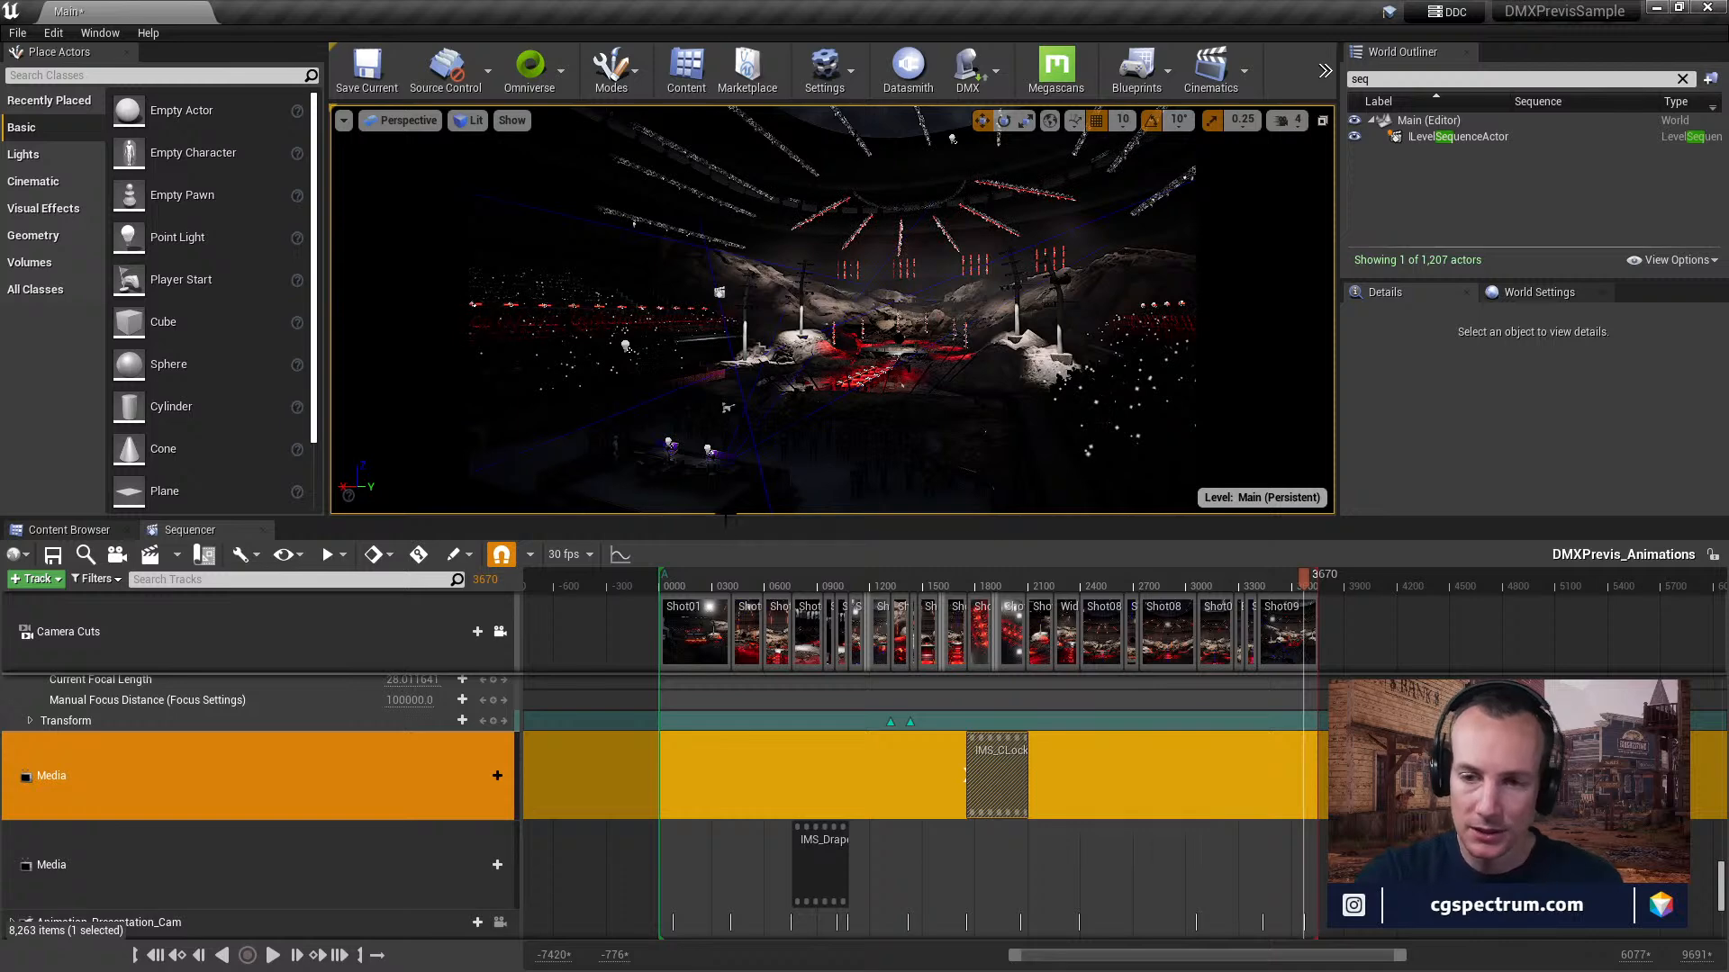
Enlarge the level viewport and select the SpotMH2_376 moving head light beside the red-lit stage steps.
drag(718, 519, 718, 719)
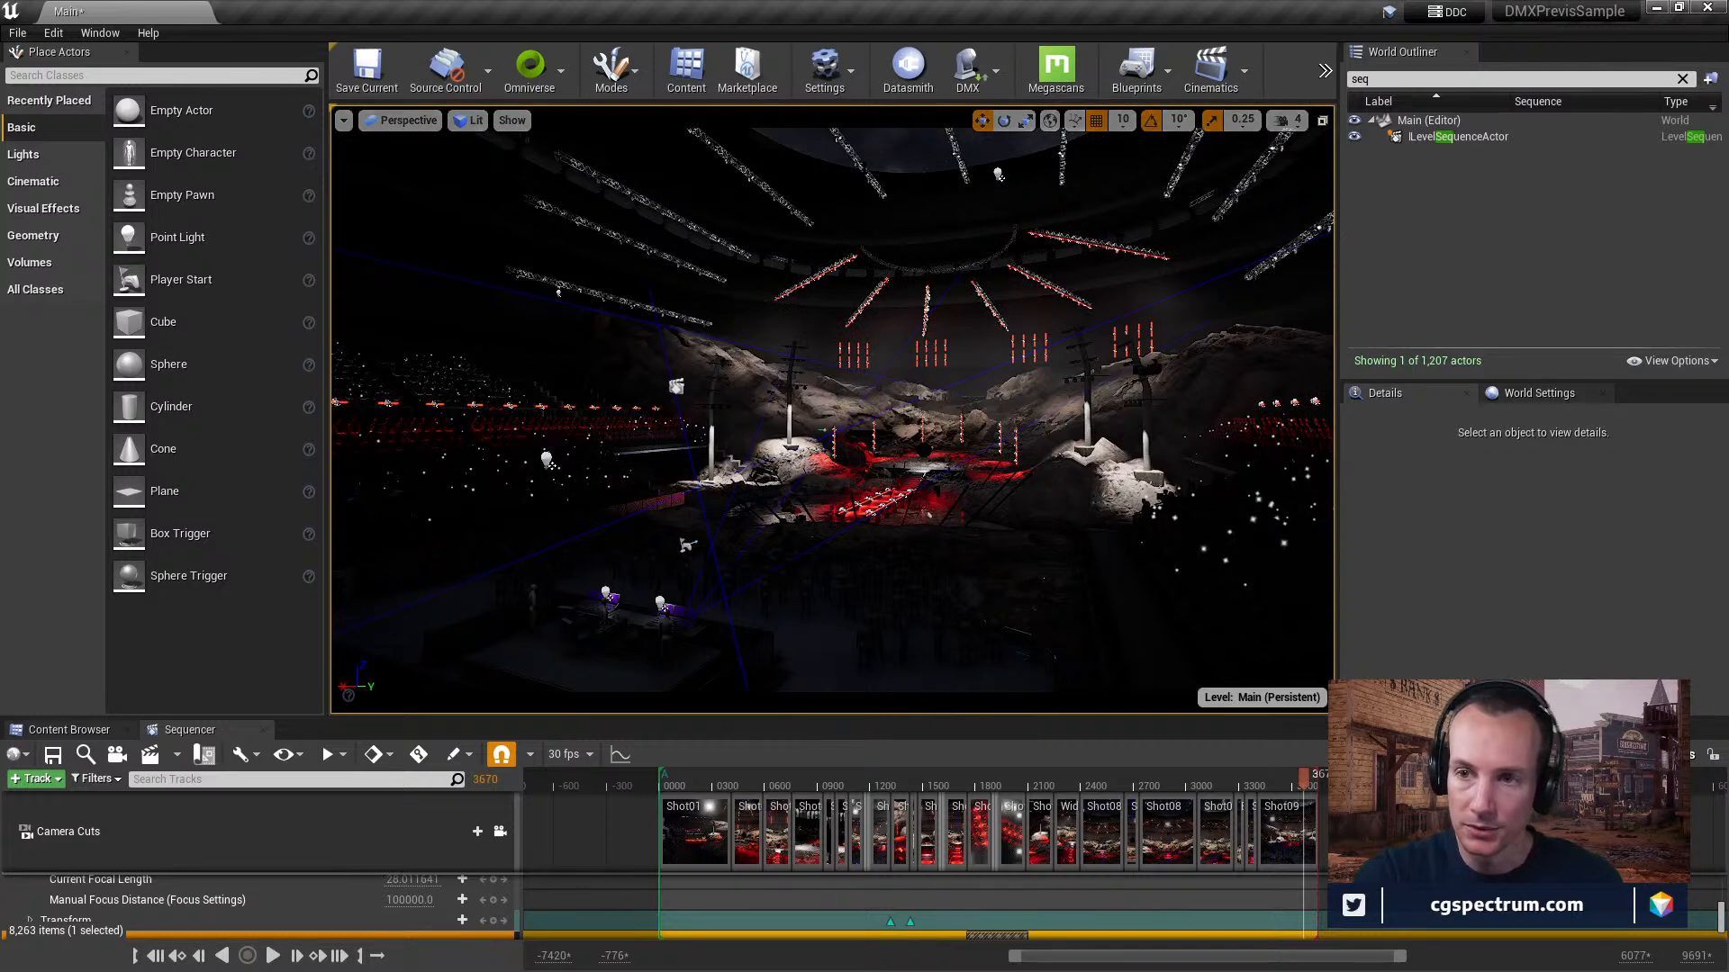
click(501, 833)
right_drag(793, 543, 847, 603)
key(w)
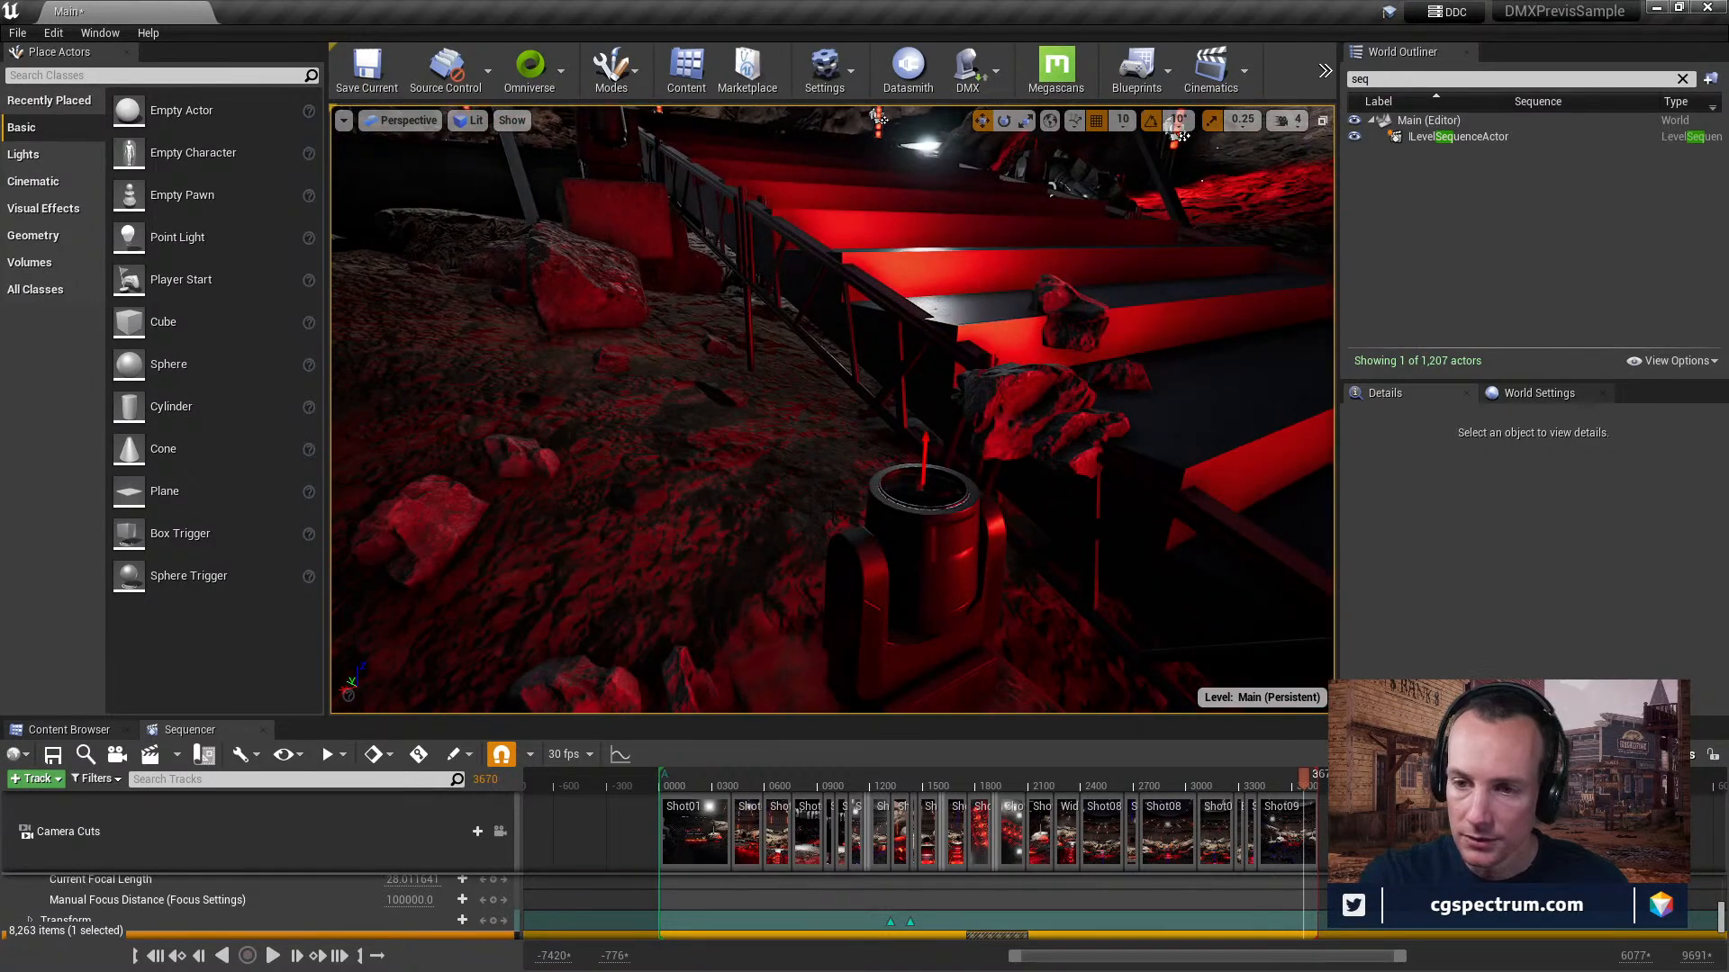
click(914, 558)
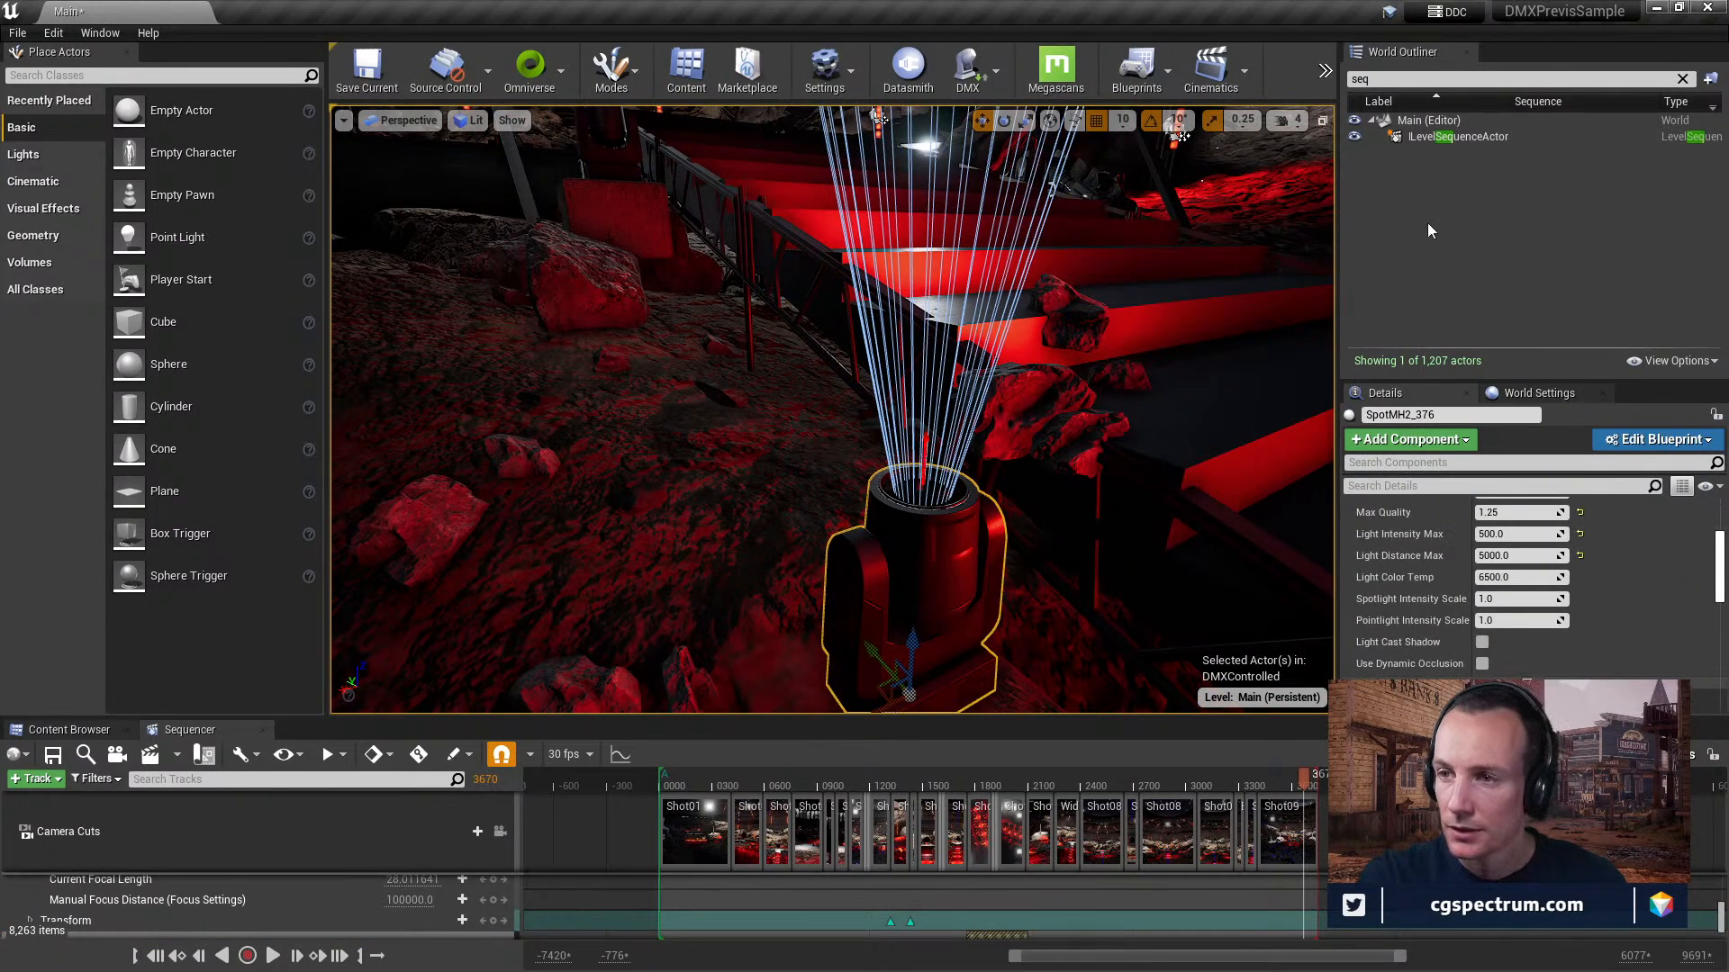
Clear the World Outliner search and open the blueprint of the SpotMH1_234 light in a maximized editor window.
click(1682, 79)
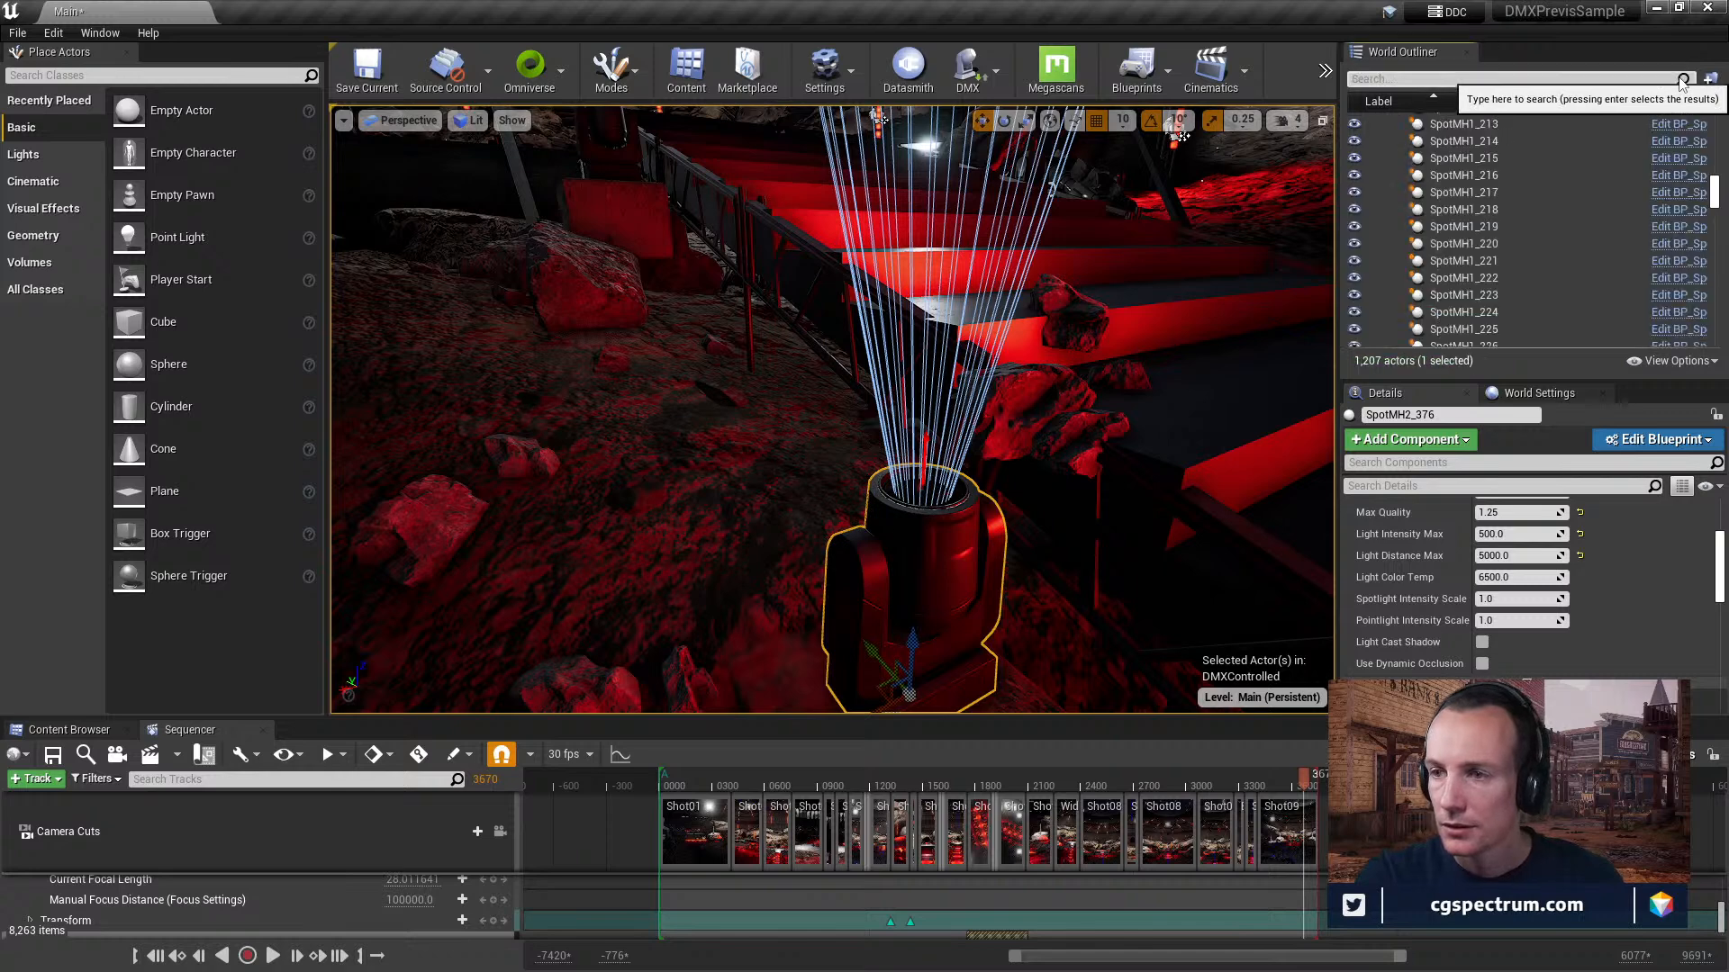
scroll(1548, 225, down, 3)
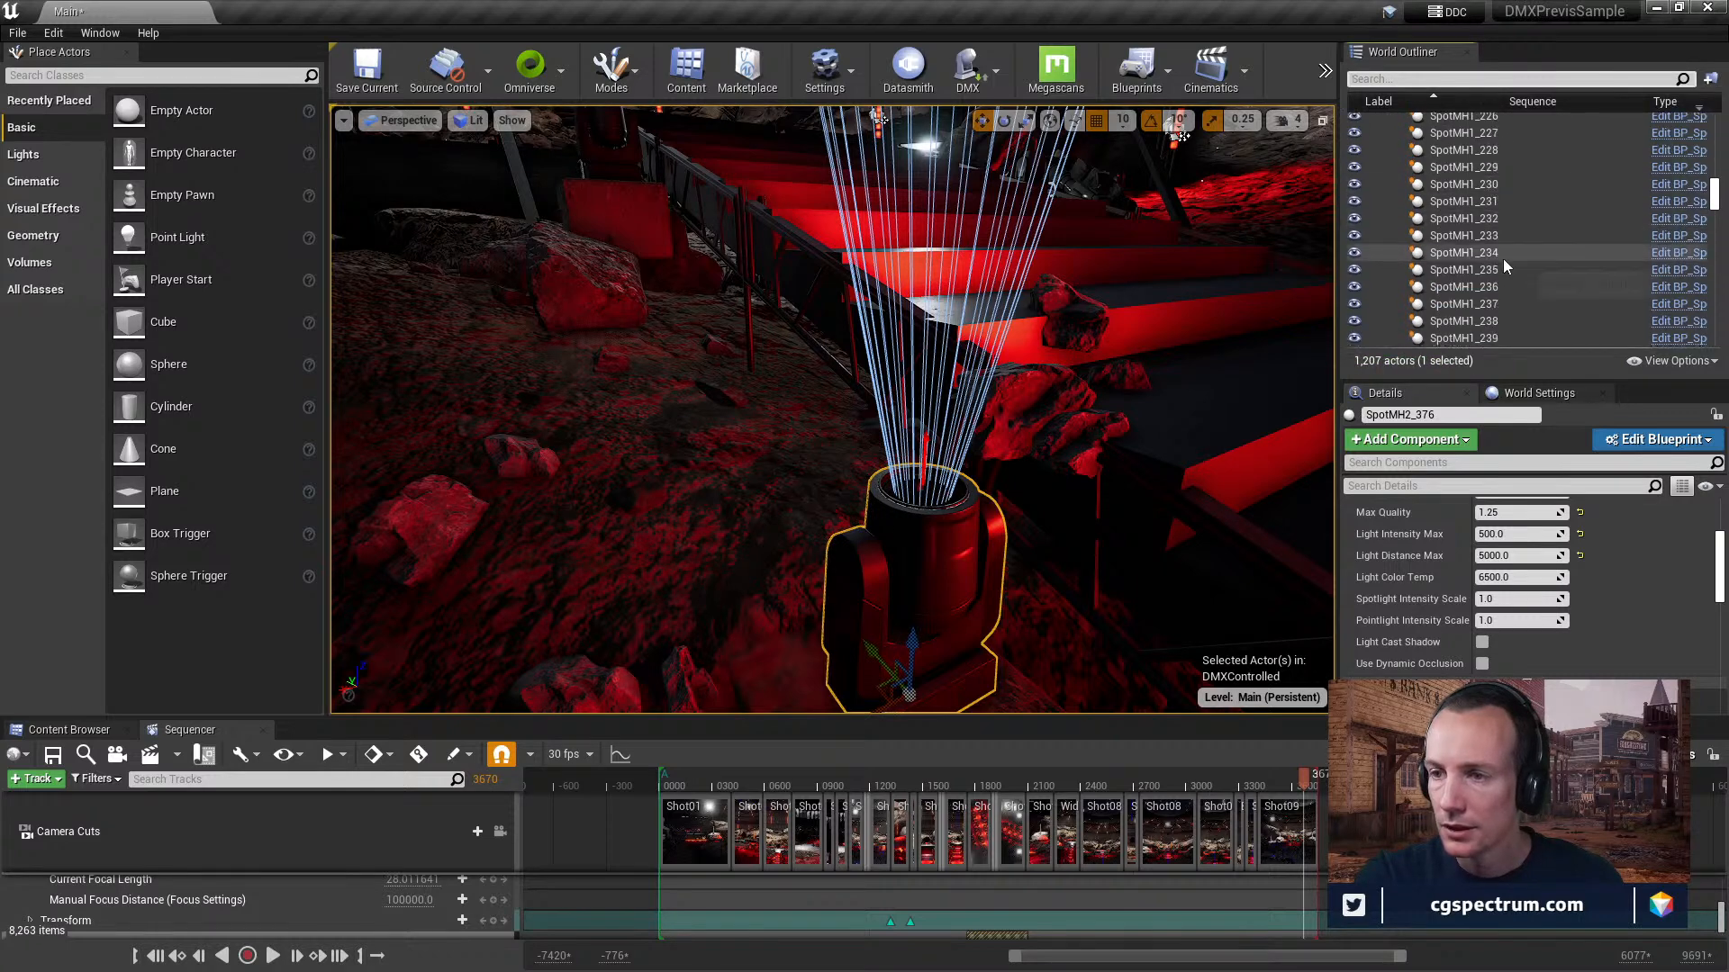
click(1503, 254)
scroll(1504, 258, down, 1)
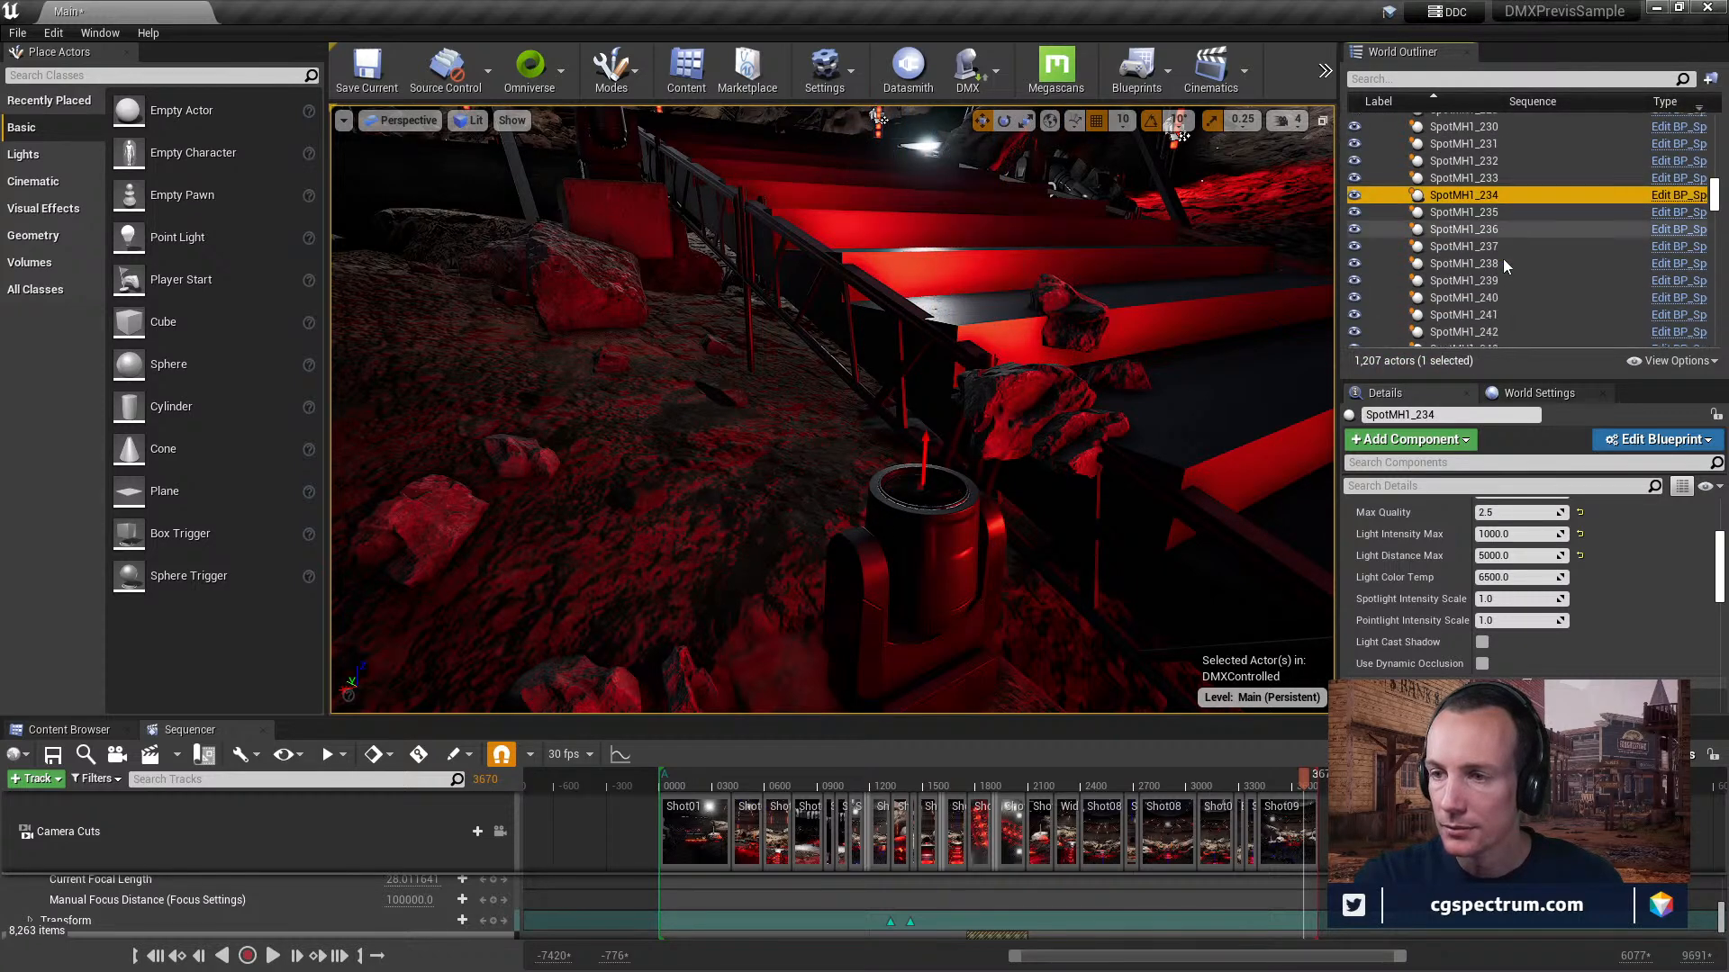
click(1680, 196)
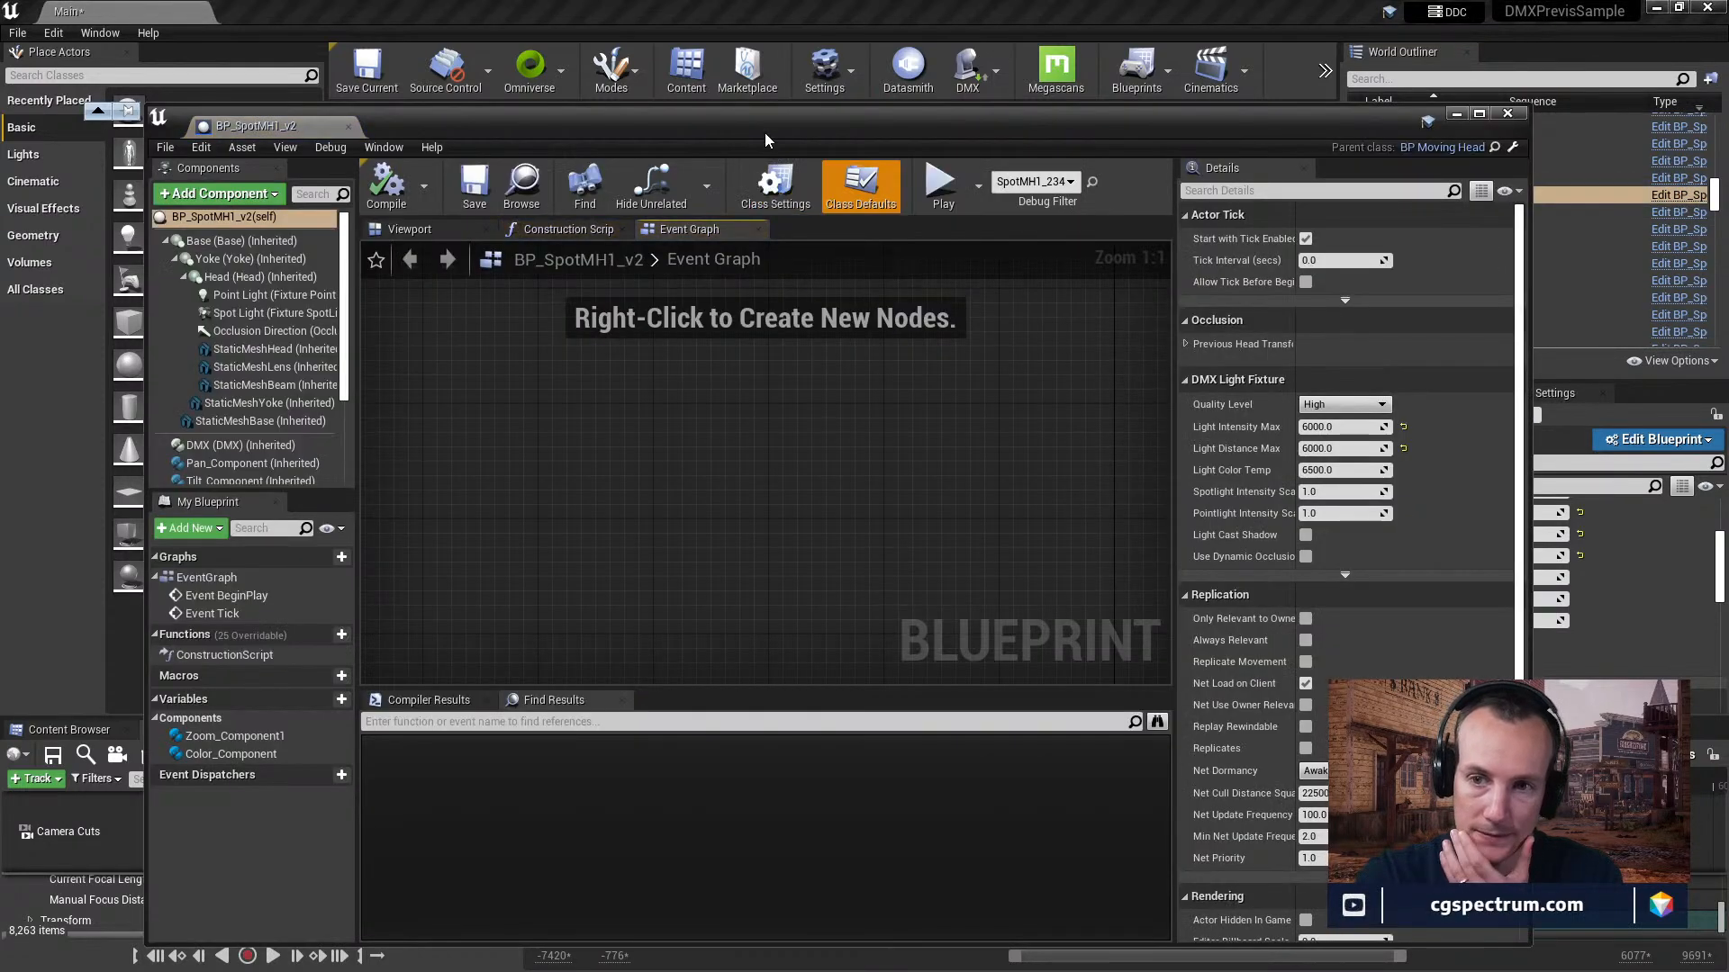
double_click(765, 133)
Examine the event graph, construction script and component viewport of the BP_SpotMH1_v2 blueprint.
scroll(663, 495, down, 12)
right_drag(594, 288, 761, 529)
scroll(637, 301, up, 6)
scroll(729, 518, up, 4)
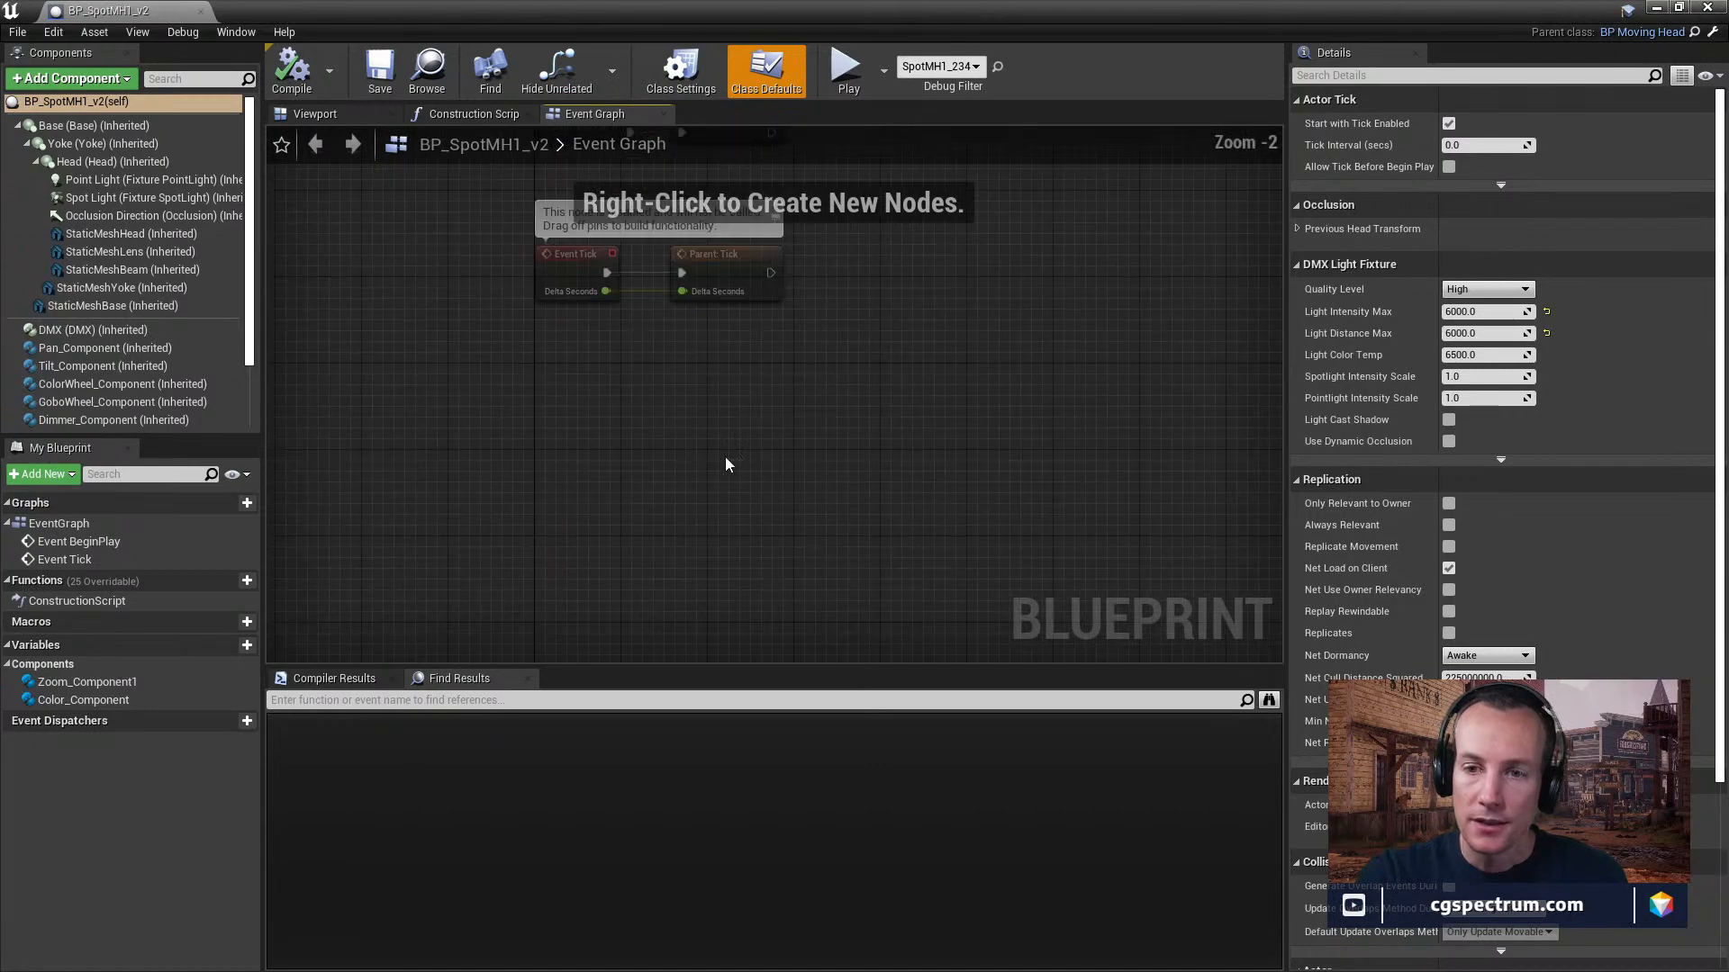
right_drag(652, 293, 749, 476)
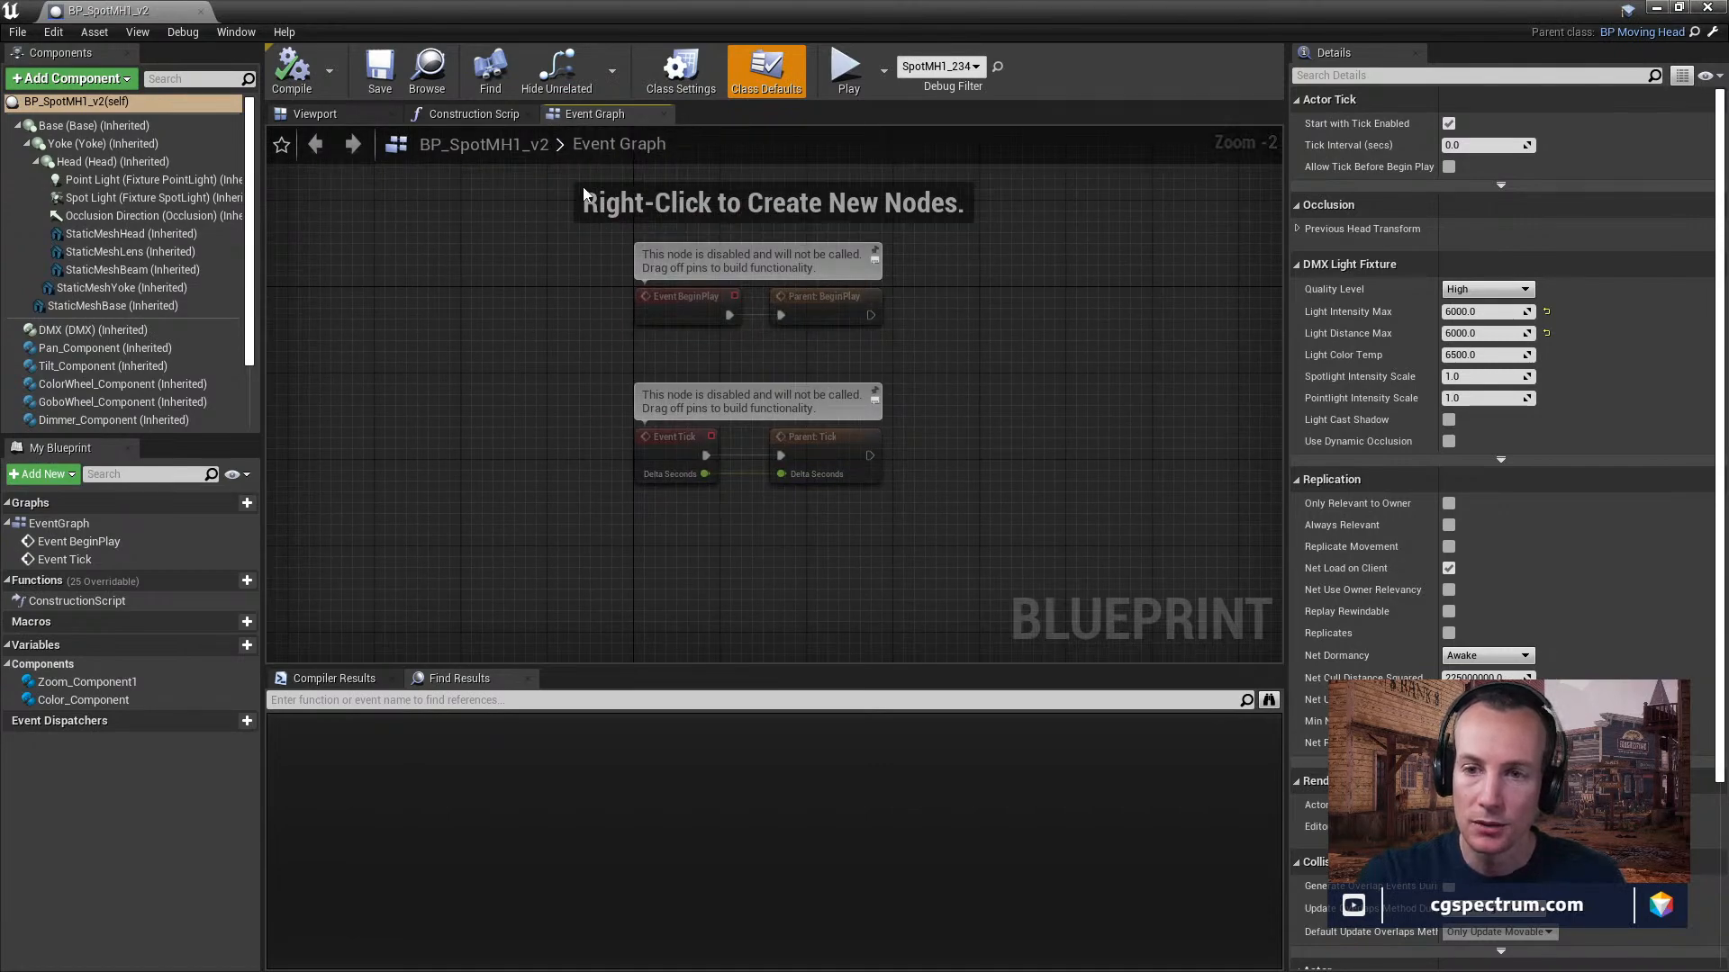
click(485, 116)
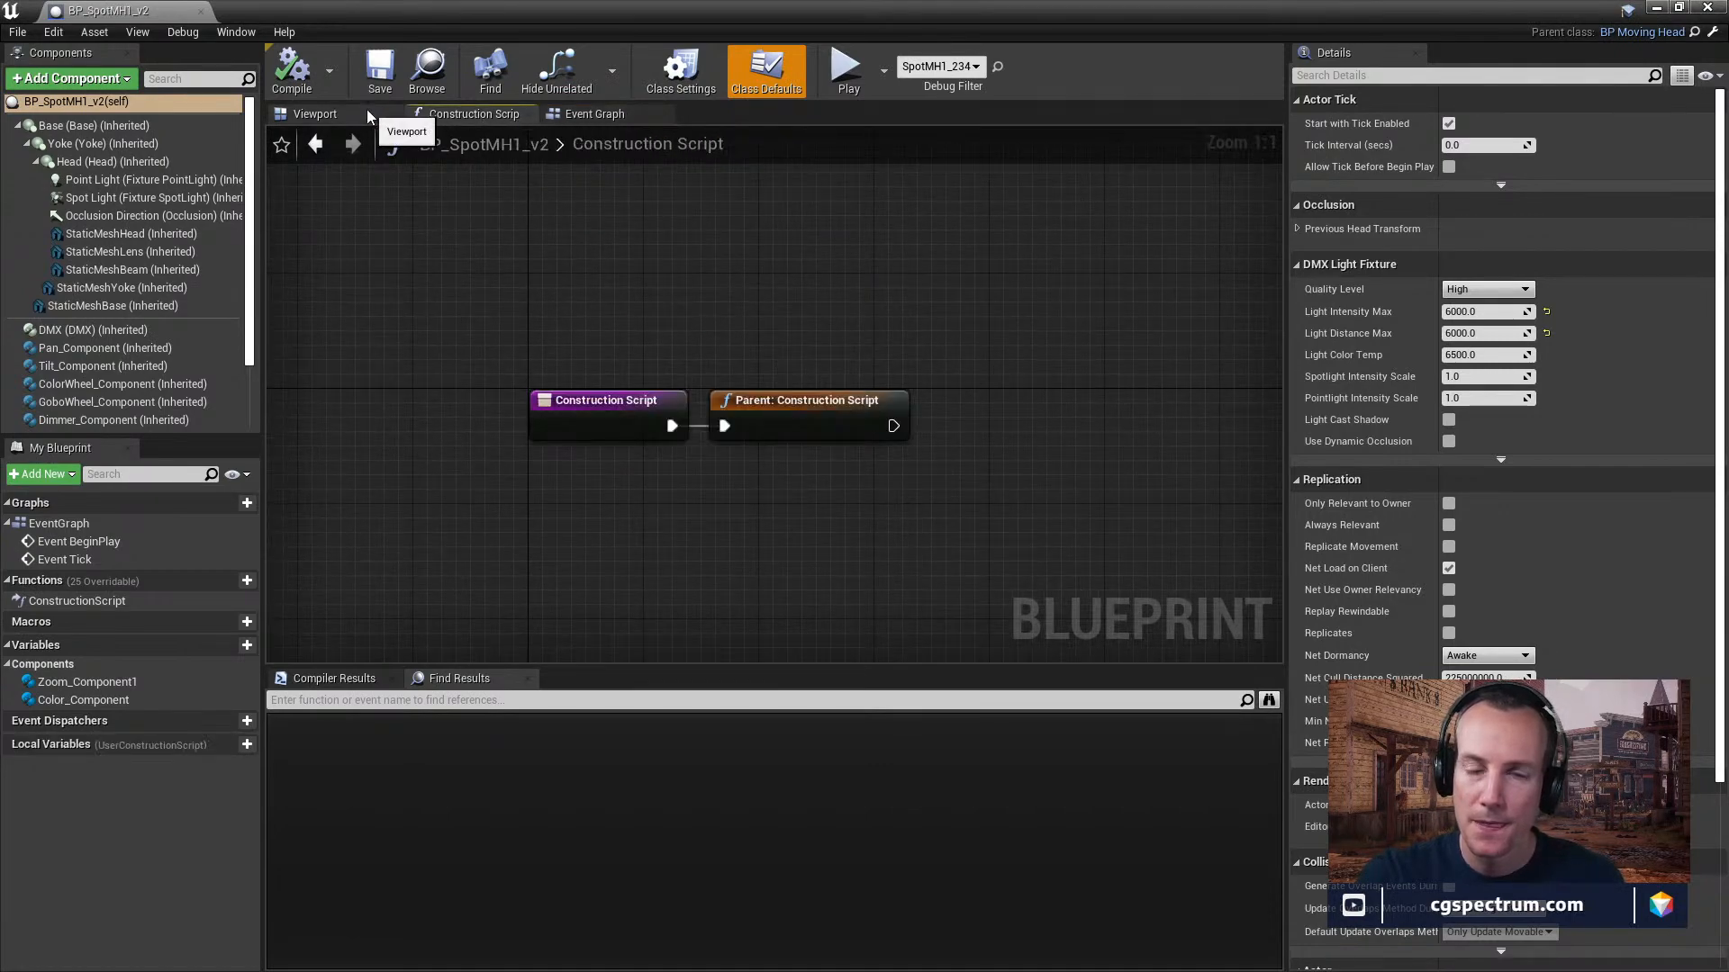
click(347, 115)
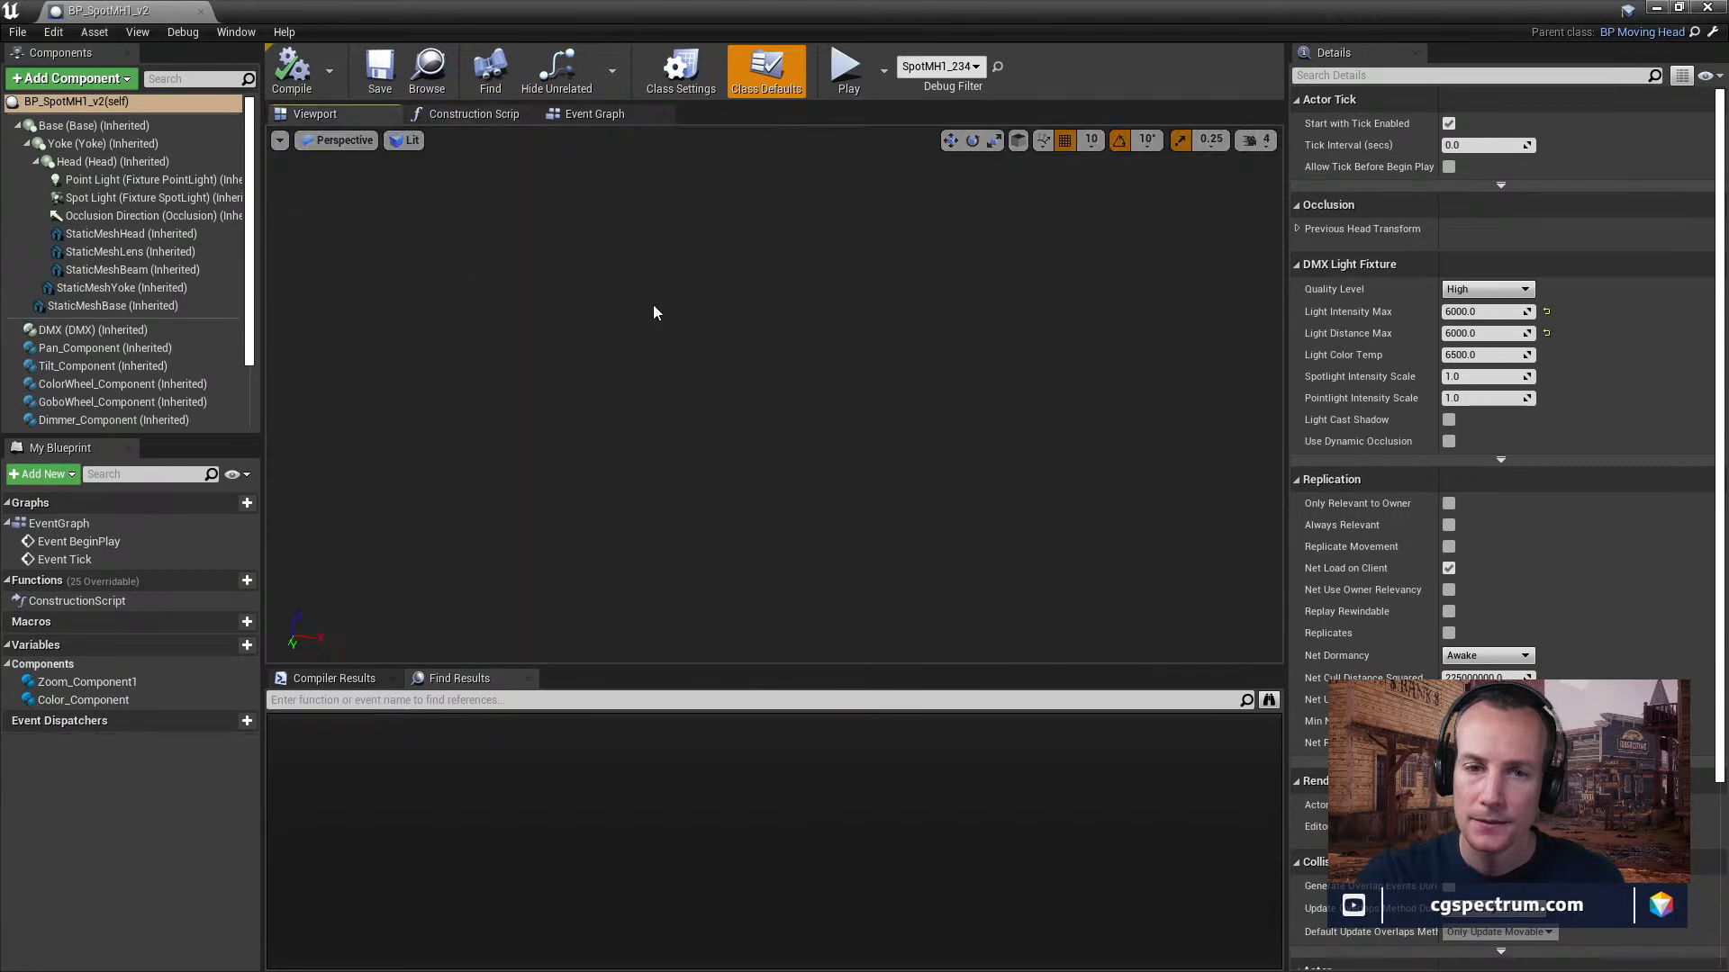
Review the inherited components of BP_SpotMH1_v2 and open its parent blueprint, BP_MovingHead, from the content browser.
scroll(191, 236, down, 1)
scroll(194, 243, down, 2)
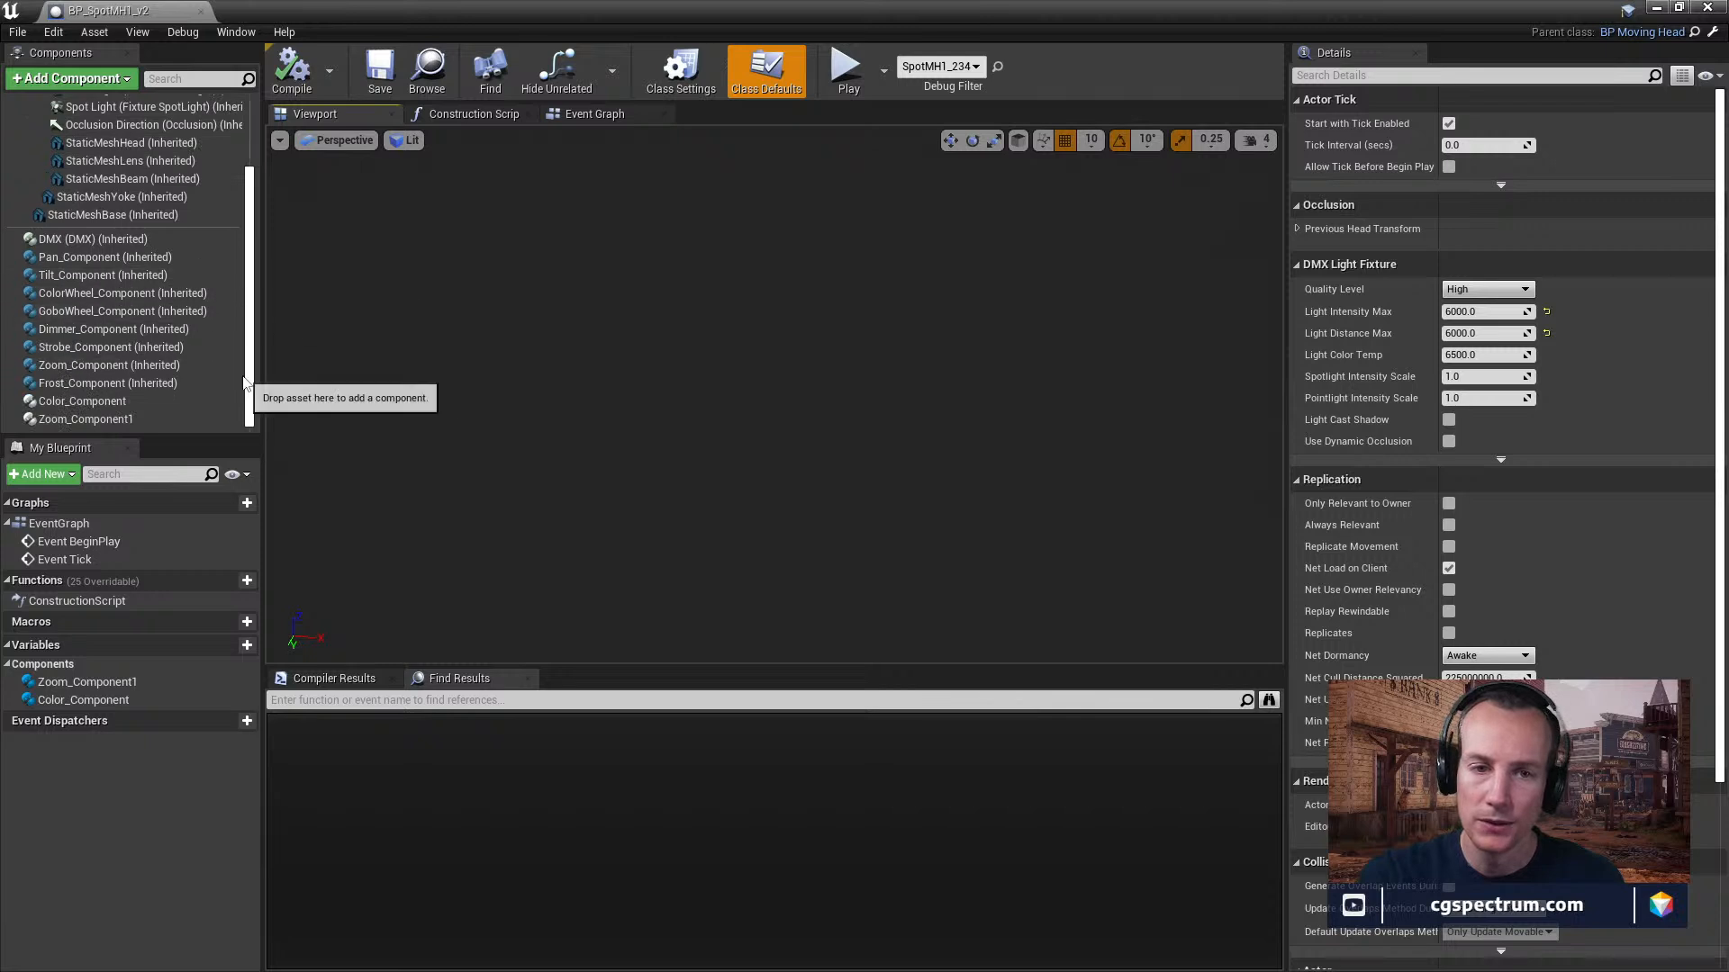
scroll(239, 375, up, 3)
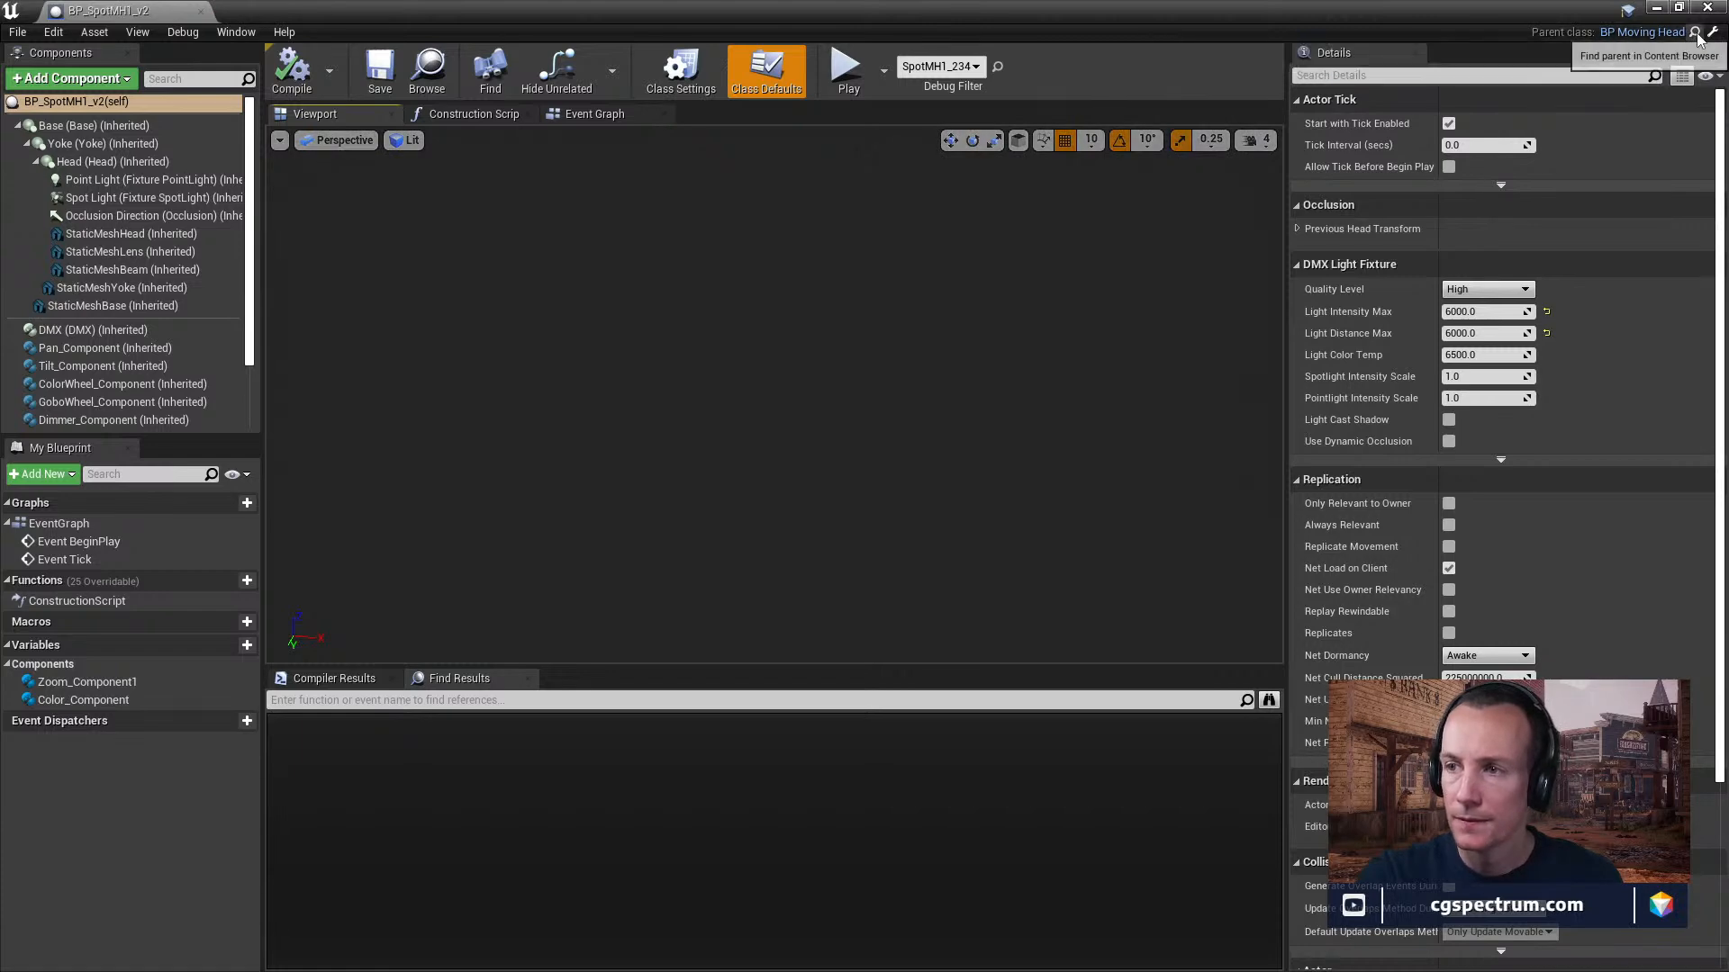
click(1657, 7)
drag(1110, 971, 1076, 914)
double_click(1113, 835)
double_click(1135, 916)
Examine BP_MovingHead's Toggle Light Visibility function graph from its entry node through the DMX Dimmer check to the Set Visibility node.
right_drag(731, 318, 995, 311)
scroll(568, 358, up, 4)
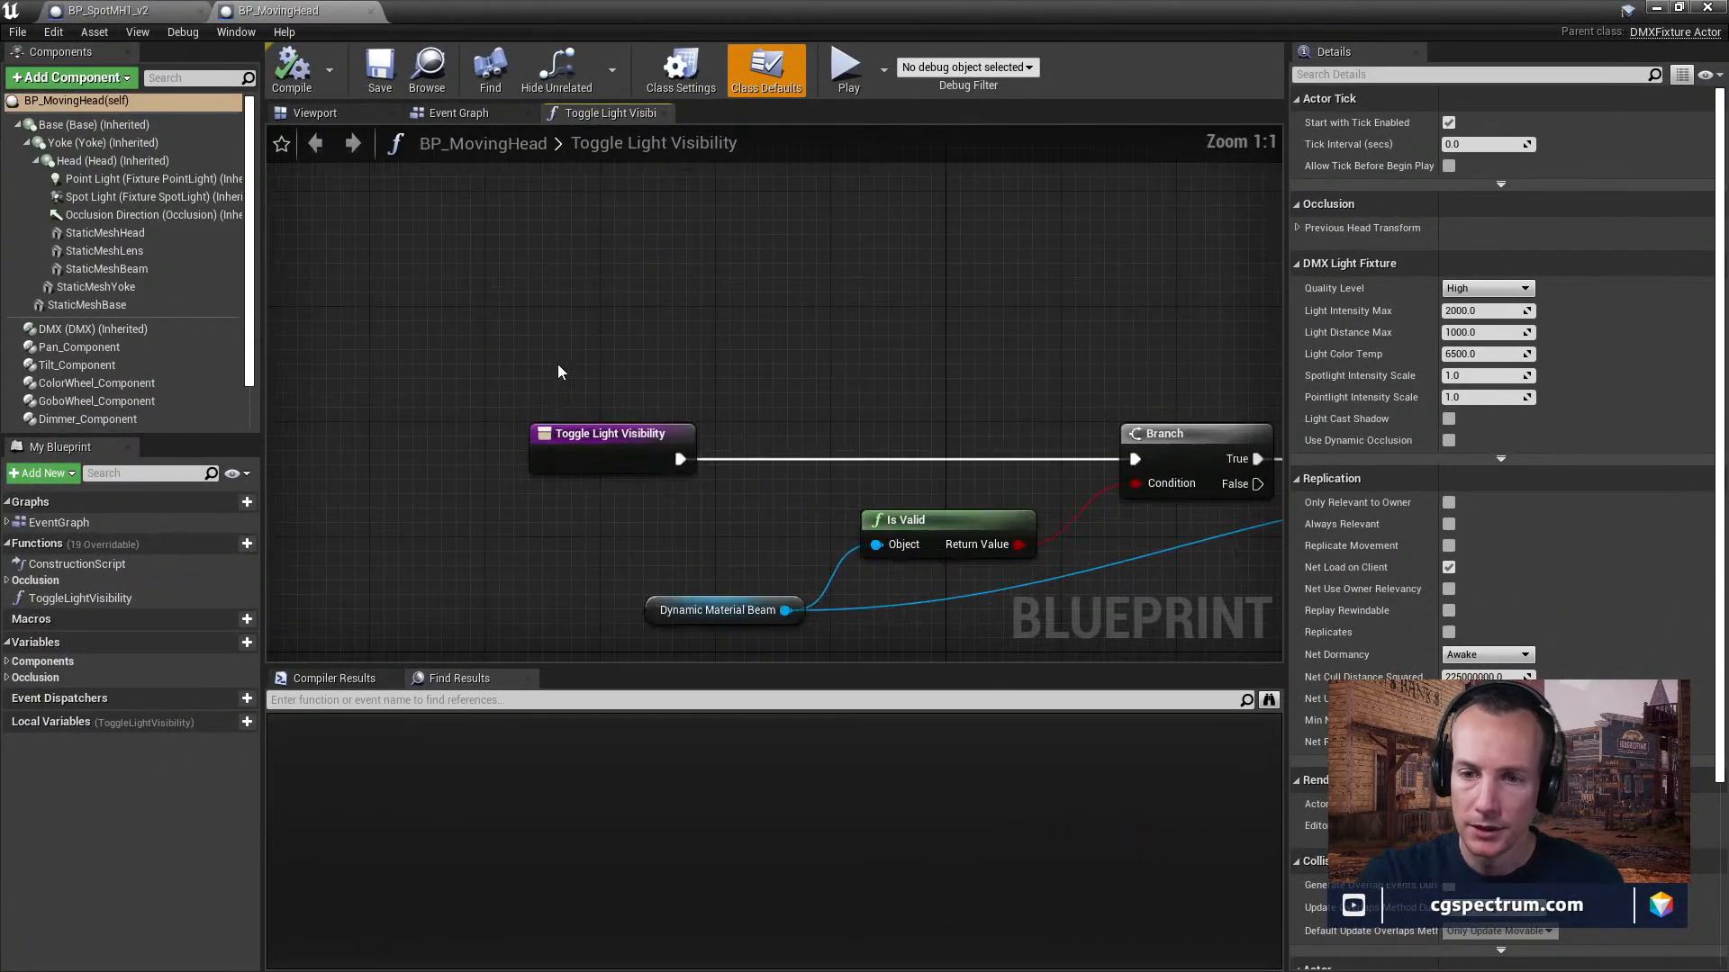
right_drag(559, 364, 559, 260)
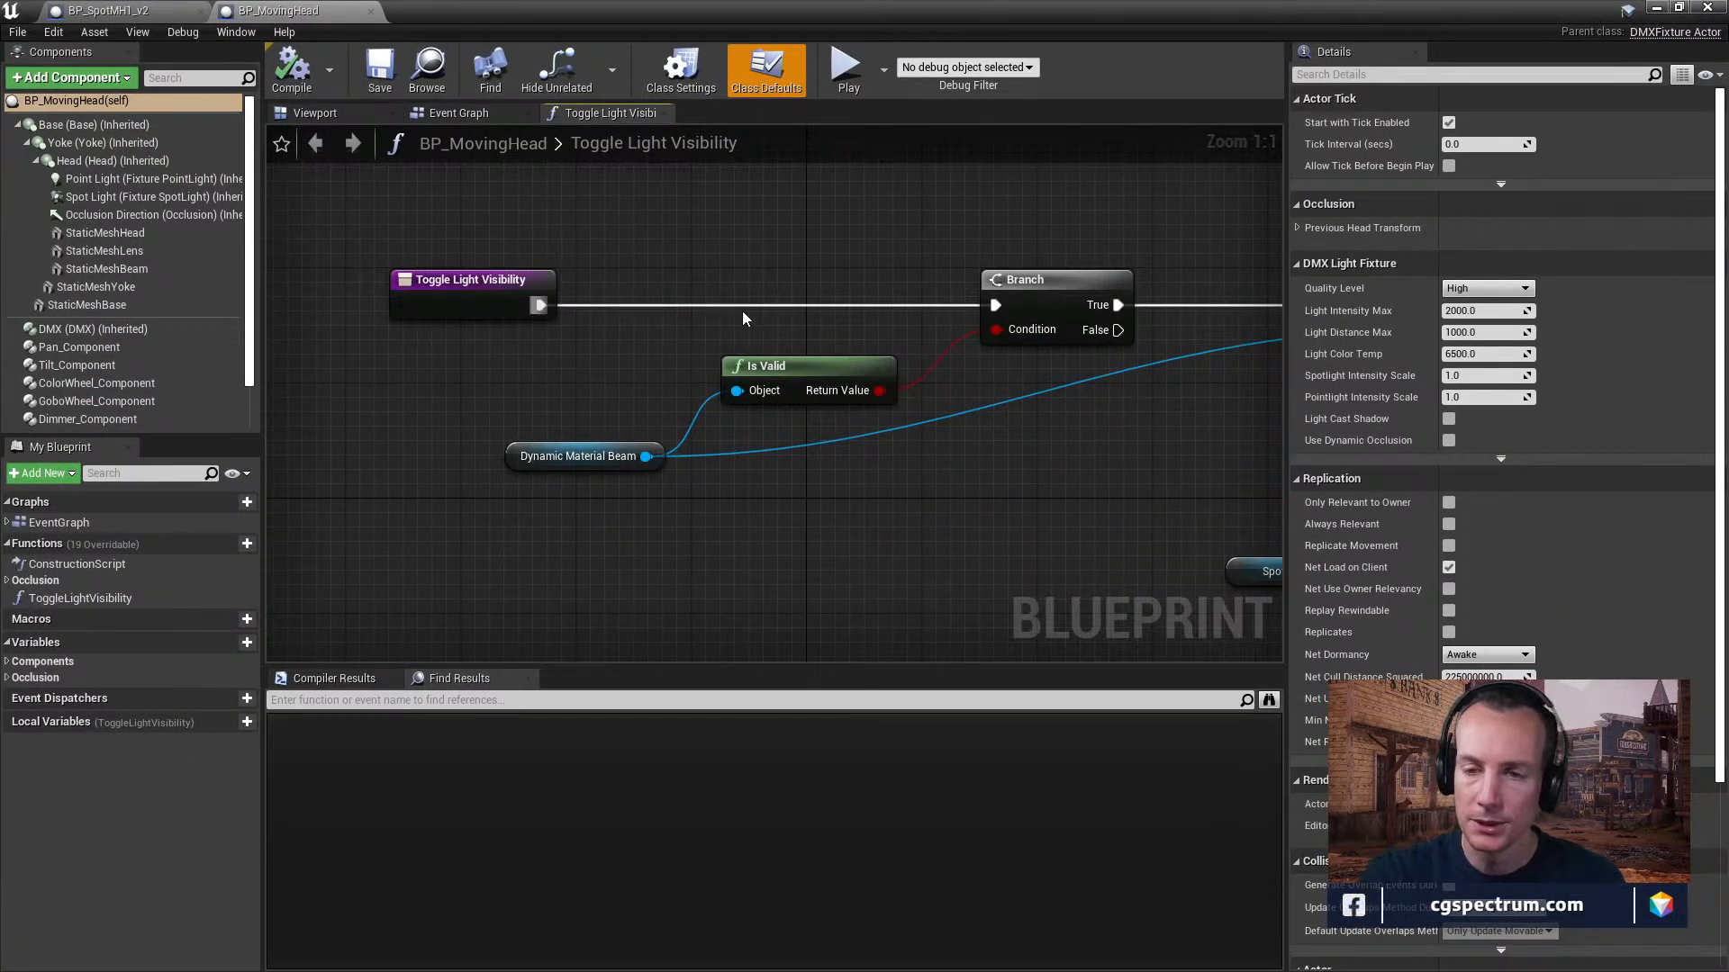
right_drag(1003, 443, 369, 448)
right_drag(790, 453, 446, 417)
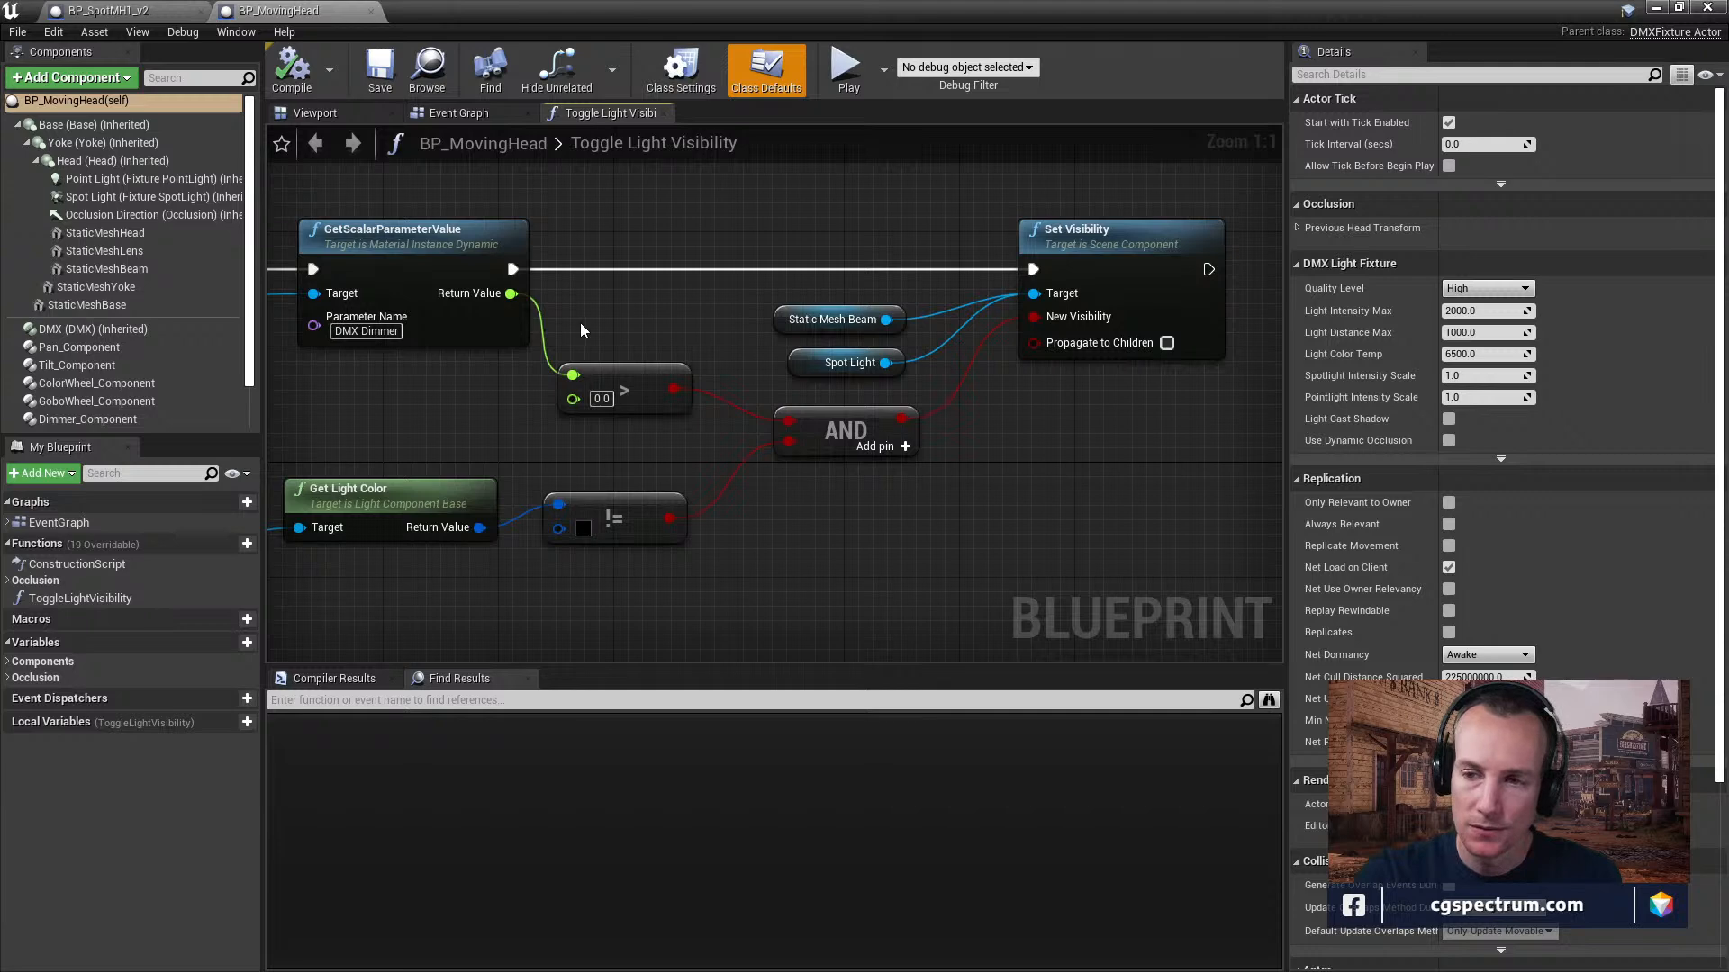
right_drag(821, 222, 309, 348)
right_drag(799, 374, 1004, 343)
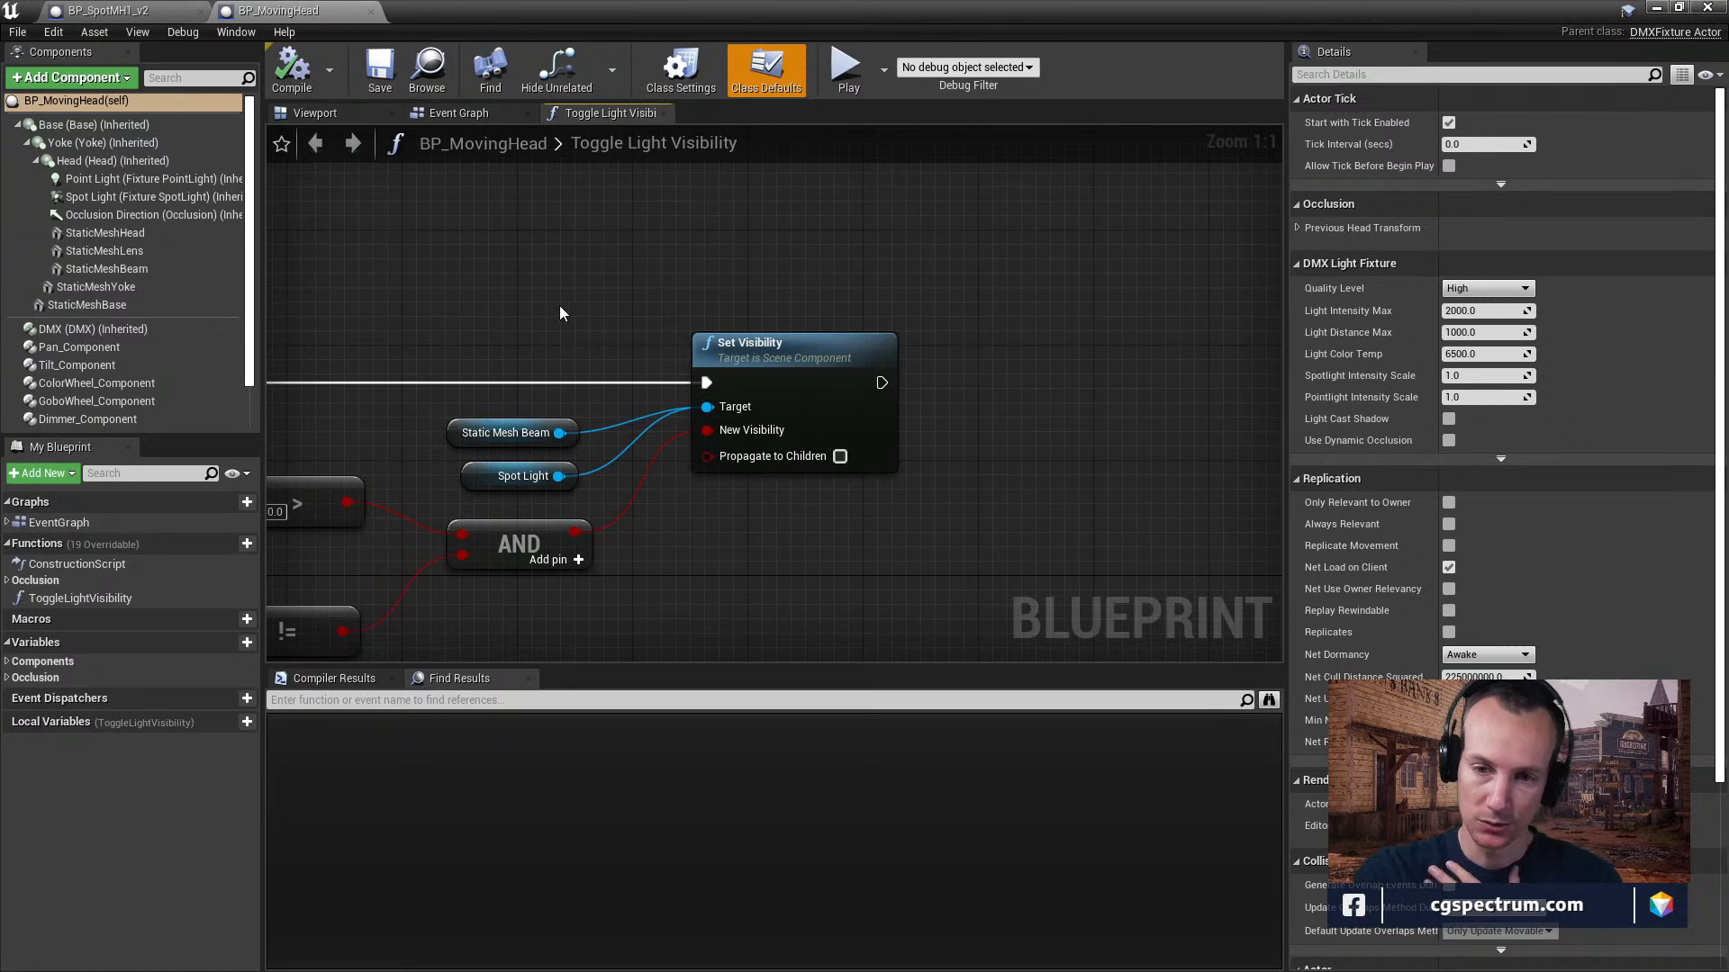
right_drag(560, 307, 888, 282)
right_drag(613, 299, 860, 231)
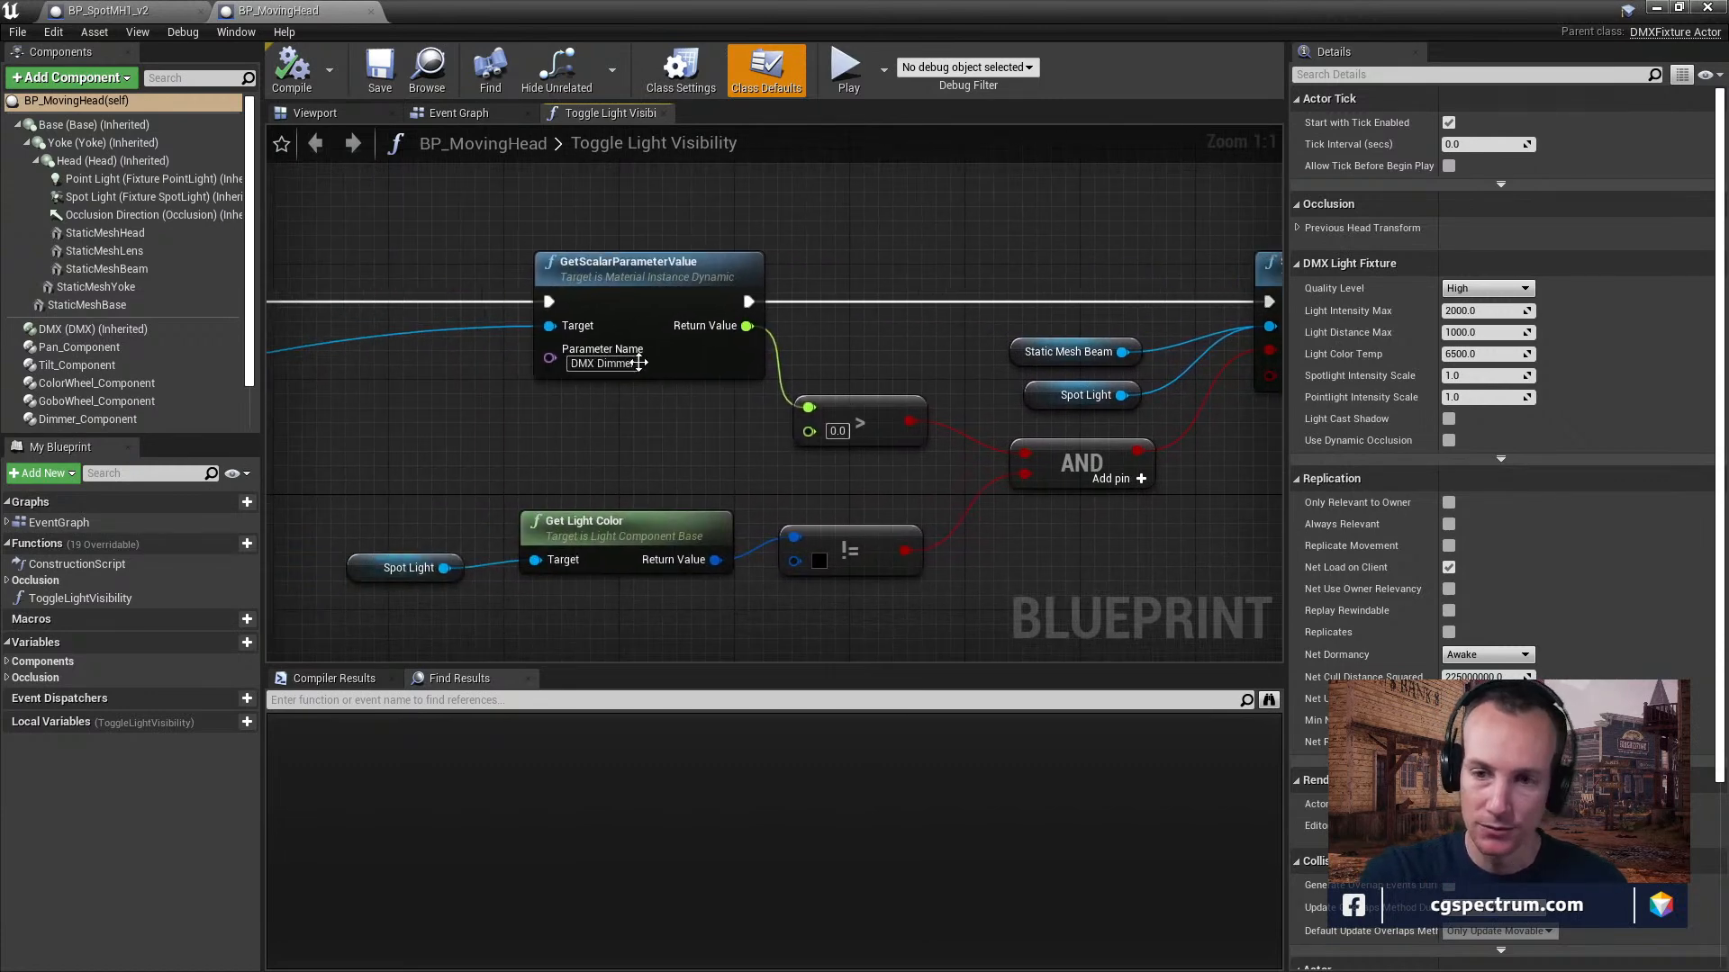
right_drag(472, 428, 592, 412)
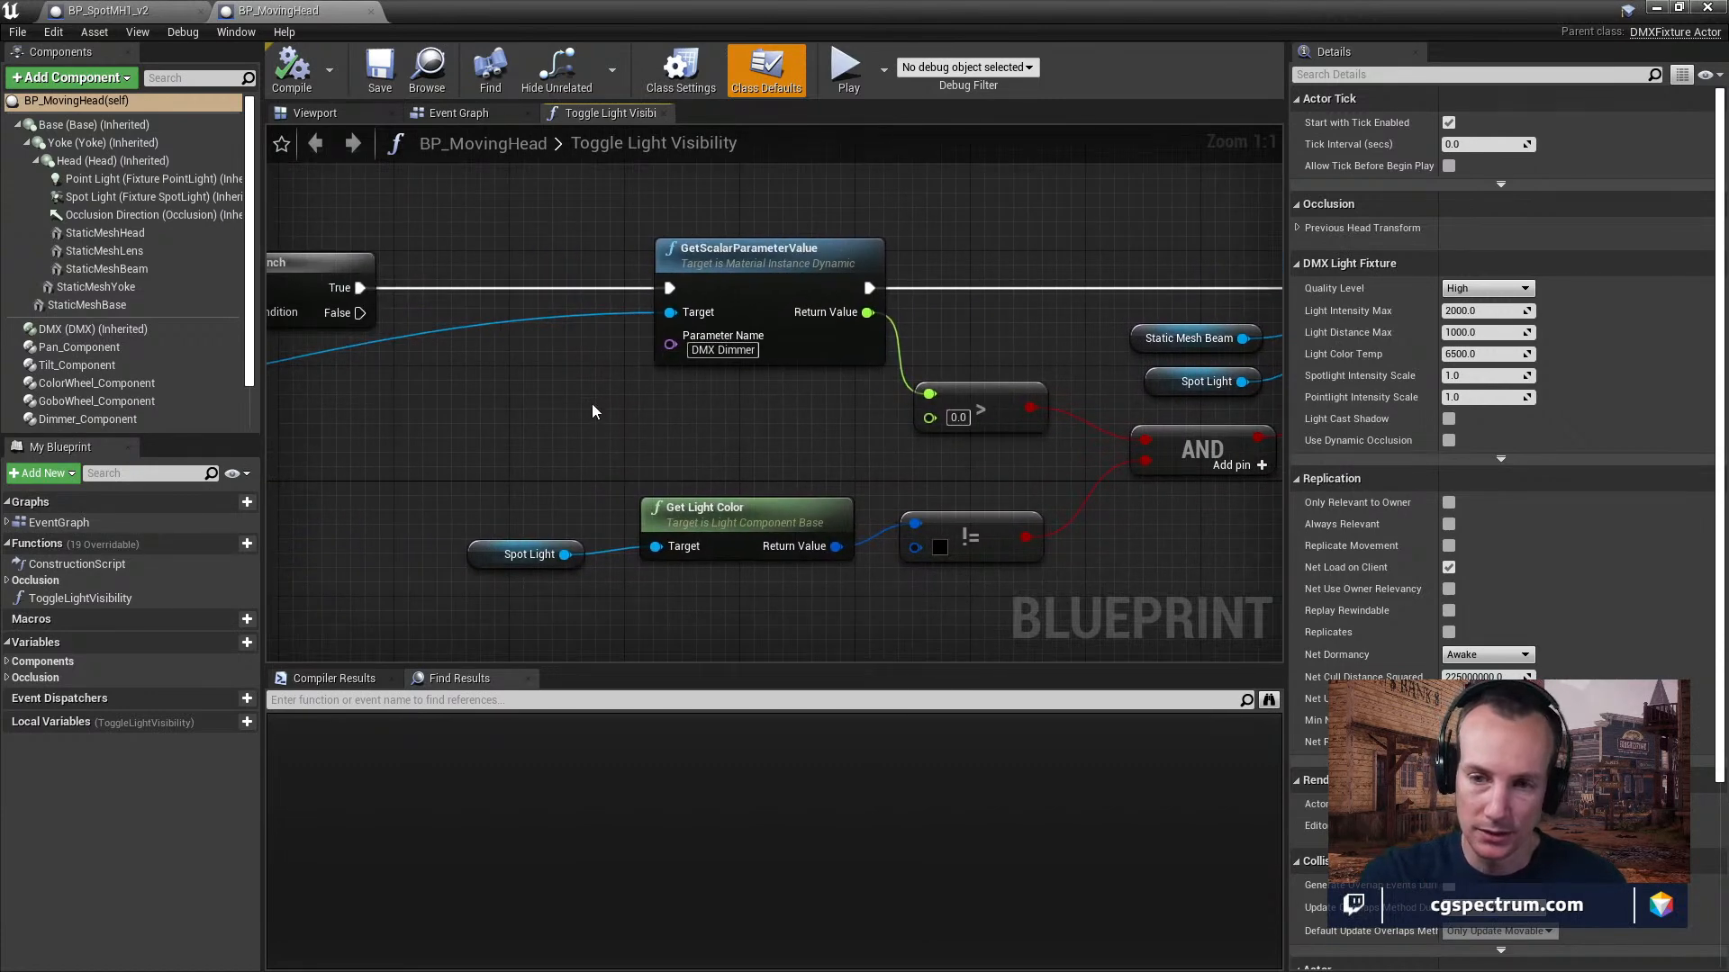
right_drag(894, 407, 622, 407)
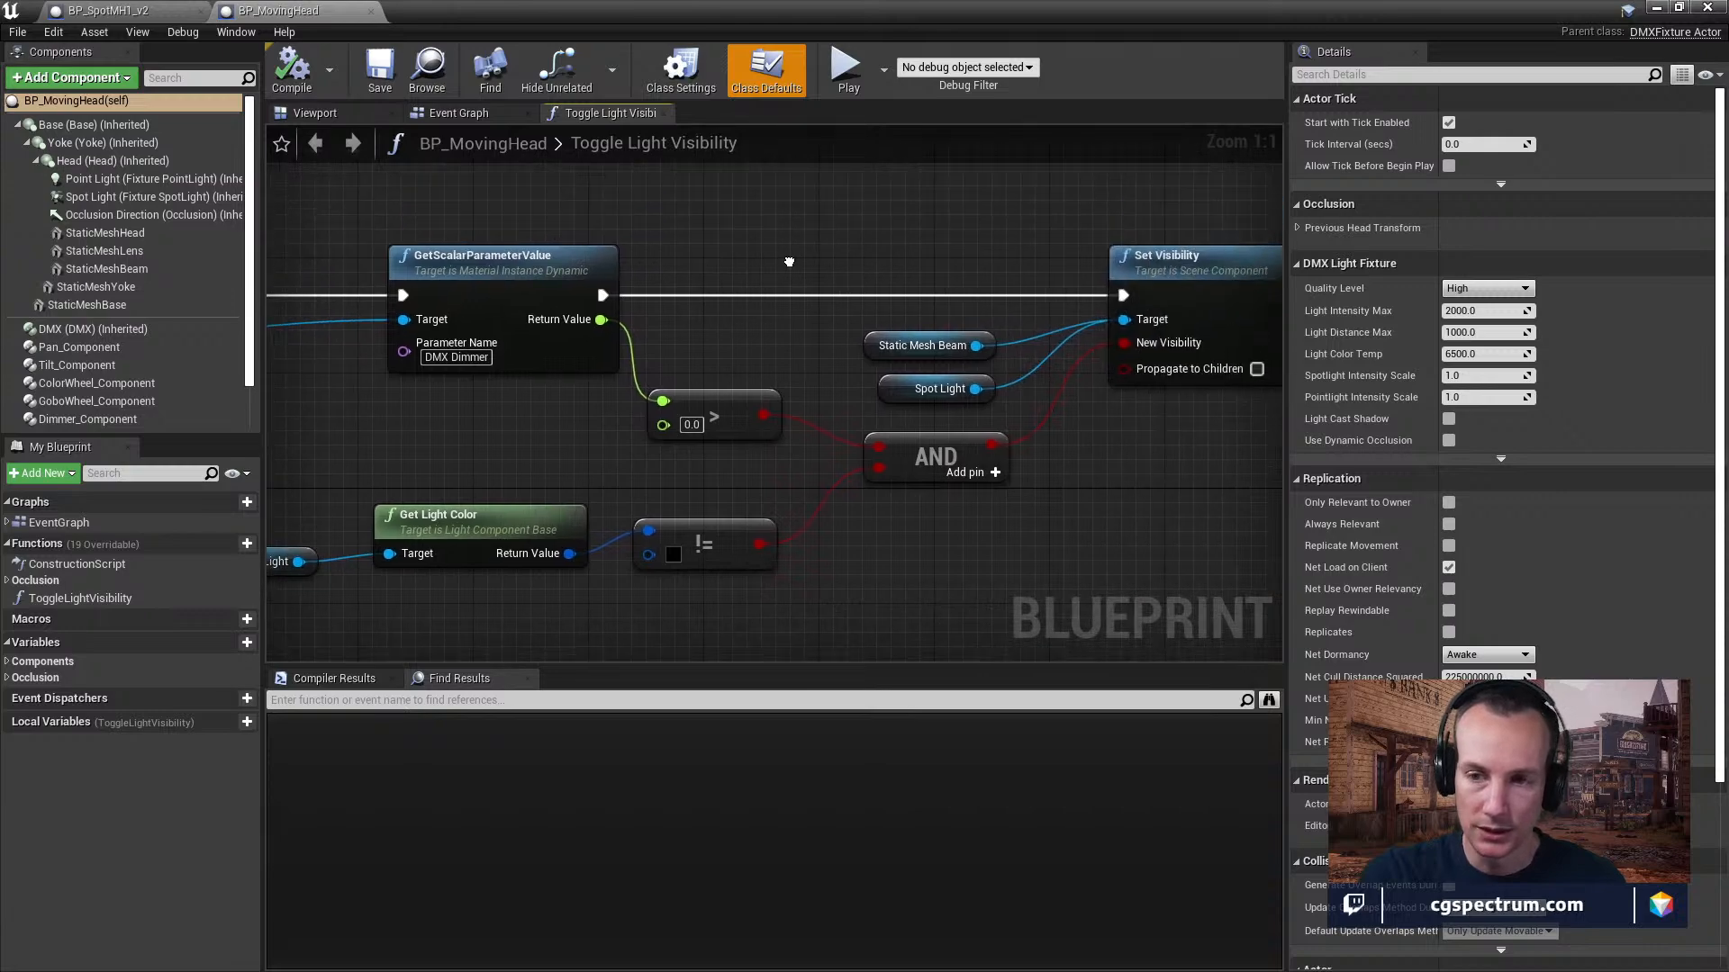
Reduce the blueprint editor to a smaller window and check the Receive DMX option in the main level editor.
double_click(721, 11)
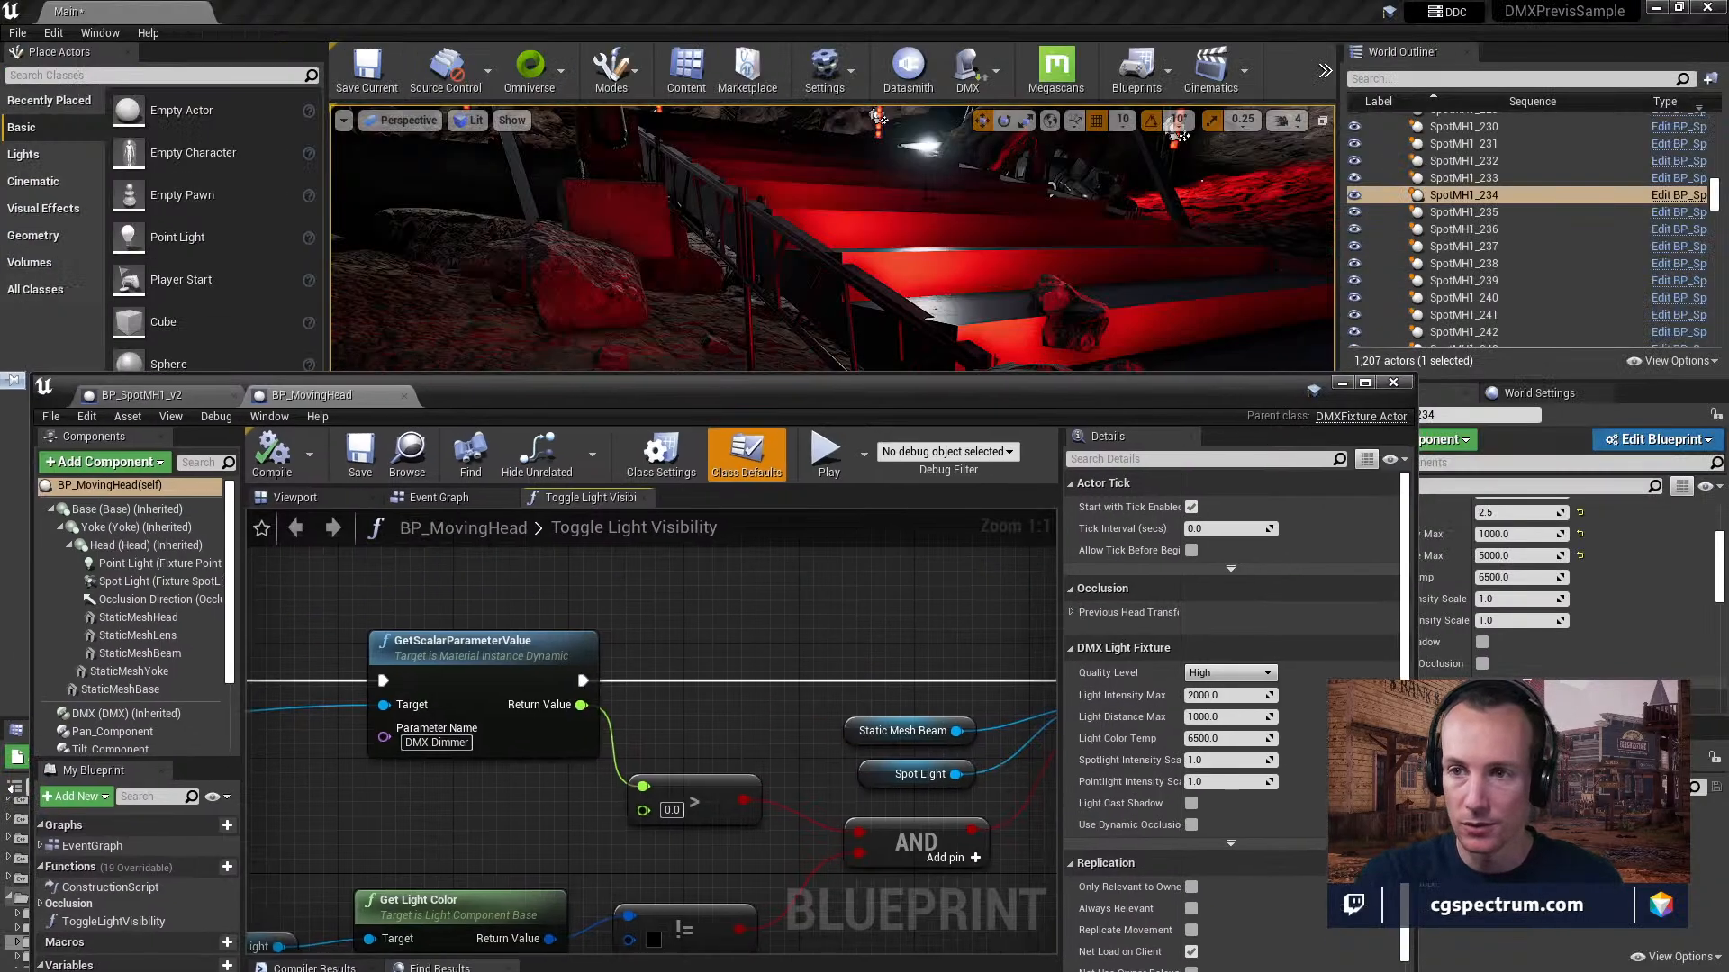
click(996, 68)
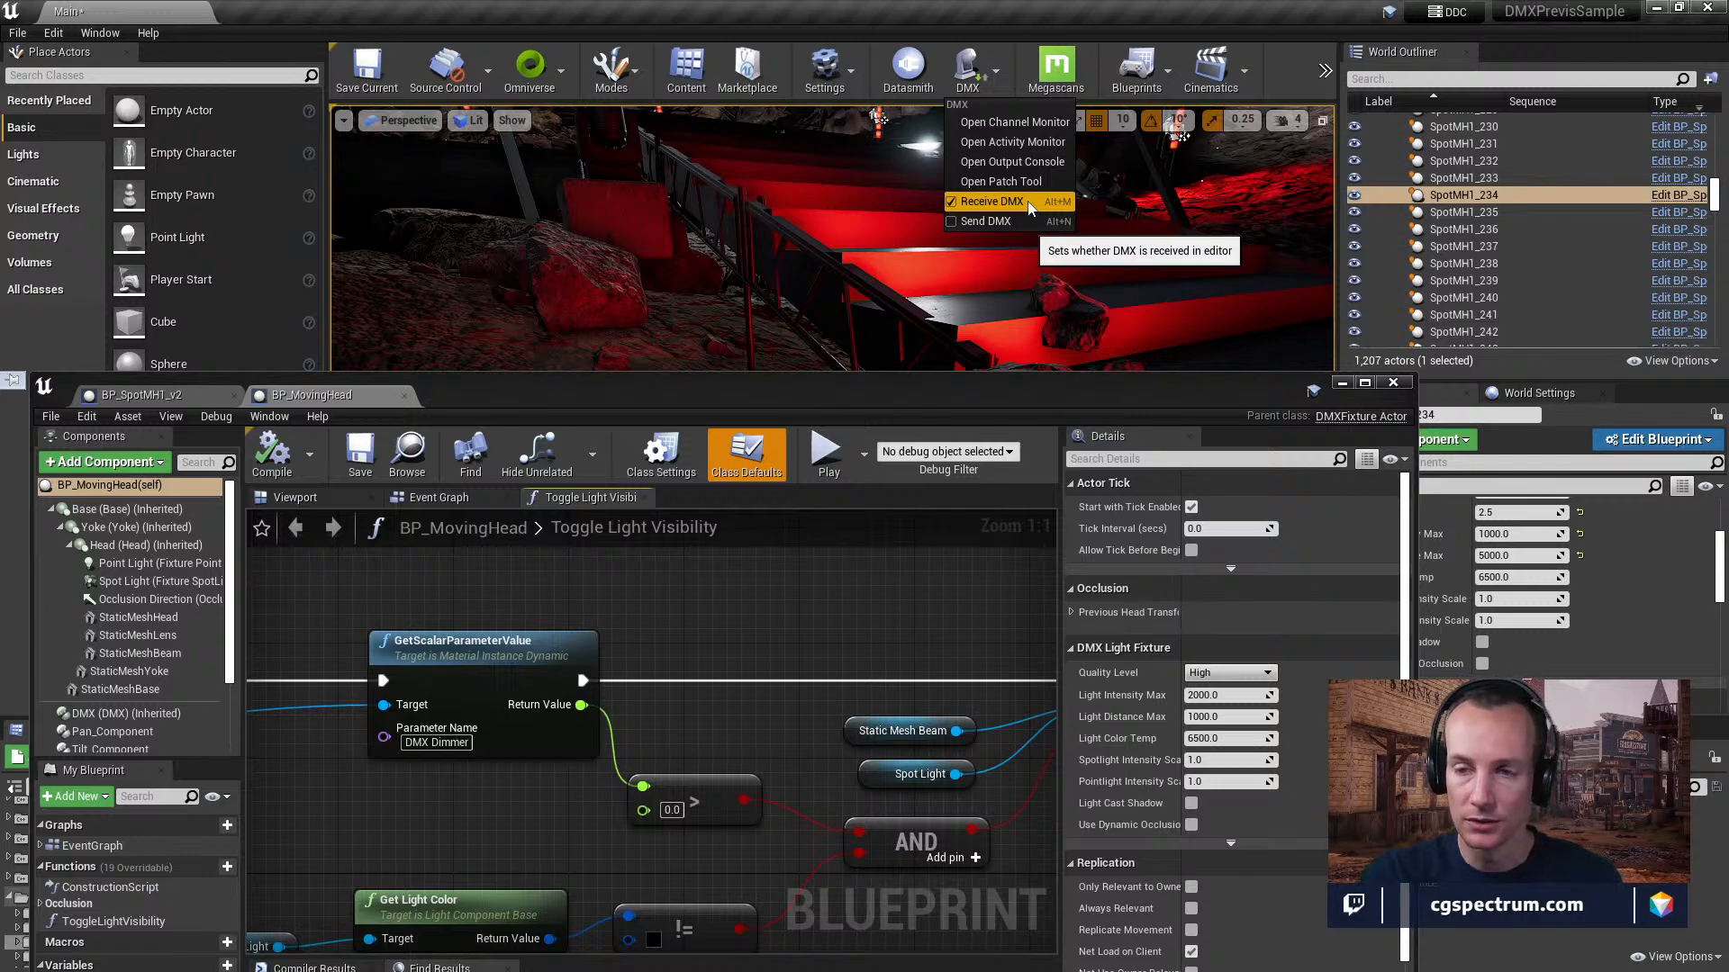
drag(594, 398, 663, 850)
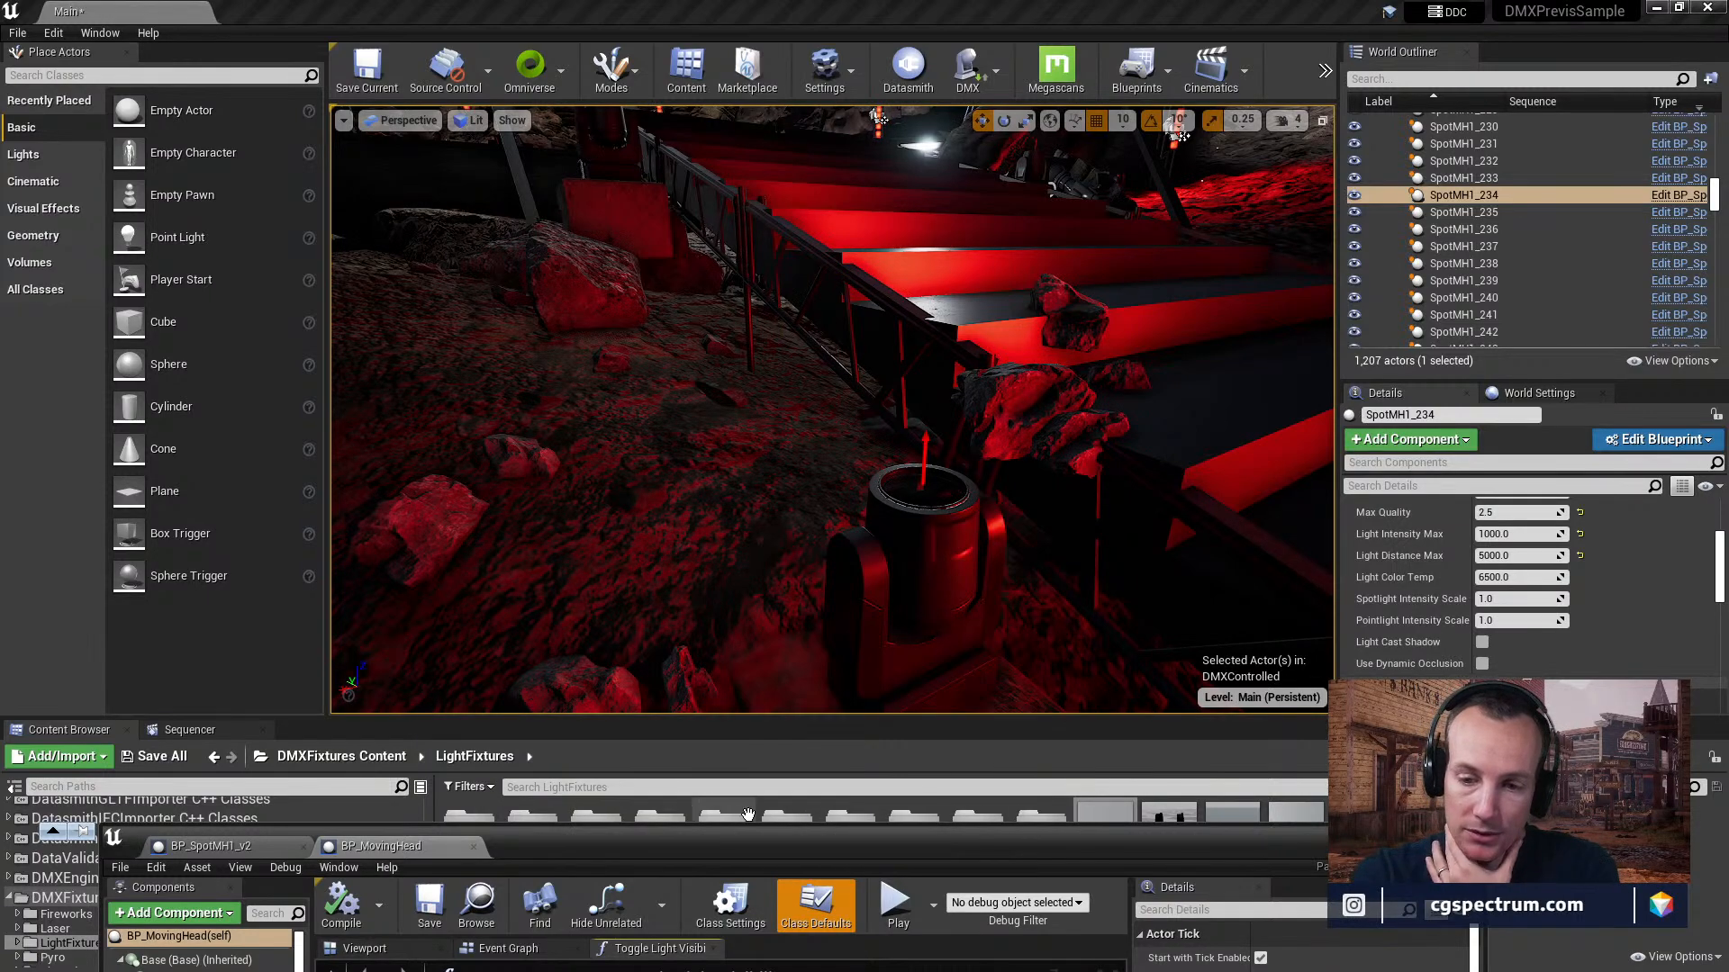
Bring the BP_MovingHead window back into view and review how the light color and dimmer conditions drive Set Visibility.
drag(713, 846, 683, 137)
right_drag(630, 510, 705, 483)
right_drag(331, 379, 861, 422)
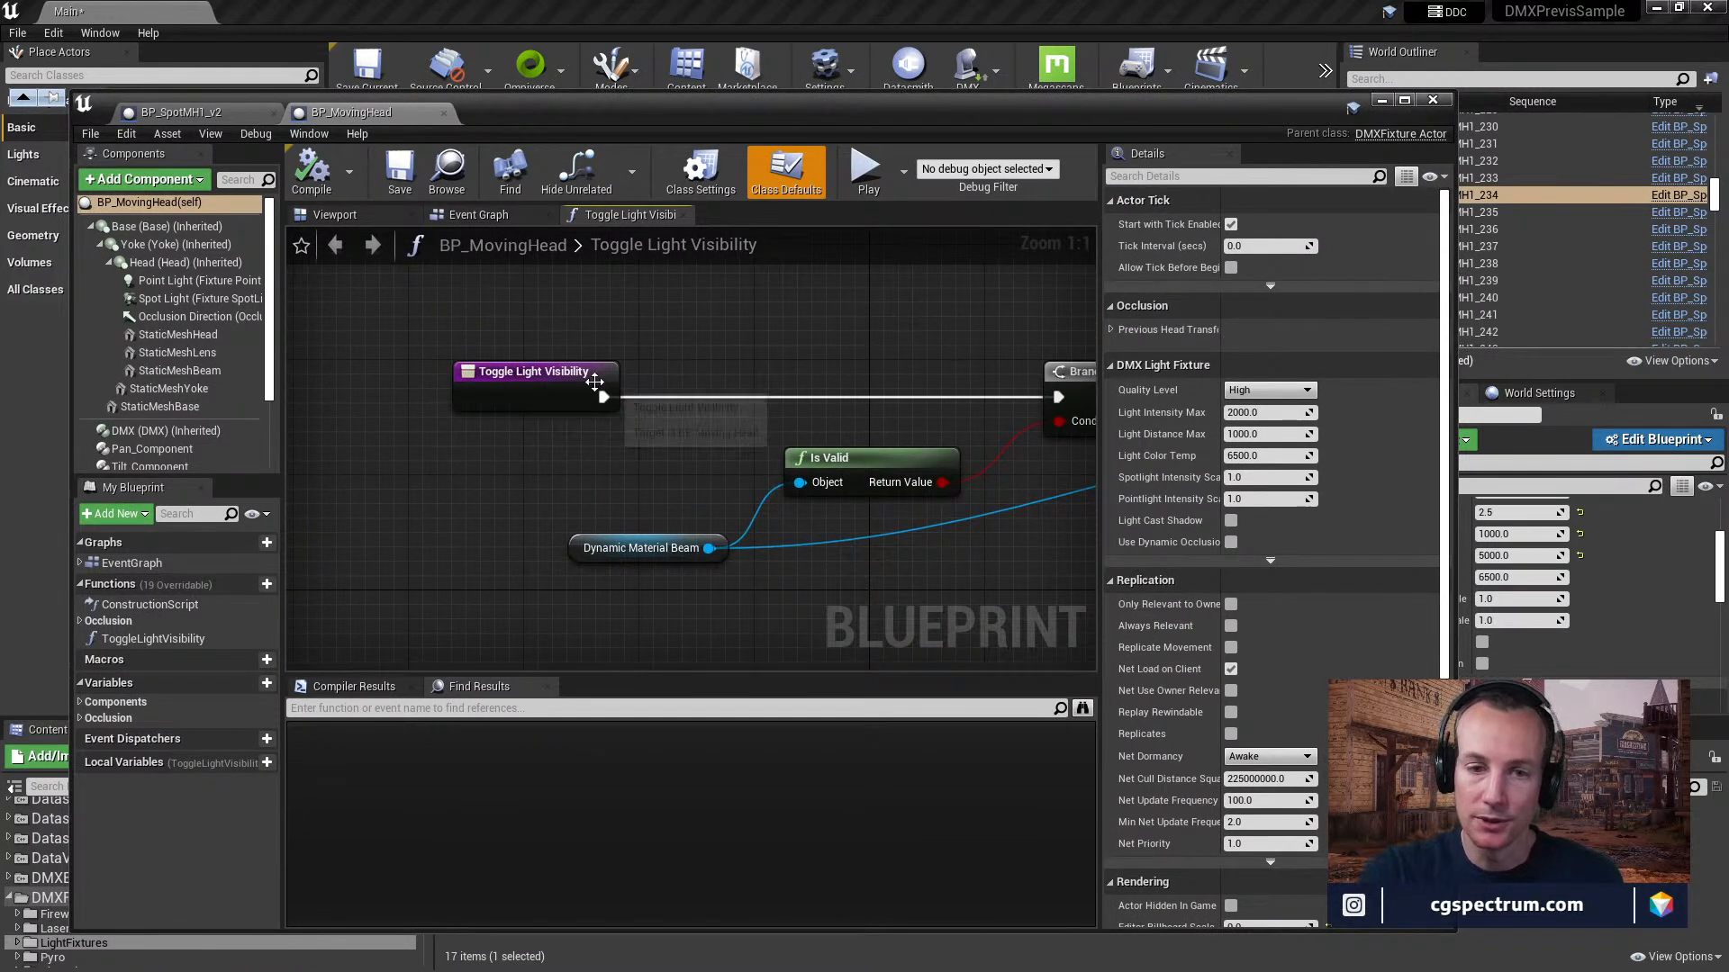
right_drag(915, 417, 736, 452)
scroll(736, 451, down, 3)
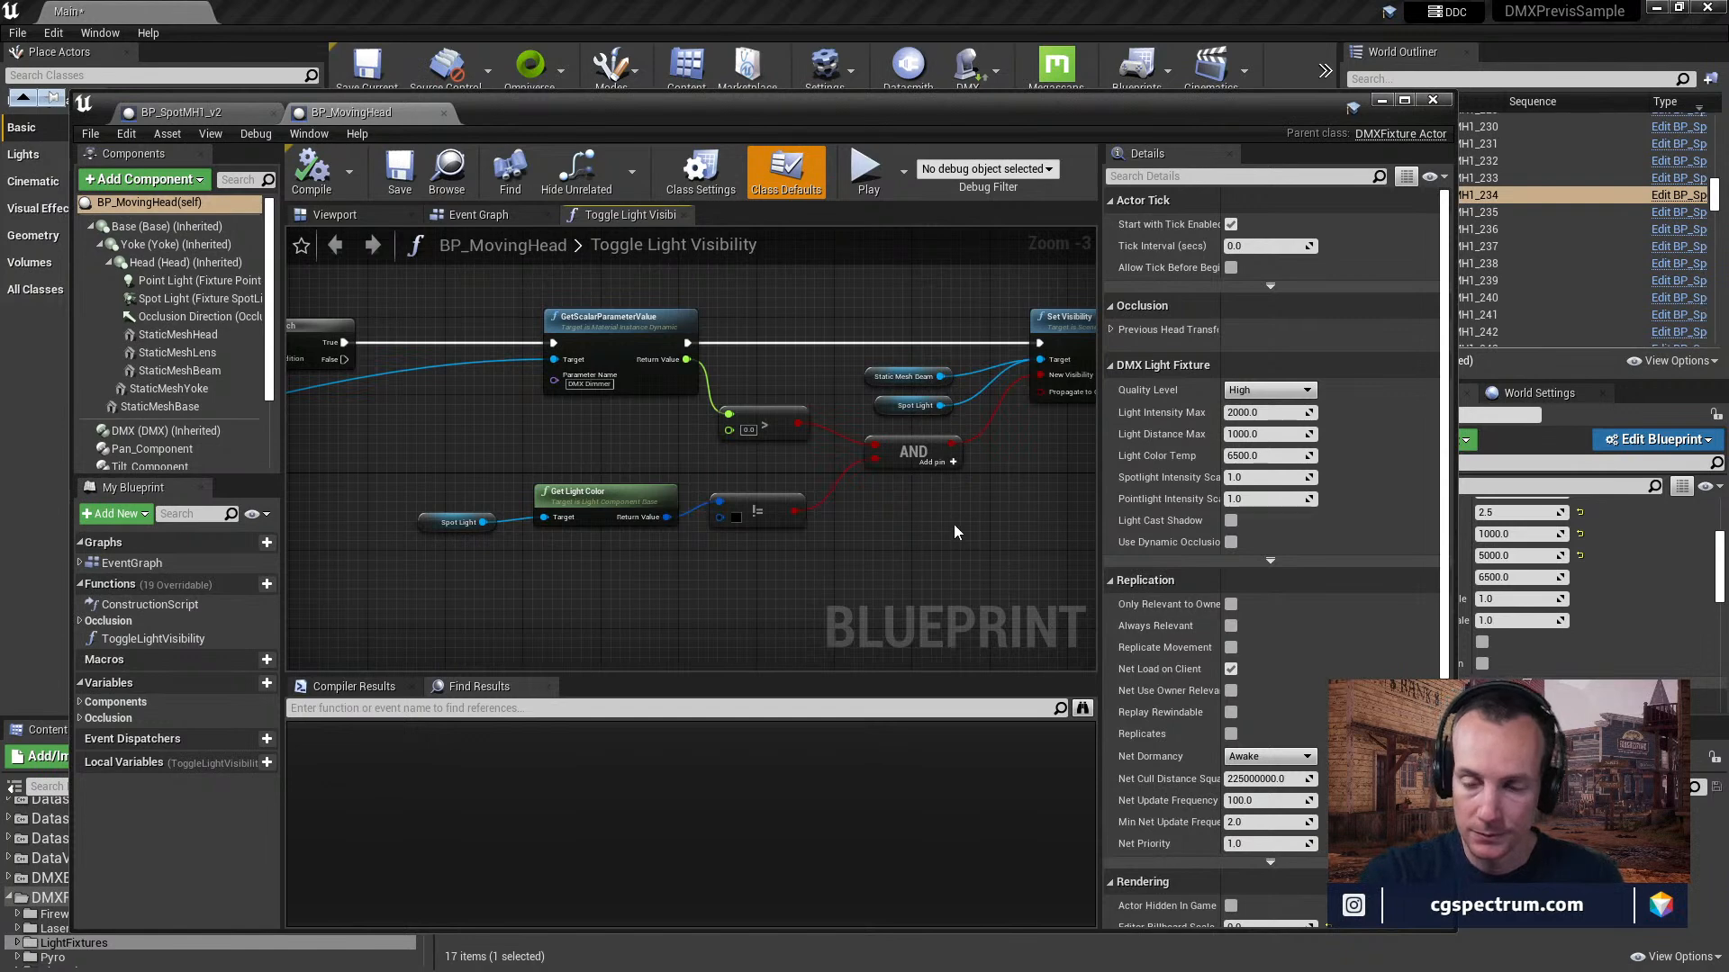
scroll(913, 524, up, 2)
right_drag(954, 501, 829, 523)
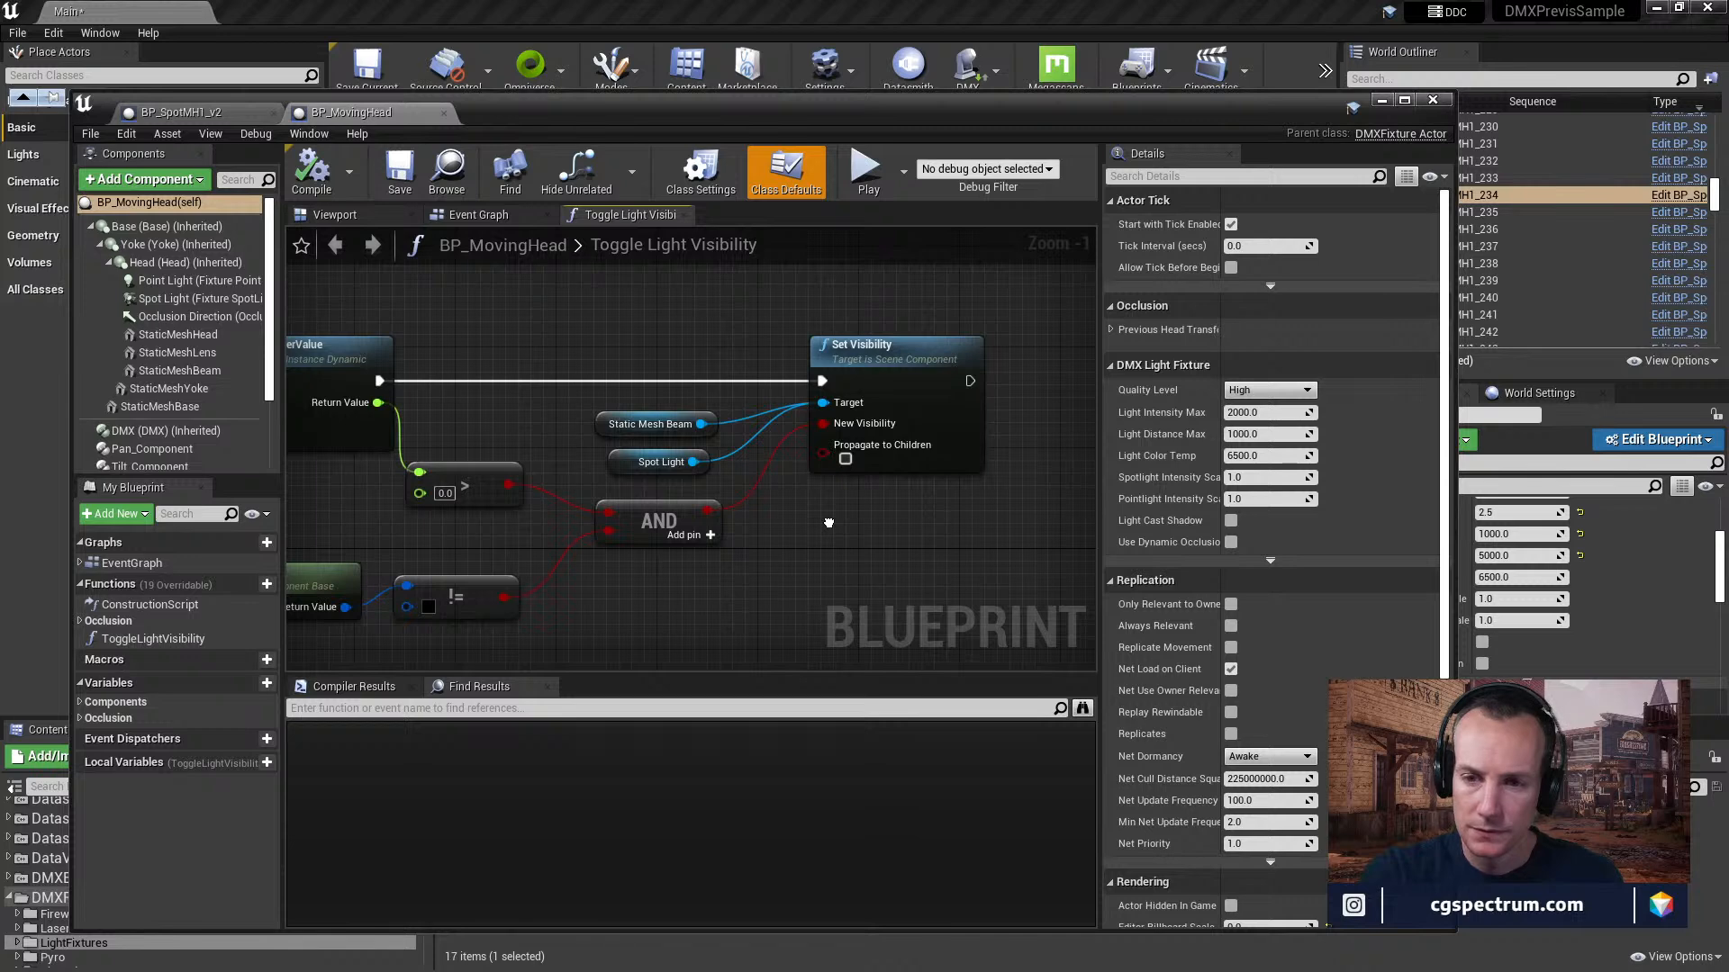
right_drag(828, 522, 1136, 496)
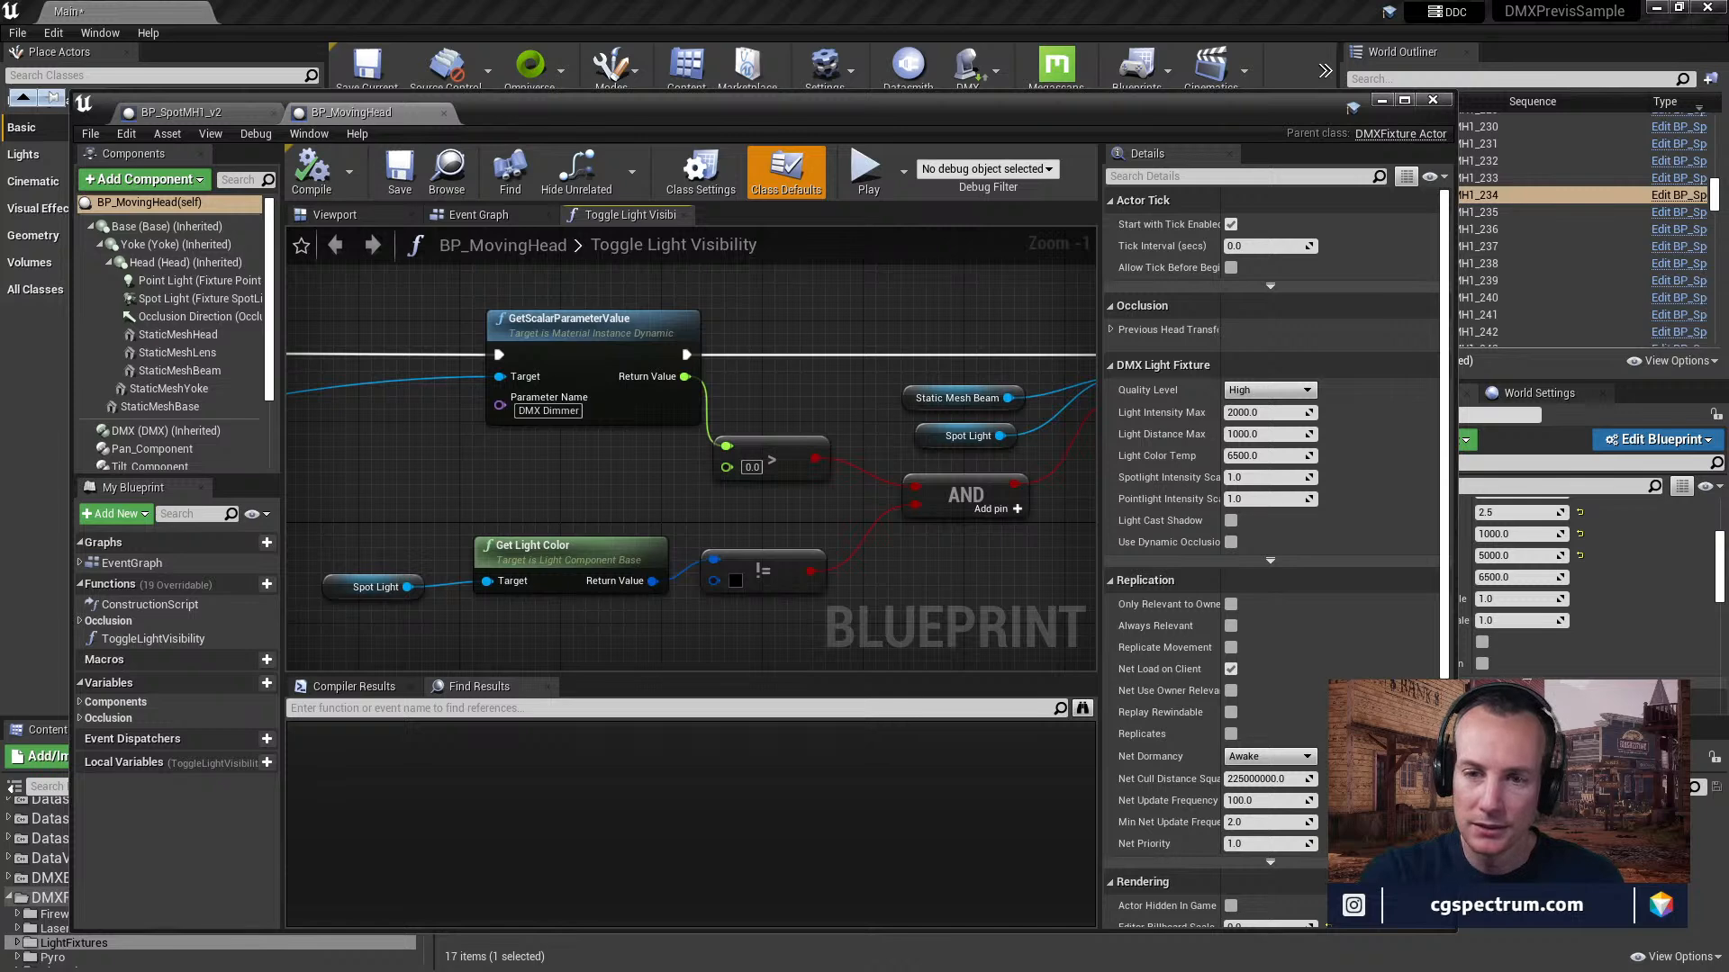
right_drag(1137, 496, 1727, 499)
Select the StaticMeshBeam component in the component viewport, locate its SM_Beam_RM mesh in the content browser and open it.
right_drag(691, 487, 637, 443)
drag(469, 125, 638, 145)
click(608, 628)
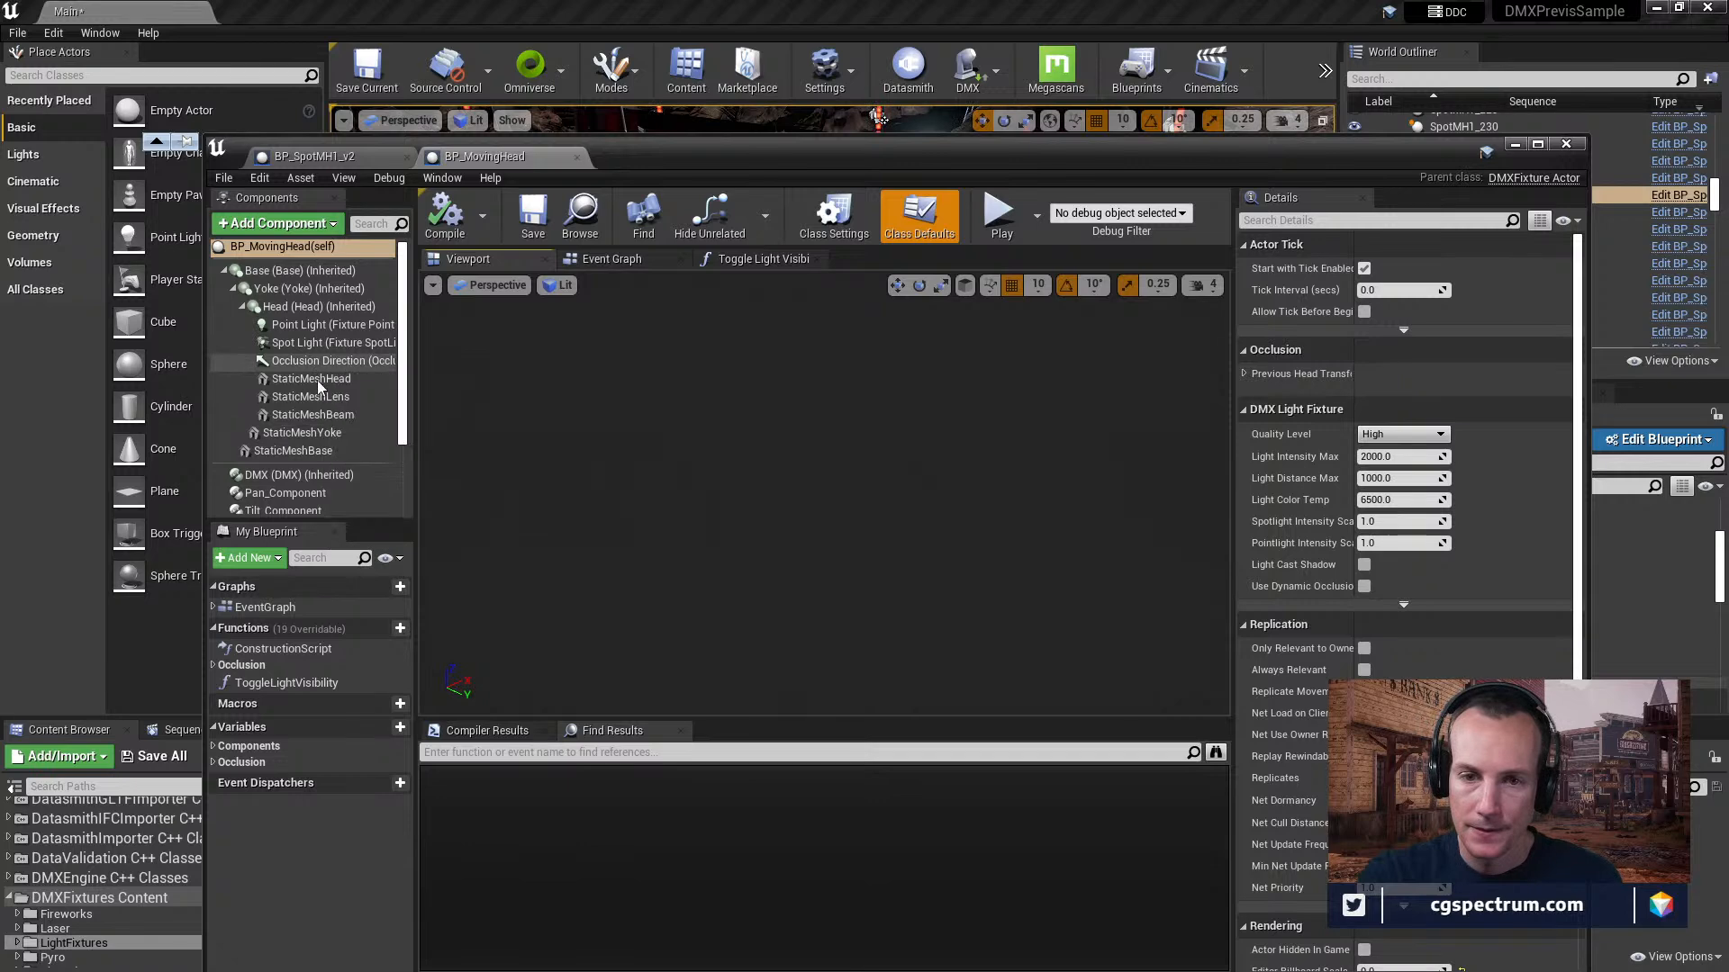
click(335, 418)
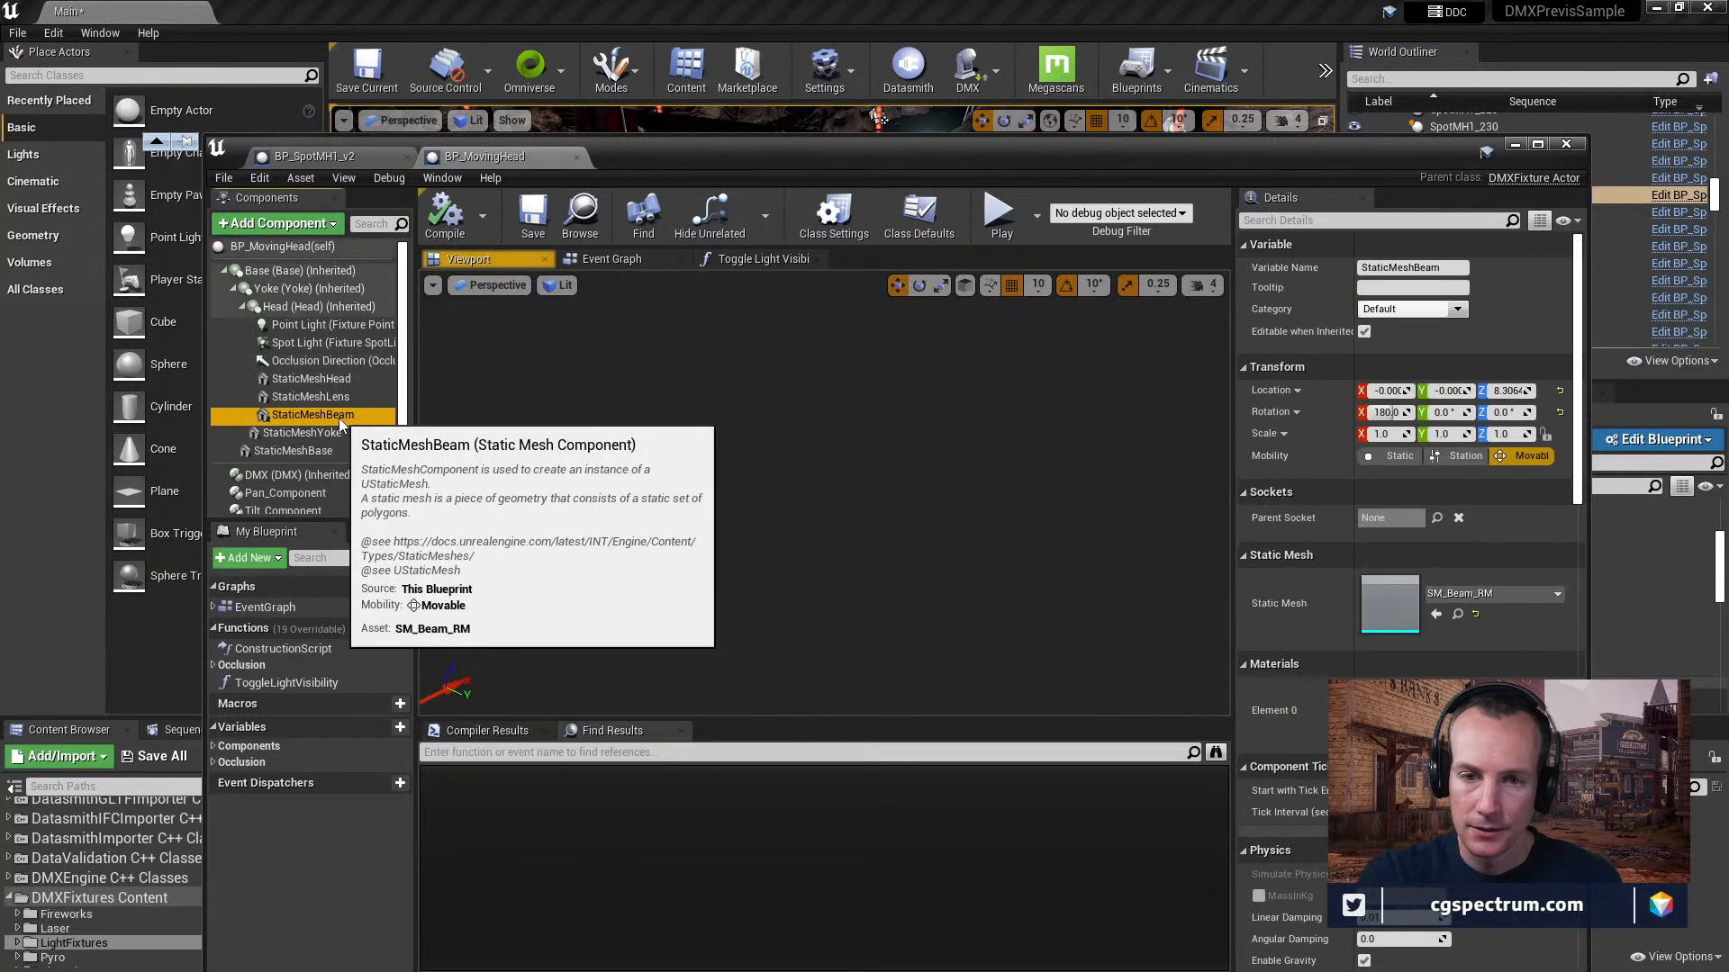
click(1457, 614)
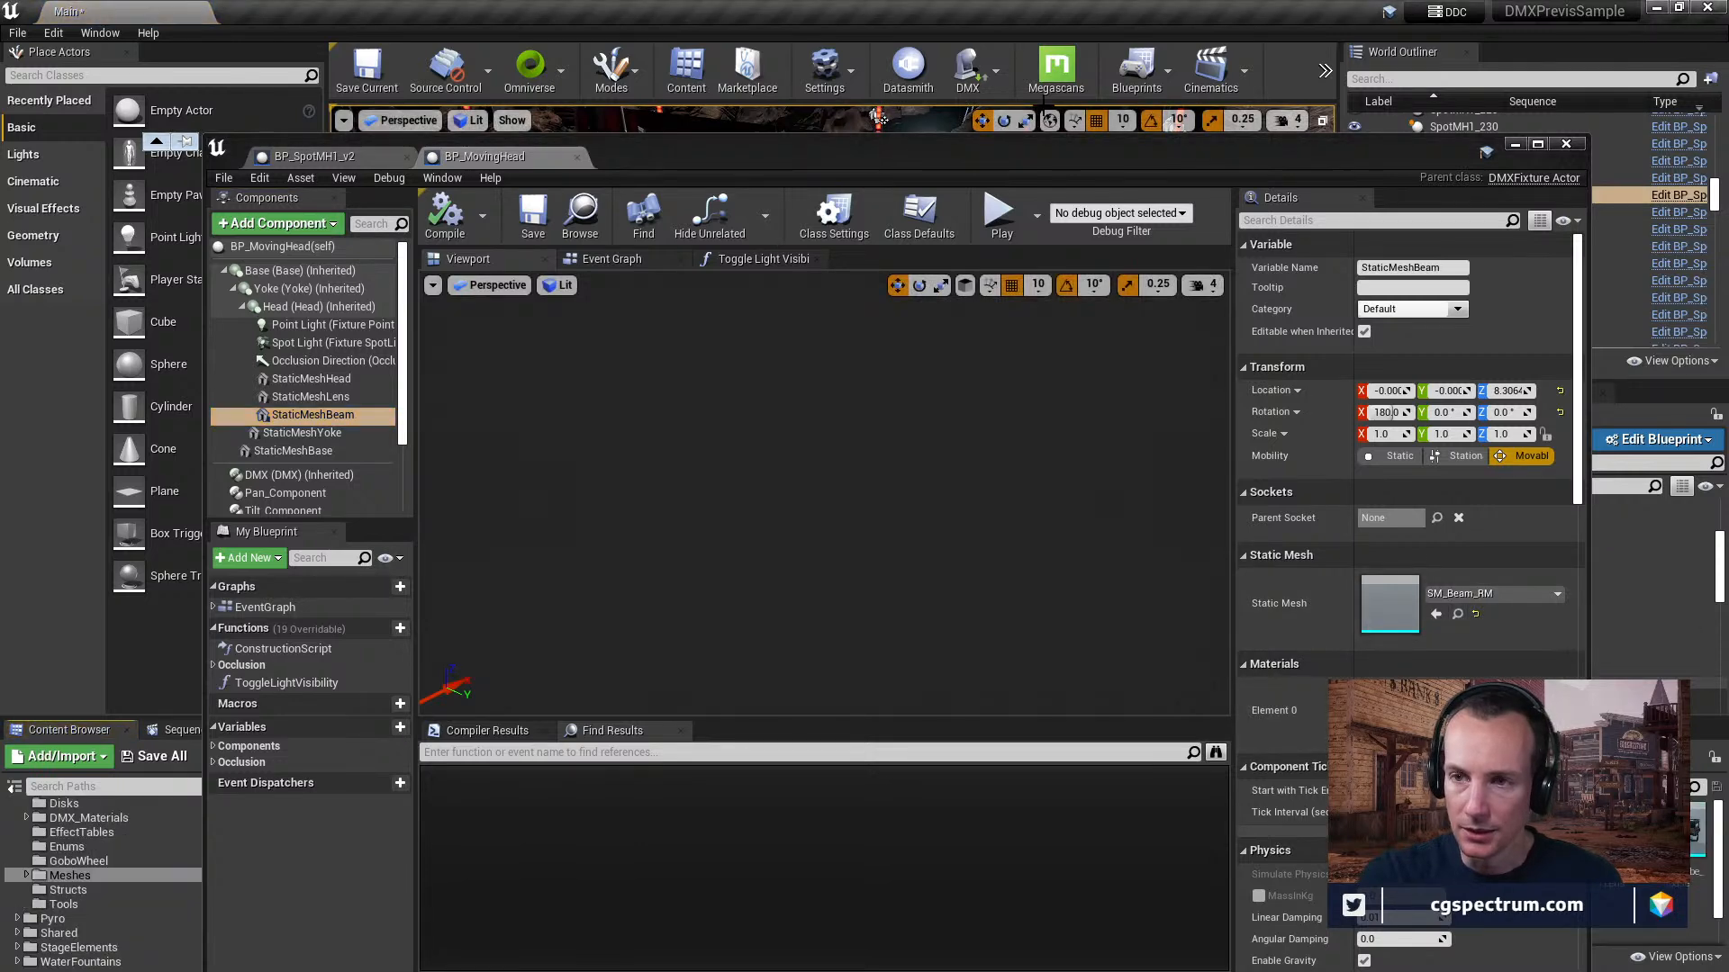
double_click(1391, 606)
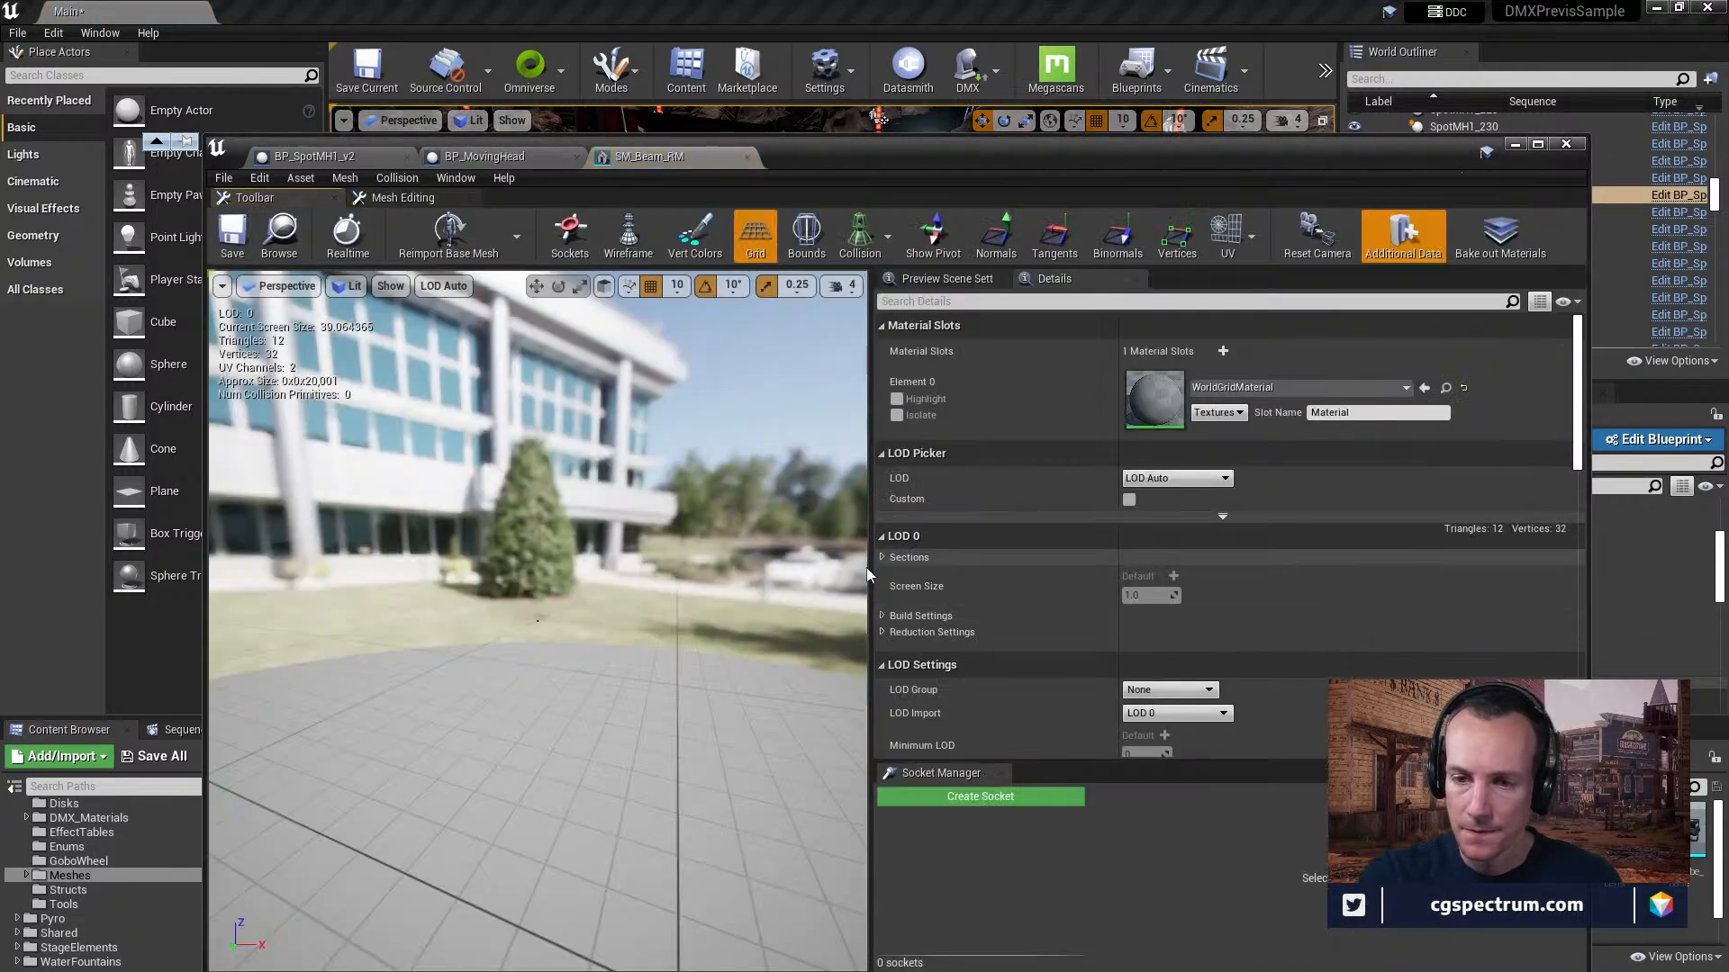
Inspect the SM_Beam_RM mesh up close in the static mesh editor, then close that asset.
drag(699, 577, 738, 550)
right_drag(738, 549, 702, 552)
key(w)
key(w)
key(s)
key(w)
key(w)
key(s)
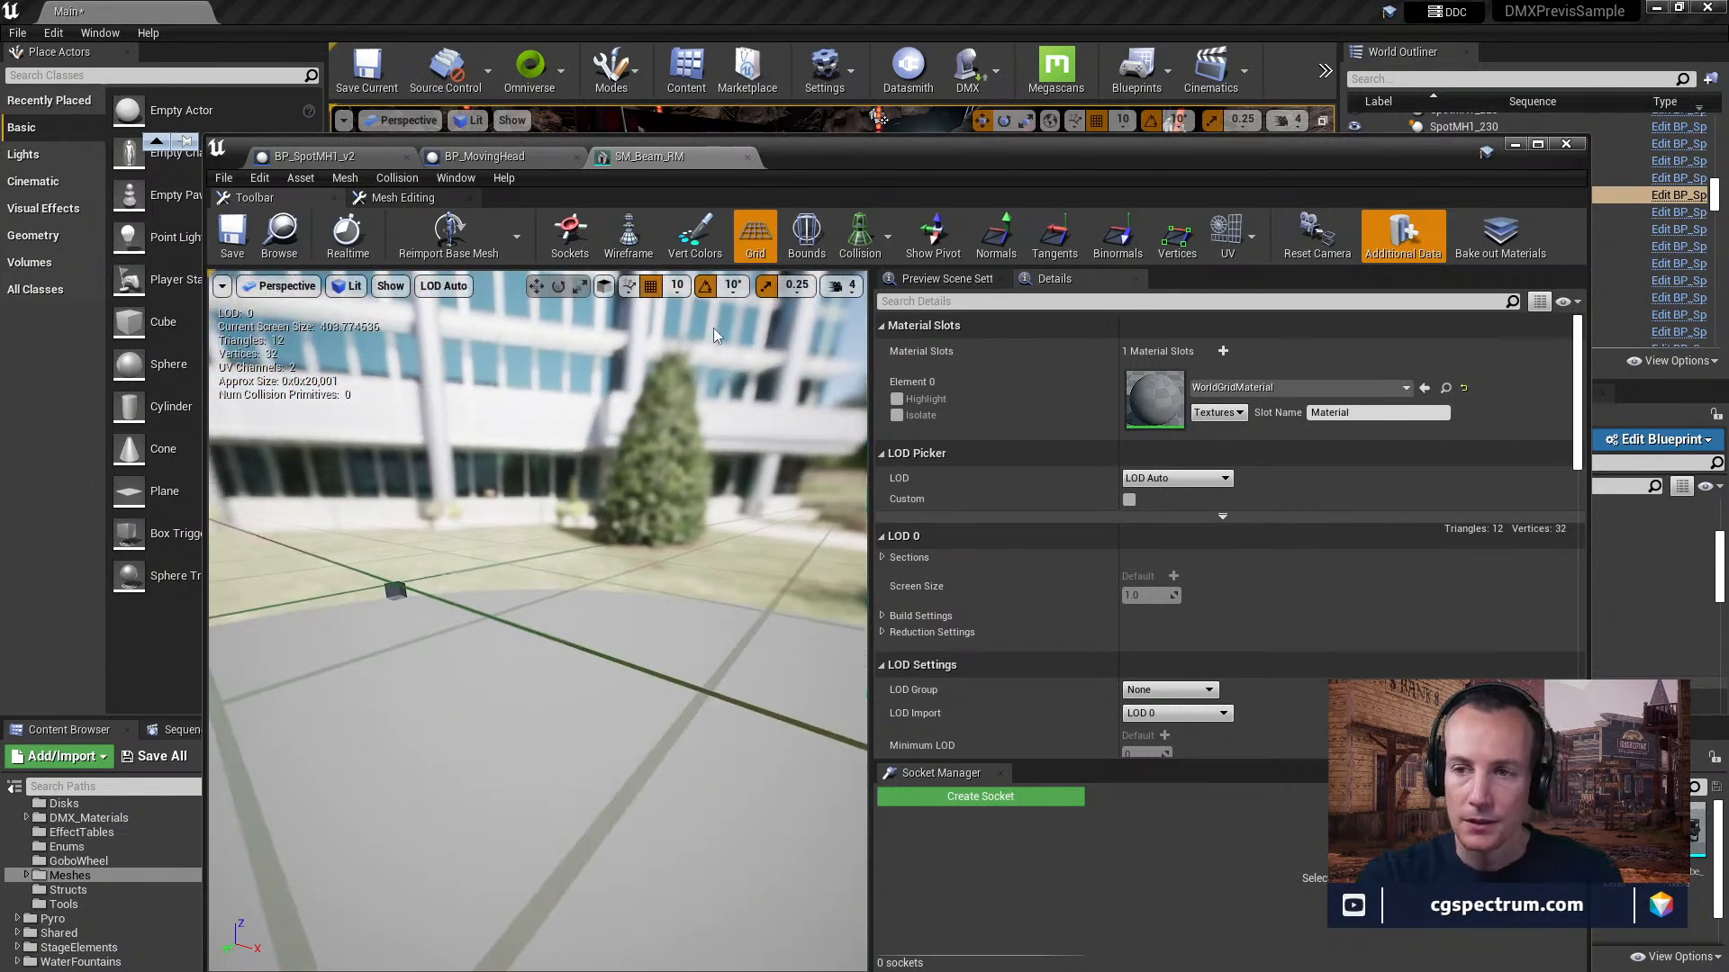
click(795, 254)
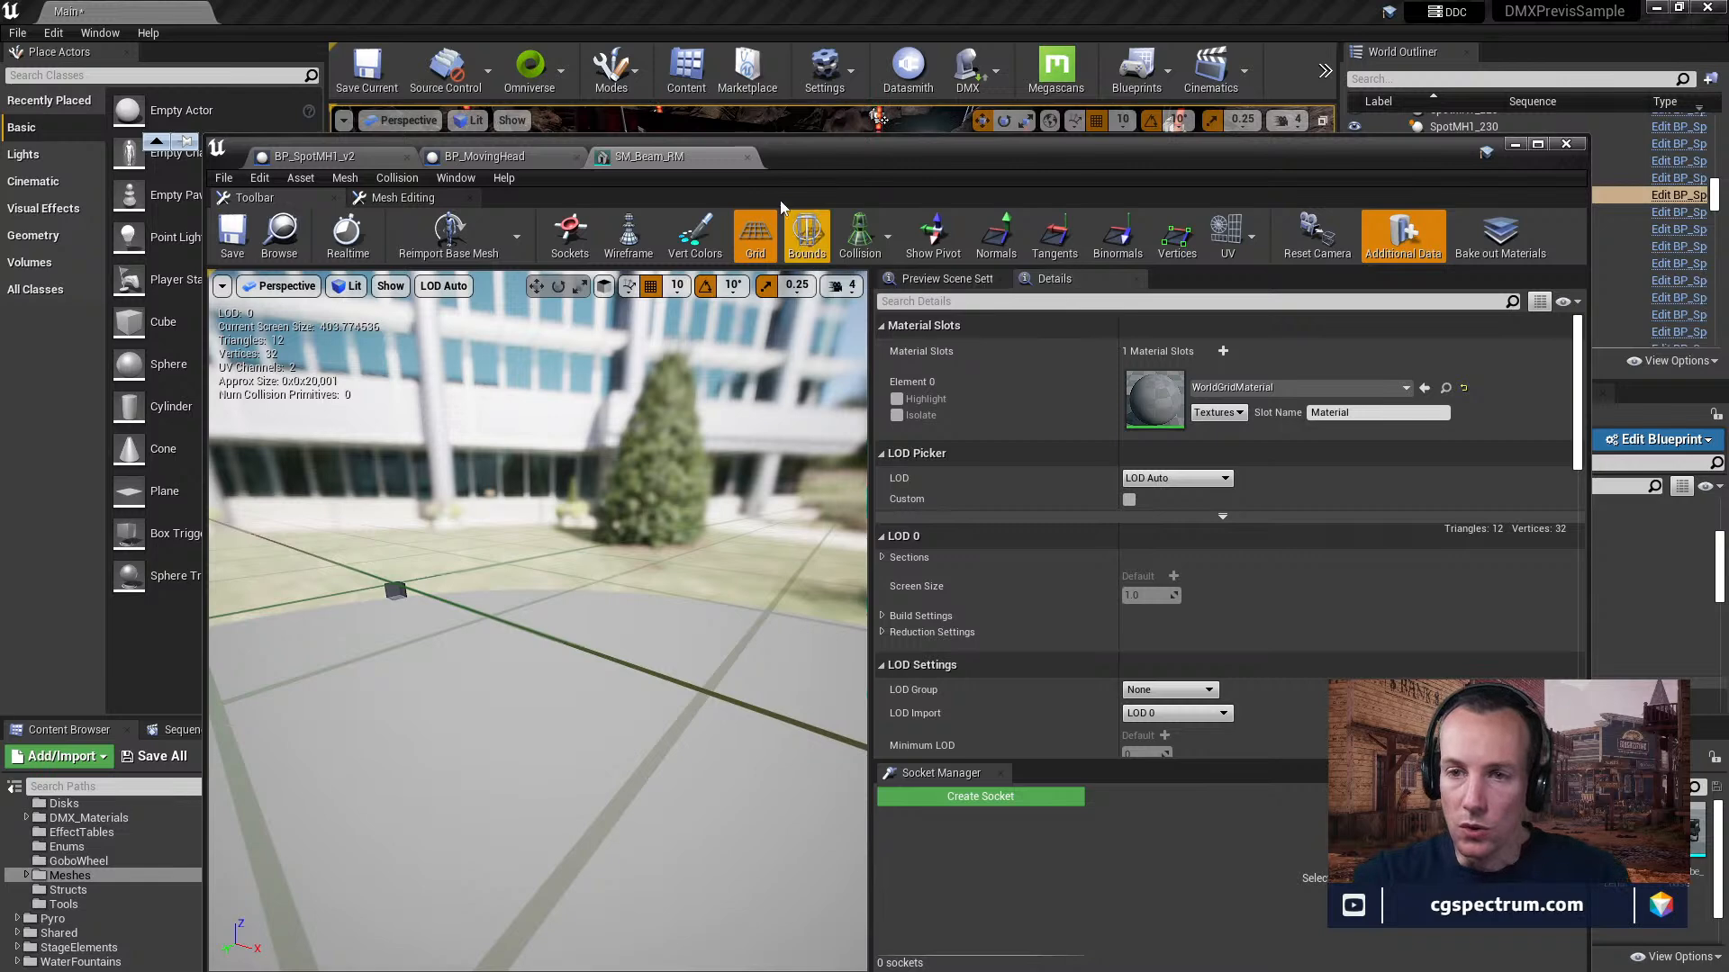
click(747, 157)
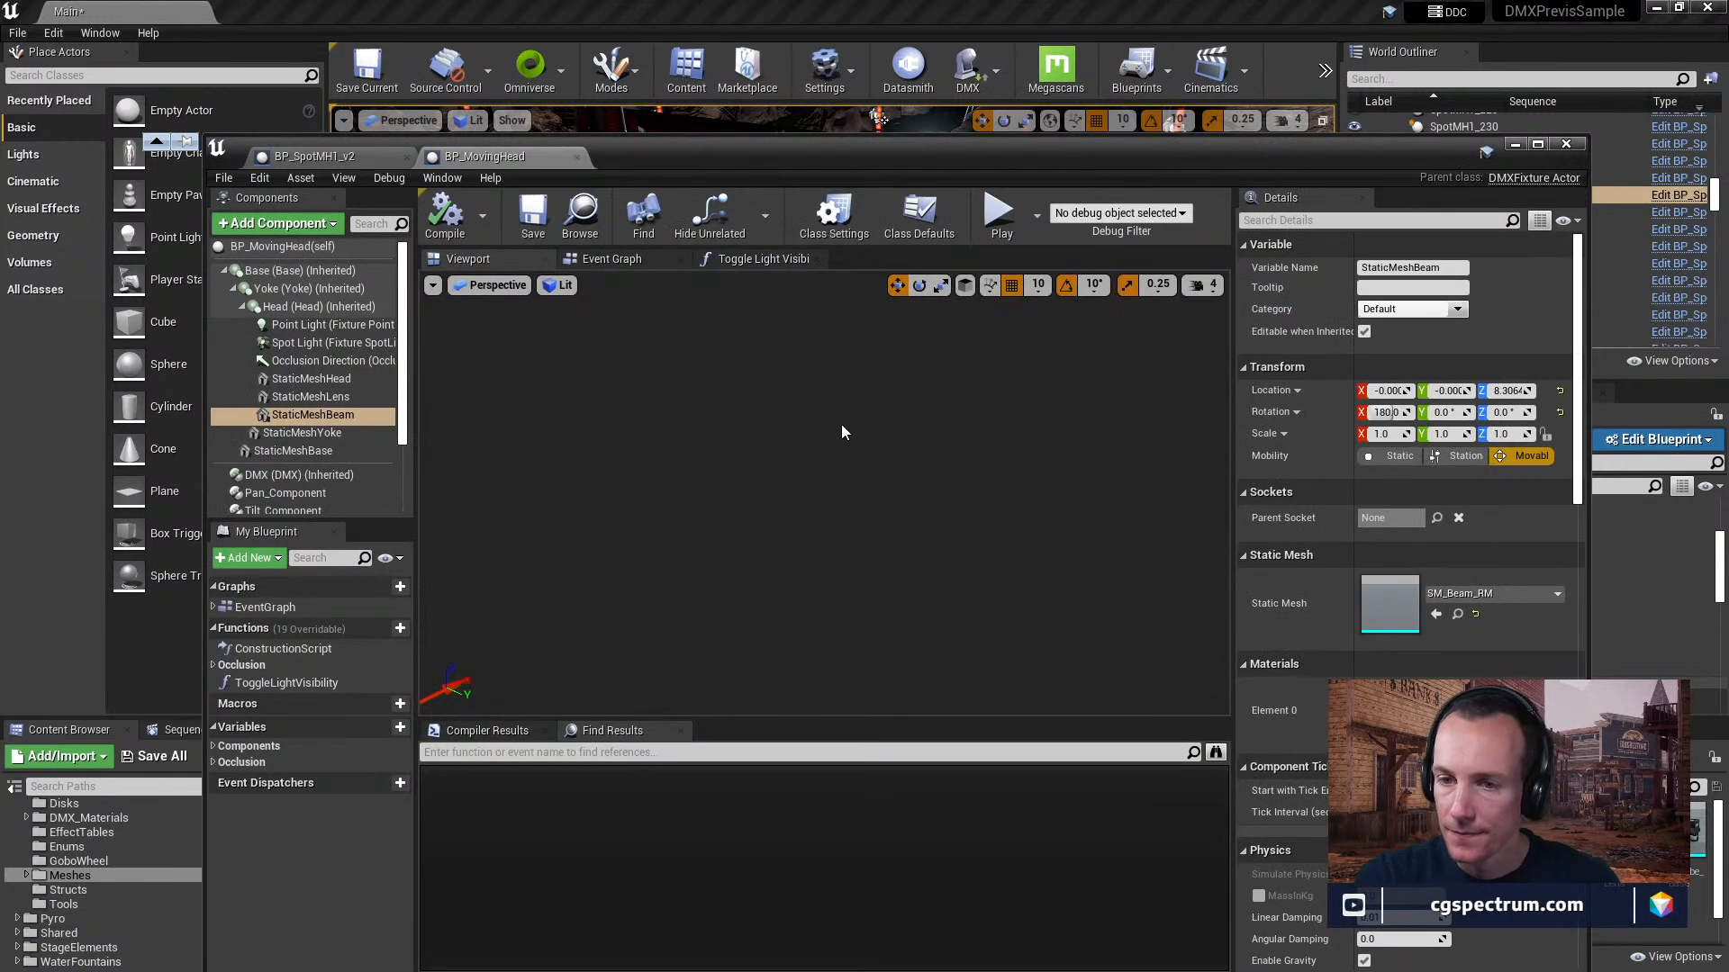
Examine the Init section of the BP_MovingHead event graph around the Initialize Fixture node.
click(611, 258)
right_drag(732, 384, 868, 571)
scroll(837, 474, down, 3)
click(748, 265)
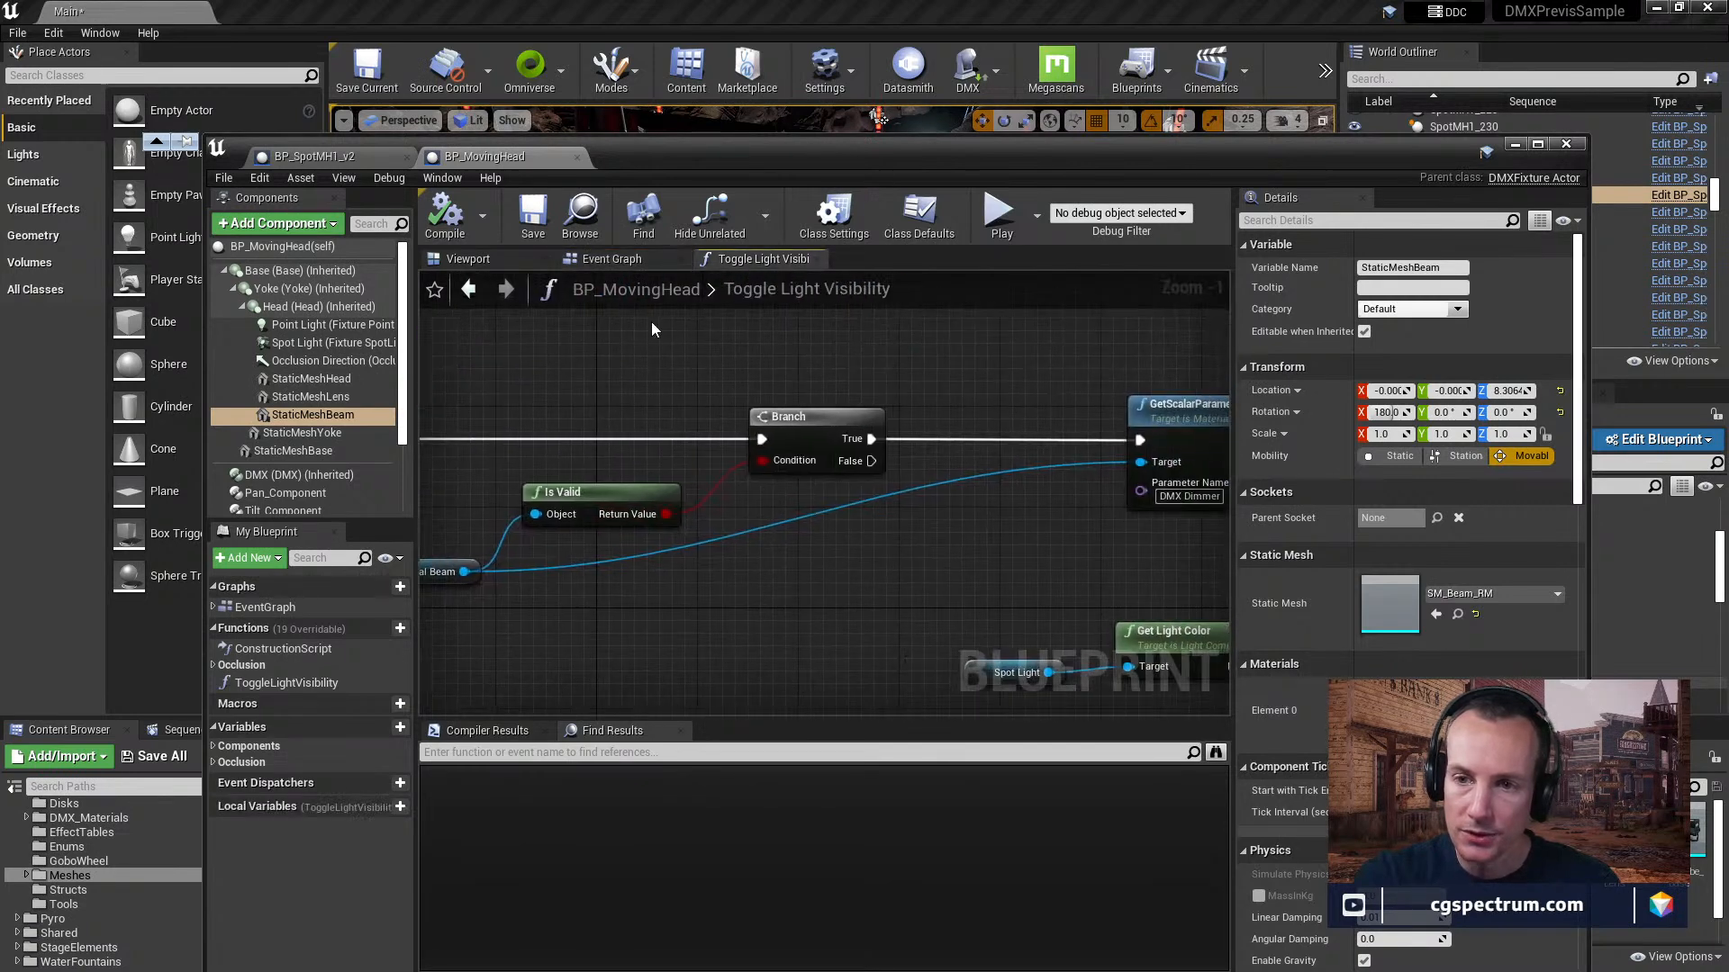
click(639, 263)
right_drag(630, 504, 837, 634)
scroll(764, 472, down, 1)
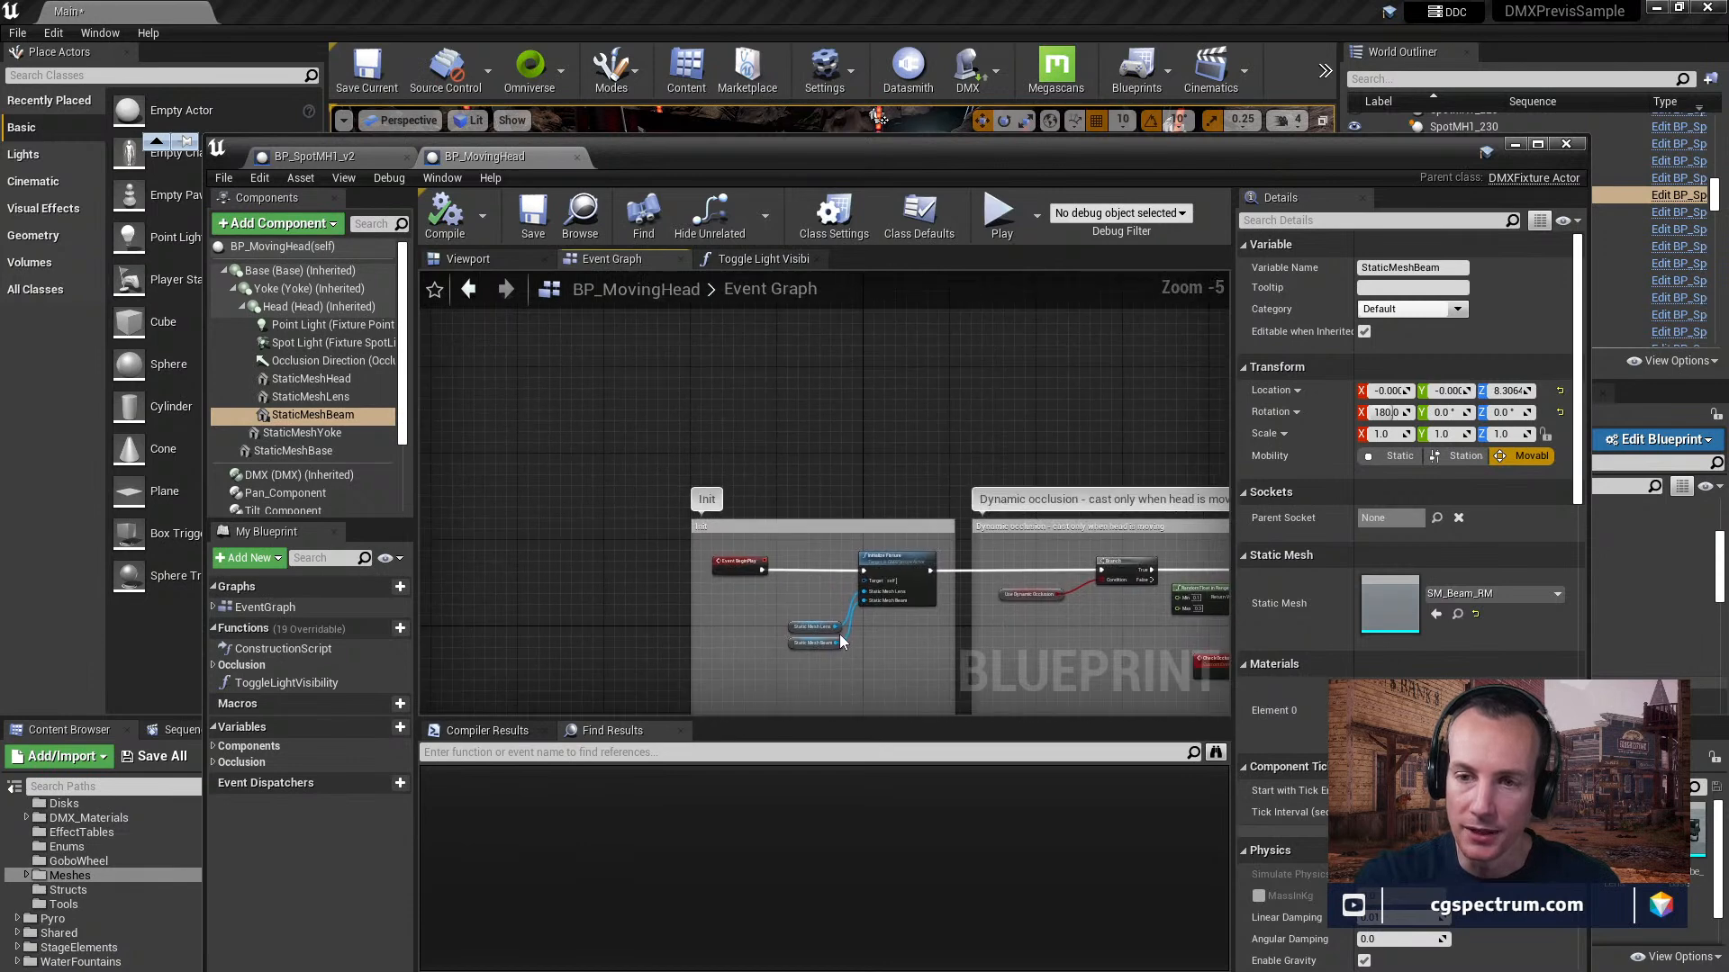
scroll(835, 622, up, 2)
right_drag(837, 575, 846, 520)
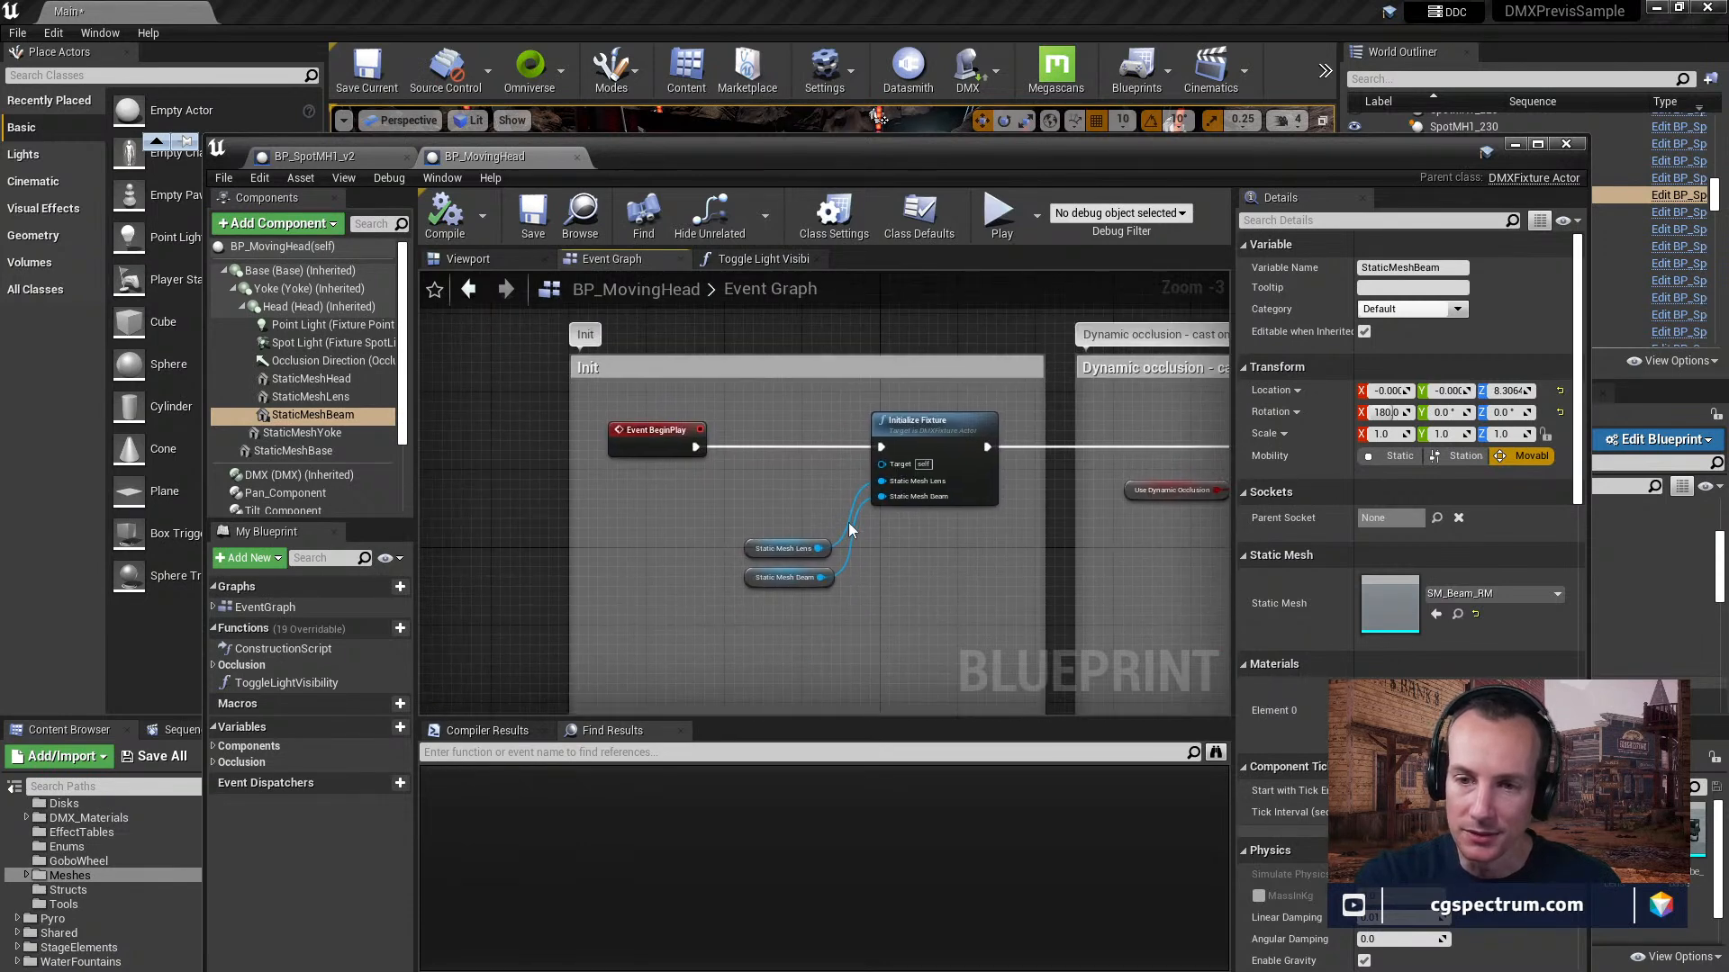
scroll(881, 546, up, 2)
right_drag(1016, 556, 924, 538)
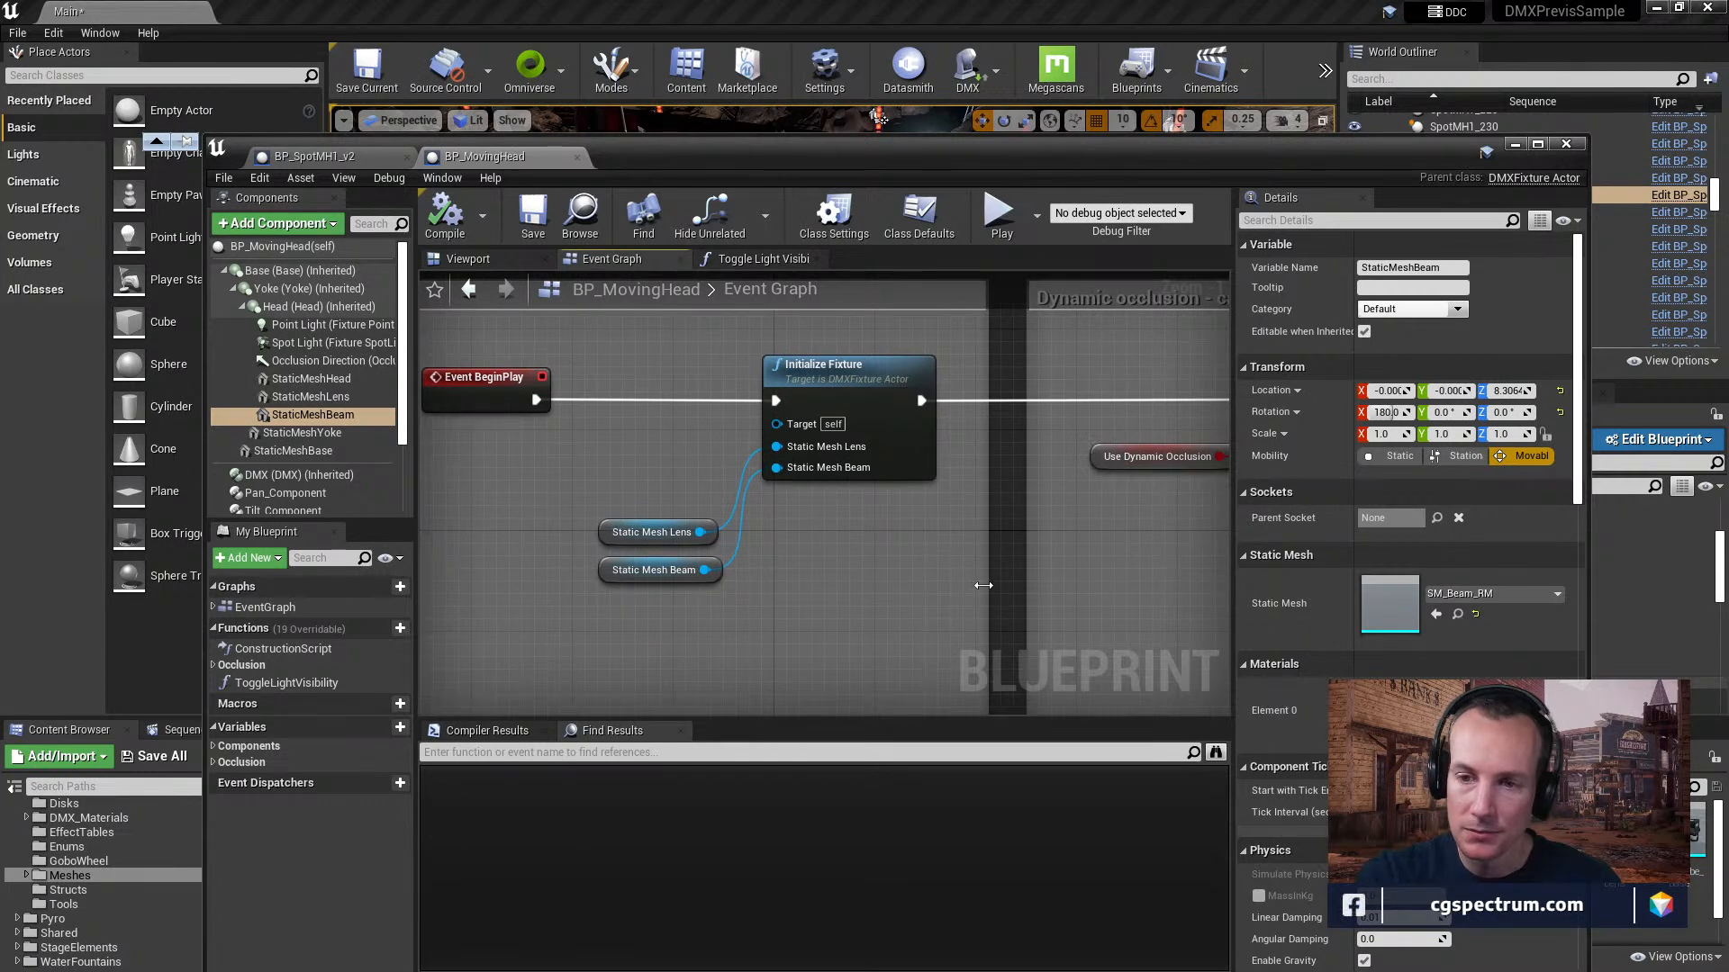
Try to go to the C++ definition of the Initialize Fixture node, and select the Static Mesh Lens node feeding it.
right_click(857, 372)
click(883, 539)
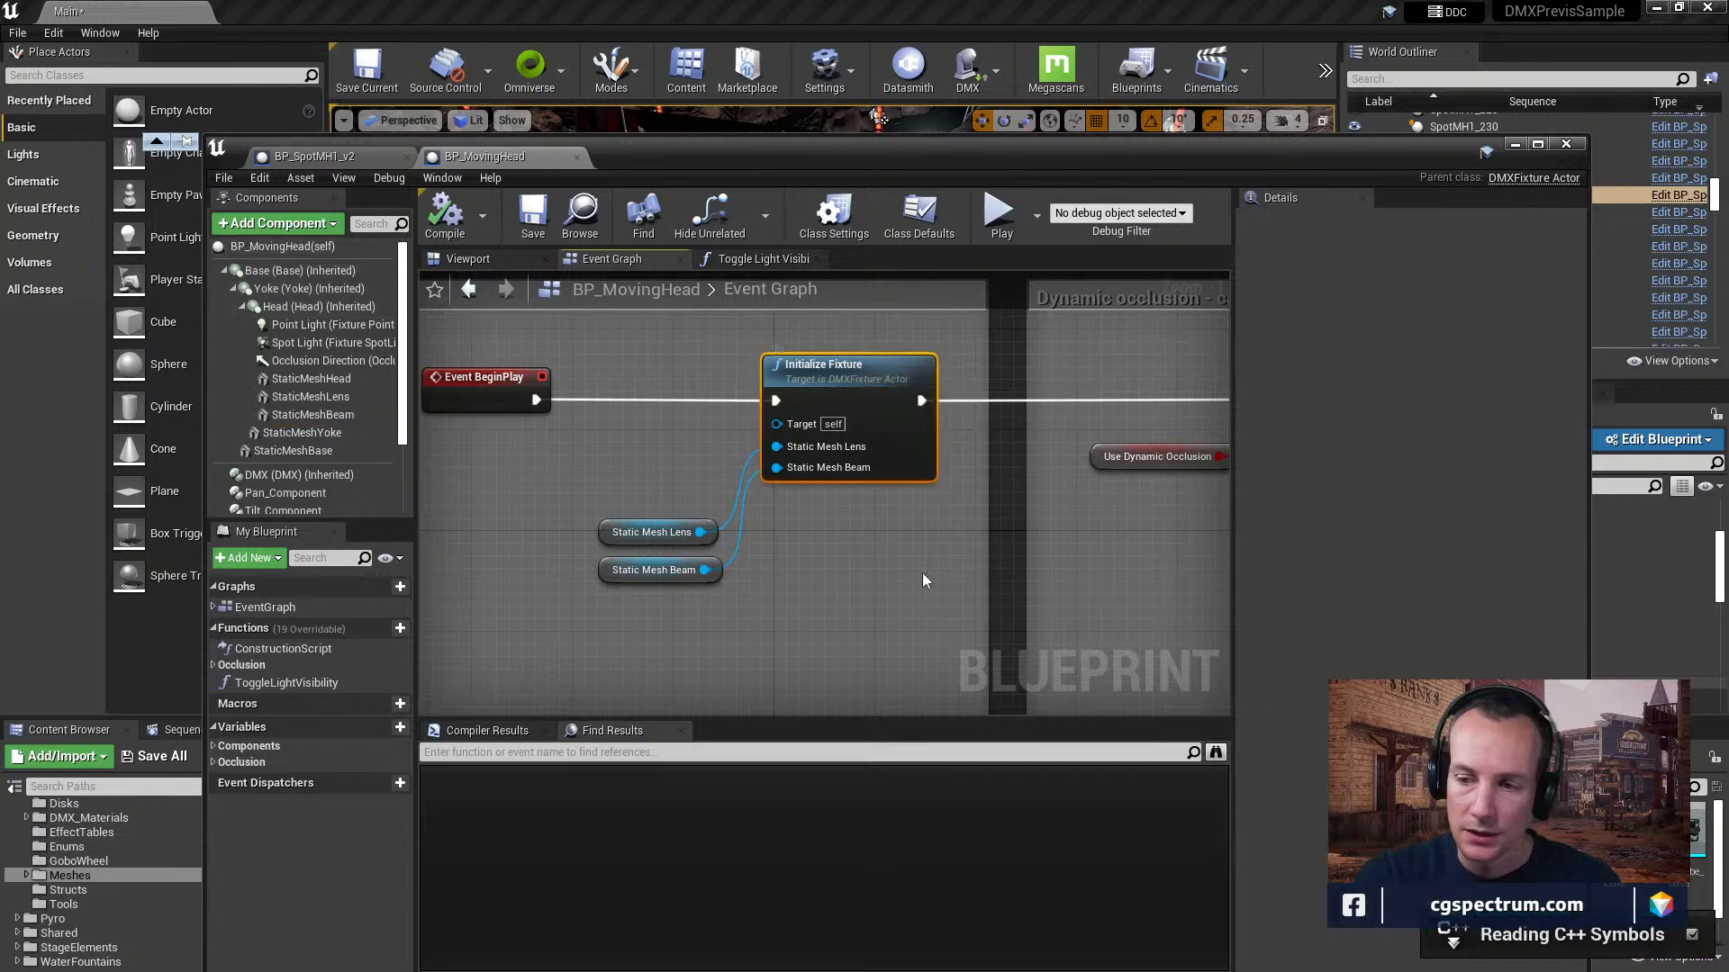
right_drag(922, 572, 973, 551)
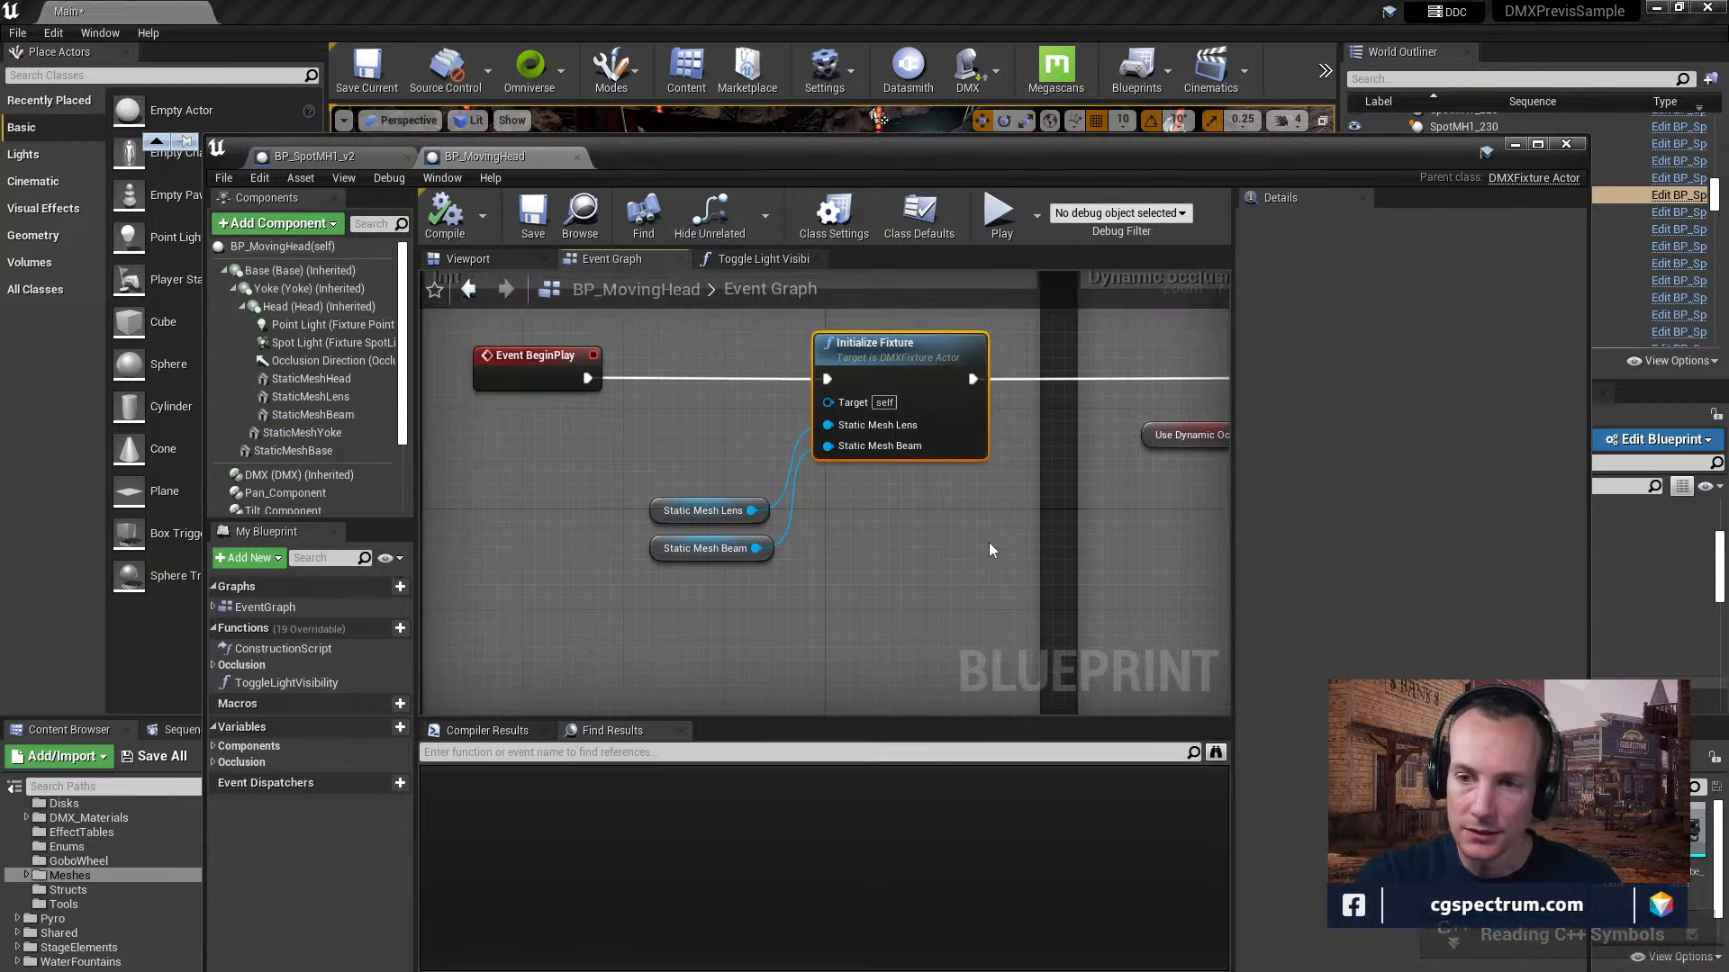
right_drag(1073, 557, 975, 568)
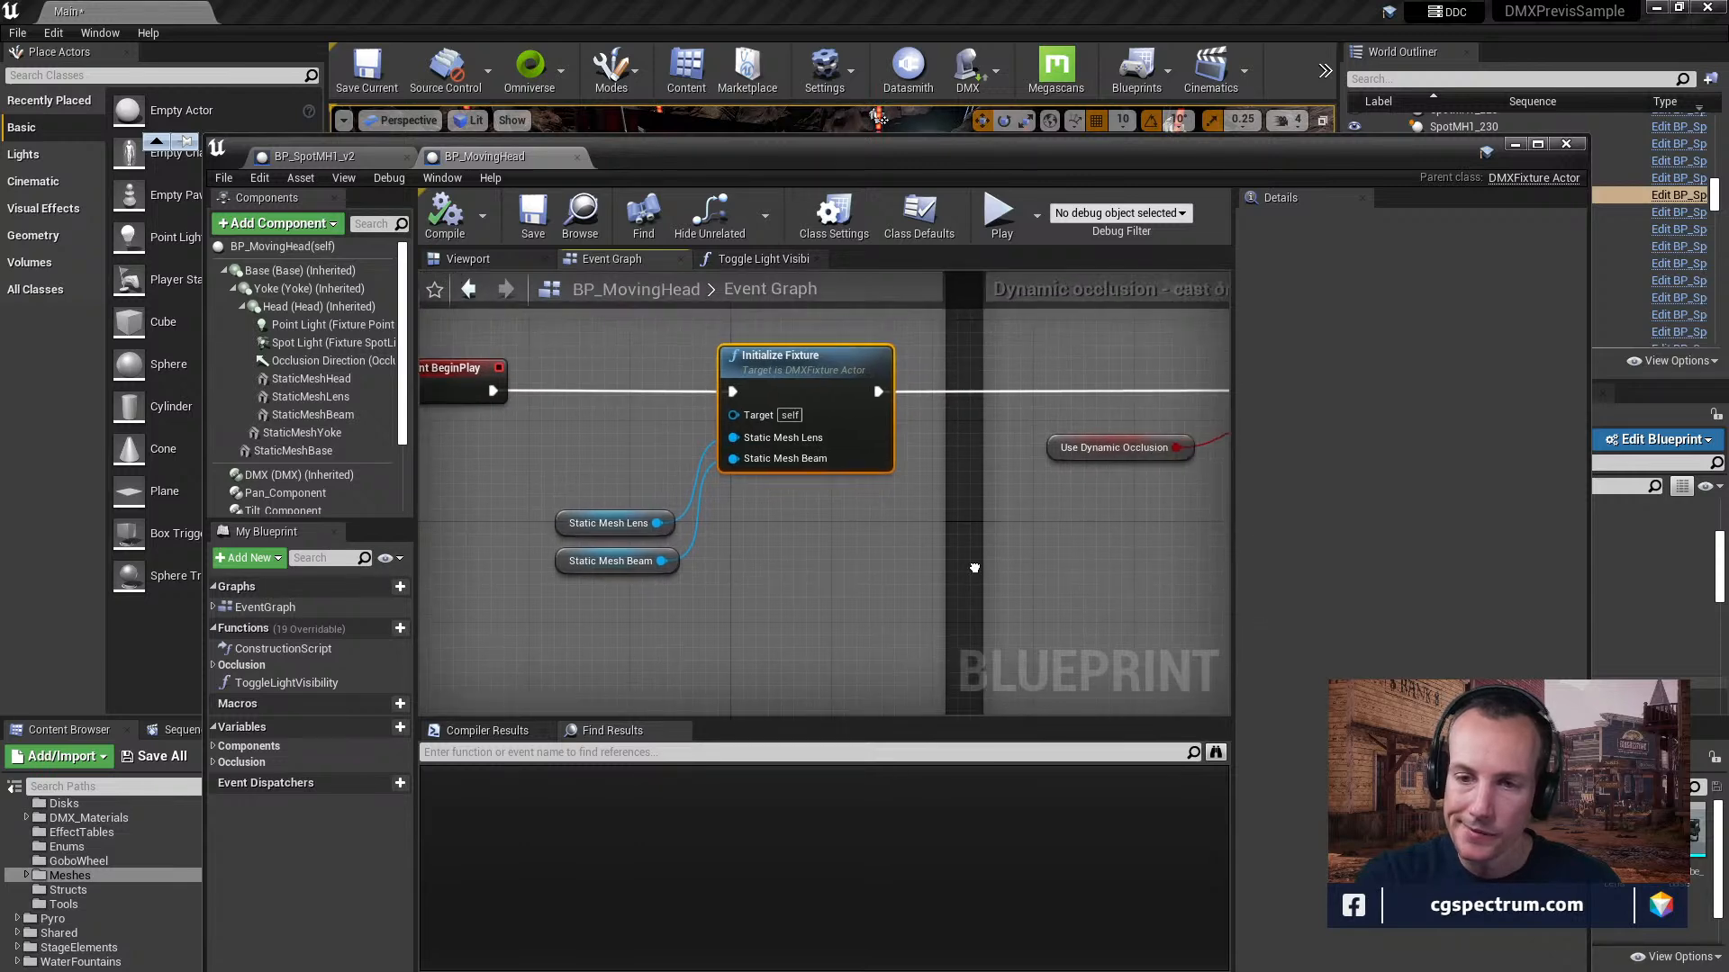
click(634, 525)
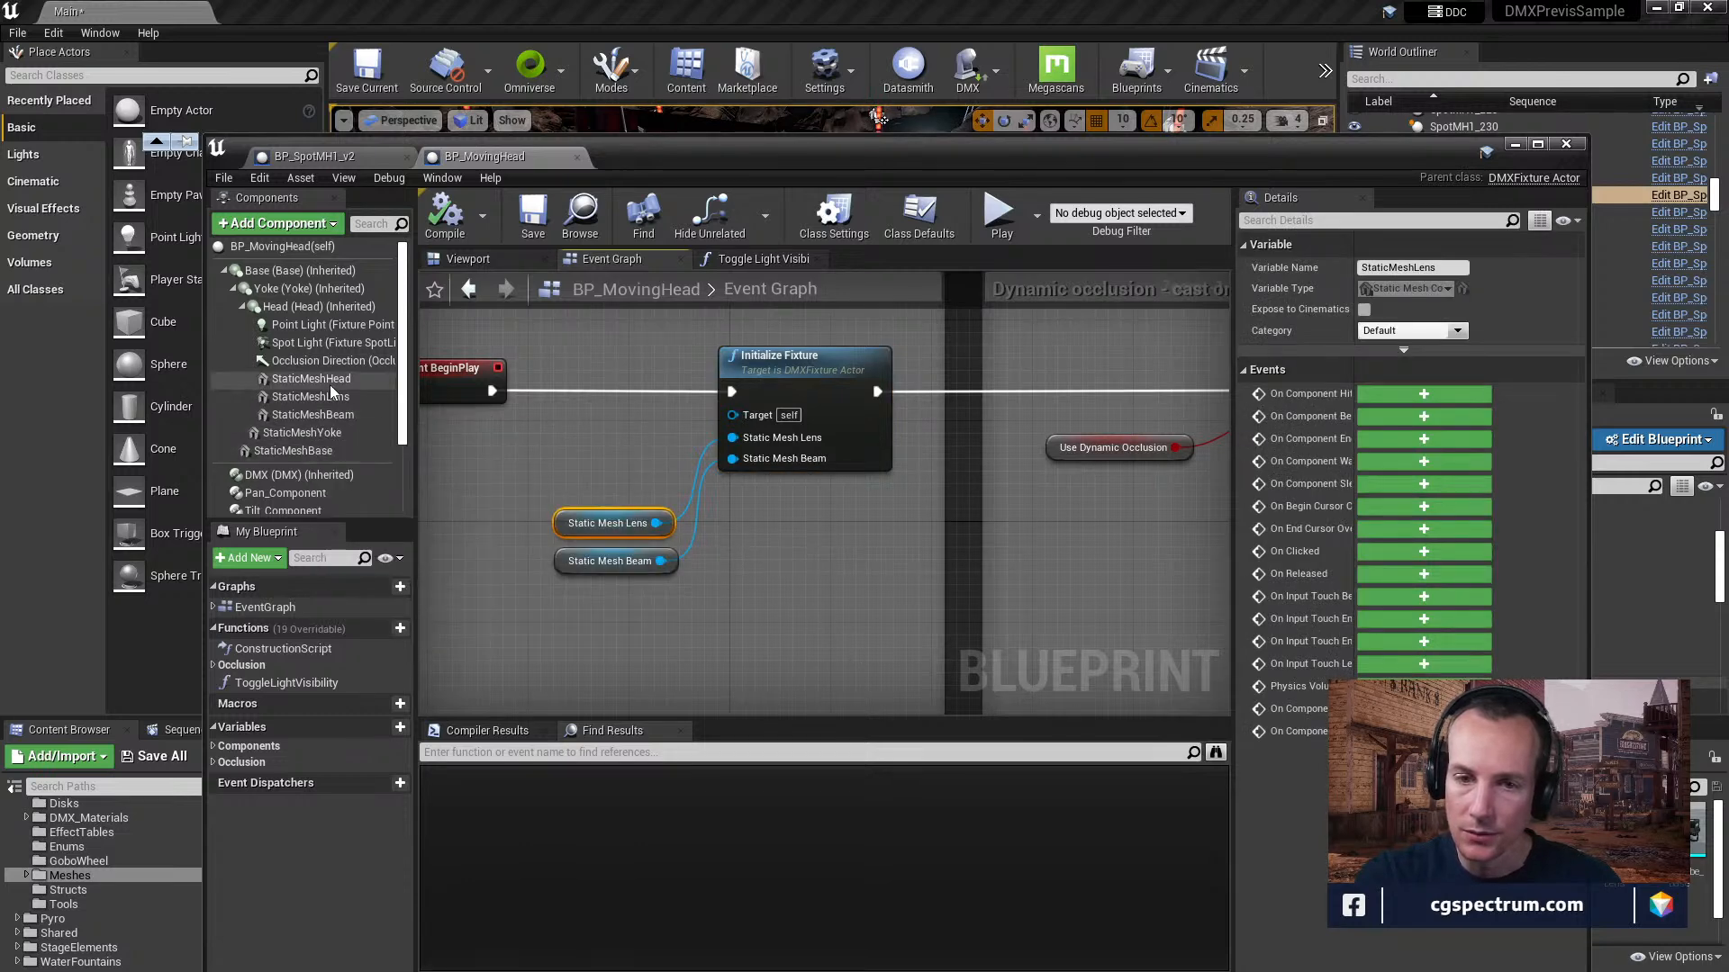
right_drag(850, 553, 832, 589)
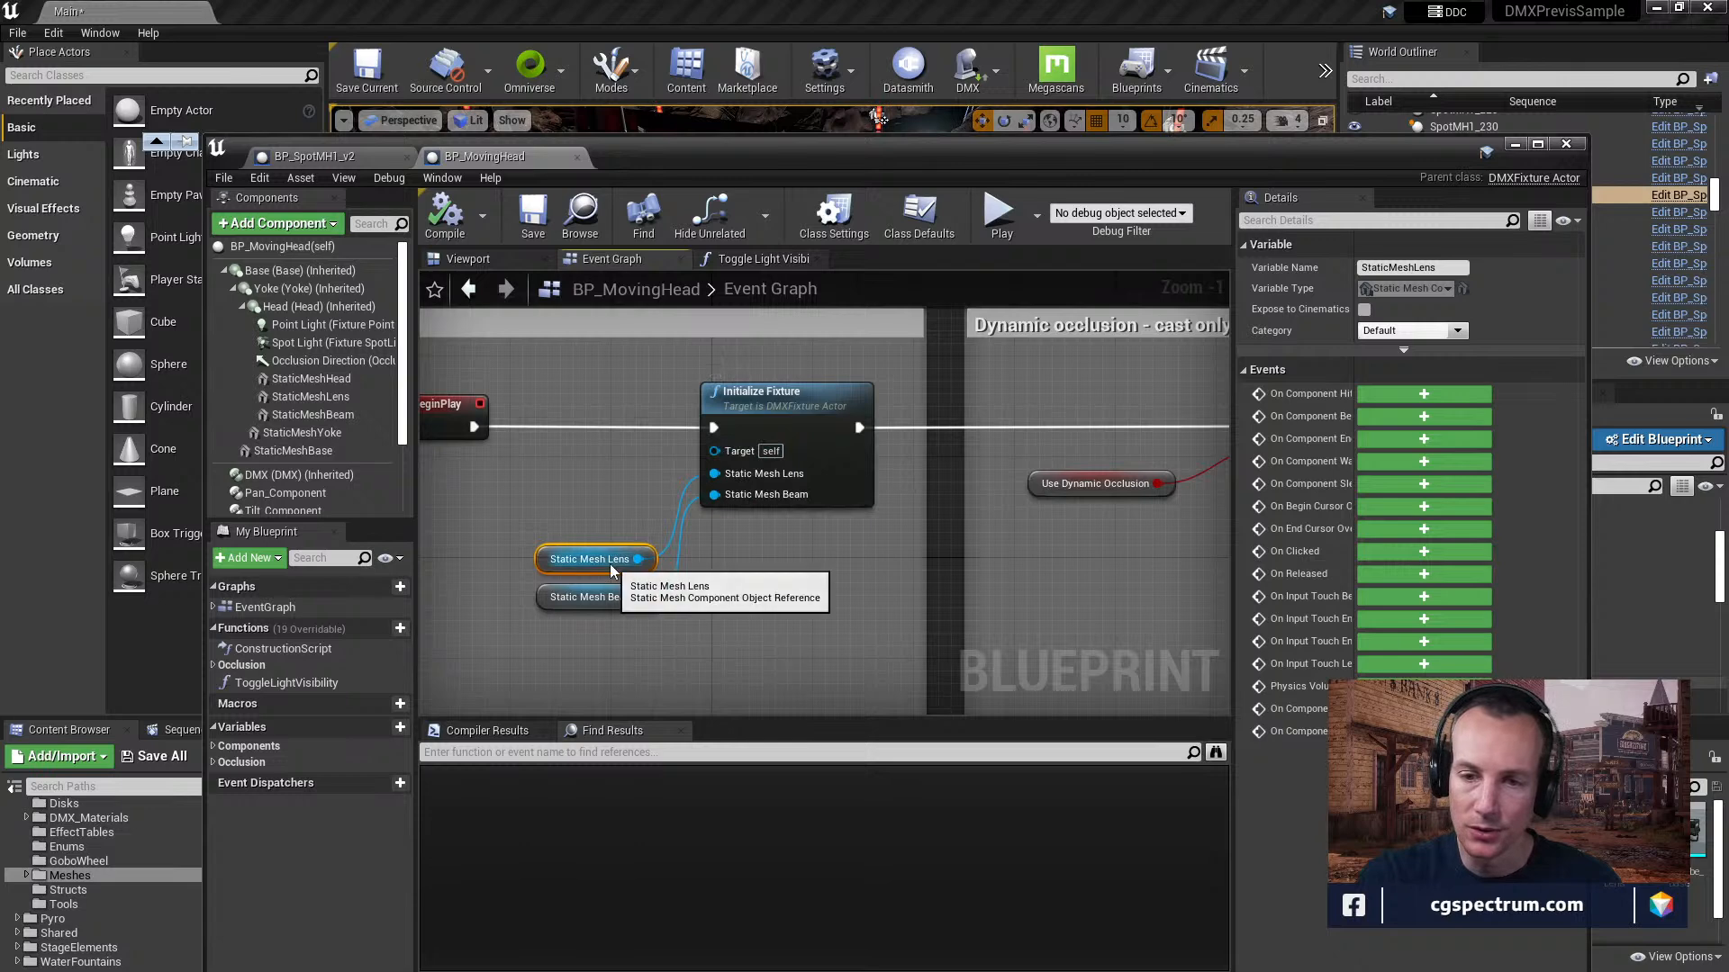
Examine the Dynamic occlusion section of the event graph and switch to the Chrome search results for "unreal dynamic occlusion".
right_drag(933, 600, 836, 603)
right_drag(967, 569, 704, 540)
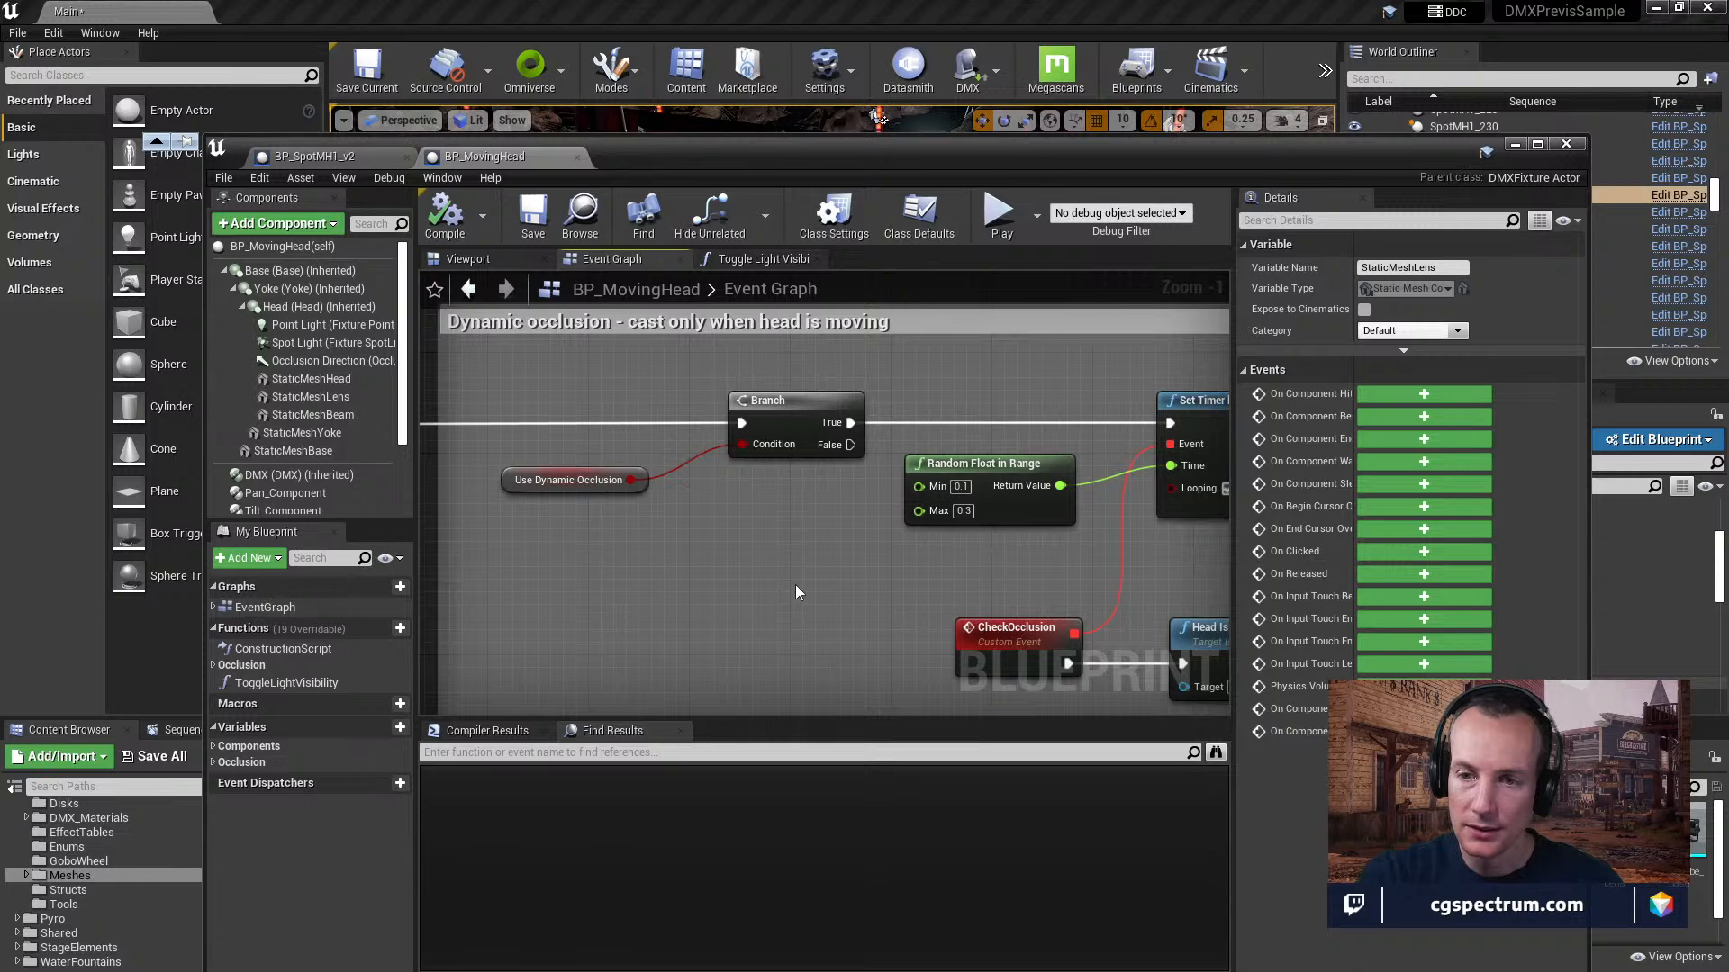
right_drag(798, 585, 774, 581)
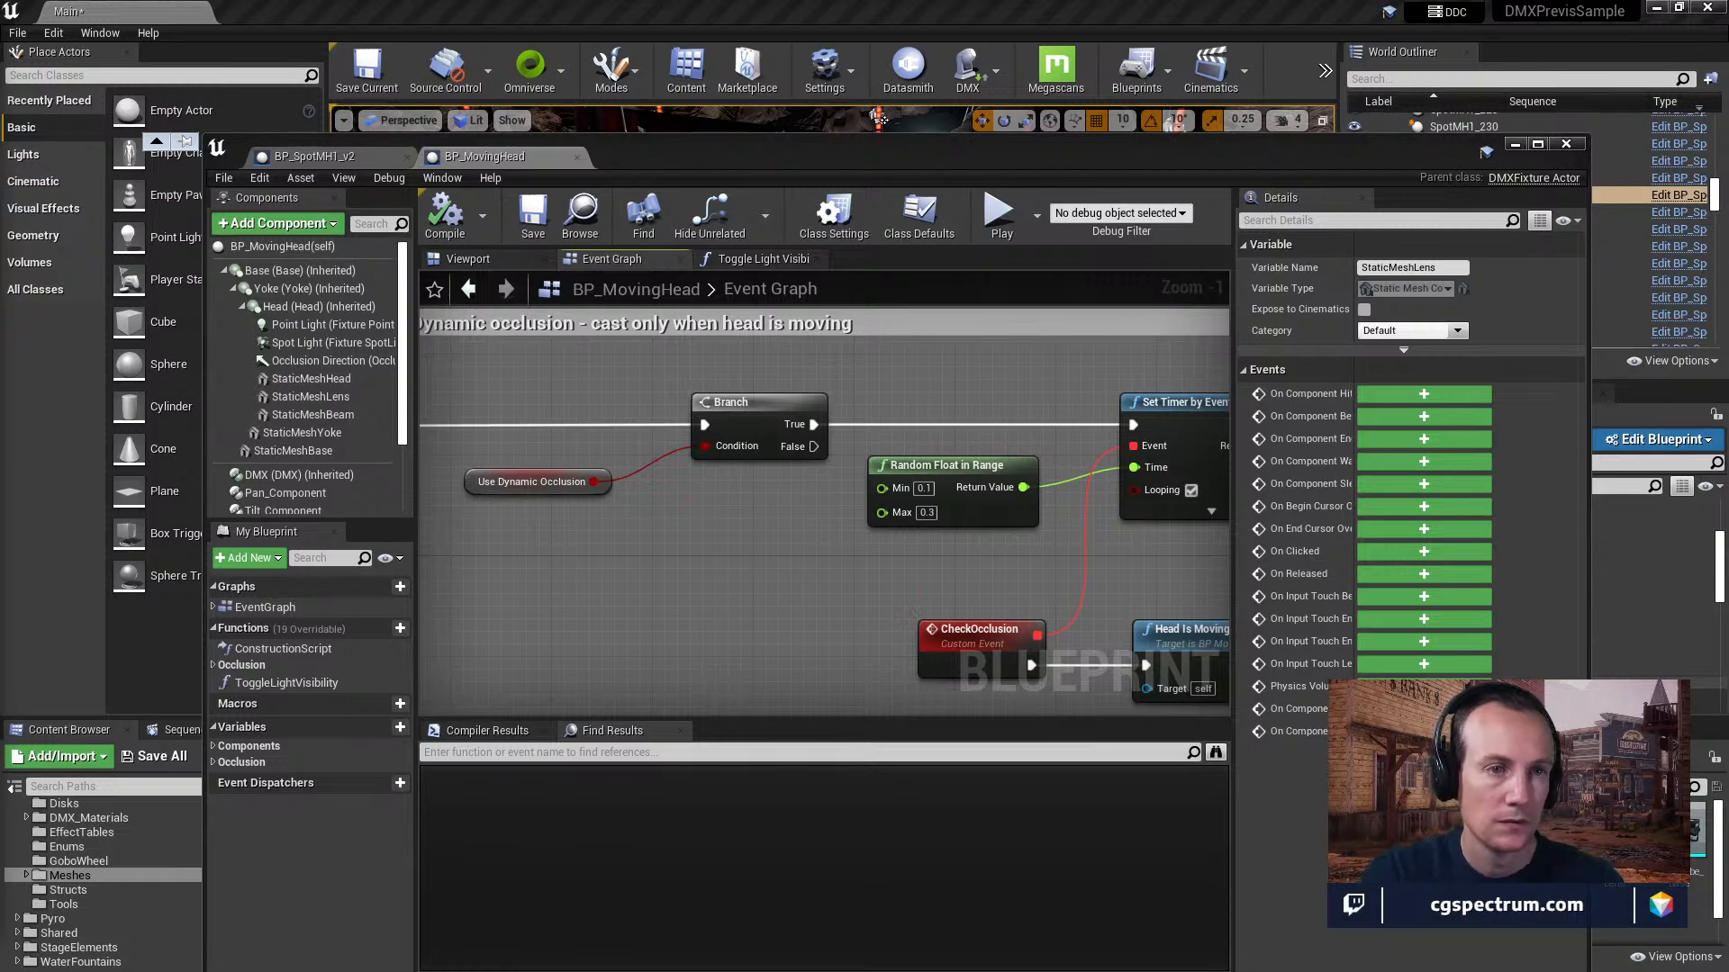
key(alt+Tab)
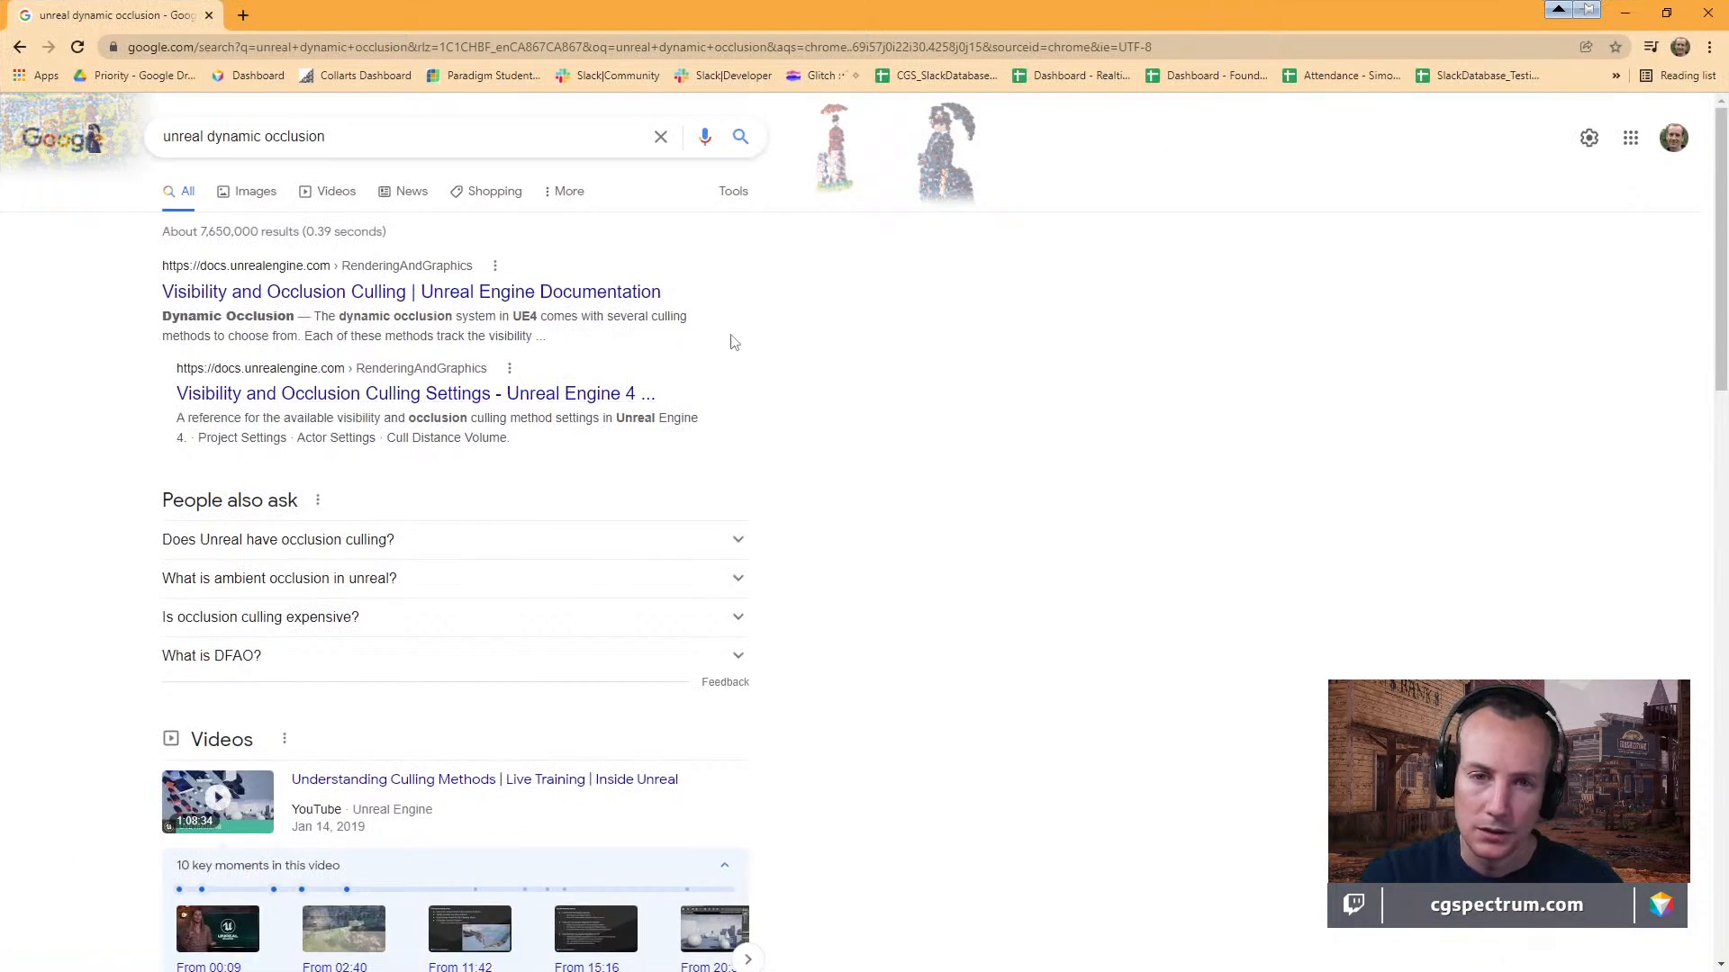
Look through the dynamic occlusion search results and open the video "PBF: Brief Overview of Occlusion Culling".
scroll(815, 366, down, 10)
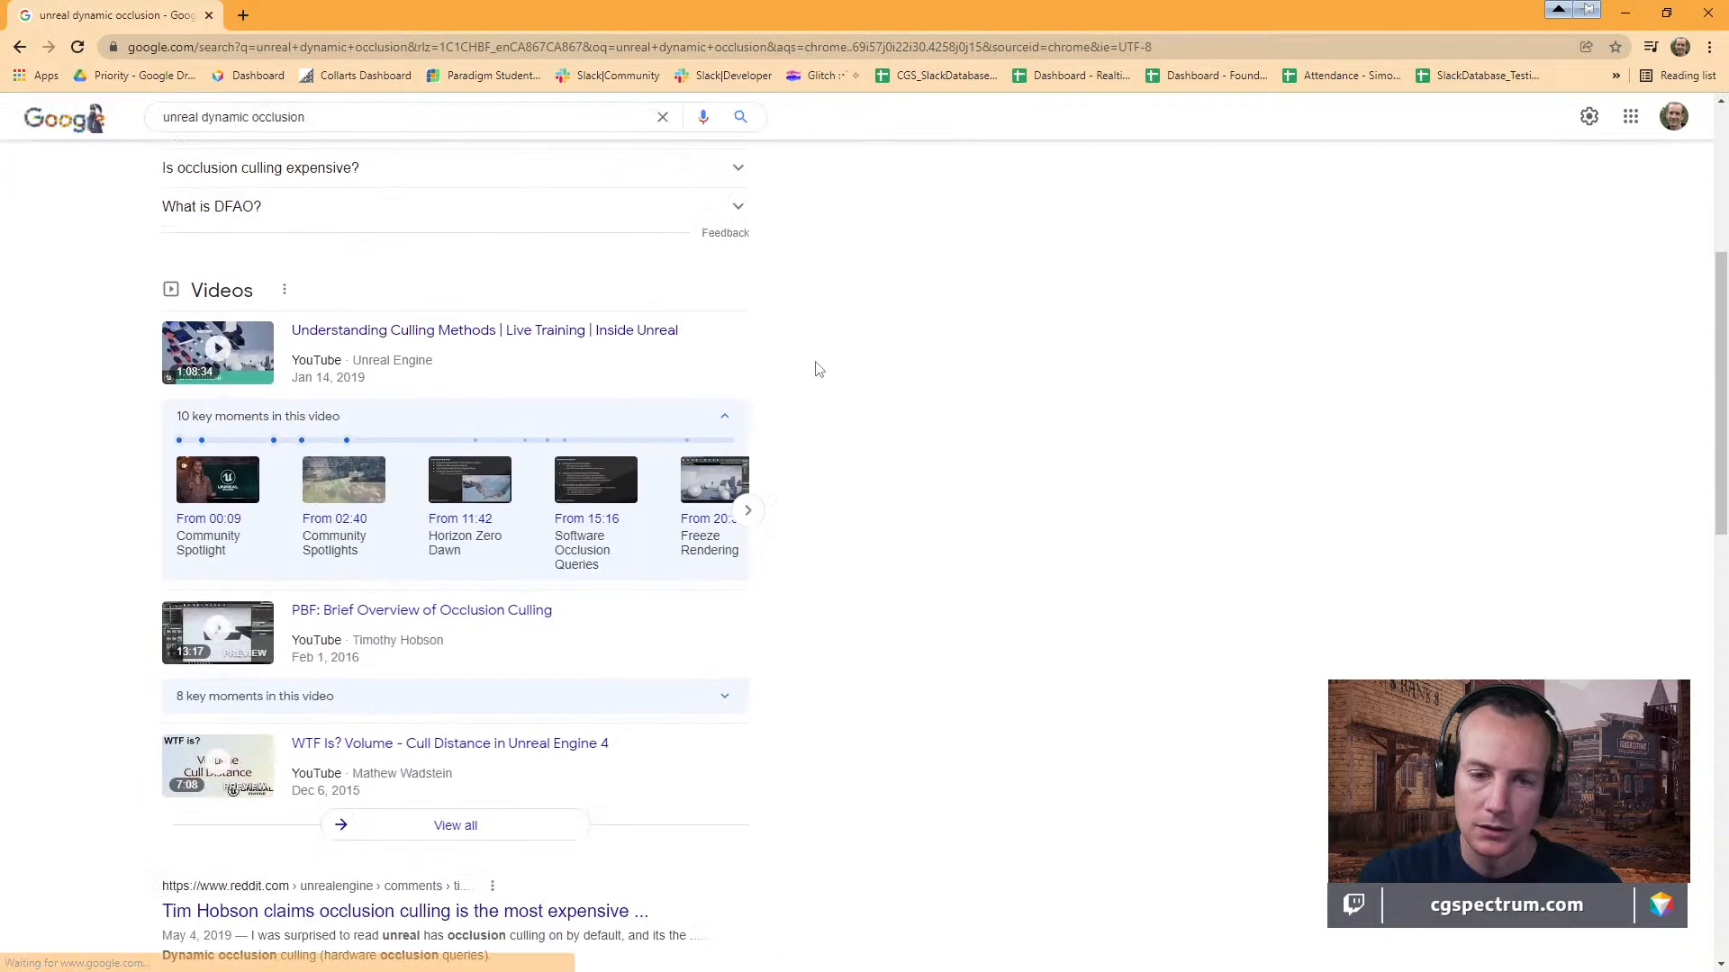
scroll(831, 379, up, 1)
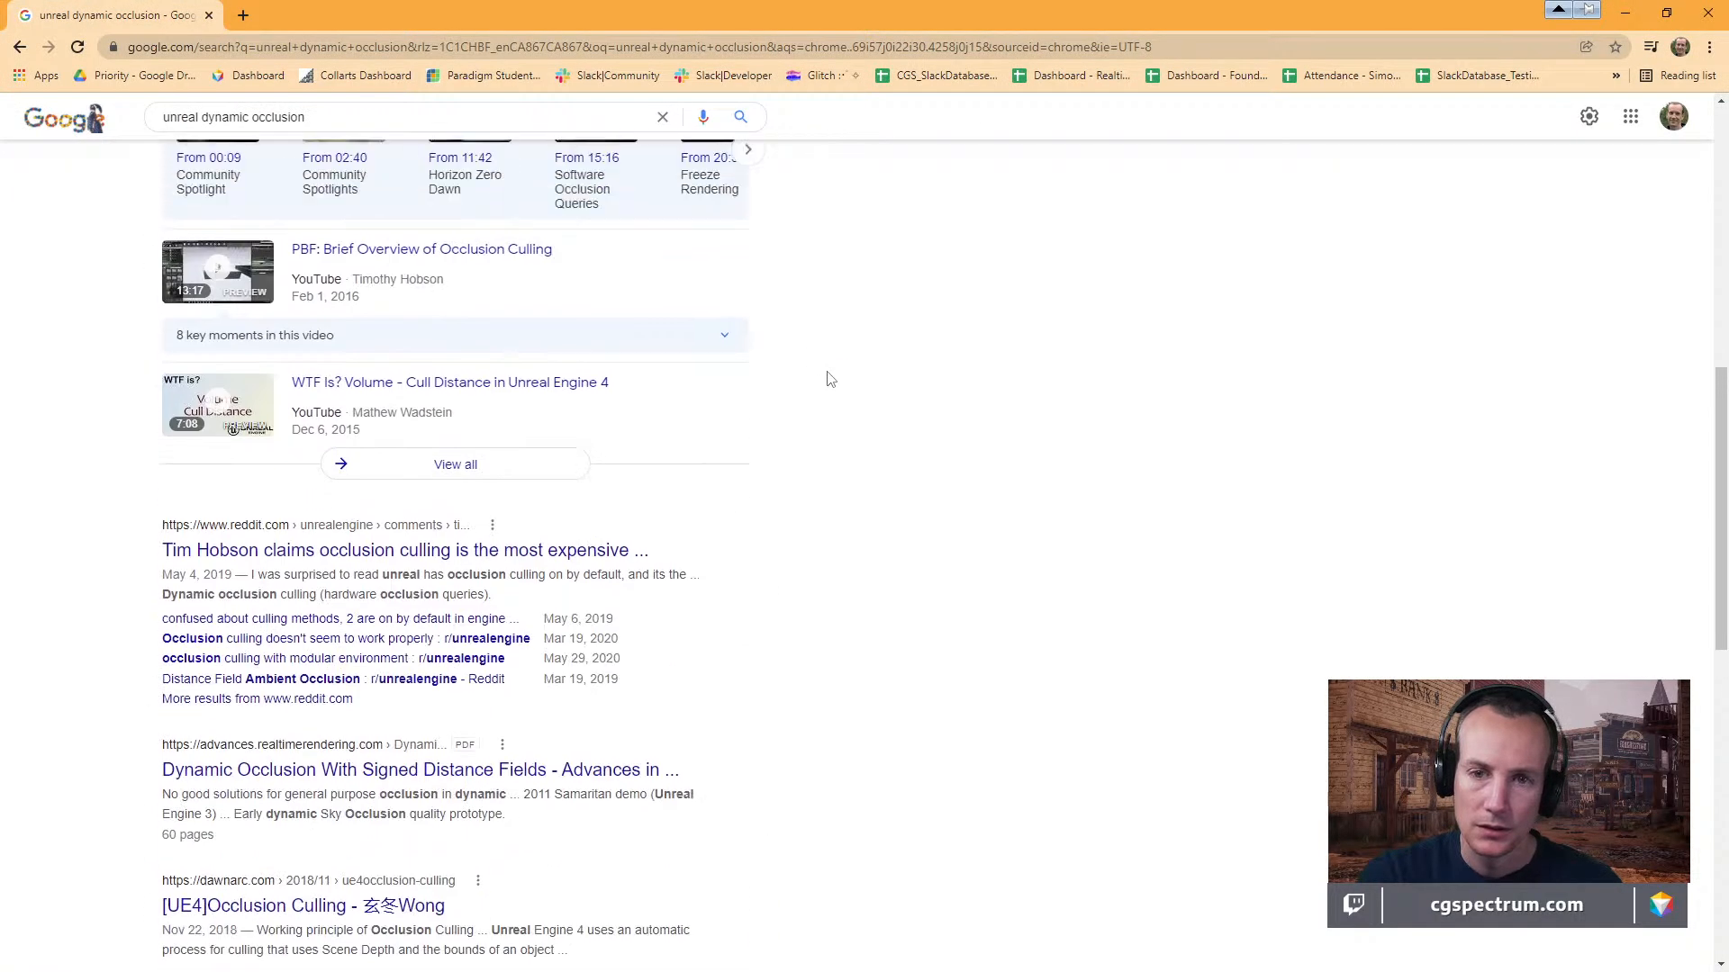
click(453, 261)
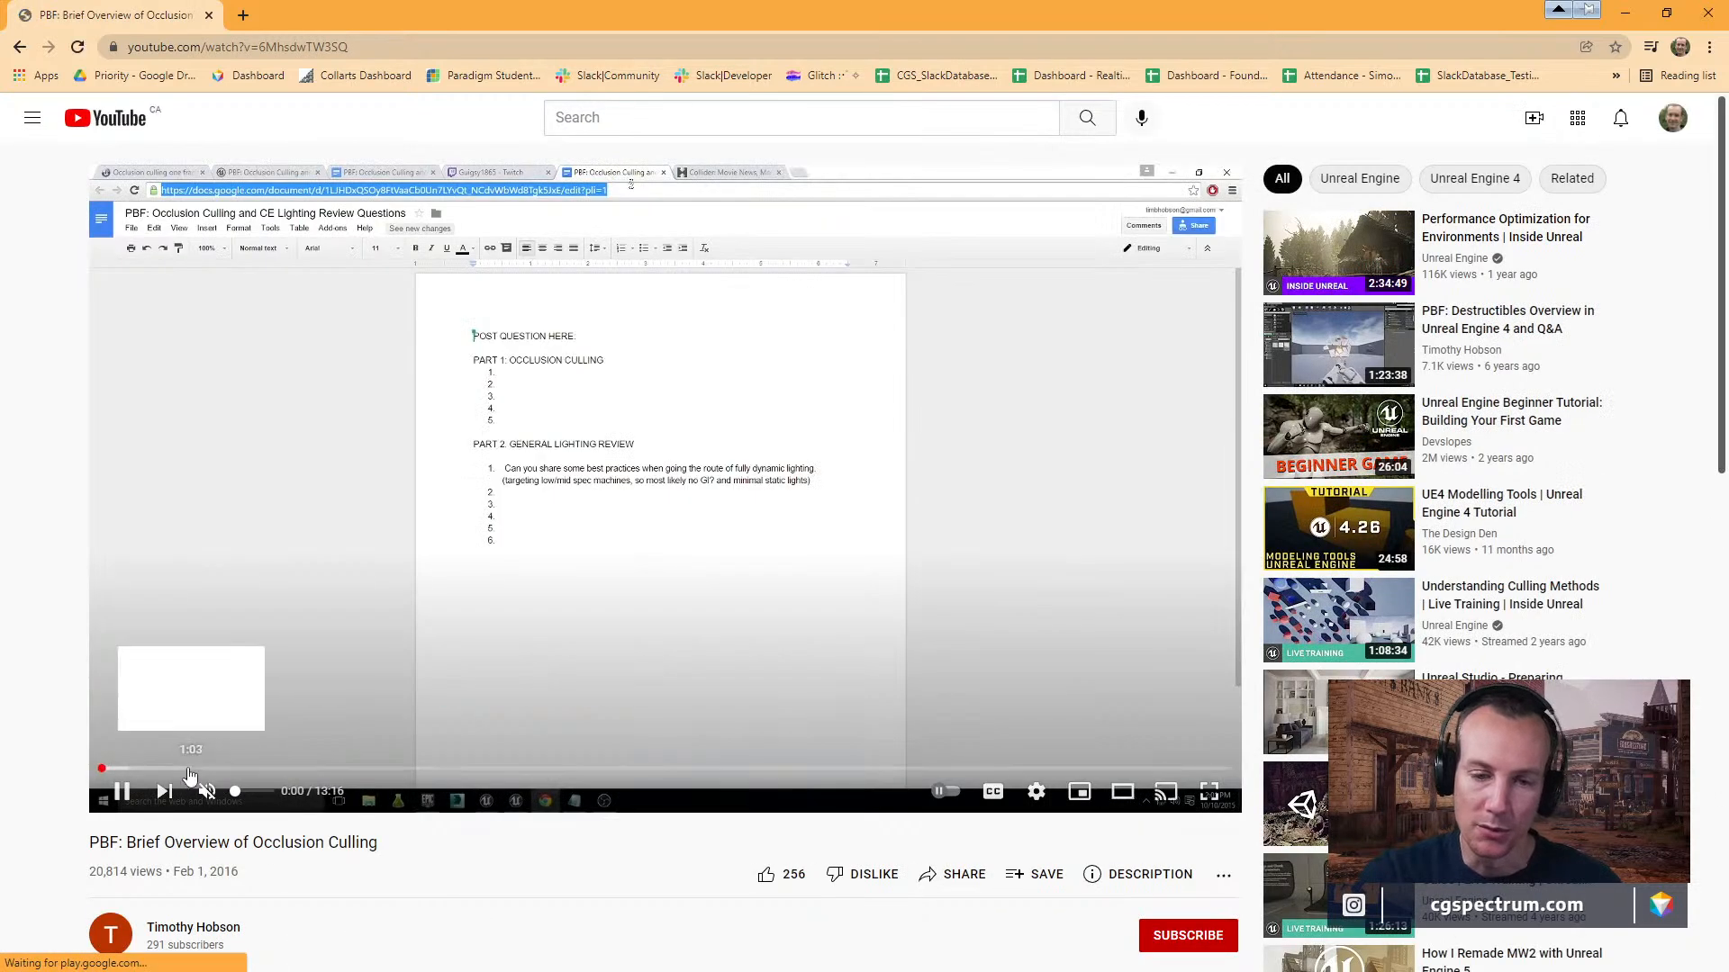
Skim the occlusion culling video from start to end, then return to about 3:30.
click(228, 771)
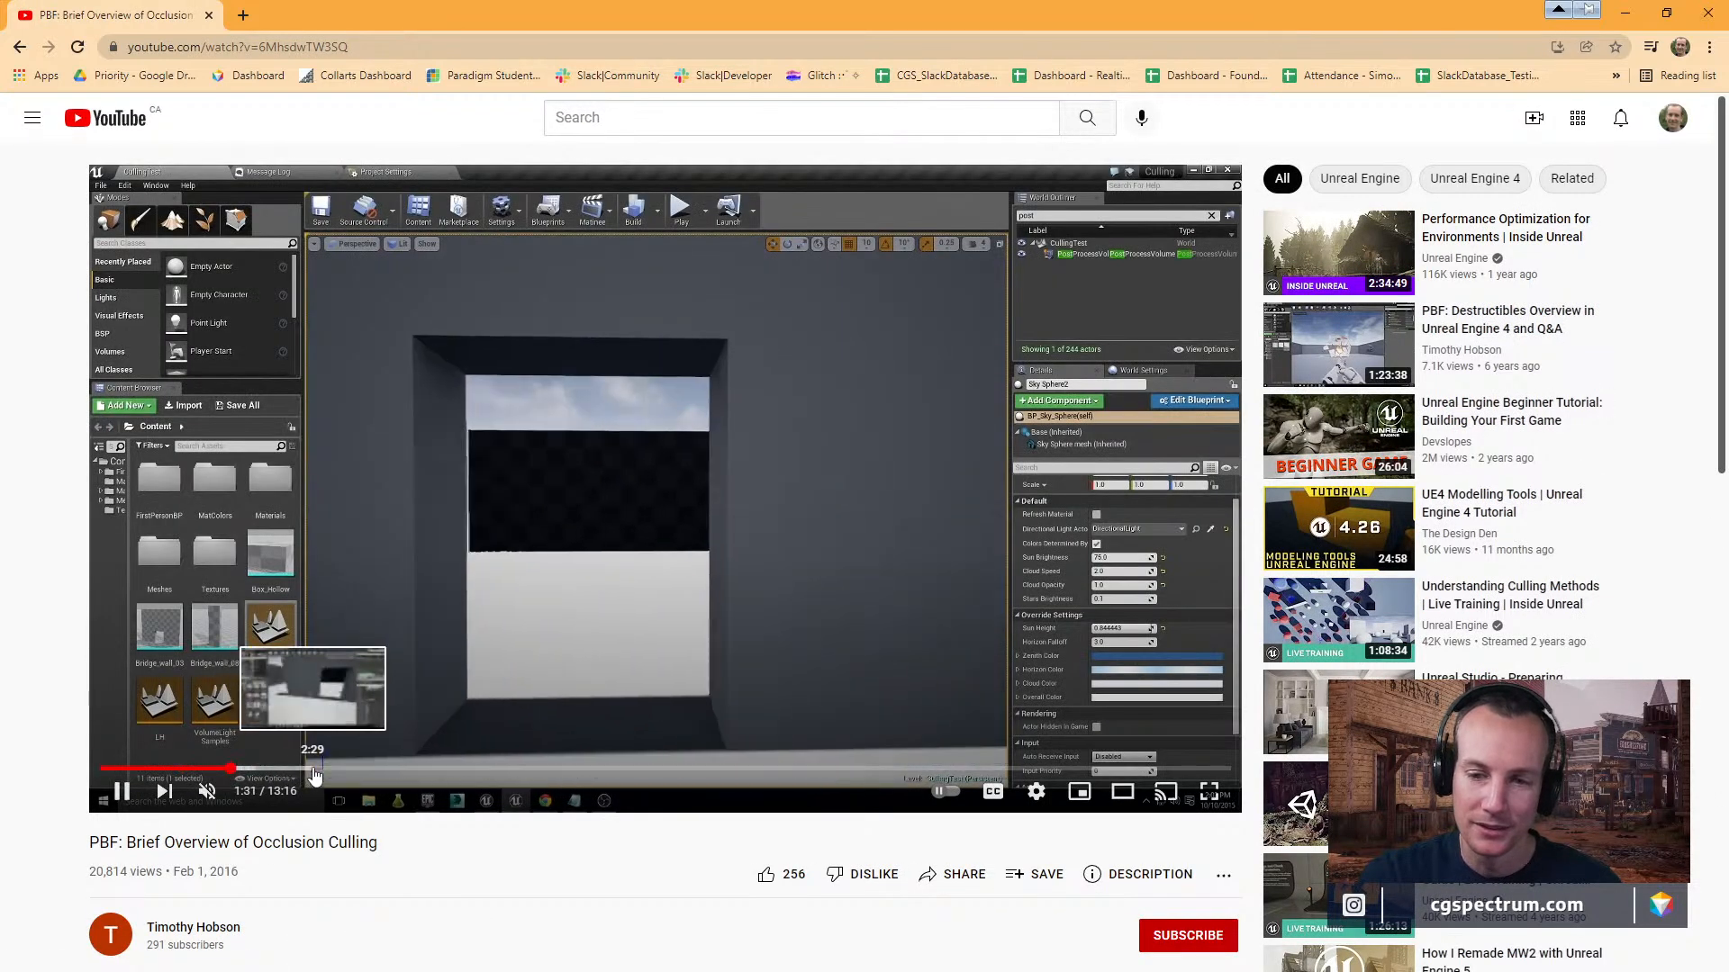
click(396, 771)
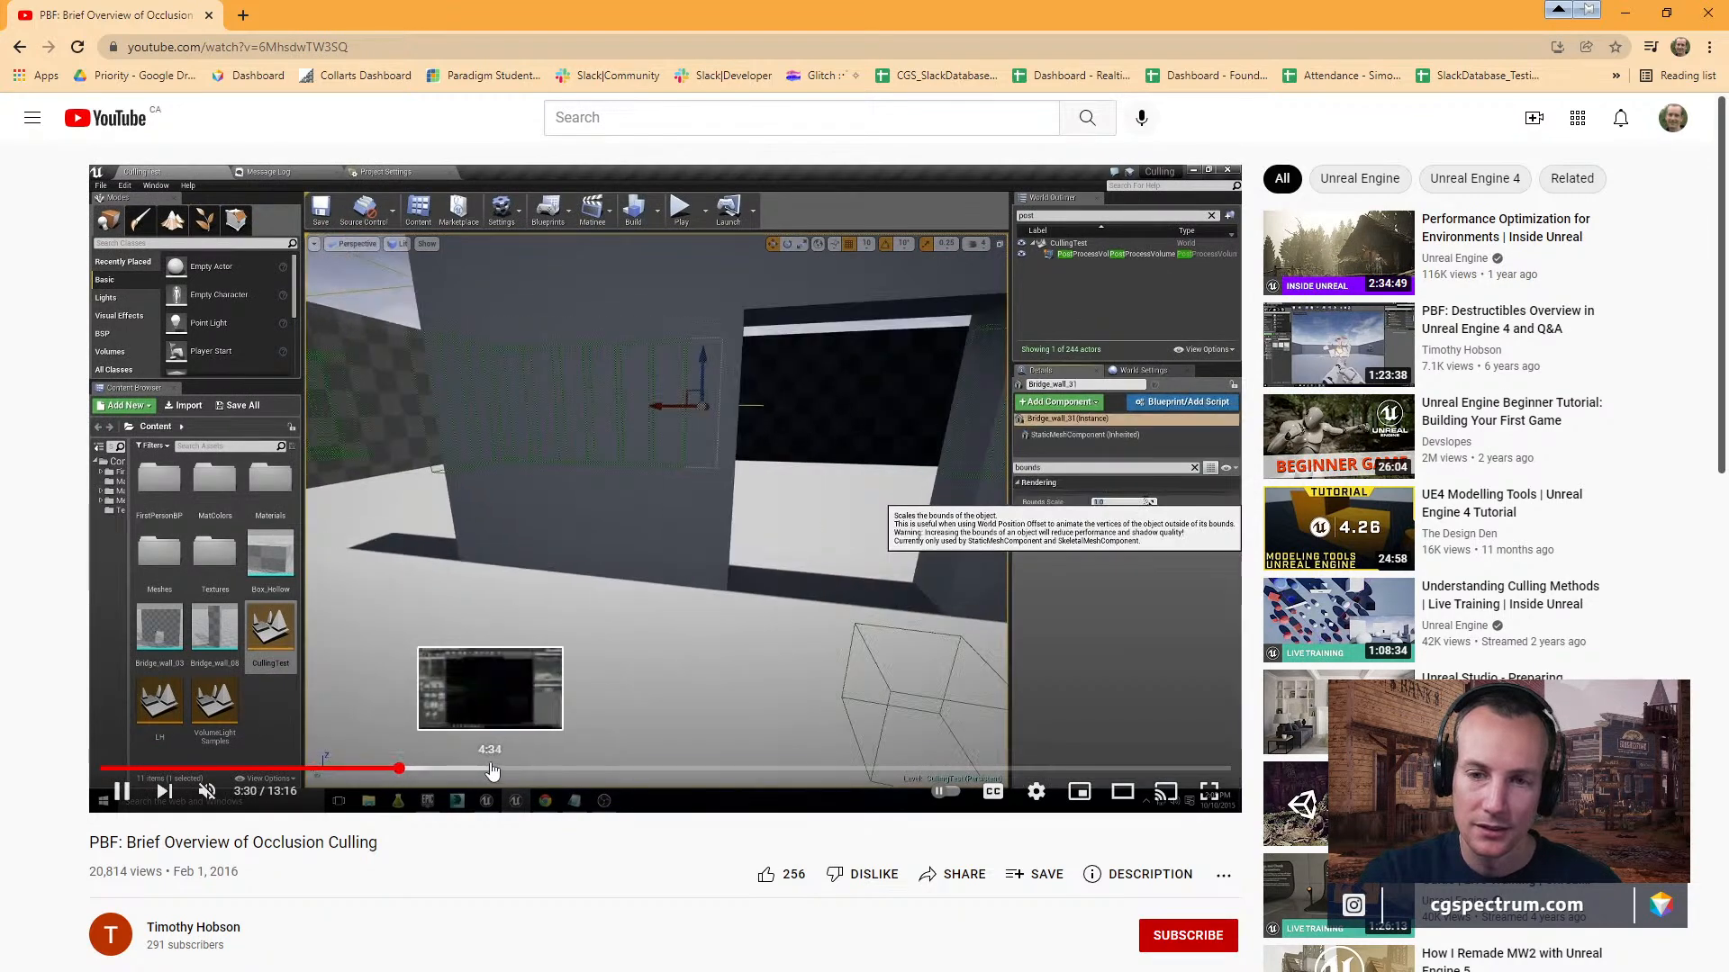
drag(492, 772, 852, 774)
click(972, 772)
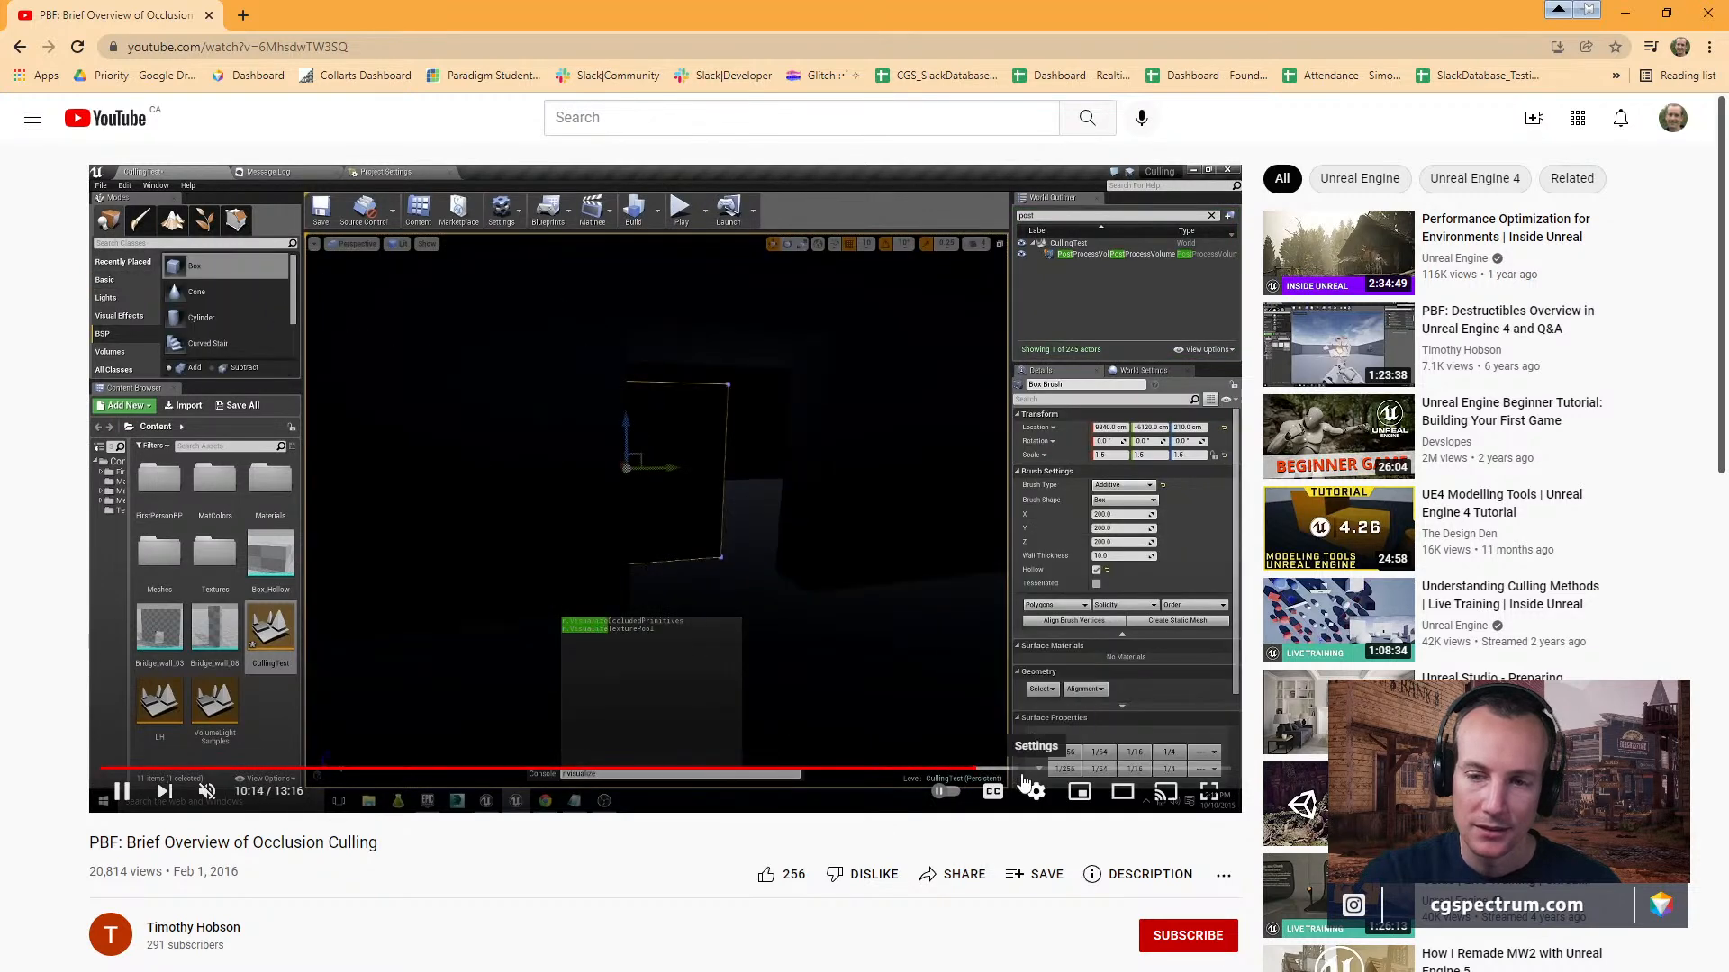
click(1116, 772)
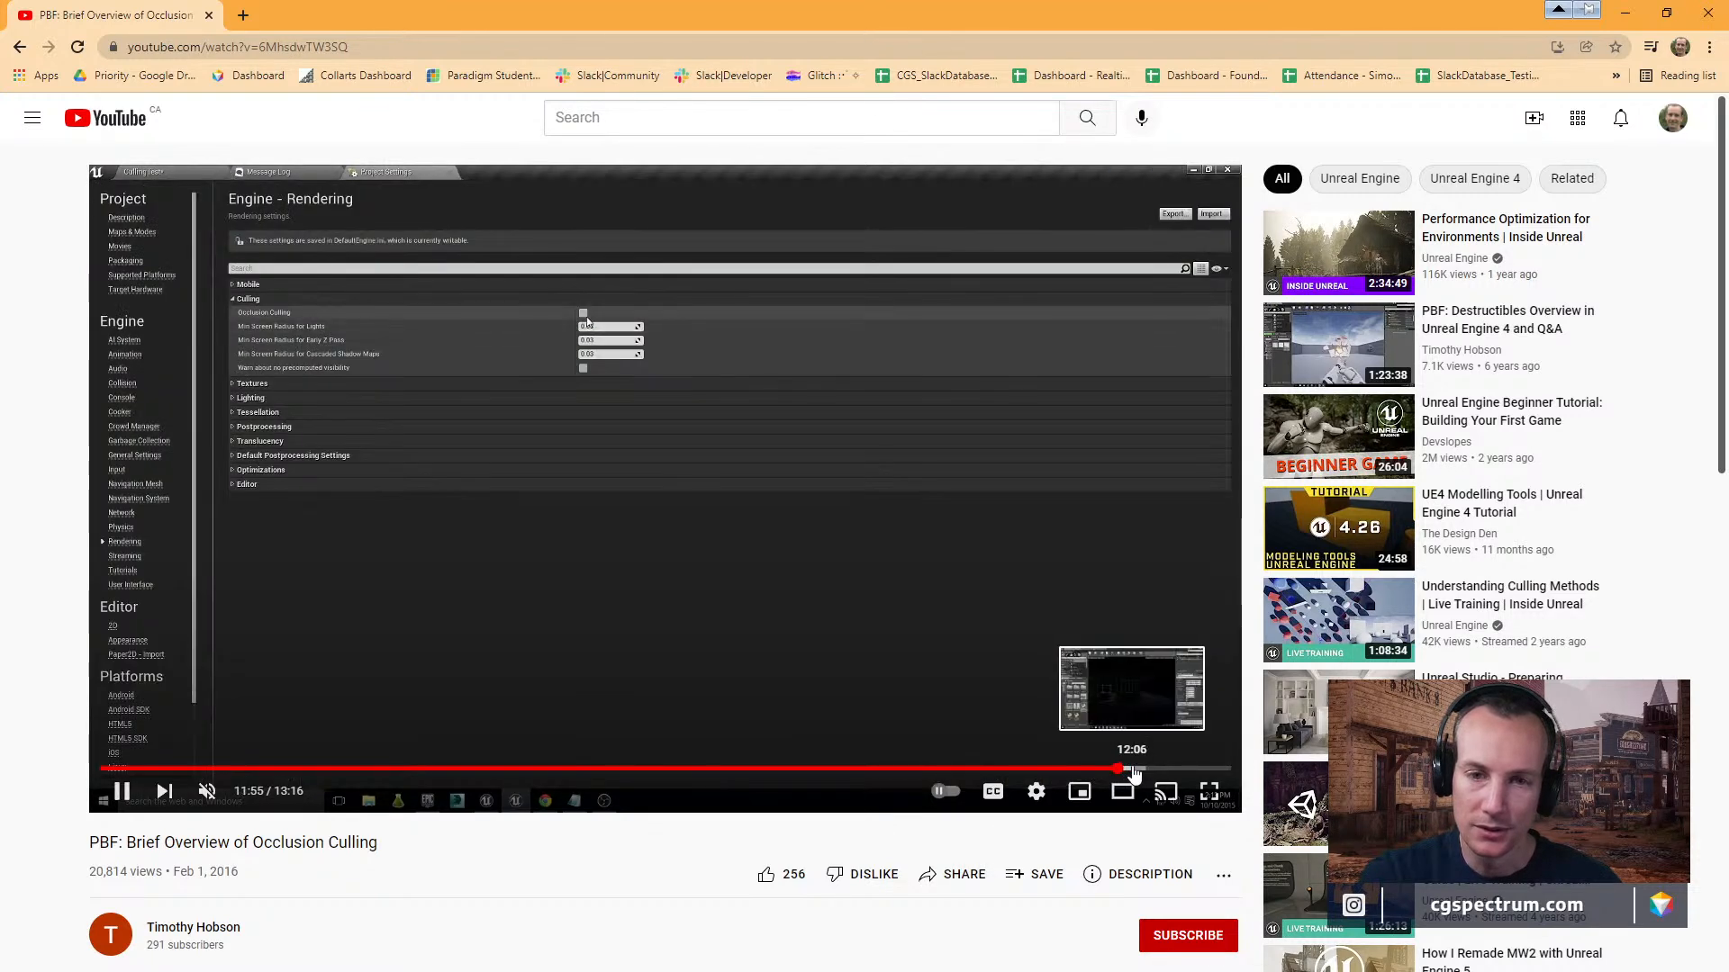
click(1167, 781)
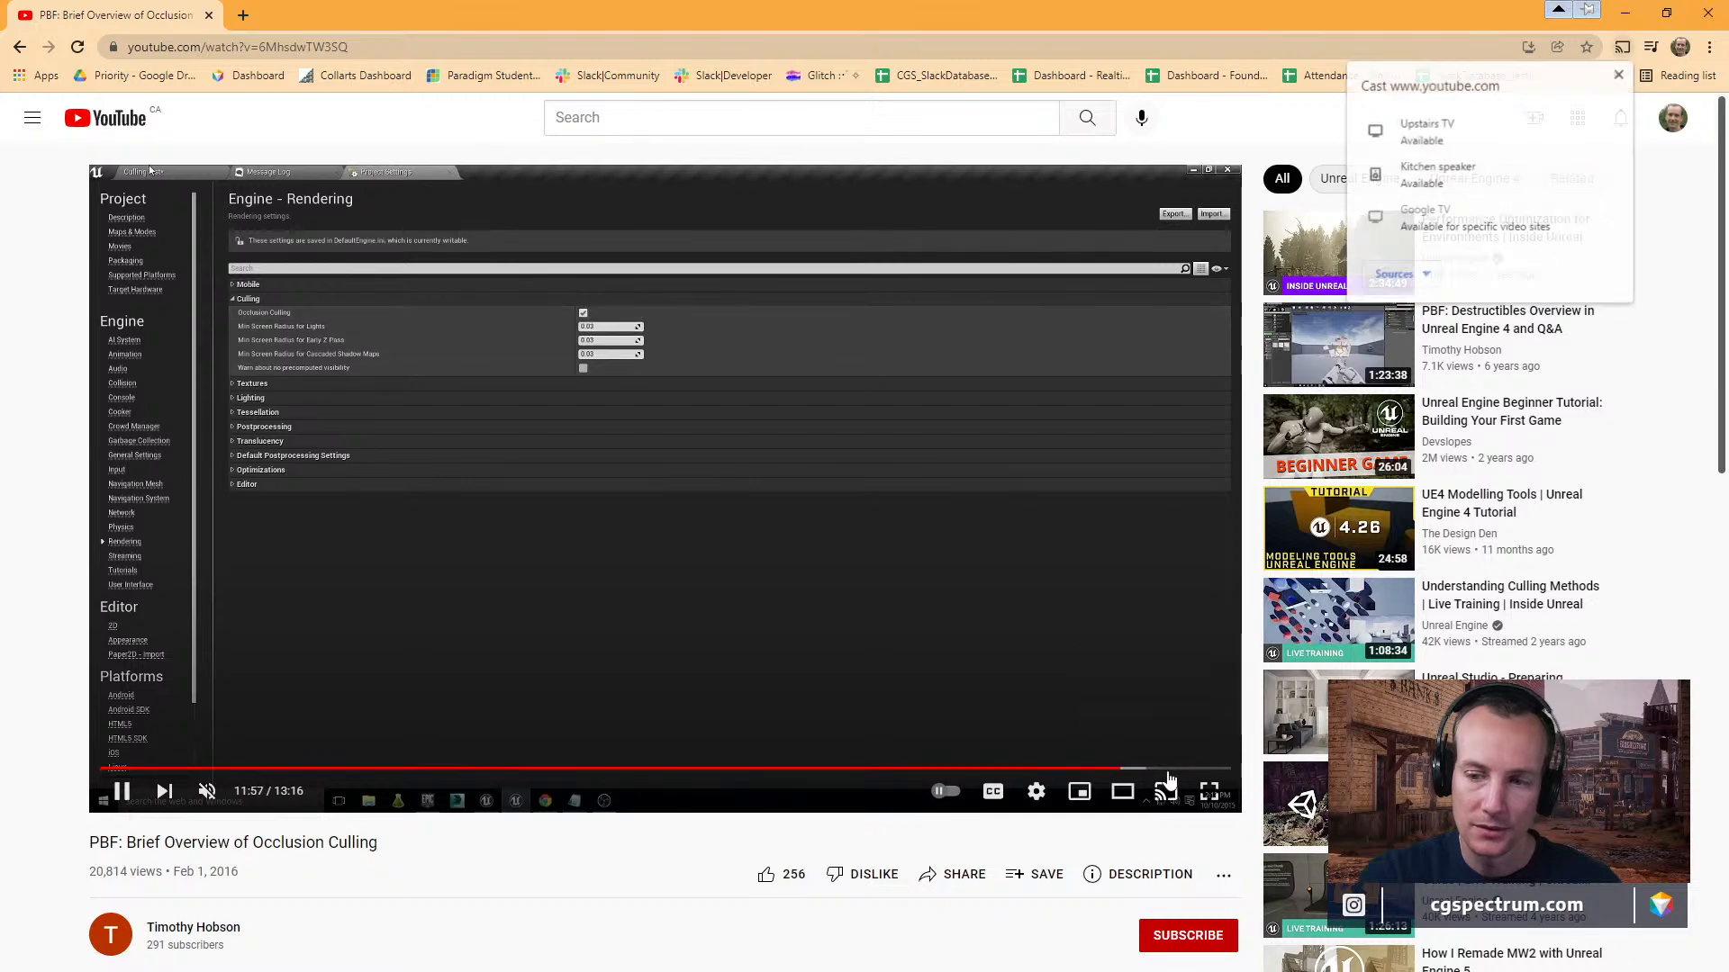
click(1178, 769)
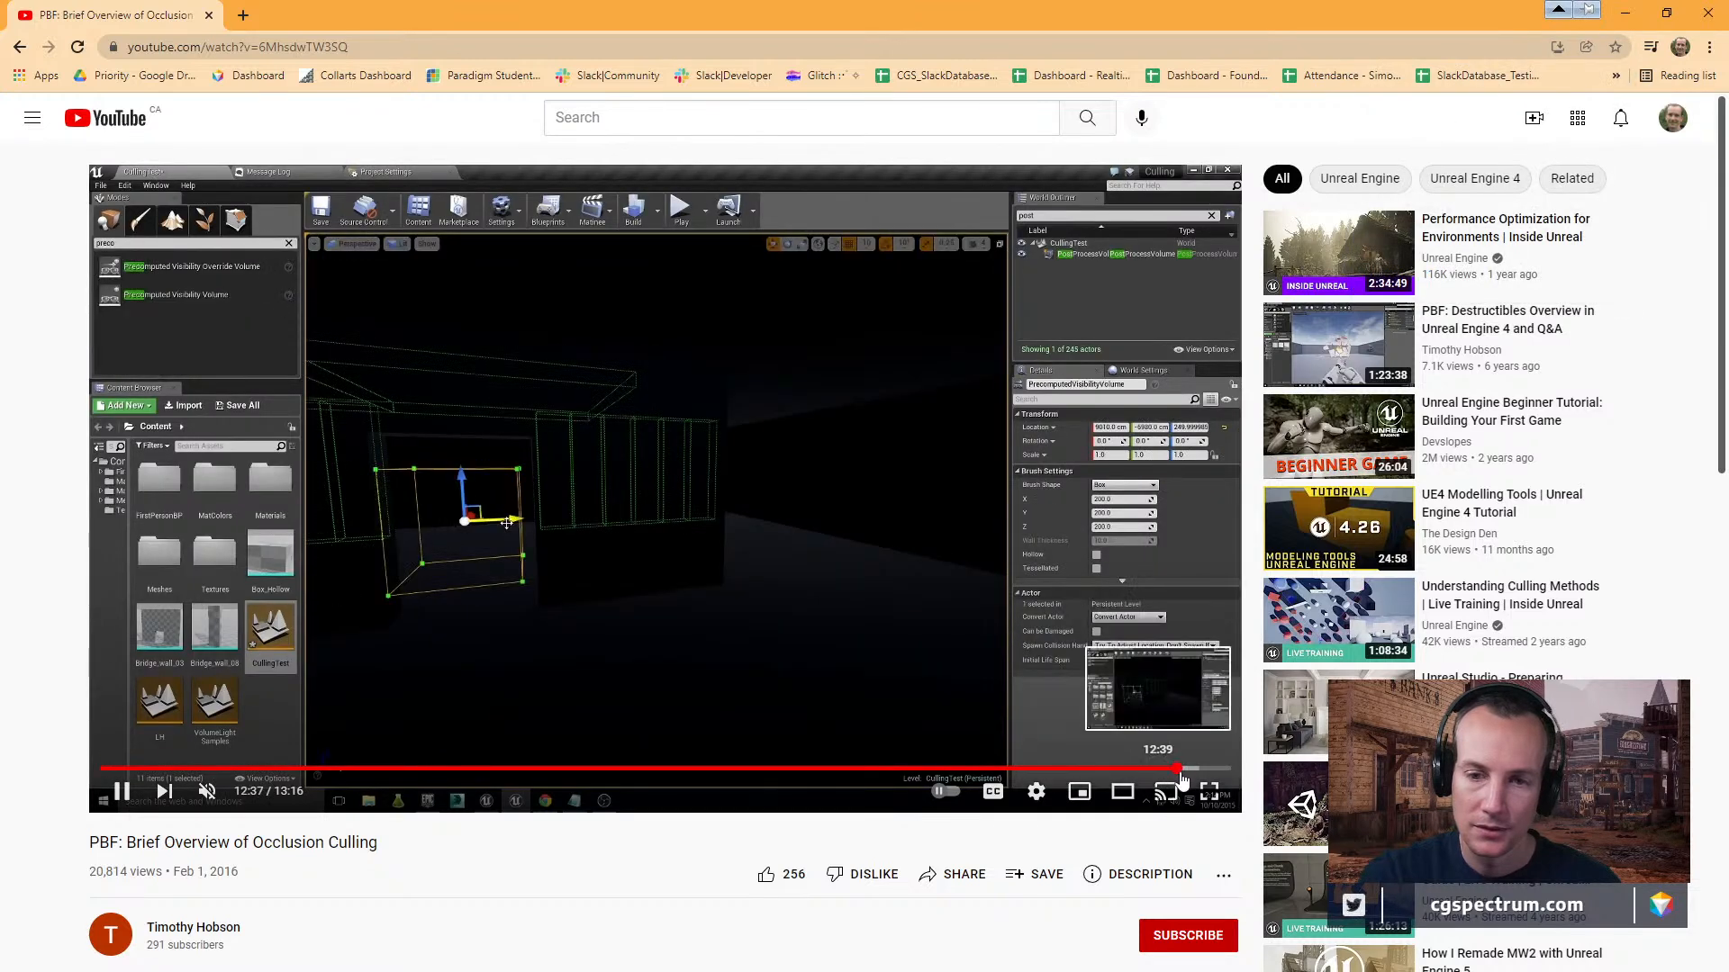
click(1208, 770)
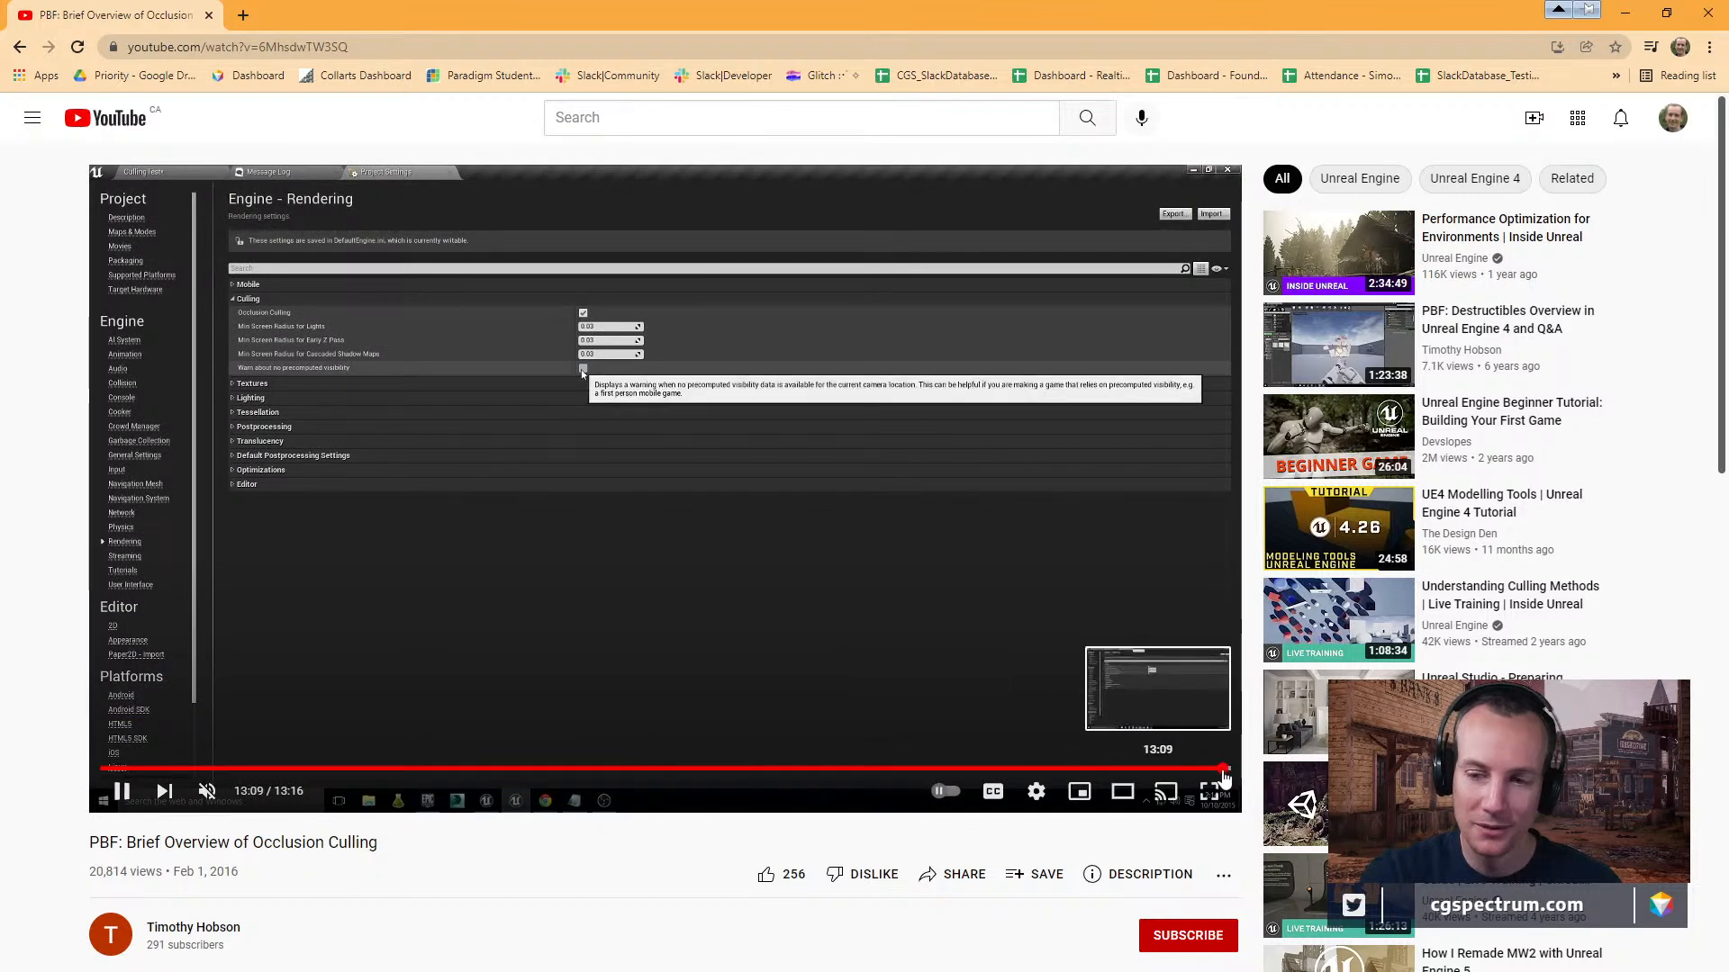
click(1219, 770)
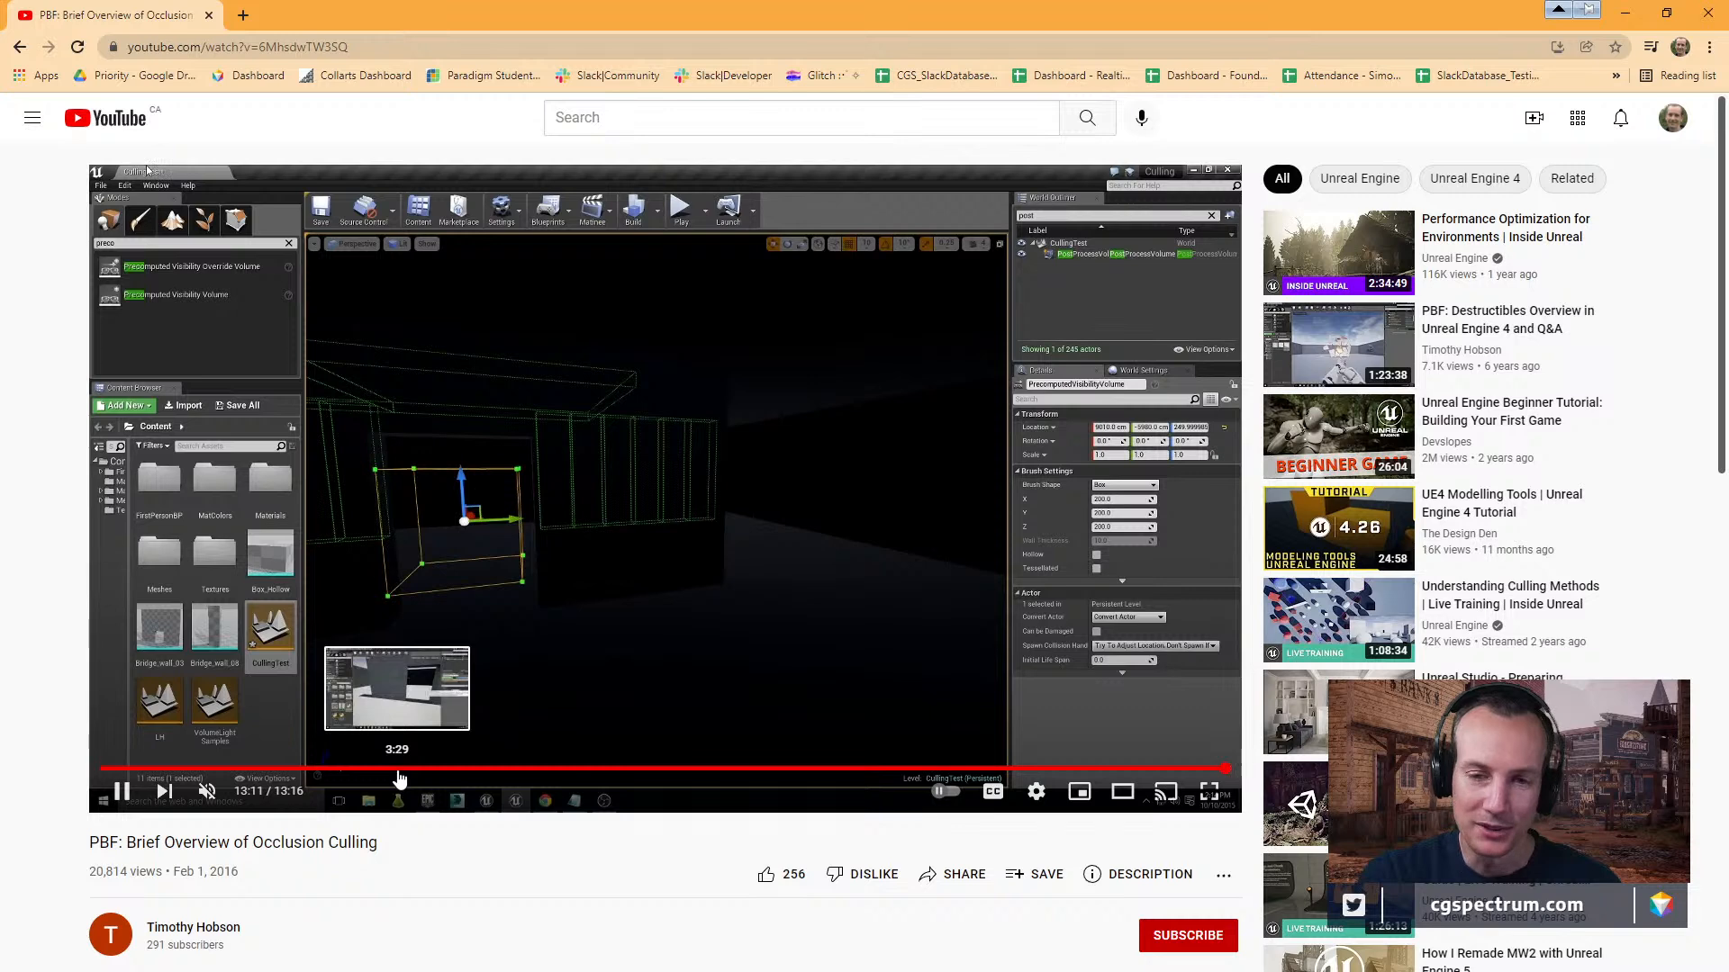
click(397, 771)
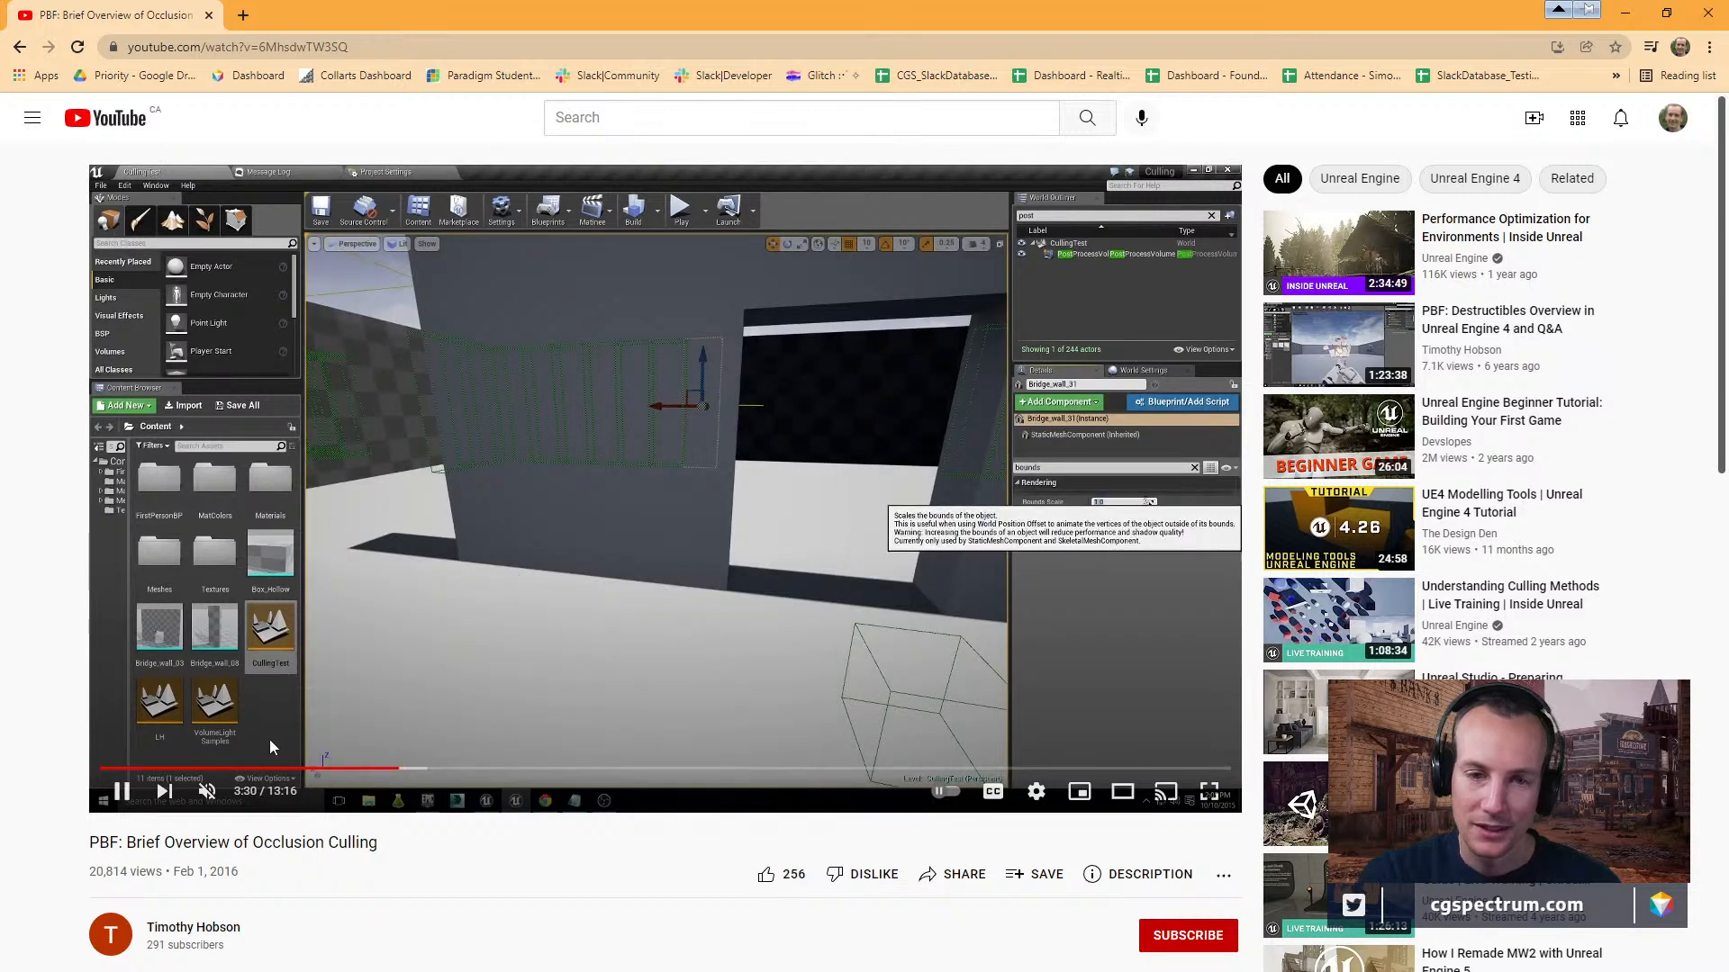
Check the video's description and comments, then go back to the search results.
scroll(376, 846, down, 5)
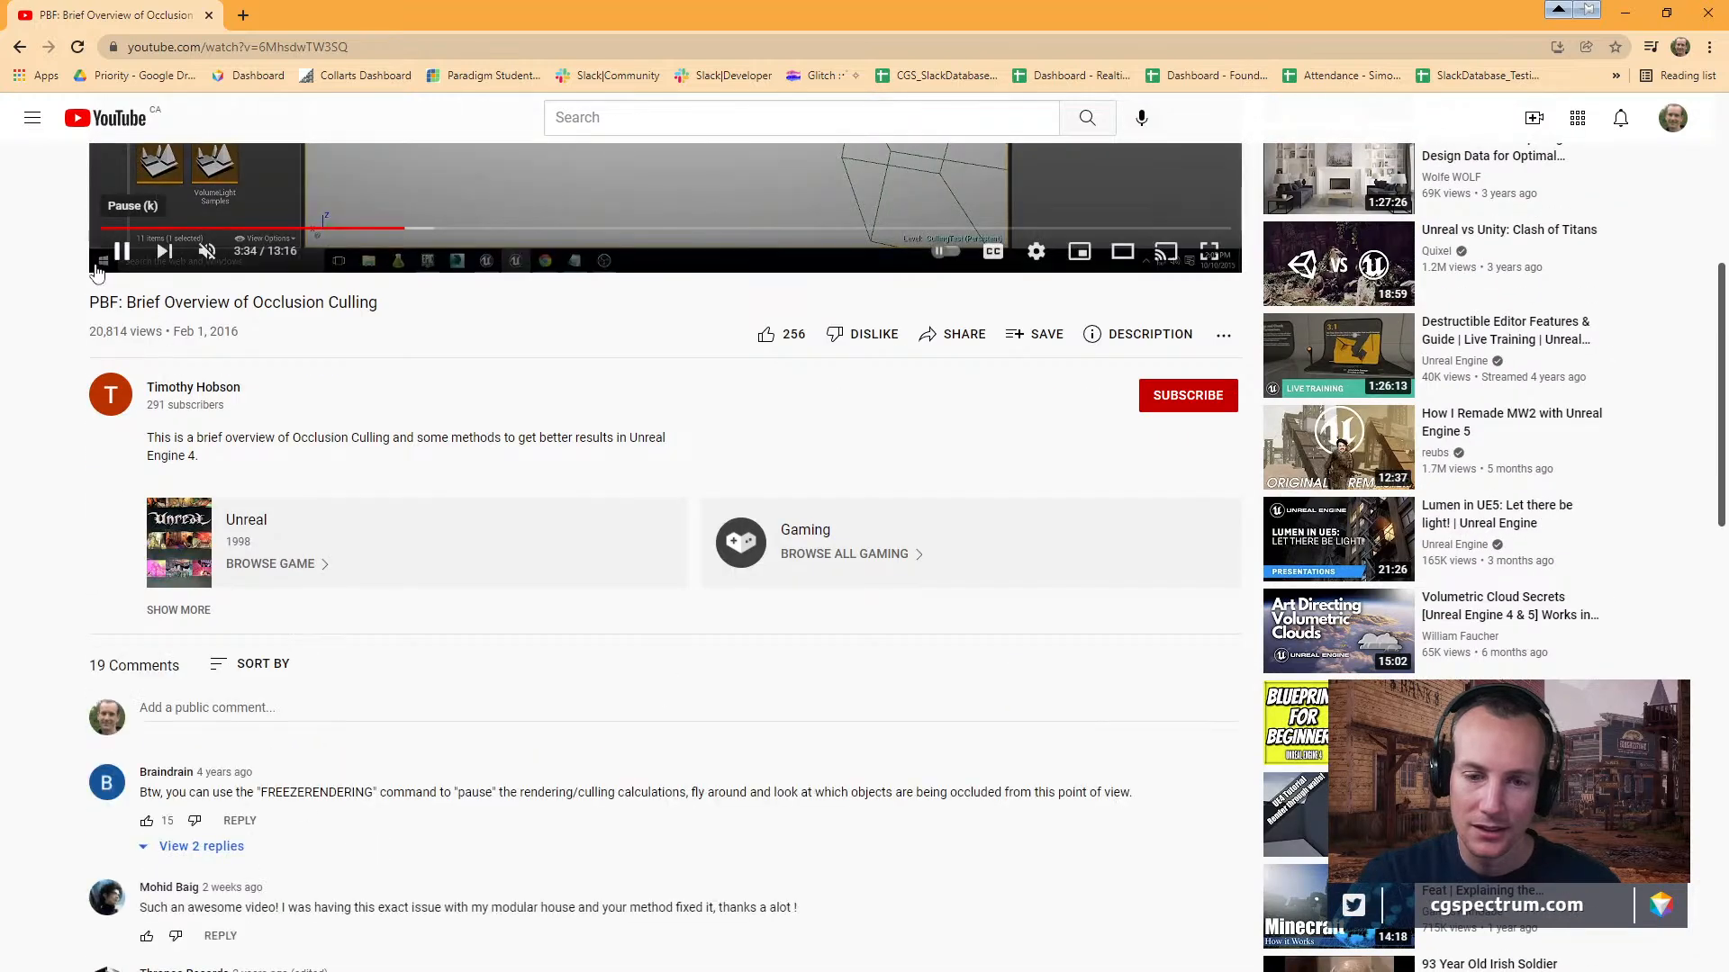
click(16, 50)
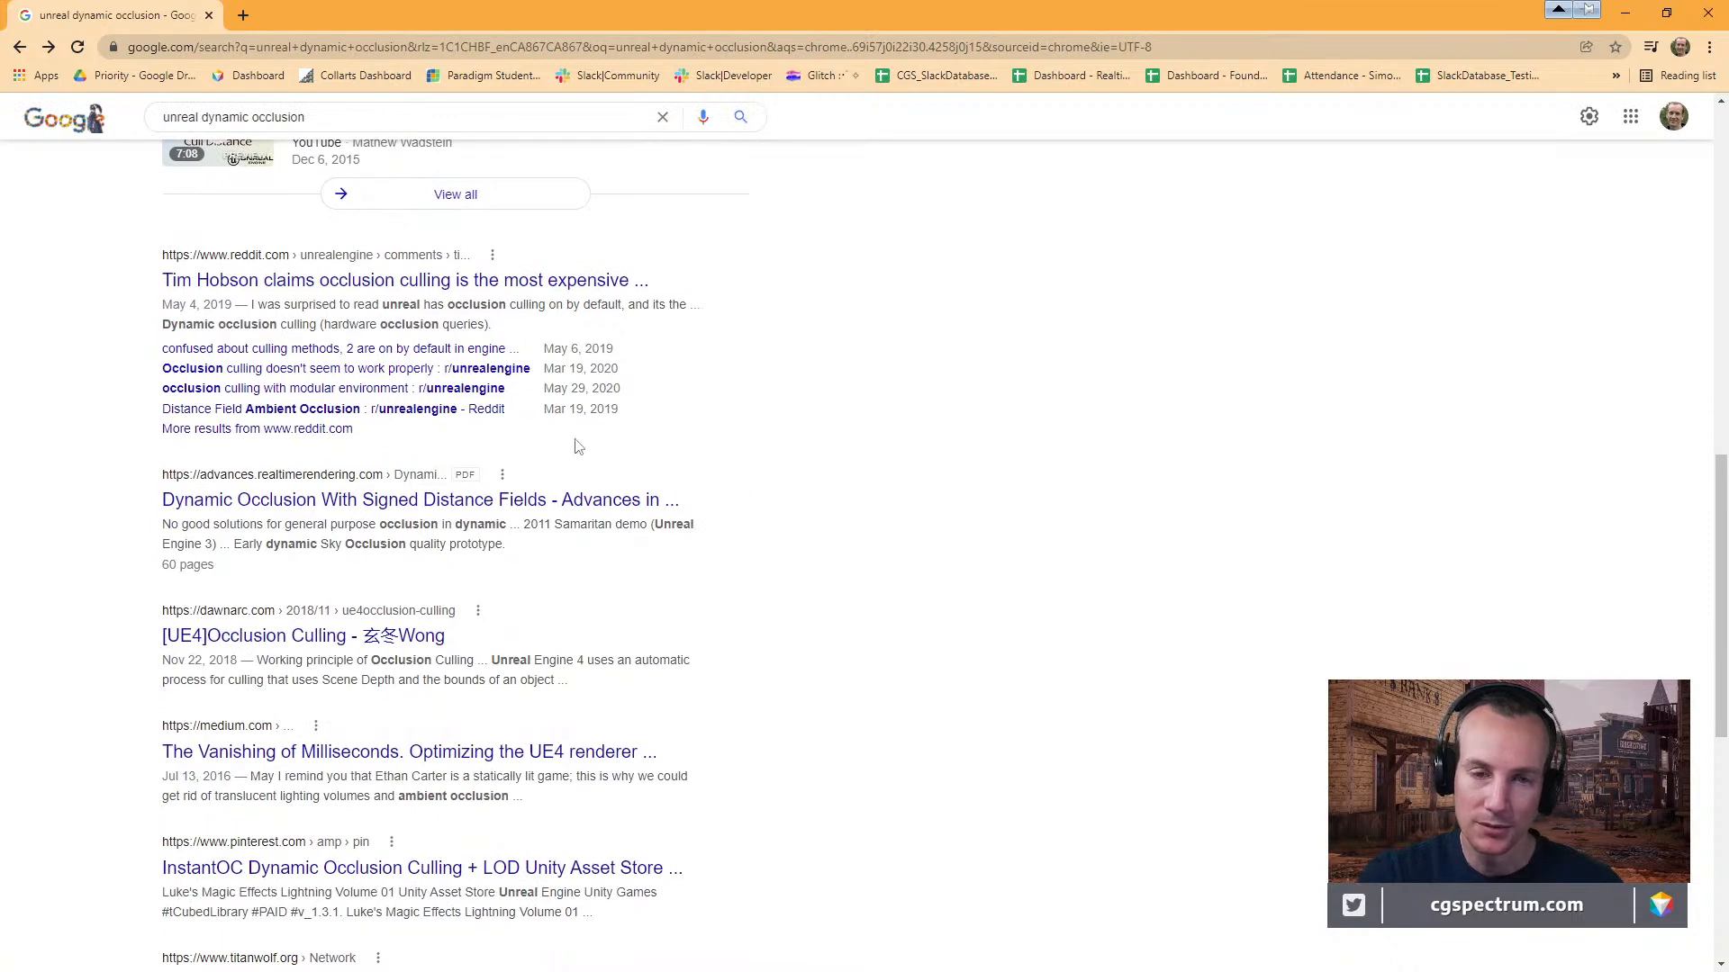
scroll(499, 307, down, 1)
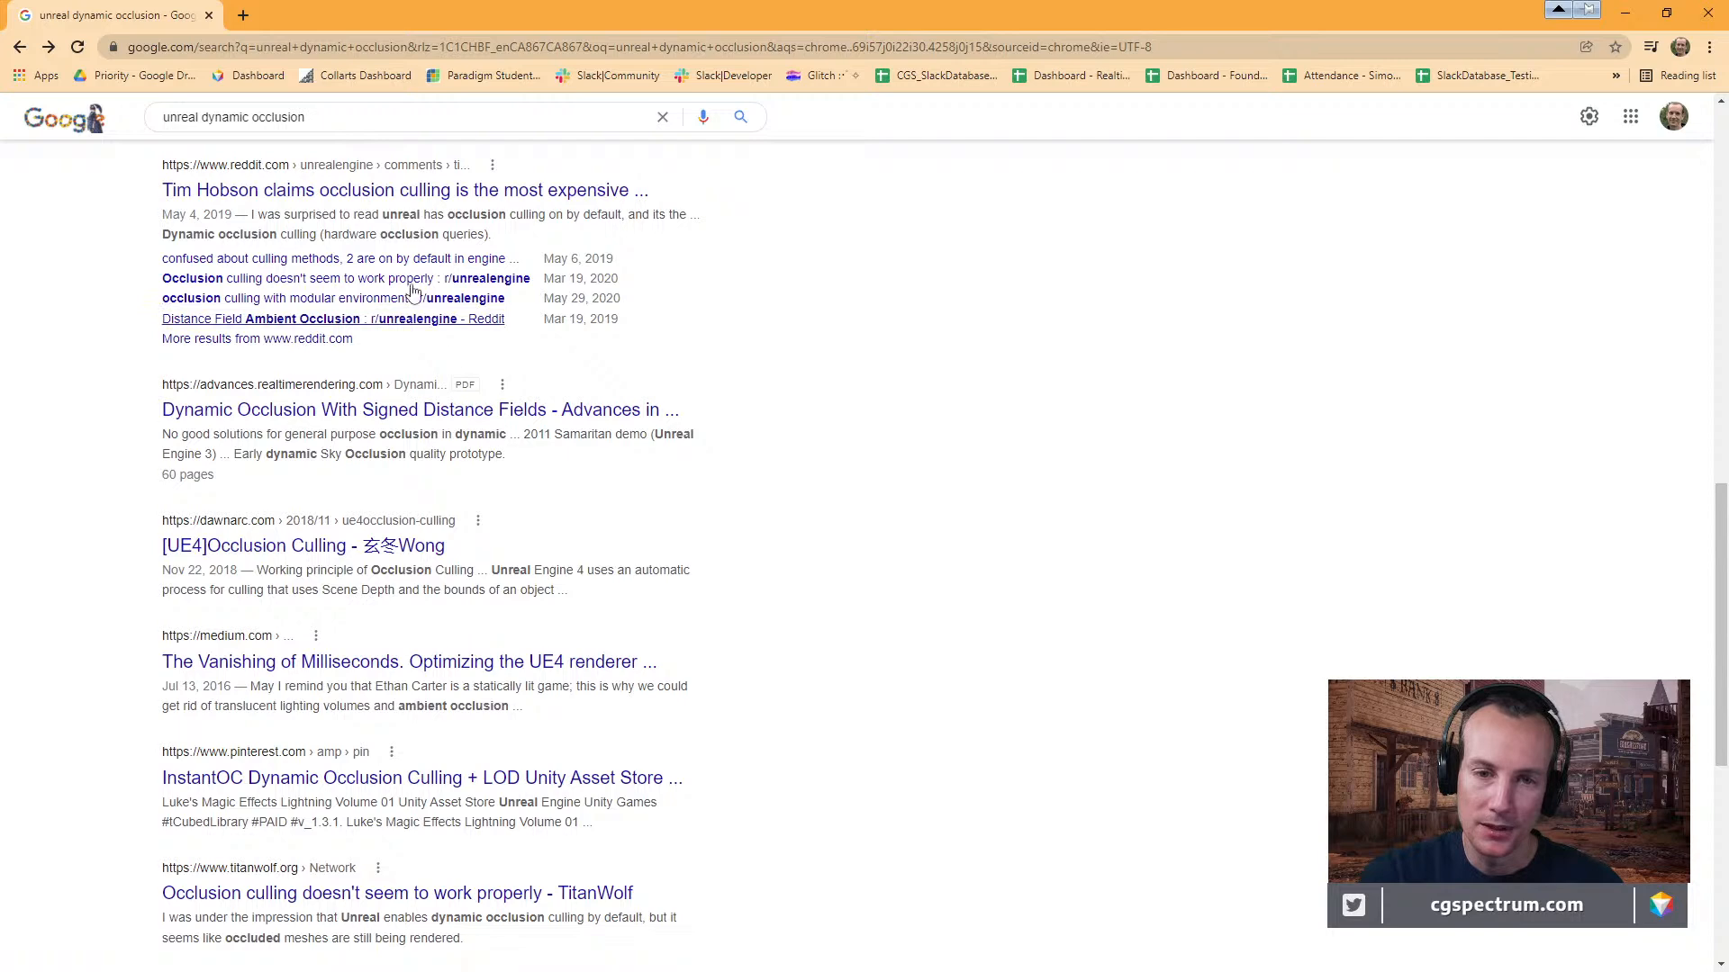
Restore the browser to a smaller floating window and place it over the BP_MovingHead blueprint editor.
drag(306, 24, 417, 569)
click(1152, 166)
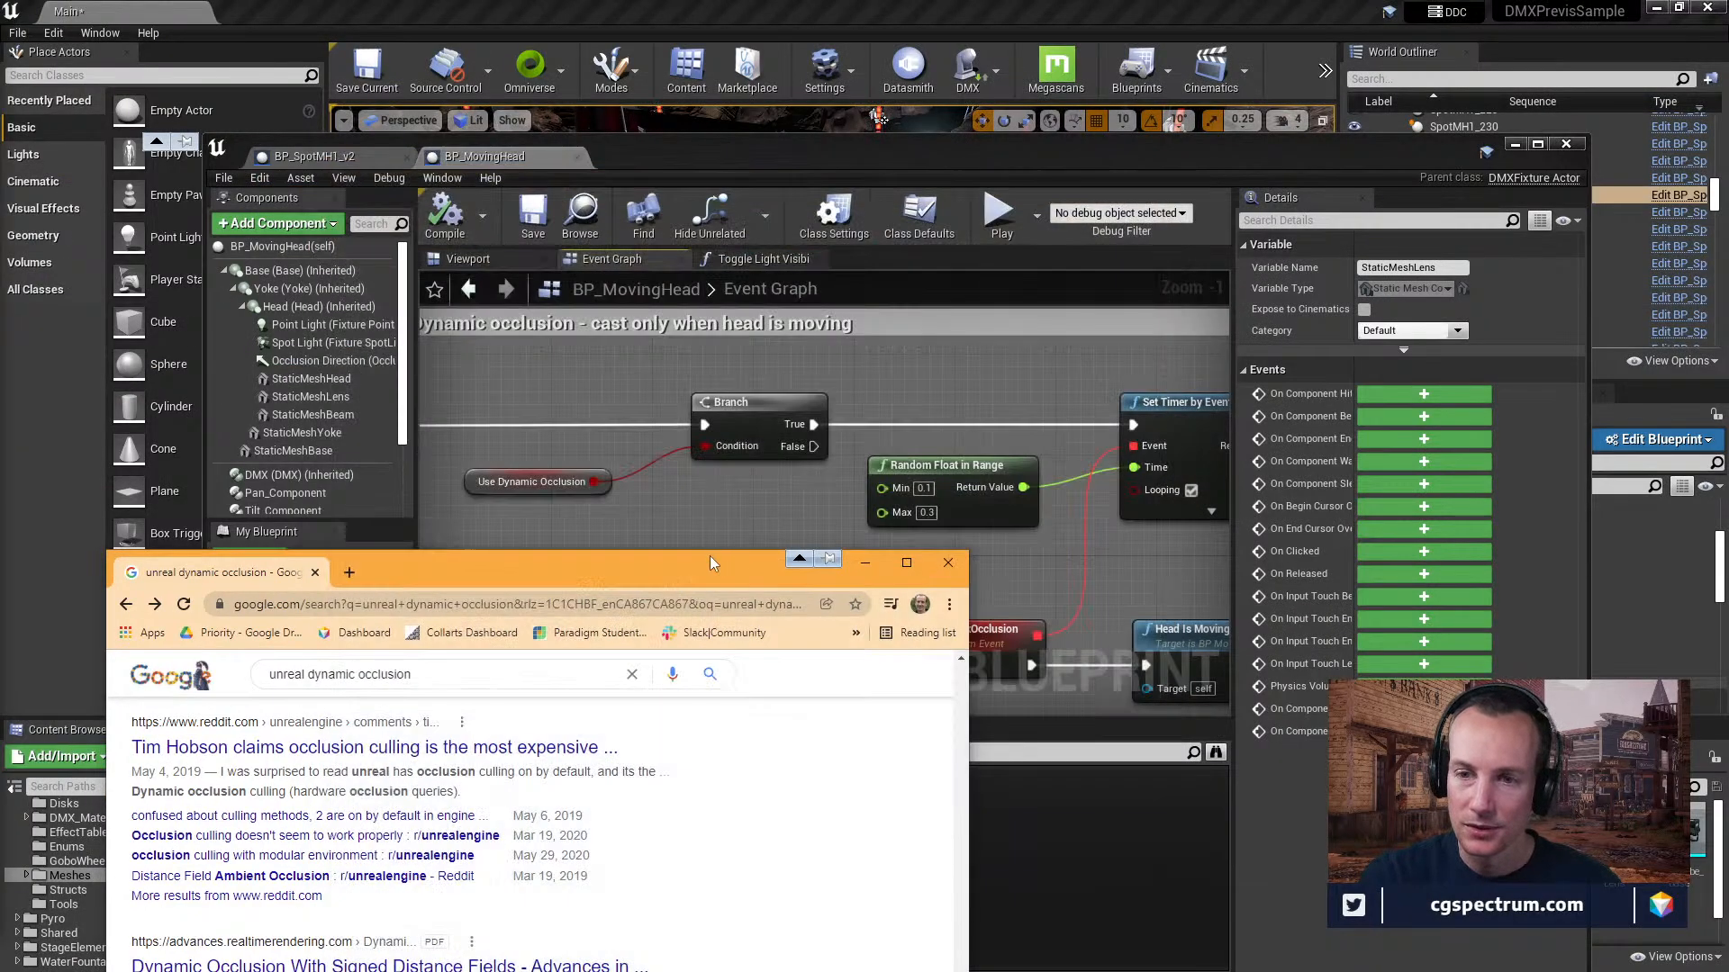
drag(711, 562, 808, 82)
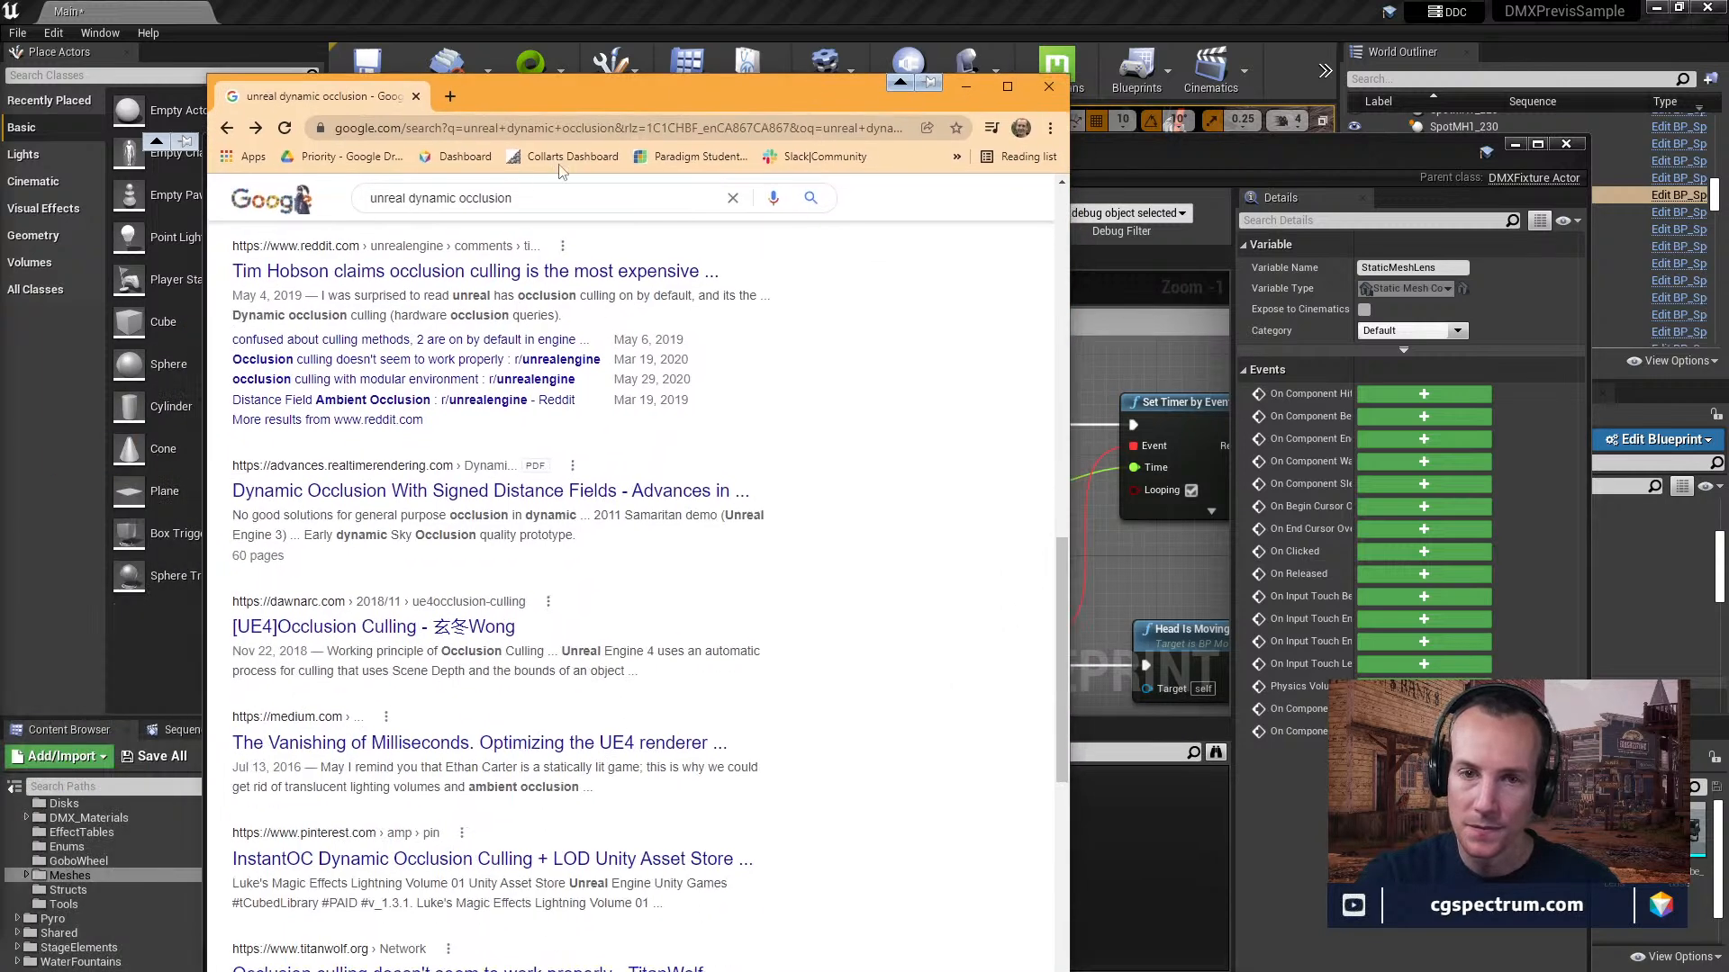
Look through the remaining search results and related searches, then minimize the browser to get back to Unreal Editor.
scroll(477, 535, down, 2)
scroll(487, 554, down, 2)
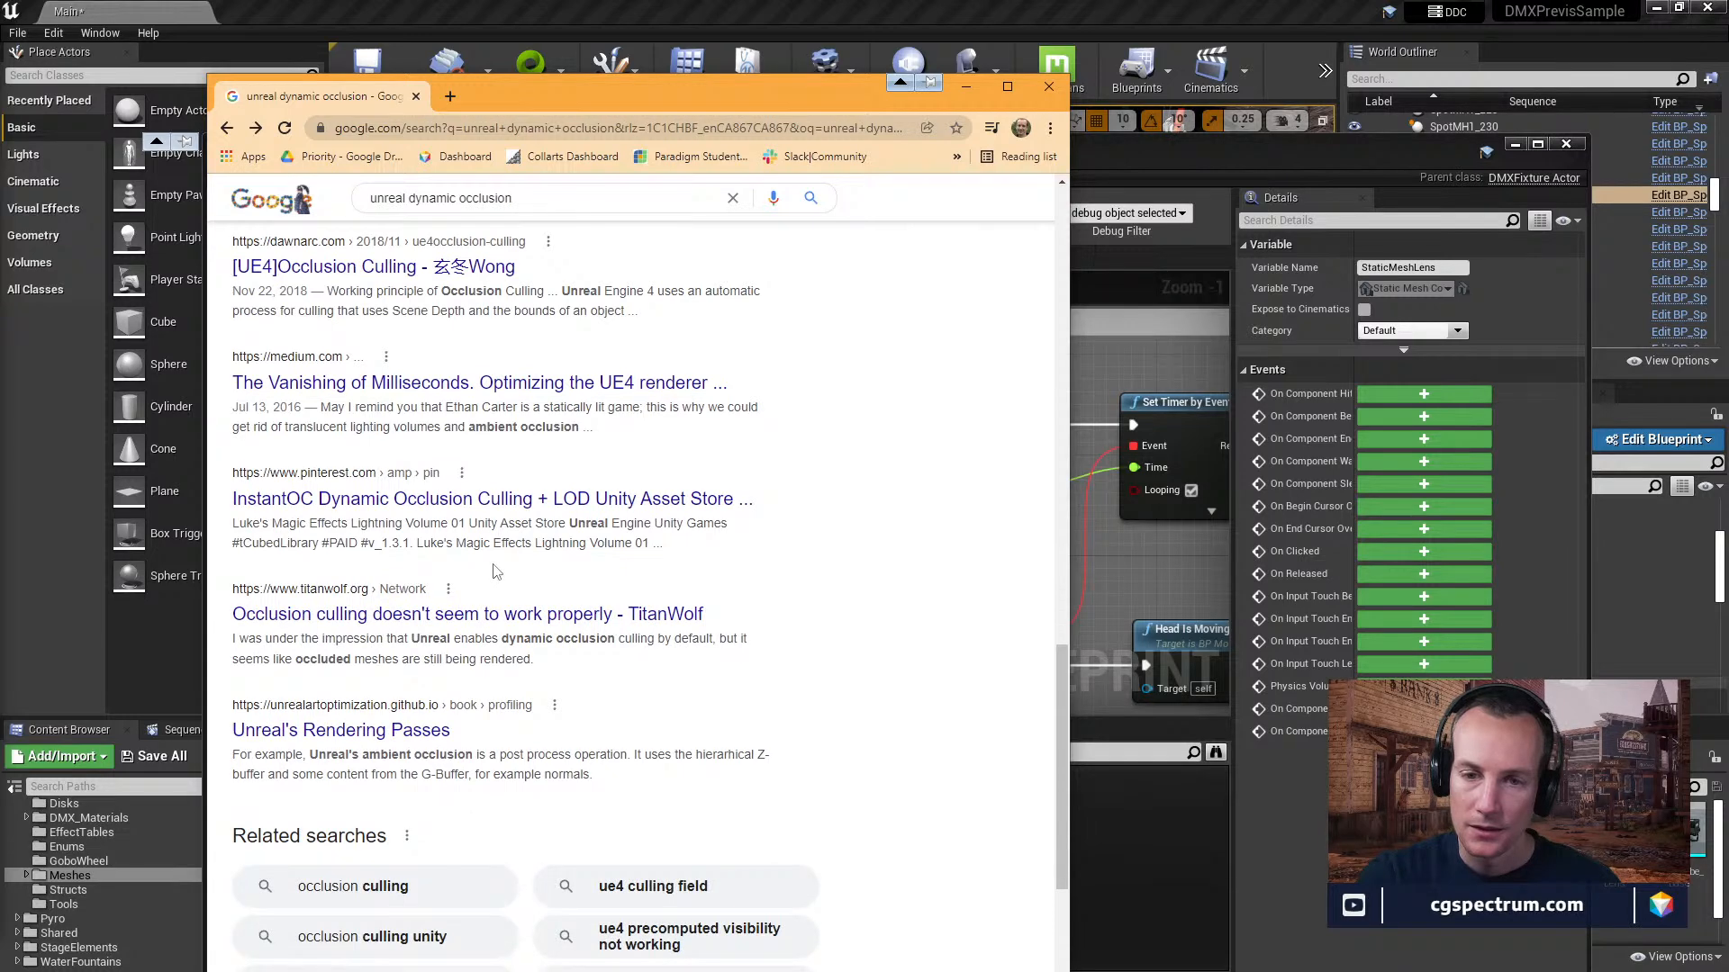
scroll(493, 571, down, 1)
scroll(493, 564, down, 2)
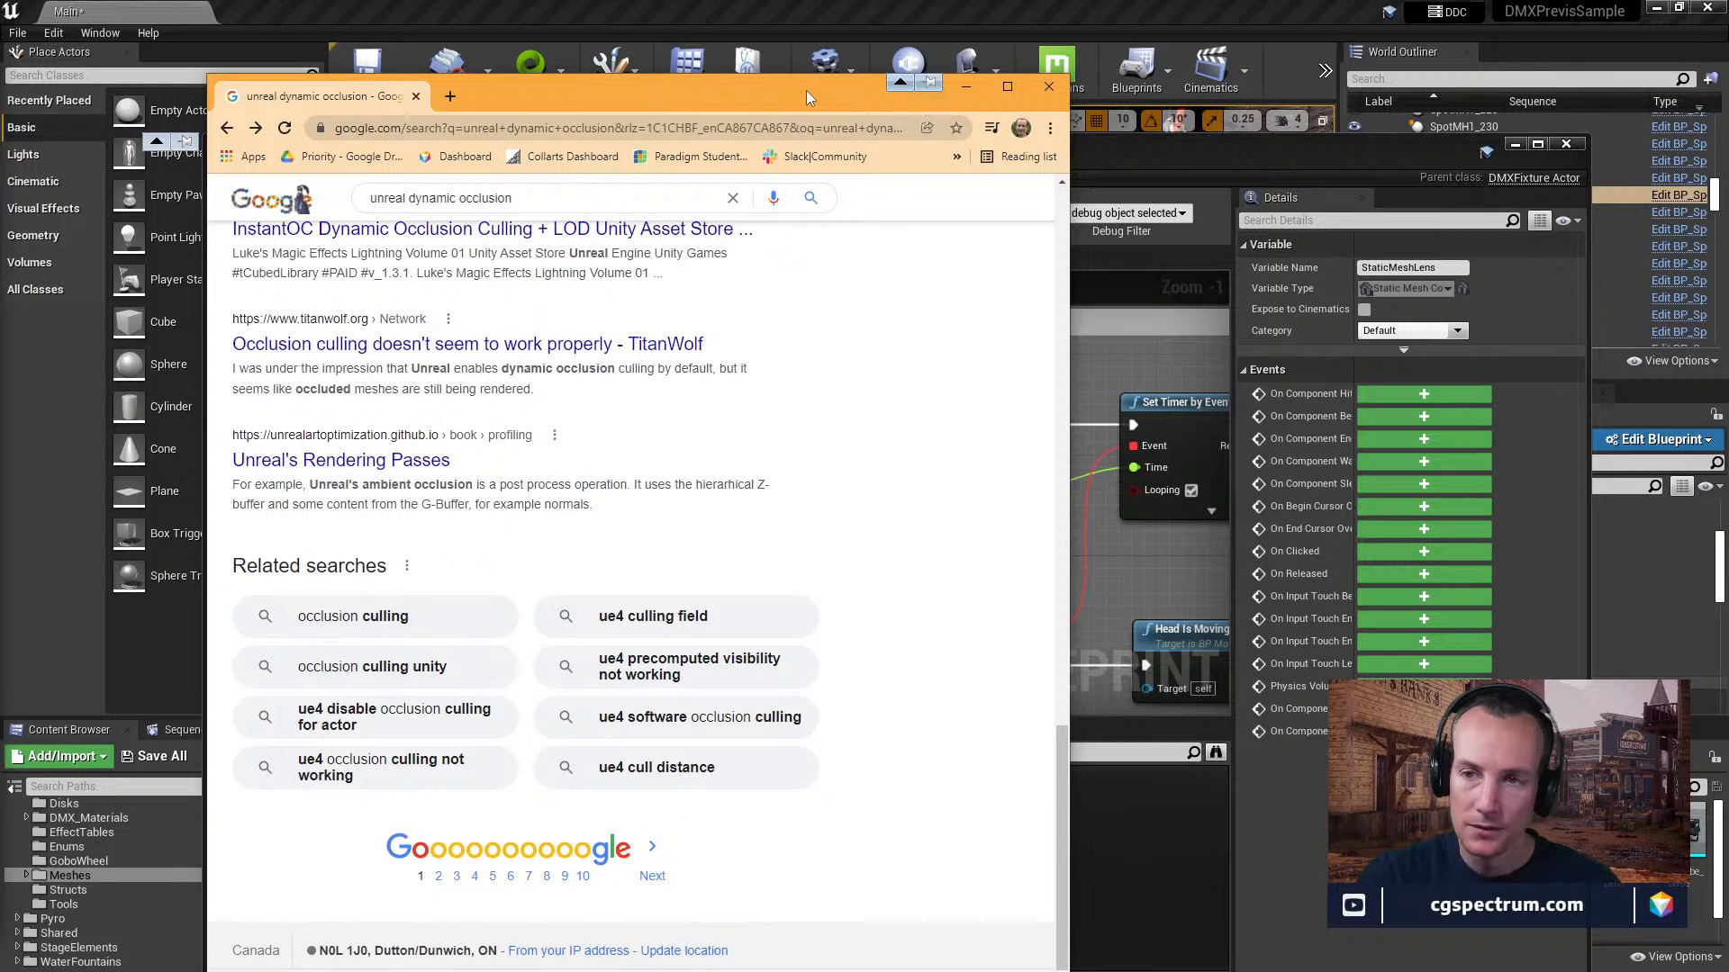
click(966, 87)
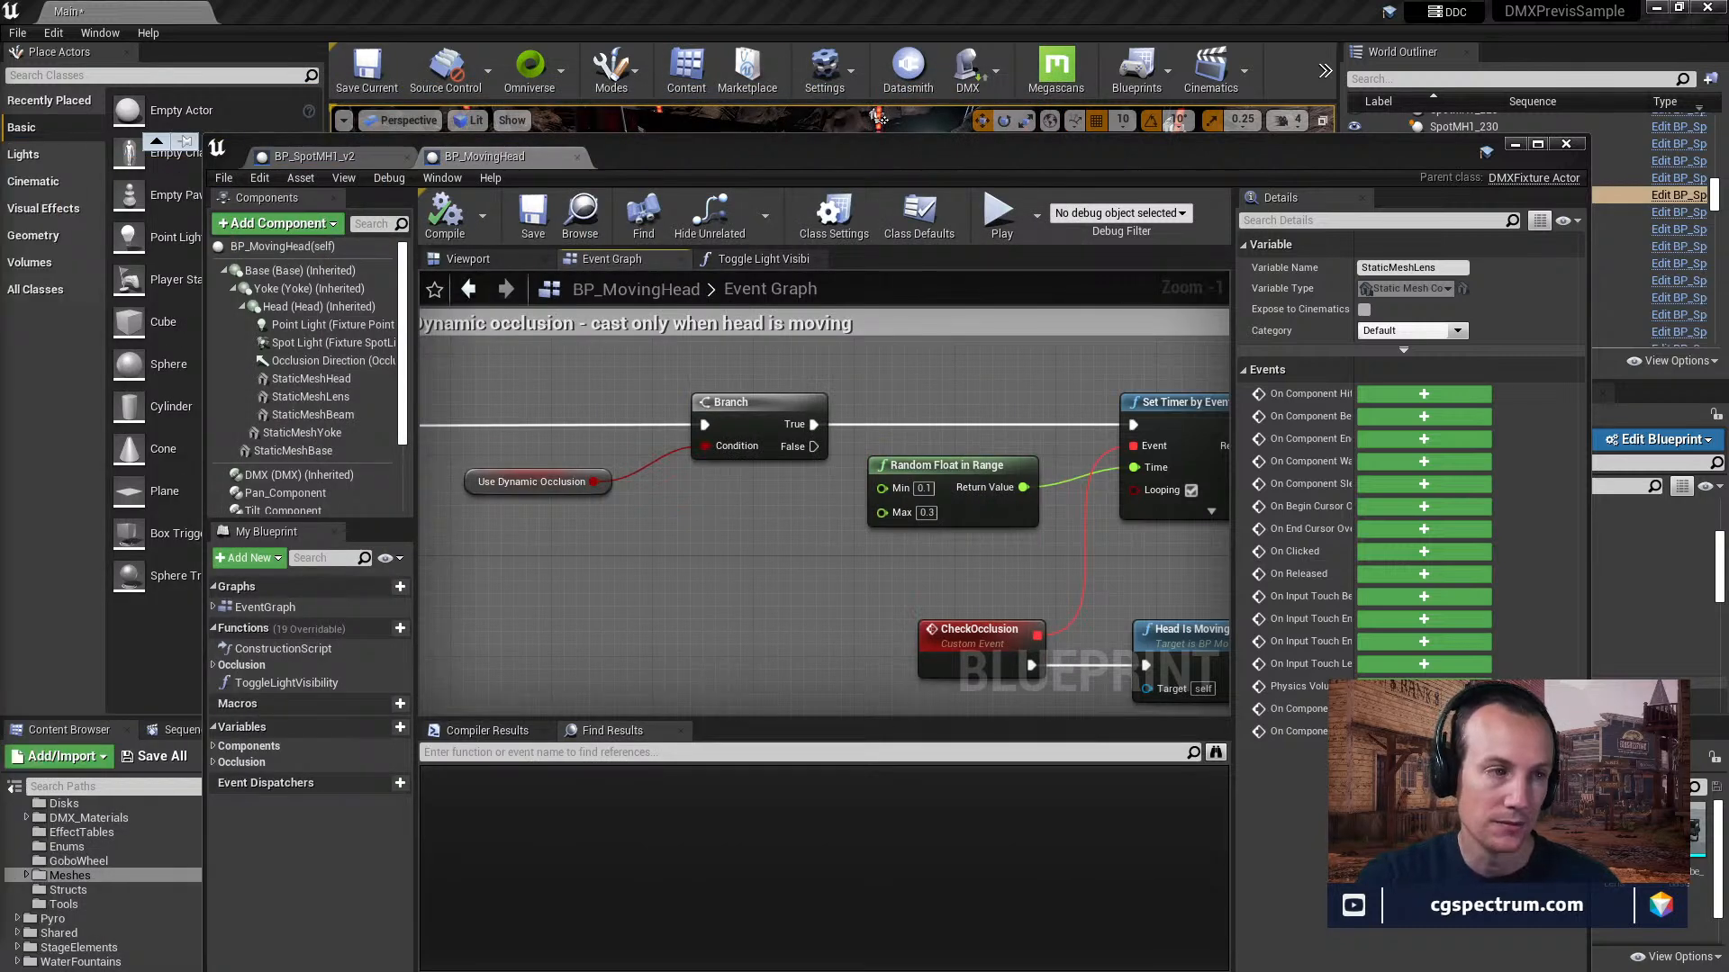
Examine the Set Timer by Event node and the CheckOcclusion event chain in the Dynamic occlusion section.
right_drag(841, 526, 622, 481)
right_drag(798, 524, 730, 542)
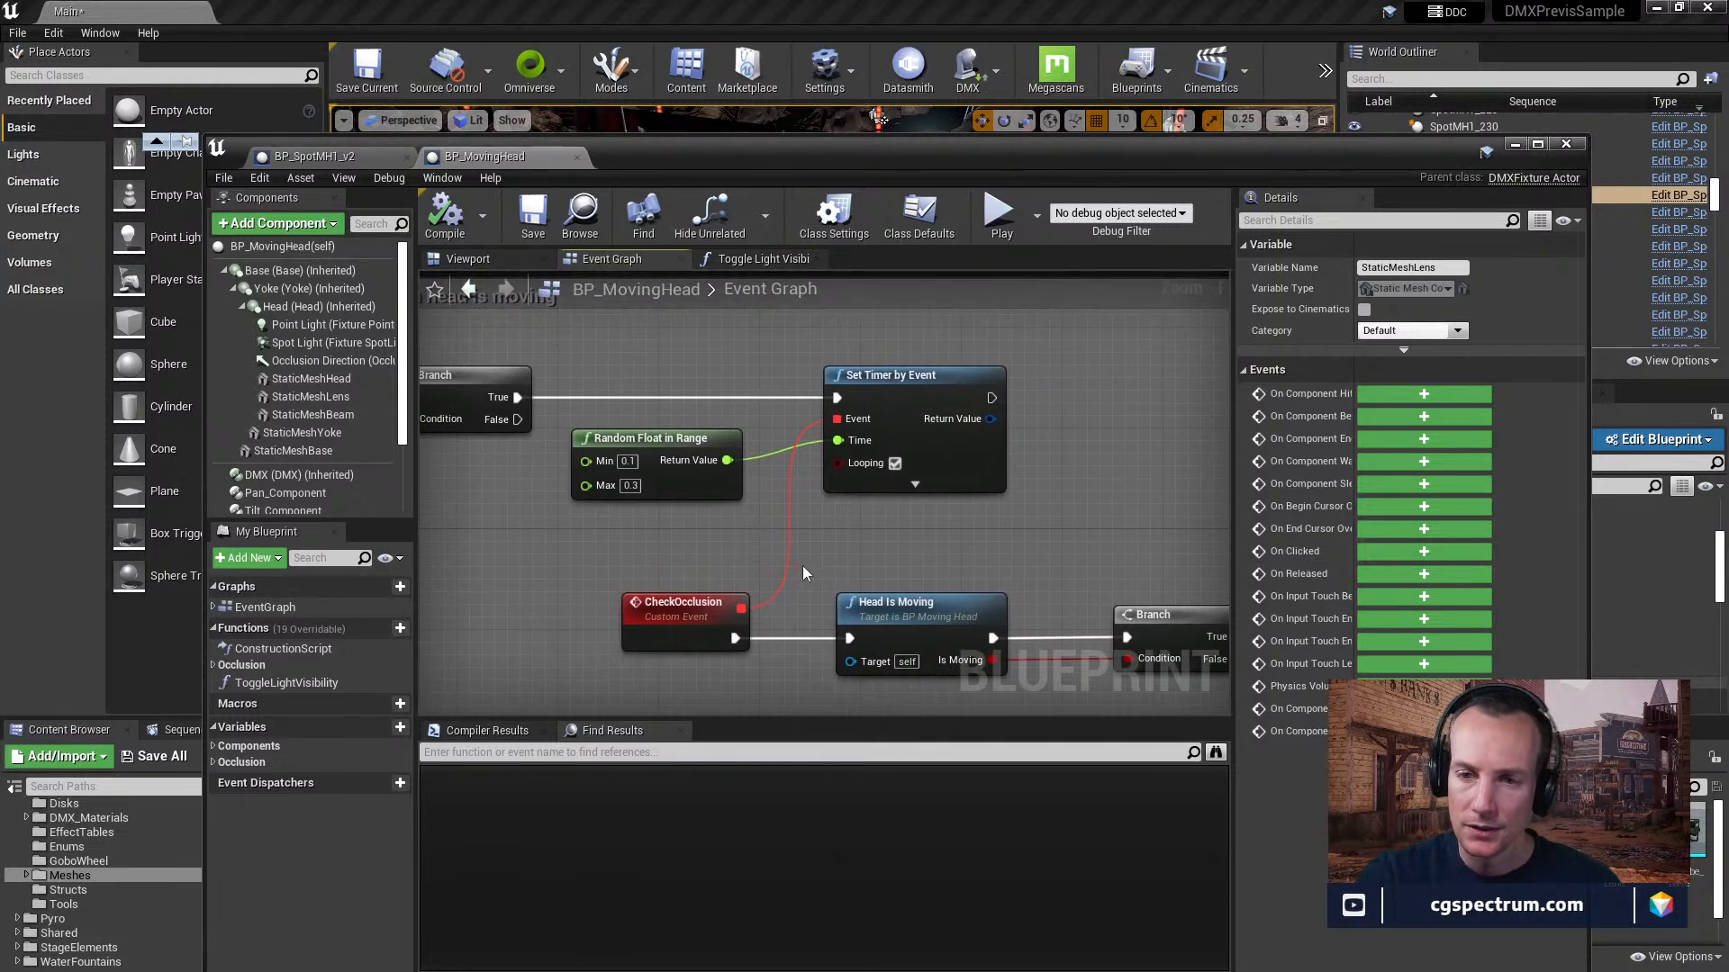
right_drag(832, 554, 894, 489)
right_drag(883, 611, 846, 548)
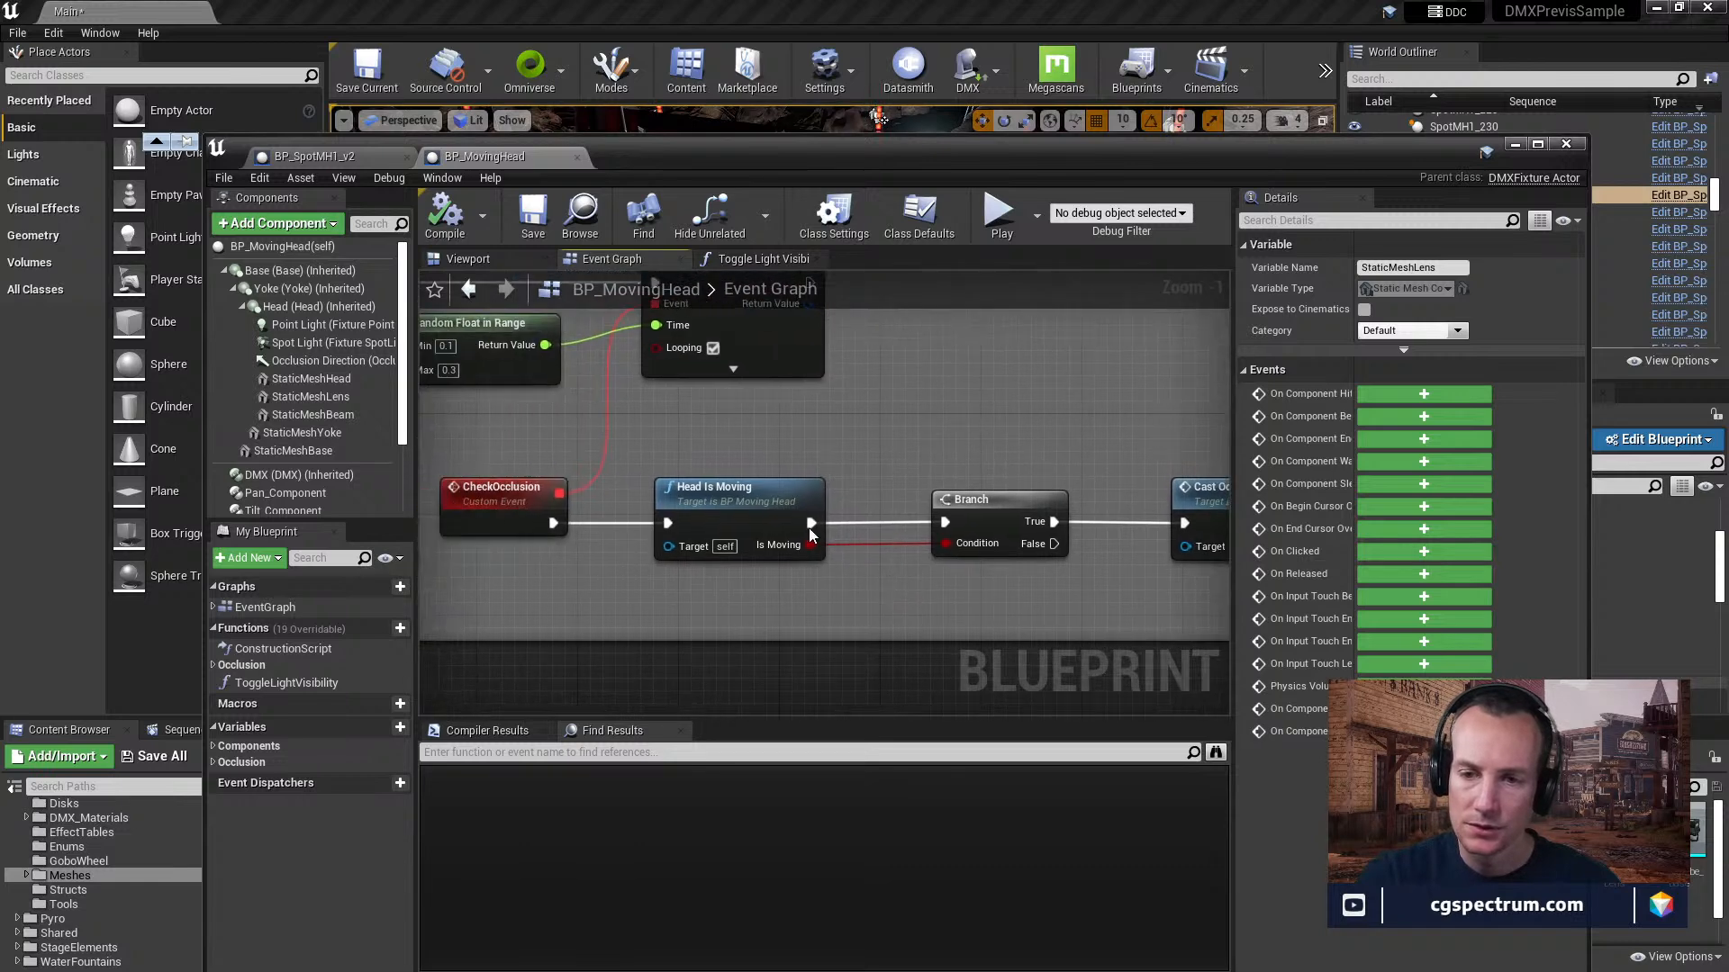
Open the Head Is Moving function and examine its transform comparison, Branch, Moving setters and Return Node.
double_click(768, 500)
scroll(725, 527, up, 4)
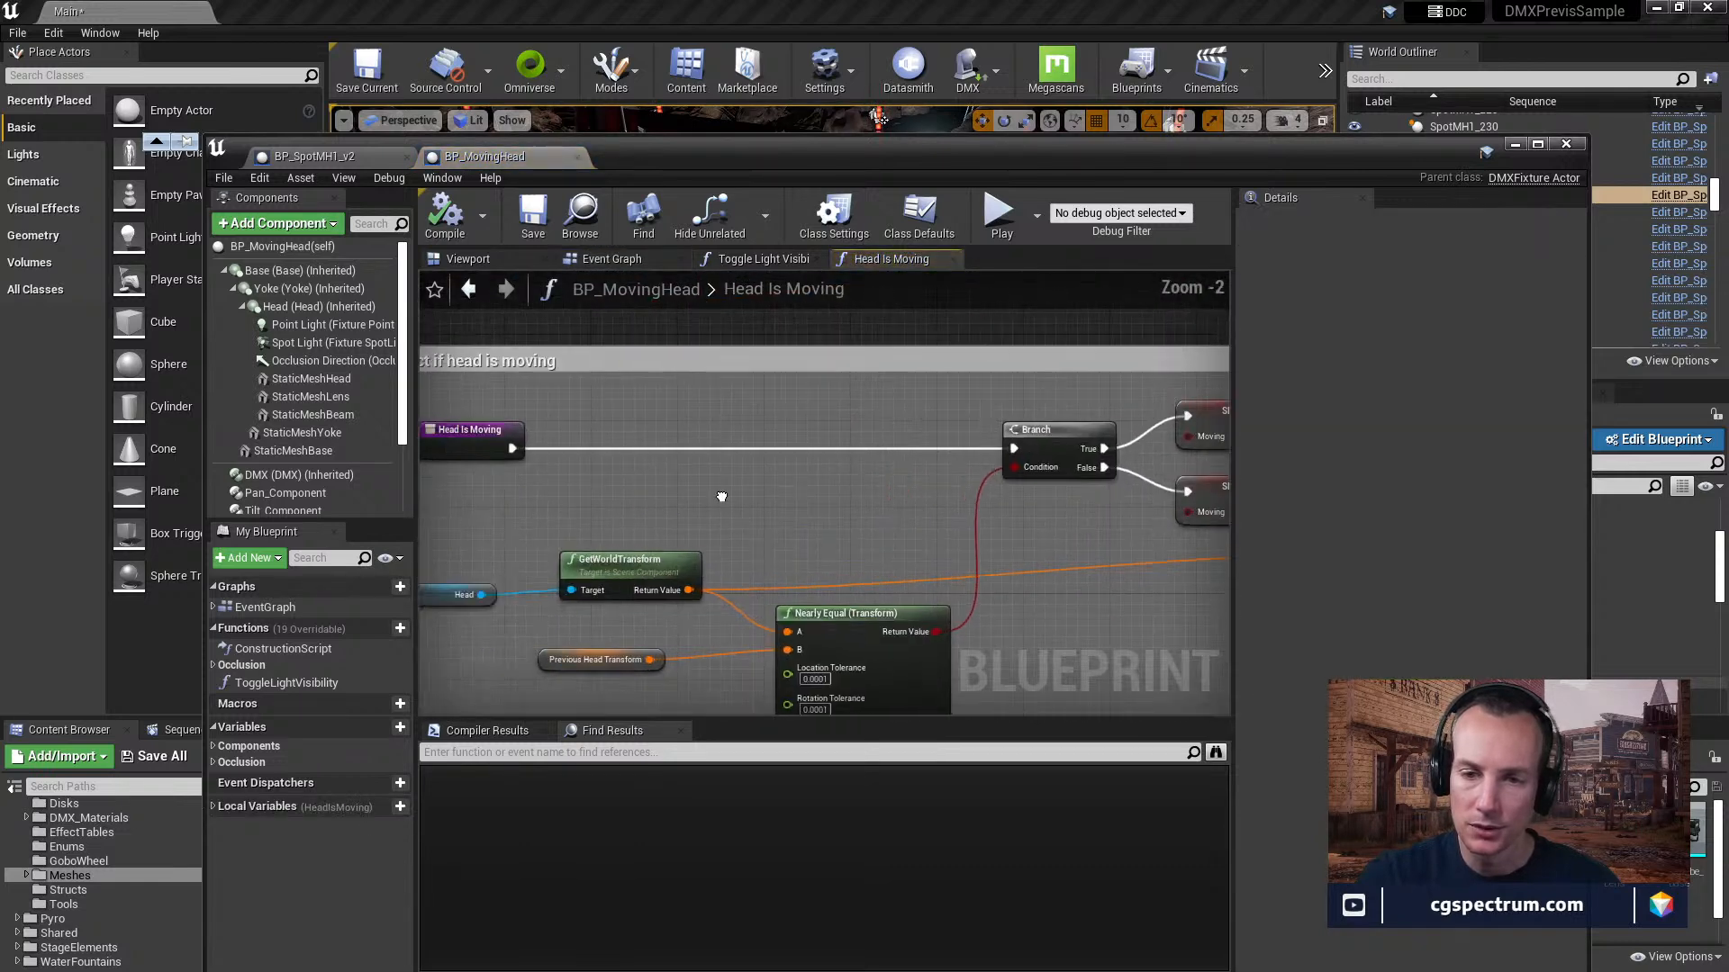
right_drag(1039, 553, 419, 531)
right_drag(586, 576, 1144, 541)
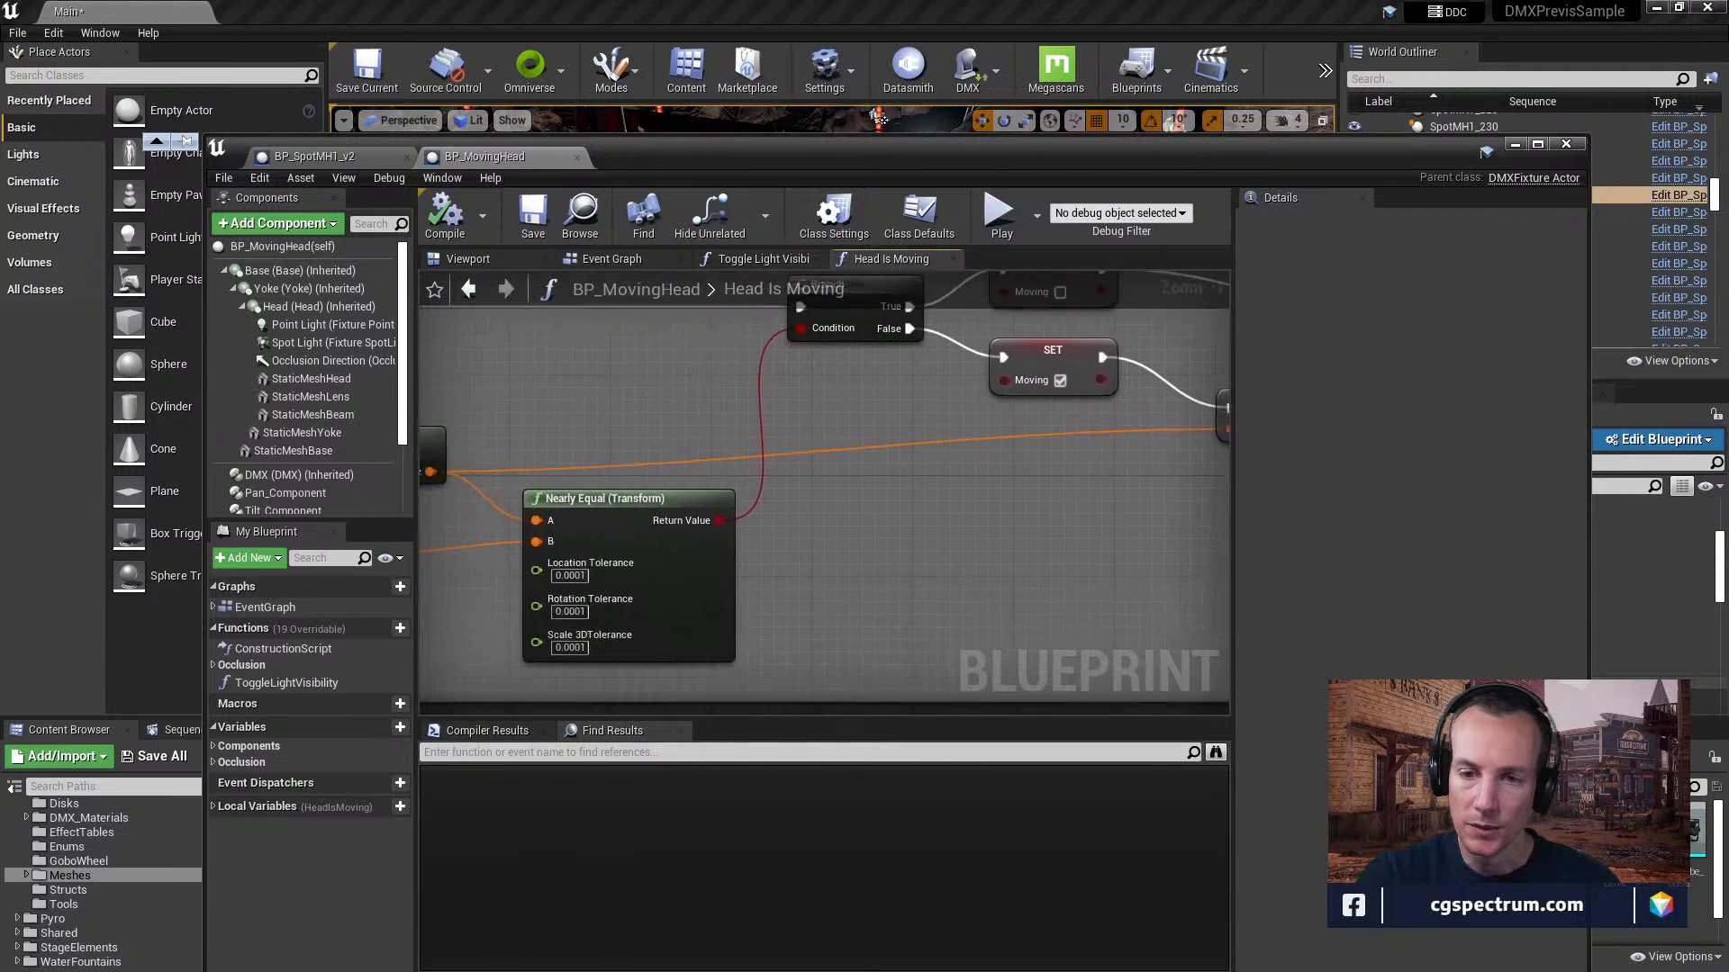
right_drag(729, 586, 904, 609)
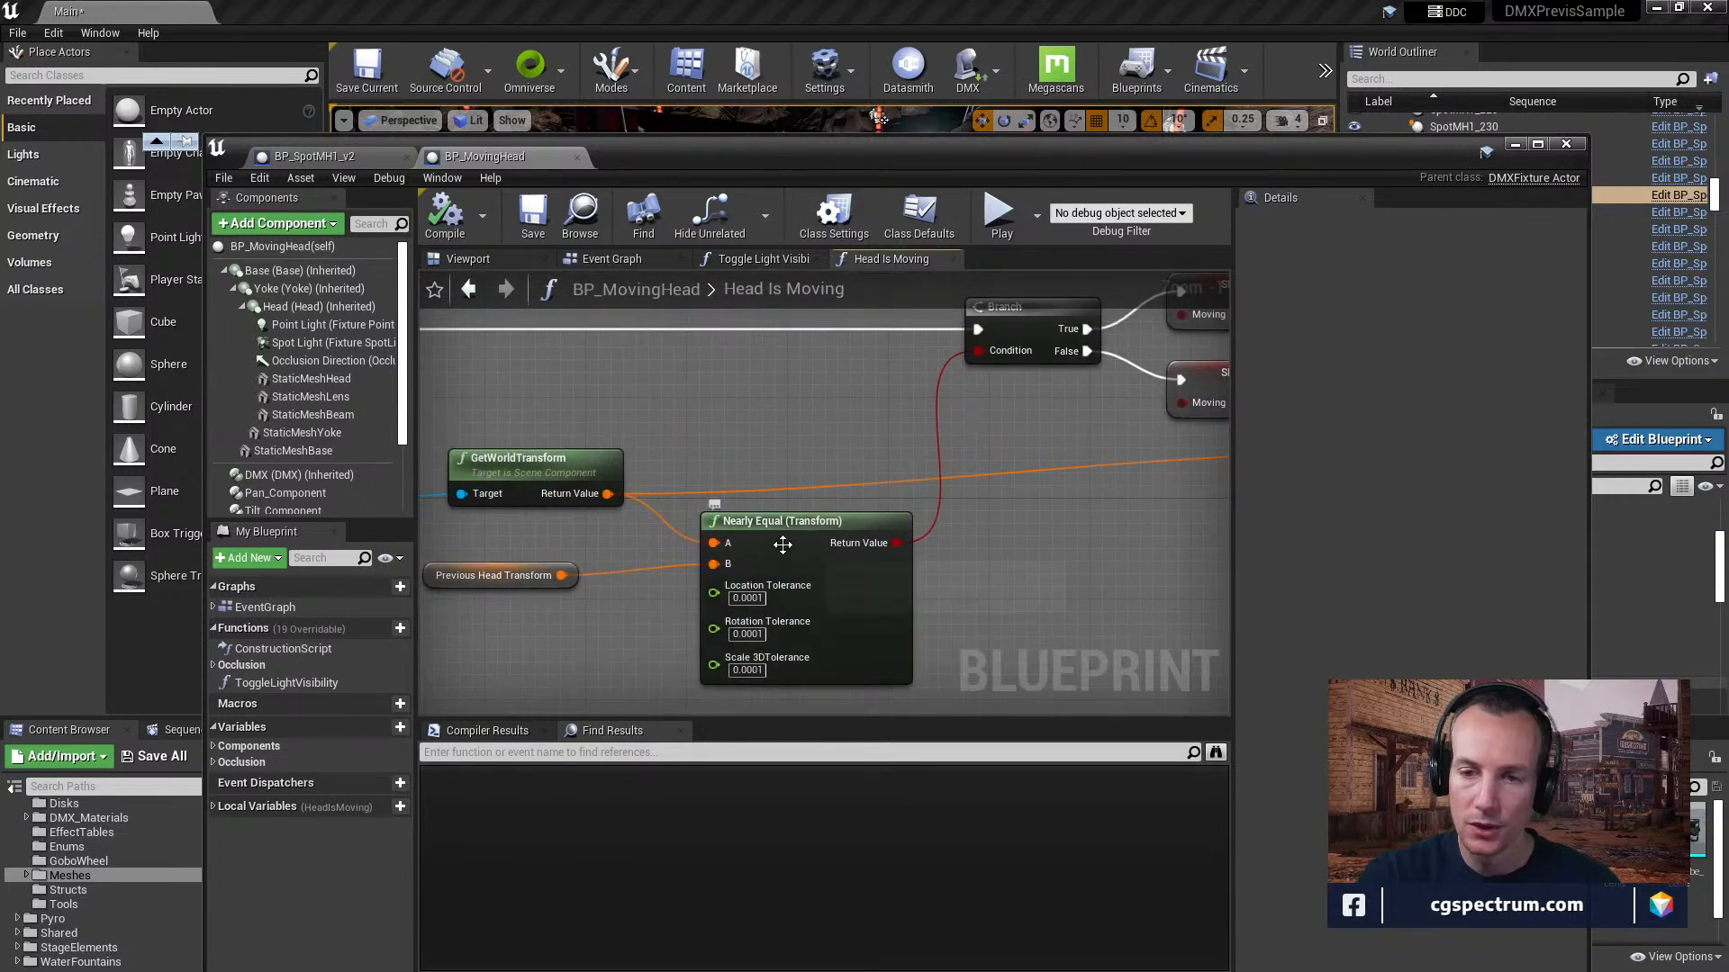
right_drag(777, 534, 476, 600)
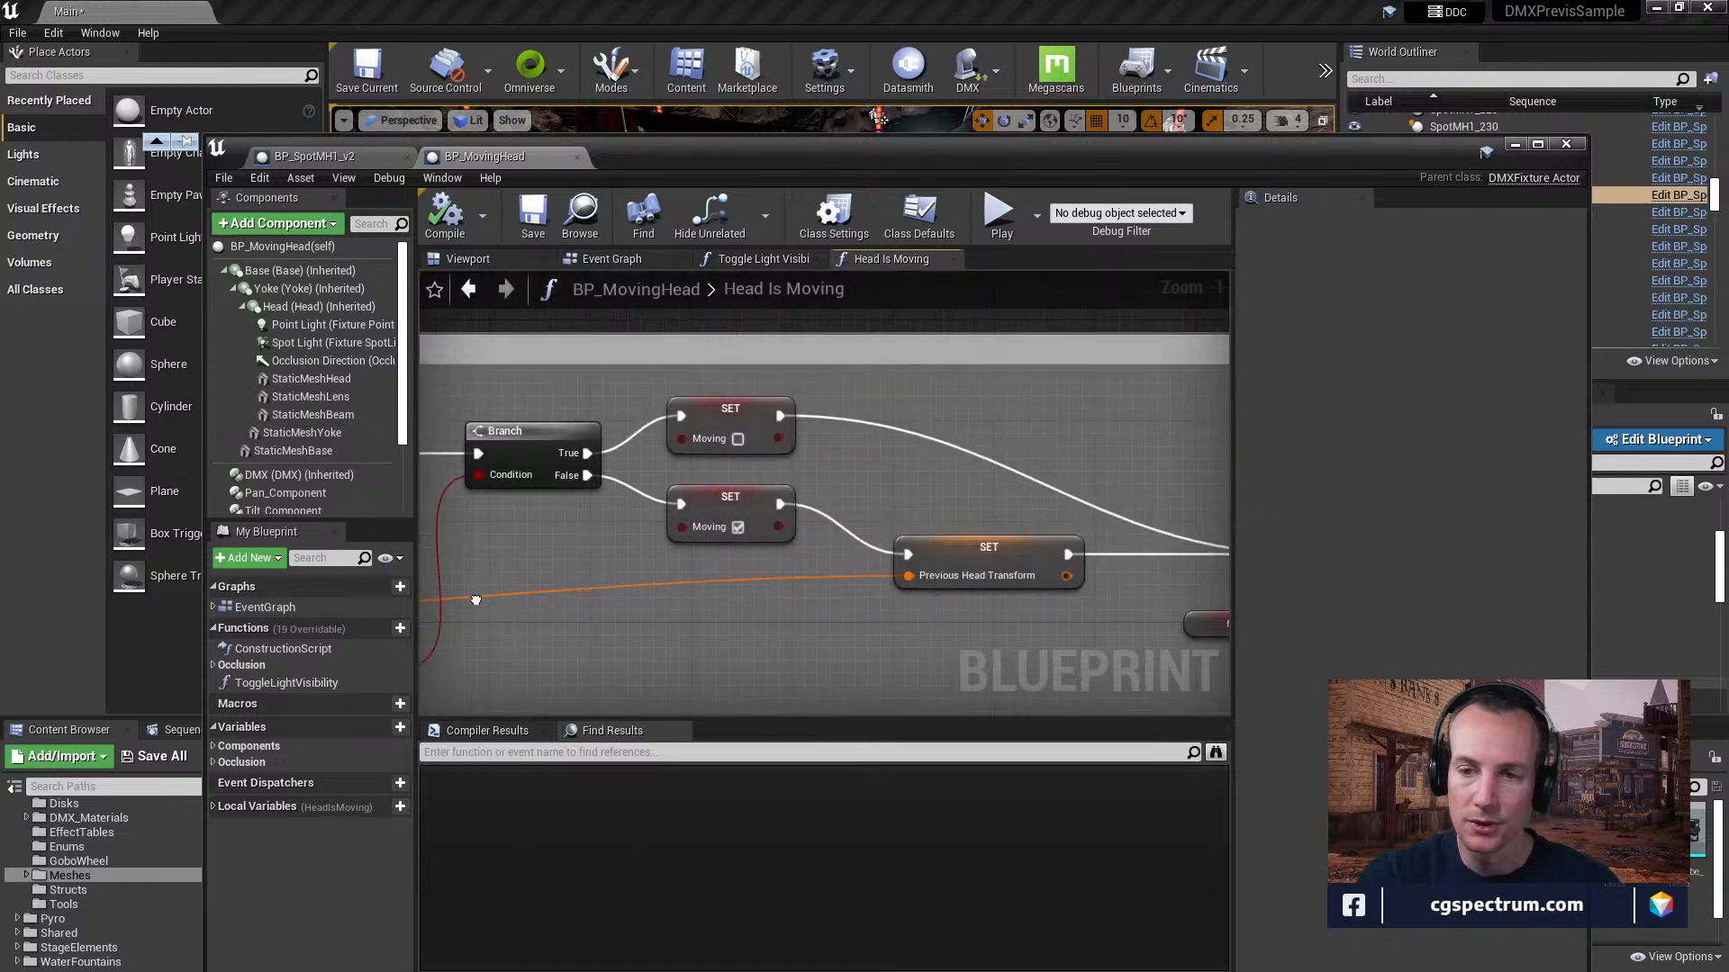
right_drag(882, 570, 718, 474)
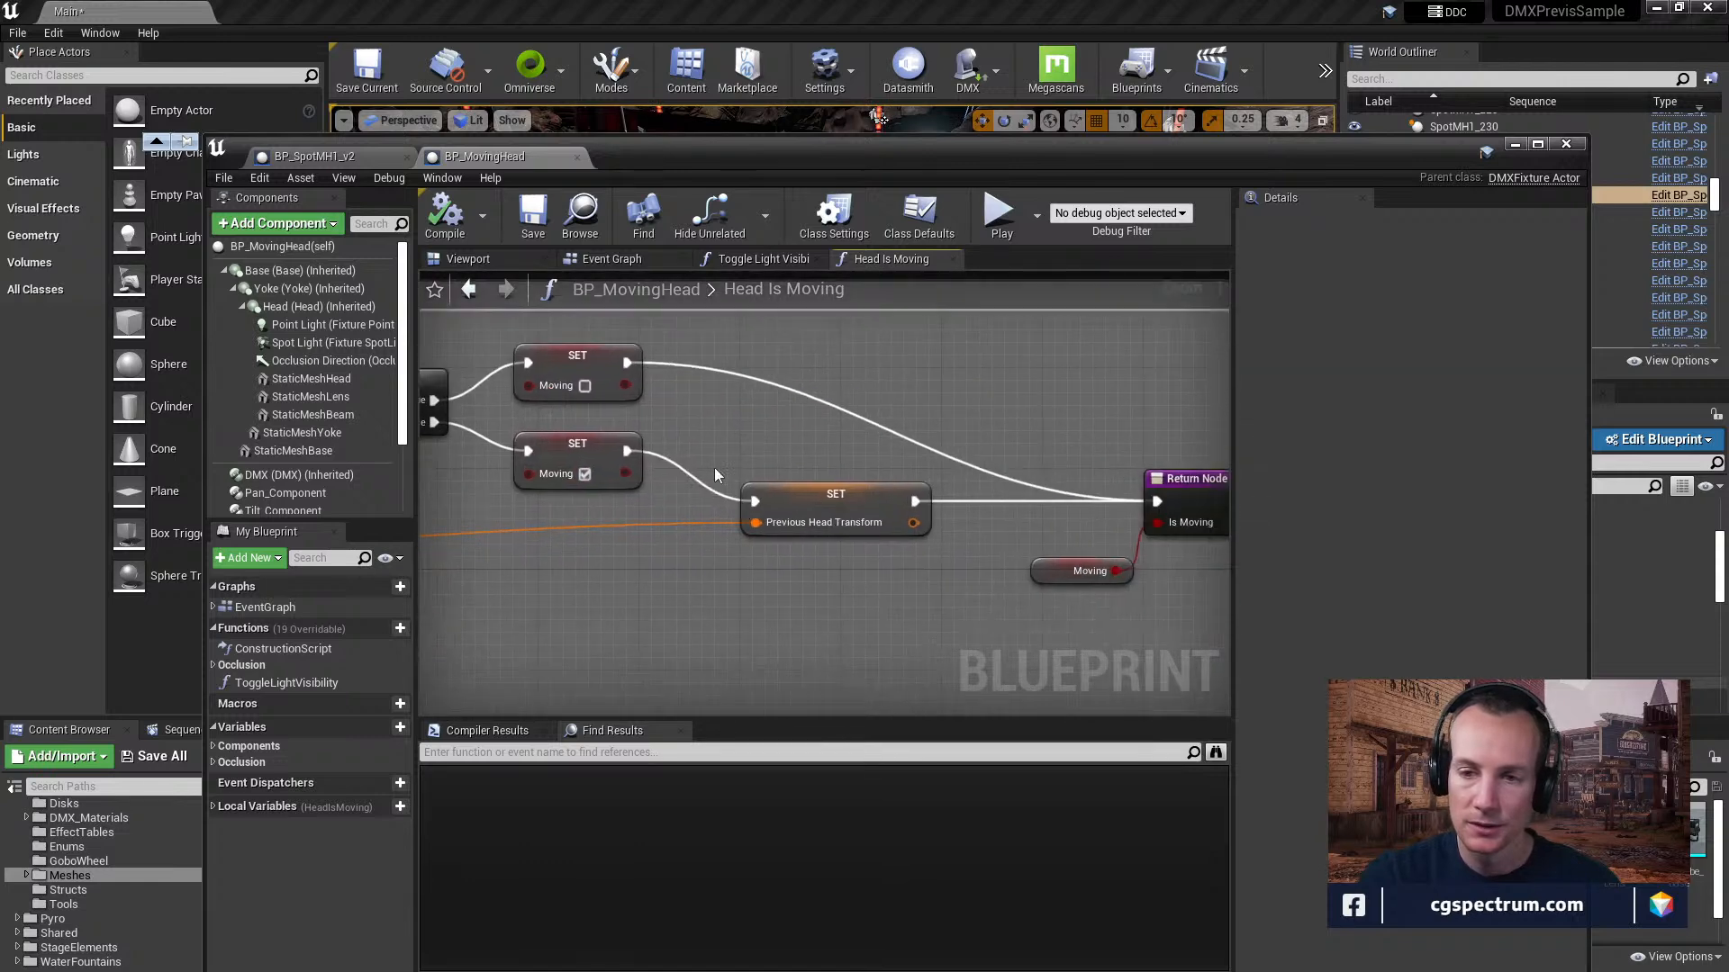
right_drag(812, 555, 575, 547)
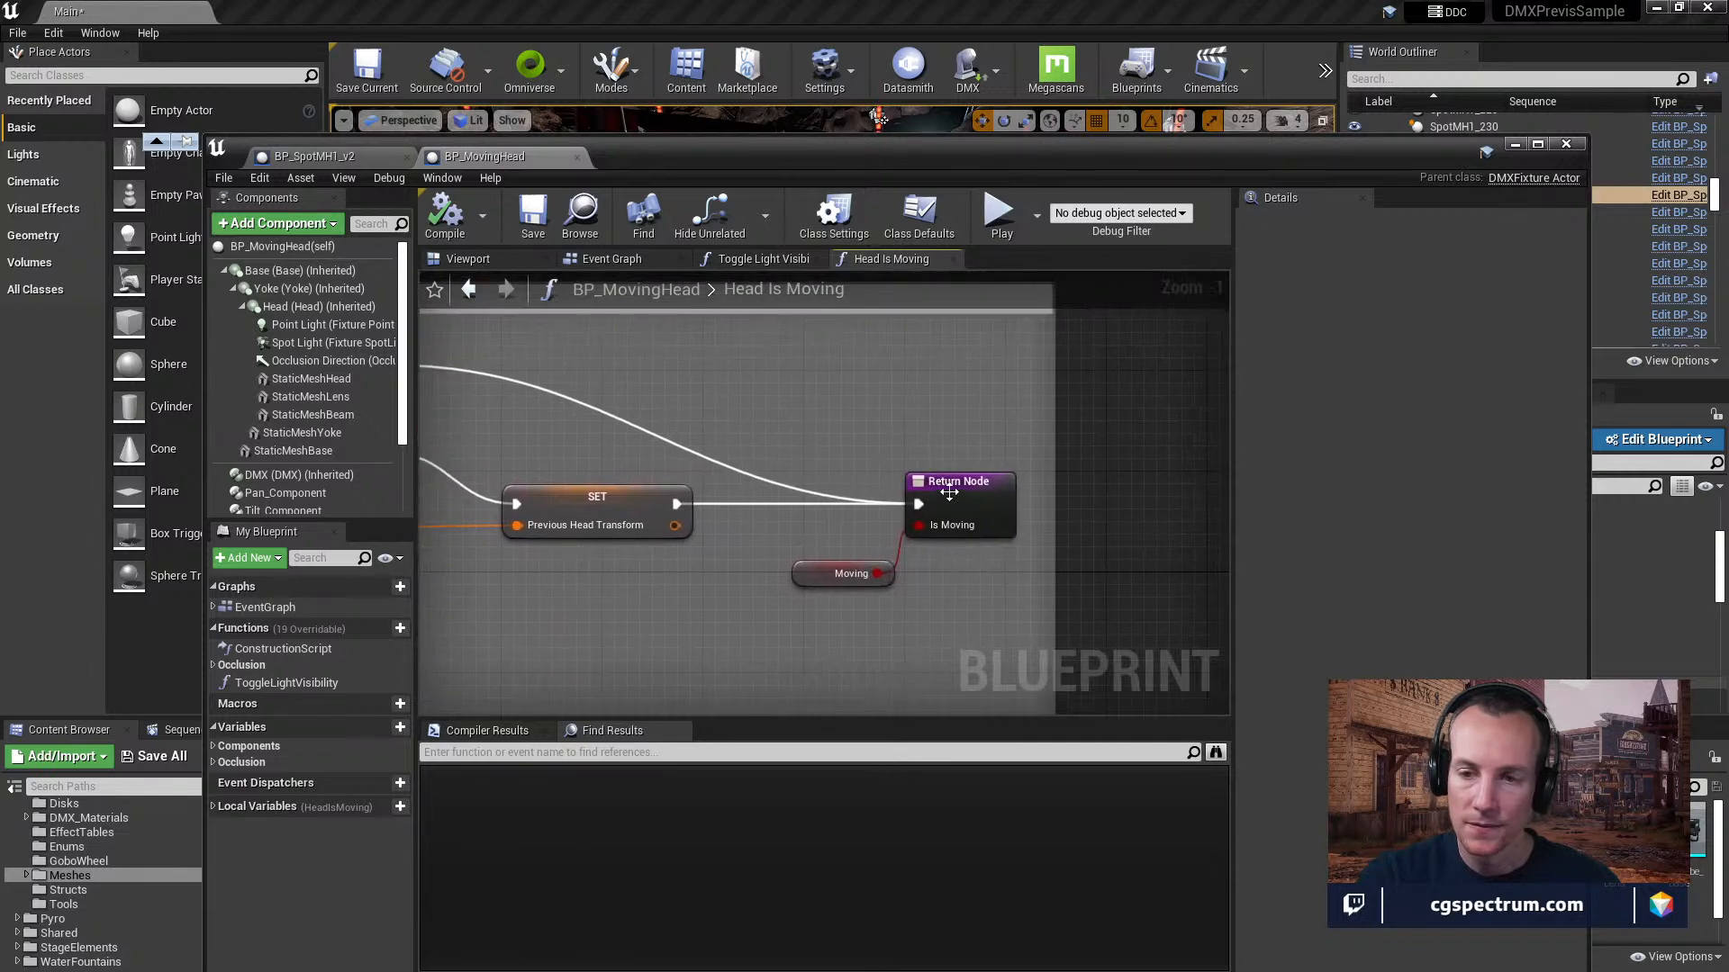
right_drag(891, 572, 798, 550)
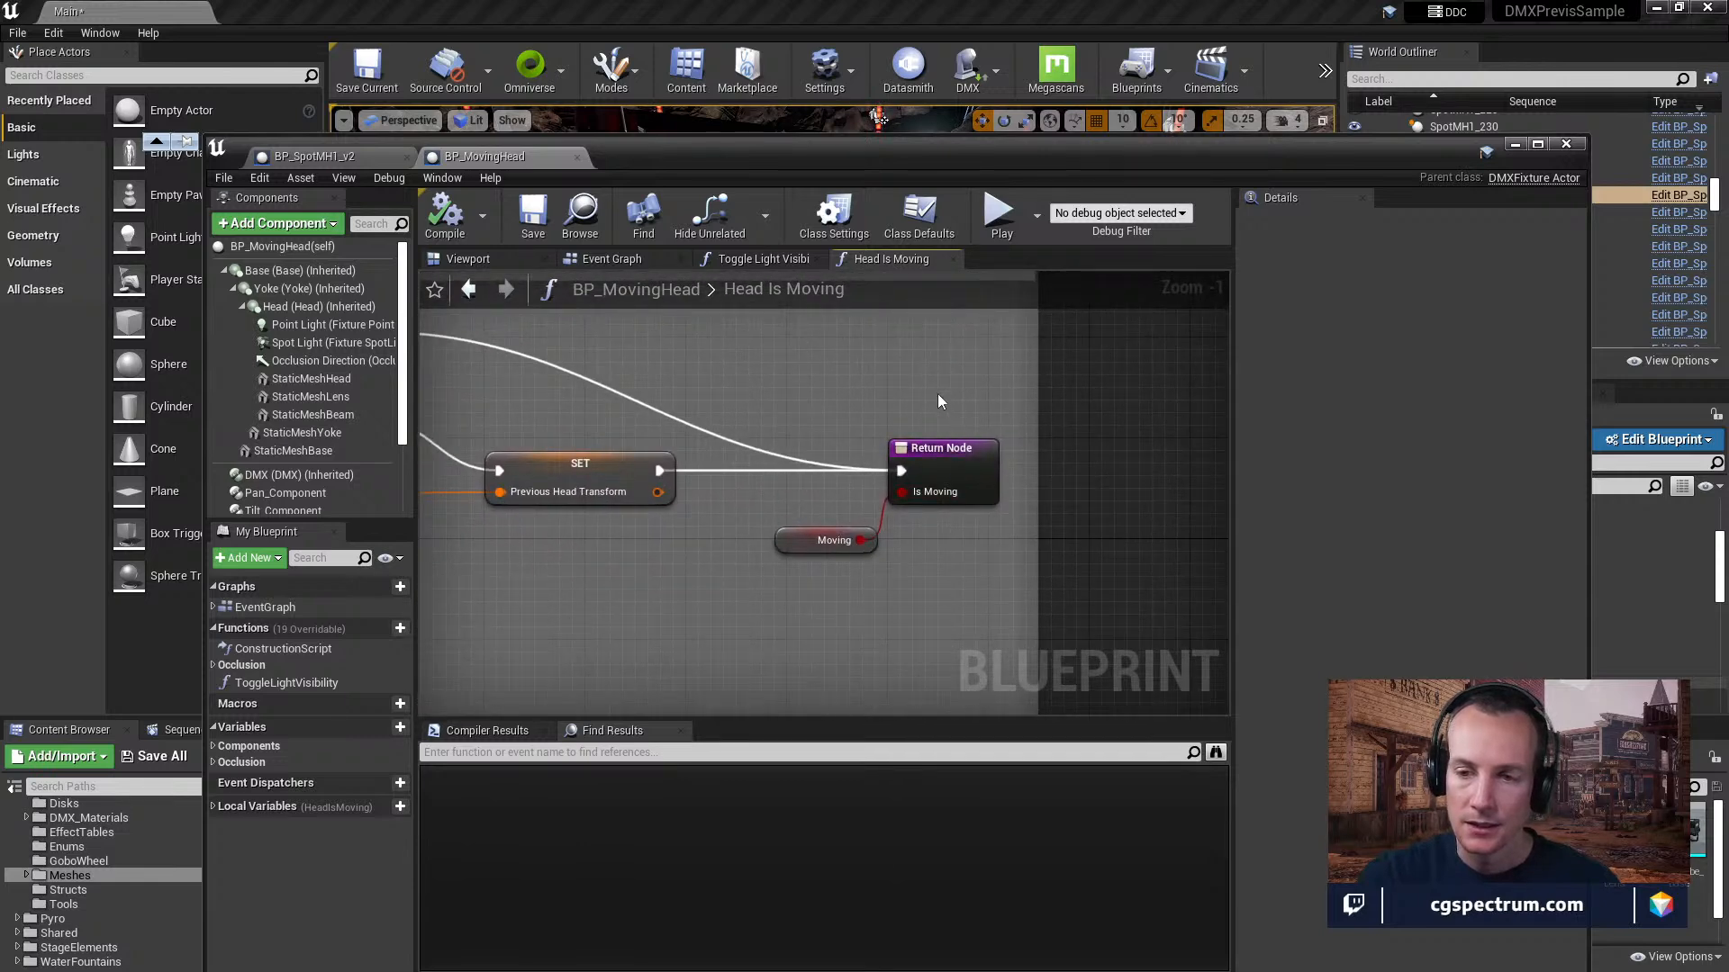
right_drag(841, 377, 1039, 471)
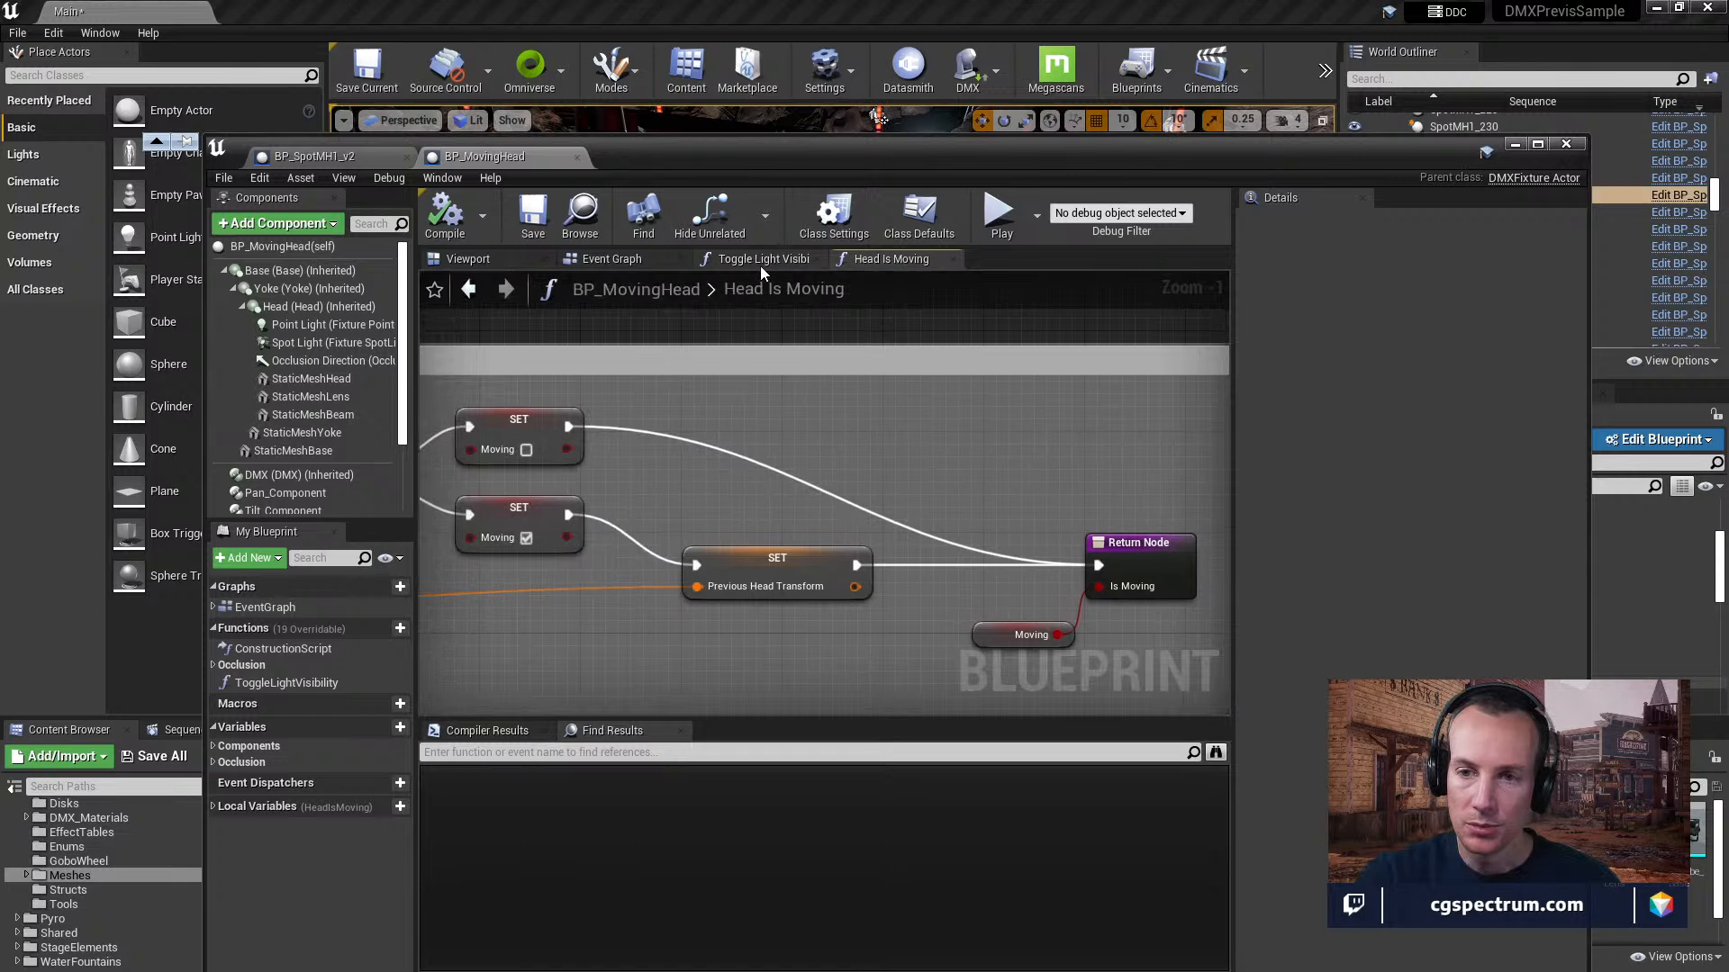
Return to the BP_MovingHead event graph and examine the Branch leading into the Cast Occlusion Ray node.
click(761, 262)
click(605, 261)
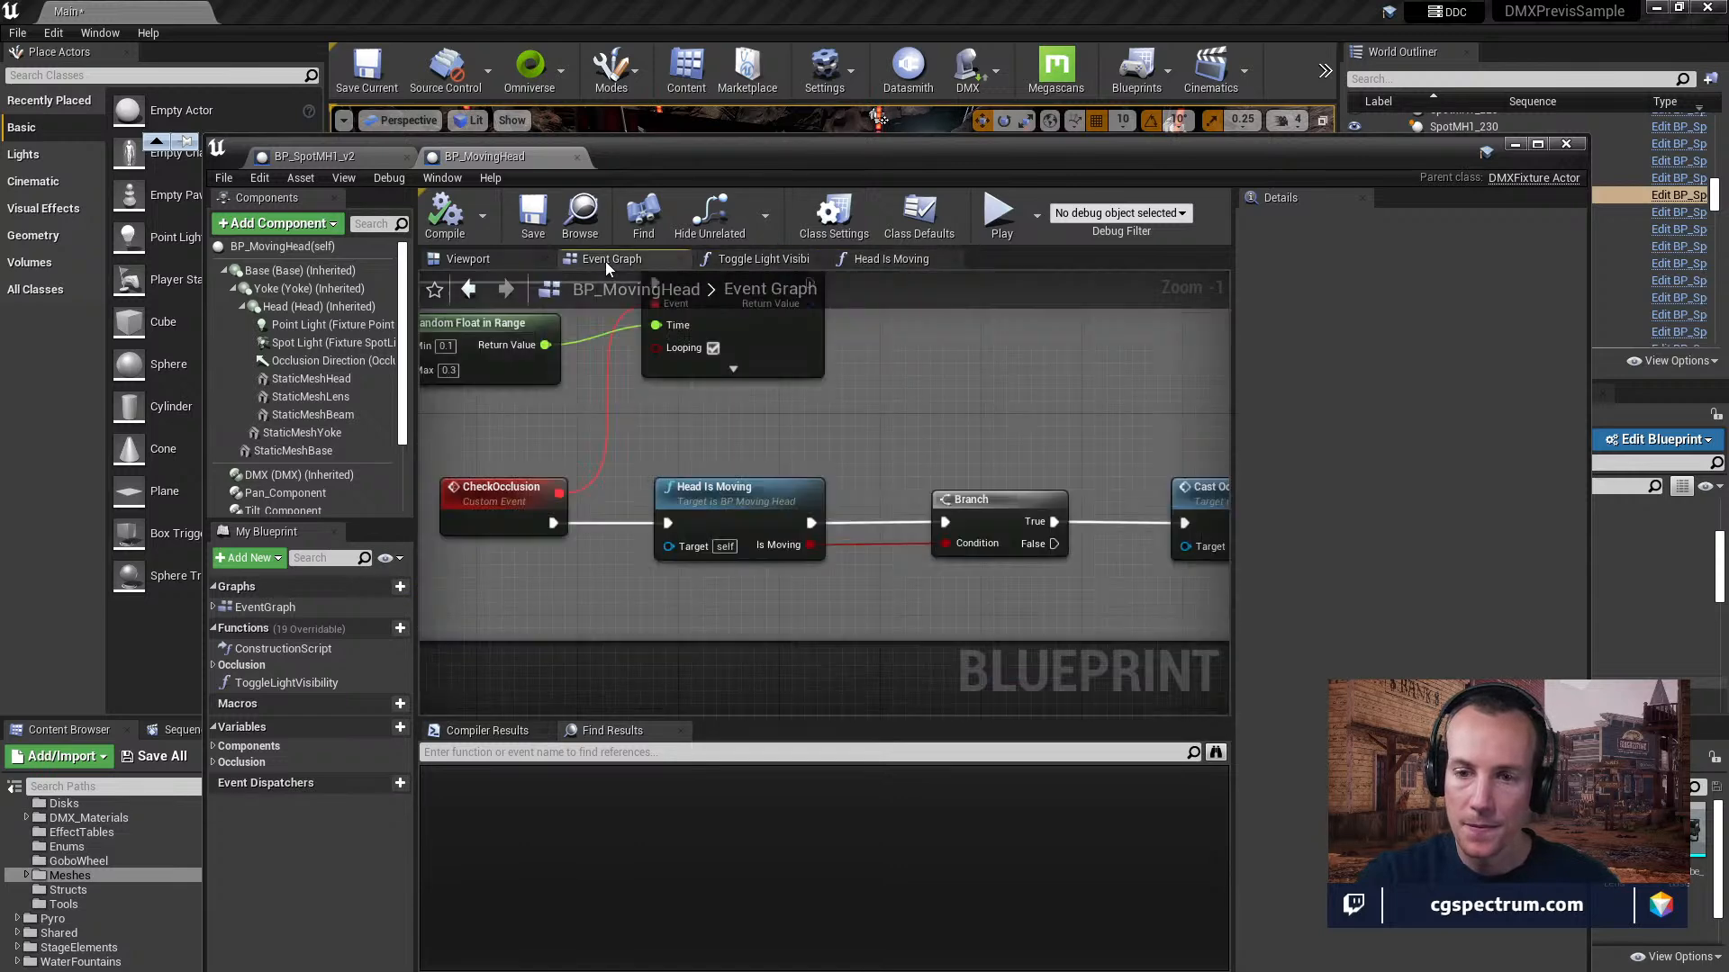
right_drag(969, 526, 830, 541)
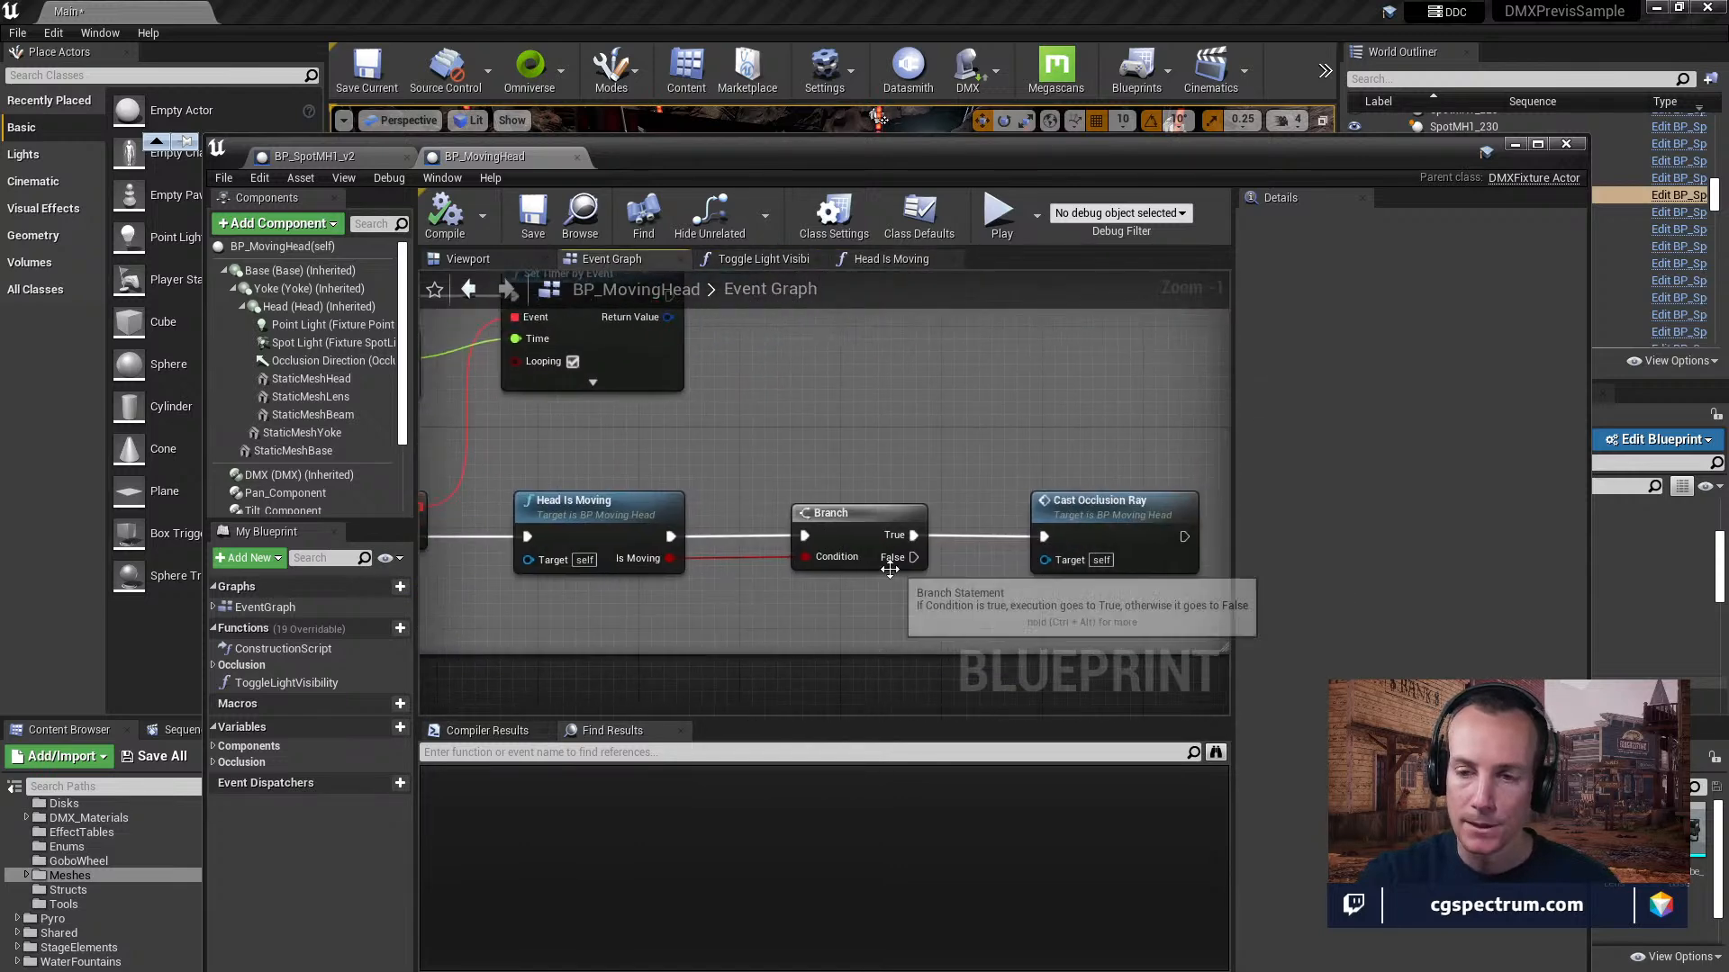
right_drag(963, 591, 899, 574)
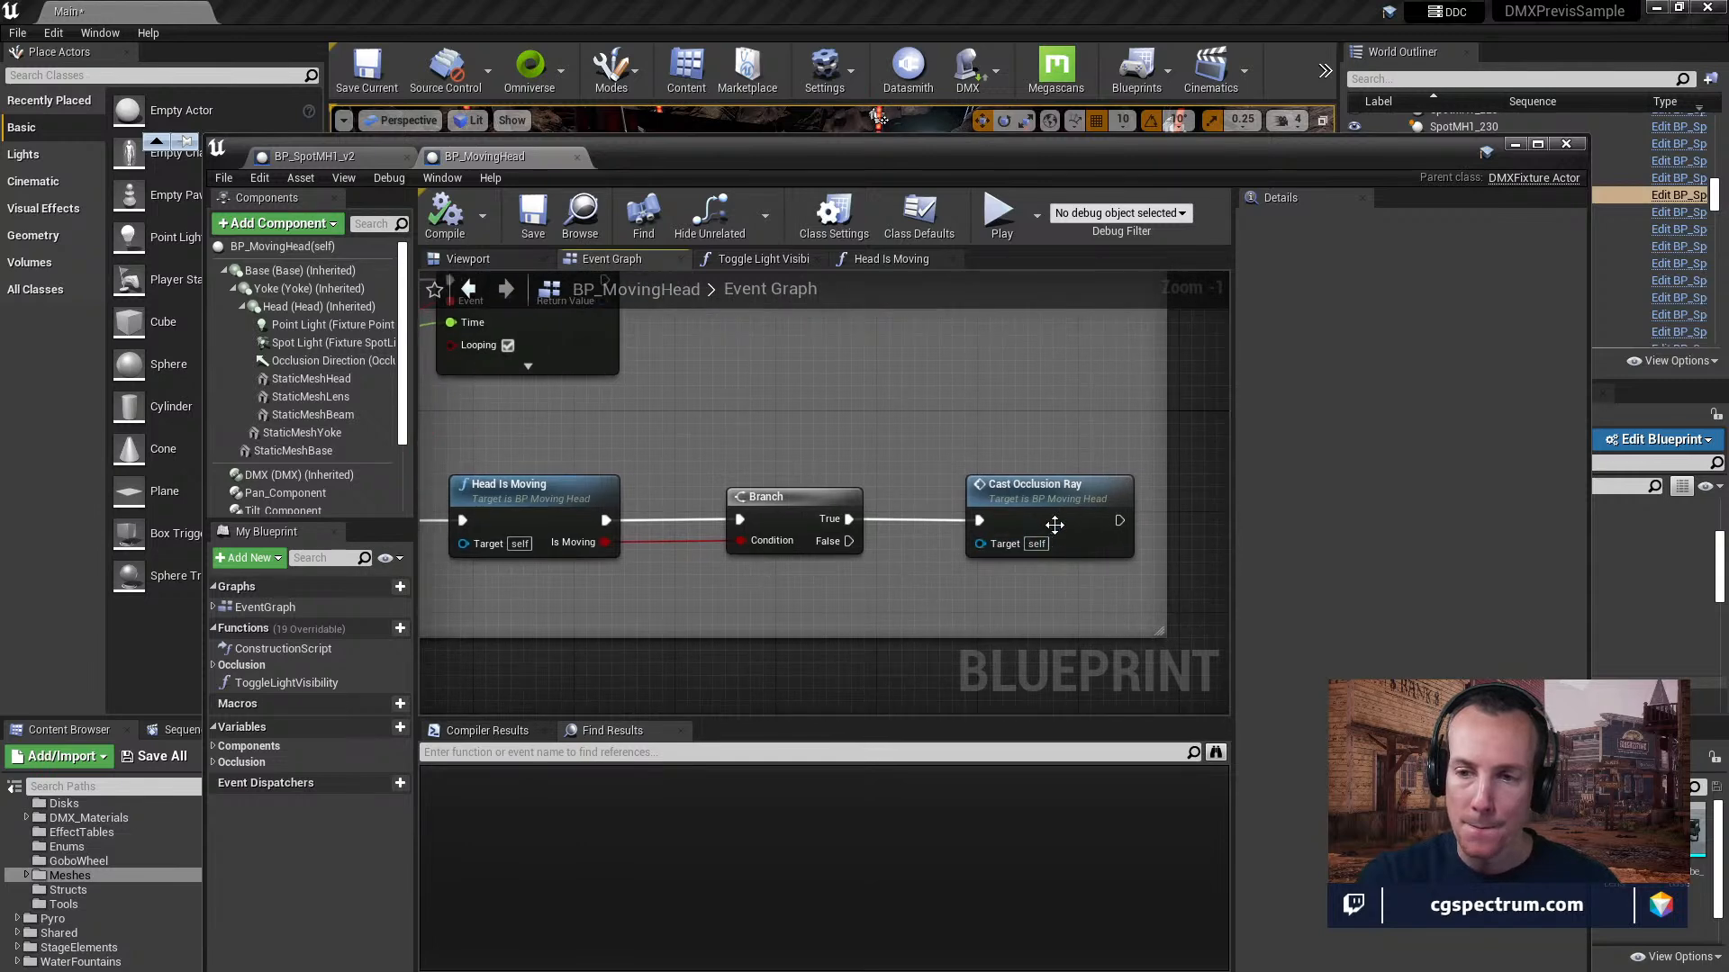
Open the Cast Occlusion Ray function and examine the nodes feeding the start and end of LineTraceByChannel.
right_drag(1078, 581, 987, 564)
double_click(976, 485)
right_drag(976, 486, 1136, 604)
right_drag(707, 552, 960, 581)
scroll(960, 582, up, 5)
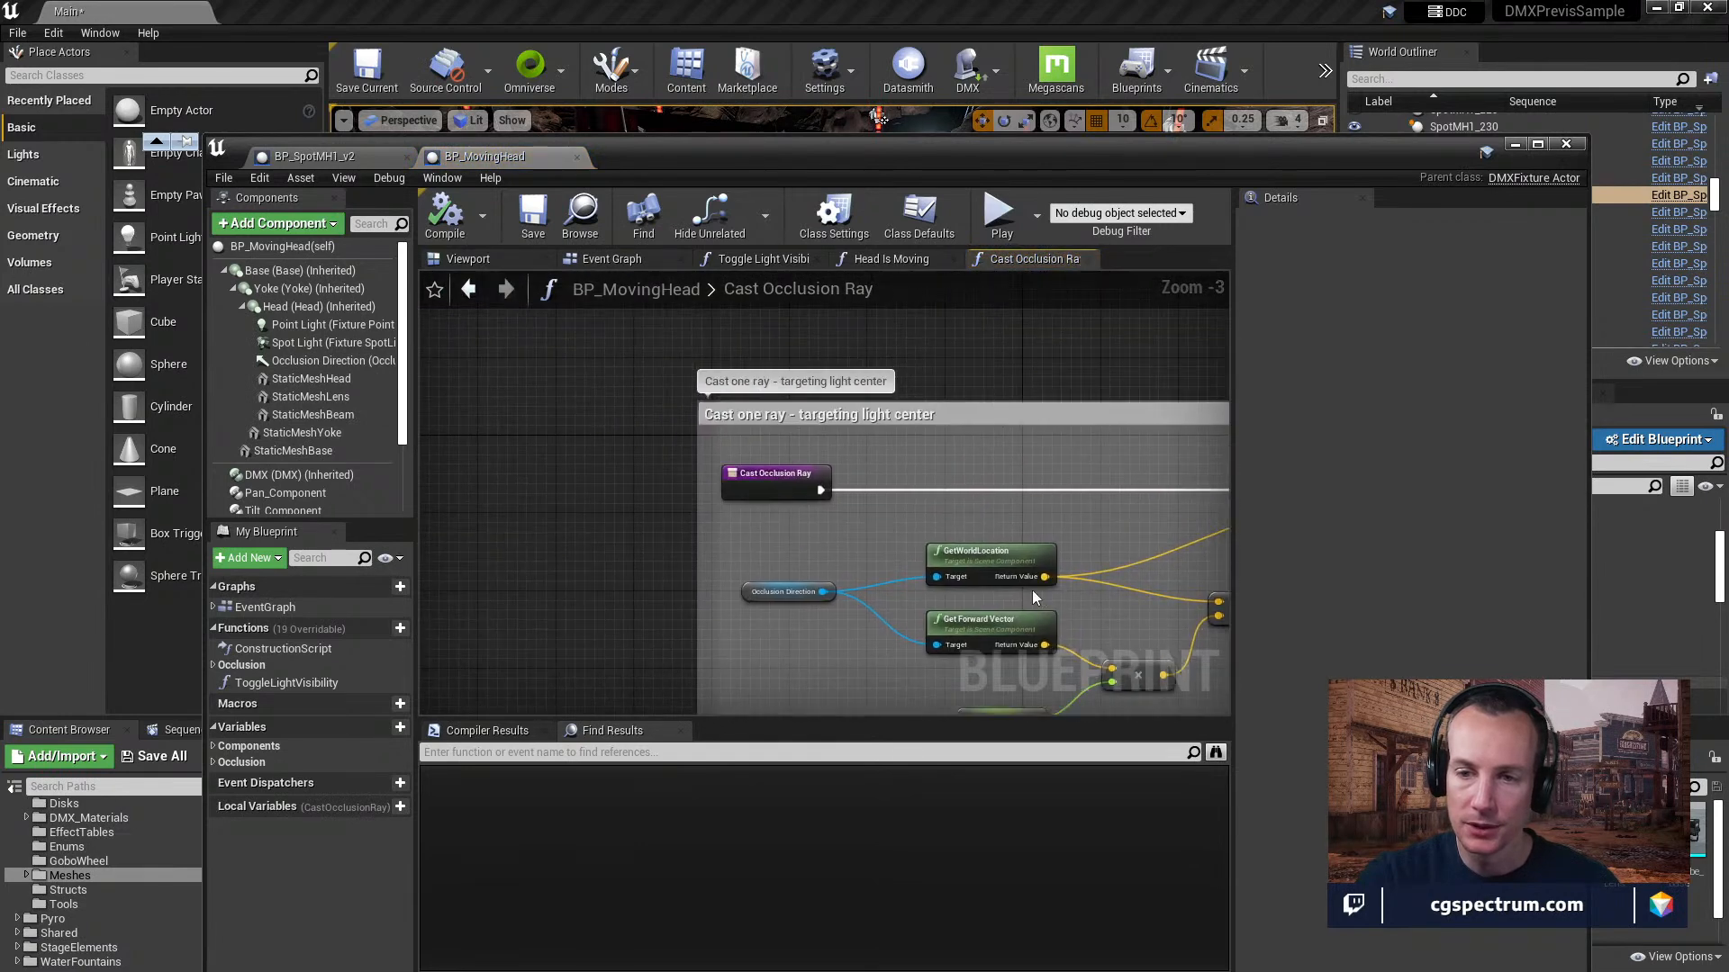
right_drag(898, 451, 764, 351)
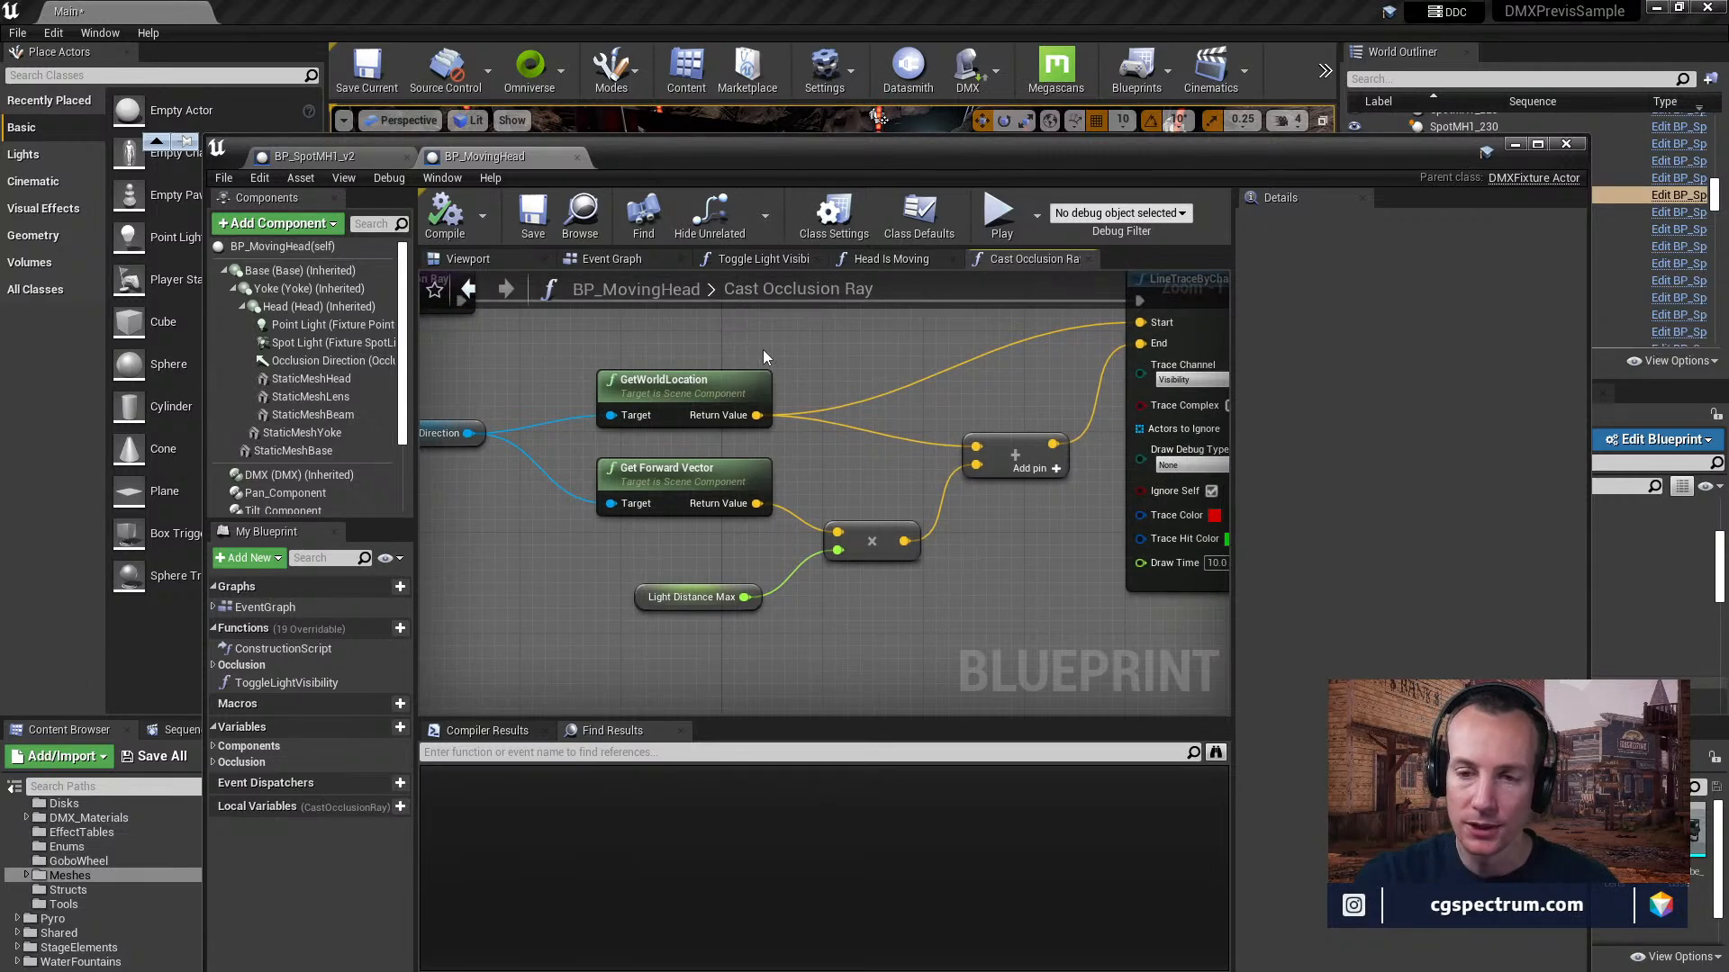
right_drag(865, 408, 828, 426)
right_drag(952, 394, 875, 396)
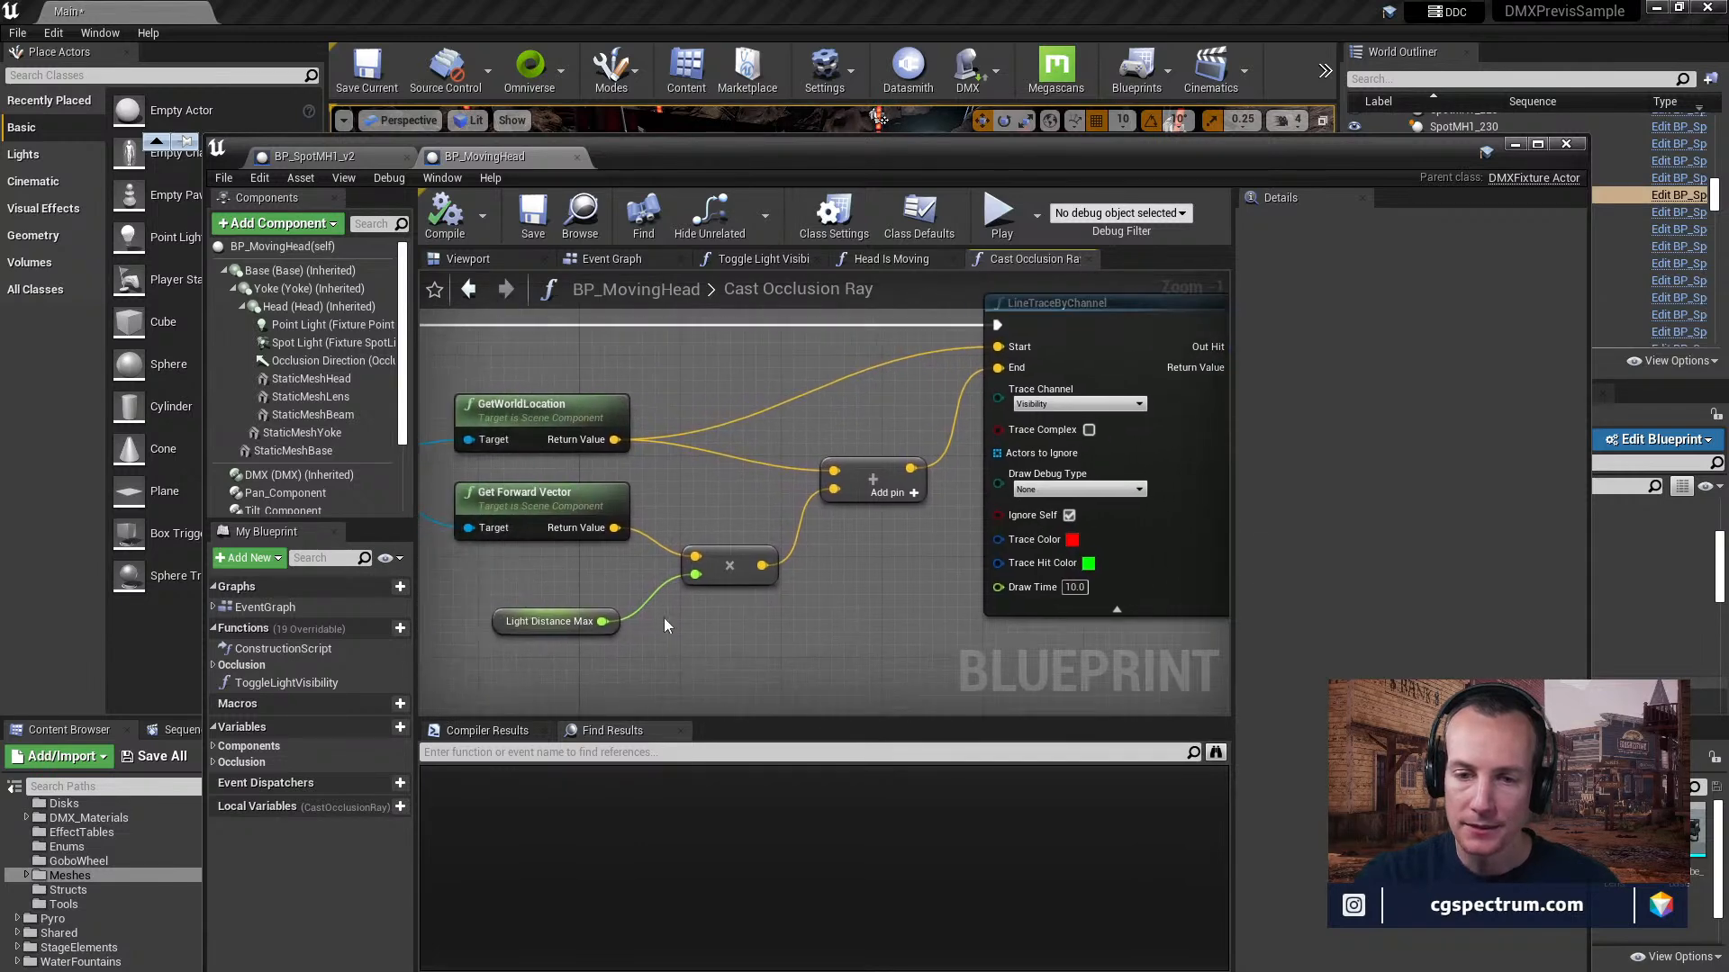
Inspect the Light Distance Max variable's details and examine the LineTraceByChannel node's trace settings in Cast Occlusion Ray.
click(544, 629)
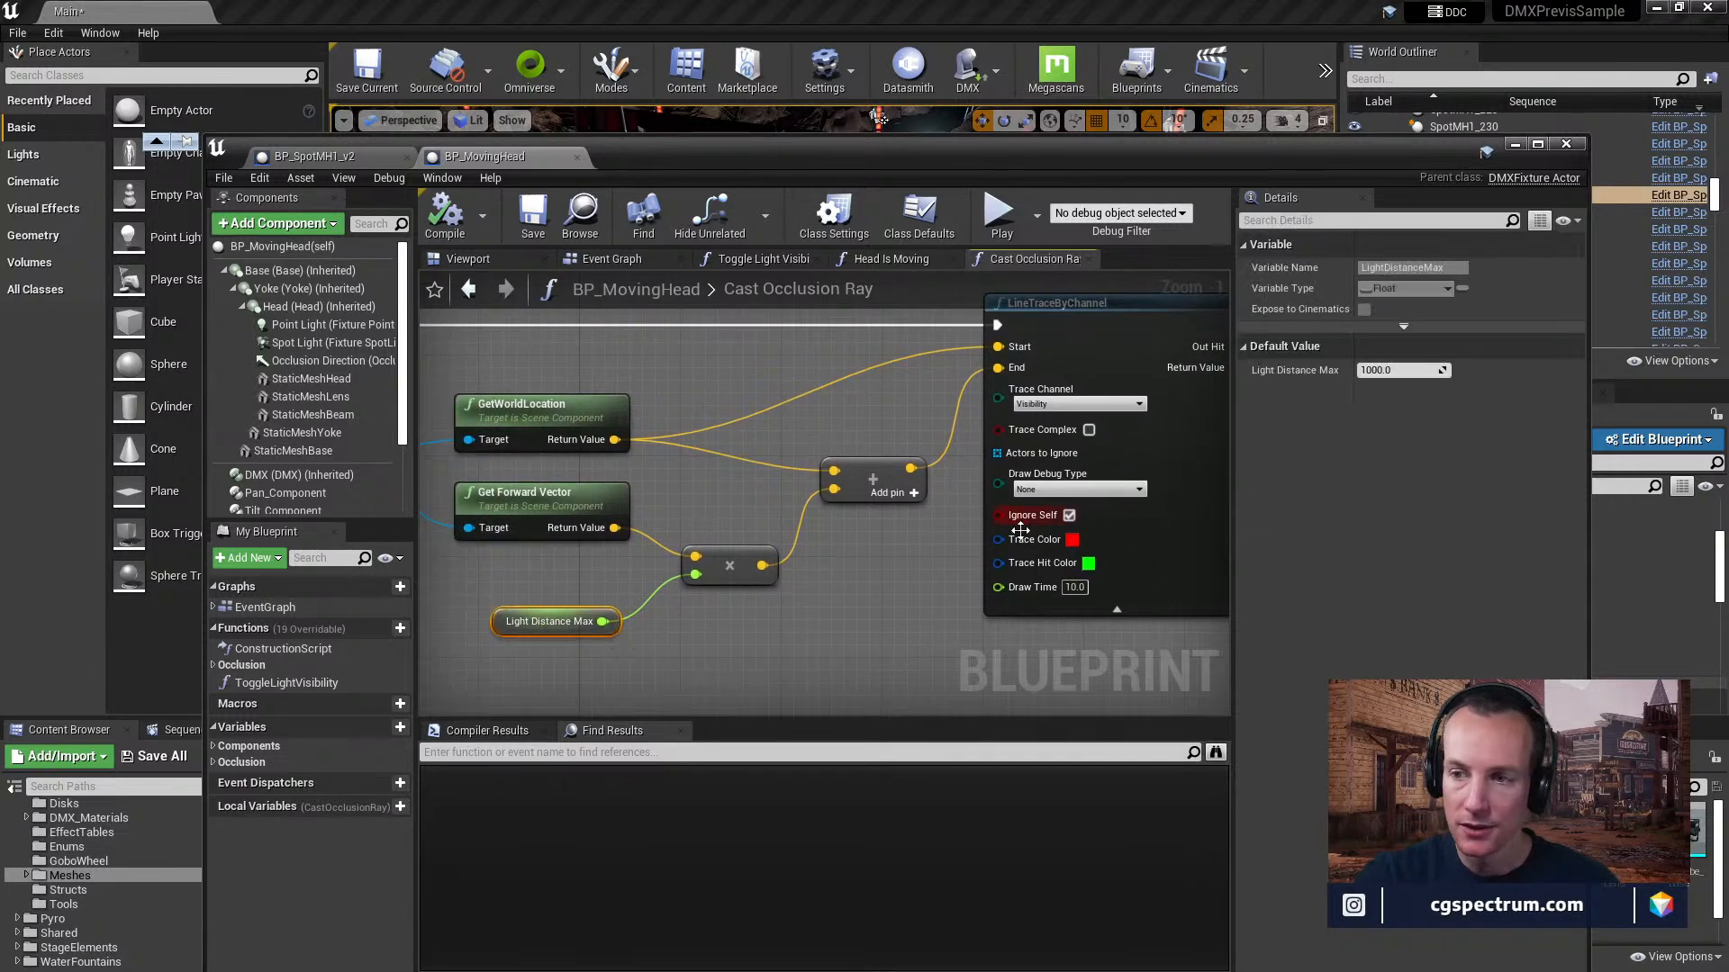
mouse_move(895, 426)
right_down()
mouse_move(836, 459)
mouse_move(677, 484)
right_up()
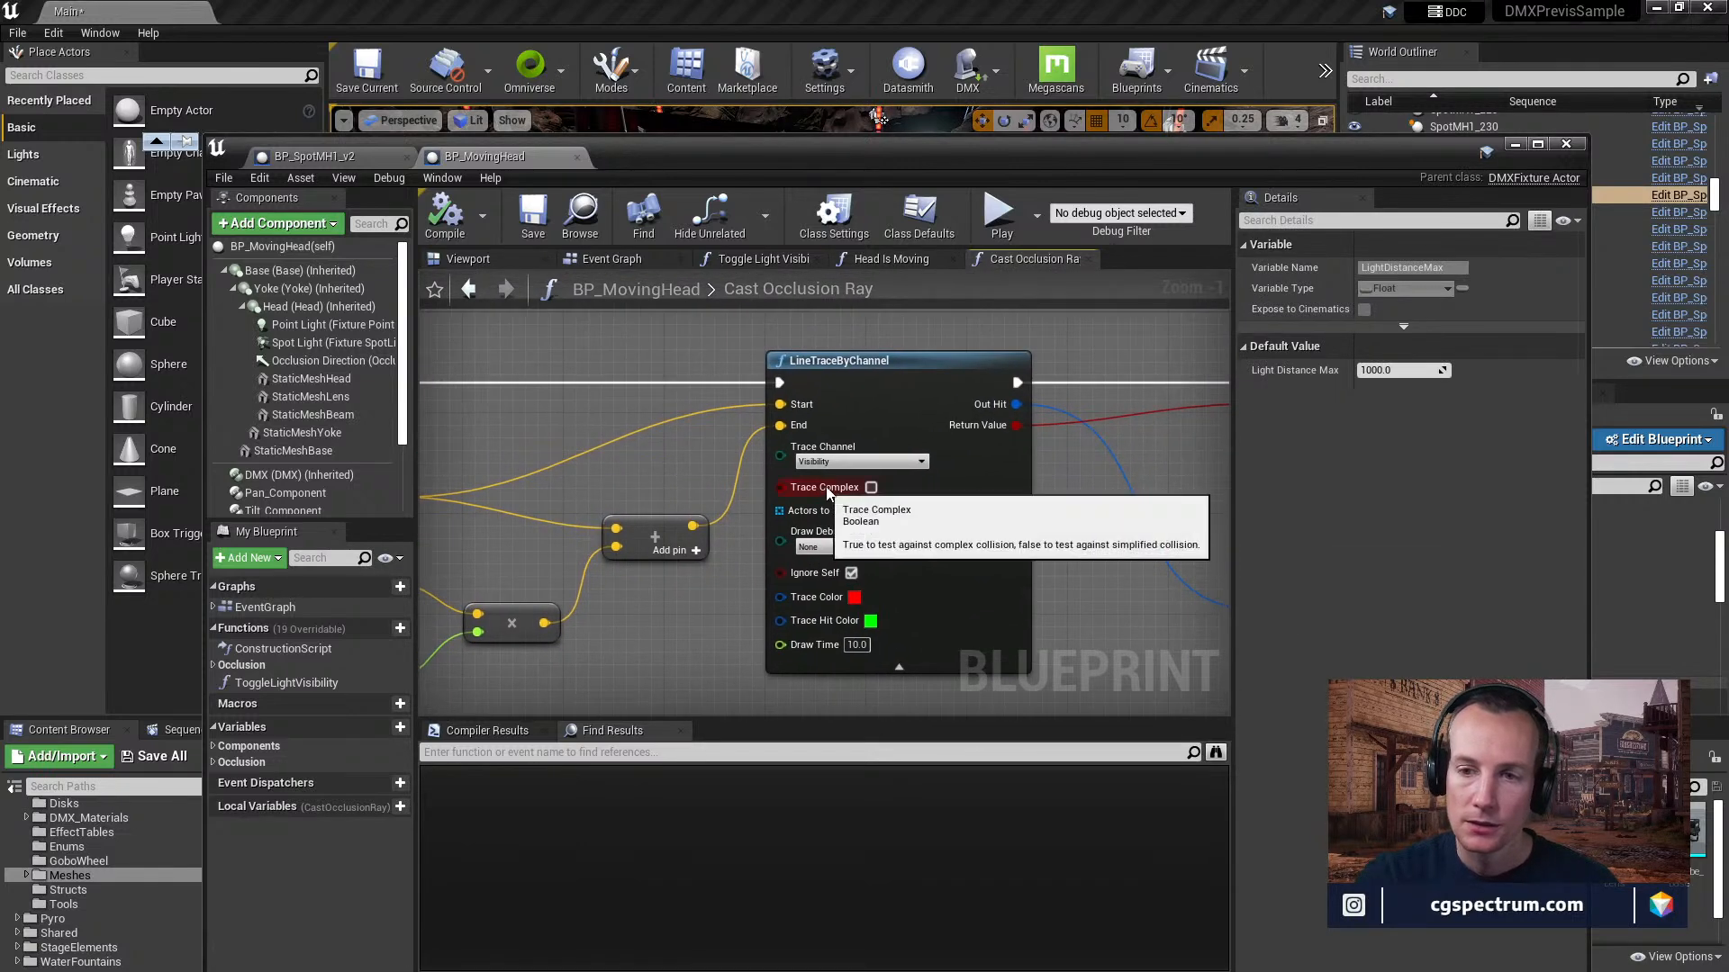
mouse_move(822, 493)
right_down()
mouse_move(817, 479)
mouse_move(1037, 478)
right_up()
Follow the LineTraceByChannel outputs through the distance math to the Set Scalar Parameter Value nodes.
right_drag(1282, 526, 531, 521)
right_drag(695, 462, 723, 469)
right_drag(914, 474, 299, 458)
right_drag(432, 535, 796, 517)
right_drag(900, 533, 420, 473)
right_drag(713, 501, 762, 499)
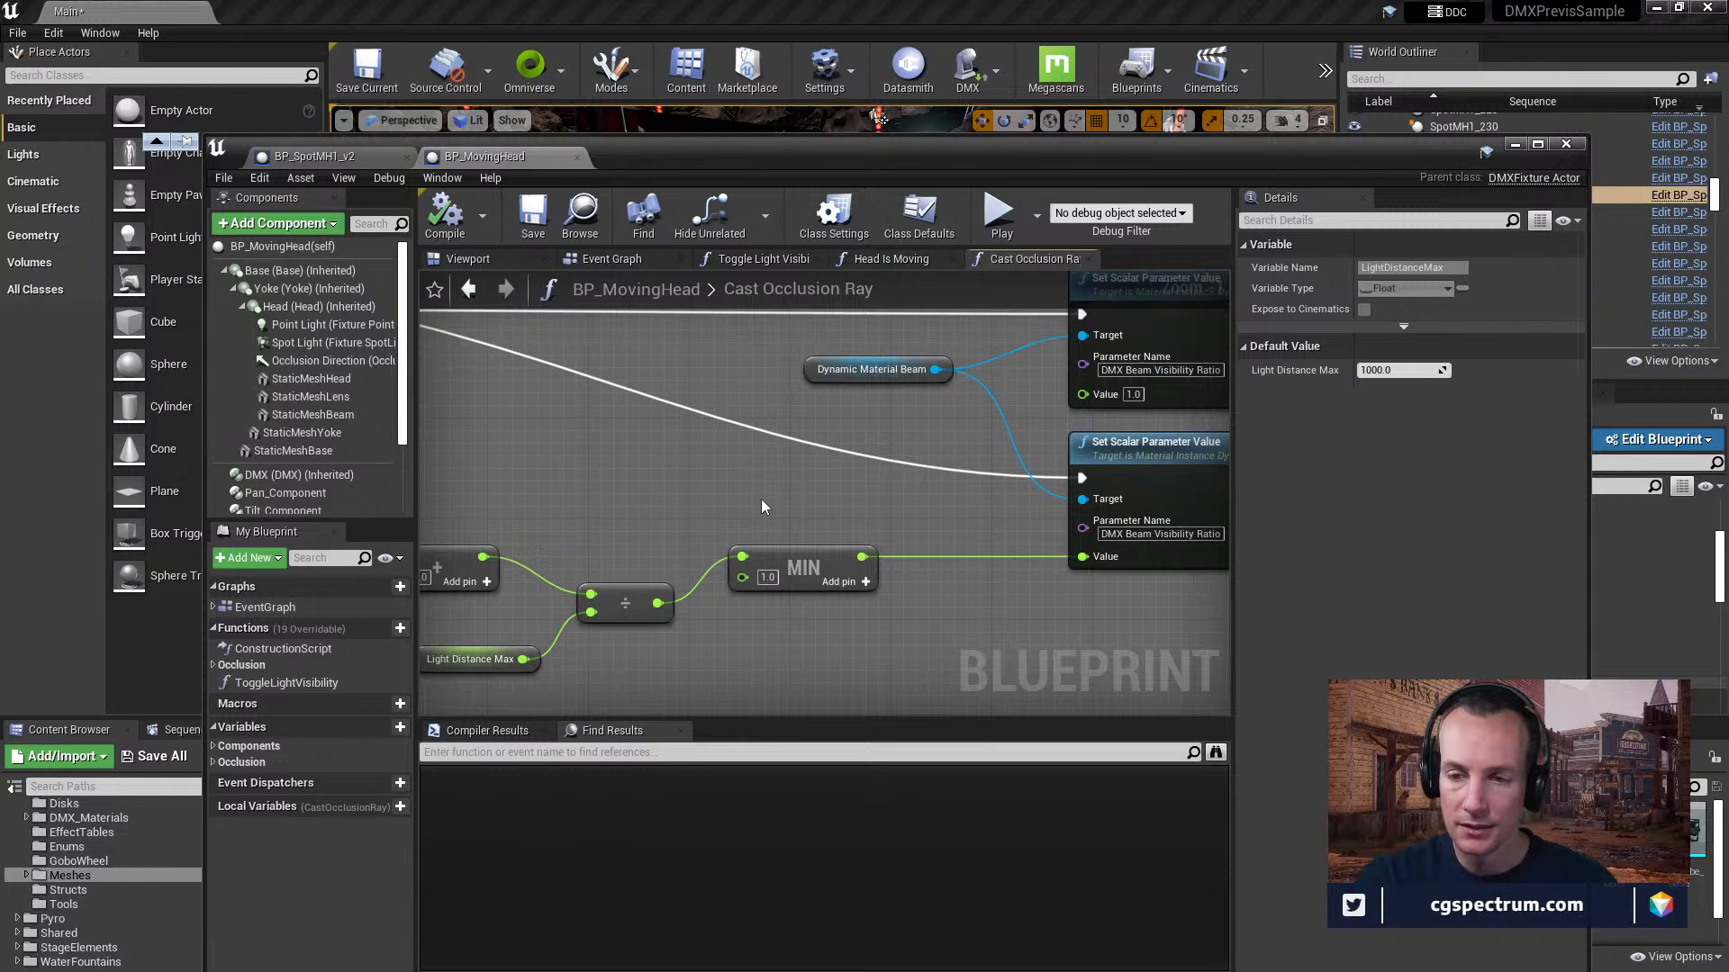
Examine the two Set Scalar Parameter Value nodes targeting Dynamic Material Beam and clear the node selection.
right_drag(762, 507, 606, 590)
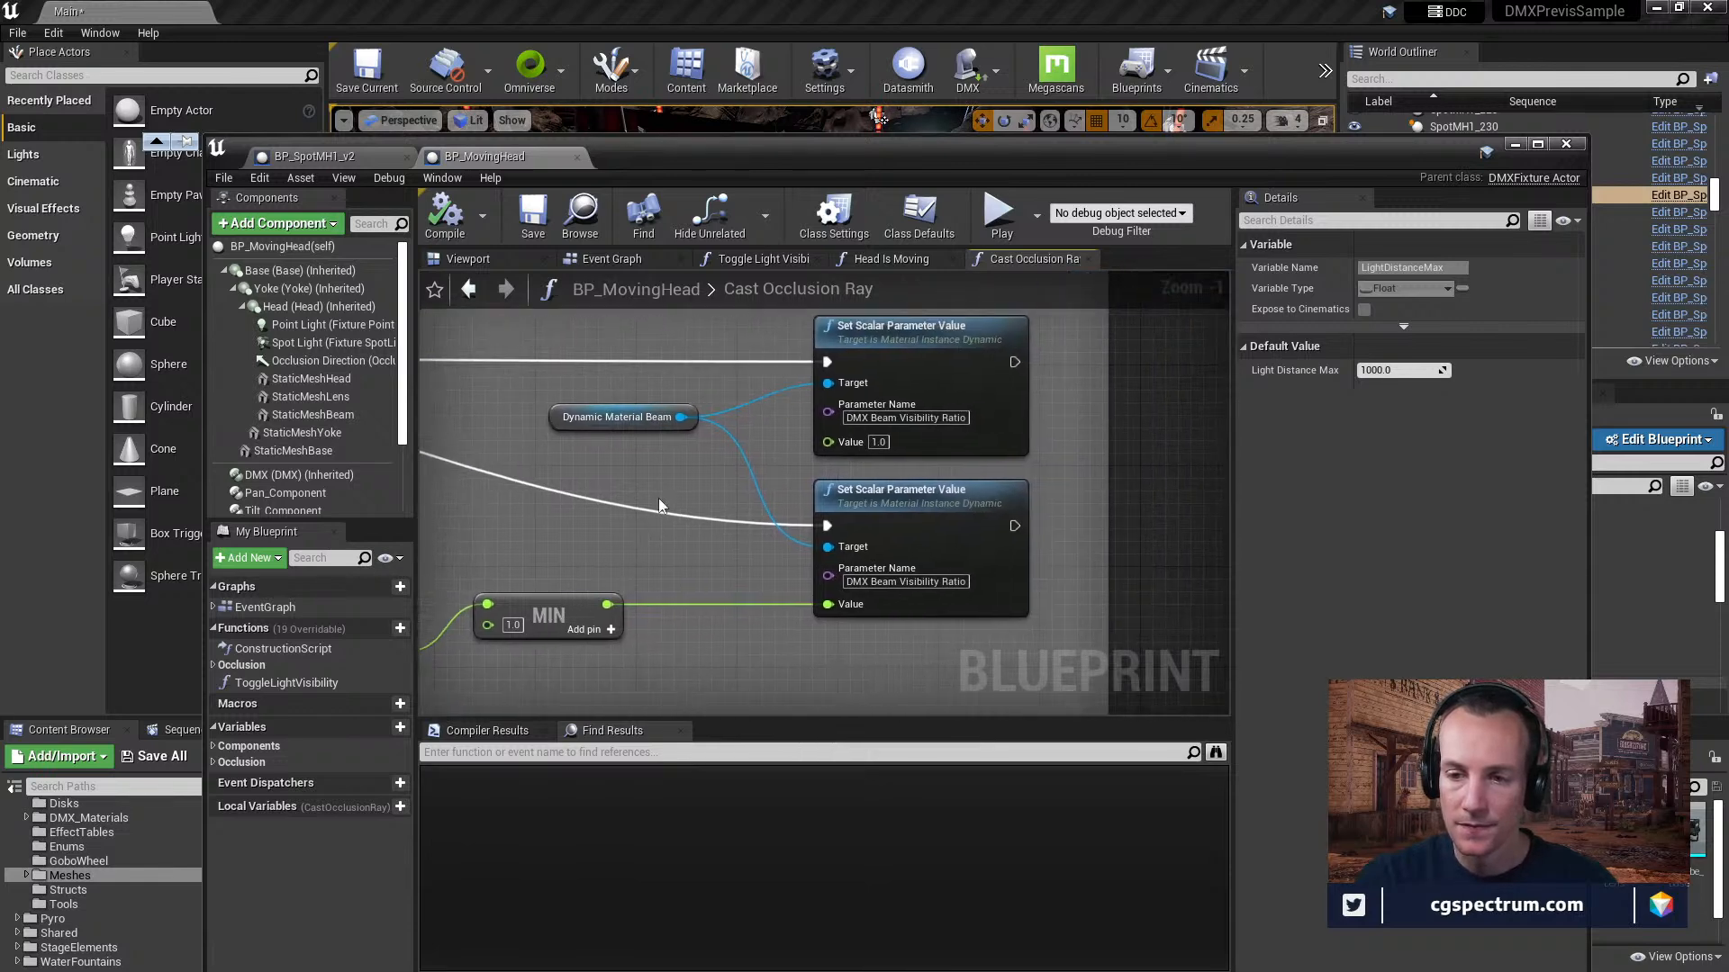
right_drag(684, 452, 654, 540)
right_click(648, 560)
click(677, 571)
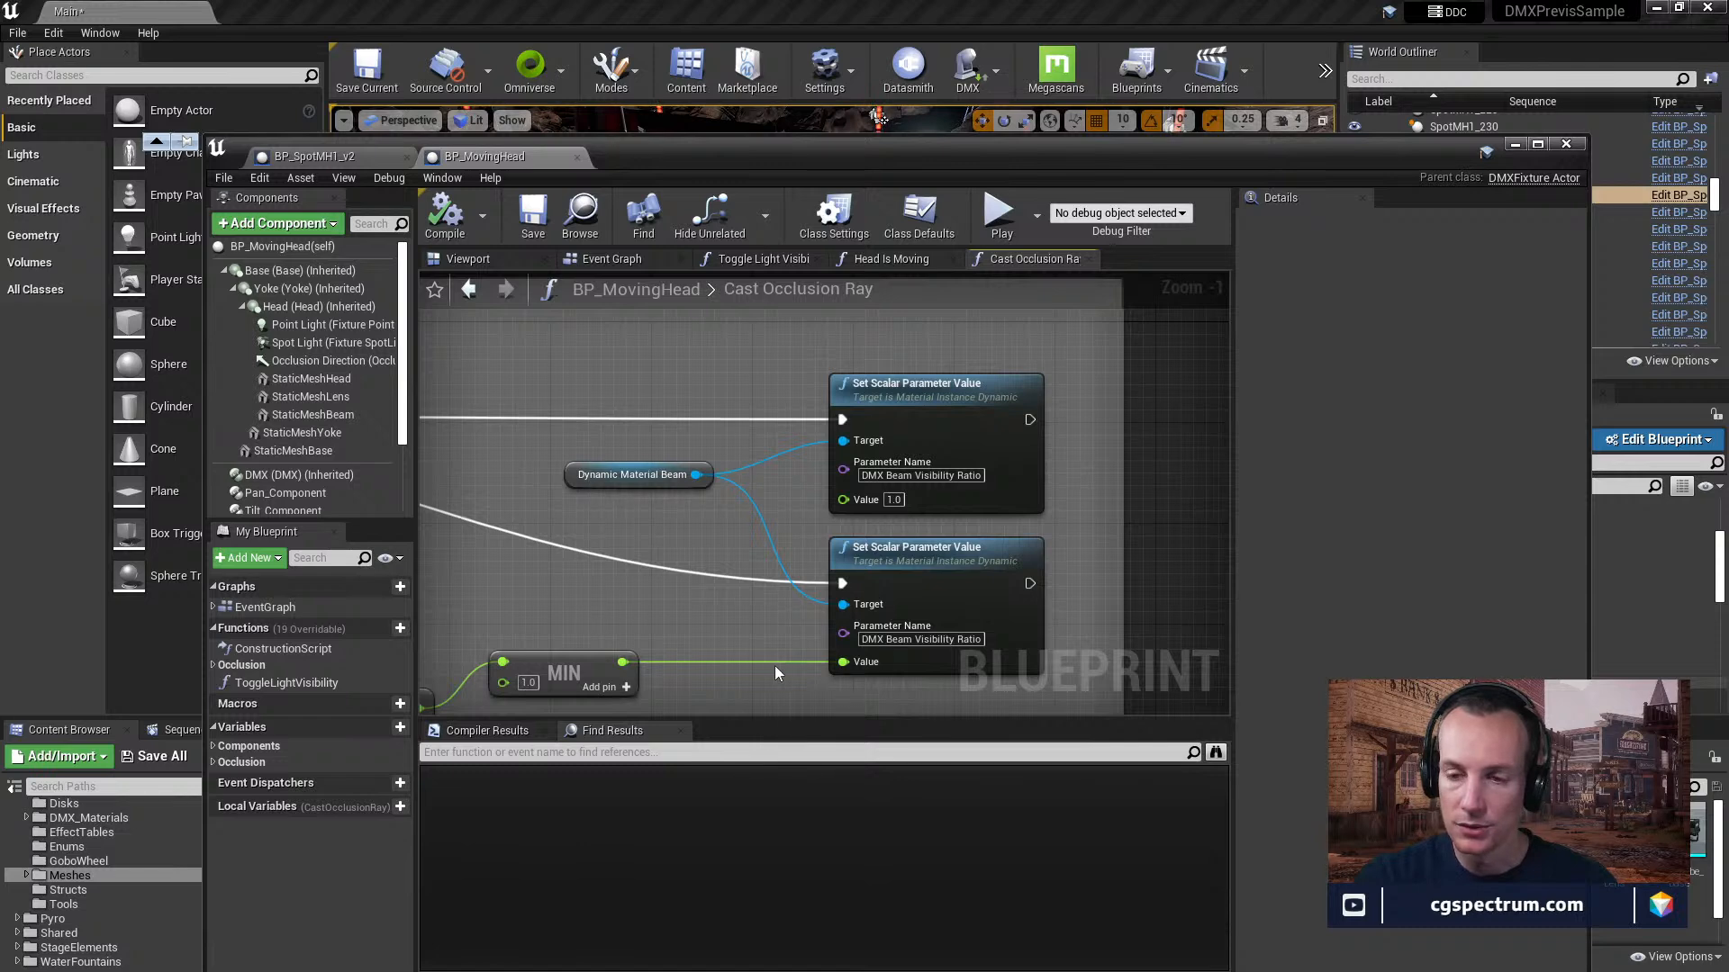
Trace the beam value calculation back from the MIN node through the divide and add nodes to Break Hit Result's Distance.
right_drag(785, 650, 1290, 491)
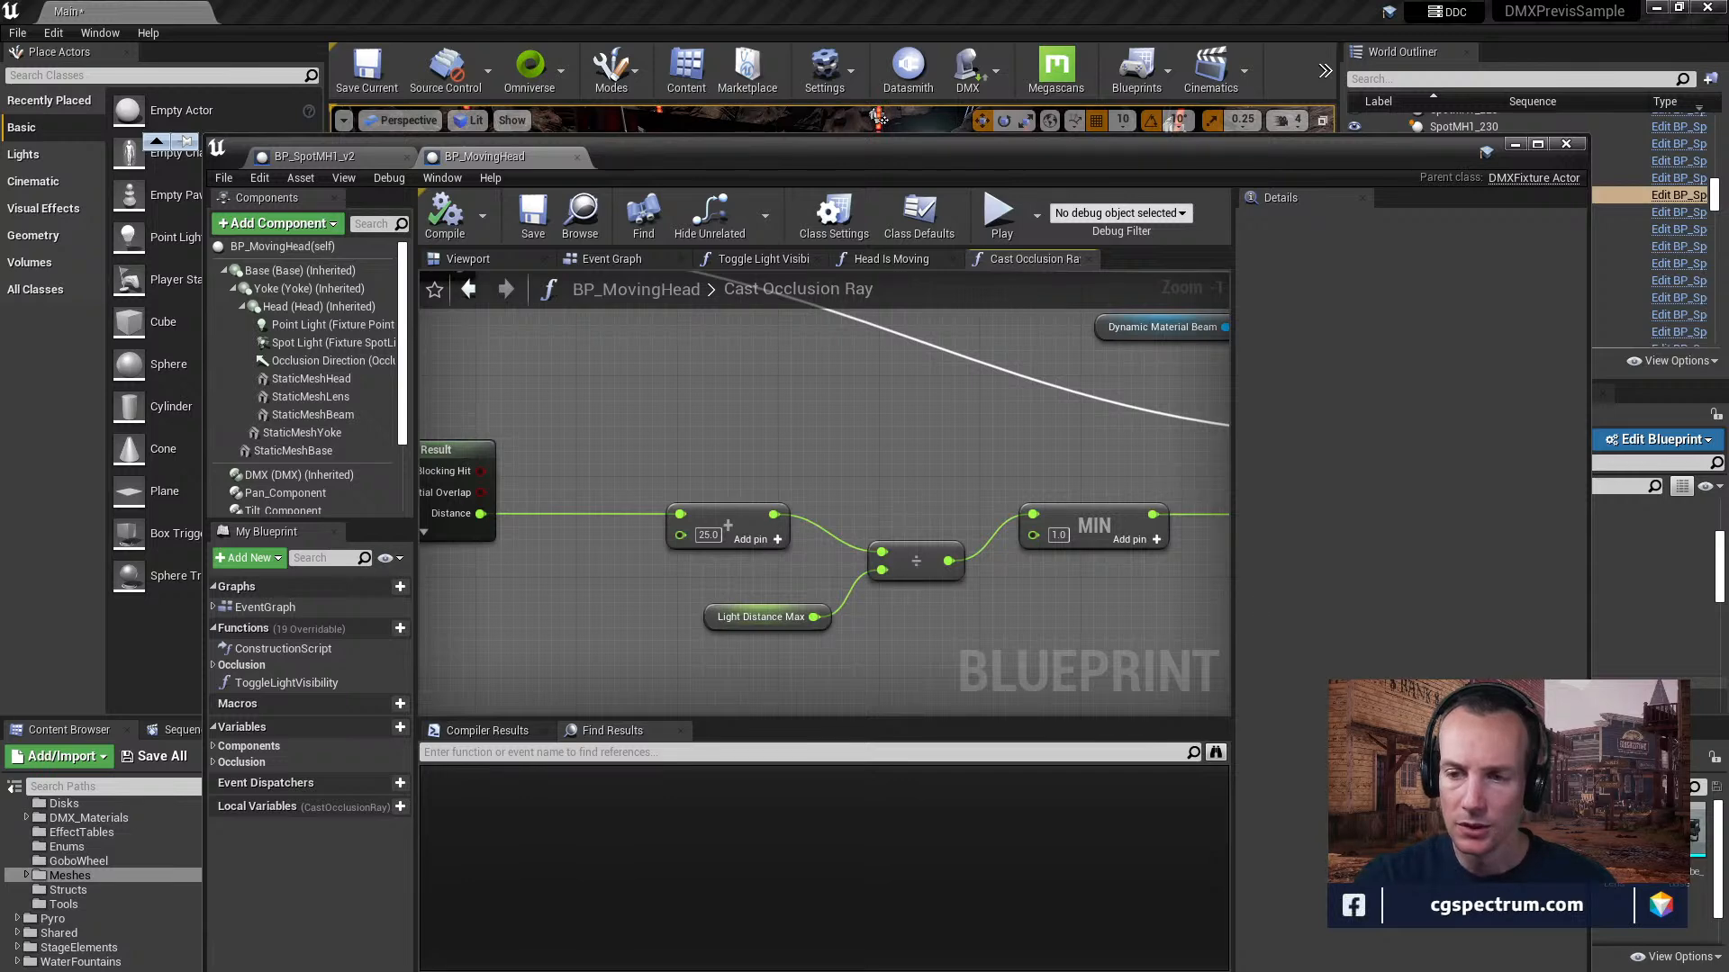
right_drag(1290, 491, 1203, 480)
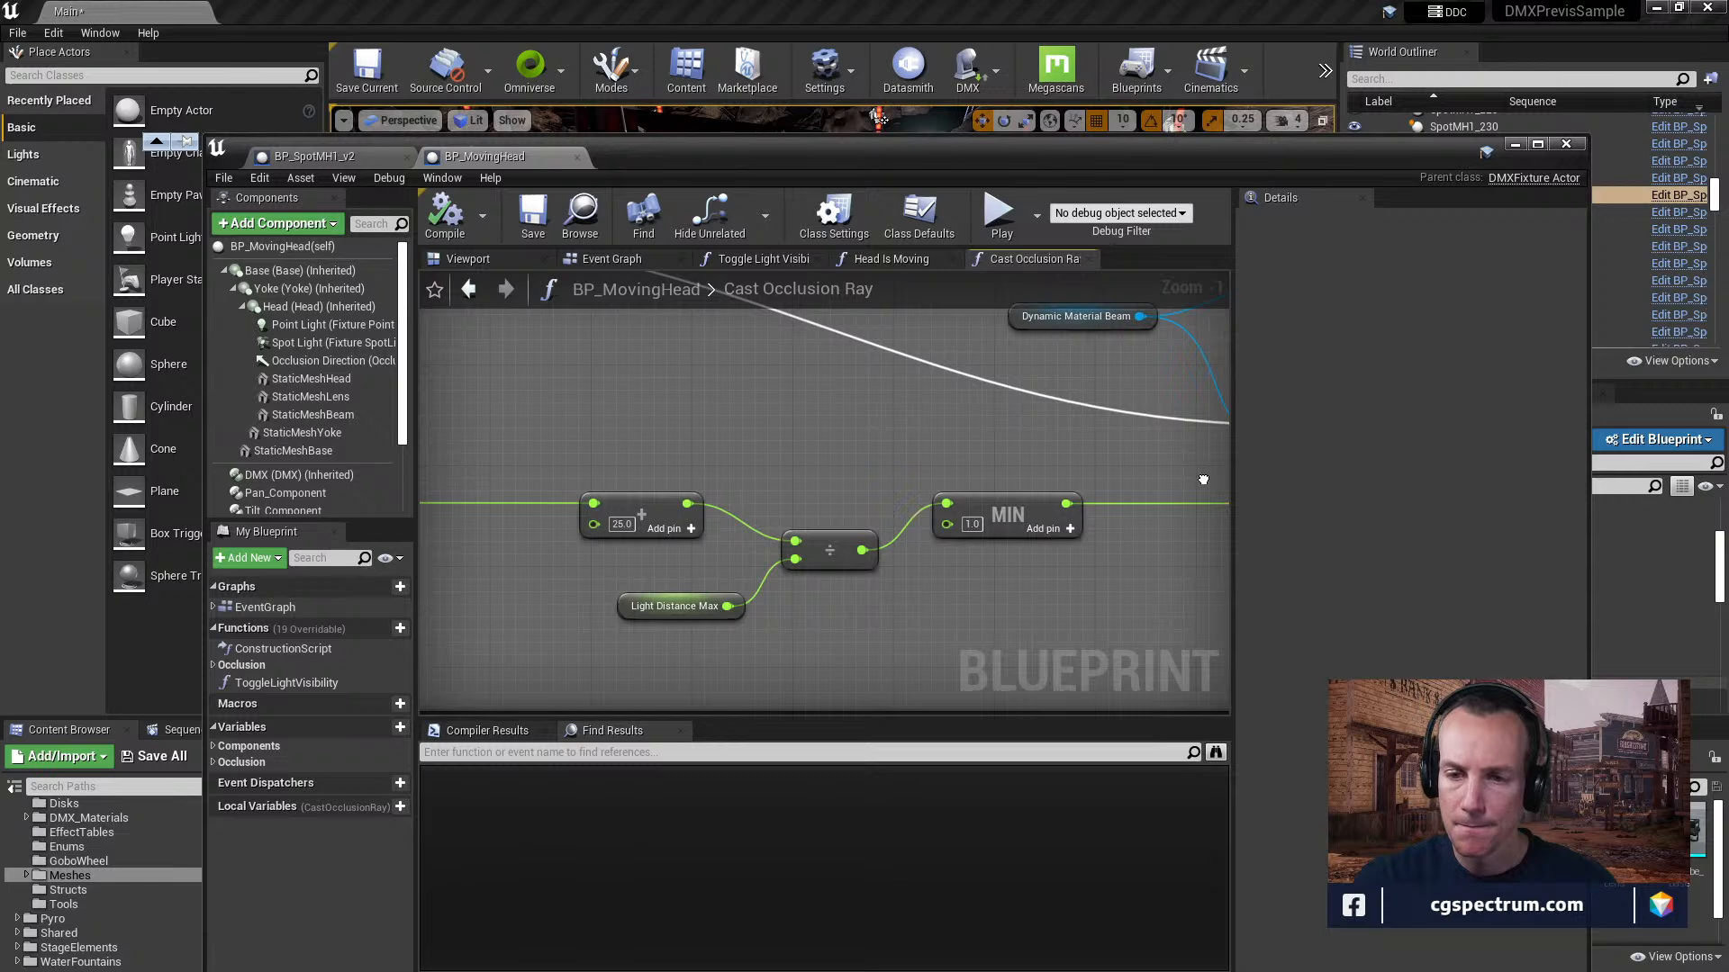
right_drag(1203, 480, 1409, 486)
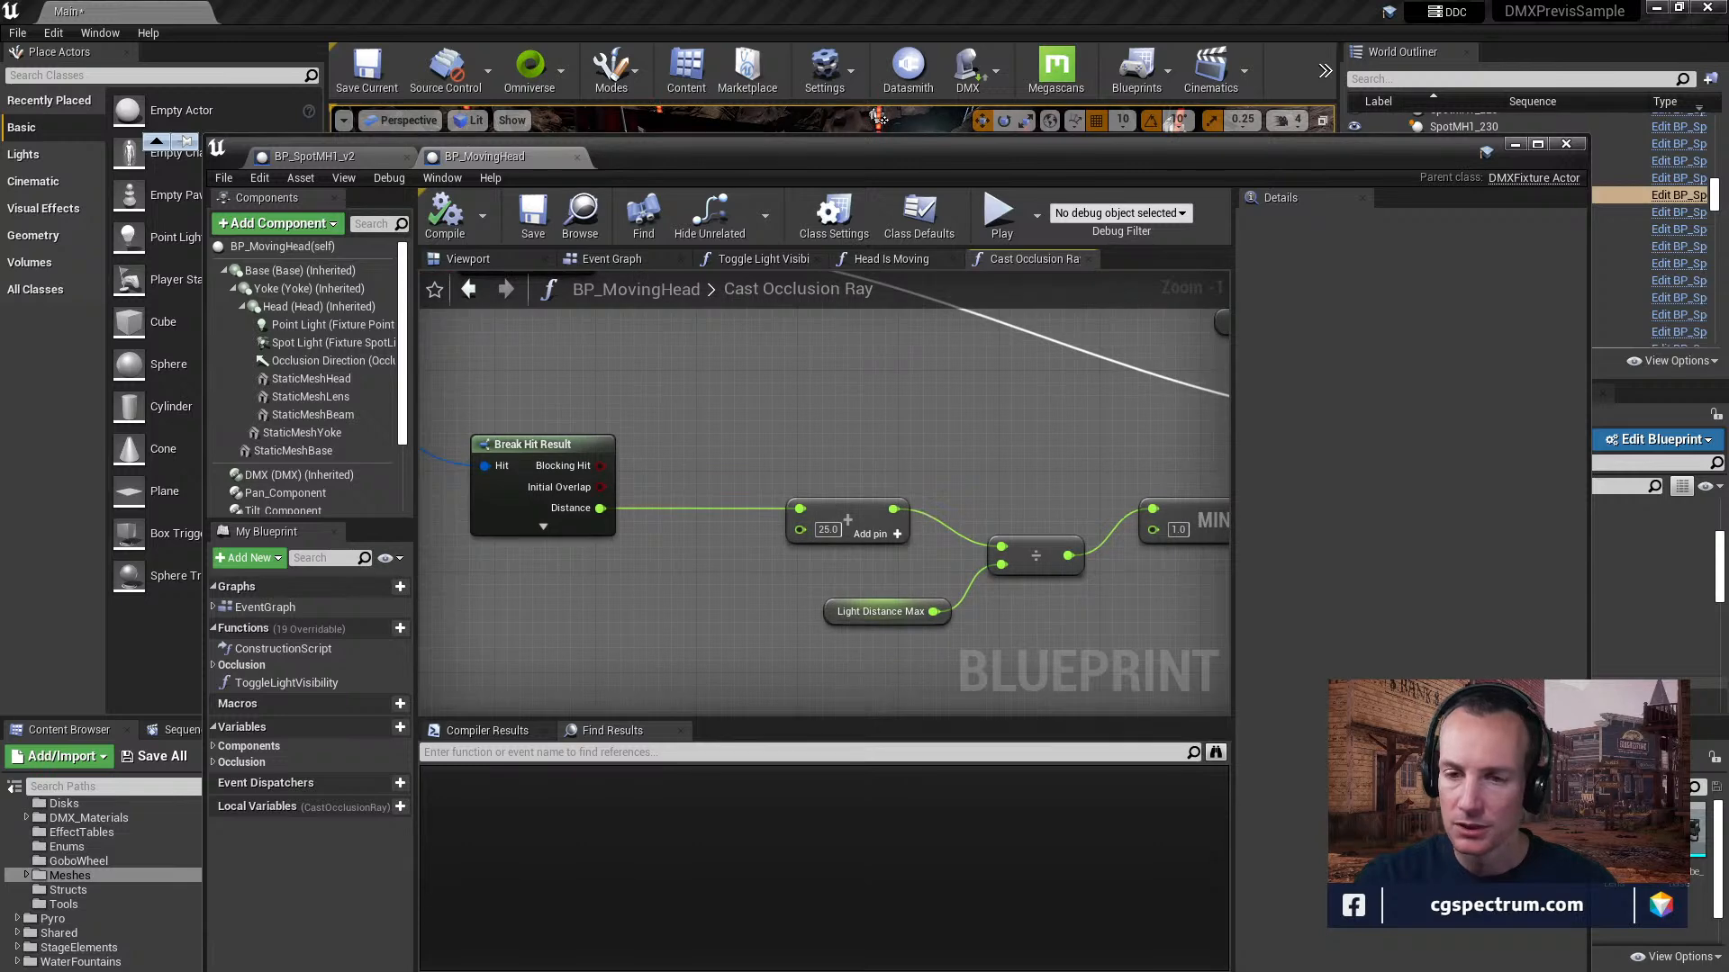
Follow the calculation forward from the distance math to the DMX Beam Visibility Ratio parameter on the Set Scalar Parameter Value nodes.
right_drag(1410, 485, 1041, 505)
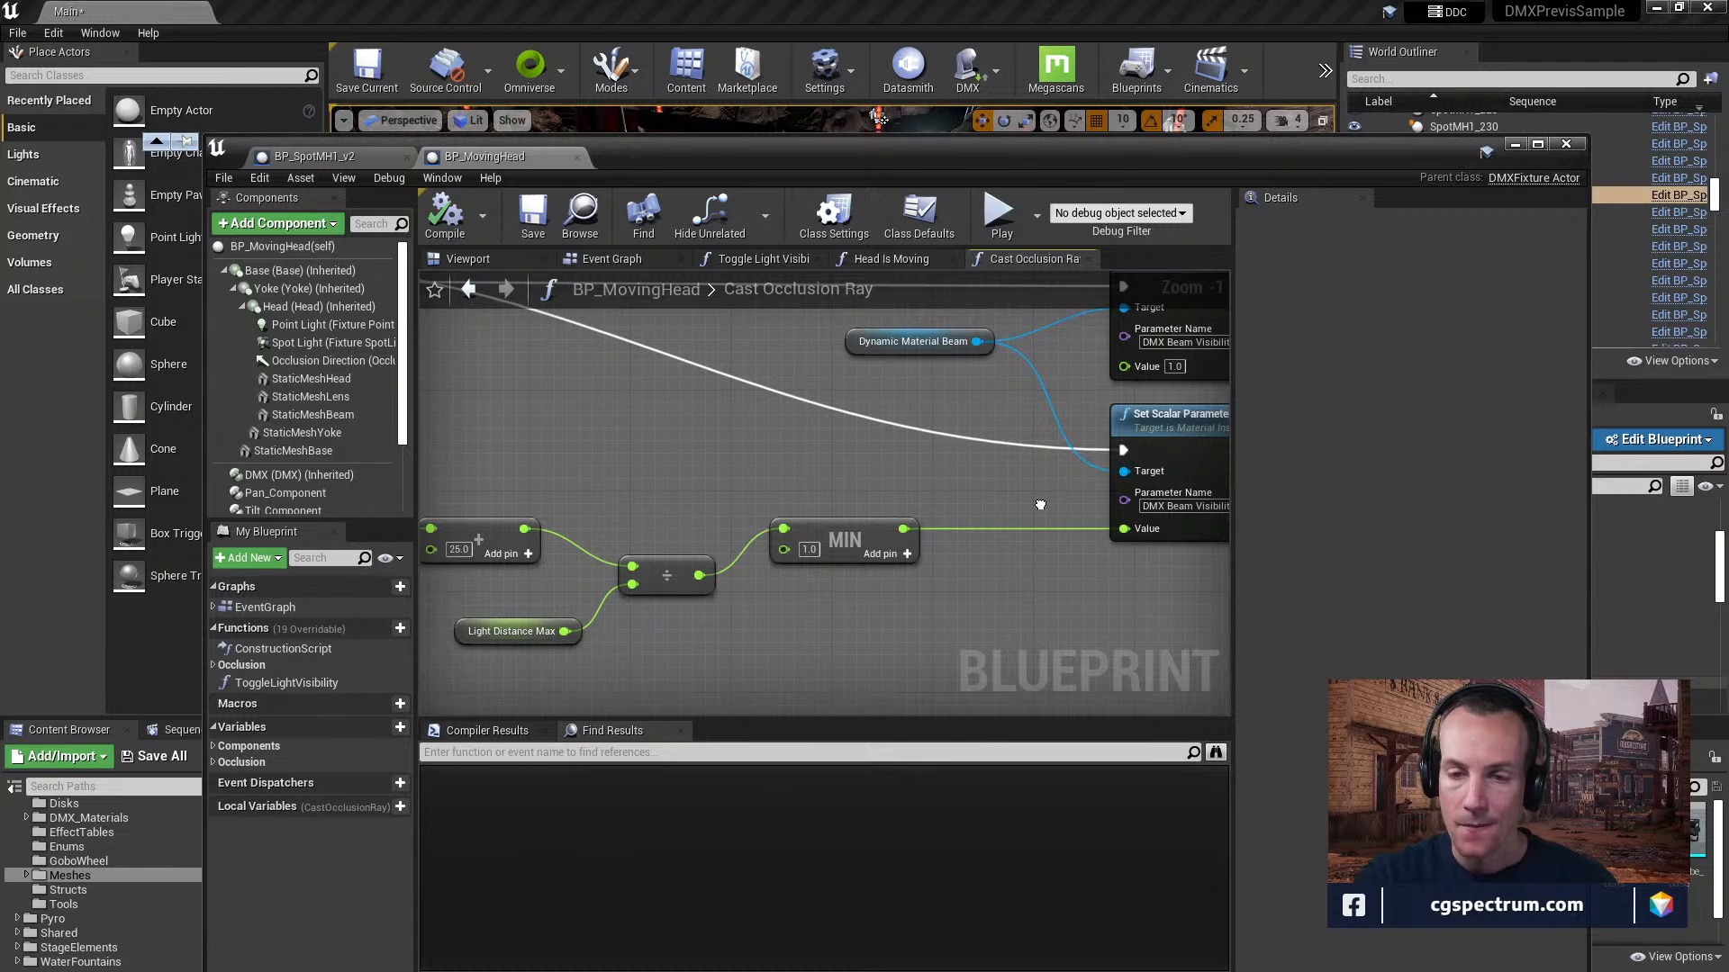
right_drag(1041, 505, 814, 577)
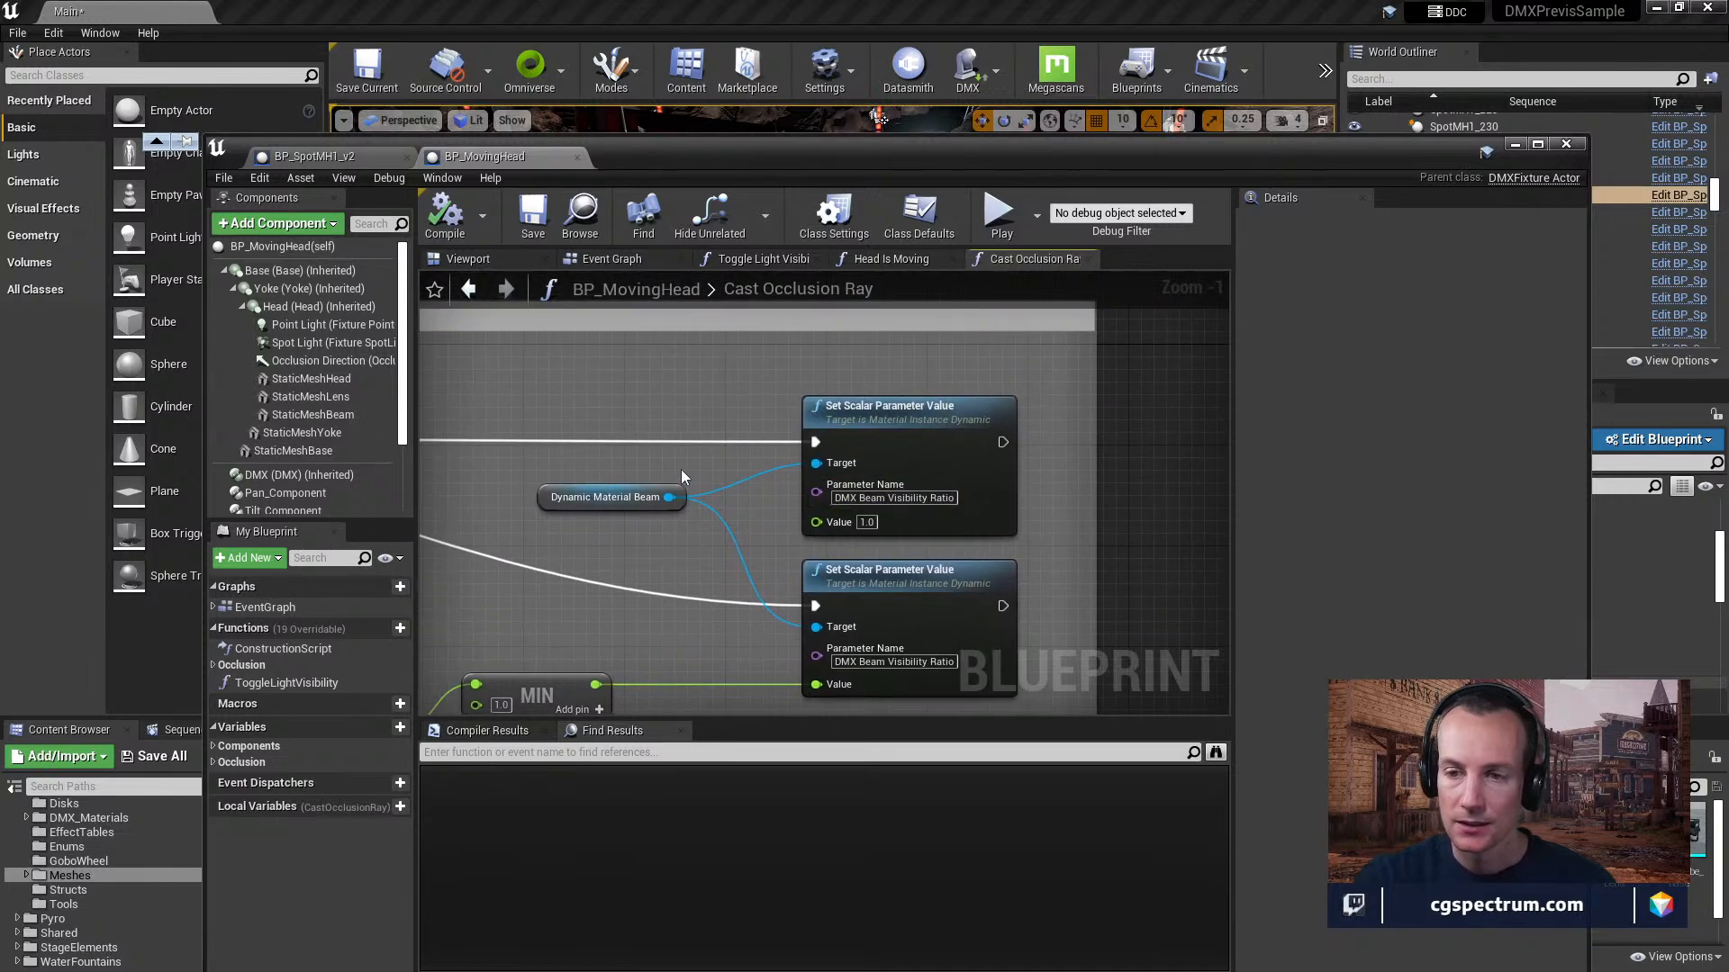
scroll(686, 472, down, 1)
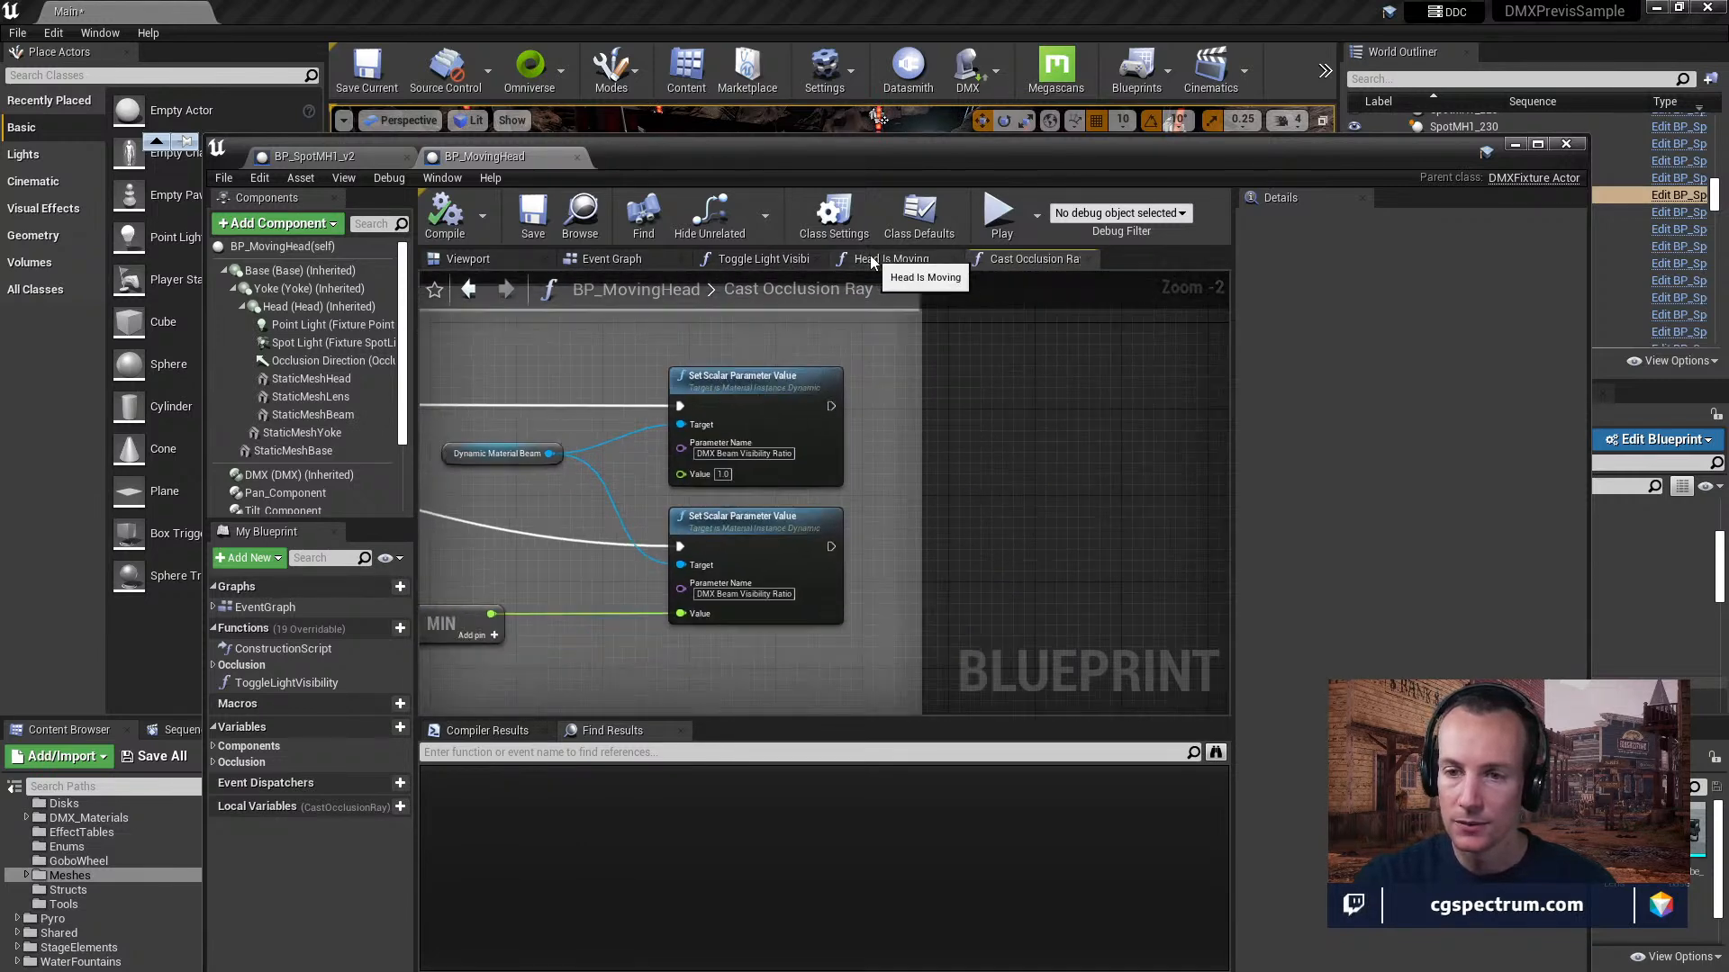
right_drag(893, 361, 959, 371)
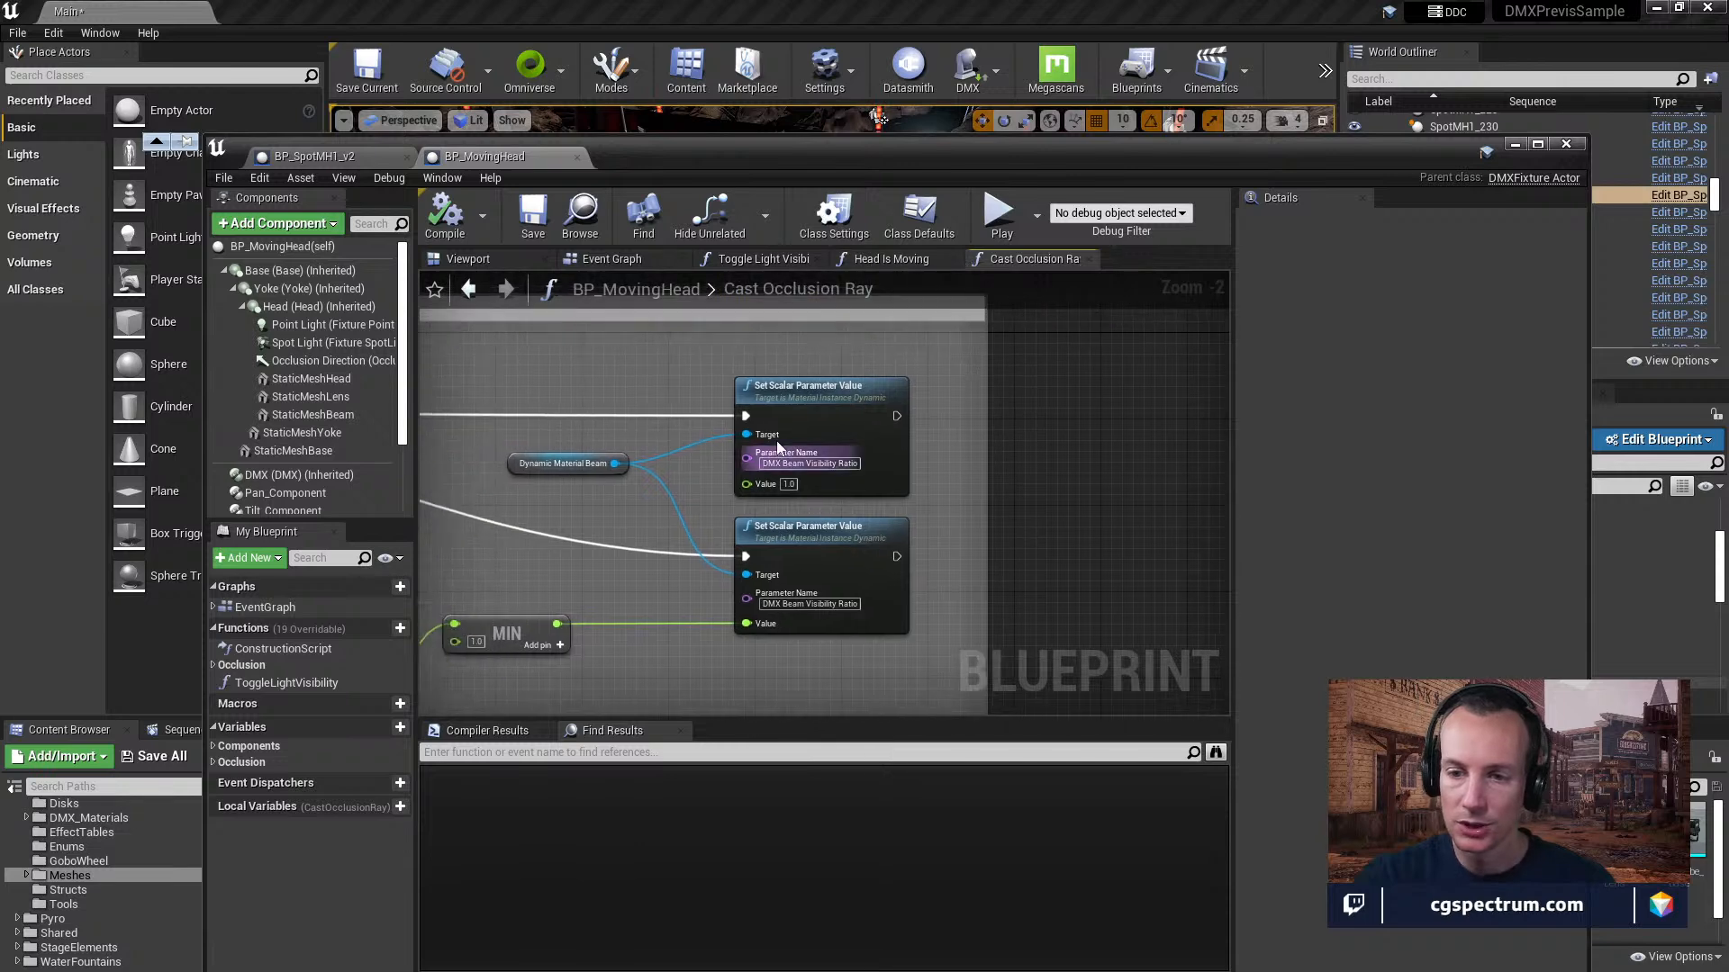
Review the Head Is Moving, Branch and Cast Occlusion Ray chain in the event graph, then reopen the Cast Occlusion Ray function.
click(614, 262)
scroll(862, 439, up, 1)
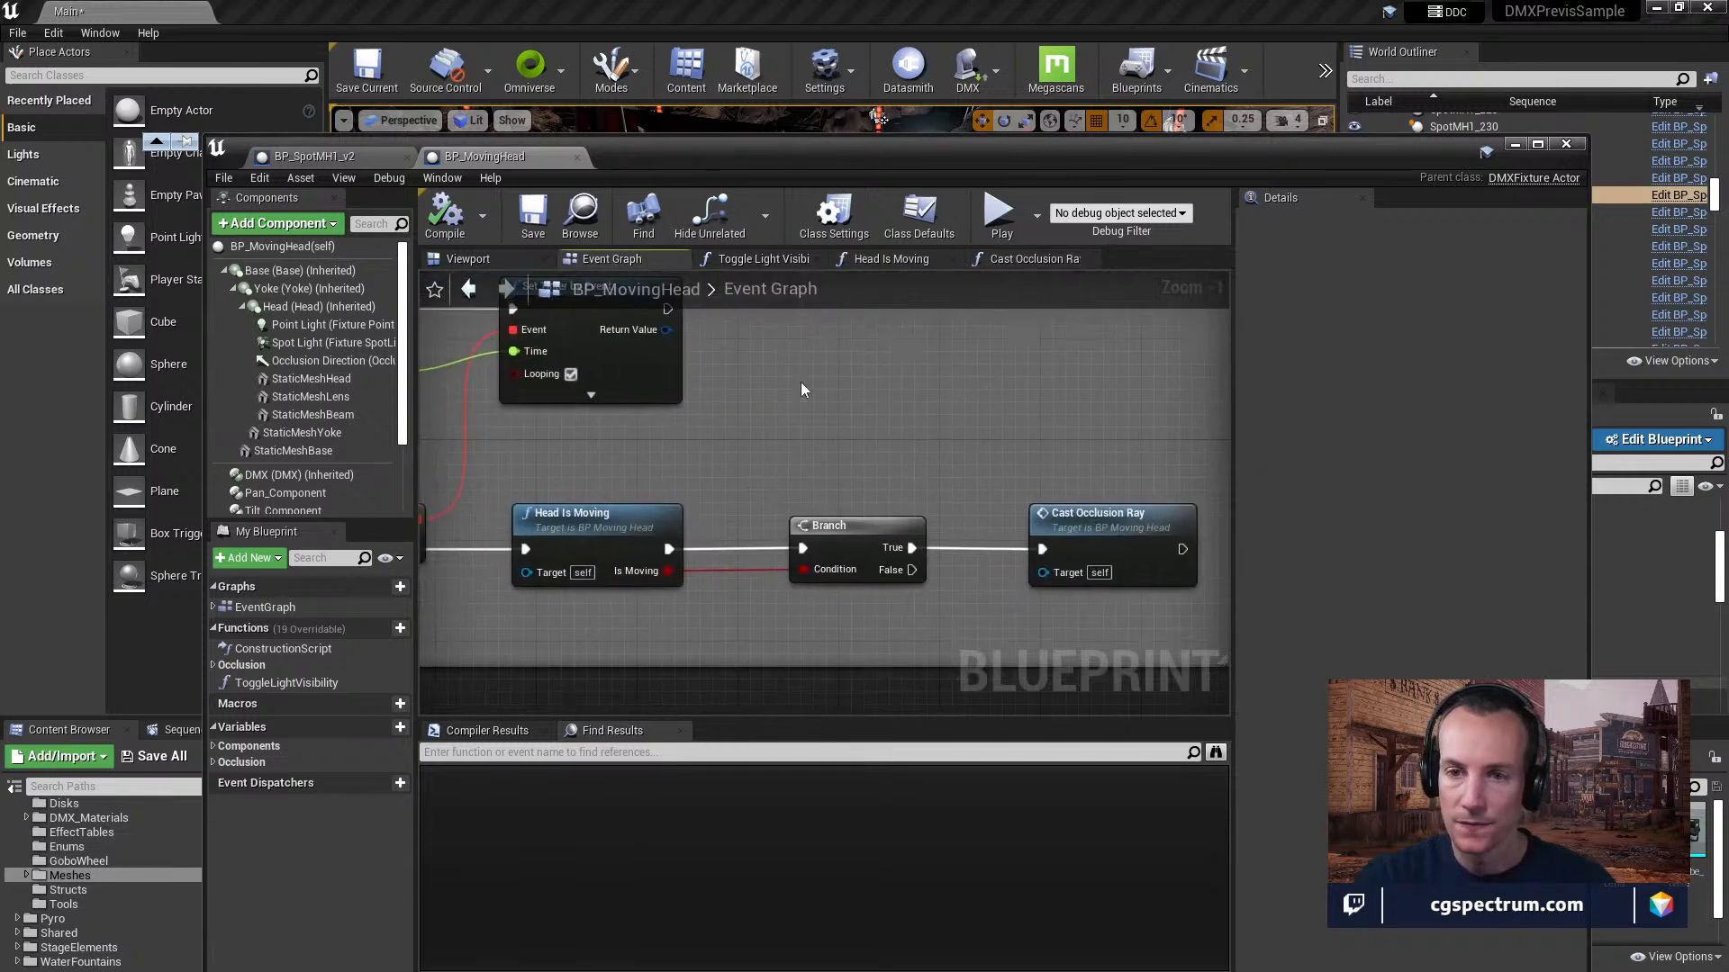
right_drag(681, 425, 634, 432)
right_drag(743, 441, 829, 452)
double_click(1046, 524)
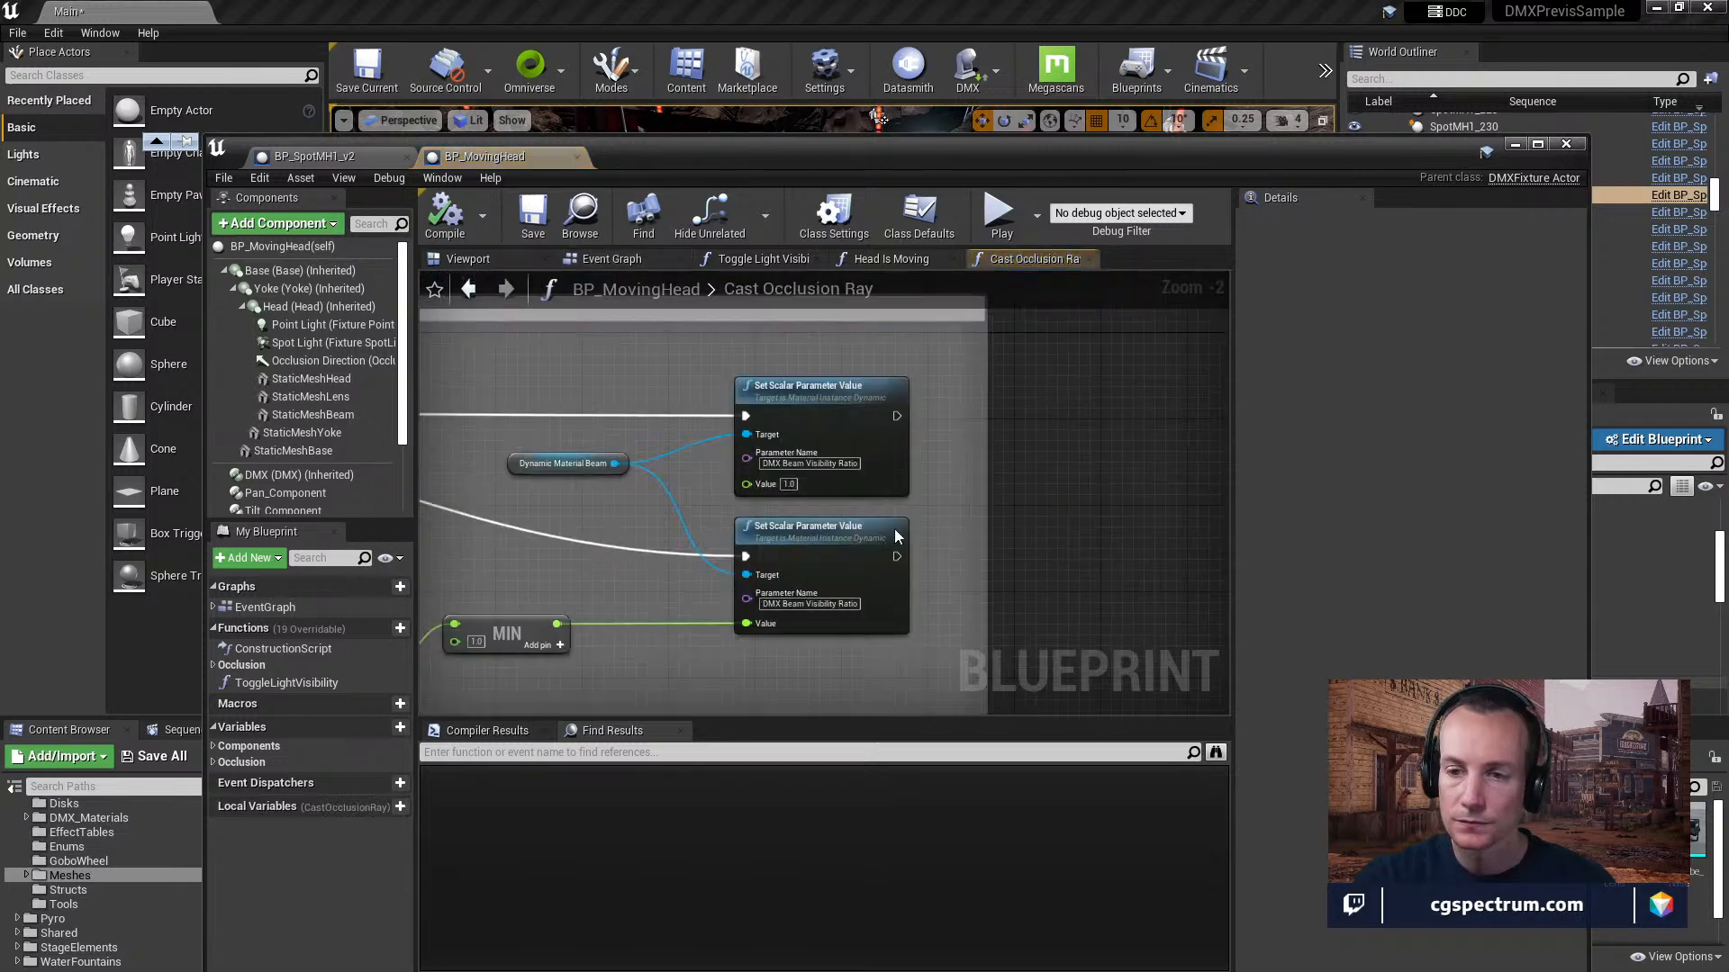
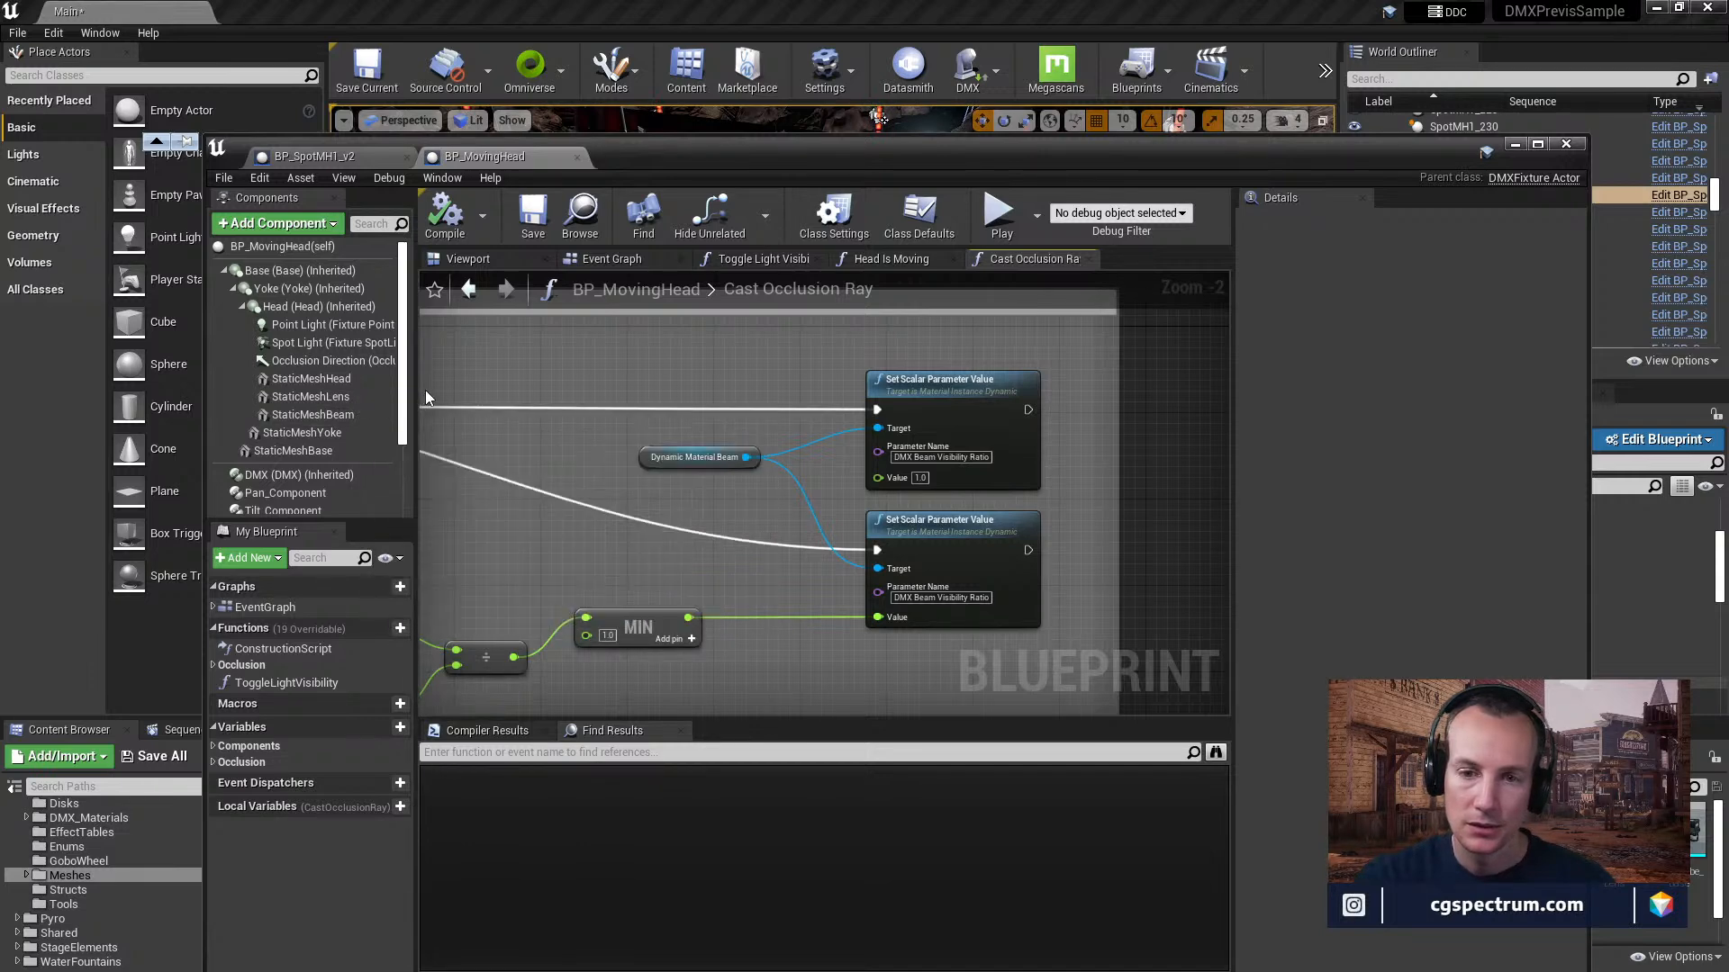
Widen the Components list and select Strobe_Component to show its details.
drag(412, 386, 529, 387)
scroll(400, 378, down, 3)
scroll(408, 389, down, 1)
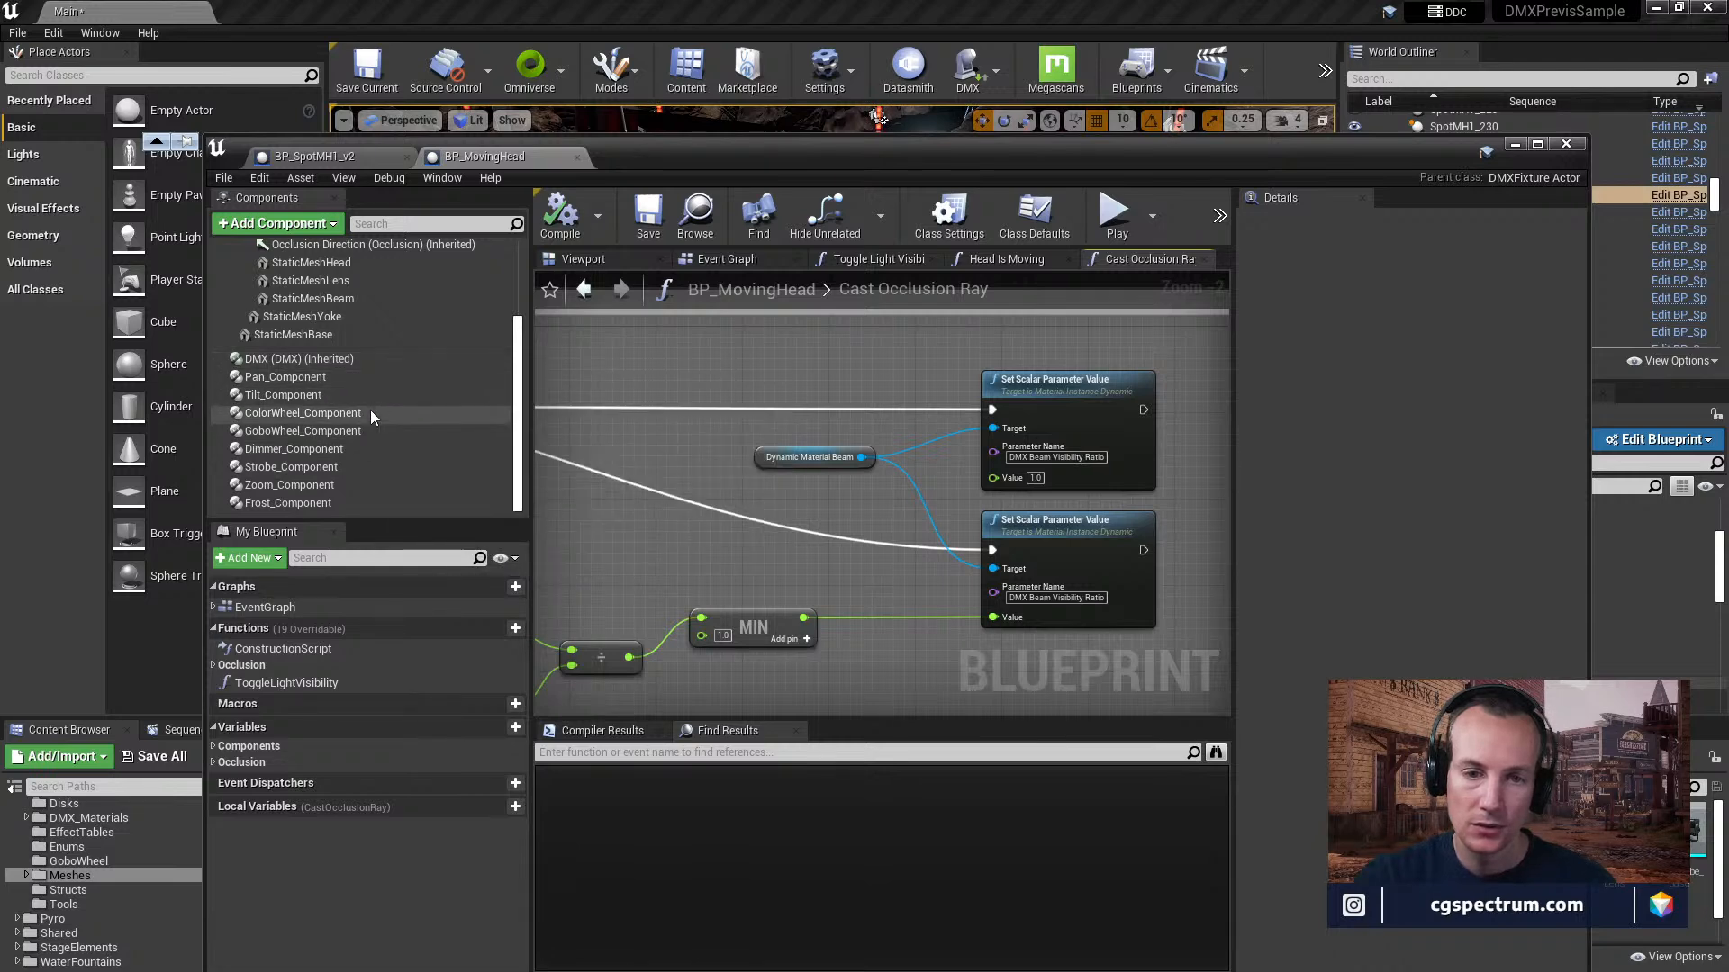
click(359, 466)
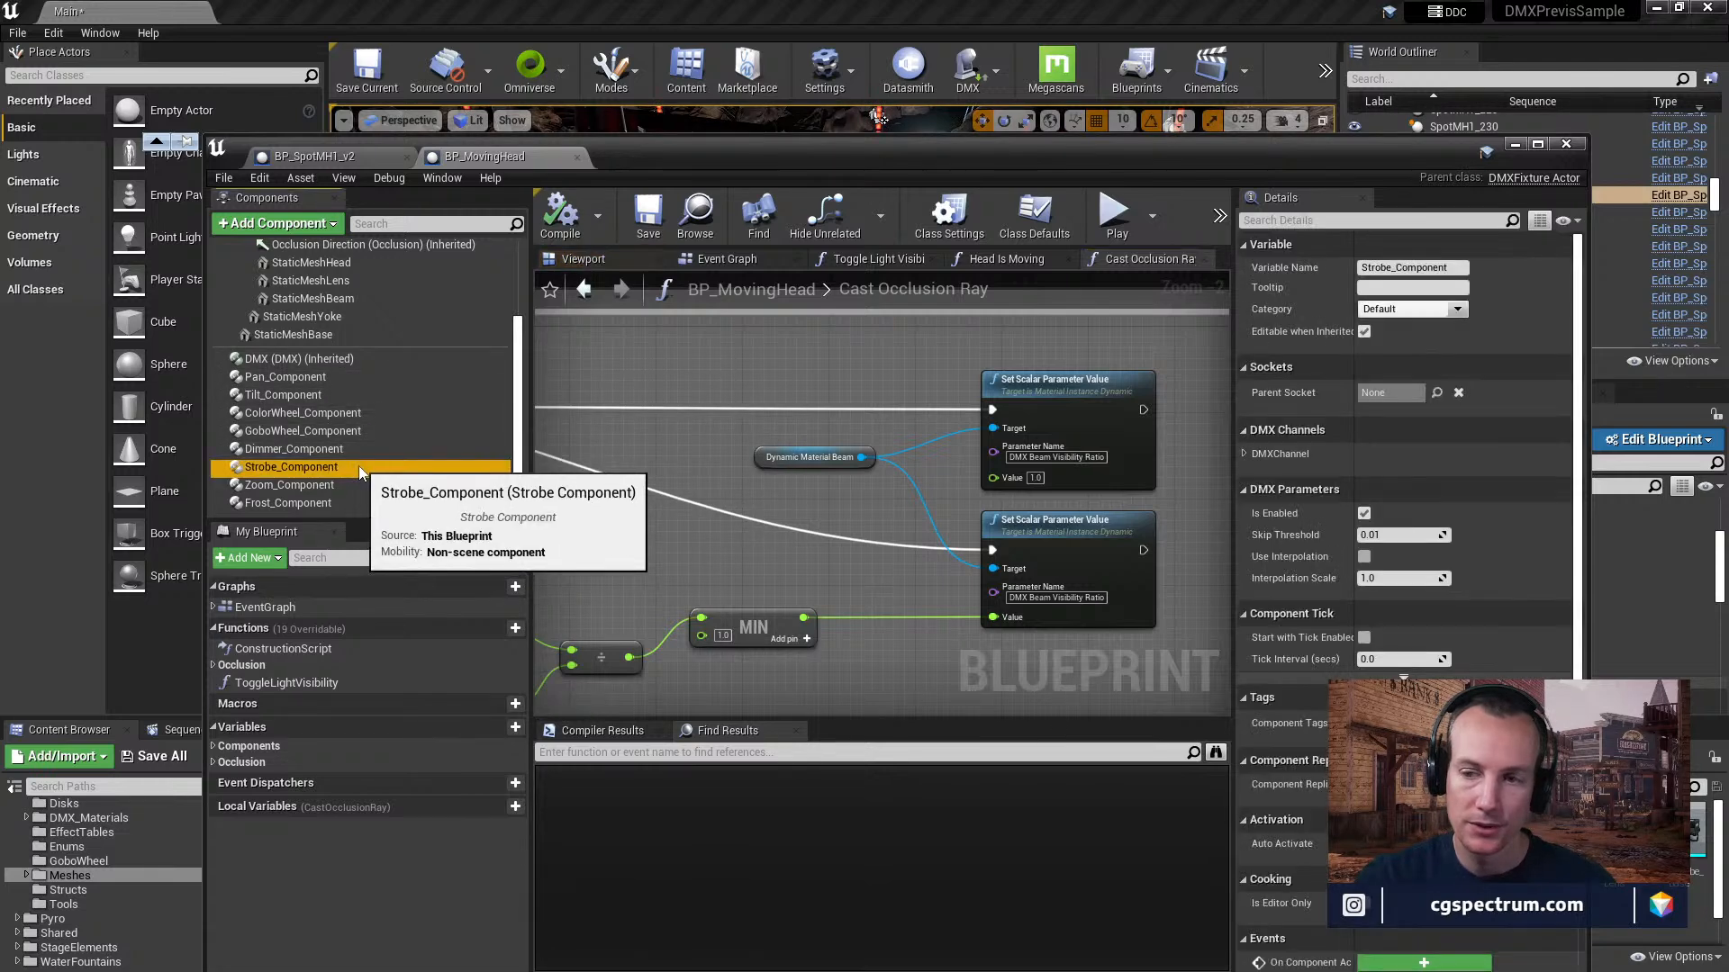
Search the components that can be added for "dimmer" and for "component" to review the DMX component types.
click(314, 227)
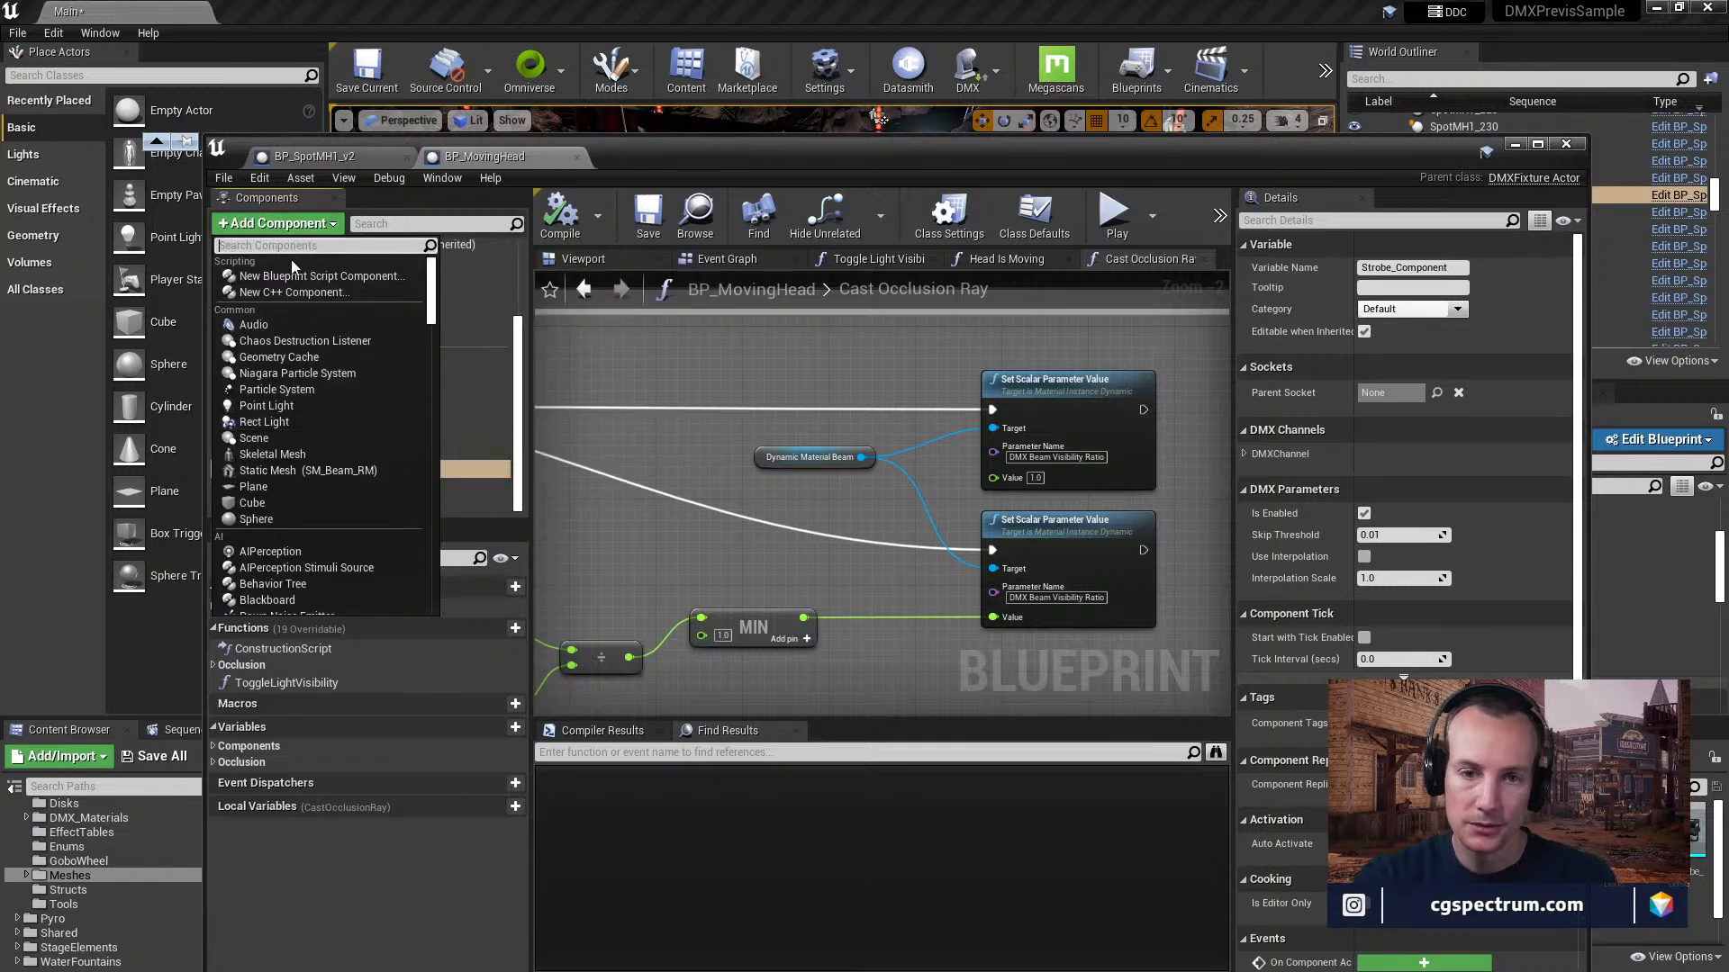
click(478, 334)
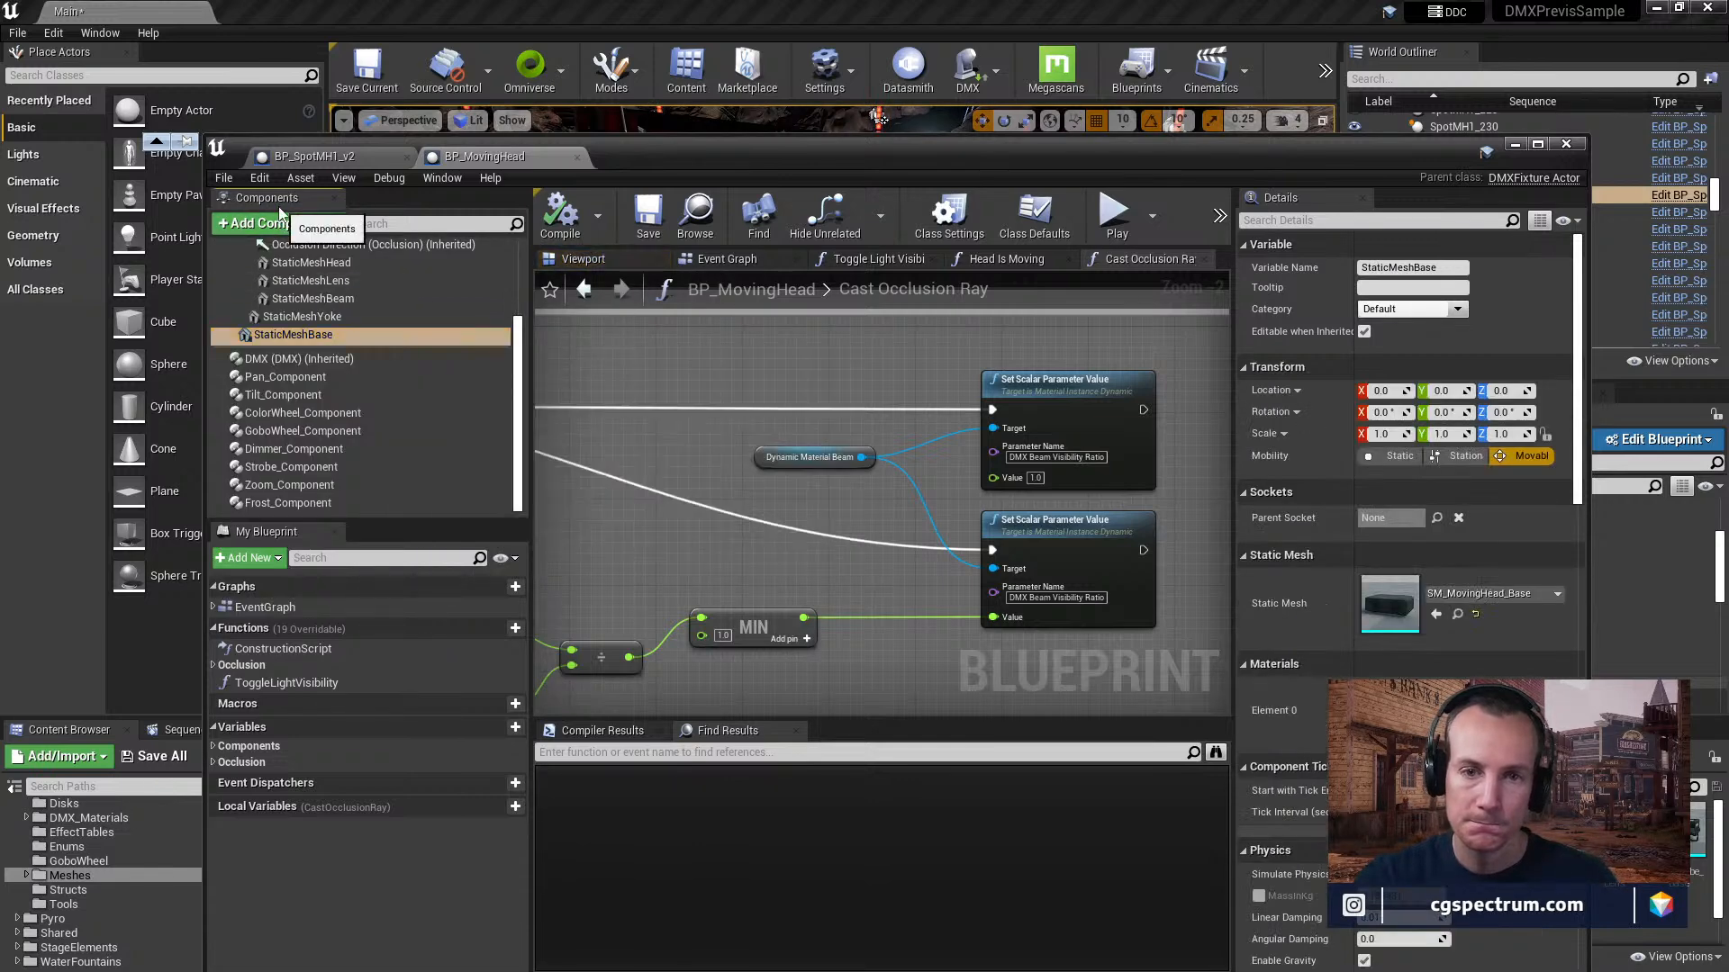
click(263, 225)
text(dimmer)
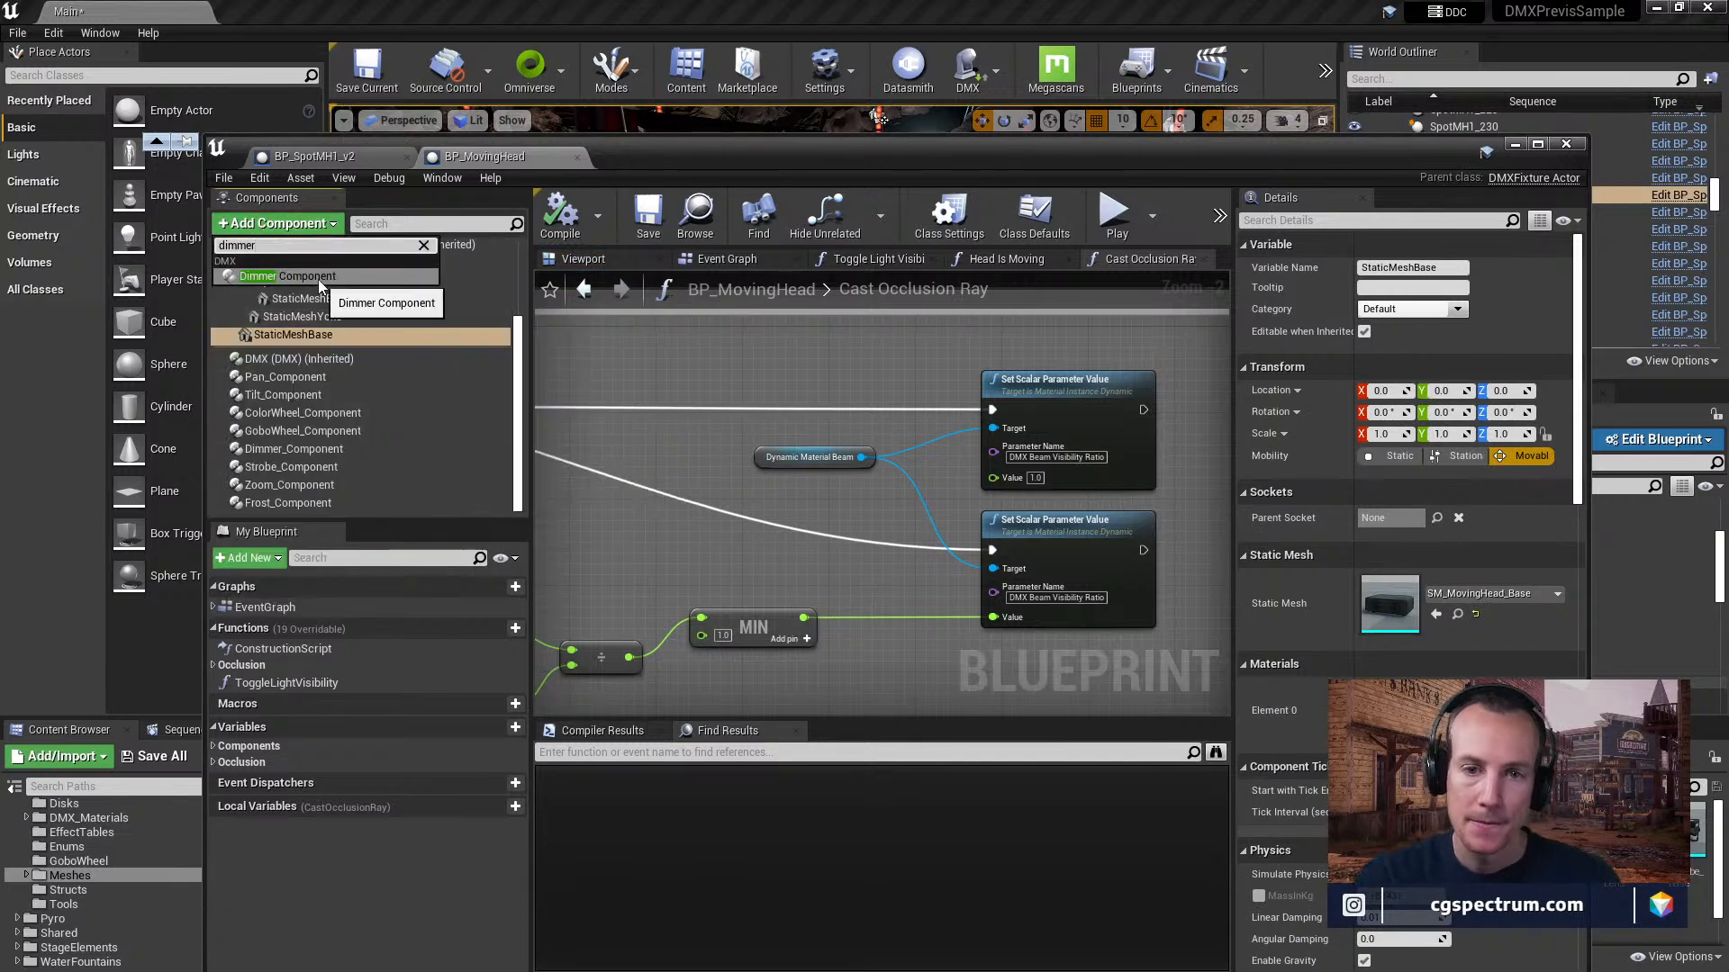
key(BackSpace)
key(BackSpace)
key(BackSpace)
key(BackSpace)
key(BackSpace)
key(BackSpace)
text(component)
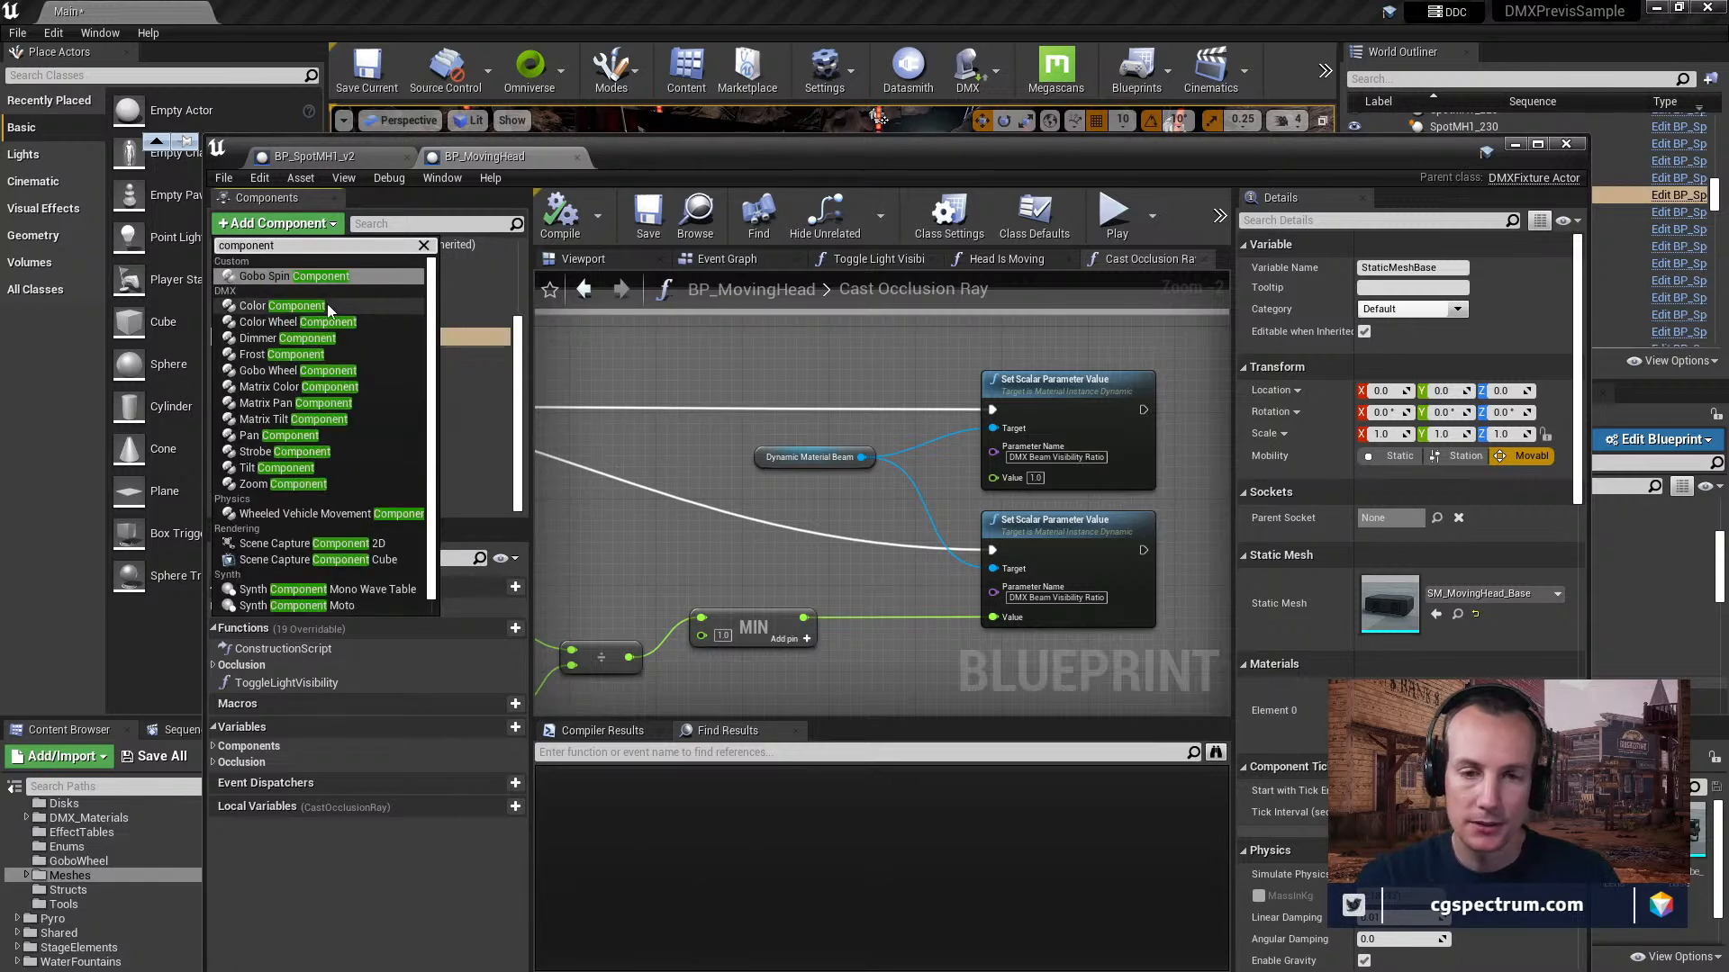
Filter the project's plugins by "dmx" and review the DMX plugin entries from DisplayCluster to Remote Control Protocol DMX.
click(54, 32)
click(54, 32)
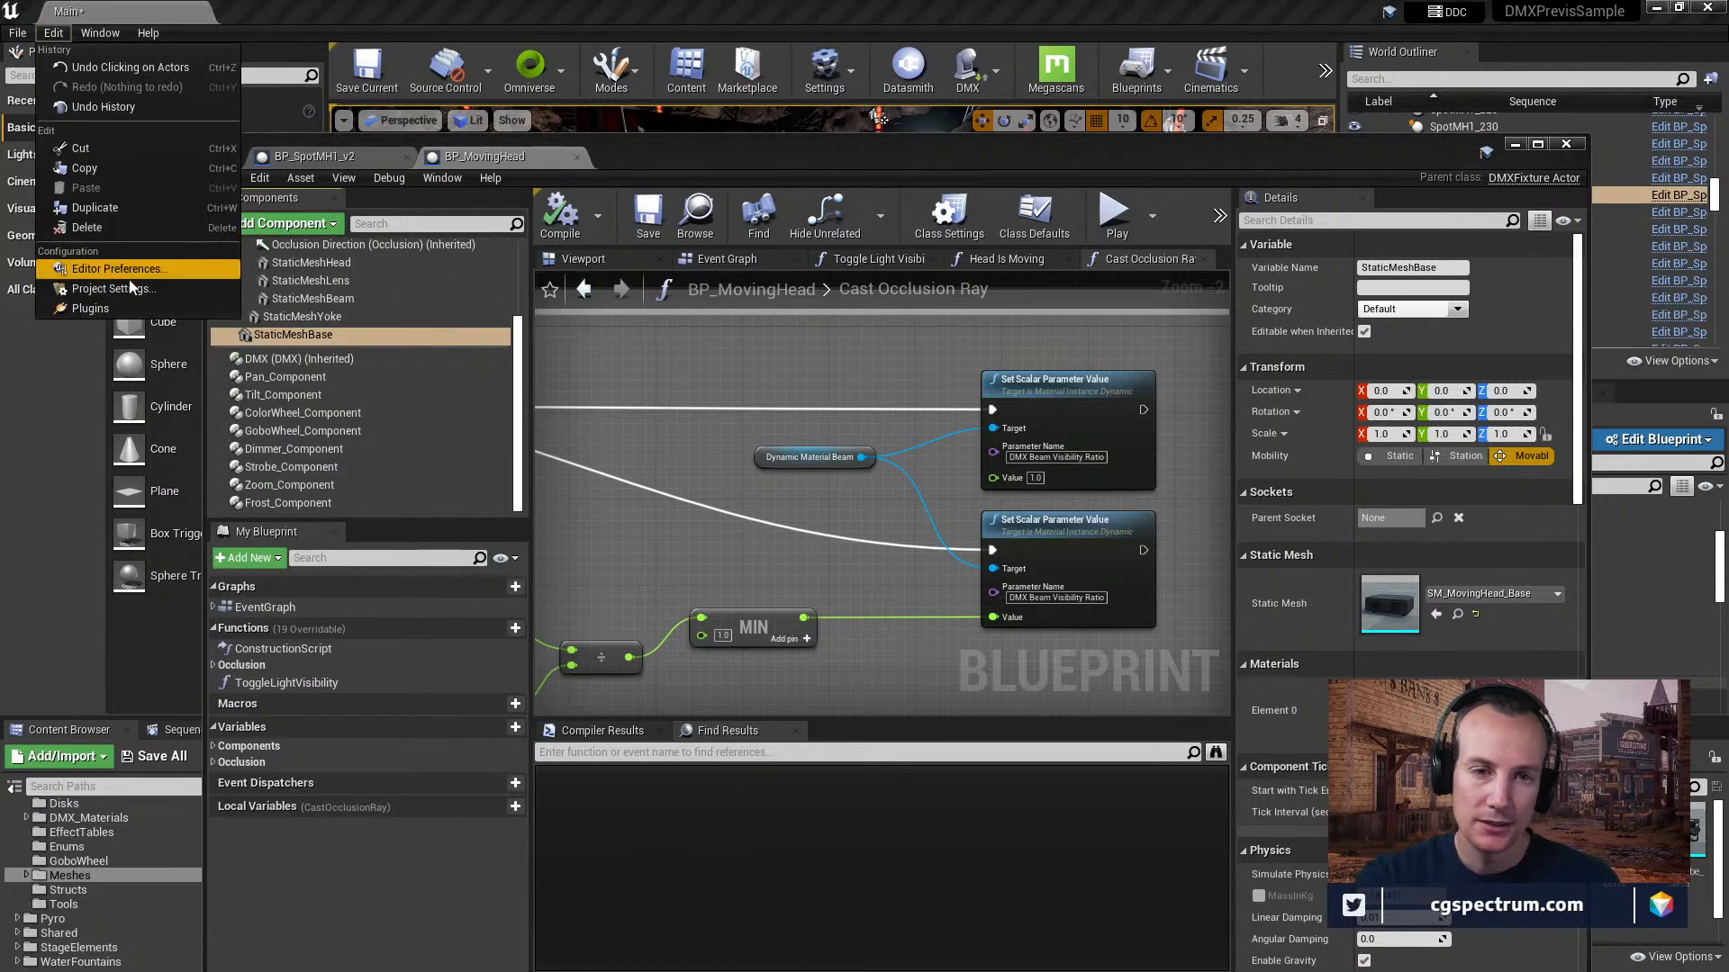
click(126, 307)
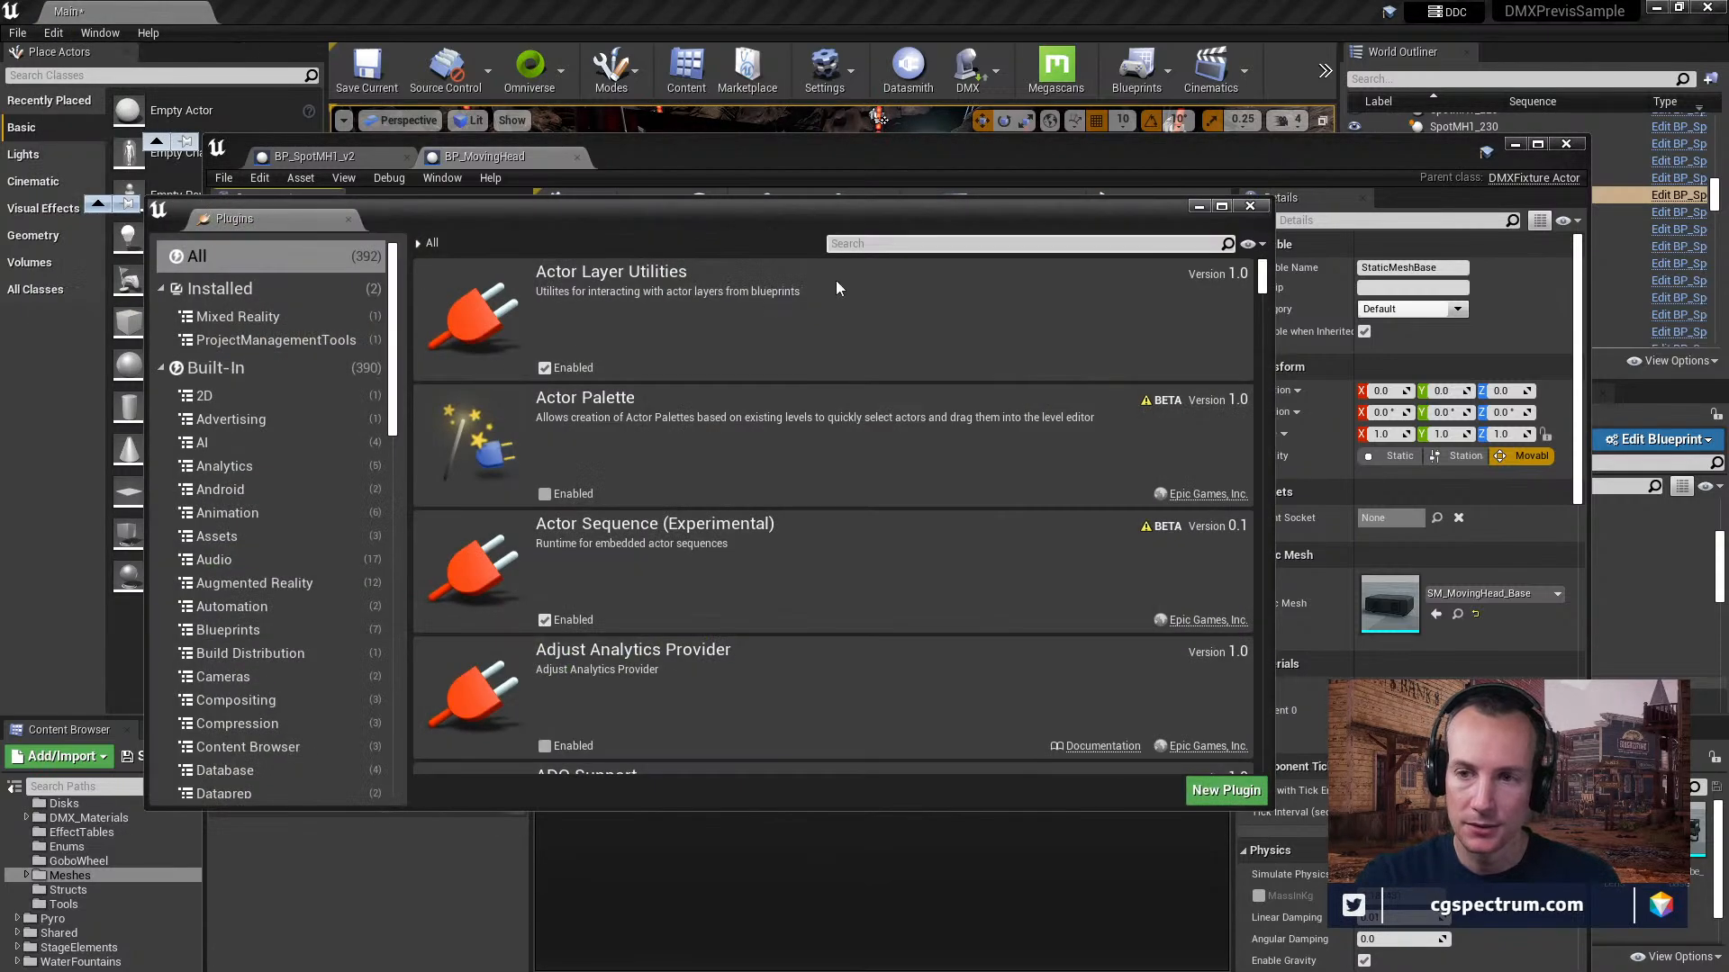
text(dmx)
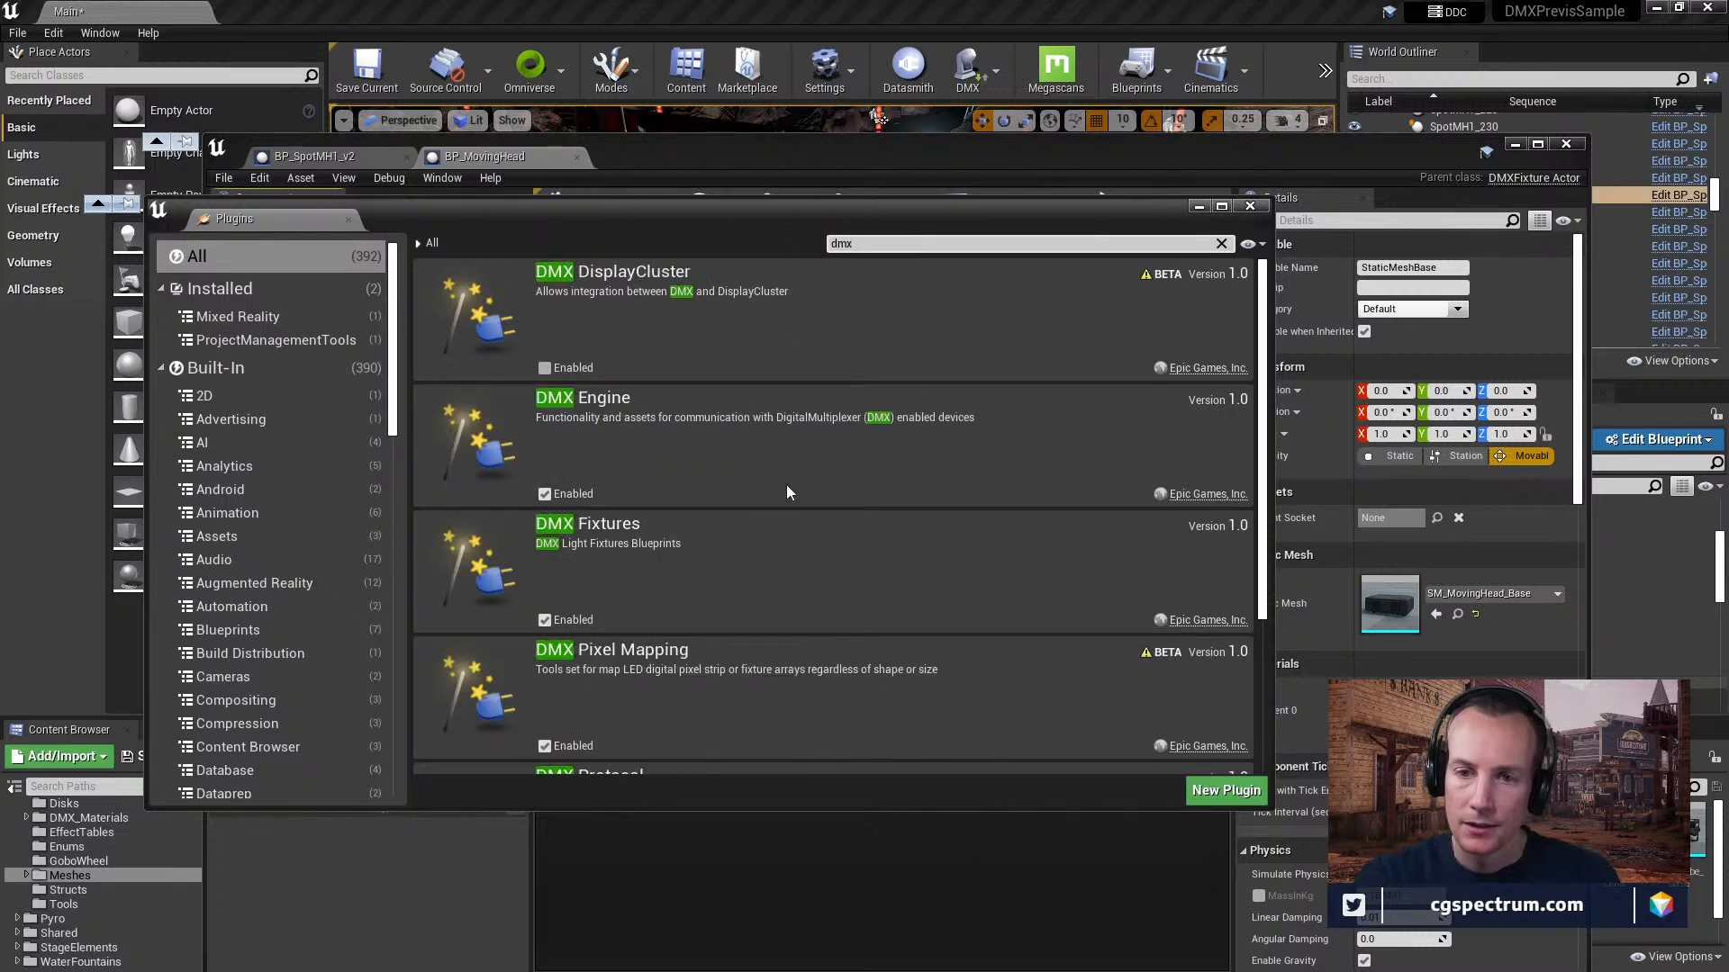
scroll(684, 470, down, 3)
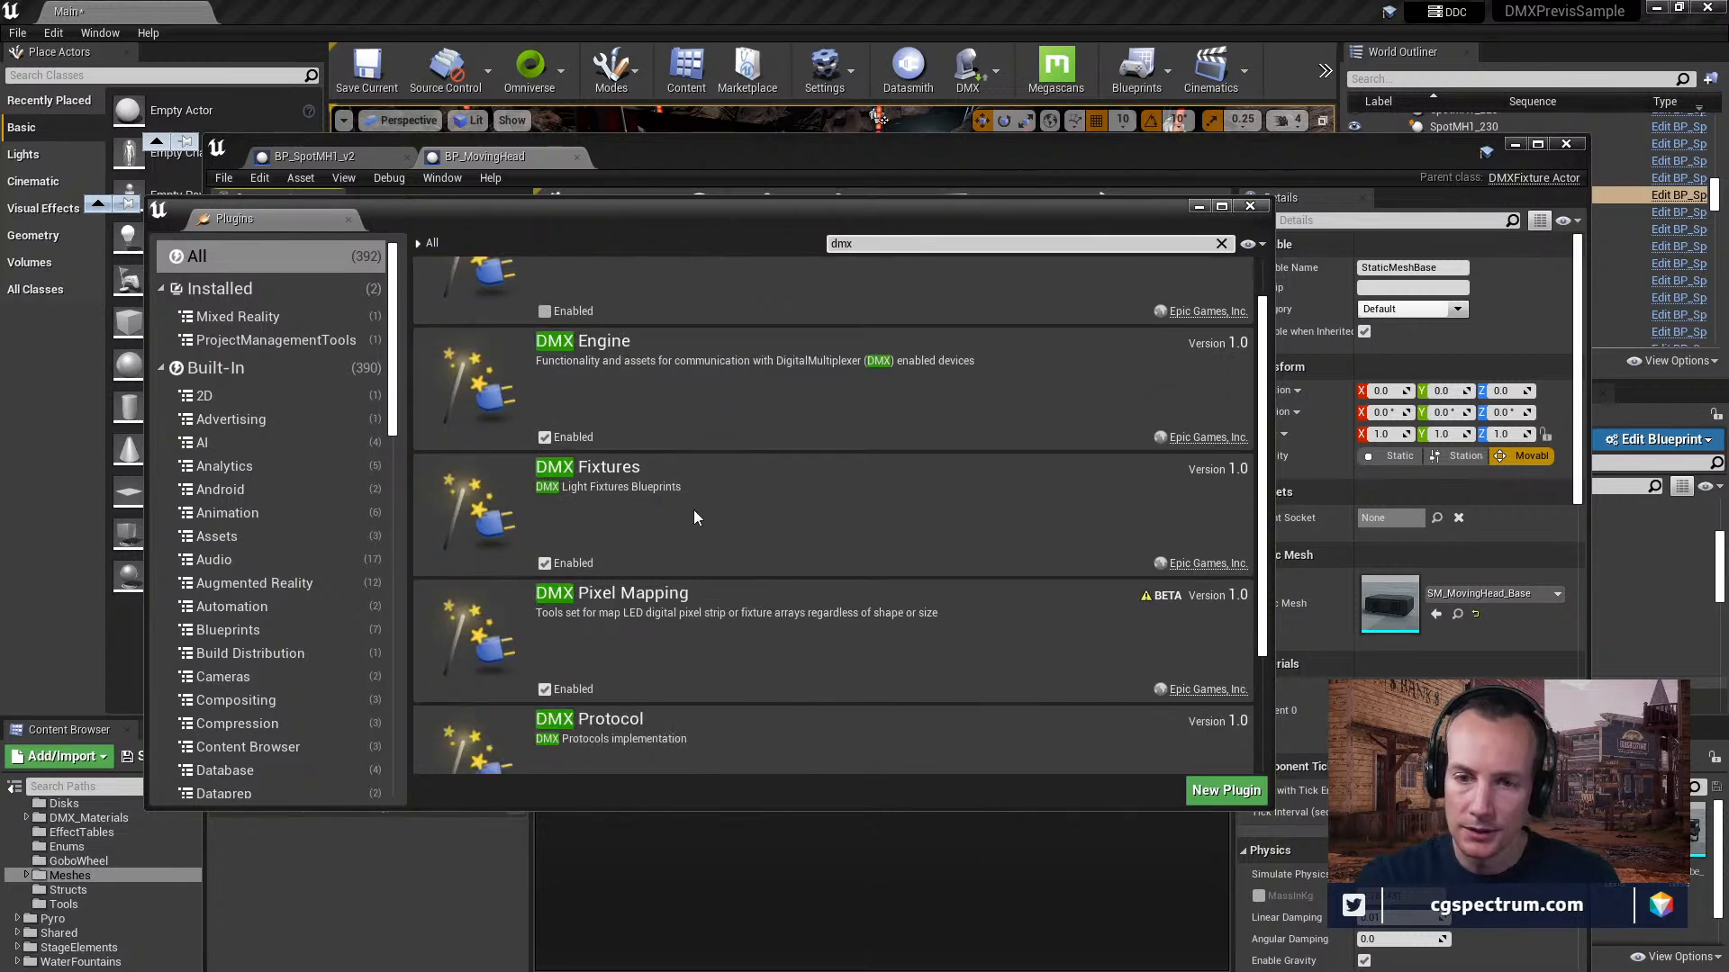
scroll(707, 533, down, 3)
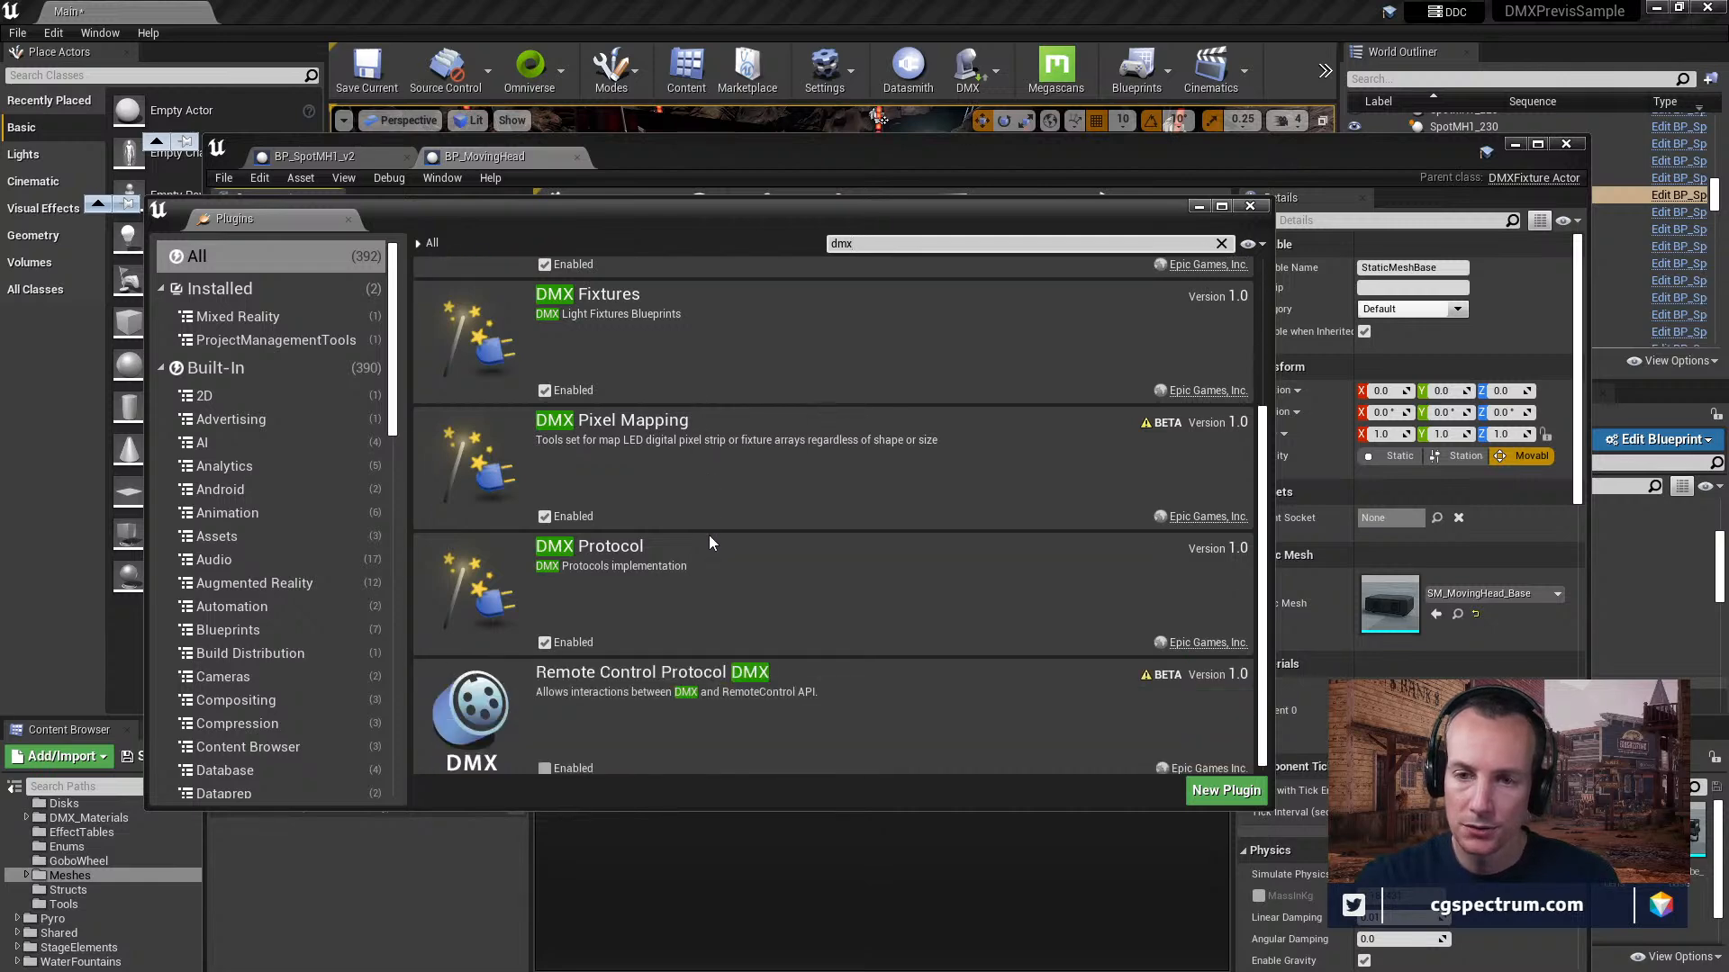
scroll(709, 543, down, 1)
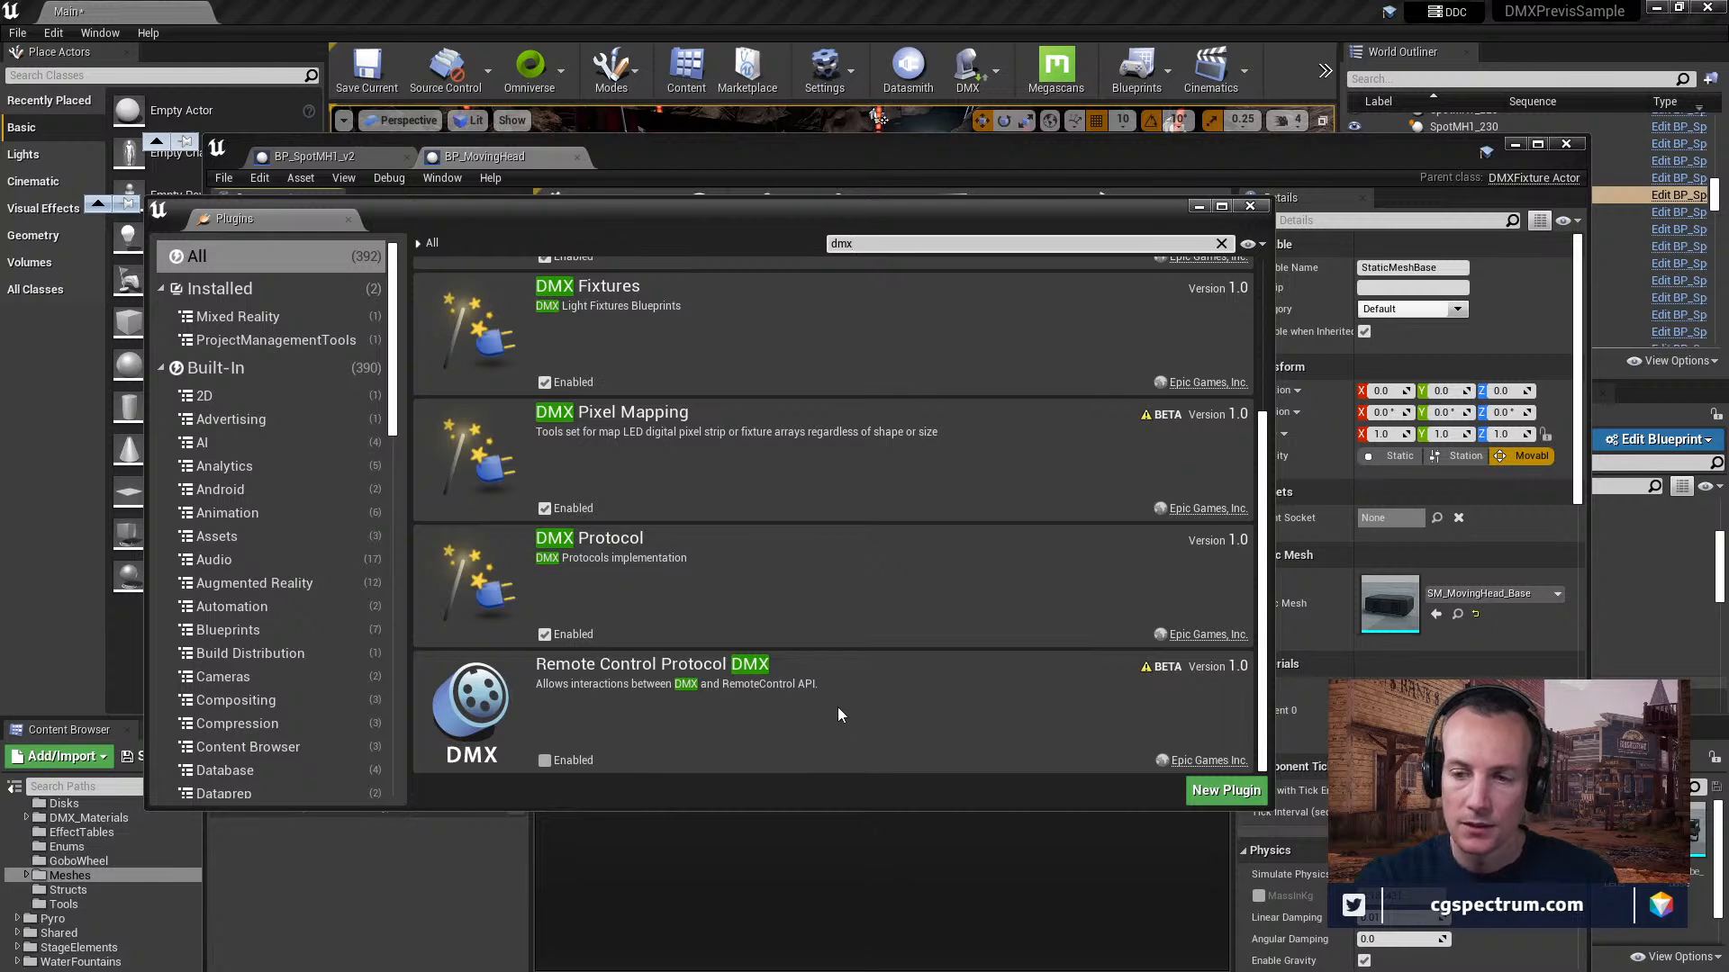
scroll(1155, 623, up, 1)
scroll(1154, 624, up, 1)
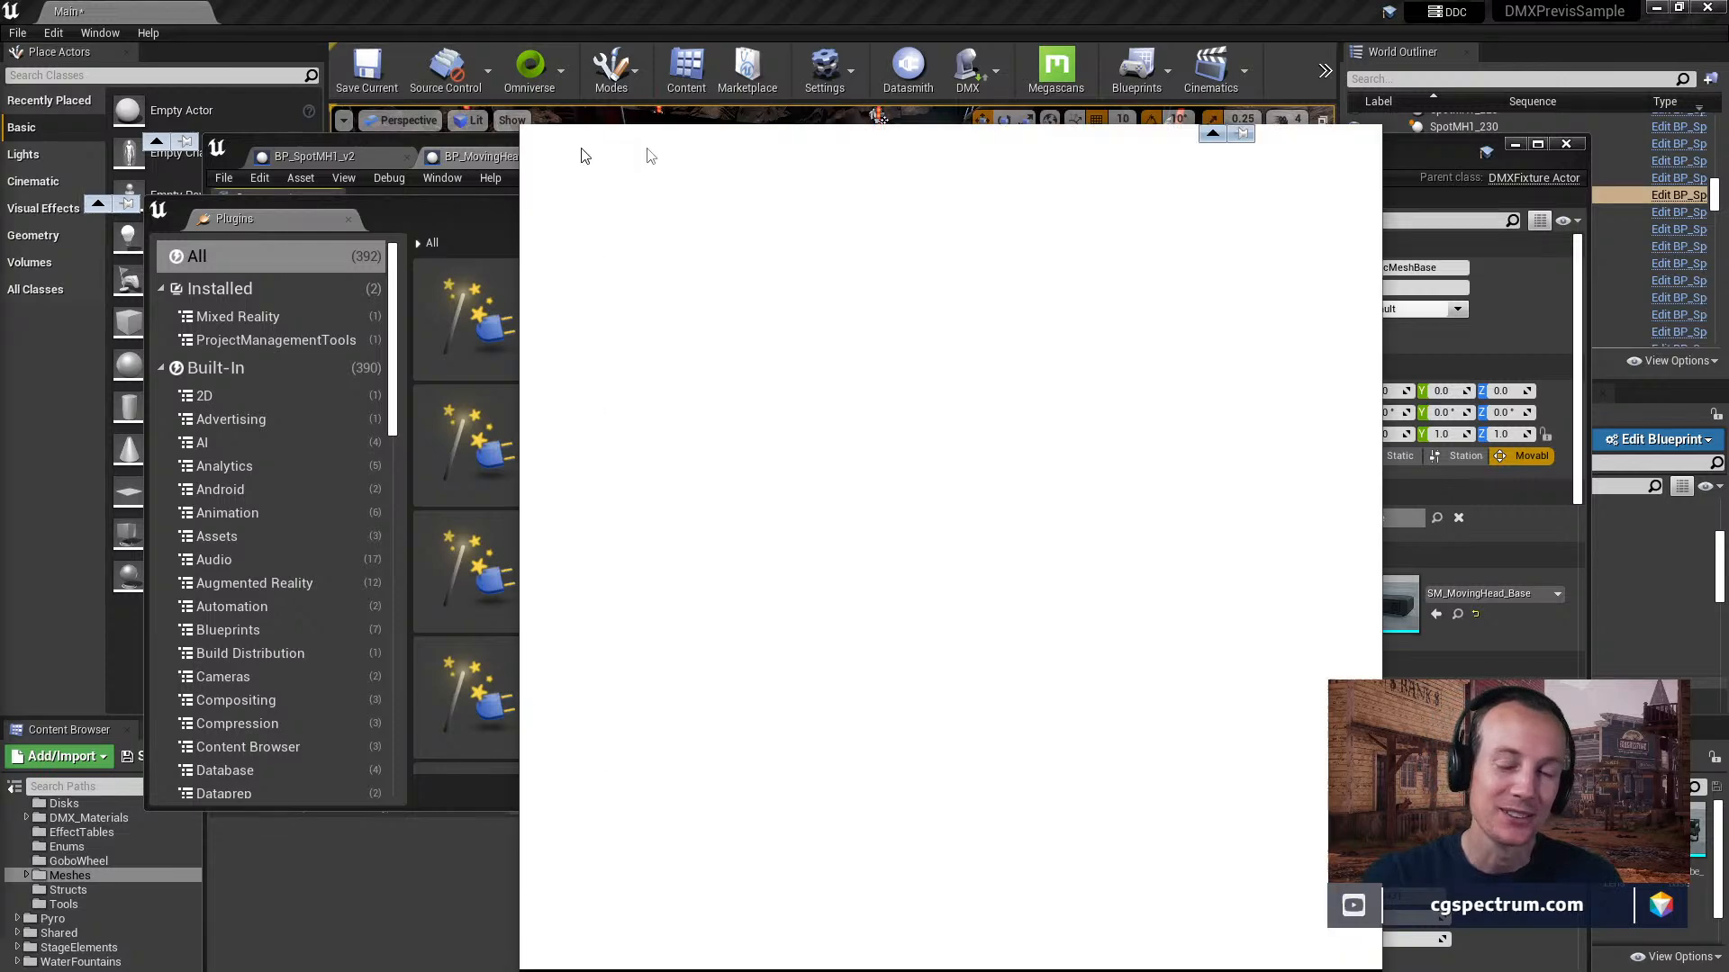
Switch to the Chrome browser, search Google for "display cluster" and skim the web results in a maximized window.
drag(586, 154, 683, 92)
click(943, 424)
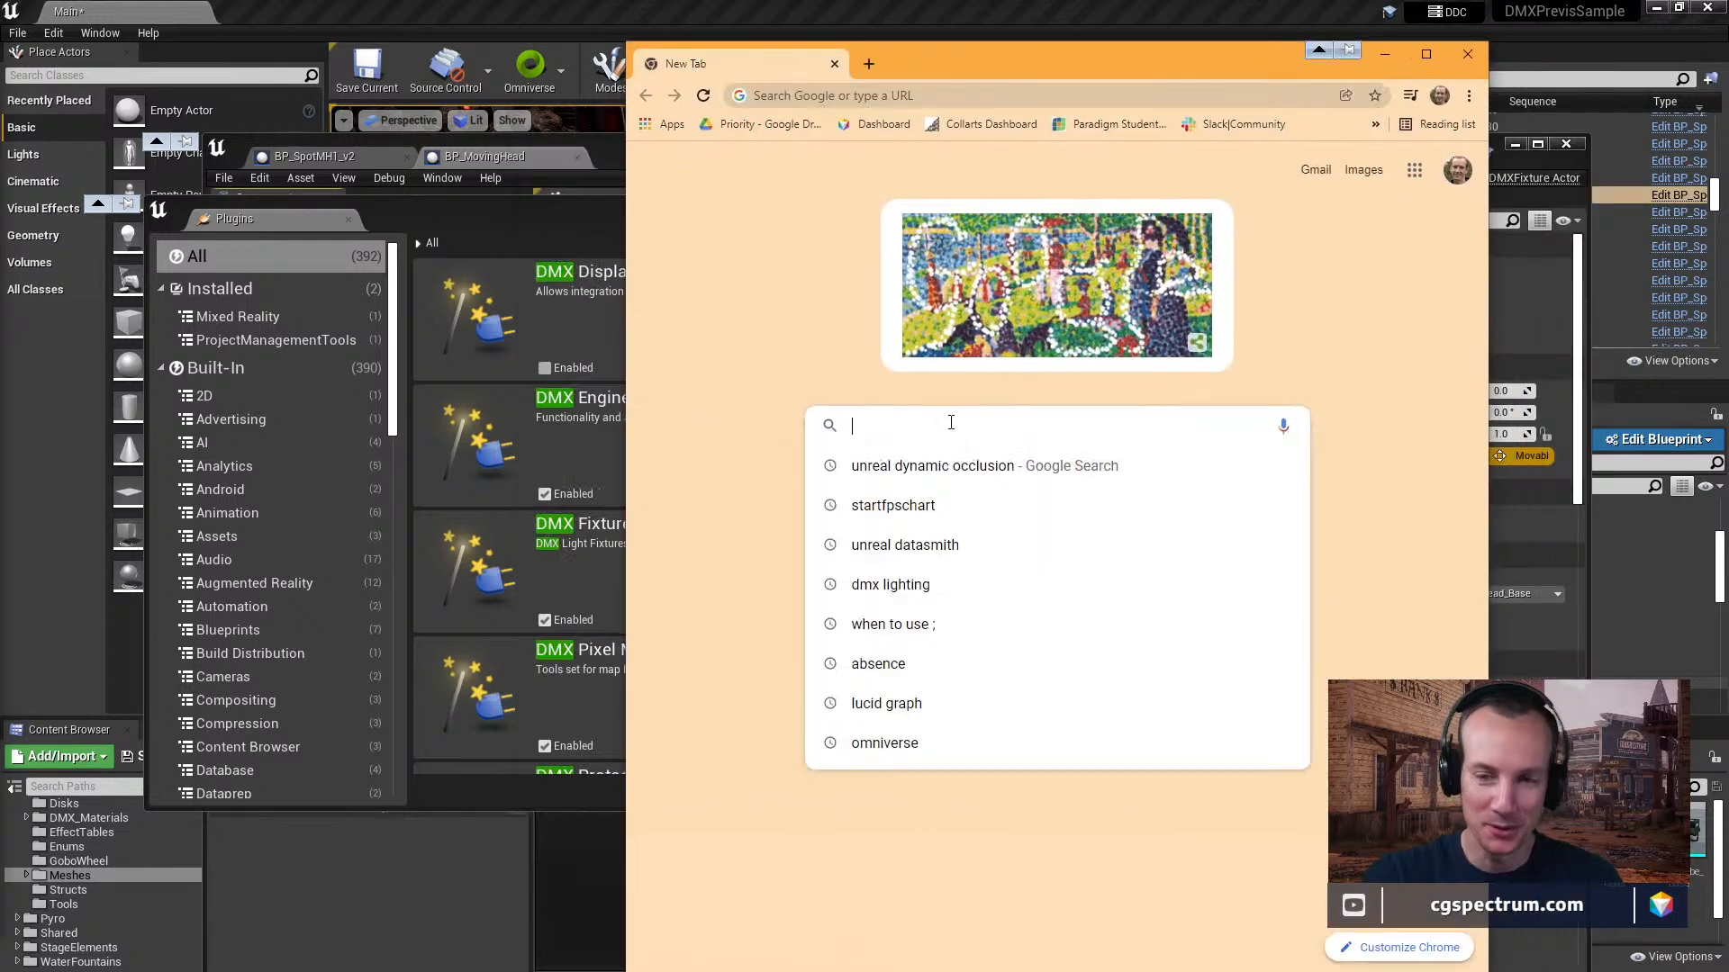
text(display cluse)
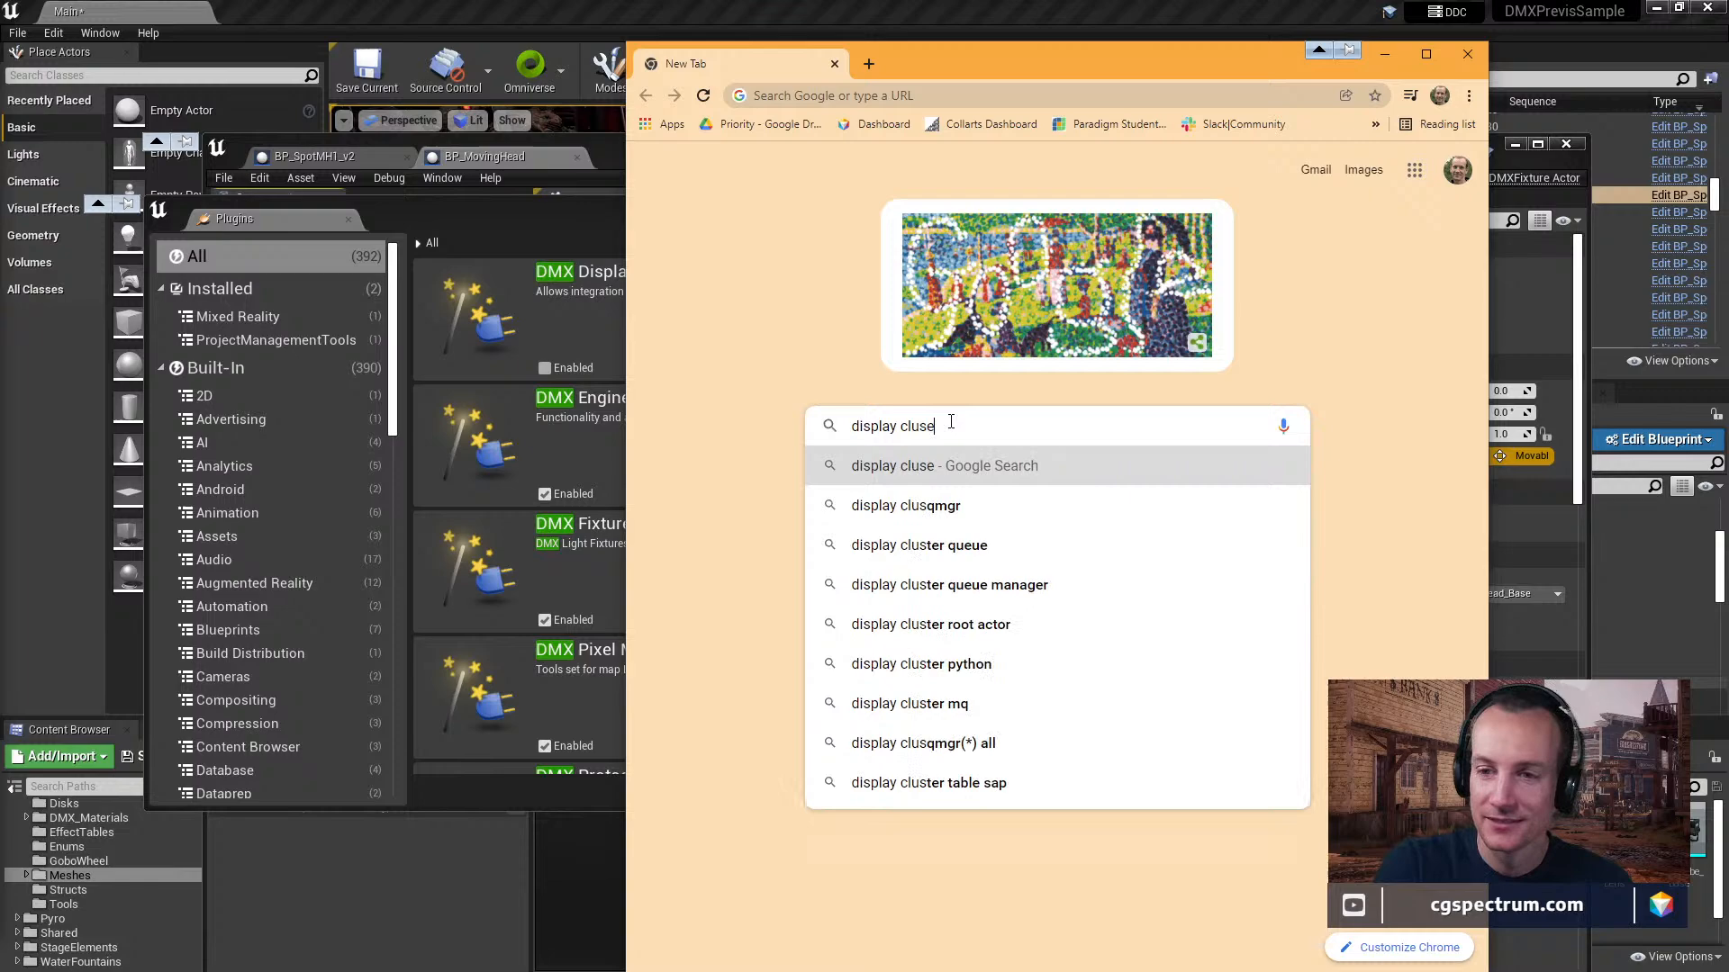
key(BackSpace)
text(ter)
key(Return)
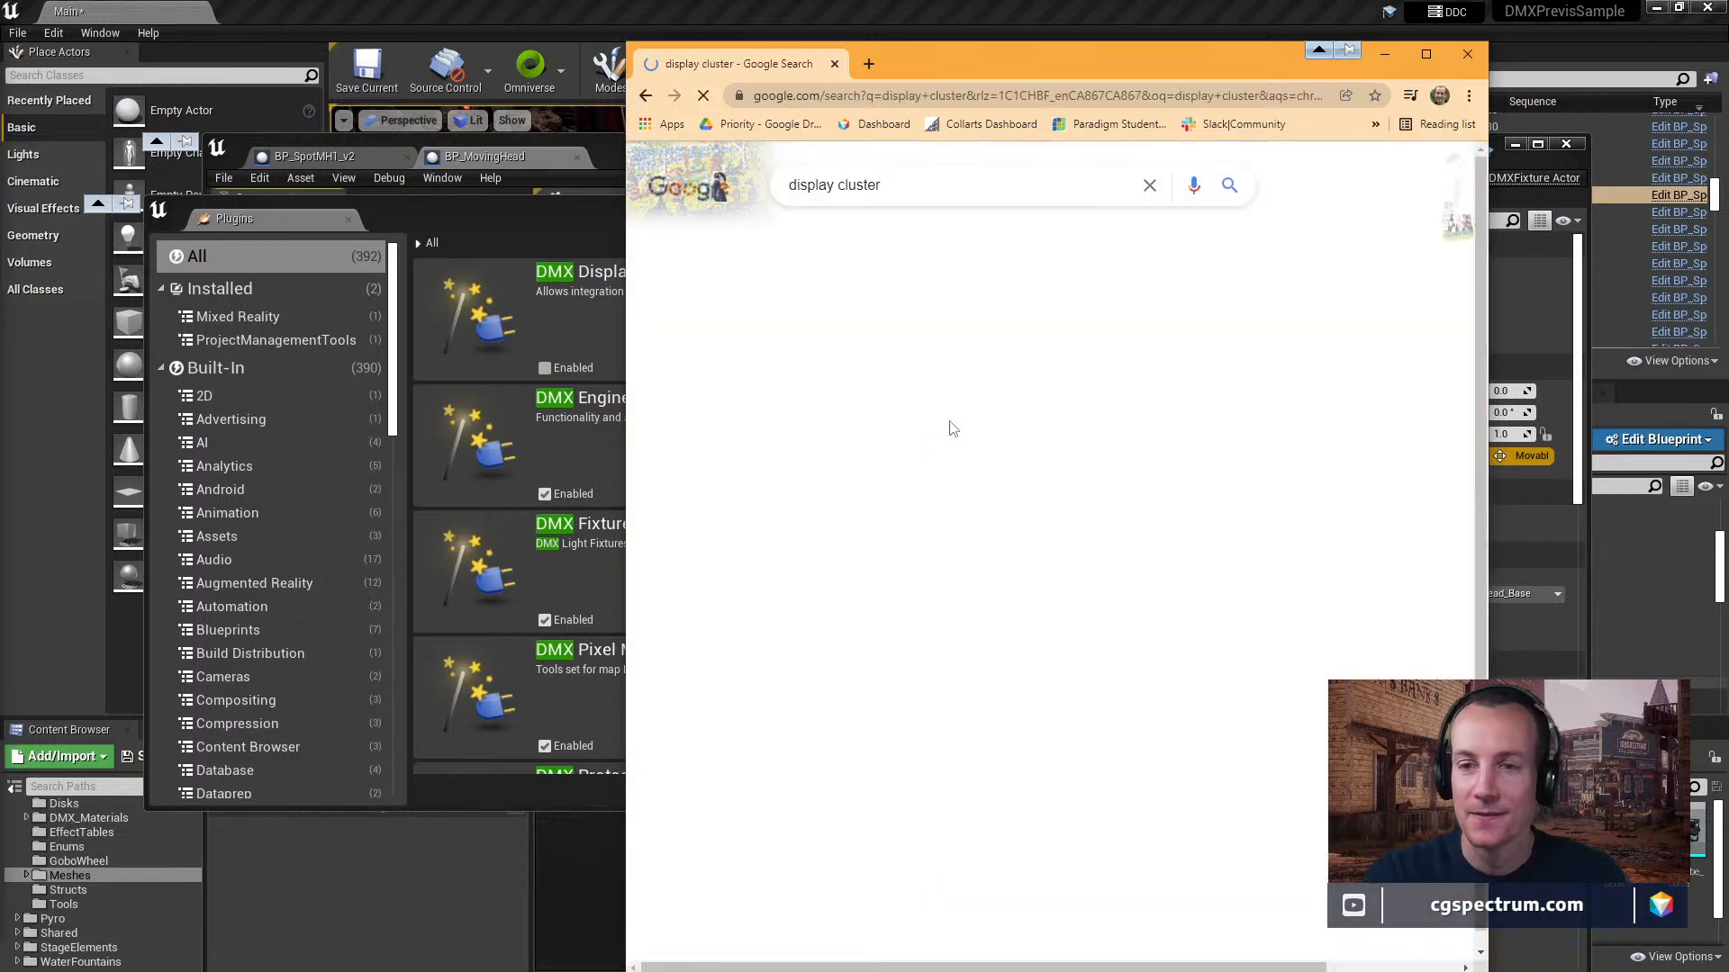
double_click(943, 80)
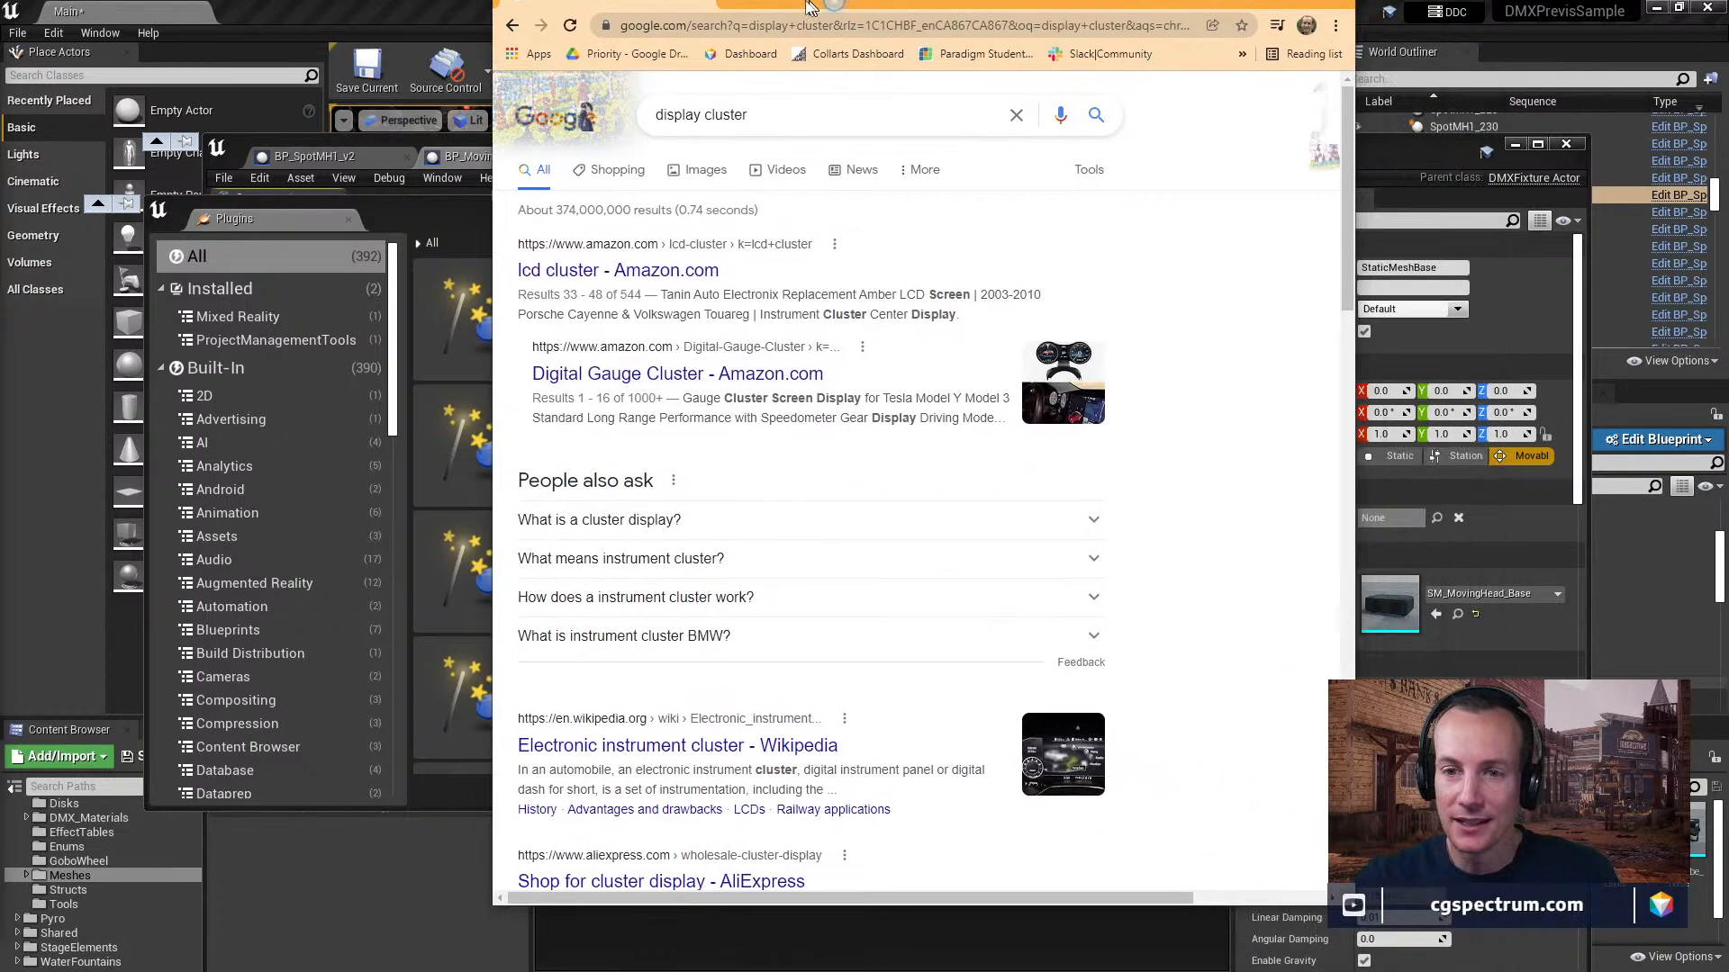
scroll(797, 670, down, 3)
scroll(797, 670, down, 7)
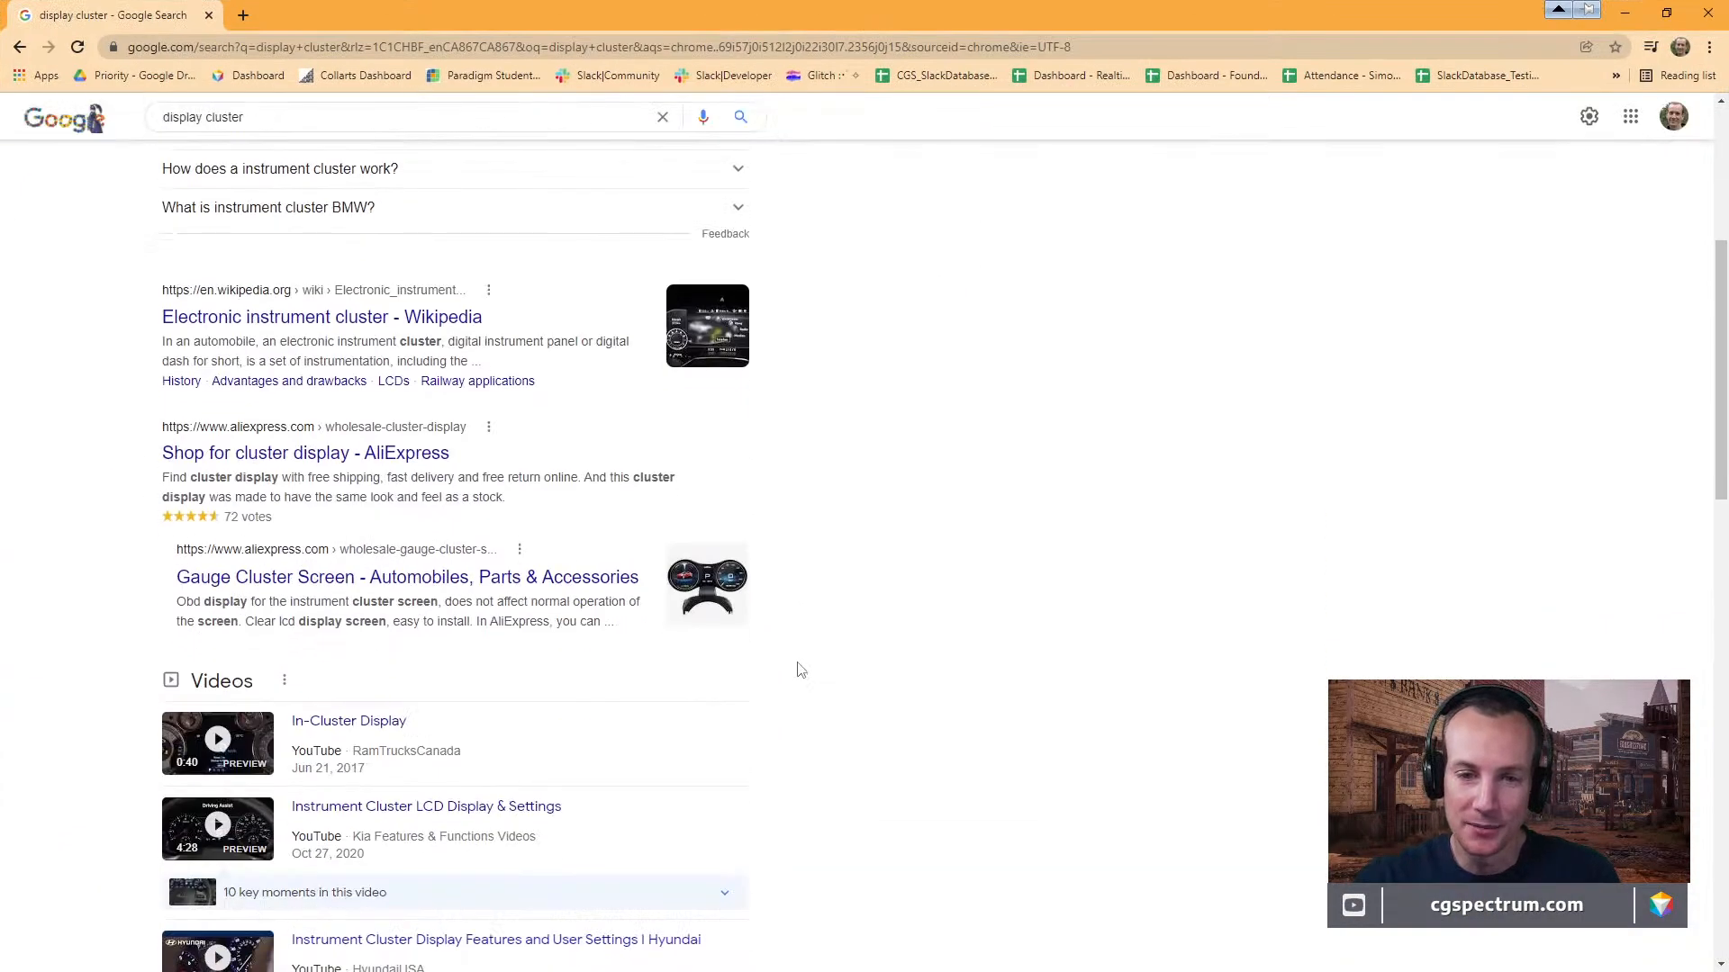
scroll(262, 436, up, 10)
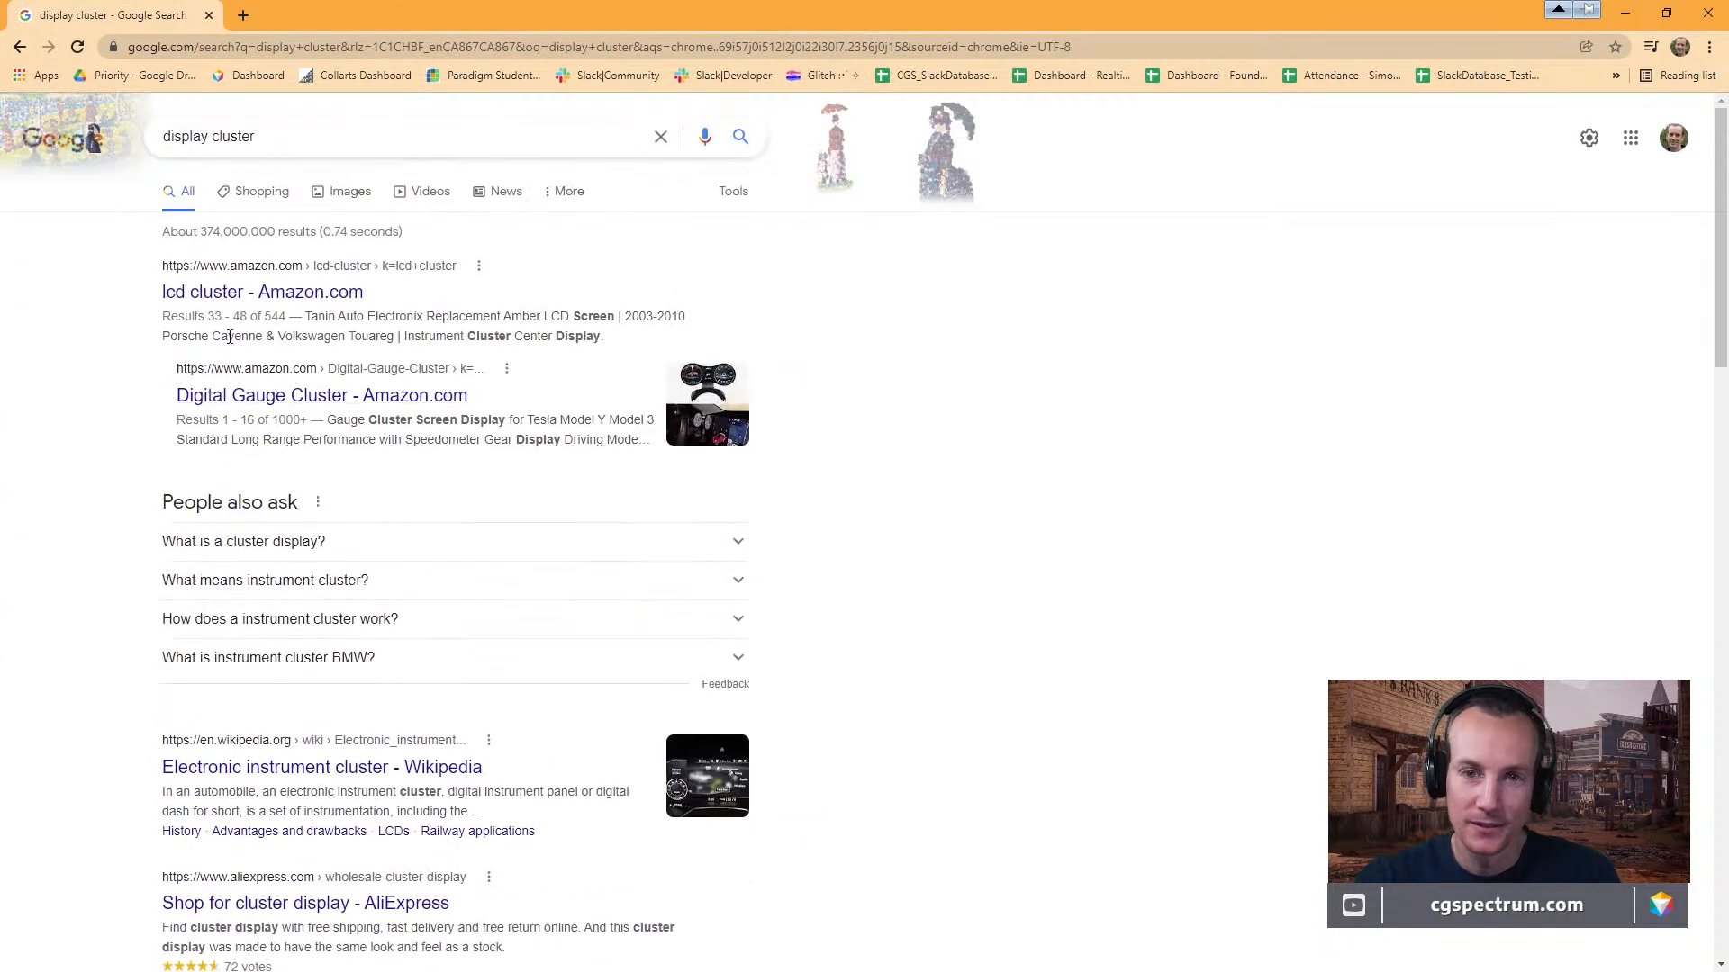
Browse the image results for "display cluster".
click(333, 192)
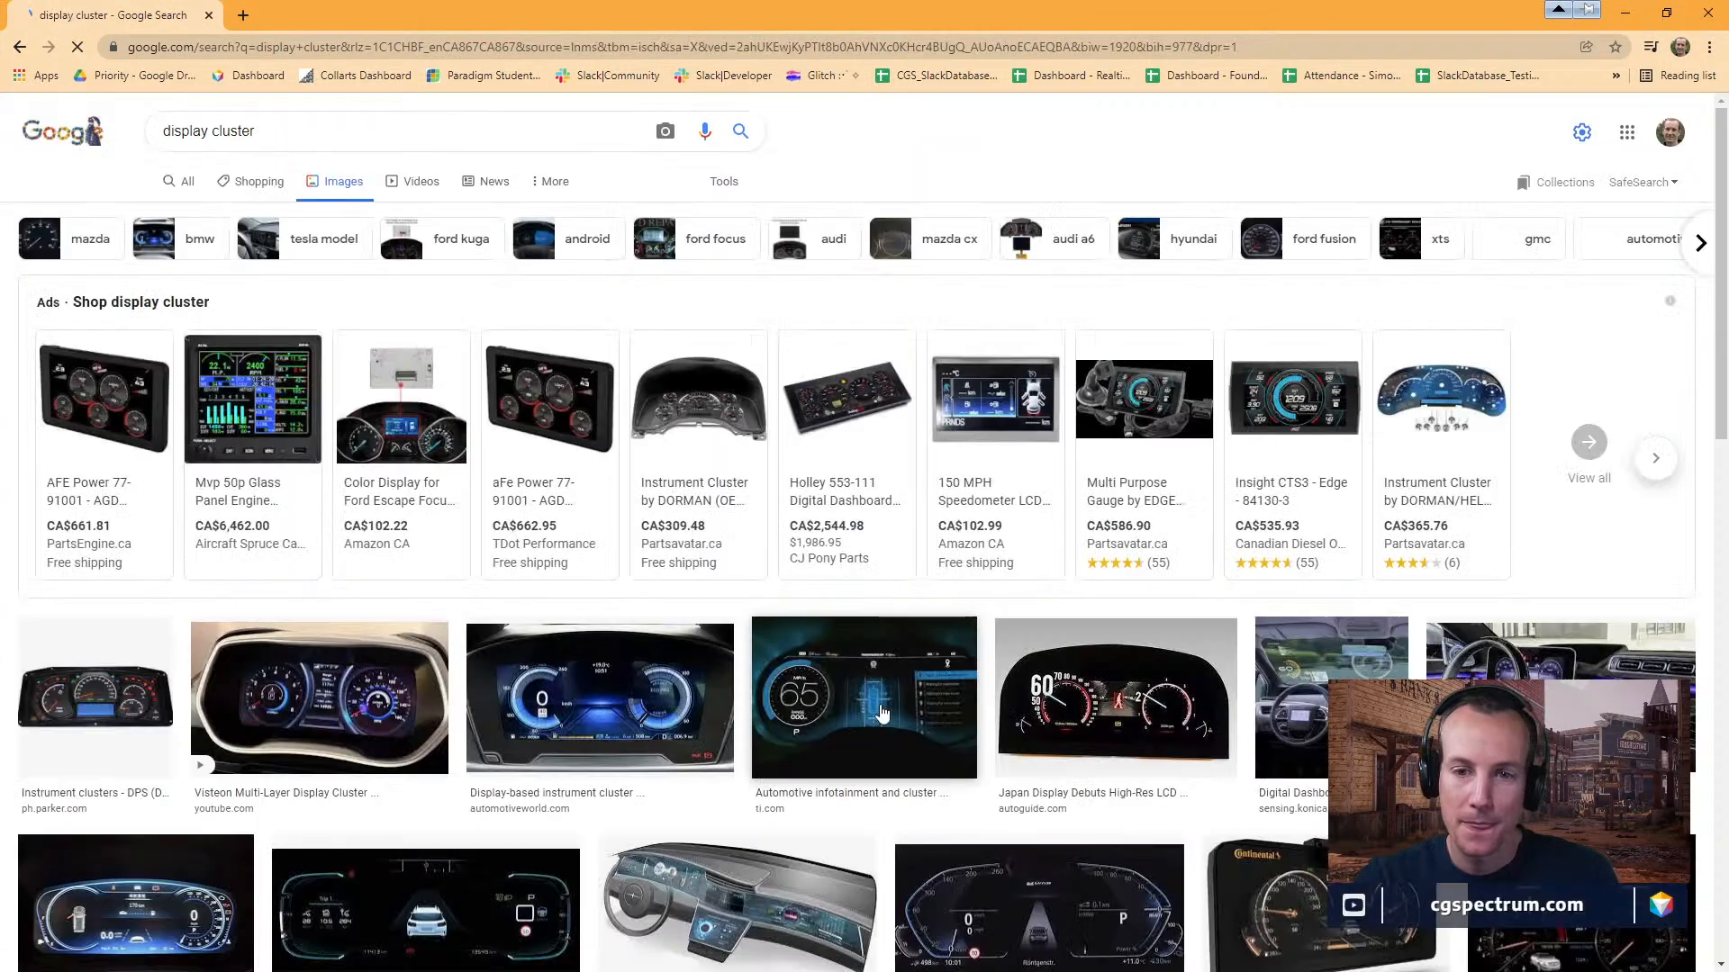
scroll(842, 700, down, 8)
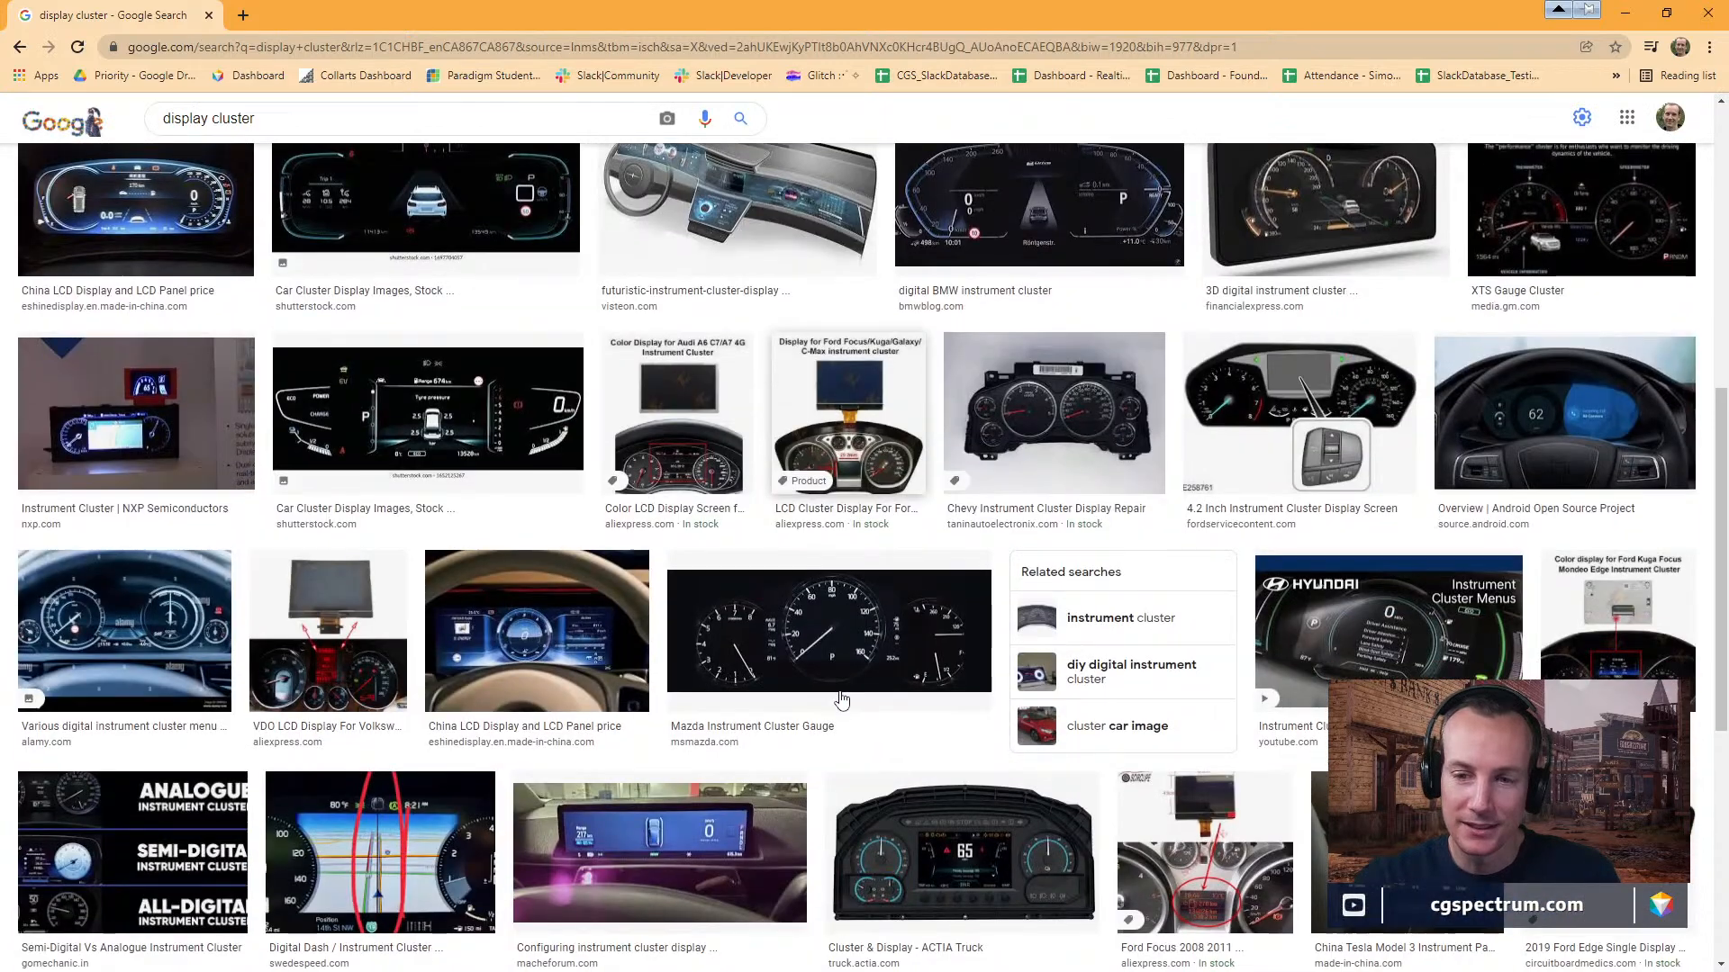
scroll(841, 700, up, 10)
Refine the image search to "display cluster unreal" and look through the resulting pictures.
click(295, 130)
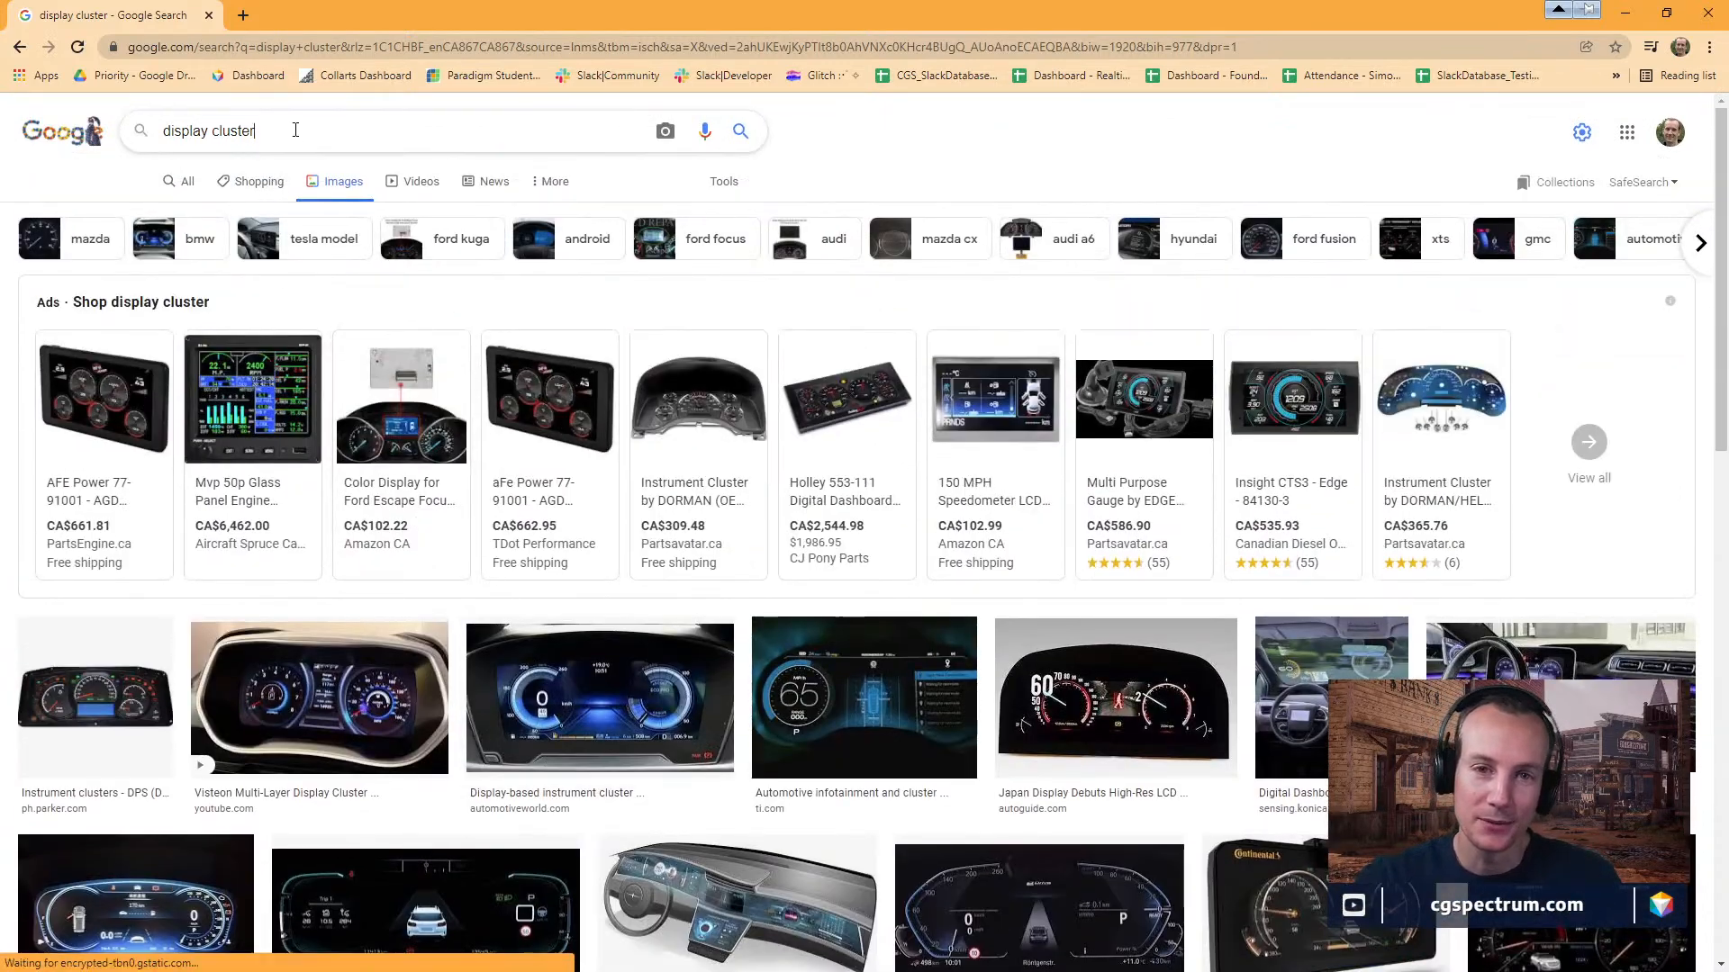
text(unreal)
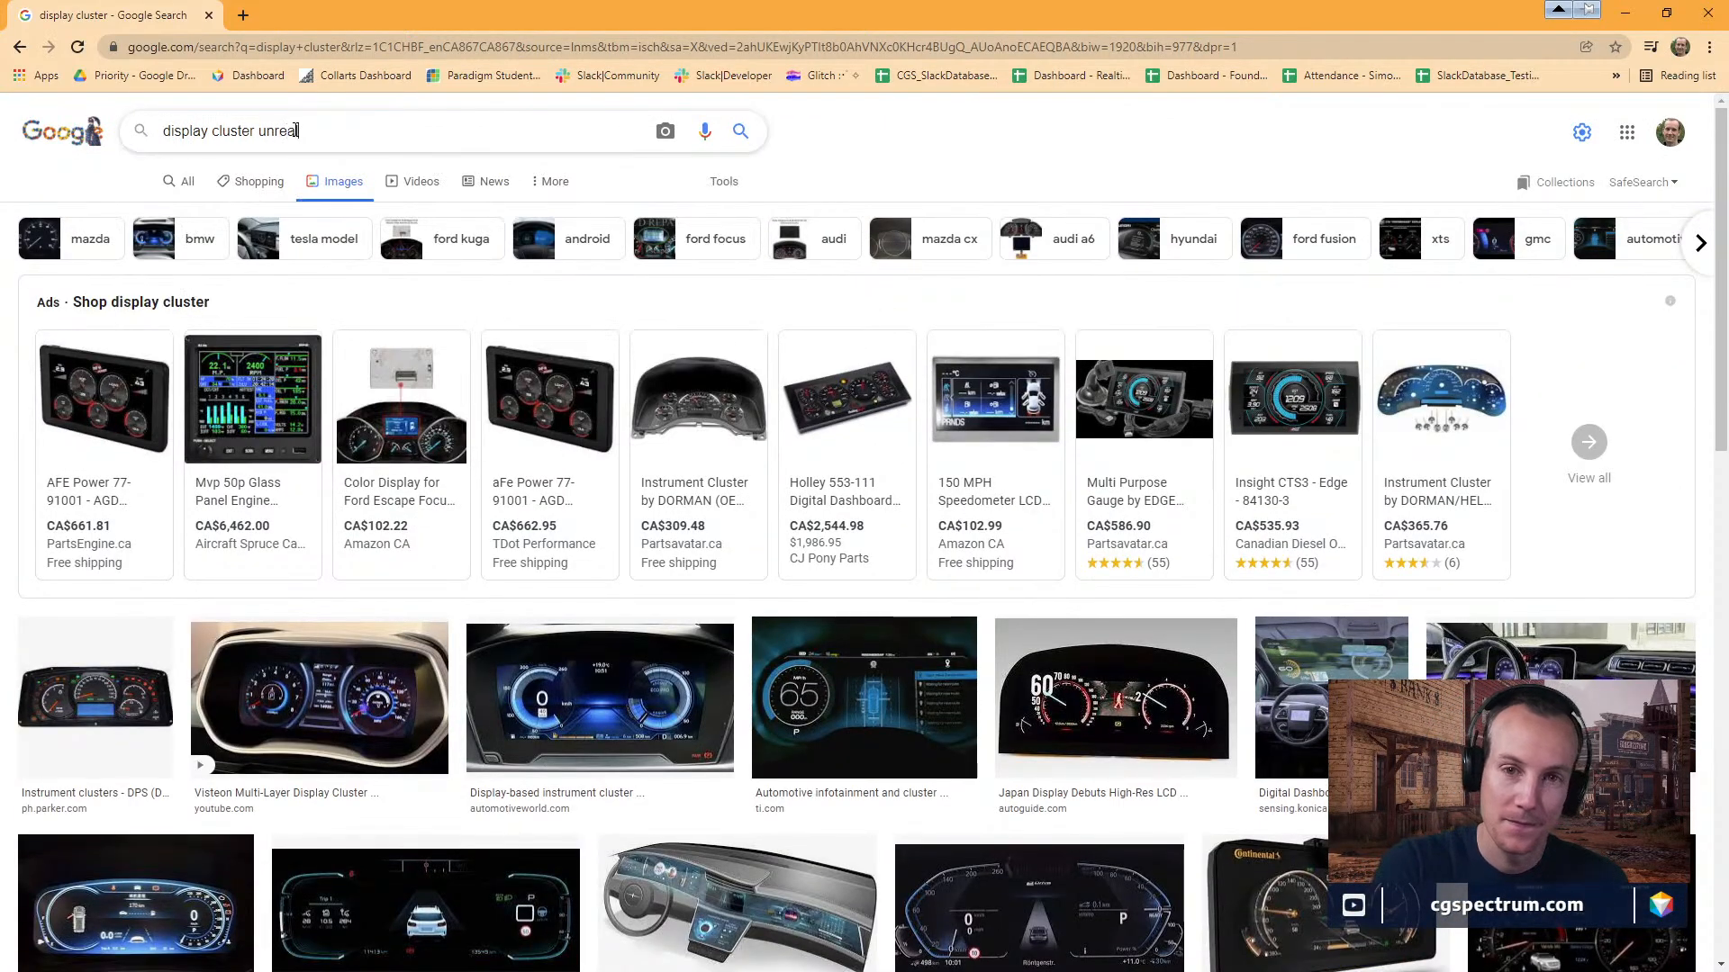
key(Return)
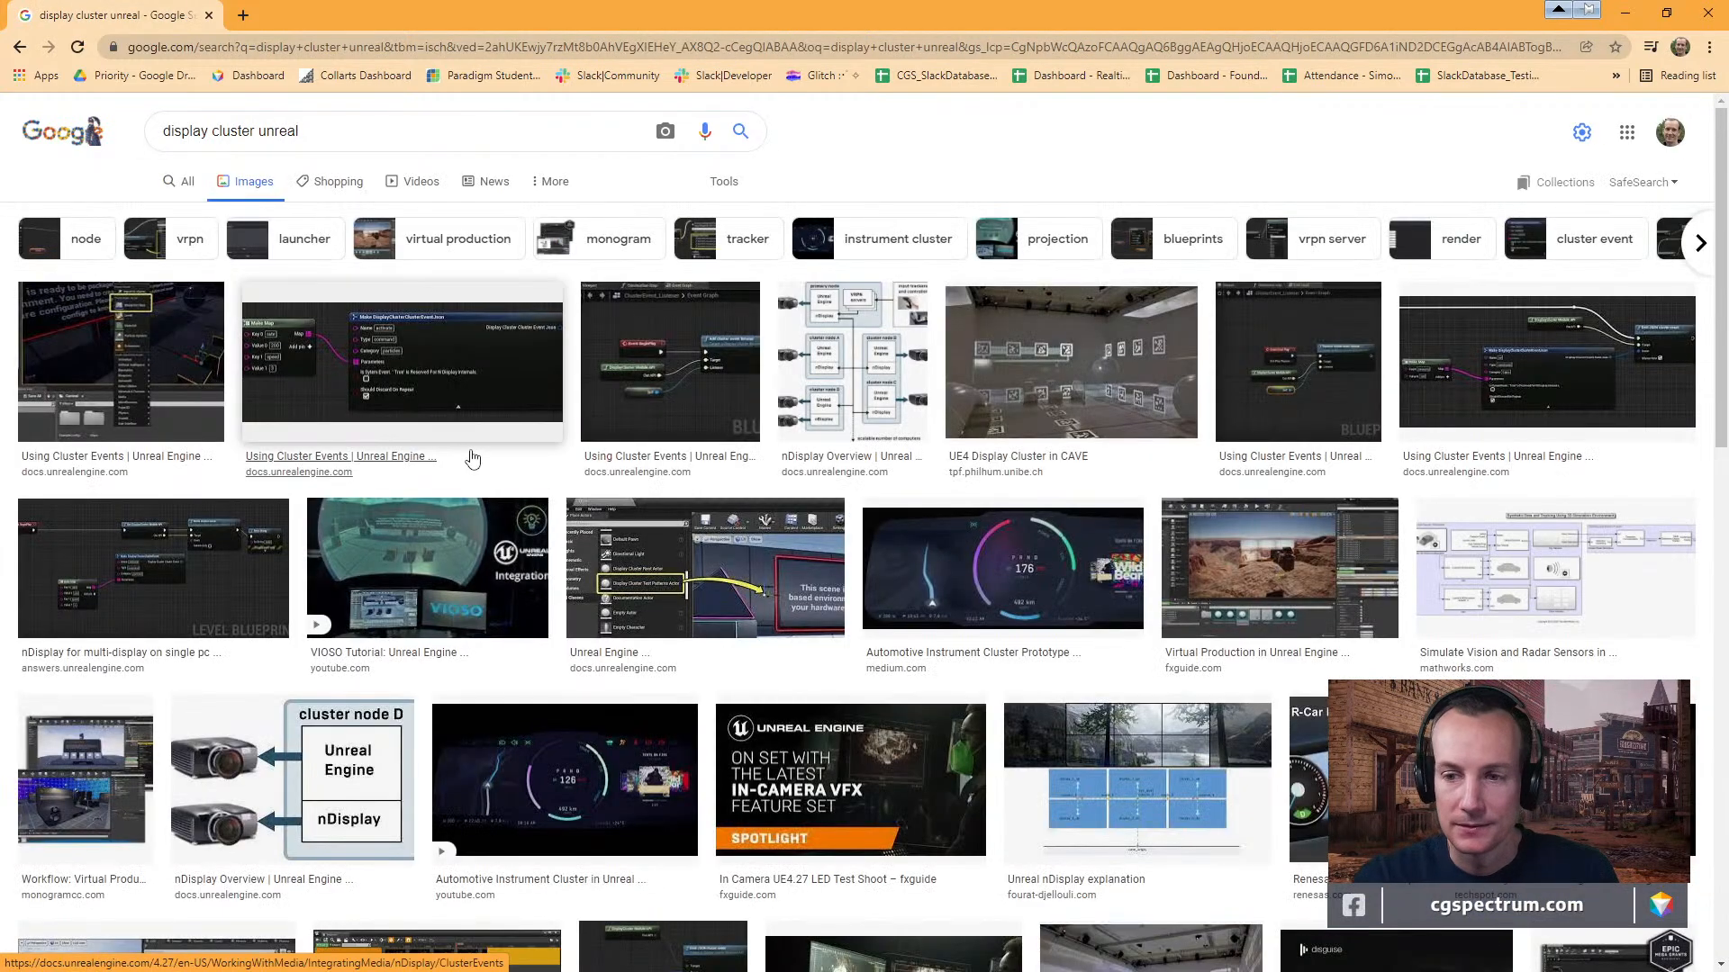
scroll(774, 570, down, 2)
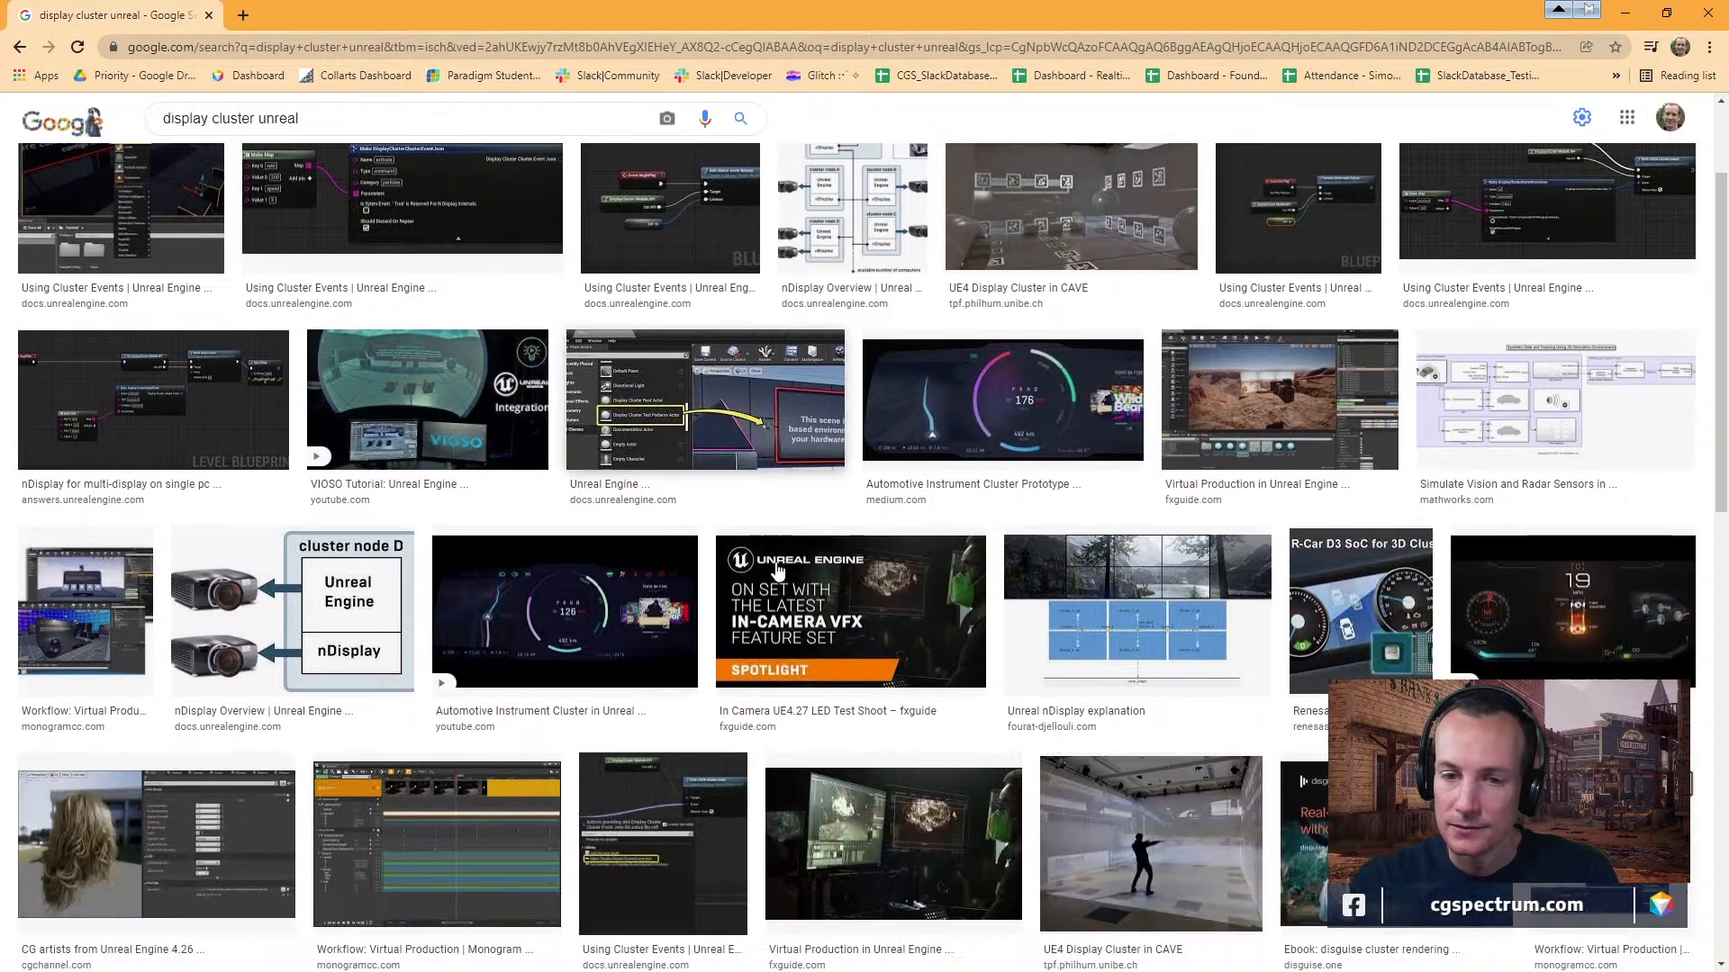
scroll(777, 570, down, 4)
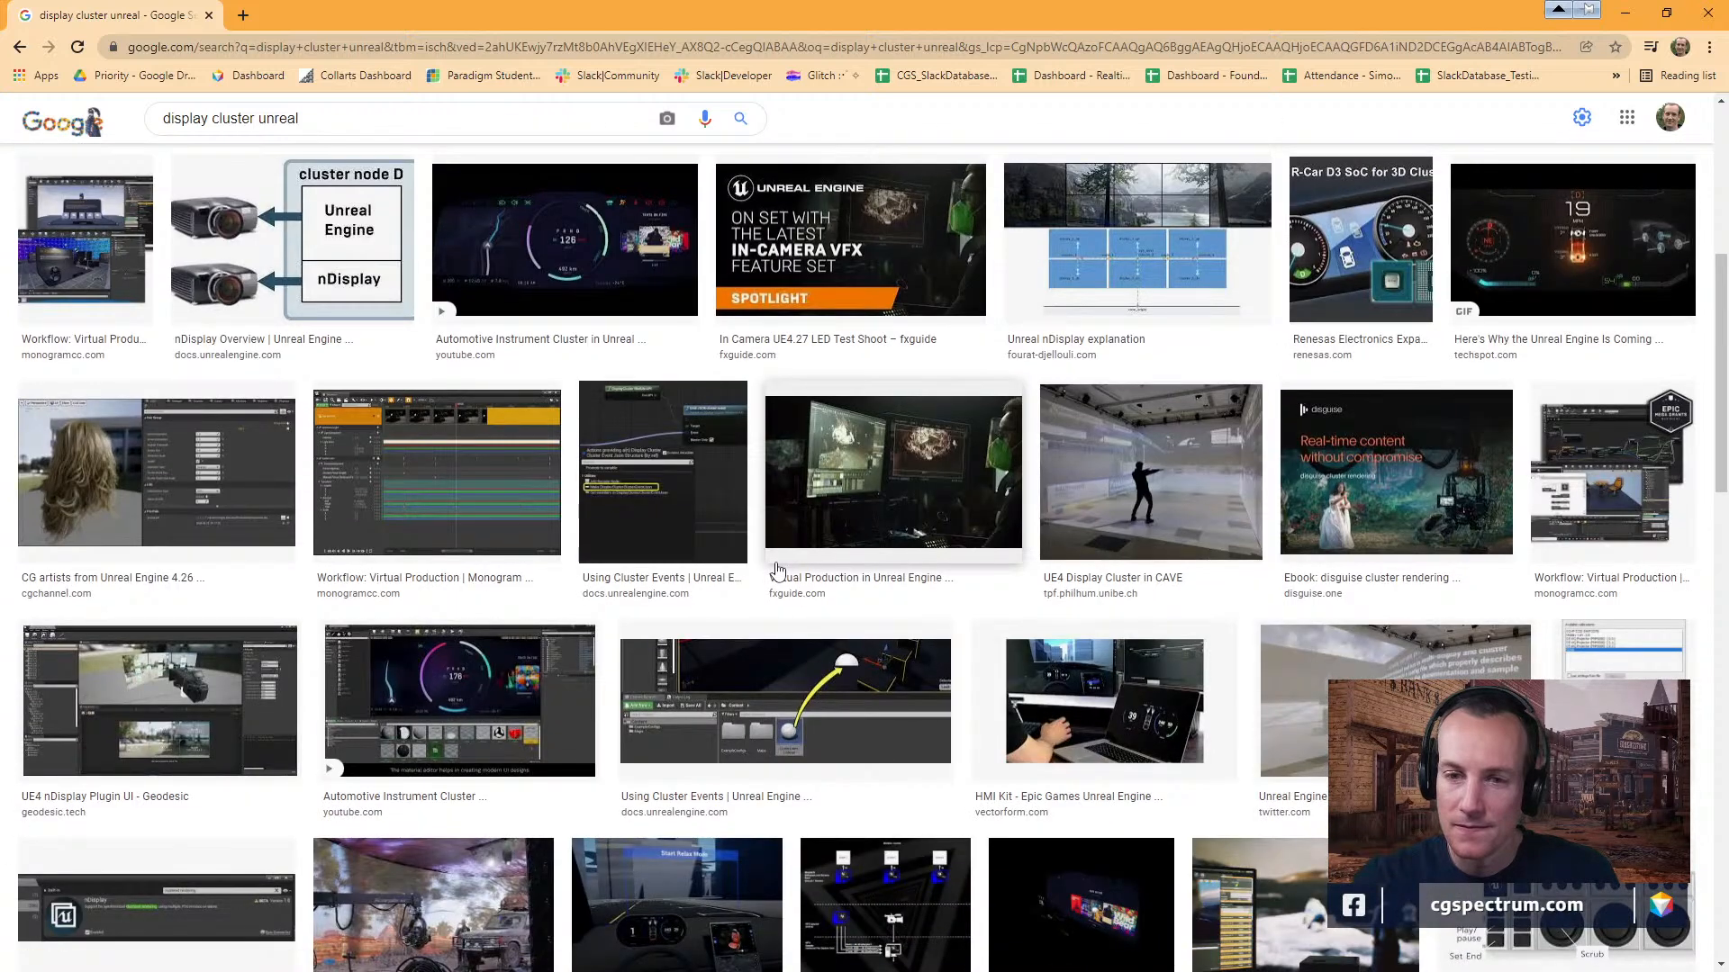
scroll(777, 570, down, 3)
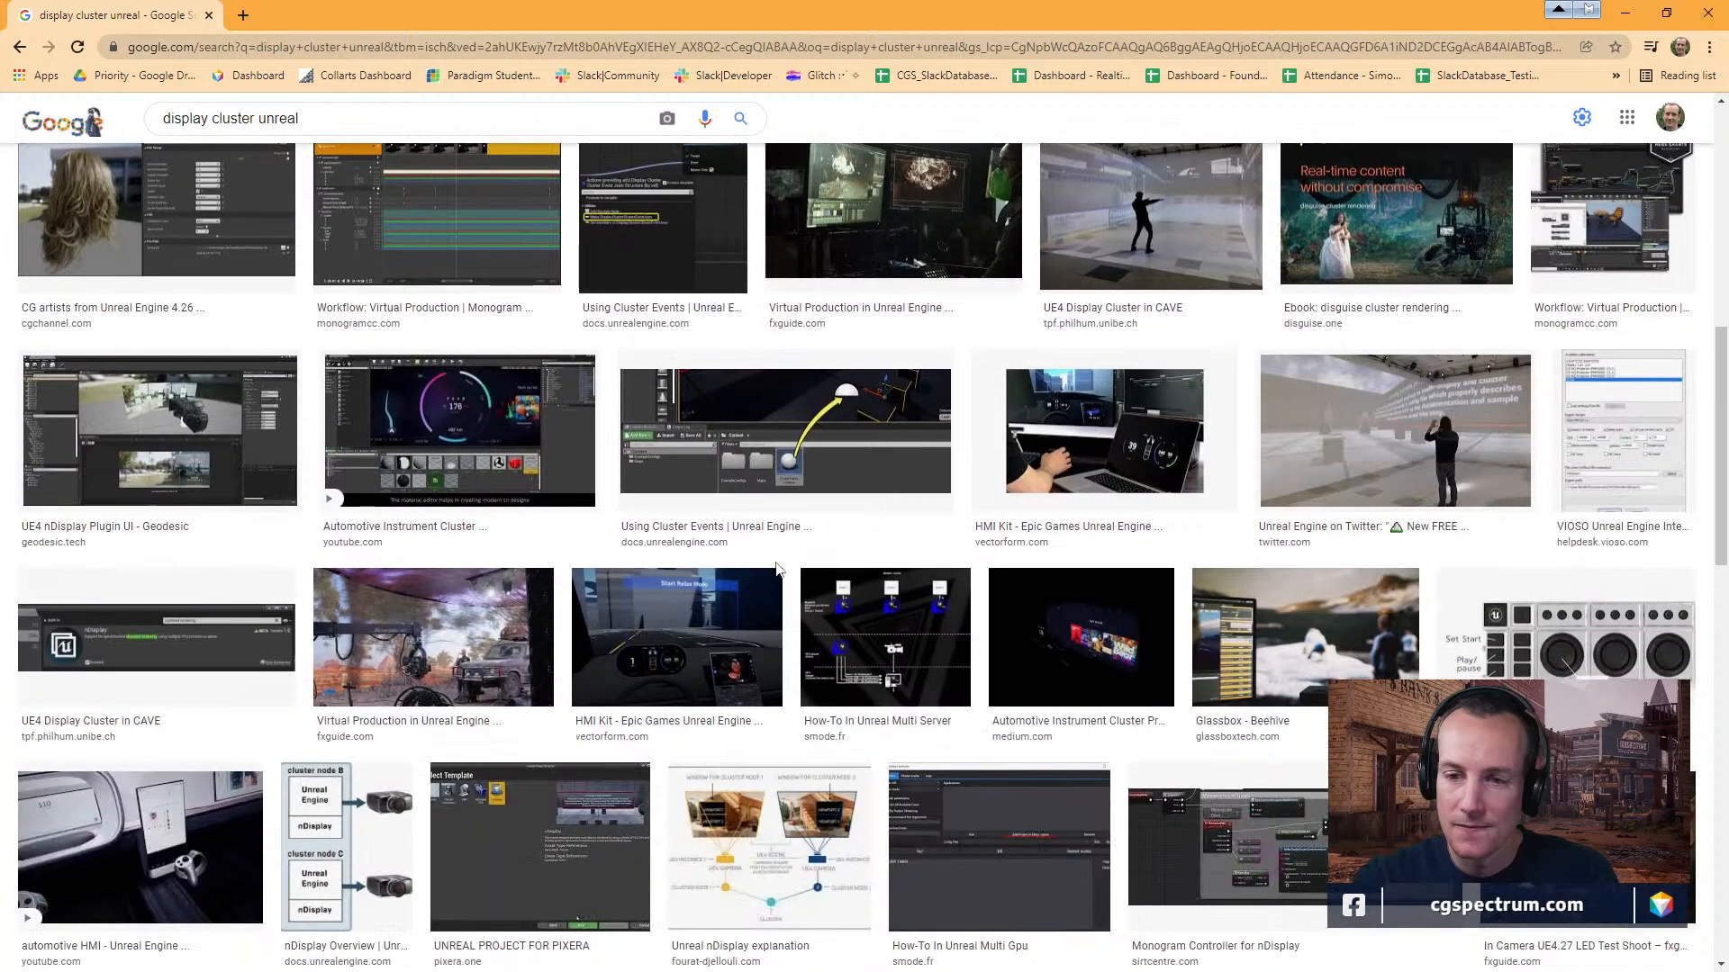
scroll(777, 570, down, 6)
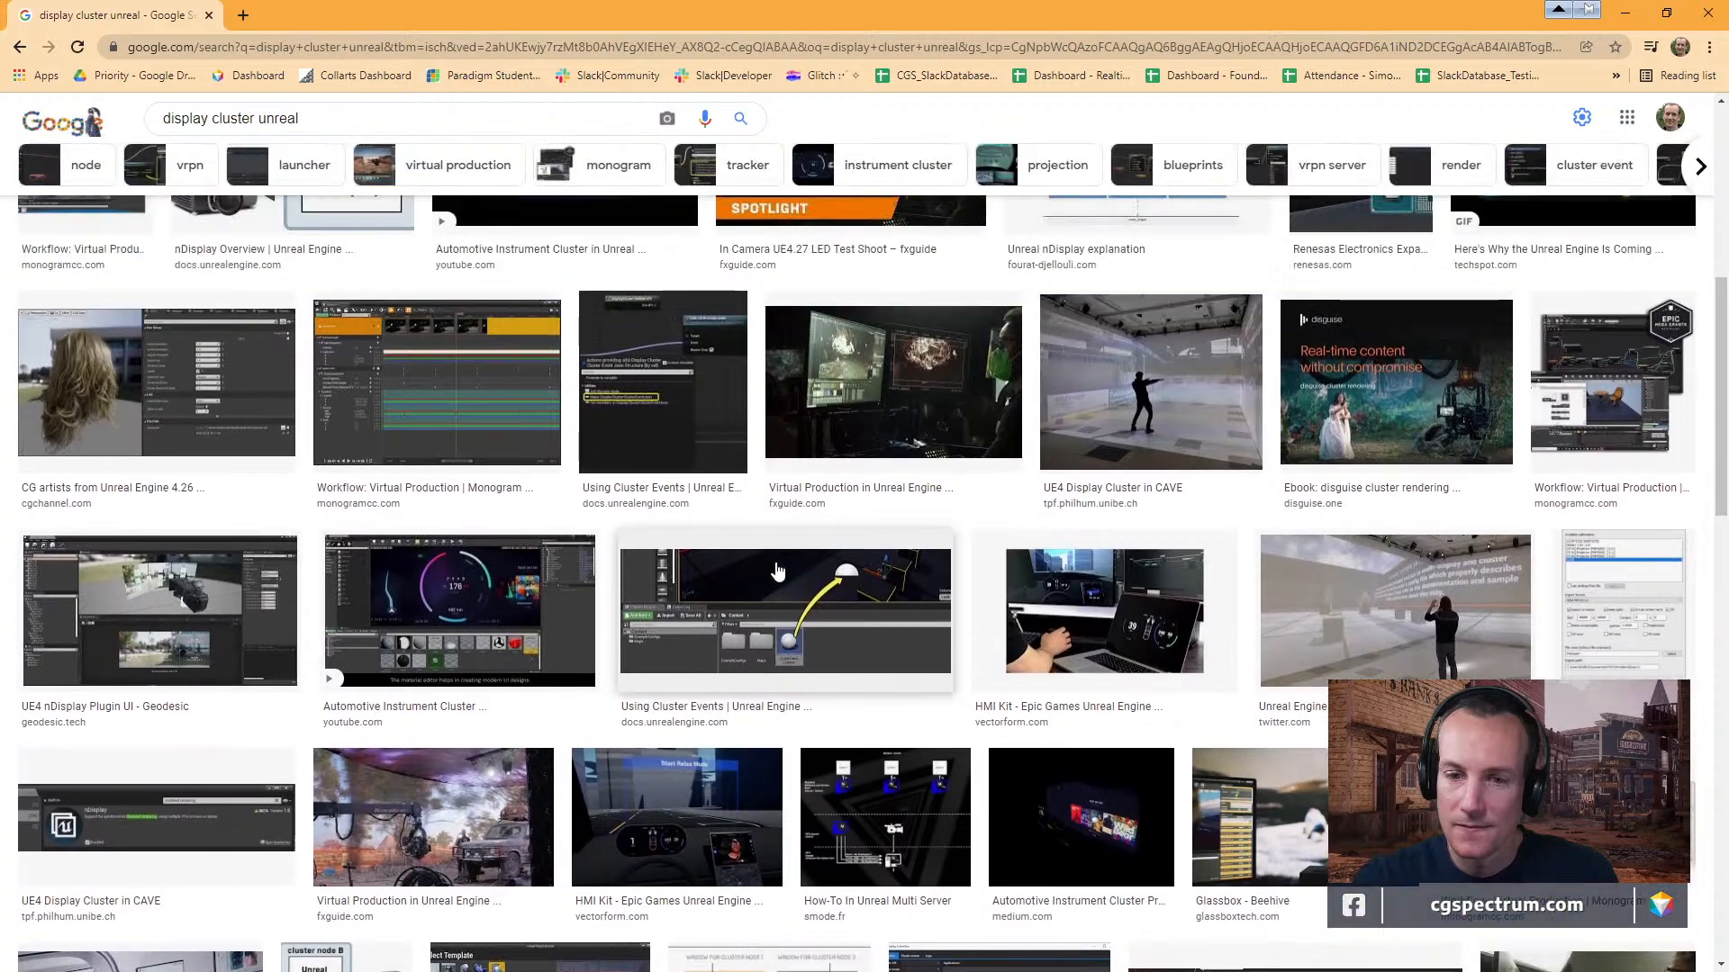
scroll(779, 574, down, 8)
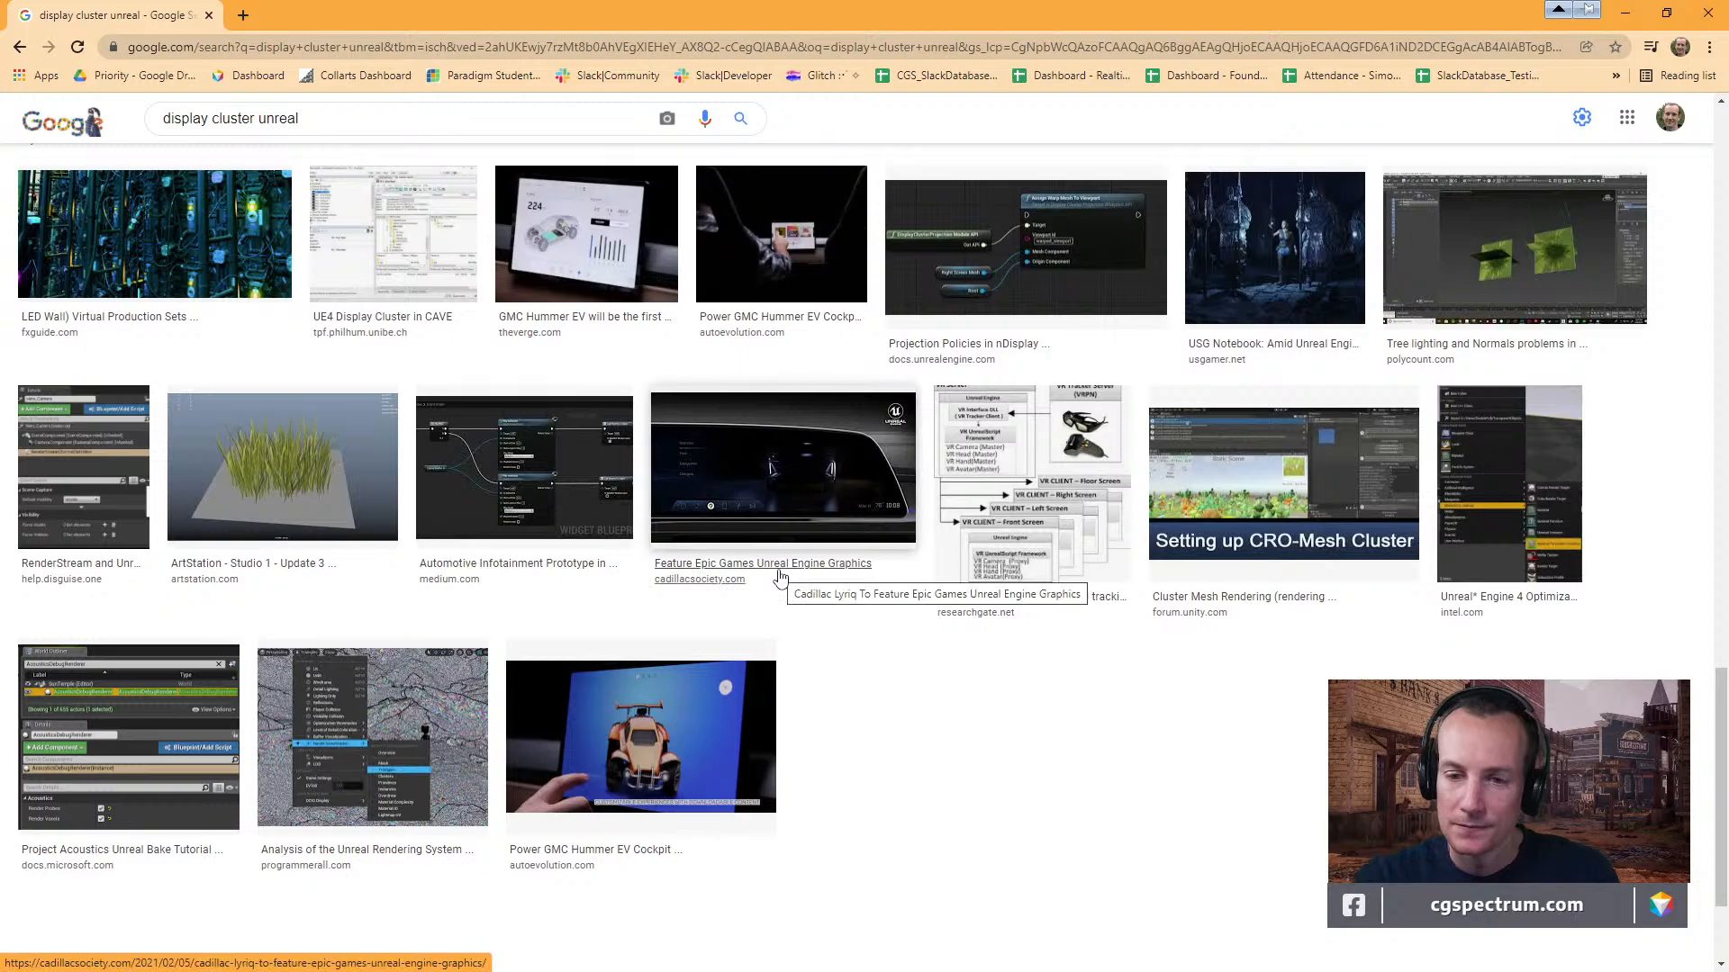
scroll(778, 576, up, 15)
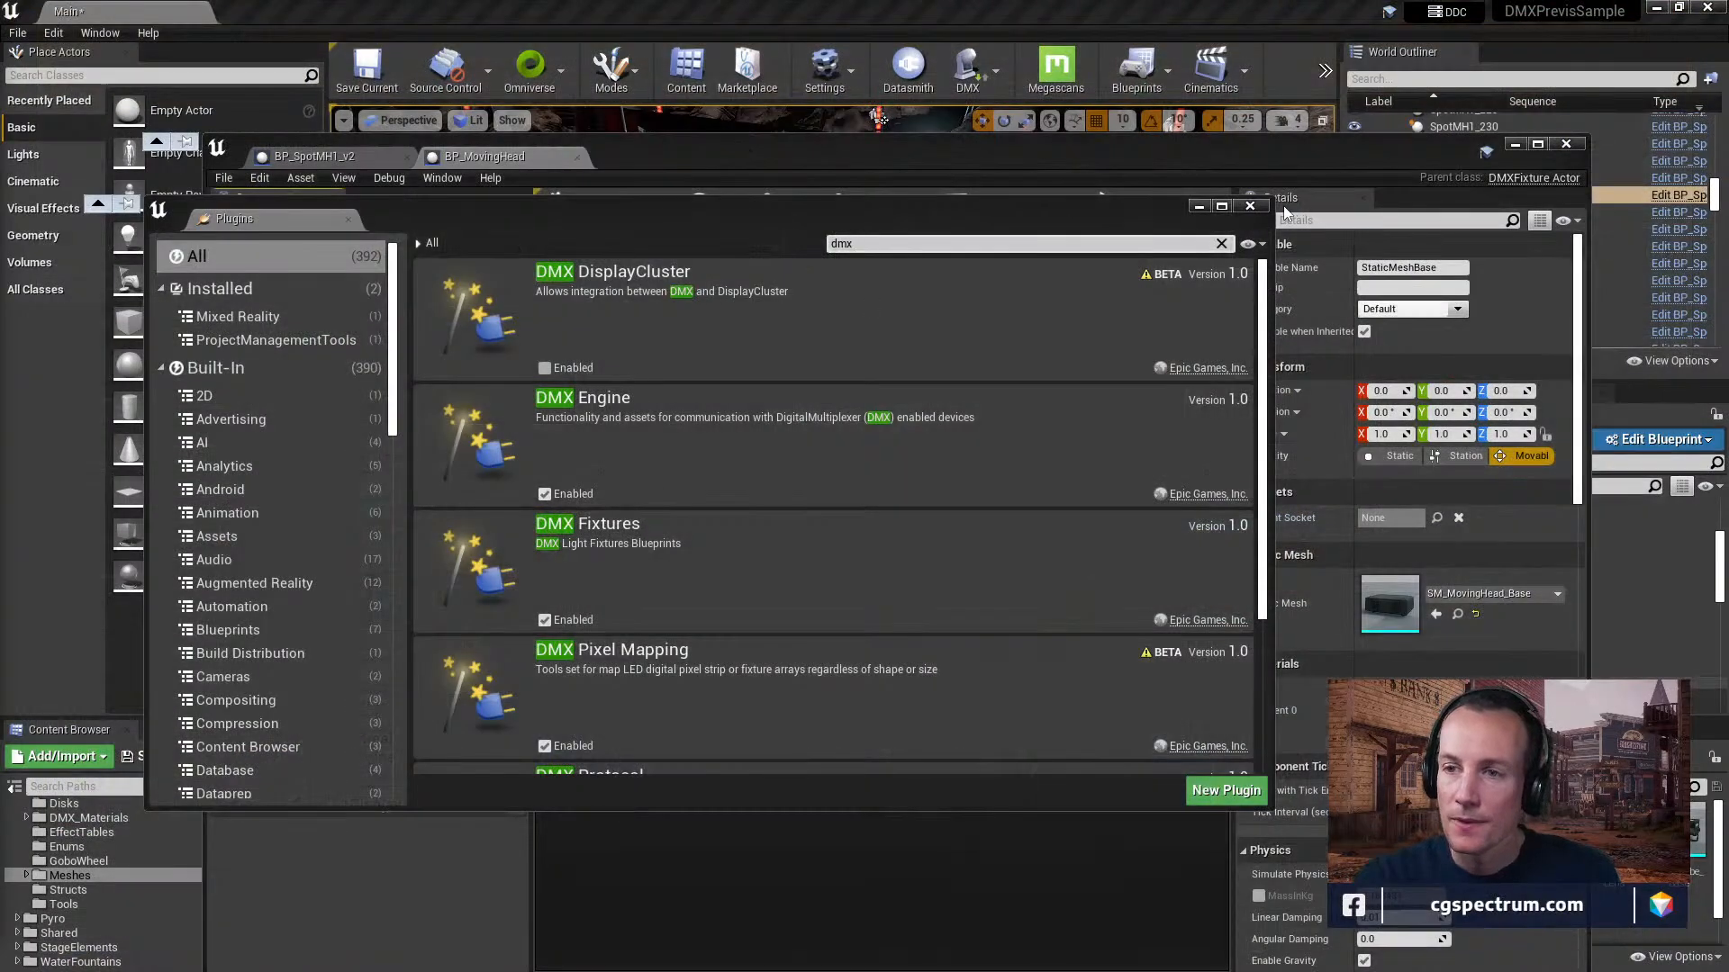
Return to Unreal Editor, close the Plugins window and expand Pan_Component's DMXChannel settings to examine its name and value range.
click(1288, 215)
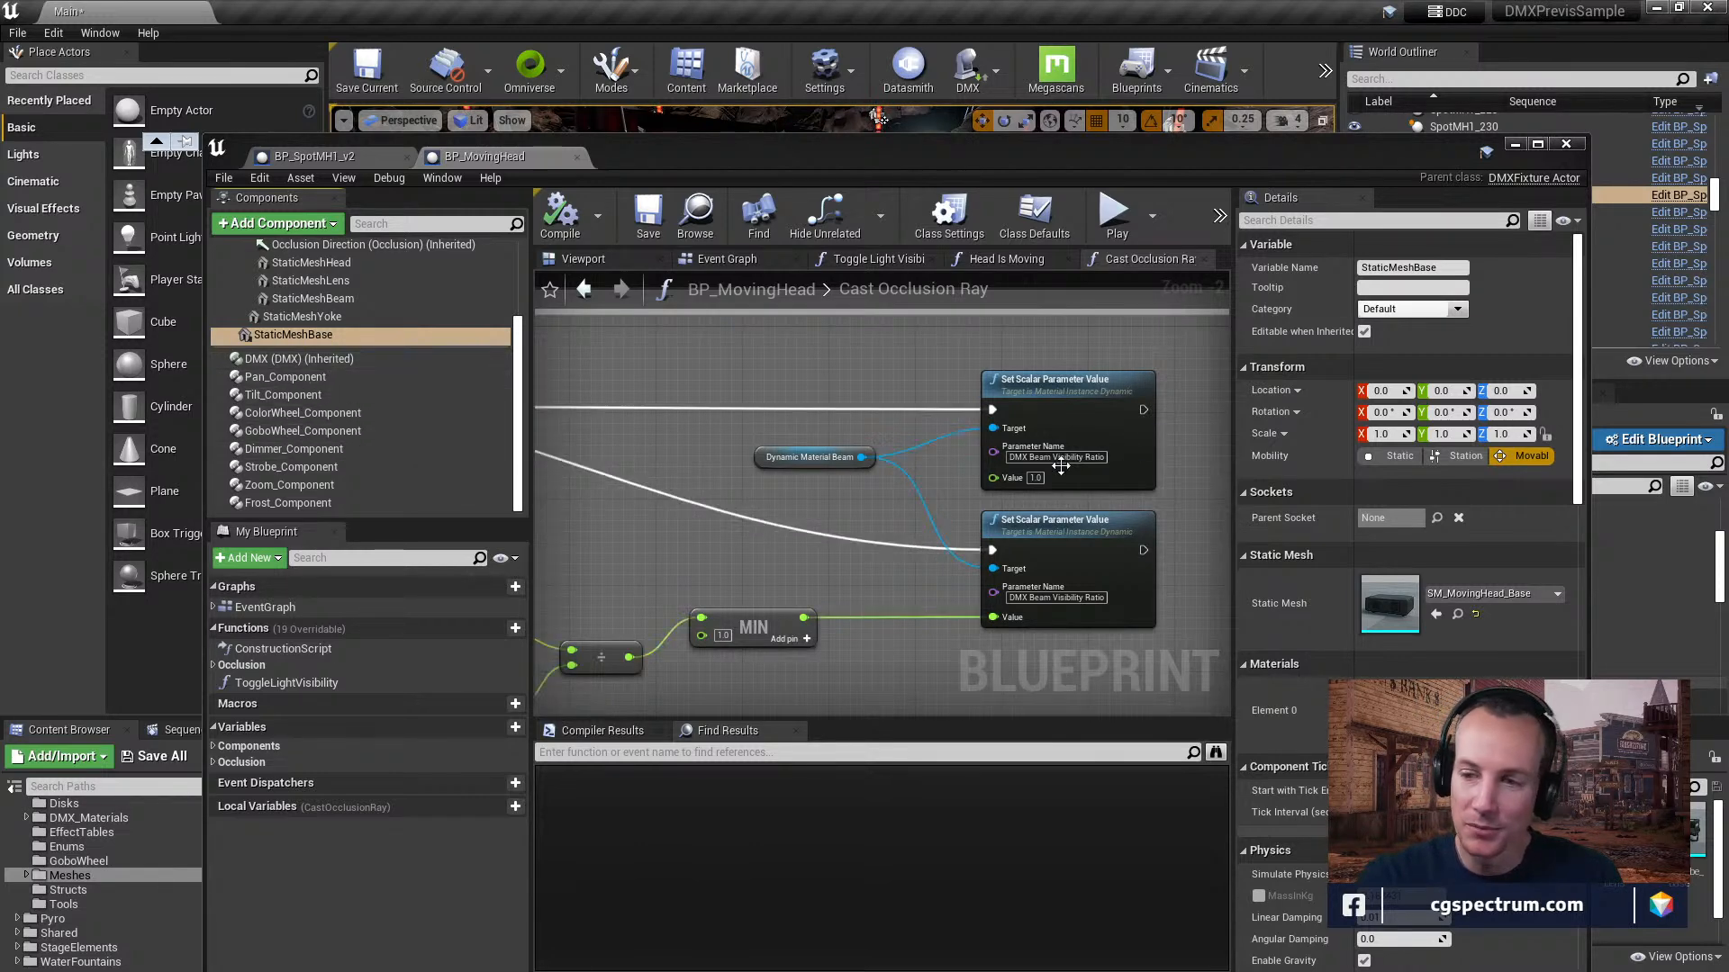
click(315, 376)
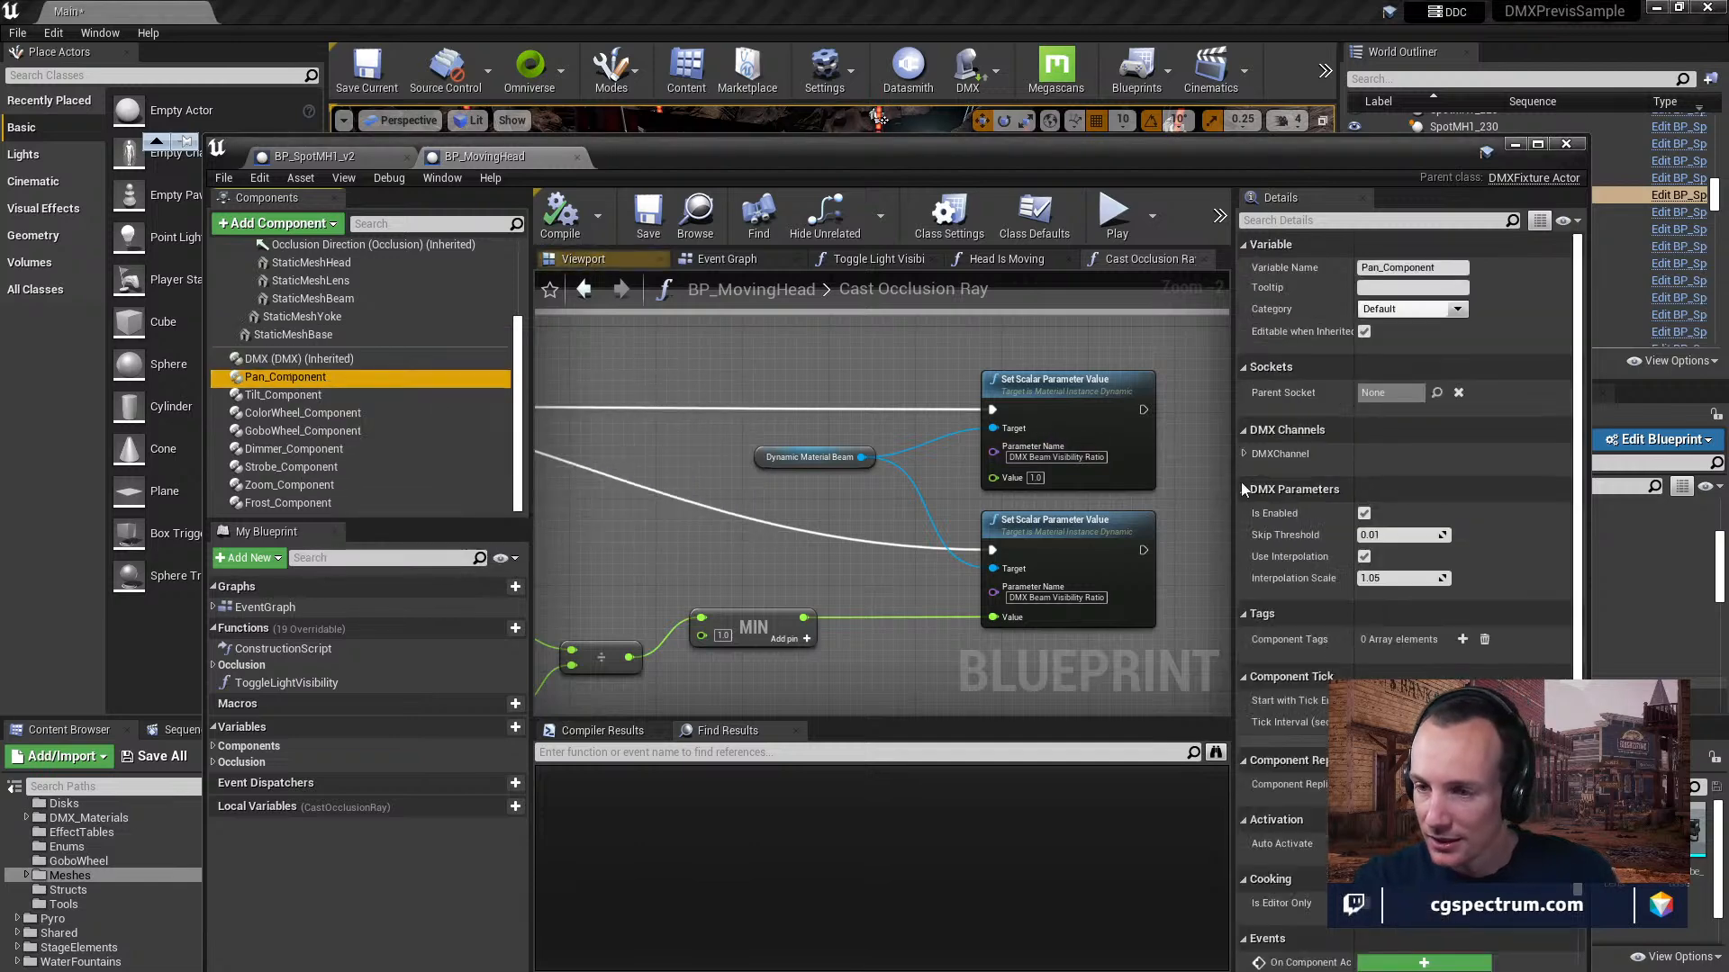
scroll(1449, 457, down, 1)
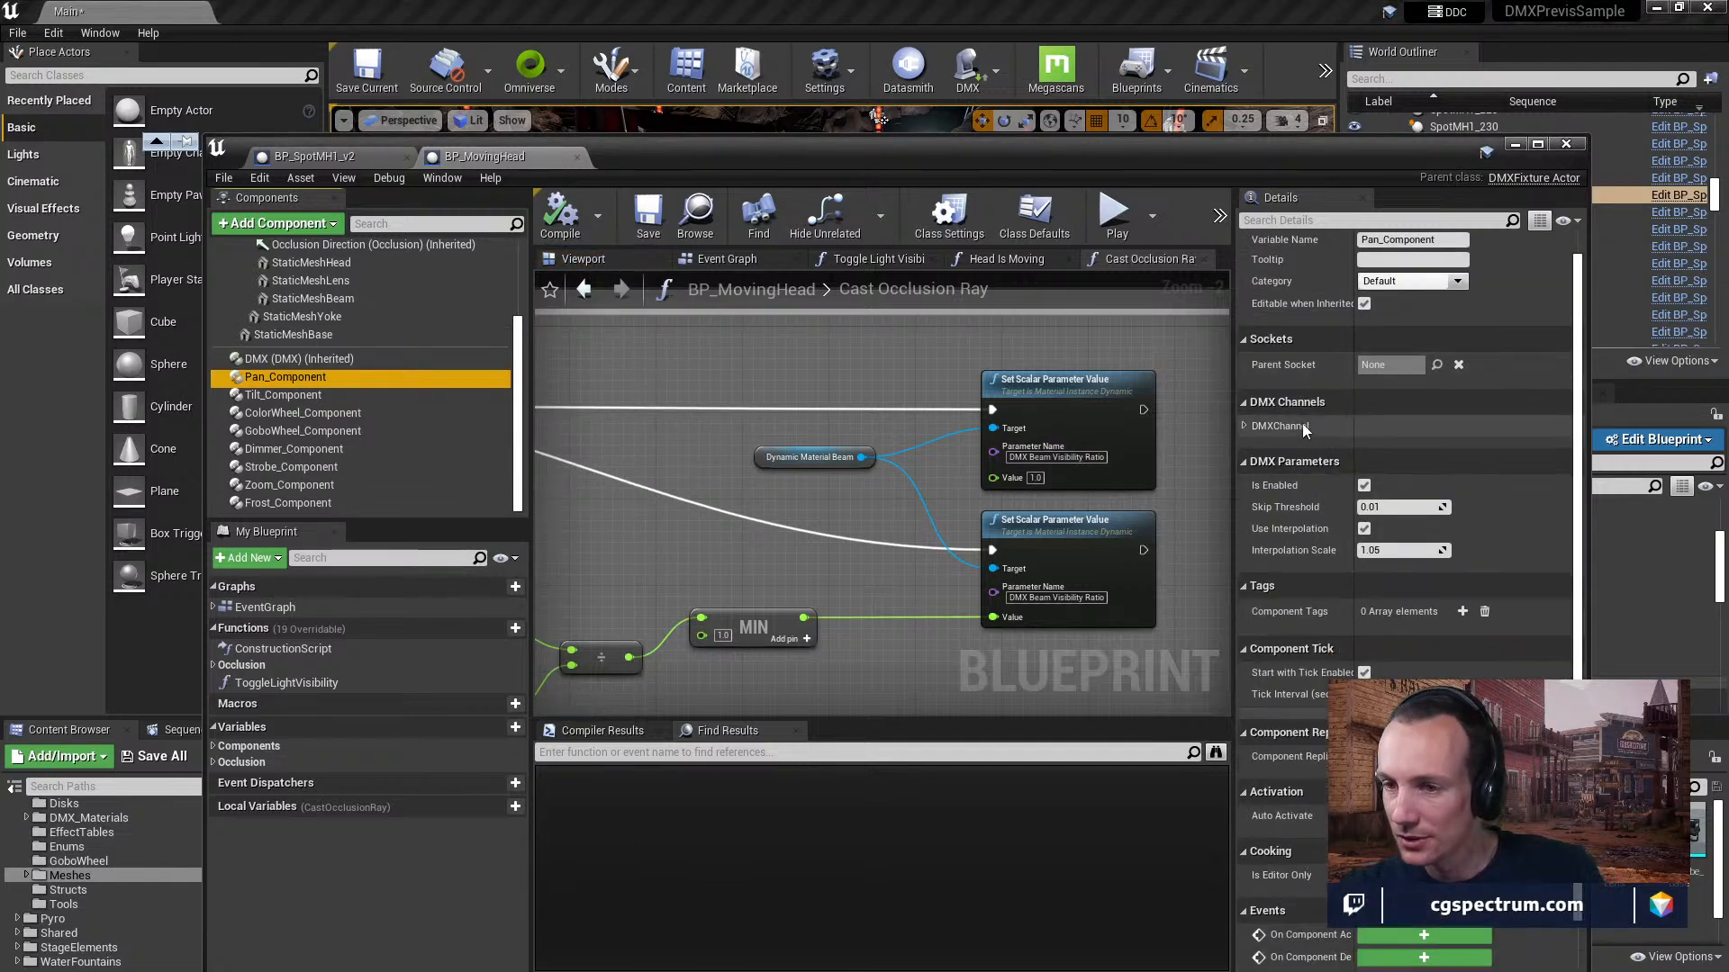
click(1245, 426)
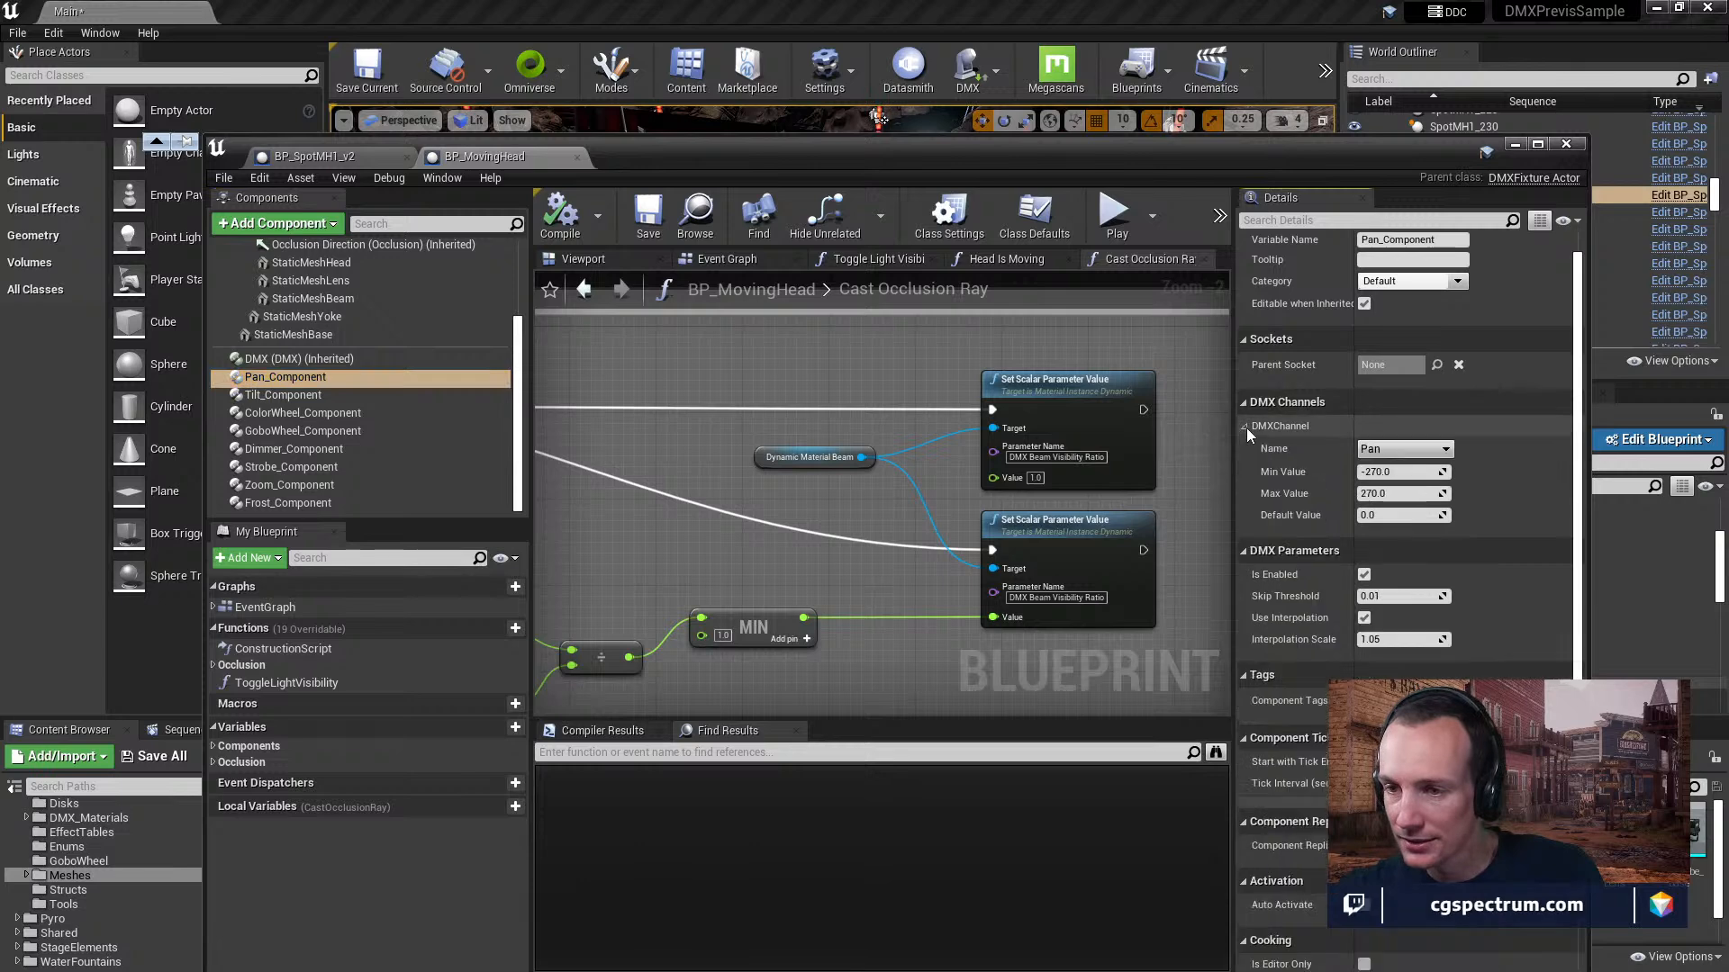
scroll(1472, 531, down, 1)
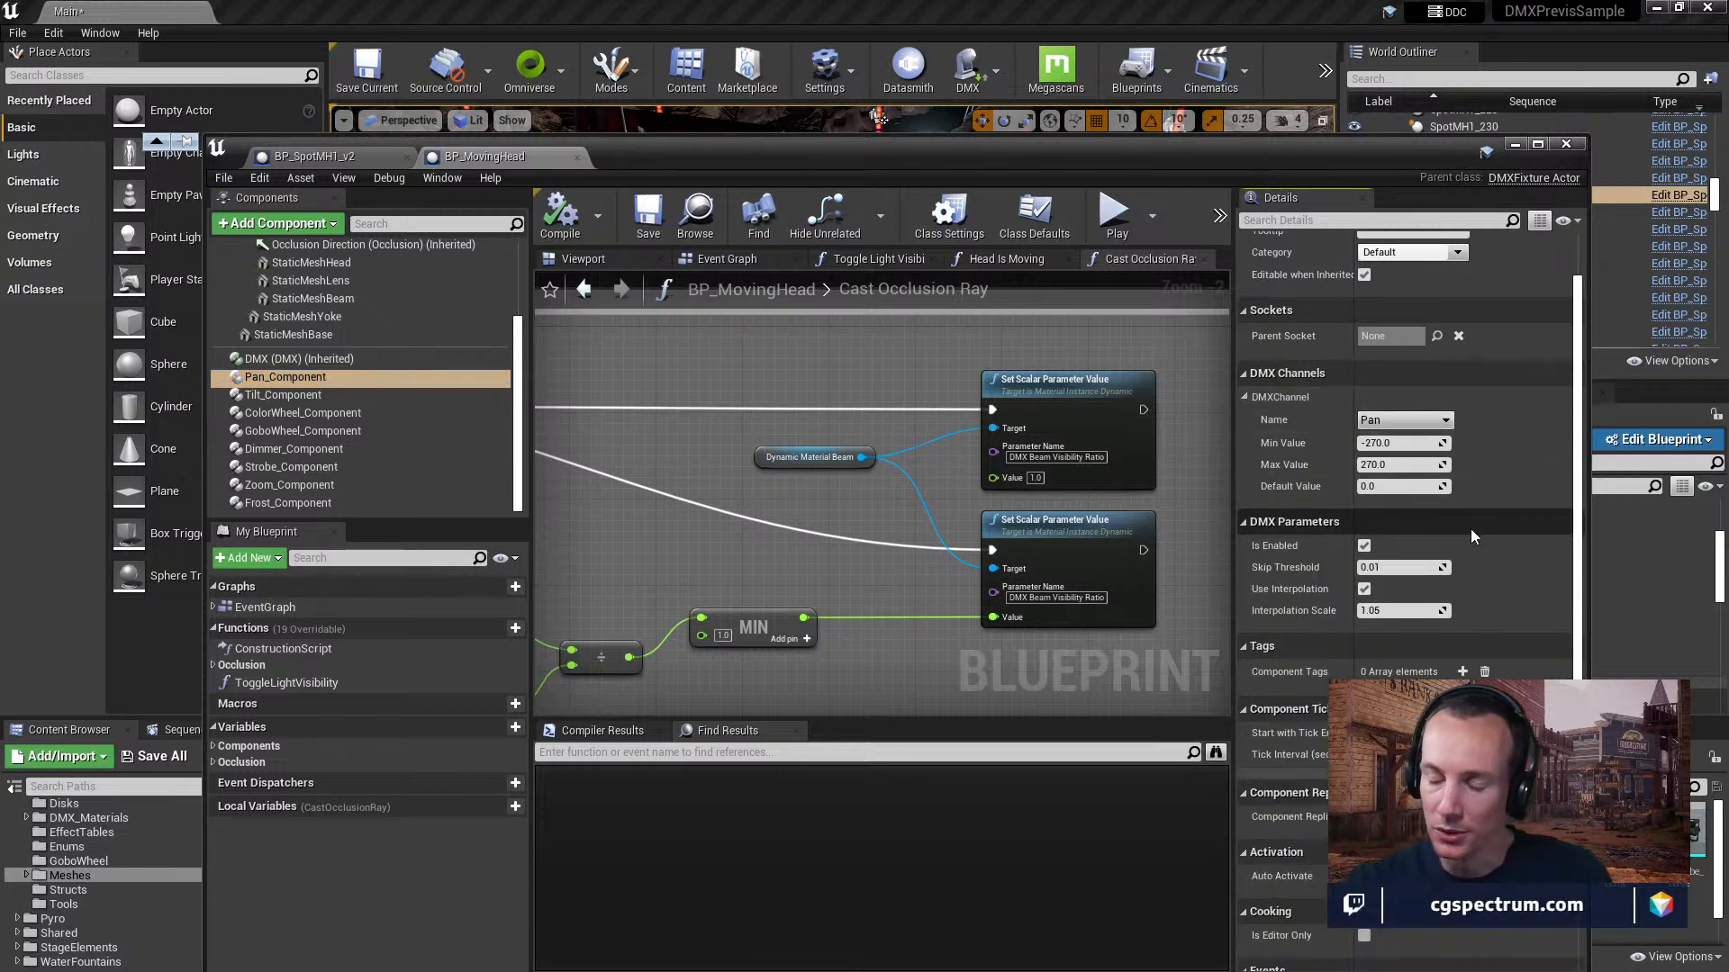
Review Pan_Component's DMX parameters, then inspect the channel settings of Tilt_Component and ColorWheel_Component.
scroll(1467, 519, down, 4)
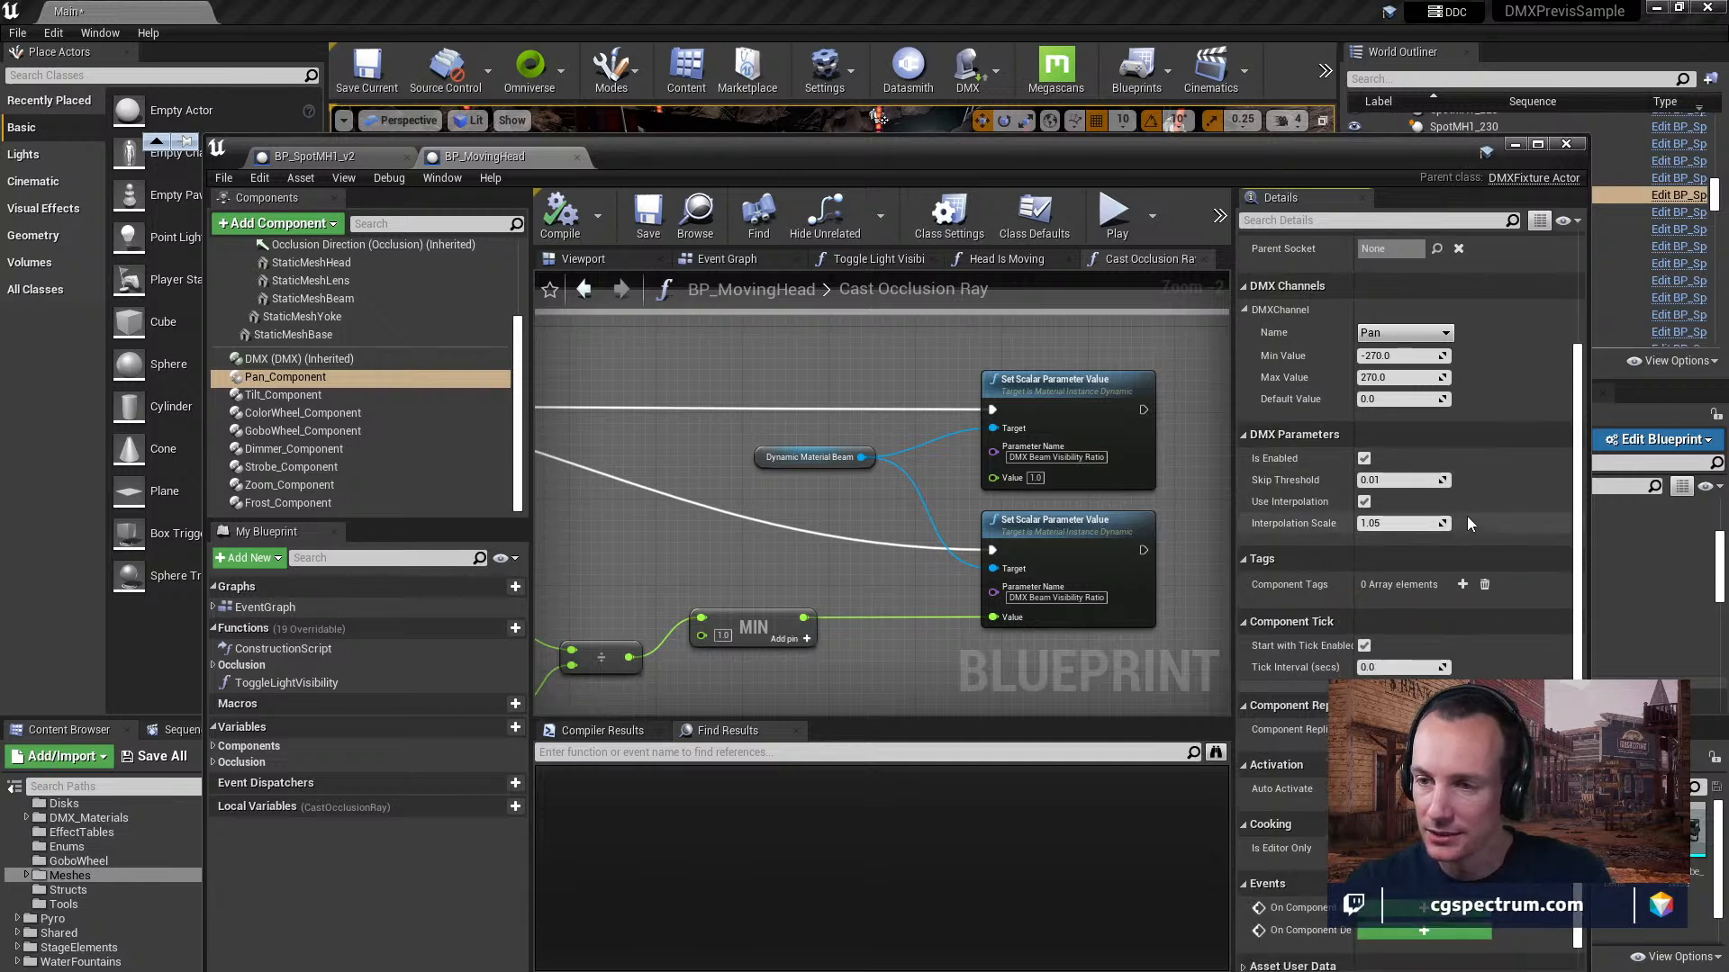
scroll(1466, 515, up, 5)
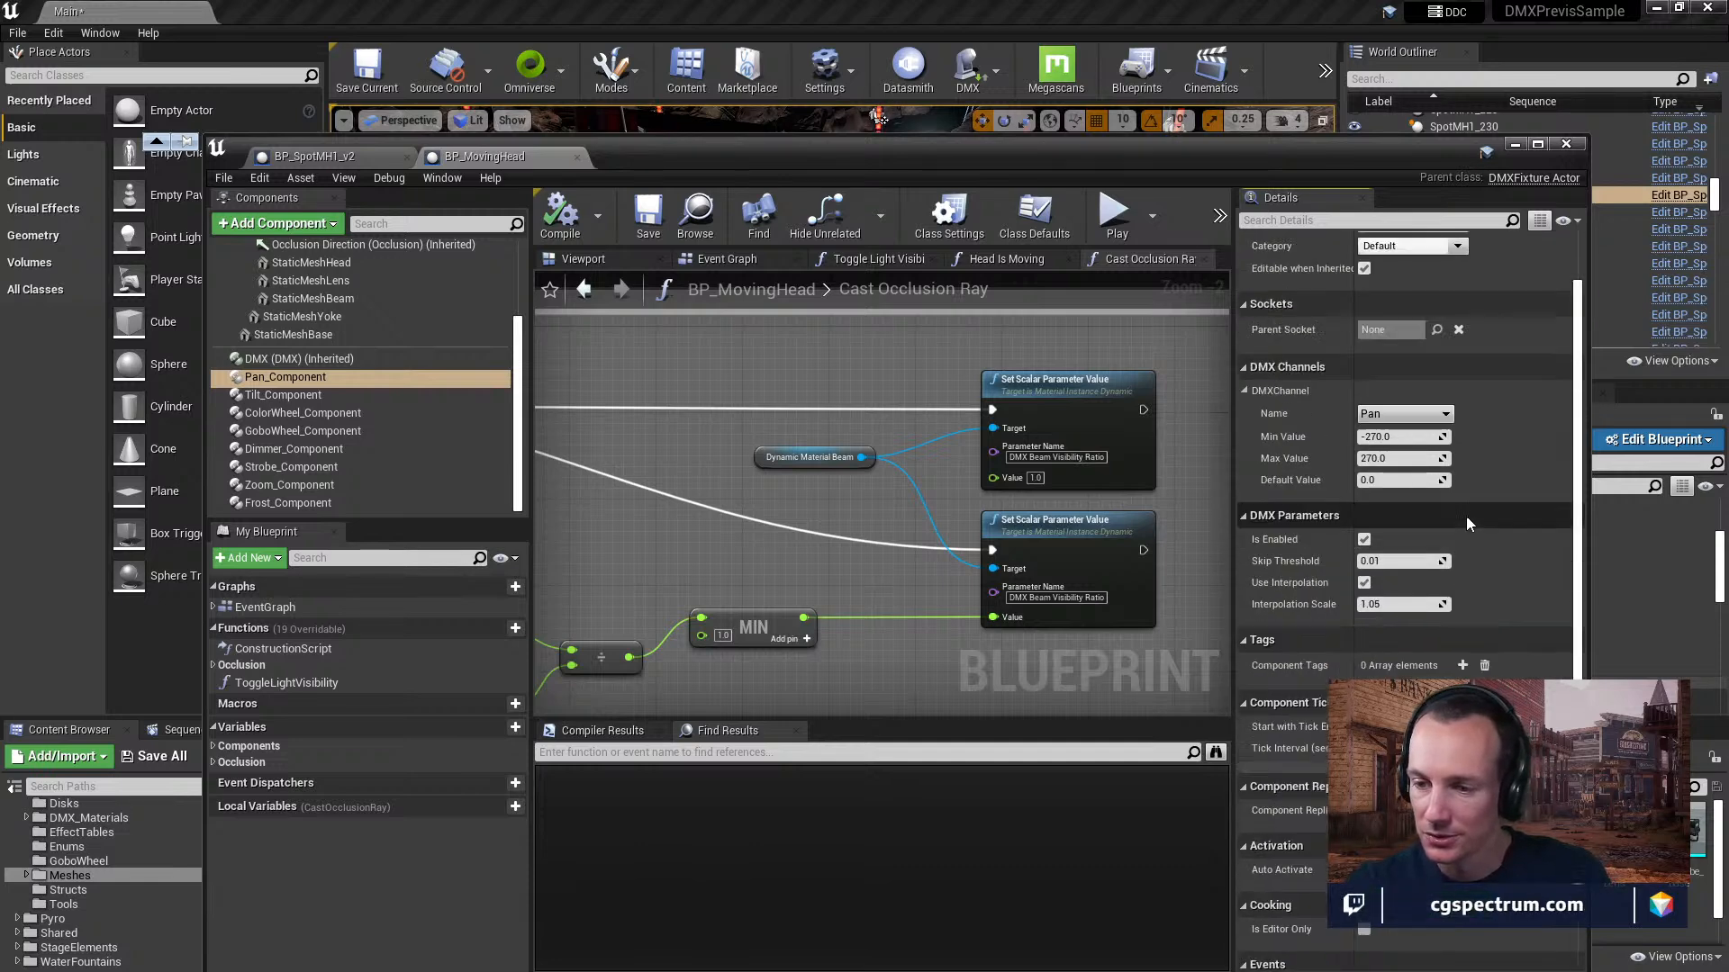
click(287, 397)
click(295, 413)
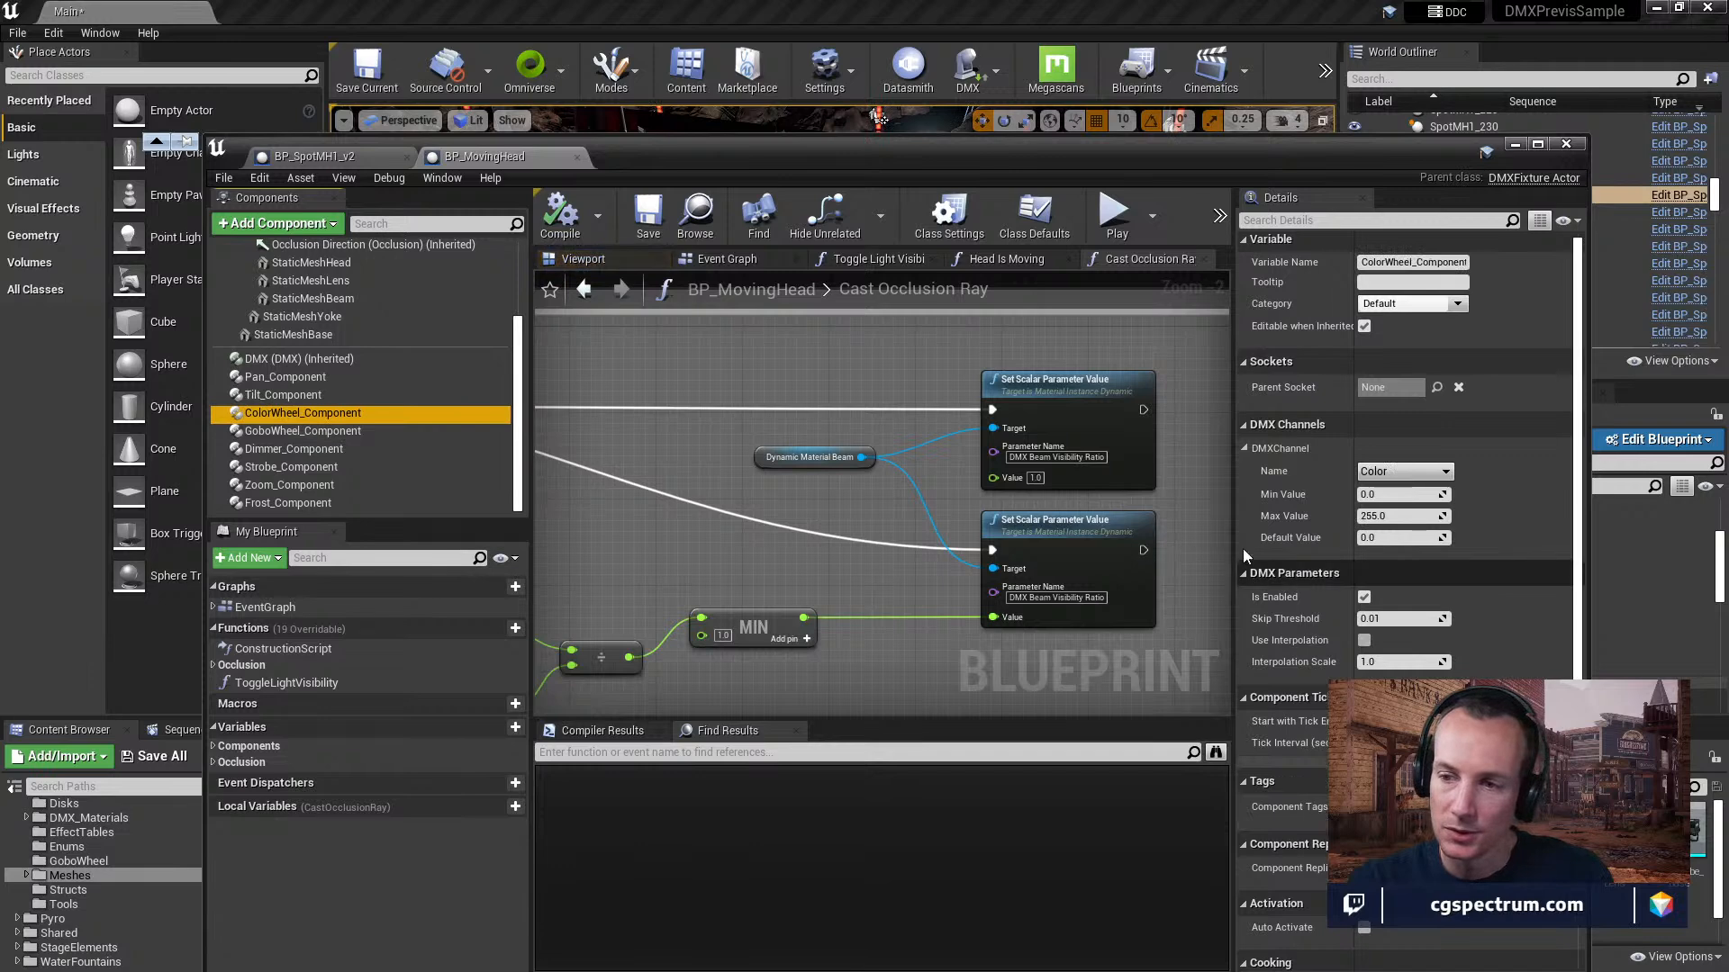
Trace the Cast Occlusion Ray graph back from the Set Scalar Parameter Value nodes through LineTraceByChannel to the function's entry node.
right_drag(765, 408, 1020, 402)
scroll(801, 402, down, 2)
right_drag(964, 456, 831, 498)
right_drag(1013, 518, 704, 456)
right_drag(881, 409, 1050, 428)
right_drag(713, 390, 912, 408)
right_drag(865, 486, 1121, 468)
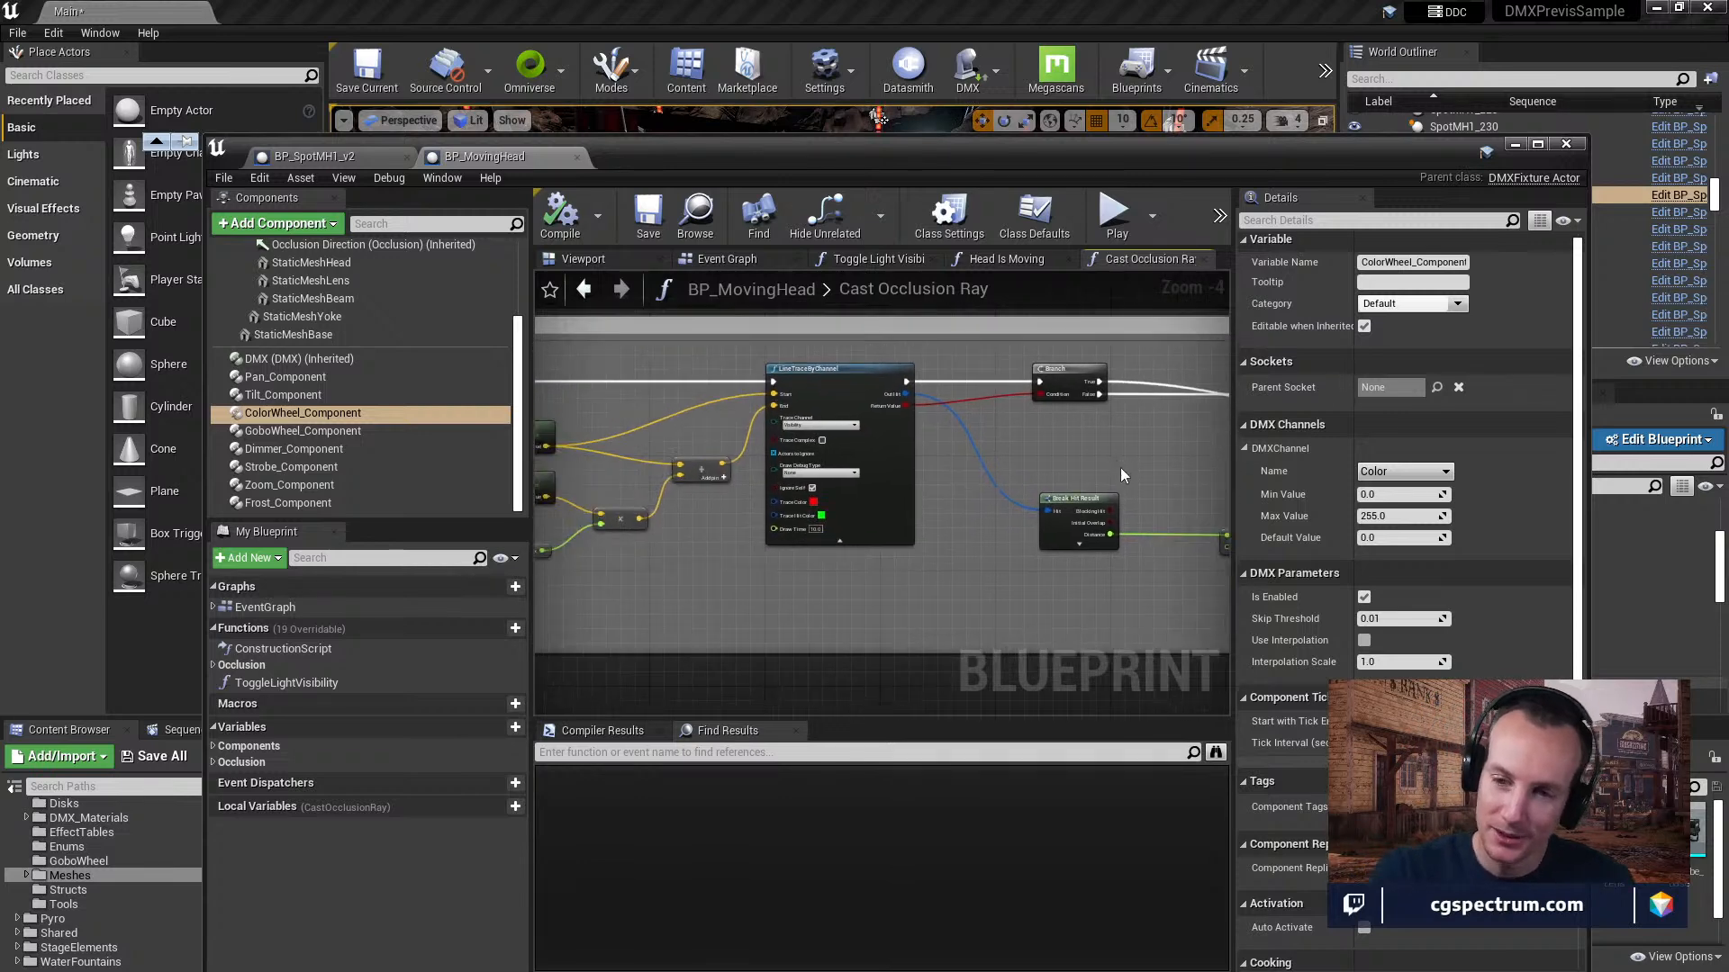
right_drag(961, 531, 1231, 510)
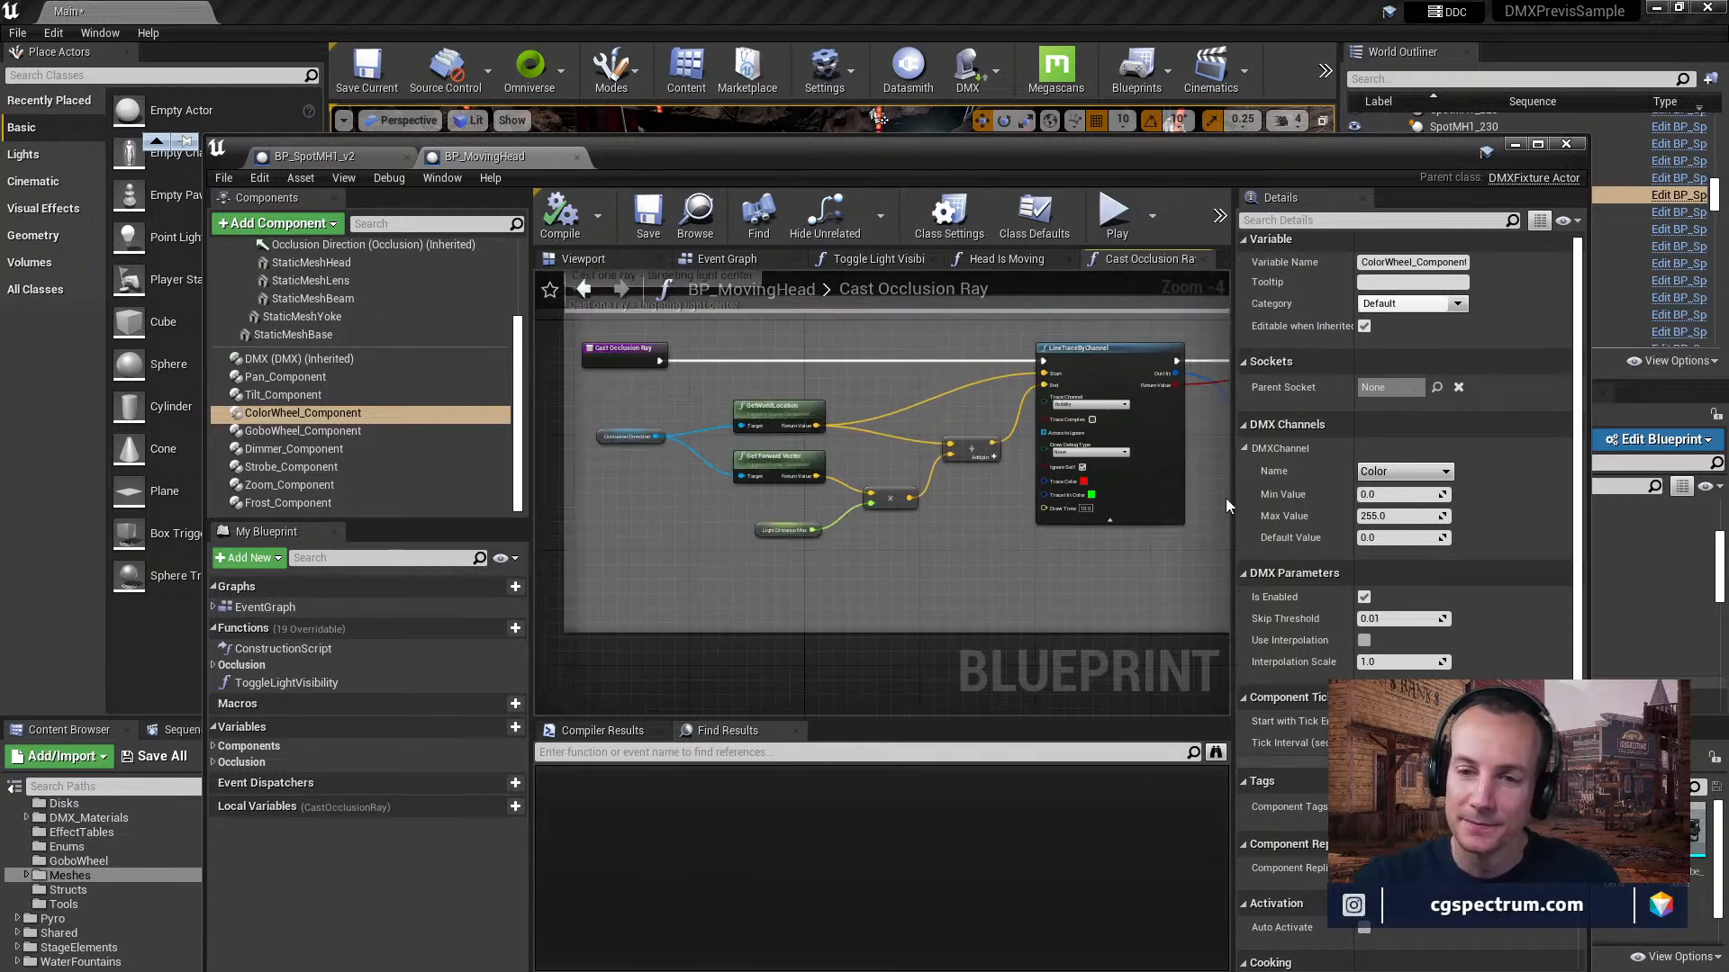
Follow the Cast Occlusion Ray graph forward from its line trace to the nodes setting DMX Beam Visibility Ratio.
right_drag(945, 452, 747, 518)
right_drag(1193, 496, 958, 474)
right_drag(1114, 472, 760, 452)
right_drag(924, 398, 863, 439)
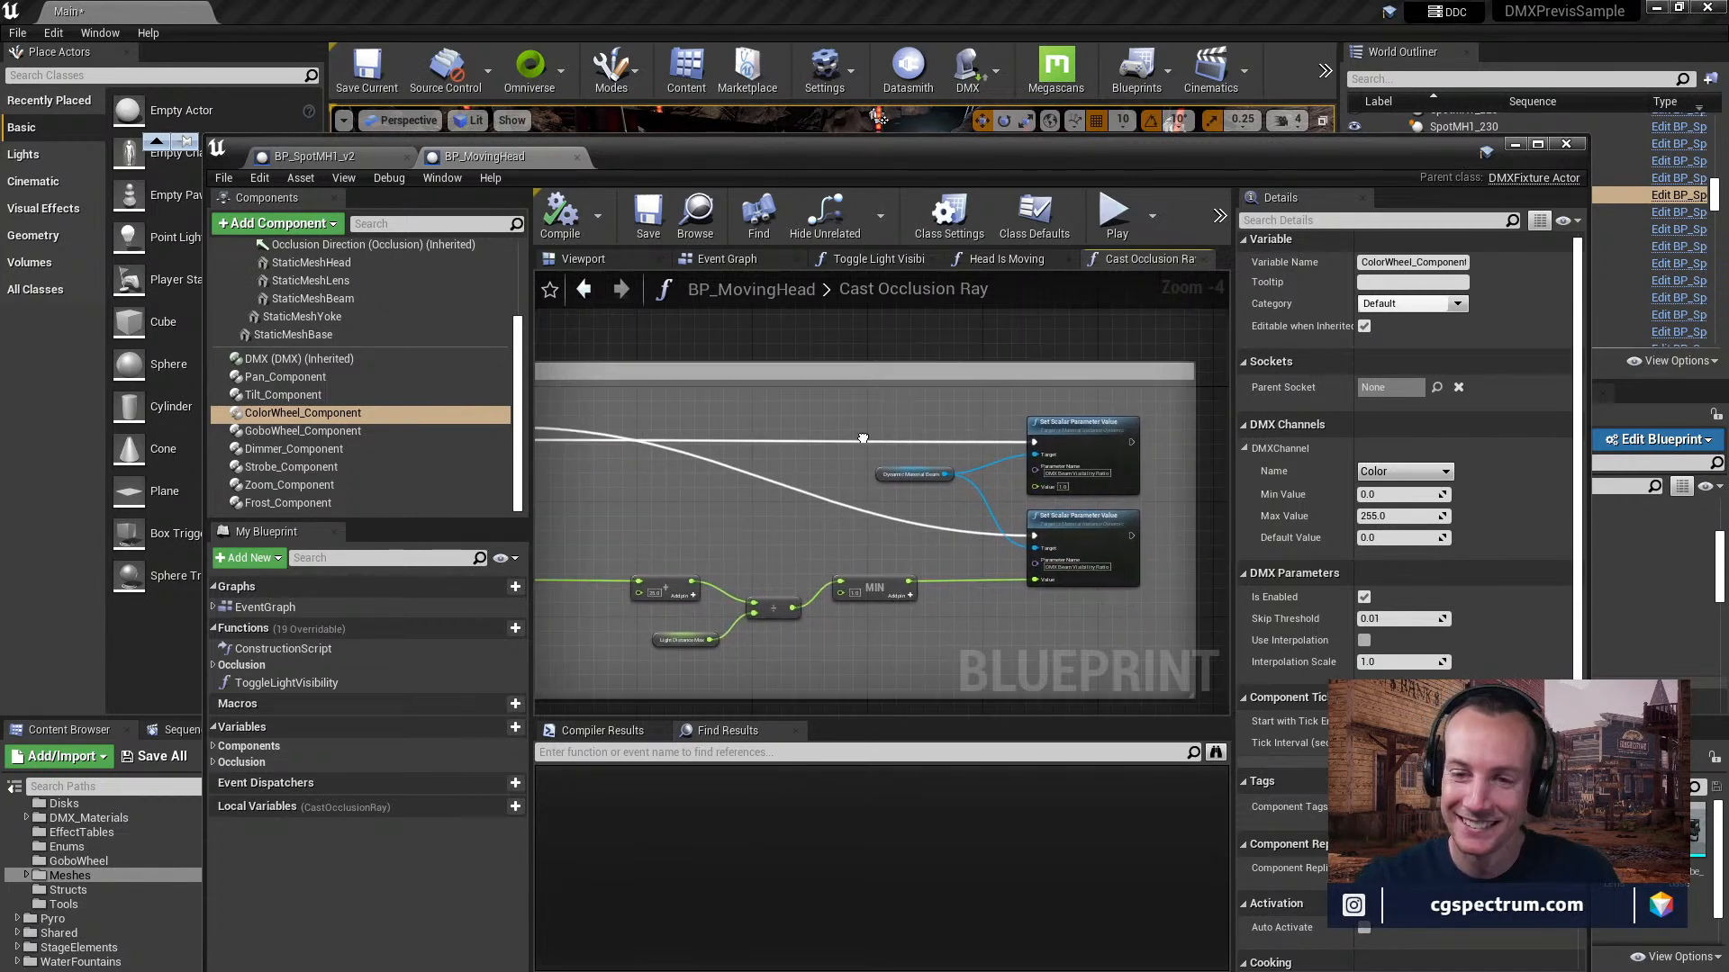
right_drag(756, 443, 790, 417)
right_drag(915, 413, 808, 426)
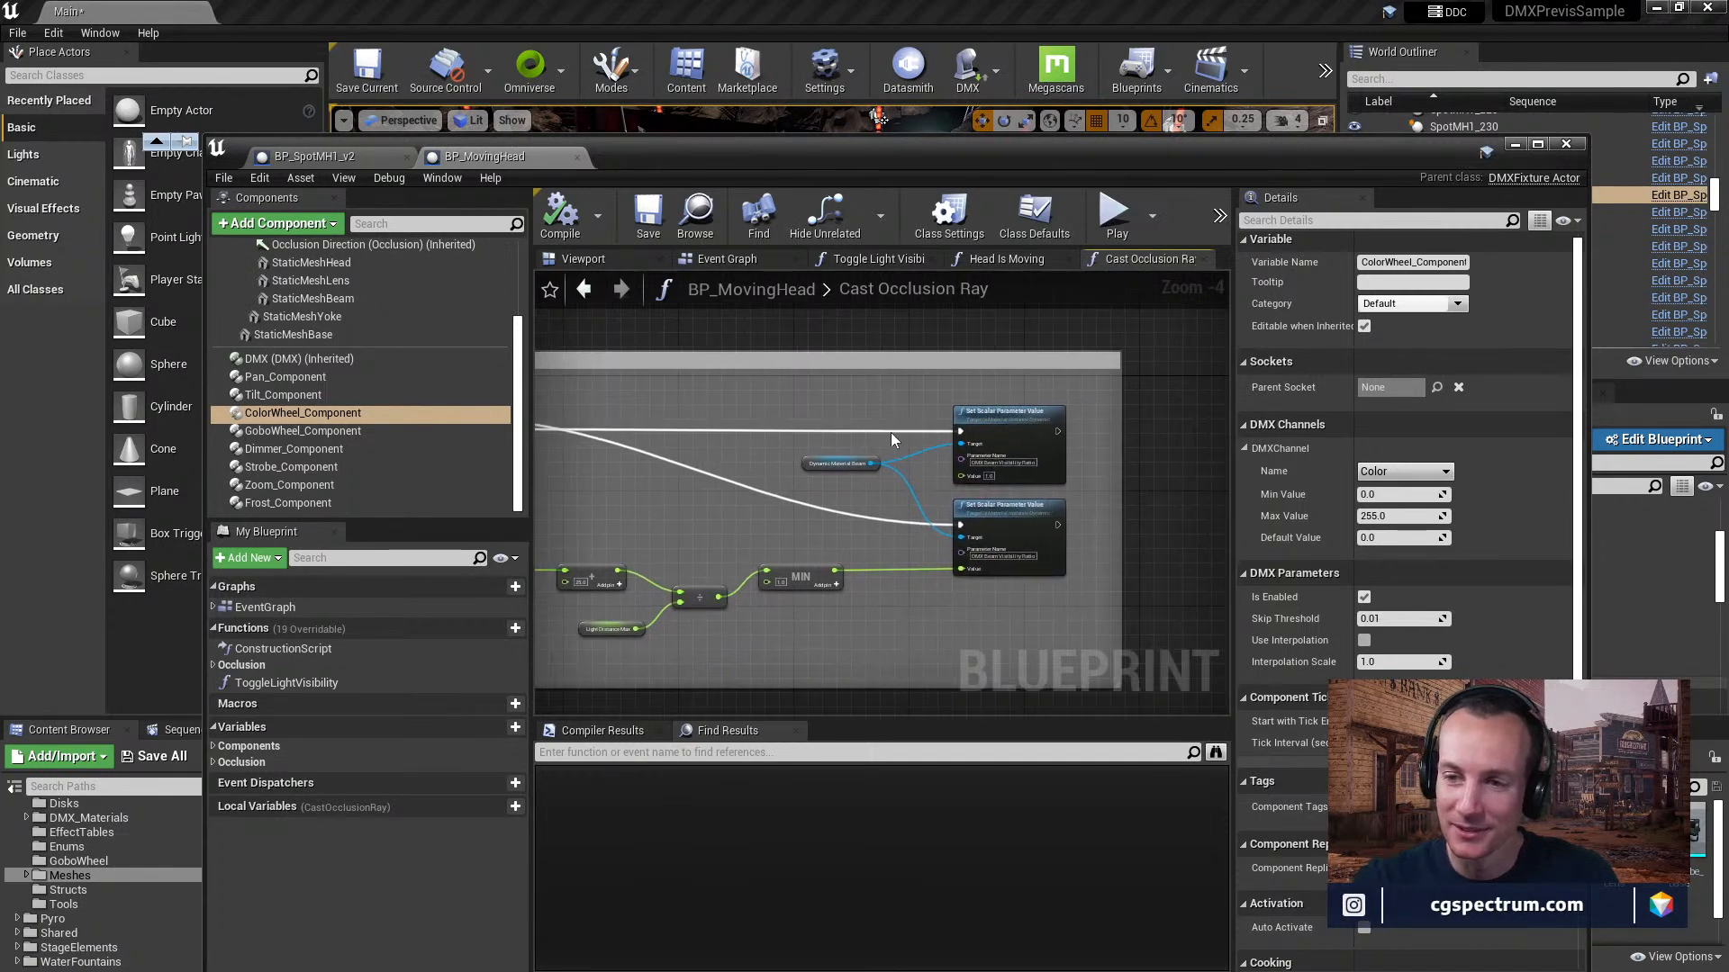
scroll(901, 423, up, 2)
right_drag(923, 418, 827, 368)
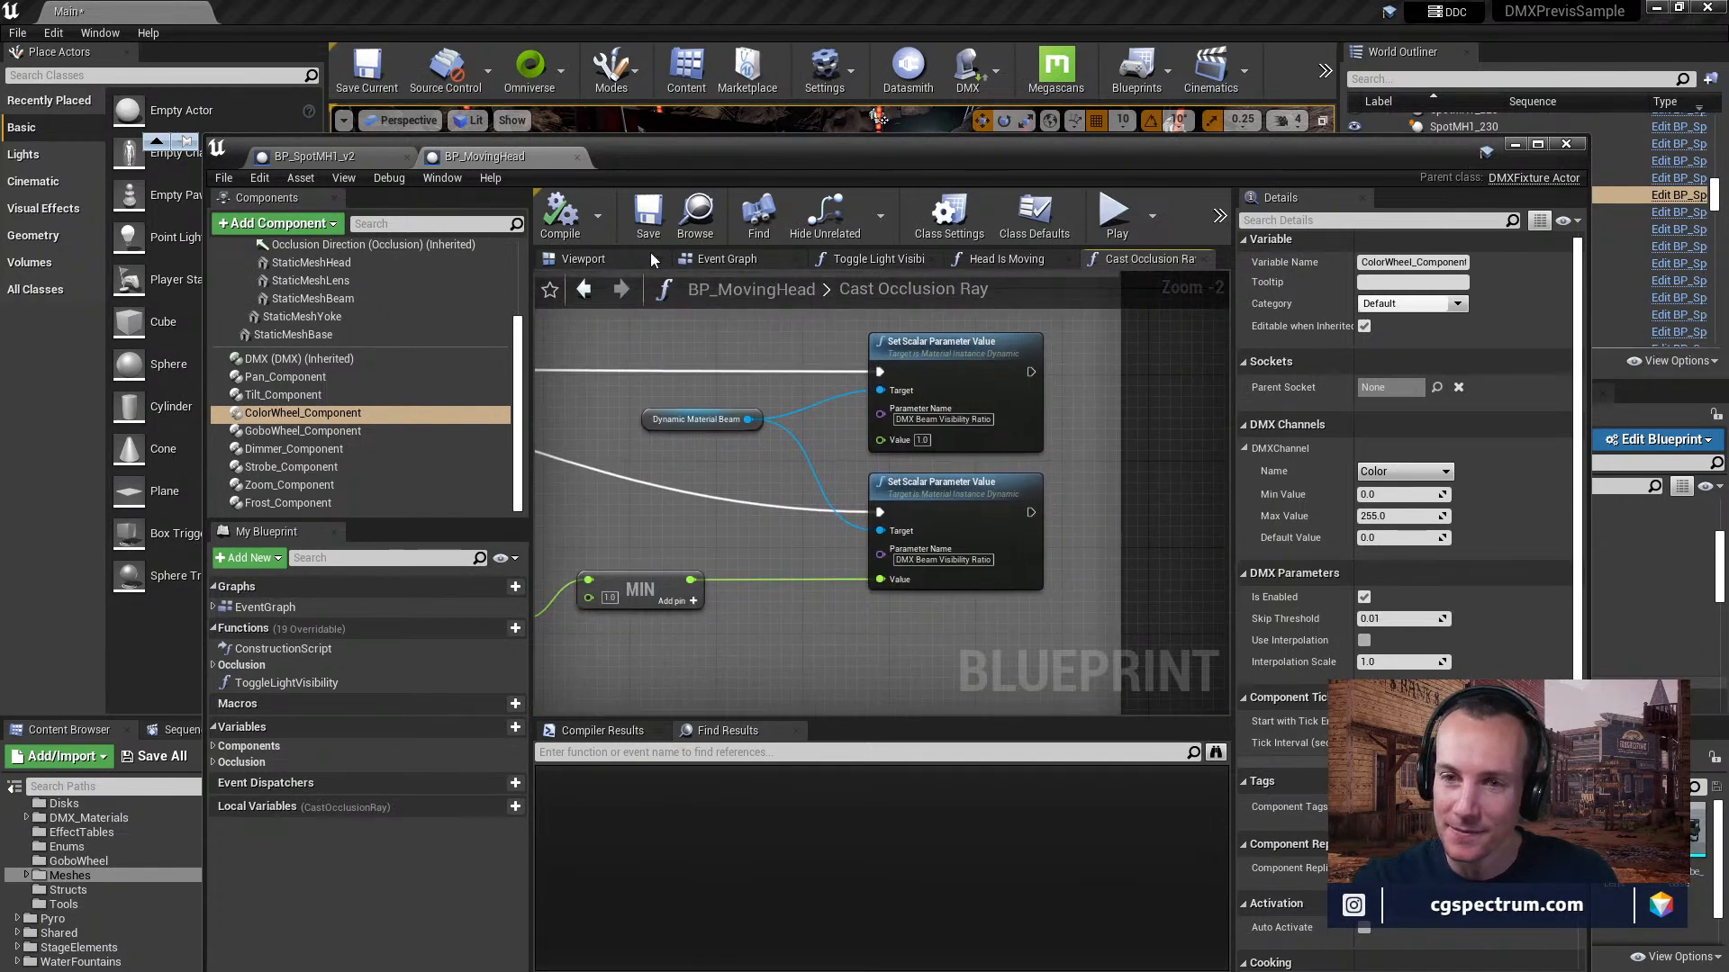
Close BP_MovingHead and inspect the Occlusion Direction, Yoke and Color_Component details in BP_SpotMH1_v2.
click(577, 158)
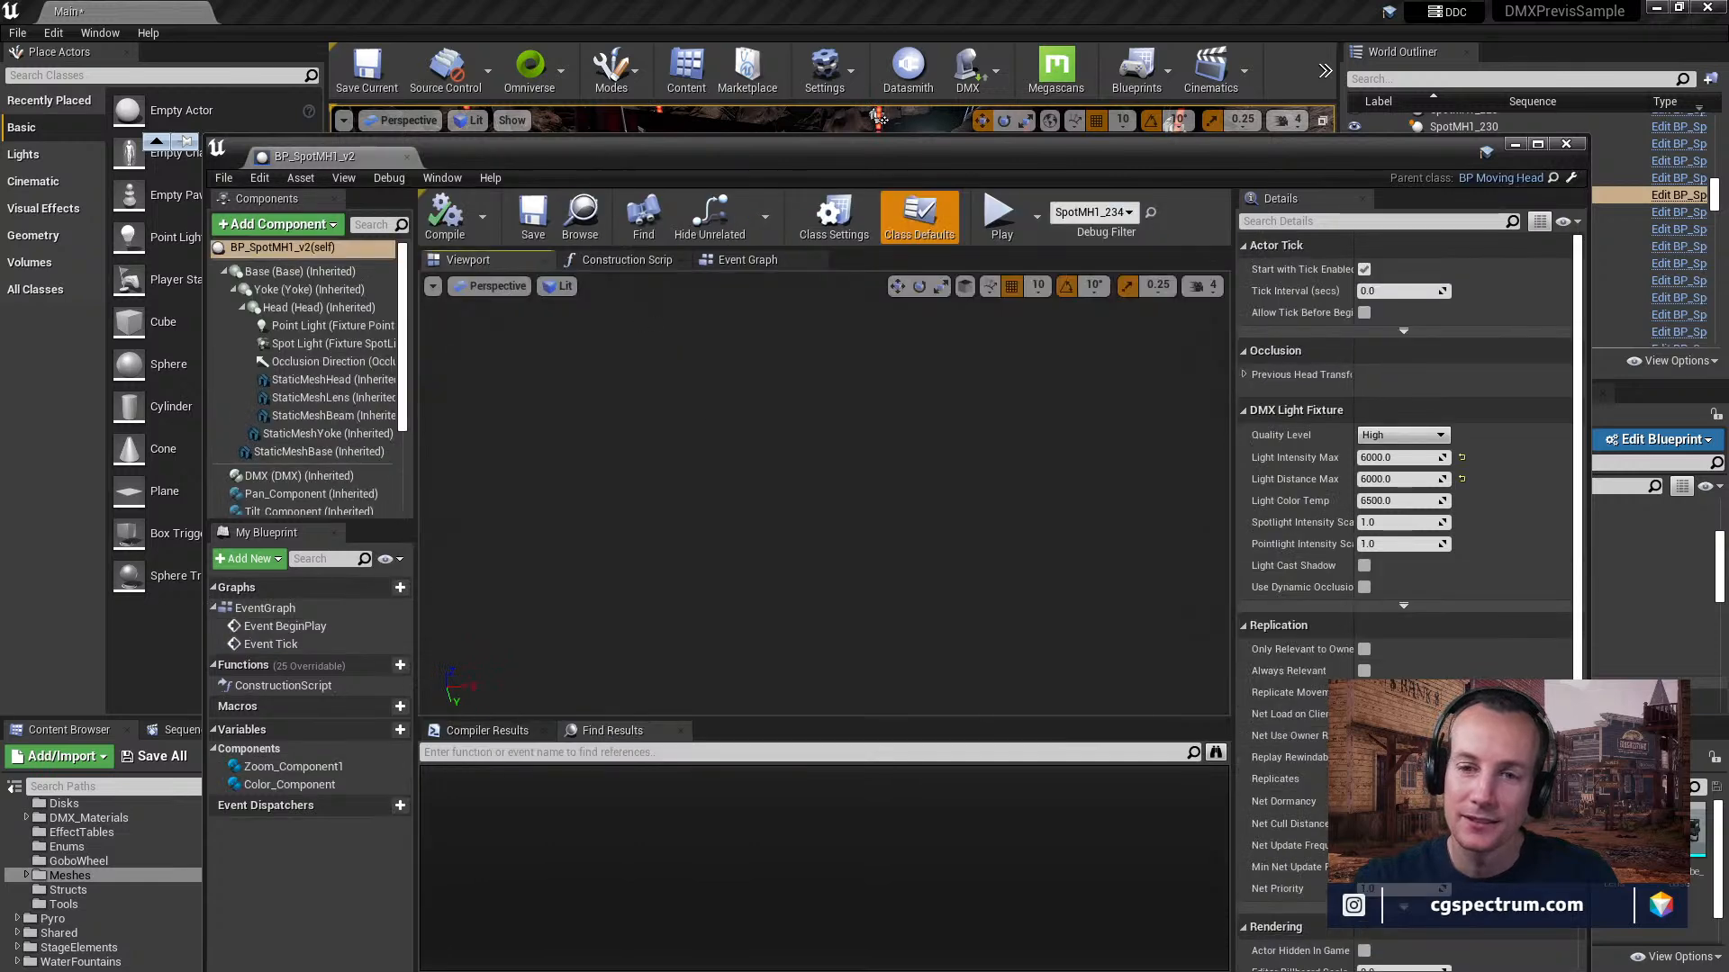
scroll(311, 464, down, 3)
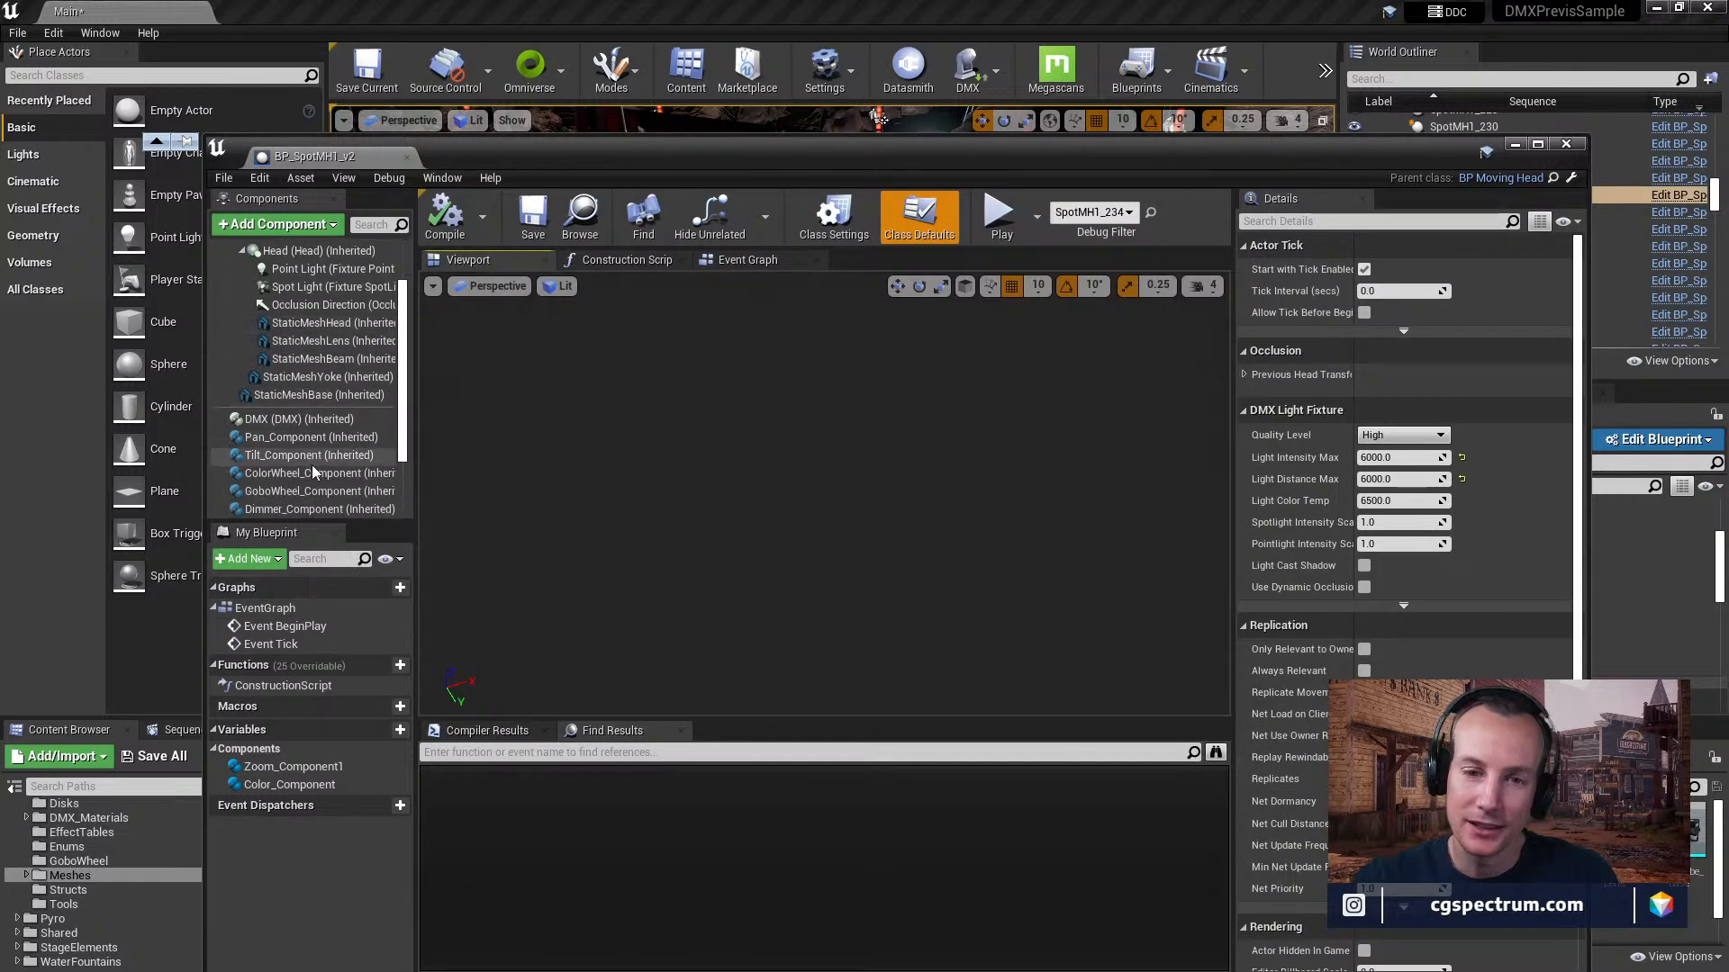
scroll(315, 476, down, 3)
scroll(338, 378, up, 5)
click(345, 353)
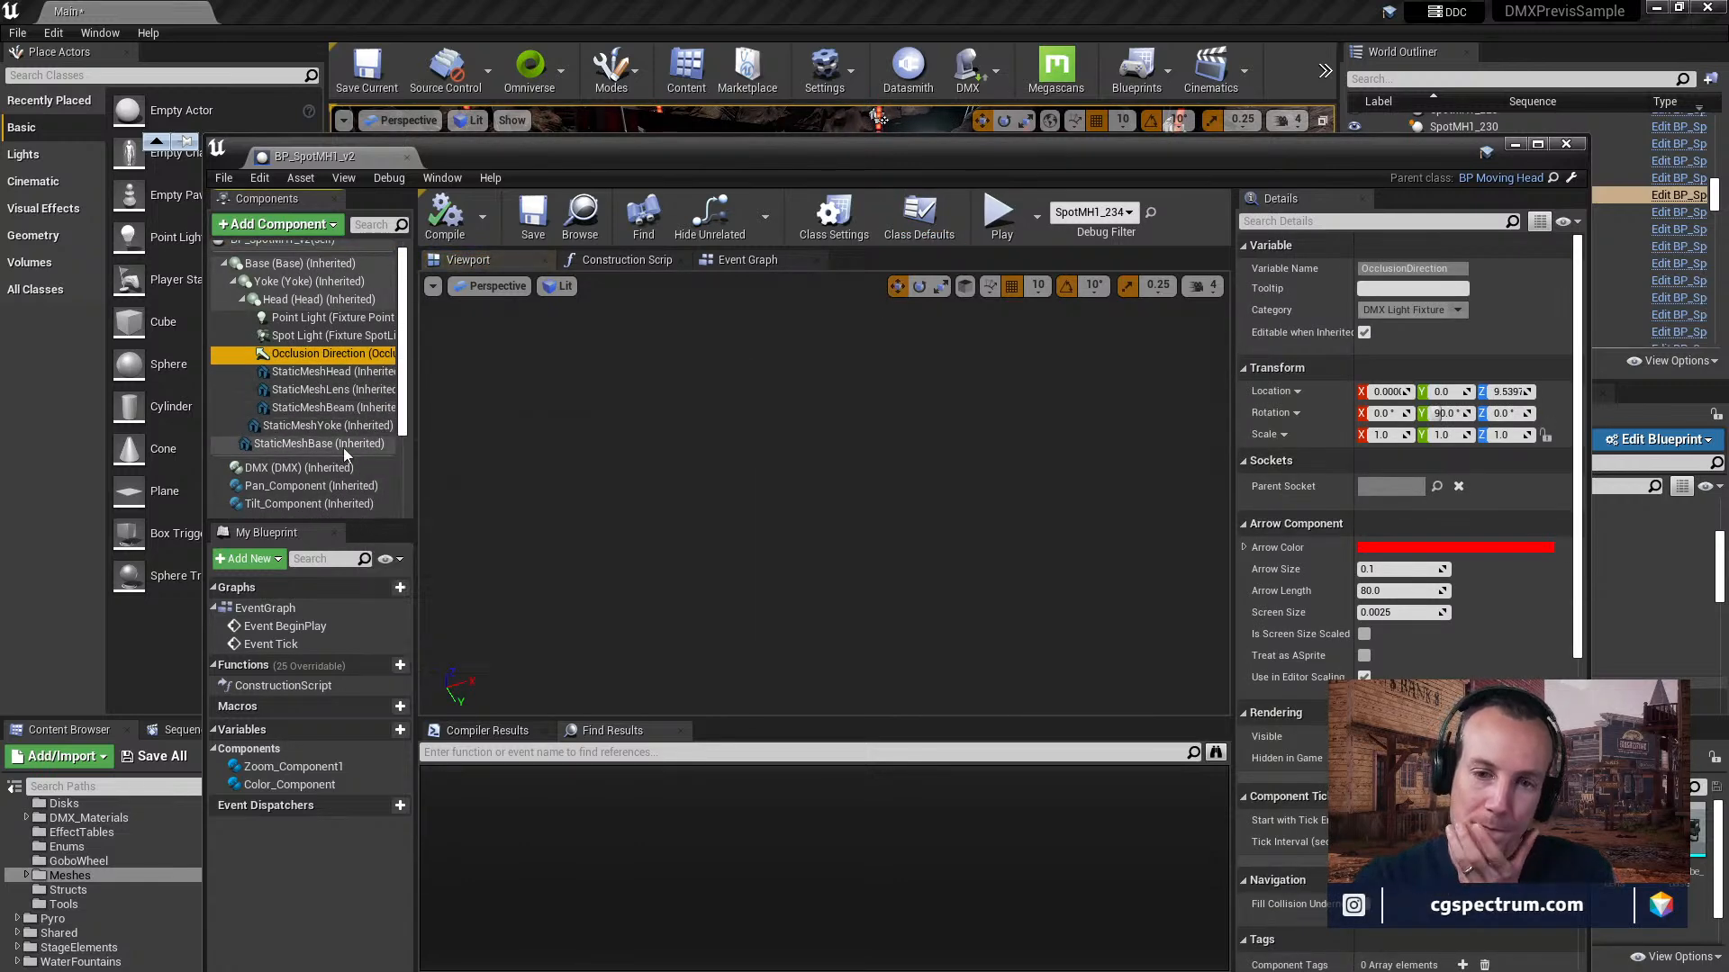
scroll(328, 397, up, 1)
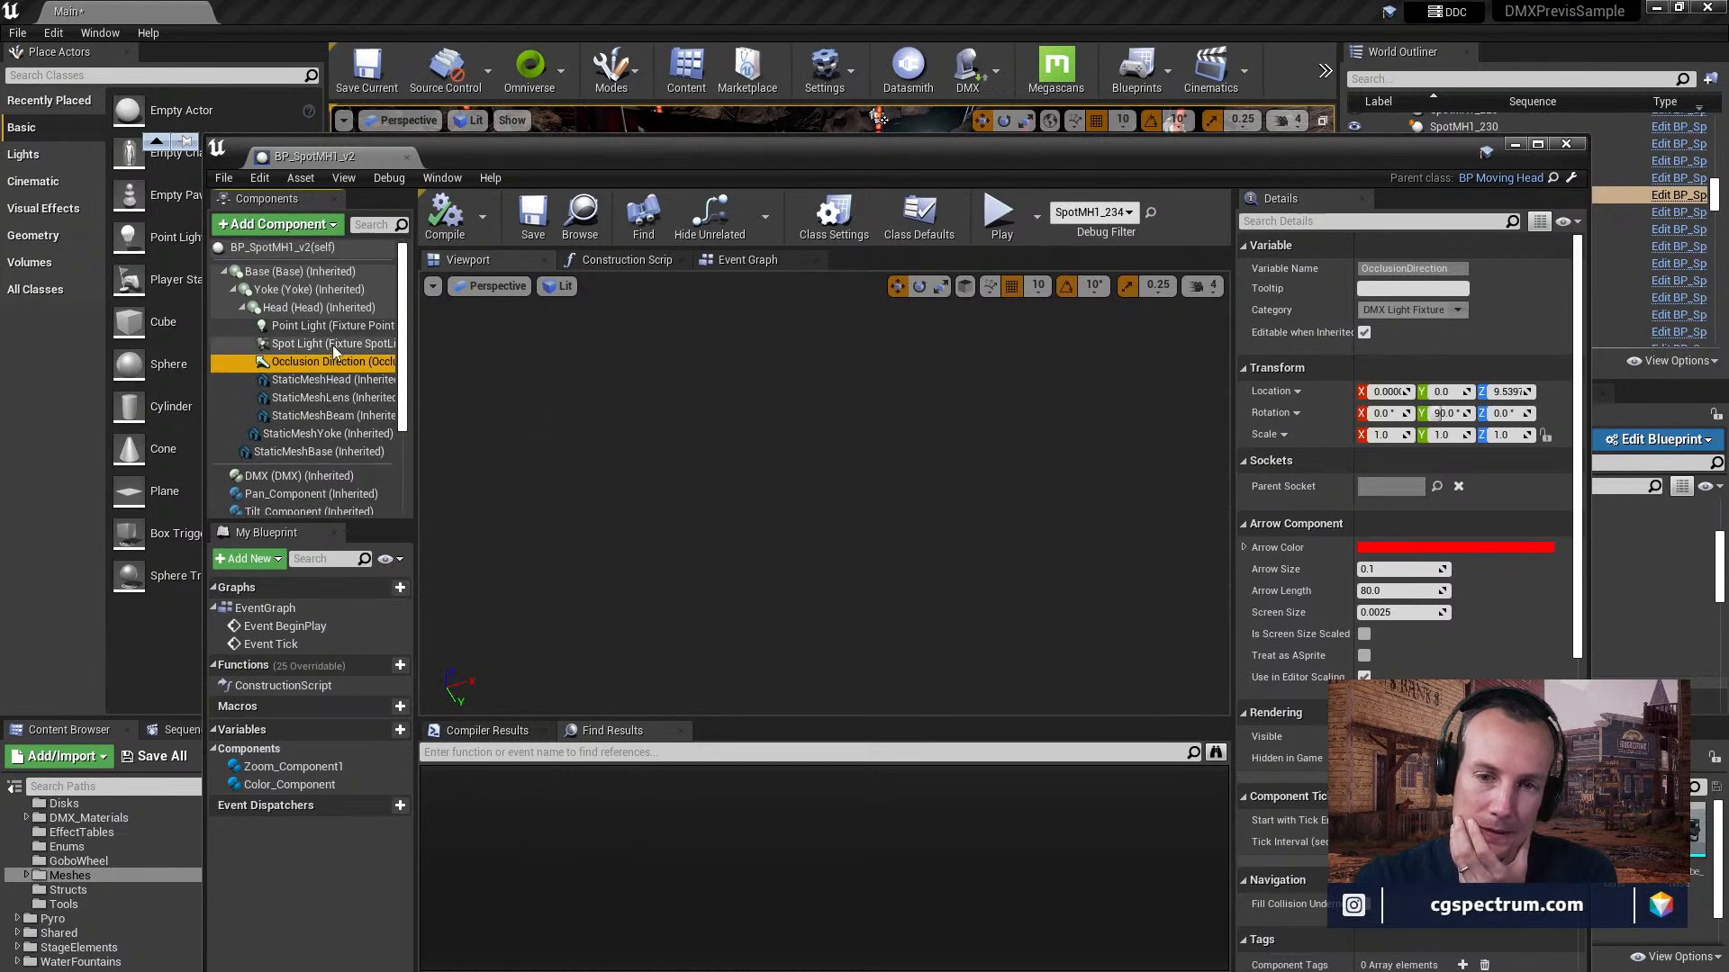
click(310, 289)
scroll(349, 446, down, 3)
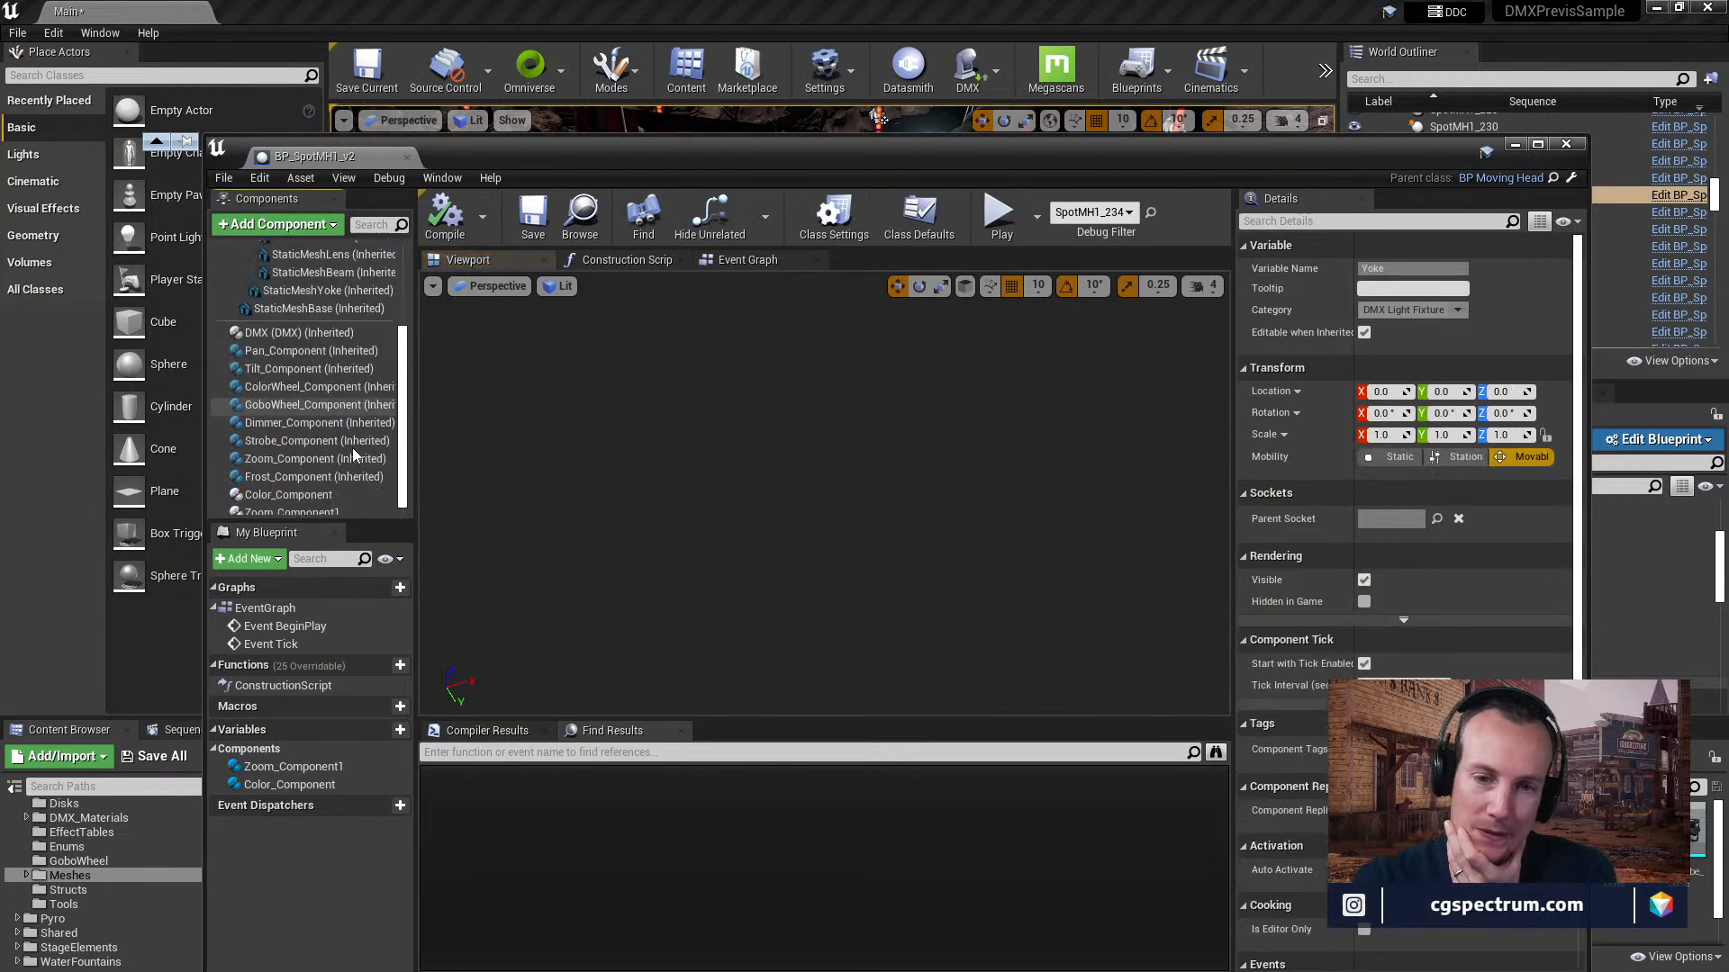
click(314, 487)
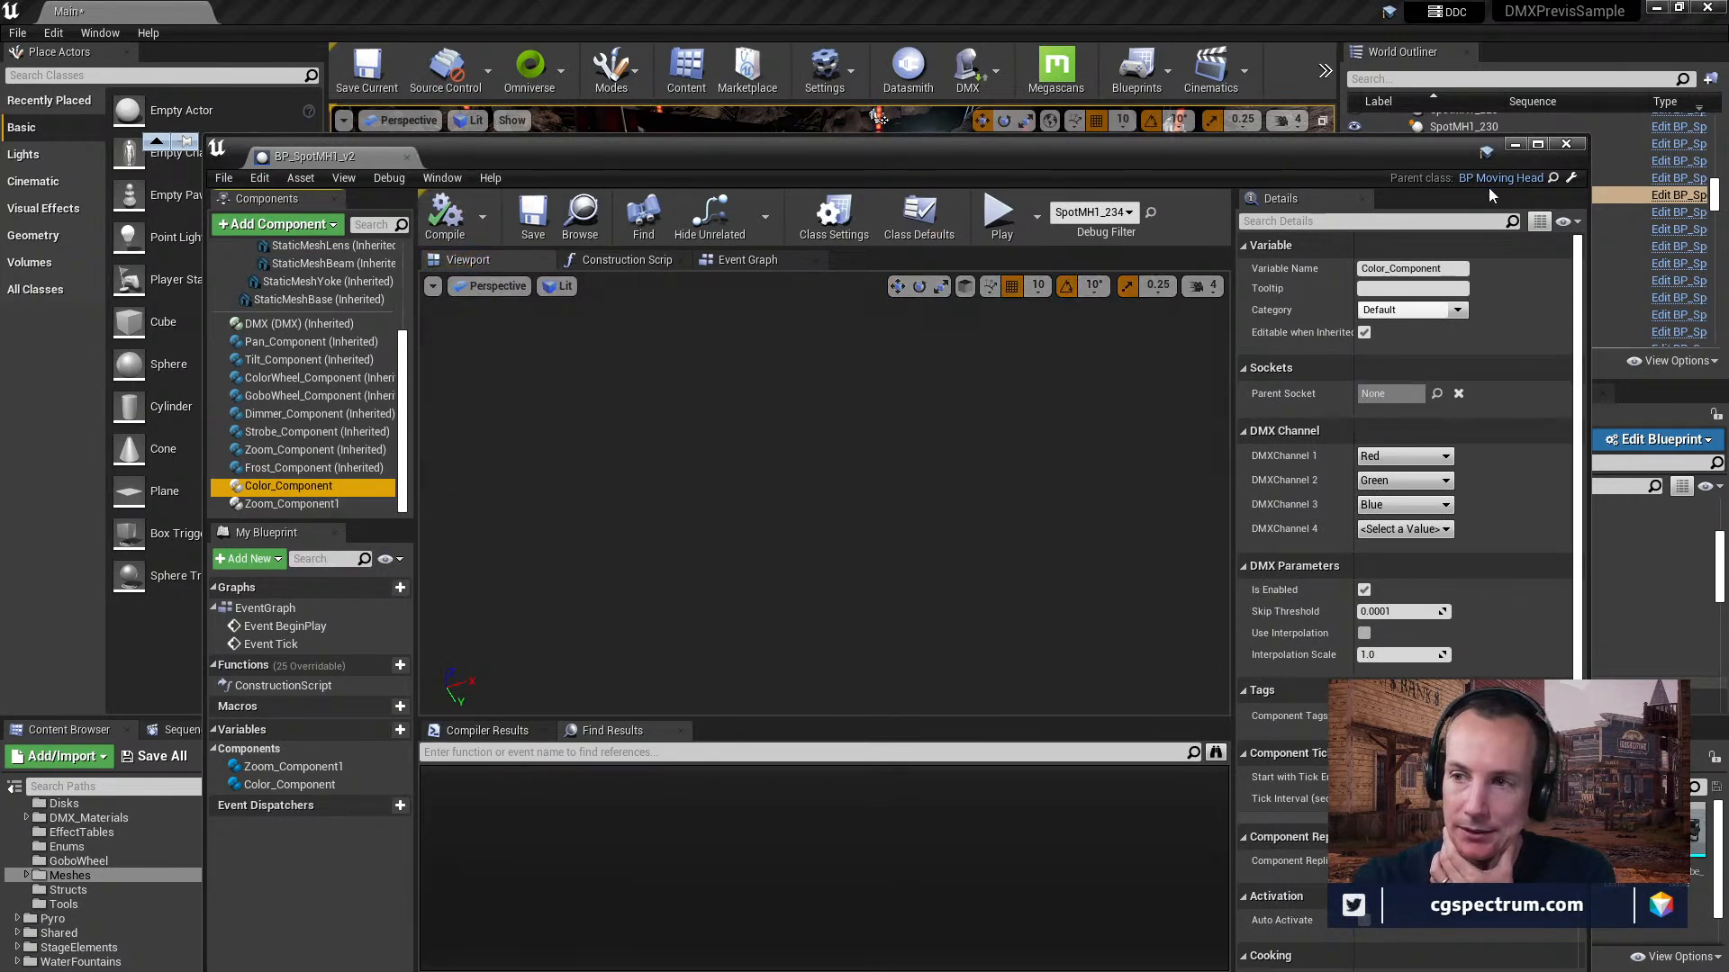
Locate BP_SpotMH1_v2's parent class in the Content Browser, reopen BP_MovingHead and inspect its StaticMeshYoke component.
click(1553, 178)
double_click(1103, 853)
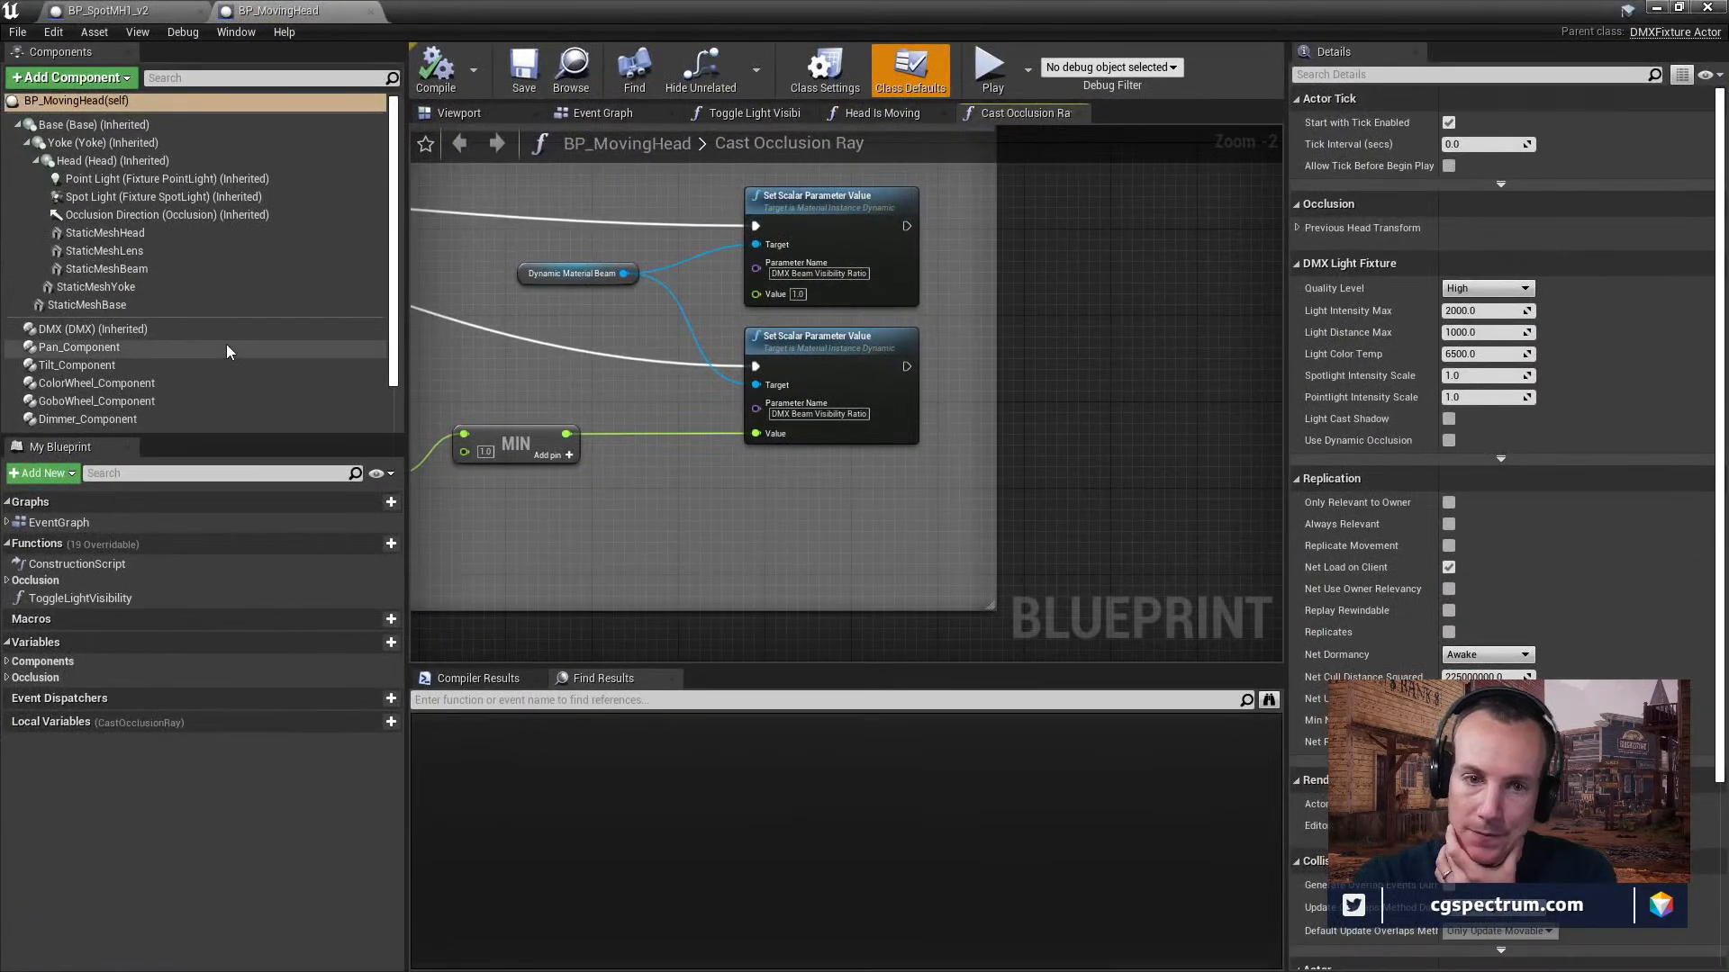
scroll(226, 349, down, 2)
scroll(202, 287, up, 2)
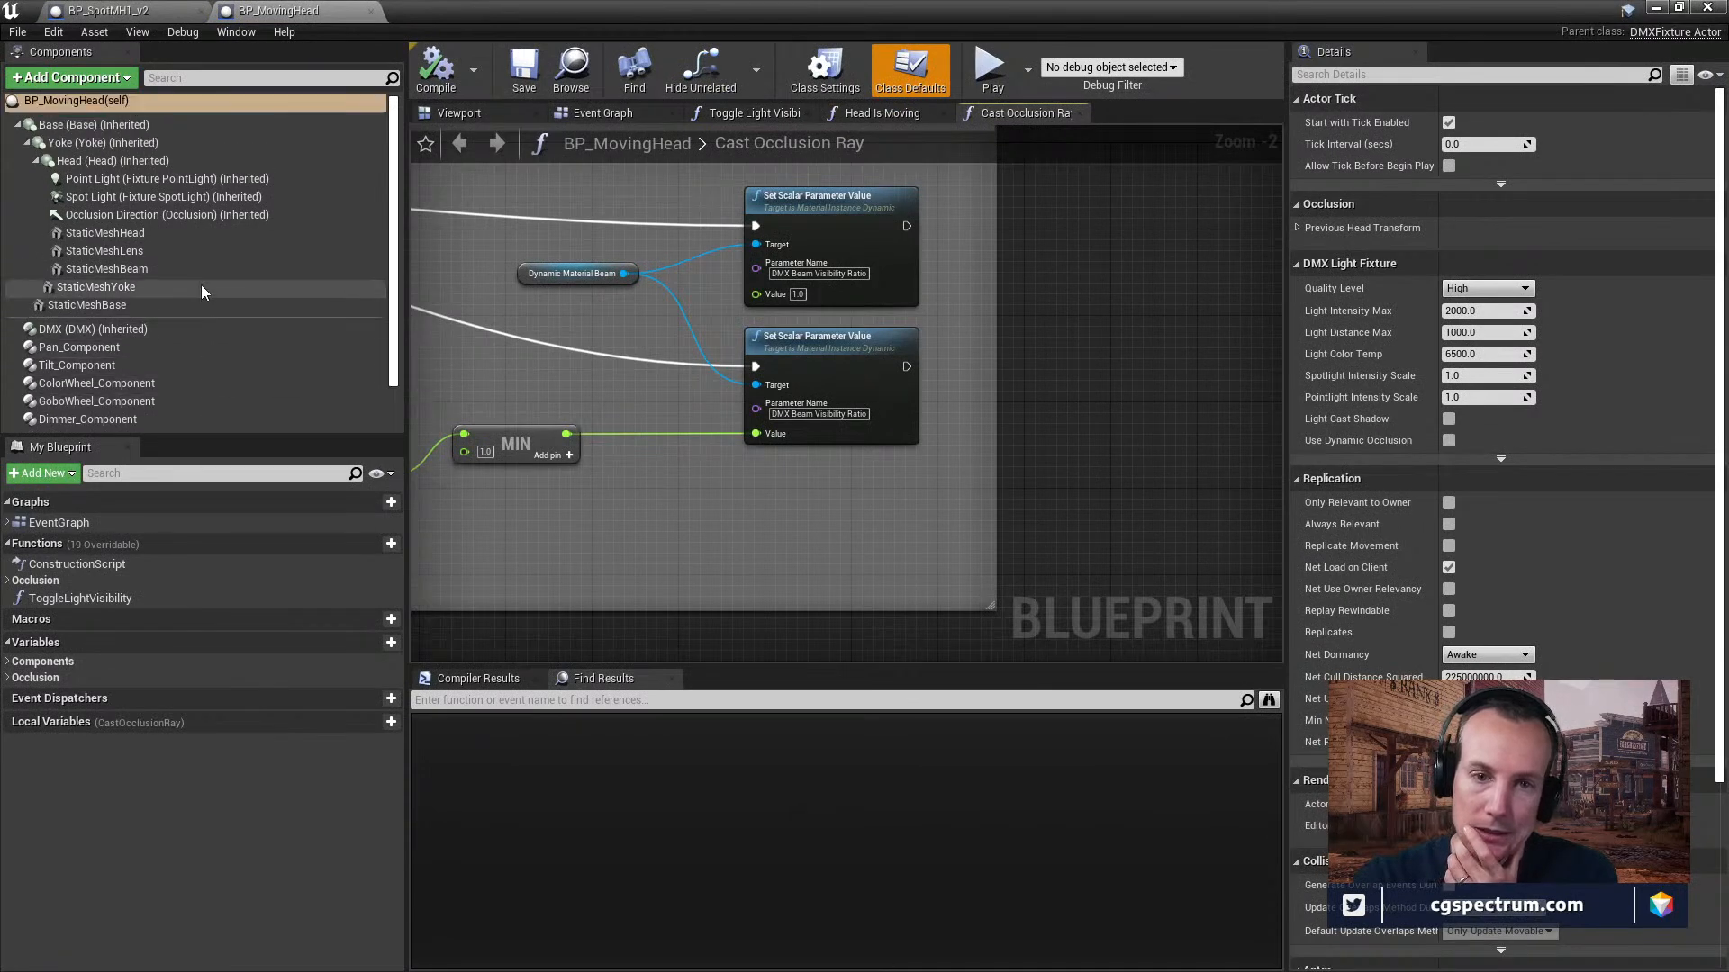
click(135, 287)
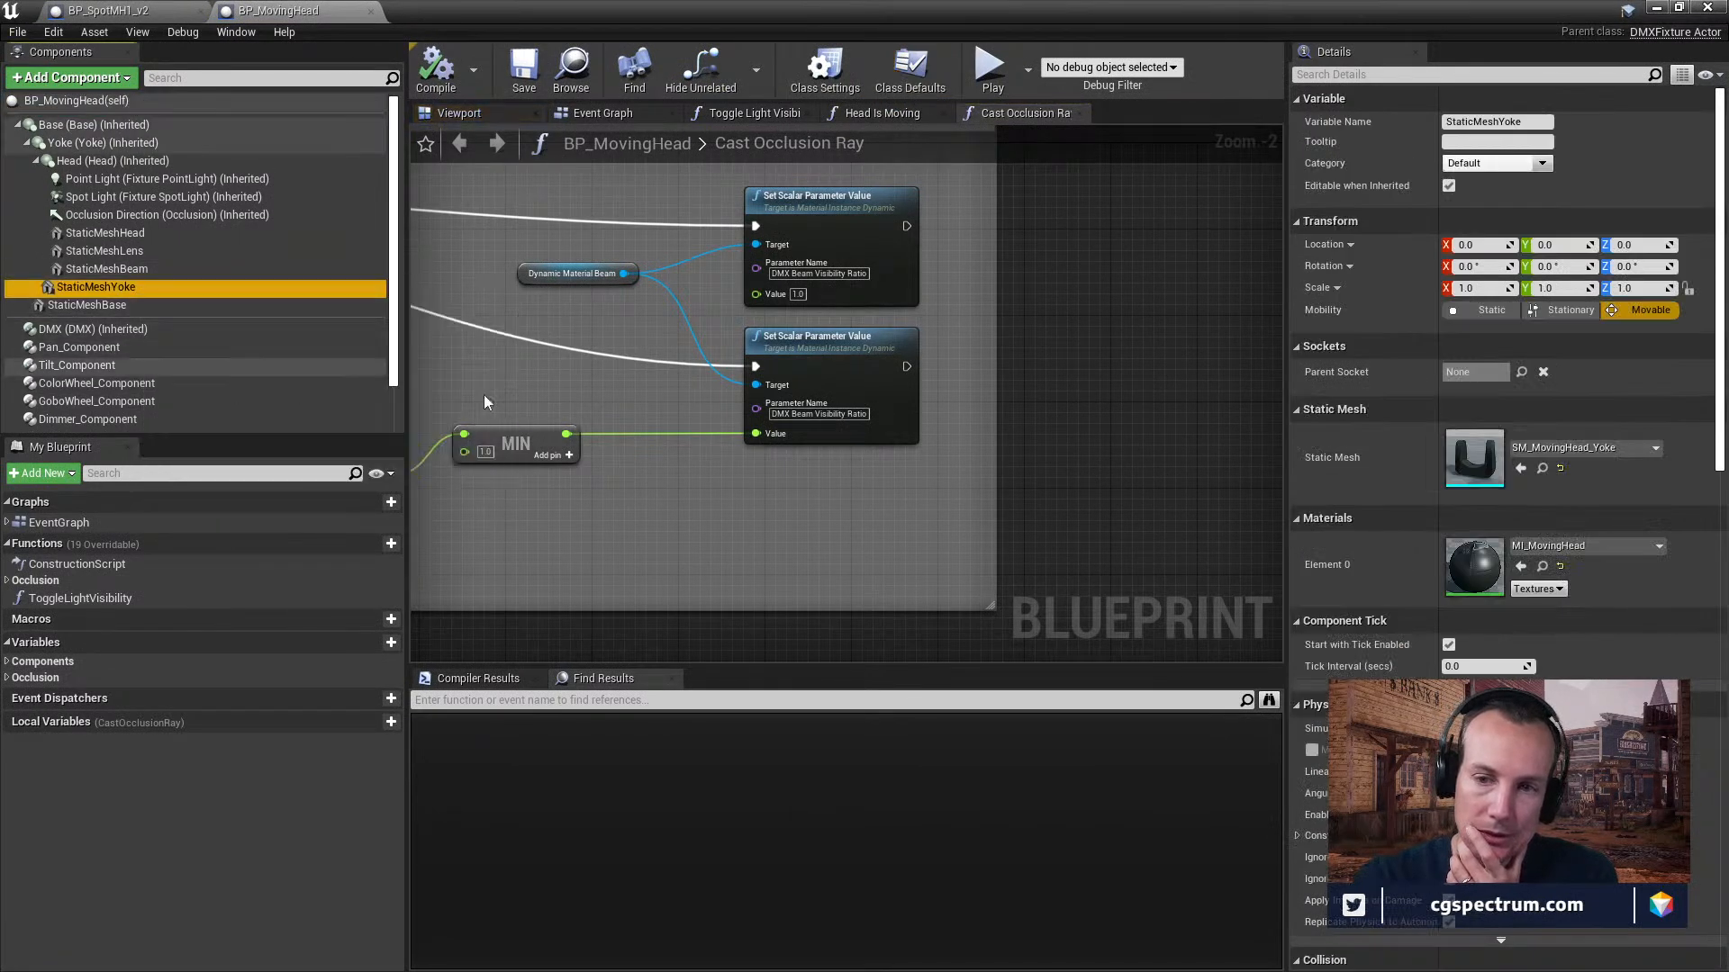
Select the lower Set Scalar Parameter Value node and search the blueprint's components for "dy".
click(808, 350)
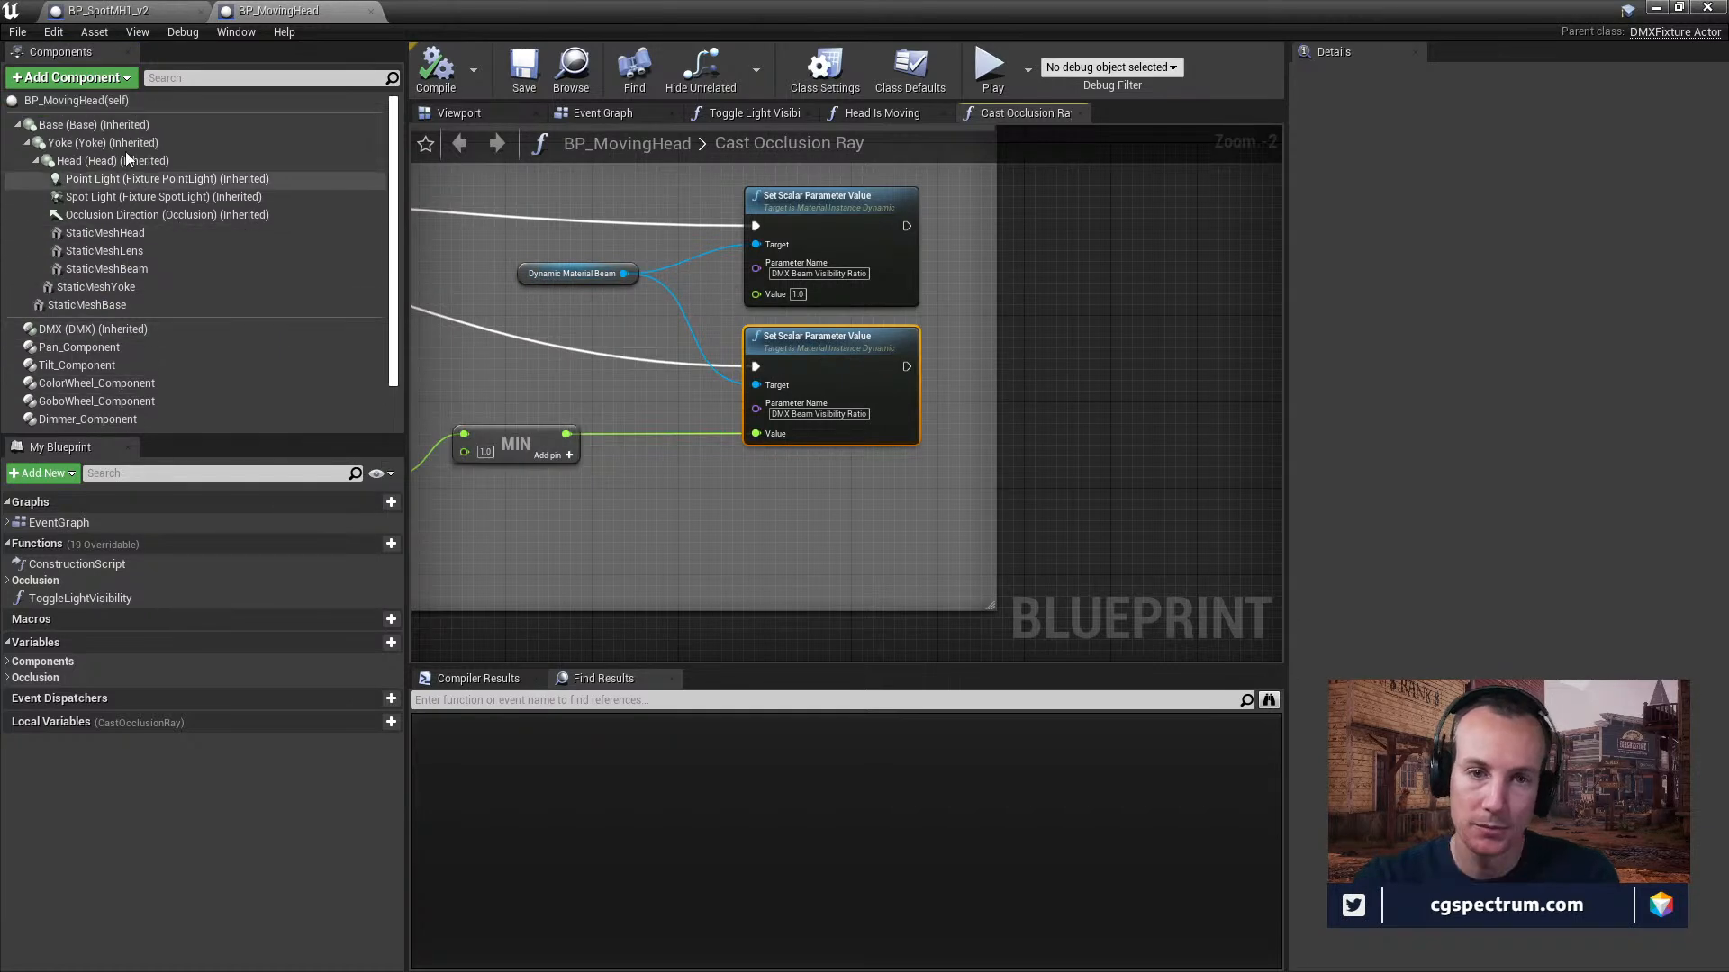
click(275, 79)
text(d)
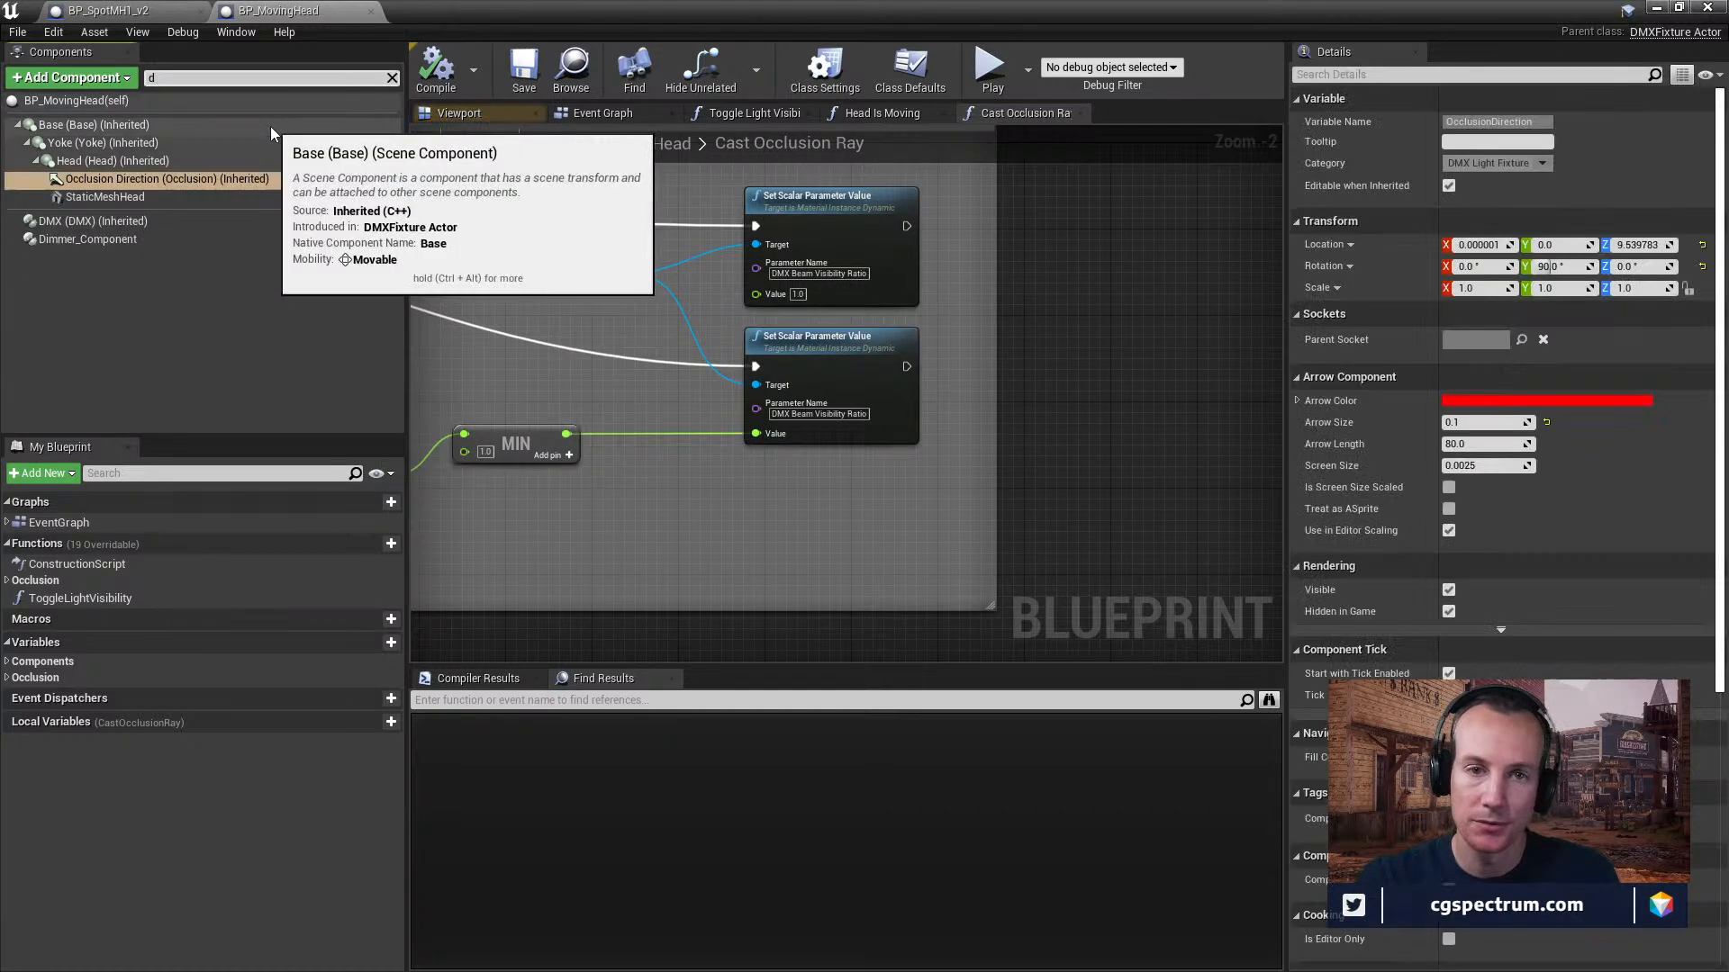
key(BackSpace)
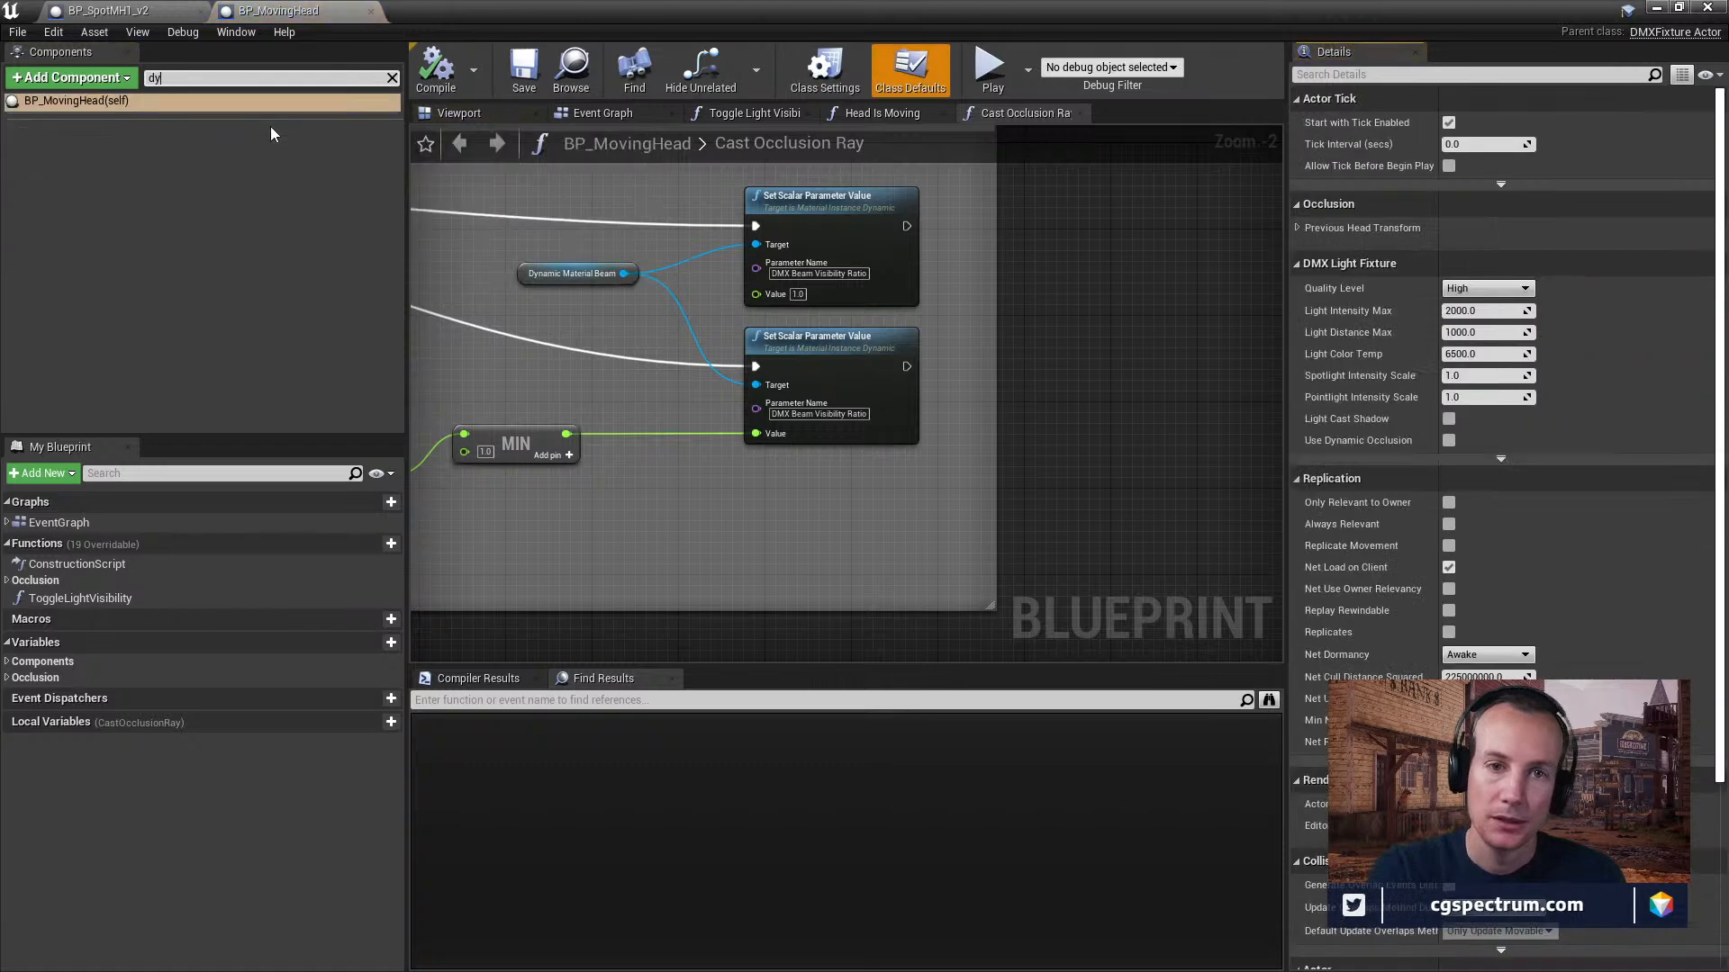
Select the Dynamic Material Beam node and expand the Components category of the blueprint's variables.
click(556, 275)
right_drag(556, 276, 898, 407)
right_drag(759, 407, 1026, 410)
right_drag(742, 413, 1094, 409)
right_drag(747, 411, 873, 377)
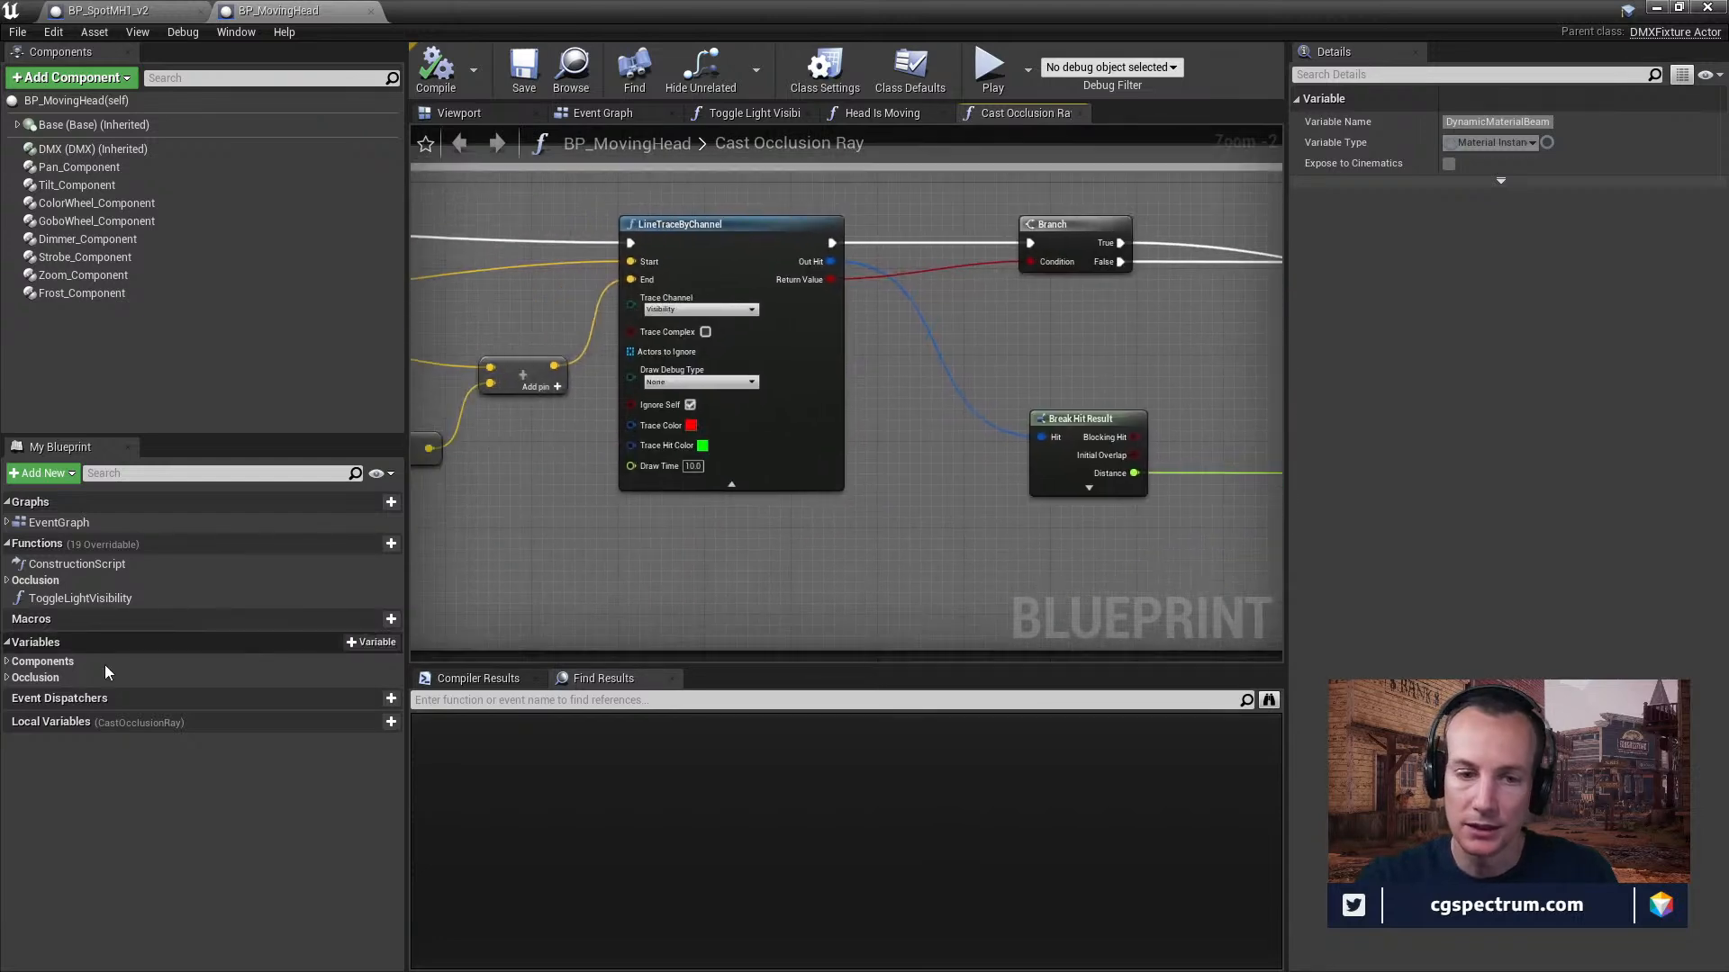
click(8, 661)
Find references to the Dynamic Material Beam variable and view its uses in CastOcclusionRay and ToggleLightVisibility.
right_drag(1035, 474, 427, 437)
right_click(1055, 329)
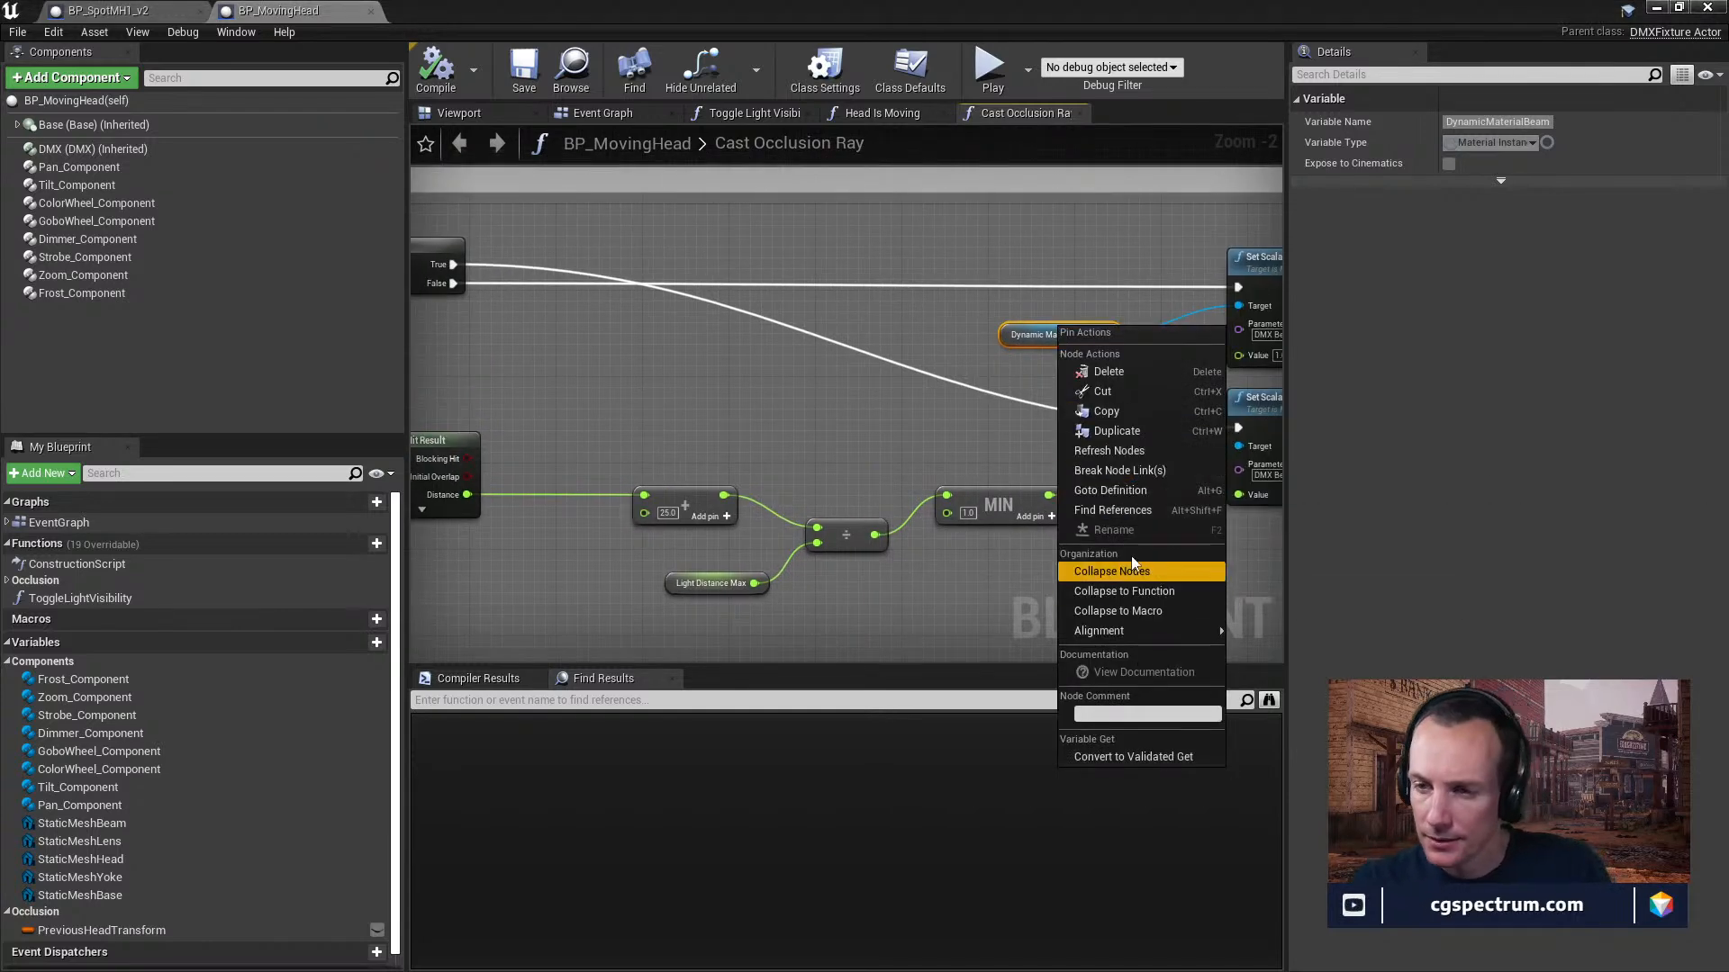
click(1113, 509)
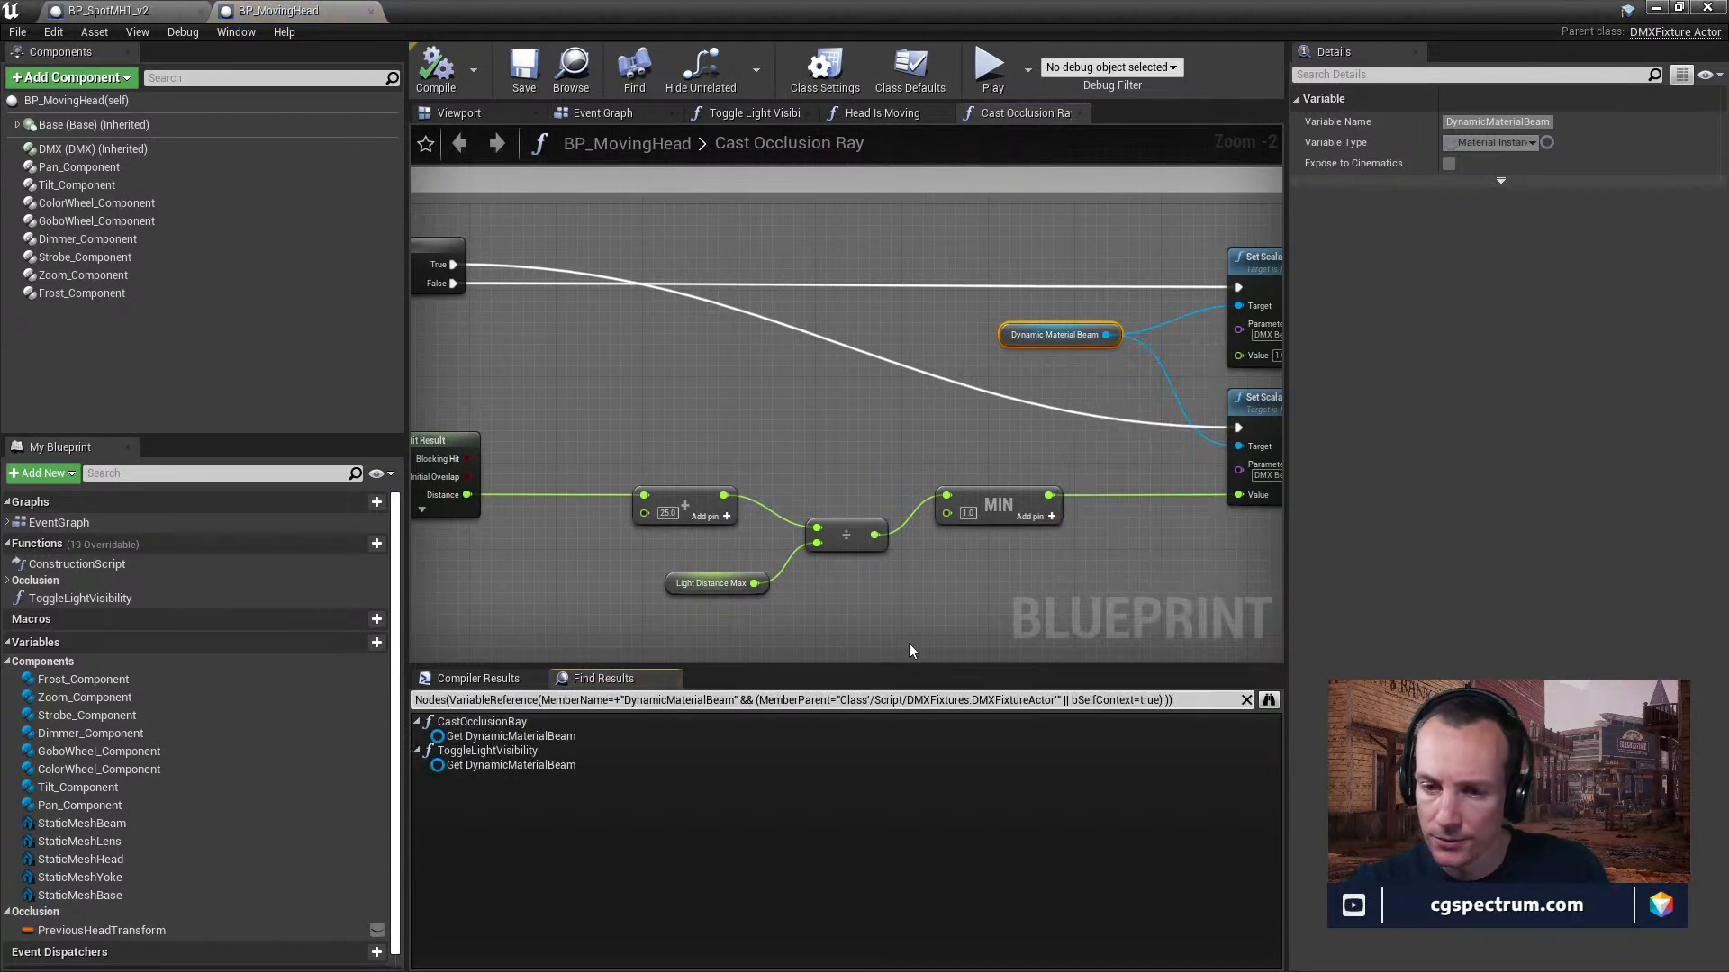
click(500, 740)
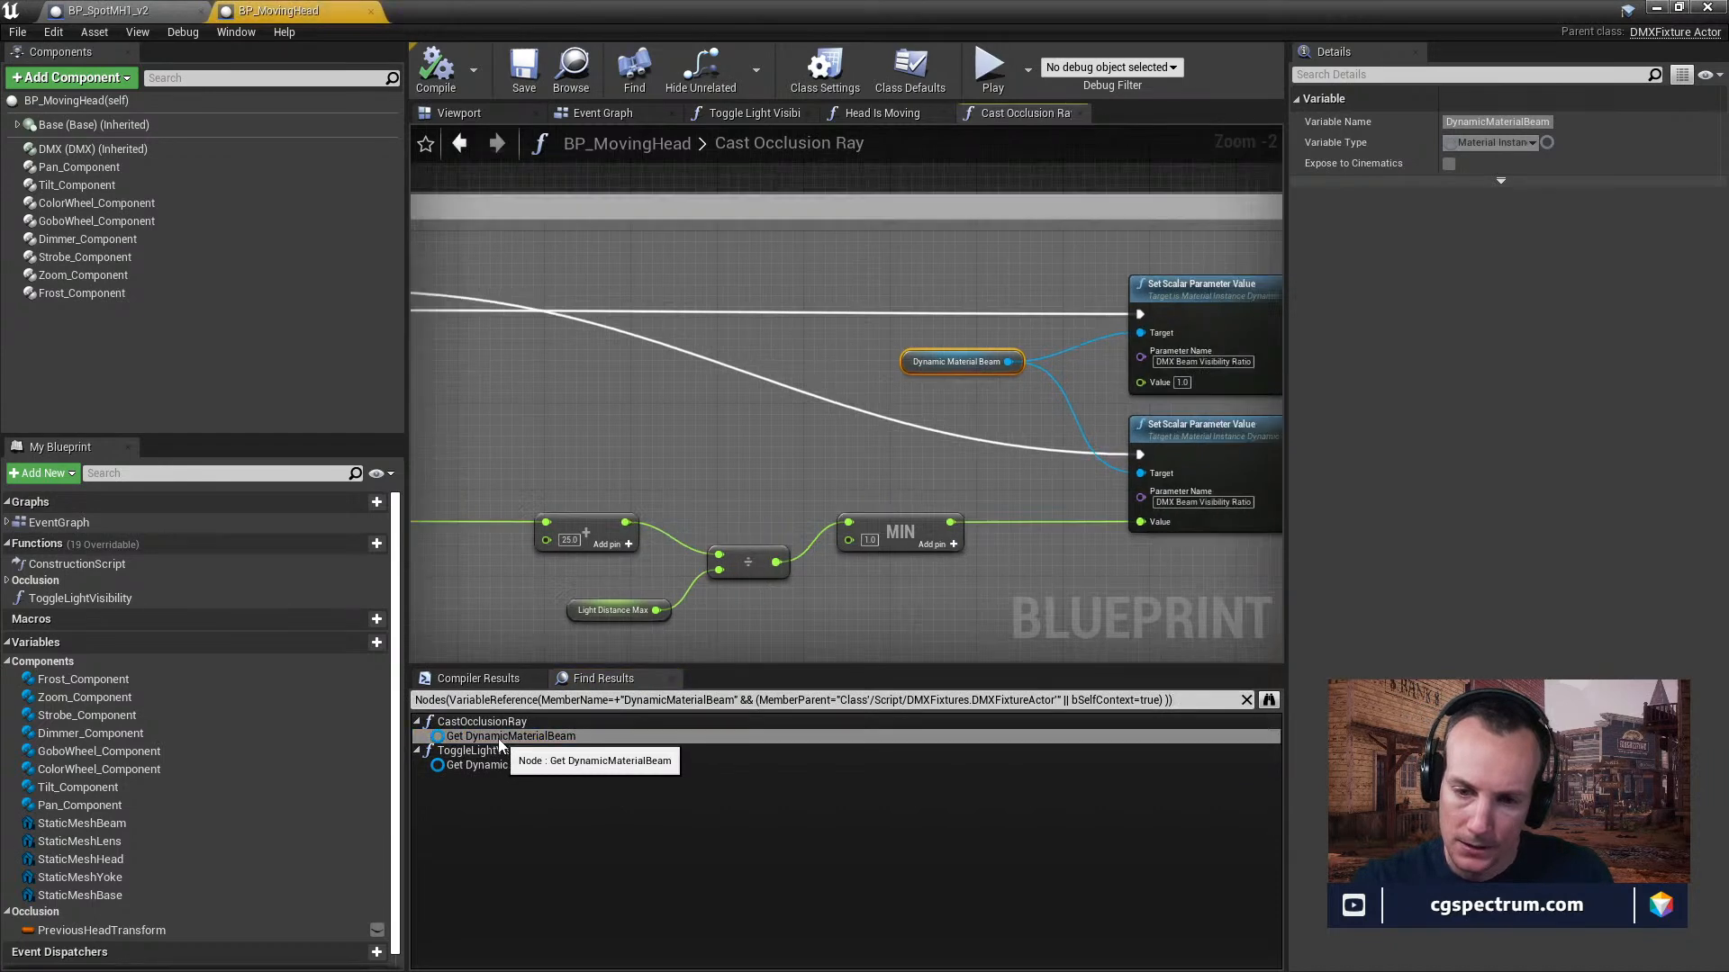
click(493, 765)
scroll(790, 576, up, 1)
right_drag(872, 479, 754, 563)
scroll(766, 549, down, 2)
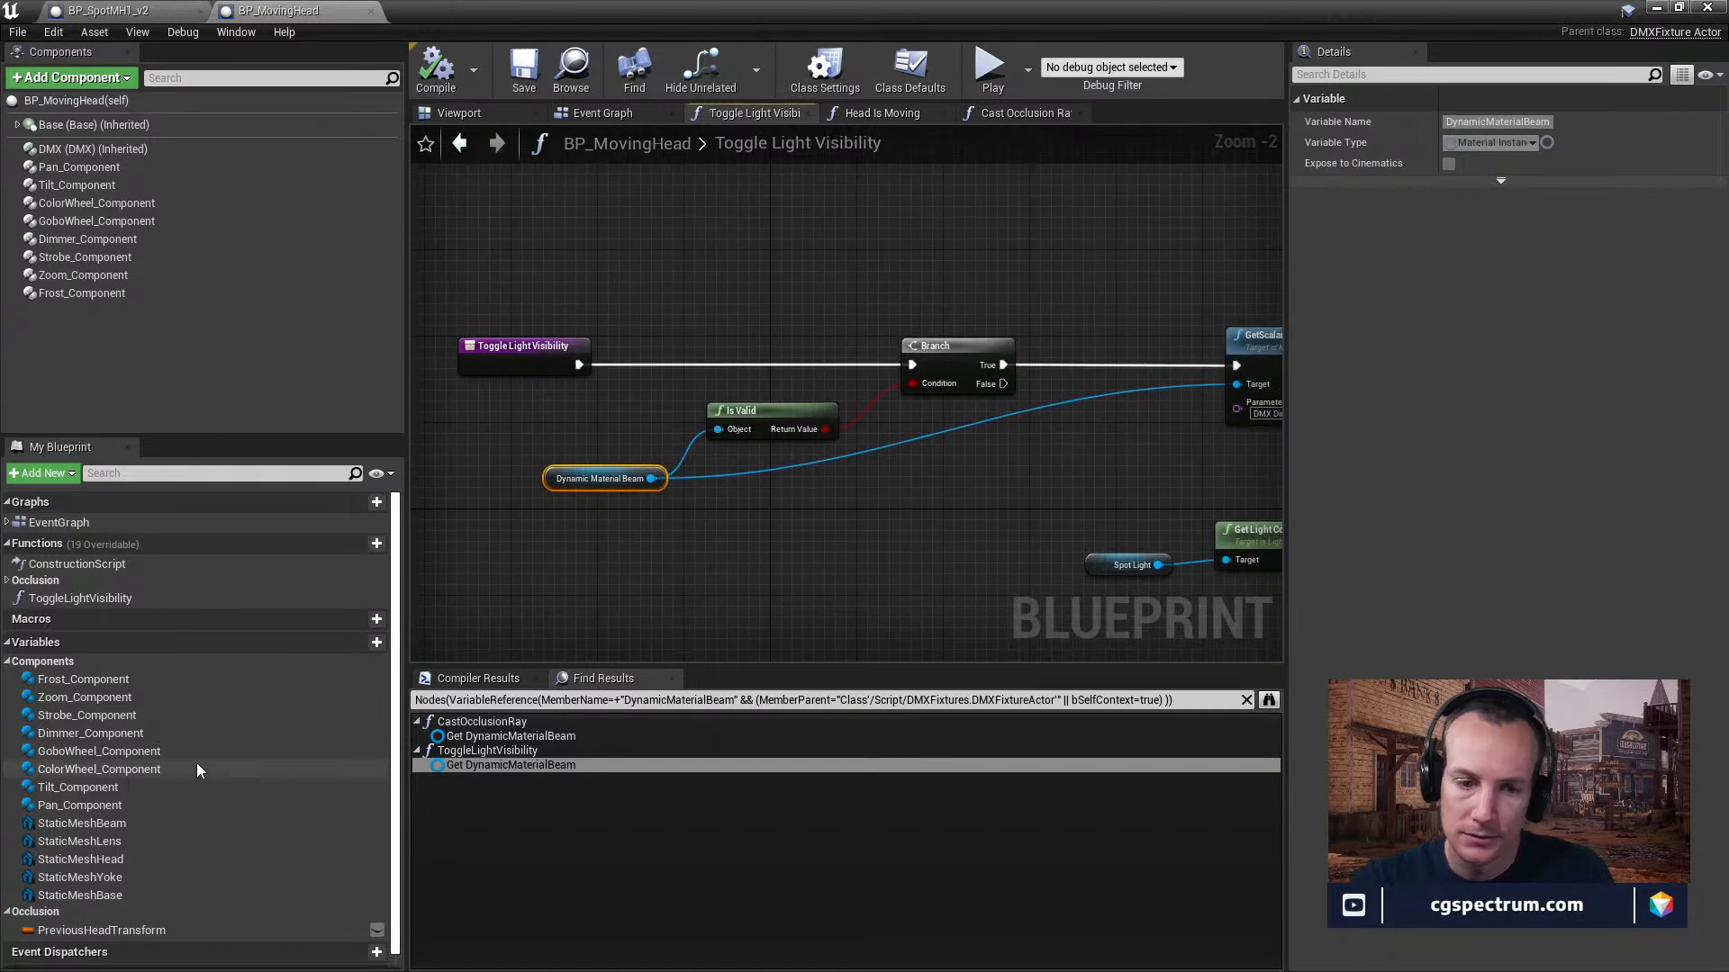
Look through the blueprint's component, occlusion and local variables for Dynamic Material Beam.
scroll(196, 764, down, 1)
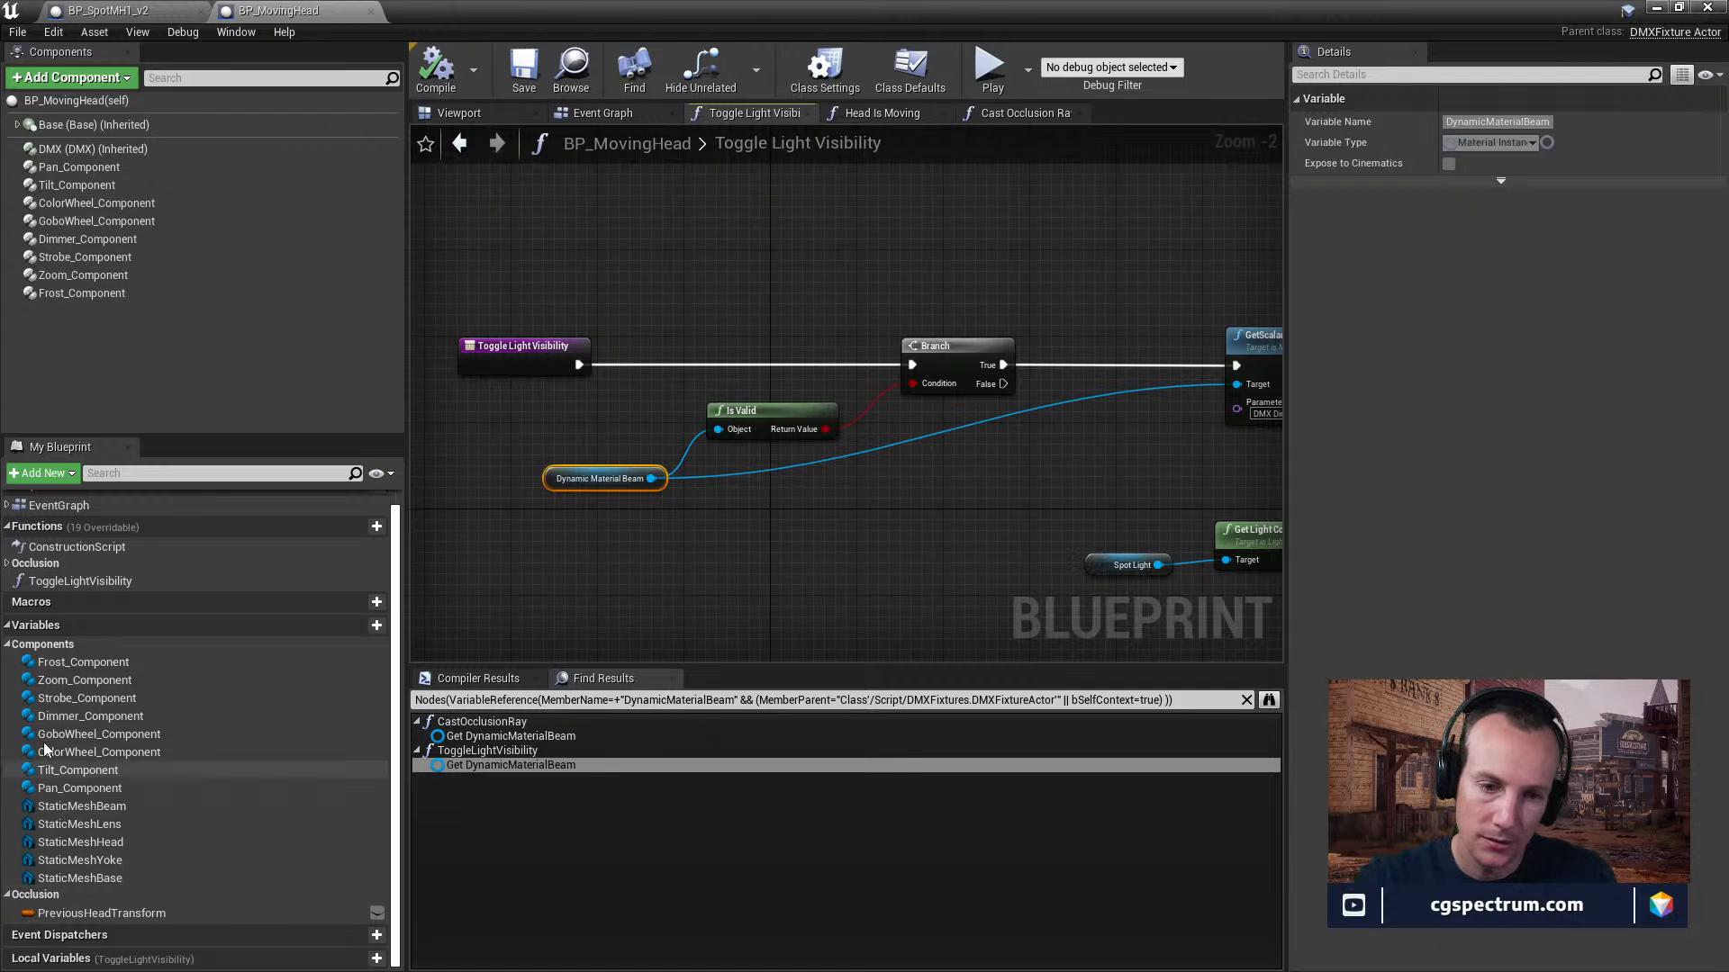
click(8, 626)
click(8, 642)
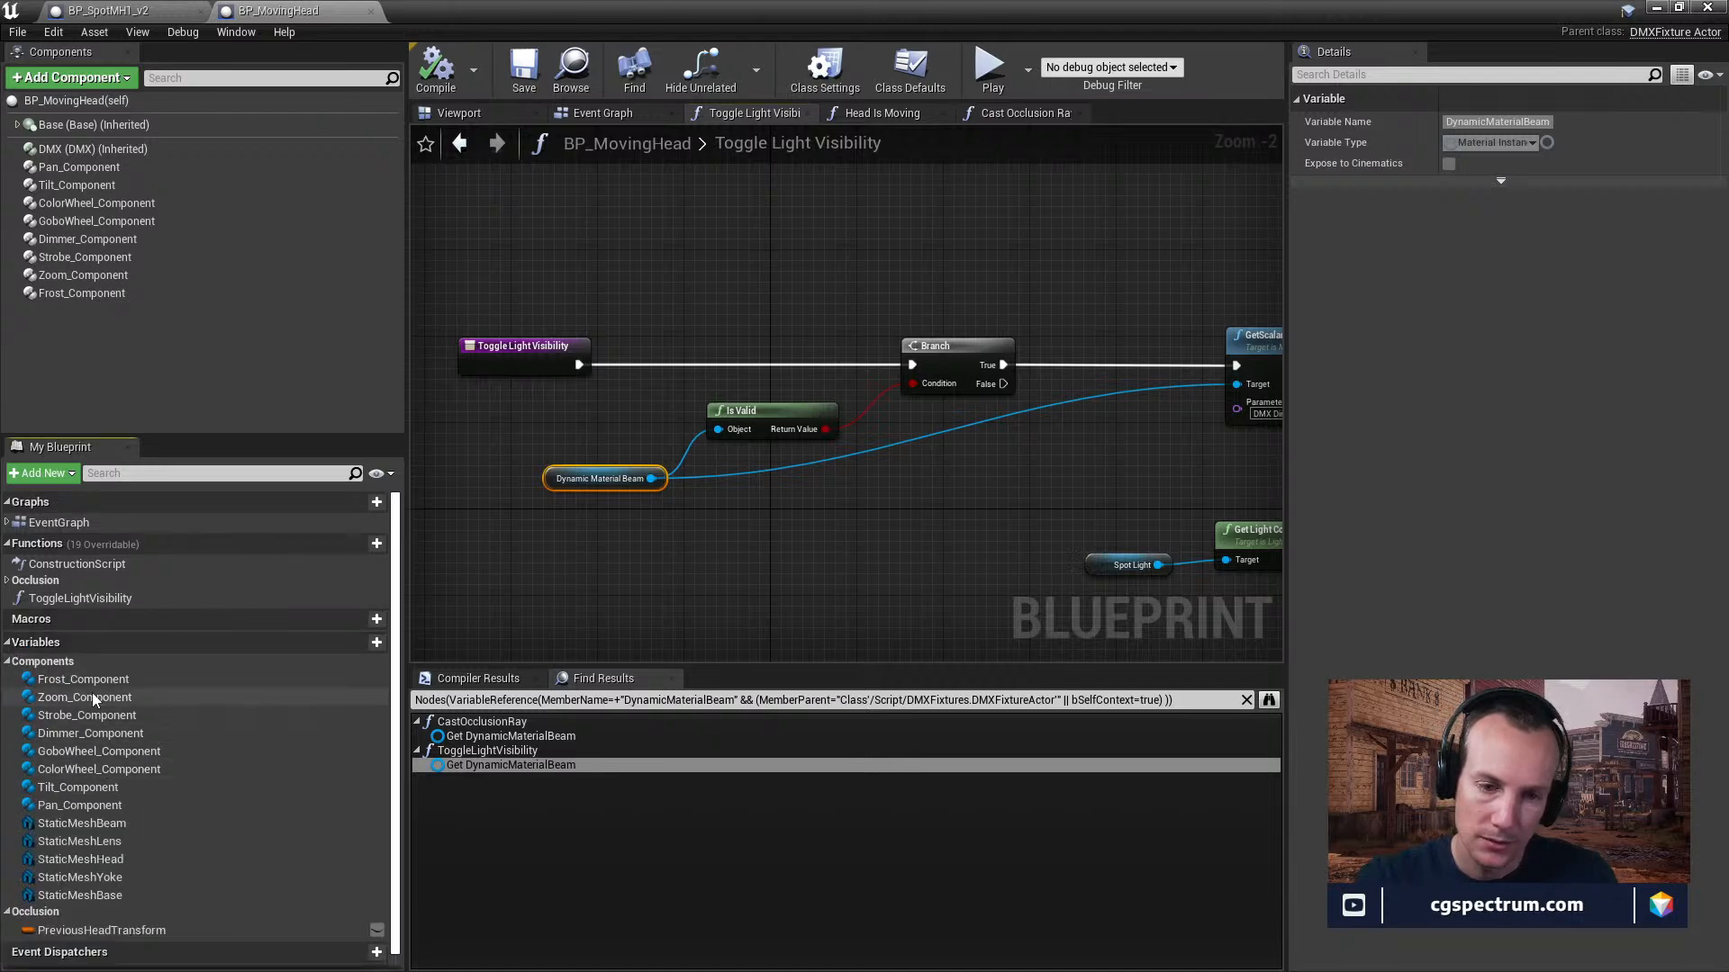
scroll(108, 756, down, 1)
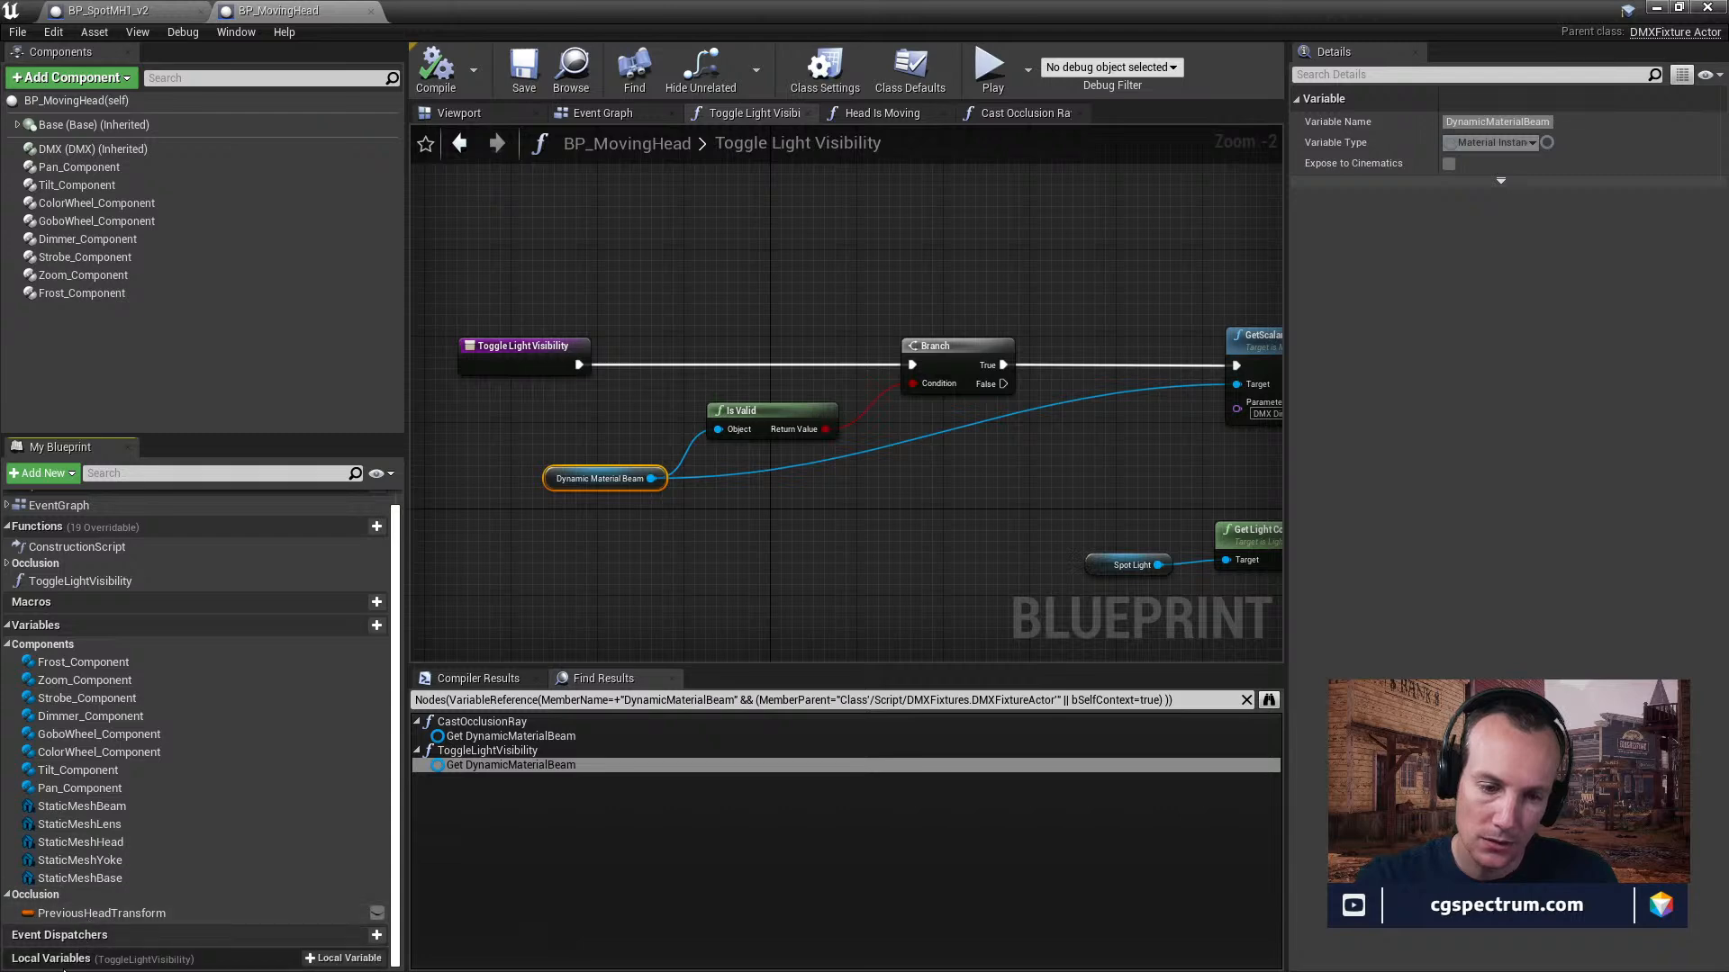
click(81, 962)
scroll(99, 603, up, 1)
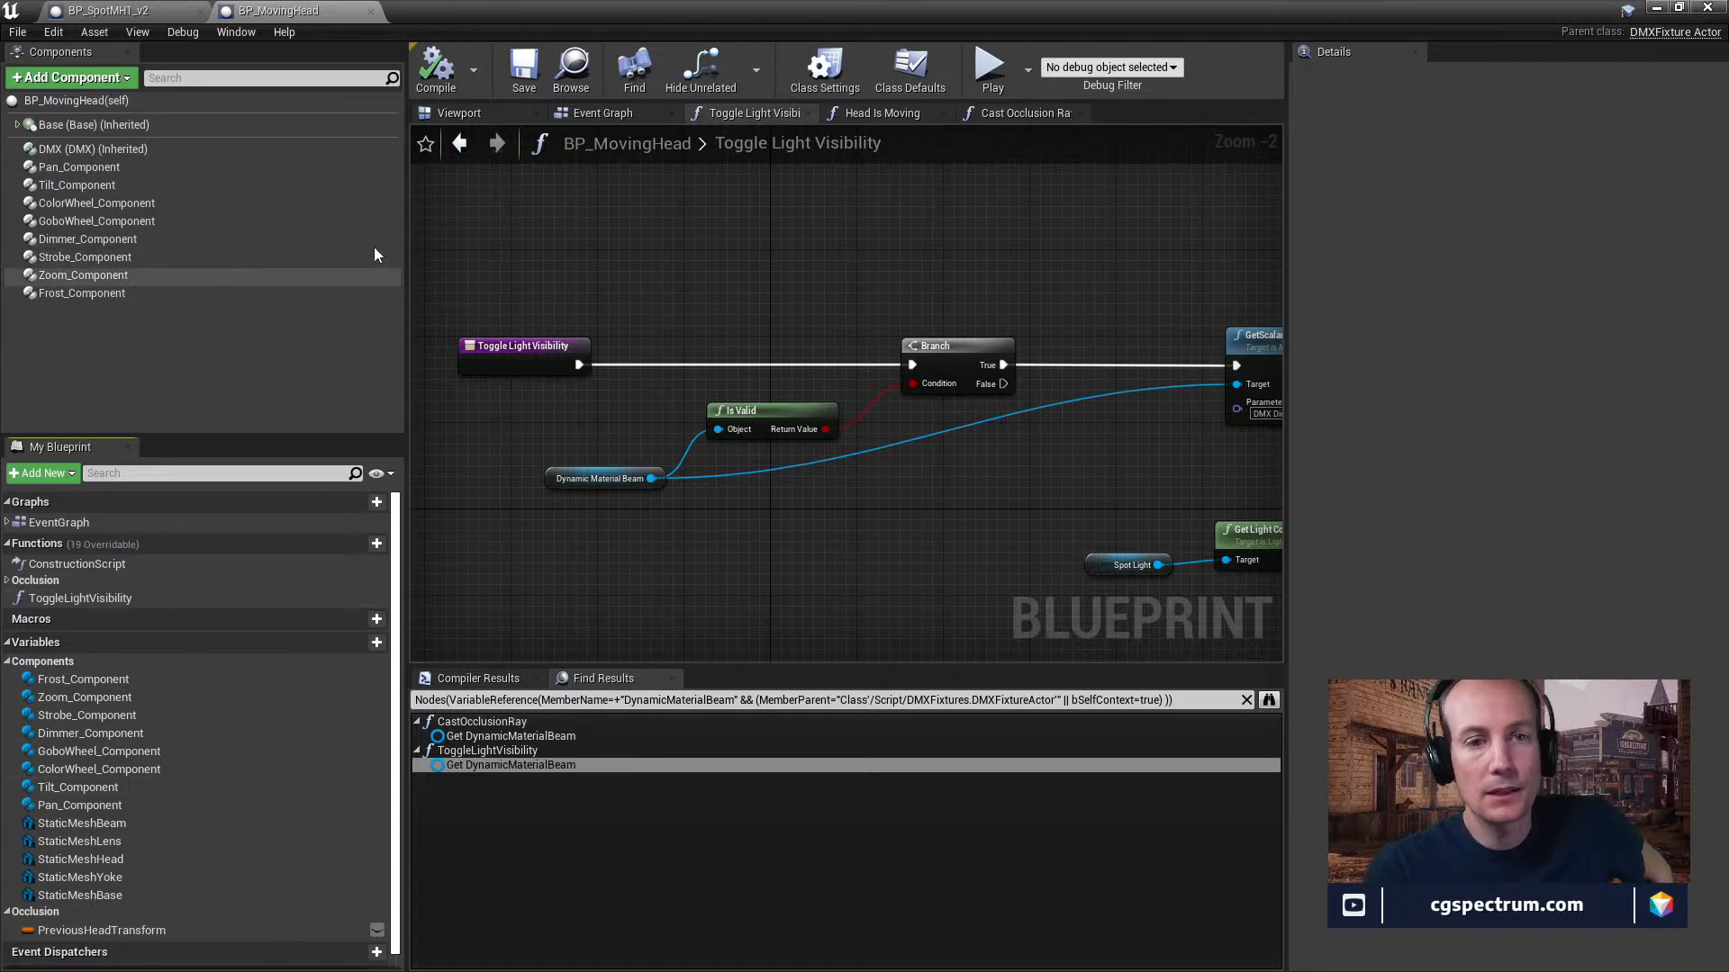
Open the DMXFixture Actor parent class source, then expand the inherited DMX component's Fixture Patch Ref settings.
click(488, 122)
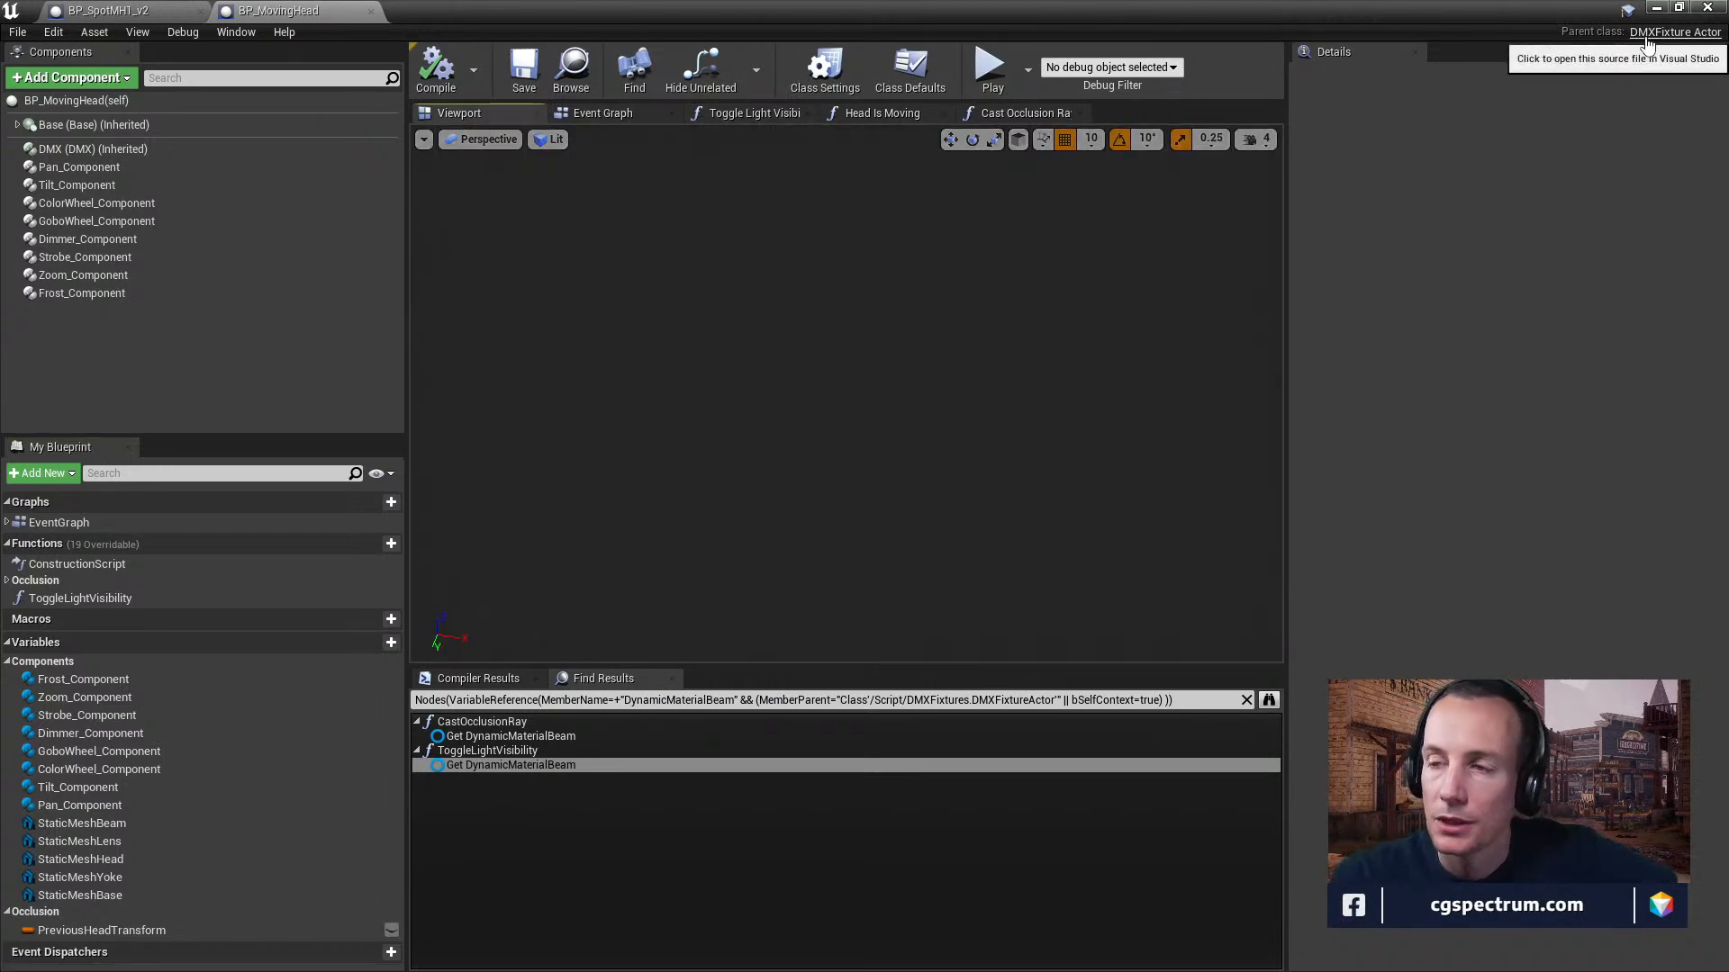
click(1650, 38)
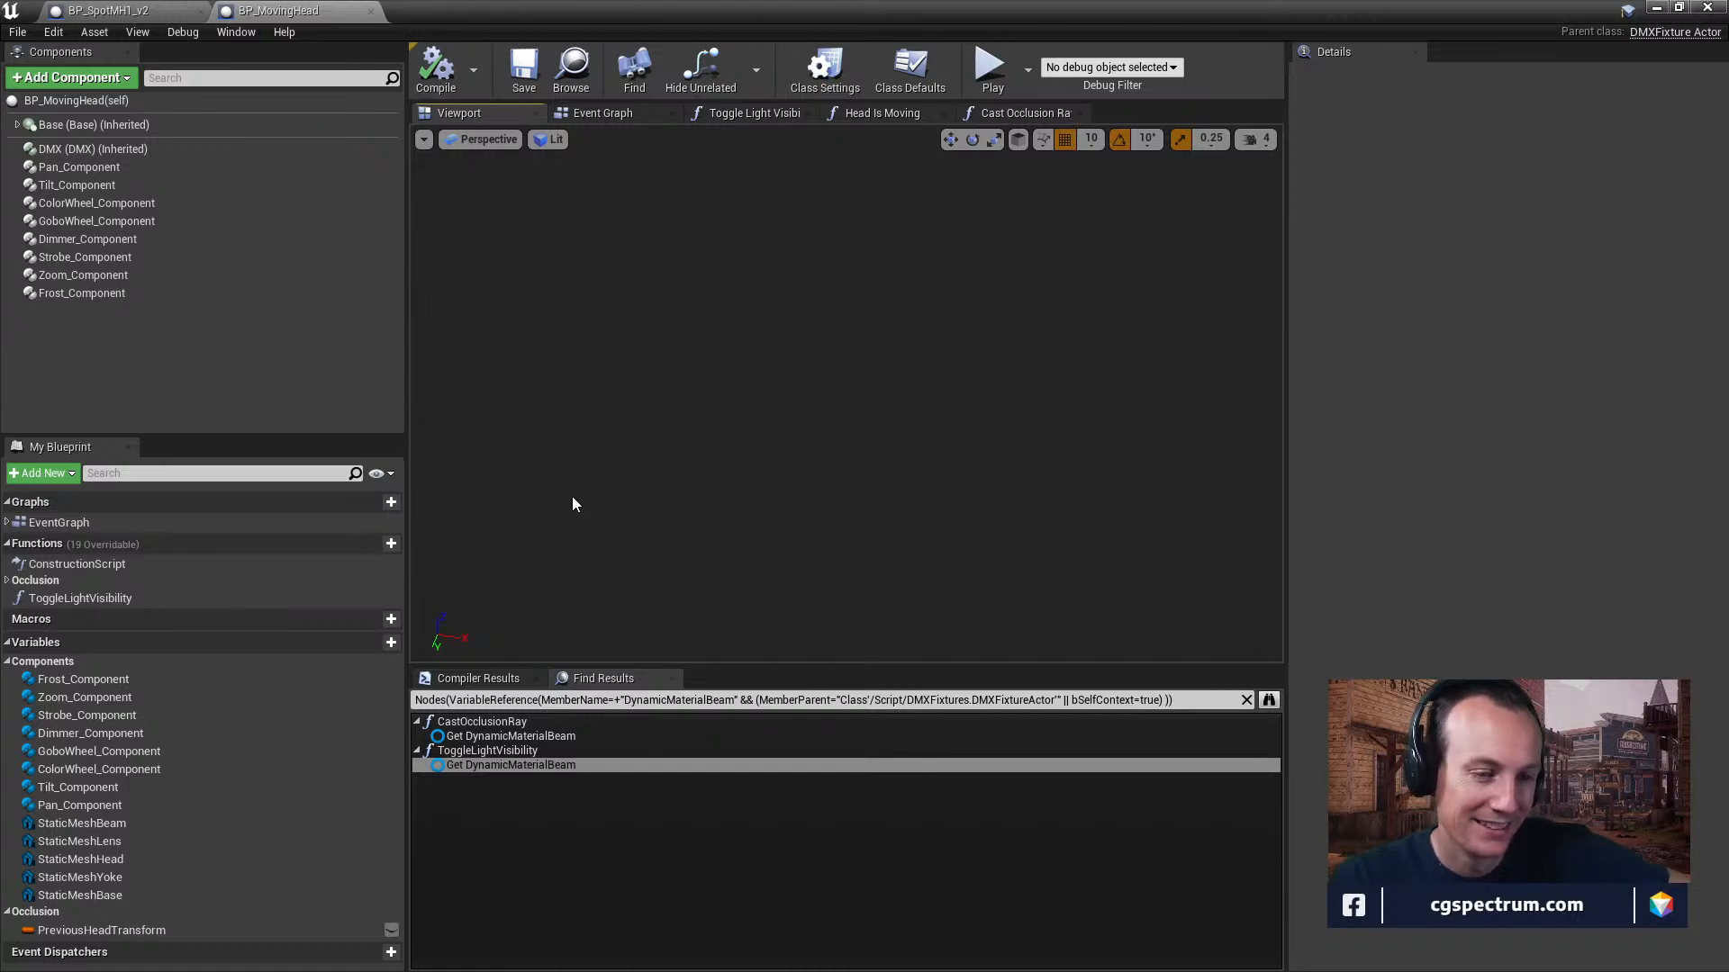
click(94, 149)
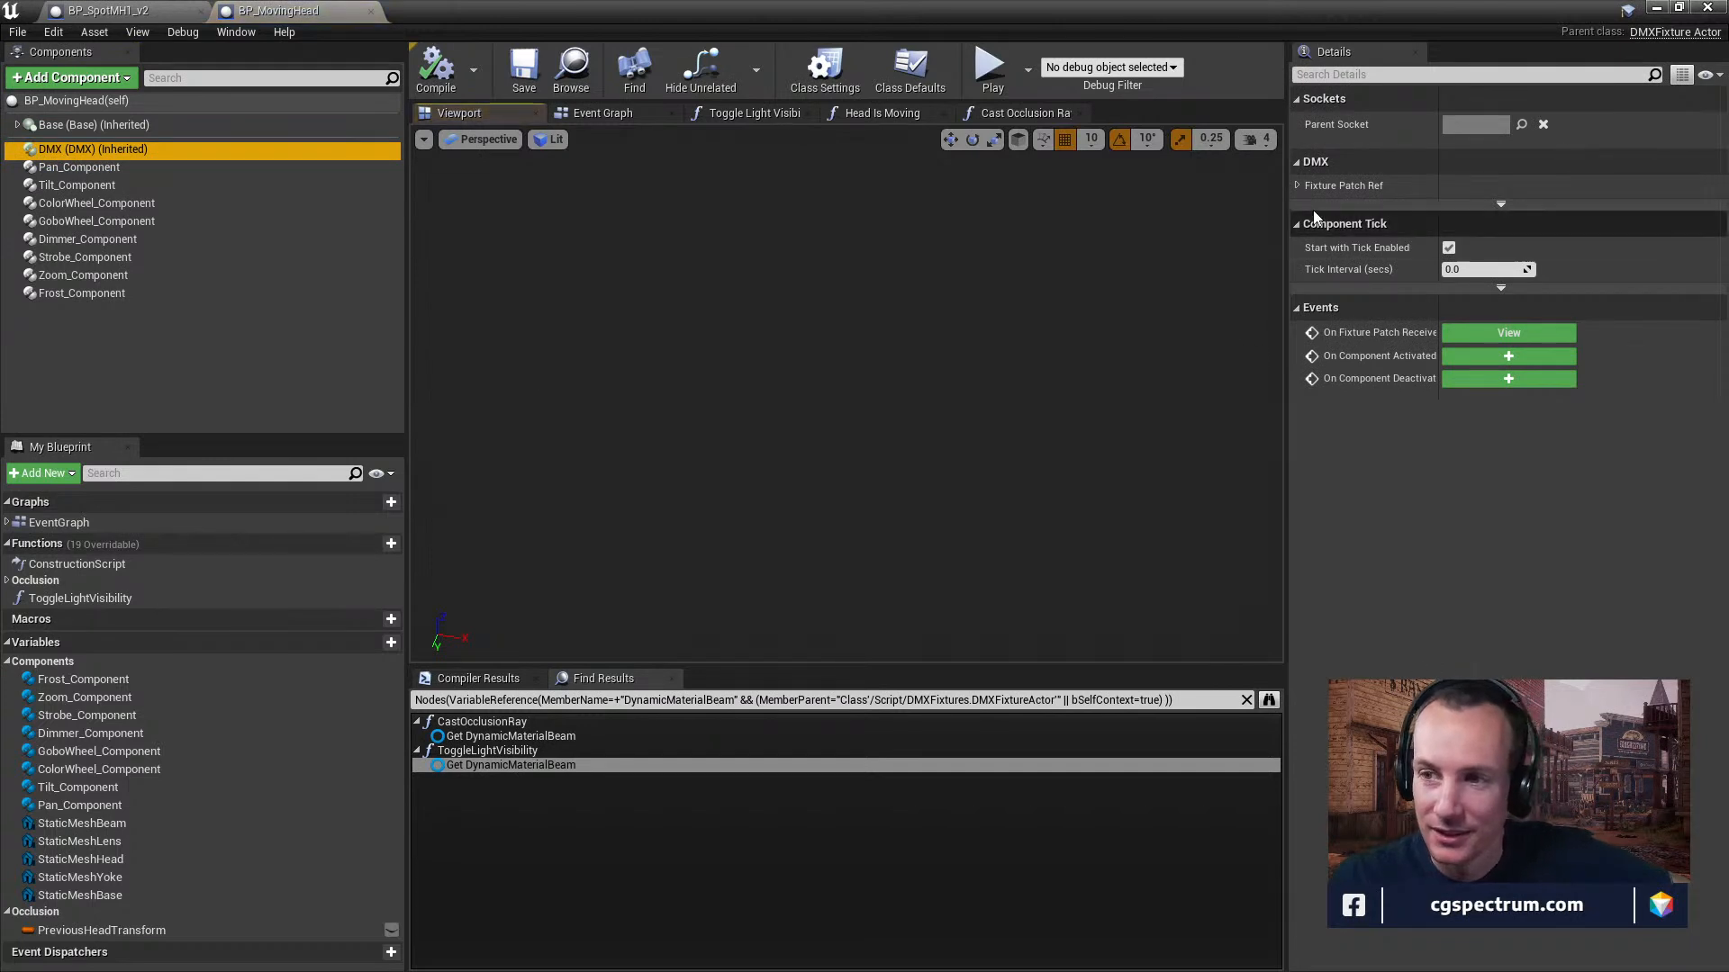
click(1299, 186)
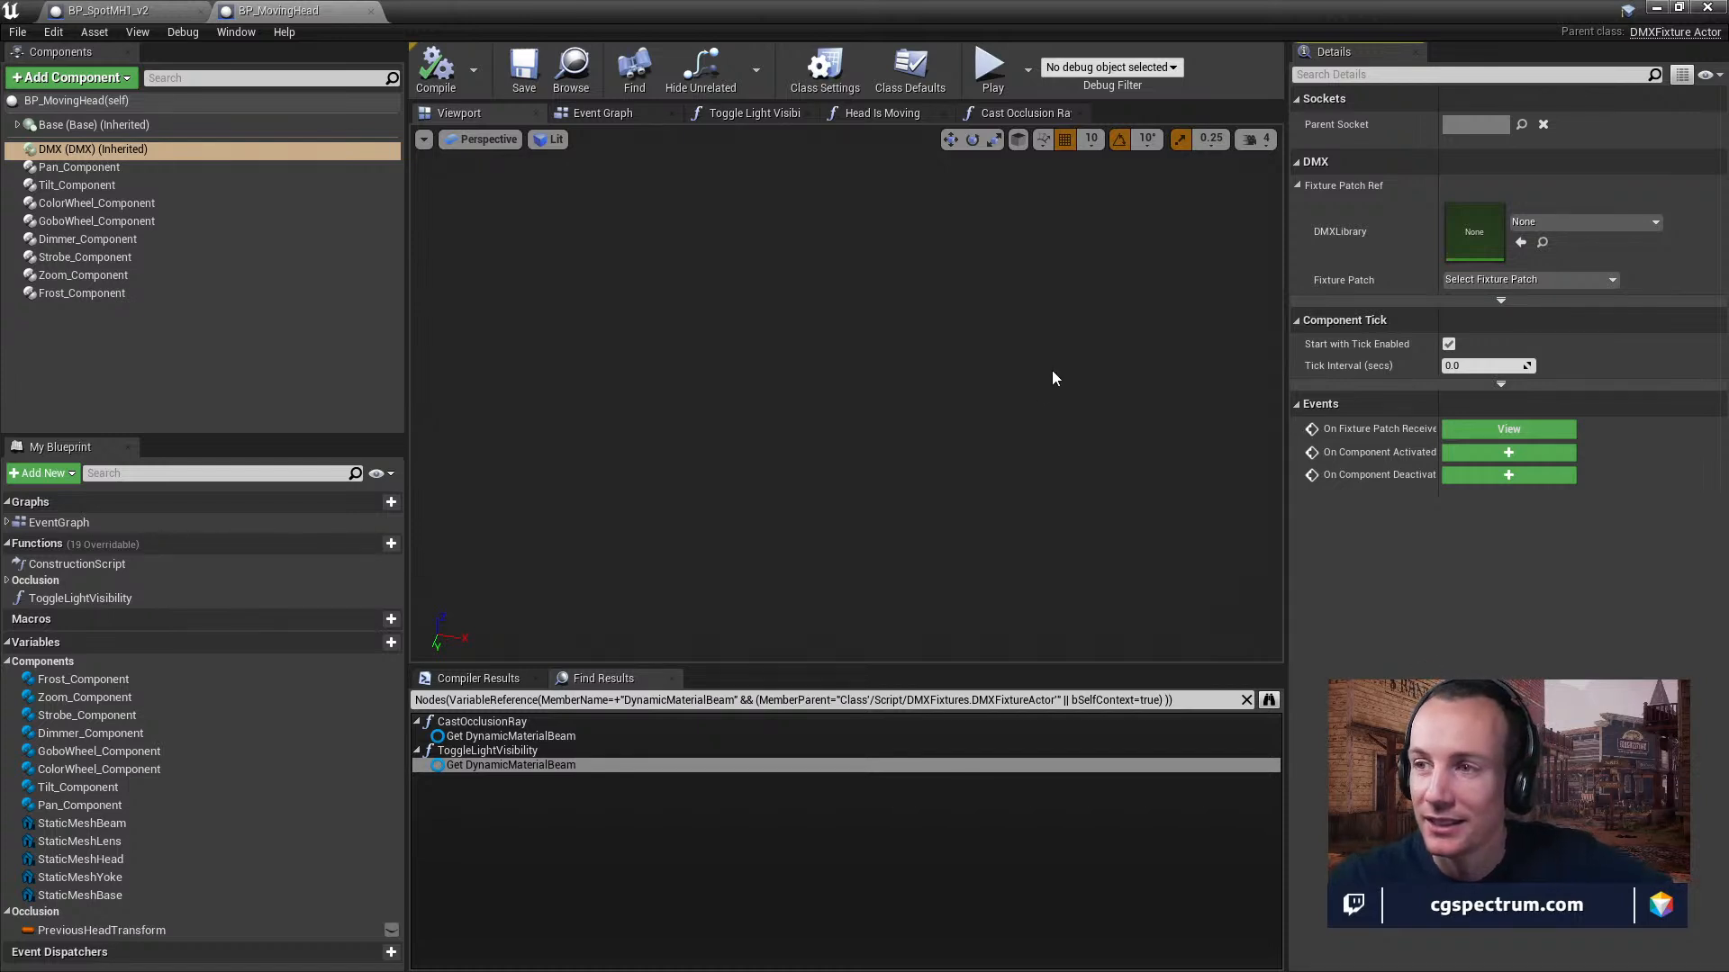
Glance at the Event Graph and review the Toggle Light Visibility function's node graph.
click(605, 114)
click(735, 115)
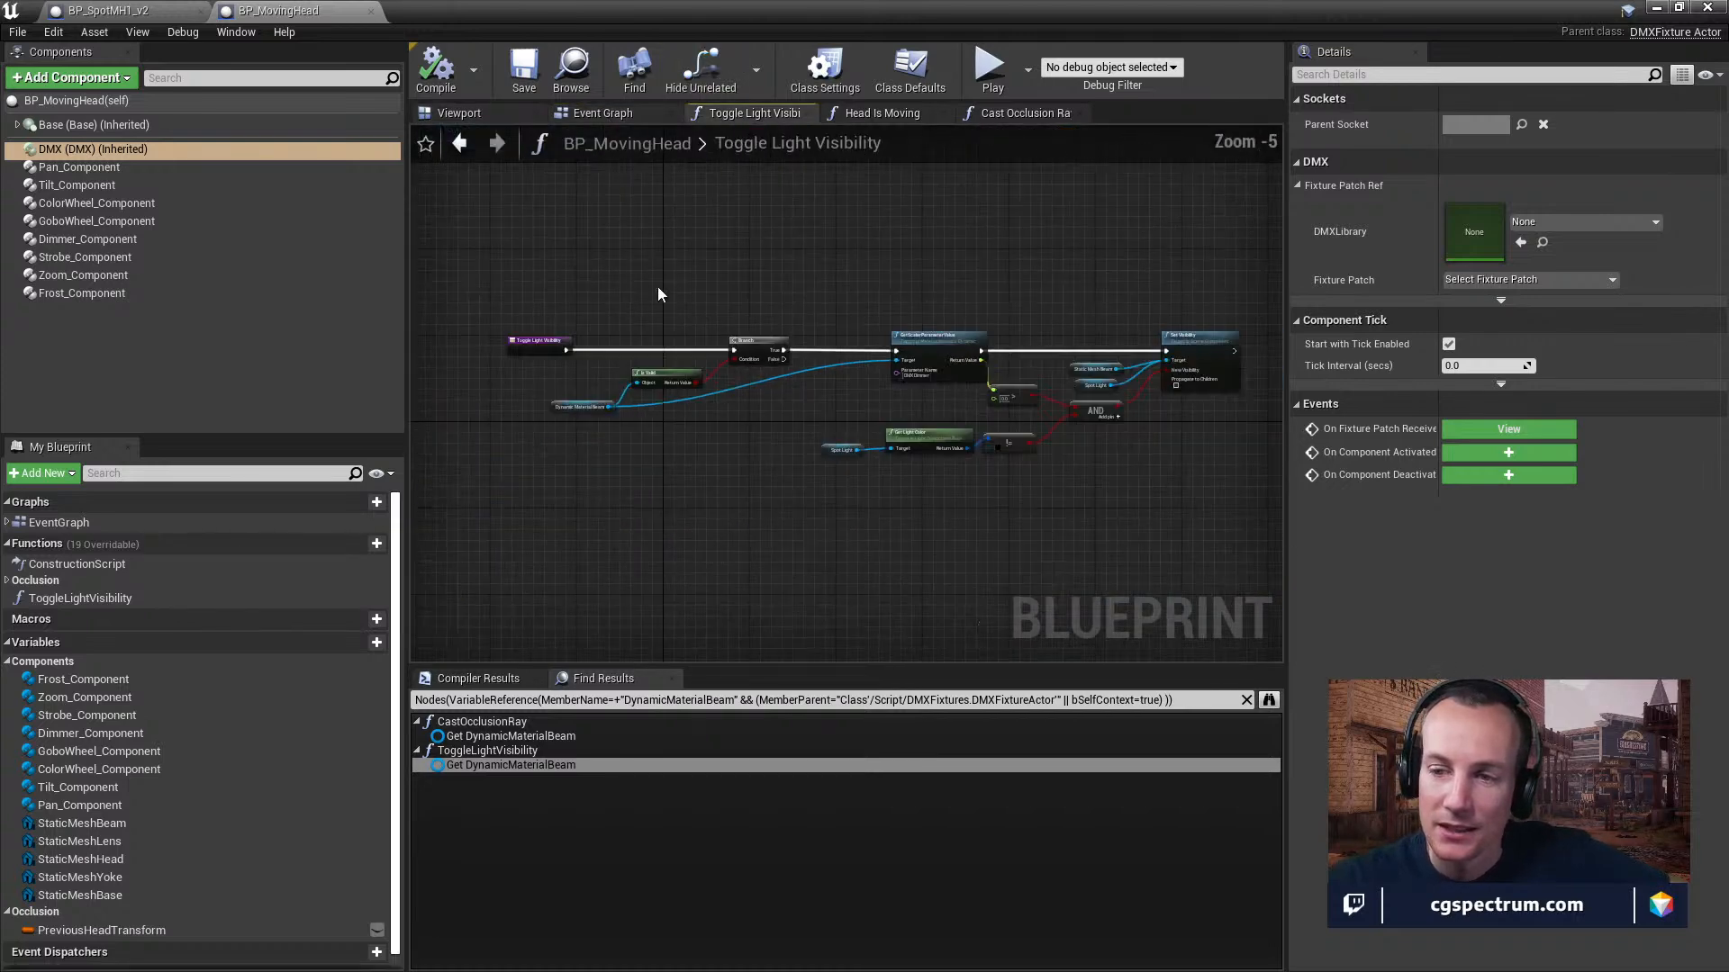
right_drag(667, 306, 759, 294)
scroll(651, 468, up, 1)
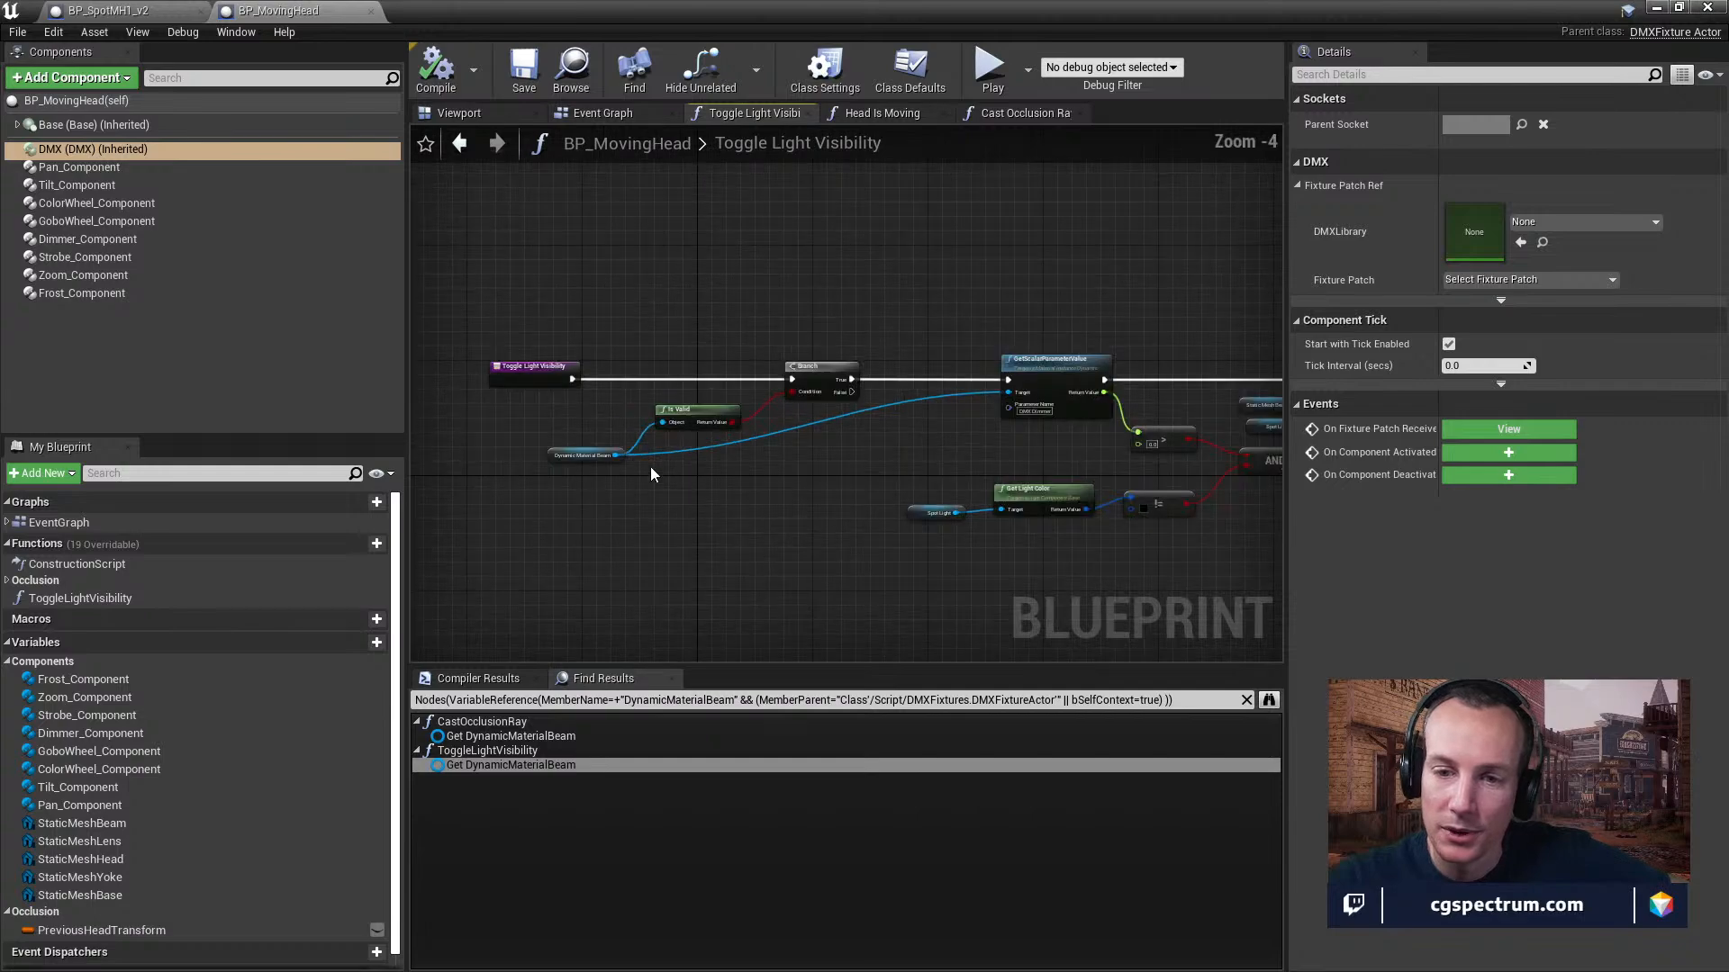
Close both moving head blueprint editors and select the SpotMH2_376 fixture beside the stage steps.
click(370, 11)
click(202, 10)
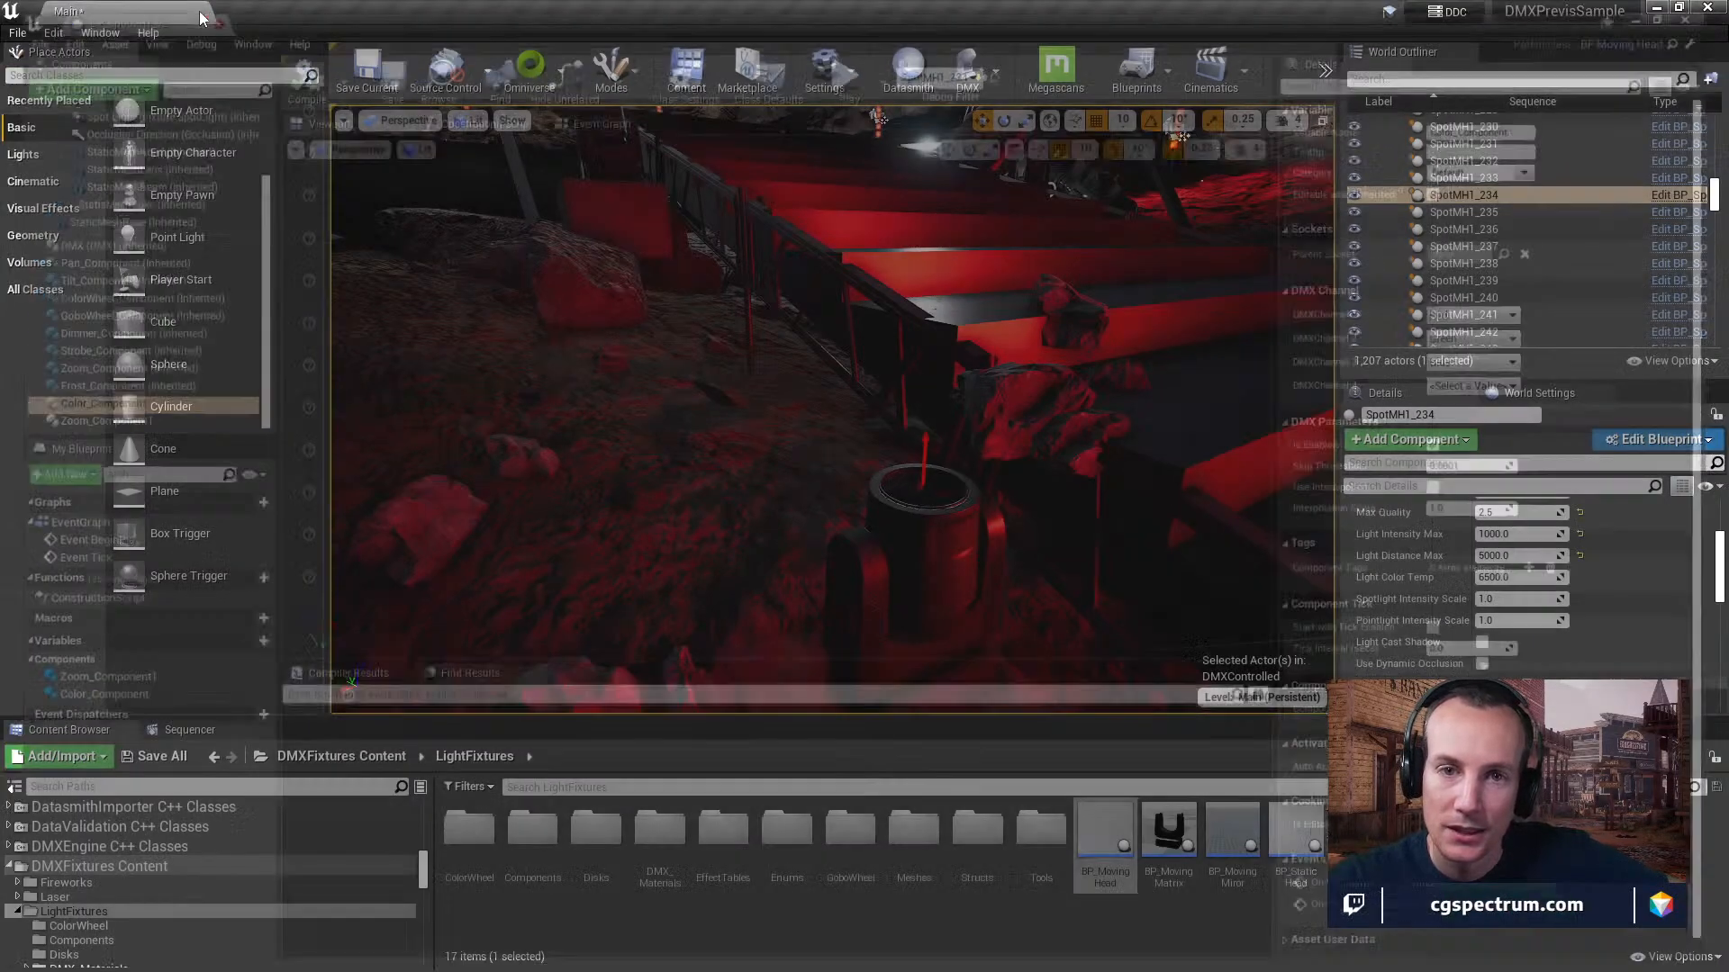
click(943, 560)
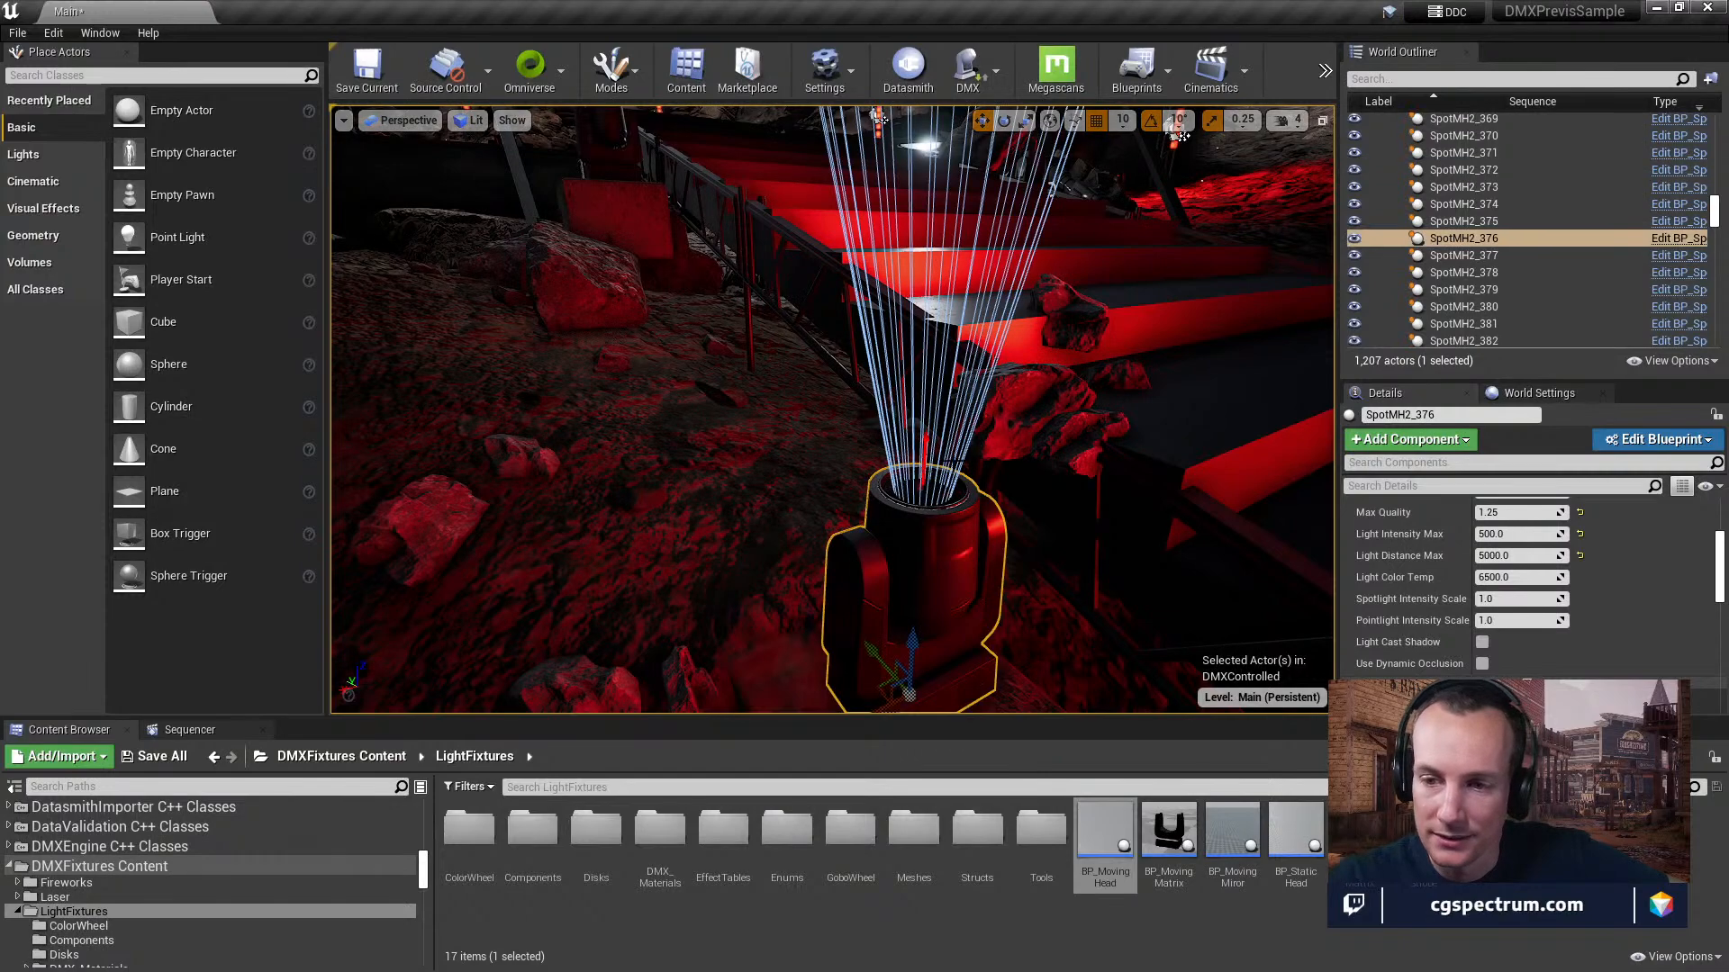
right_drag(1038, 391, 1128, 419)
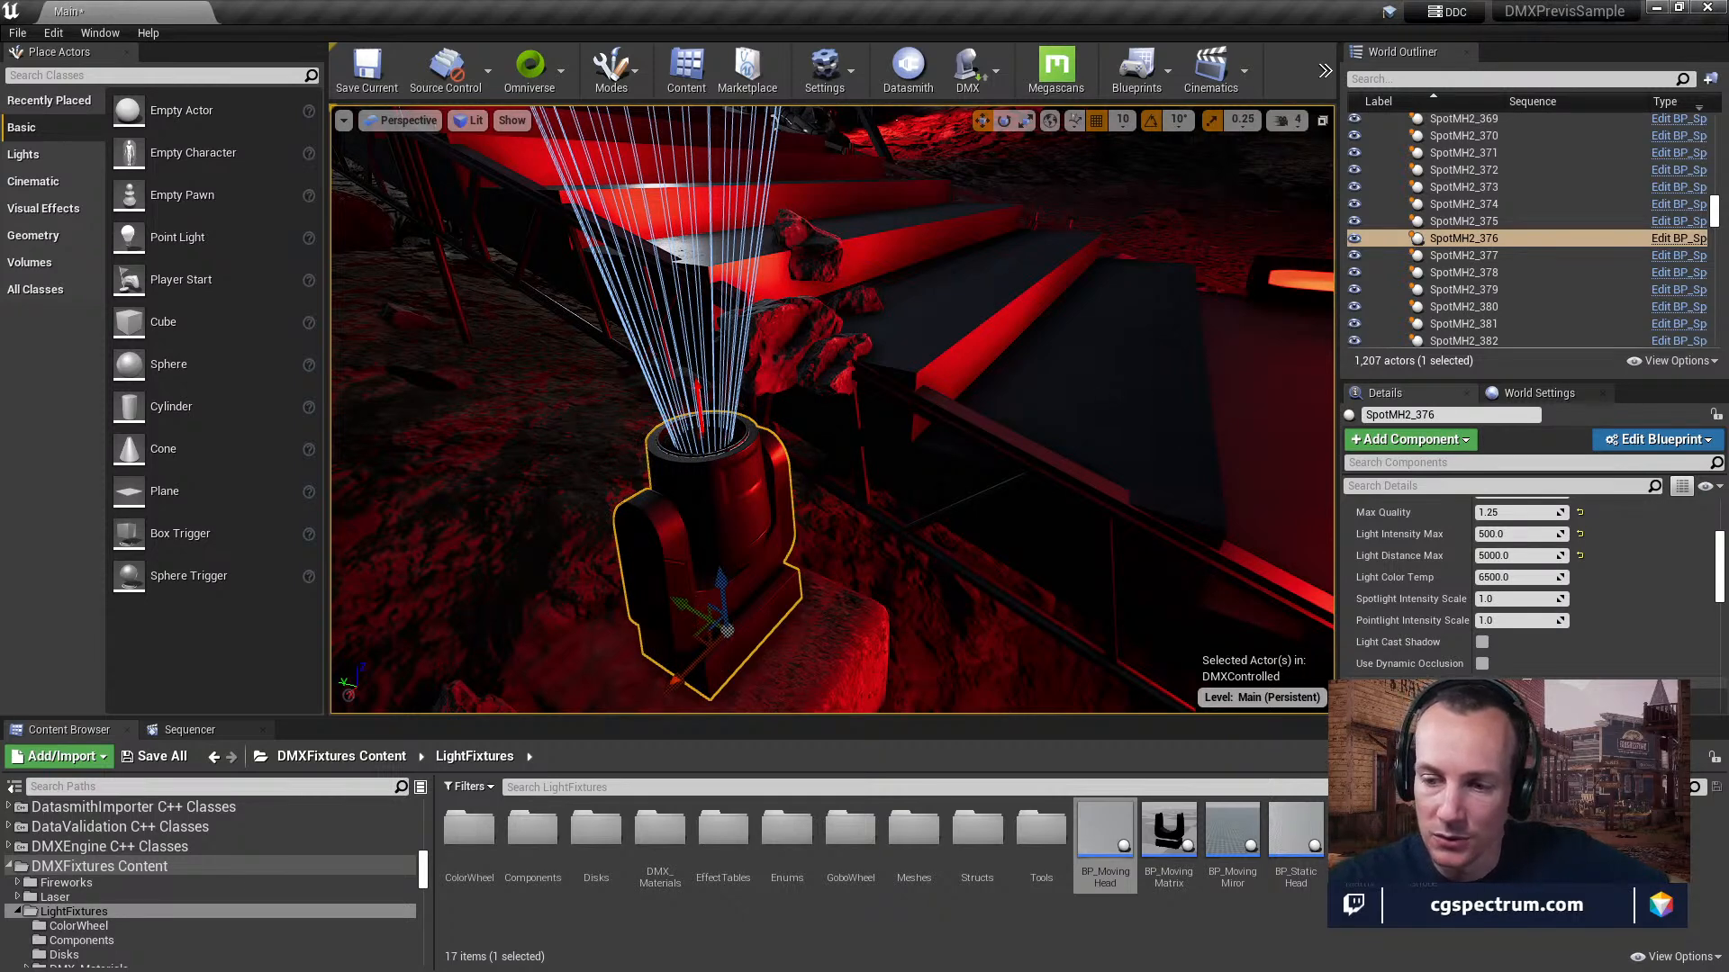
Scrub the level sequence to frame 2797 and look around the stage and rocks in the viewport.
click(190, 729)
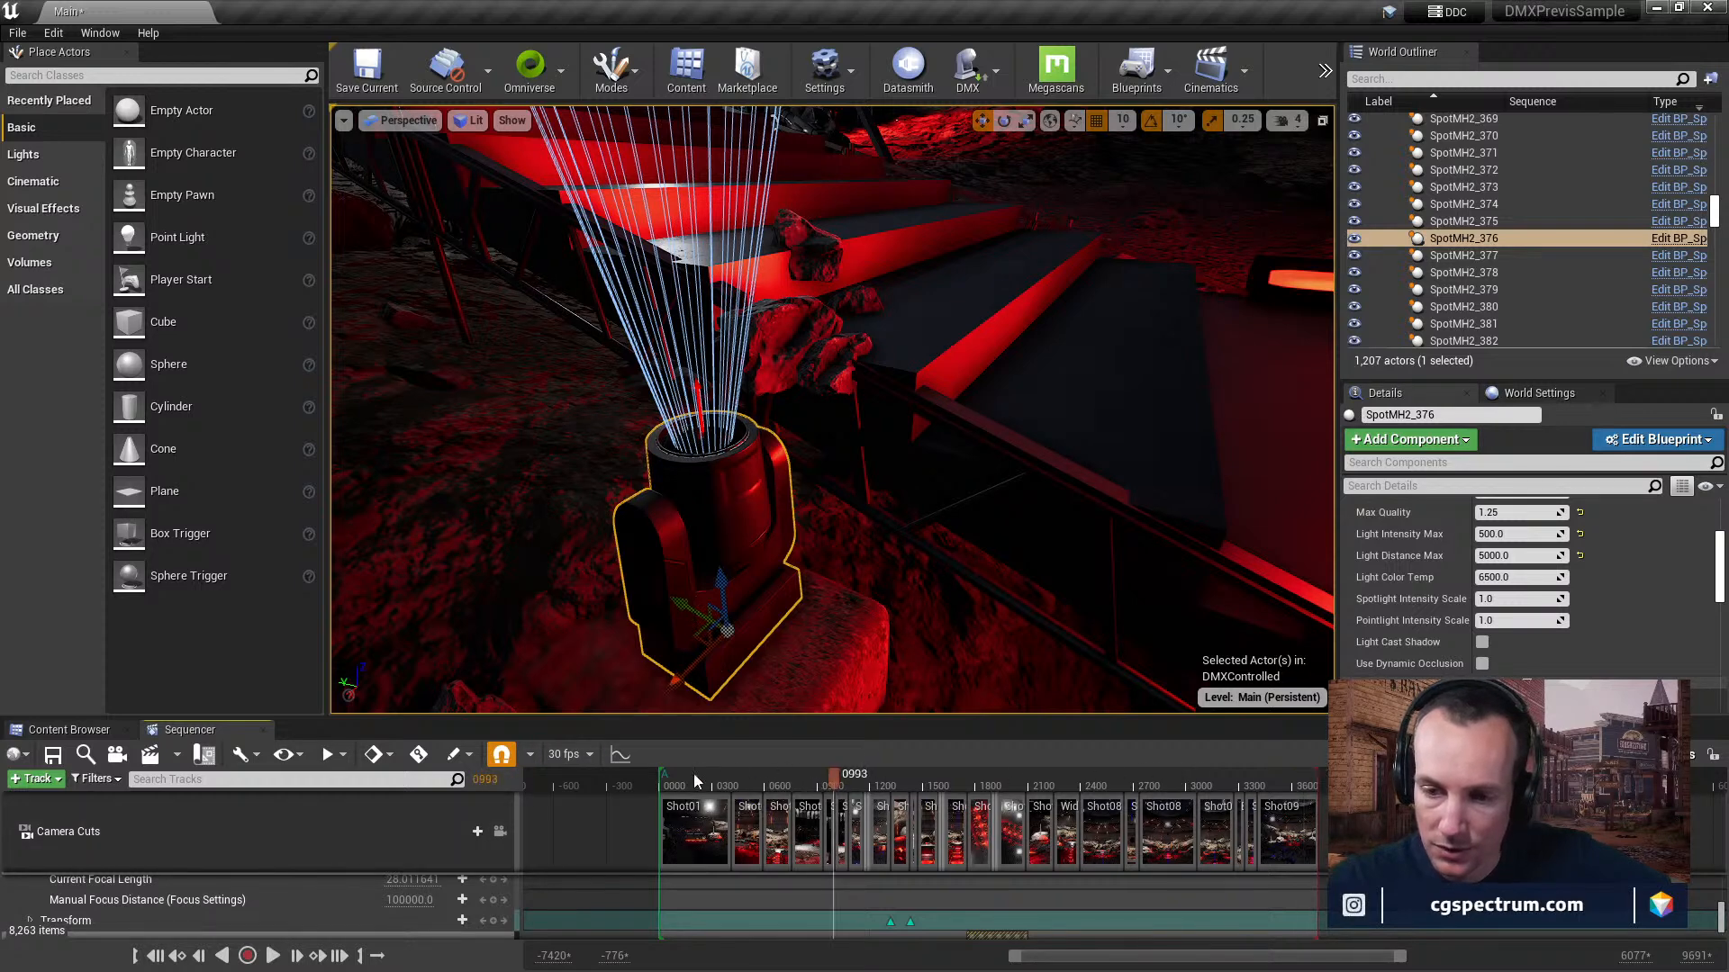
drag(672, 780, 982, 797)
right_drag(954, 540, 1020, 466)
drag(1013, 772, 1150, 792)
mouse_move(947, 477)
right_down()
mouse_move(1038, 481)
mouse_move(1079, 458)
mouse_move(927, 504)
mouse_move(1026, 533)
mouse_move(869, 531)
mouse_move(1148, 545)
mouse_move(1180, 594)
right_up()
right_drag(762, 269, 839, 341)
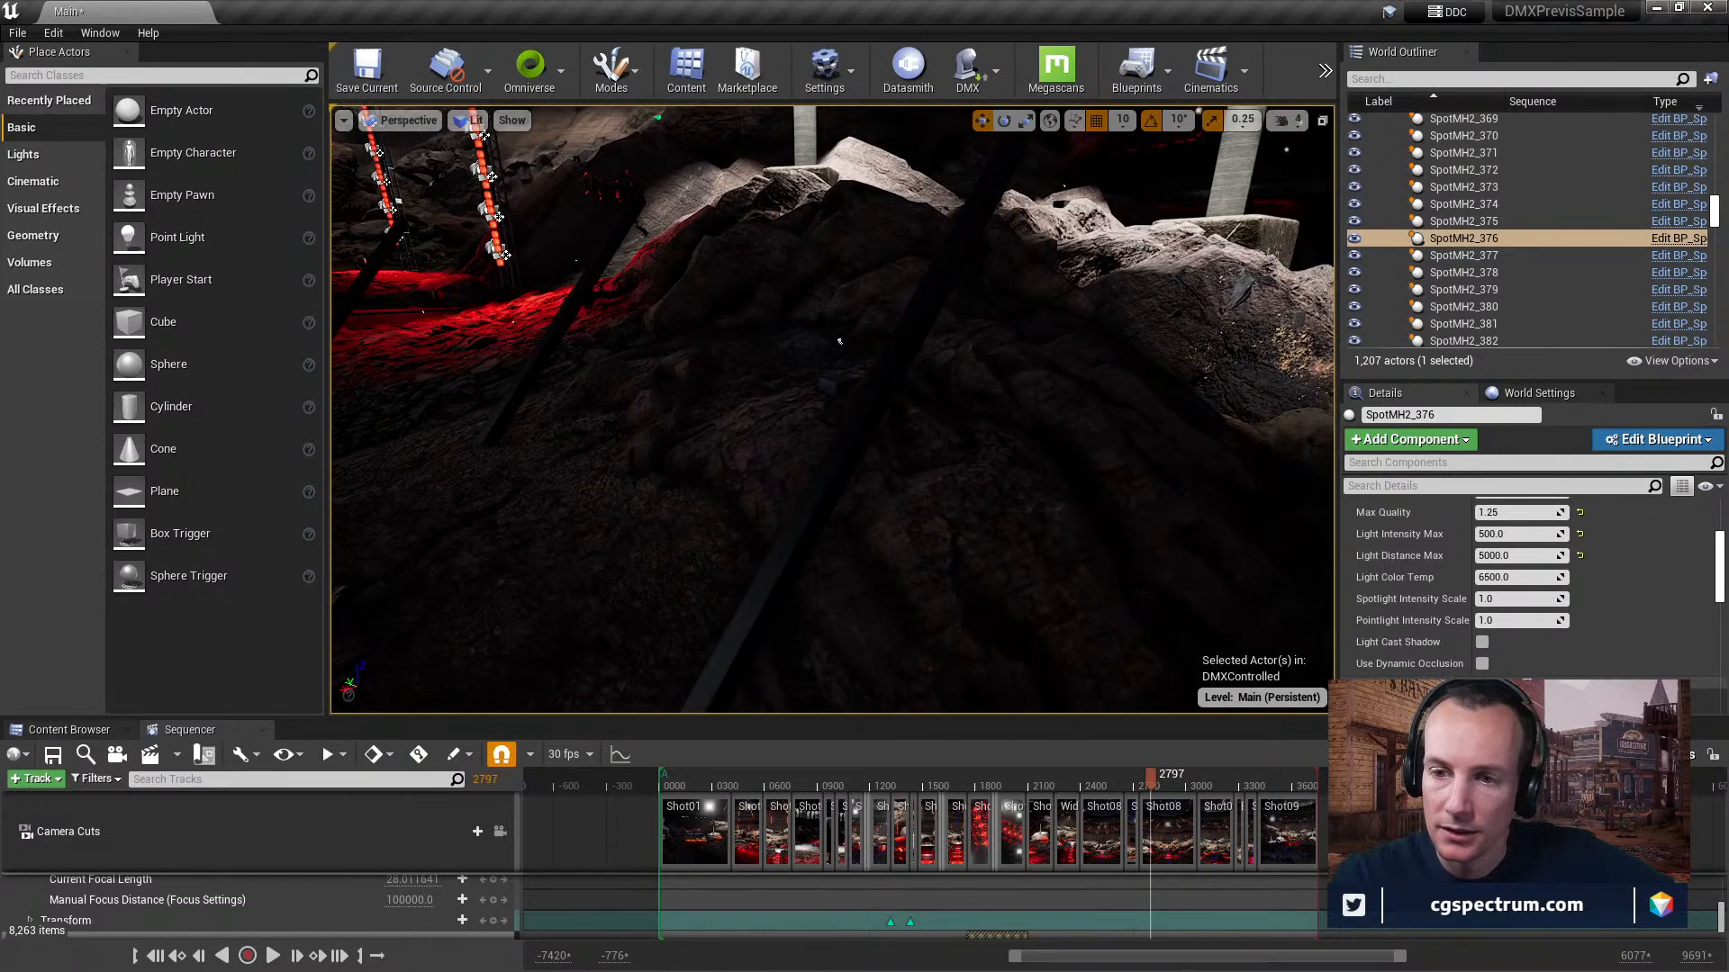
Select the SM_LEDClock mesh in the level and view it from farther back along with its static mesh settings.
click(881, 378)
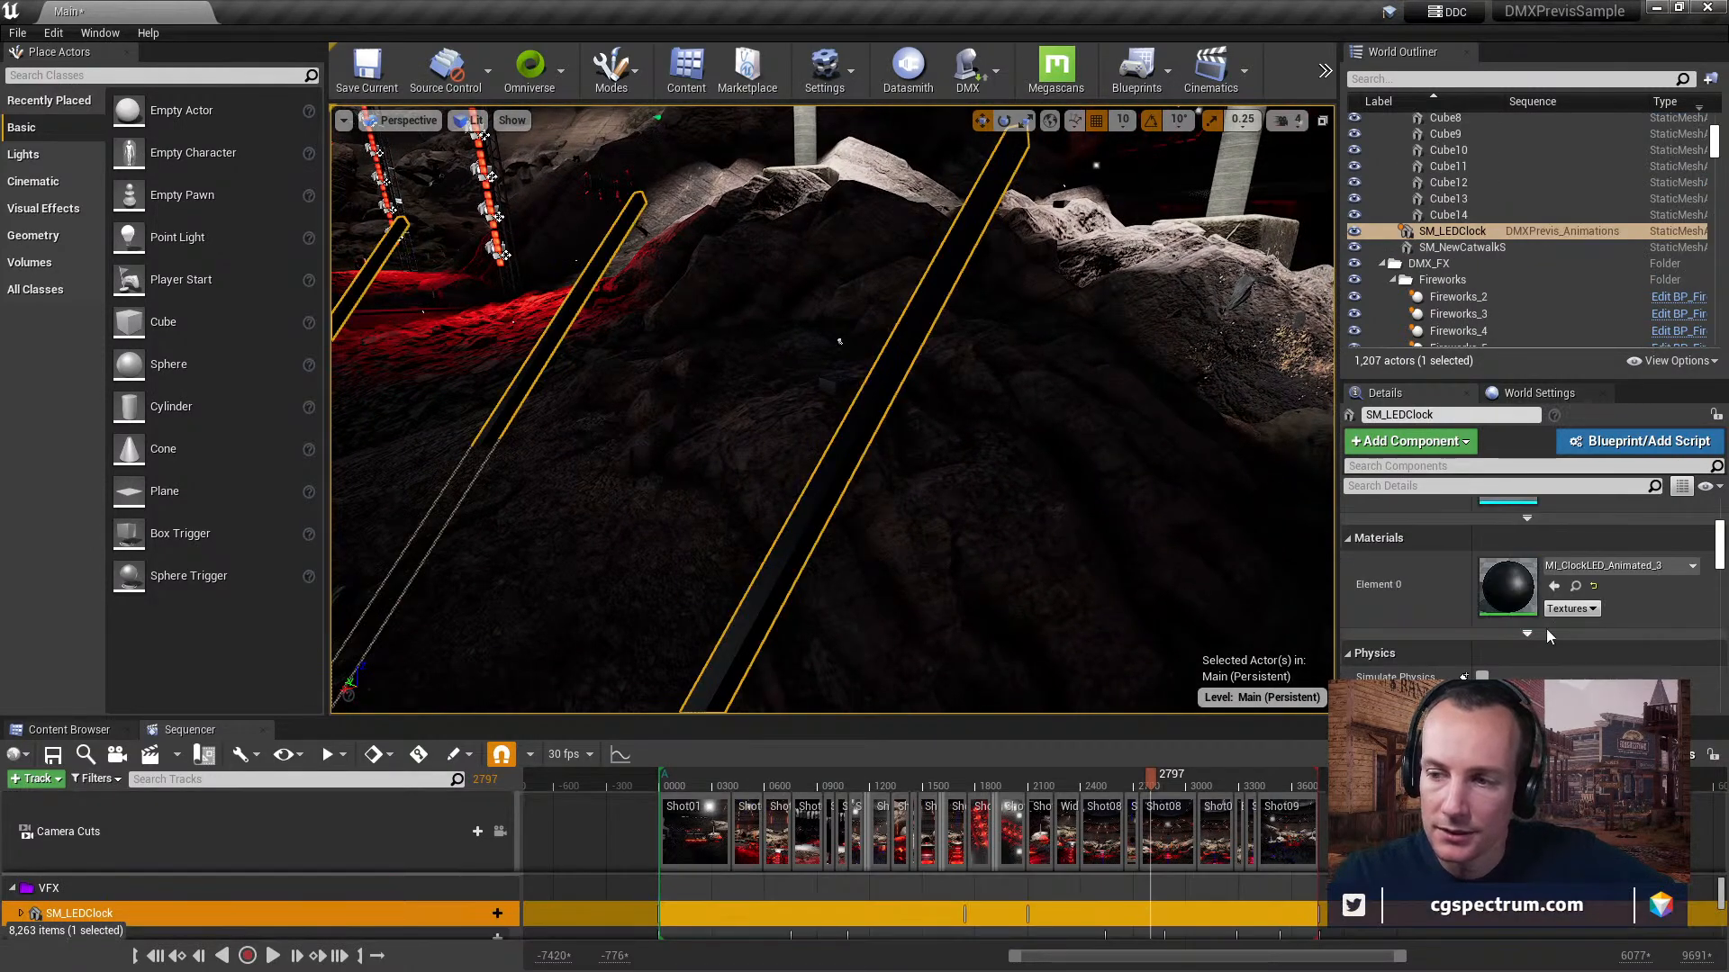
scroll(1522, 615, up, 4)
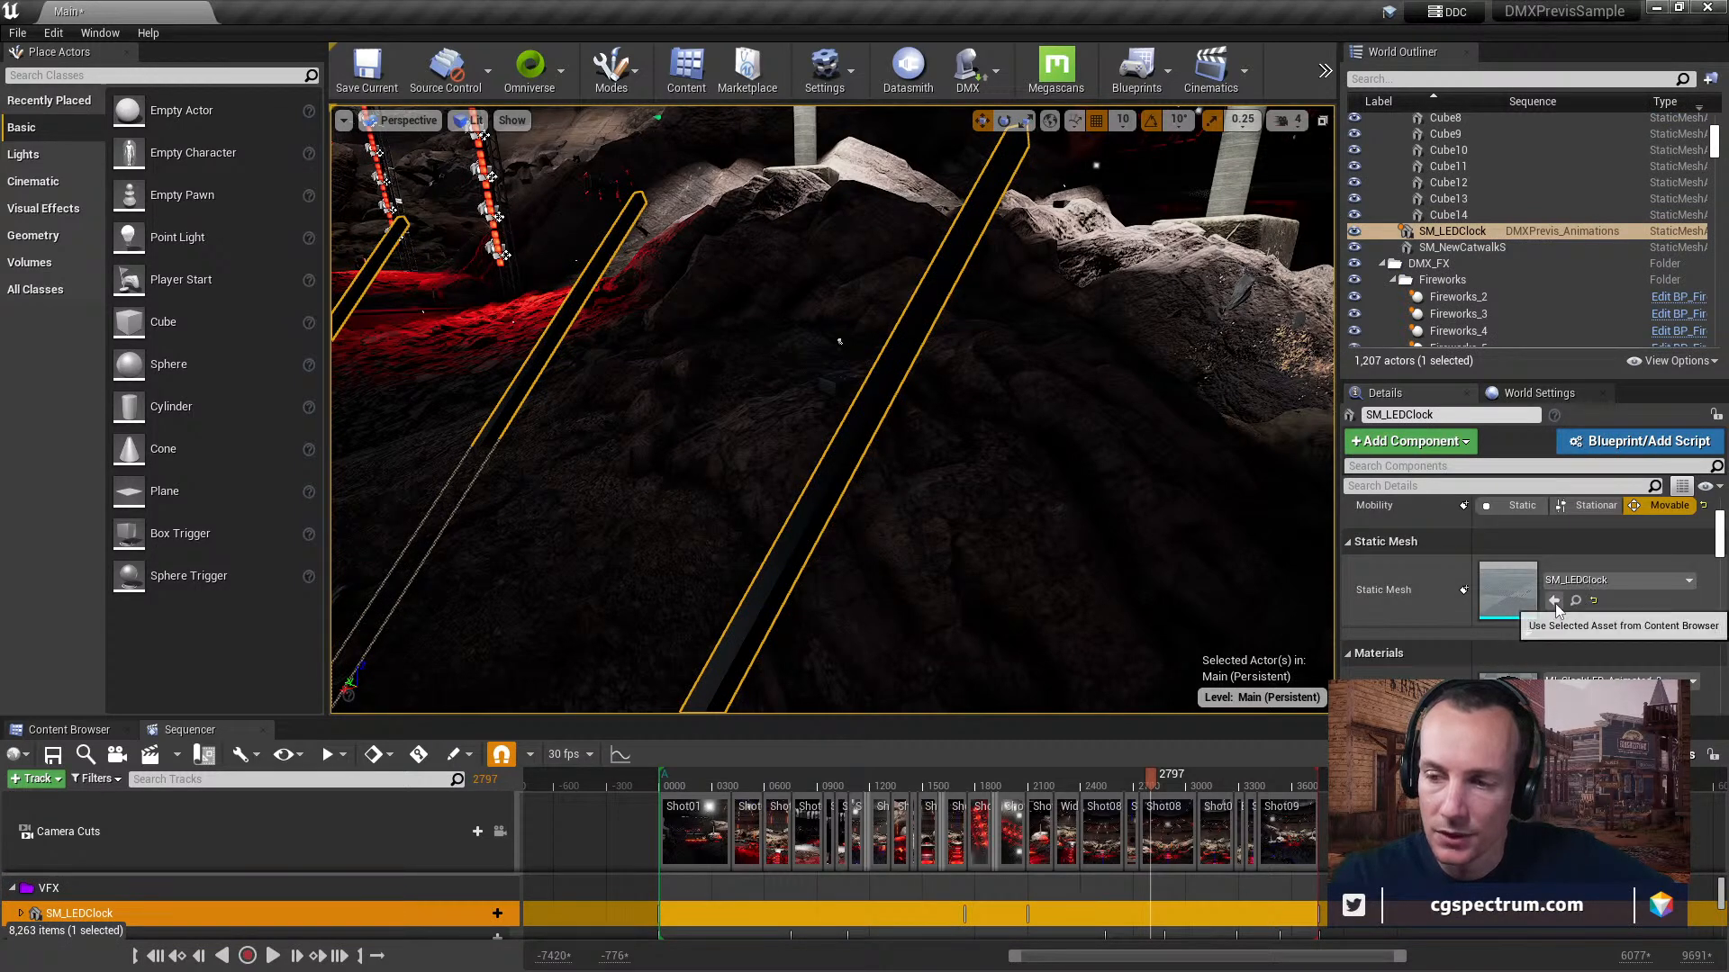
key(s)
right_drag(840, 360, 567, 415)
key(s)
right_drag(888, 397, 864, 513)
key(w)
Open the LED clock's MI_ClockLED_Animated_3 material instance, check its scalar parameters, and close it.
scroll(1617, 630, down, 3)
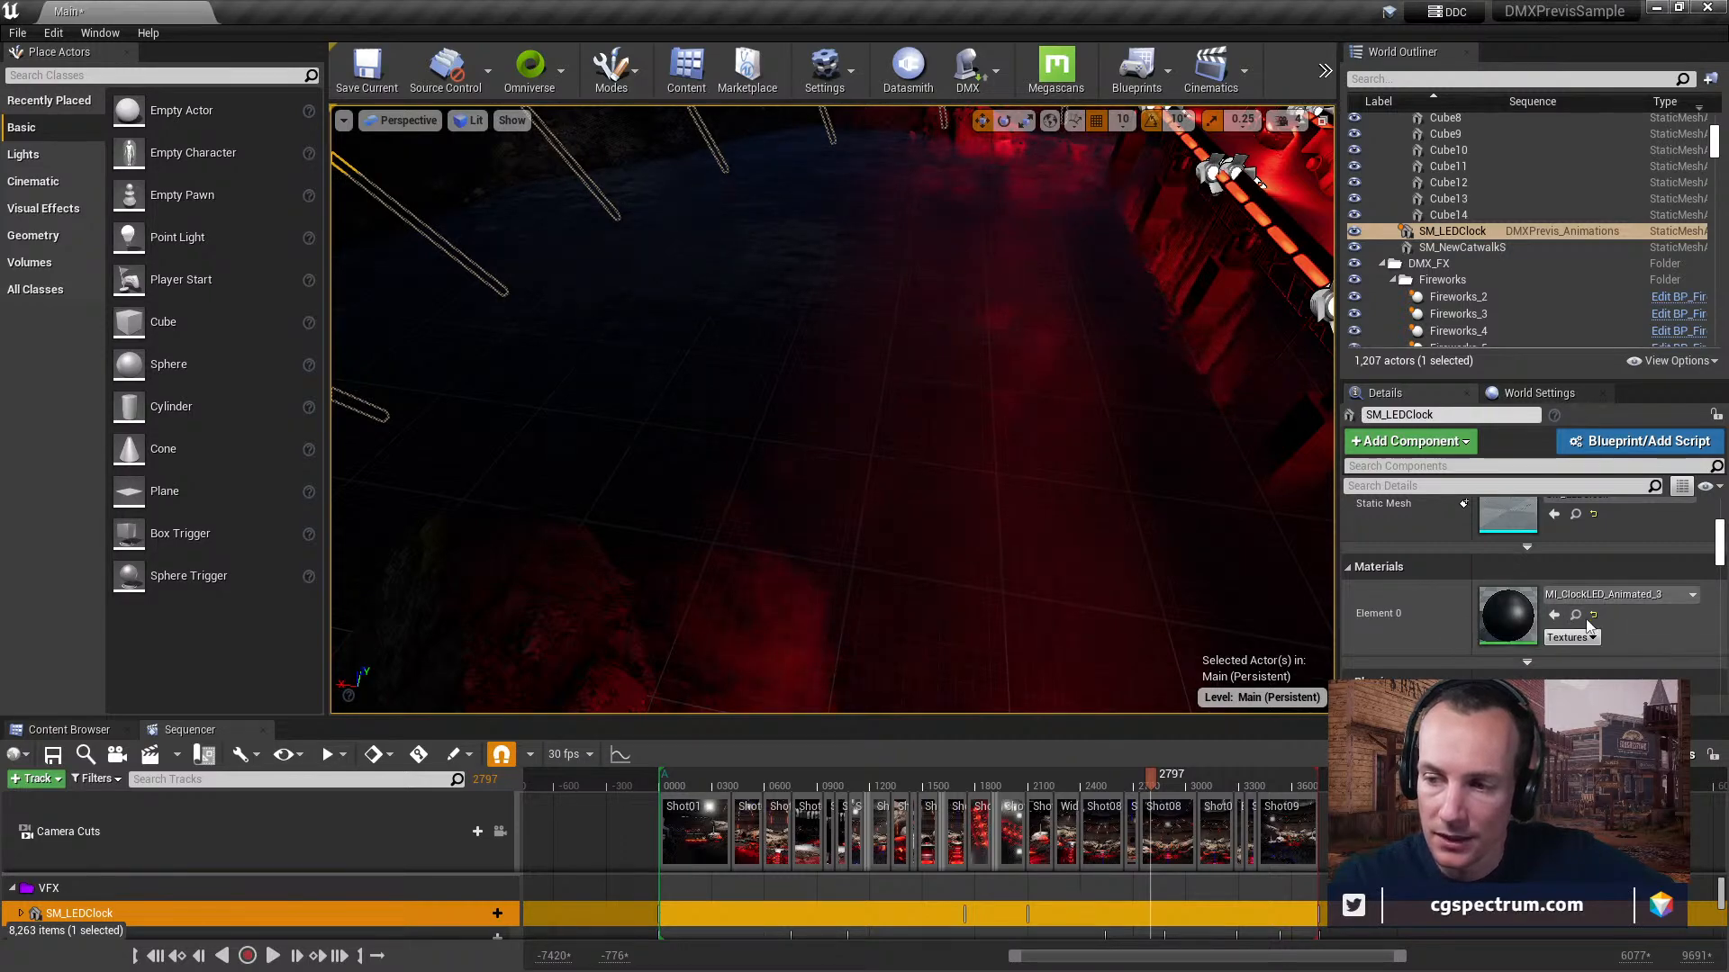
click(1578, 621)
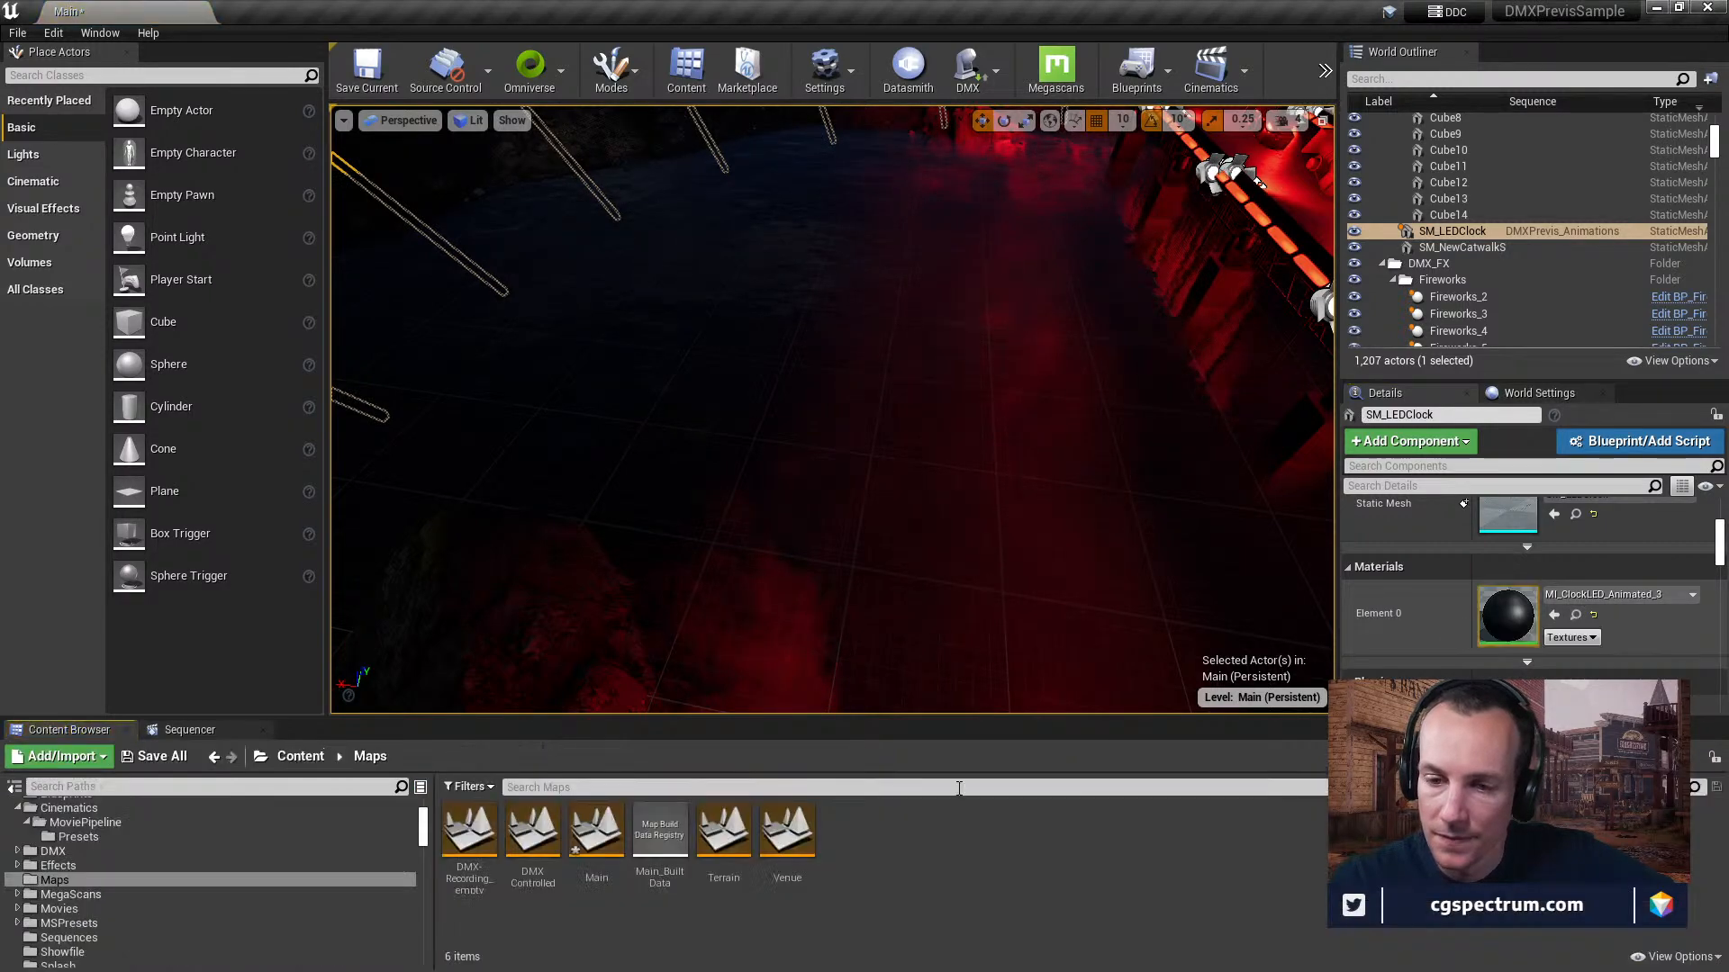
double_click(1486, 621)
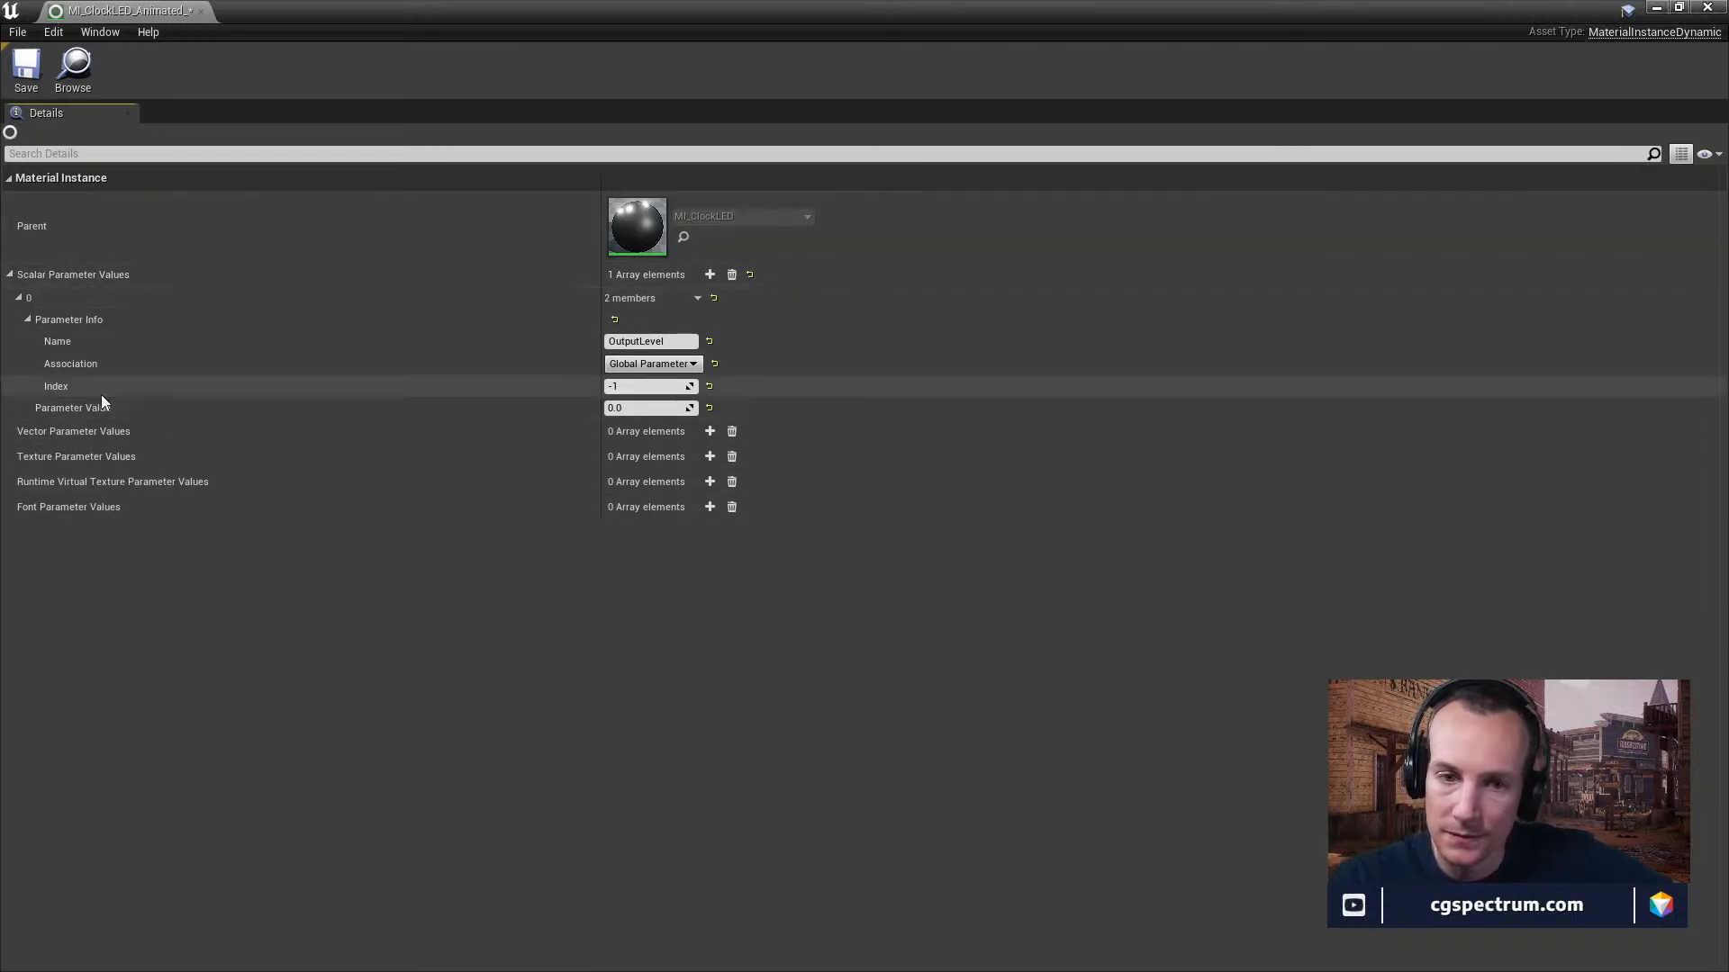
click(201, 11)
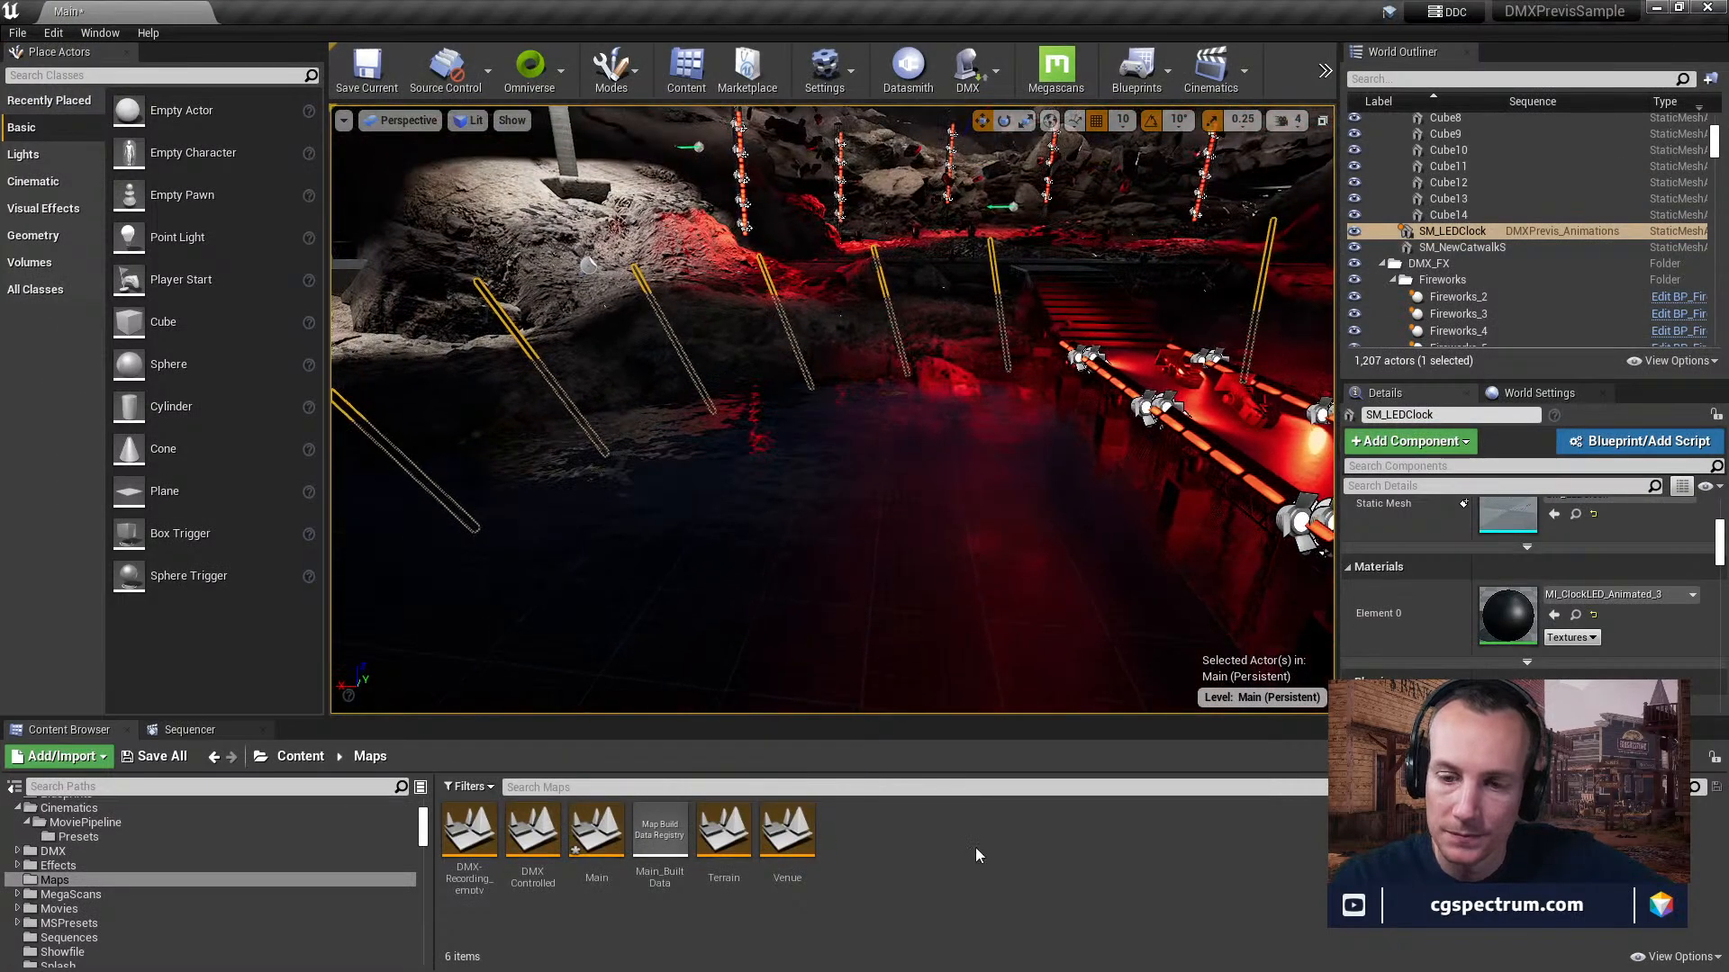
Scrub the level sequence to frame 1921 and look at the LED clock bars in the viewport.
click(191, 729)
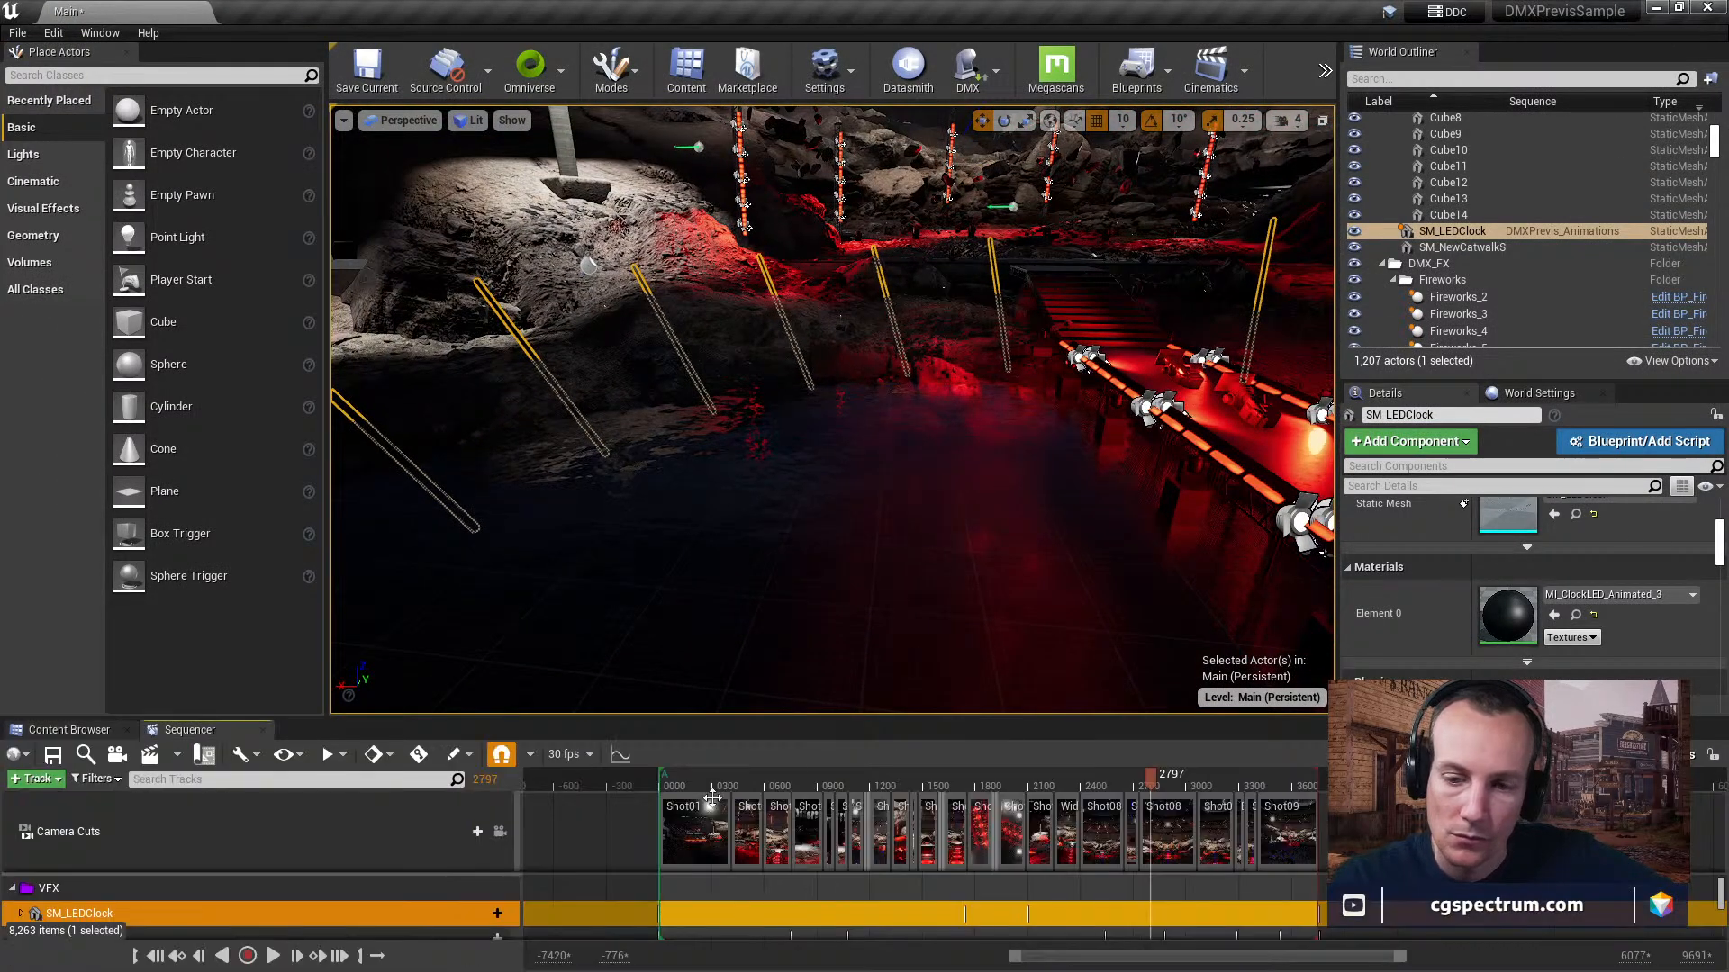
click(938, 781)
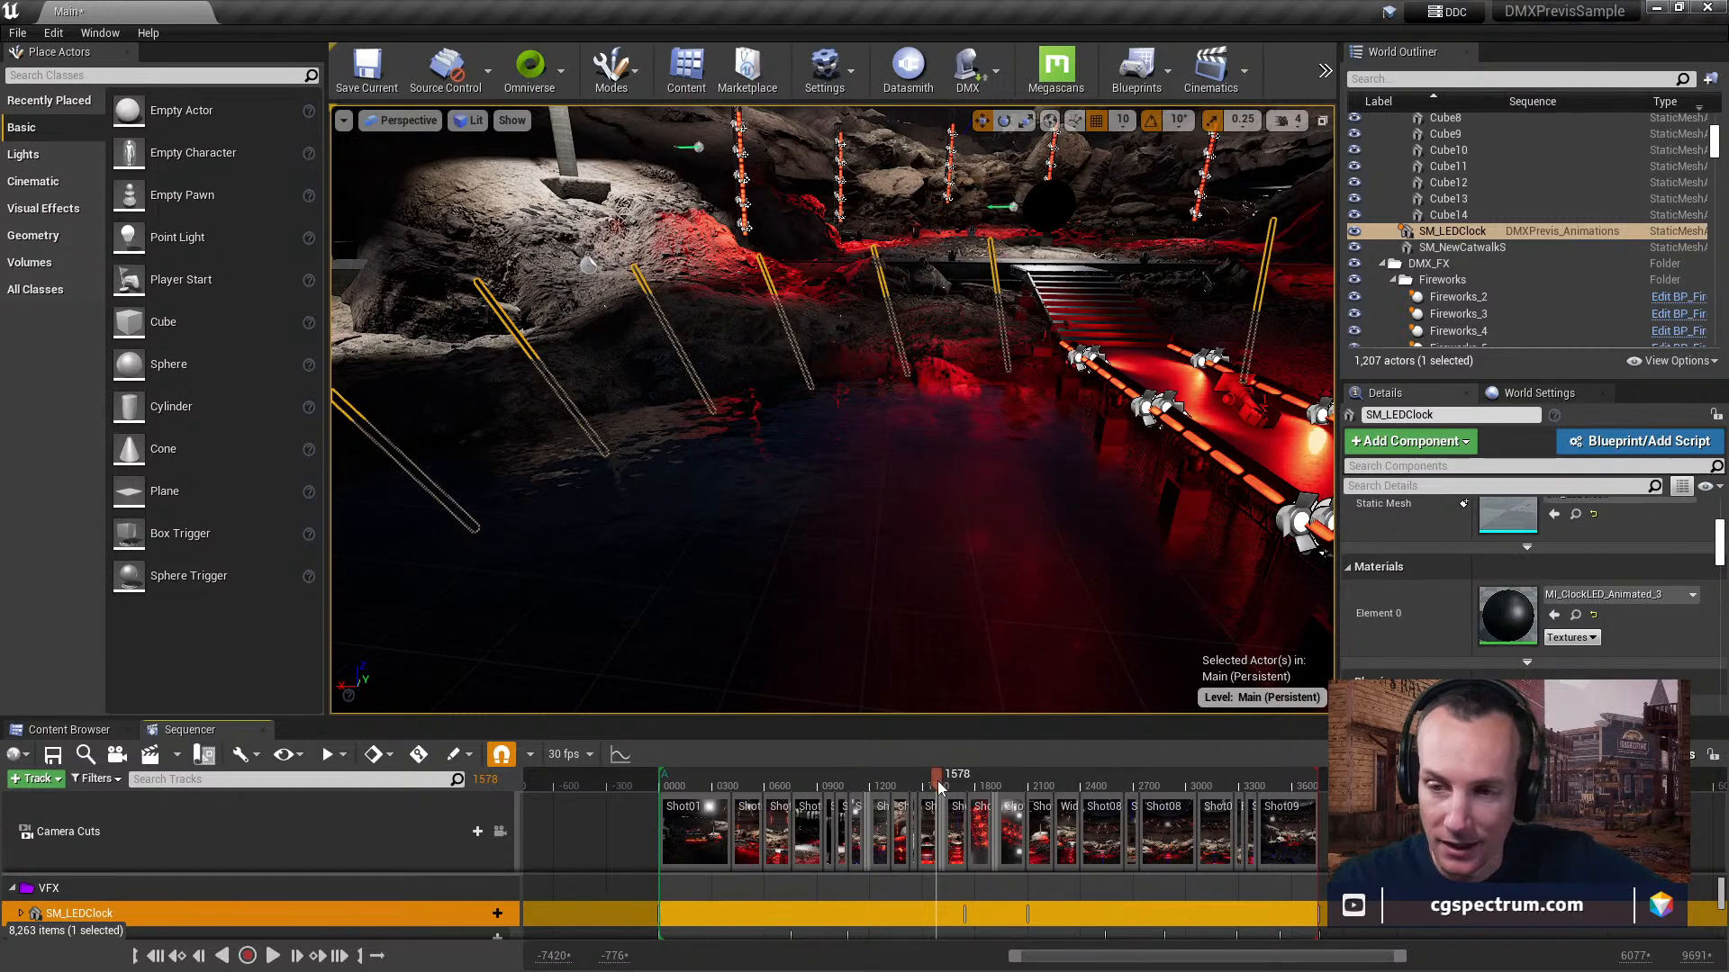
drag(971, 792, 995, 792)
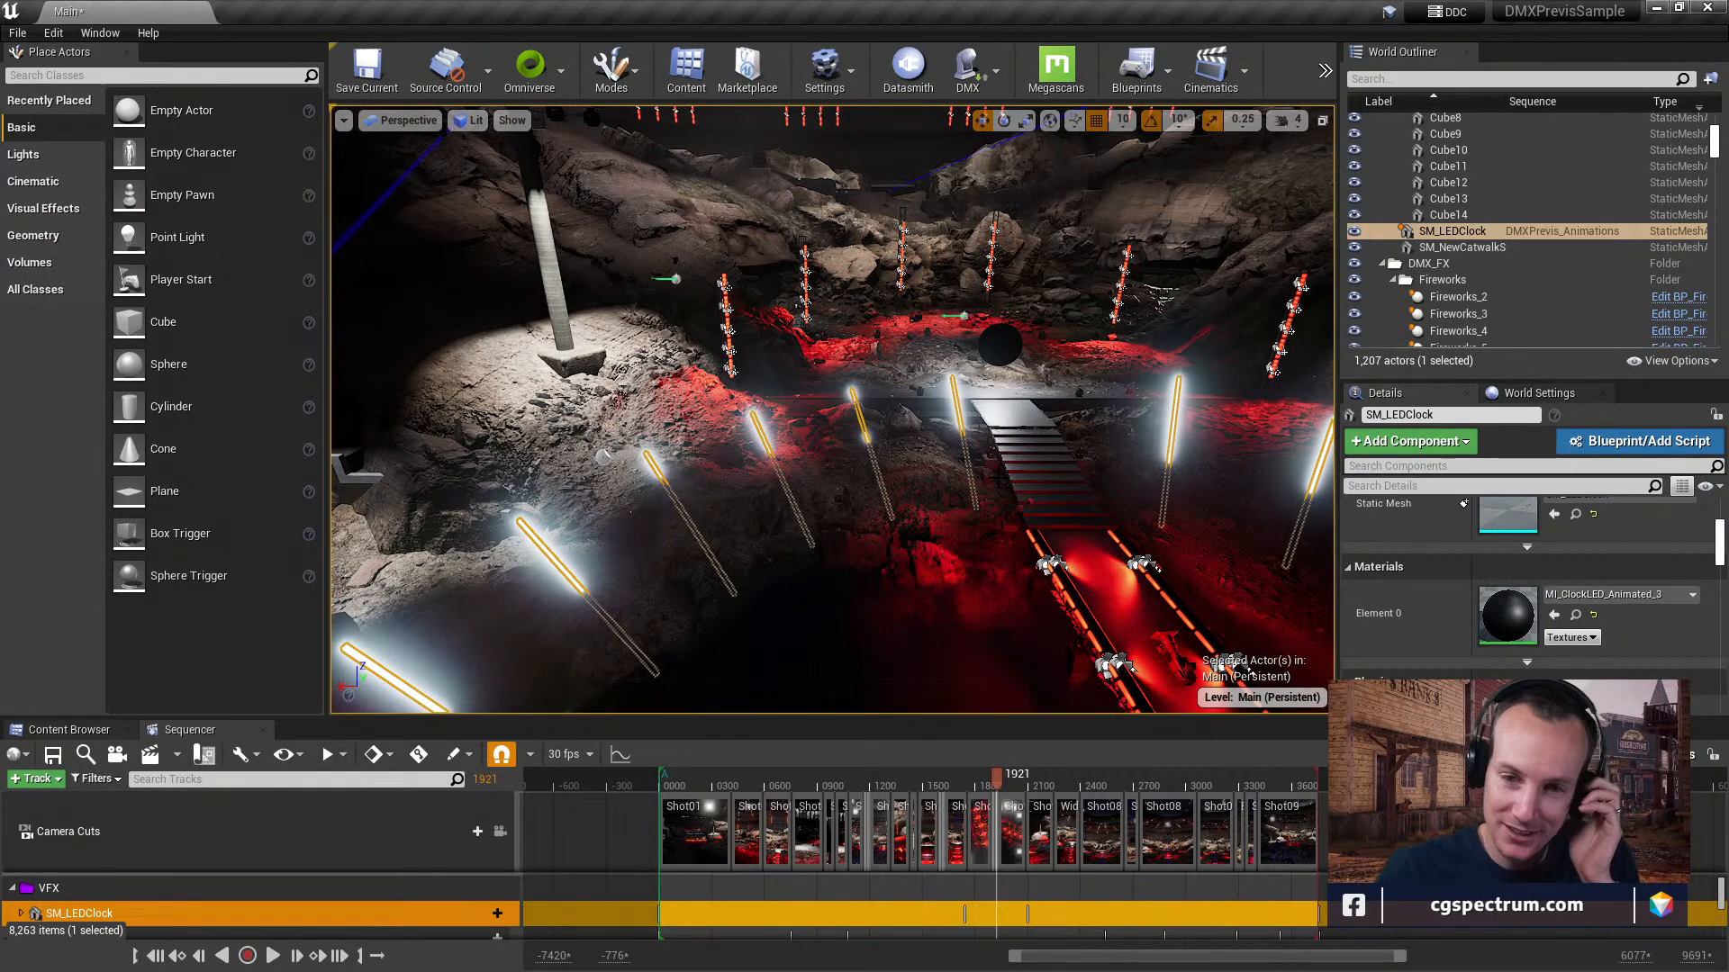
right_drag(982, 354, 1306, 386)
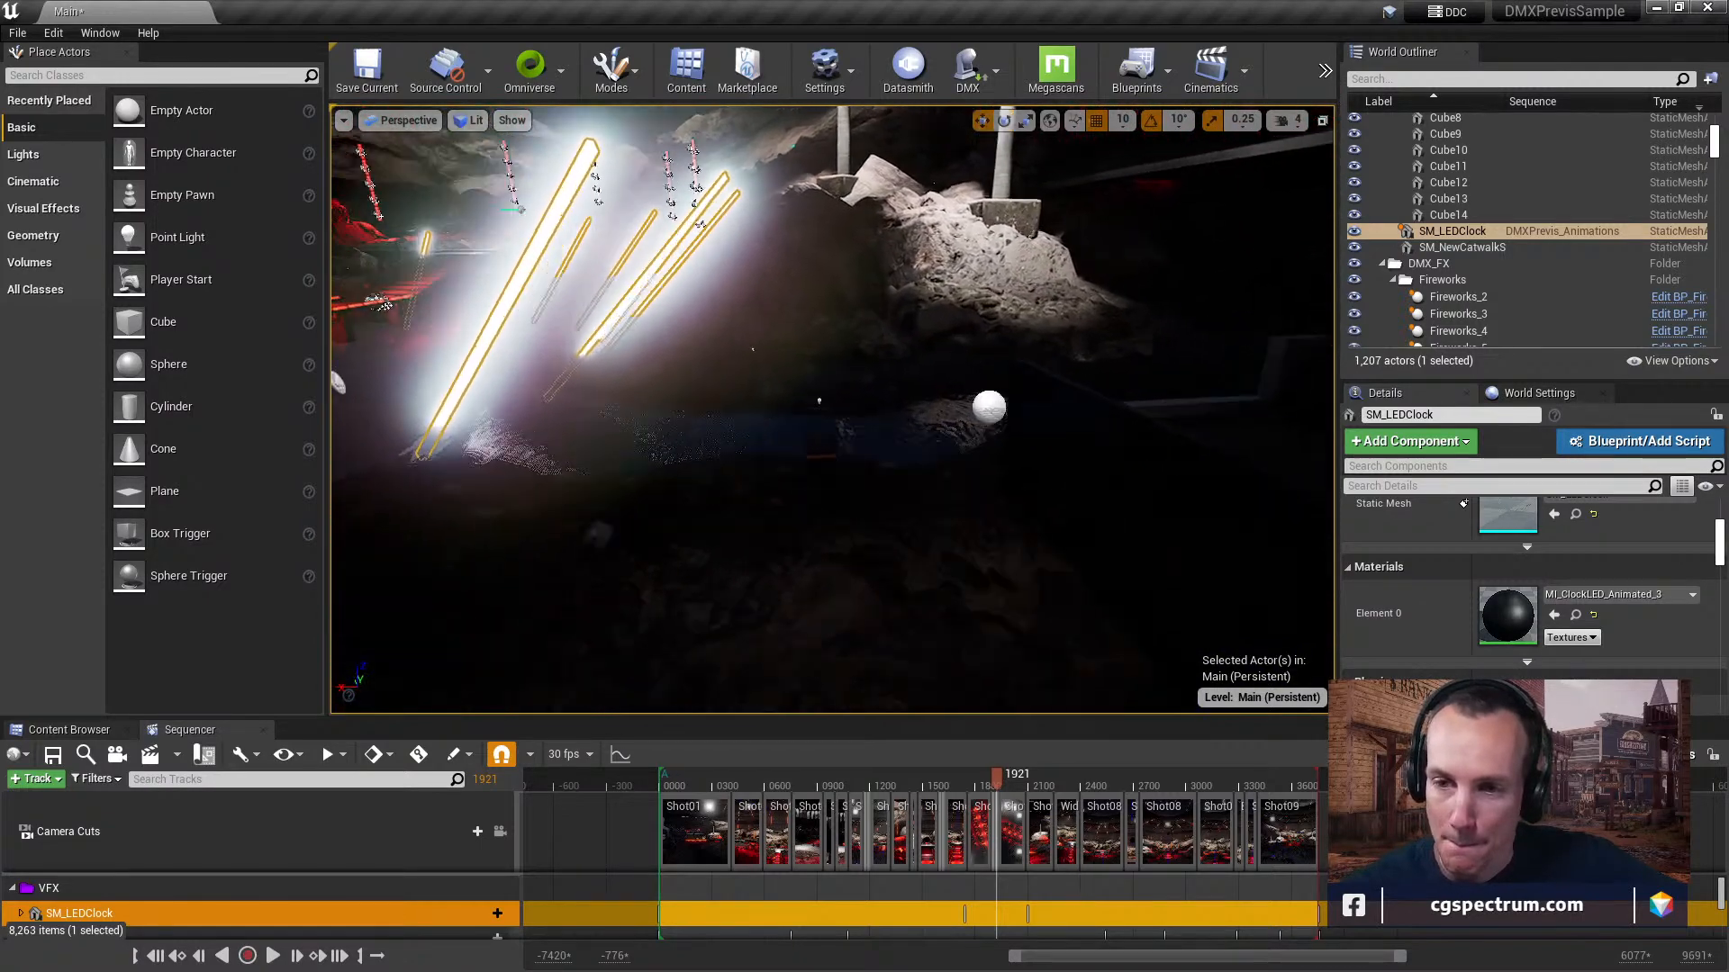
Select the StageStrip_26 fixture and enlarge its details to review the DMX Light Fixture and DMX Matrix Fixture settings.
right_drag(1080, 458, 949, 410)
key(s)
key(w)
key(w)
click(1008, 280)
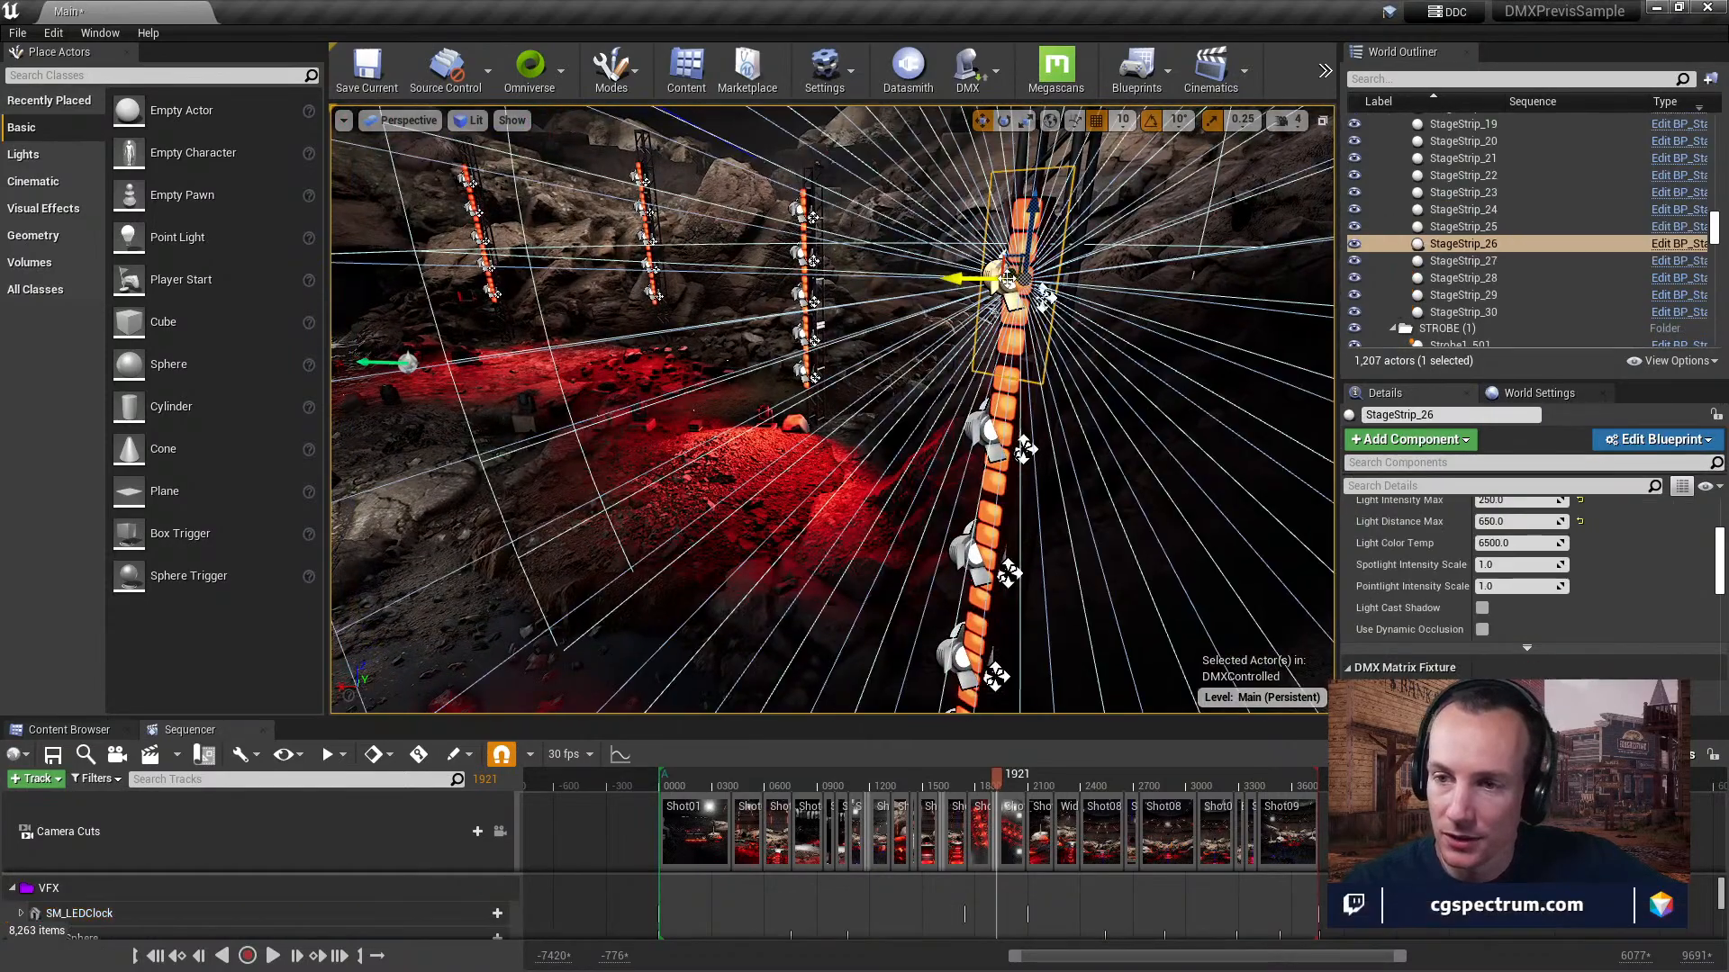
right_drag(1007, 280, 936, 315)
key(d)
drag(1498, 379, 1497, 135)
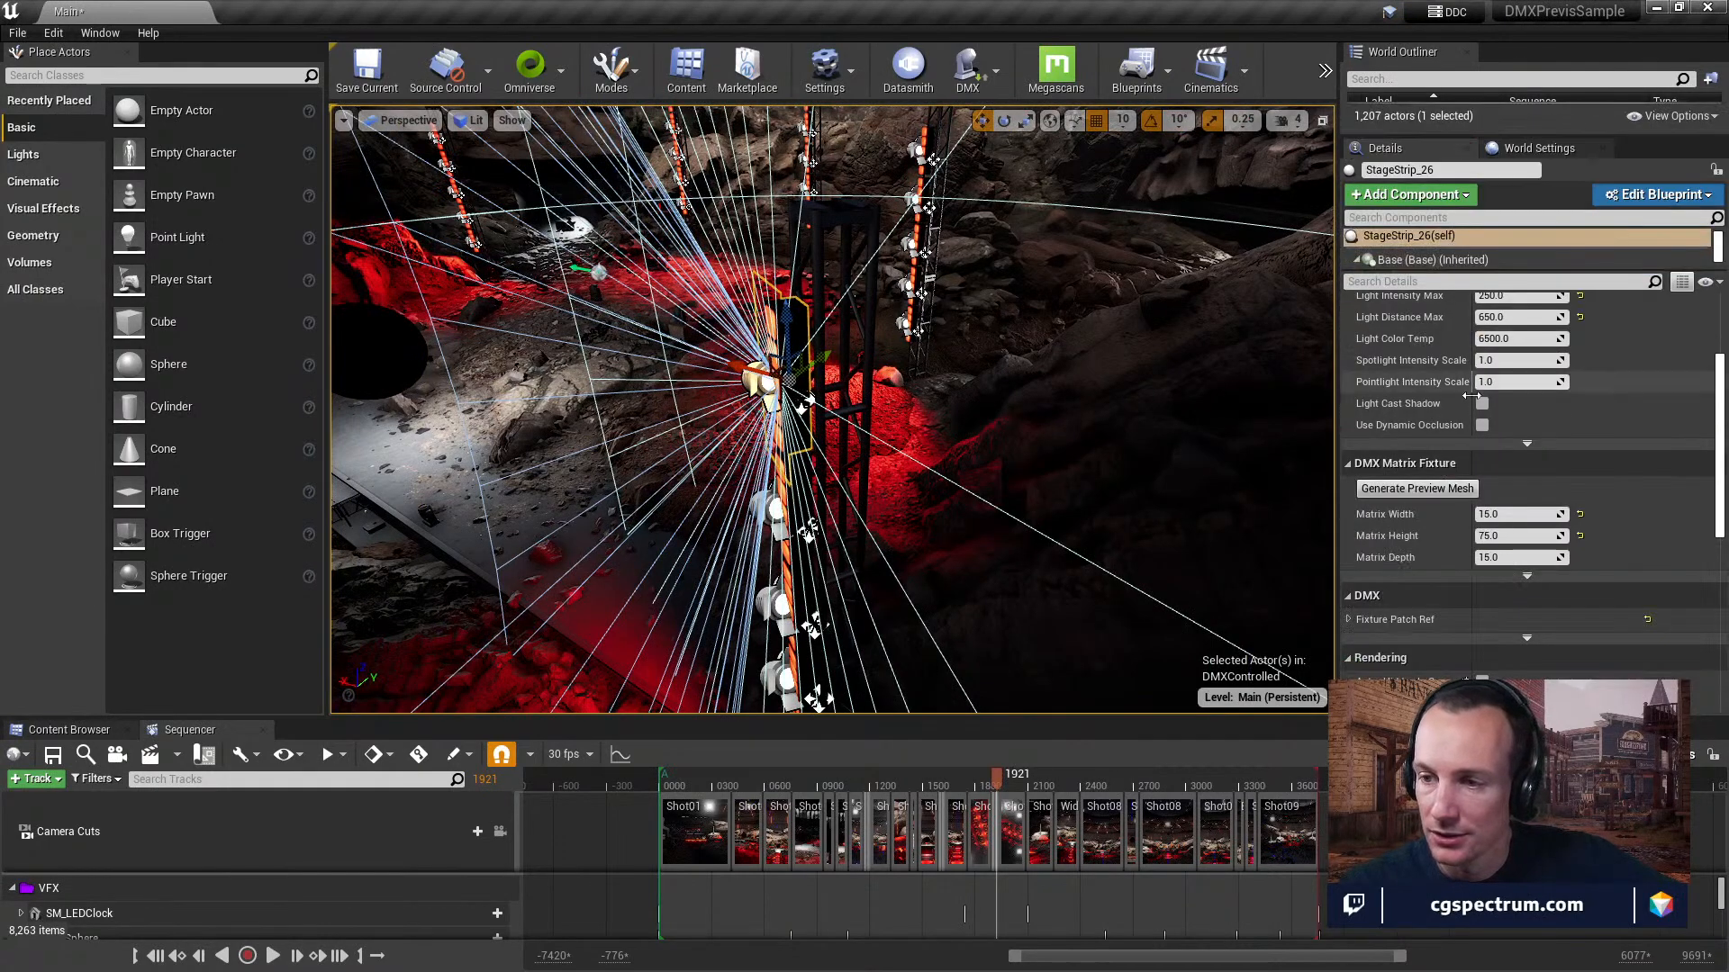
scroll(1551, 506, up, 5)
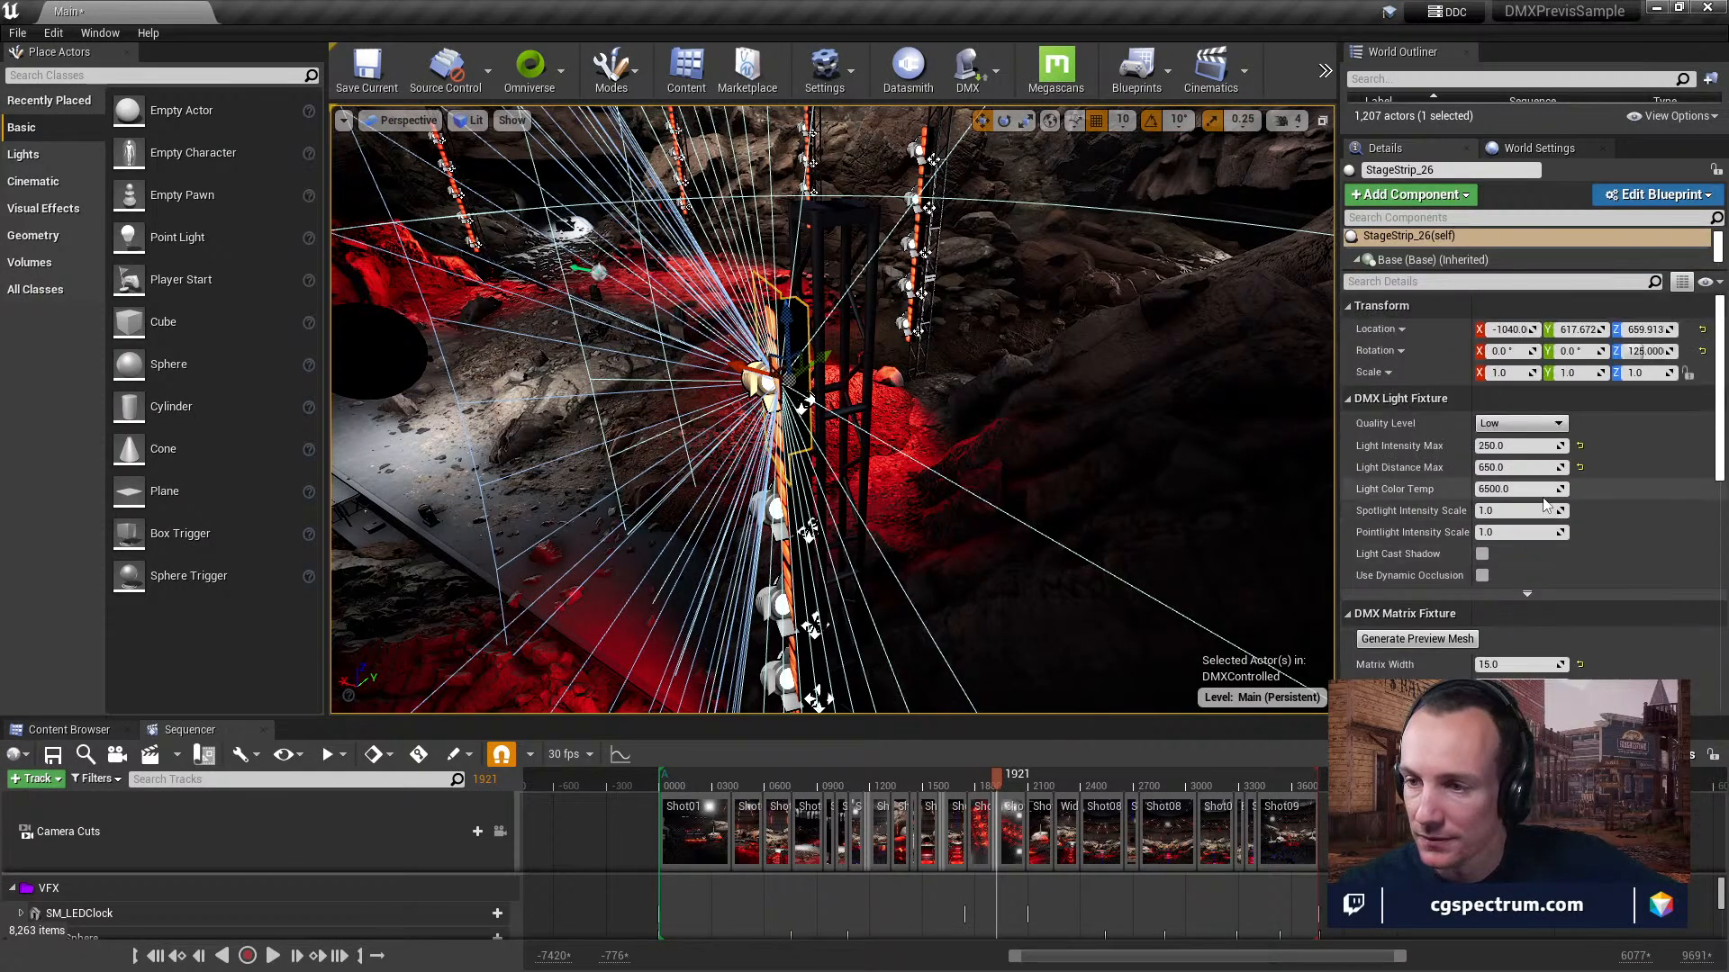
scroll(1541, 504, down, 5)
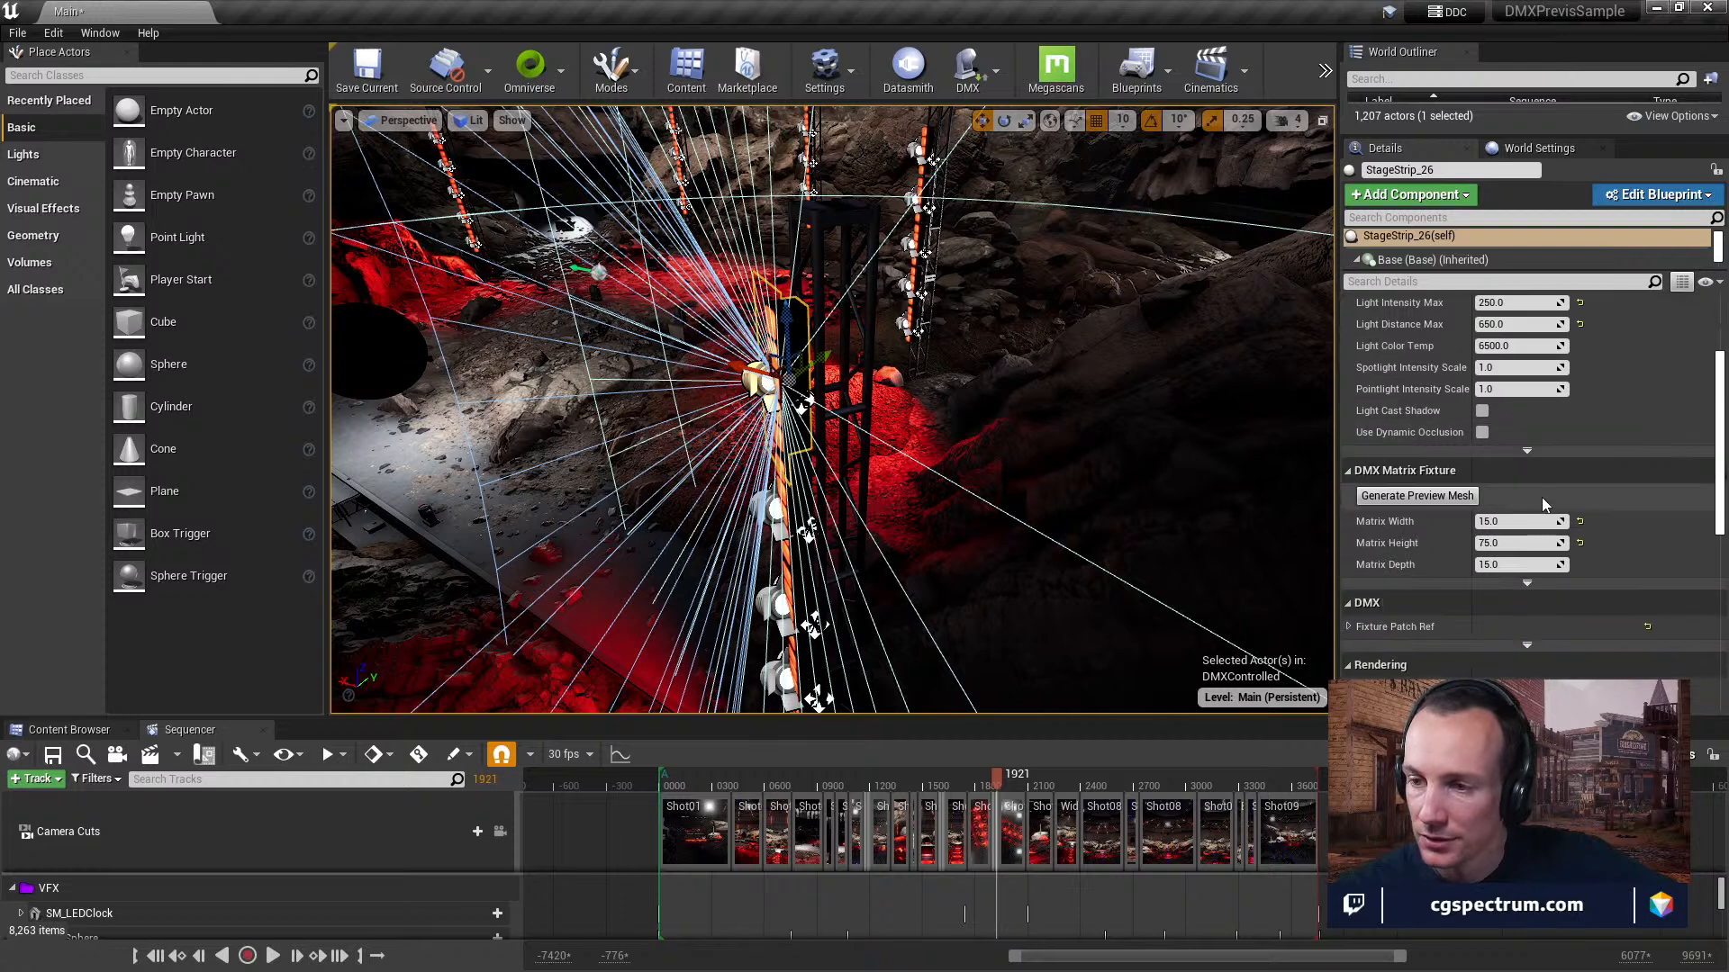
scroll(1541, 497, down, 1)
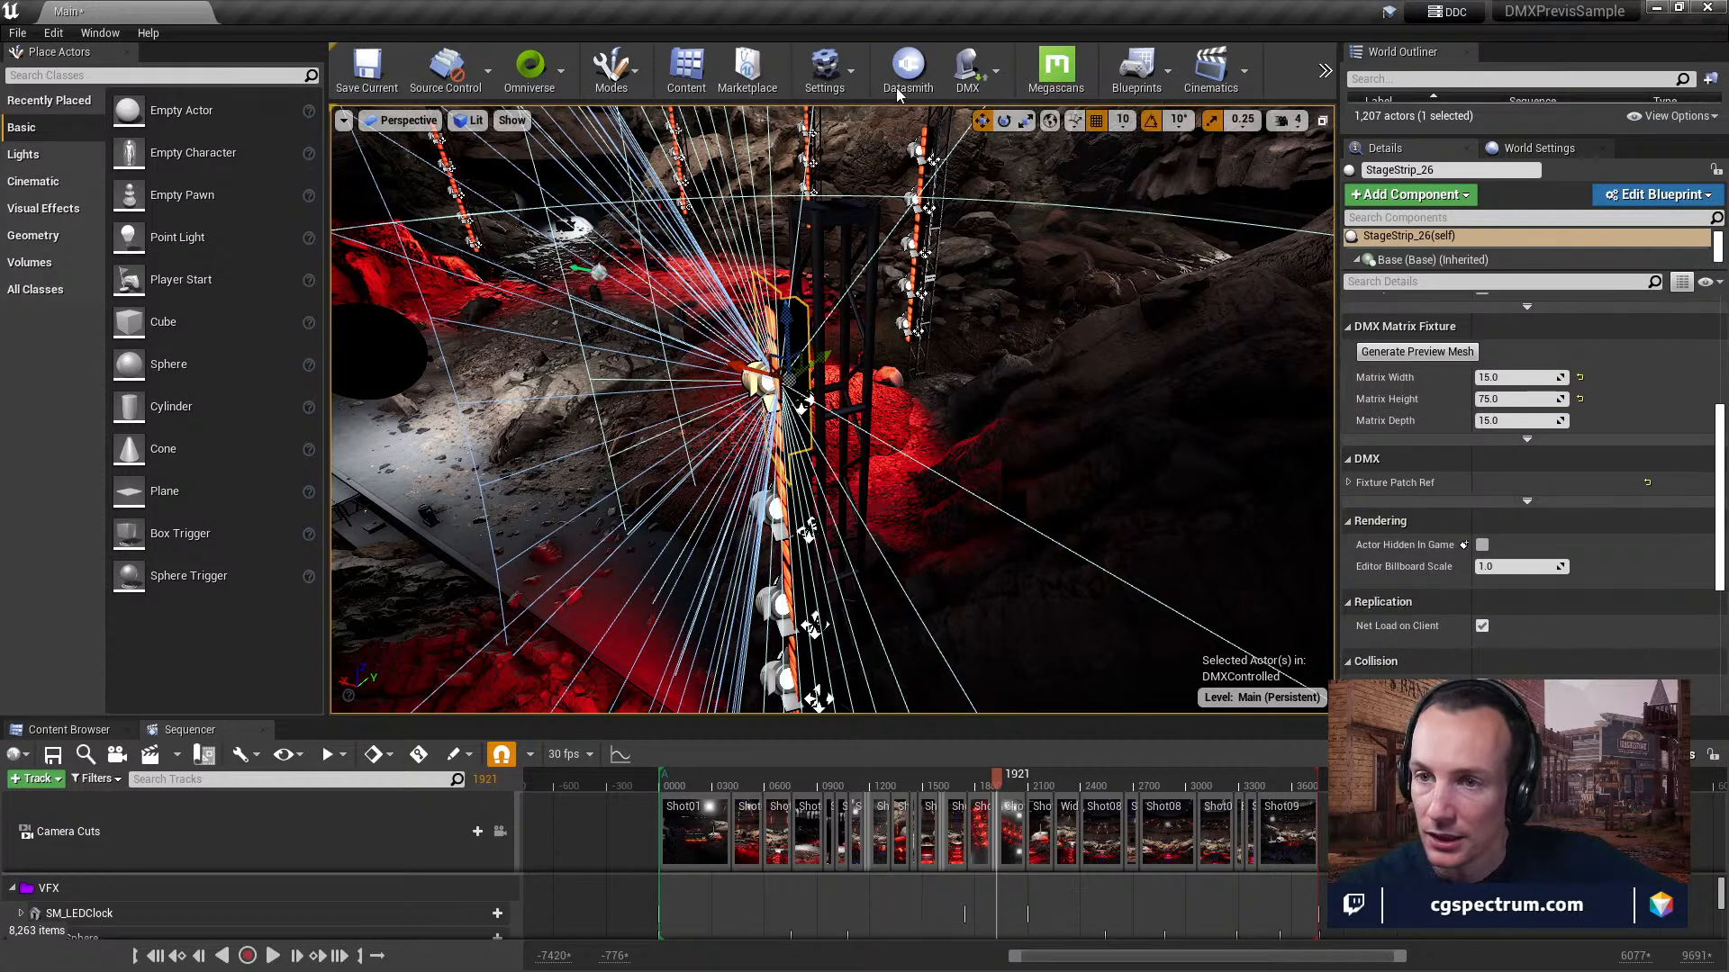
Open the level blueprint and review its Exit Command and Toggle for FPS Counter node groups.
click(842, 81)
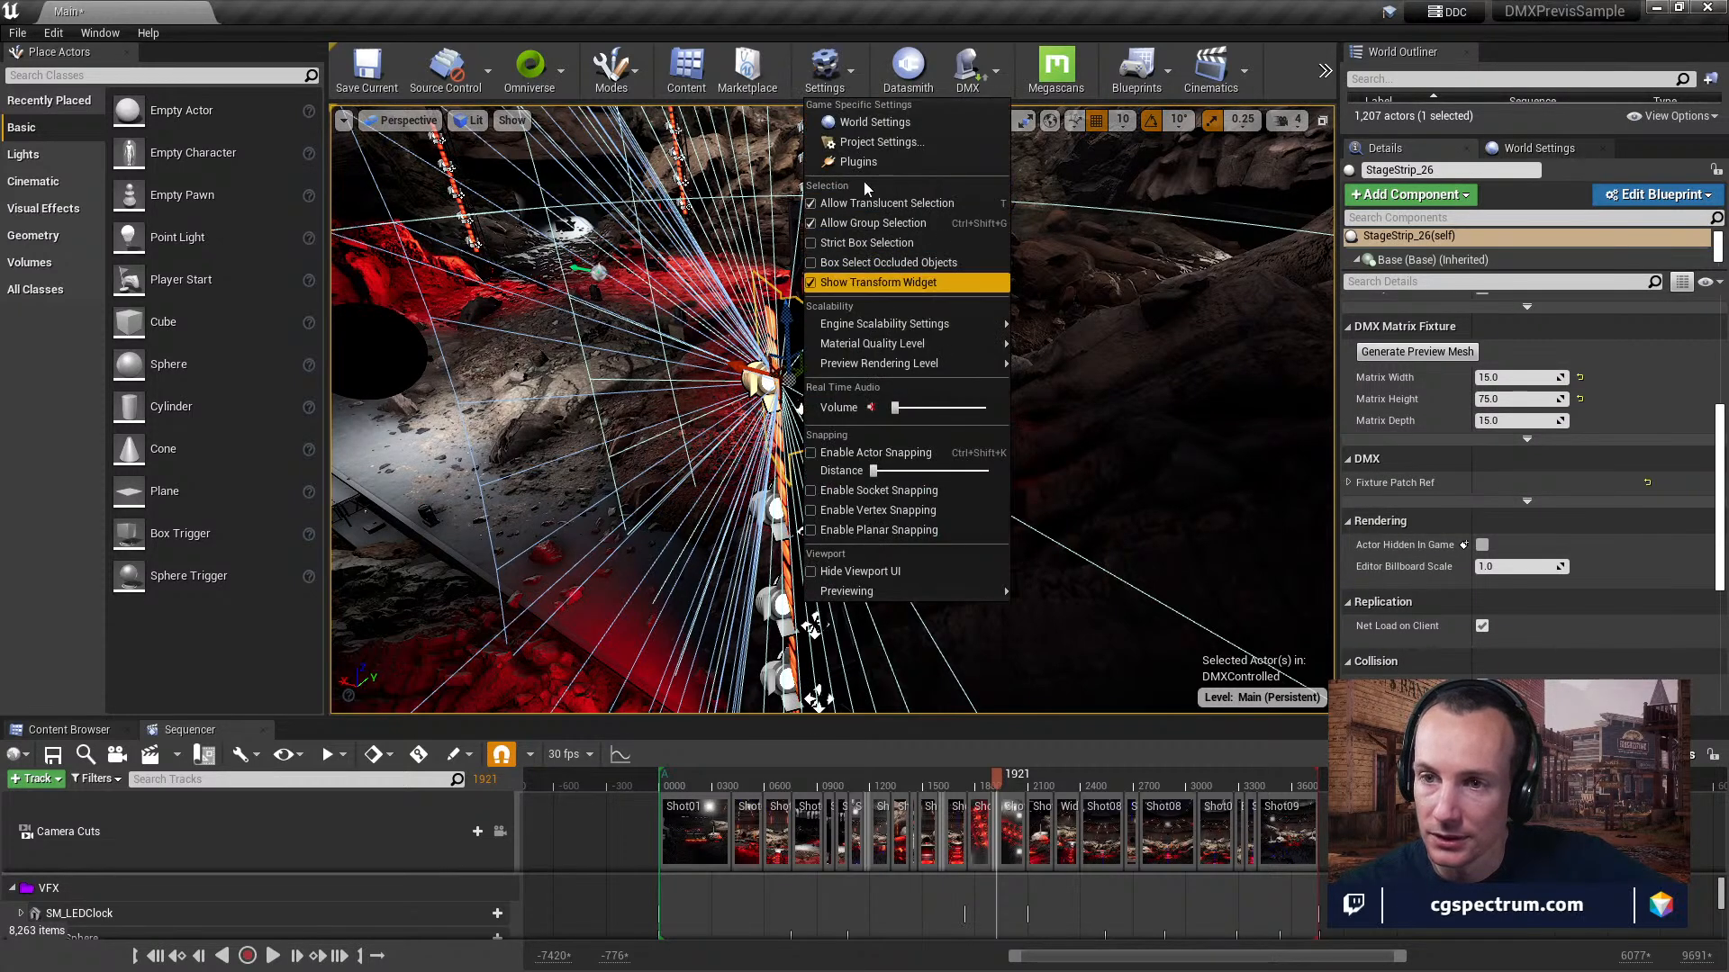
click(1136, 72)
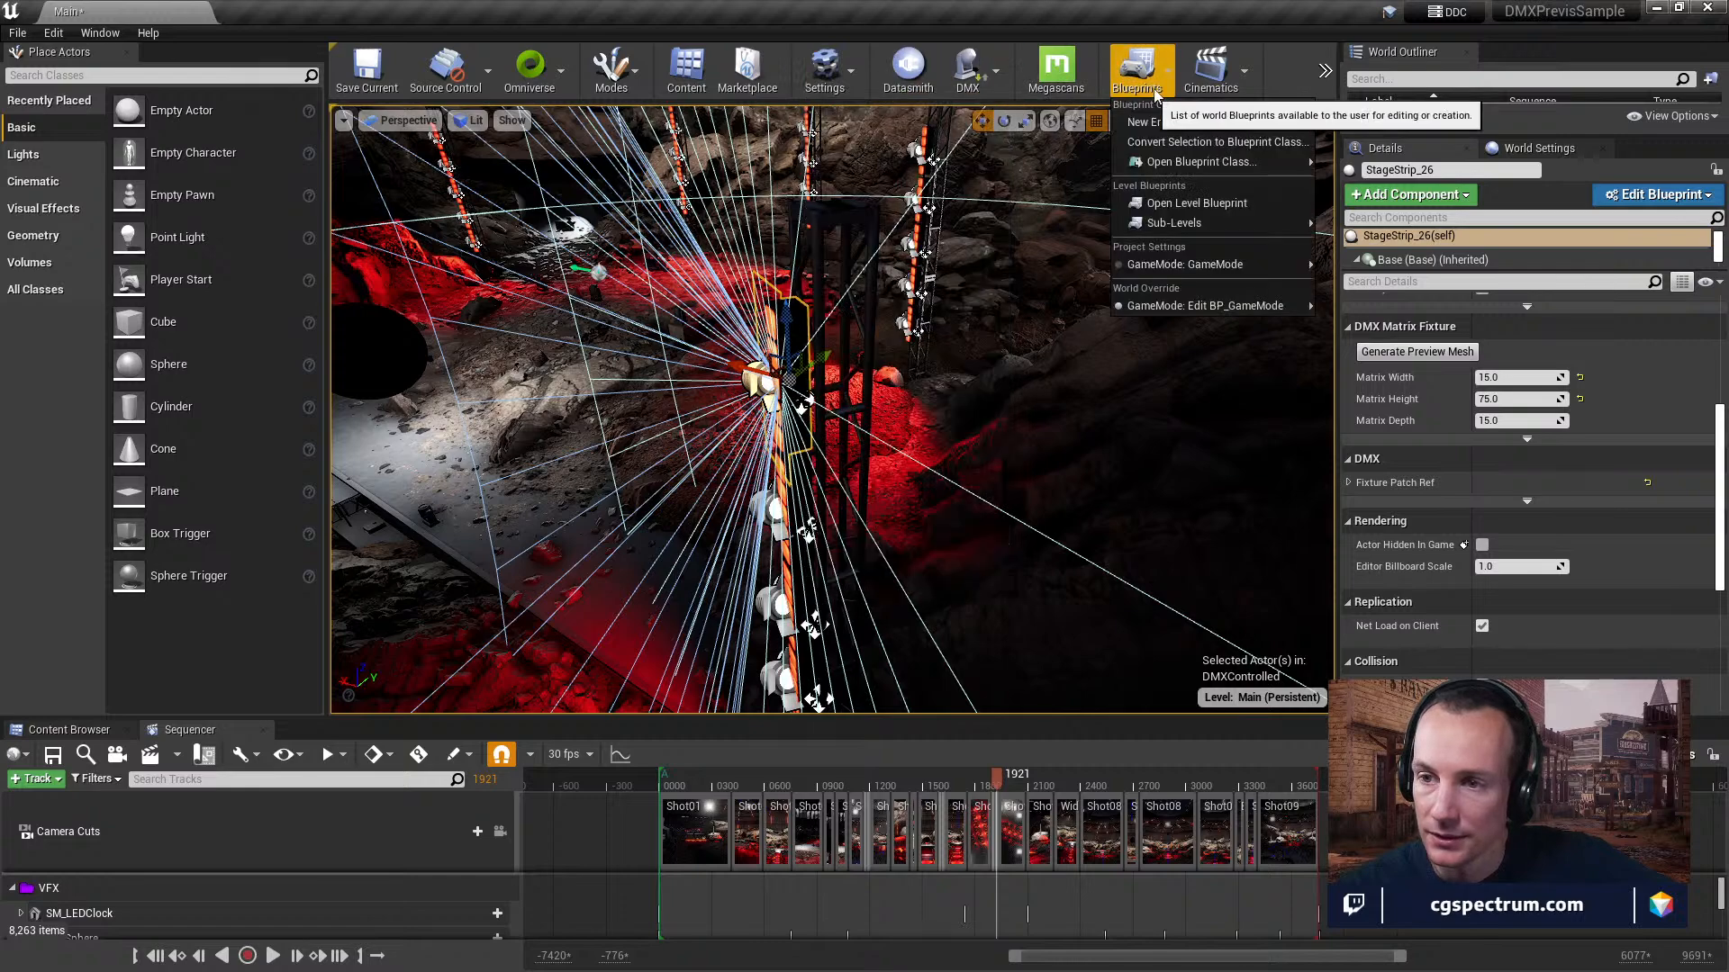
click(1165, 207)
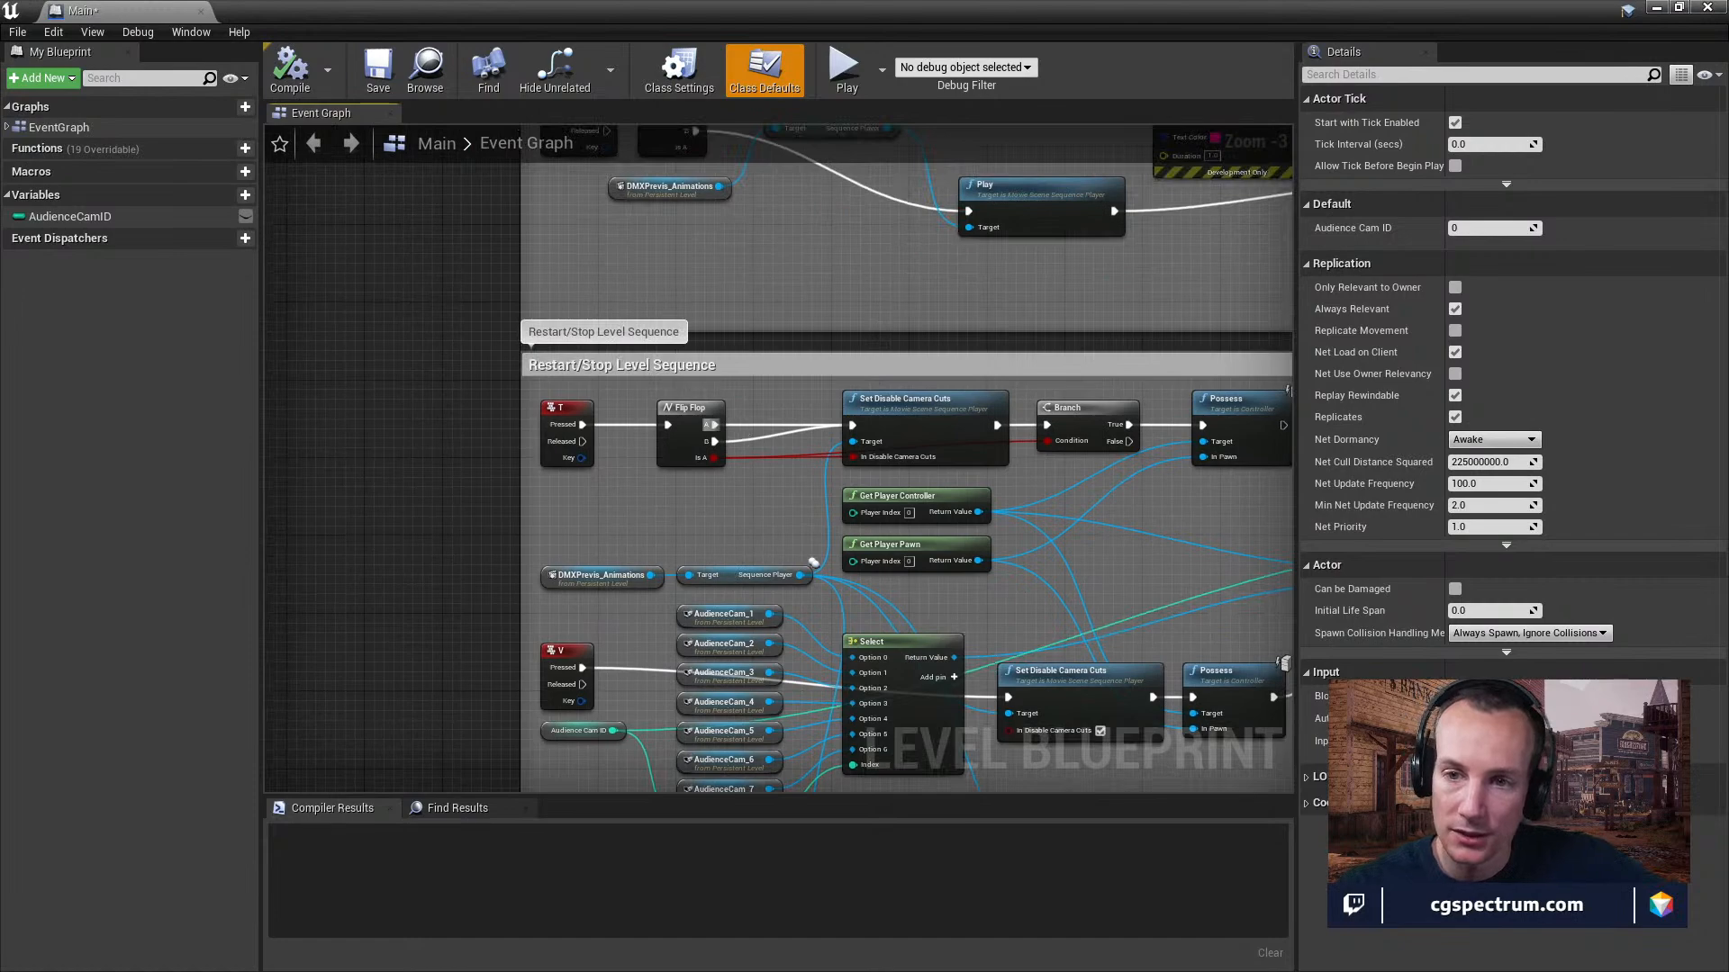
right_drag(723, 265, 746, 481)
right_drag(748, 317, 737, 225)
scroll(726, 387, up, 3)
right_drag(749, 417, 763, 341)
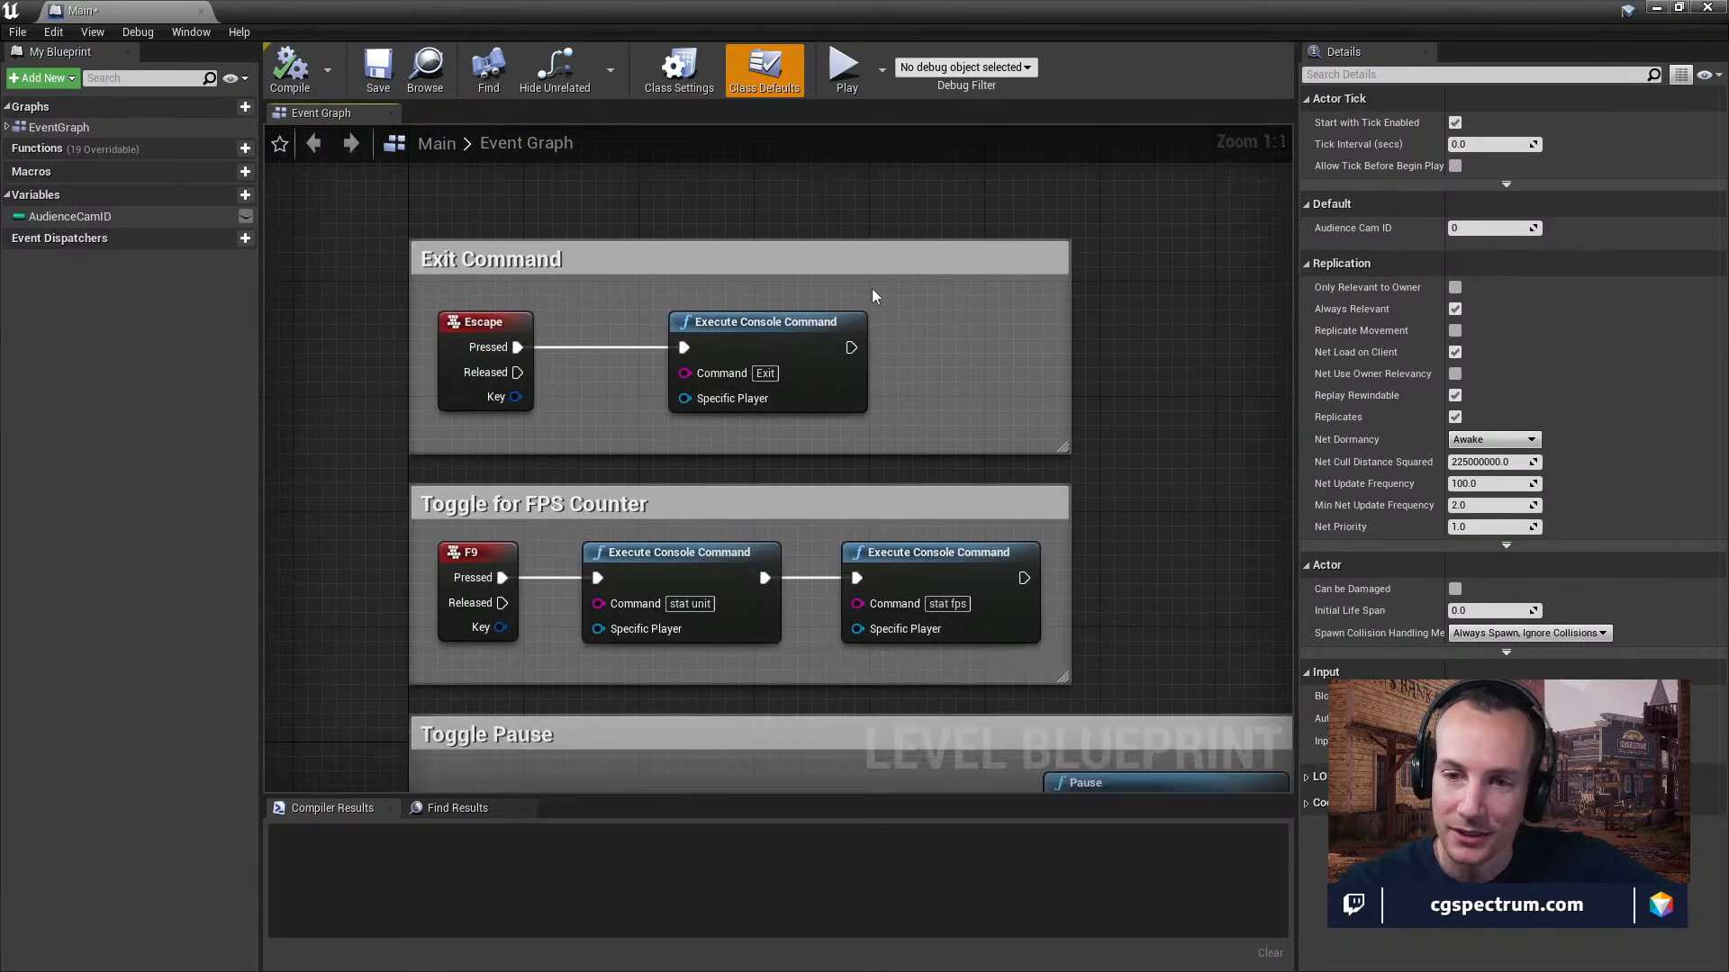
right_drag(939, 364, 926, 299)
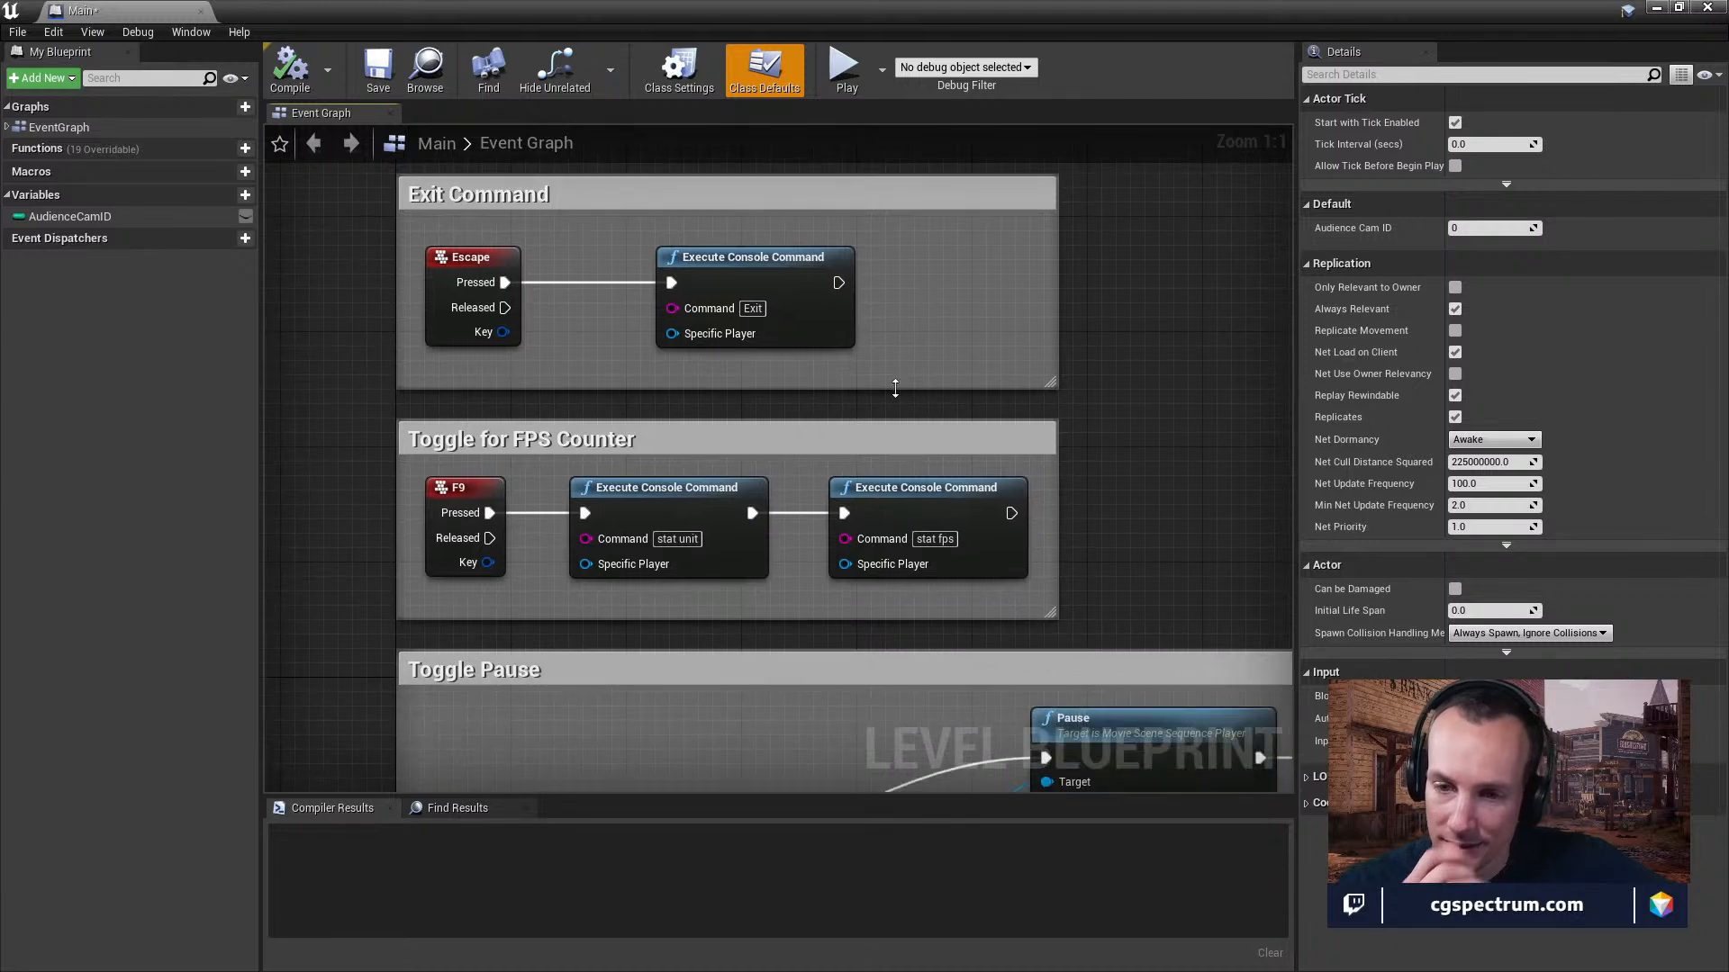
Review the level blueprint's Toggle Pause and Restart/Stop Level Sequence node groups.
right_drag(864, 491, 823, 374)
right_drag(746, 555, 735, 221)
scroll(775, 358, down, 2)
right_drag(749, 473, 742, 532)
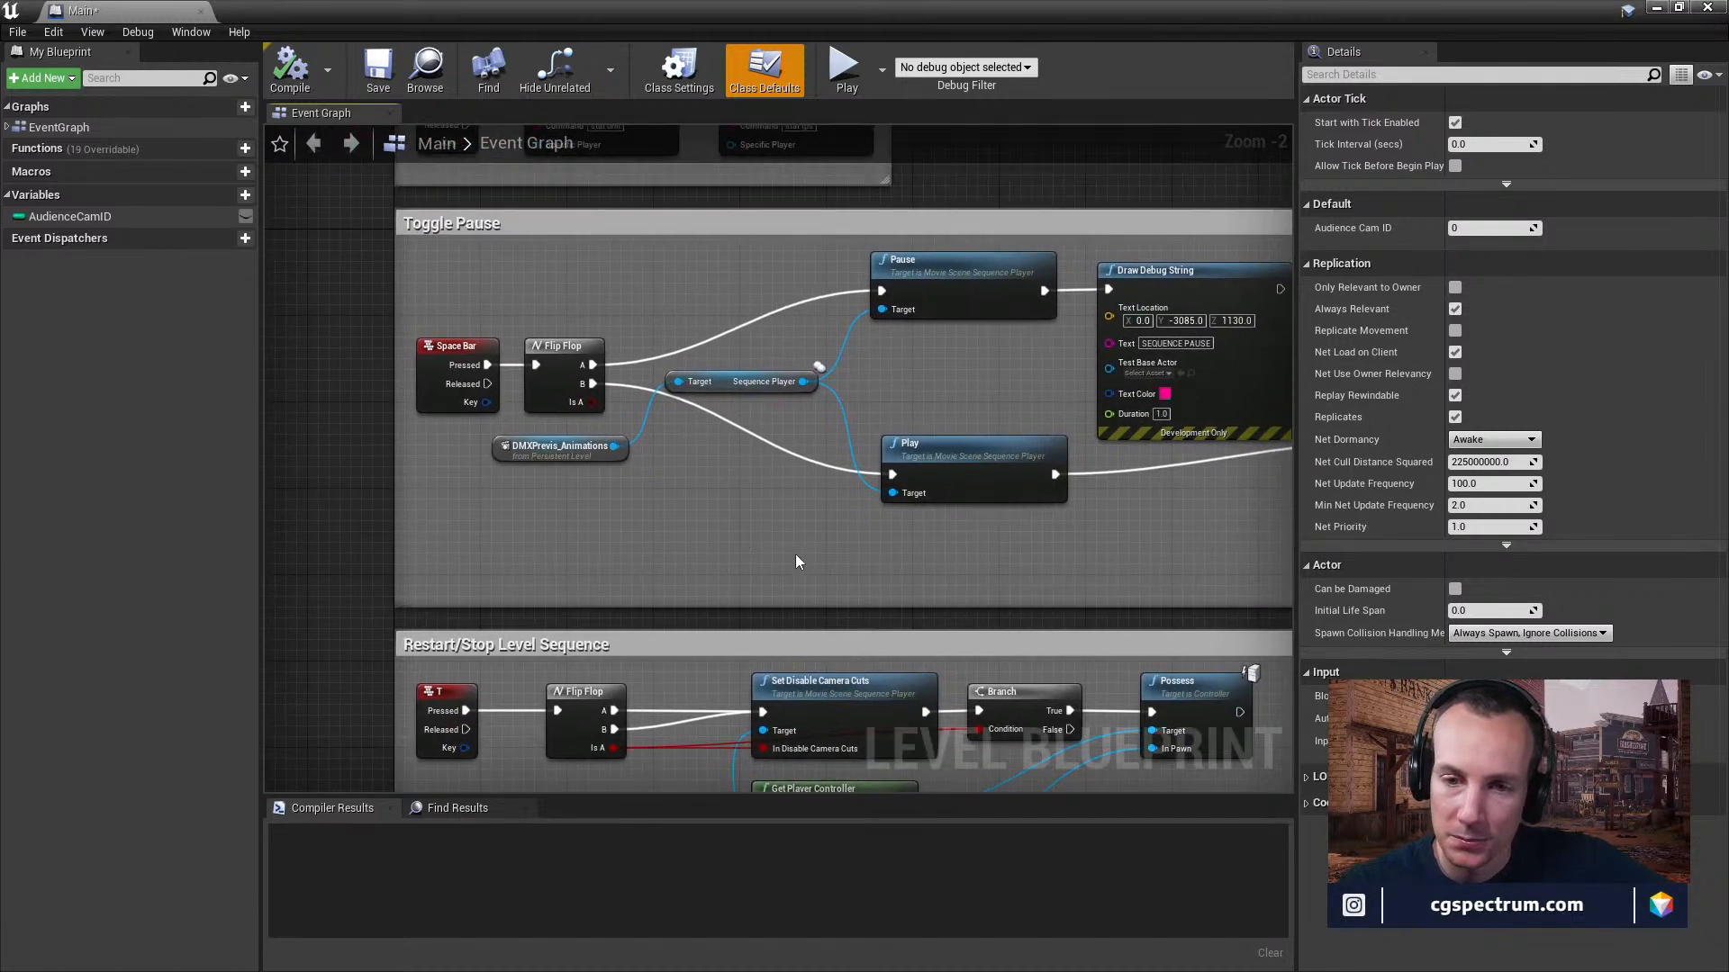
right_drag(844, 572, 746, 599)
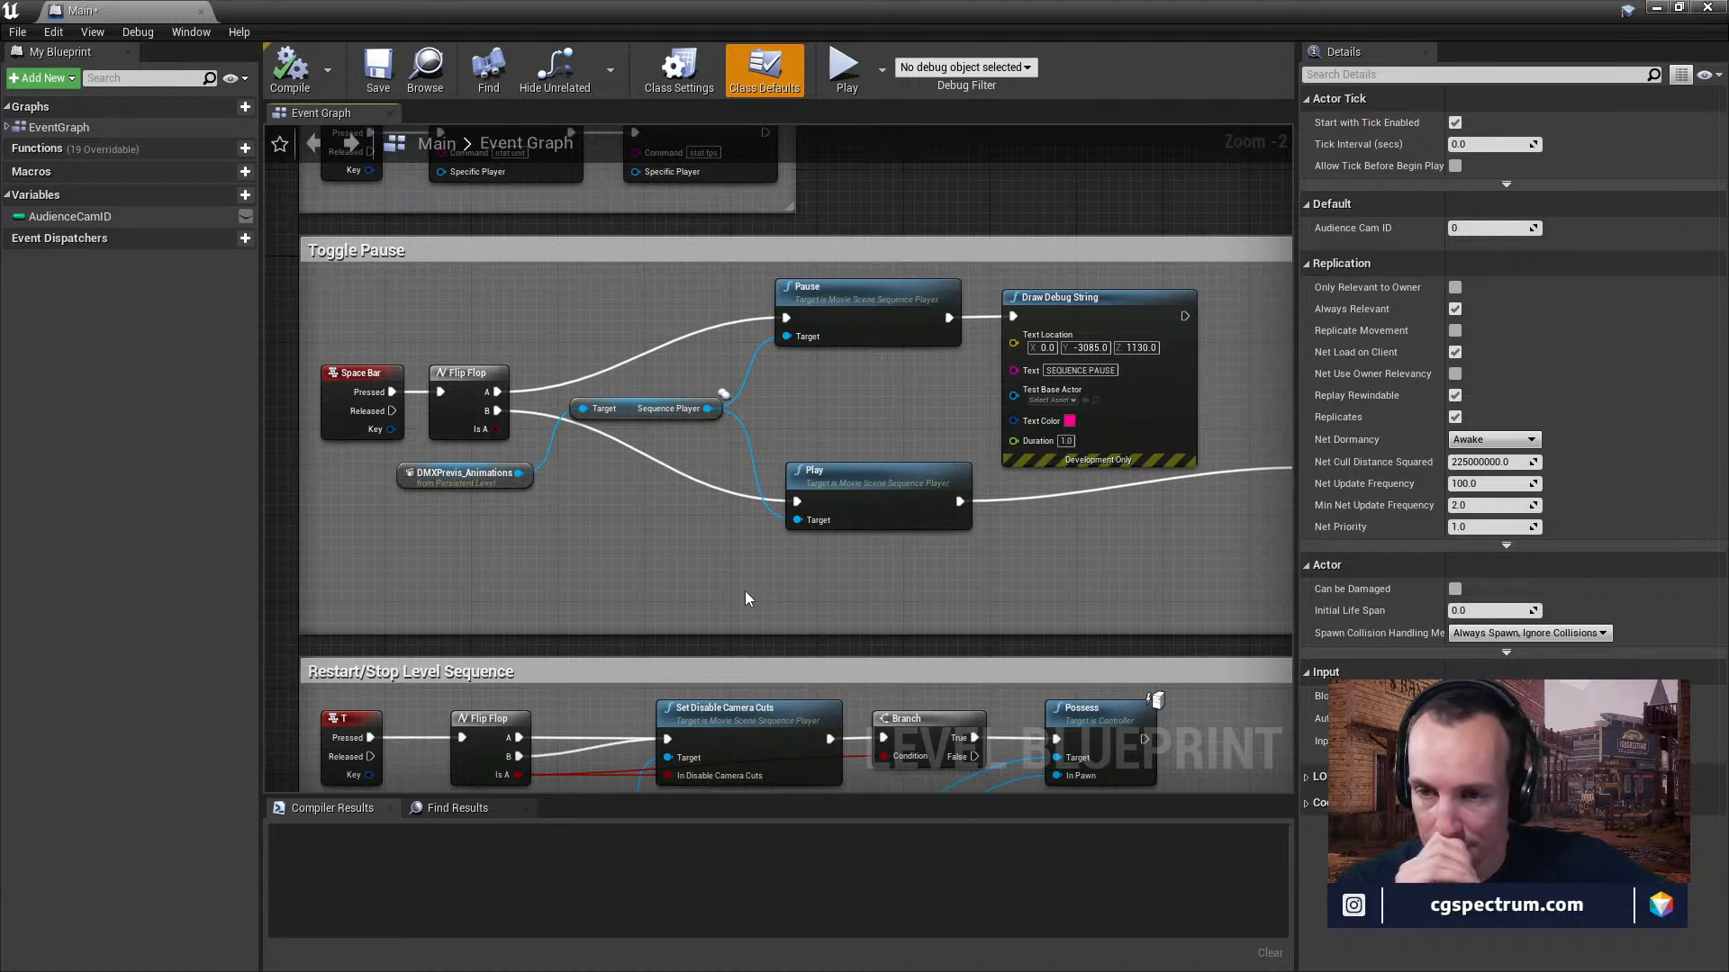
mouse_move(839, 533)
right_down()
mouse_move(511, 506)
mouse_move(813, 518)
right_up()
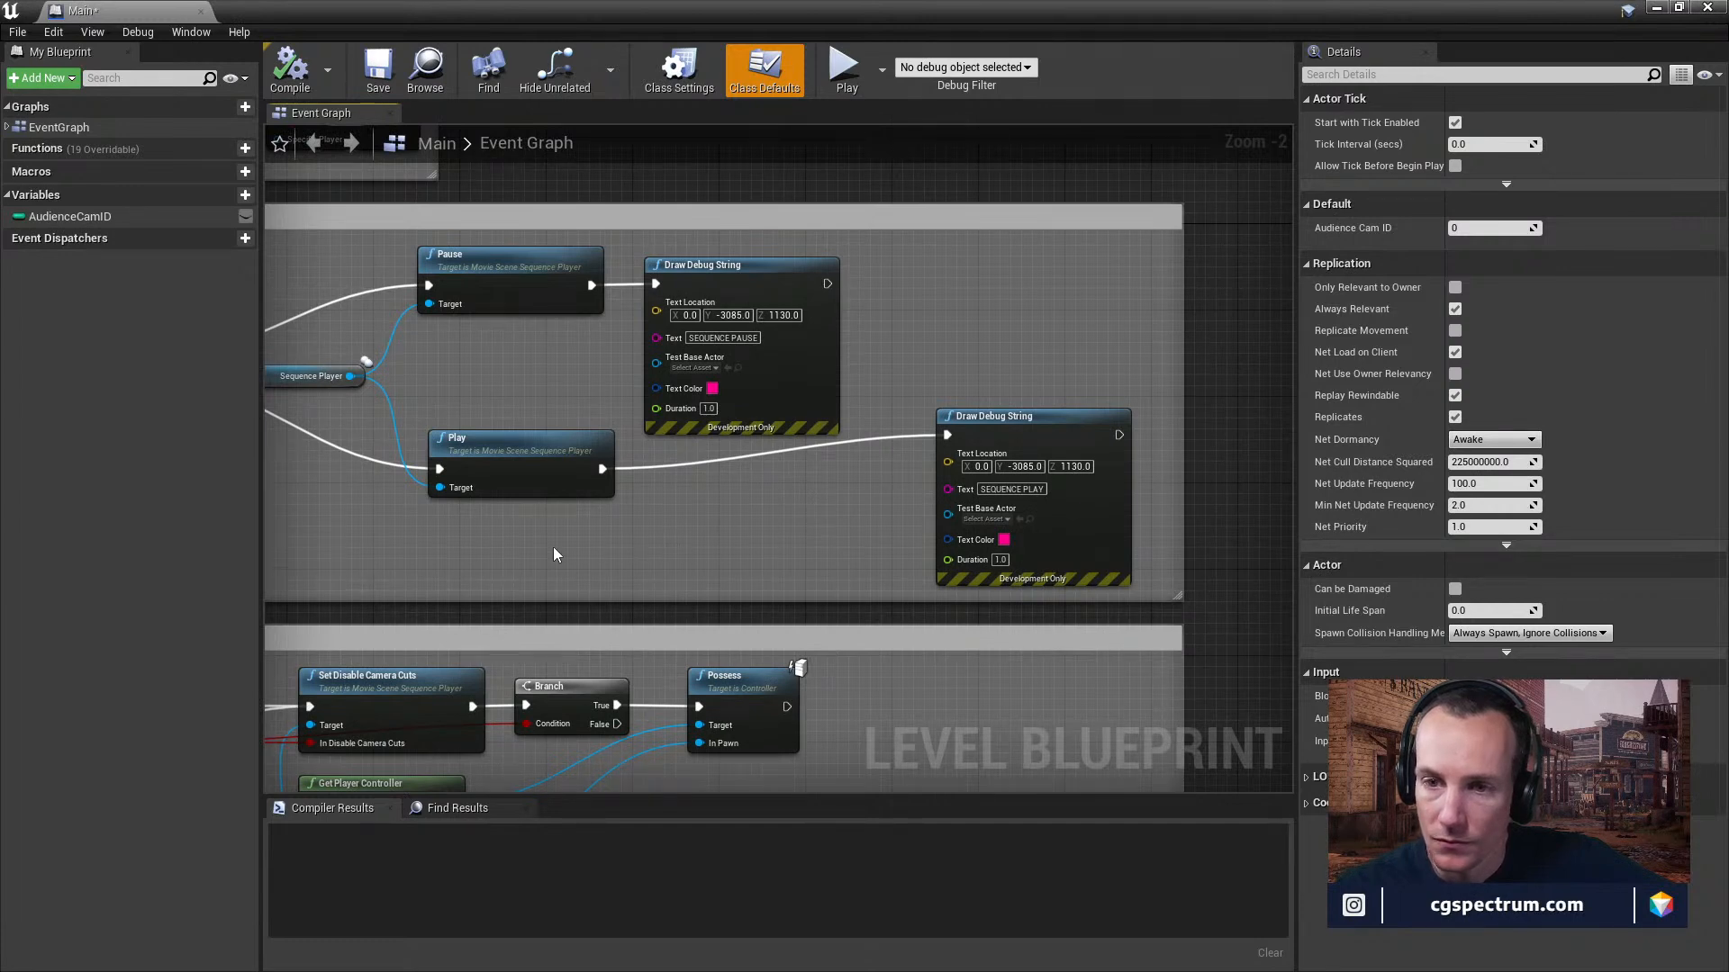
right_drag(456, 580, 628, 543)
right_drag(594, 793, 843, 475)
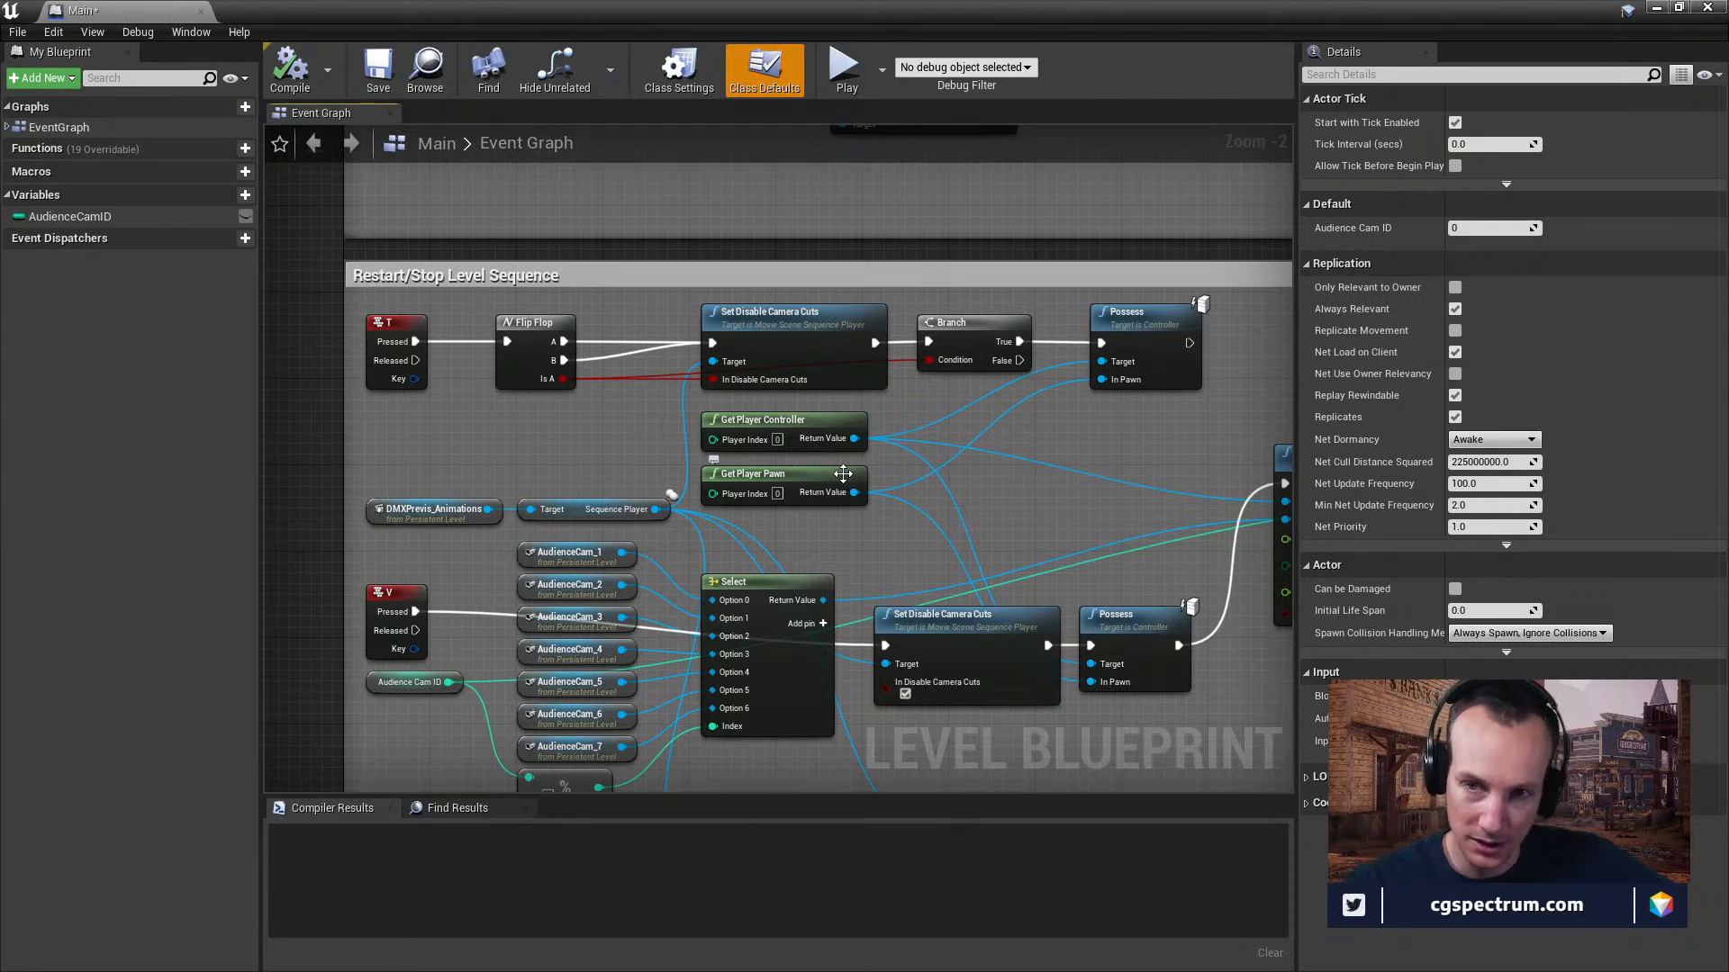
Move the level blueprint window aside and enlarge the Sequencer to browse the VFX folder with SM_LEDClock's tracks expanded.
drag(818, 9, 914, 917)
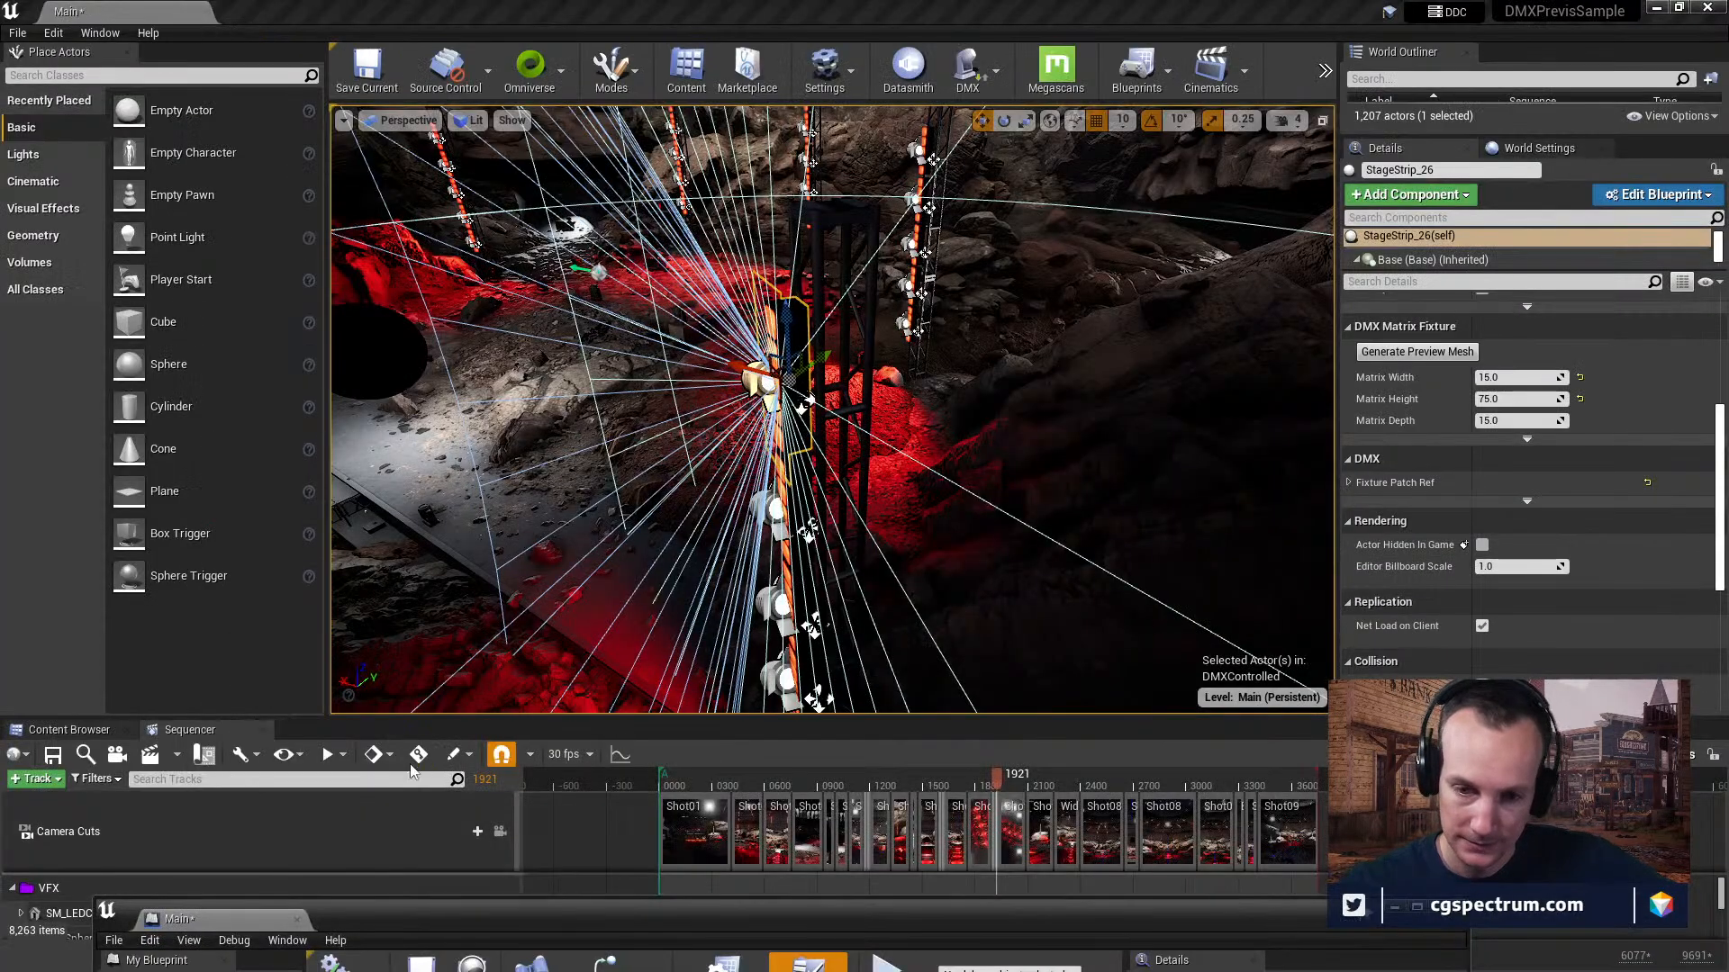
drag(447, 721, 433, 432)
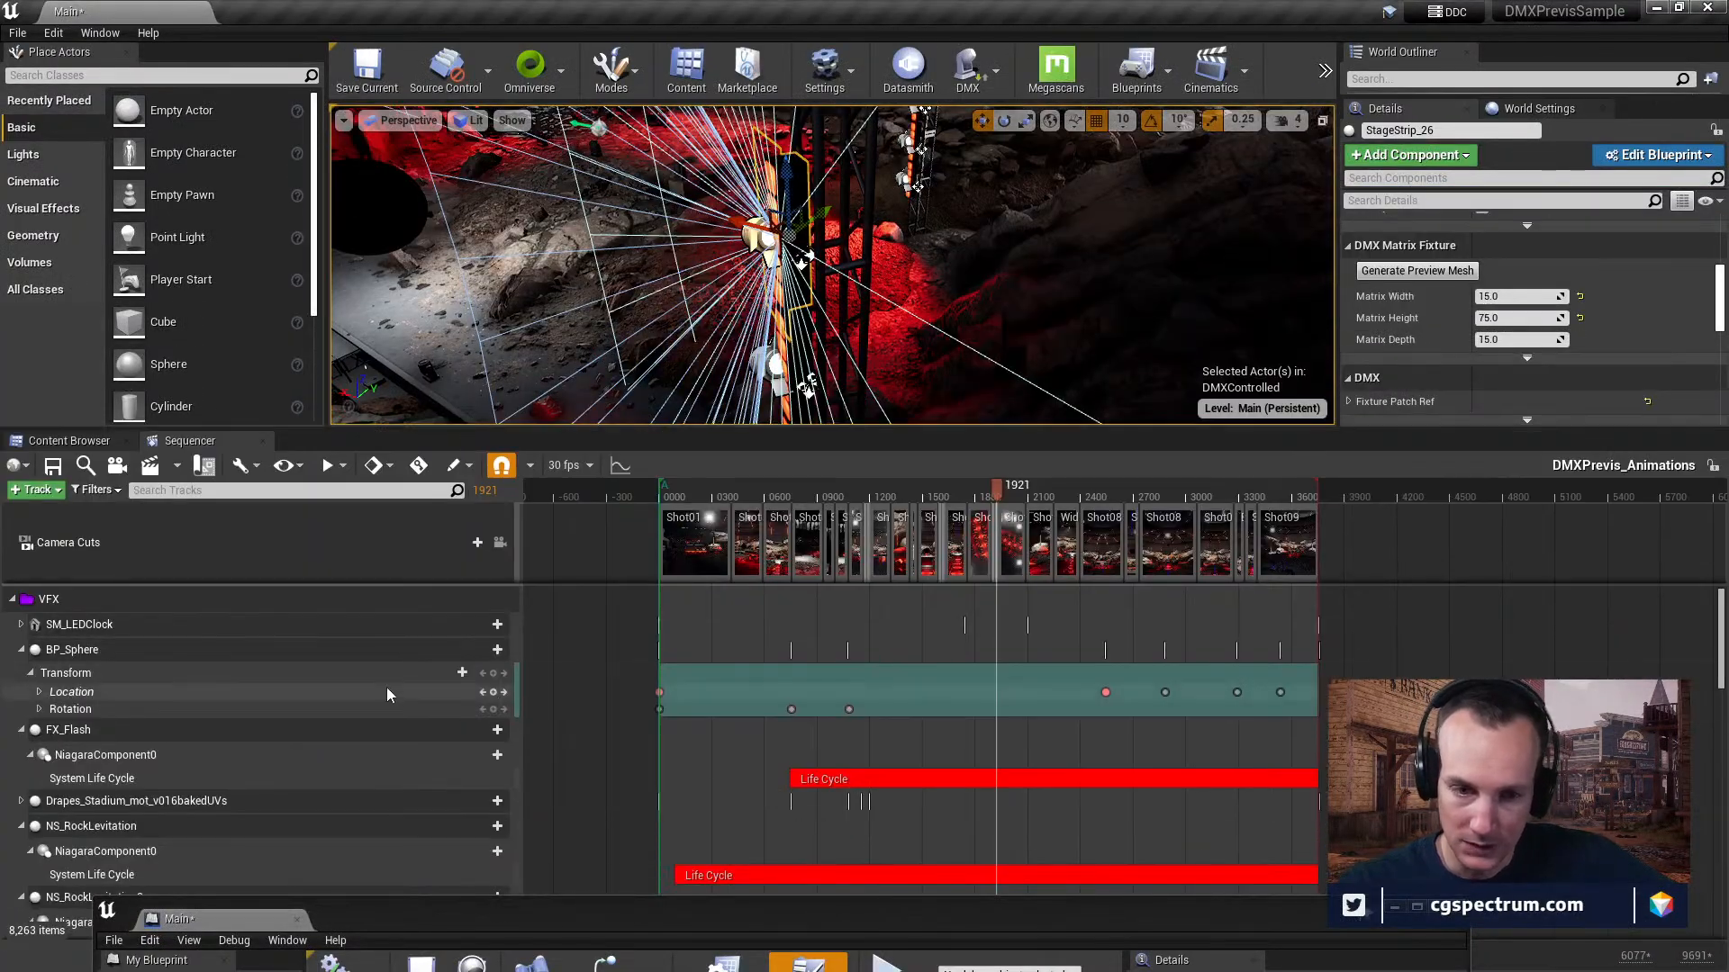
click(21, 624)
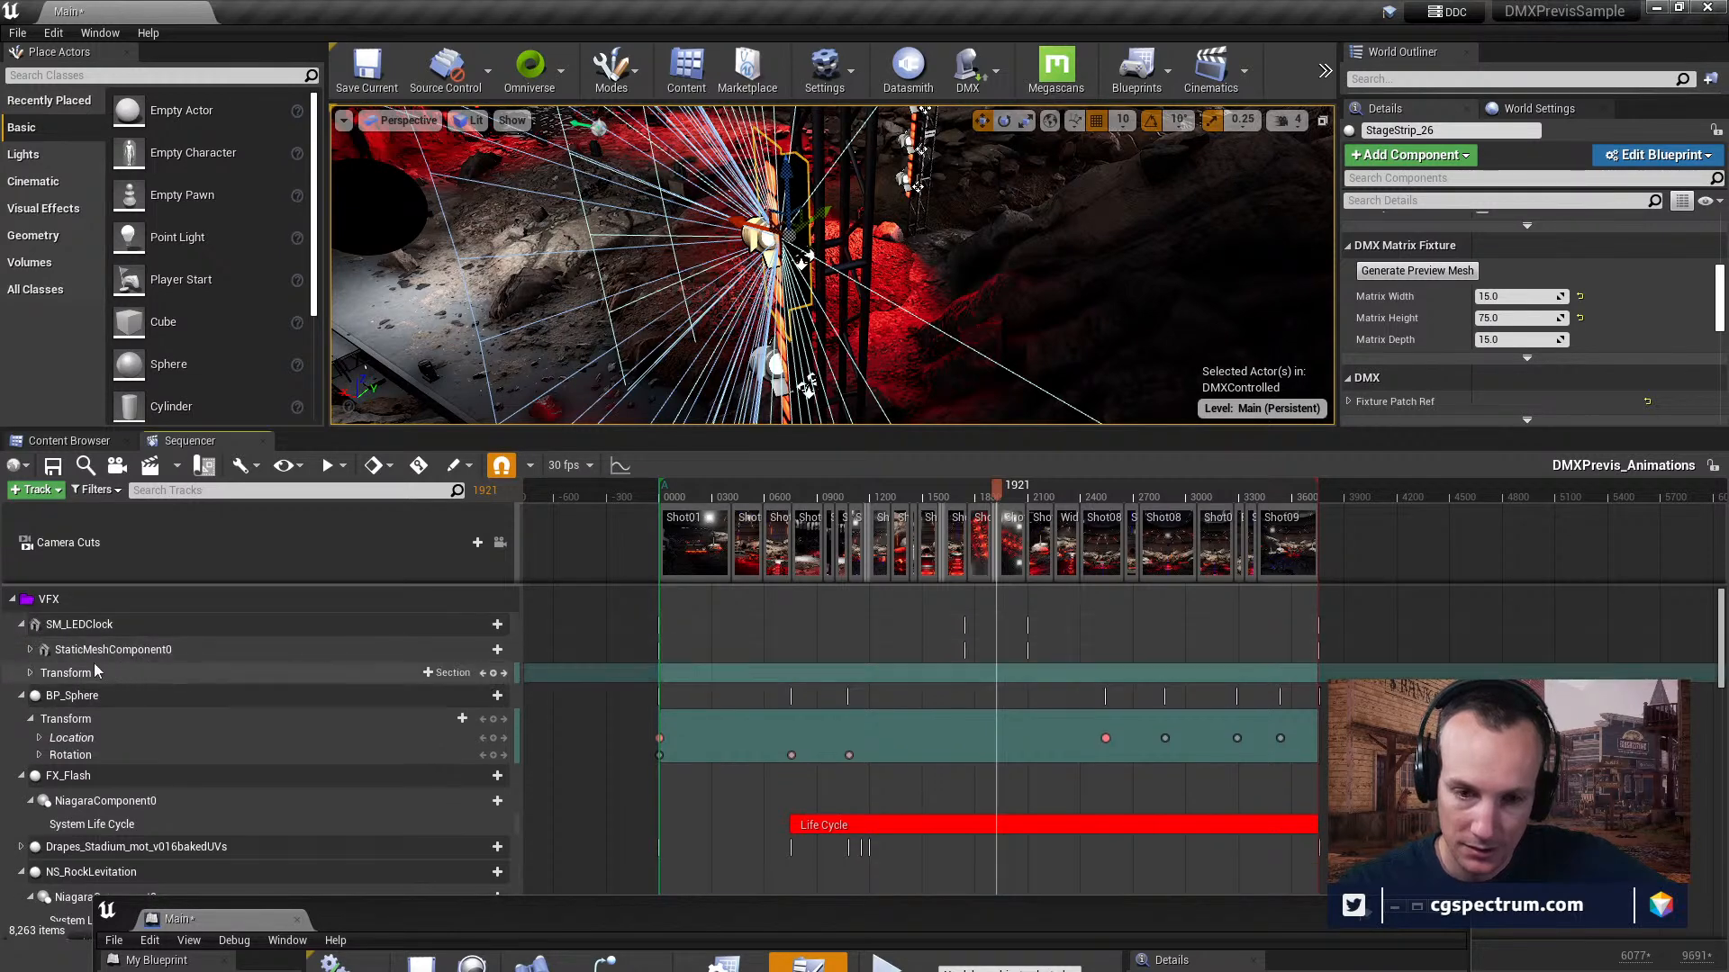
scroll(31, 662, down, 1)
scroll(30, 661, up, 1)
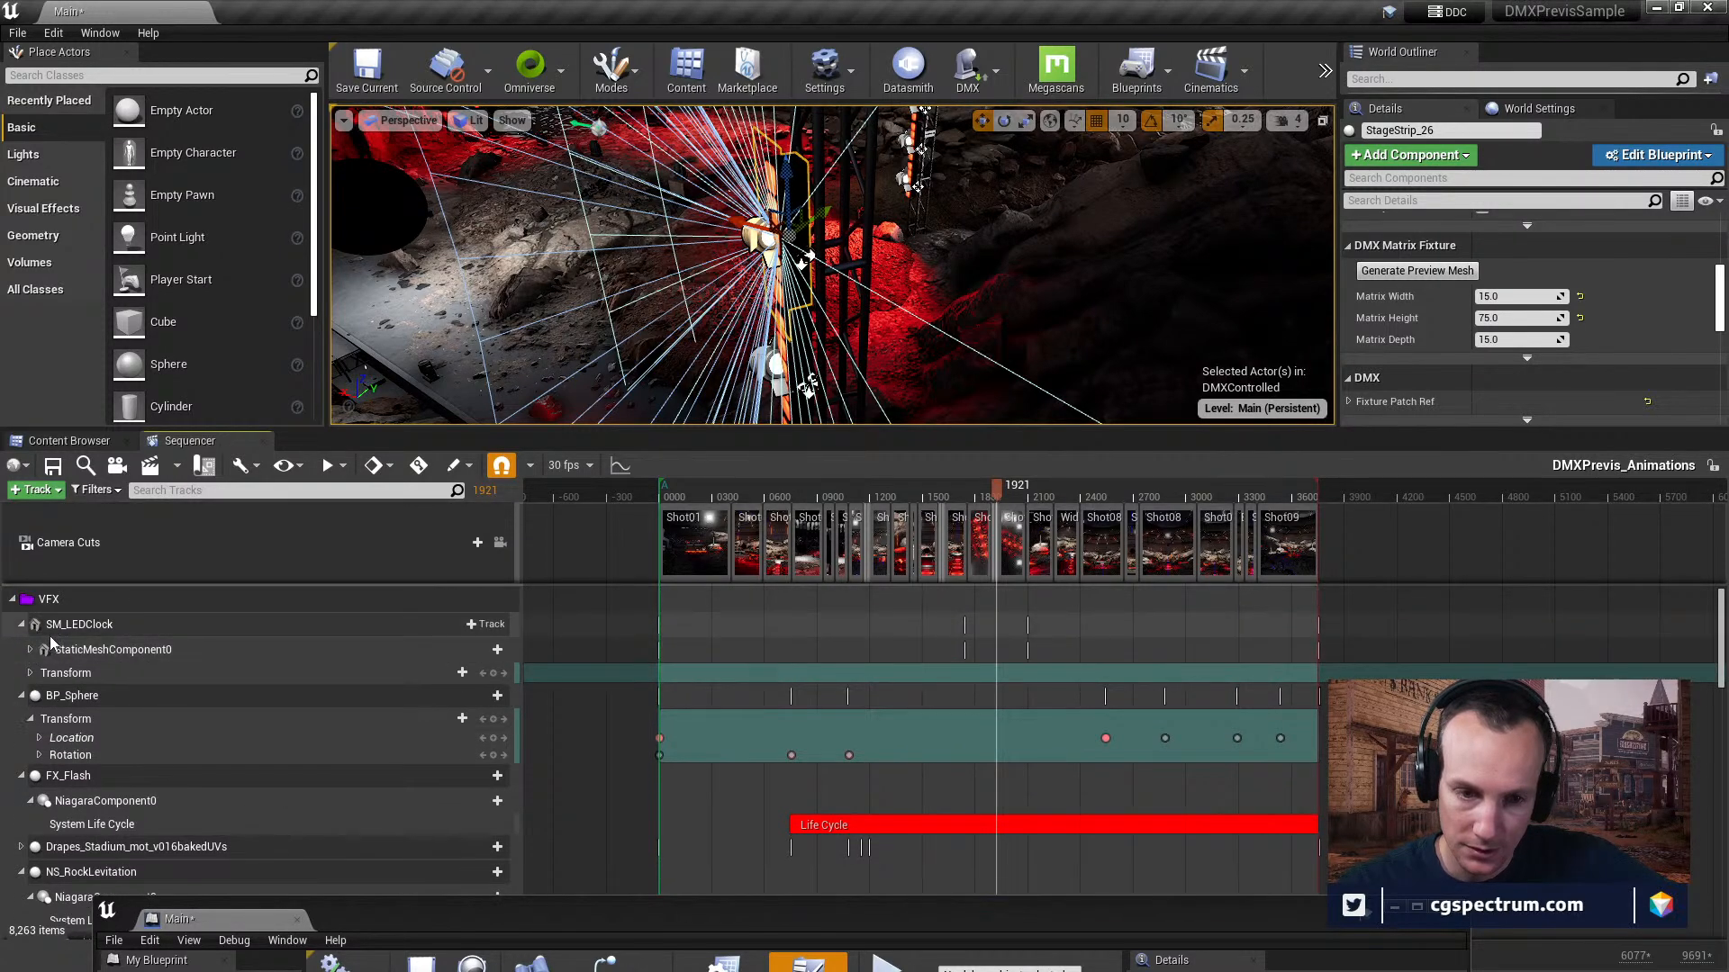
click(12, 598)
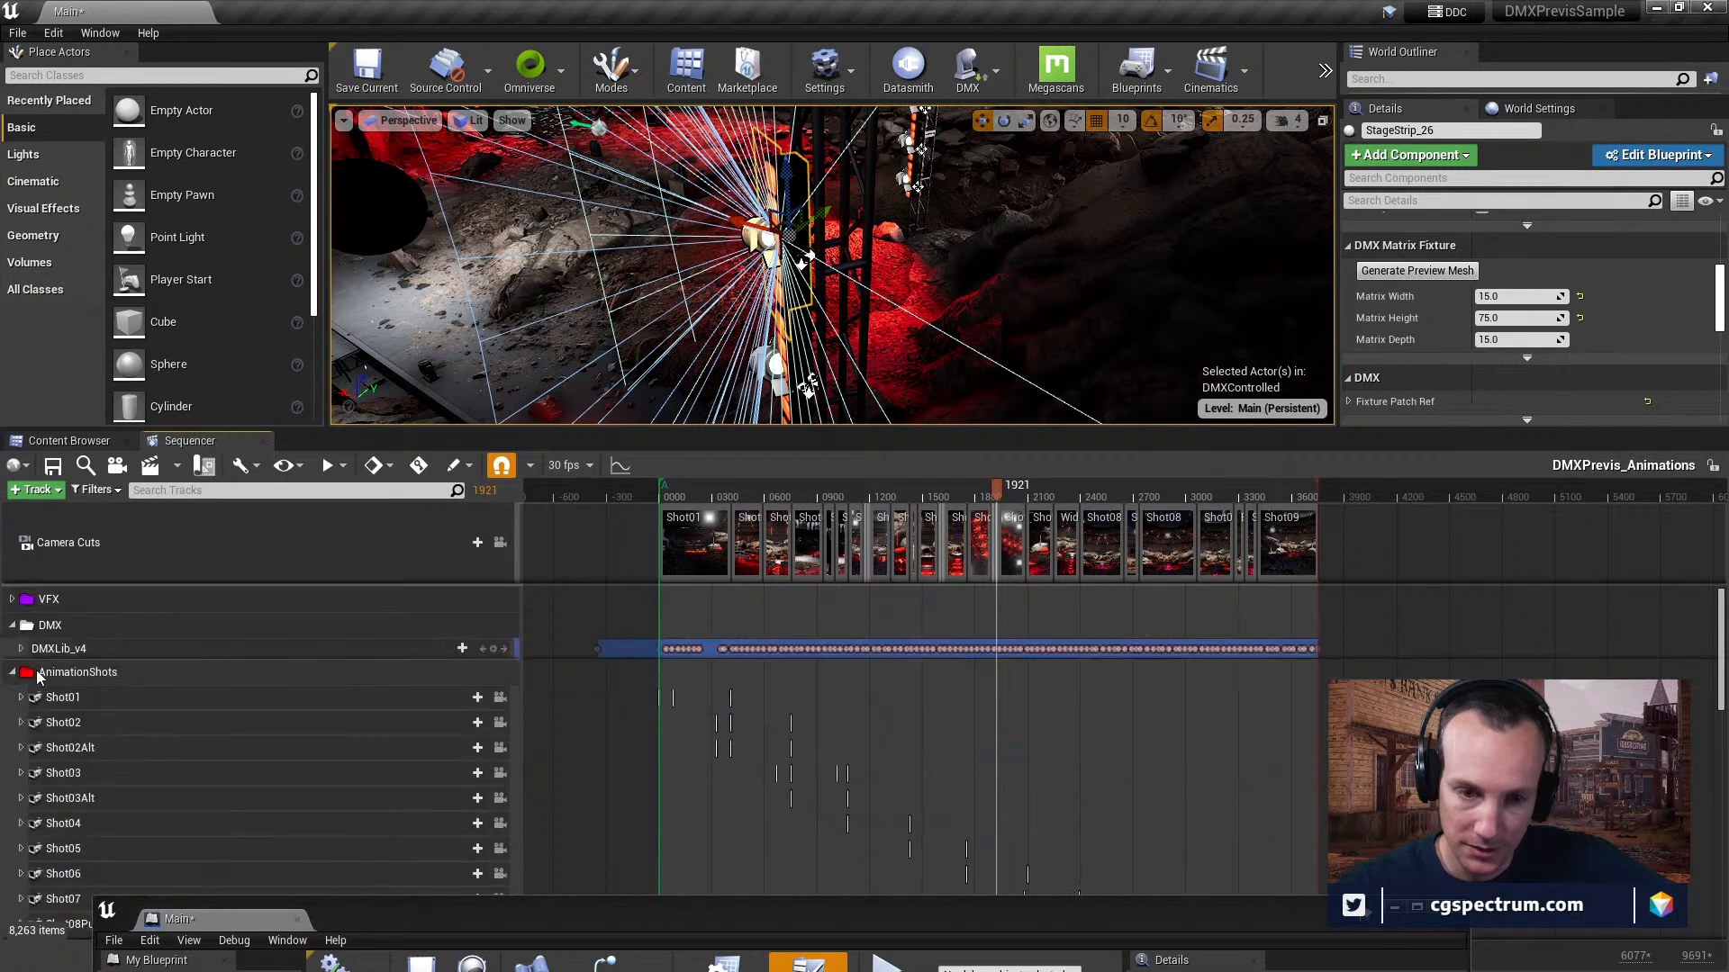
click(12, 599)
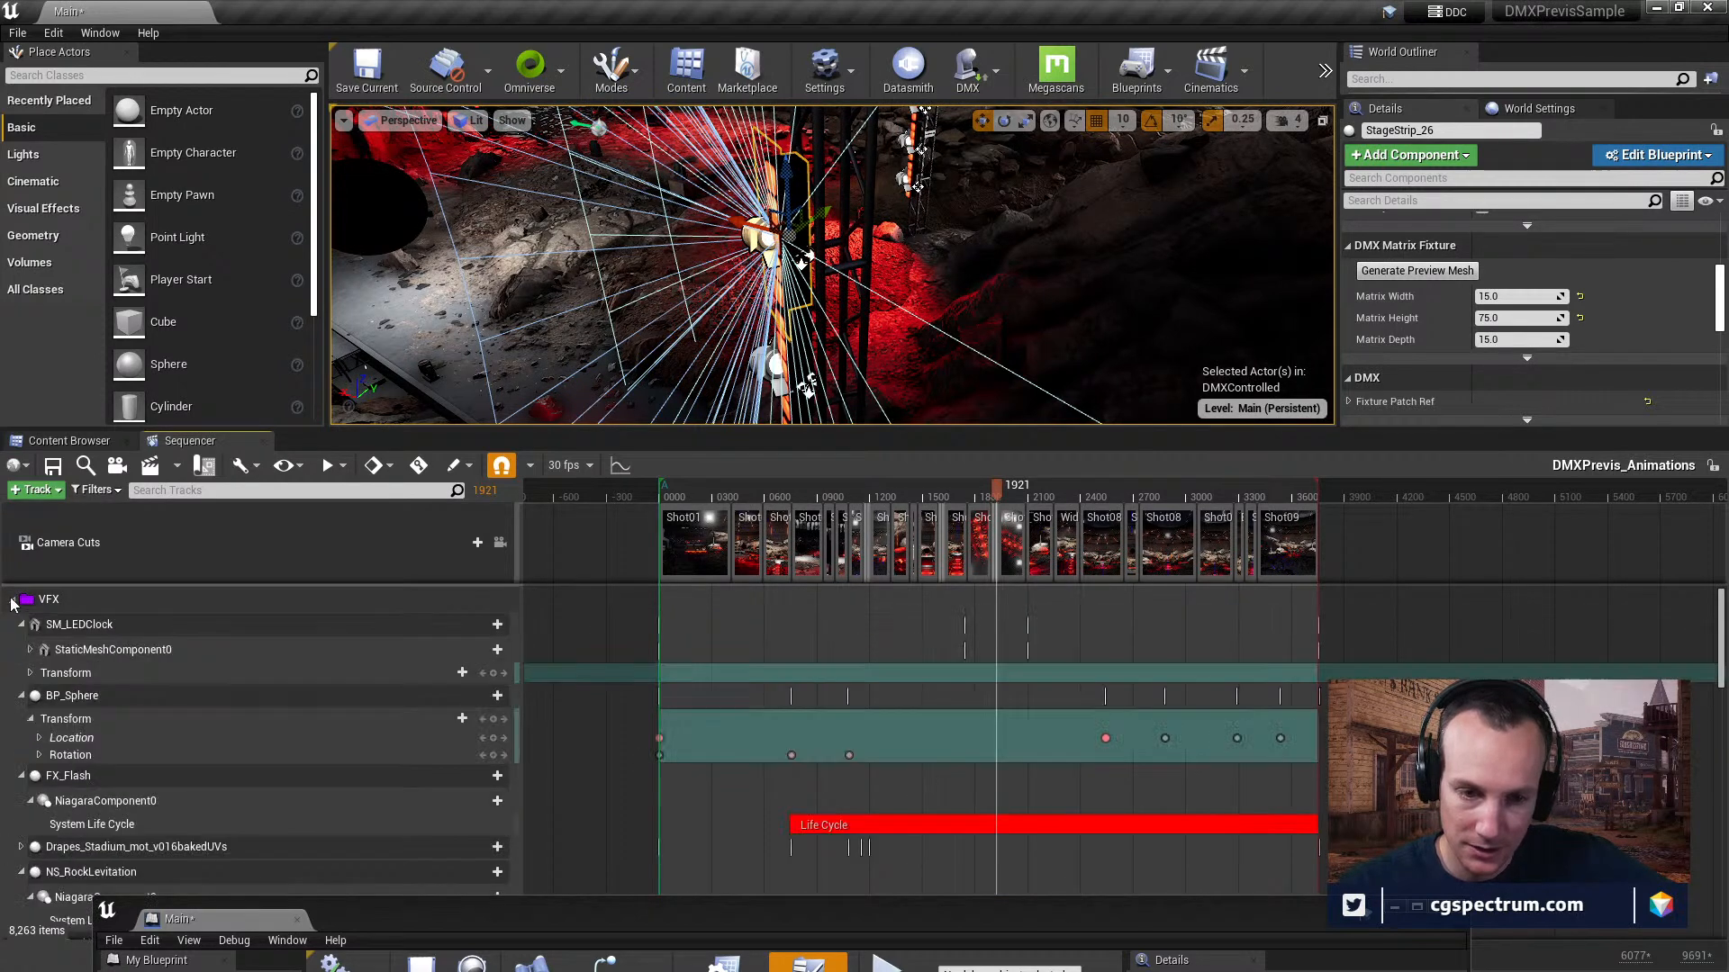
Select SM_LEDClock in the sequence, bring the clock into view and expand StaticMeshComponent0 to review Material Element 0's OutputLevel track.
click(96, 630)
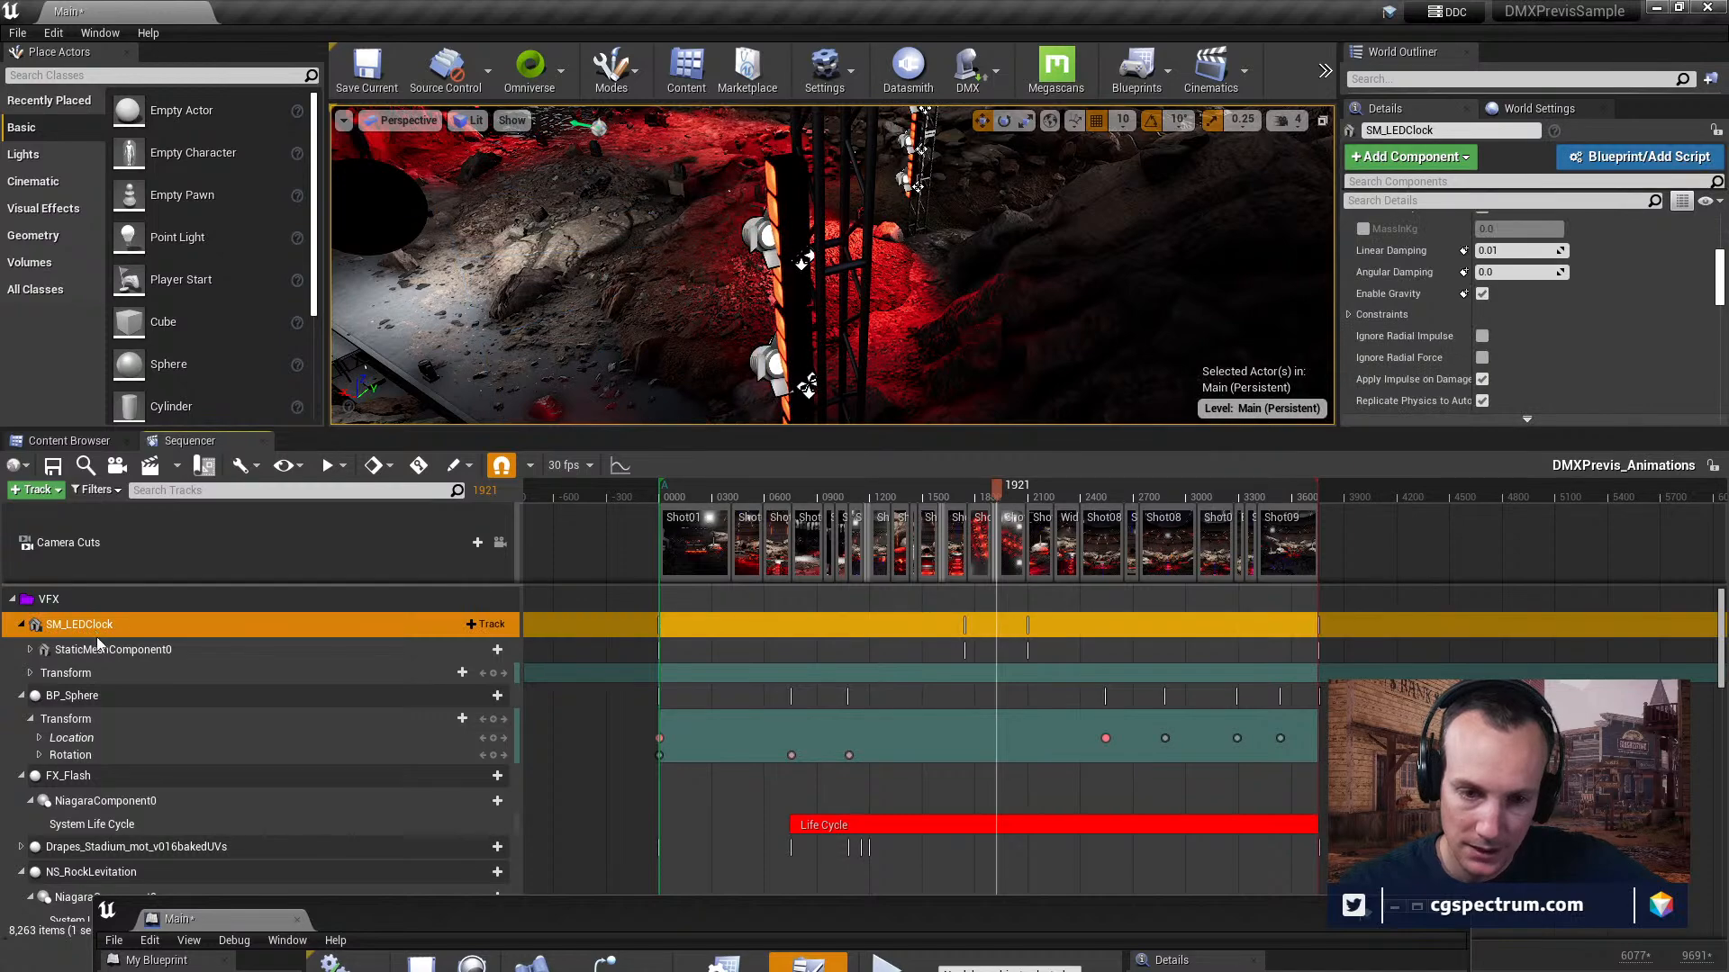
right_drag(774, 270, 657, 375)
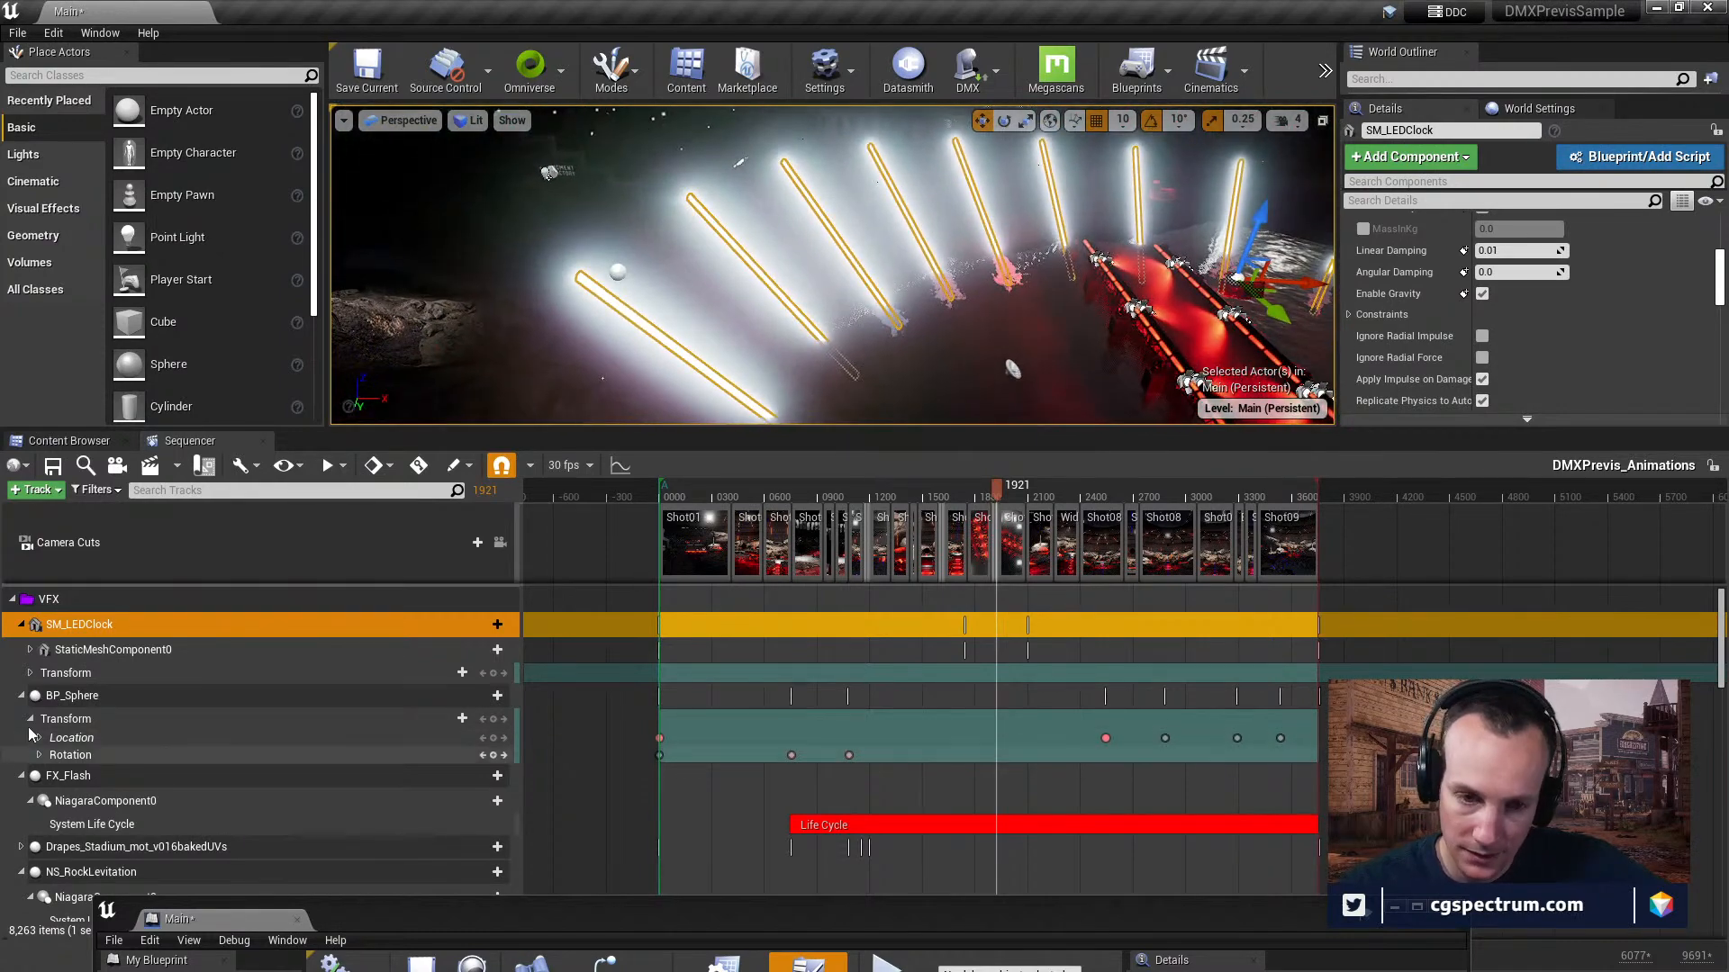
click(30, 649)
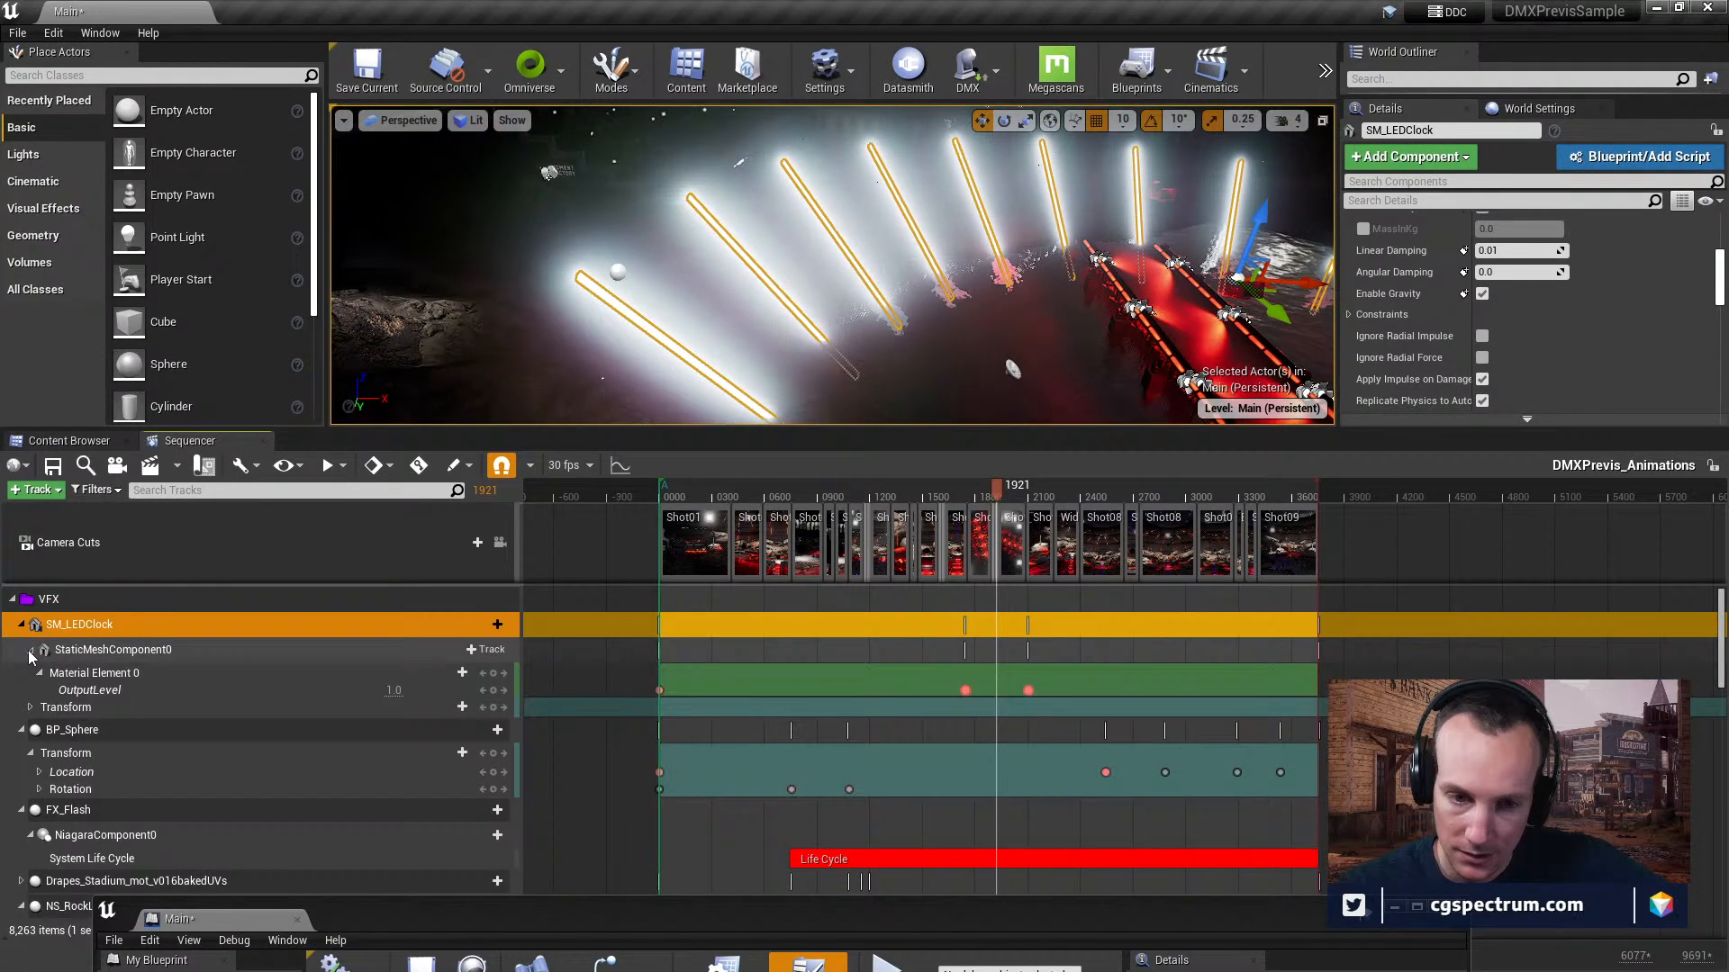
click(92, 696)
click(106, 675)
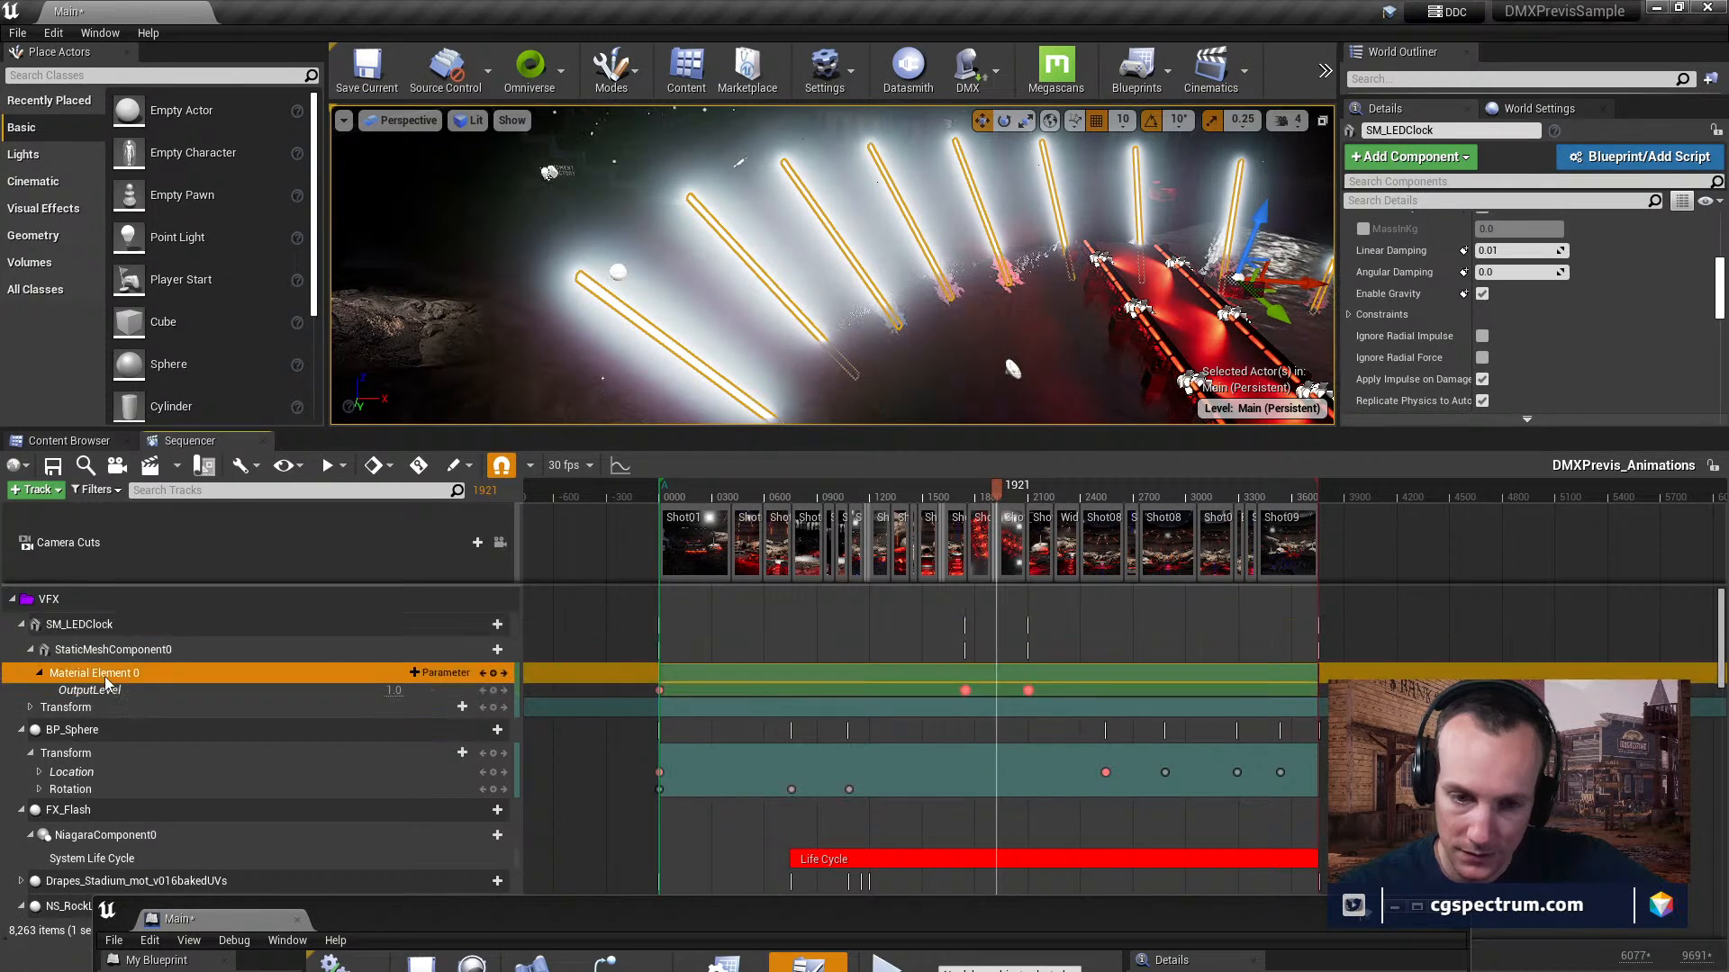
Examine the OutputLevel key at frame 1744 and review the parameter's animation curve in the curve editor before closing it.
middle_click(966, 690)
right_click(967, 691)
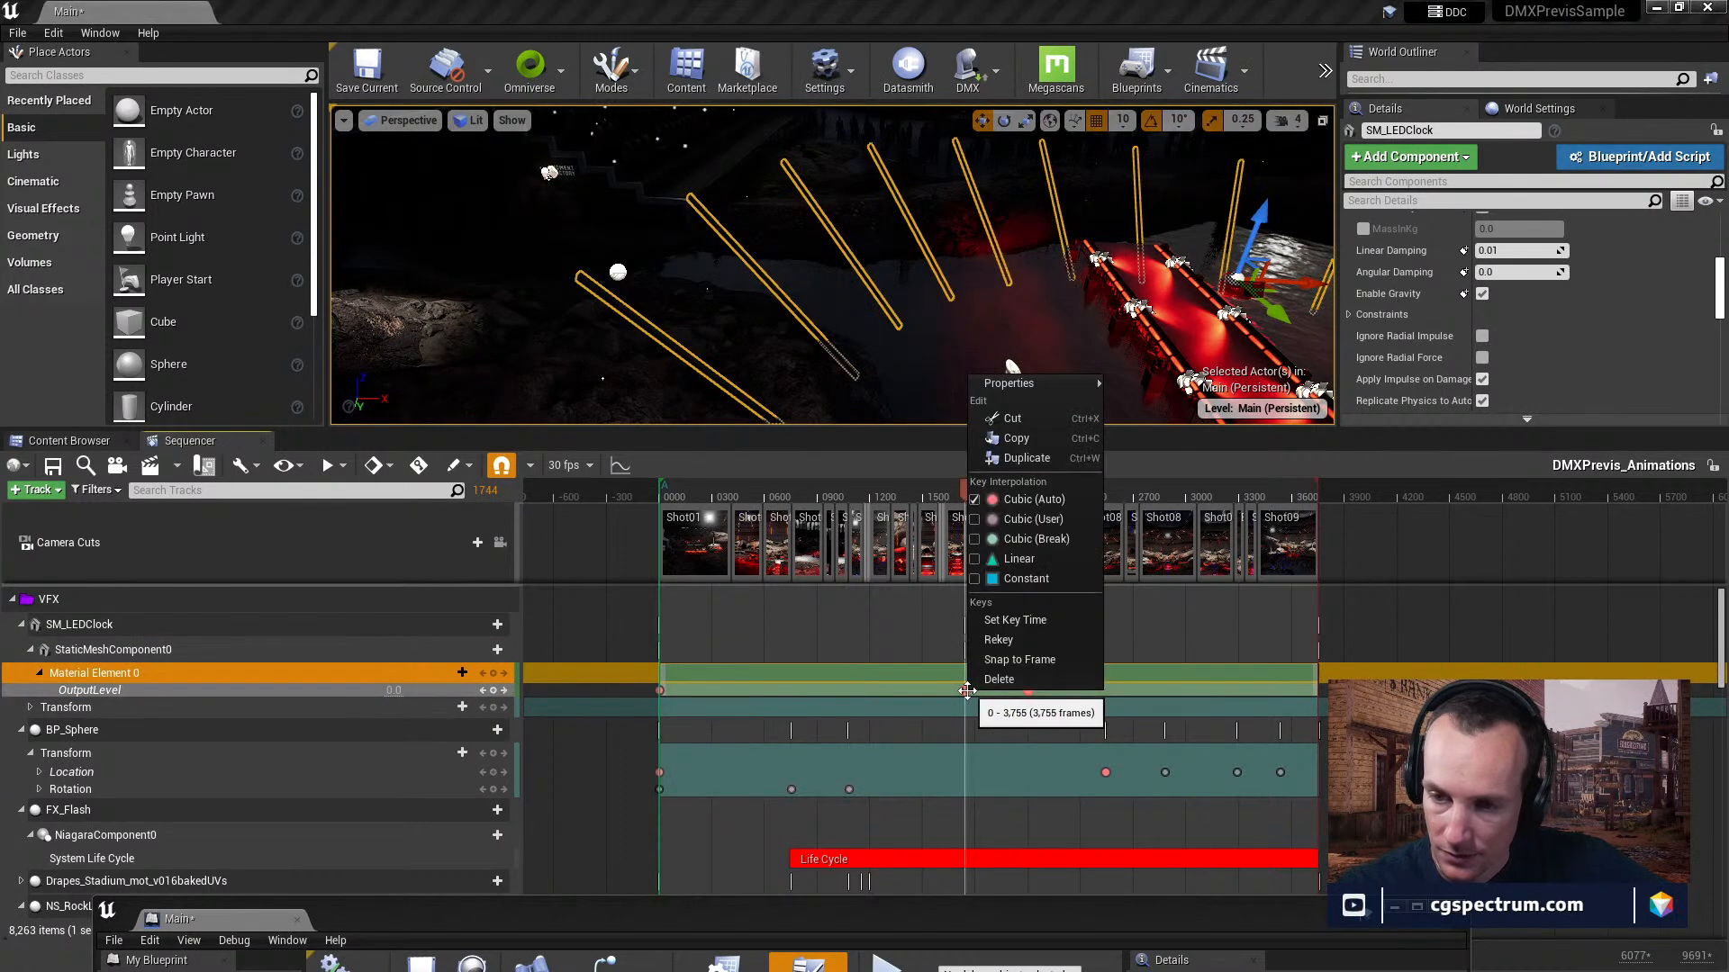
mouse_move(1035, 391)
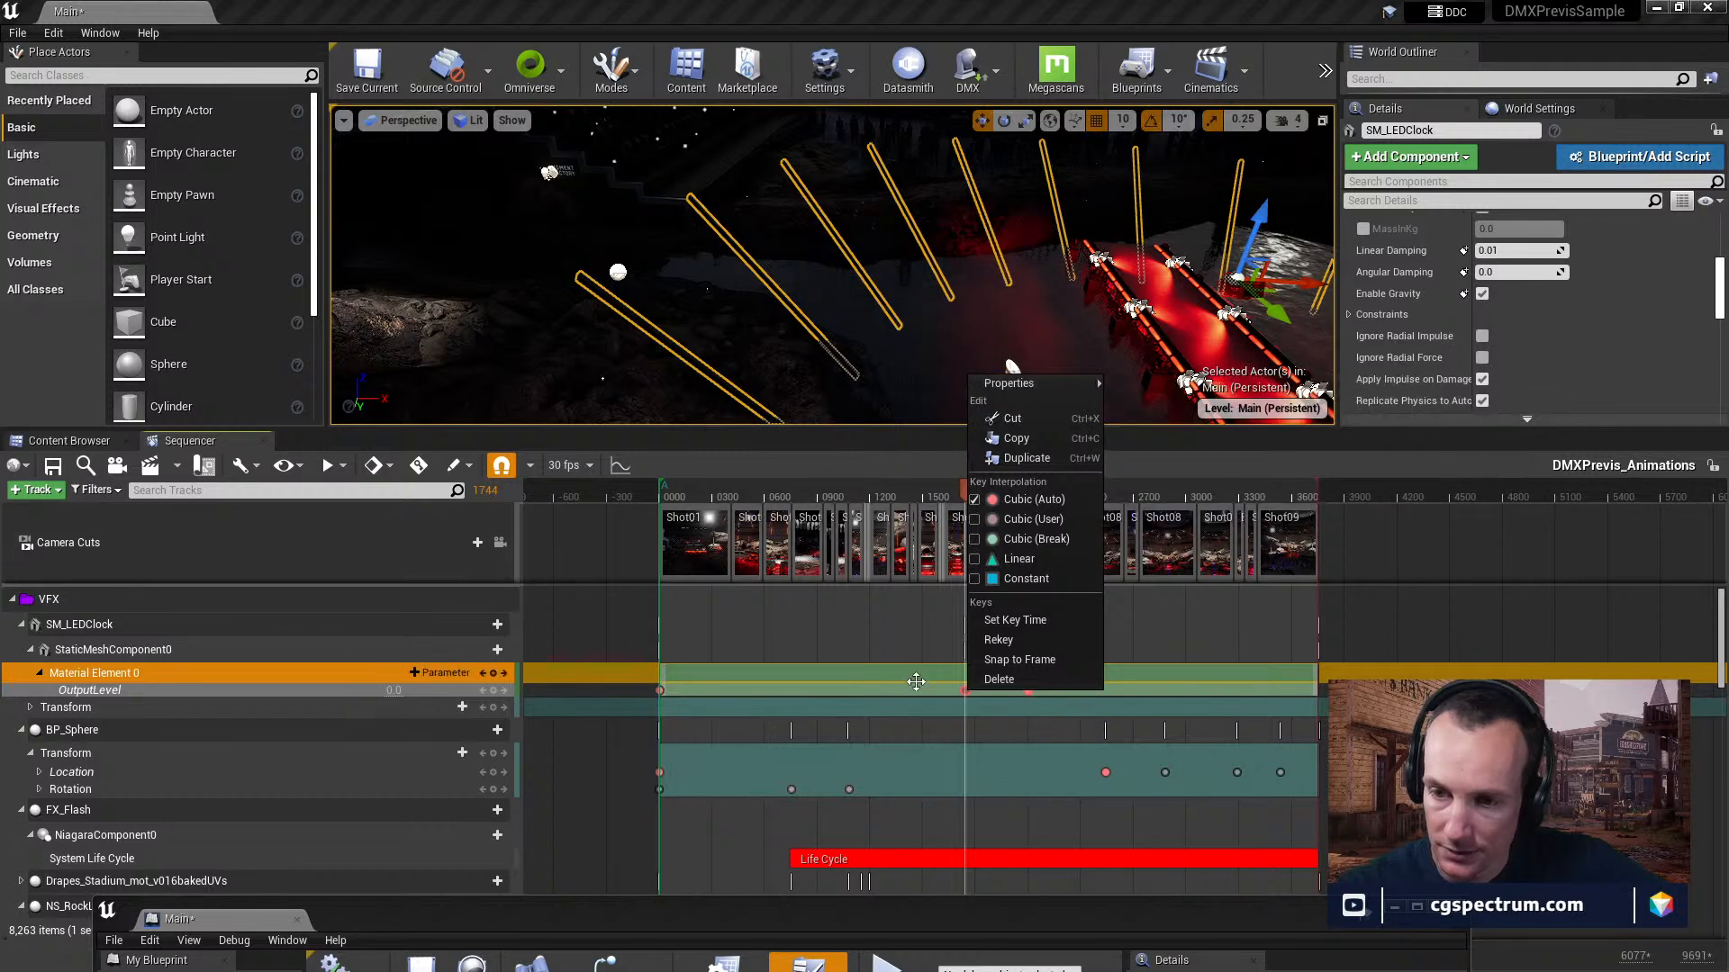
click(881, 700)
click(621, 466)
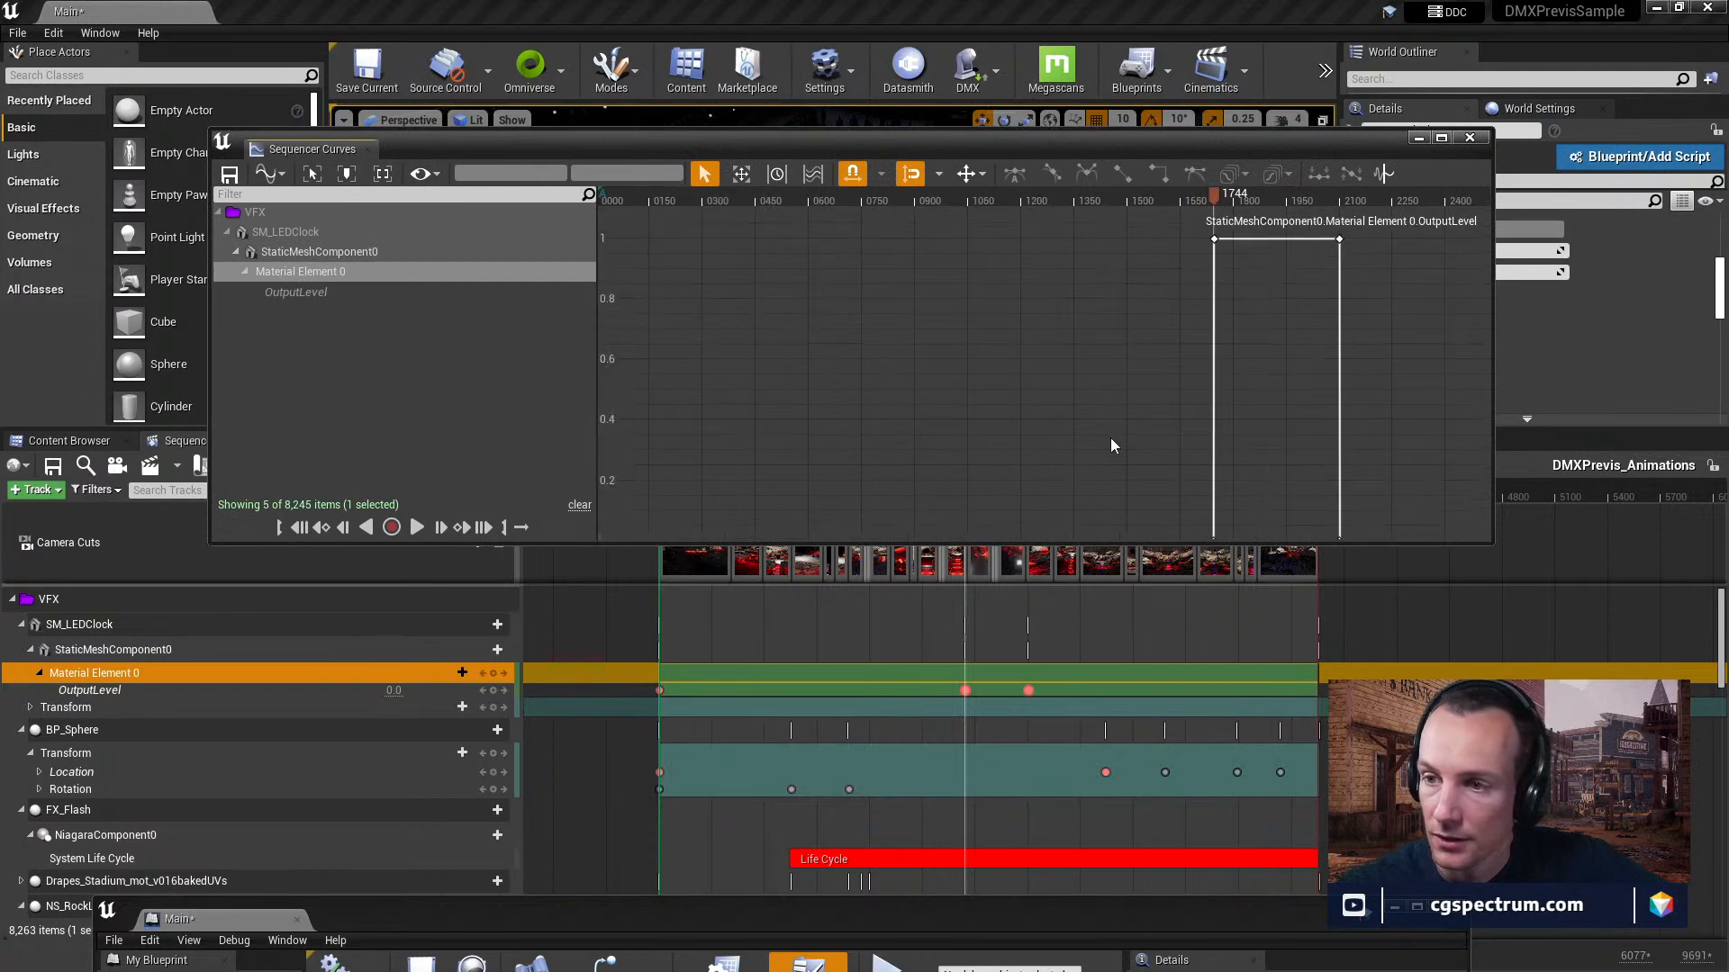
right_drag(1016, 363, 956, 424)
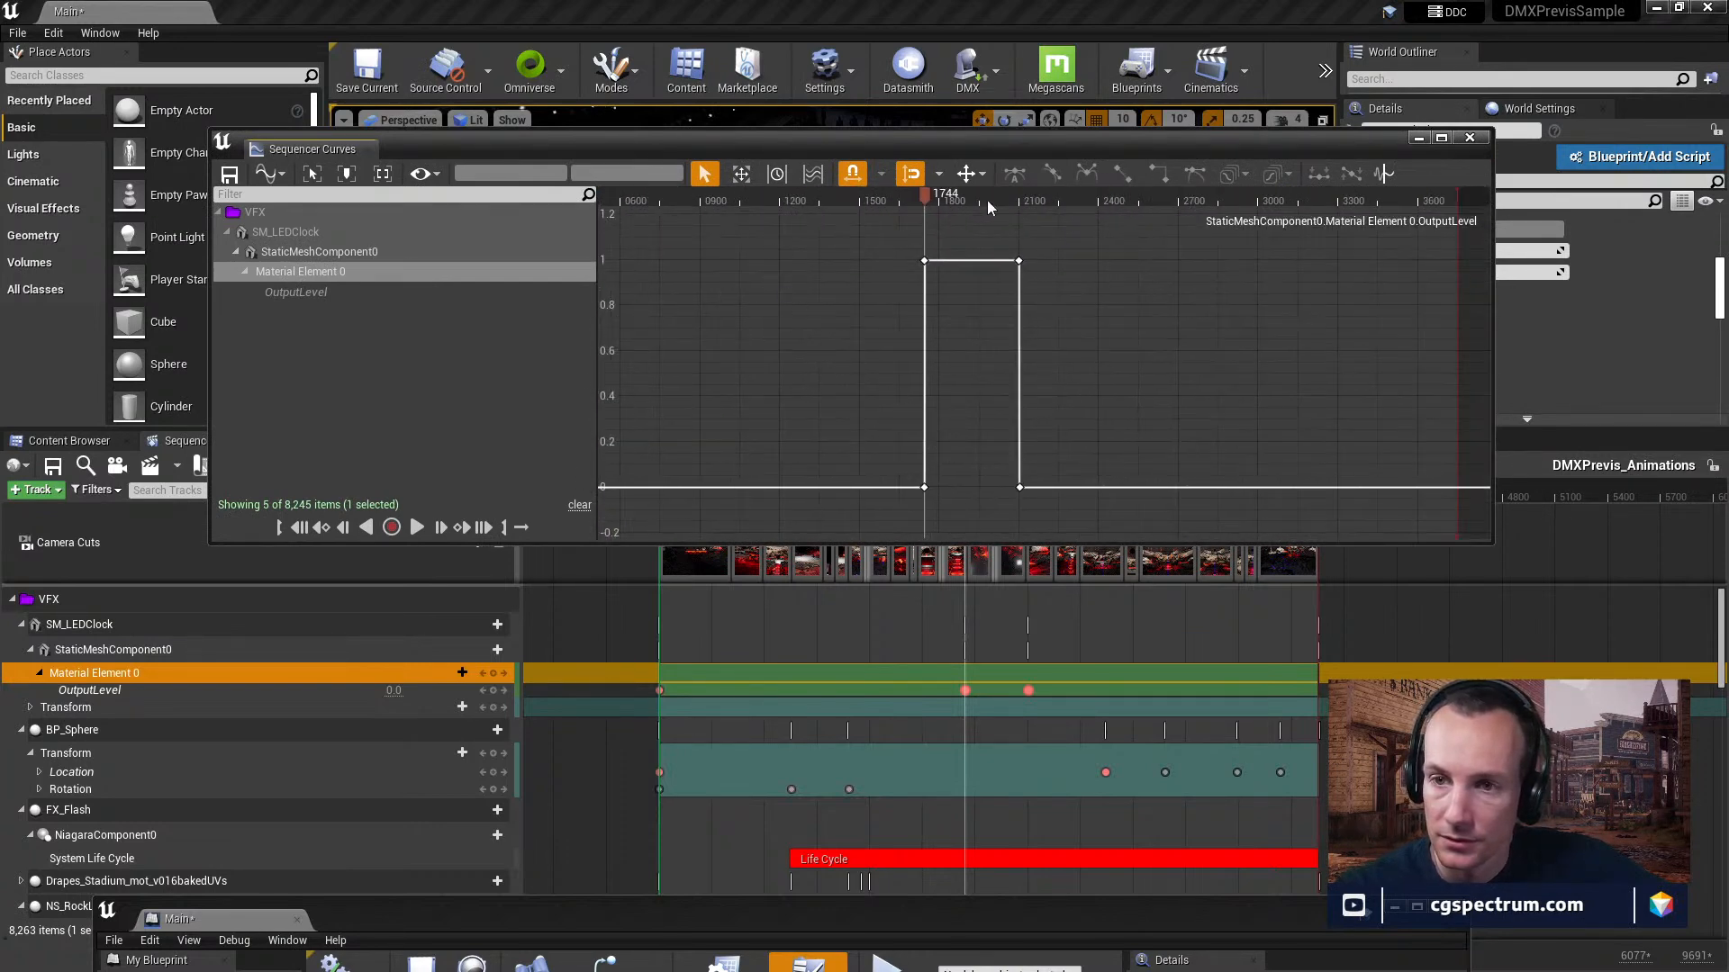
click(1471, 138)
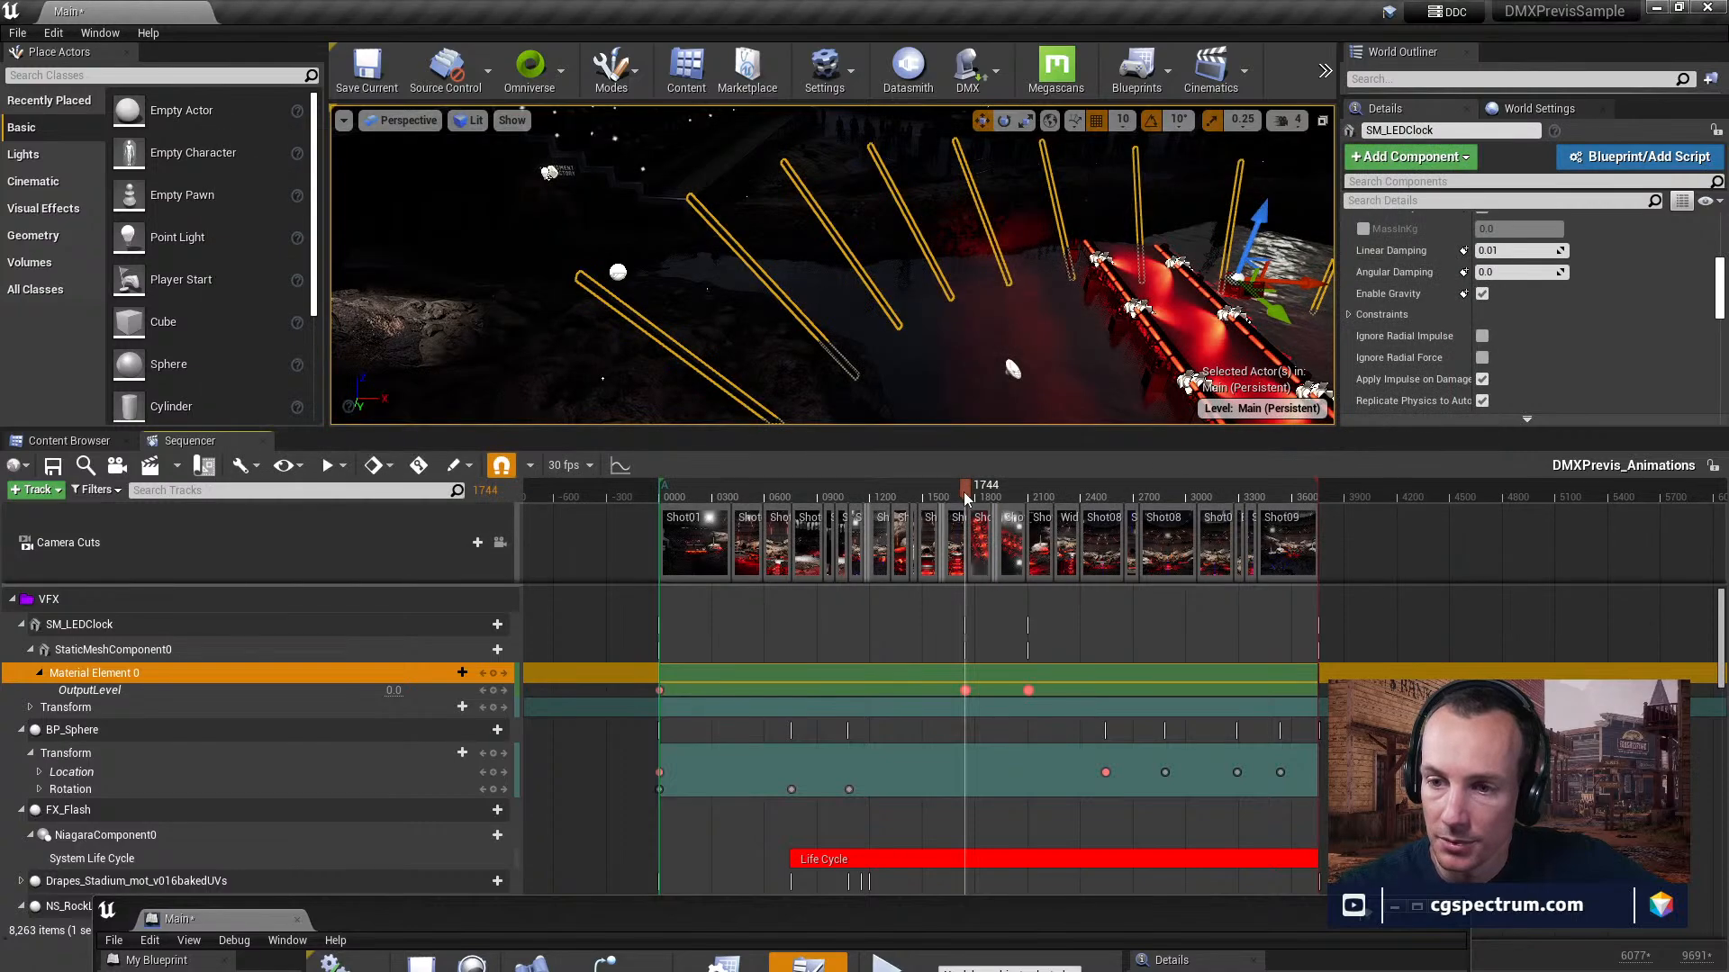
Try moving the last OutputLevel key to frame 2602, scrub through the LED clock's animation, and undo the key move.
drag(951, 498, 1048, 509)
drag(1030, 692, 1129, 685)
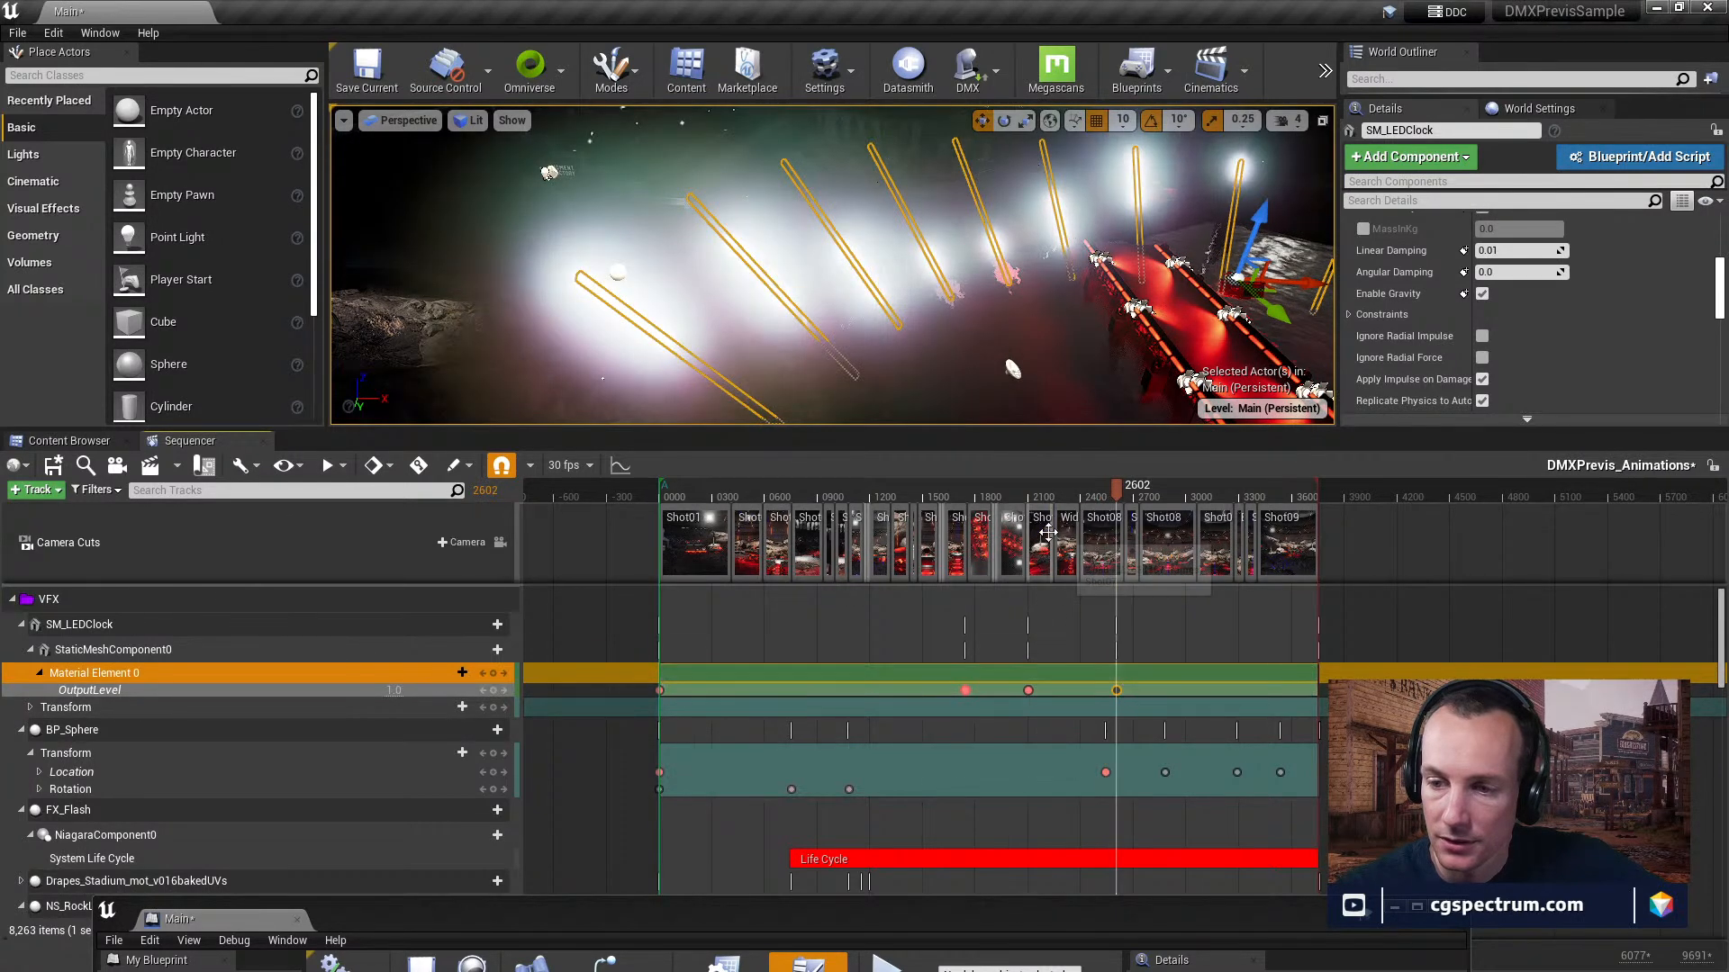
click(997, 498)
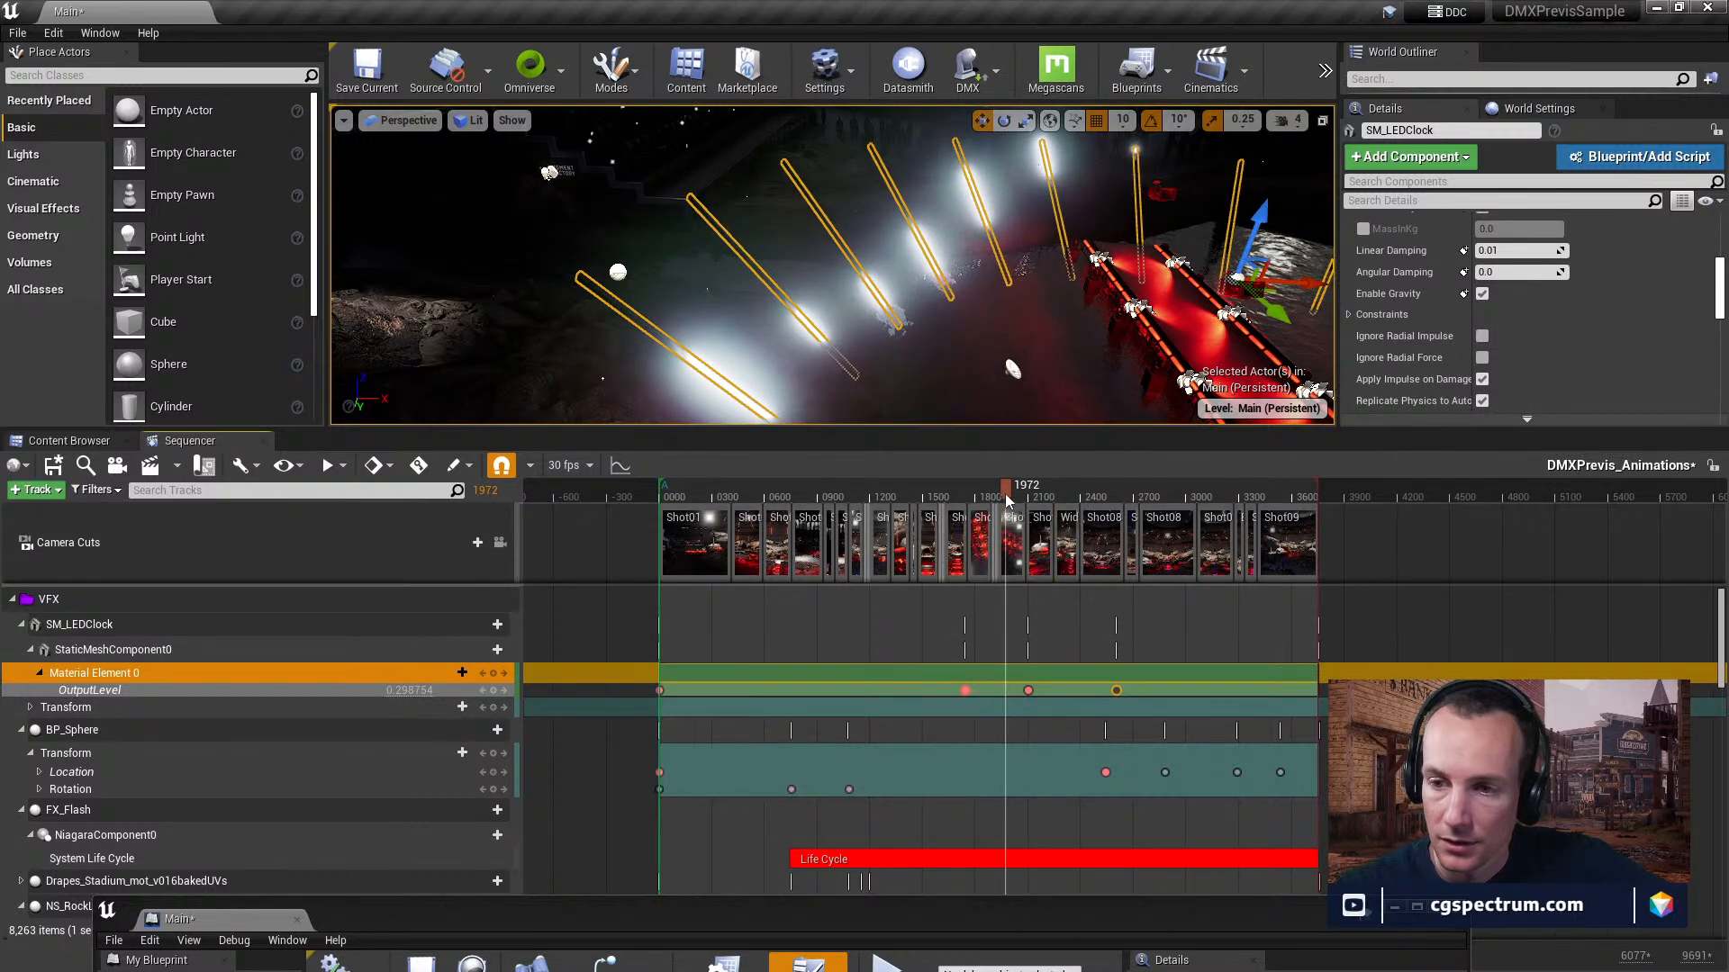
click(1029, 496)
mouse_move(1045, 493)
mouse_down()
mouse_move(1149, 495)
mouse_move(1073, 495)
mouse_up()
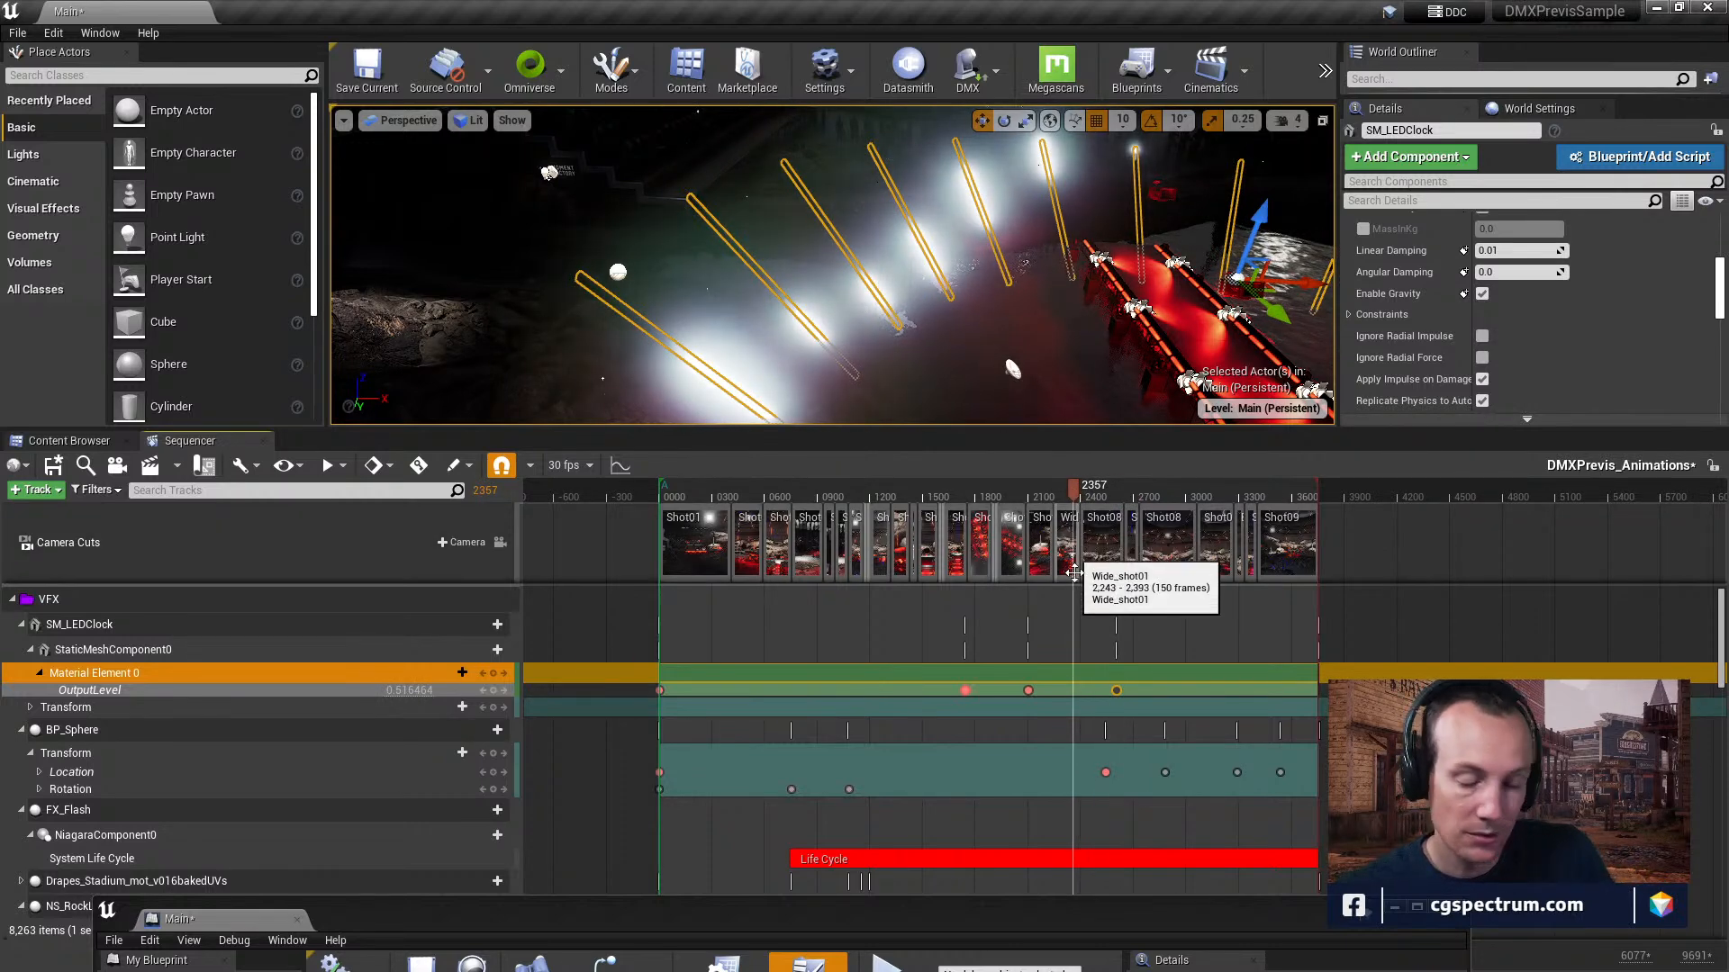
key(ctrl+z)
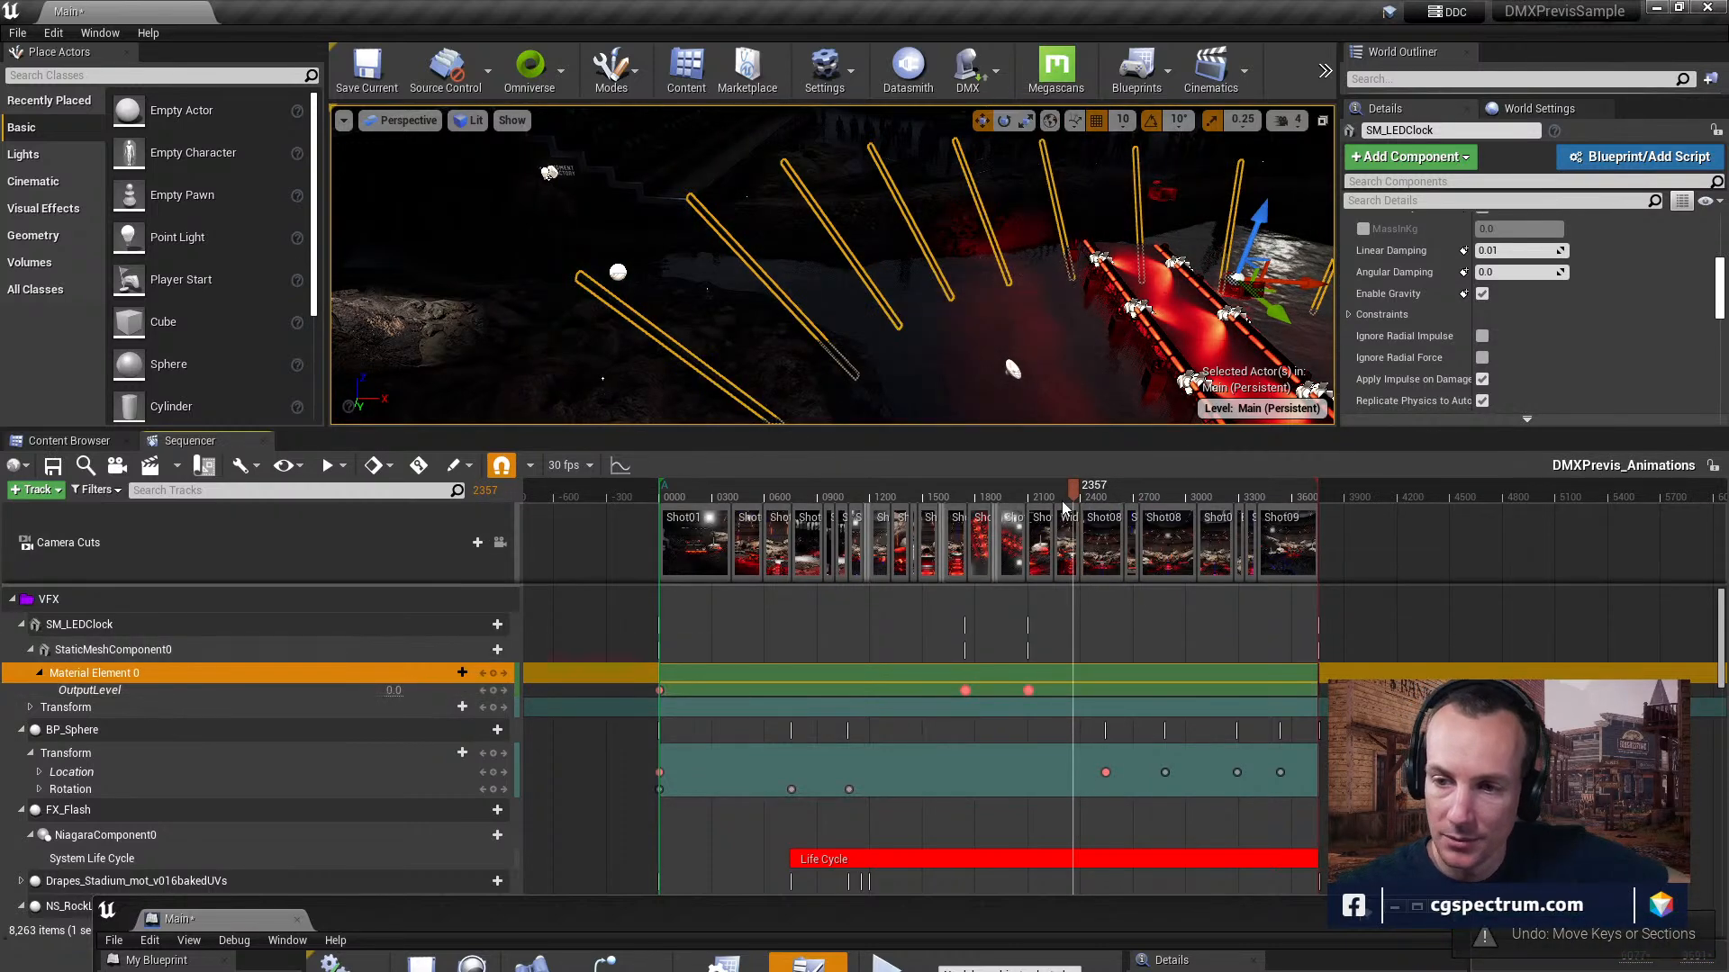
drag(1059, 502, 928, 497)
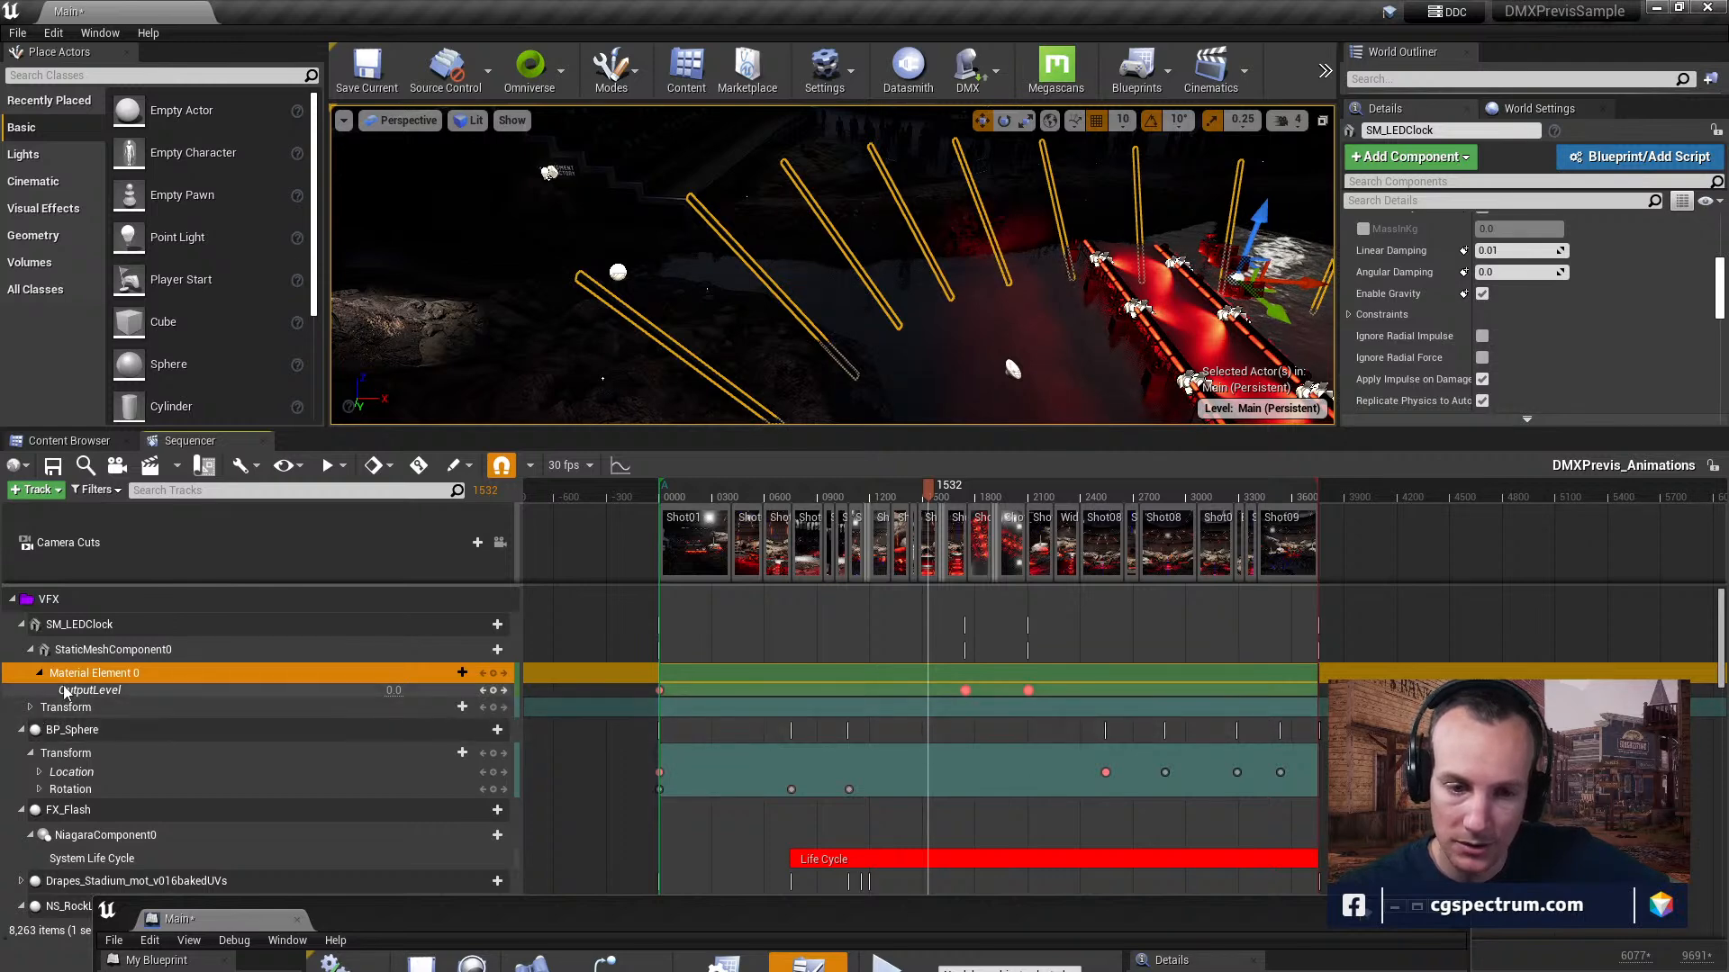
Expand SM_LEDClock's Transform track, preview frame 1885, and review BP_Sphere's Location and Rotation channels.
click(31, 708)
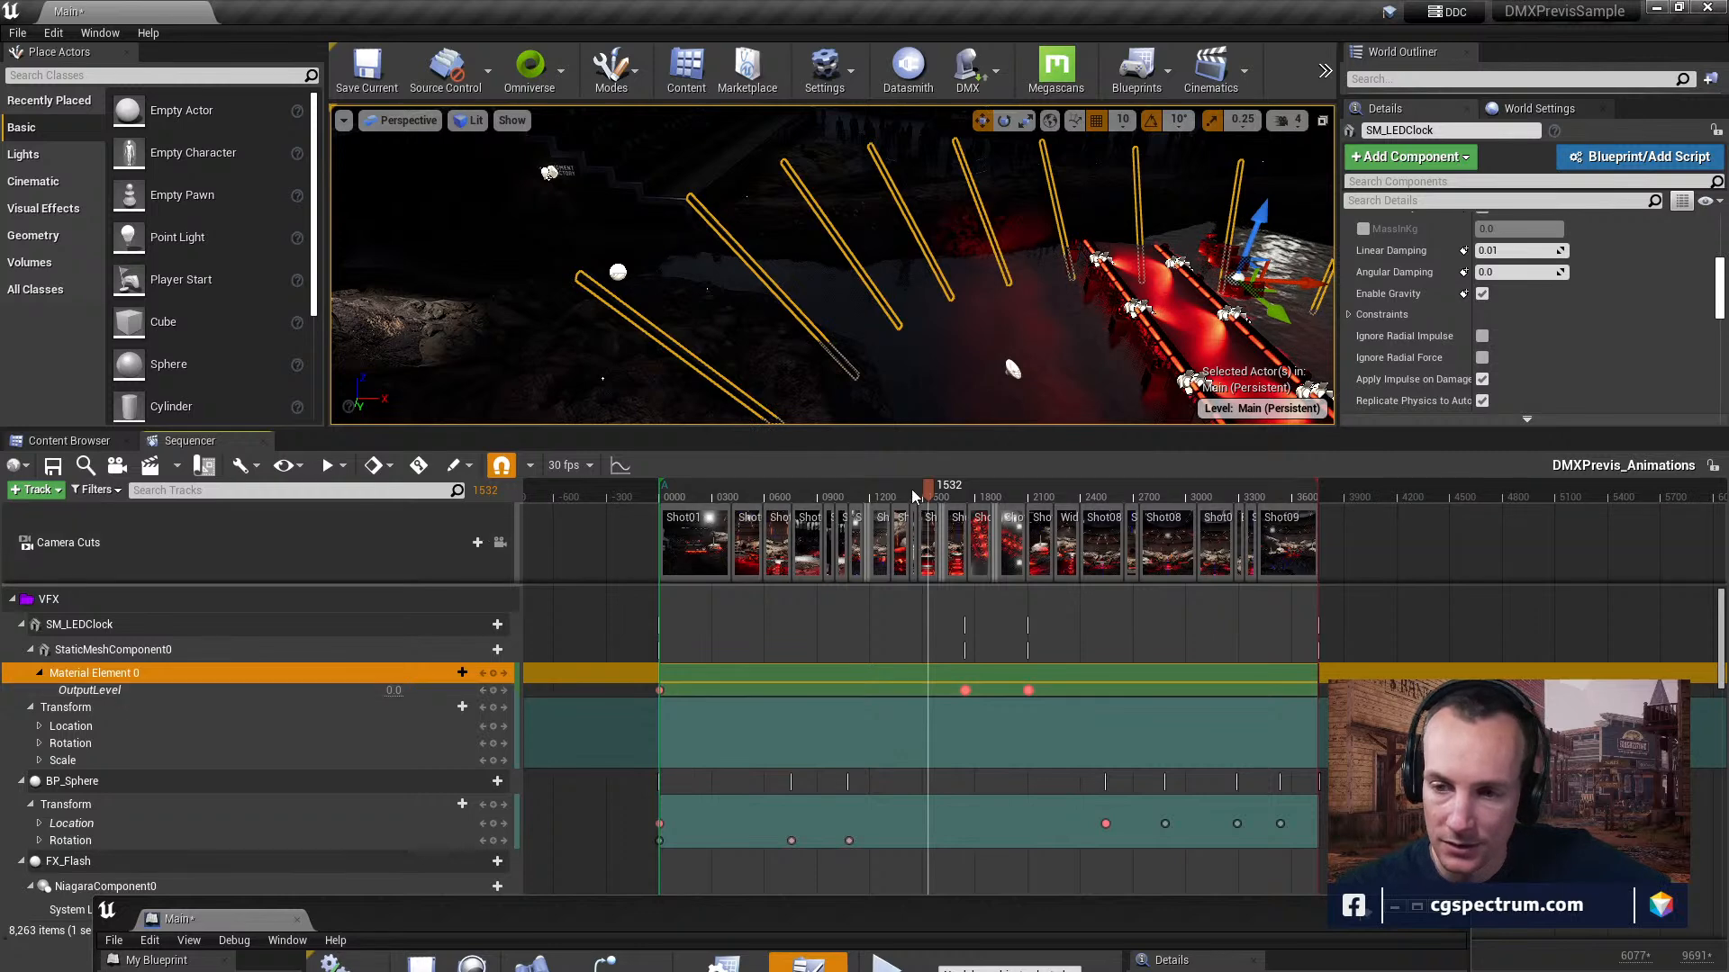
click(990, 494)
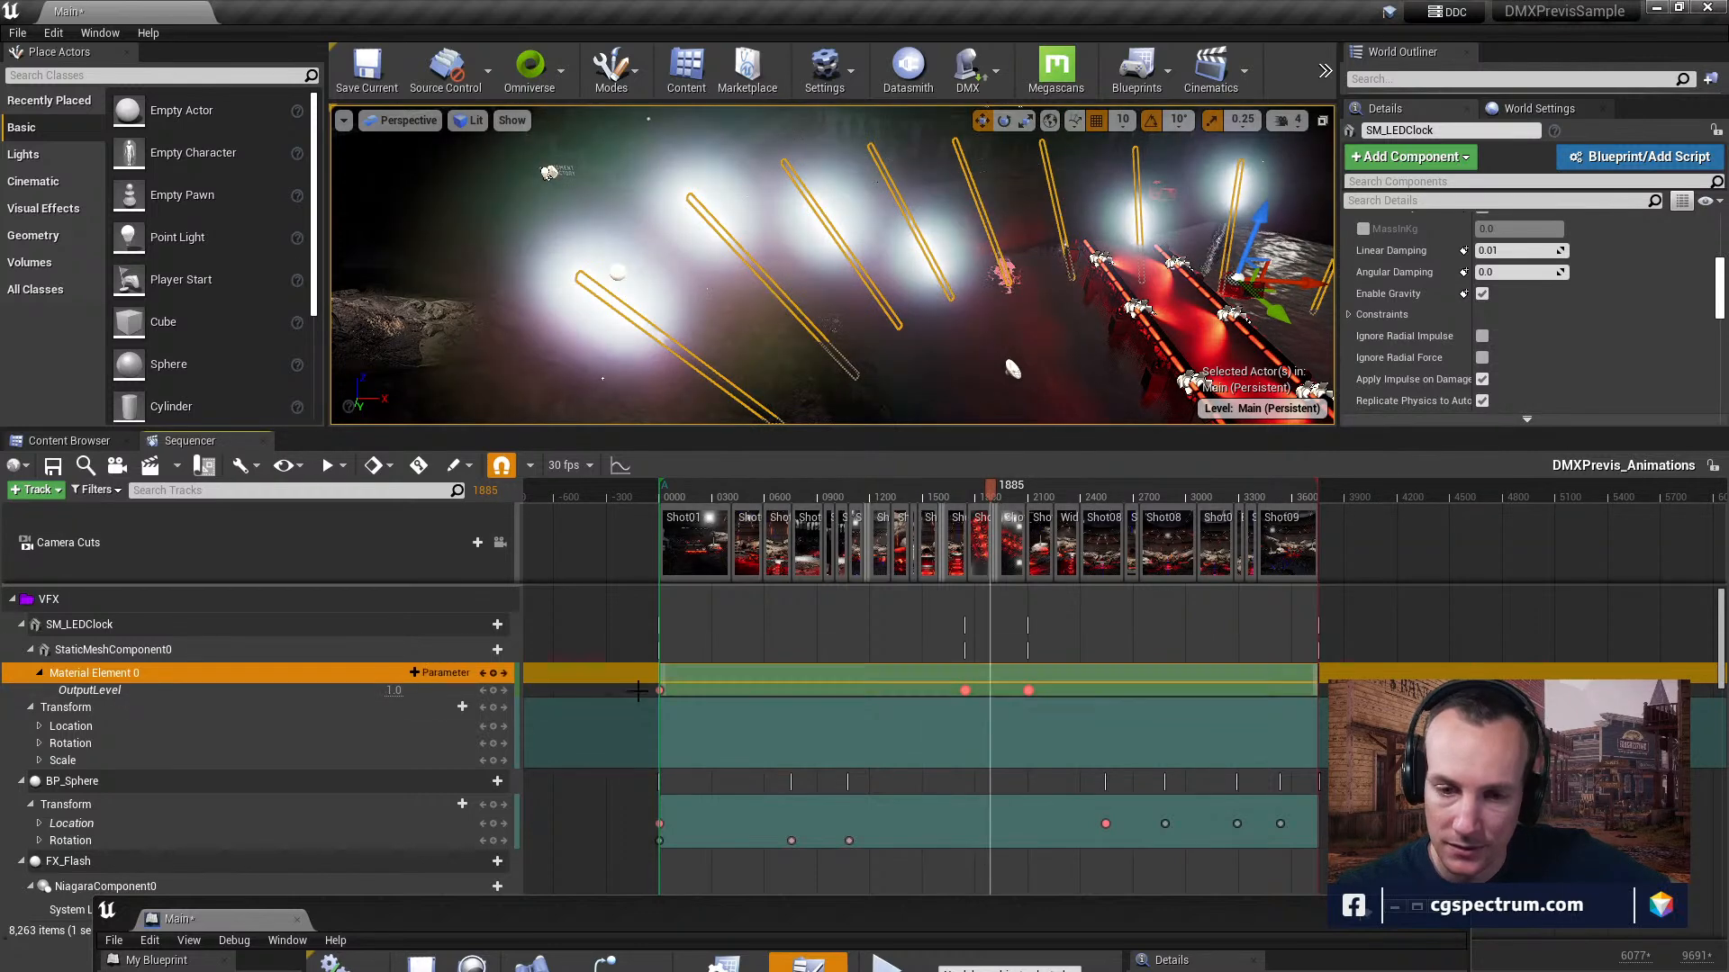
scroll(101, 755, down, 2)
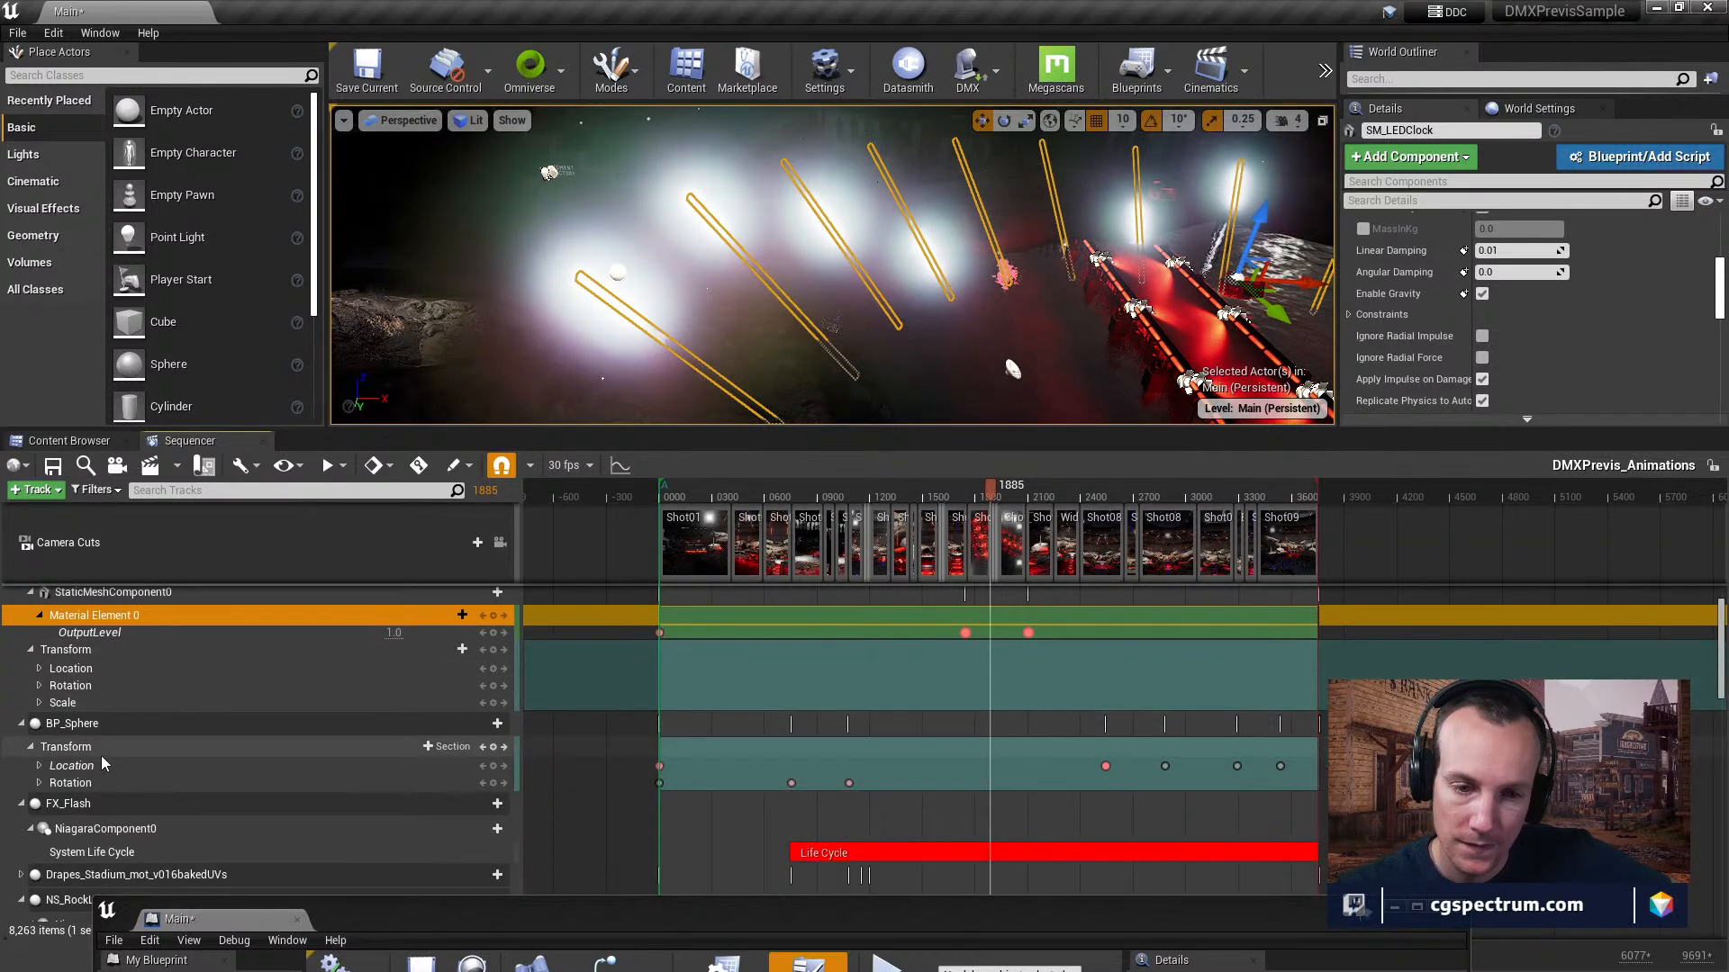
scroll(83, 702, down, 1)
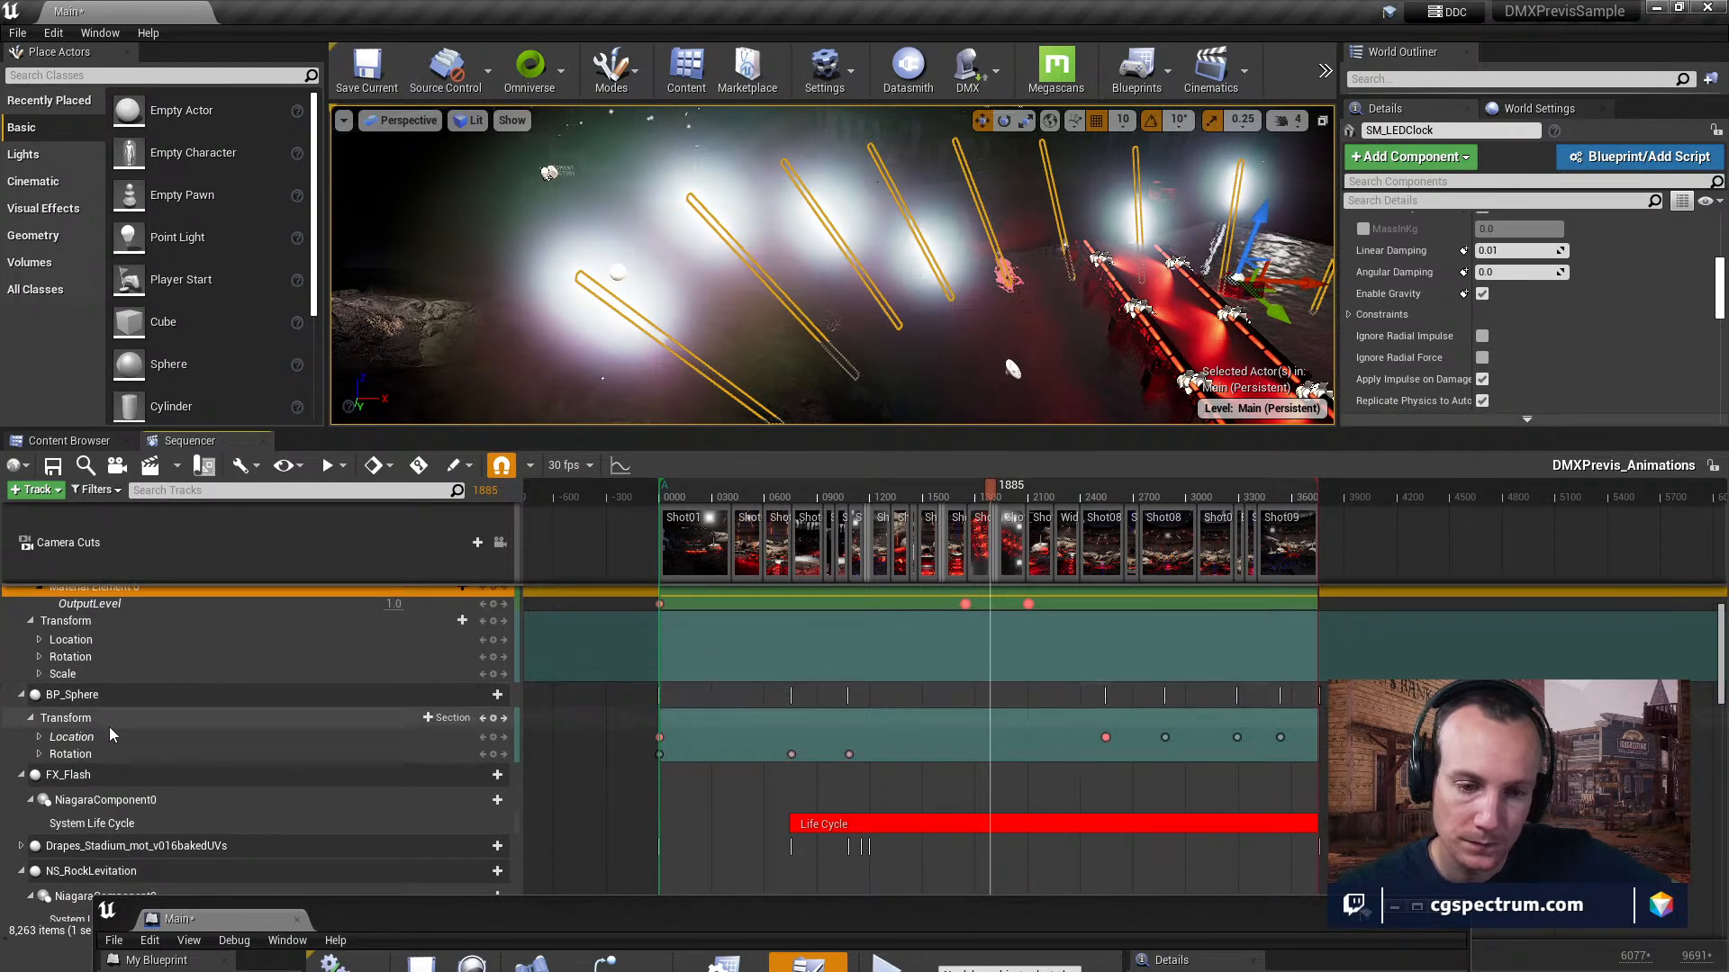
scroll(122, 736, down, 1)
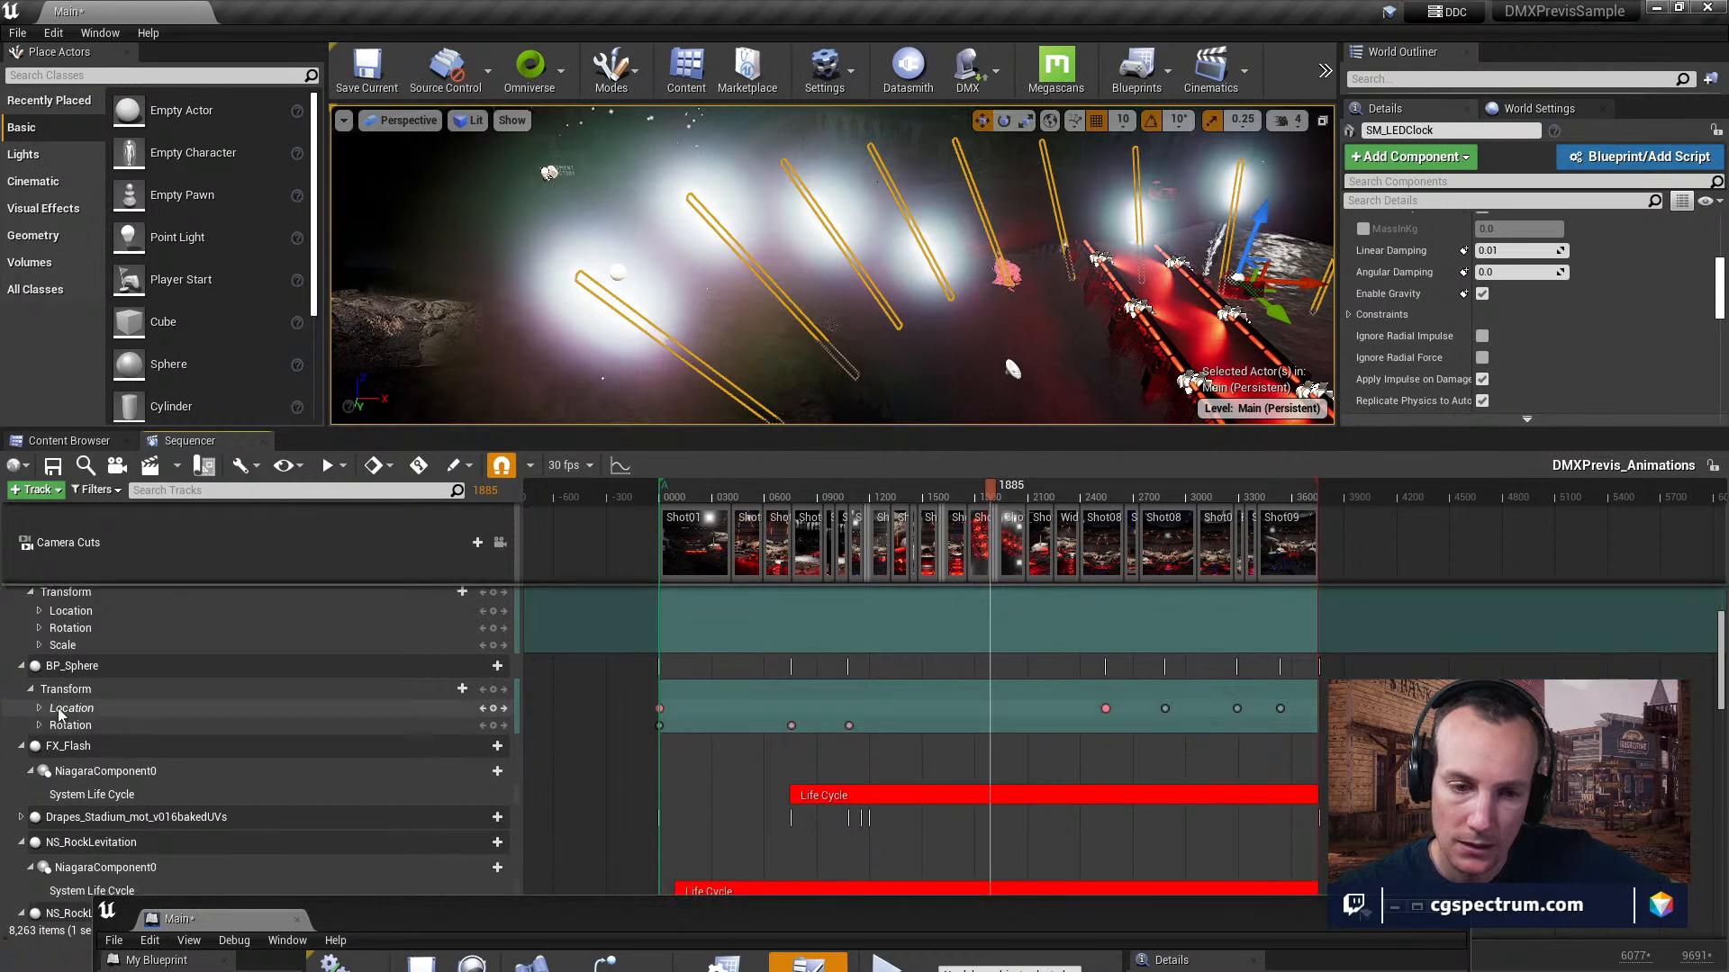
click(40, 708)
click(40, 765)
scroll(205, 763, down, 1)
scroll(206, 763, up, 1)
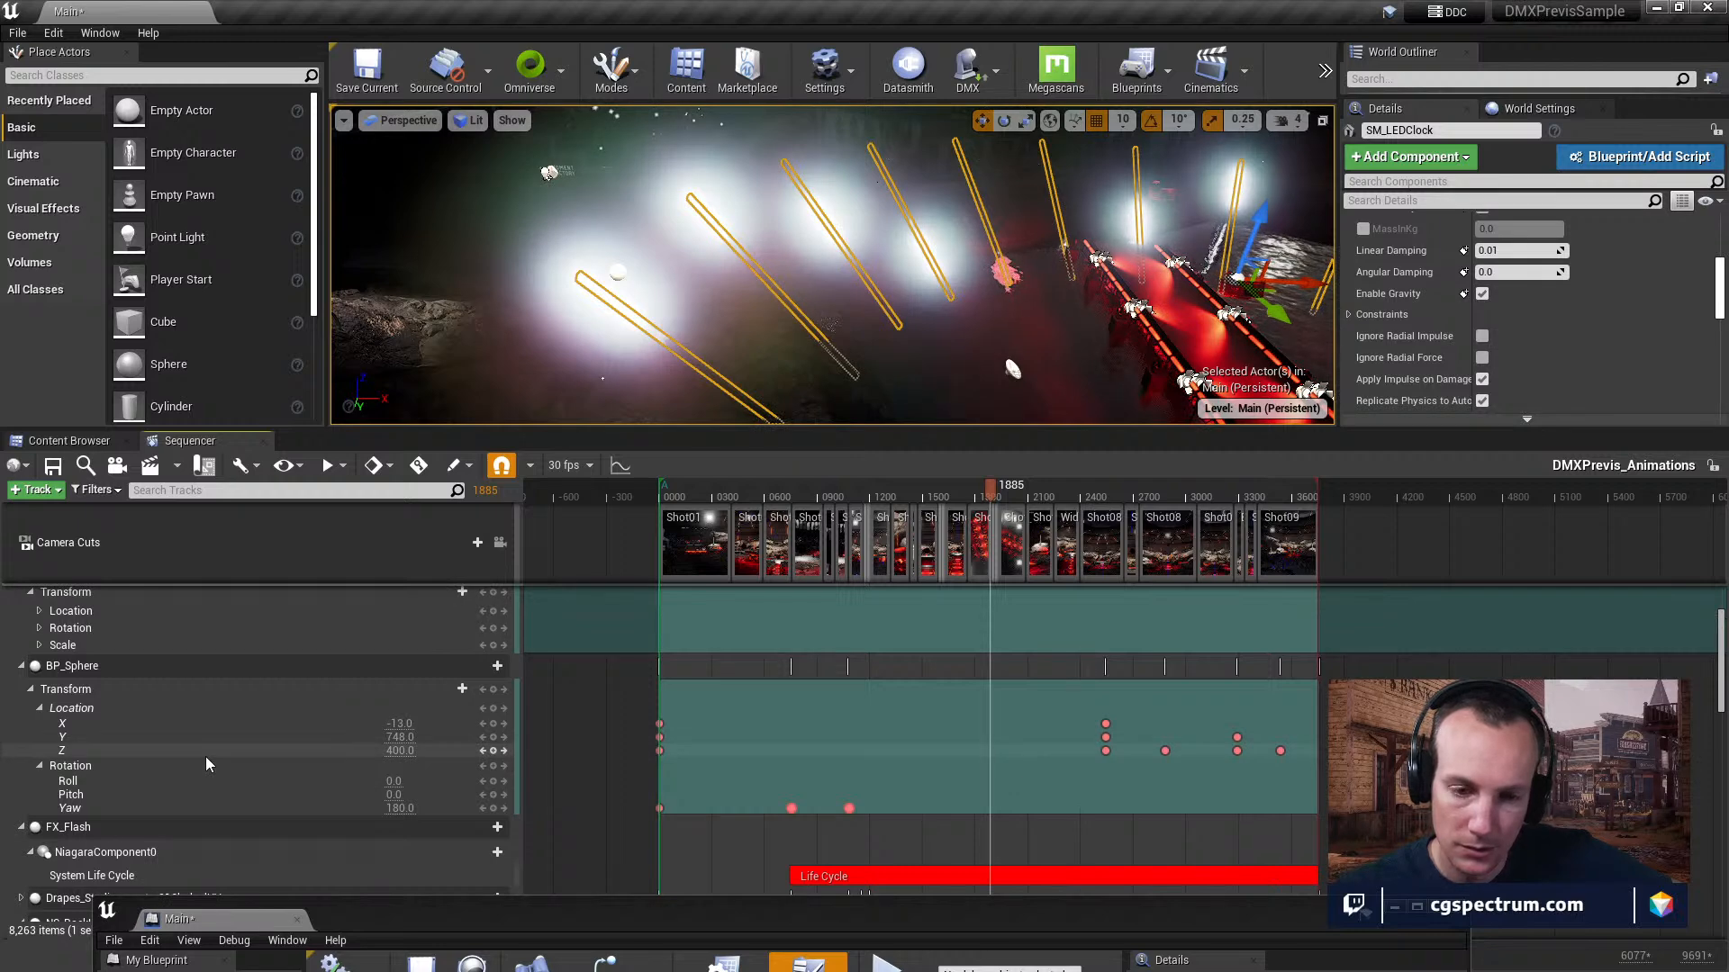
Select BP_Sphere from the sequence and frame it in the viewport to see the orb on the stage.
click(81, 667)
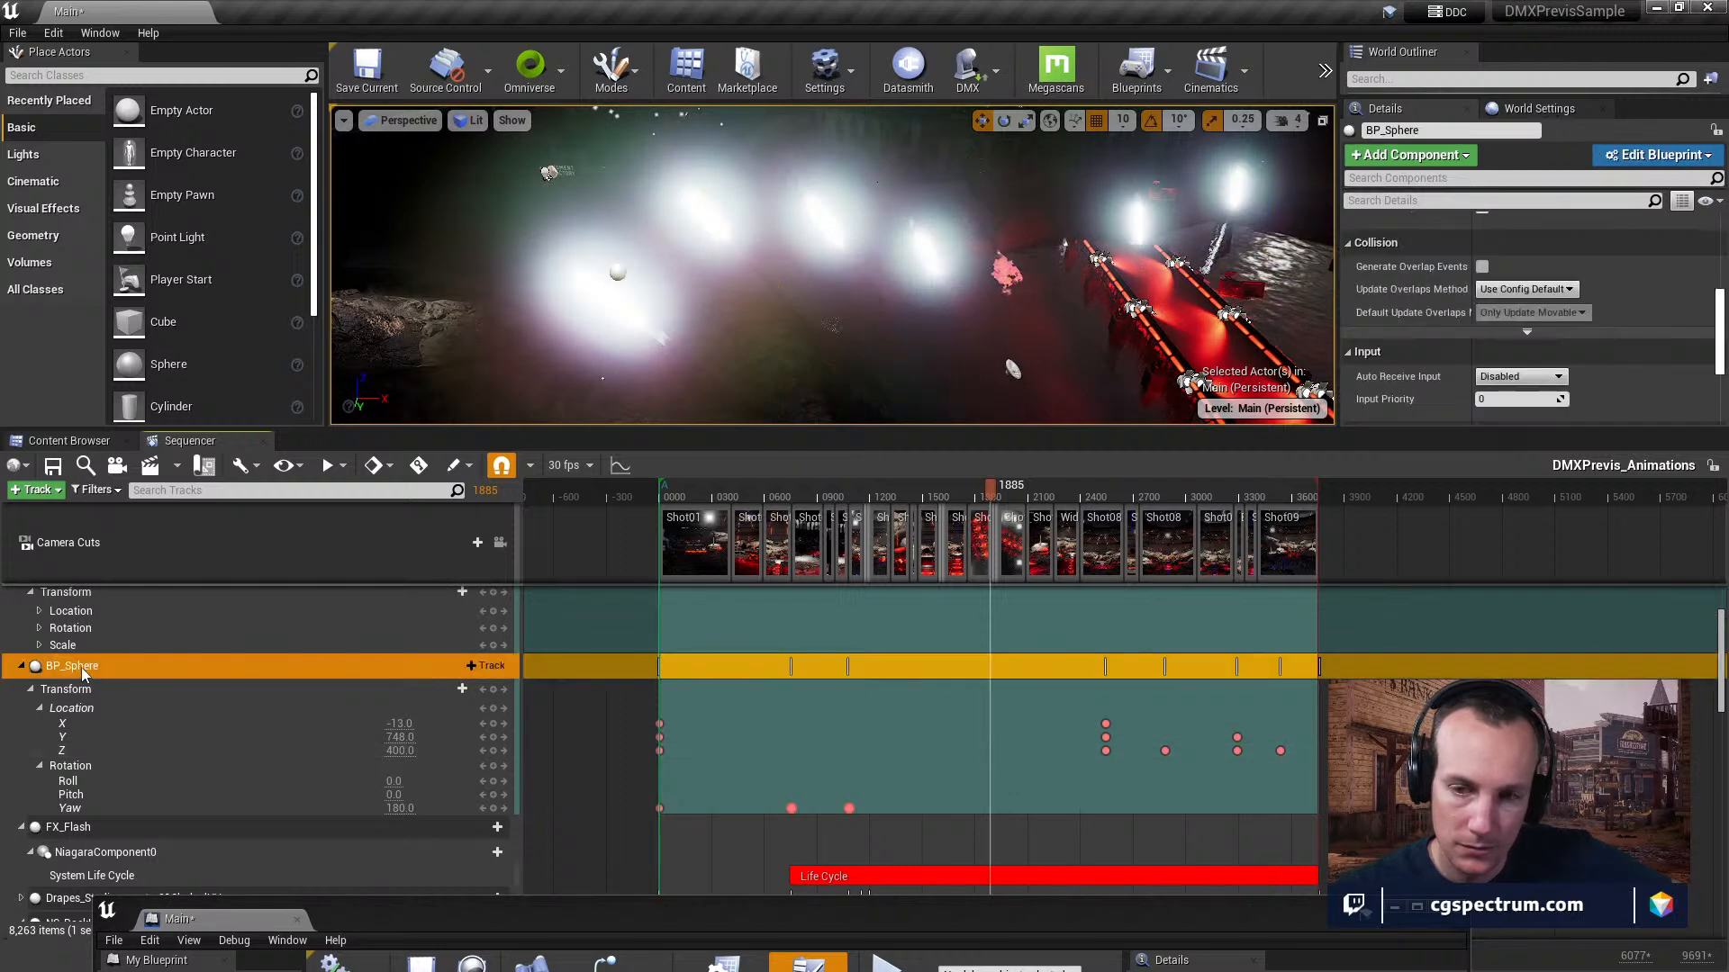
right_drag(771, 290, 967, 329)
key(f)
key(a)
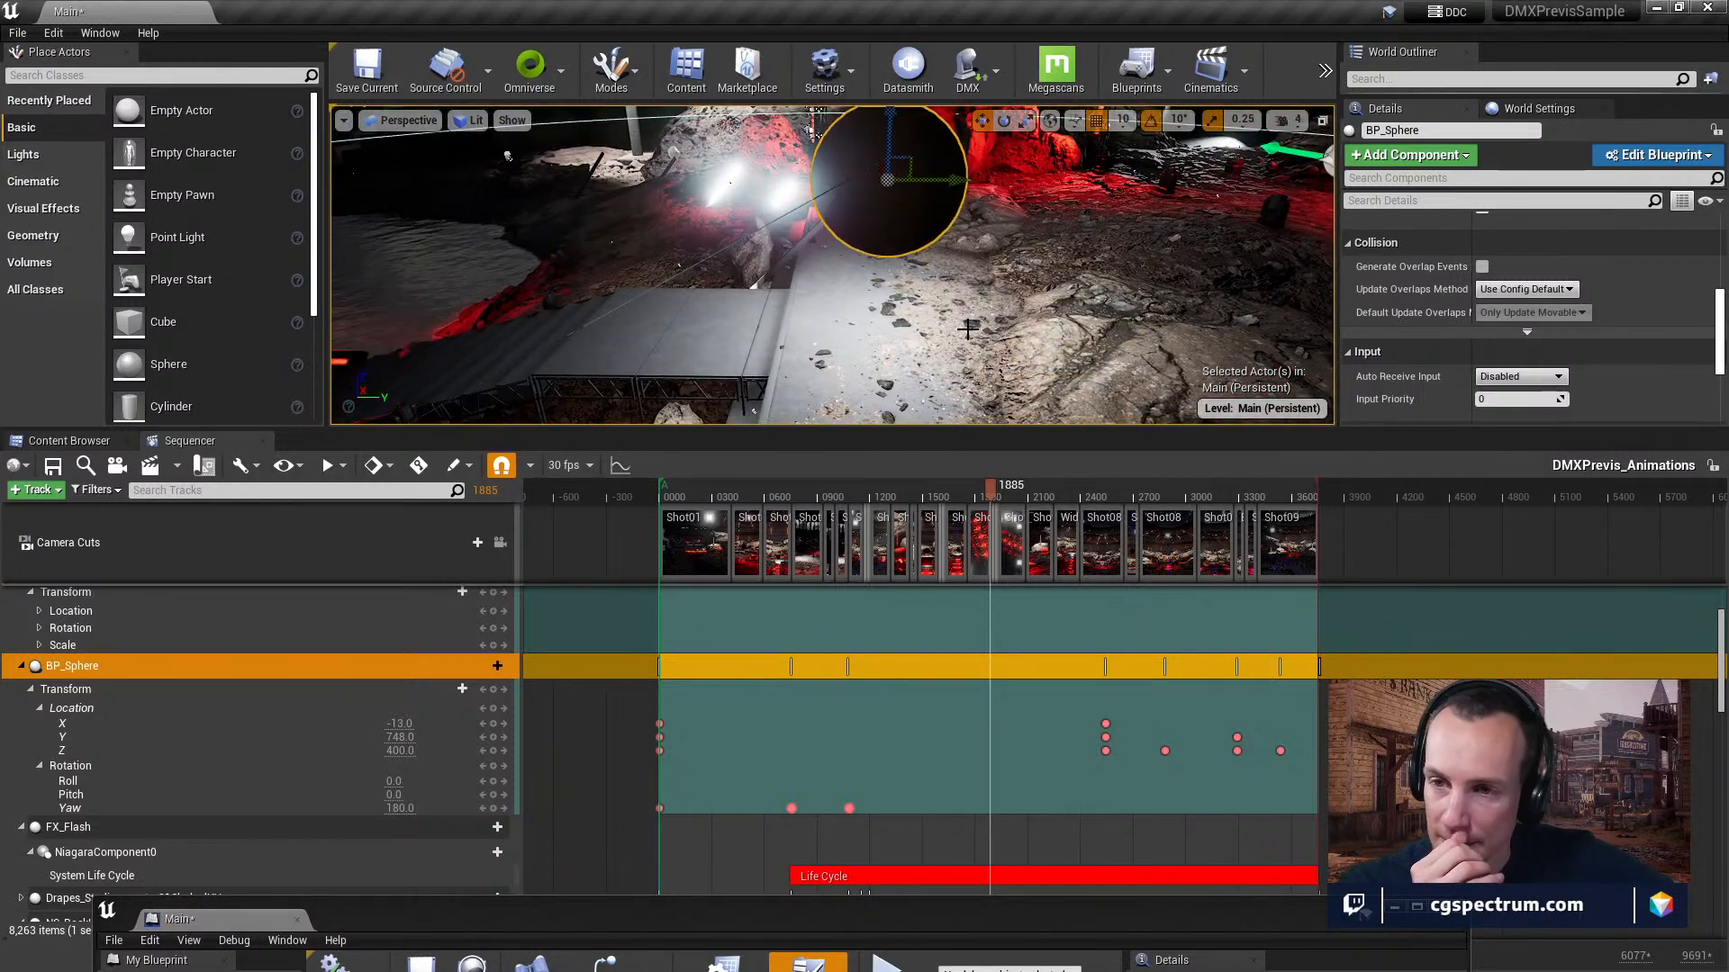
right_drag(1164, 343, 1062, 360)
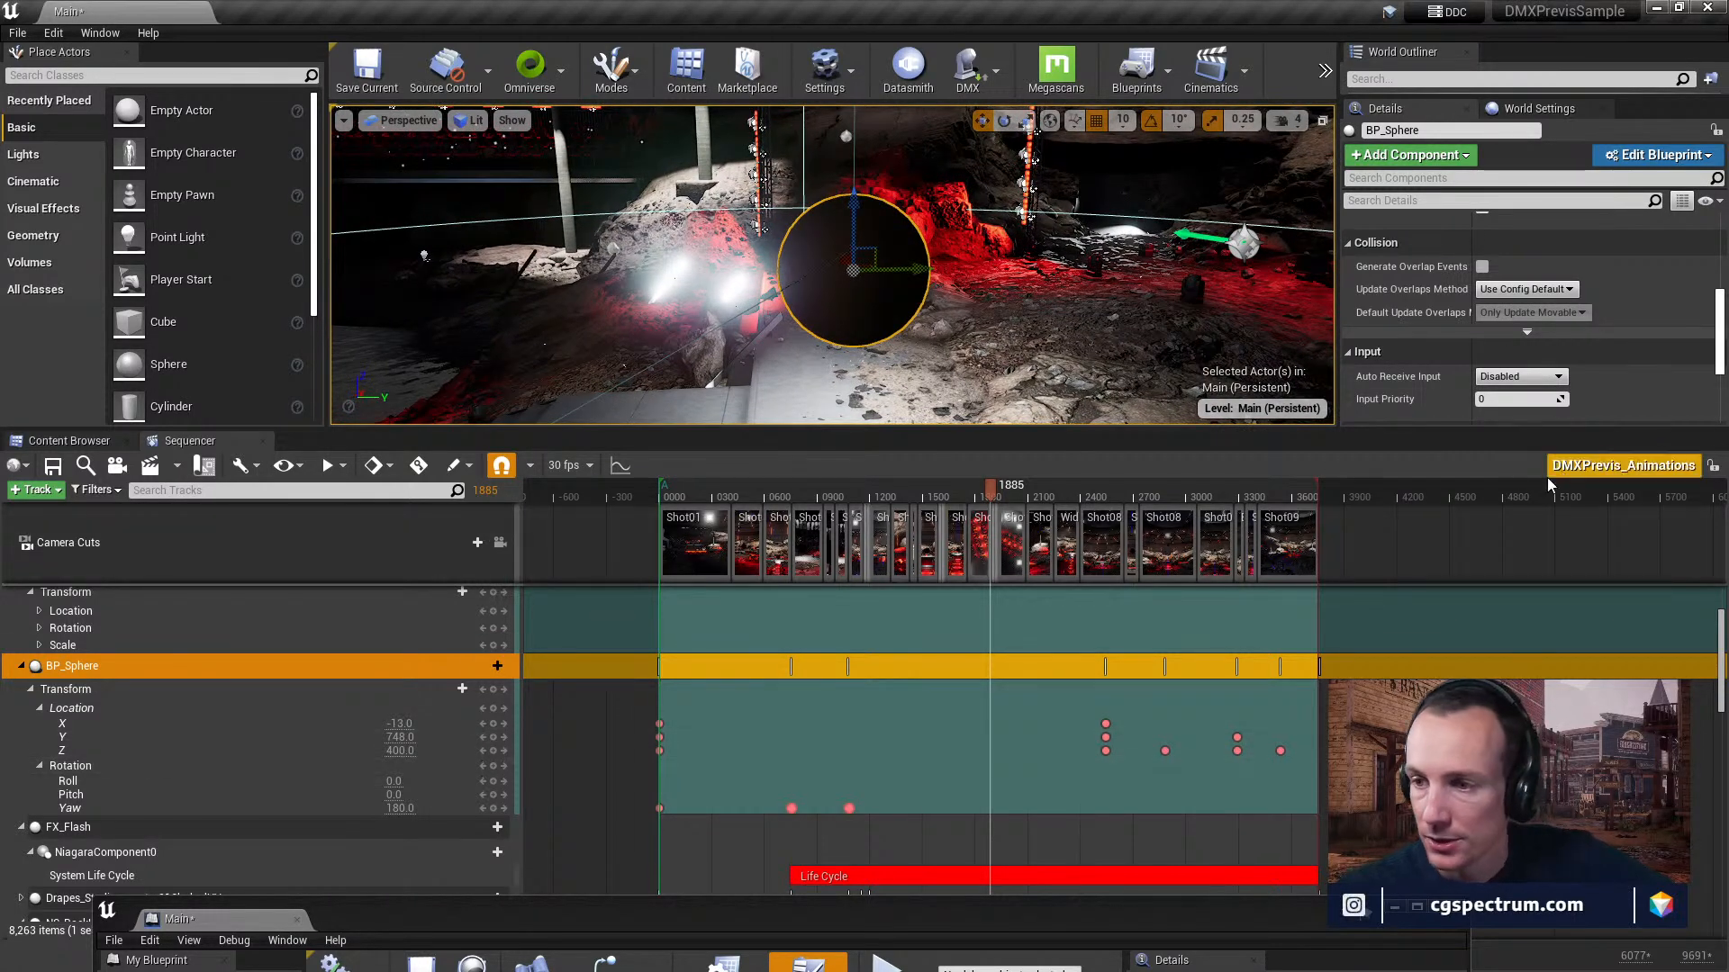
Enlarge the details area and component list of BP_Sphere to review its properties and inherited components.
scroll(1571, 335, down, 4)
scroll(1571, 315, up, 5)
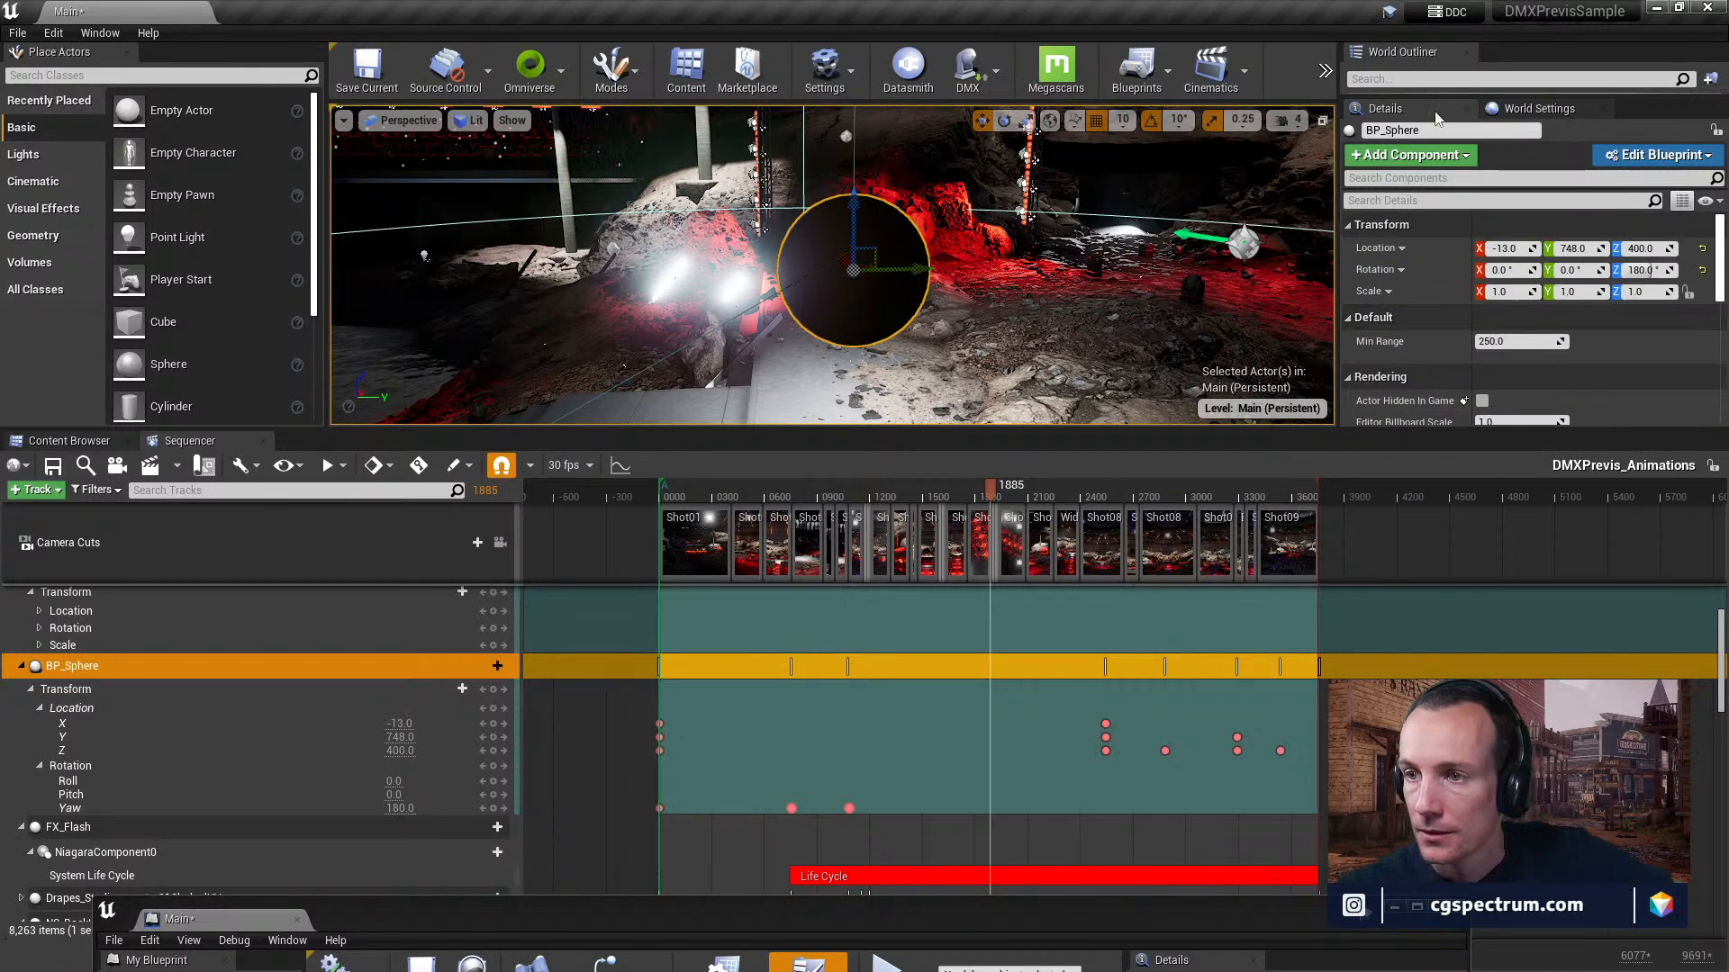
drag(1278, 429, 1279, 653)
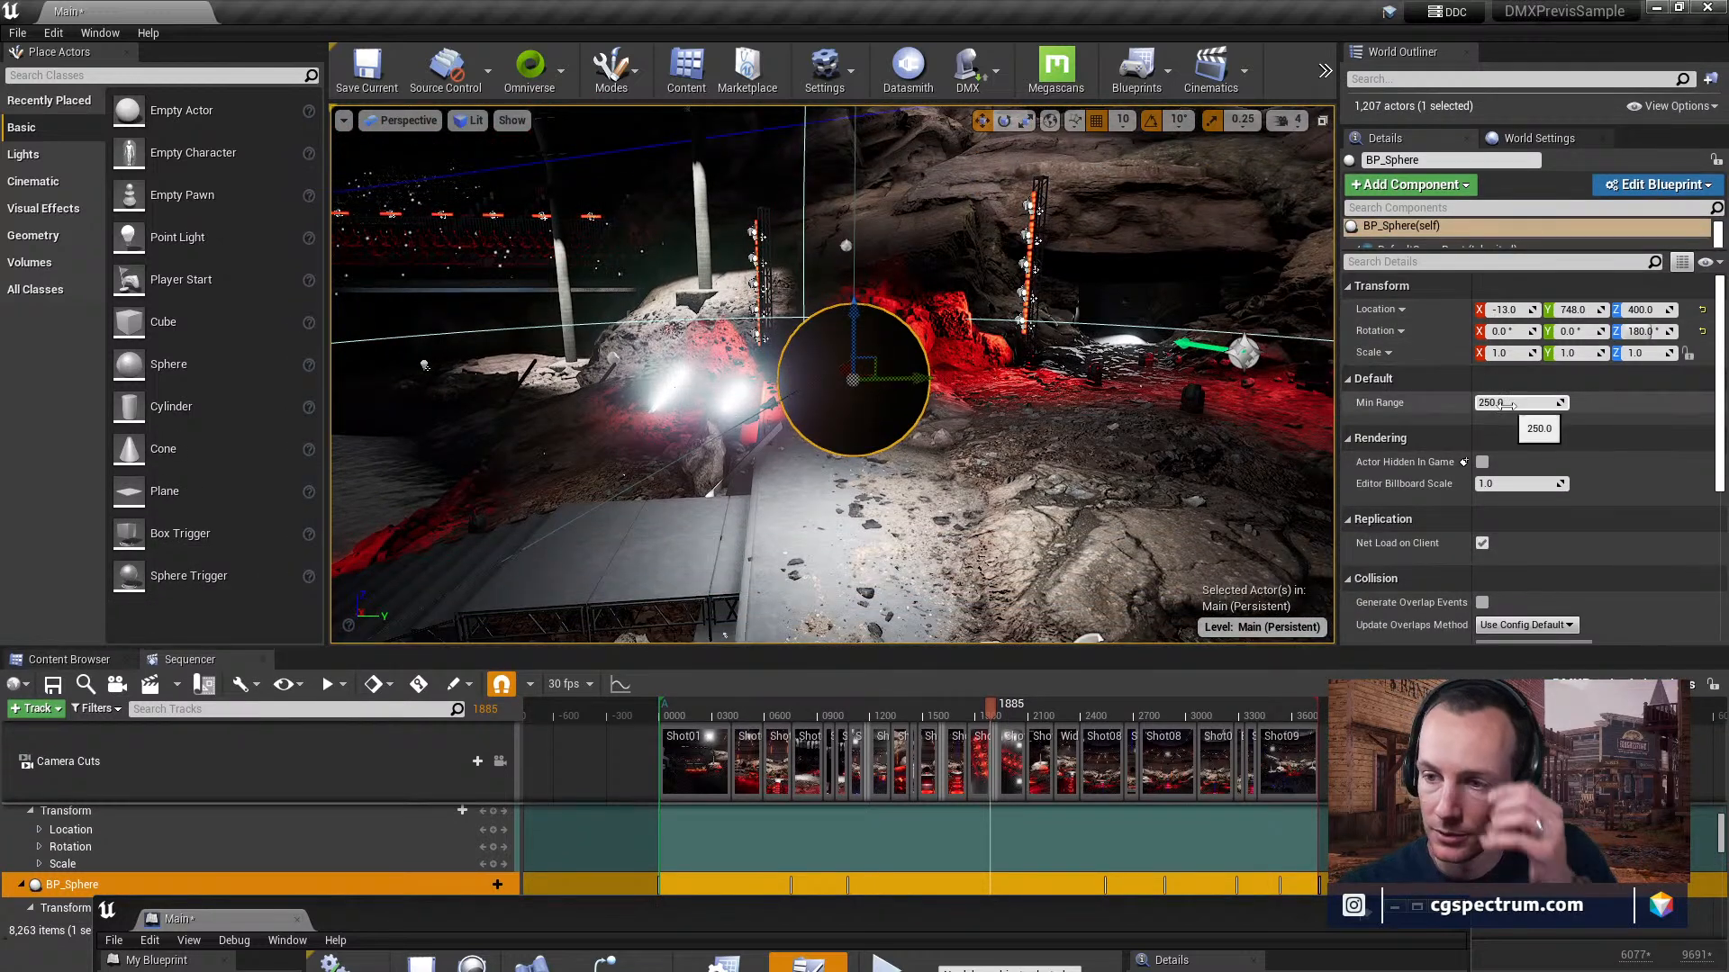
scroll(1510, 414, down, 2)
scroll(1510, 414, down, 3)
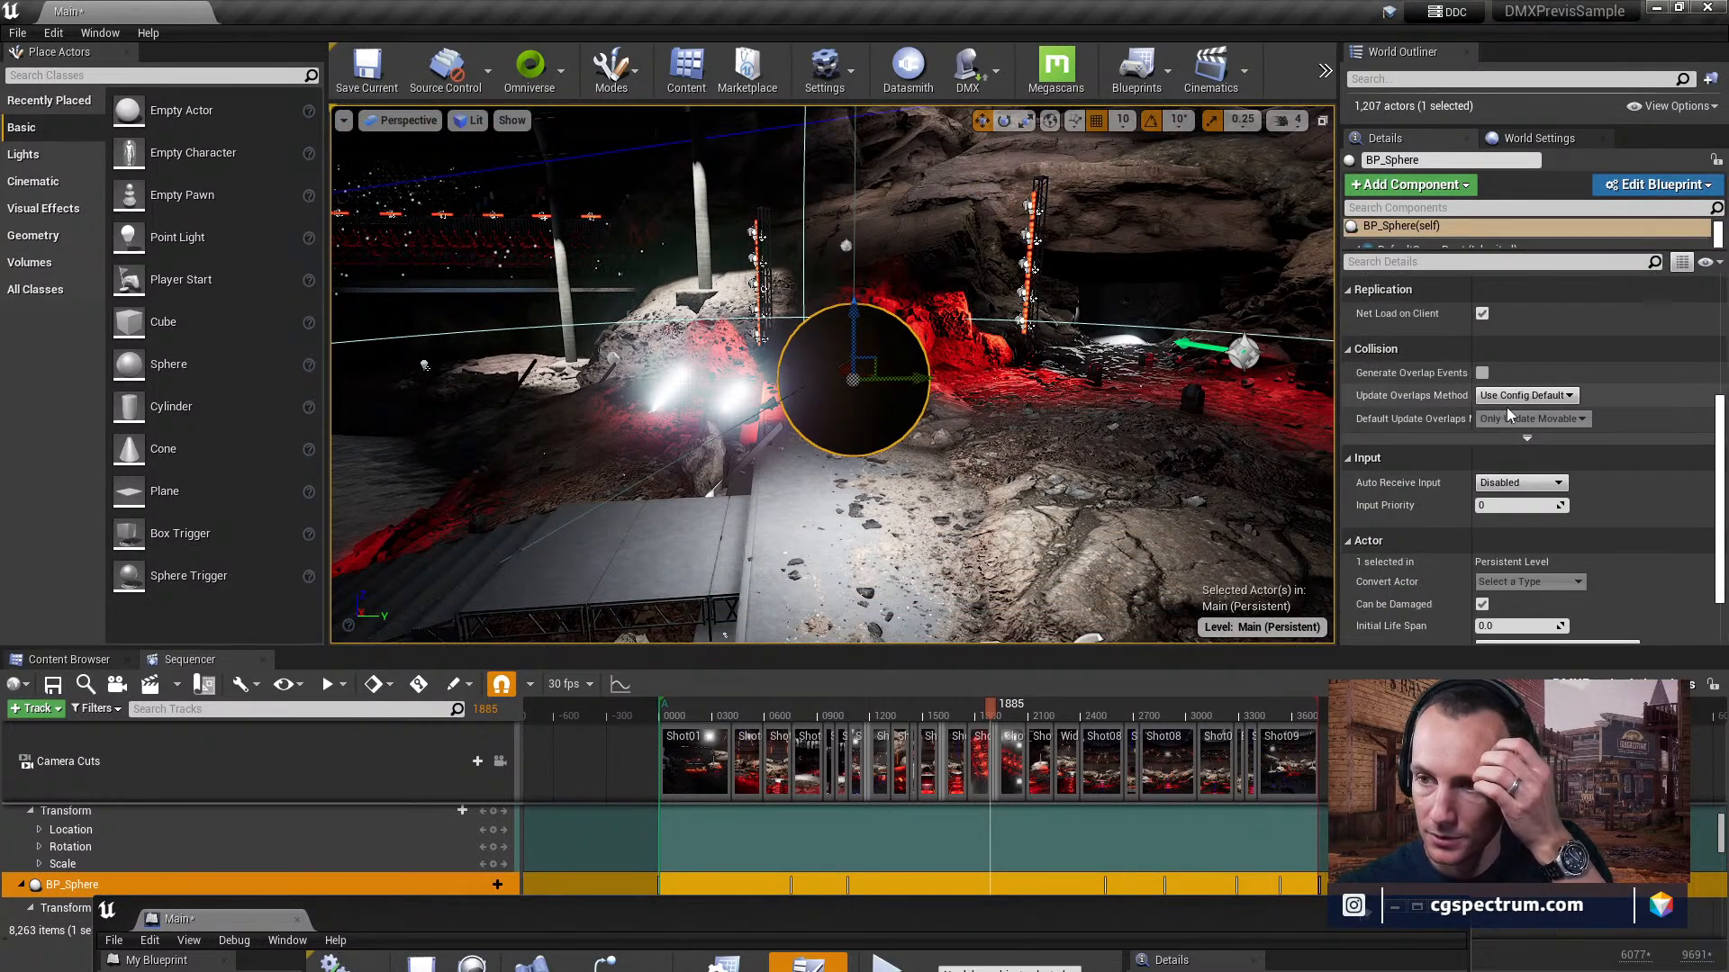
drag(1462, 259, 1477, 368)
drag(1475, 360, 1474, 352)
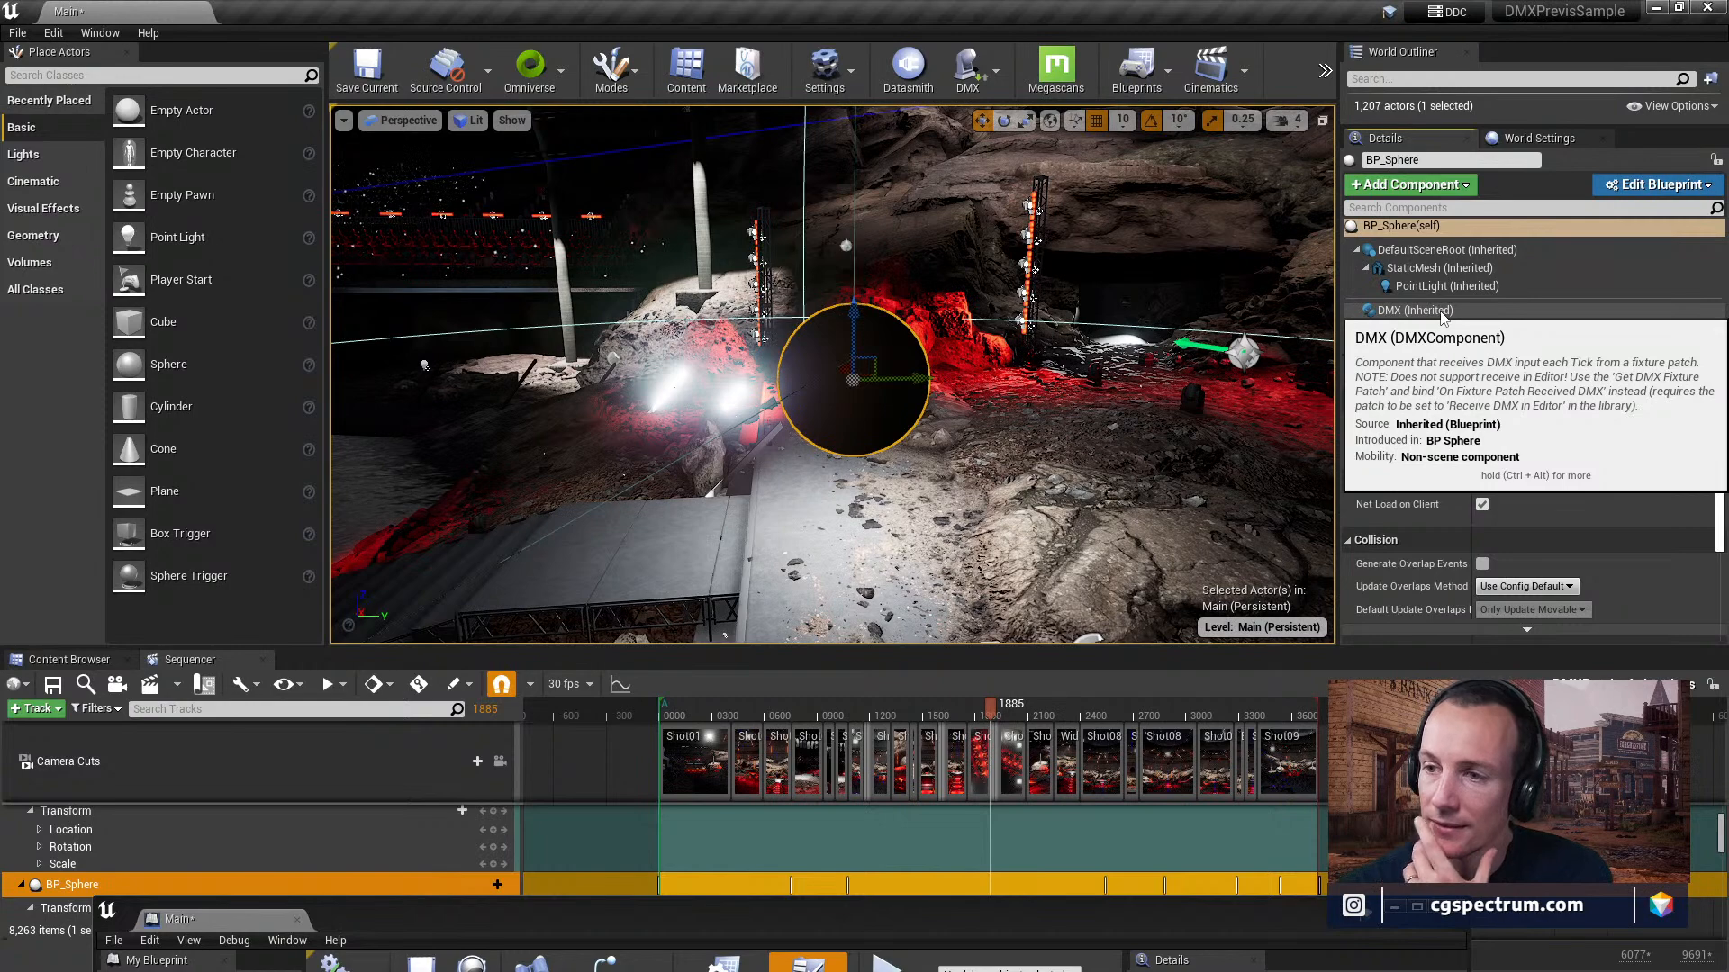
Open the MI_Orb material instance from BP_Sphere's StaticMesh component and inspect its preview from different angles.
click(1448, 268)
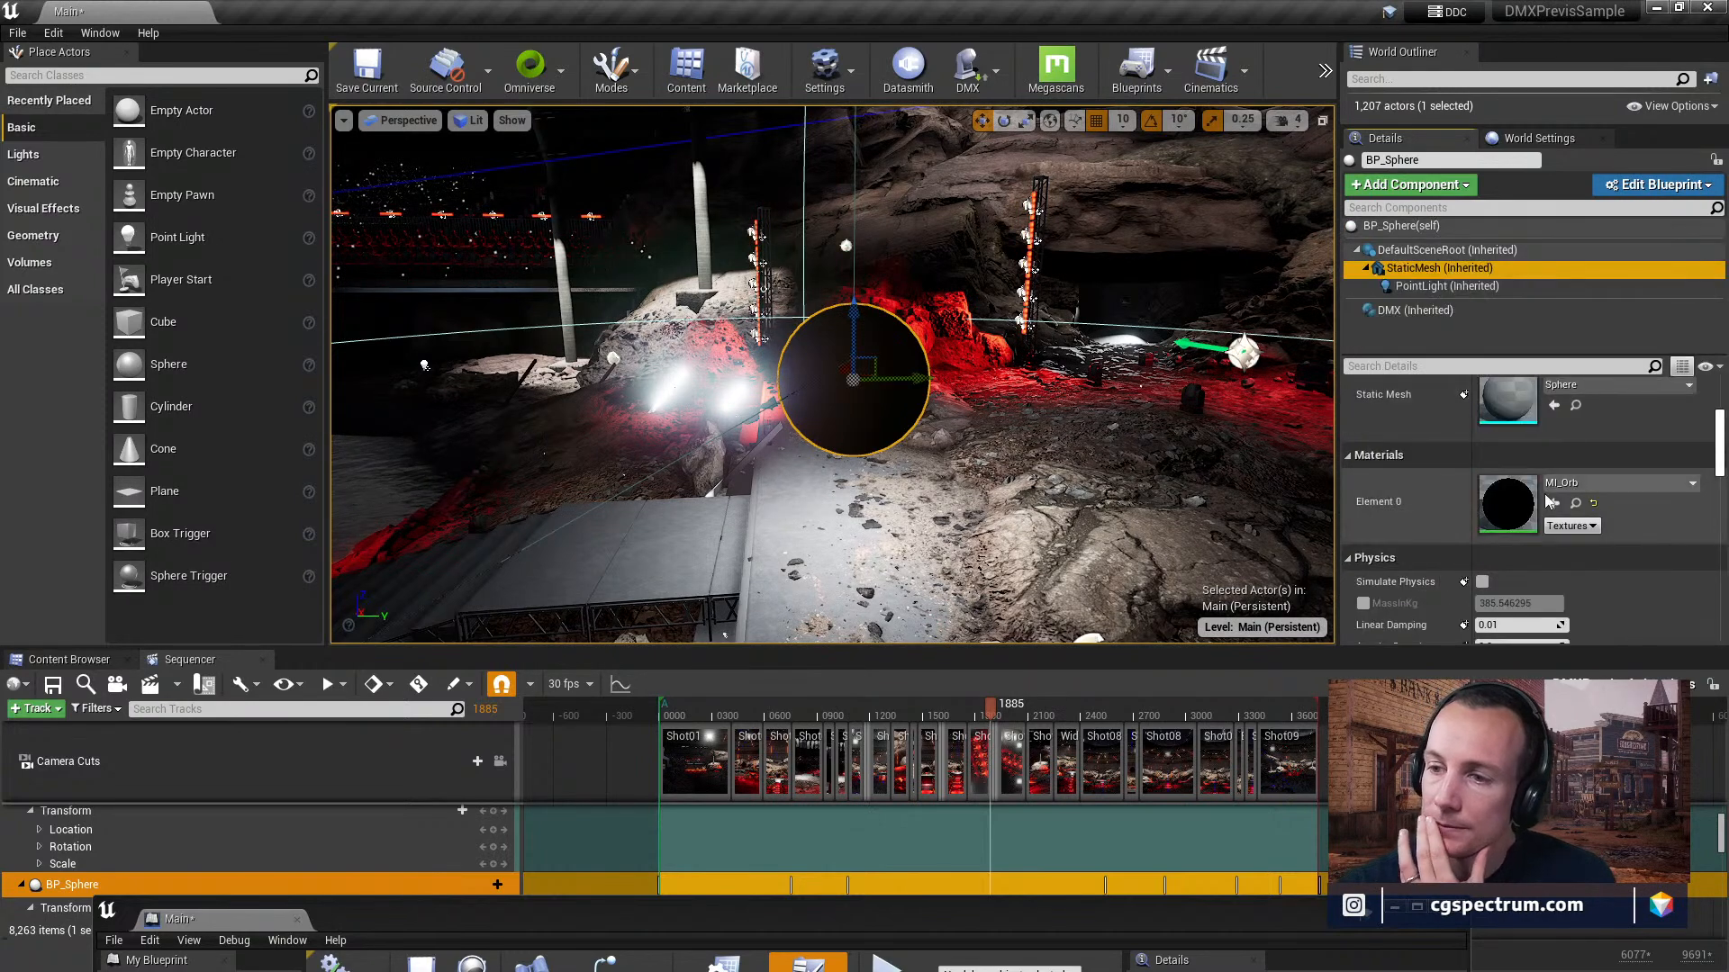
double_click(1528, 509)
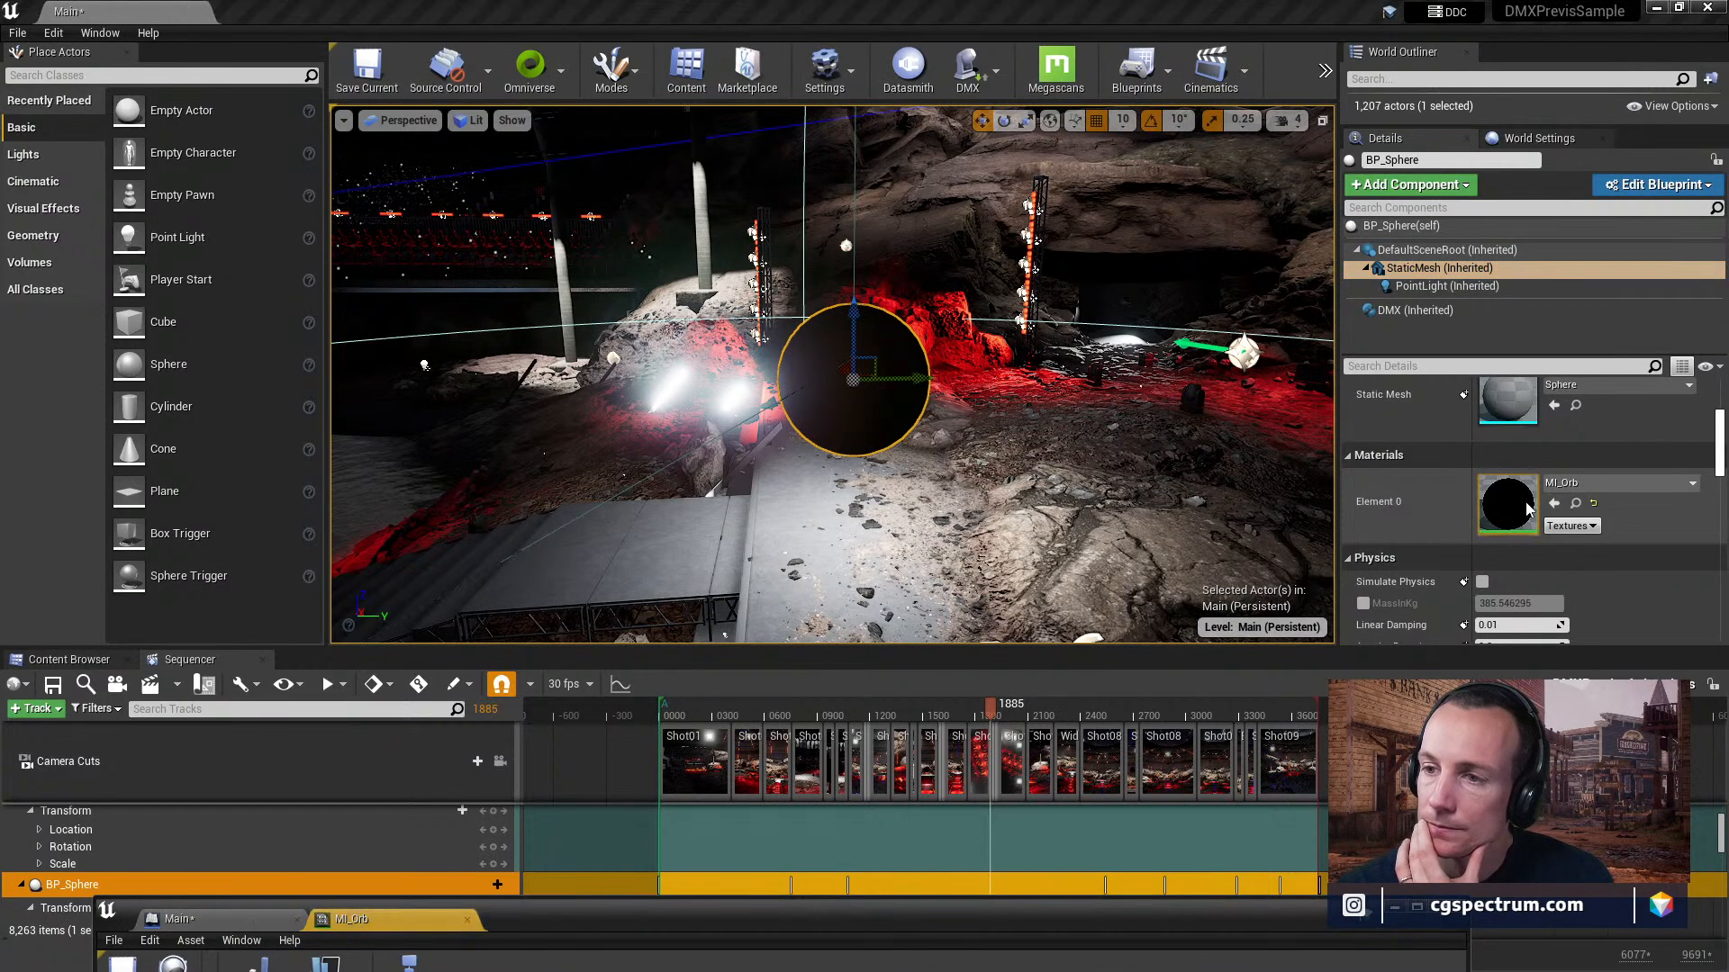
drag(580, 911, 603, 75)
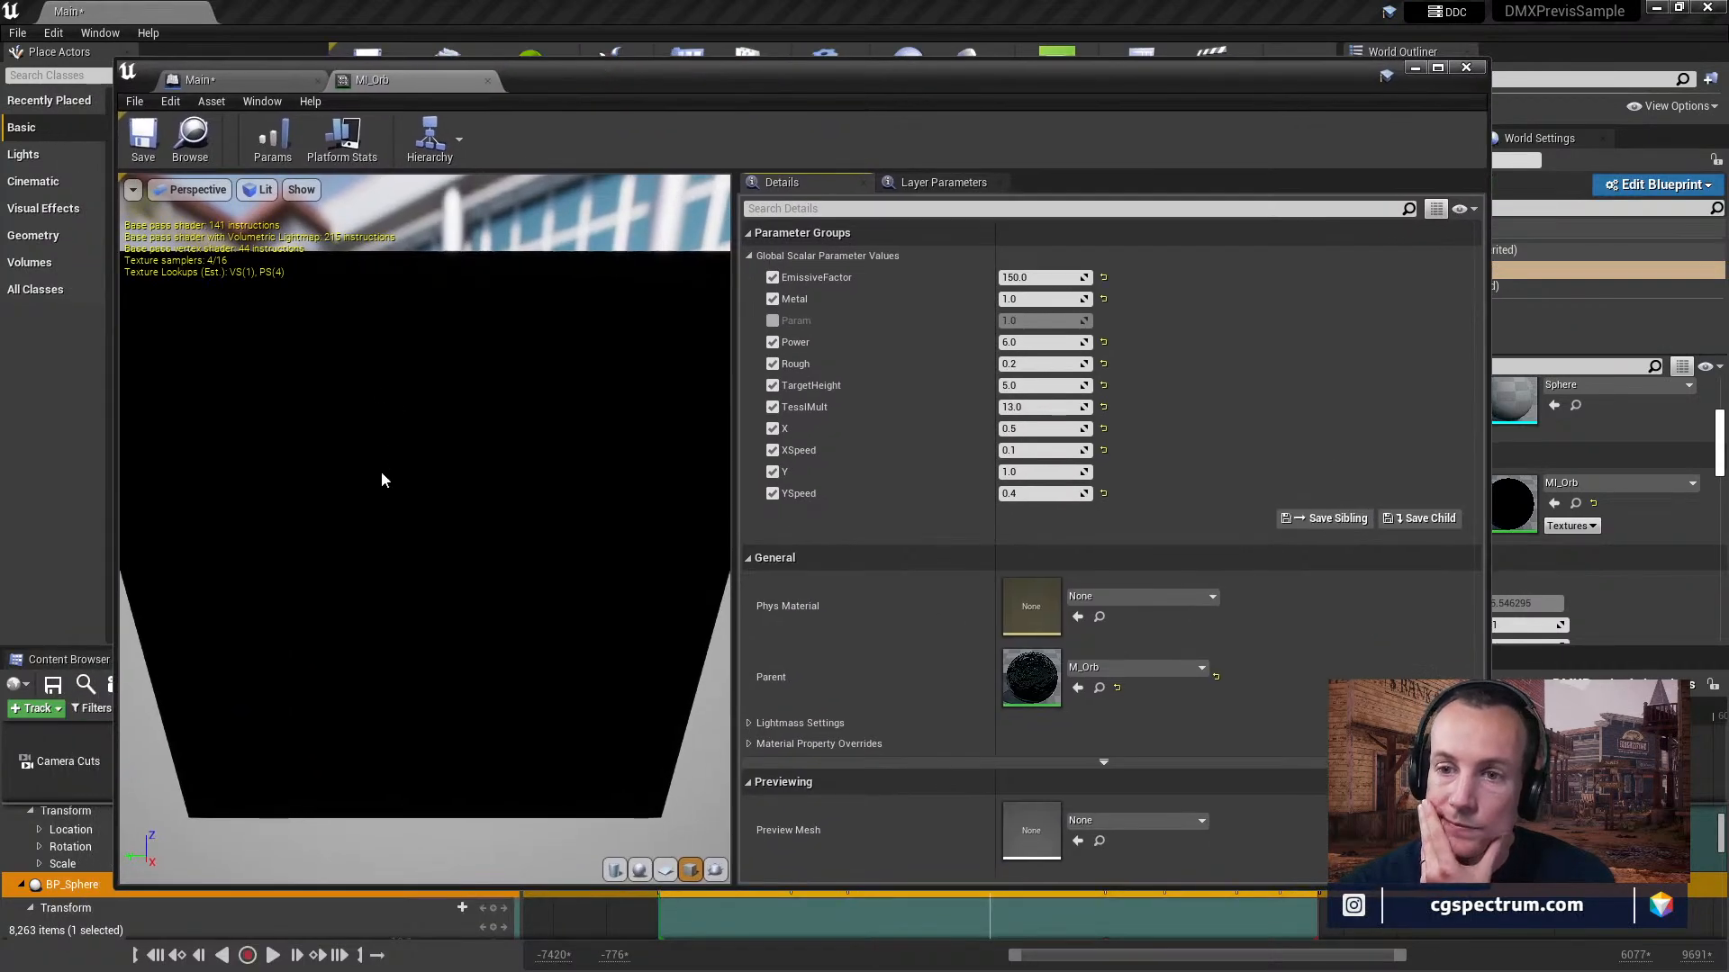
mouse_move(425, 530)
mouse_down()
mouse_move(540, 540)
mouse_move(450, 529)
mouse_up()
mouse_move(451, 530)
right_down()
mouse_move(450, 450)
mouse_move(450, 585)
mouse_move(450, 518)
right_up()
drag(450, 518, 438, 484)
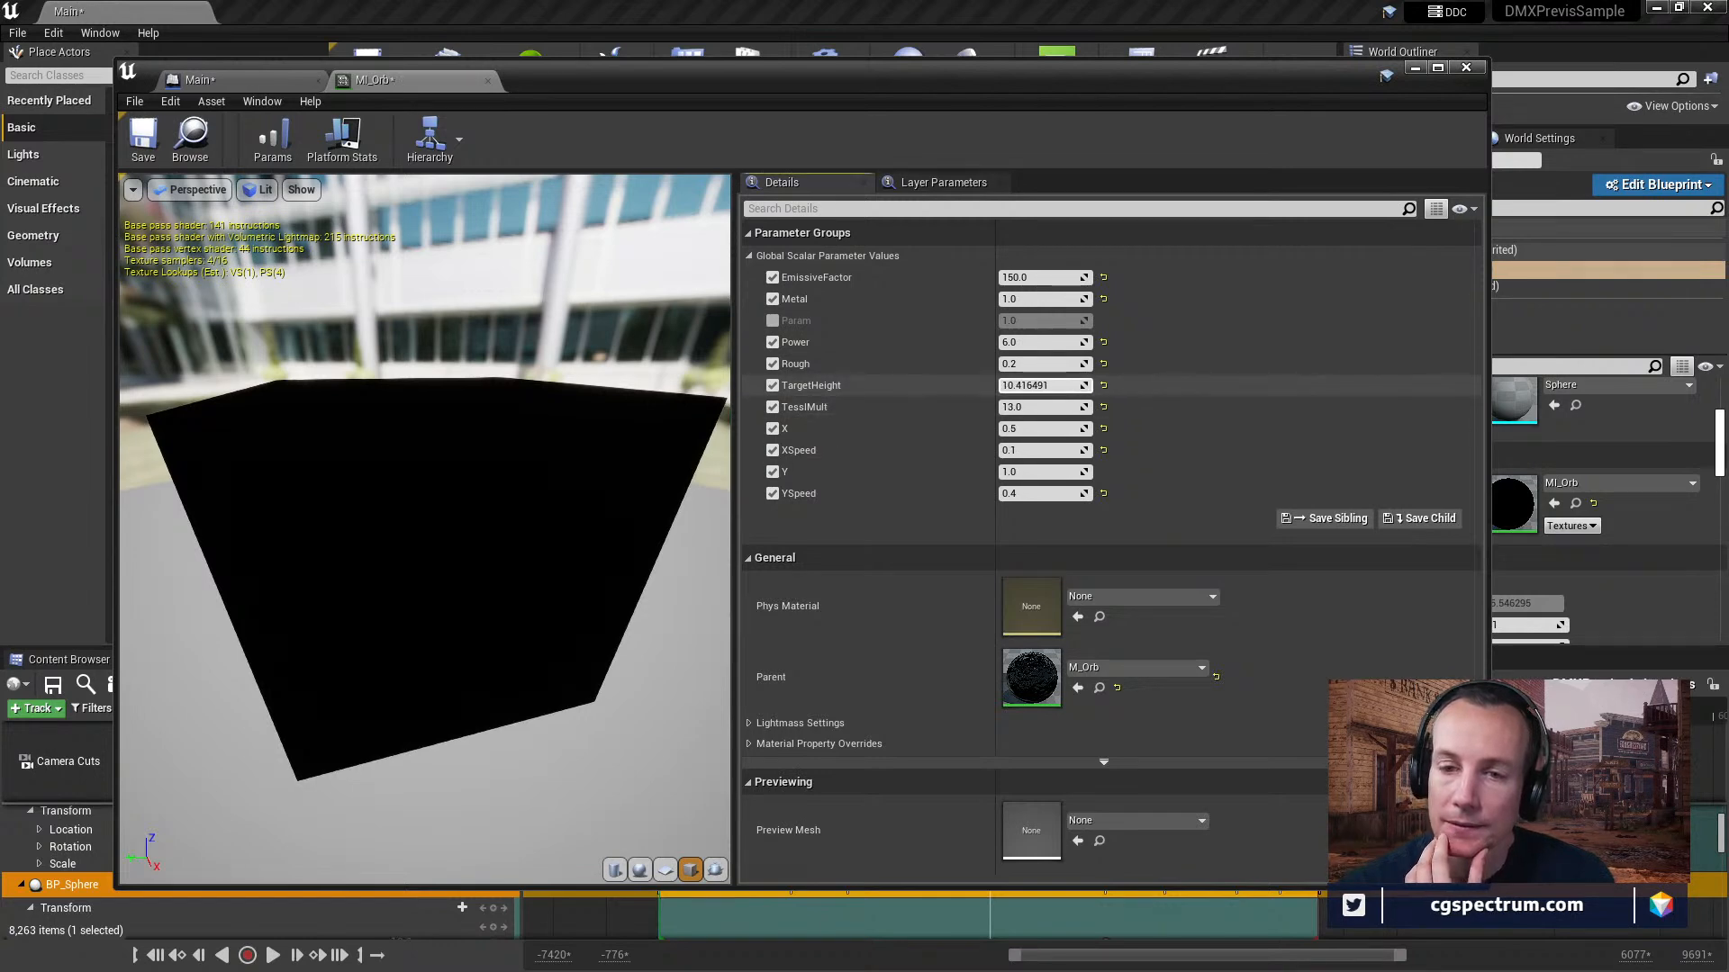
Set MI_Orb's TargetHeight to about 8.96, Rough to about 0.66 and YSpeed to about 0.86, previewing the material on a plane.
drag(1044, 385, 1027, 386)
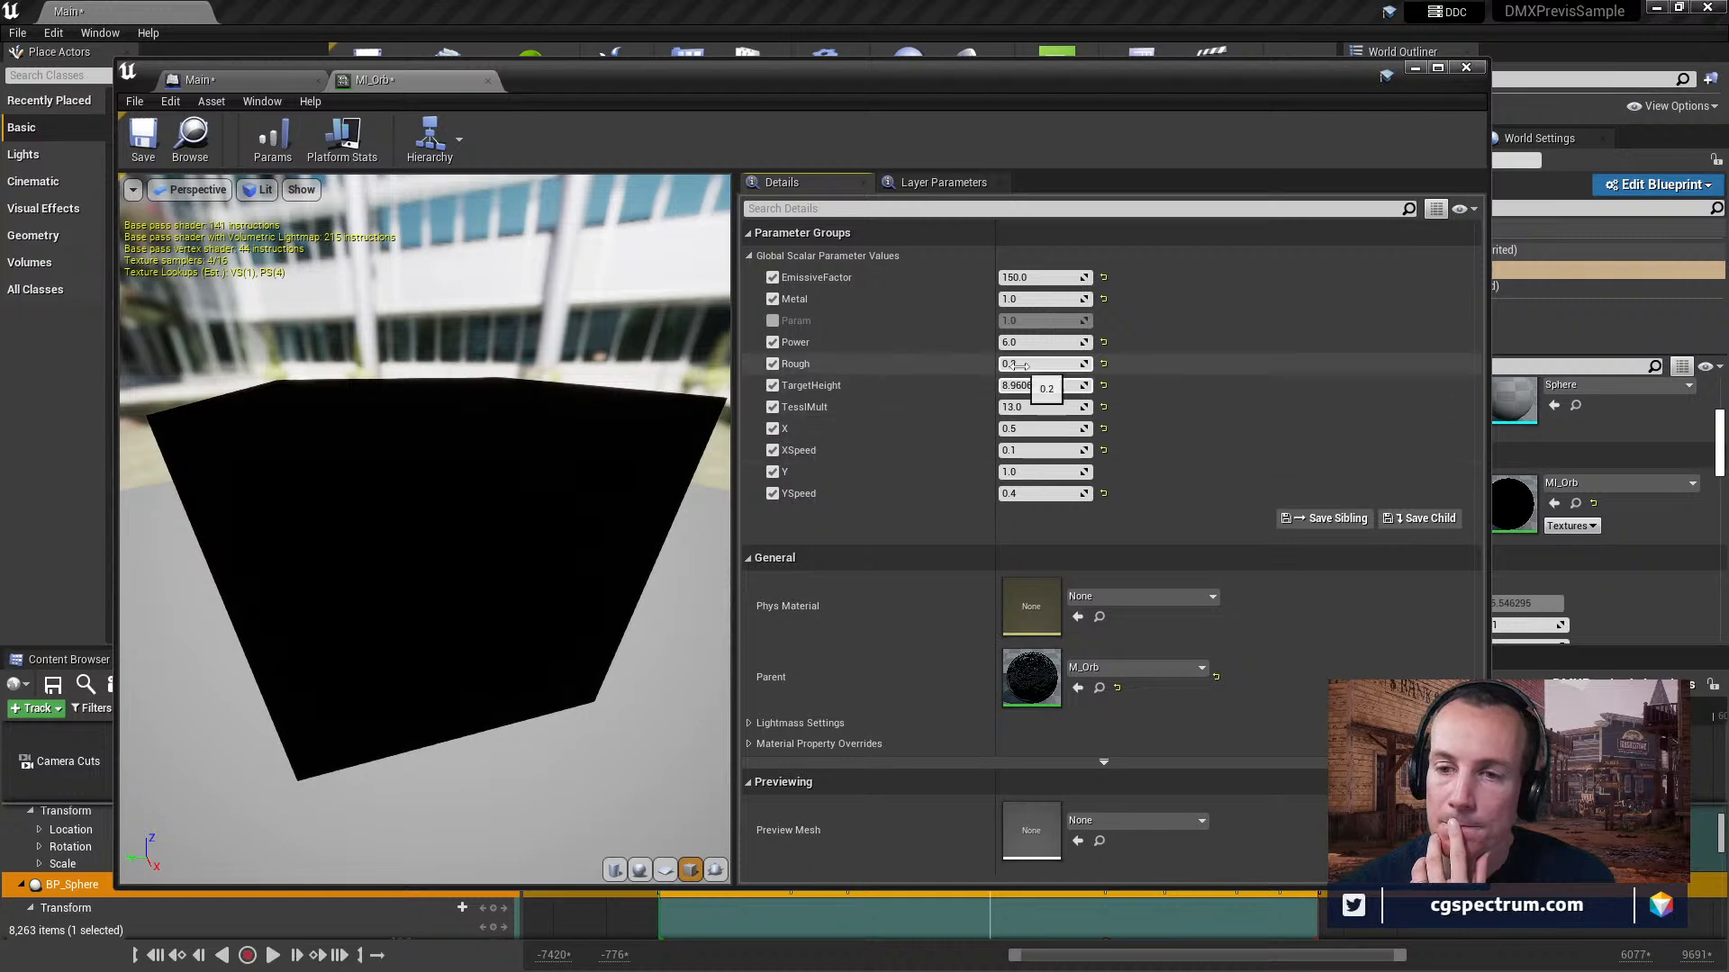
drag(1044, 364, 1031, 364)
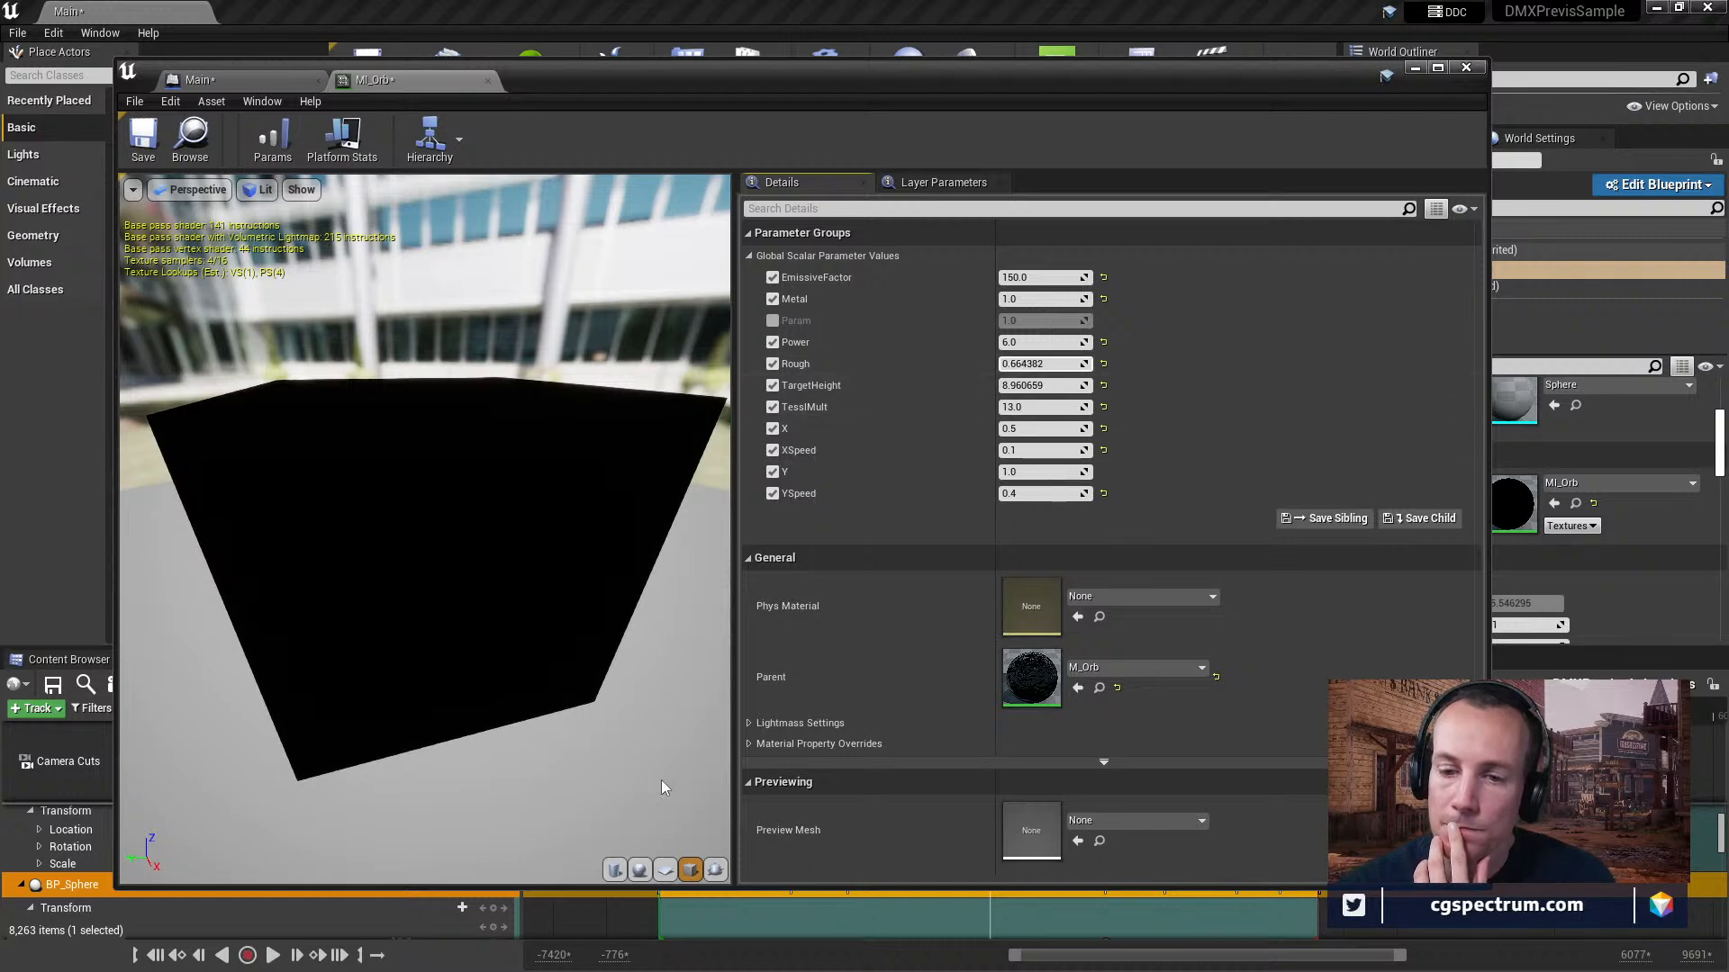
click(664, 870)
drag(577, 702, 774, 612)
drag(622, 519, 387, 536)
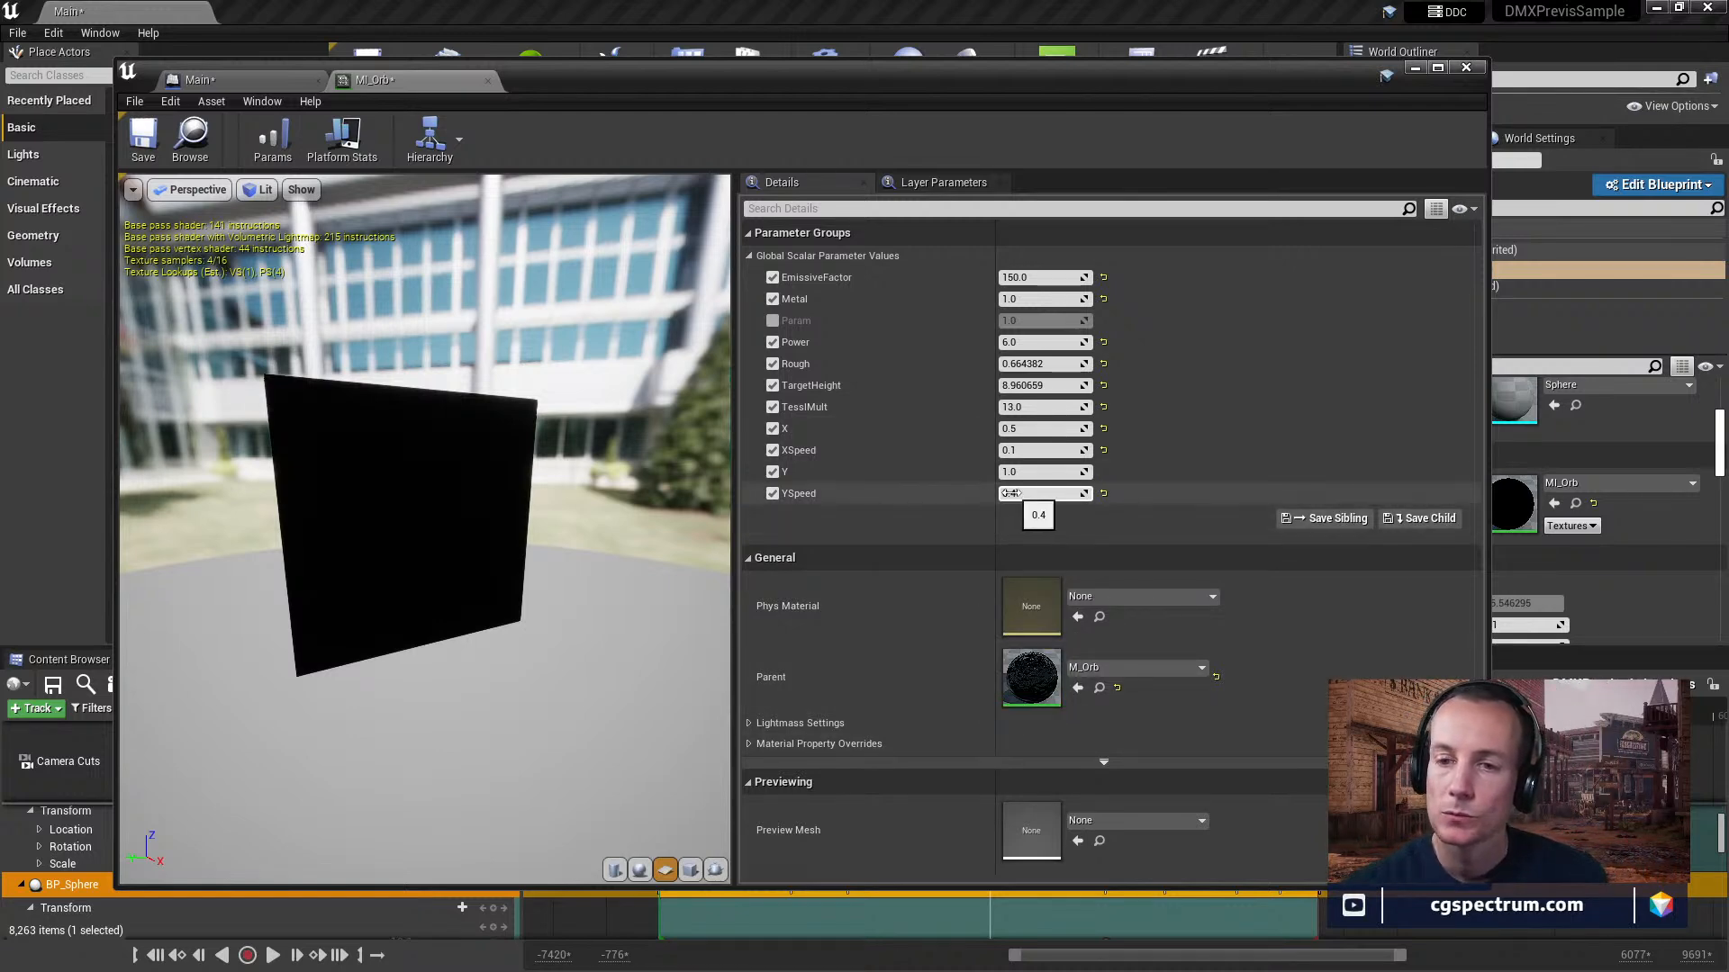
drag(1045, 493, 1043, 494)
drag(432, 513, 671, 514)
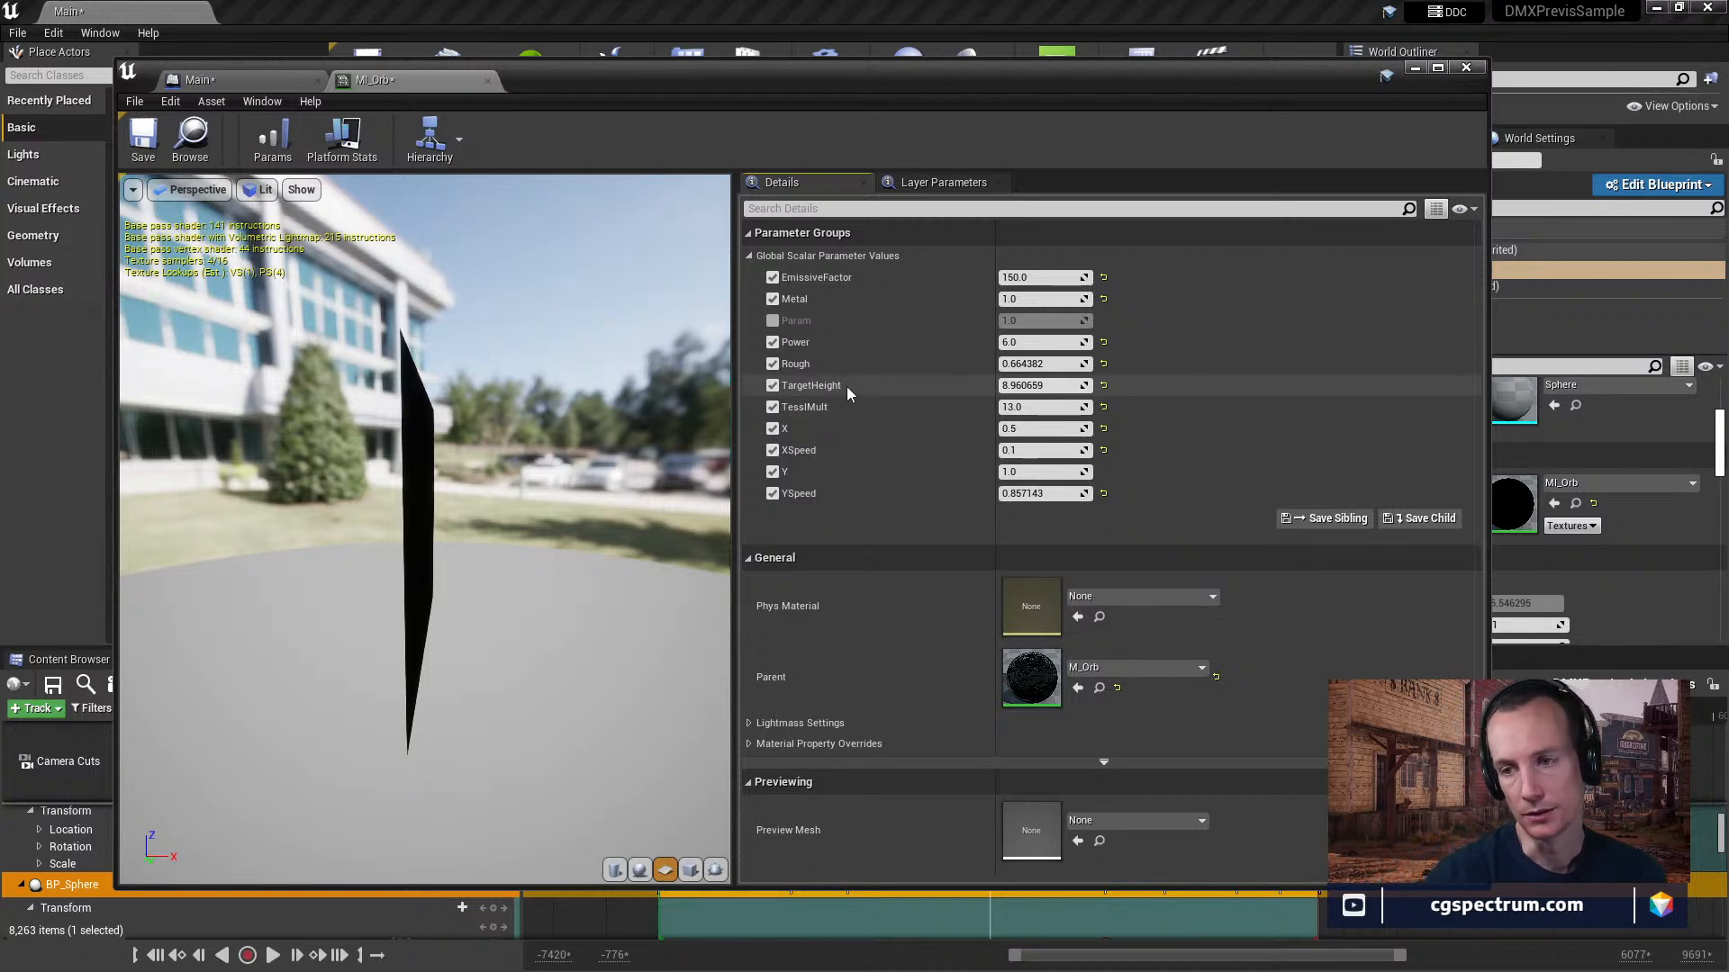
Open MI_Orb's parent material M_Orb and examine its node graph up to the Color2, Metal and Rough parameters.
double_click(1044, 679)
scroll(981, 441, down, 3)
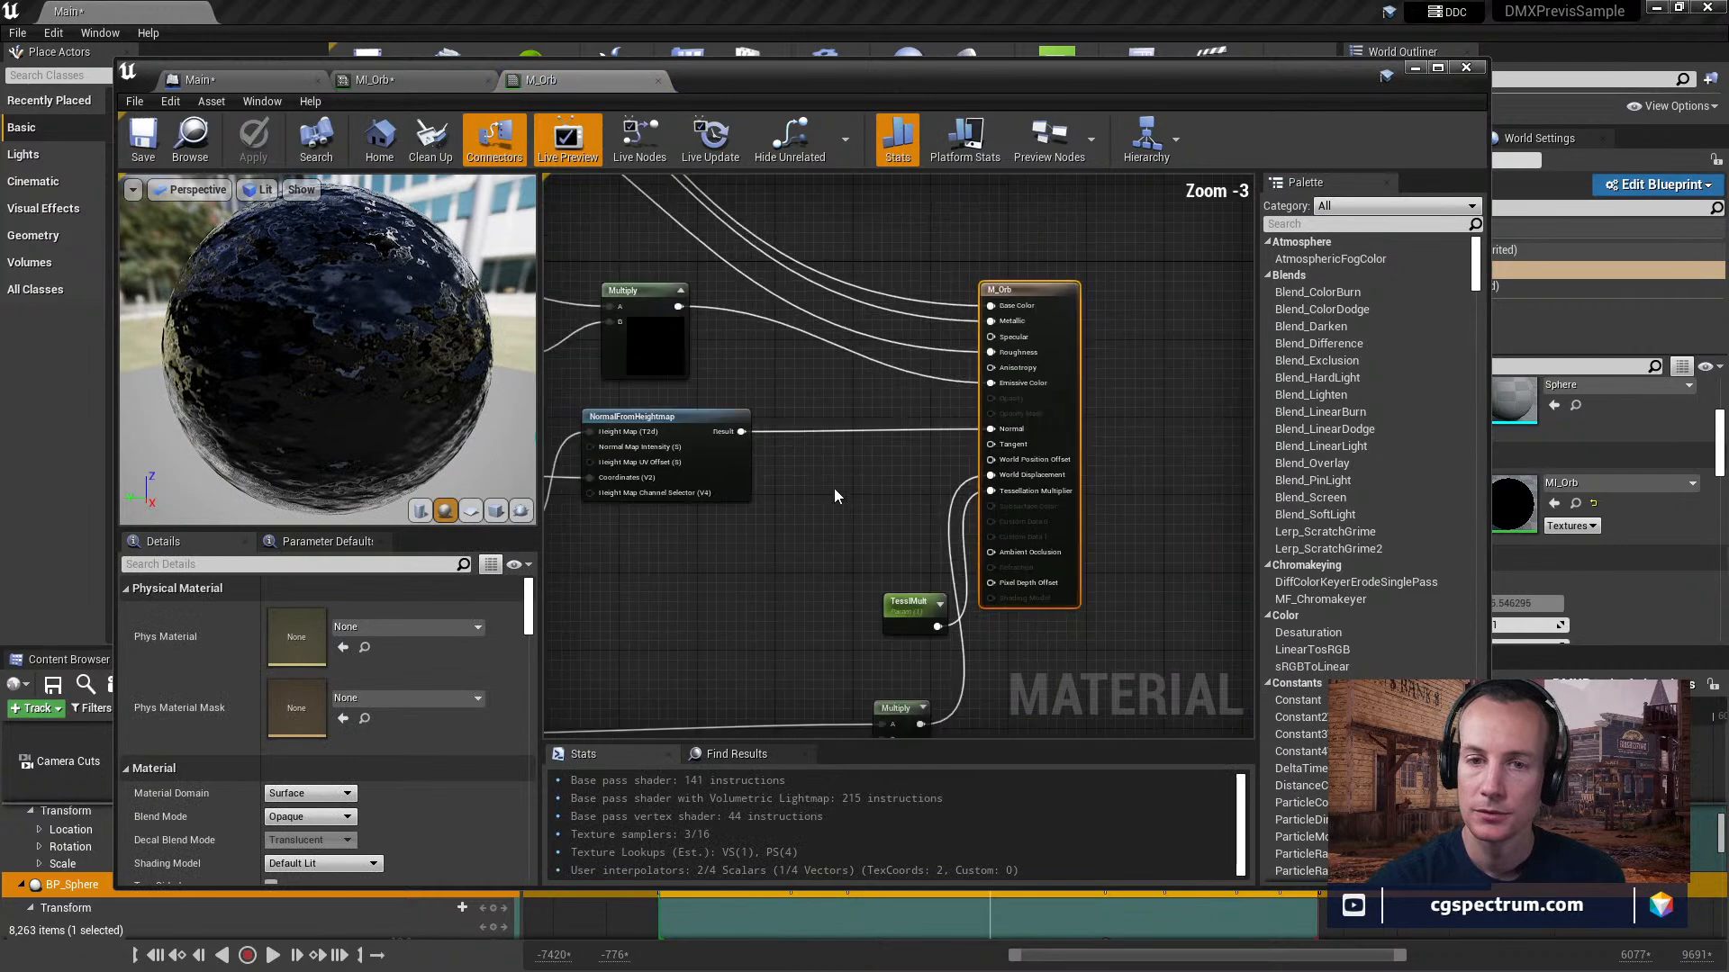
right_drag(873, 560, 950, 601)
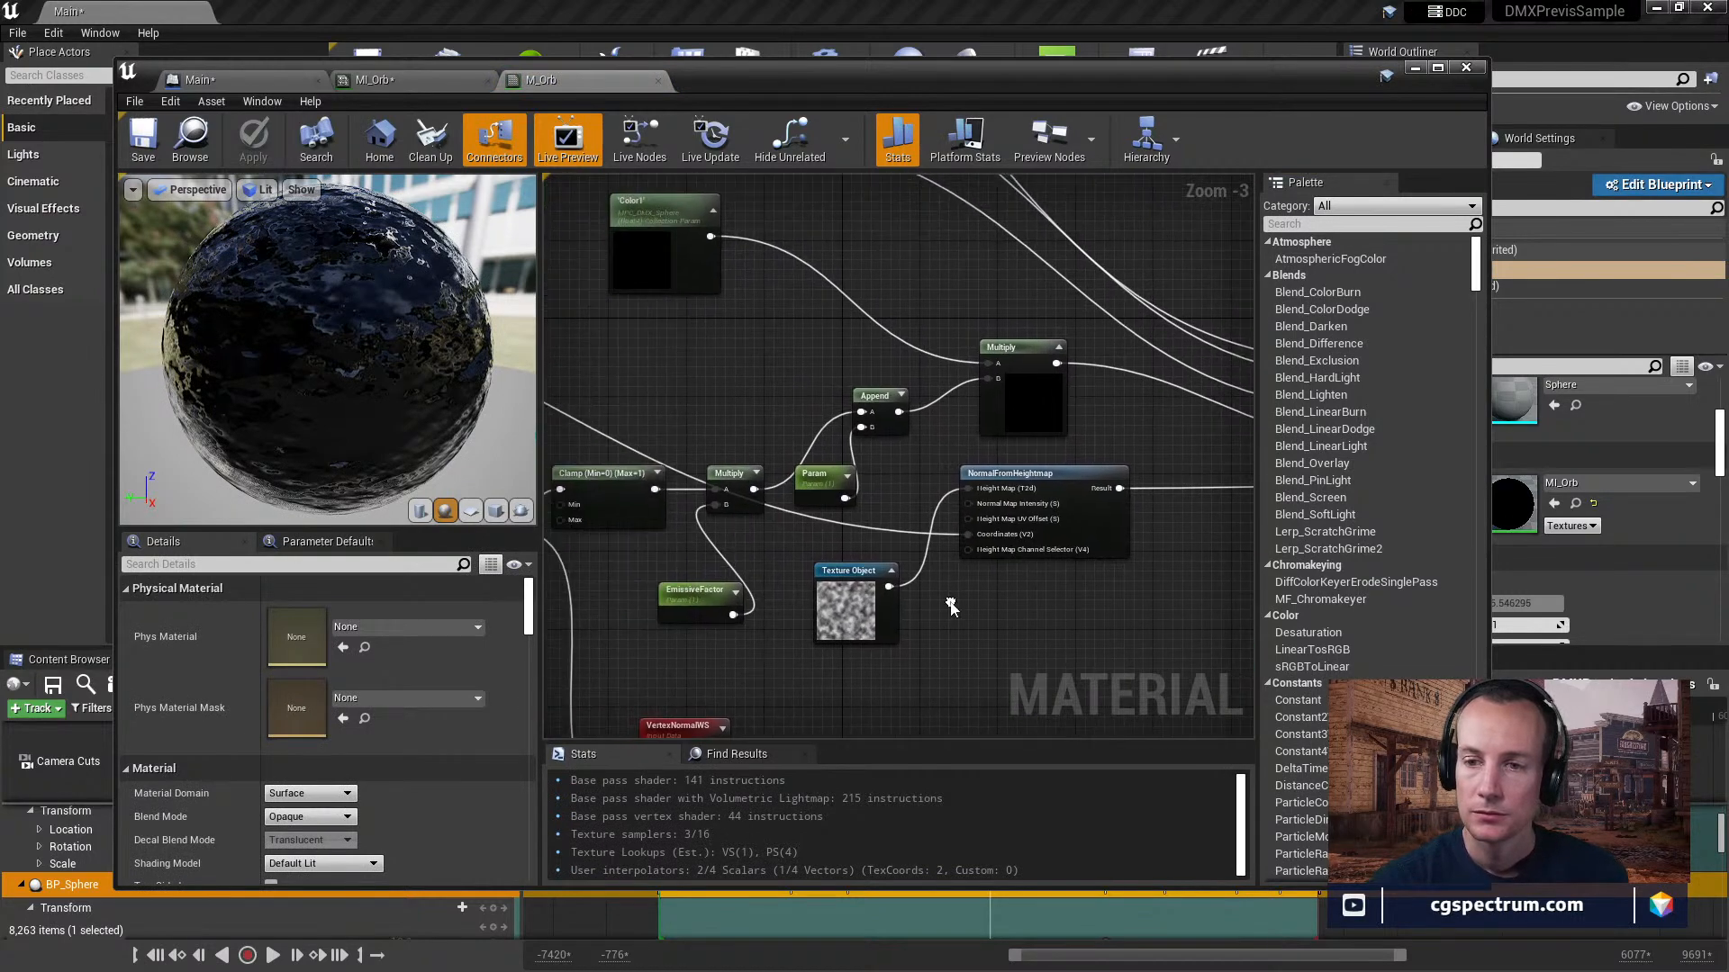
right_drag(727, 388, 898, 408)
scroll(898, 410, down, 3)
scroll(982, 411, up, 4)
right_drag(793, 374, 684, 324)
right_drag(1052, 396, 792, 575)
right_drag(1035, 567, 946, 721)
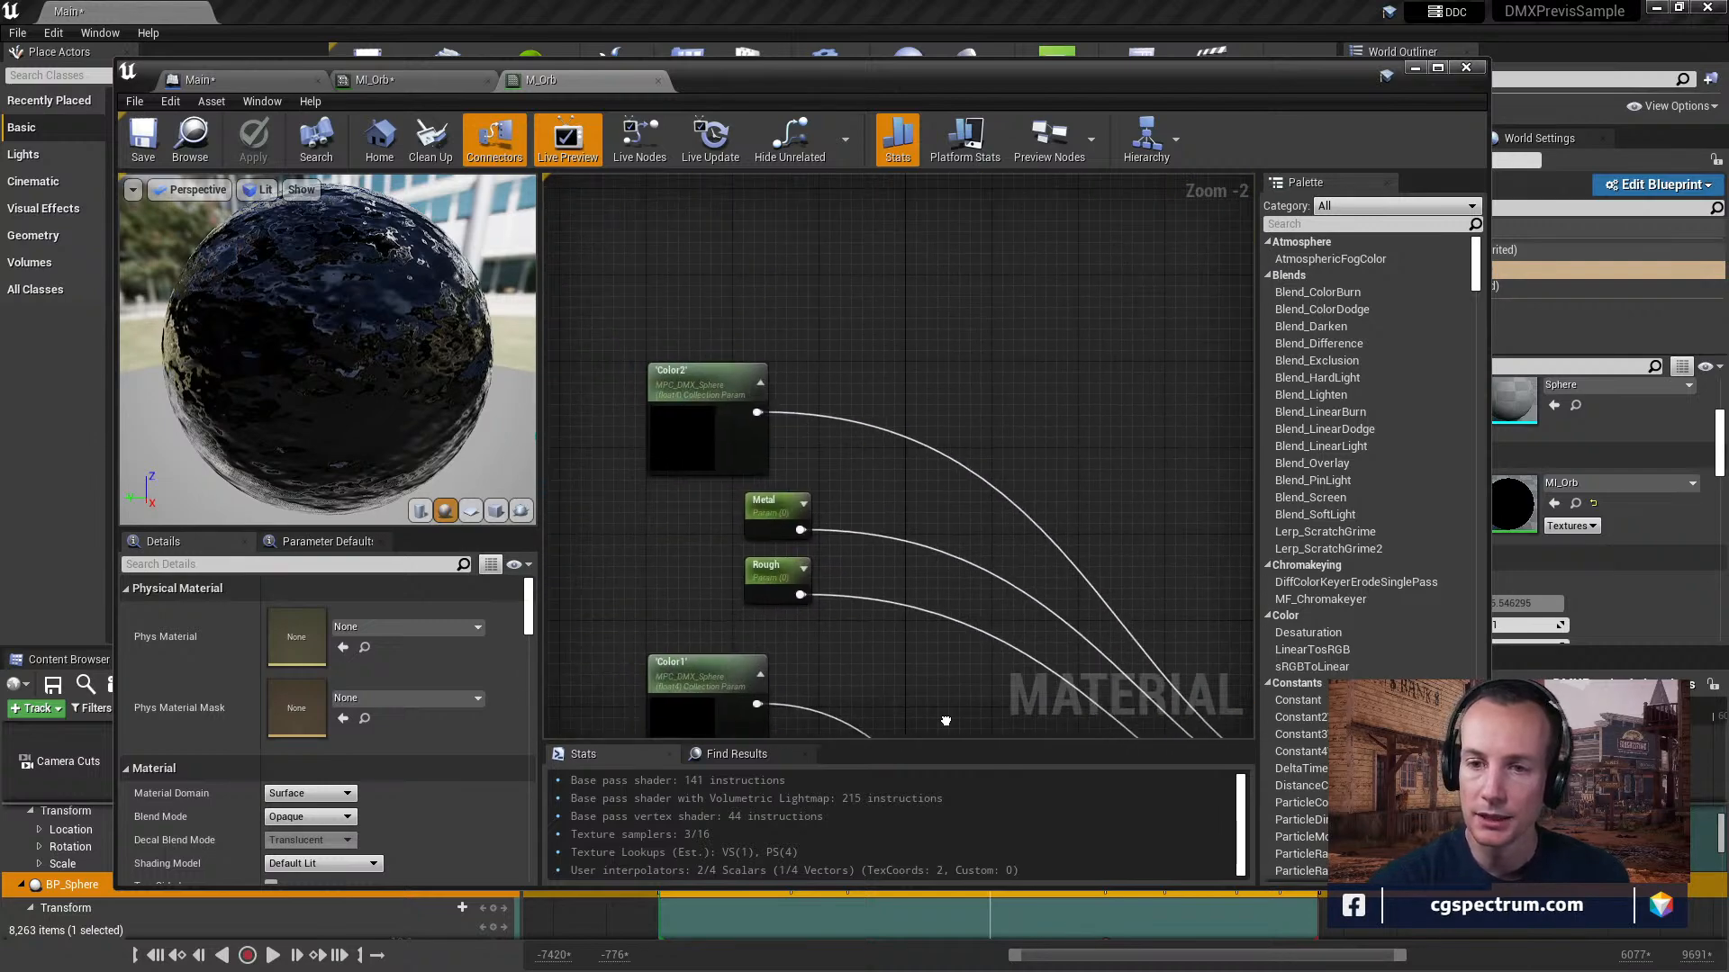
Open the MPC_DMX_Sphere collection from the Color2 node and expand its scalar and vector parameters.
click(711, 396)
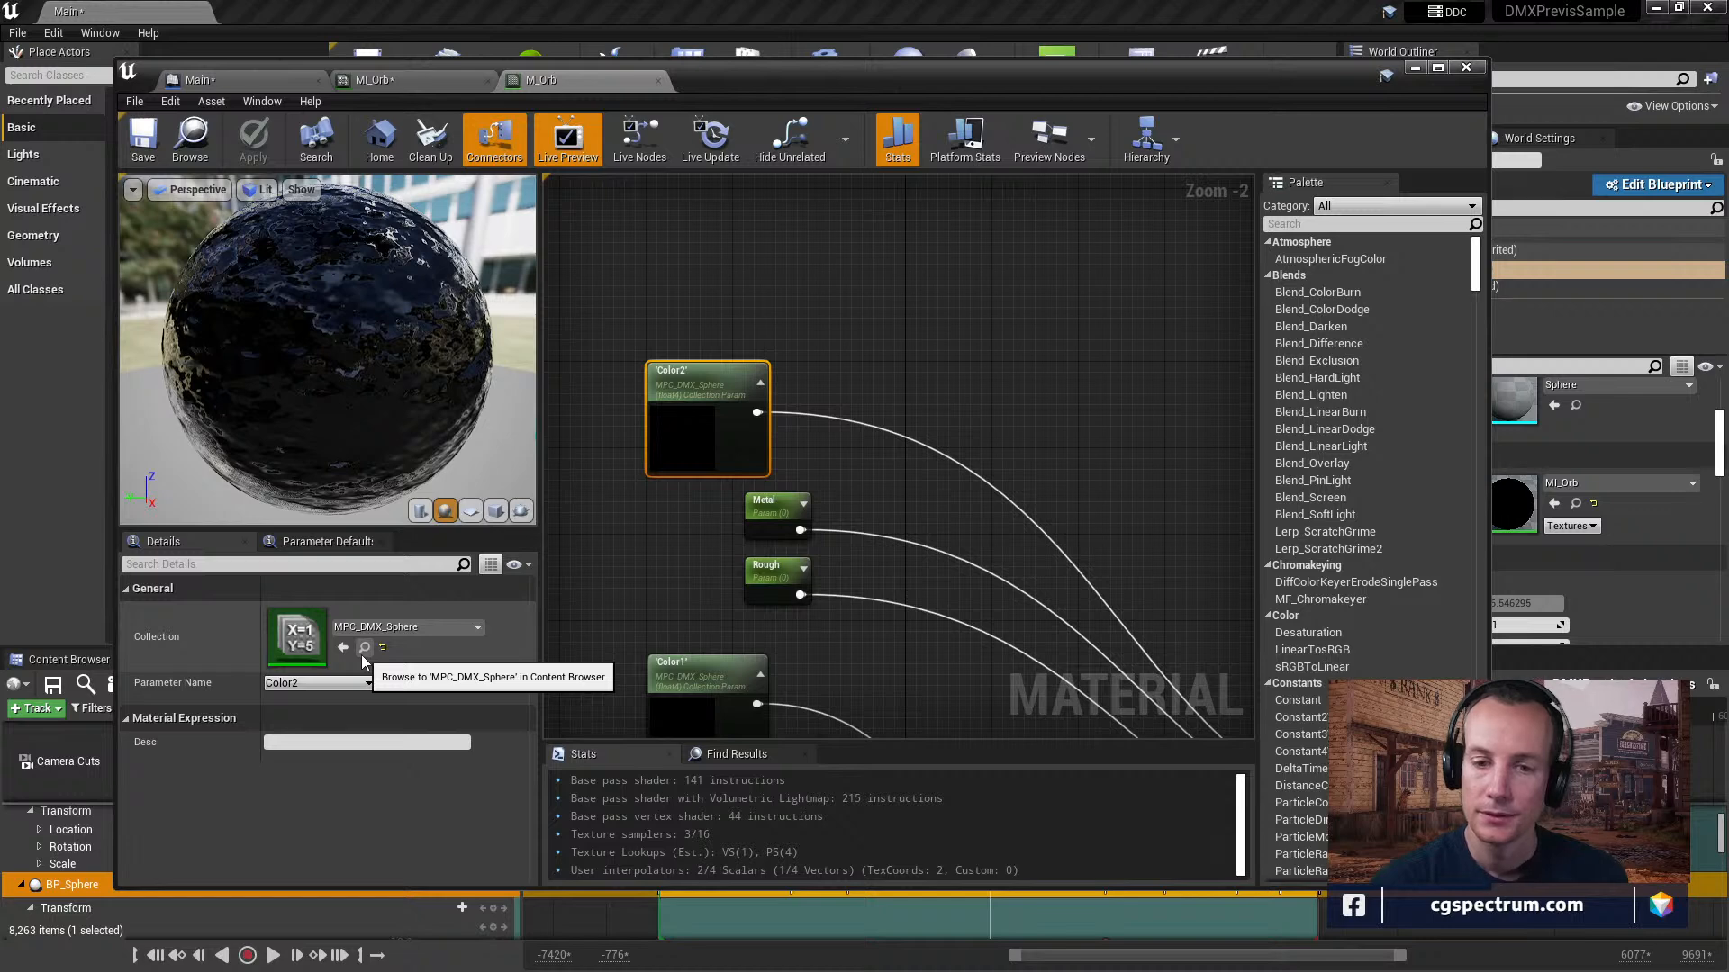
double_click(297, 637)
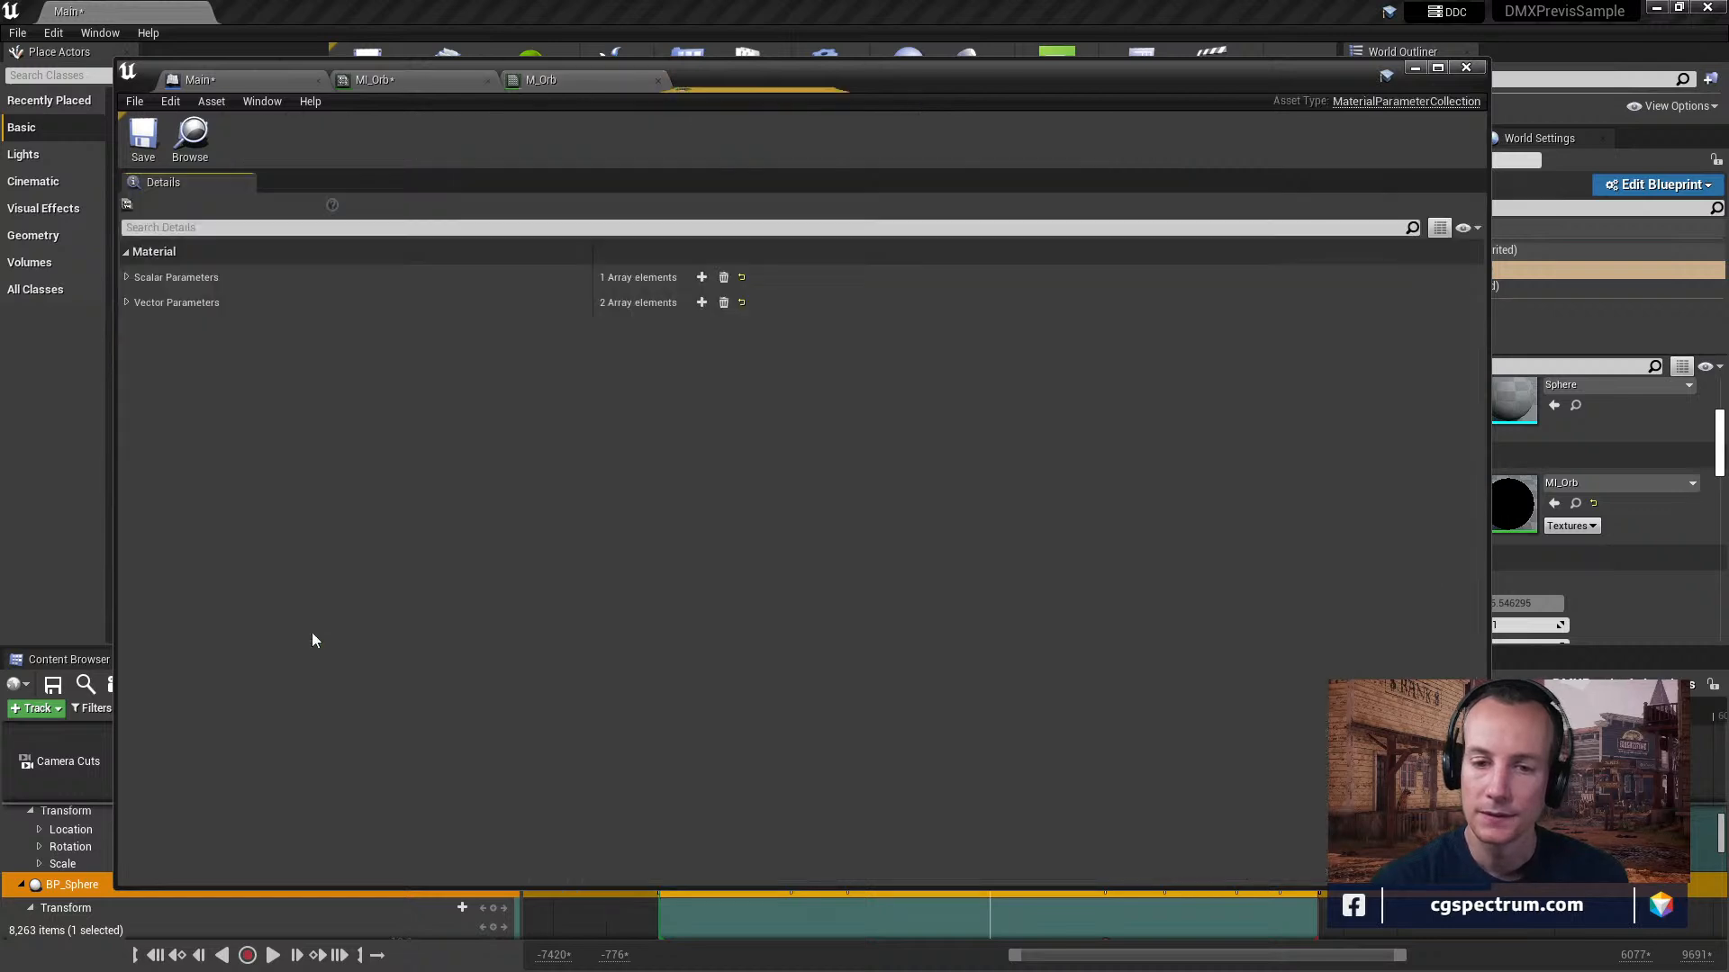
click(125, 301)
click(126, 277)
click(135, 301)
click(135, 389)
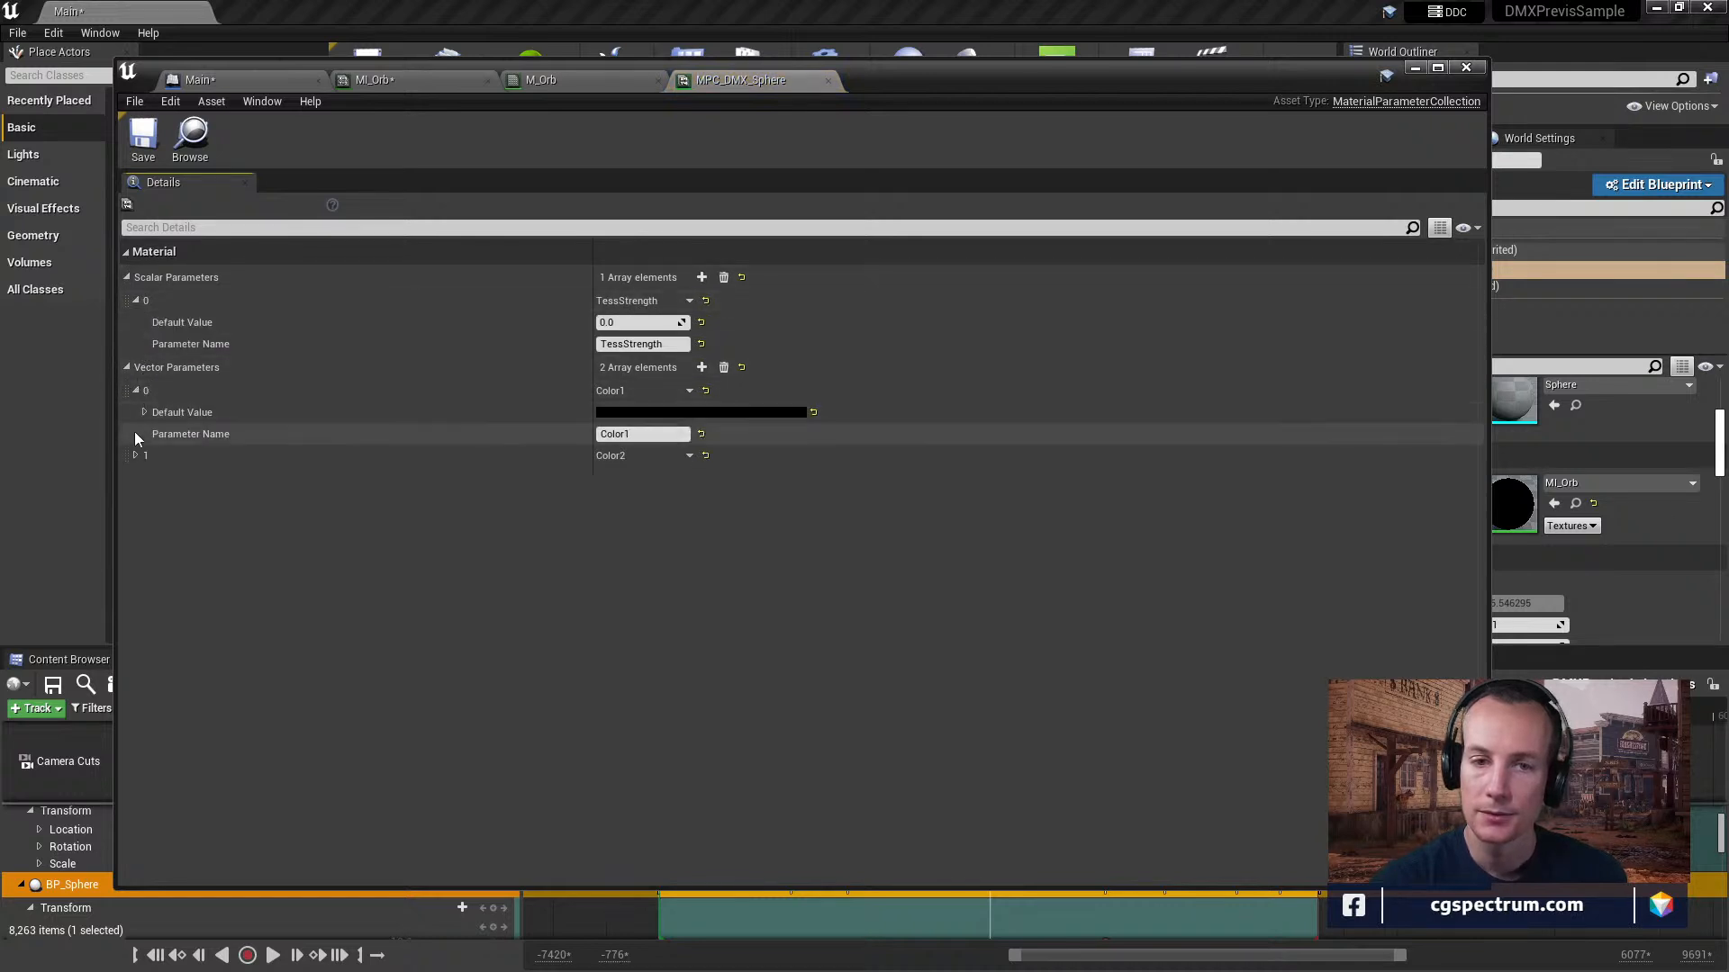
click(137, 455)
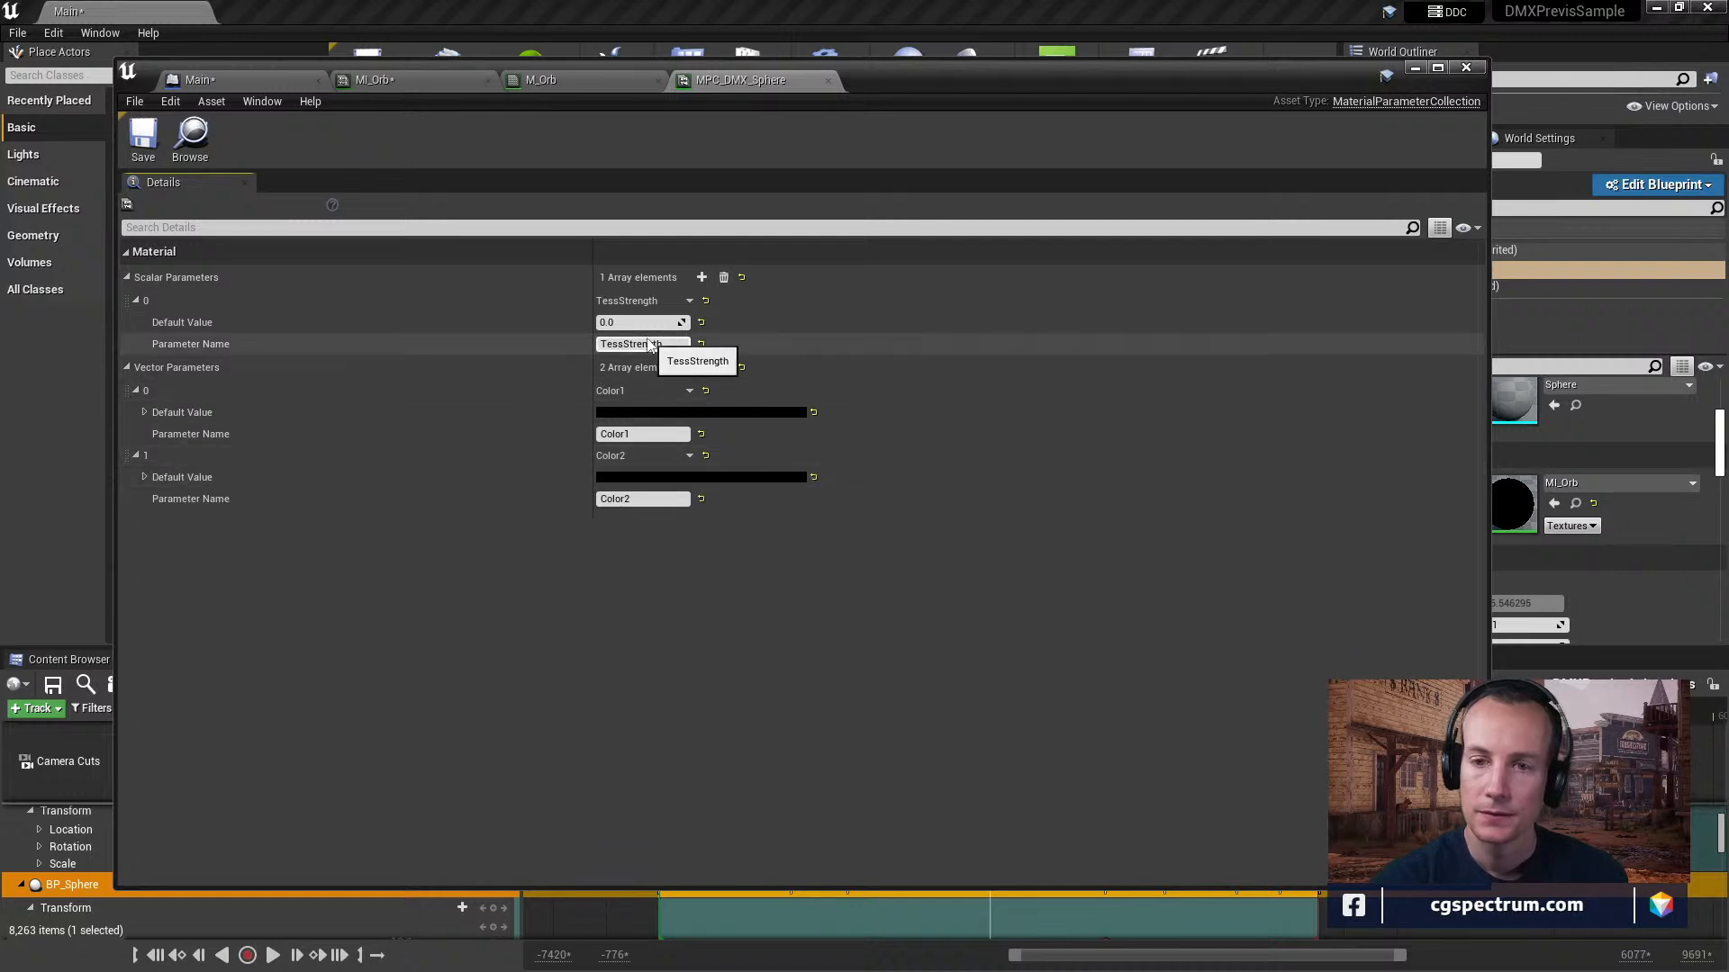
Set Color1's default value to a light grey of about 0.57 and check the result on the M_Orb preview.
click(625, 413)
click(899, 550)
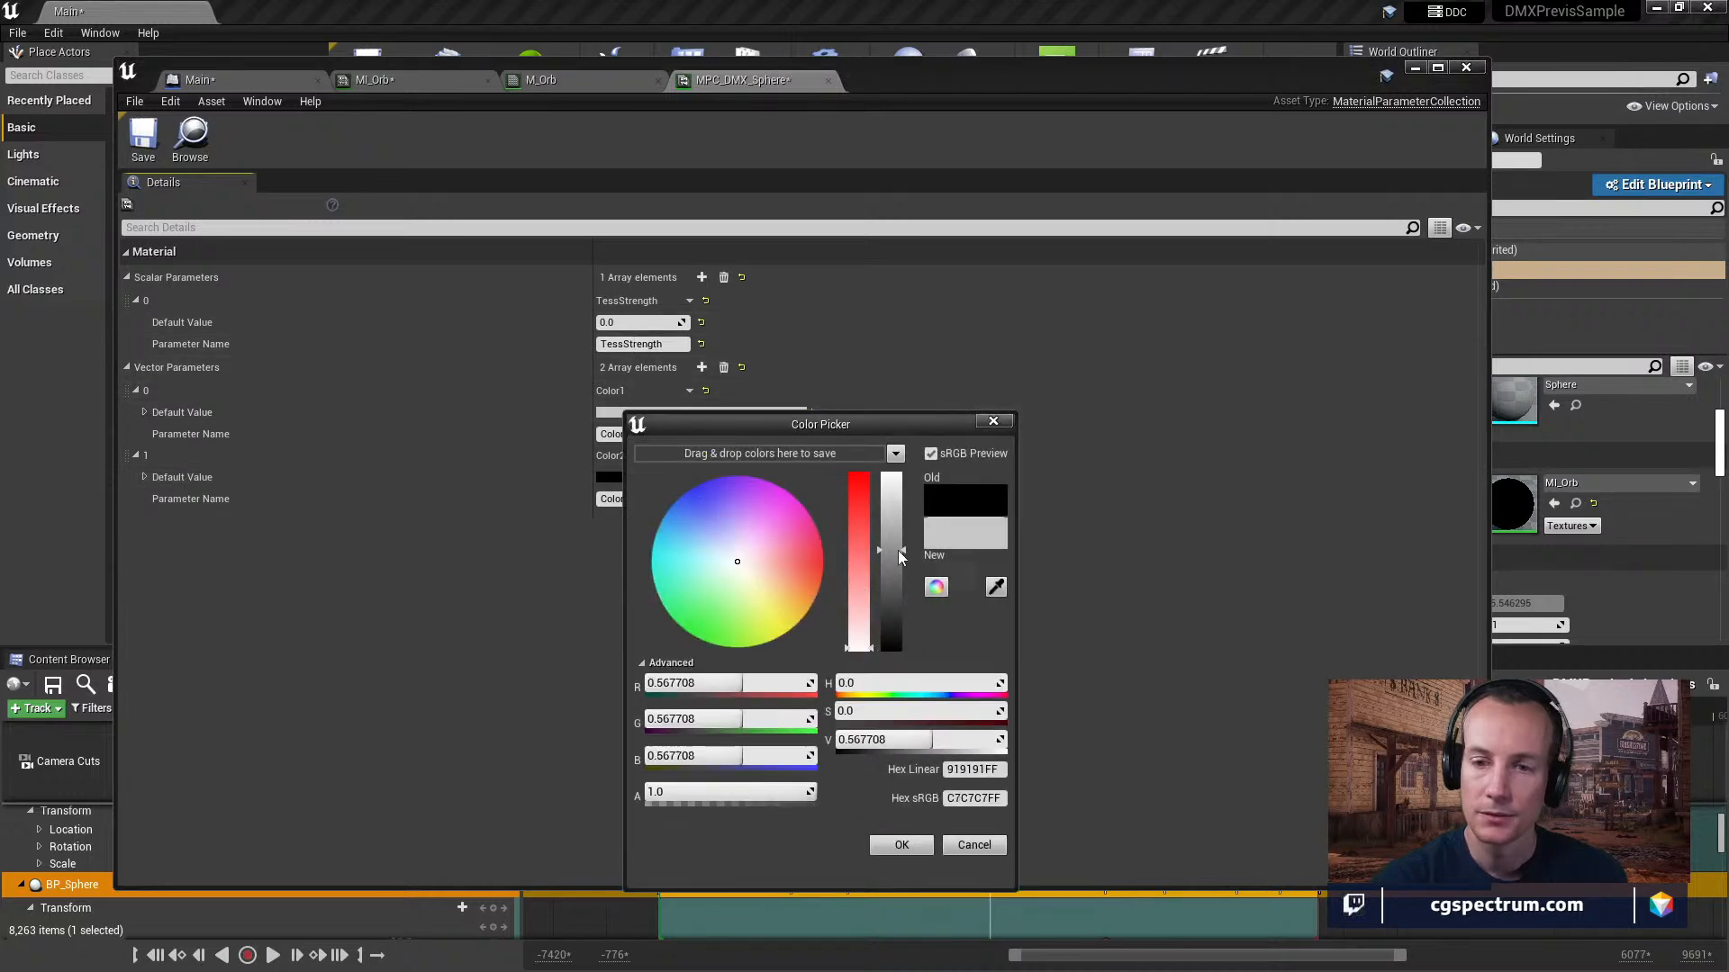
click(904, 850)
click(671, 478)
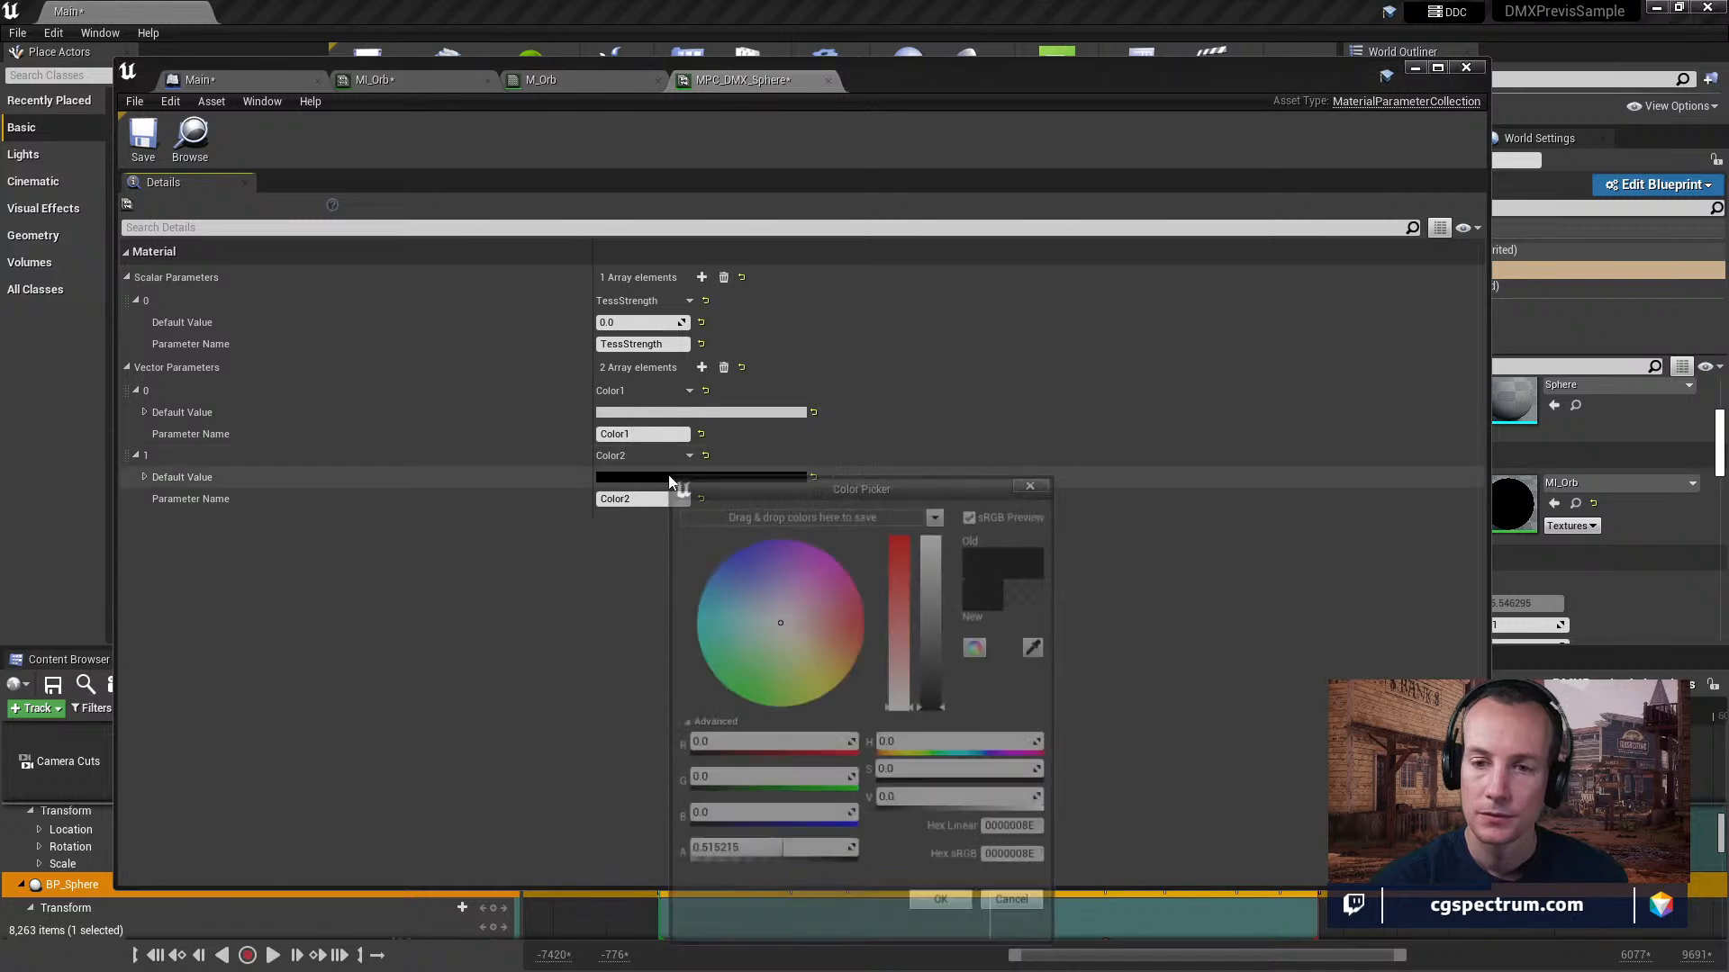
click(946, 910)
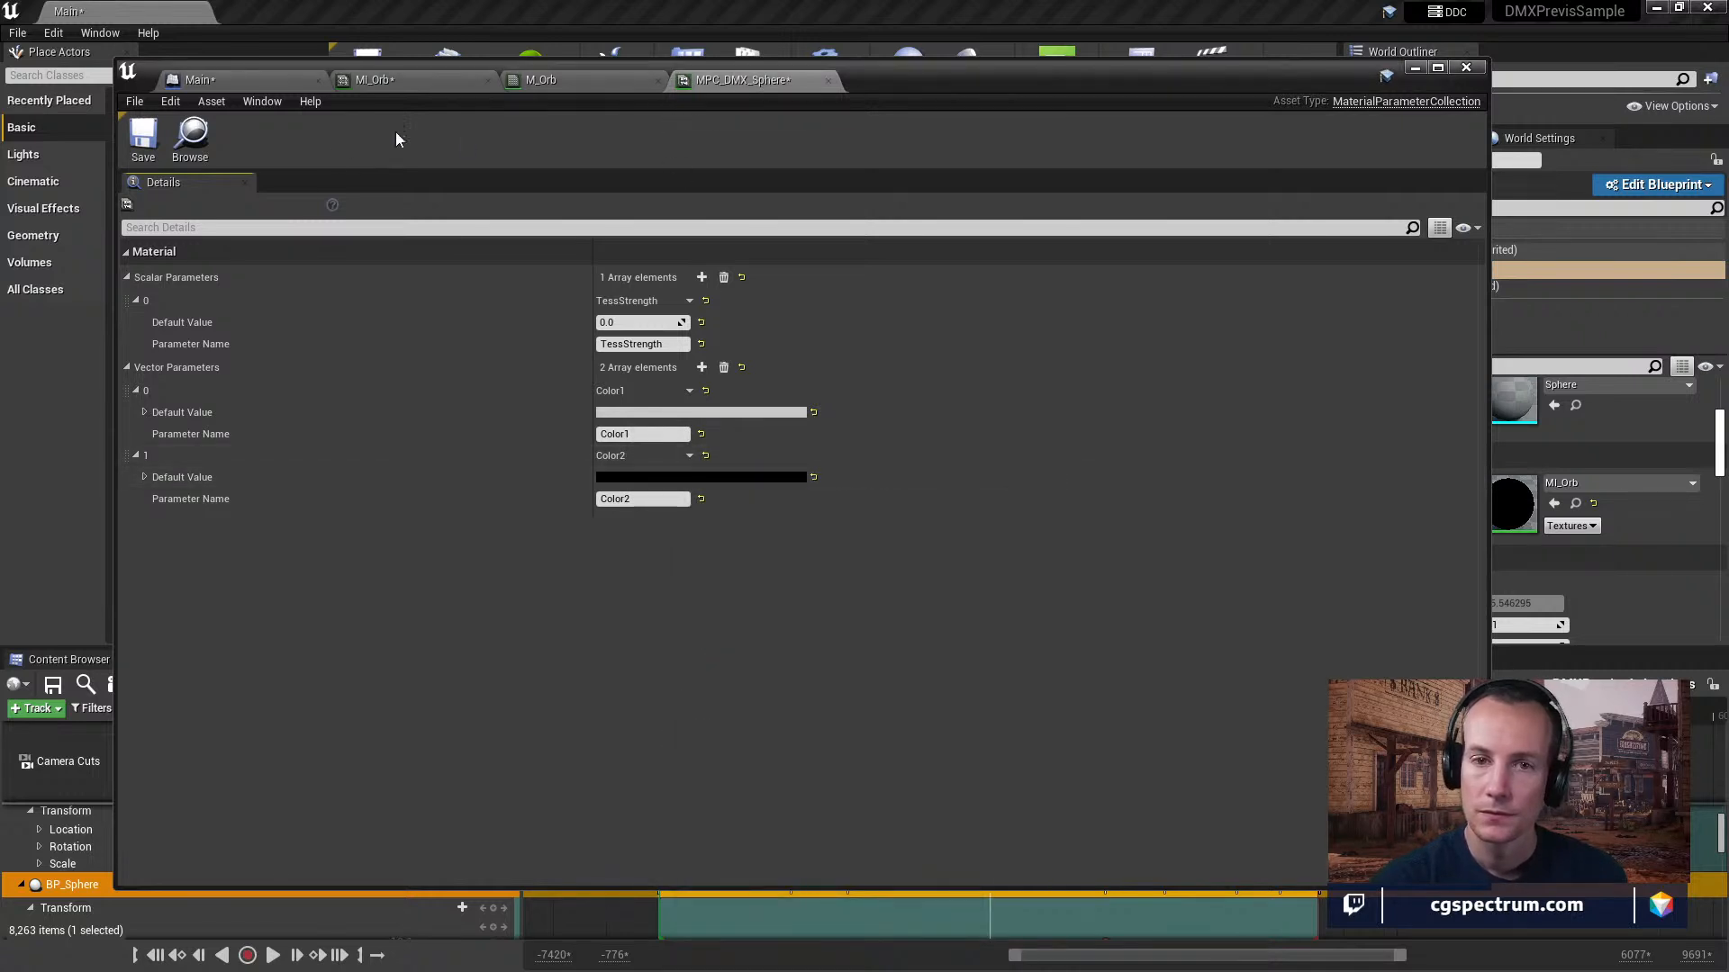
click(570, 83)
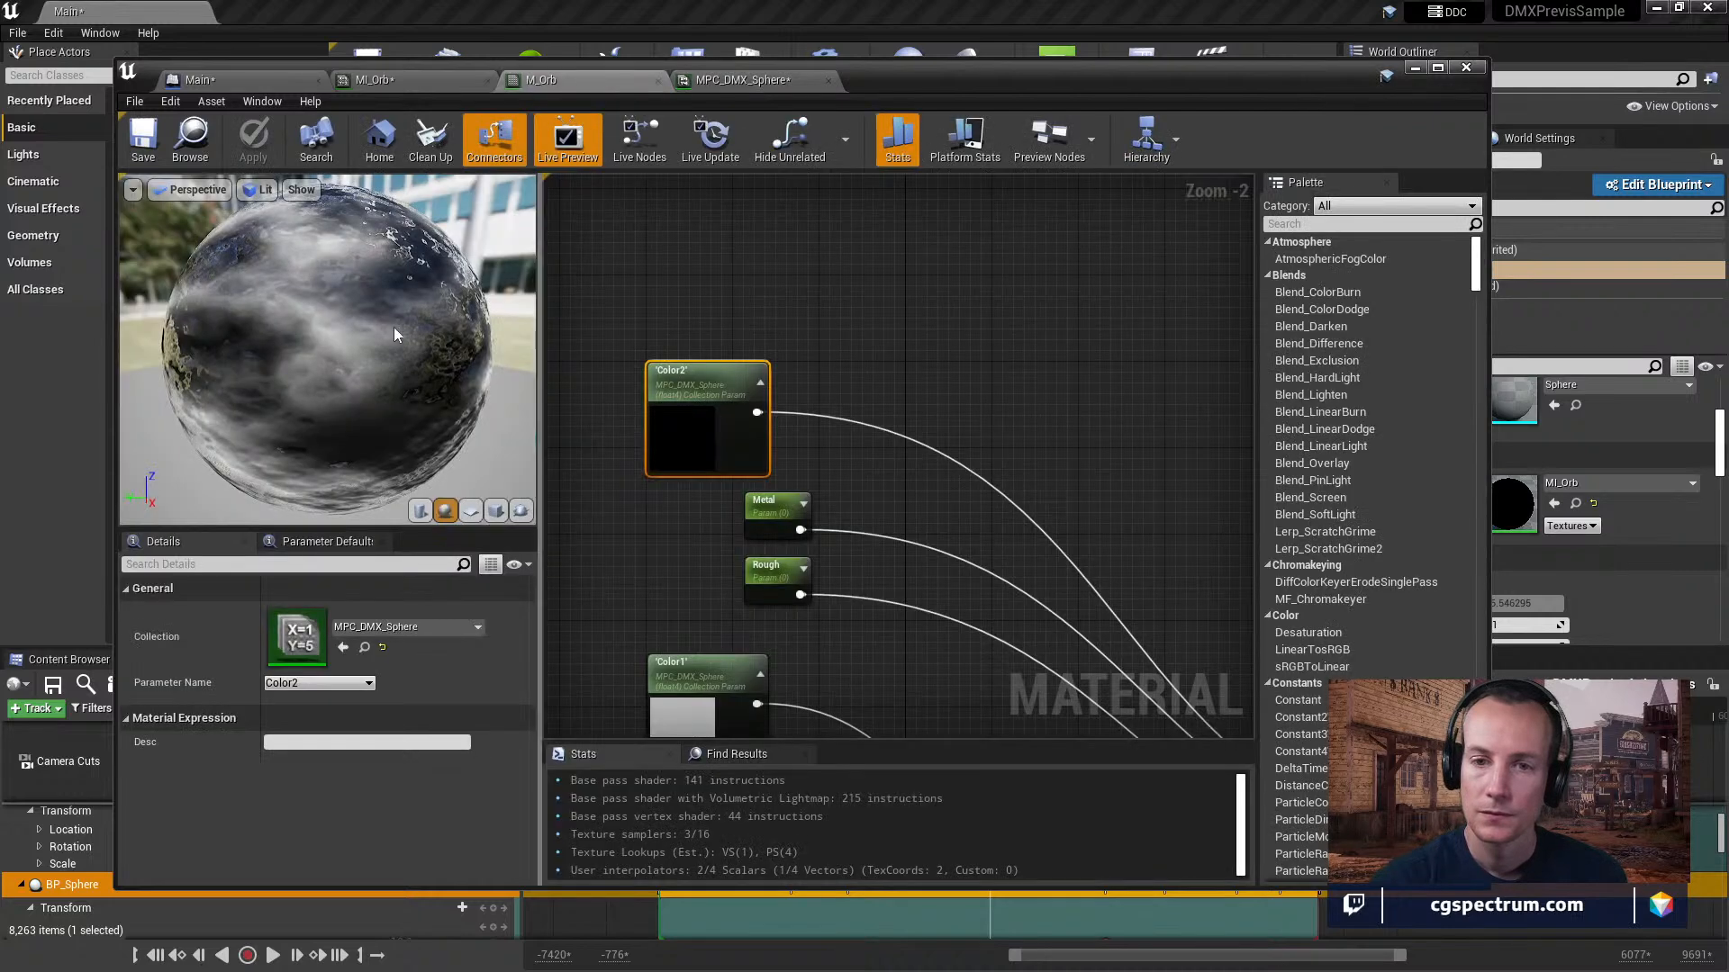
drag(327, 360, 270, 361)
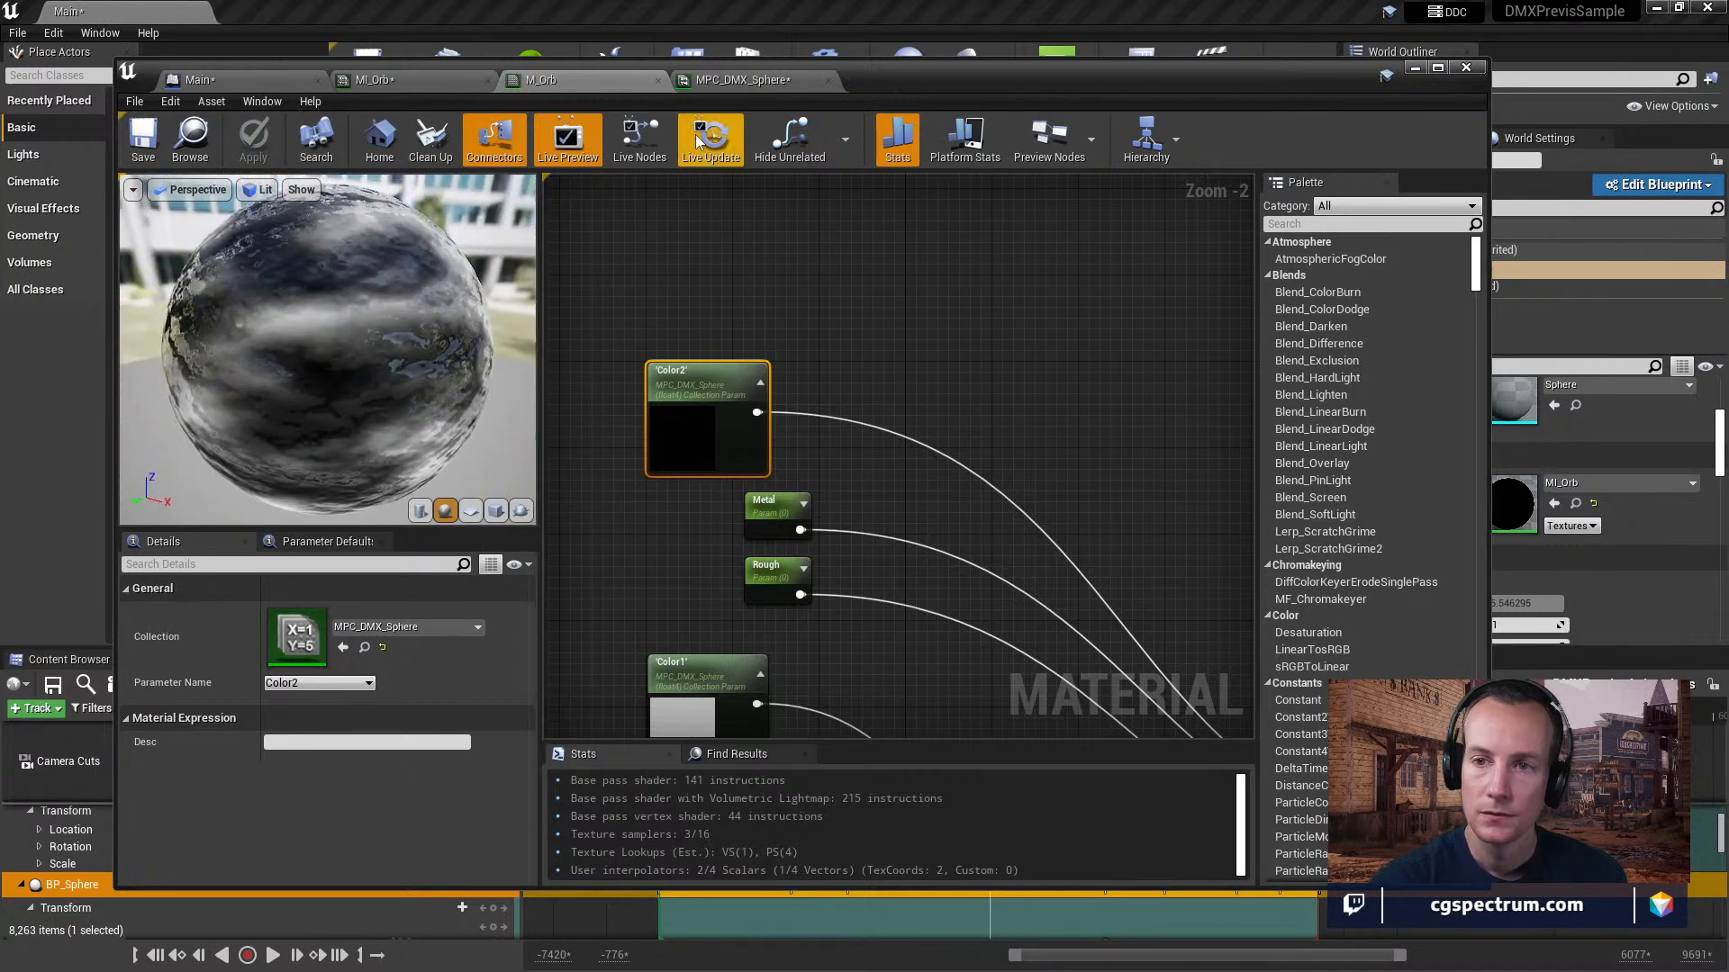
Try a TessStrength default value of about 0.38 in MPC_DMX_Sphere and check it on the M_Orb preview.
click(726, 83)
drag(640, 322, 685, 322)
click(547, 79)
click(744, 81)
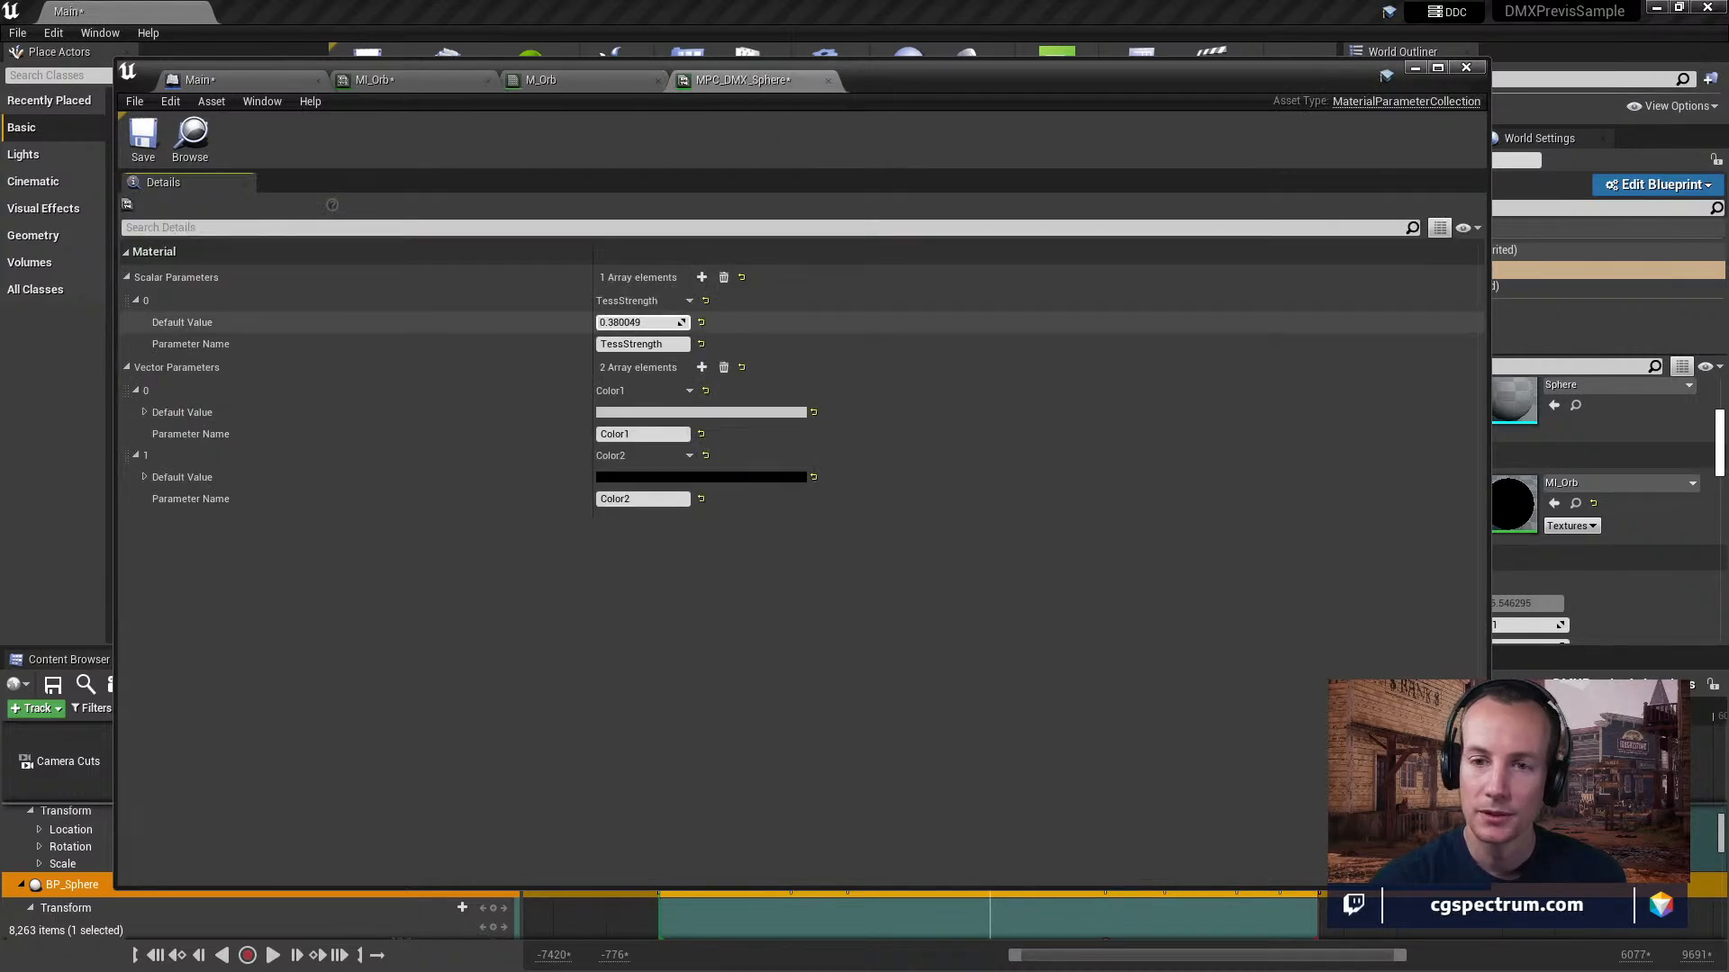
click(597, 78)
Float the MPC_DMX_Sphere editor in its own window and set TessStrength to about 0.066, viewing the deformed M_Orb preview.
drag(725, 81, 1014, 124)
drag(1253, 363, 1250, 363)
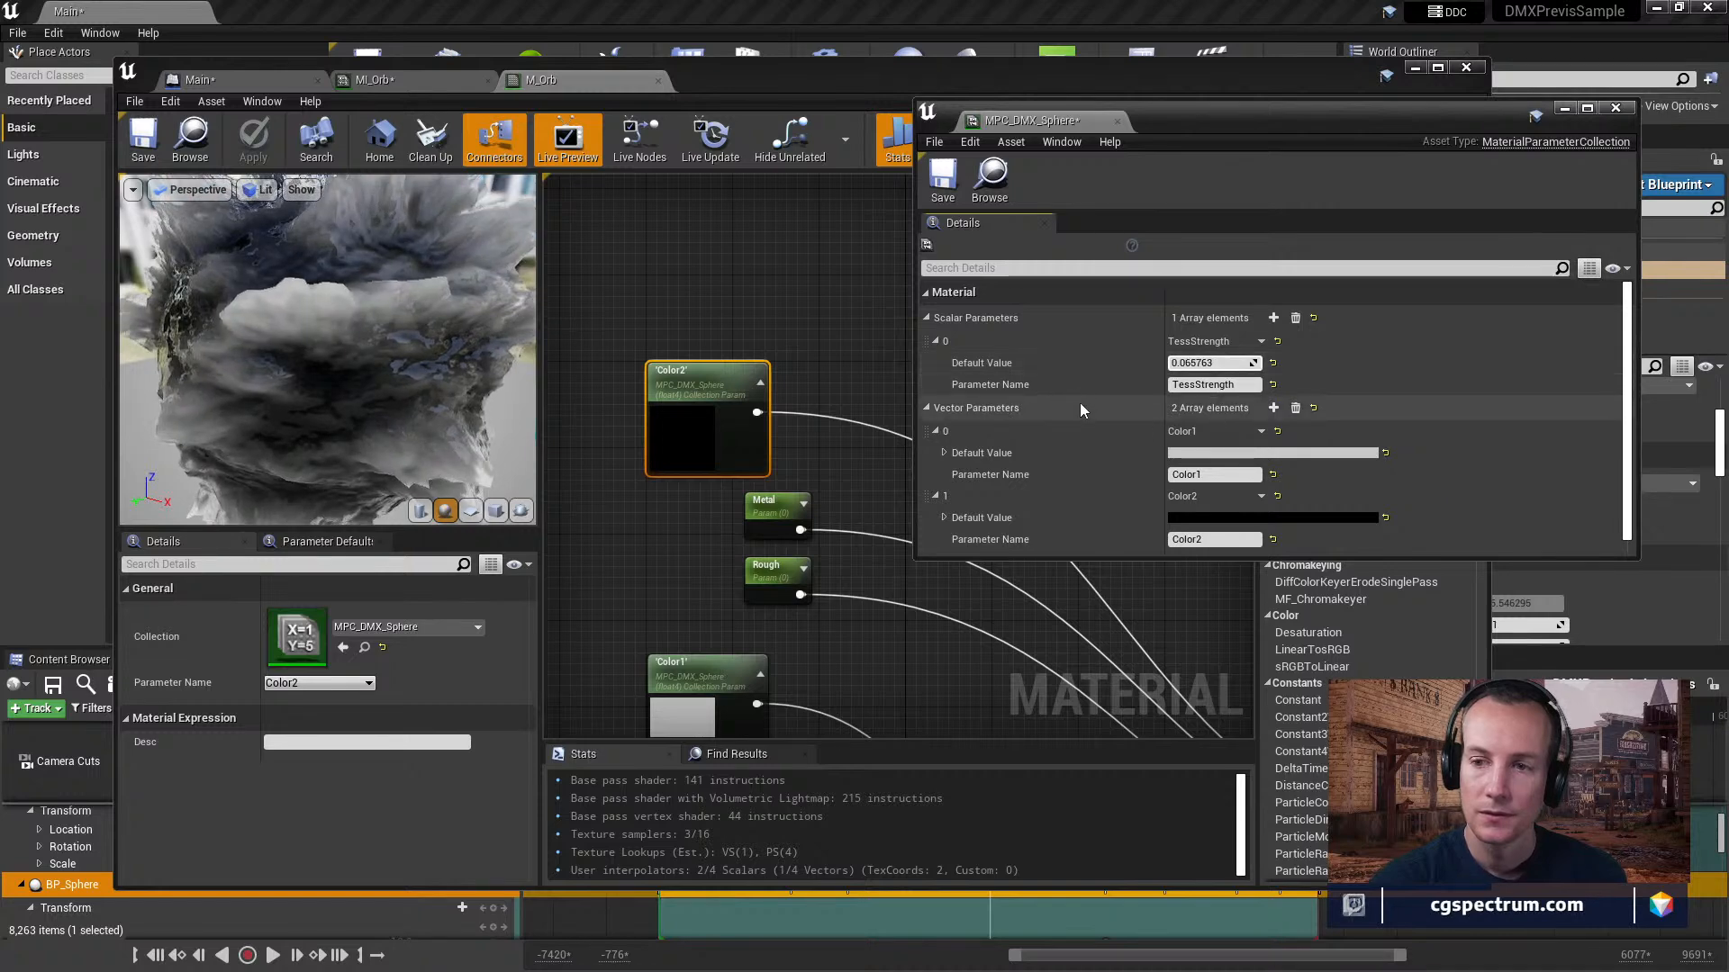
drag(201, 325, 194, 392)
scroll(284, 365, down, 5)
drag(387, 385, 484, 362)
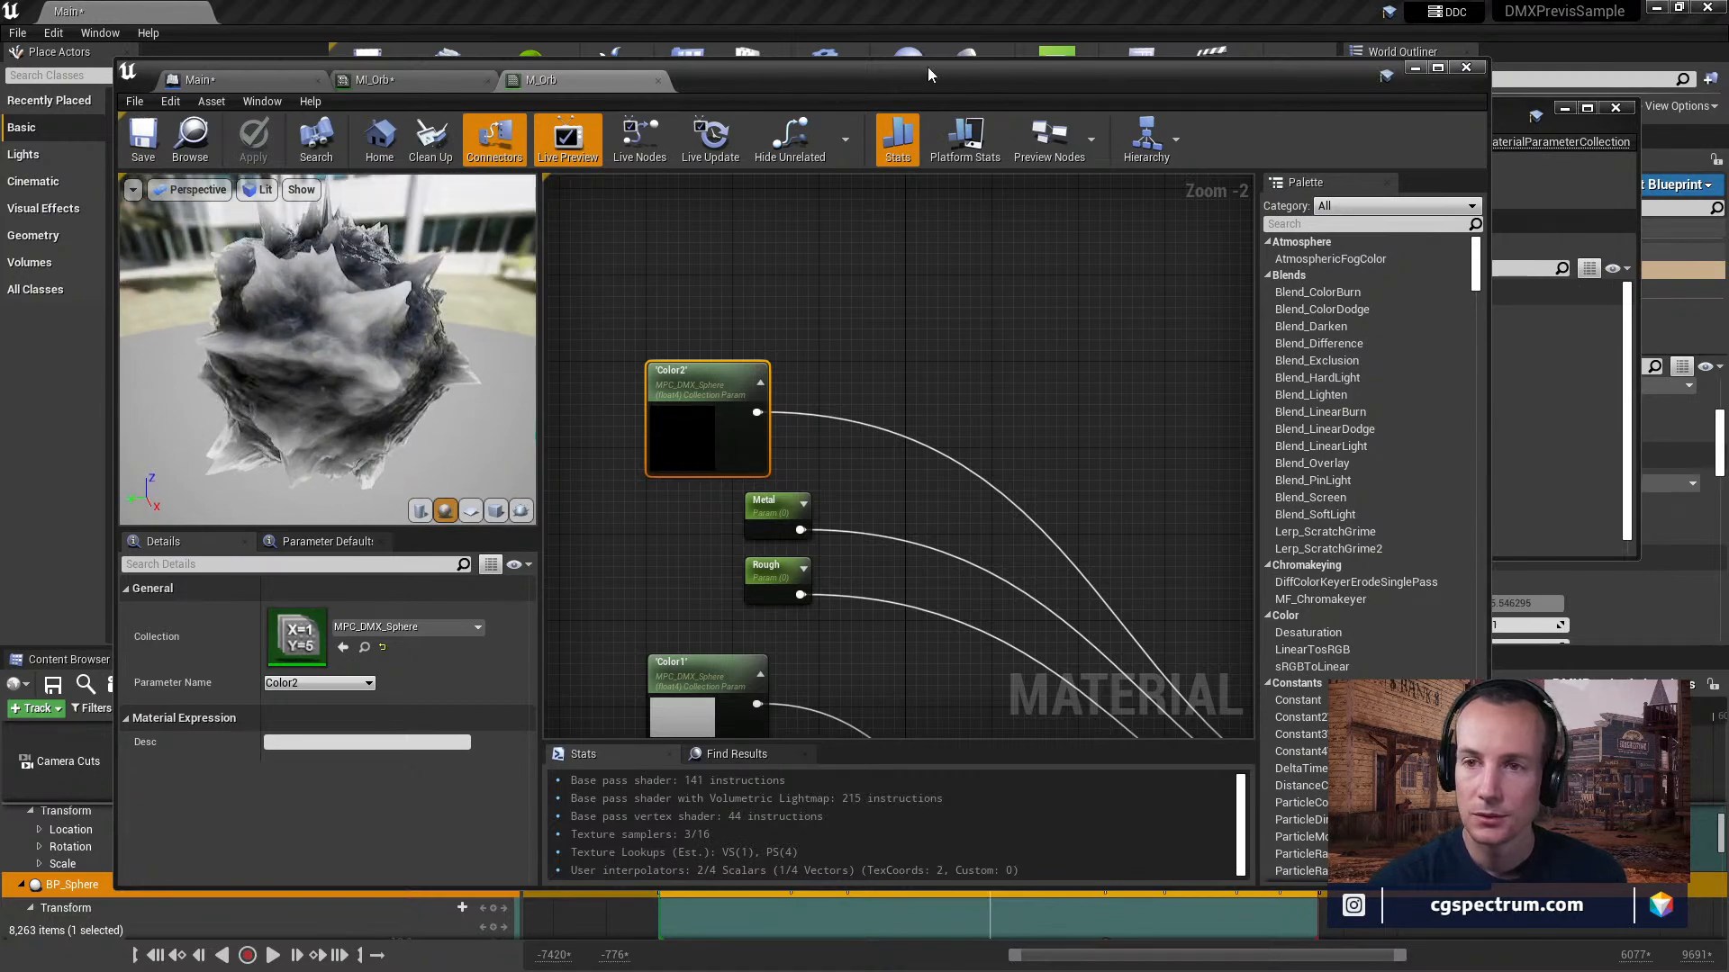
Locate MPC_DMX_Sphere in the content browser and move the material editor aside to uncover it.
click(427, 81)
click(537, 80)
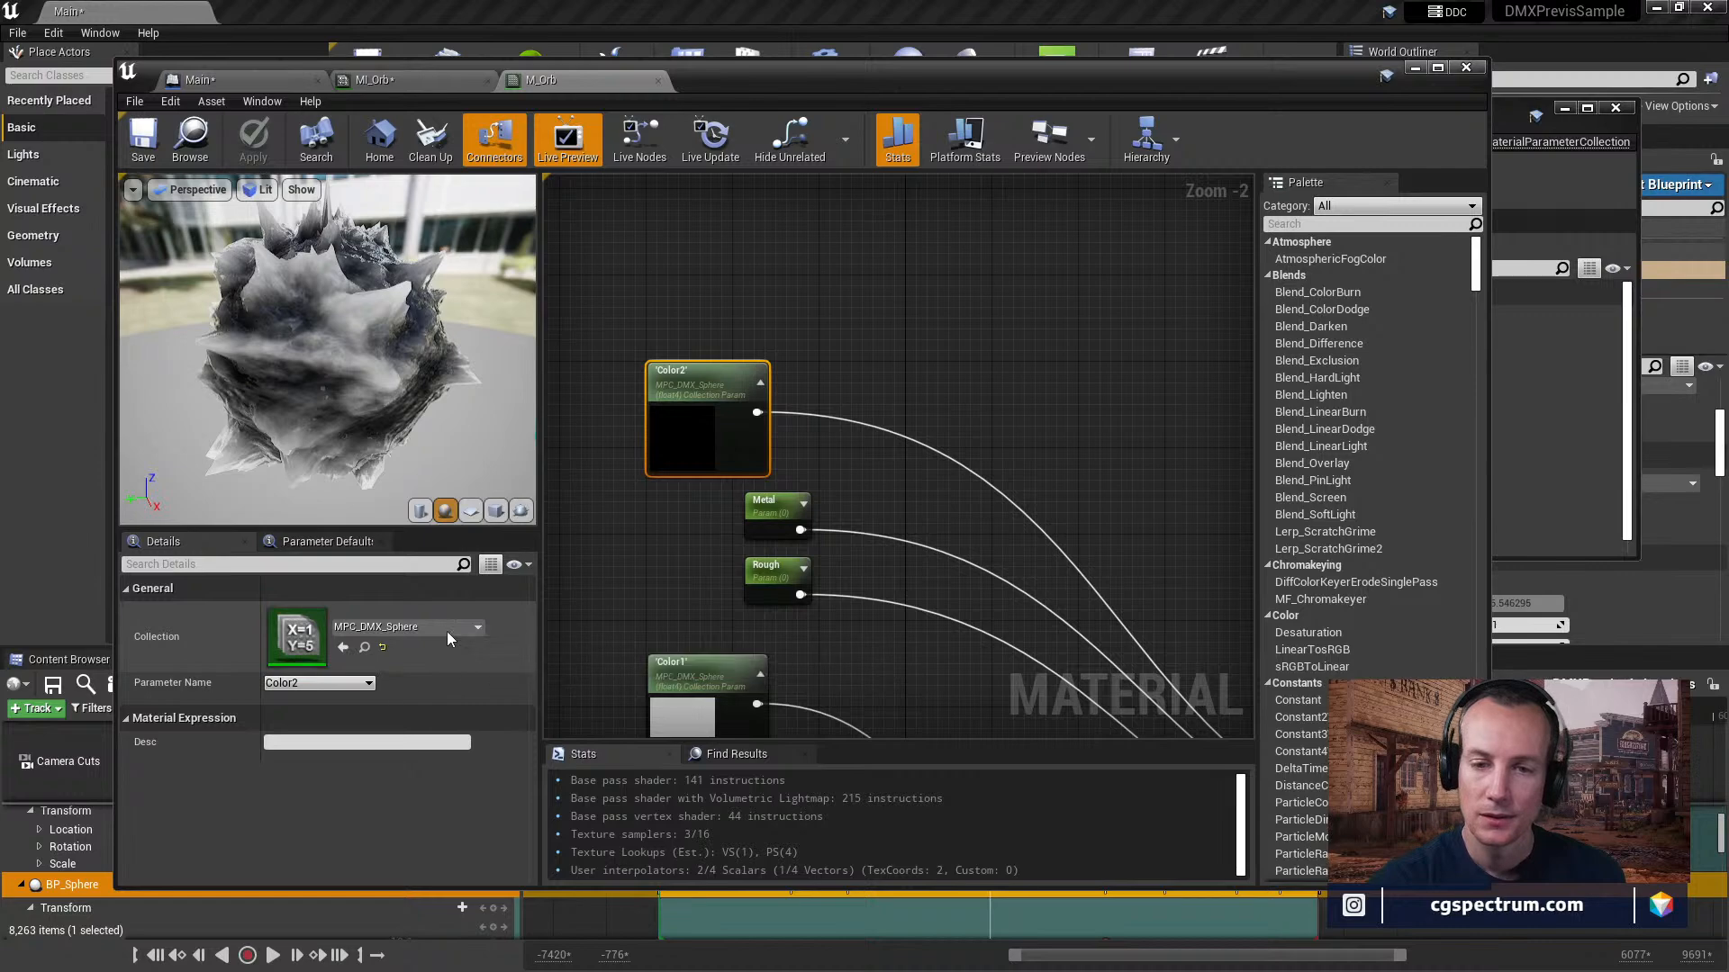
click(365, 647)
drag(792, 83, 1007, 894)
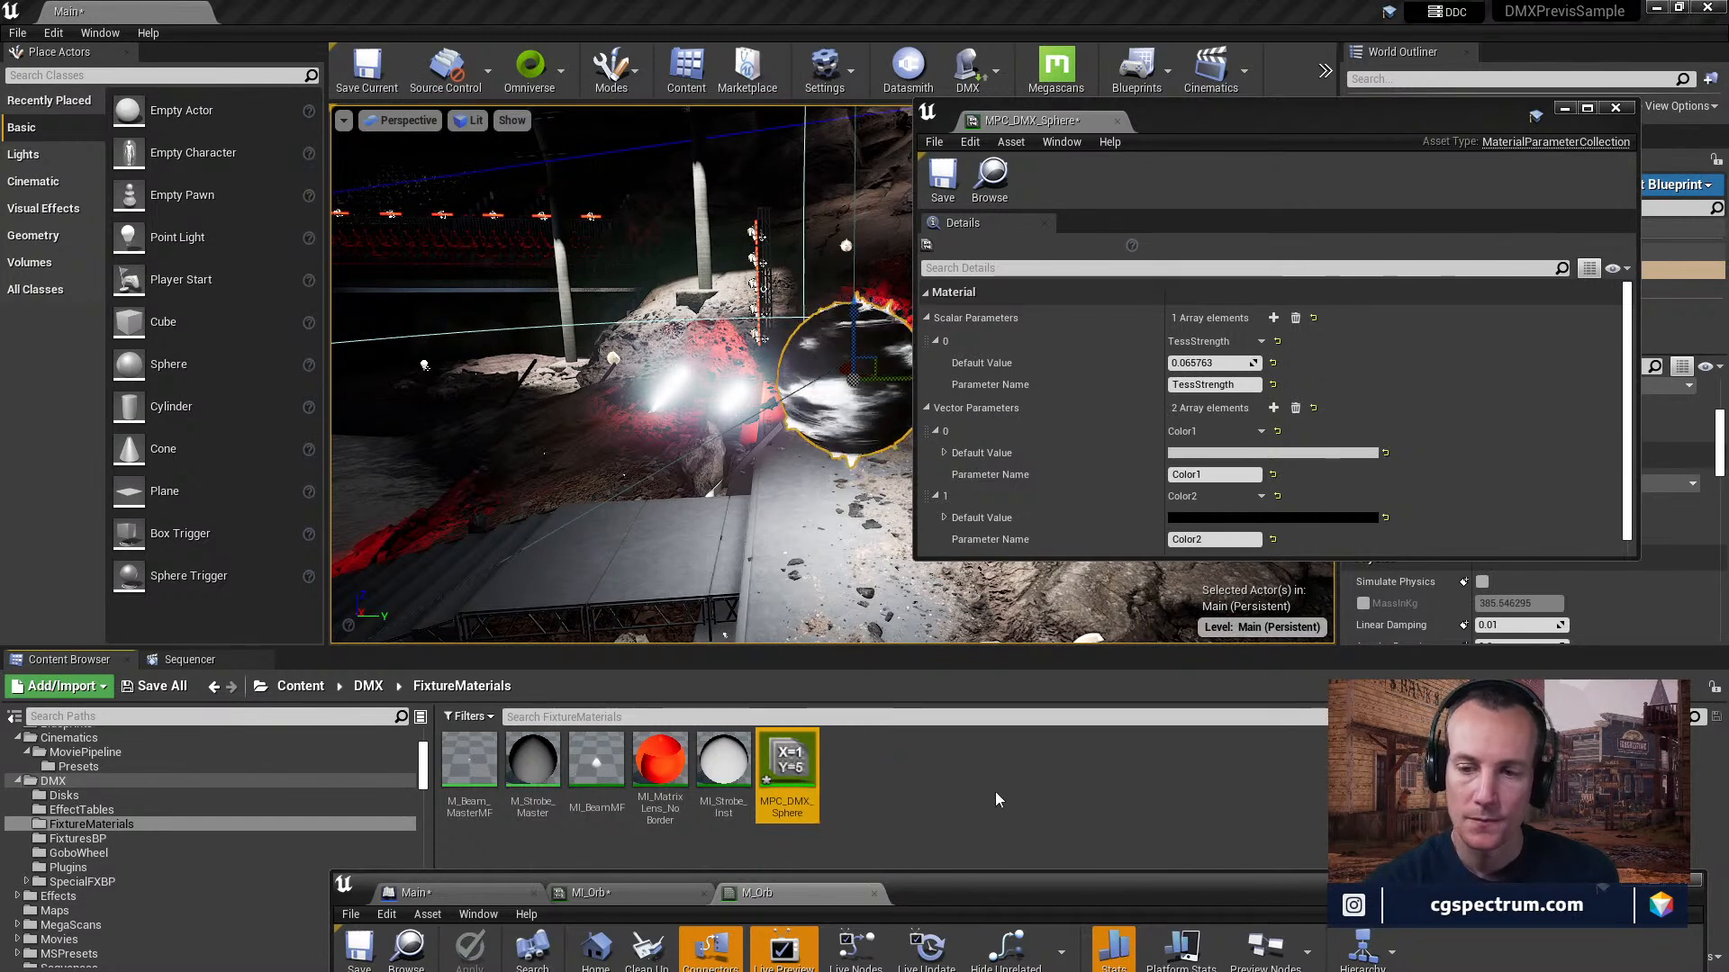
Look up Material Parameter Collection among the material and texture asset types that can be created in FixtureMaterials.
right_click(896, 762)
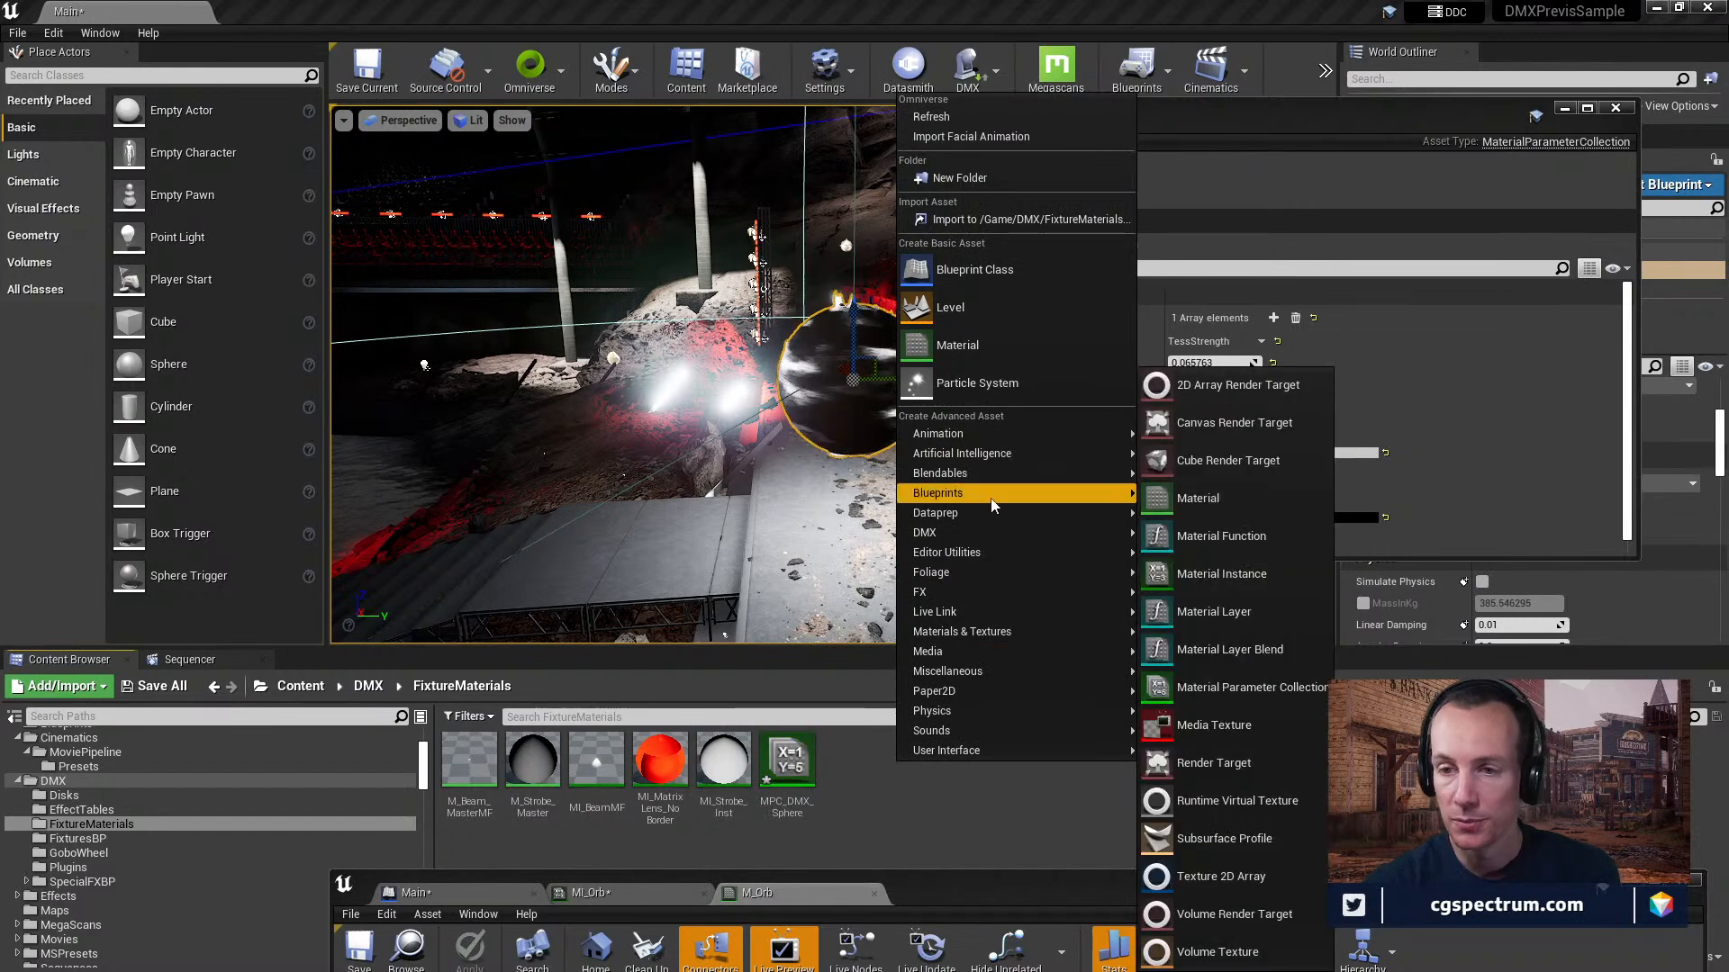
mouse_move(1005, 634)
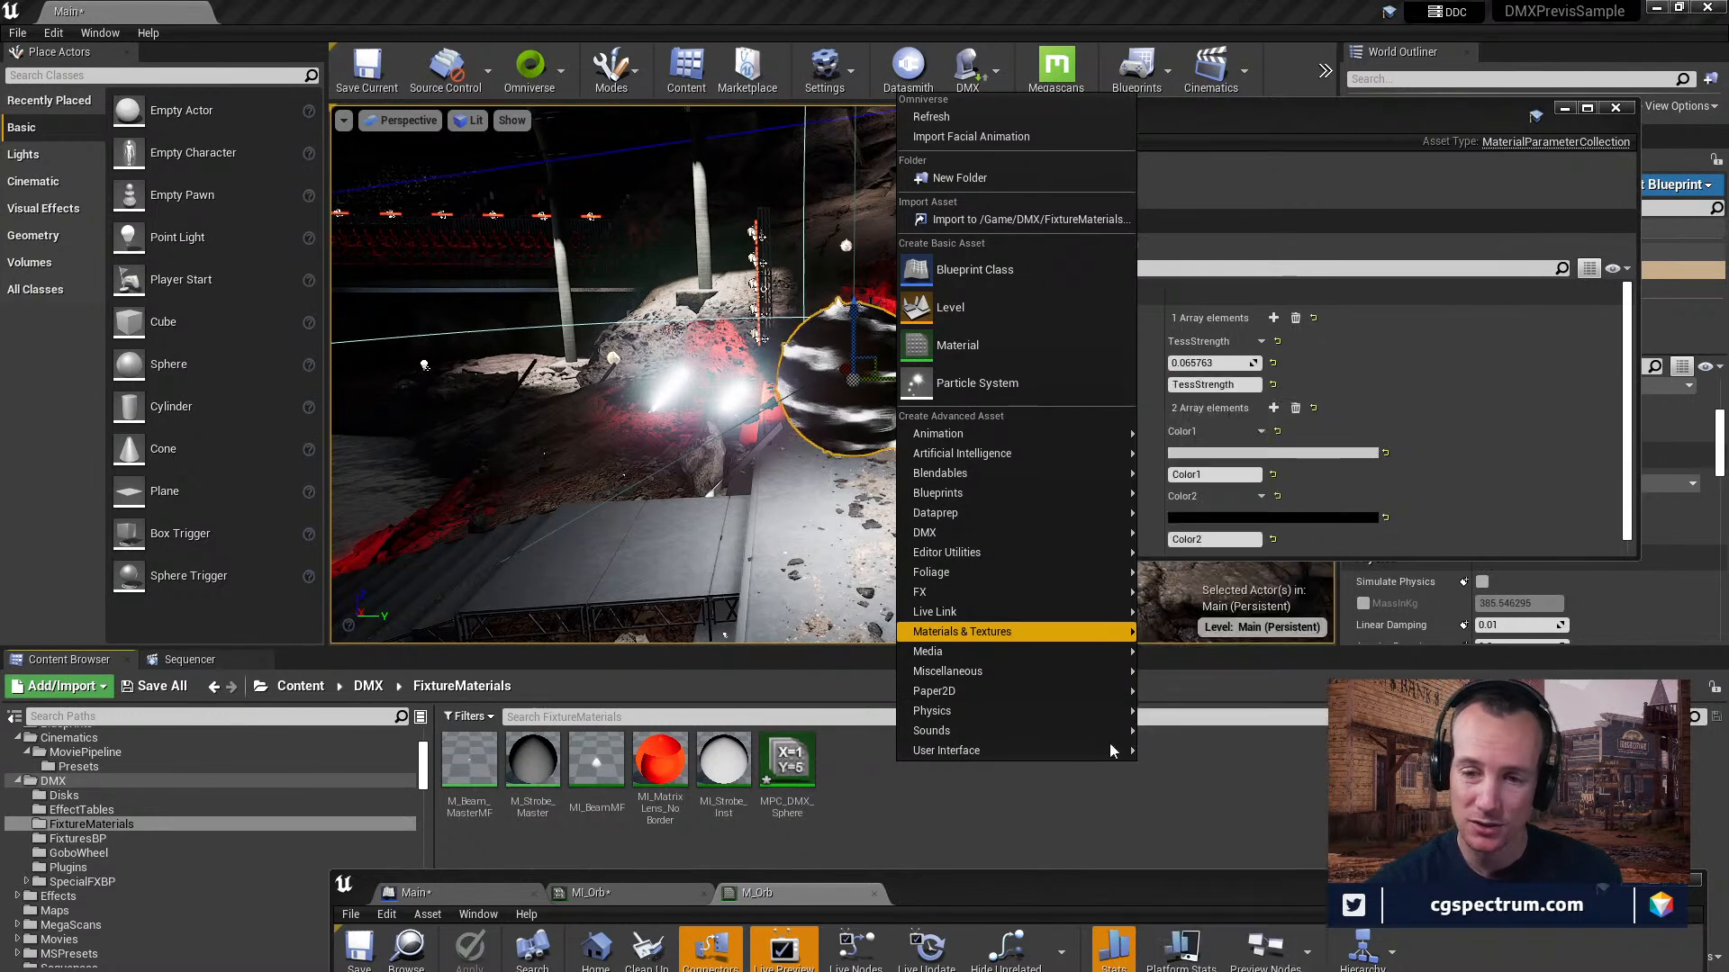
click(786, 768)
Rearrange the material editor and MPC_DMX_Sphere windows to compare the collection asset, its parameters and the level.
drag(1030, 893, 812, 193)
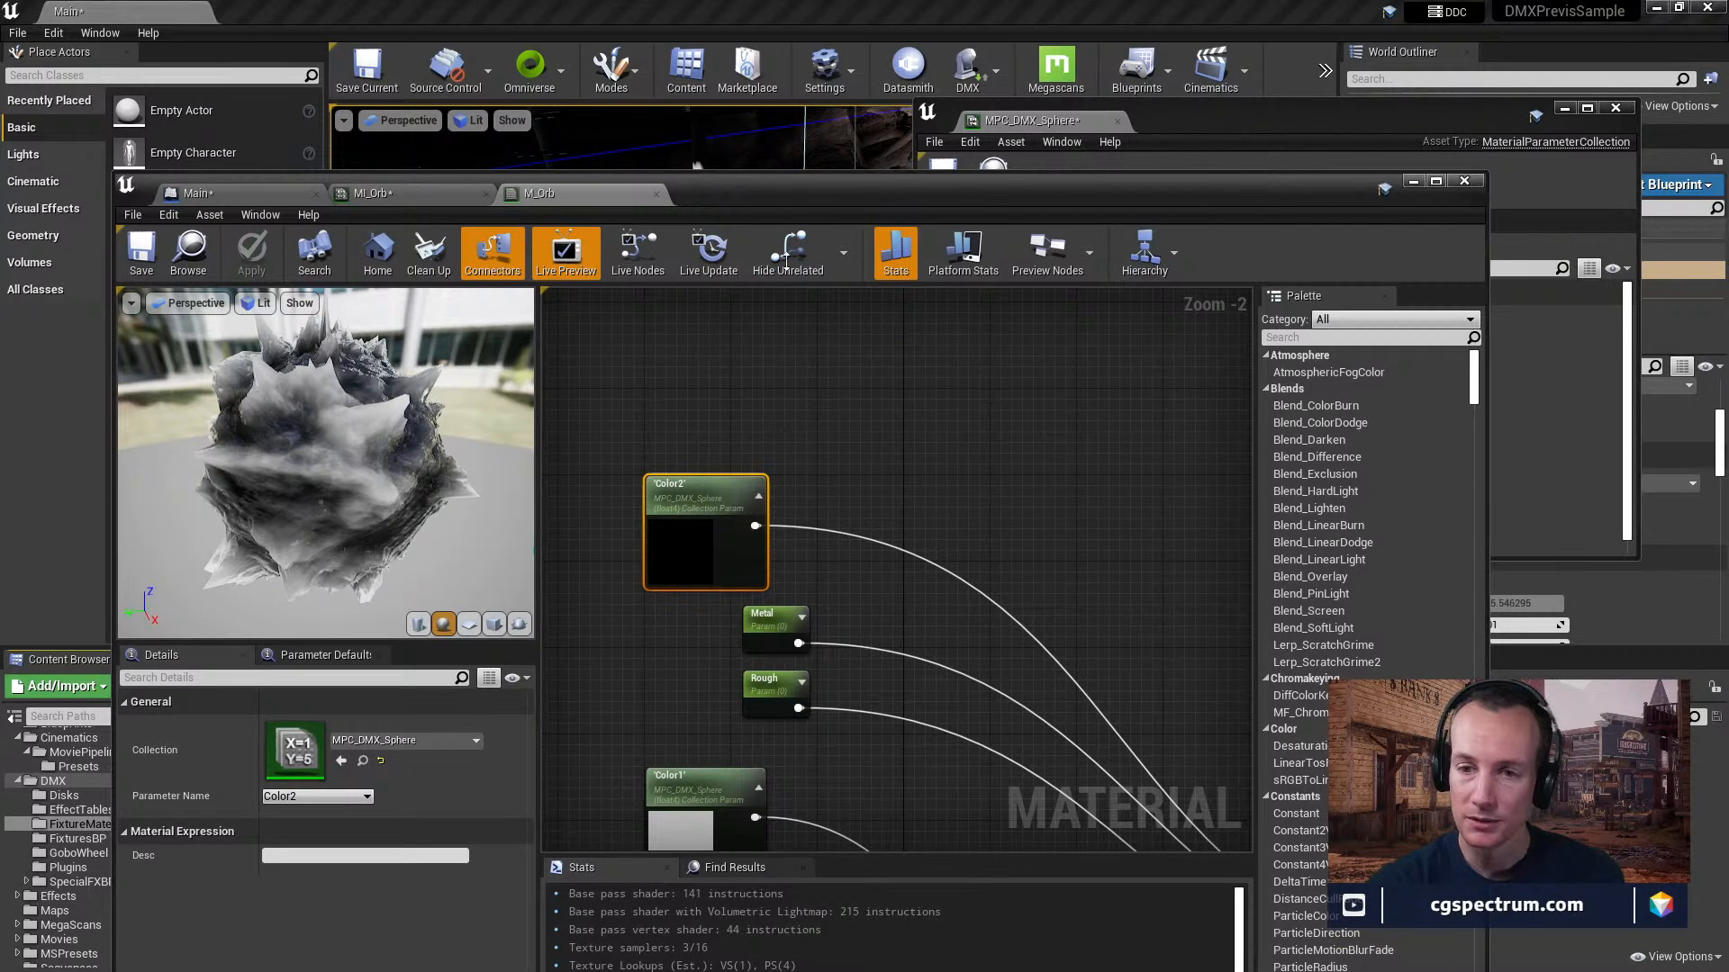
drag(792, 195, 859, 150)
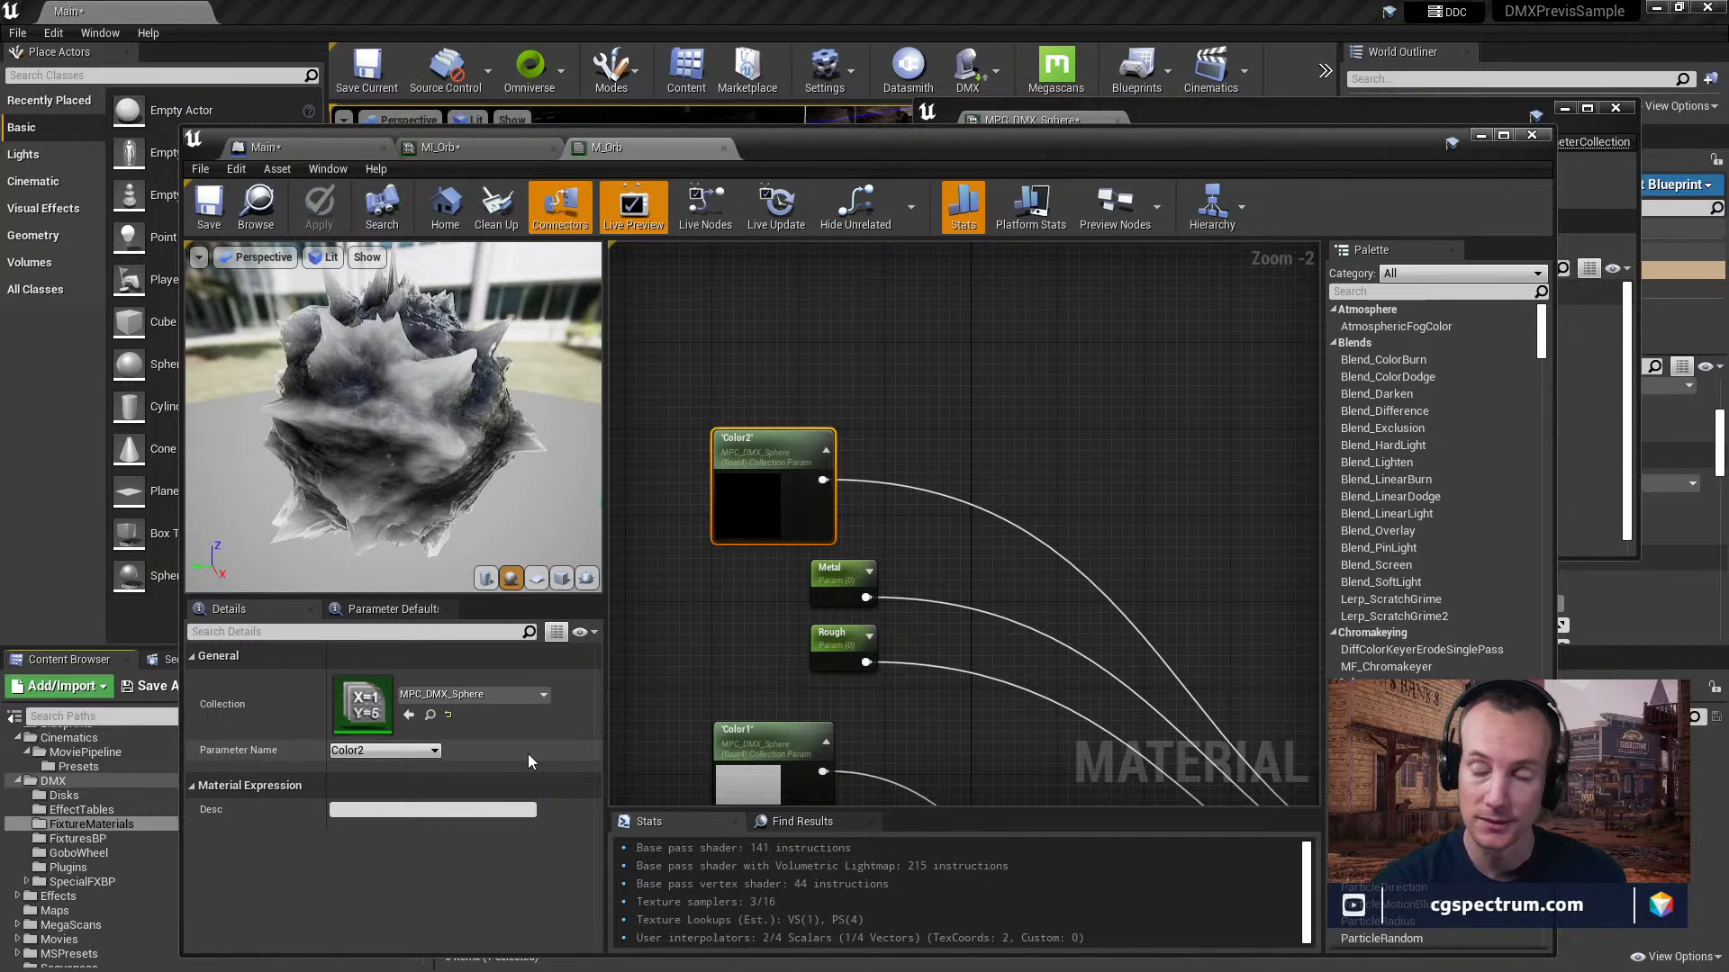
drag(872, 137, 913, 887)
click(763, 776)
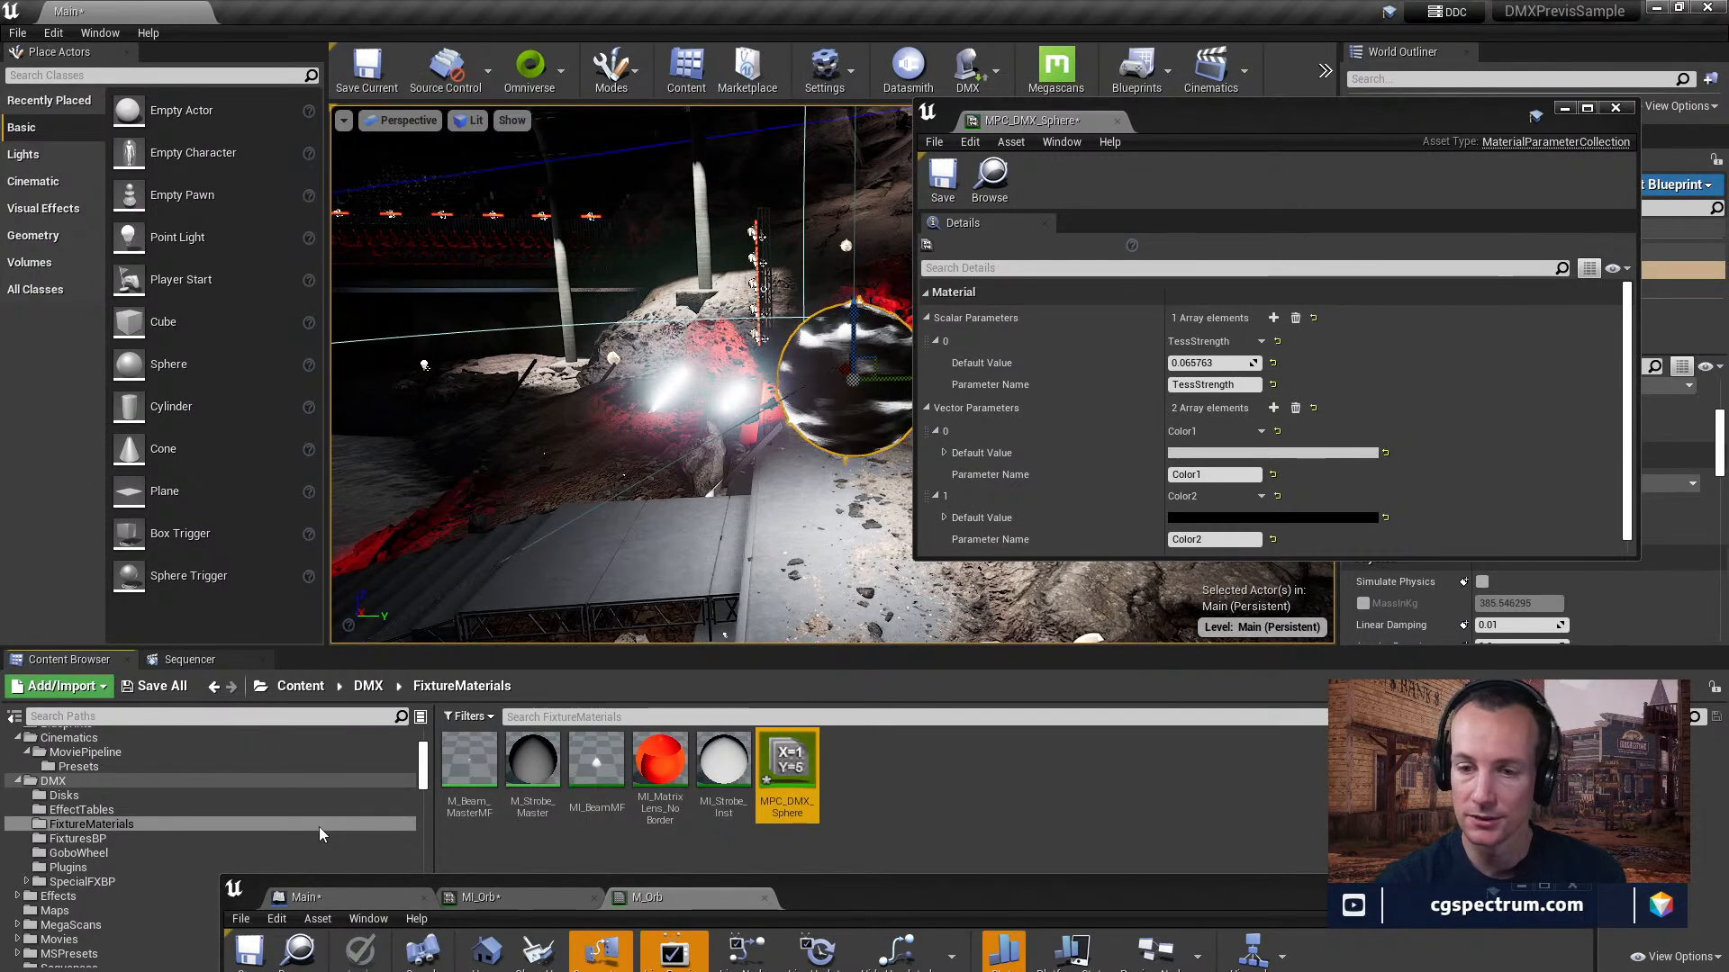
drag(1185, 117, 873, 335)
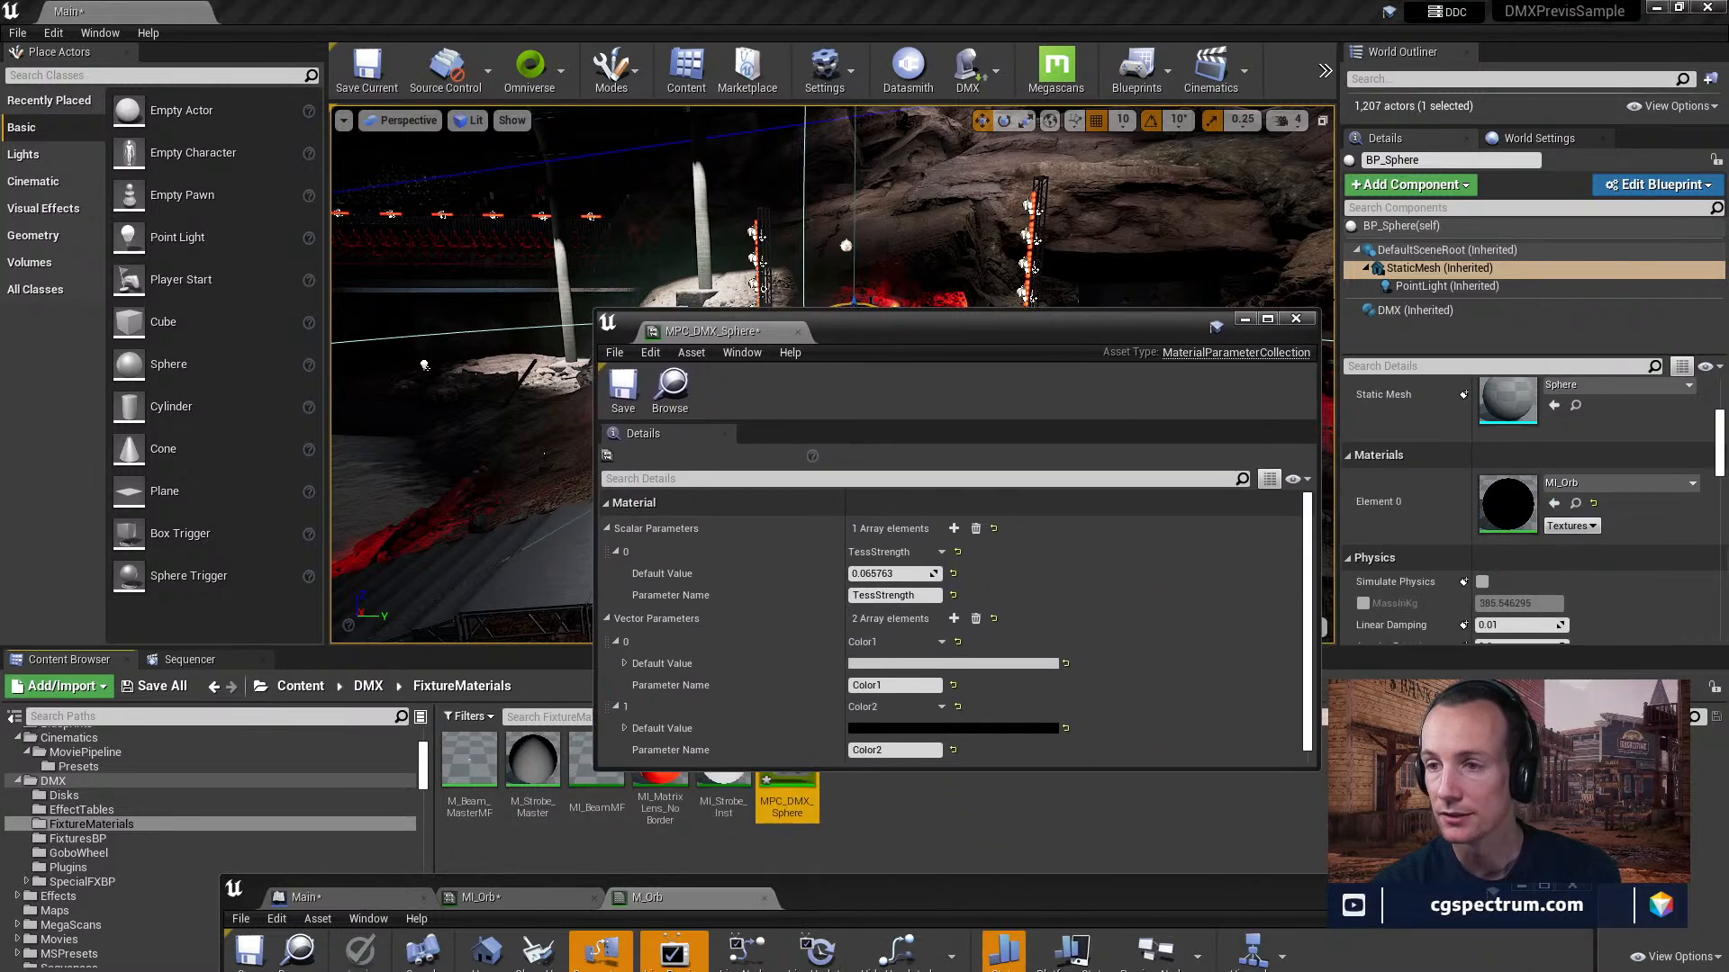
drag(1149, 336, 1140, 176)
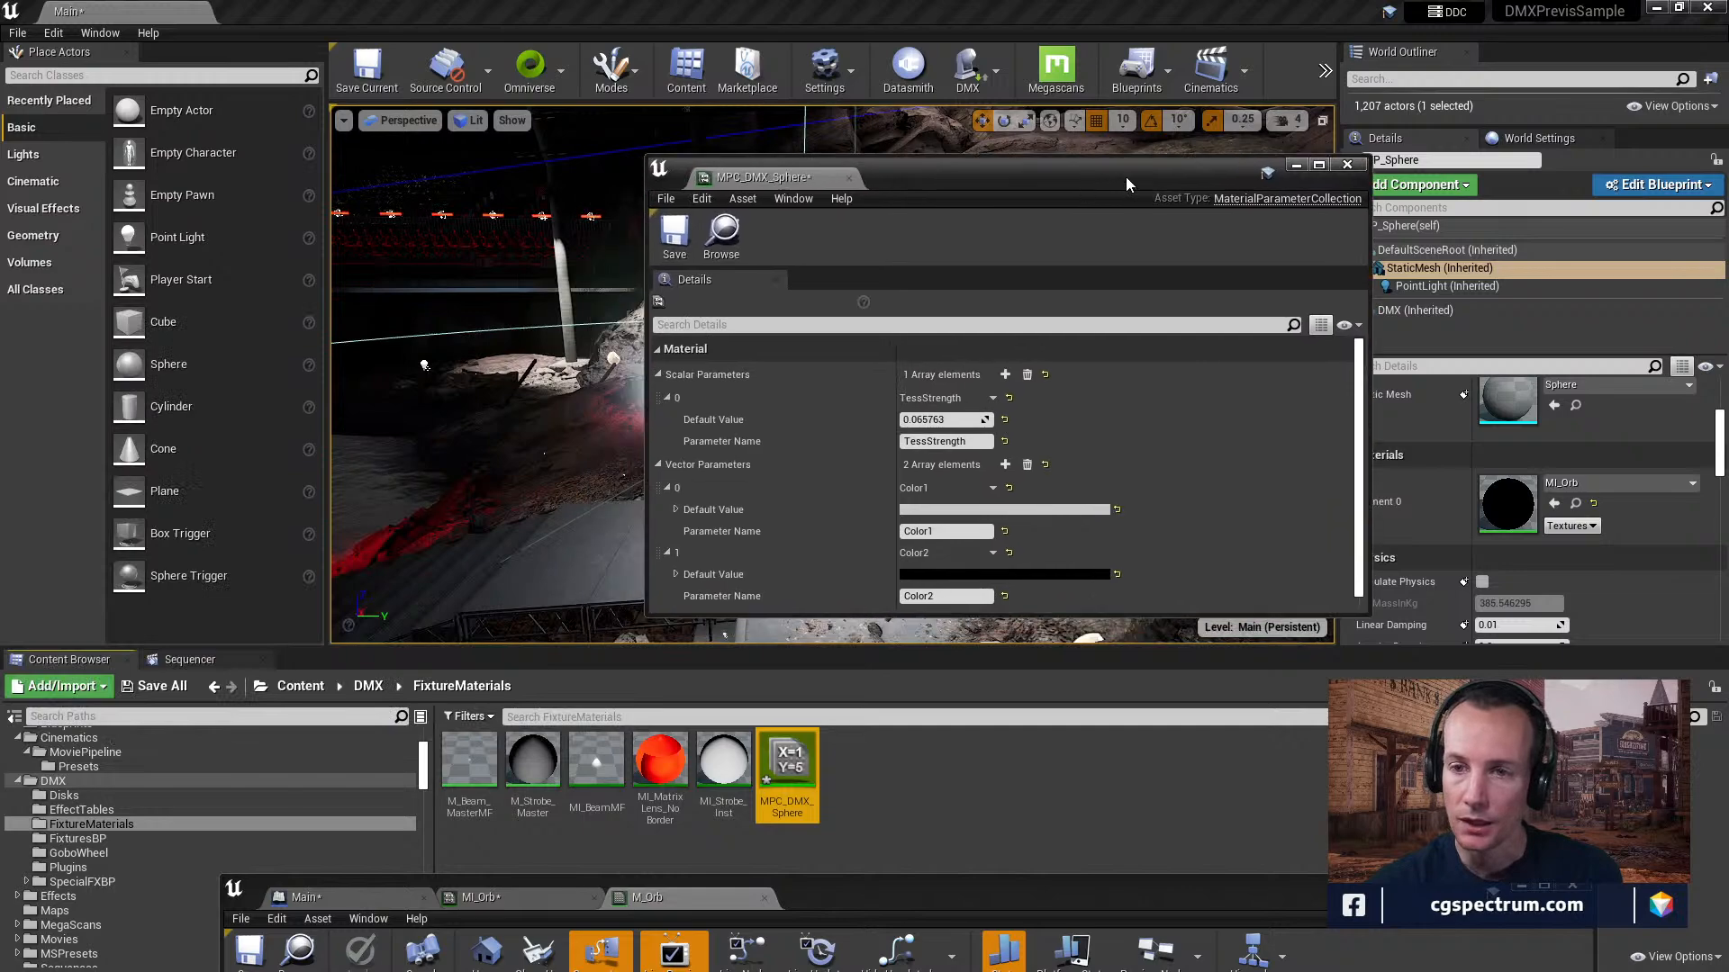
Bring the material editor back up and inspect the Panner, X and Y nodes in M_Orb's graph.
drag(976, 878, 951, 163)
click(481, 172)
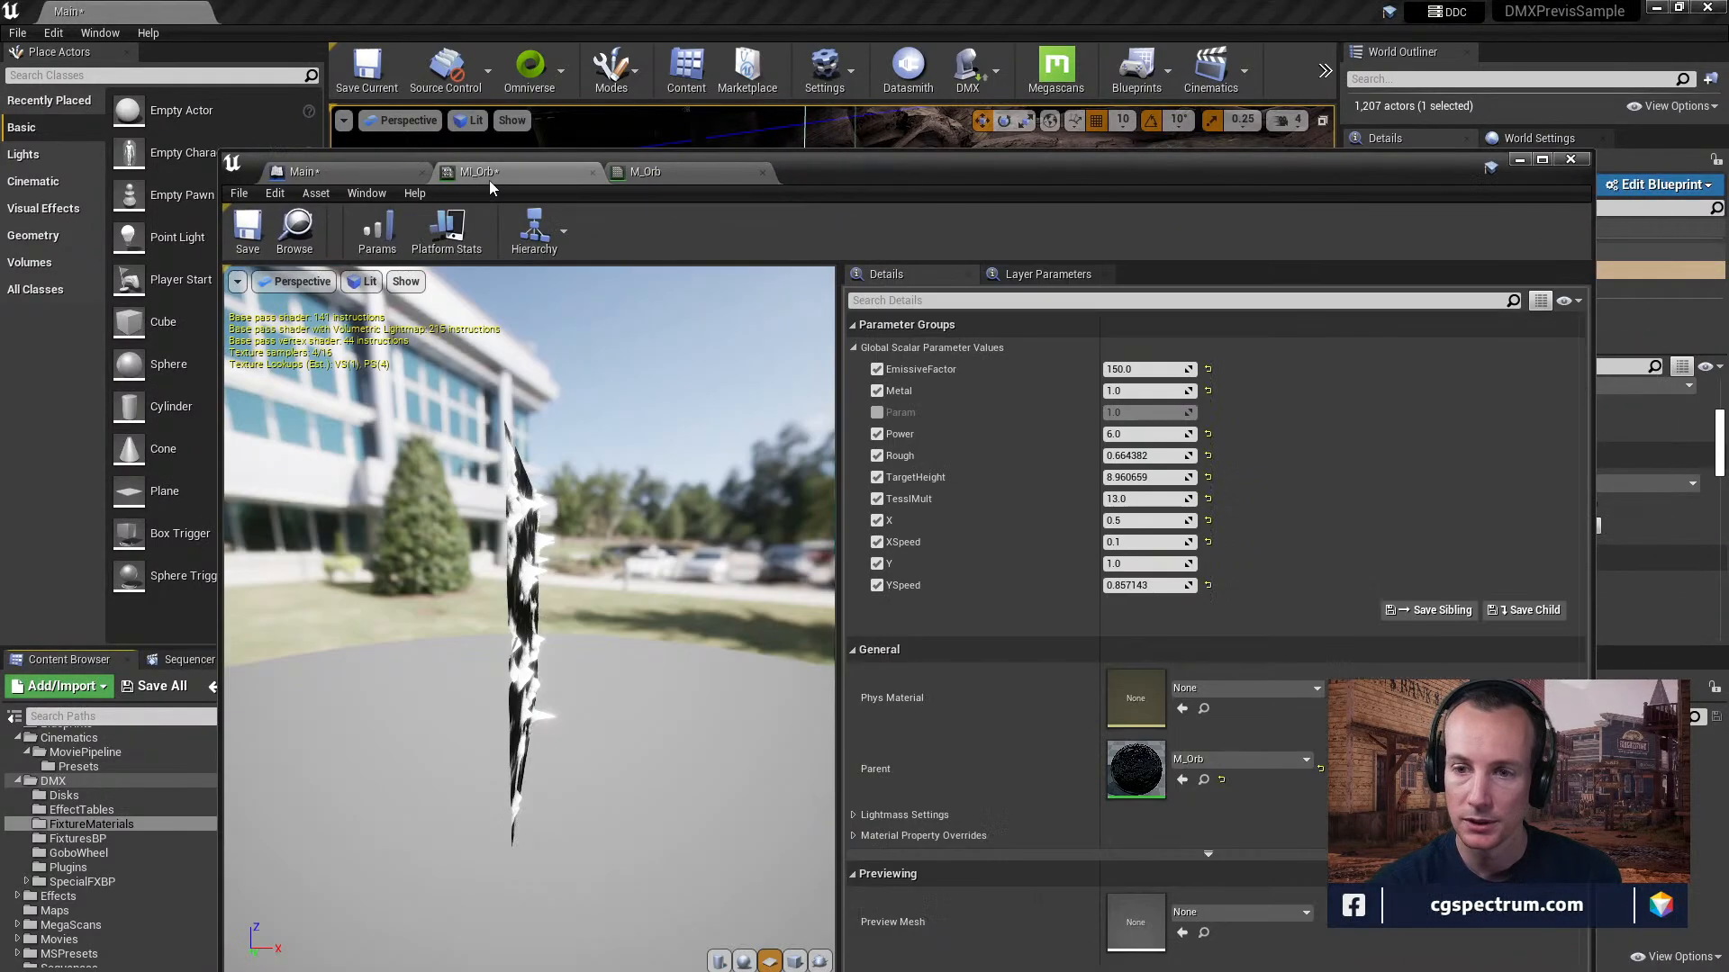
click(646, 172)
right_drag(952, 432, 1013, 386)
right_drag(1057, 479, 786, 328)
scroll(1053, 421, down, 1)
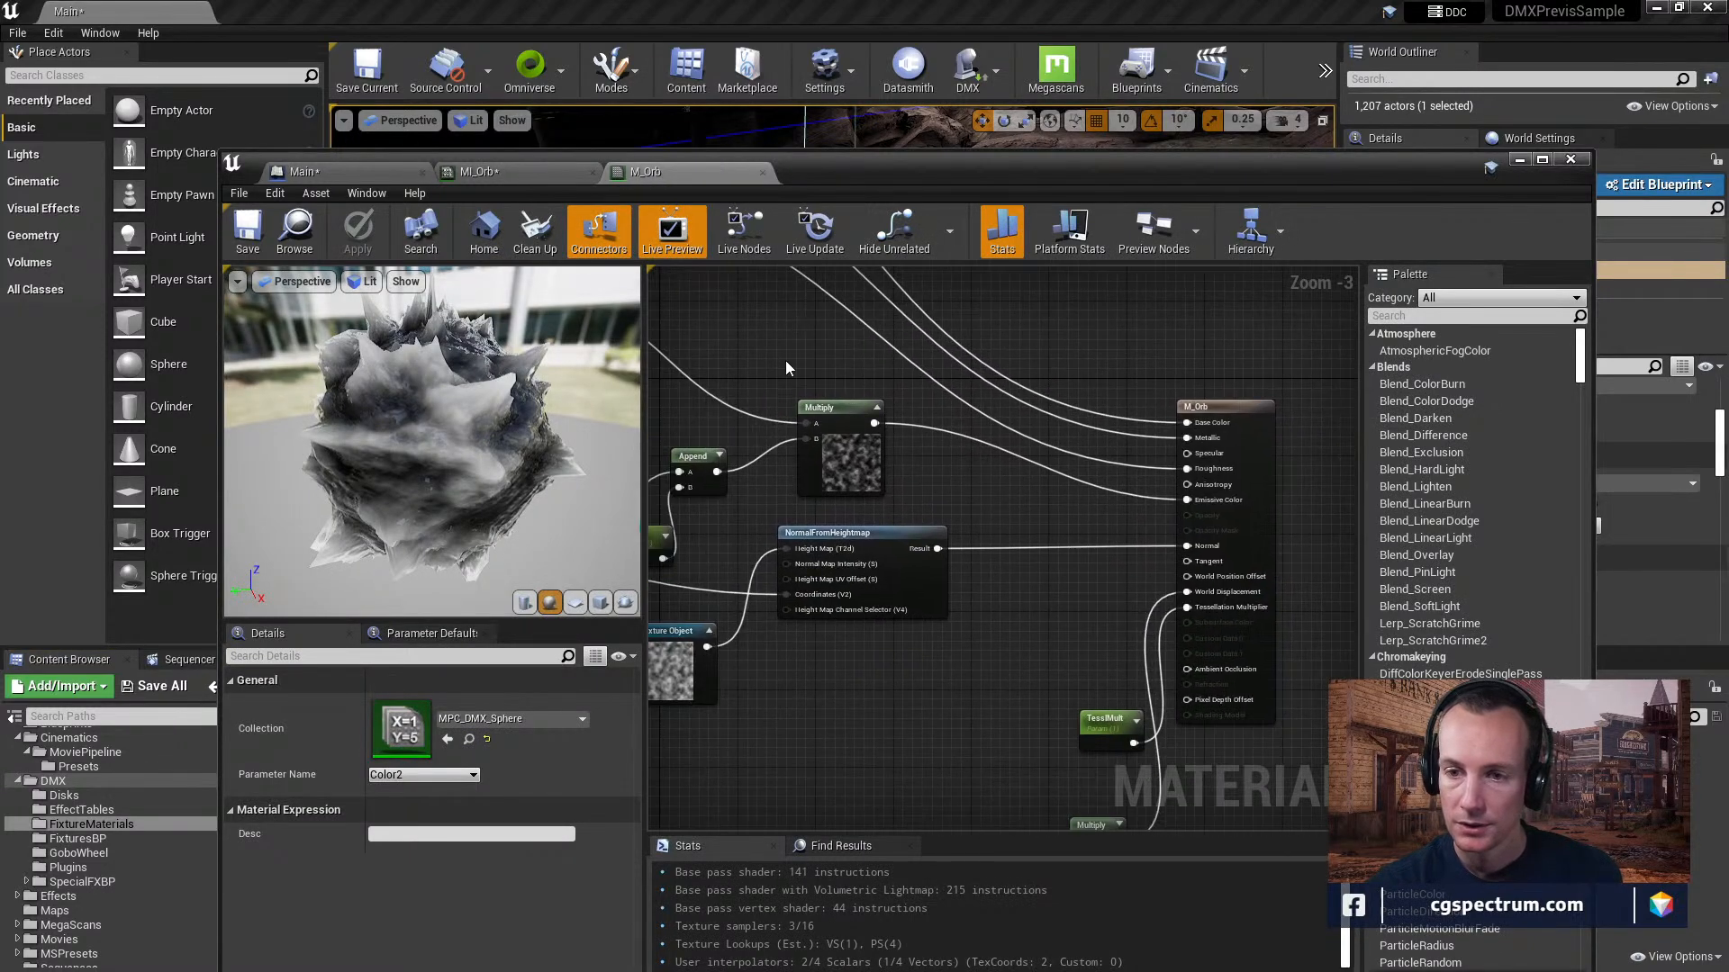
right_drag(905, 486, 1148, 494)
right_drag(1019, 664, 1619, 742)
right_drag(885, 660, 1122, 702)
click(1087, 466)
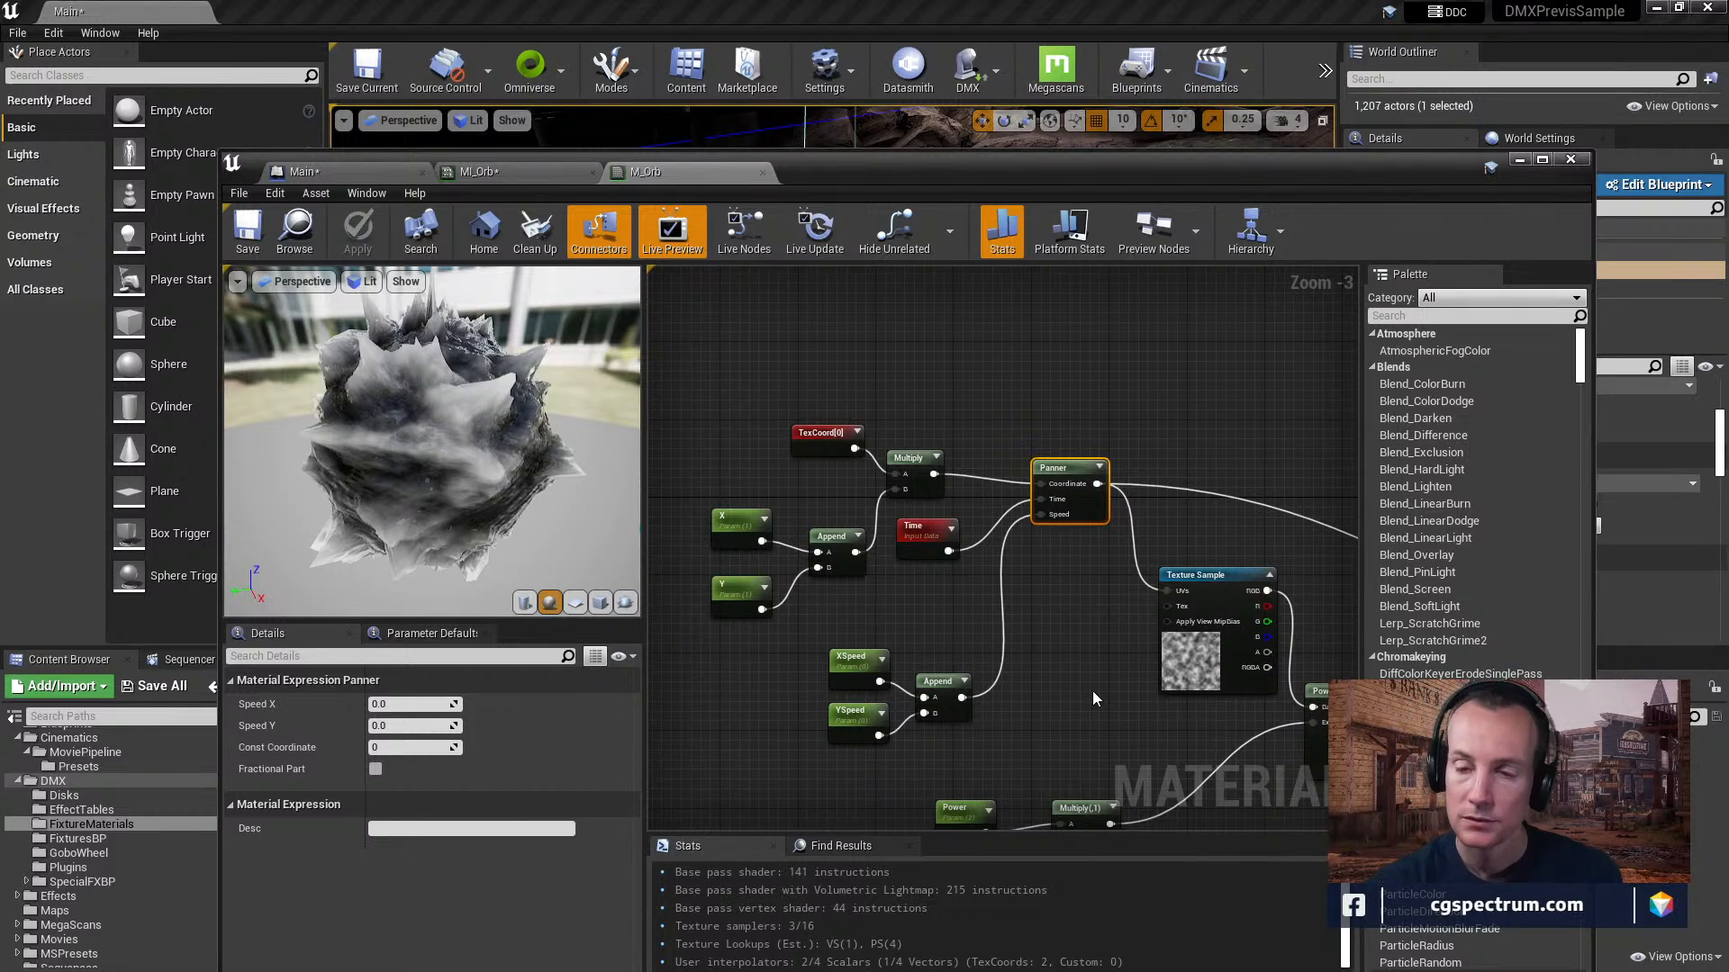
click(746, 526)
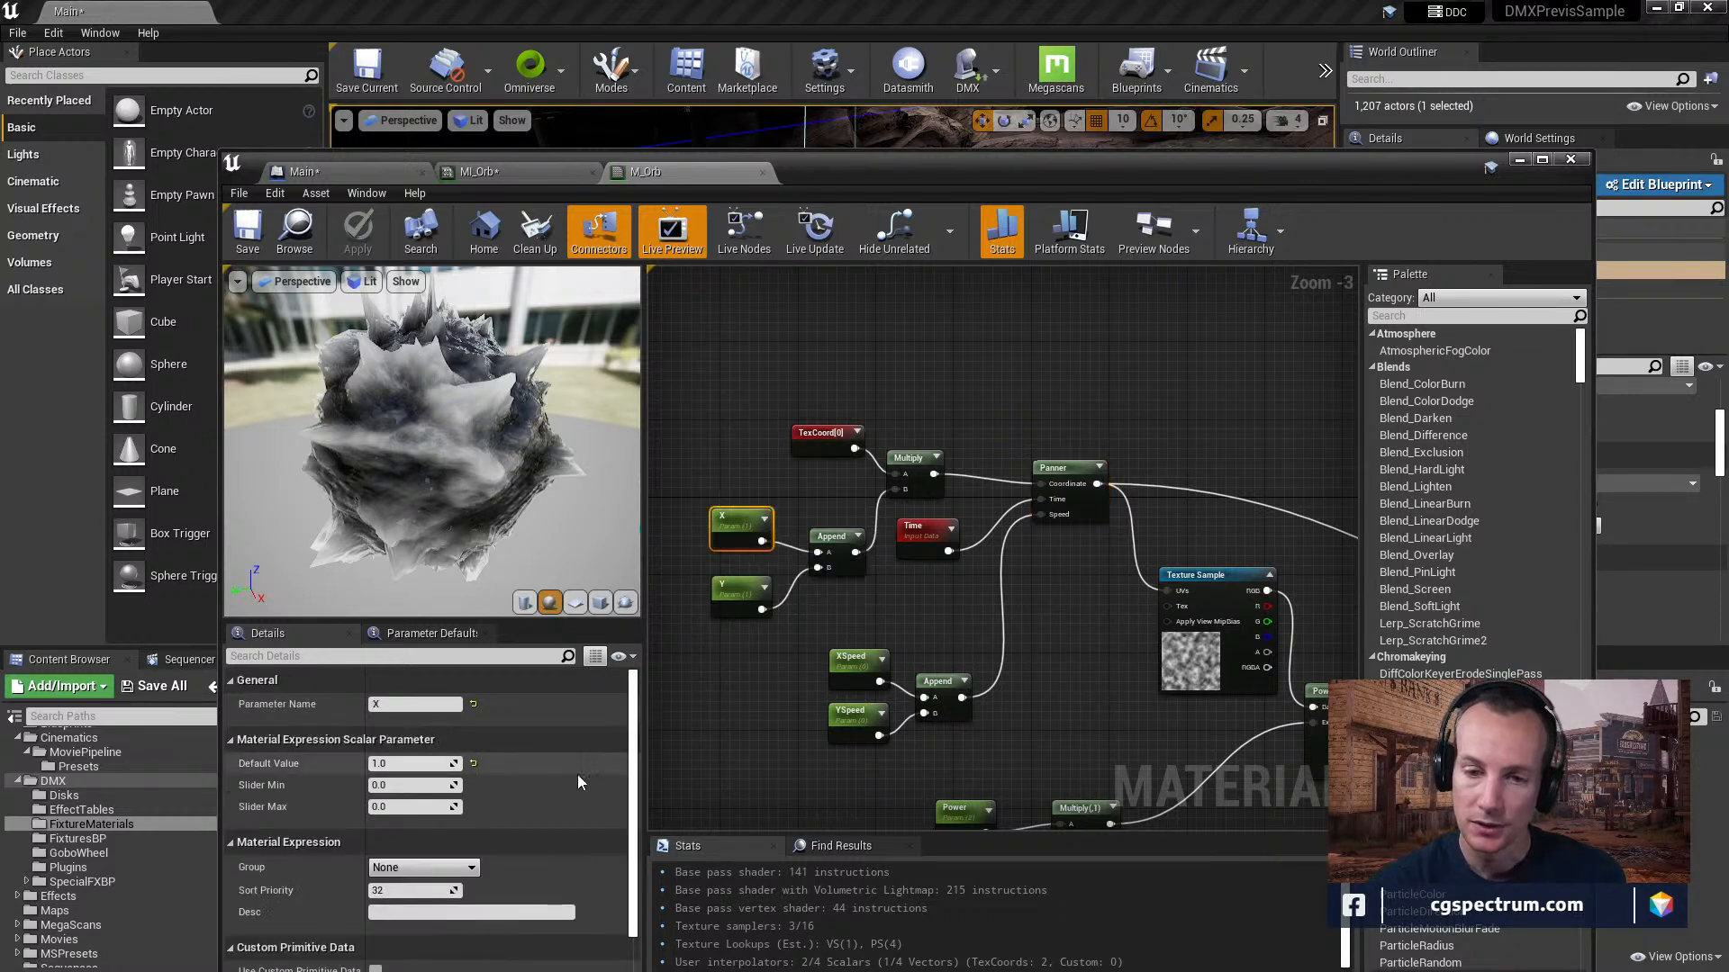
click(739, 590)
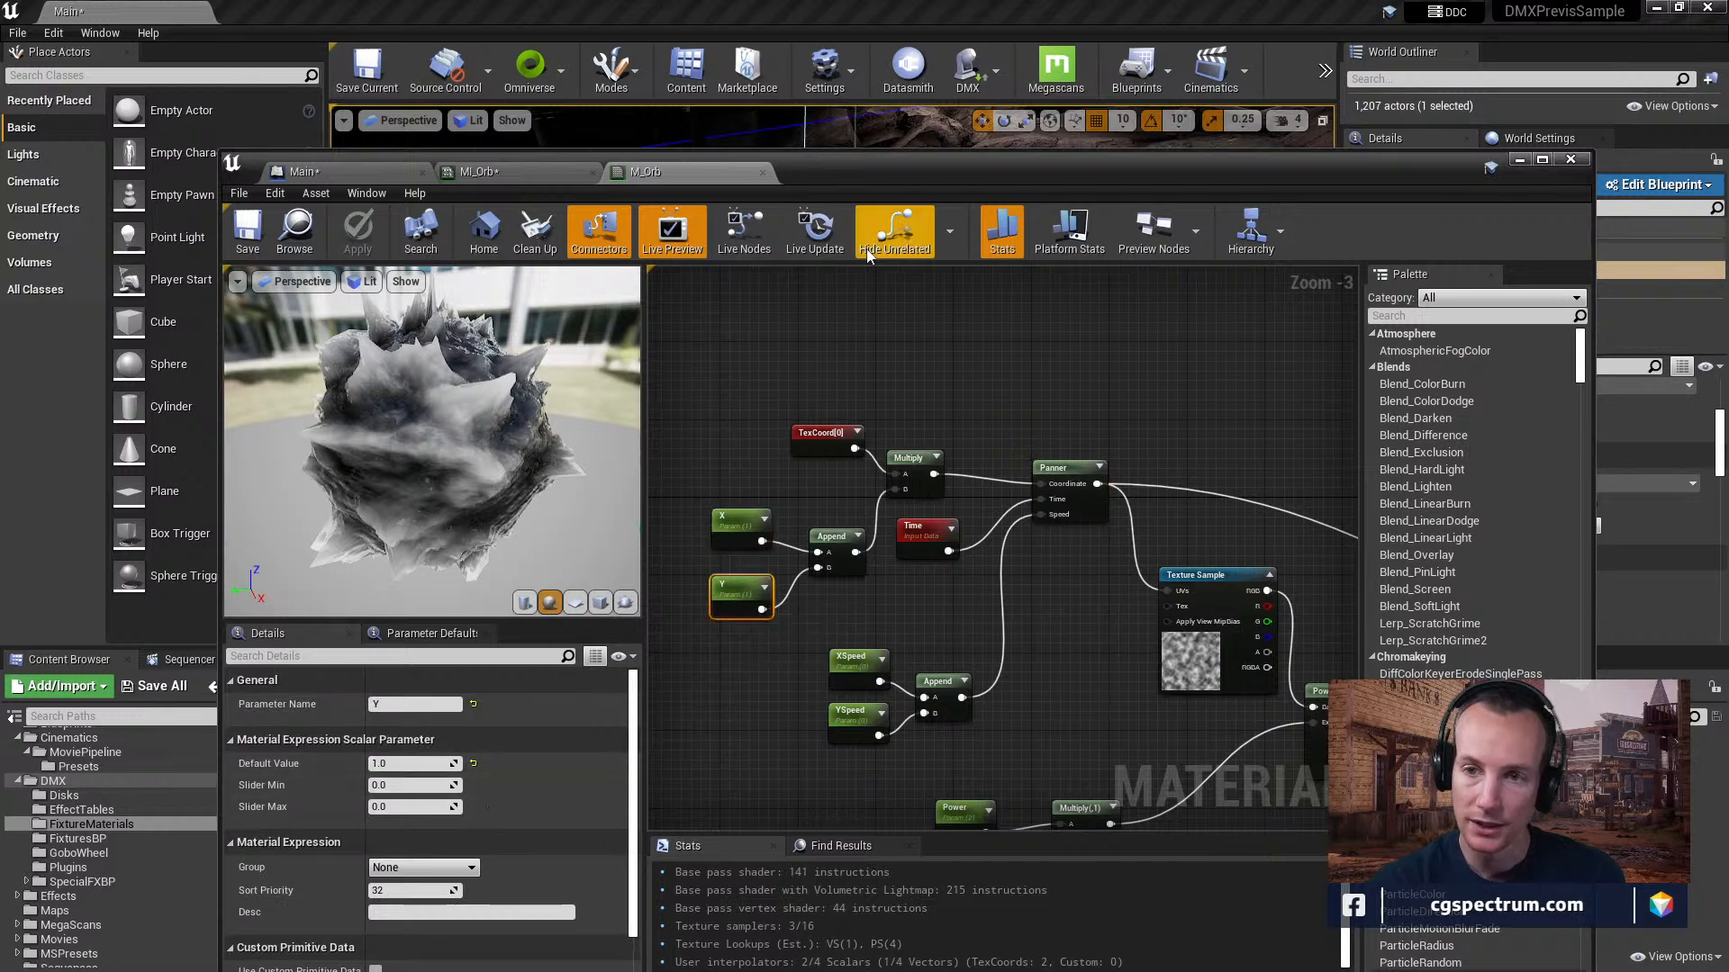
Try Y values of 0 and 0.1 in MI_Orb while viewing the texture on the preview plane.
click(491, 172)
drag(659, 540, 558, 540)
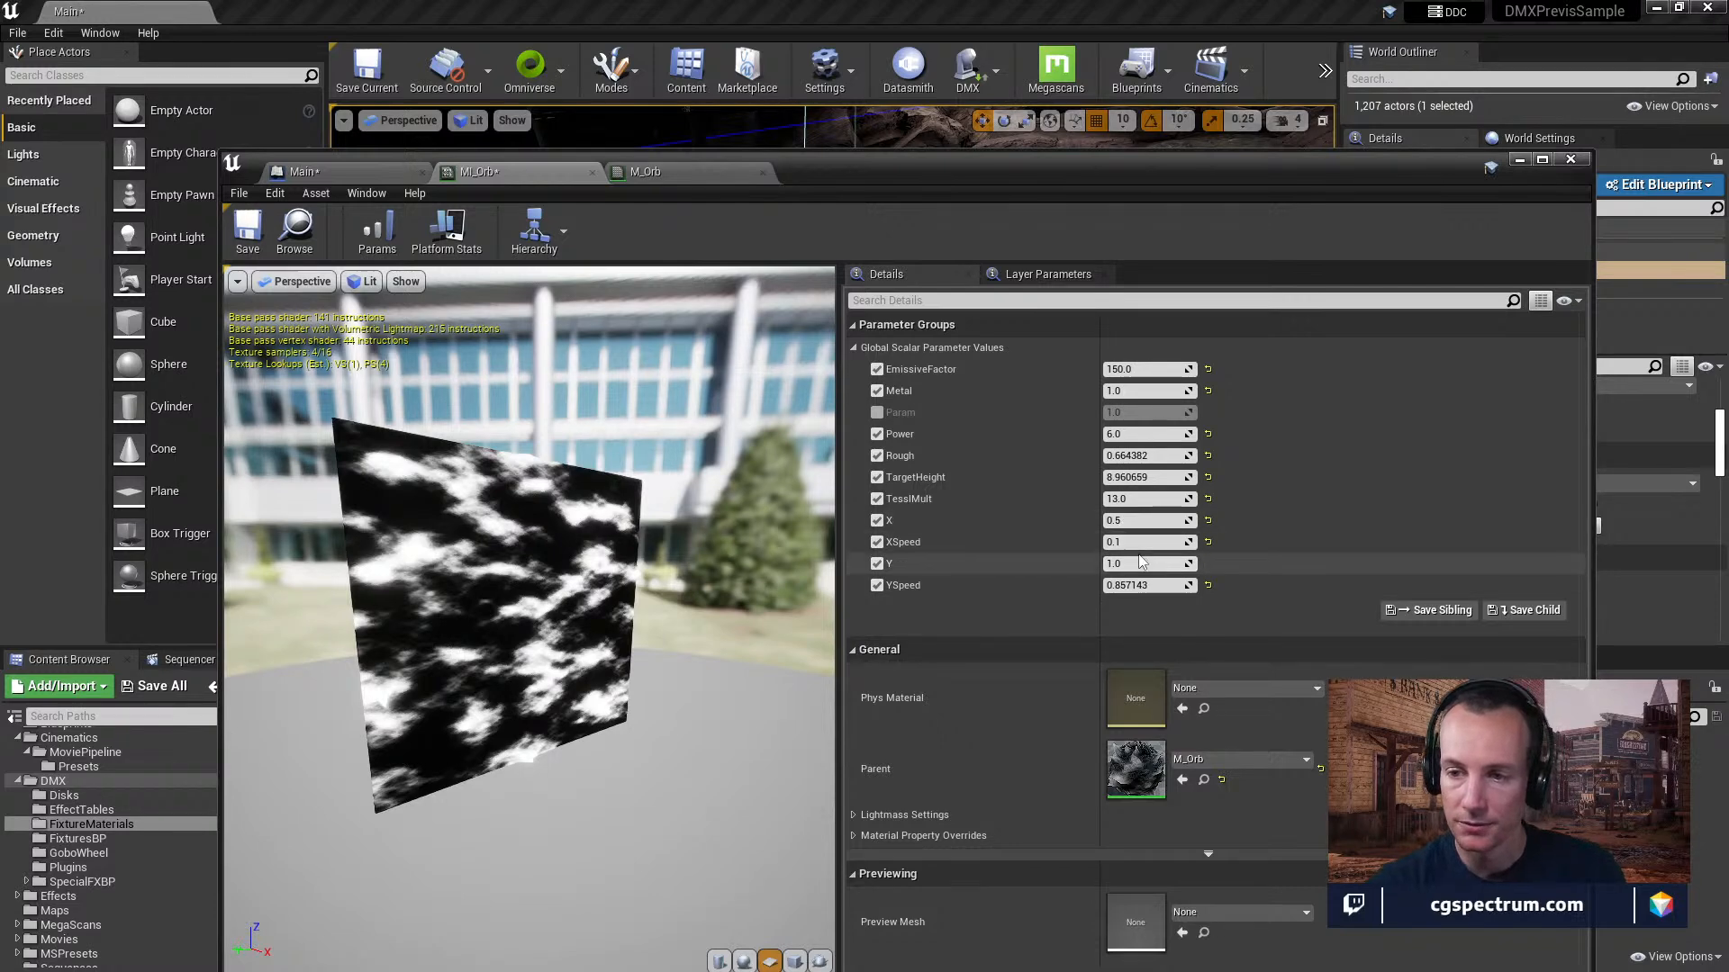
click(1135, 563)
text(0)
key(Return)
drag(741, 615, 660, 628)
text(0.1)
key(Return)
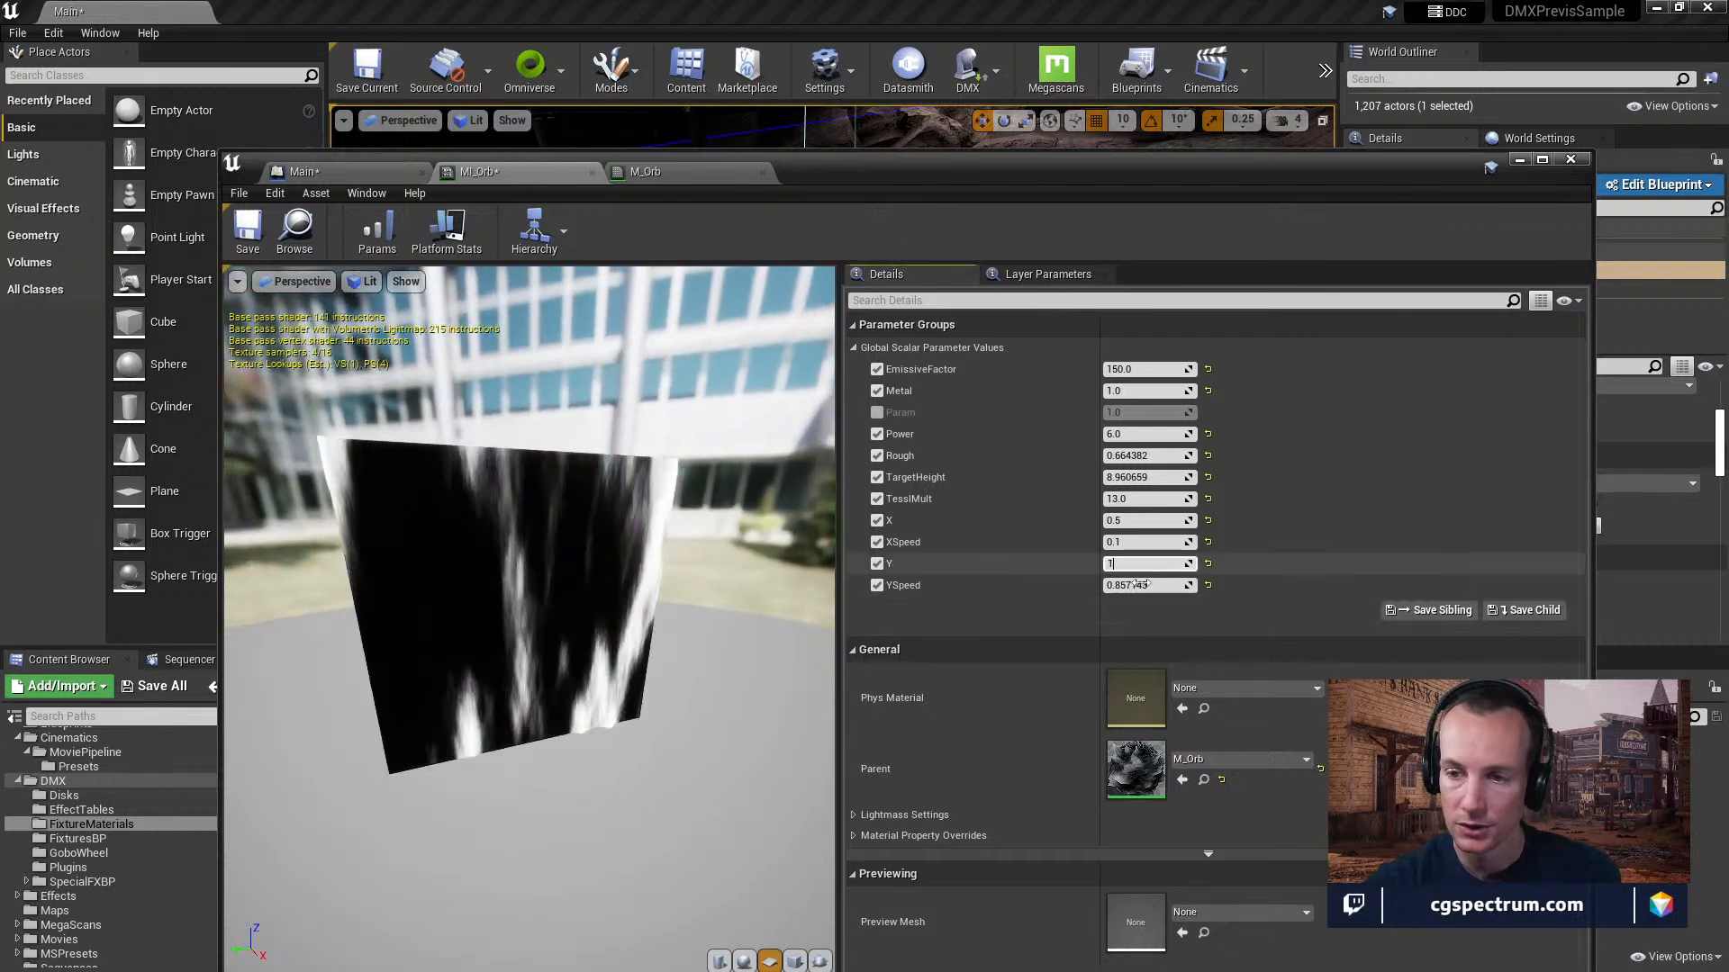
Set MI_Orb's Y to 1 and YSpeed to 0.1, checking the texture on the preview plane.
text(1)
key(Tab)
text(.1)
key(Return)
mouse_move(792, 616)
mouse_down()
mouse_move(752, 621)
mouse_move(788, 612)
mouse_move(743, 605)
mouse_move(774, 613)
mouse_up()
Move the MI_Orb editor clear of the level viewport and view the orb up close.
drag(896, 170, 830, 600)
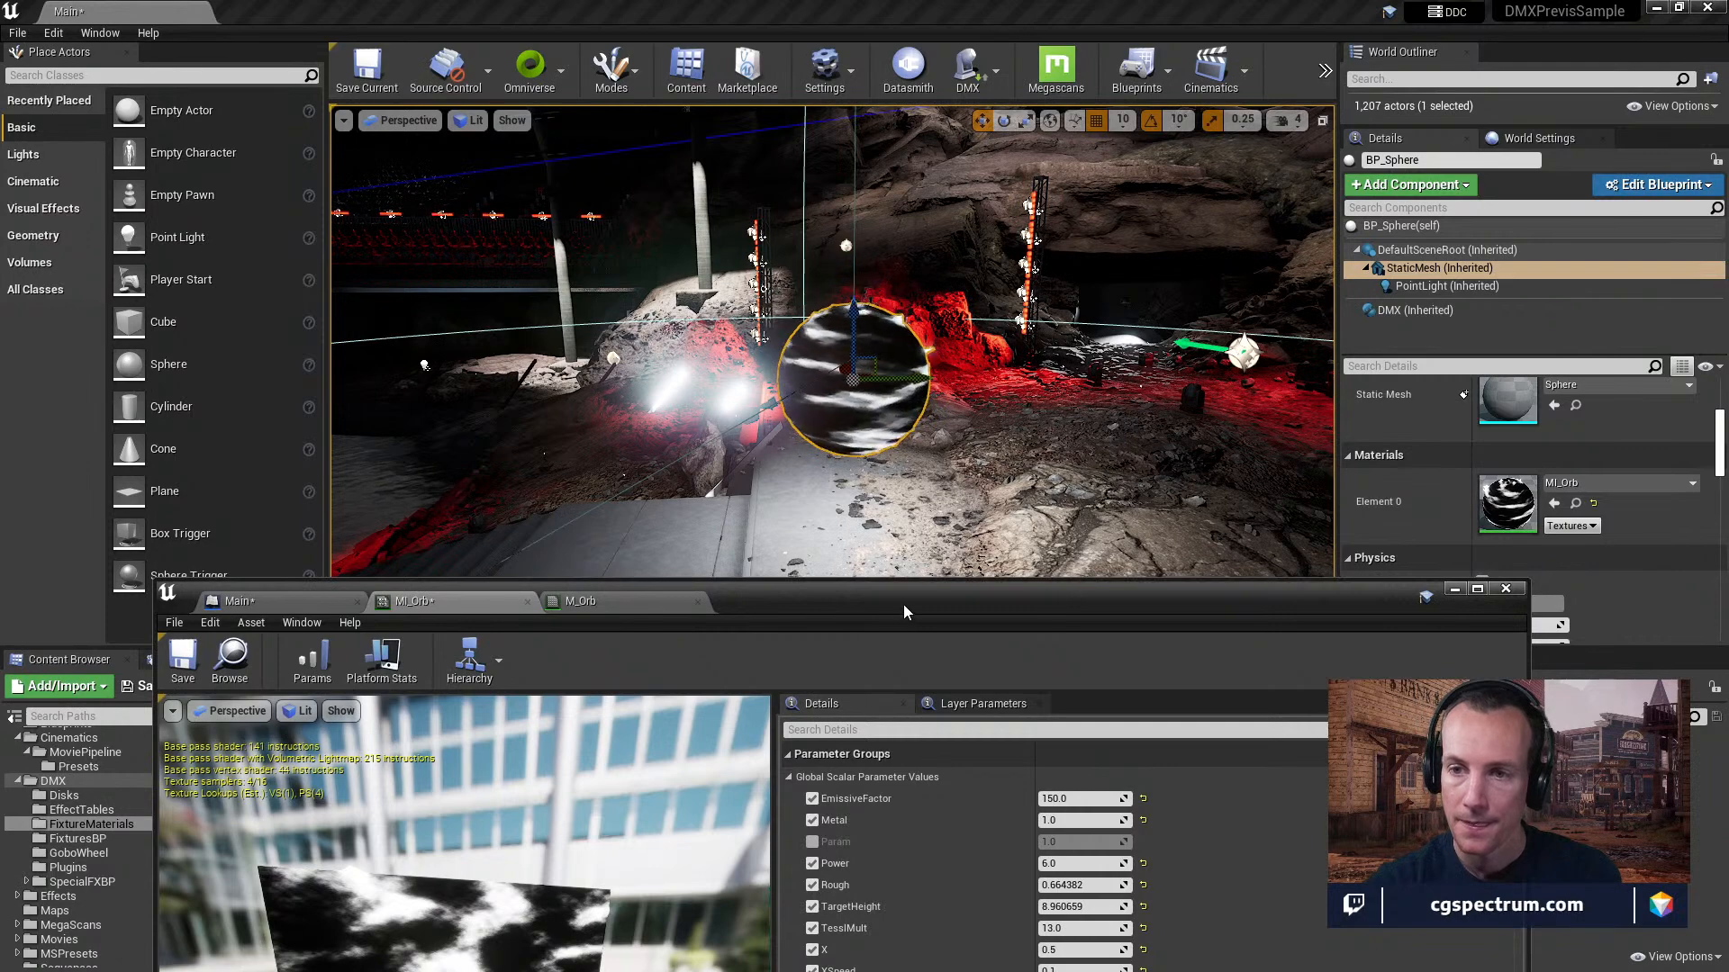
right_drag(890, 513, 923, 525)
key(w)
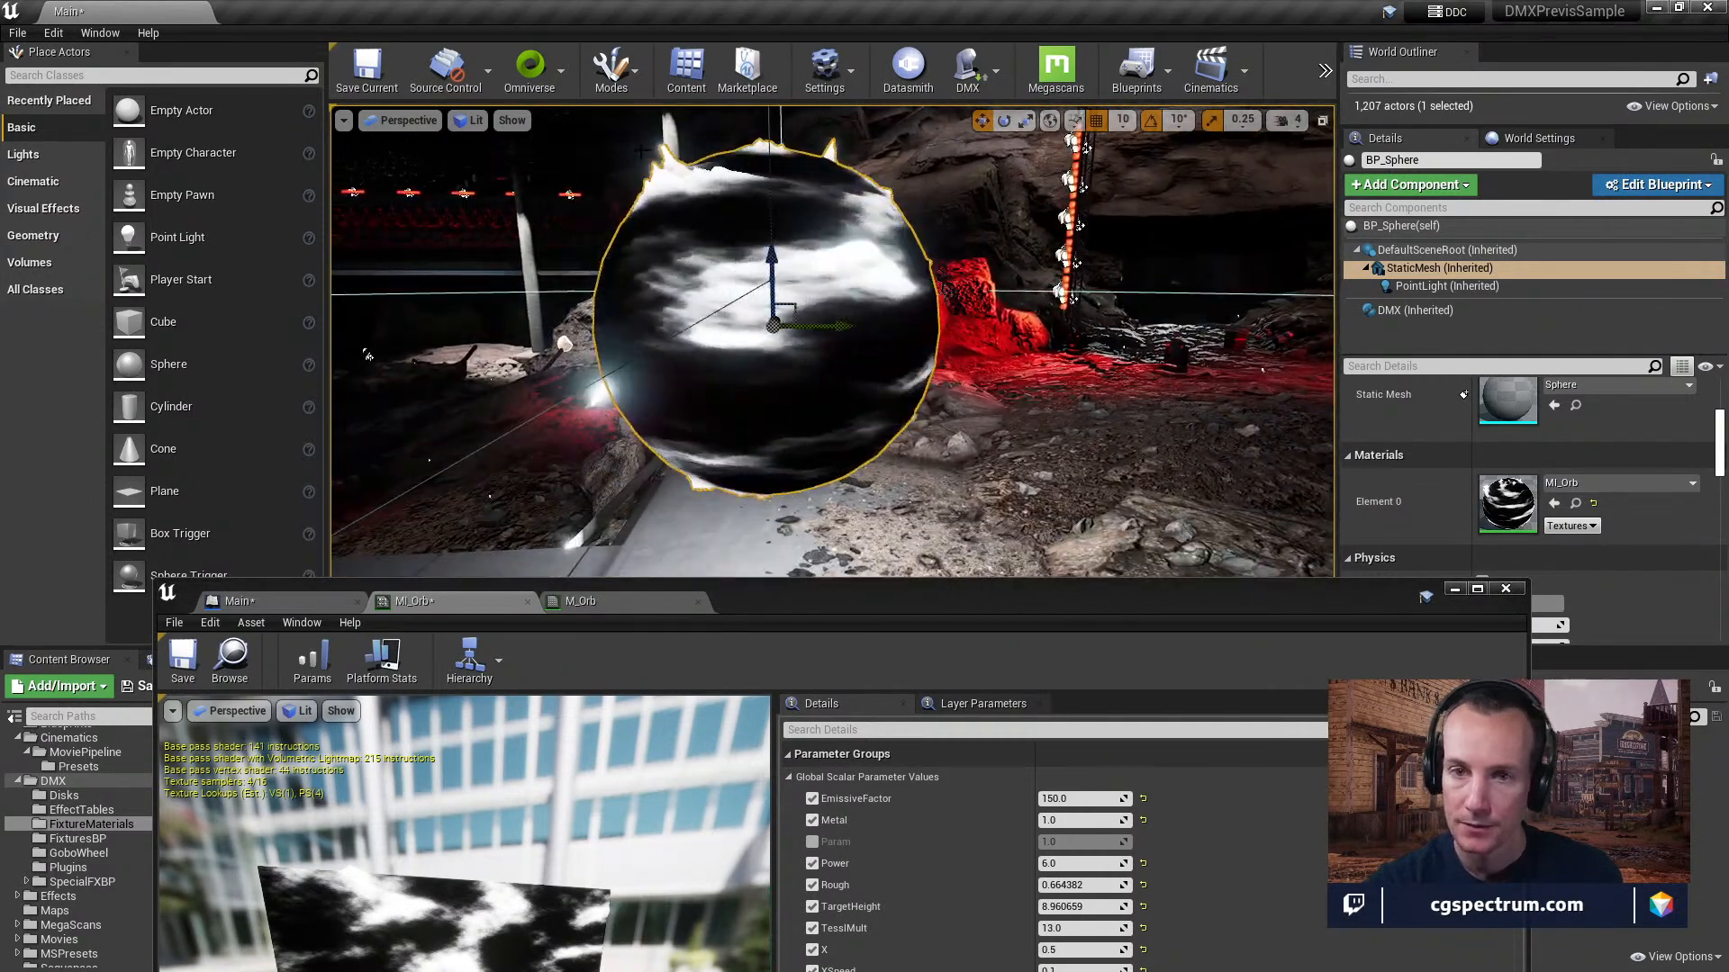
Examine the orb's mesh density in the level viewport using the Brush Wireframe view mode.
click(470, 120)
click(504, 195)
key(s)
mouse_move(929, 348)
right_down()
mouse_move(977, 347)
mouse_move(918, 326)
mouse_move(920, 311)
mouse_move(914, 341)
mouse_move(927, 329)
mouse_move(910, 326)
right_up()
key(w)
key(s)
key(s)
Return the level viewport to the Lit view mode and look at the shaded orb.
click(510, 120)
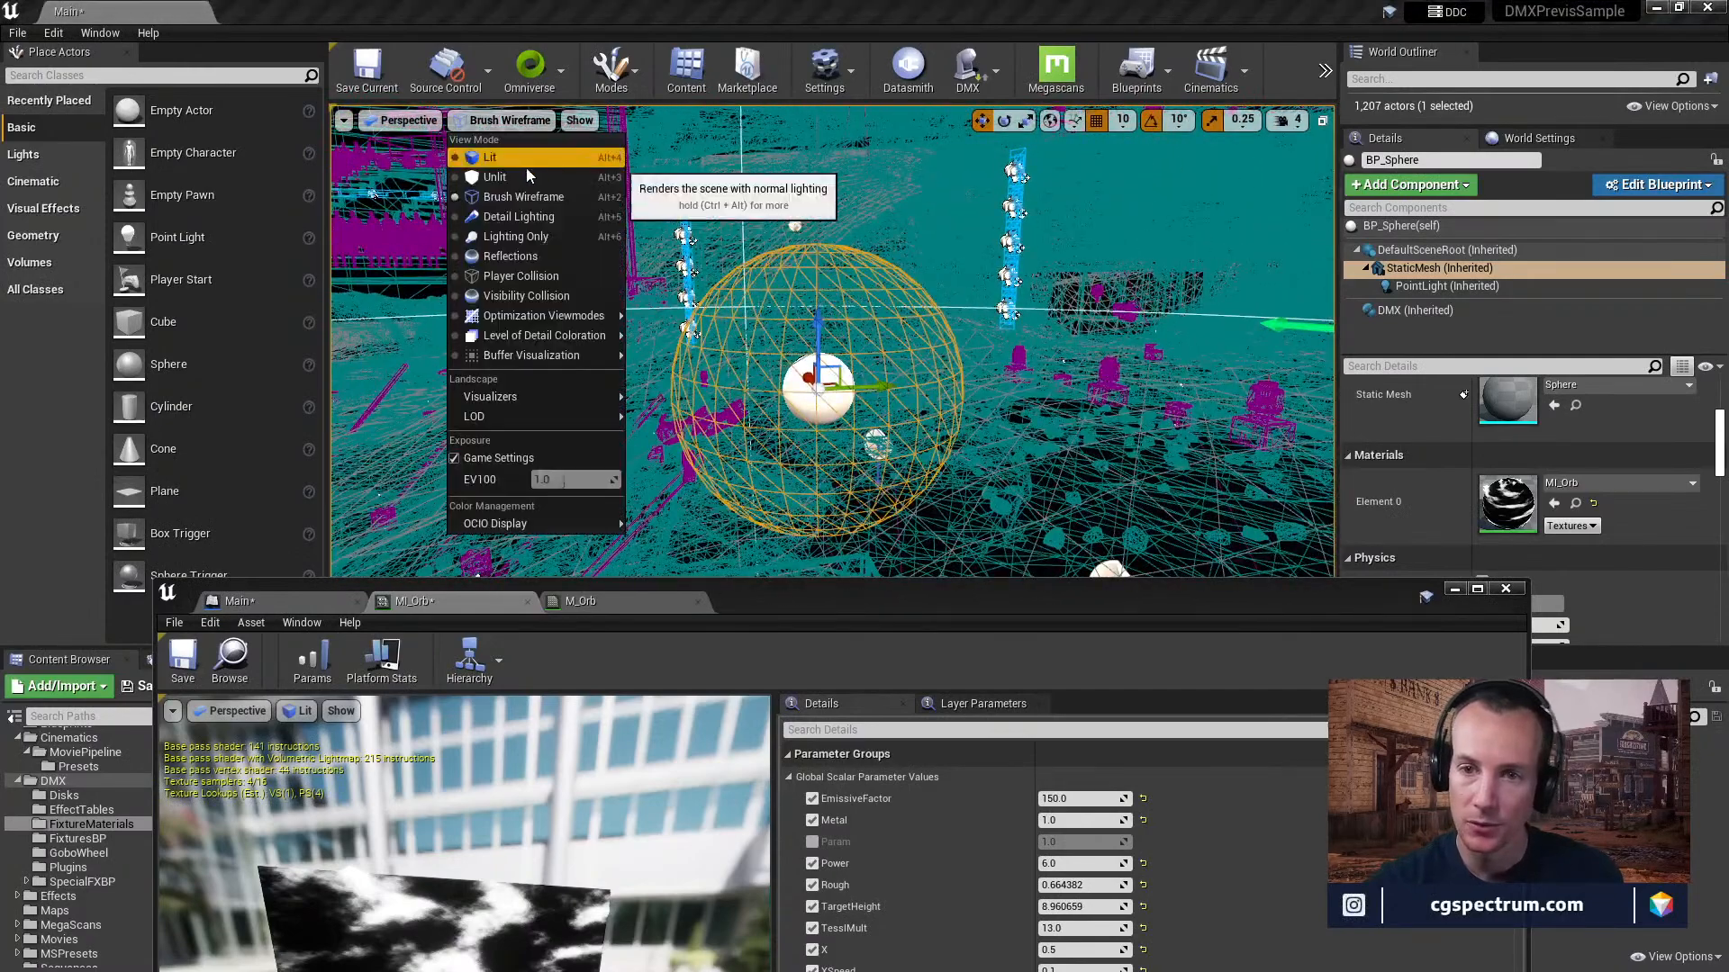
click(509, 159)
right_drag(936, 540, 929, 546)
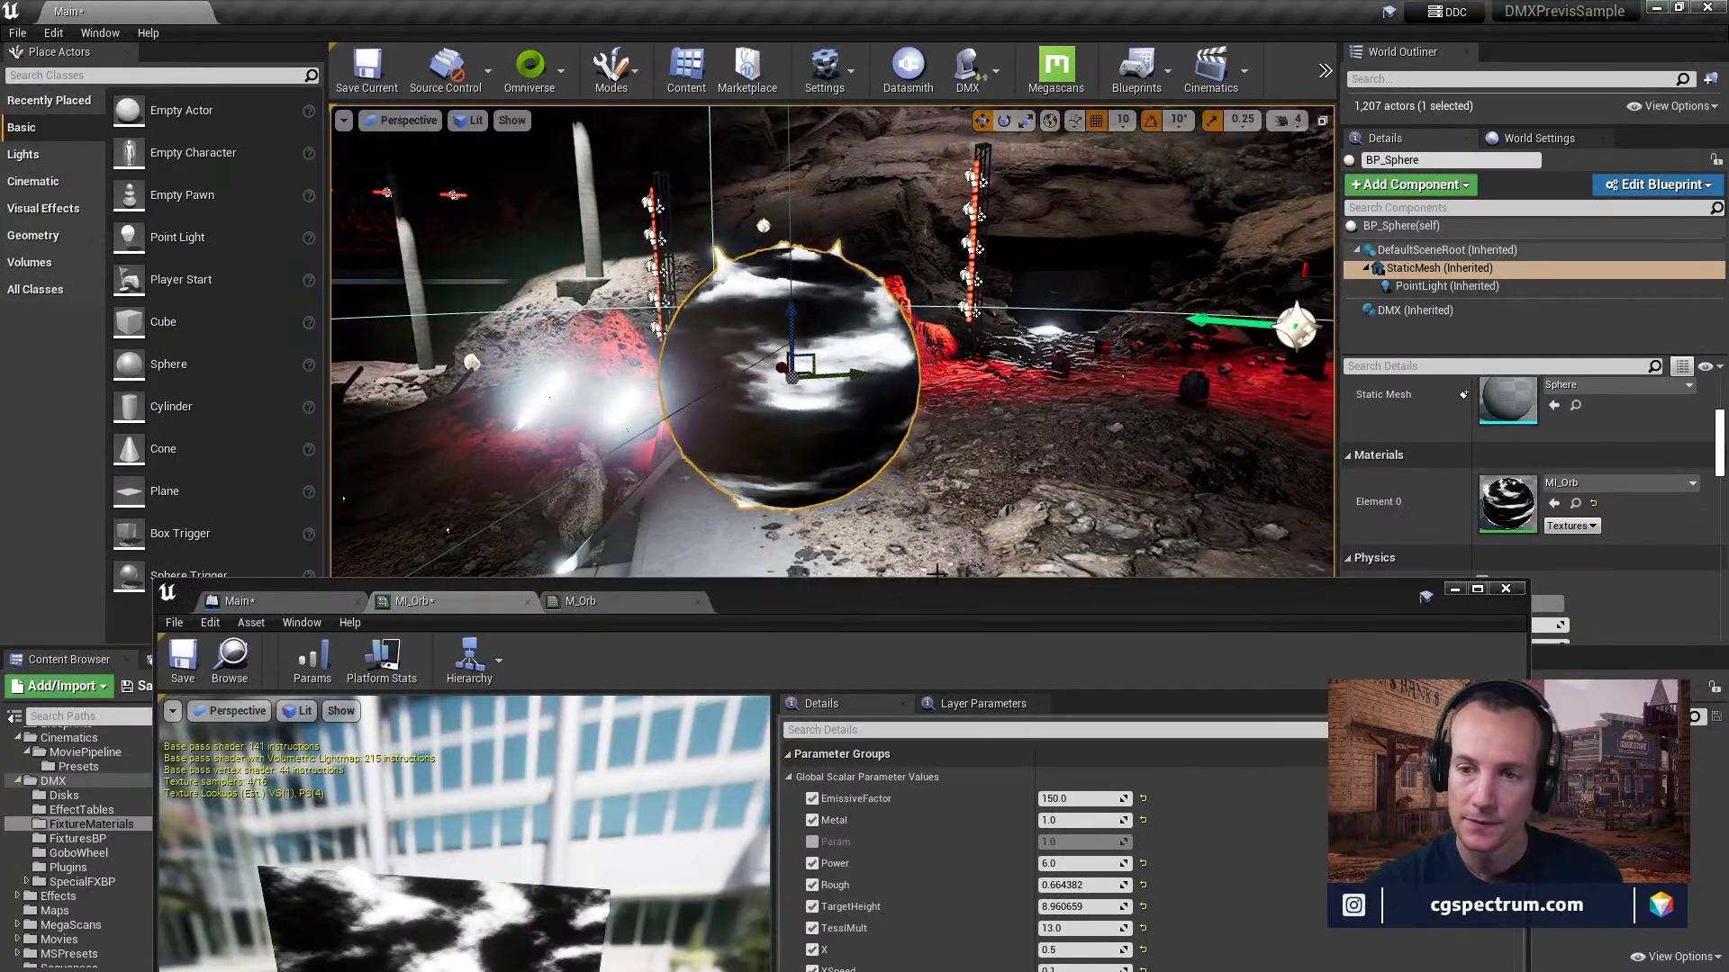
Bring the MI_Orb editor fully into view and review its general properties, expanding the Lightmass Settings.
drag(924, 601, 922, 454)
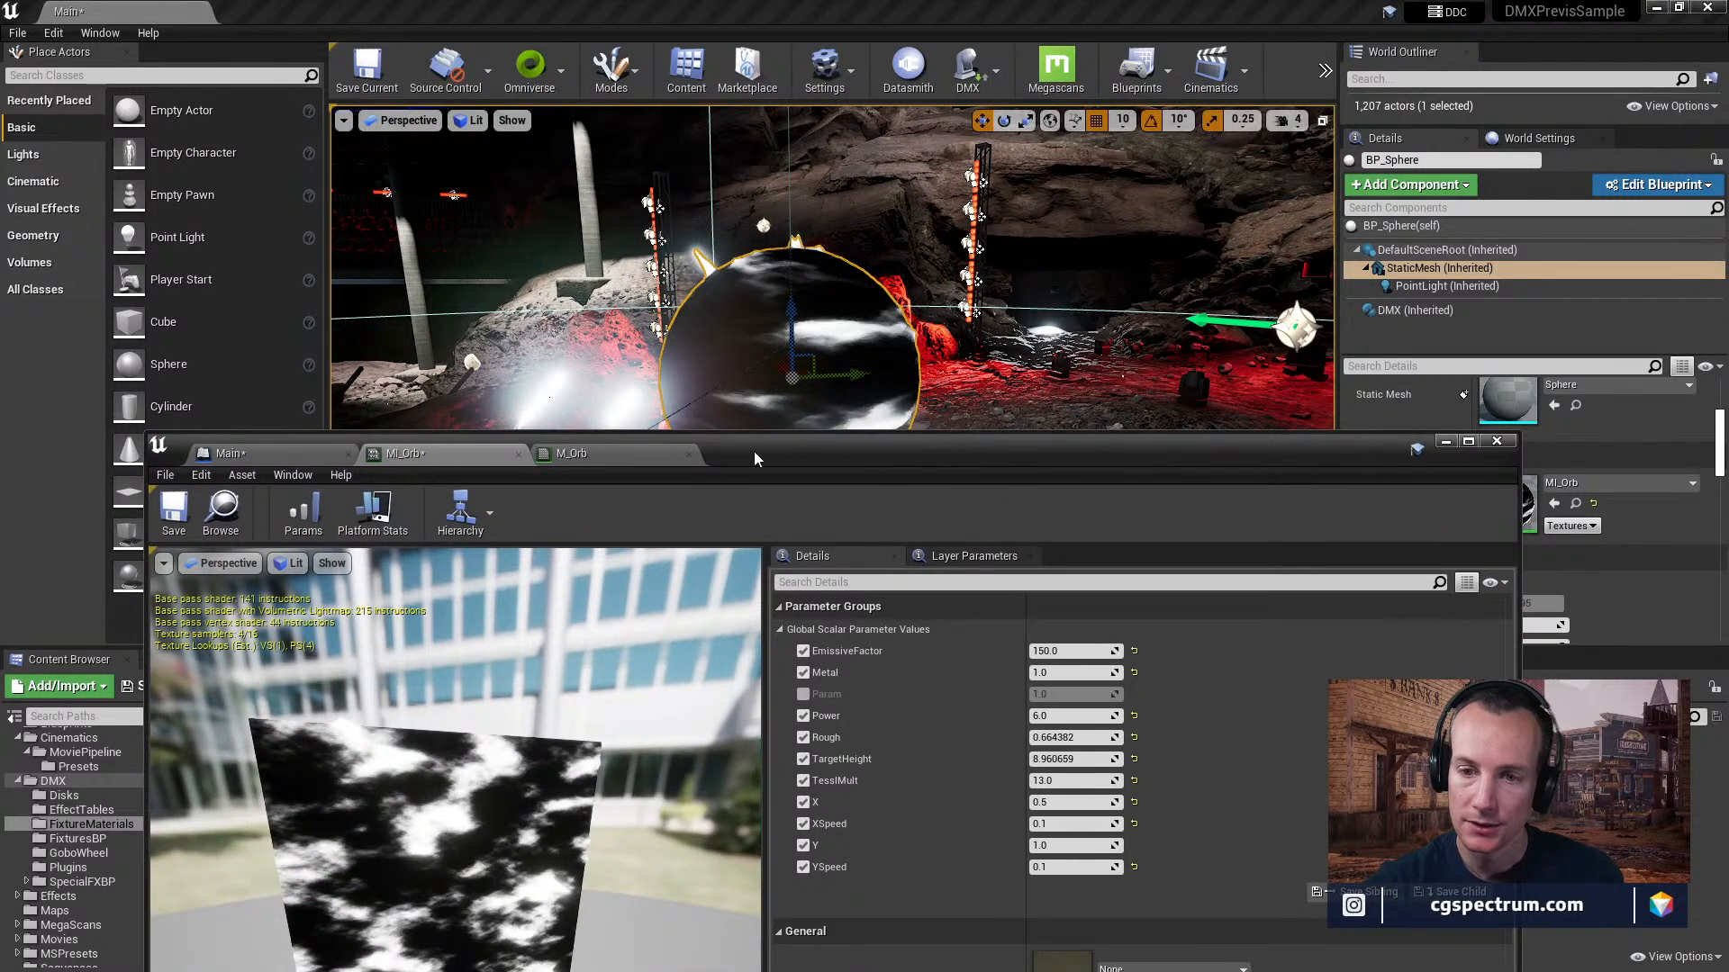
drag(776, 466, 729, 300)
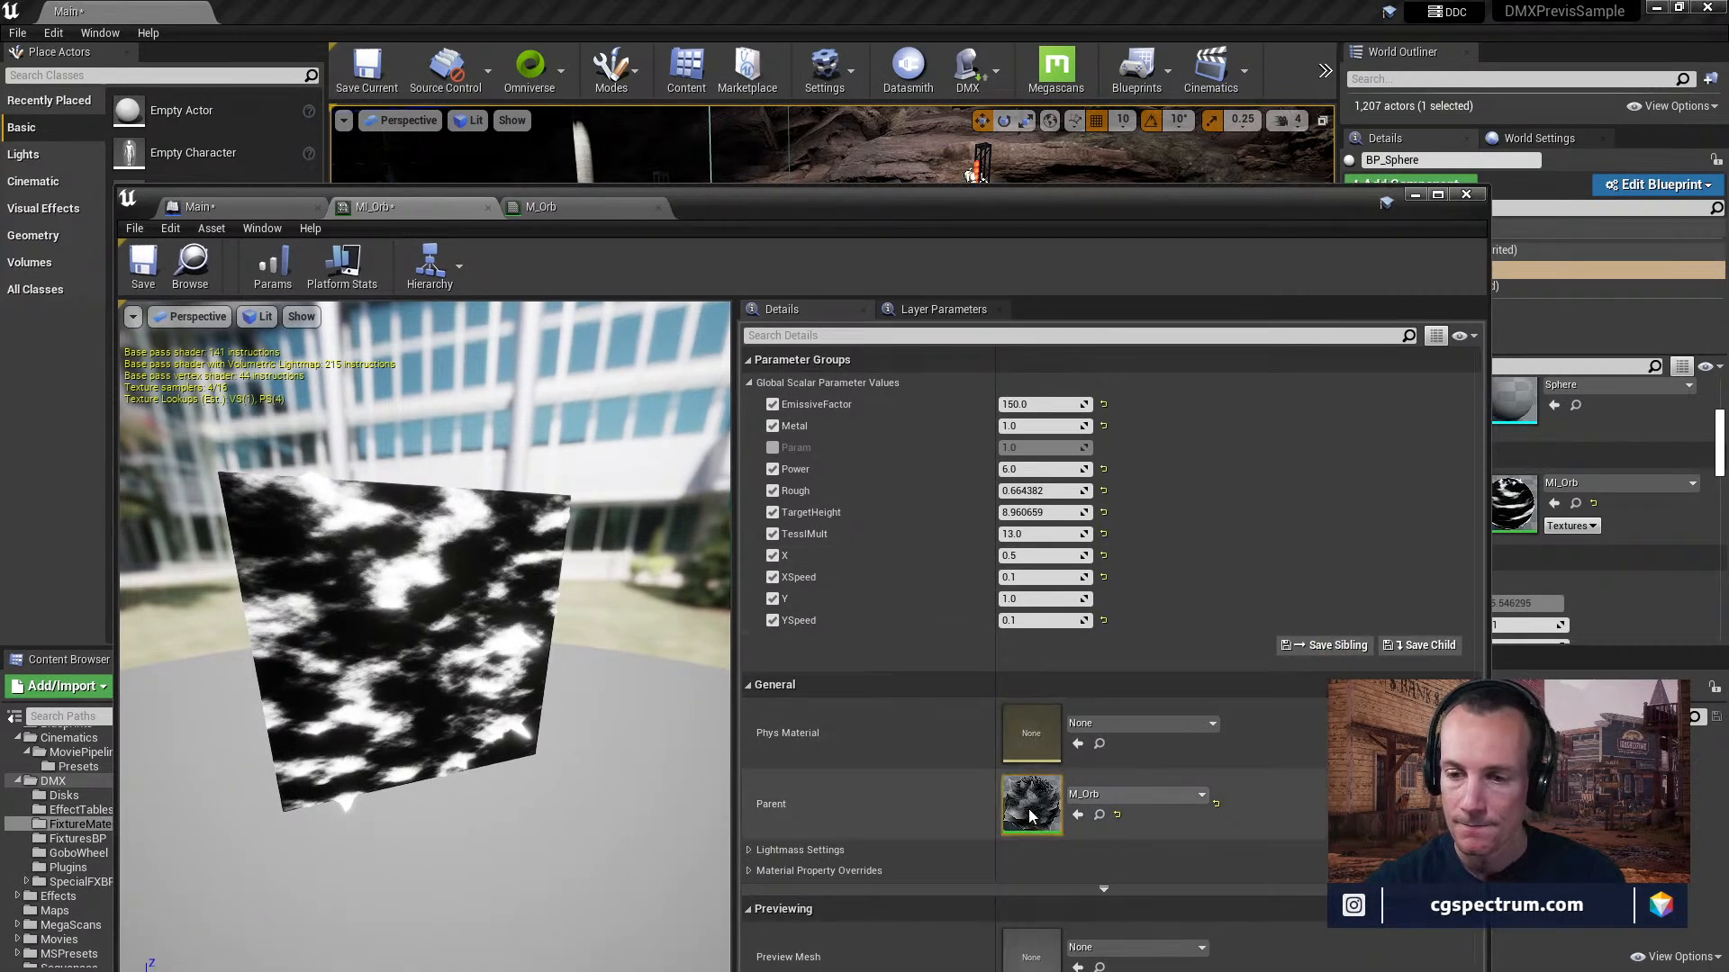
click(761, 850)
scroll(994, 728, down, 2)
scroll(994, 729, up, 2)
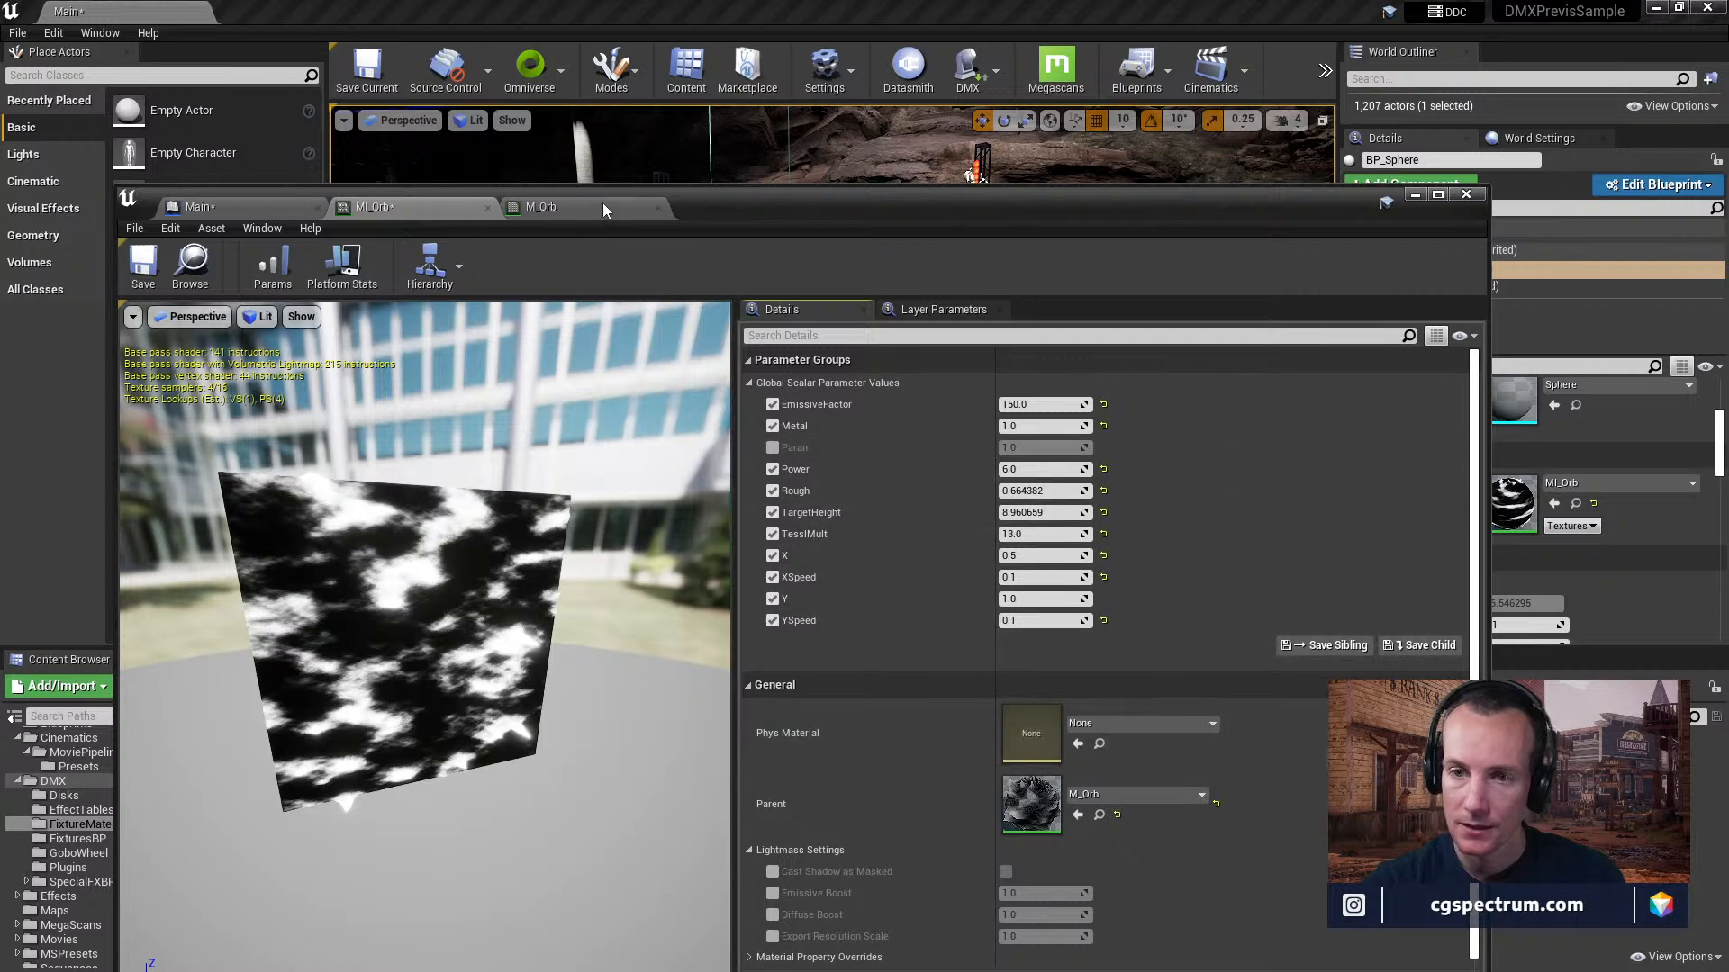
Close the MI_Orb editor and show the level blueprint's Restart/Stop Level Sequence section in a maximized window.
click(487, 207)
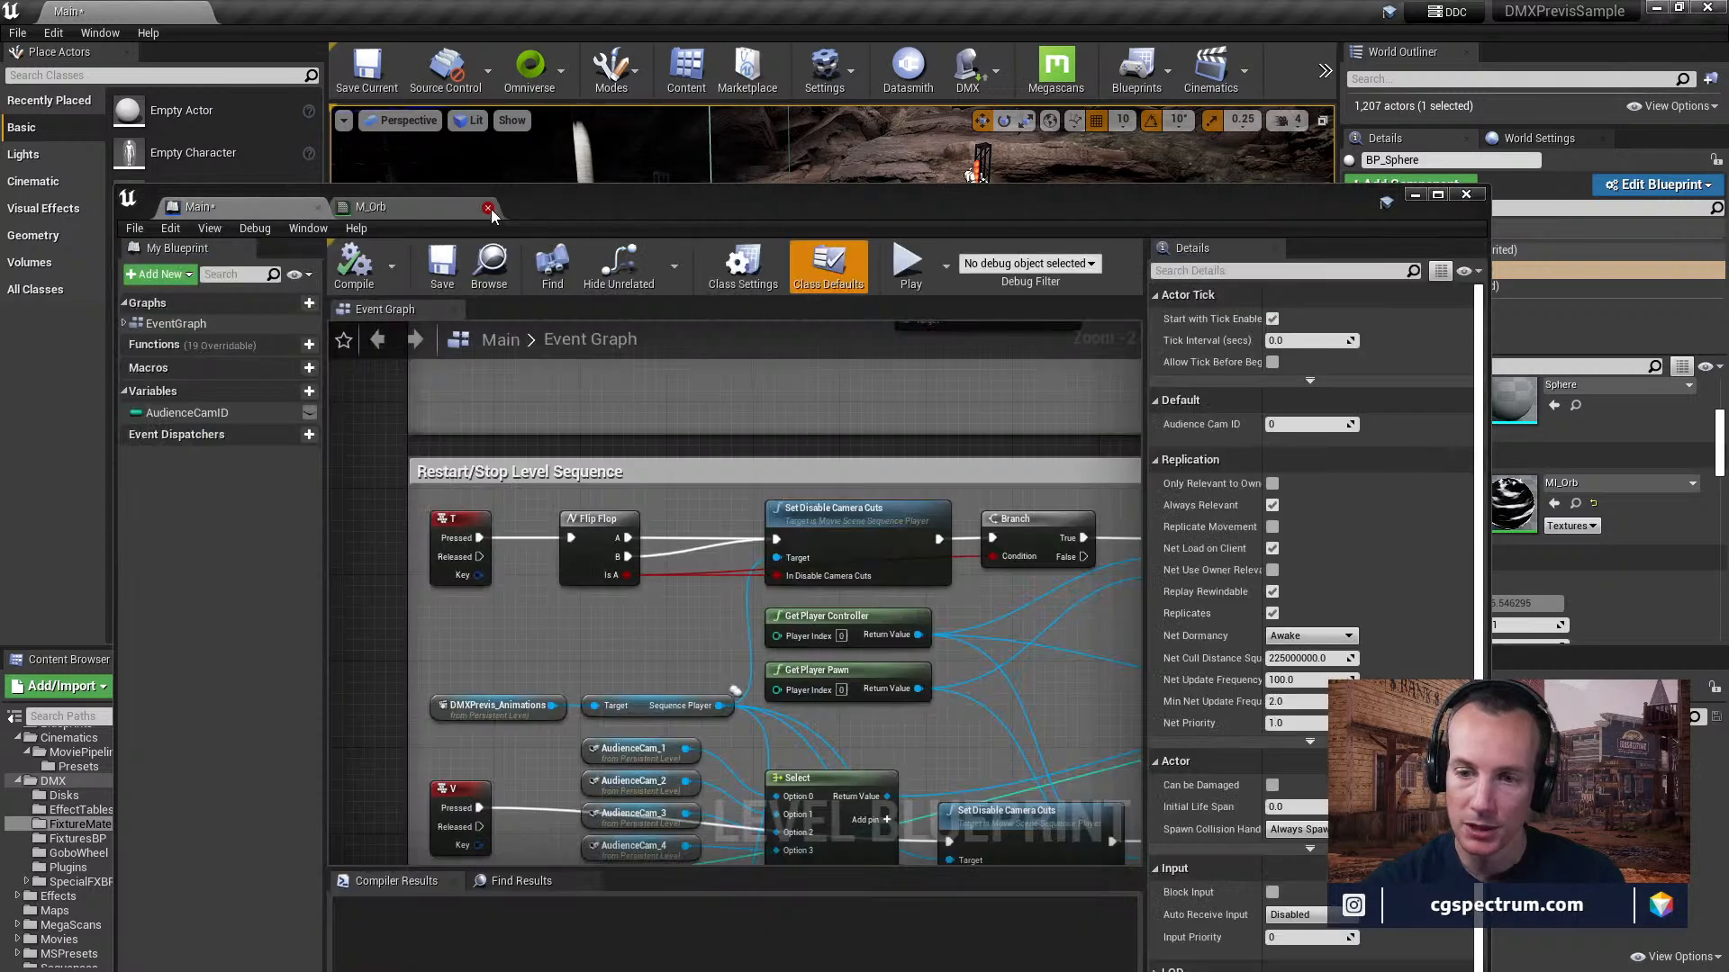
right_drag(653, 400, 693, 652)
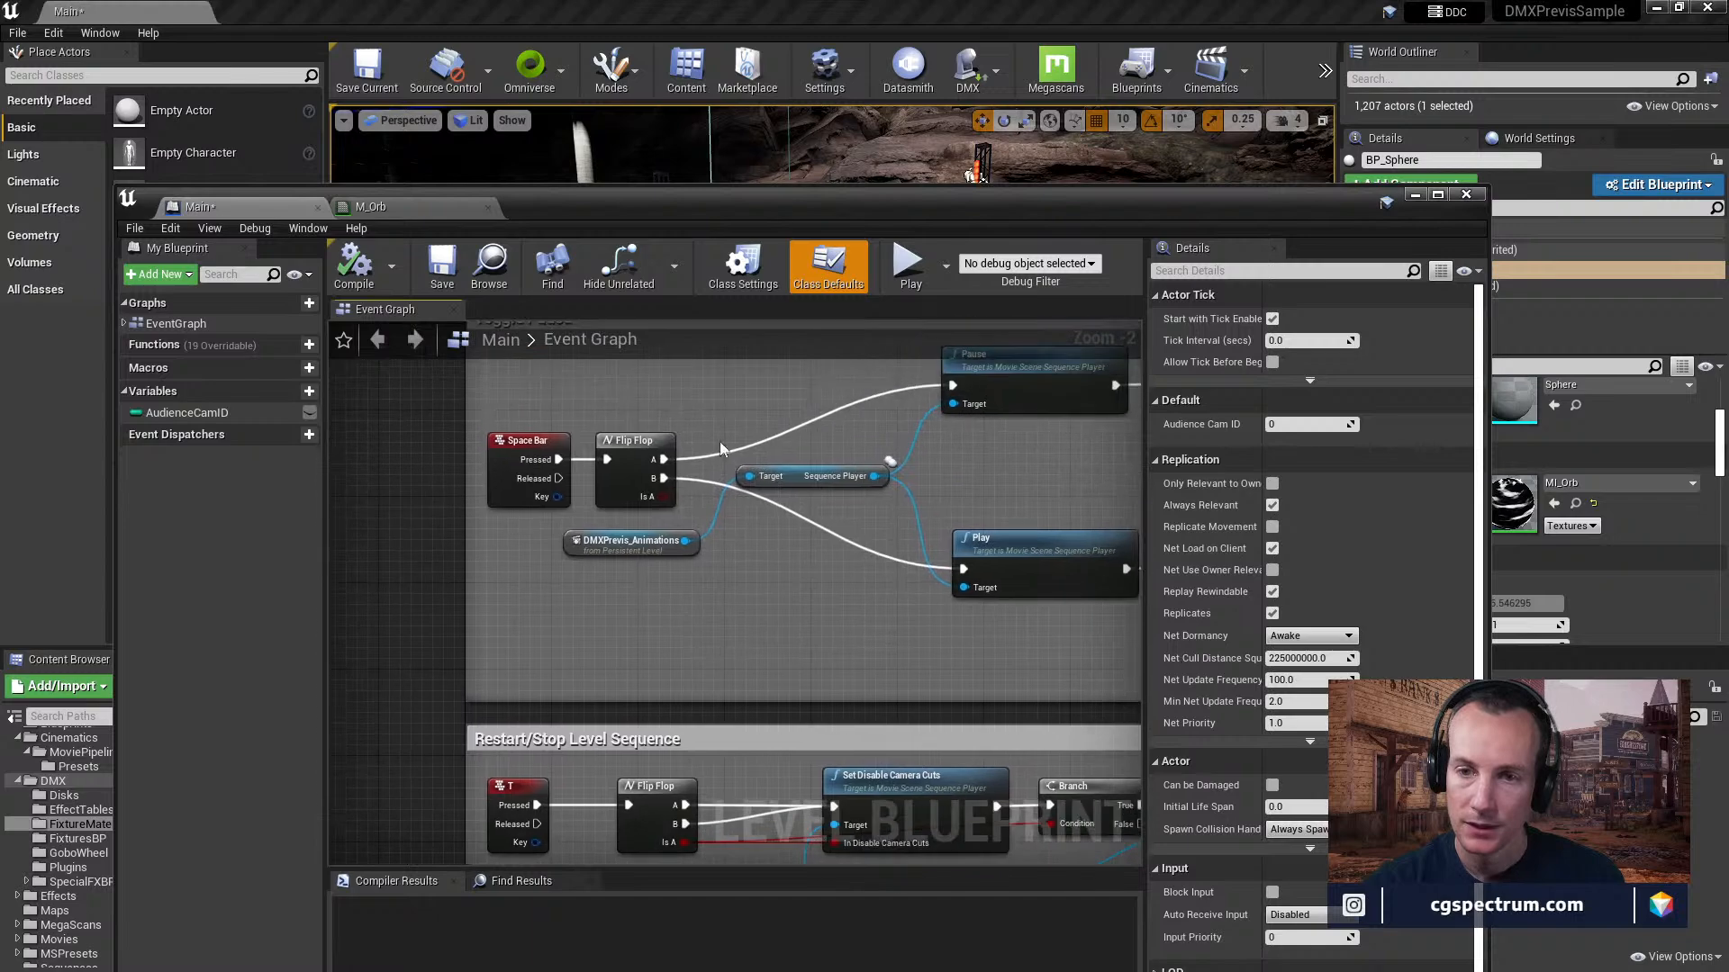
double_click(761, 216)
right_drag(740, 401, 582, 411)
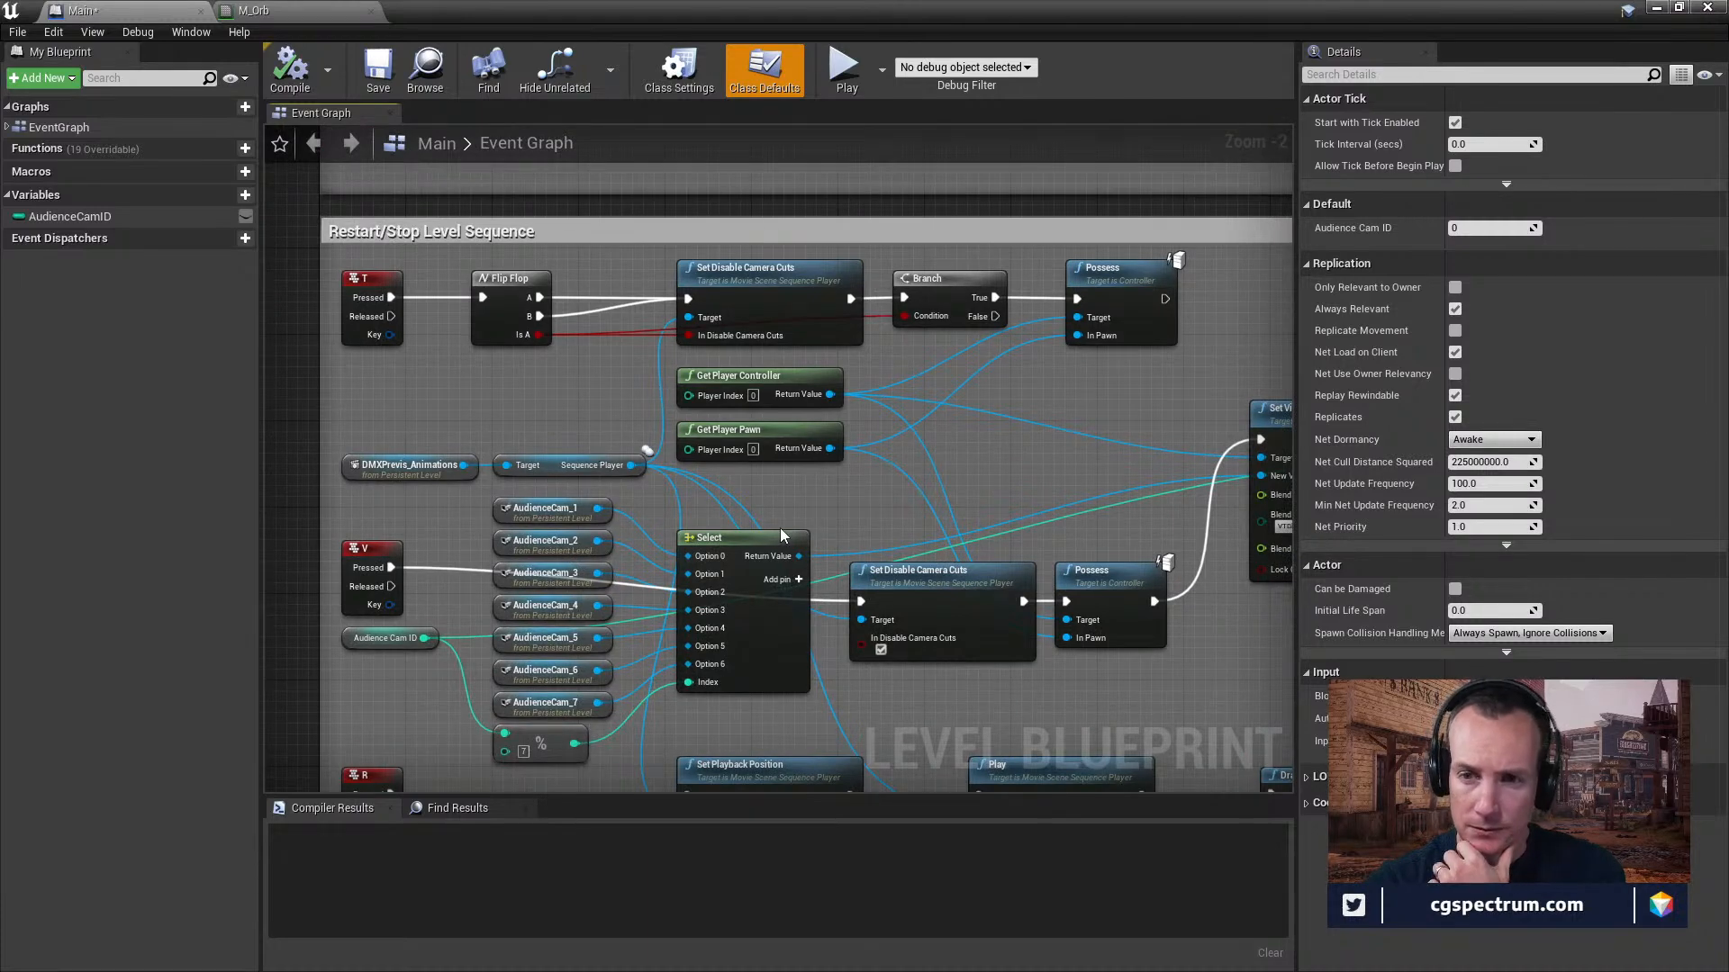
Examine the T event's logic in the Restart/Stop Level Sequence section, focusing on the Set Disable Camera Cuts node.
mouse_move(556, 421)
right_down()
mouse_move(566, 725)
mouse_move(529, 420)
right_up()
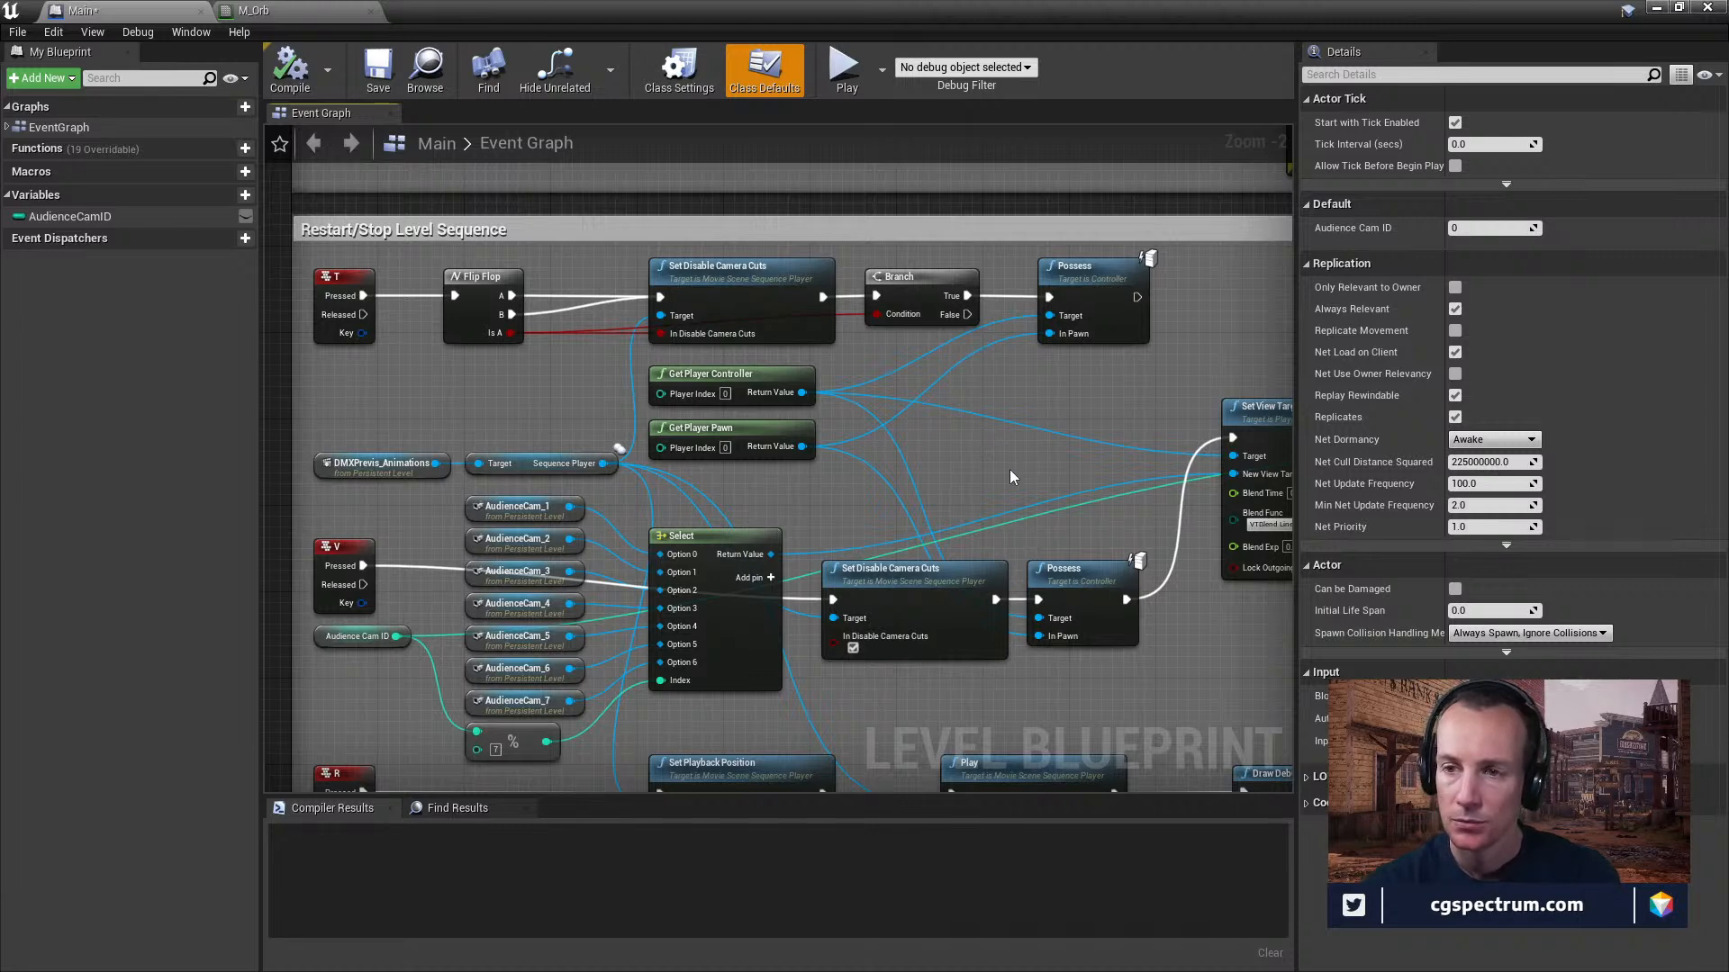
right_drag(987, 467, 948, 445)
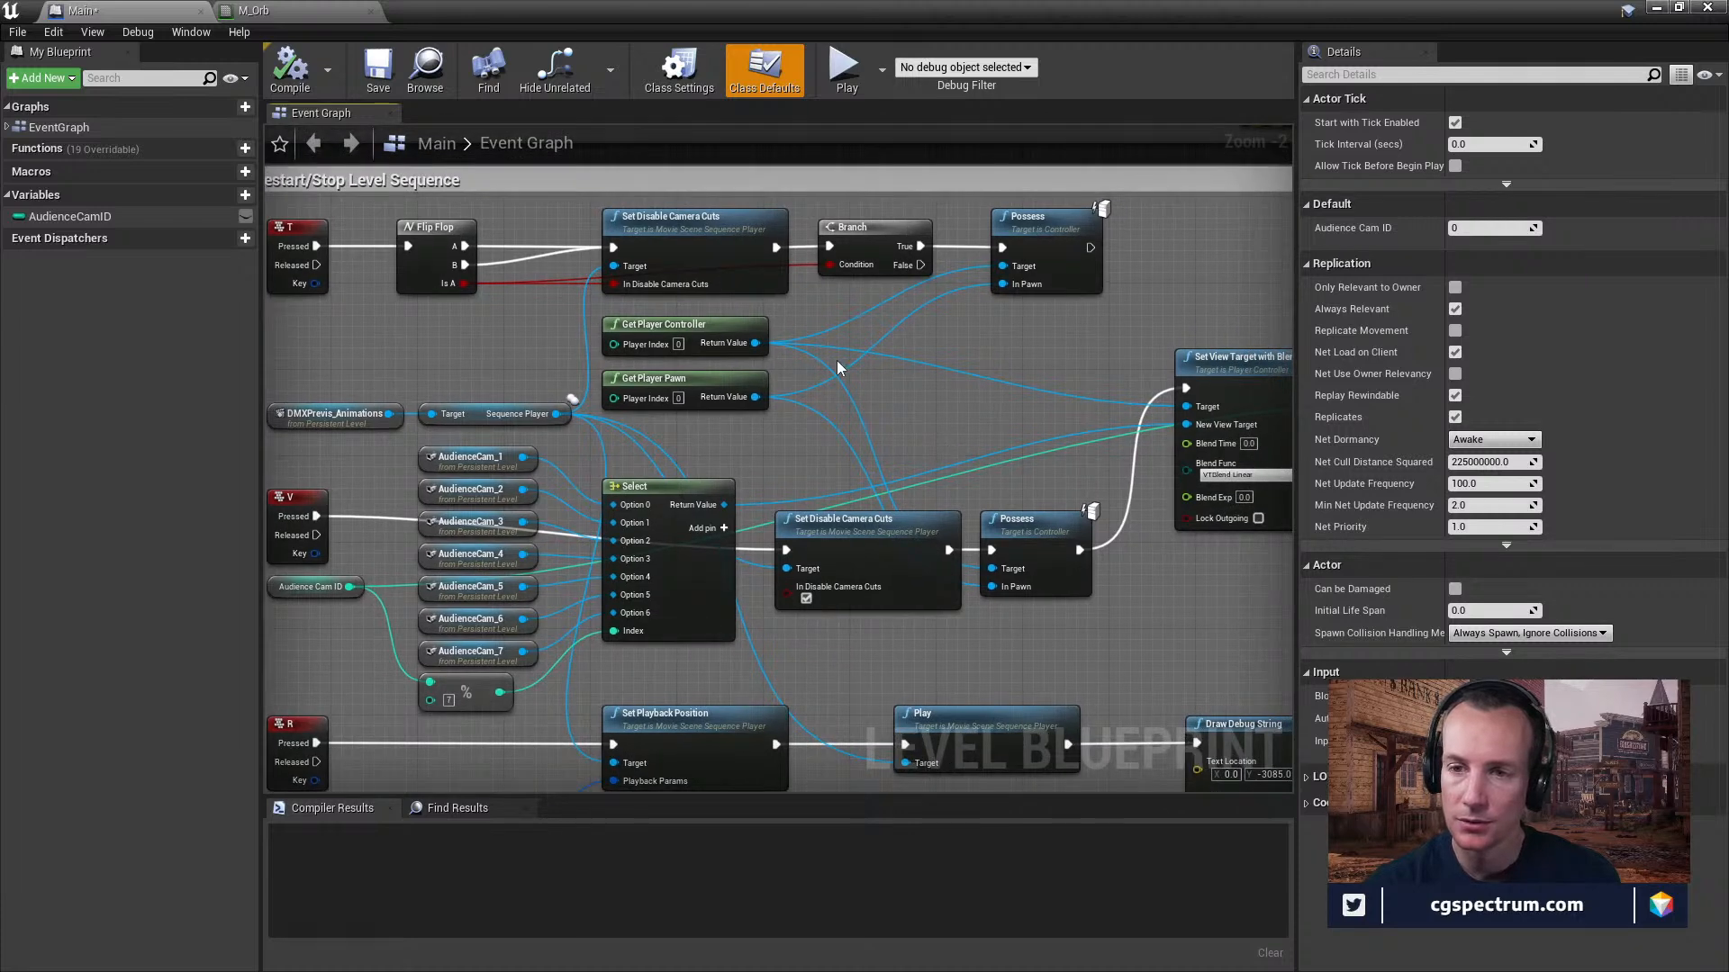
right_drag(508, 327, 530, 357)
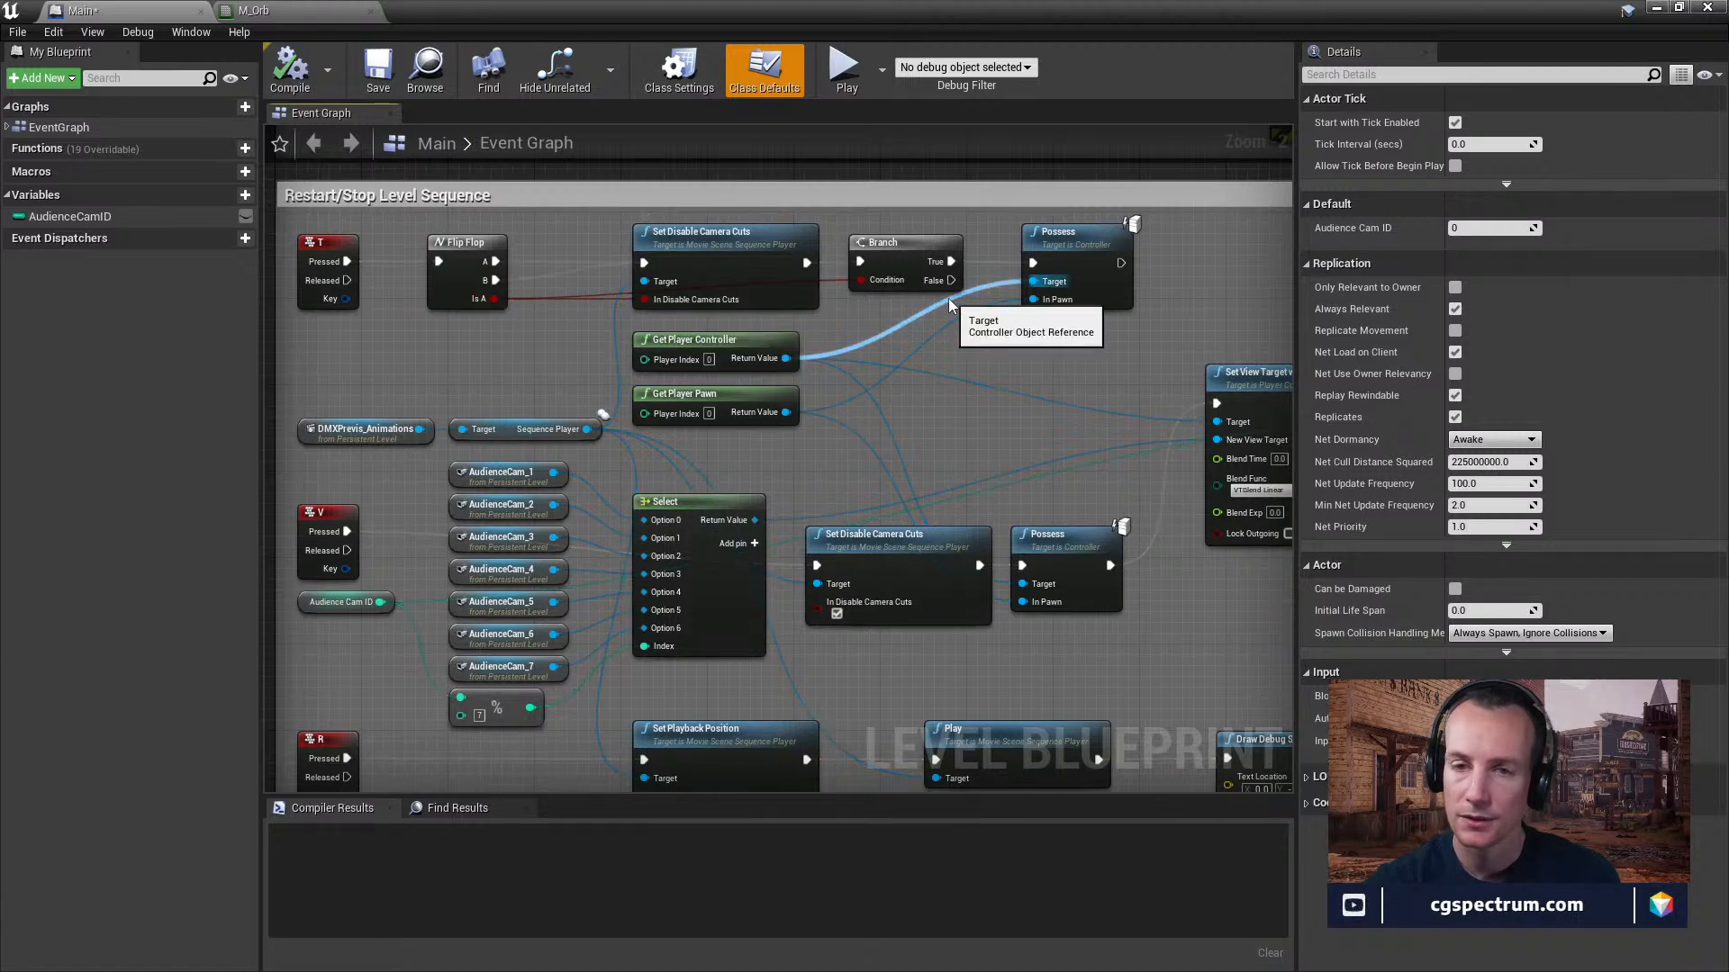
right_drag(984, 472, 1001, 429)
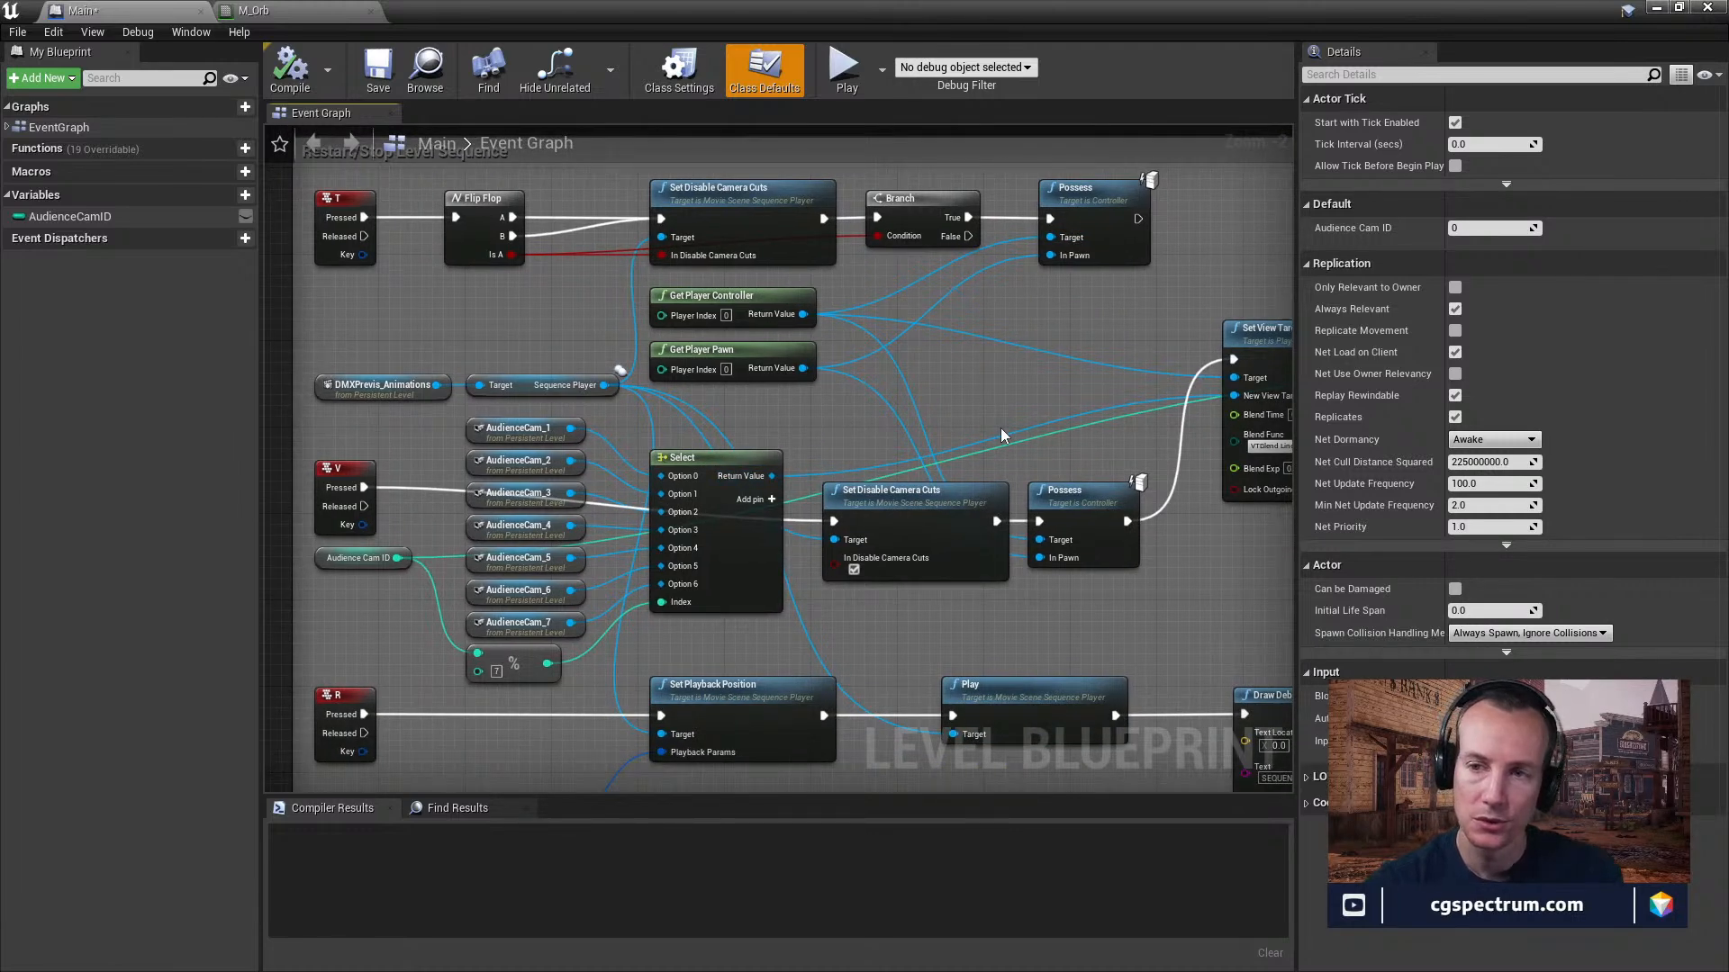
mouse_move(940, 370)
right_down()
mouse_move(958, 332)
mouse_move(955, 387)
right_up()
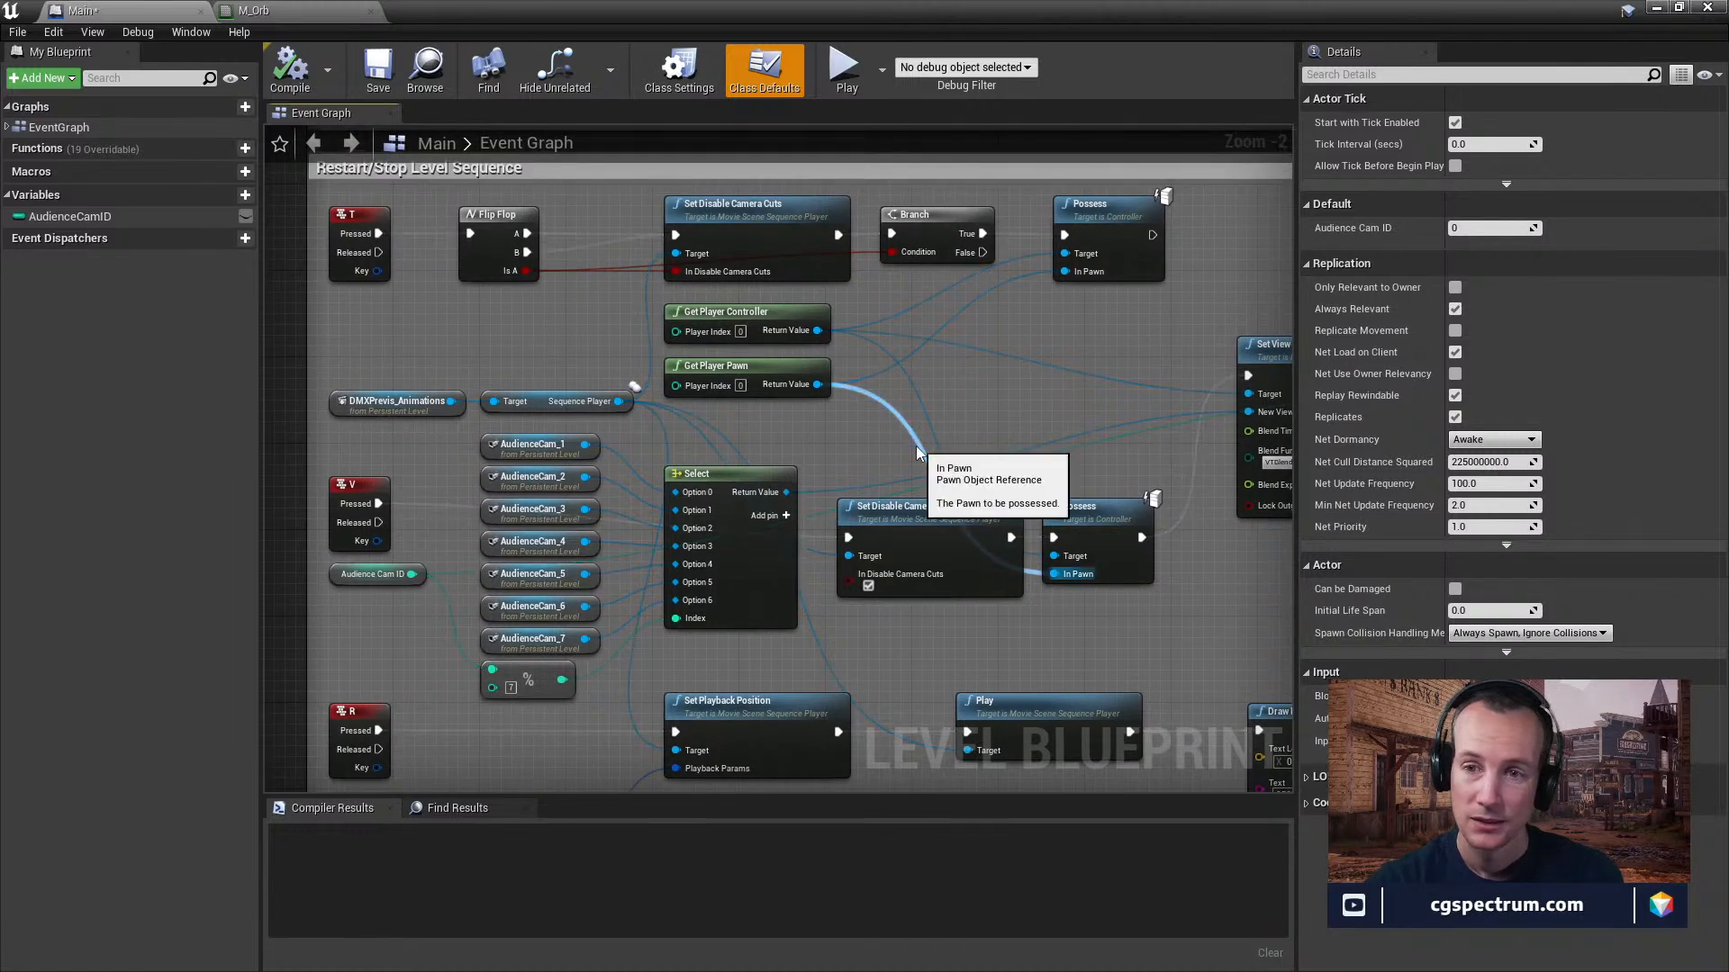
click(734, 226)
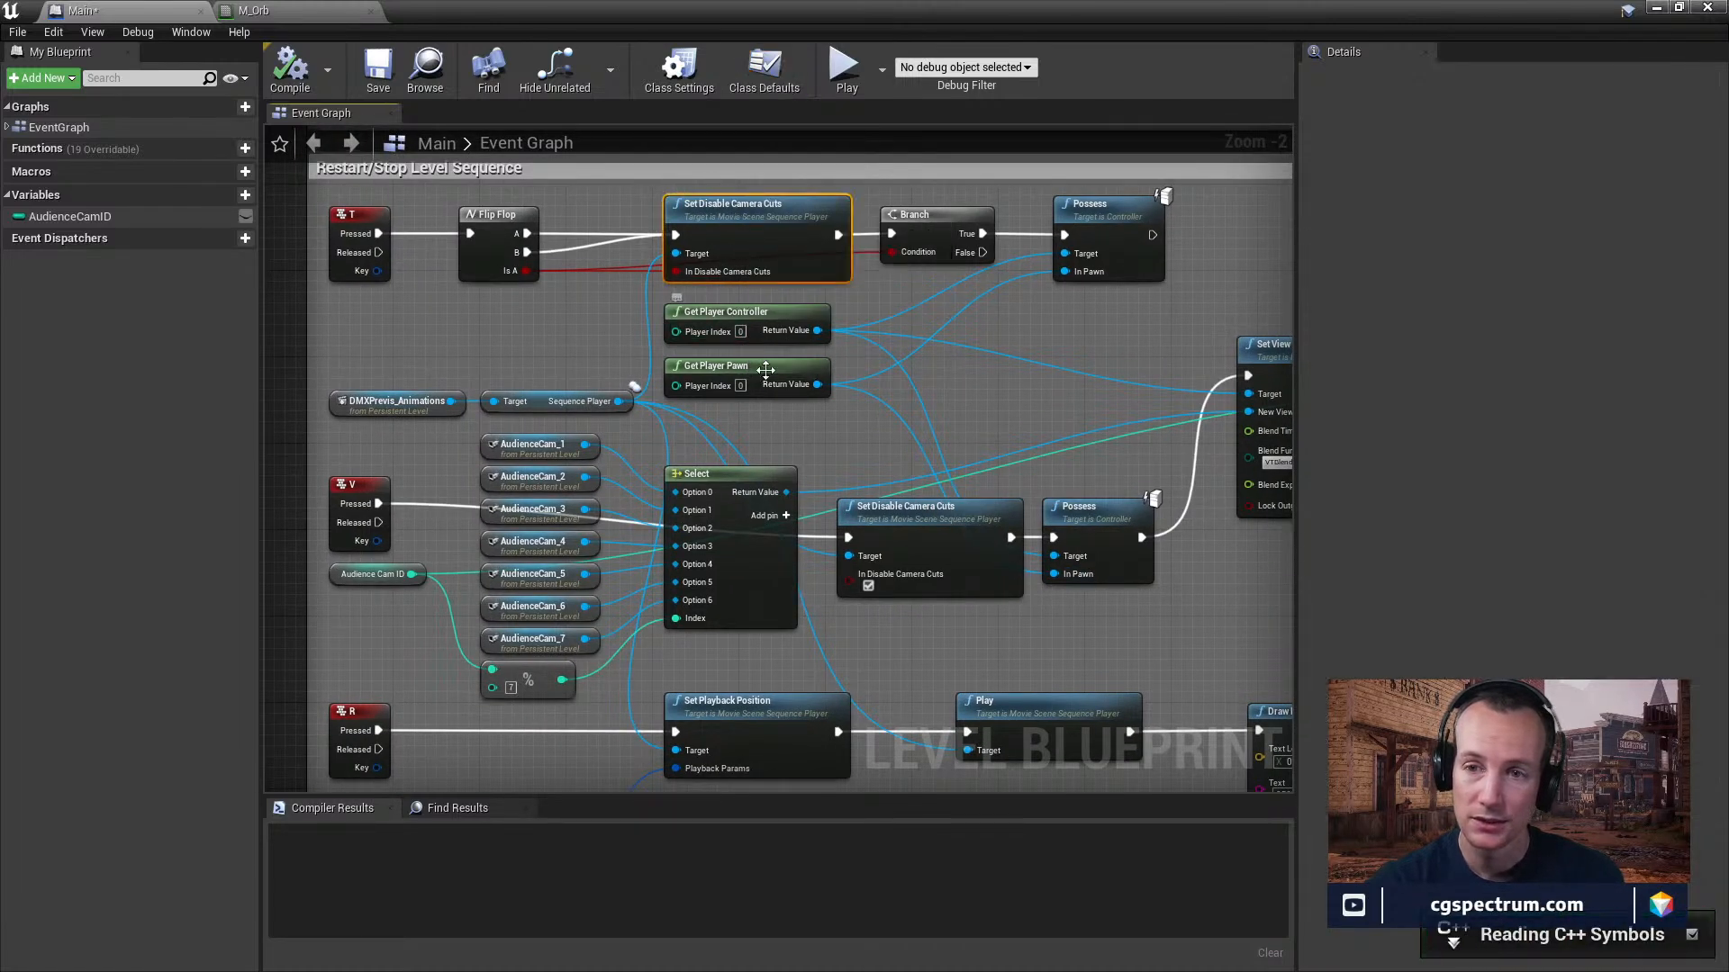
mouse_move(941, 414)
right_down()
mouse_move(887, 403)
mouse_move(925, 406)
right_up()
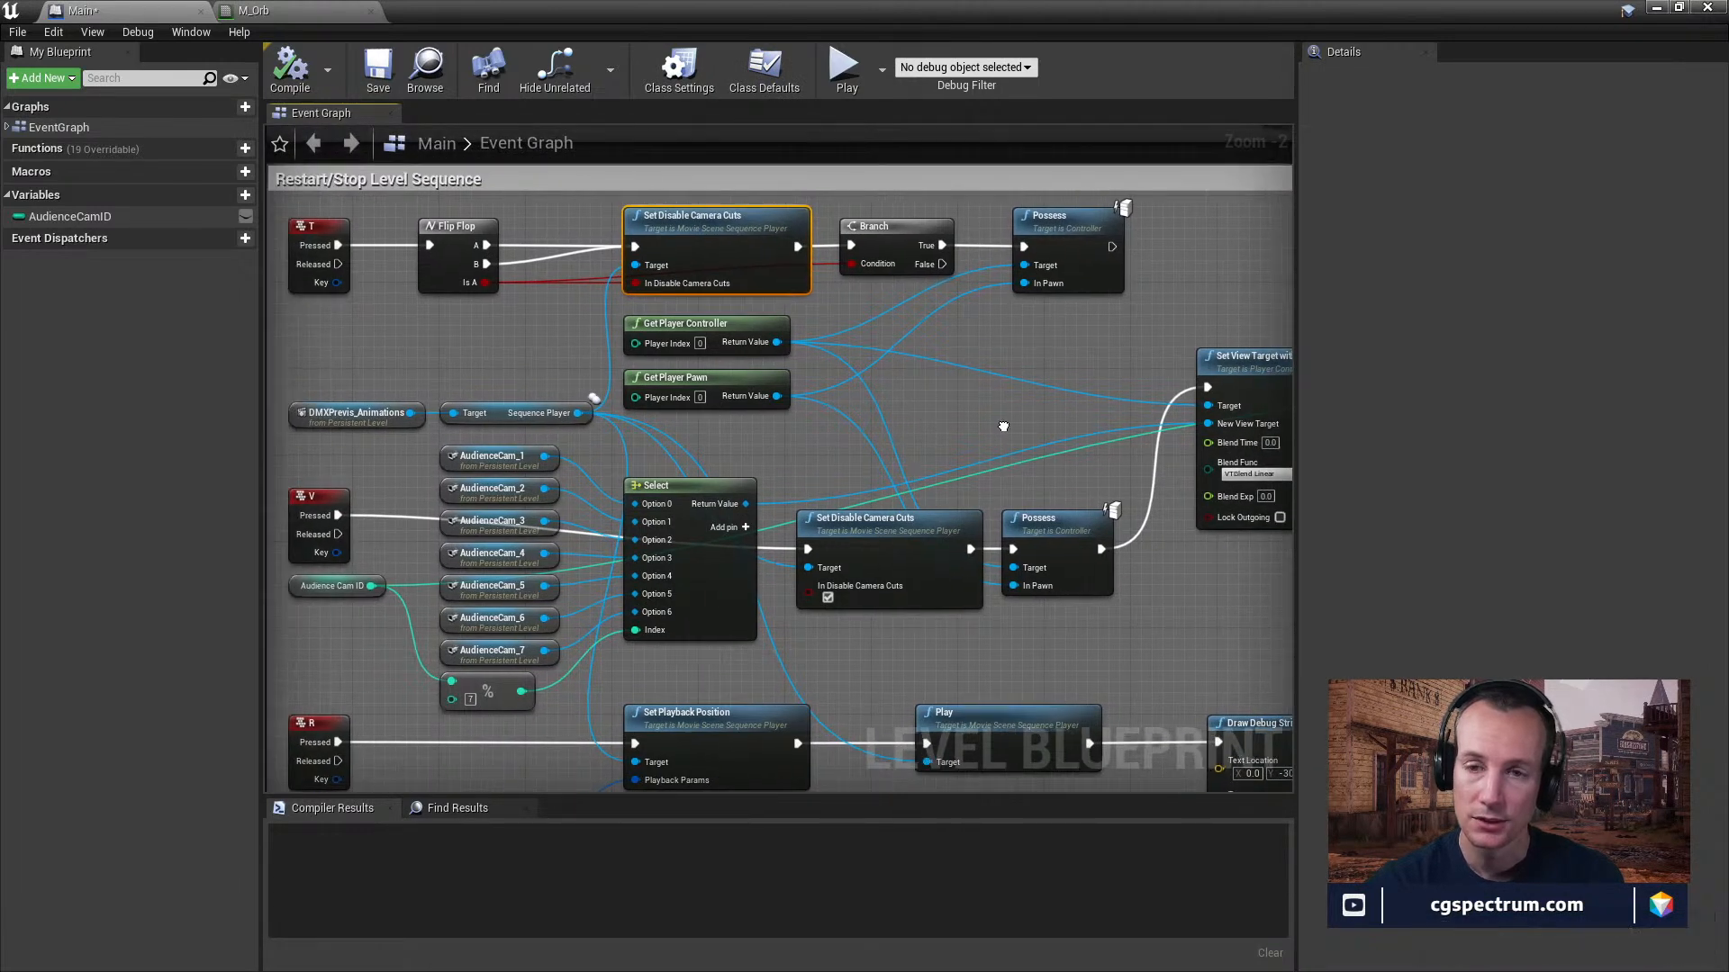
click(512, 436)
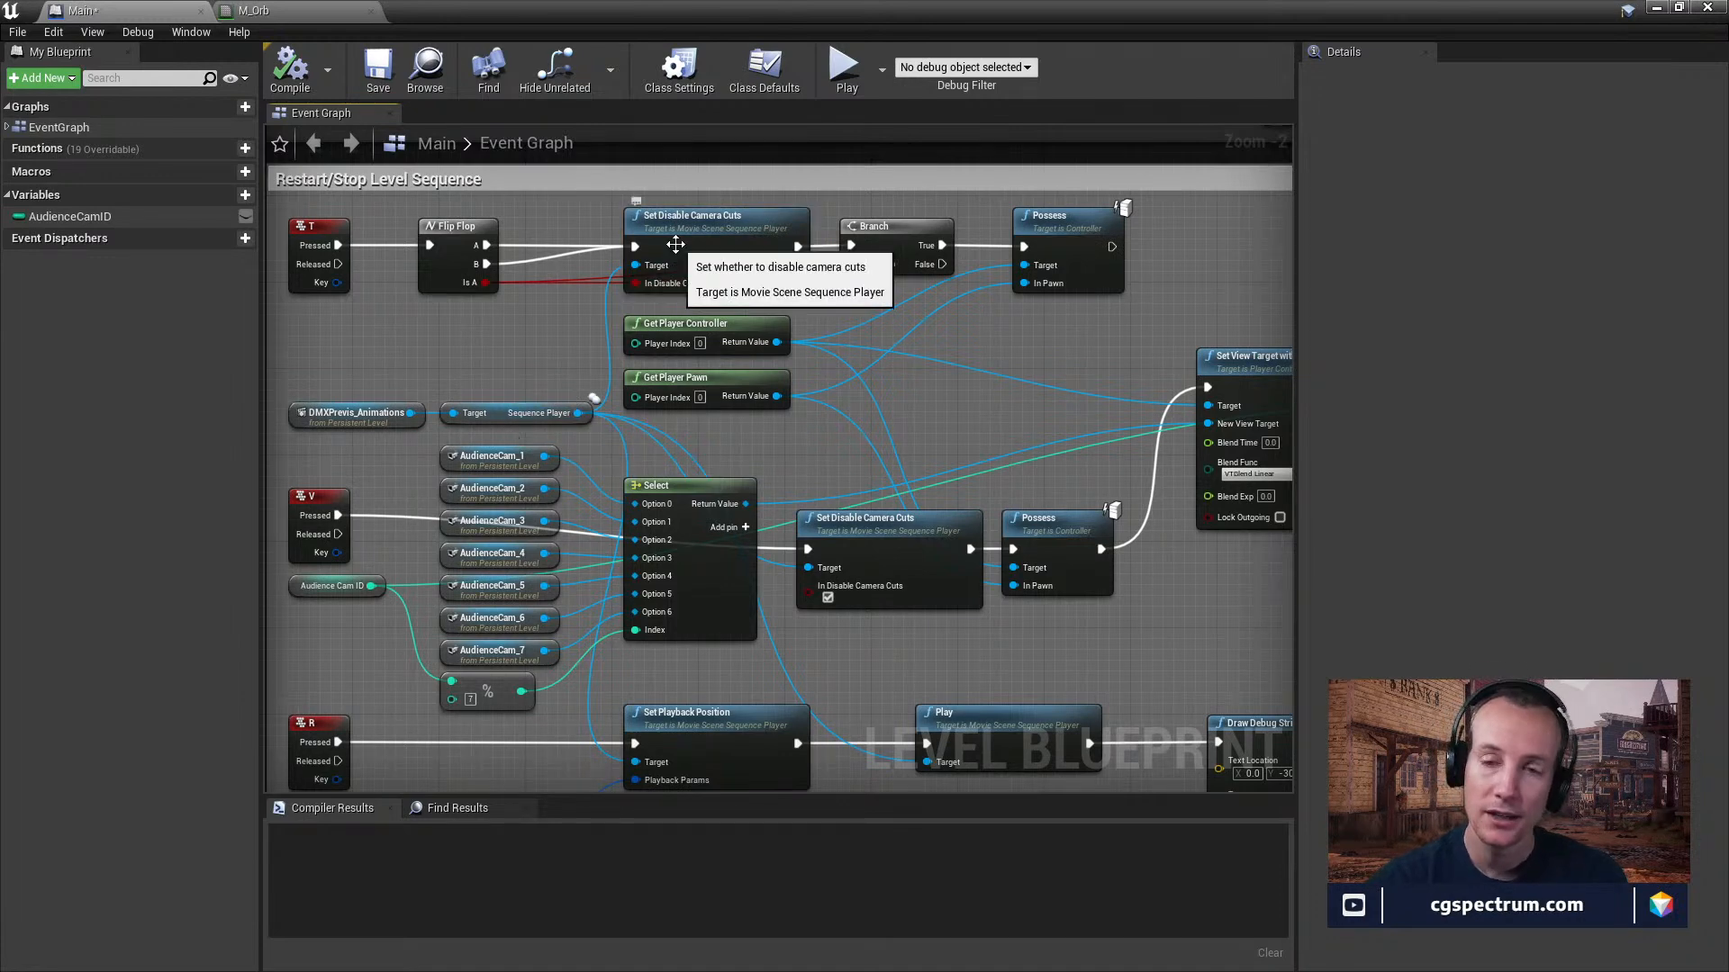
click(705, 237)
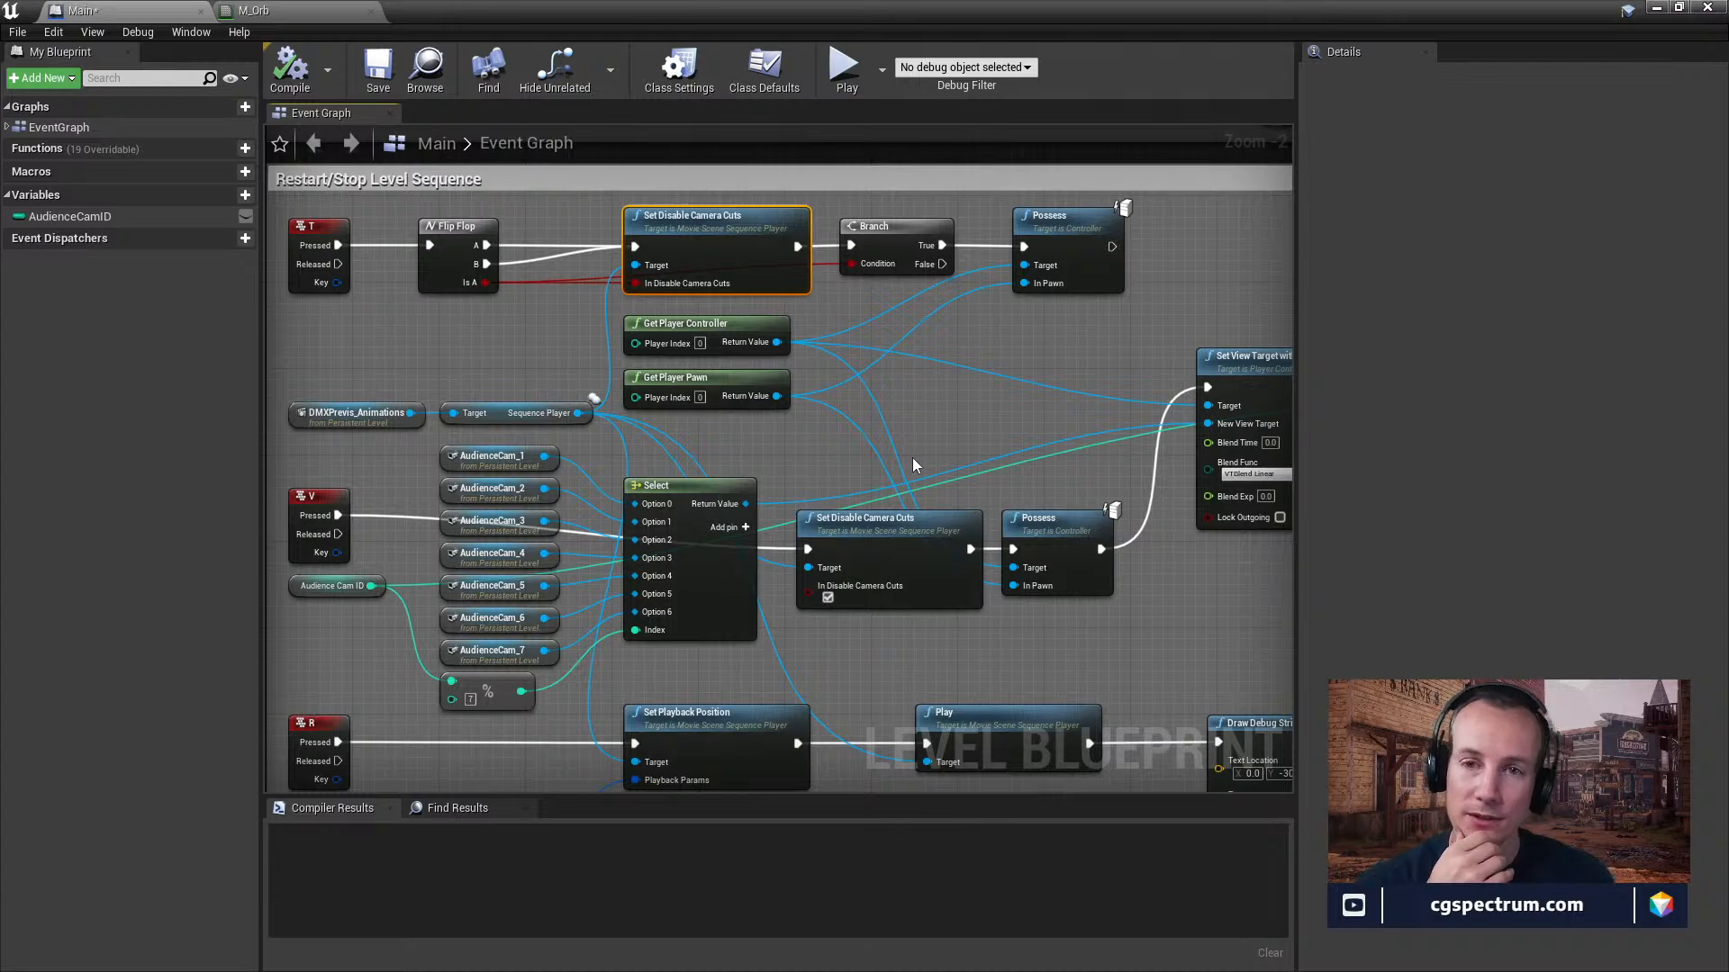
Uncover the level editor and inspect the shots on the Camera Cuts track in Sequencer.
drag(461, 11, 531, 850)
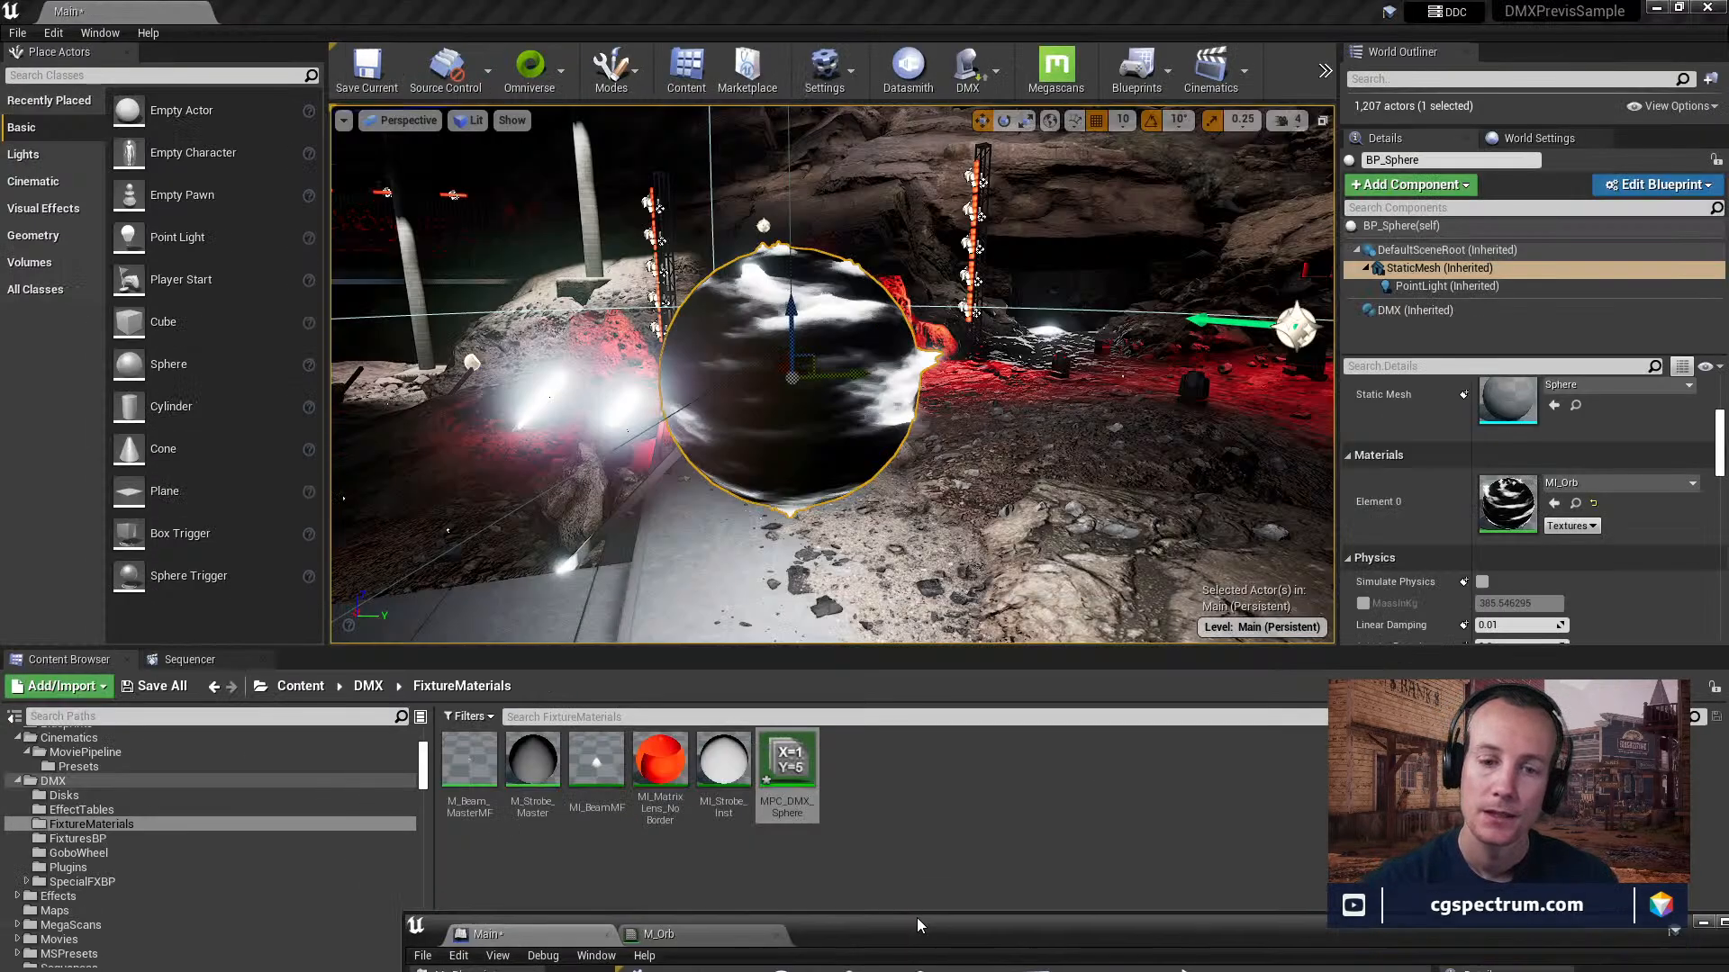
click(175, 662)
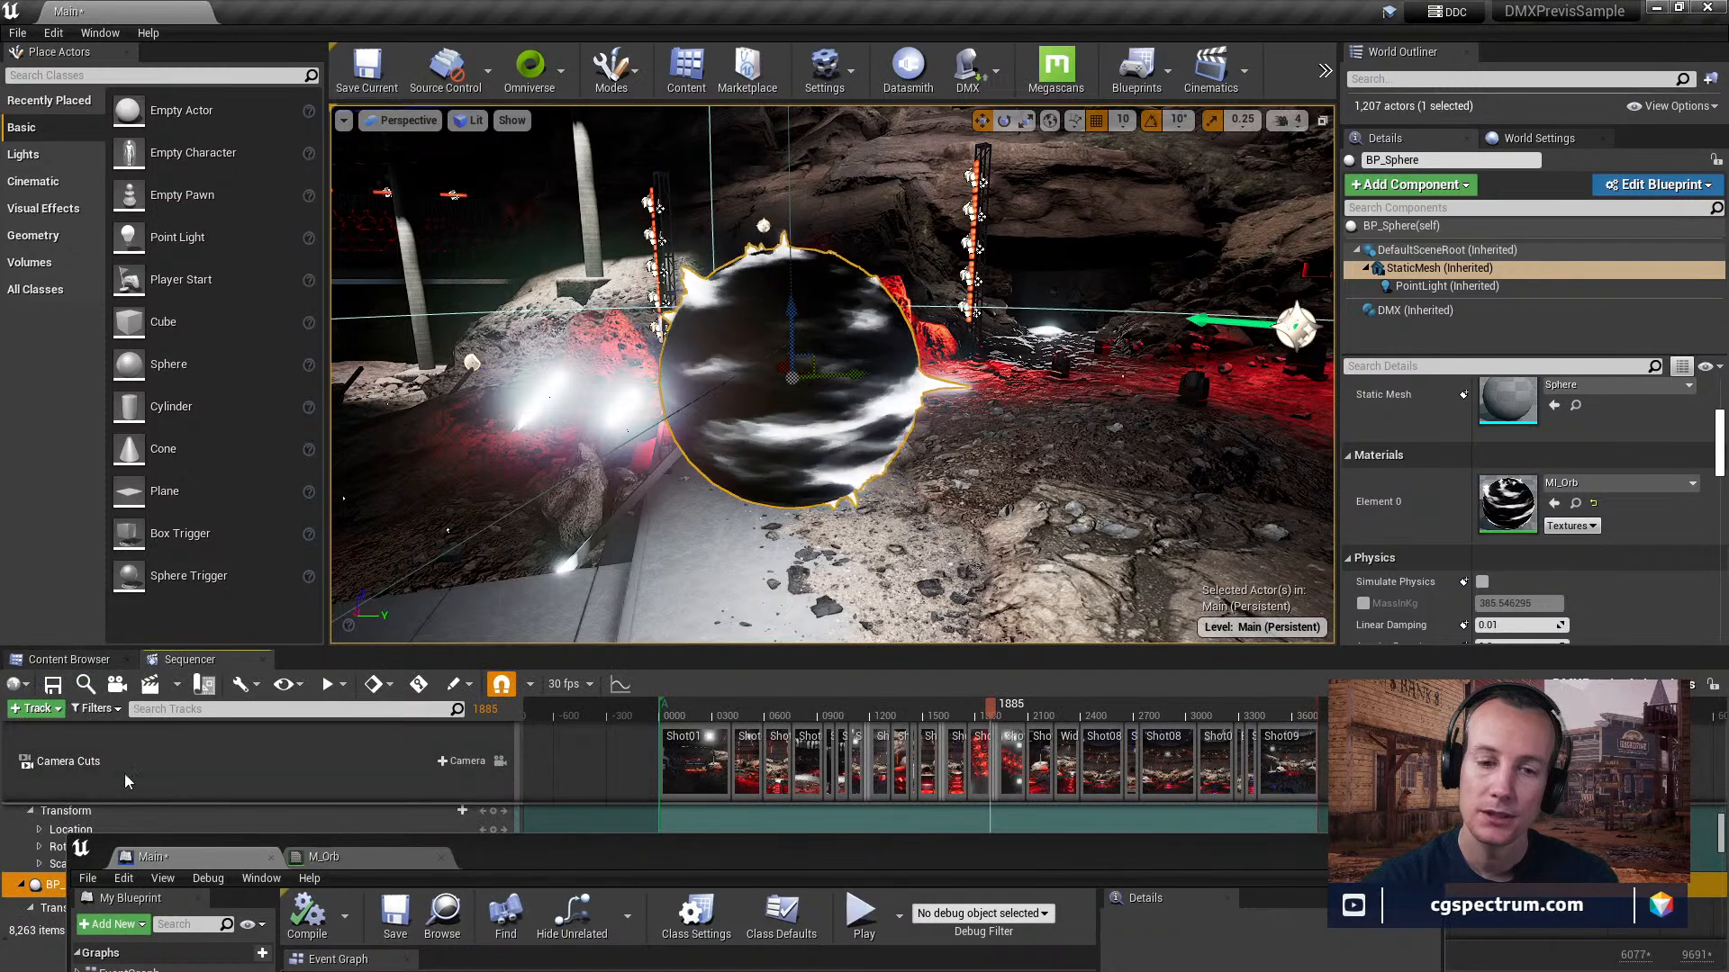
click(903, 792)
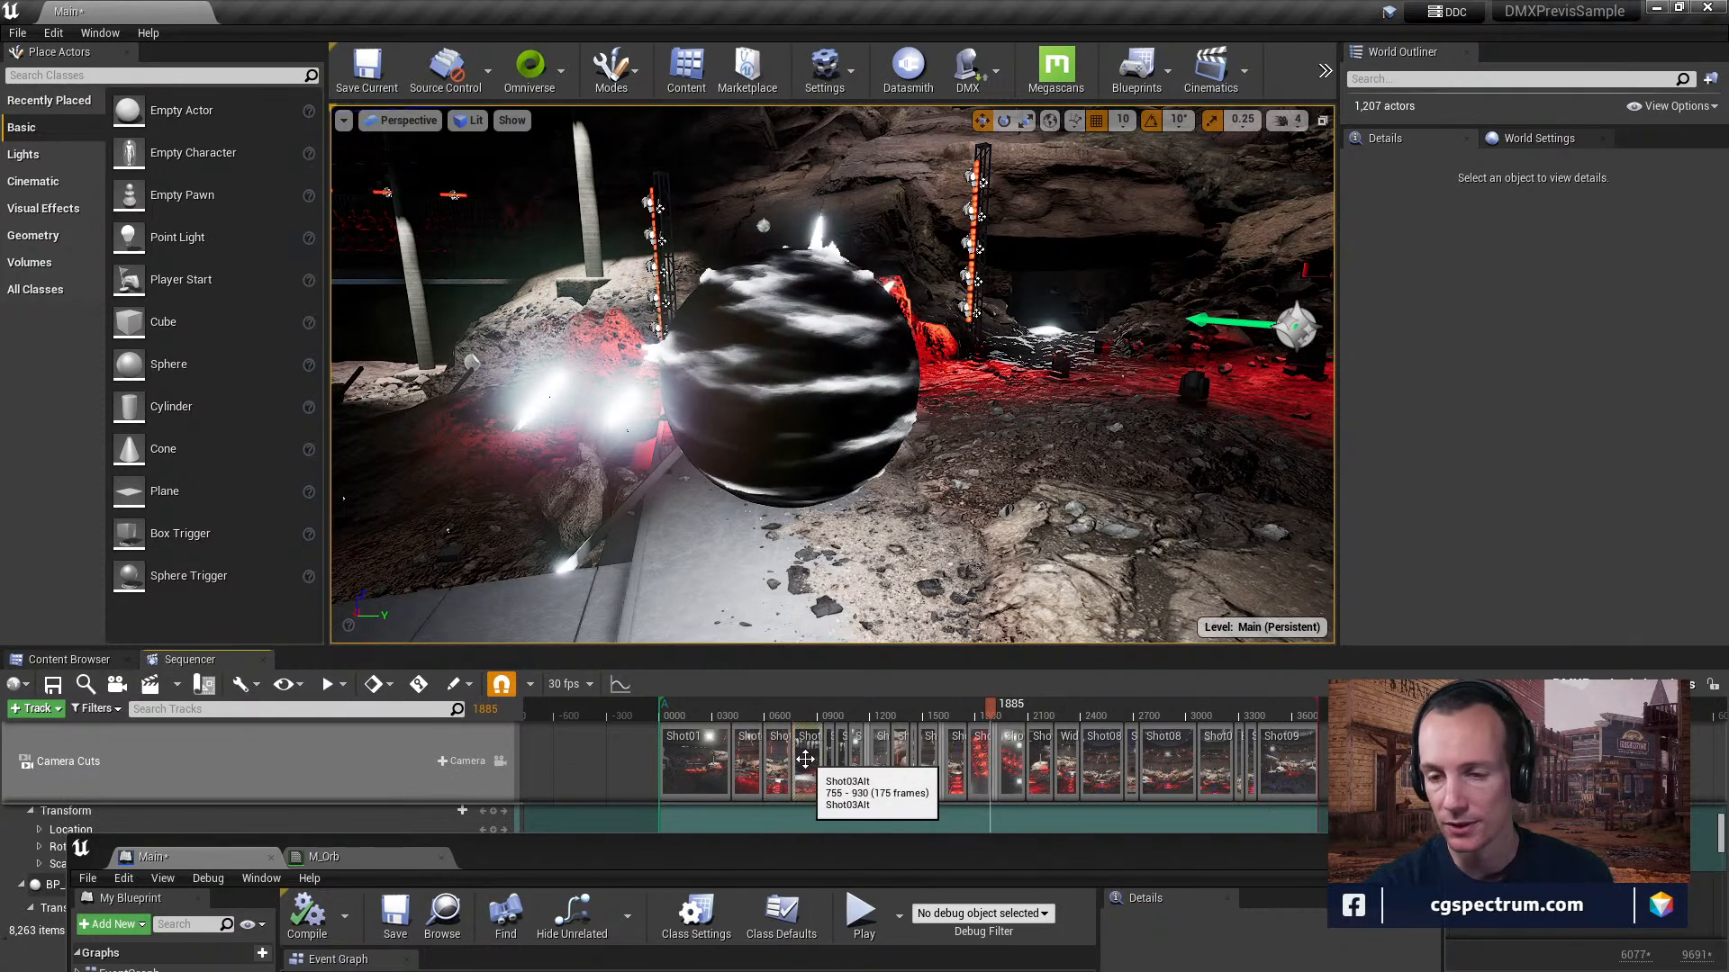
drag(831, 861, 852, 191)
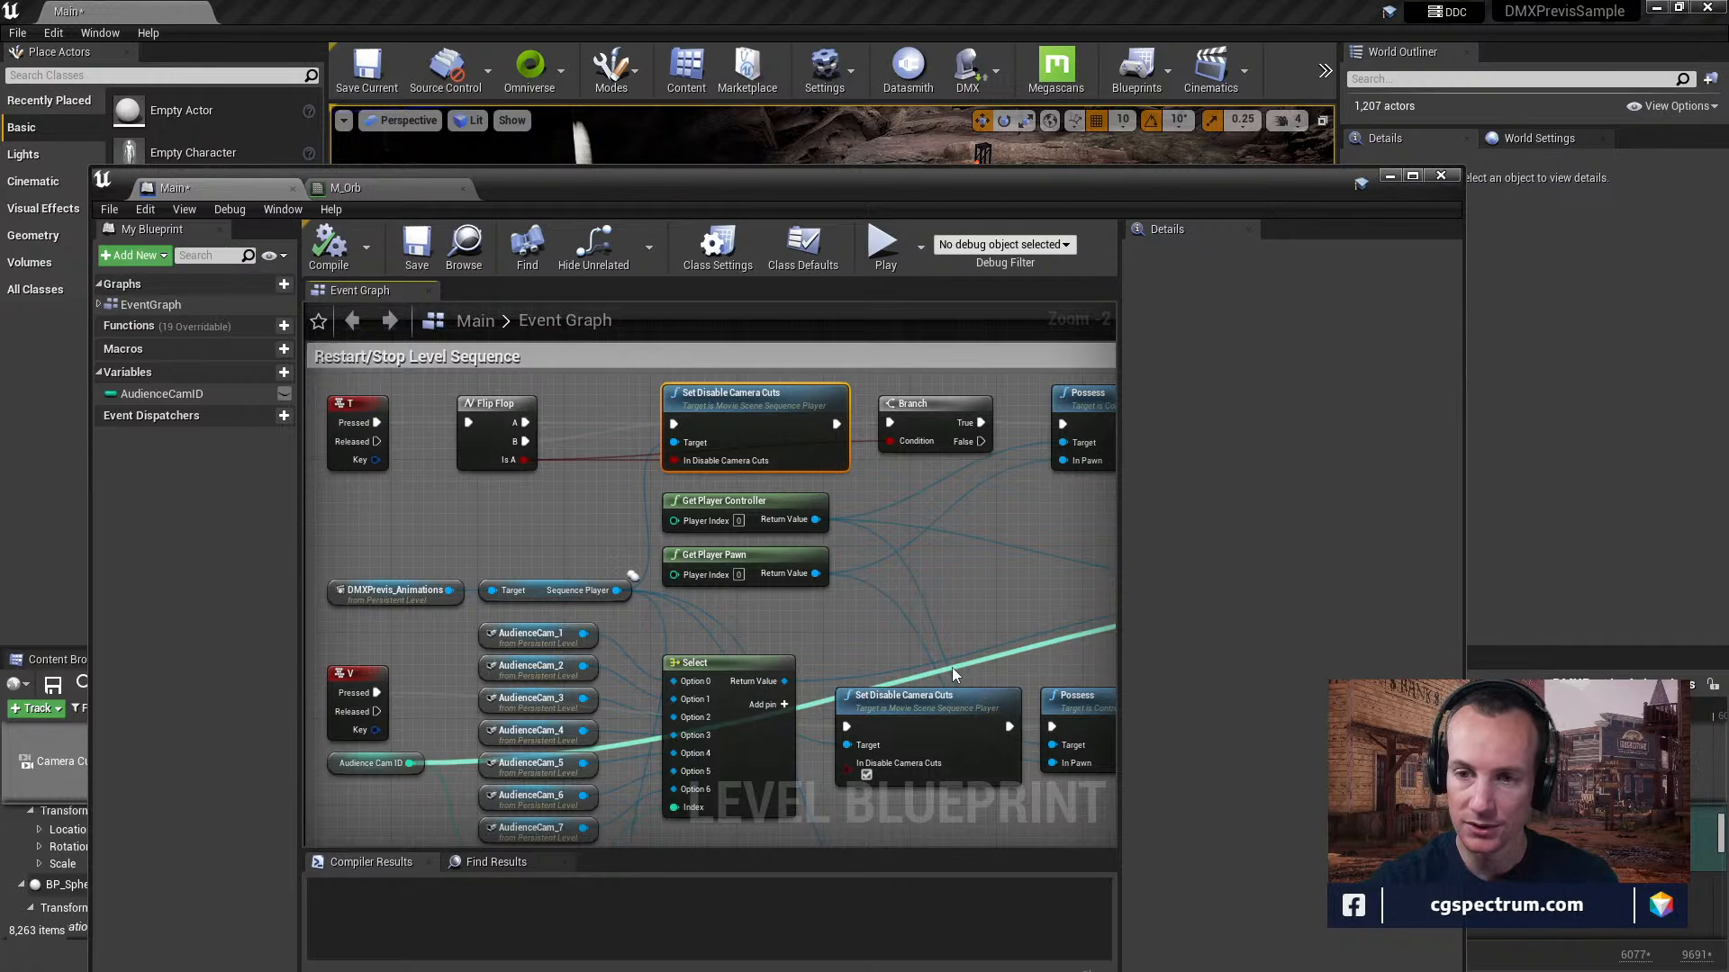
drag(781, 188, 681, 847)
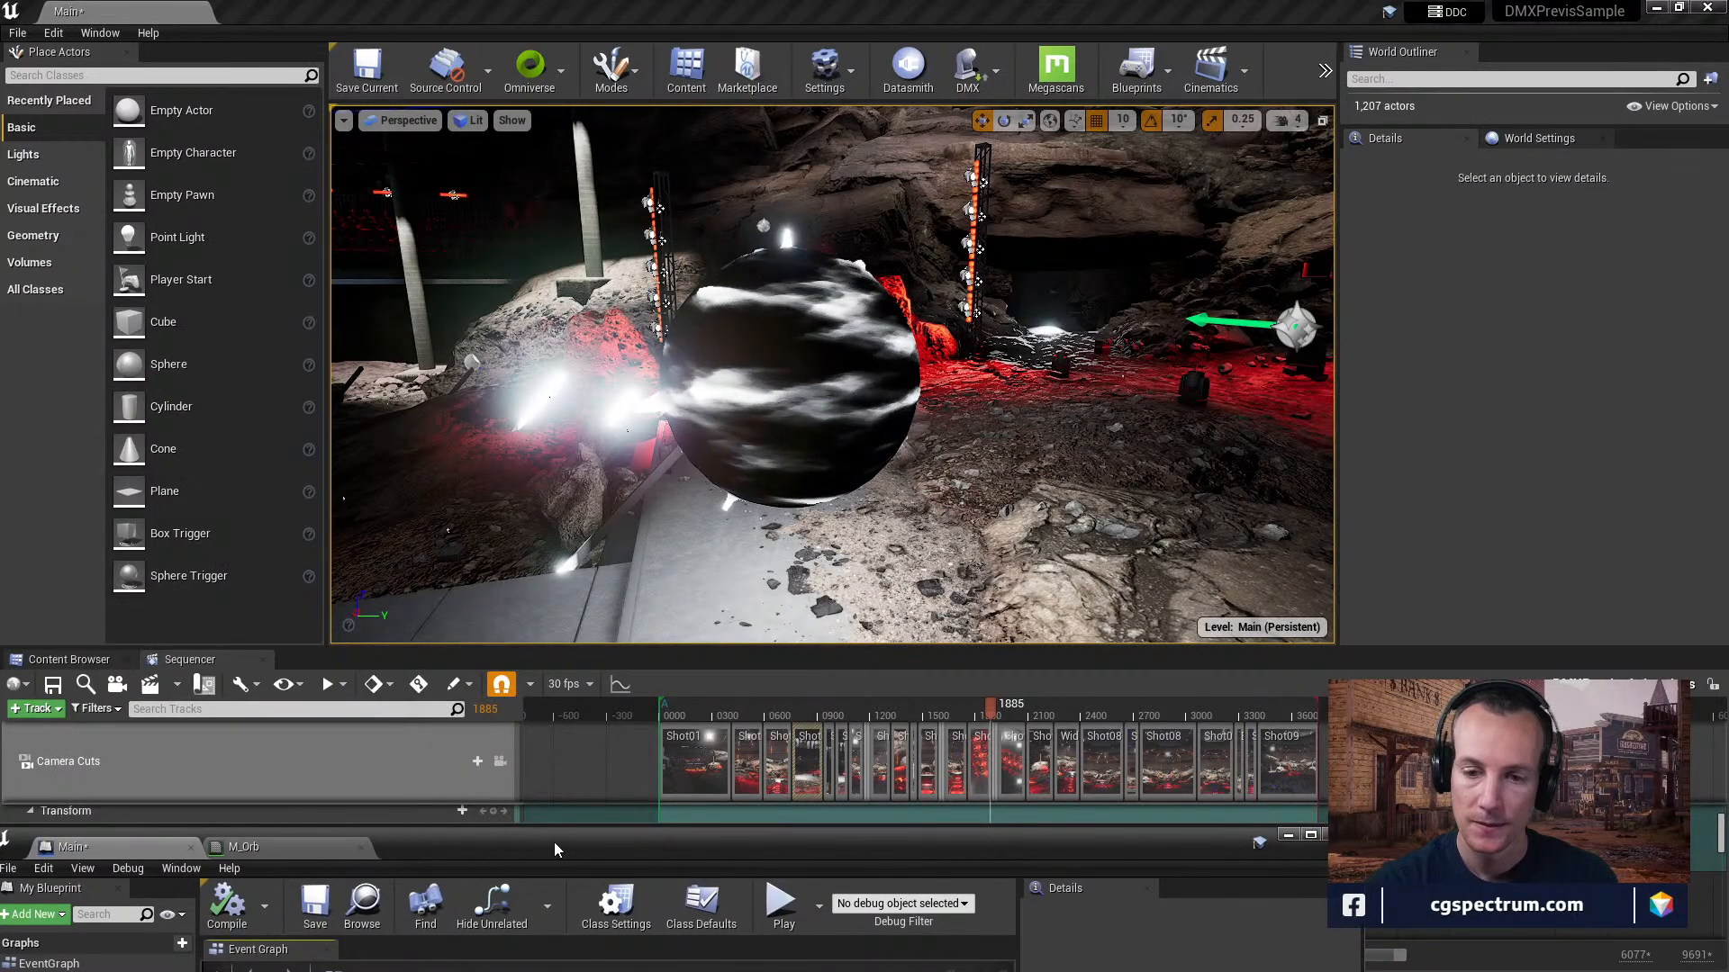
Raise and widen the level blueprint window to follow the T event through Set Disable Camera Cuts, Branch and Possess.
drag(554, 841, 684, 129)
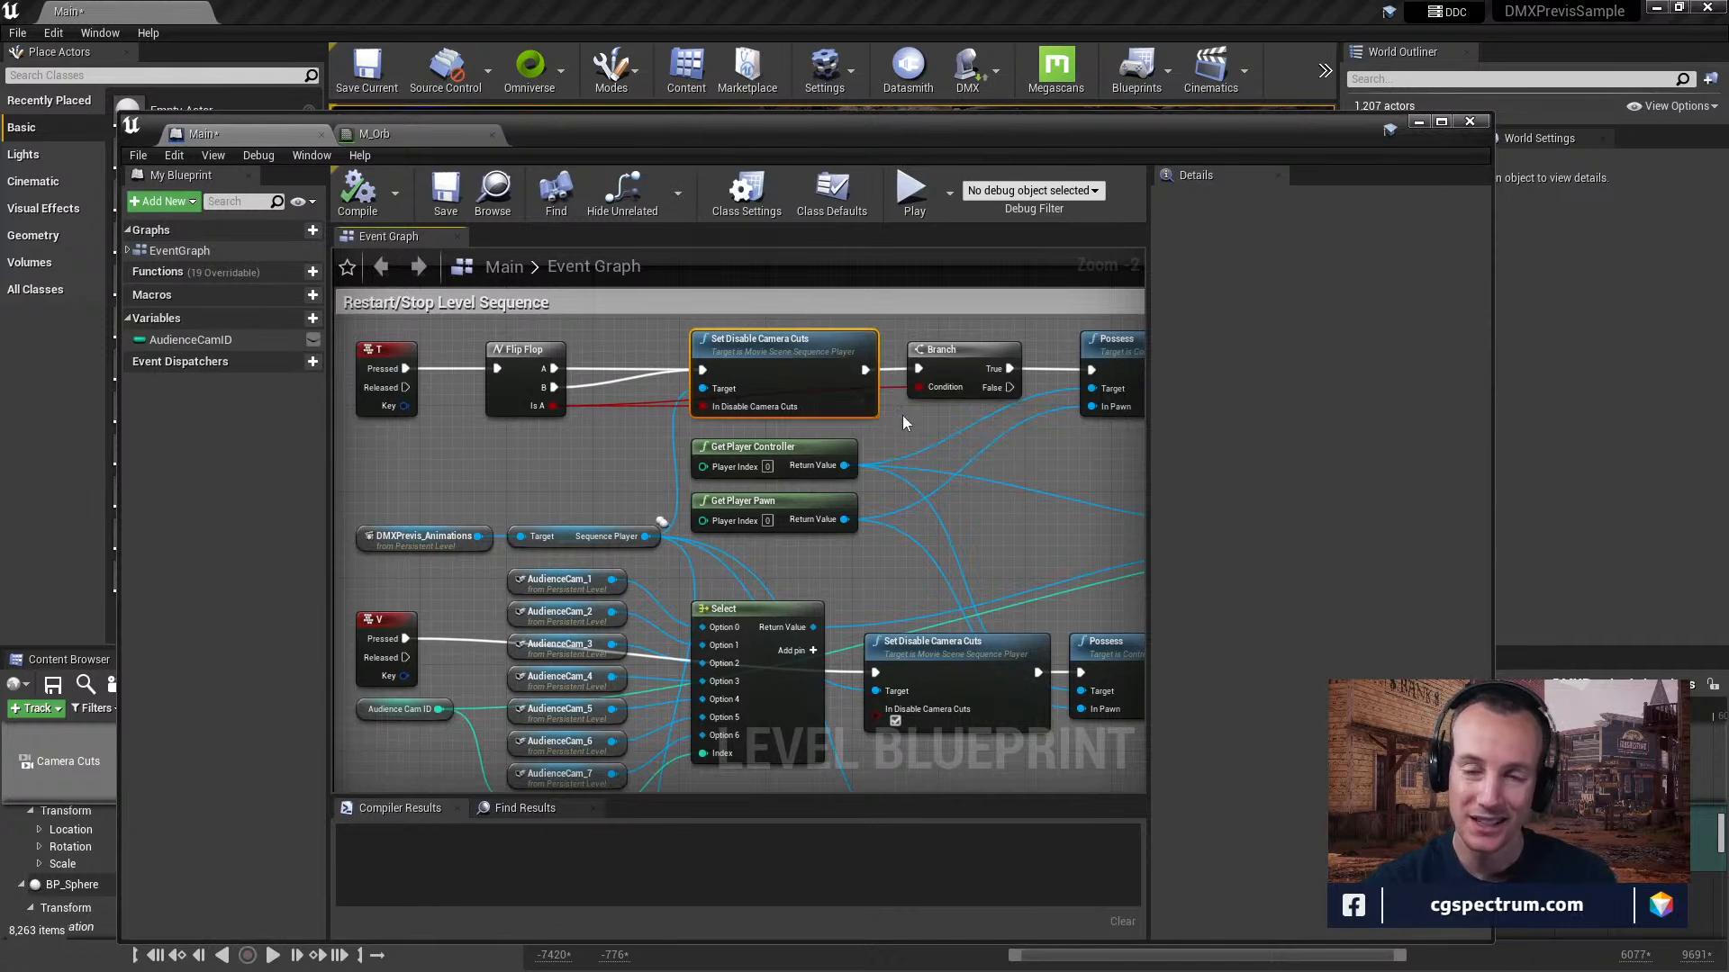
drag(1492, 331, 1610, 333)
right_drag(1108, 461, 968, 487)
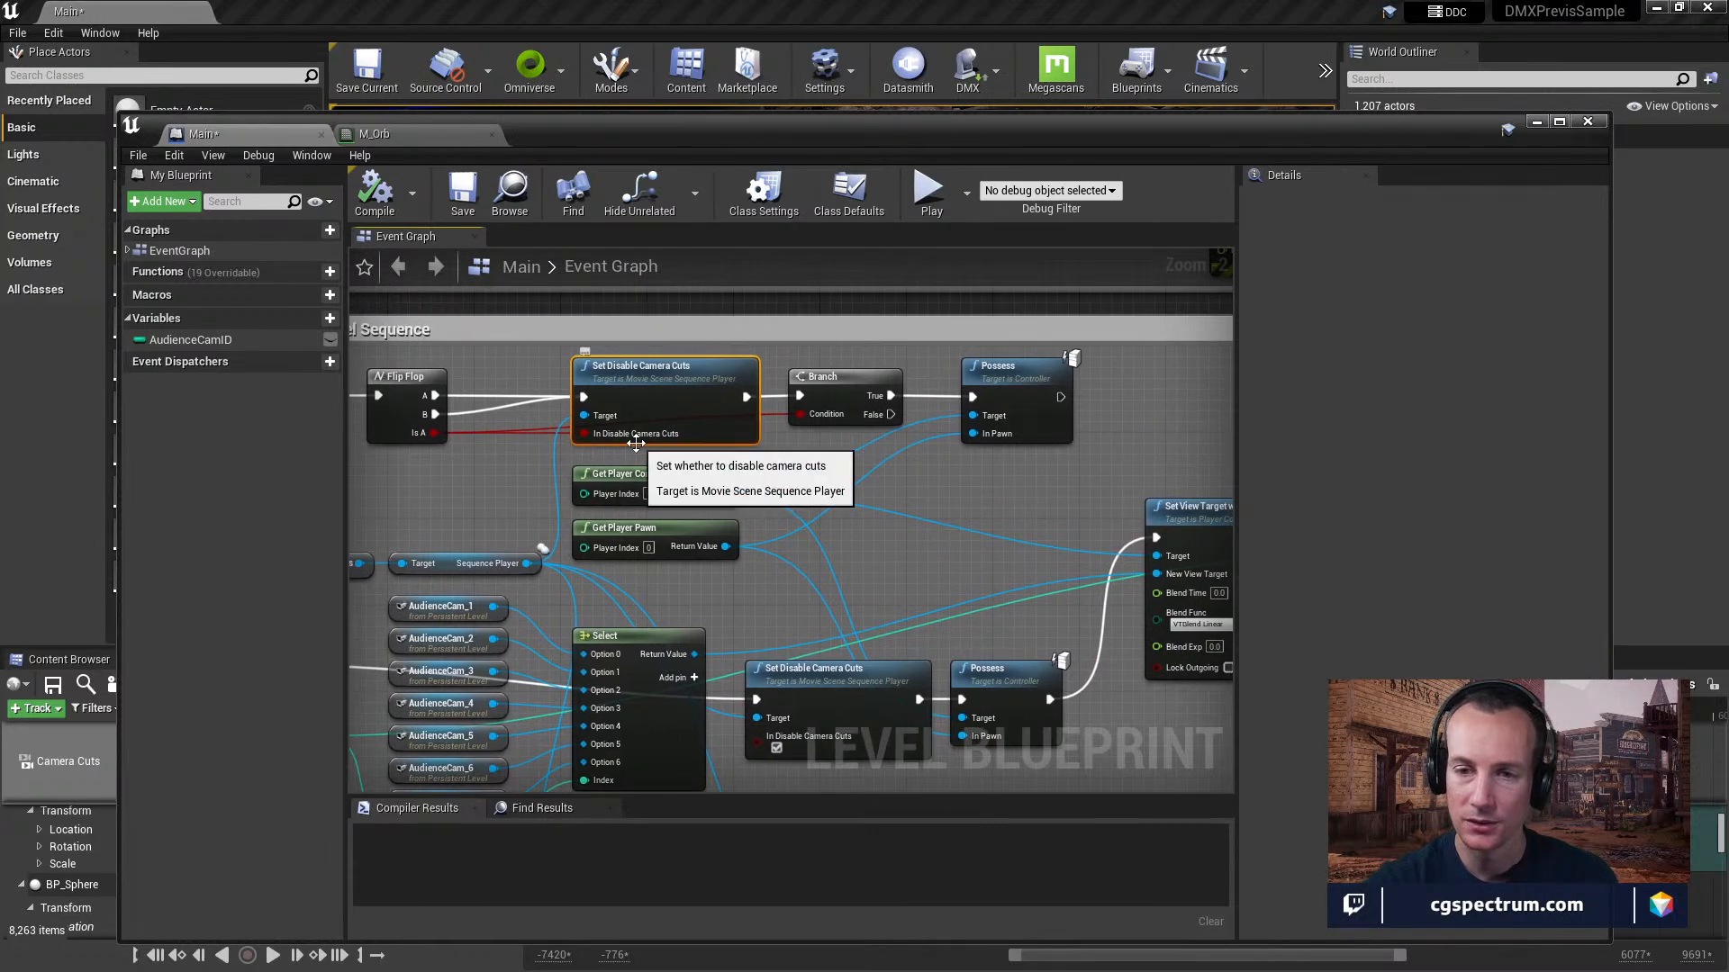
right_drag(986, 434, 951, 409)
right_drag(796, 424, 1024, 421)
Trace the V event from the AudienceCam references and Select node to the increment node after Set View Target with Blend.
mouse_move(619, 549)
right_down()
mouse_move(592, 520)
mouse_move(589, 535)
right_up()
right_drag(467, 554, 467, 555)
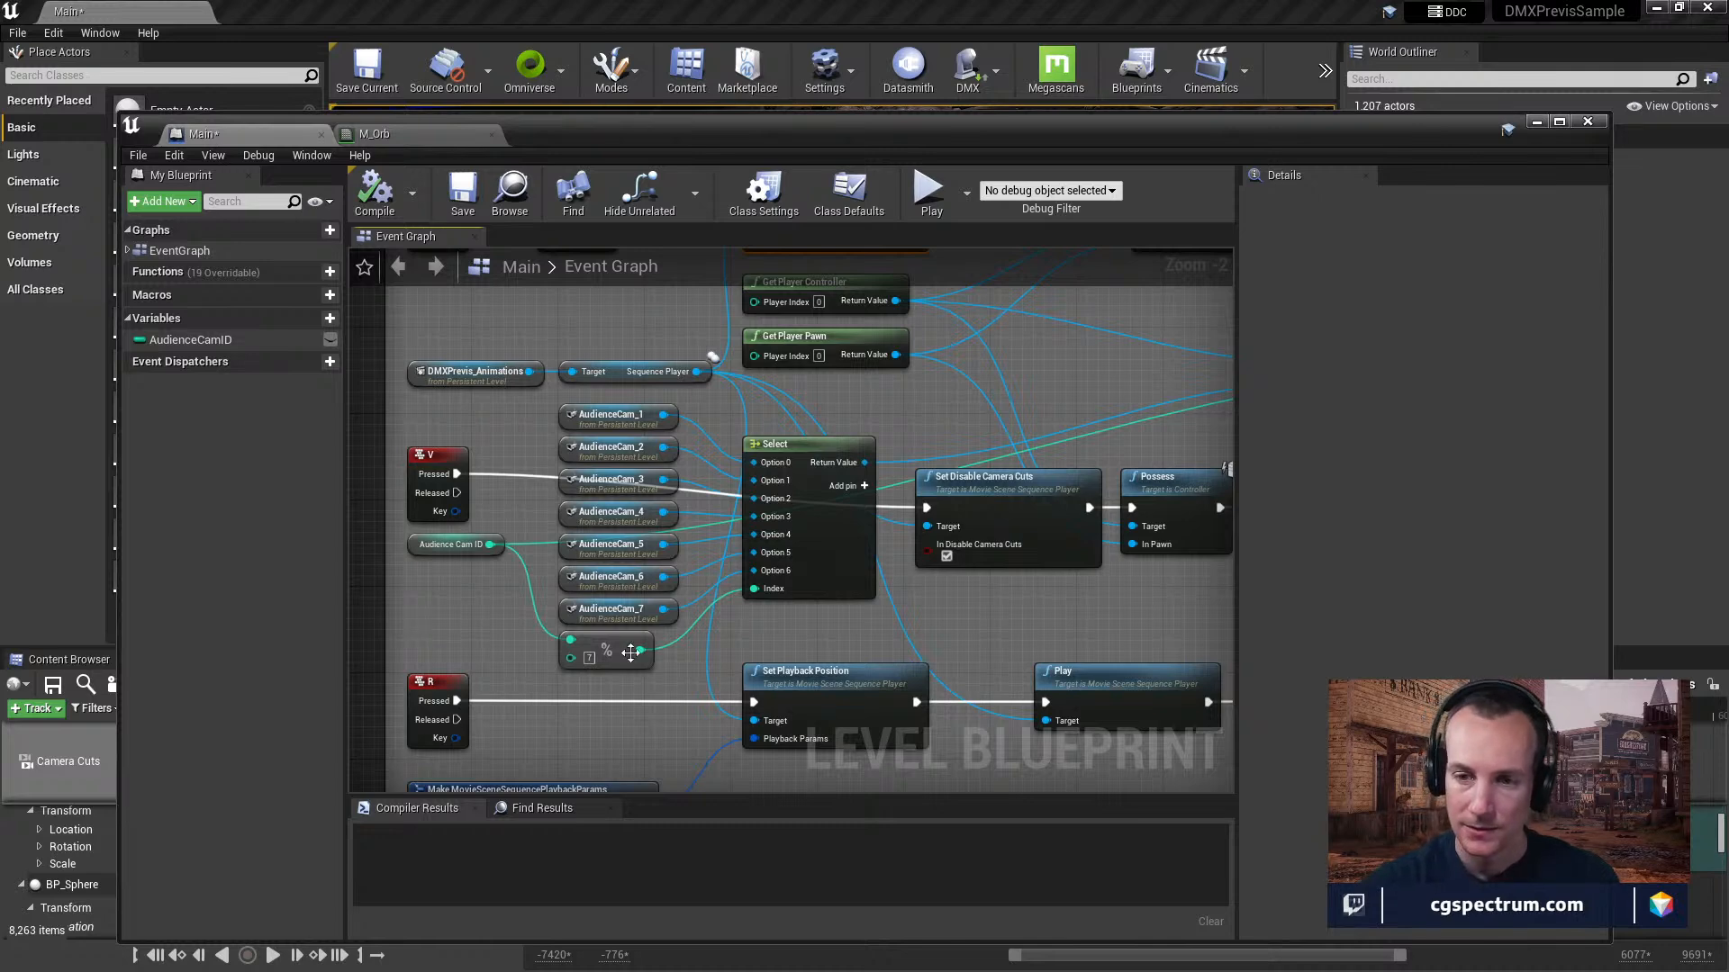
right_drag(819, 642, 801, 606)
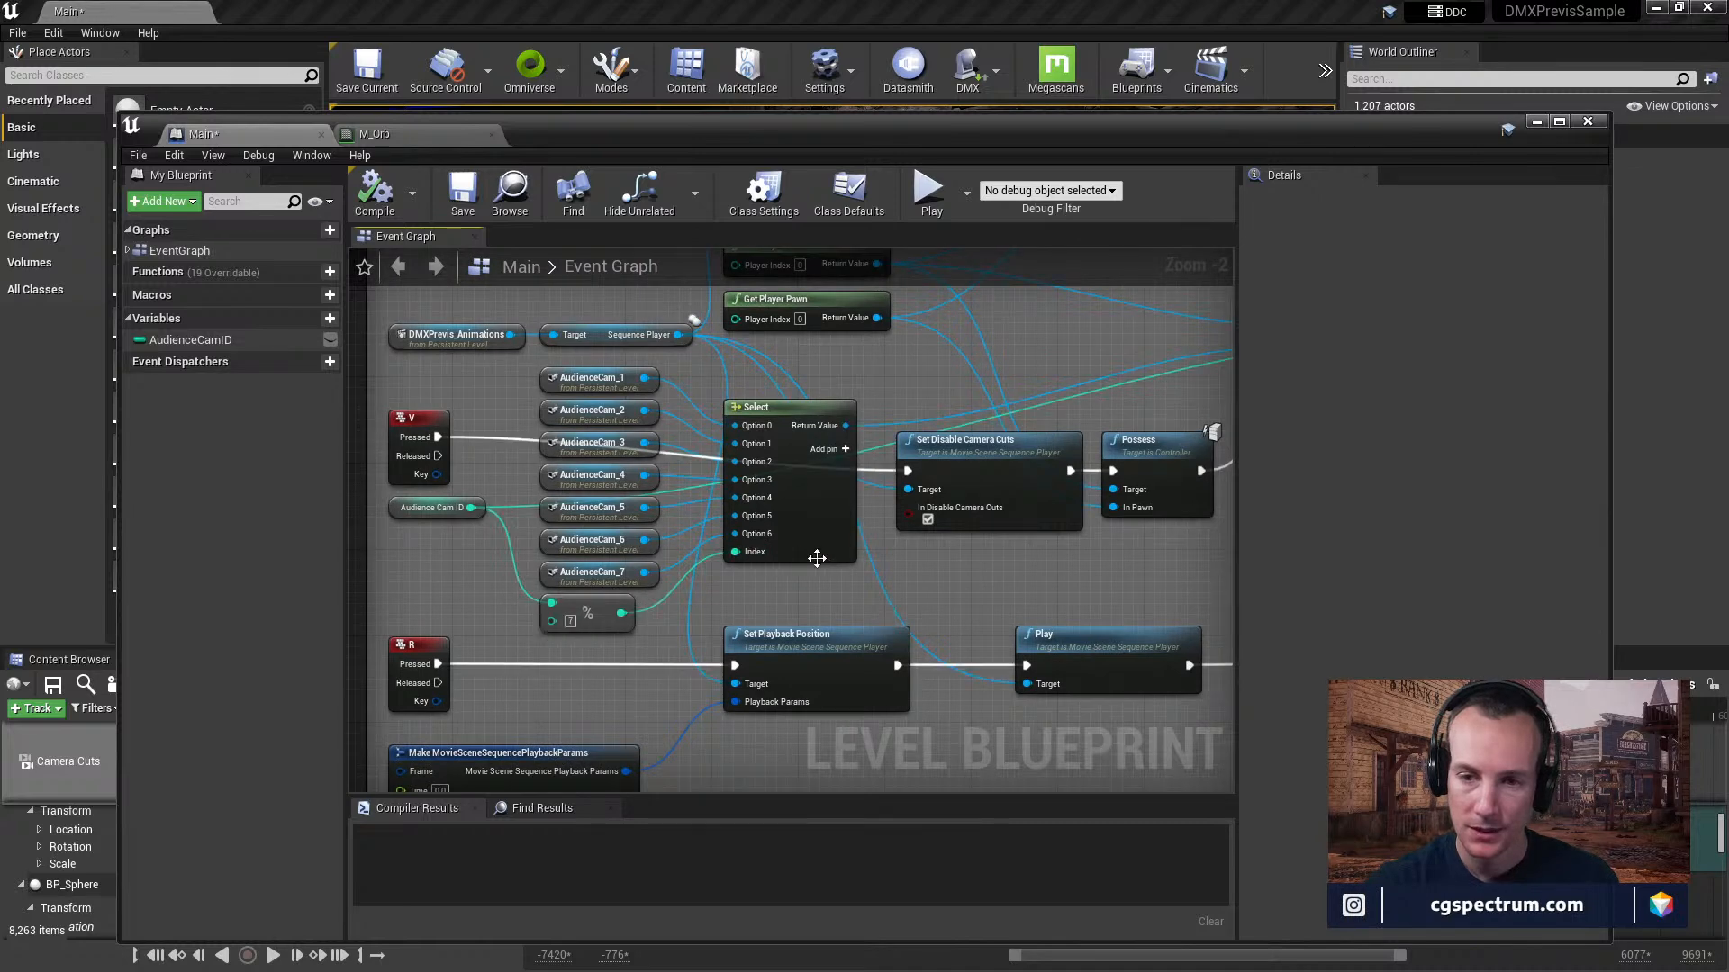
right_drag(1026, 483, 628, 598)
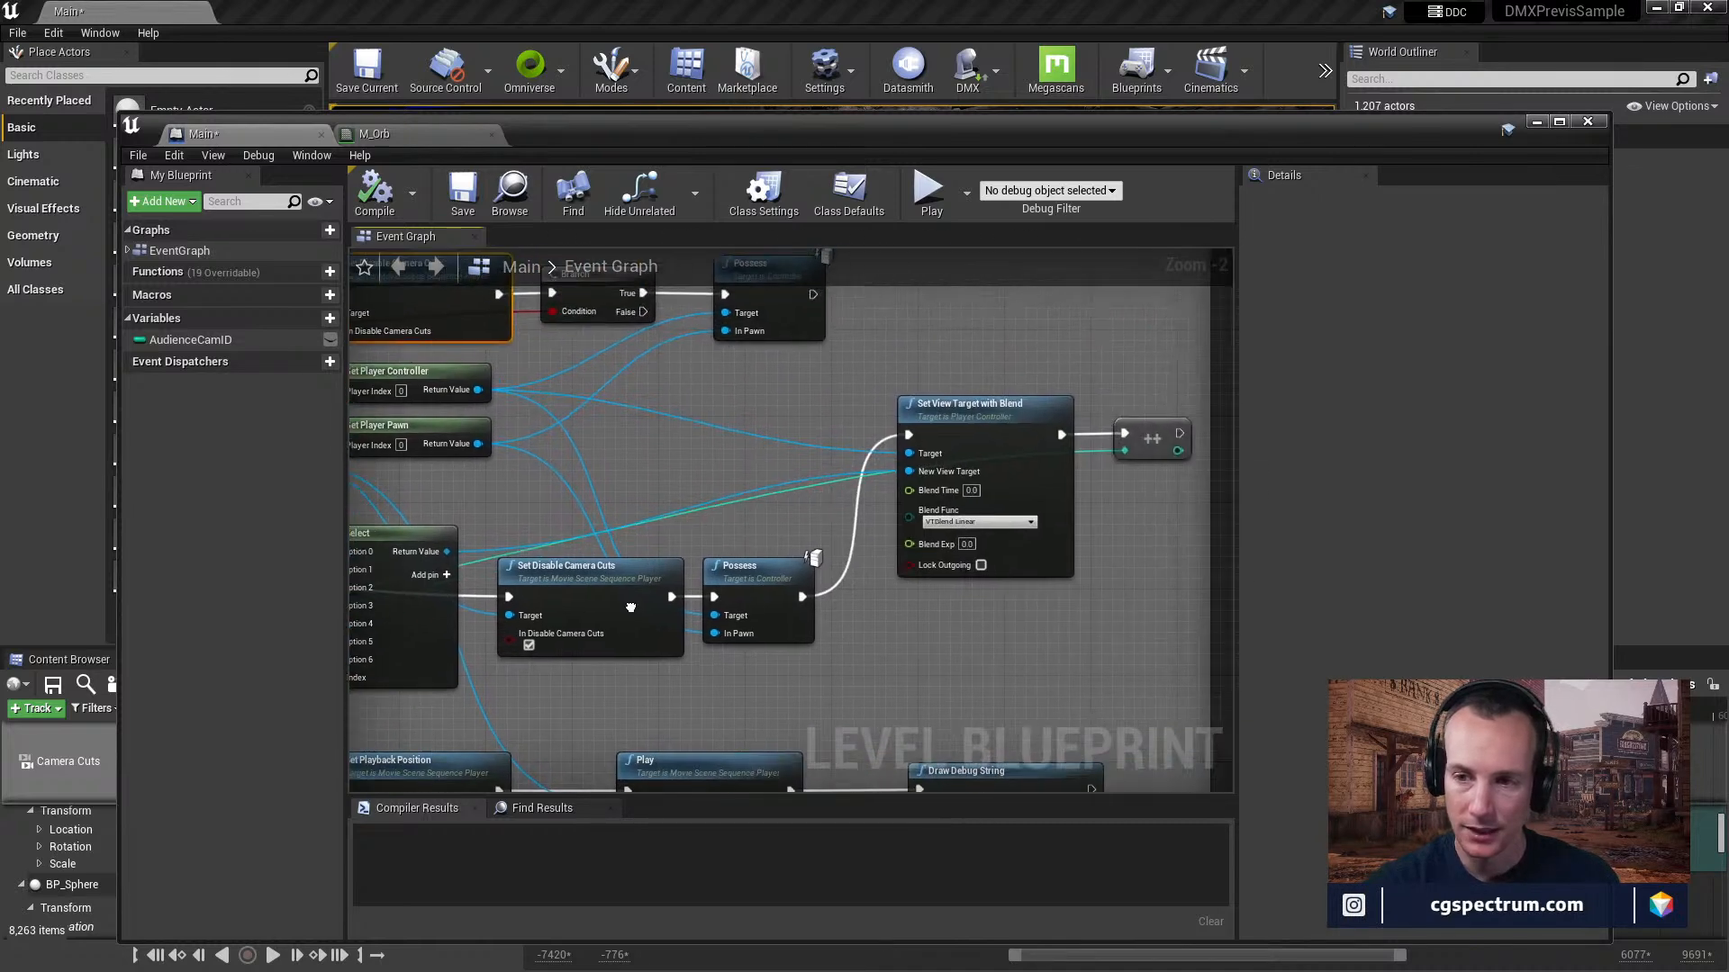
right_drag(1132, 420, 1063, 432)
click(1078, 437)
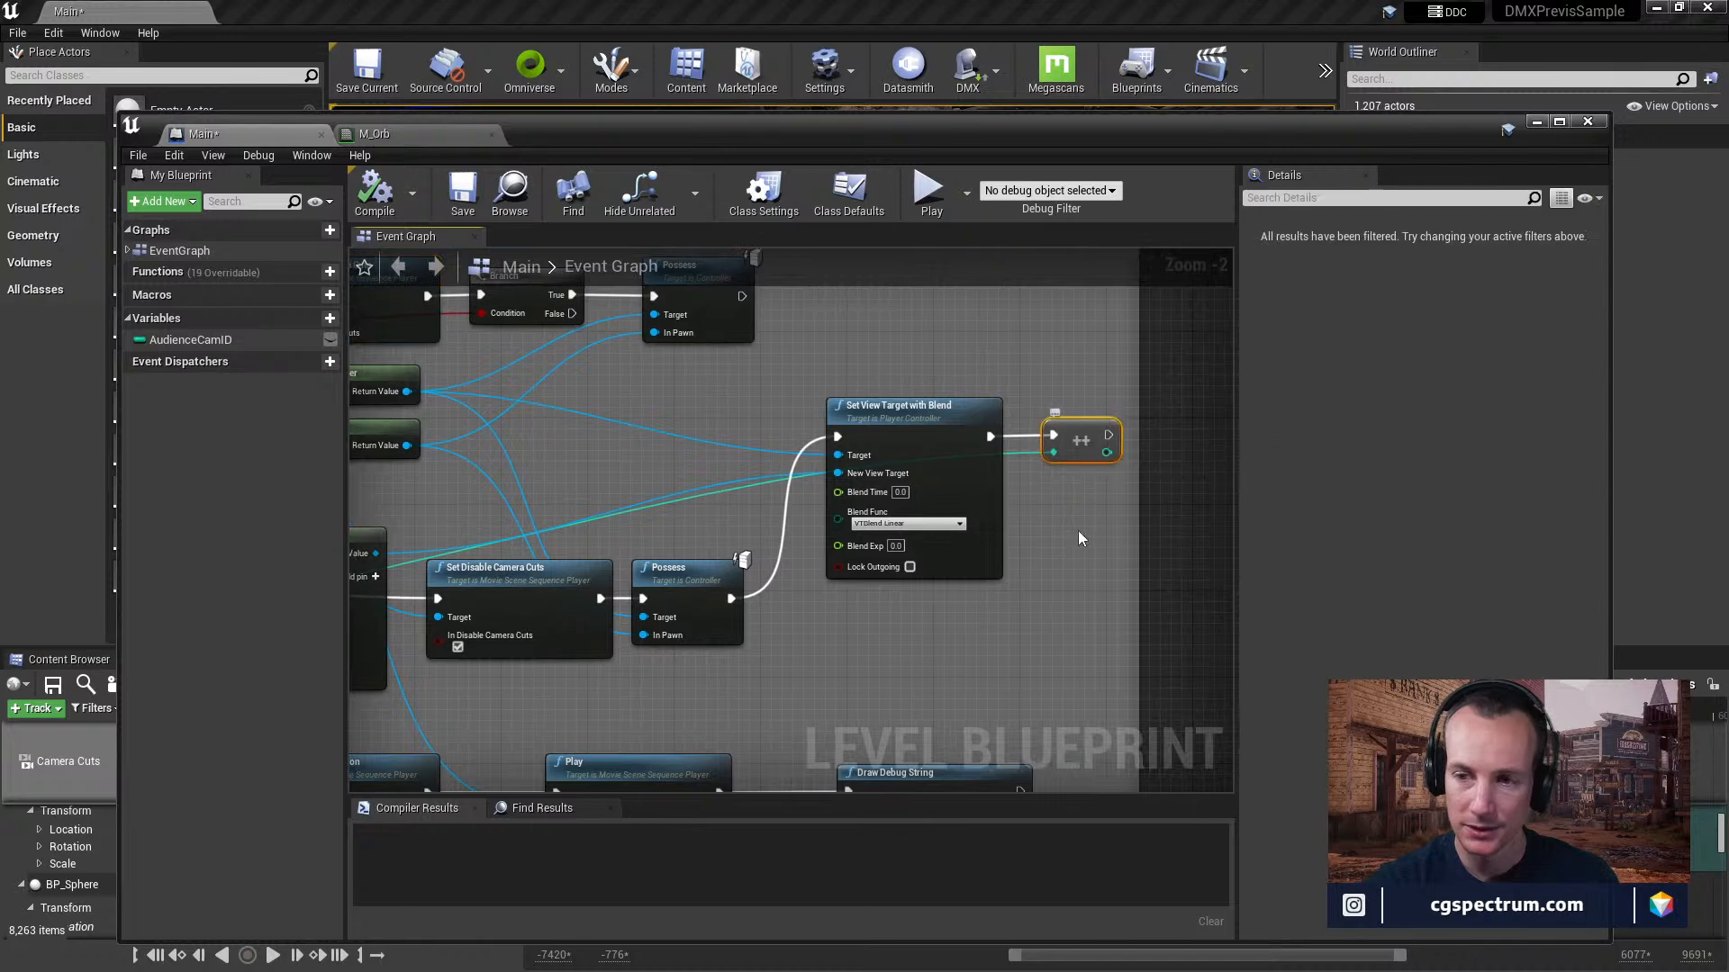
Walk through the V event again, checking how Select, the player controller and pawn feed Possess and Set View Target with Blend.
right_drag(630, 528, 1063, 372)
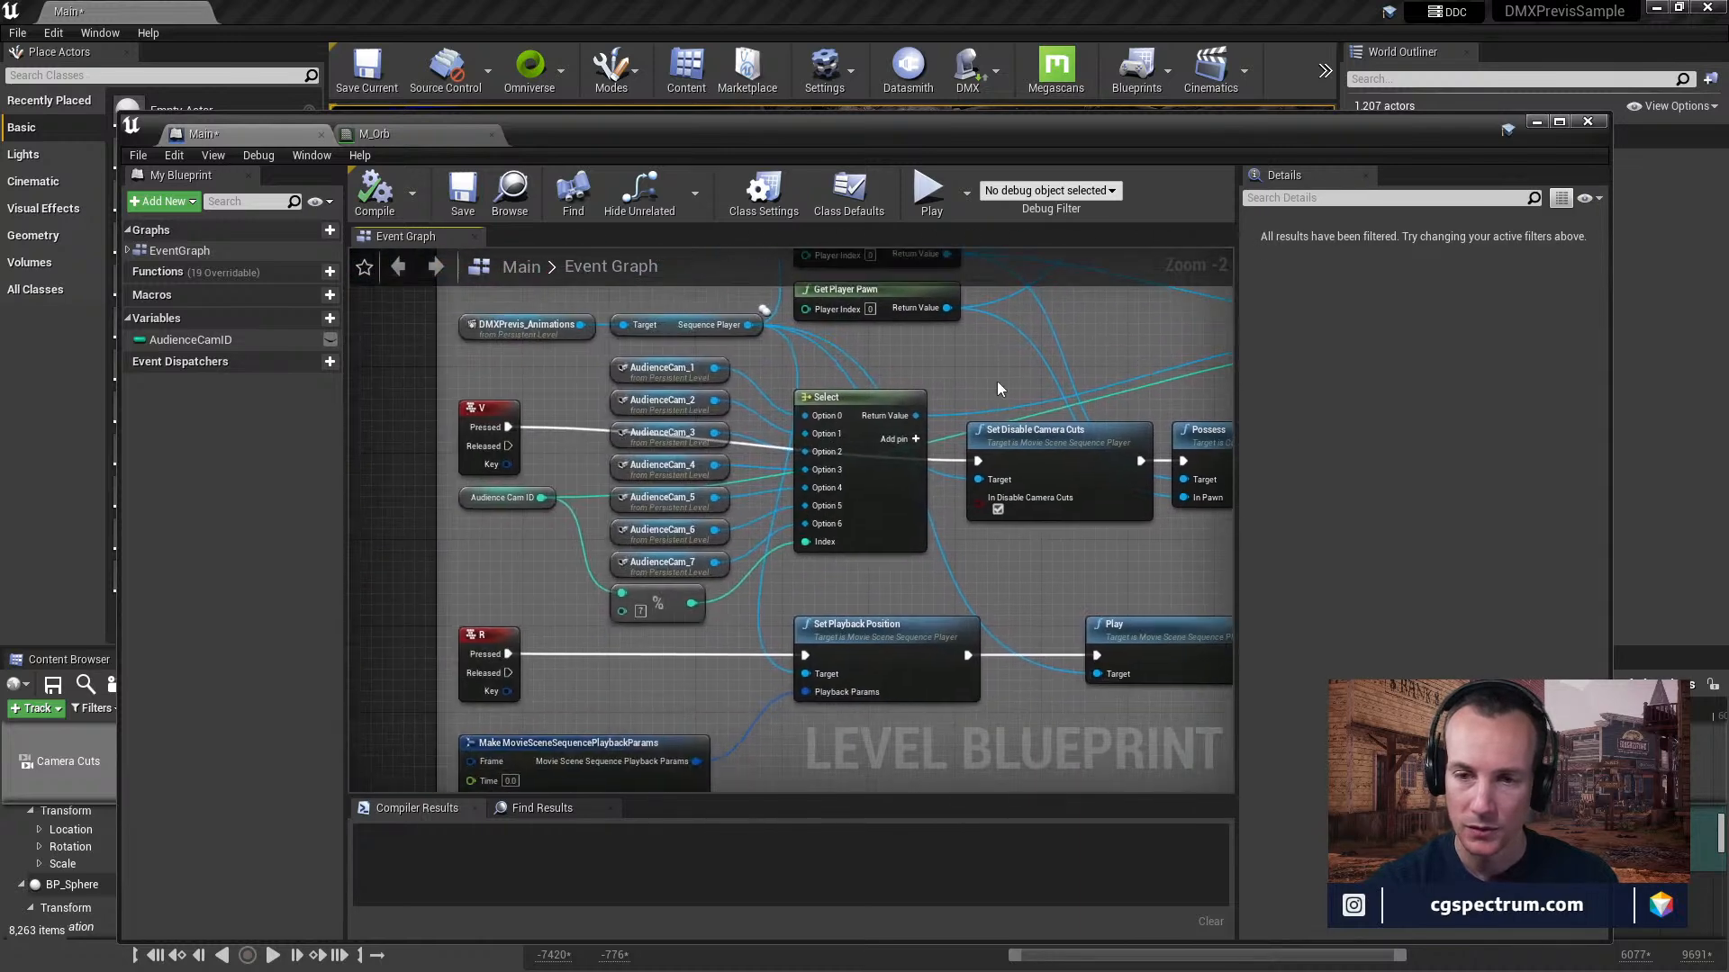
right_drag(568, 410, 680, 480)
mouse_move(821, 507)
right_down()
mouse_move(553, 468)
mouse_move(827, 473)
right_up()
right_drag(1038, 526, 758, 532)
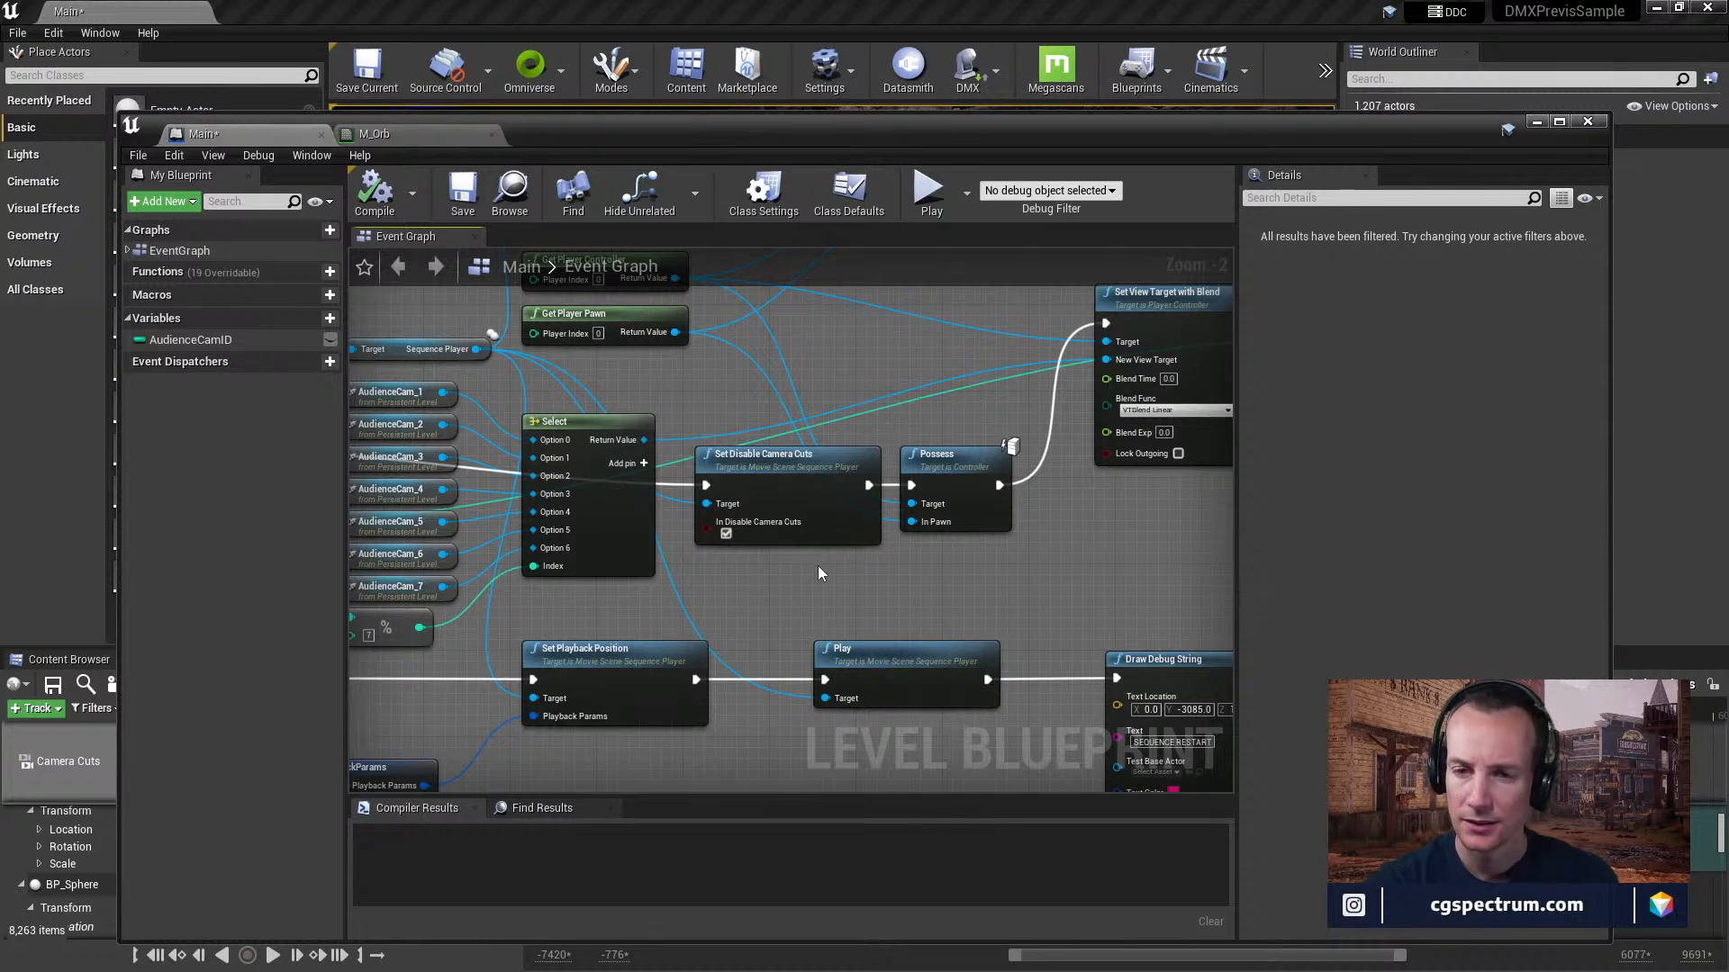
right_drag(1020, 577, 957, 588)
right_drag(886, 481, 894, 590)
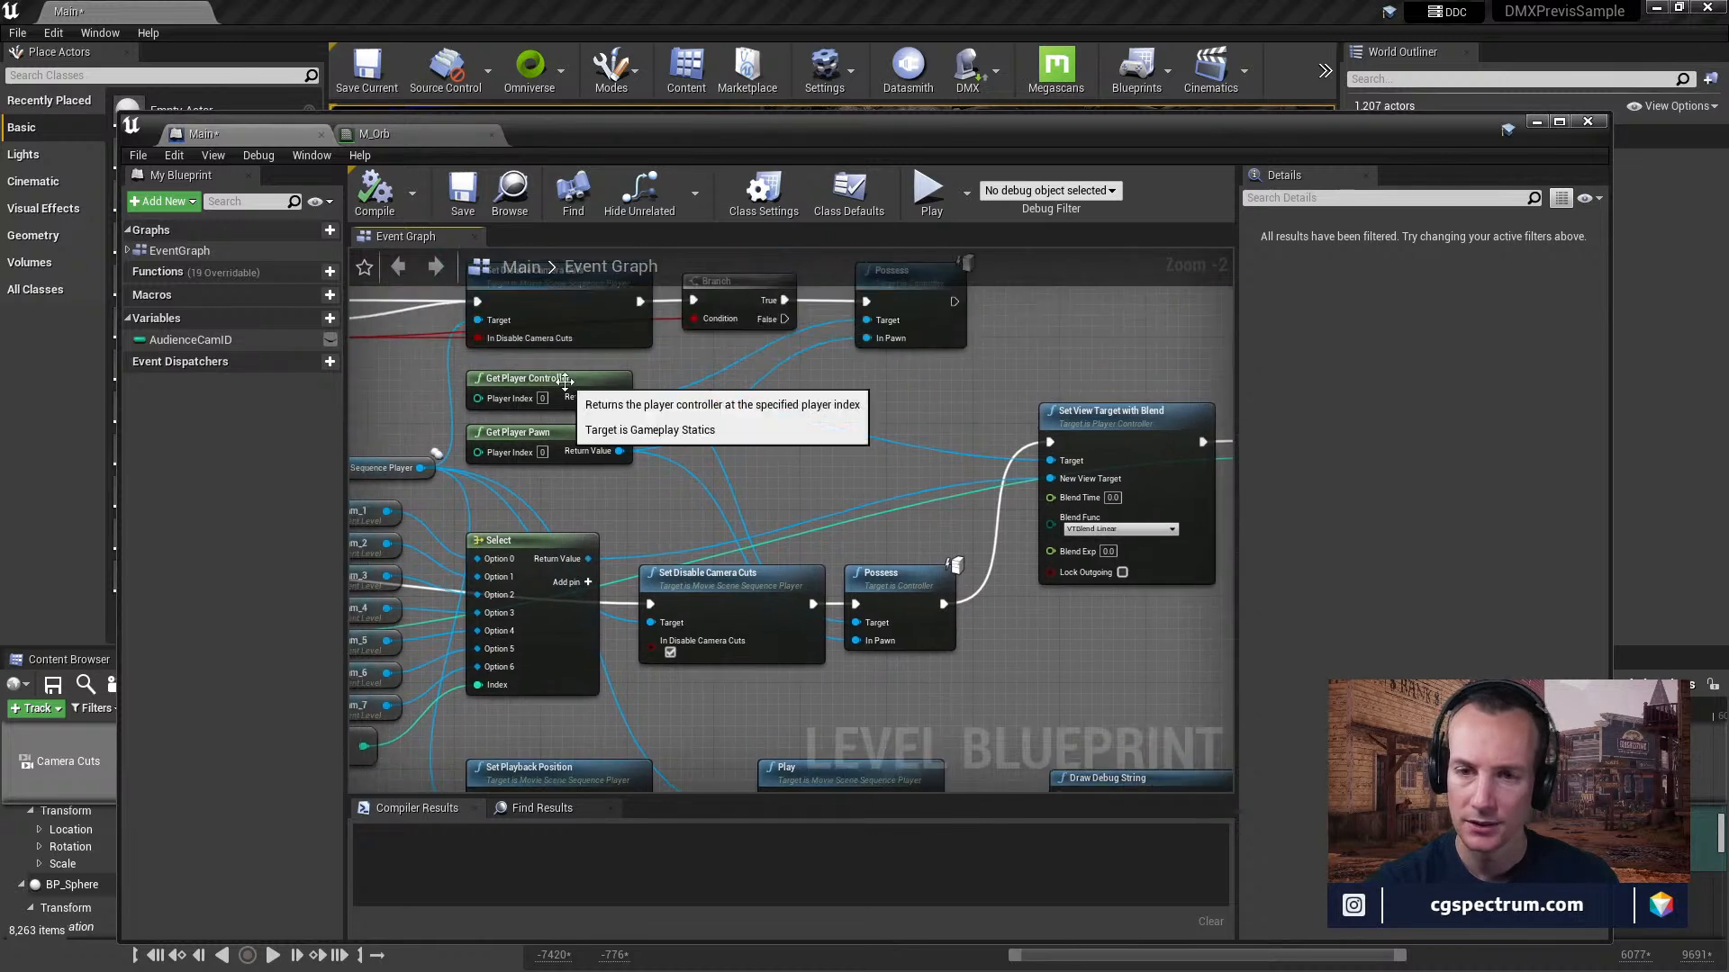
mouse_move(795, 561)
right_down()
mouse_move(724, 511)
mouse_move(641, 546)
right_up()
right_drag(968, 462, 868, 479)
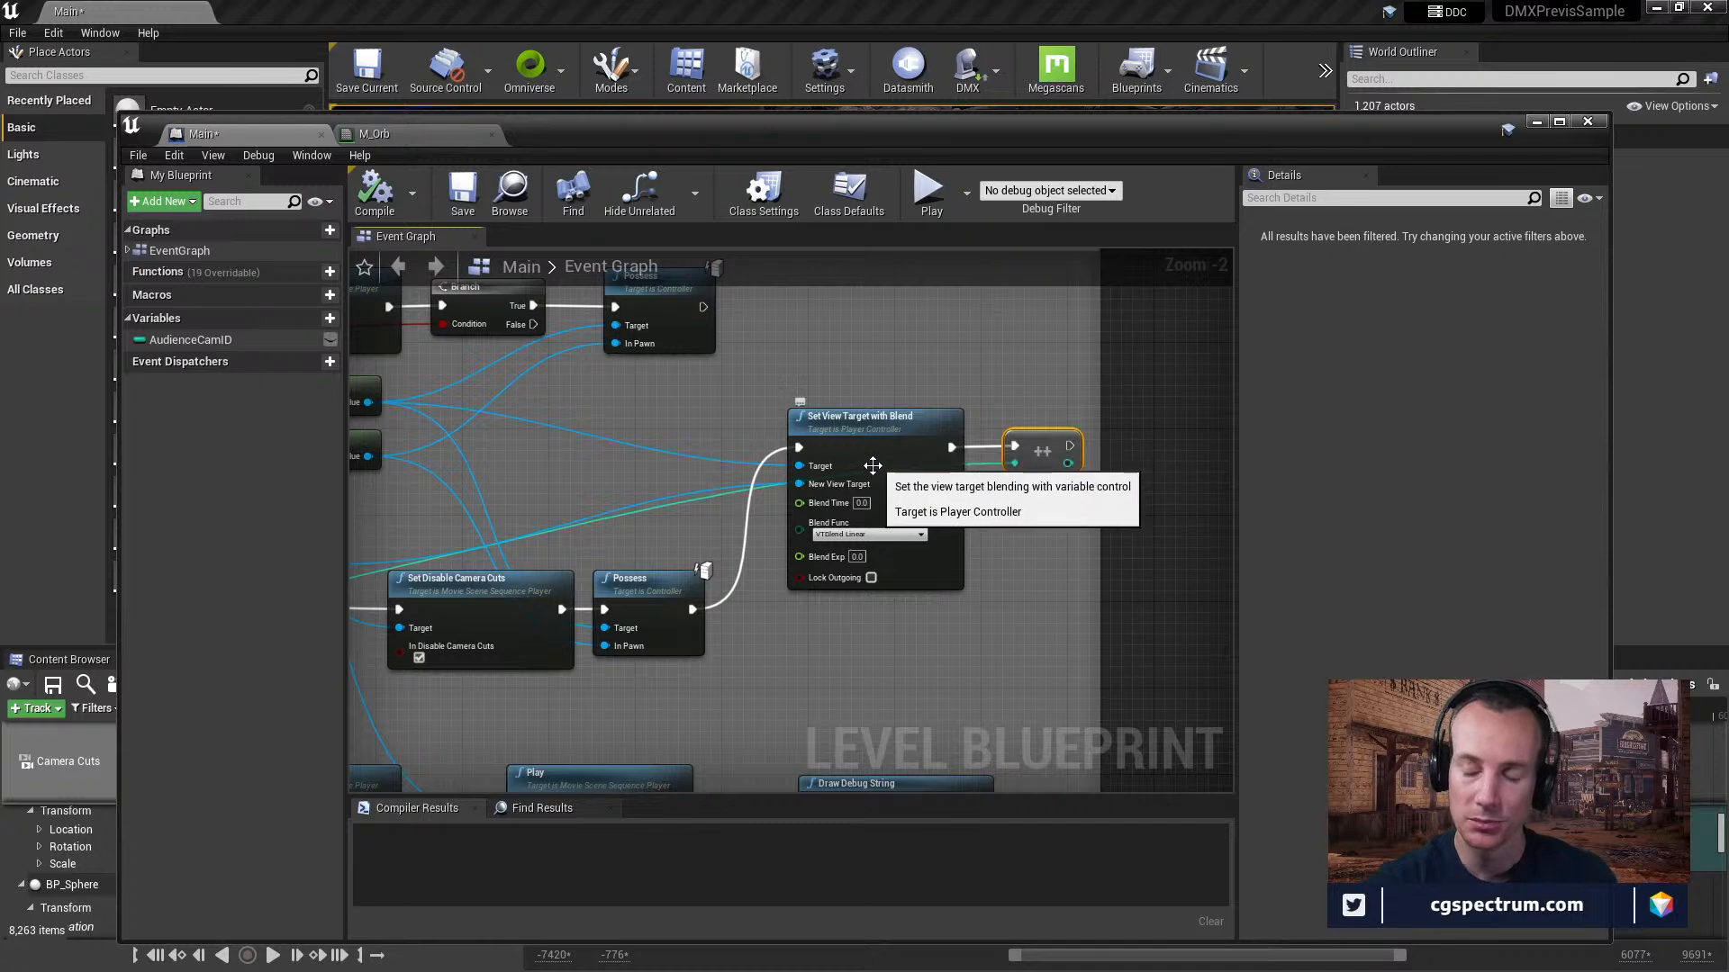
right_drag(573, 668, 1190, 619)
right_drag(1037, 500, 509, 577)
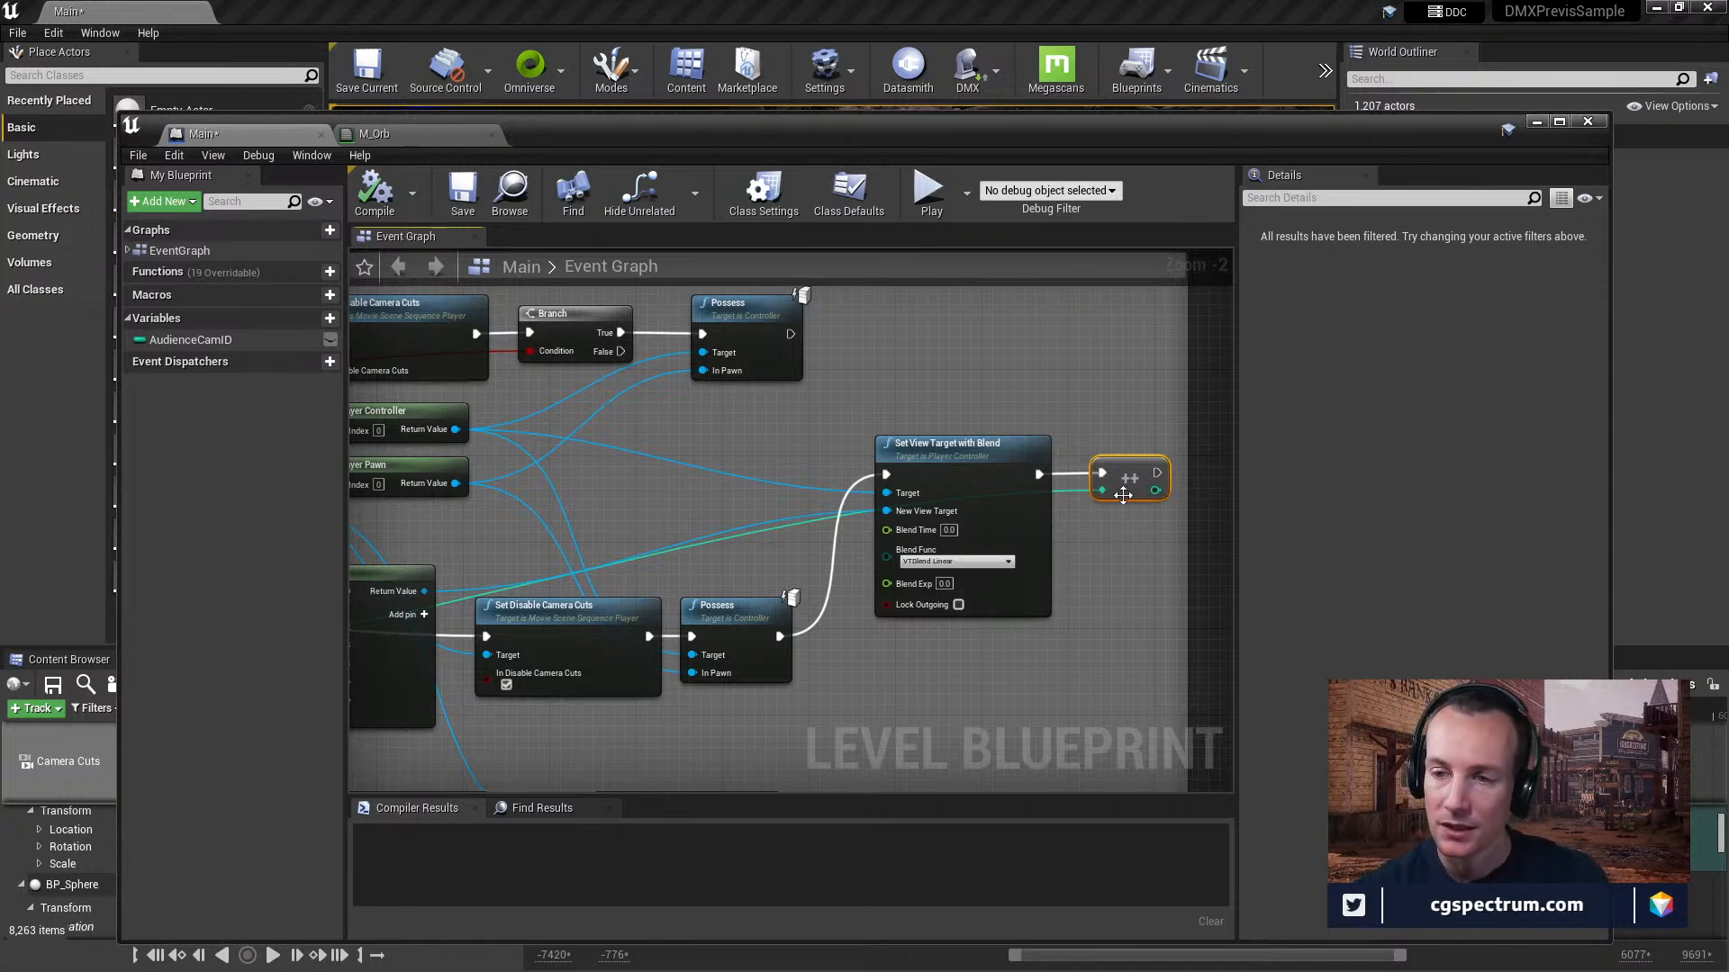
Examine how the Audience Cam ID variable and modulo node drive the Select index and link to the increment node.
right_drag(680, 563, 946, 479)
right_drag(779, 464, 1070, 444)
right_drag(669, 568, 614, 521)
right_drag(833, 639, 825, 574)
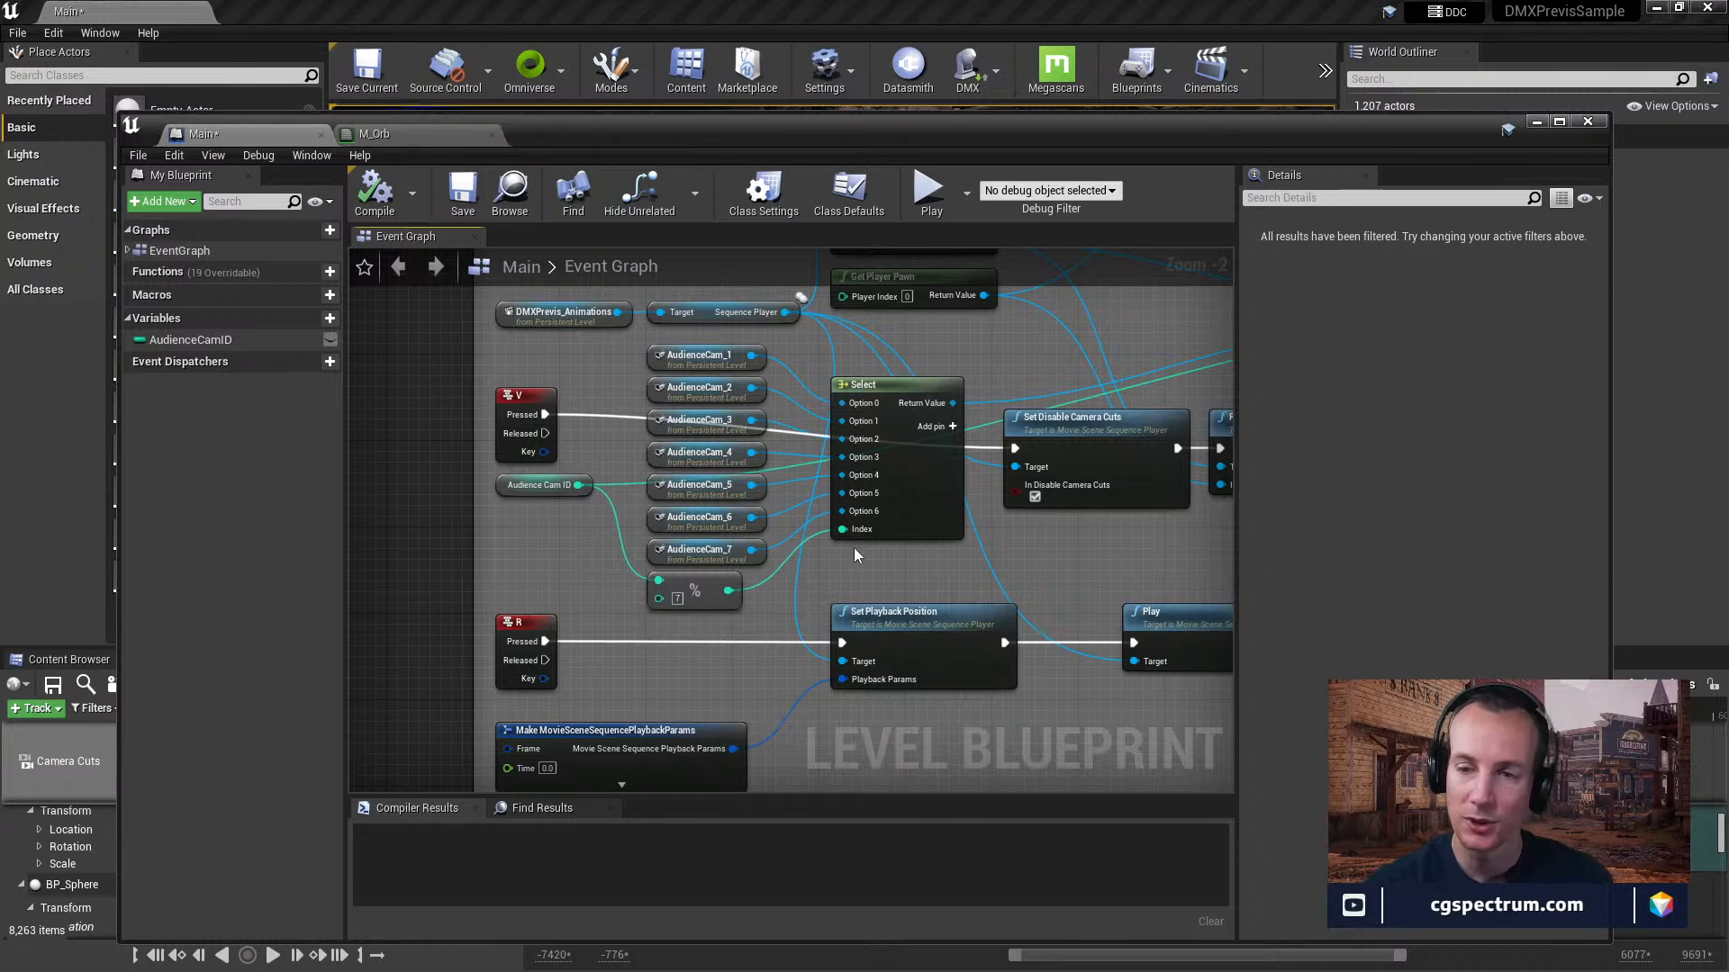
right_drag(872, 581, 841, 497)
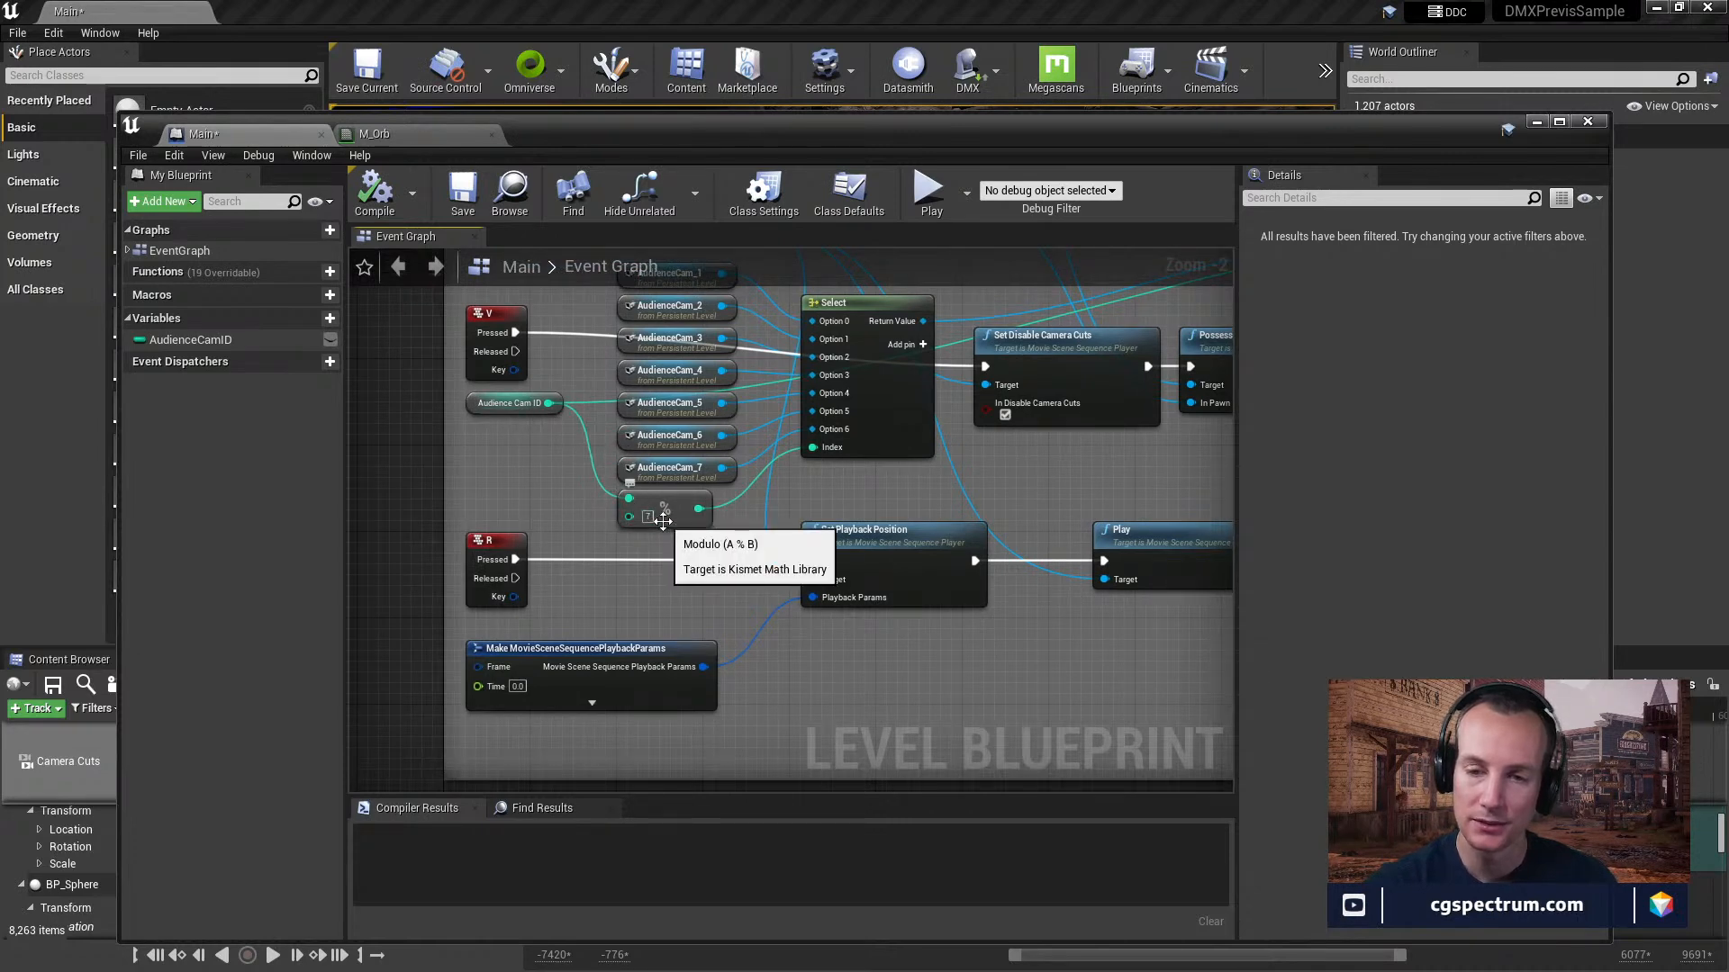
right_drag(663, 520, 678, 635)
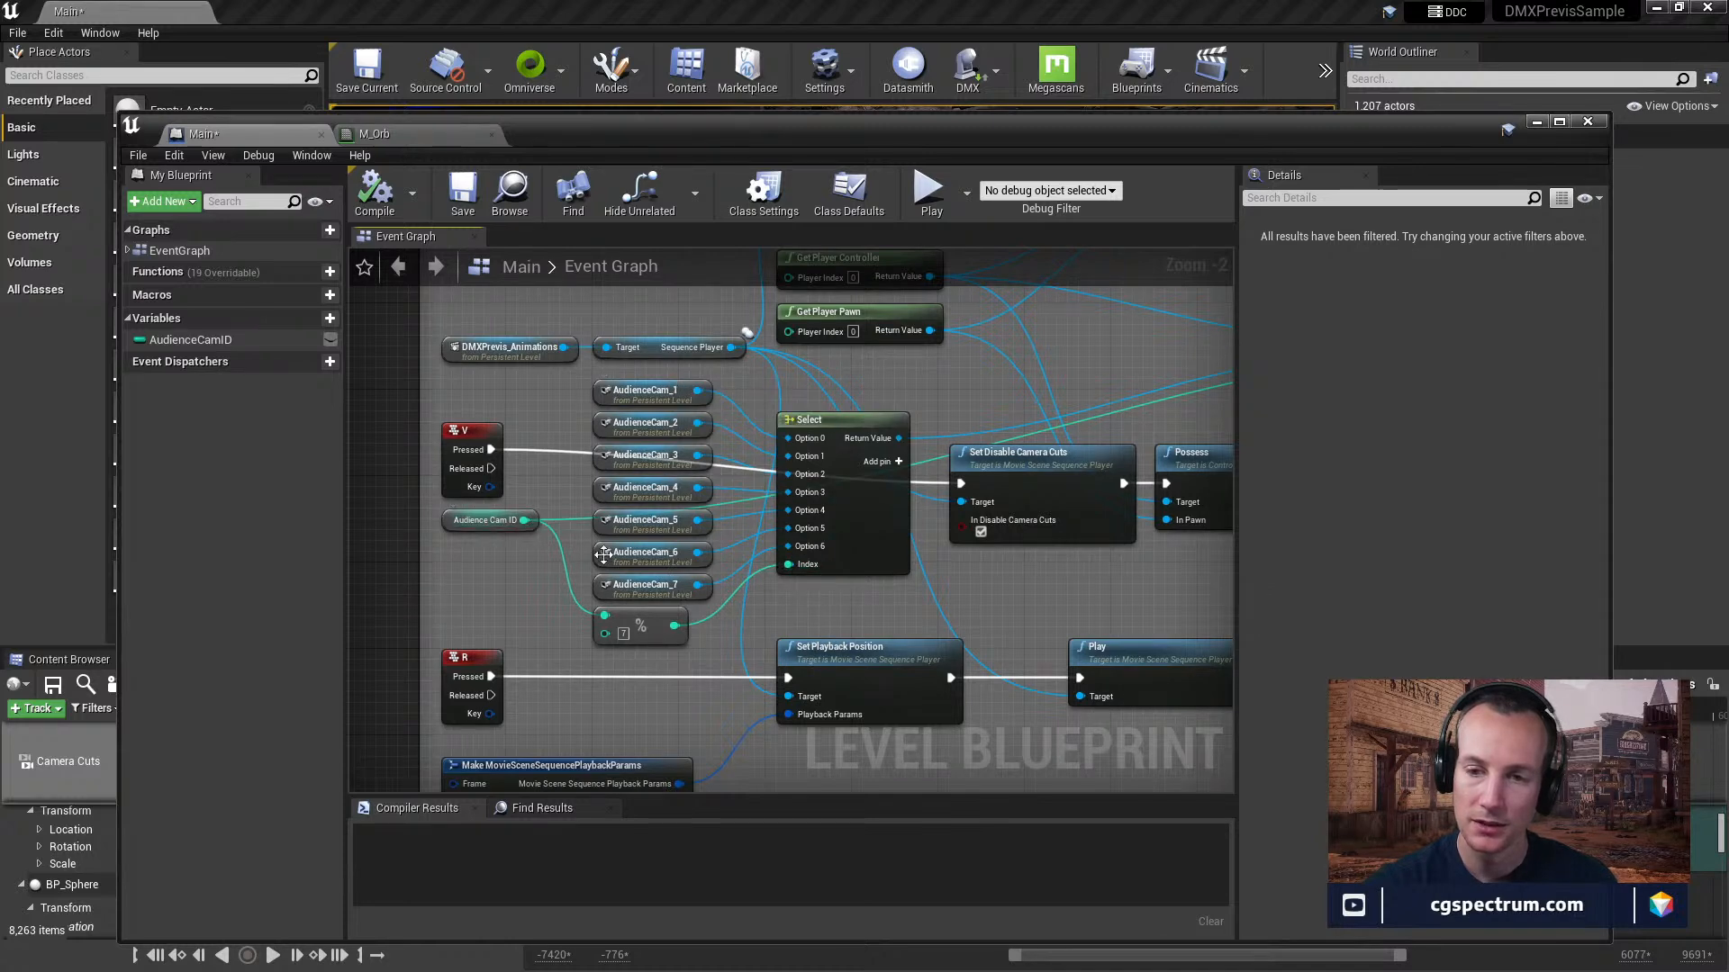
right_drag(961, 485, 375, 543)
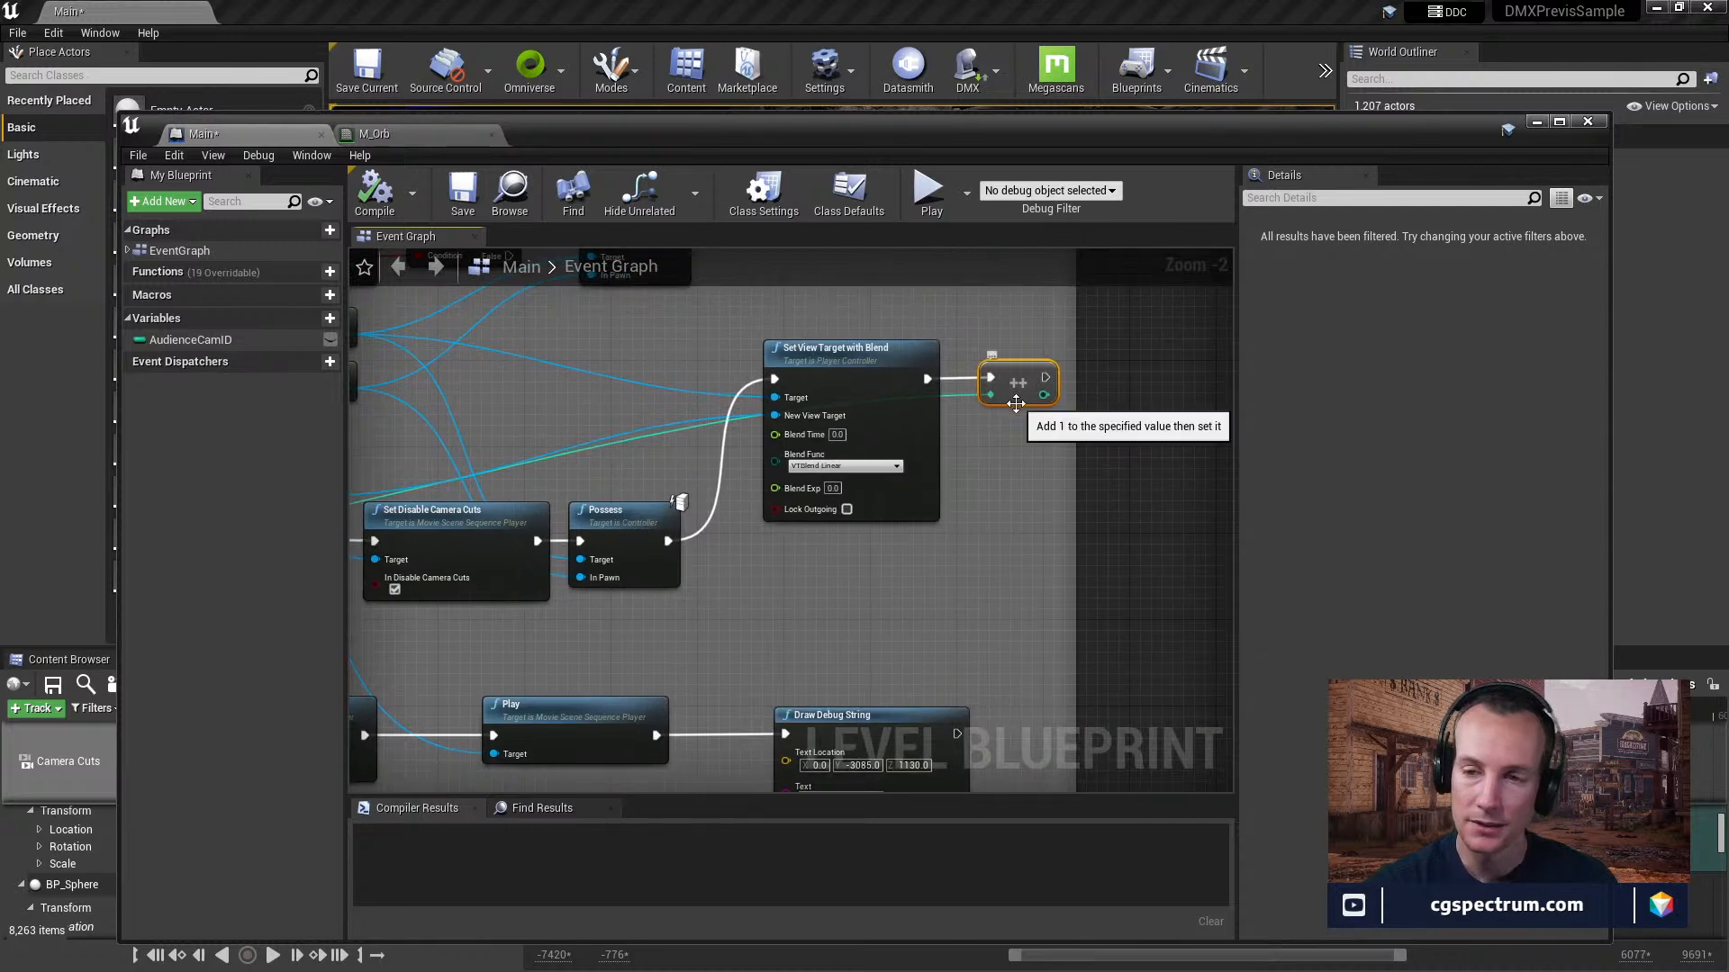
Trace the R event and its playback params through Set Playback Position and Play, down to the N/A and ToBeDeleted groups.
right_drag(568, 507, 1157, 411)
right_drag(1012, 498, 1049, 462)
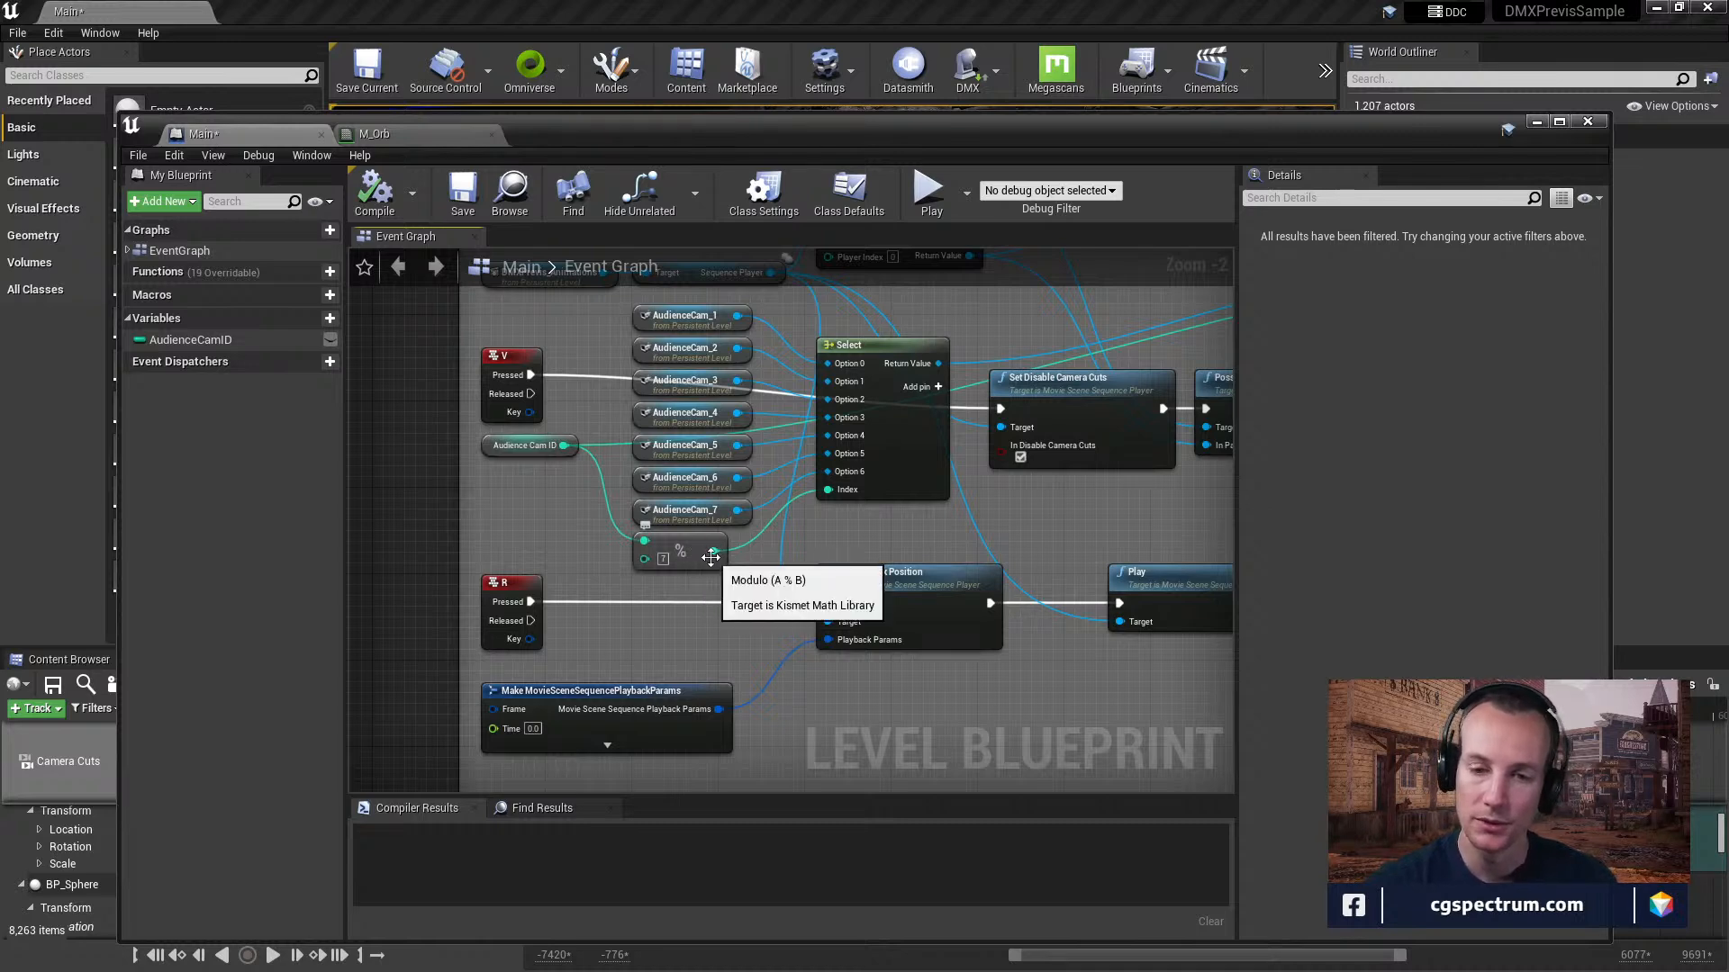
right_drag(879, 691, 883, 590)
right_drag(451, 463, 419, 430)
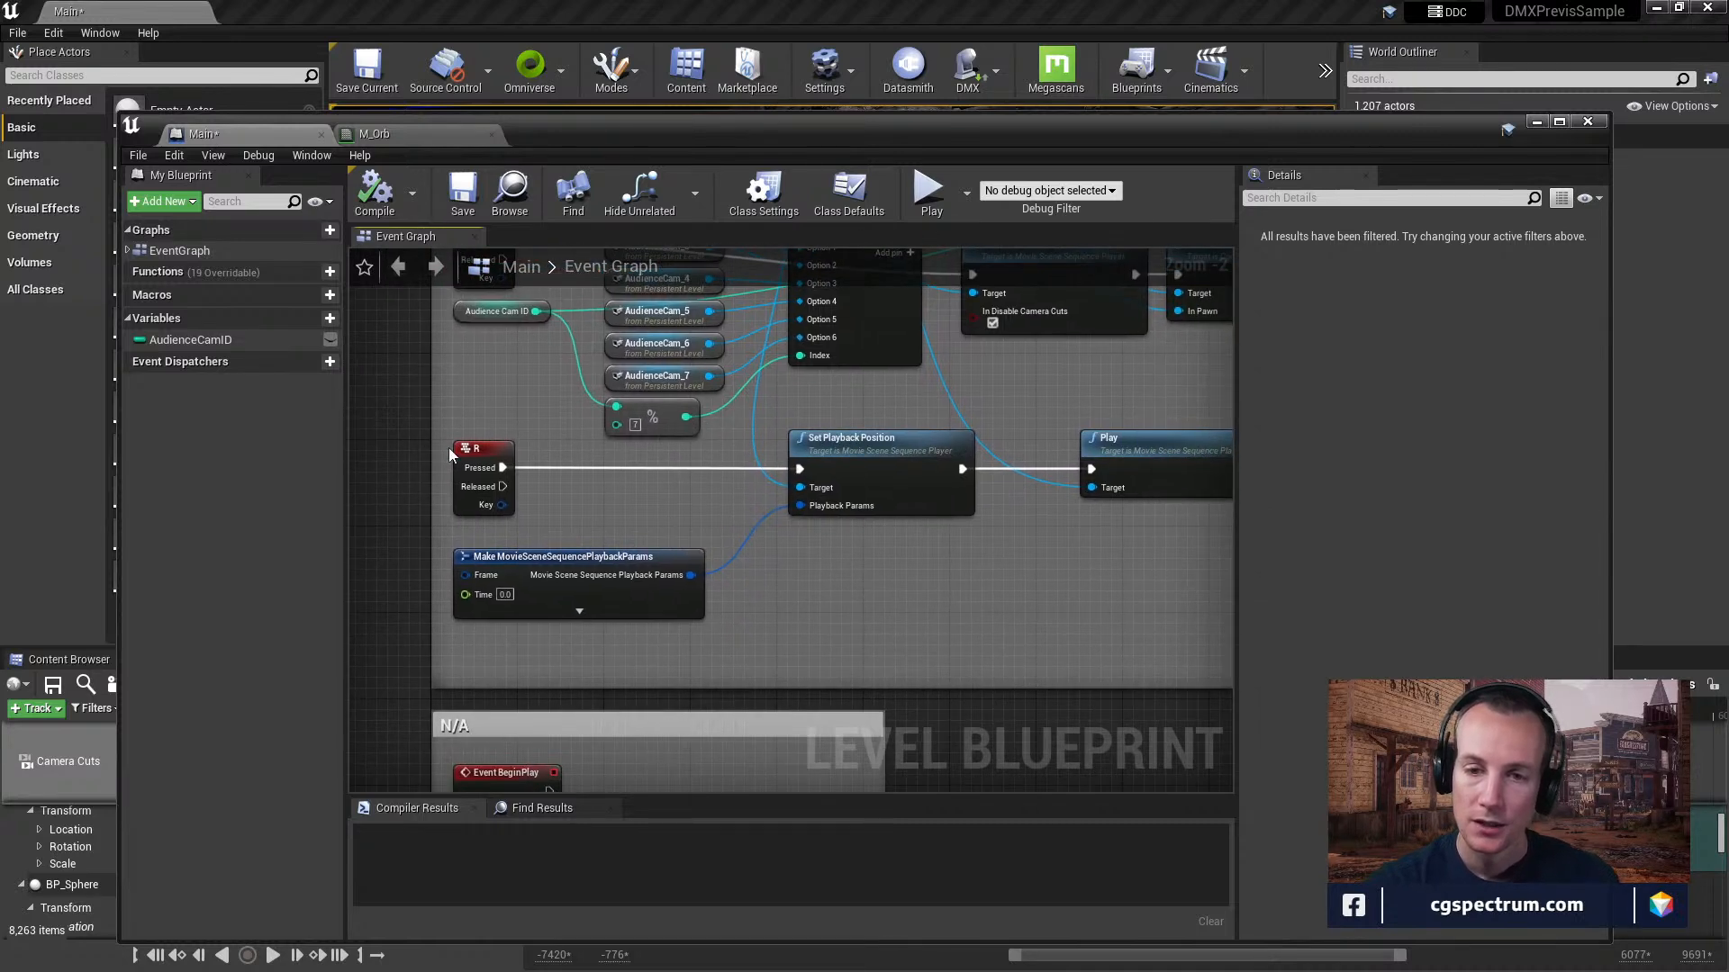
right_drag(949, 526, 867, 531)
right_drag(772, 568, 832, 858)
right_drag(737, 418, 692, 122)
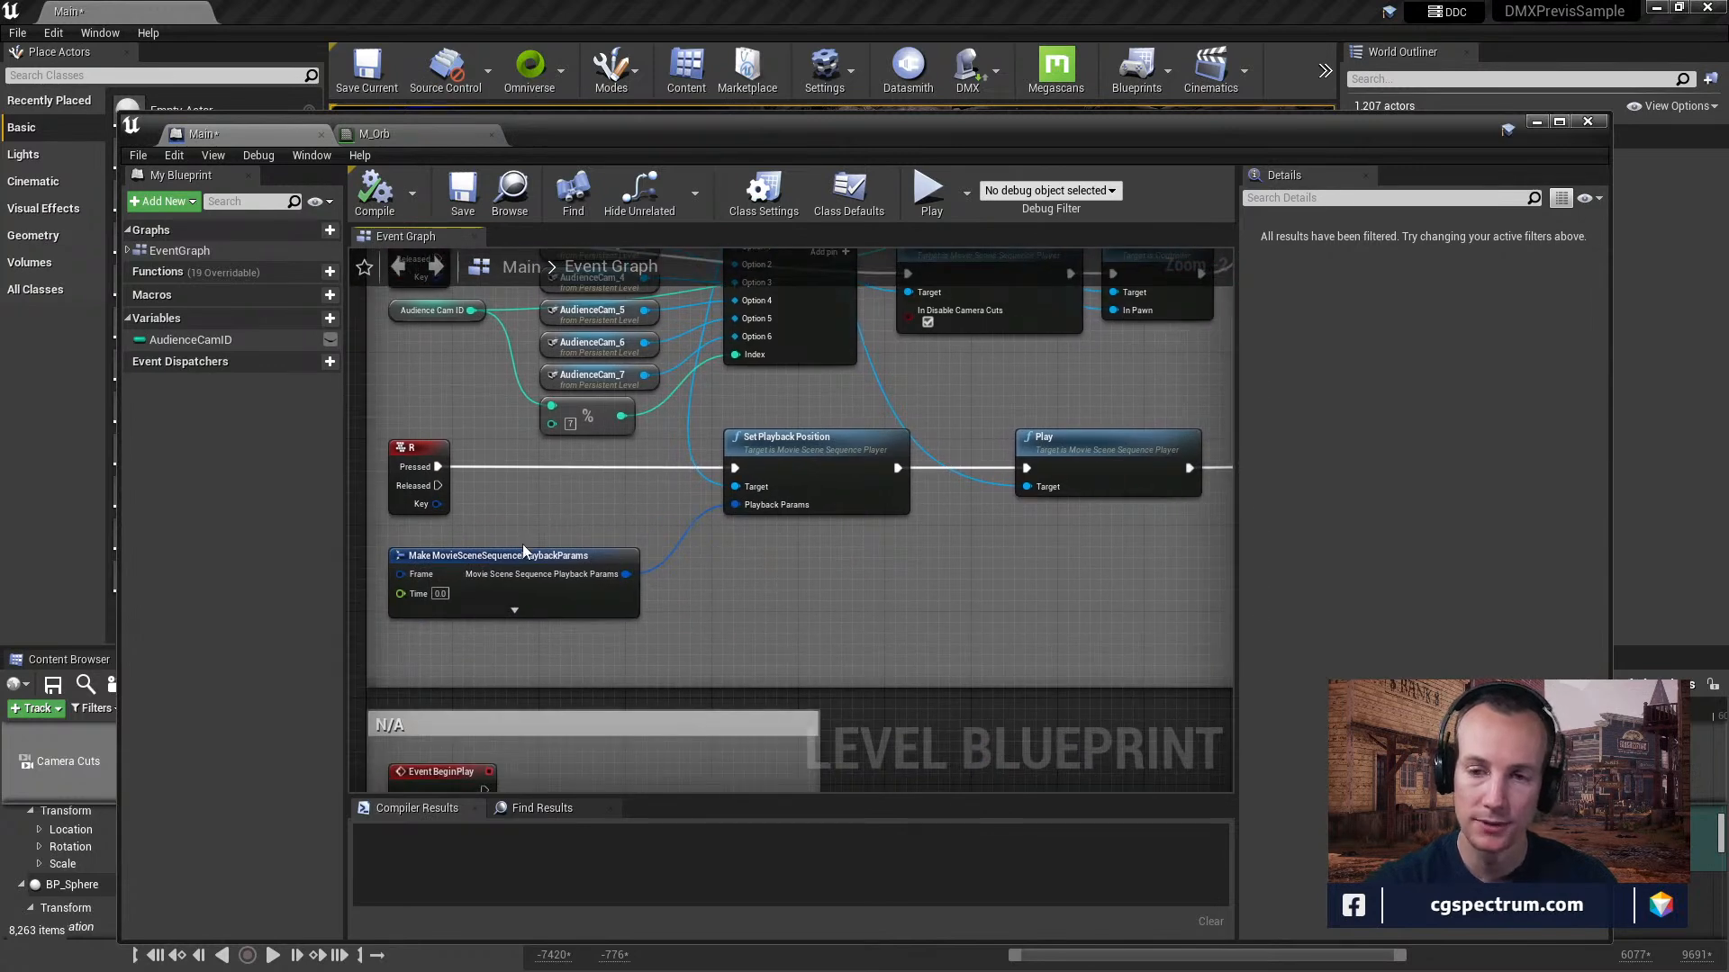
right_drag(556, 598, 596, 659)
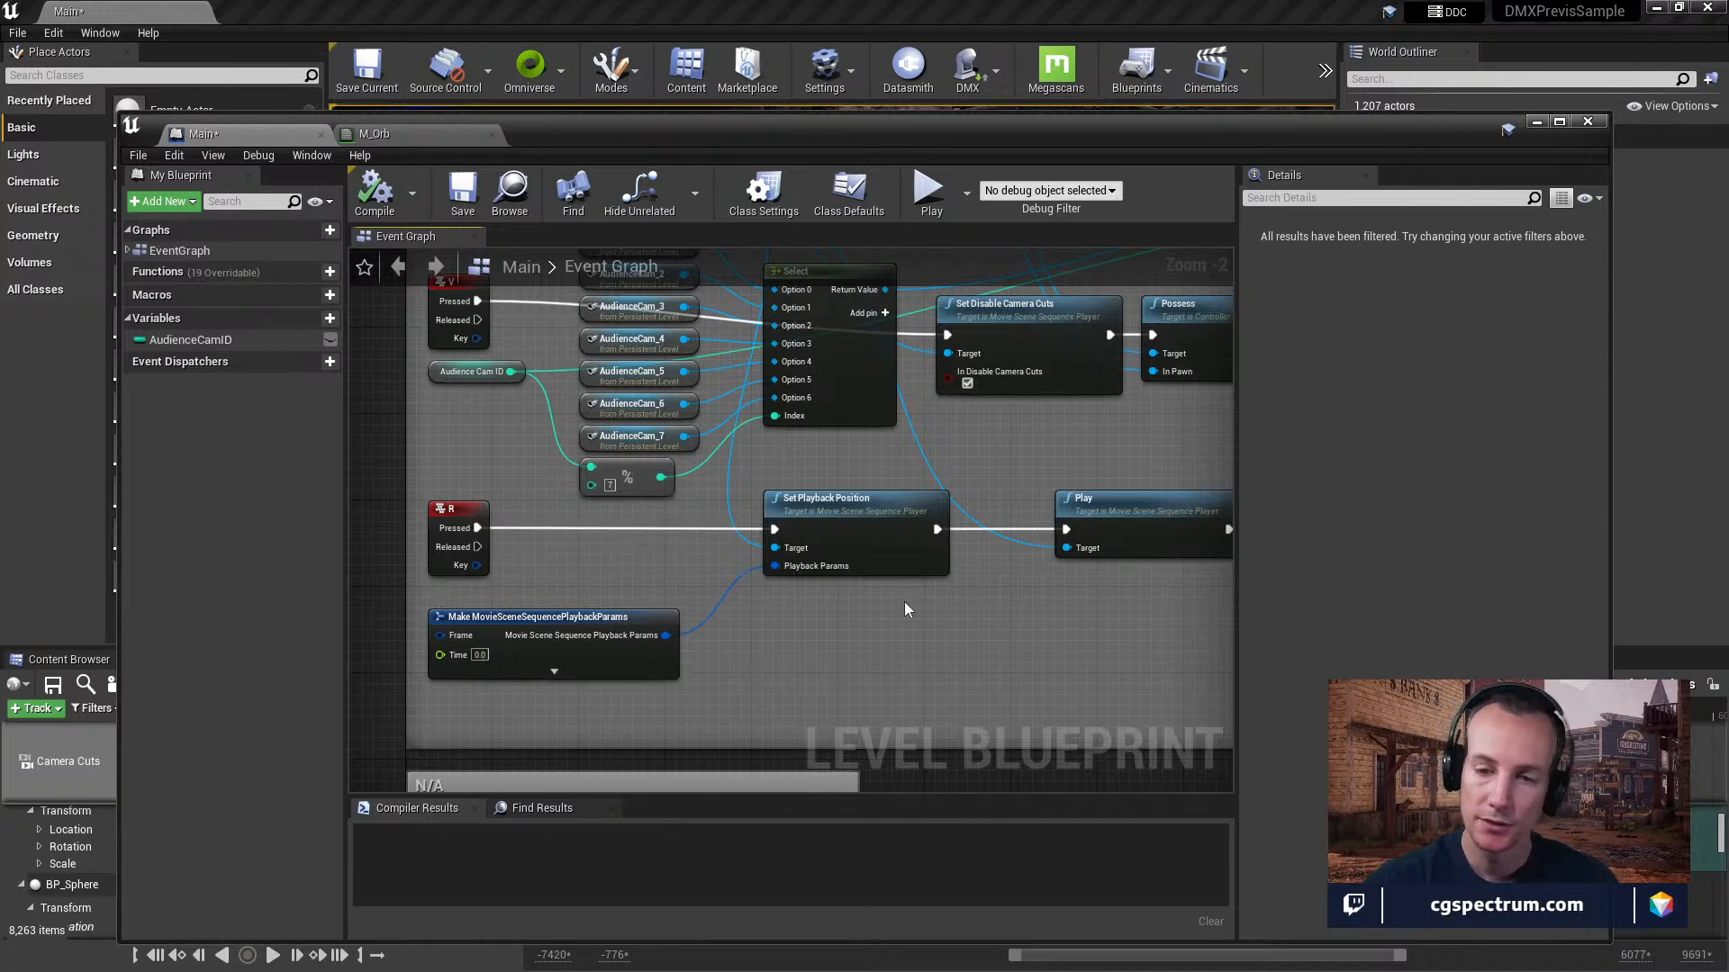
right_drag(1028, 650, 868, 662)
mouse_move(954, 629)
right_down()
mouse_move(733, 579)
mouse_move(819, 579)
mouse_move(654, 553)
mouse_move(819, 586)
mouse_move(925, 474)
mouse_move(841, 430)
right_up()
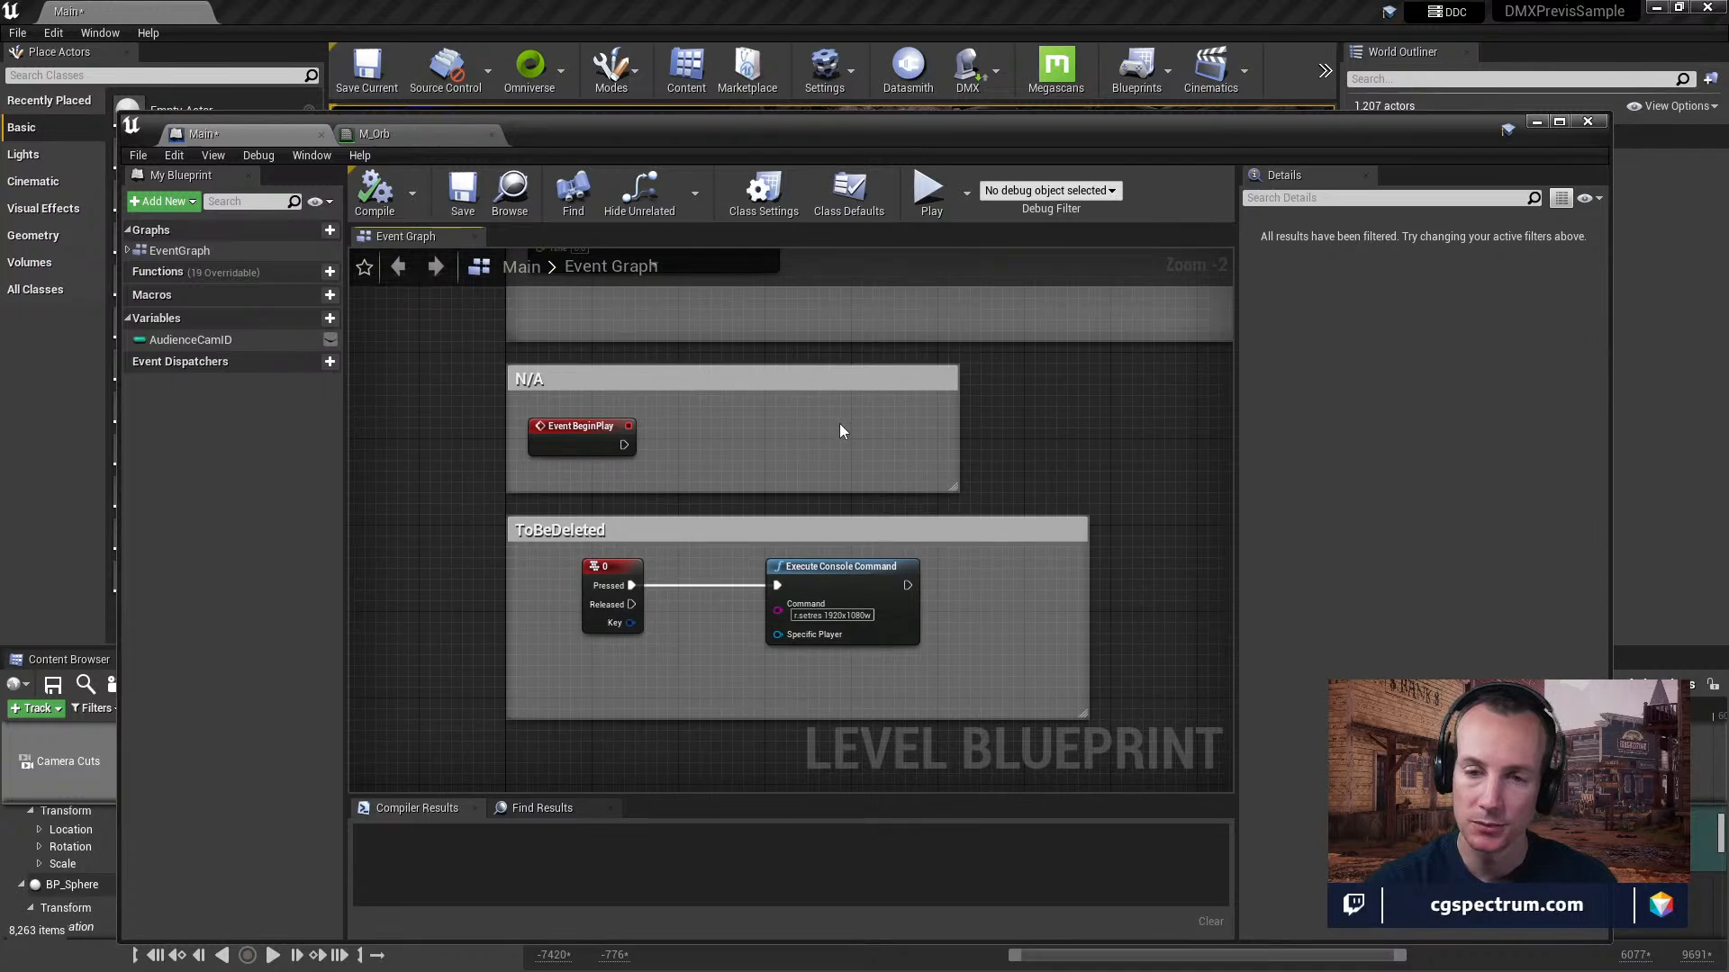
Move the level blueprint out of the way, filter the enlarged World Outliner for "sequ" and select the LevelSequenceActor.
drag(828, 125, 0, 311)
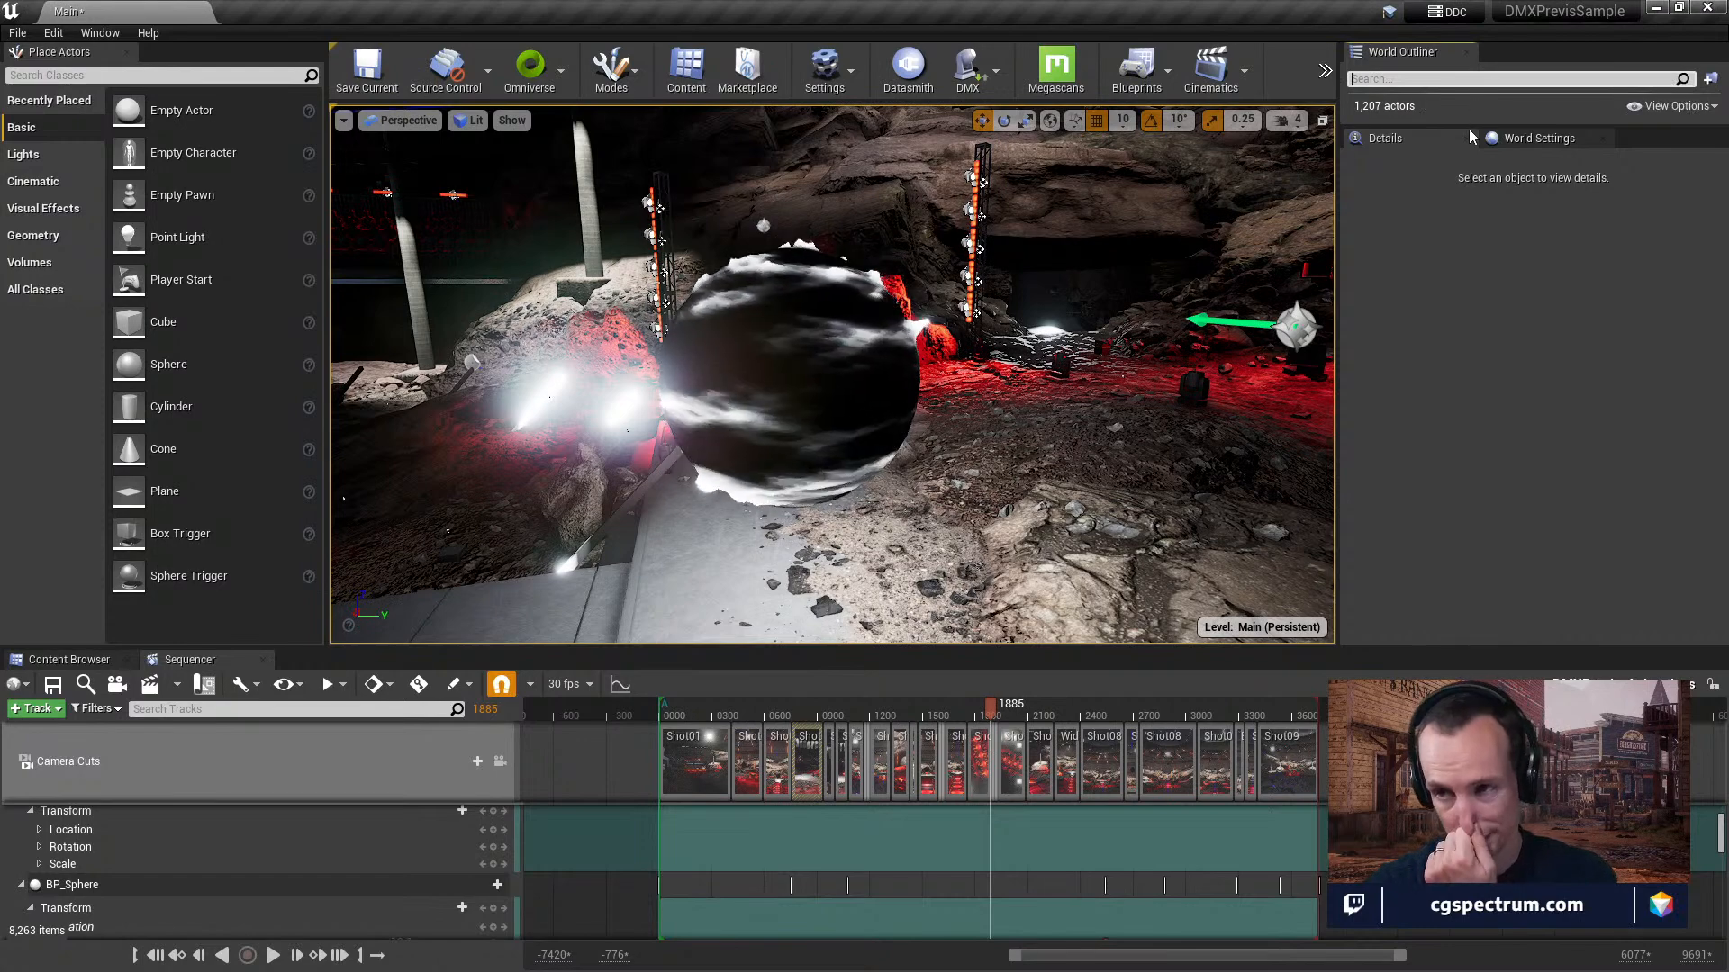
drag(1464, 128, 1463, 403)
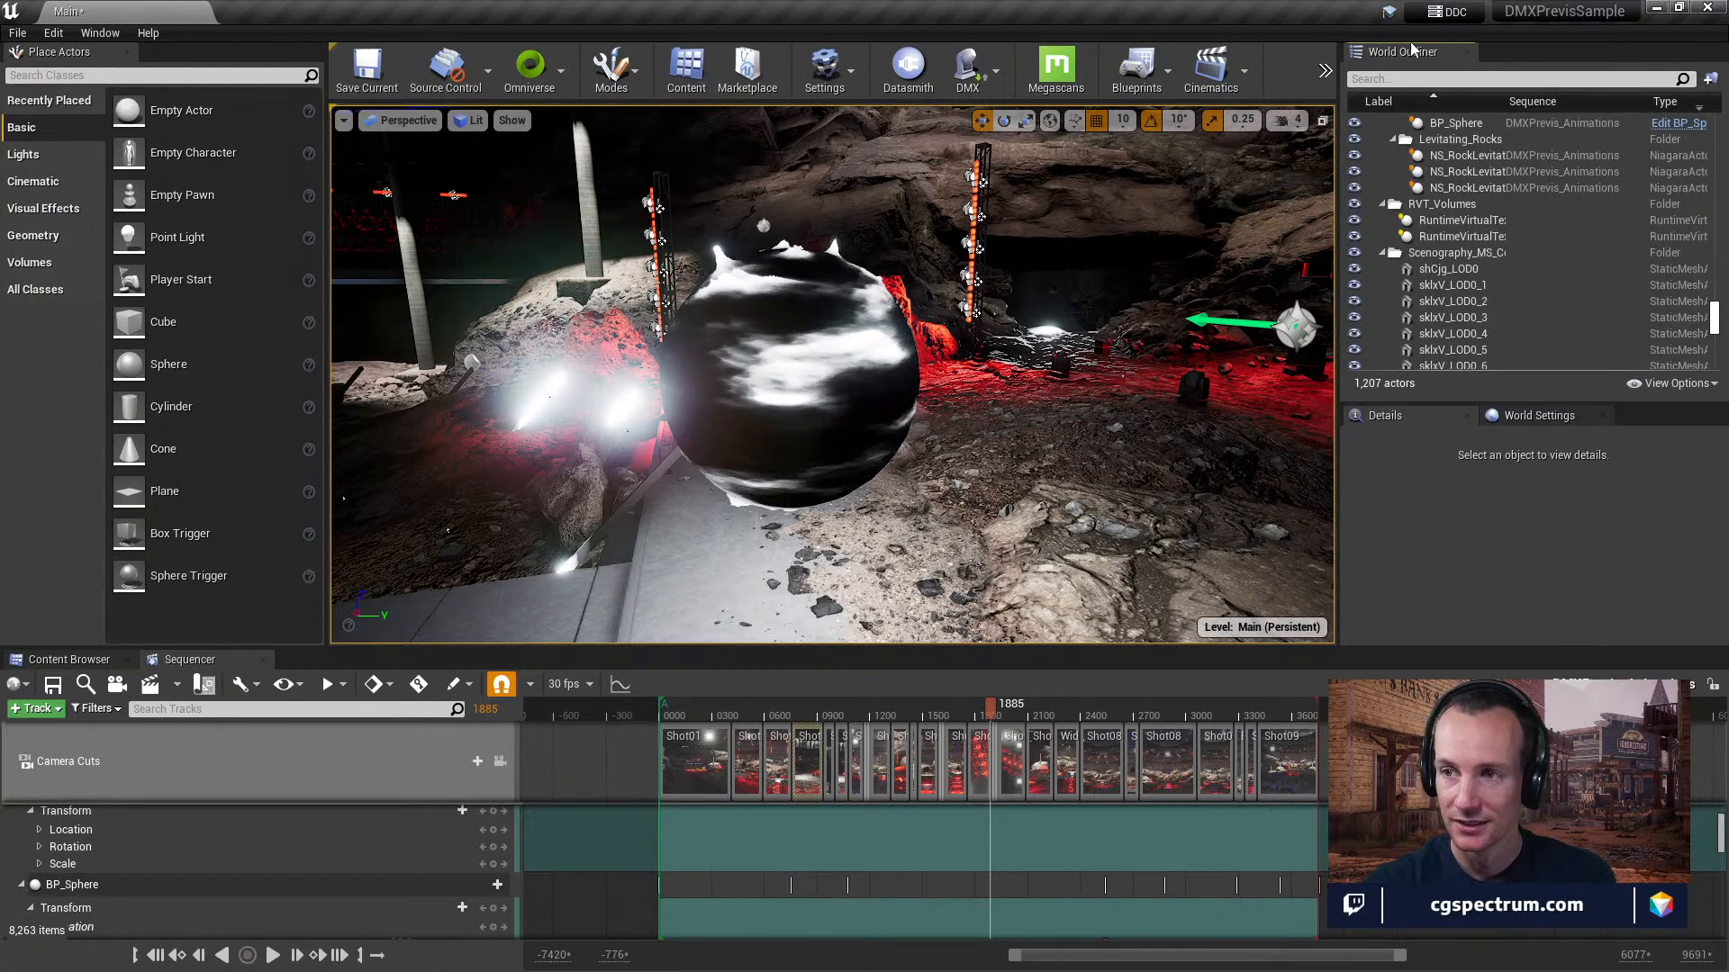
click(1410, 77)
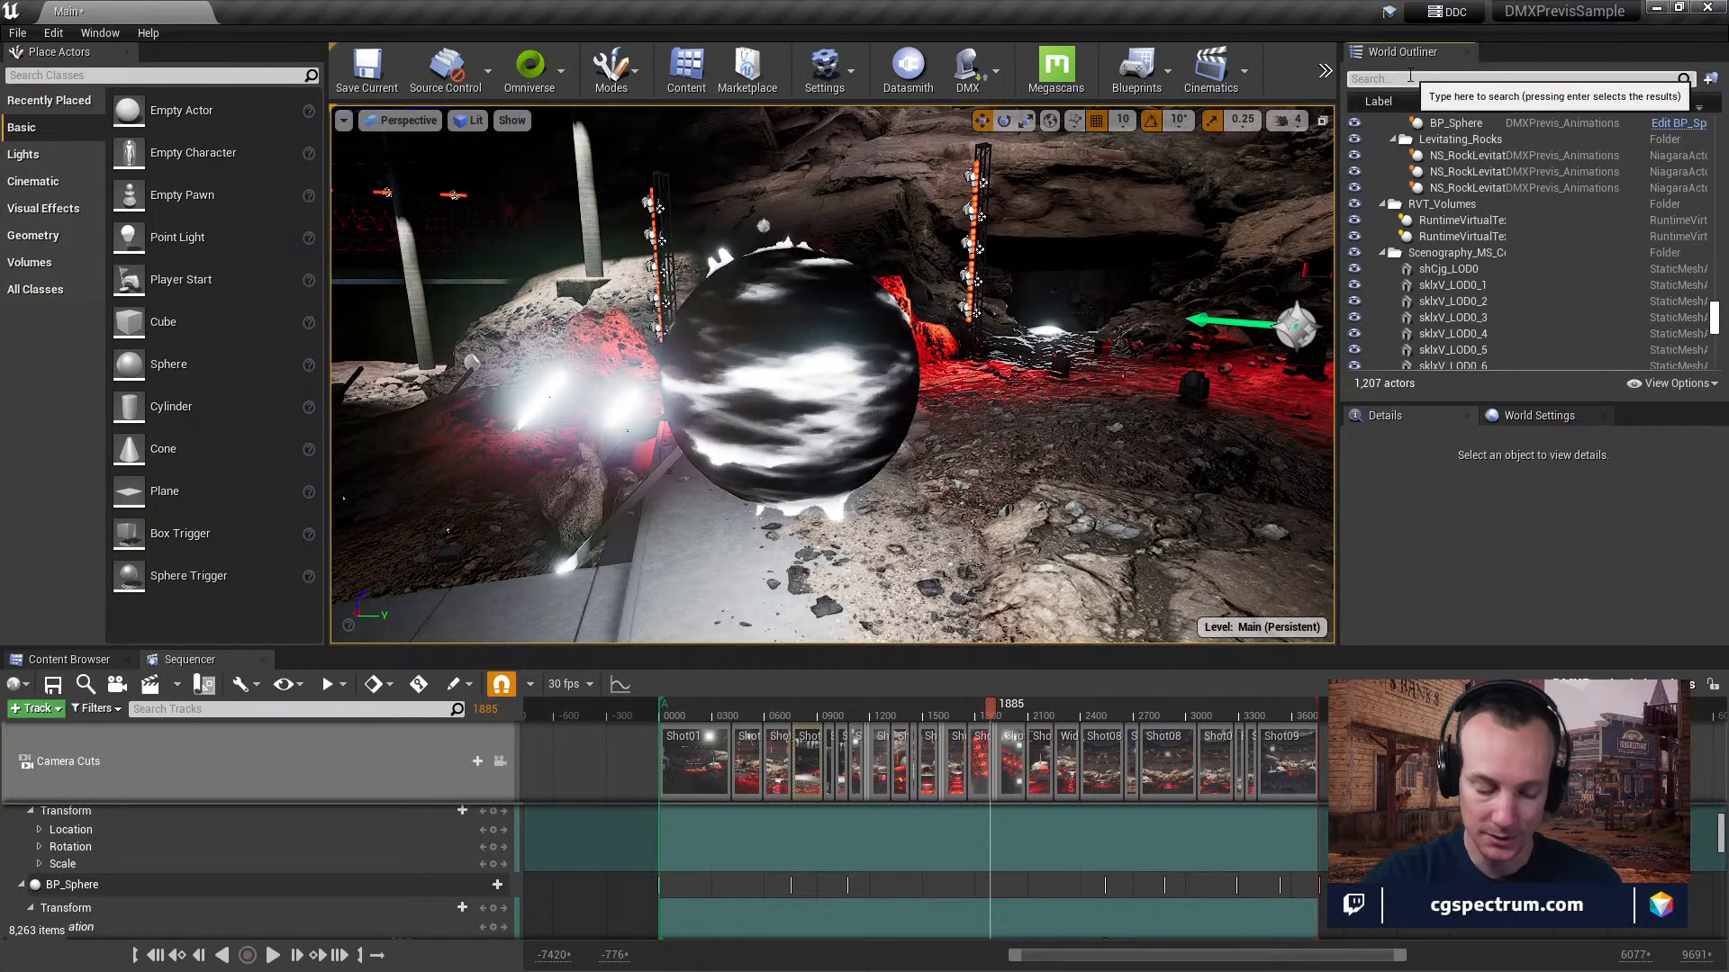
text(cine)
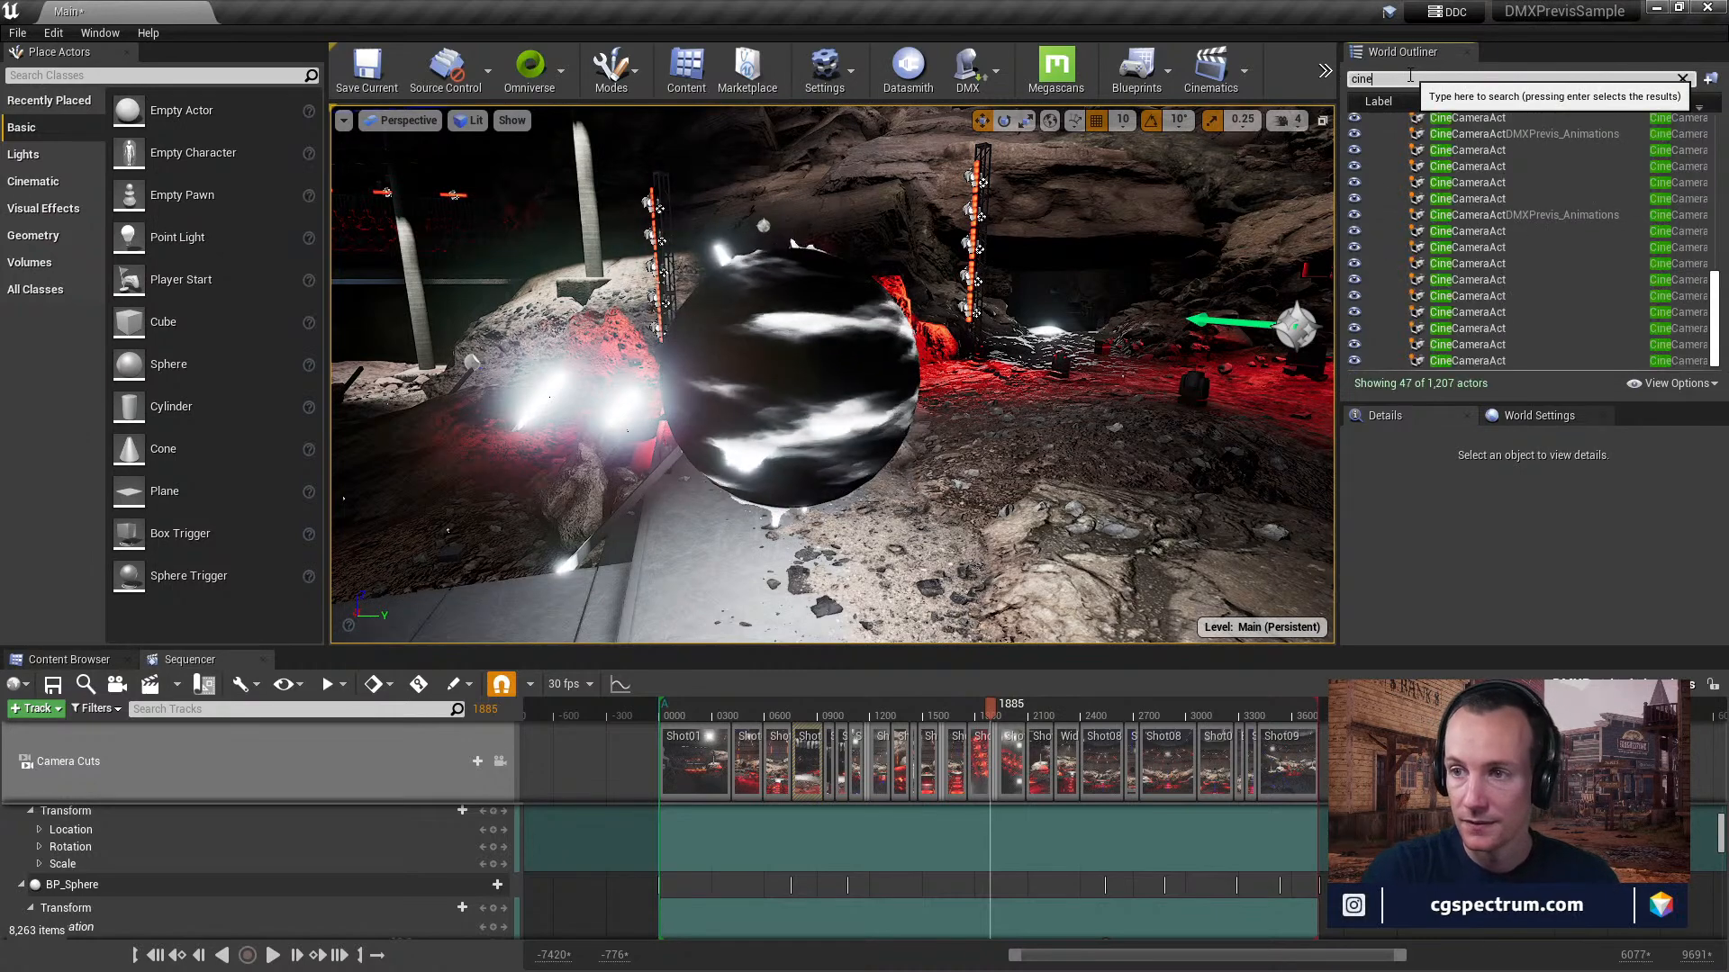
key(BackSpace)
key(BackSpace)
key(BackSpace)
text(seq)
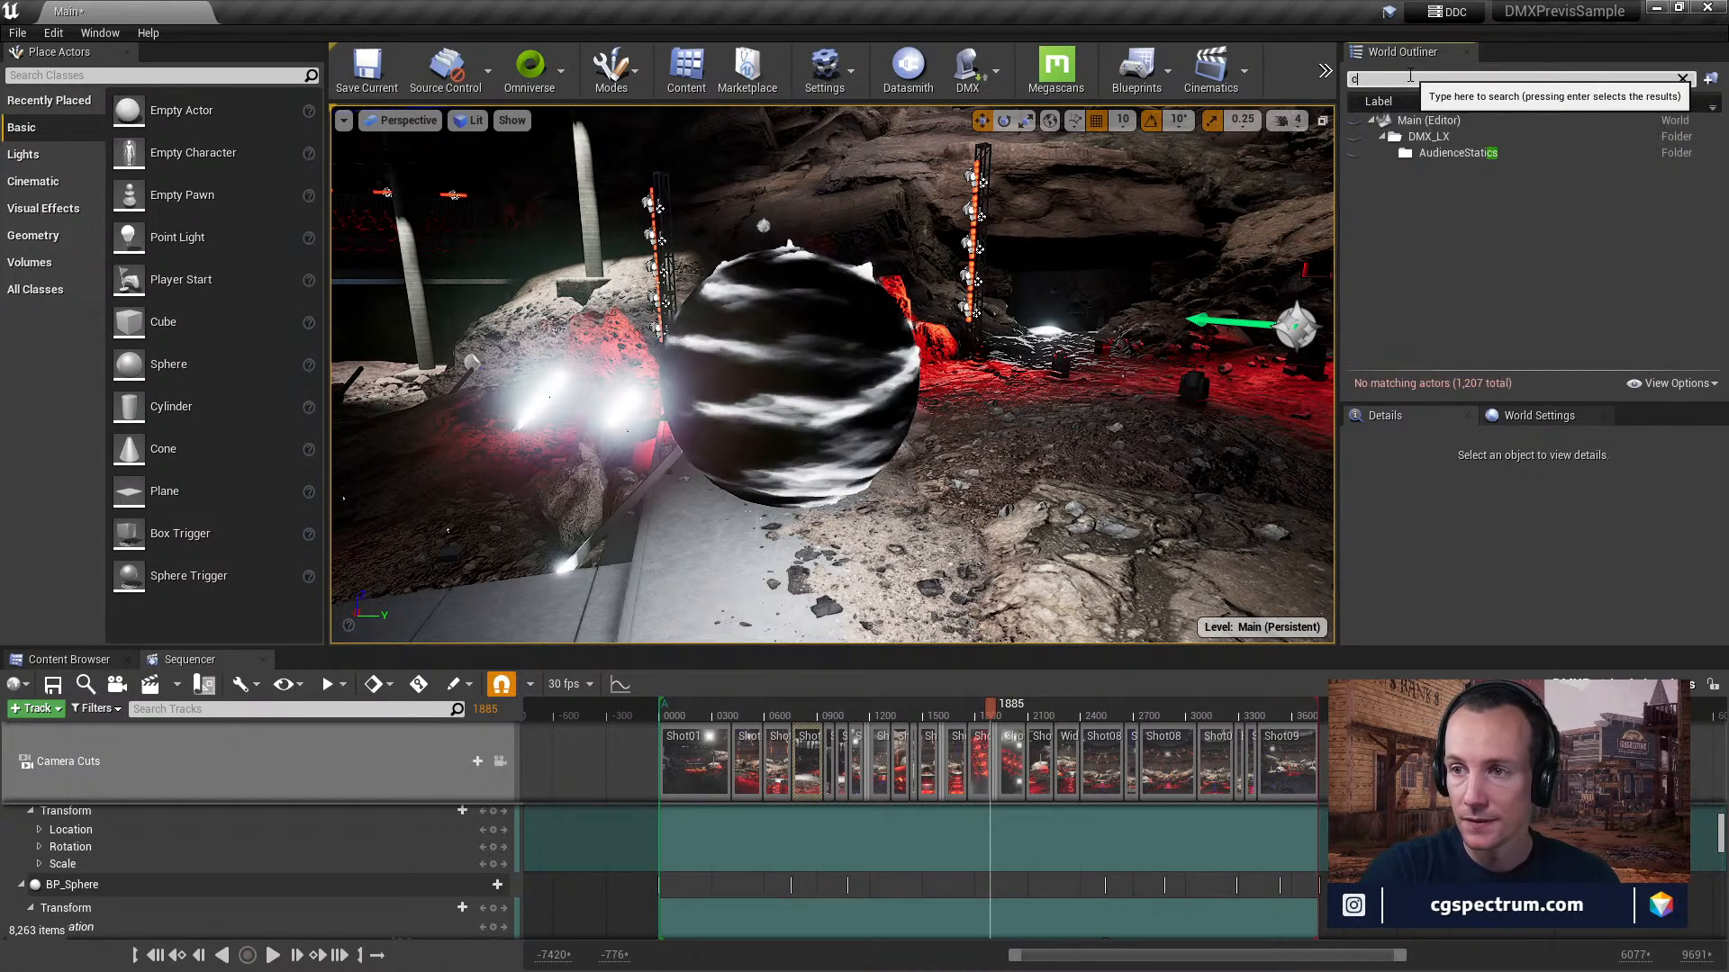
text(u)
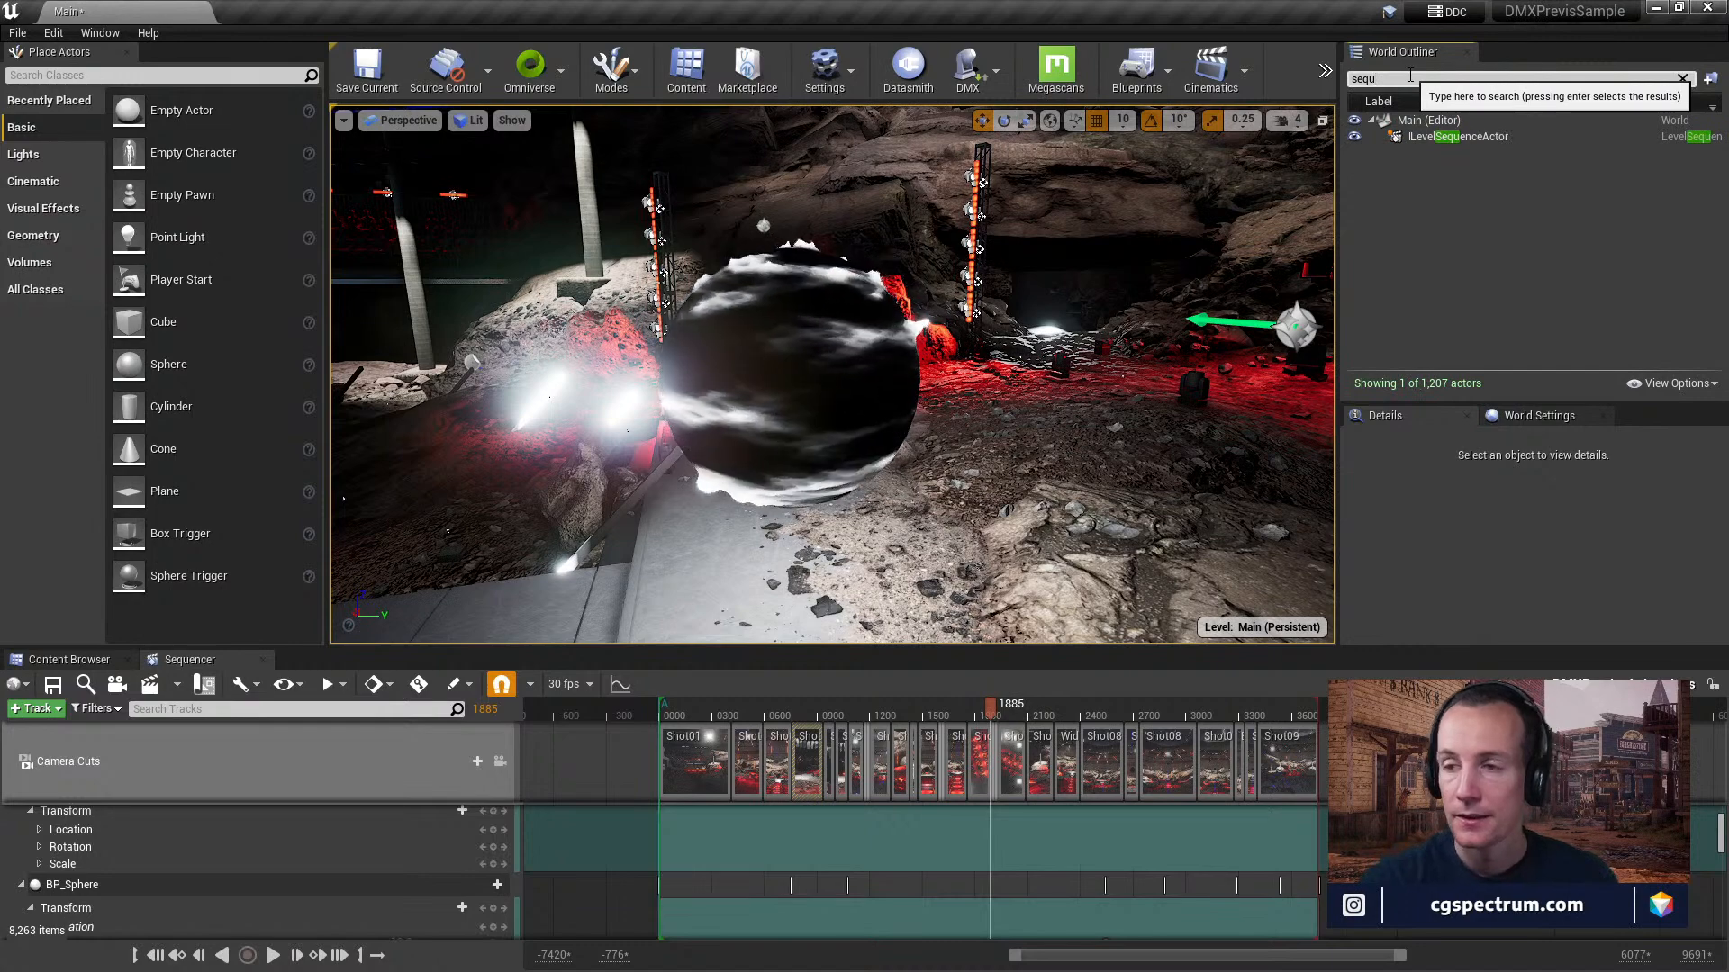
click(1467, 137)
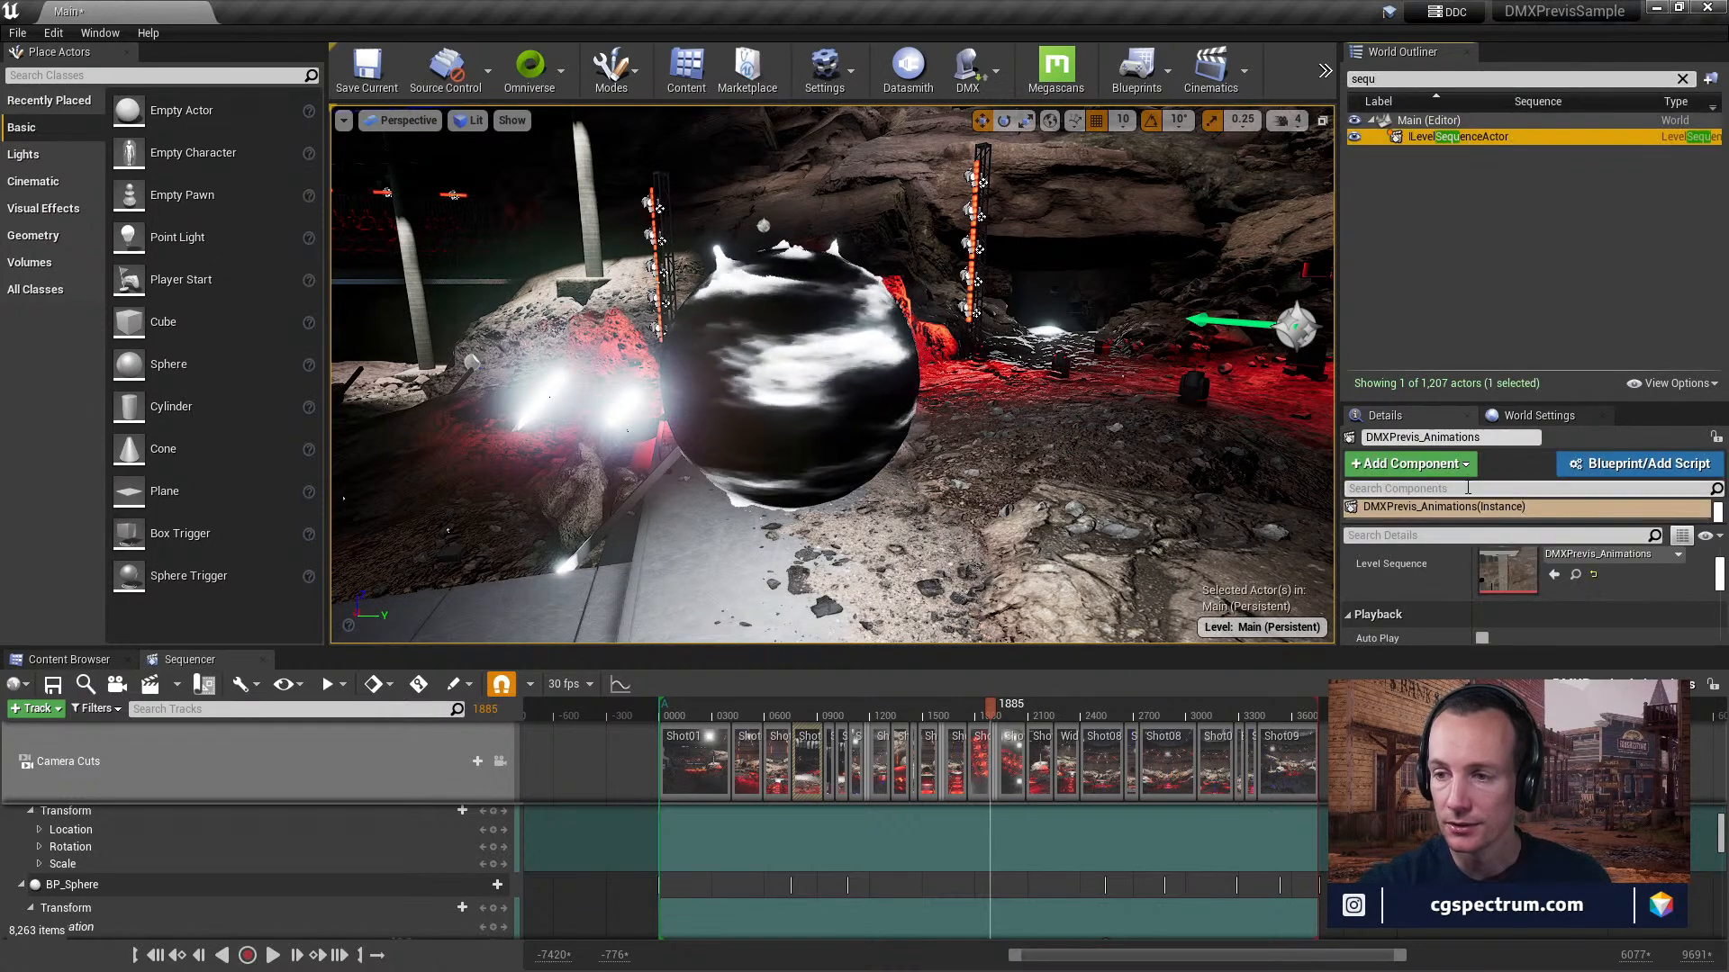
Enlarge the Details area and enable Auto Play for the DMXPrevis_Animations sequence actor.
drag(1464, 401, 1466, 284)
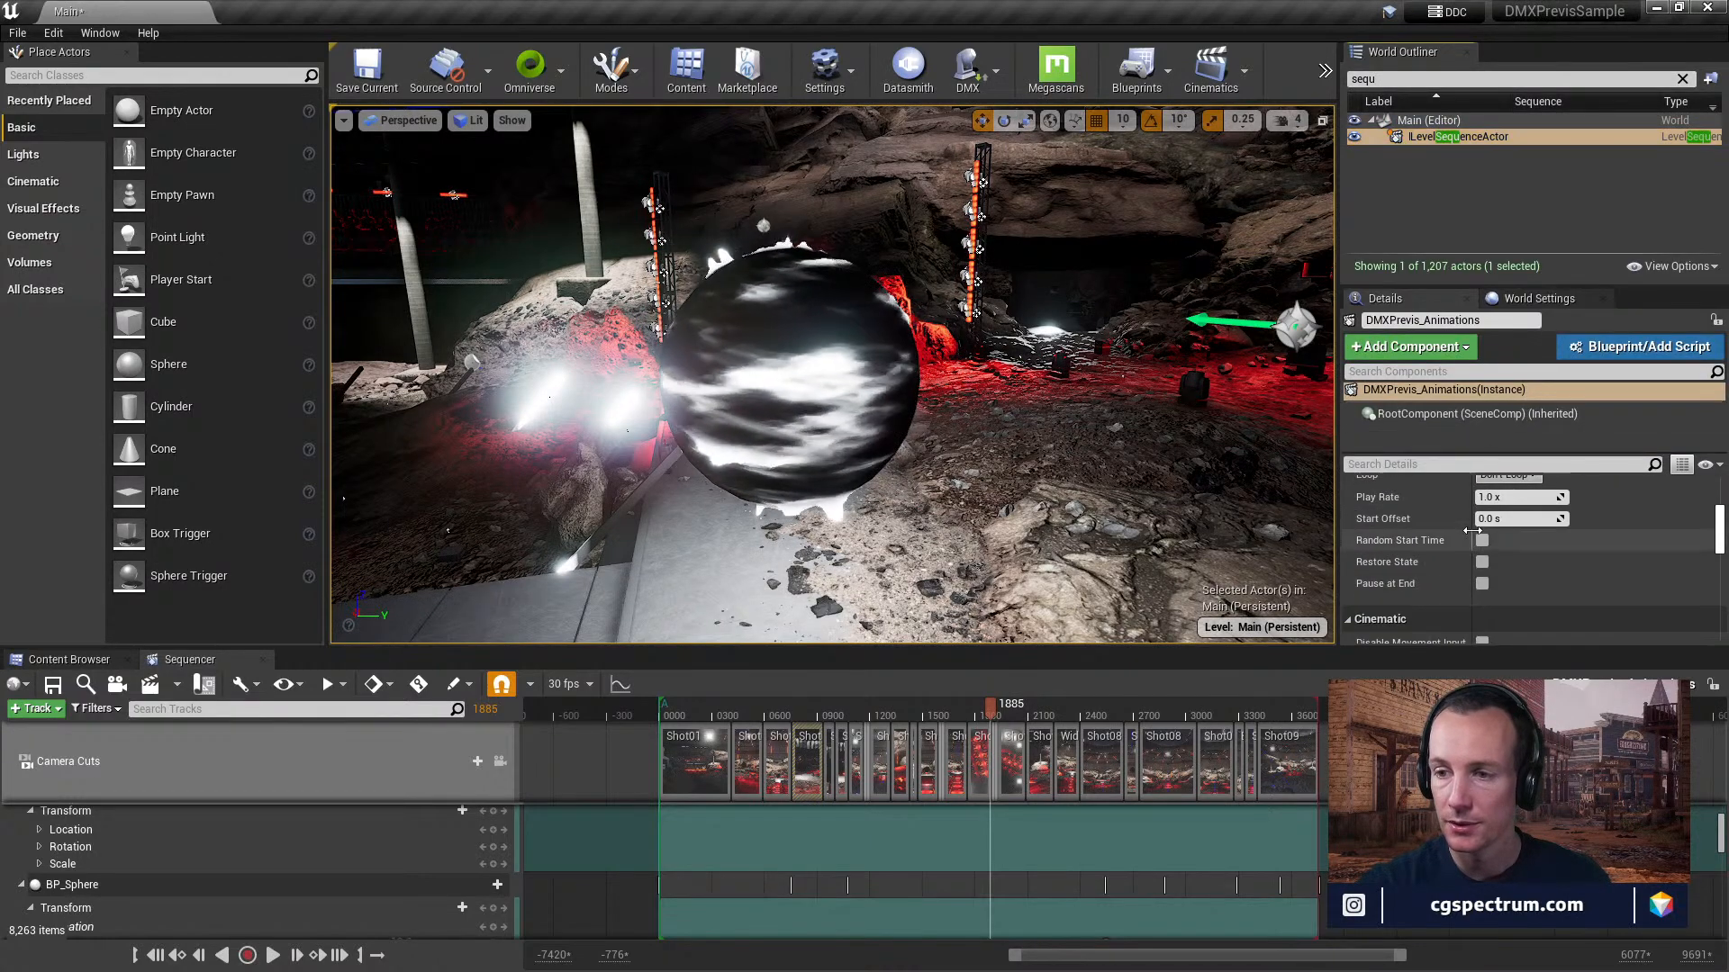
click(1483, 567)
scroll(1601, 576, down, 2)
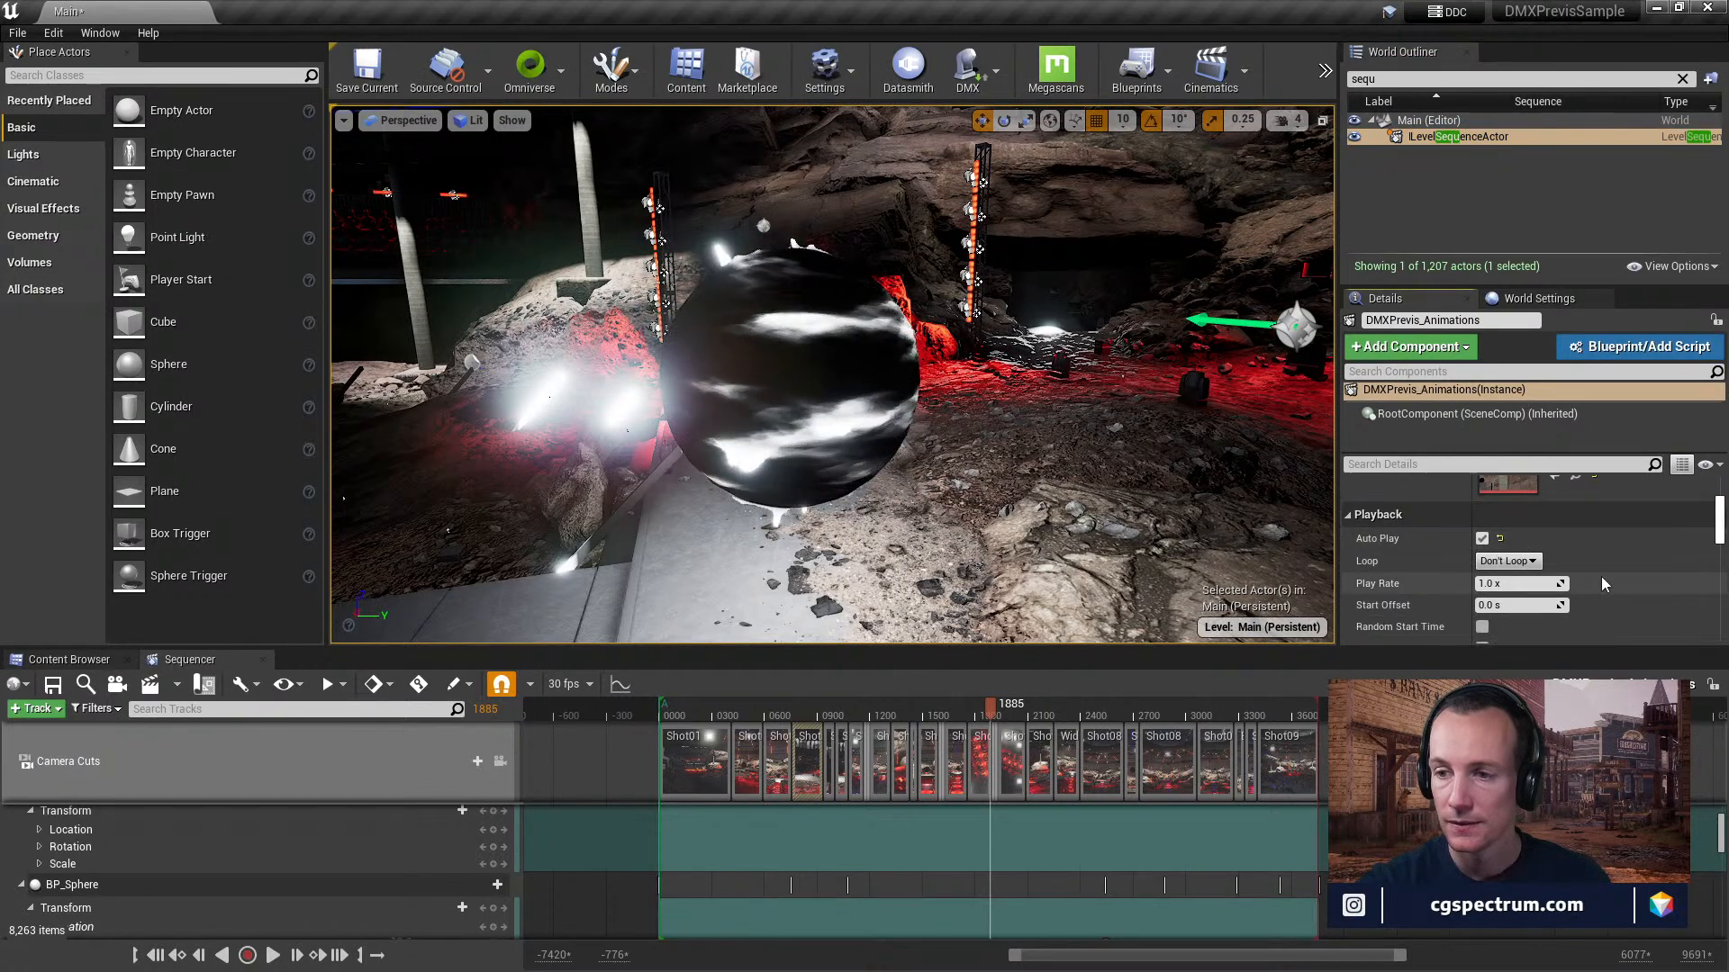
scroll(1602, 576, up, 3)
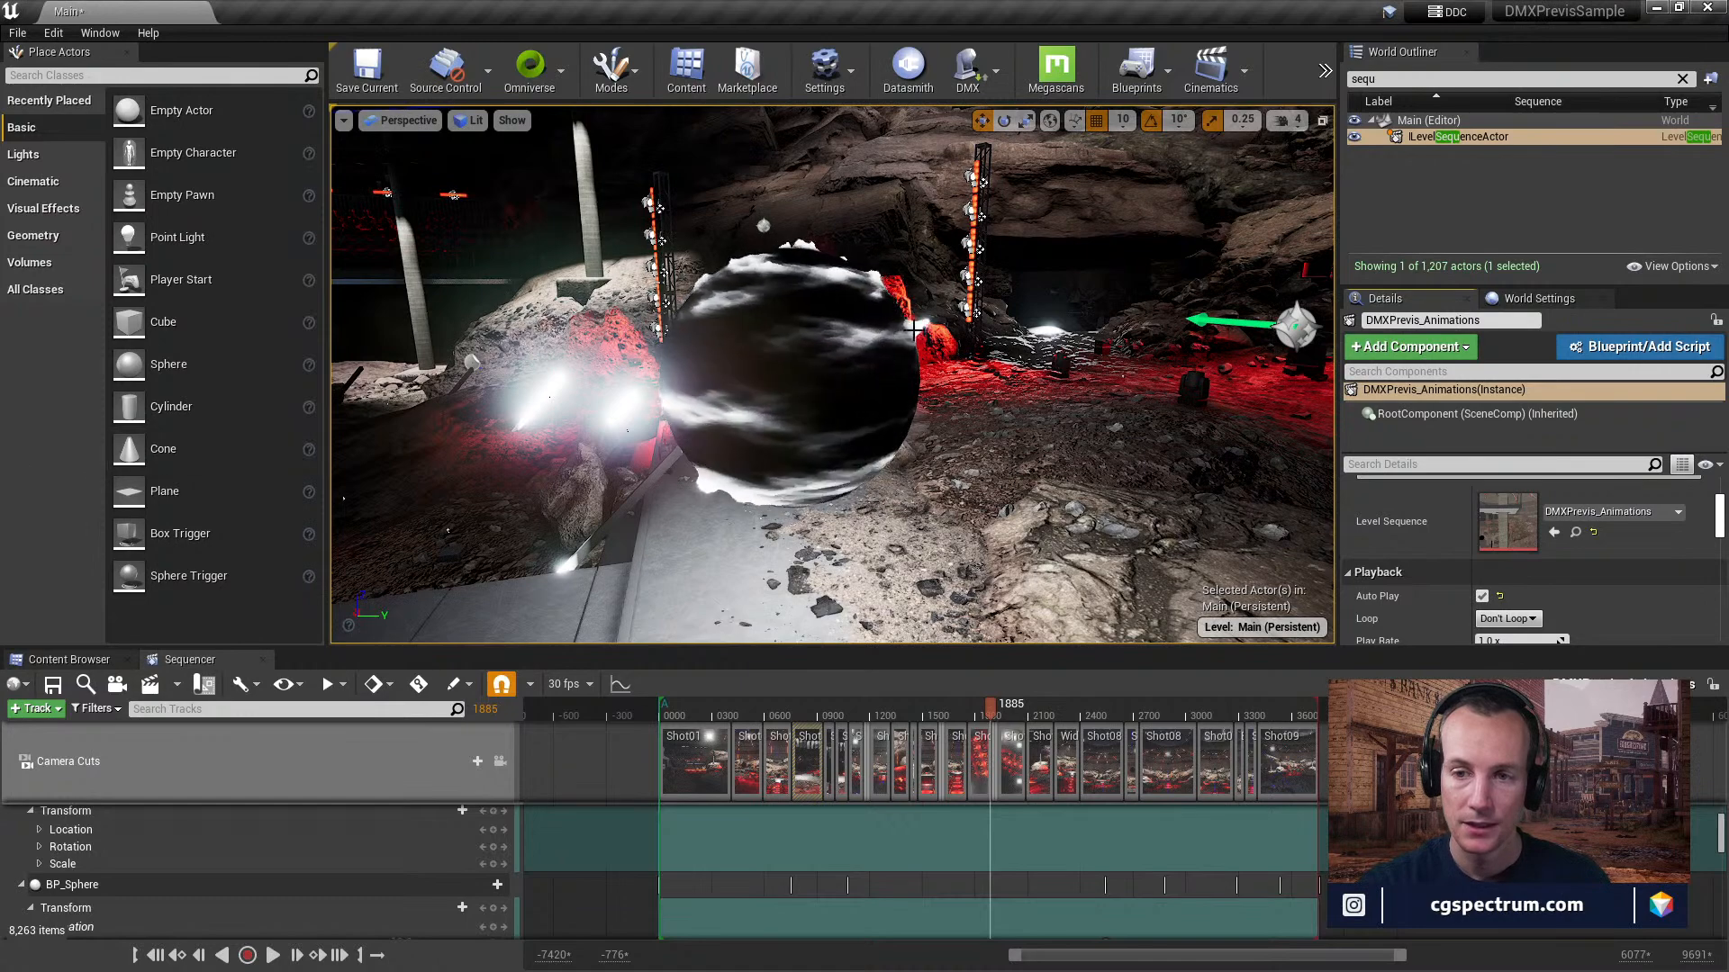
Bring the level blueprint back into view over the N/A and ToBeDeleted groups and save the level.
drag(2, 459, 1133, 78)
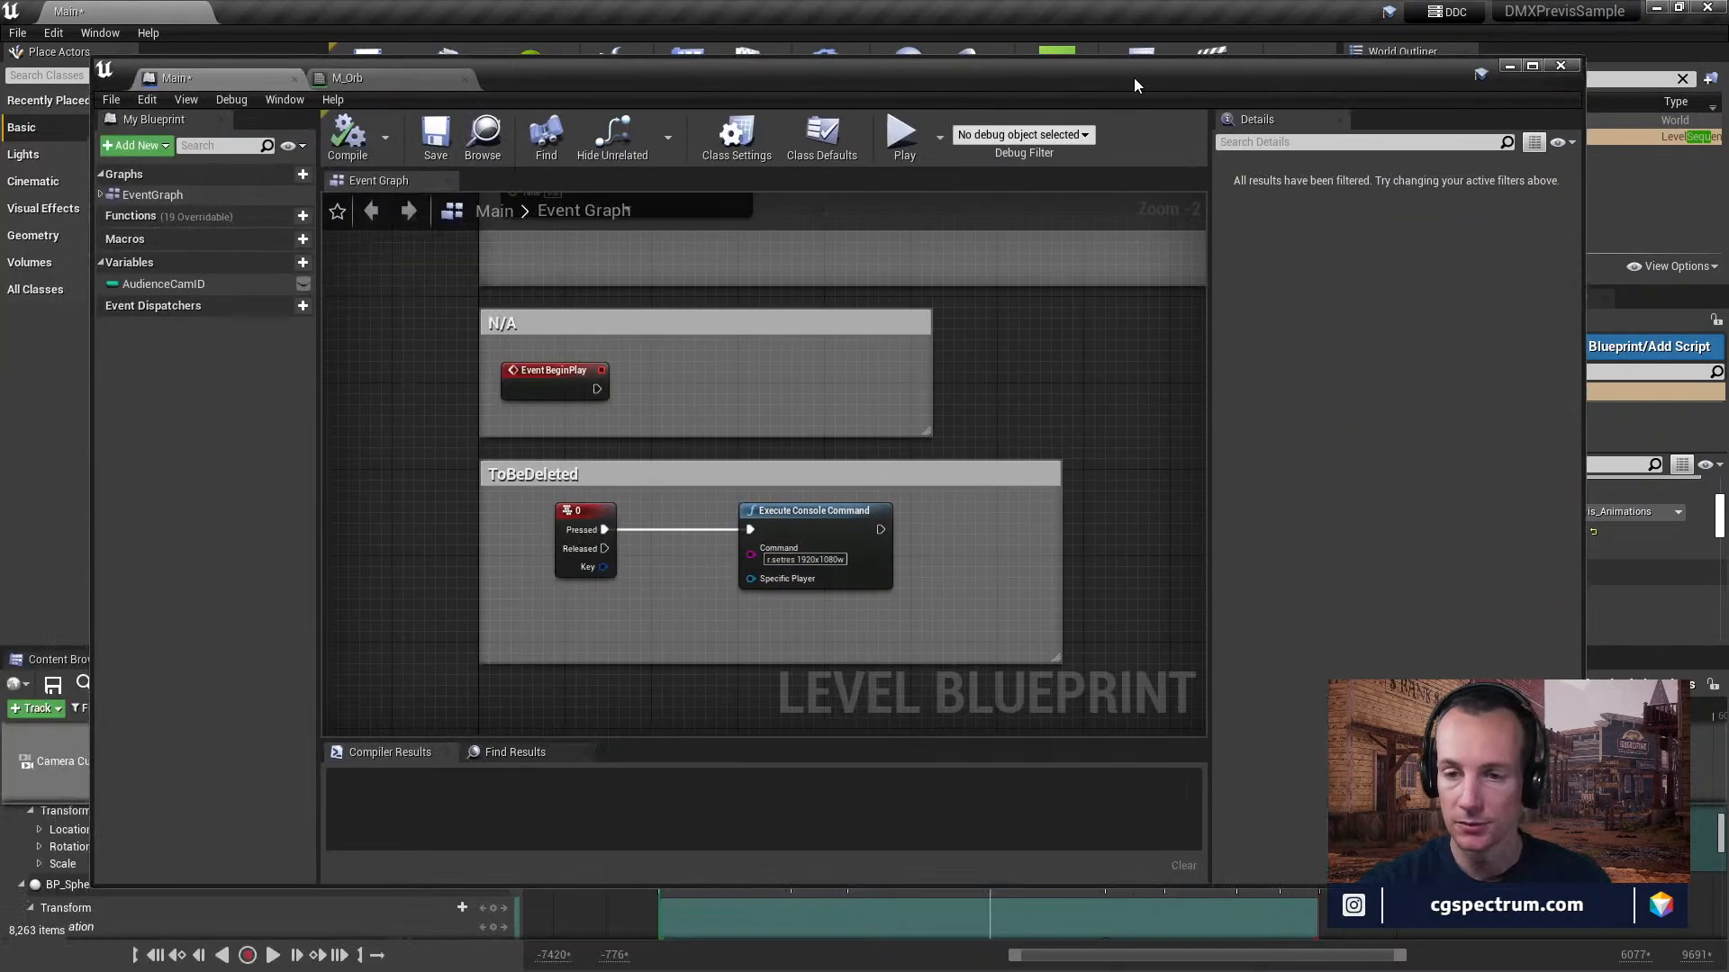
right_drag(1035, 441, 1030, 336)
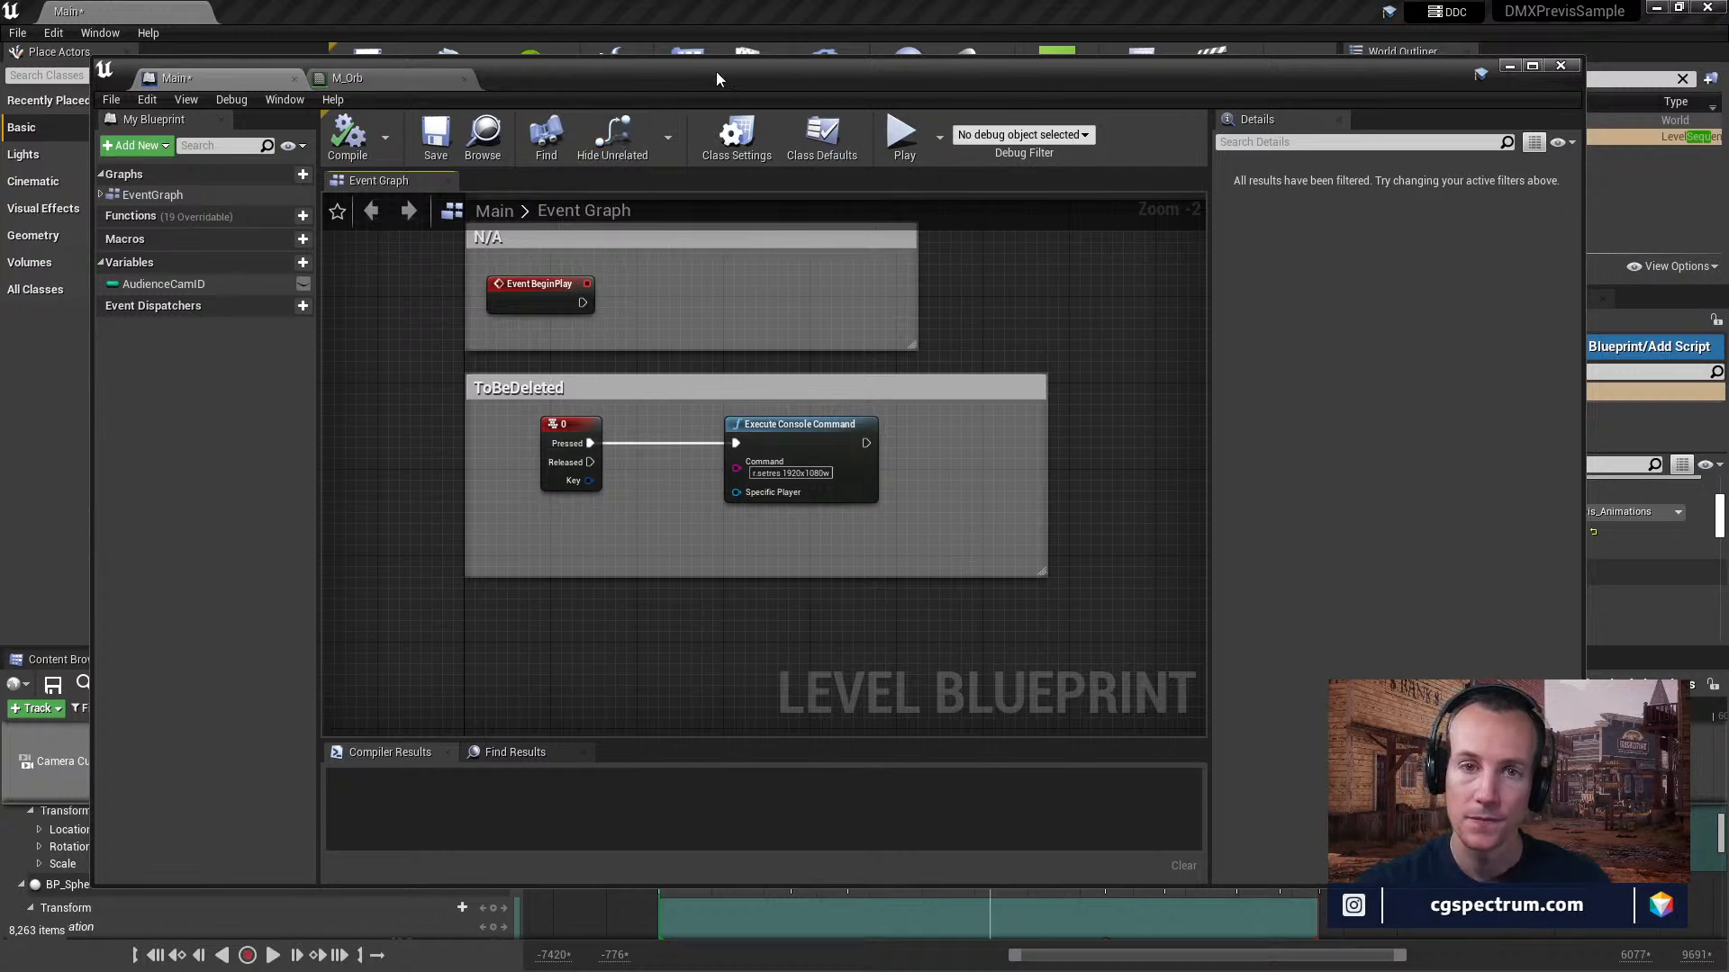
drag(718, 66, 686, 162)
click(423, 228)
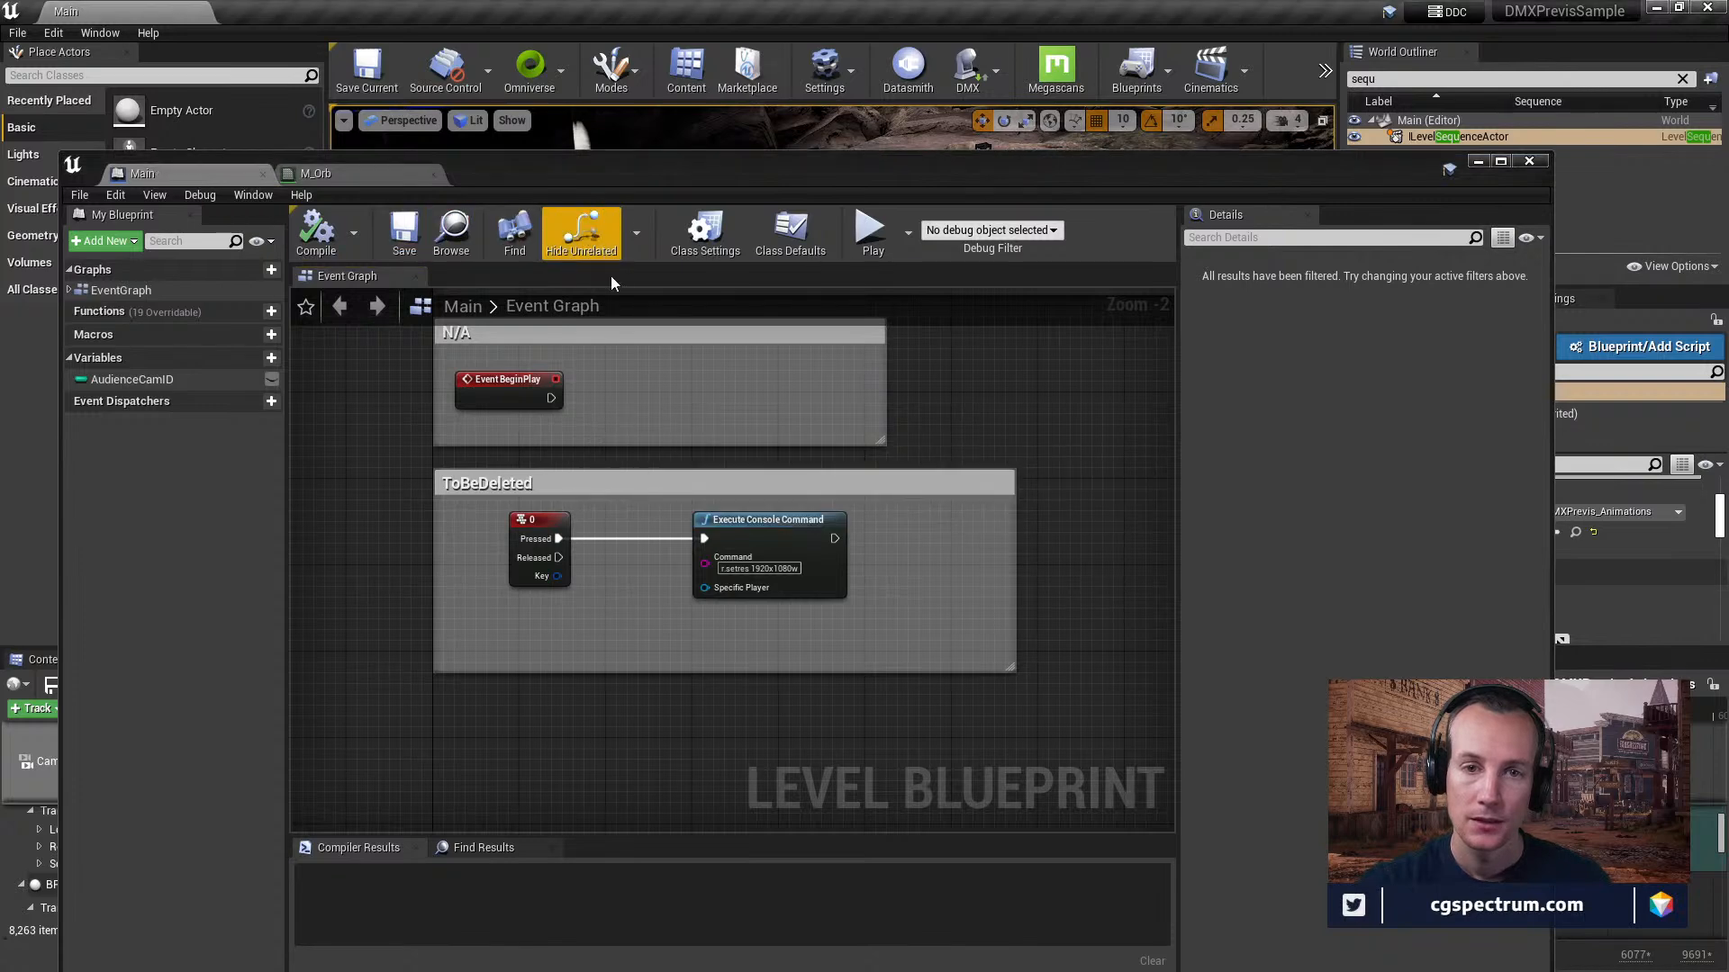
Look back over the level blueprint from the R event up to the Toggle for FPS Counter and Exit Command groups.
scroll(701, 510, up, 2)
scroll(756, 452, down, 4)
right_drag(759, 449, 740, 795)
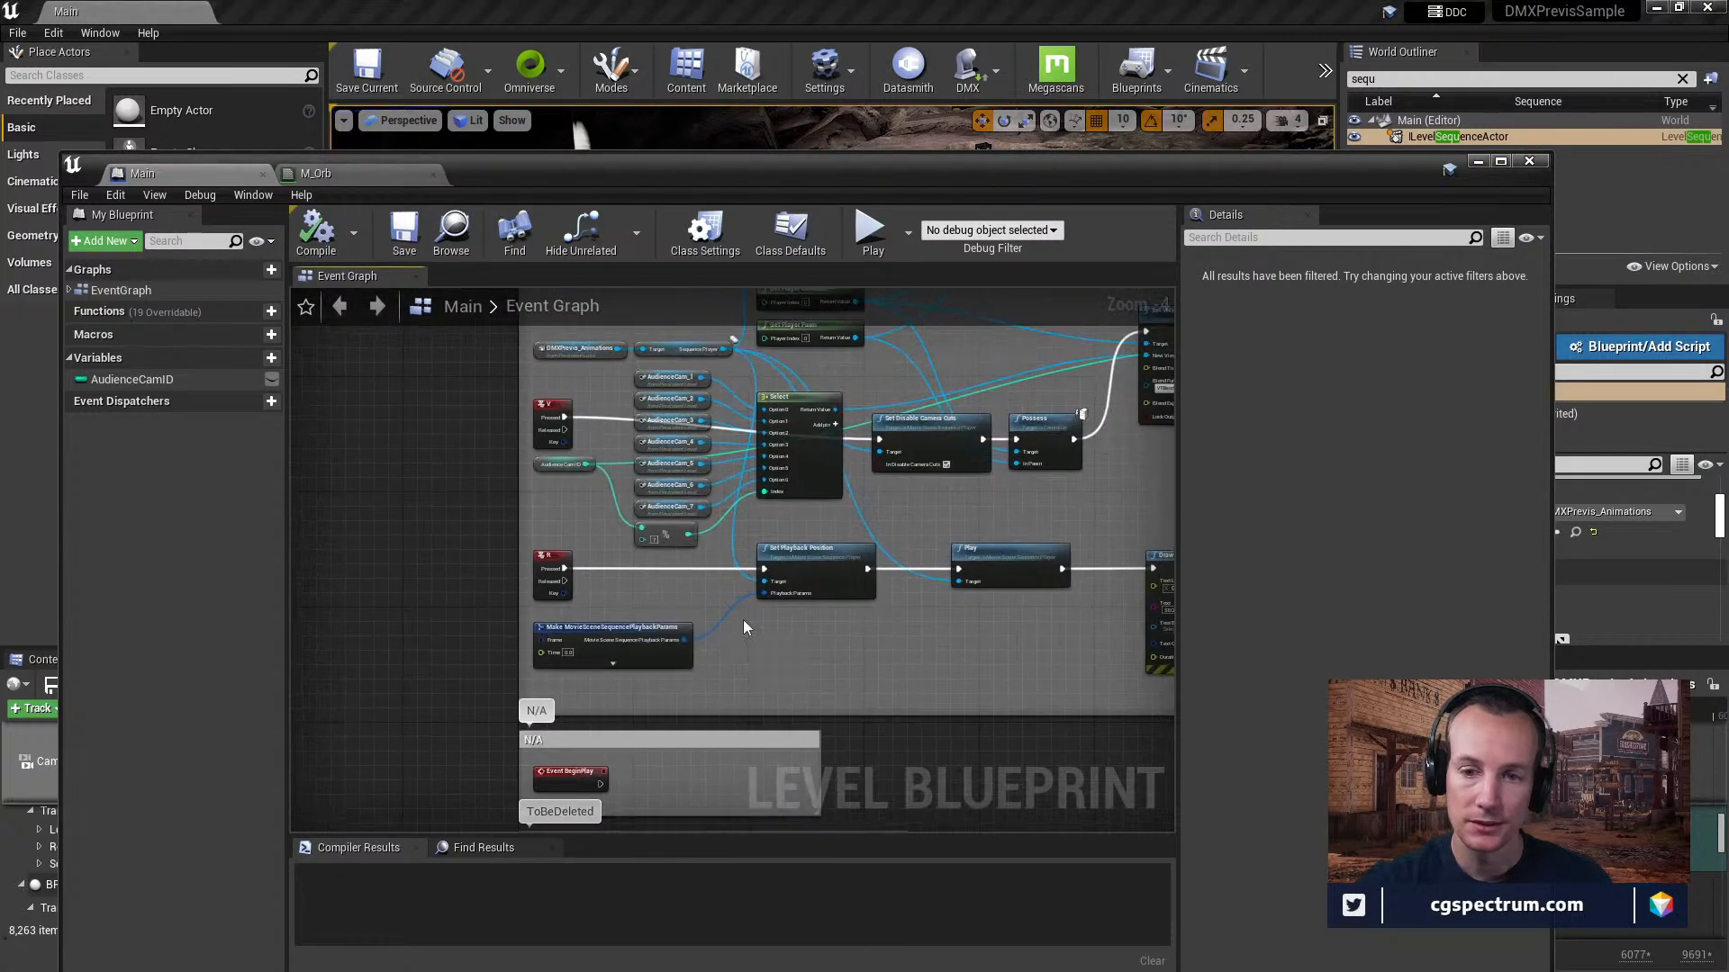
scroll(725, 450, up, 2)
mouse_move(752, 544)
right_down()
mouse_move(771, 625)
mouse_move(755, 637)
mouse_move(695, 602)
mouse_move(622, 691)
mouse_move(627, 711)
mouse_move(685, 664)
mouse_move(253, 611)
mouse_move(687, 664)
mouse_move(779, 694)
mouse_move(687, 730)
right_up()
right_drag(685, 607, 682, 716)
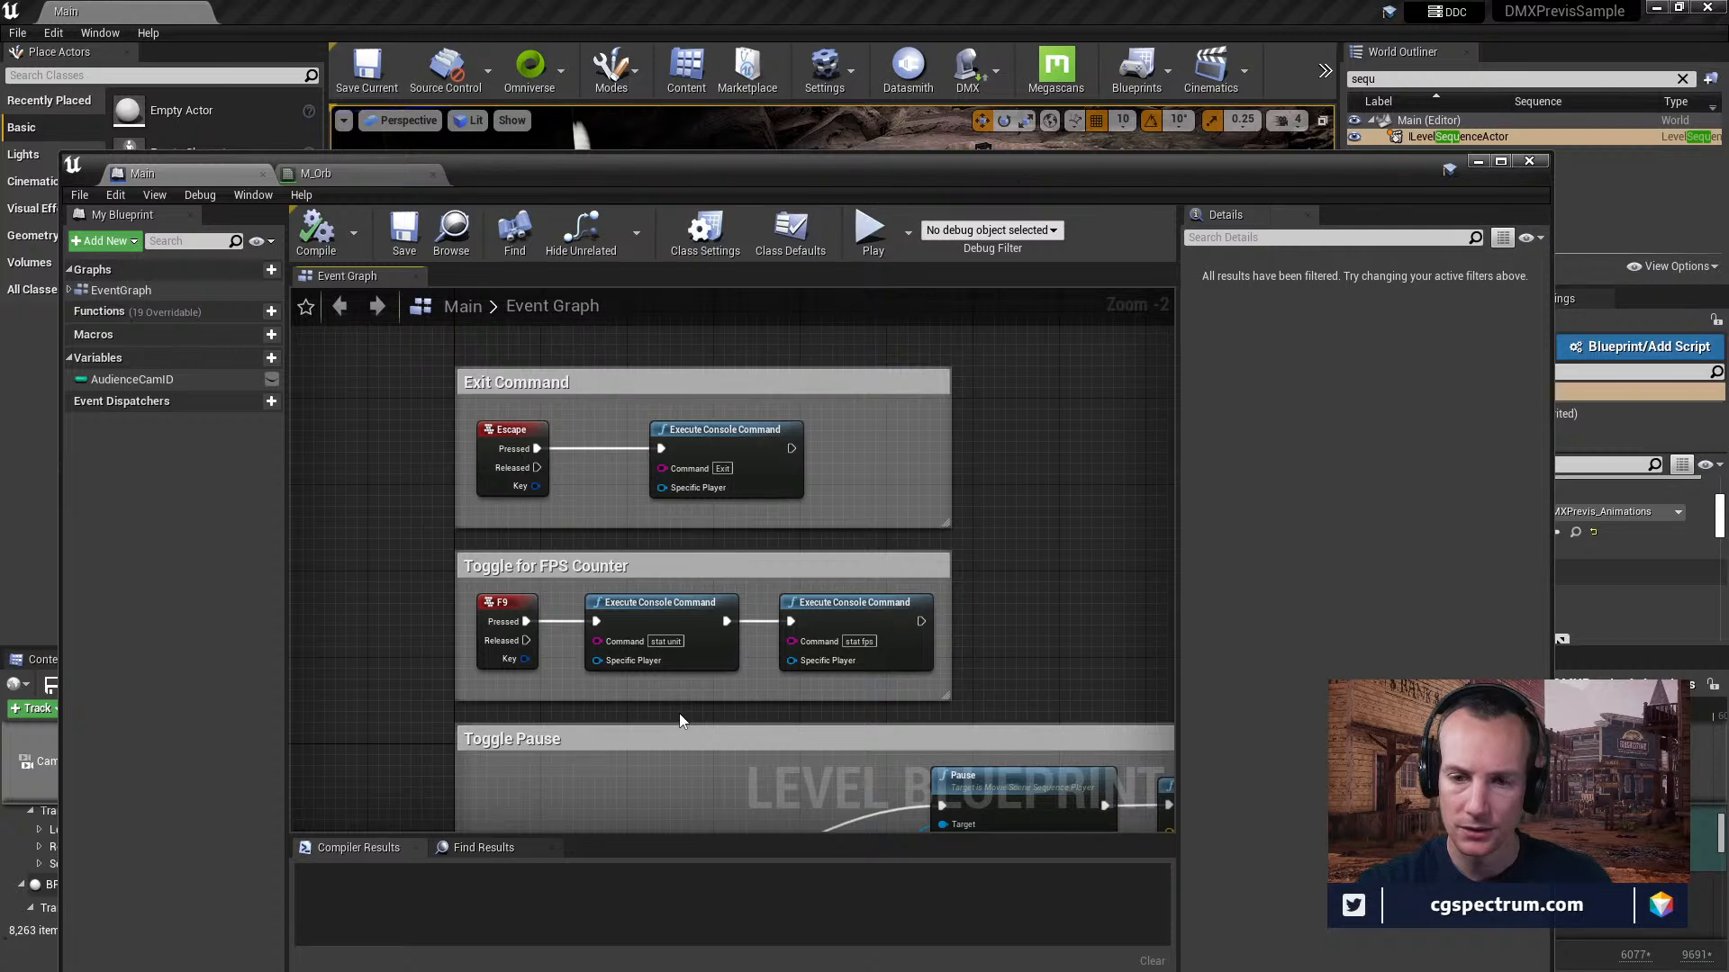
right_drag(671, 551, 667, 604)
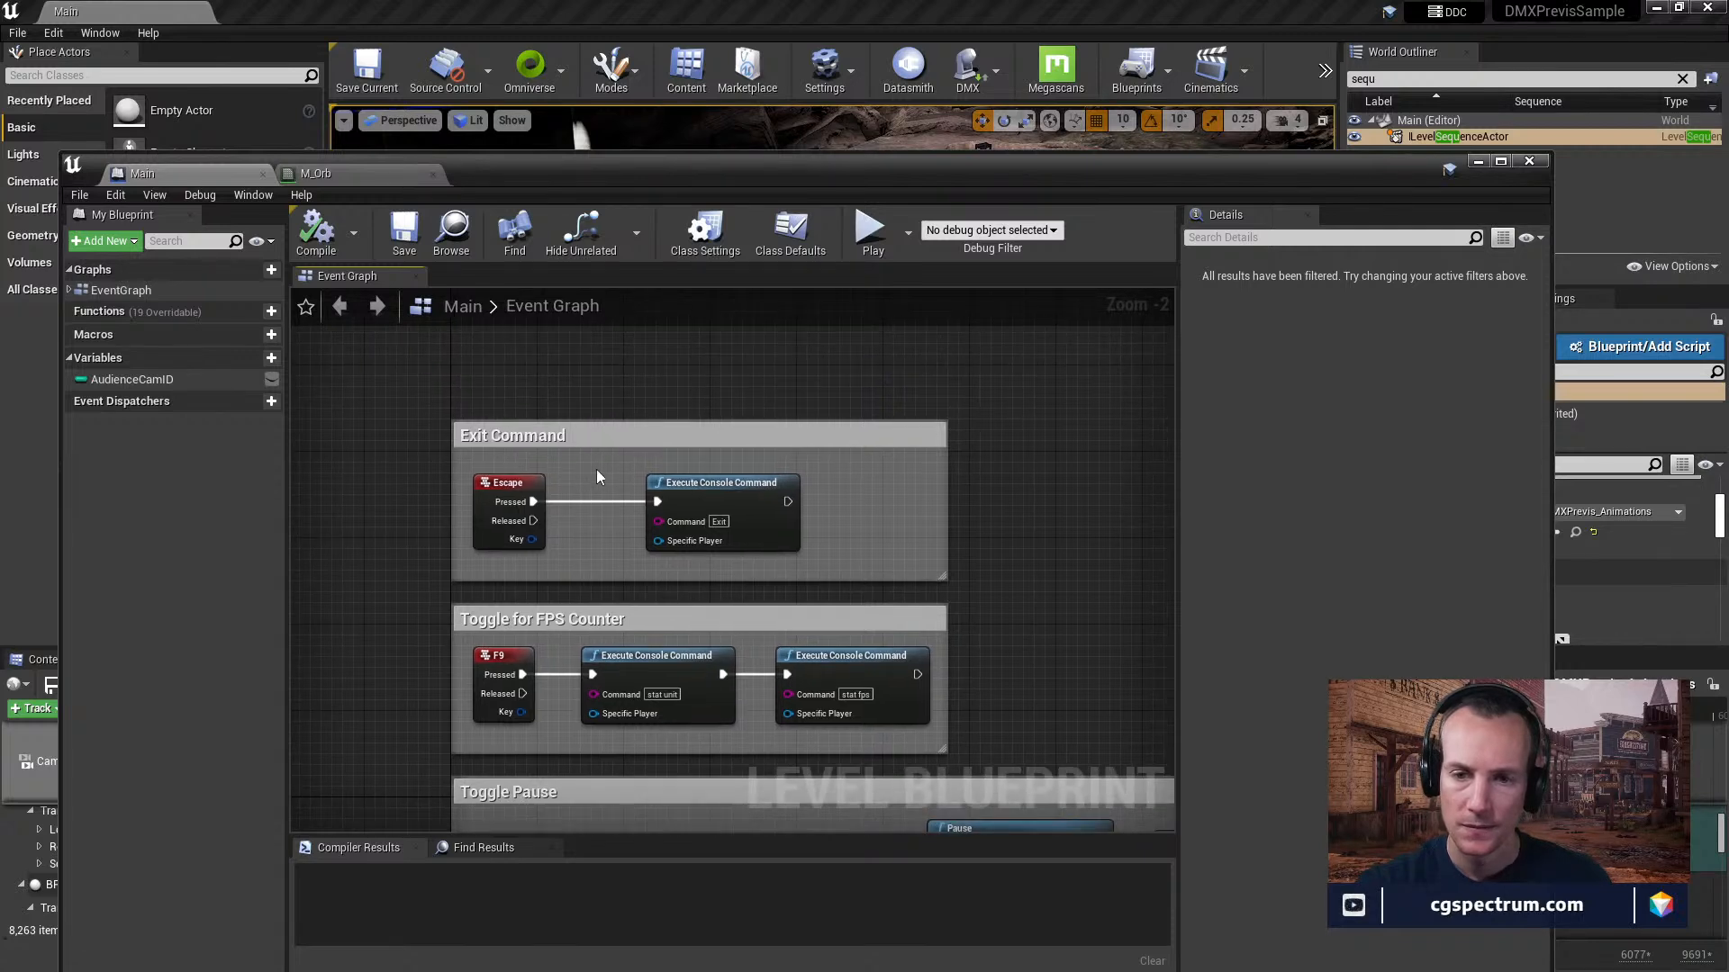
Move the level blueprint off the main editor window and start playing the level.
drag(455, 170, 251, 214)
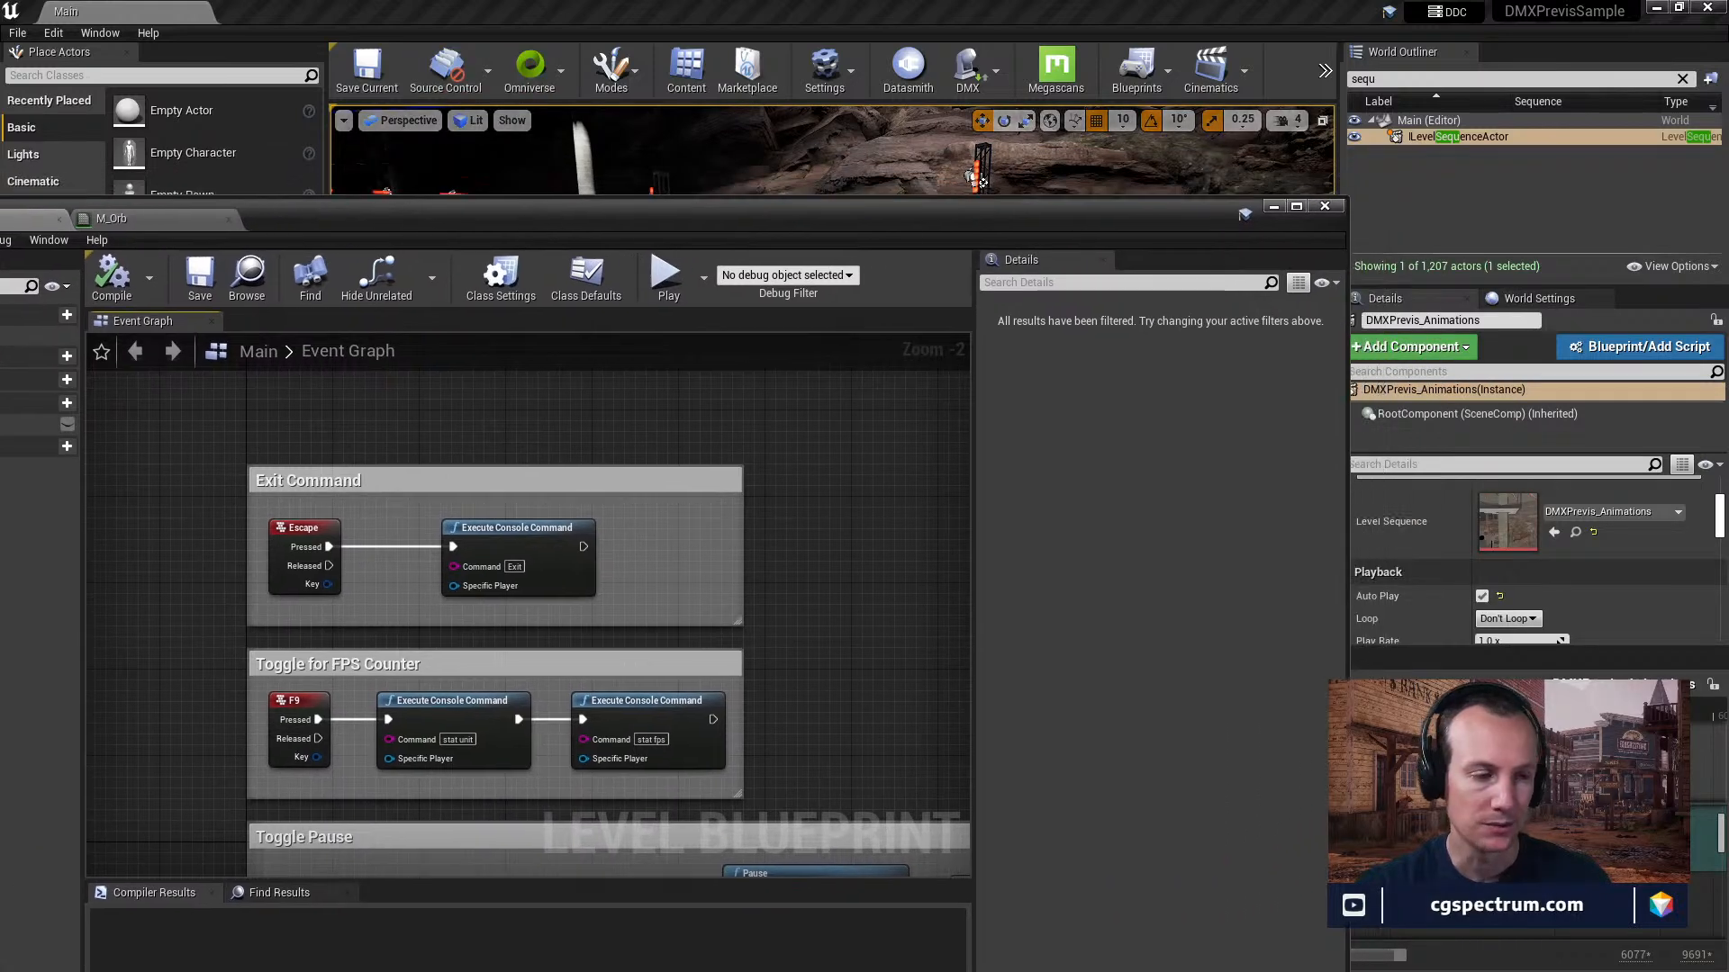
drag(682, 222, 0, 230)
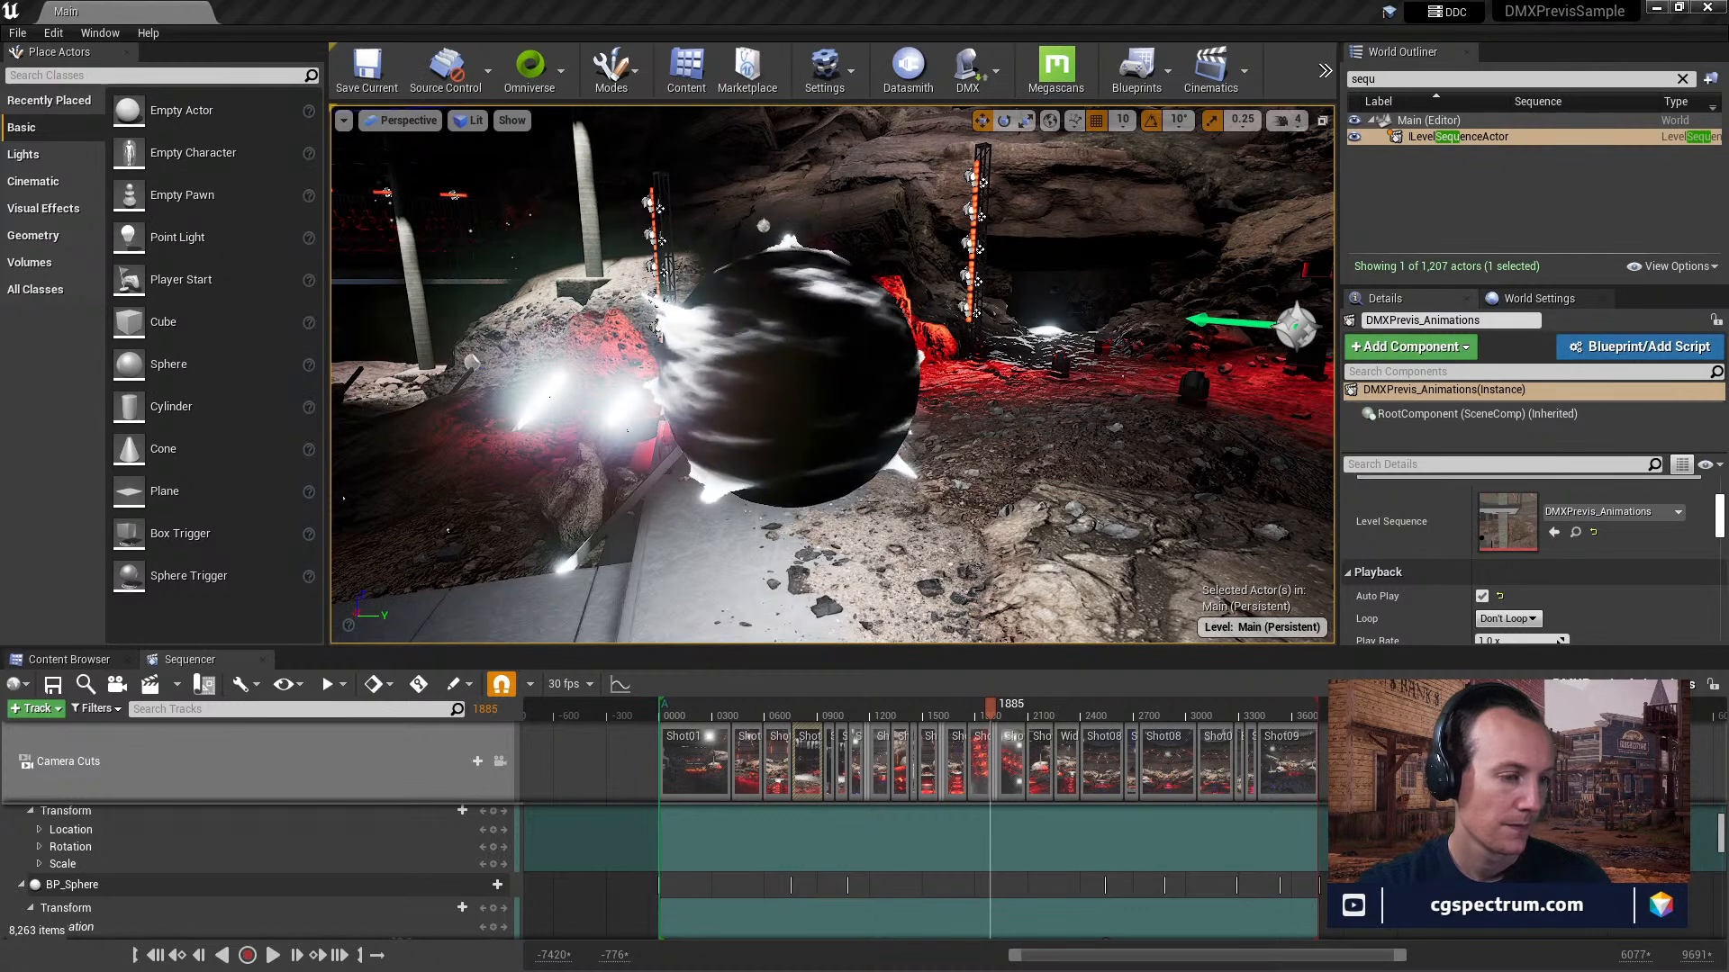
click(1324, 71)
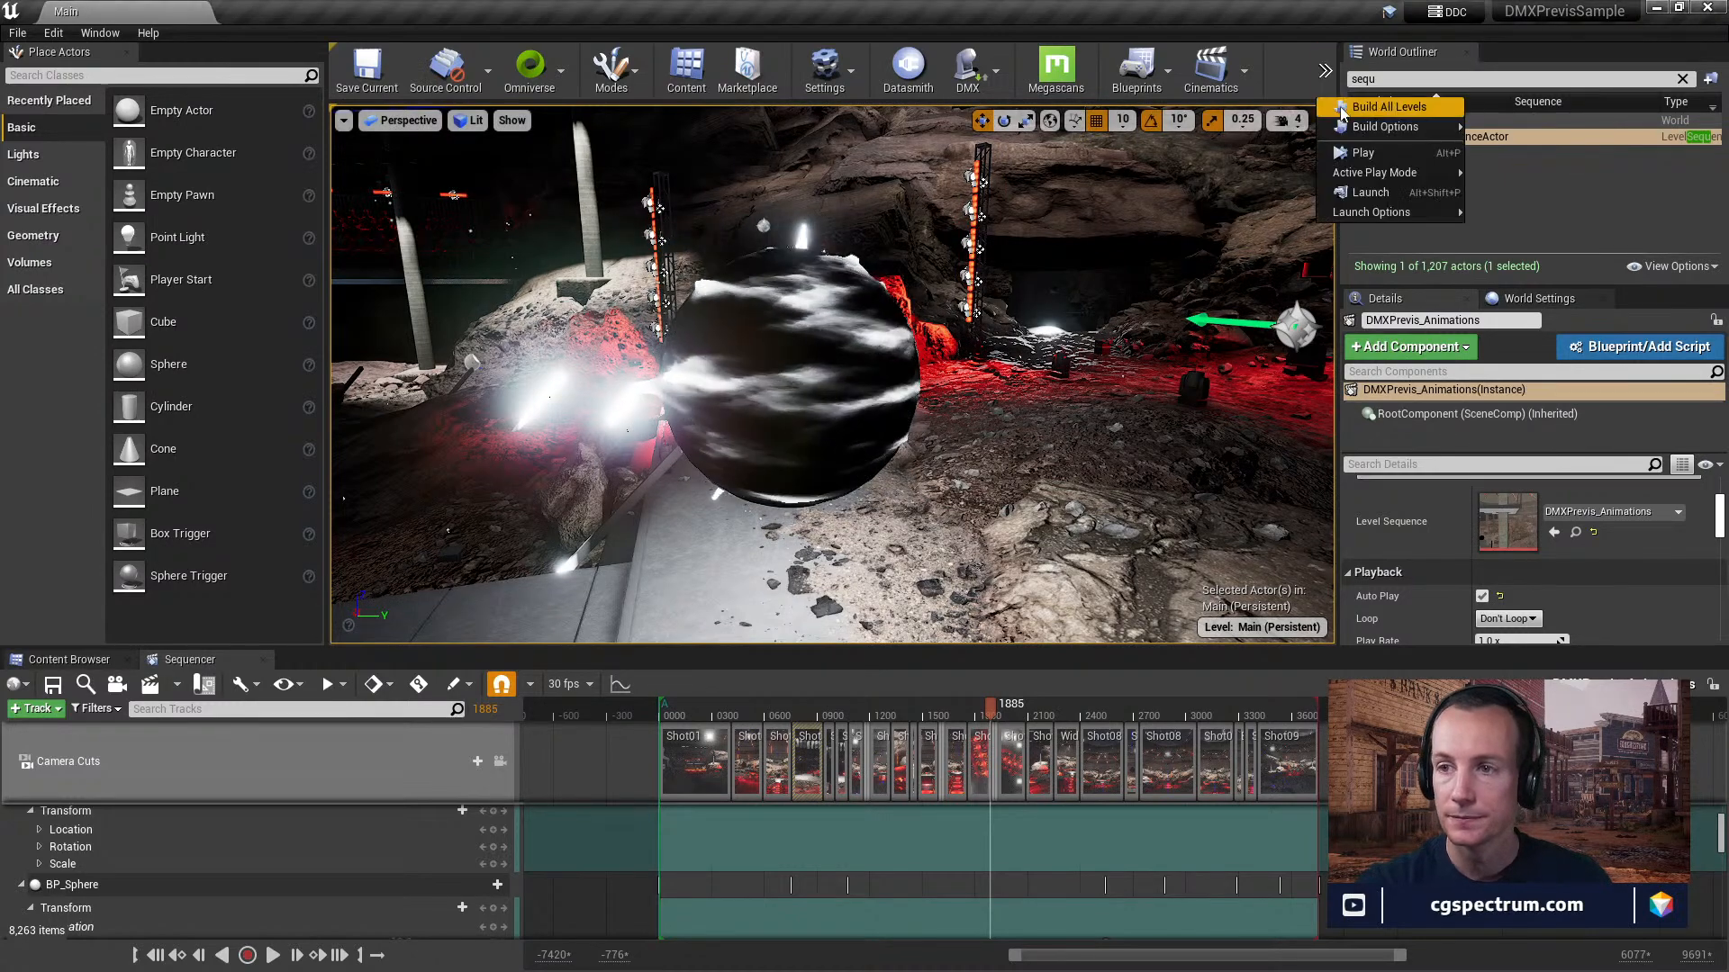
click(1362, 150)
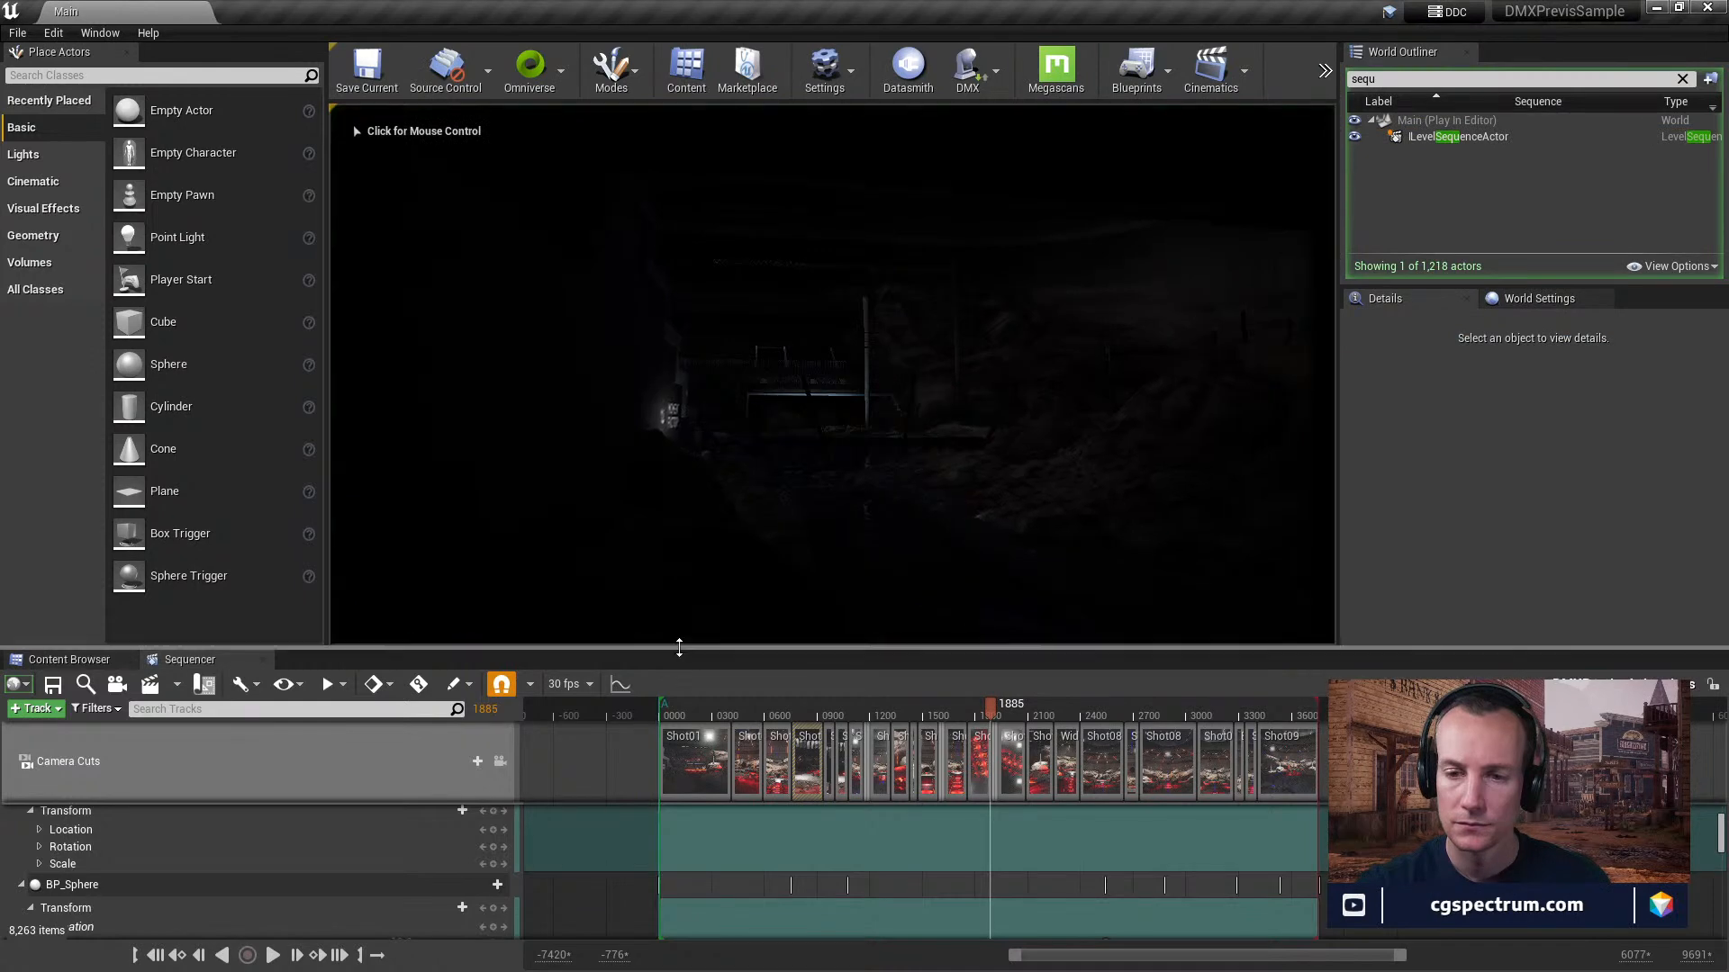
Close the Sequencer, enlarge the play viewport in height and width, and give the running game mouse control.
drag(679, 647, 414, 764)
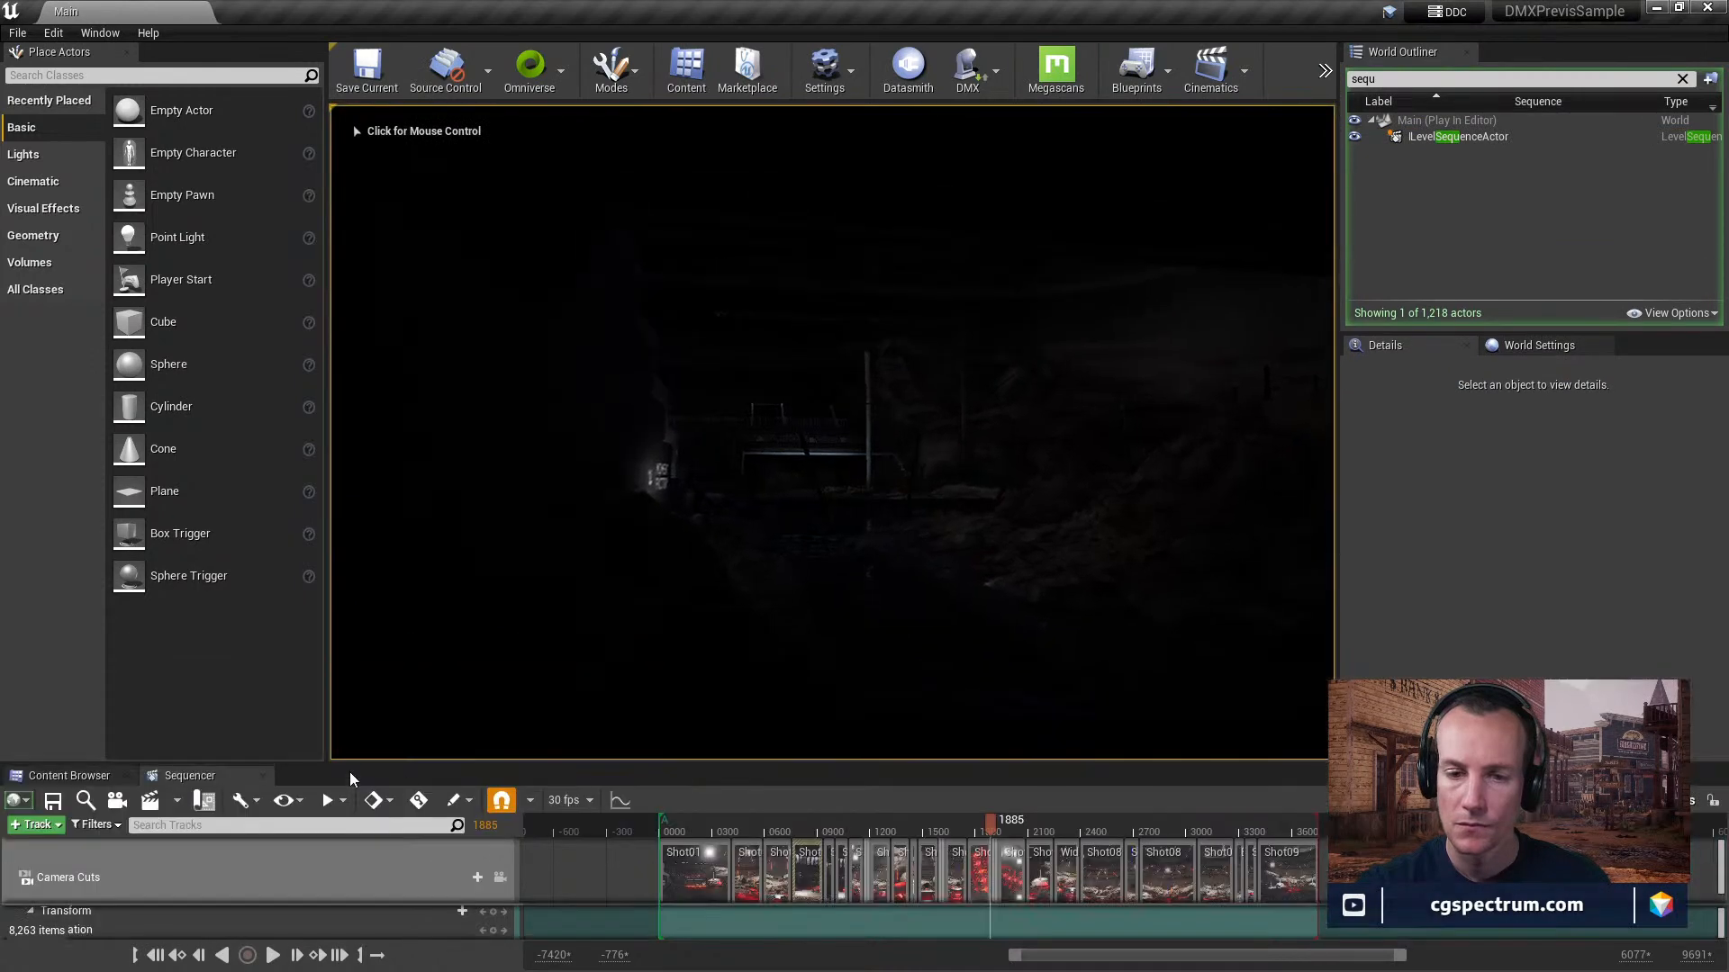
click(253, 776)
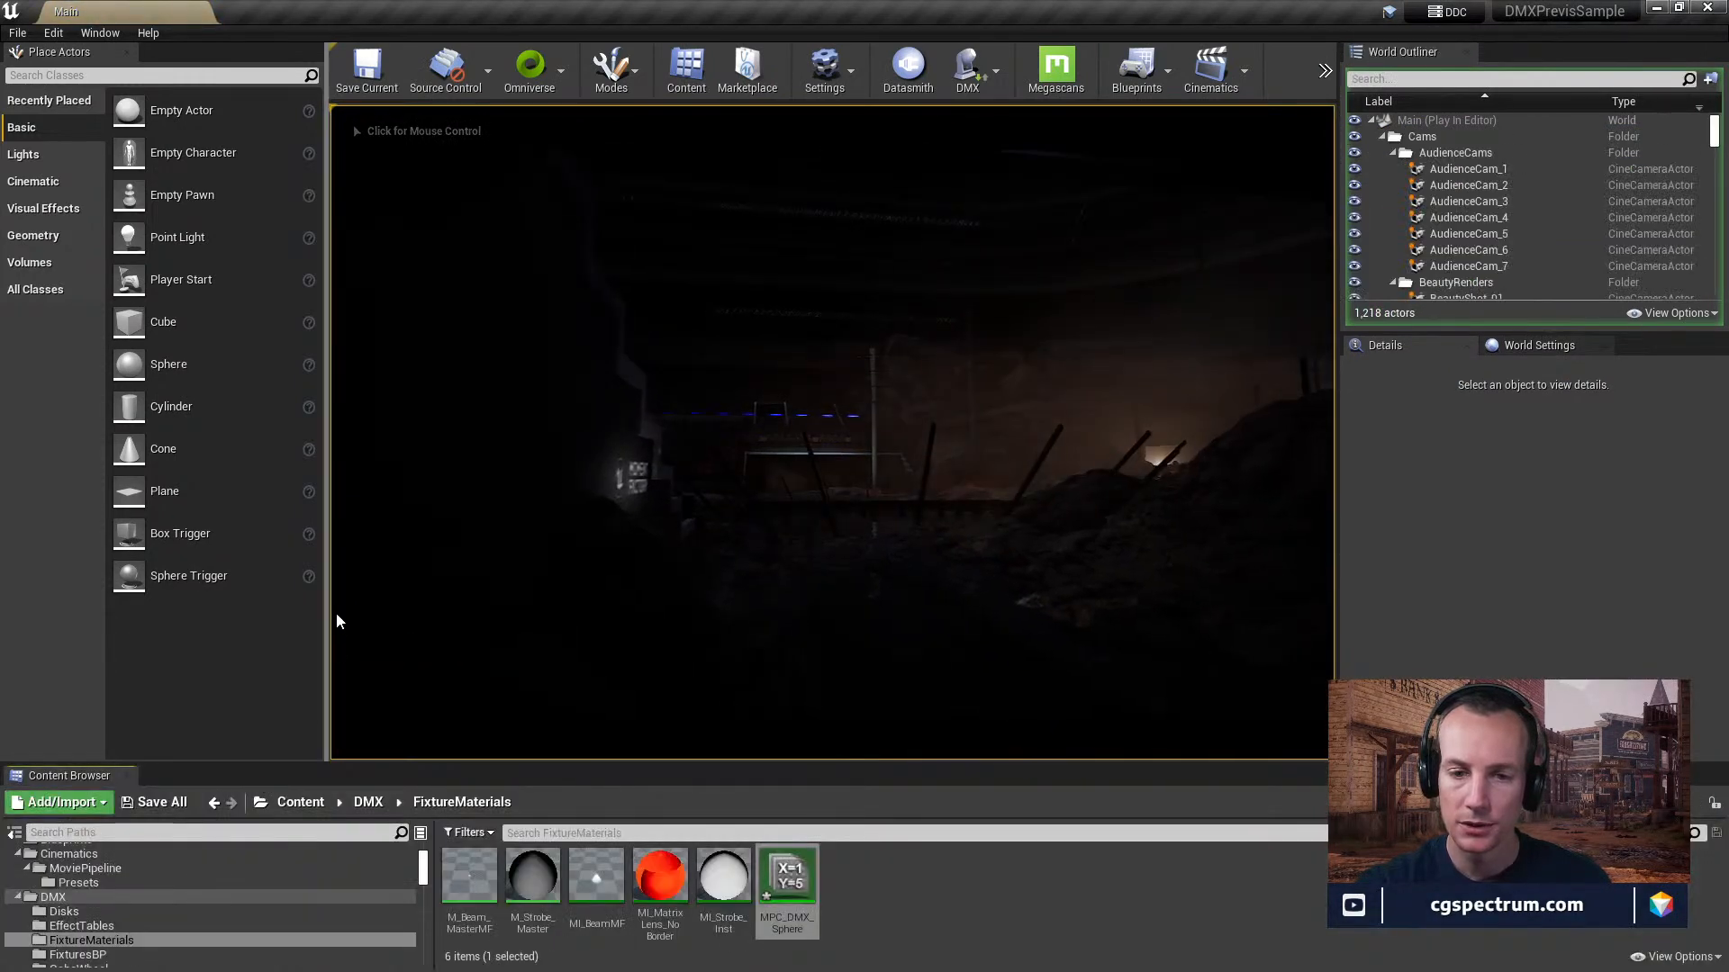
drag(327, 607, 285, 607)
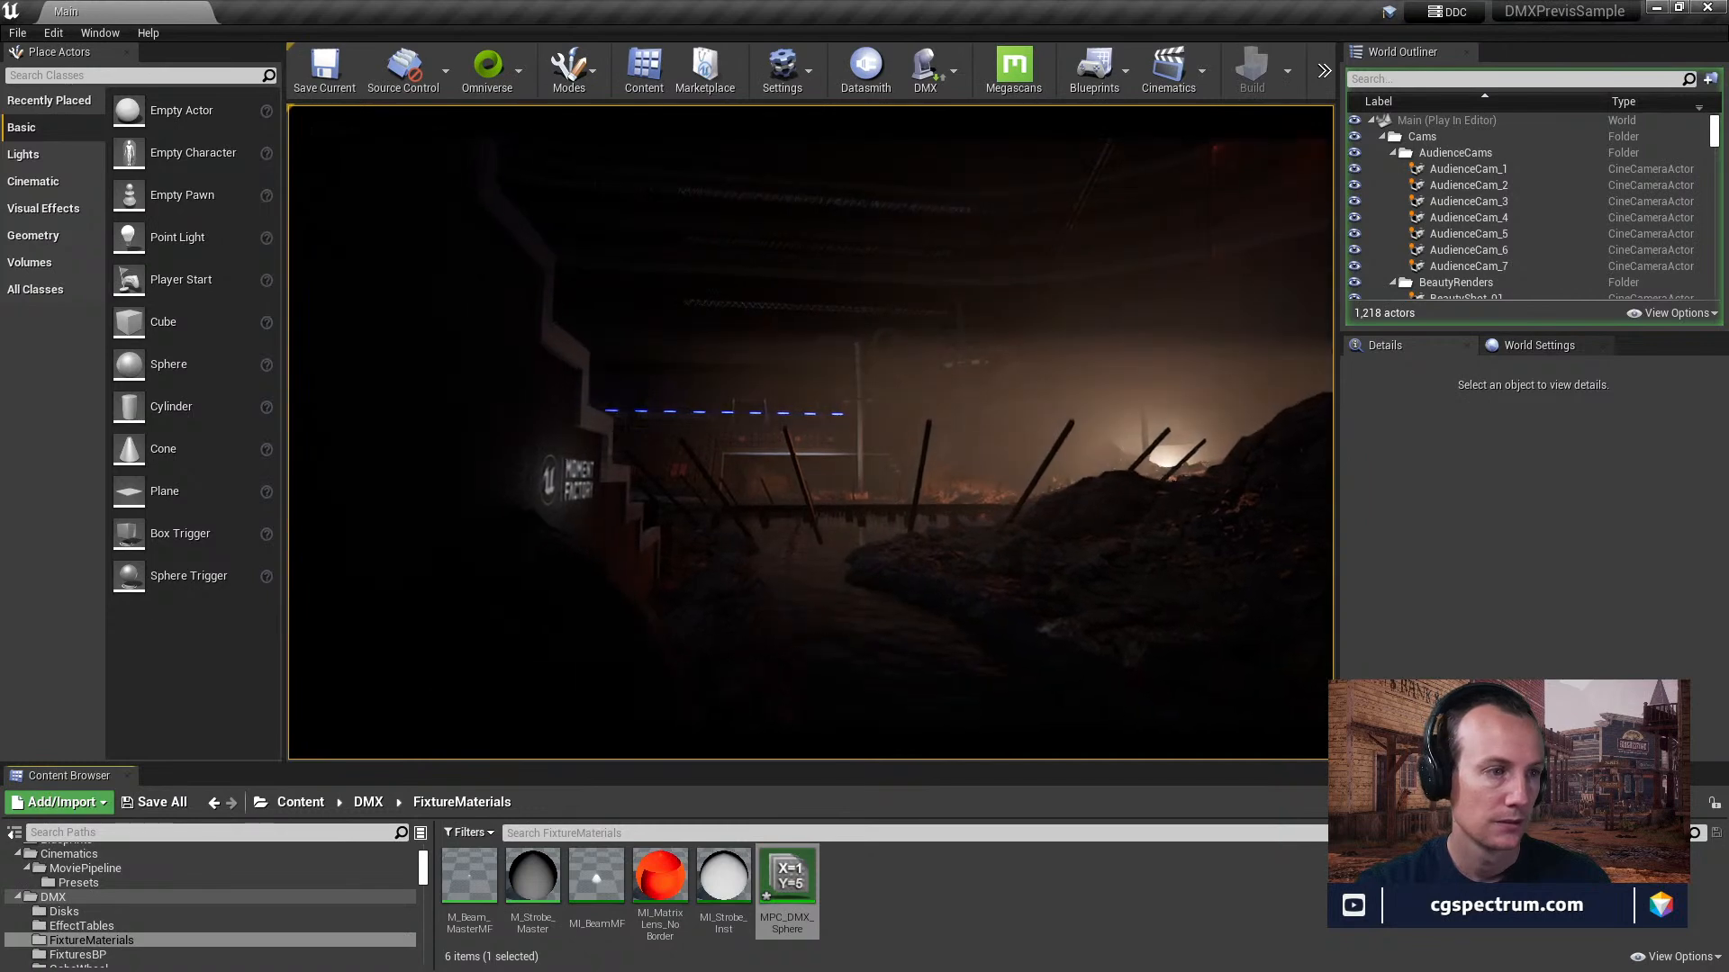
click(549, 344)
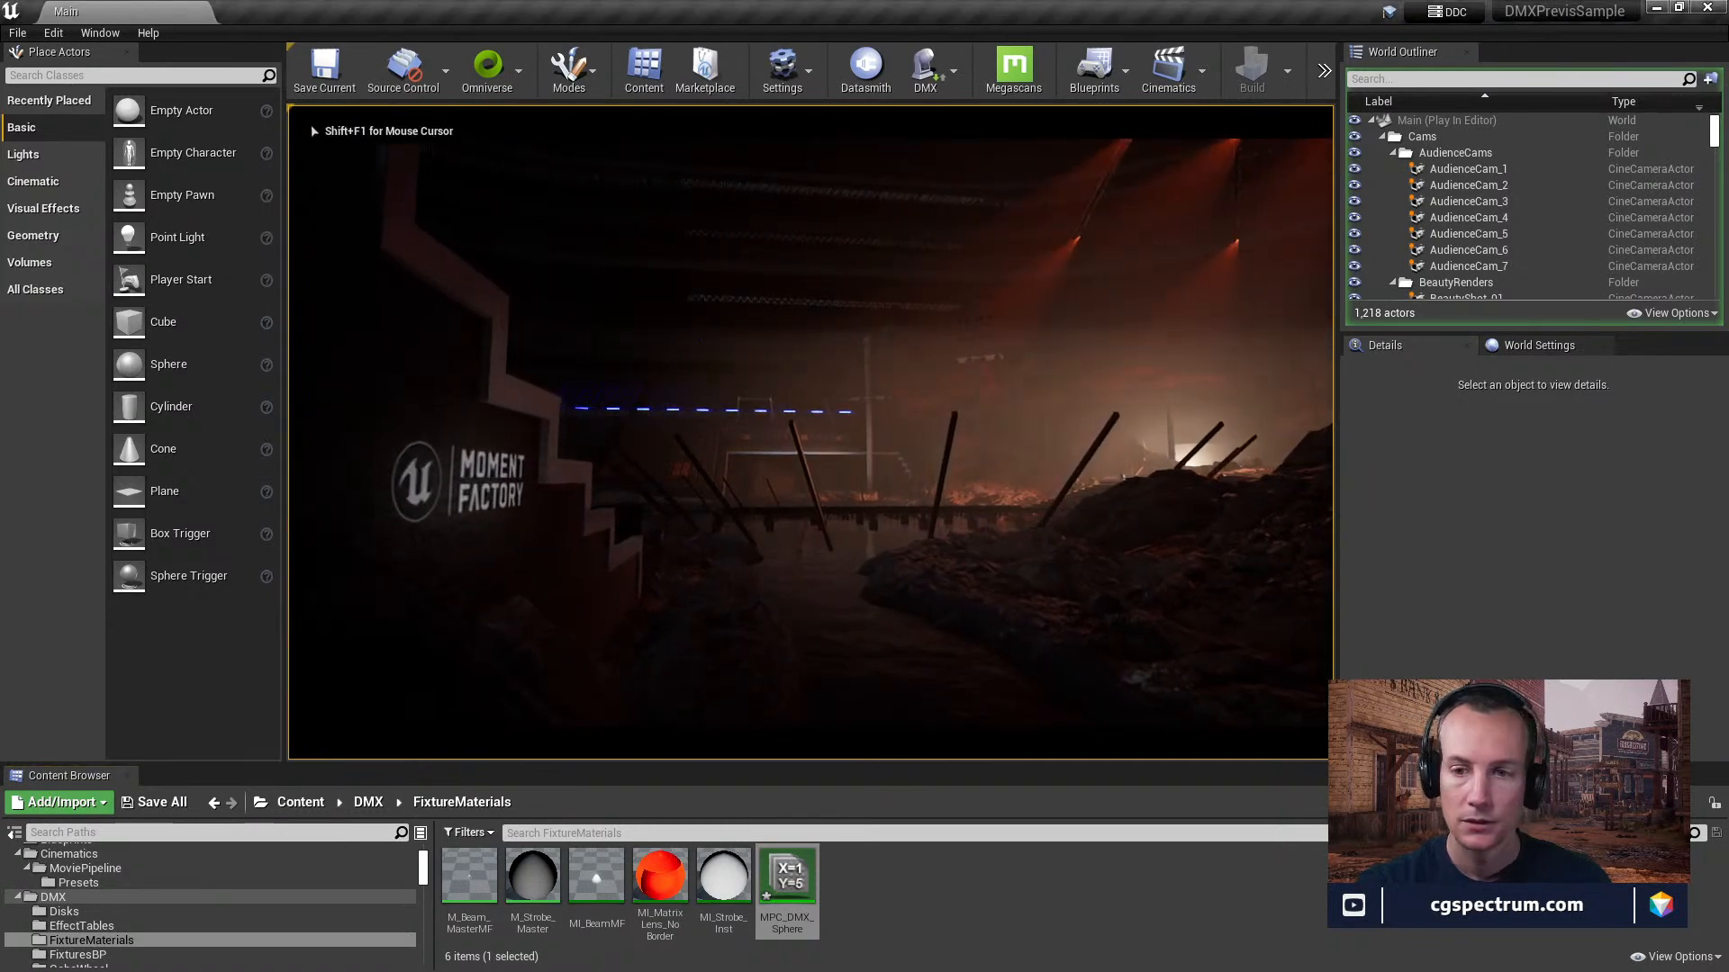
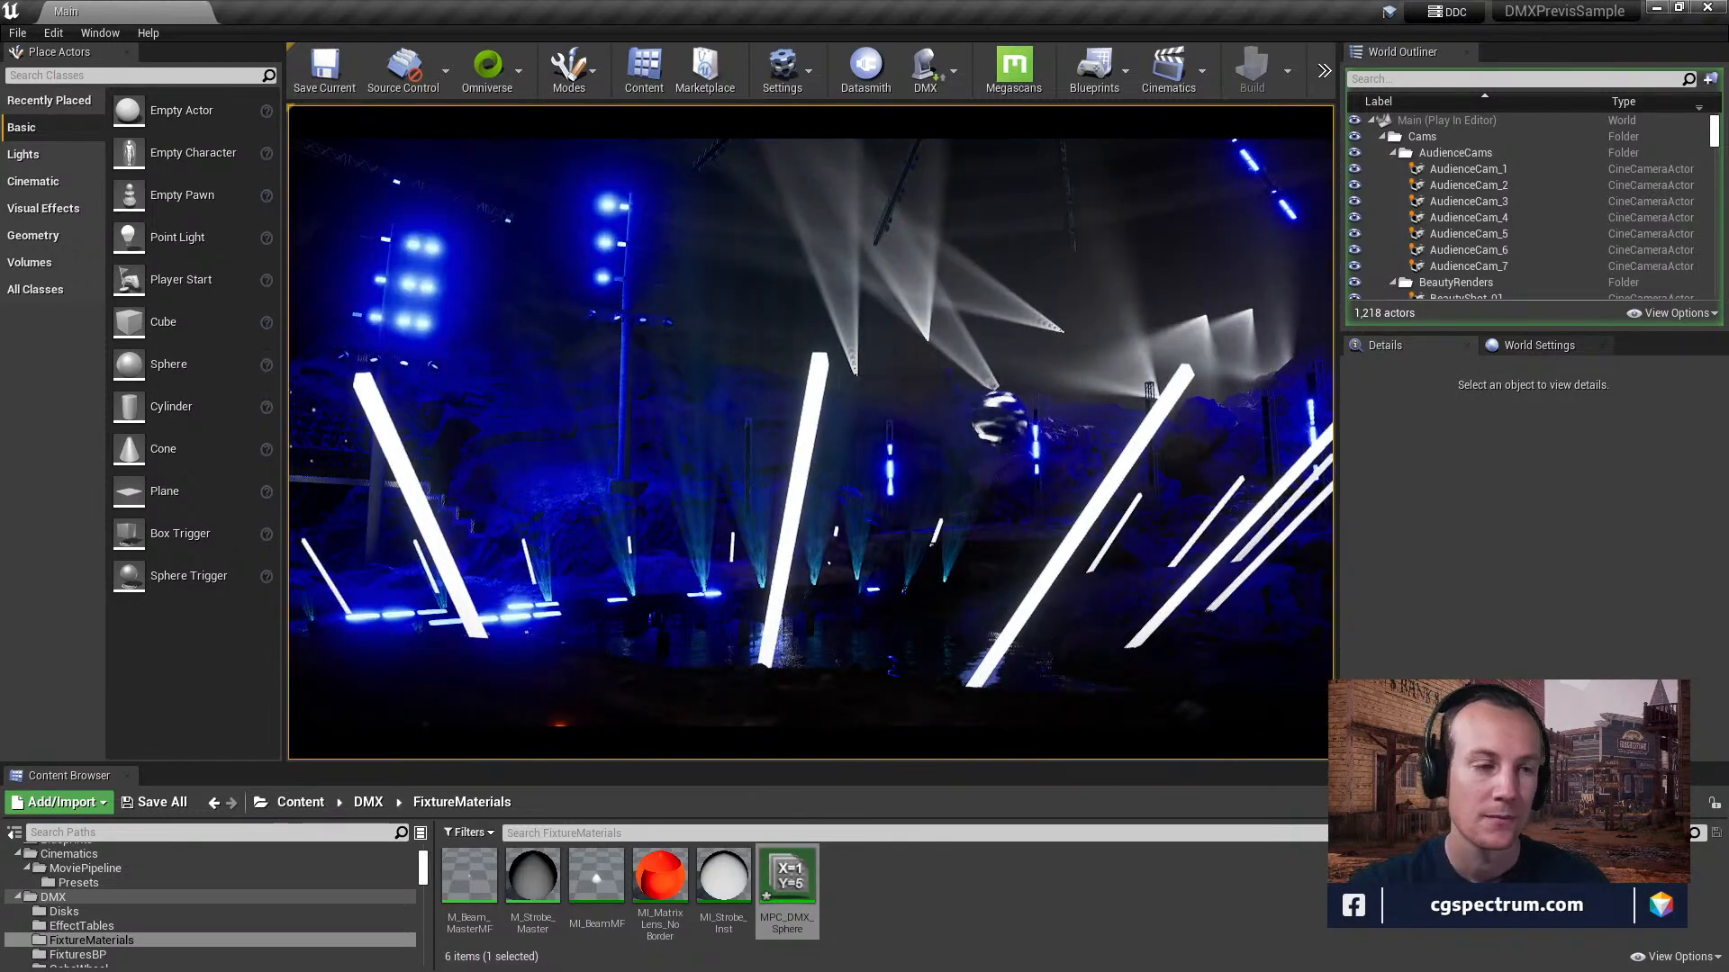
Stop playing the level and fly the editor view over the red-lit runway and white light tubes towards the crowd.
key(Escape)
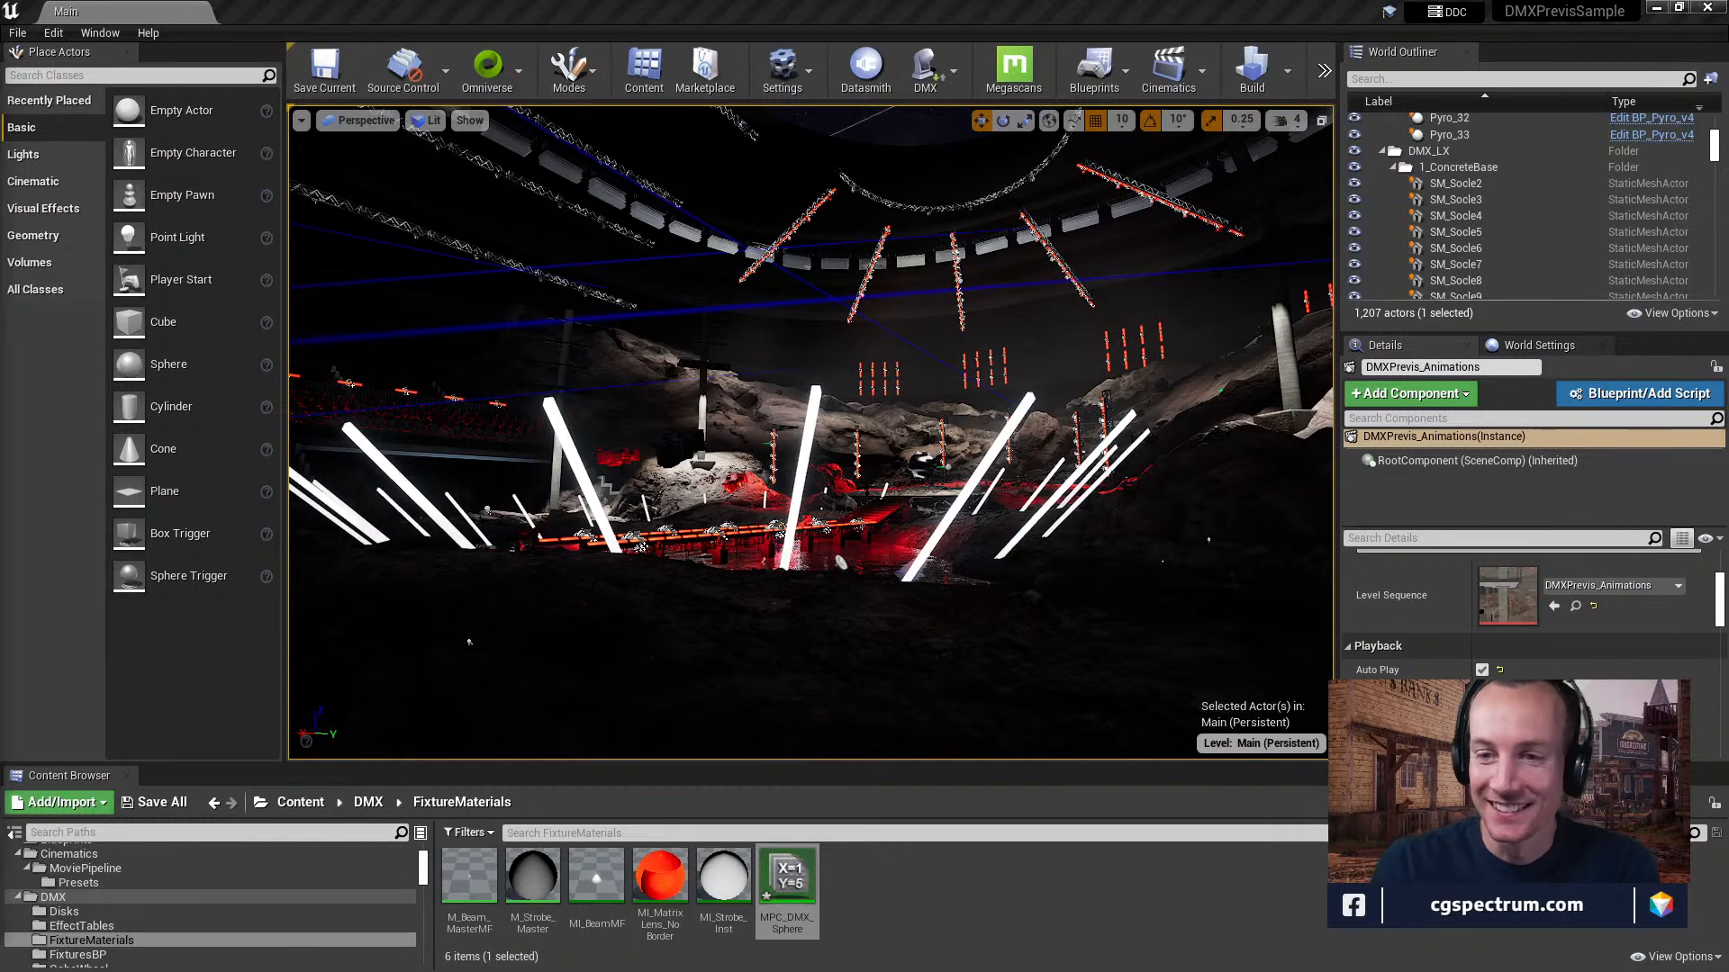
right_drag(810, 432, 828, 528)
key(e)
key(e)
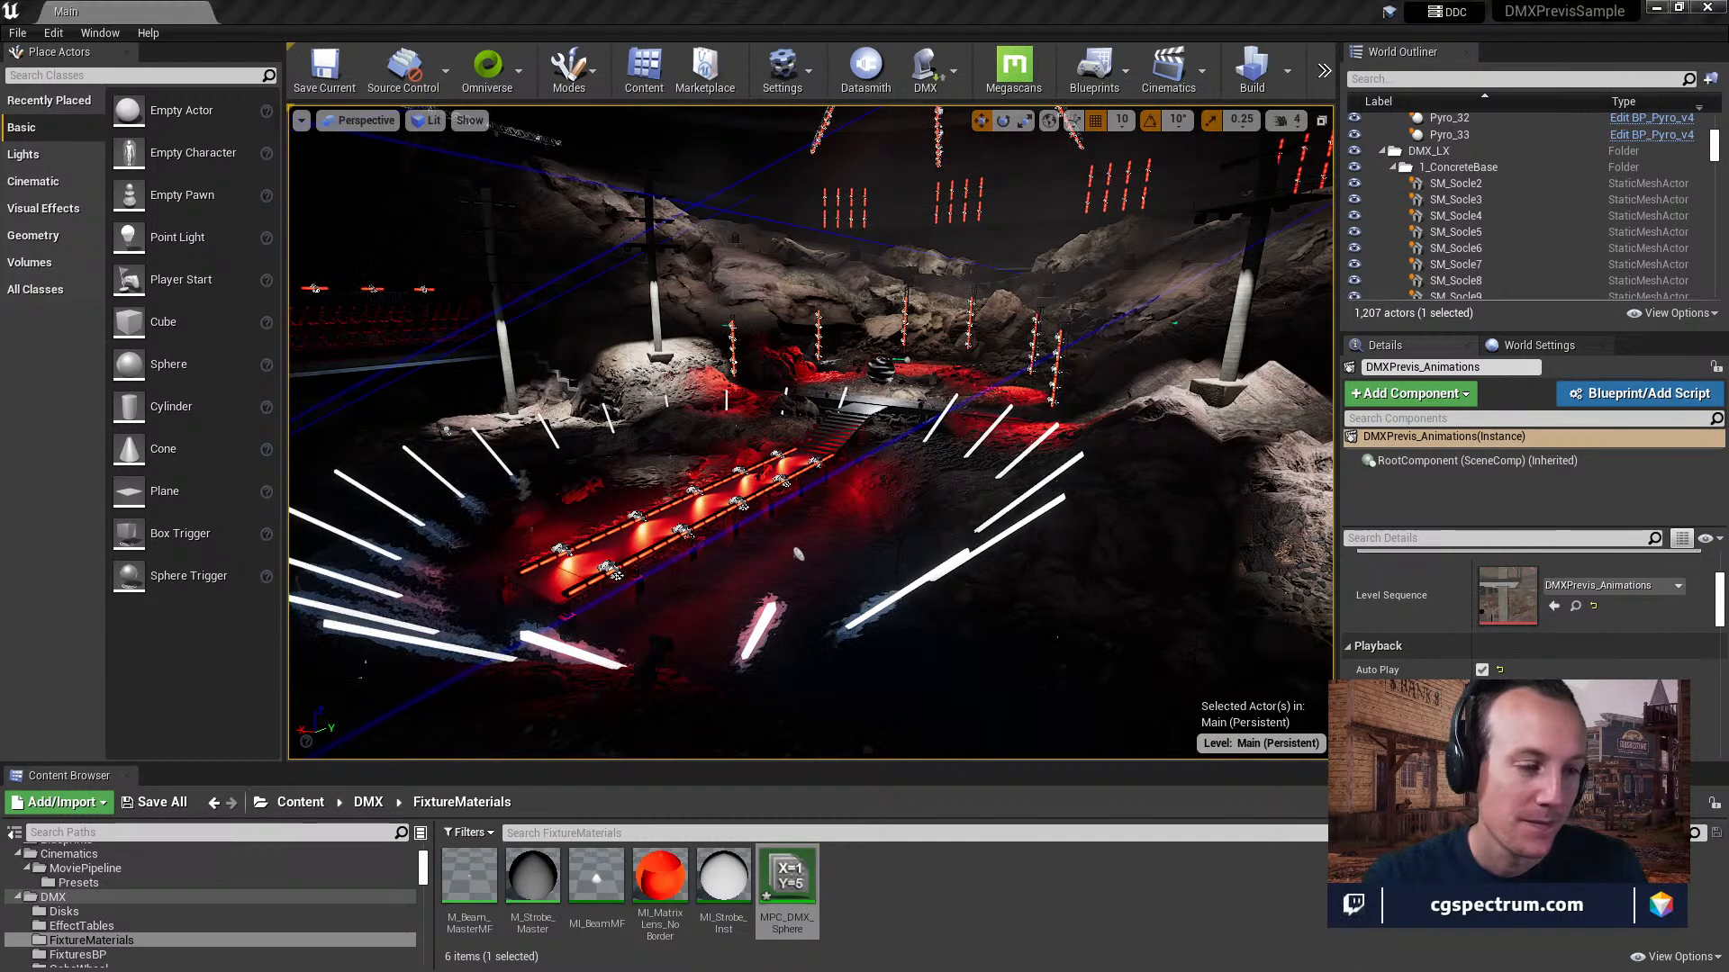
right_drag(810, 432, 870, 387)
key(e)
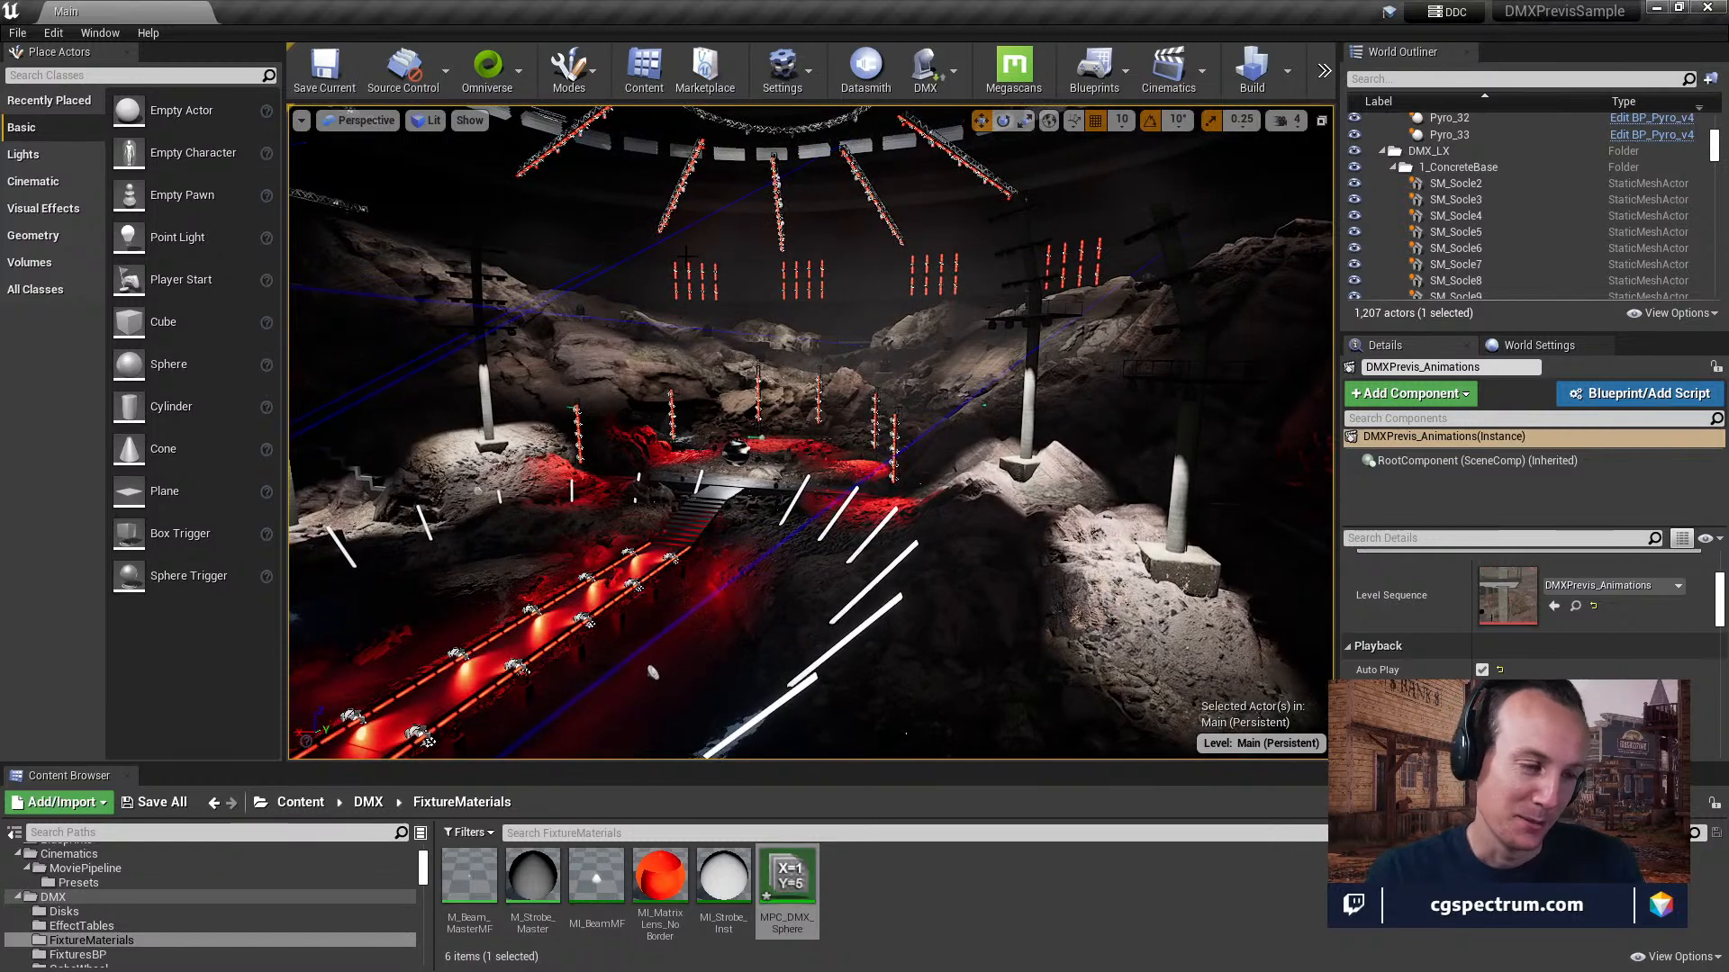
right_drag(965, 247, 945, 347)
key(e)
key(d)
key(w)
key(w)
key(w)
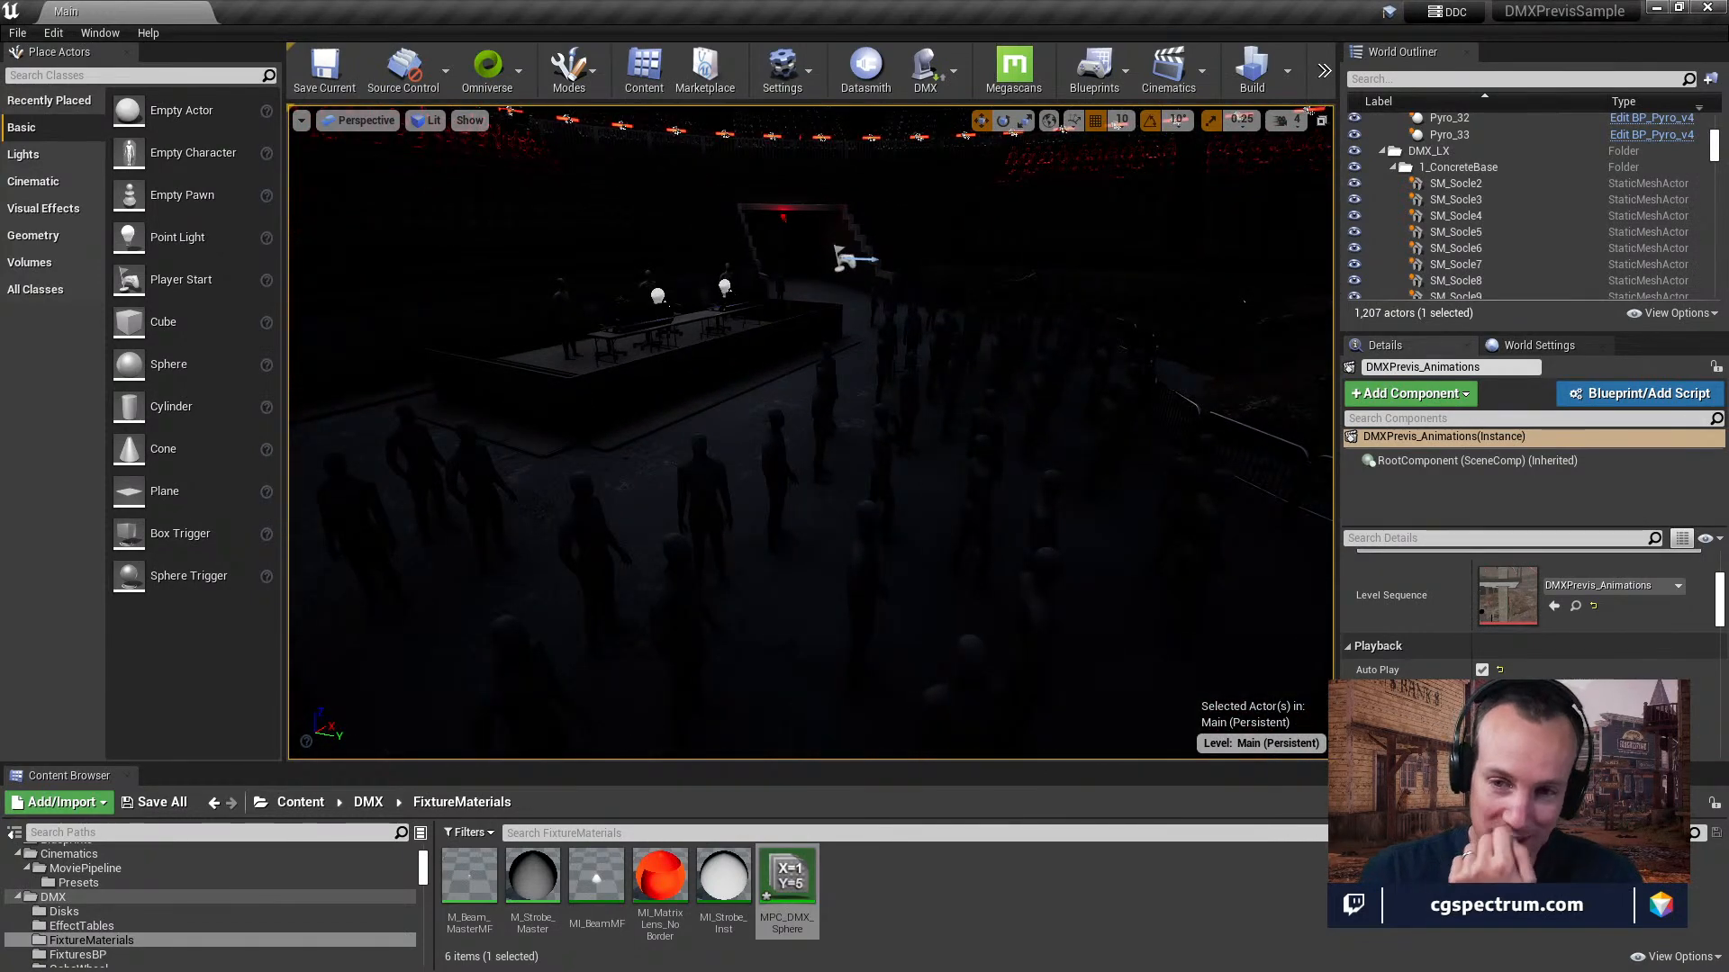
Examine the crowd area and the arena's surroundings, then the lighting trusses up under the roof.
right_drag(945, 347, 1330, 357)
key(w)
key(w)
right_drag(810, 433, 914, 268)
right_drag(887, 493, 891, 495)
right_drag(581, 566, 663, 540)
key(e)
key(w)
key(a)
key(d)
right_drag(622, 597, 1006, 584)
key(d)
key(w)
key(w)
key(w)
key(w)
key(w)
key(s)
key(w)
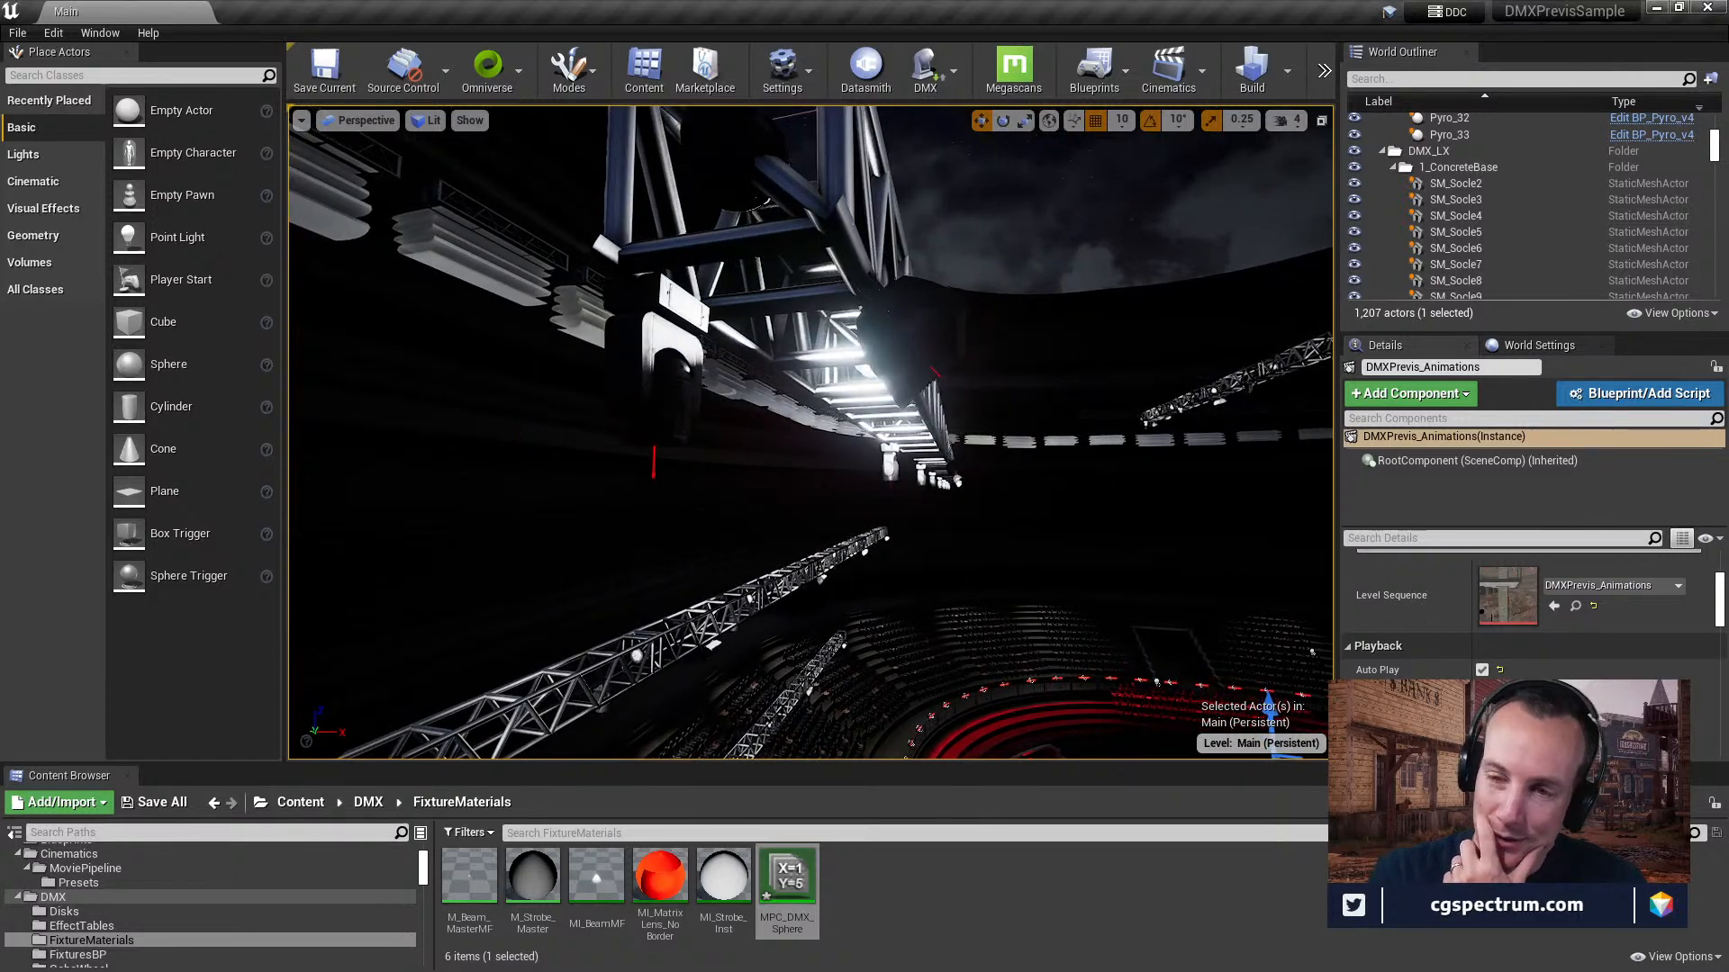
Select a strobe fixture on the roof truss and inspect the stage area around the mirror ball and rocks.
click(958, 482)
click(1549, 270)
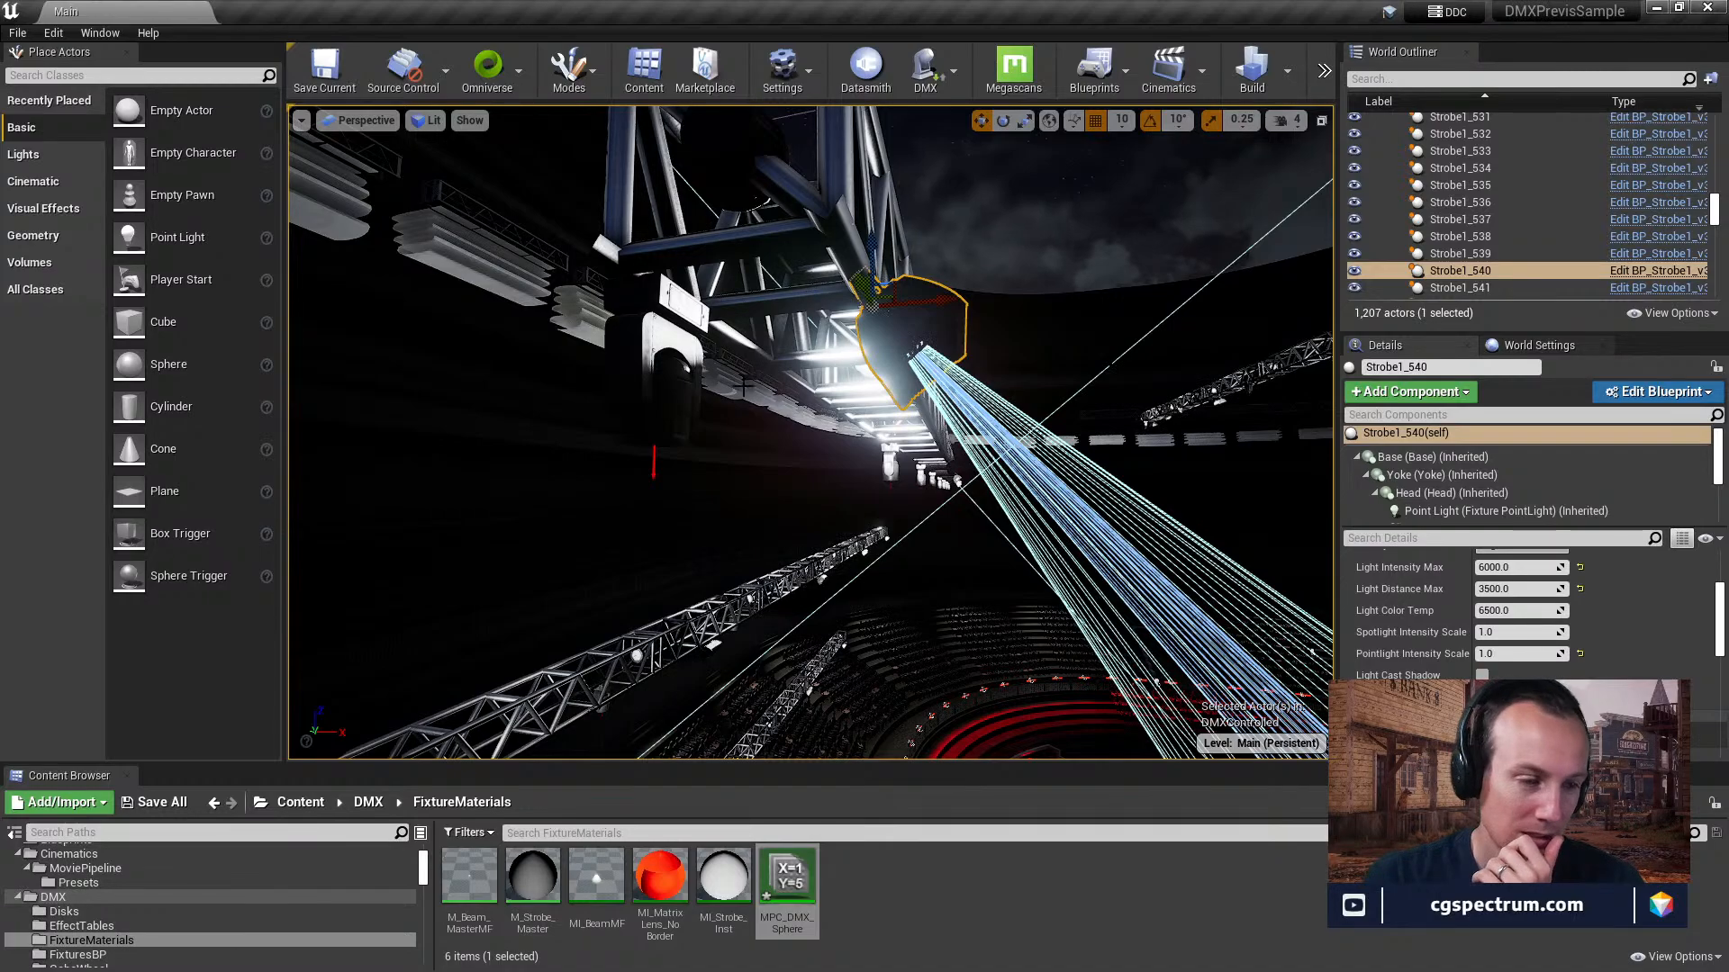
right_drag(812, 320, 1017, 613)
right_drag(865, 432, 859, 309)
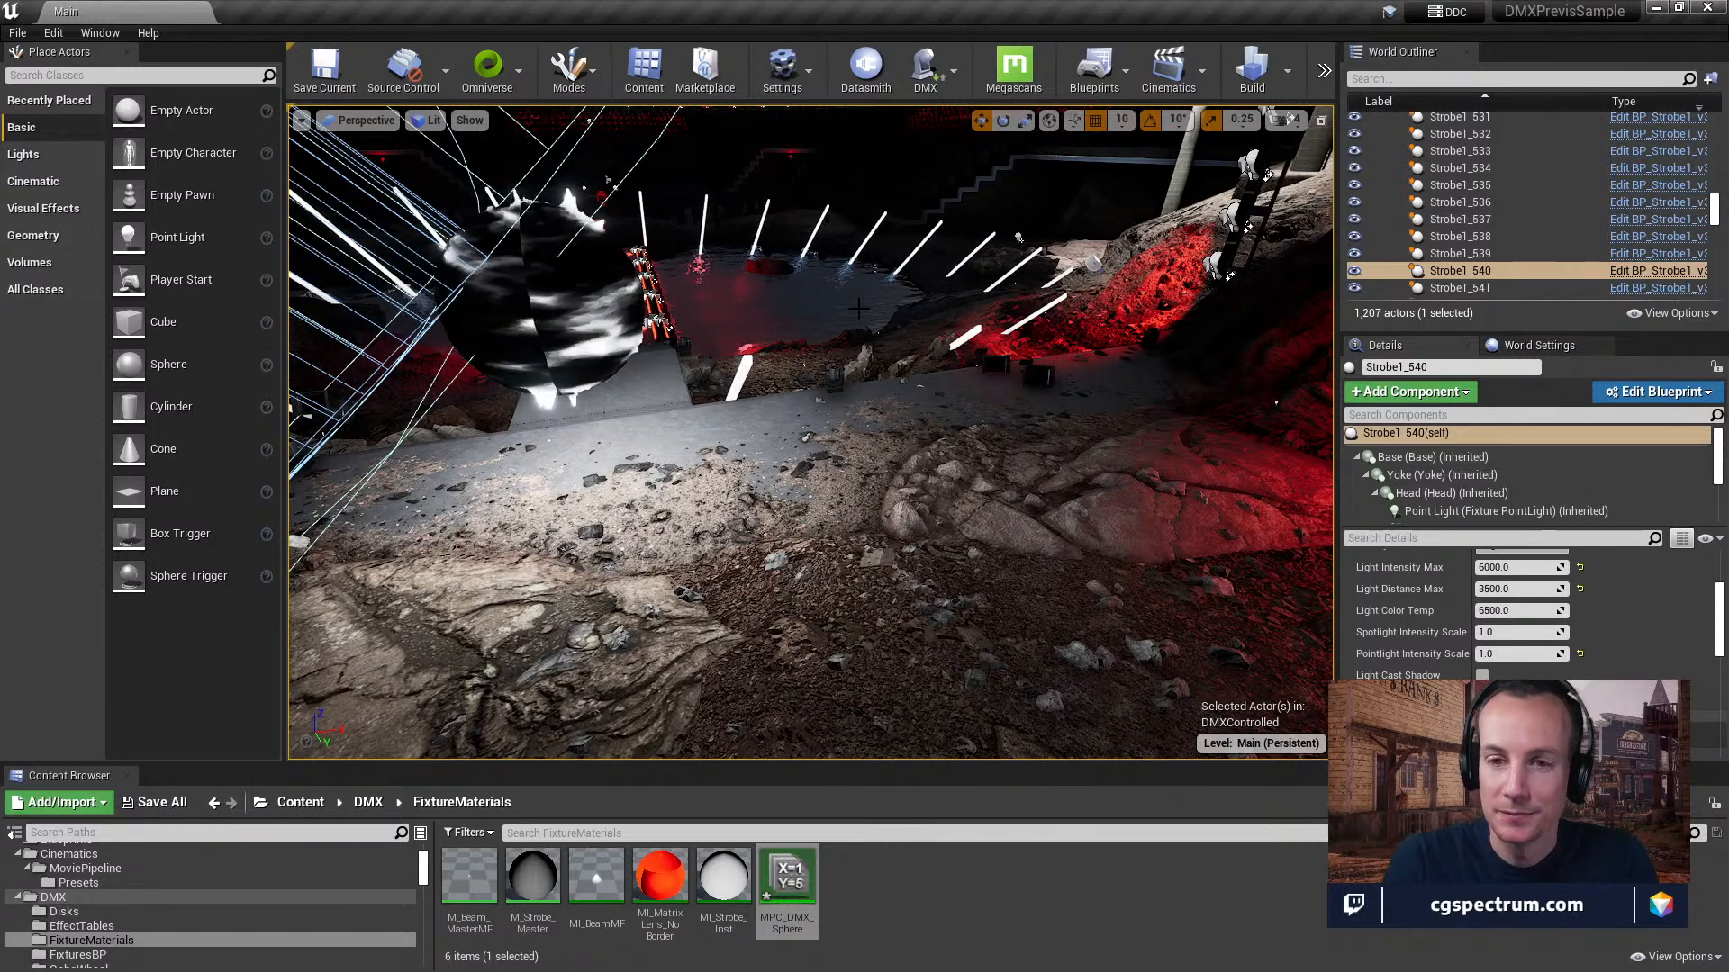
Look over the light tubes and the red-lit runway, and select the Animation_Presentation_Cam camera to preview its shot.
right_drag(810, 432, 793, 397)
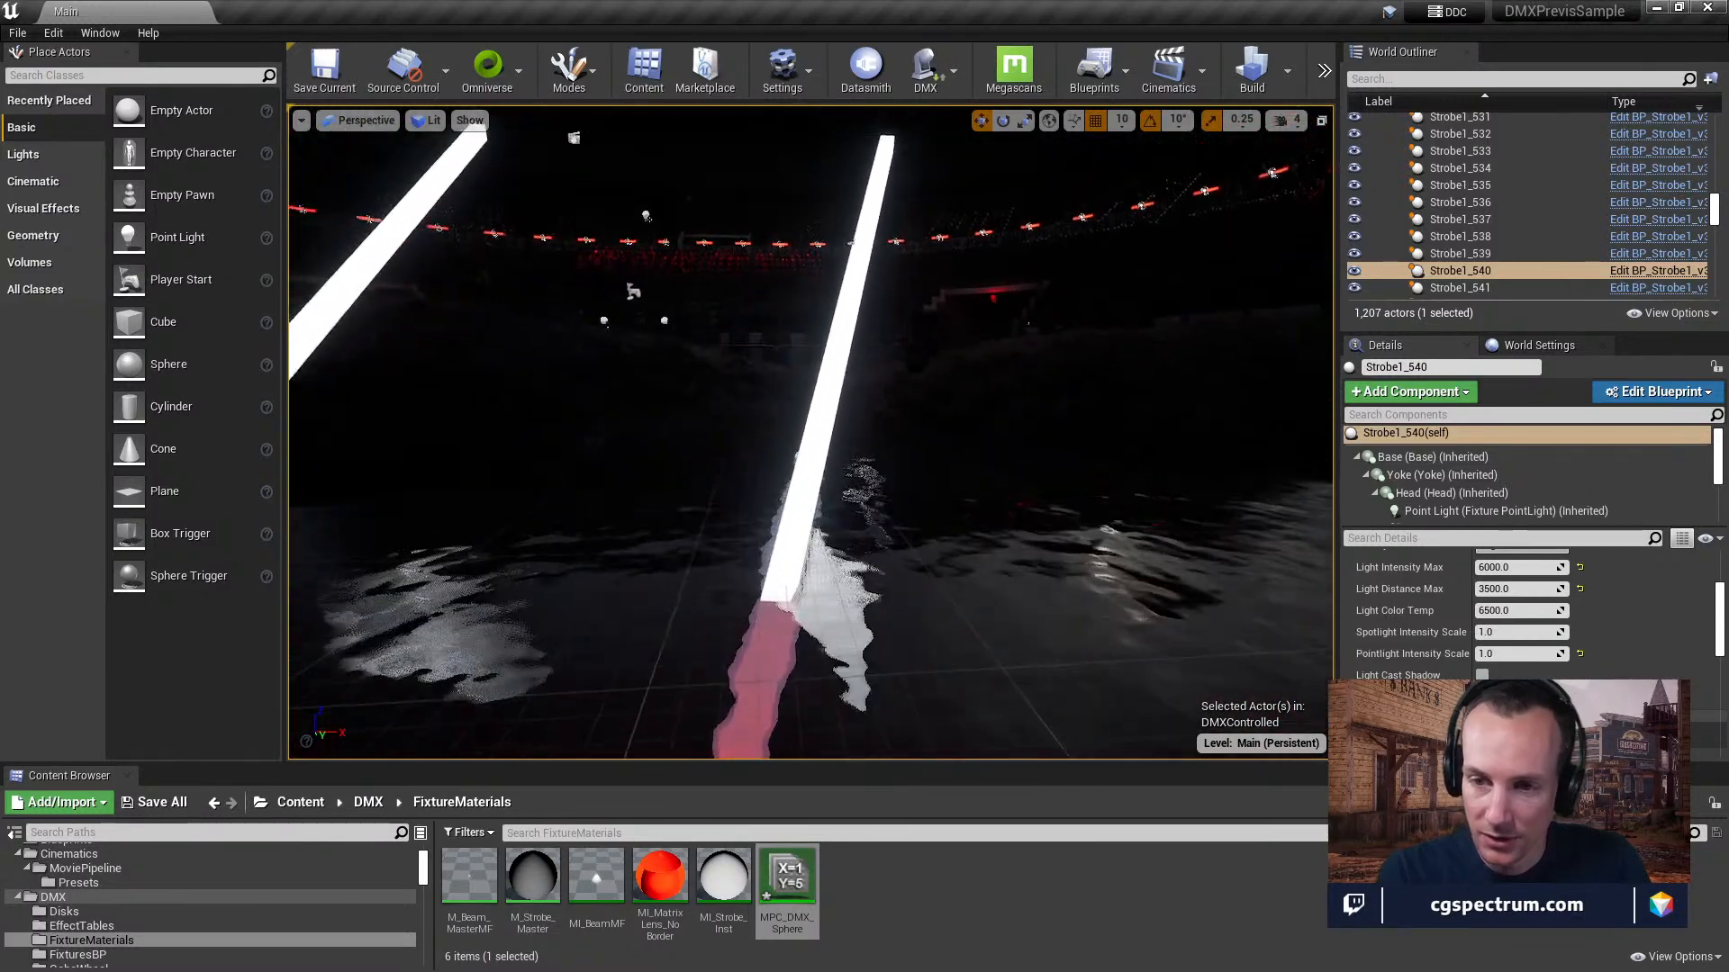
right_drag(701, 453, 325, 427)
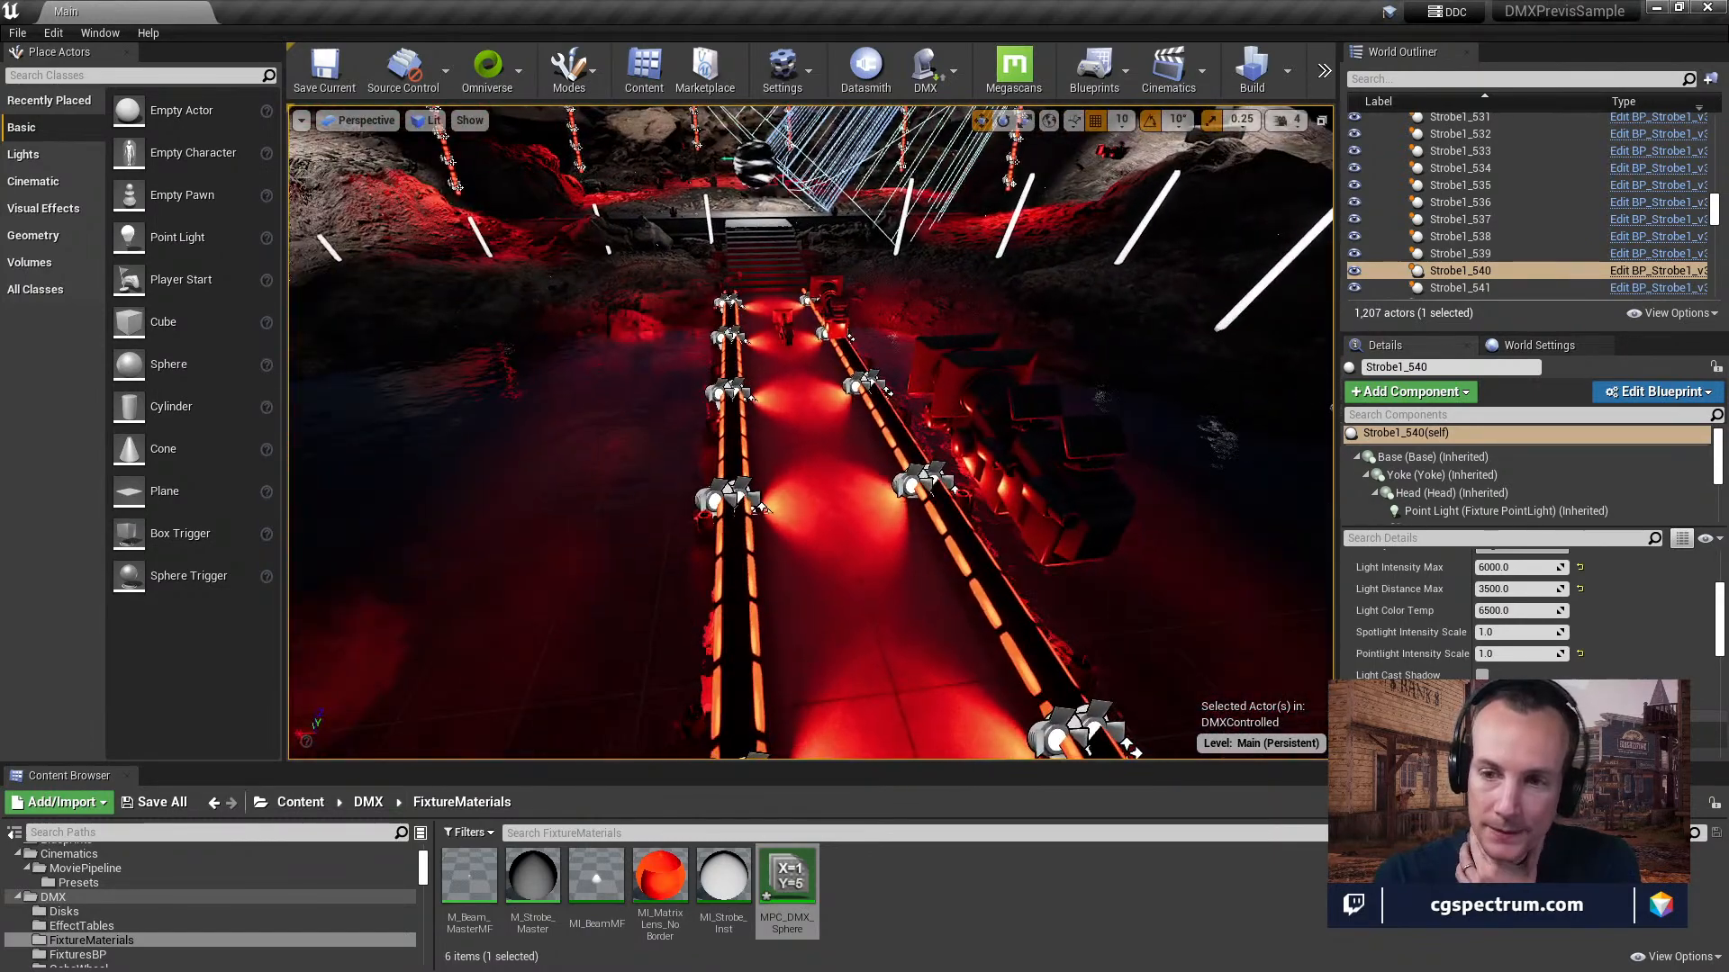
click(984, 423)
right_drag(984, 423, 947, 341)
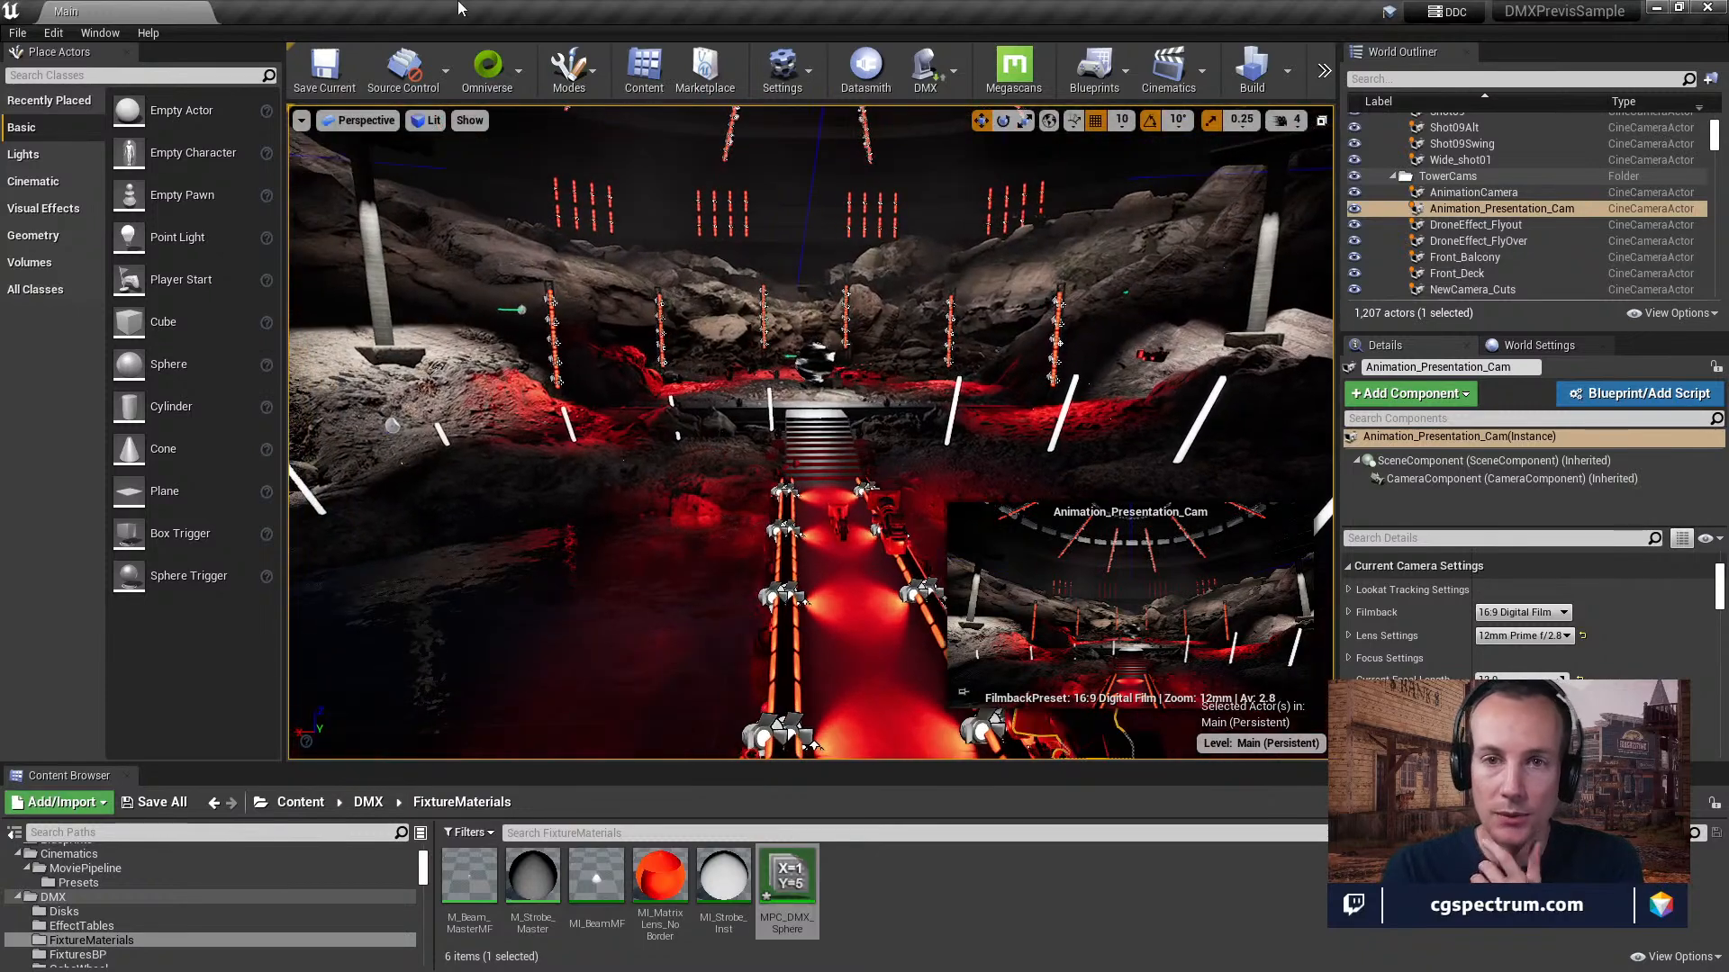
Move the level editor aside and switch to the Epic Games Launcher, maximizing its window on the Learn page.
drag(814, 11, 607, 410)
click(687, 189)
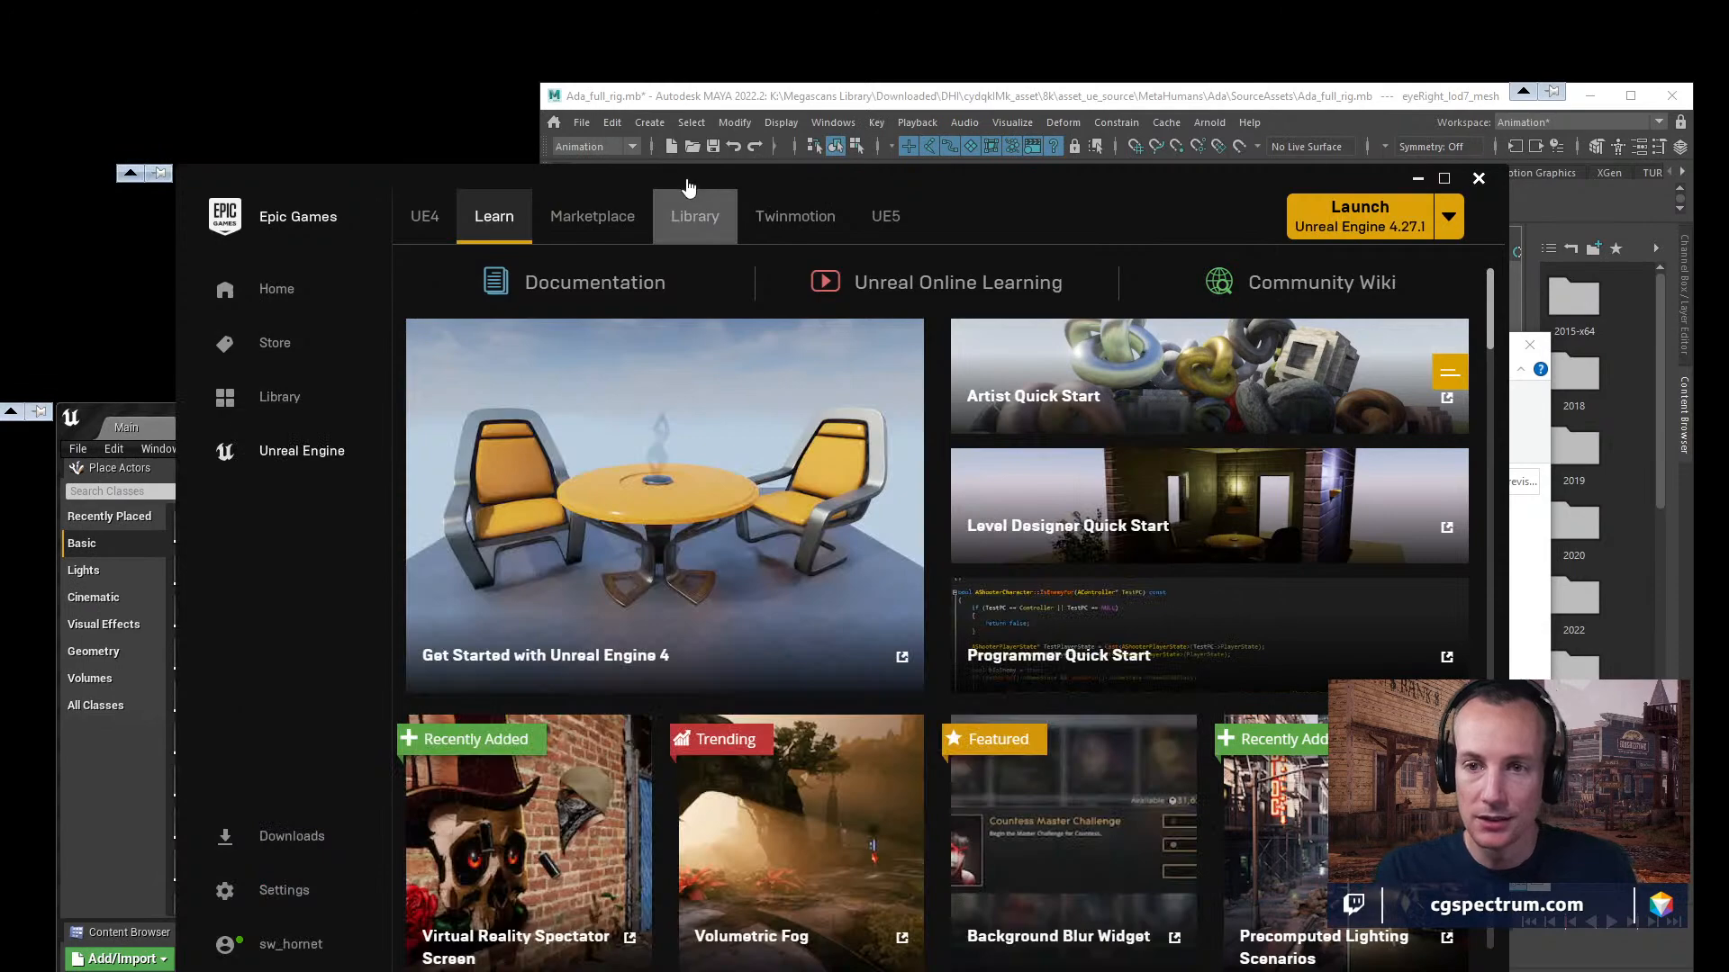
drag(685, 177, 677, 57)
double_click(677, 57)
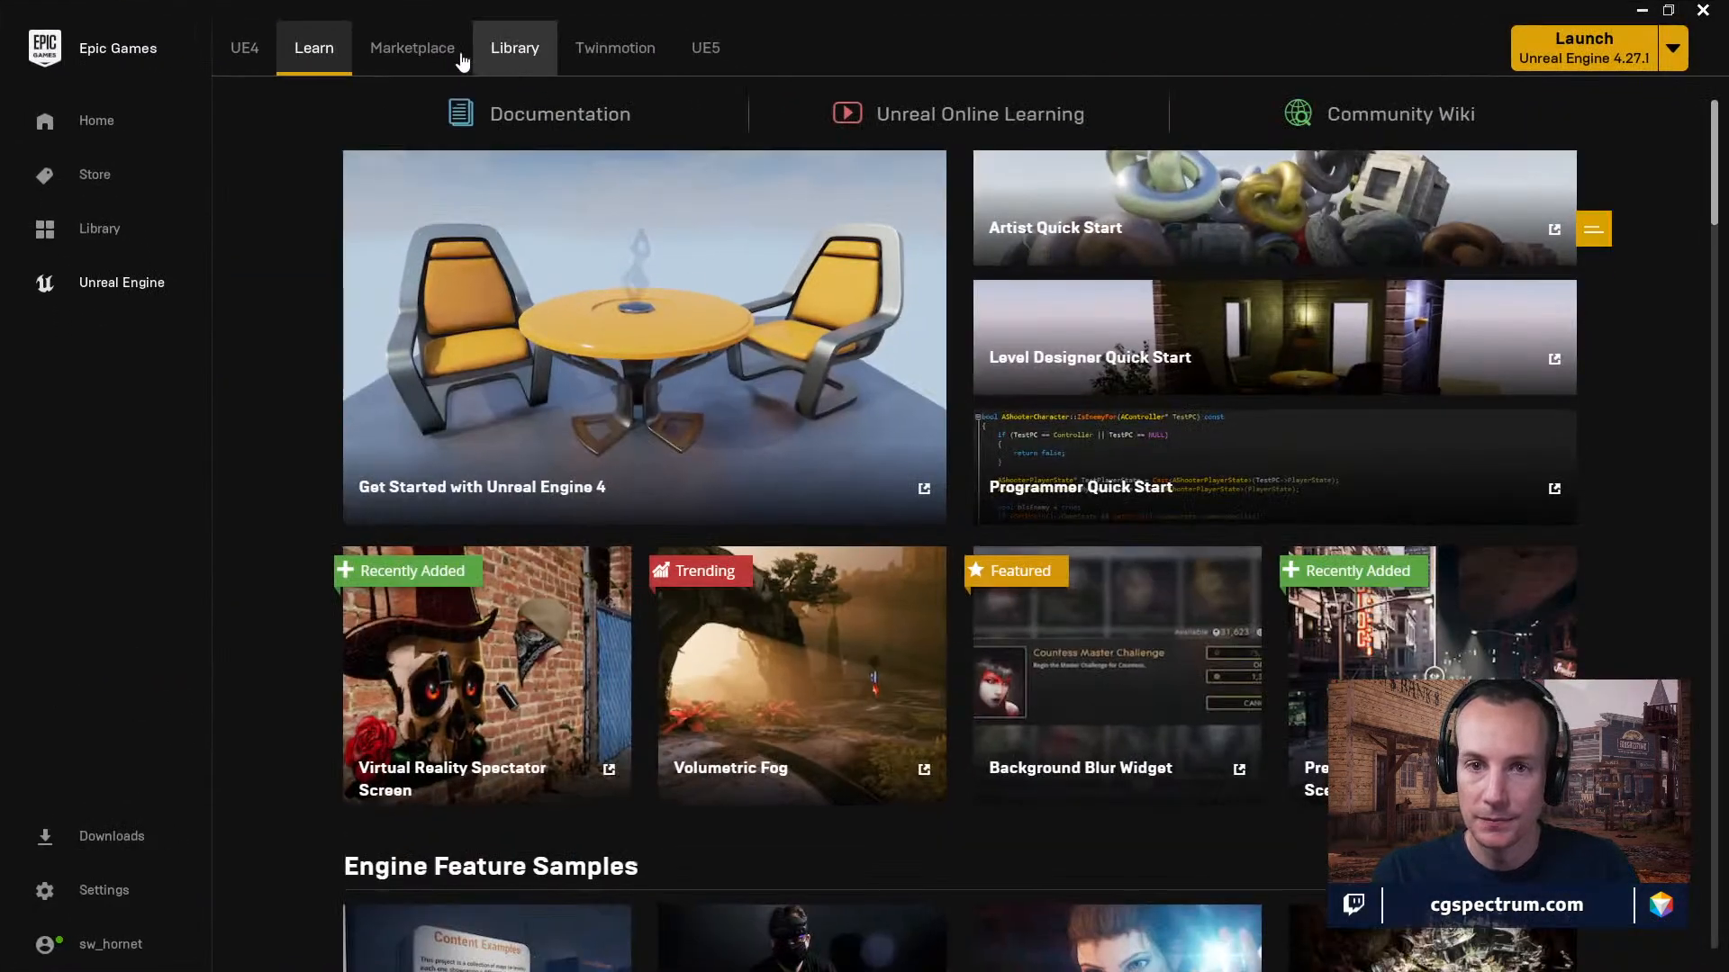
Look through the Engine Feature Samples, from Content Examples and DMX Previs Sample down to Infiltrator Demo and back.
scroll(764, 732, down, 10)
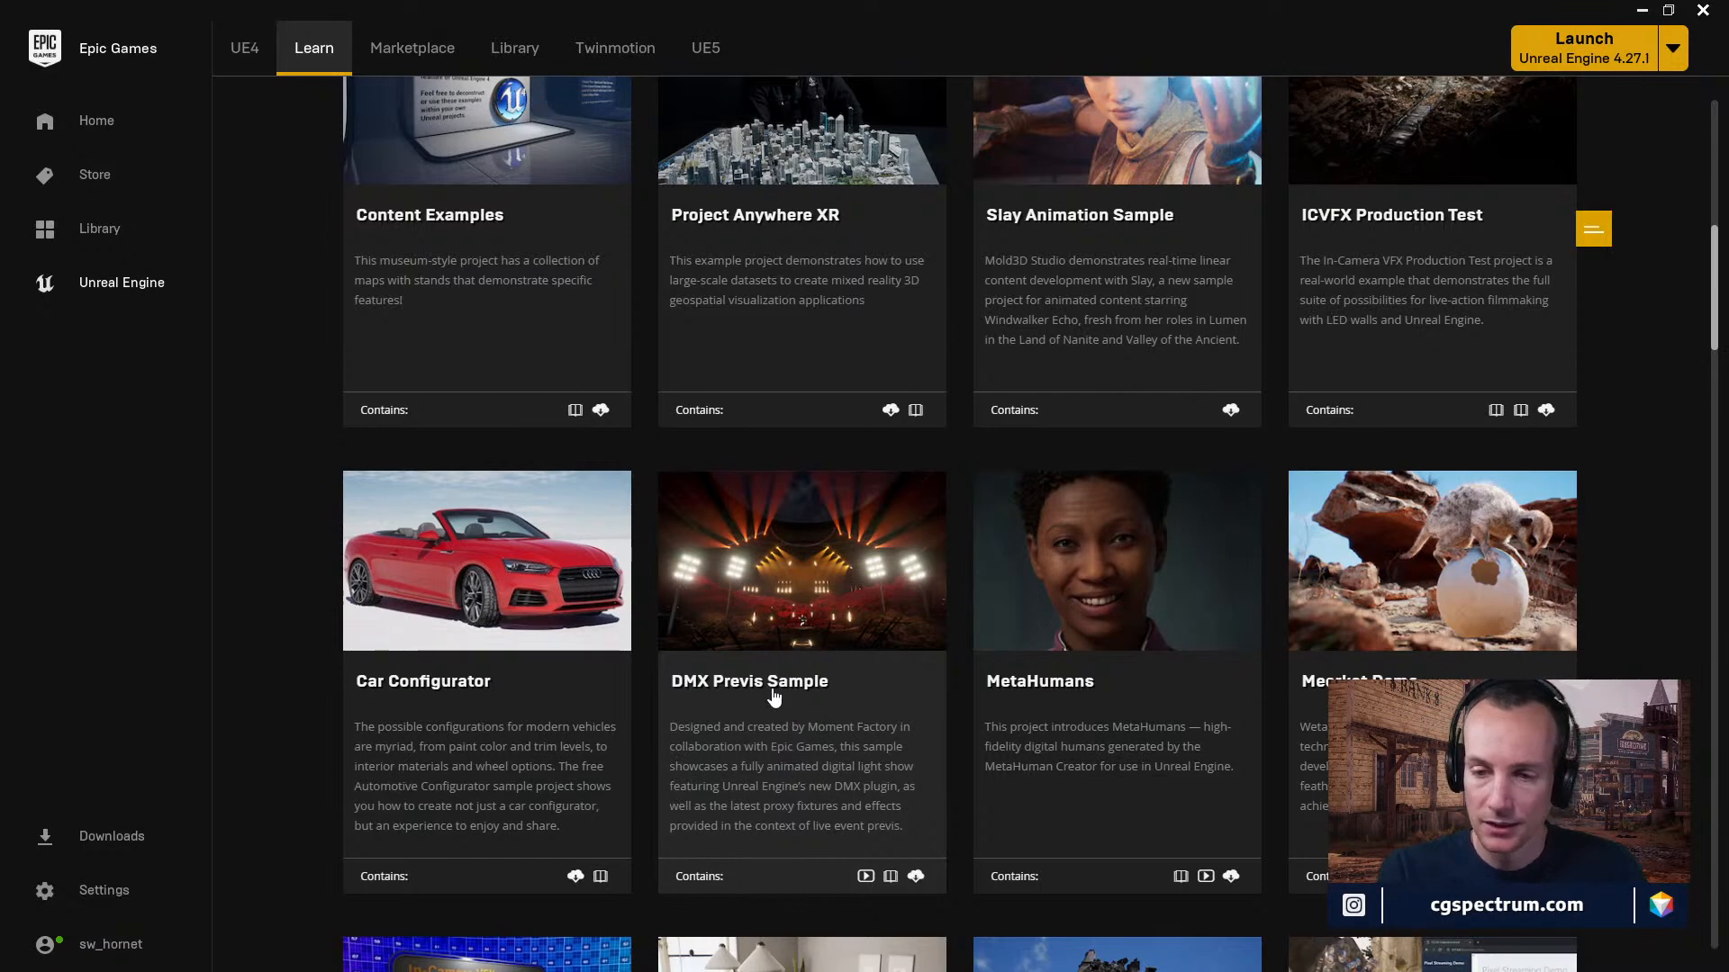
scroll(1252, 734, down, 5)
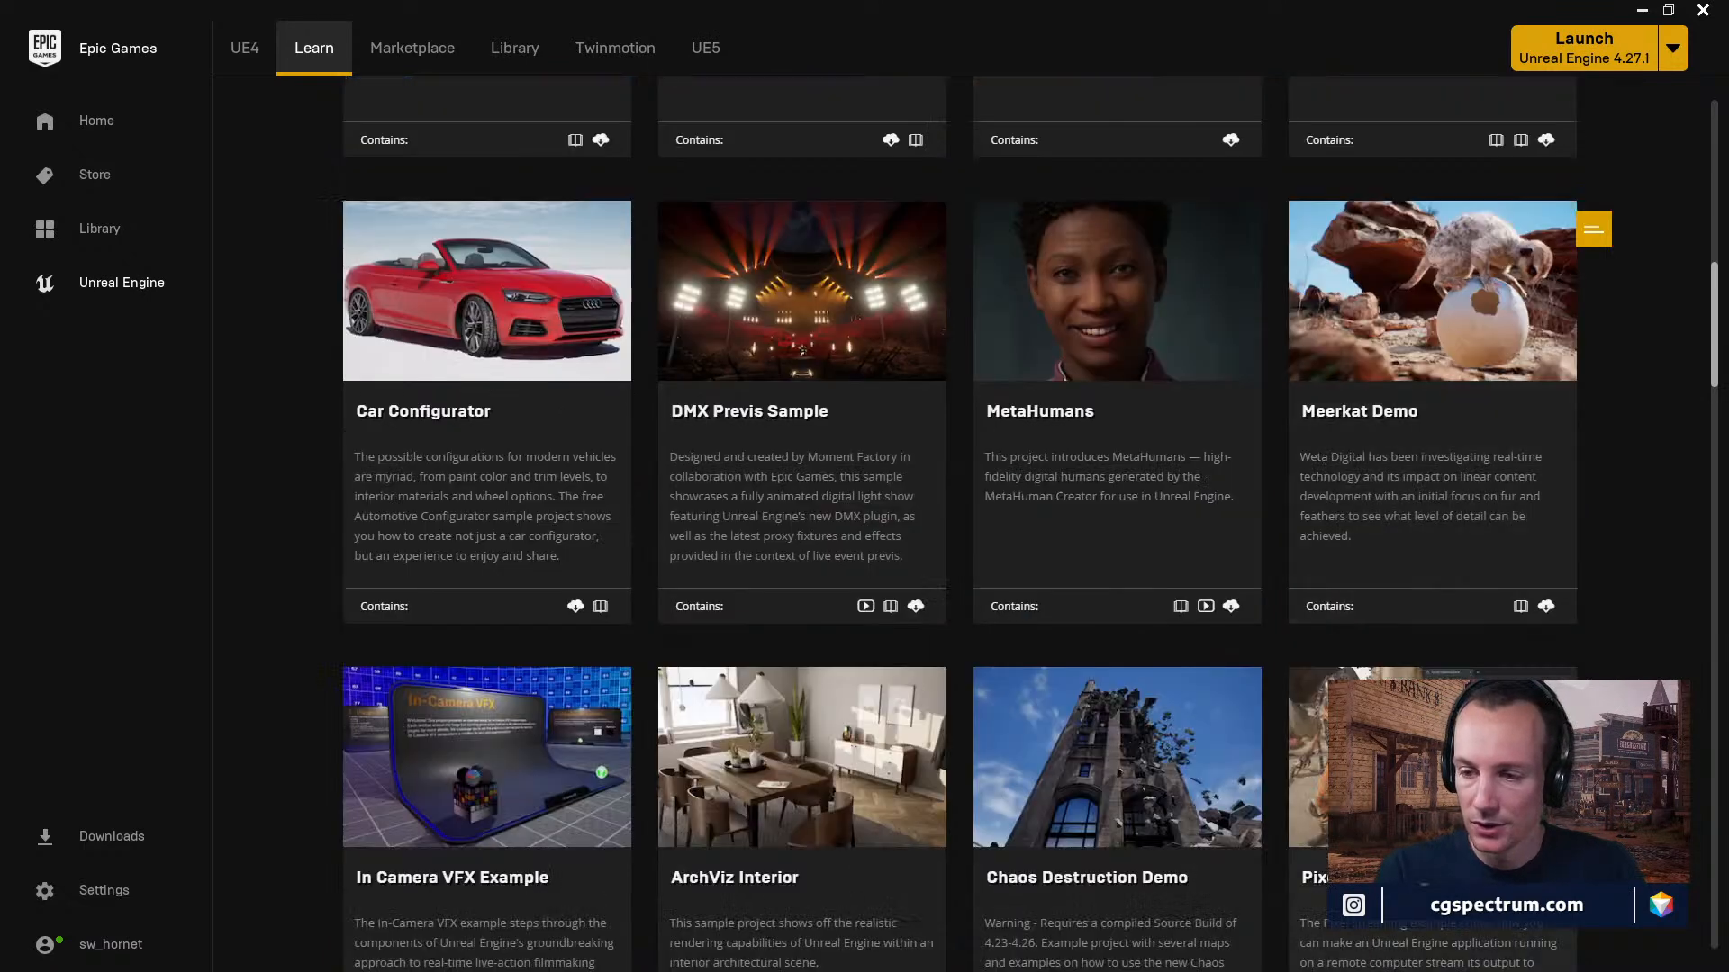
scroll(959, 522, down, 4)
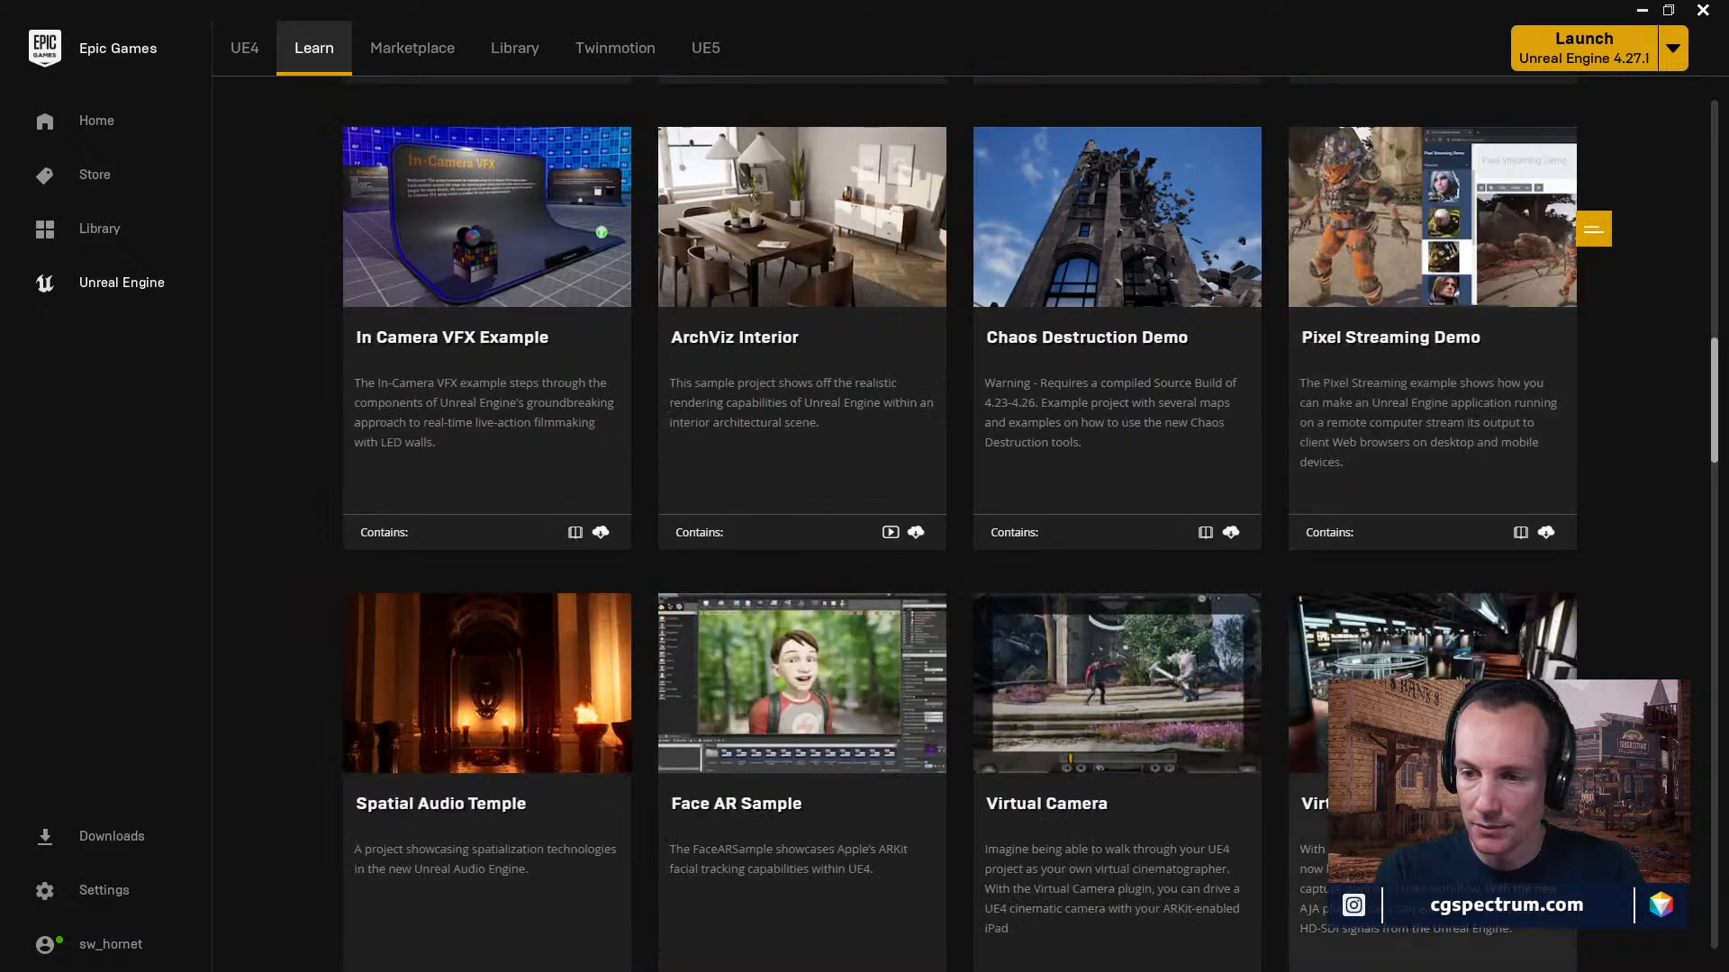
scroll(958, 523, down, 2)
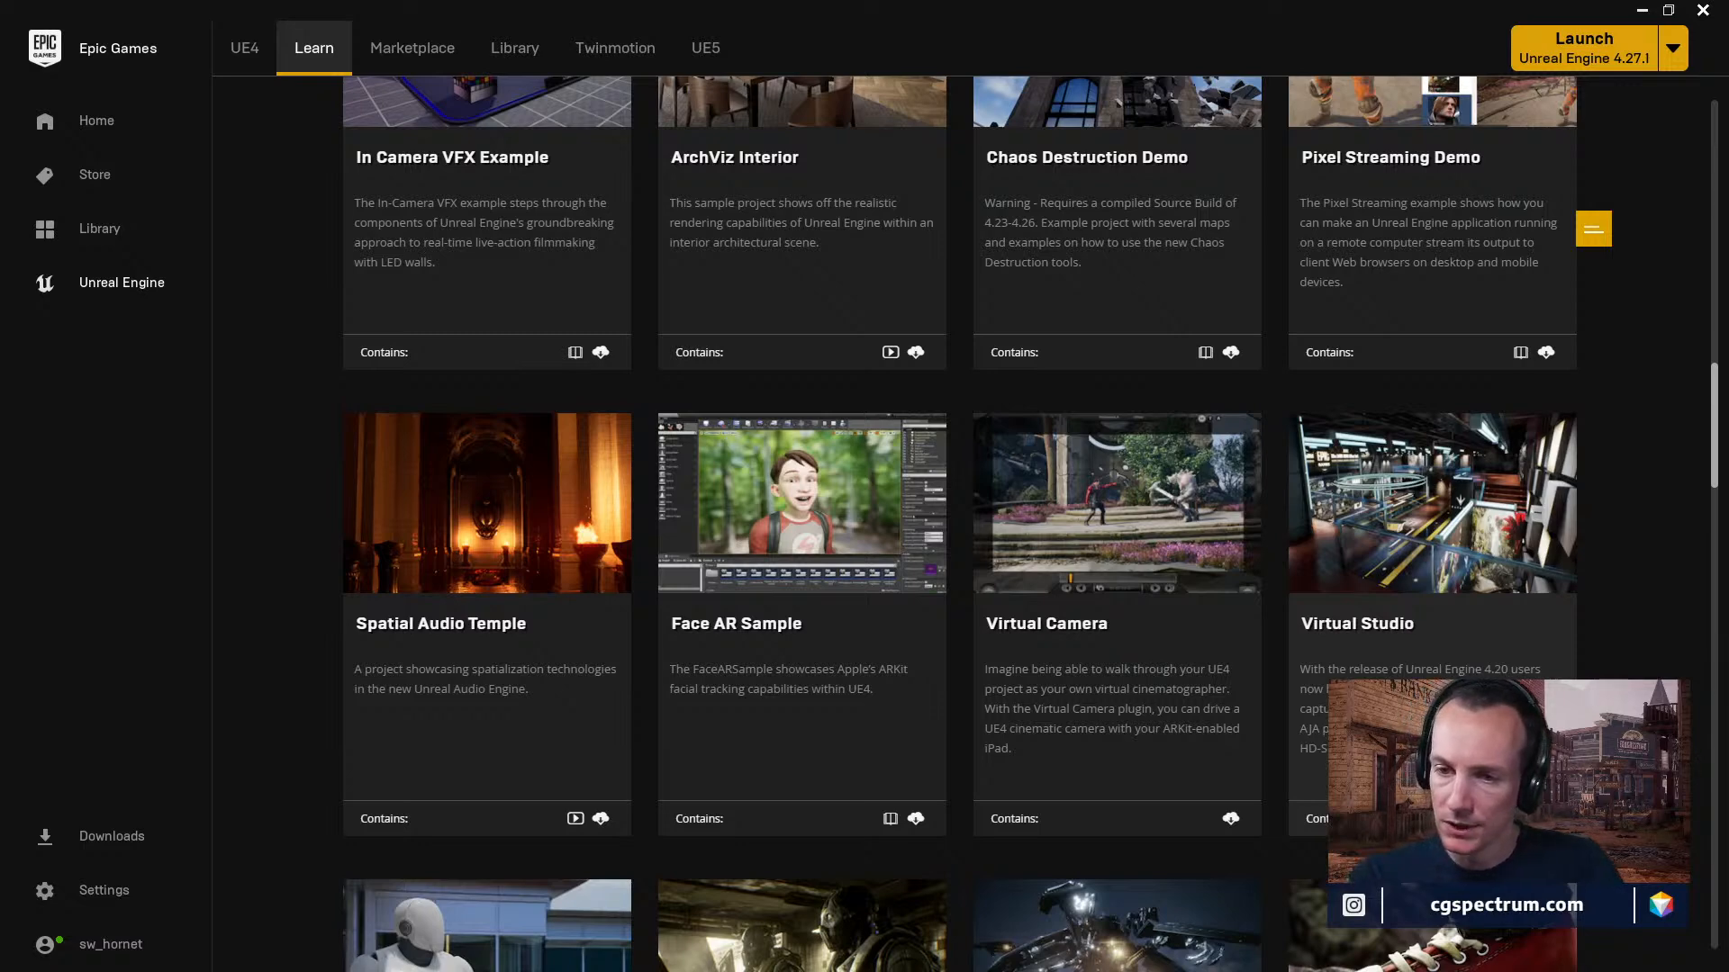
scroll(959, 522, down, 3)
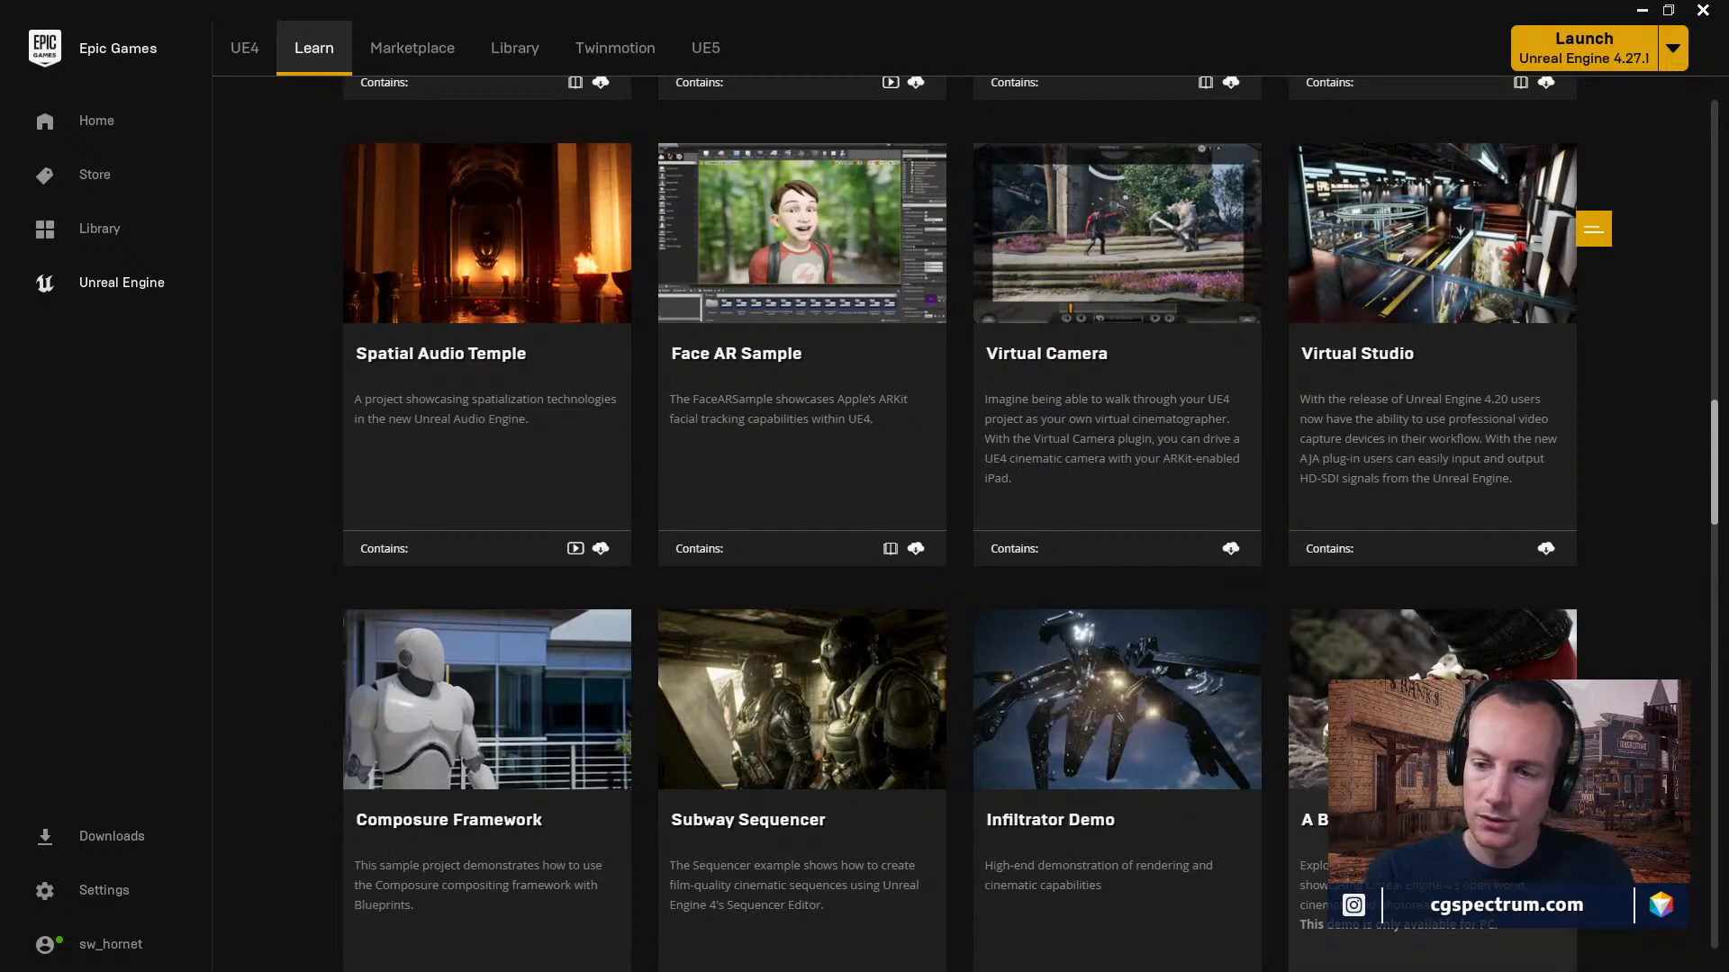
scroll(959, 523, down, 4)
scroll(959, 523, up, 9)
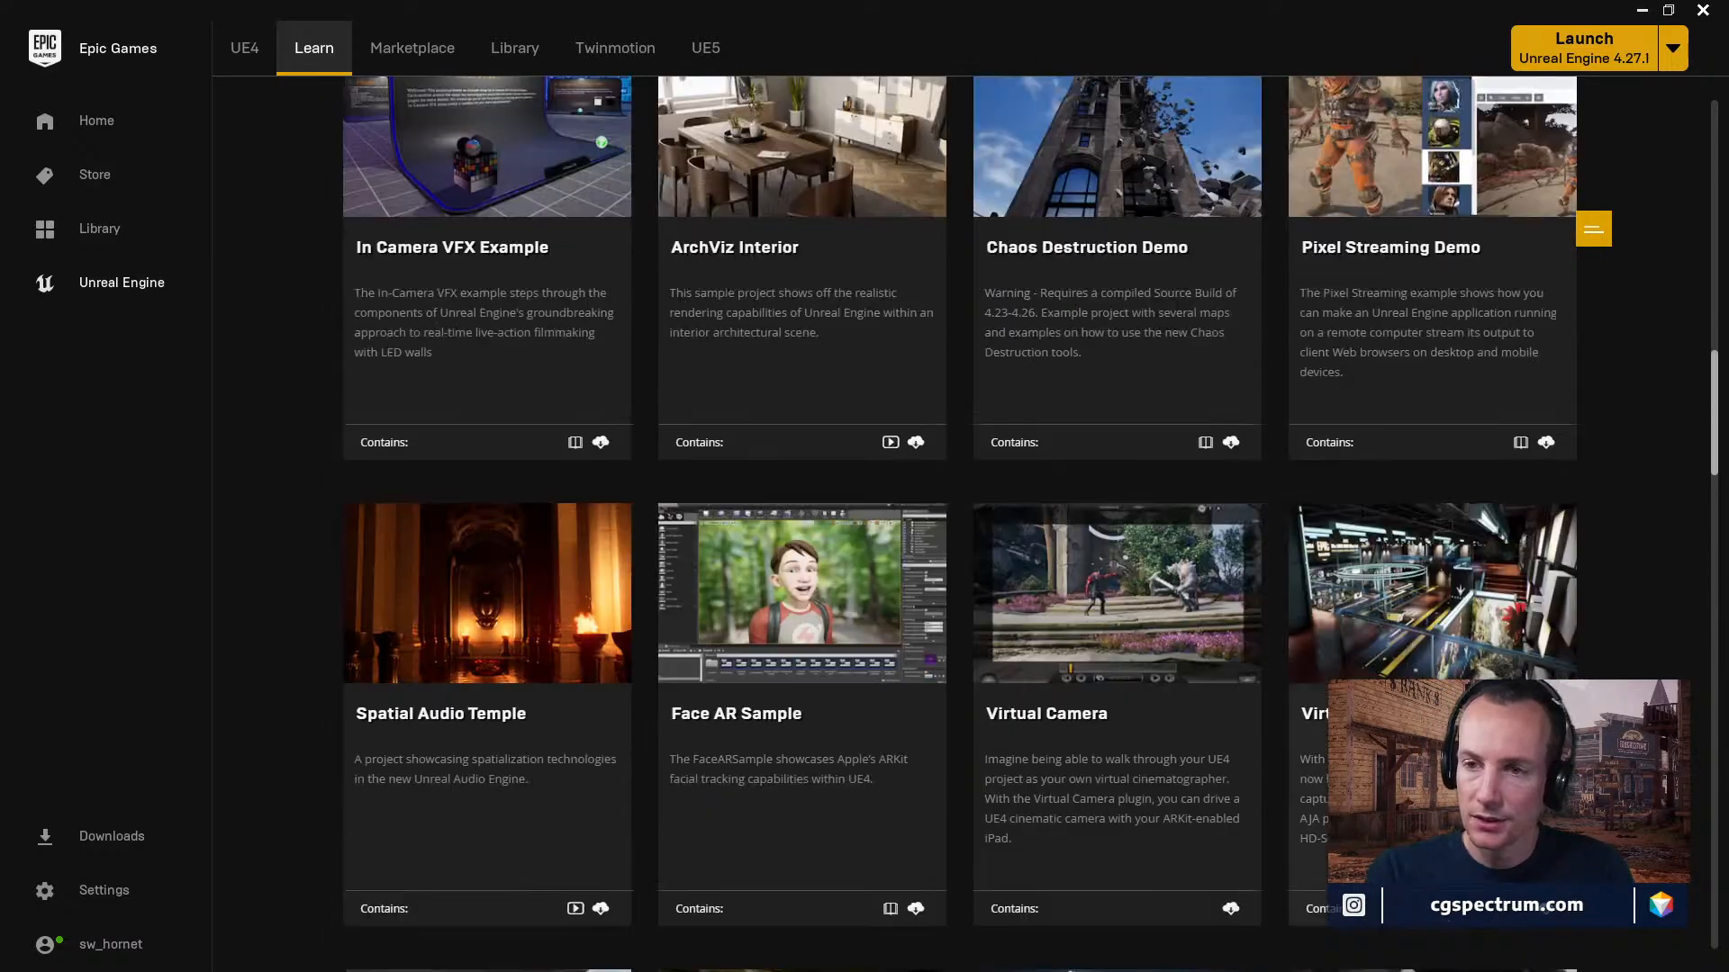
scroll(986, 385, up, 12)
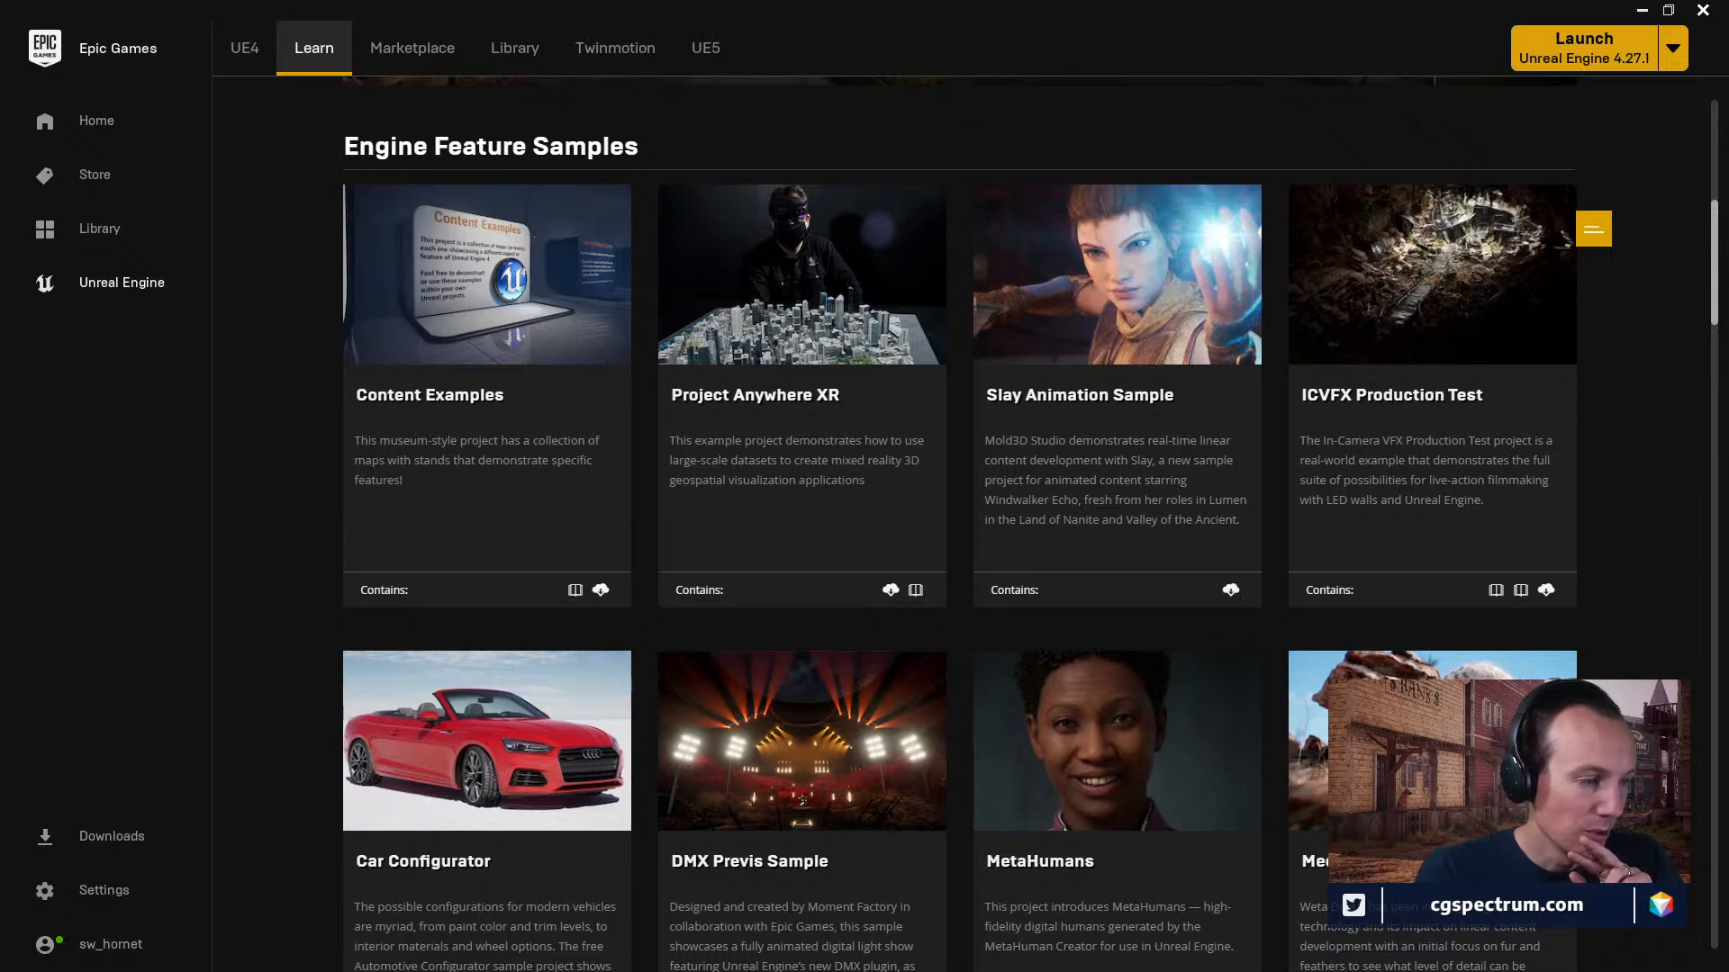
Move the launcher out of the way and return to the maximized Unreal Editor with the DMXPrevisSample level.
drag(531, 16, 838, 857)
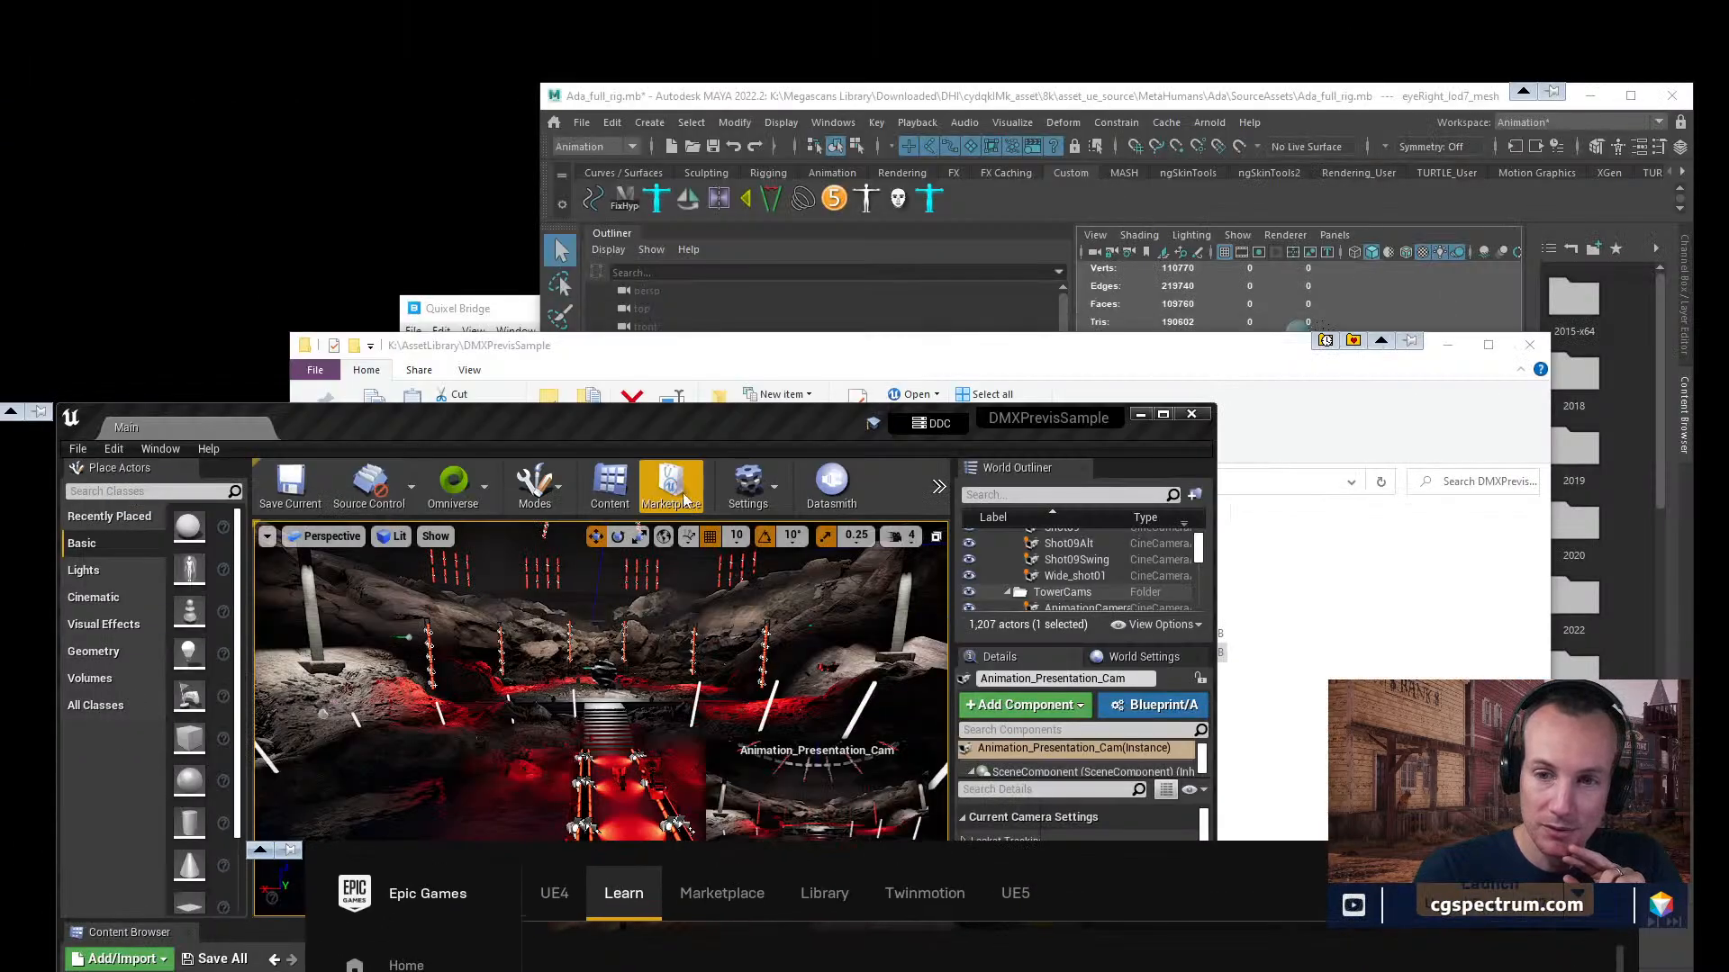
drag(660, 428, 665, 402)
double_click(664, 407)
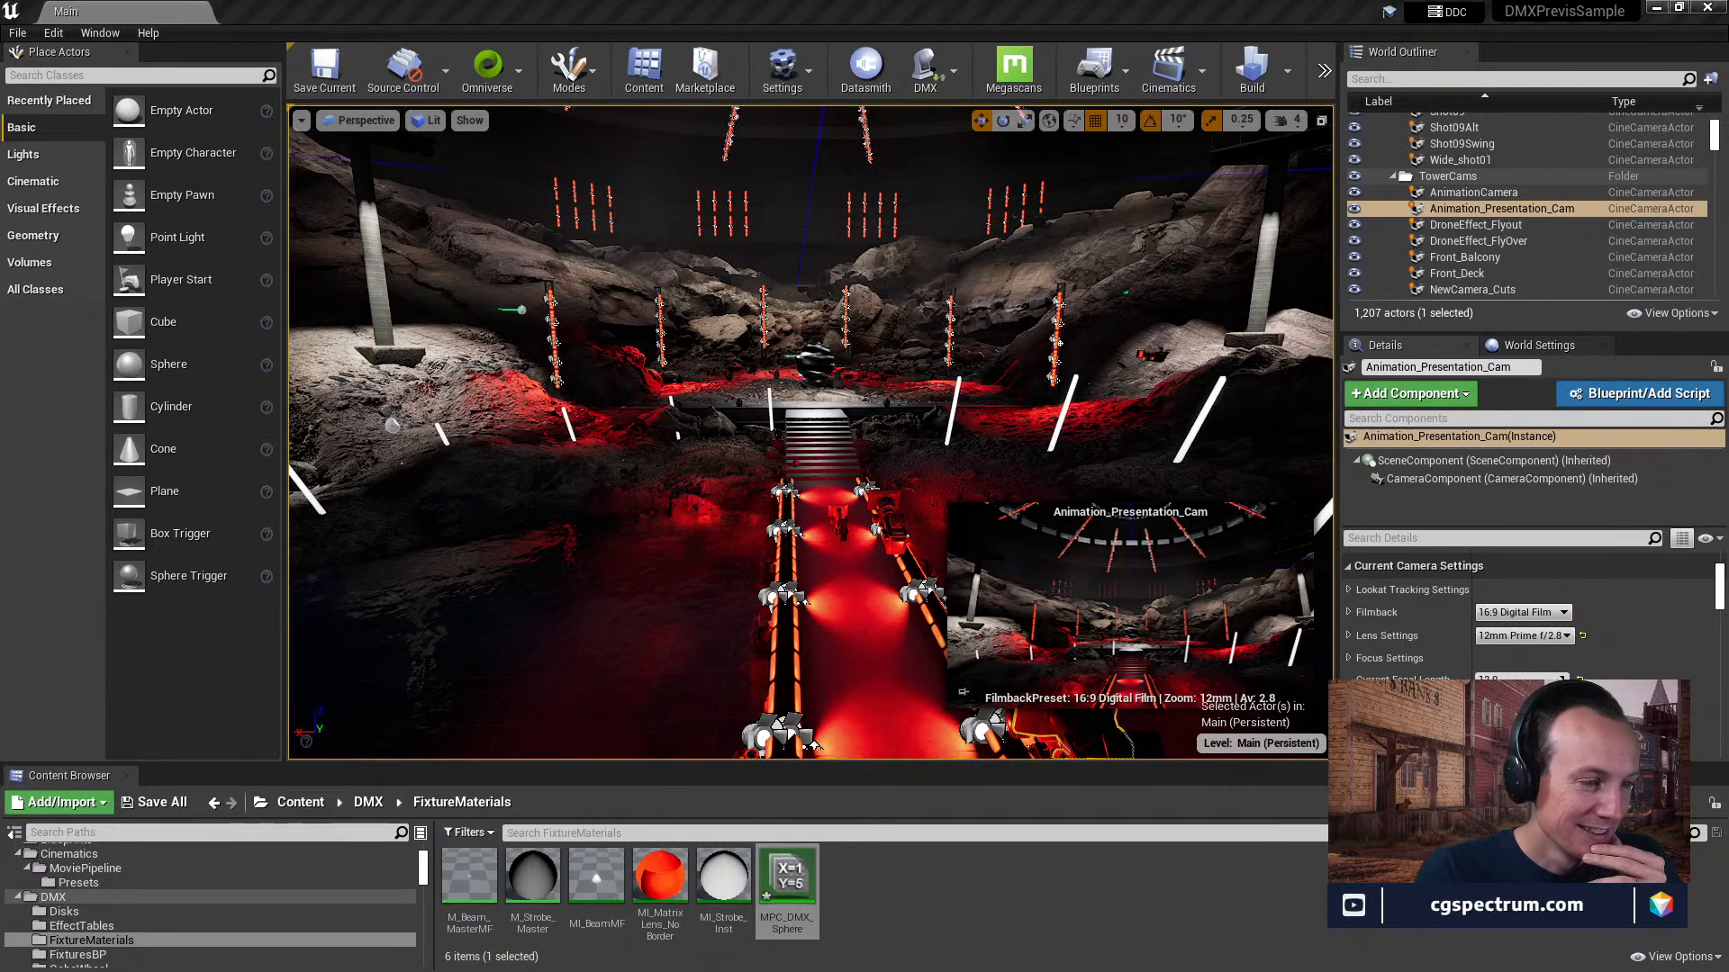
Switch to the browser's StoryFutures Virtual Production Skills Report page and sample its video at about 5 and 12.5 minutes, pausing it there.
drag(0, 189, 564, 235)
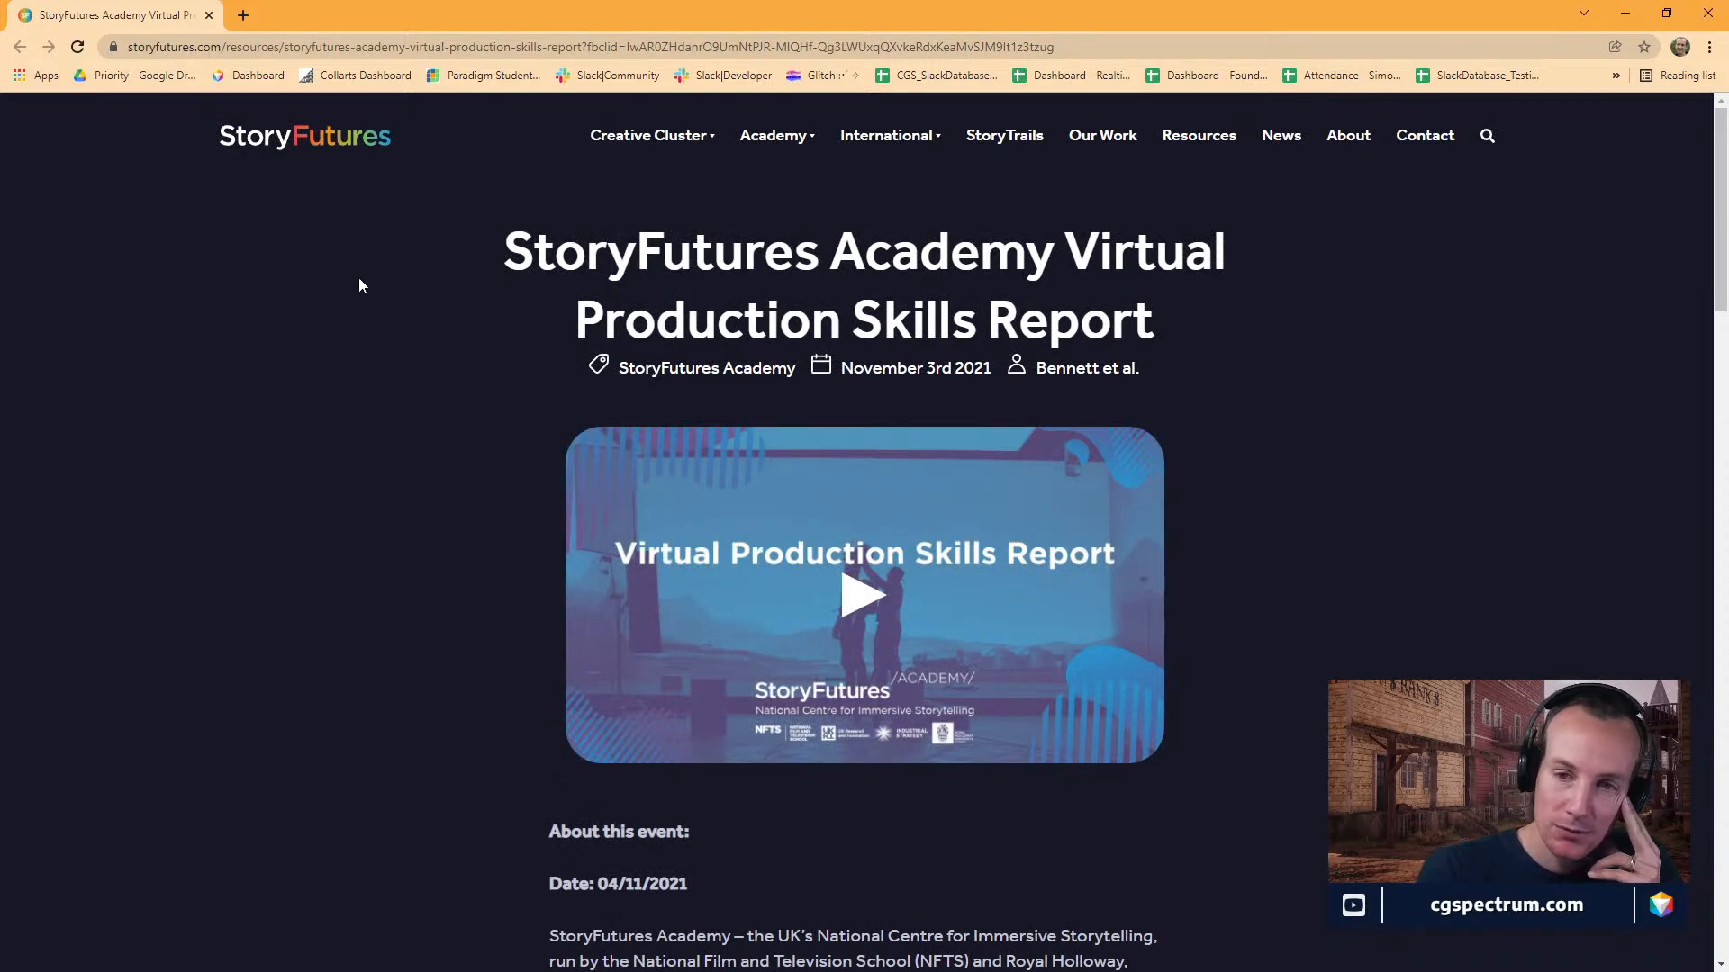
scroll(360, 282, down, 1)
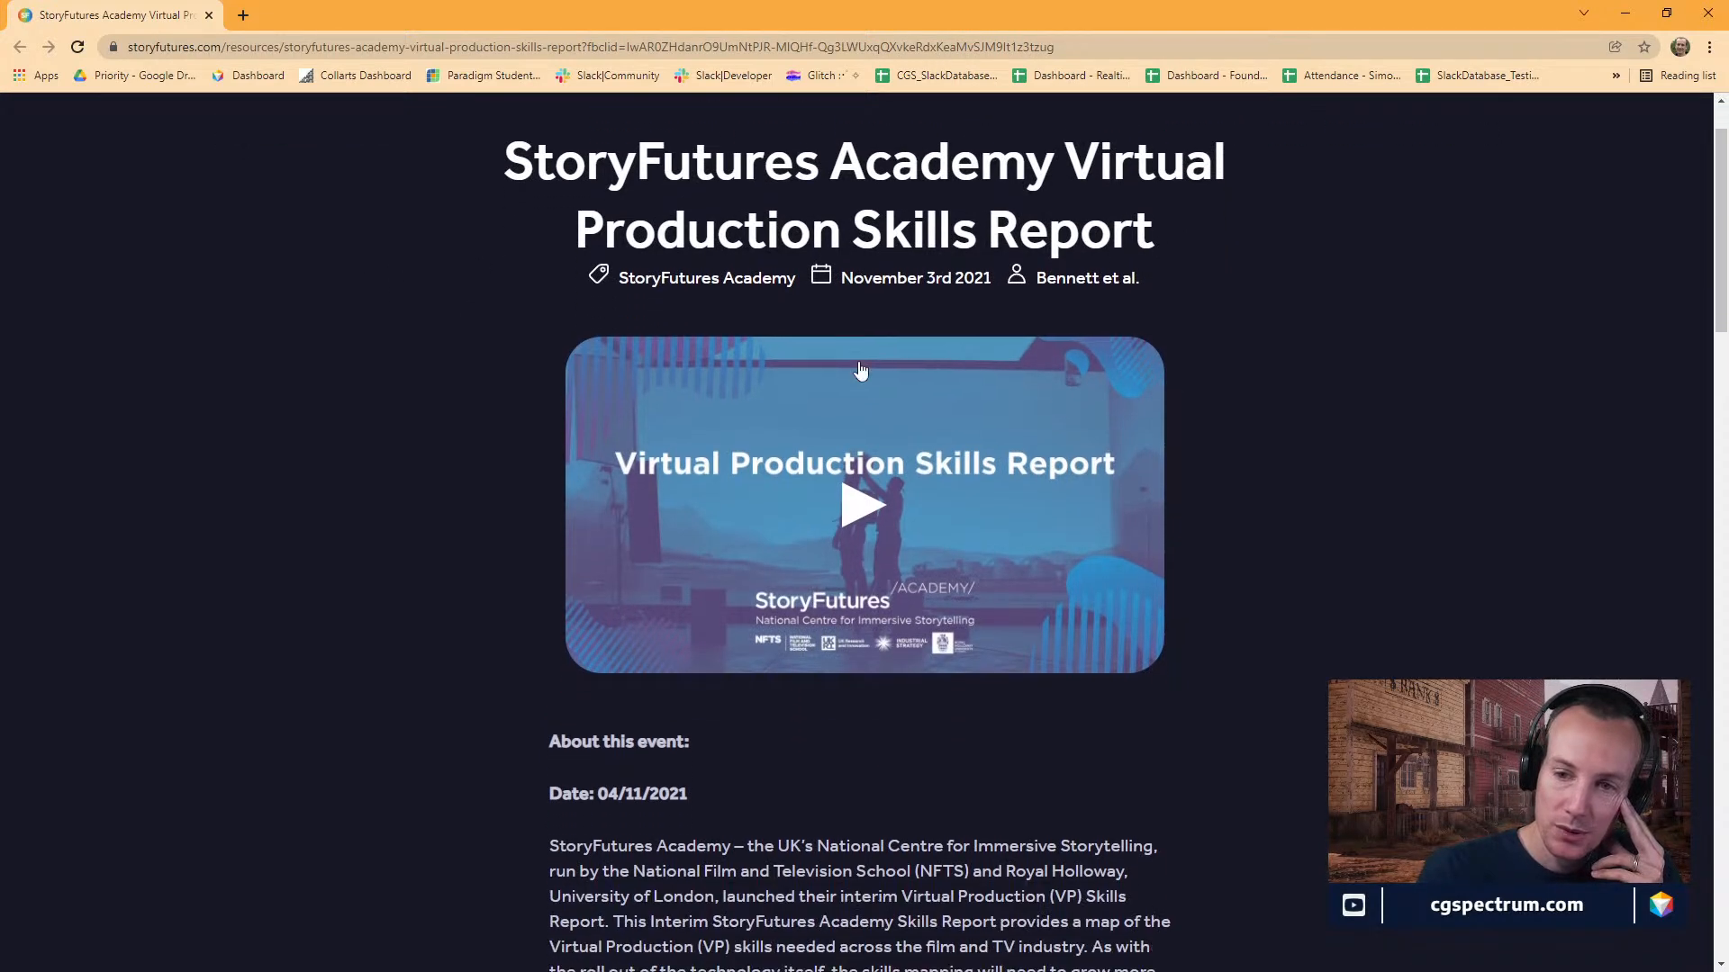
click(840, 510)
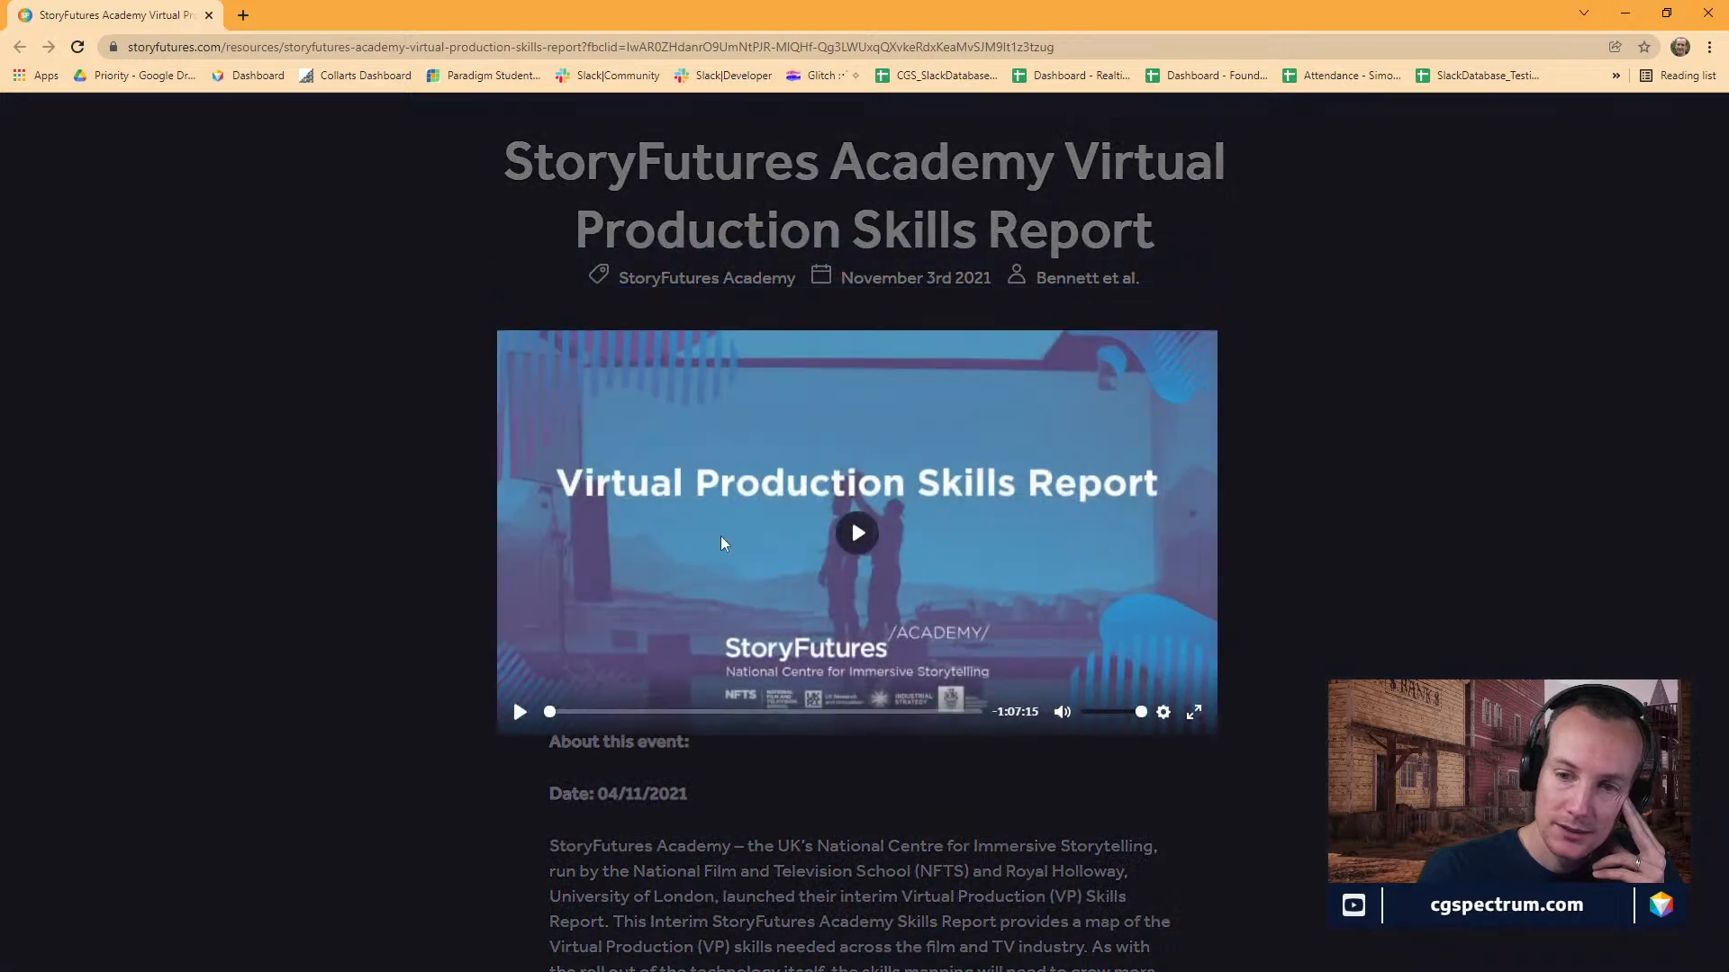
click(582, 712)
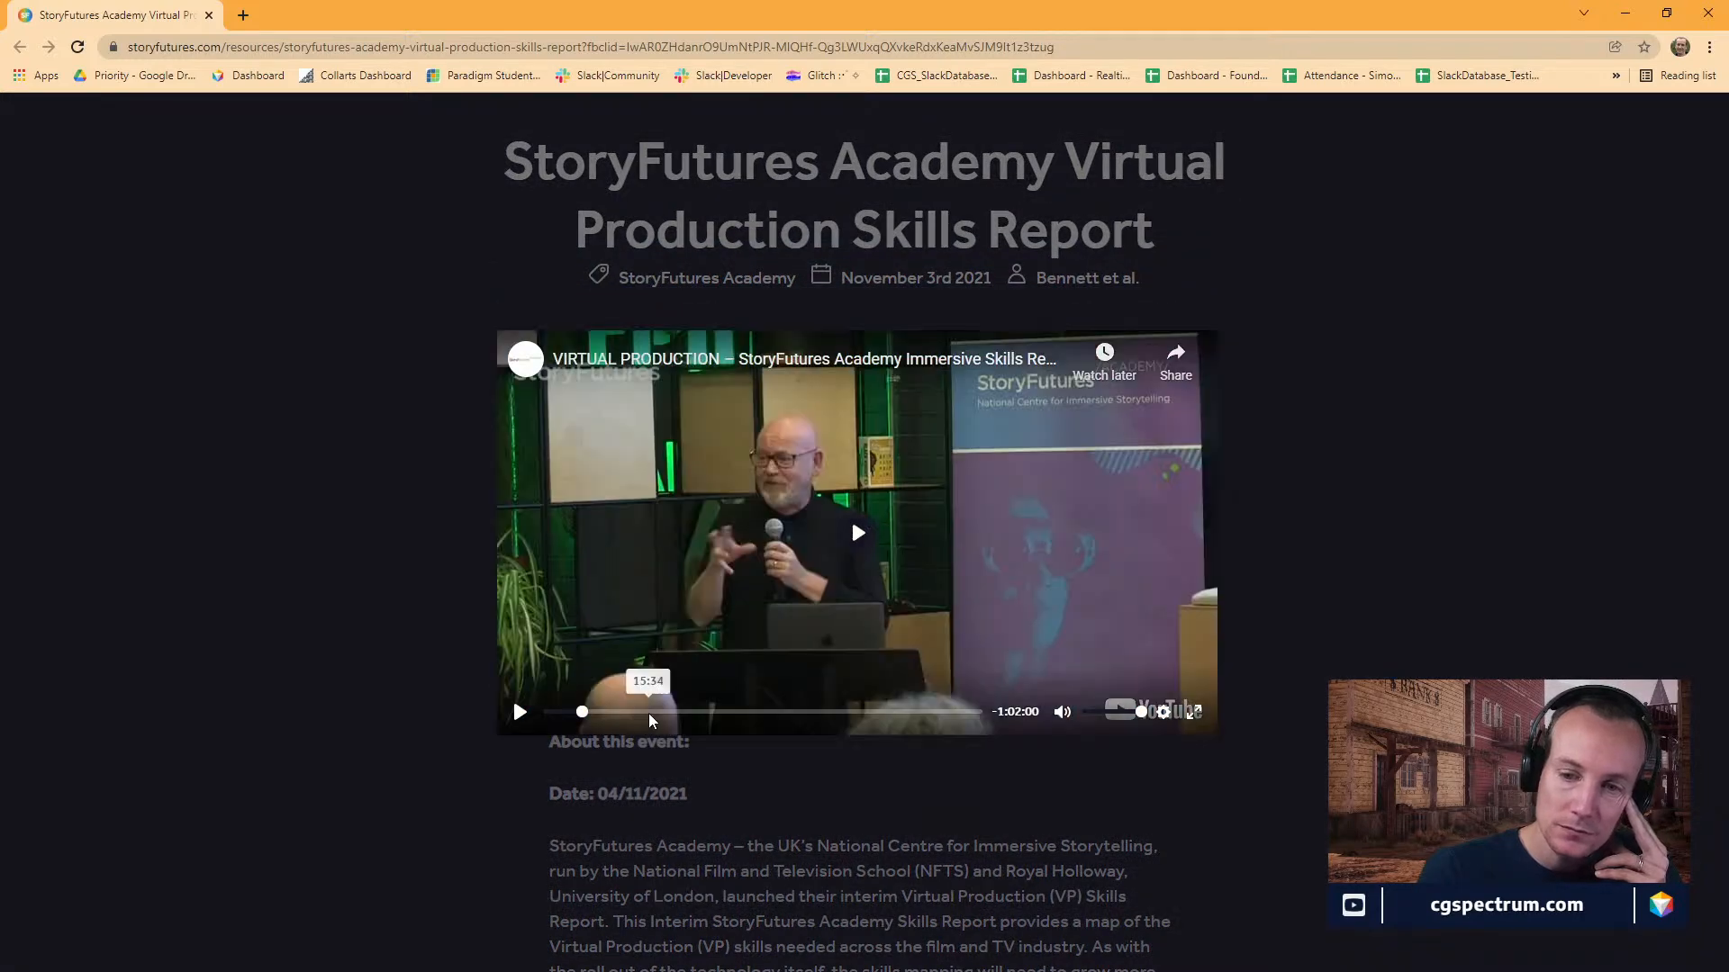
click(871, 524)
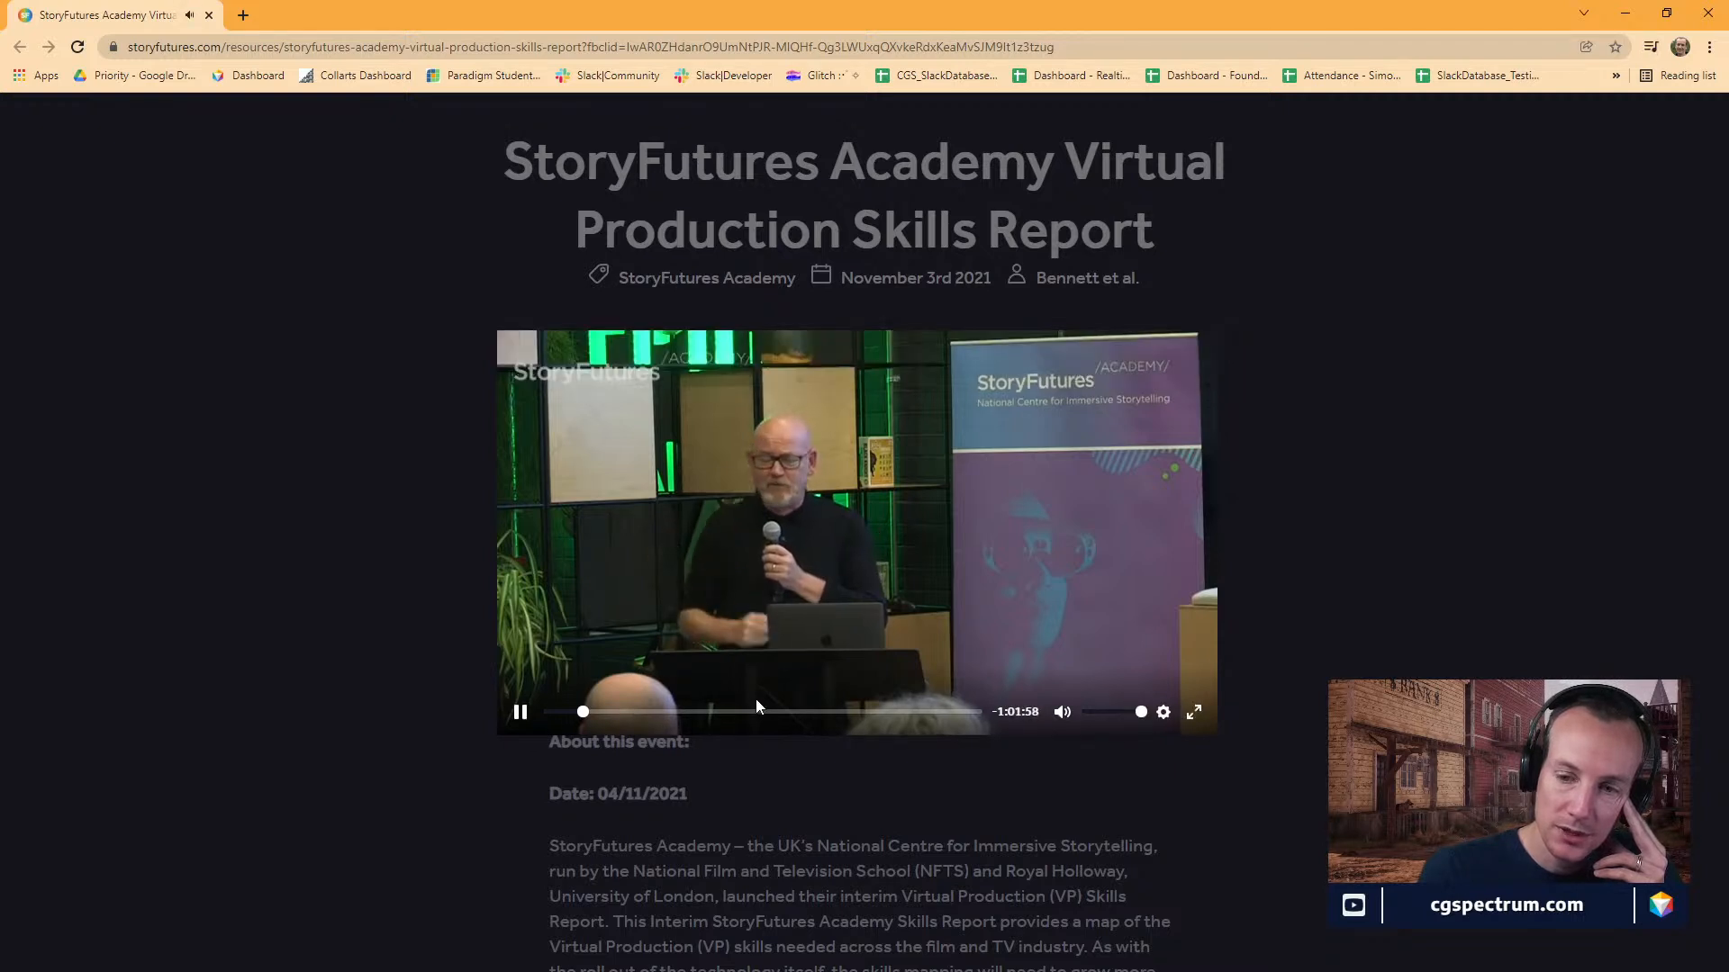
click(630, 711)
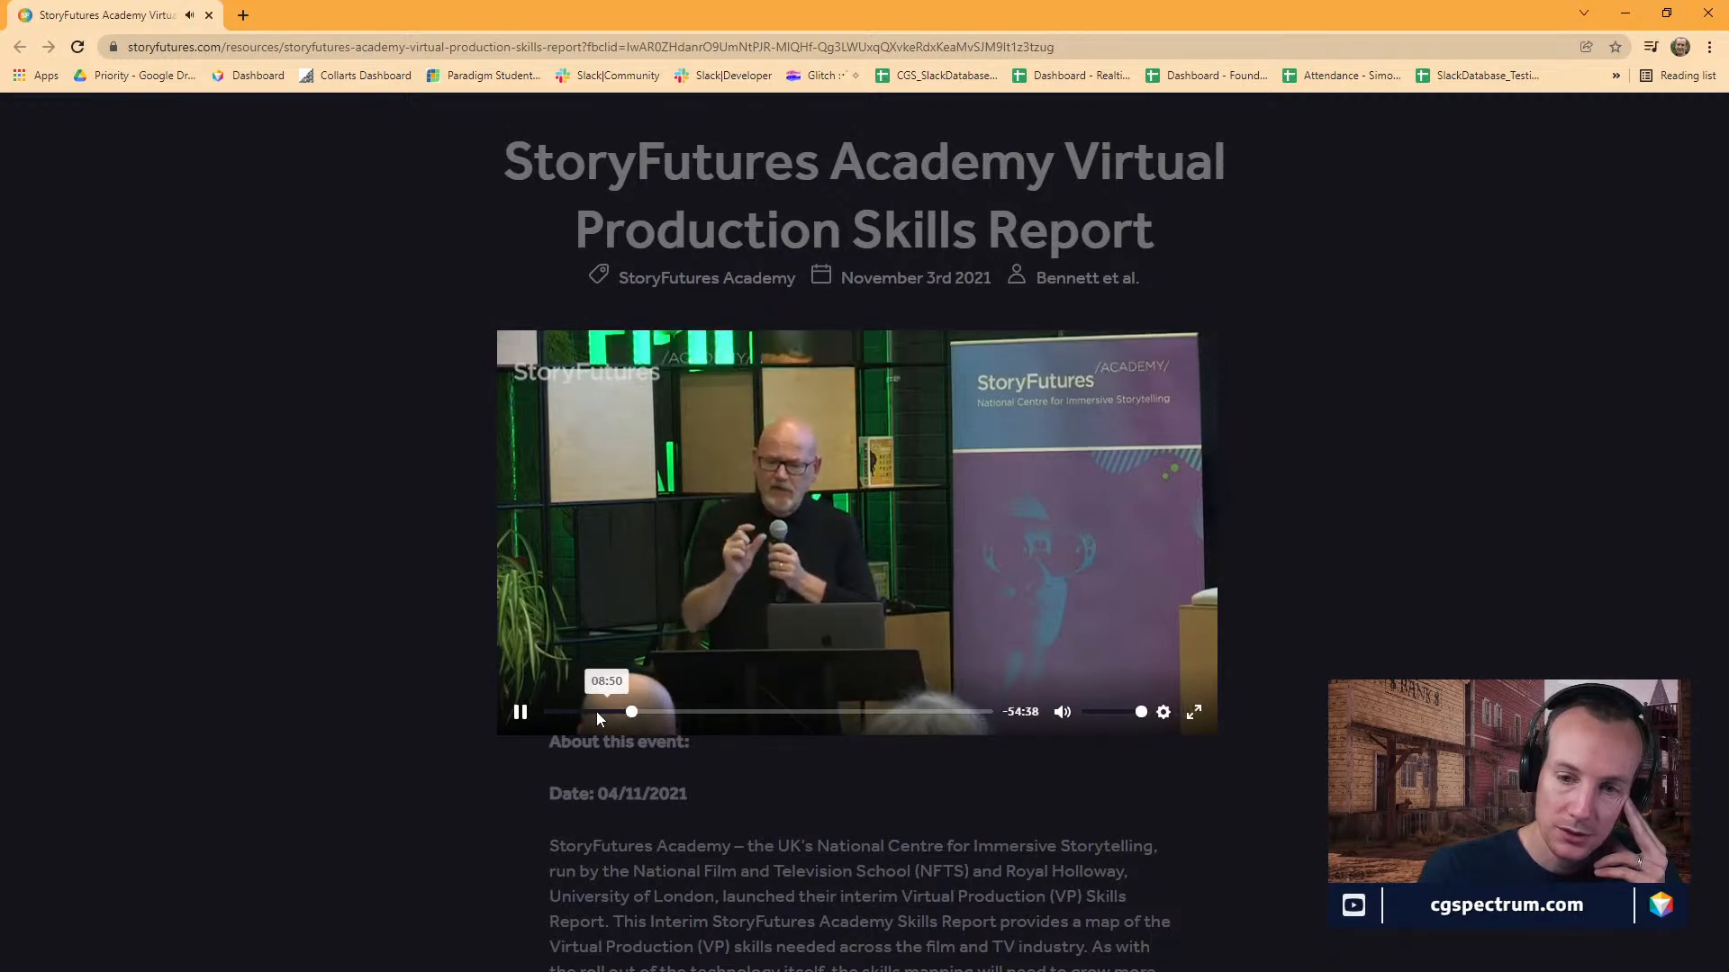
click(519, 713)
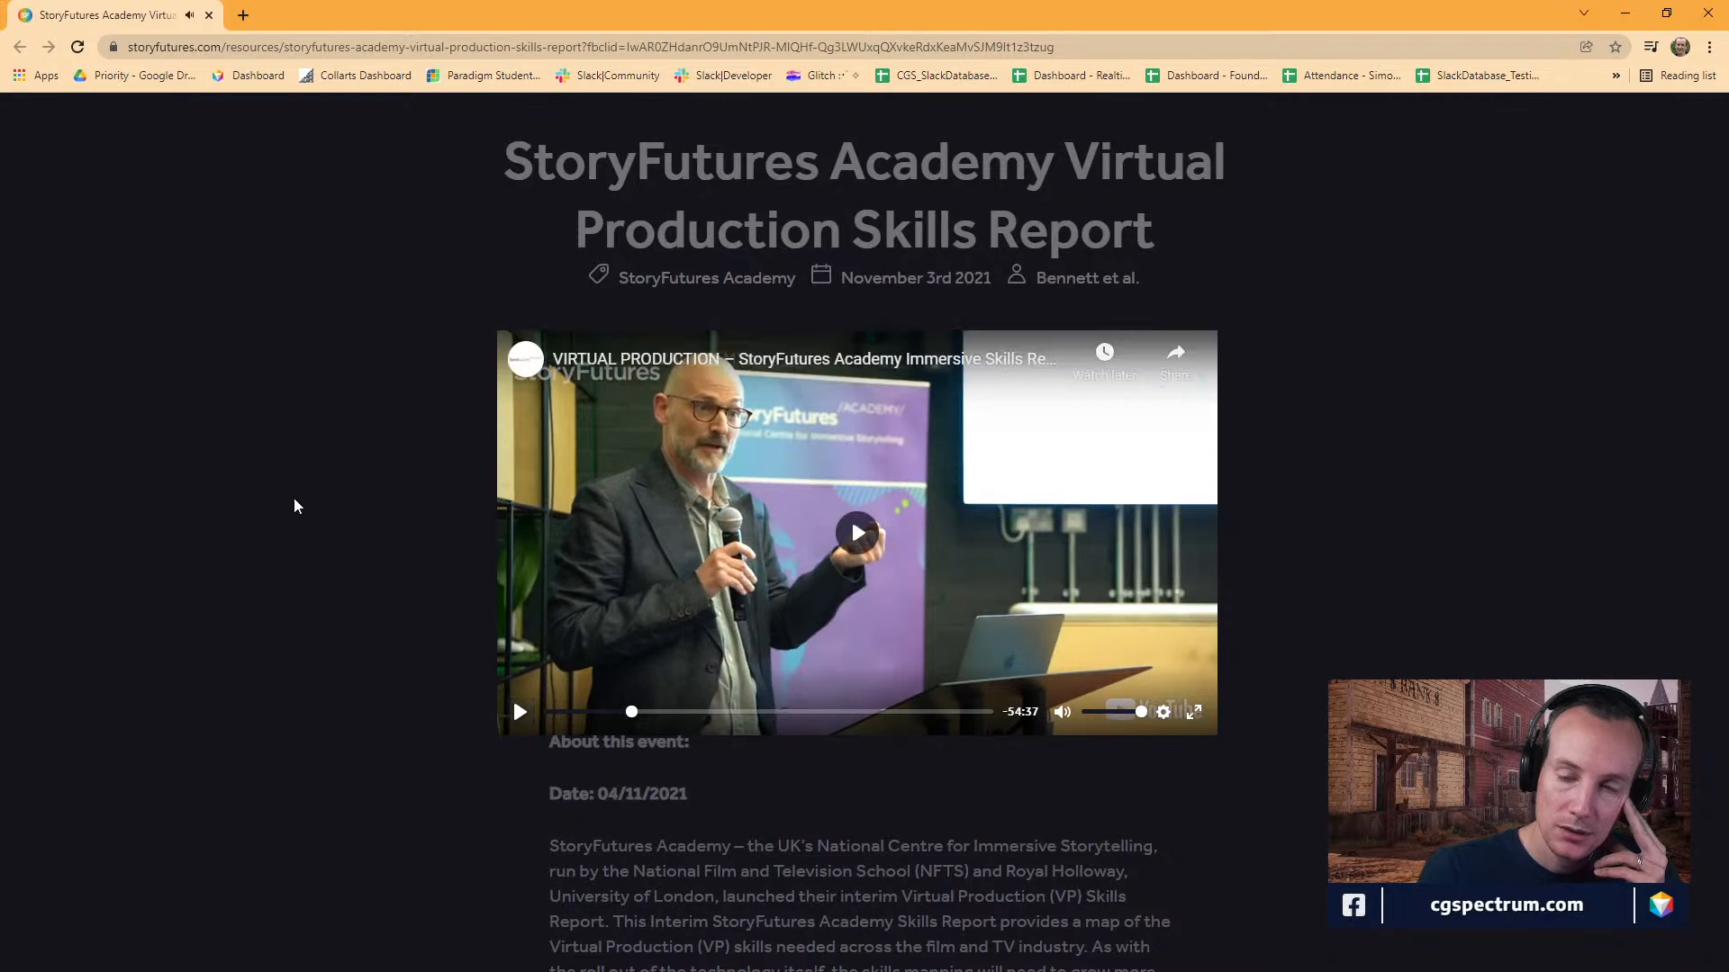
Close the video, read the event description and author section, and open the report's PDF from the page.
scroll(1364, 458, down, 4)
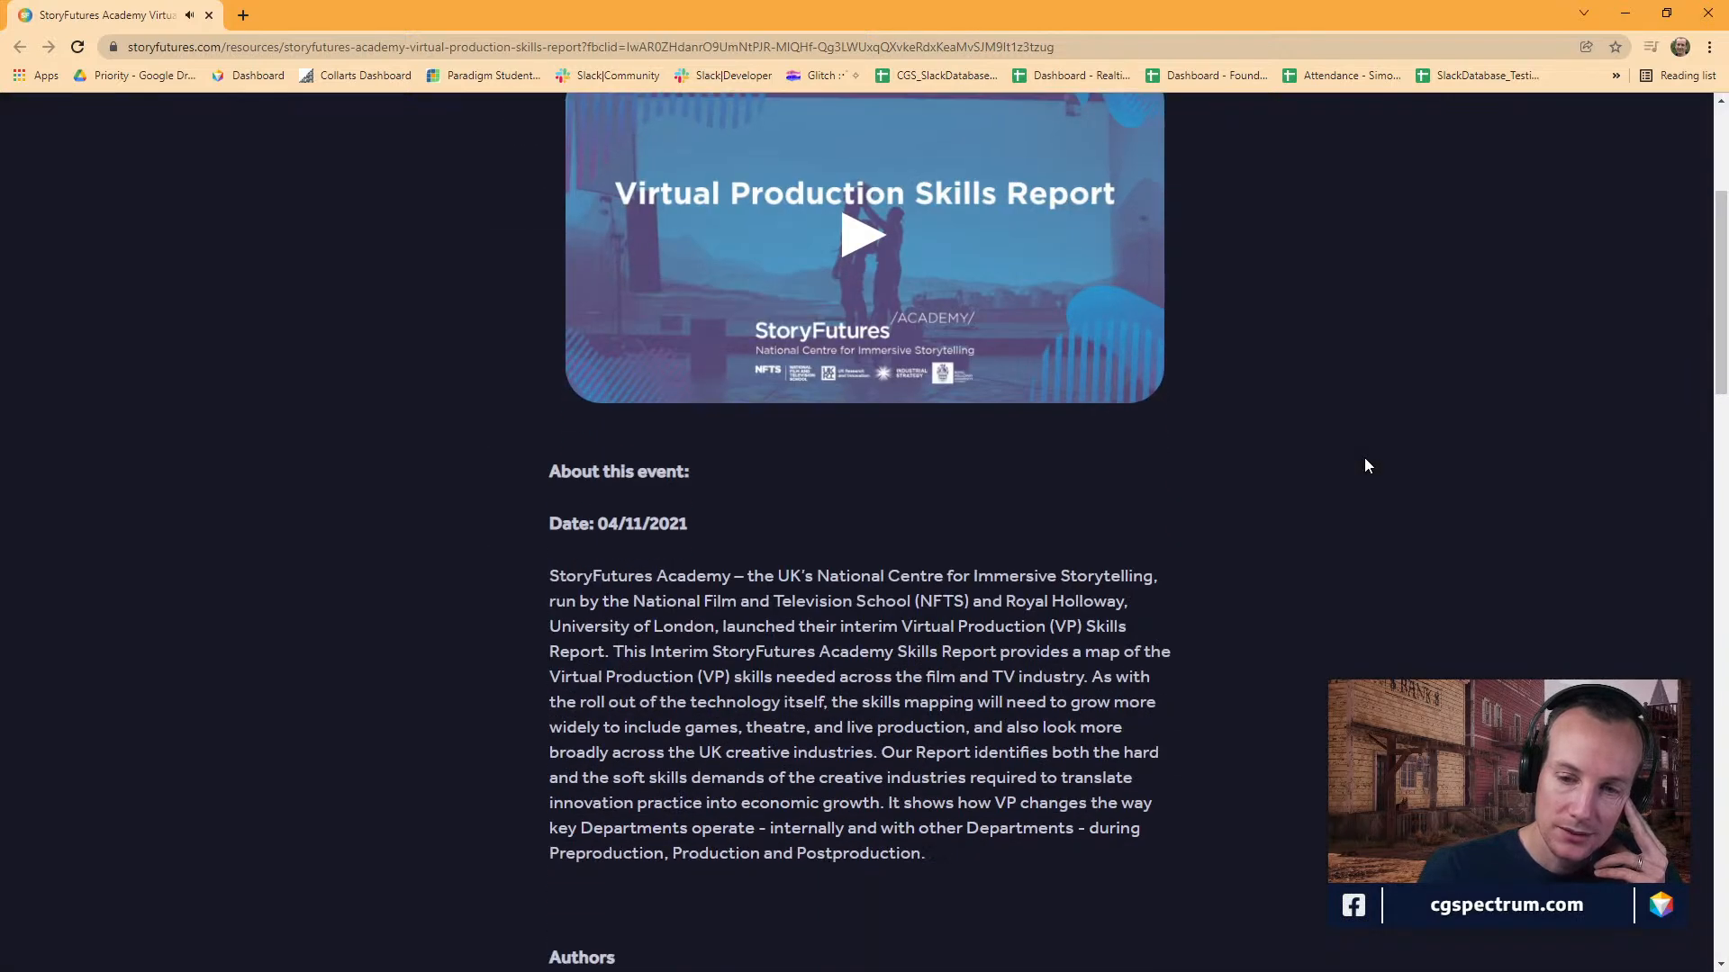
scroll(1364, 458, down, 2)
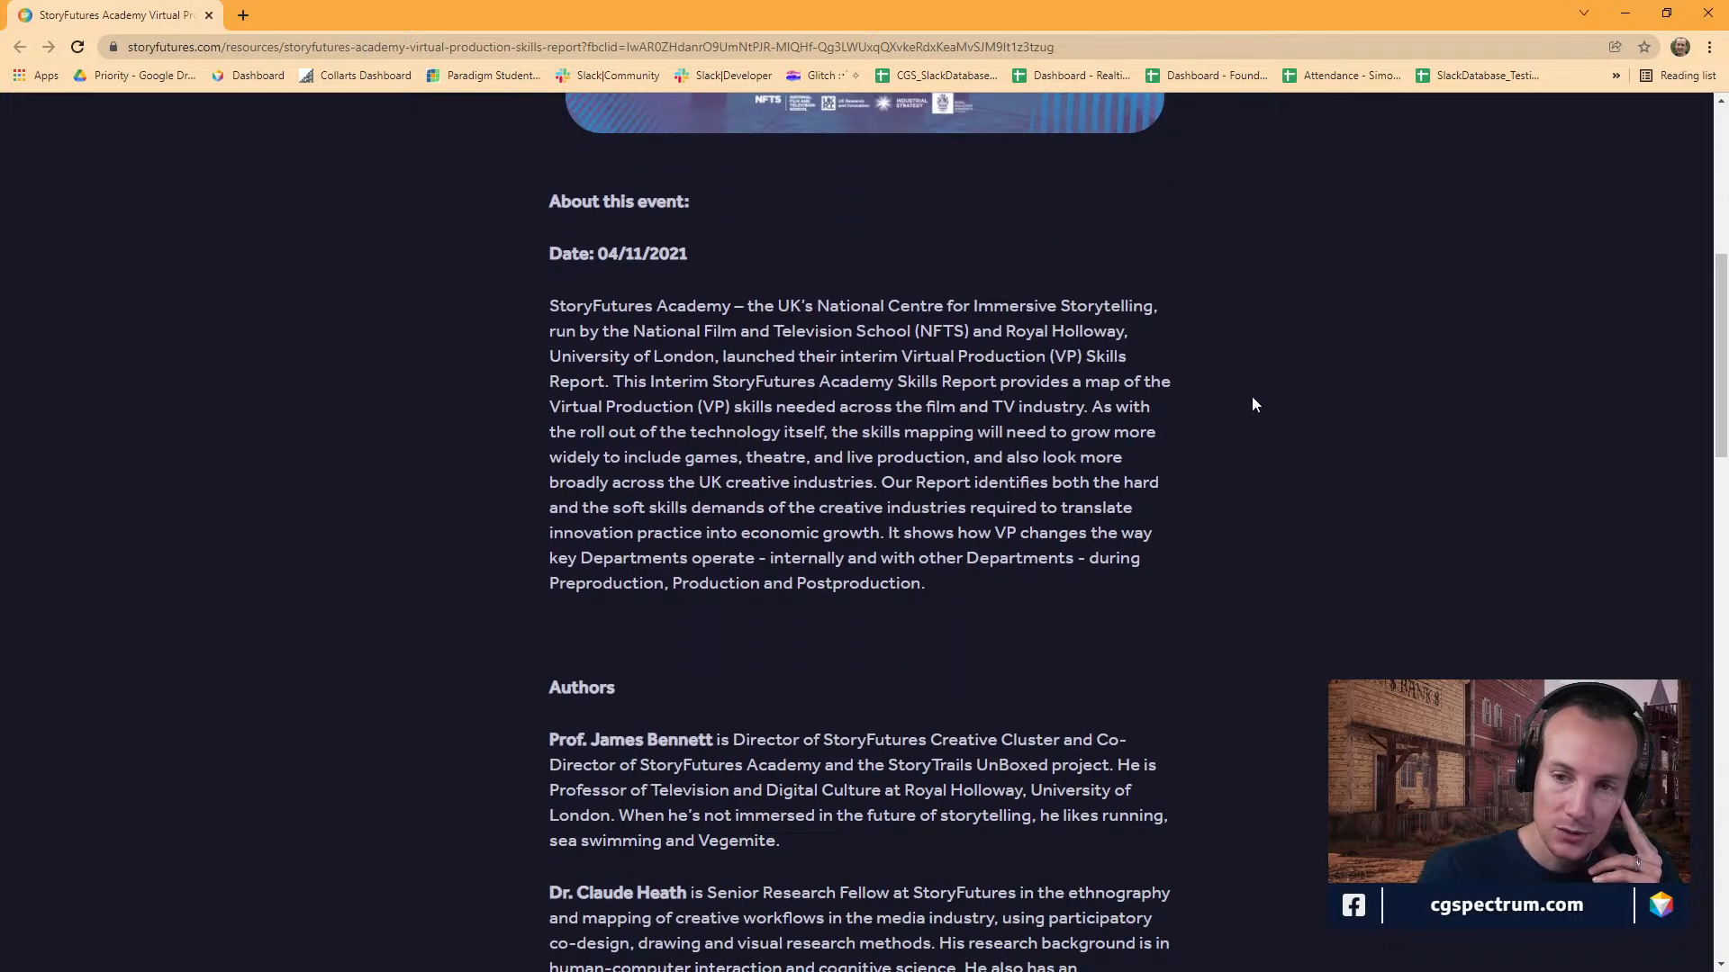
scroll(1181, 411, down, 2)
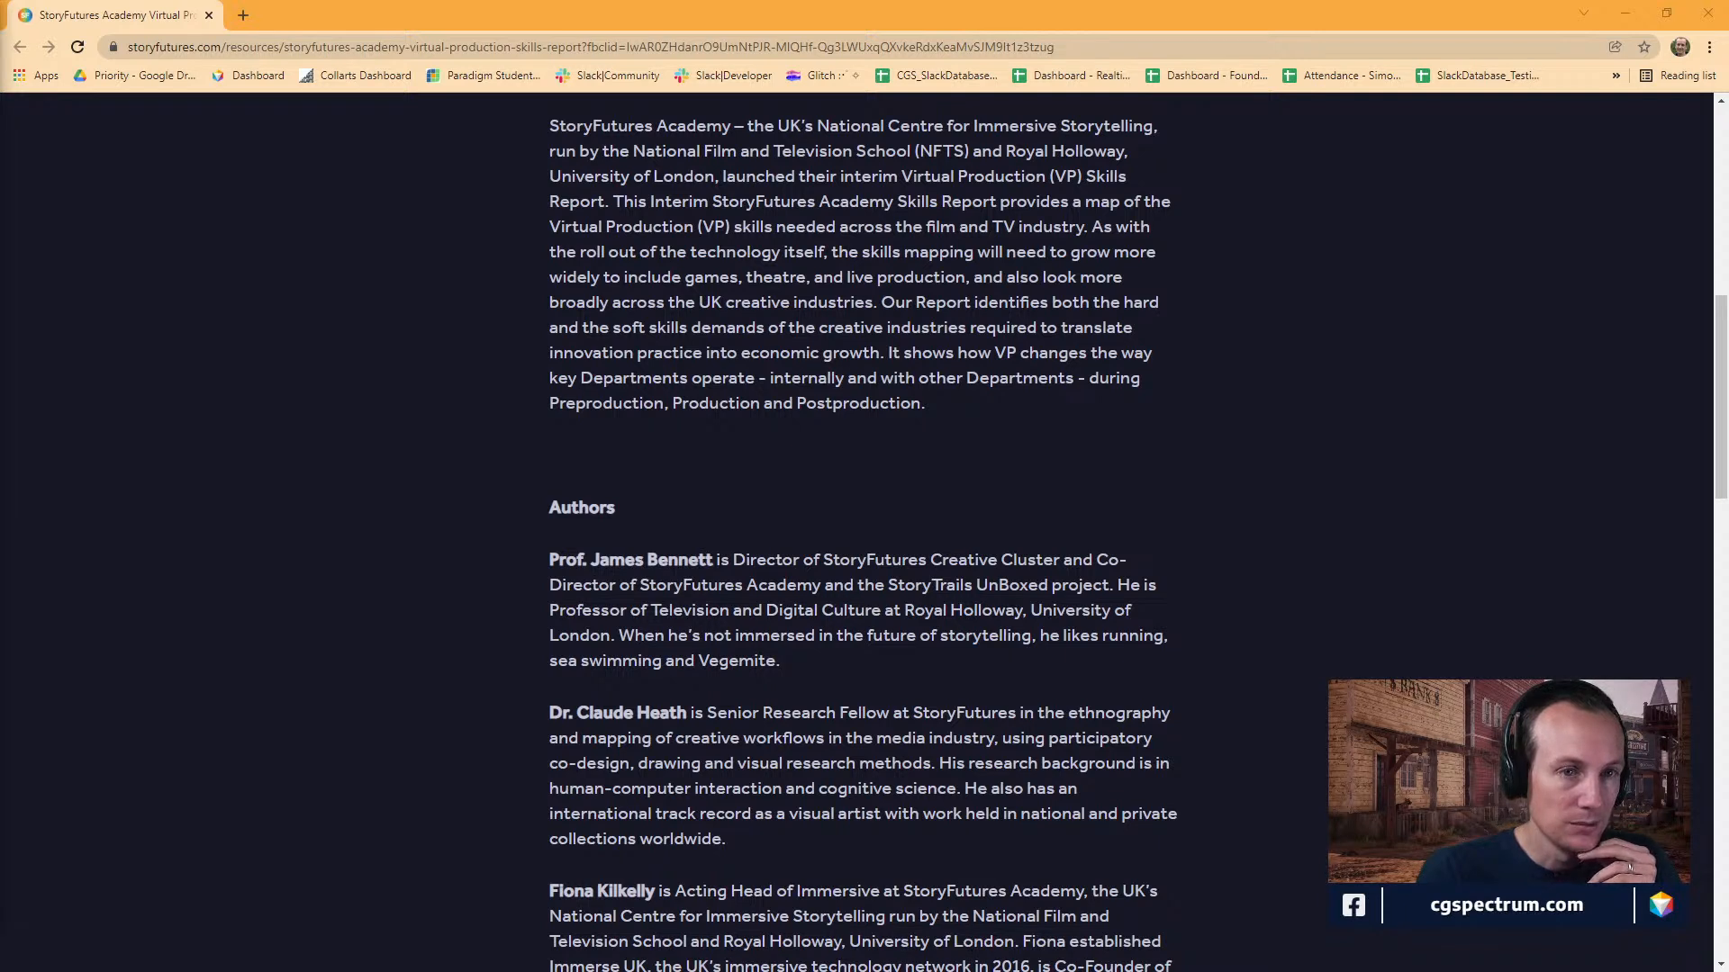
drag(0, 7, 0, 99)
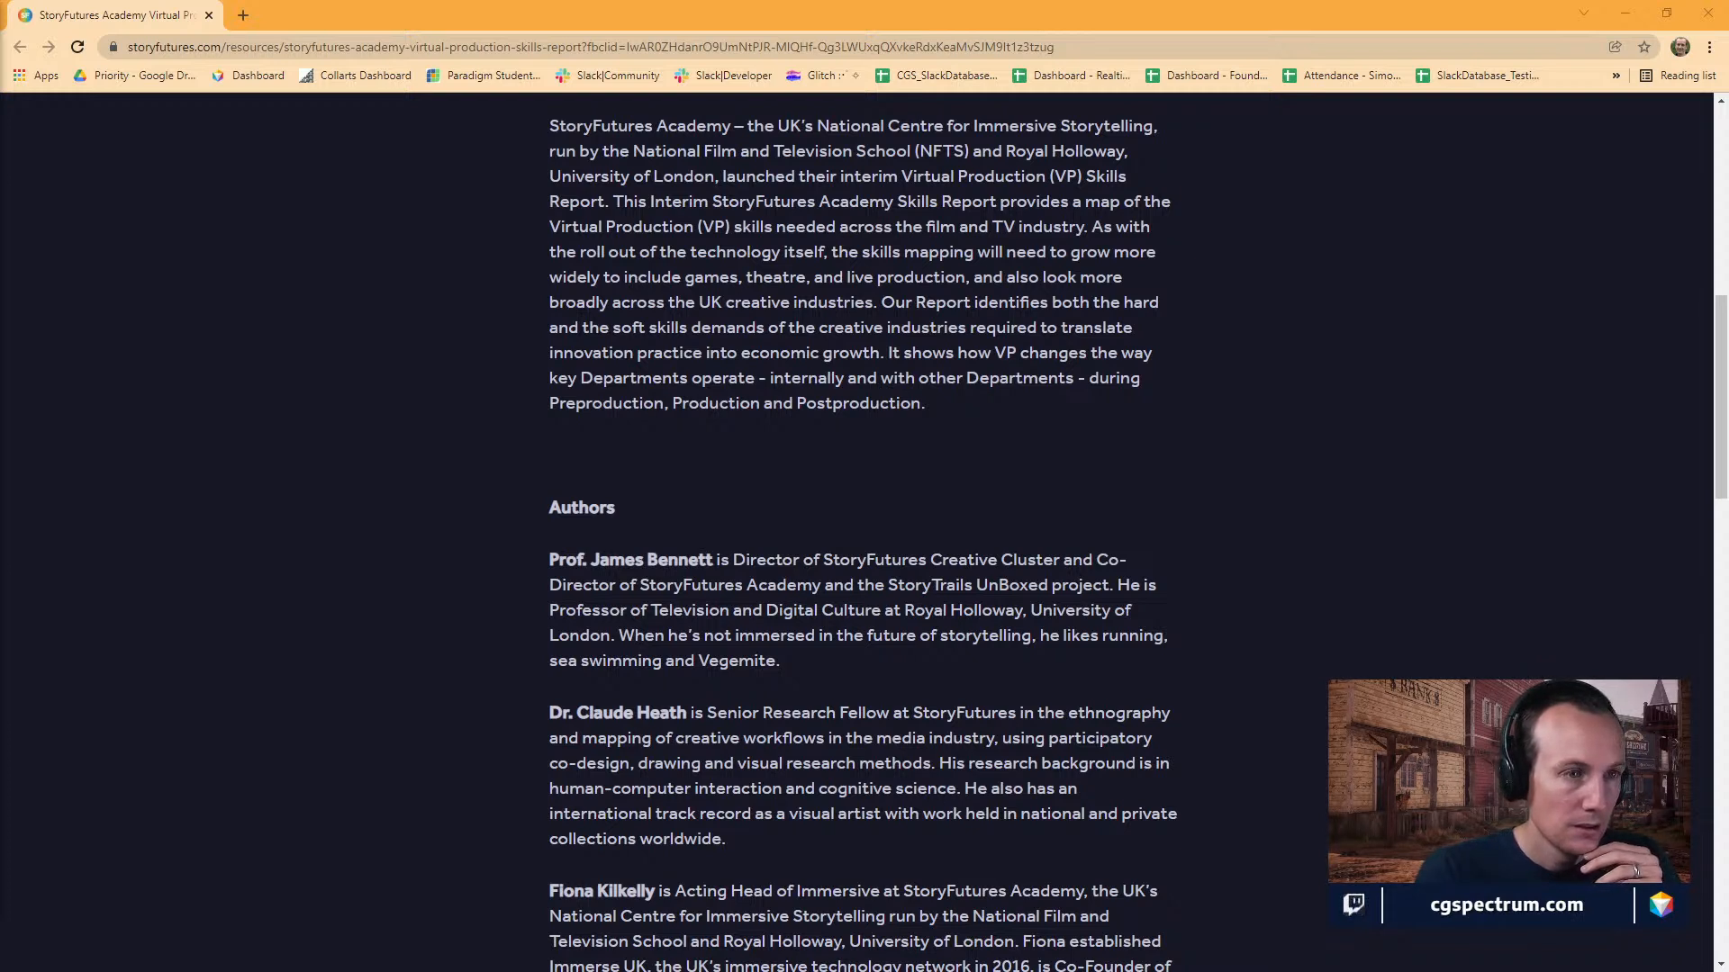
scroll(837, 549, down, 15)
click(865, 352)
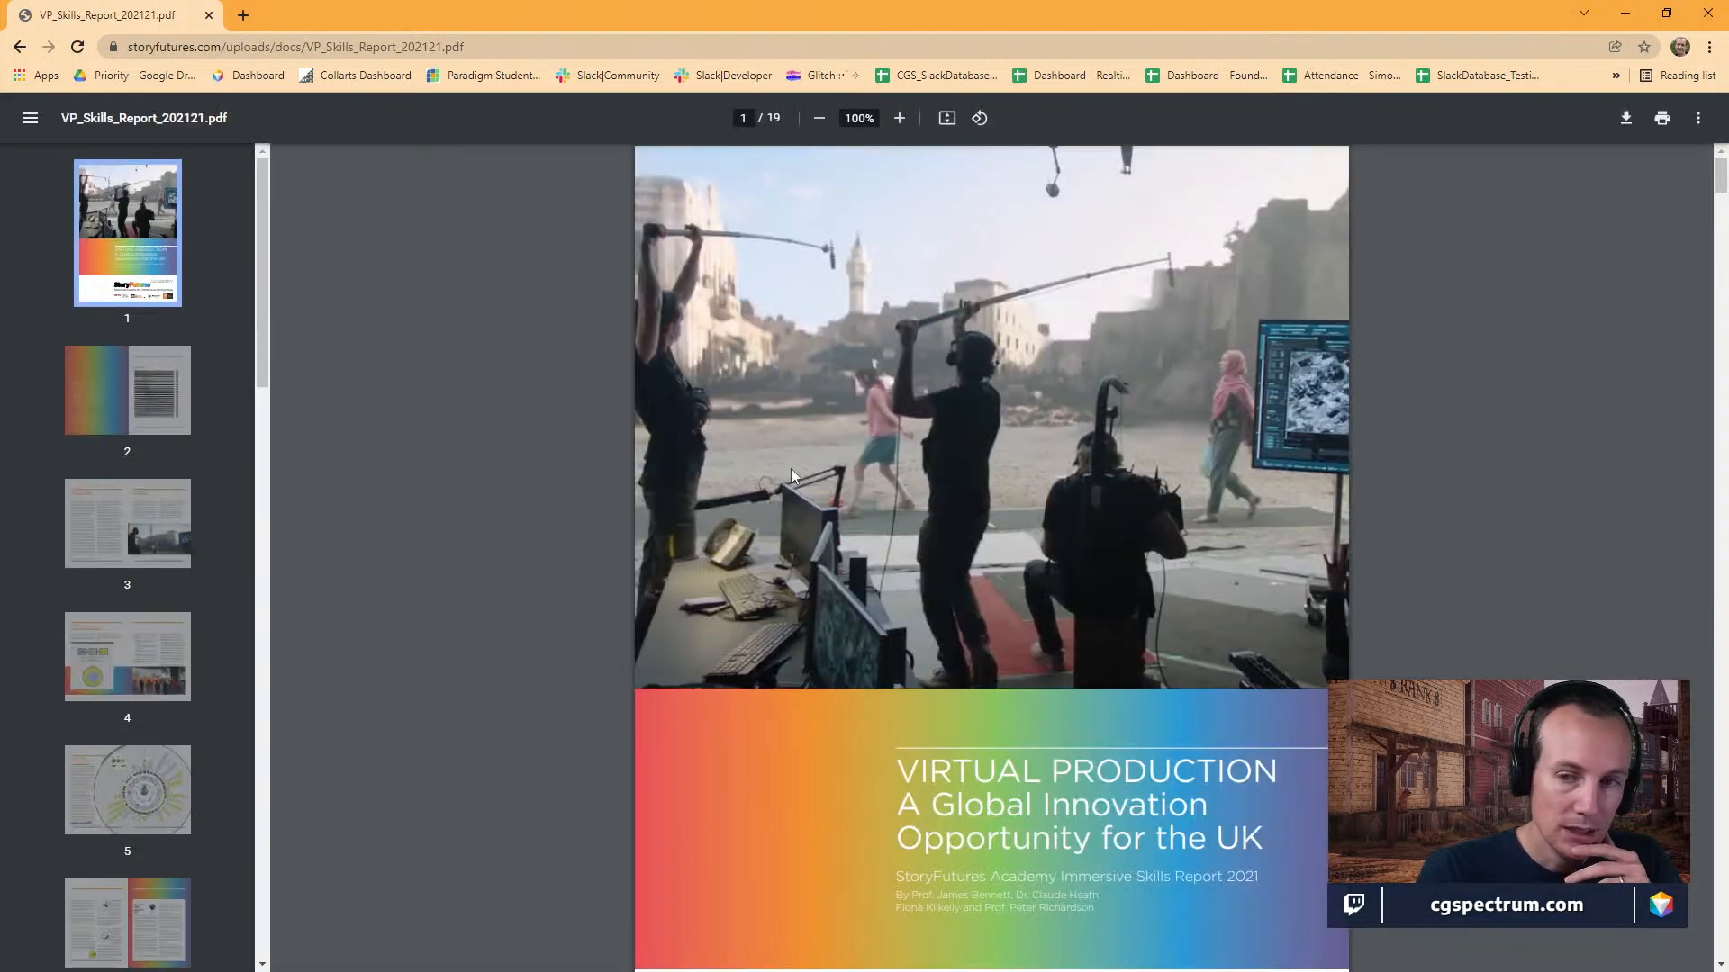
Page through the report PDF to the VP Skills Mandala diagram in Section Two and examine it.
scroll(1357, 396, down, 9)
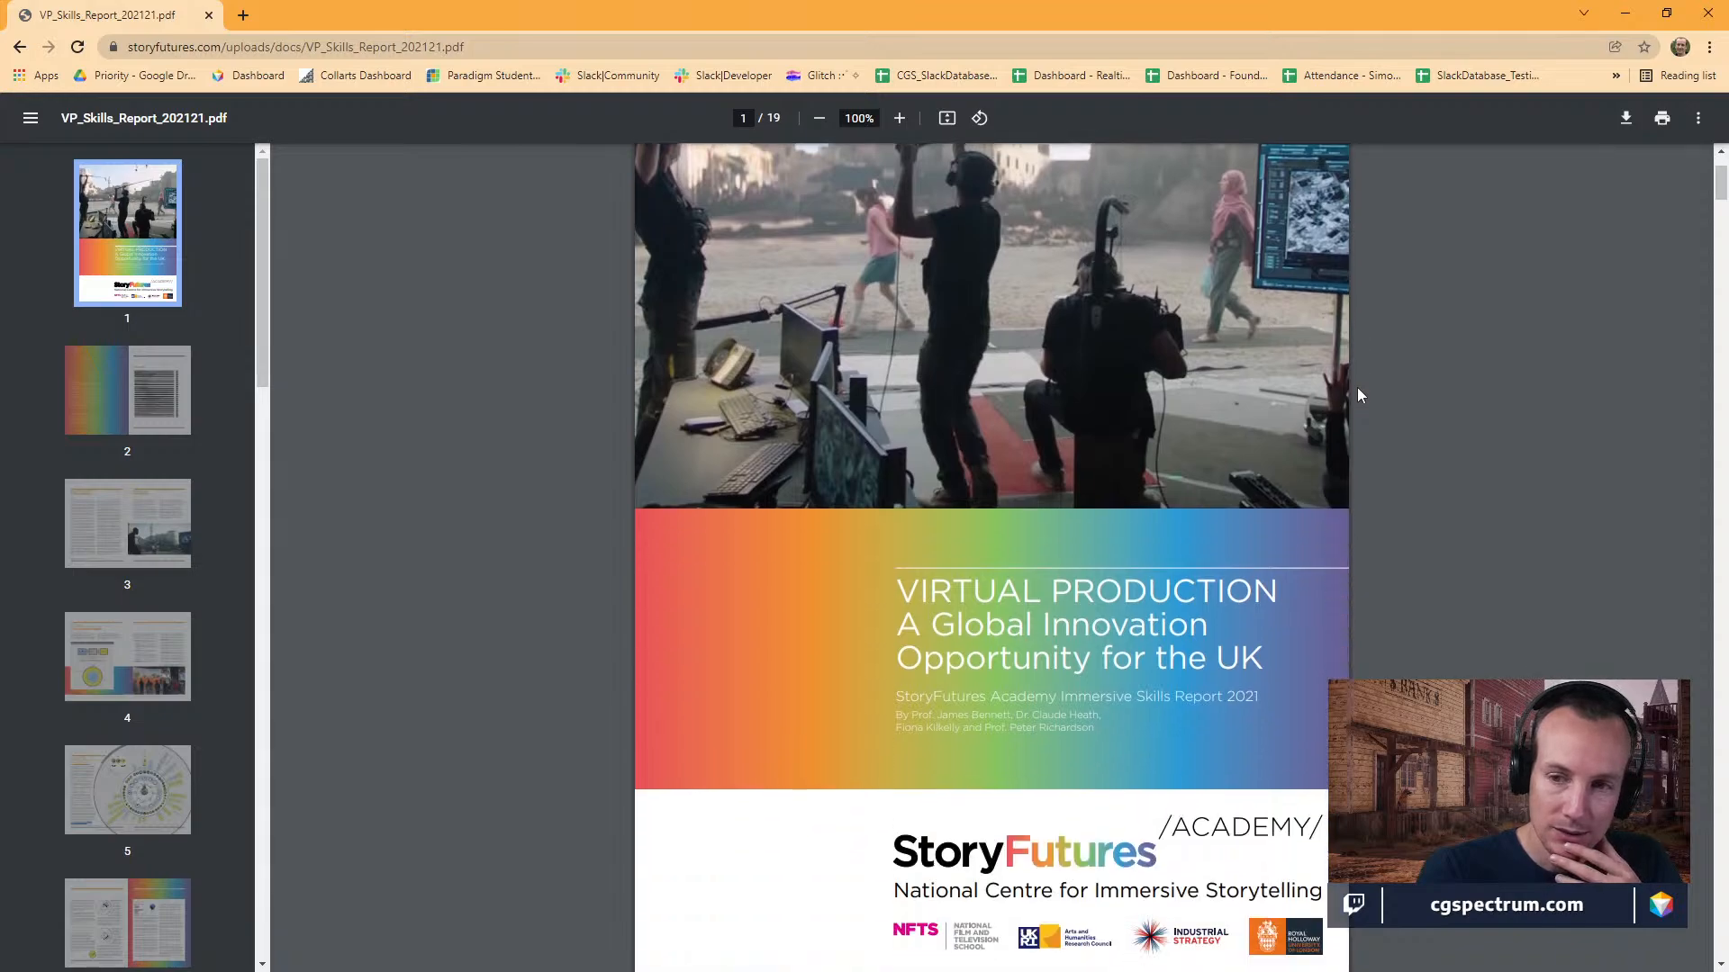
scroll(1356, 404, down, 20)
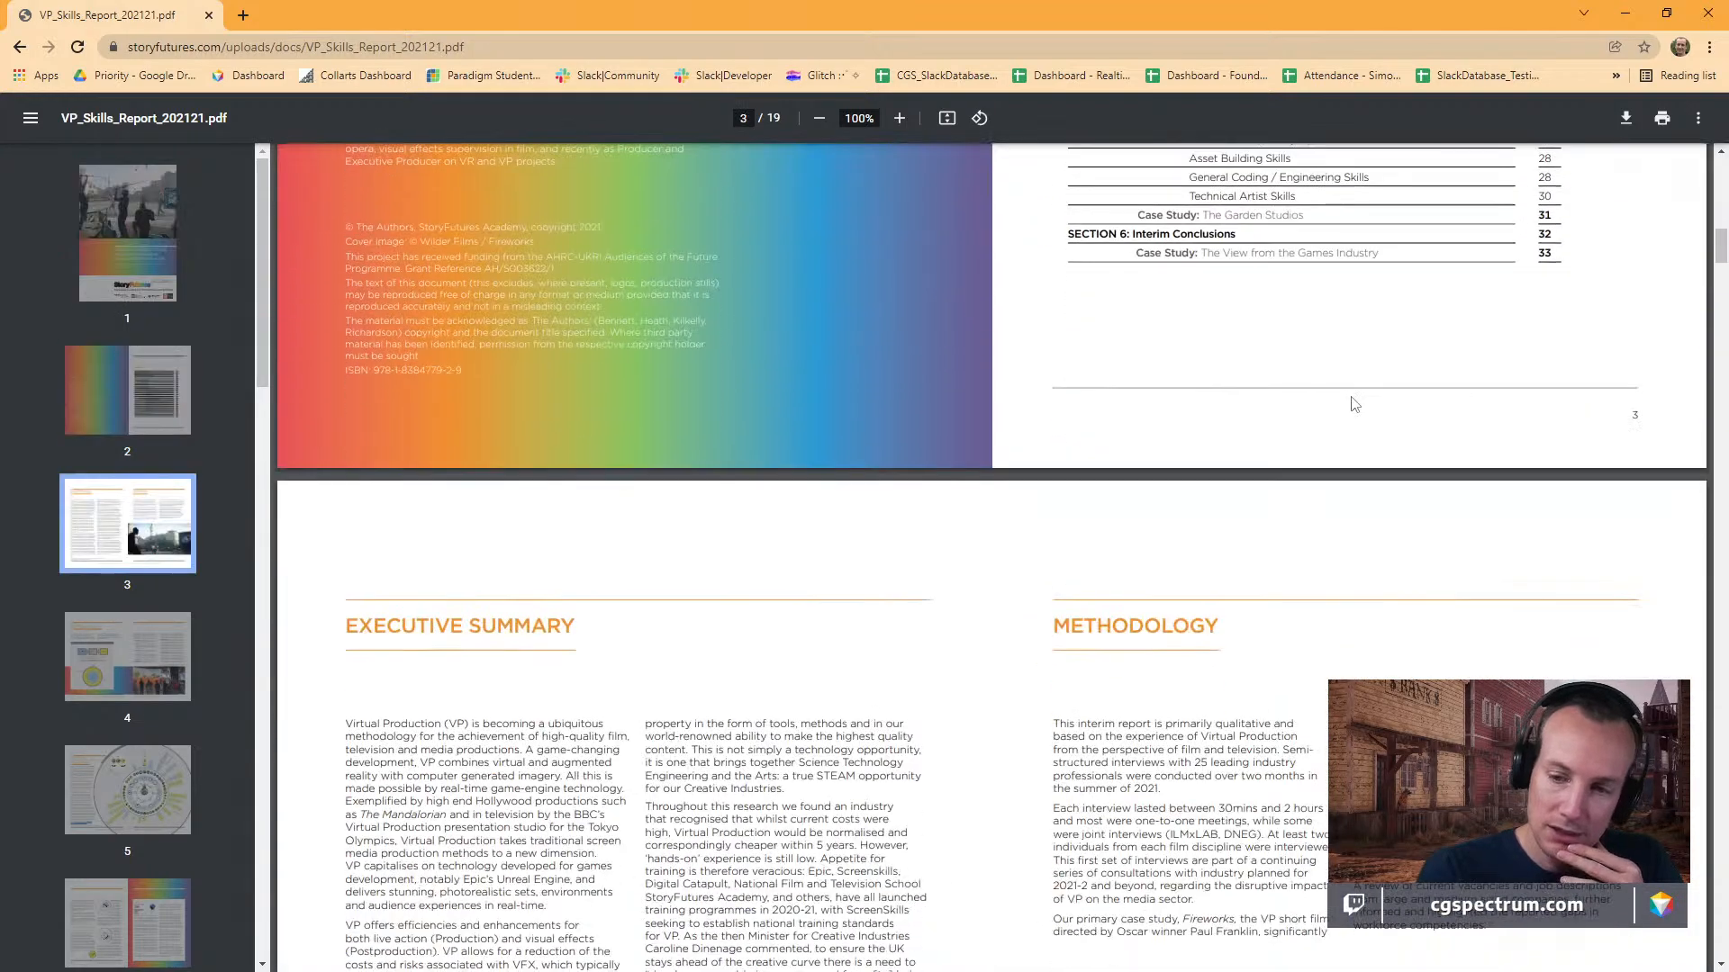
scroll(1355, 404, down, 10)
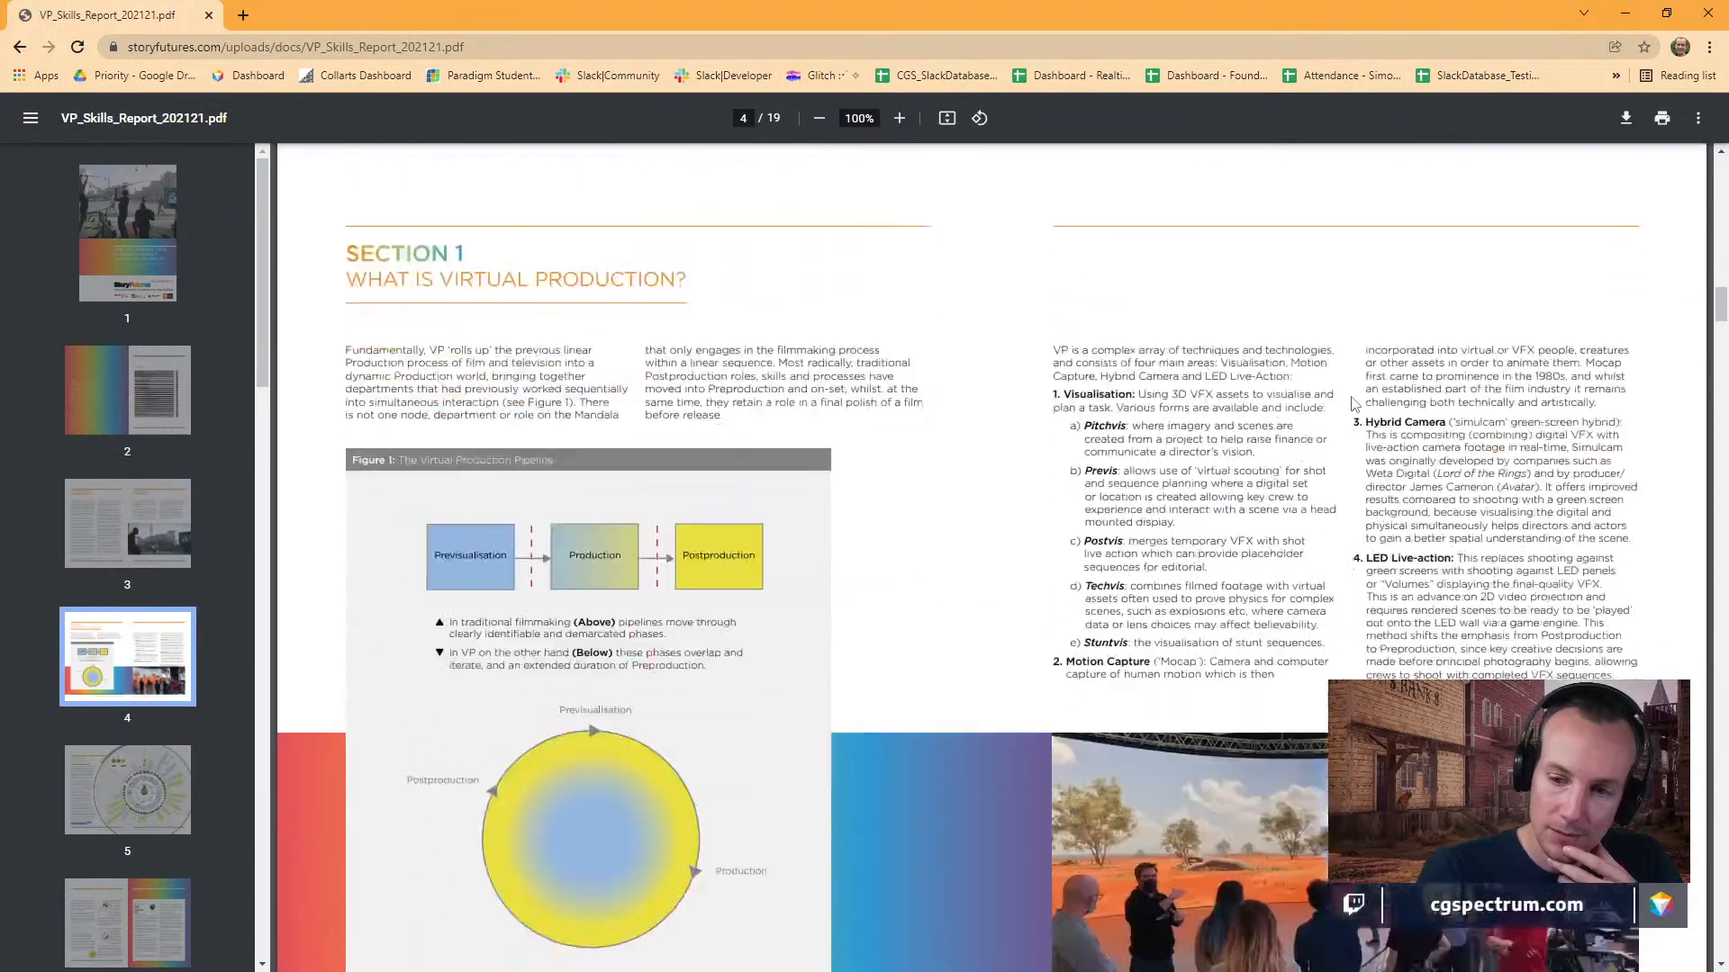
scroll(1355, 404, down, 7)
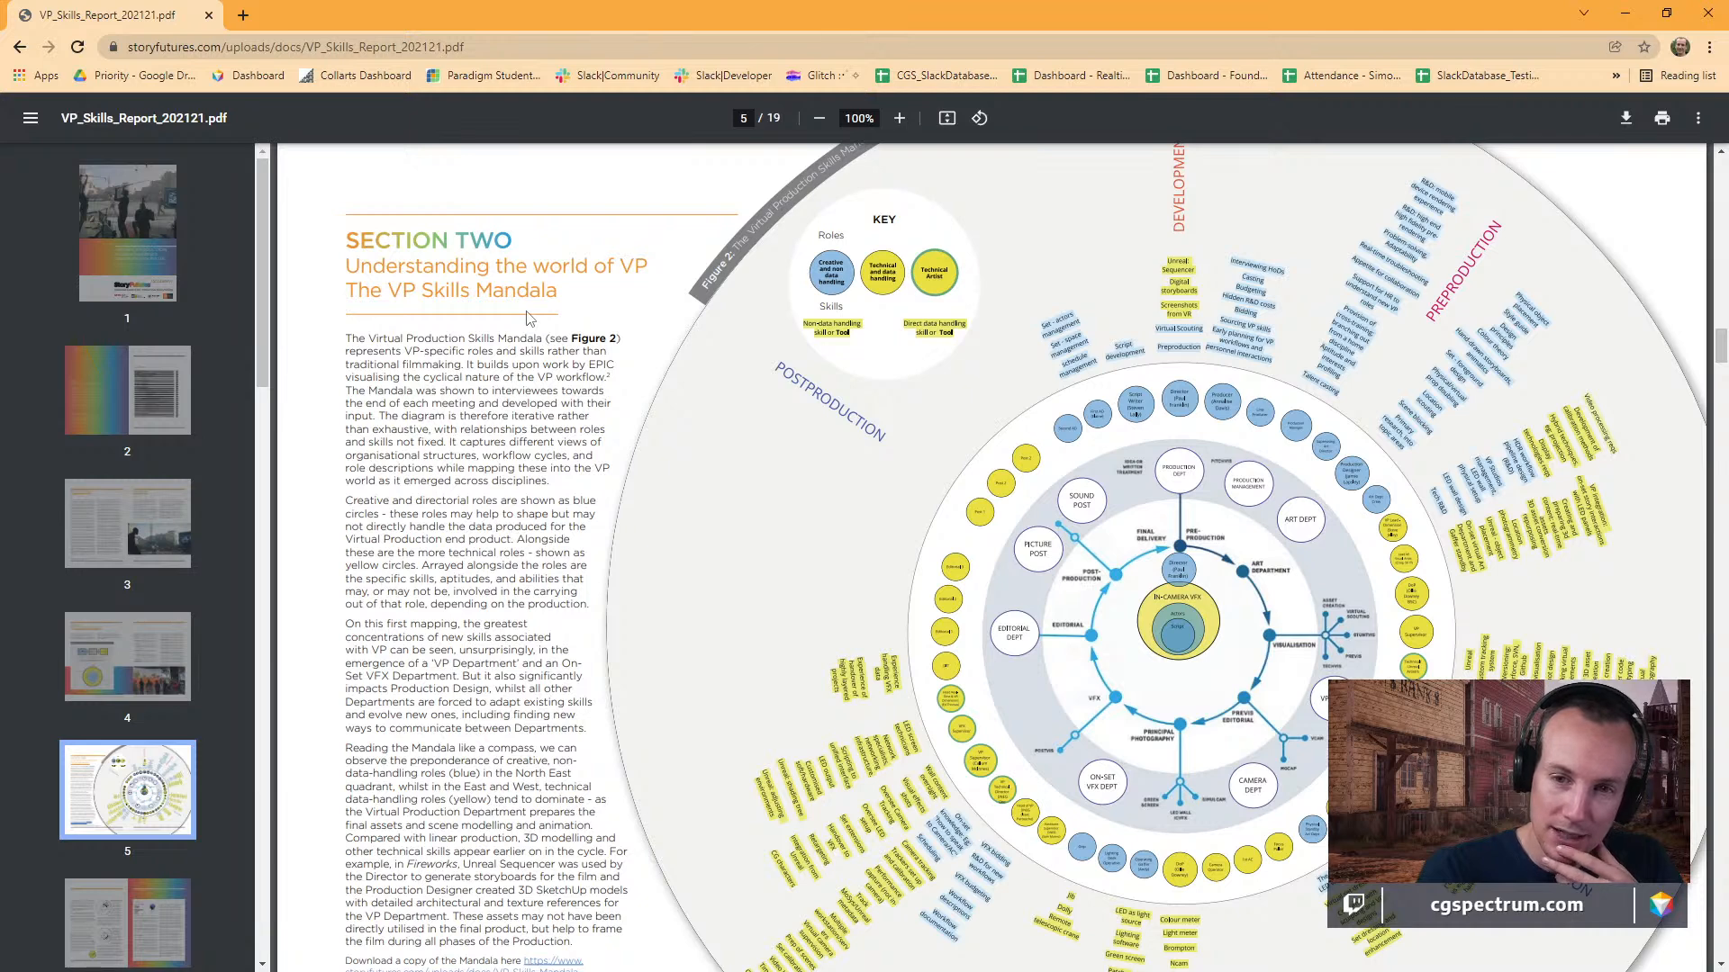
scroll(1151, 355, down, 1)
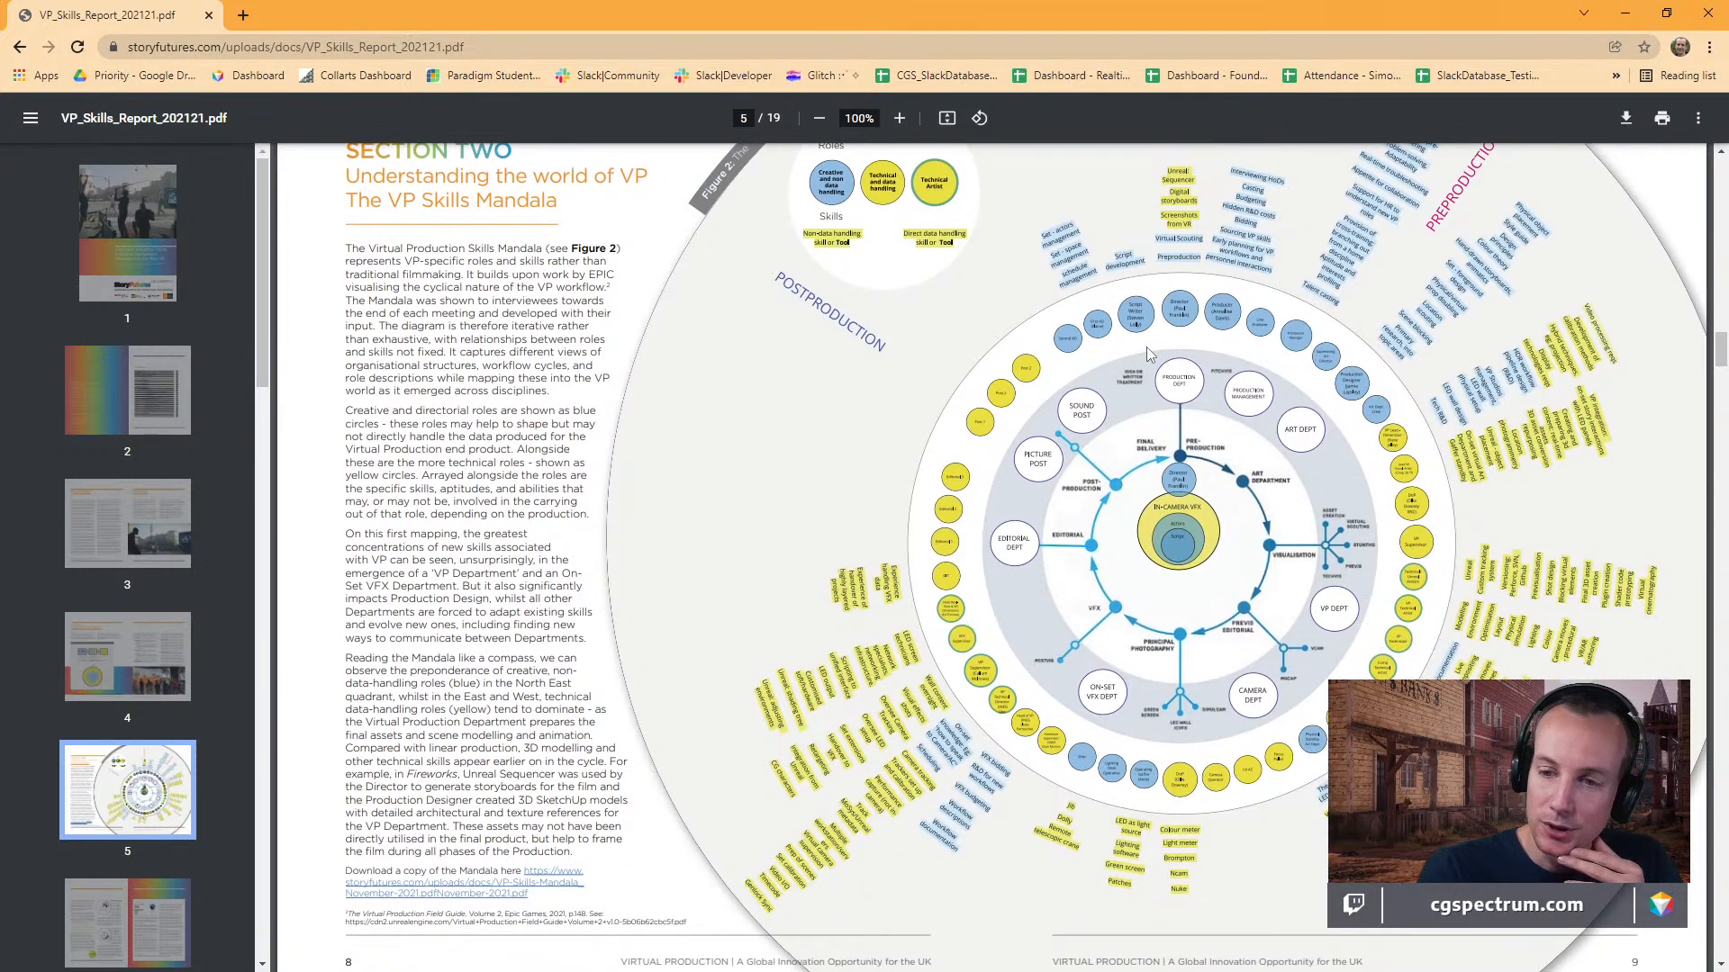
scroll(1171, 393, up, 1)
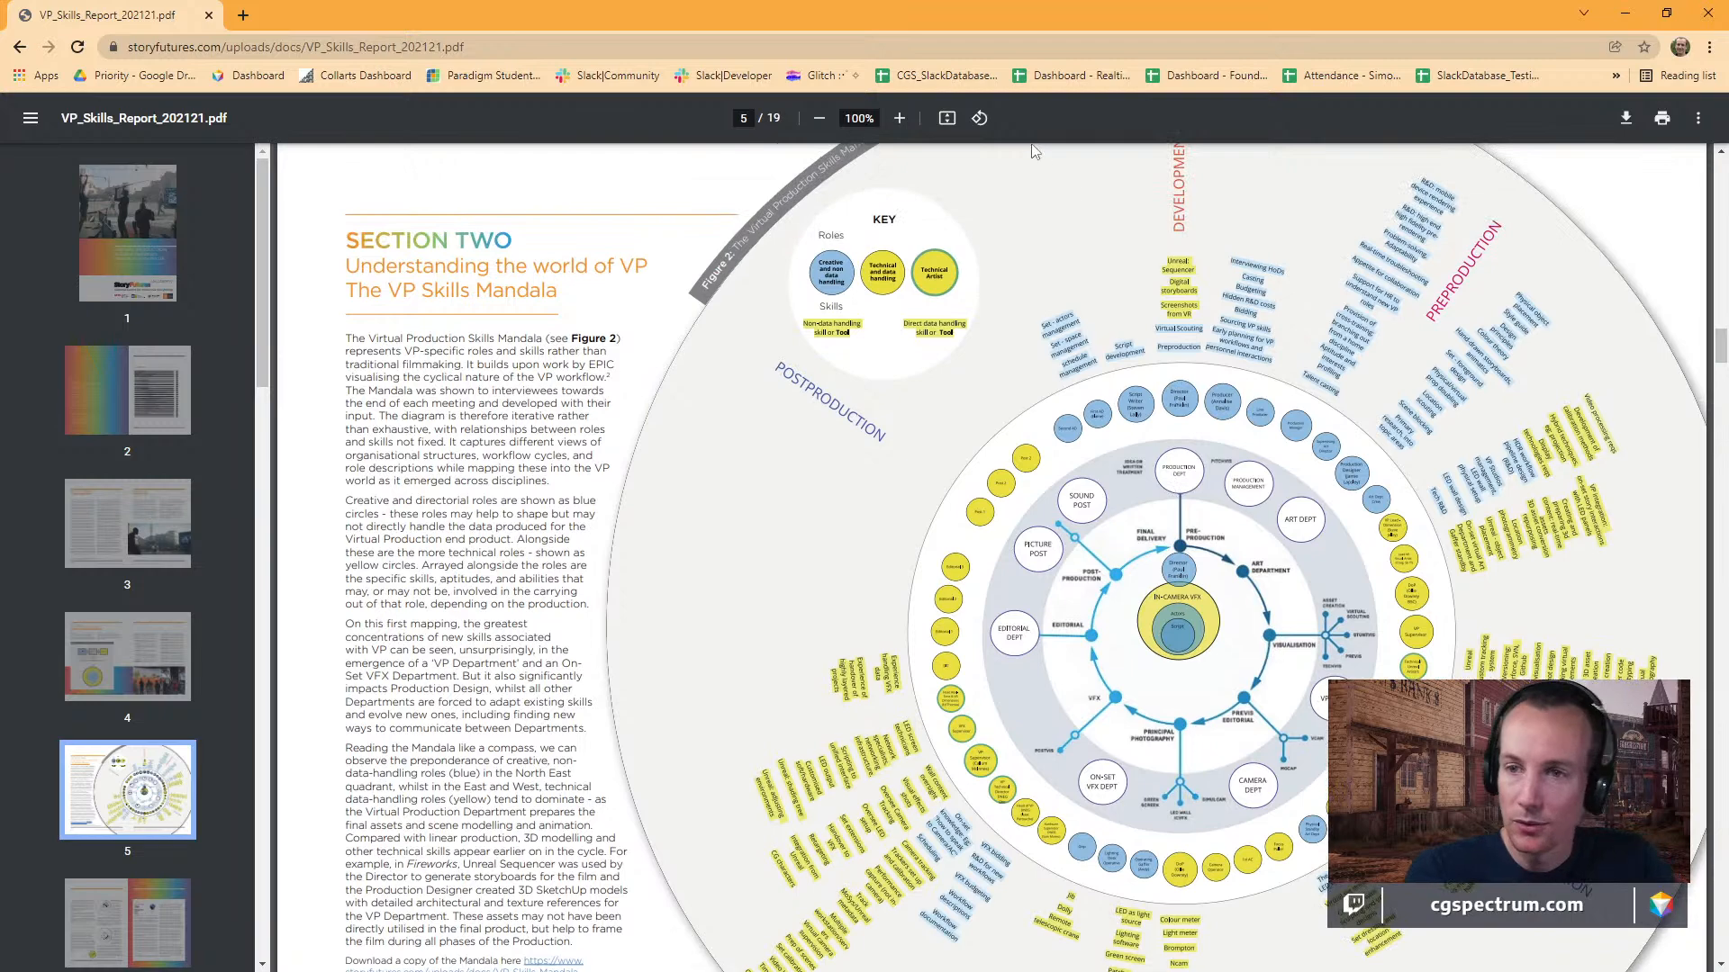
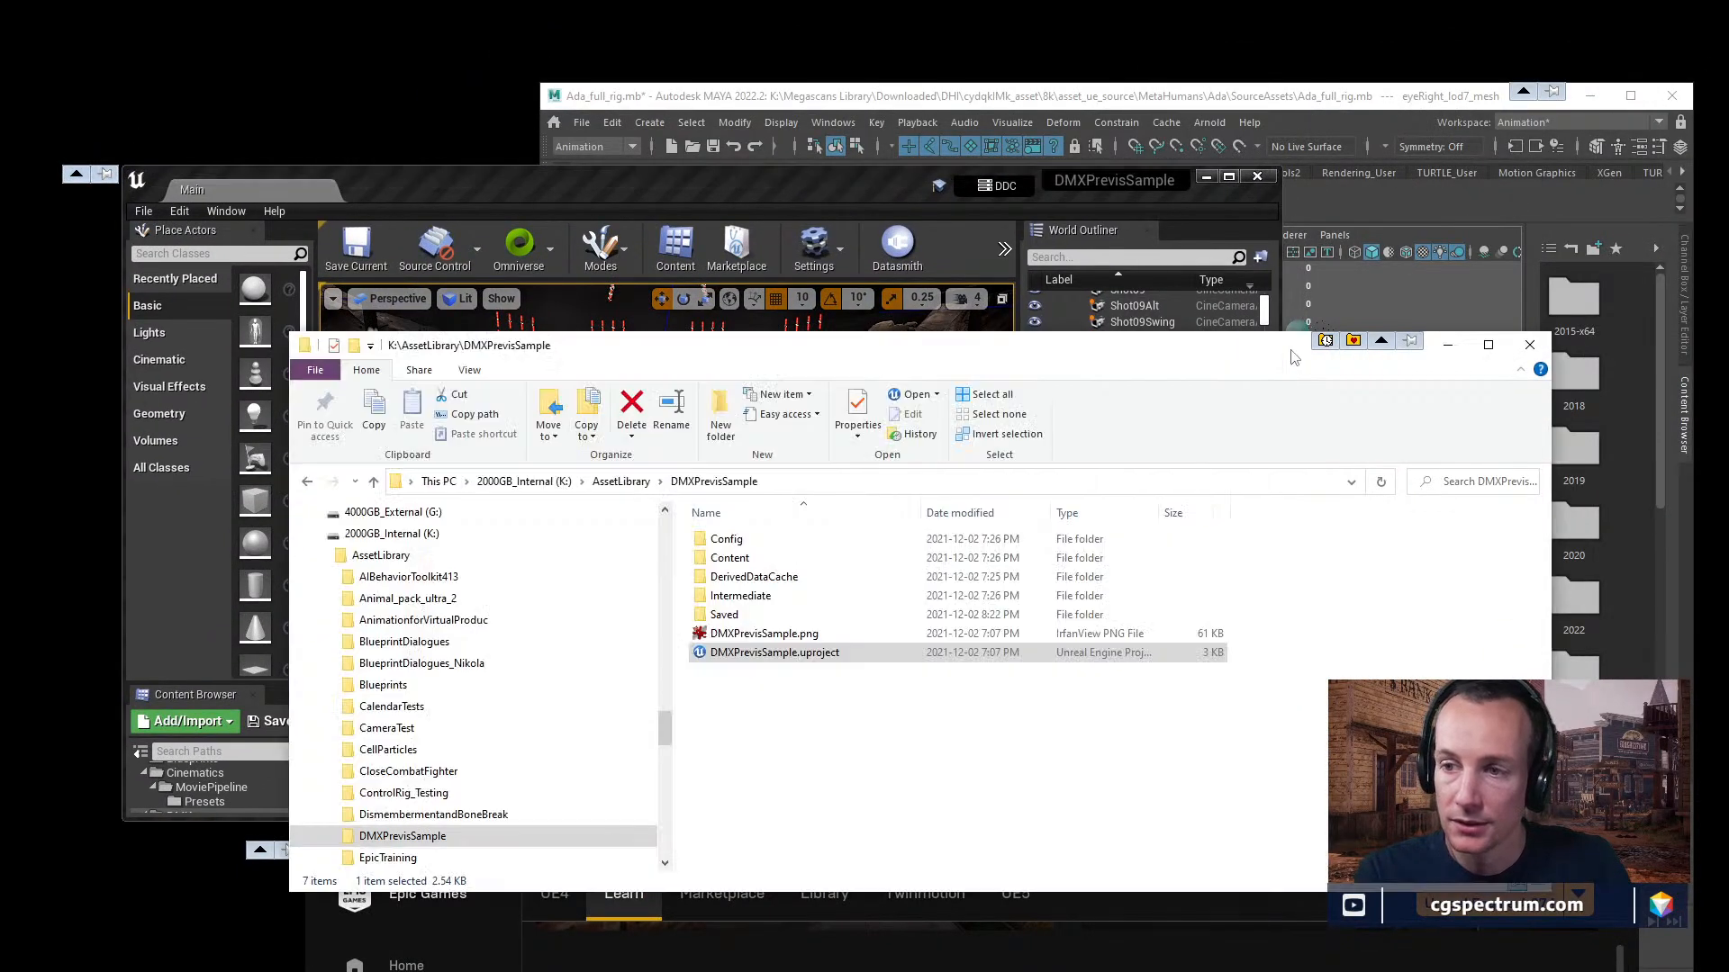
Close the DMXPrevisSample project in Unreal Editor, saving the selected modified materials MI_ClockLED, MI_Orb and MPC_DMX_Sphere.
click(1285, 354)
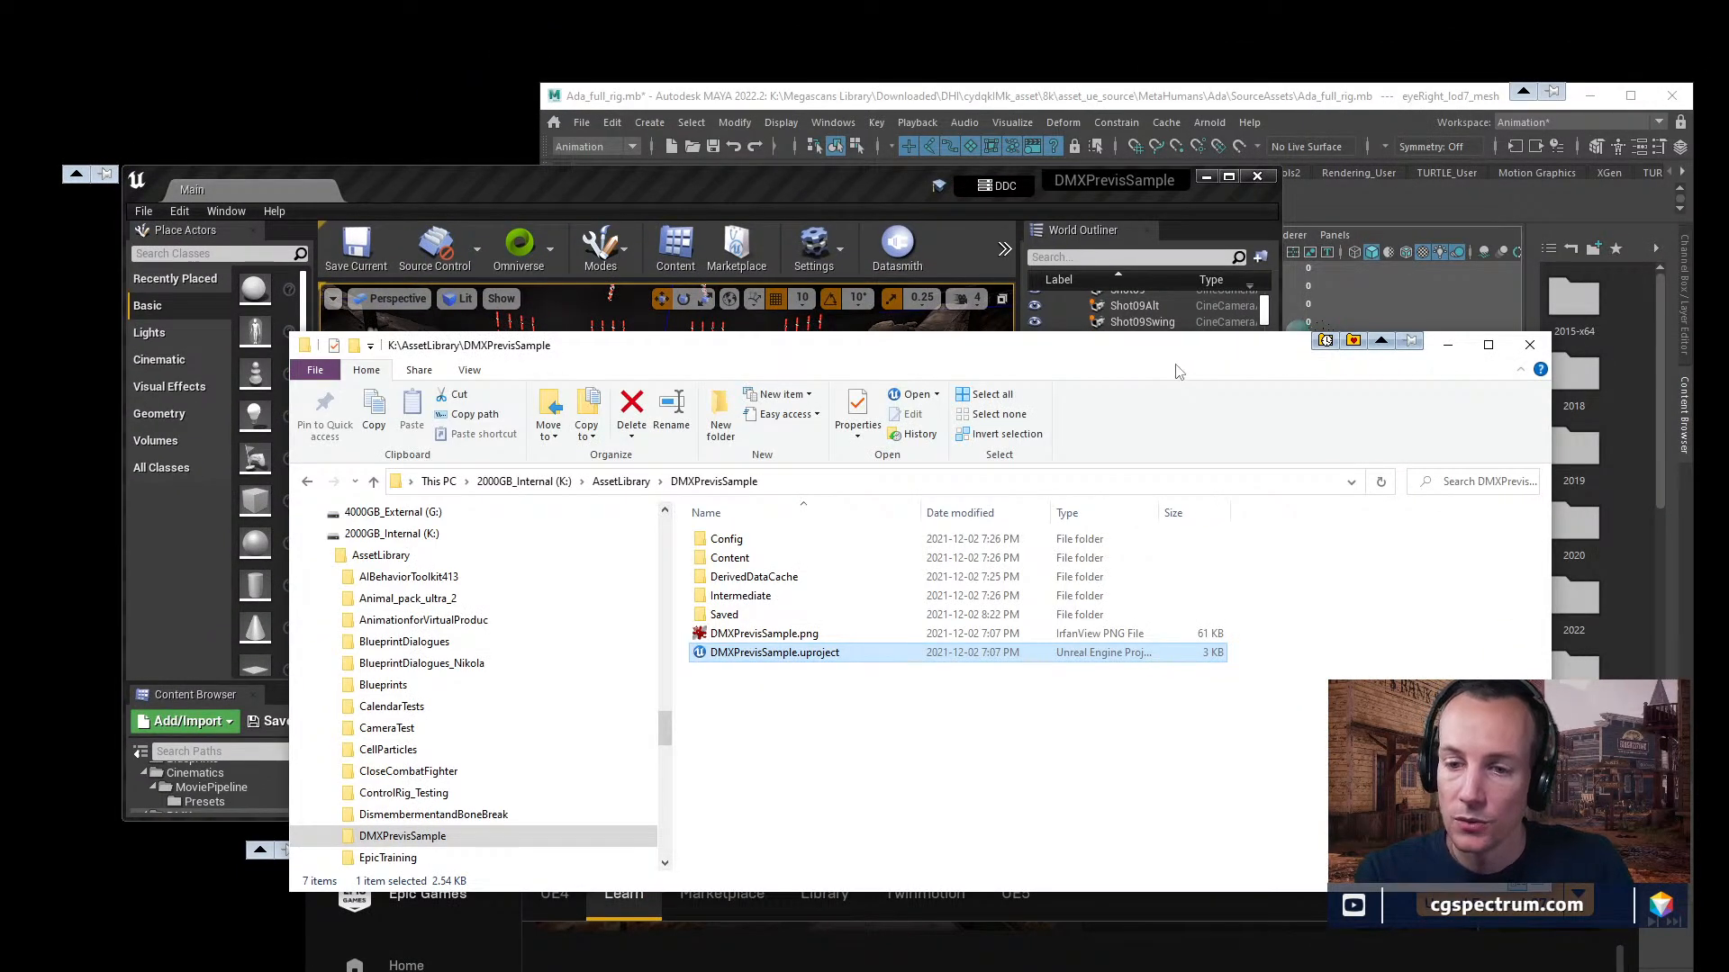
click(1256, 176)
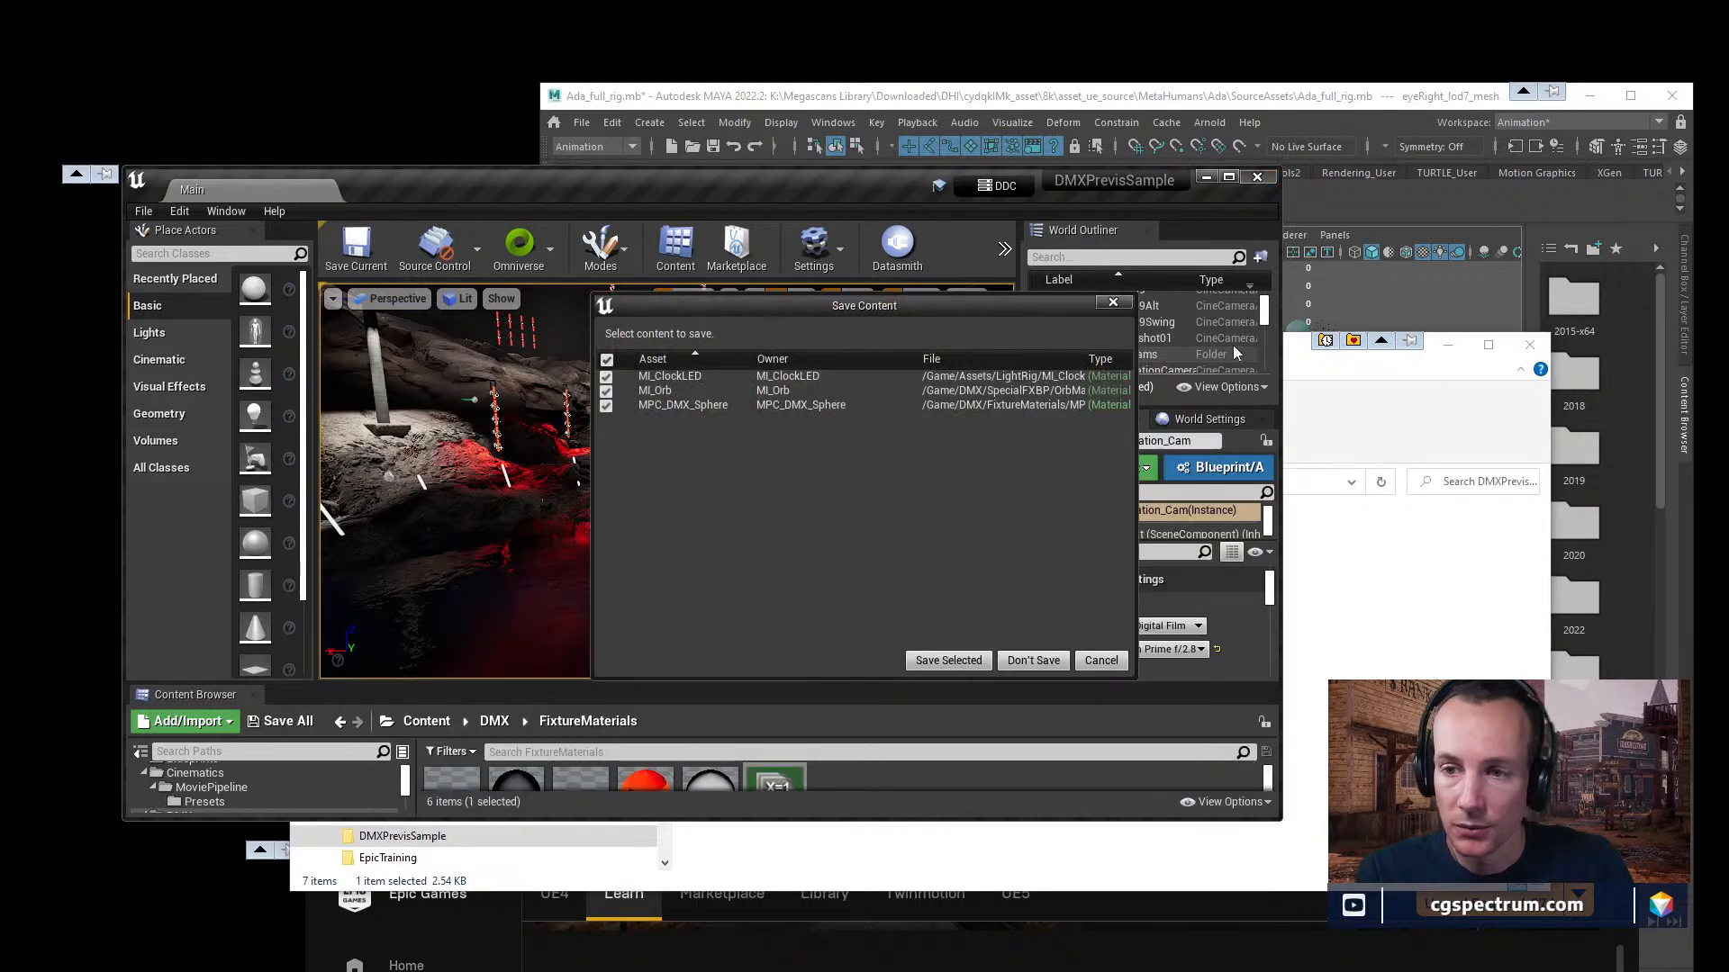
click(956, 663)
Move the DMXPrevisSample folder window aside and switch to Maya with Ada_full_rig.mb, maximizing its window.
drag(1187, 358, 1113, 176)
click(941, 97)
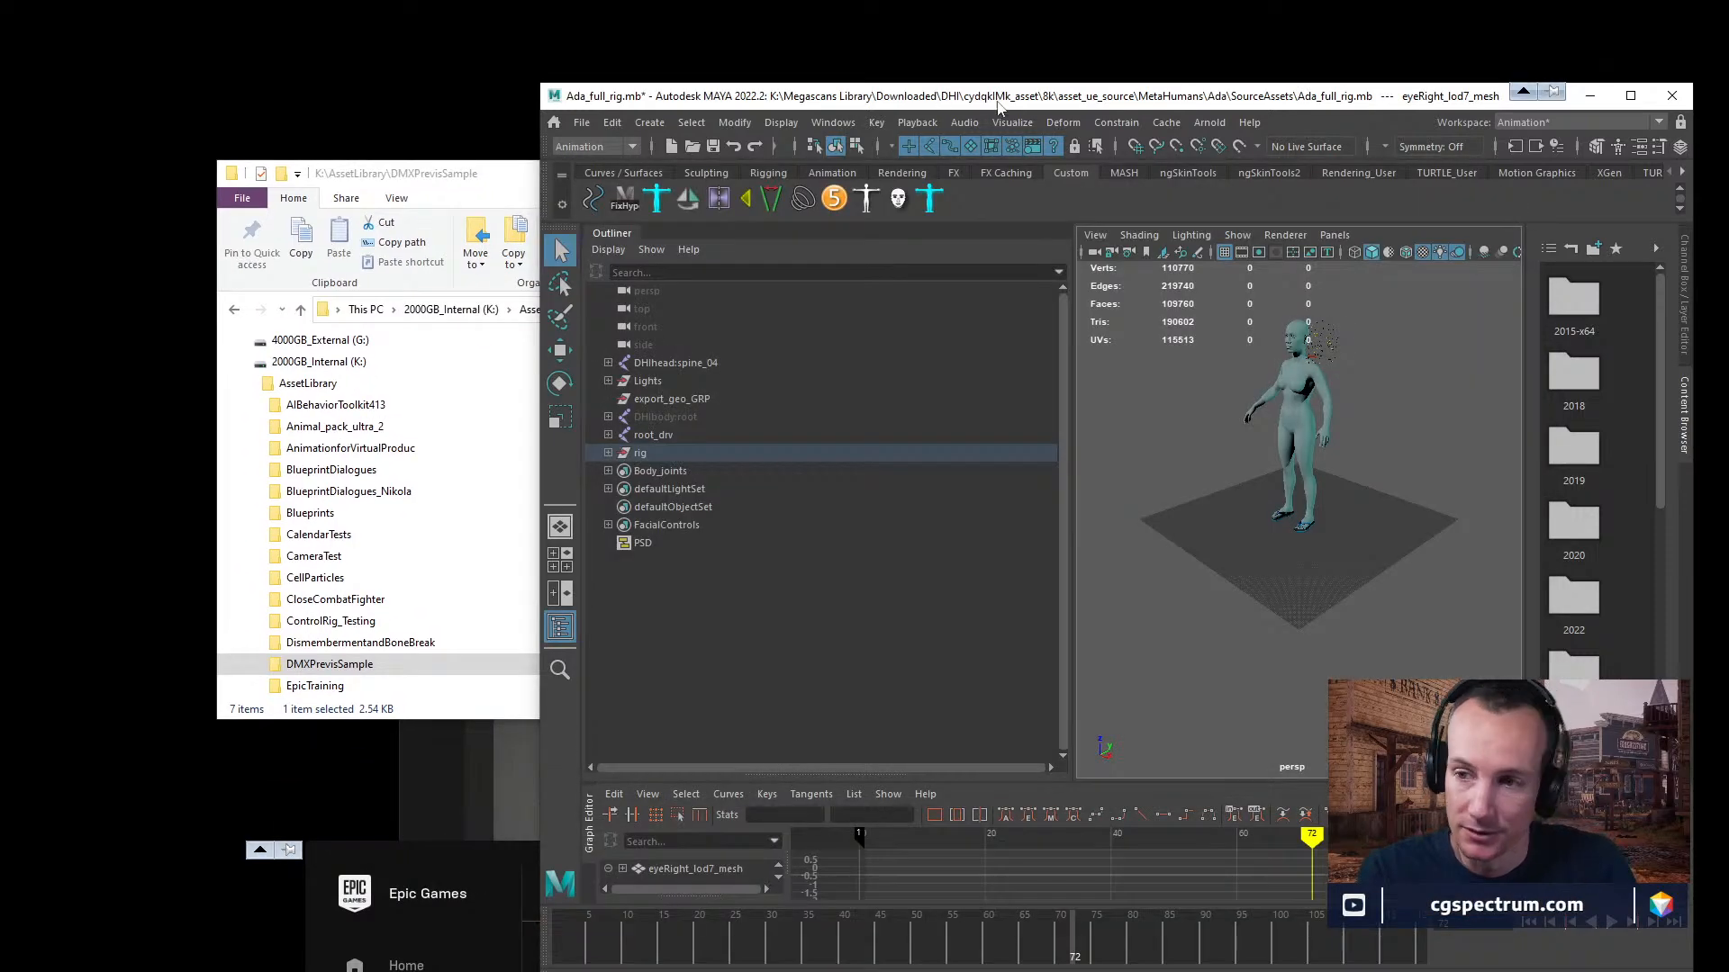
double_click(1032, 102)
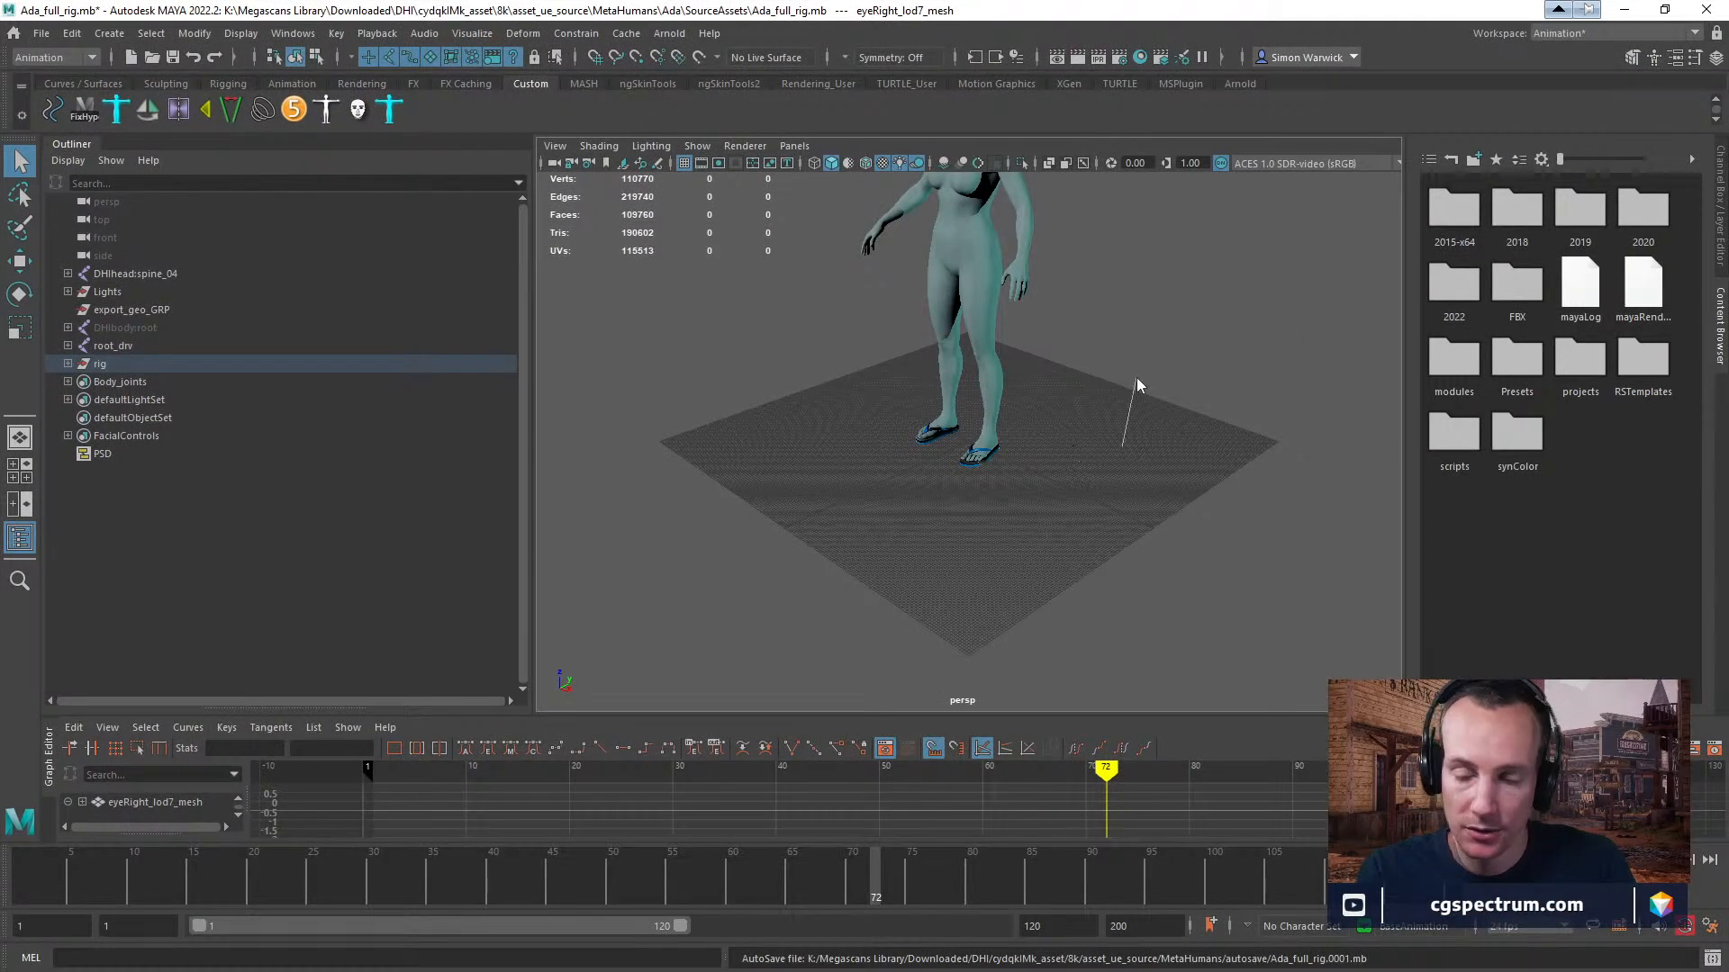
Examine the Ada MetaHuman's body and head together with the facial control board beside her.
right_drag(1137, 386, 1119, 453)
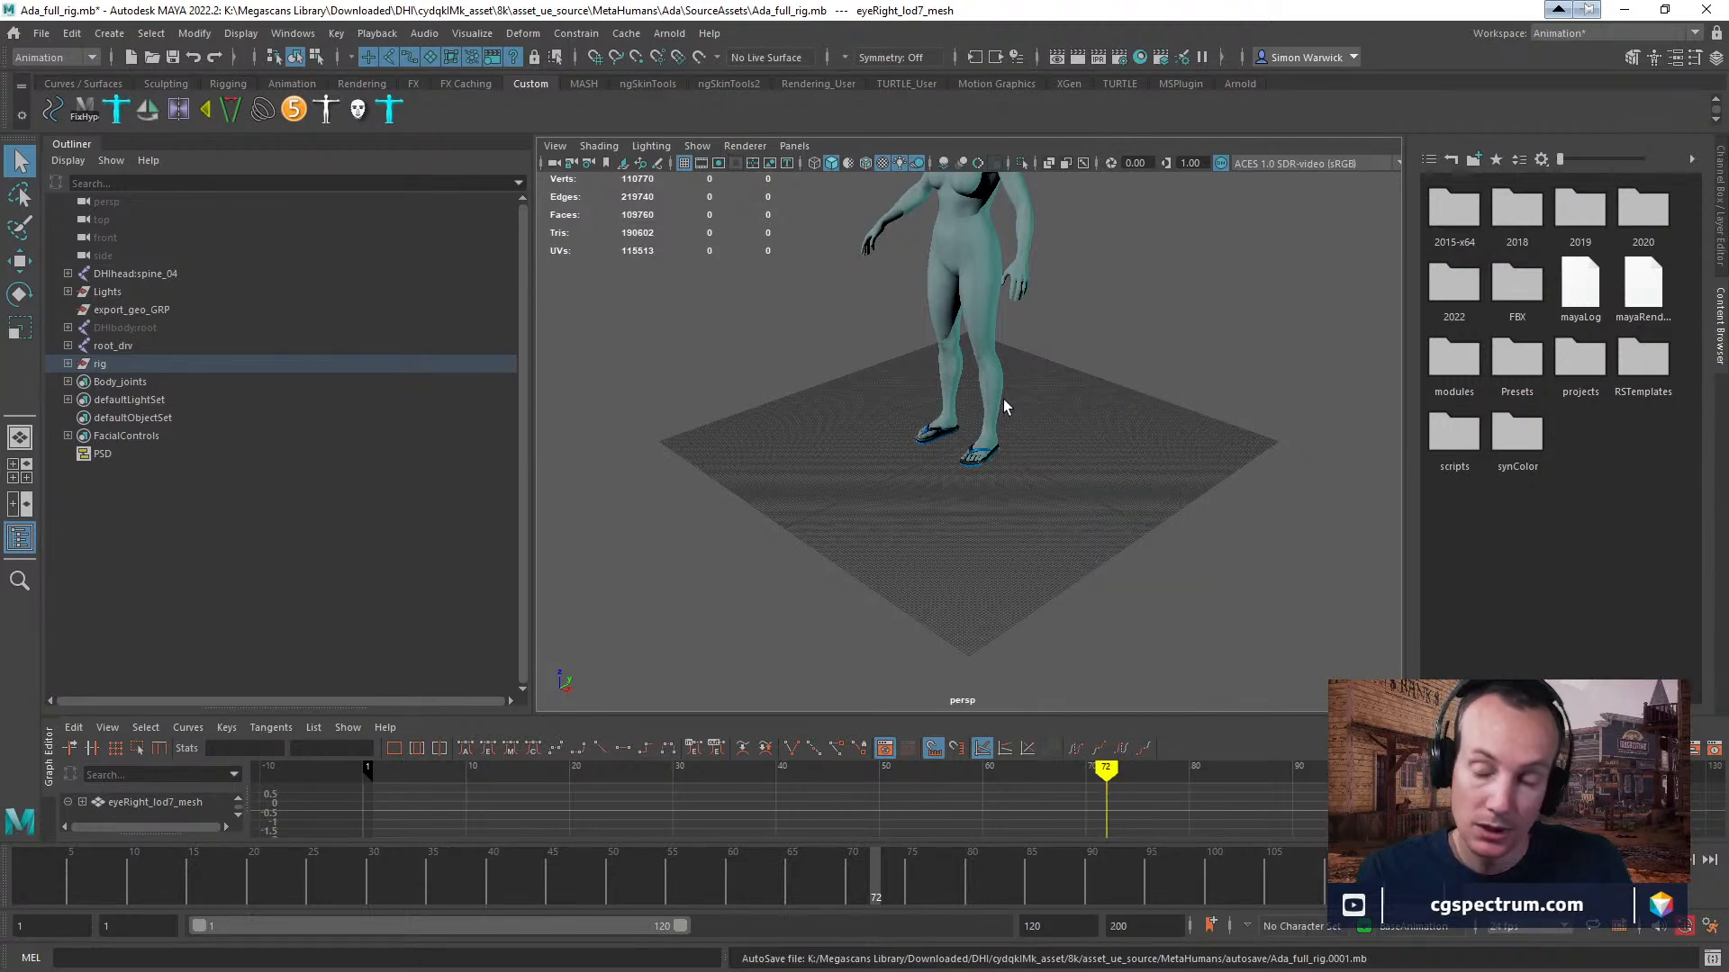
alt+drag(1004, 407, 1044, 374)
alt+middle_drag(1045, 374, 1019, 643)
alt+drag(1019, 643, 1109, 633)
alt+right_drag(1109, 633, 1162, 636)
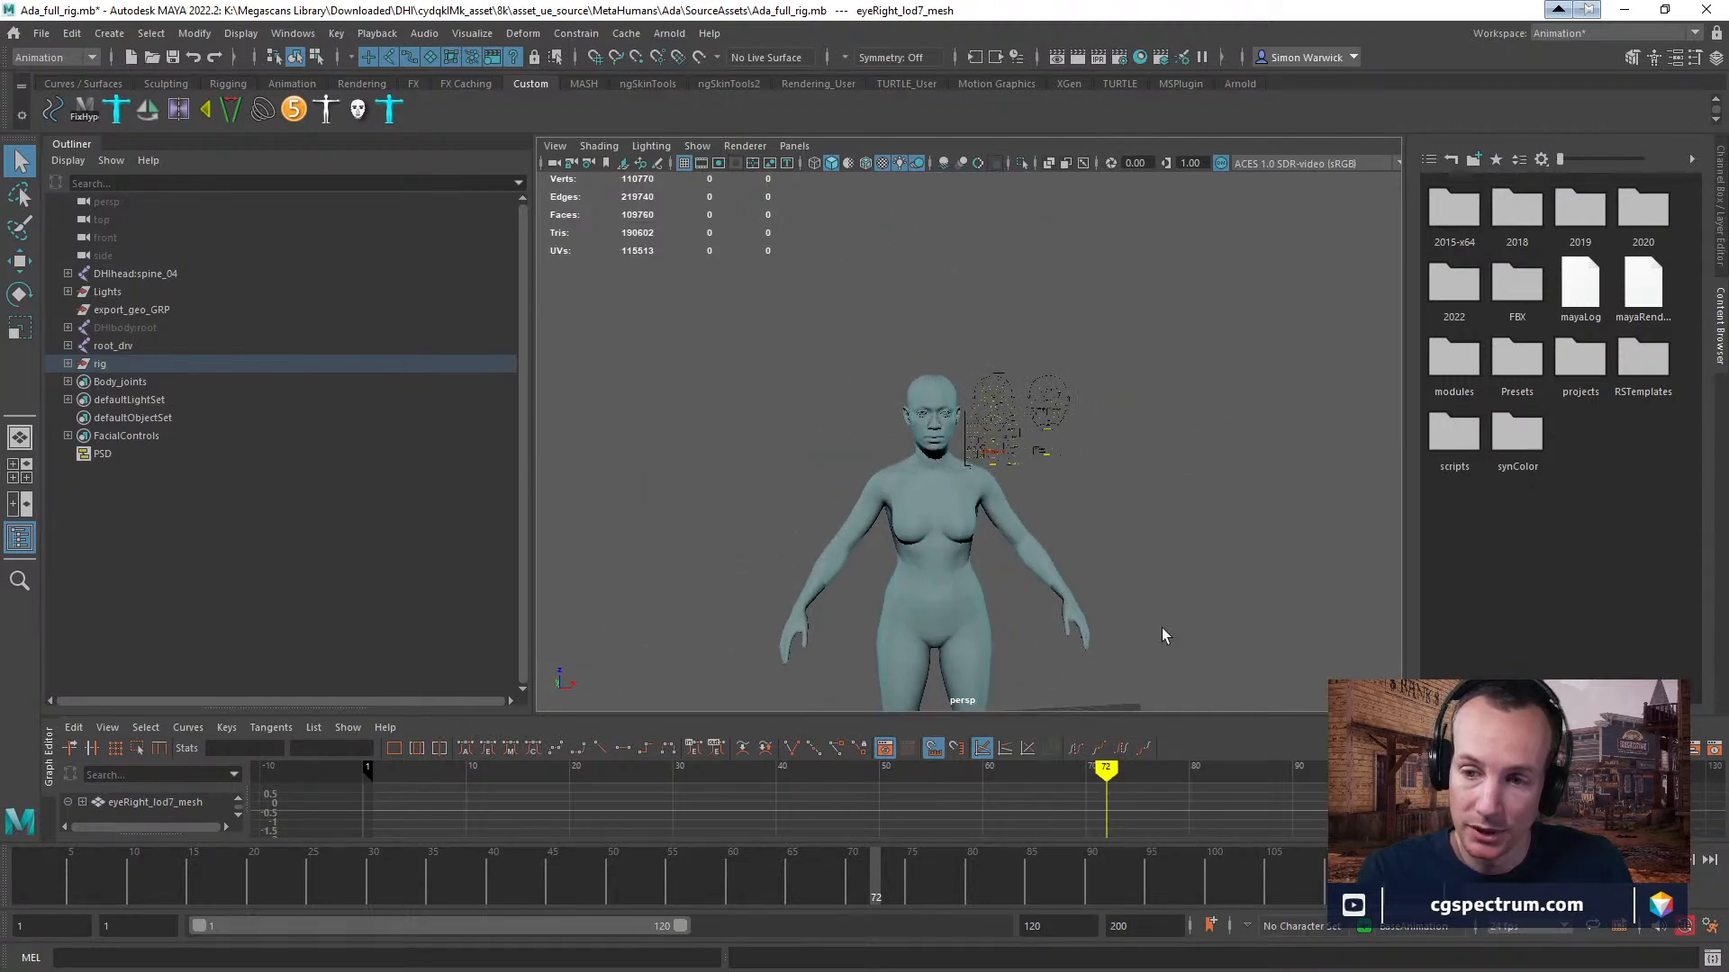
alt+drag(1163, 636, 1121, 641)
alt+right_drag(1121, 642, 1162, 645)
alt+middle_drag(1162, 645, 1204, 471)
alt+drag(1204, 471, 1165, 483)
alt+right_drag(1165, 483, 1205, 484)
alt+middle_drag(1205, 484, 1238, 455)
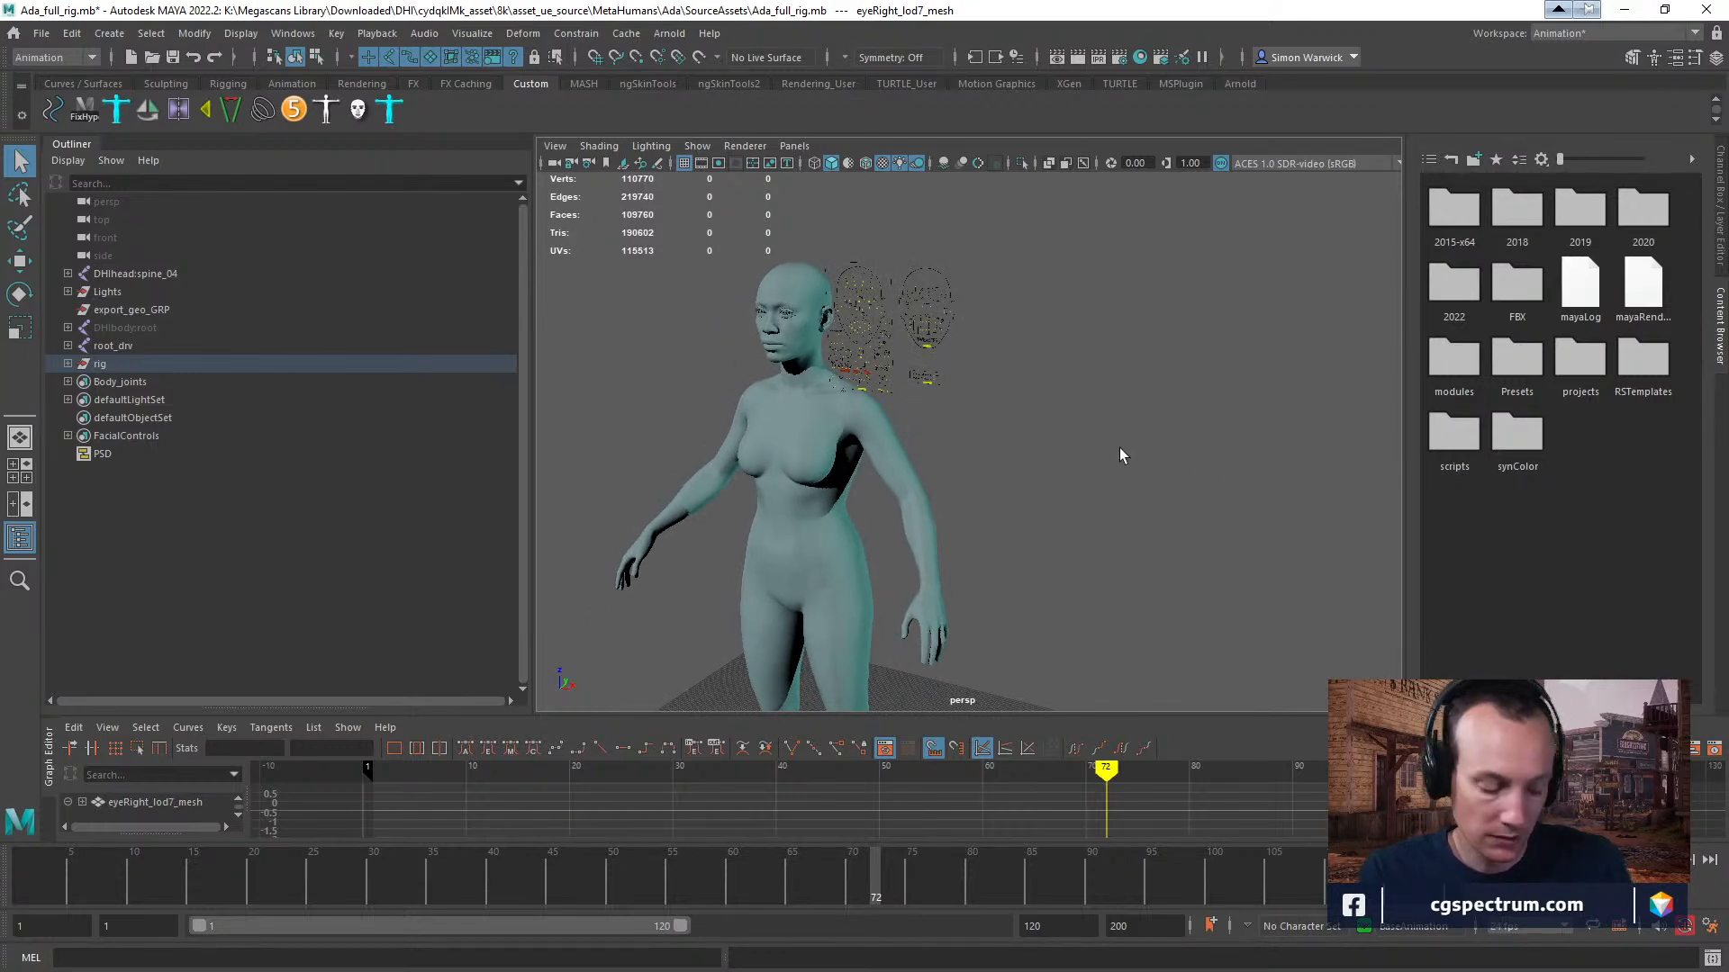
mouse_move(1056, 413)
alt+mouse_down()
mouse_move(1170, 386)
mouse_move(1054, 396)
alt+mouse_up()
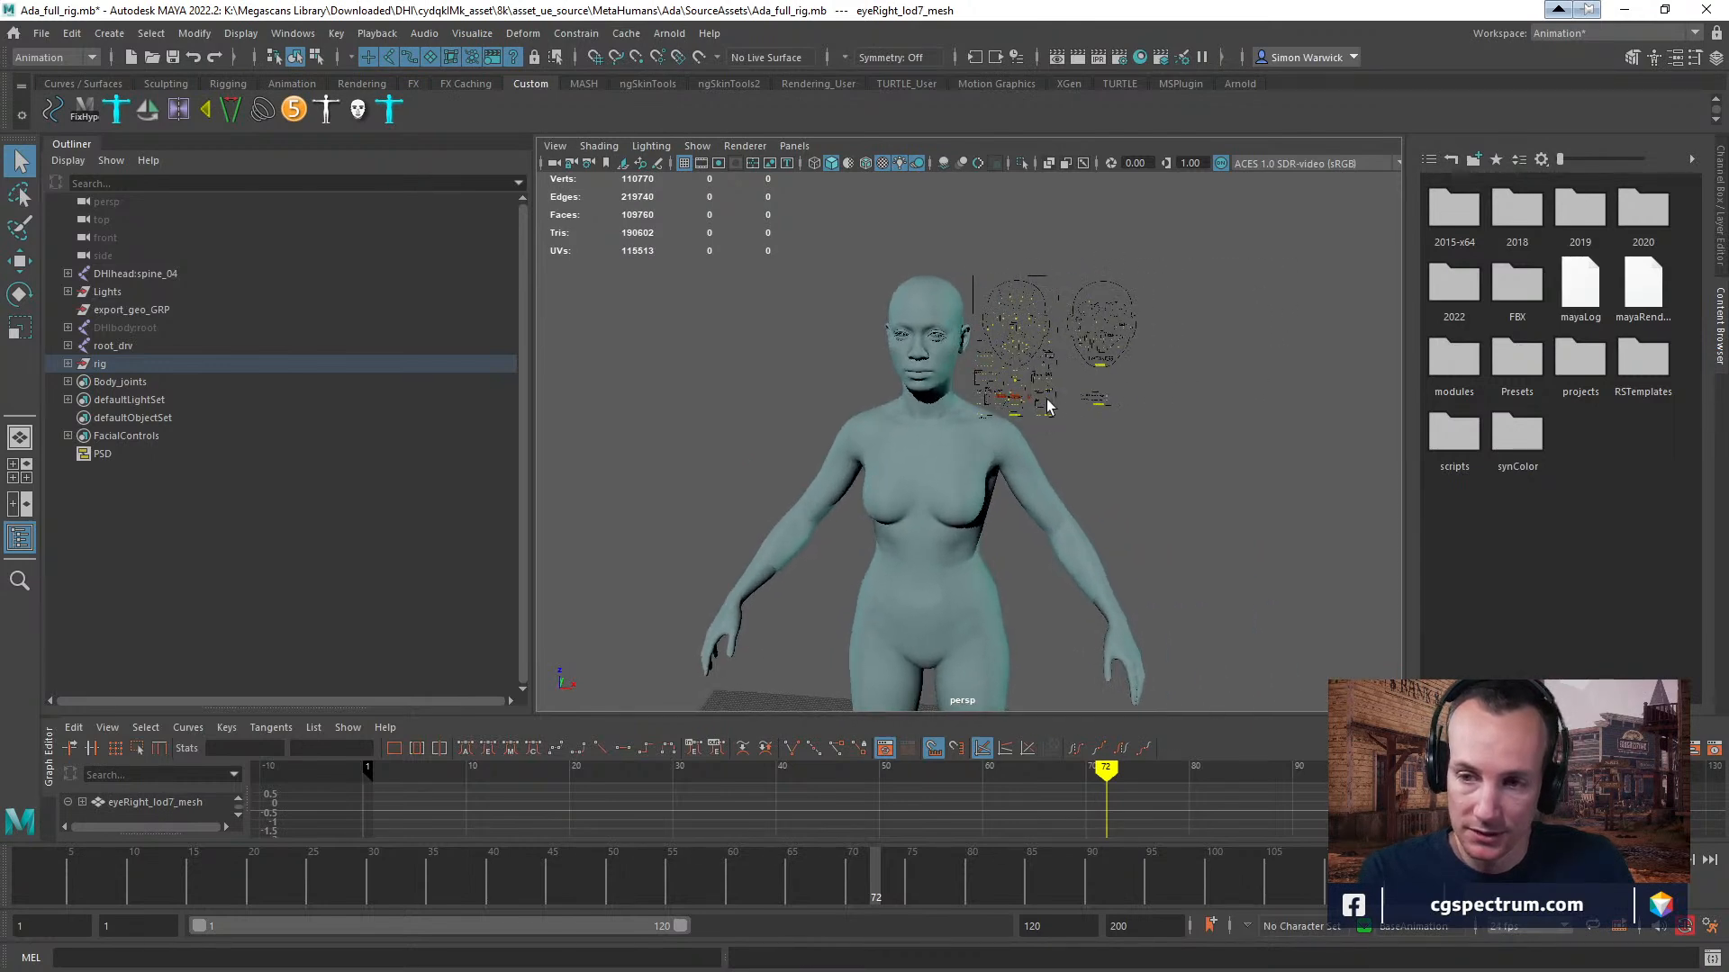
alt+right_drag(1054, 397, 1232, 463)
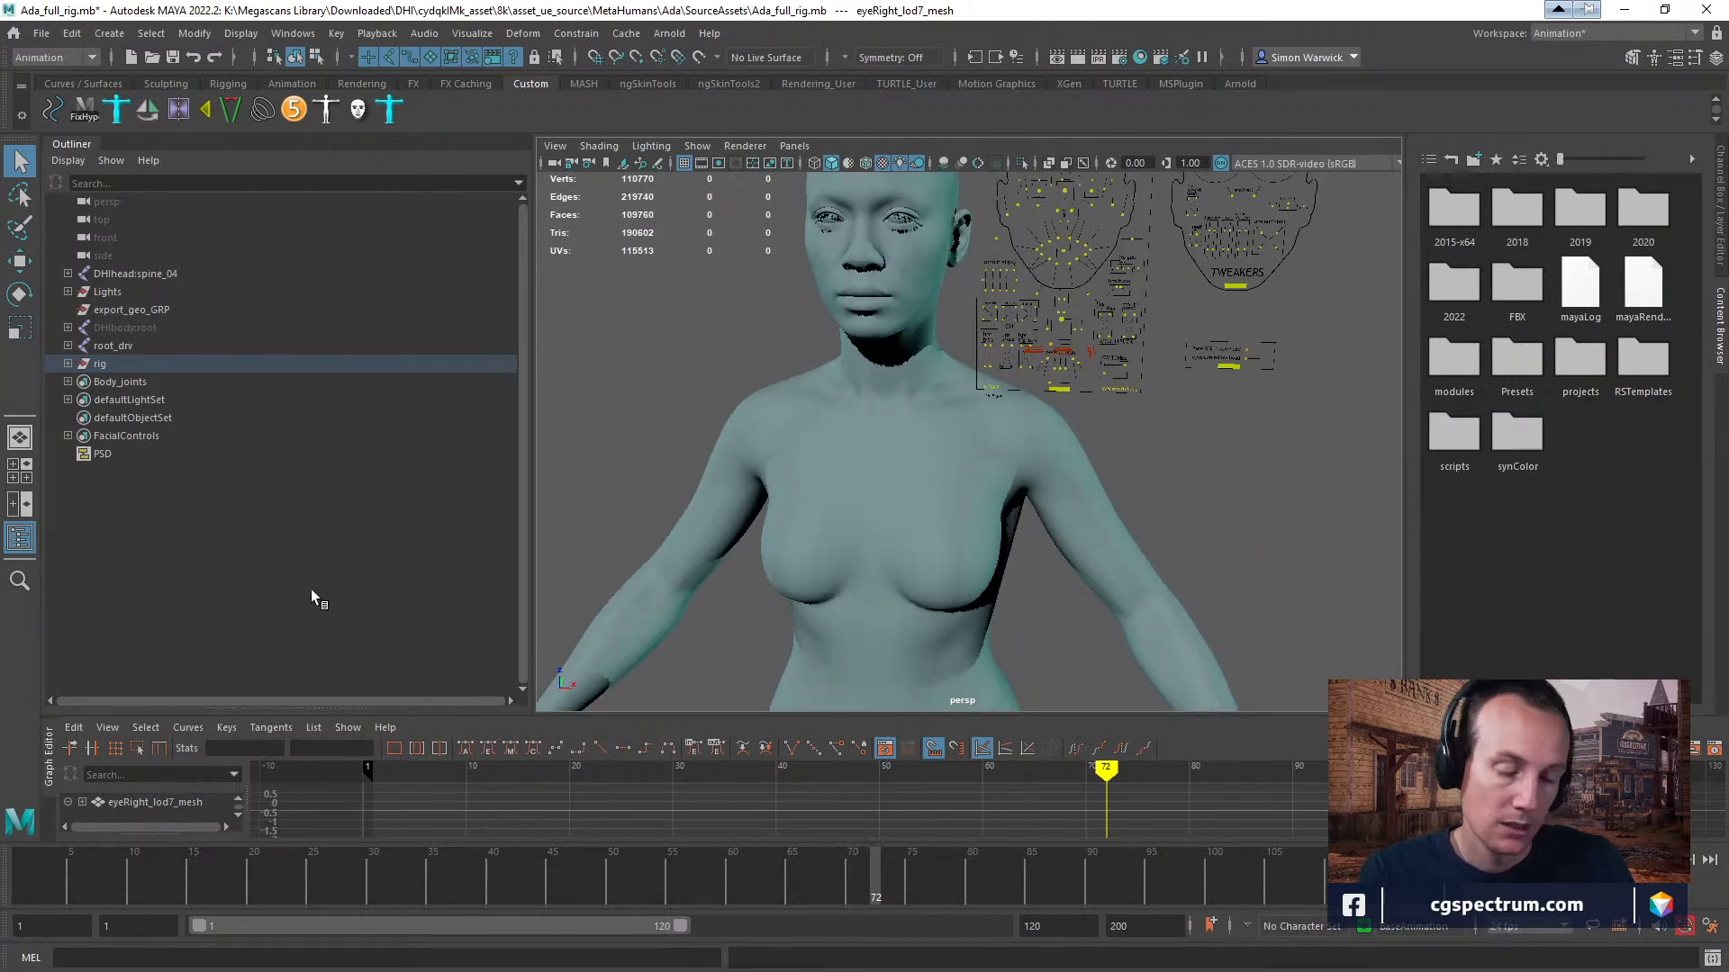
alt+right_drag(1161, 332, 1247, 481)
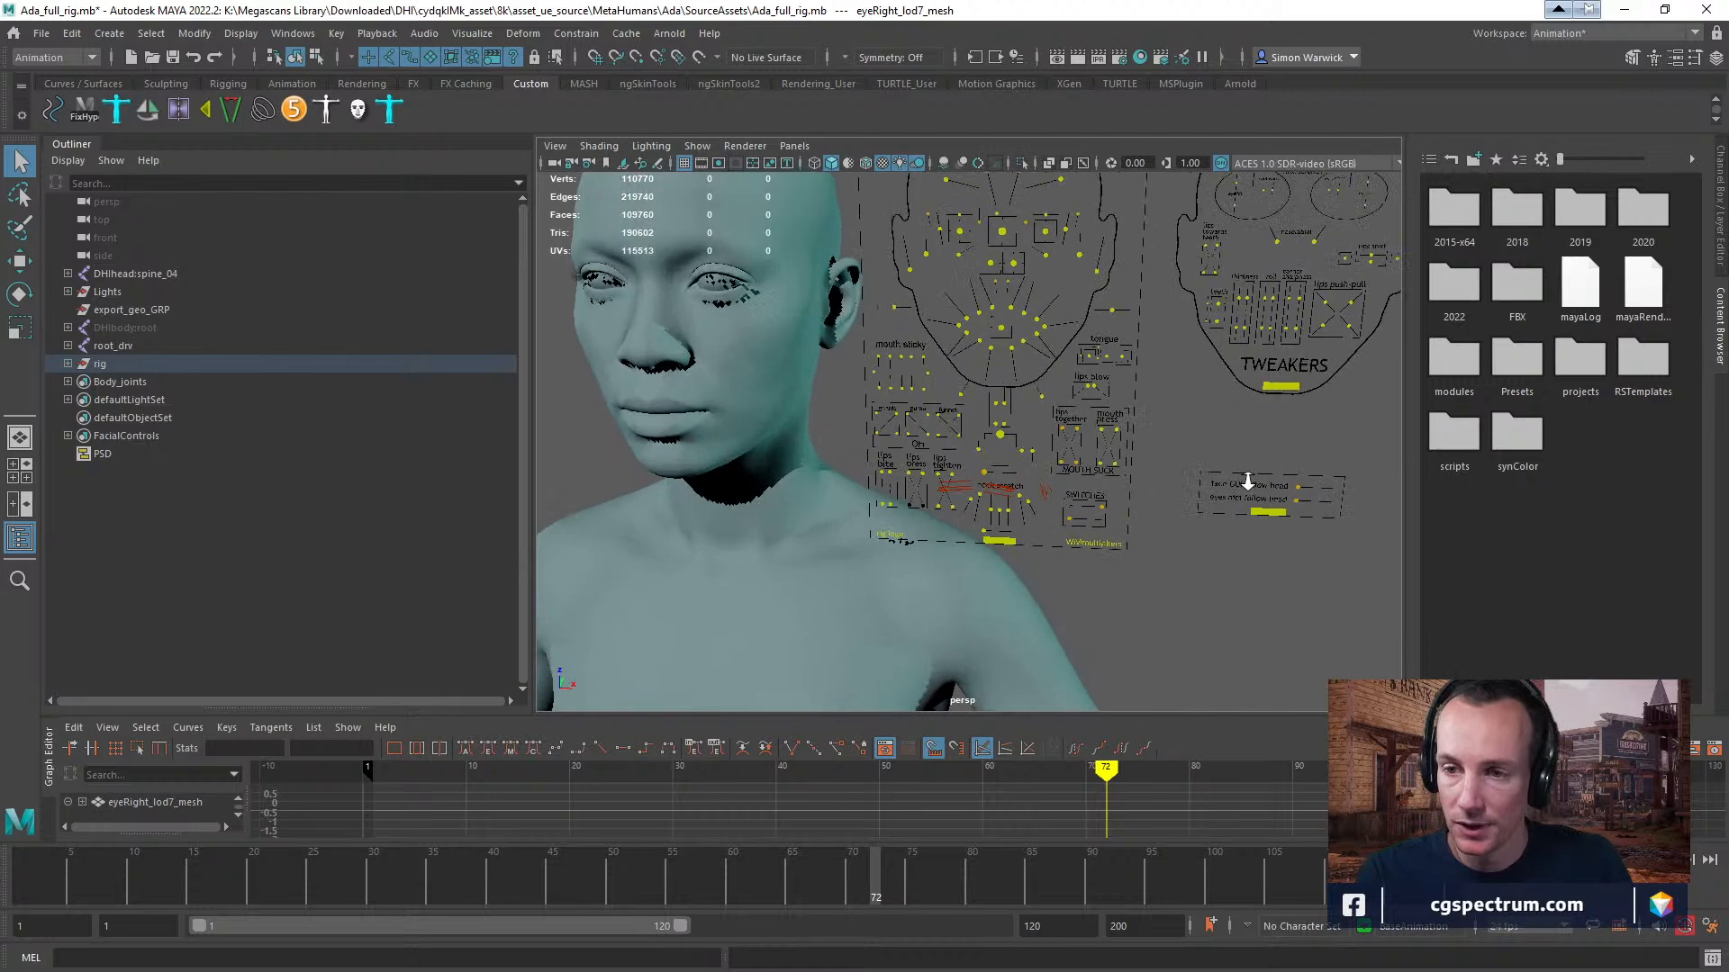
Select the CTRL_L_mouth_cornerDepress control on the facial board with the Move tool.
click(1040, 342)
alt+middle_drag(1091, 362, 1139, 405)
key(w)
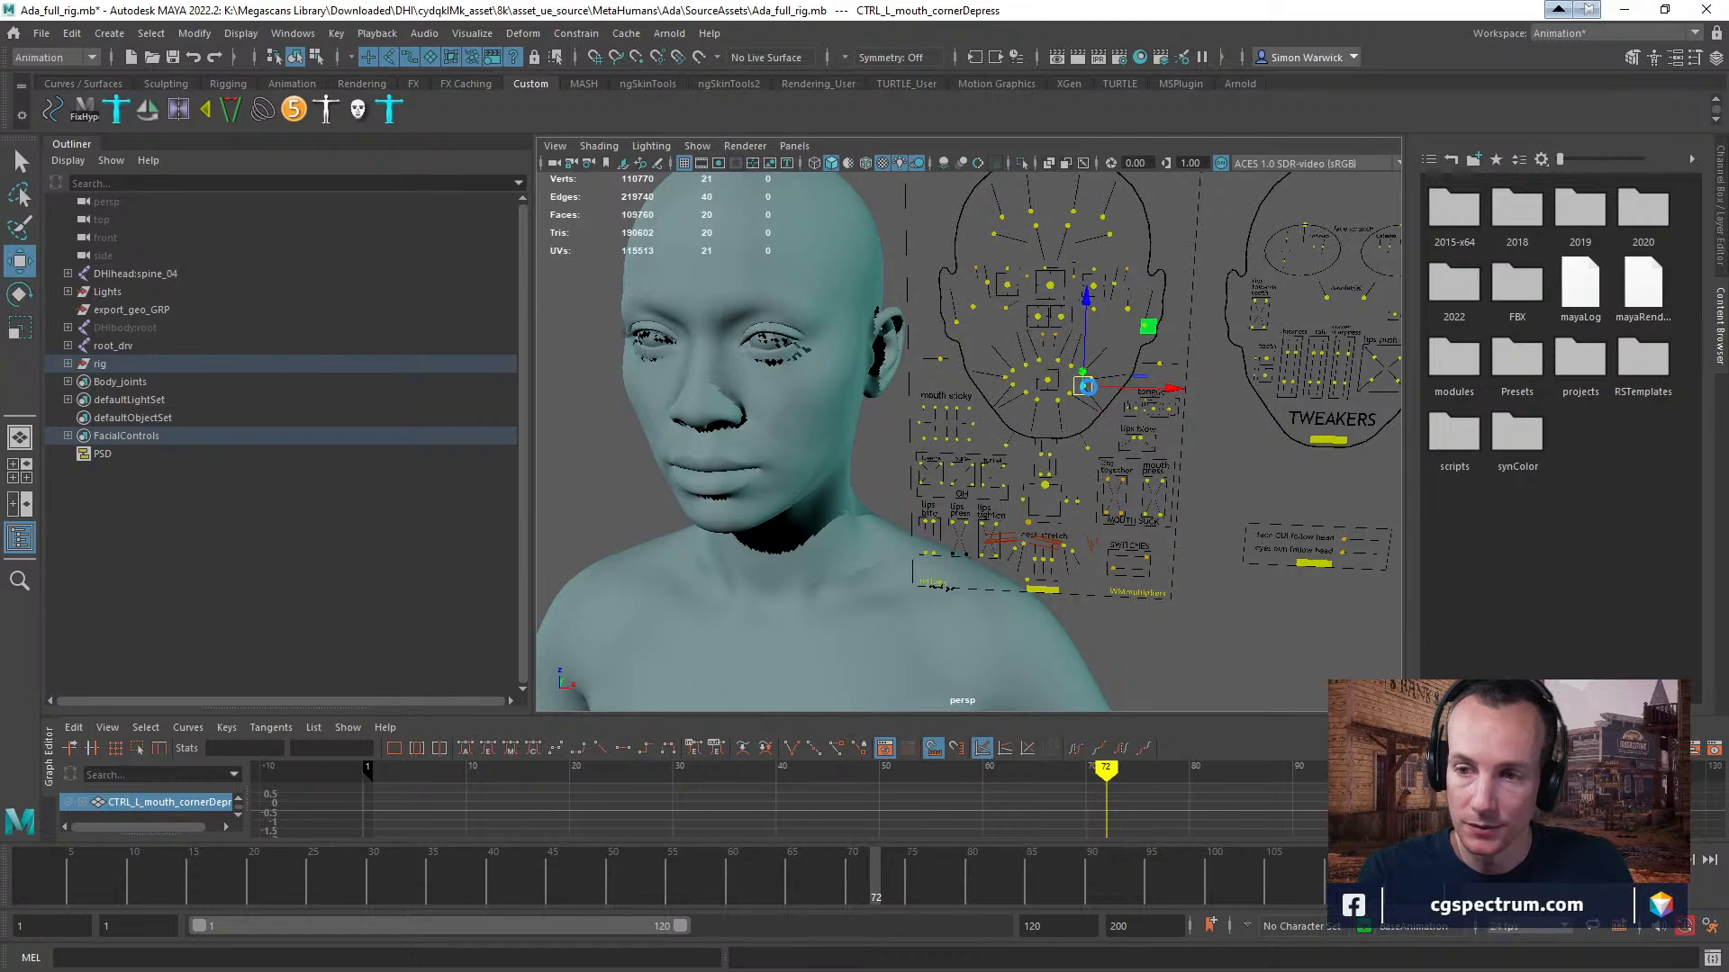
key(w)
click(1085, 384)
mouse_move(1086, 384)
mouse_down()
mouse_move(1010, 354)
mouse_move(1150, 471)
mouse_move(1099, 401)
mouse_up()
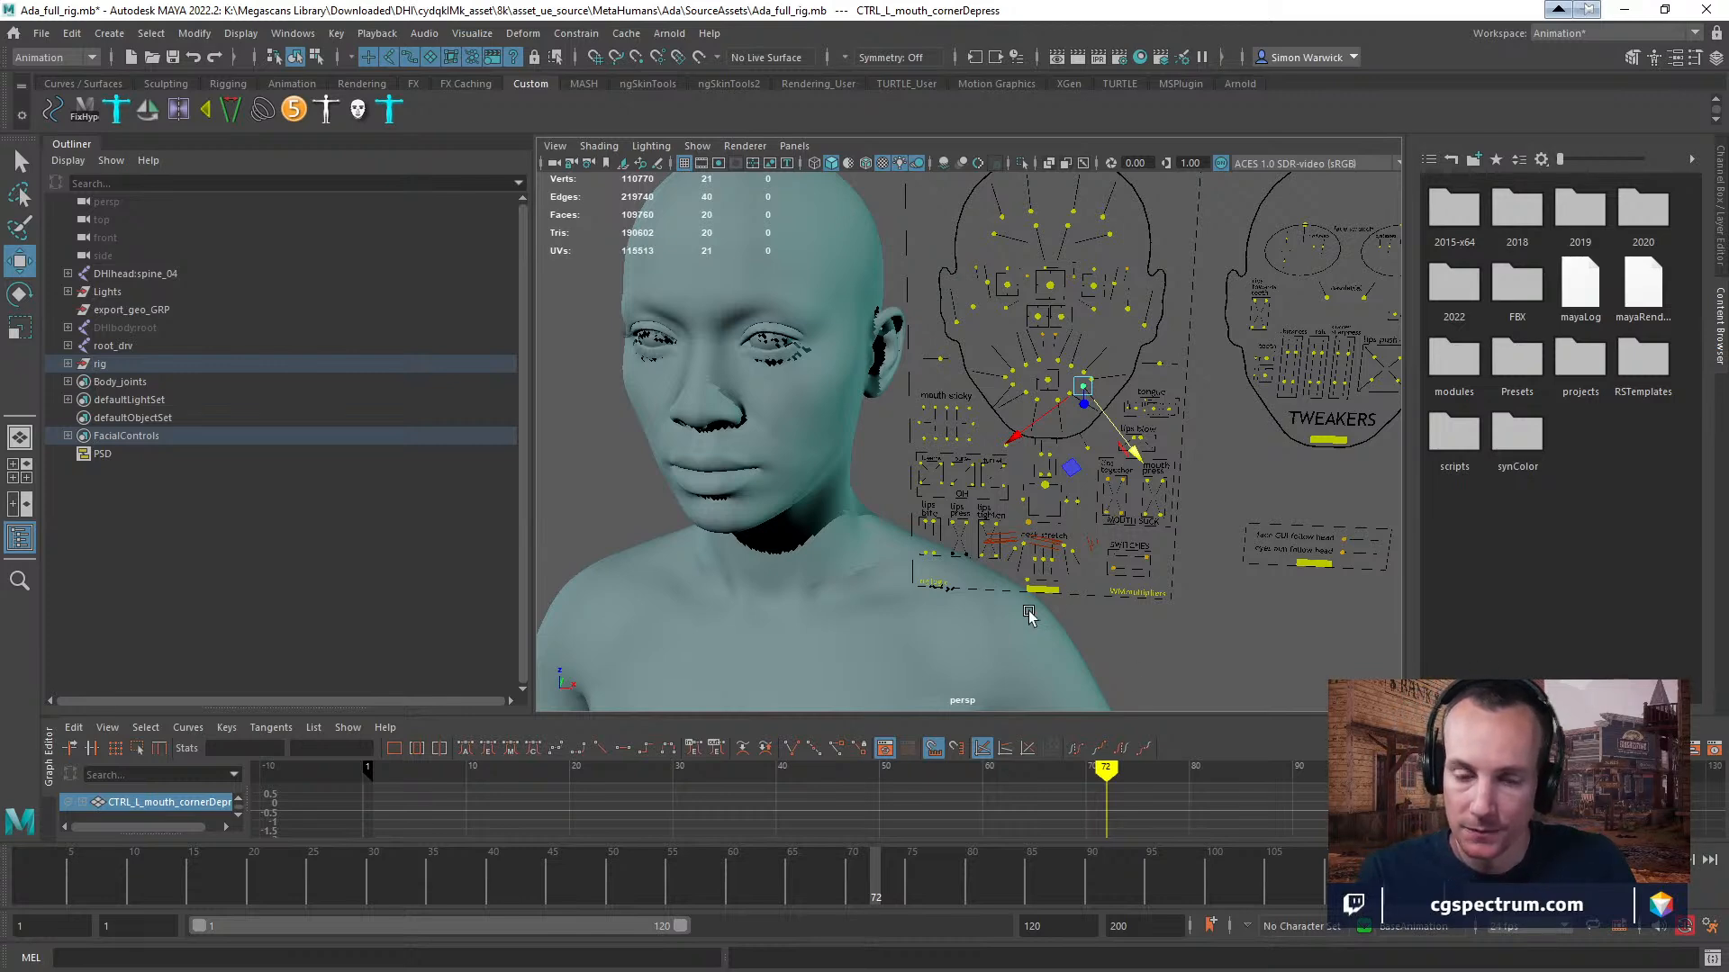
Open the AdvancedSkeleton tool and enlarge the viewport by narrowing the Outliner and shrinking the Graph Editor.
key(a)
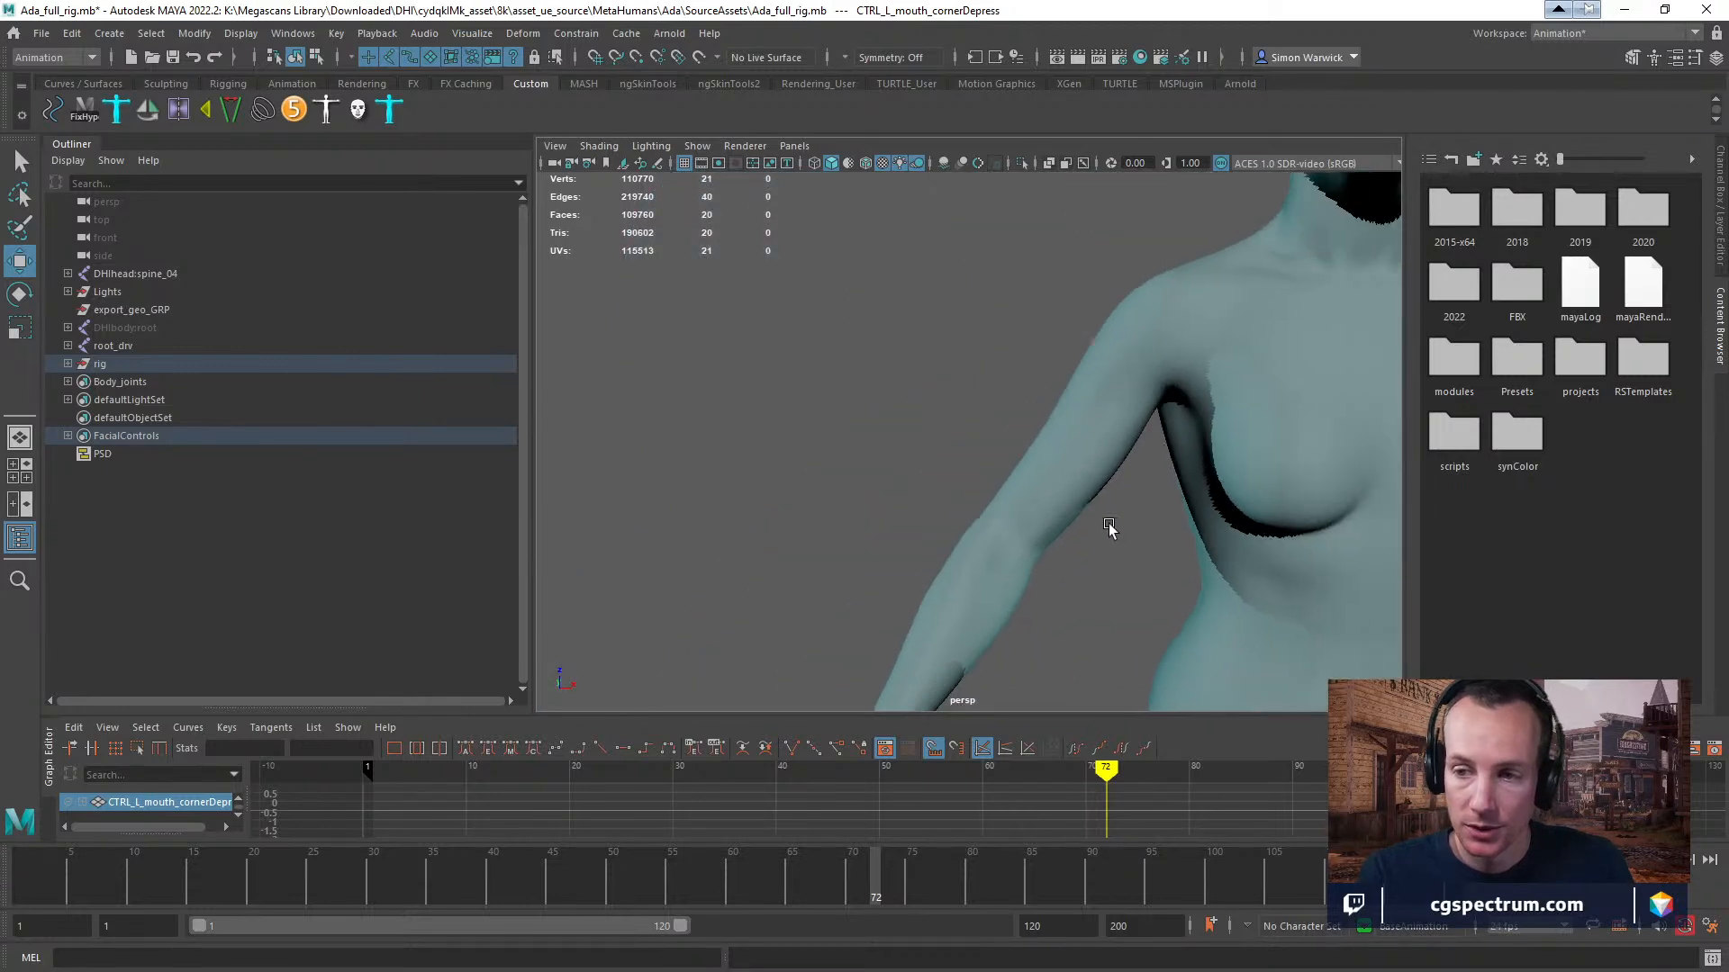
alt+drag(1092, 540, 1204, 525)
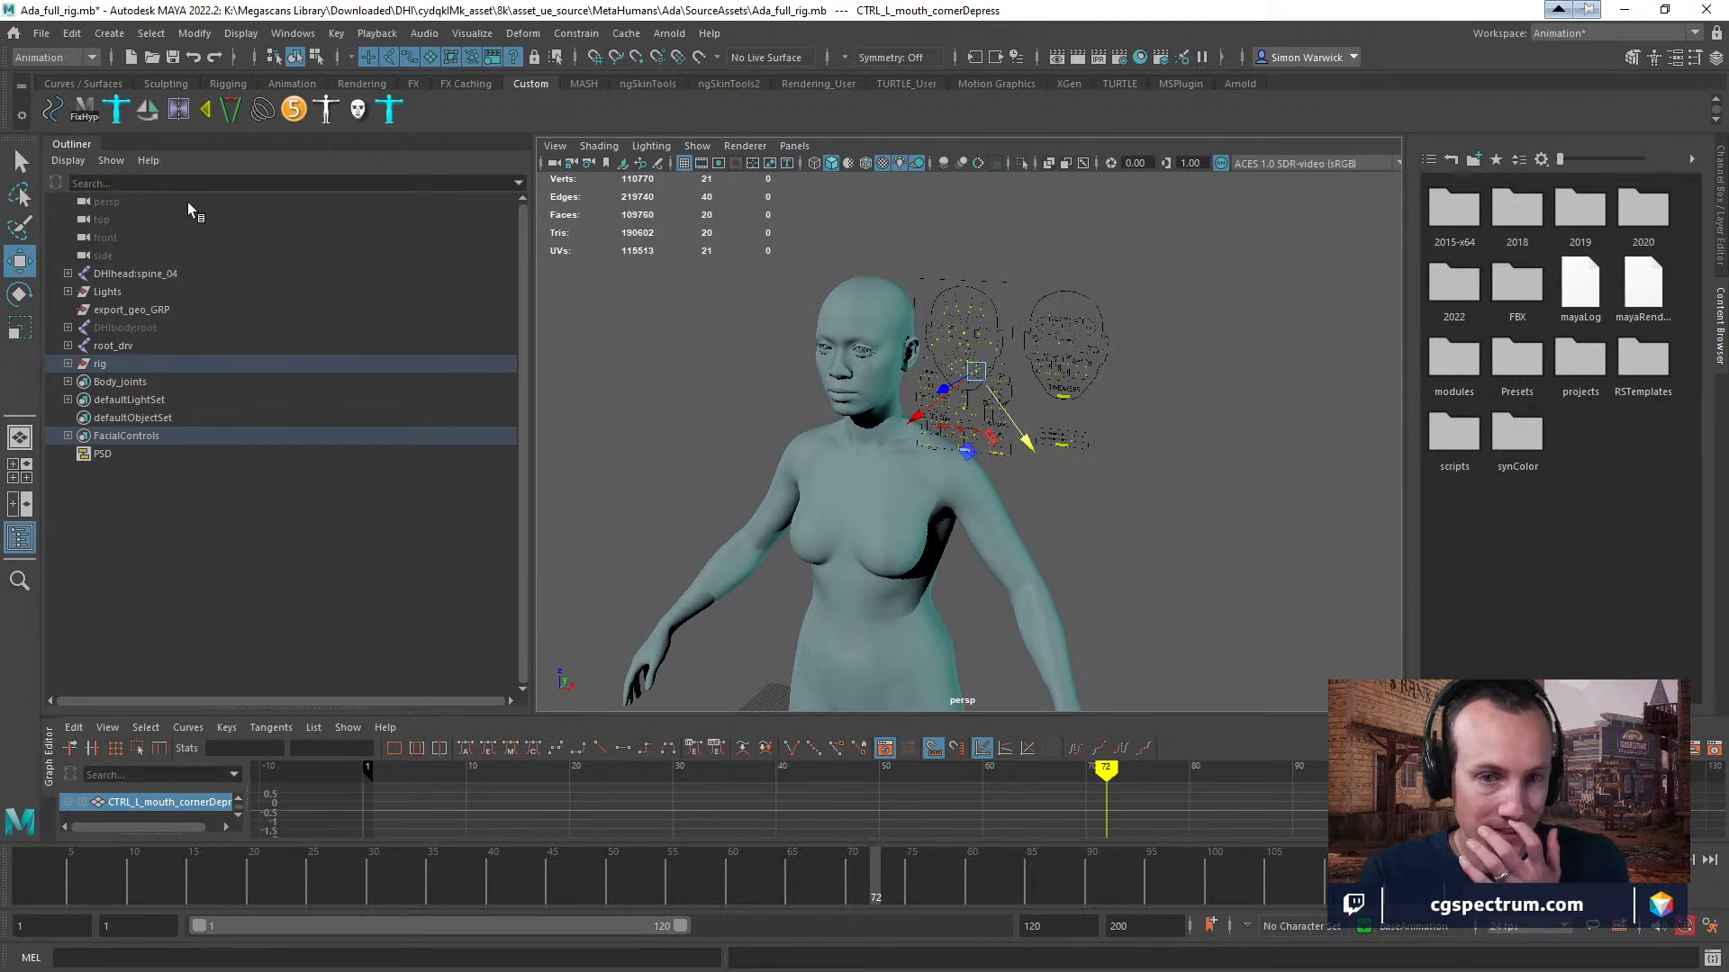
click(296, 111)
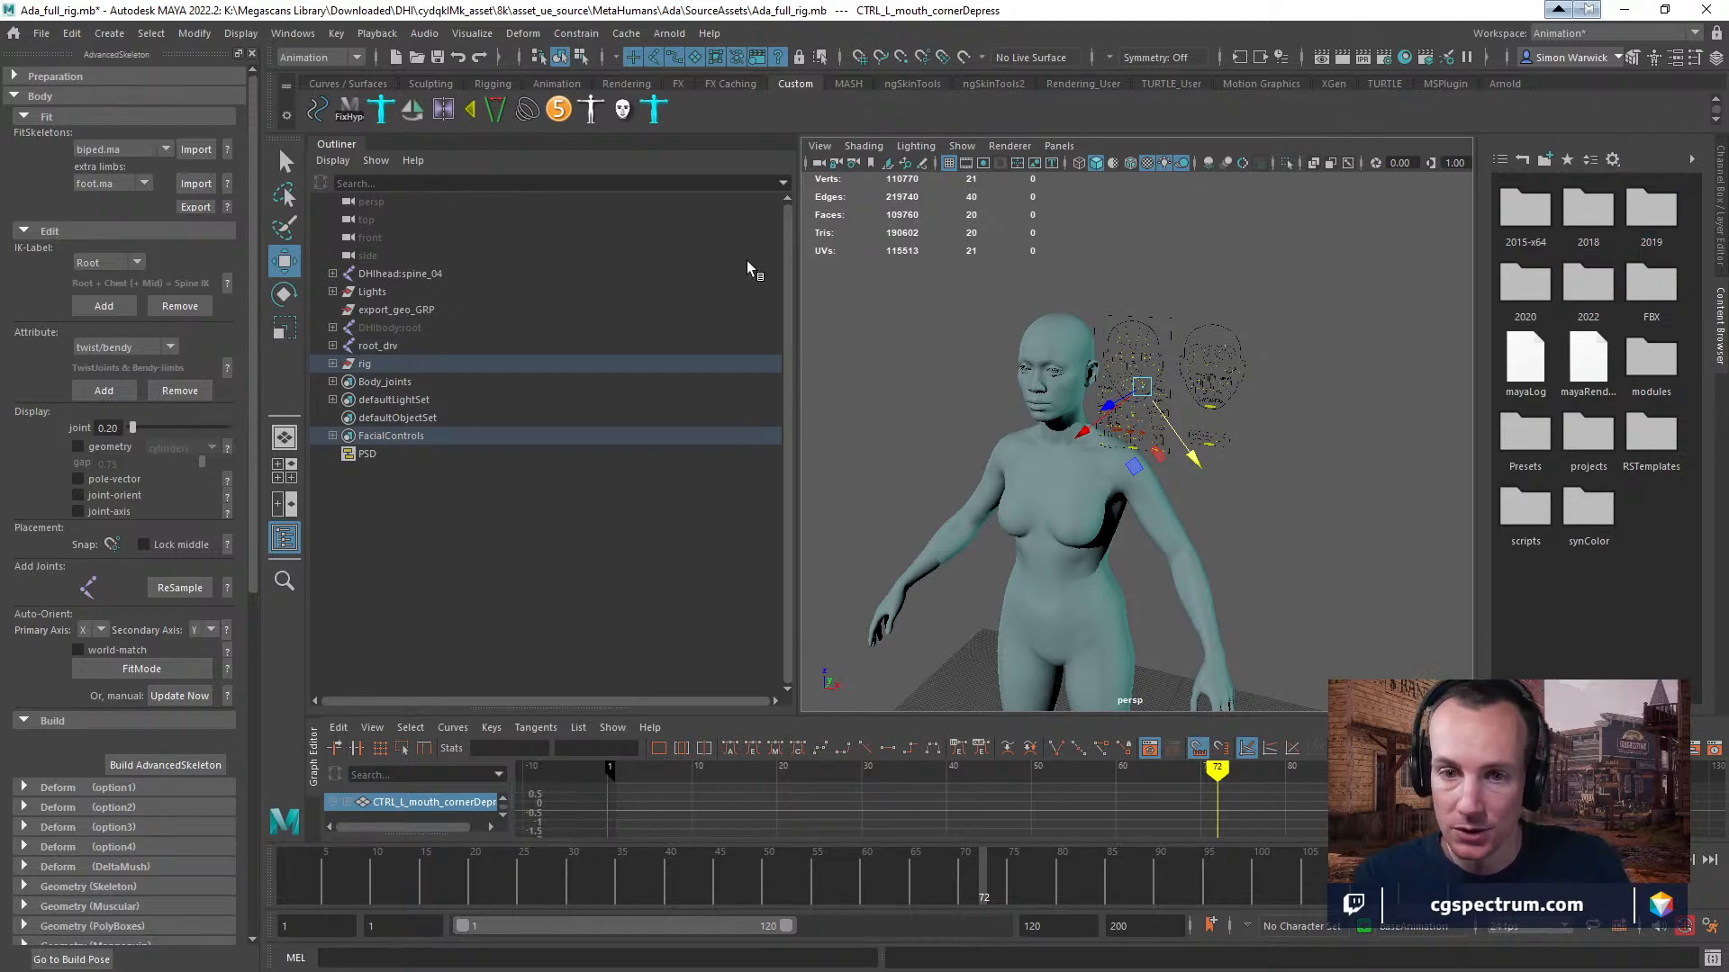
drag(797, 267, 542, 266)
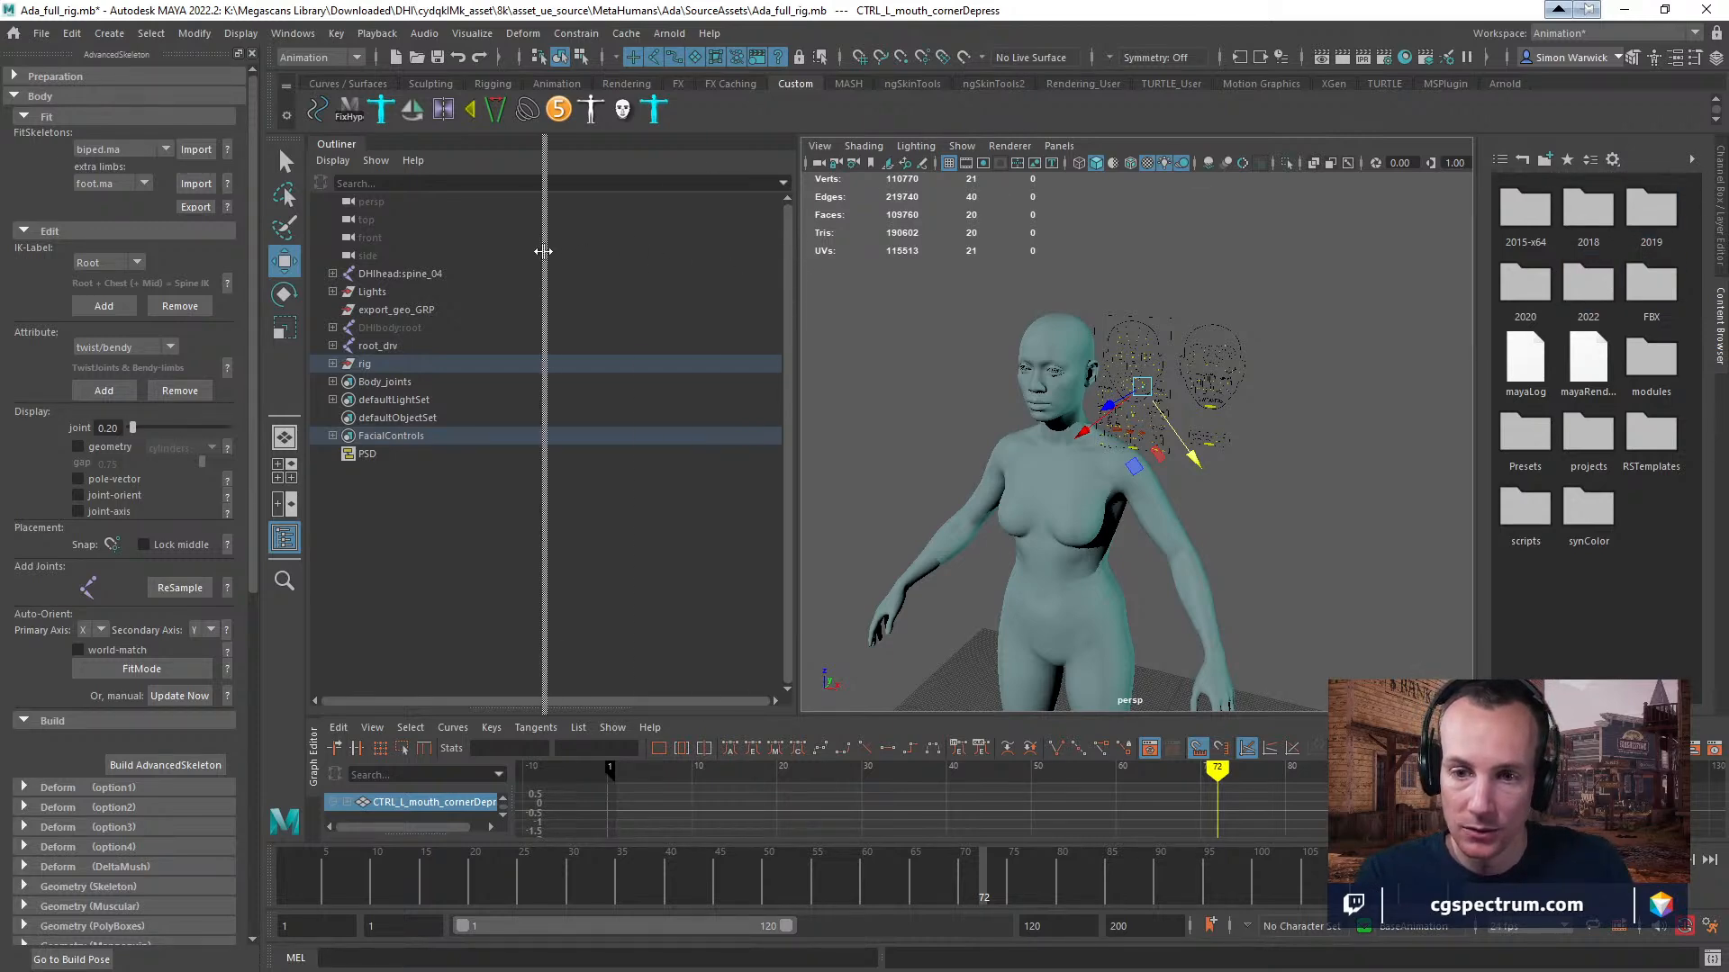
drag(832, 727, 829, 767)
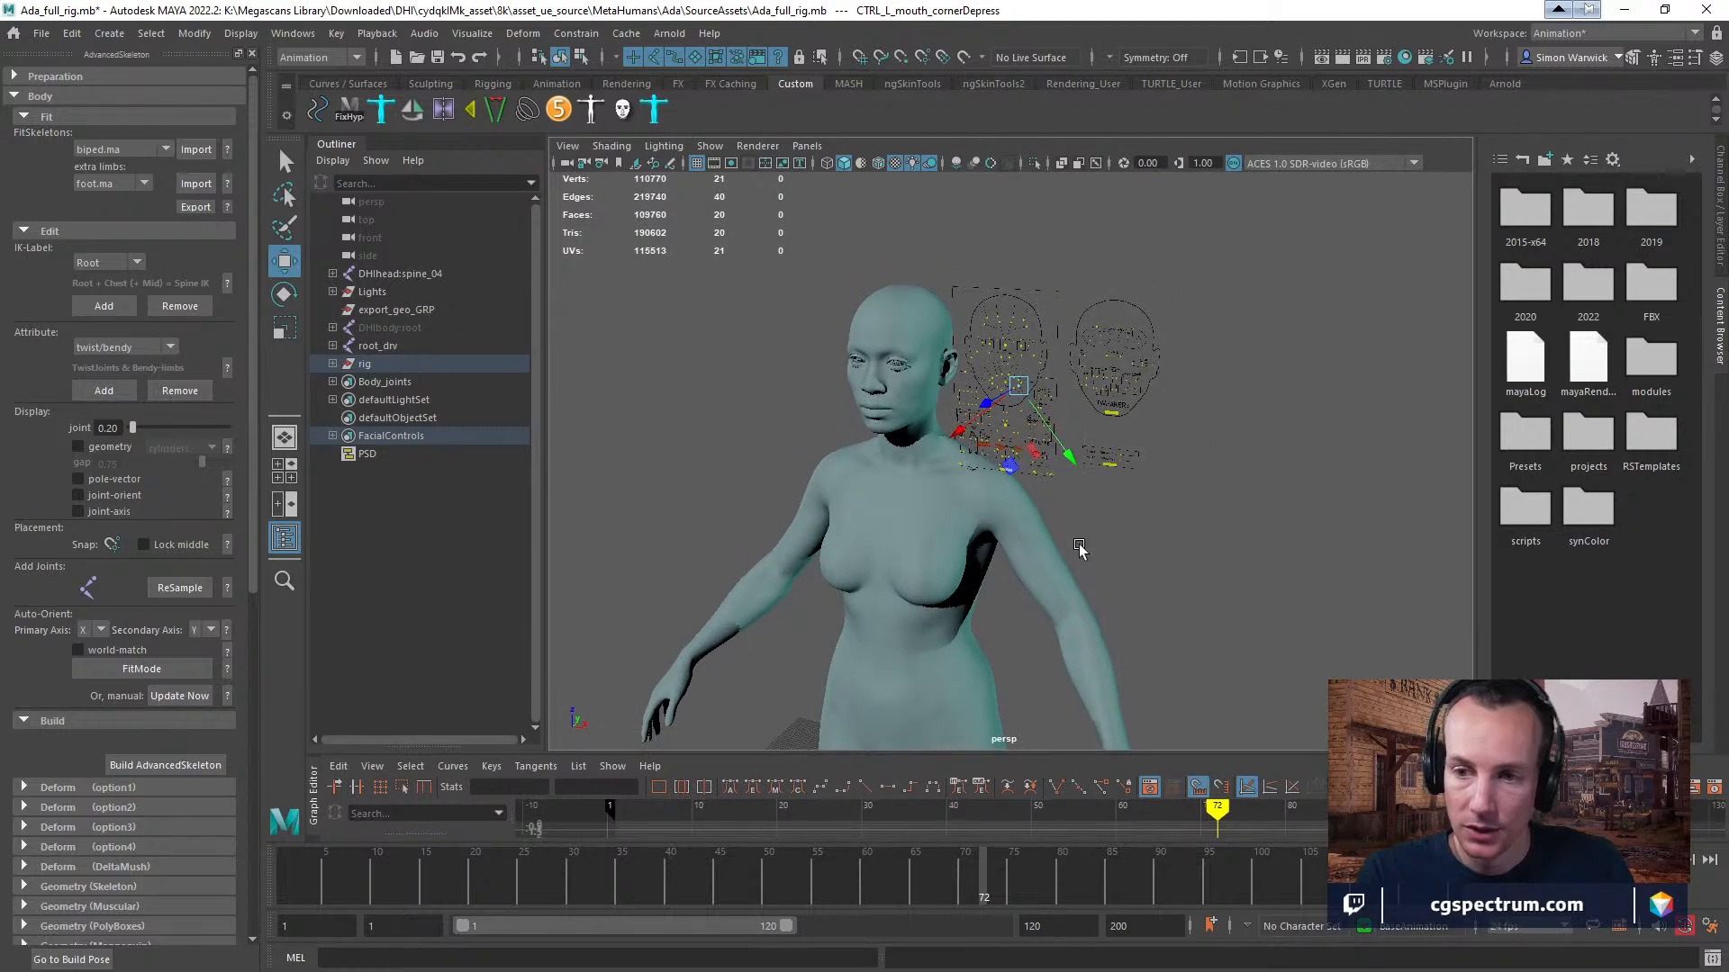
mouse_move(1081, 480)
right_down()
mouse_move(1097, 552)
mouse_move(1085, 490)
right_up()
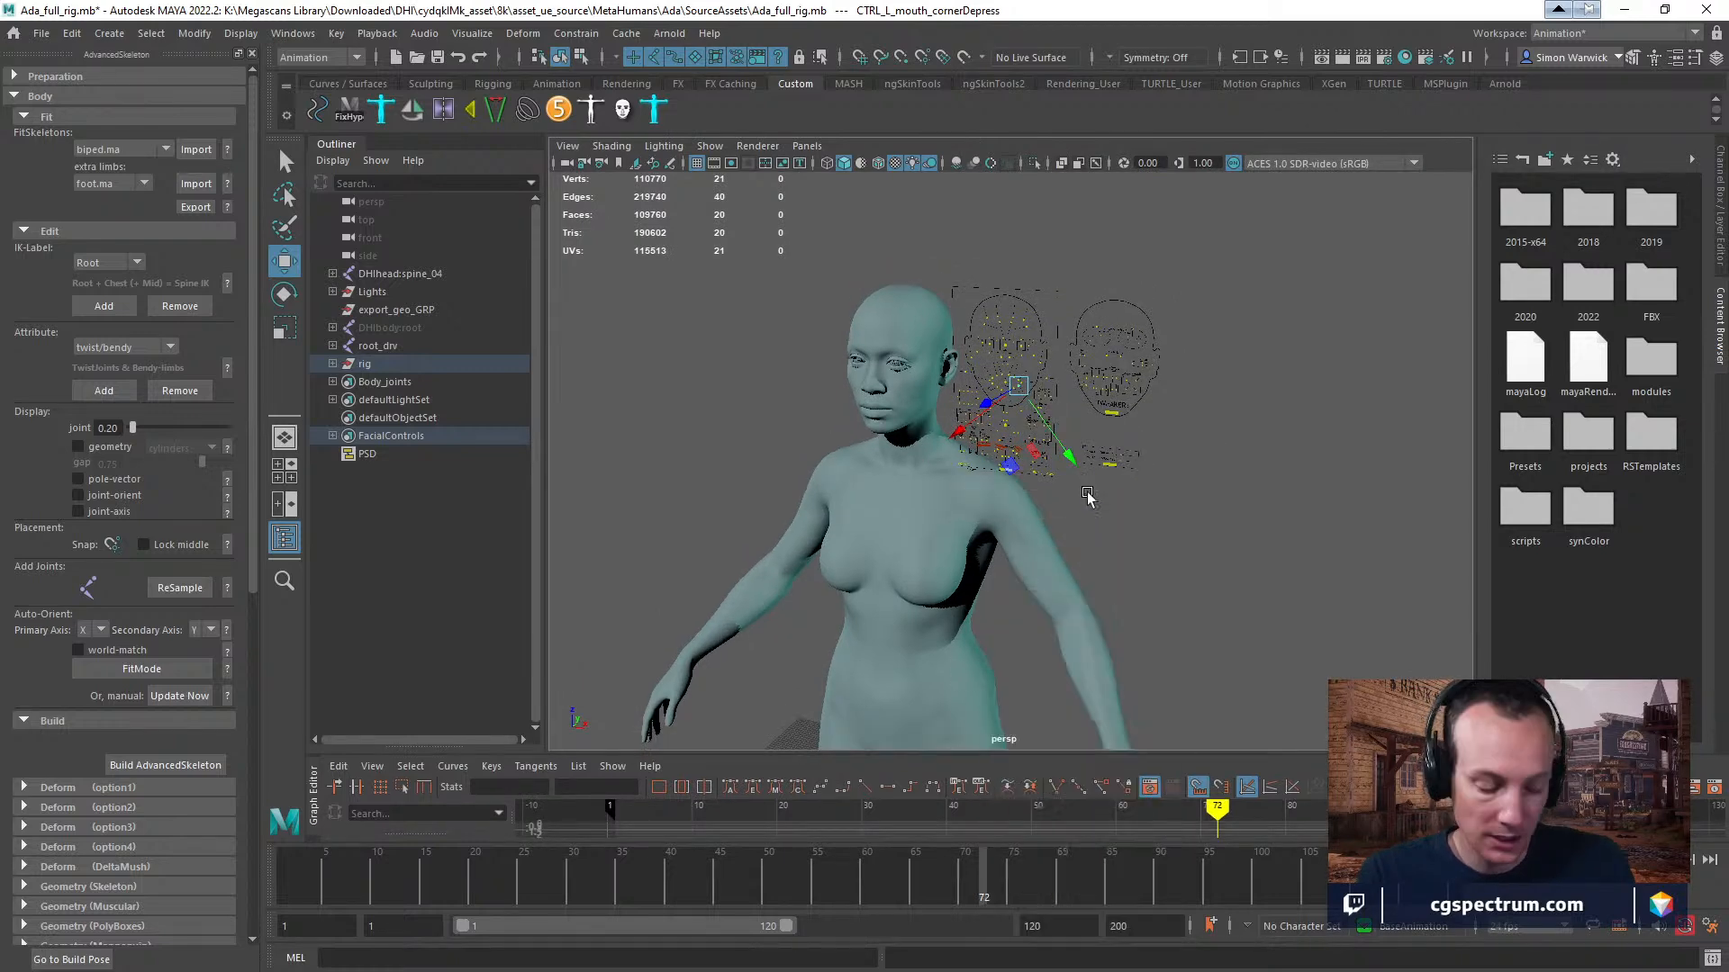
alt+drag(1106, 526, 1015, 437)
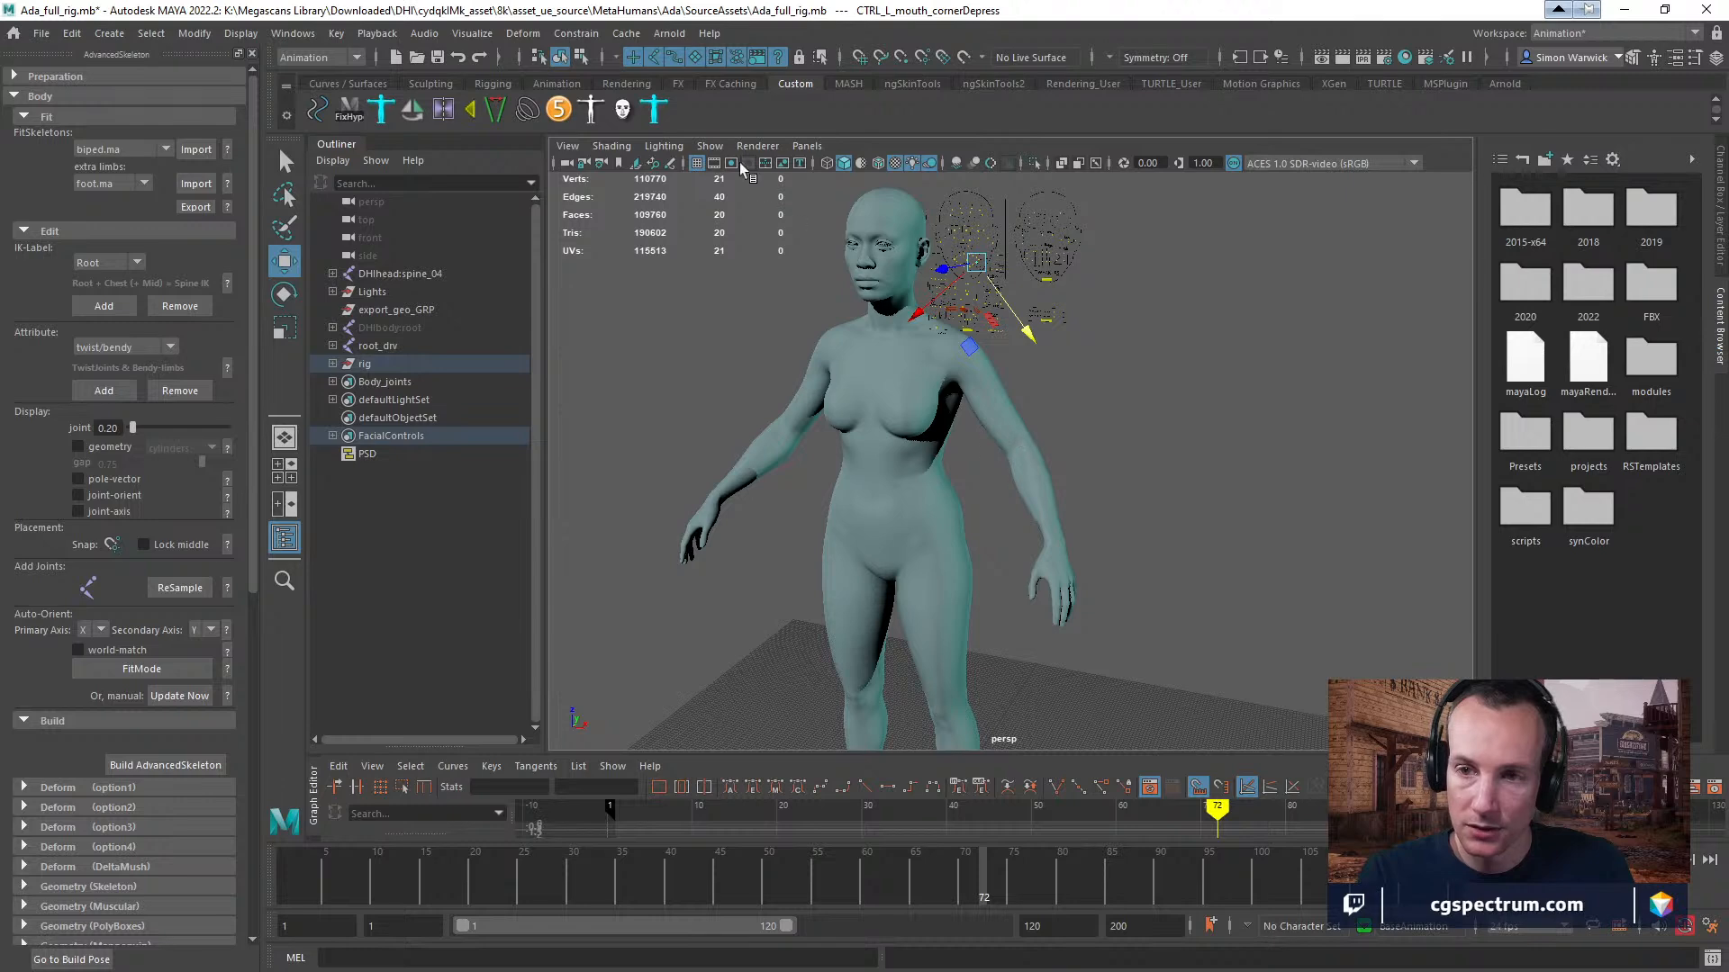
Enable X-Ray Joints shading for the perspective viewport.
click(710, 145)
mouse_move(612, 146)
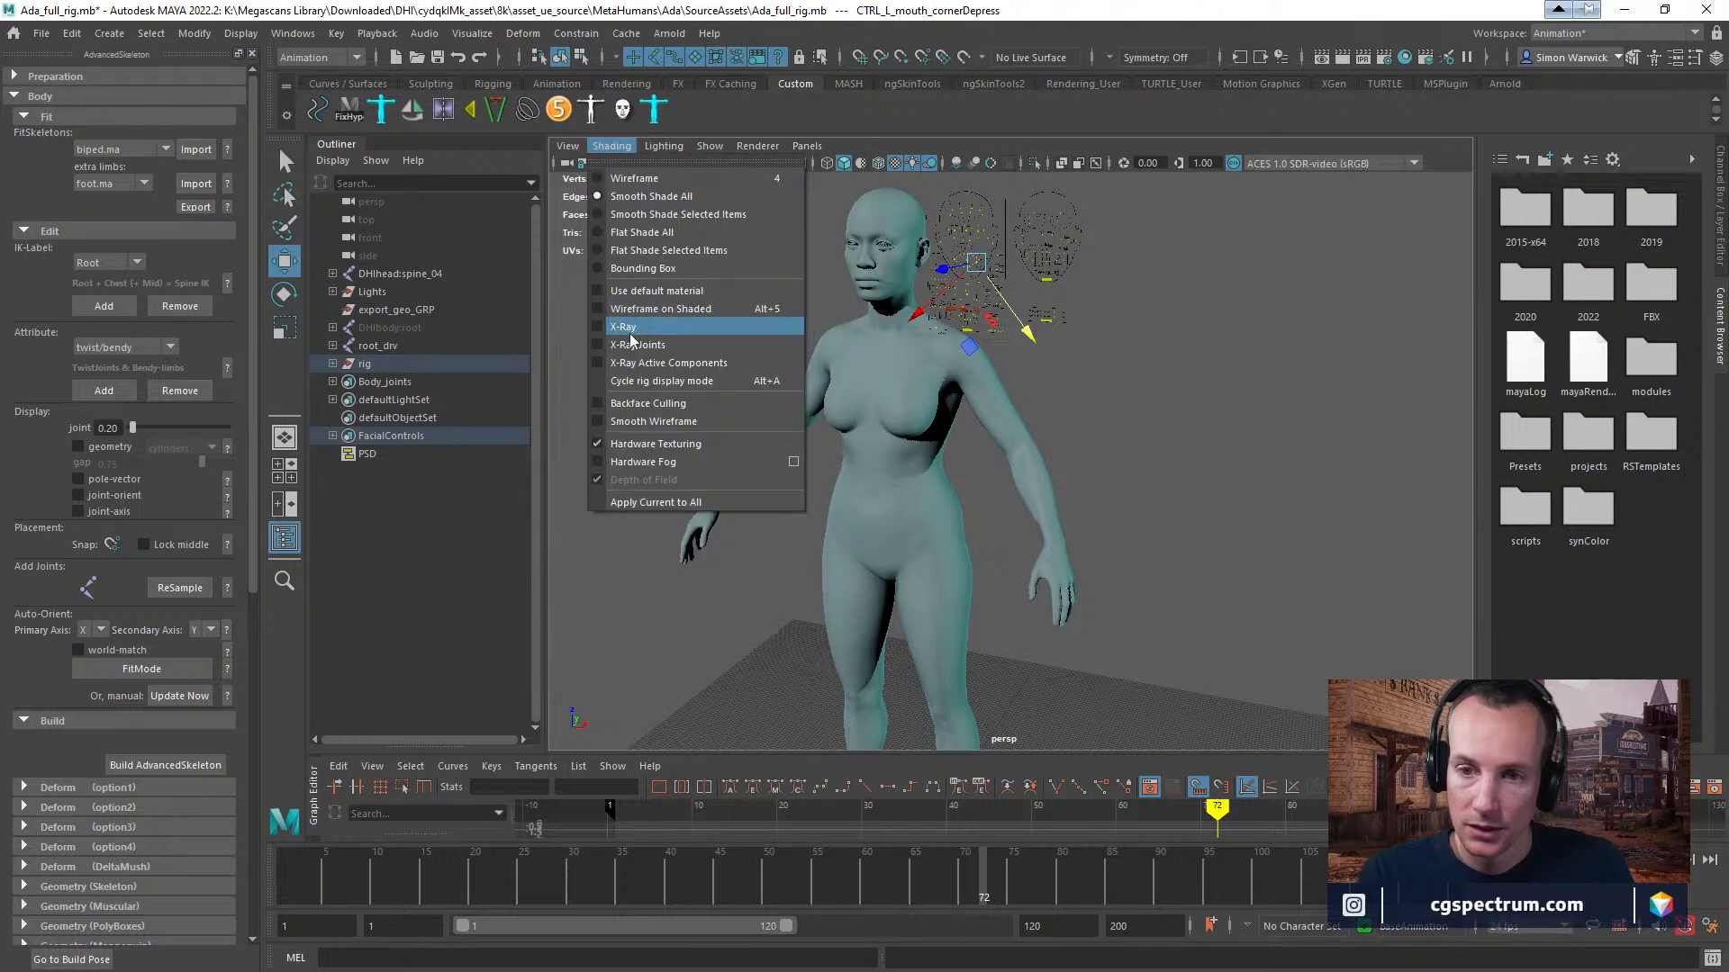
click(635, 345)
click(621, 148)
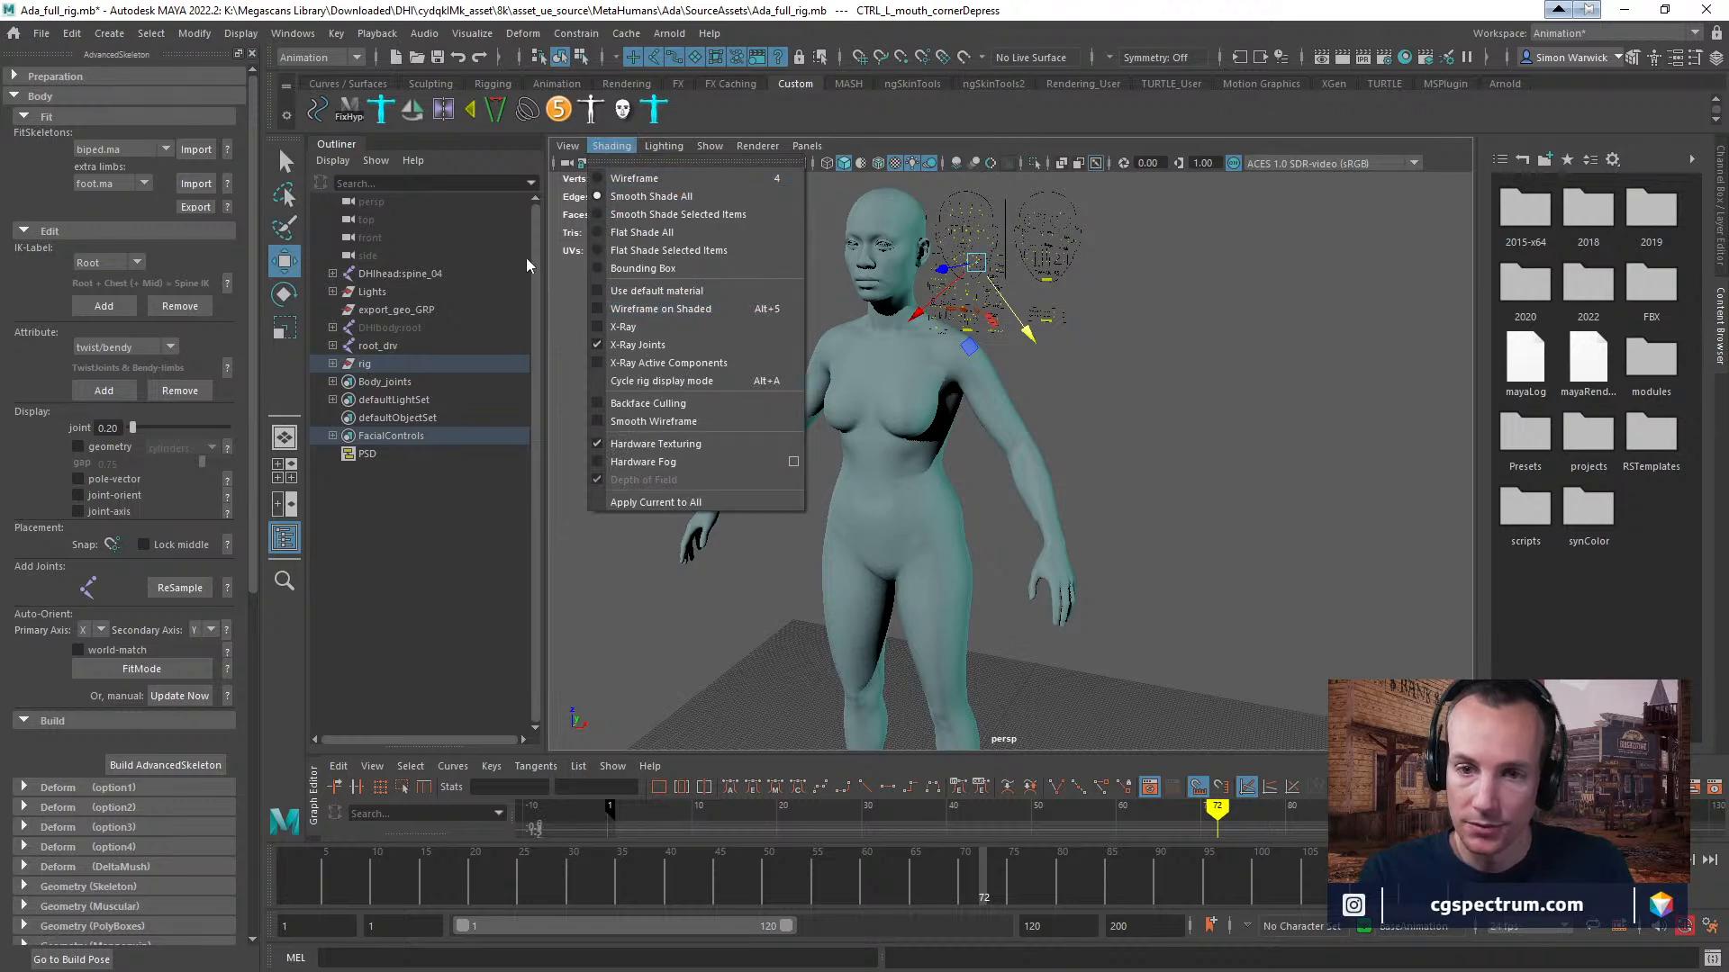
Turn on the Visibility of DHIbody:root and expand the root_drv hierarchy in the Outliner.
click(402, 326)
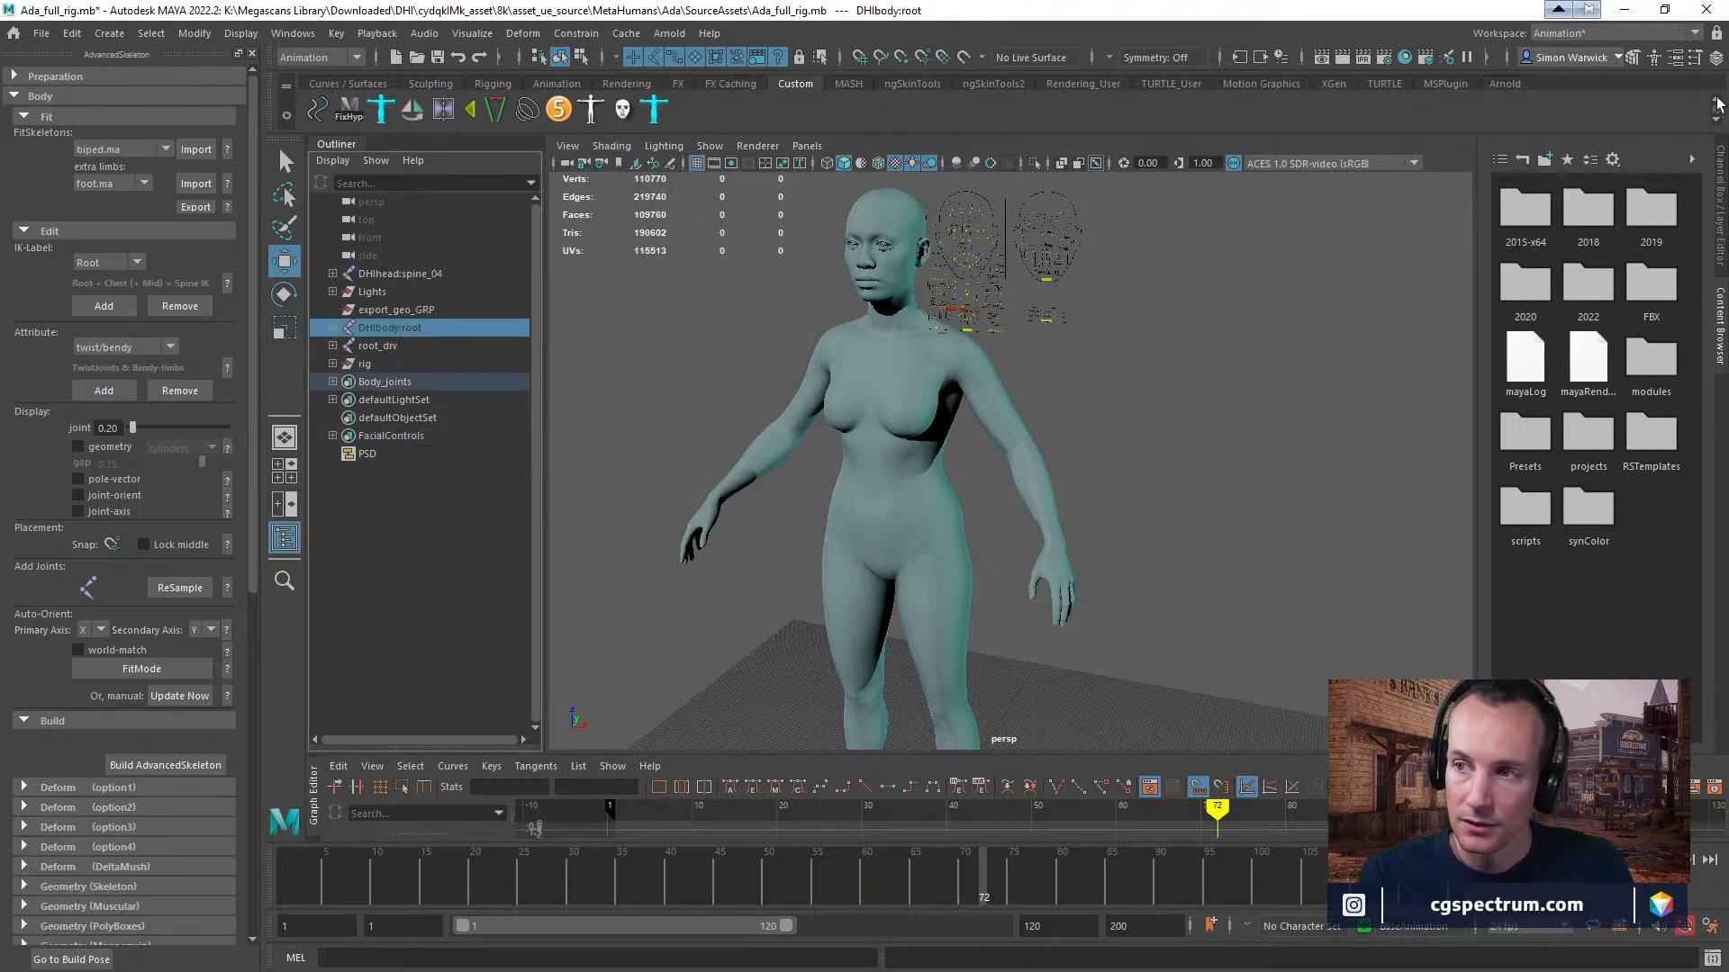
click(1716, 58)
click(1636, 329)
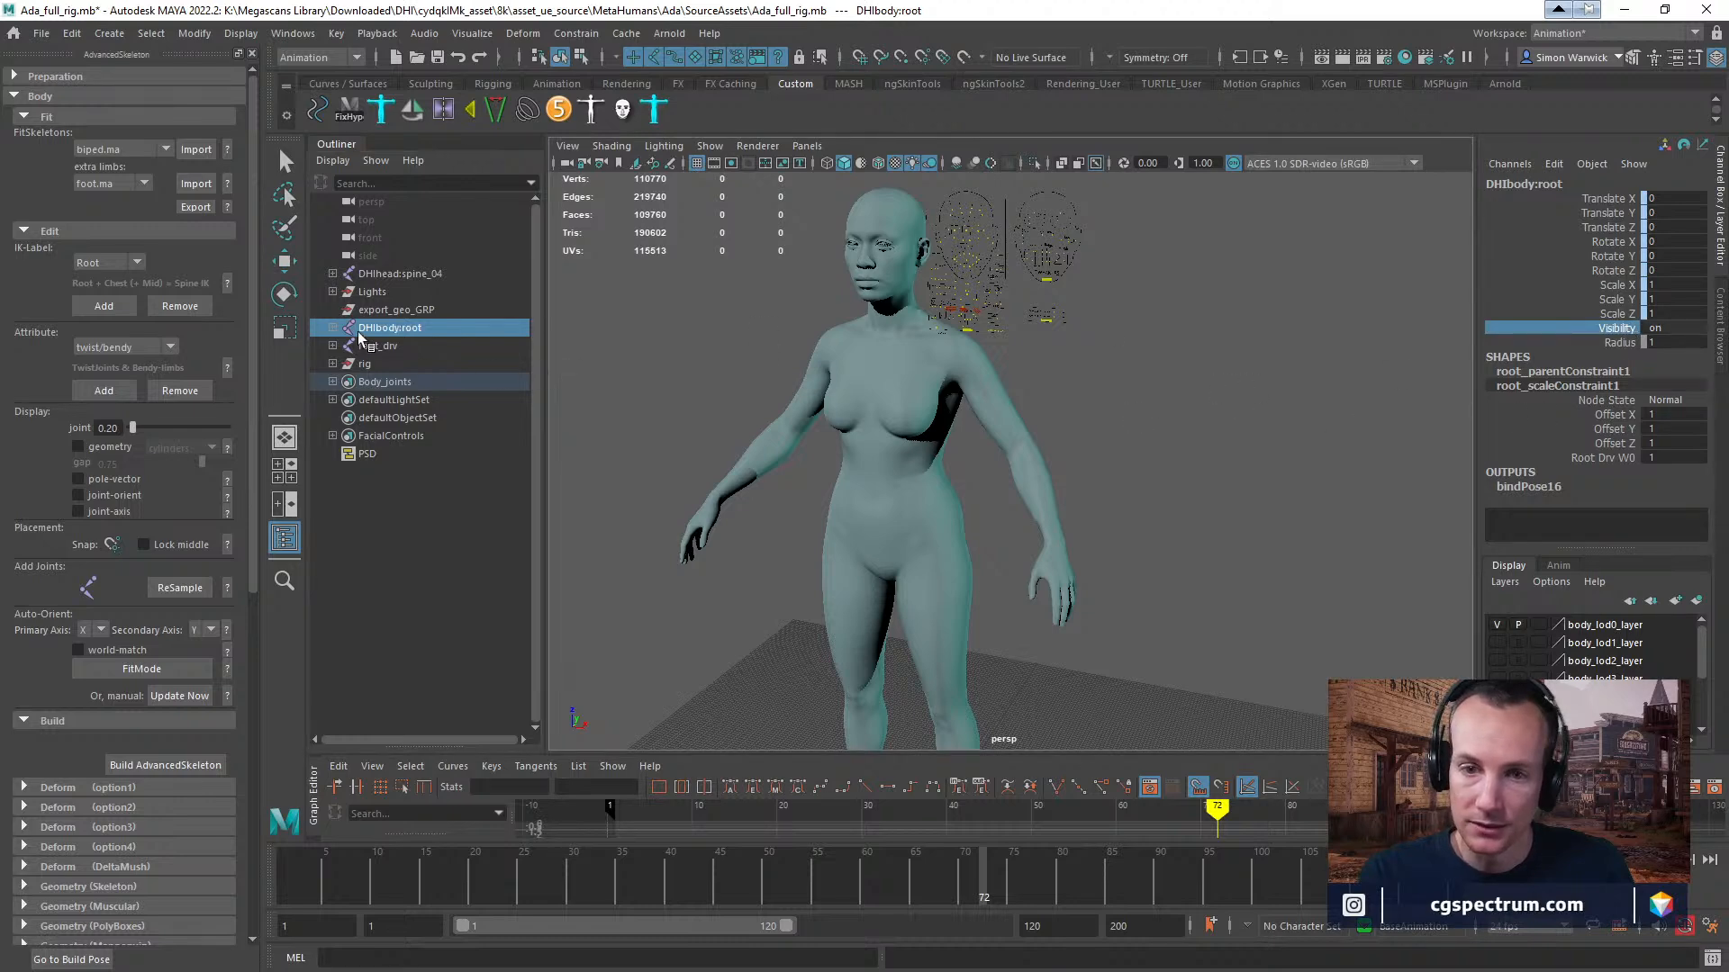
click(333, 328)
click(333, 328)
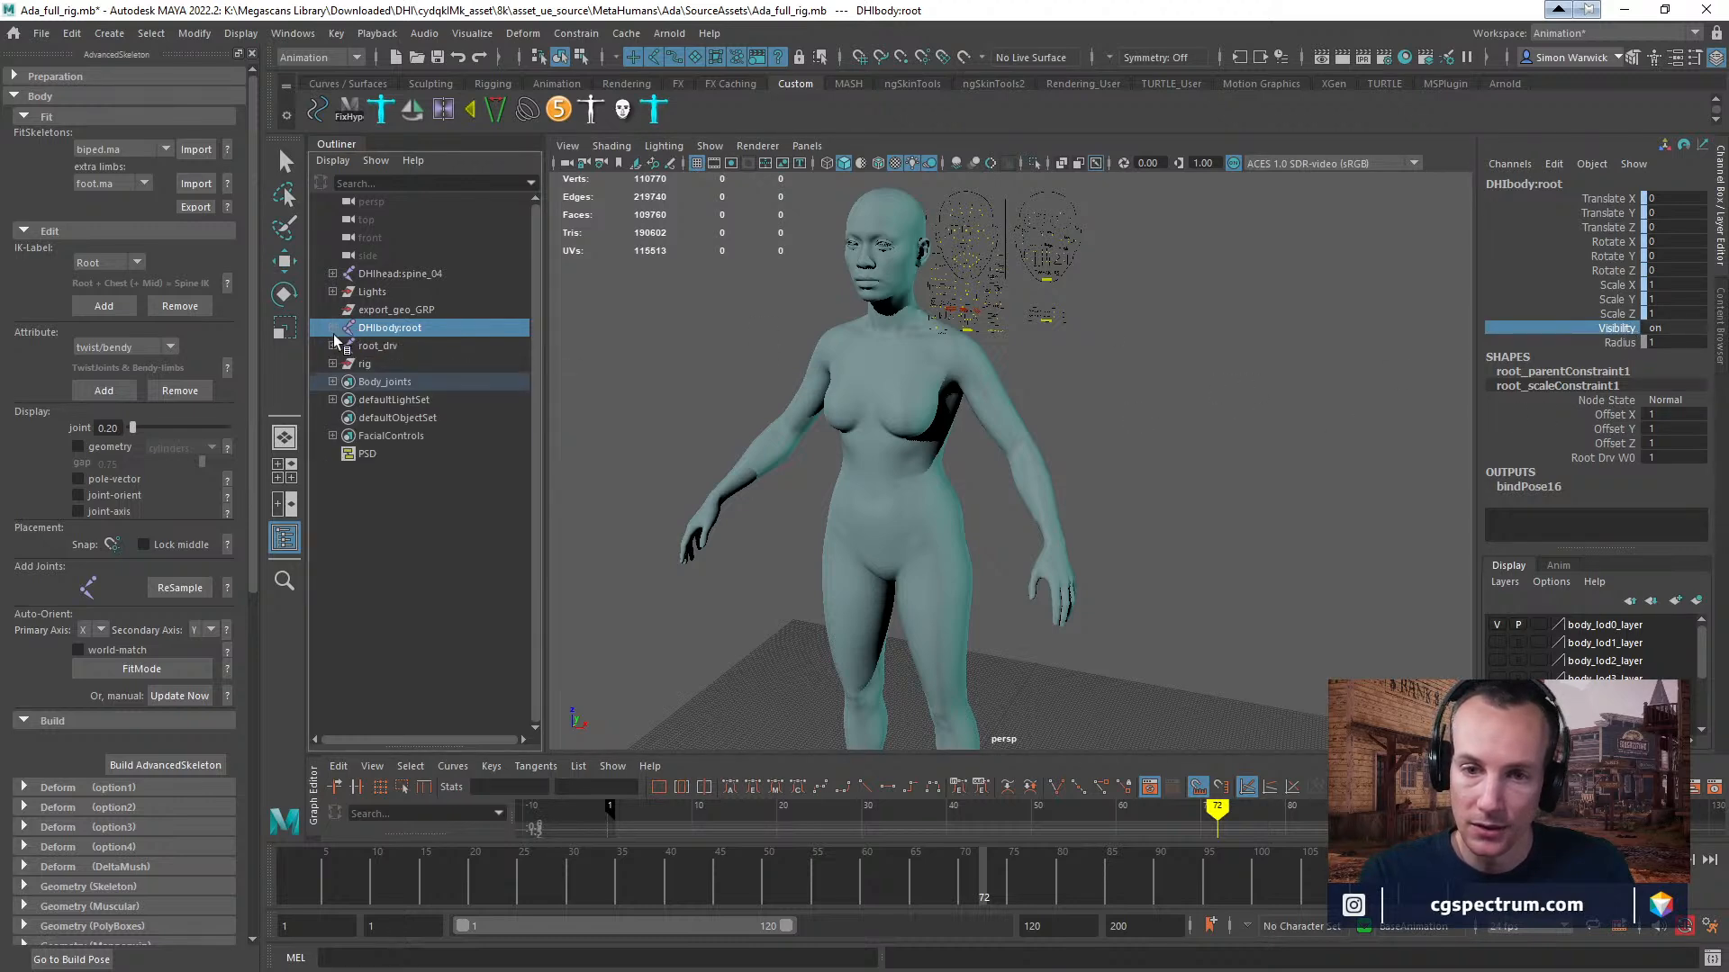
click(333, 346)
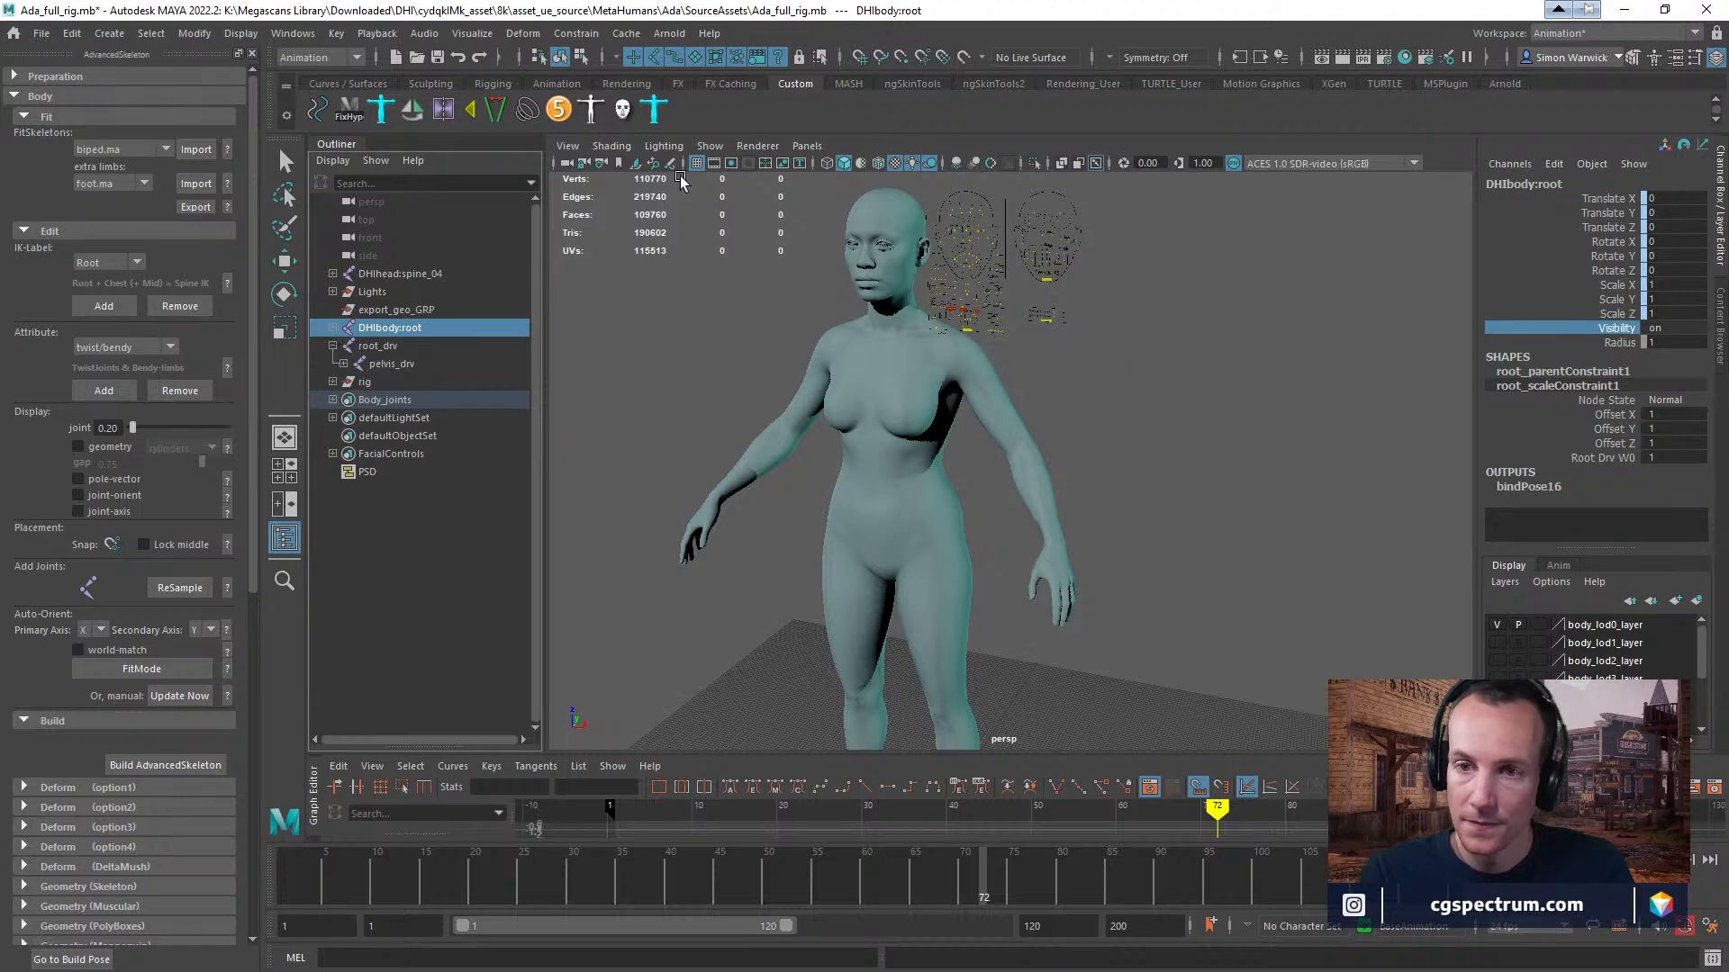
Turn on the display of joints in the perspective viewport and clear the selection.
click(611, 145)
mouse_move(710, 146)
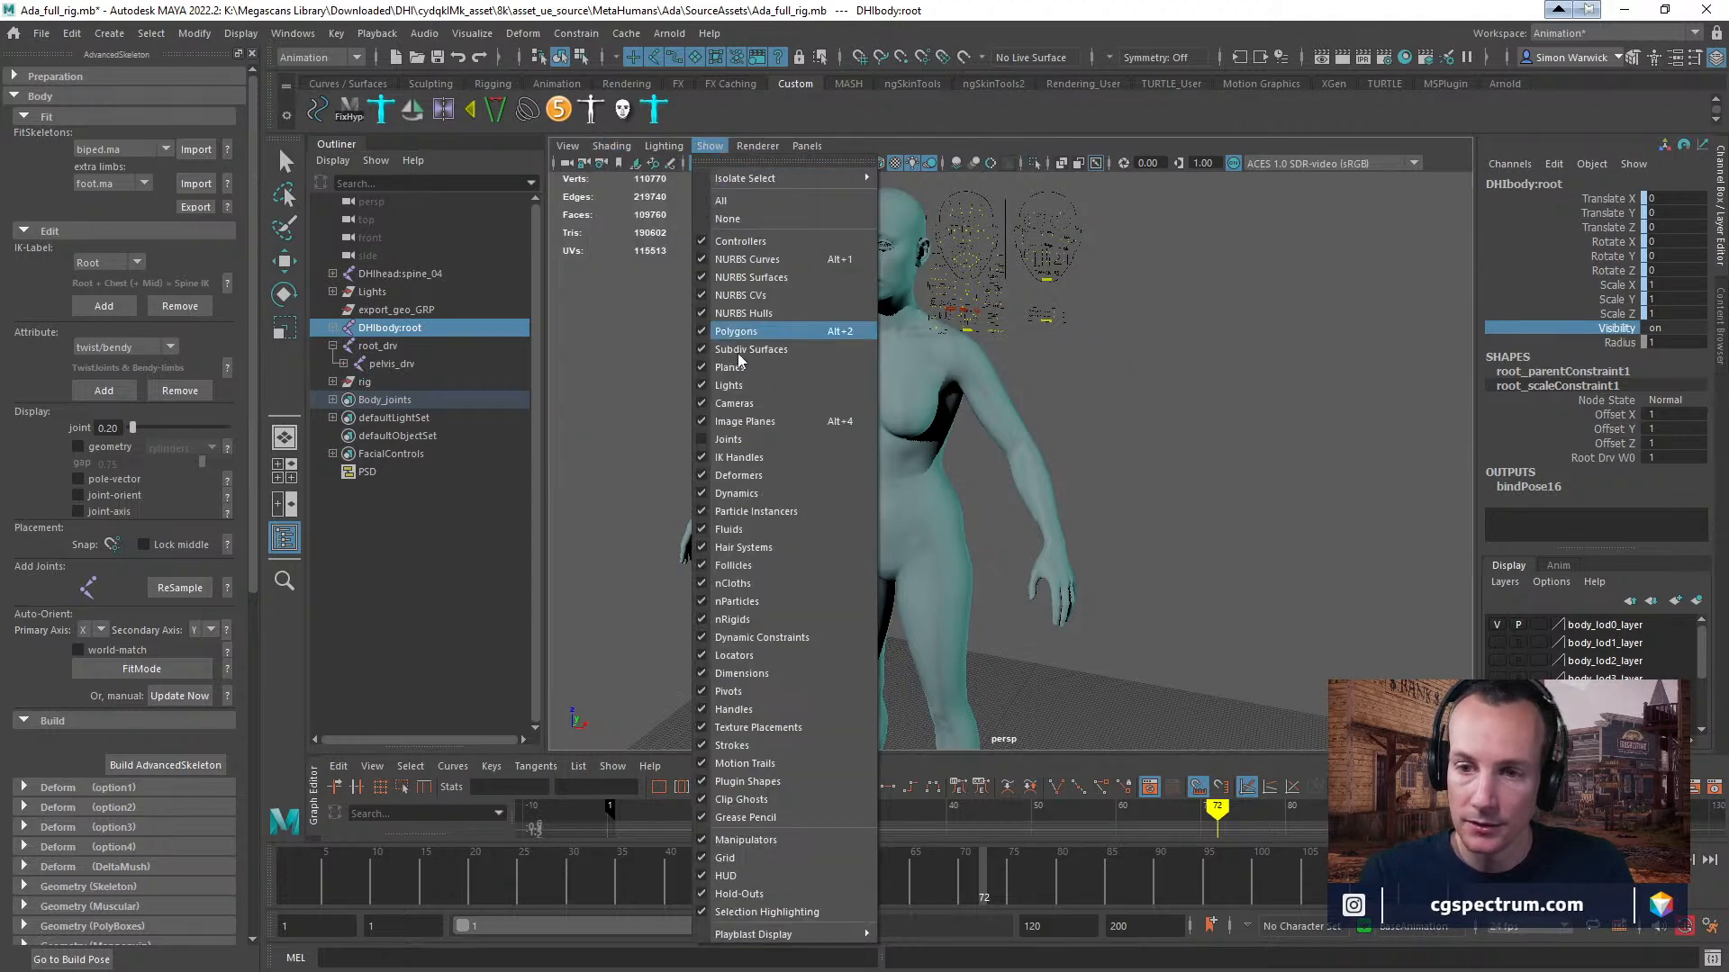
click(756, 441)
scroll(1071, 356, up, 2)
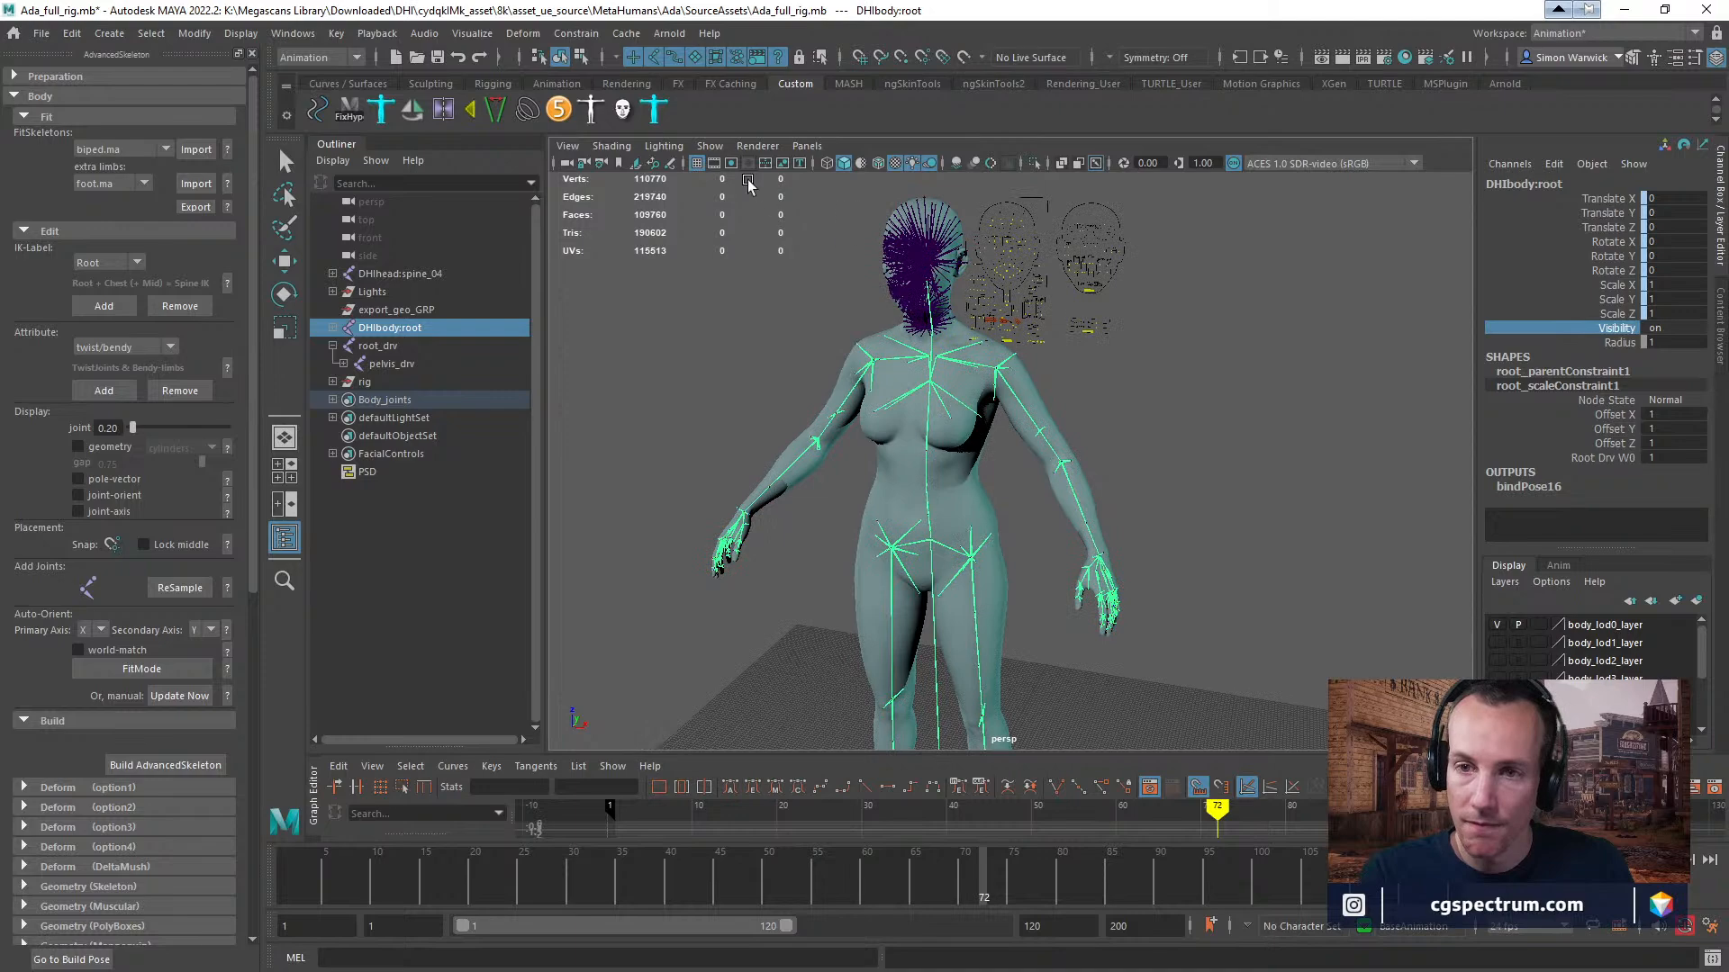
click(610, 148)
click(1180, 334)
Examine Ada's facial and body joints, from the head and shoulders down through the hips to the left hand.
key(w)
alt+drag(1181, 393, 1201, 405)
scroll(1202, 406, up, 3)
alt+right_drag(1497, 623, 1519, 634)
alt+middle_drag(1232, 594, 1301, 542)
alt+right_drag(1302, 546, 1370, 558)
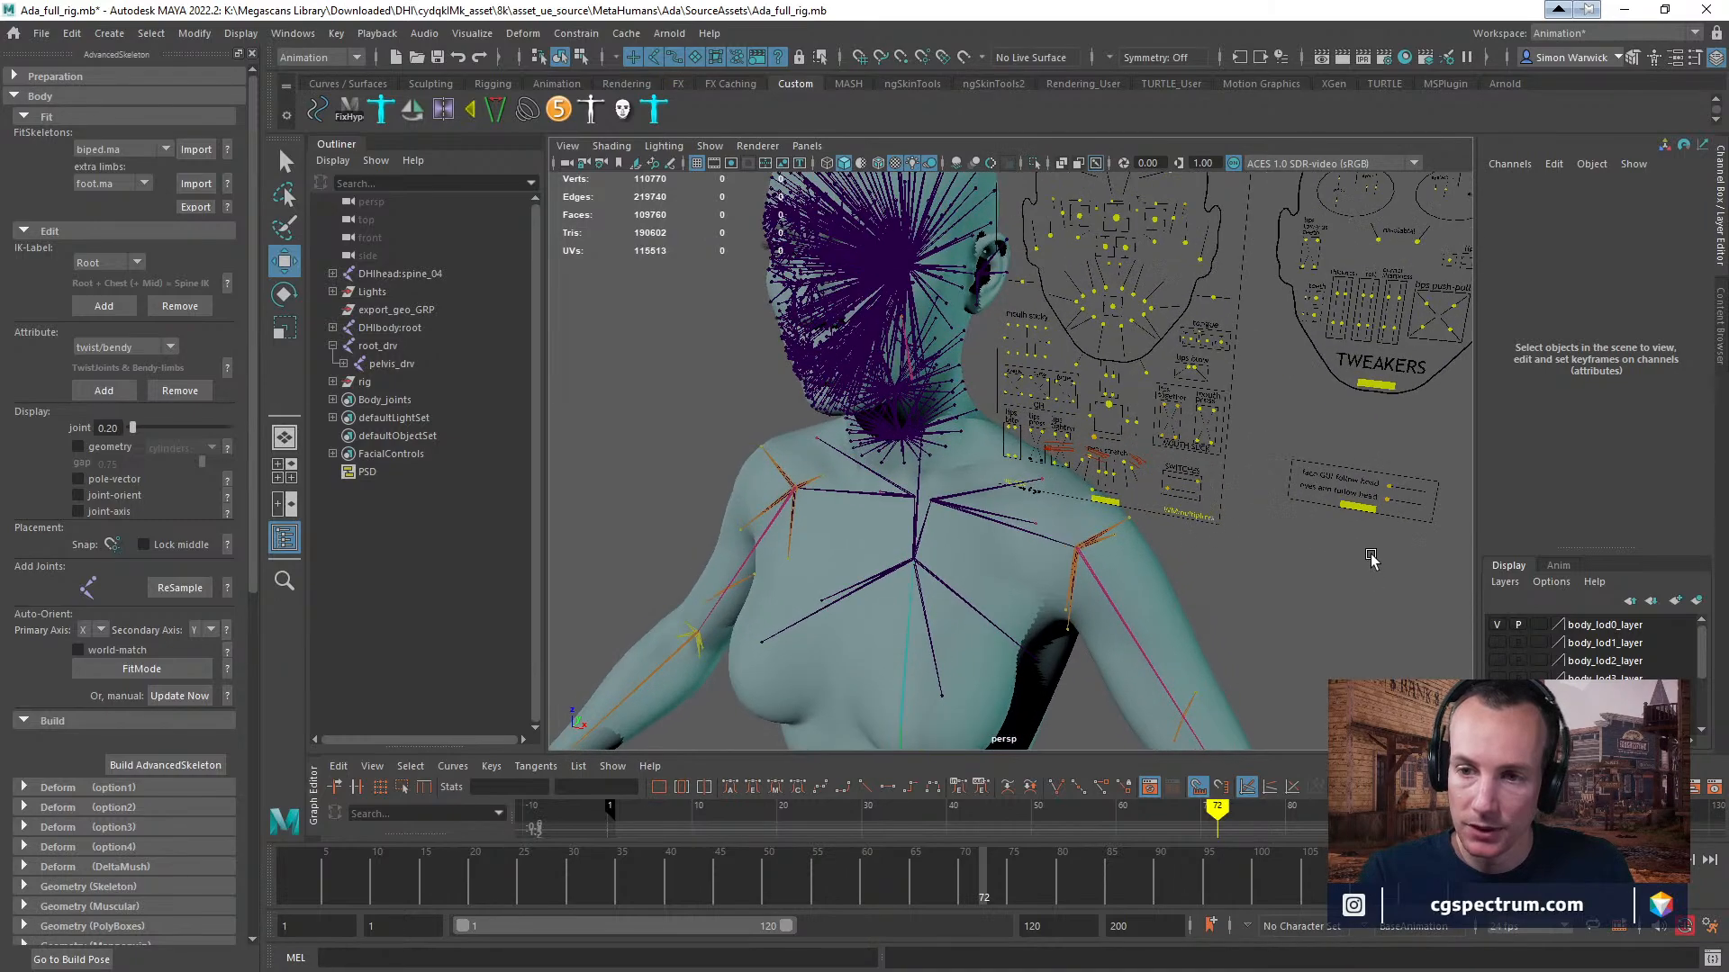
alt+middle_drag(1370, 558, 1361, 463)
alt+right_drag(1315, 494, 1010, 531)
alt+middle_drag(1010, 531, 988, 359)
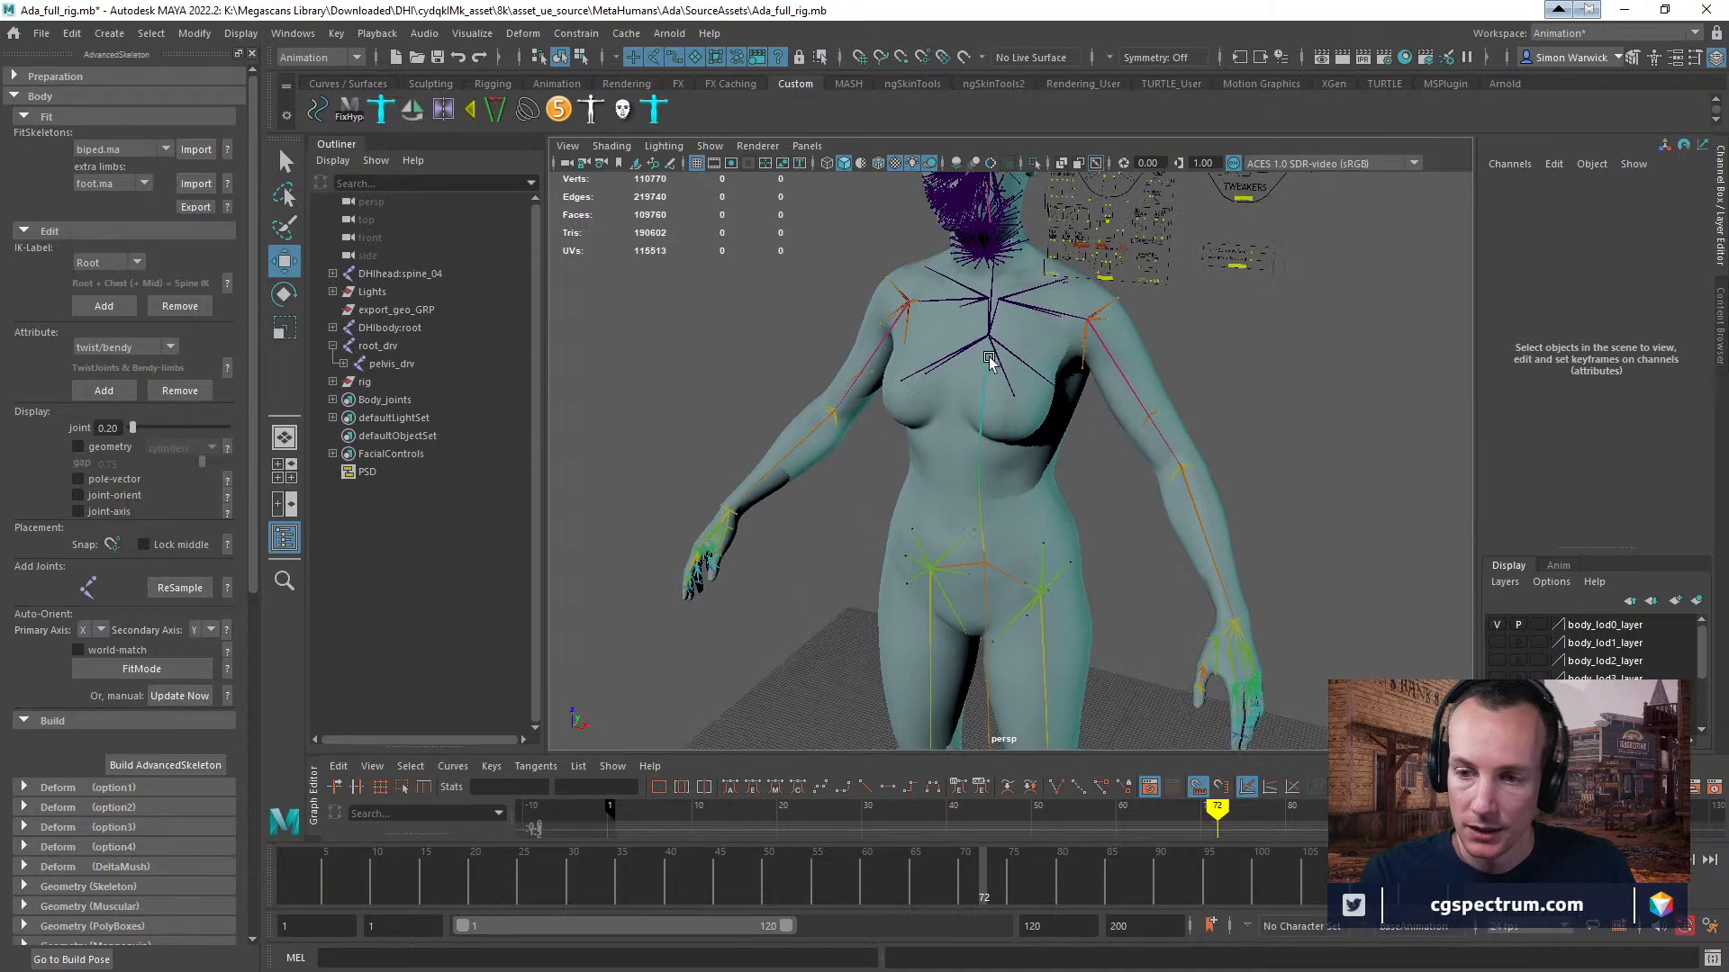
alt+middle_drag(1021, 465, 1014, 231)
alt+middle_drag(1104, 287, 1084, 127)
alt+middle_drag(1122, 348, 911, 578)
alt+right_drag(941, 577, 1360, 623)
mouse_move(1081, 523)
alt+middle_down()
mouse_move(1100, 207)
mouse_move(1081, 524)
alt+middle_up()
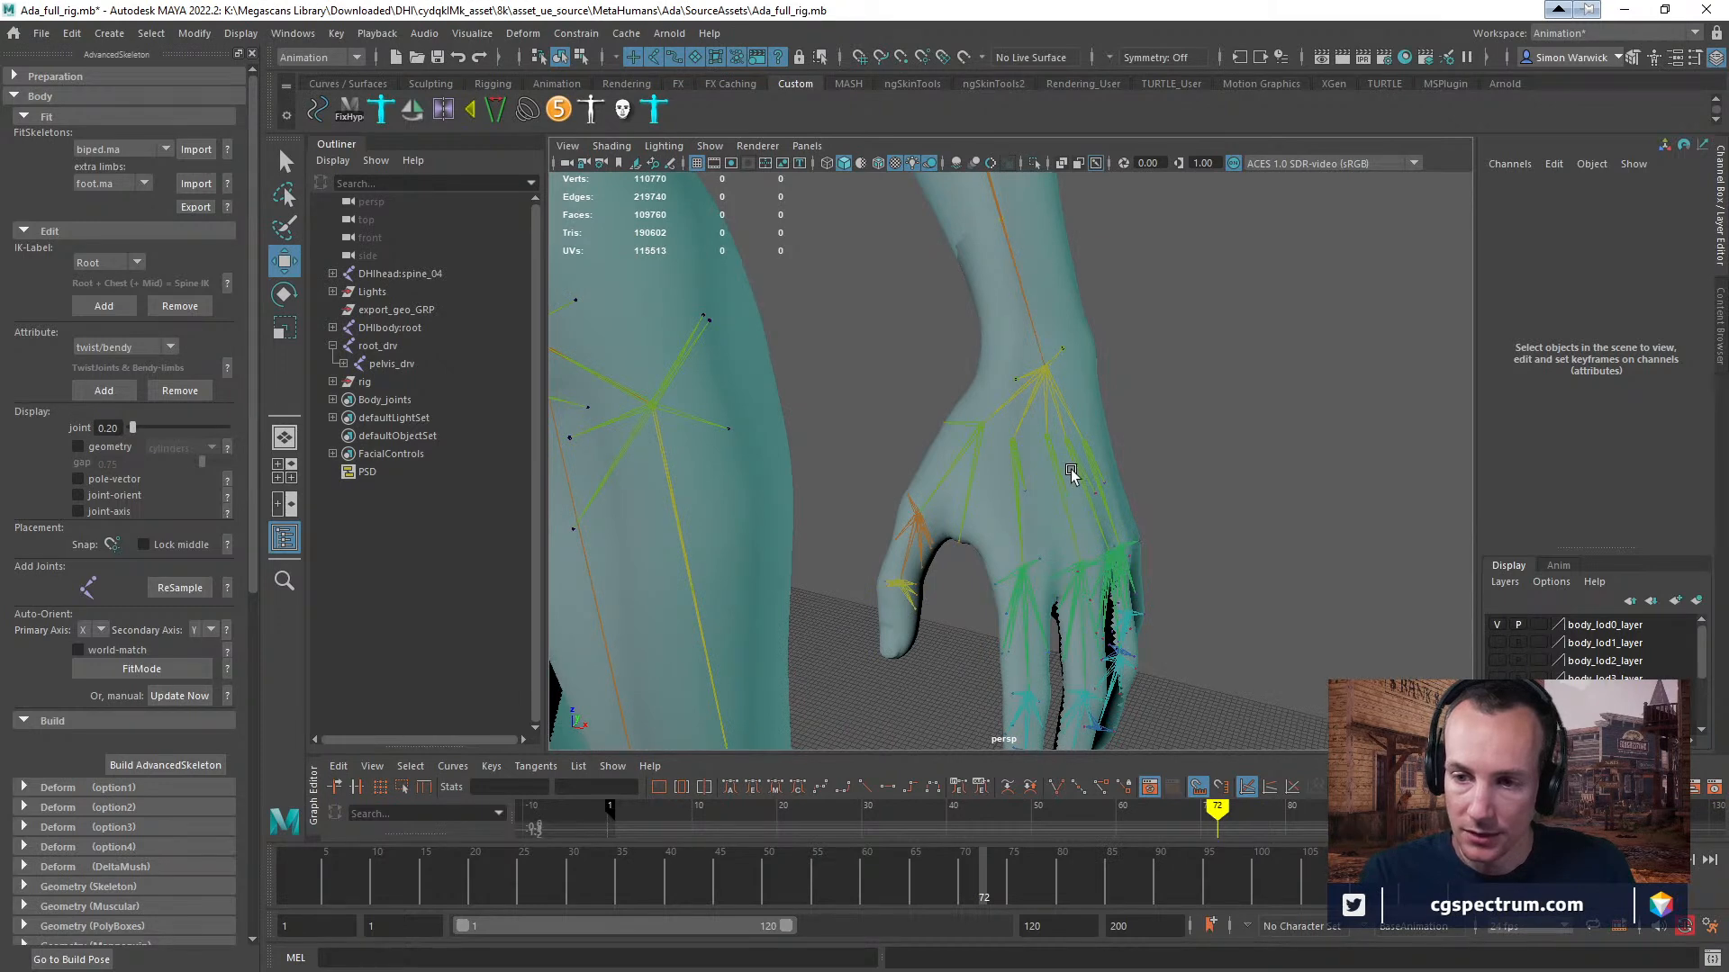
Inspect the left hand's joint chain by selecting hand_l, index_metacarpal_l and index_01_l in turn.
click(1027, 407)
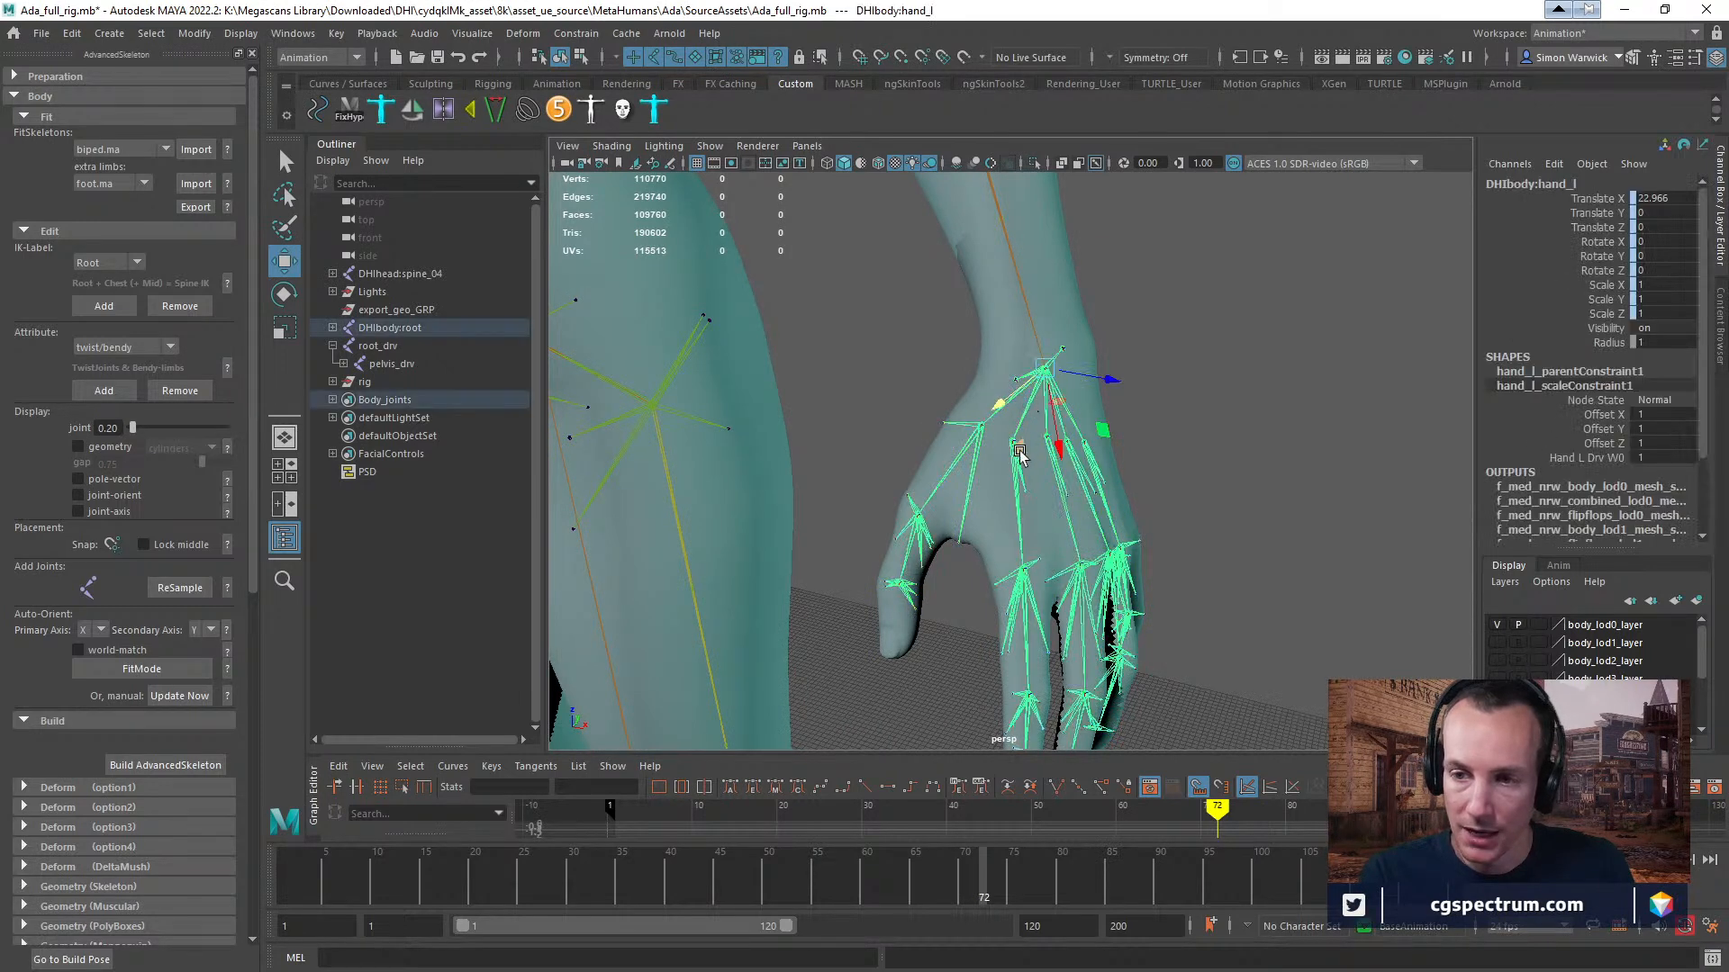
click(1017, 522)
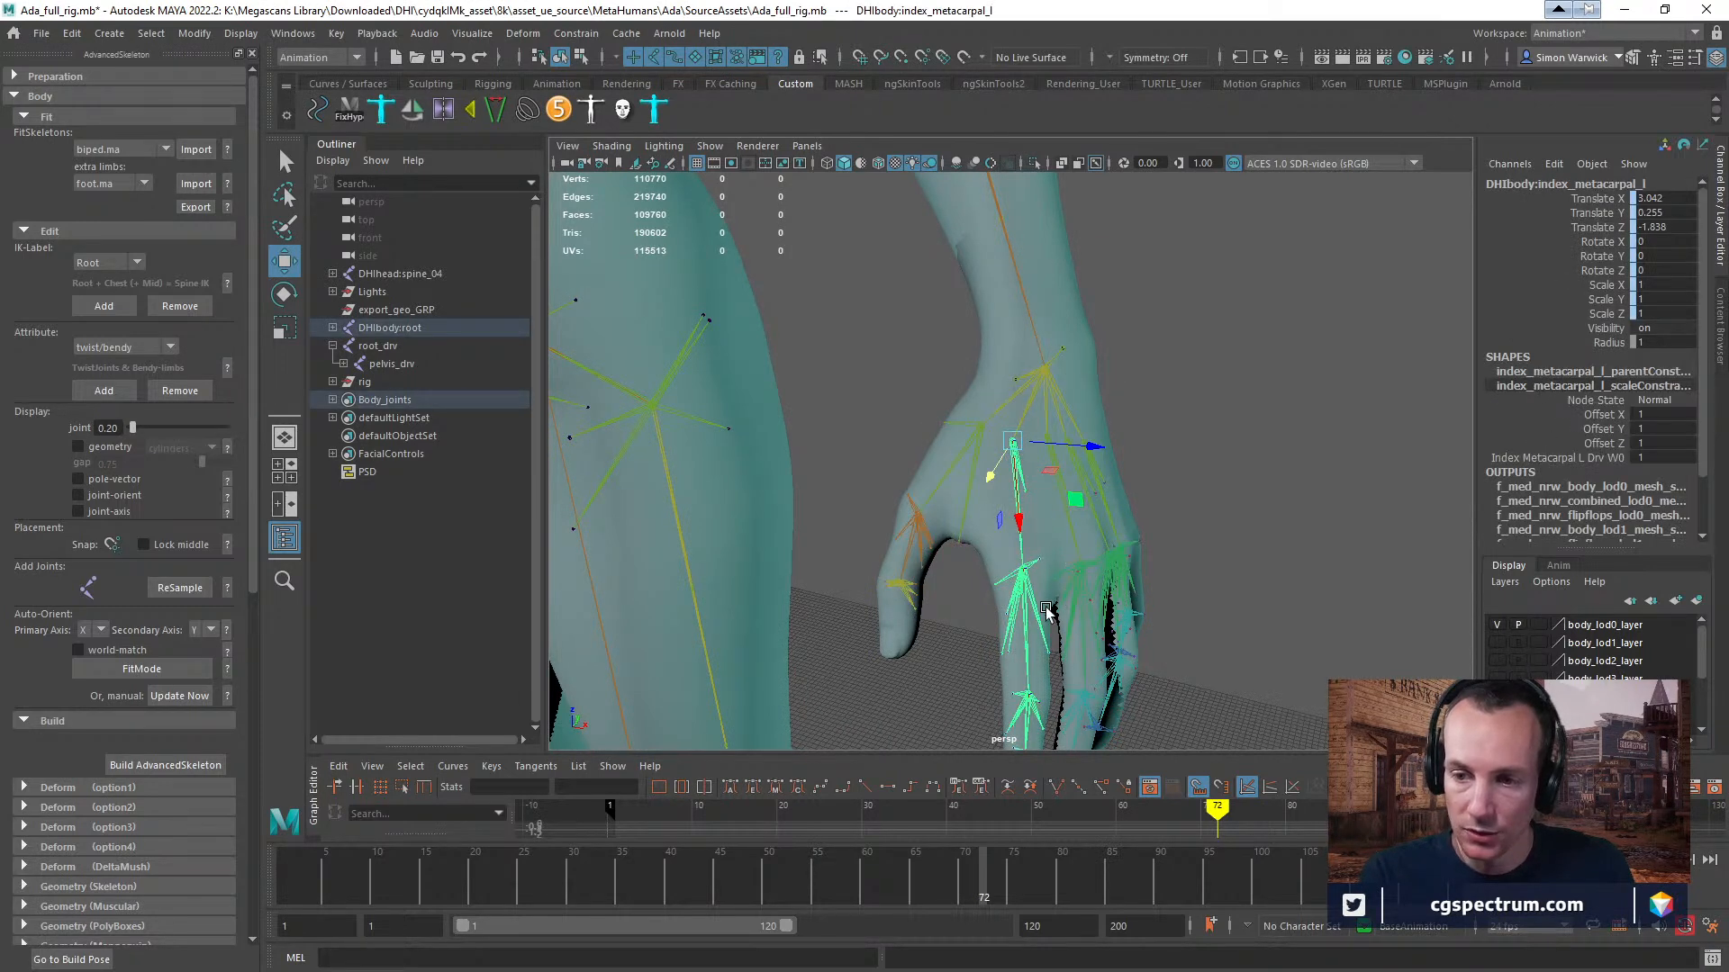
click(1028, 633)
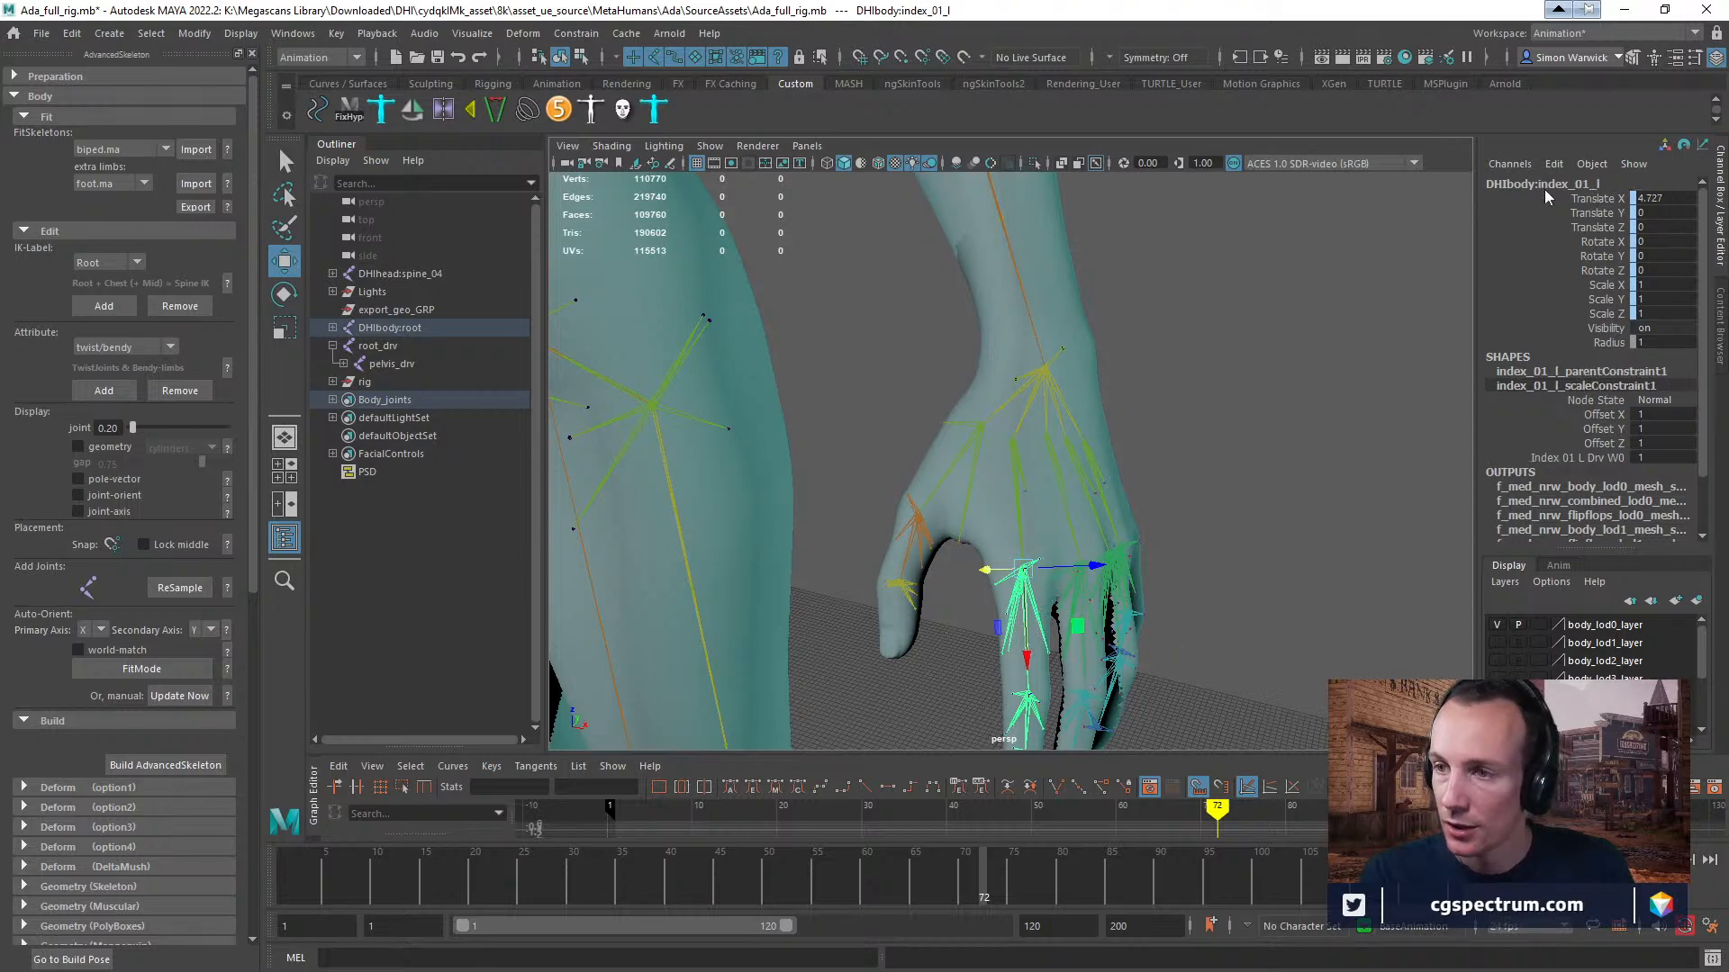
click(1047, 652)
click(1042, 627)
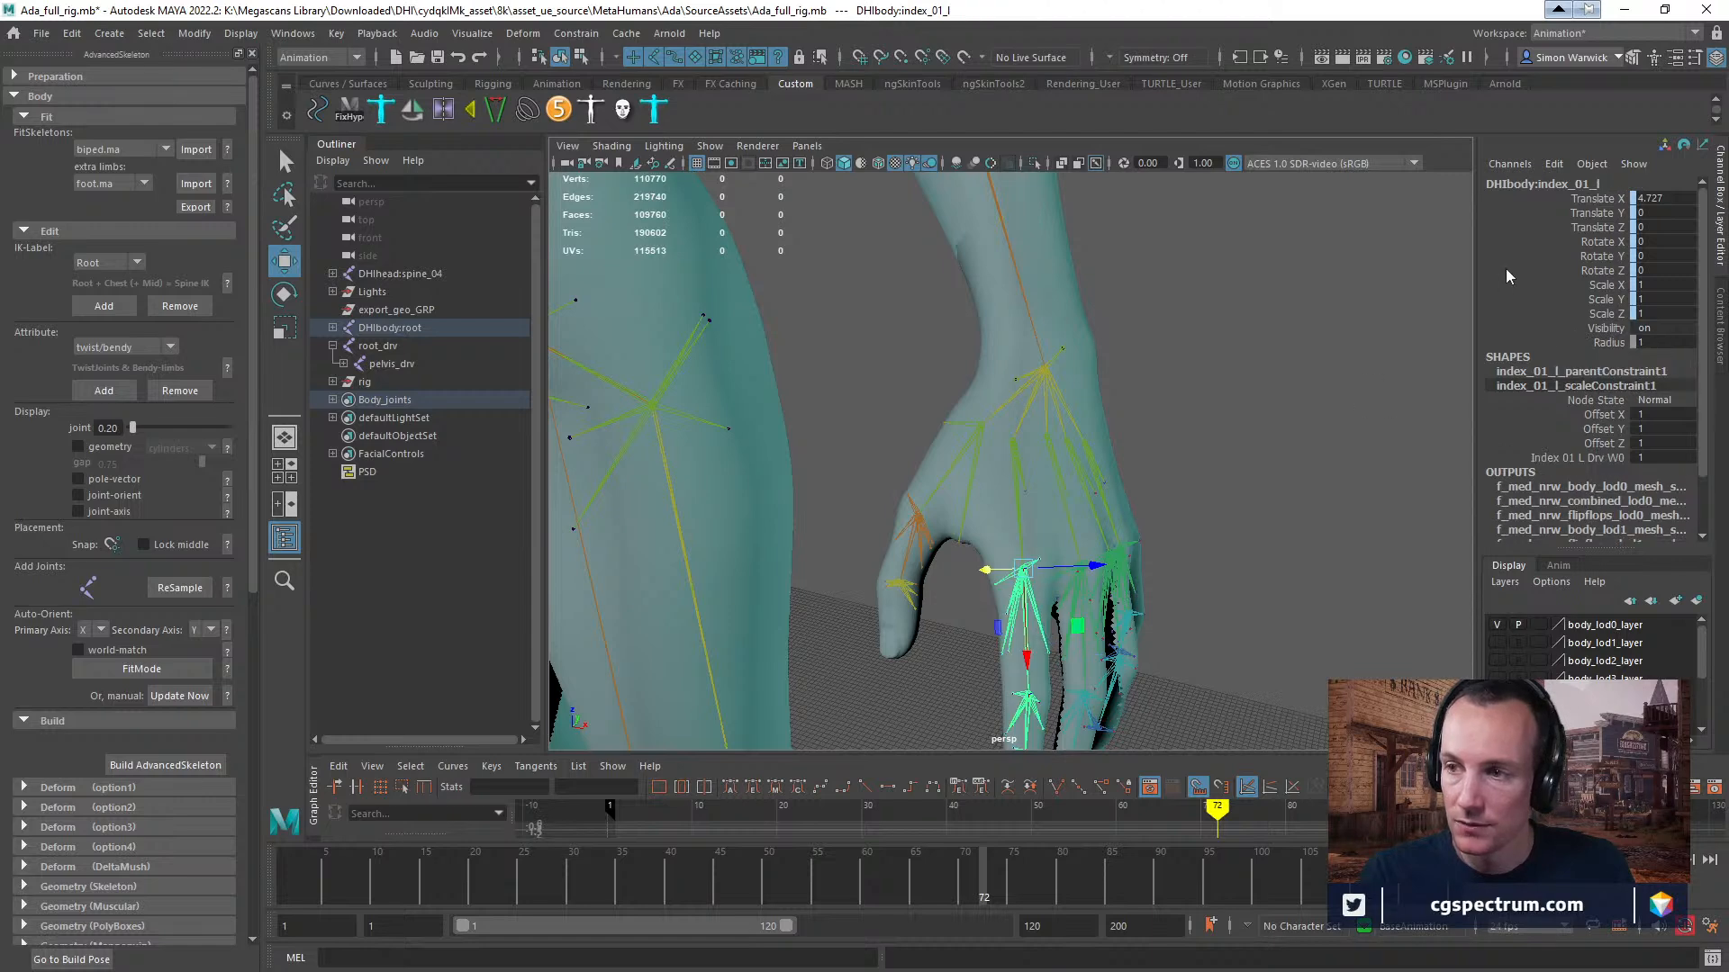
key(bracketleft)
scroll(1009, 503, down, 1)
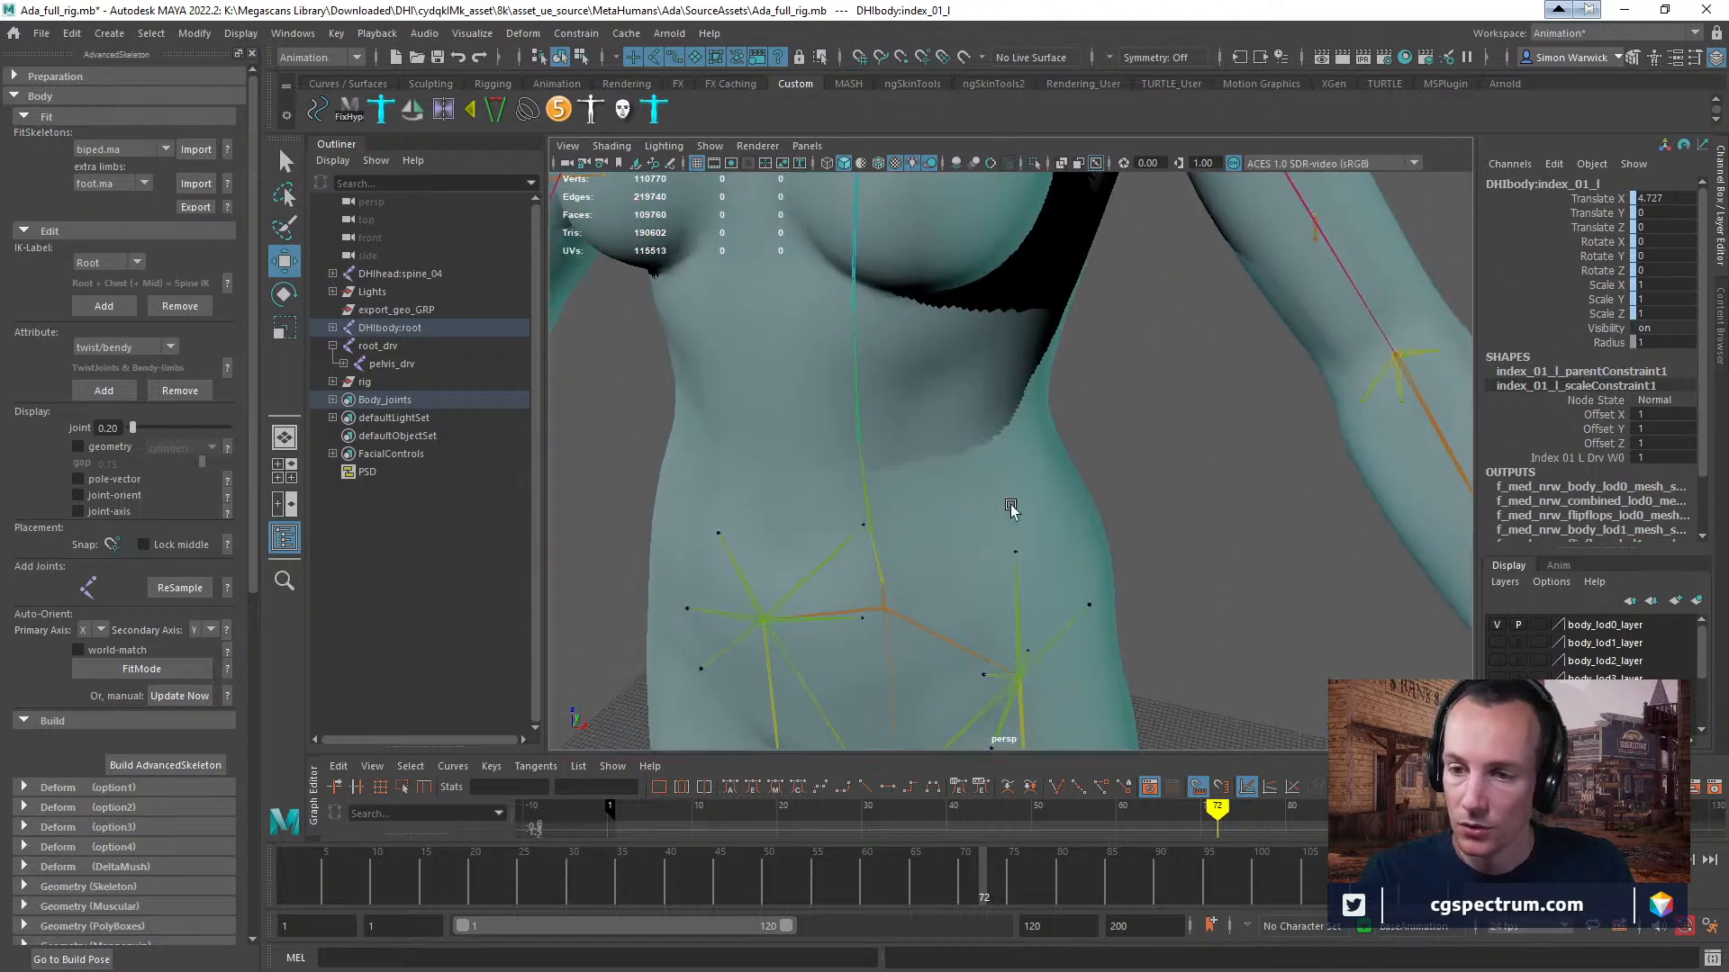
Inspect the left hip's joints by selecting thigh_outOff_l_drv and DHIbody:thigh_l in turn.
scroll(1072, 512, down, 2)
scroll(1072, 512, down, 3)
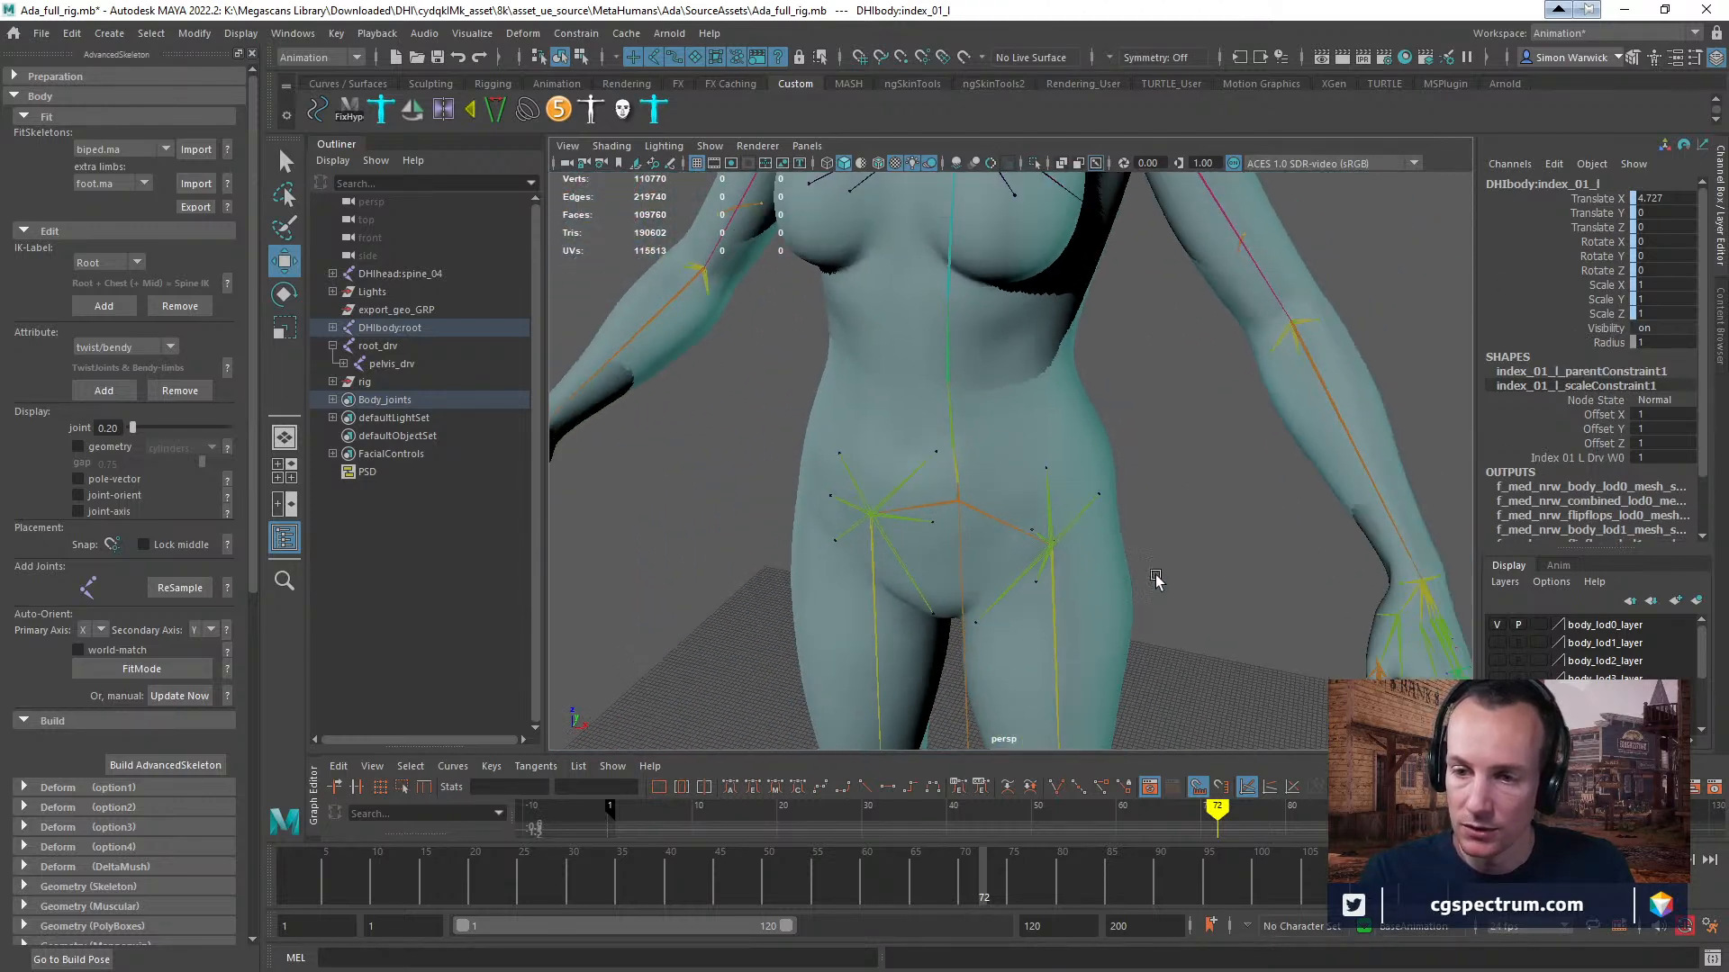
scroll(1045, 584, down, 4)
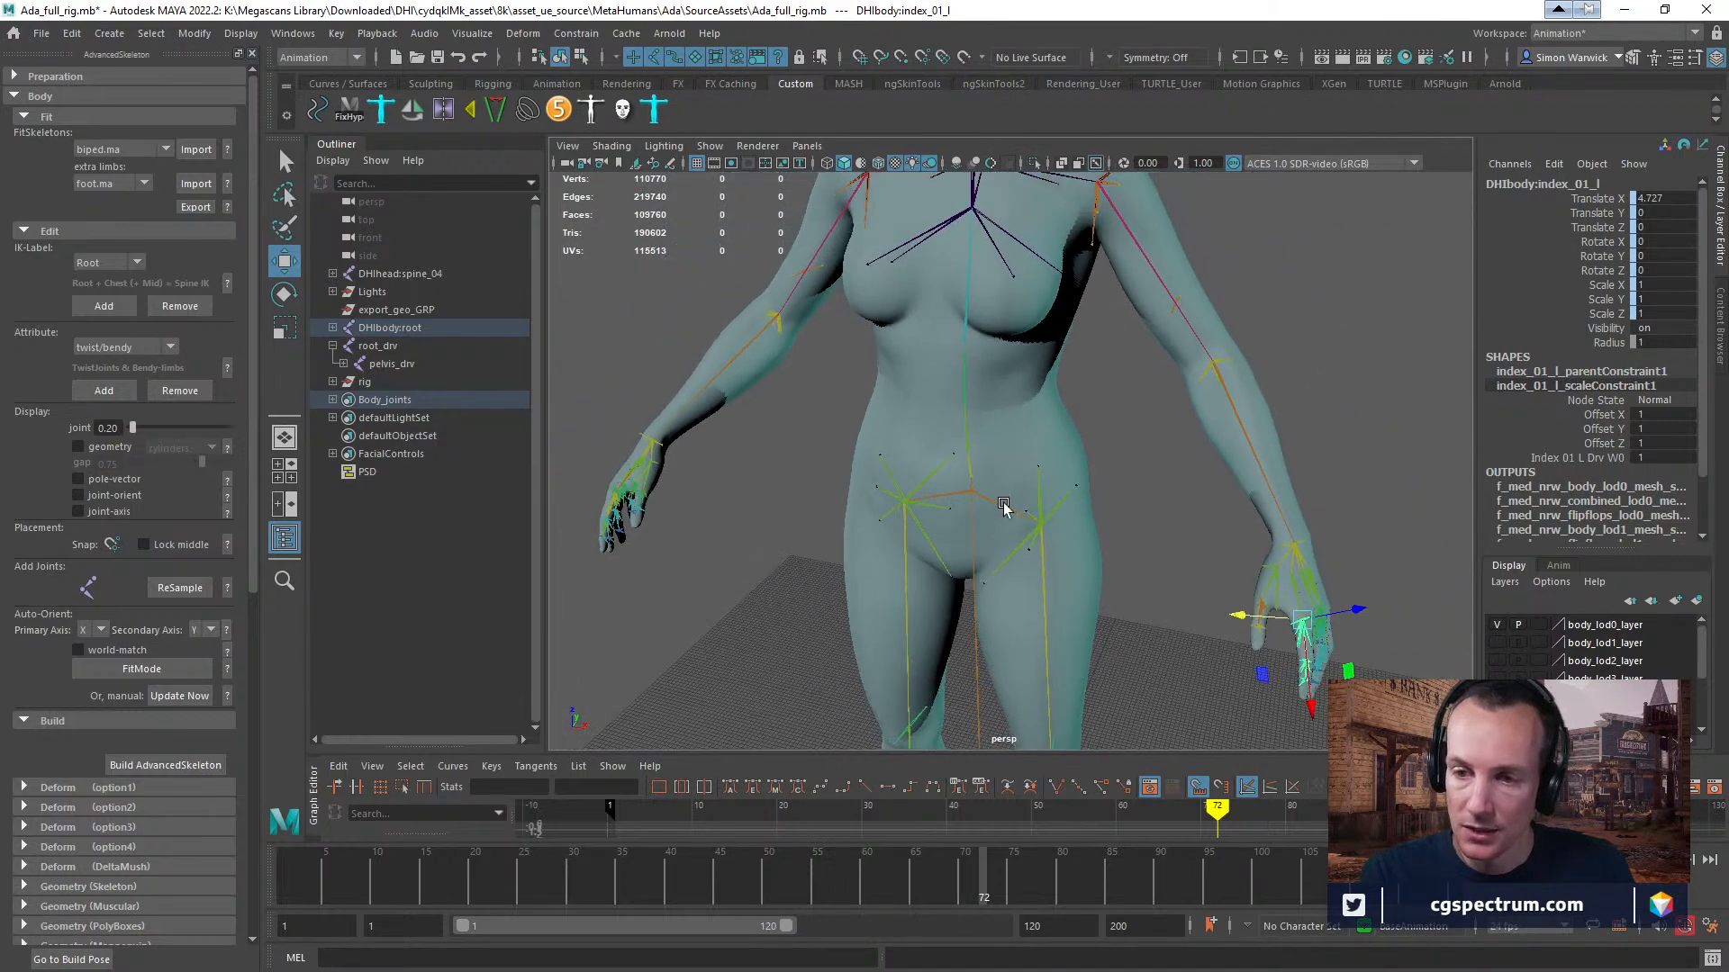
scroll(1137, 569, down, 5)
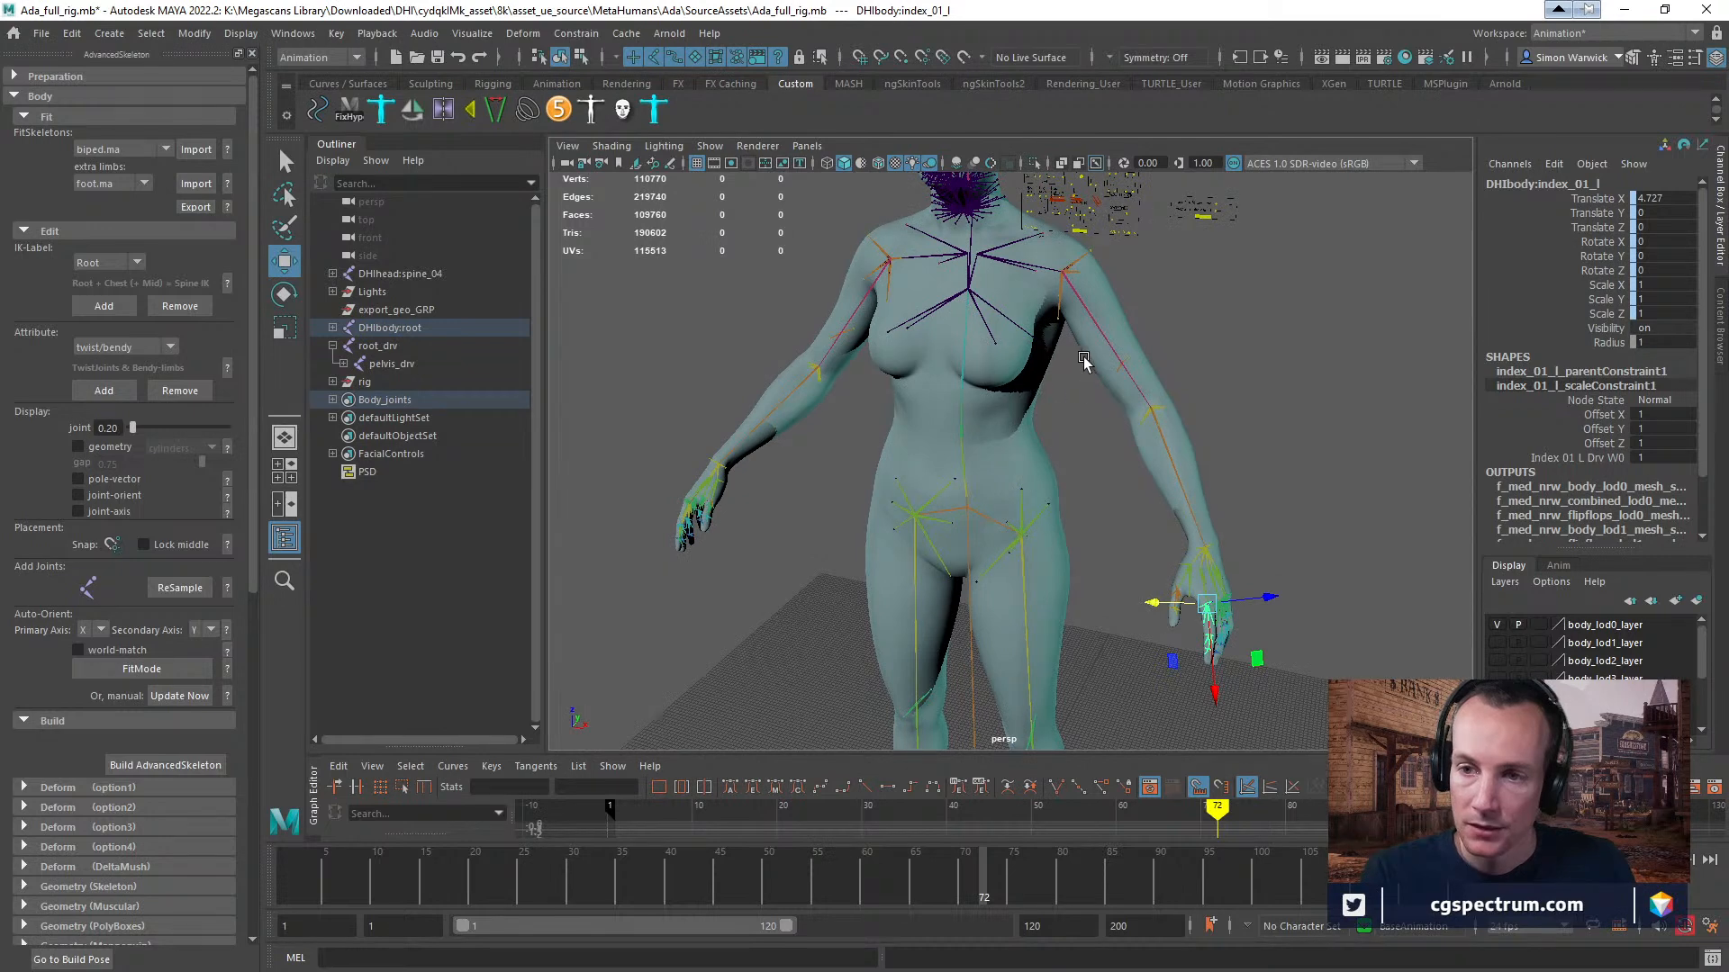
alt+middle_drag(1092, 360, 1037, 442)
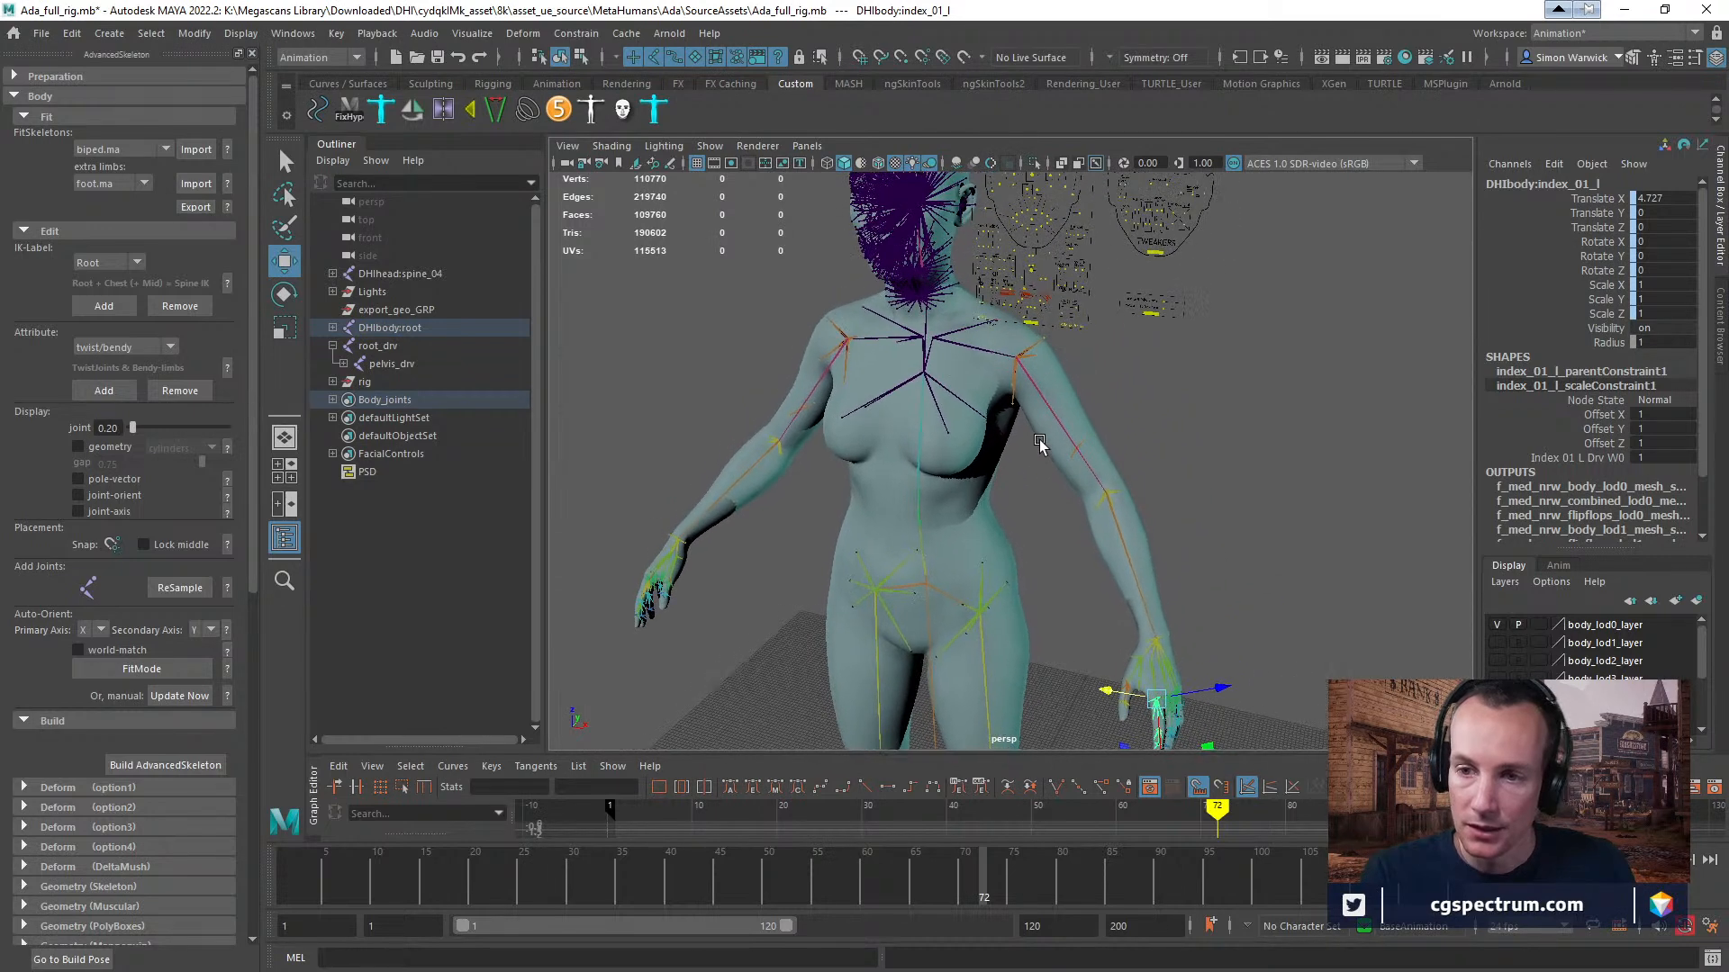
click(1008, 586)
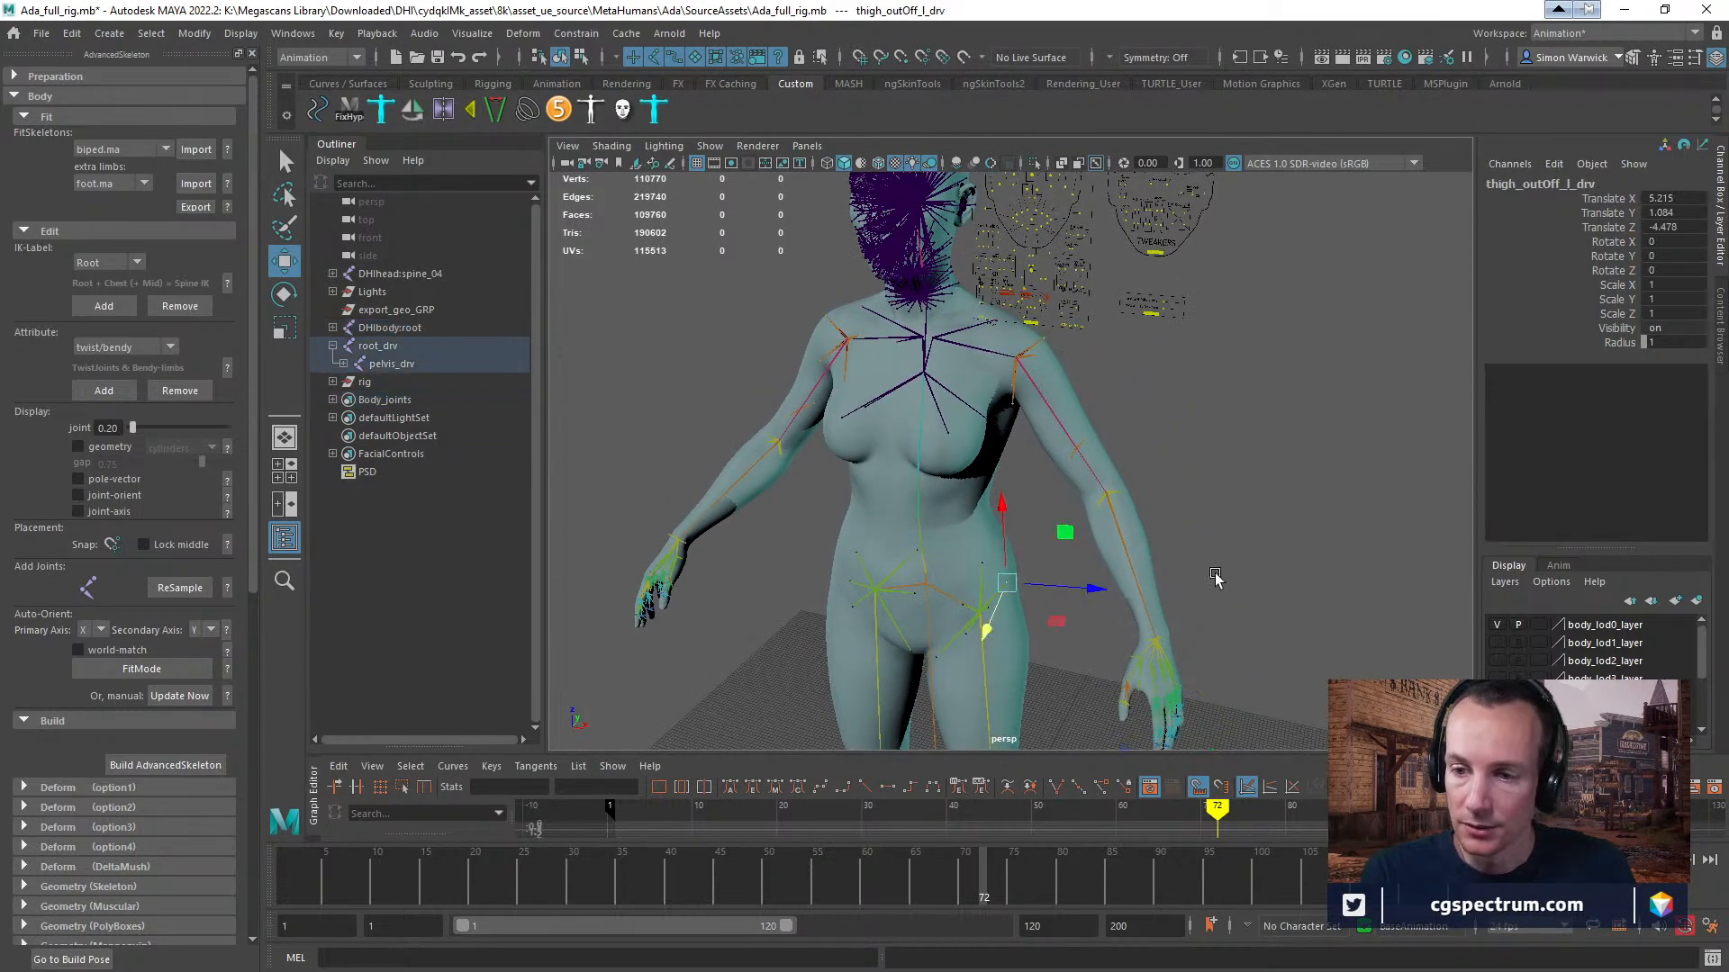
click(988, 687)
alt+middle_drag(1154, 605, 1133, 508)
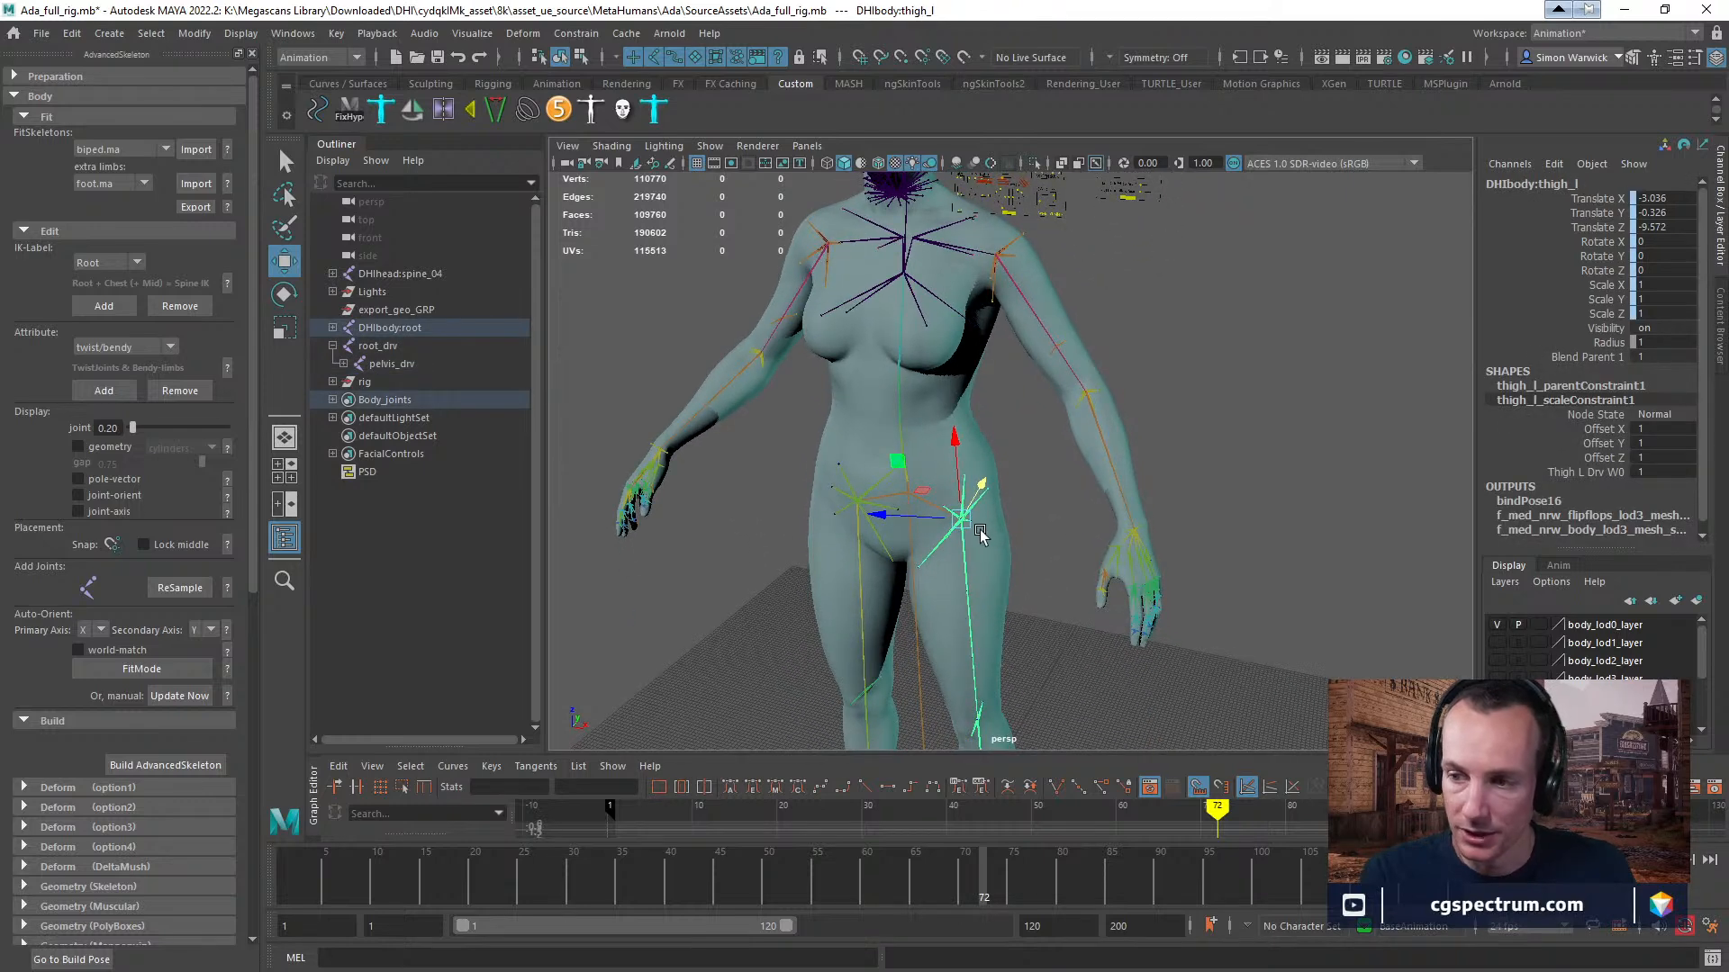
Try rotating the left thigh joint DHIbody:thigh_l and undo the attempts.
key(r)
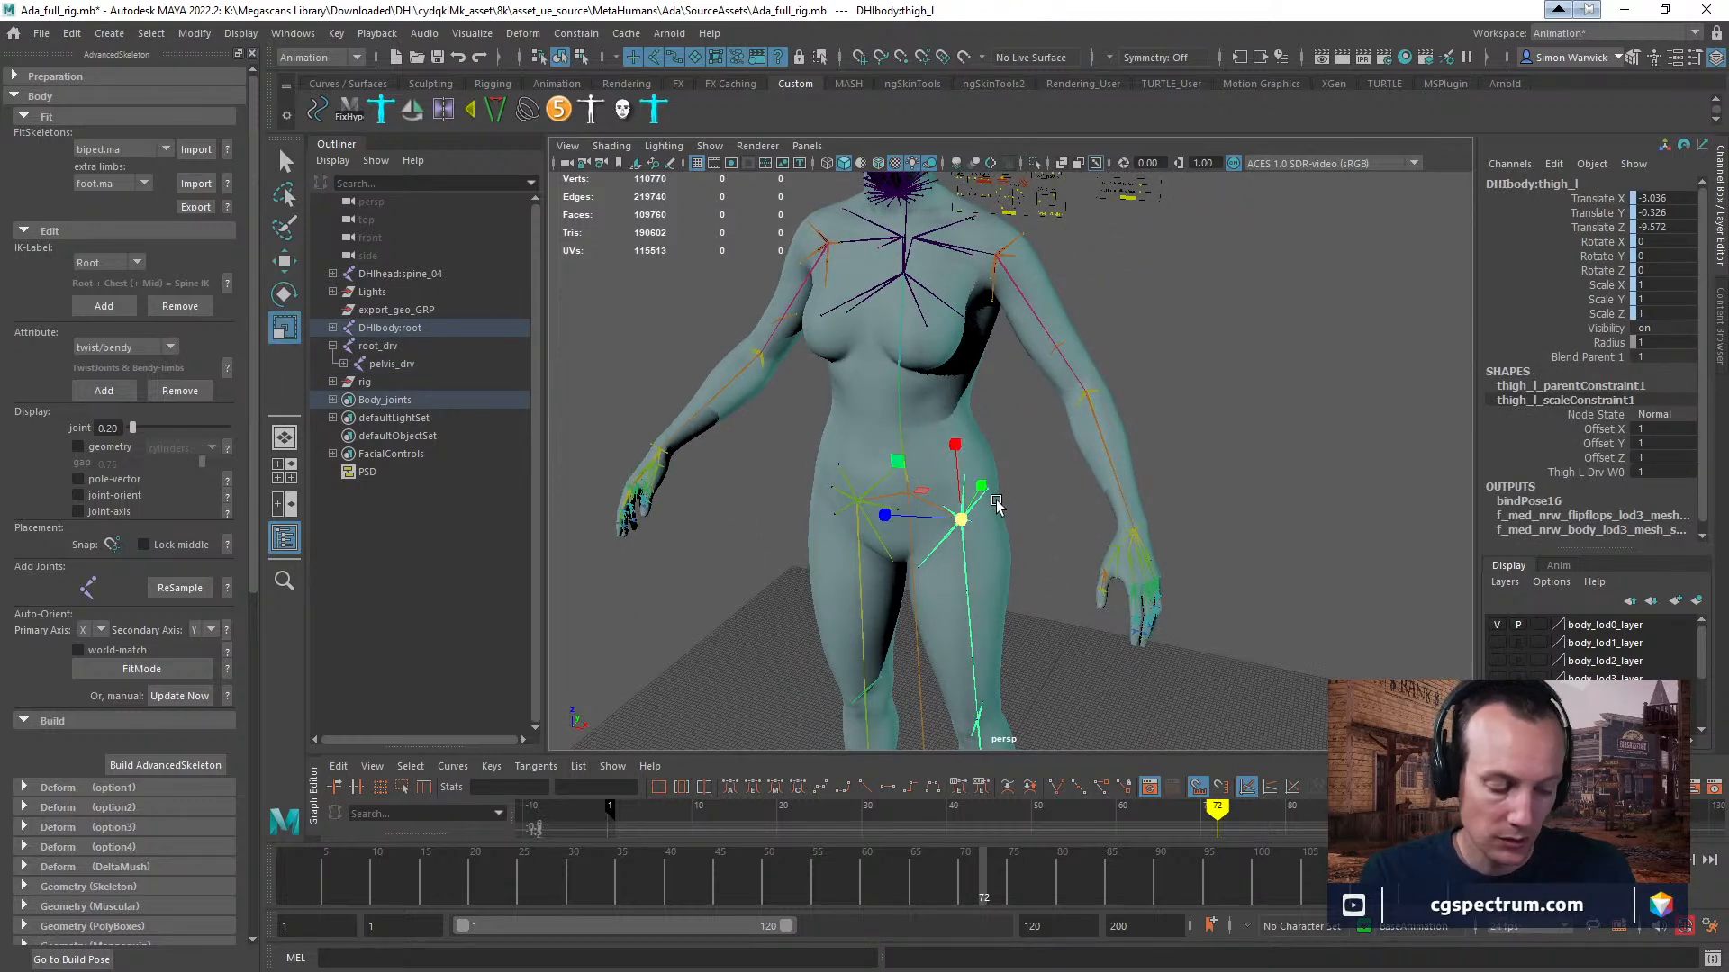
key(e)
drag(1027, 486, 995, 450)
key(ctrl+z)
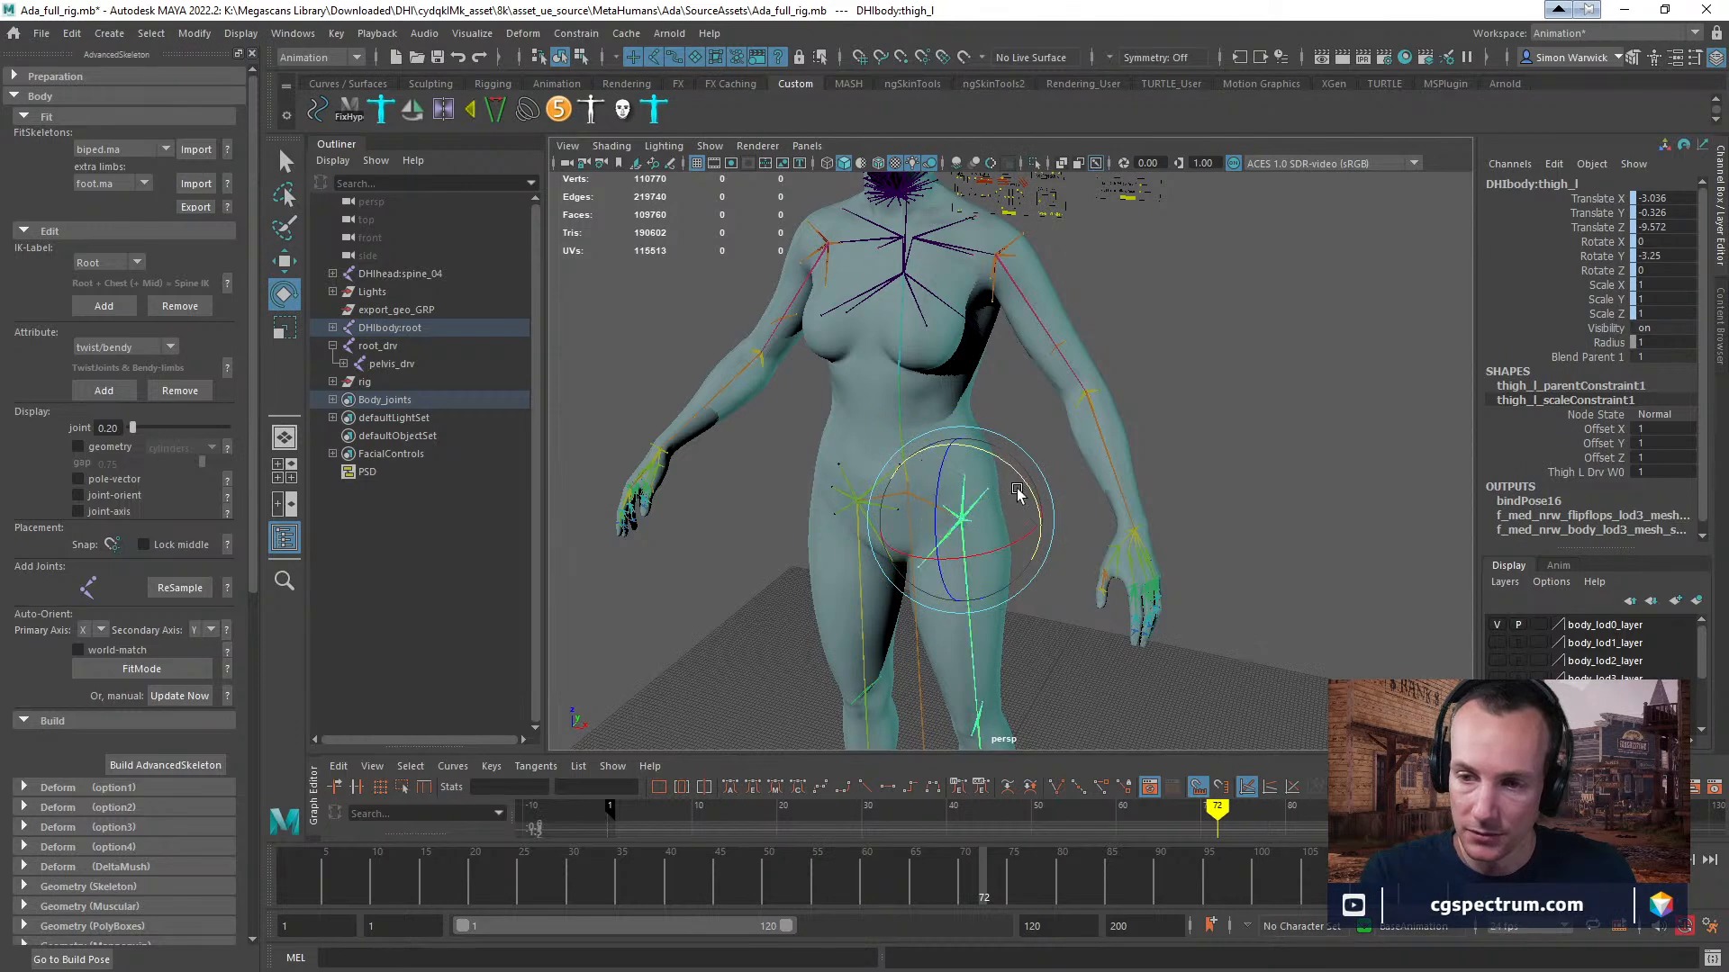
alt+middle_drag(1071, 594, 1059, 525)
click(1012, 617)
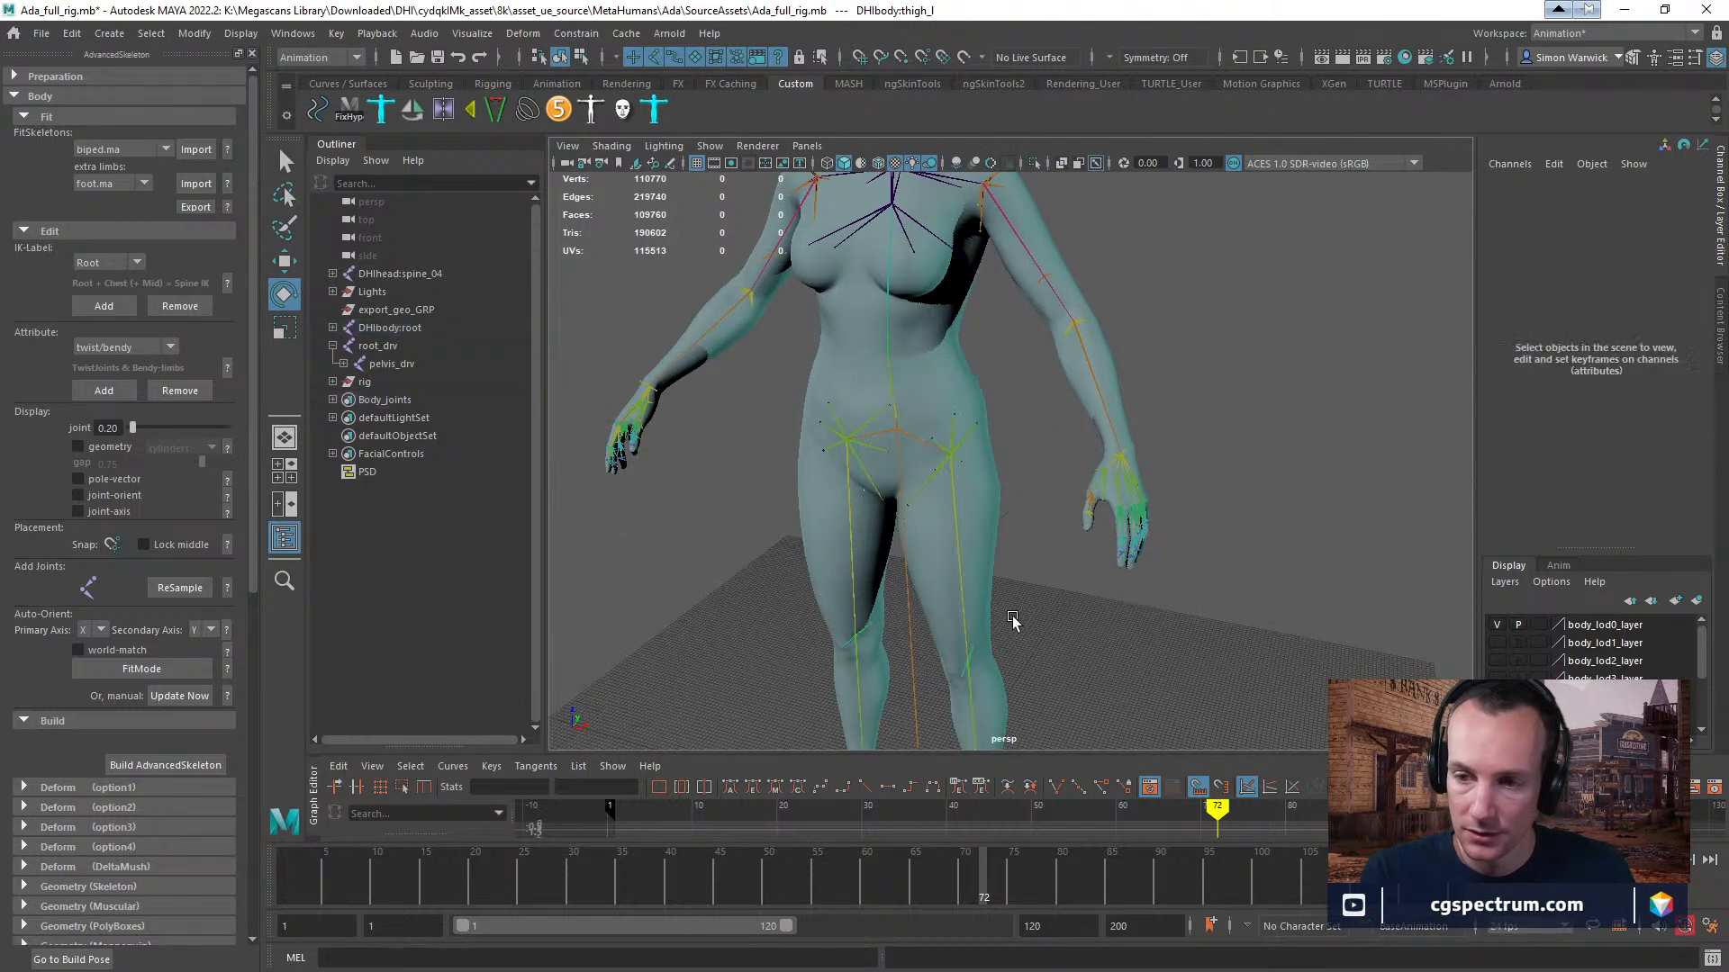
click(961, 600)
drag(1016, 415, 1007, 430)
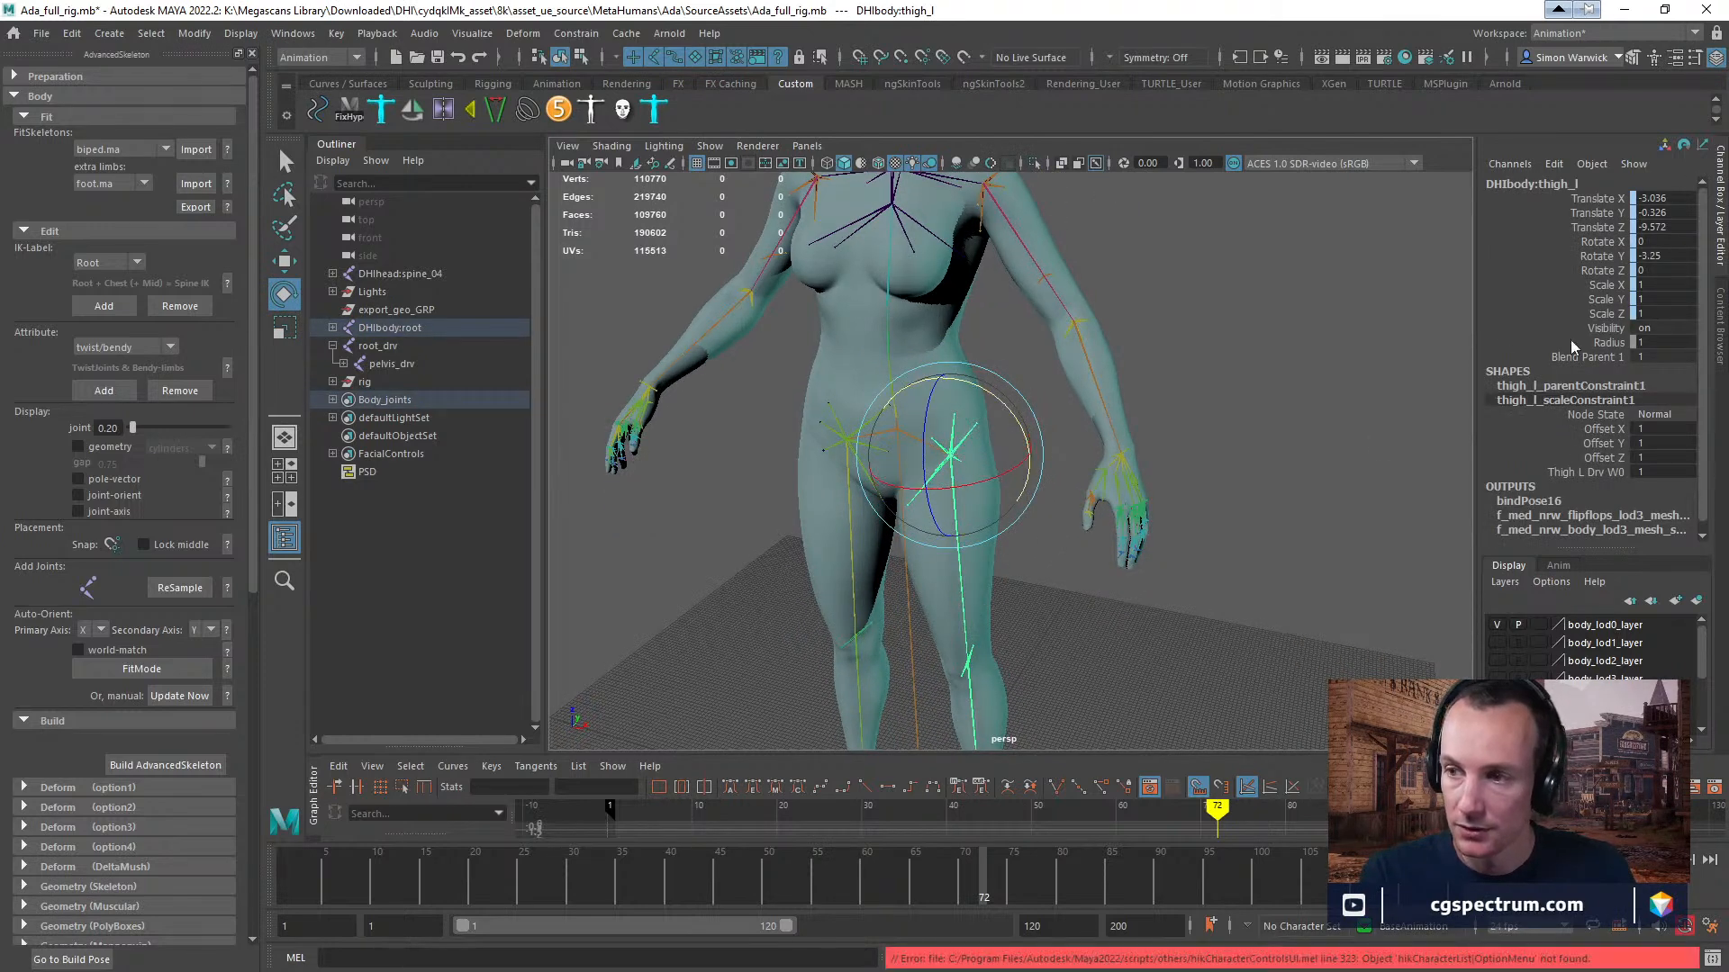
key(ctrl+z)
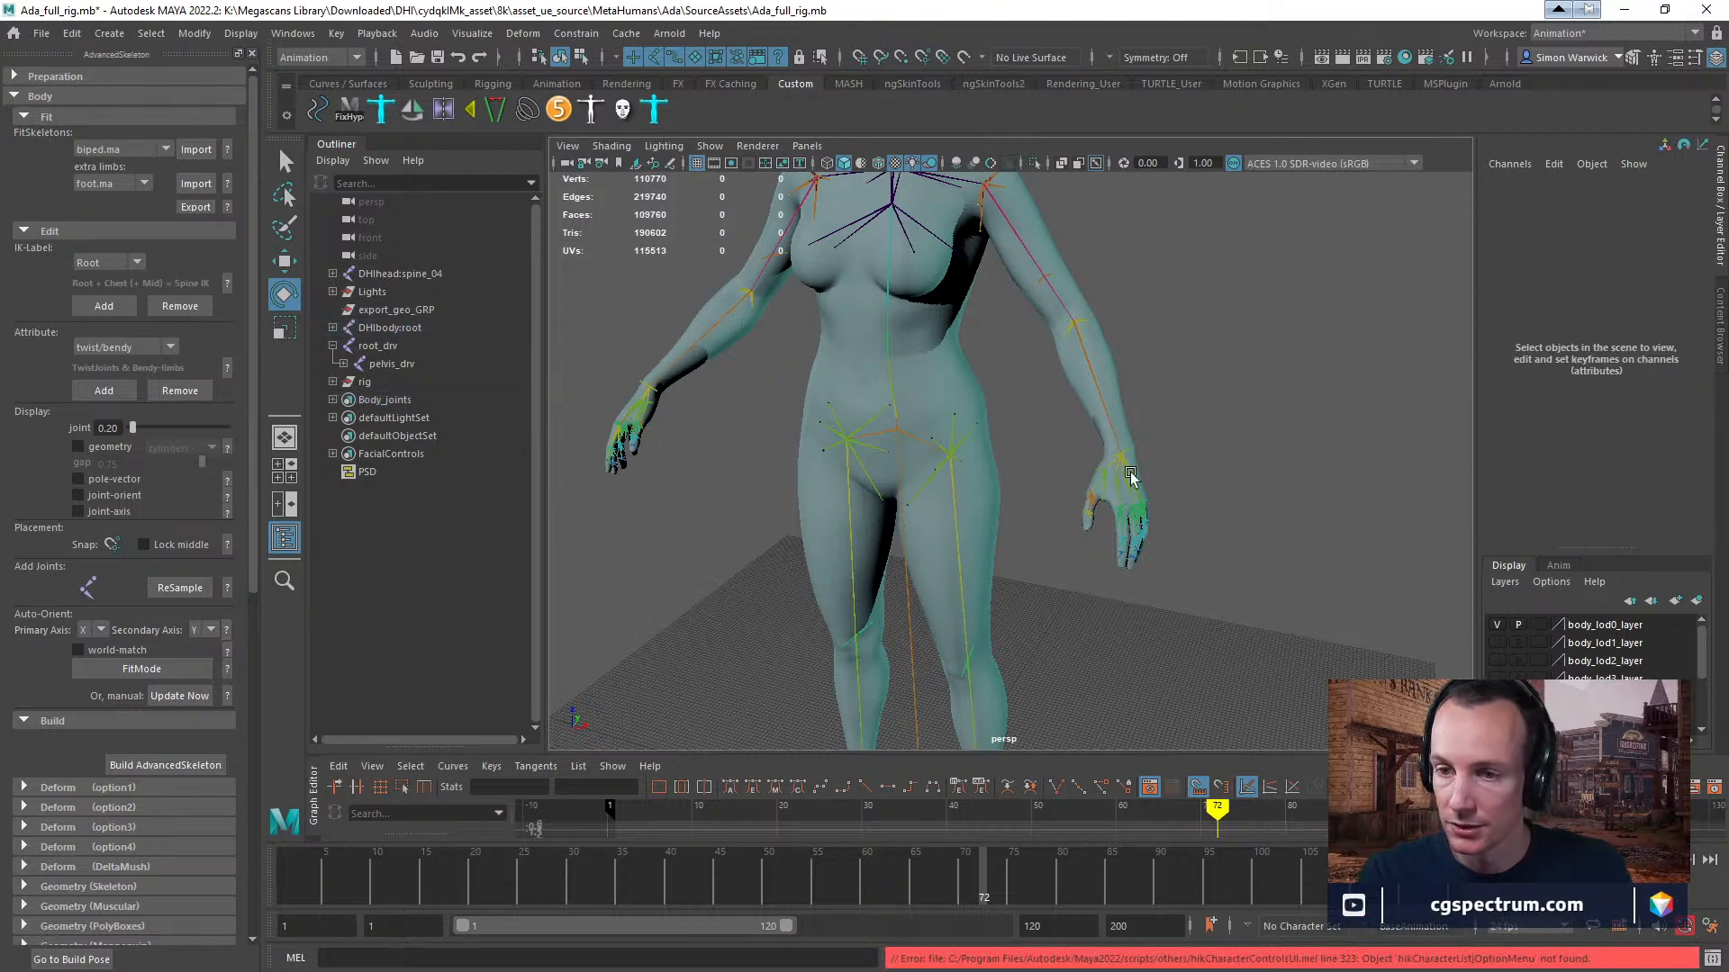
alt+drag(1131, 477, 1084, 478)
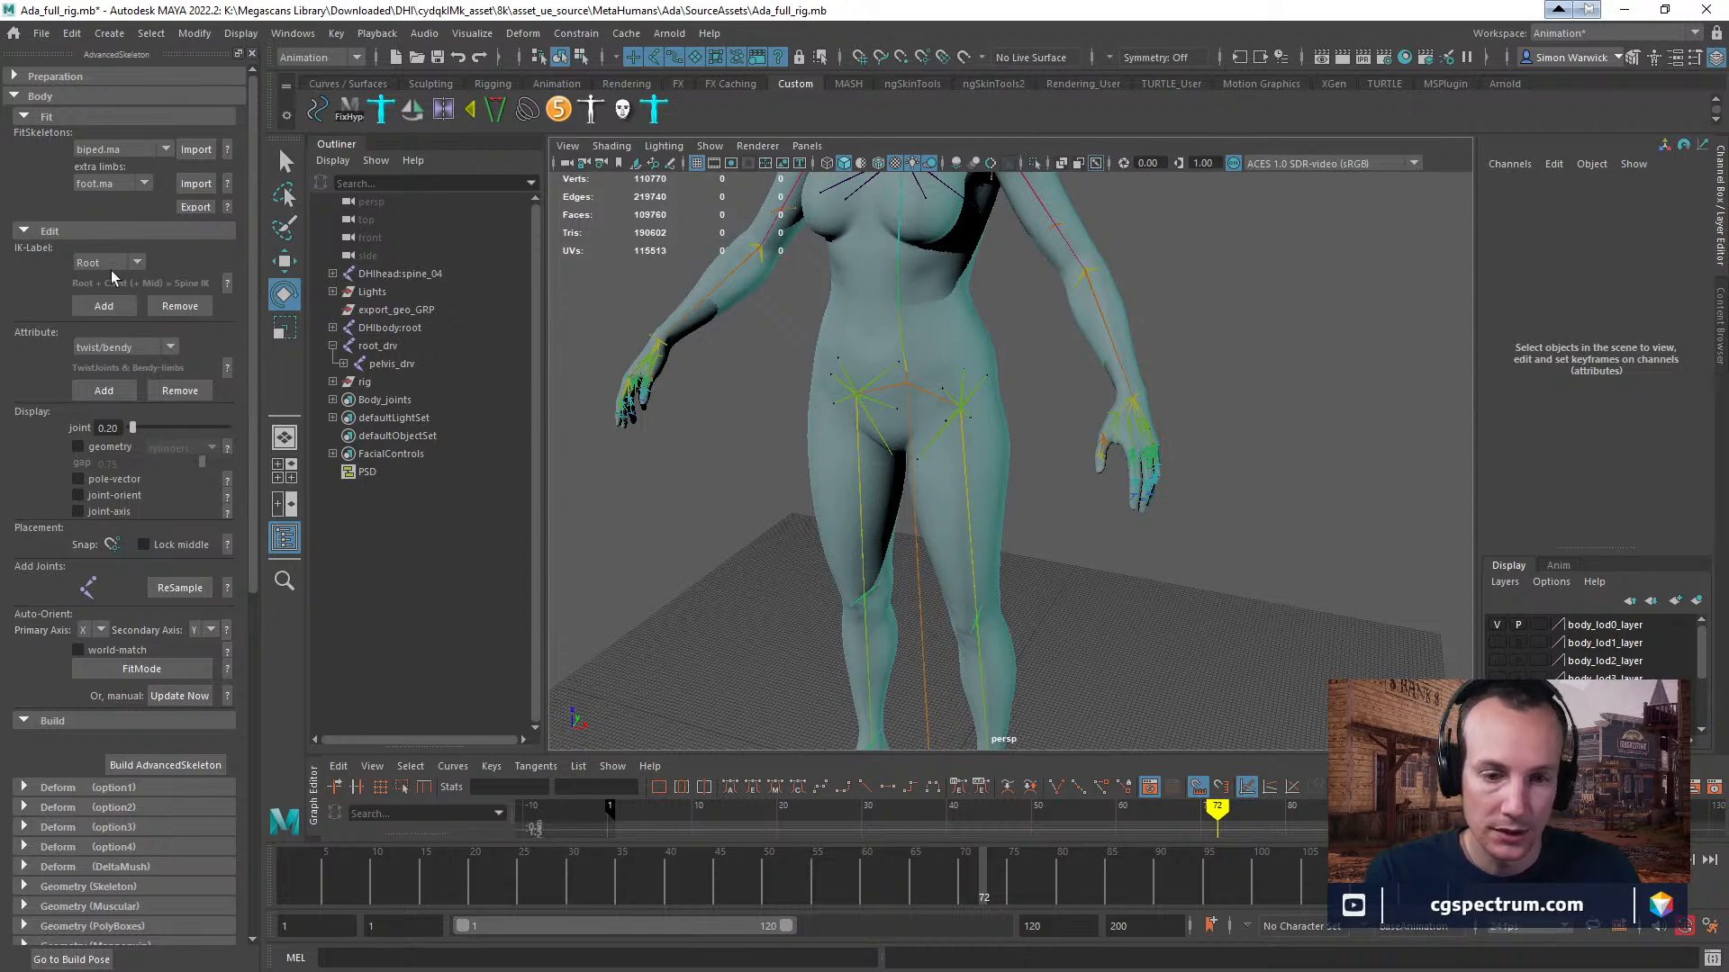
Look through AdvancedSkeleton's Body build options and its Publish and Export sections.
scroll(111, 270, down, 3)
scroll(118, 305, down, 2)
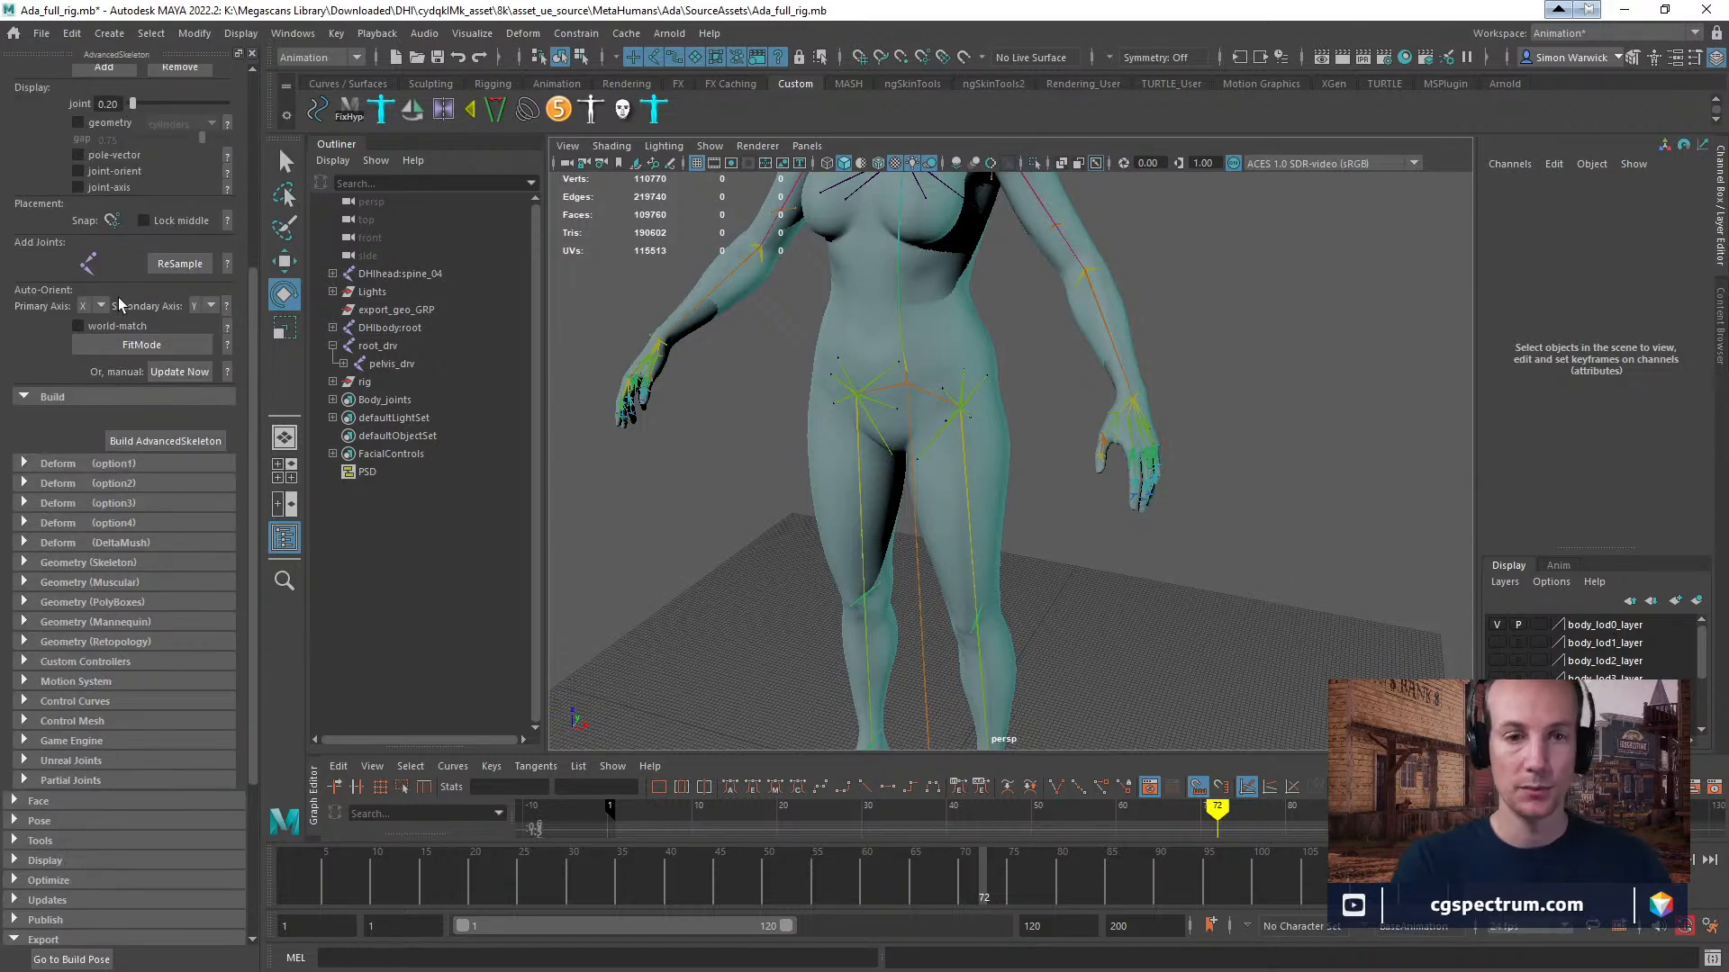
scroll(120, 304, down, 10)
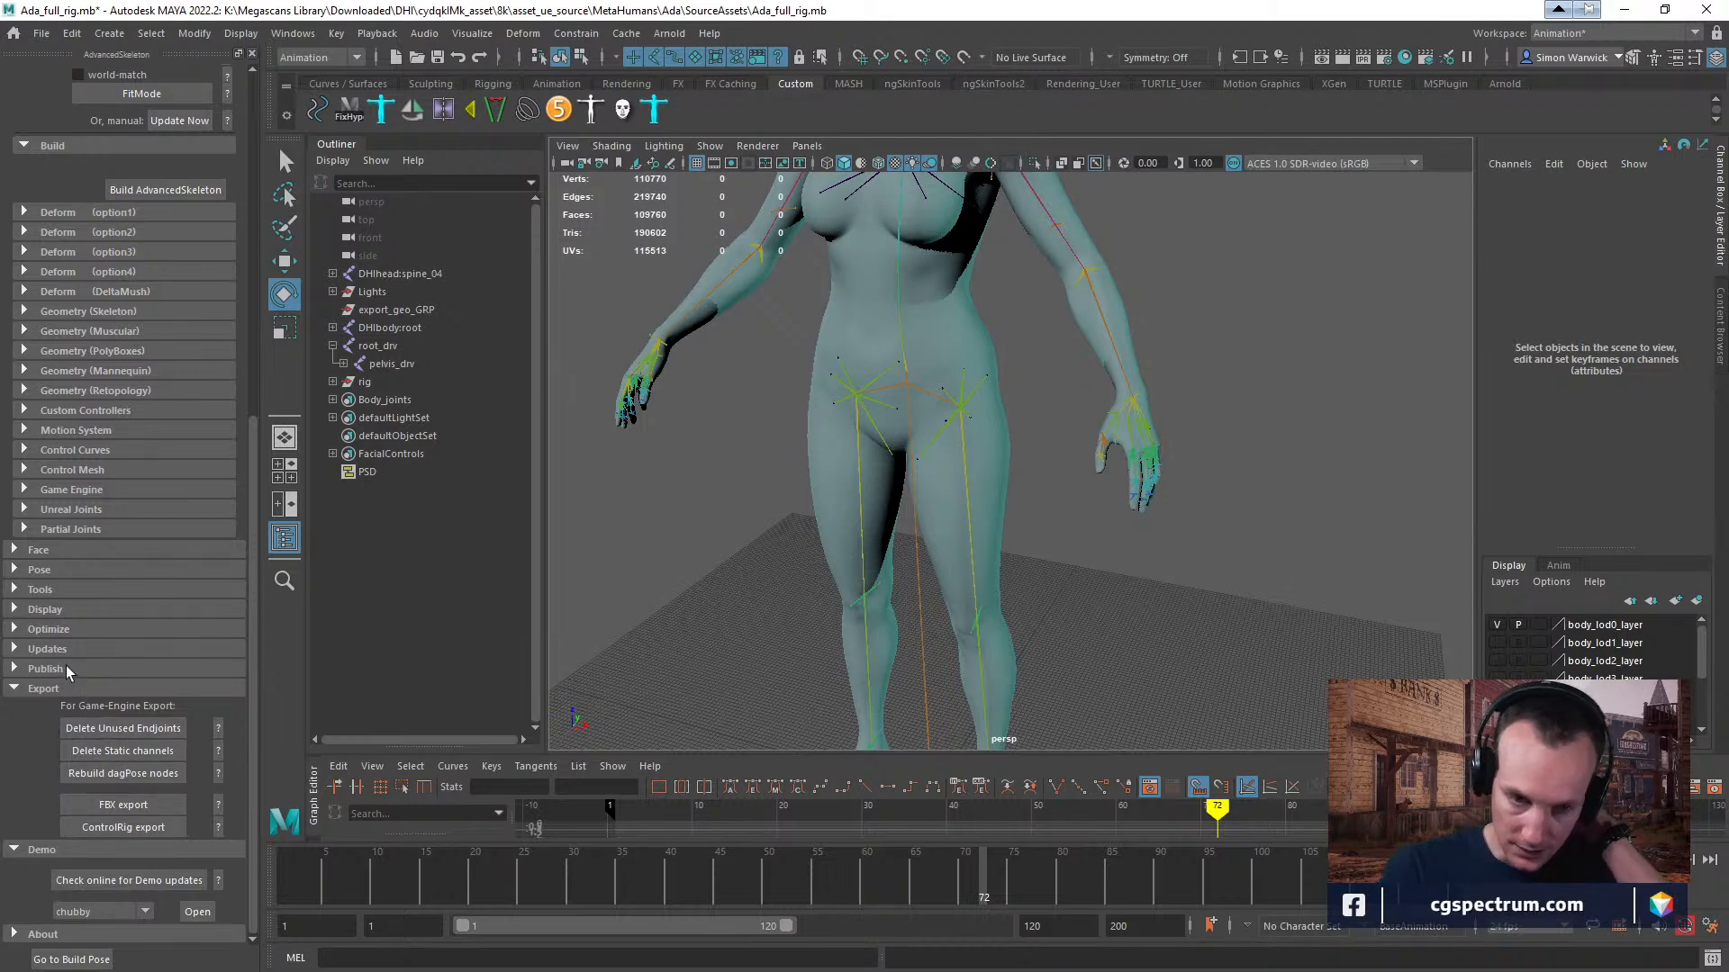
click(14, 669)
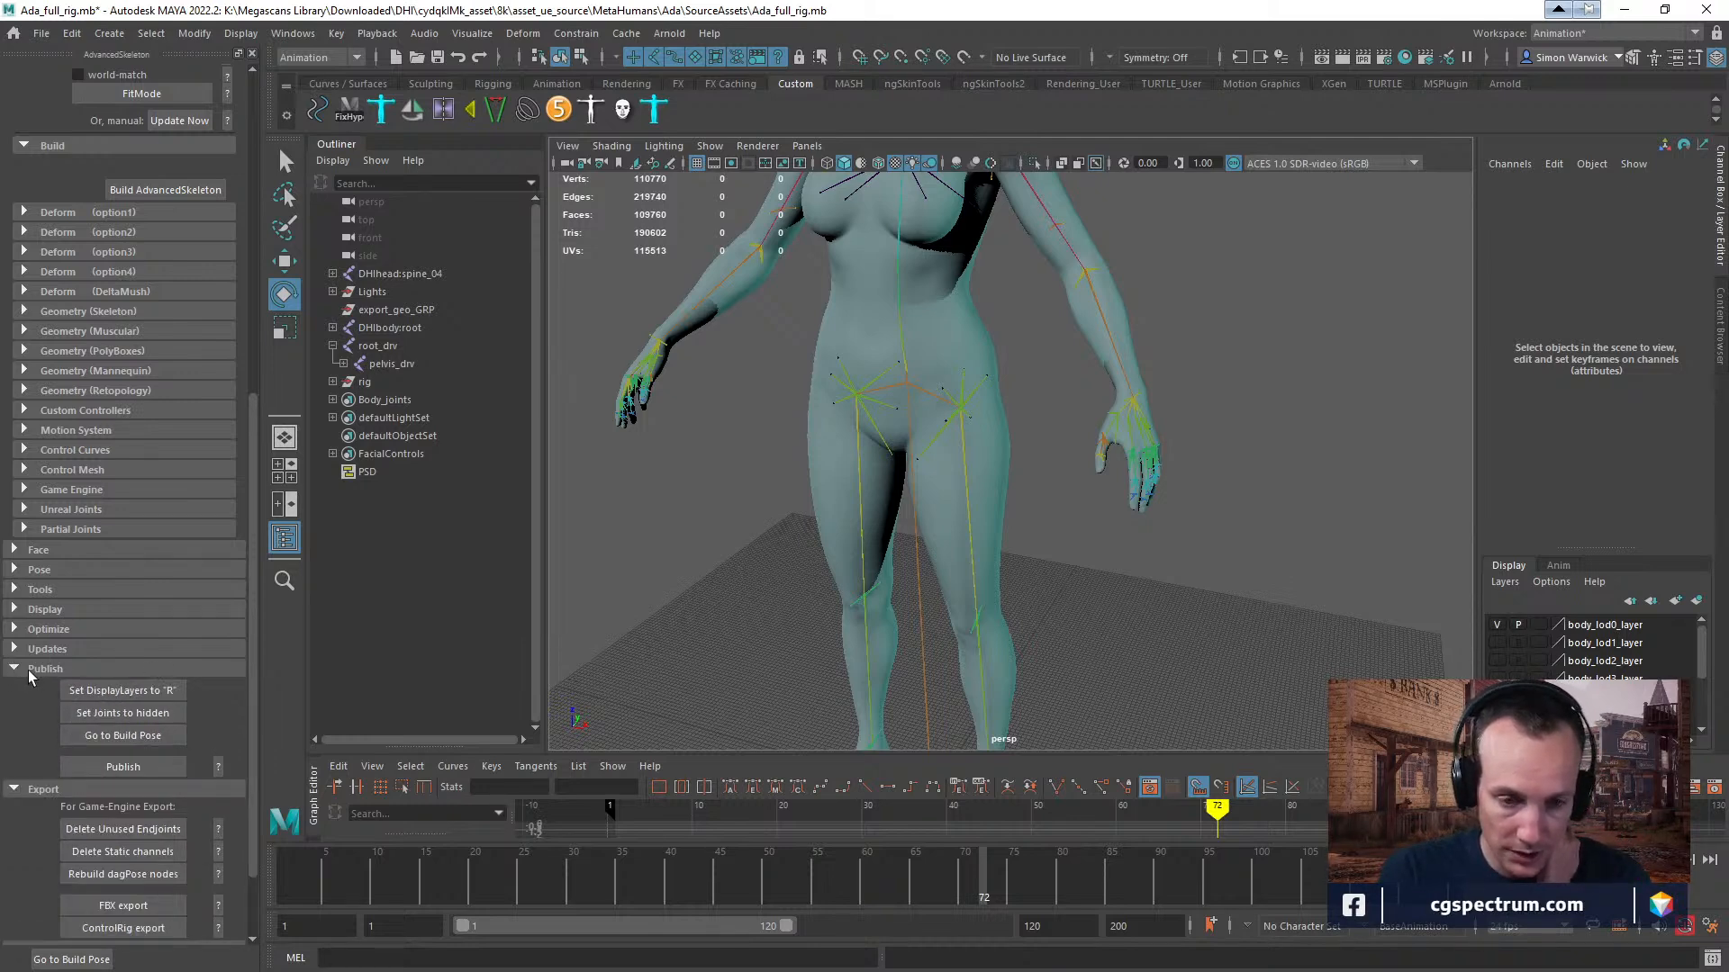
click(29, 670)
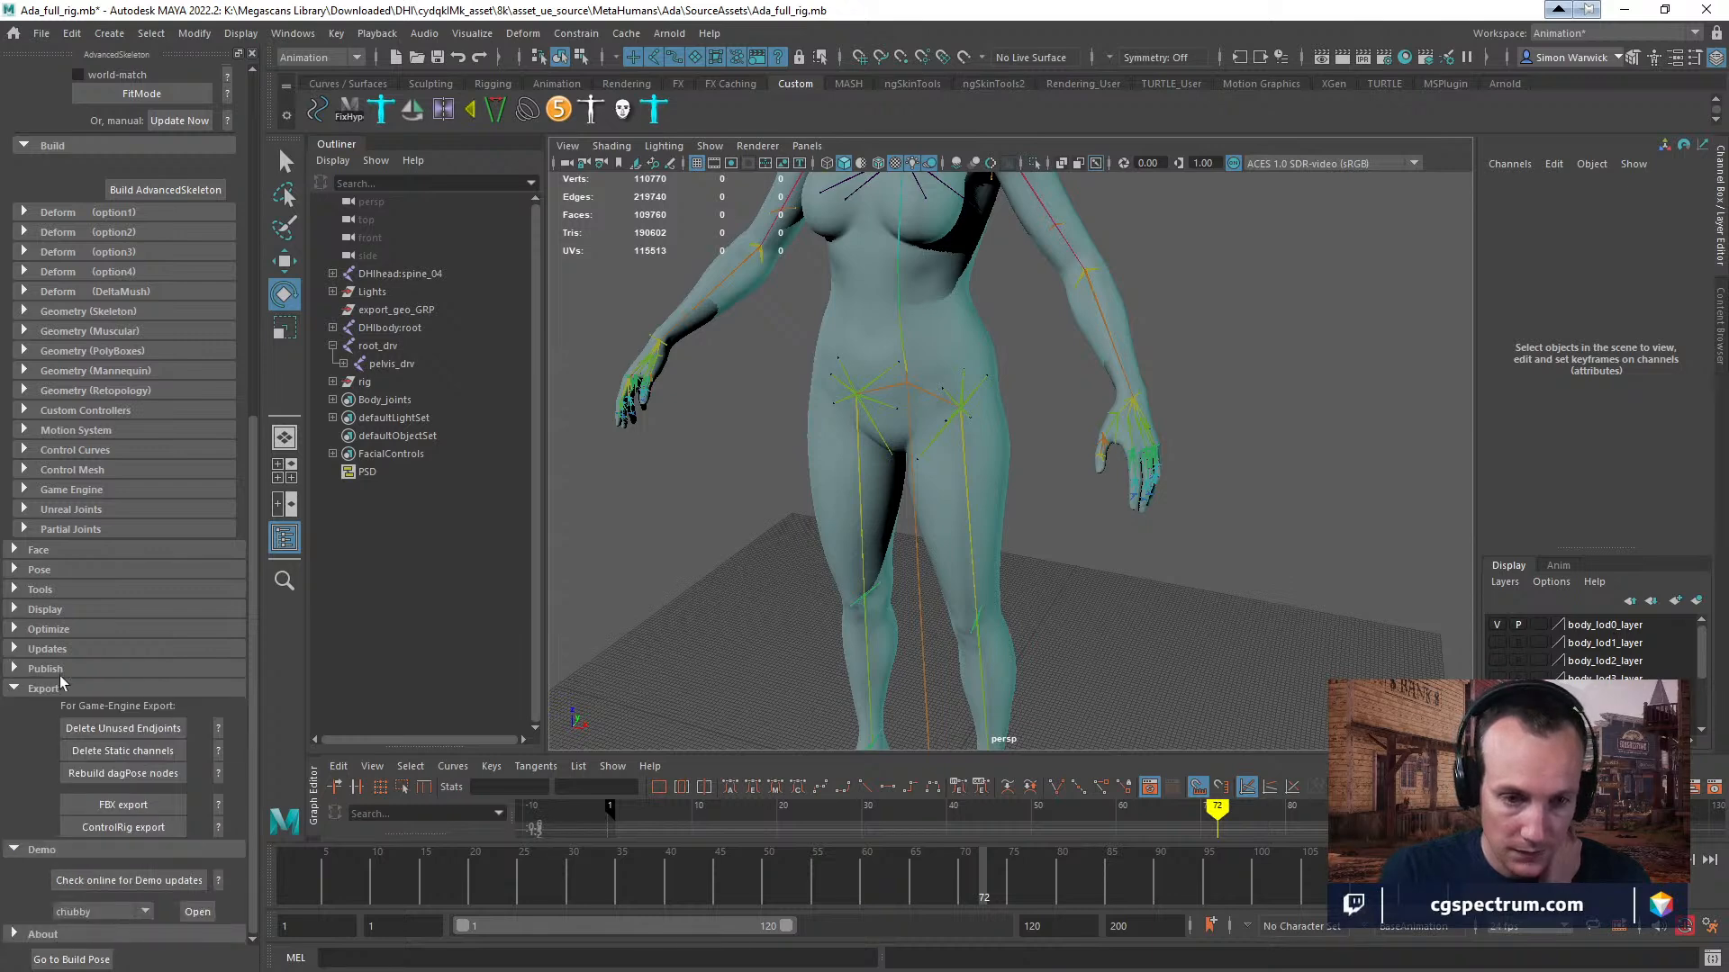
scroll(154, 693, up, 3)
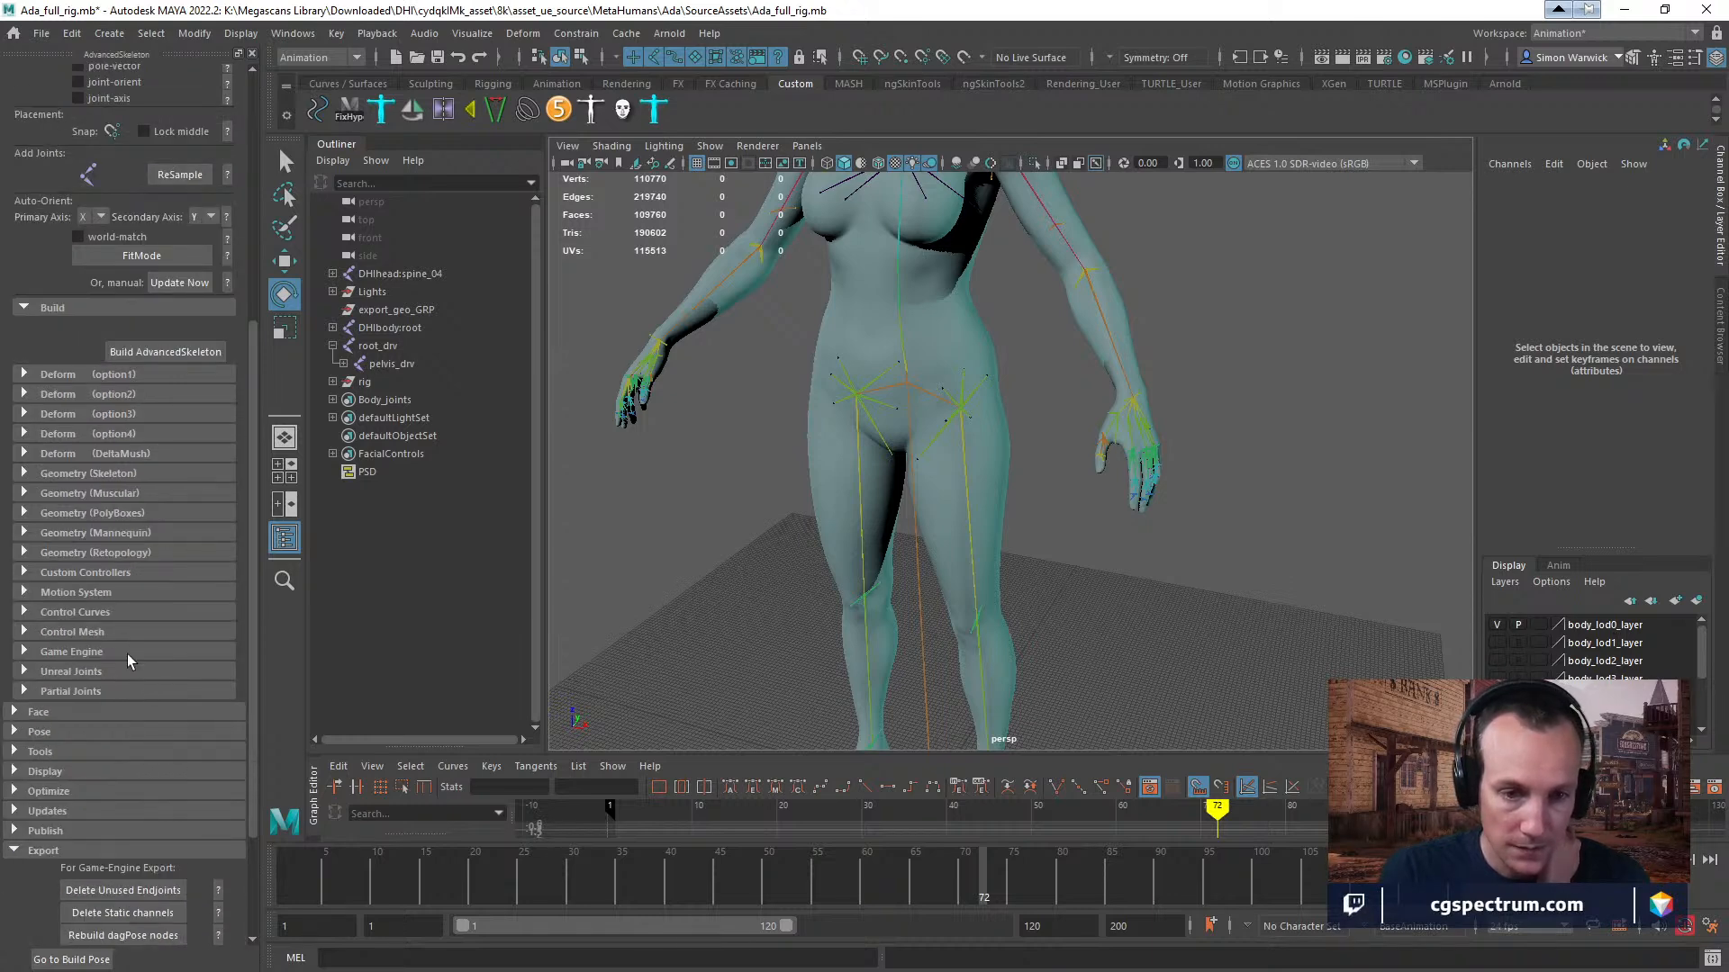
scroll(127, 654, up, 1)
scroll(133, 672, up, 1)
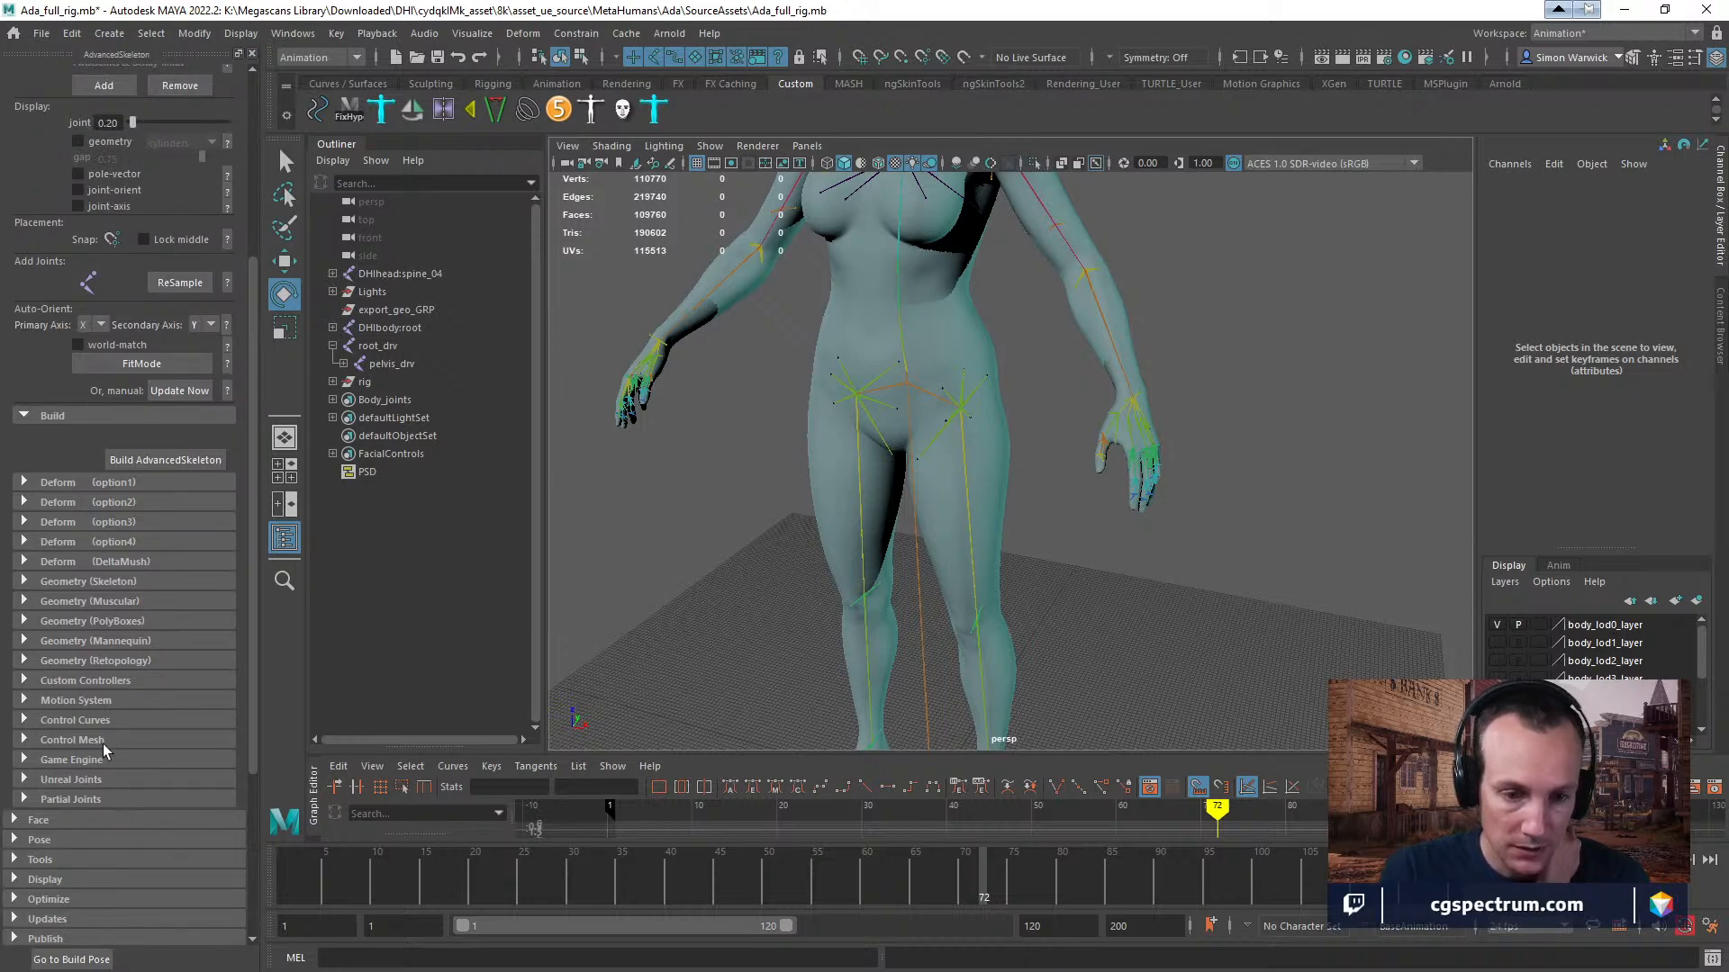
scroll(138, 622, up, 6)
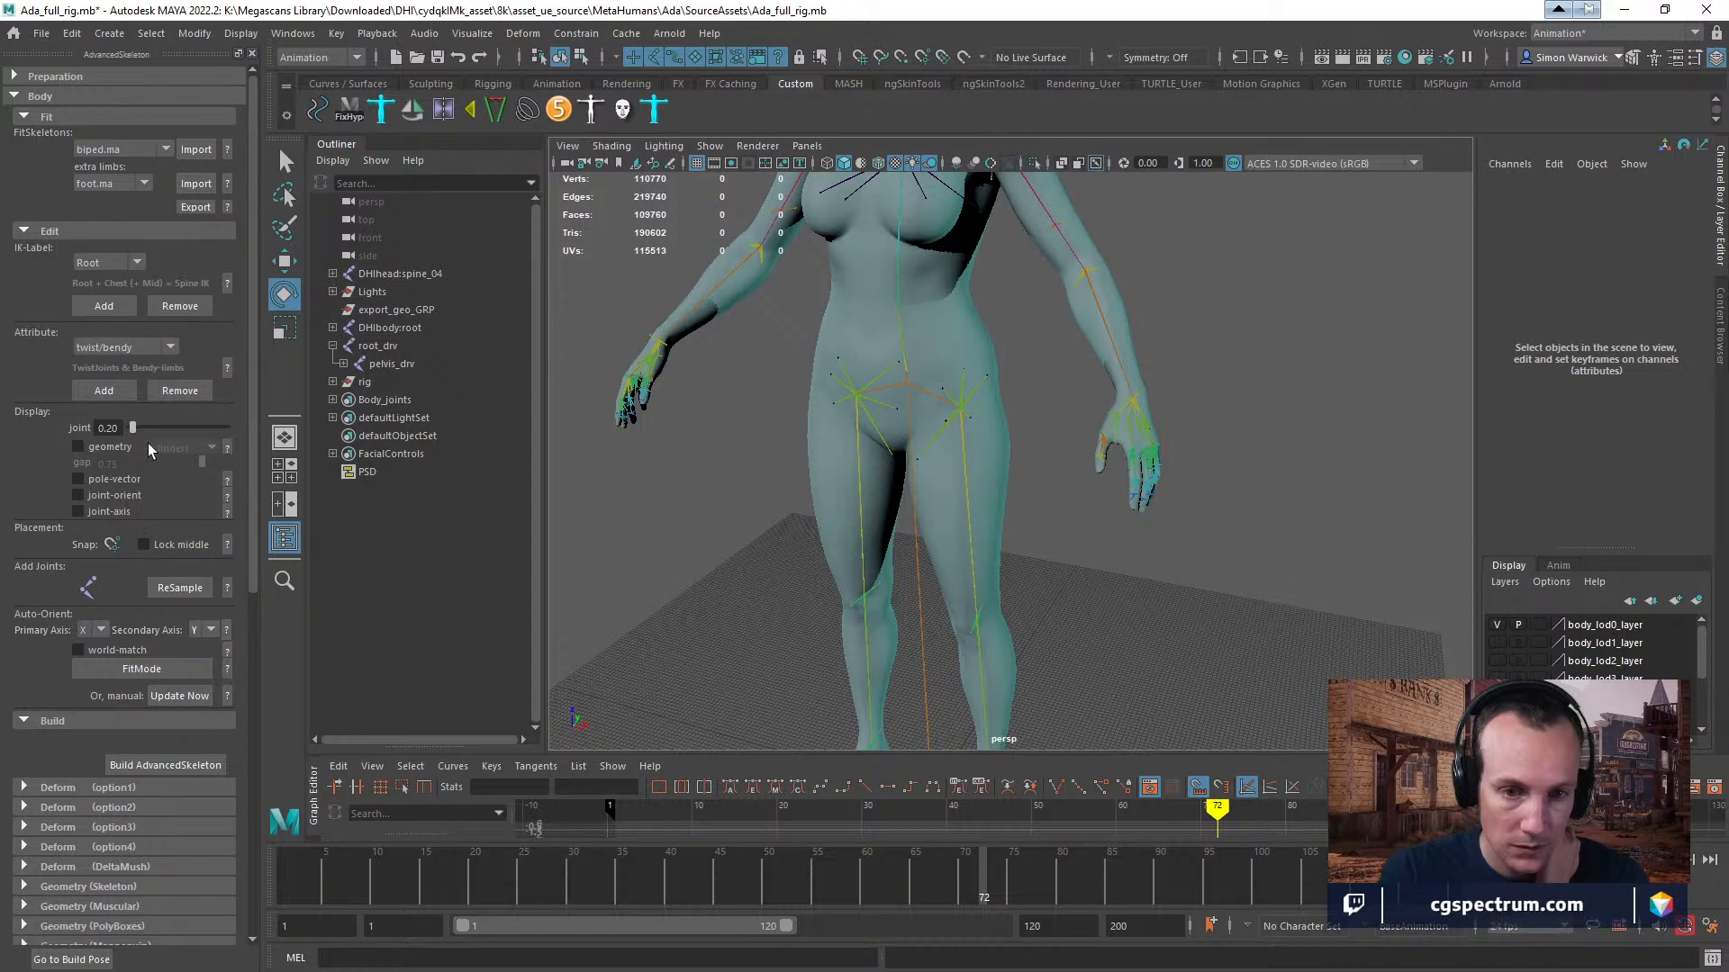
Expand AdvancedSkeleton's Preparation, Publish, Updates and Optimize sections to look through their options.
click(14, 76)
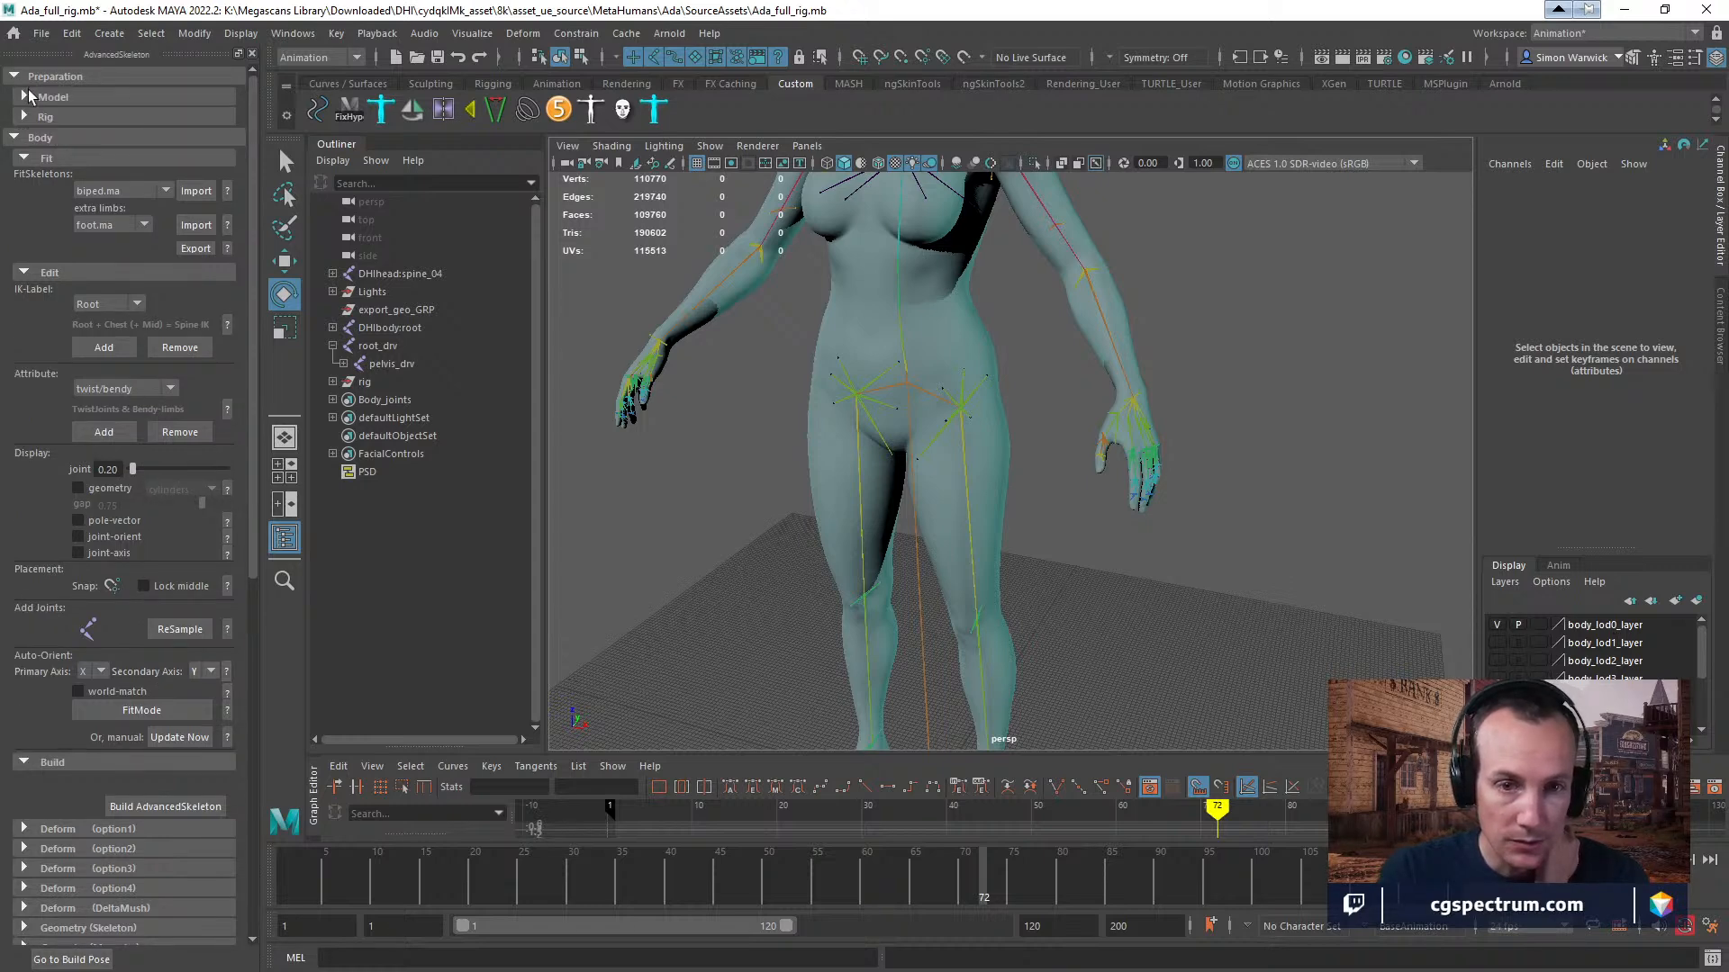
scroll(108, 414, down, 7)
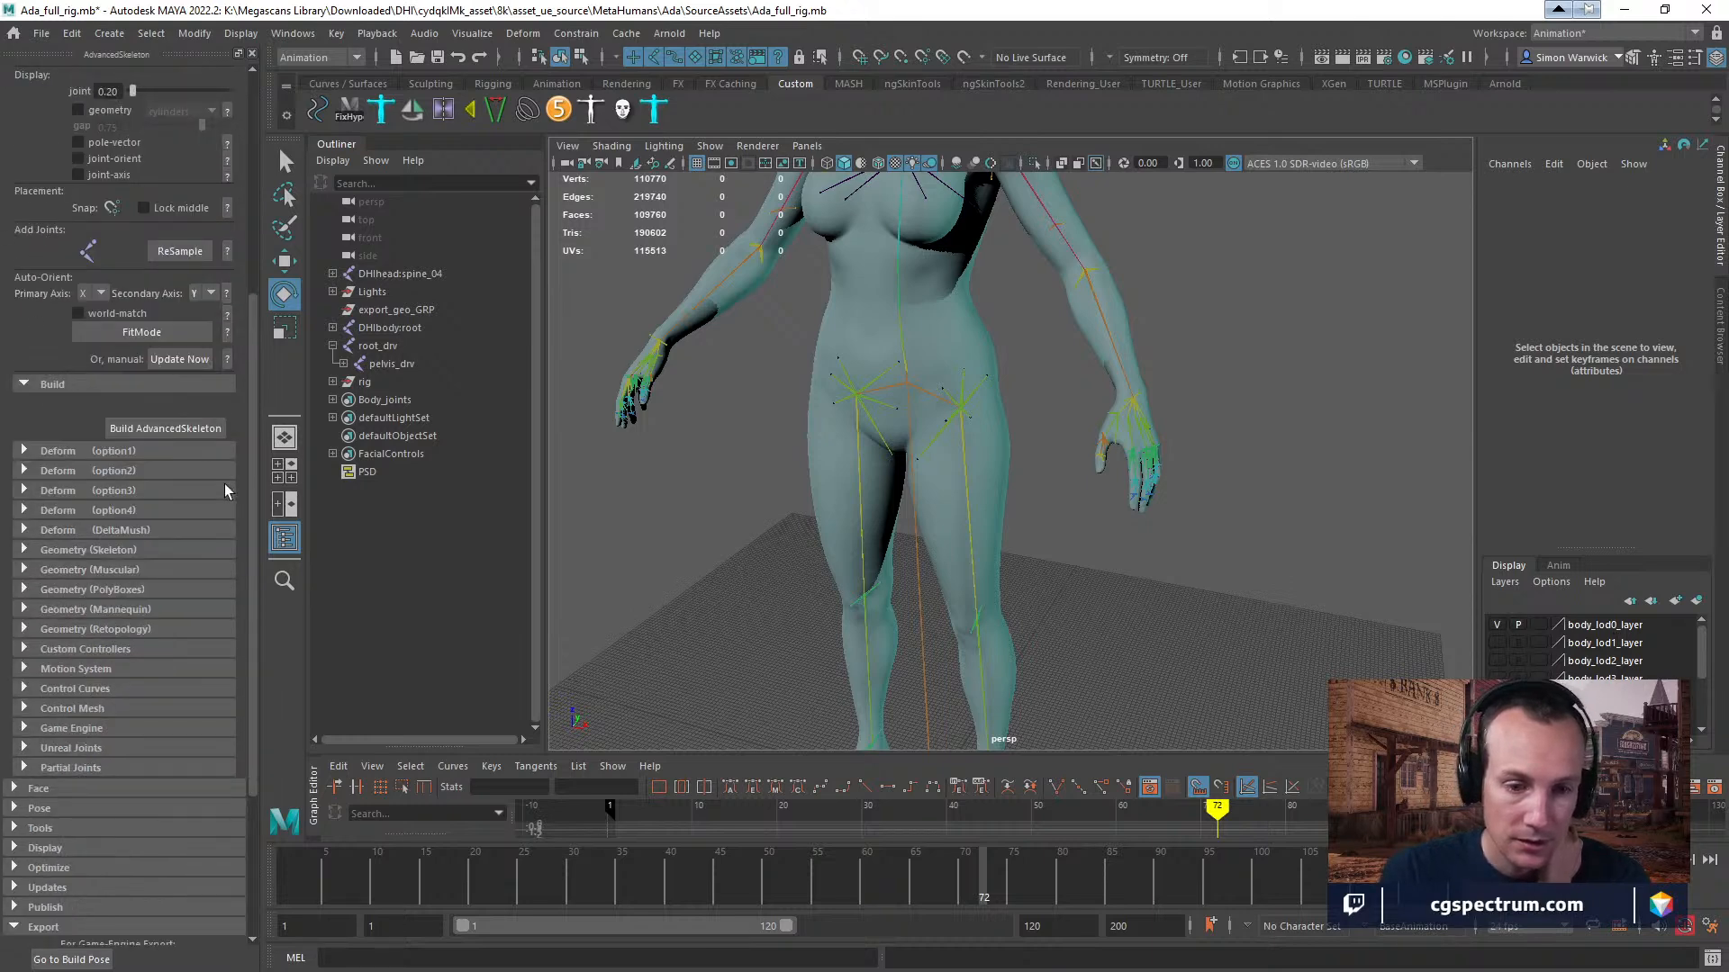
scroll(224, 483, down, 3)
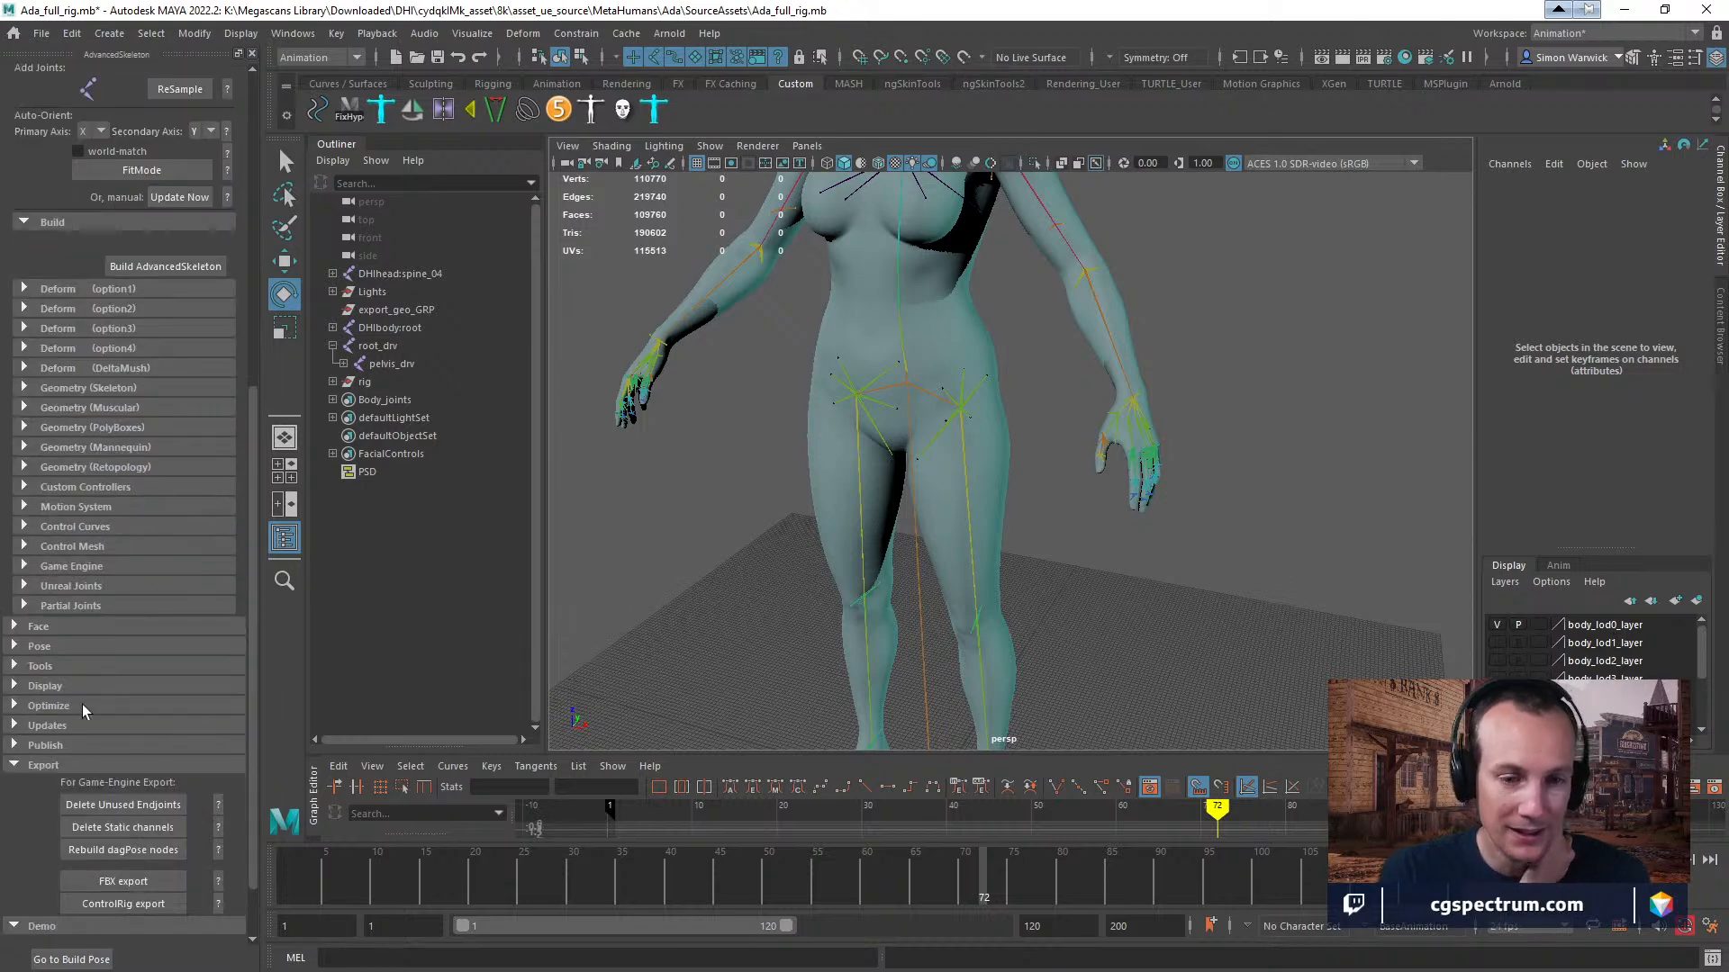
click(19, 745)
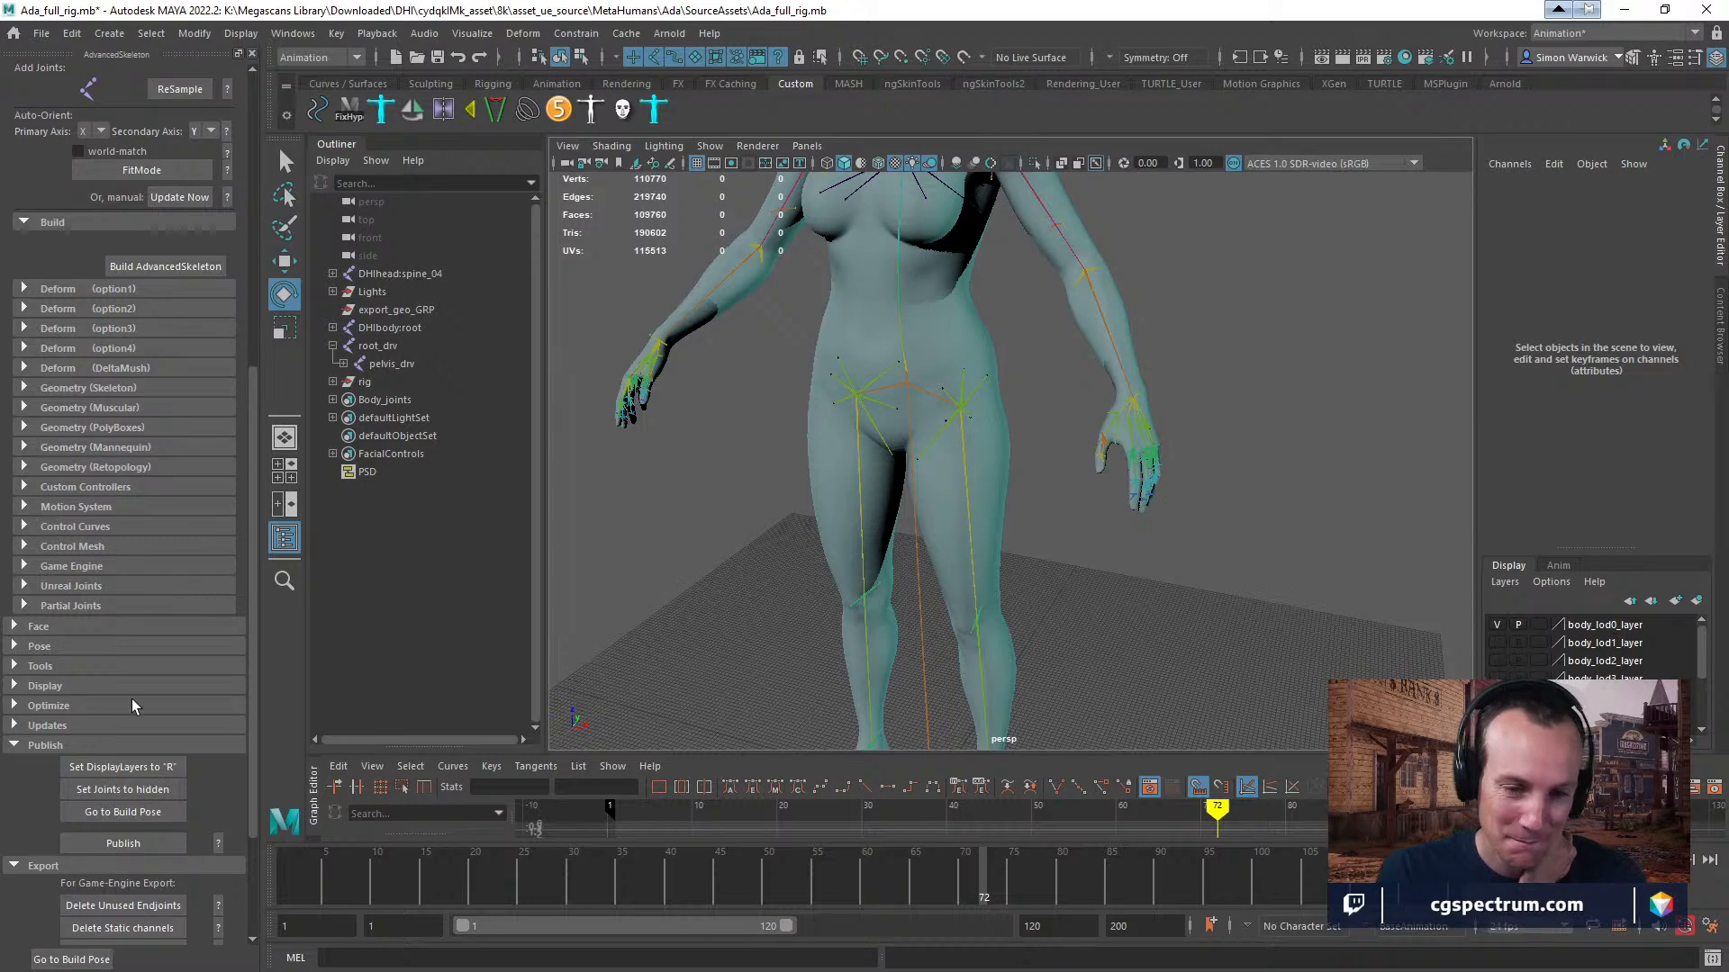
click(13, 742)
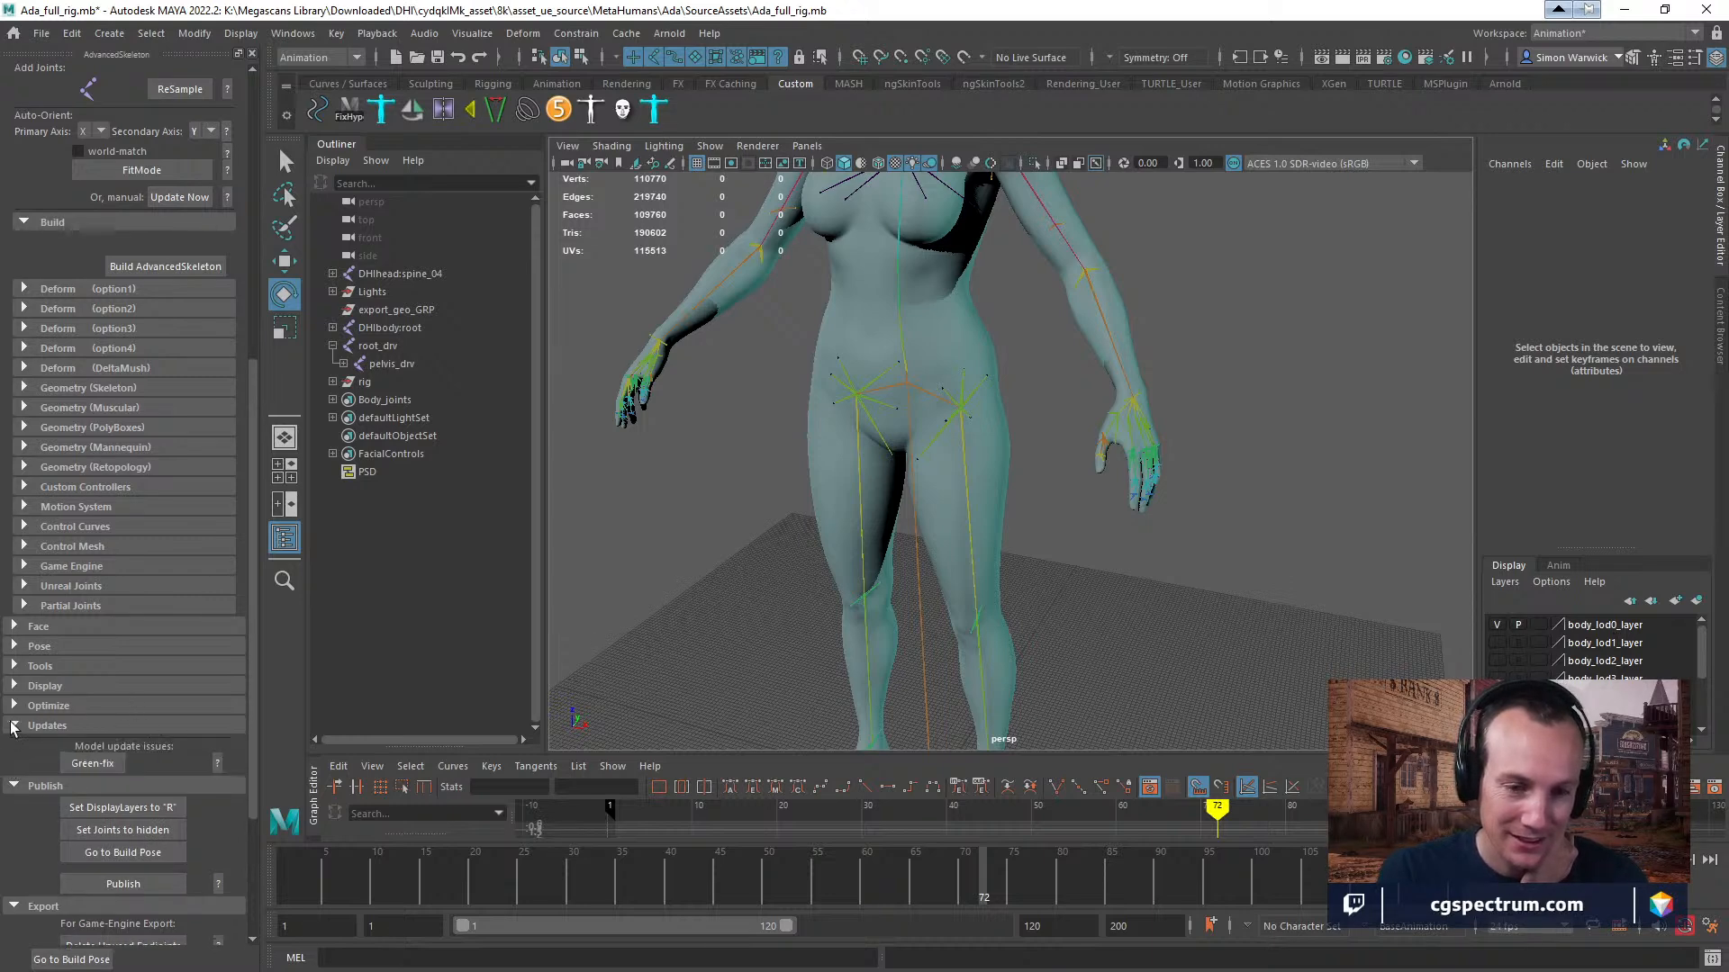
click(15, 706)
scroll(167, 700, down, 1)
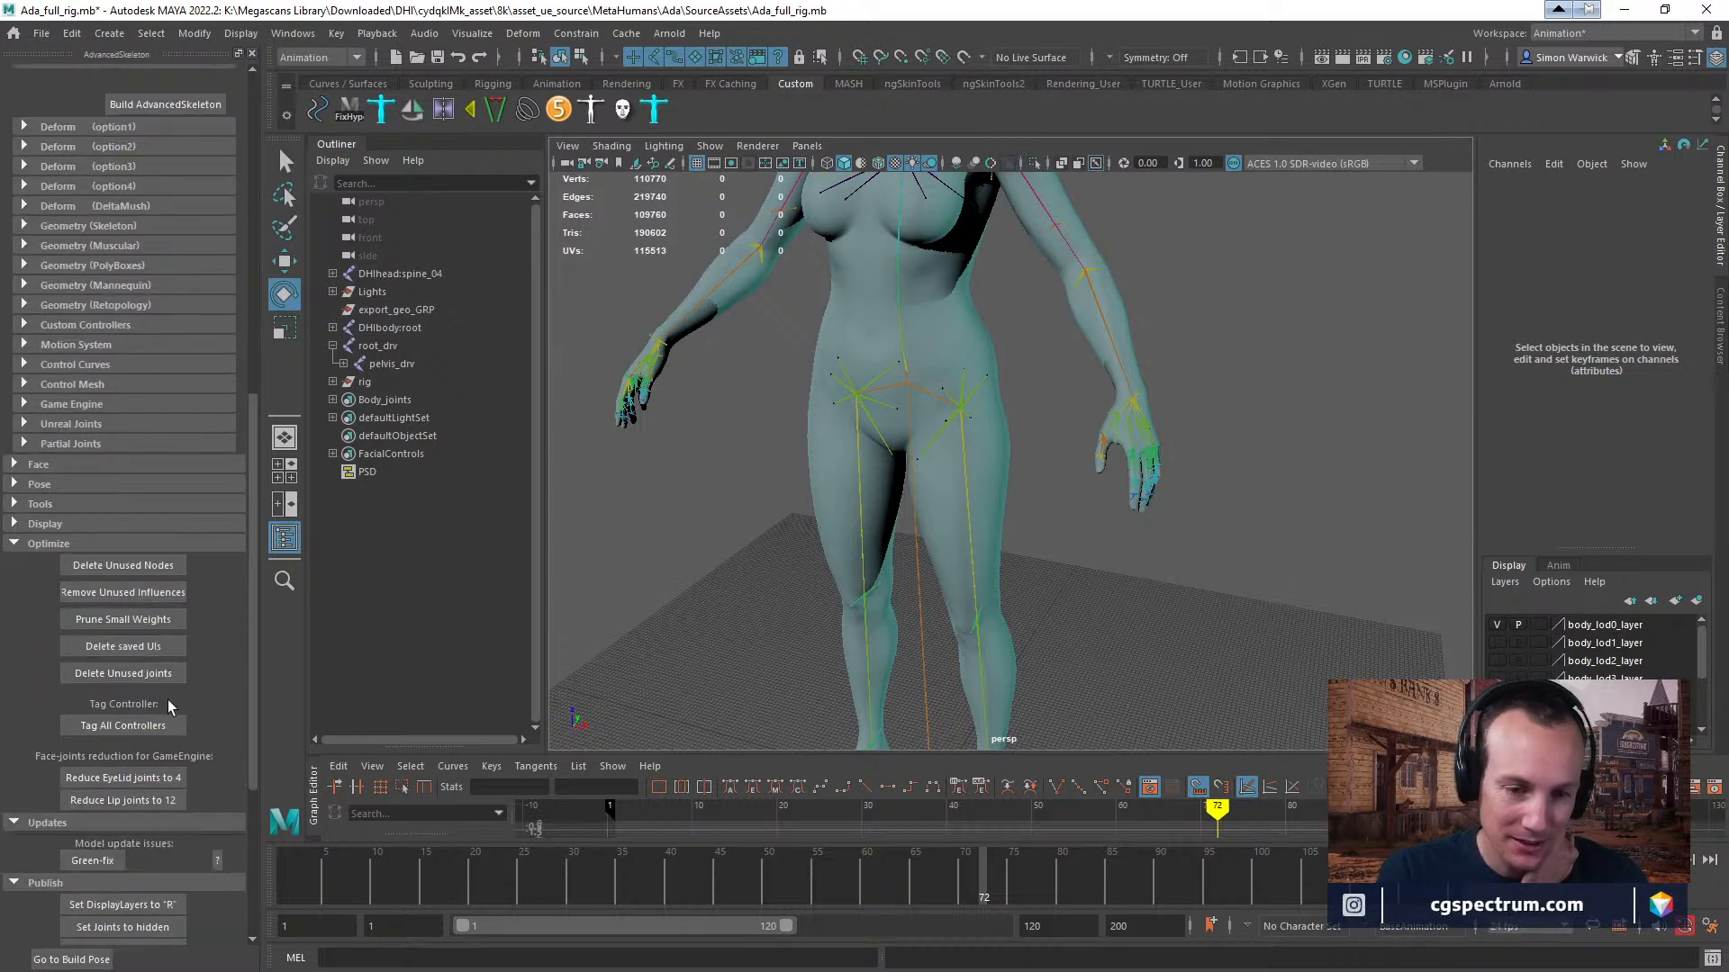
scroll(182, 695, down, 1)
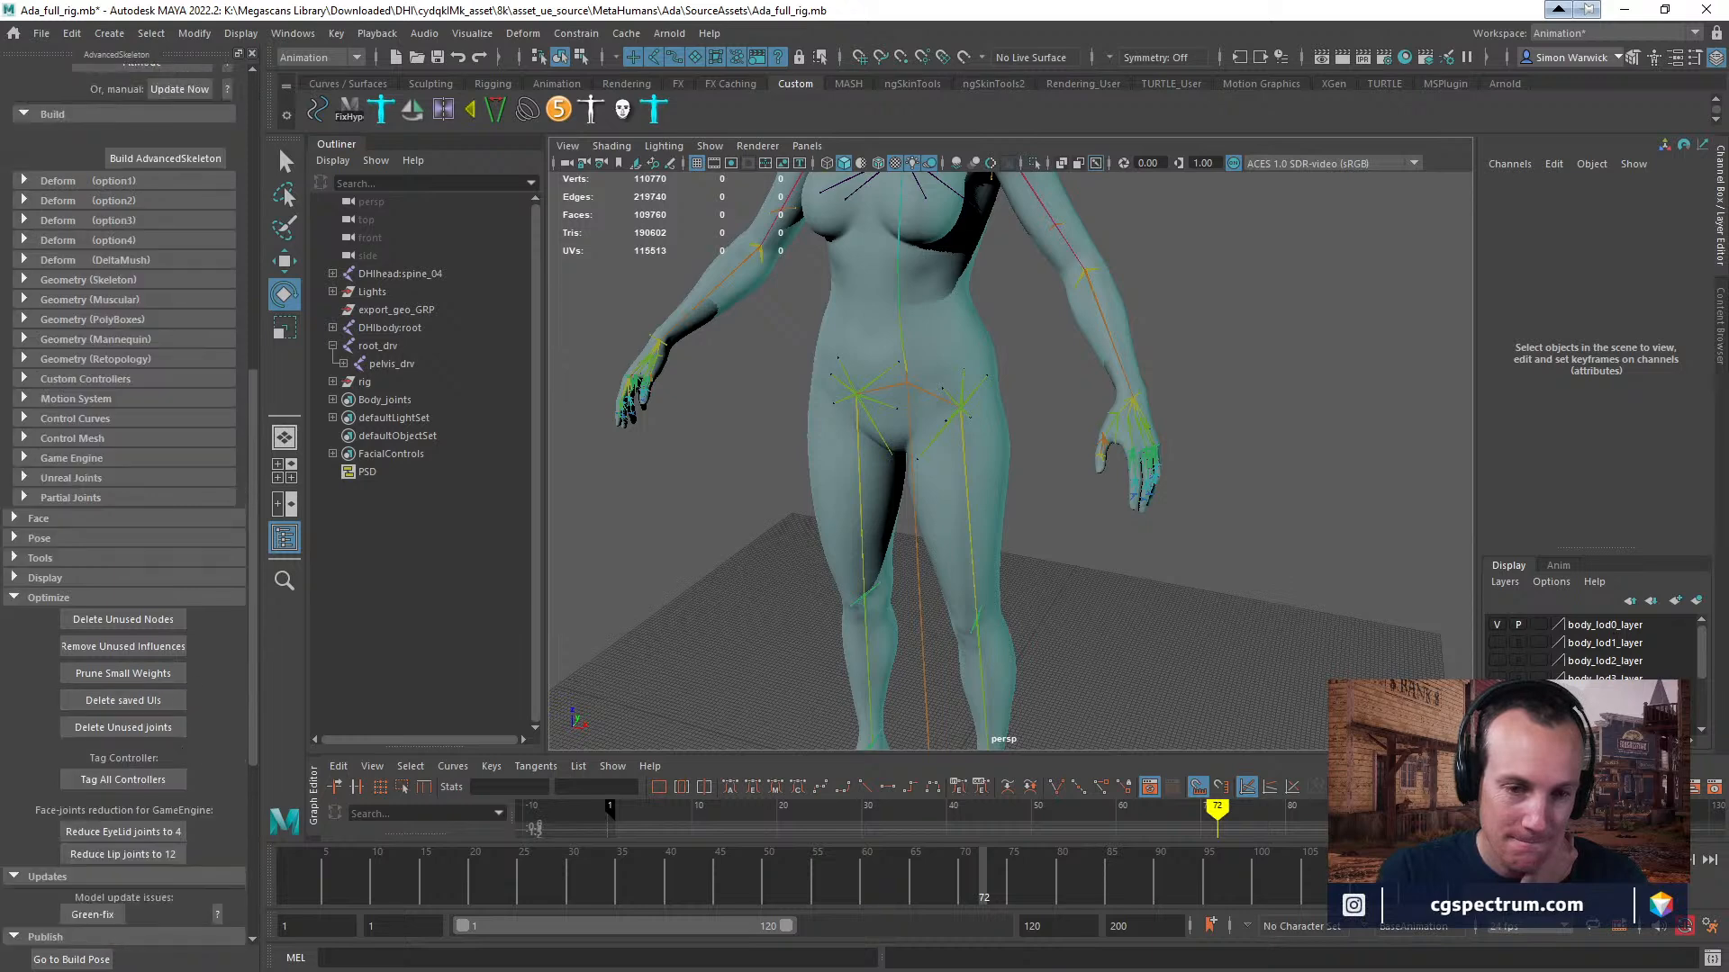
Expand AdvancedSkeleton's Display, Tools and Pose sections and check the Driving Systems entry under Pose.
click(14, 578)
click(14, 559)
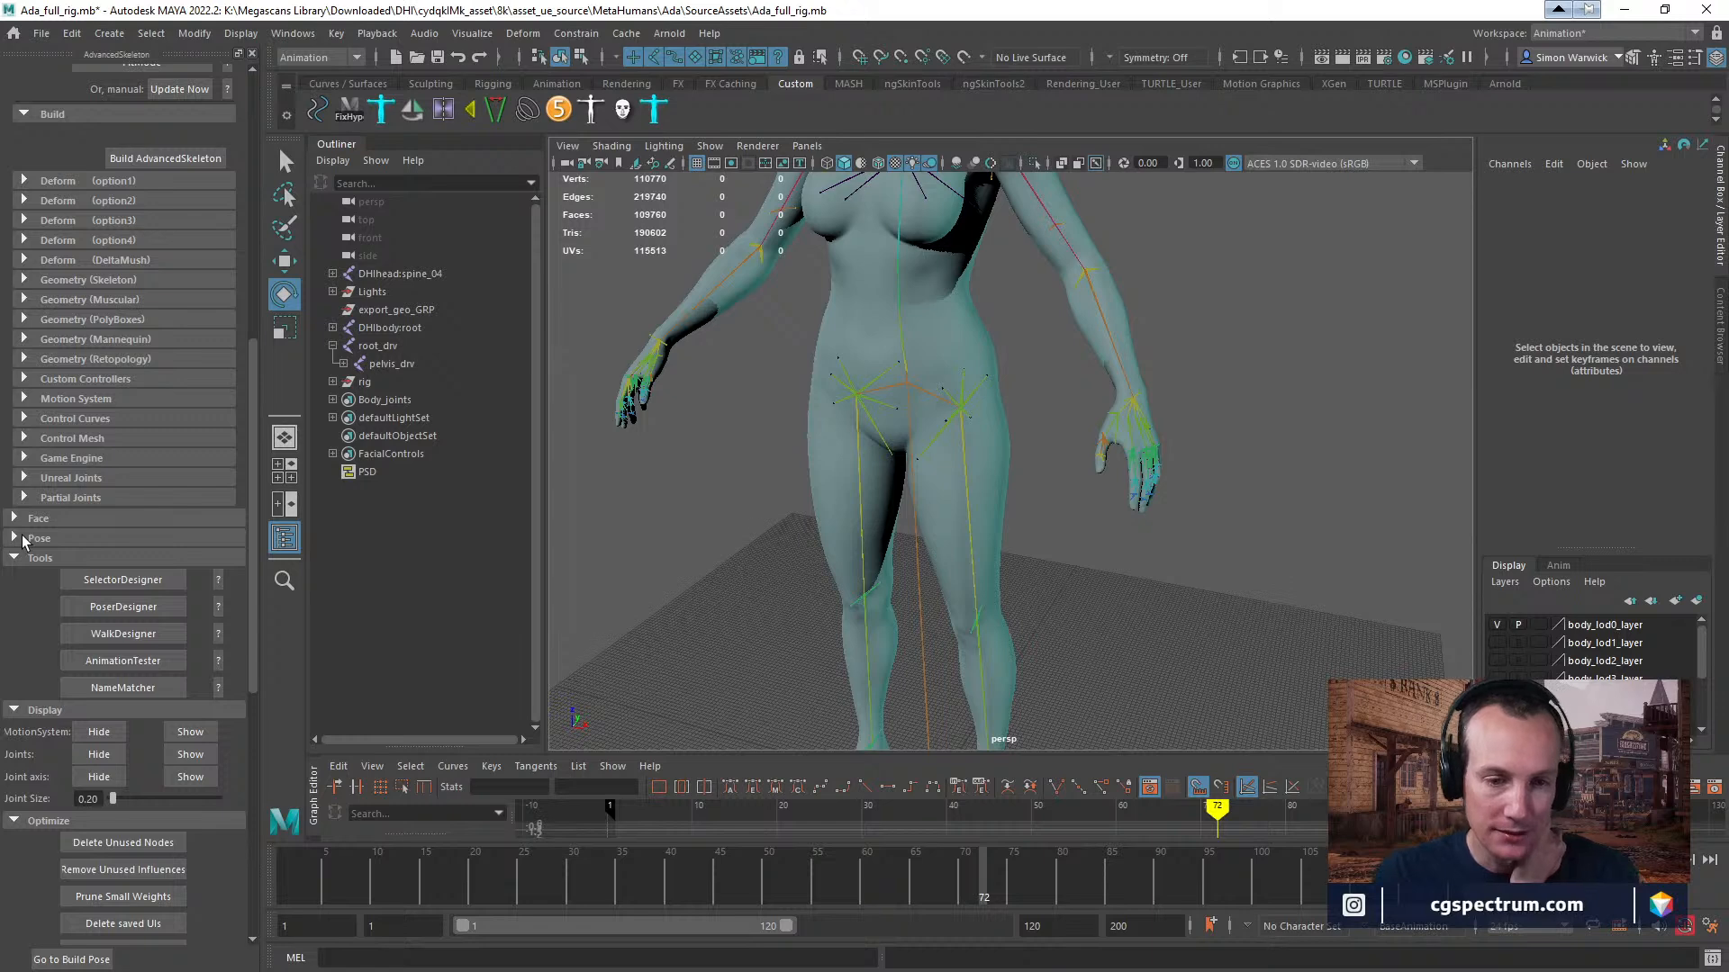
click(16, 538)
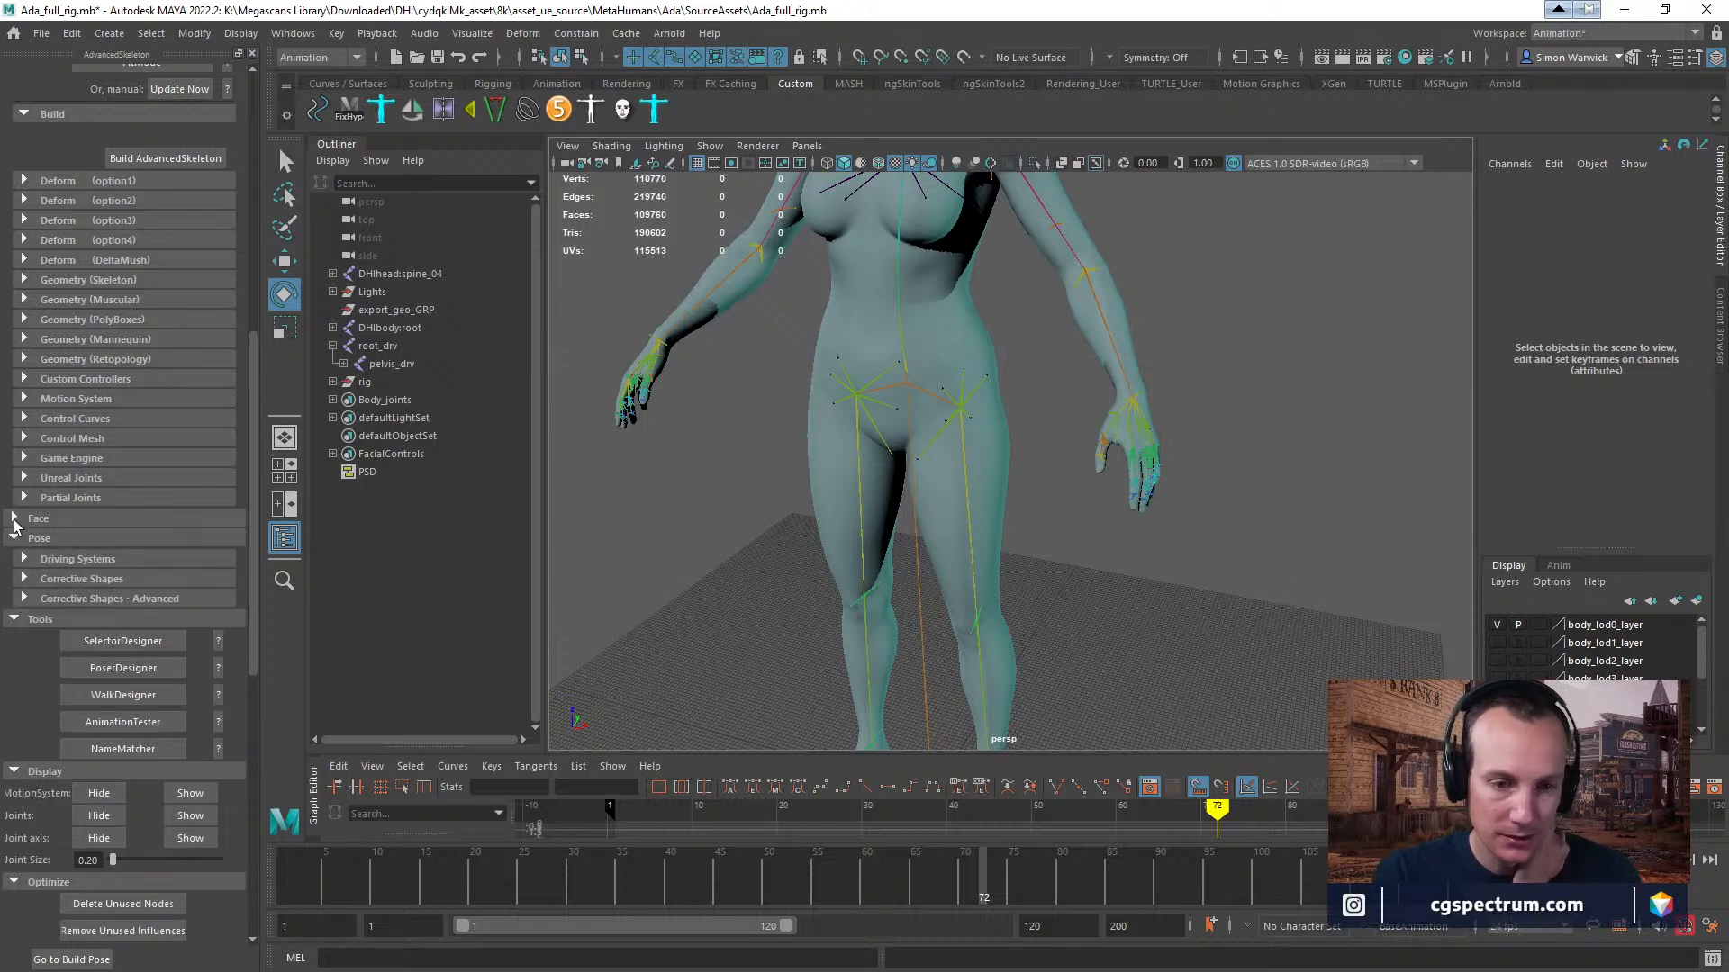
click(24, 559)
click(25, 559)
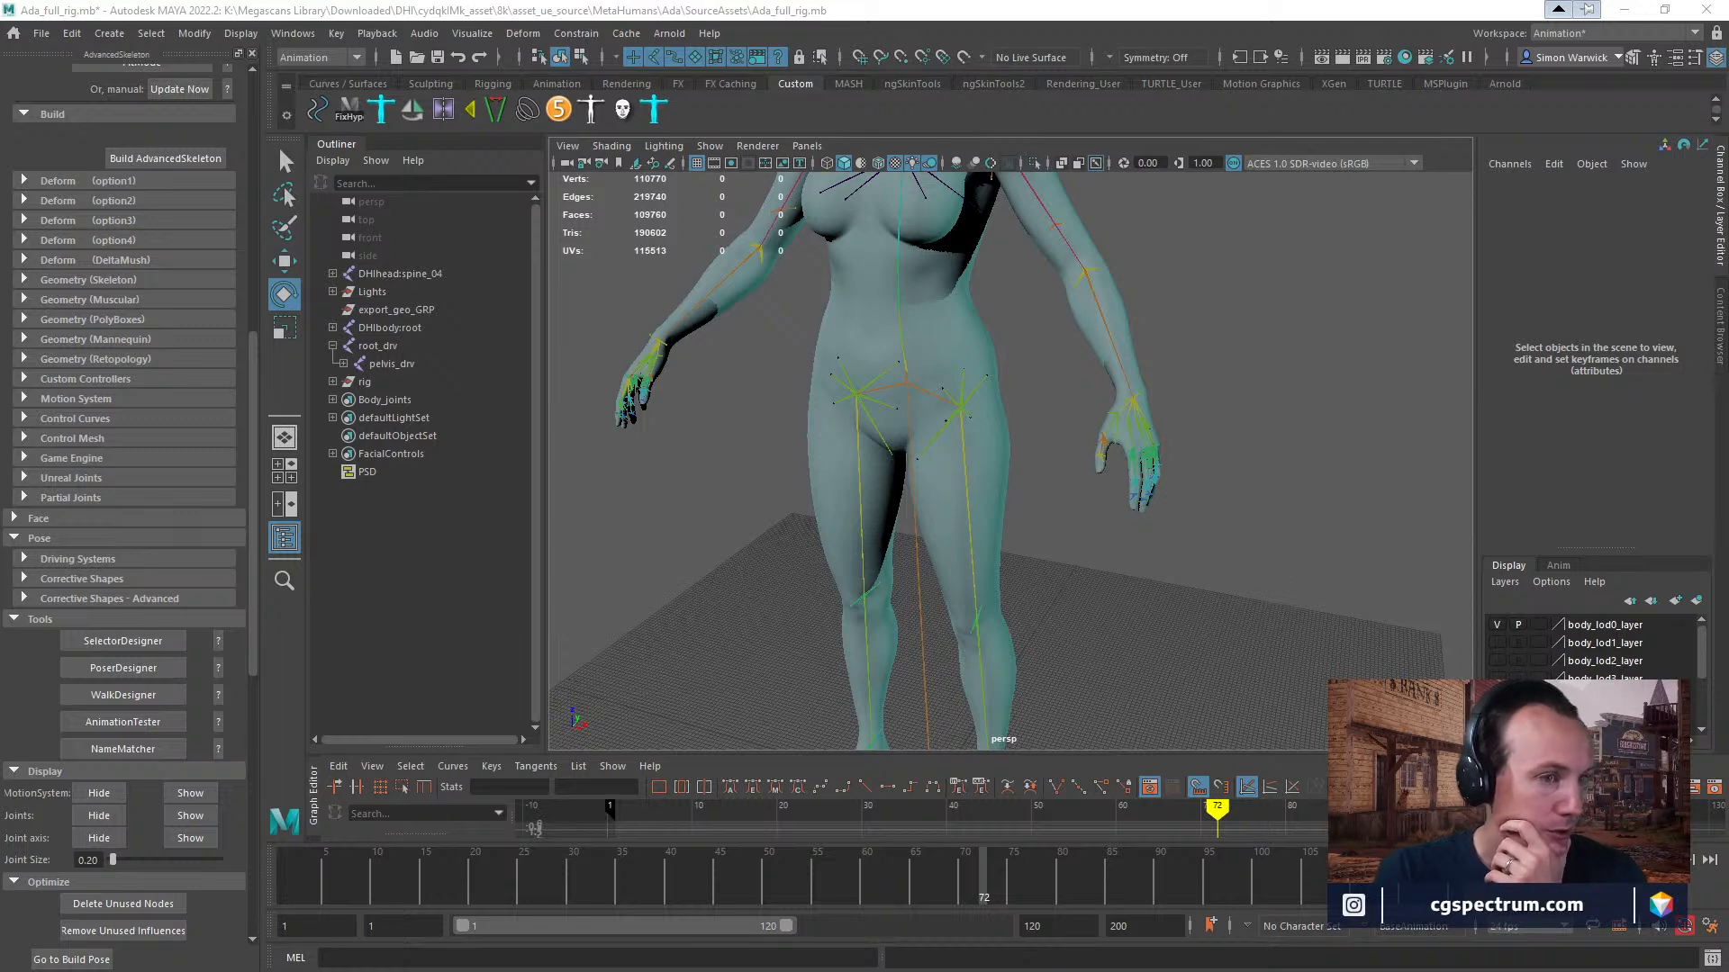
Switch to Slack, find the #library_unreal4_animation channel and open its YouTube link to Demonstration56: MetaHuman in the browser.
drag(0, 198, 1372, 42)
scroll(566, 684, up, 1)
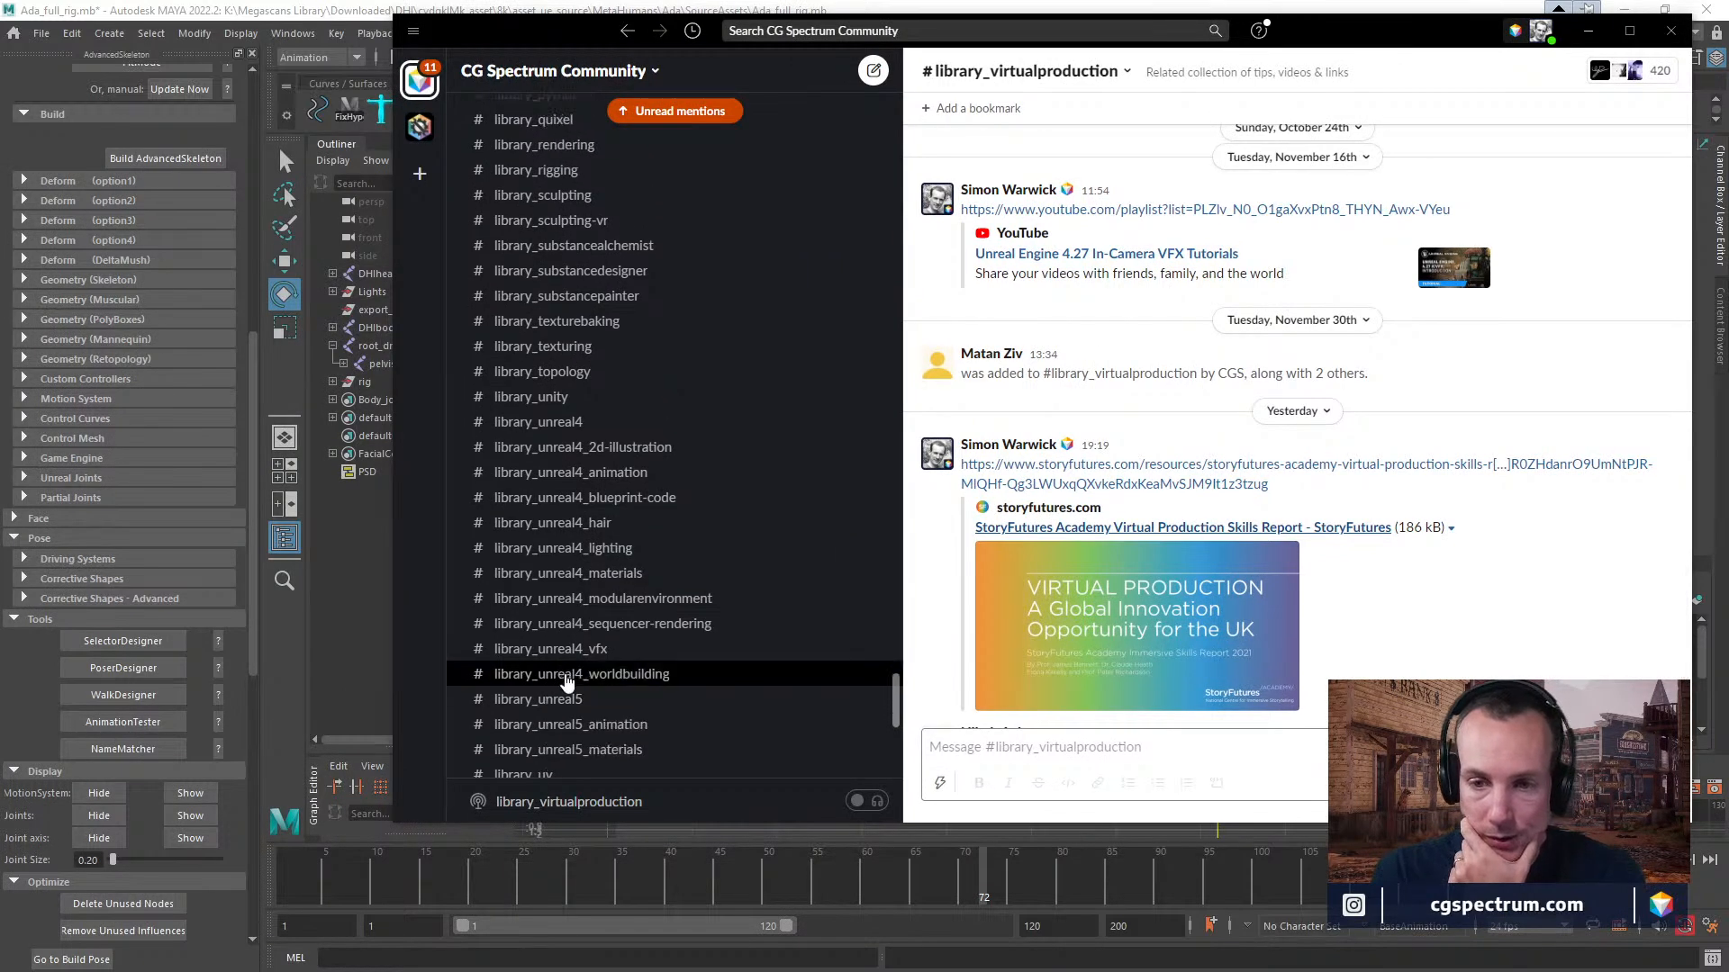
scroll(566, 684, up, 3)
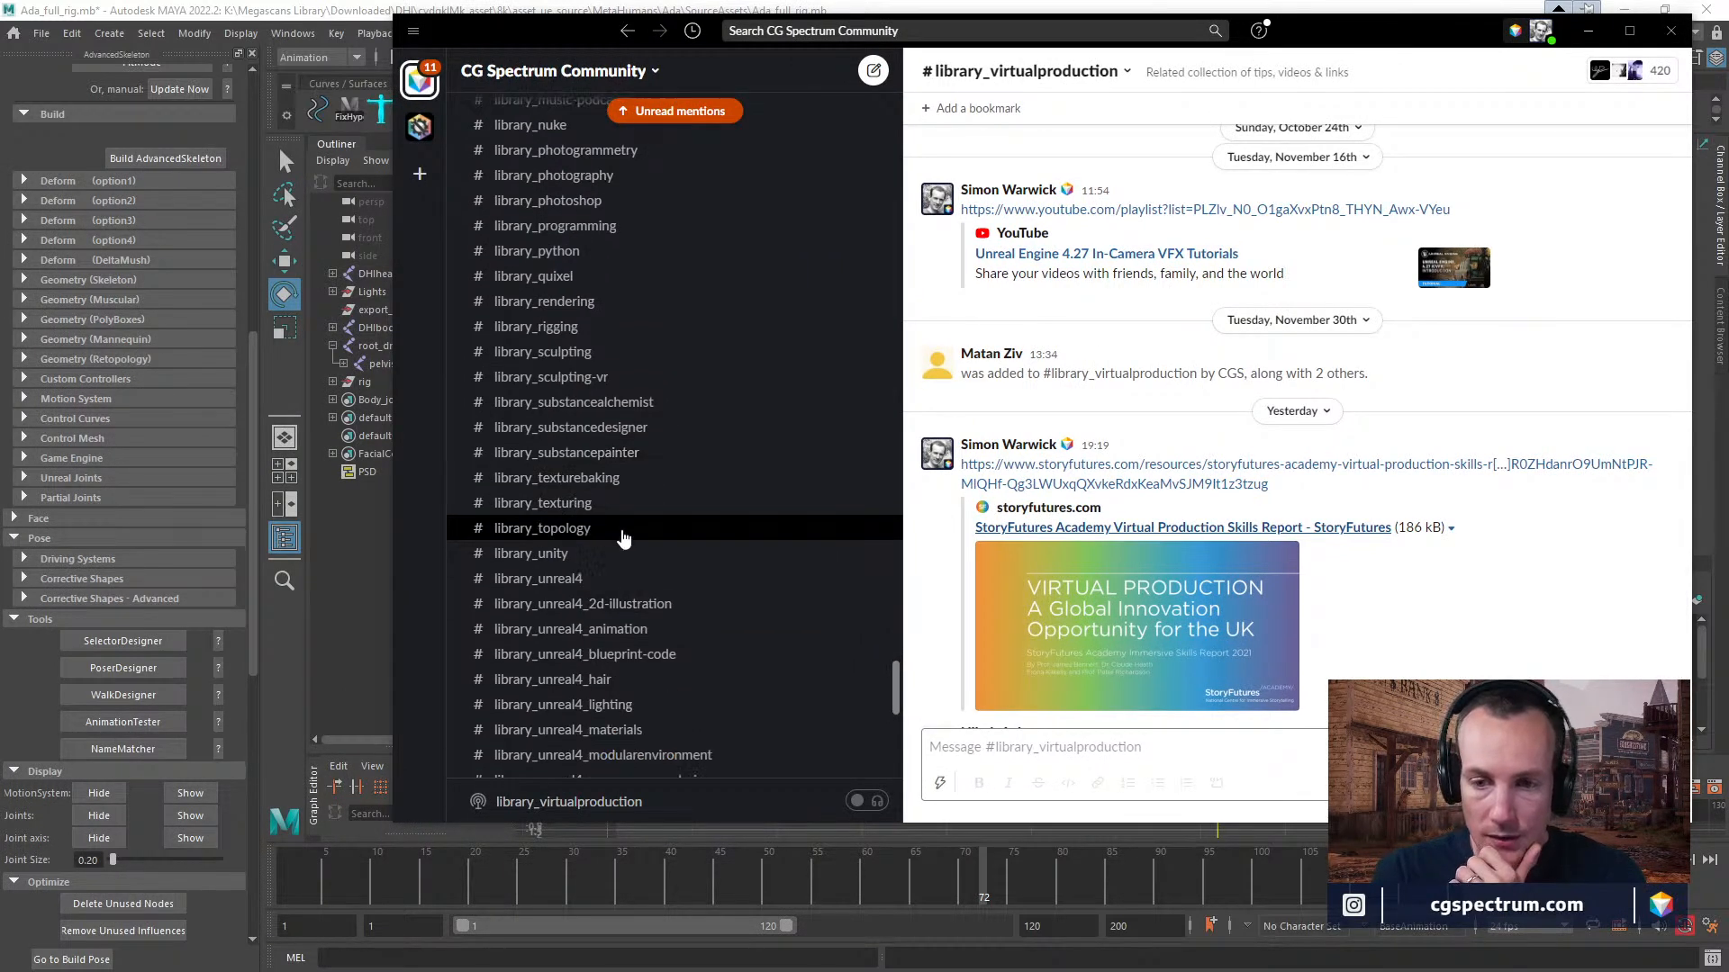
scroll(657, 567, down, 4)
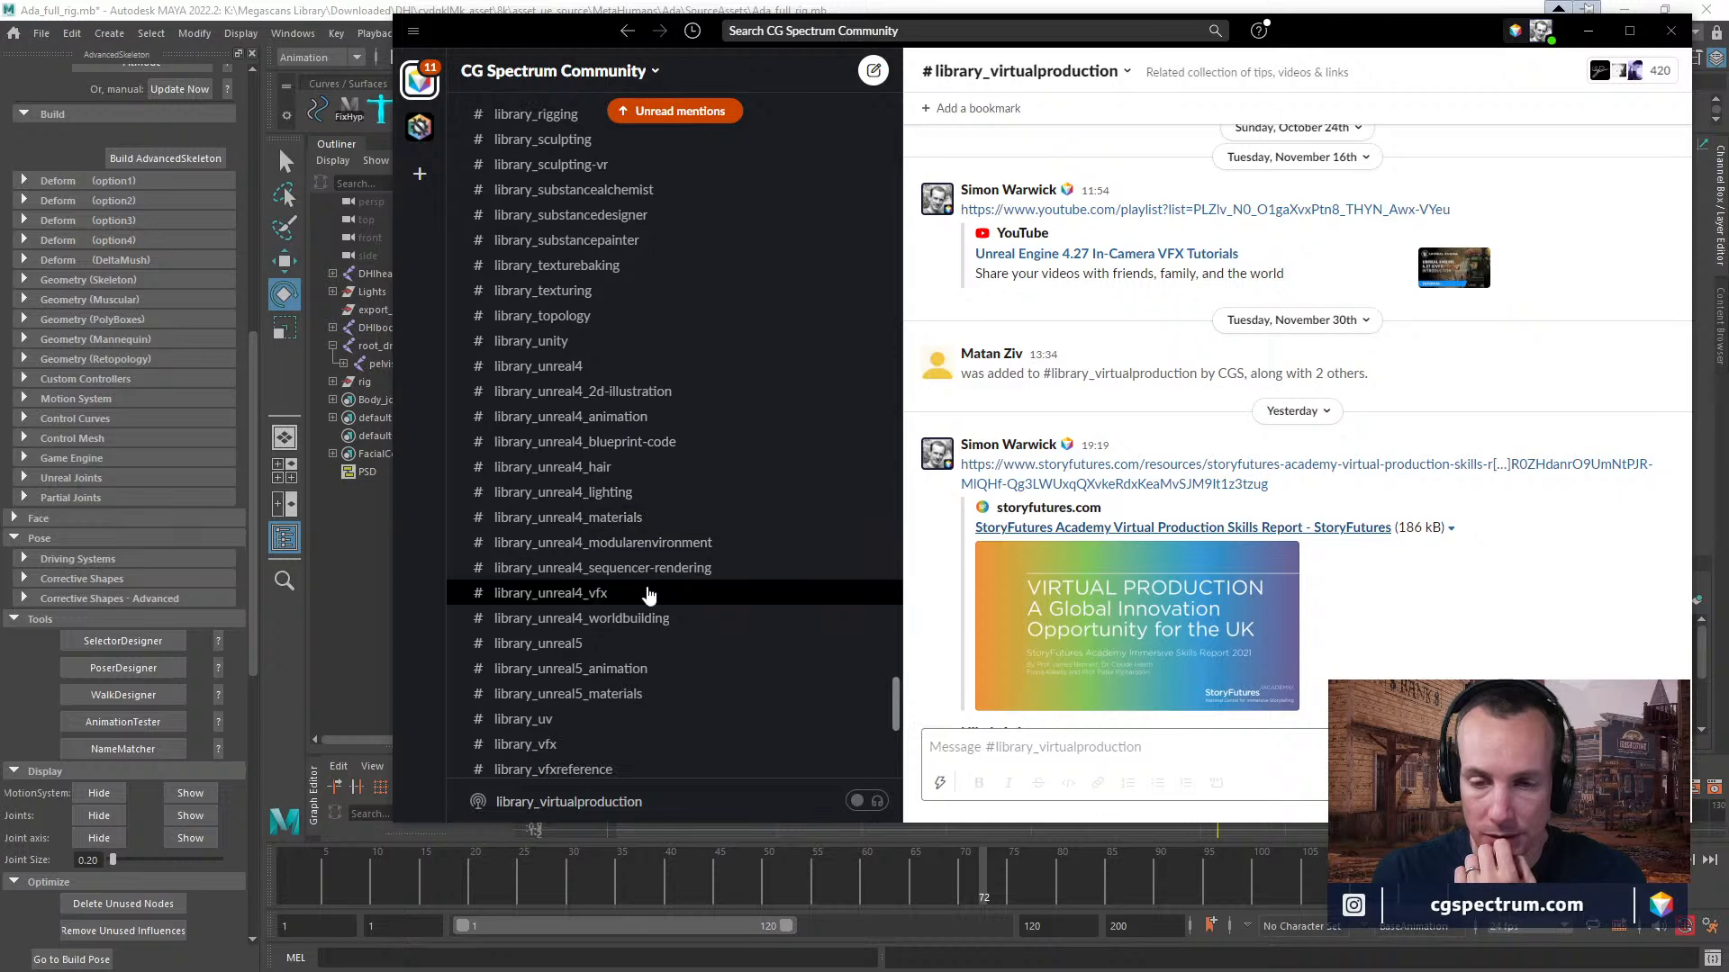
click(625, 421)
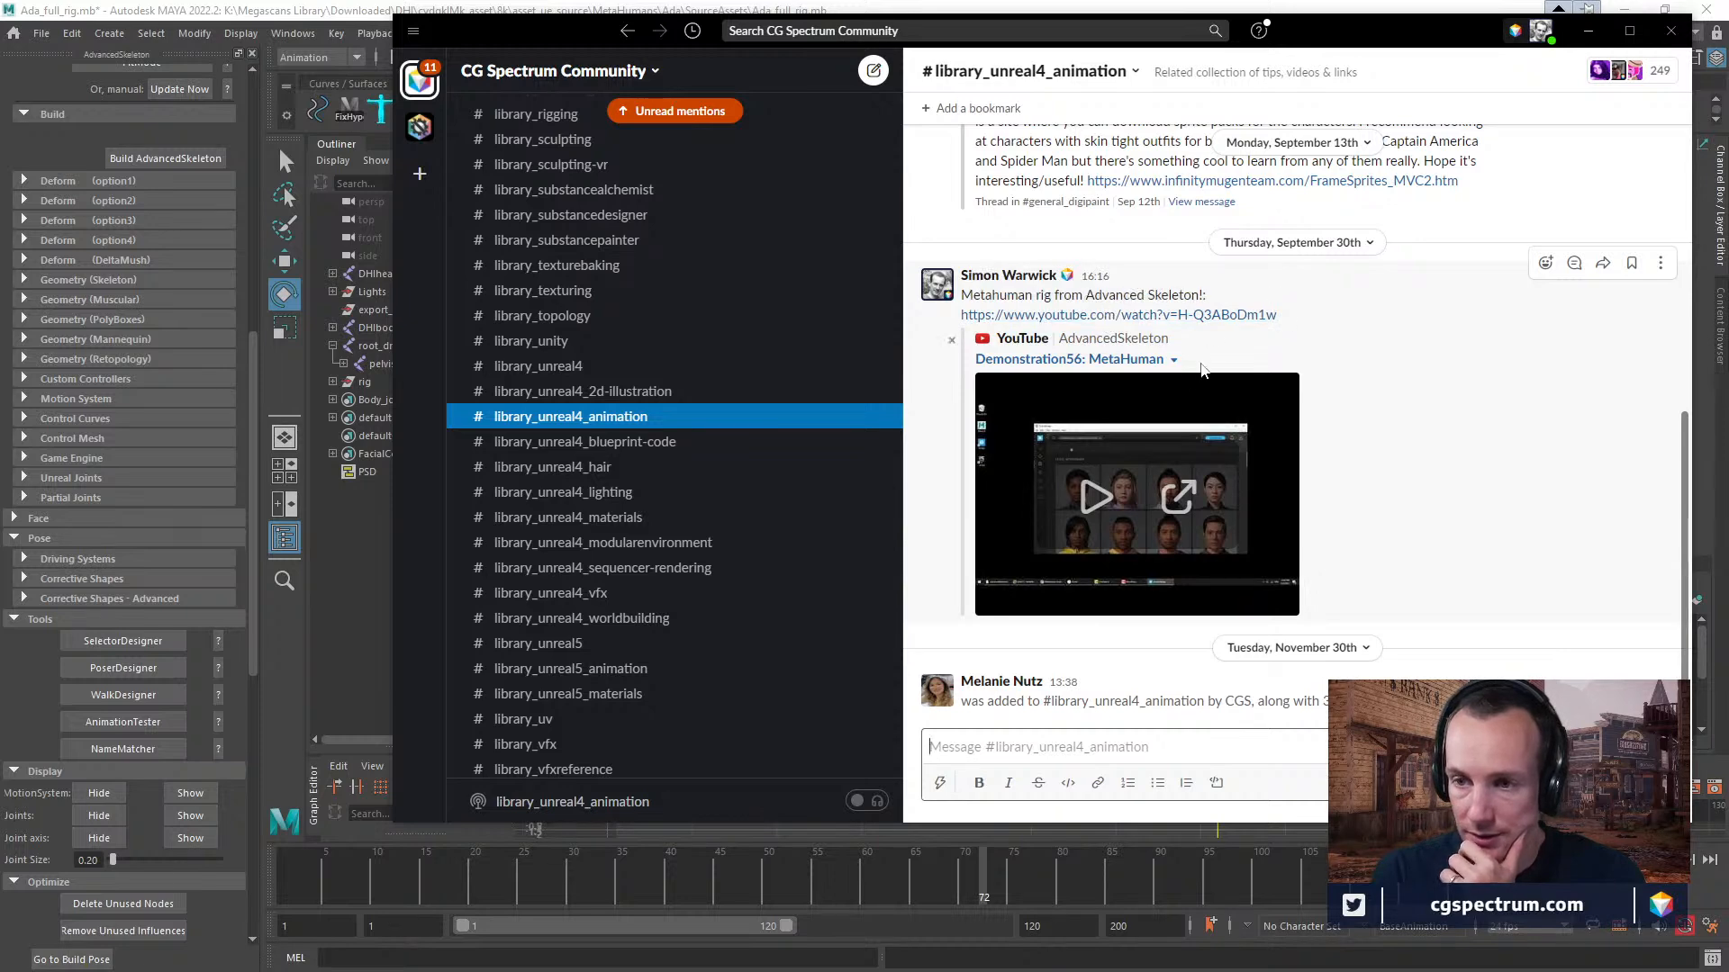
click(1125, 319)
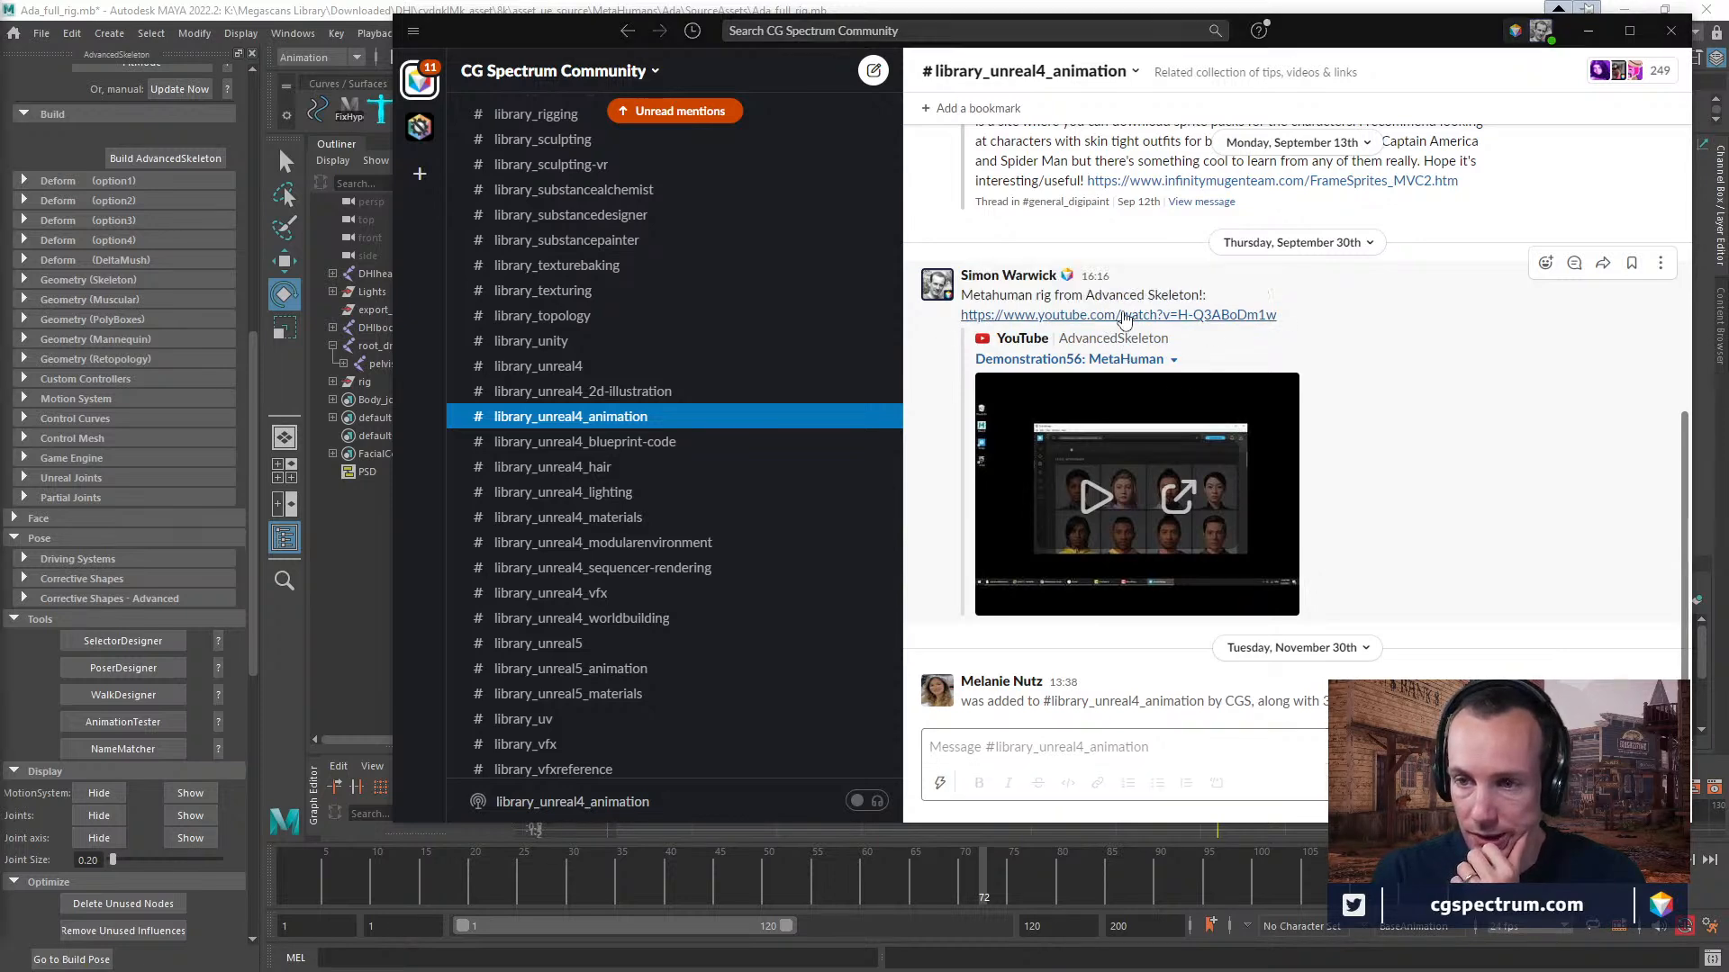
drag(0, 127, 864, 2)
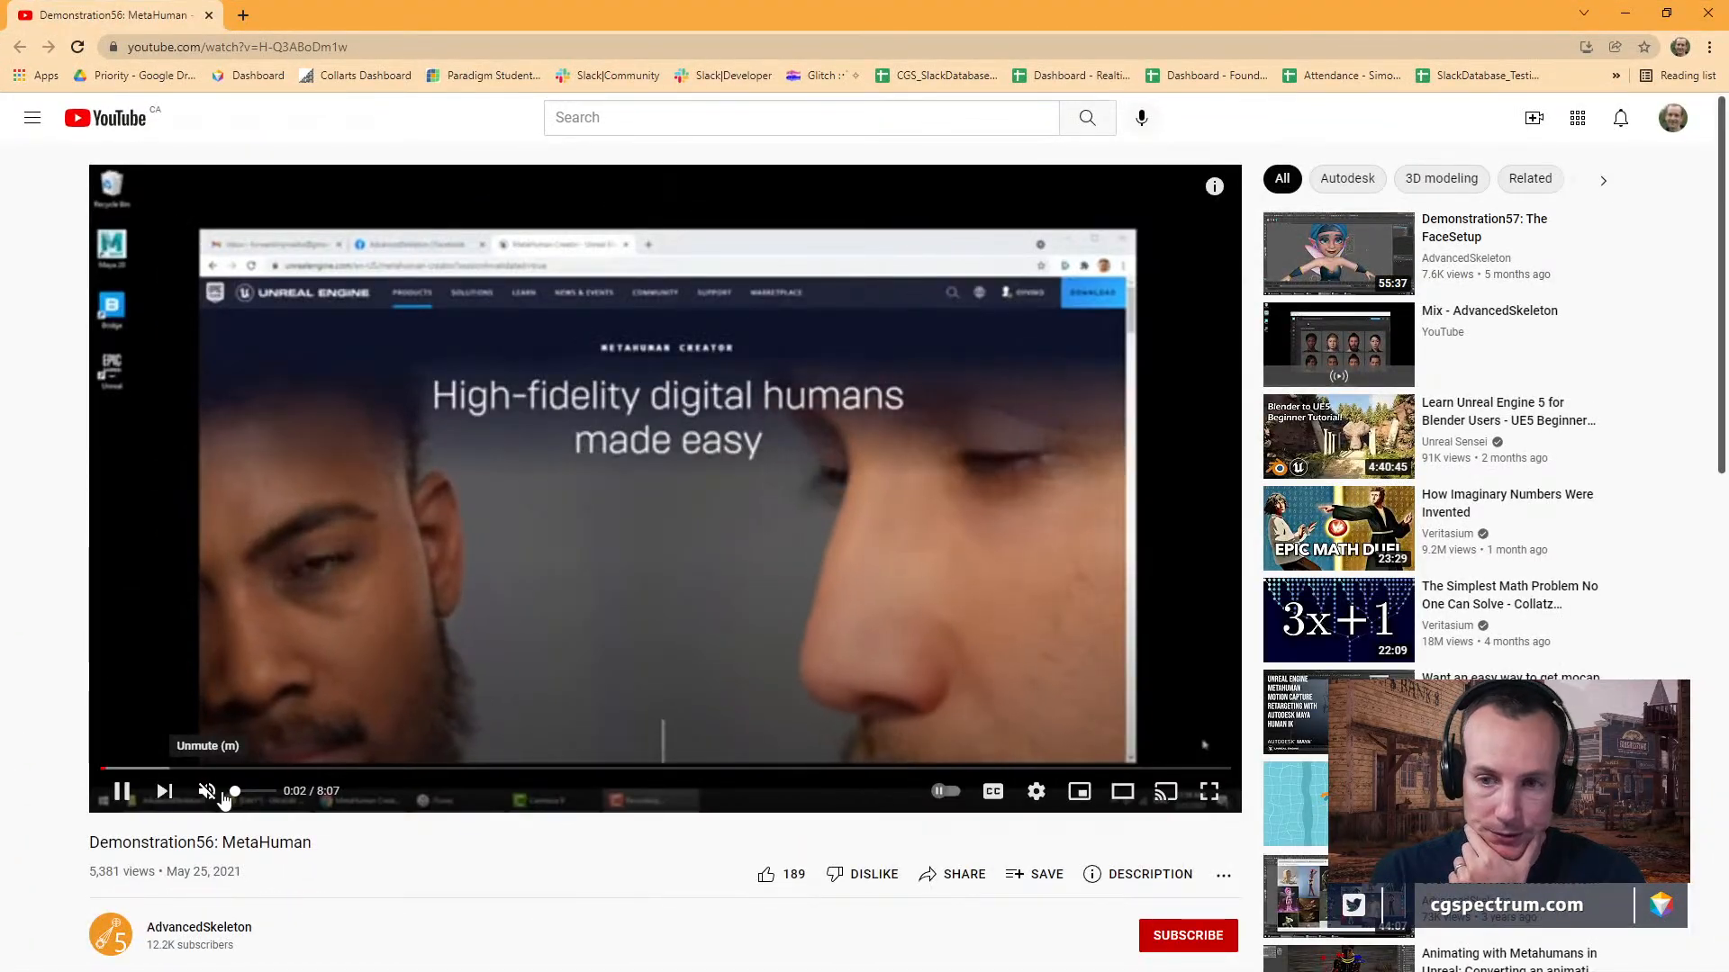
Turn on the demonstration video's sound and skim through its MetaHuman Creator and Quixel Bridge export parts.
drag(236, 793, 258, 799)
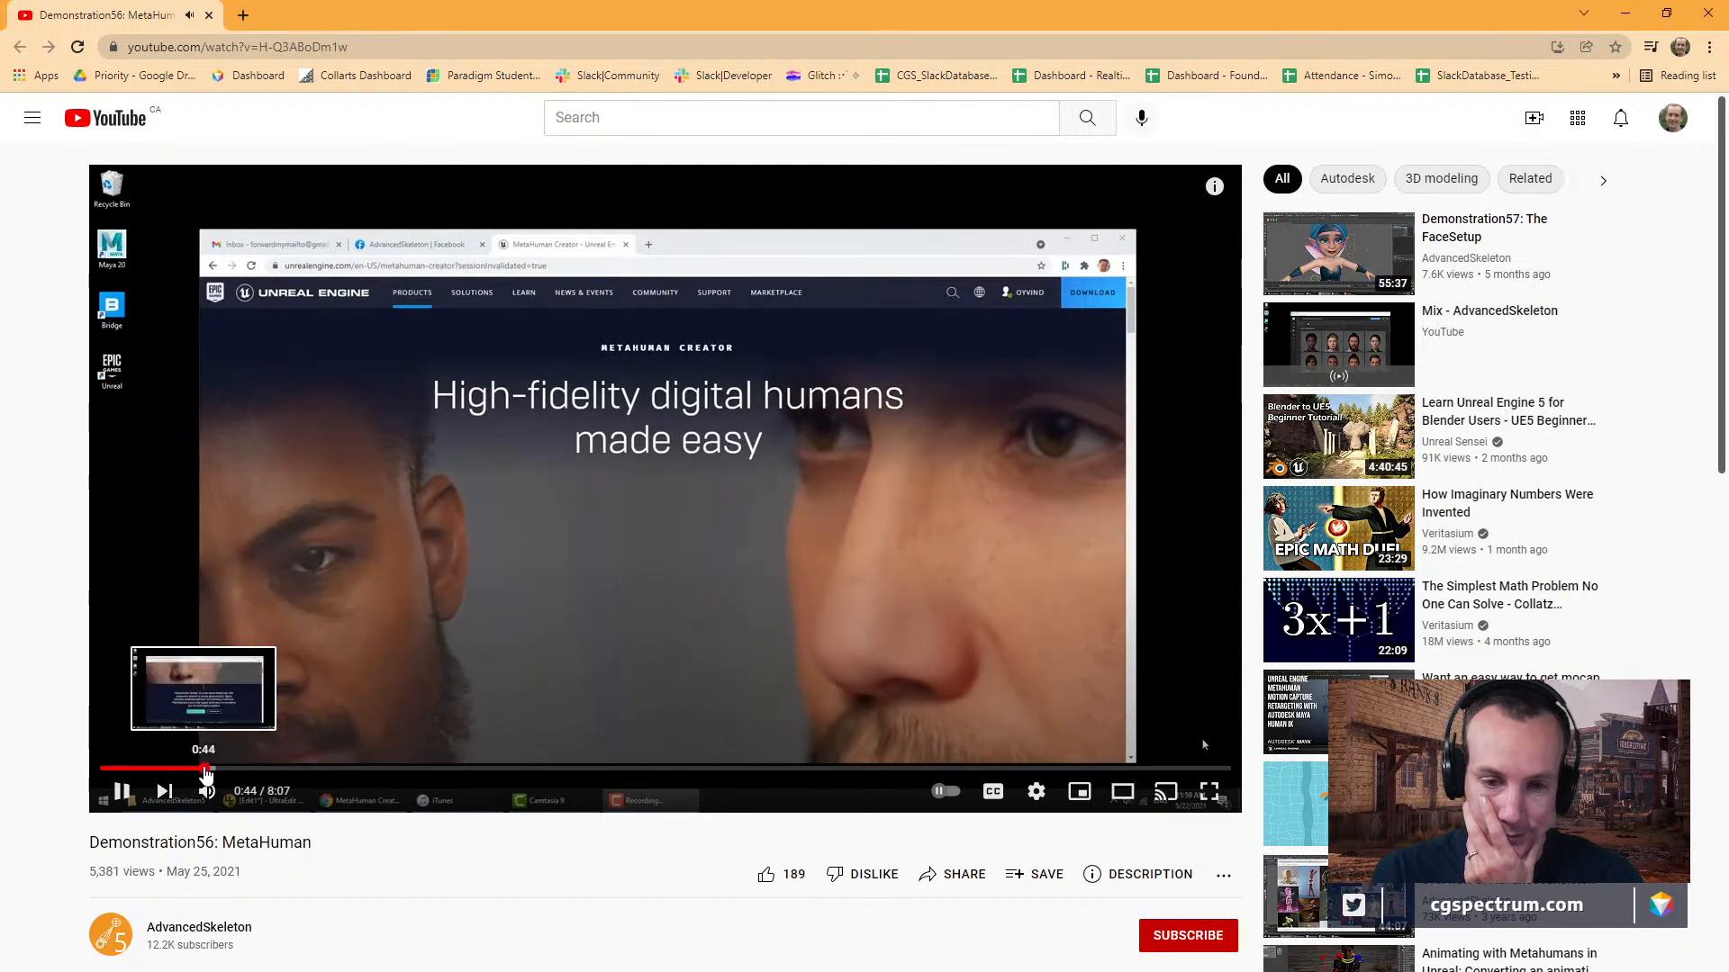
click(206, 770)
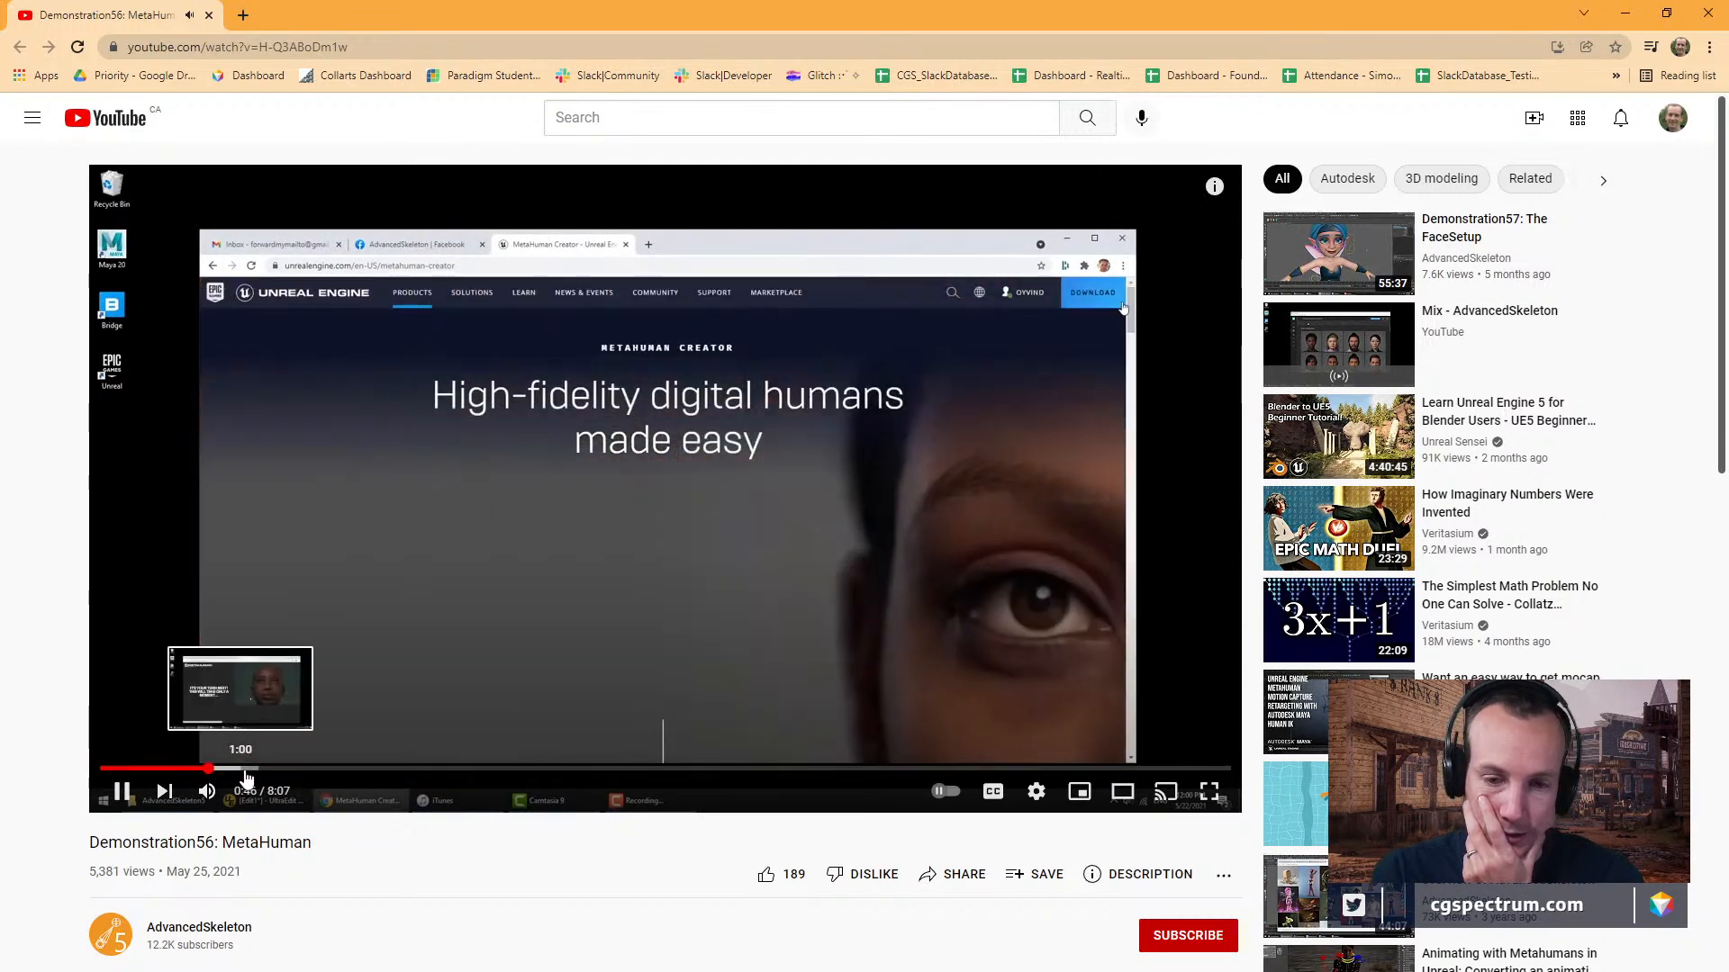
click(290, 770)
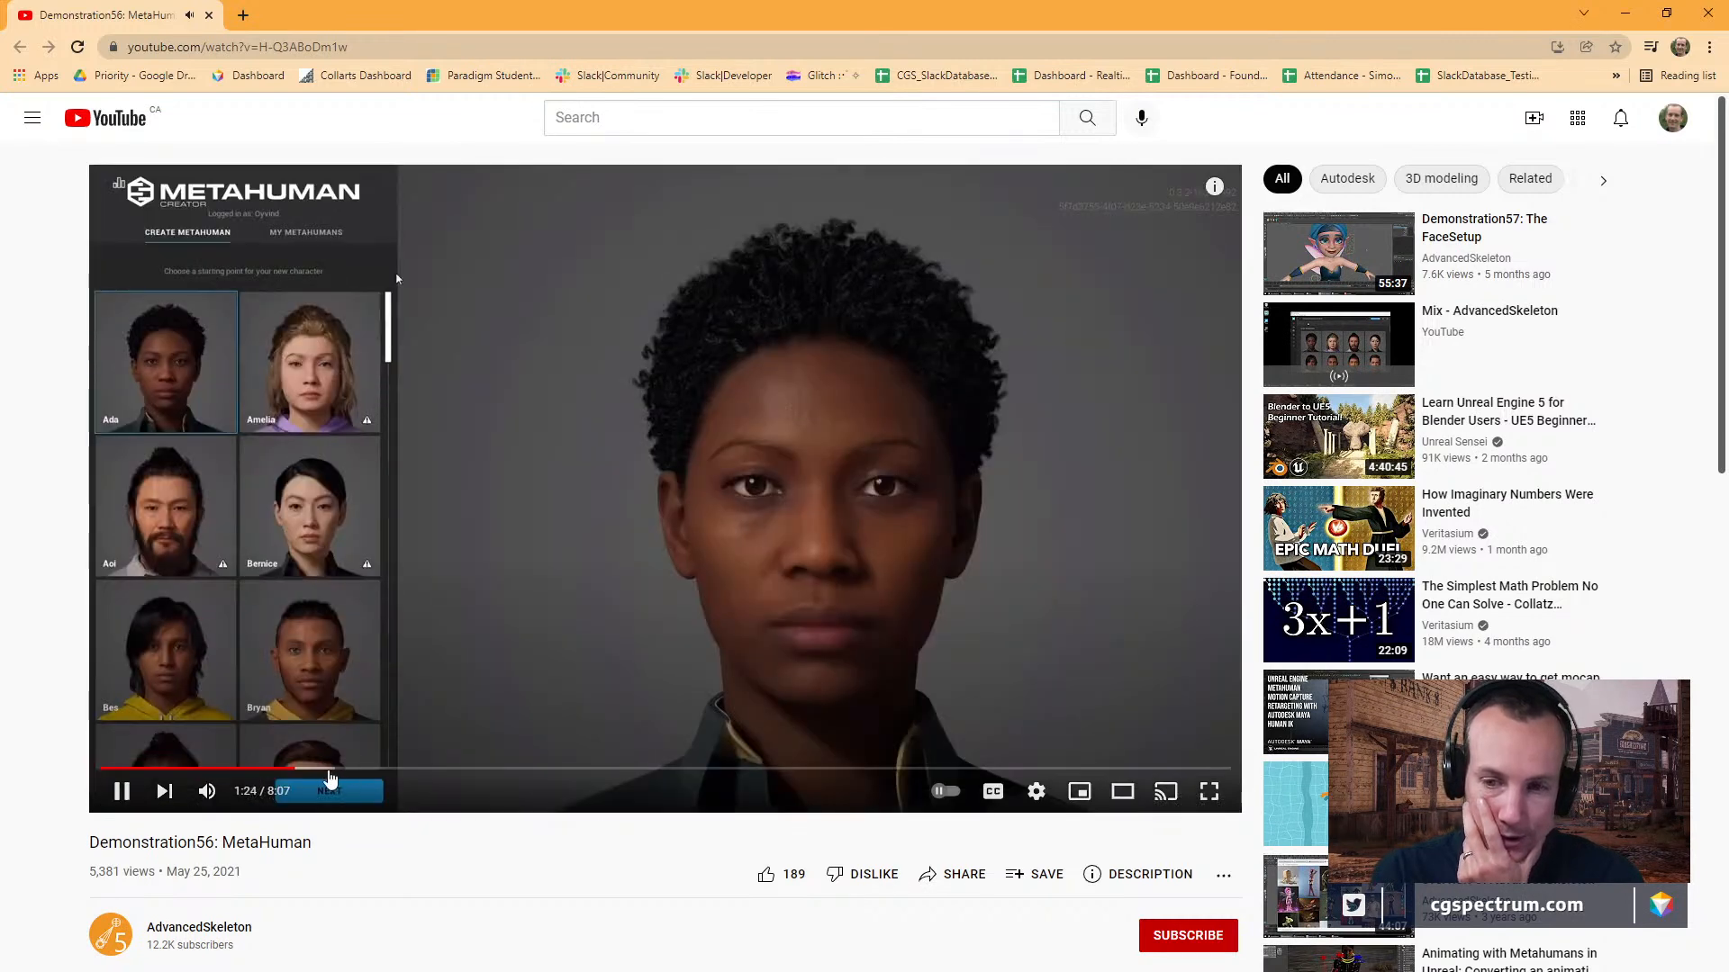
click(393, 770)
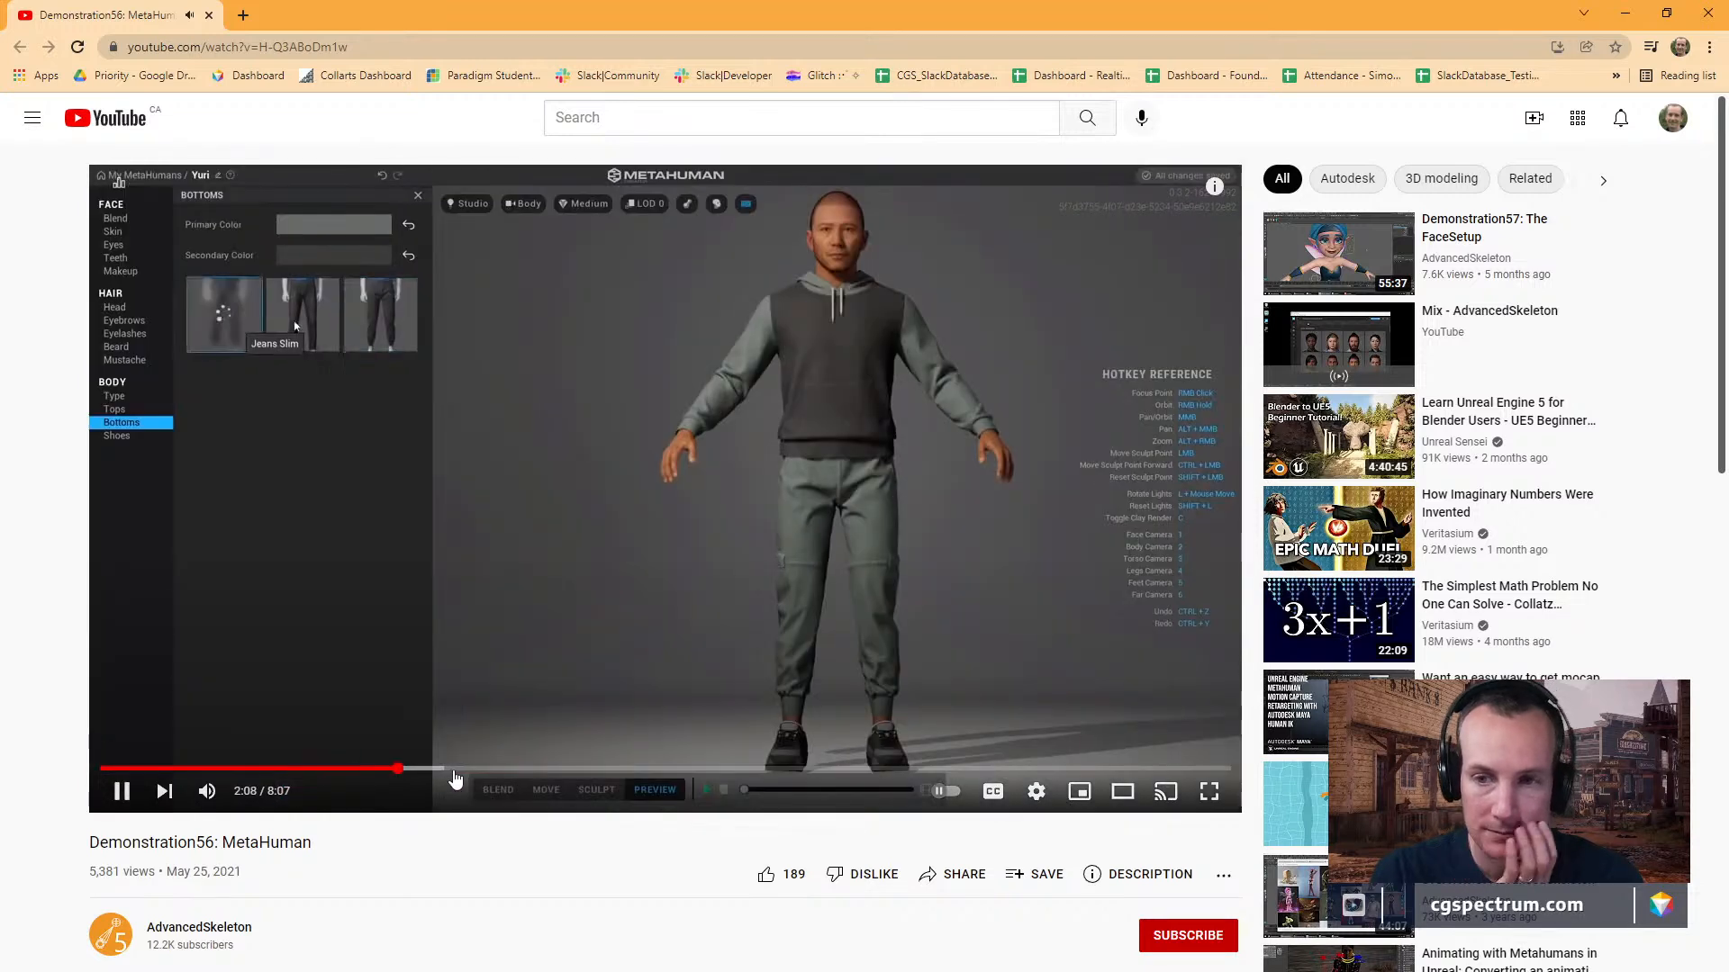
click(501, 769)
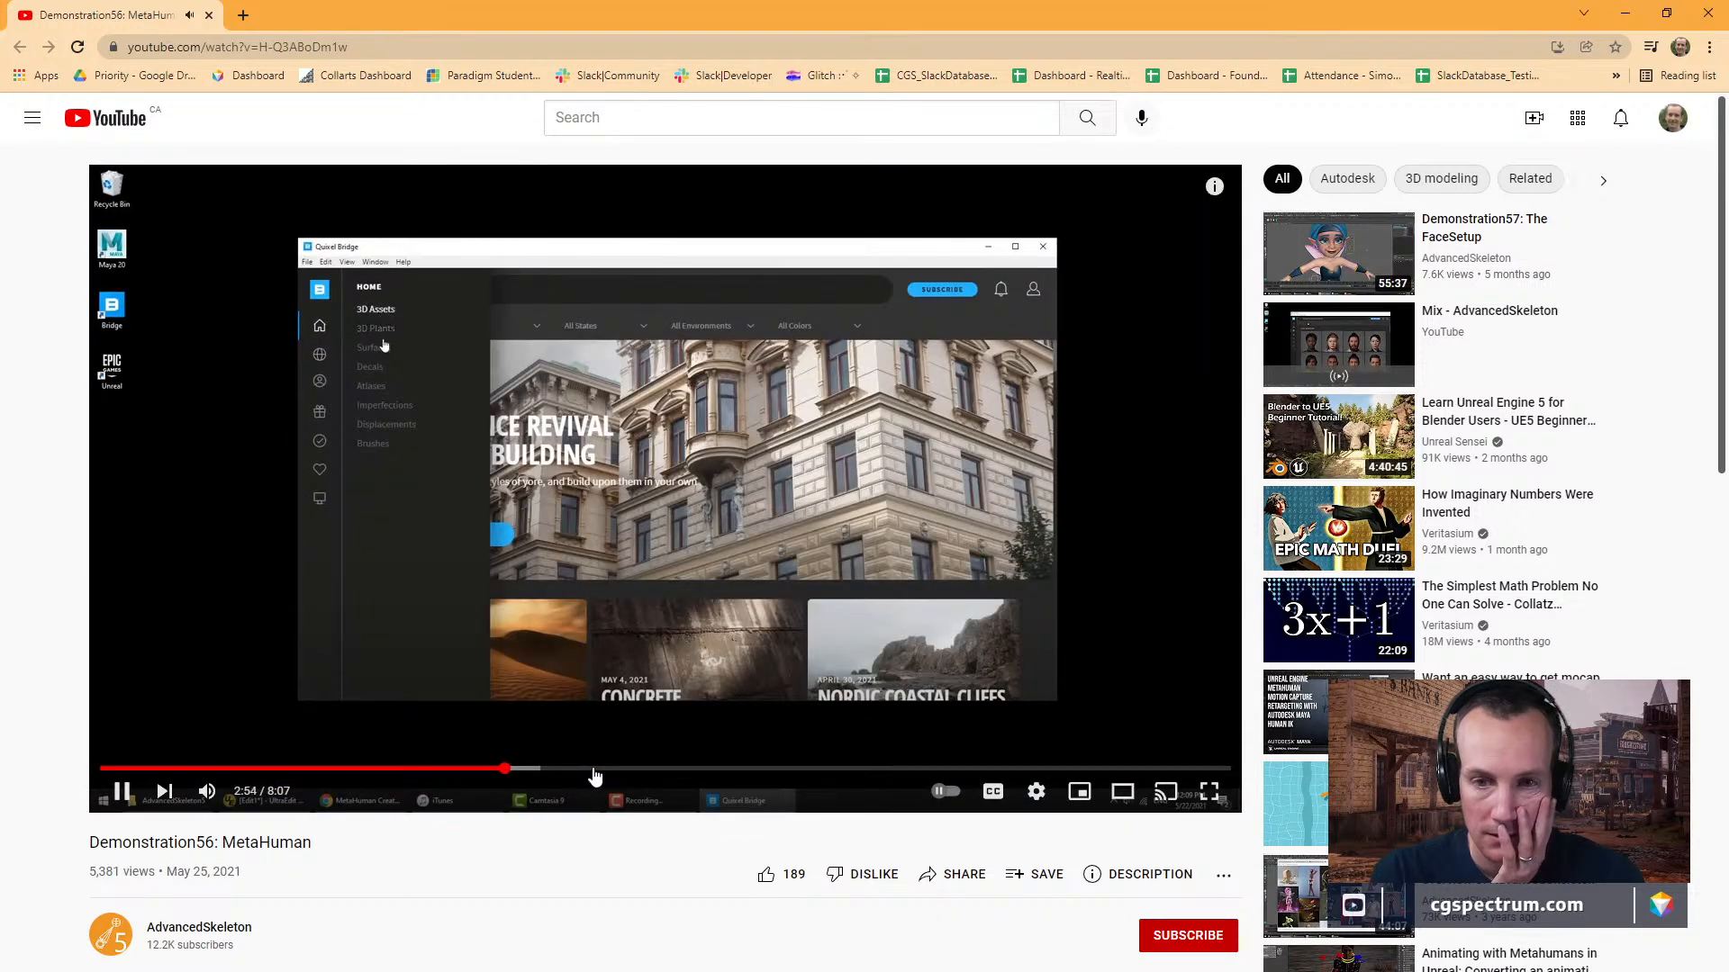
click(595, 770)
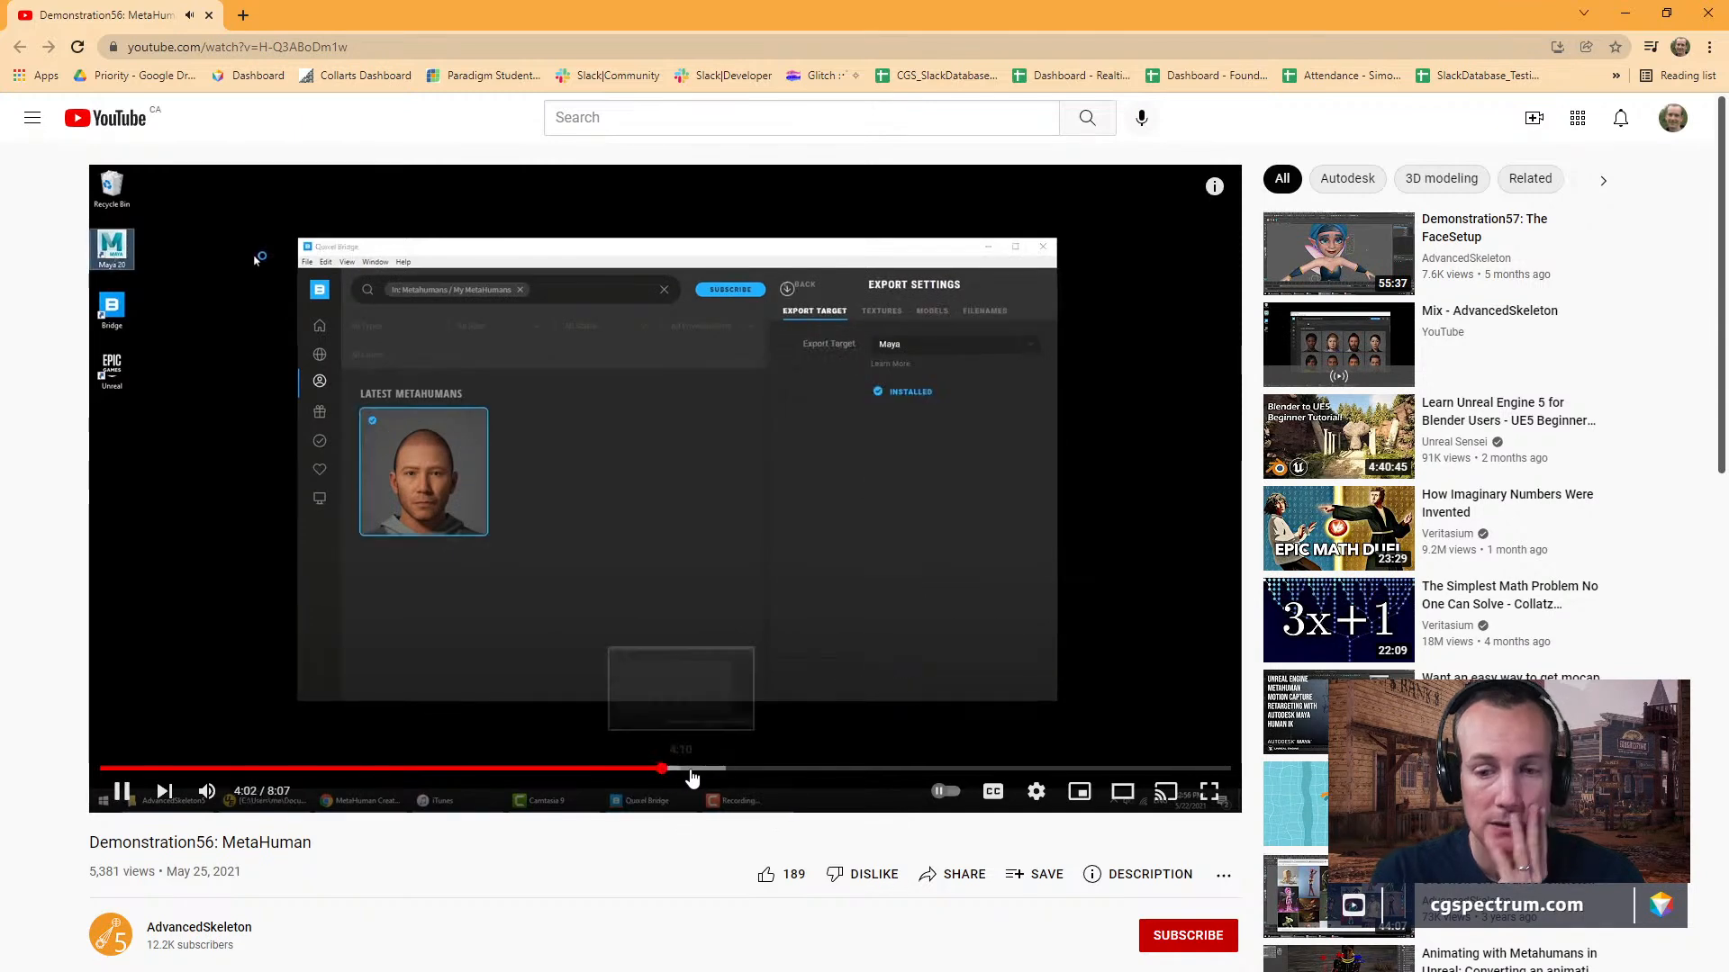
click(743, 771)
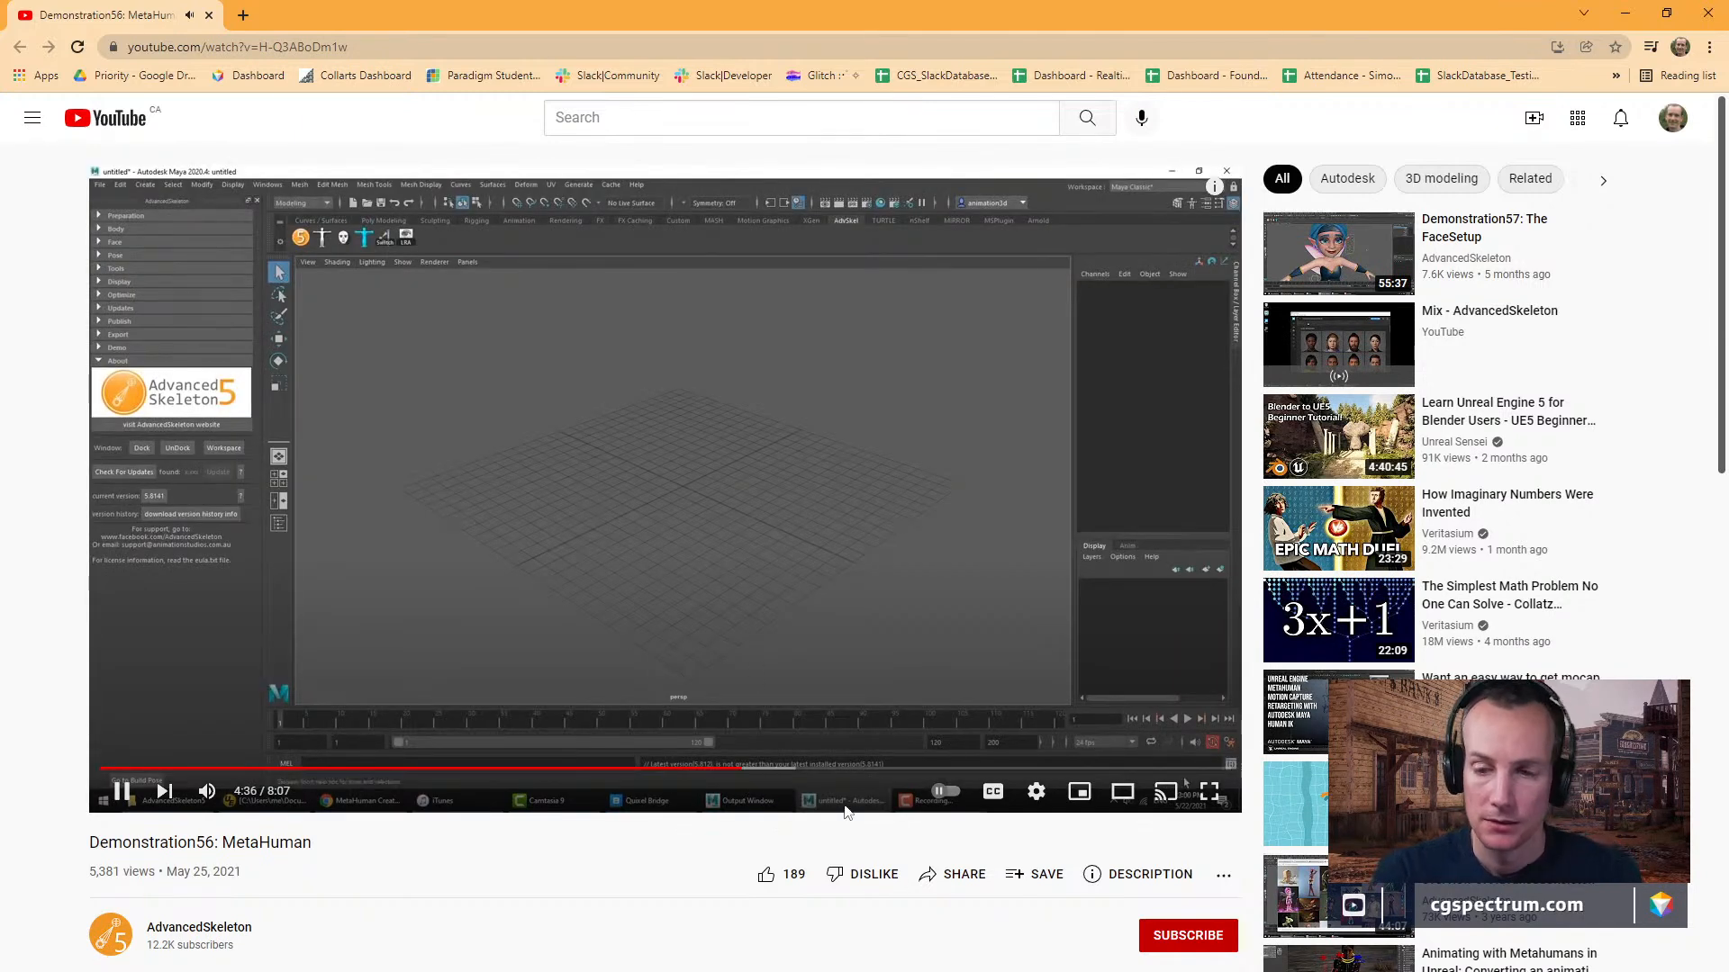
click(778, 771)
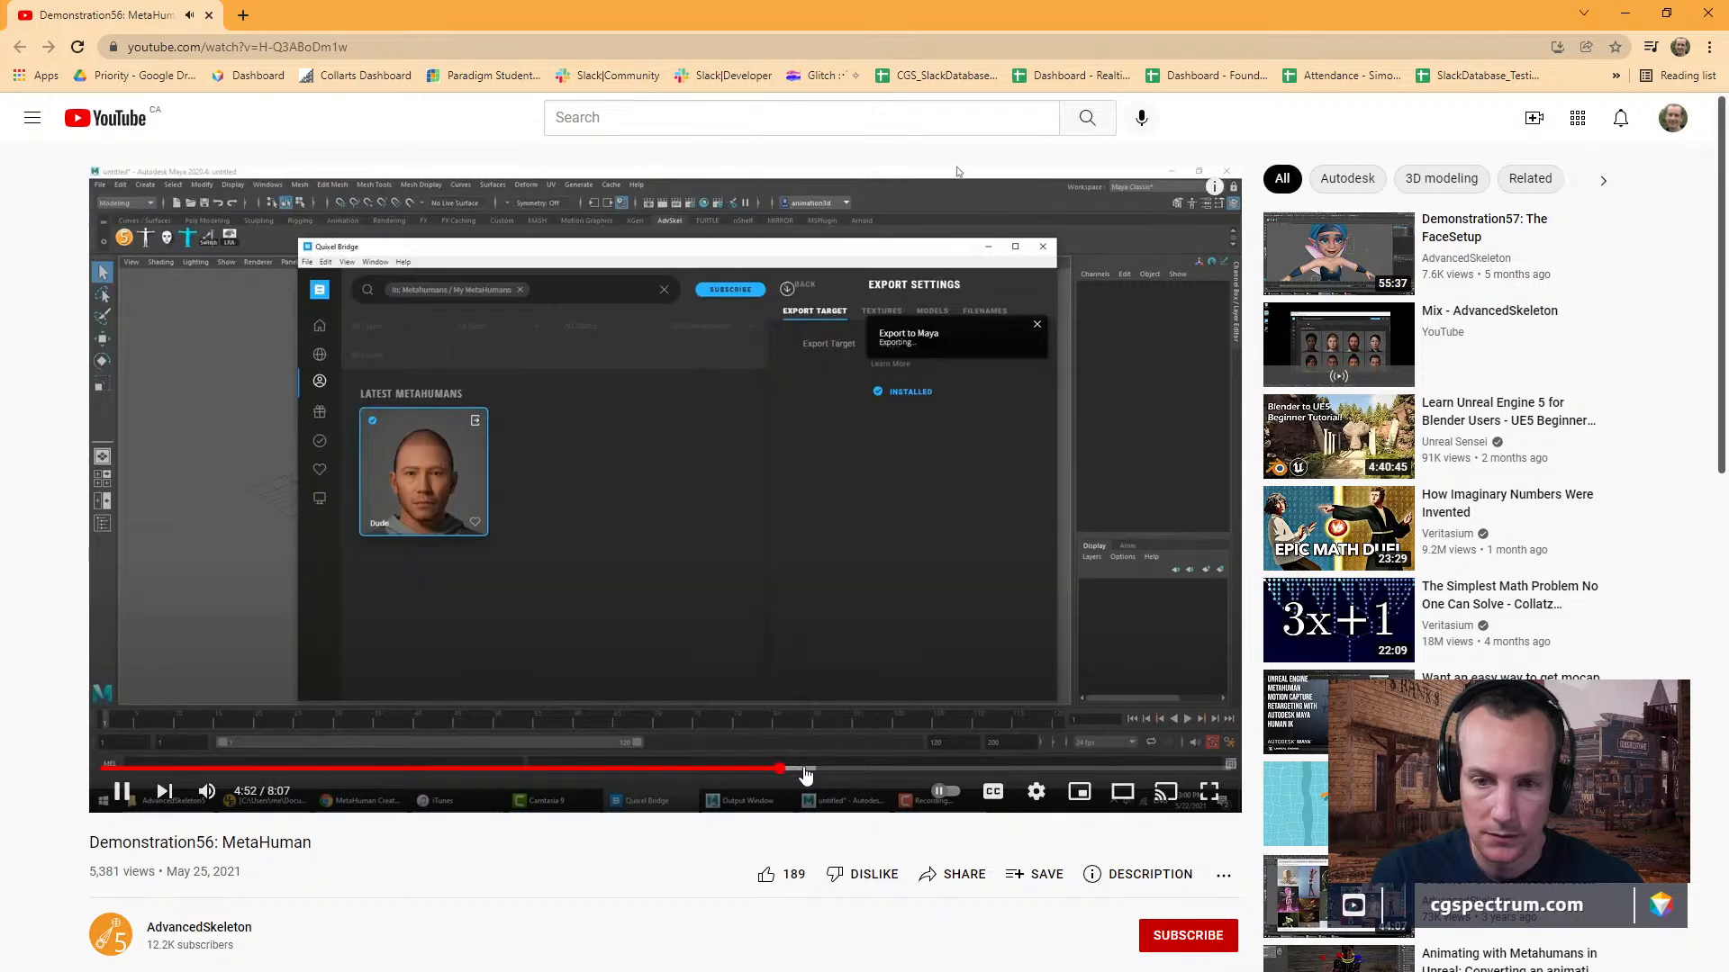
Find the NameMatcher part of the video around 6:00, watch it through to the Functions section and pause playback.
click(813, 771)
click(869, 776)
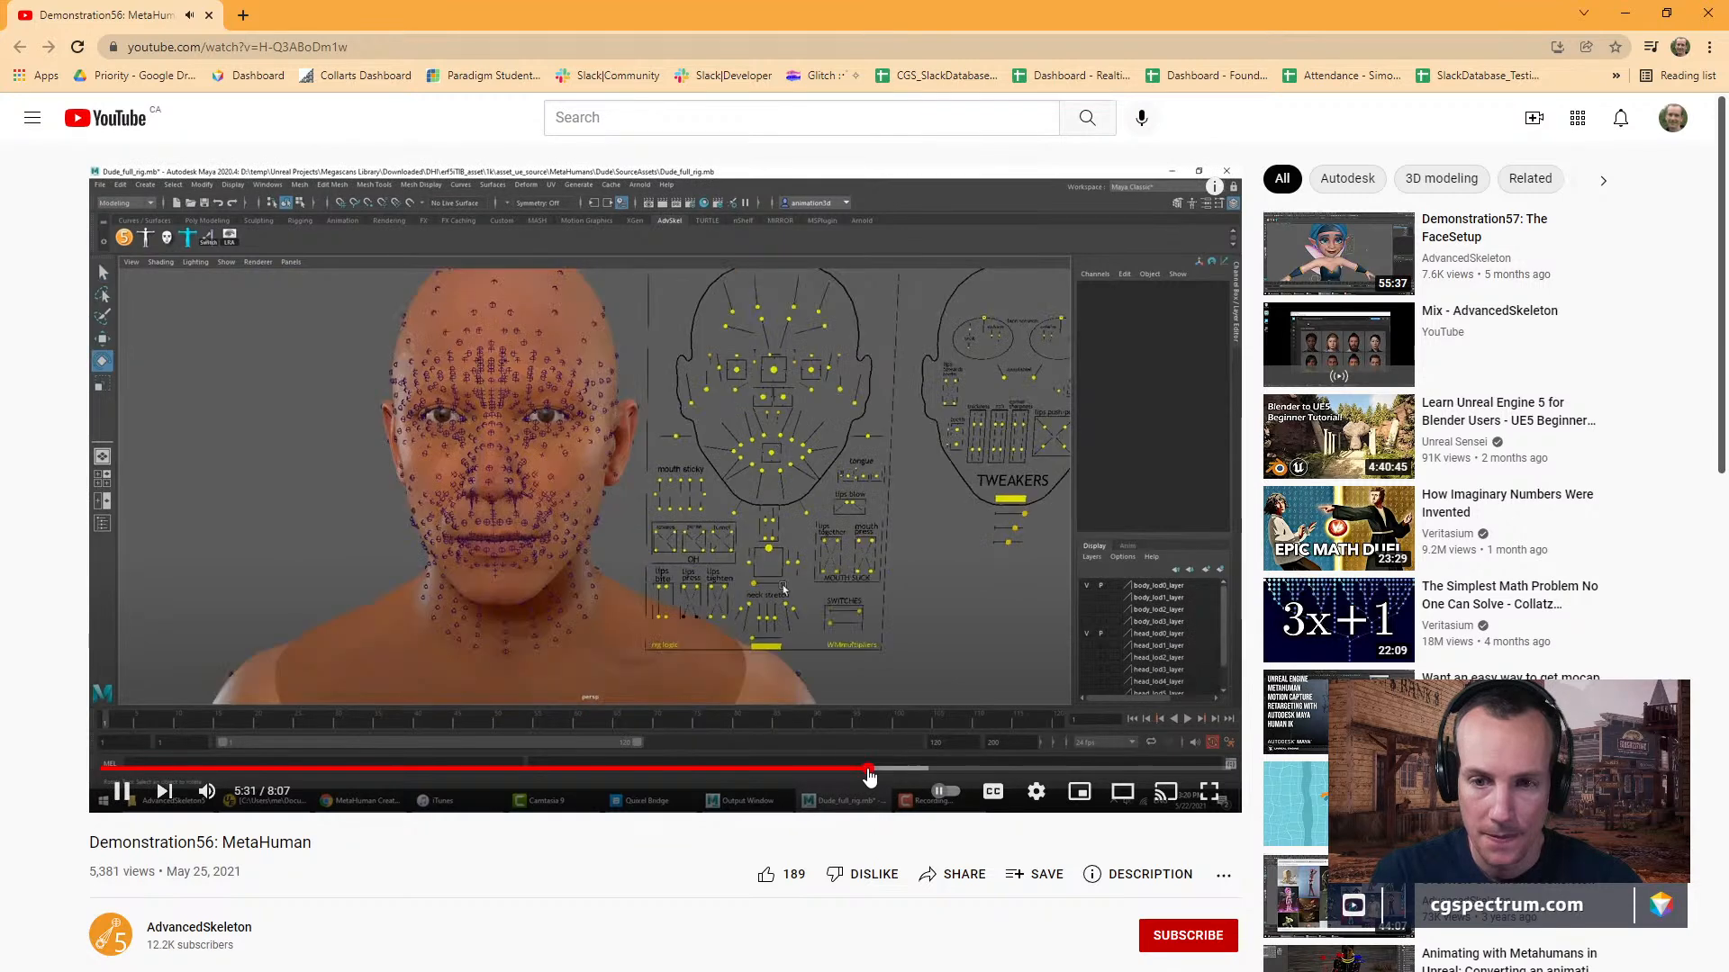
click(899, 772)
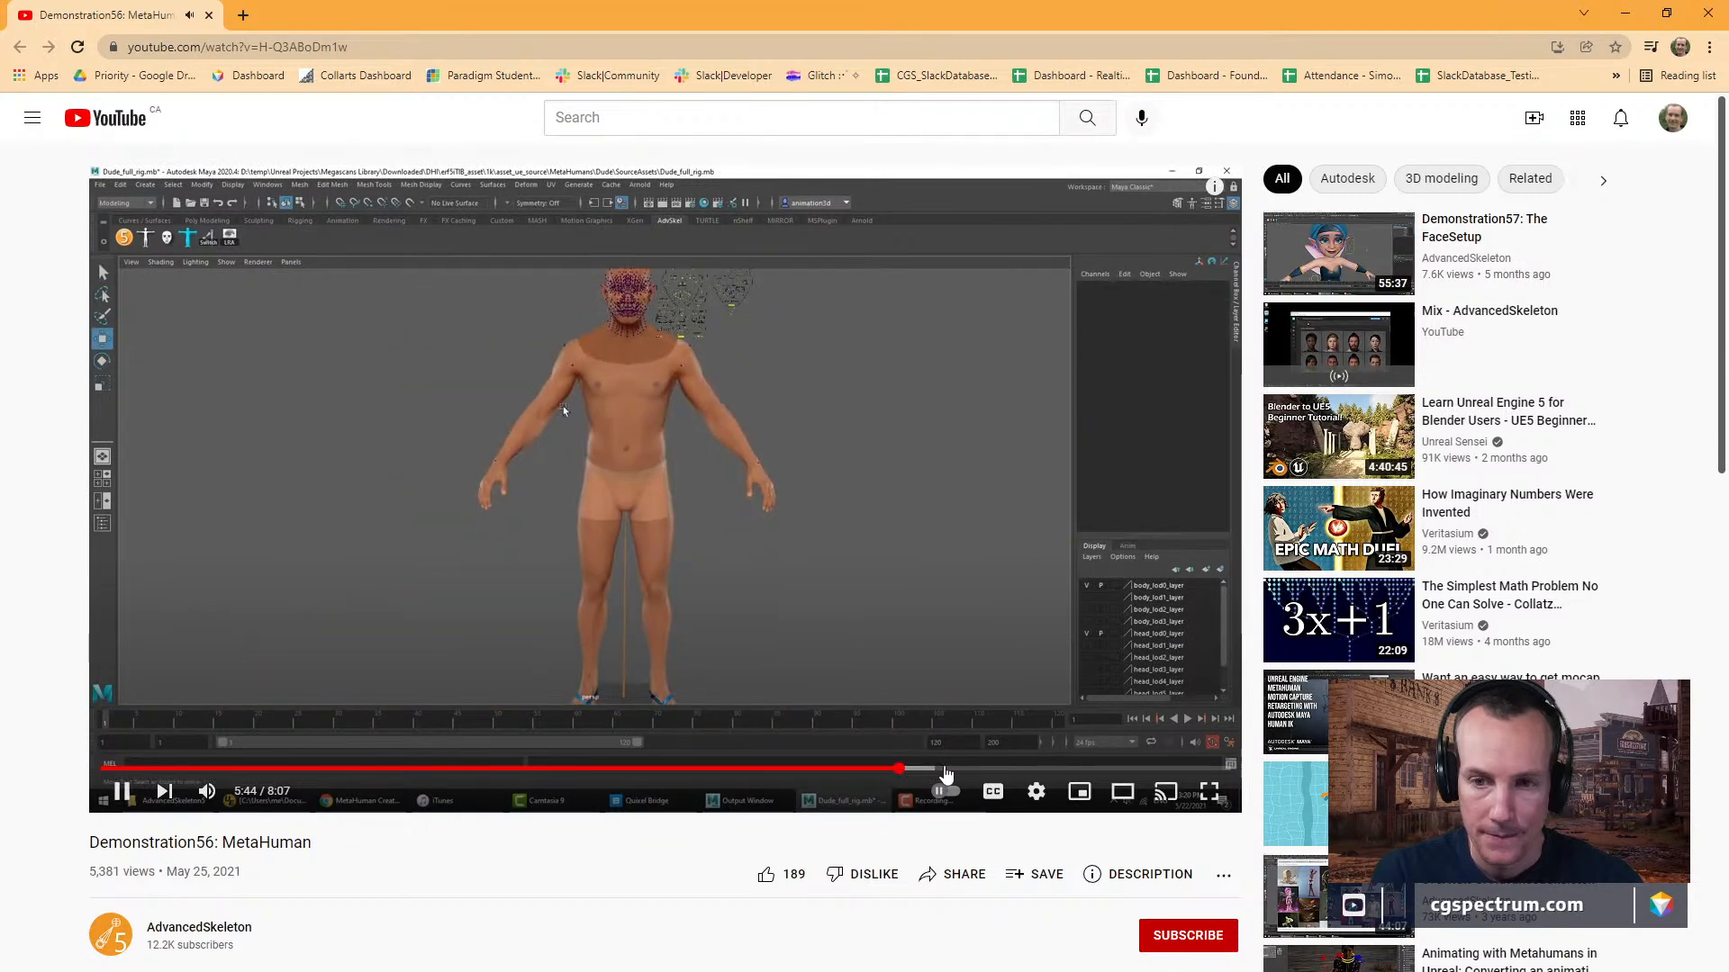
click(947, 773)
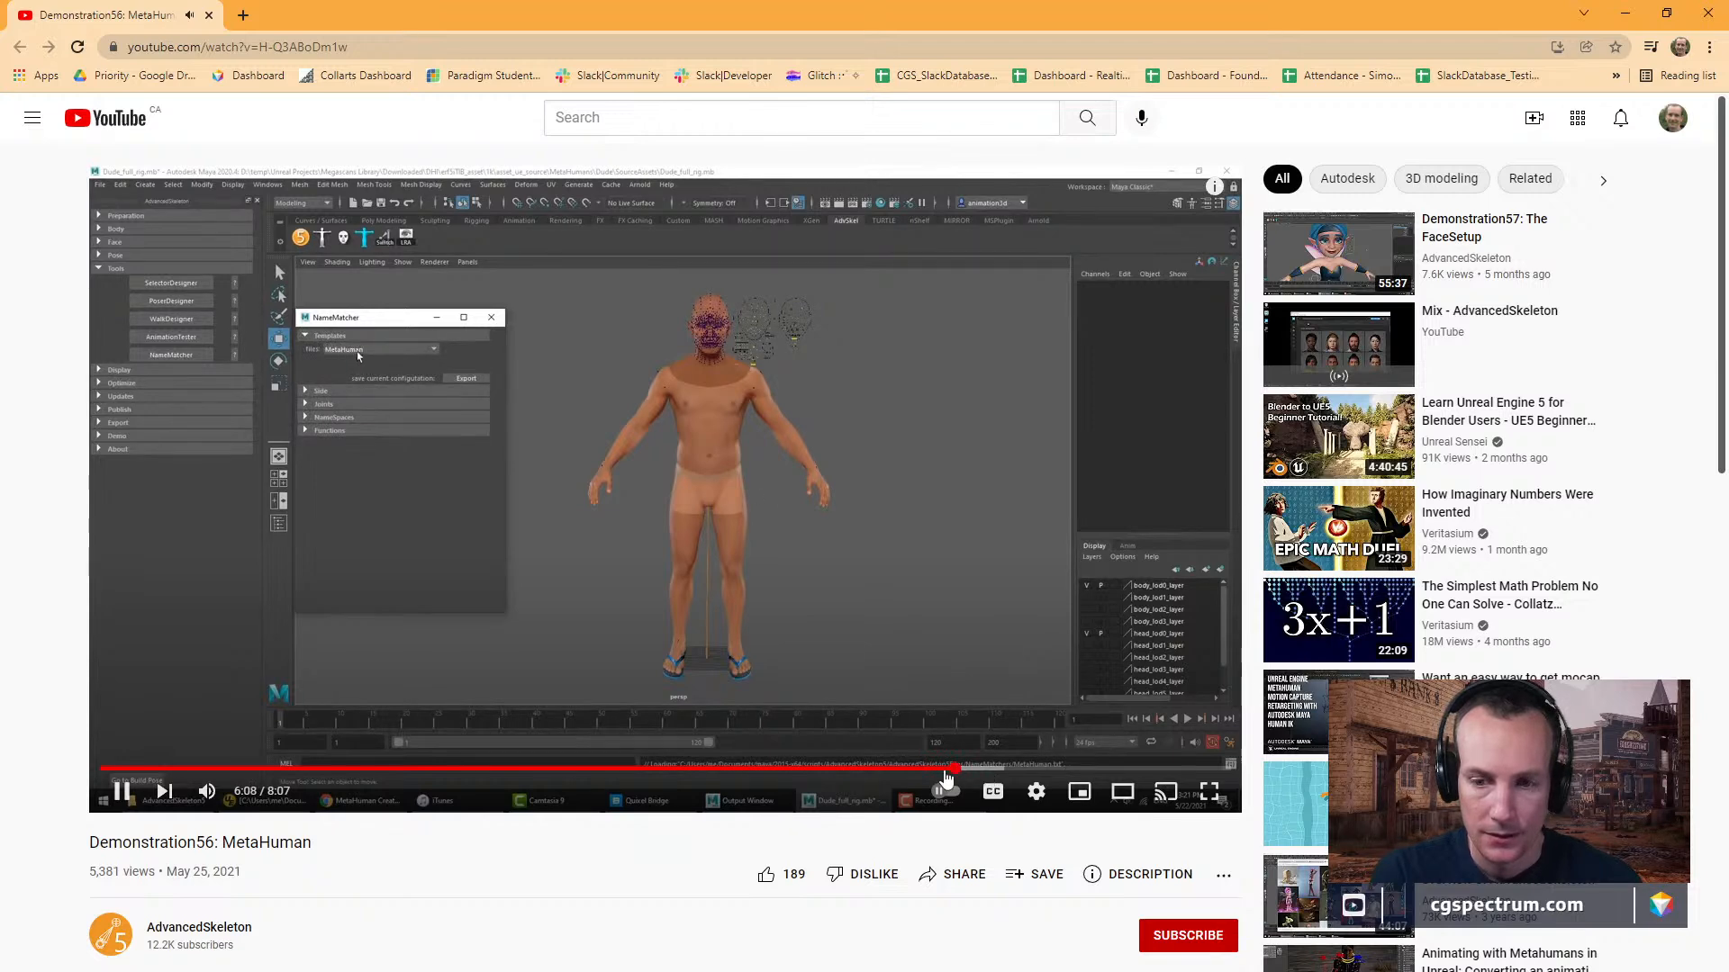
click(948, 772)
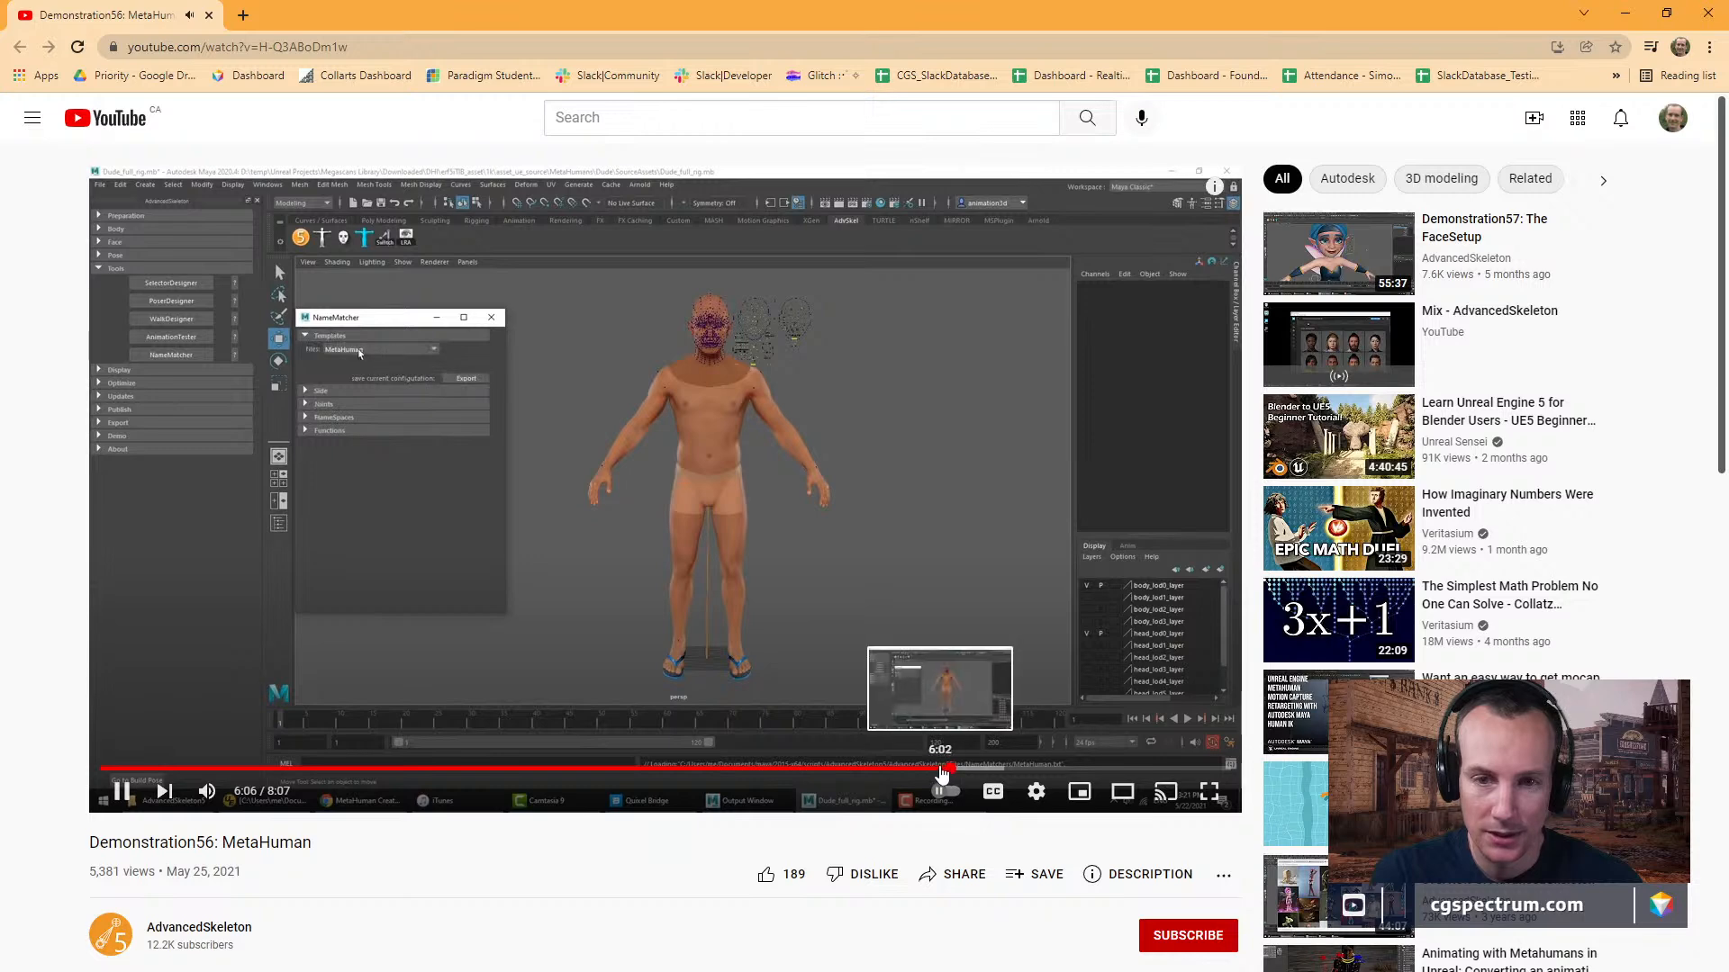
click(938, 773)
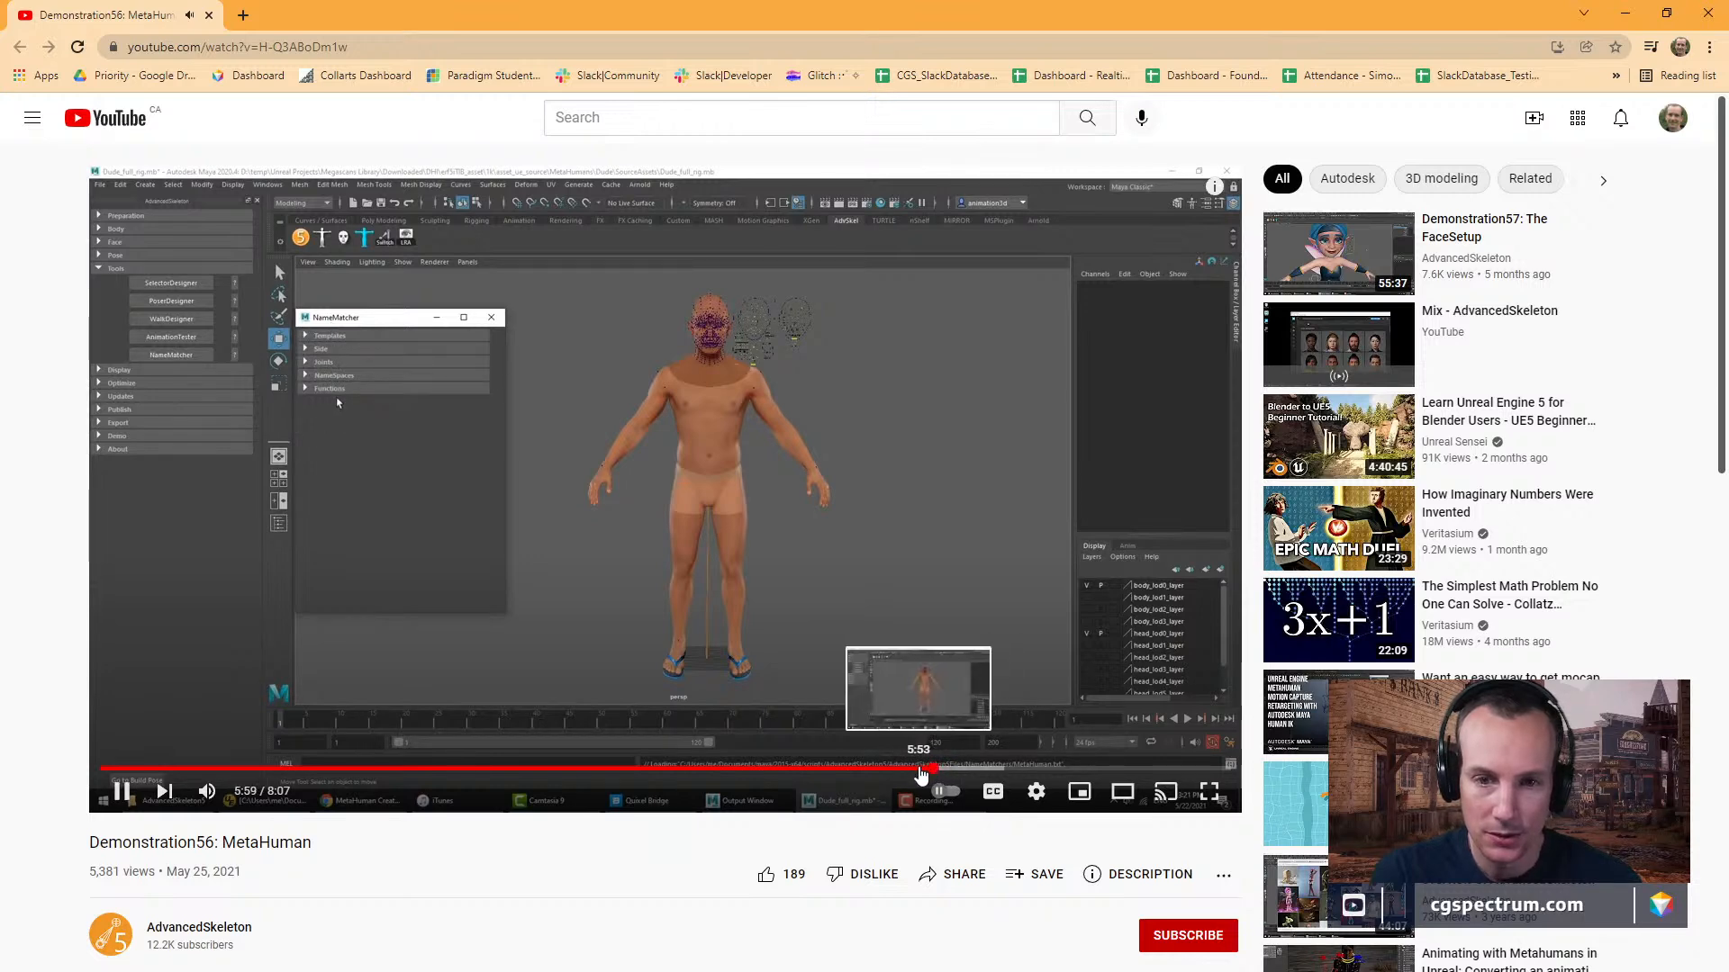
click(920, 772)
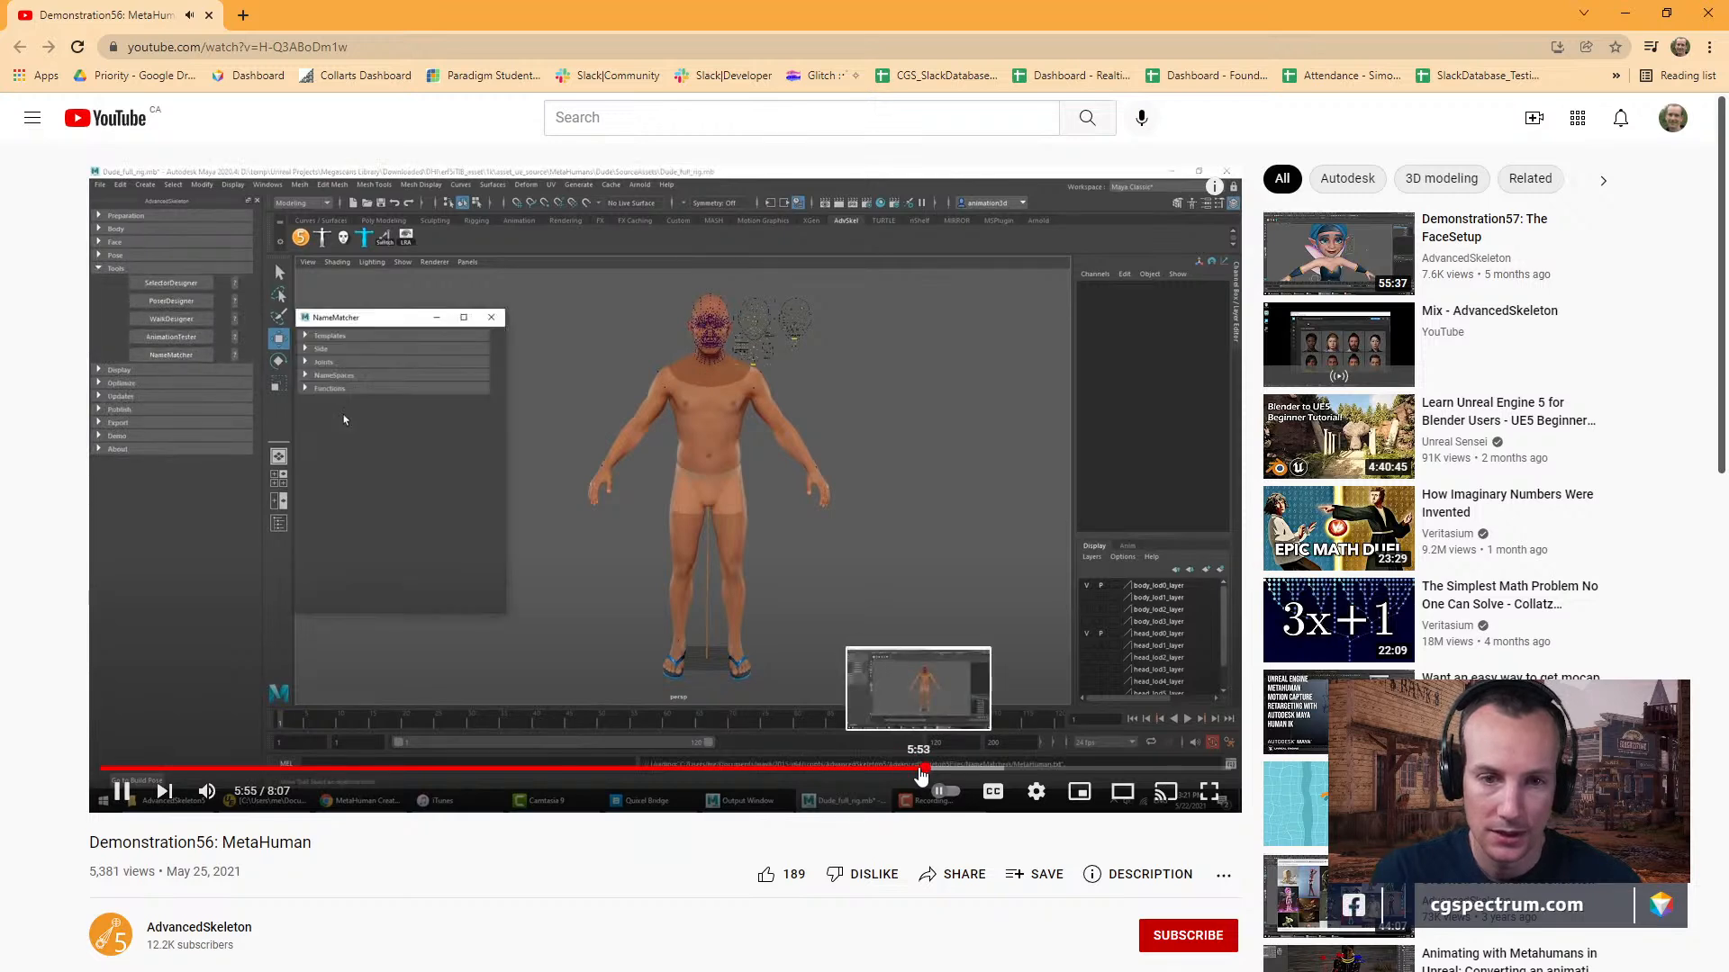
click(126, 796)
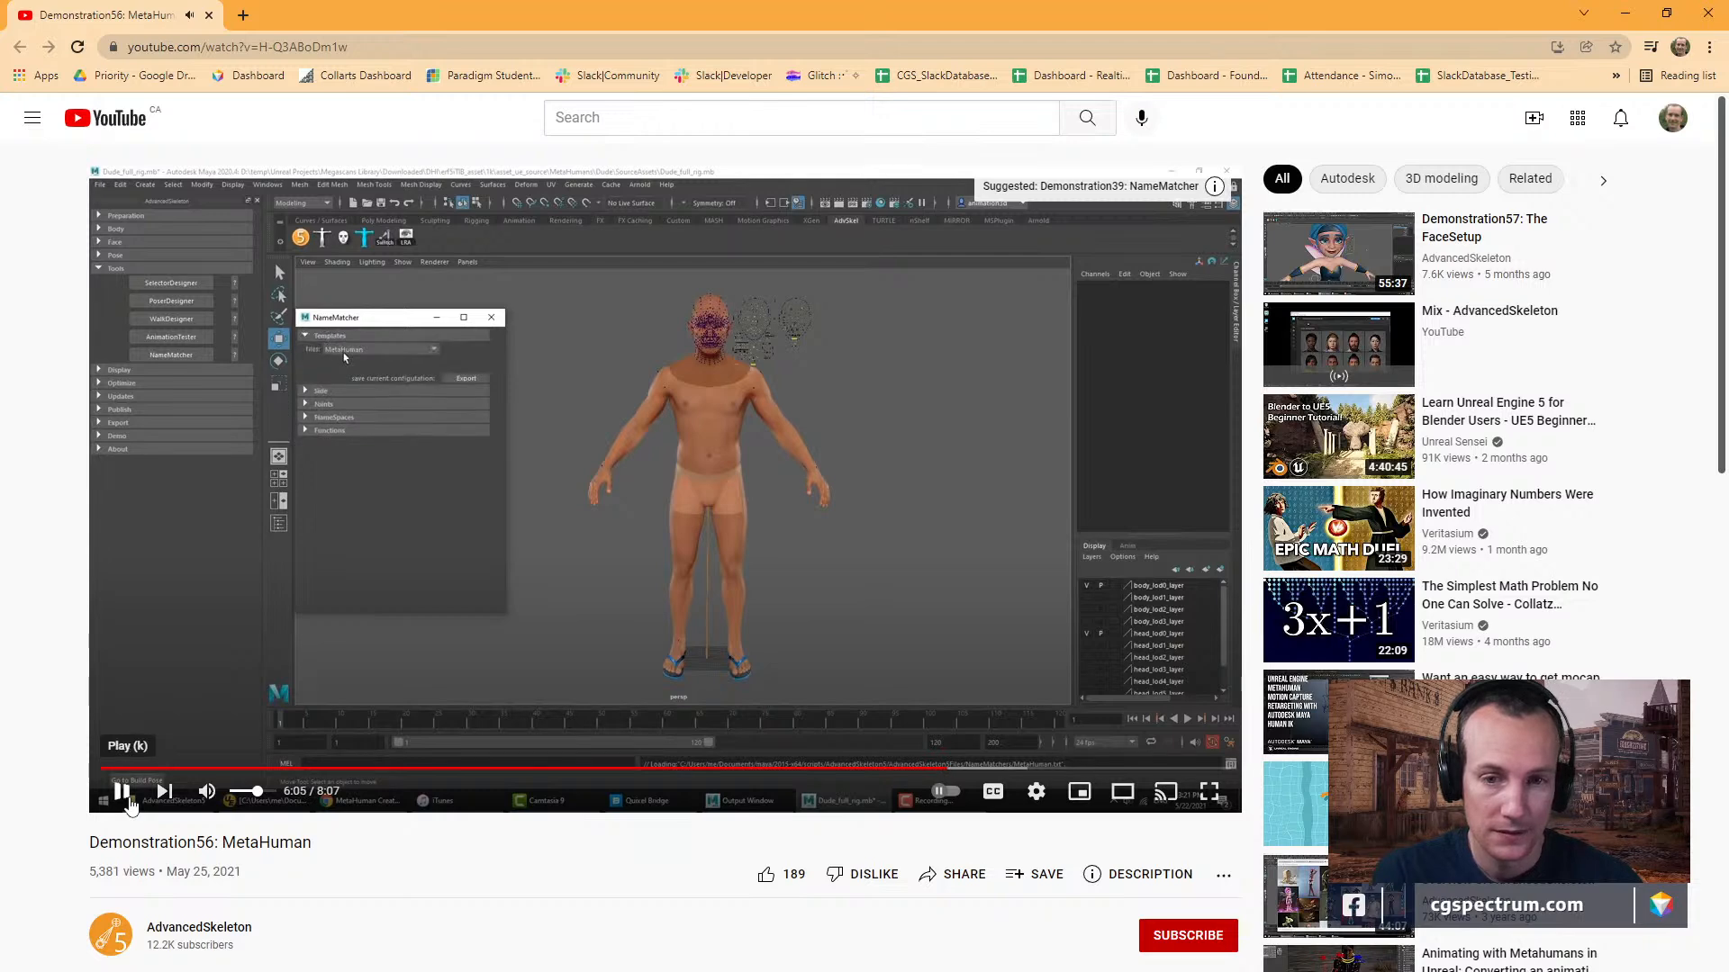
click(124, 794)
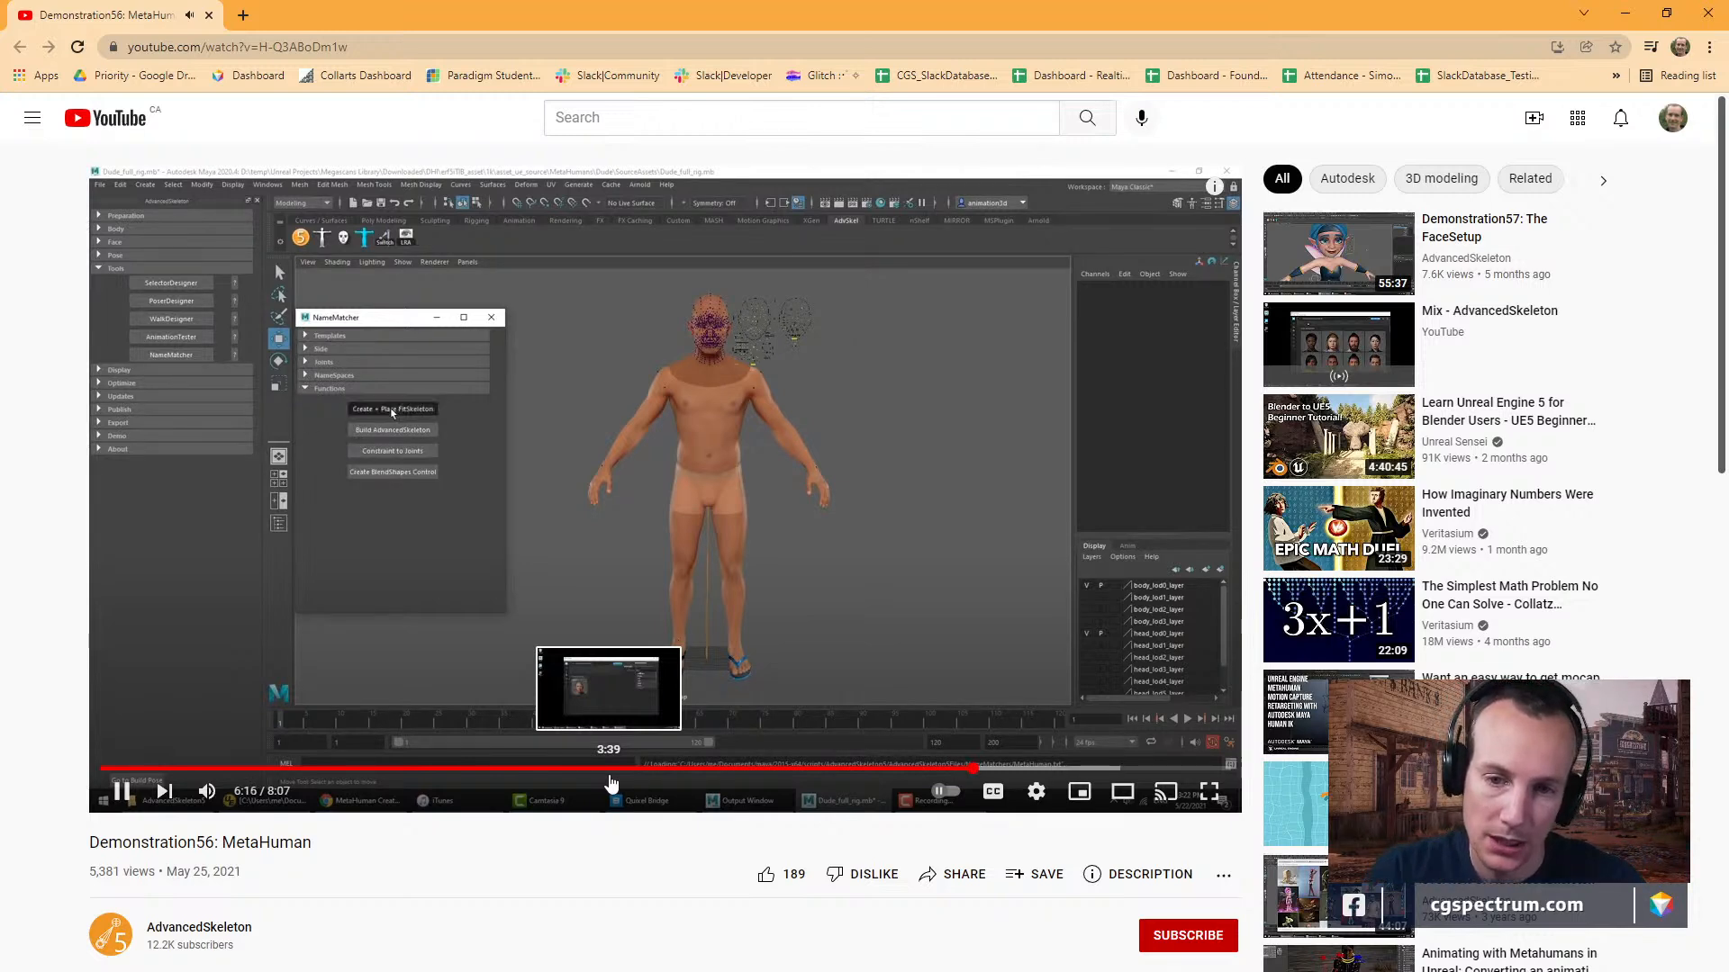
click(121, 792)
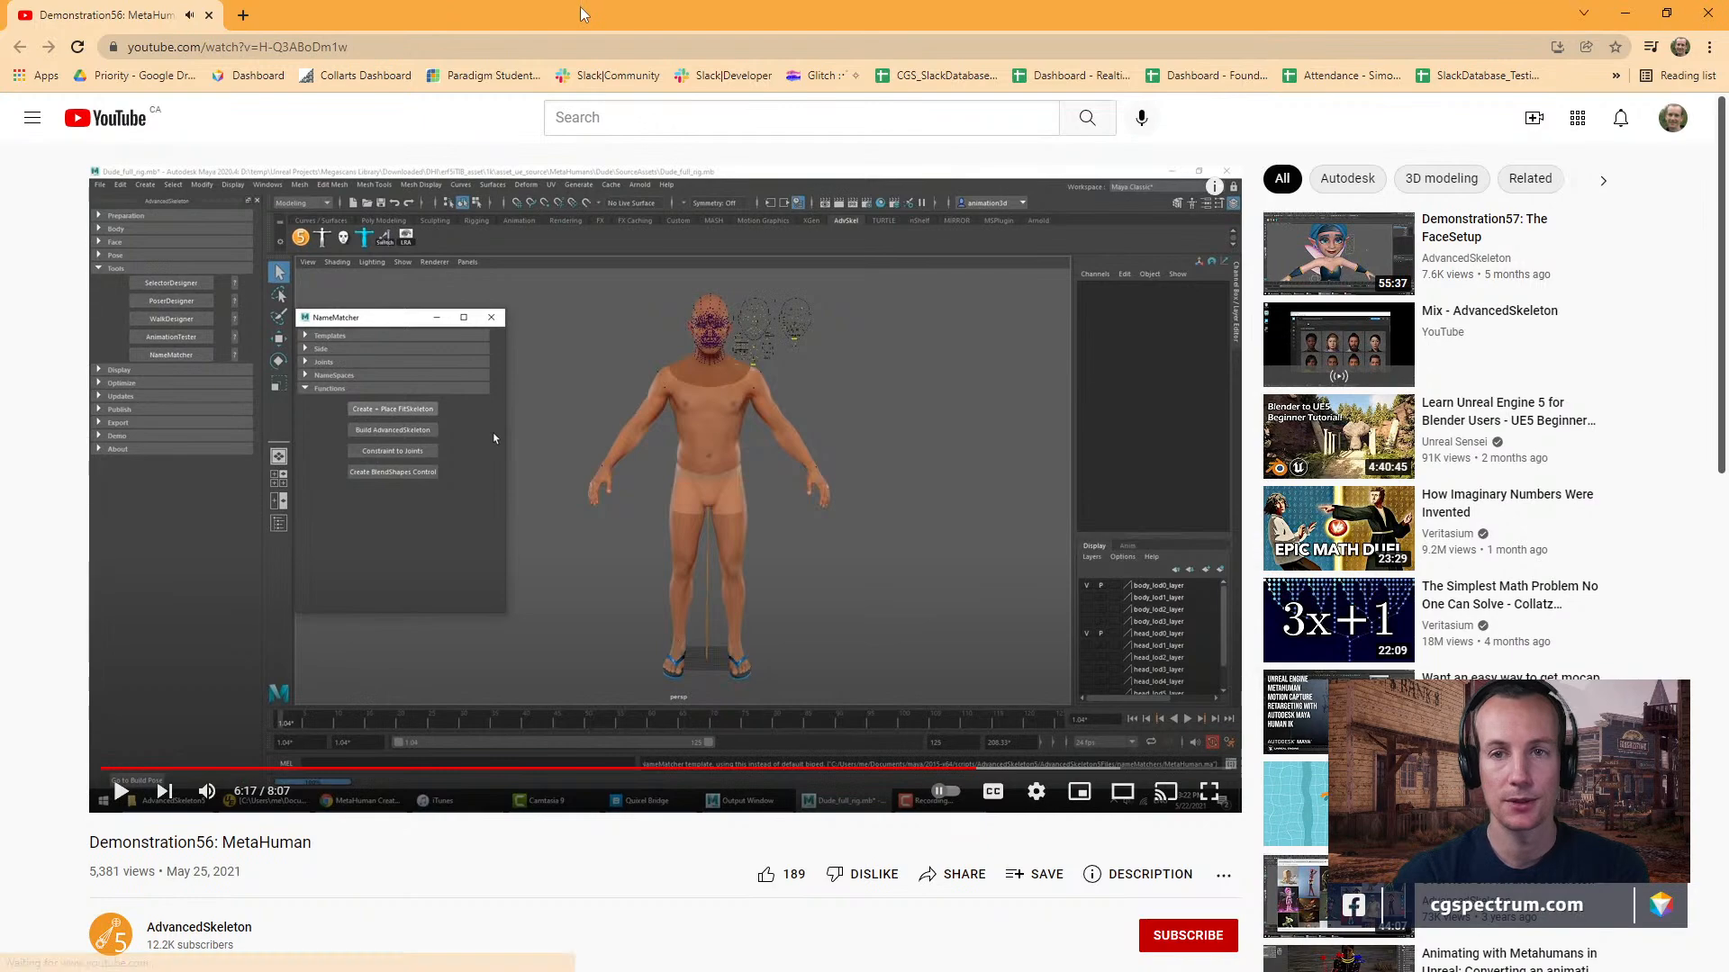
Switch back to Maya and collapse AdvancedSkeleton's Tools, Display, Optimize, Updates, Publish, Export and Pose sections.
drag(580, 11, 544, 456)
click(374, 8)
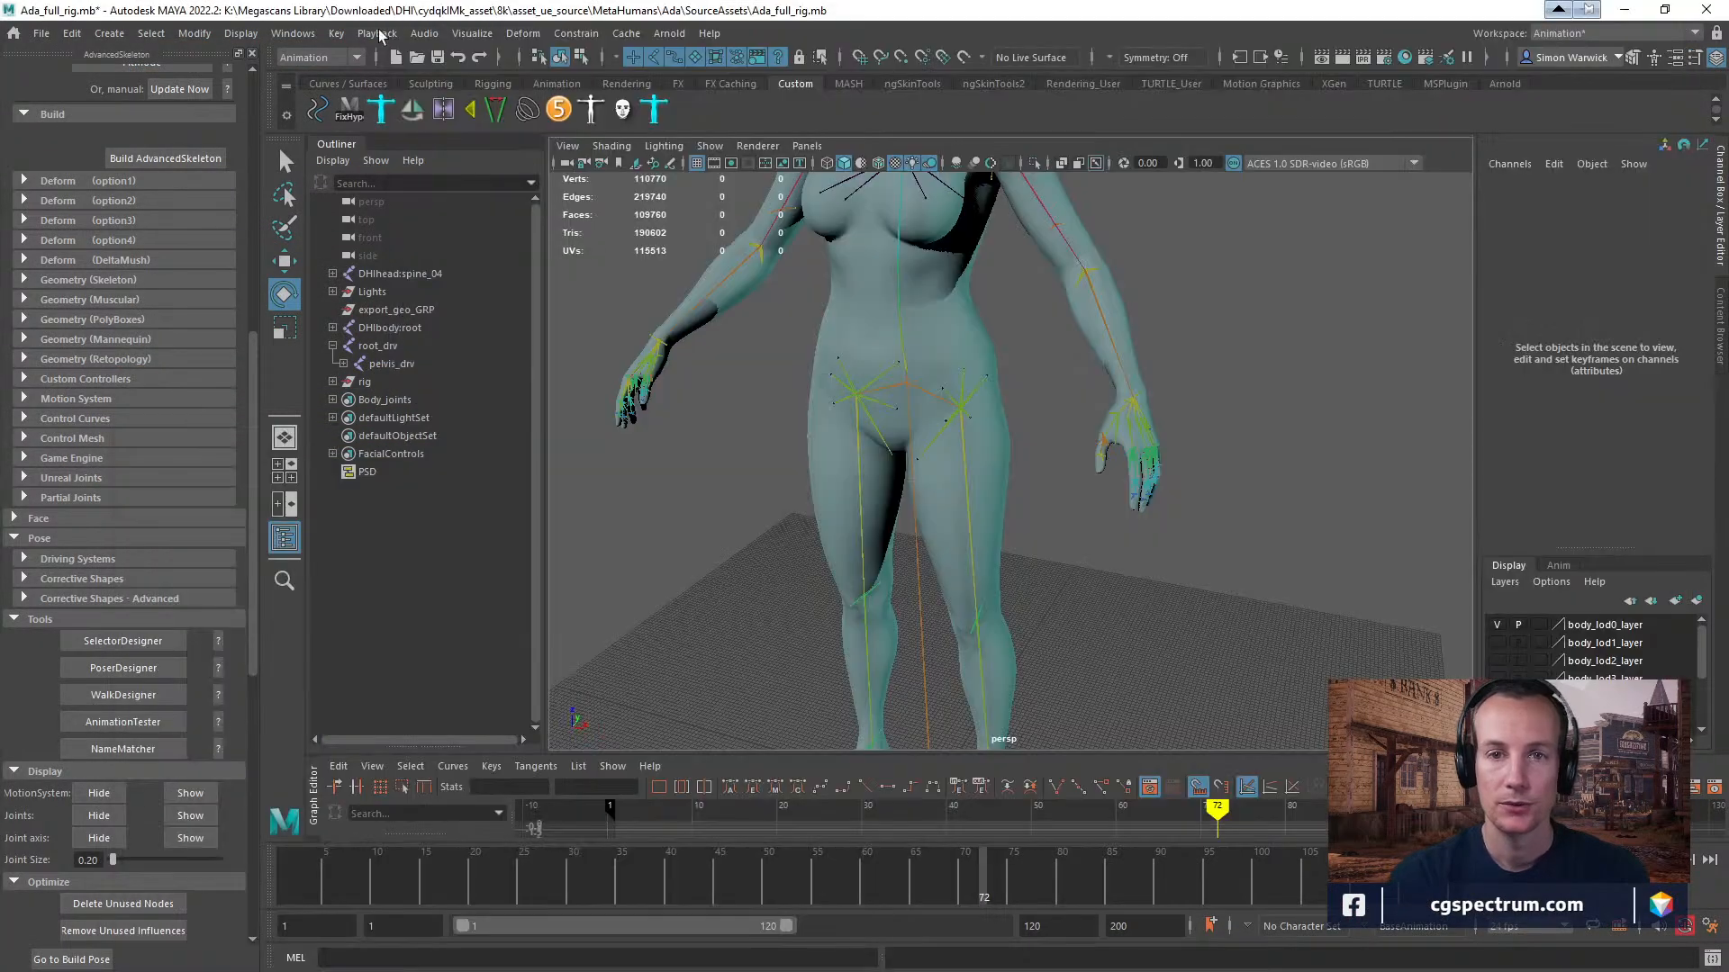
click(14, 620)
click(13, 639)
click(14, 660)
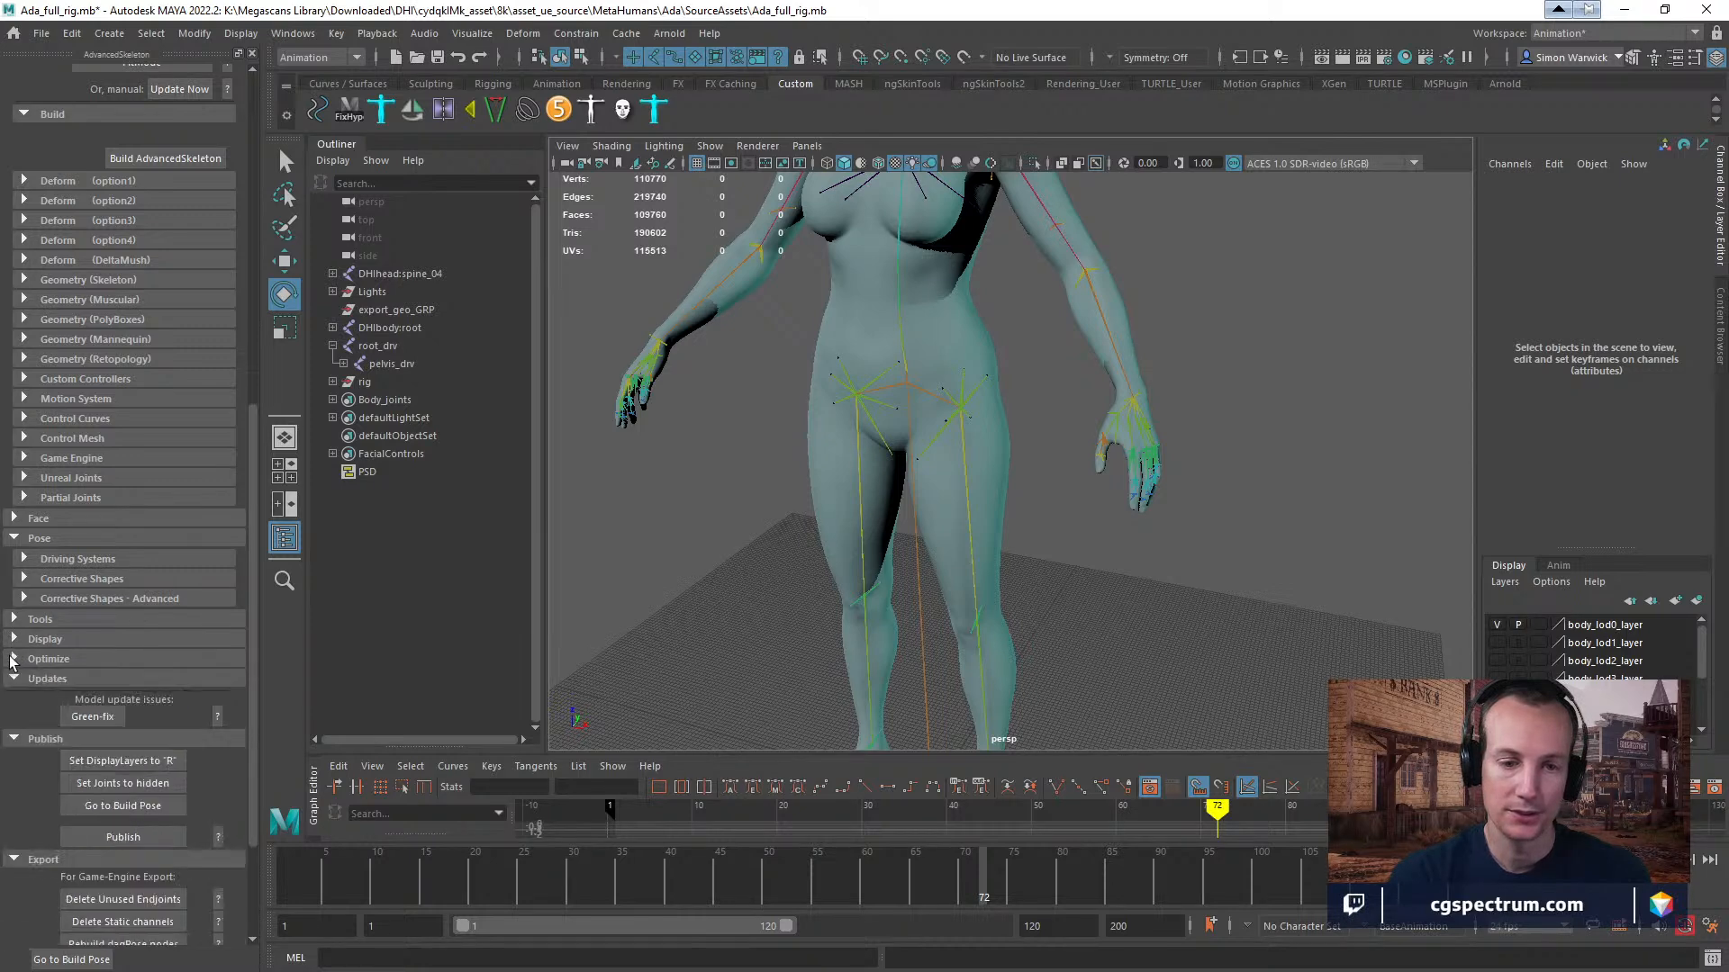
click(13, 681)
click(15, 699)
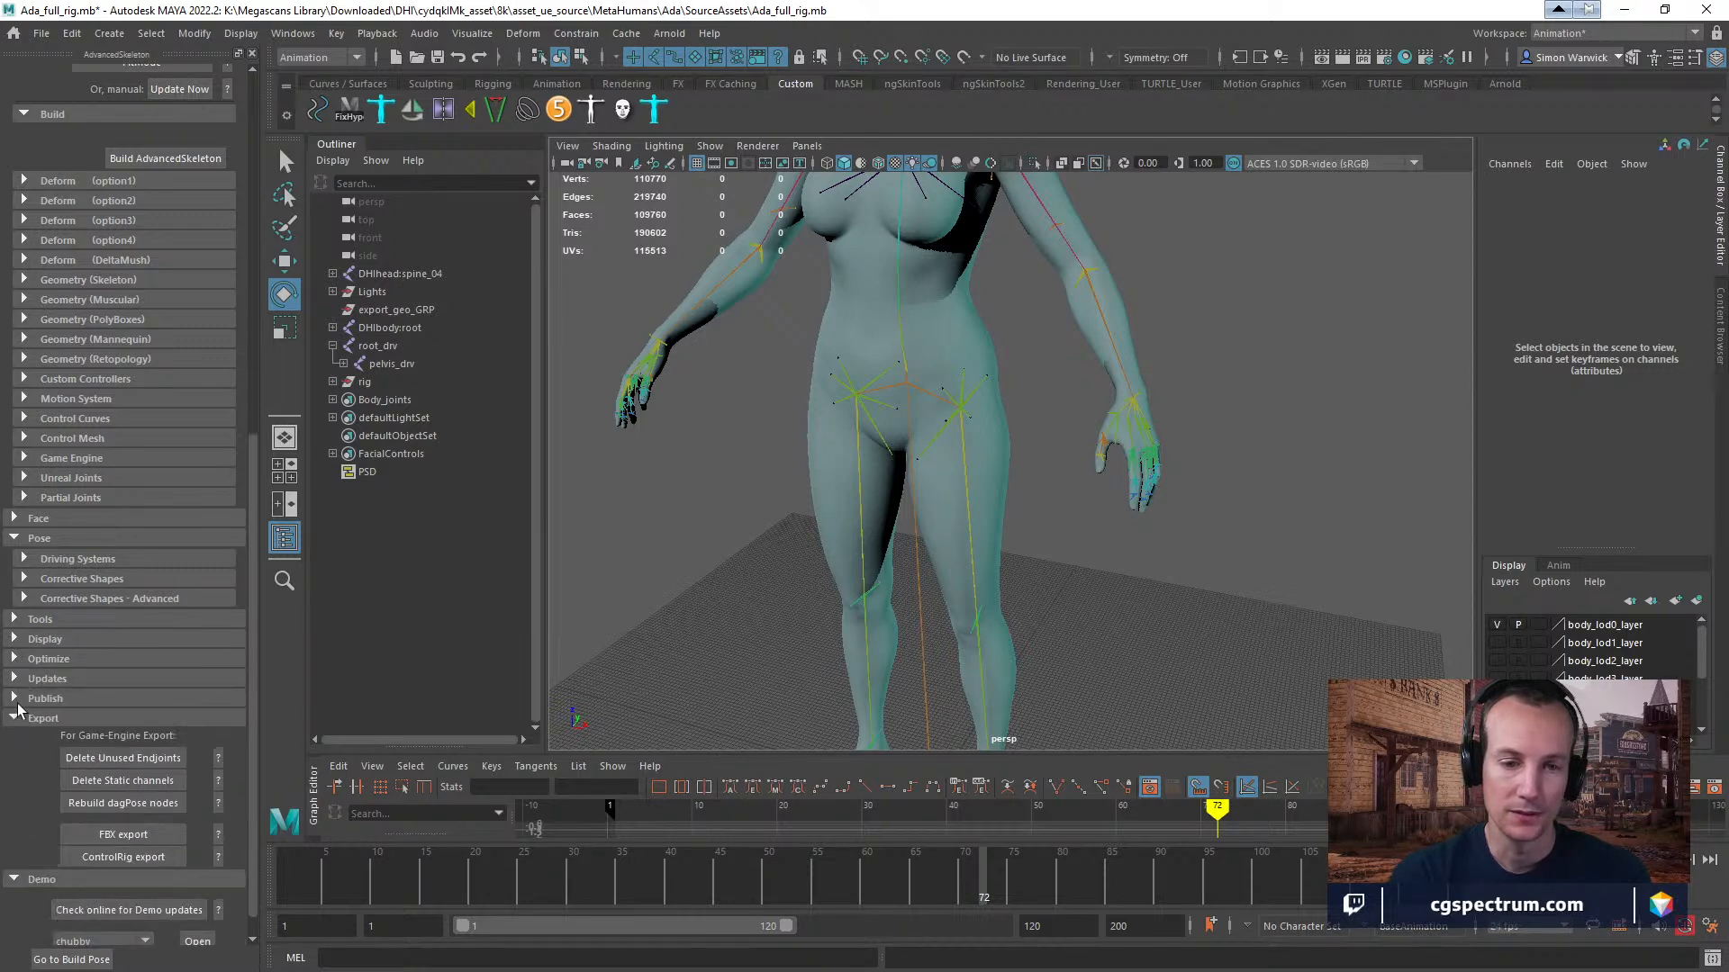
click(15, 718)
click(13, 649)
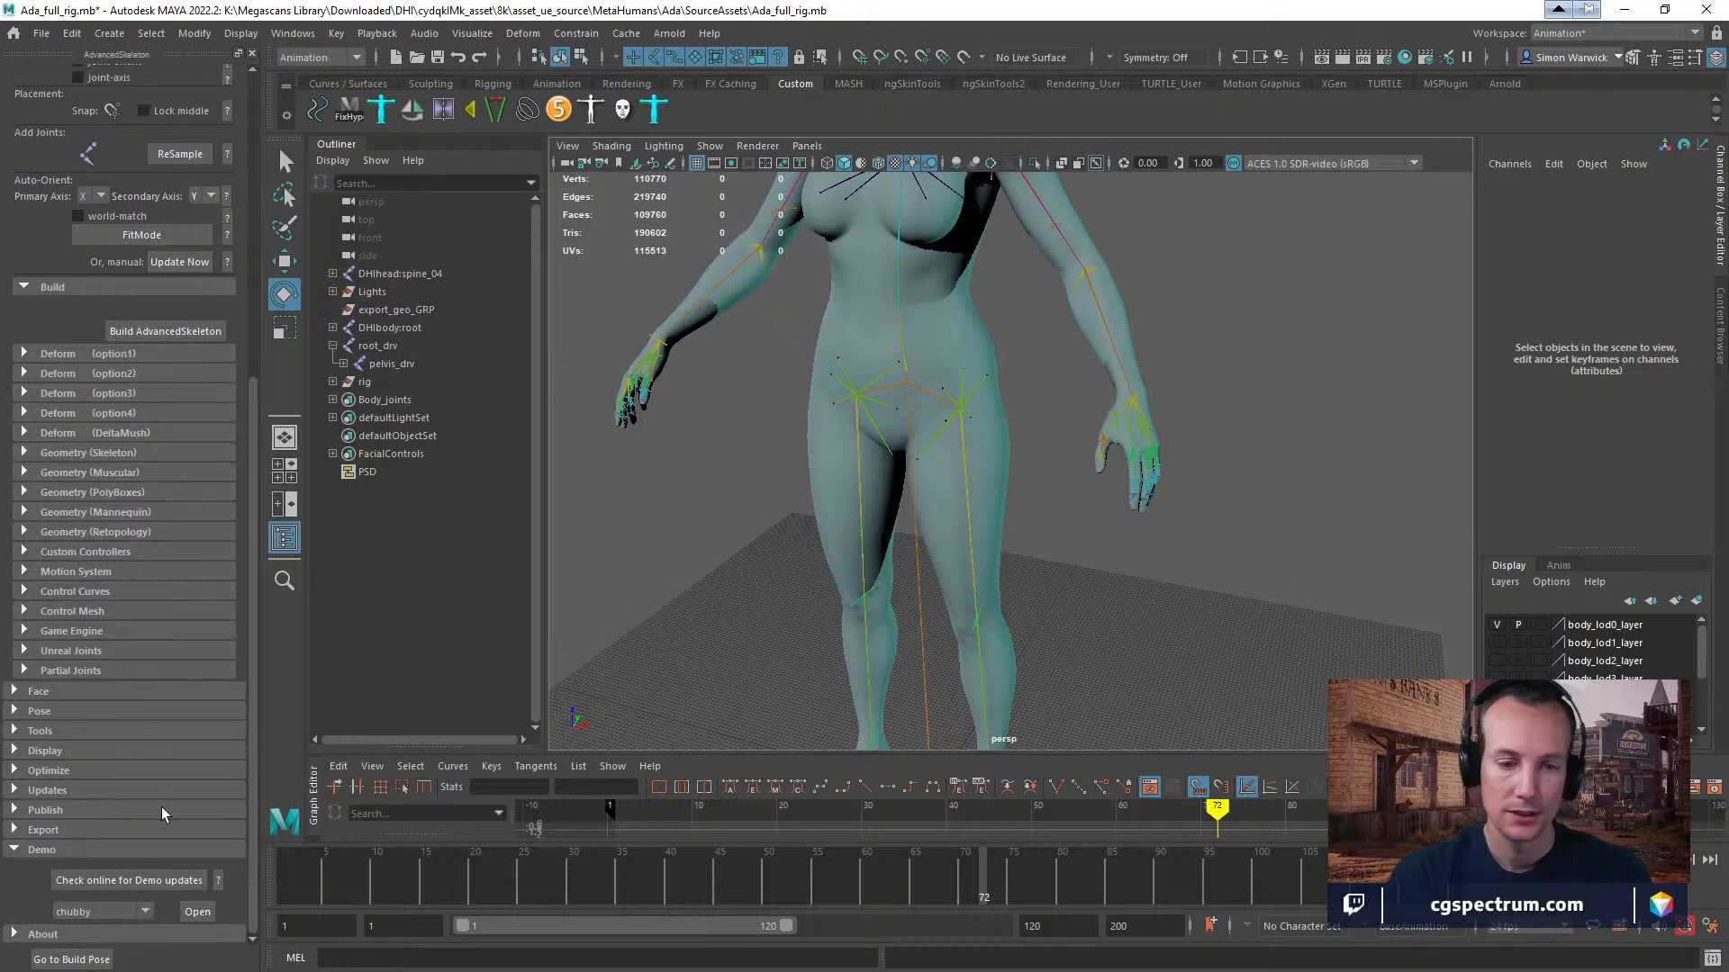
Collapse the Fit and Edit subsections under AdvancedSkeleton's Body section.
scroll(126, 648, up, 10)
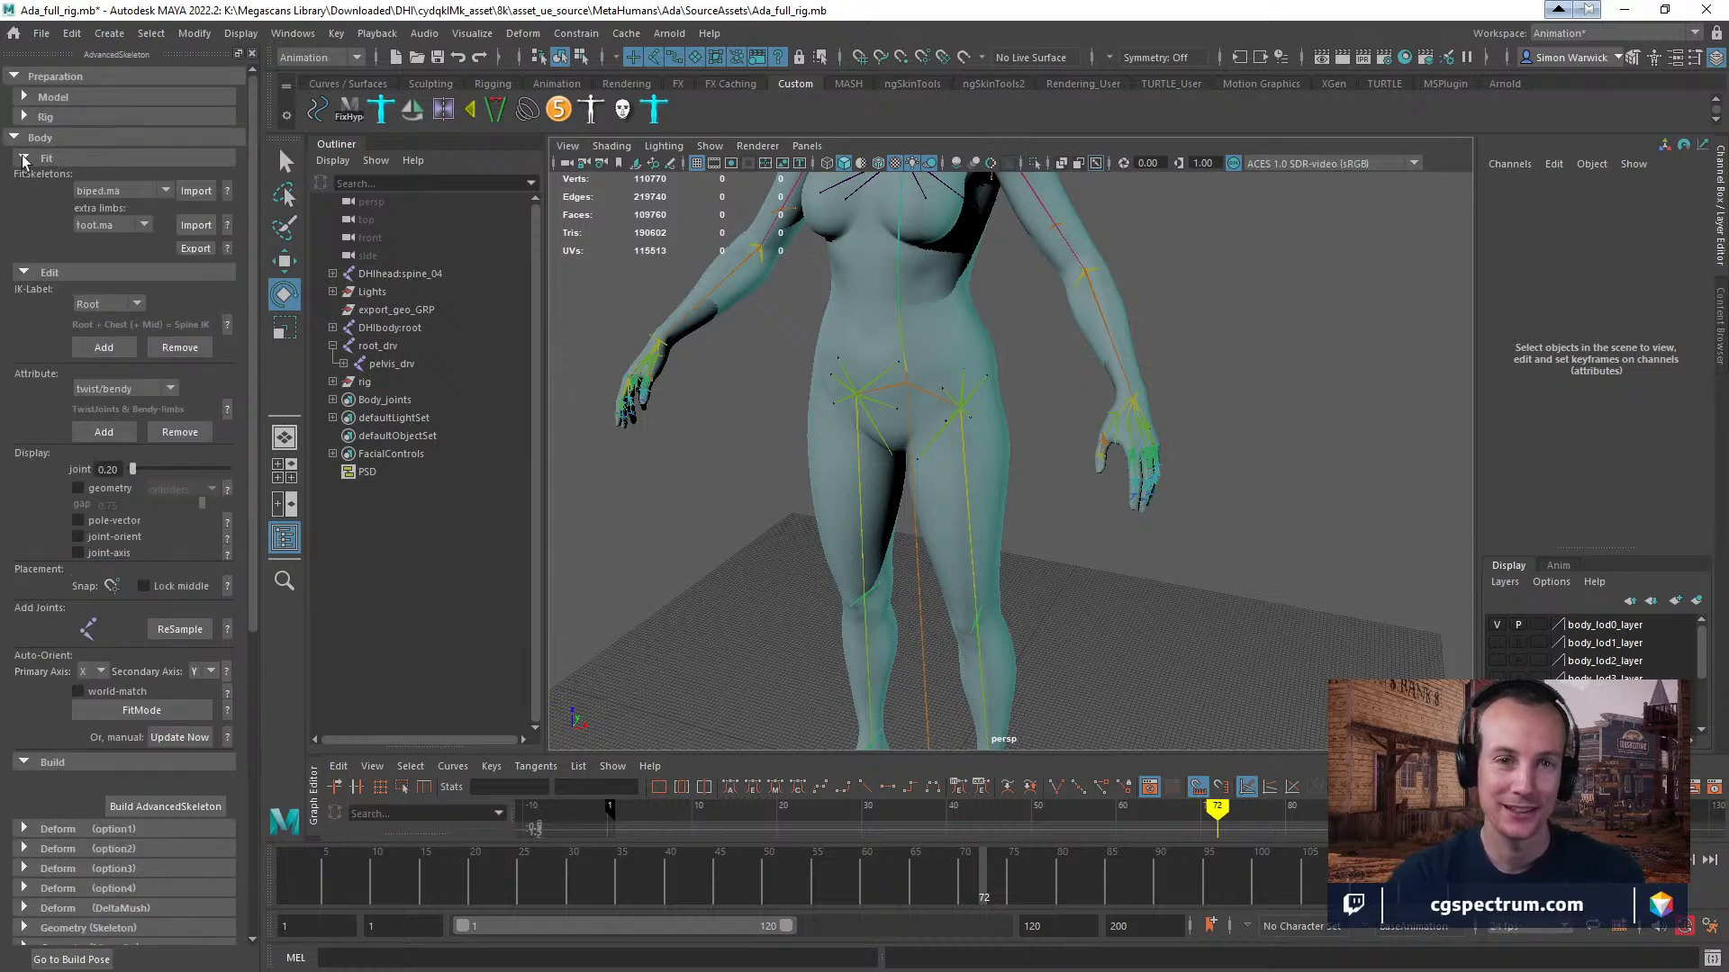
click(25, 159)
click(24, 178)
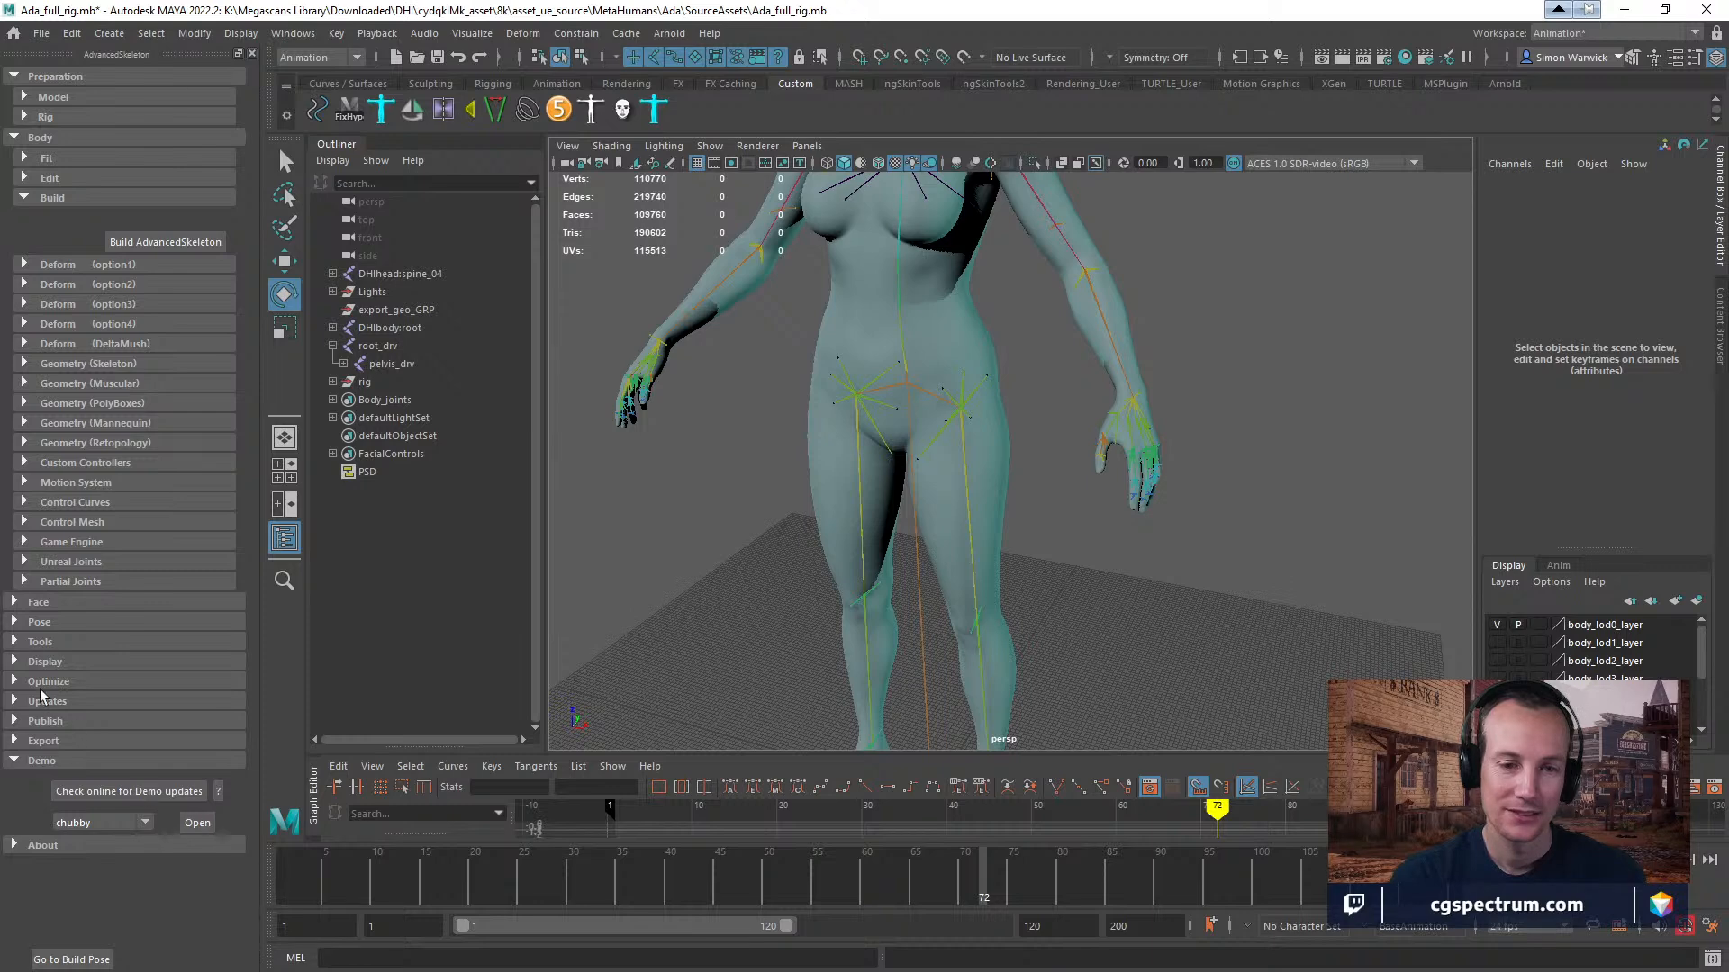
Open NameMatcher from AdvancedSkeleton's Tools and check its template files, keeping the MetaHuman template.
click(37, 641)
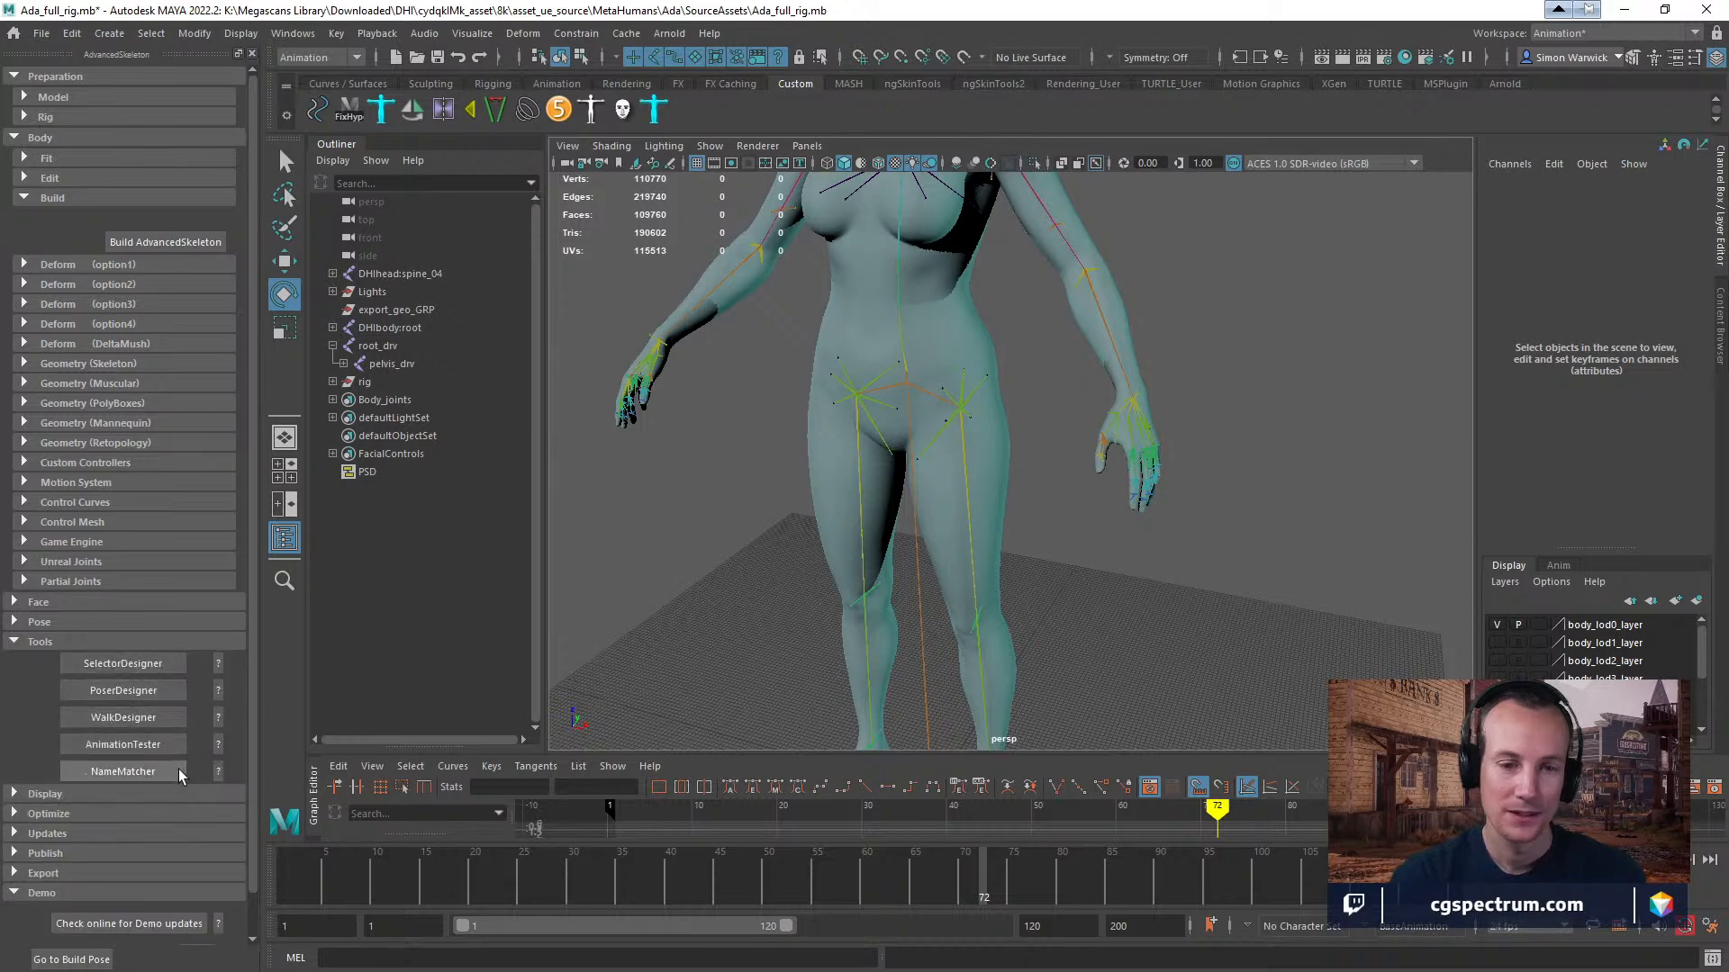
click(178, 769)
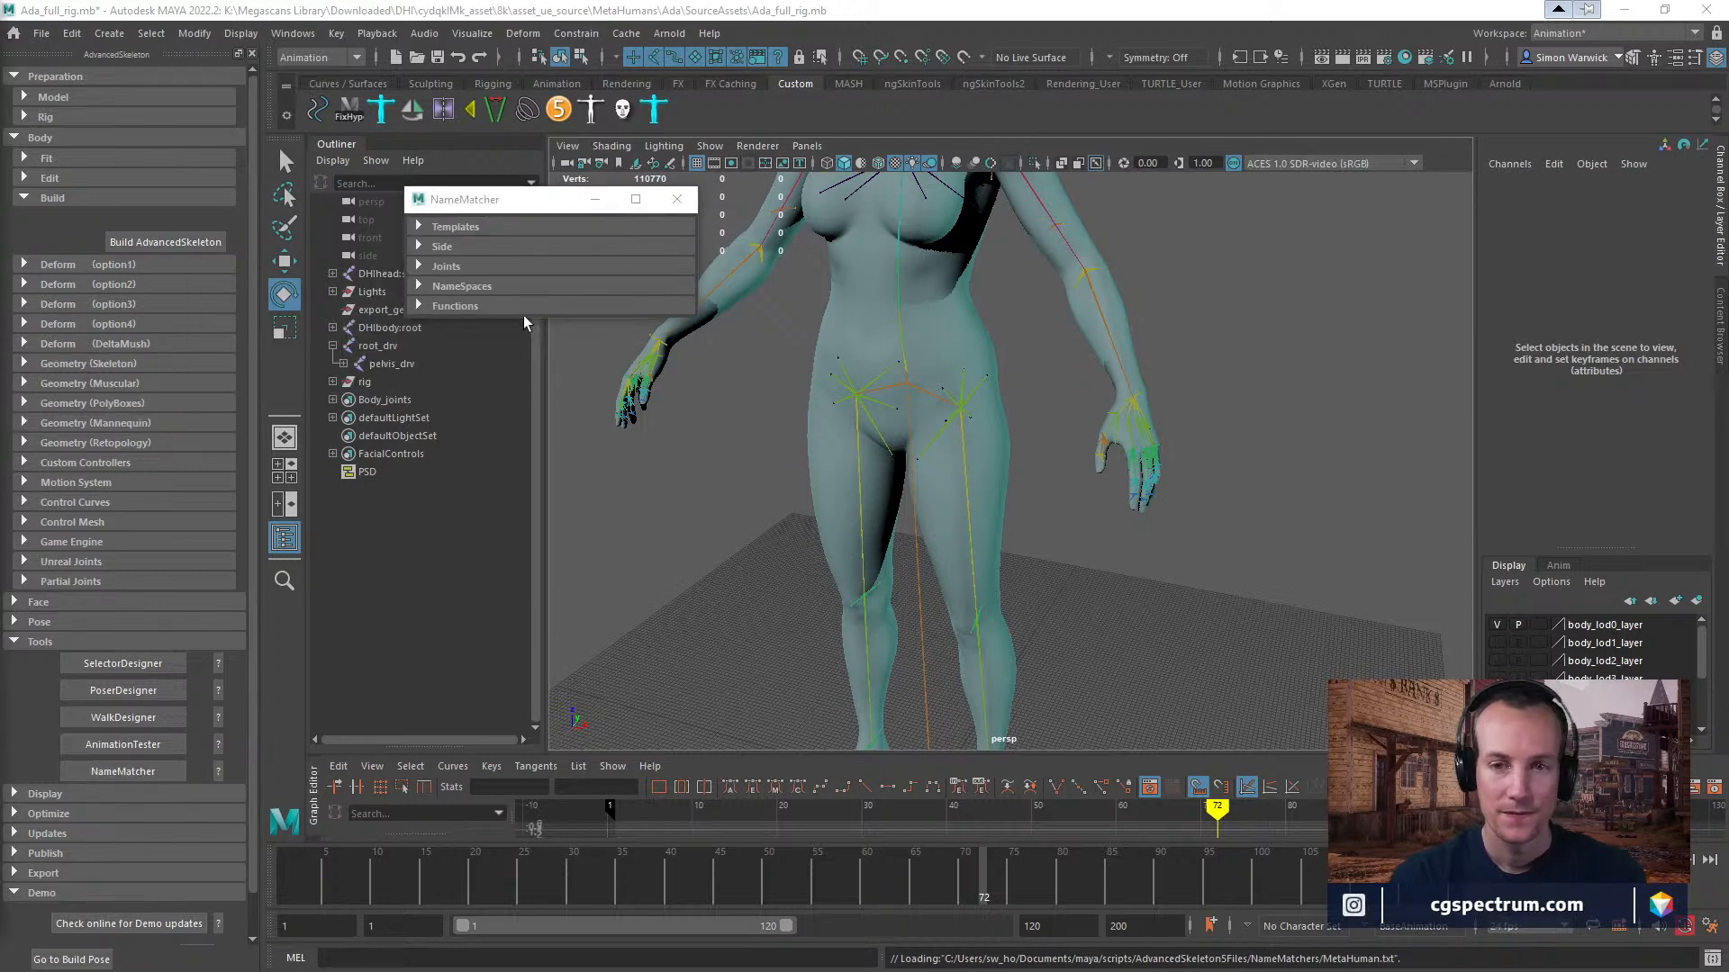
click(418, 227)
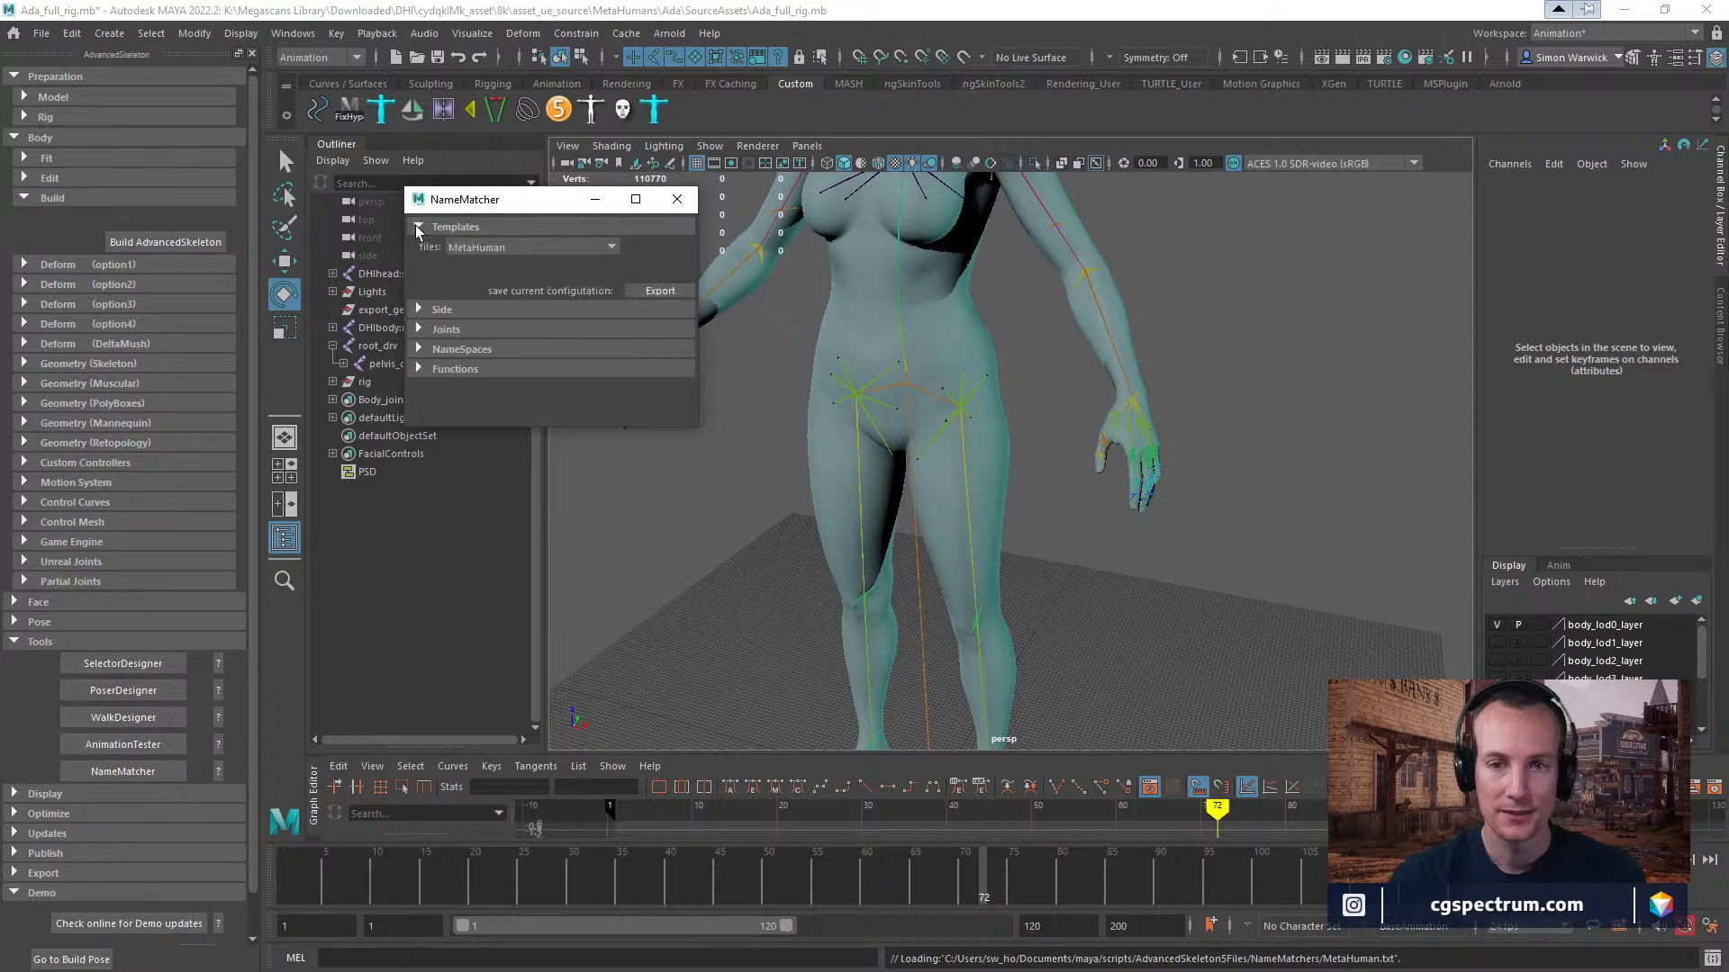
click(581, 244)
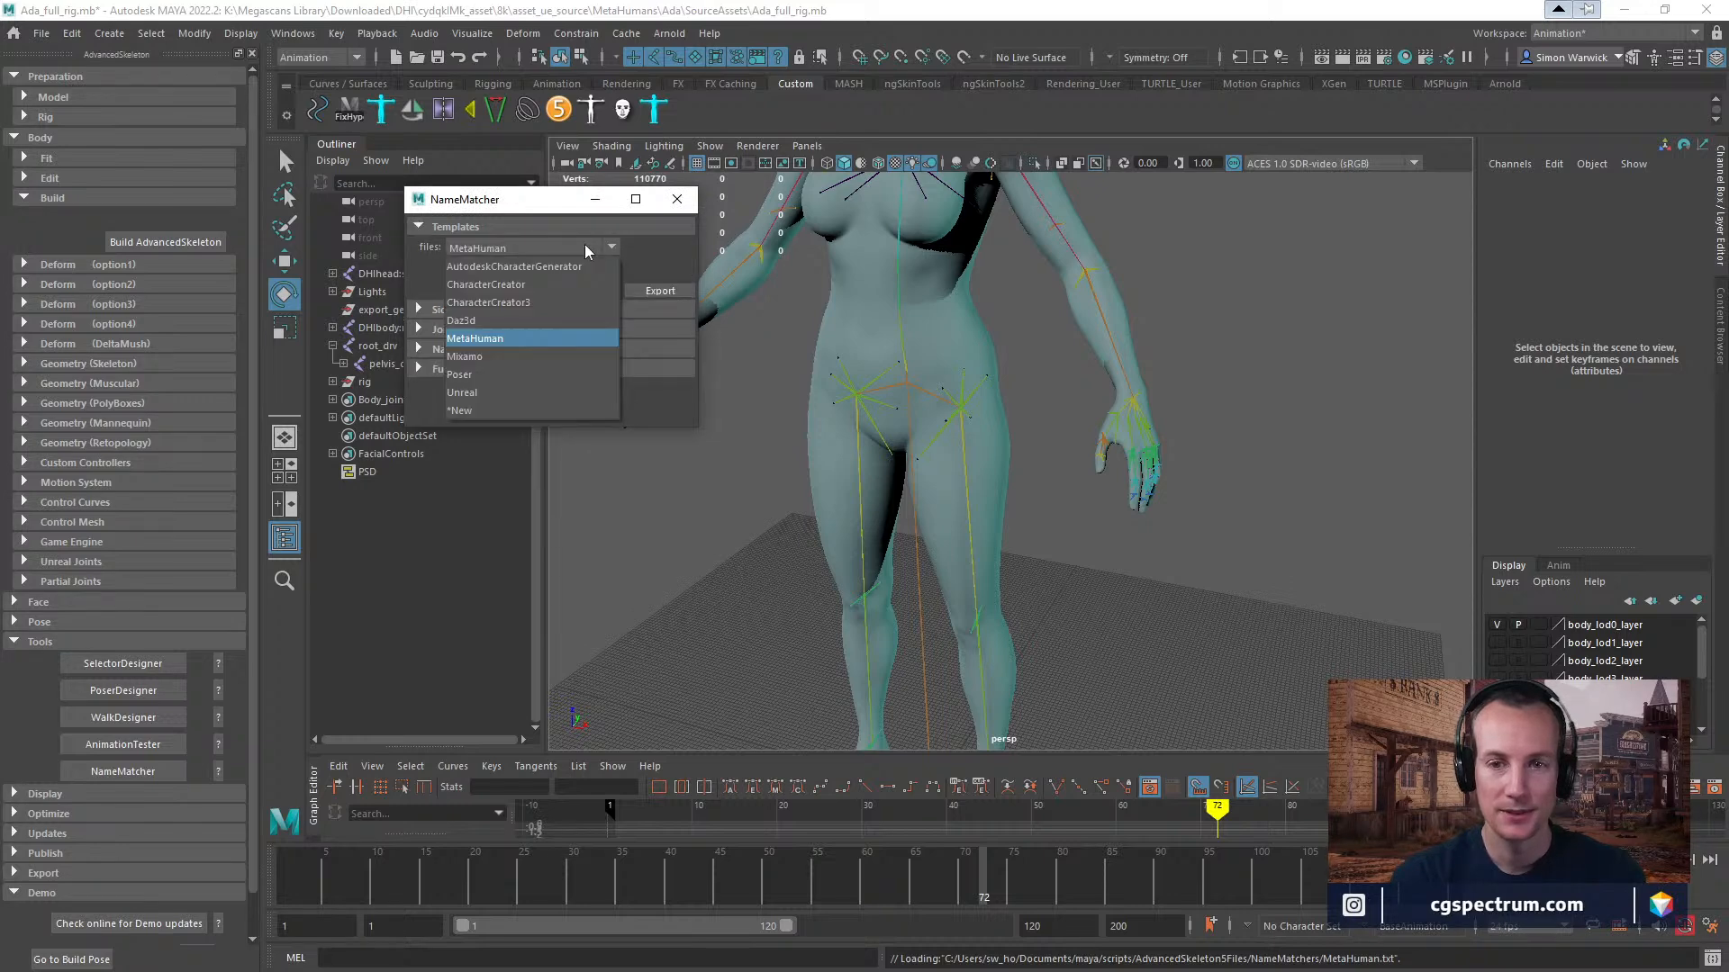
click(663, 256)
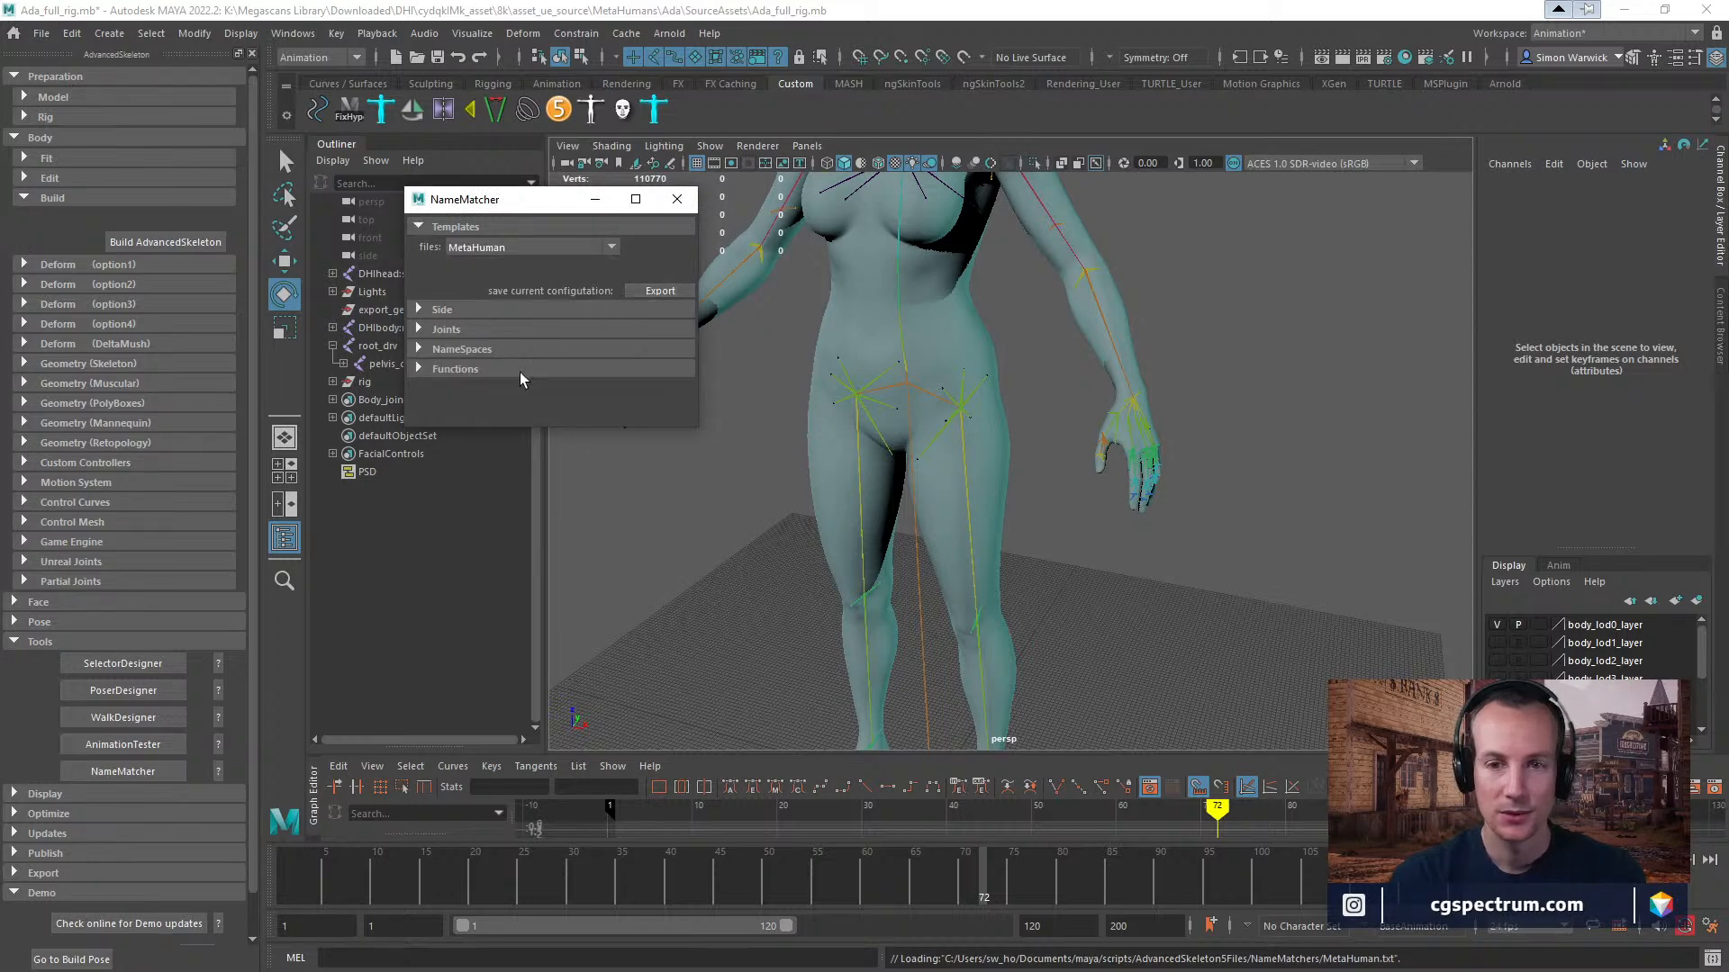
Expand NameMatcher's Functions section and look through its NameSpaces and Joints mappings.
click(446, 370)
scroll(435, 362, down, 2)
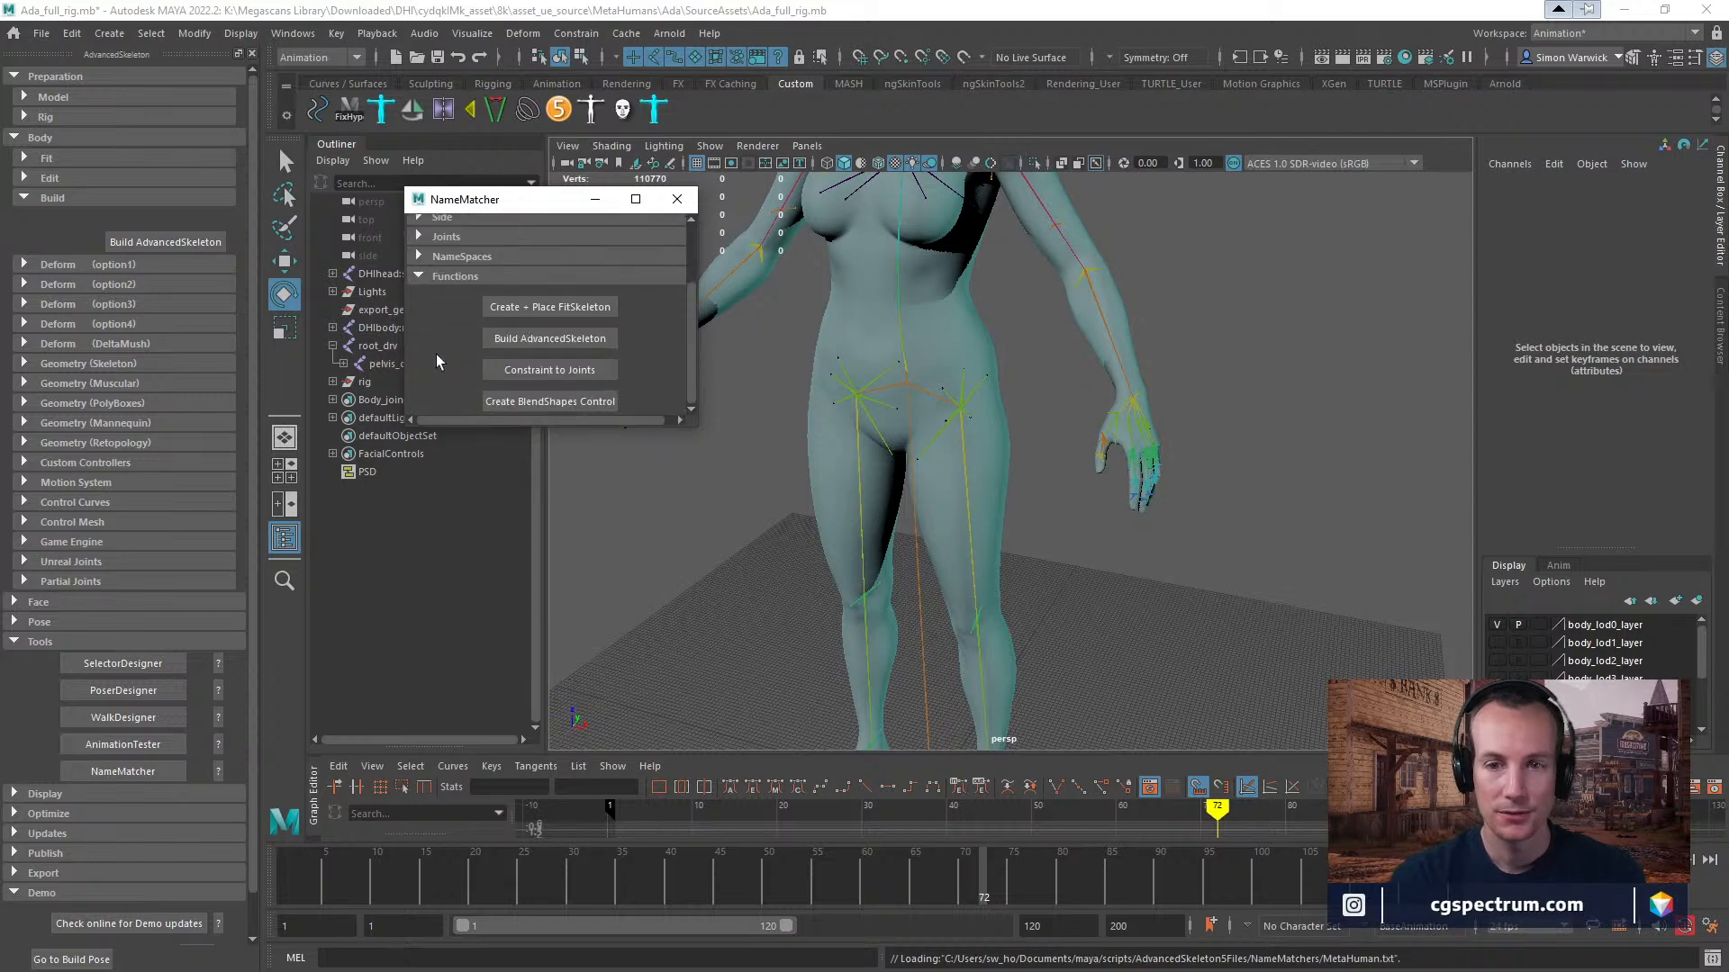
click(420, 259)
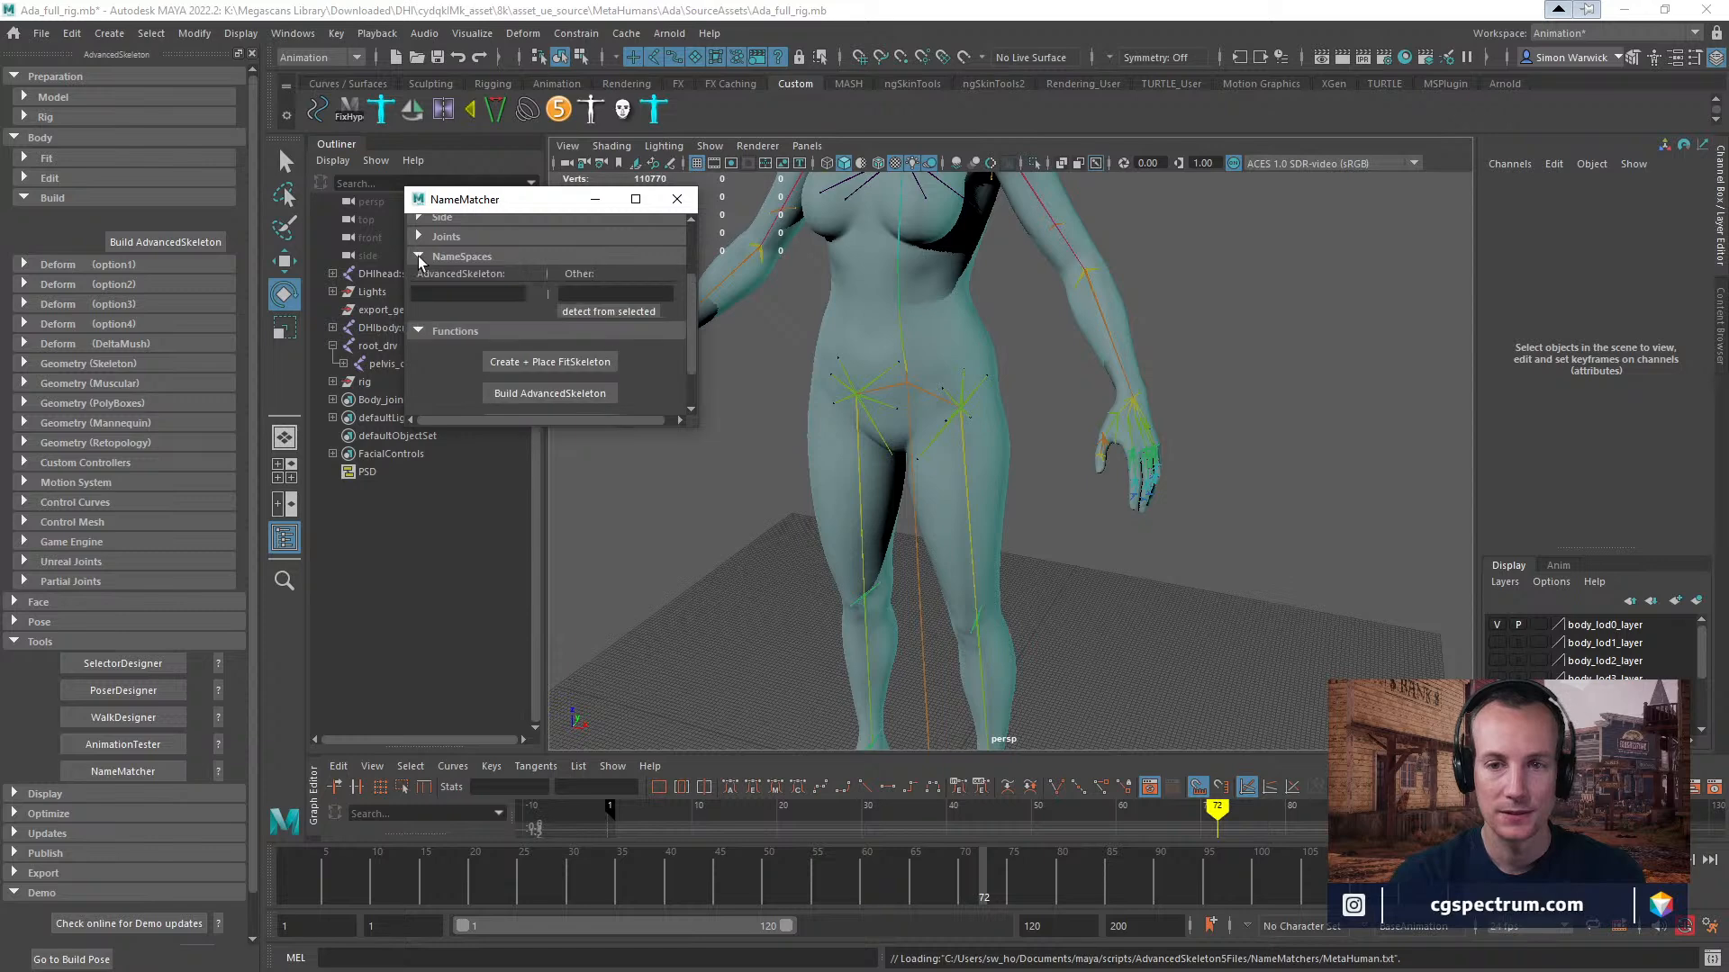
click(419, 259)
click(419, 237)
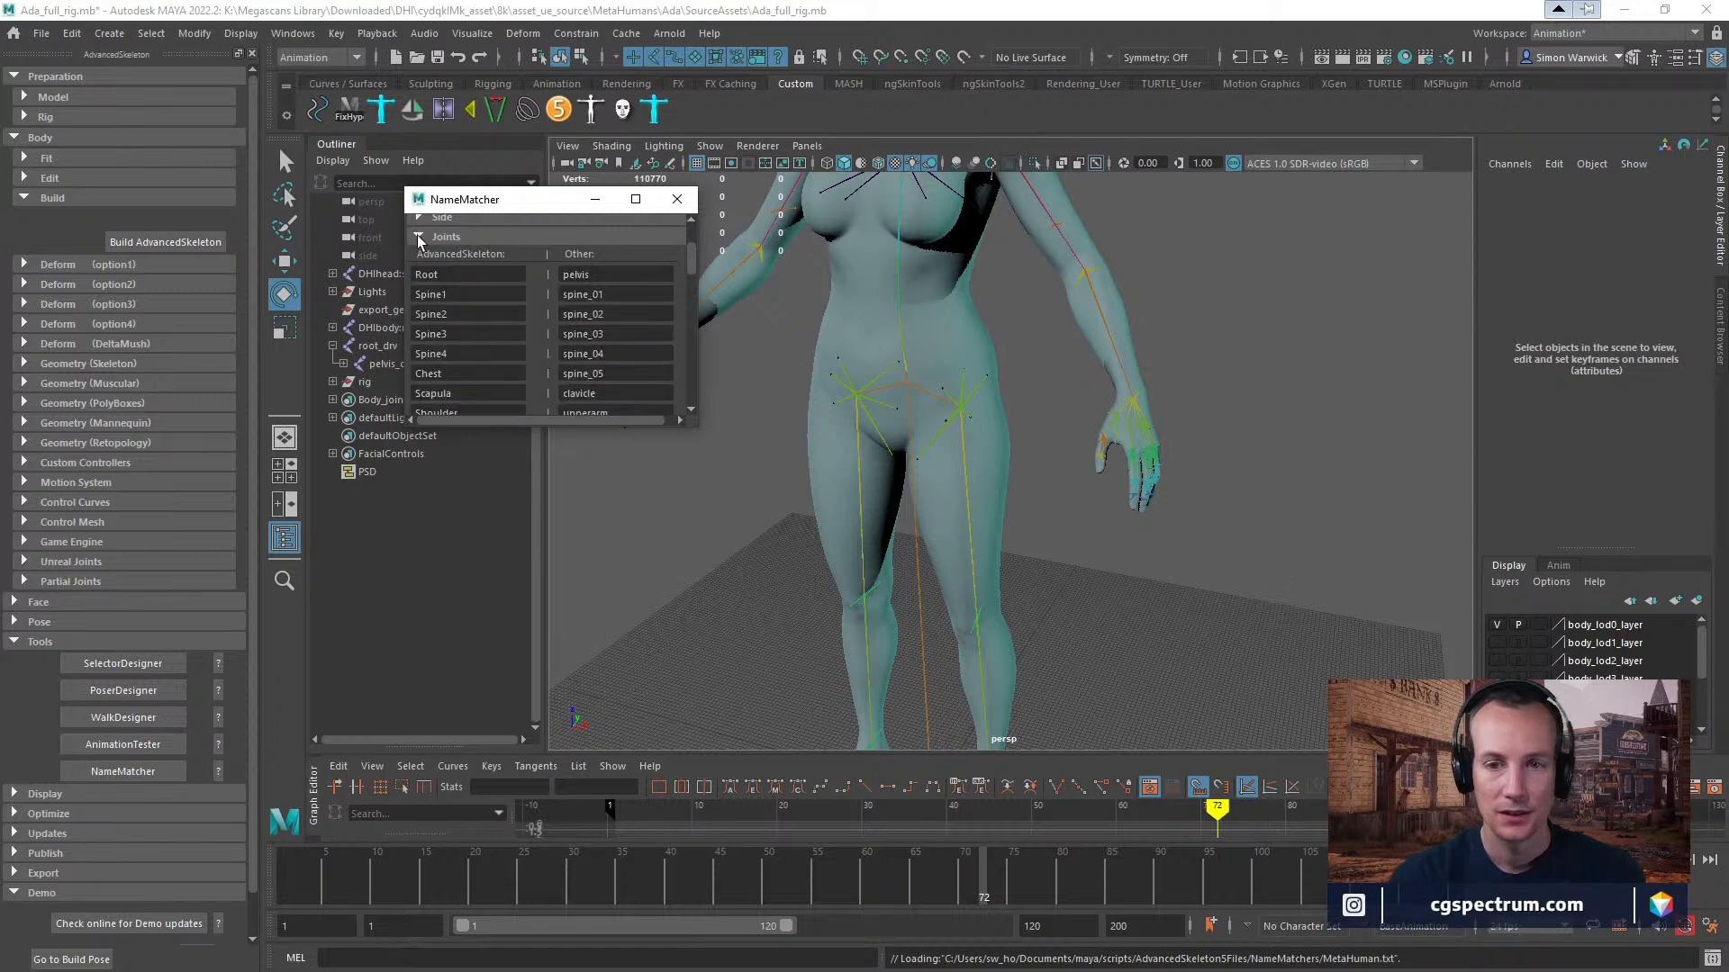
click(419, 237)
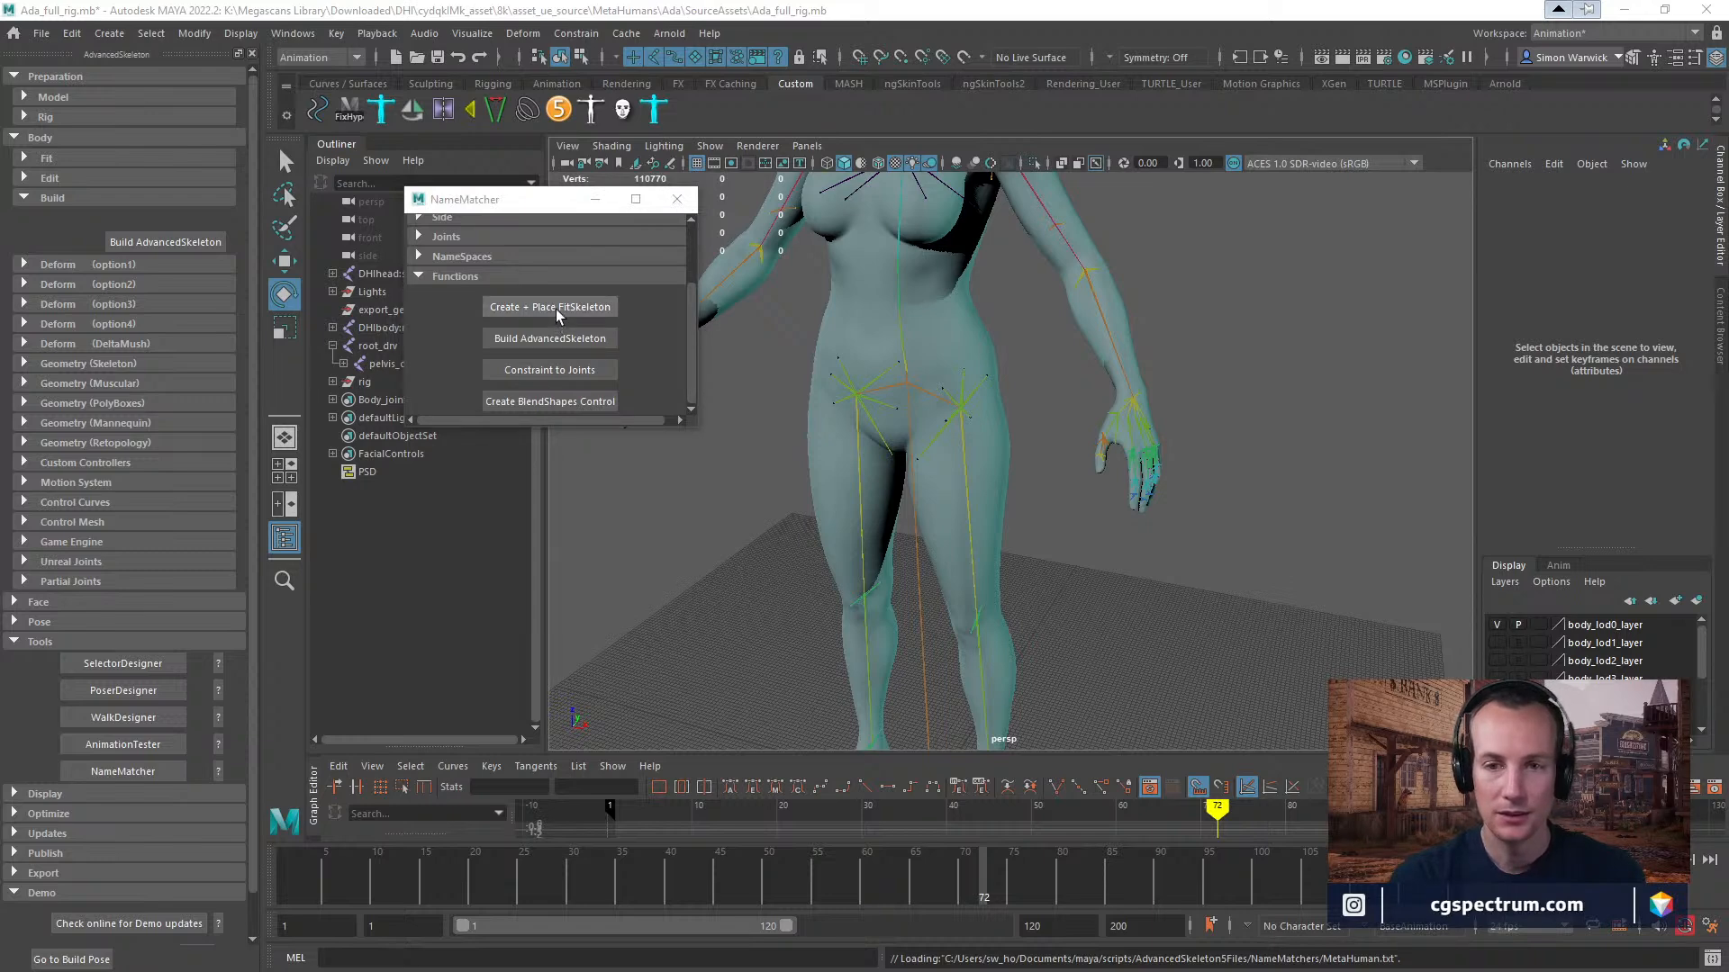
Move the NameMatcher window off the character and create and place the FitSkeleton on the Ada rig.
drag(533, 210, 323, 188)
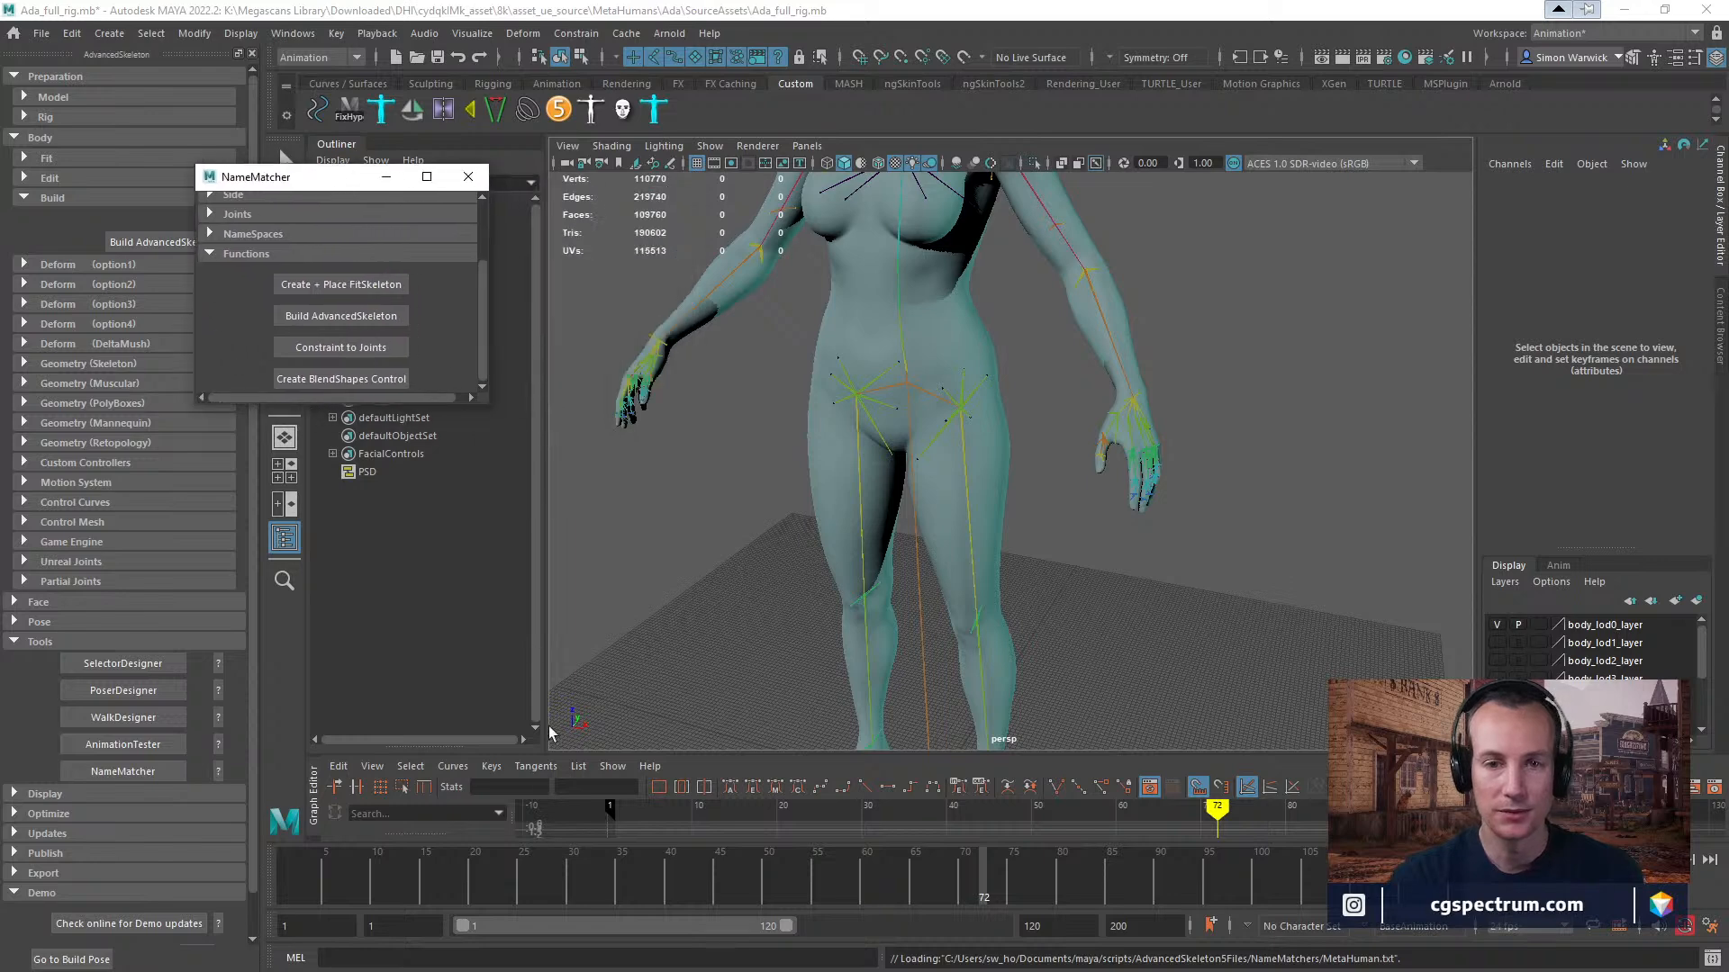
click(353, 287)
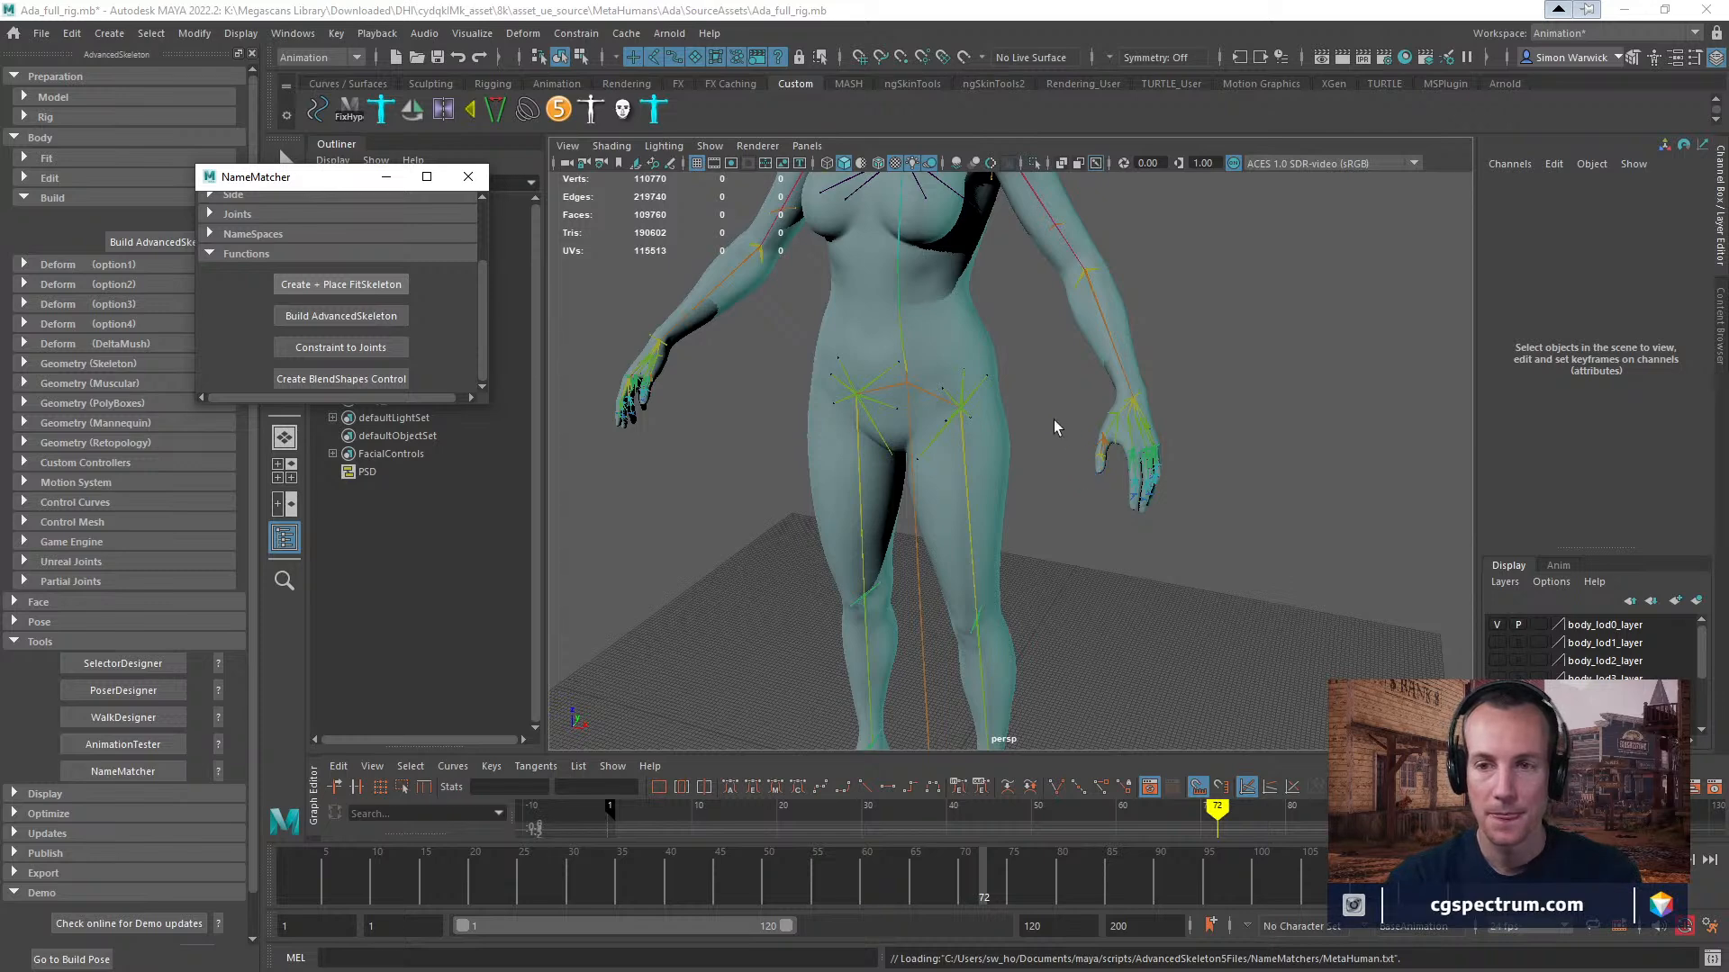
scroll(1069, 435, down, 2)
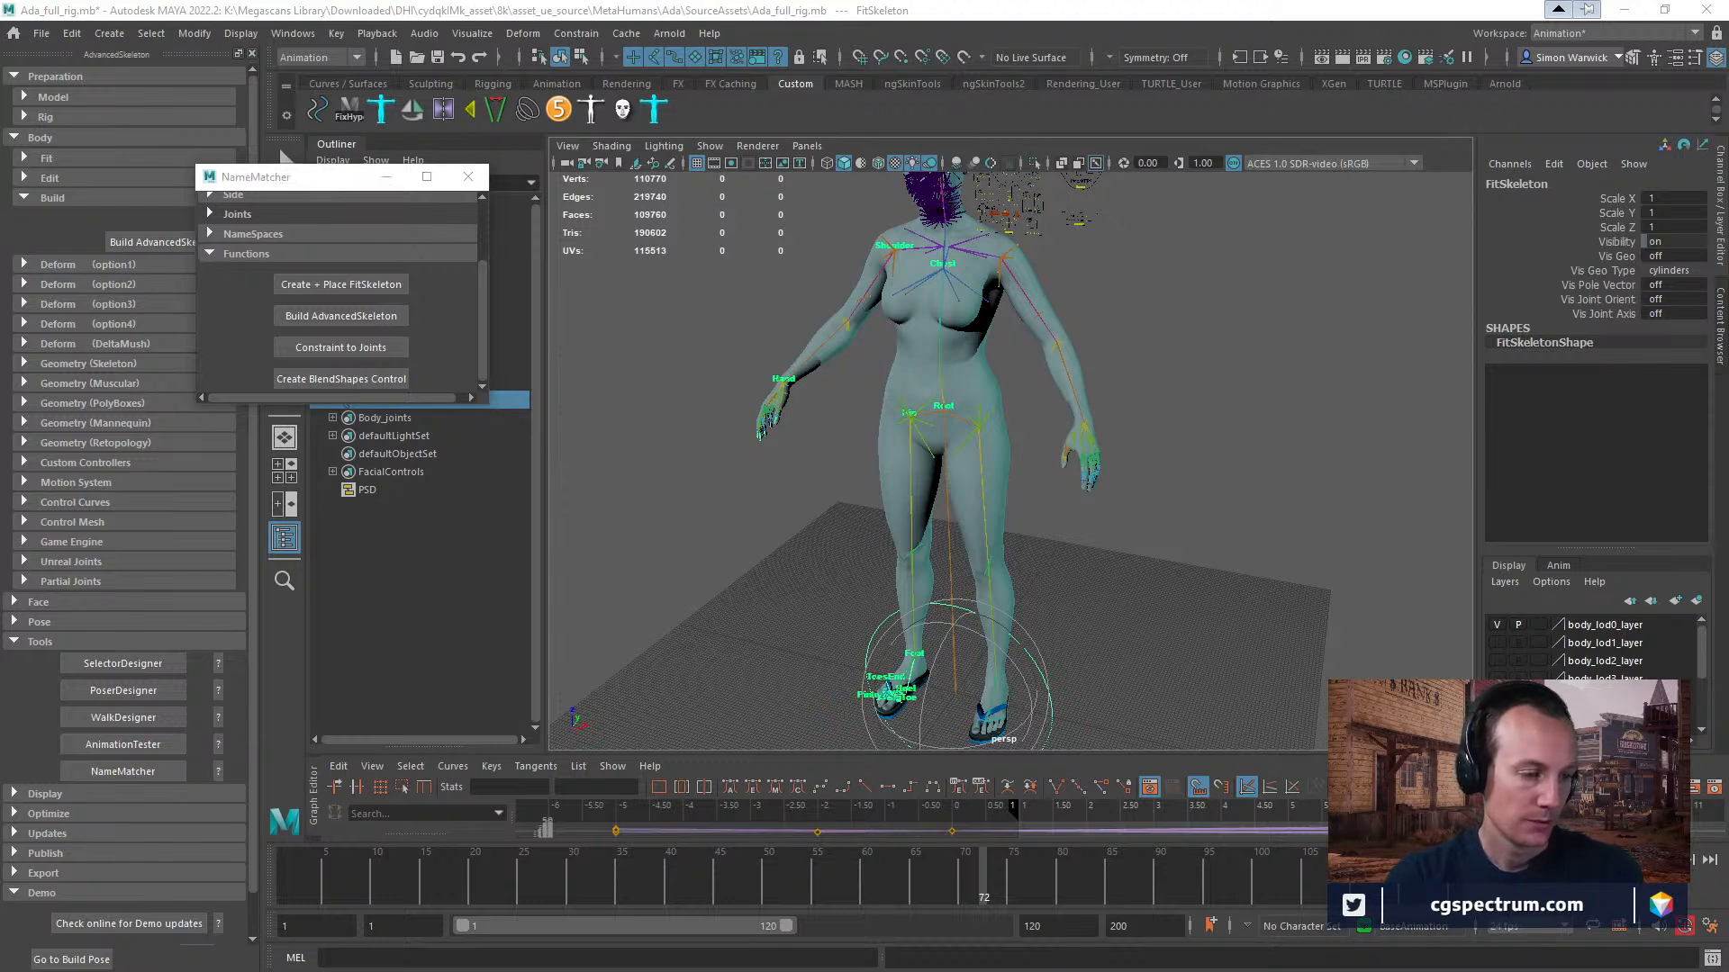
Switch to the browser and watch the MetaHuman demonstration from 6:17 to 6:31.
key(alt+Tab)
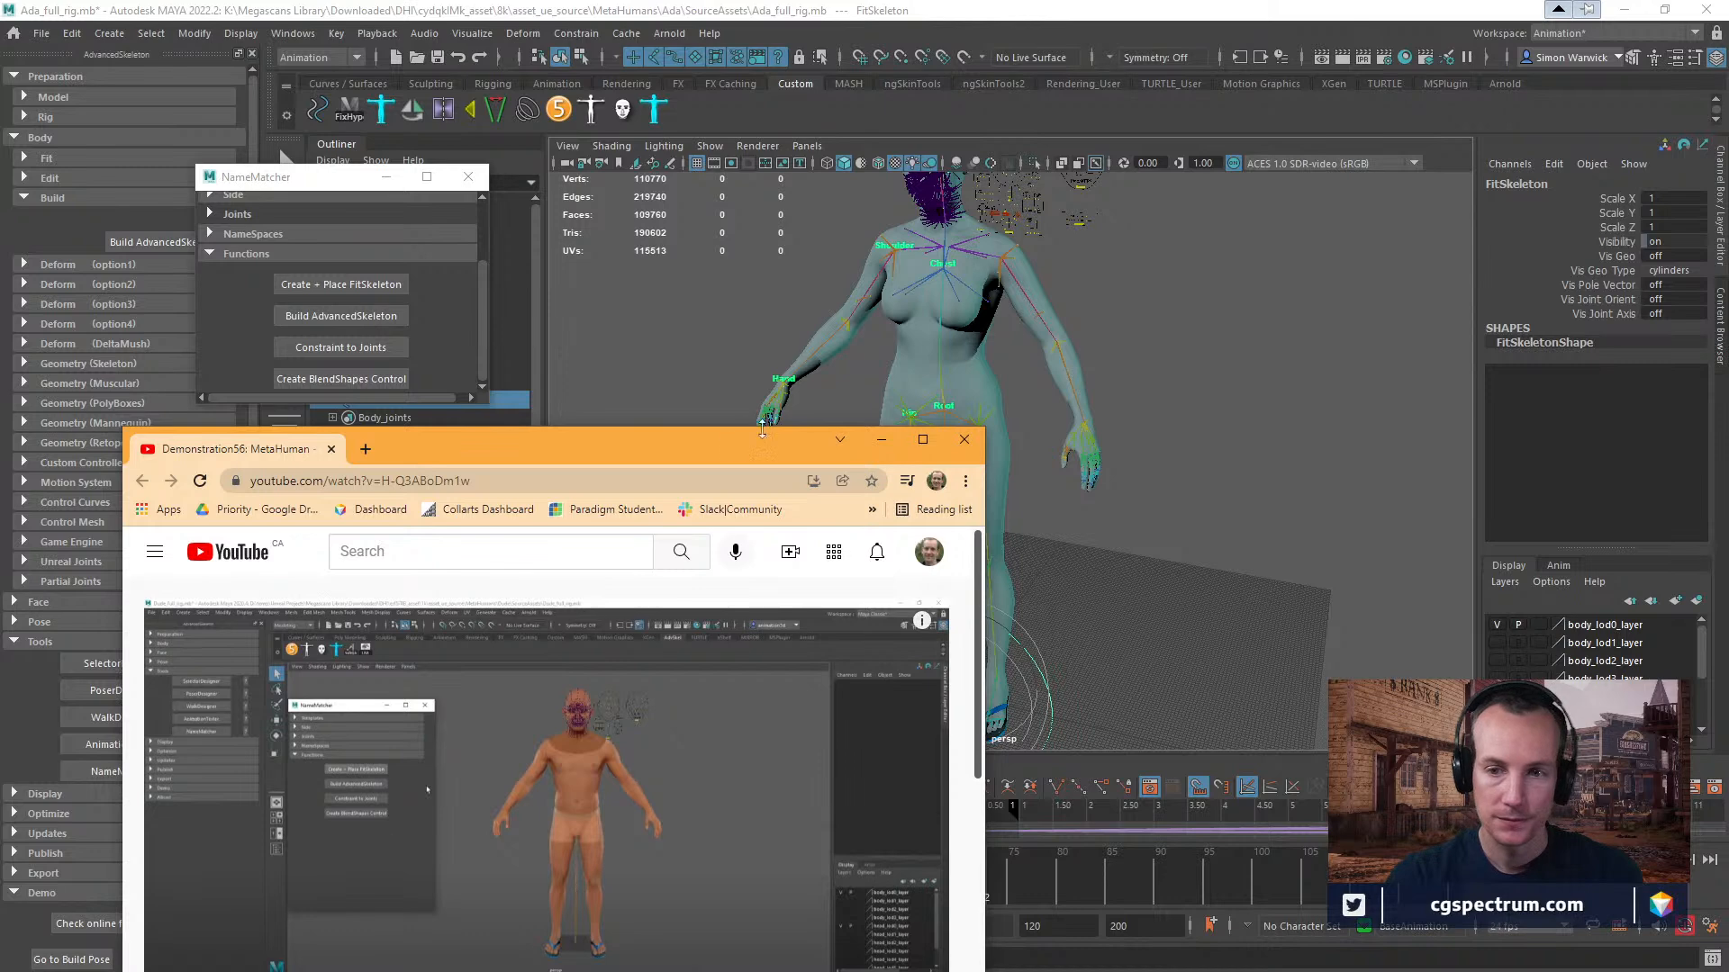
drag(686, 449, 1094, 77)
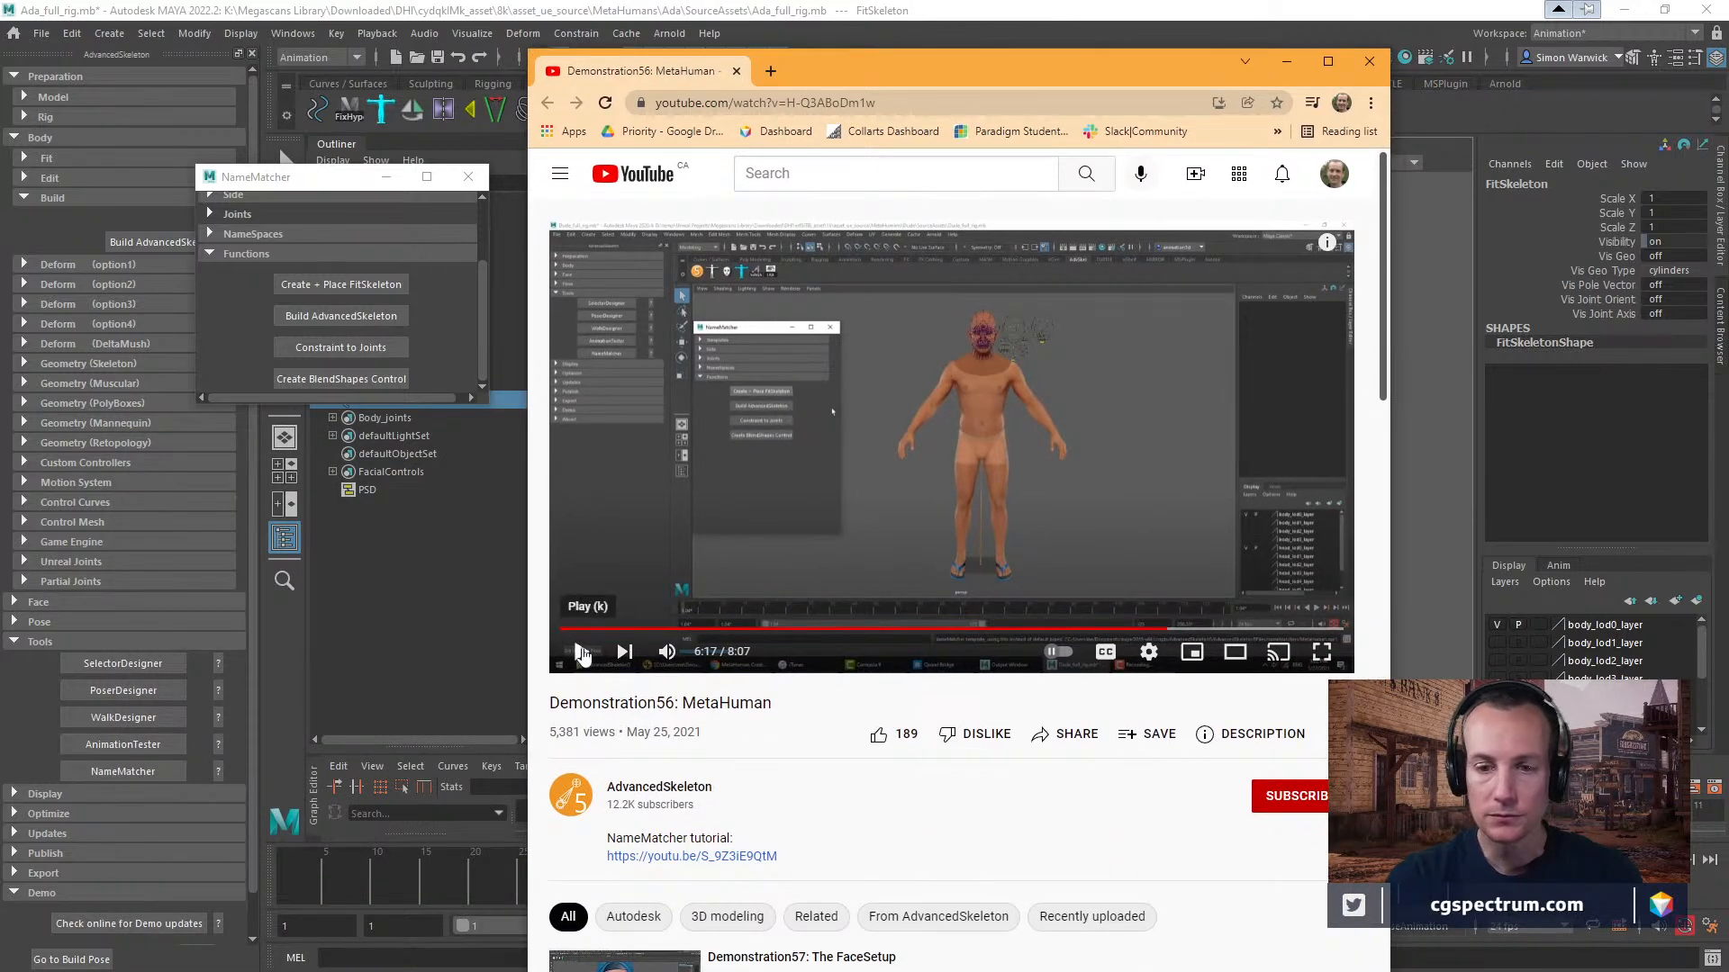
click(582, 652)
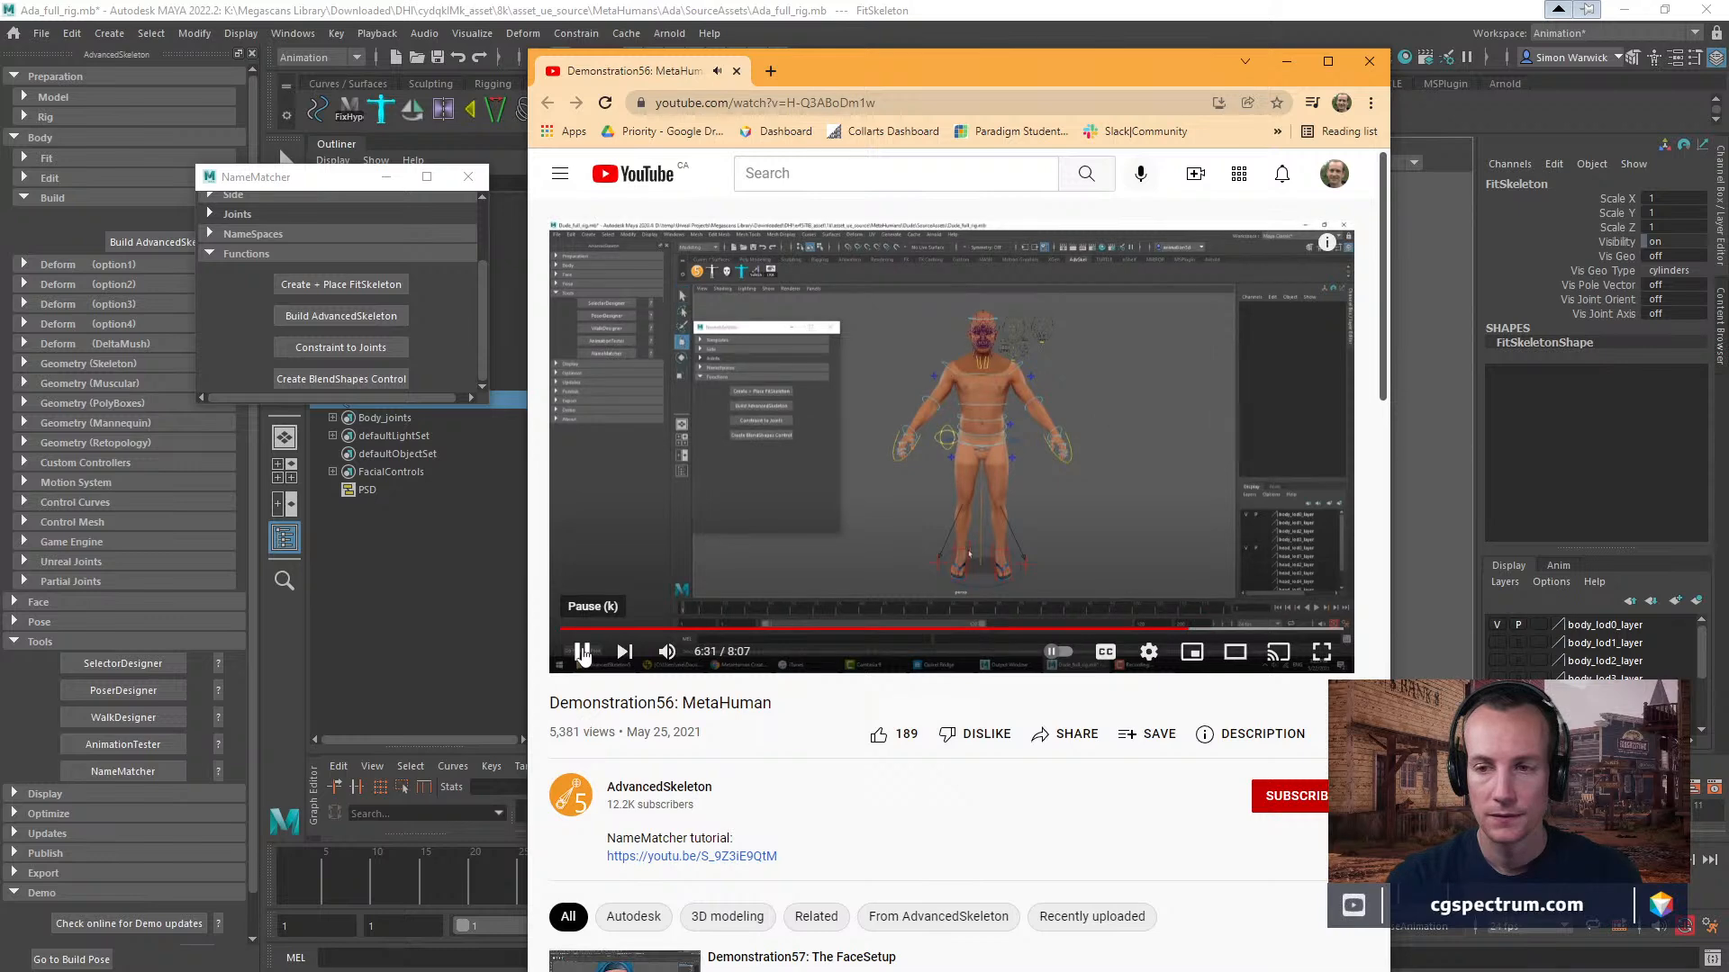
click(584, 657)
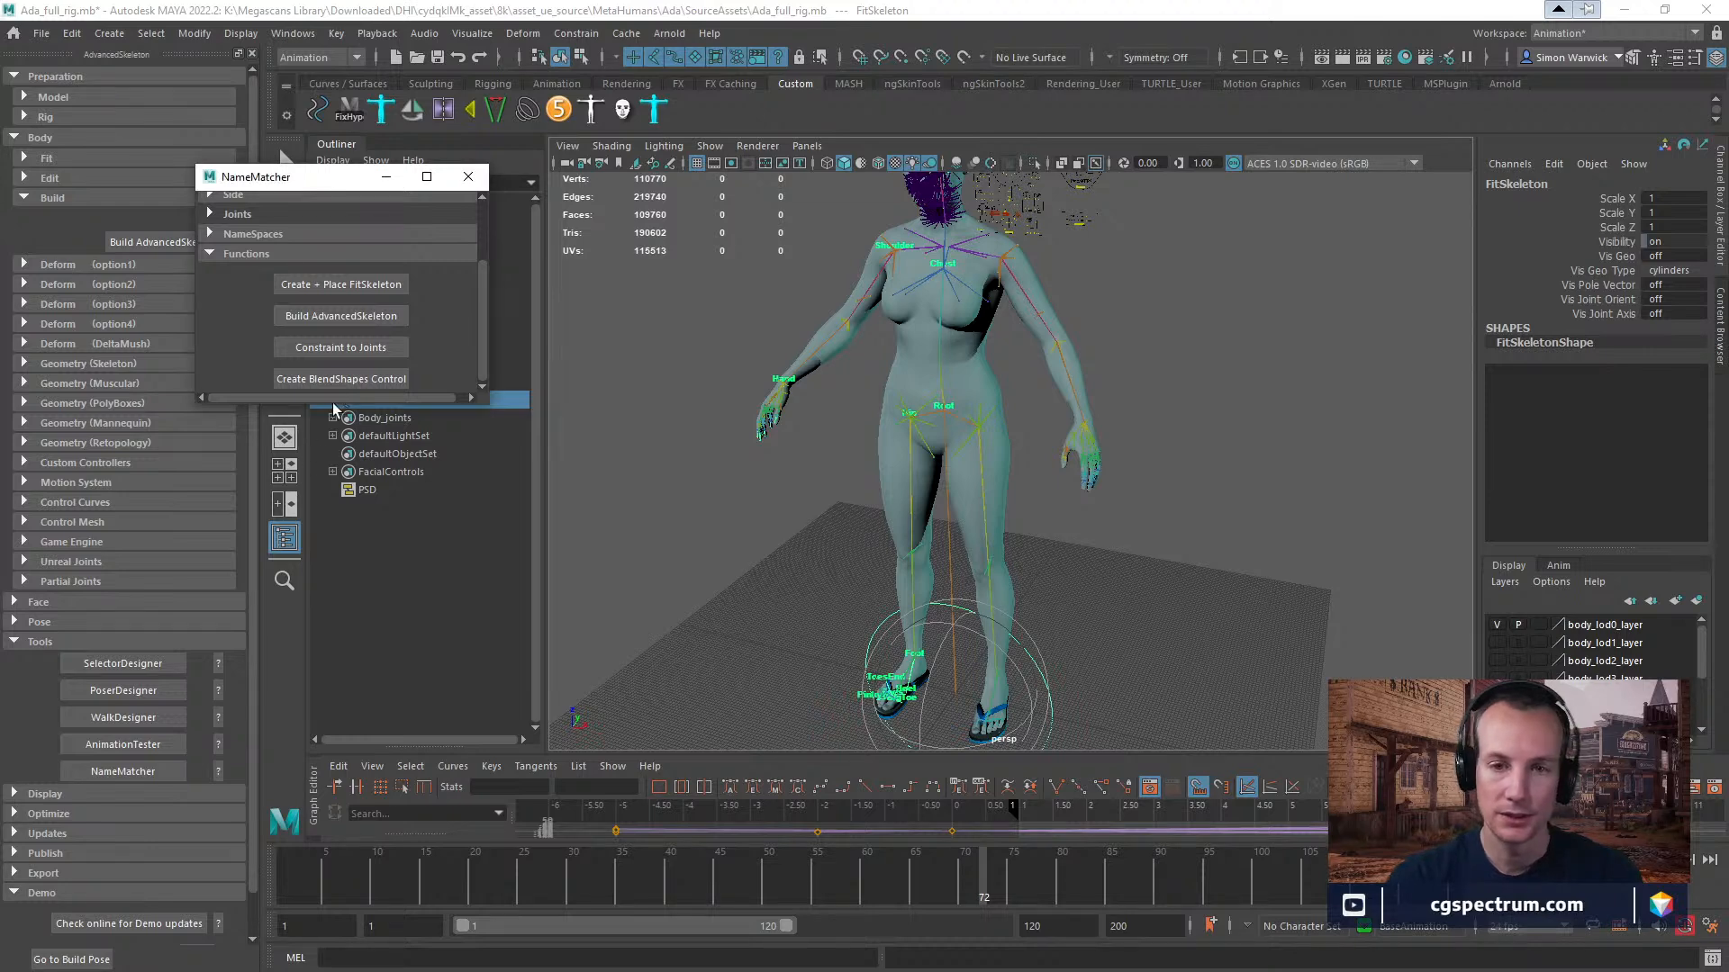
Build the AdvancedSkeleton from NameMatcher's Functions and constrain it to the MetaHuman joints.
click(344, 315)
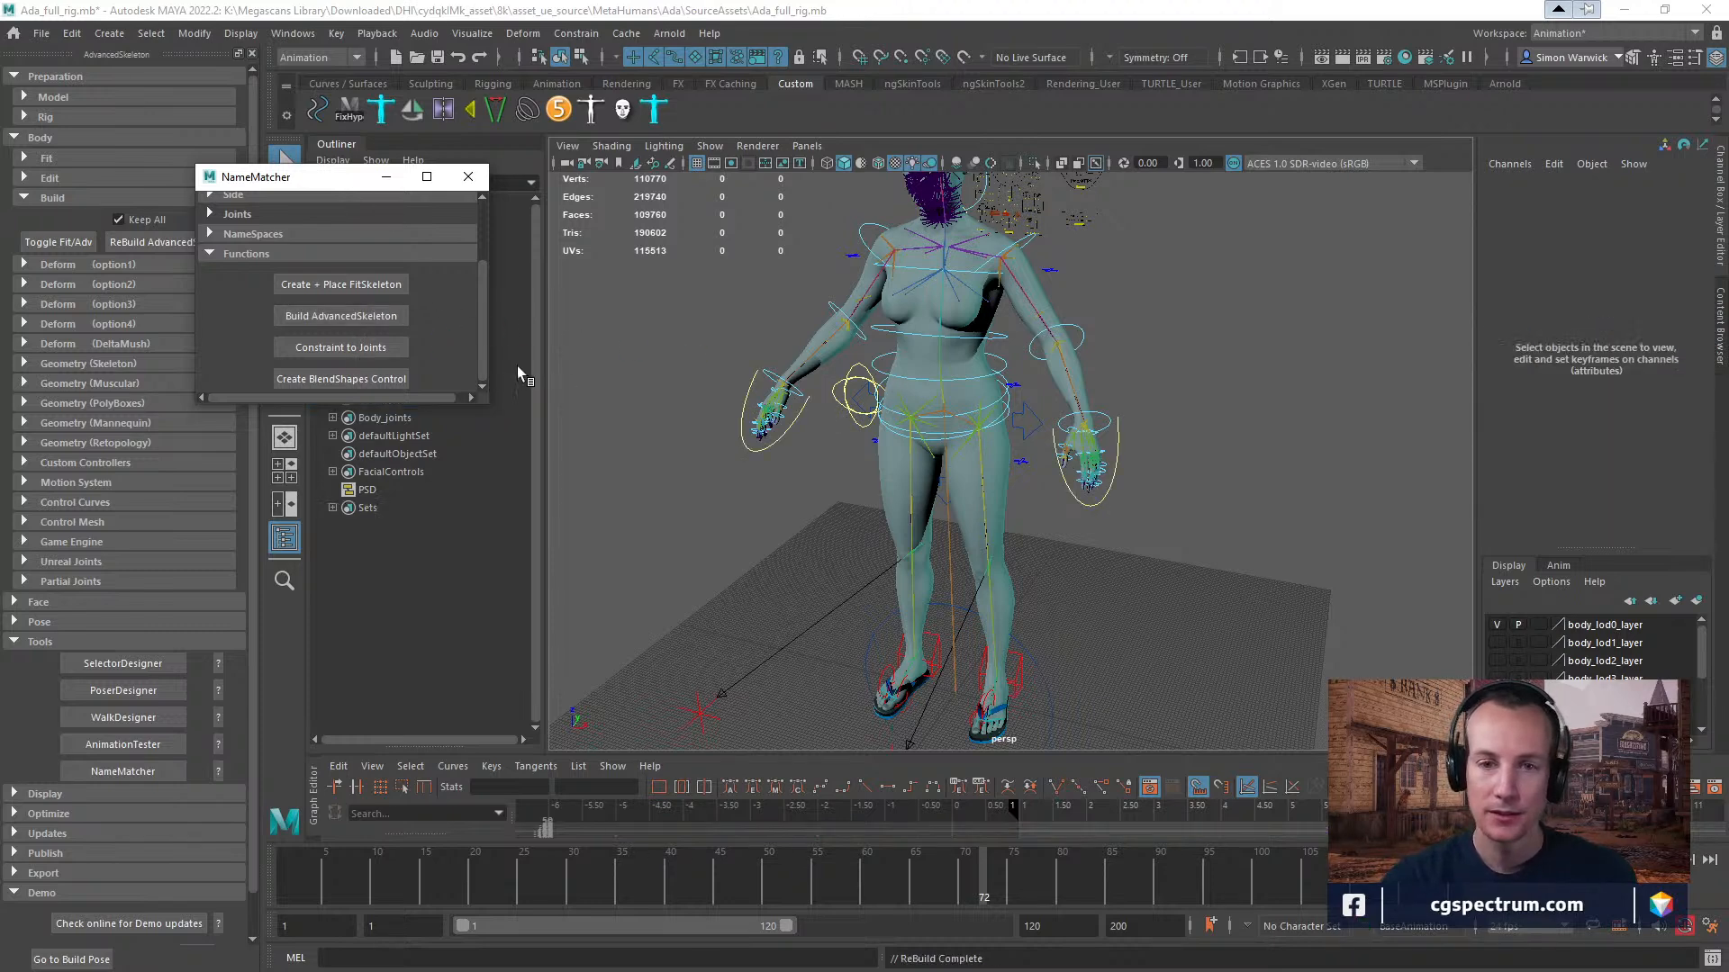
click(358, 347)
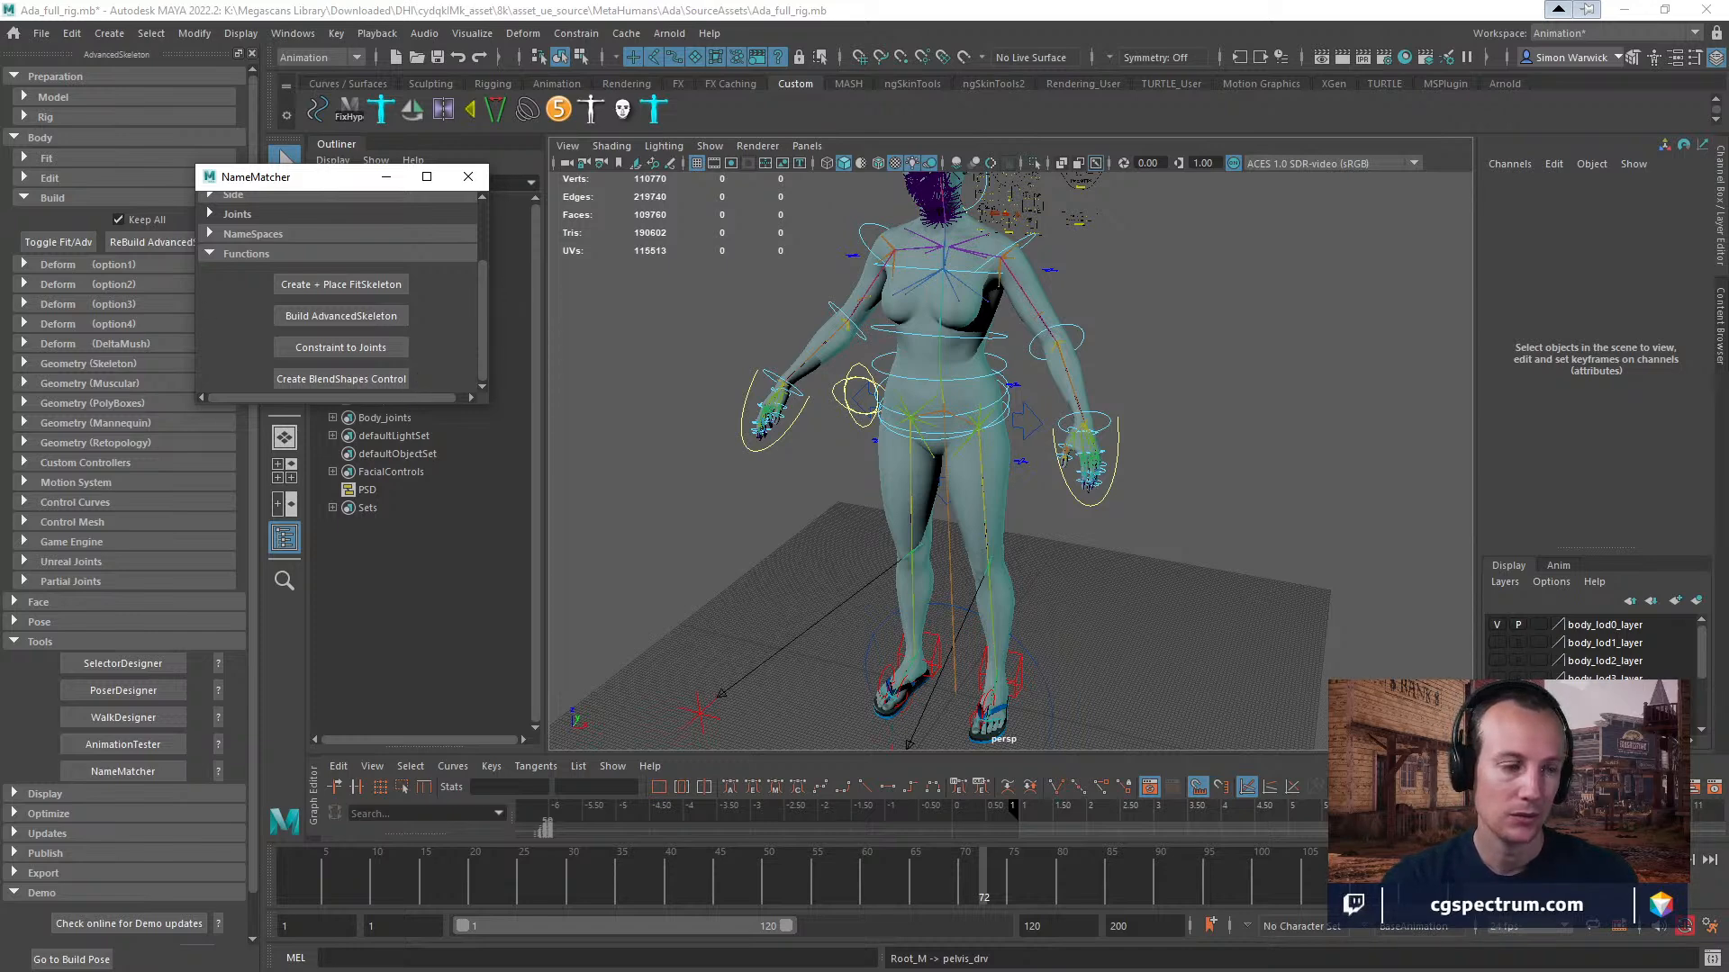
Raise the right IK leg control to about 29 in Translate Z and rotate it about 48° in X.
click(938, 651)
alt+drag(1090, 598, 1121, 600)
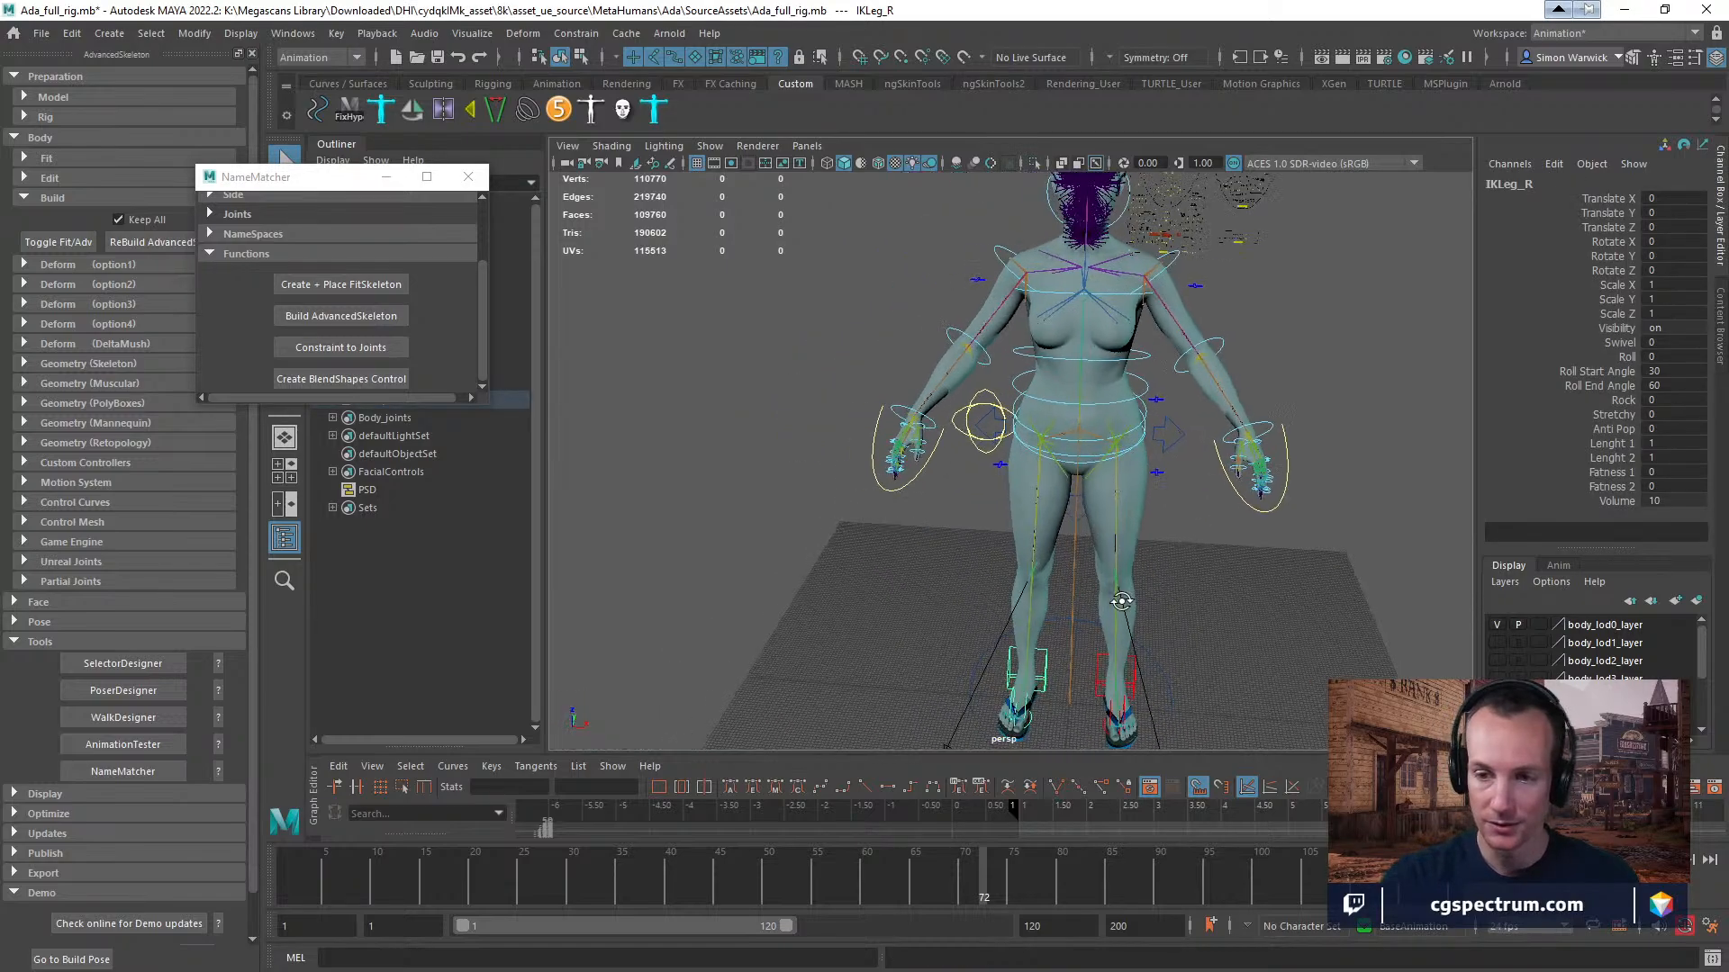
alt+right_drag(1121, 600, 1220, 632)
alt+drag(1220, 632, 1338, 644)
alt+middle_drag(1337, 644, 630, 504)
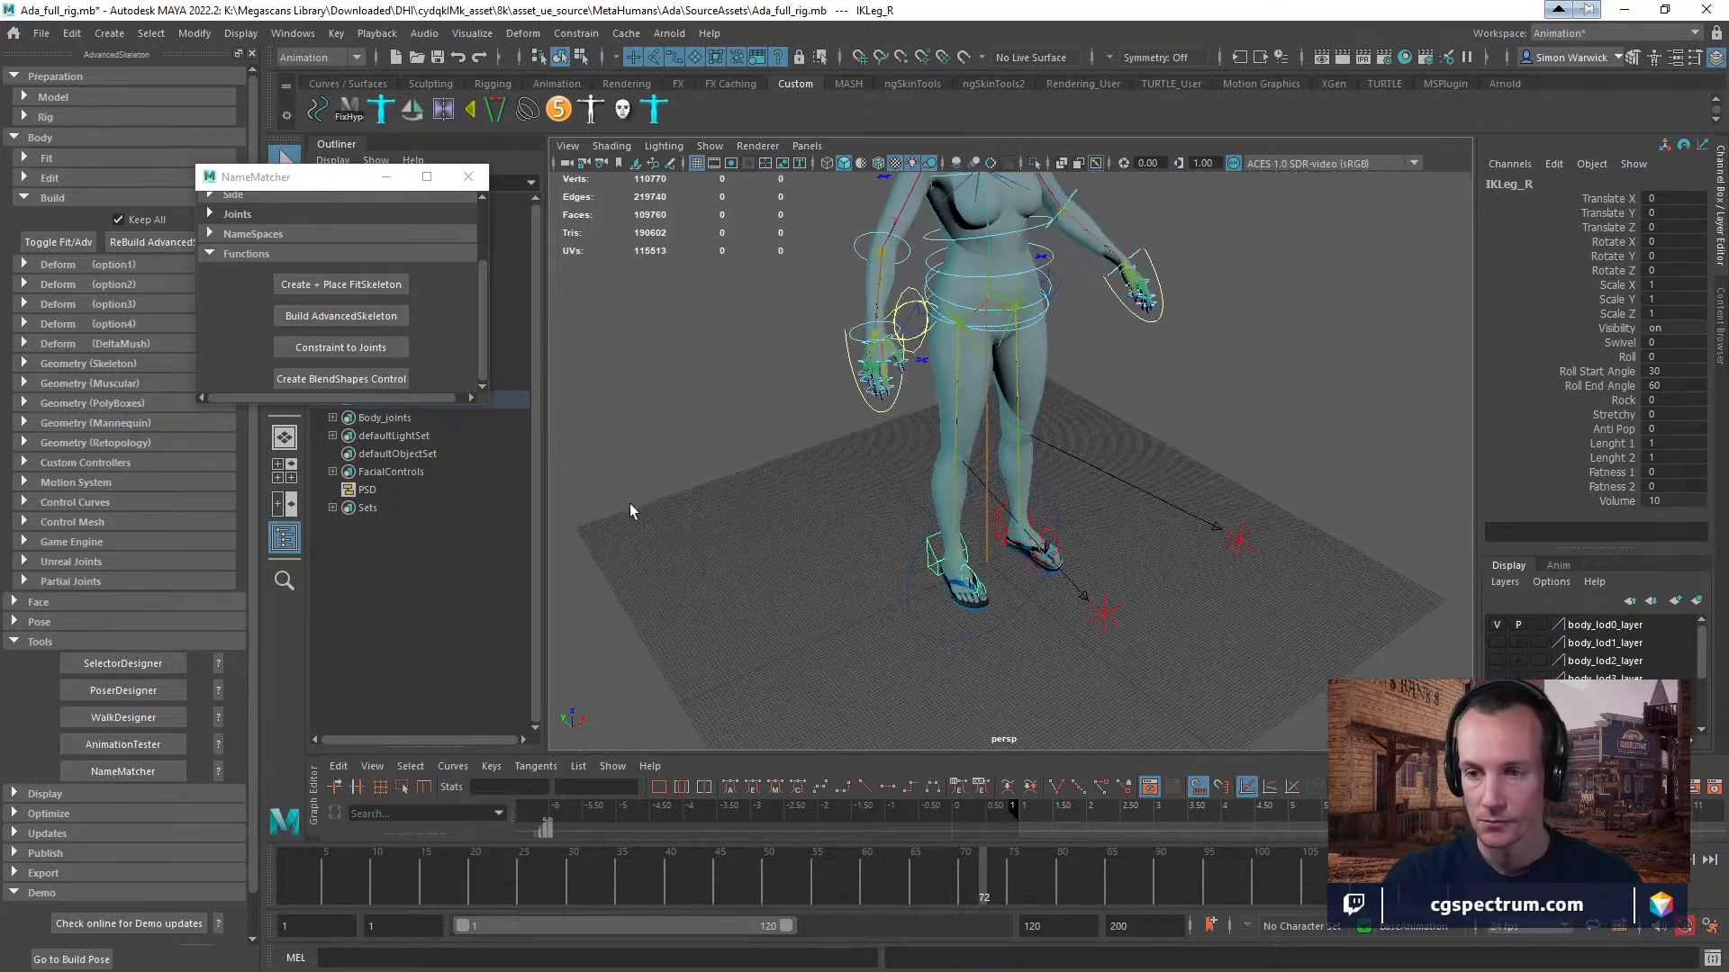
alt+right_drag(629, 504, 844, 493)
drag(1039, 442, 1301, 459)
key(e)
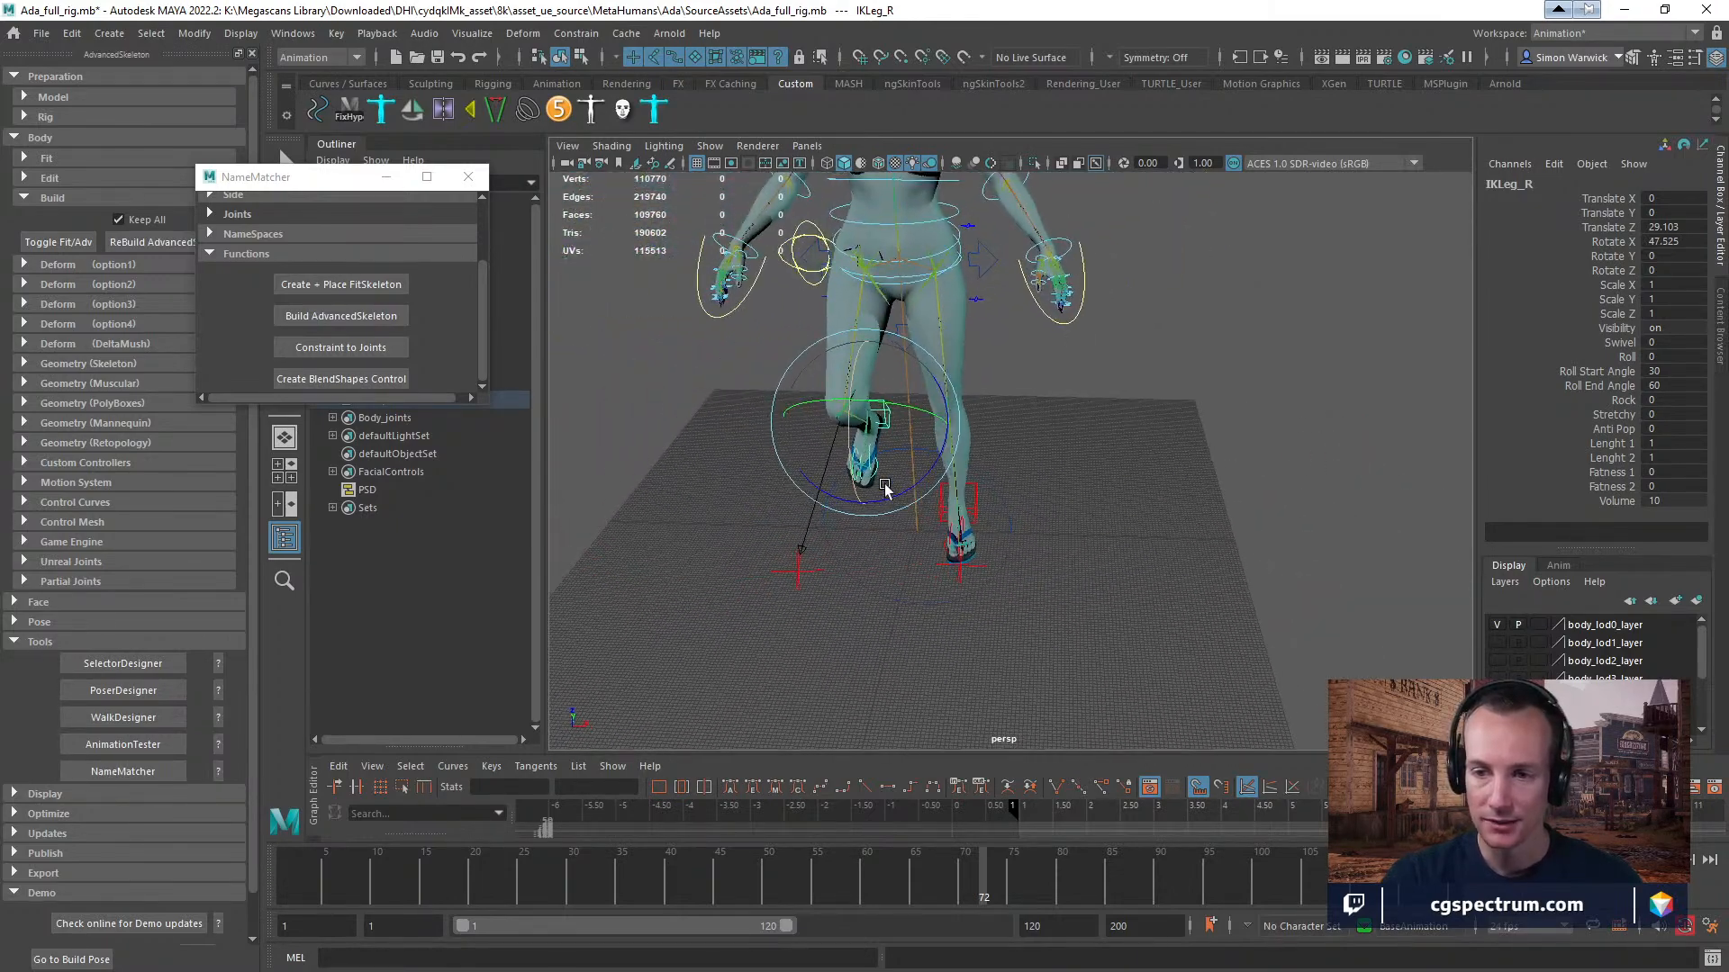
drag(905, 484, 875, 453)
alt+drag(875, 453, 956, 324)
alt+middle_drag(956, 324, 1088, 680)
Rotate the left FK elbow control about 20° in Z and check the arm up close.
click(987, 280)
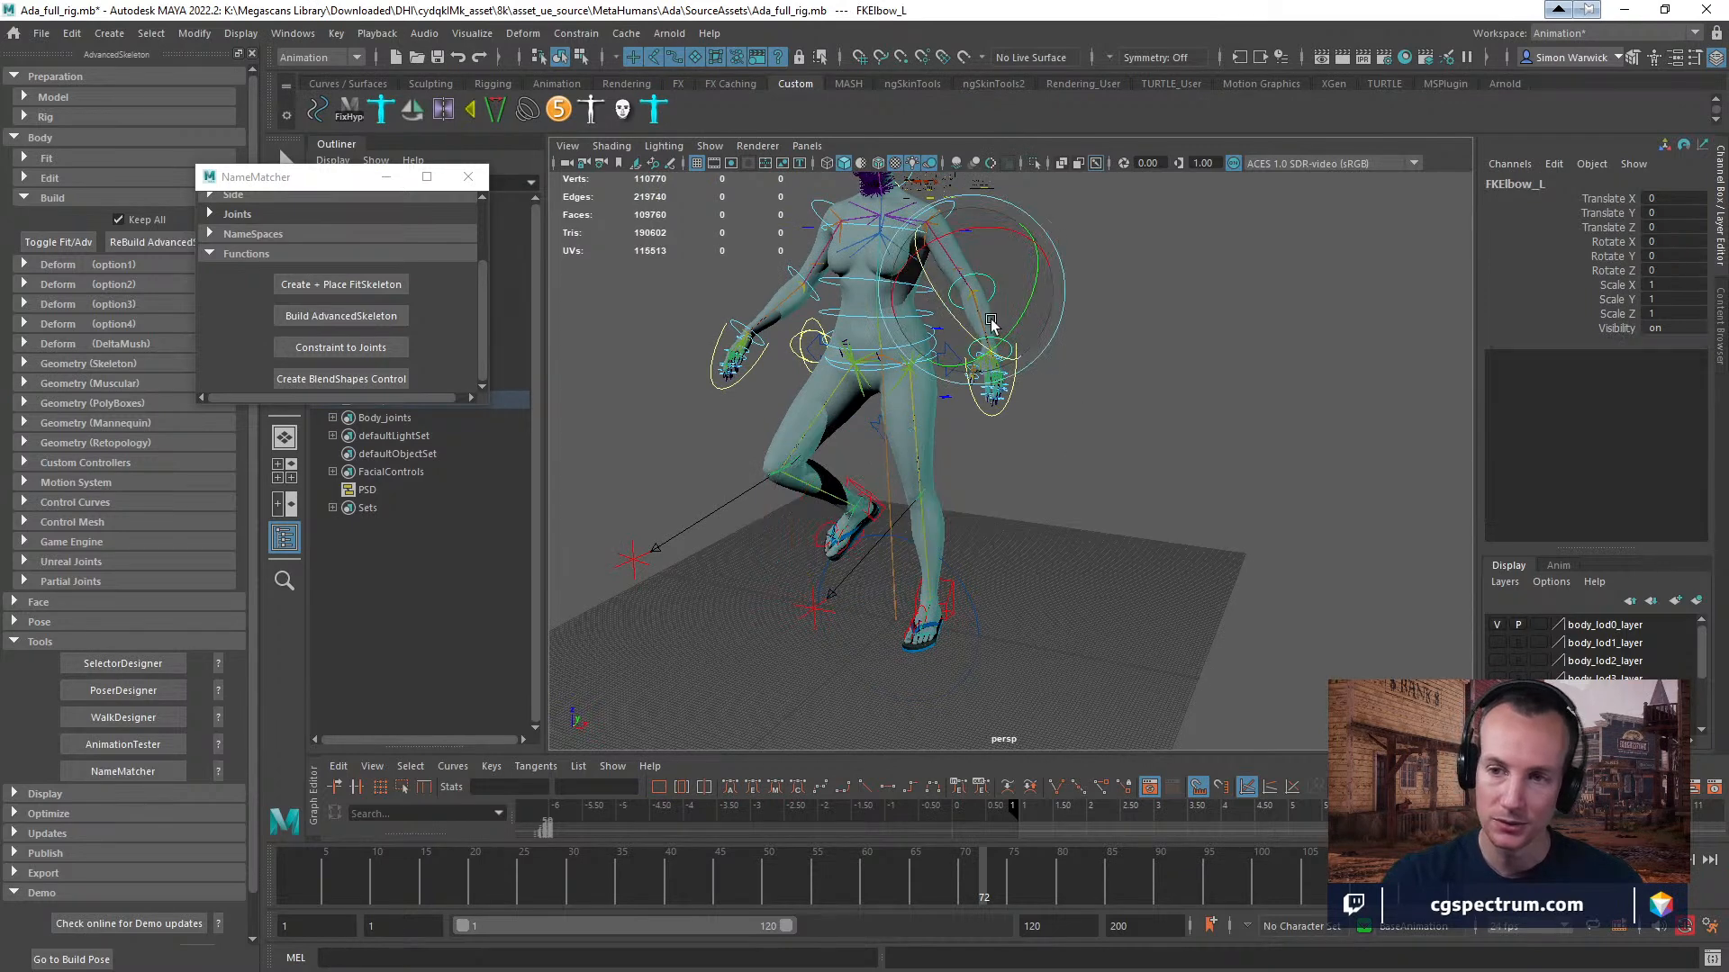
drag(988, 280, 918, 326)
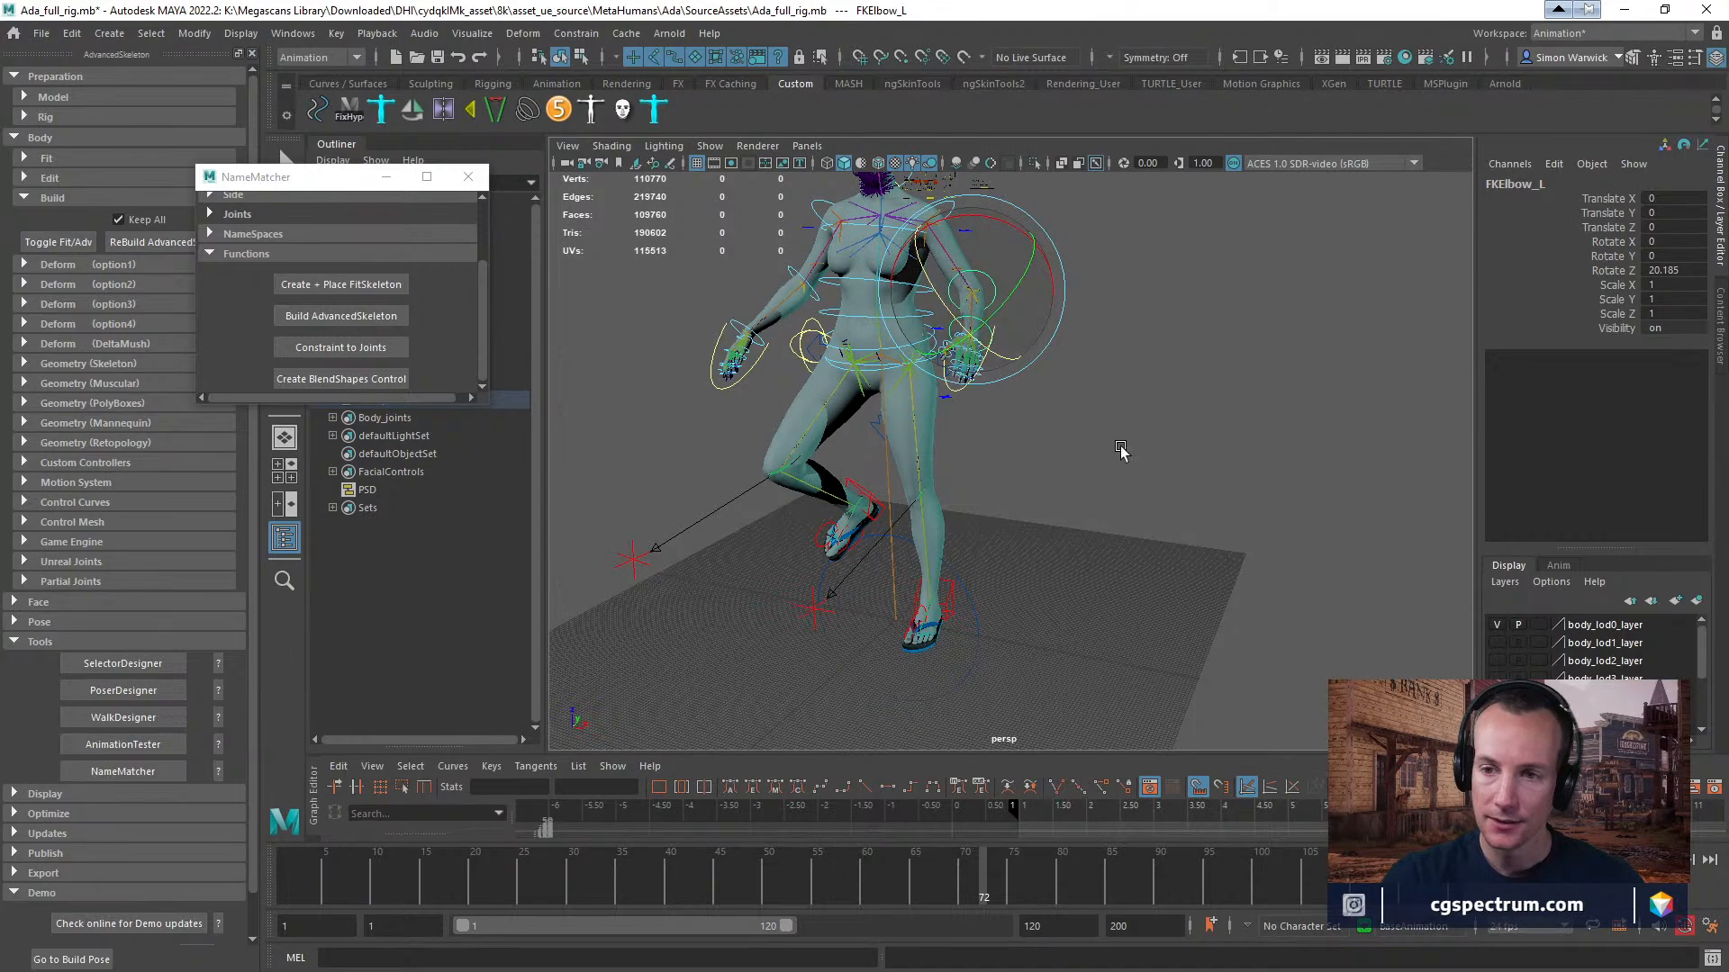
alt+drag(1123, 451, 1150, 491)
key(f)
alt+right_drag(1244, 410, 664, 410)
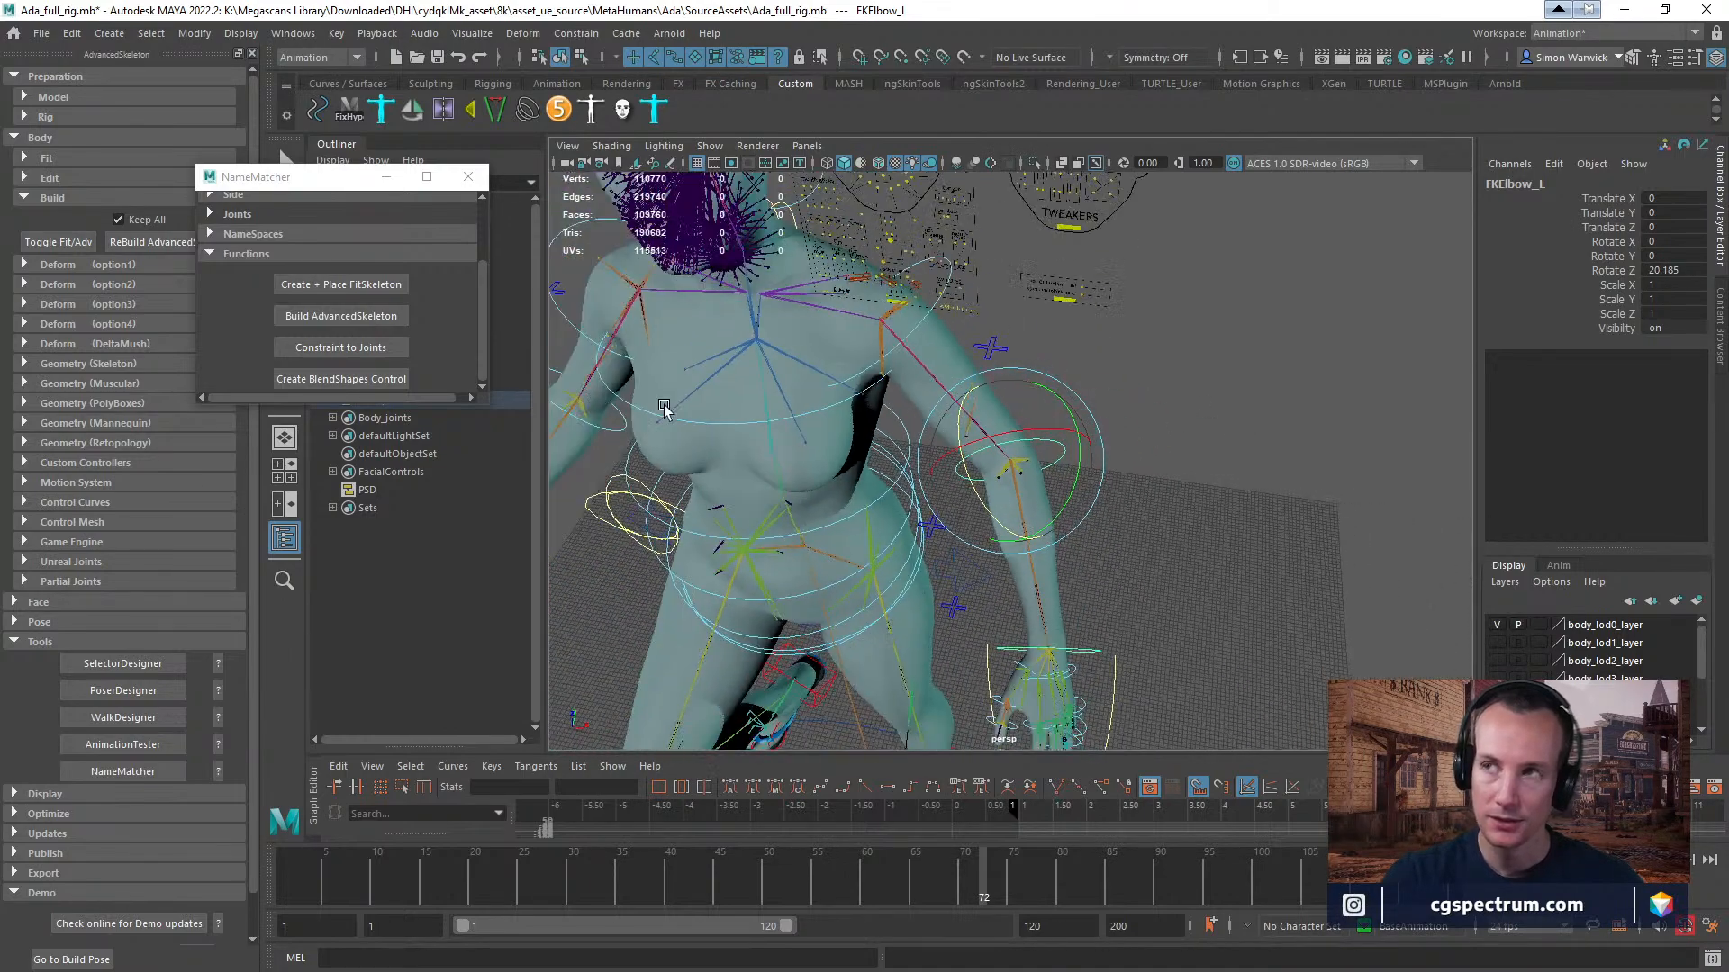
Rotate the left FK wrist control to about -26° in Y.
alt+middle_drag(892, 467, 1147, 716)
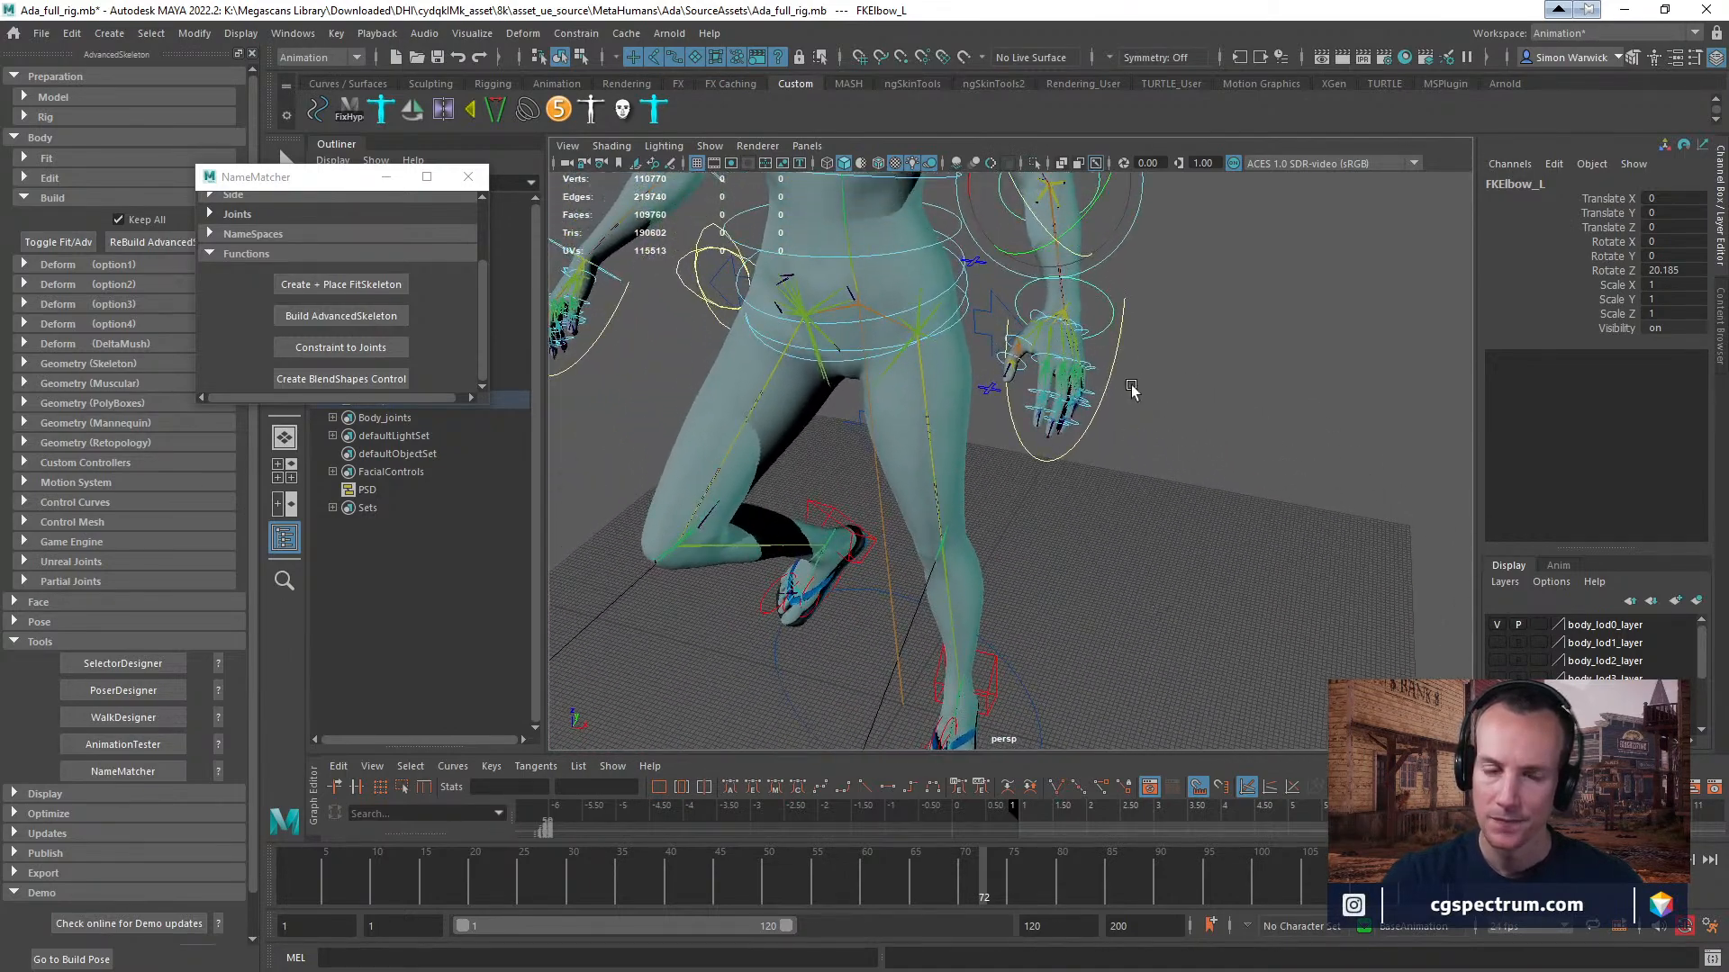
alt+middle_drag(1131, 369, 1128, 486)
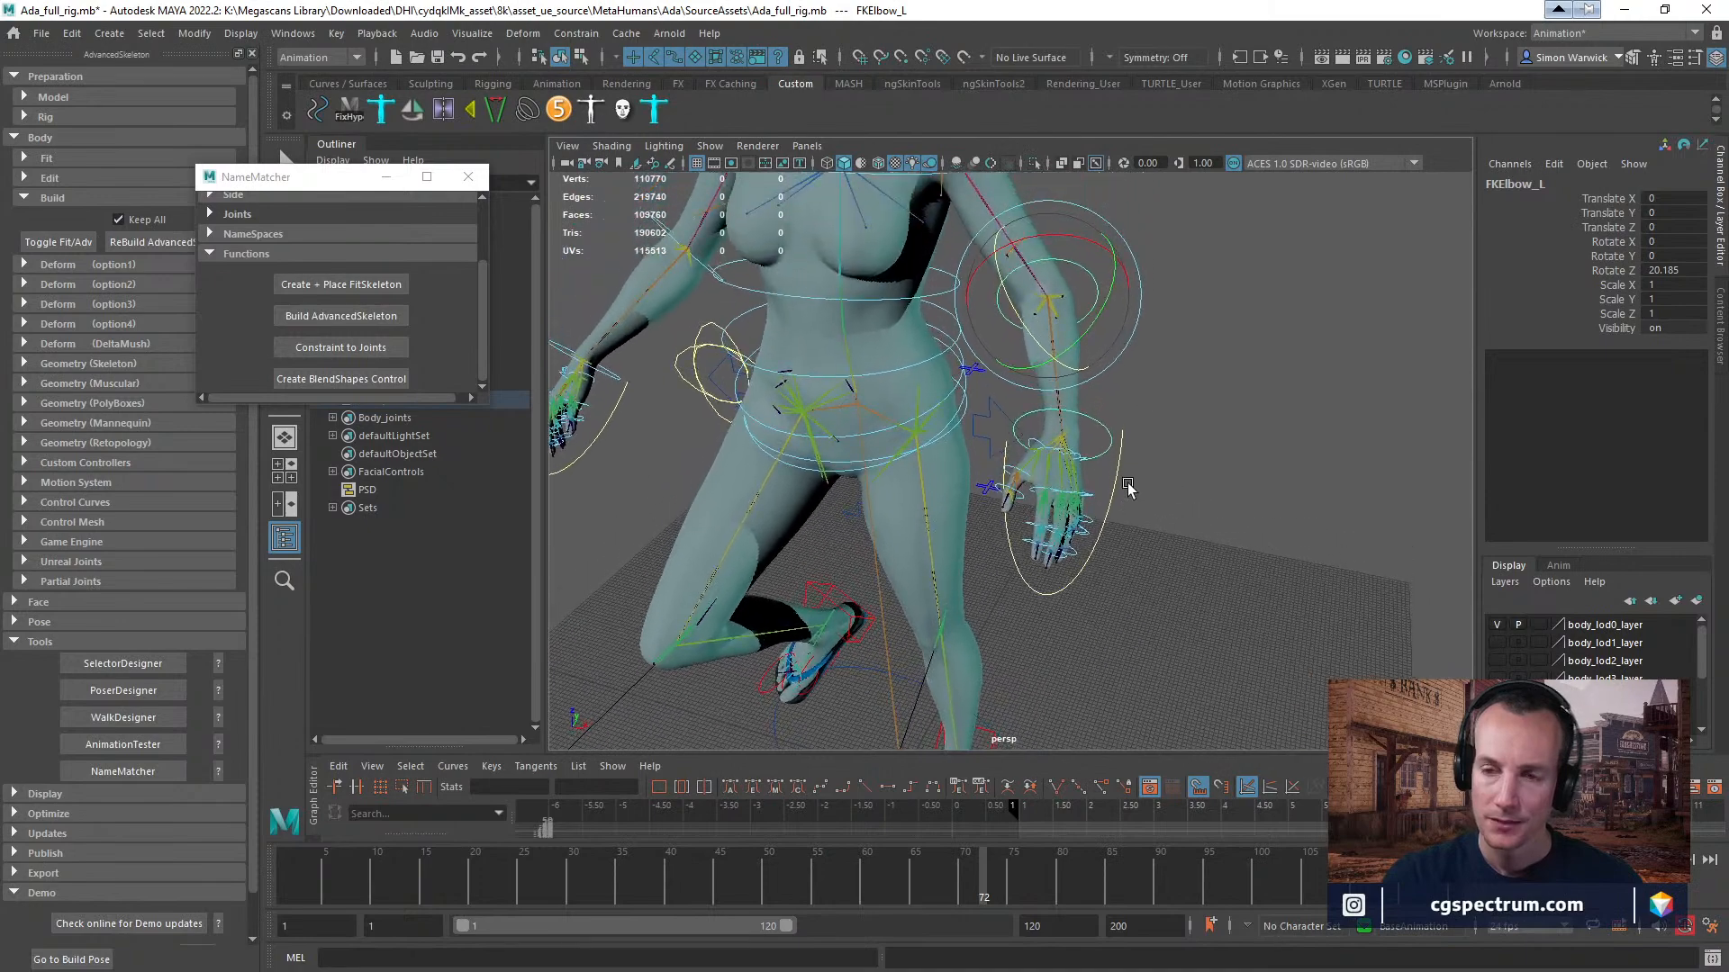
click(1087, 419)
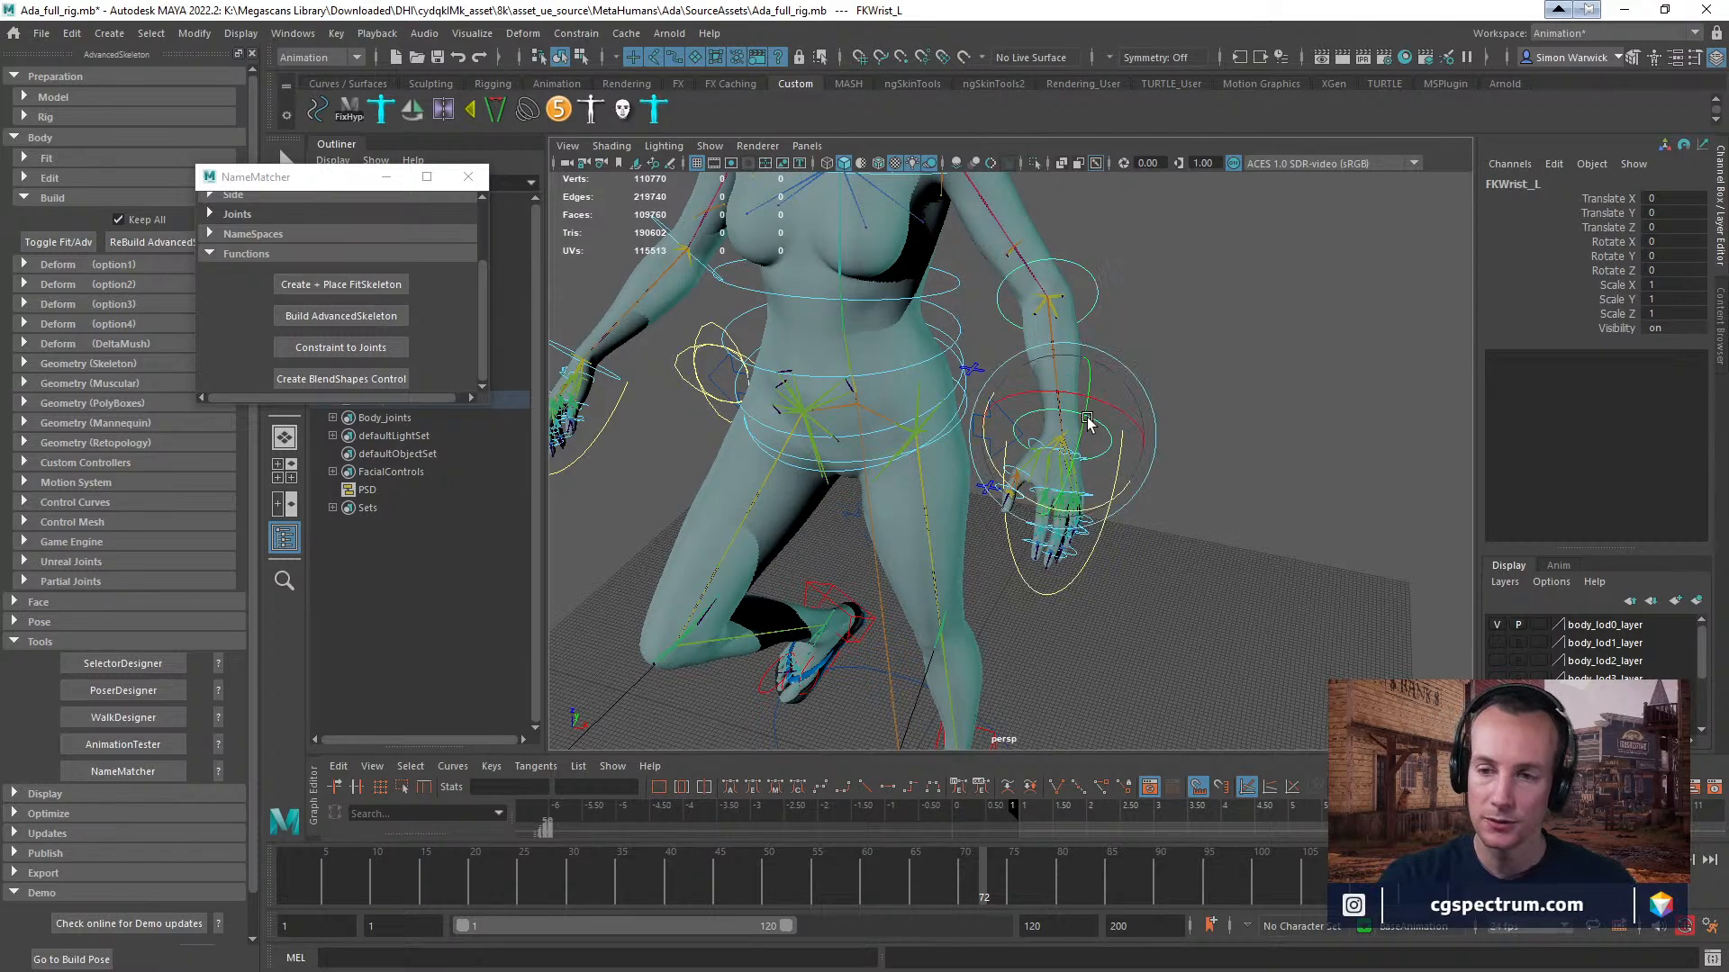
drag(1081, 444, 1122, 407)
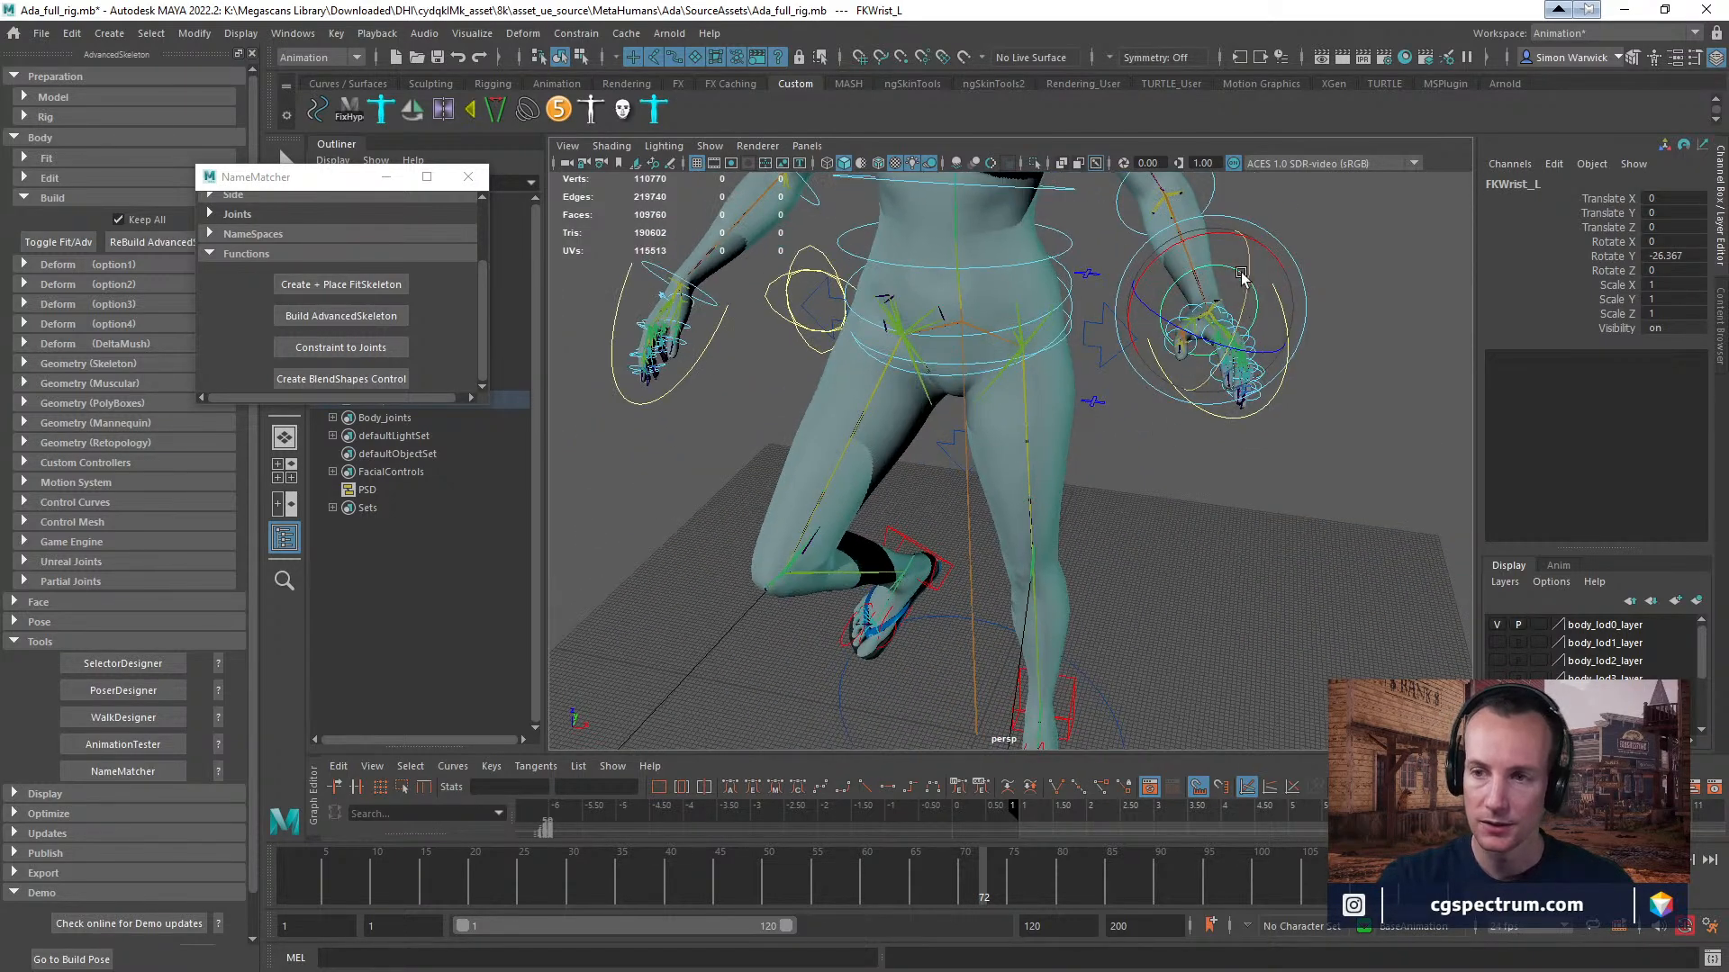
mouse_move(1204, 238)
mouse_down()
mouse_move(1144, 266)
mouse_move(1209, 261)
mouse_up()
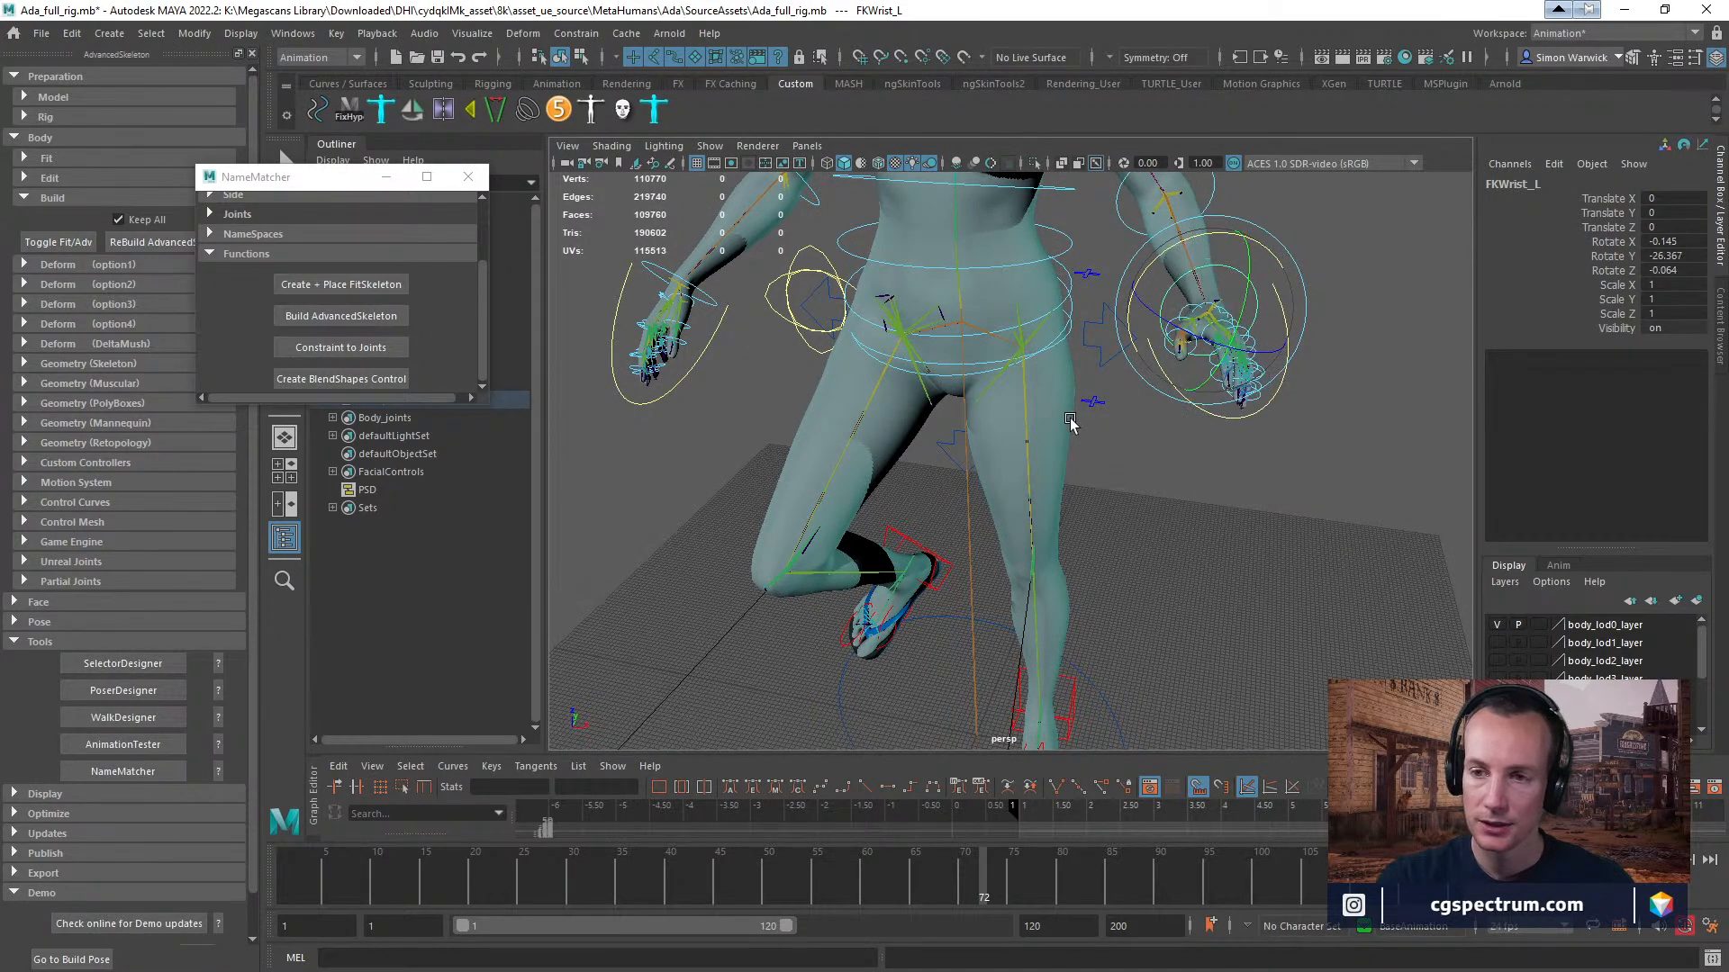
Move the left IK leg control to about 43 in X, -15 in Y and 44 in Z.
alt+drag(1162, 372, 1031, 504)
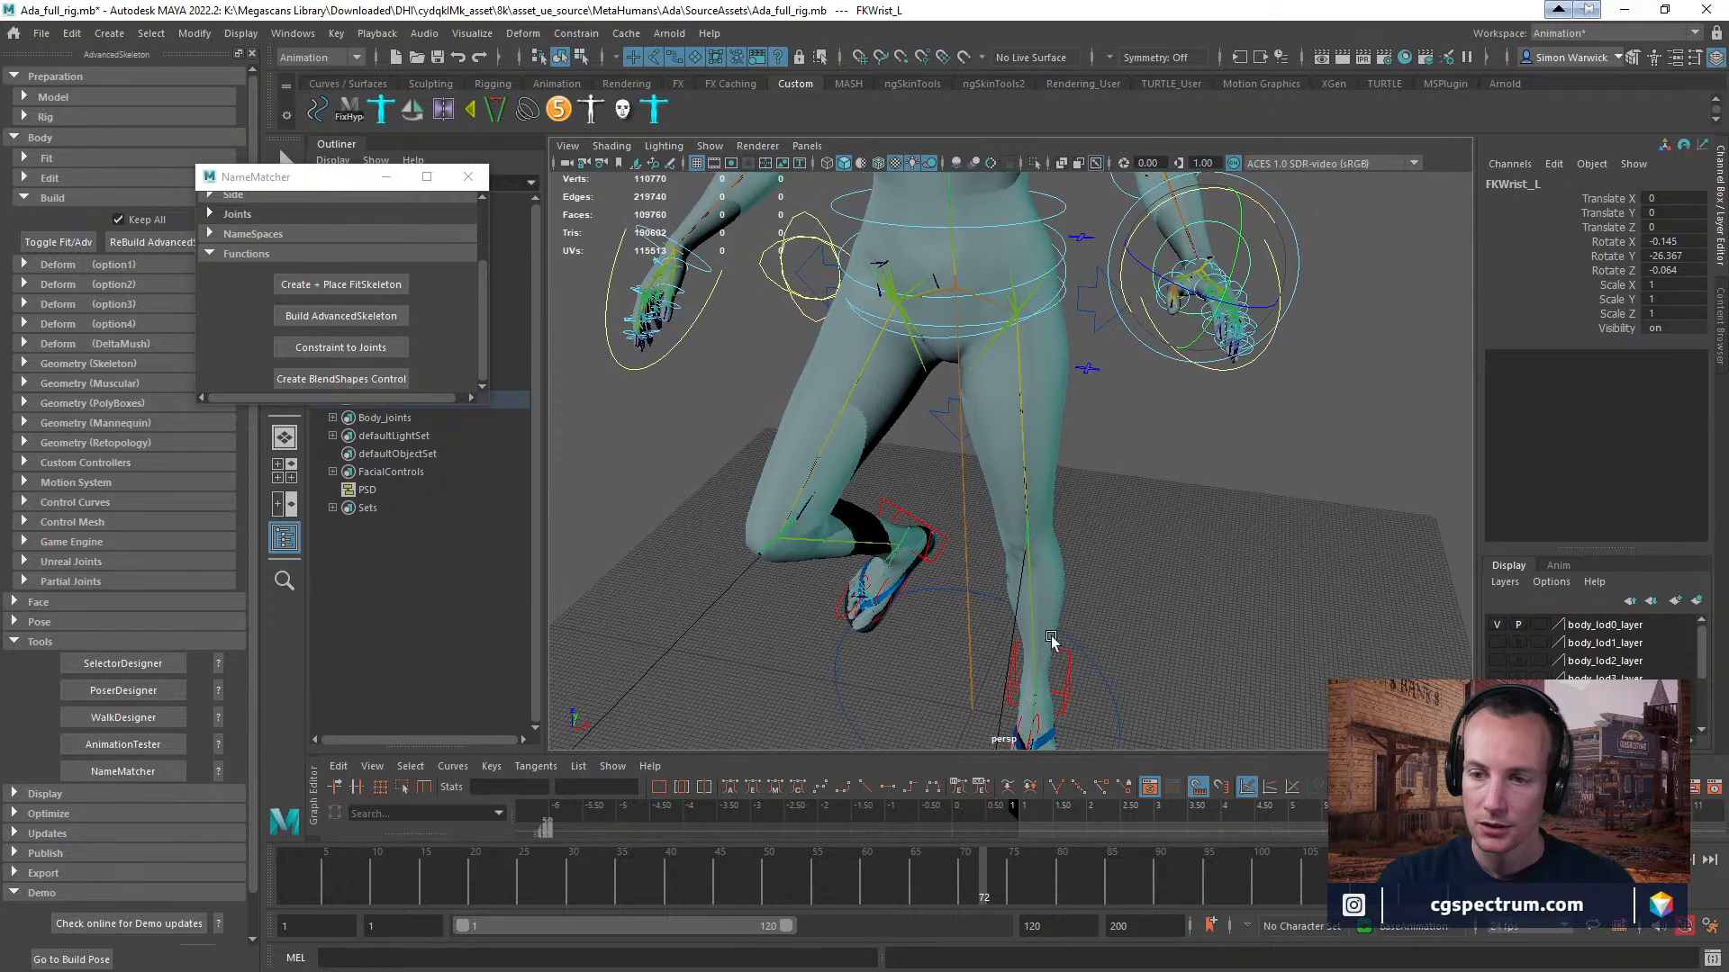
click(1073, 664)
click(1069, 667)
key(w)
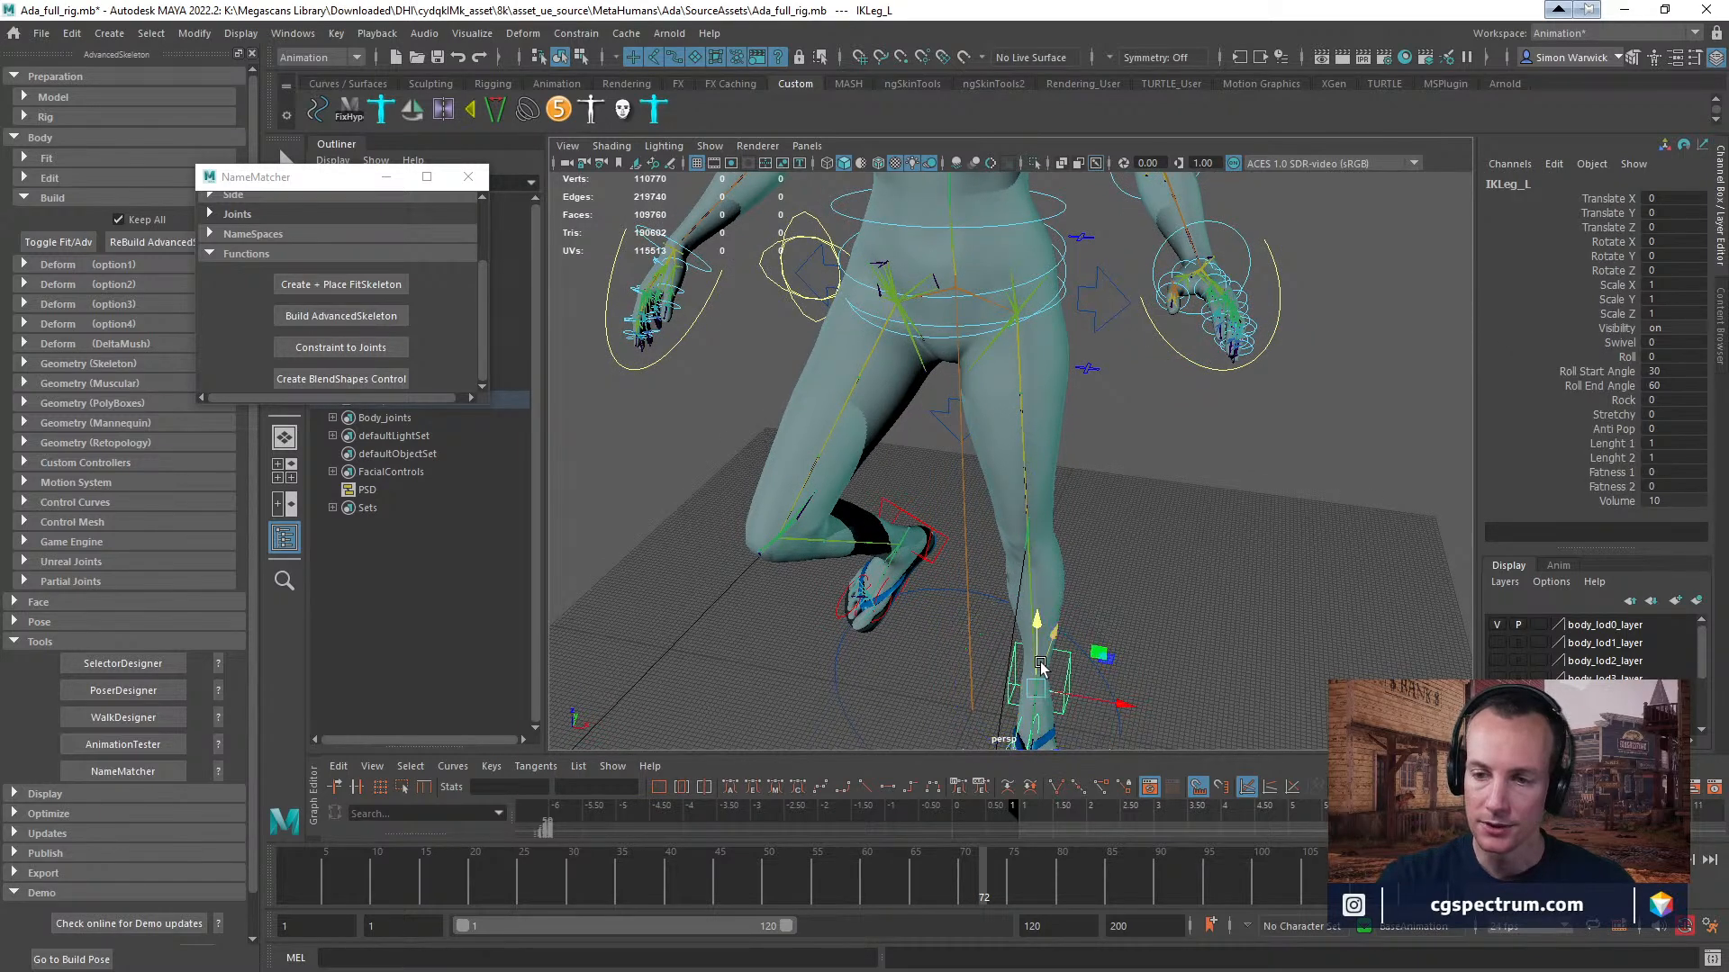
drag(1036, 647, 1037, 578)
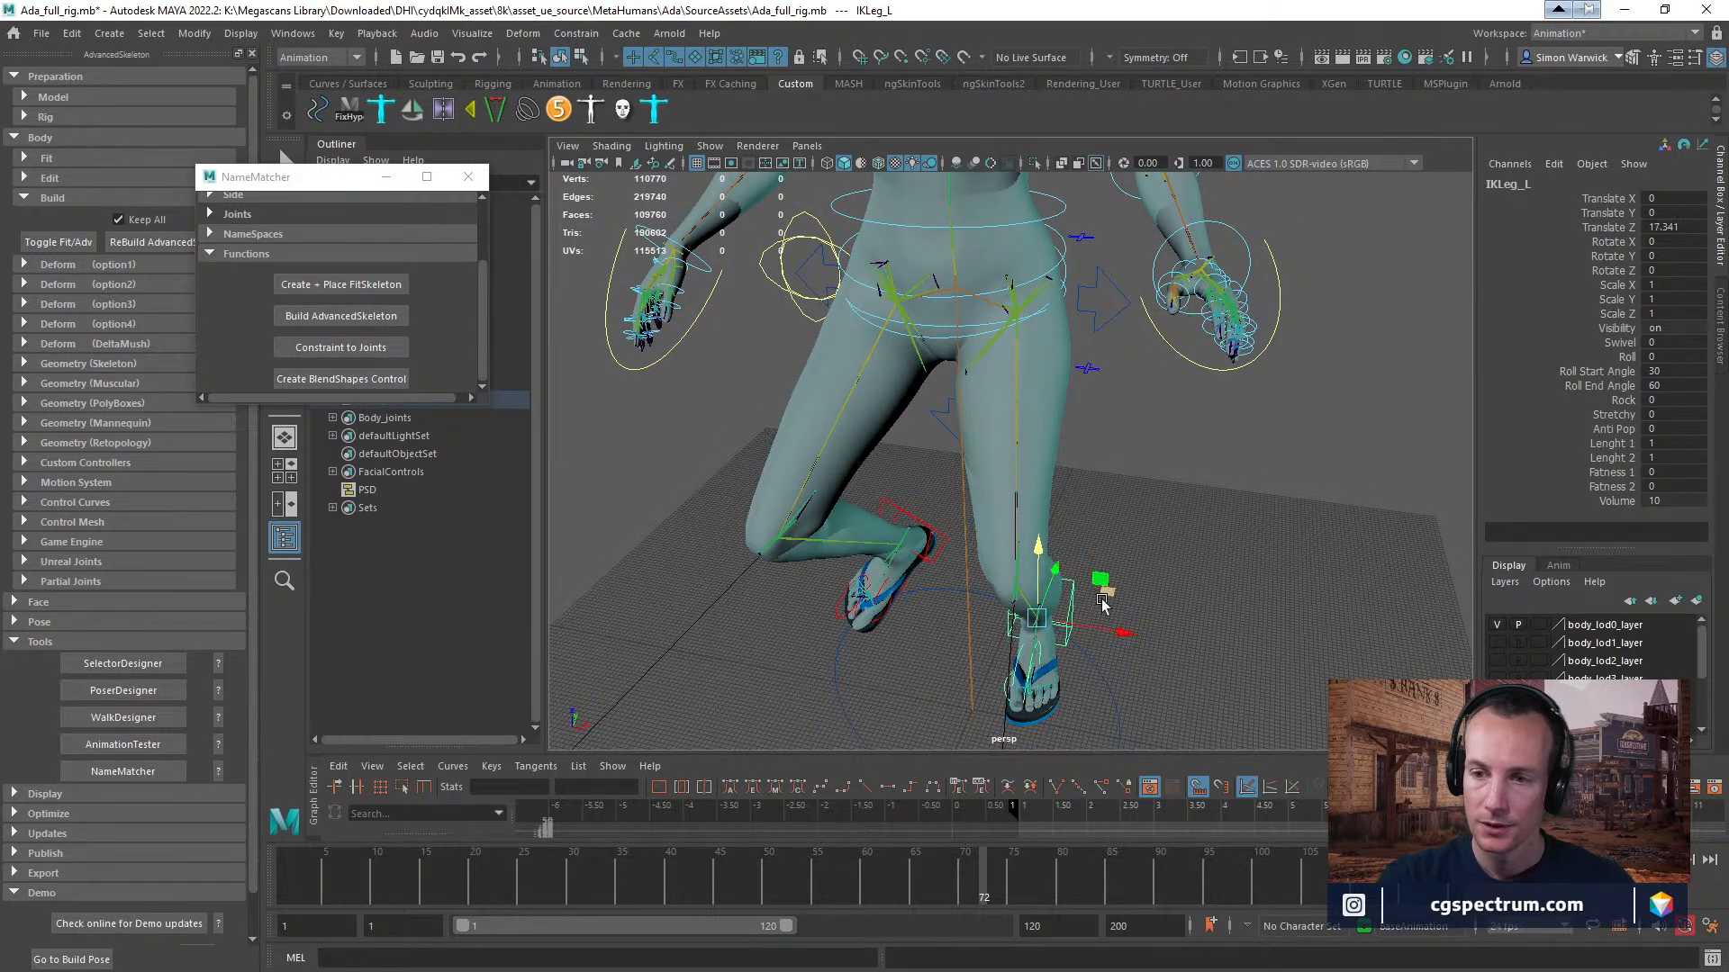
drag(1109, 636, 1284, 572)
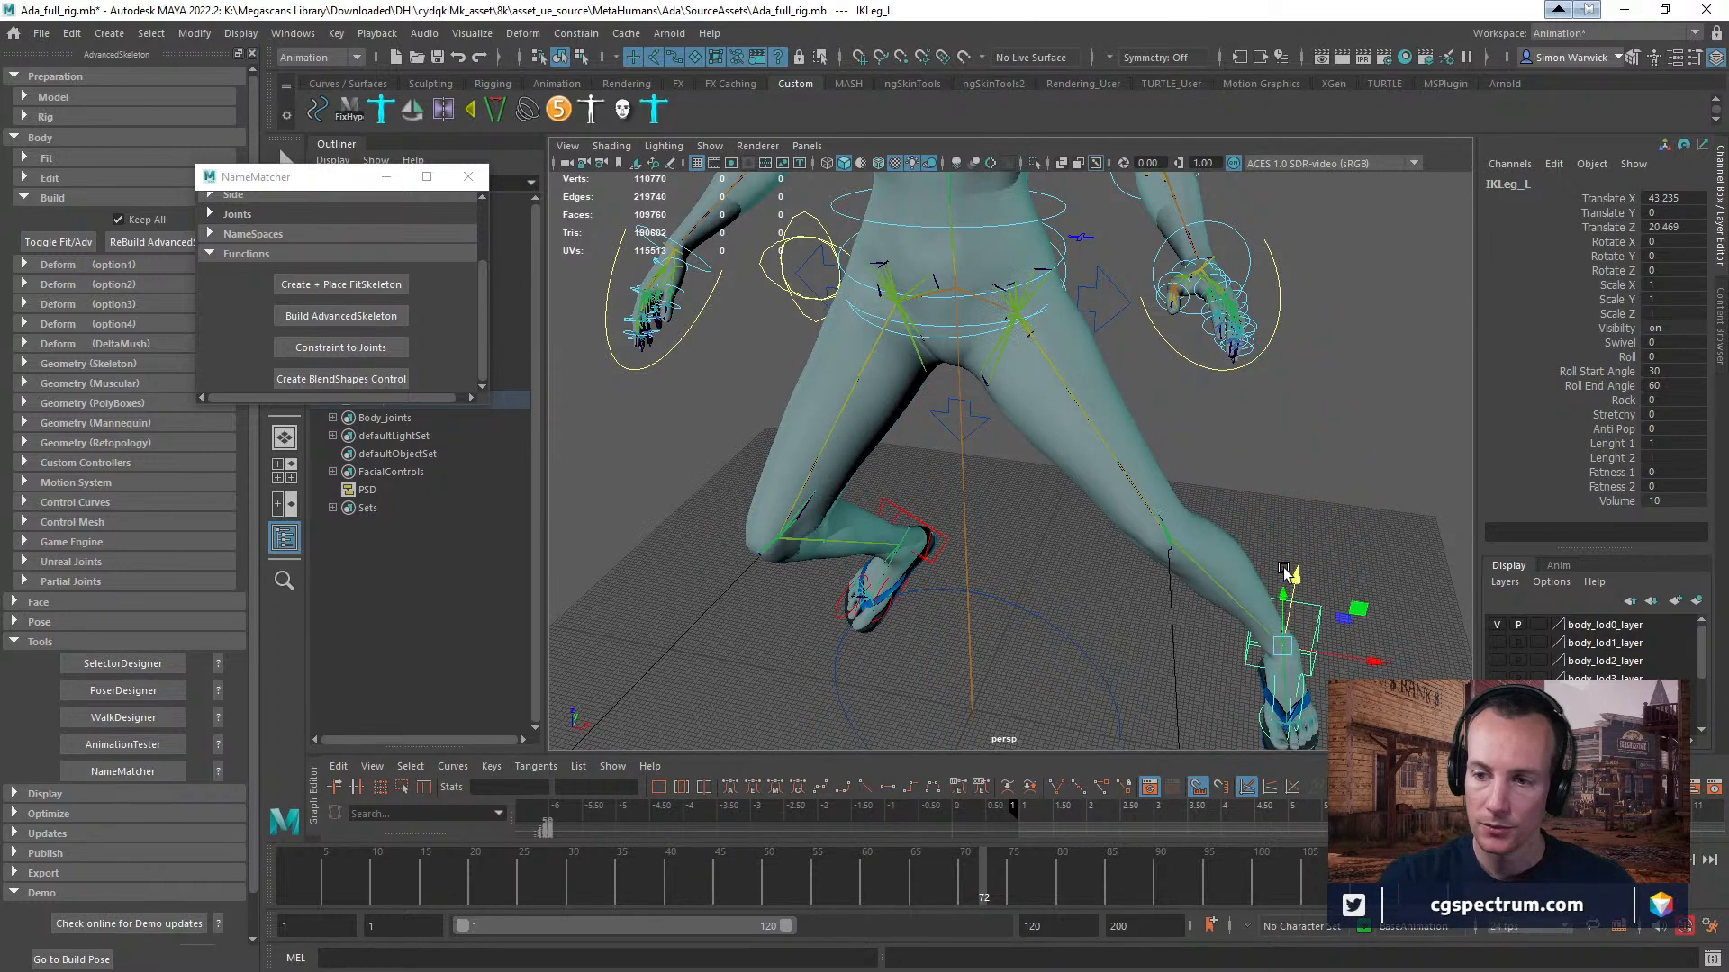
alt+drag(1338, 655, 919, 666)
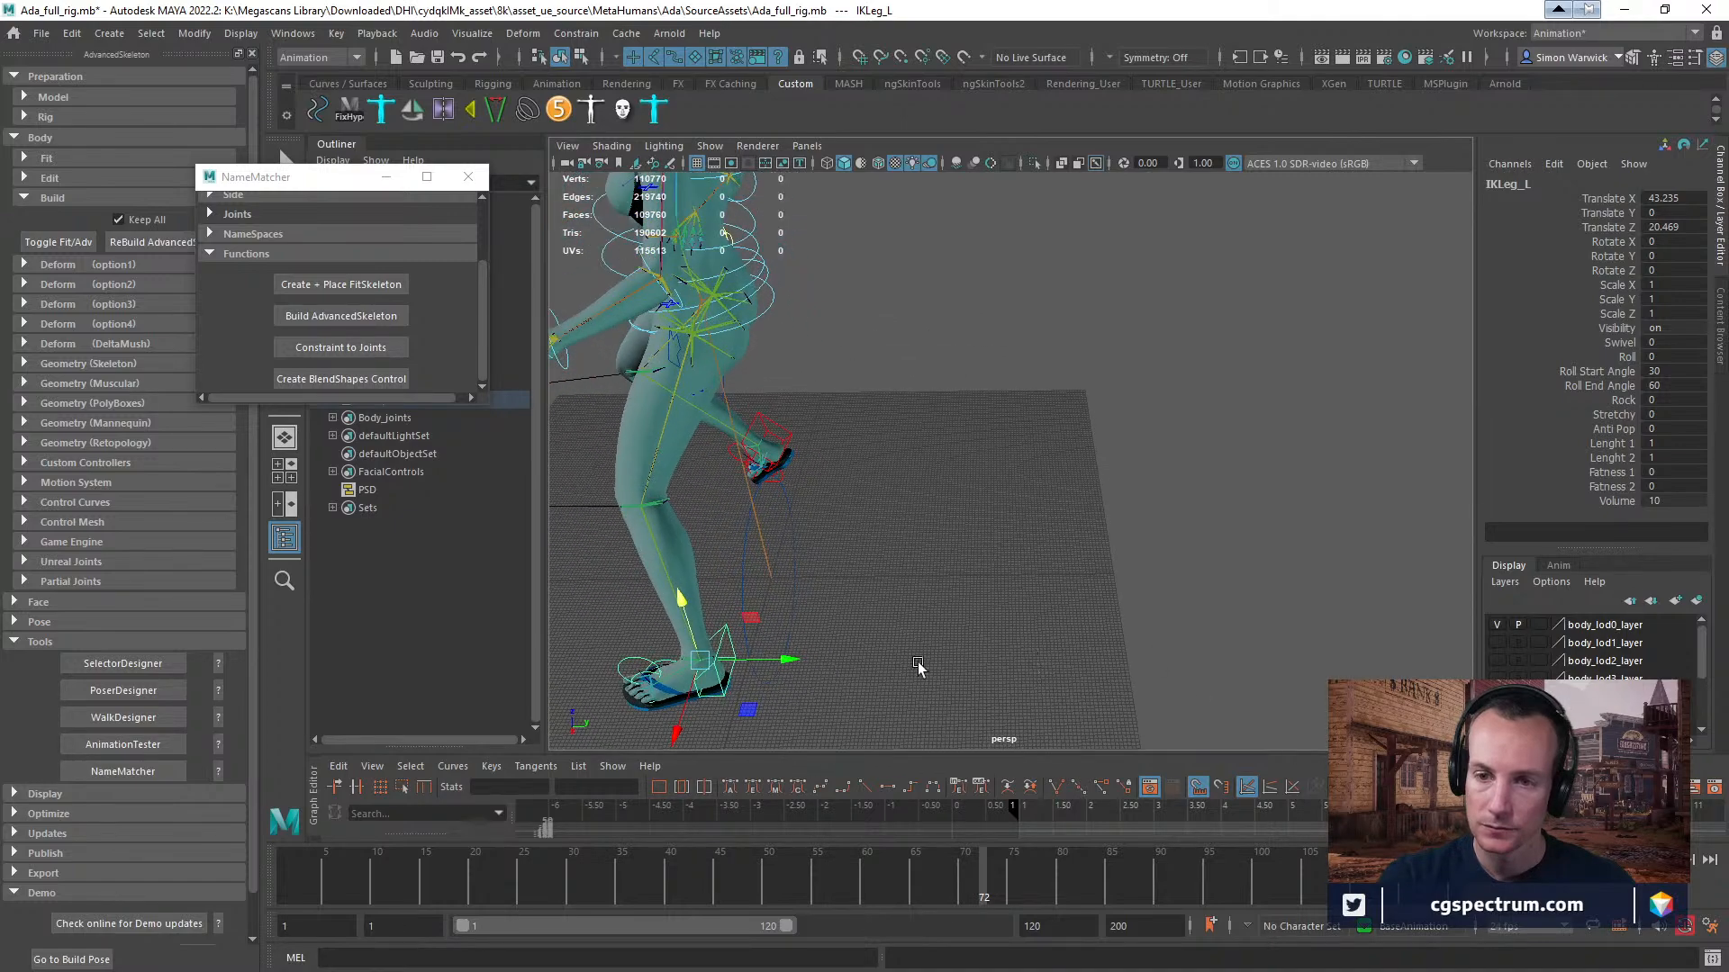
drag(768, 666, 1112, 405)
alt+middle_drag(1189, 488, 1274, 490)
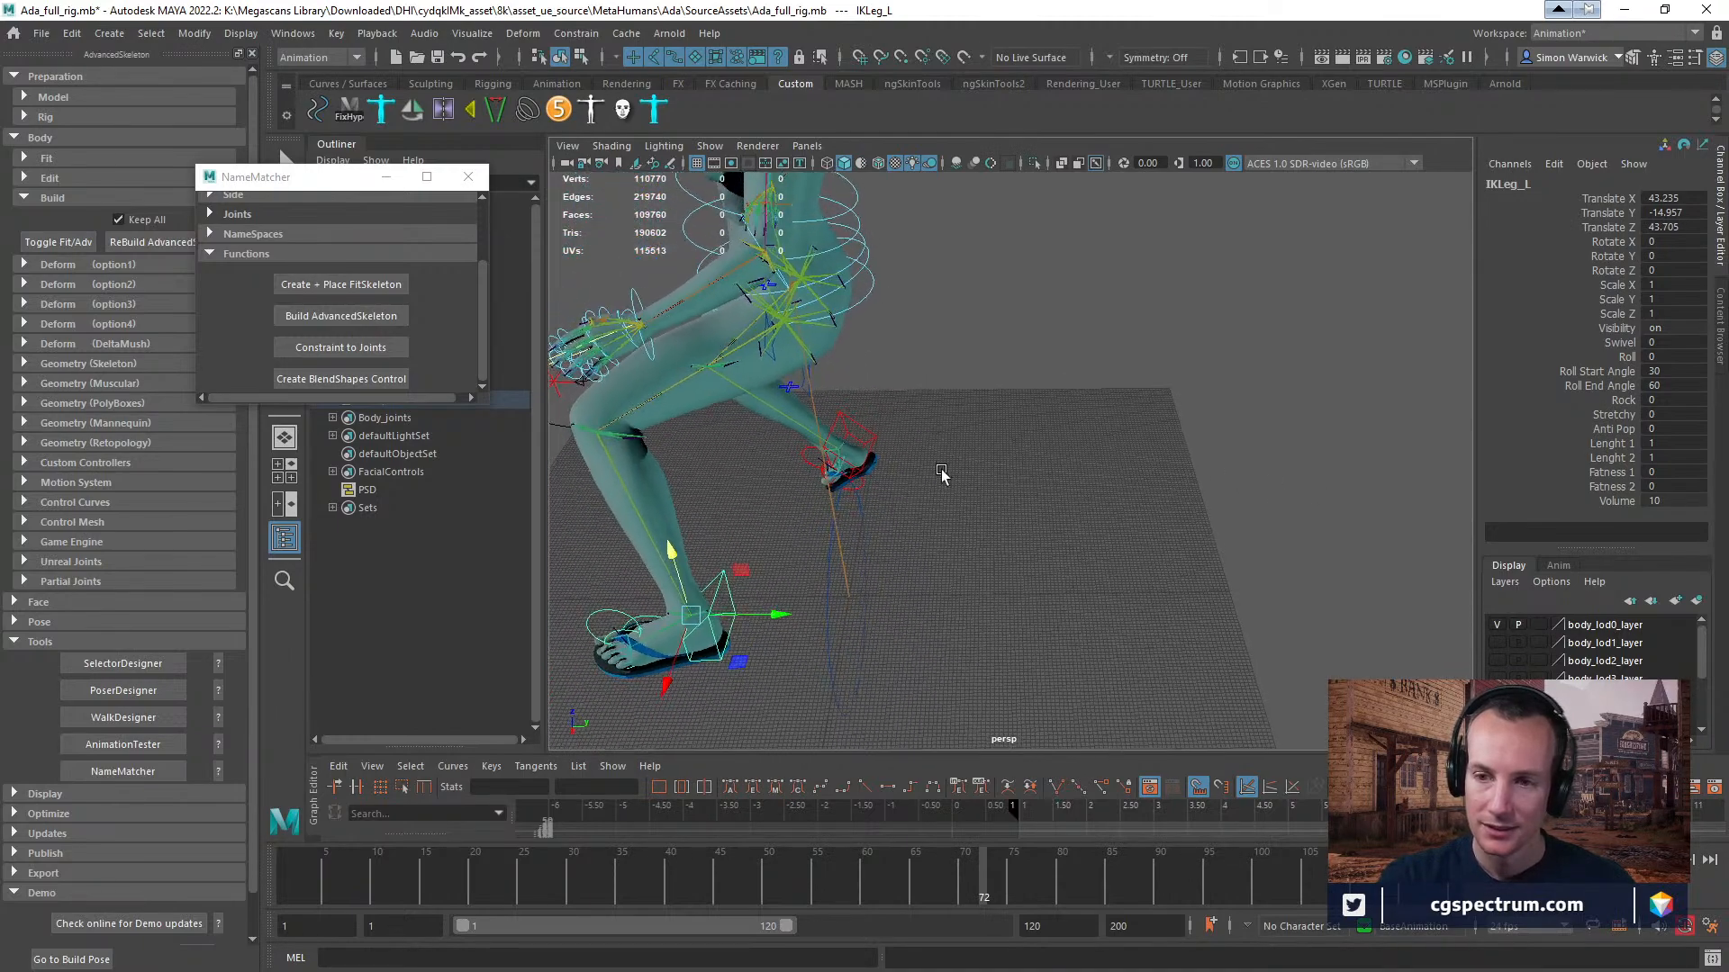
Examine the posed legs and the helper joints around the hips and buttocks from several angles.
alt+drag(942, 475, 914, 460)
alt+middle_drag(913, 455, 1666, 967)
alt+middle_drag(826, 461, 1038, 830)
key(f)
alt+right_drag(1095, 505, 416, 511)
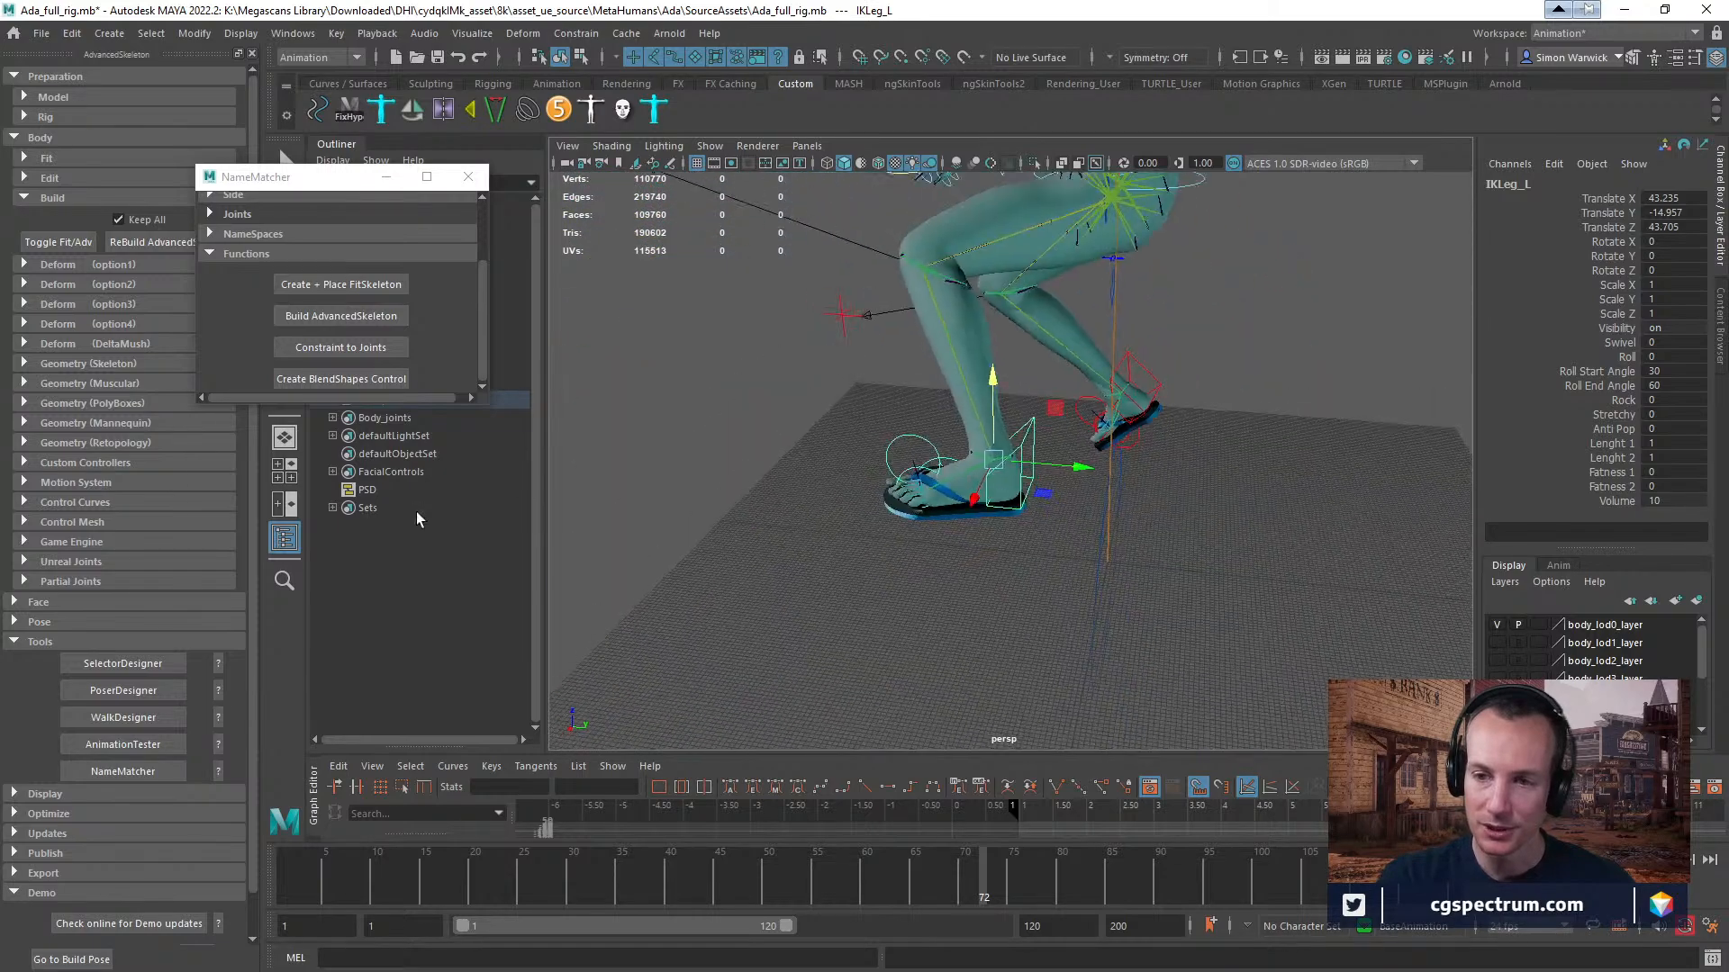
alt+middle_drag(837, 407, 809, 495)
alt+right_drag(809, 495, 1018, 529)
alt+middle_drag(1018, 529, 922, 583)
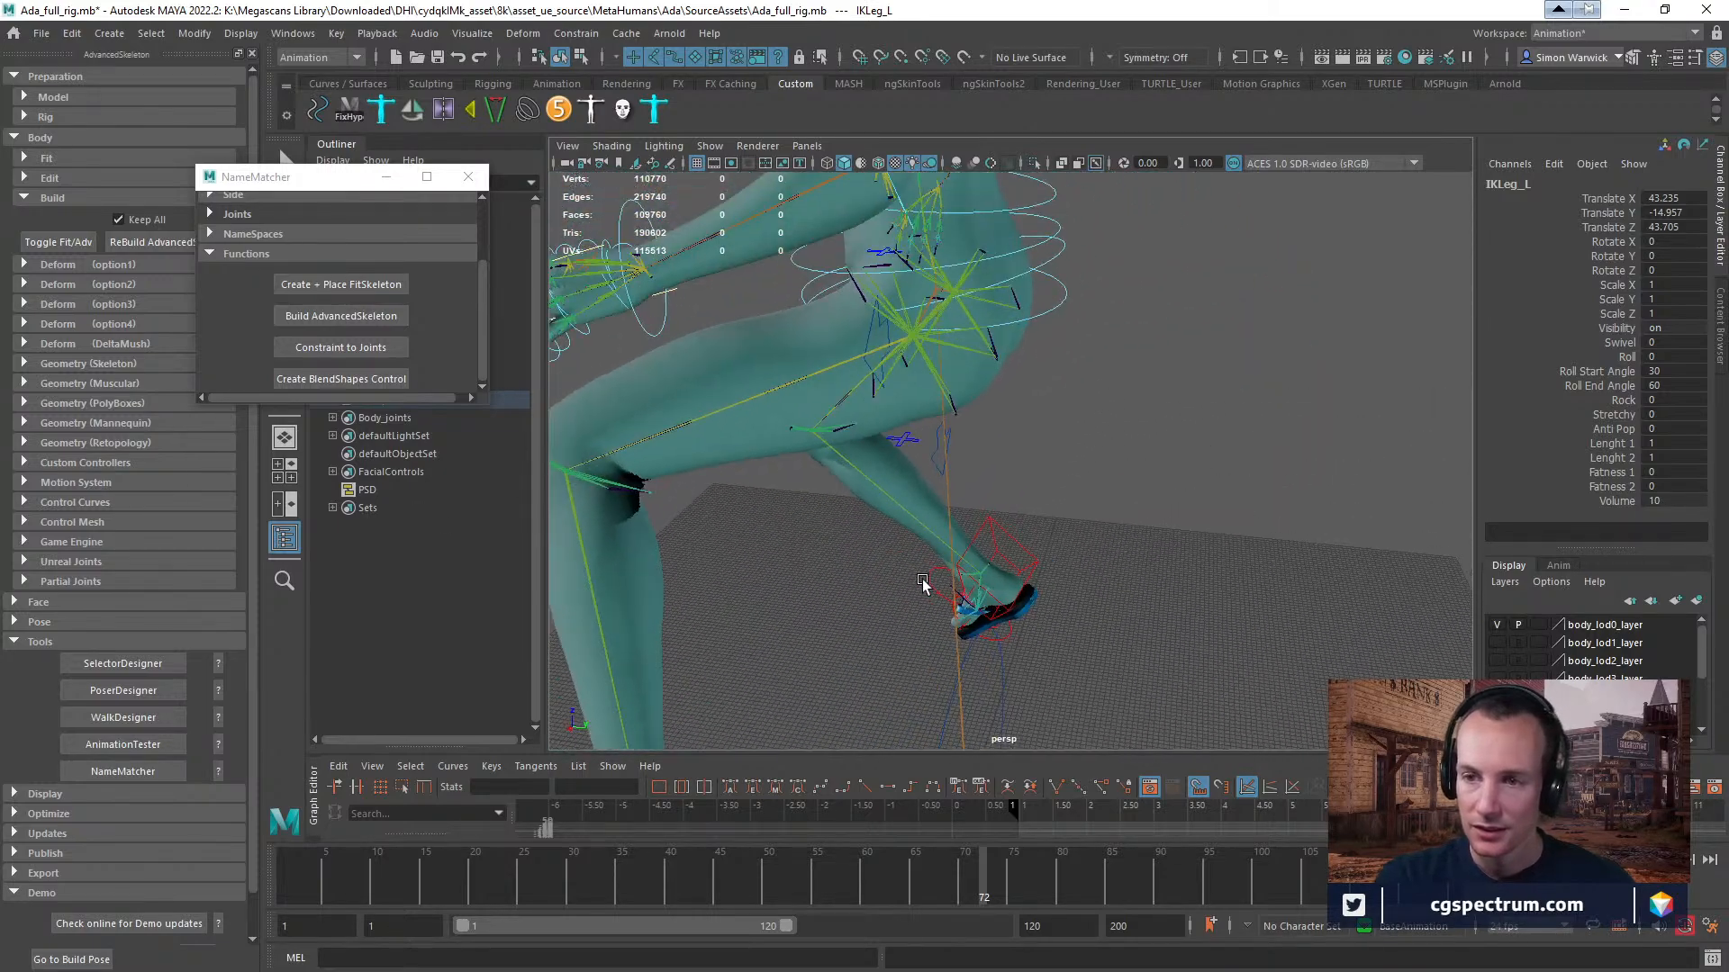
alt+right_drag(922, 583, 991, 549)
alt+right_drag(994, 221, 962, 277)
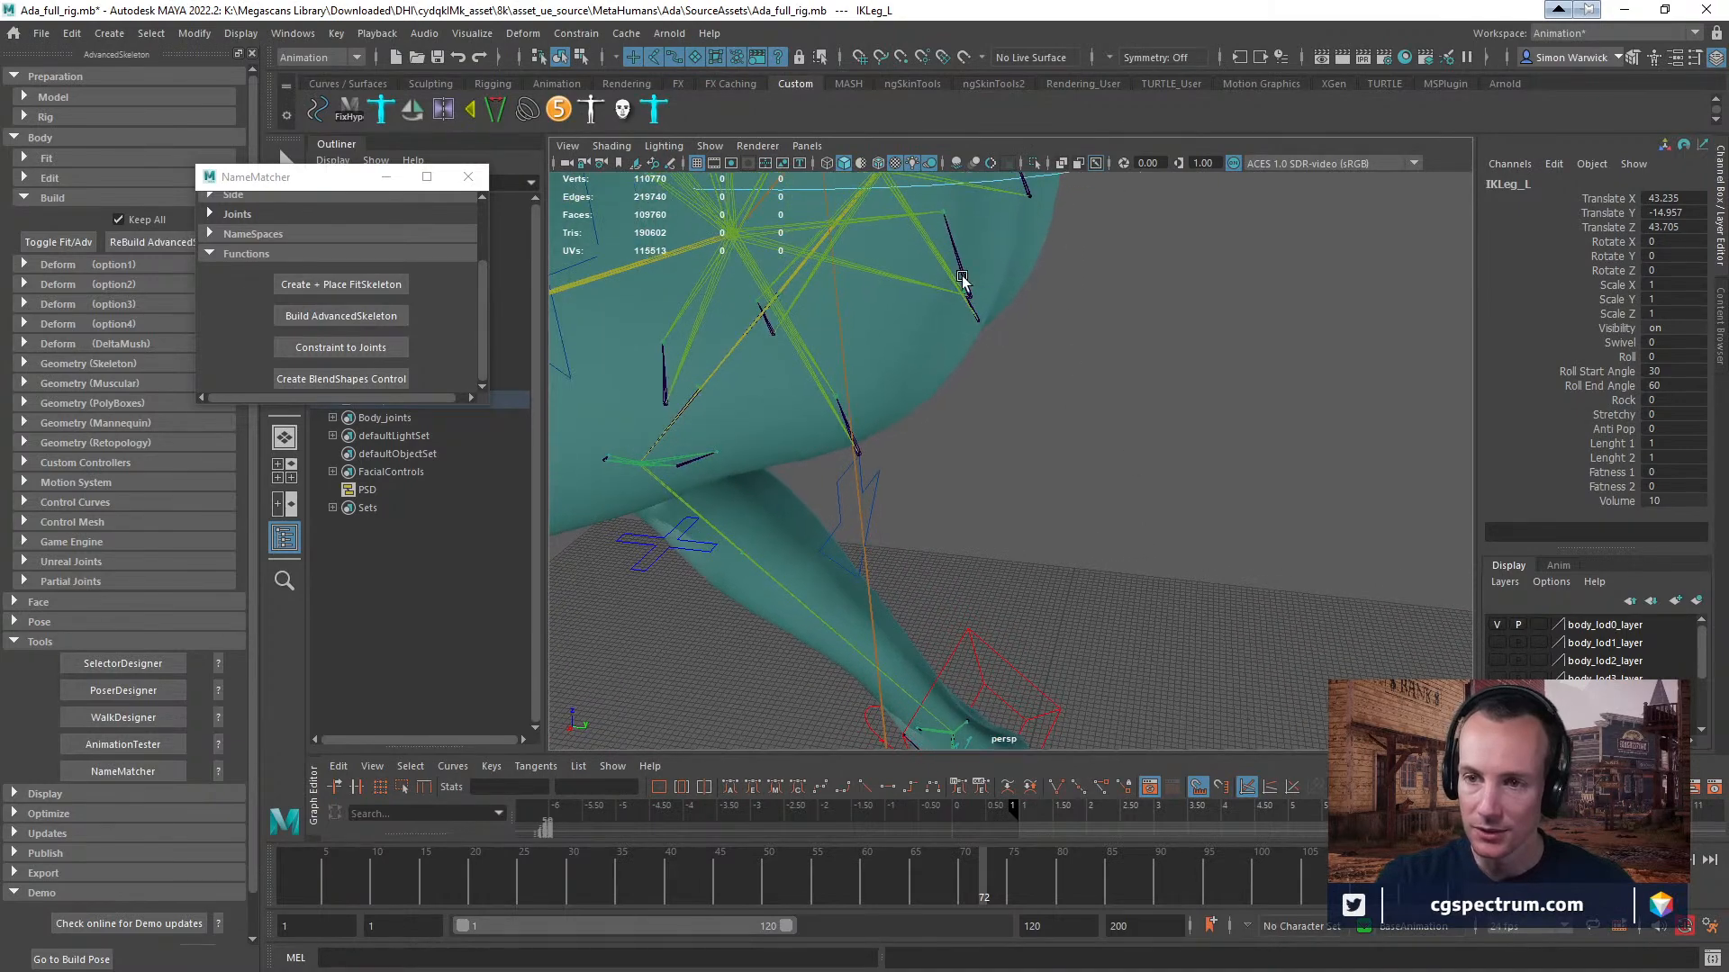
mouse_move(1052, 315)
alt+mouse_down()
mouse_move(1015, 330)
mouse_move(1084, 322)
mouse_move(1045, 325)
alt+mouse_up()
alt+middle_drag(810, 451, 1060, 123)
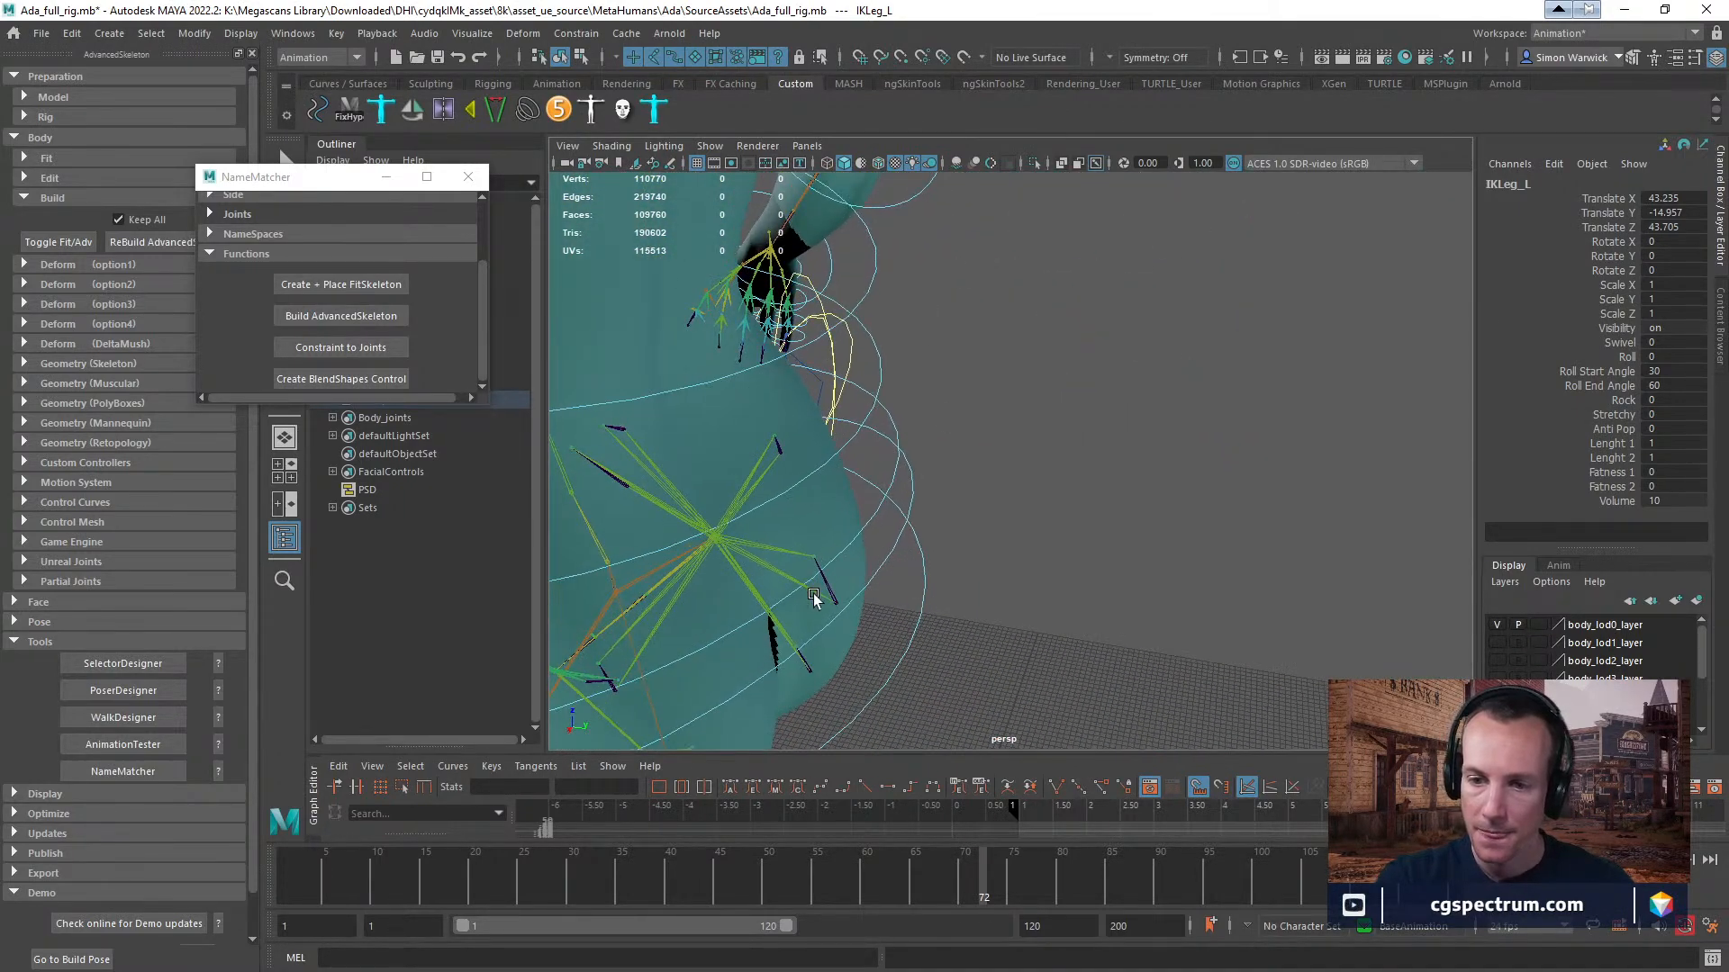
Select the right thigh's thigh_fwdOff_r_drv helper joint and inspect it and its neighbours around the hip.
click(623, 429)
key(f)
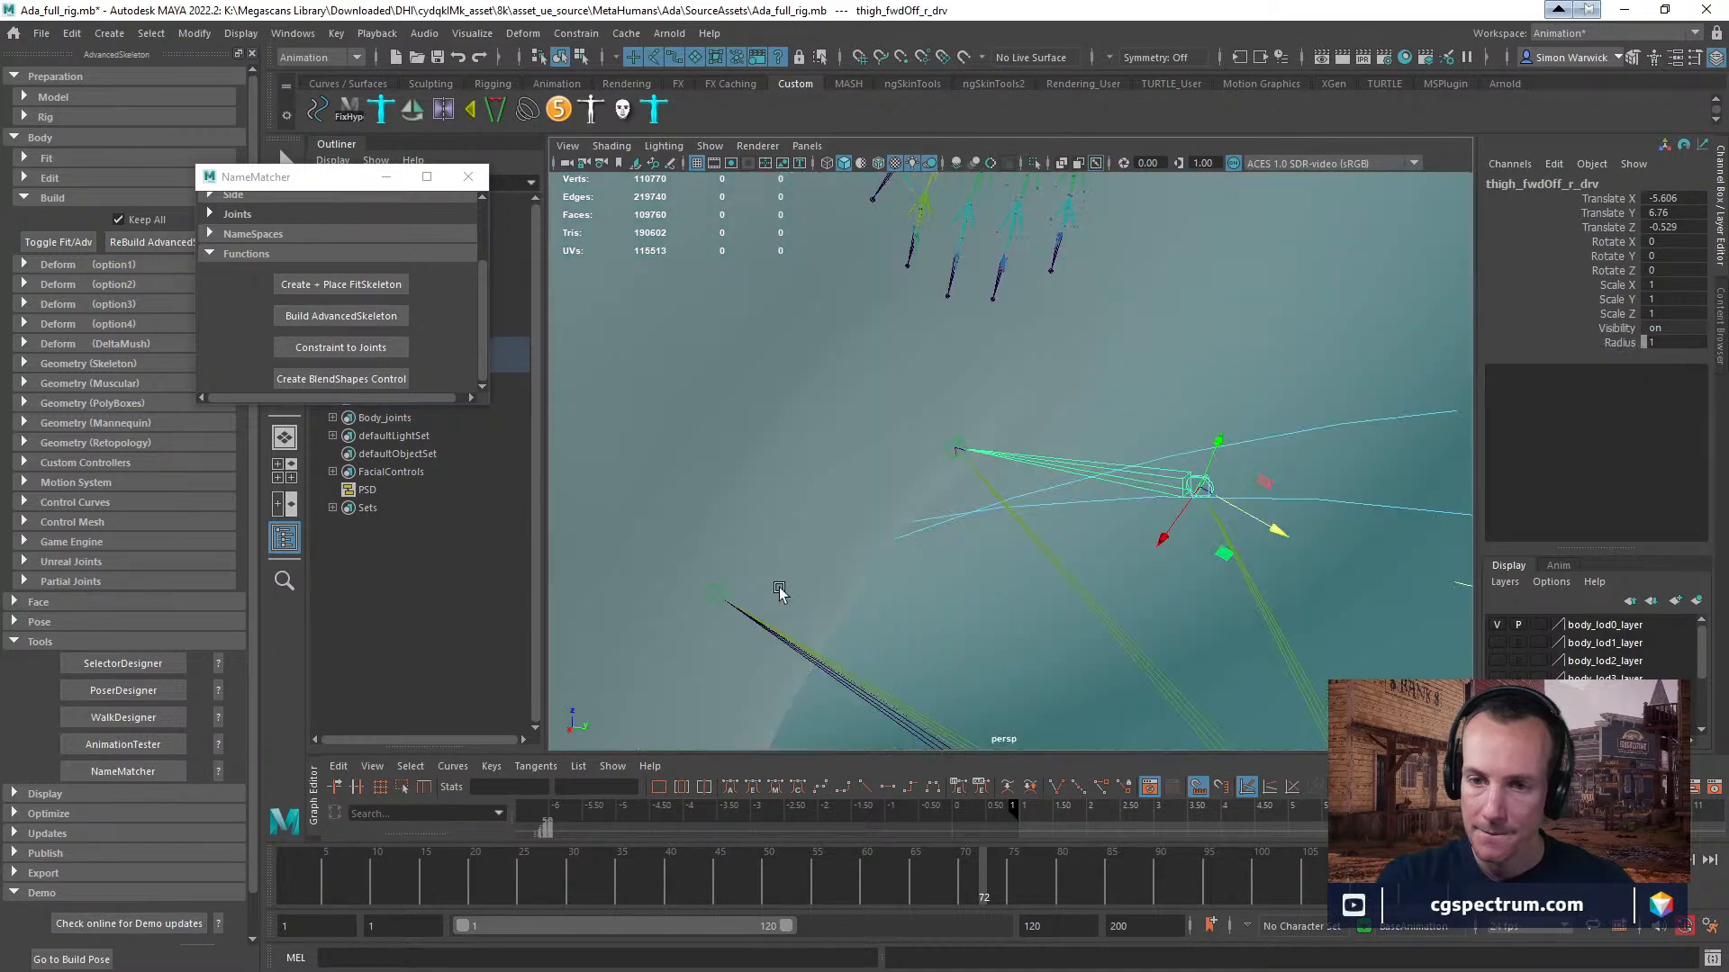
alt+drag(846, 593, 790, 635)
alt+middle_drag(791, 635, 938, 353)
alt+right_drag(939, 353, 712, 466)
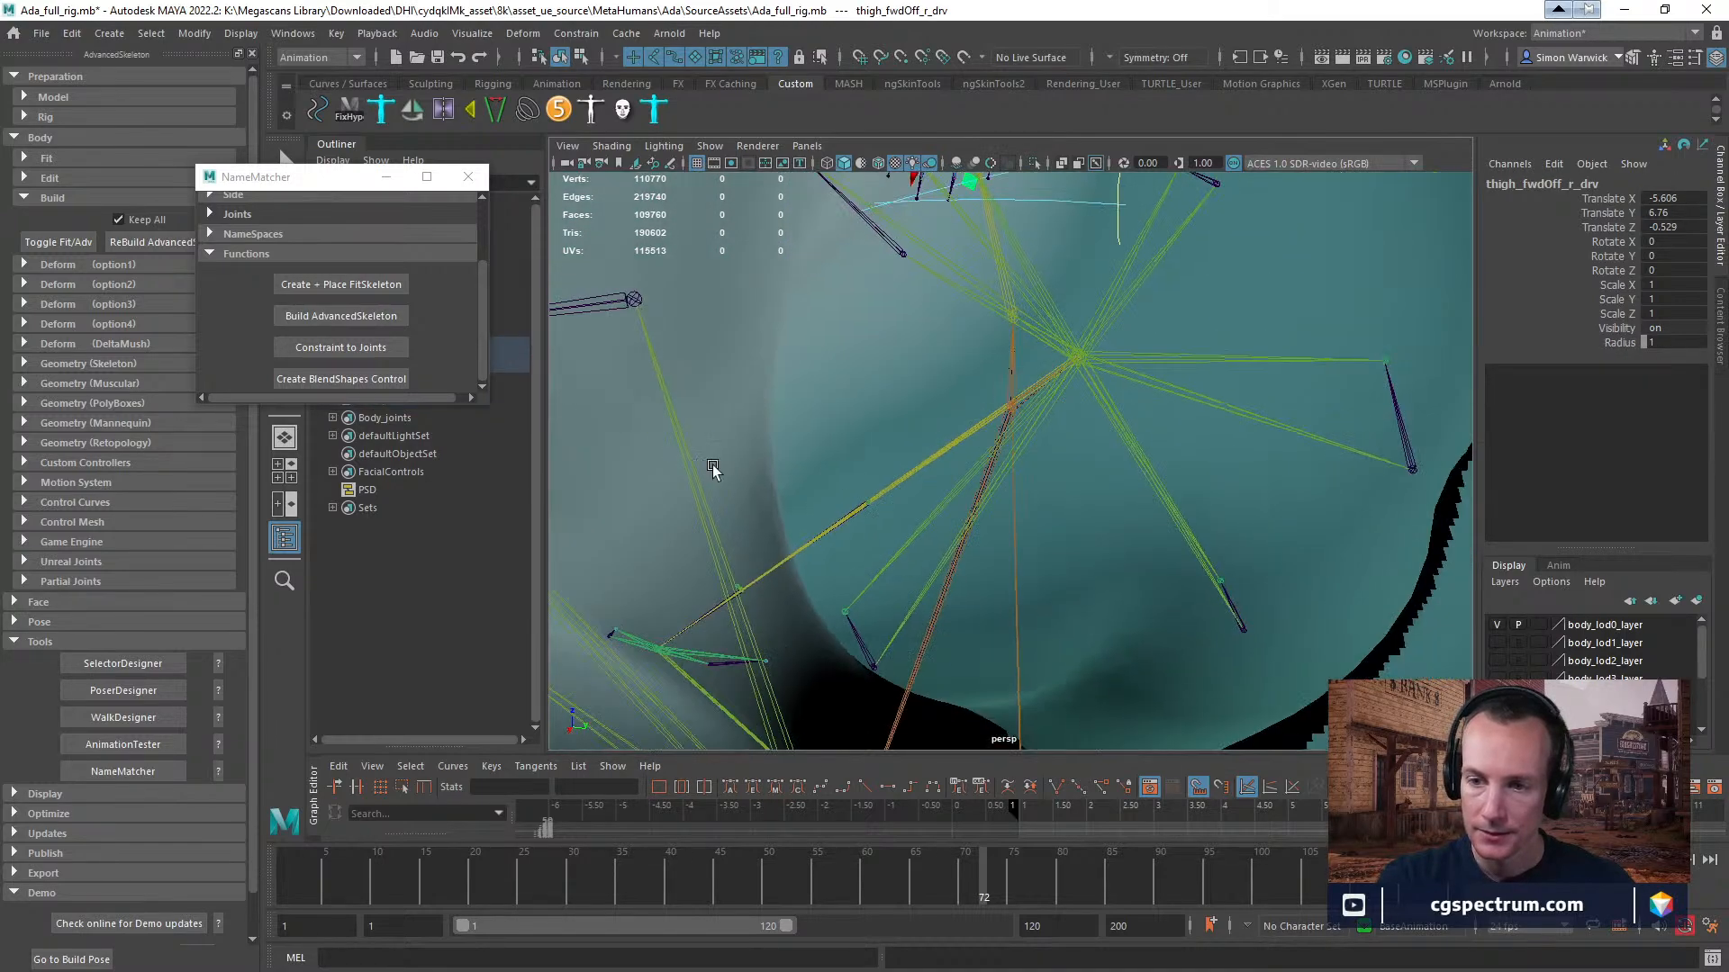
alt+drag(711, 466, 793, 666)
alt+right_drag(994, 547, 720, 571)
alt+drag(1126, 555, 1141, 546)
scroll(1141, 545, up, 5)
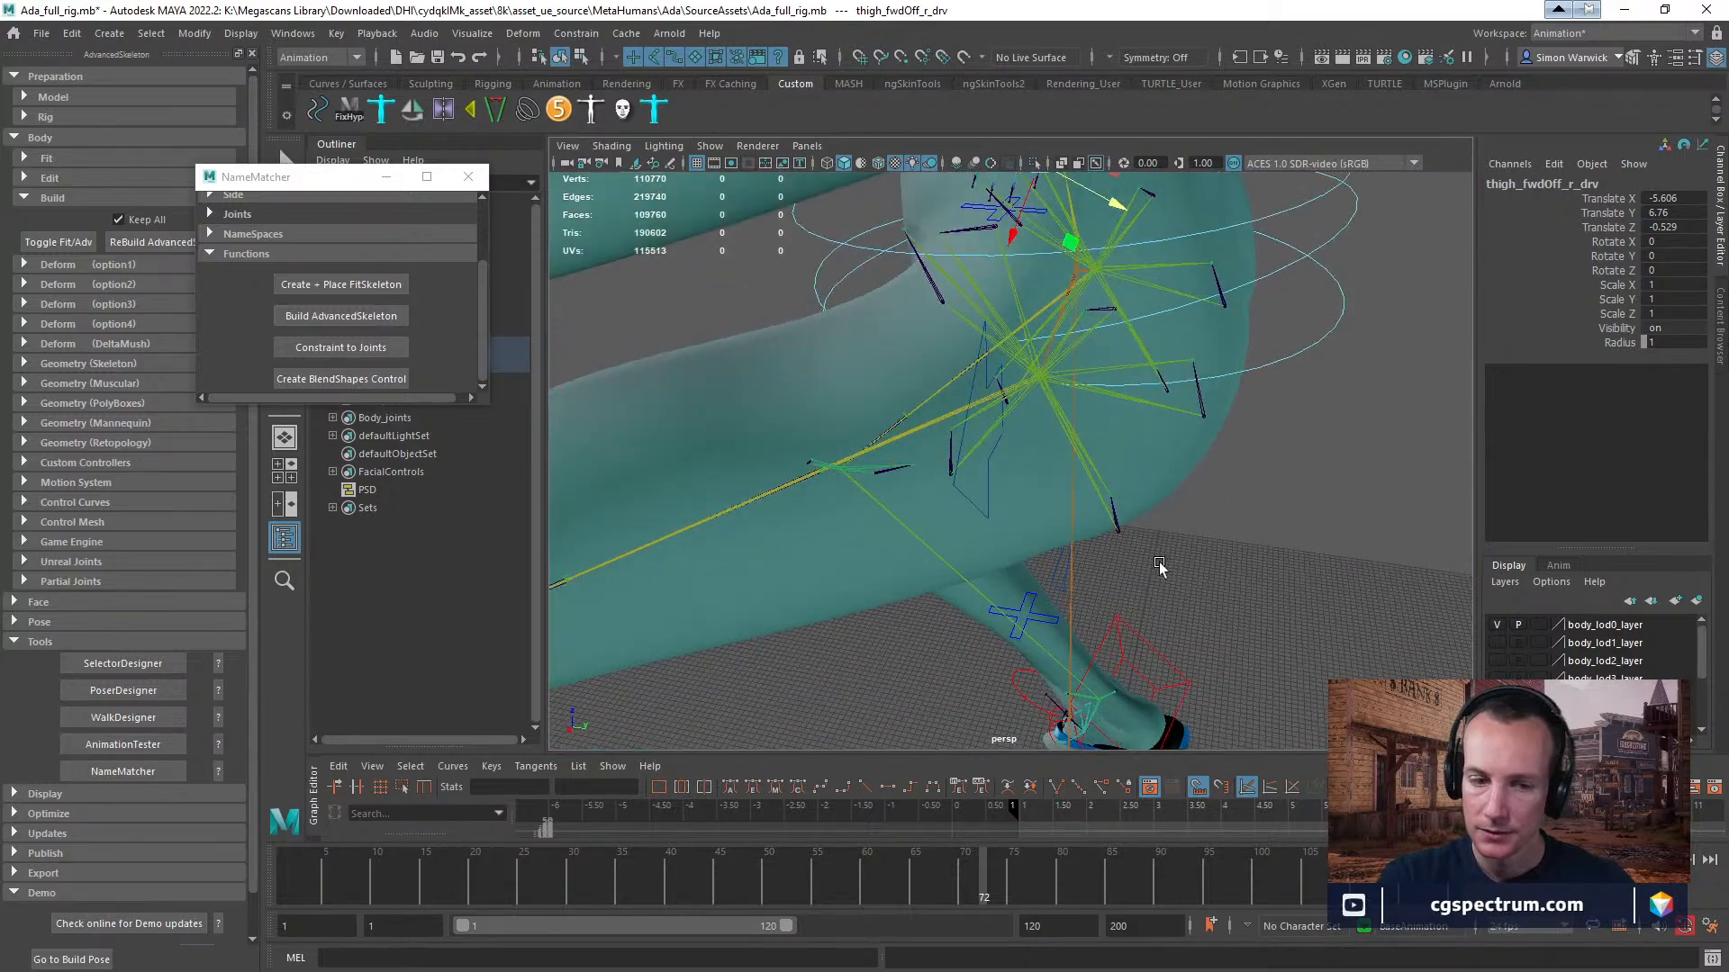
Select the thigh_bck_lwrOff_l_drv helper joint behind the left thigh and inspect it up close.
click(1215, 499)
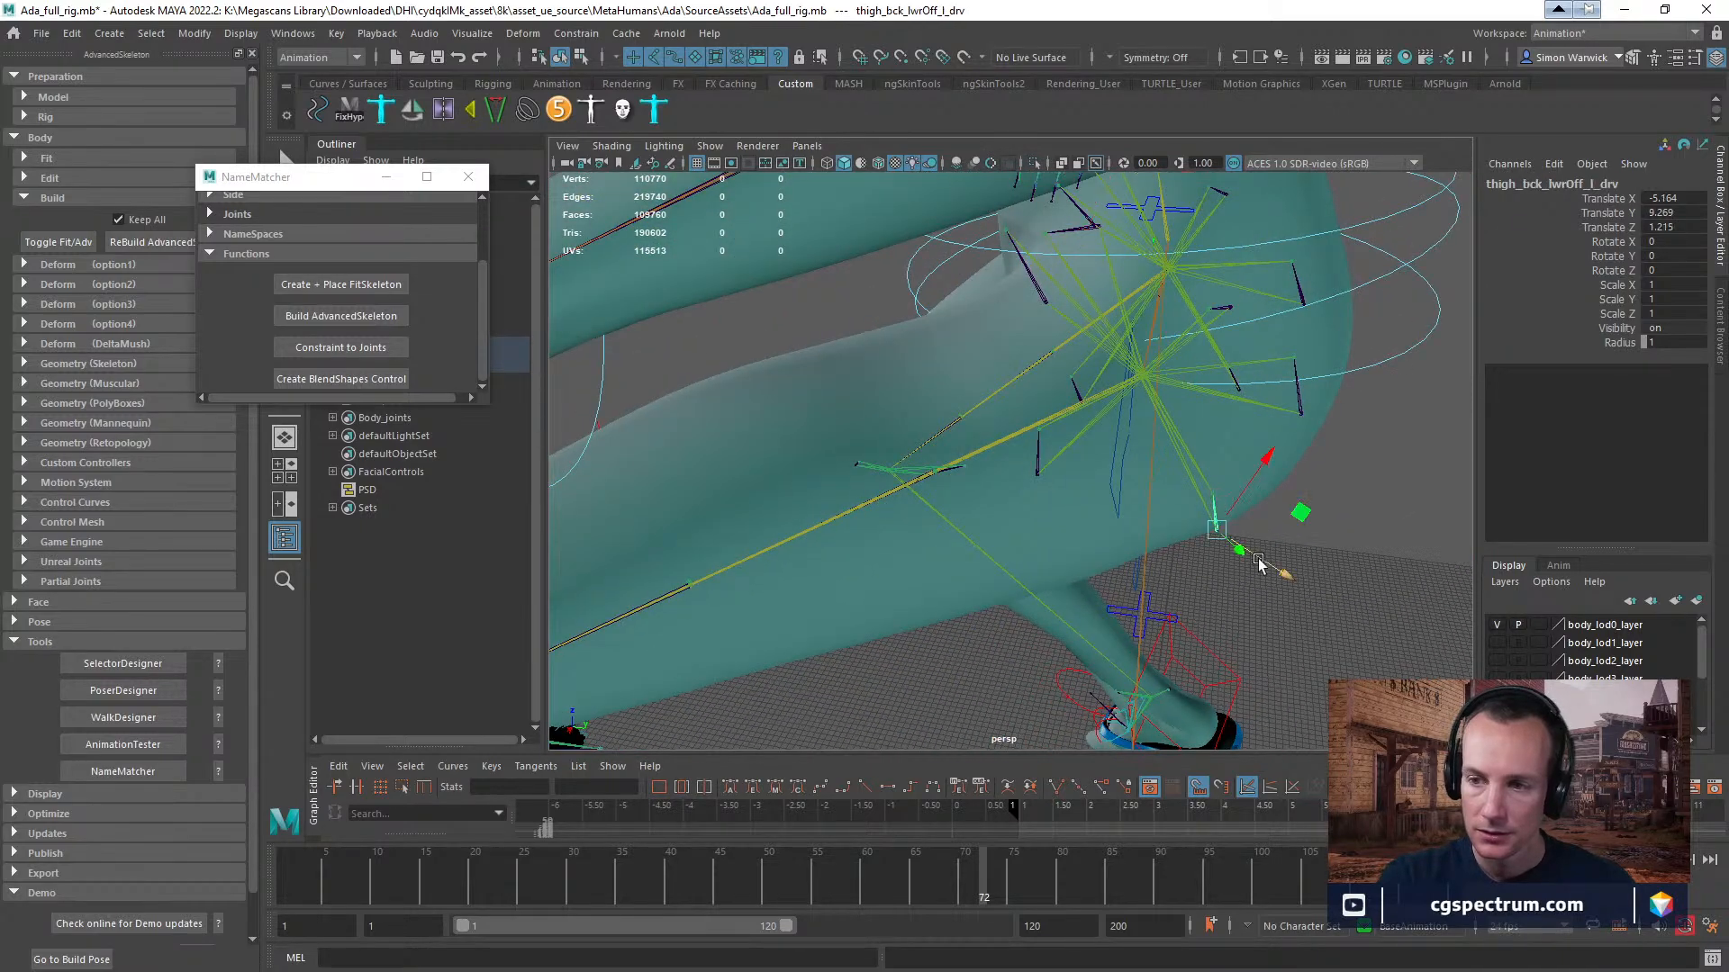
key(f)
alt+right_drag(1270, 559, 934, 560)
alt+drag(934, 565, 966, 450)
Raise the left IK leg control to about 61 in Translate Z and slide the foot backward along Y.
click(874, 594)
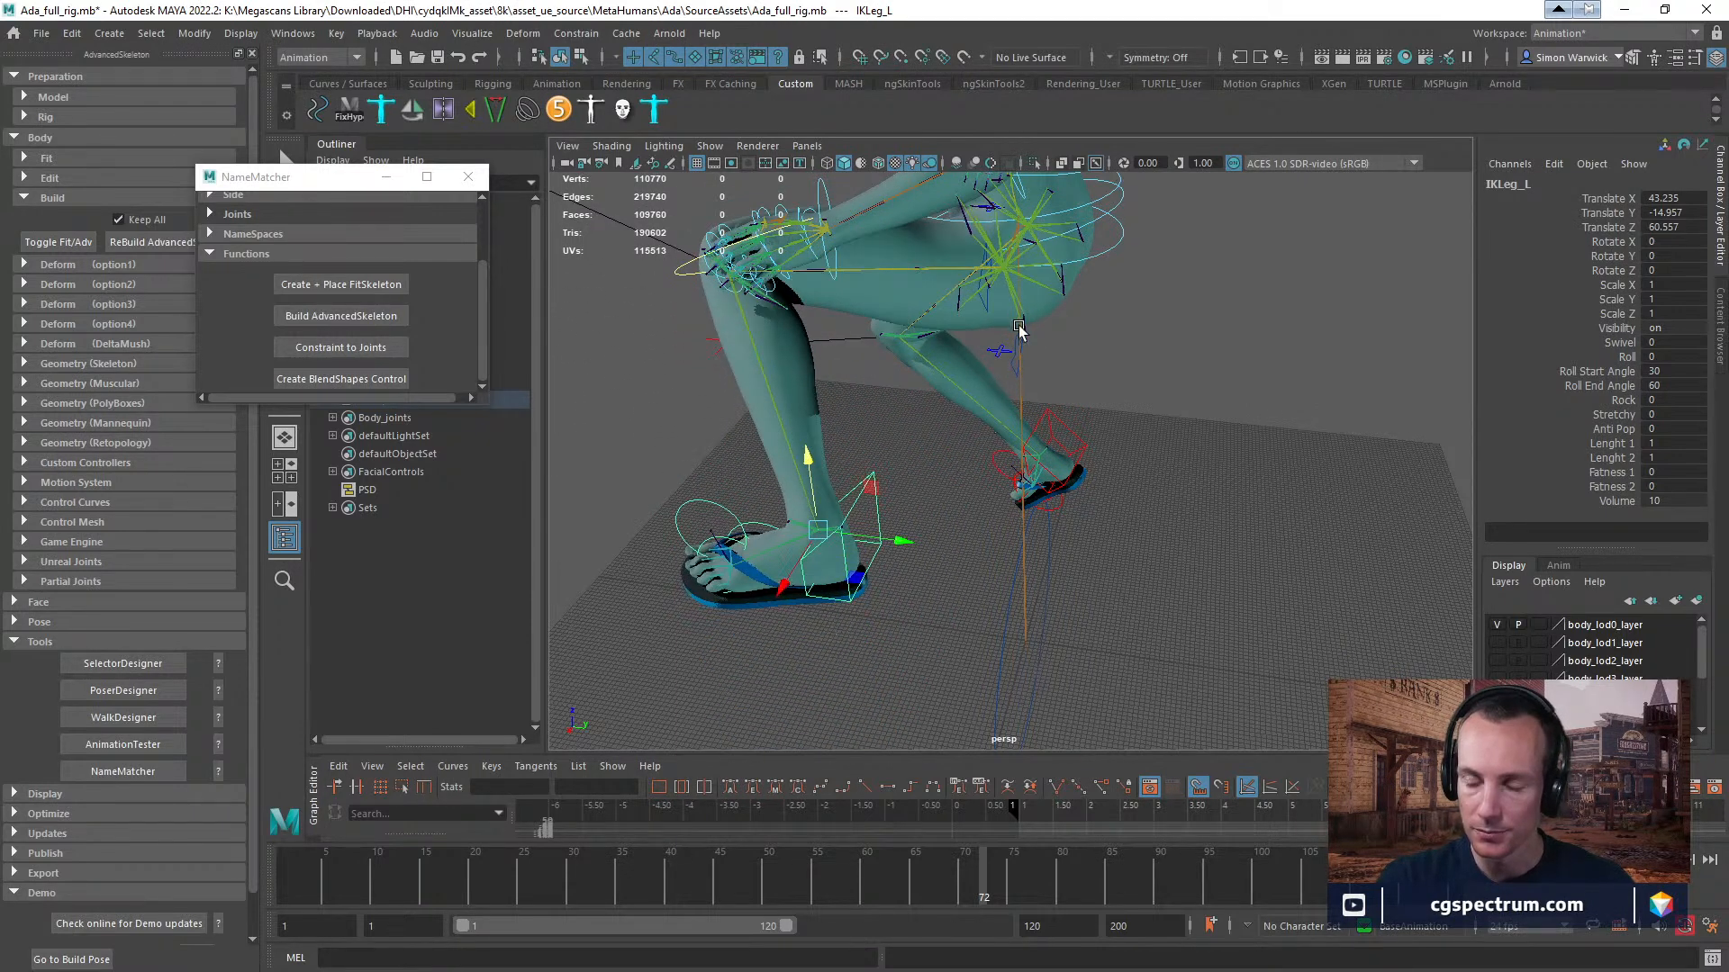
mouse_move(1115, 342)
alt+mouse_down()
mouse_move(1092, 348)
mouse_move(1109, 325)
alt+mouse_up()
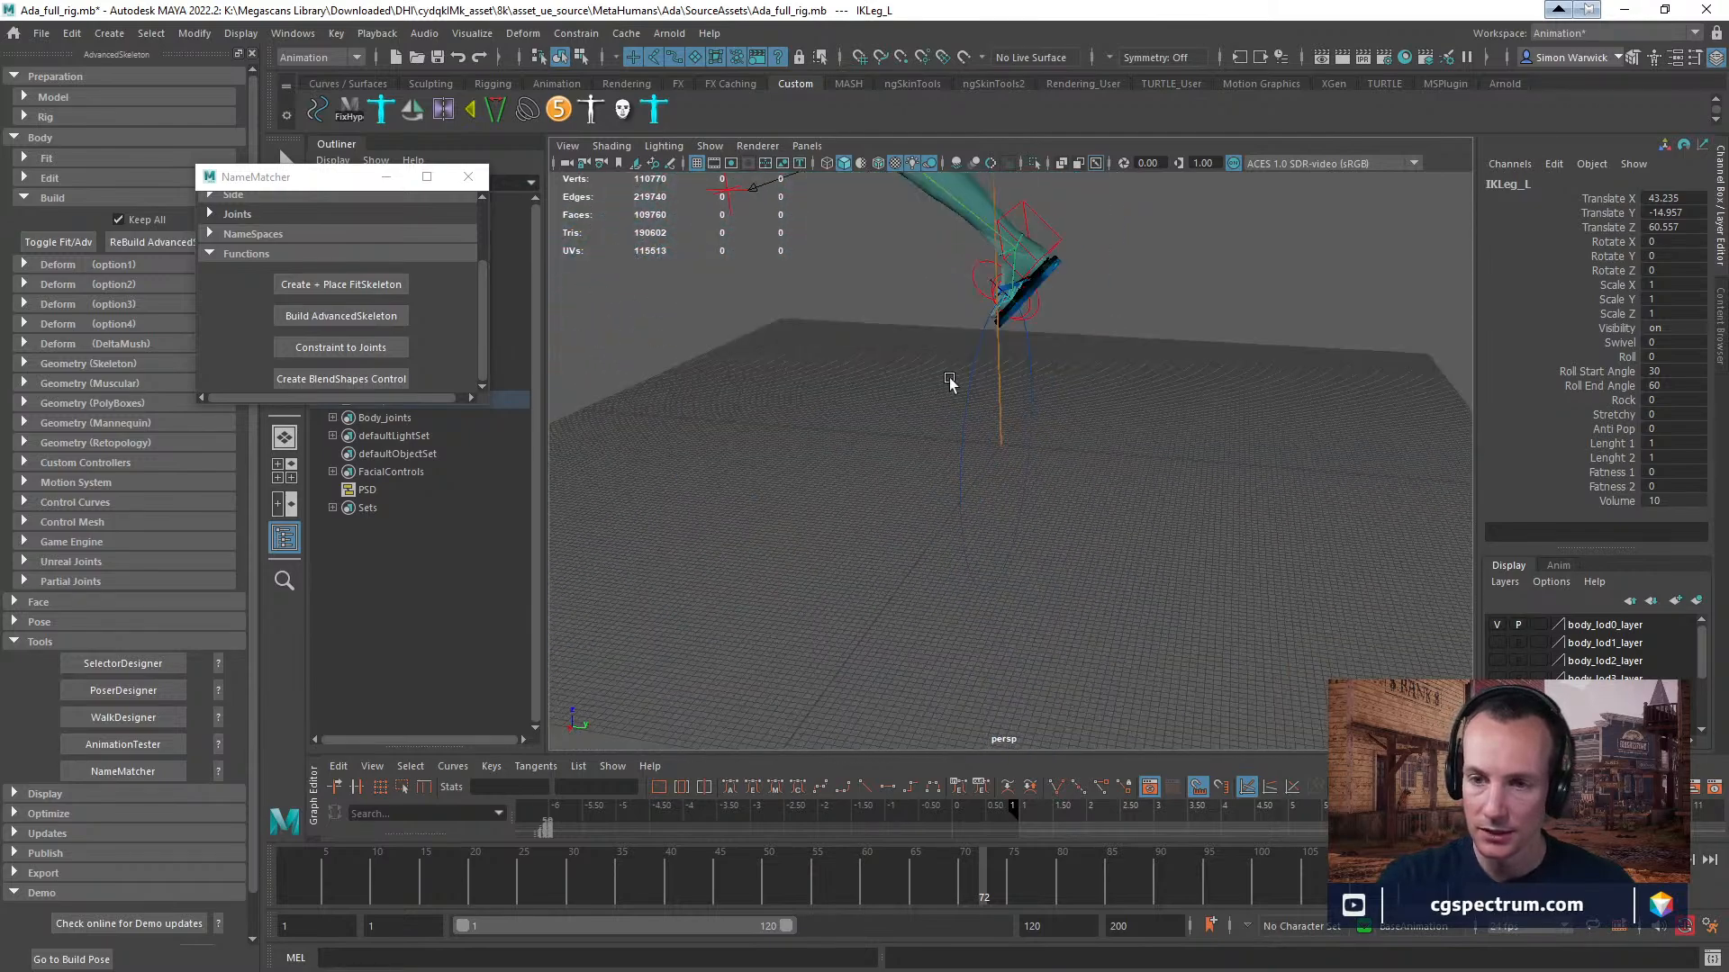
alt+middle_drag(951, 379, 919, 645)
alt+right_drag(918, 645, 888, 532)
alt+middle_drag(888, 533, 866, 567)
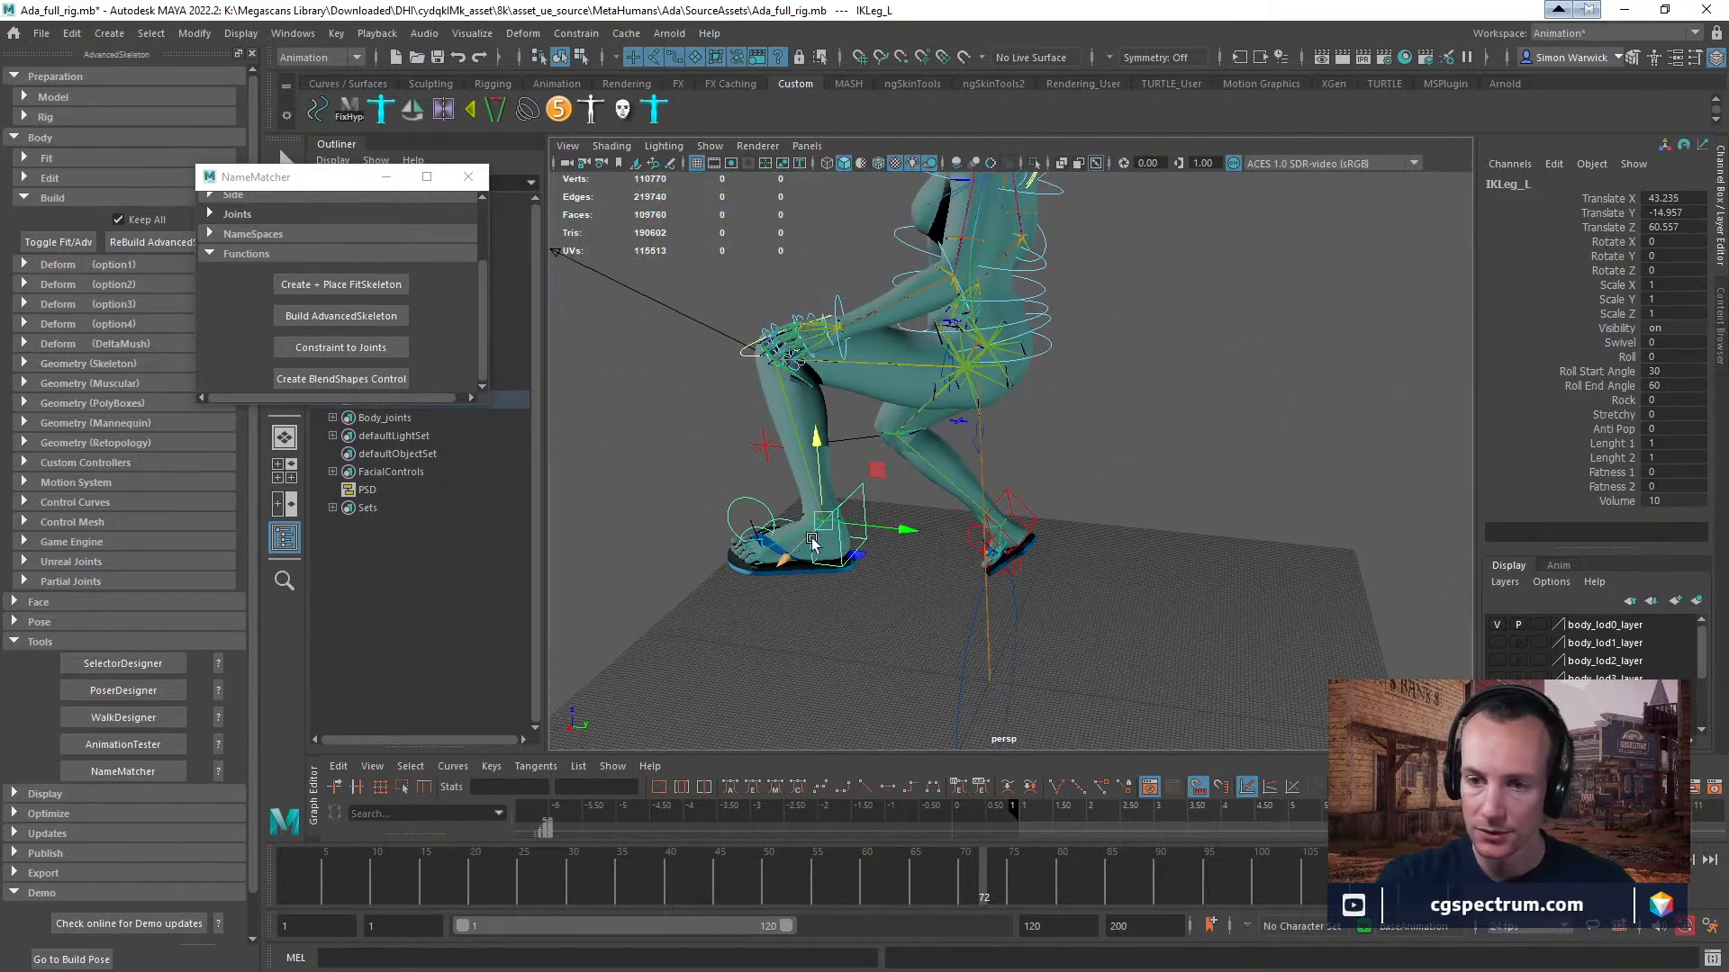
drag(872, 531, 1009, 538)
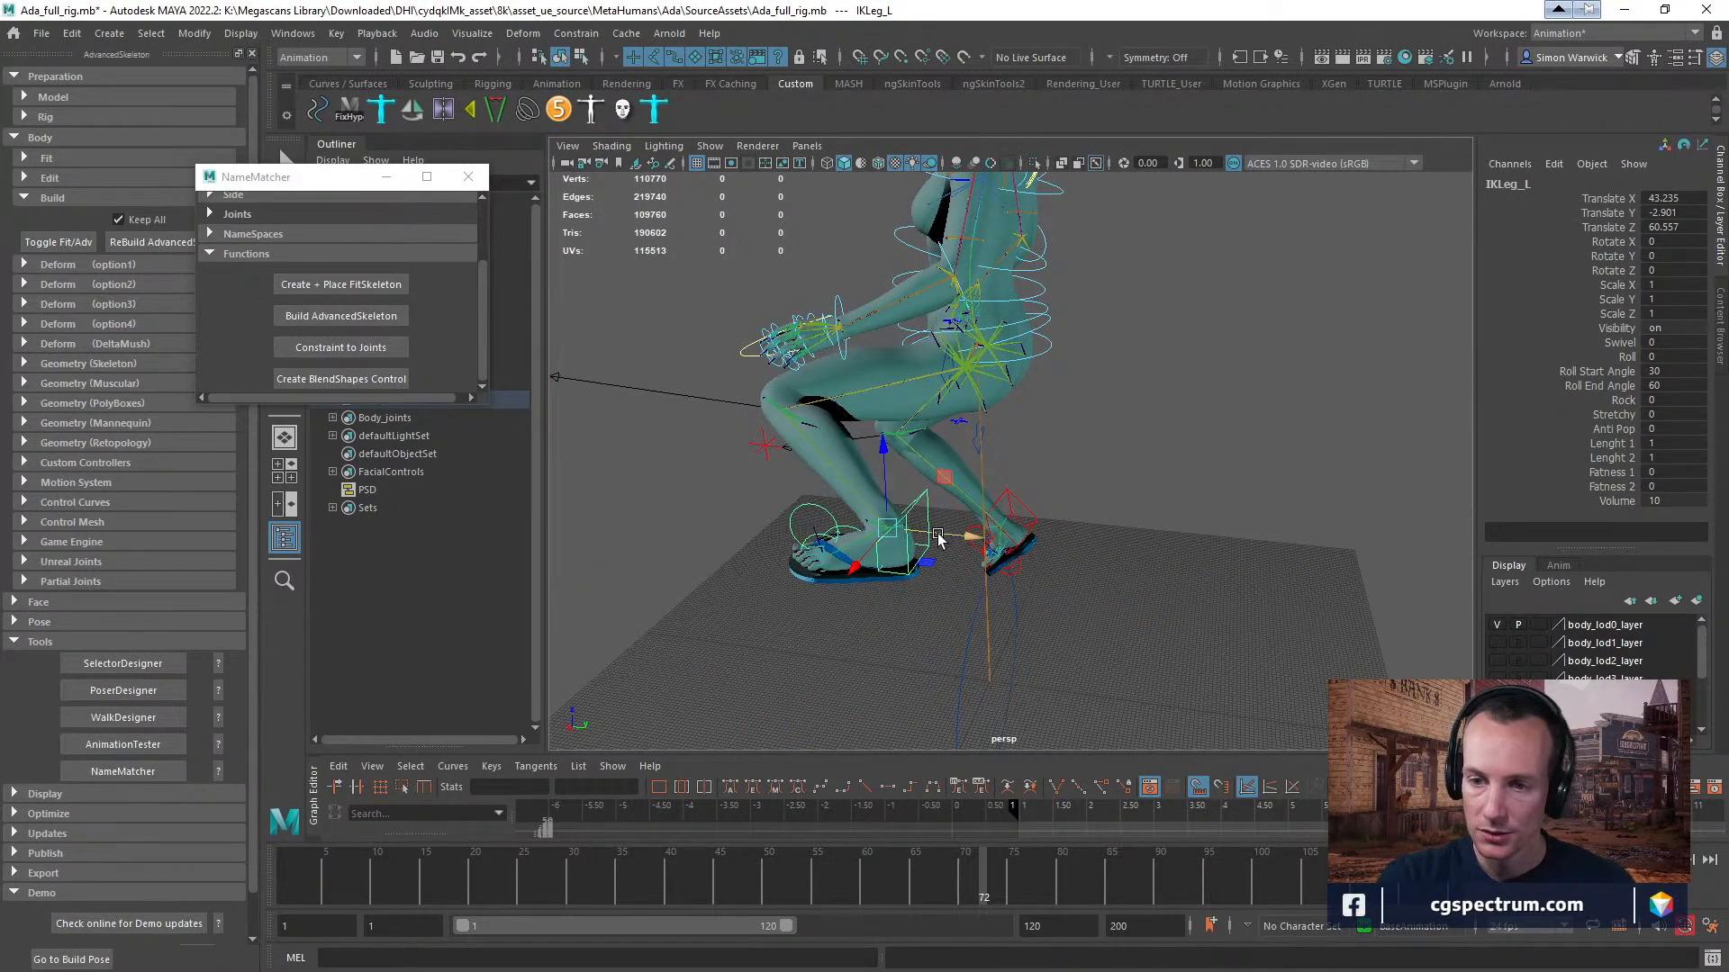
Move the left IK leg control to about 6 in Translate Y and about 5 in Translate X.
drag(954, 532, 1002, 539)
alt+drag(1112, 504, 975, 522)
alt+middle_drag(717, 580, 987, 540)
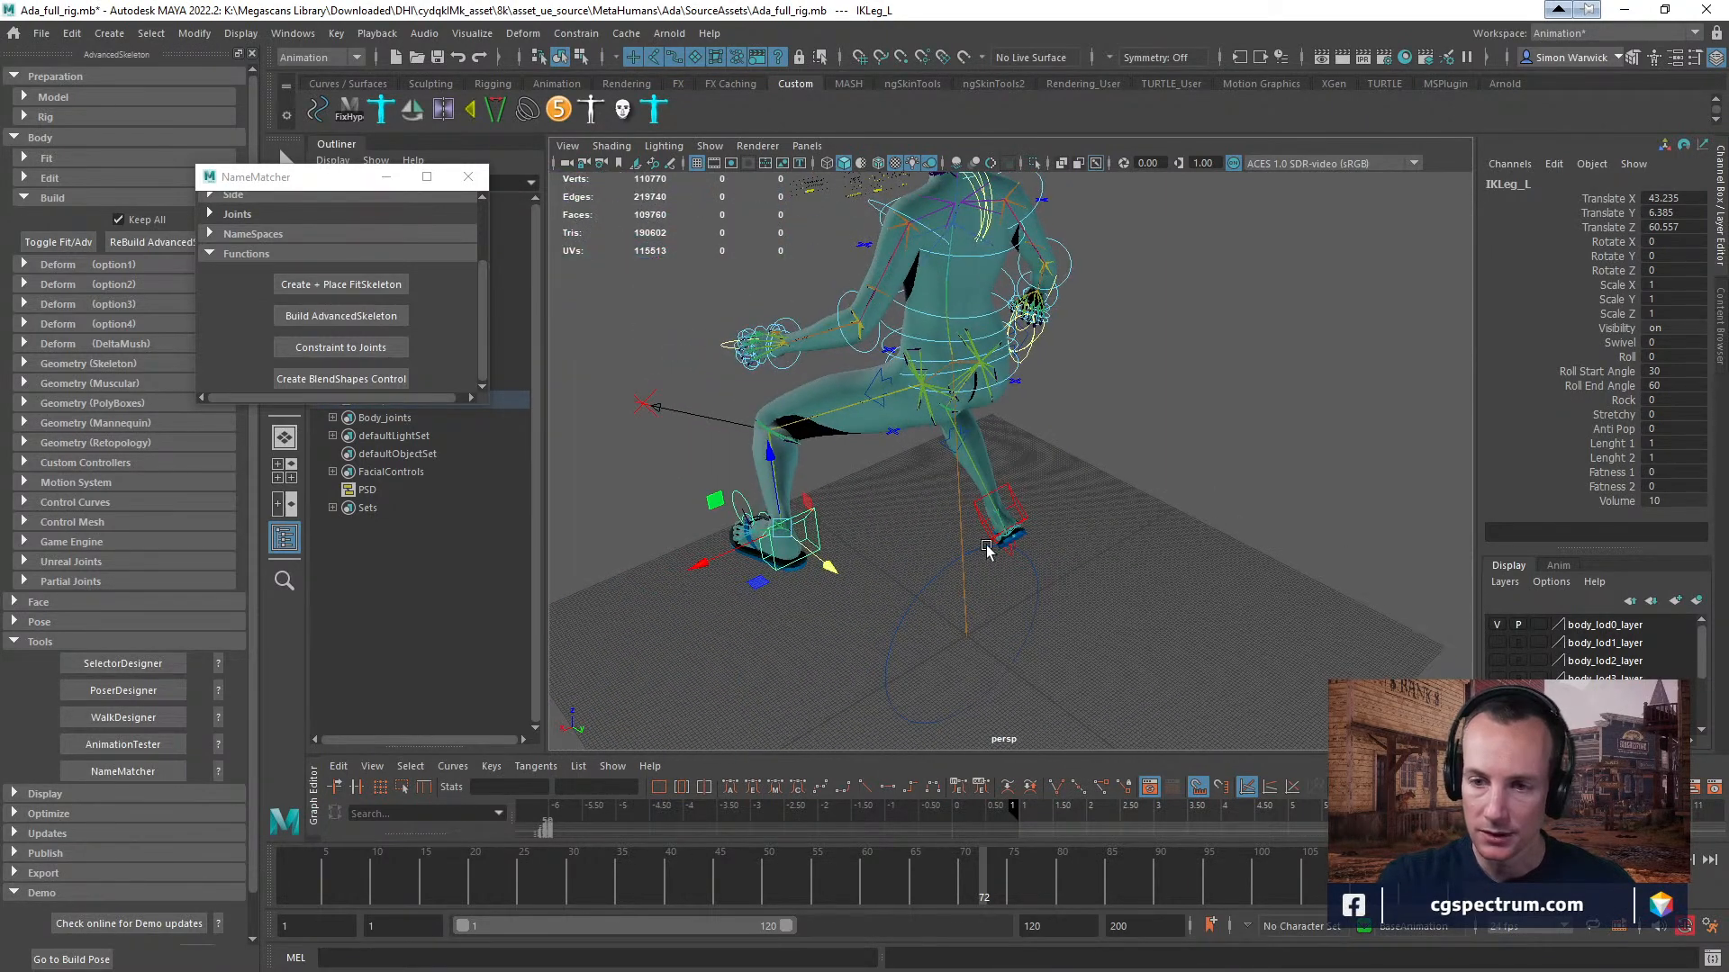
drag(738, 549, 891, 508)
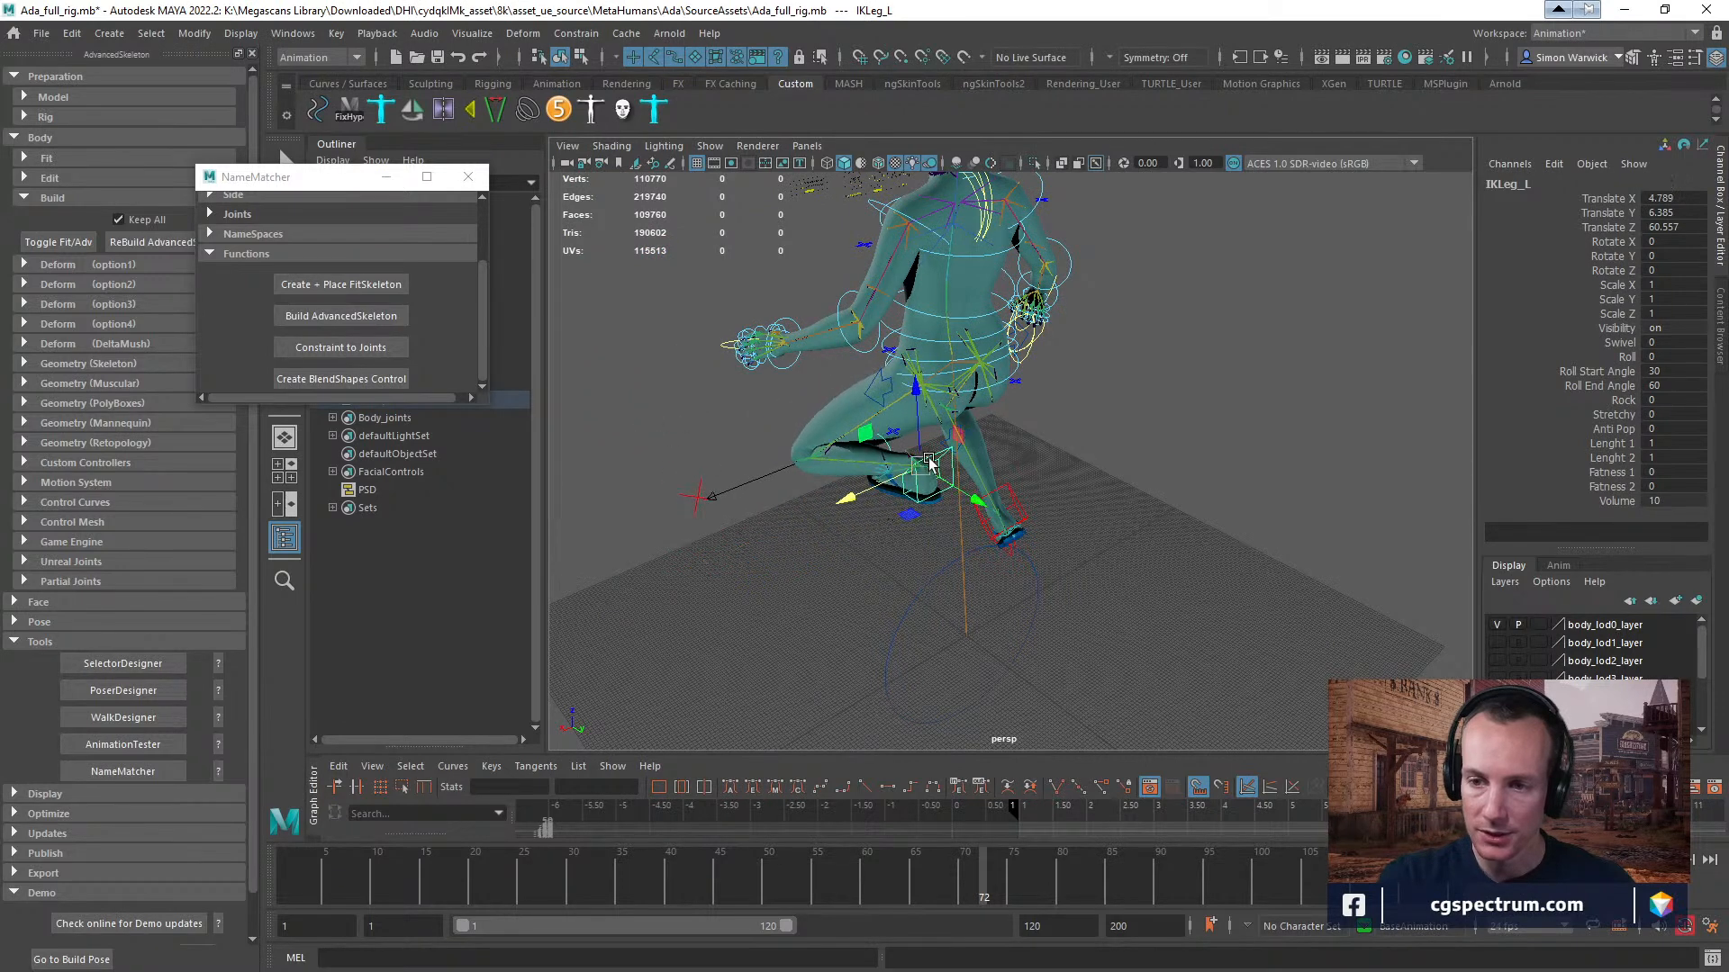
Lower and tilt the left foot behind the body into a kneeling pose, and select the right IK leg control.
drag(920, 411, 1117, 590)
key(e)
key(w)
click(1022, 498)
click(1101, 528)
alt+drag(1073, 560, 1084, 444)
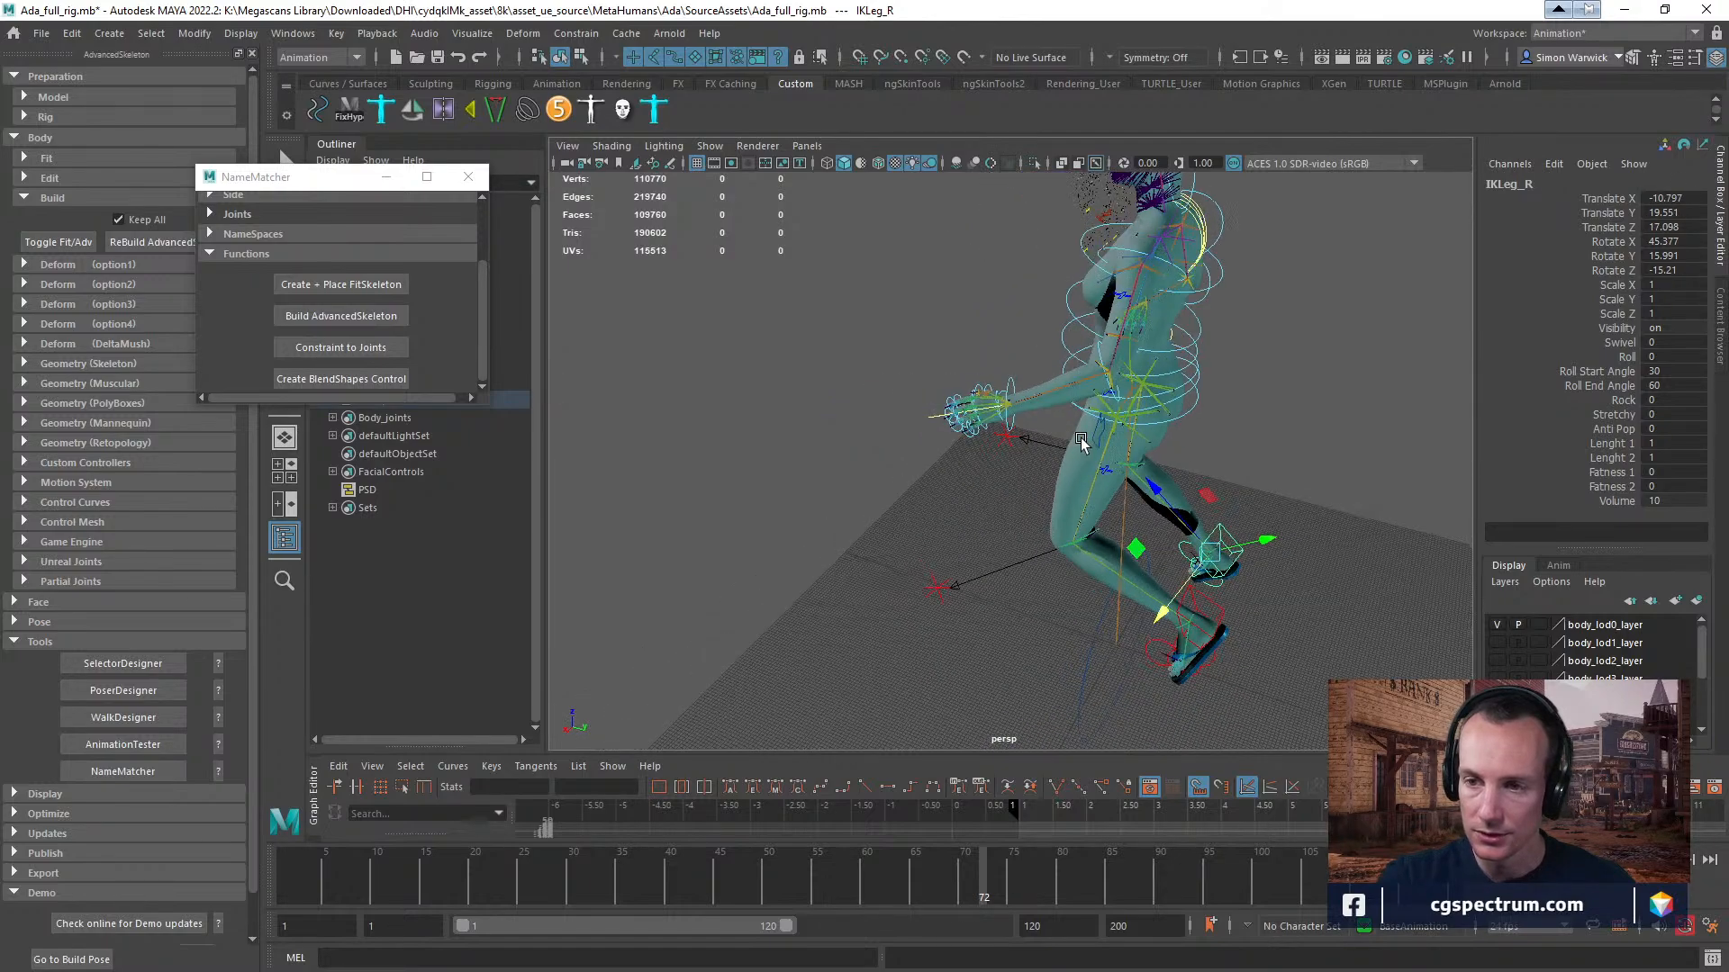
Bend the left FK elbow control to about 77 degrees in Rotate Z.
alt+drag(1287, 398, 1076, 541)
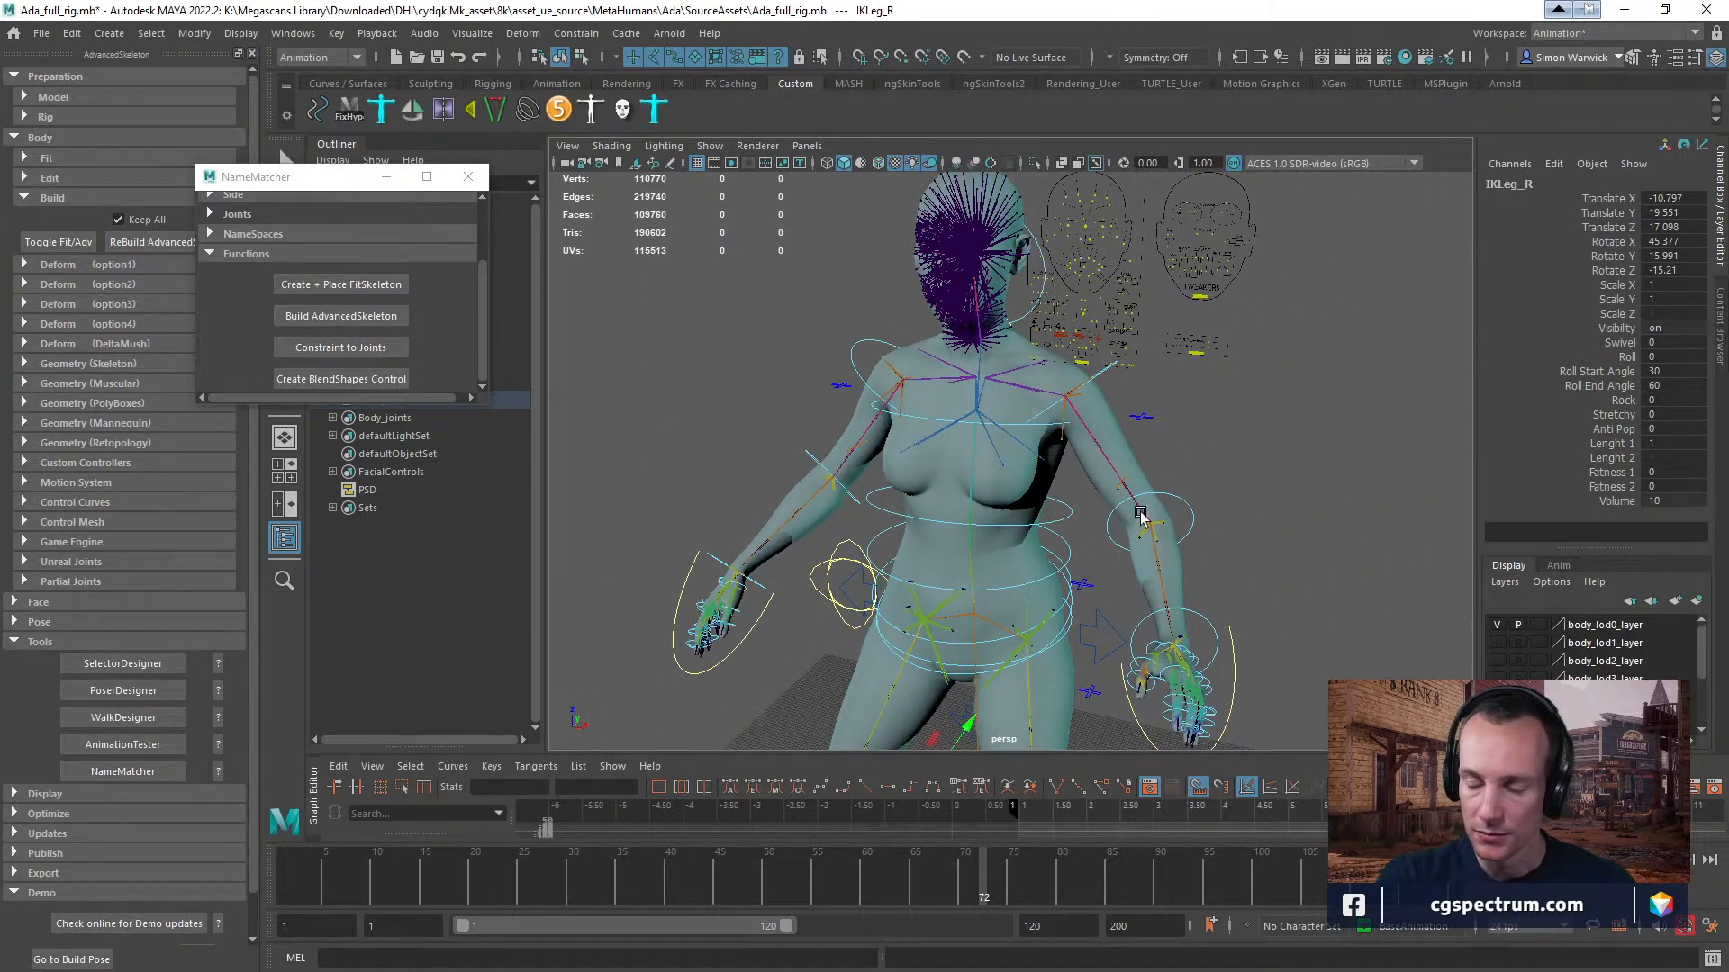
click(1175, 497)
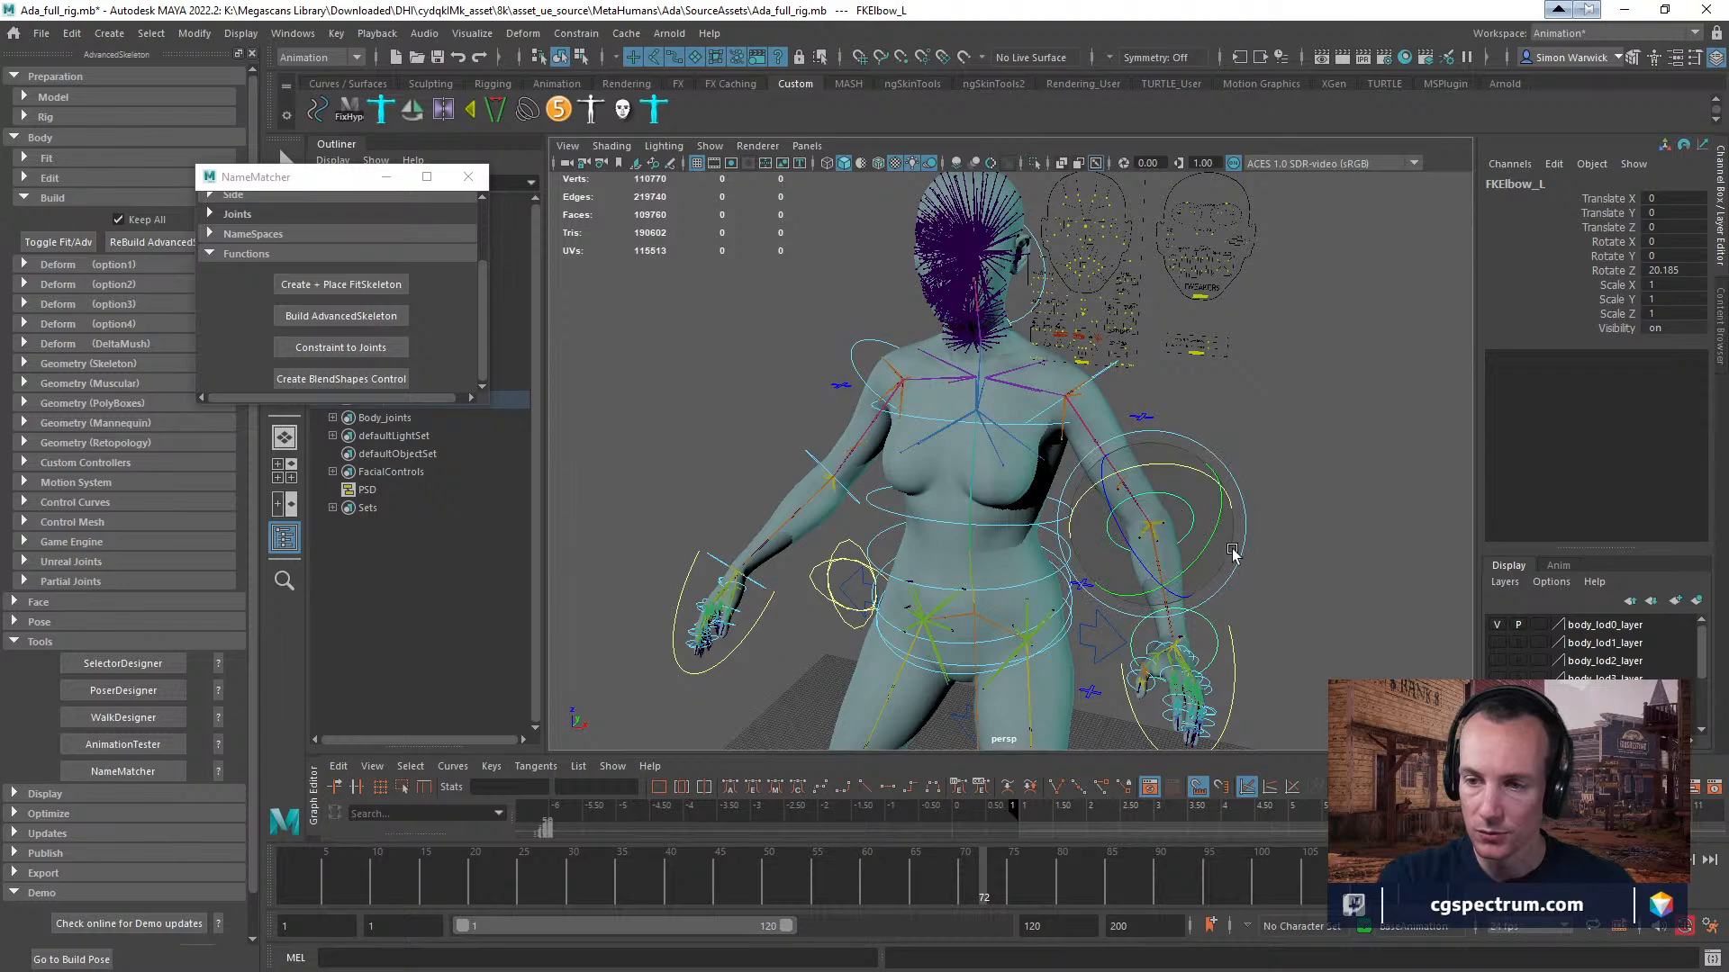
alt+drag(1233, 554, 884, 491)
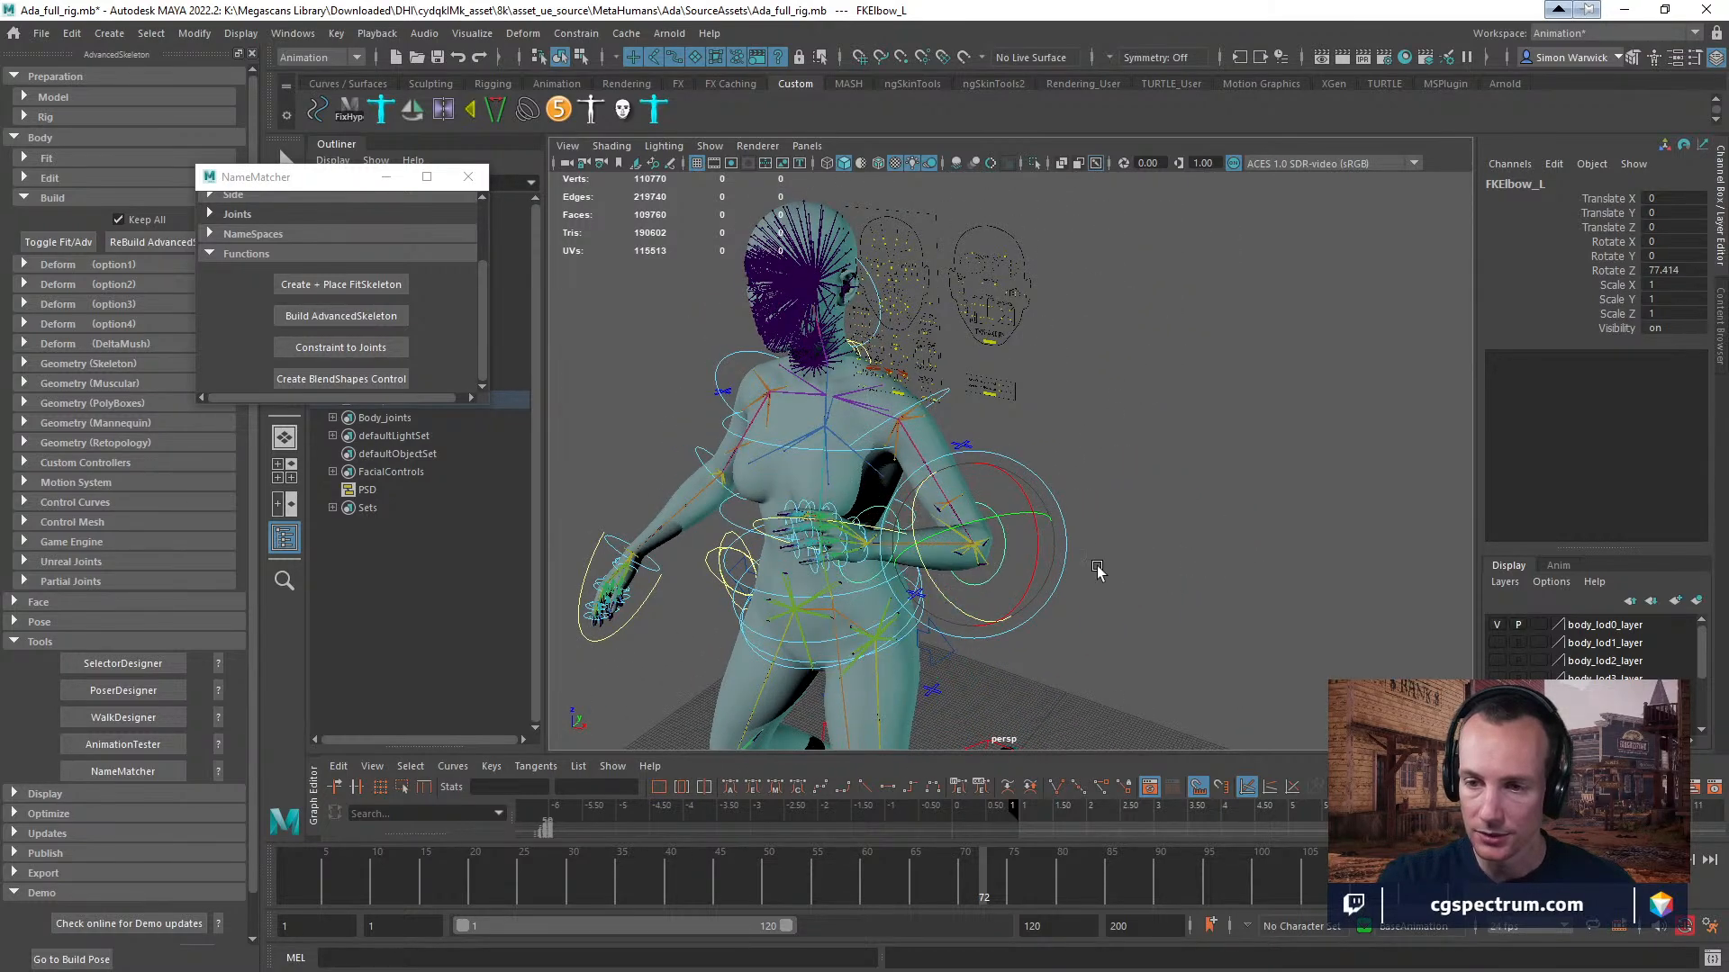
Inspect the helper joints around the bent left elbow up close and ease its FK control to about 71 in Rotate Z.
alt+drag(1096, 571, 928, 560)
mouse_move(1160, 482)
alt+mouse_down()
mouse_move(1189, 474)
mouse_move(1200, 494)
mouse_move(1180, 500)
alt+mouse_up()
key(f)
key(f)
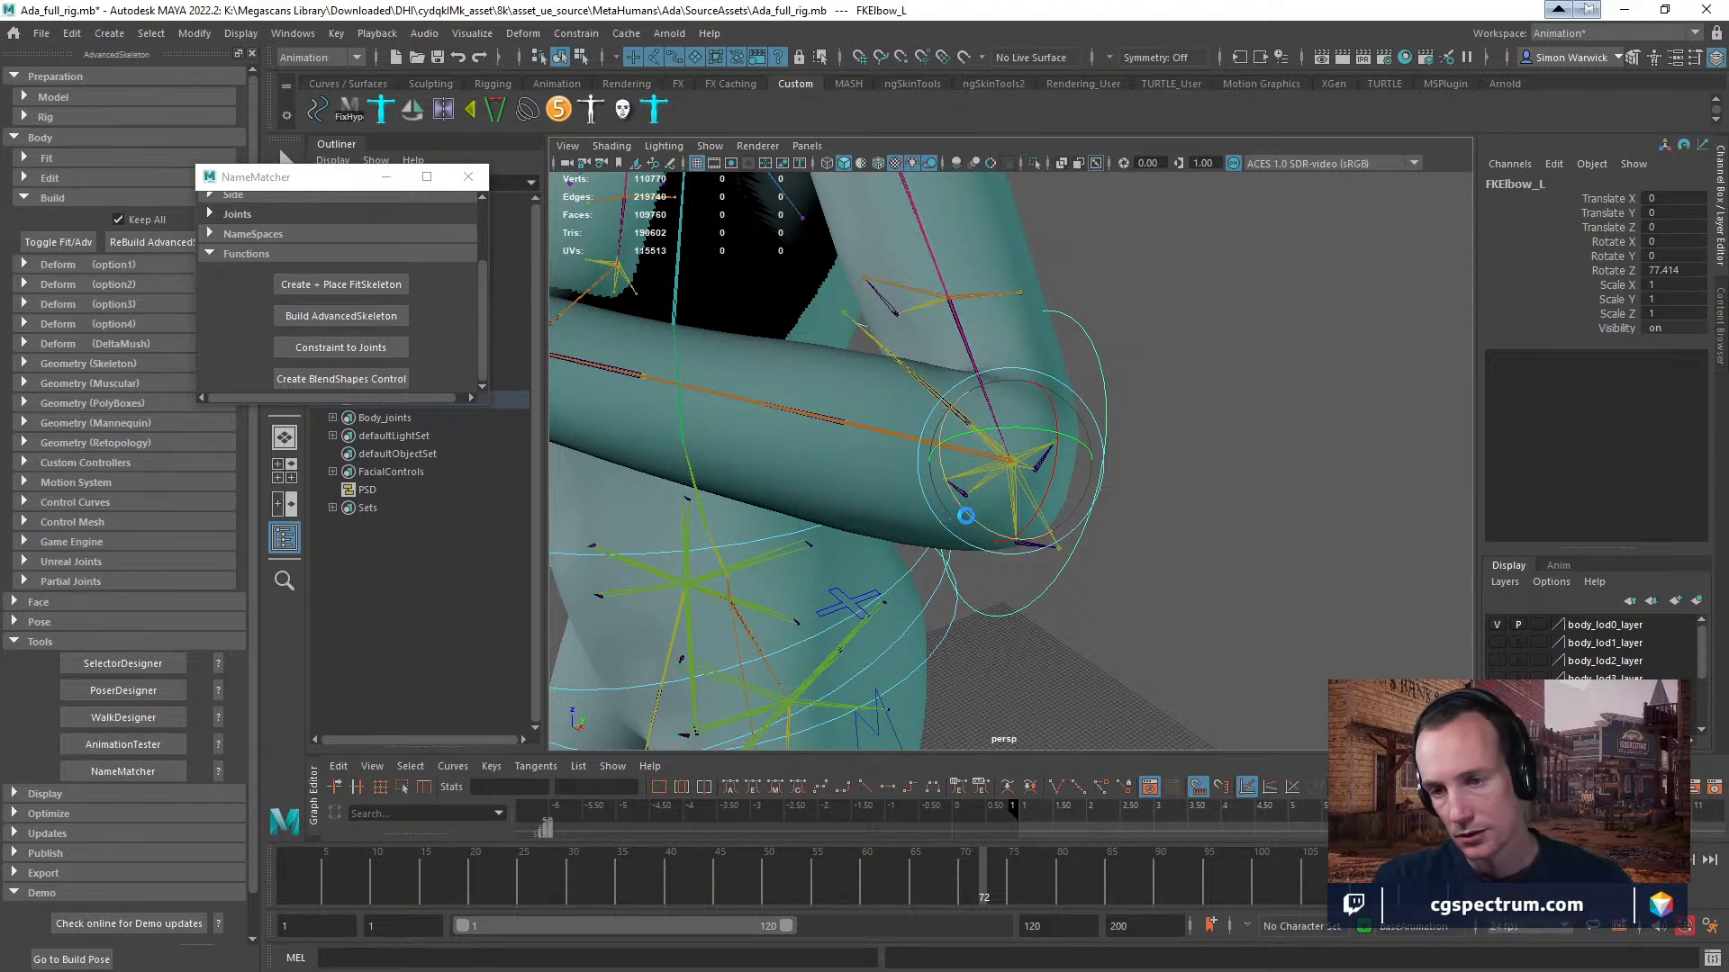
drag(965, 516, 946, 426)
key(f)
alt+right_drag(1150, 441, 630, 436)
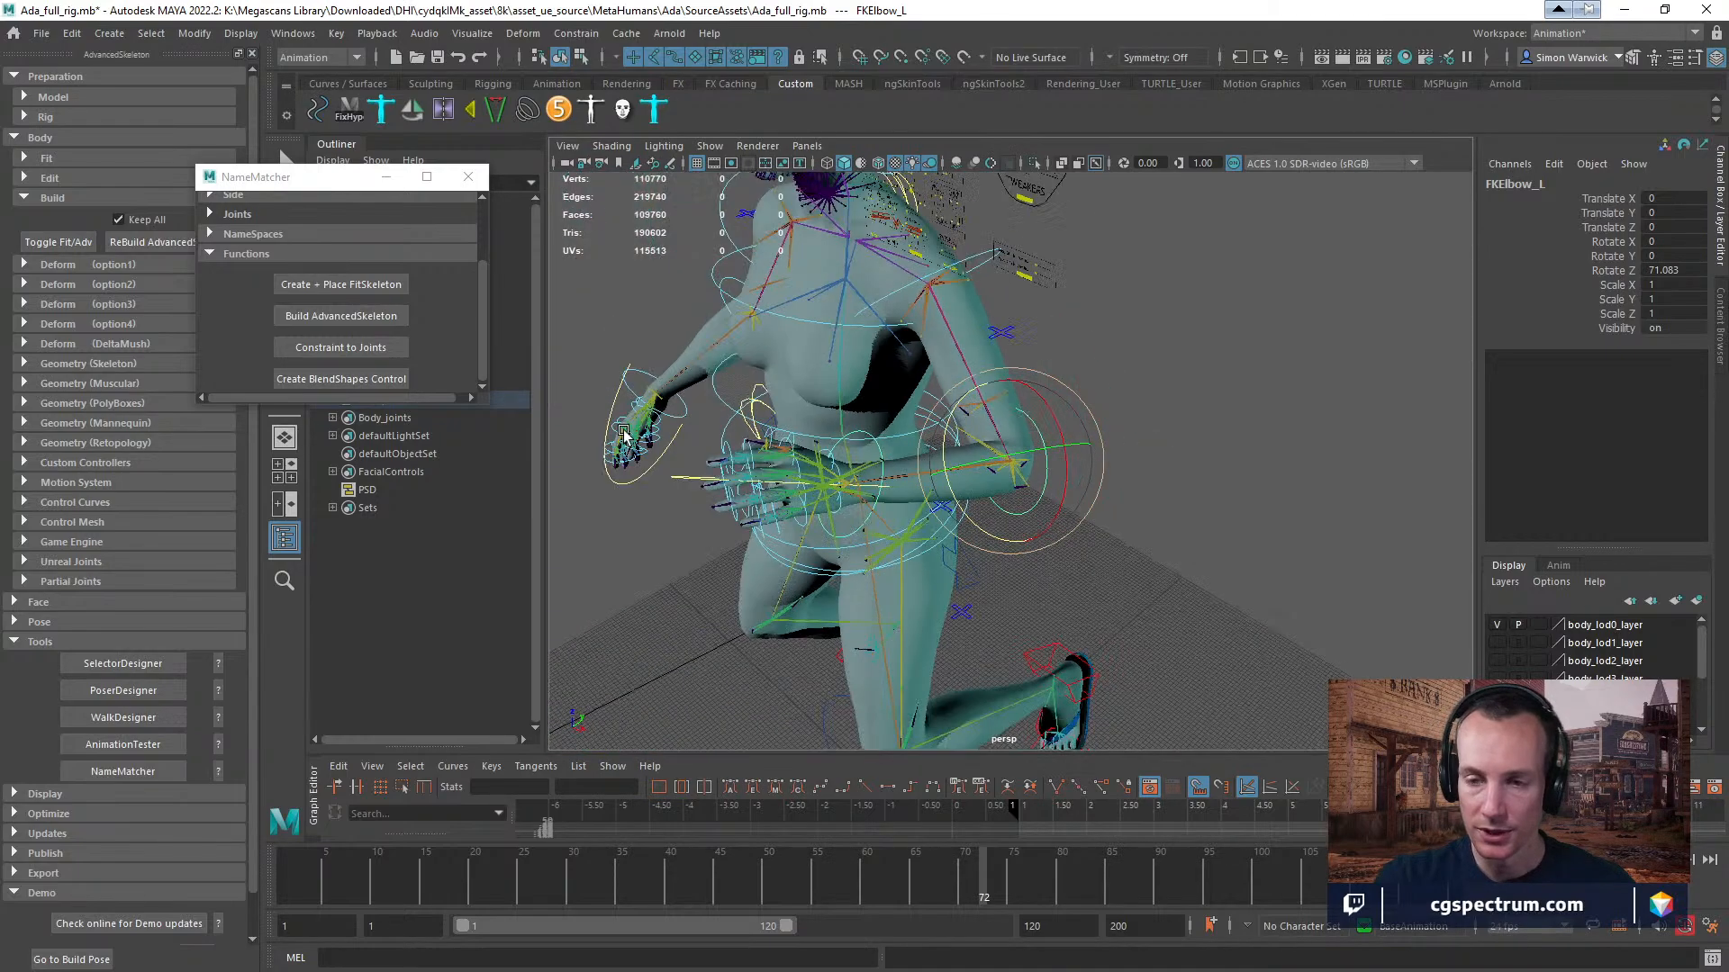
Frame the whole kneeling character and switch the viewport to textured shading.
alt+drag(954, 450, 992, 471)
alt+middle_drag(992, 471, 1059, 488)
alt+drag(1060, 487, 1036, 553)
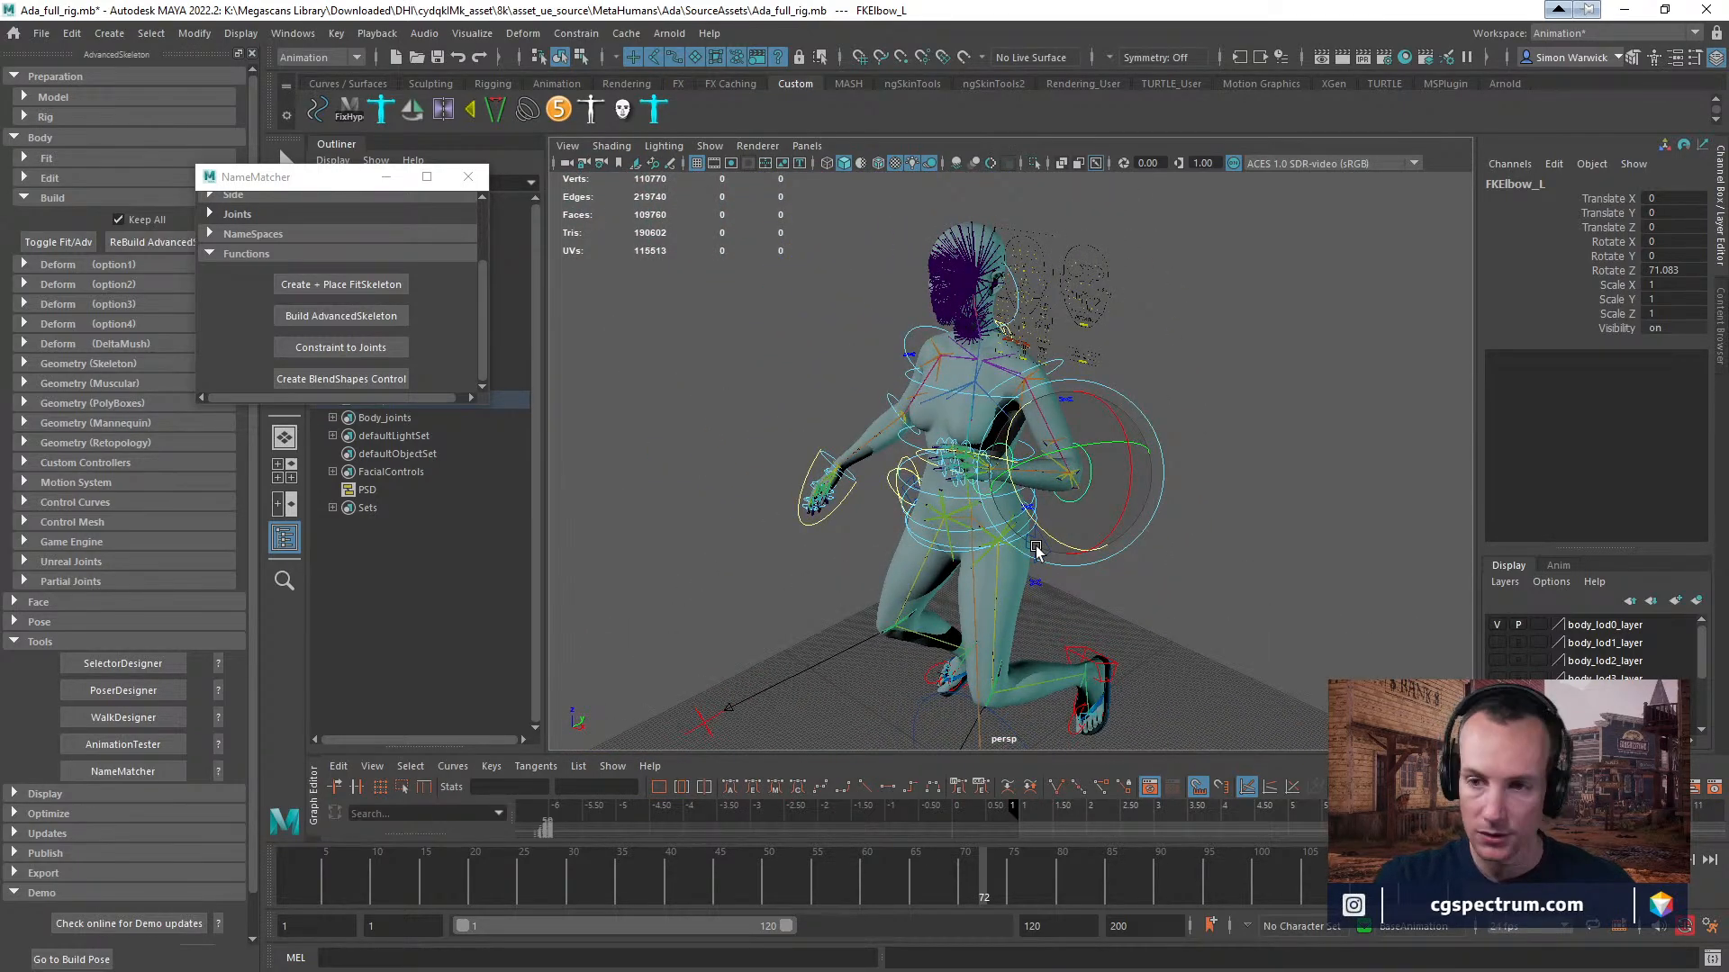
key(5)
key(6)
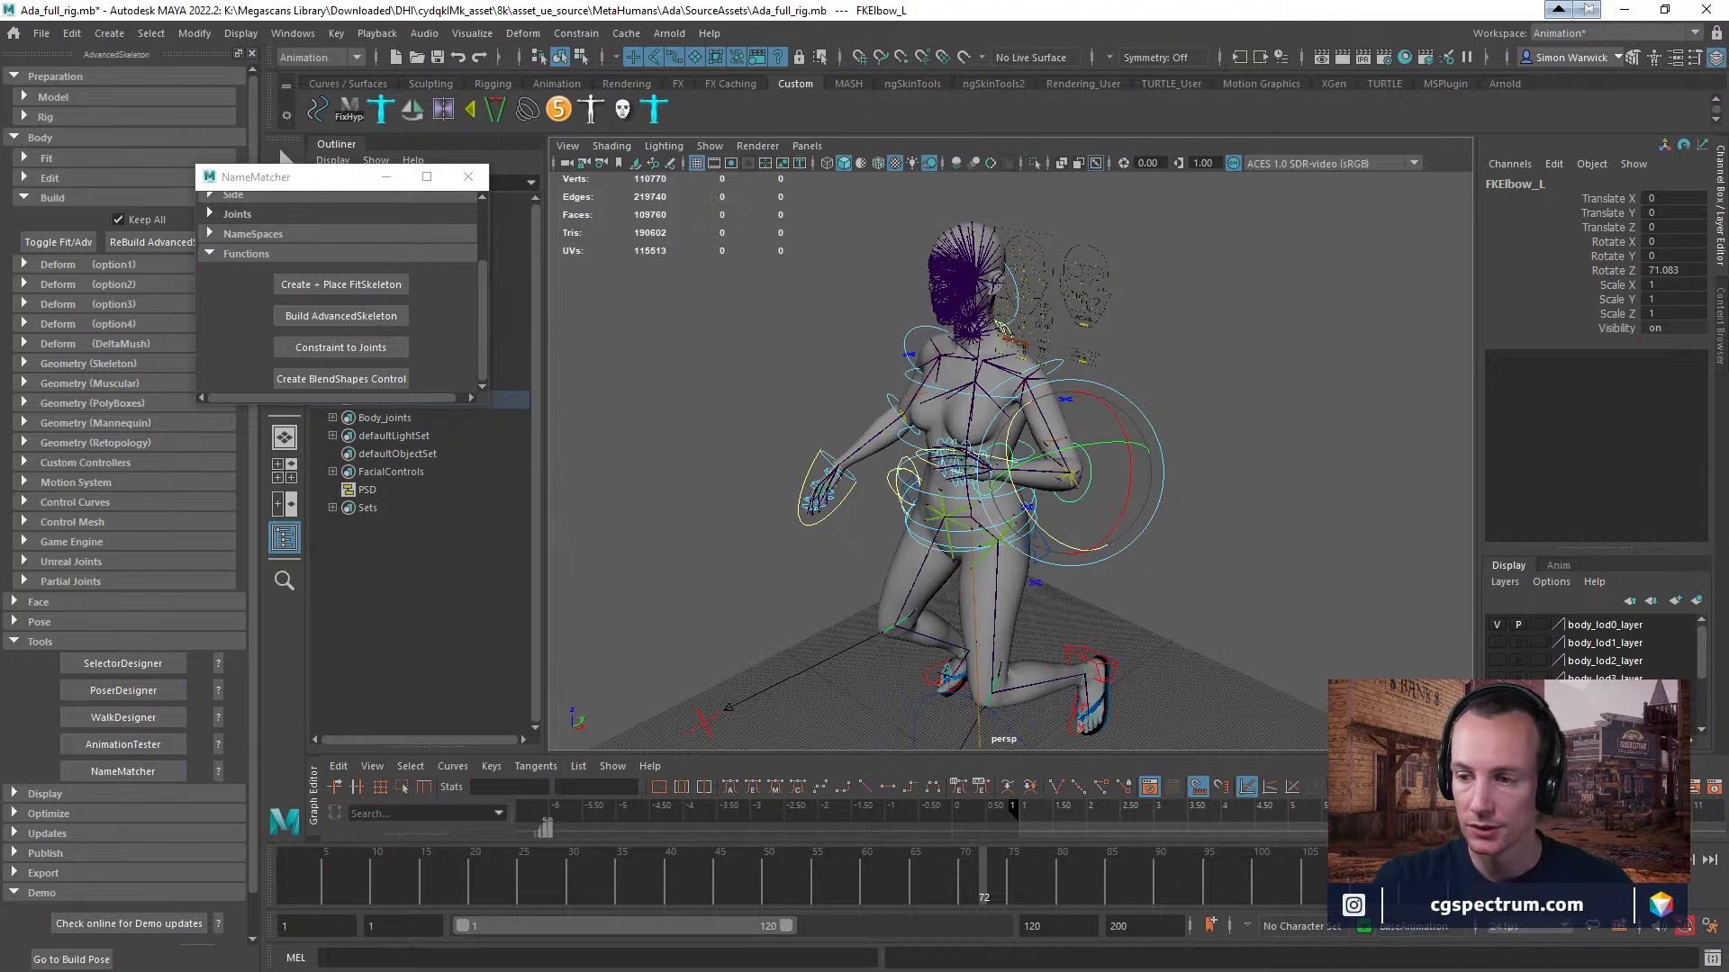
Set the Viewport 2.0 rendering engine to DirectX 11 in the Display preferences and save the preferences.
click(1710, 926)
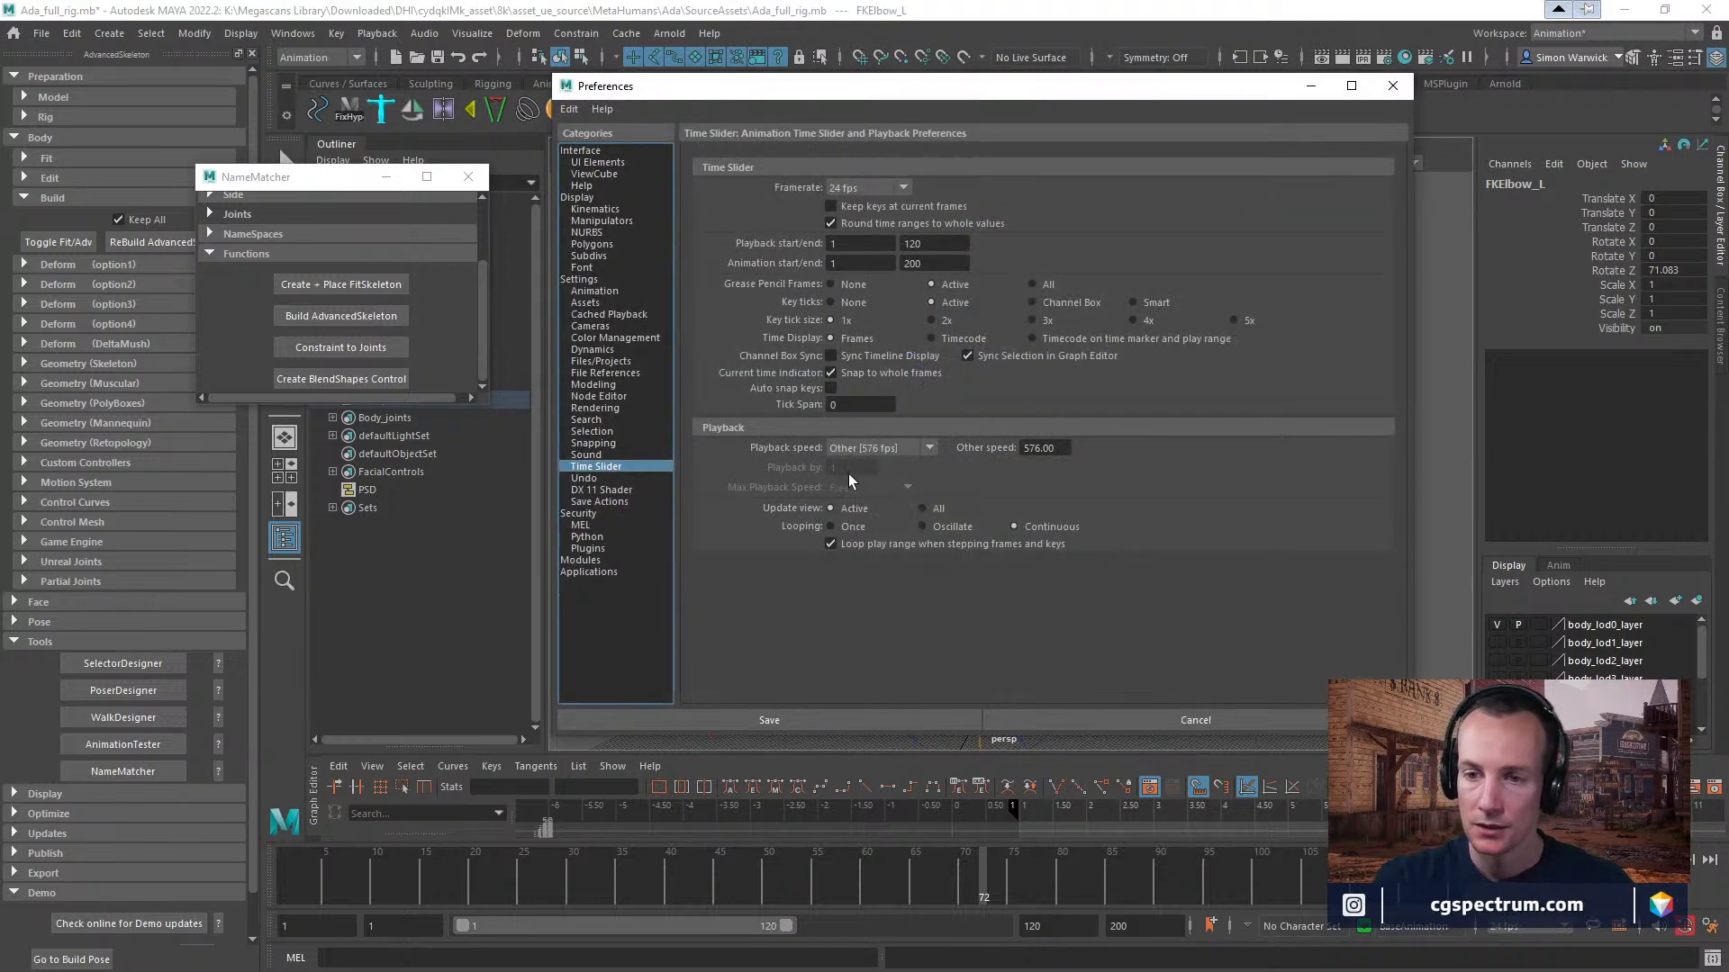
click(603, 489)
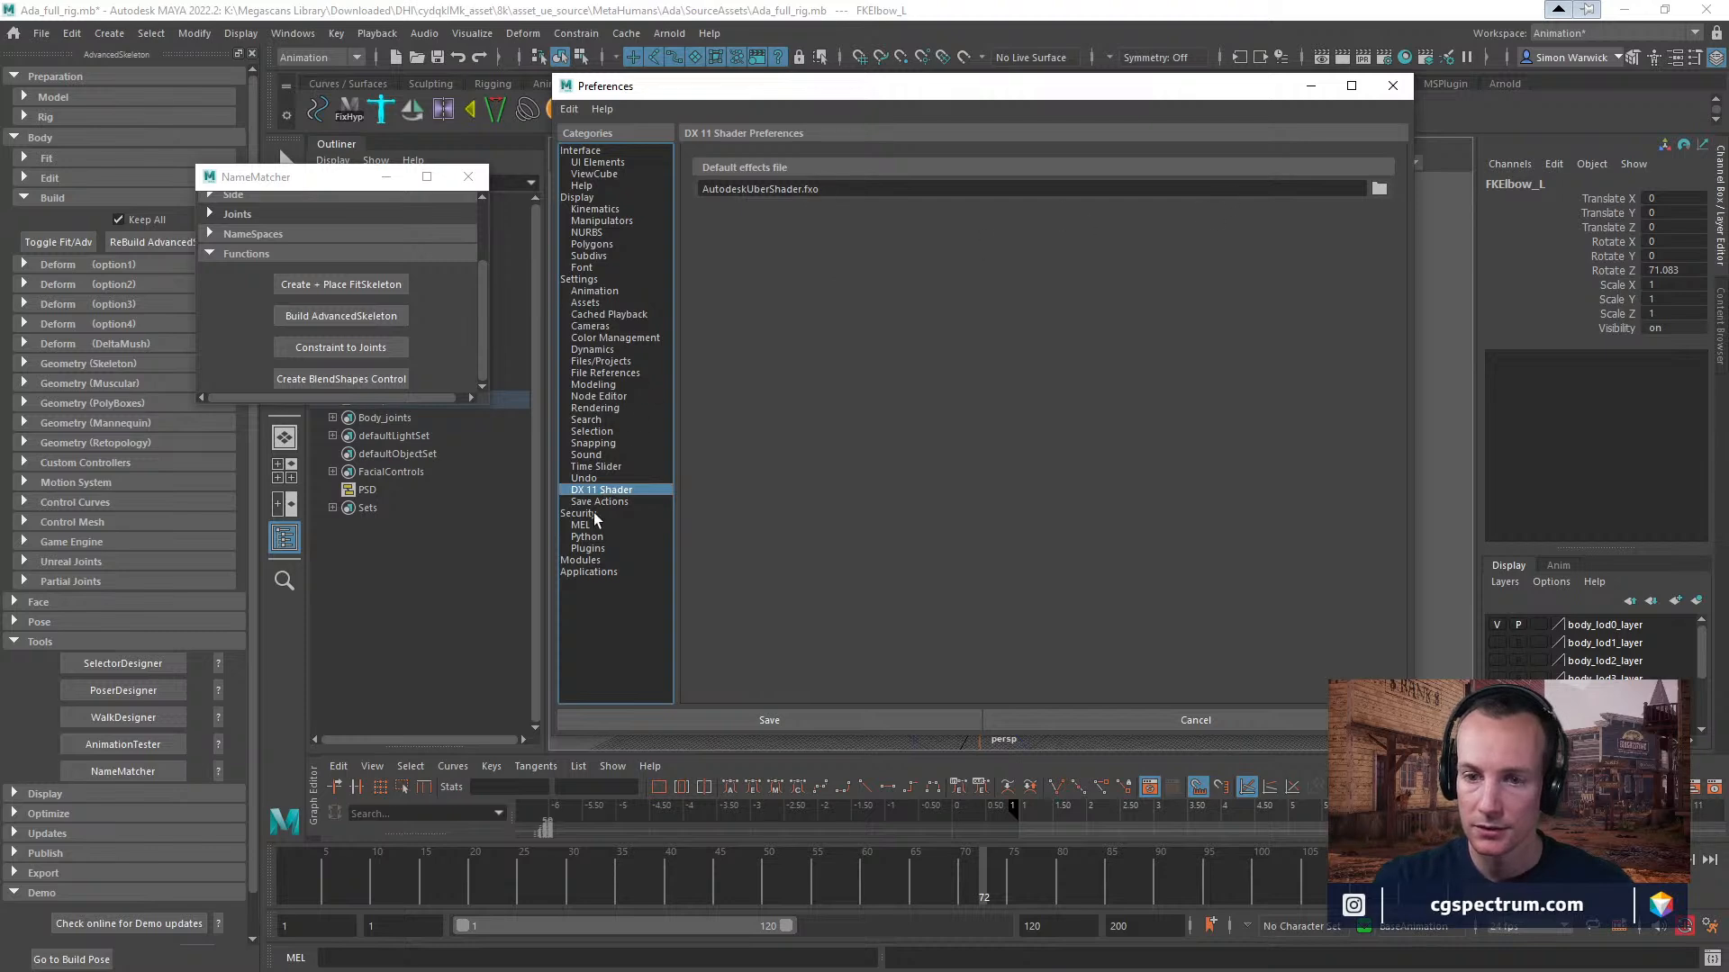
click(605, 280)
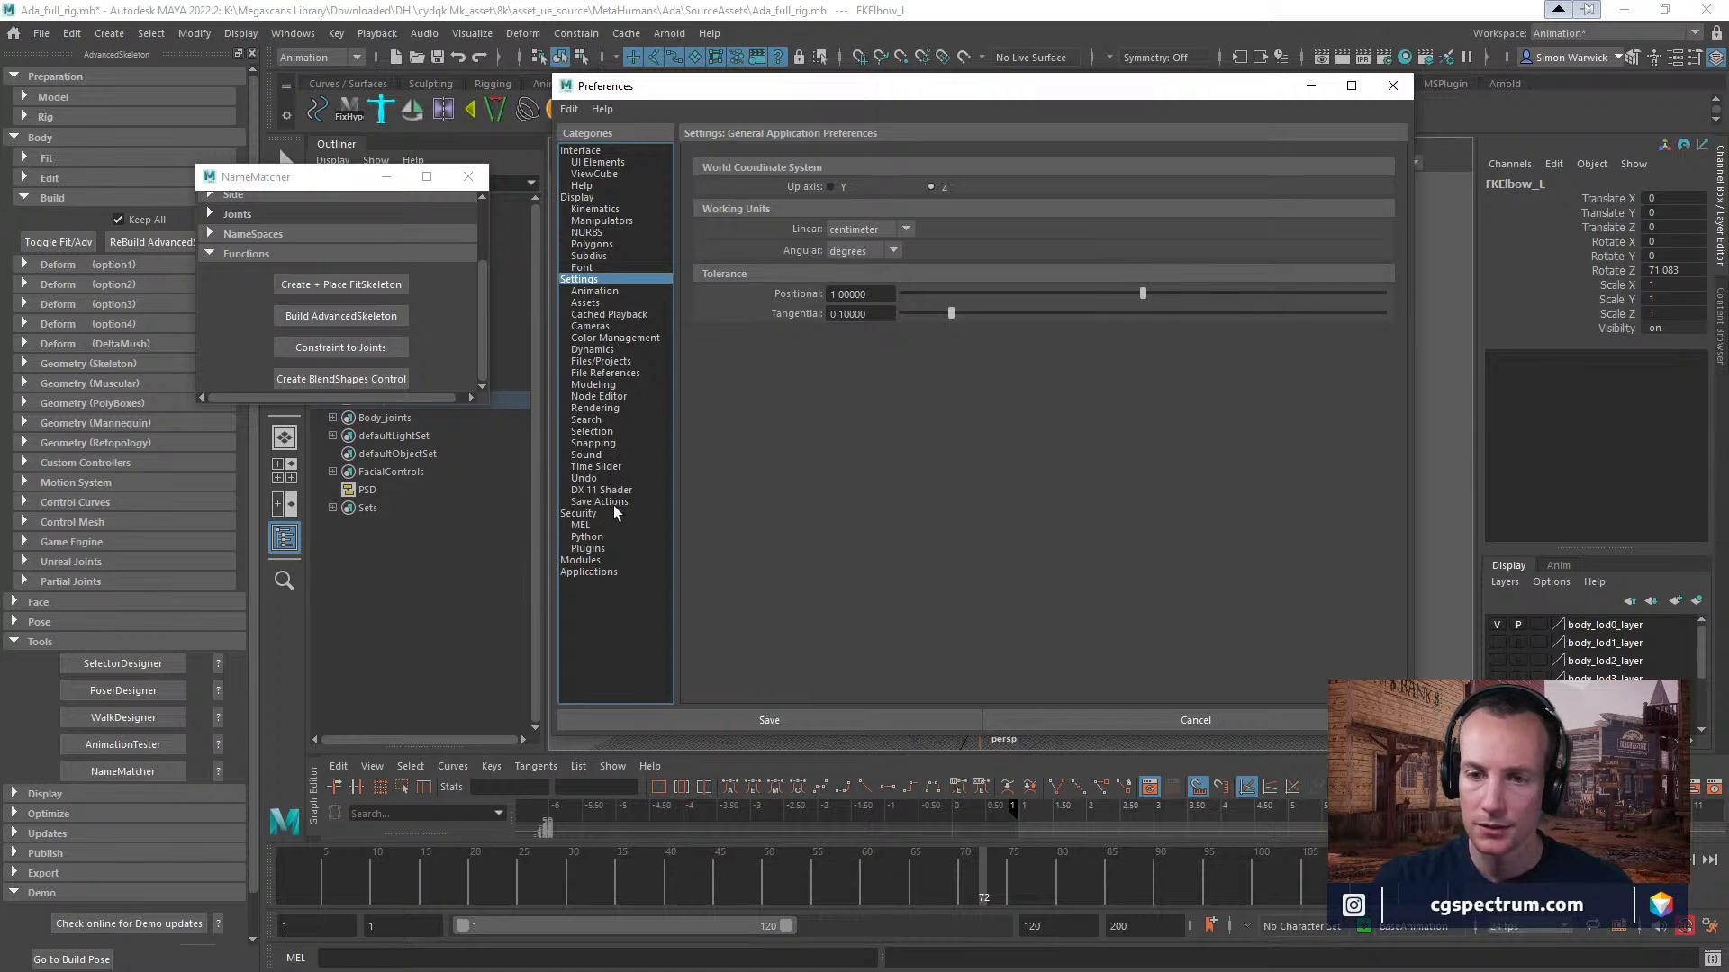
click(594, 198)
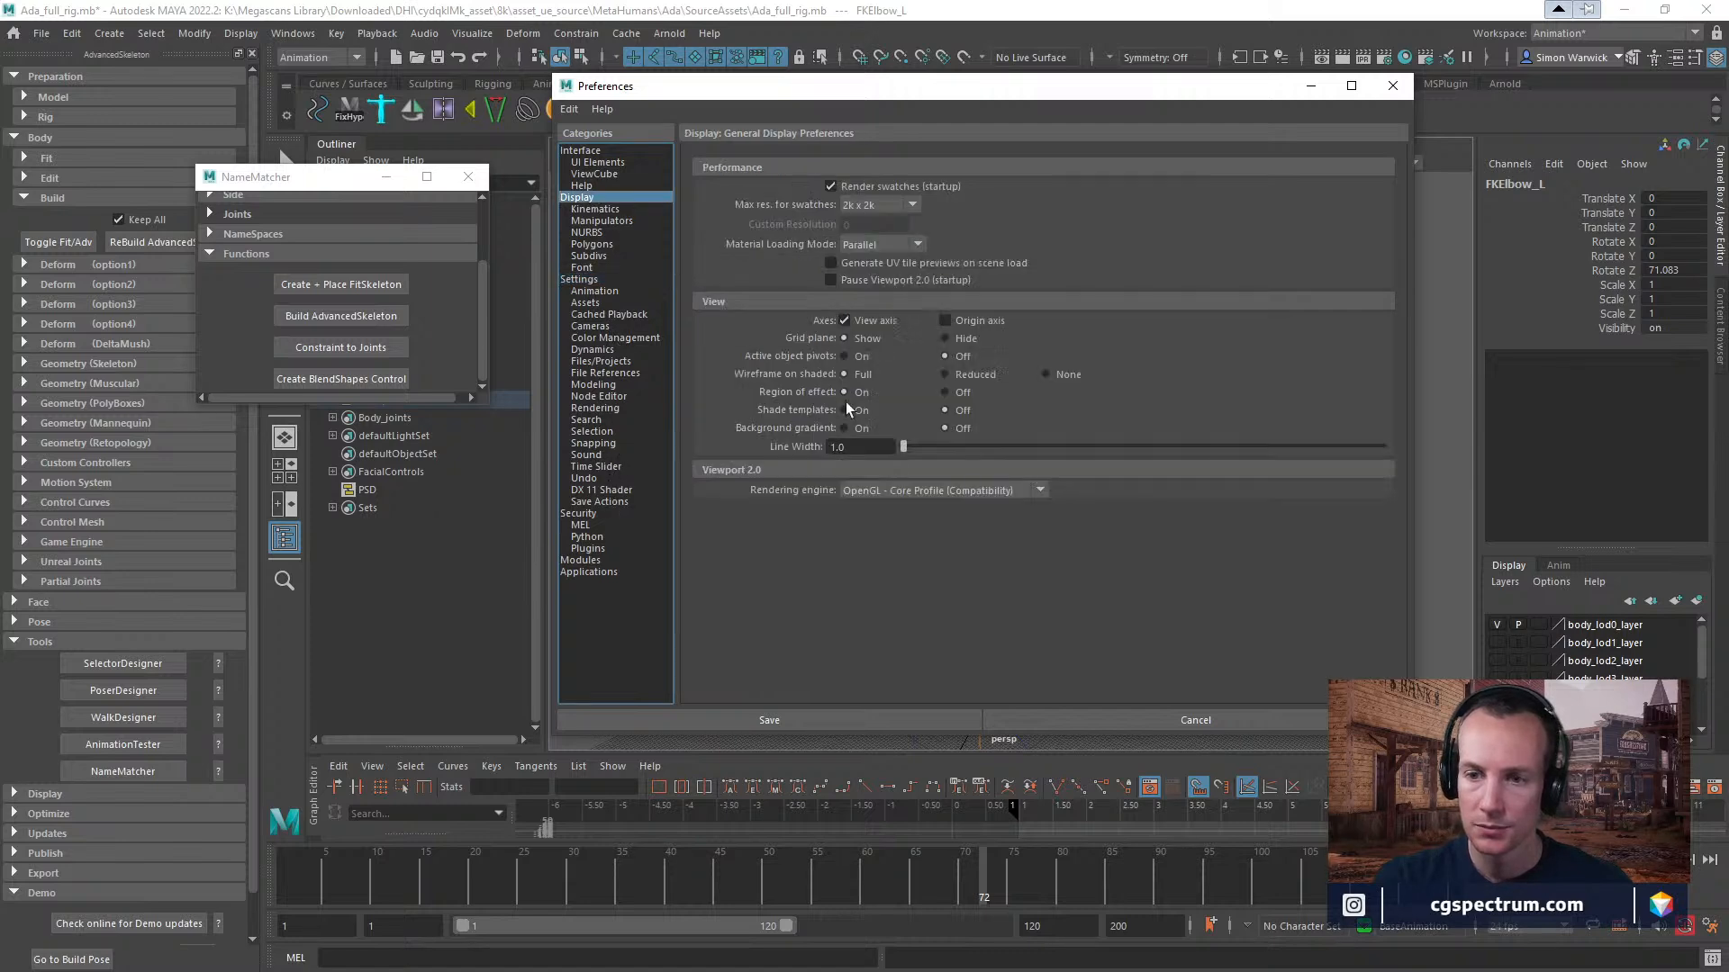
click(1040, 492)
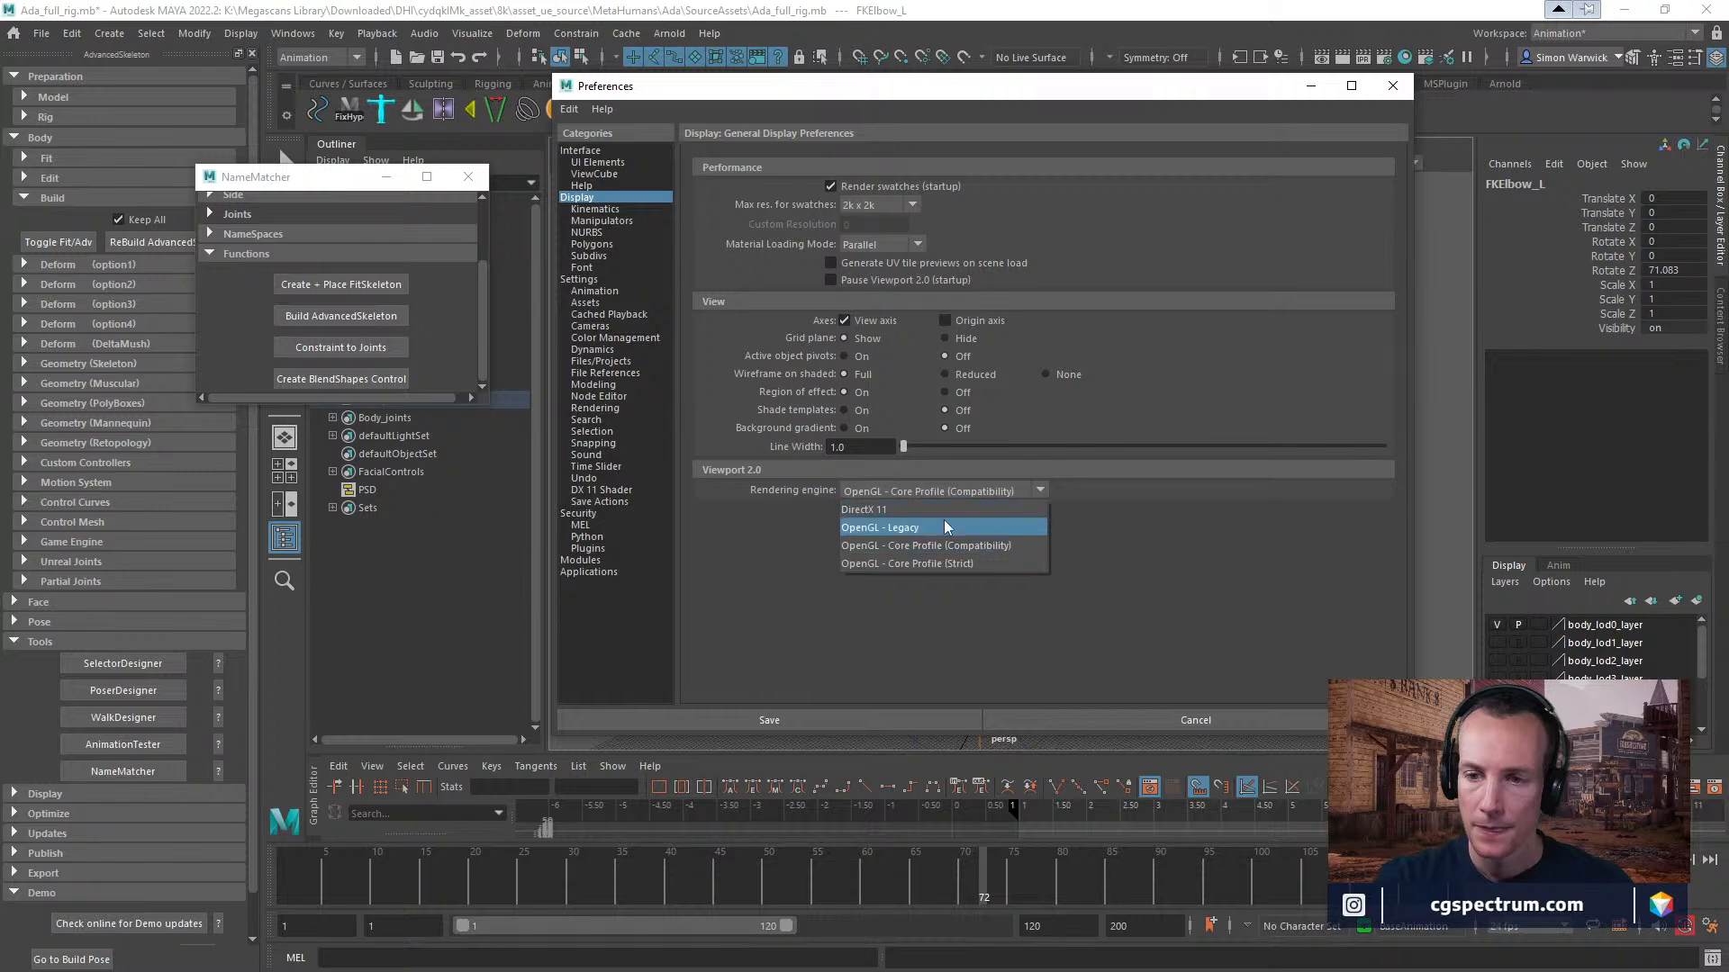
click(903, 511)
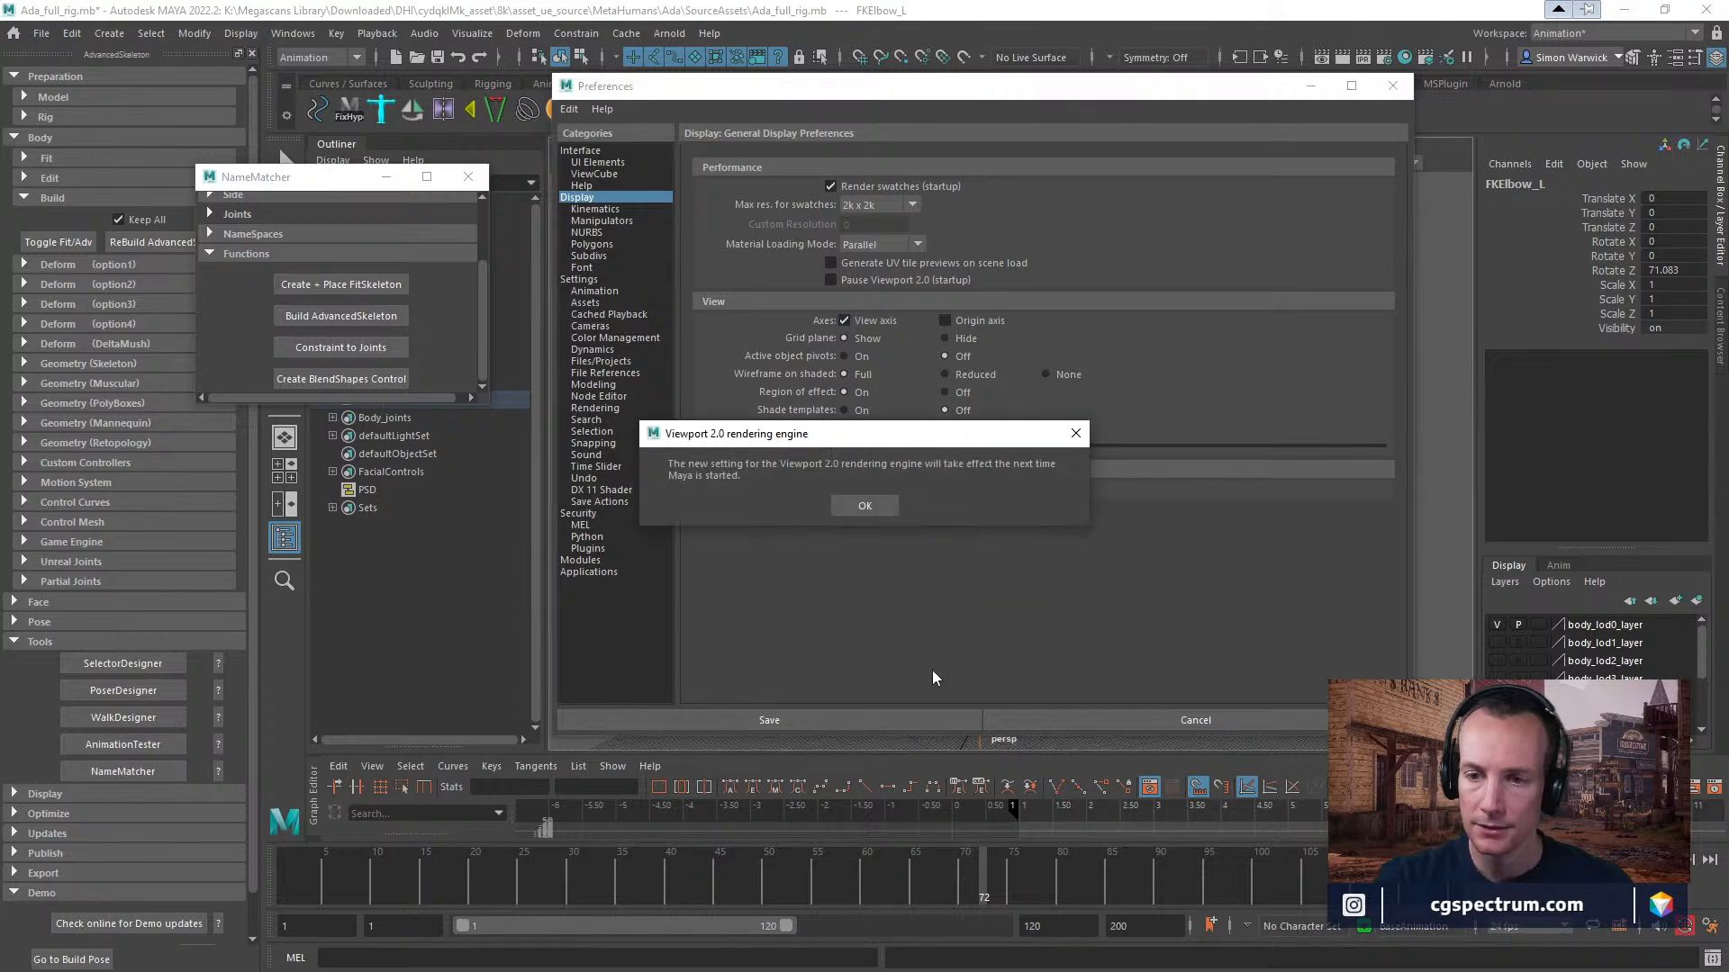
click(878, 506)
click(853, 718)
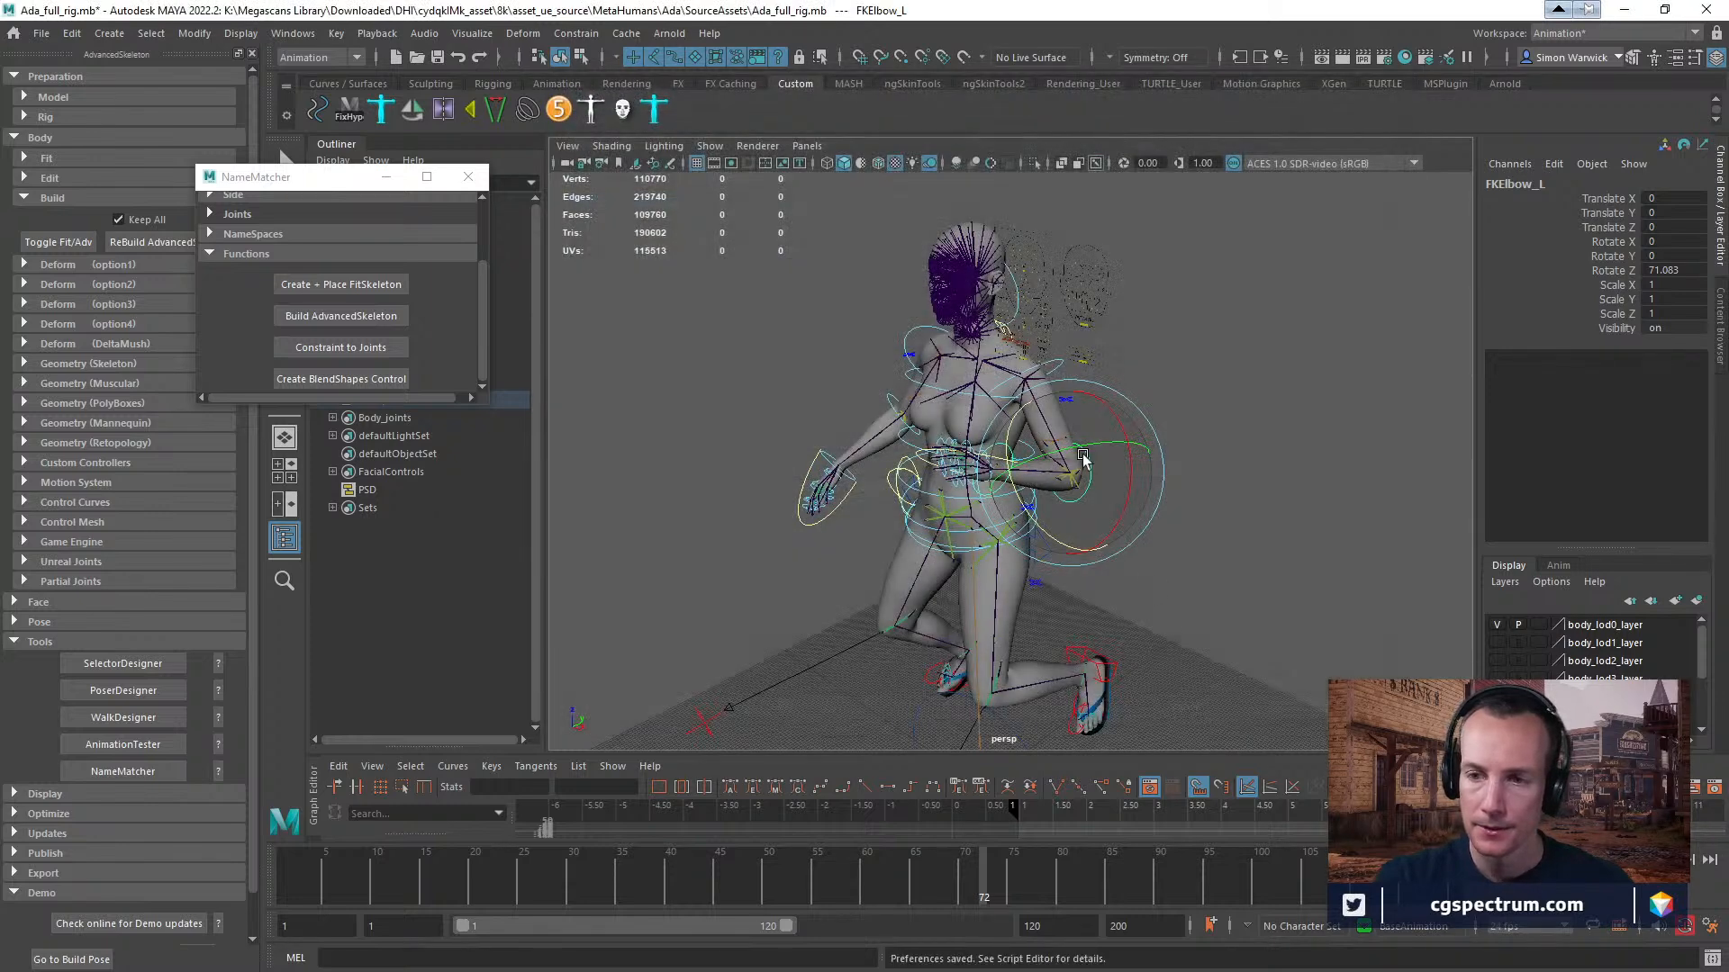
Open the Save Scene As dialog for the rigged Ada scene and move it clear of the NameMatcher window.
click(36, 36)
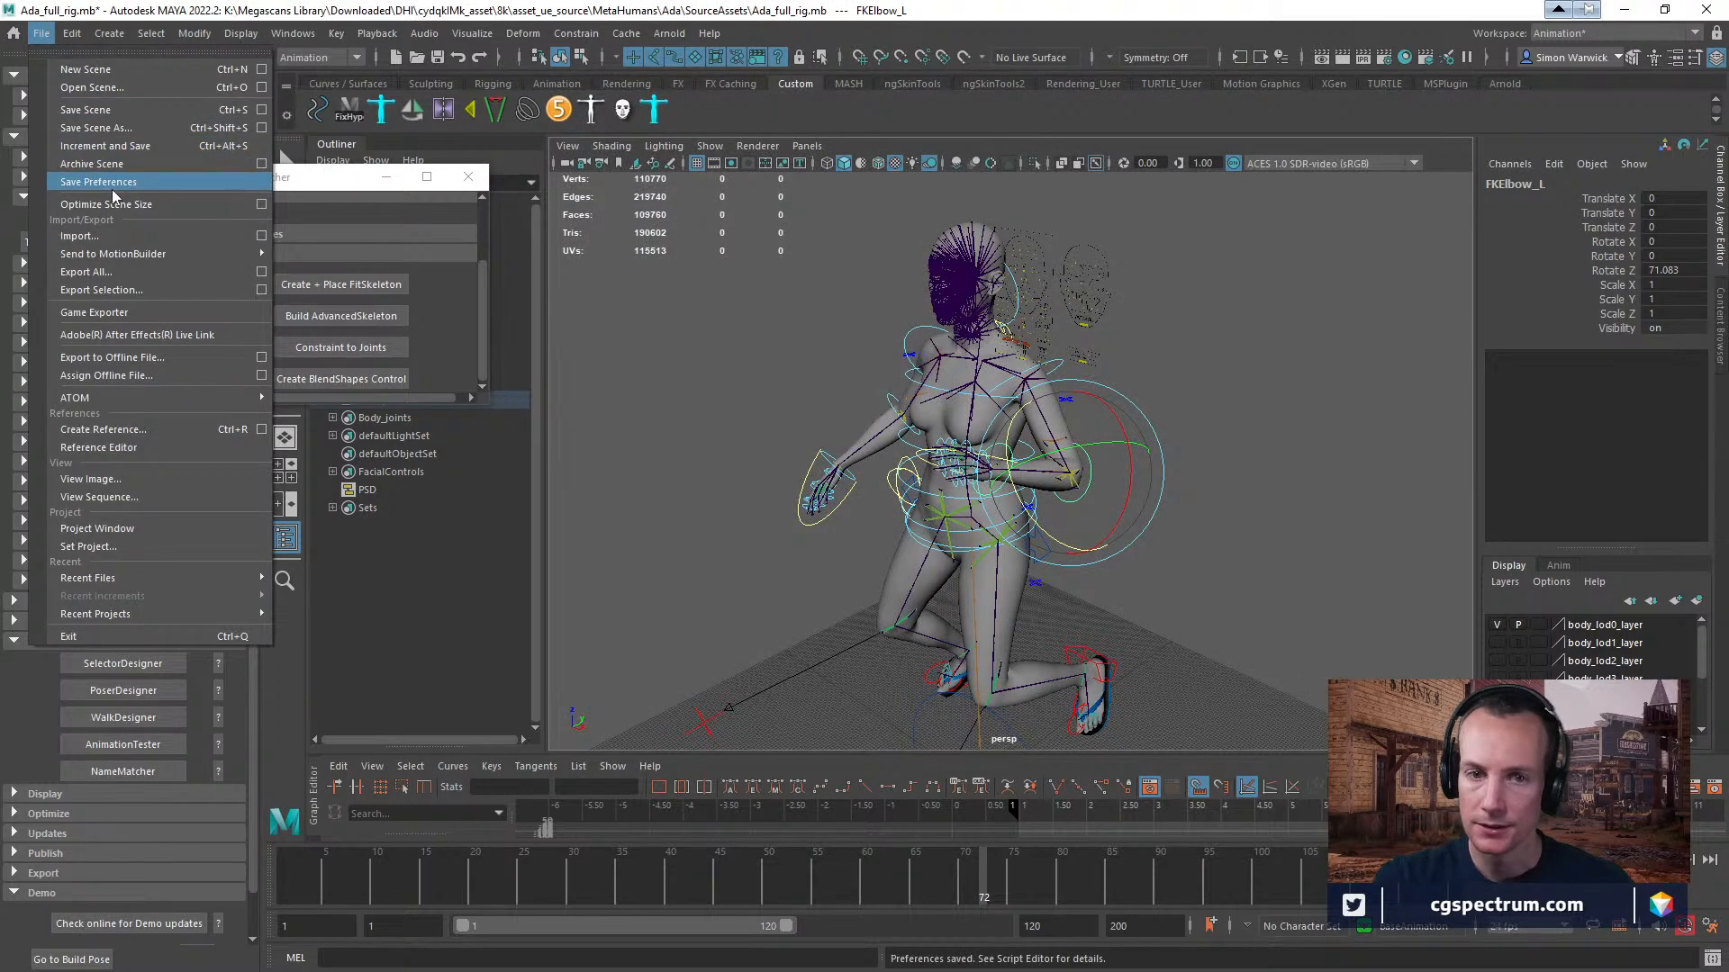
click(117, 128)
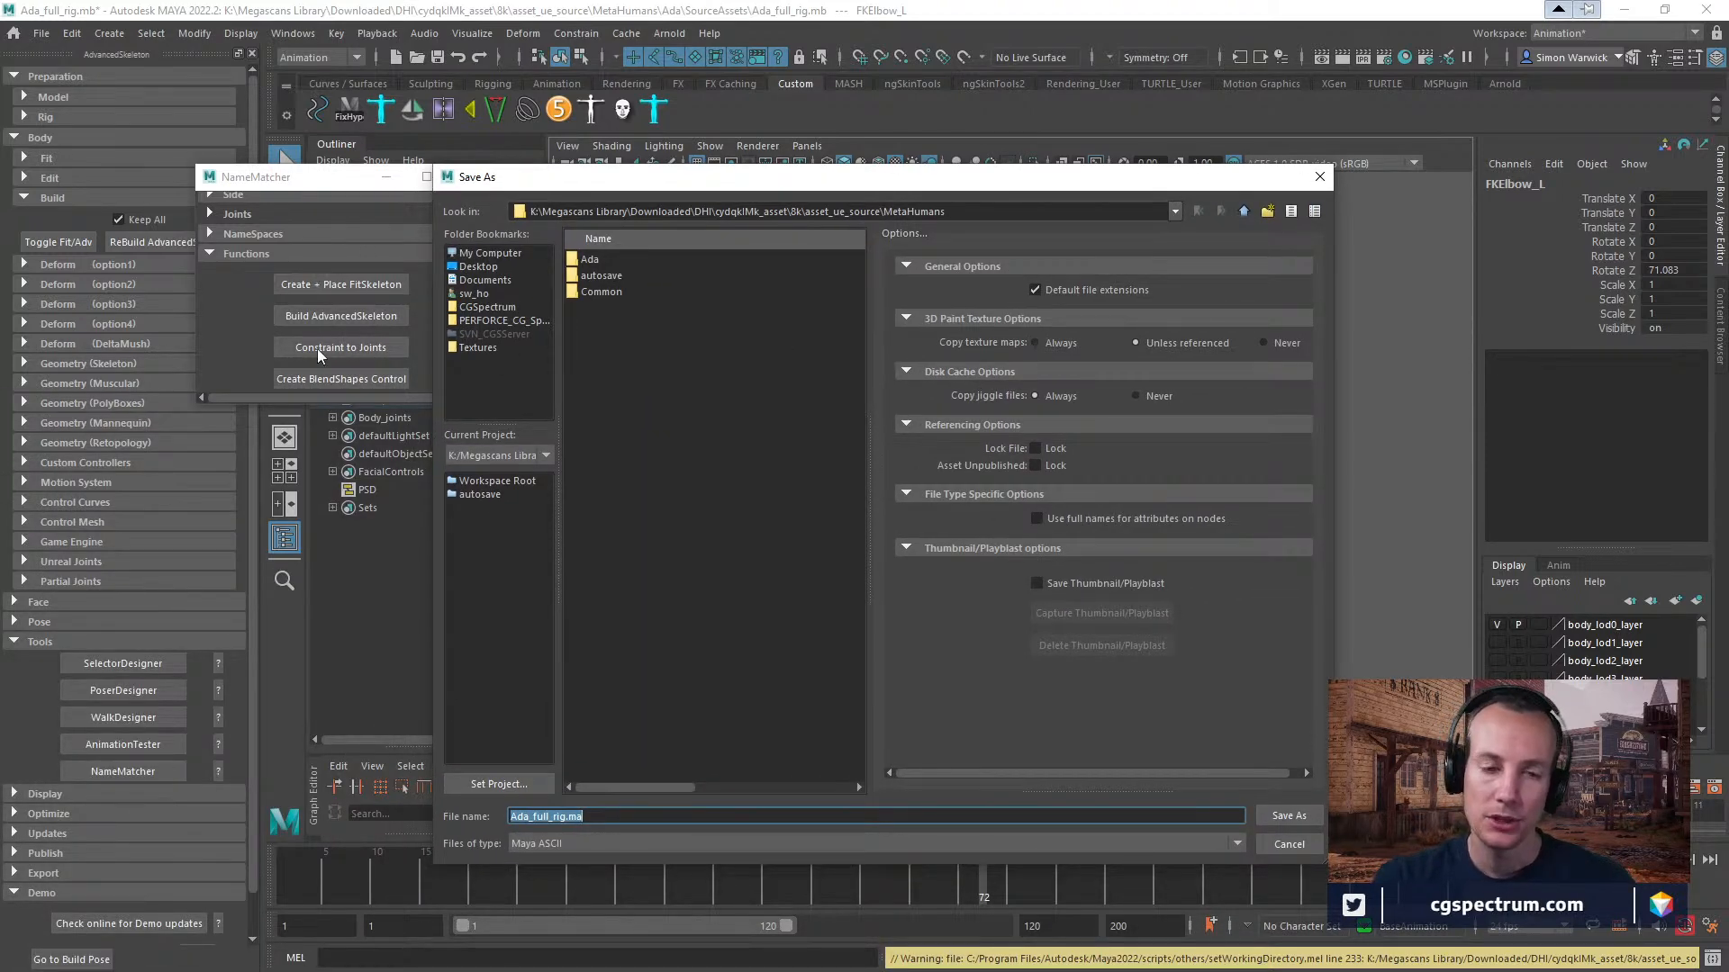
drag(703, 185, 845, 193)
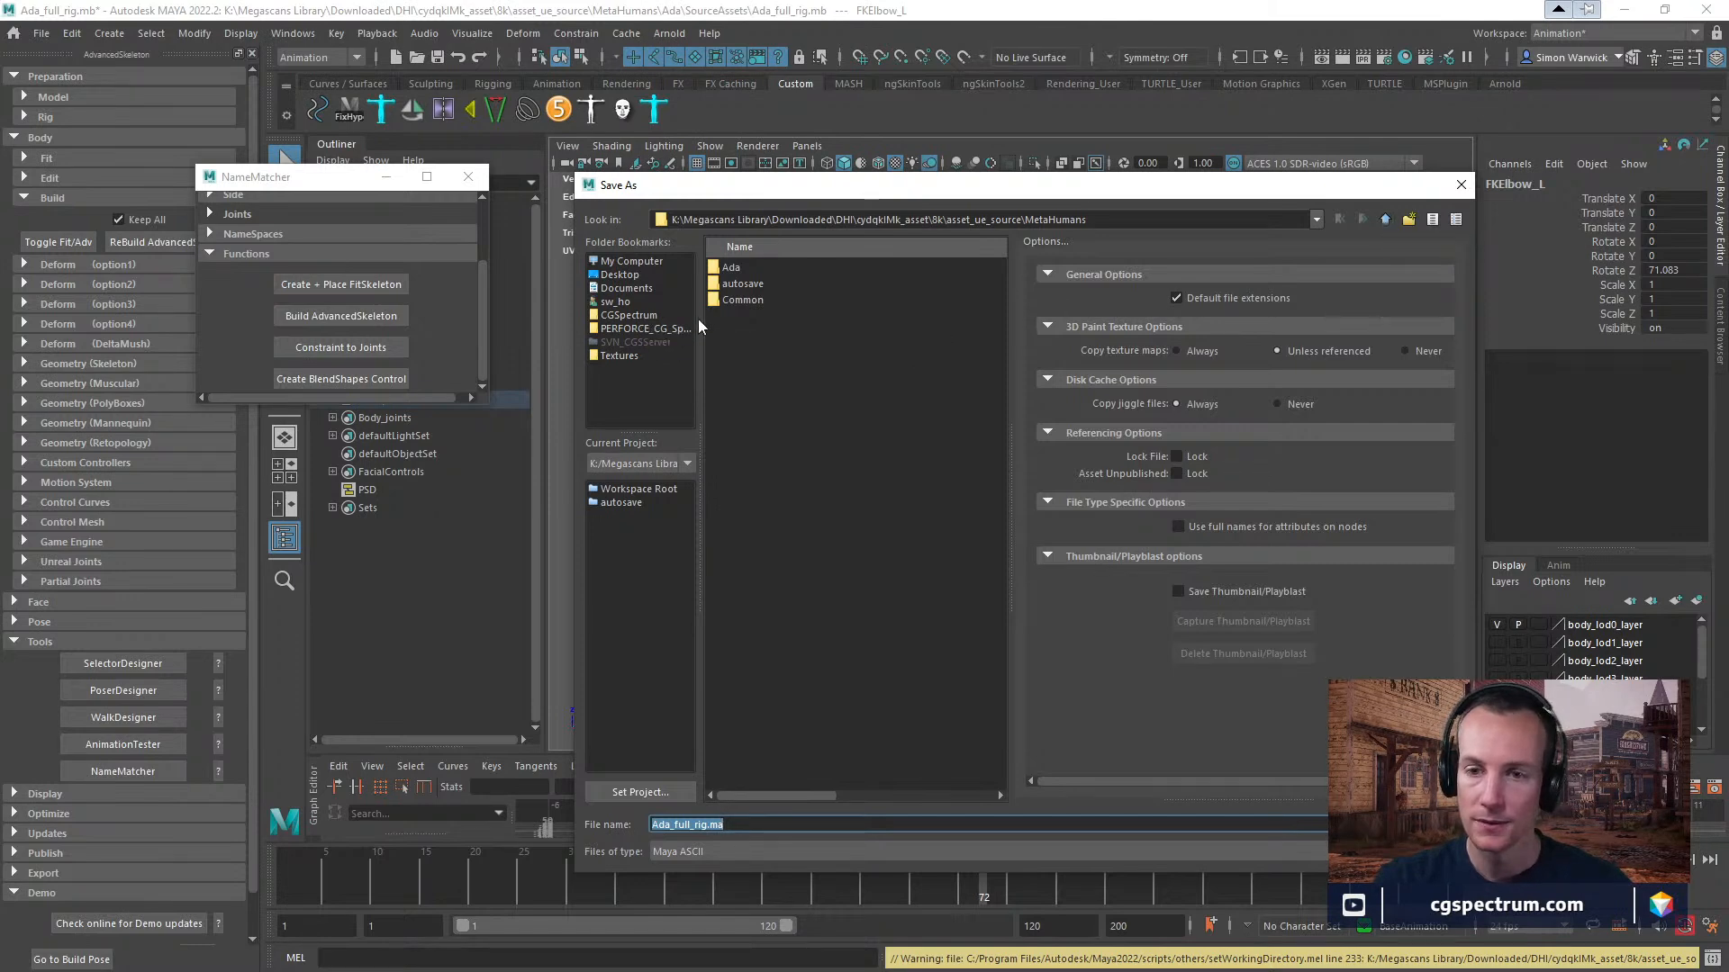
Browse the bookmarked folders and the D: drive for a suitable location to save the scene.
click(628, 357)
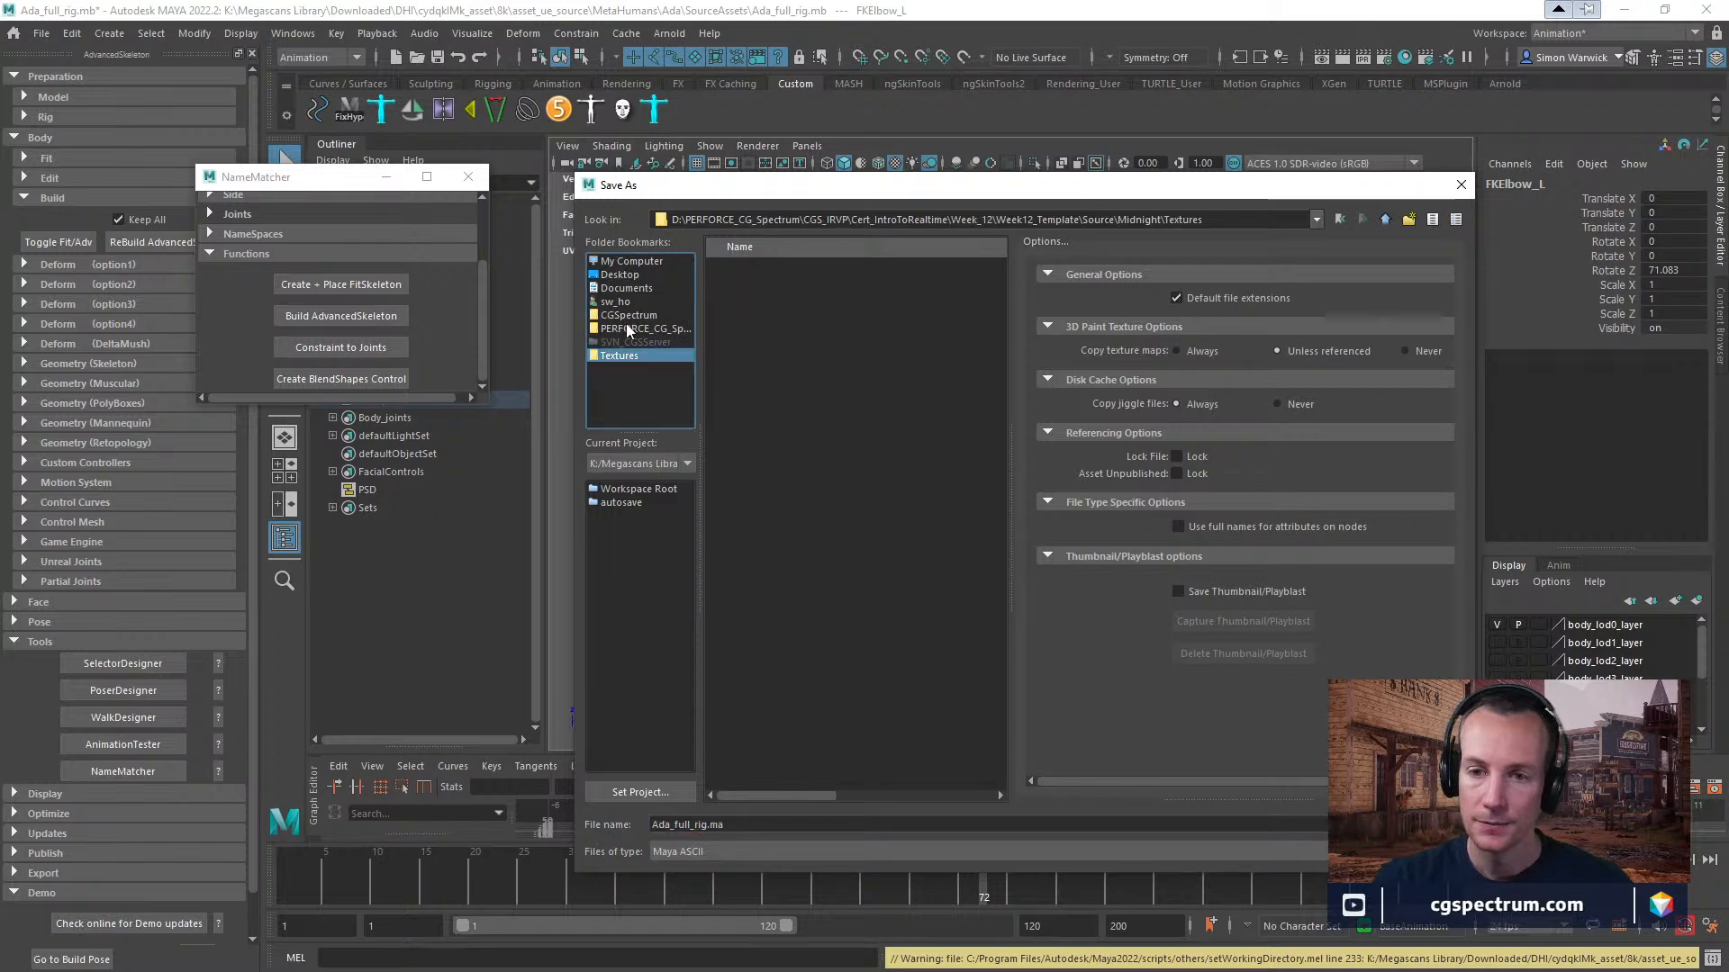
click(625, 319)
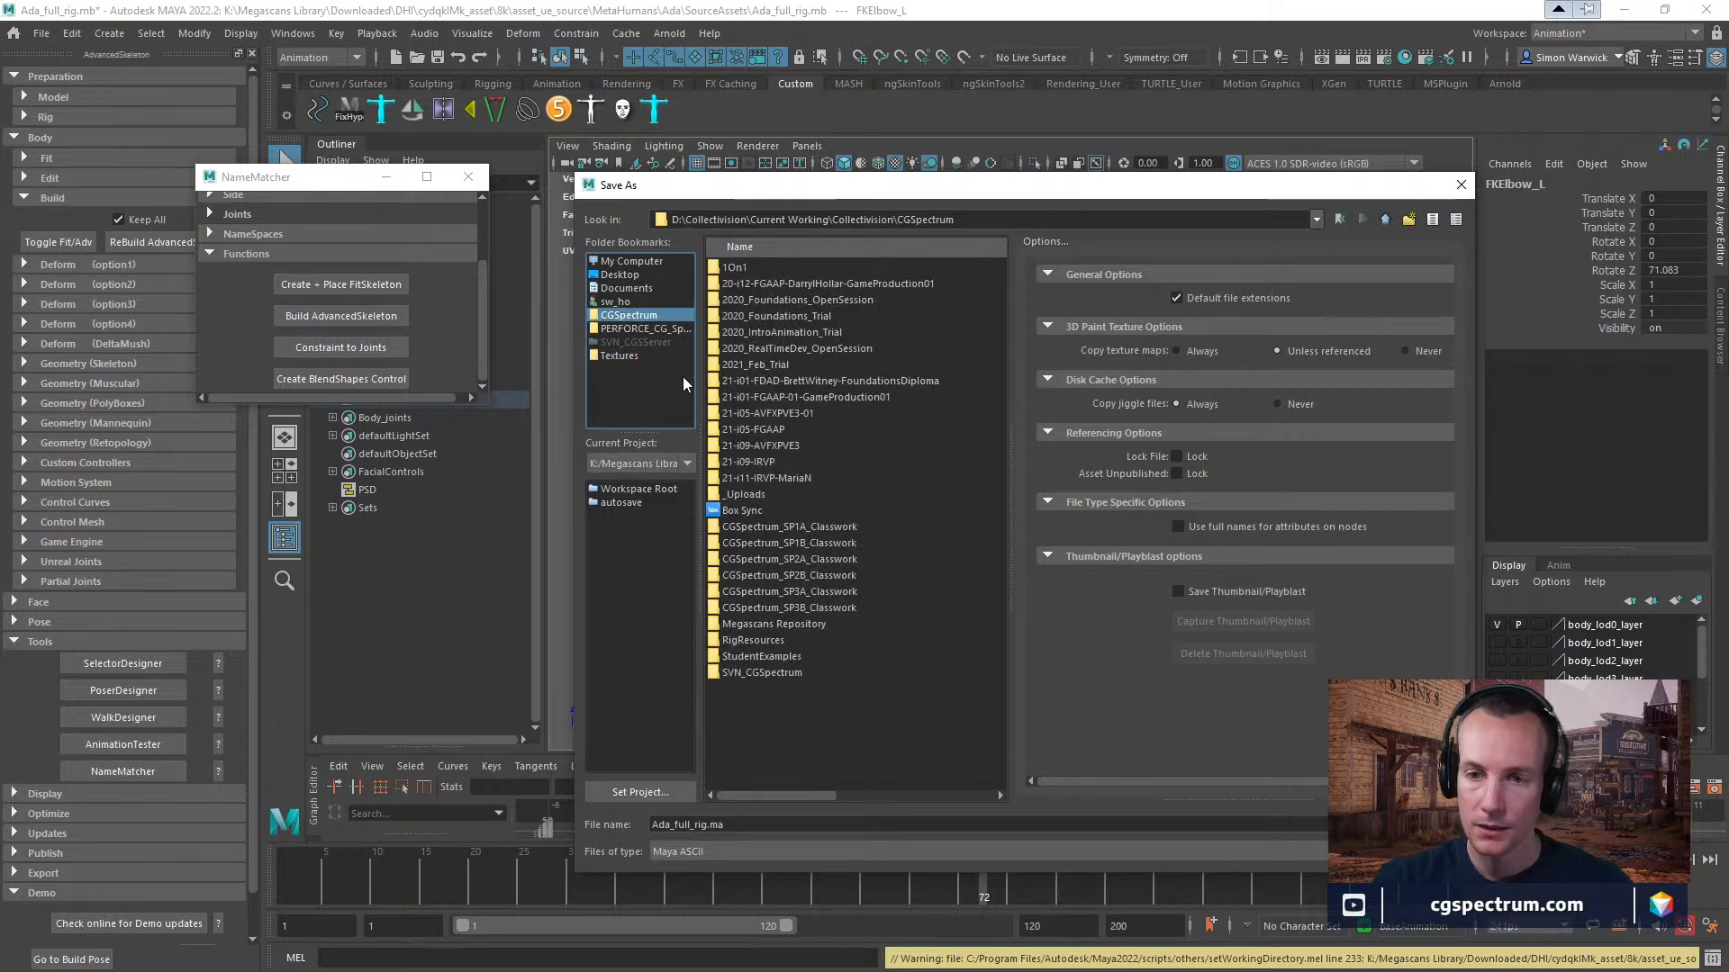
click(1385, 220)
click(1385, 220)
click(1385, 219)
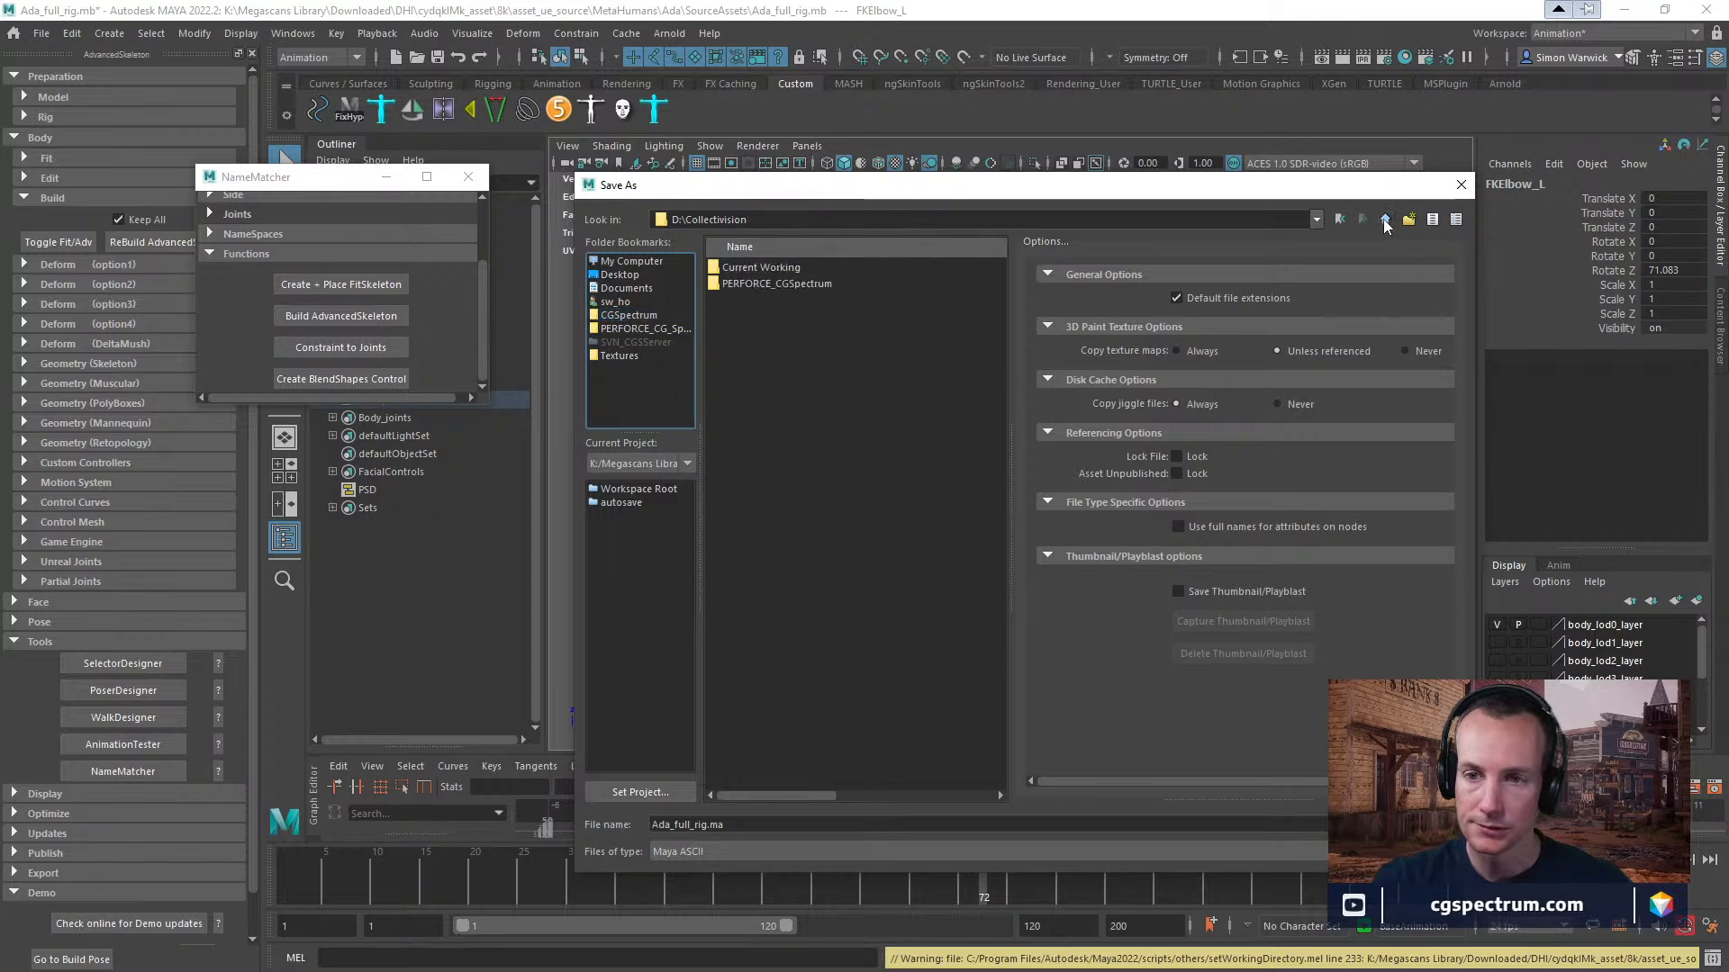
click(1385, 220)
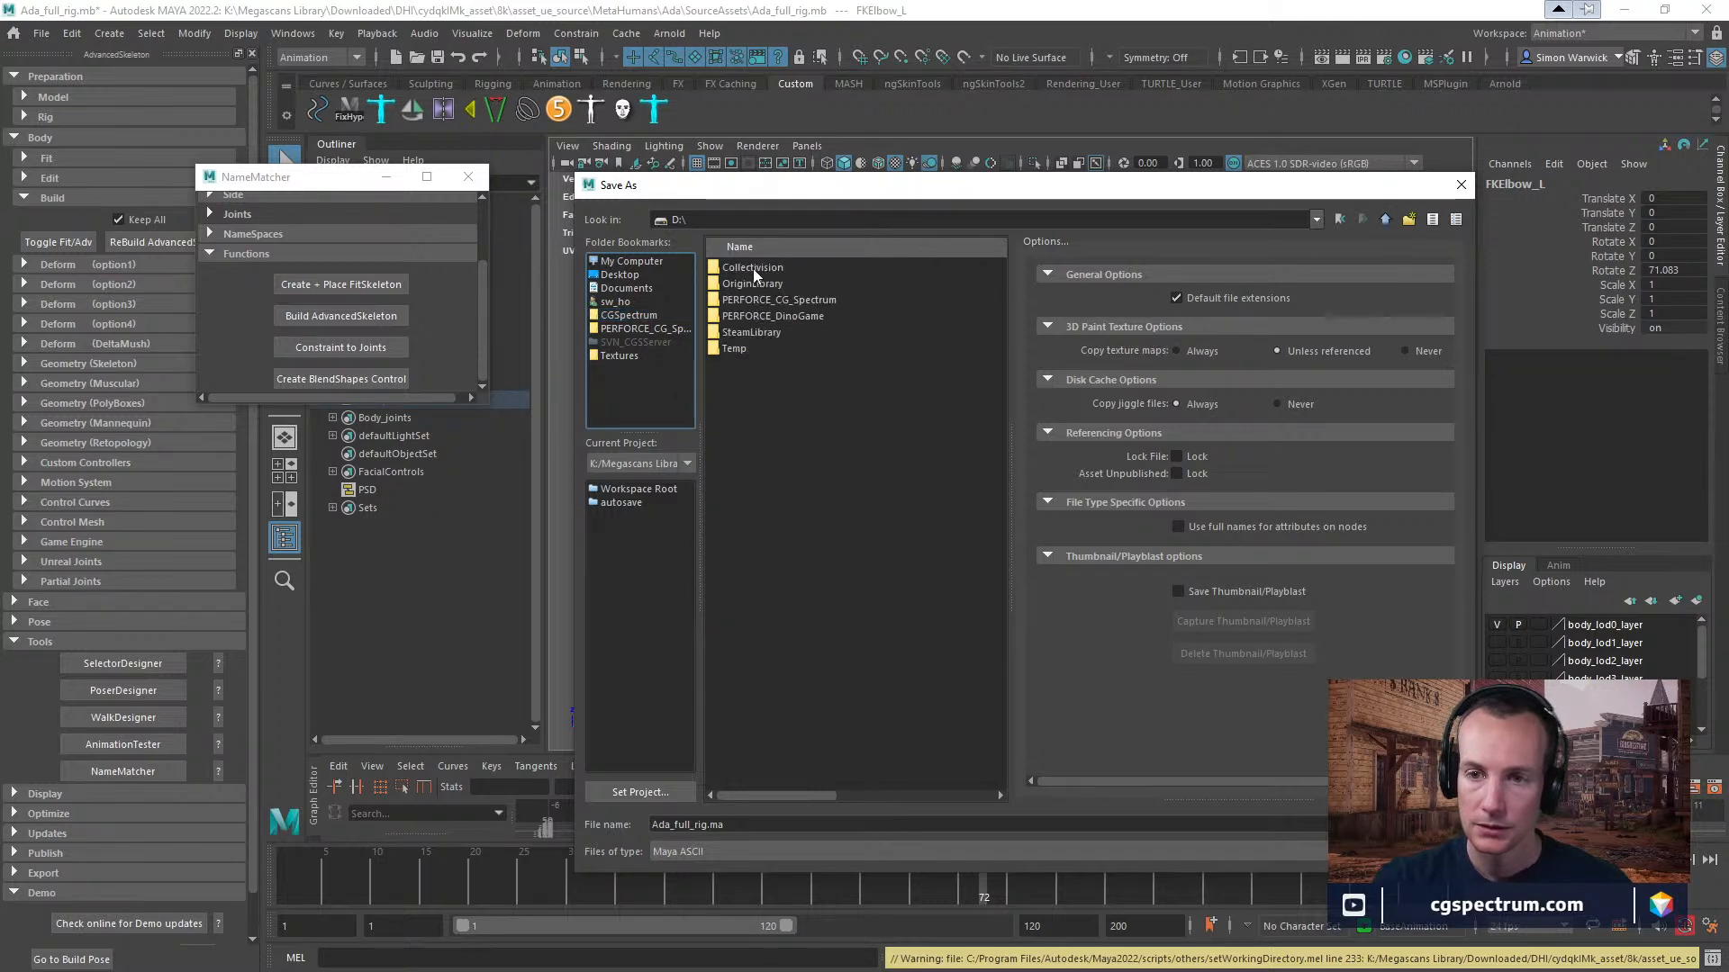
click(624, 357)
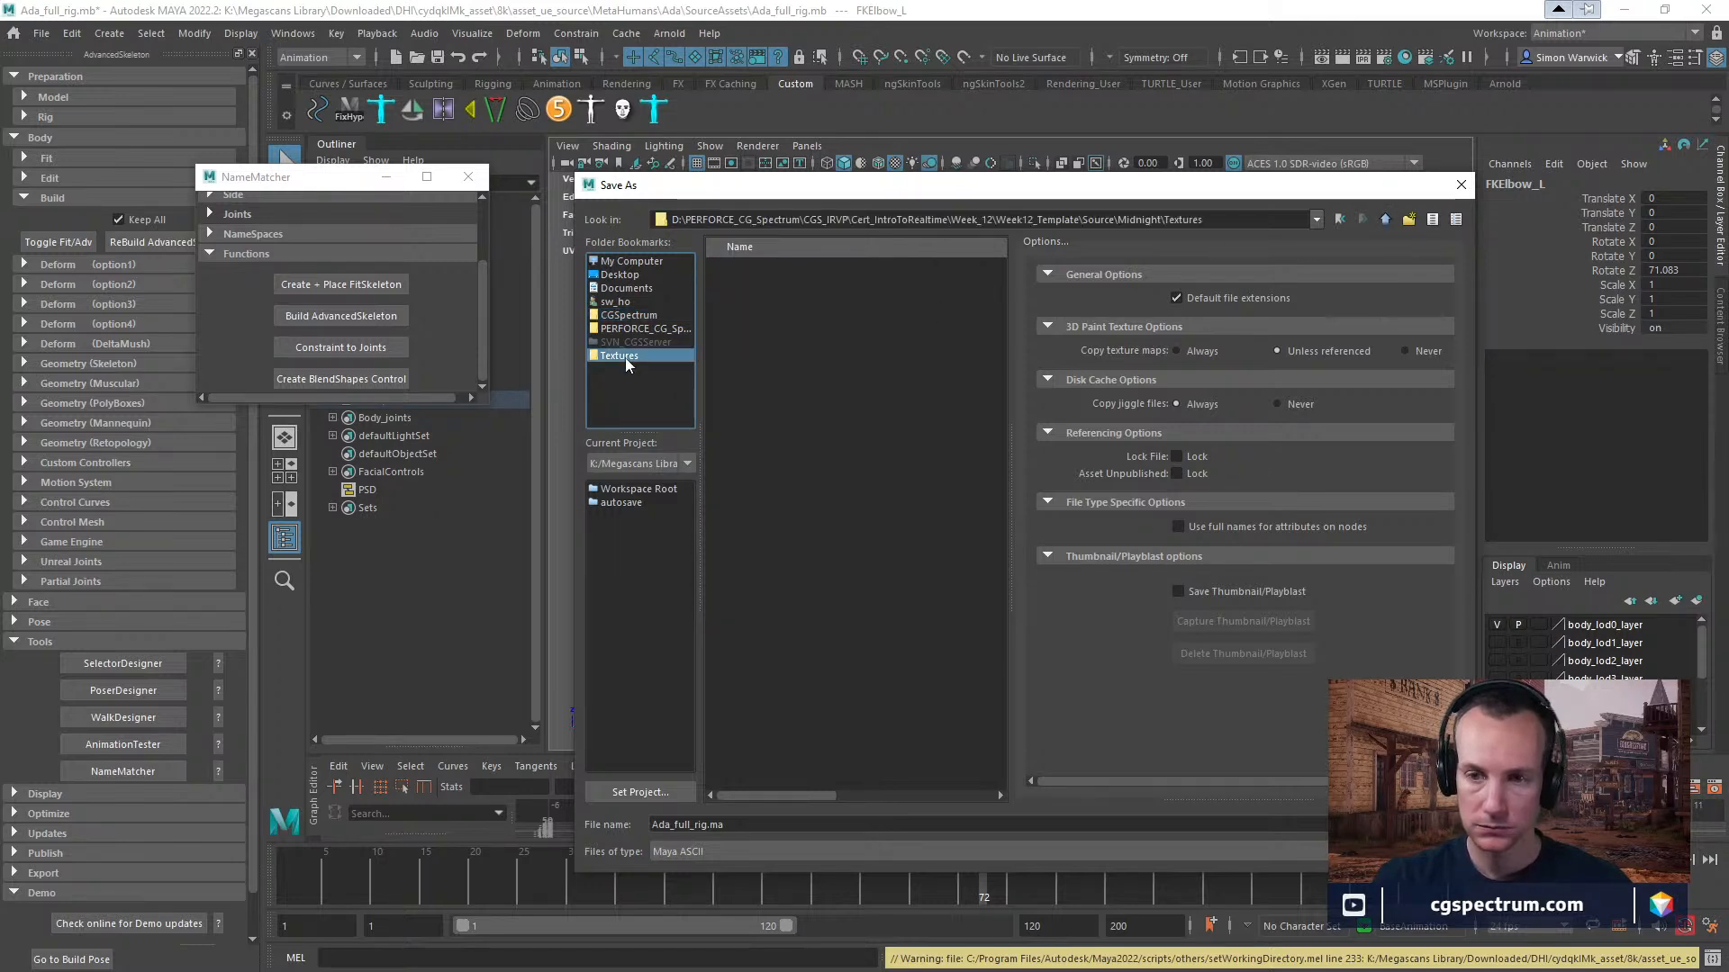
click(636, 330)
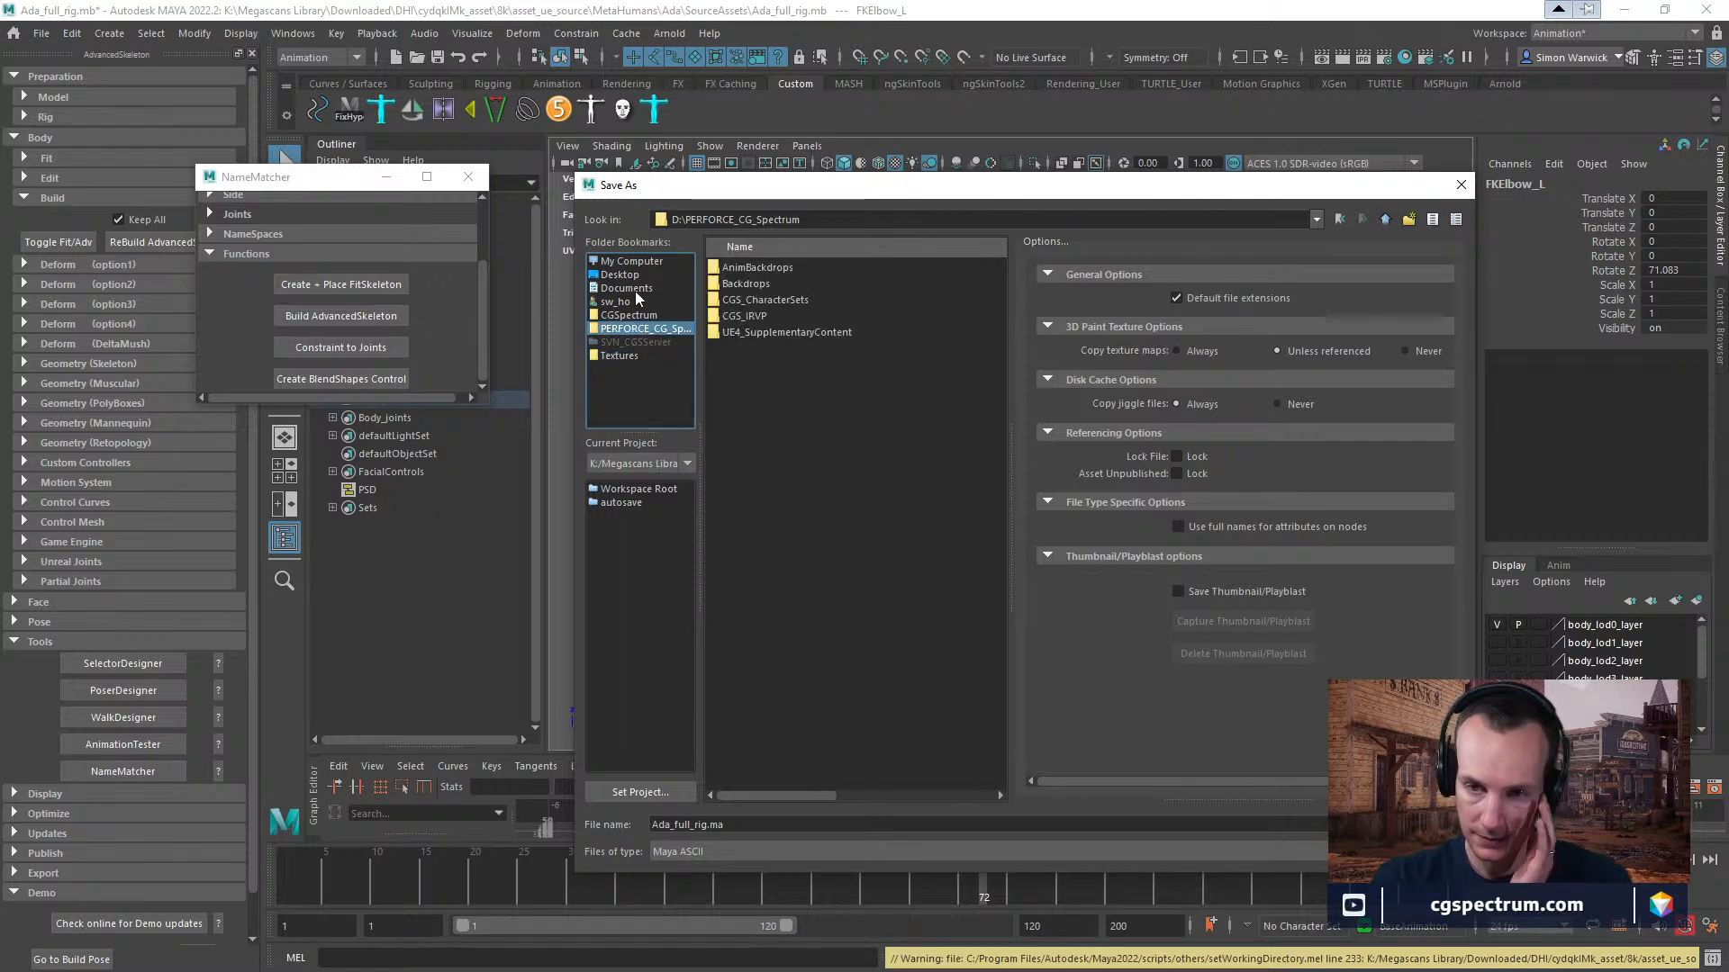
click(630, 261)
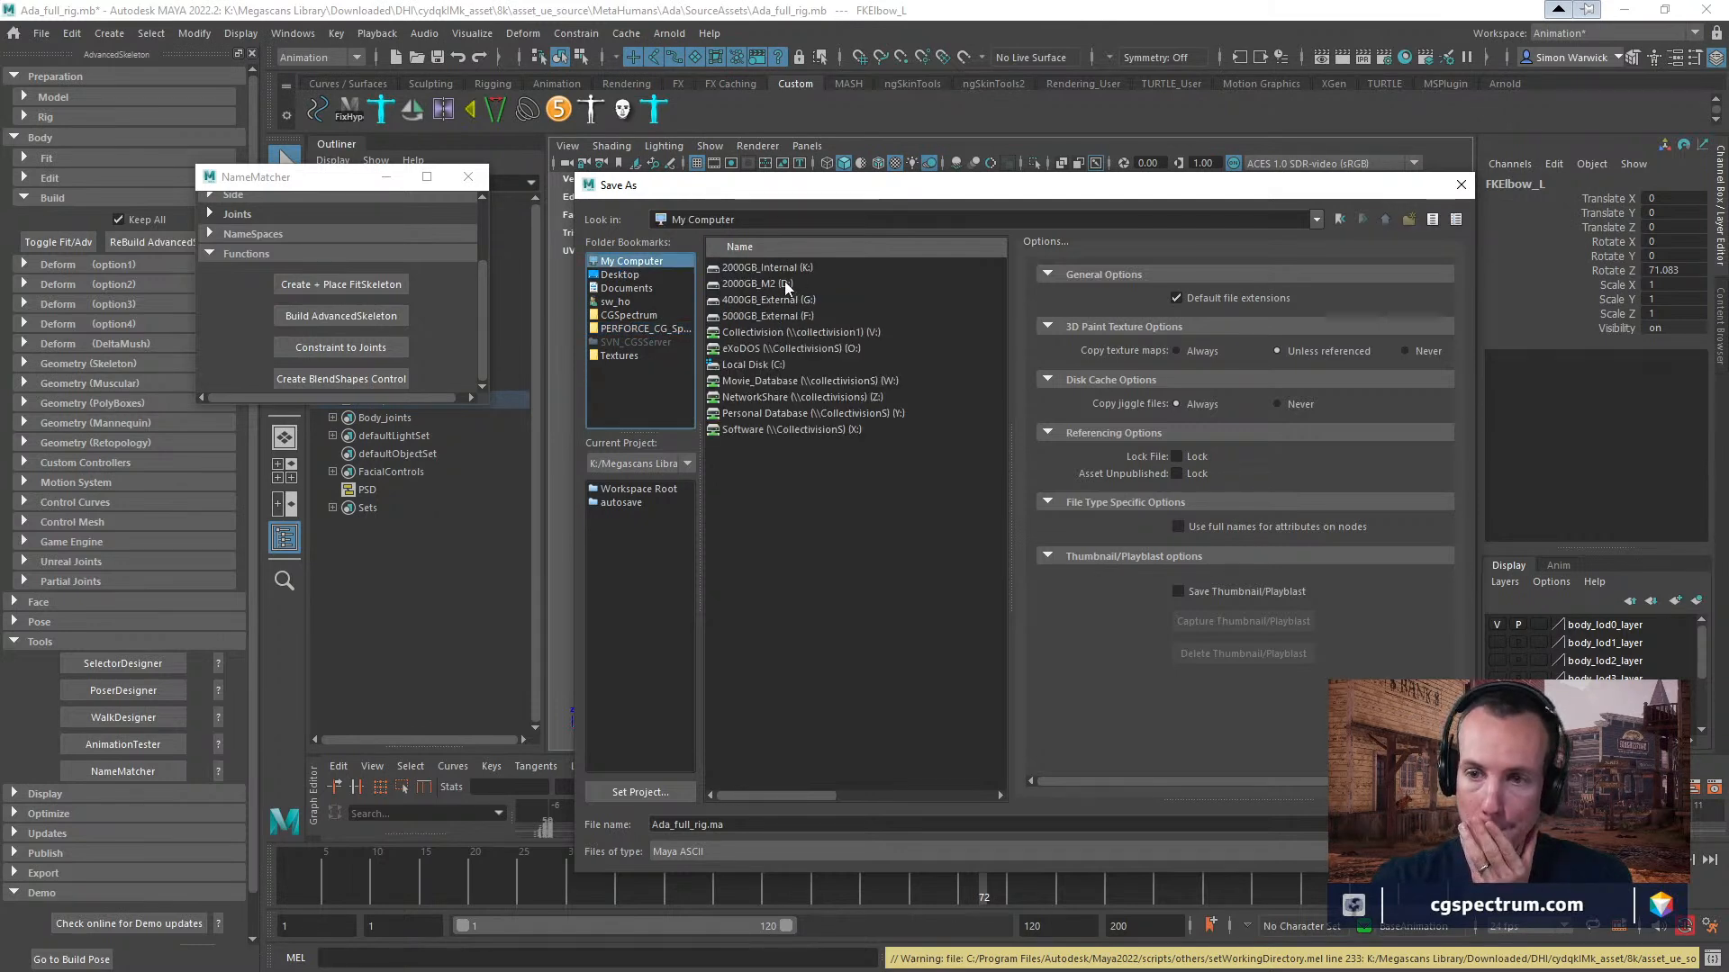
double_click(767, 283)
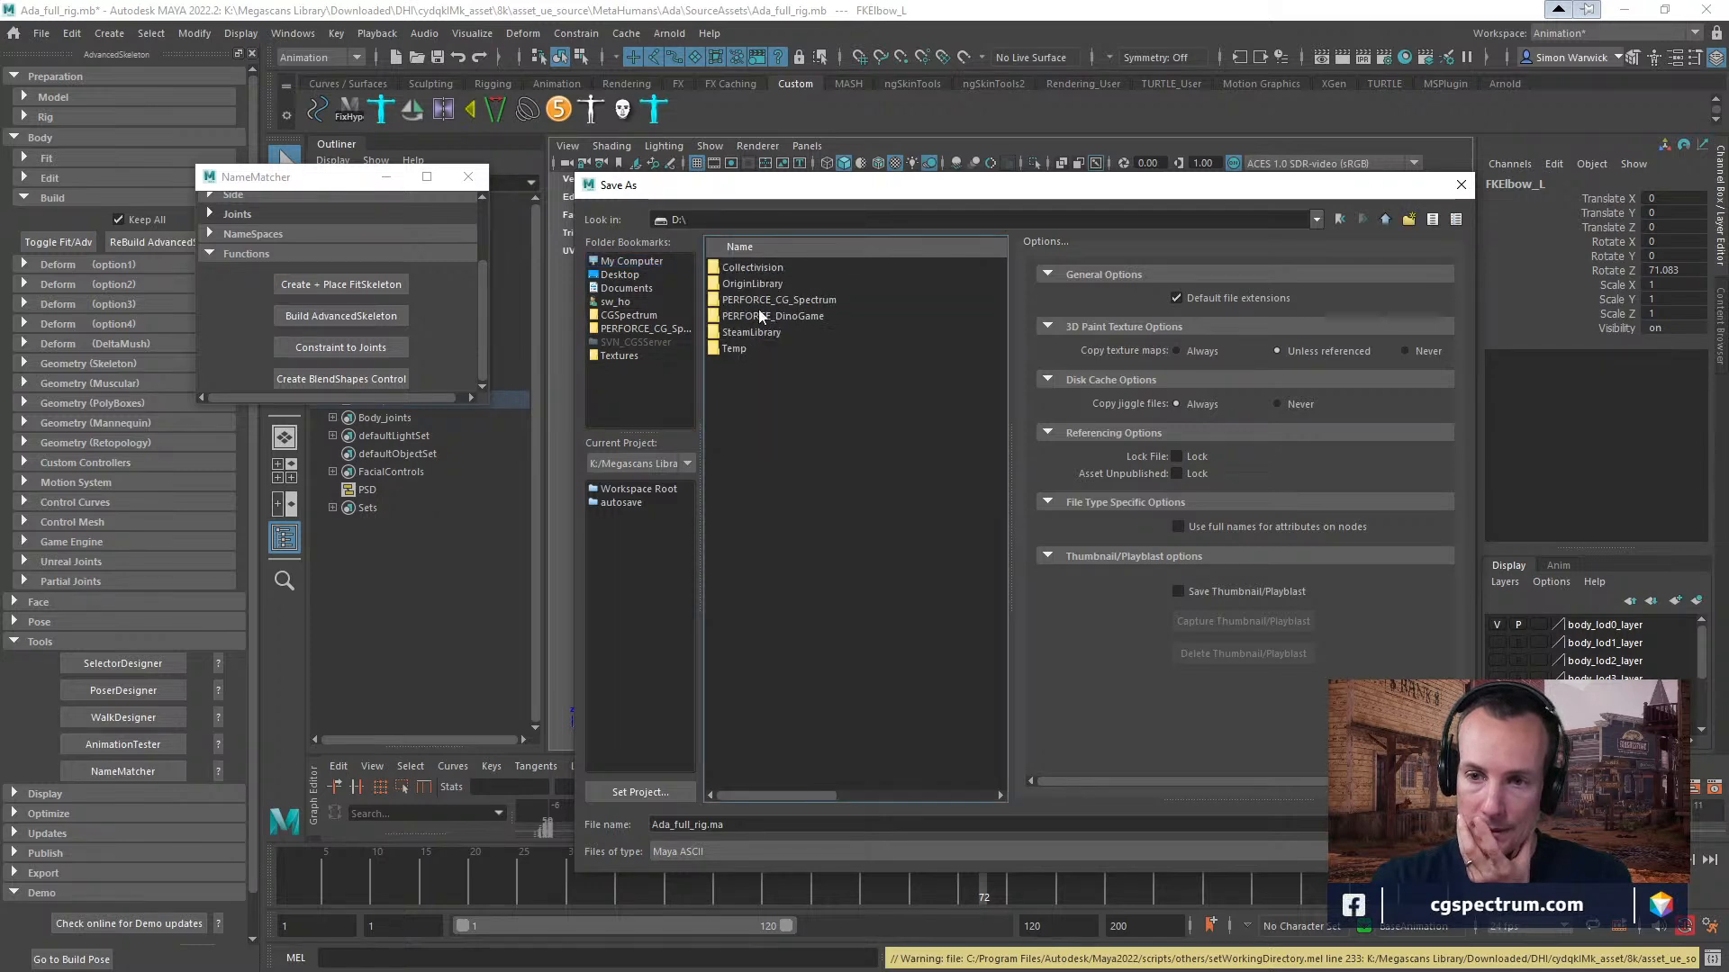
click(1387, 219)
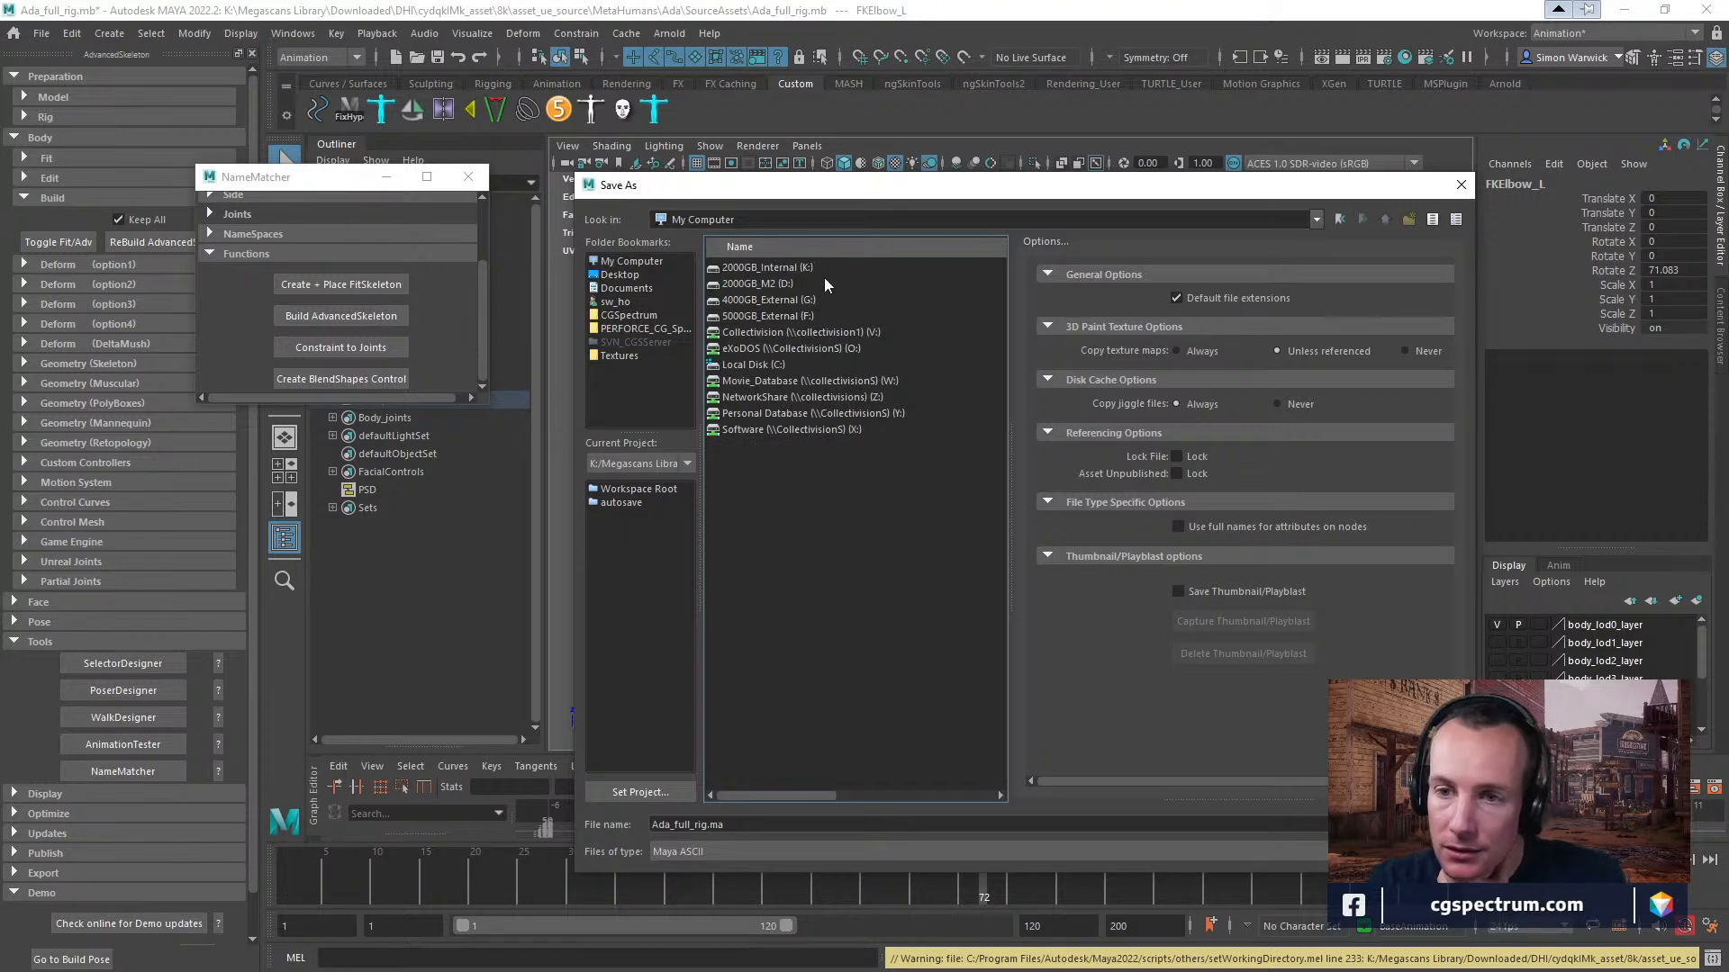
Create a folder named MetahumanTests in K:\AssetLibrary and open it as the save location.
double_click(785, 268)
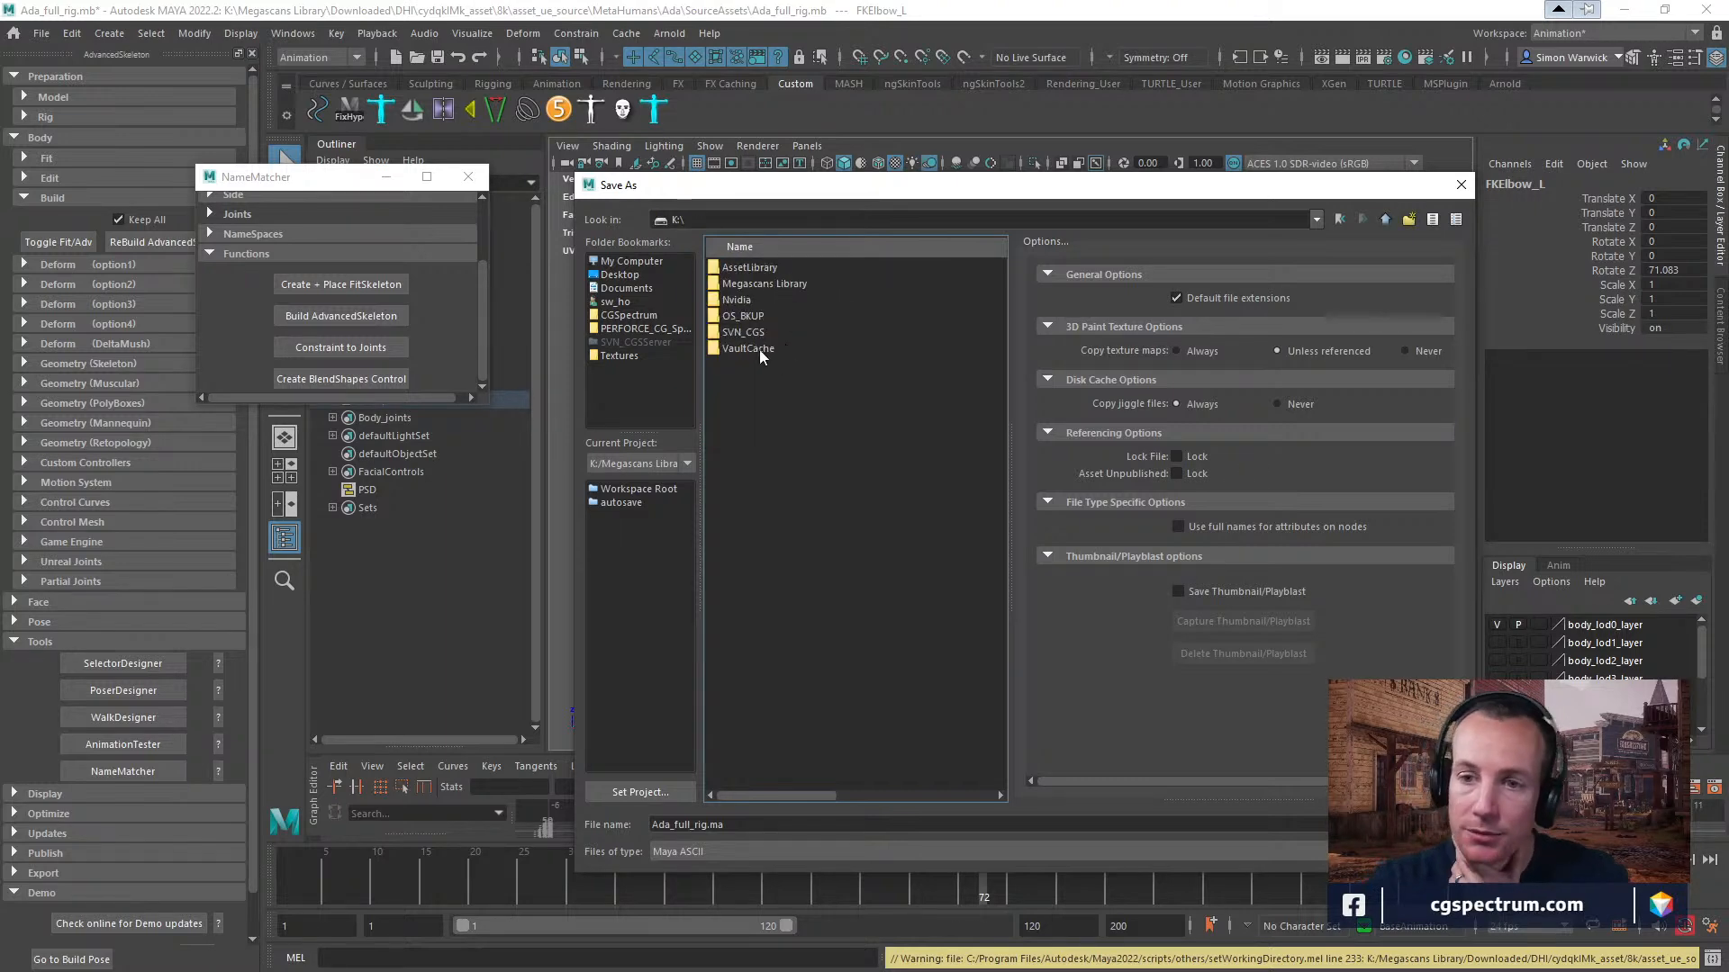
double_click(753, 266)
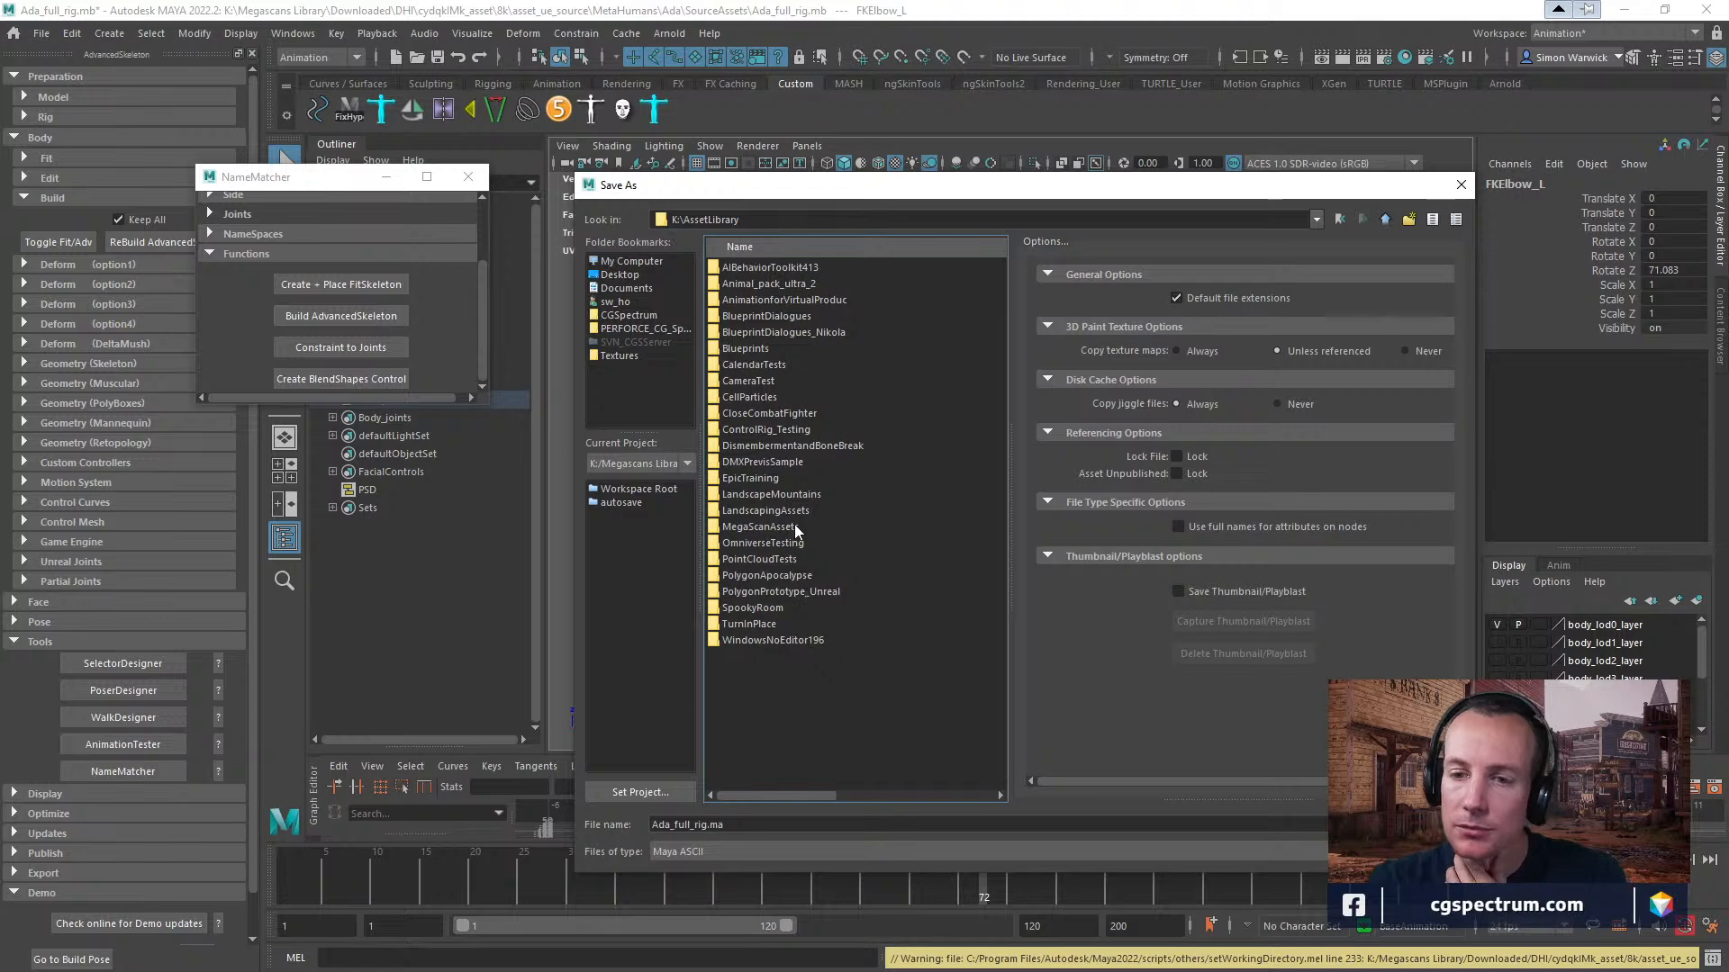
right_click(750, 669)
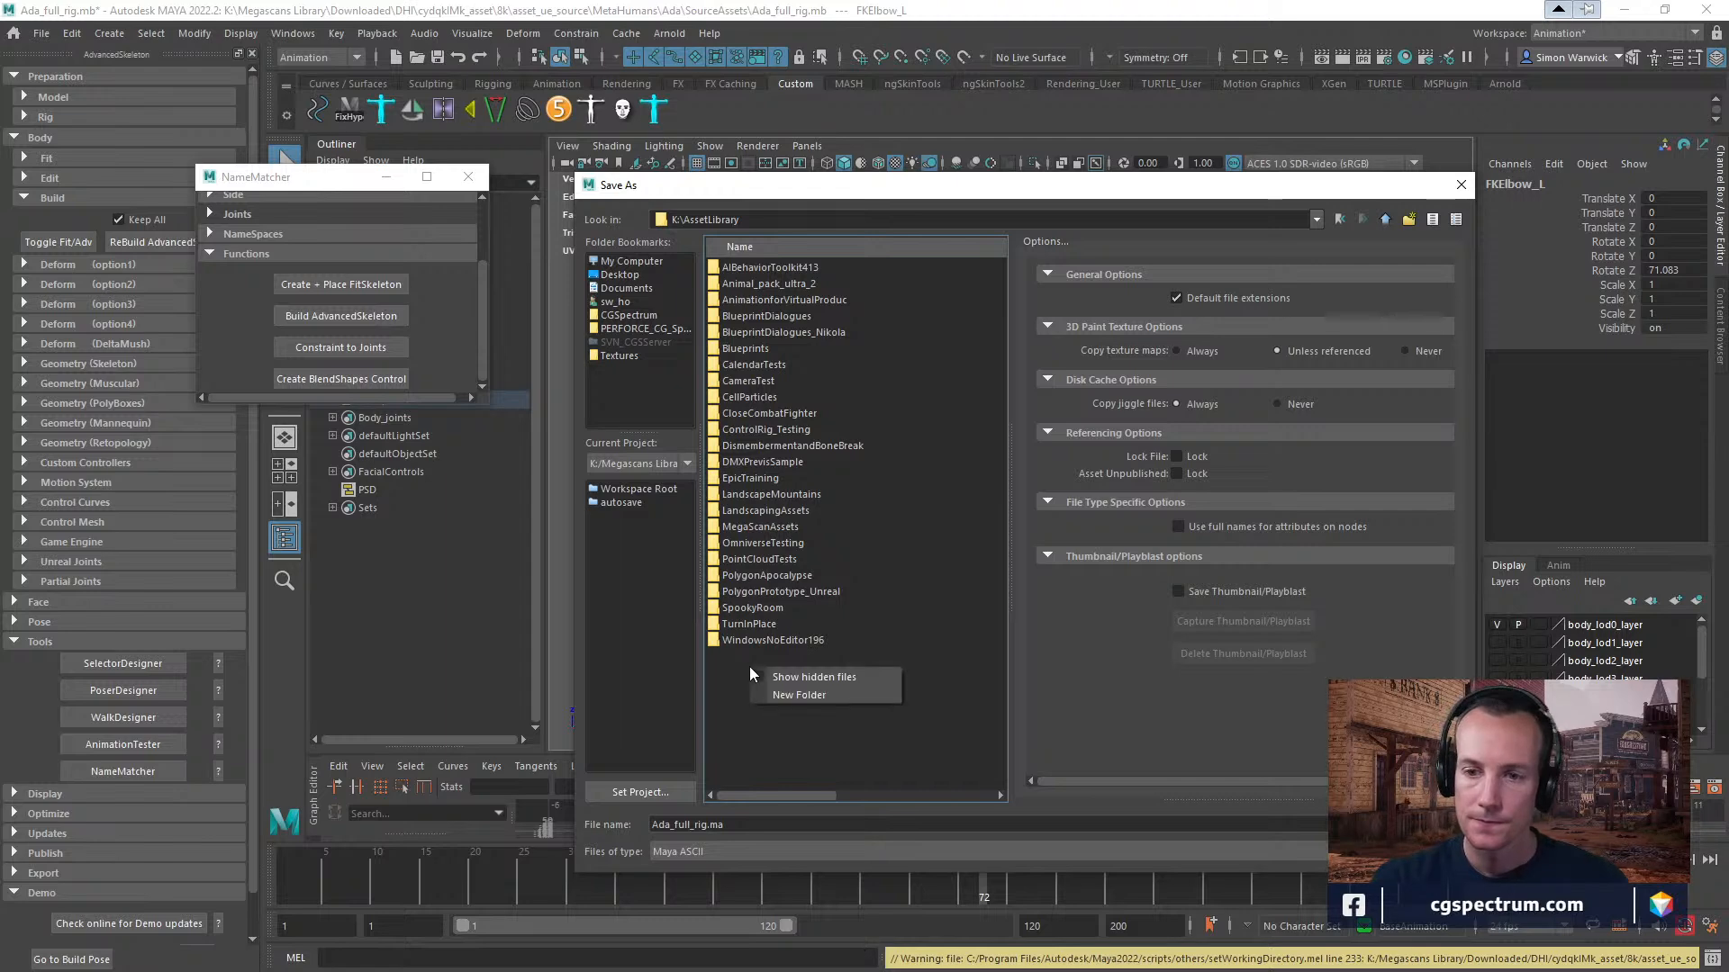
click(814, 697)
text(Met)
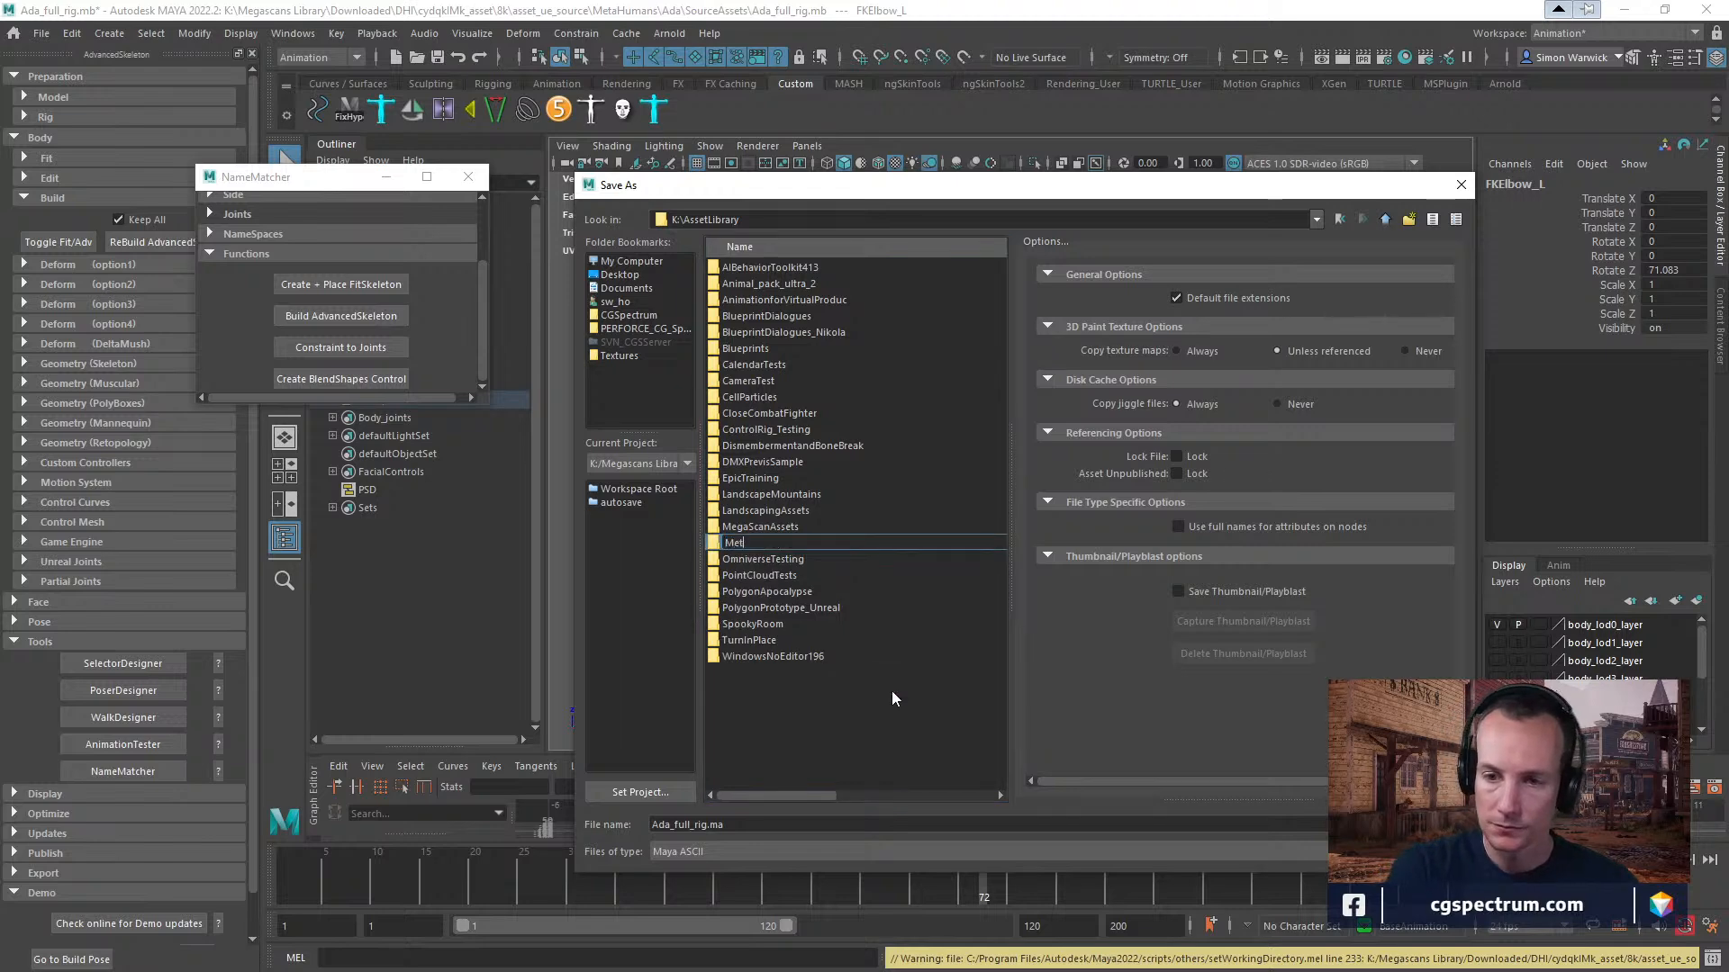
text(ahumanTests)
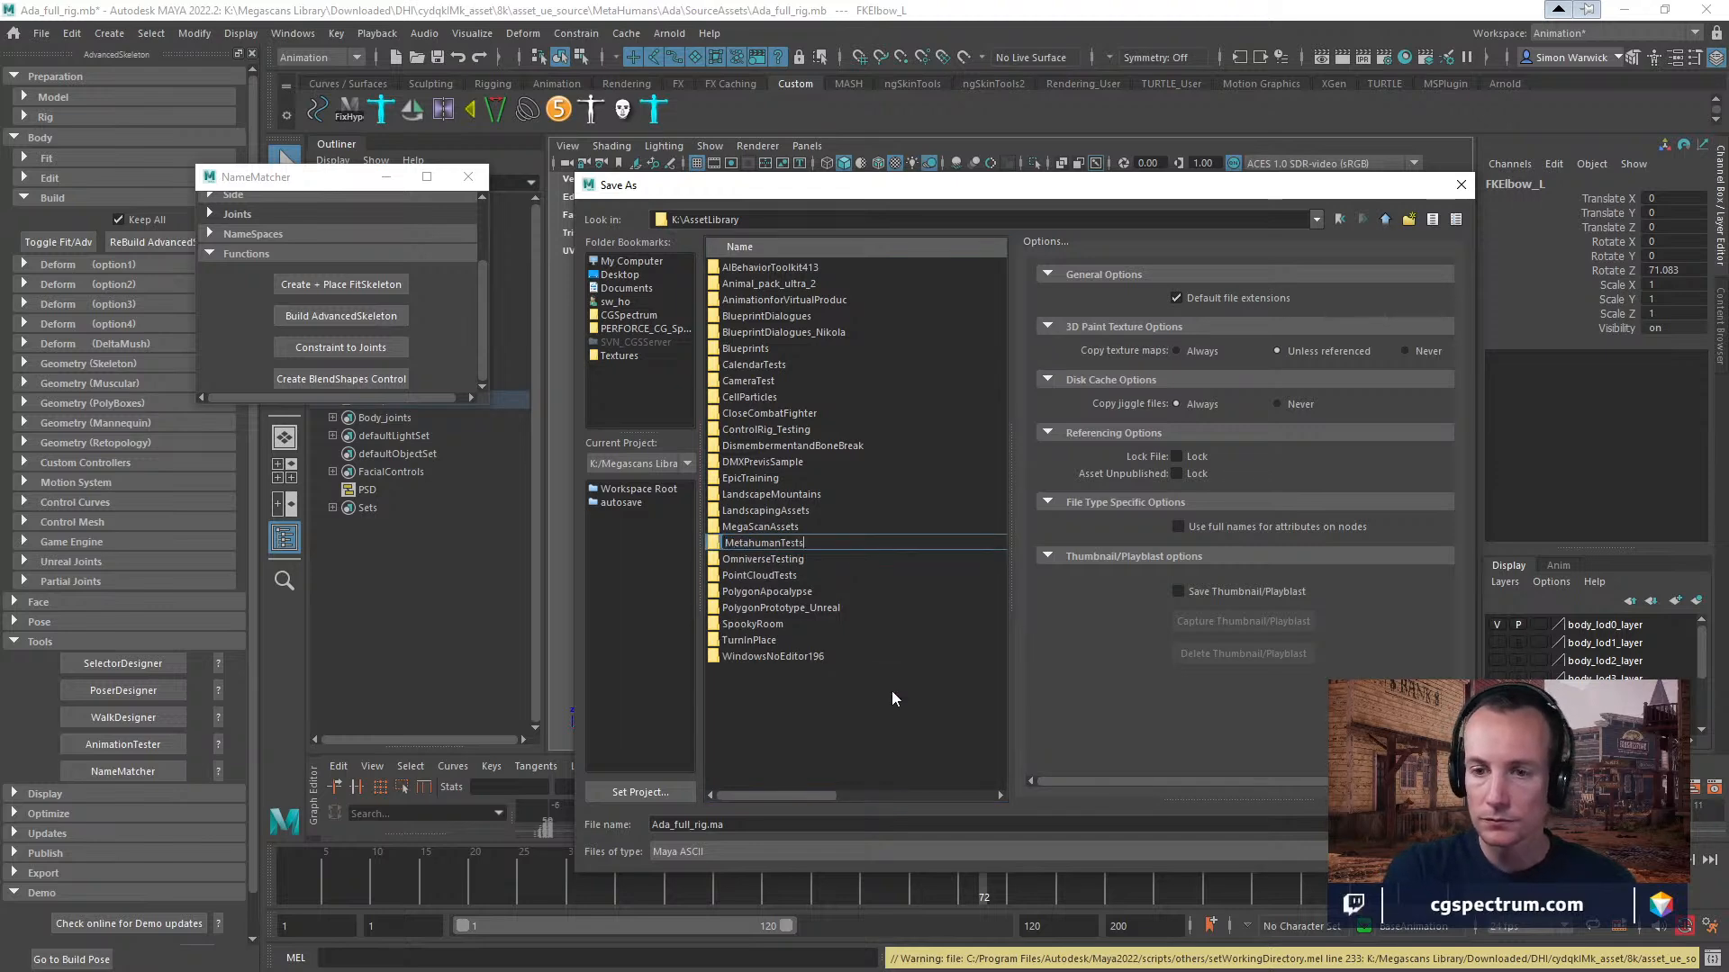
key(Return)
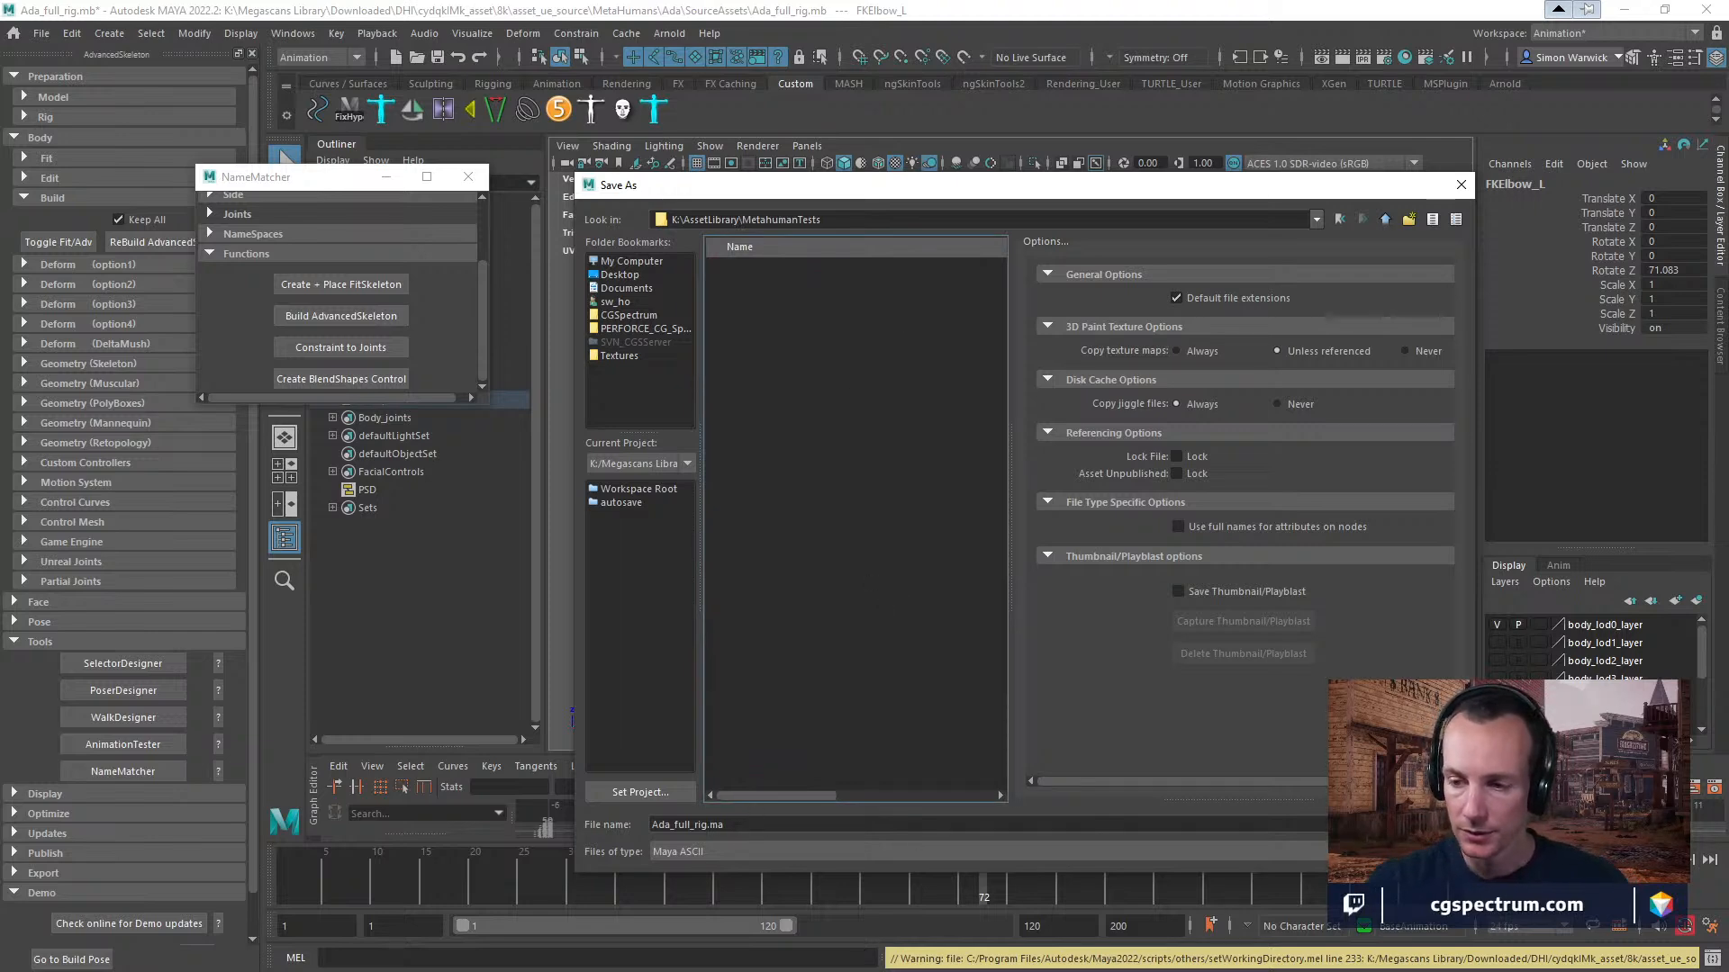
Save the scene as the Maya ASCII file Ada_full_rig.ma in K:\AssetLibrary\MetahumanTests and close the NameMatcher window.
click(1418, 825)
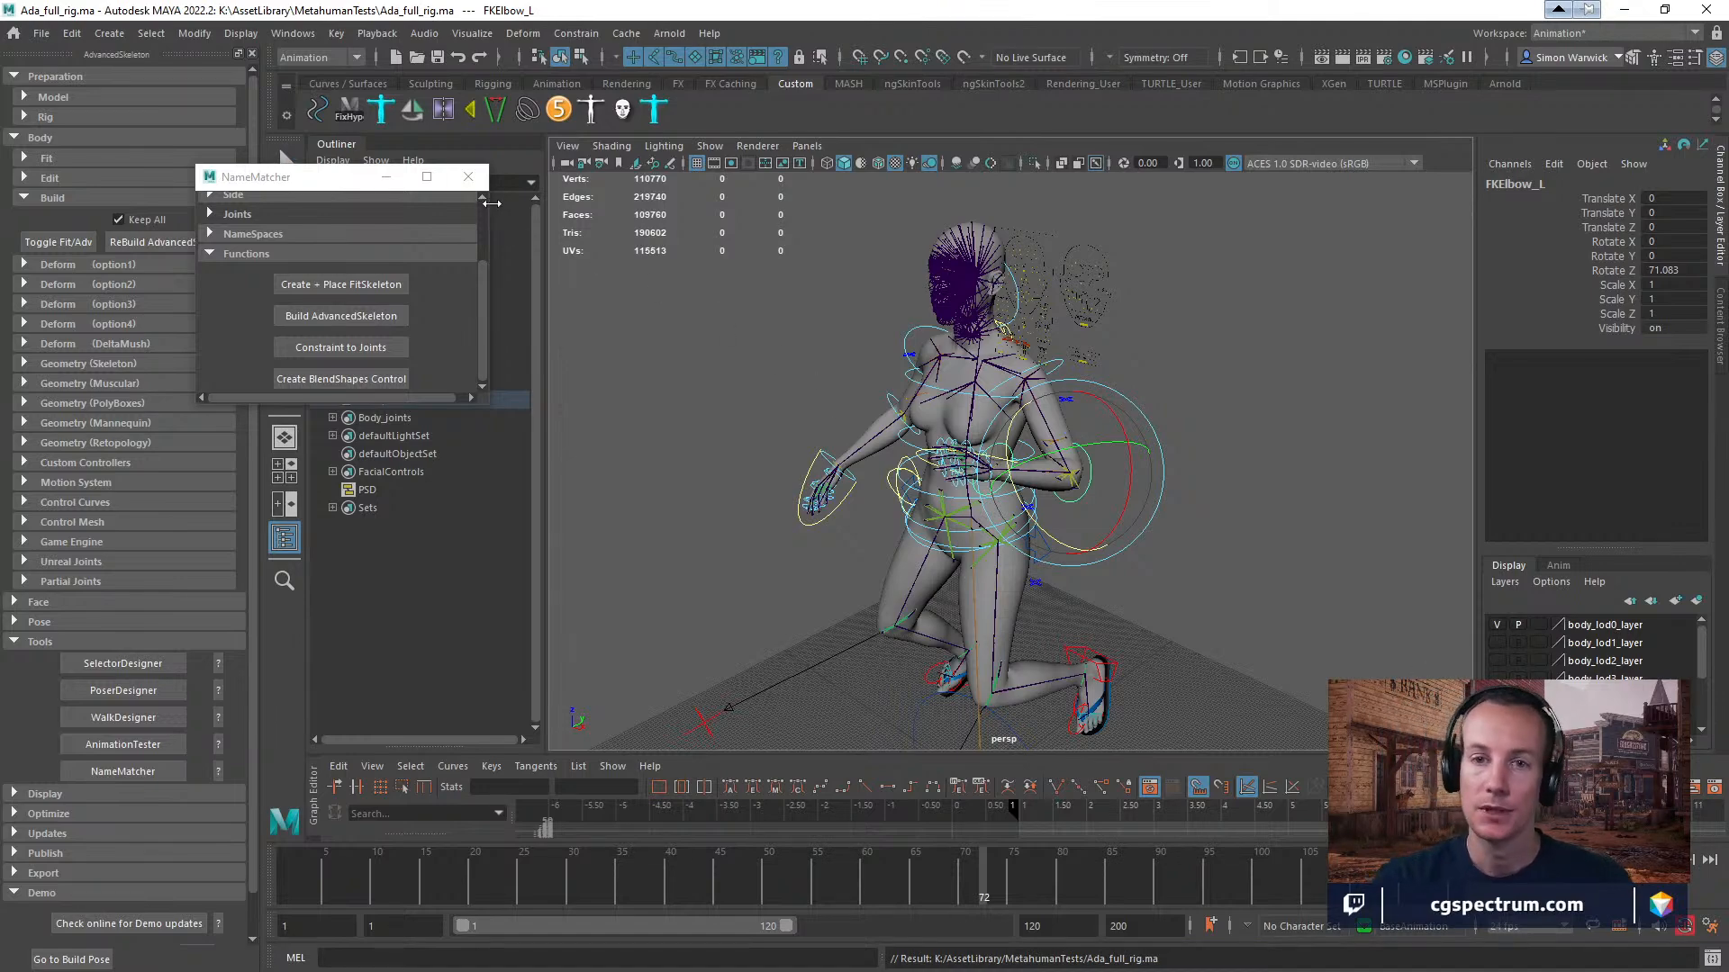
click(467, 176)
click(1623, 9)
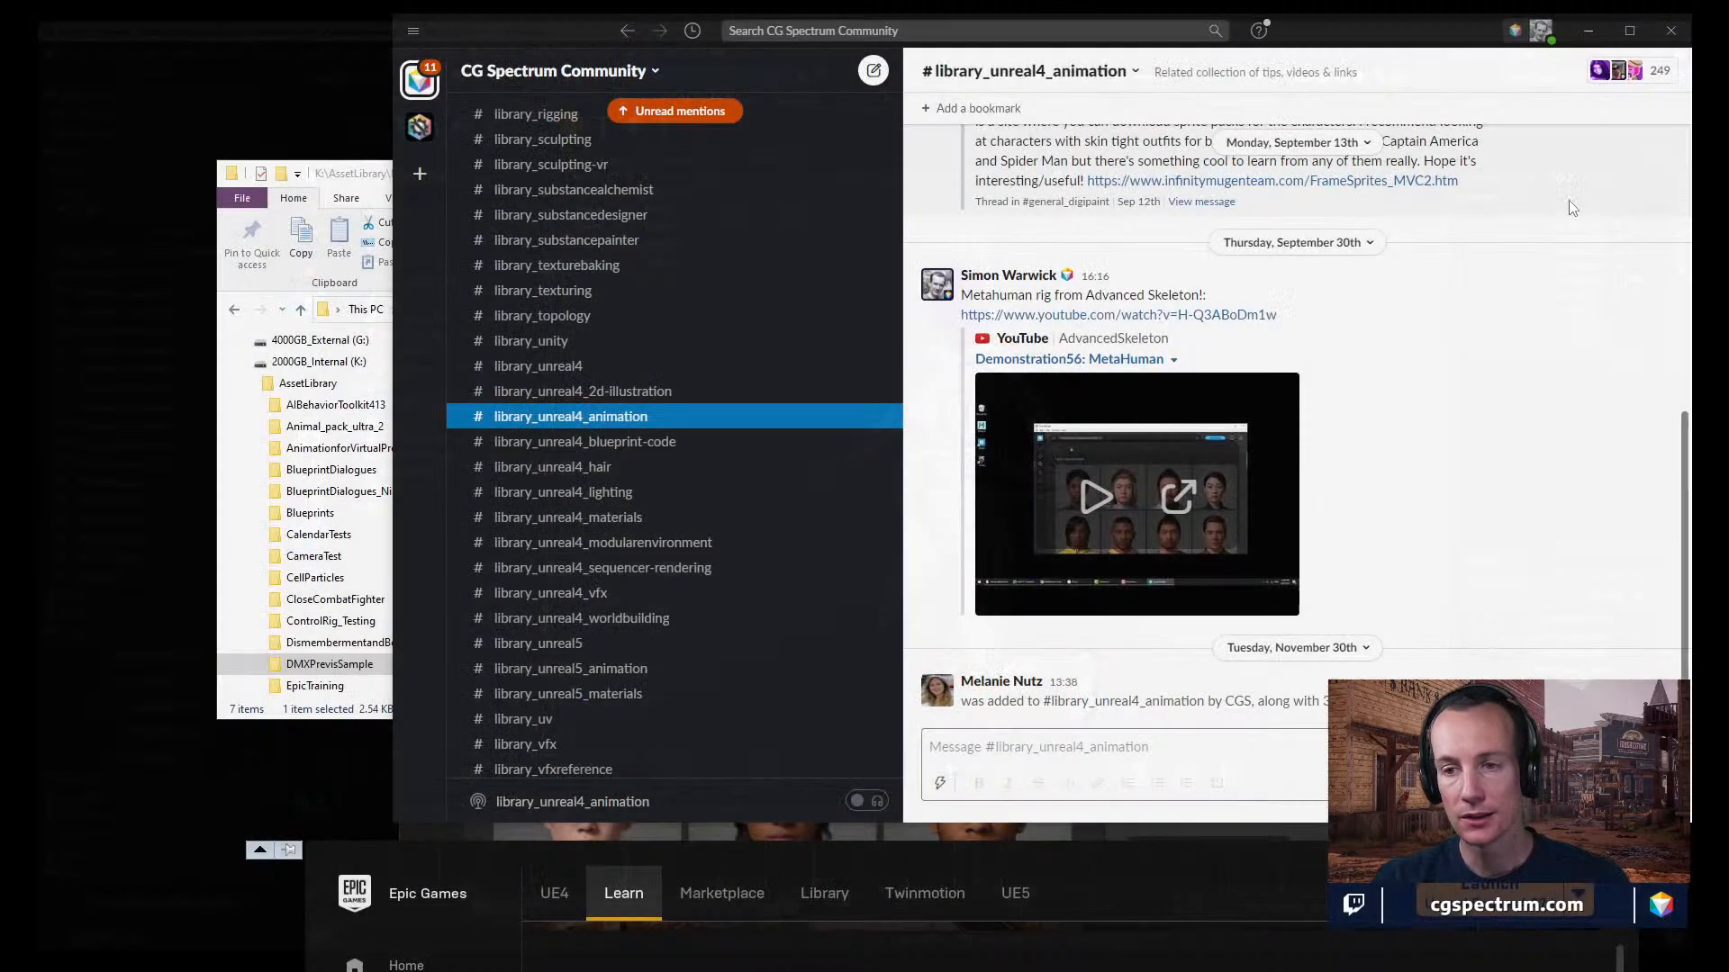
click(343, 183)
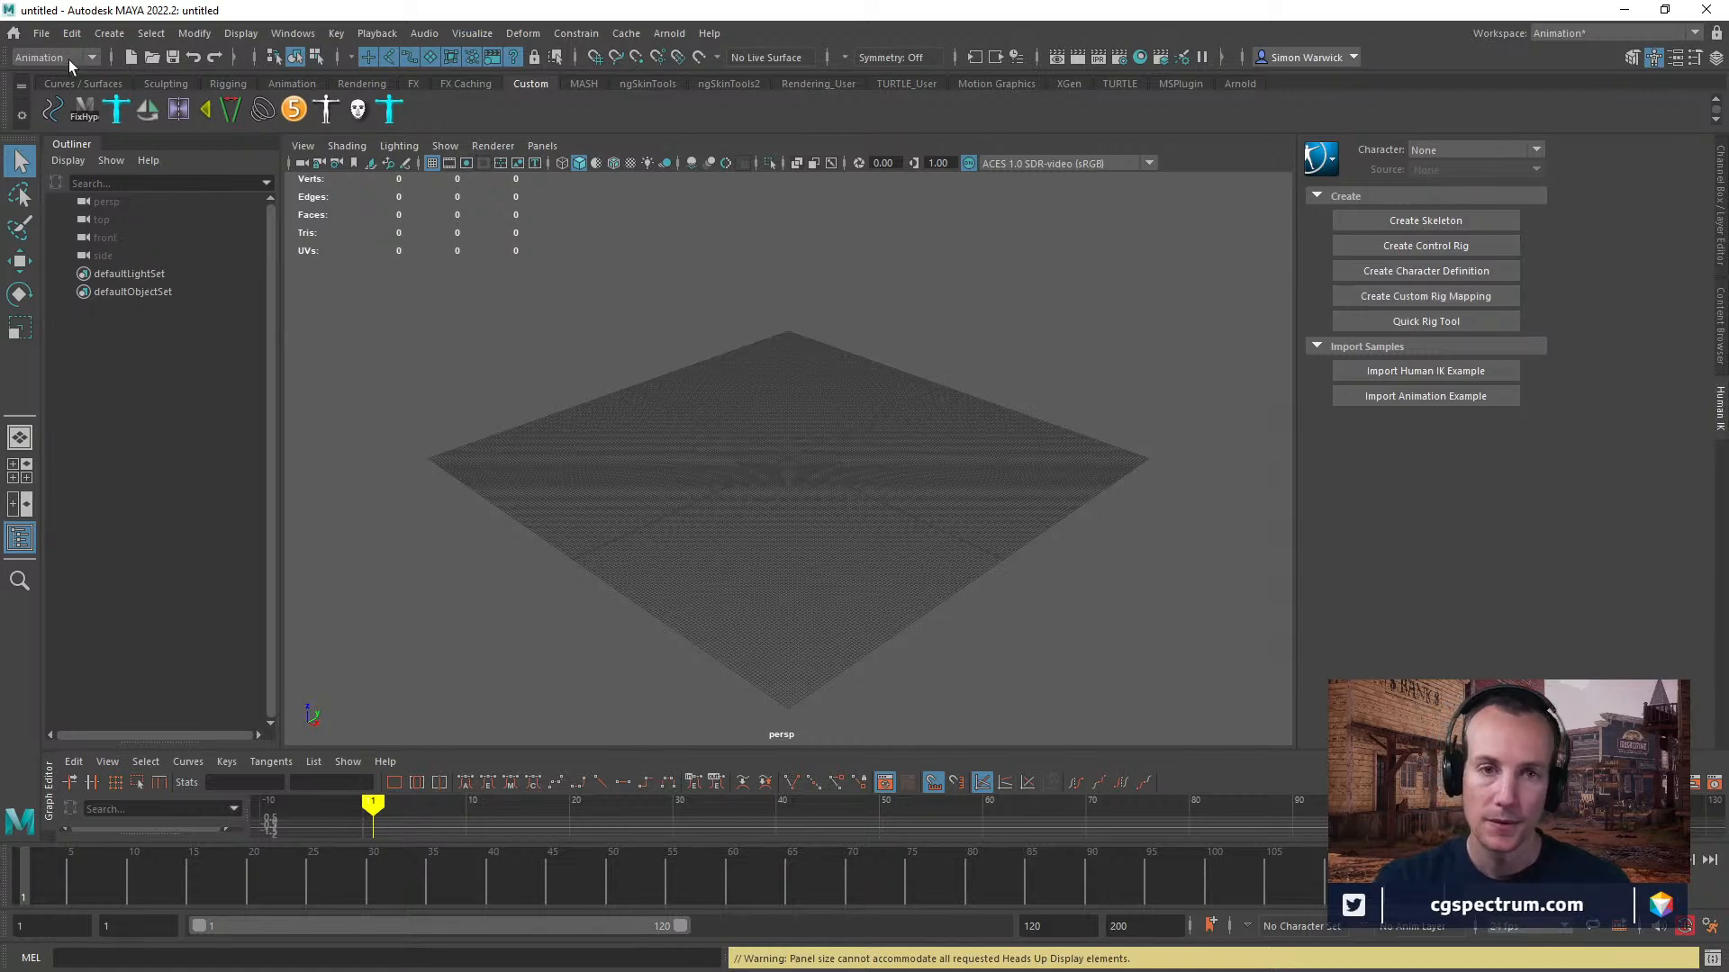
Open the AdvancedSkeleton tools in the restarted Maya session and expand the body build's Motion System options.
click(45, 36)
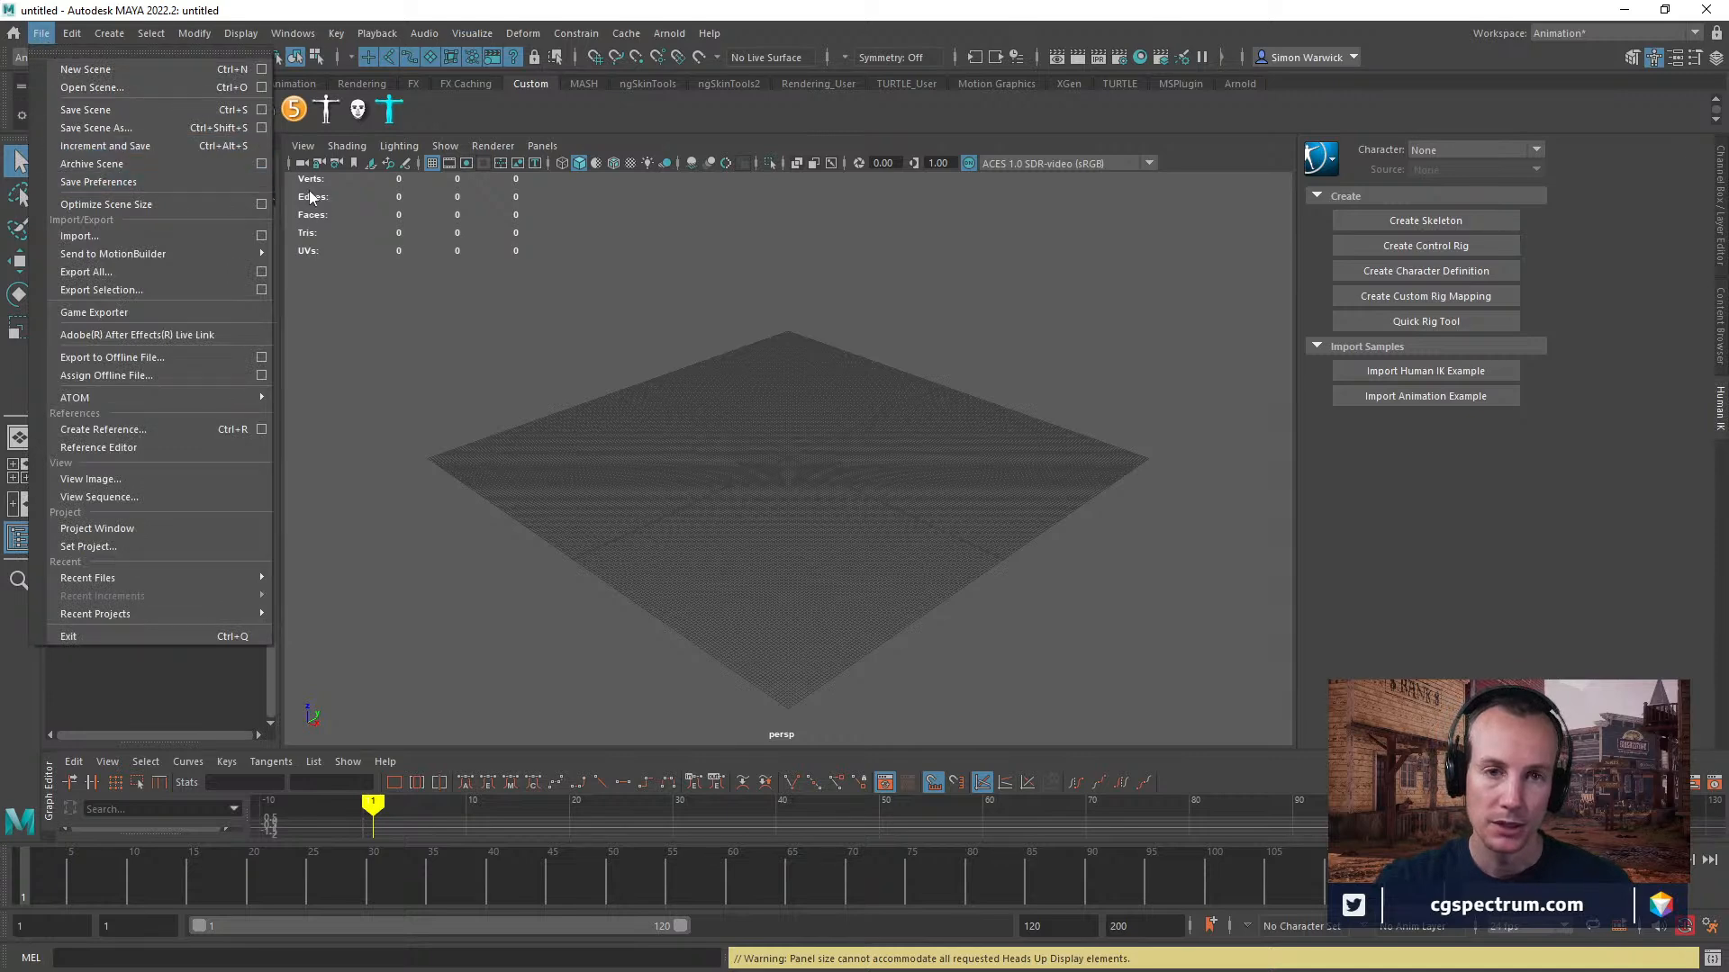
click(512, 253)
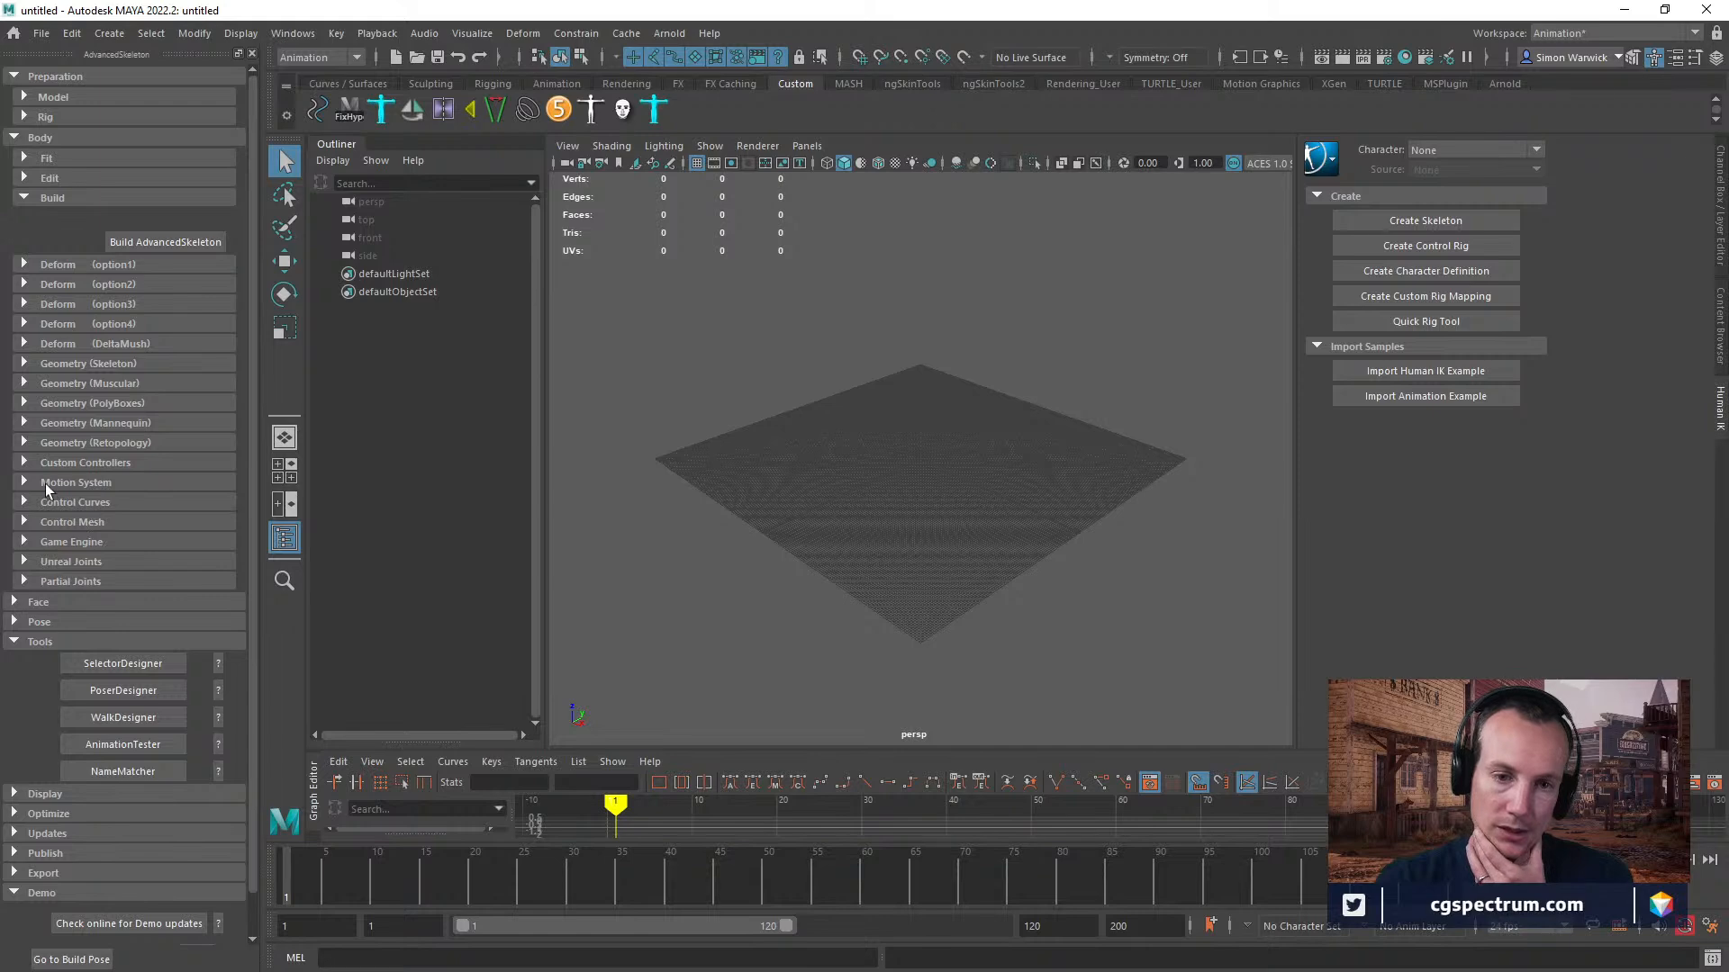
click(25, 486)
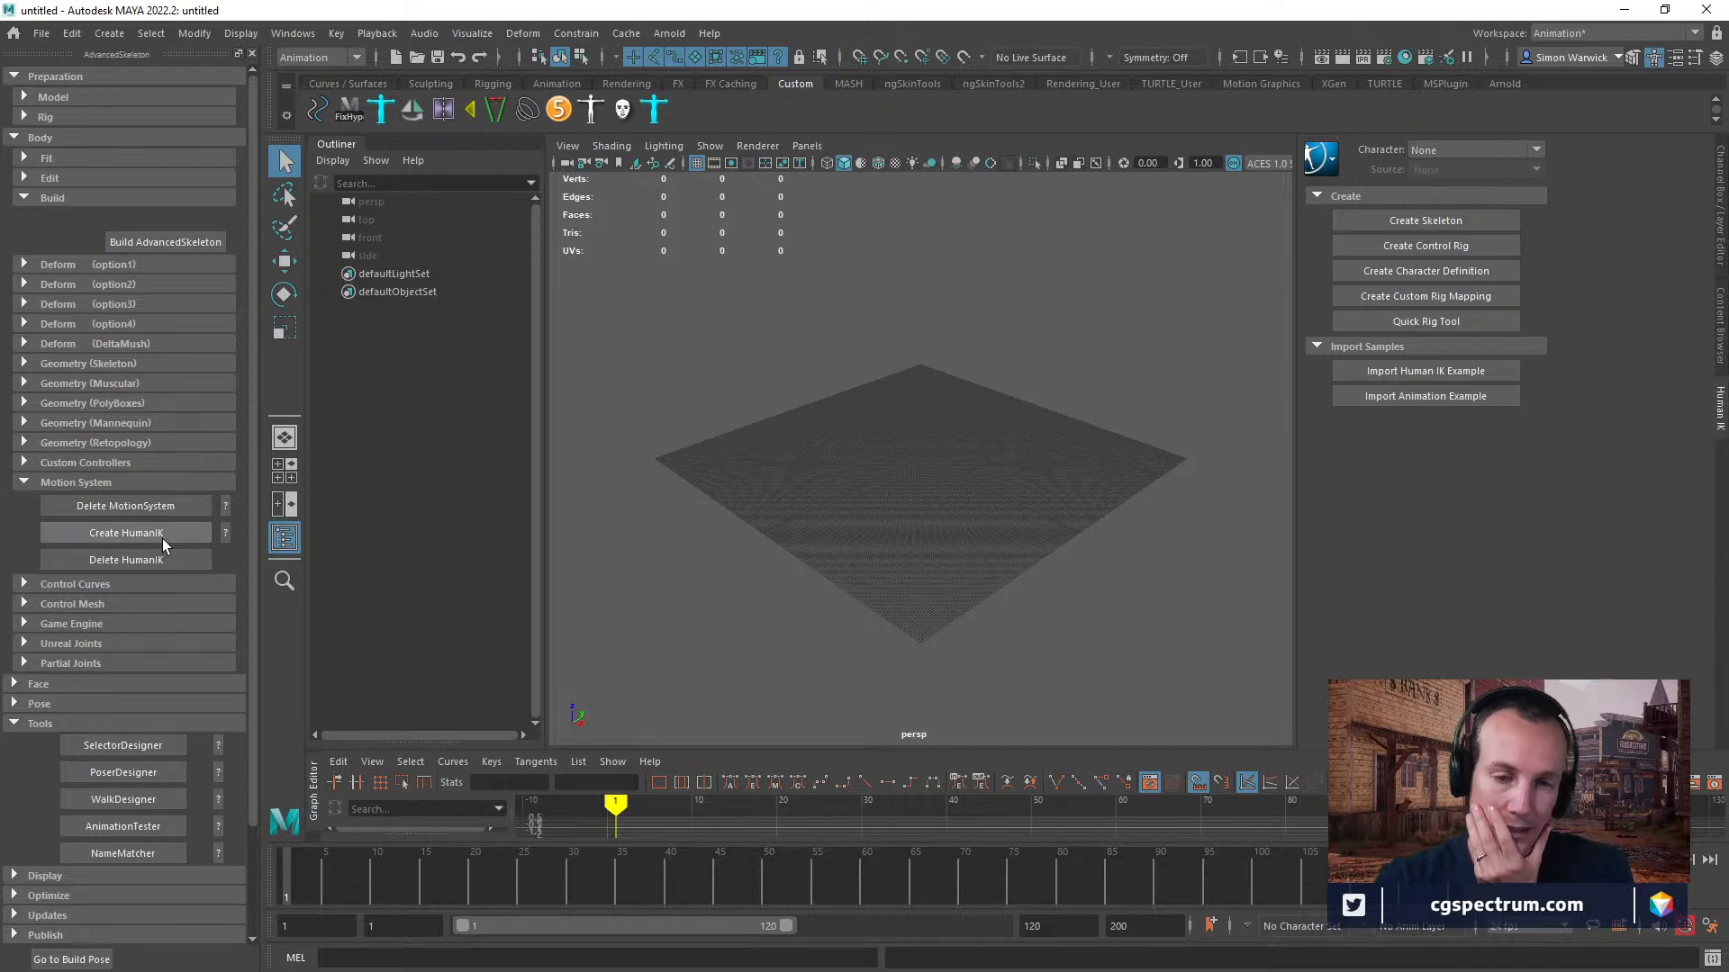
Reopen the Ada_full_rig.ma scene from the recently used files.
click(41, 33)
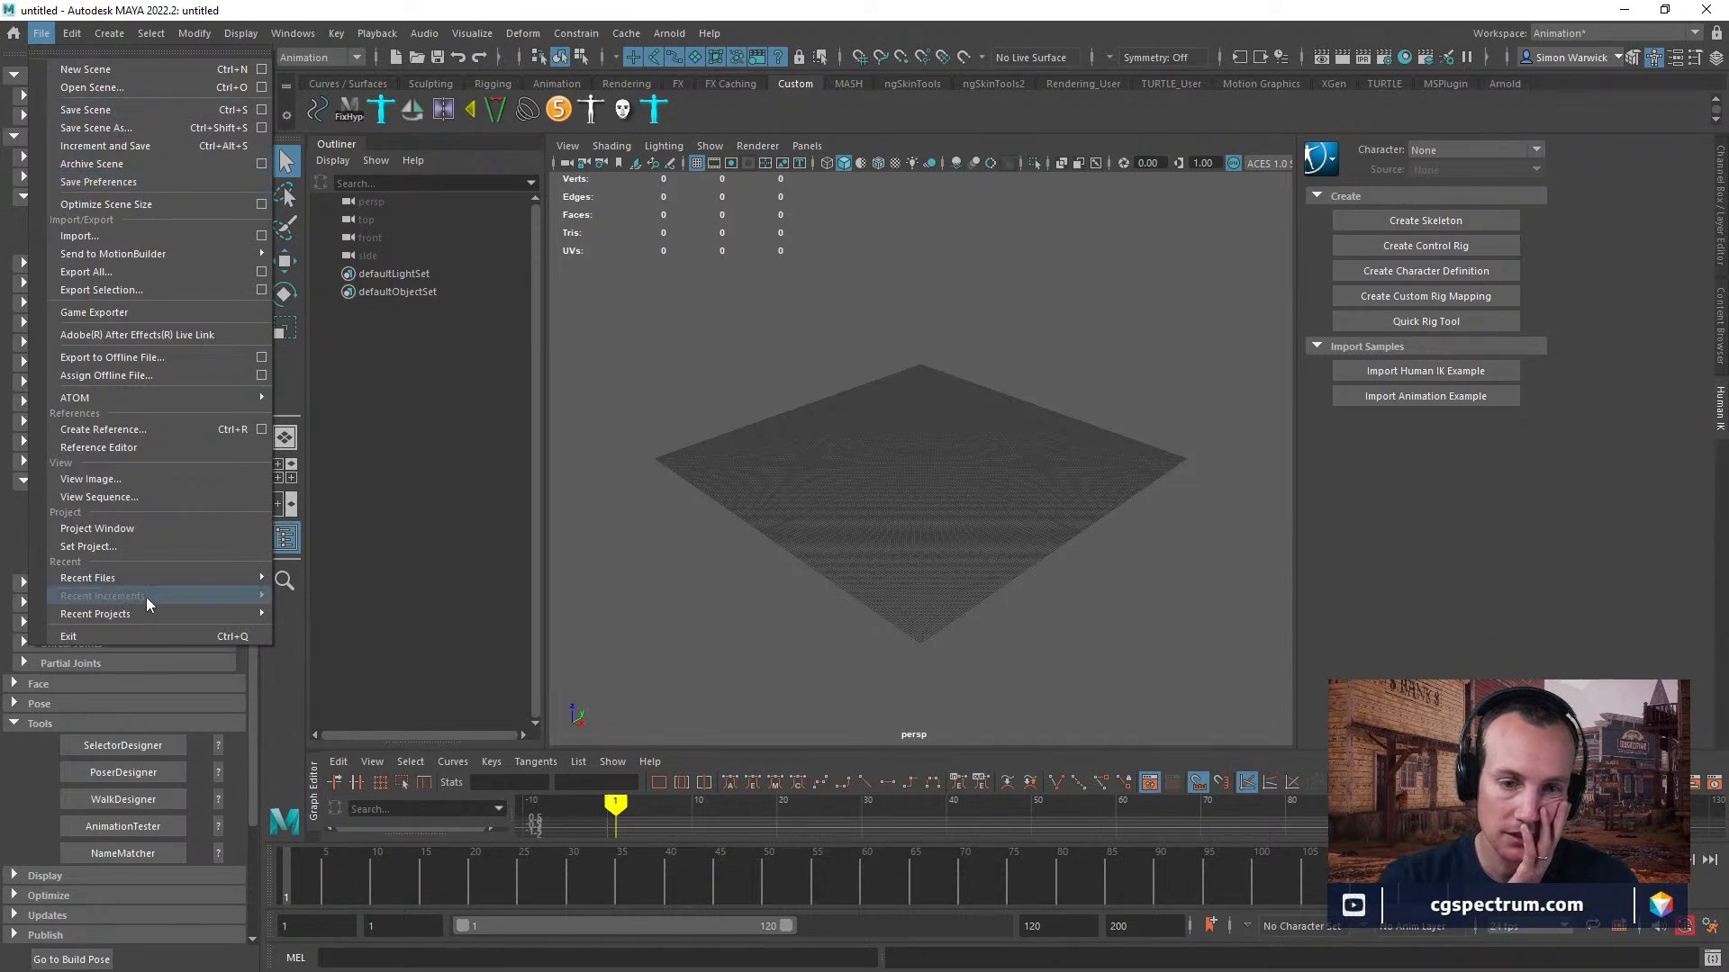
mouse_move(148, 581)
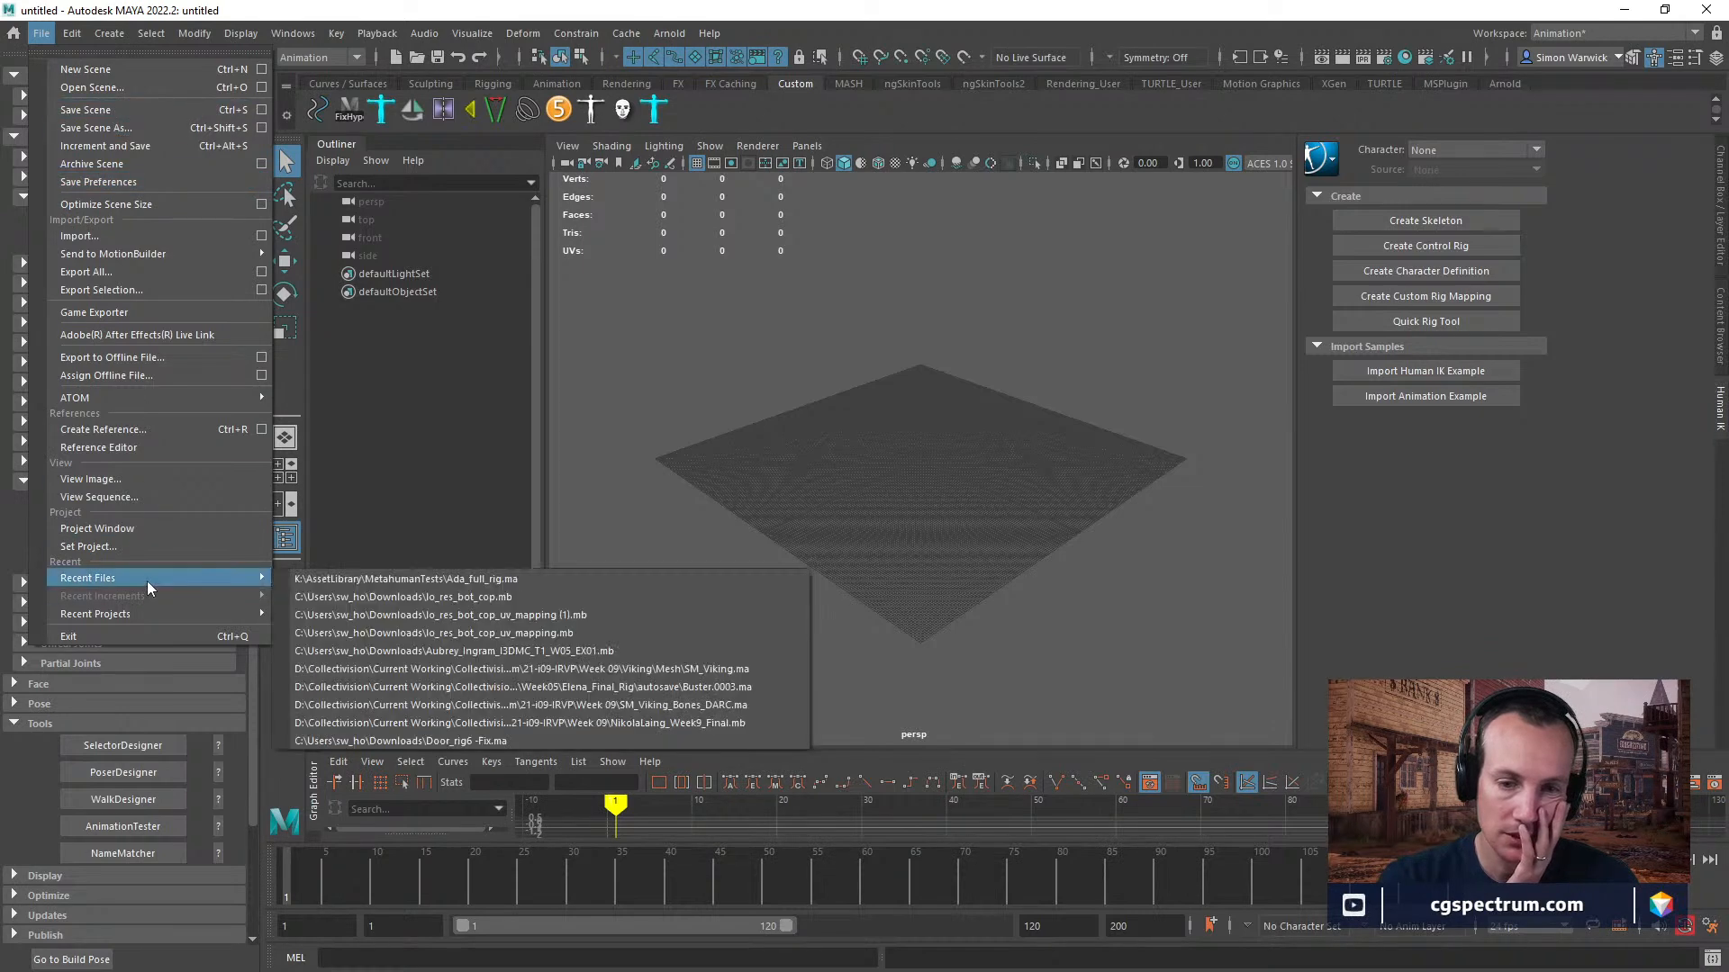
click(402, 596)
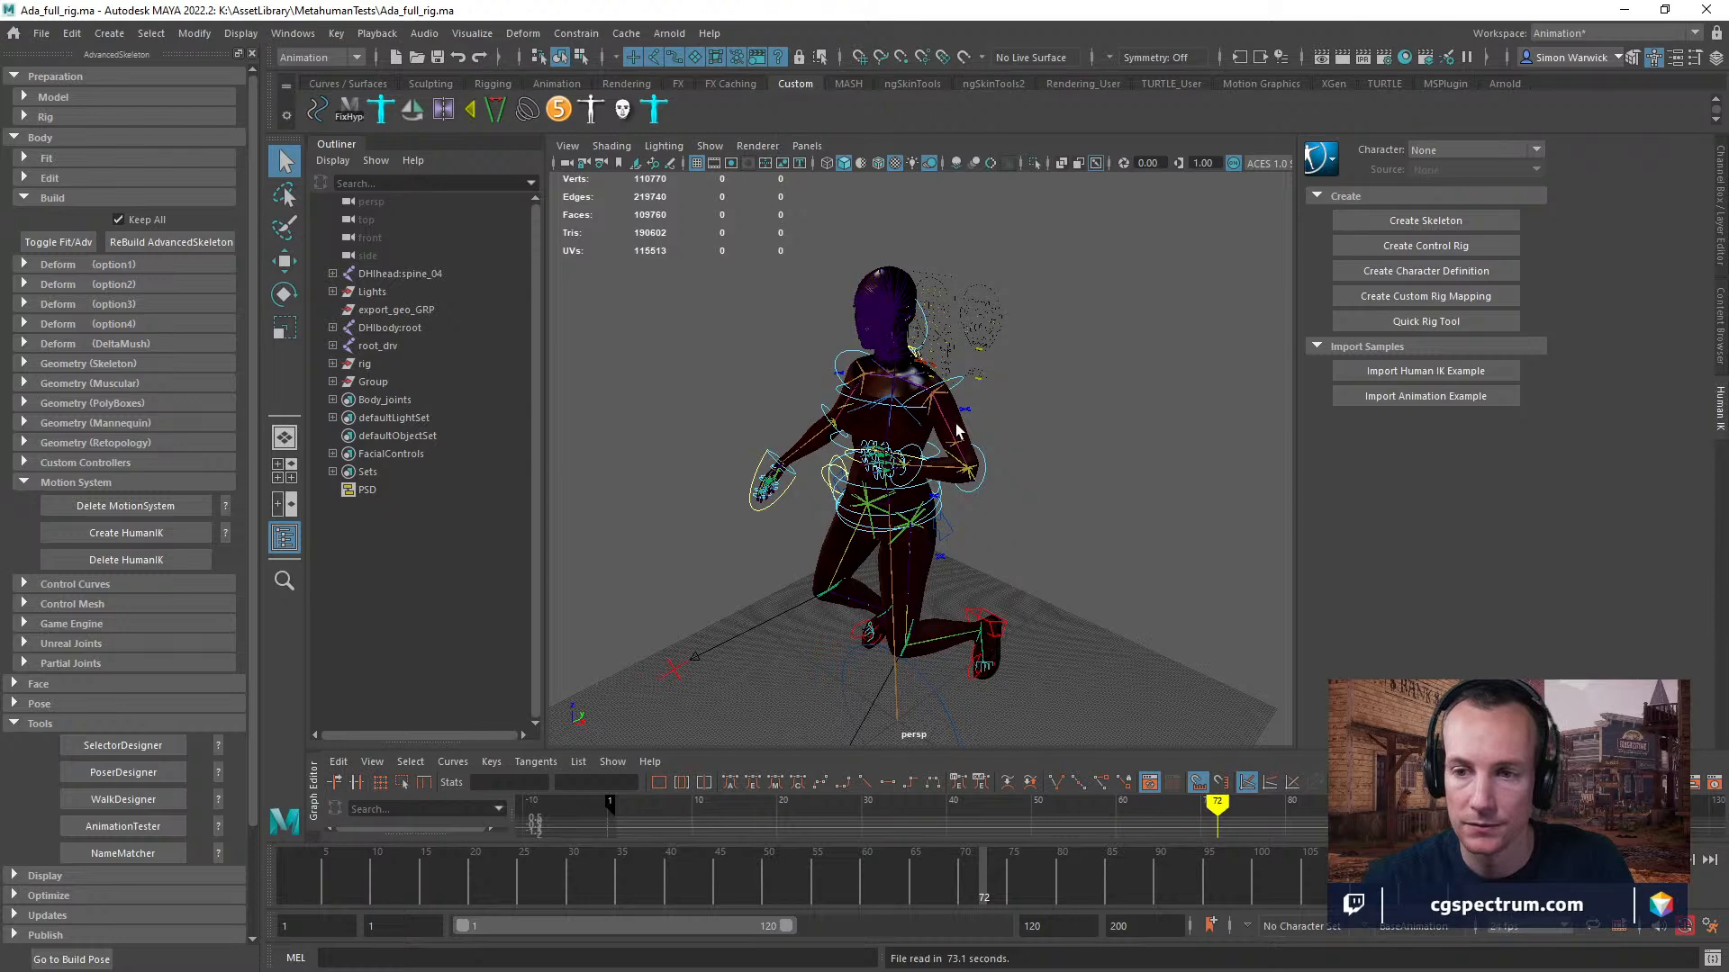
Turn off X-Ray Joints shading and hide the joints in the perspective viewport.
scroll(958, 431, up, 2)
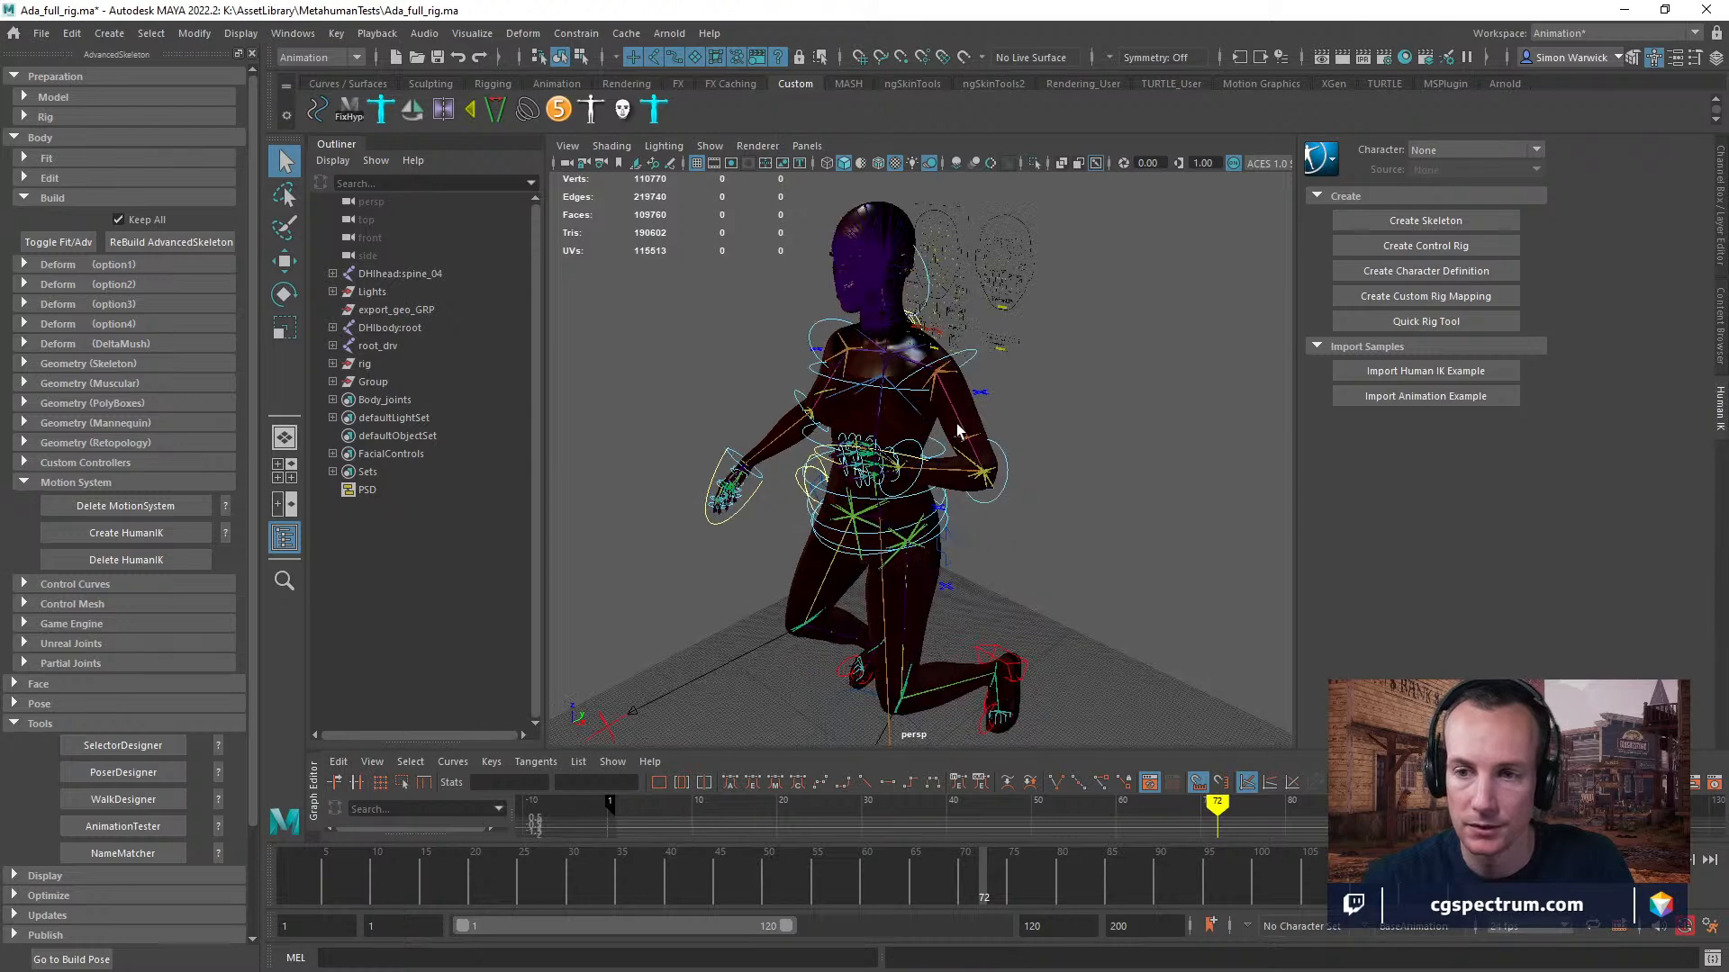
click(611, 145)
click(644, 328)
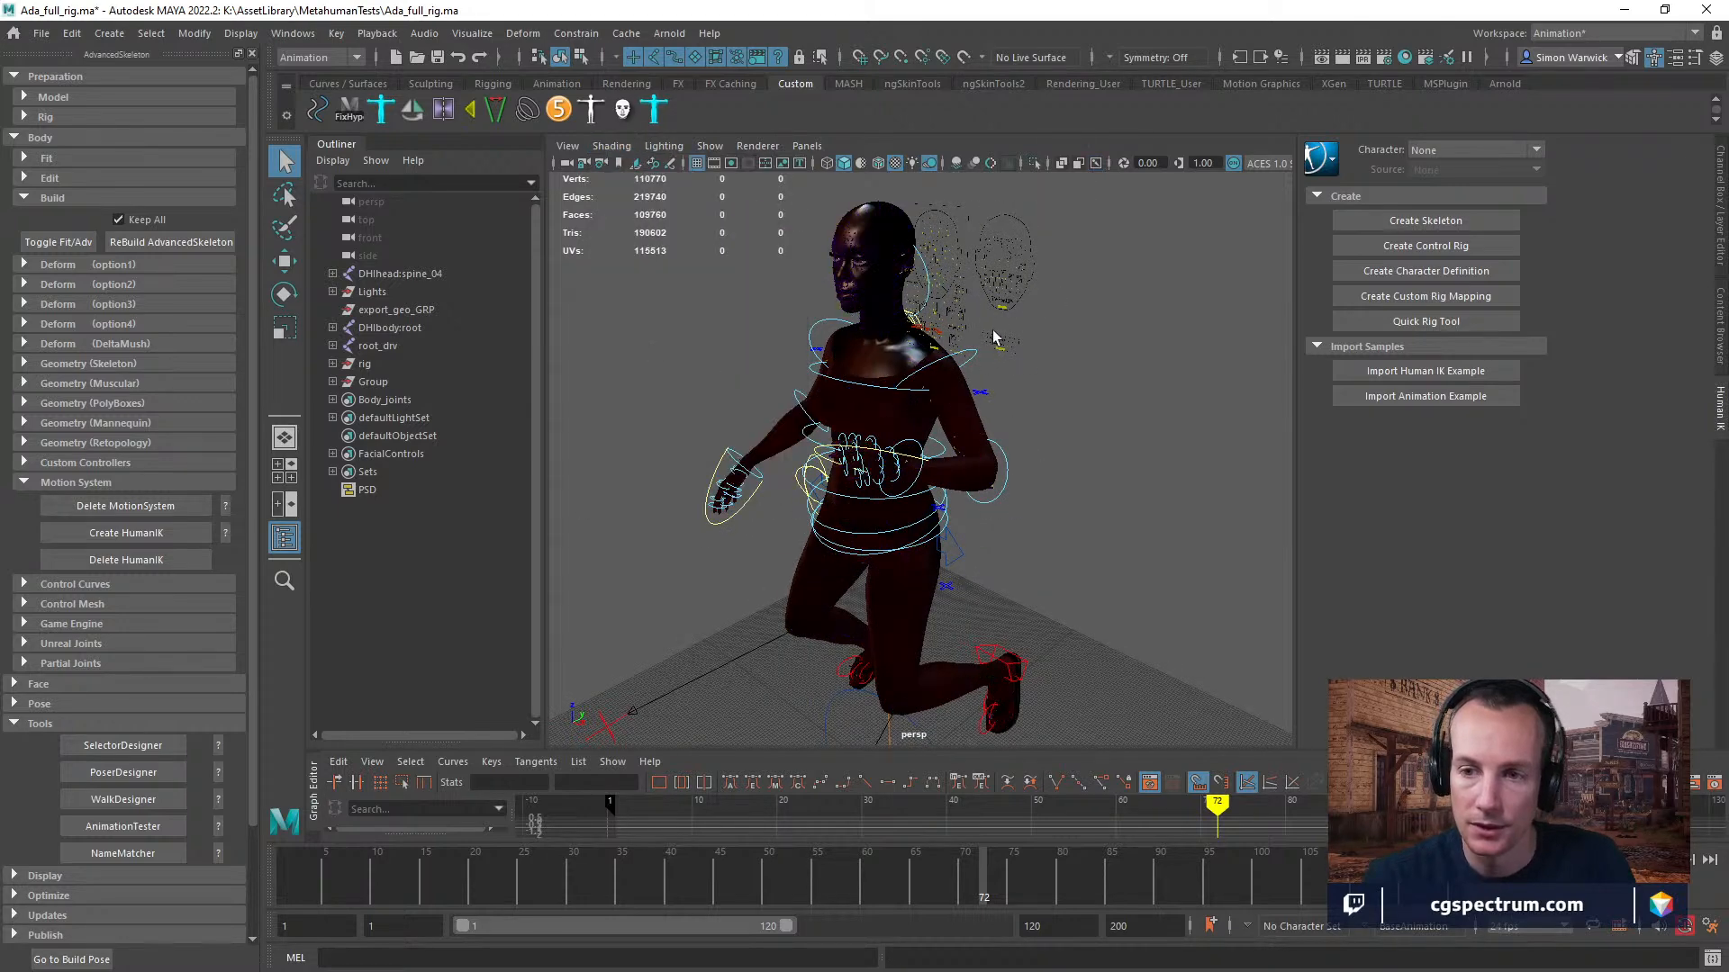
click(713, 146)
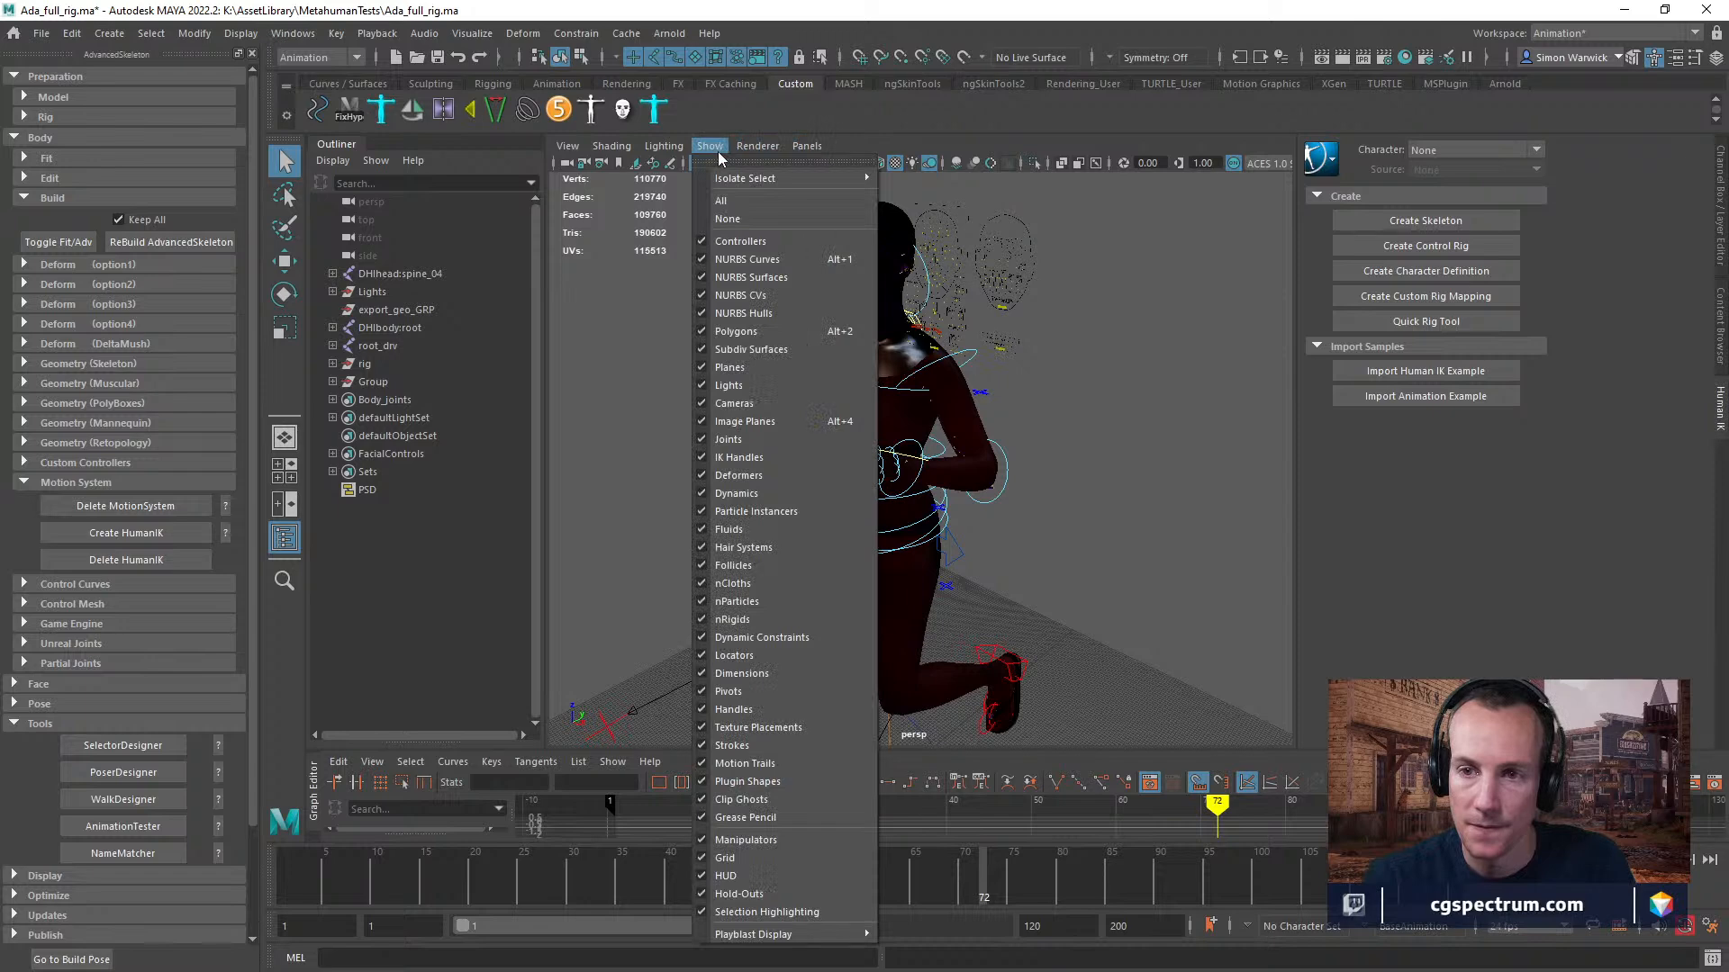
click(747, 441)
scroll(1028, 396, up, 3)
scroll(1028, 396, down, 5)
scroll(1022, 381, up, 5)
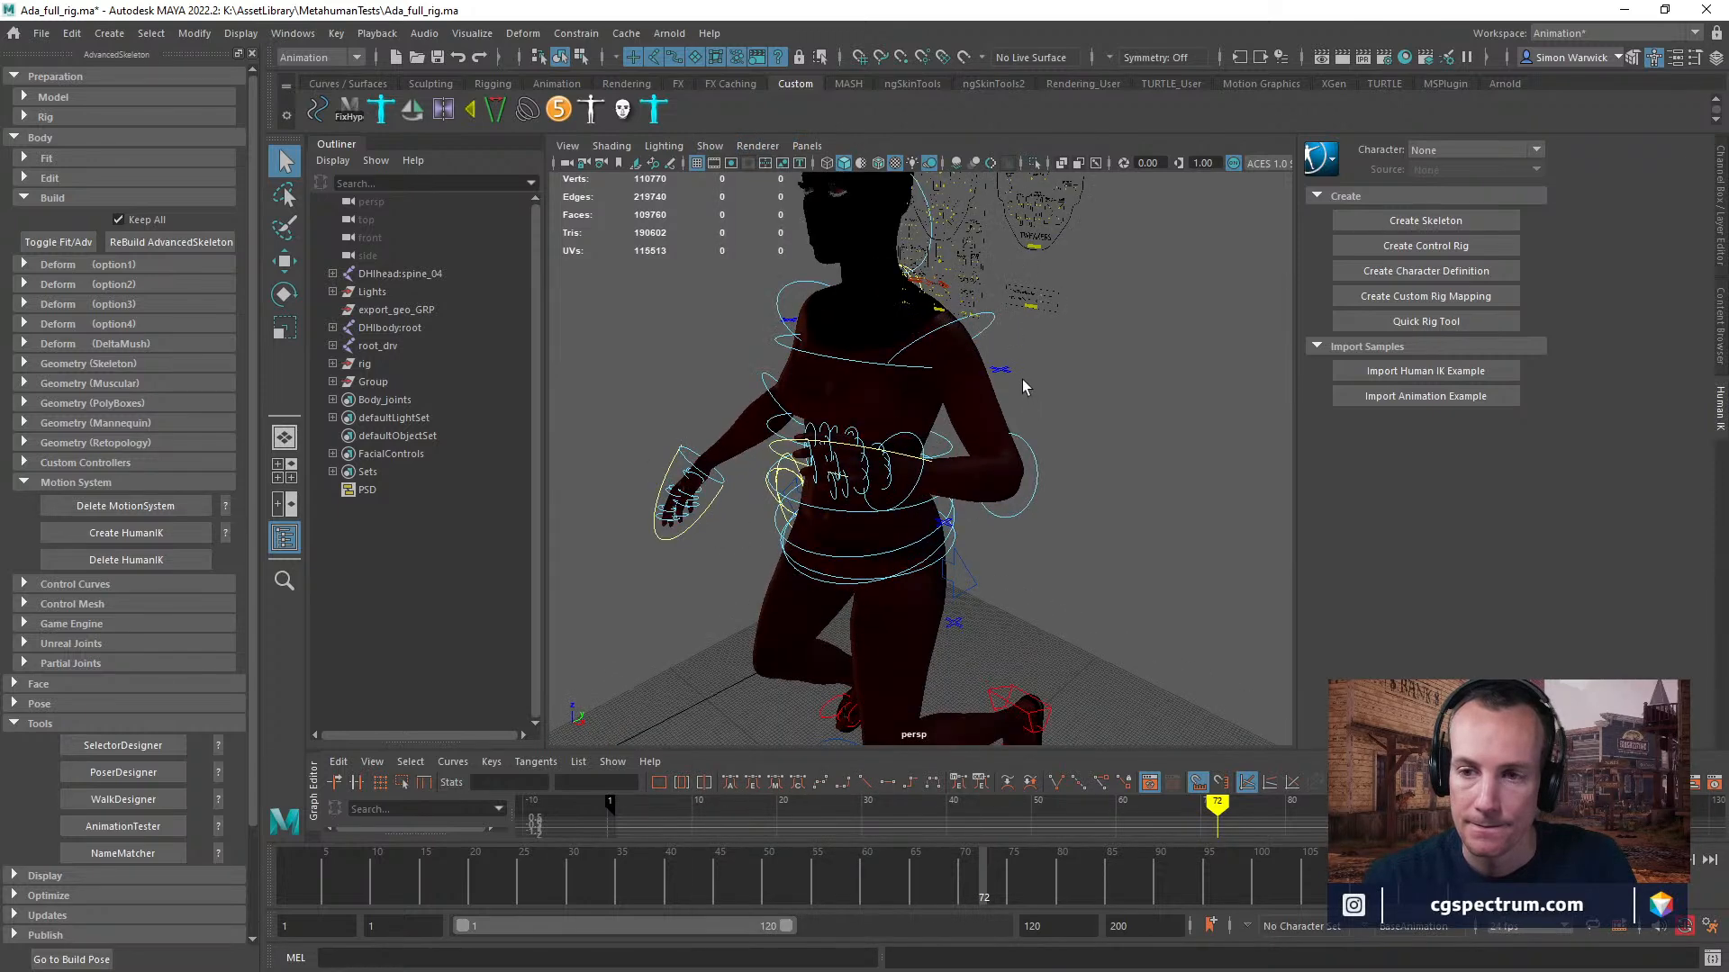
scroll(1023, 380, down, 3)
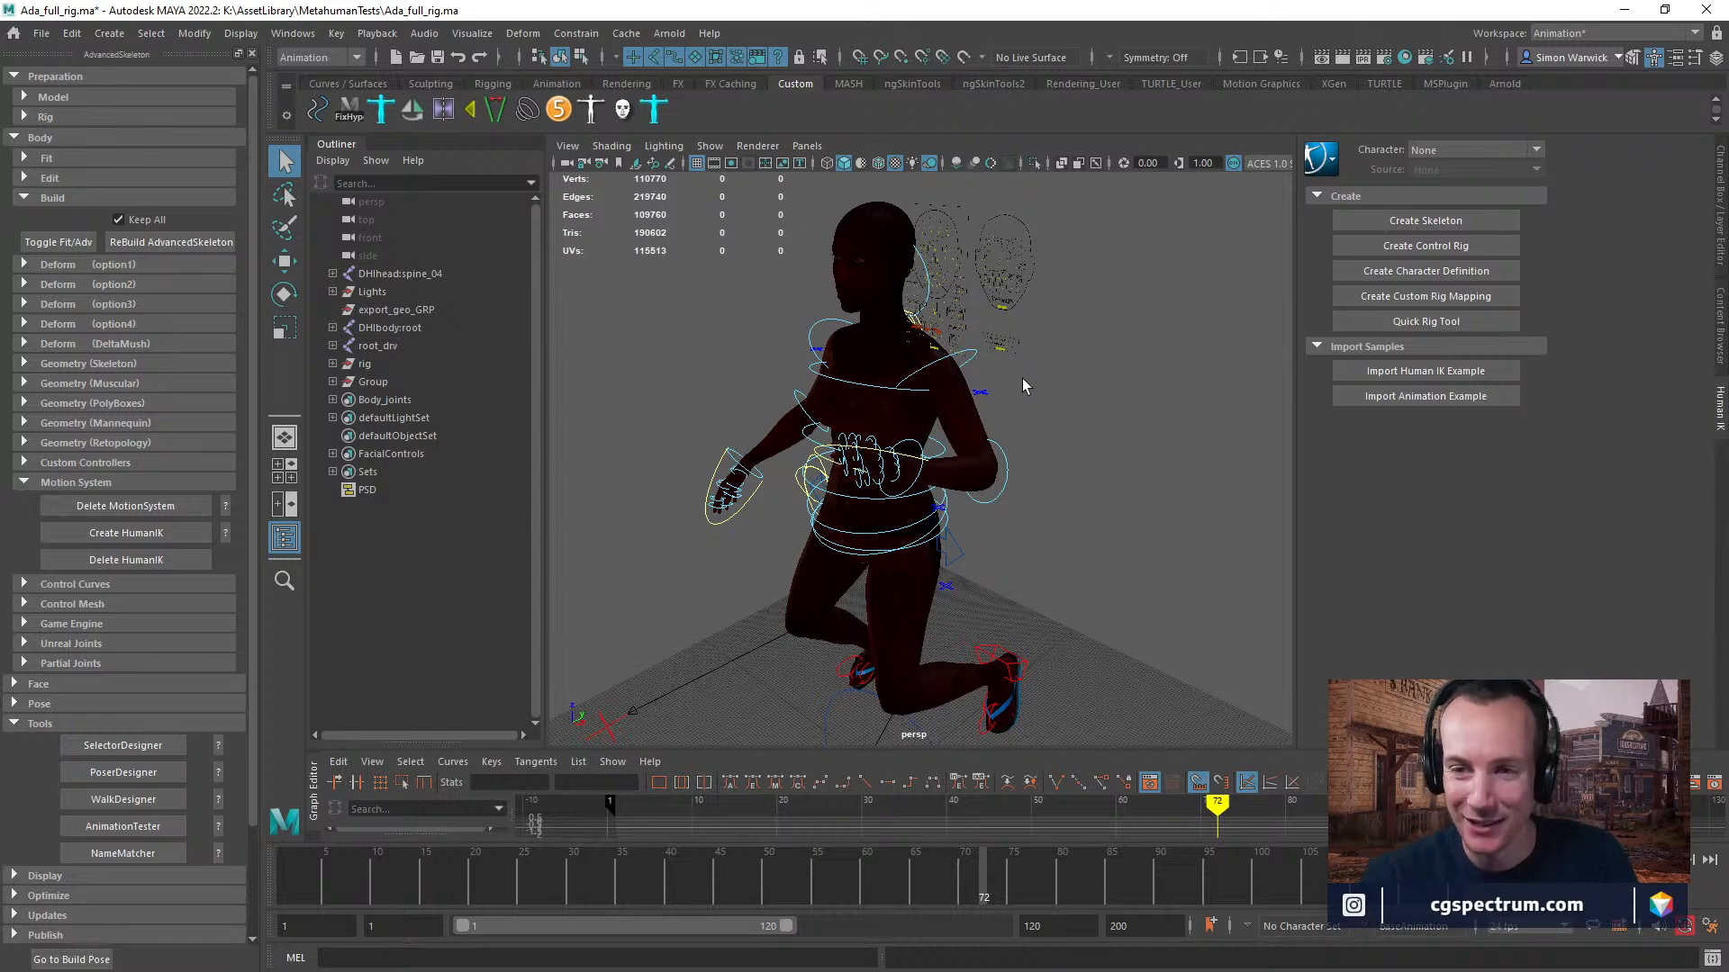
Create an ambient light and move it beside the character's head, at about Y -52 and Z 158.
click(908, 165)
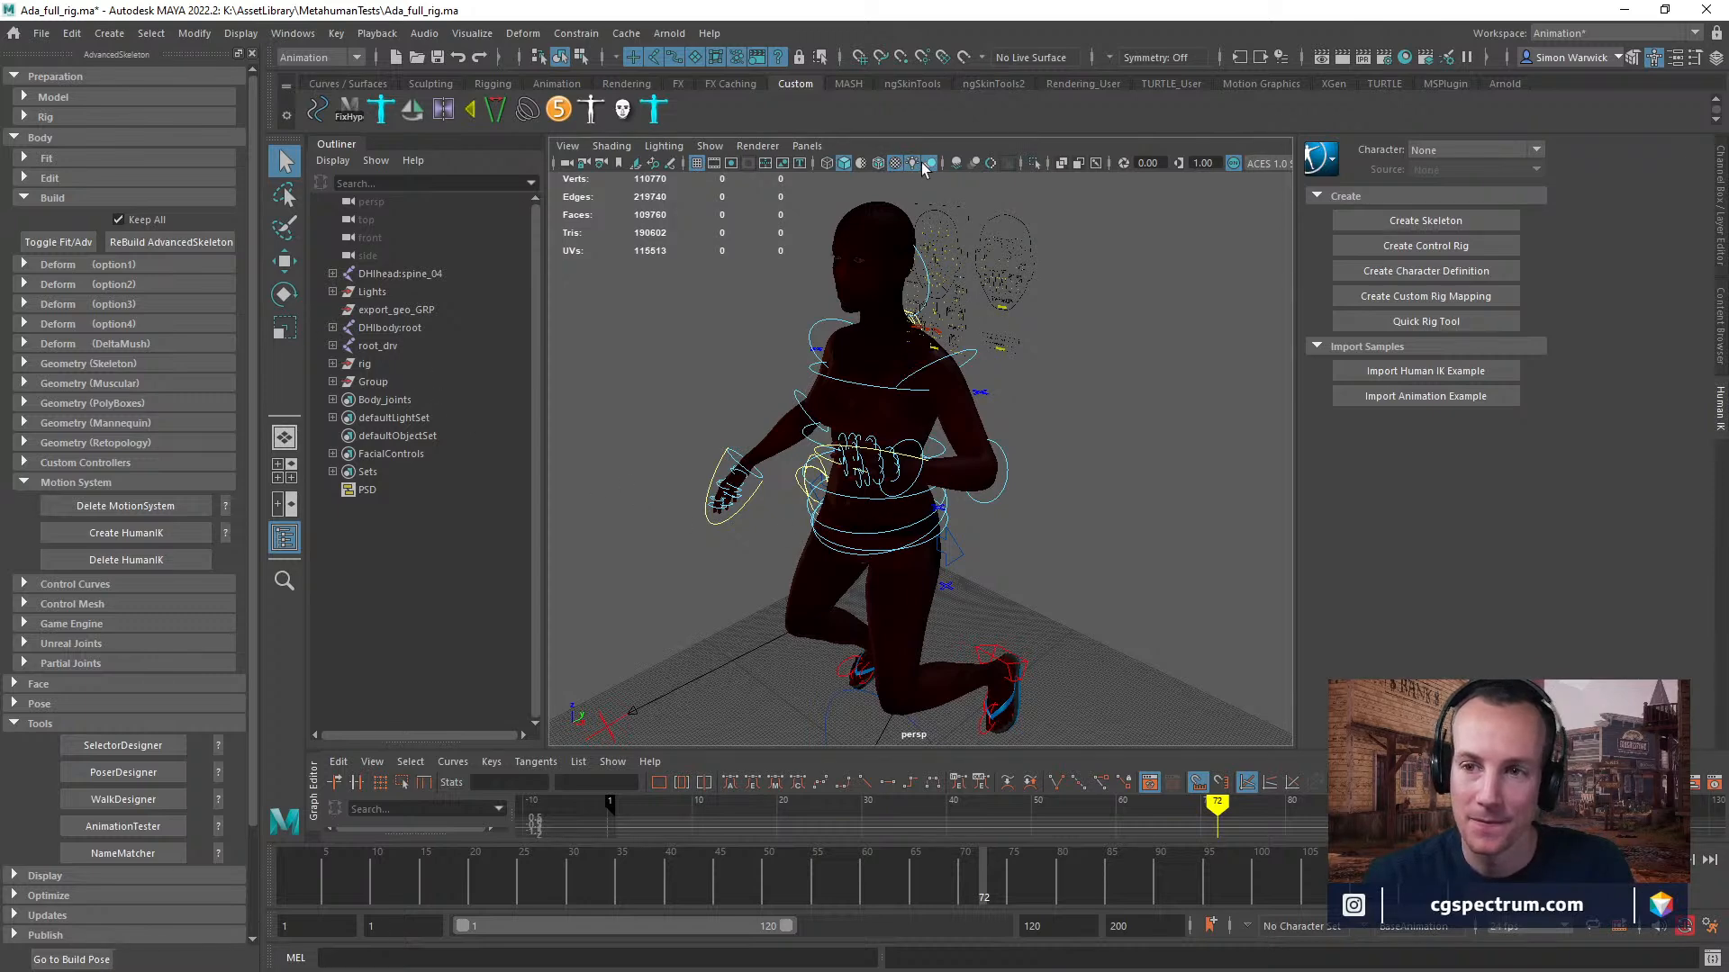
alt+drag(813, 493, 713, 385)
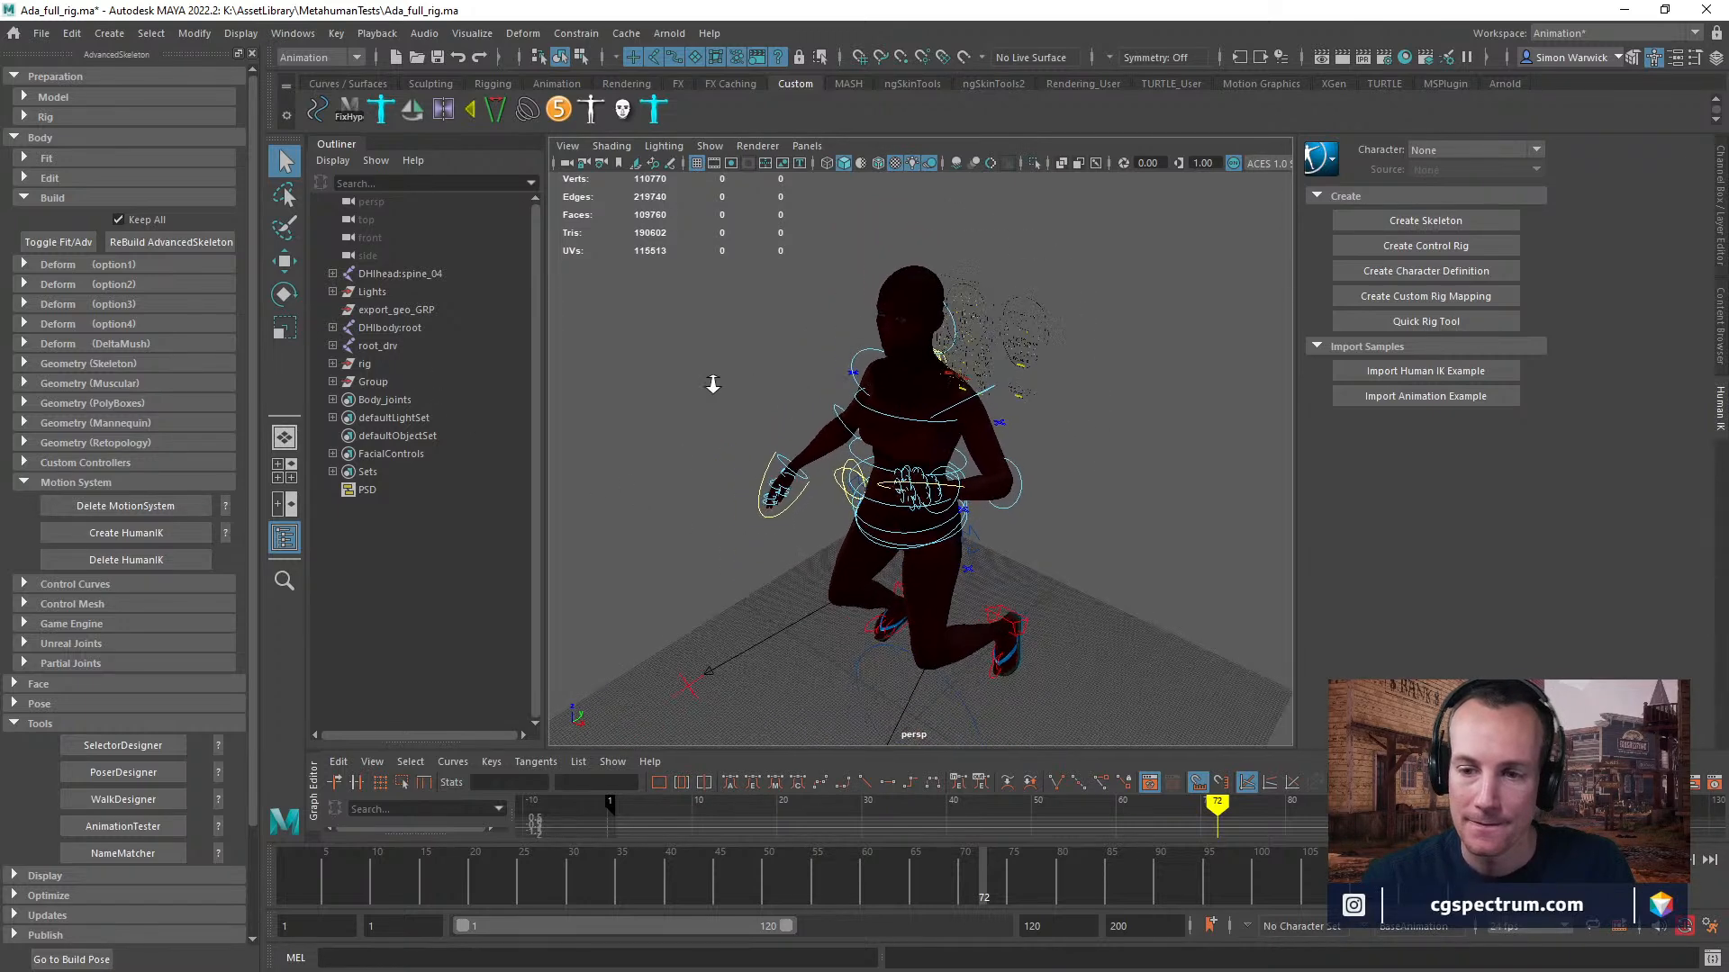
alt+right_drag(713, 384, 767, 563)
key(space)
click(647, 547)
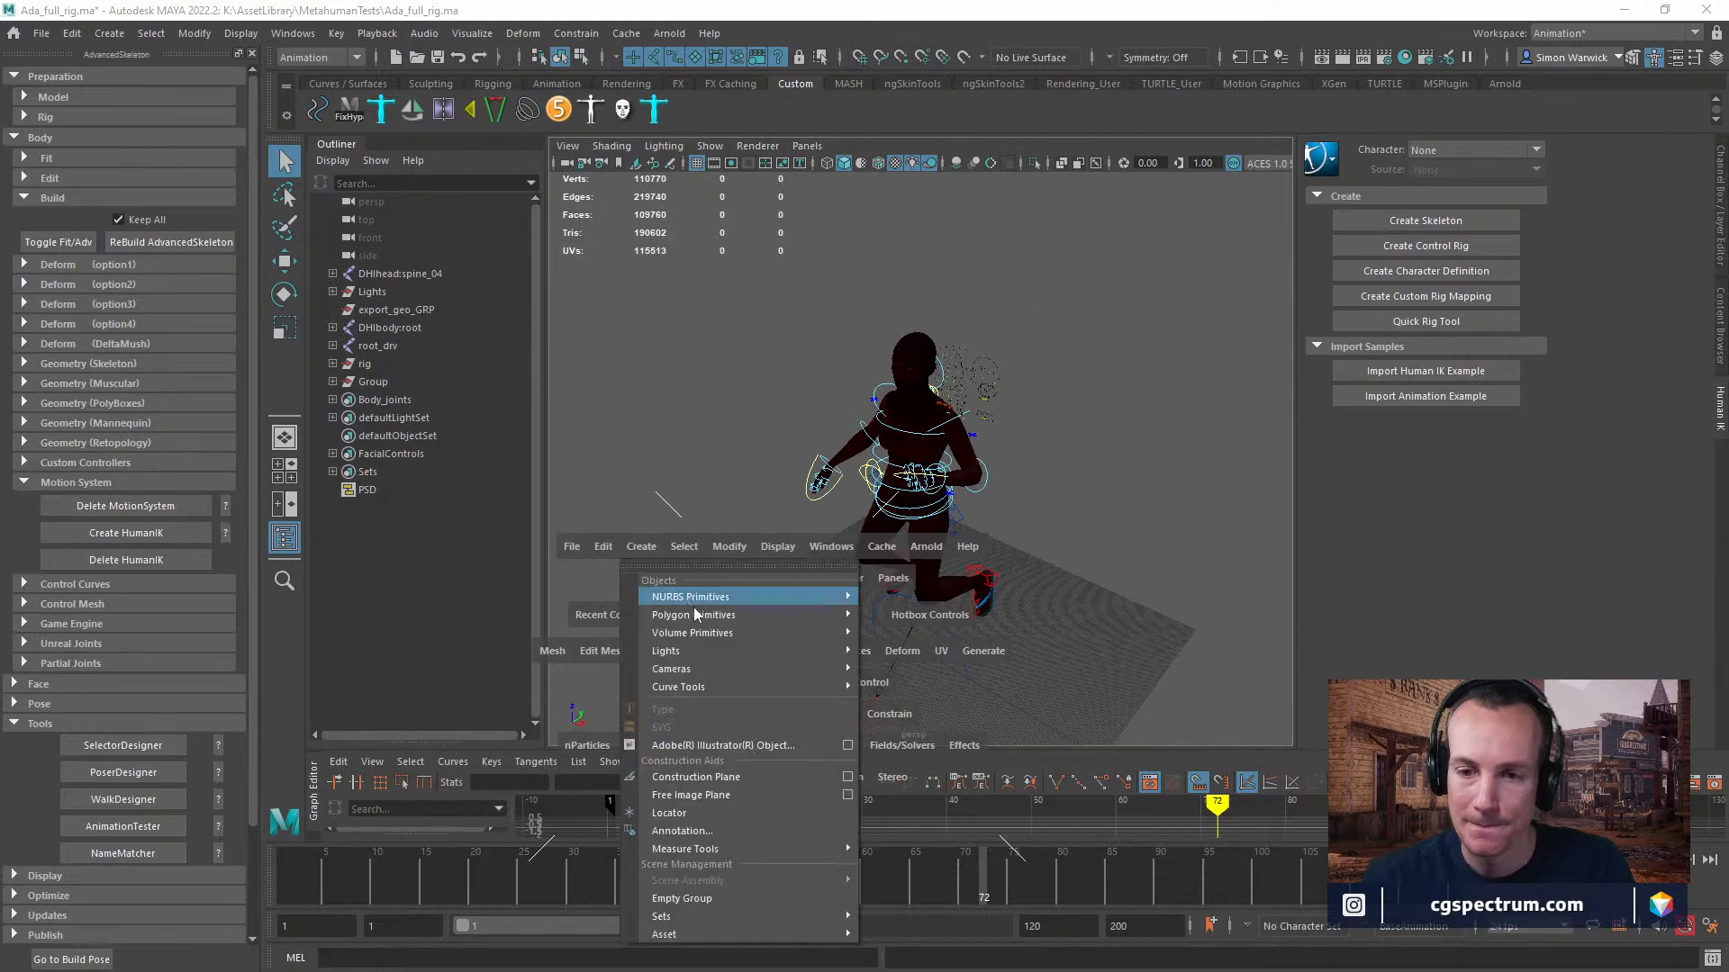
mouse_move(711, 652)
click(912, 652)
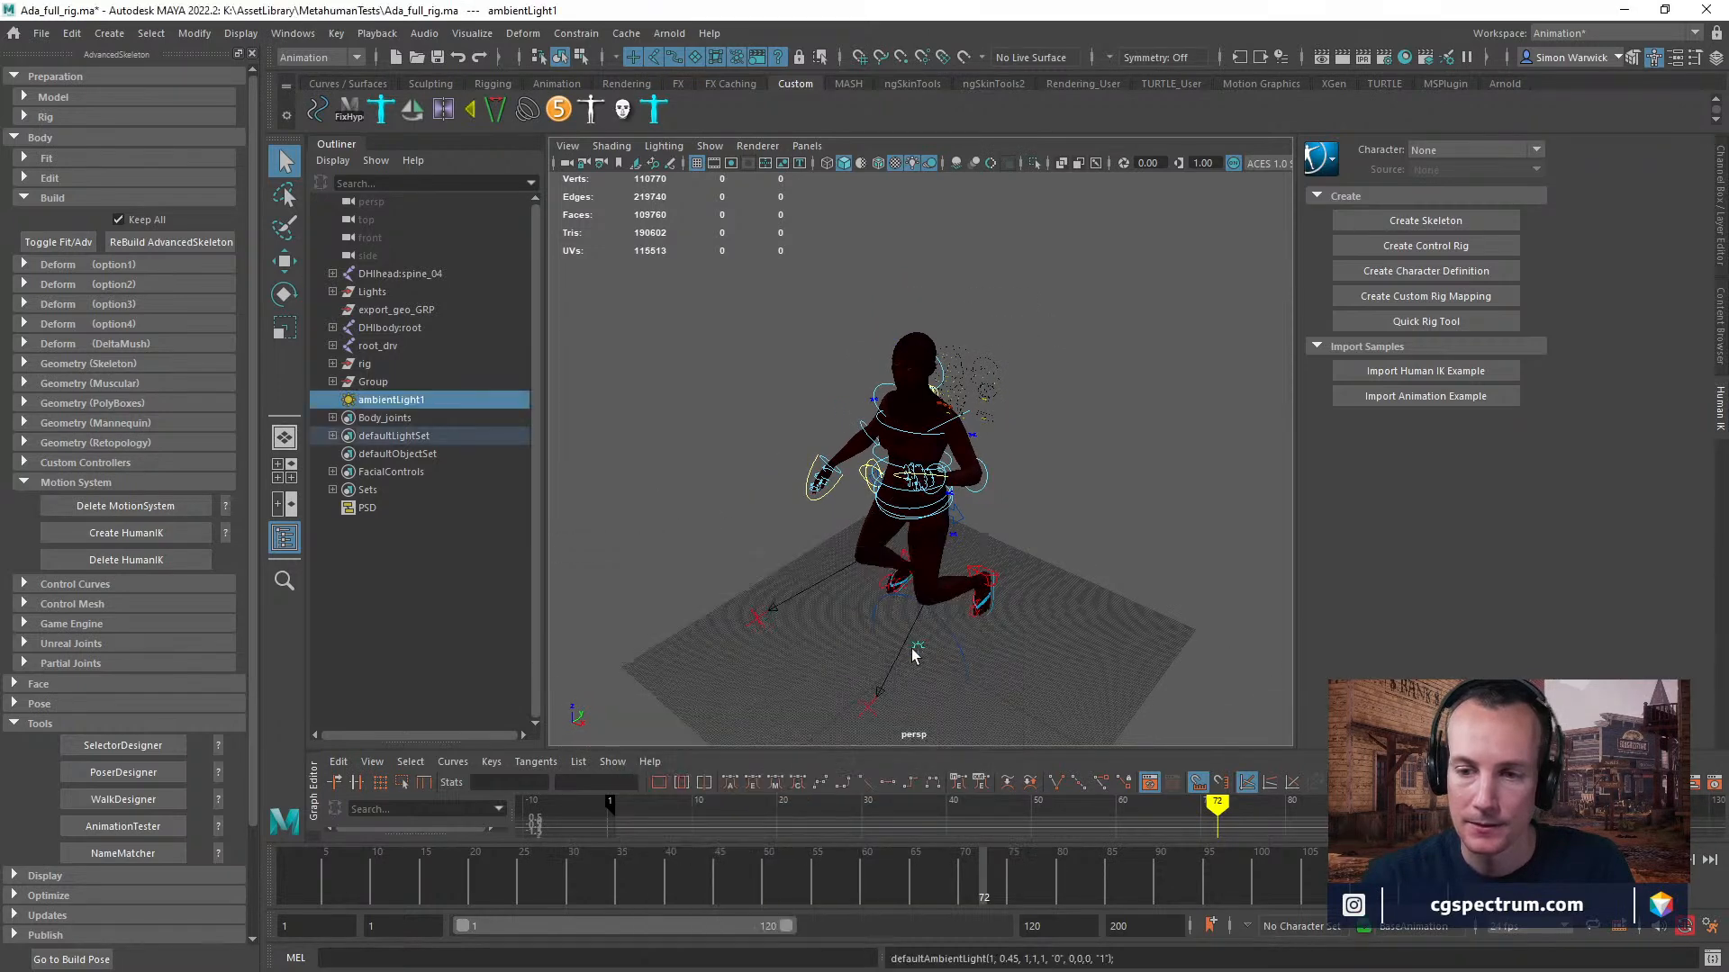
key(w)
drag(921, 627, 823, 321)
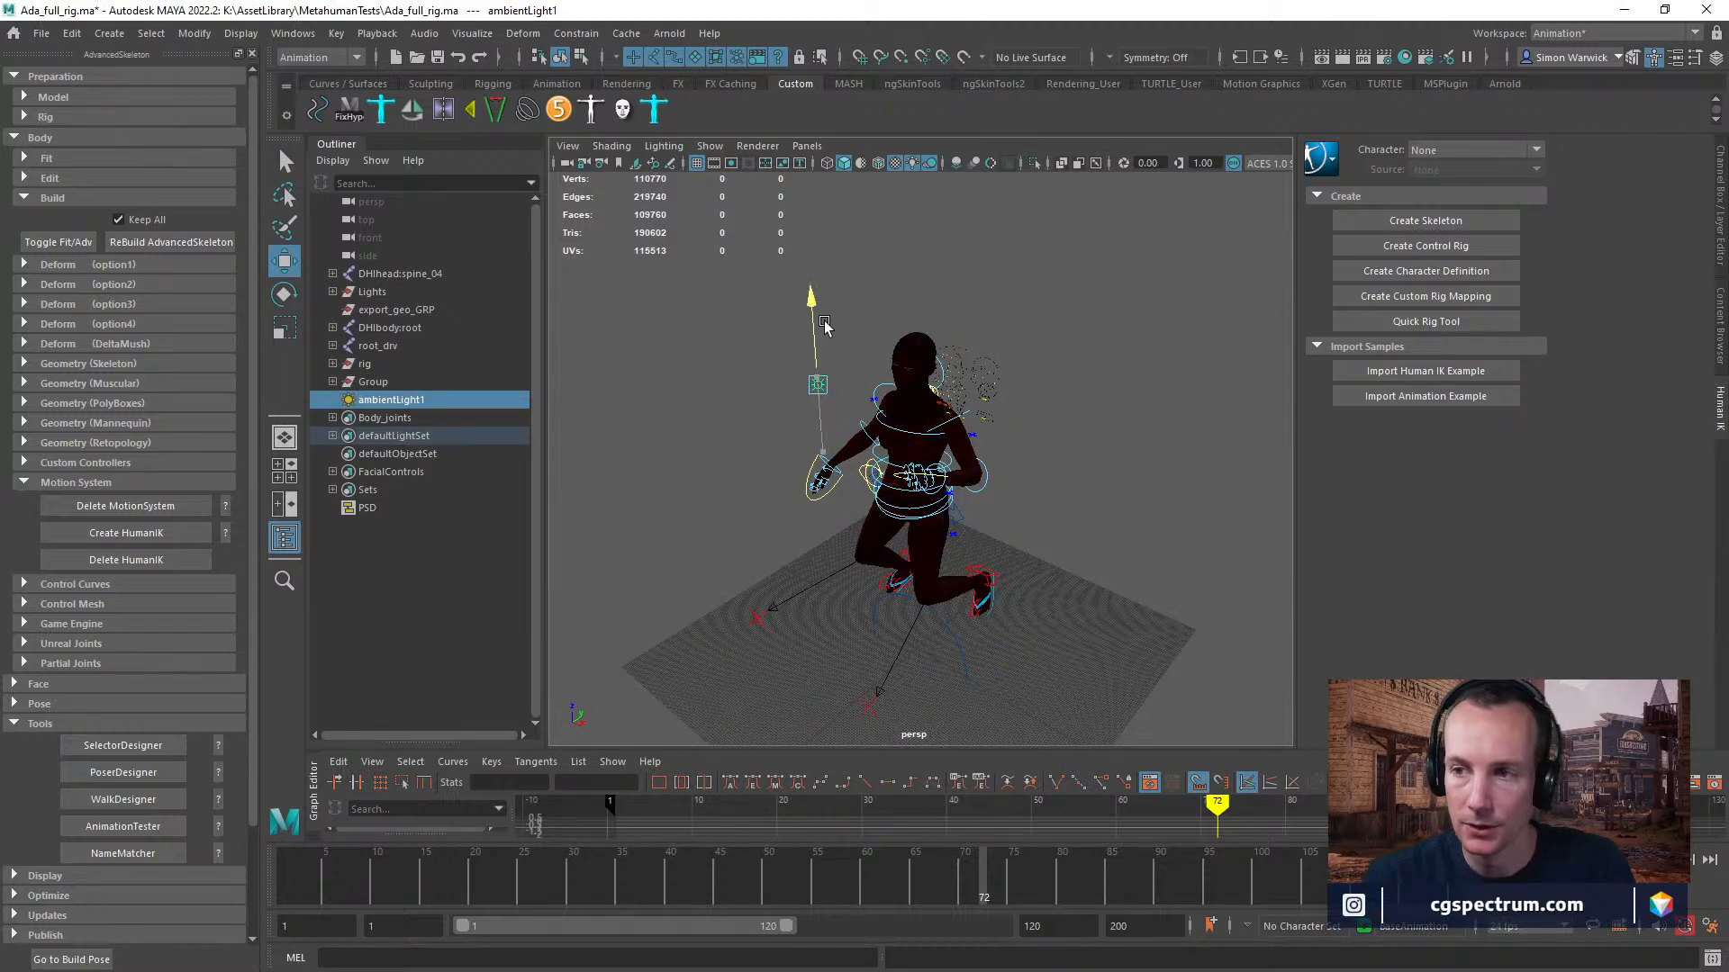
Set the ambient light's intensity to about 8 in its attributes.
click(1720, 207)
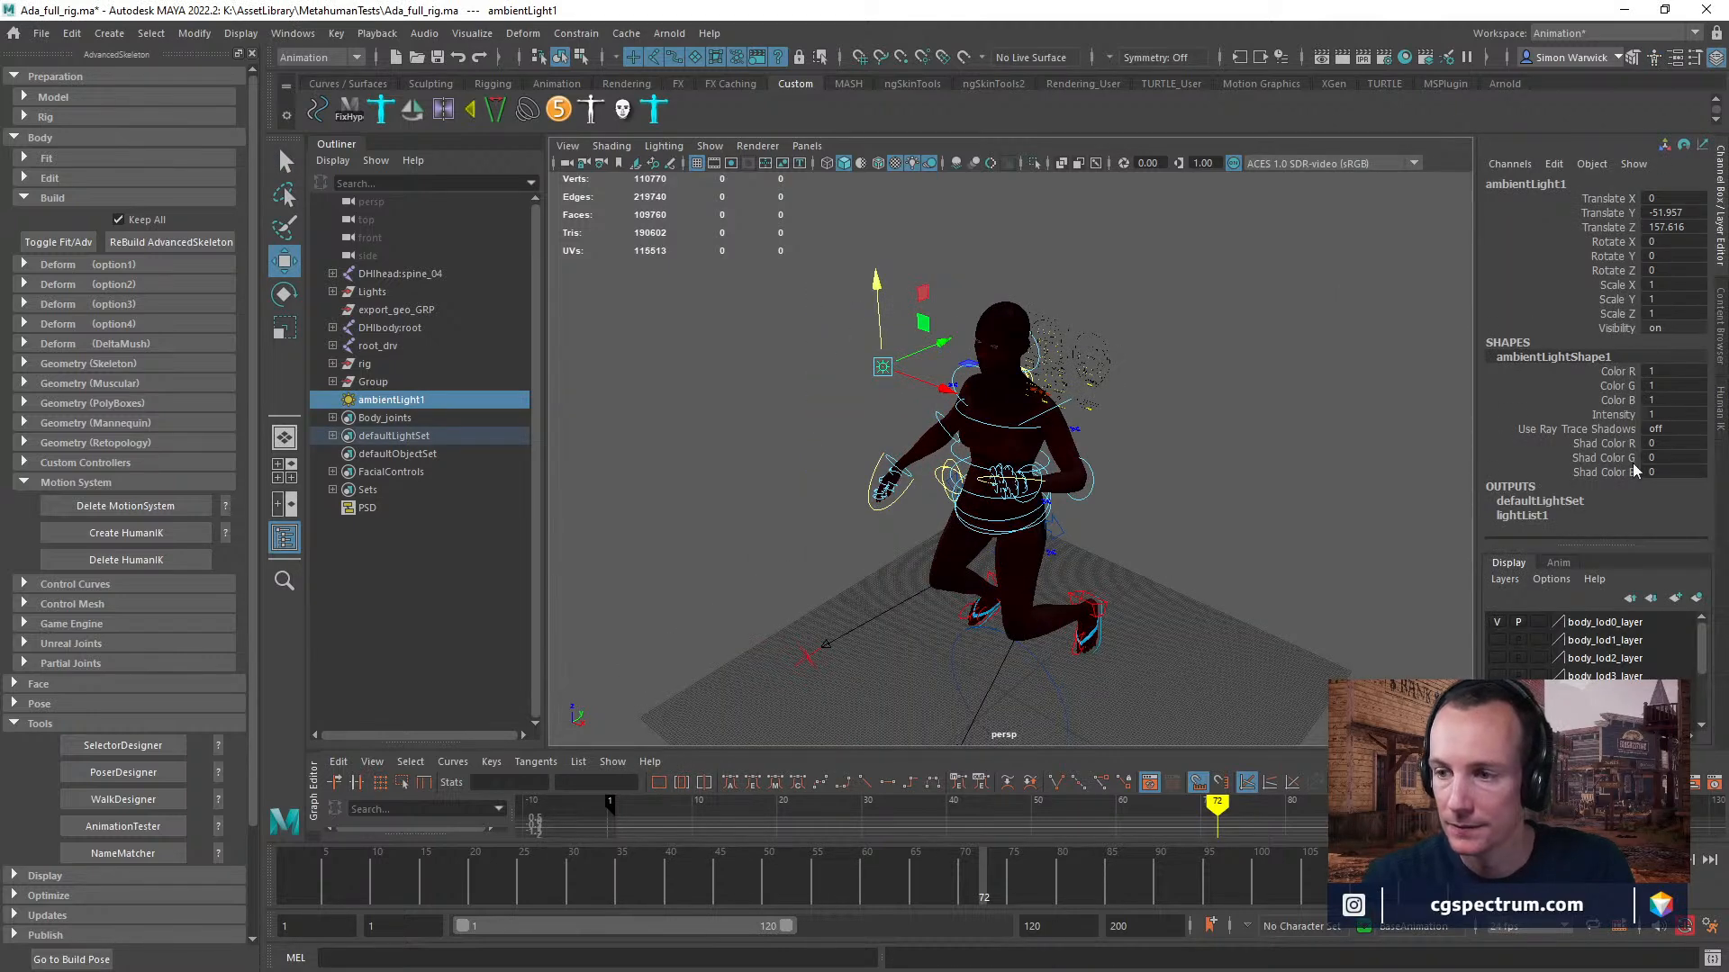
click(1676, 57)
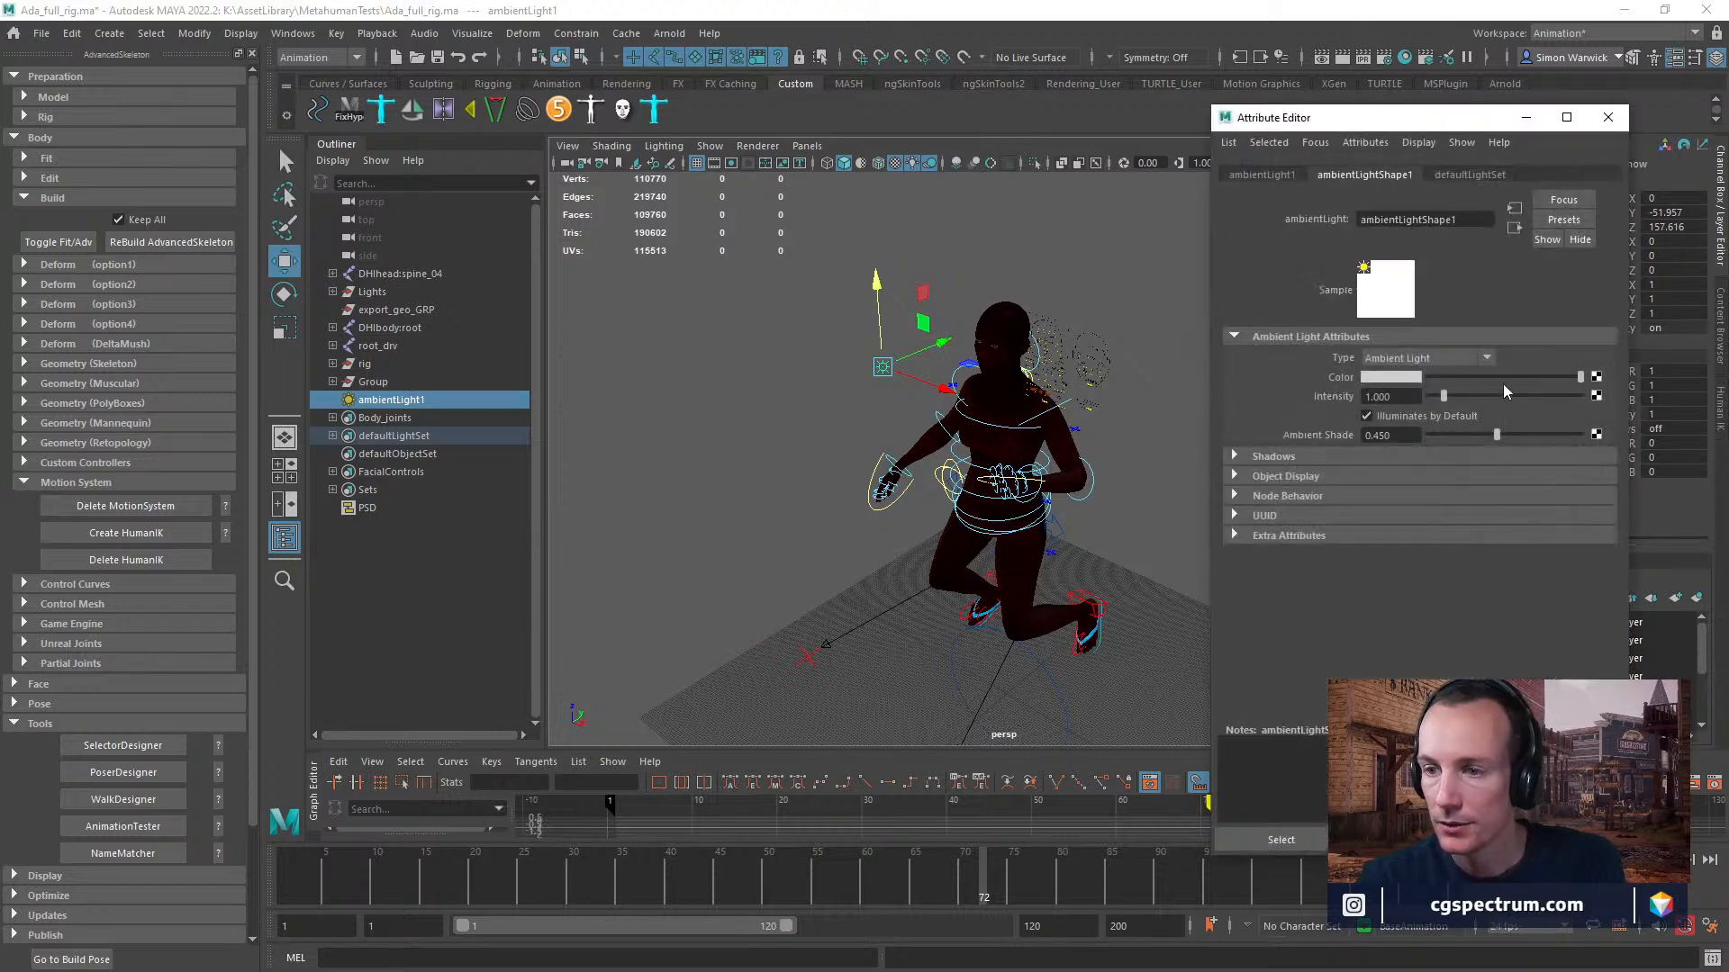
drag(1443, 396, 1425, 397)
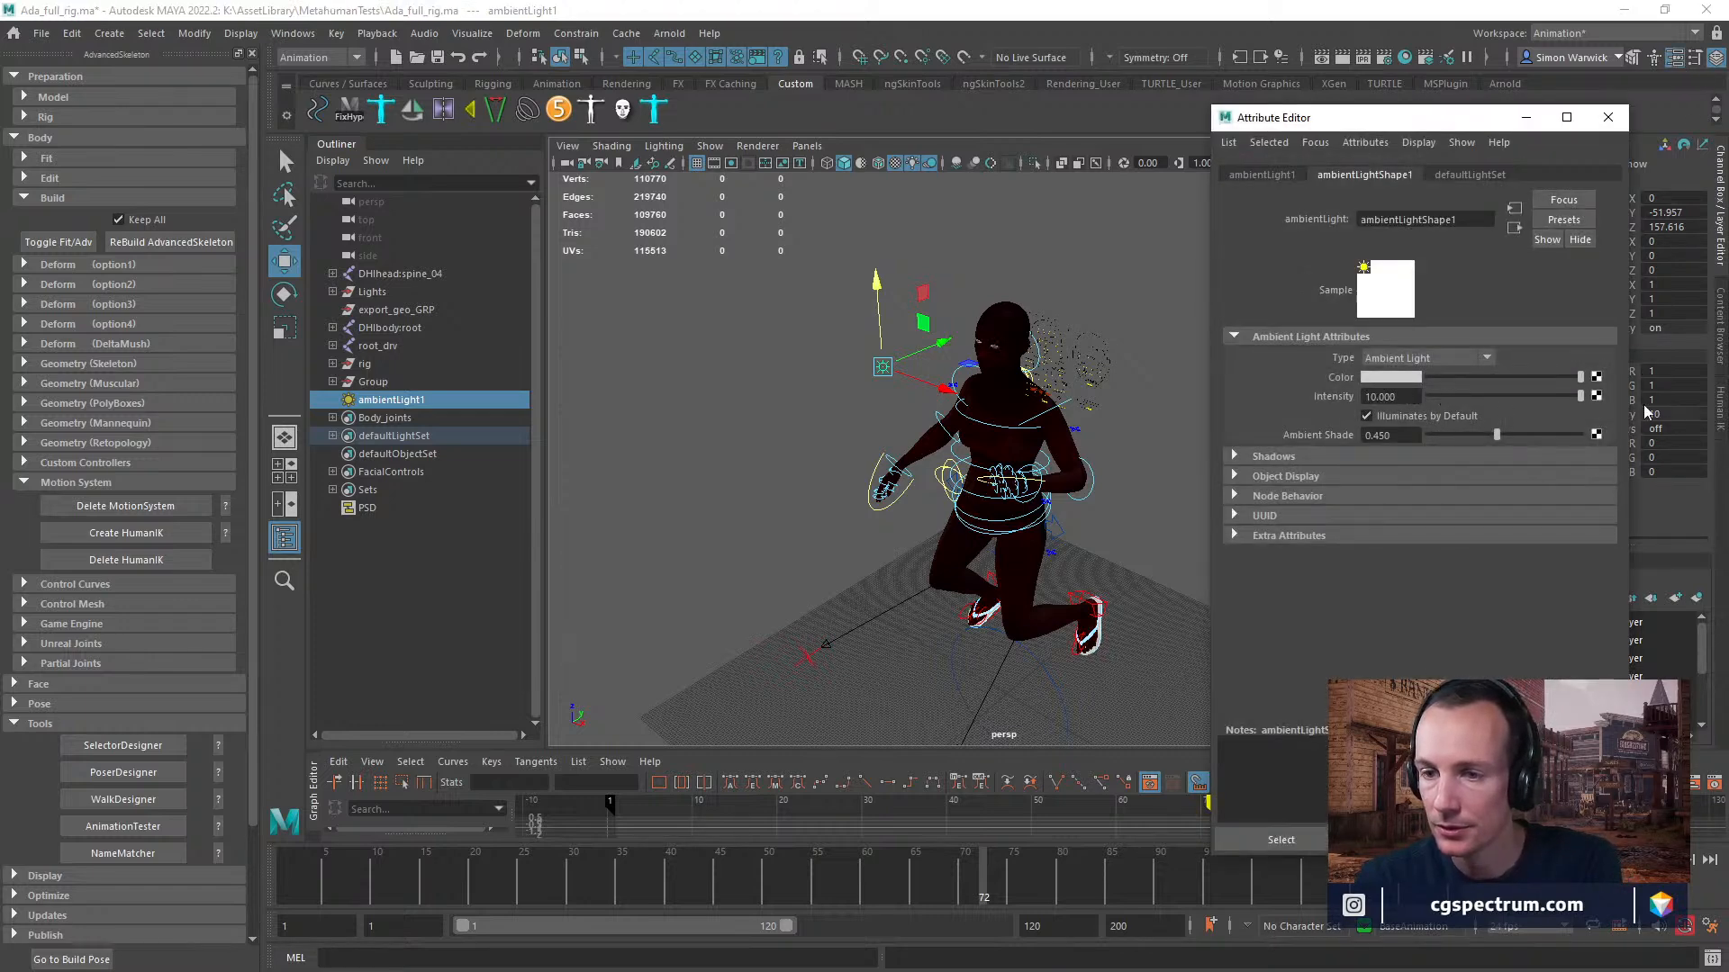
drag(1578, 396, 1549, 396)
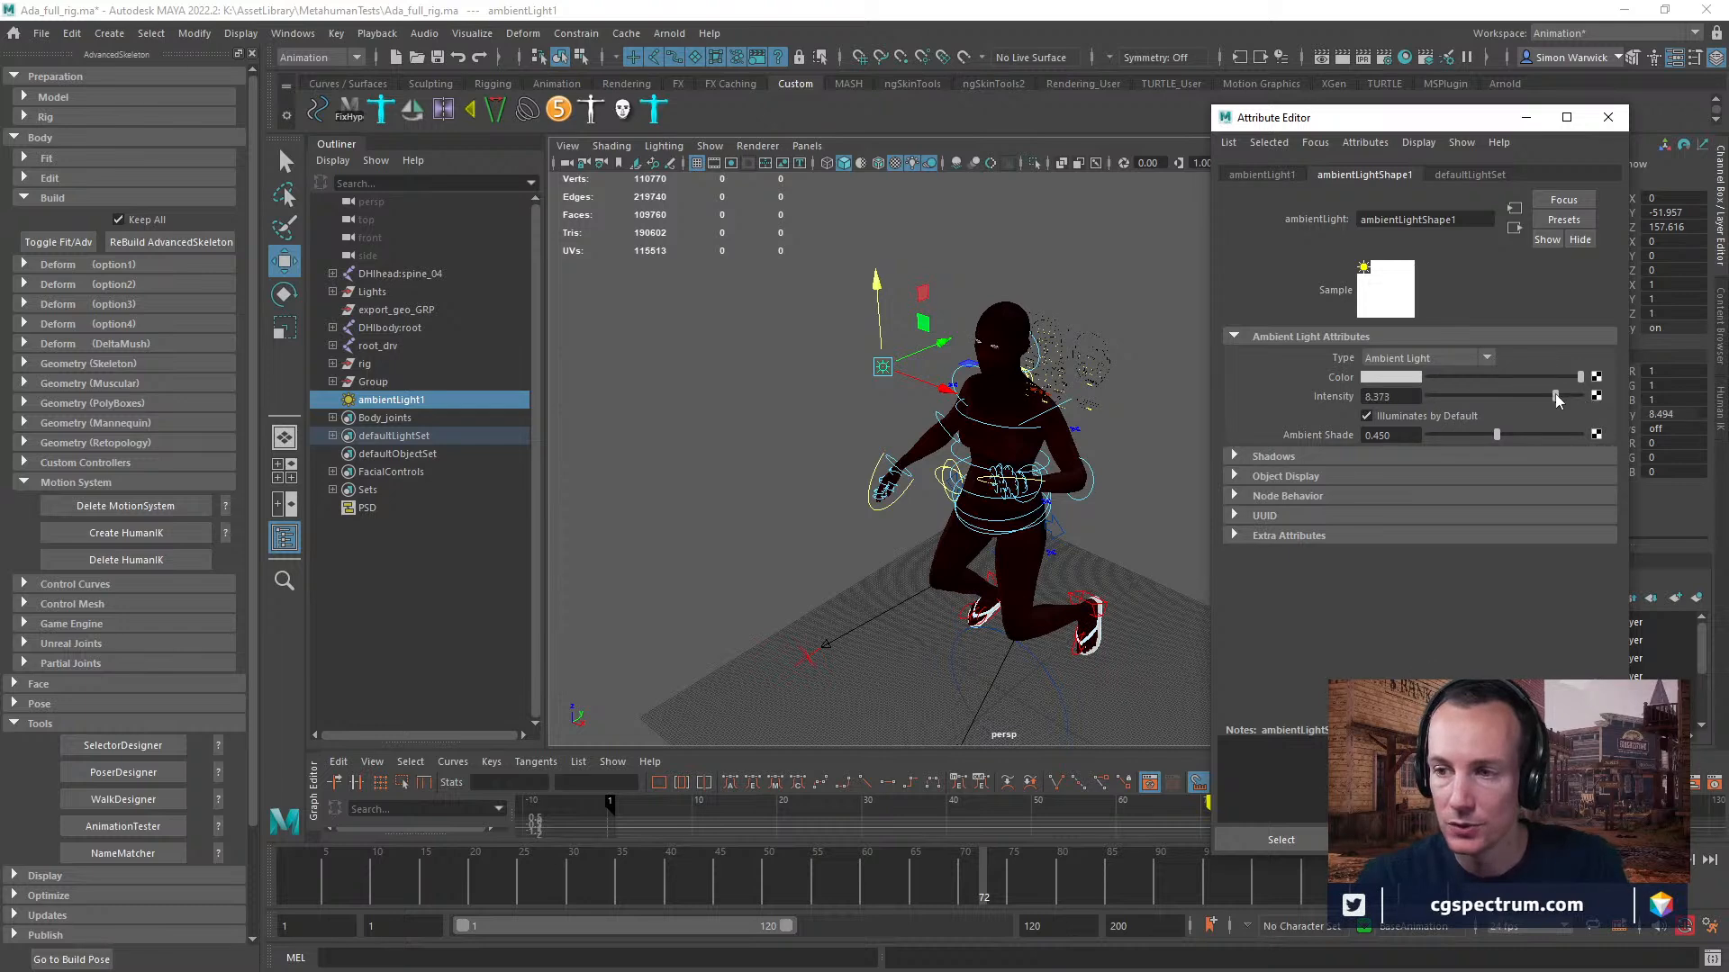
click(1608, 117)
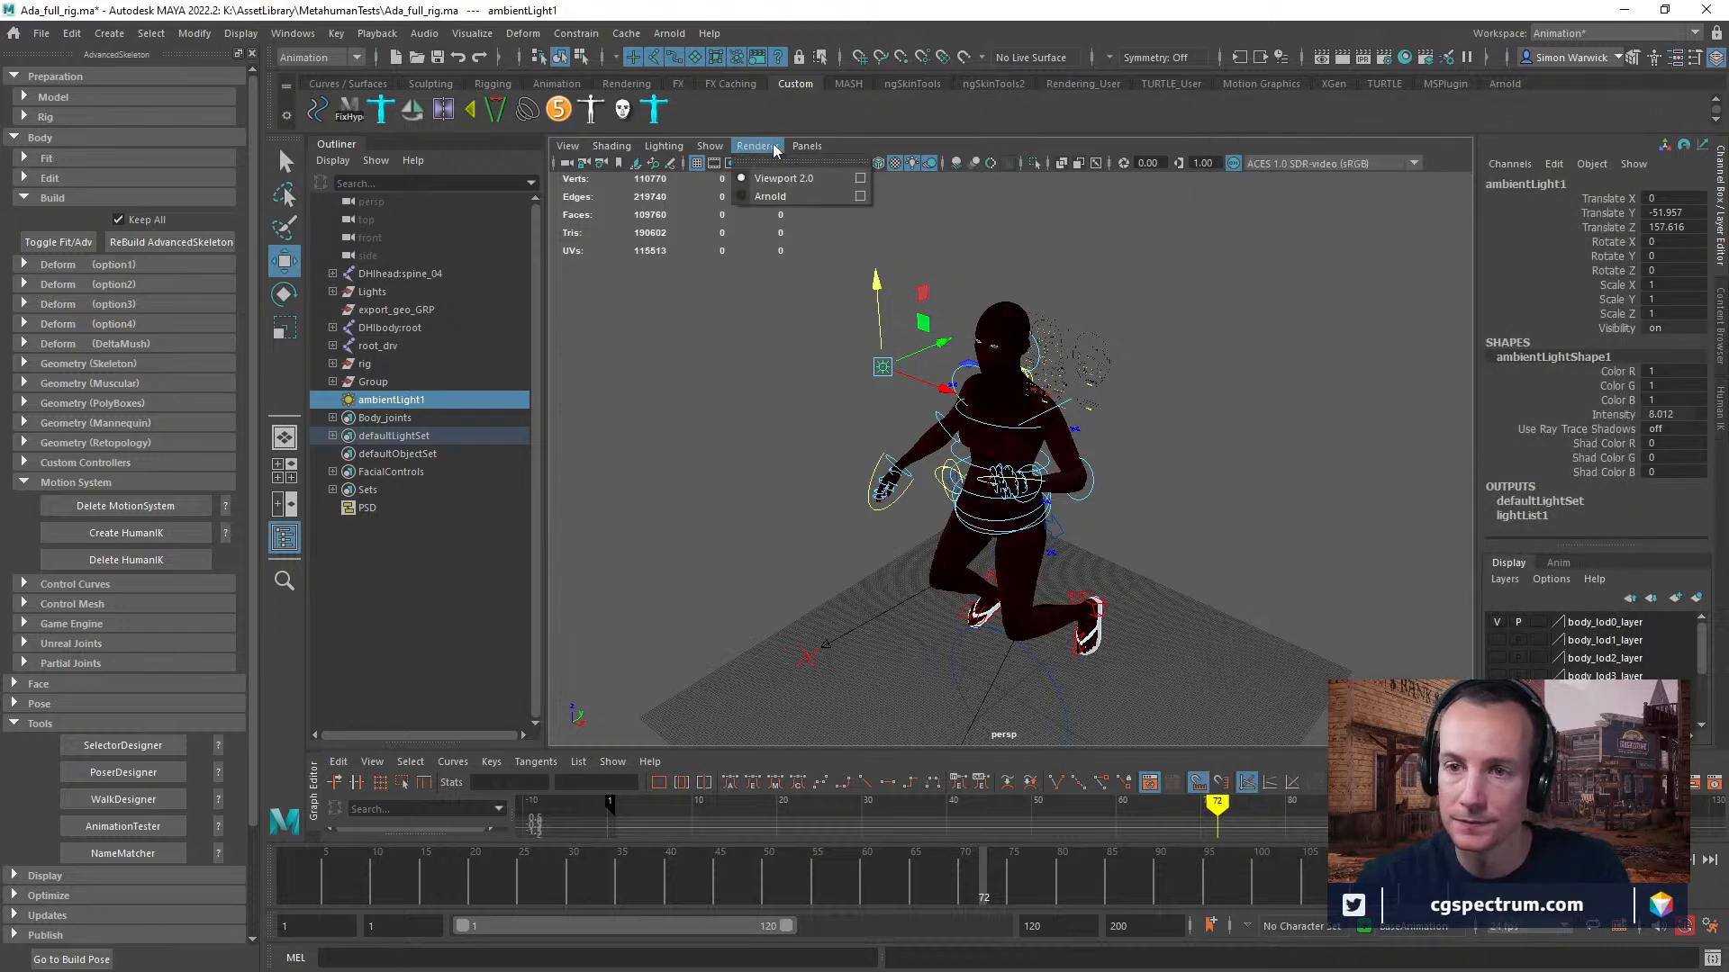
click(710, 145)
click(806, 146)
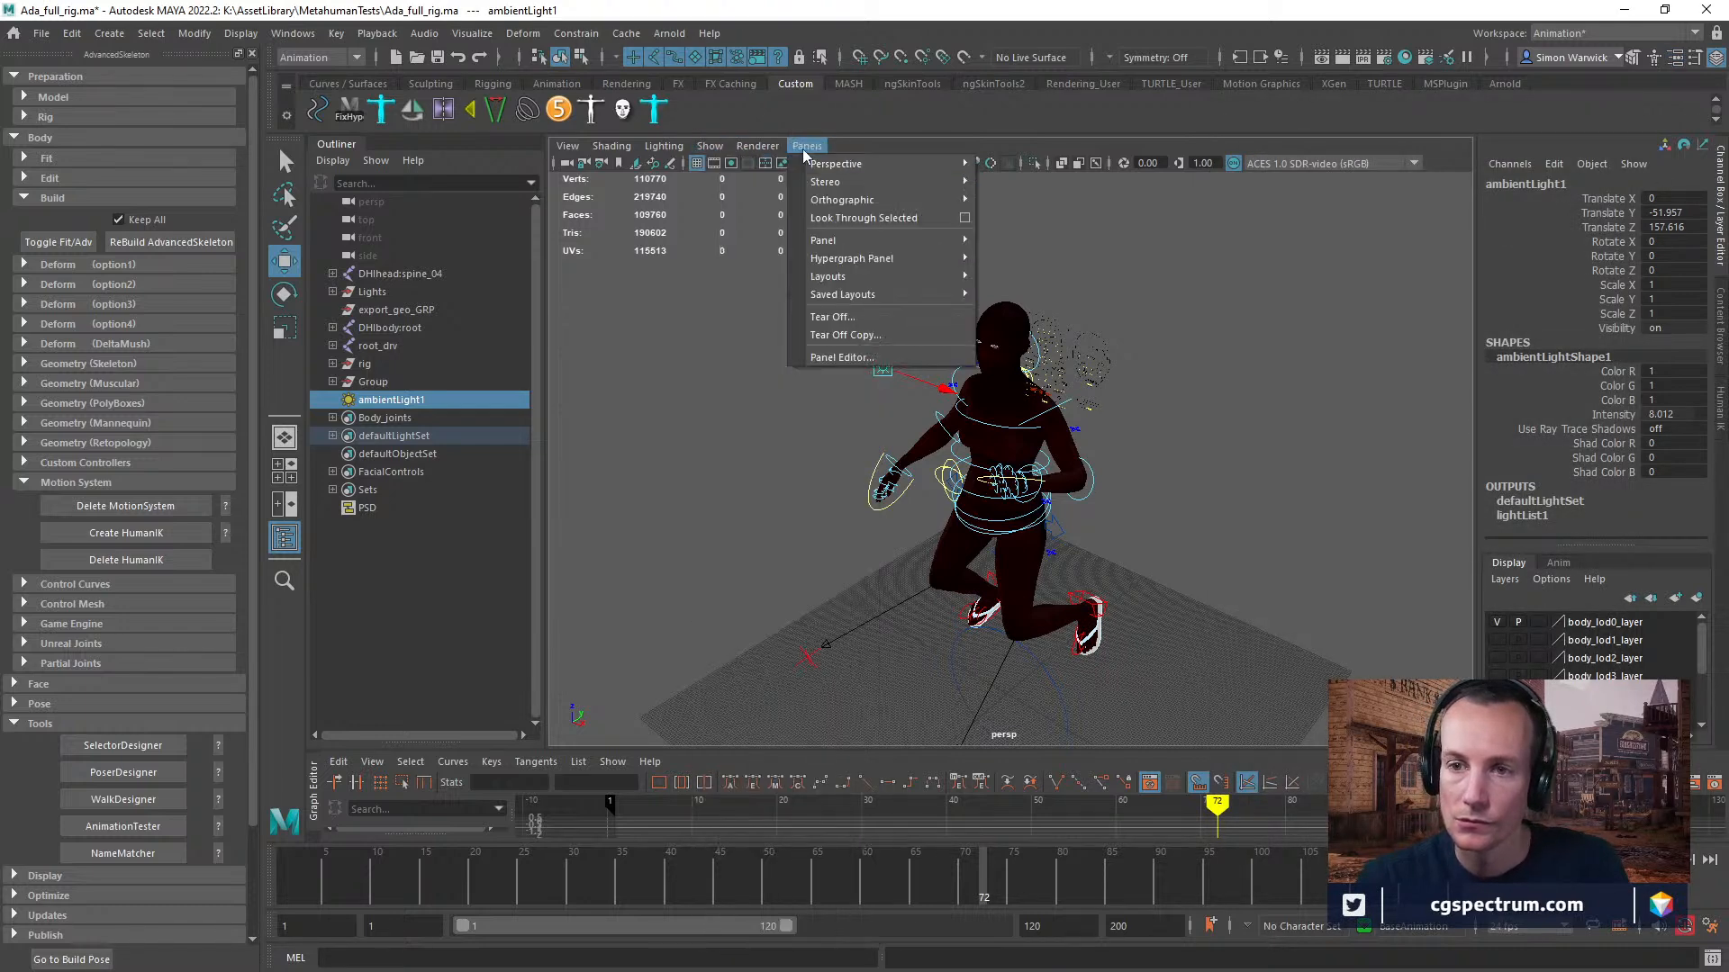
mouse_move(835, 166)
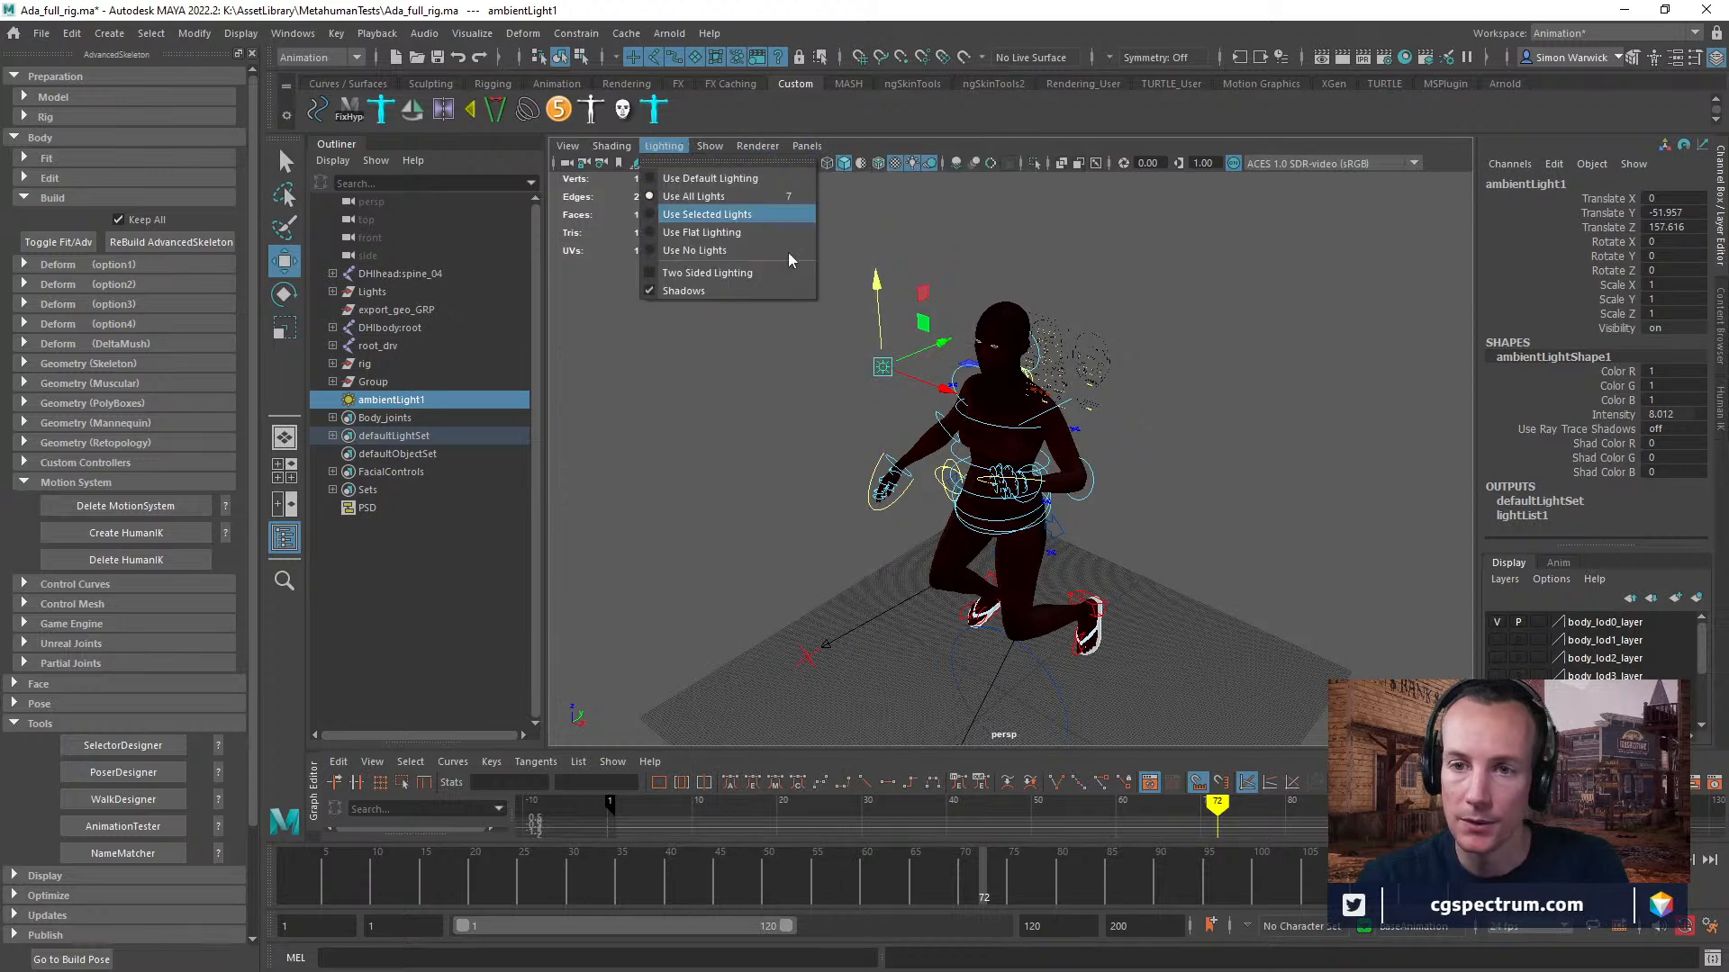
click(1206, 360)
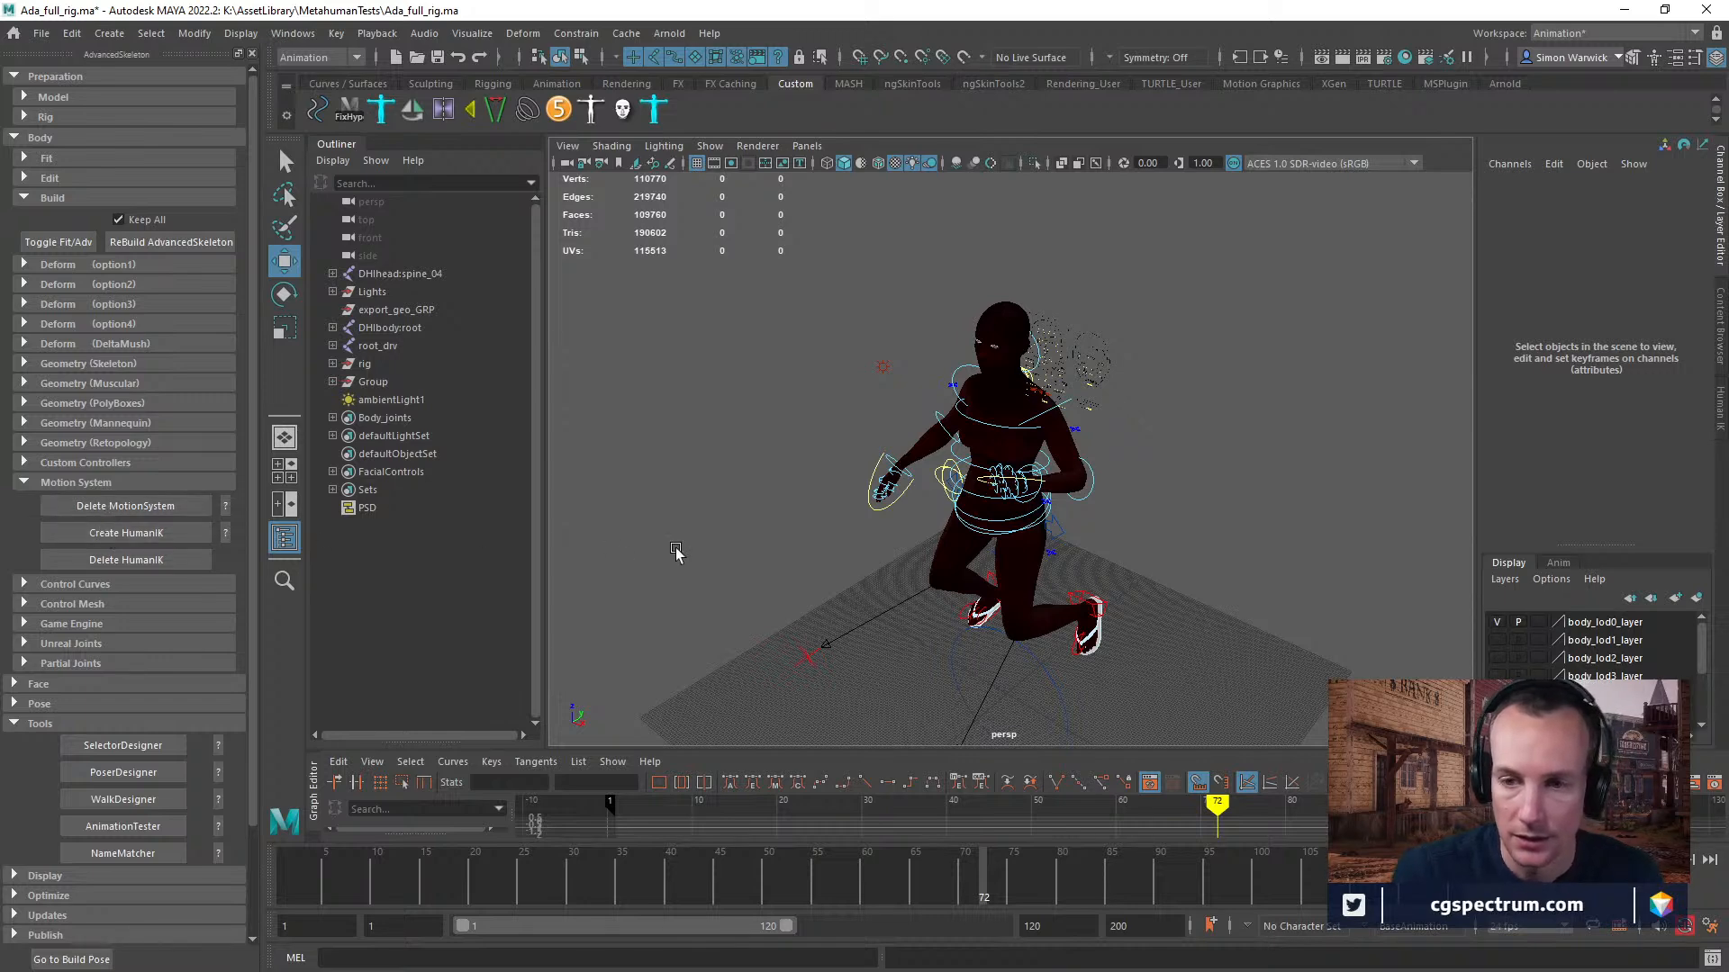
Try to create HumanIK on the posed rig, and undo the deletion of its MotionSystem.
click(130, 534)
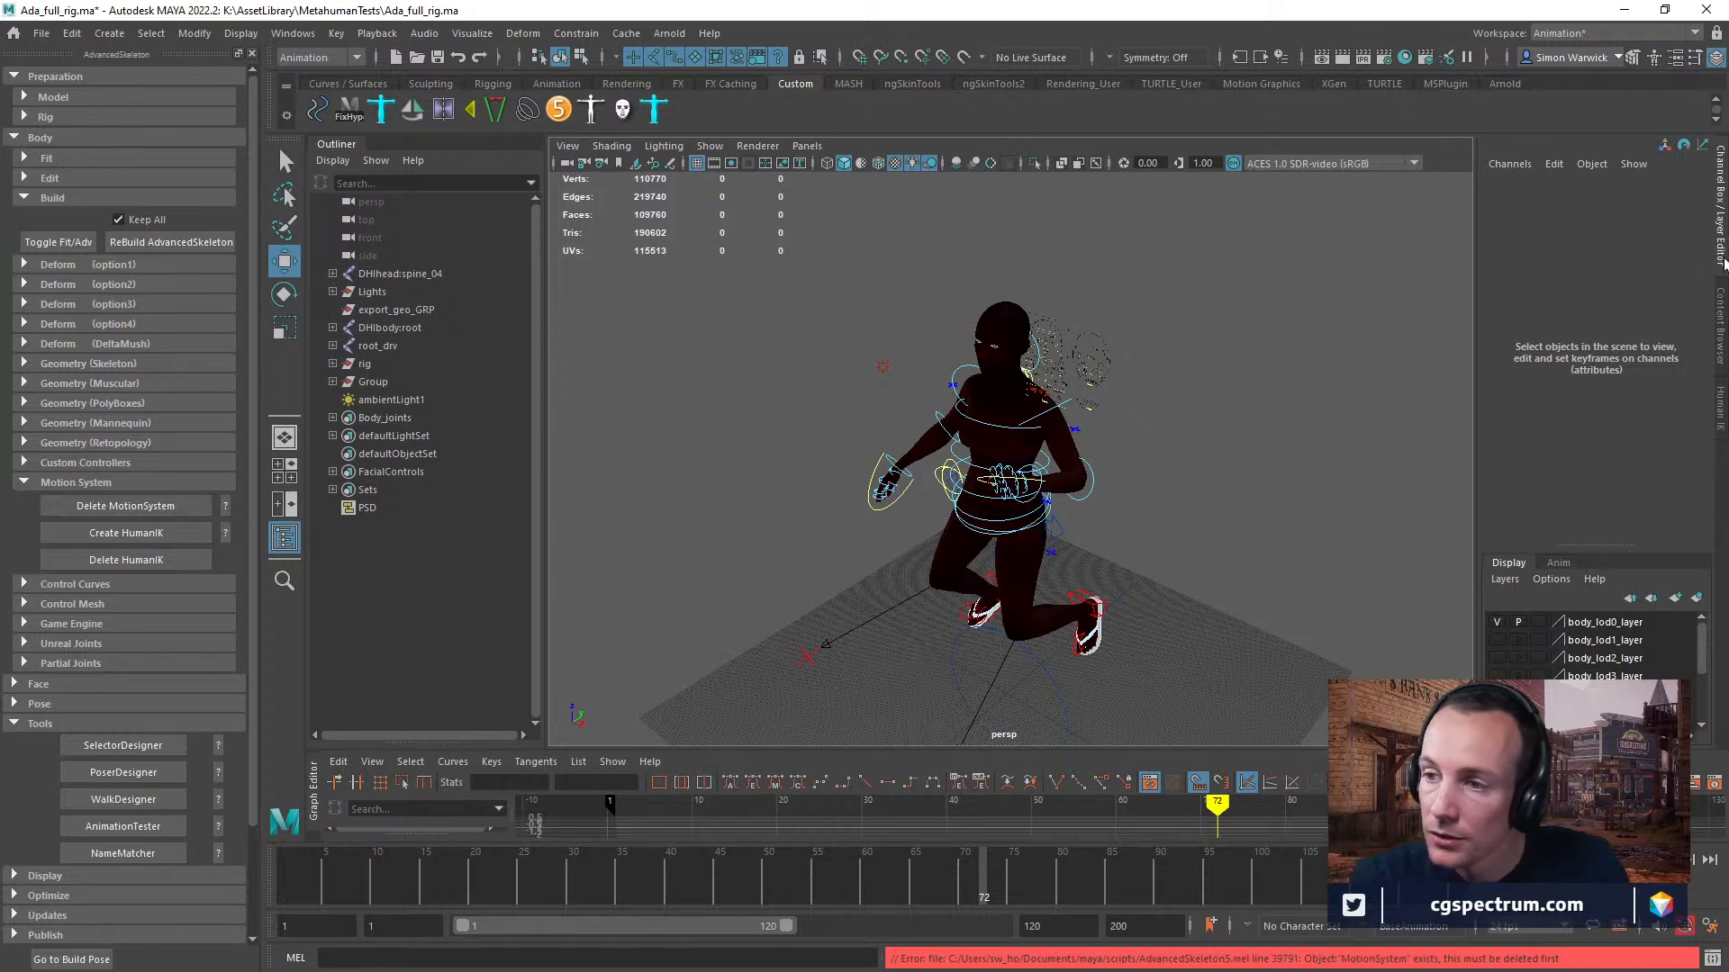
click(113, 506)
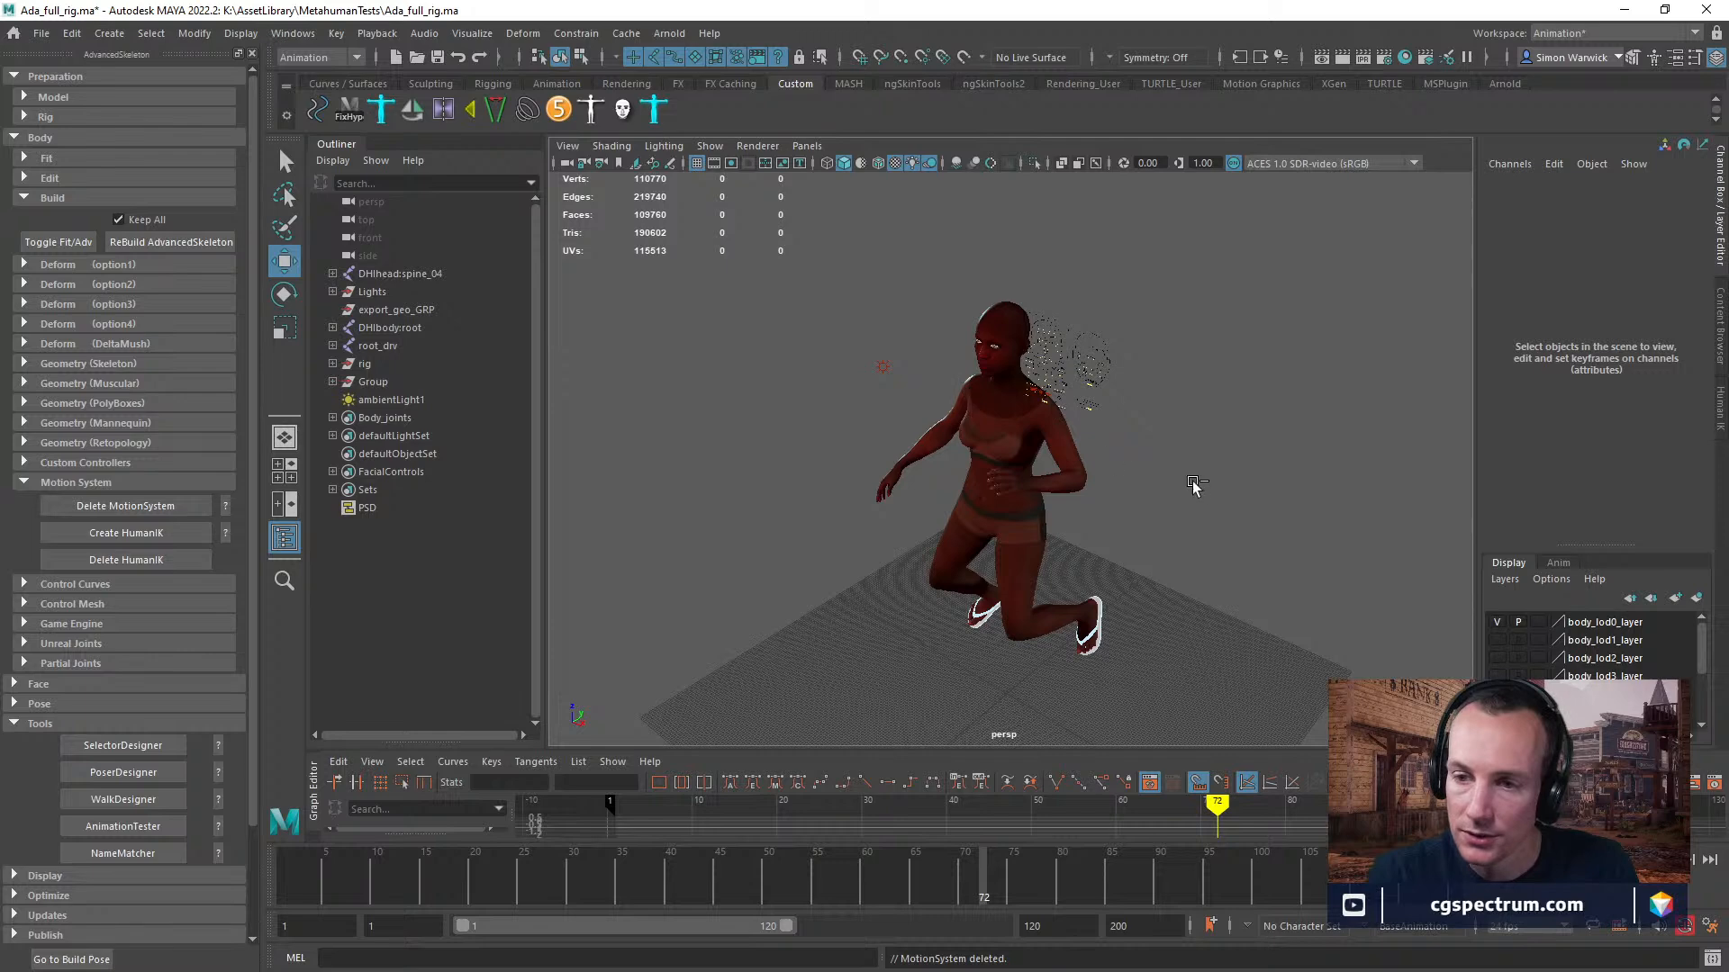
key(ctrl+z)
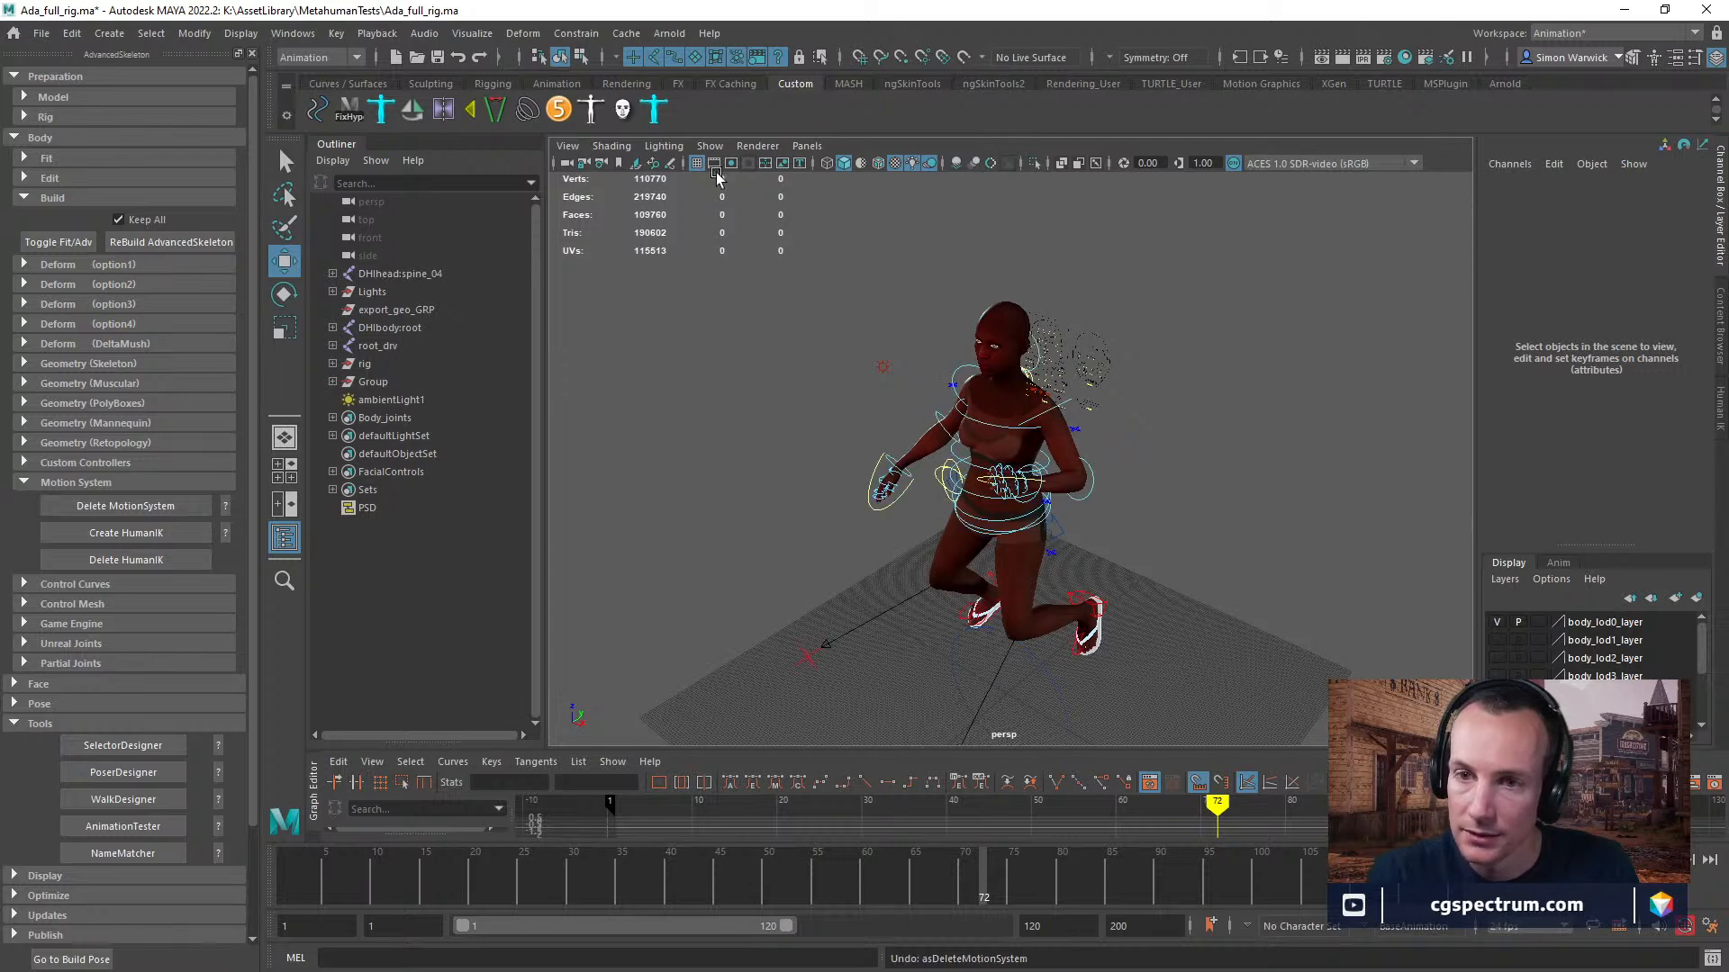
Reset the character's pose with the biped selector, then close the selector window.
click(592, 109)
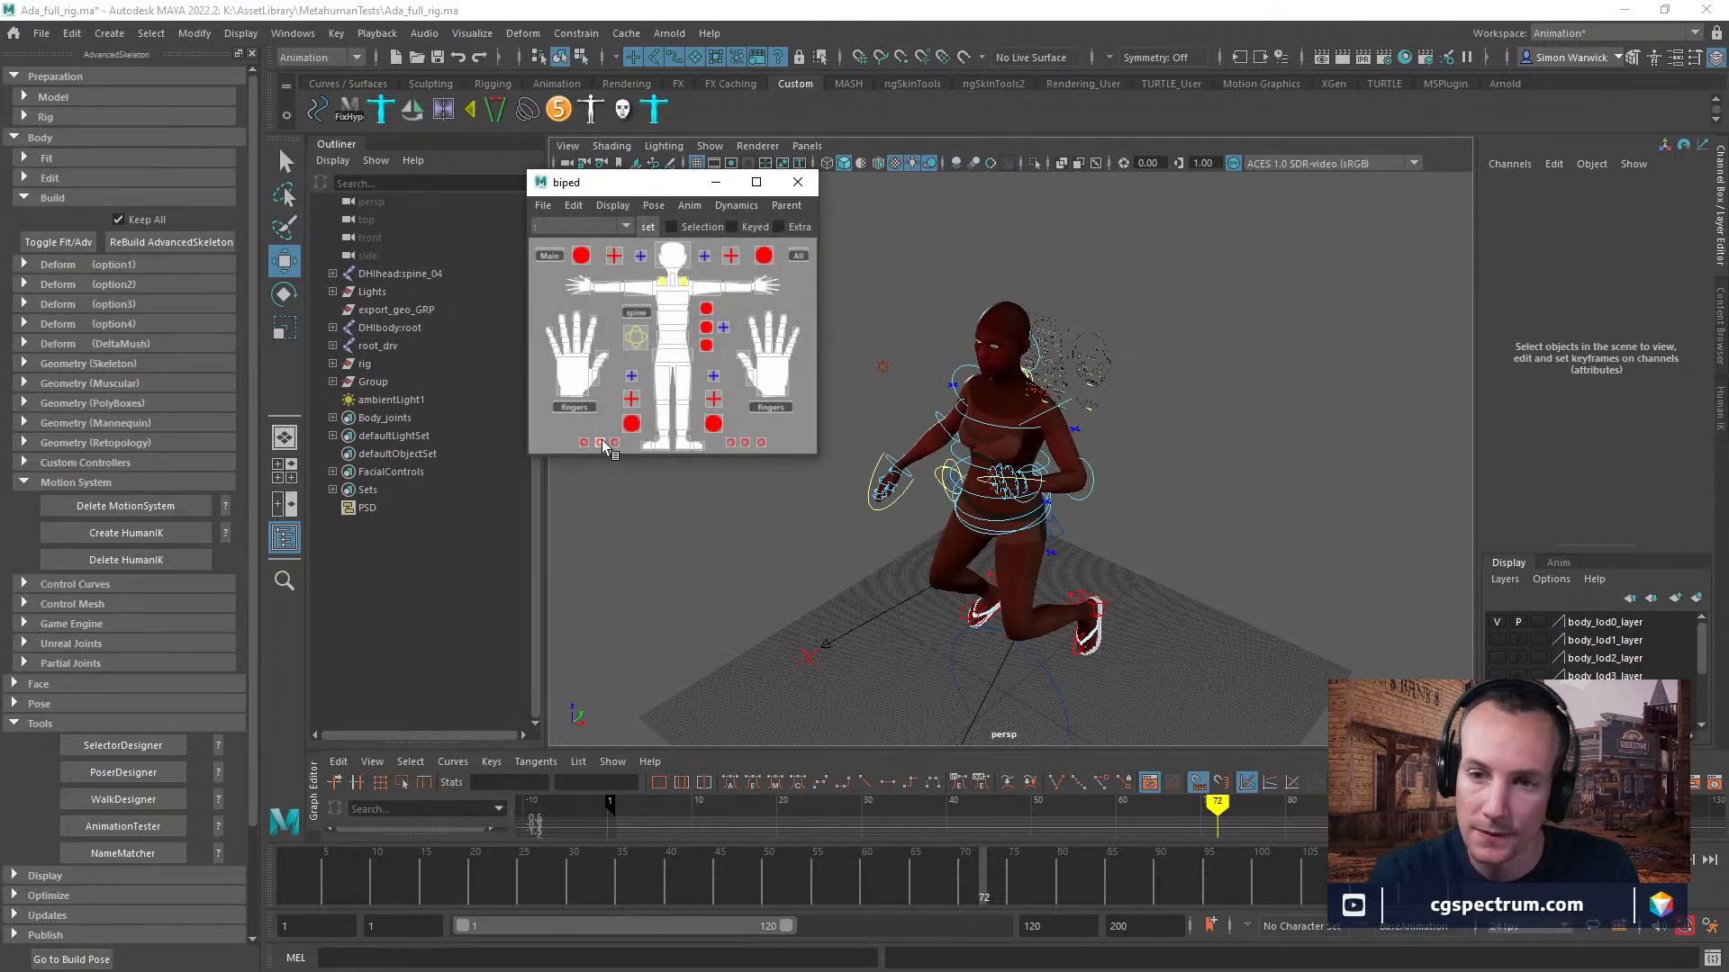
click(653, 205)
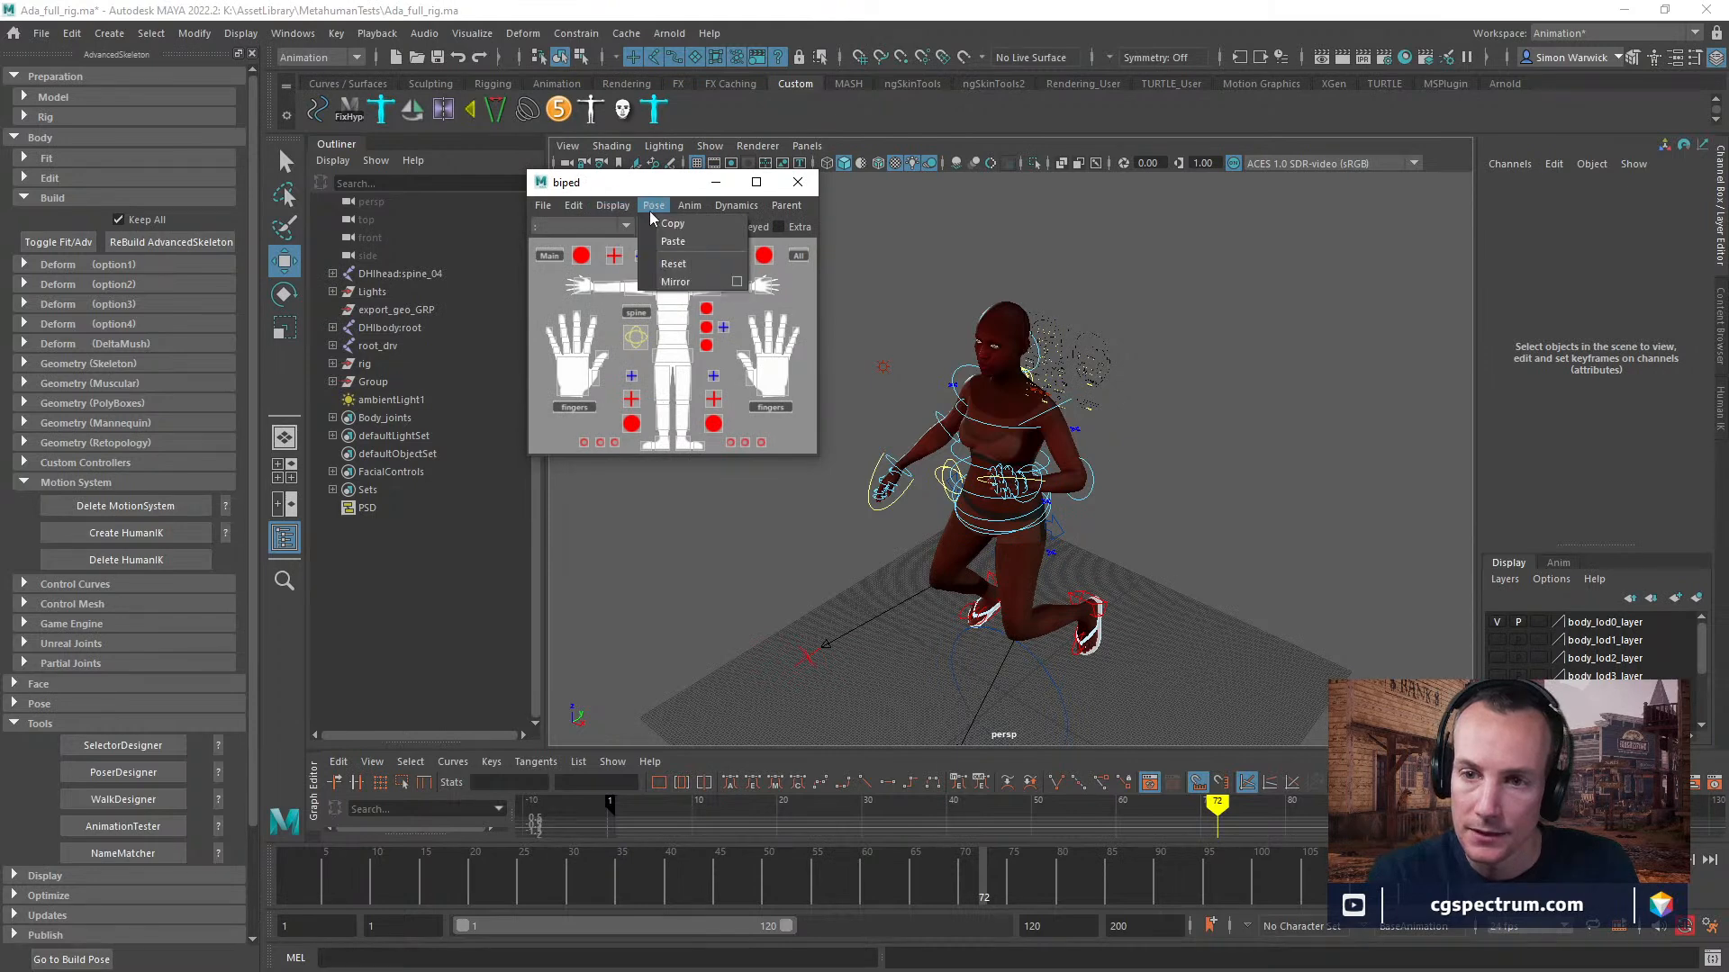
click(685, 265)
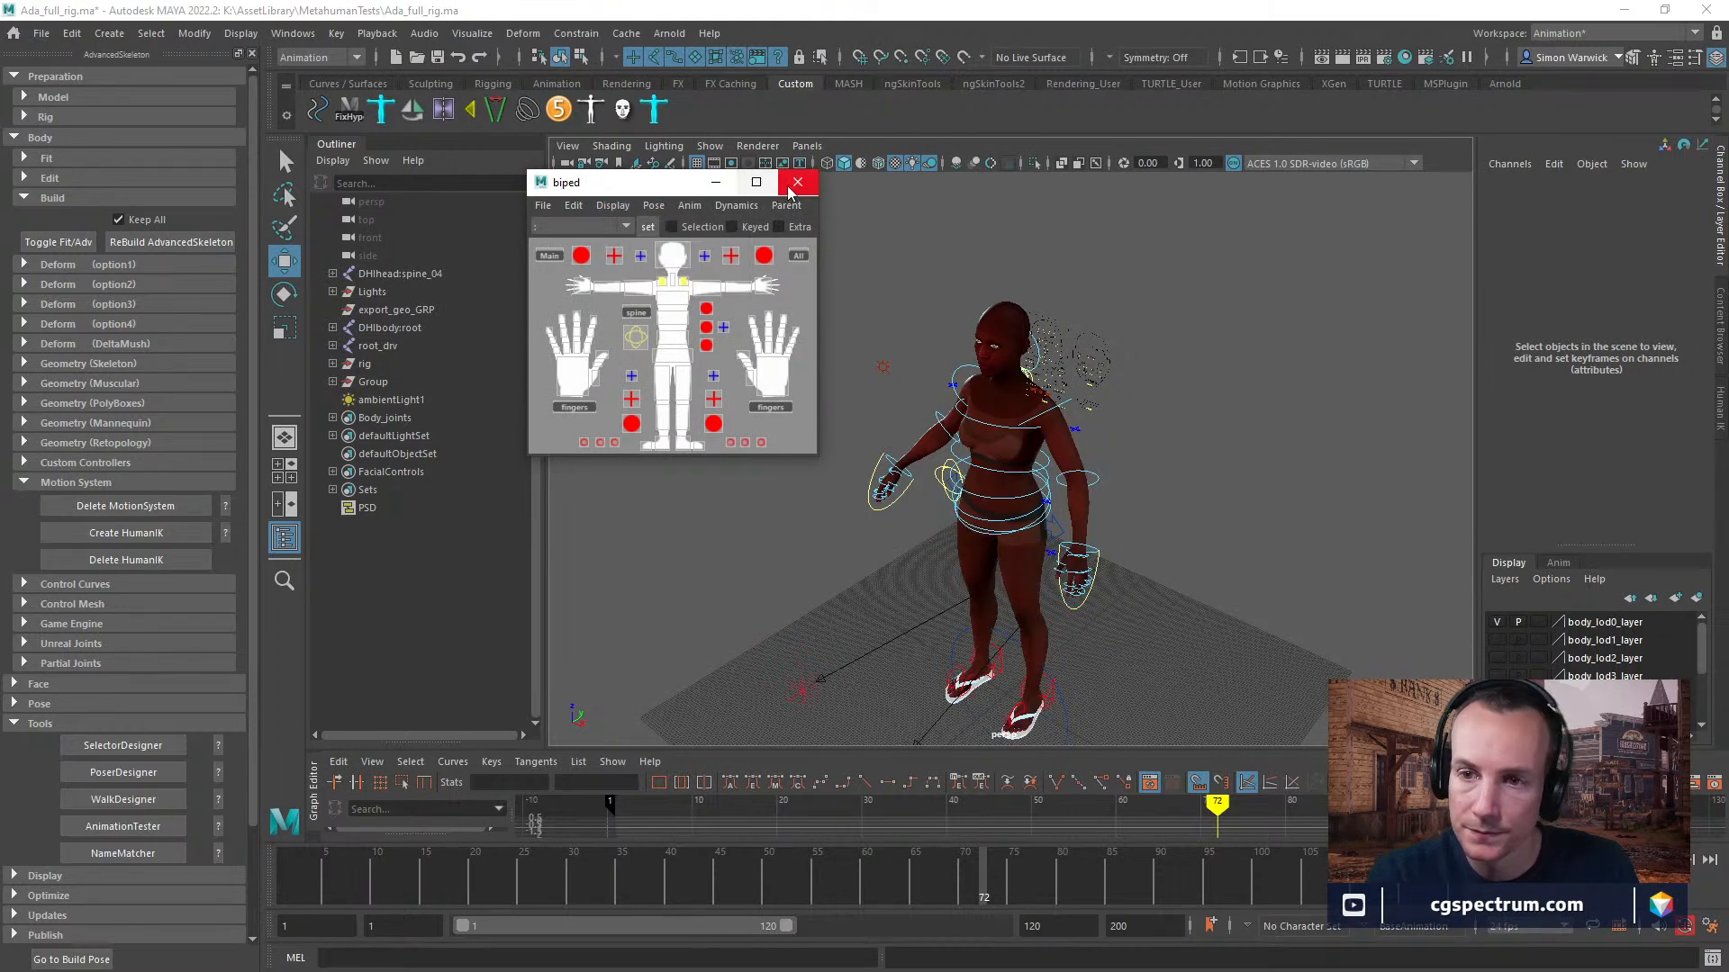
click(797, 182)
Delete the AdvancedSkeleton MotionSystem and create a HumanIK setup for the Ada character.
click(140, 505)
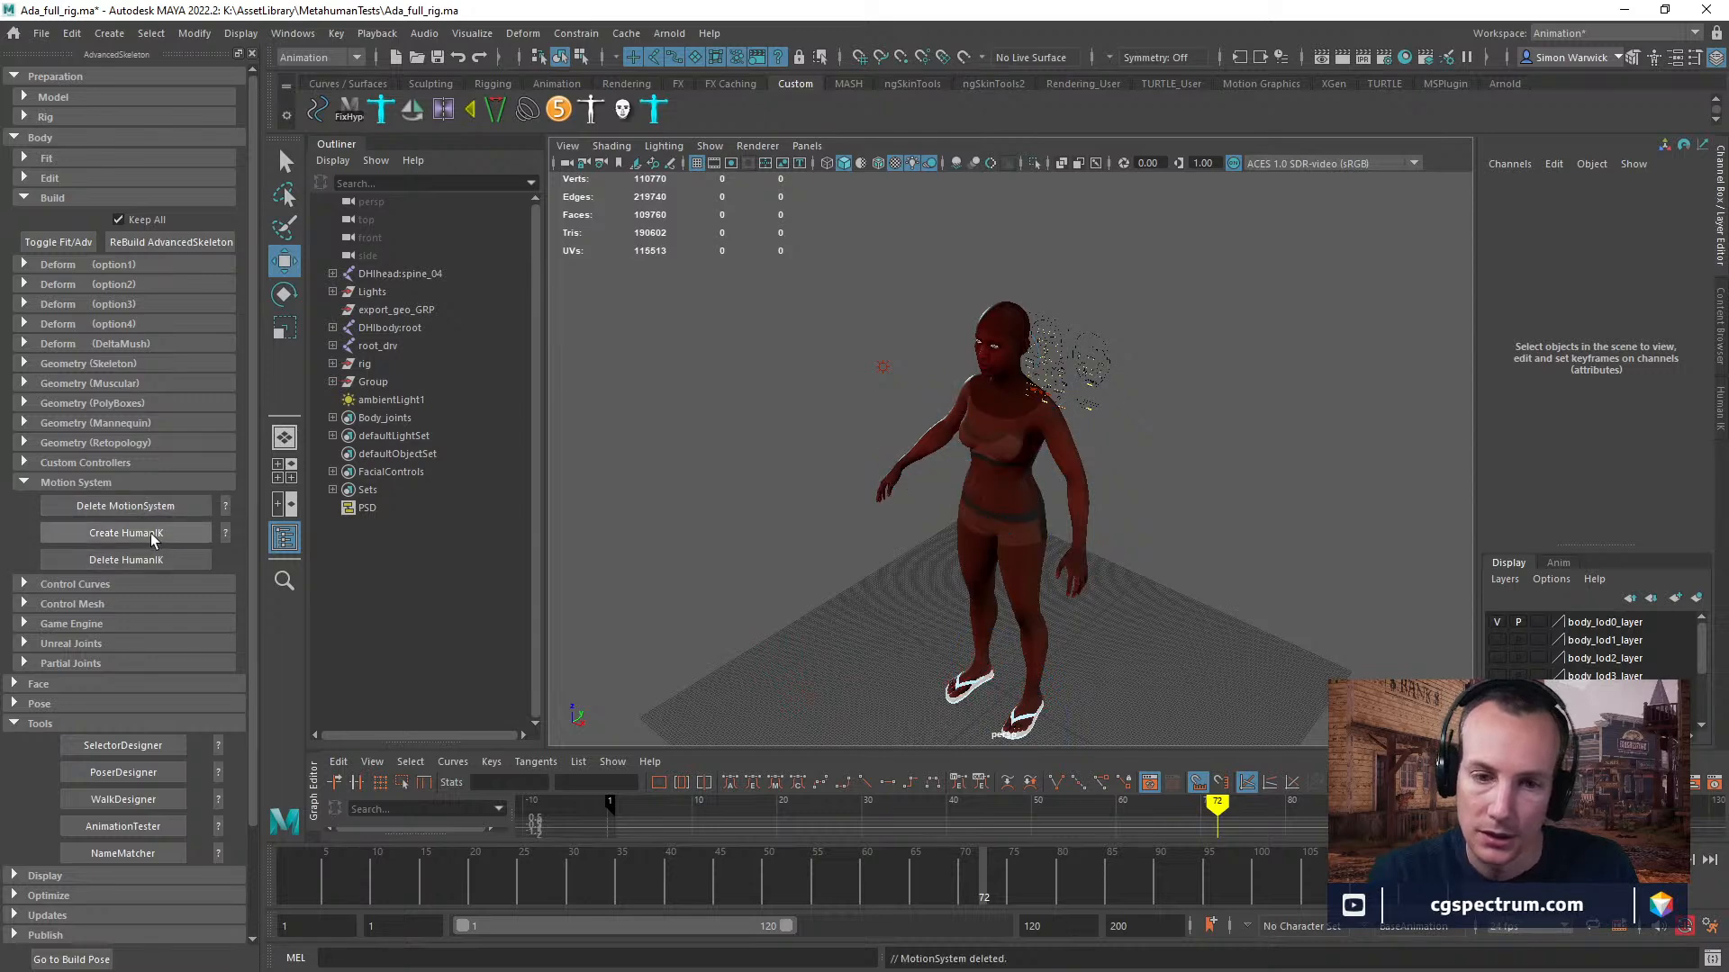
click(151, 534)
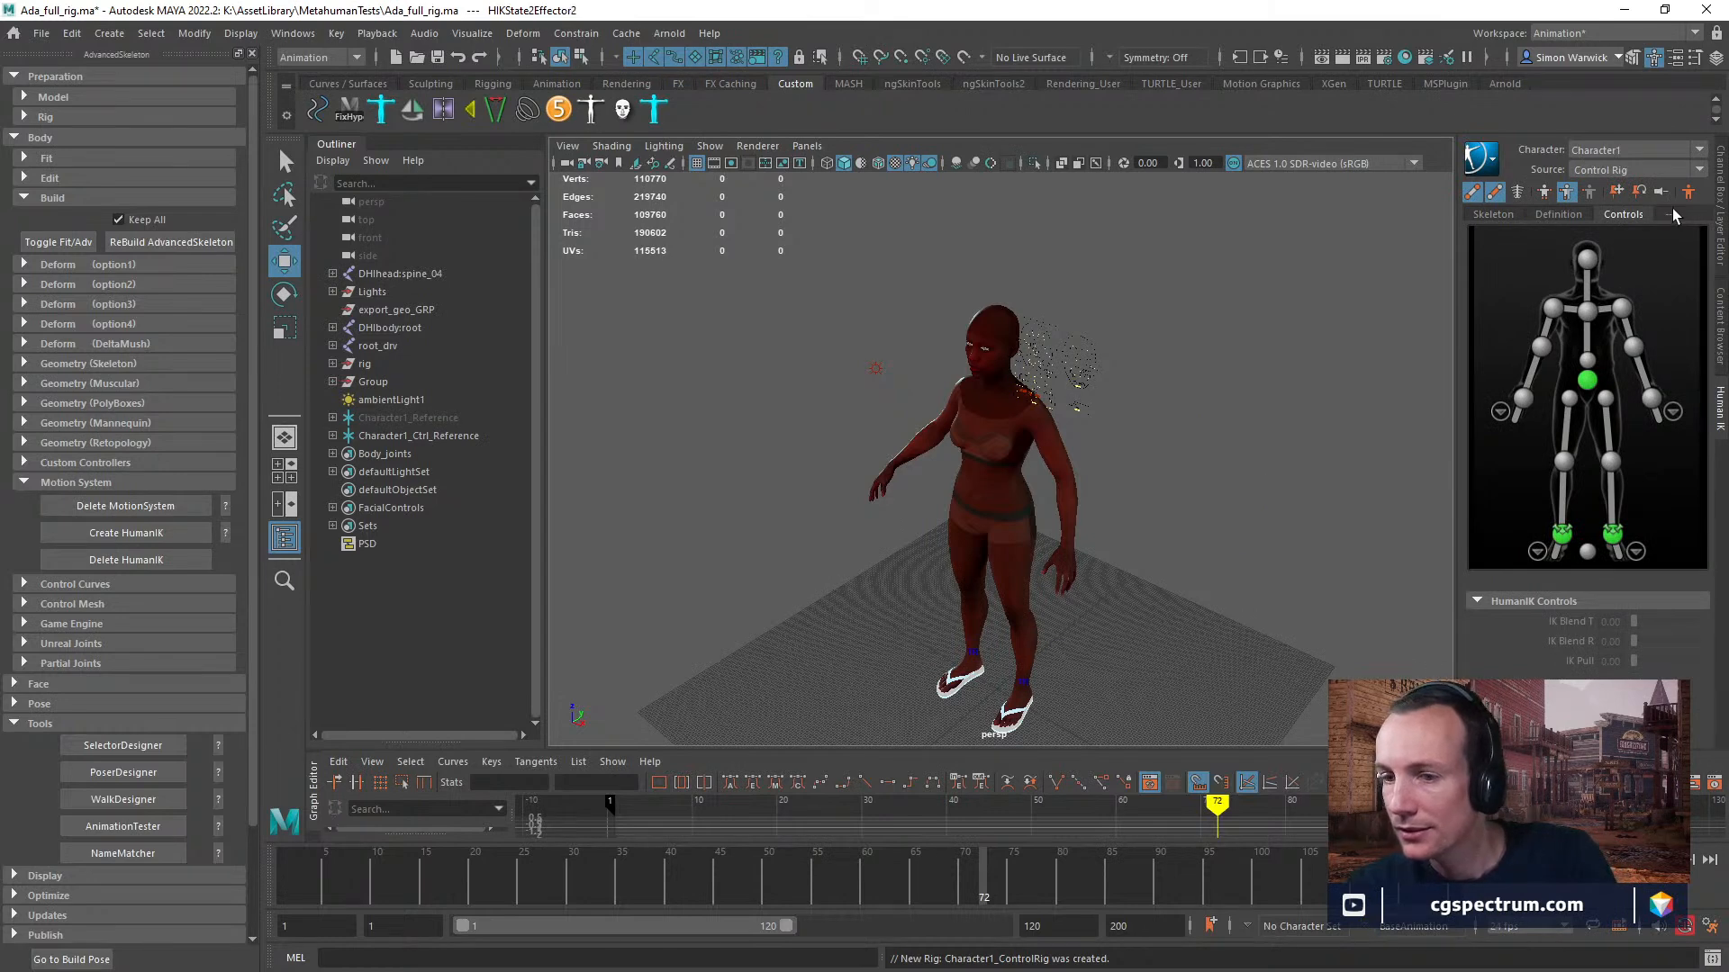
Show the character's joints in the viewport, with nothing left selected.
click(1623, 171)
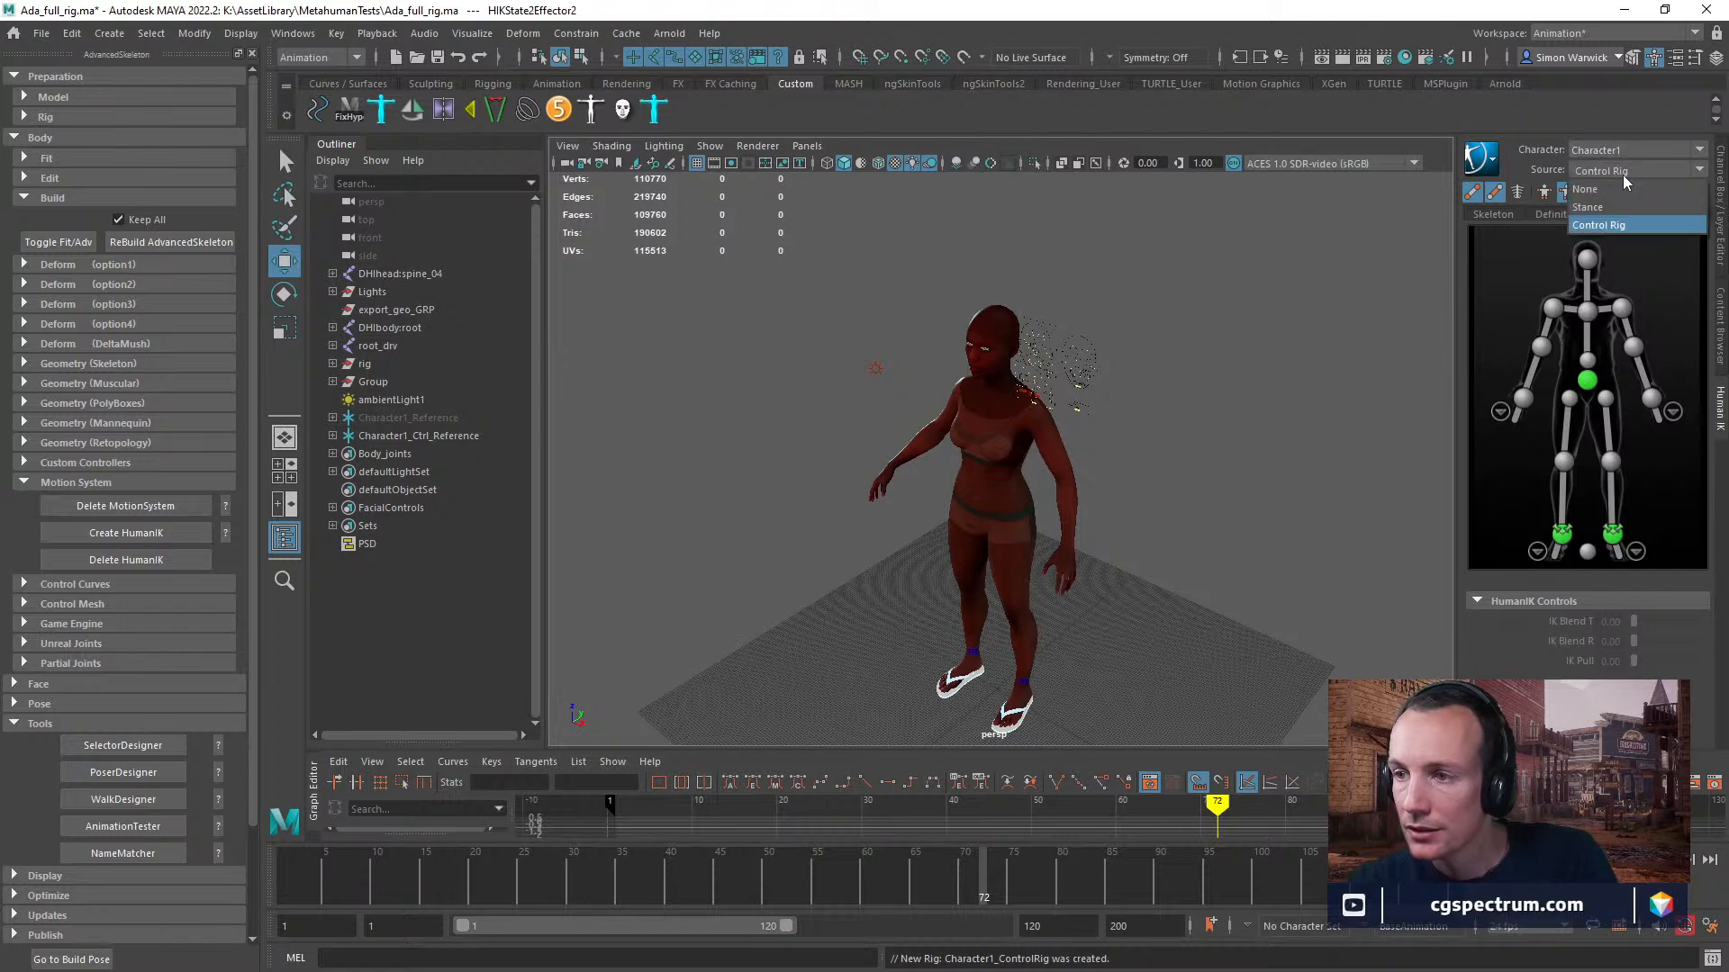
click(1623, 173)
click(1159, 450)
click(979, 450)
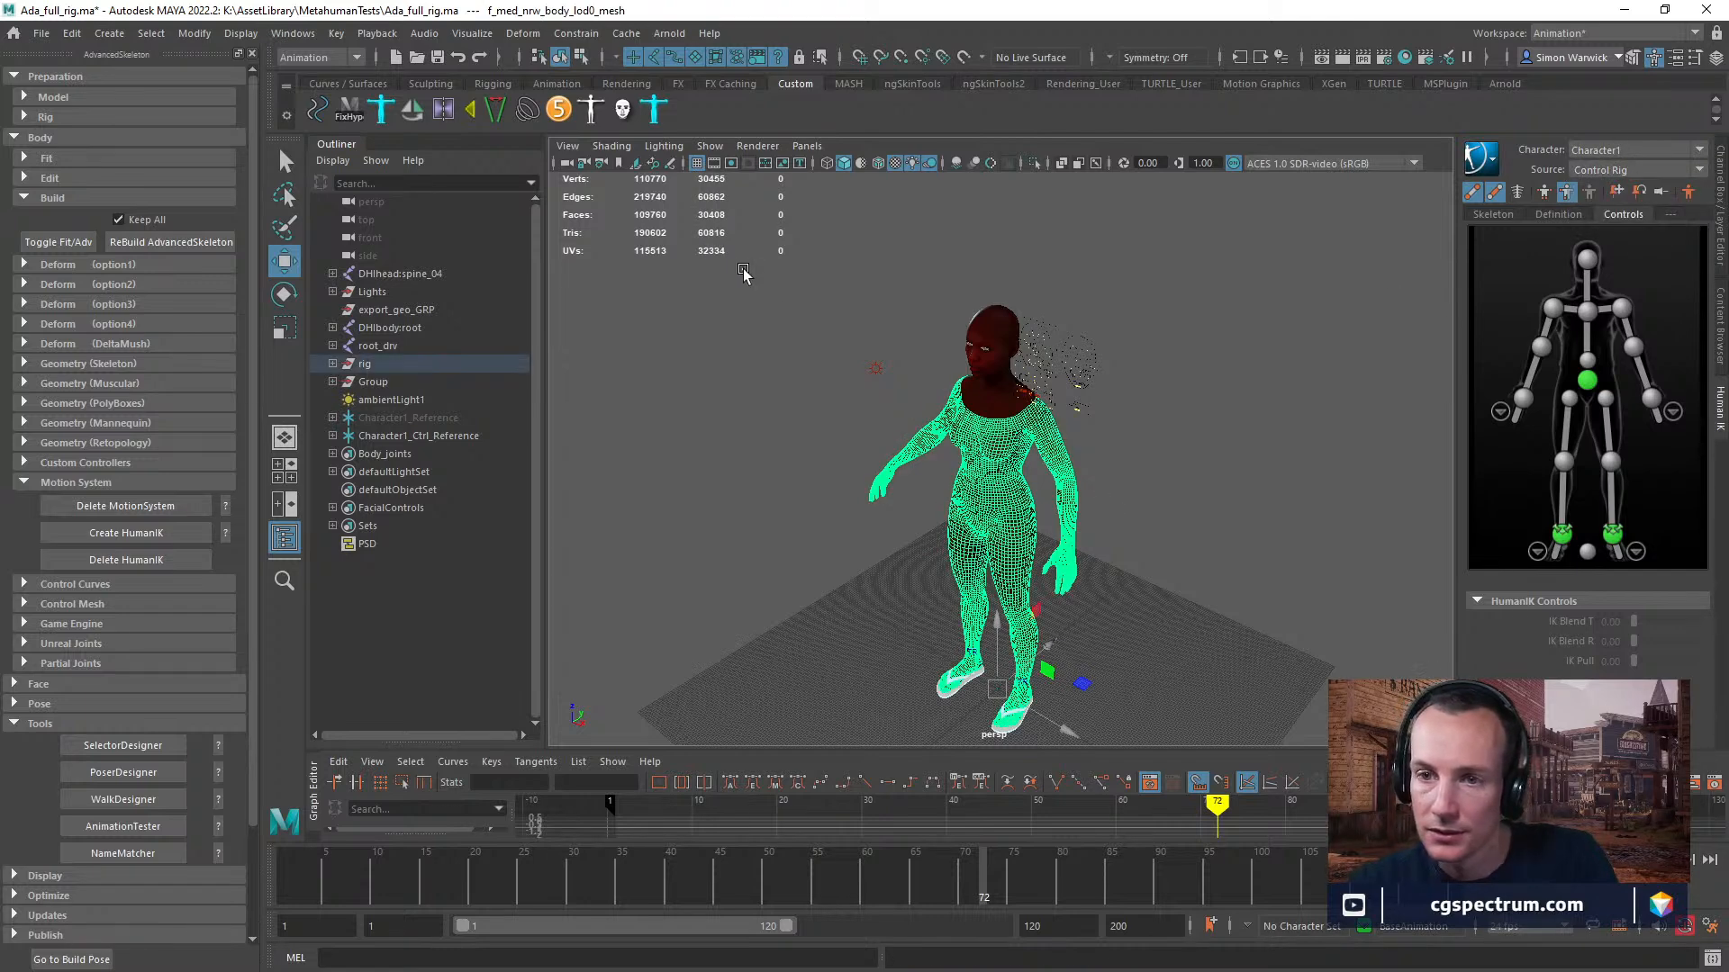
click(743, 273)
click(709, 145)
click(727, 445)
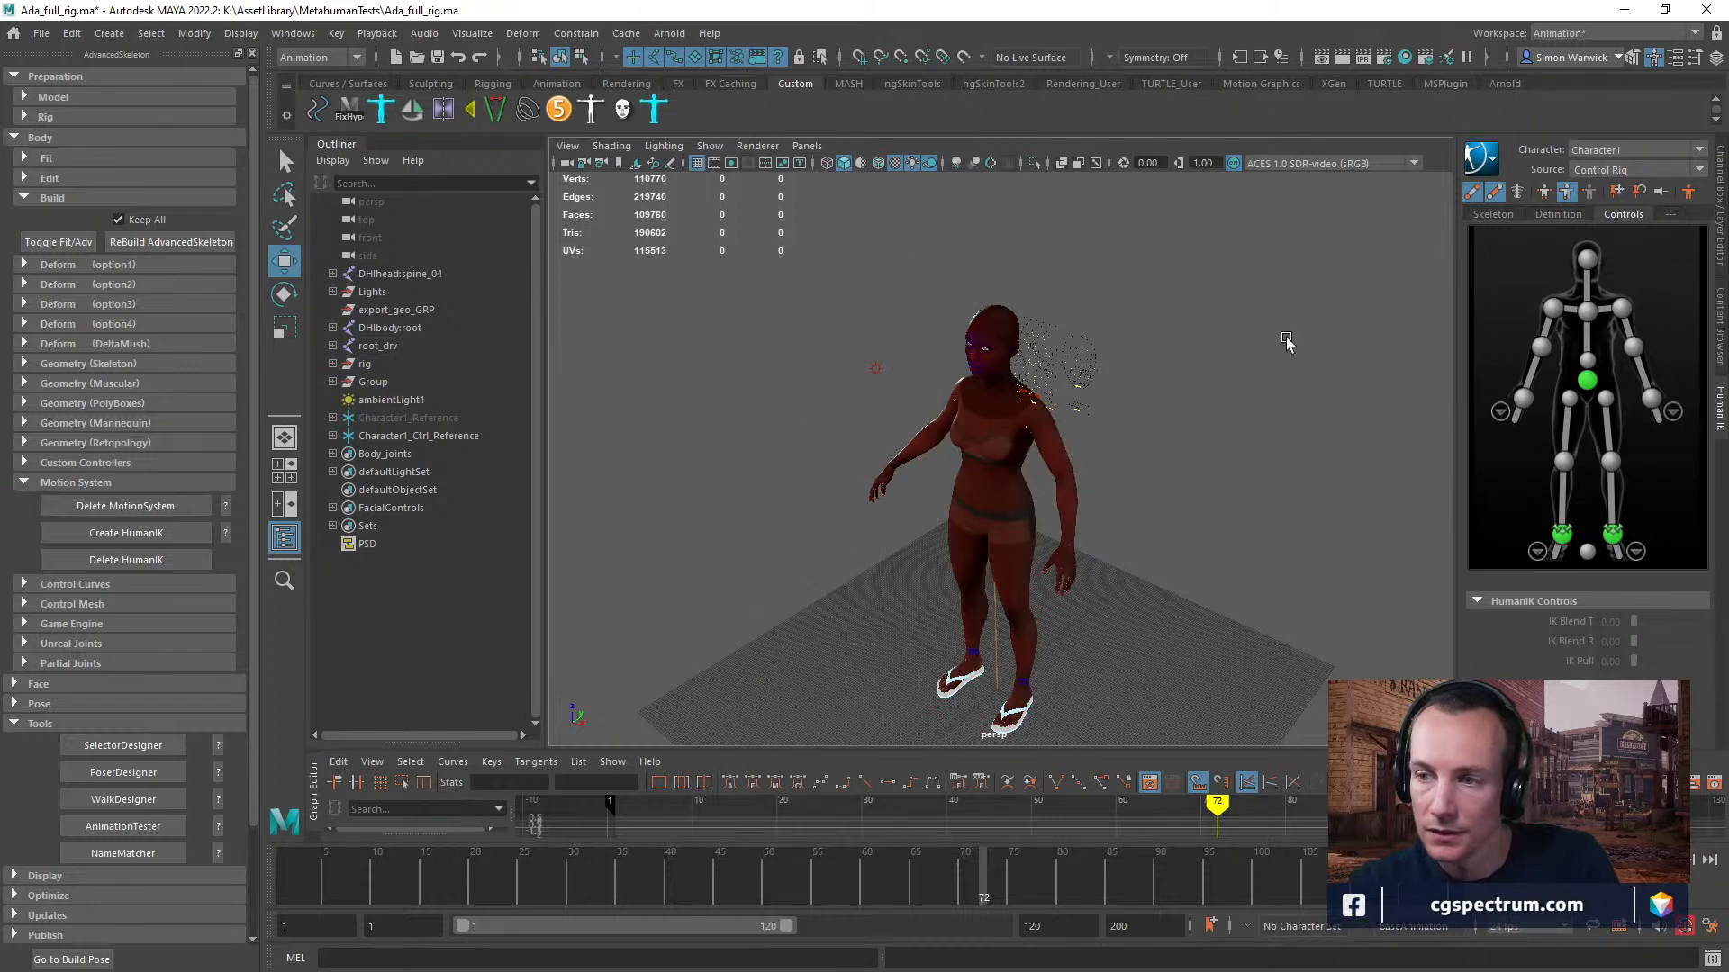
Inspect Character1's HumanIK definition and select its left arm joint.
click(1489, 163)
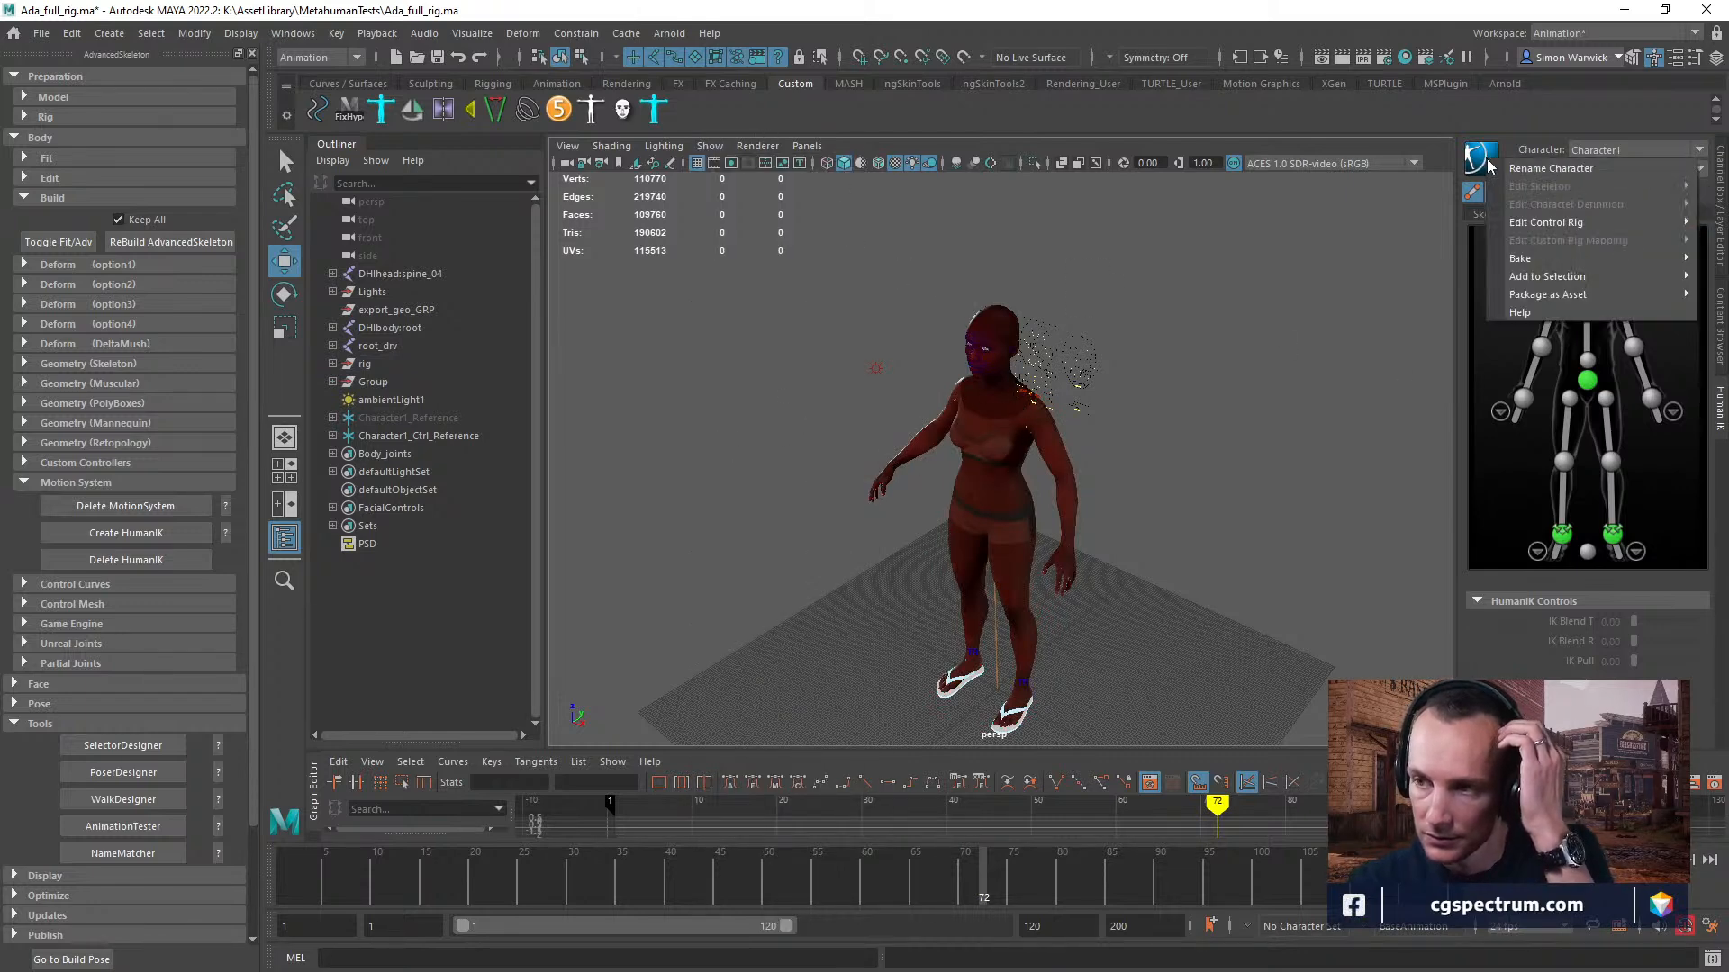
click(1534, 144)
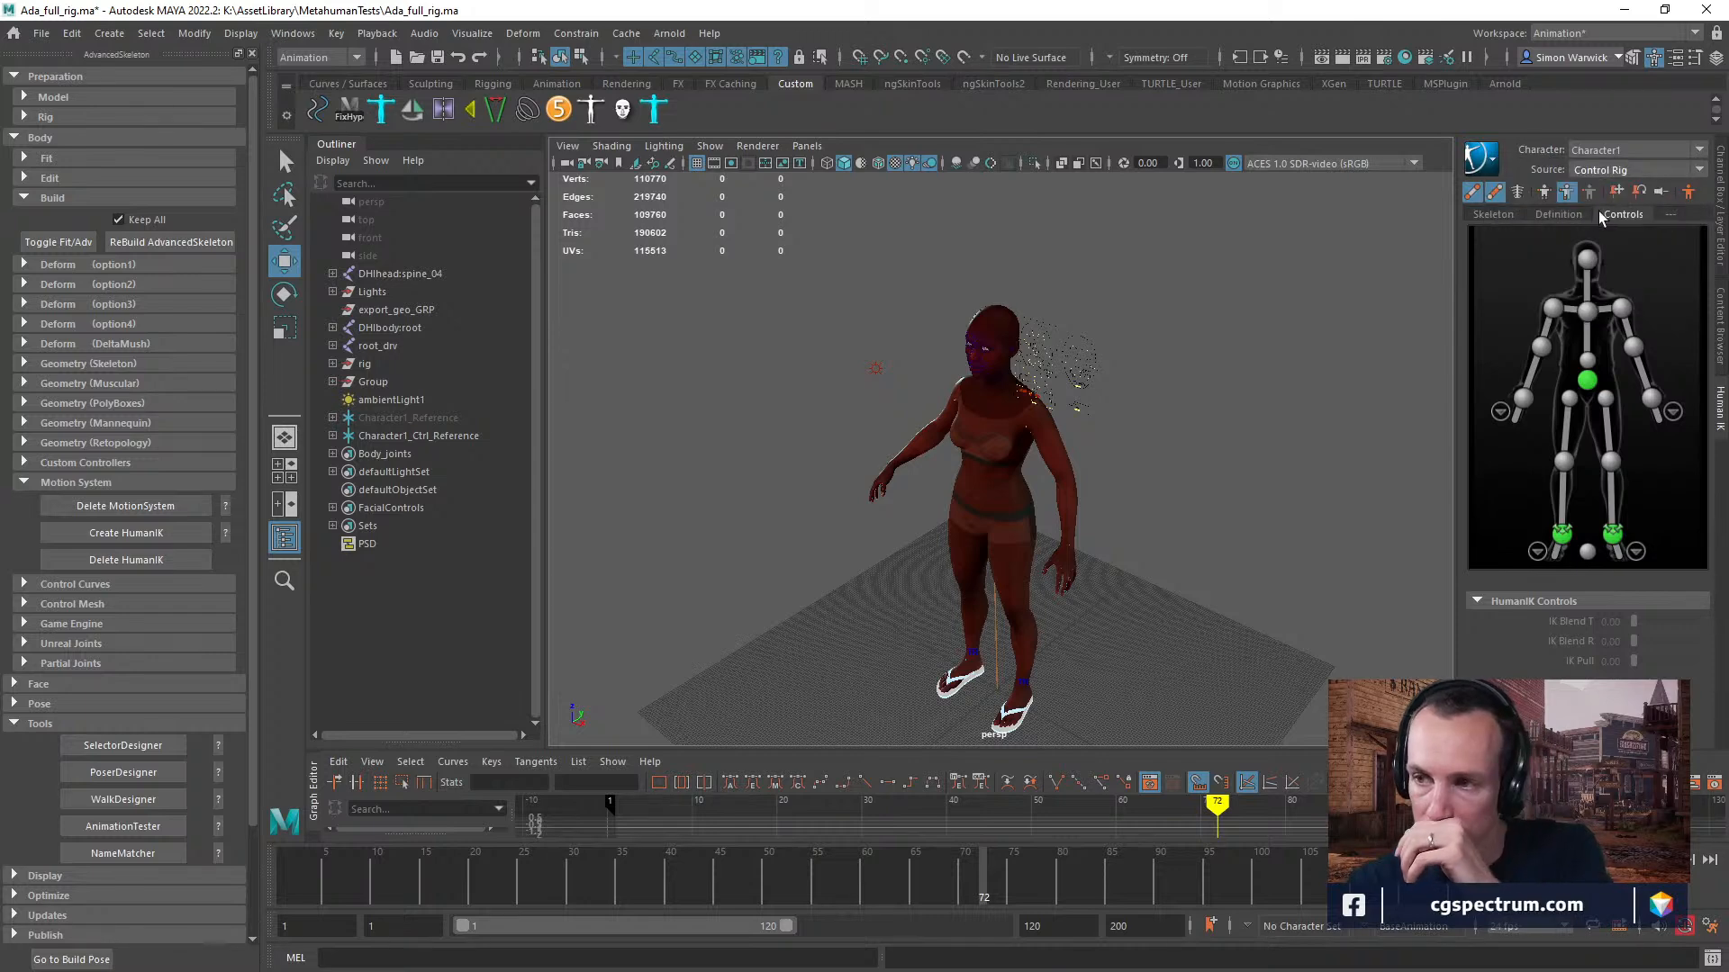
click(1558, 214)
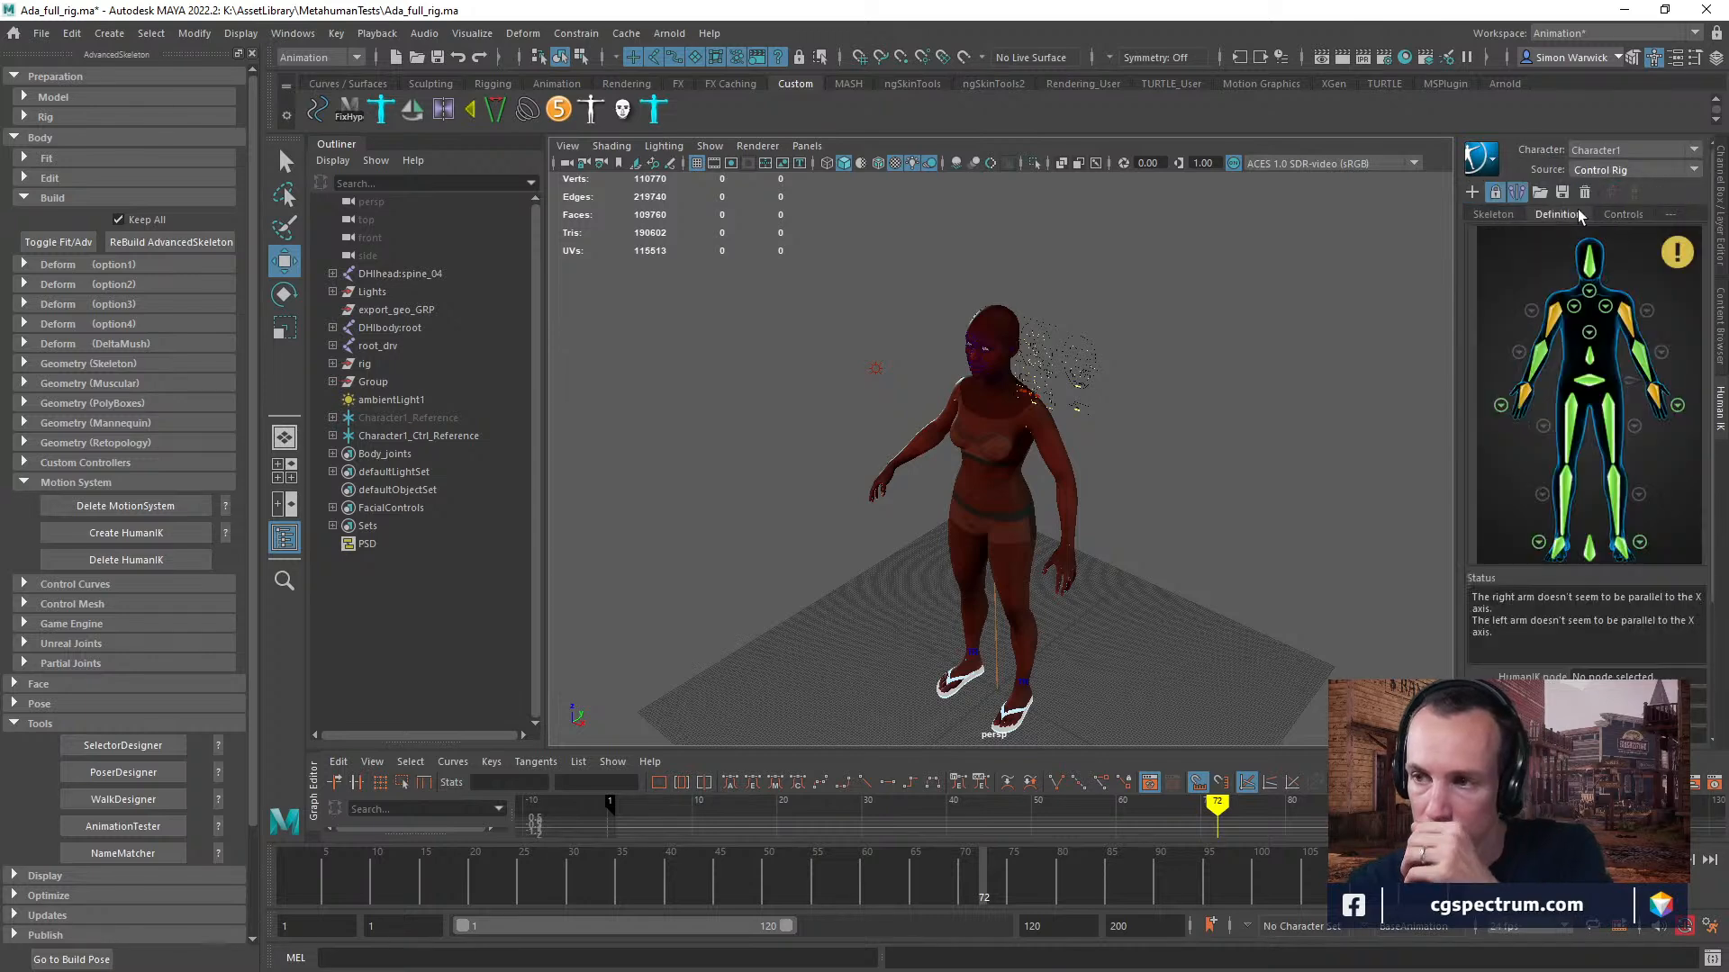
click(1628, 326)
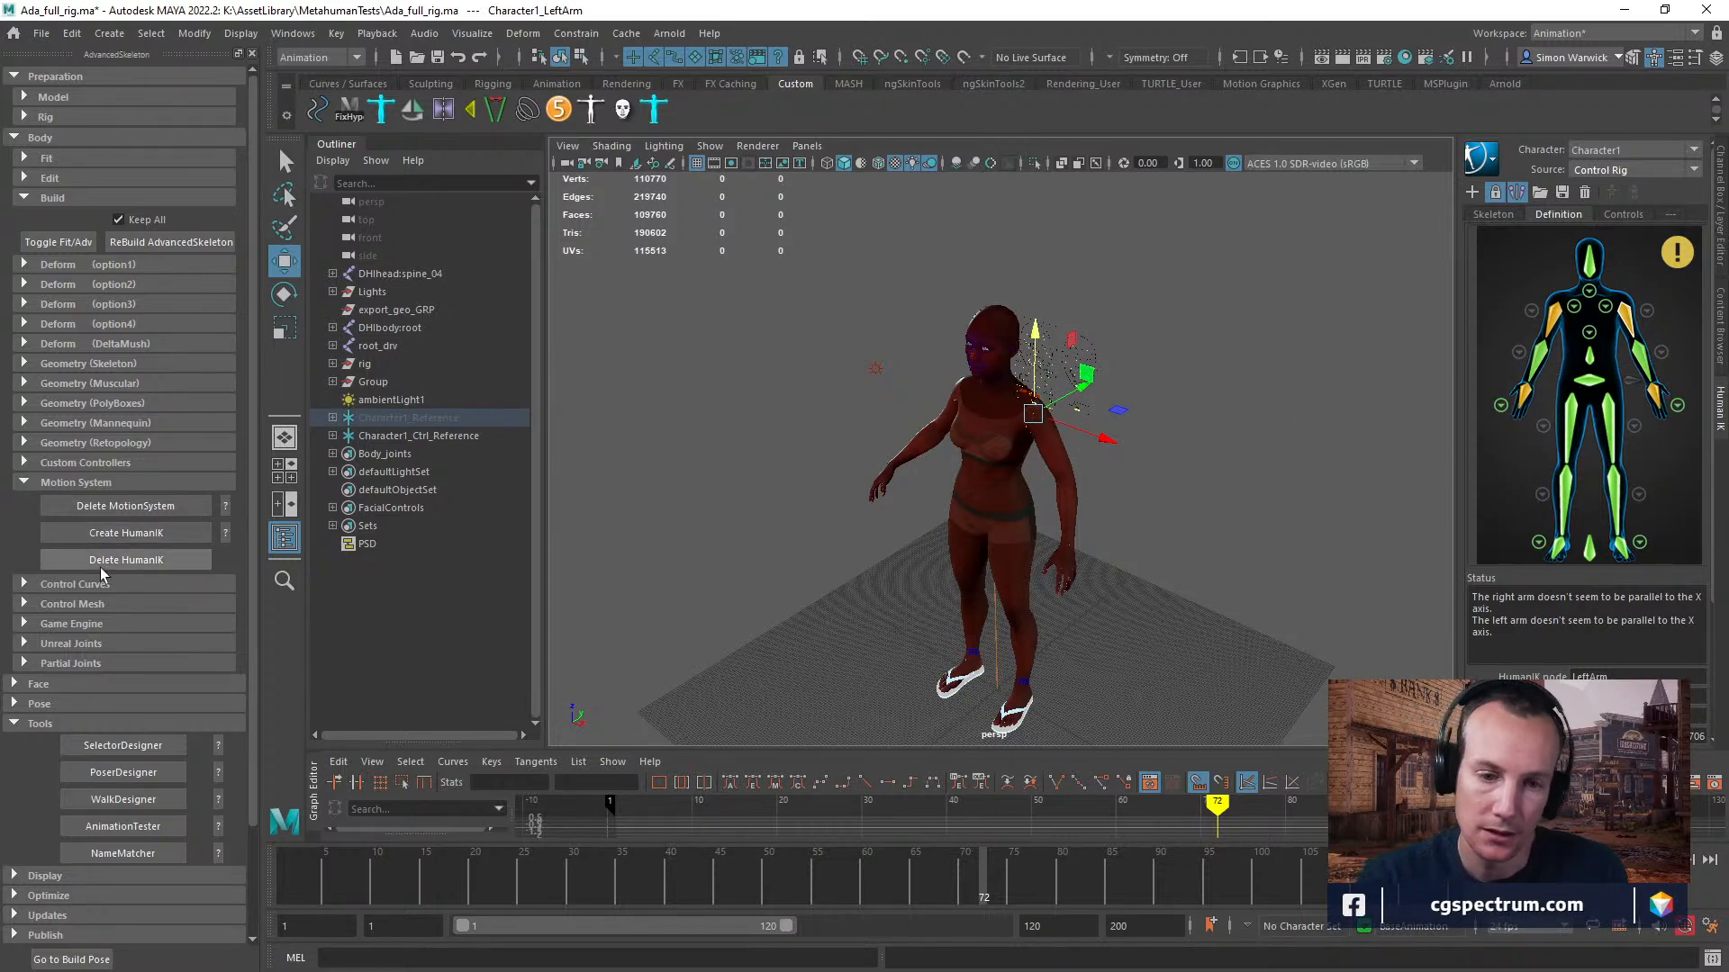
Read the AdvancedSkeleton help pages on deleting the MotionSystem and creating HumanIK, closing each one.
click(226, 506)
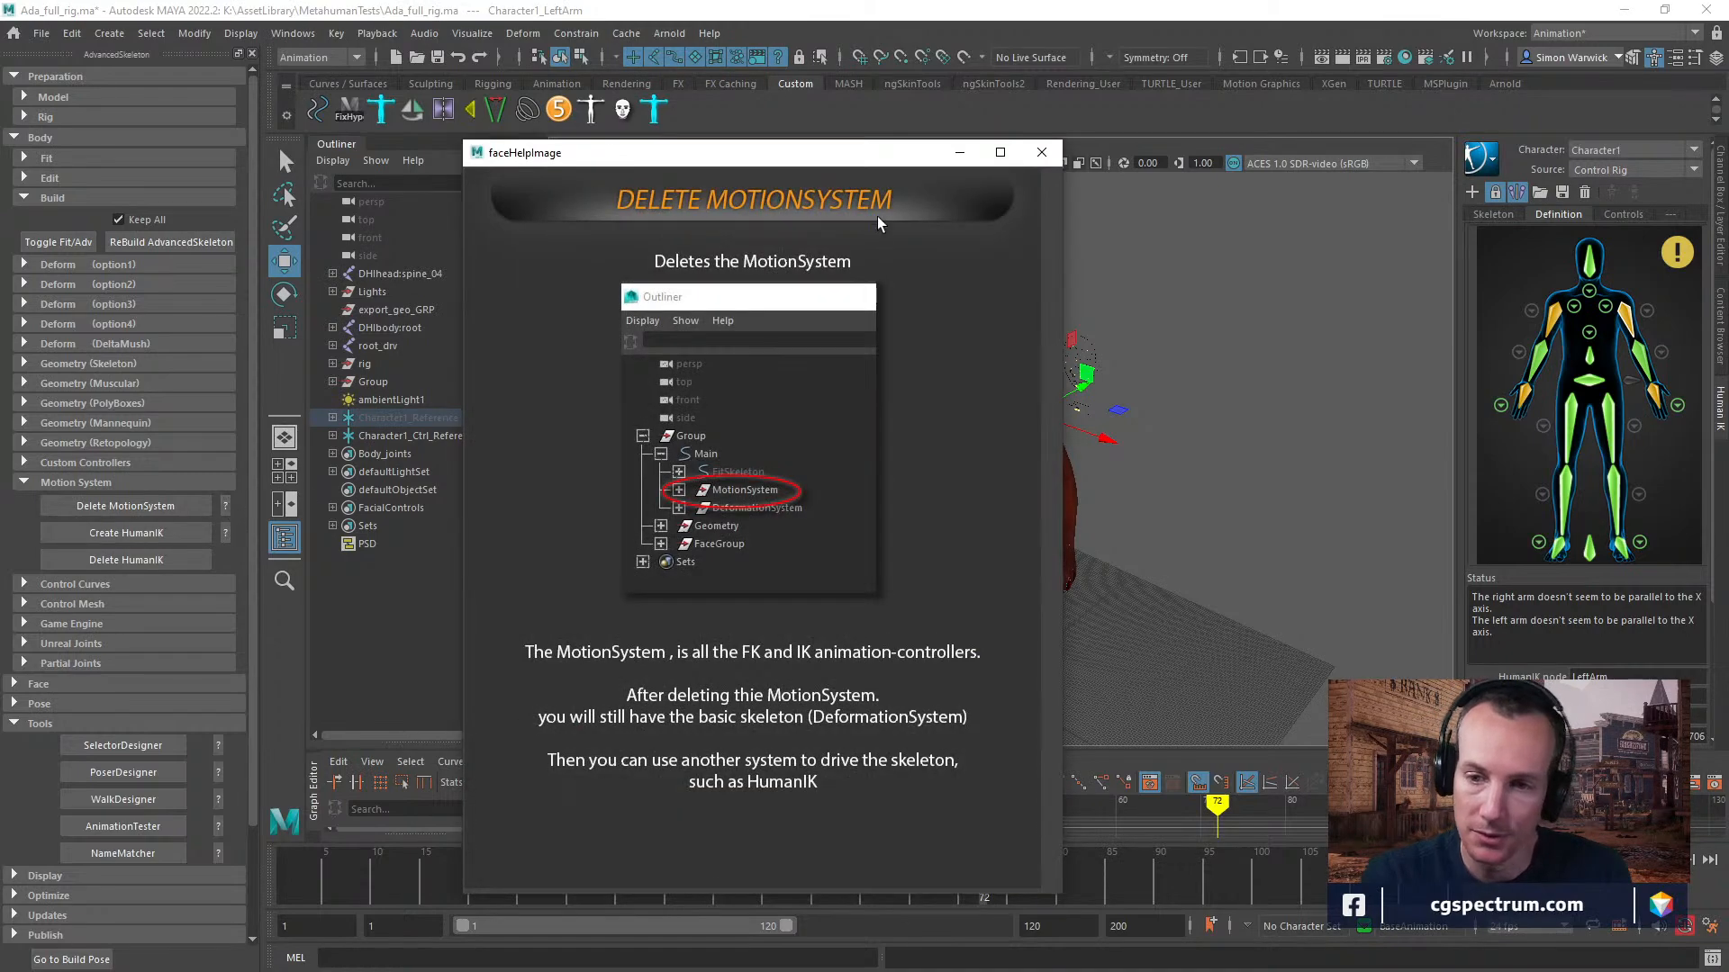
click(1042, 152)
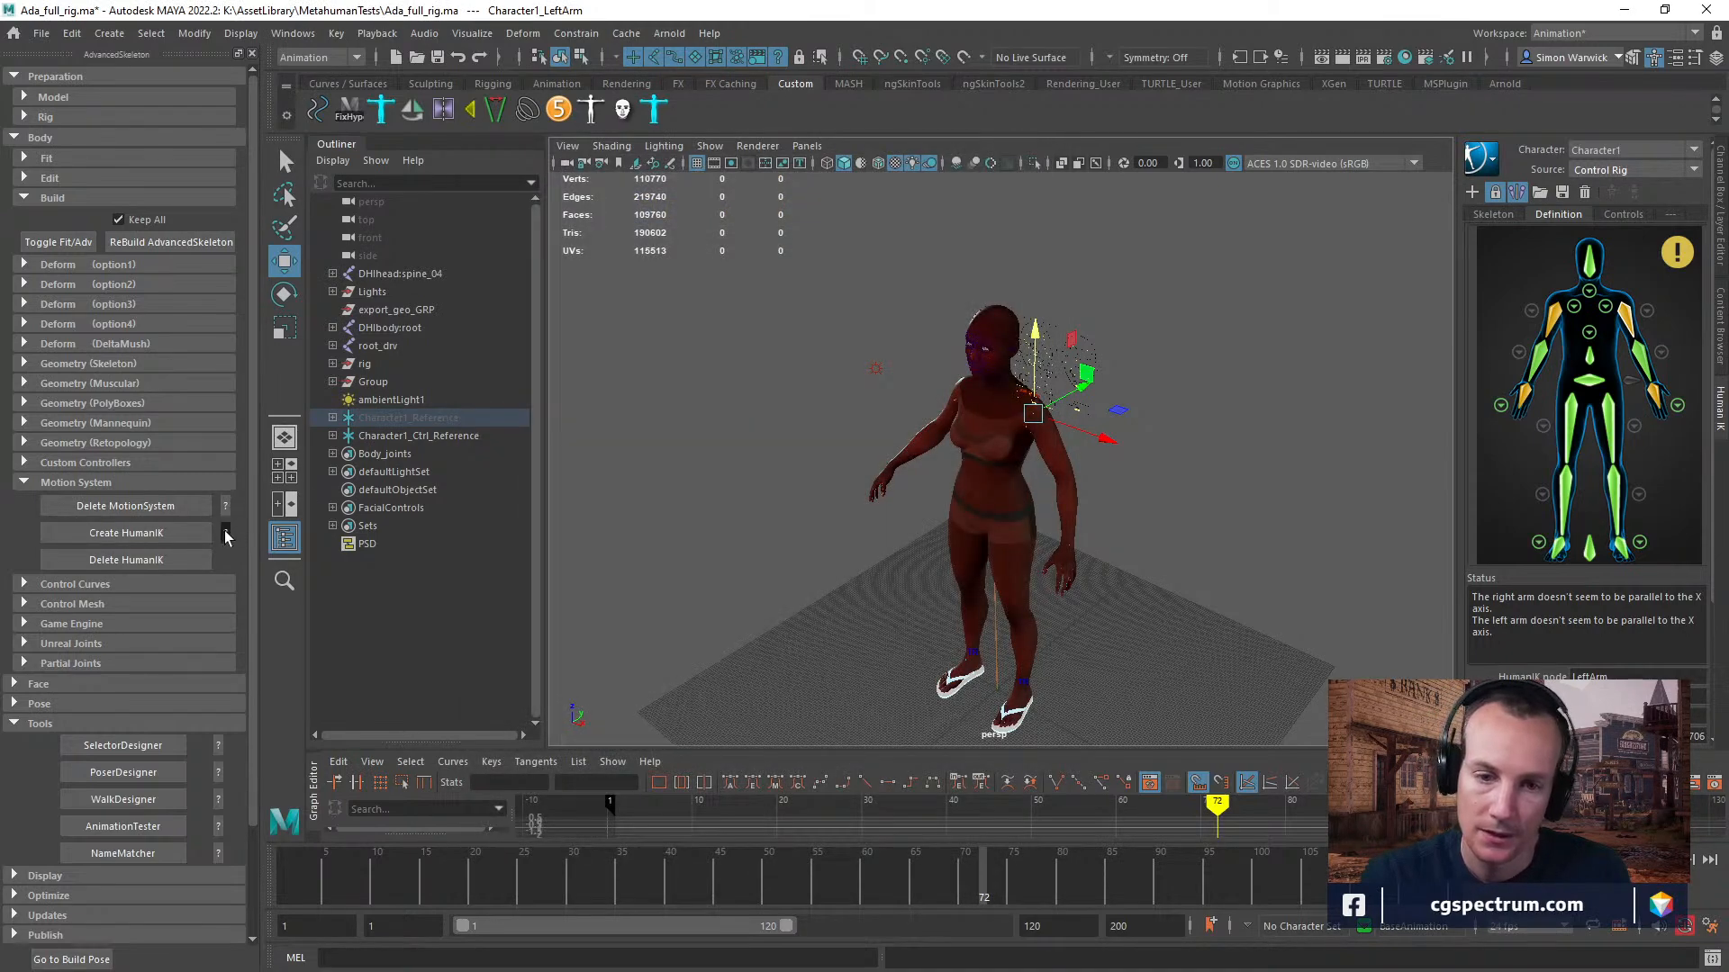
click(226, 534)
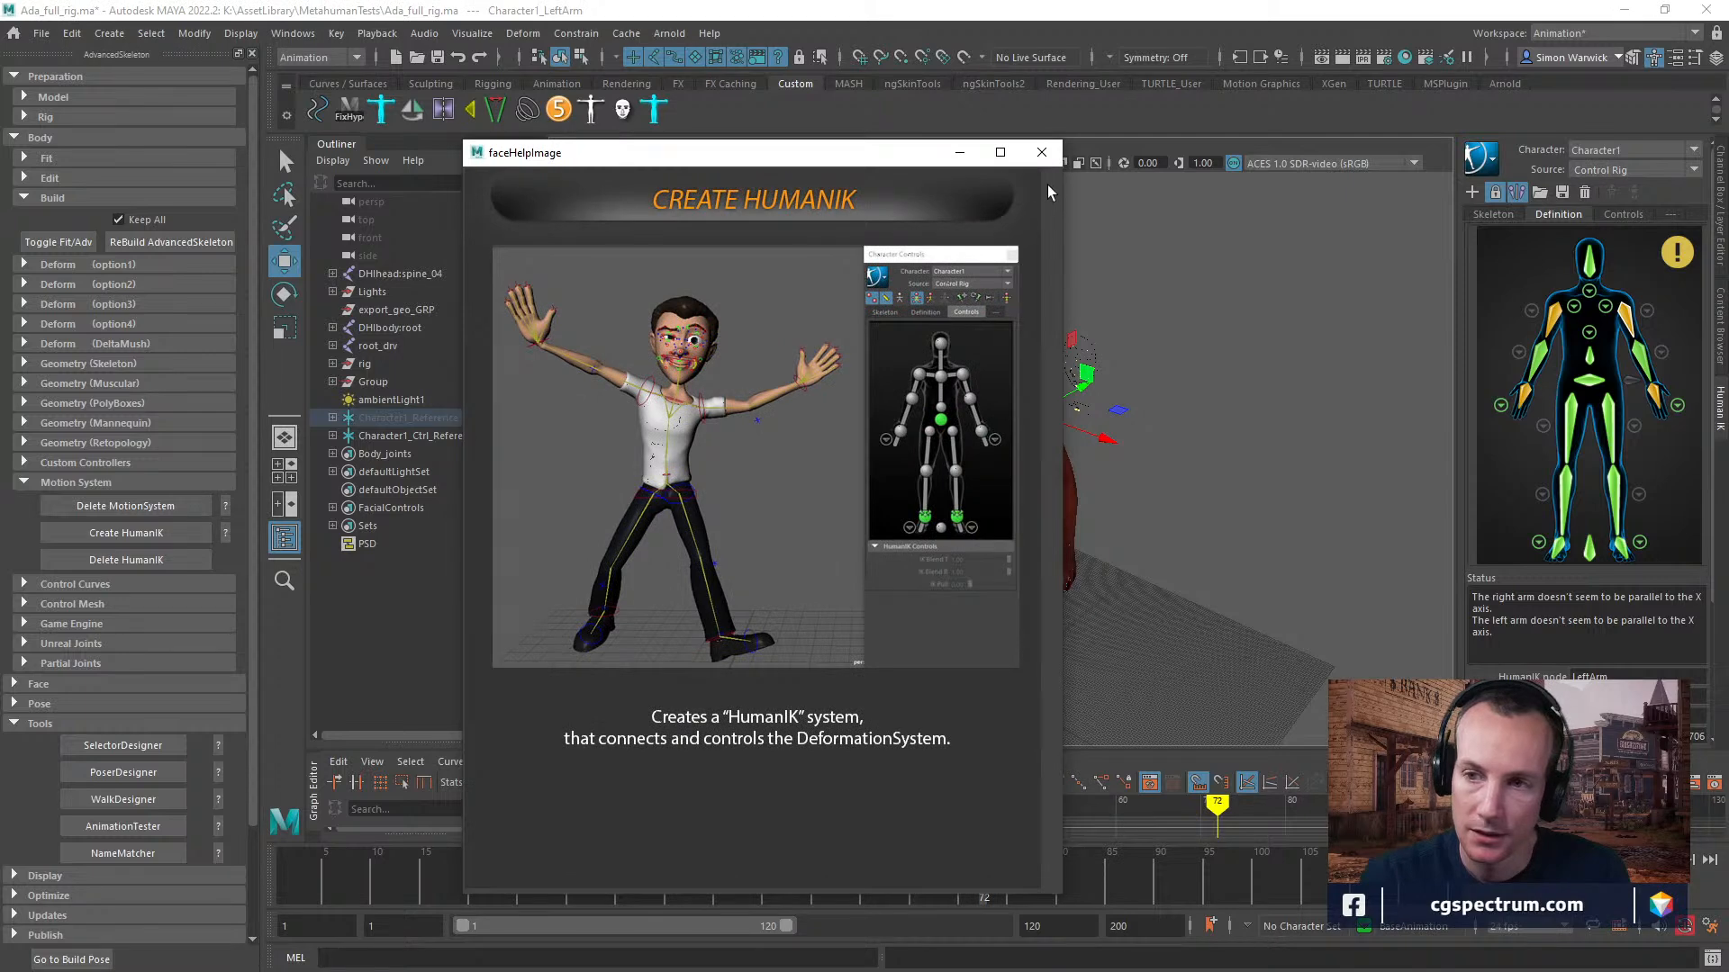
click(1041, 152)
Try rotating Character1's left arm joint about -53 degrees in Y, and undo the rotation.
key(e)
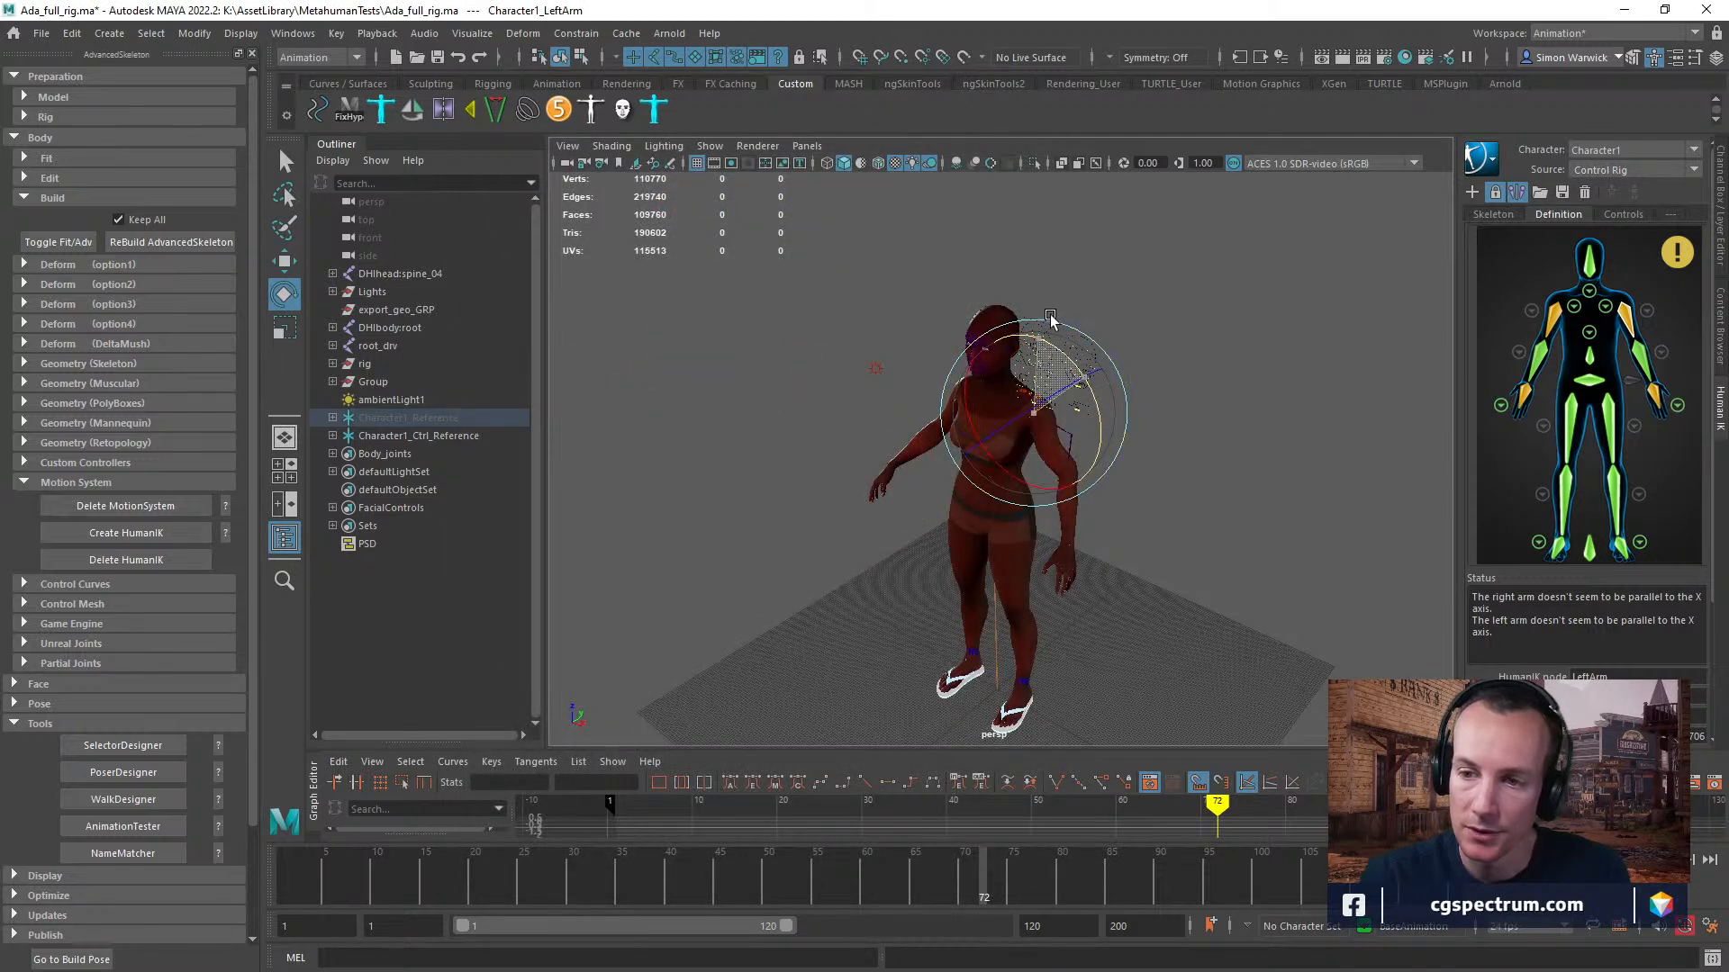
key(ctrl+z)
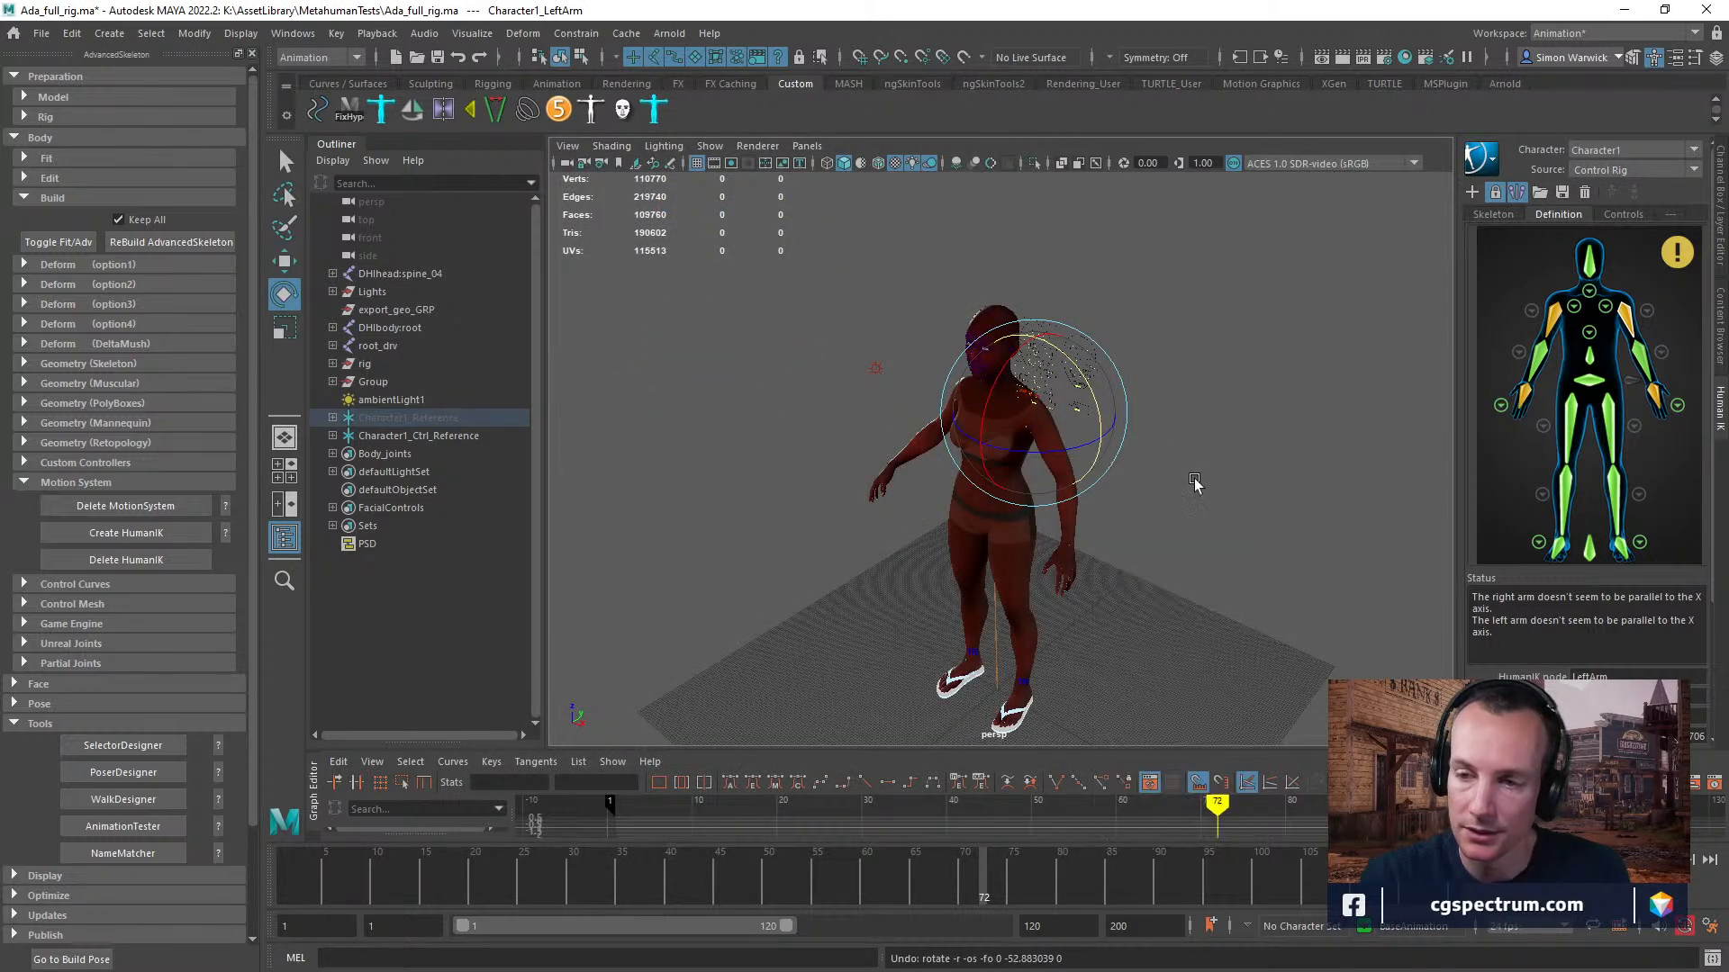
Turn on X-Ray Joints so the skeleton is drawn over the character mesh, and clear the selection.
alt+drag(1185, 486, 1219, 475)
alt+middle_drag(1219, 475, 984, 606)
alt+right_drag(984, 606, 1170, 493)
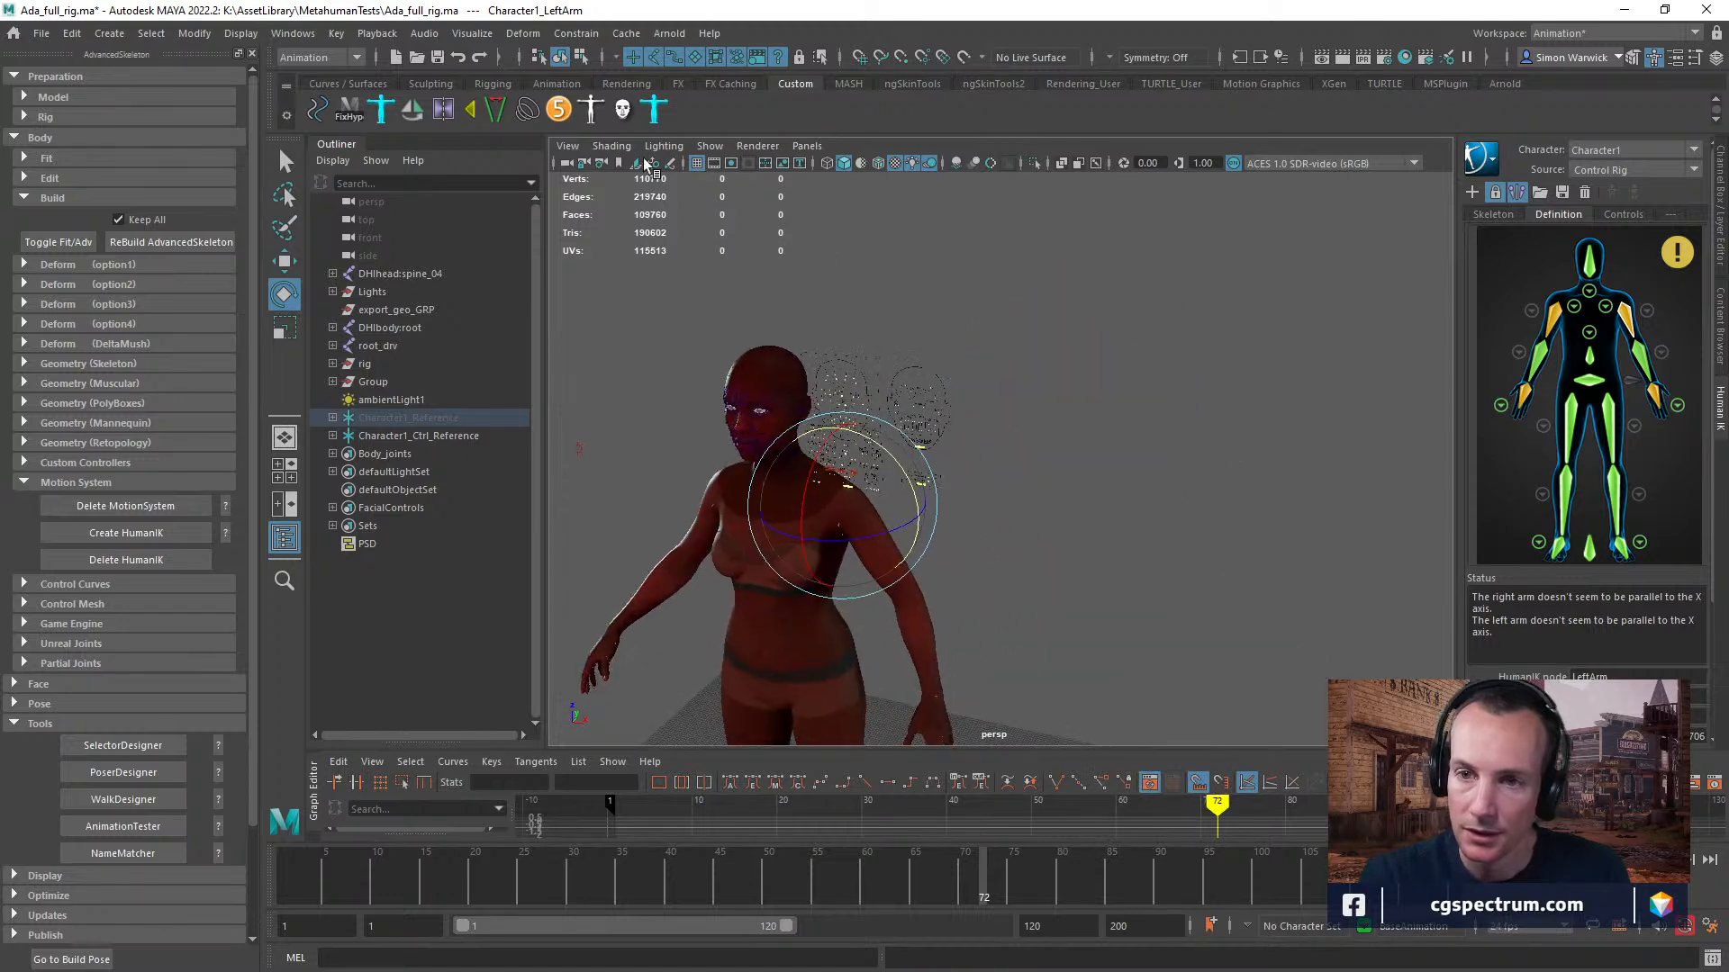
click(612, 146)
click(643, 344)
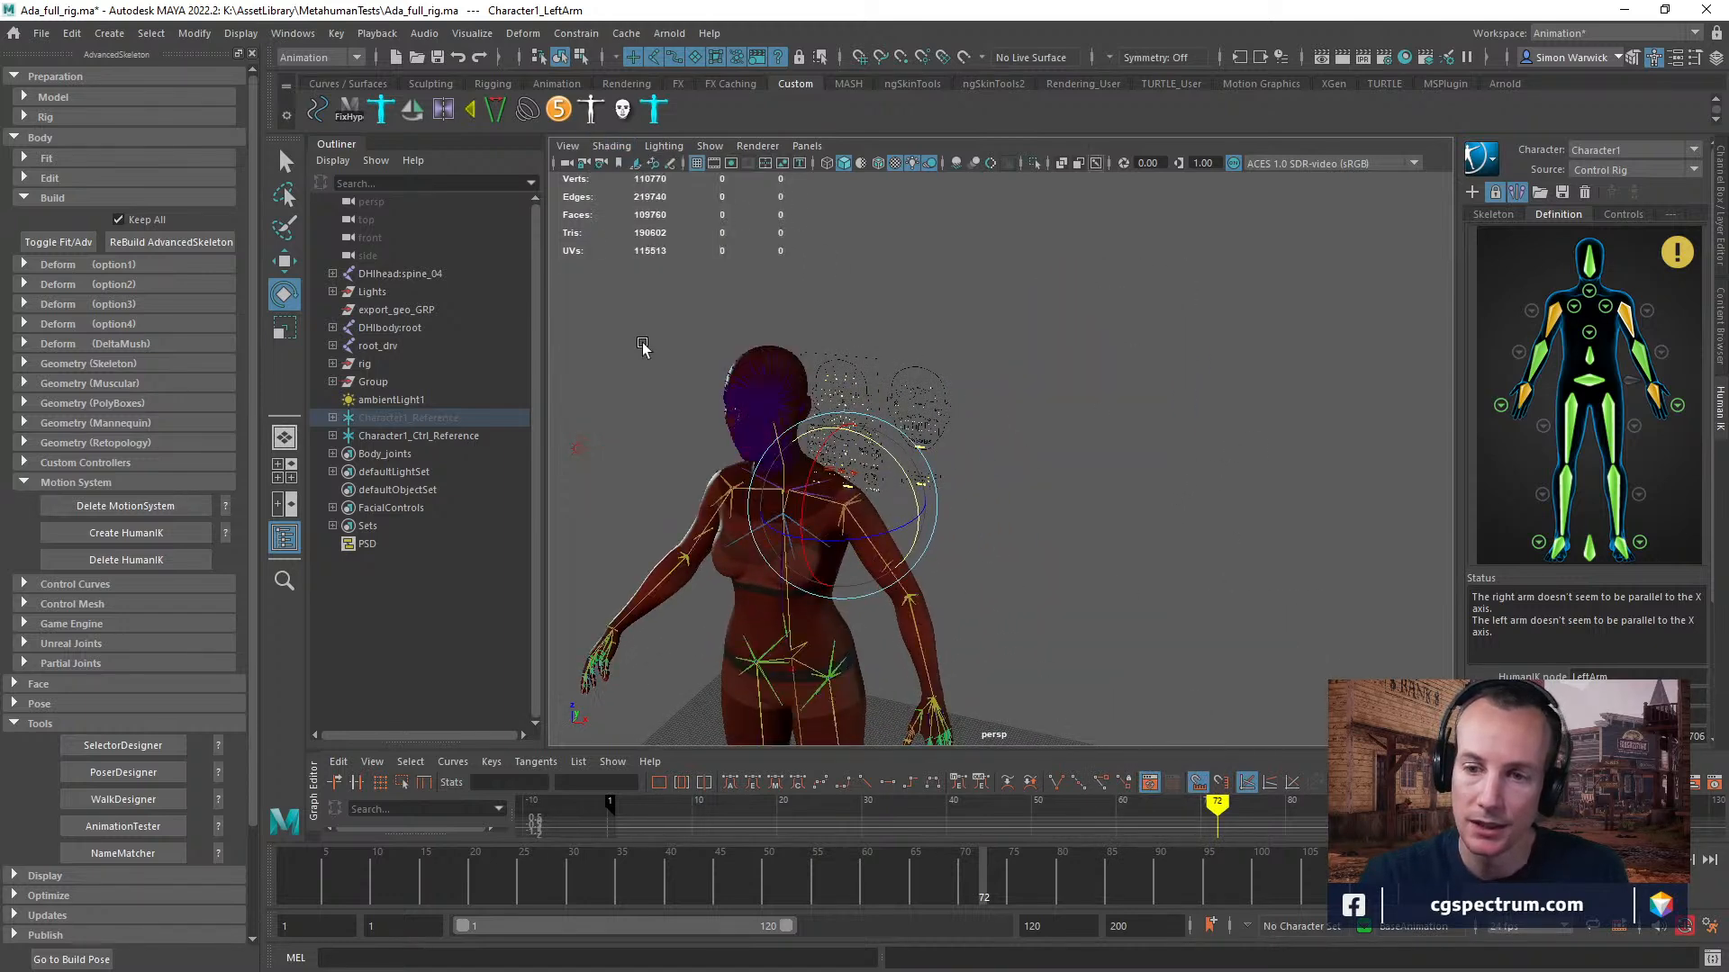
alt+middle_drag(987, 576, 1076, 451)
click(1012, 469)
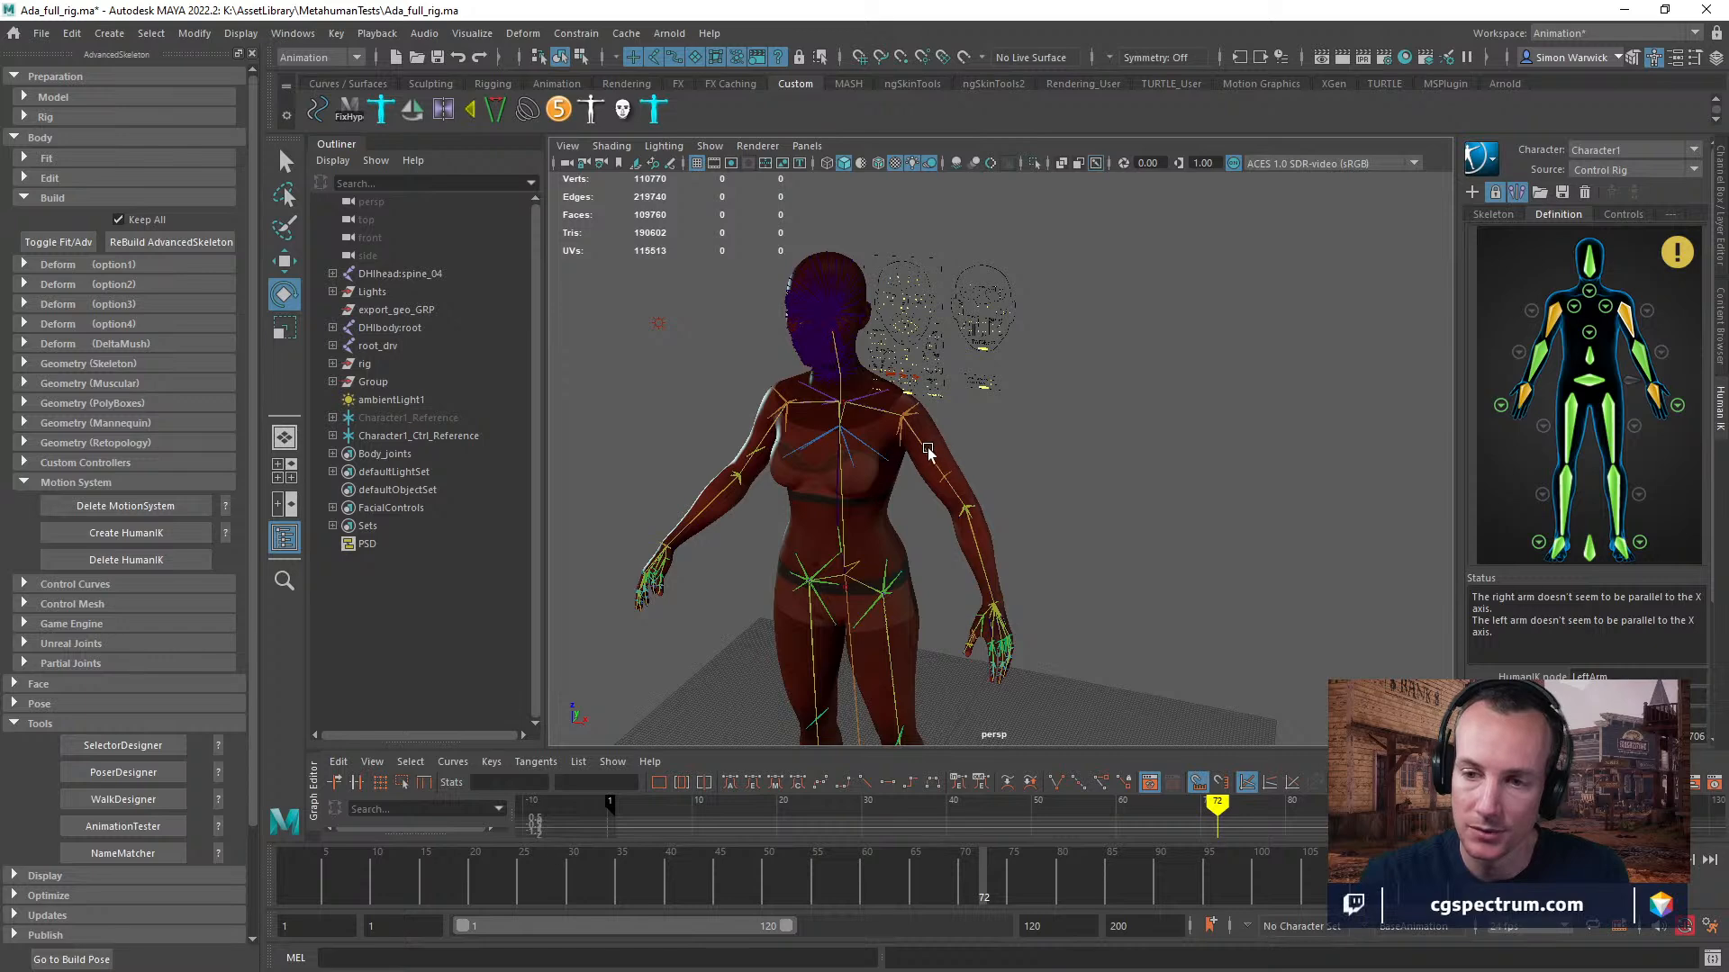
Try selecting and rotating the left upper arm's joints directly on the character, undo the rotation and deselect everything.
click(927, 446)
click(1091, 471)
scroll(1035, 459, up, 2)
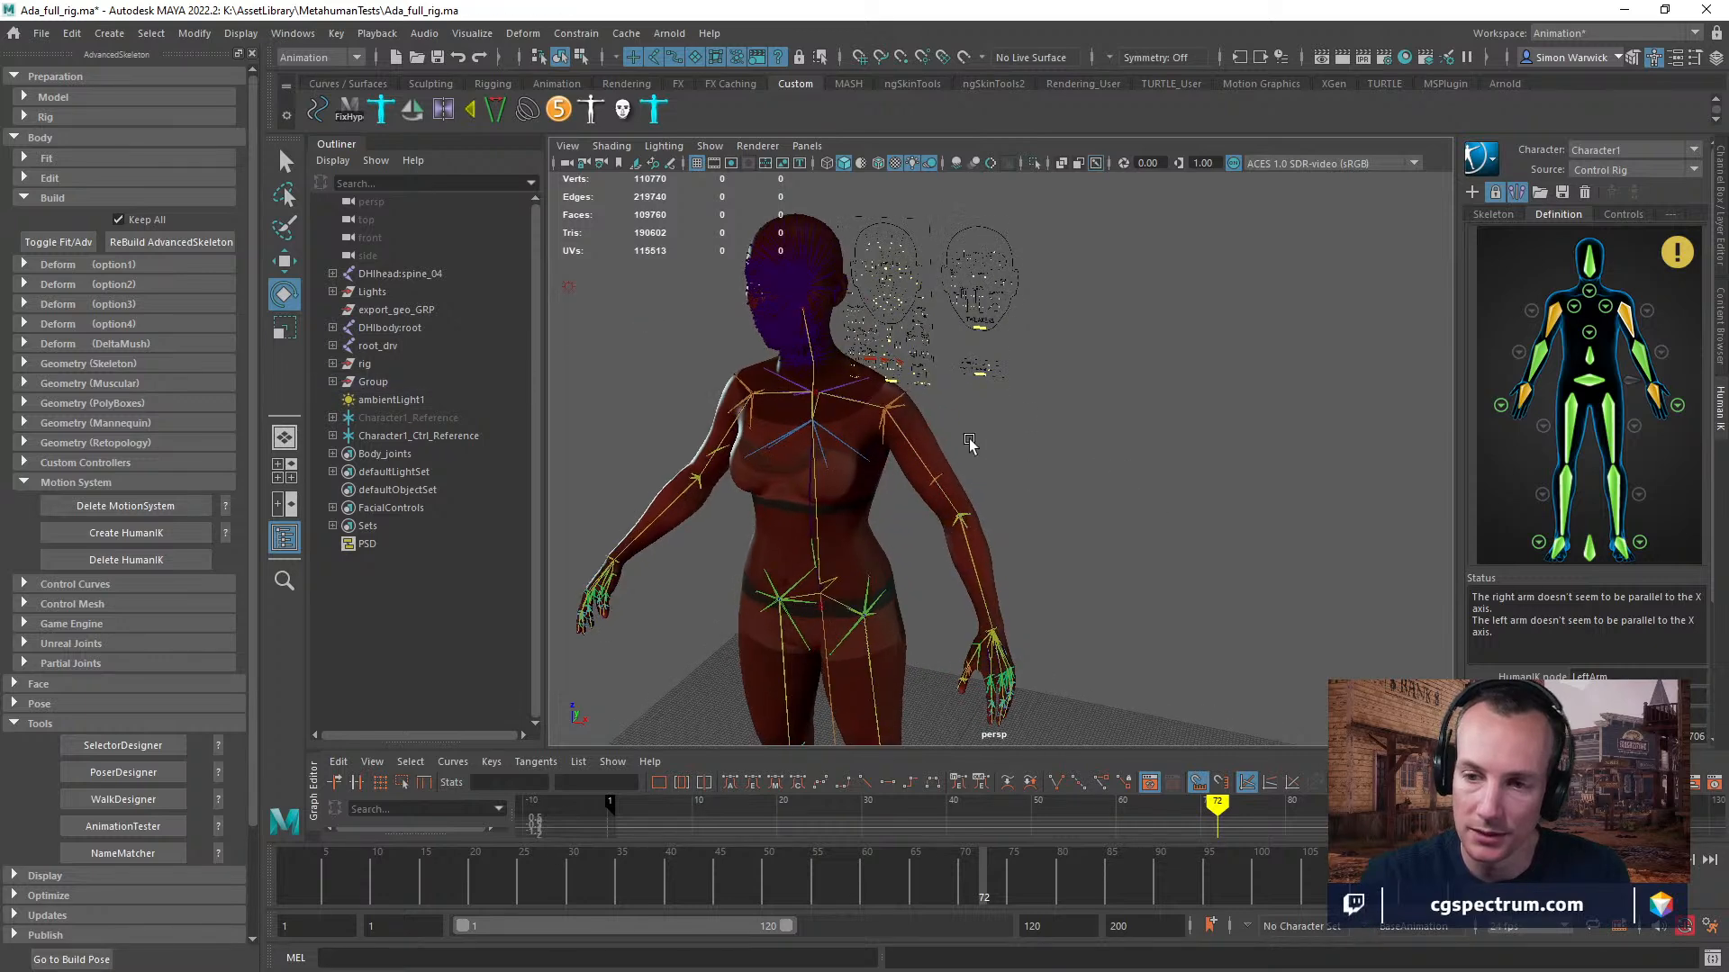
click(904, 430)
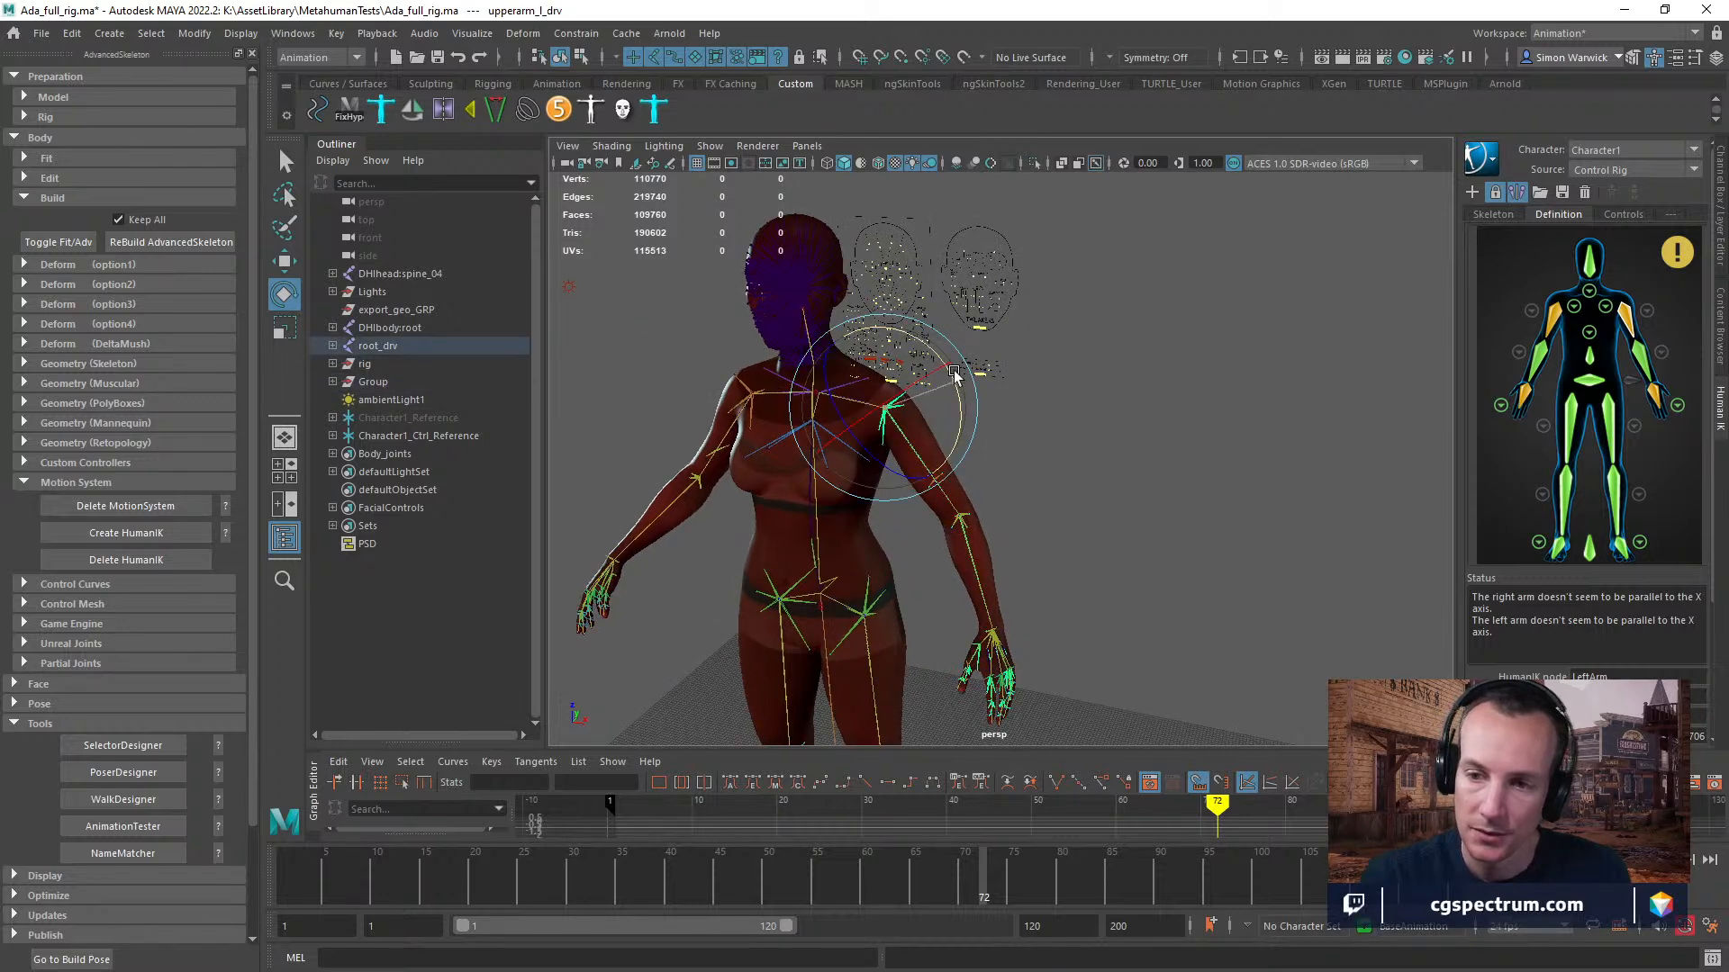
click(1072, 476)
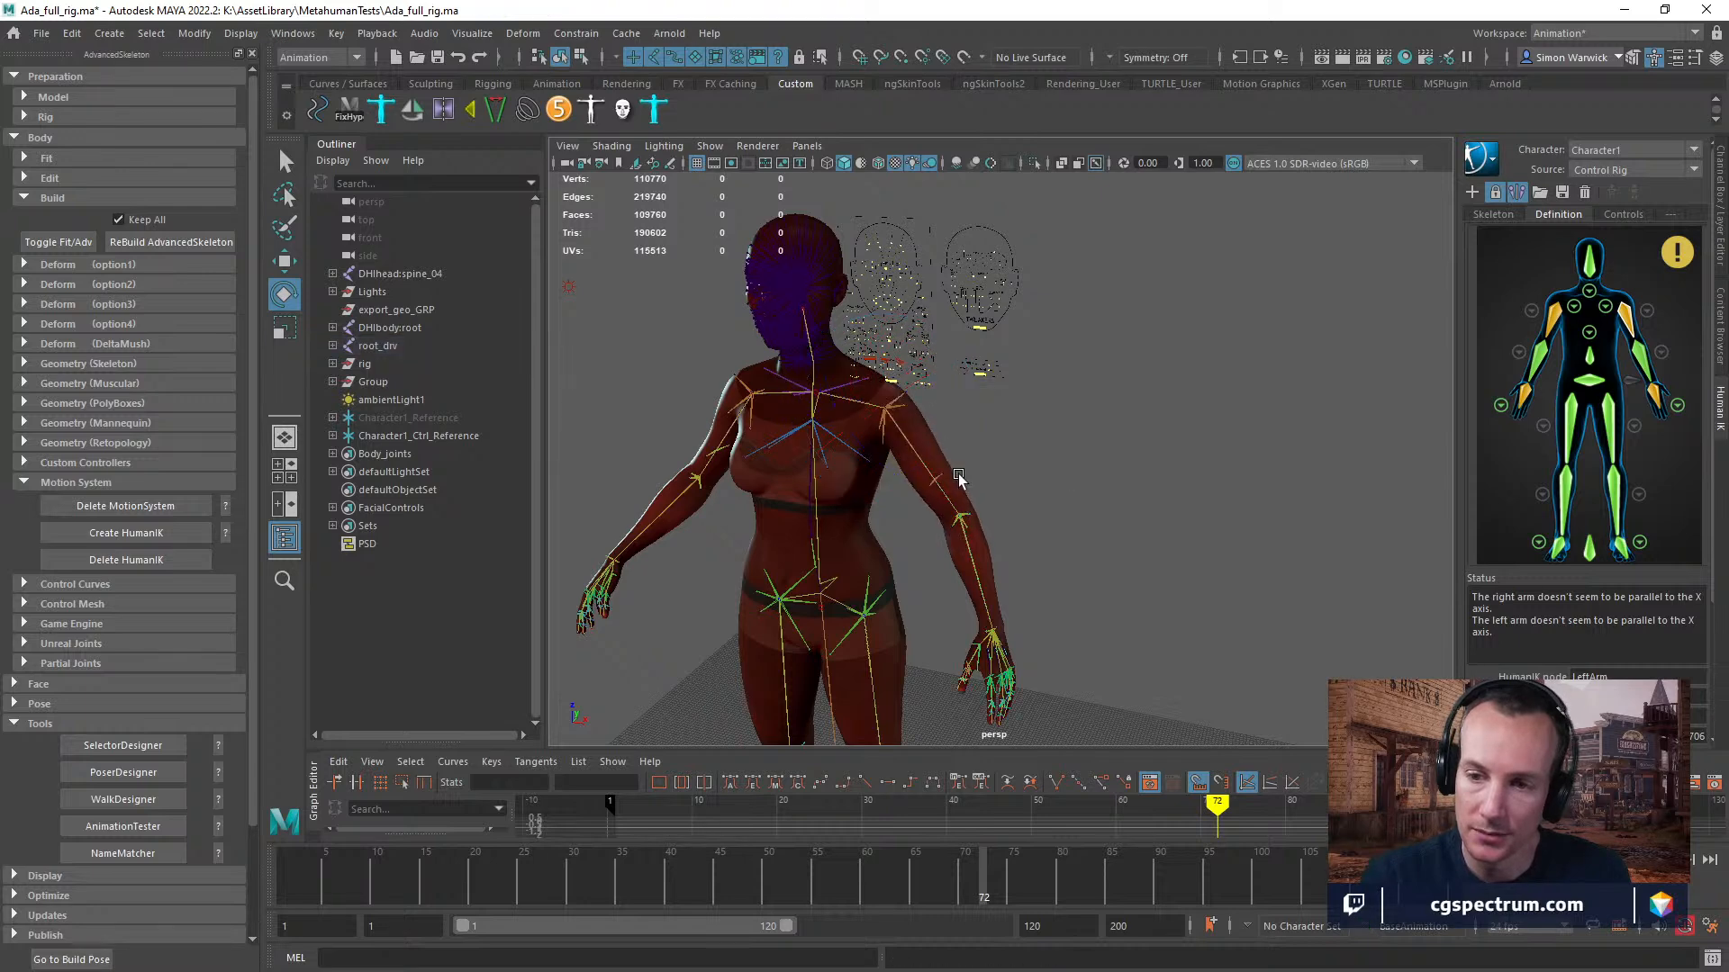
click(923, 460)
drag(990, 451, 980, 390)
key(ctrl+z)
click(1001, 498)
click(927, 484)
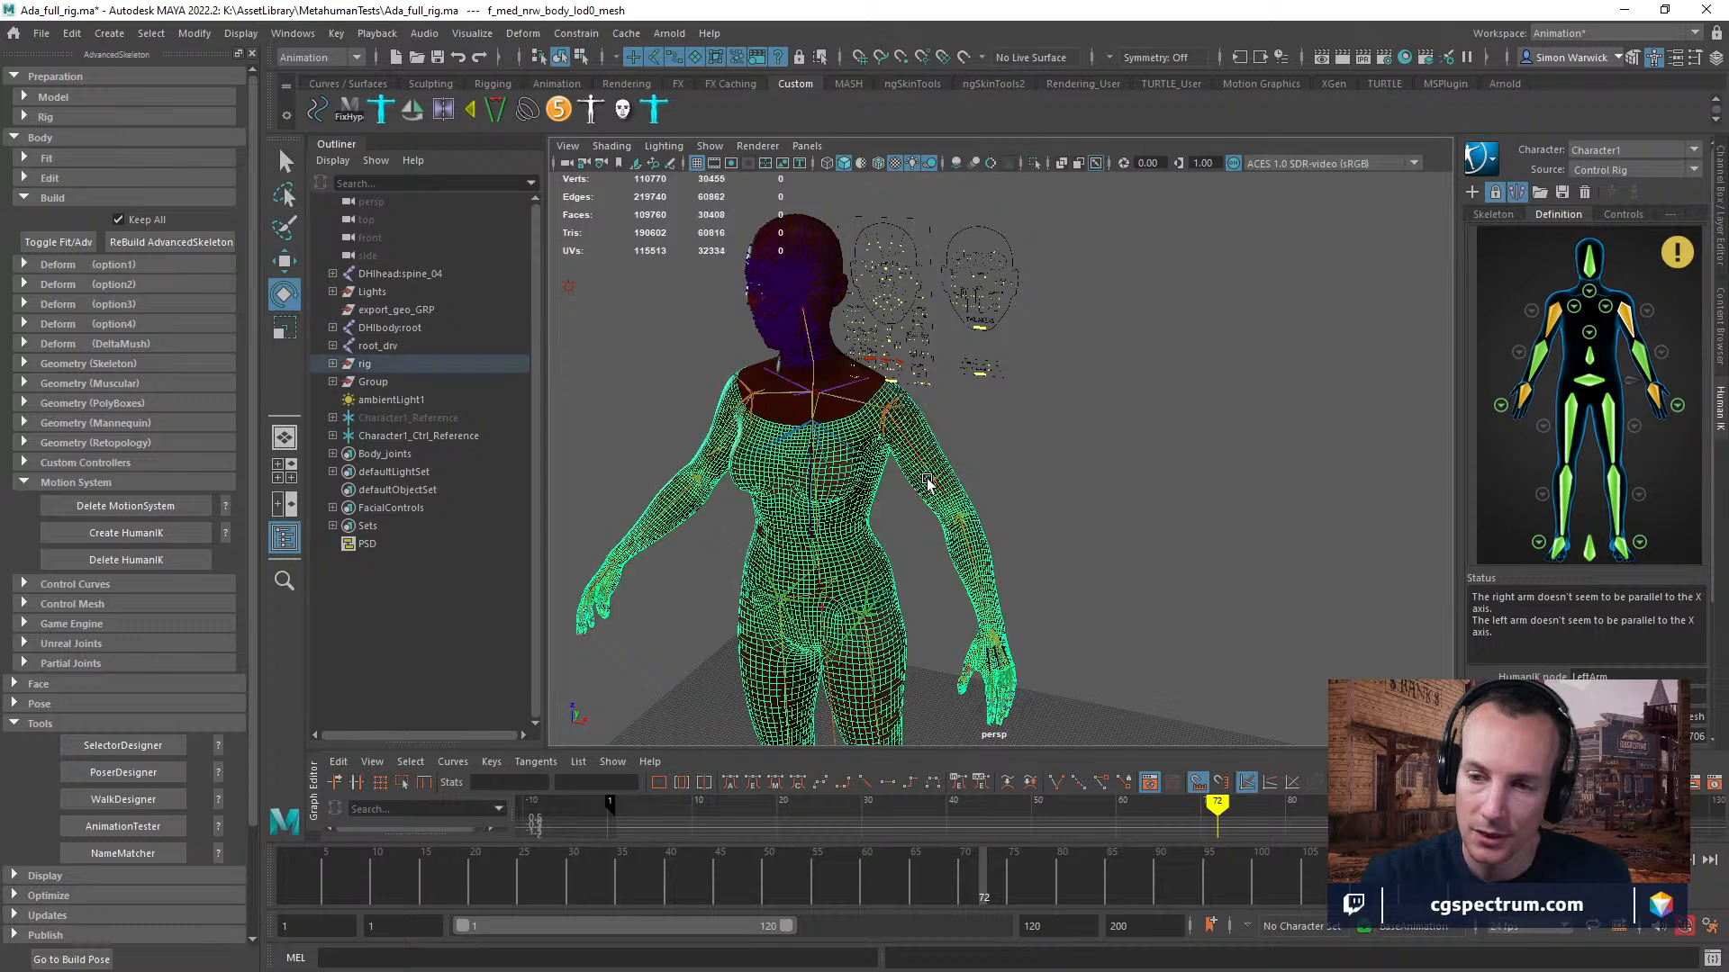
click(1089, 487)
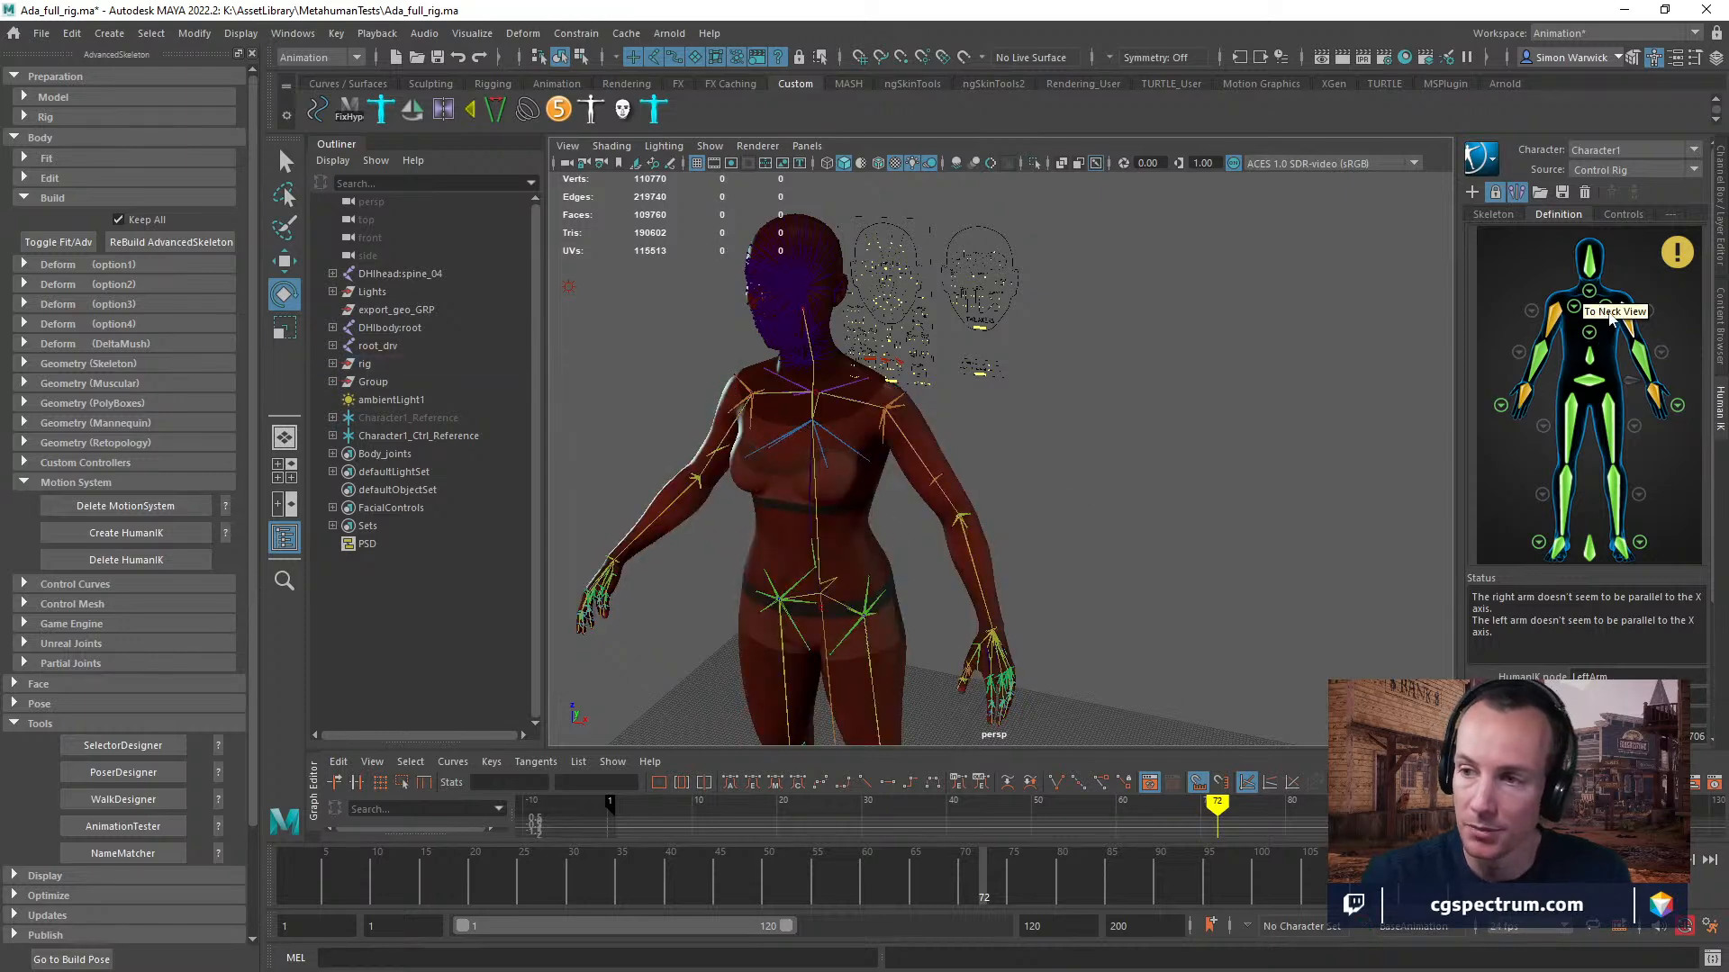
Try rotating the left arm joint picked from the HumanIK definition about -54 degrees in Y, and undo it.
click(1627, 319)
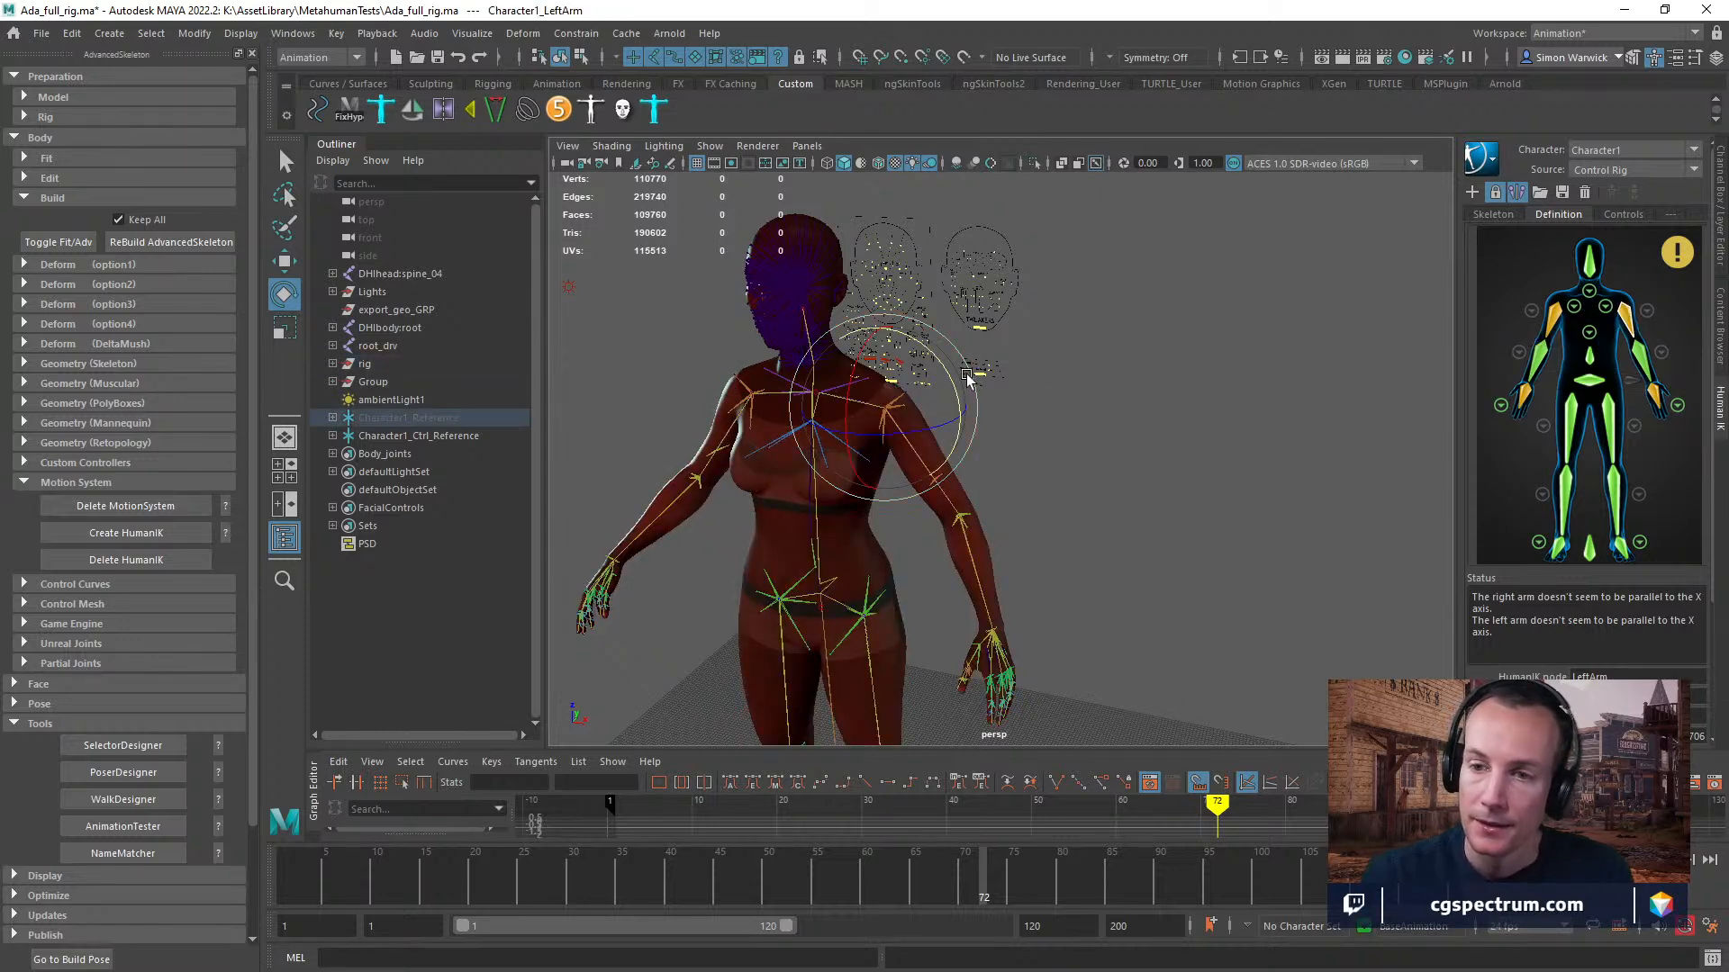
drag(942, 364, 877, 267)
key(ctrl+z)
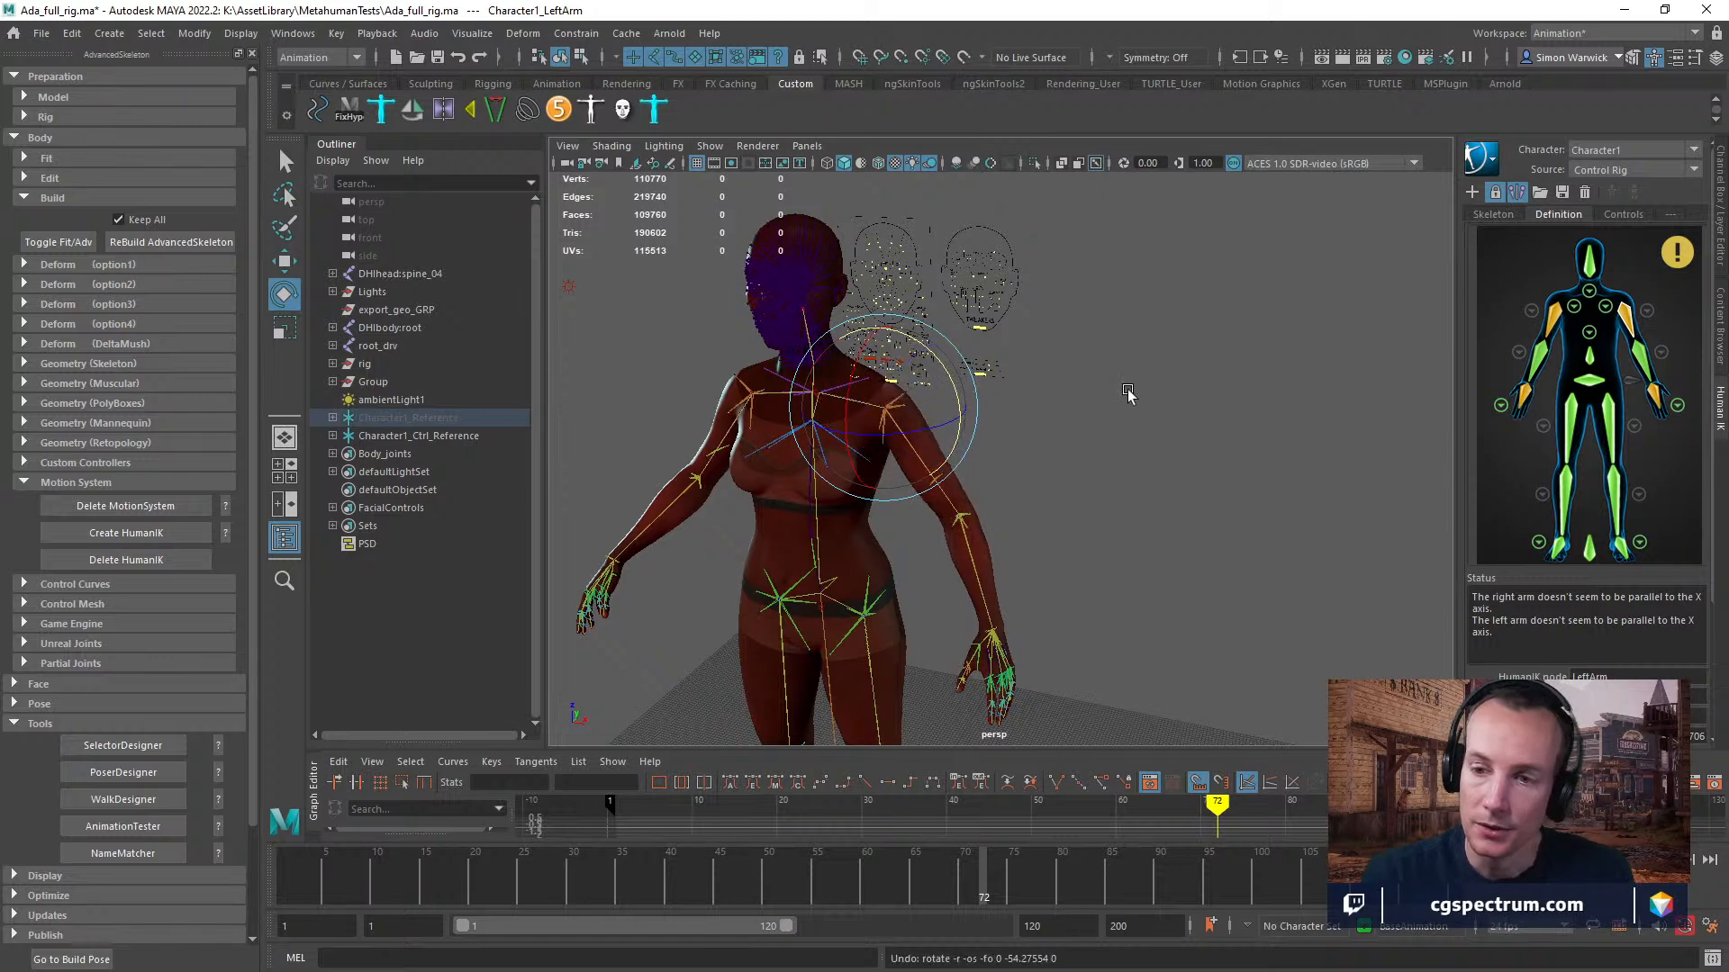
Clear Character1's HumanIK source and the active character, import the HumanIK animation example and preview its motion up to frame 18.
scroll(187, 623, down, 2)
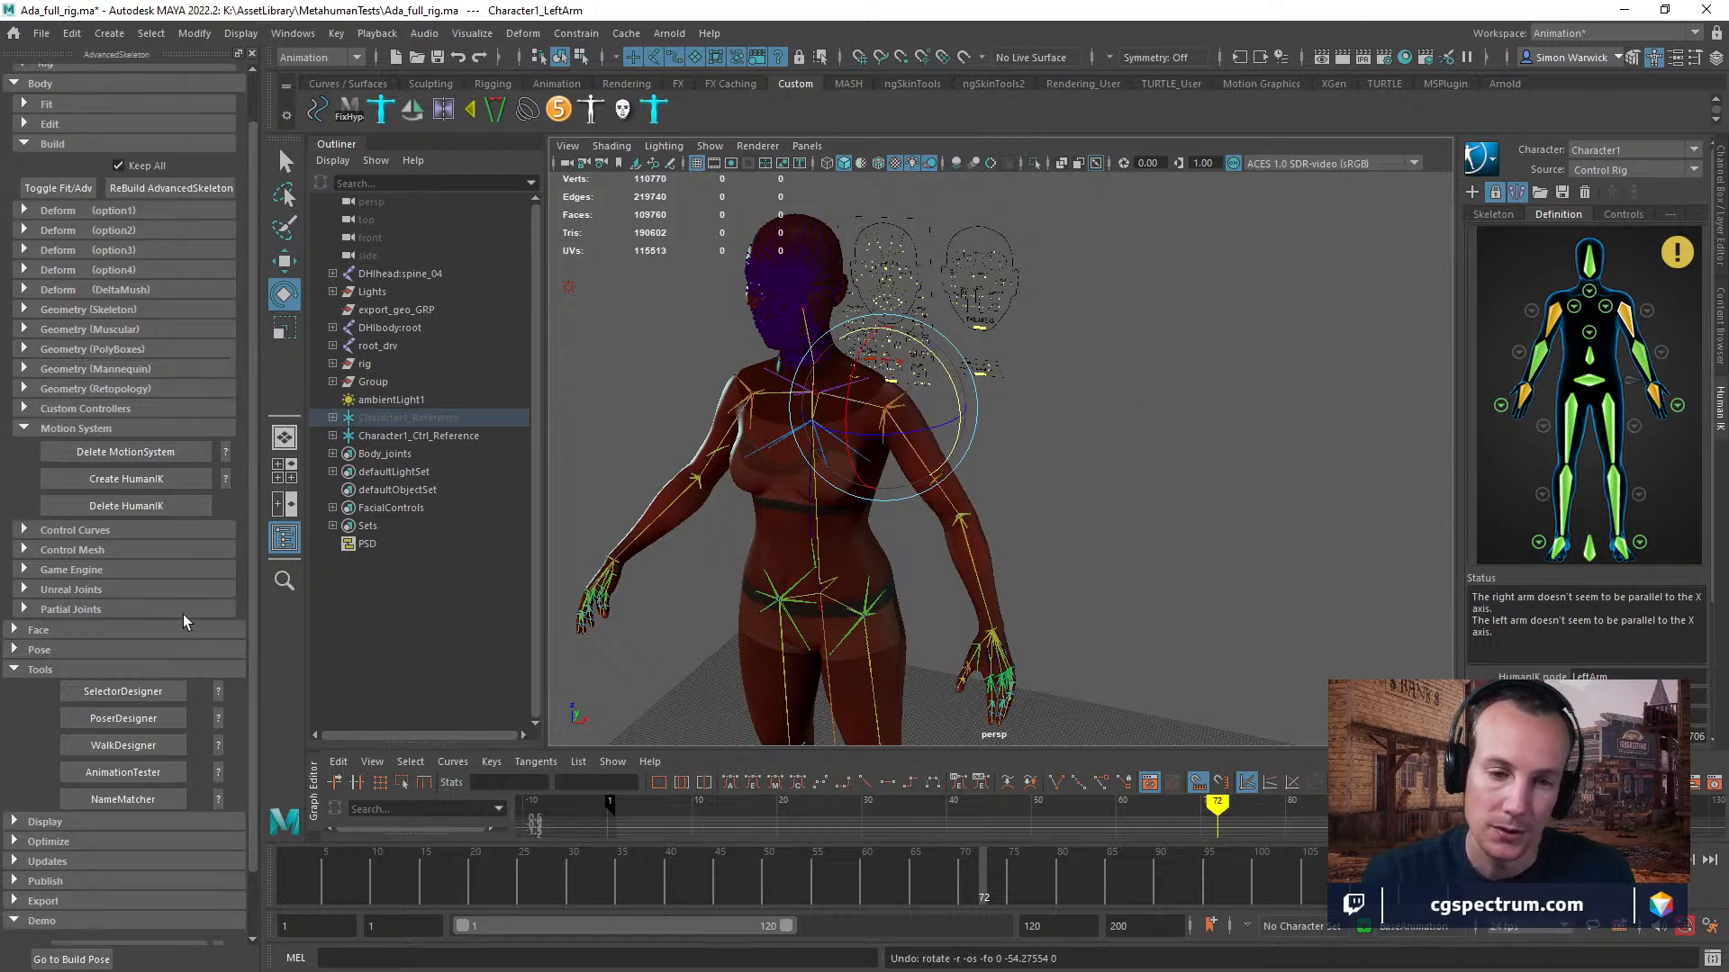
click(1606, 152)
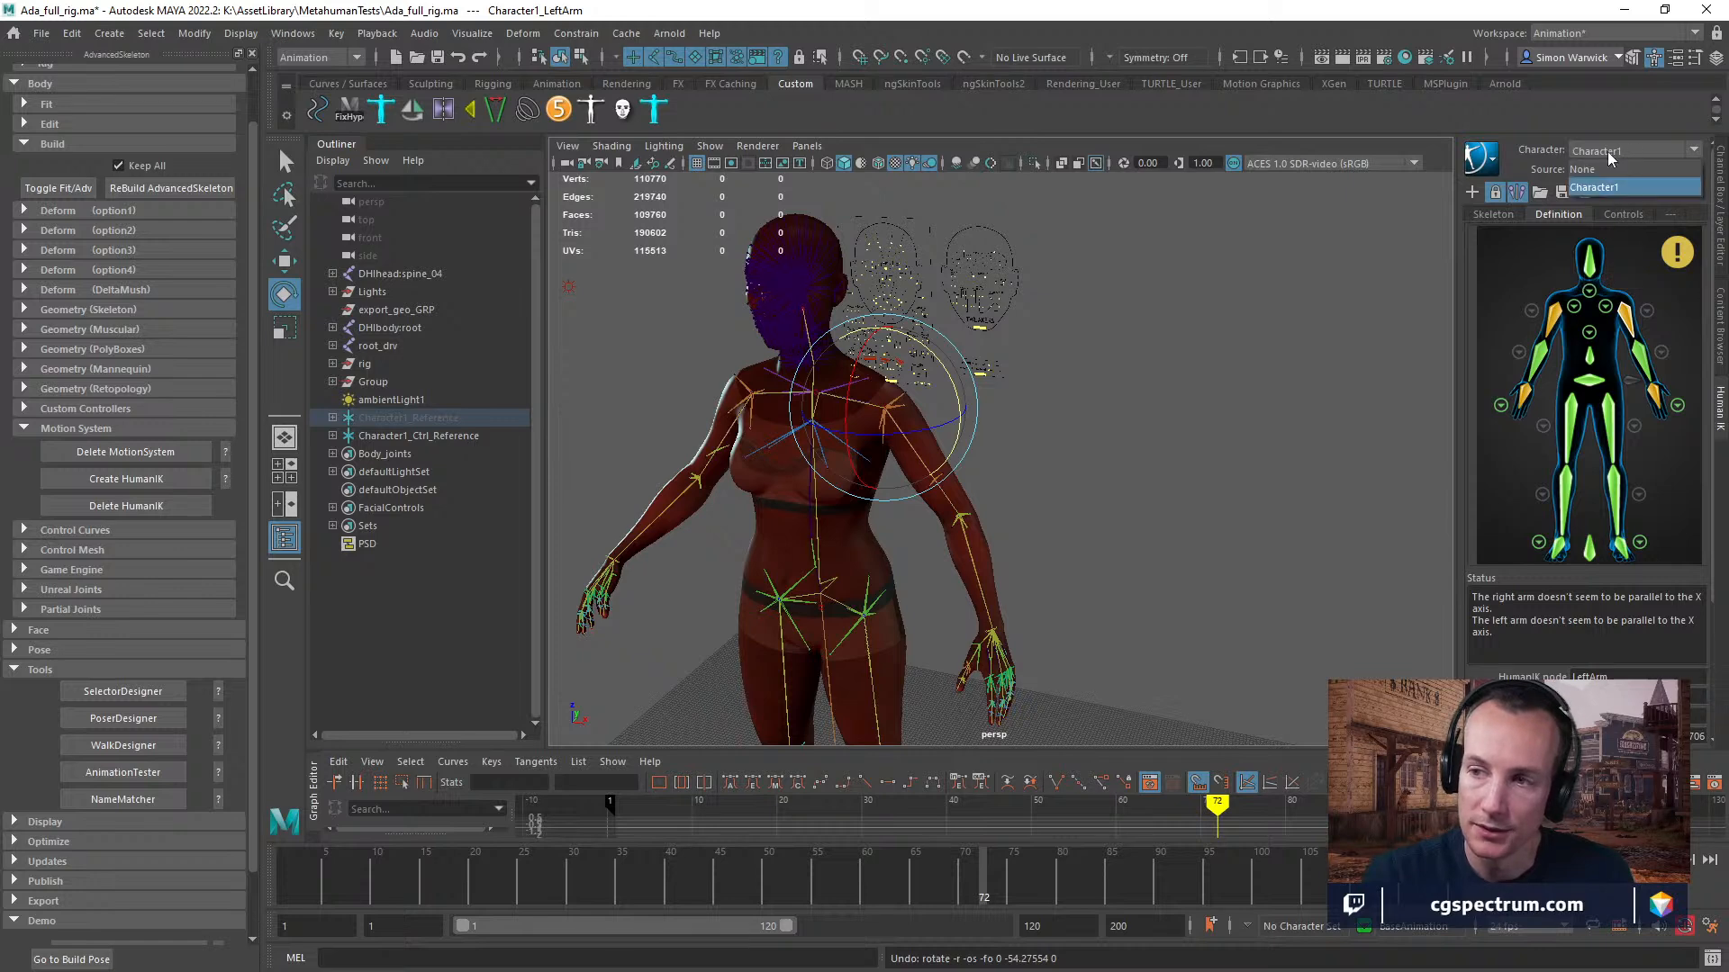
click(1529, 165)
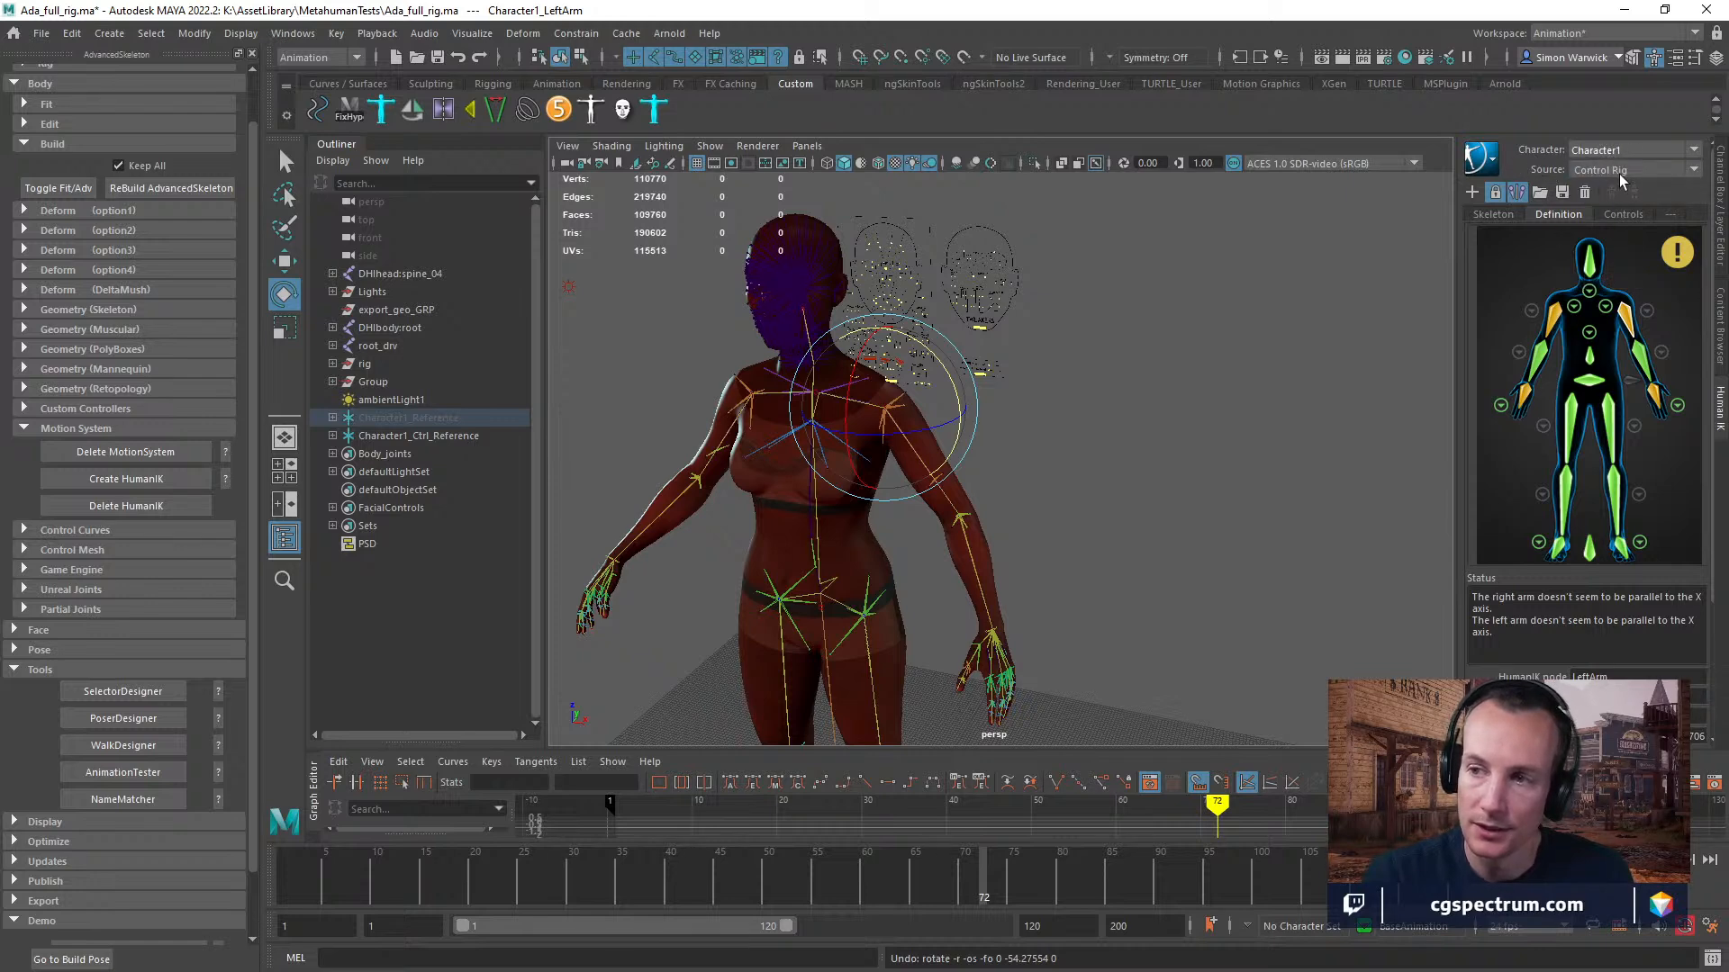
click(1482, 160)
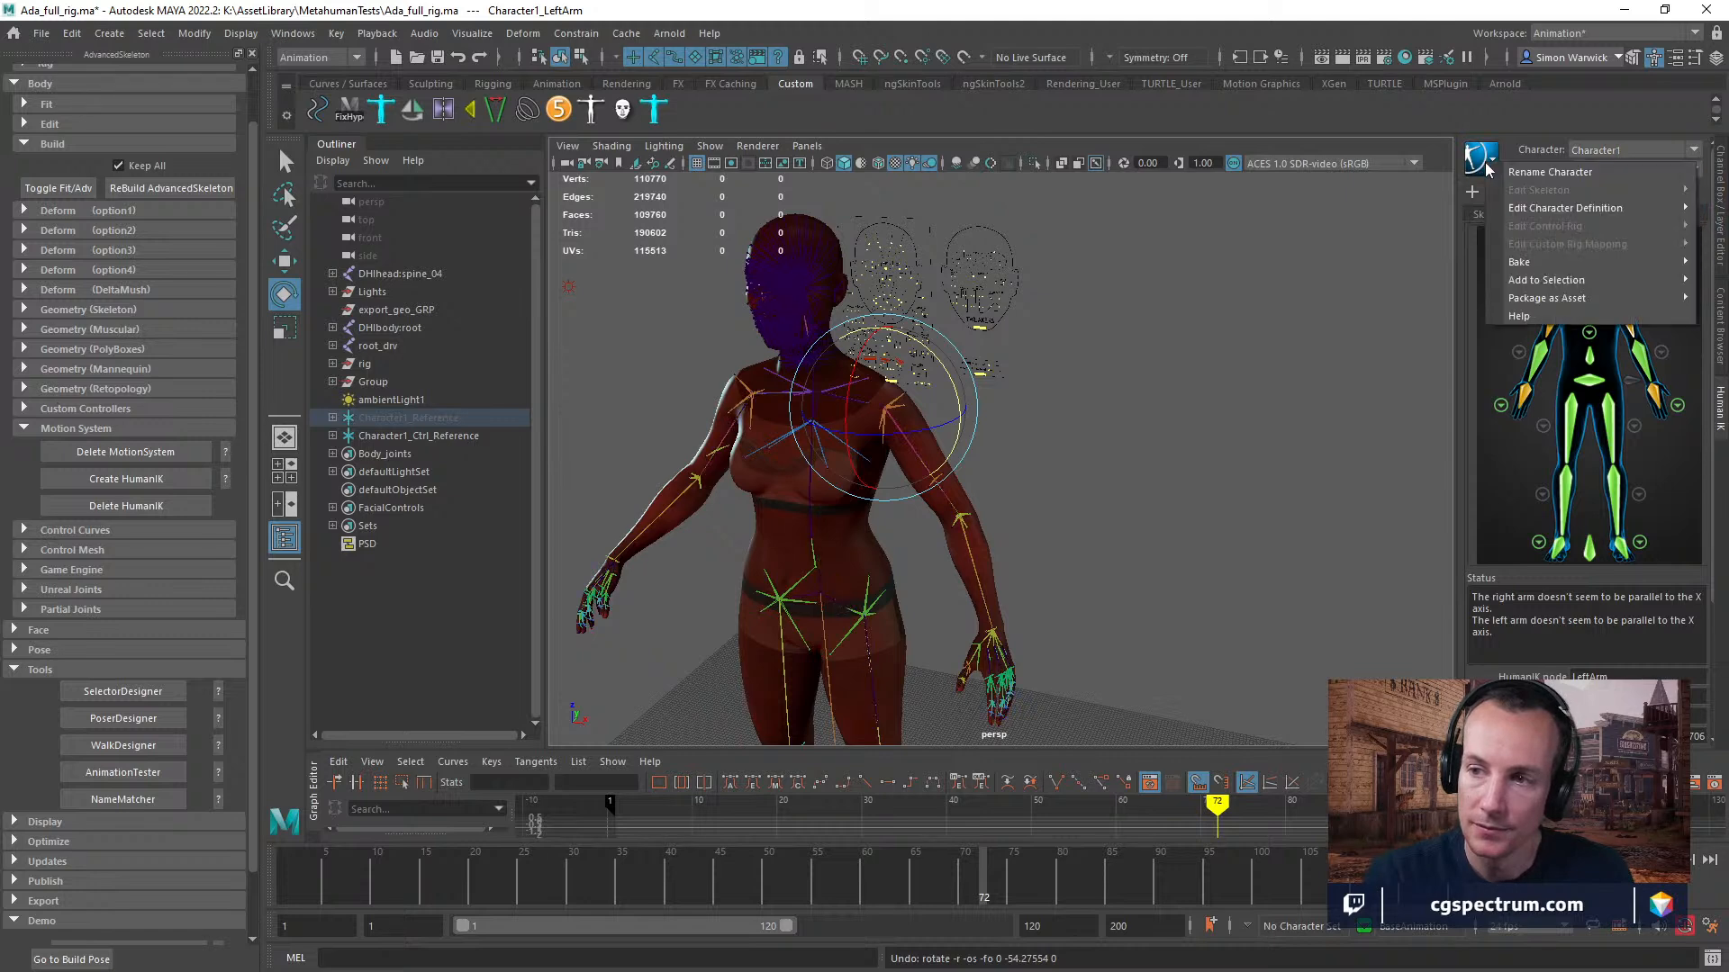
click(1629, 149)
click(1622, 169)
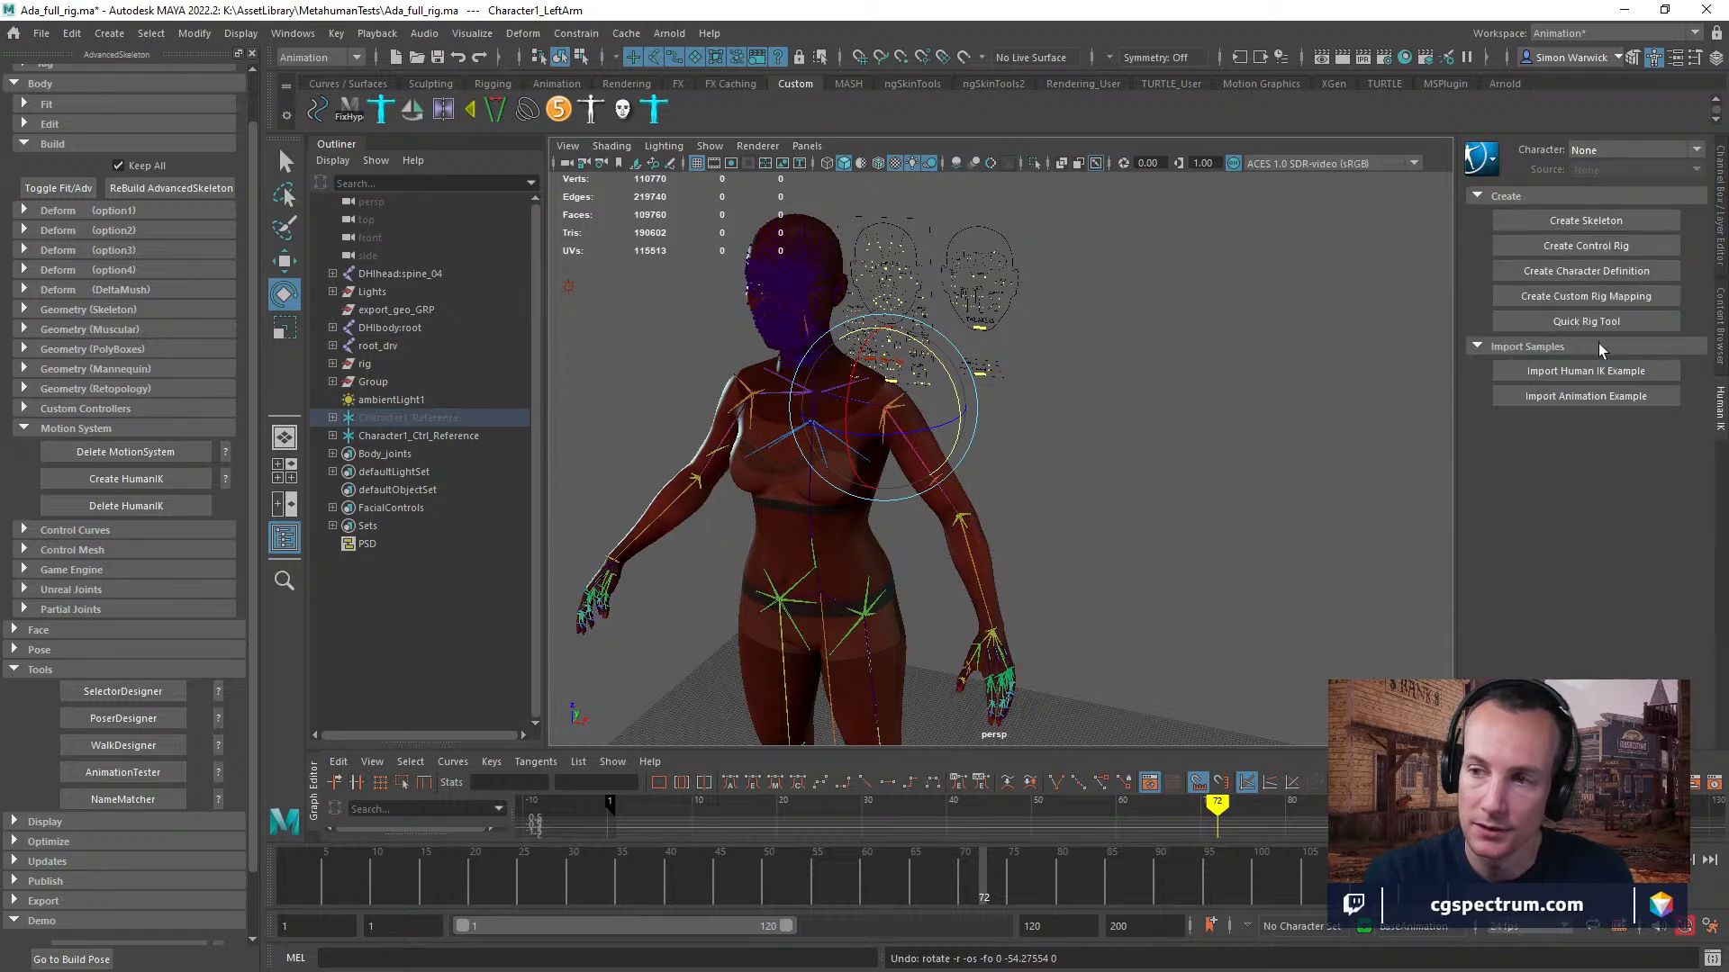
click(1605, 398)
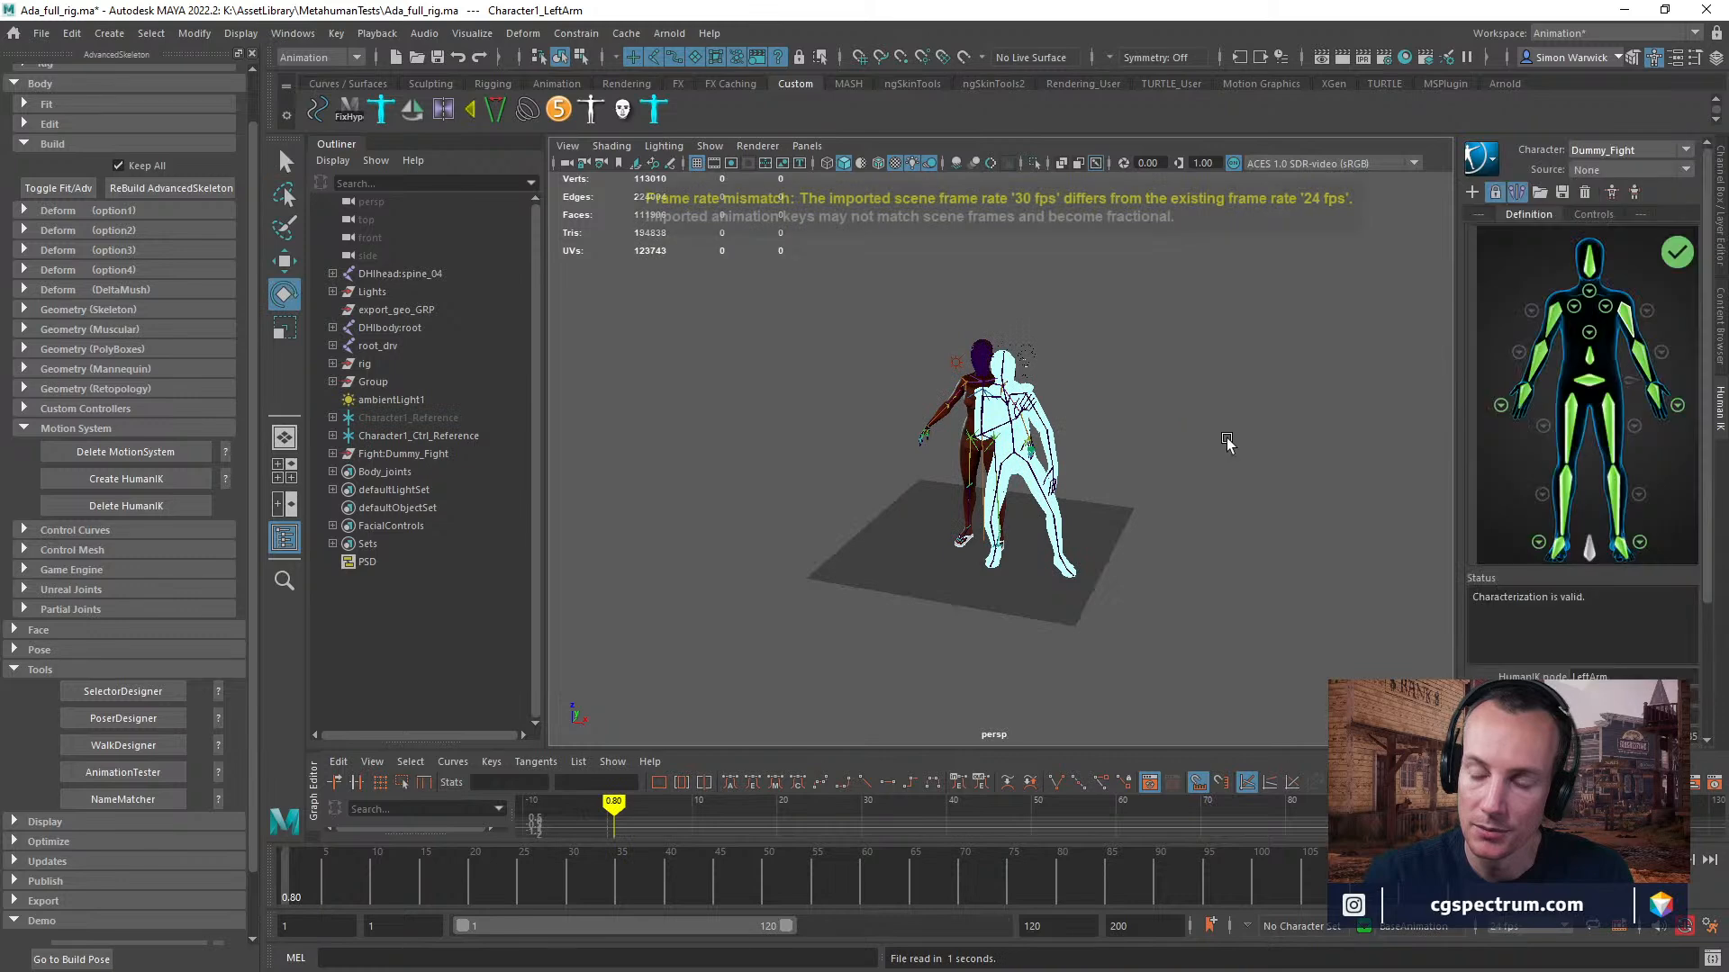
scroll(1227, 441, up, 3)
drag(505, 891, 453, 873)
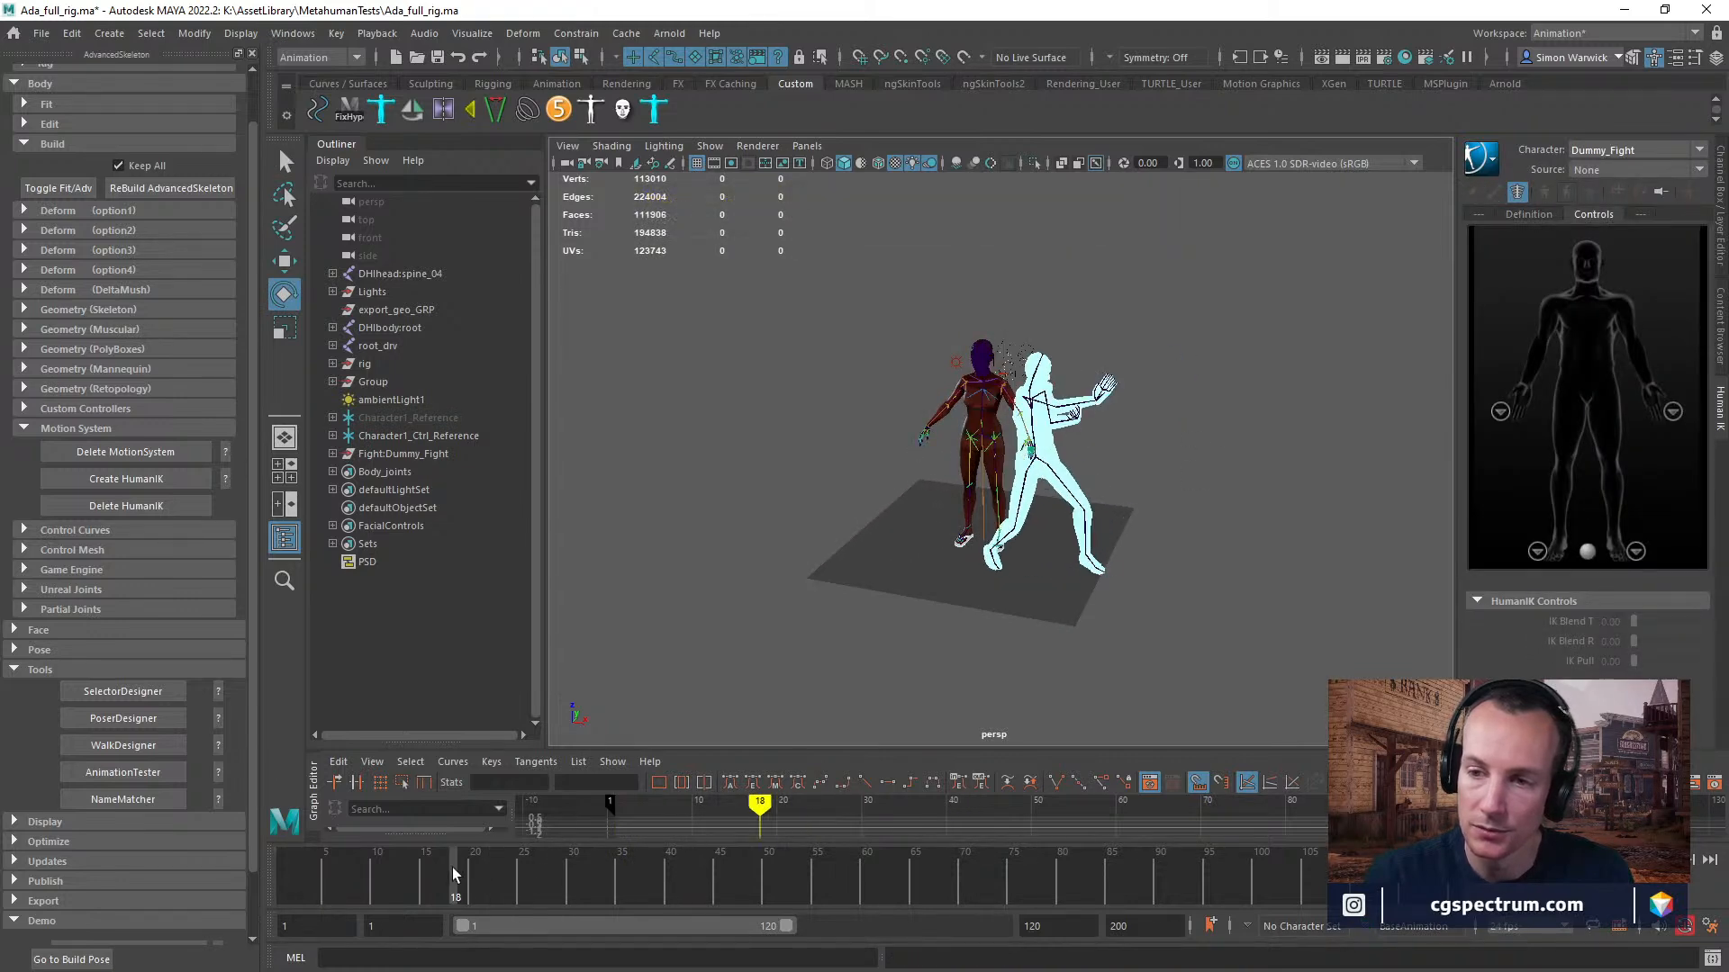
Try driving Character1 with Dummy_Fight as its HumanIK source, and scrub the timeline to check the retargeted motion.
click(1634, 151)
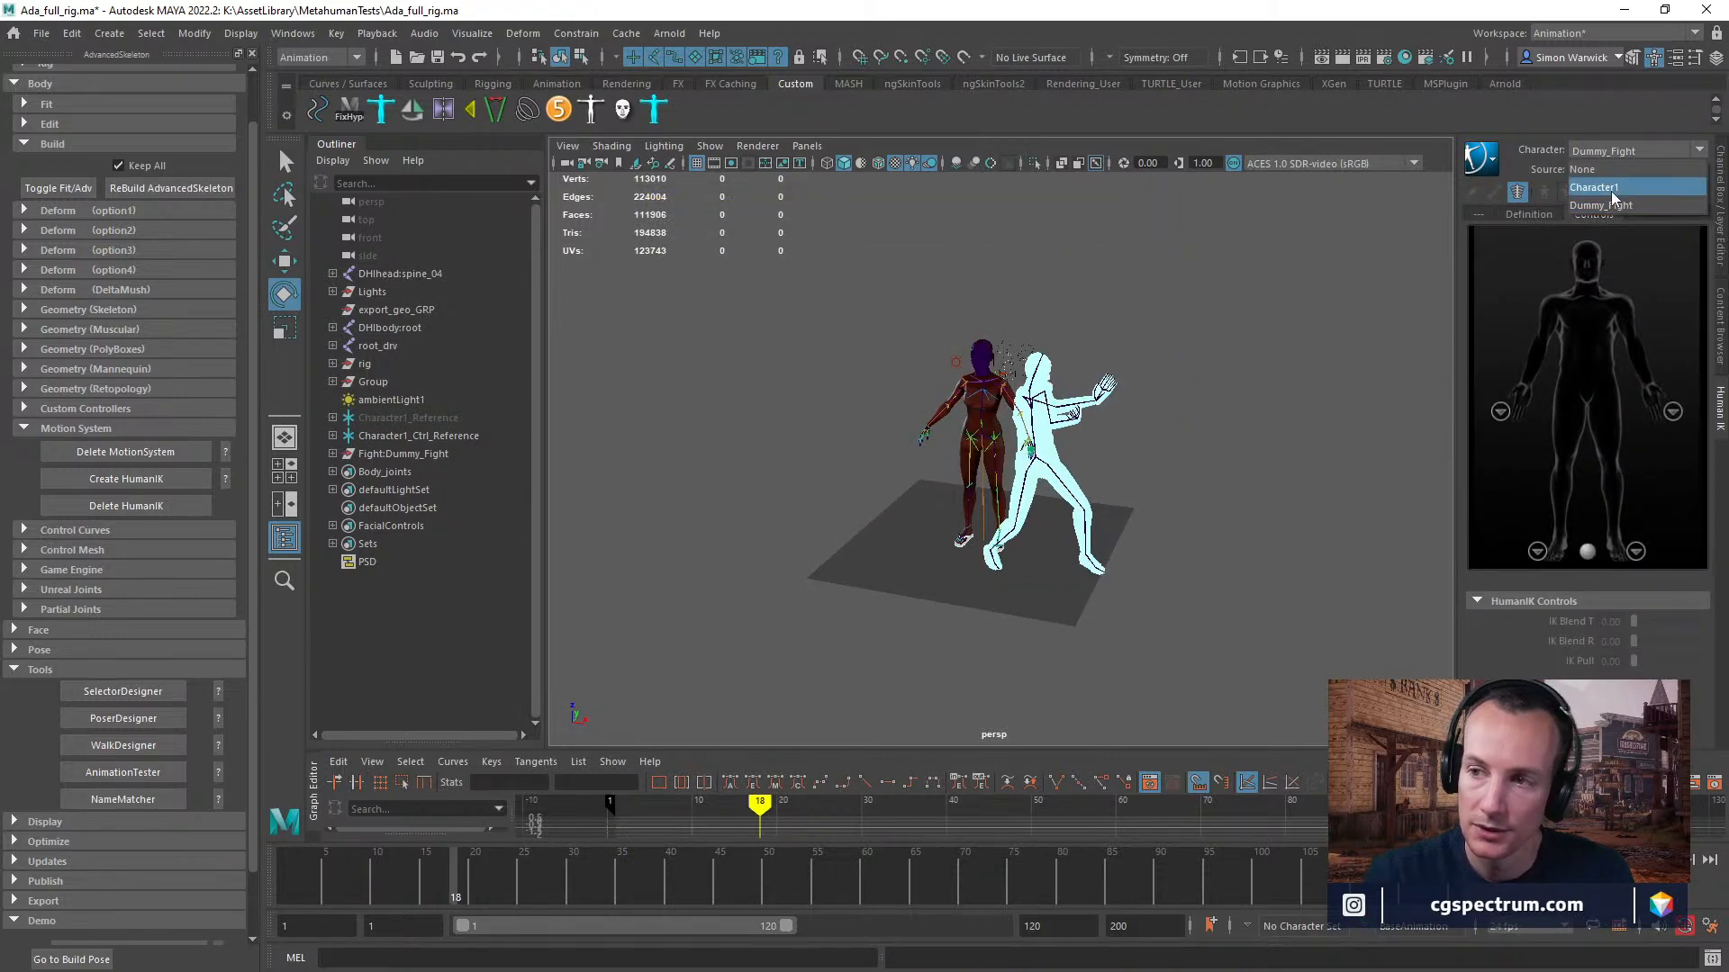
click(1617, 187)
click(1634, 170)
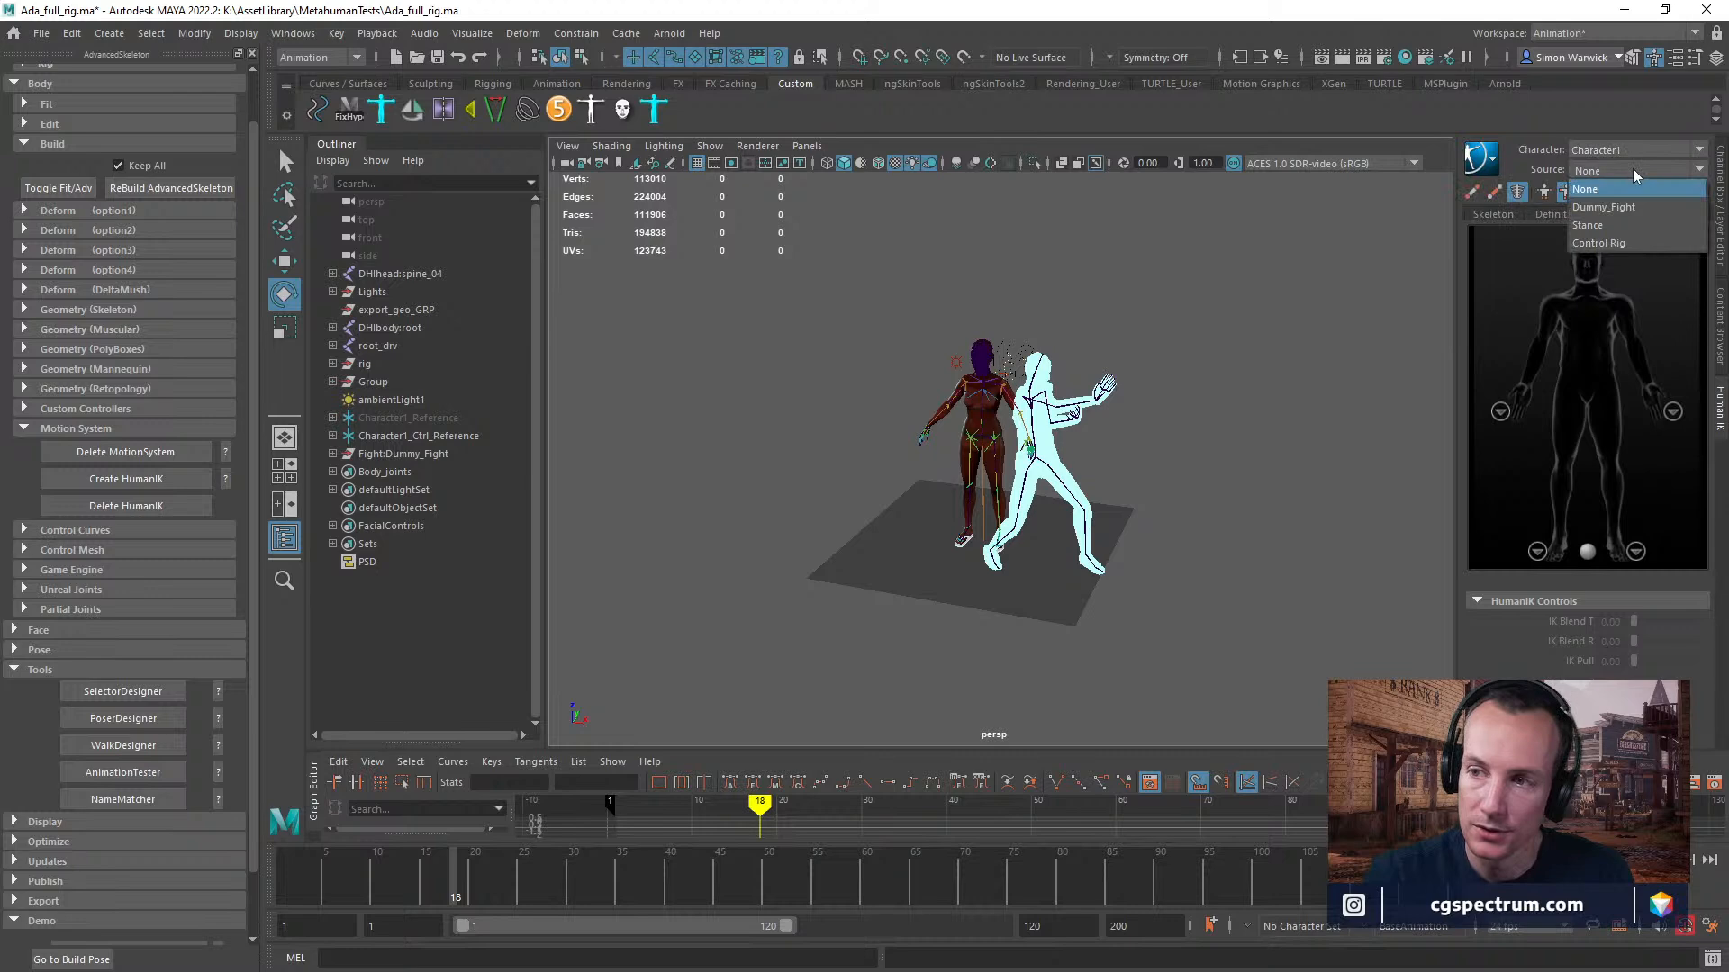
click(1603, 207)
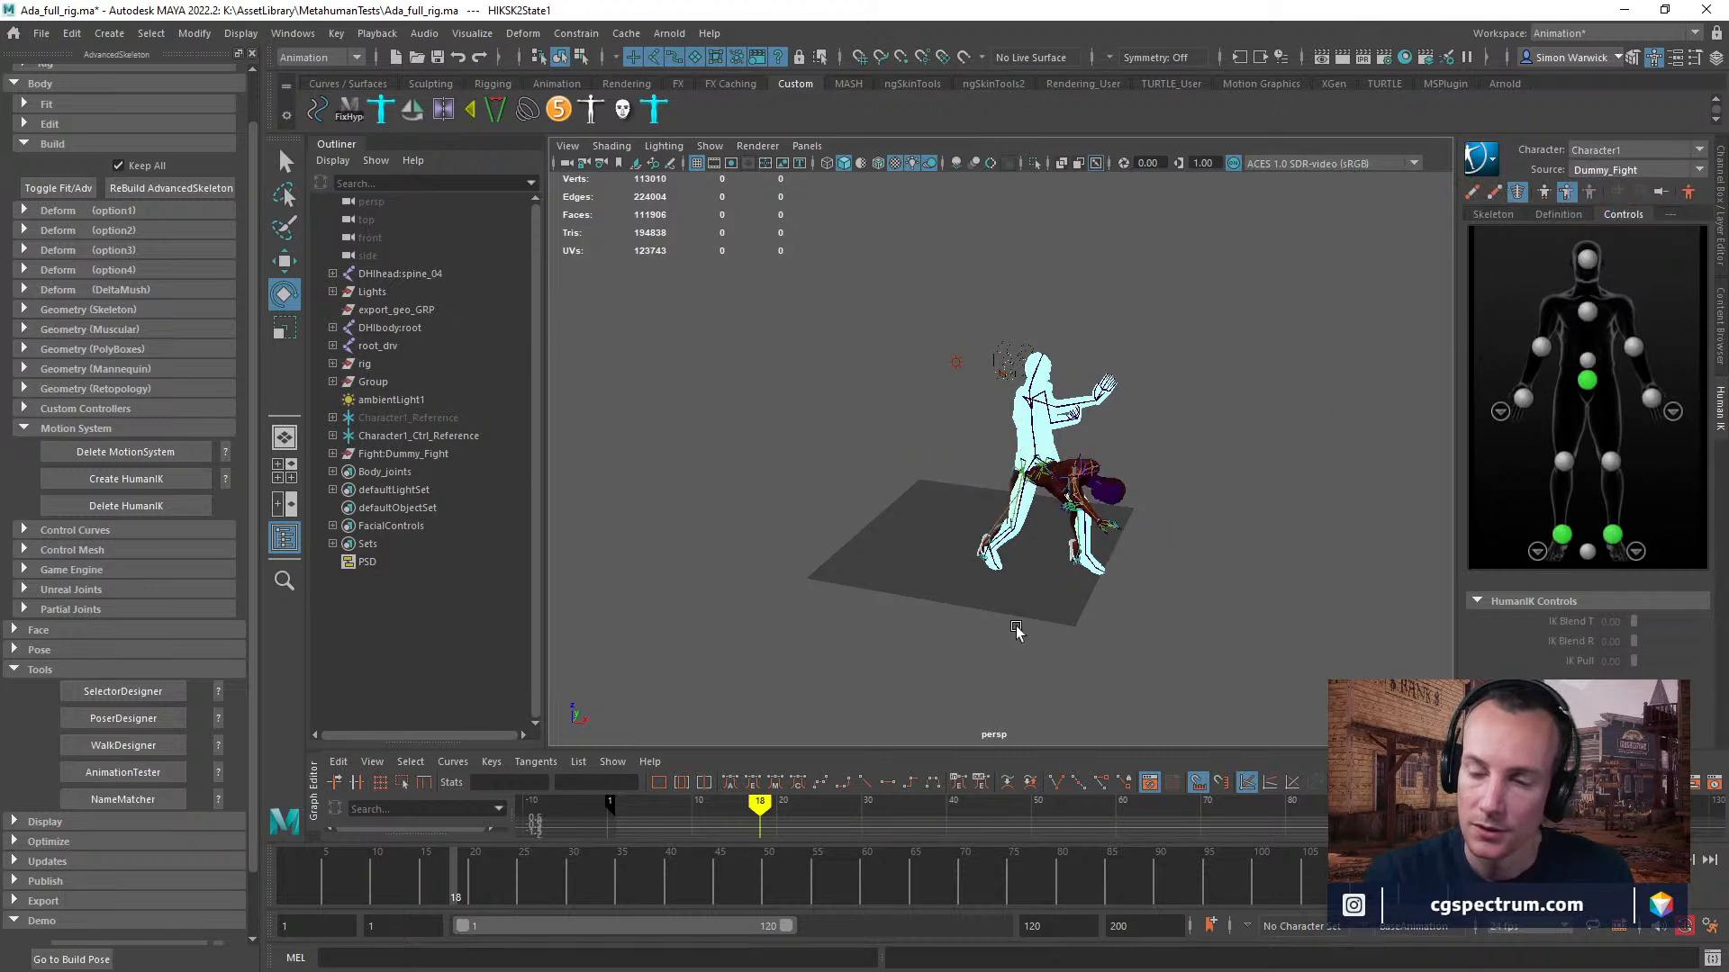
drag(465, 894, 357, 838)
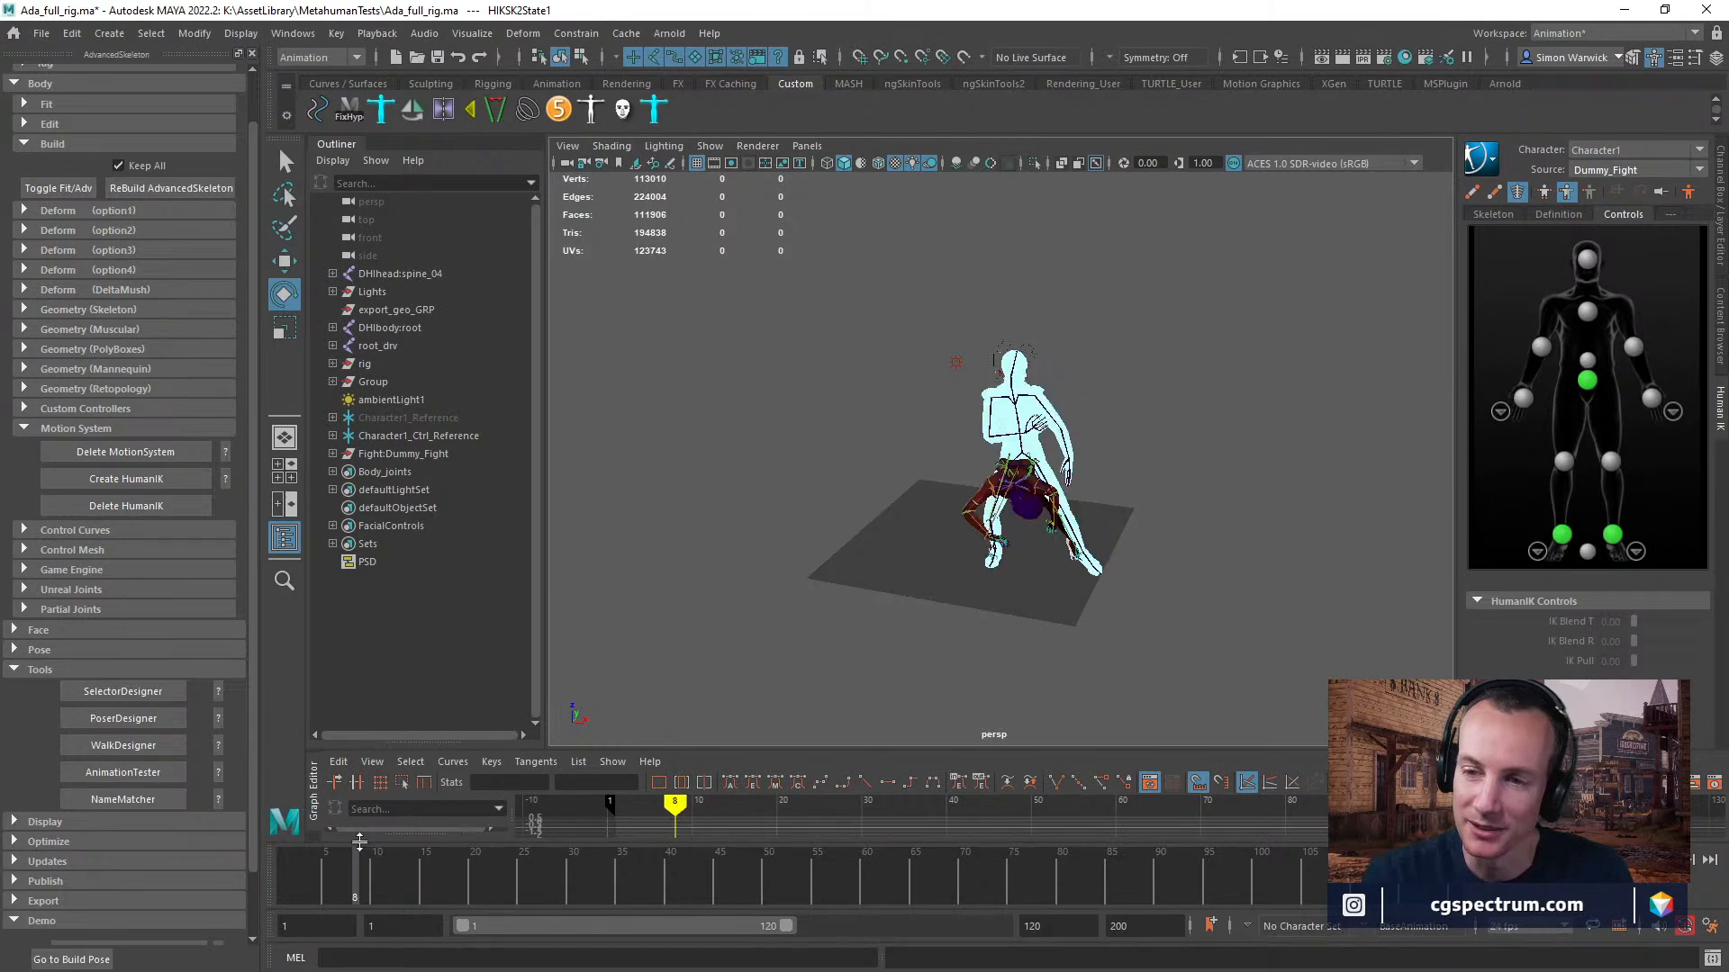
mouse_move(409, 889)
mouse_down()
mouse_move(488, 886)
mouse_move(387, 892)
mouse_up()
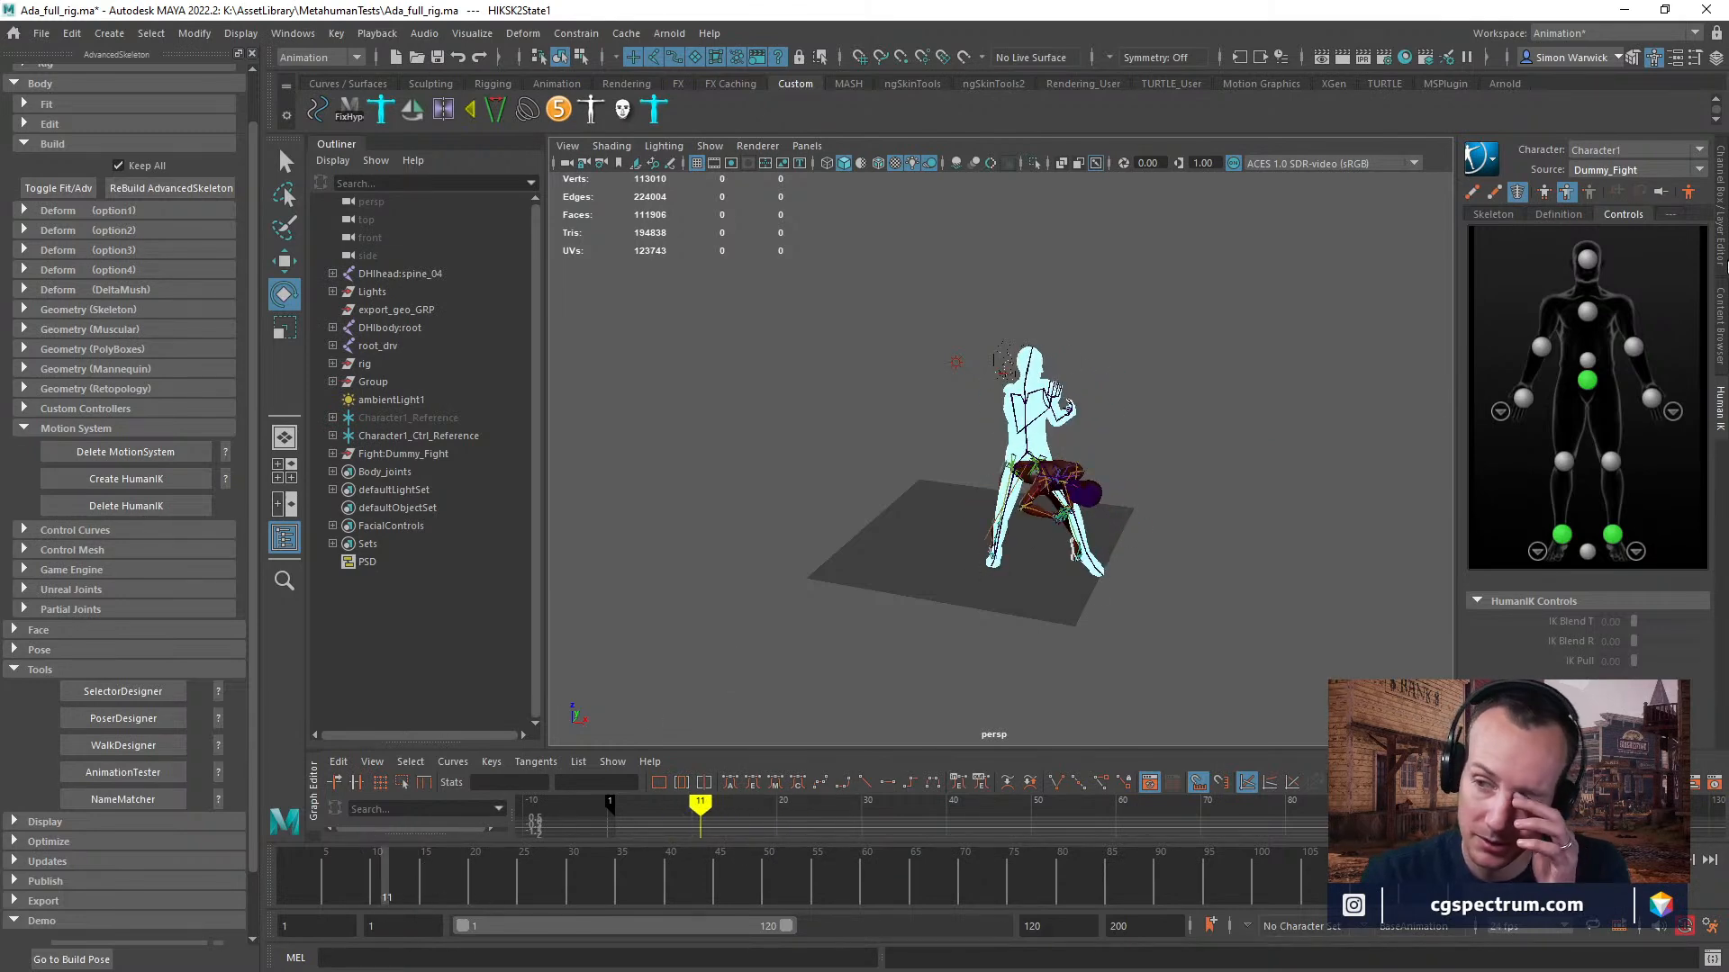
Set Character1's HumanIK source to Stance and inspect it beside the fight dummy.
click(1653, 171)
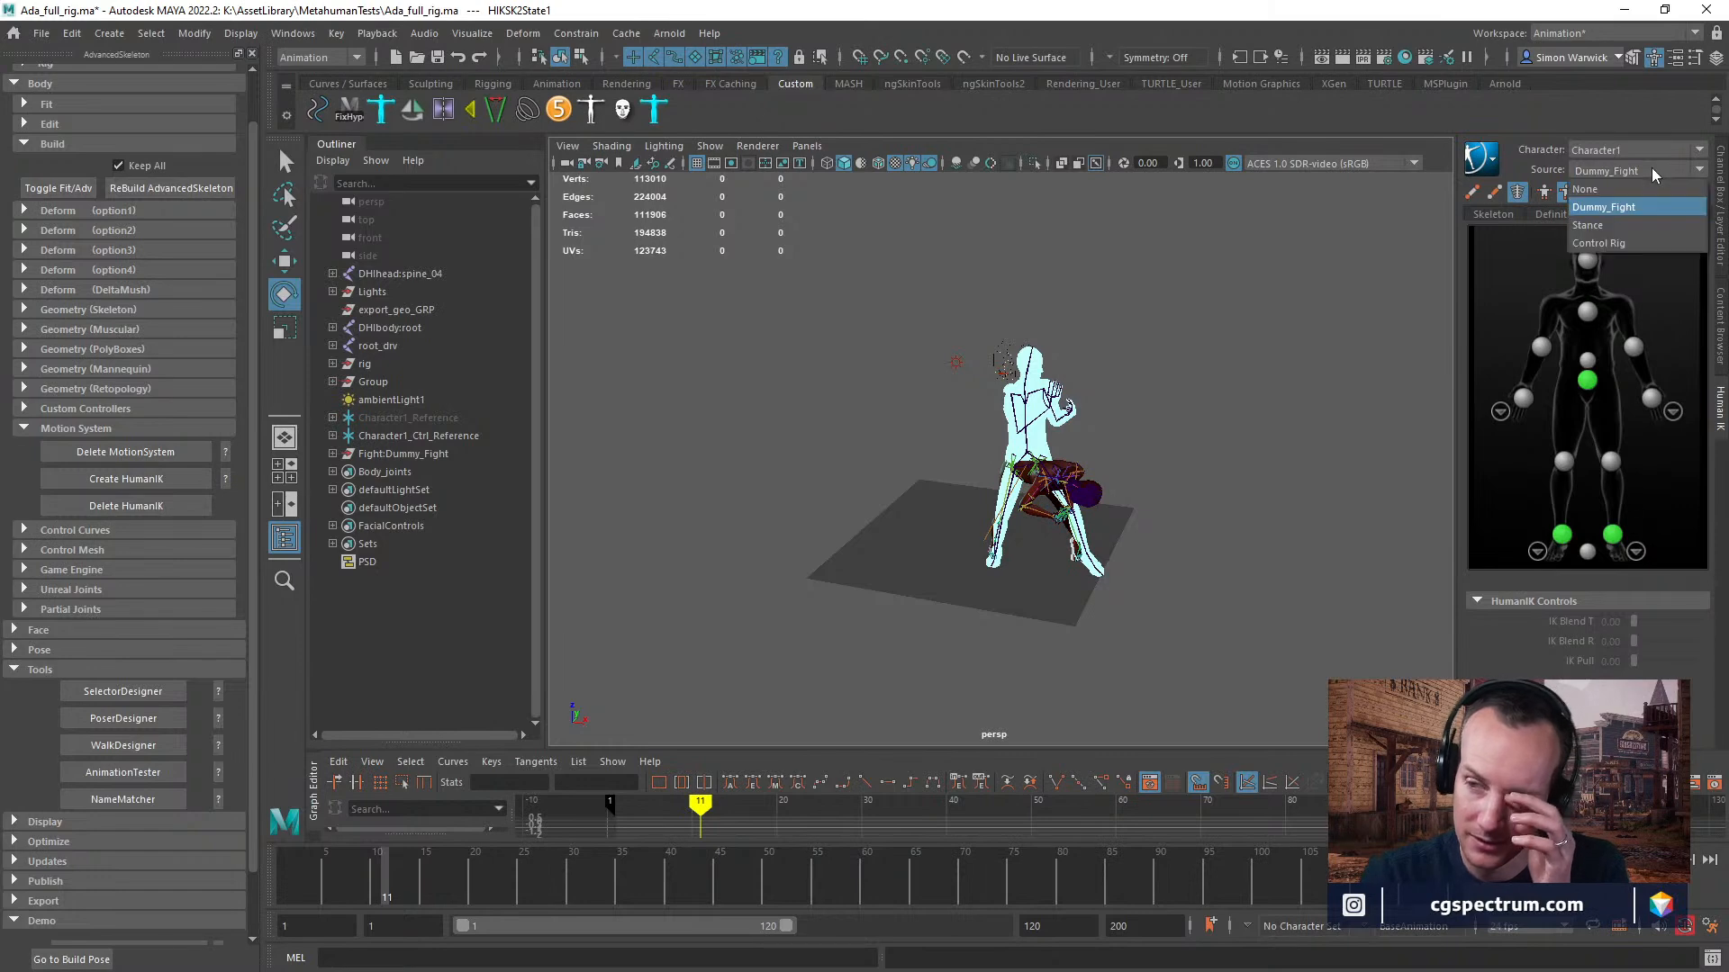
click(1611, 189)
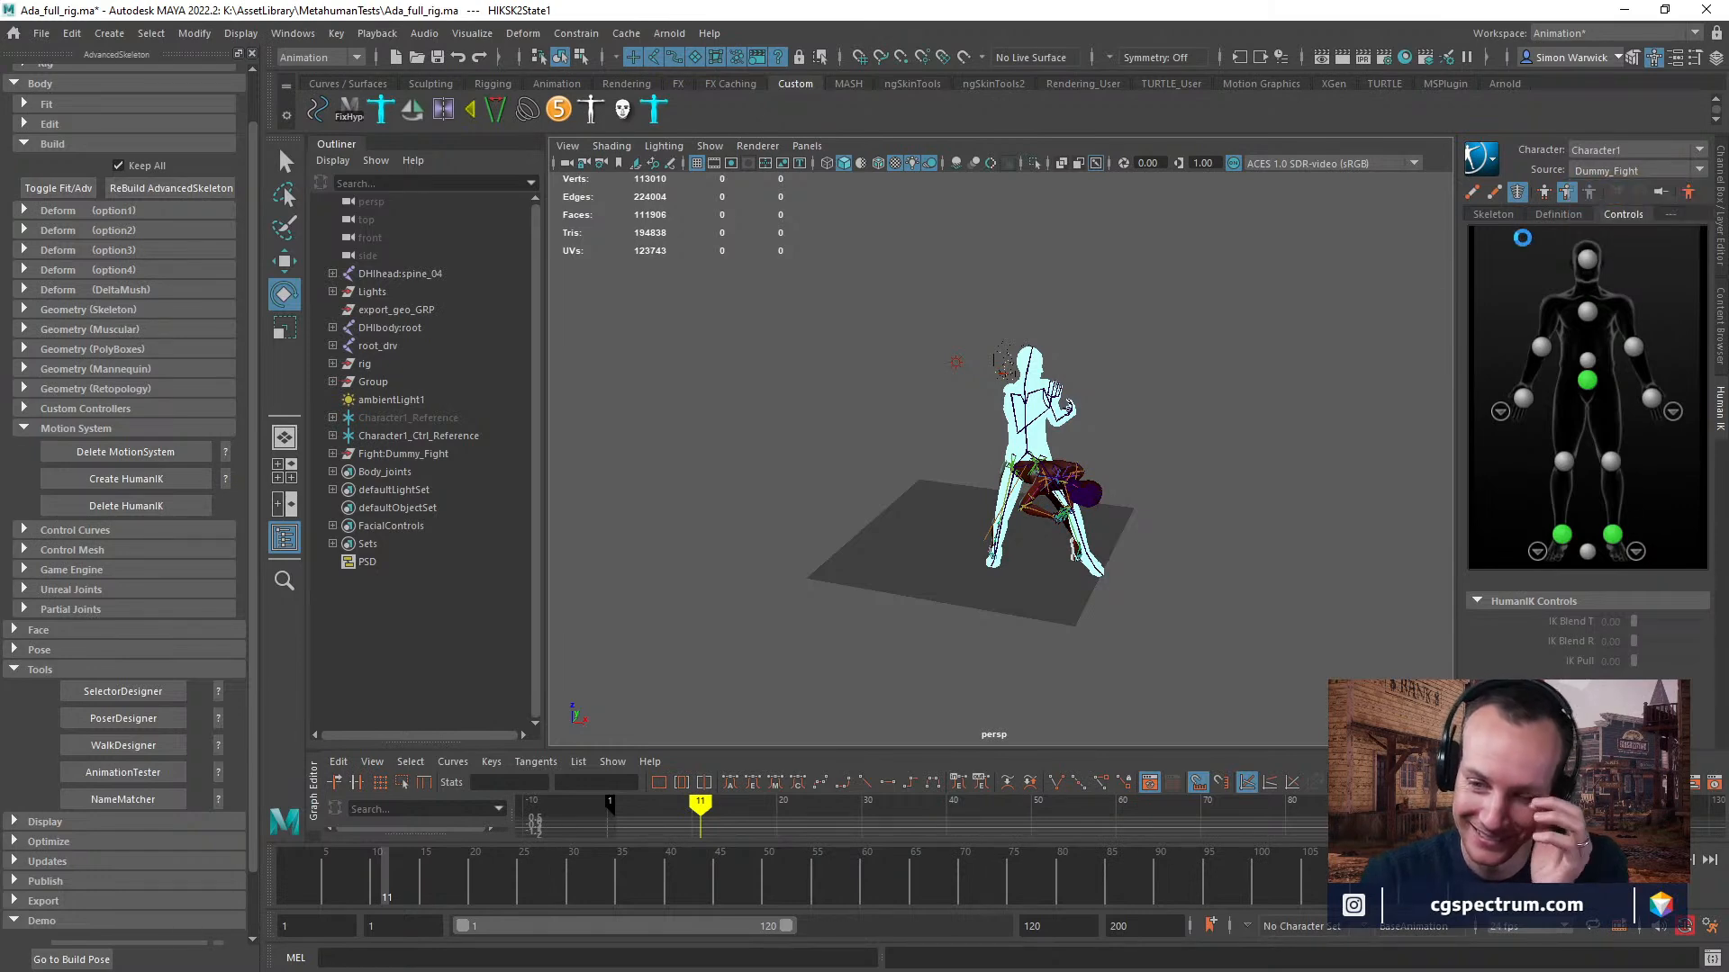
click(1625, 171)
click(1626, 227)
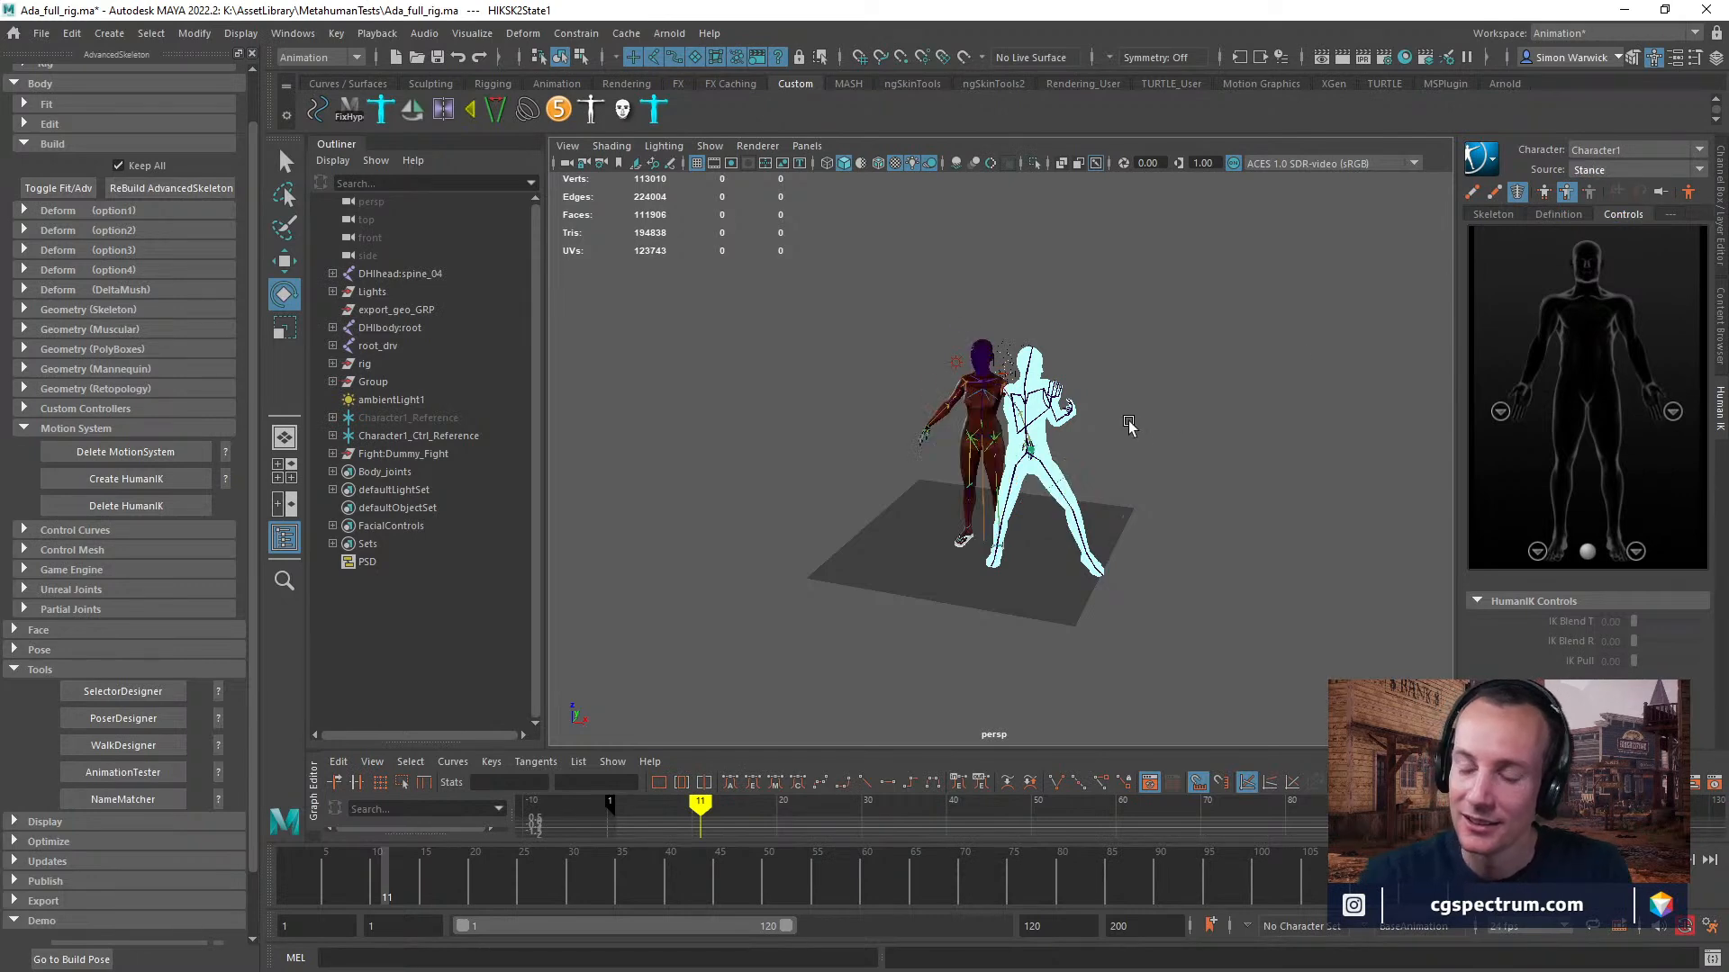
right_drag(1129, 423, 1076, 423)
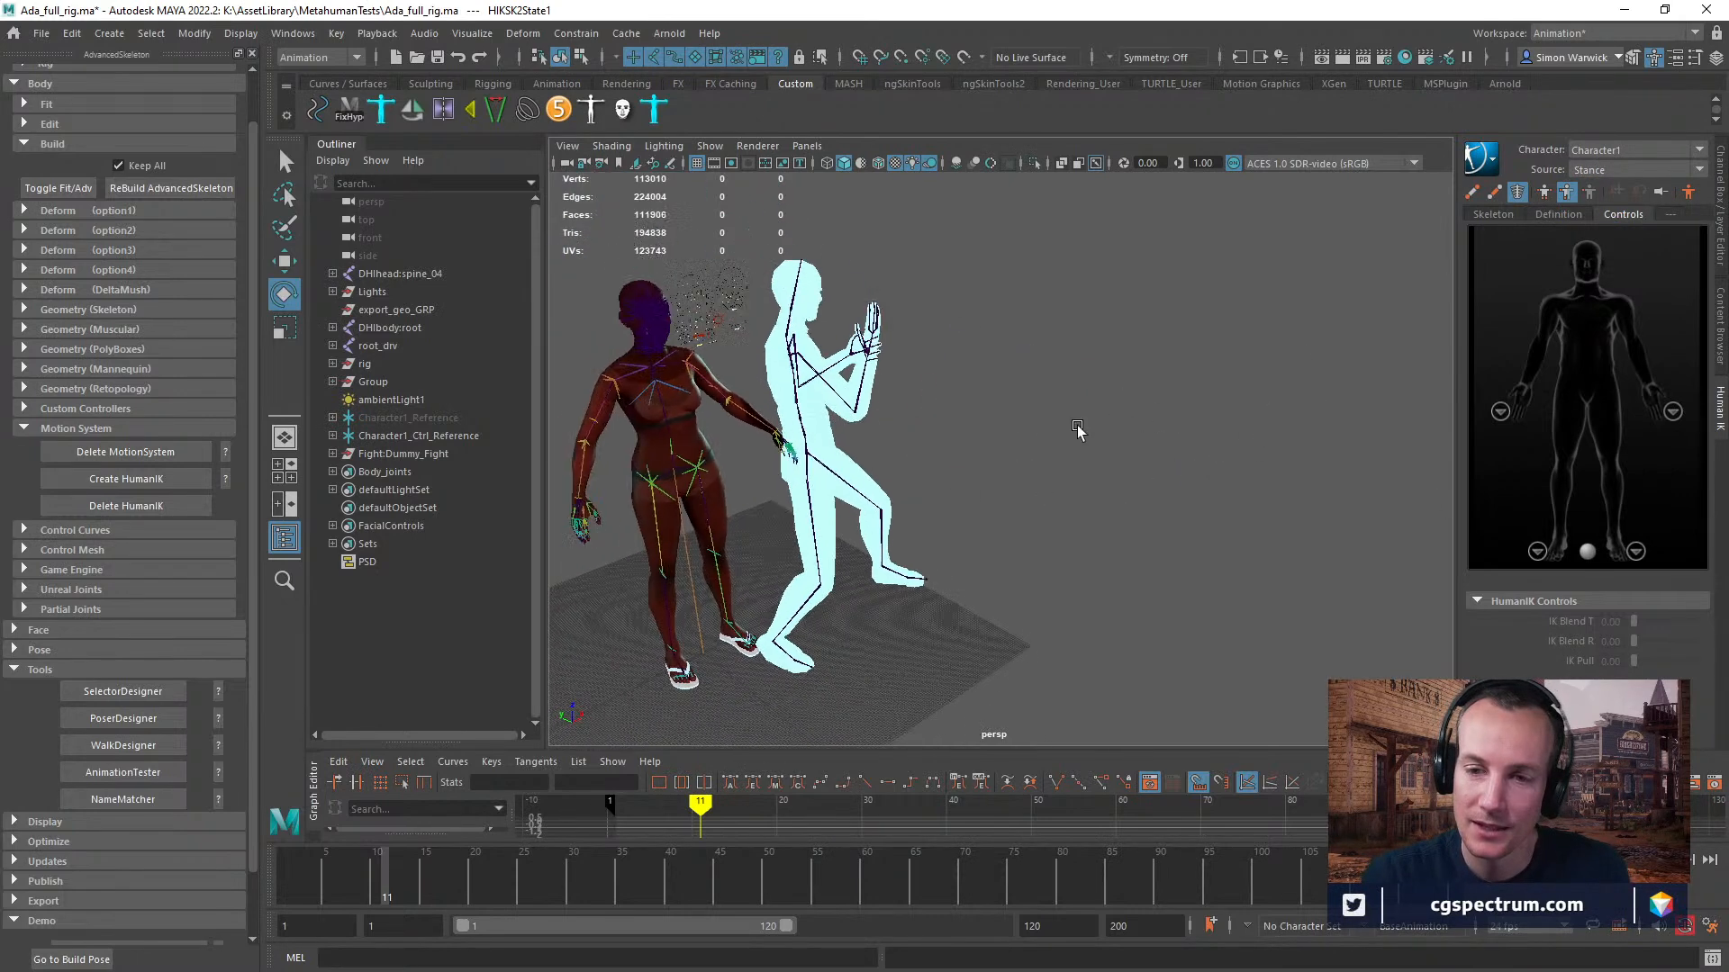
alt+middle_drag(1078, 428, 1185, 394)
alt+right_drag(1185, 393, 1165, 424)
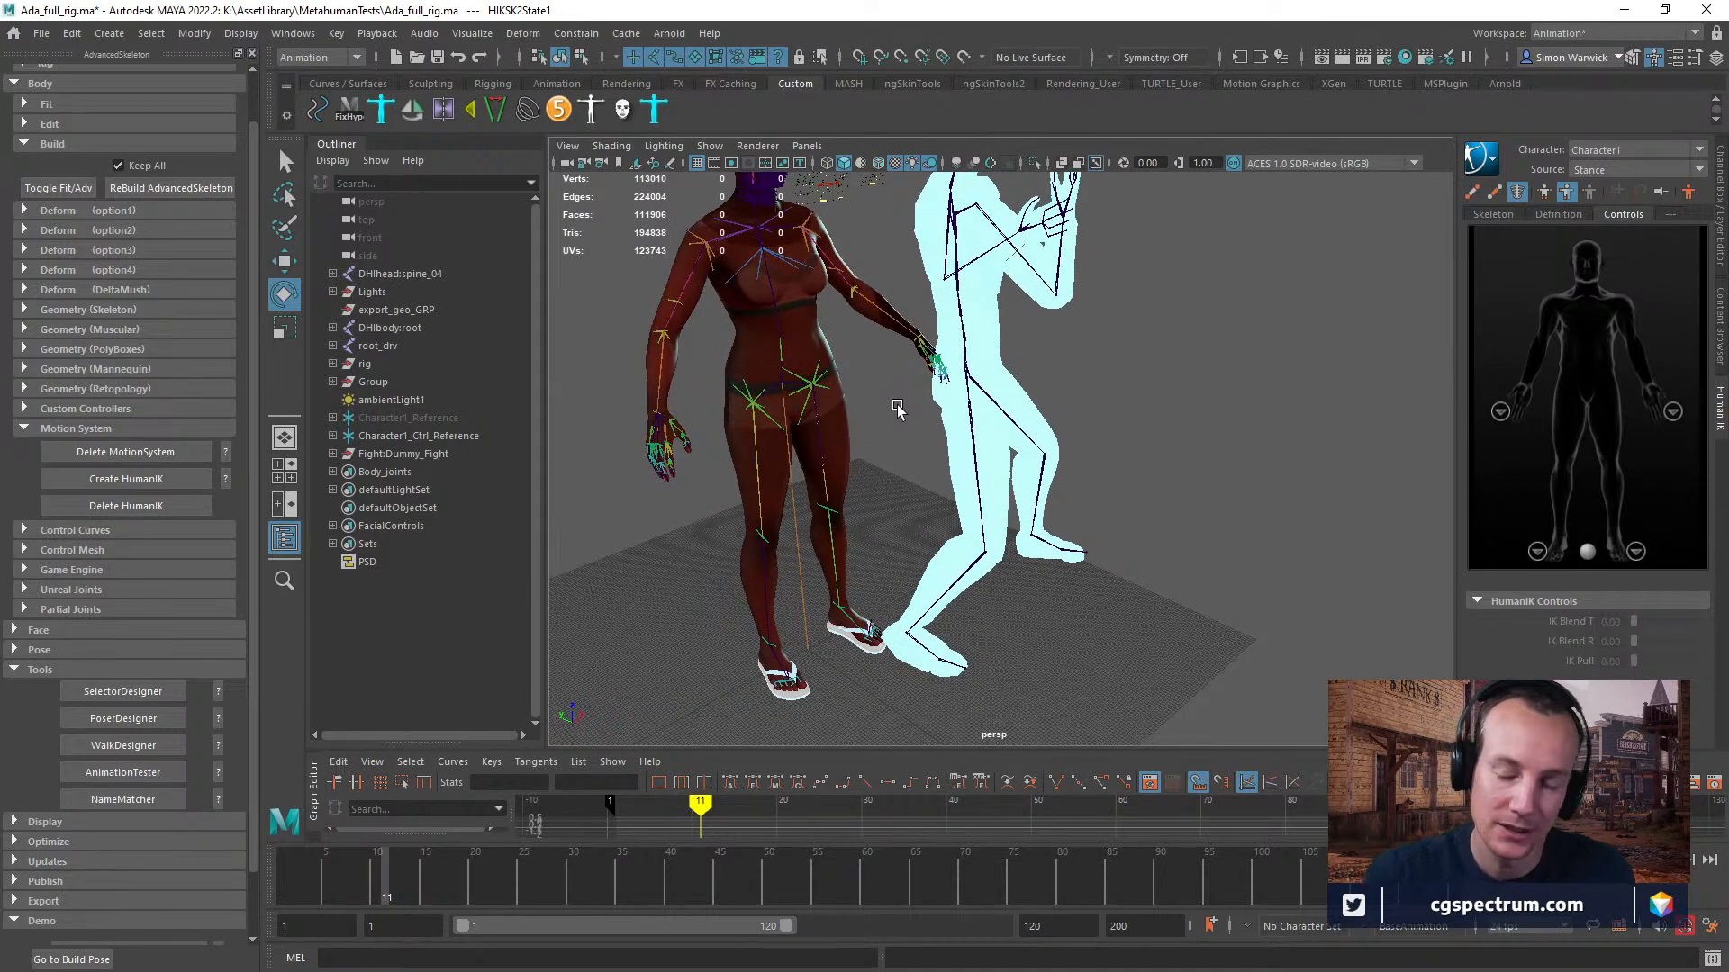